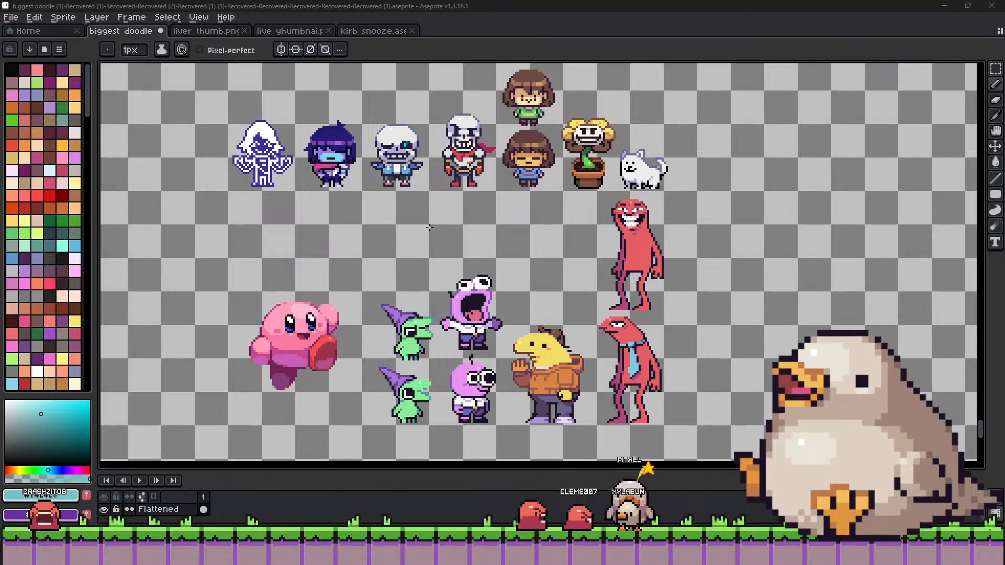
pyautogui.scroll(2, 429, 227)
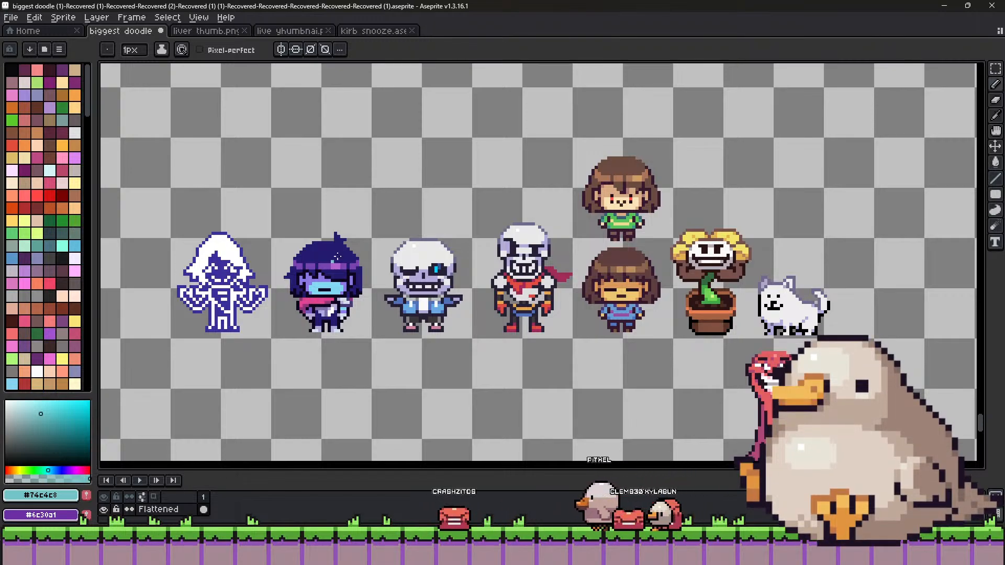
pyautogui.scroll(-1, 422, 177)
pyautogui.moveTo(486, 196); pyautogui.dragTo(519, 117)
pyautogui.moveTo(531, 248); pyautogui.dragTo(530, 252)
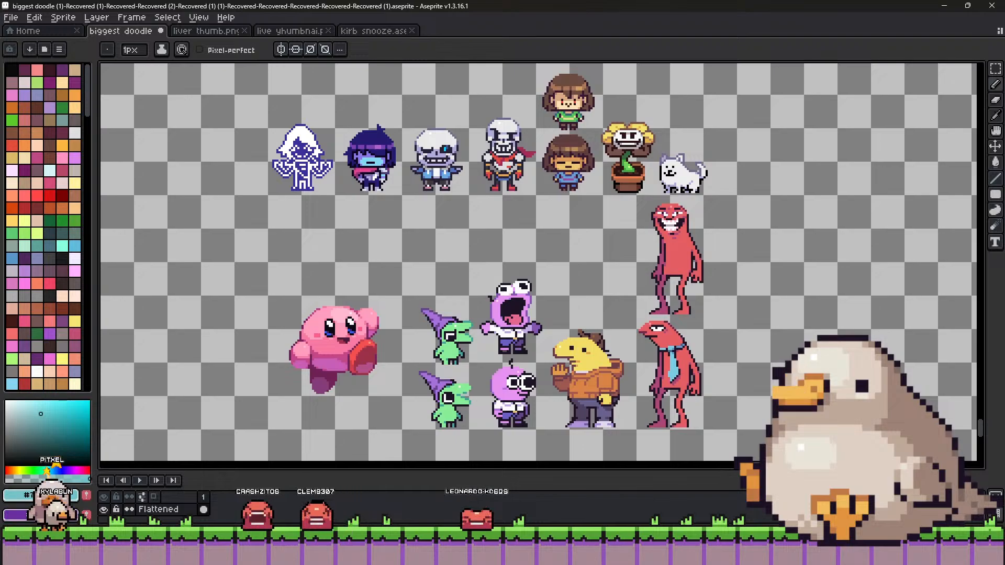
# Look through the colour palette's swatches from beginning to end, with the character sprites in view for comparison.
pyautogui.scroll(-2, 121, 165)
pyautogui.scroll(-3, 59, 170)
pyautogui.scroll(-10, 59, 170)
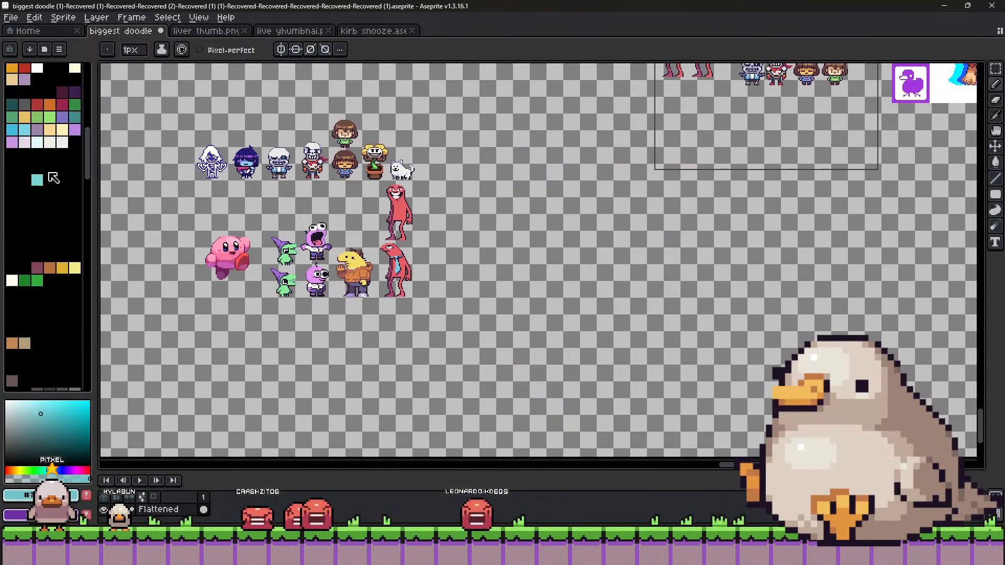
pyautogui.scroll(5, 53, 182)
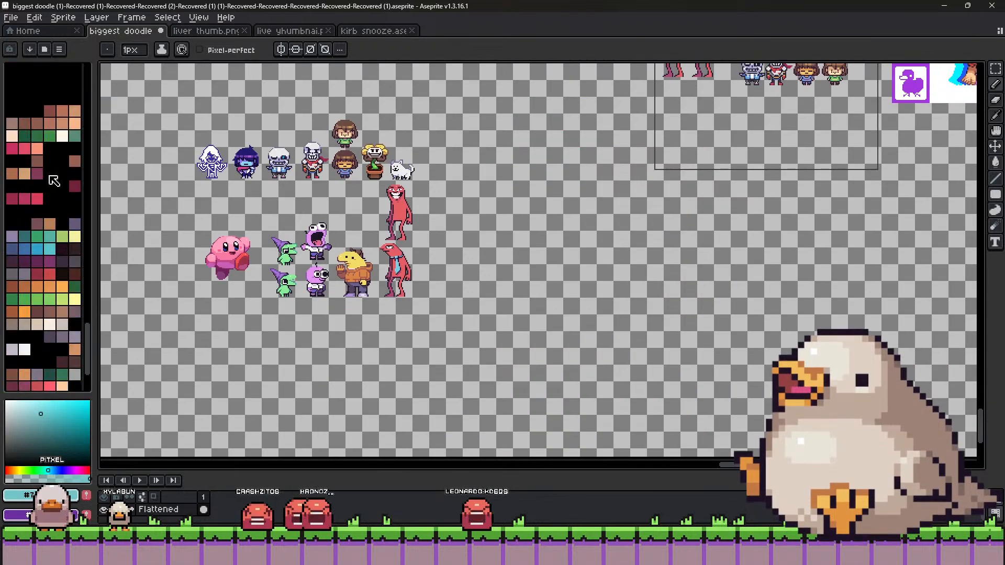
pyautogui.scroll(1, 182, 166)
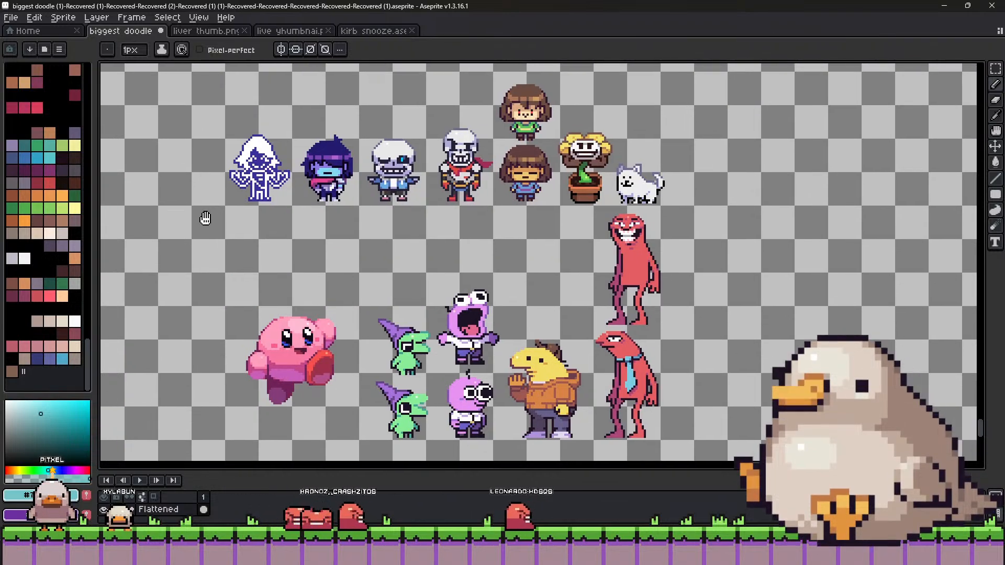
pyautogui.moveTo(184, 204); pyautogui.dragTo(202, 217)
pyautogui.scroll(3, 55, 215)
pyautogui.scroll(5, 54, 215)
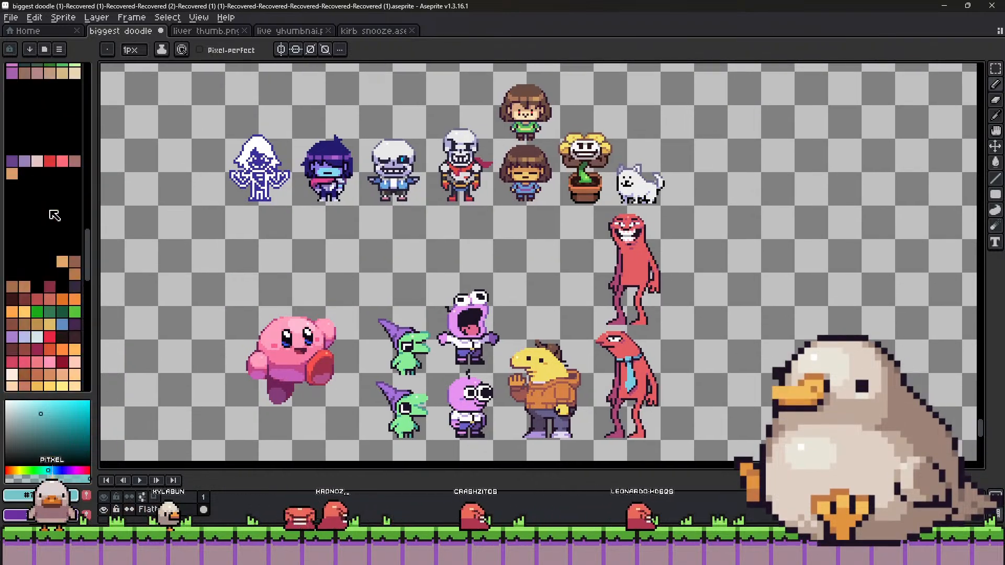
pyautogui.scroll(5, 55, 215)
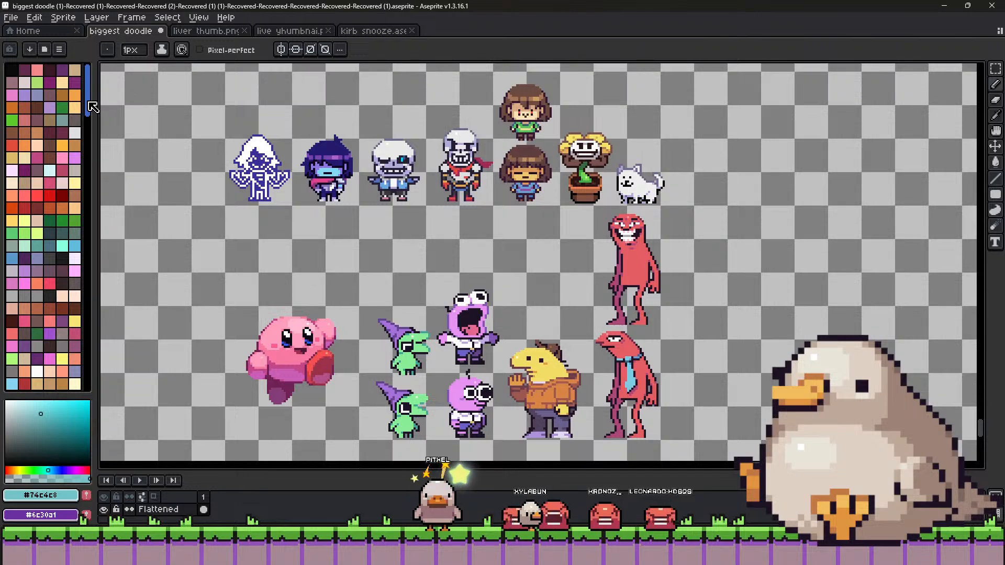
pyautogui.moveTo(90, 107); pyautogui.dragTo(96, 383)
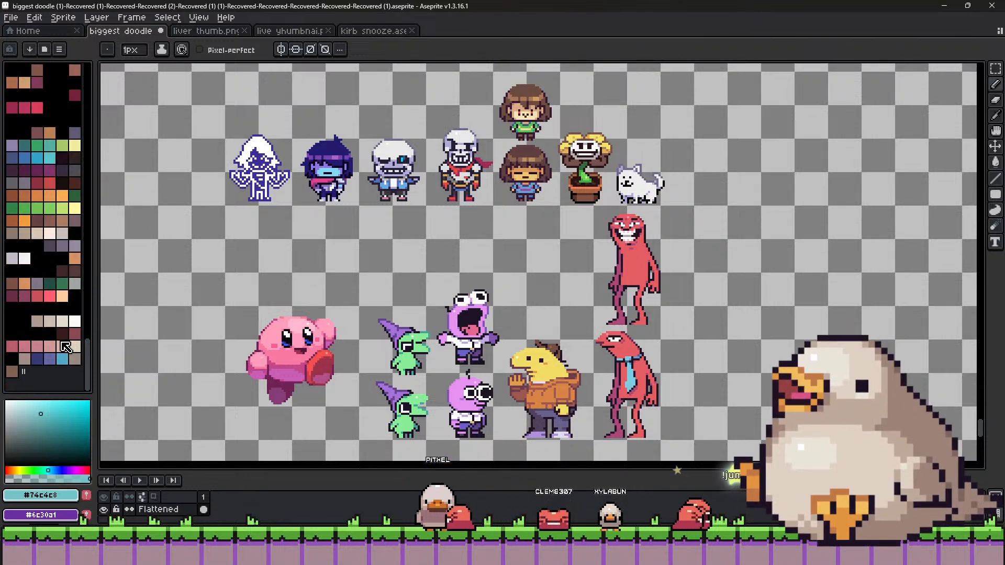
pyautogui.scroll(5, 66, 341)
pyautogui.scroll(5, 66, 340)
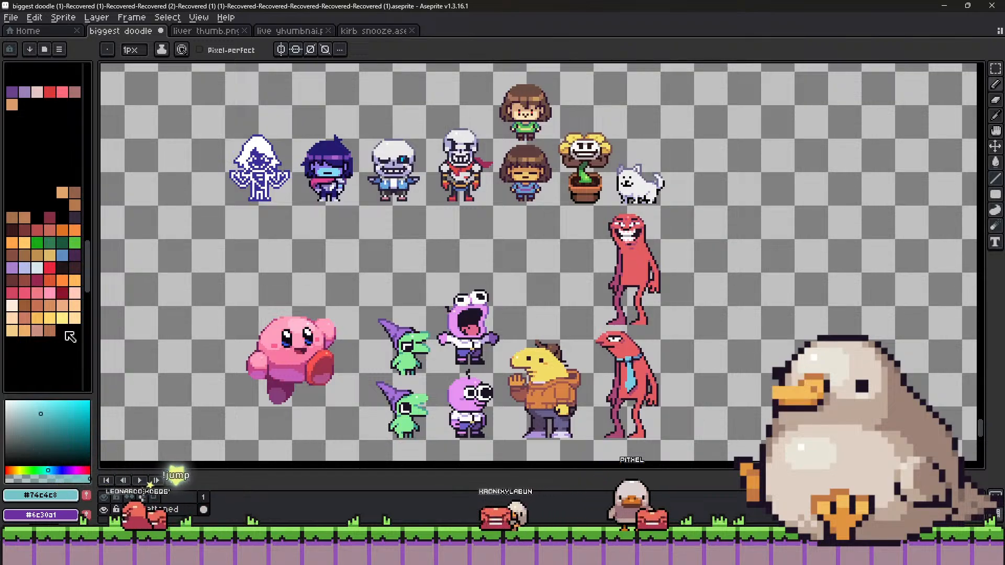
pyautogui.scroll(5, 70, 336)
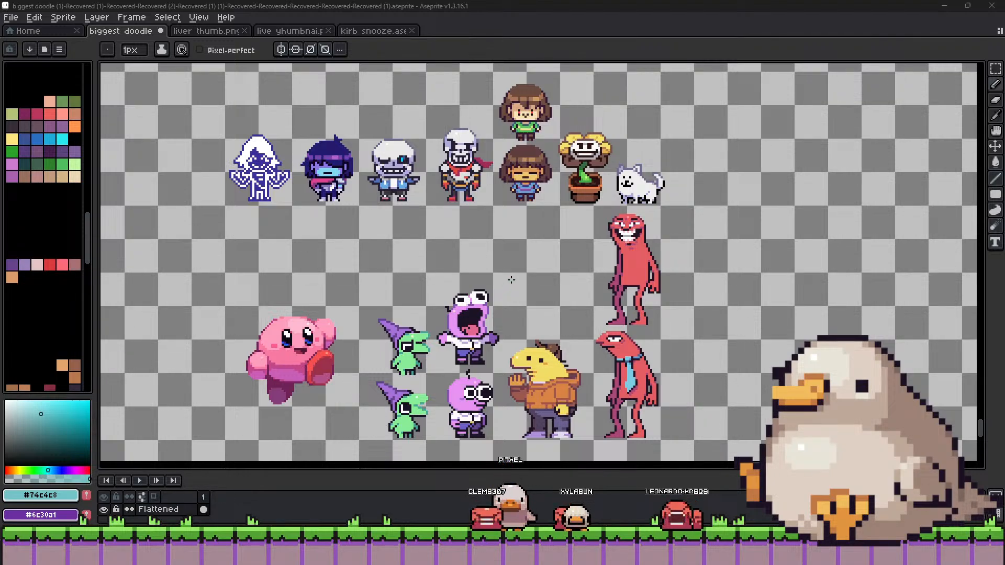
# Enlarge the screaming purple character's left eye in white (#fdfdfd) with a 4 px brush and add a dark #1b1325 pupil.
pyautogui.keyDown('alt'); pyautogui.click(463, 301); pyautogui.keyUp('alt')
pyautogui.press('+')
pyautogui.press('+')
pyautogui.press('+')
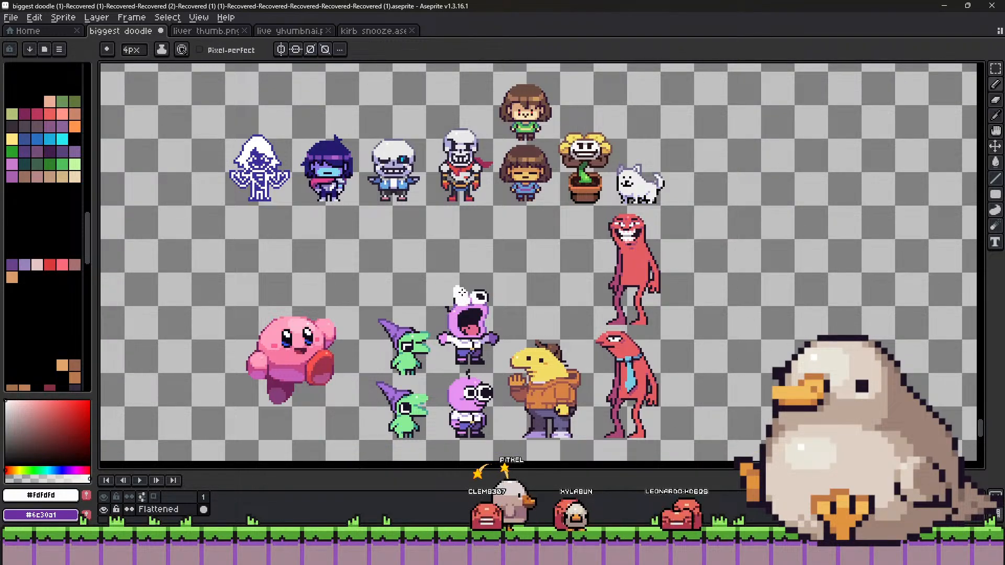
pyautogui.press('alt')
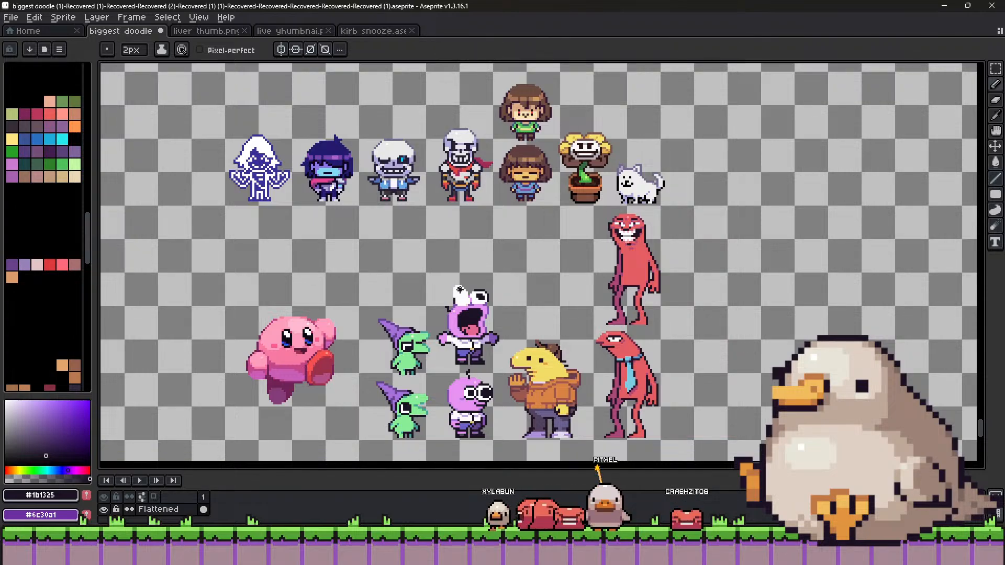
# Extend both eyes of the screaming purple character into tall white ovals and dot dark #1b1325 pupils near their tops with a 2 px brush.
pyautogui.keyDown('alt'); pyautogui.click(459, 291); pyautogui.keyUp('alt')
pyautogui.press('+')
pyautogui.press('+')
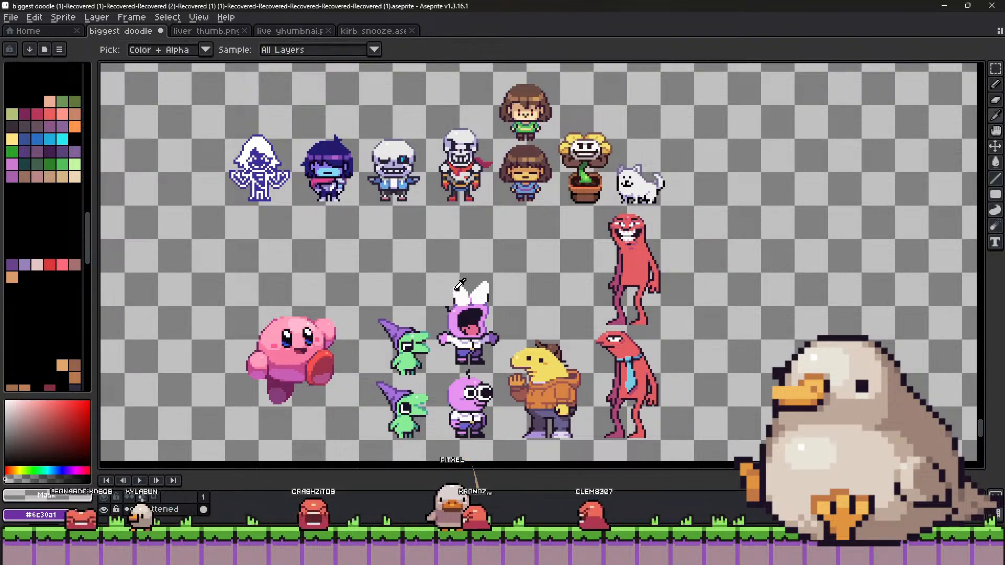
pyautogui.keyDown('alt'); pyautogui.click(492, 291); pyautogui.keyUp('alt')
pyautogui.press('v')
pyautogui.press('b')
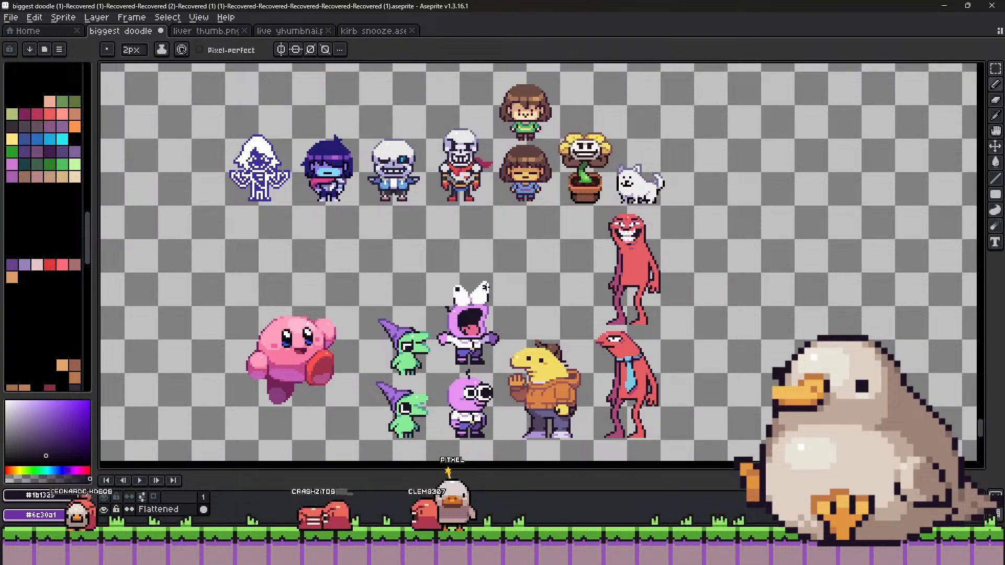
pyautogui.keyDown('alt'); pyautogui.click(489, 284); pyautogui.keyUp('alt')
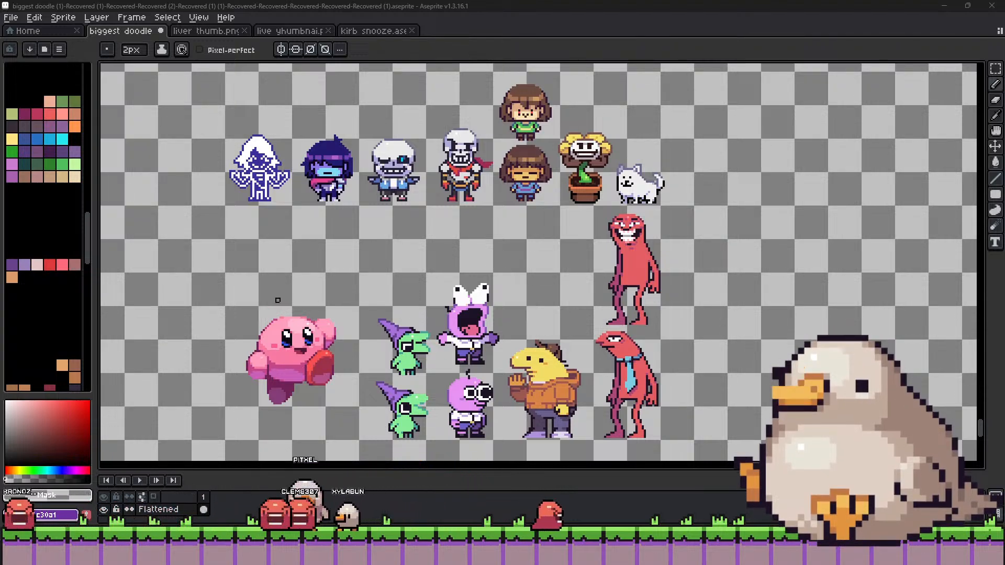
# Set a 1 px pencil and choose a pale lavender foreground colour with hue 274, saturation 12 and value 88.
pyautogui.press('-')
pyautogui.moveTo(325, 294); pyautogui.dragTo(367, 289)
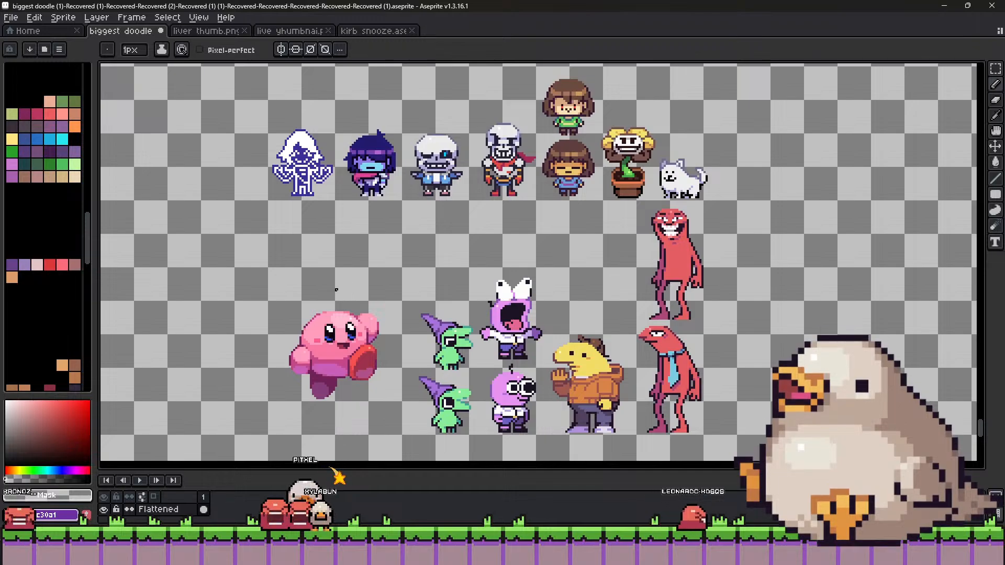
pyautogui.scroll(3, 285, 282)
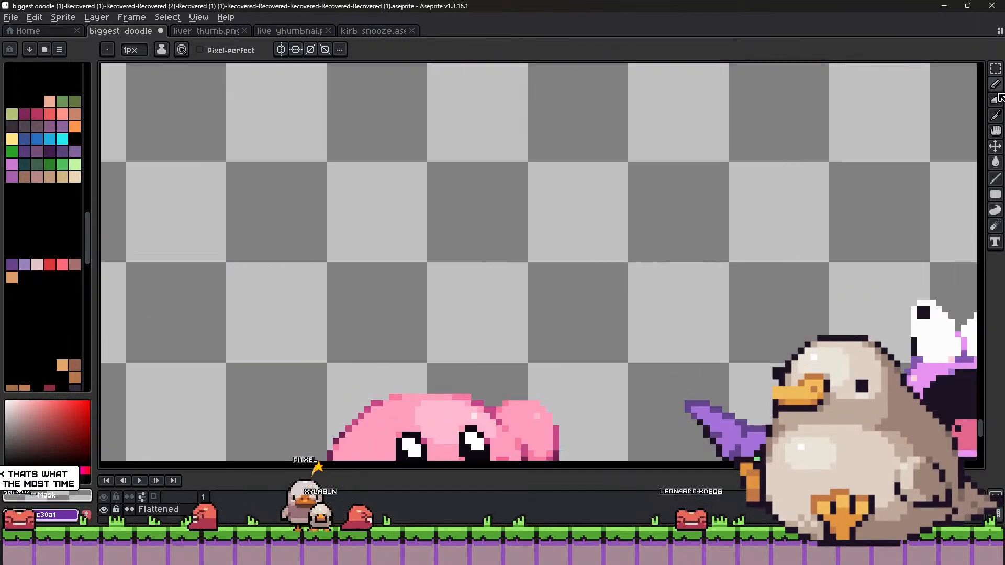
pyautogui.click(996, 84)
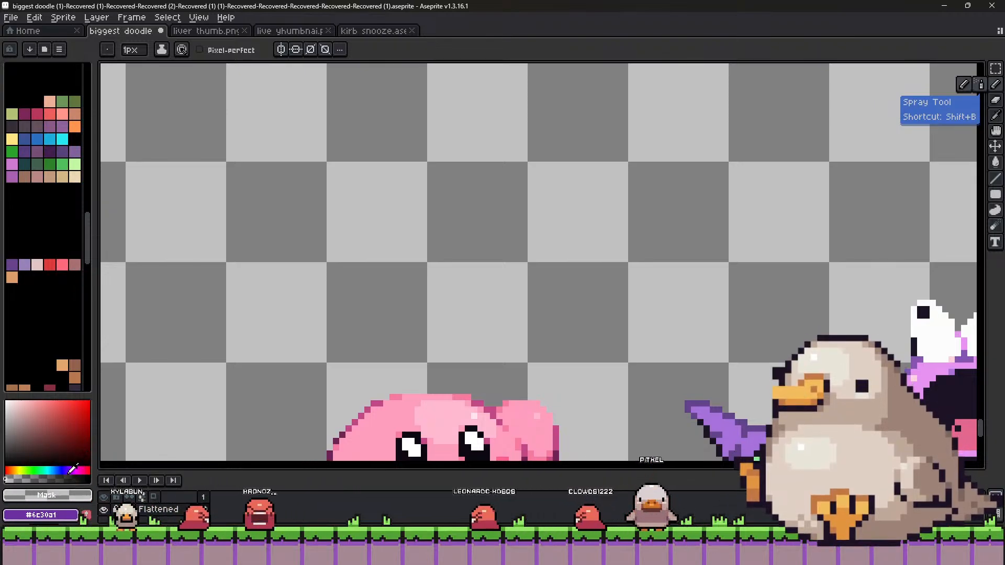
pyautogui.click(73, 468)
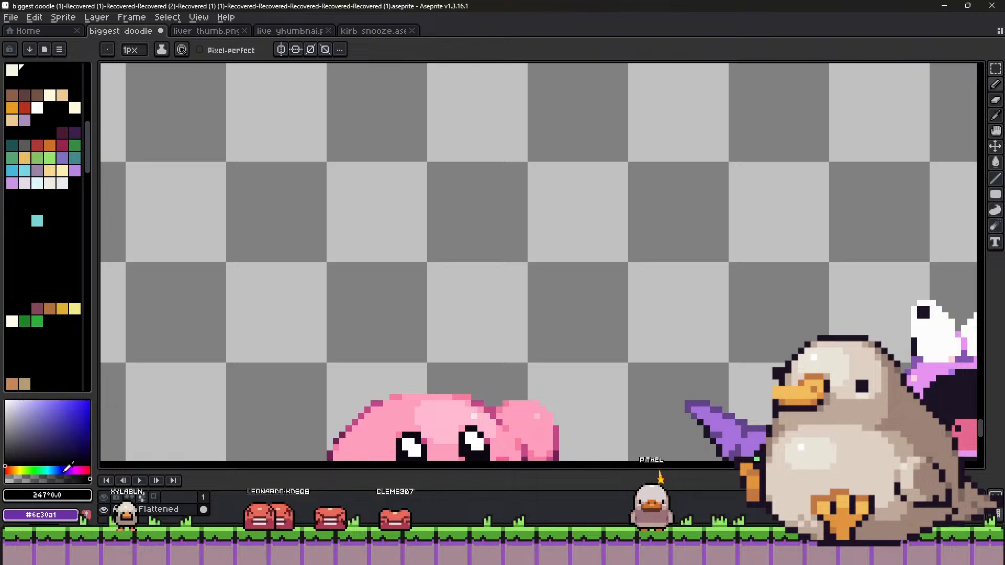
pyautogui.click(71, 465)
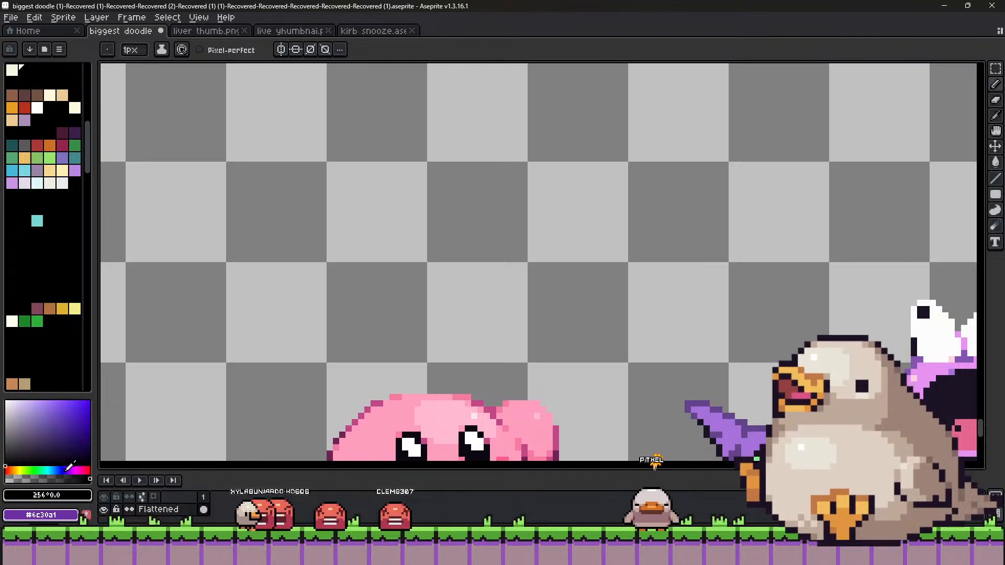
pyautogui.click(72, 467)
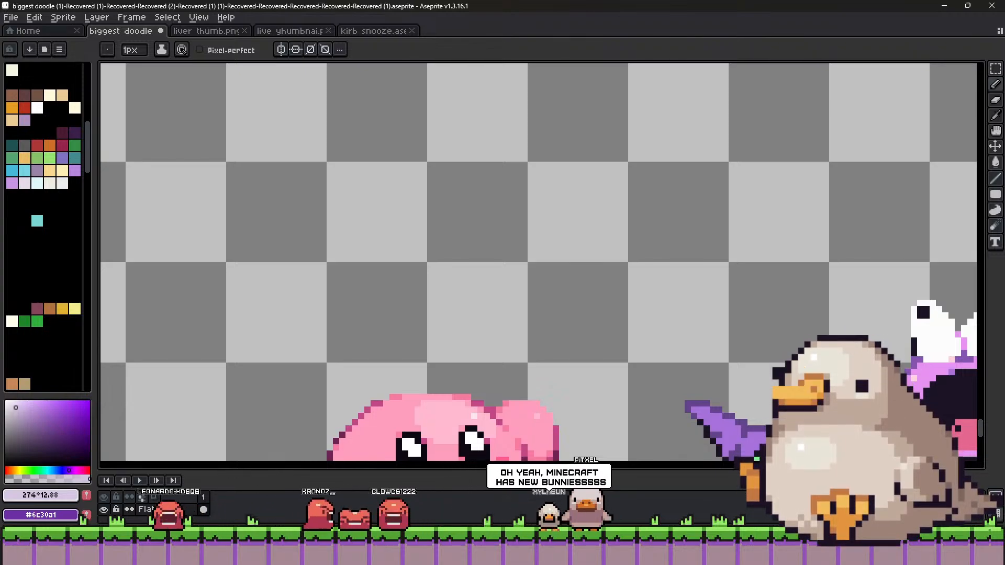
# Survey the whole doodle canvas and examine the duck and game-character sprites near its upper-left corner.
pyautogui.scroll(-1, 524, 257)
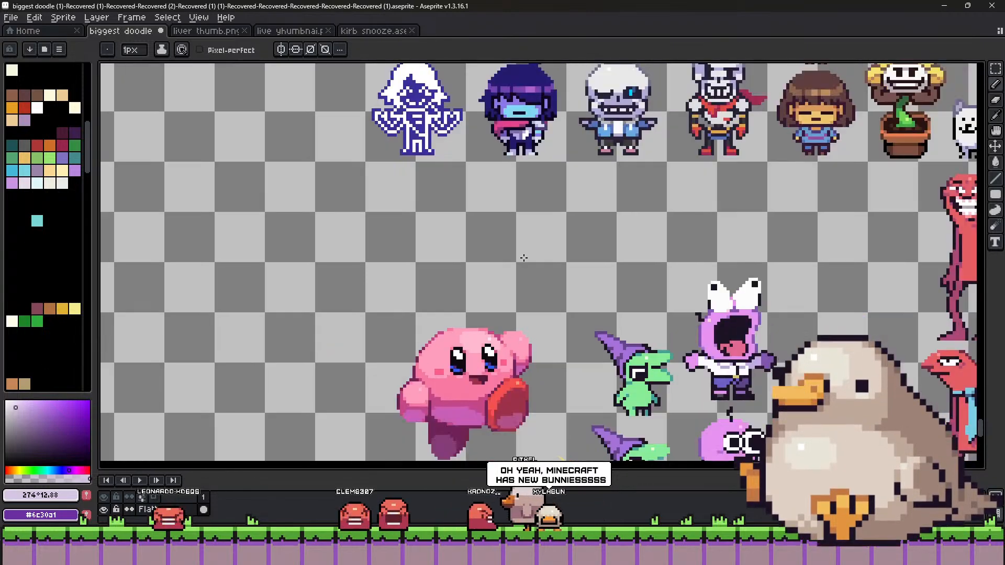
pyautogui.scroll(-3, 579, 280)
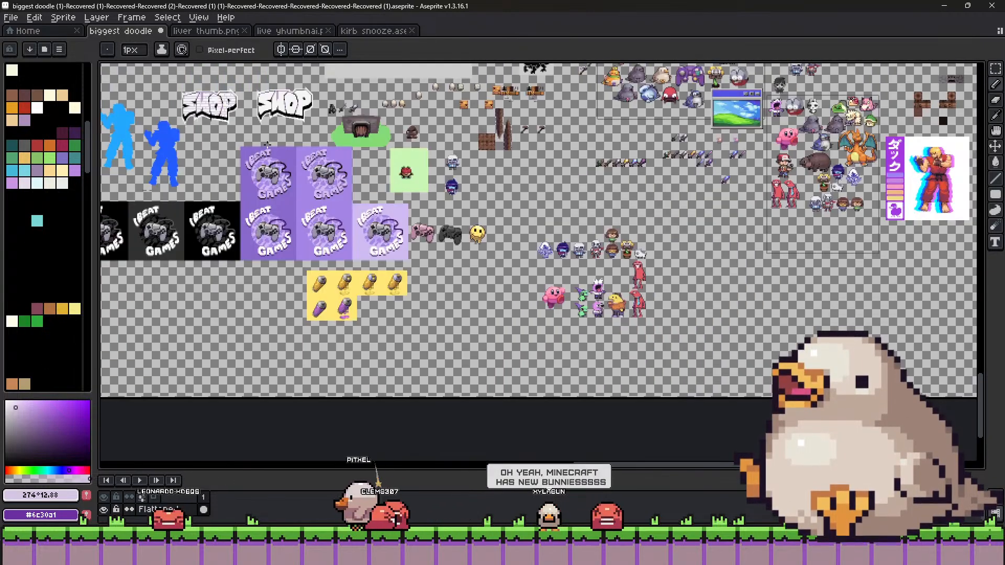
pyautogui.moveTo(267, 144); pyautogui.dragTo(450, 198)
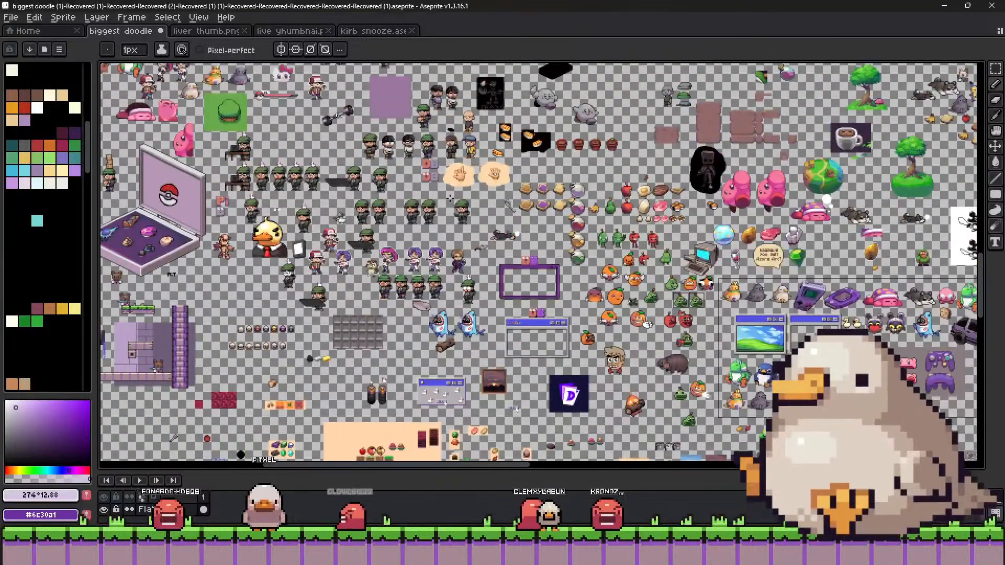
pyautogui.scroll(-5, 450, 198)
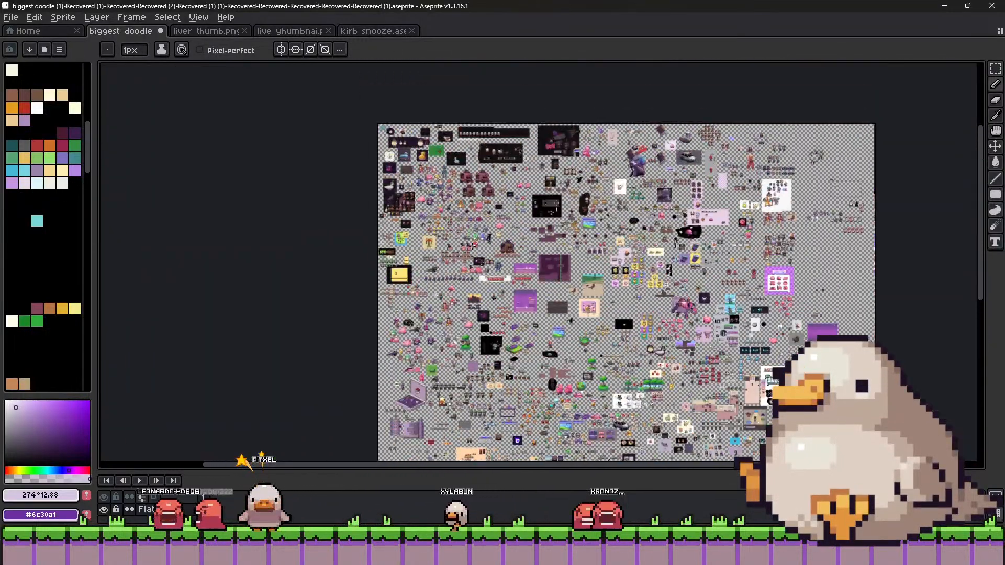
pyautogui.scroll(1, 515, 211)
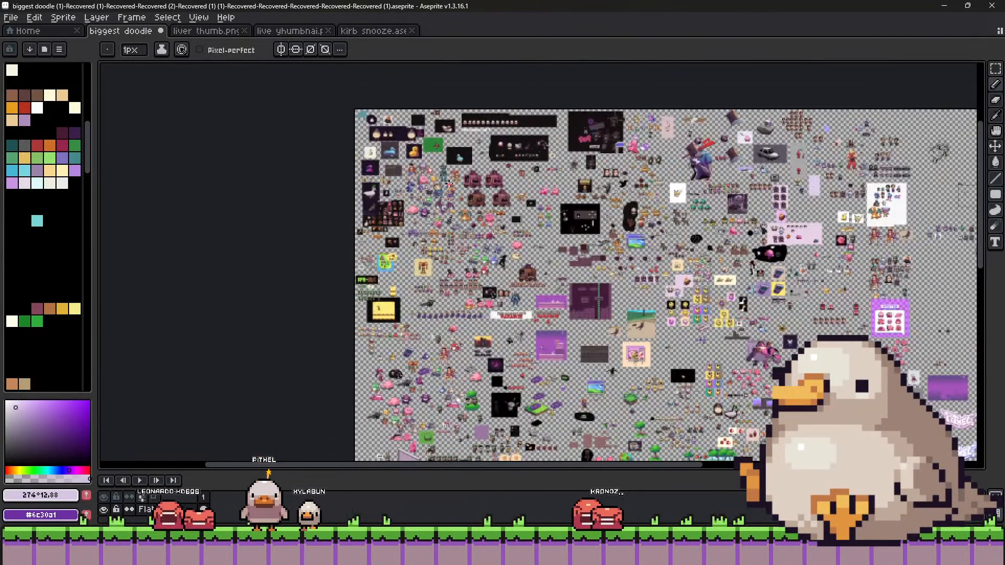
pyautogui.scroll(3, 515, 211)
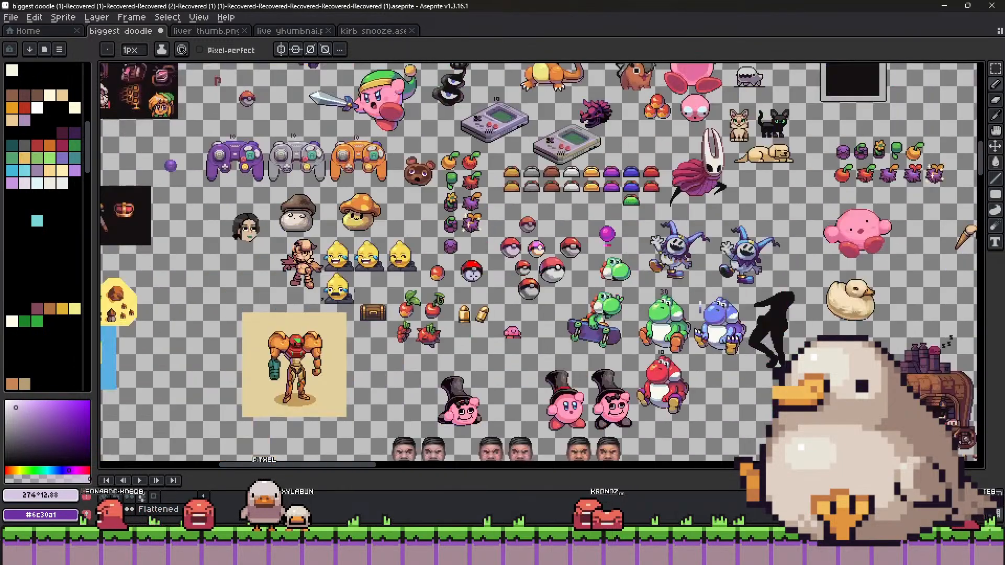
pyautogui.scroll(5, 540, 261)
pyautogui.hscroll(-5, 540, 262)
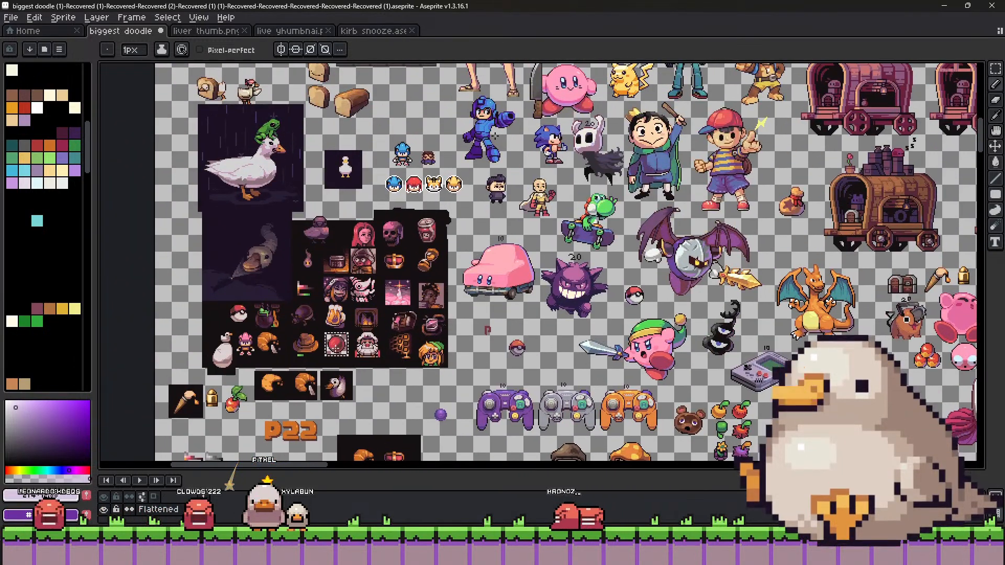
pyautogui.scroll(5, 540, 261)
pyautogui.hscroll(2, 539, 262)
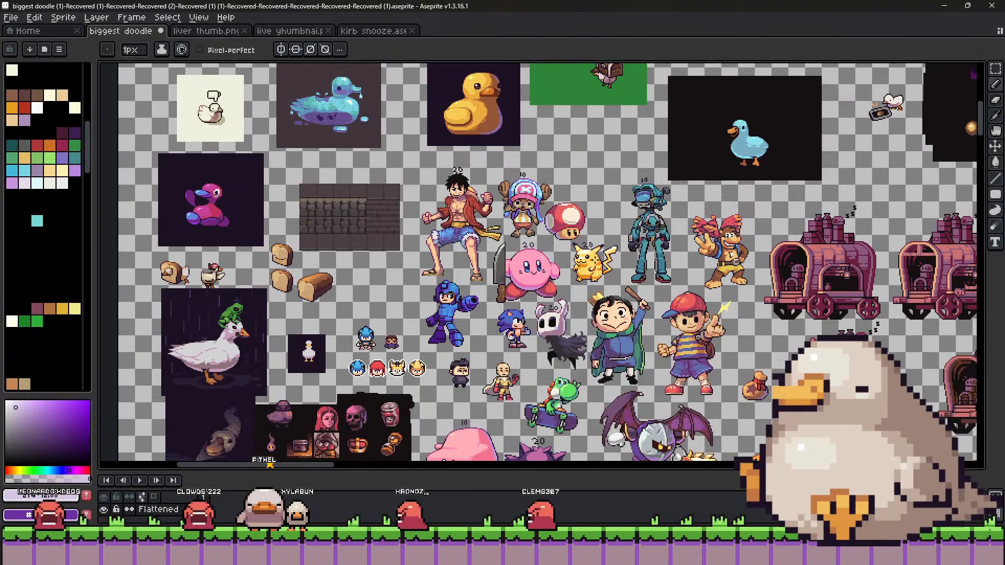
pyautogui.scroll(5, 535, 287)
pyautogui.hscroll(-2, 534, 288)
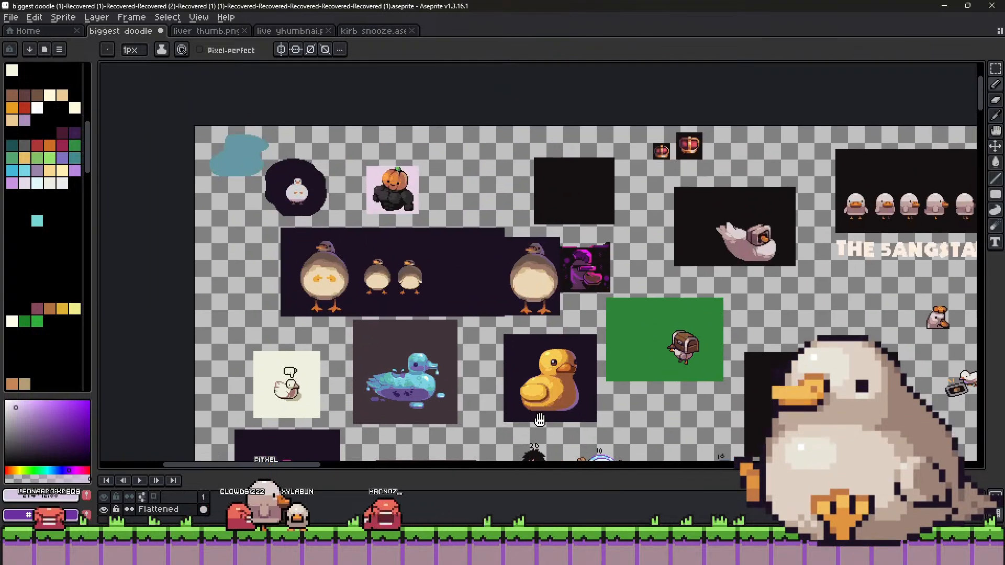
# Examine the wagon, controller and item sprites across the upper canvas, ending close up on the brown bear-like head beside the fruit.
pyautogui.scroll(-4, 535, 288)
pyautogui.hscroll(5, 535, 287)
pyautogui.hscroll(5, 535, 287)
pyautogui.scroll(-4, 535, 287)
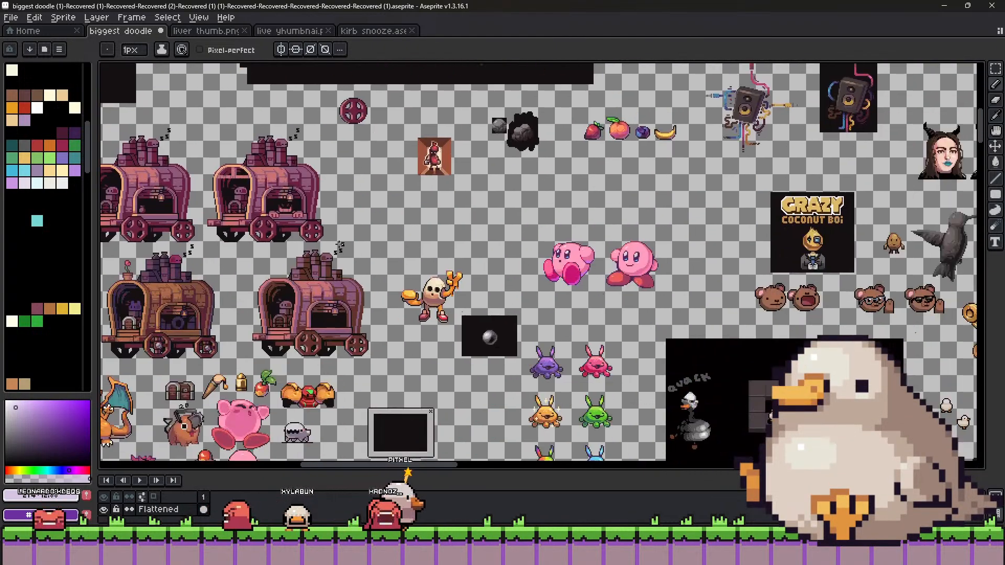
pyautogui.hscroll(-4, 578, 209)
pyautogui.scroll(-3, 578, 209)
pyautogui.scroll(-2, 578, 208)
pyautogui.hscroll(-5, 578, 209)
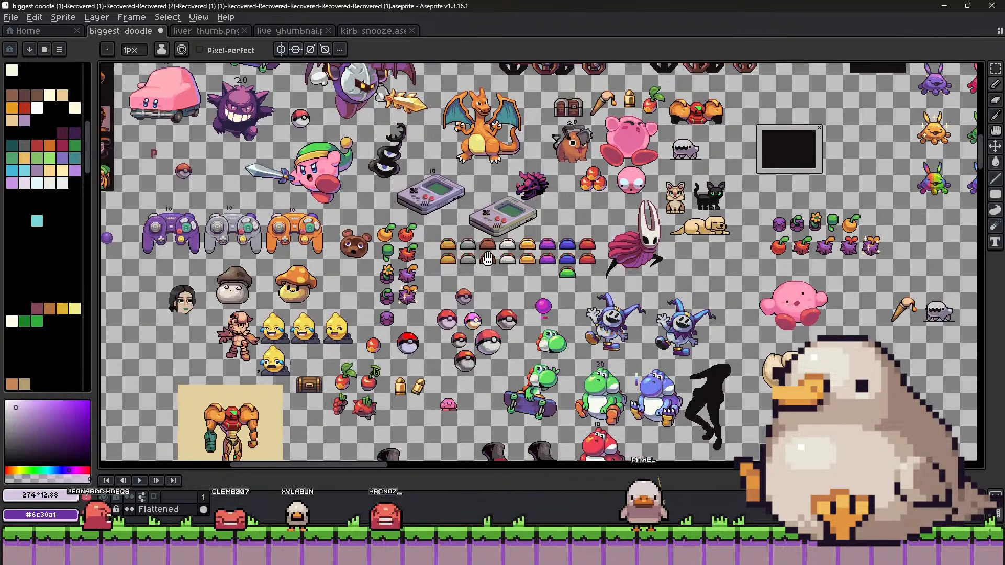
pyautogui.scroll(-2, 506, 223)
pyautogui.hscroll(-1, 506, 223)
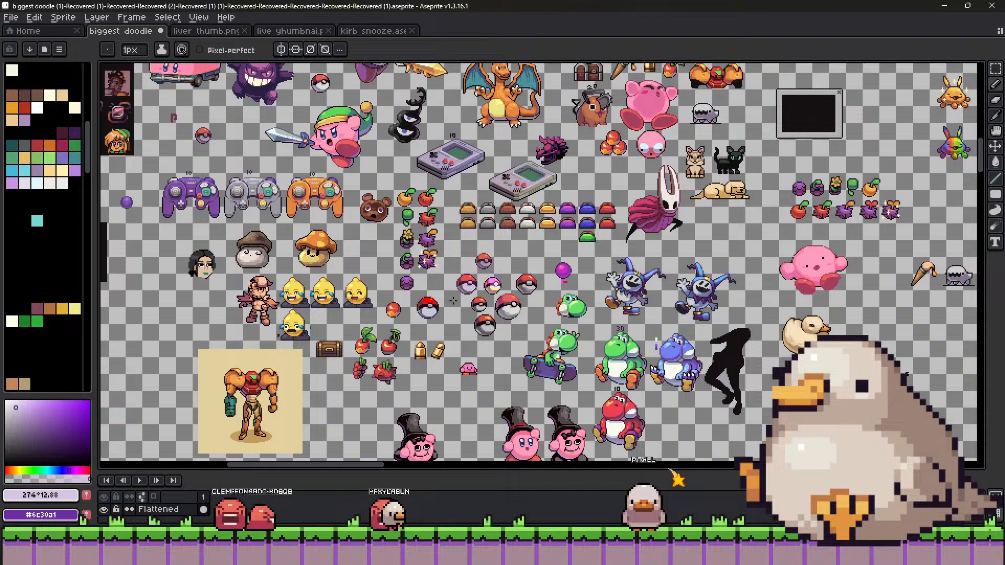
pyautogui.scroll(2, 411, 306)
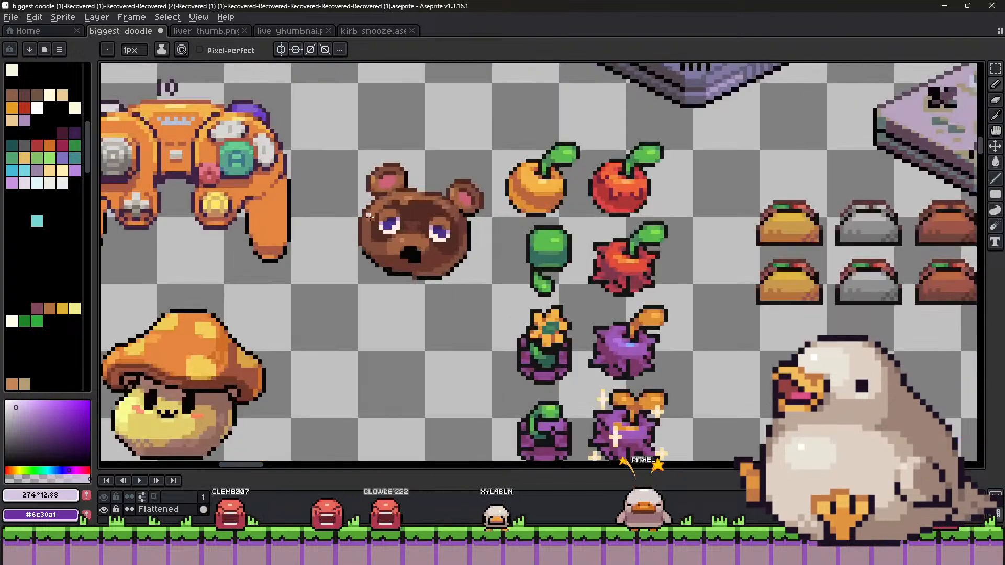
pyautogui.scroll(2, 394, 257)
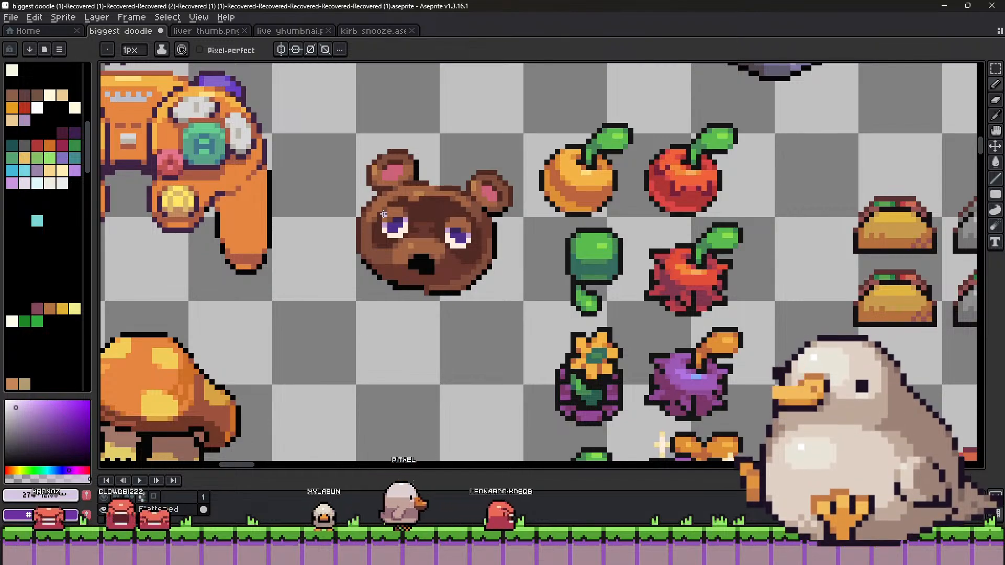
# Examine the bear-like head, fruit, winged characters and handheld console sprites in the upper part of the canvas.
pyautogui.scroll(-4, 536, 247)
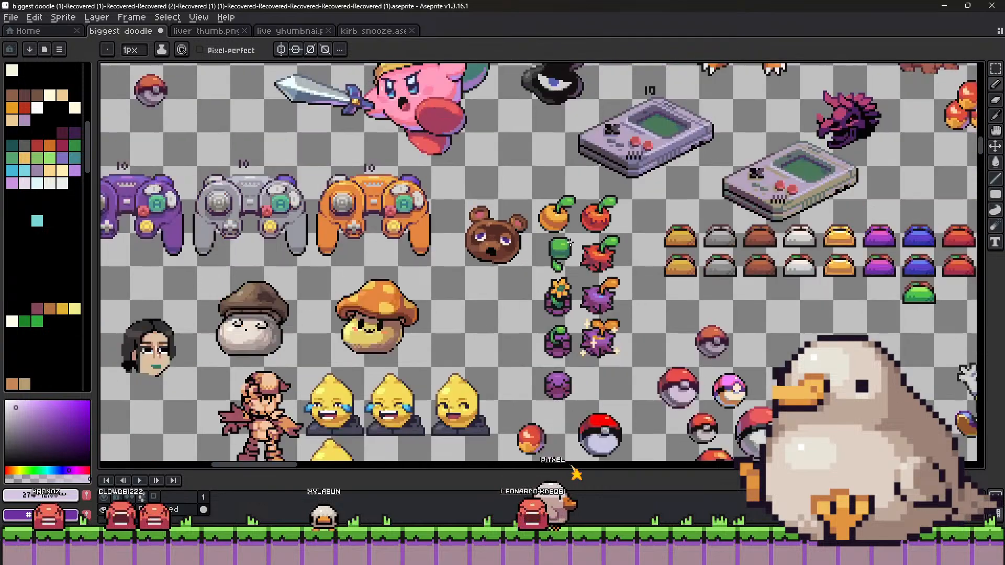
pyautogui.scroll(3, 557, 217)
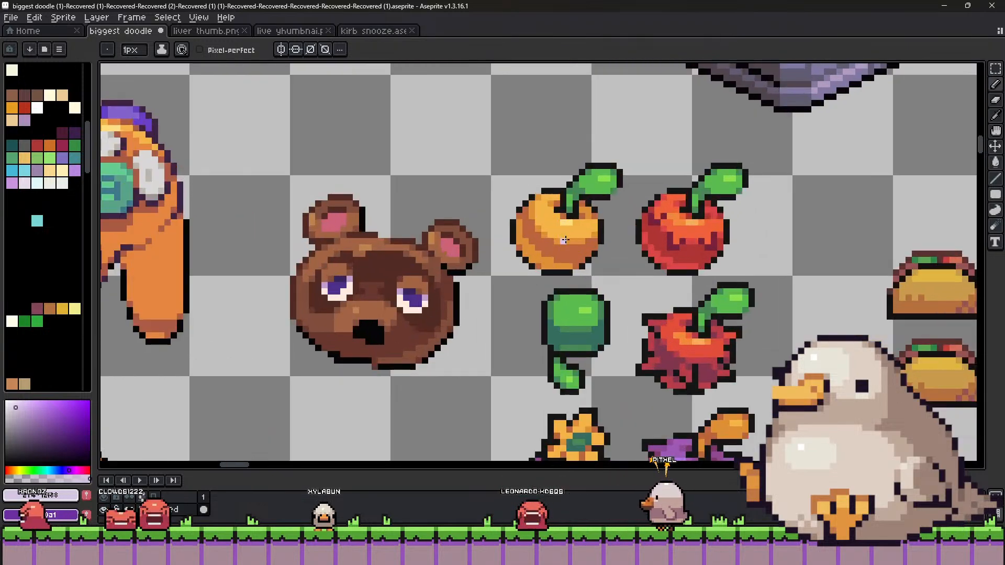
pyautogui.scroll(-4, 566, 240)
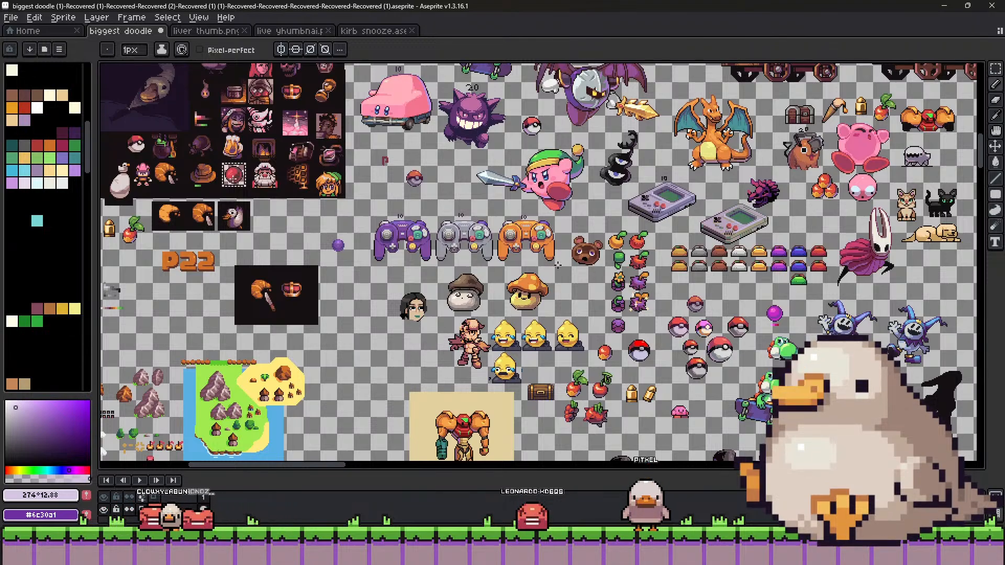
pyautogui.scroll(3, 549, 259)
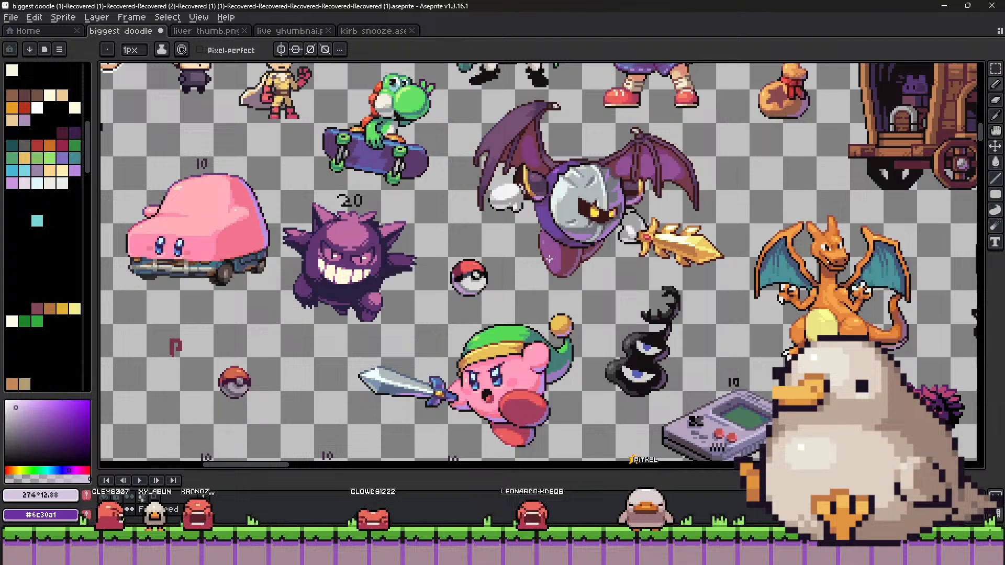
pyautogui.moveTo(549, 259); pyautogui.dragTo(541, 275)
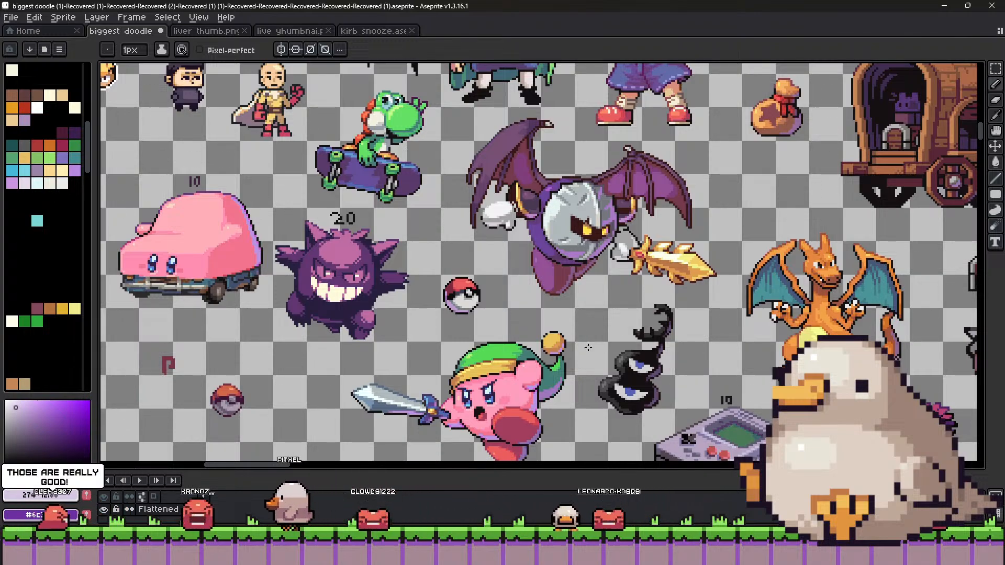
pyautogui.scroll(-3, 544, 277)
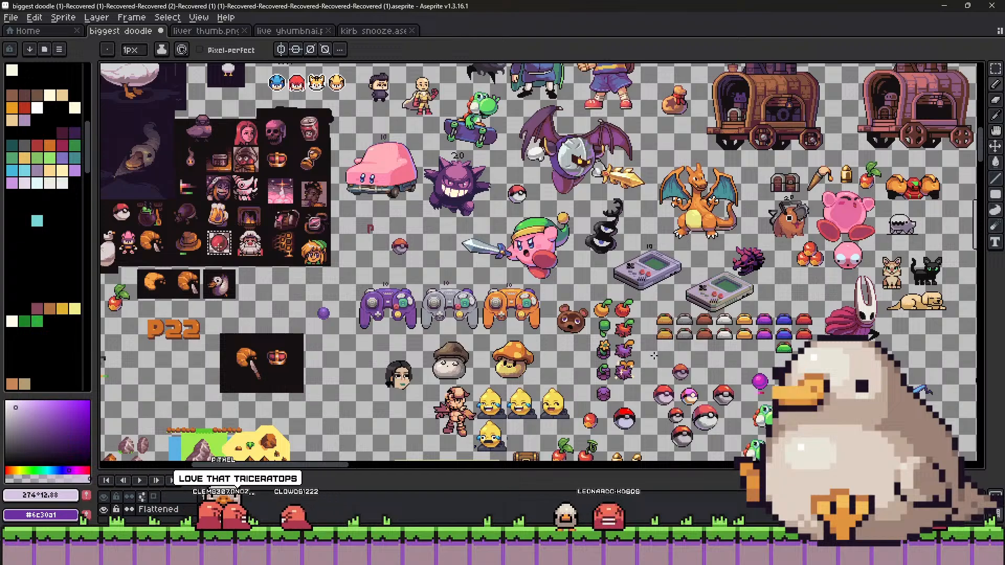
pyautogui.scroll(1, 791, 255)
pyautogui.moveTo(791, 255); pyautogui.dragTo(635, 253)
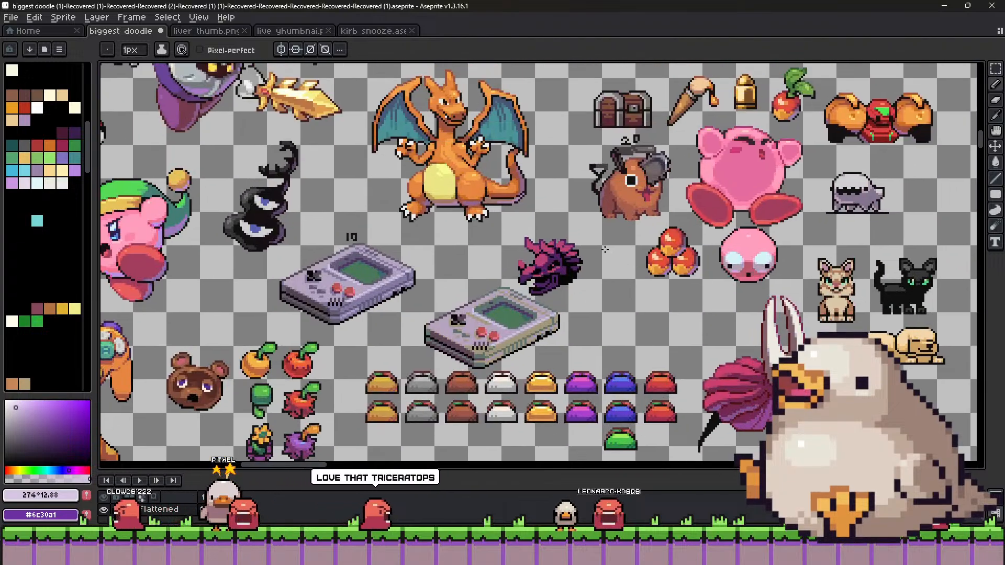
pyautogui.scroll(1, 592, 248)
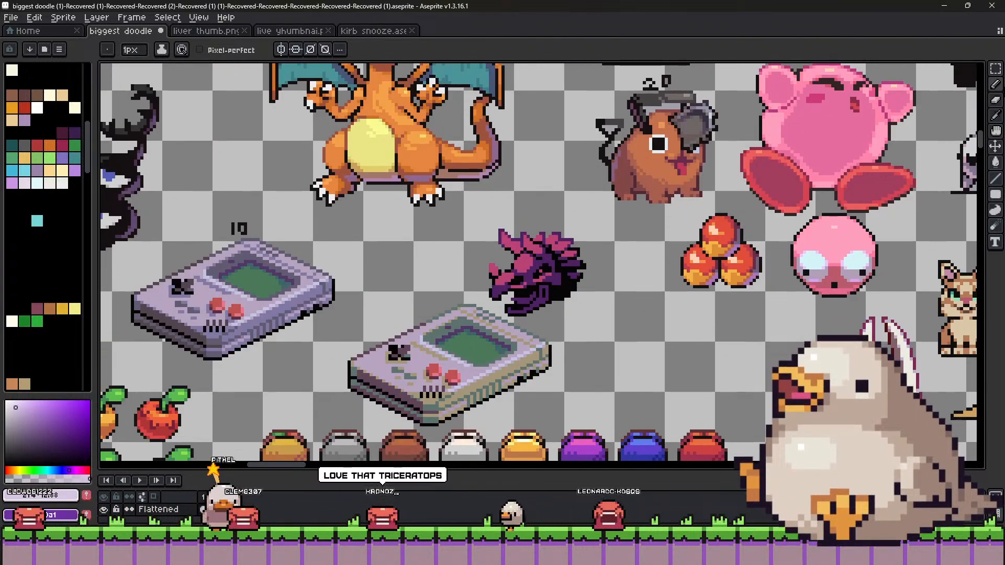
pyautogui.press('b')
pyautogui.scroll(-3, 575, 187)
pyautogui.moveTo(574, 187); pyautogui.dragTo(580, 281)
pyautogui.moveTo(480, 372); pyautogui.dragTo(444, 272)
pyautogui.scroll(3, 444, 272)
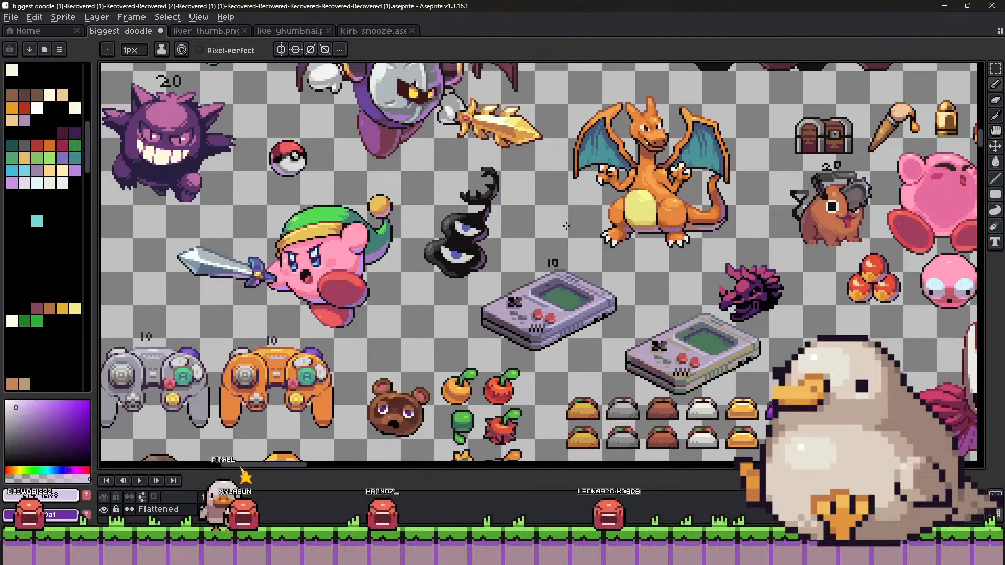
# Select the purple triceratops head and move it down and to the right, clear of the handheld console, and deselect it.
pyautogui.scroll(3, 544, 276)
pyautogui.press('m')
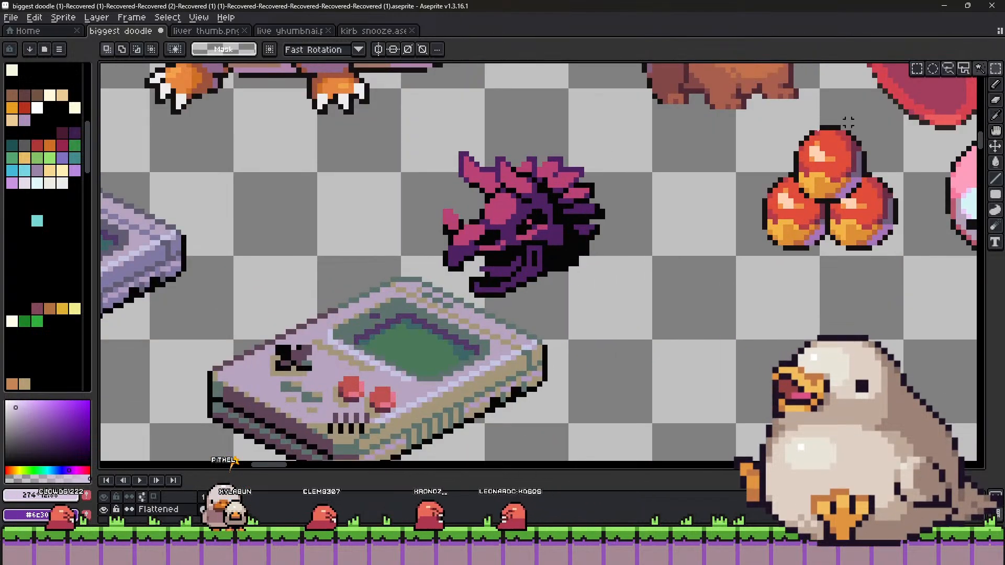
pyautogui.moveTo(445, 149); pyautogui.dragTo(639, 285)
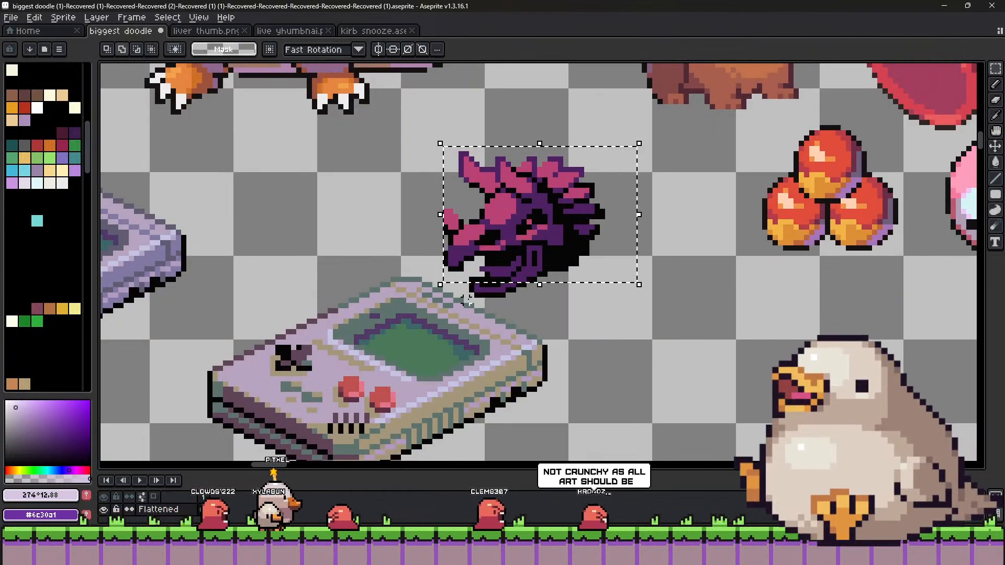
pyautogui.moveTo(471, 295); pyautogui.dragTo(654, 191)
pyautogui.moveTo(524, 220)
pyautogui.mouseDown()
pyautogui.moveTo(649, 351)
pyautogui.moveTo(686, 332)
pyautogui.moveTo(677, 294)
pyautogui.moveTo(560, 241)
pyautogui.mouseUp()
pyautogui.click(854, 309)
# Sketch a near-white body stroke and a black #060606 tail shape below the triceratops head with a 2 px brush.
pyautogui.press('b')
pyautogui.scroll(1, 562, 317)
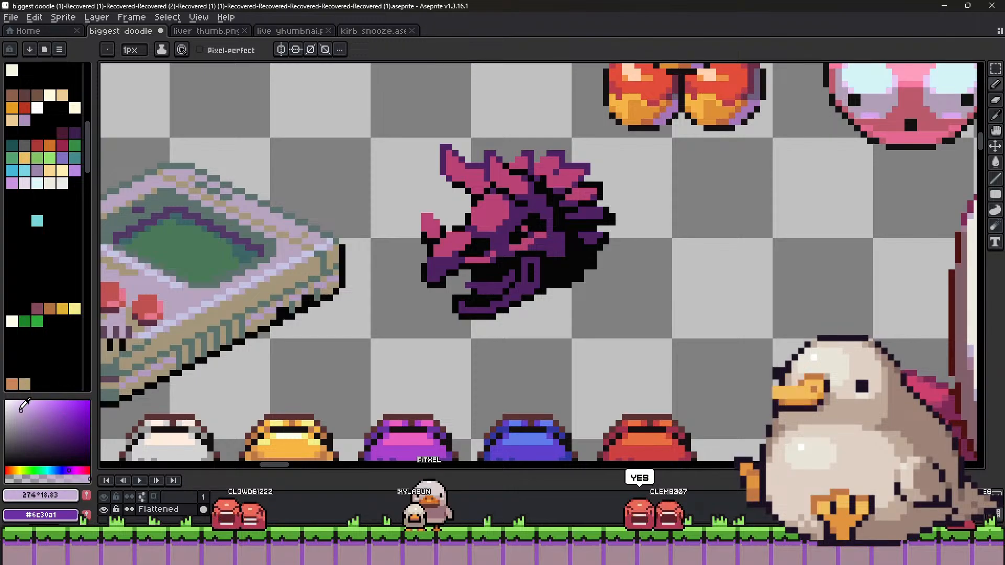
pyautogui.press('+')
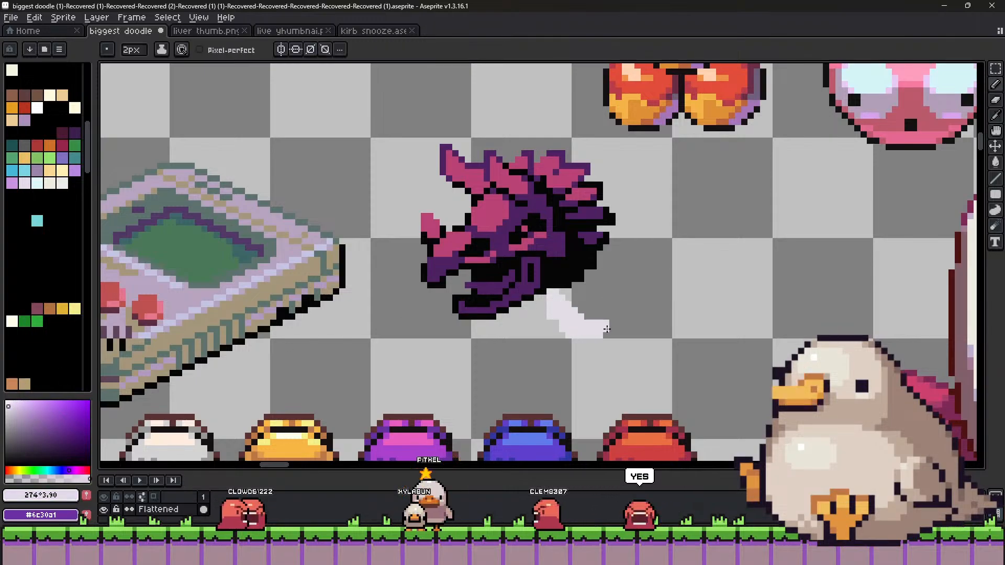
pyautogui.keyDown('alt'); pyautogui.click(576, 278); pyautogui.keyUp('alt')
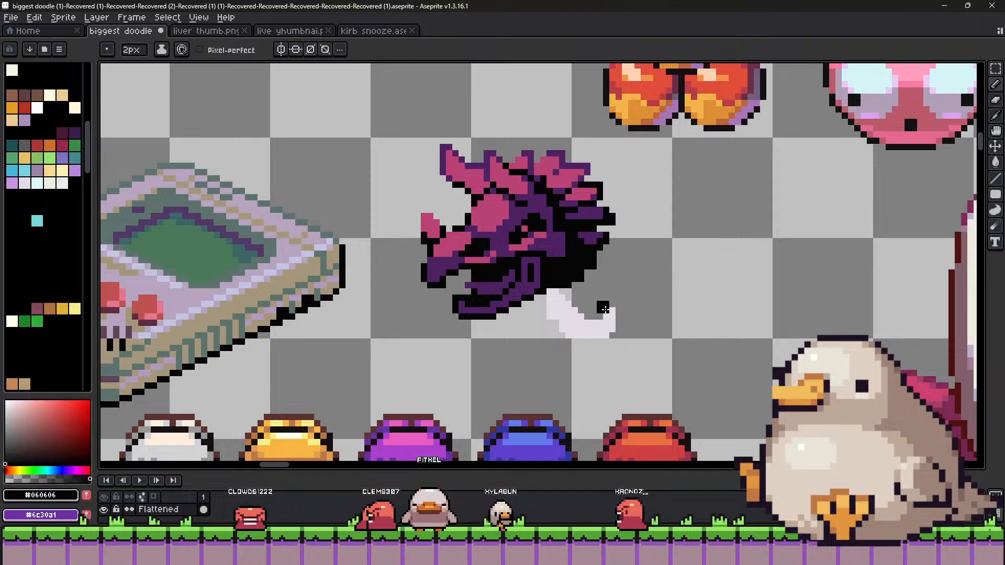
pyautogui.moveTo(607, 311); pyautogui.dragTo(625, 308)
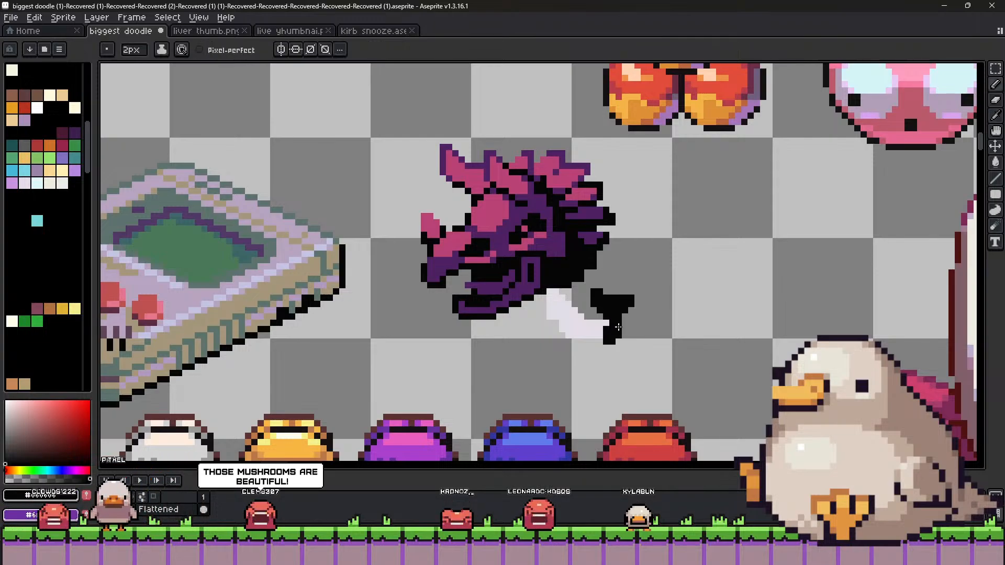
# Draw near-white legs below the triceratops head and fill the gap between them with black #060606.
pyautogui.keyDown('alt'); pyautogui.click(599, 331); pyautogui.keyUp('alt')
pyautogui.moveTo(612, 330)
pyautogui.mouseDown()
pyautogui.moveTo(592, 345)
pyautogui.moveTo(602, 347)
pyautogui.moveTo(565, 338)
pyautogui.moveTo(544, 305)
pyautogui.moveTo(515, 329)
pyautogui.moveTo(536, 317)
pyautogui.moveTo(539, 354)
pyautogui.moveTo(549, 340)
pyautogui.moveTo(563, 388)
pyautogui.mouseUp()
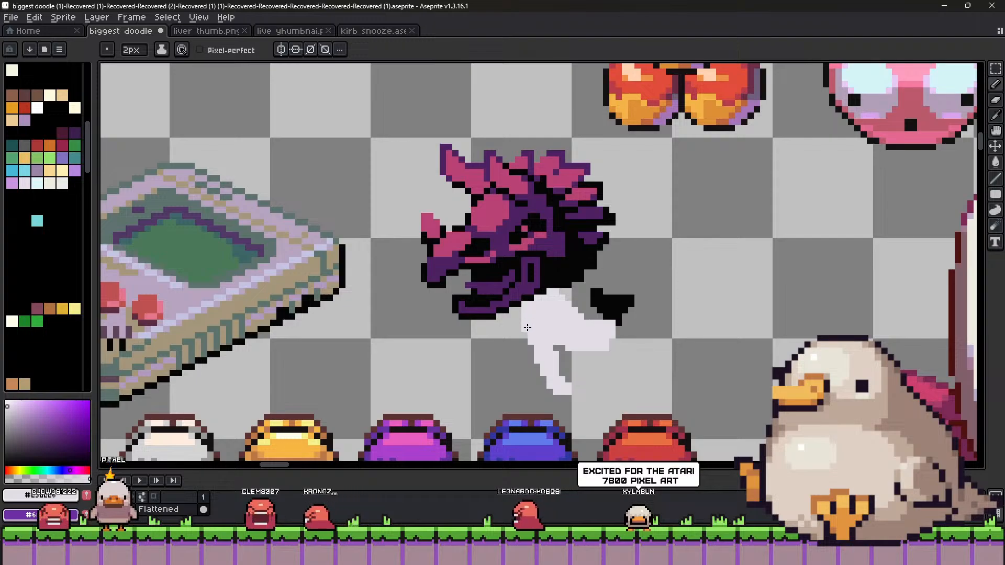
pyautogui.moveTo(474, 321); pyautogui.dragTo(458, 379)
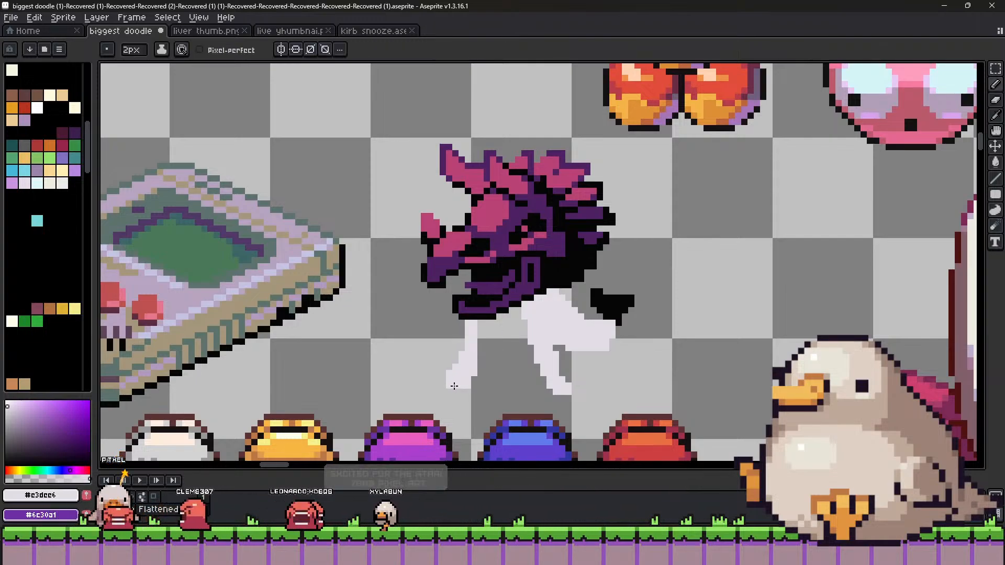
pyautogui.keyDown('alt'); pyautogui.click(585, 312); pyautogui.keyUp('alt')
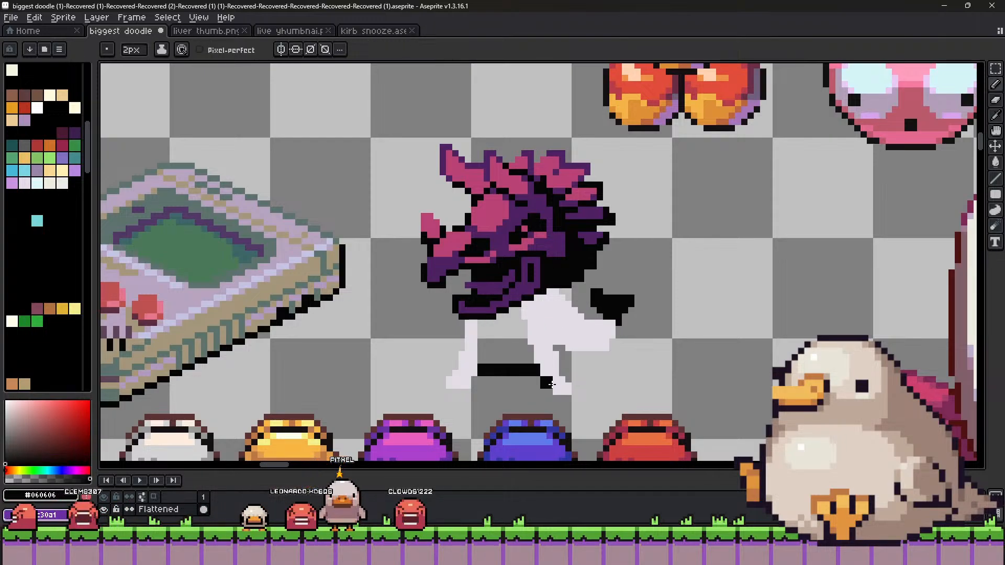
pyautogui.click(995, 163)
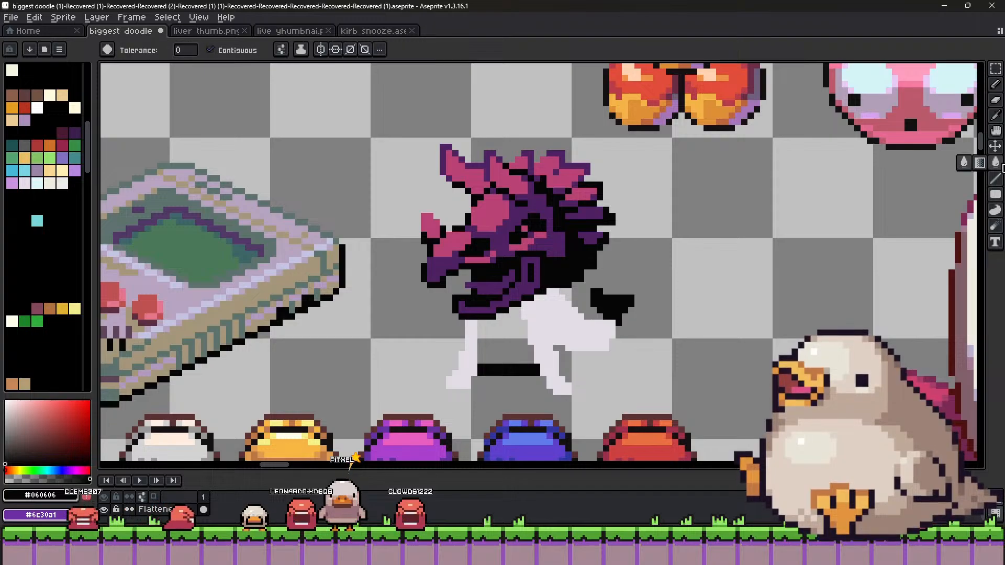
pyautogui.scroll(-2, 627, 342)
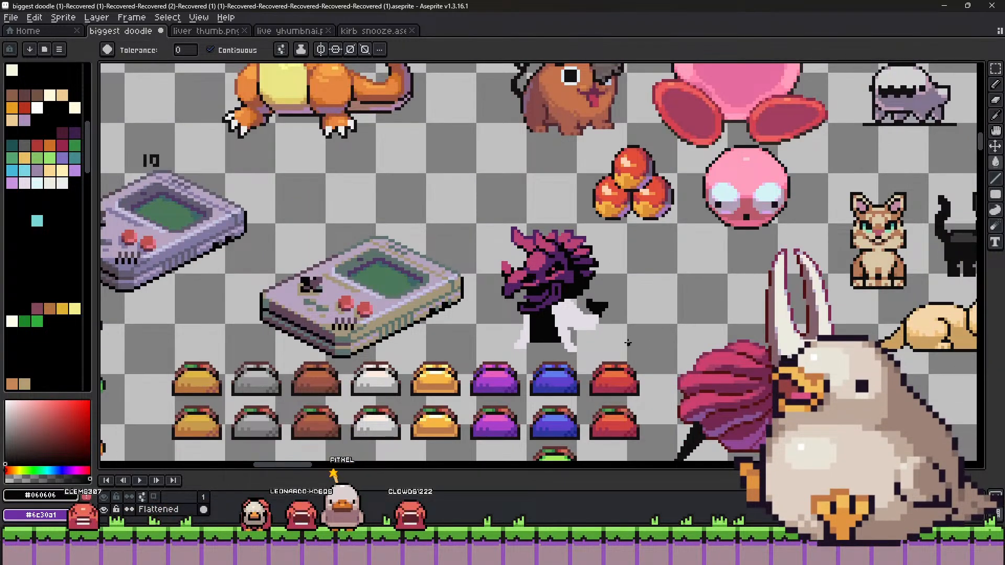
# Clear the near-white and black doodle below the triceratops head by filling its parts with transparency.
pyautogui.scroll(1, 570, 284)
pyautogui.keyDown('alt'); pyautogui.click(617, 341); pyautogui.keyUp('alt')
pyautogui.click(575, 325)
pyautogui.click(543, 327)
pyautogui.click(595, 308)
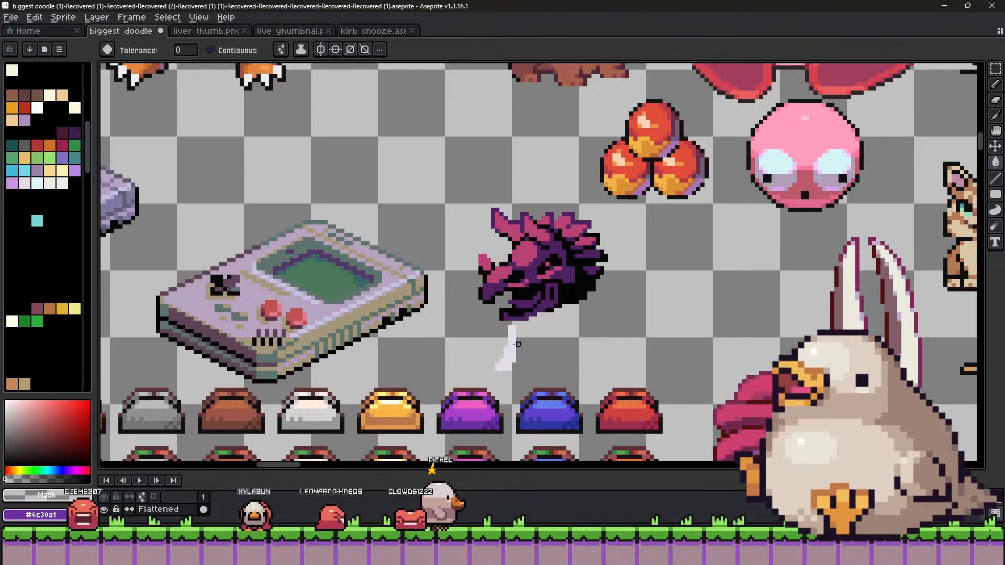
# Survey the whole doodle canvas and examine the numbered game and anime character sprites in its upper-left area.
pyautogui.scroll(-3, 518, 344)
pyautogui.scroll(2, 382, 255)
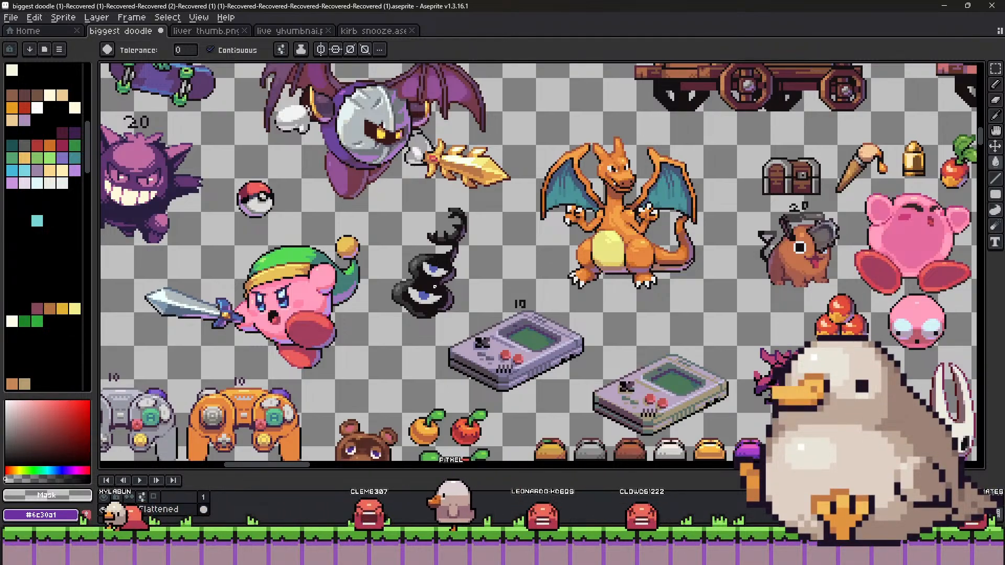
pyautogui.scroll(-3, 492, 343)
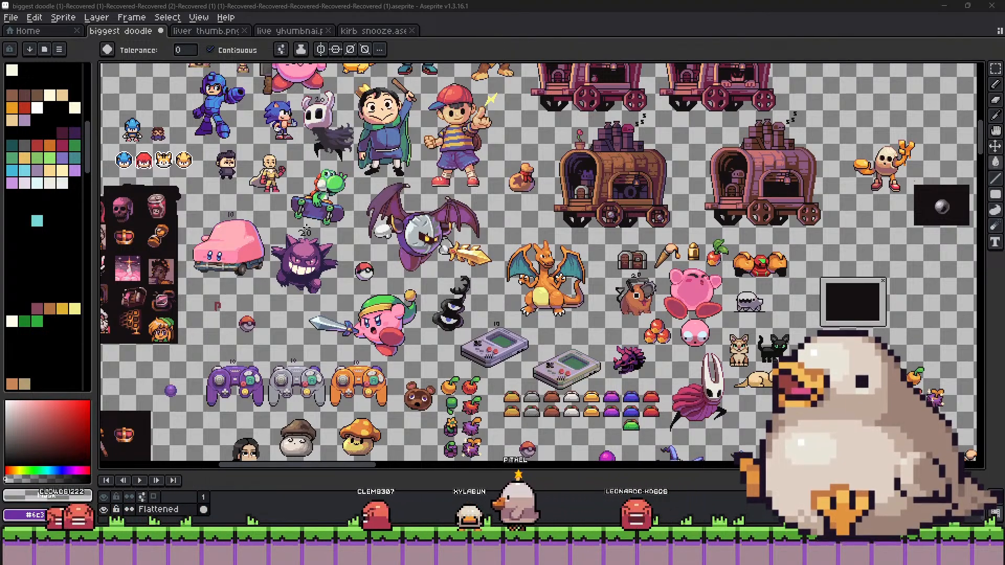
pyautogui.scroll(-2, 414, 189)
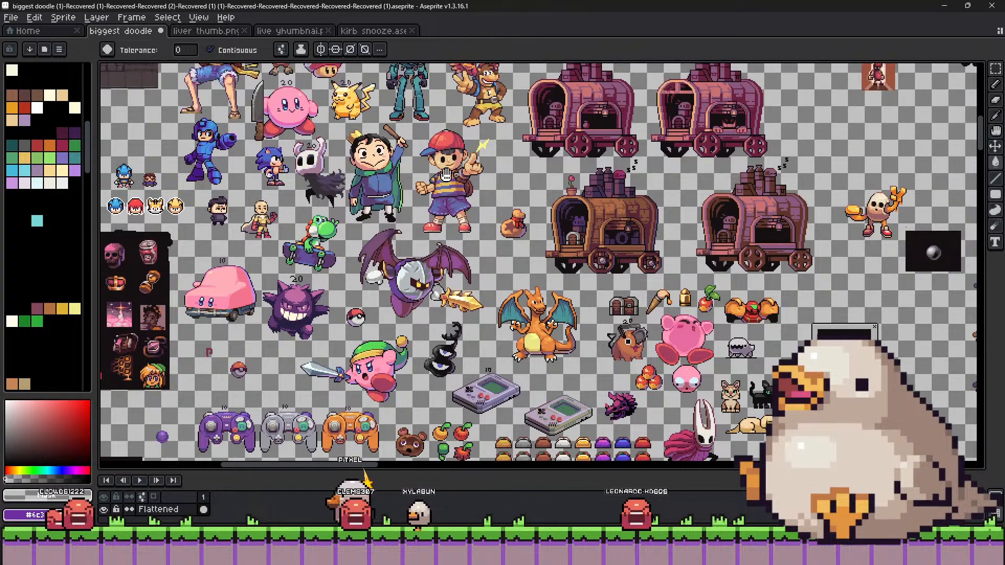
pyautogui.scroll(-2, 414, 188)
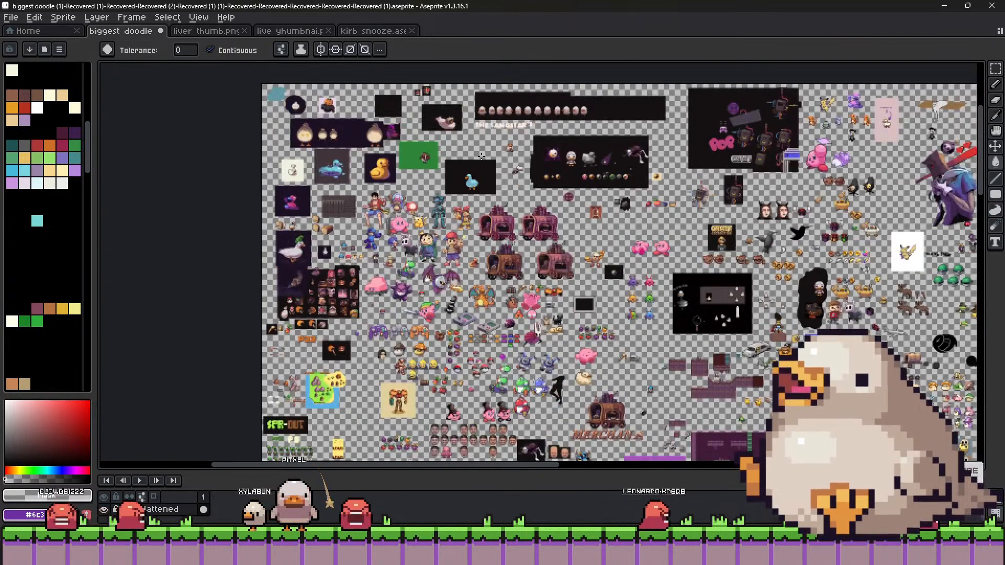
pyautogui.scroll(3, 414, 189)
pyautogui.scroll(-3, 415, 188)
pyautogui.hscroll(-1, 414, 188)
pyautogui.scroll(-10, 436, 194)
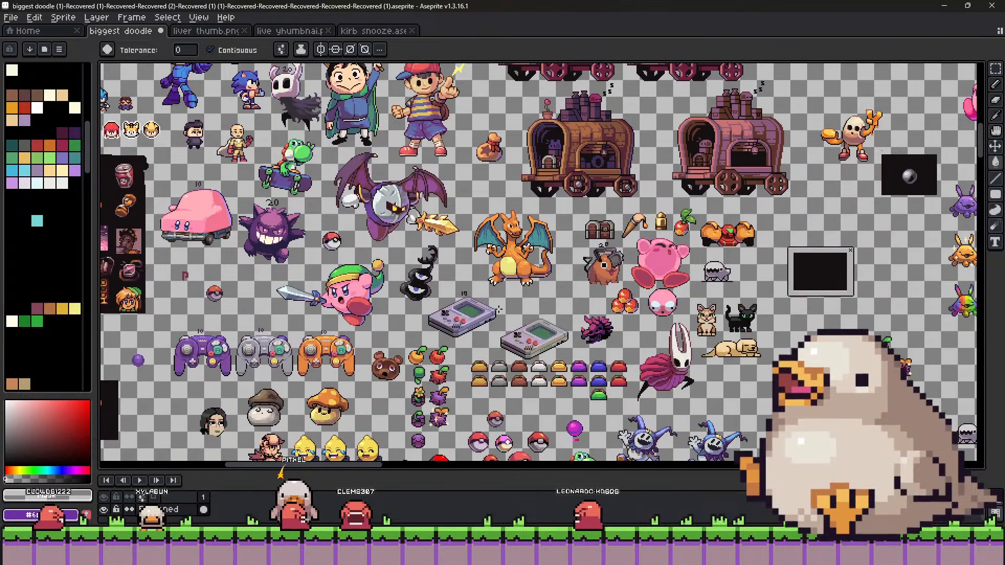
pyautogui.scroll(6, 436, 195)
pyautogui.scroll(4, 436, 195)
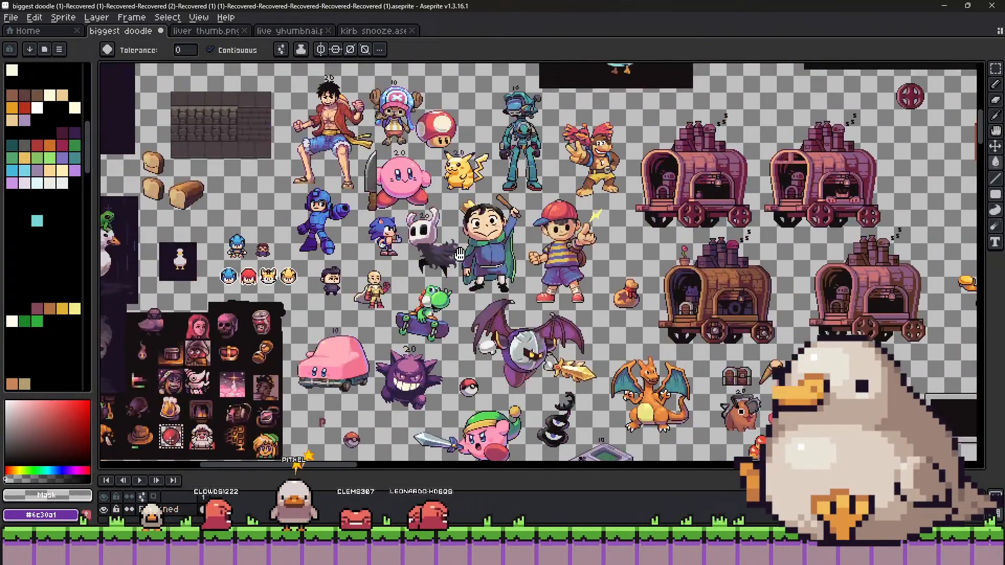
pyautogui.scroll(2, 426, 285)
pyautogui.scroll(1, 426, 285)
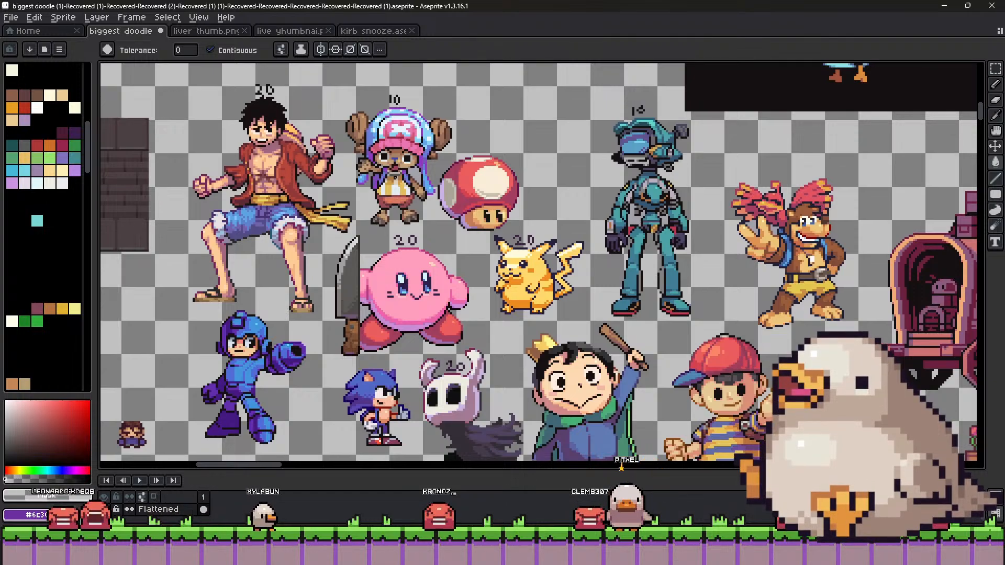
# Pick the purple from the hat flap of the reindeer beside the red mushroom and shift its hue to 261.
pyautogui.scroll(1, 376, 182)
pyautogui.scroll(1, 375, 182)
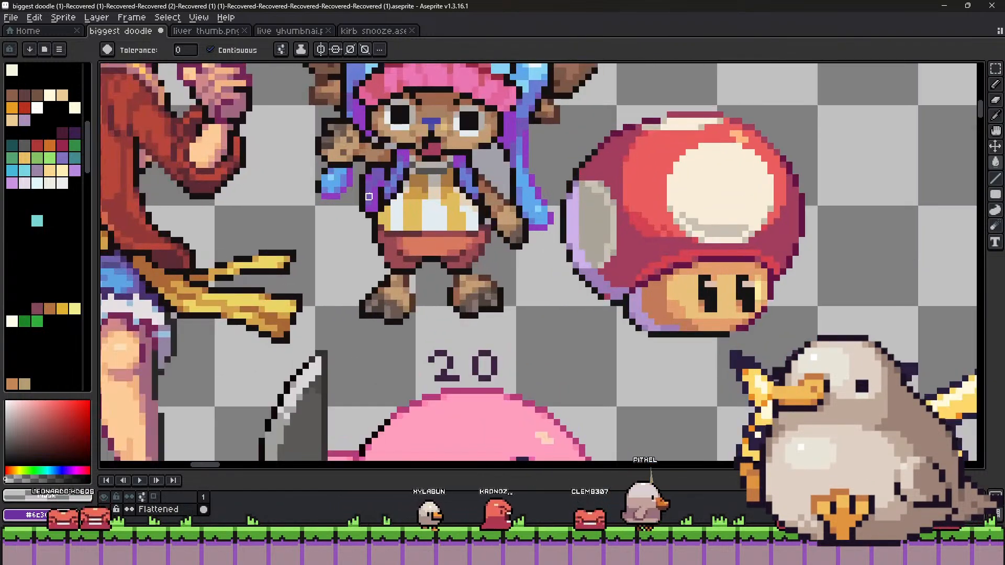
pyautogui.press('i')
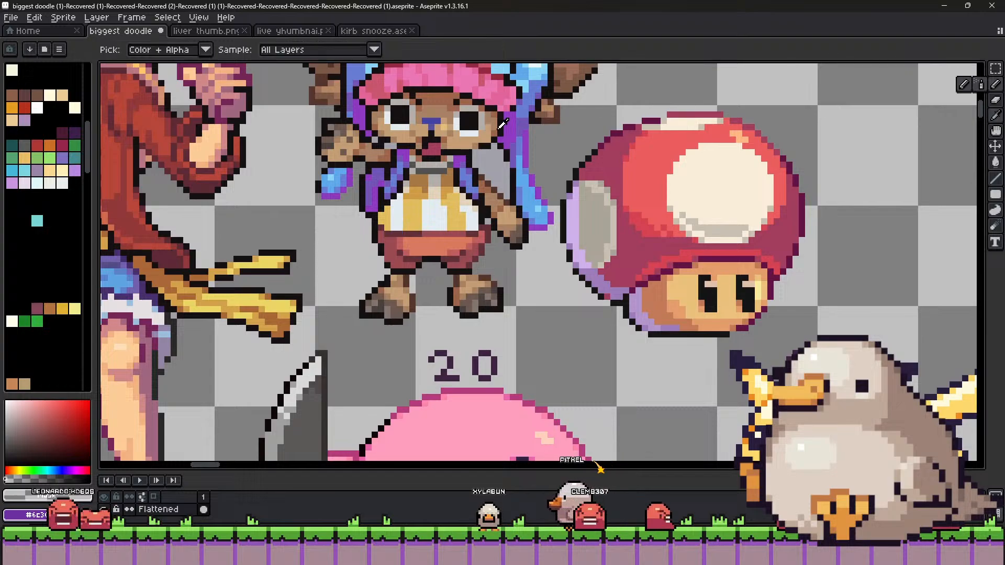
pyautogui.click(512, 127)
pyautogui.press('b')
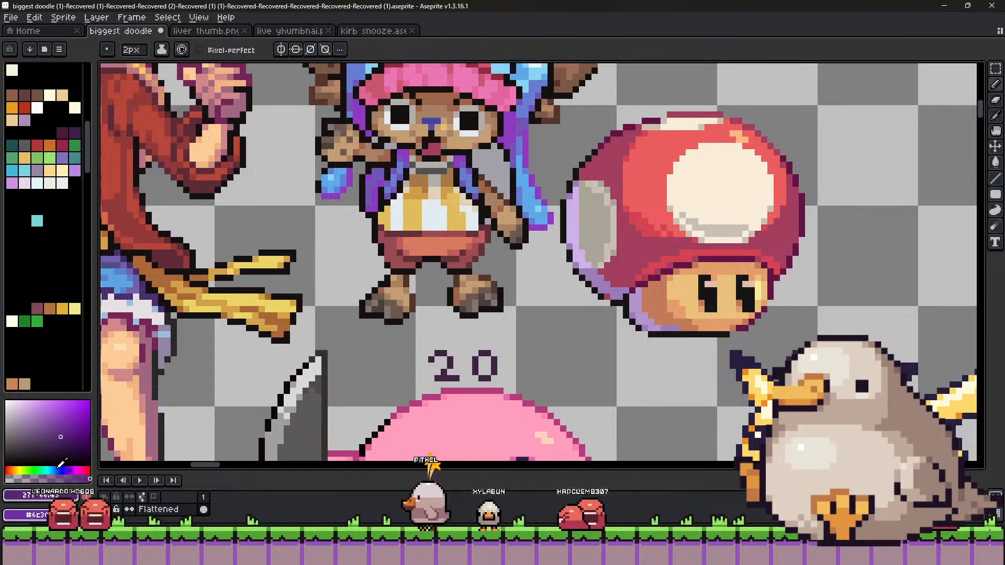
pyautogui.click(996, 163)
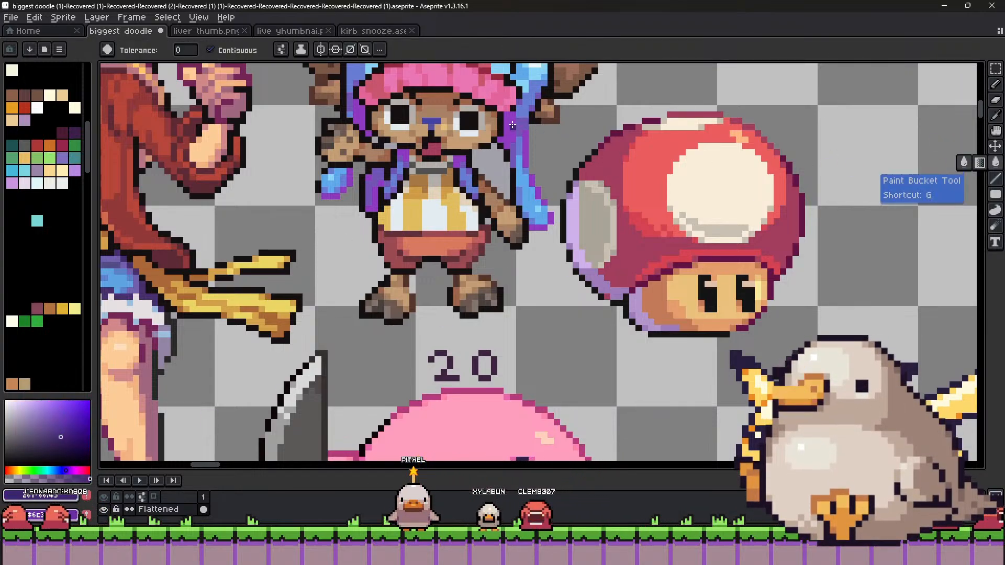
# Select the area around the reindeer character and replace its bright purple #8e39c1 with dark purple #3f256f.
pyautogui.click(995, 69)
pyautogui.moveTo(622, 329); pyautogui.dragTo(254, 71)
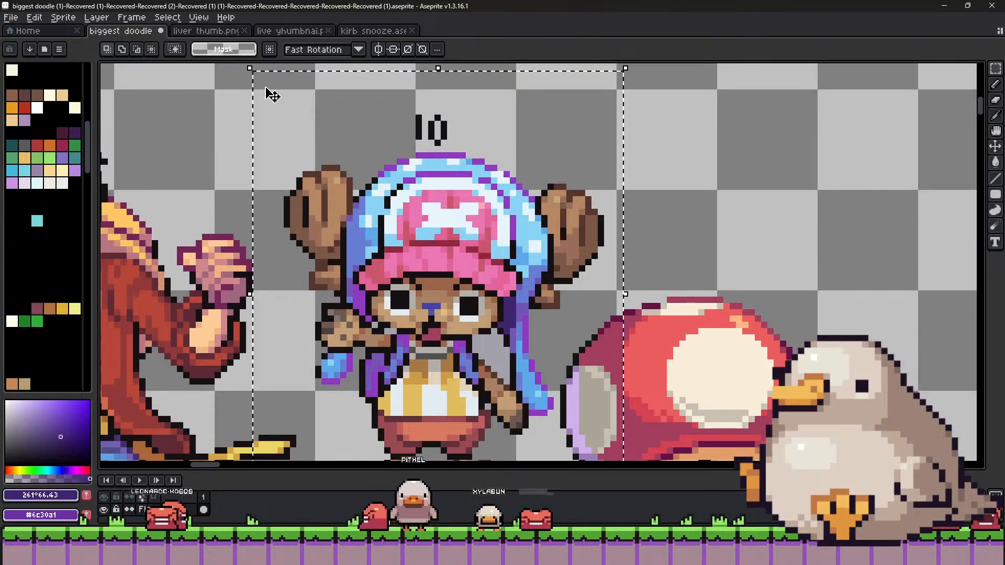
pyautogui.press('i')
pyautogui.click(459, 343)
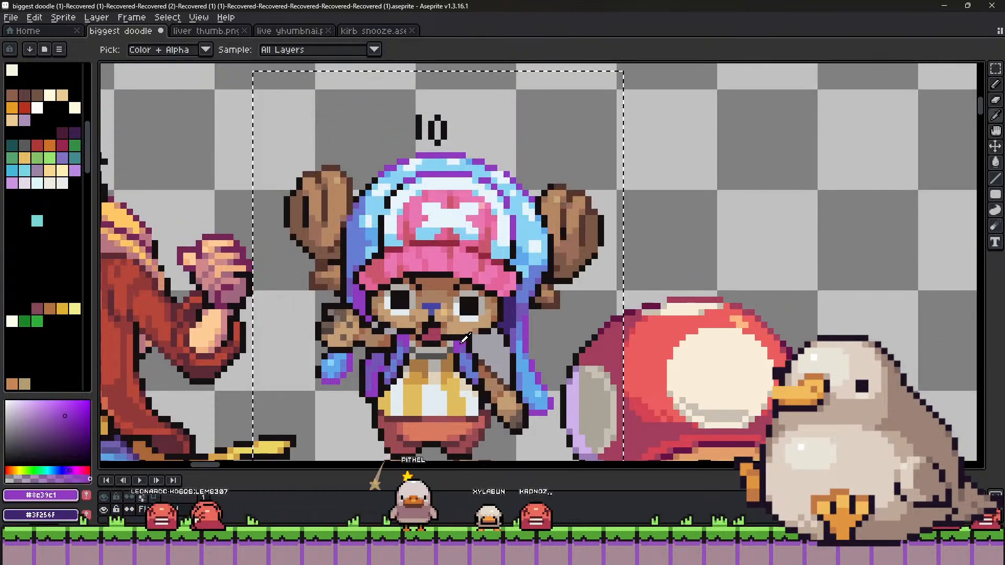
pyautogui.hotkey('shift', 'r')
pyautogui.click(434, 278)
pyautogui.scroll(-5, 442, 226)
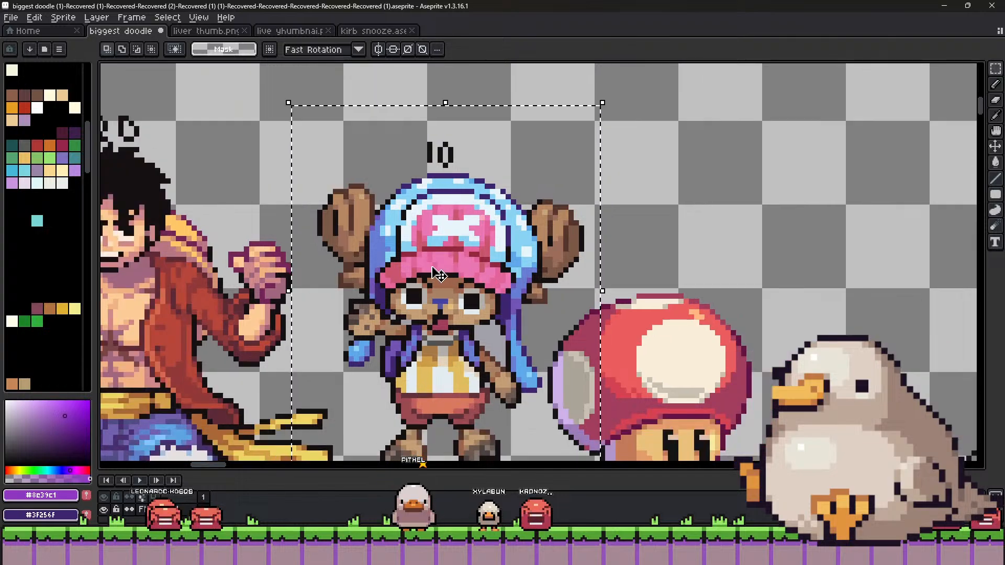
# Survey the doodle canvas from the numbered sprites to the two hatted reindeer versions on the pink panel and compare them.
pyautogui.scroll(2, 442, 223)
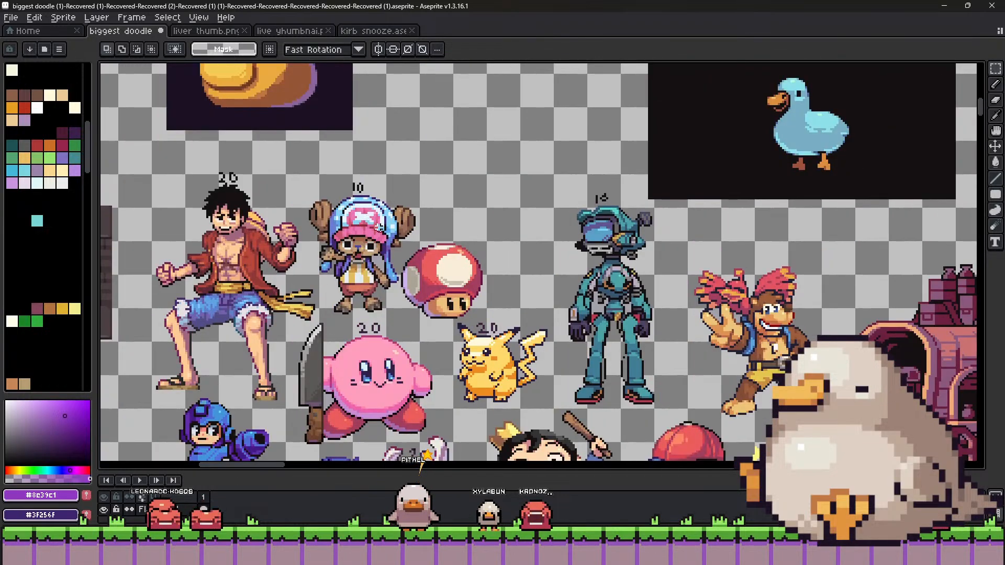
pyautogui.scroll(-2, 379, 226)
pyautogui.hscroll(5, 336, 222)
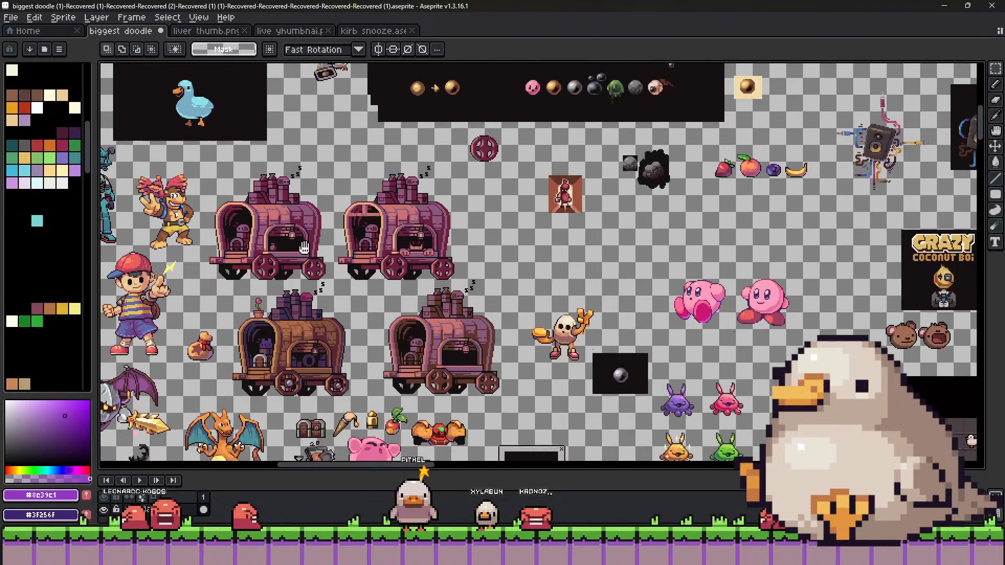
pyautogui.scroll(-3, 336, 222)
pyautogui.scroll(1, 567, 243)
pyautogui.moveTo(567, 242); pyautogui.dragTo(520, 201)
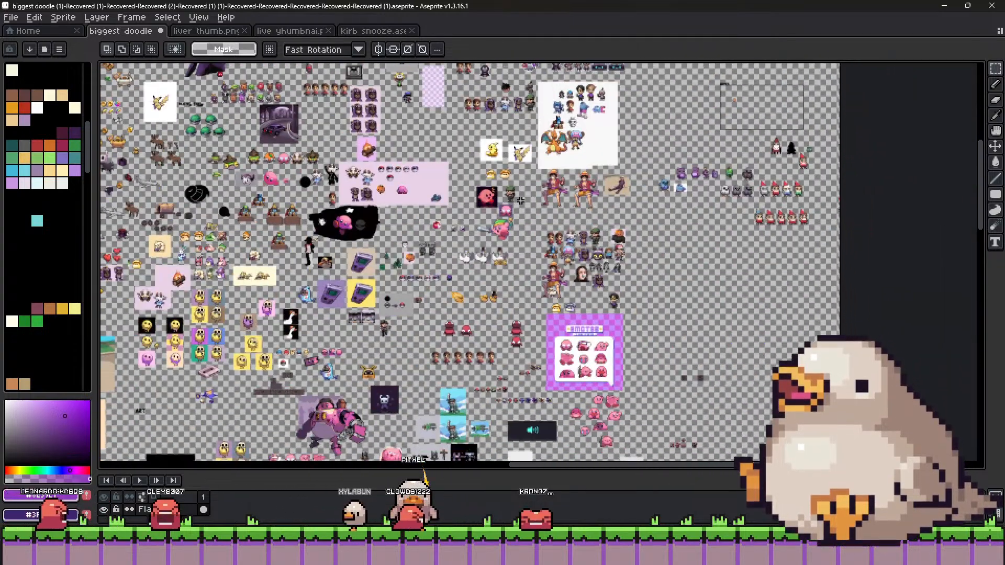
pyautogui.scroll(-5, 466, 267)
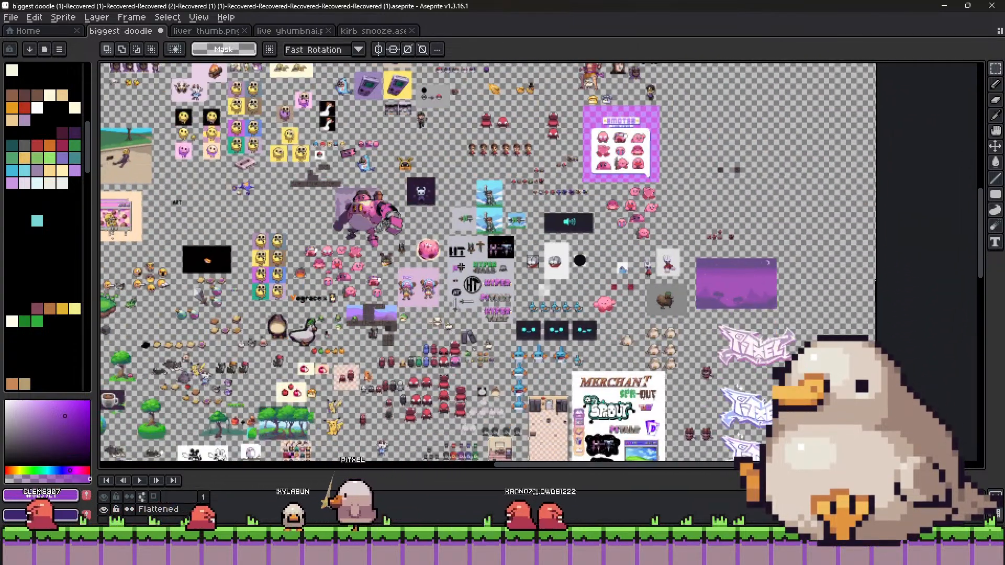
pyautogui.scroll(3, 388, 298)
pyautogui.scroll(3, 387, 298)
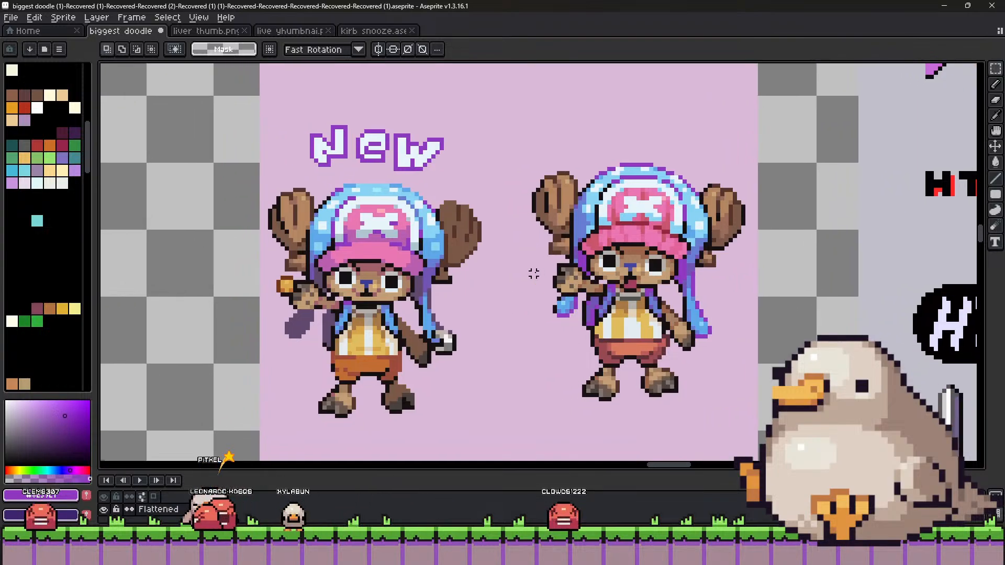
pyautogui.scroll(-2, 533, 274)
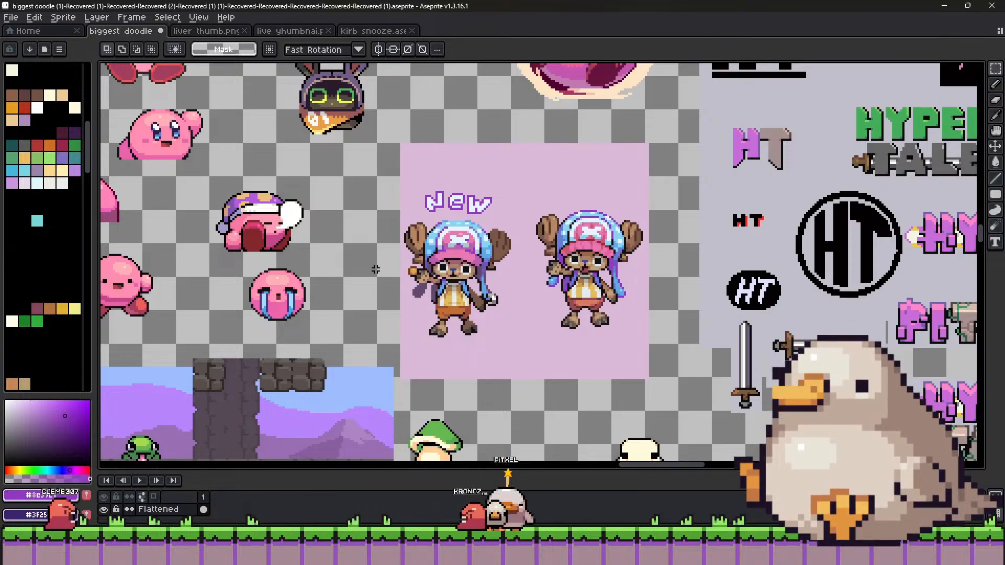
# Examine the hooded bunny-eared head and the sleeping pink character beside the reindeer panel.
pyautogui.moveTo(359, 182); pyautogui.dragTo(443, 313)
pyautogui.scroll(3, 505, 269)
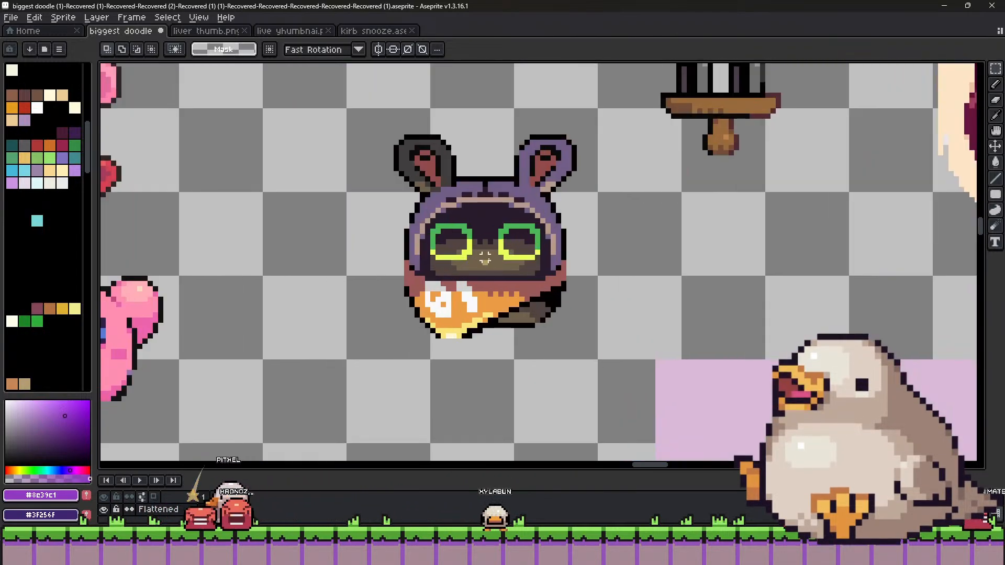
pyautogui.scroll(-3, 642, 199)
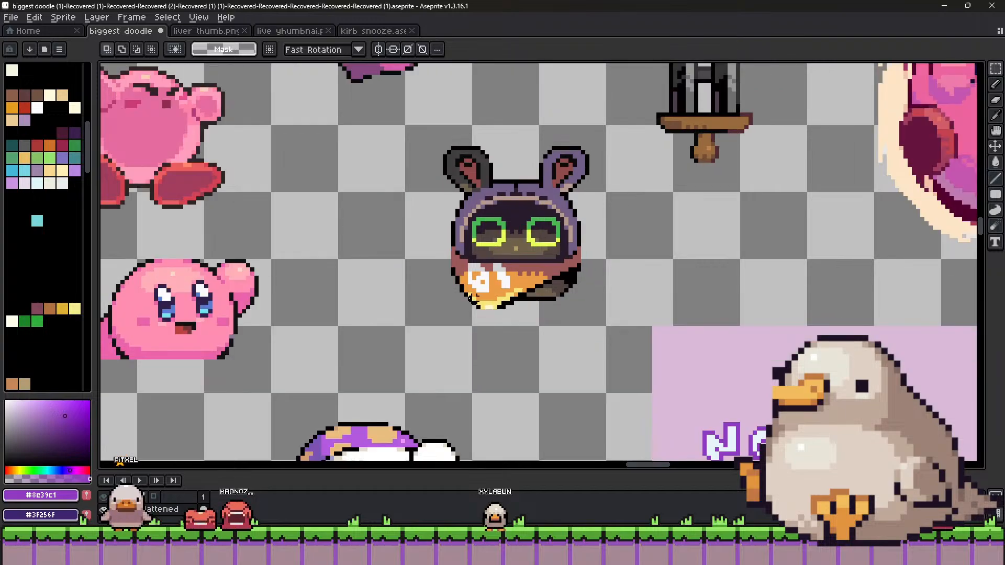
pyautogui.scroll(2, 427, 285)
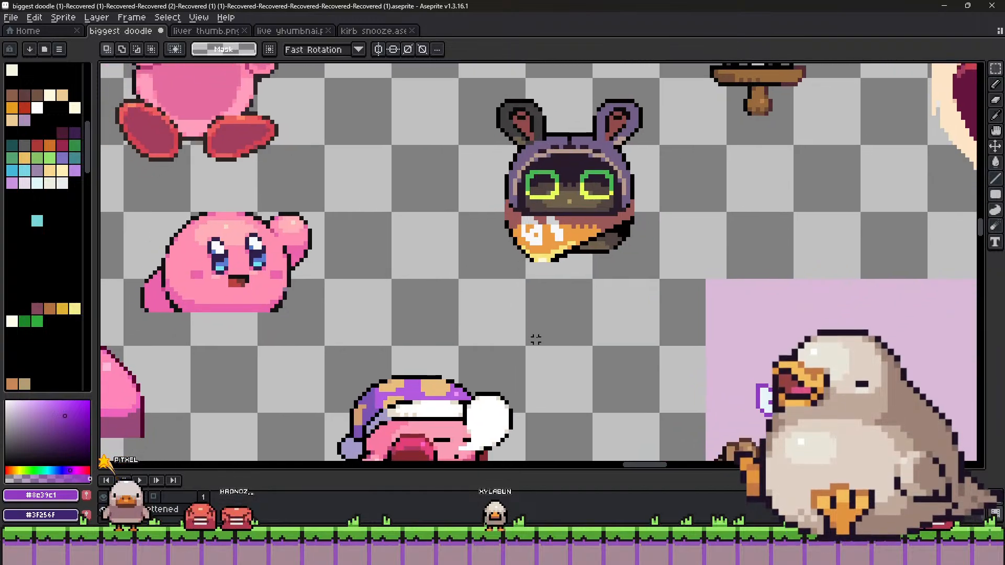
pyautogui.moveTo(561, 342); pyautogui.dragTo(667, 157)
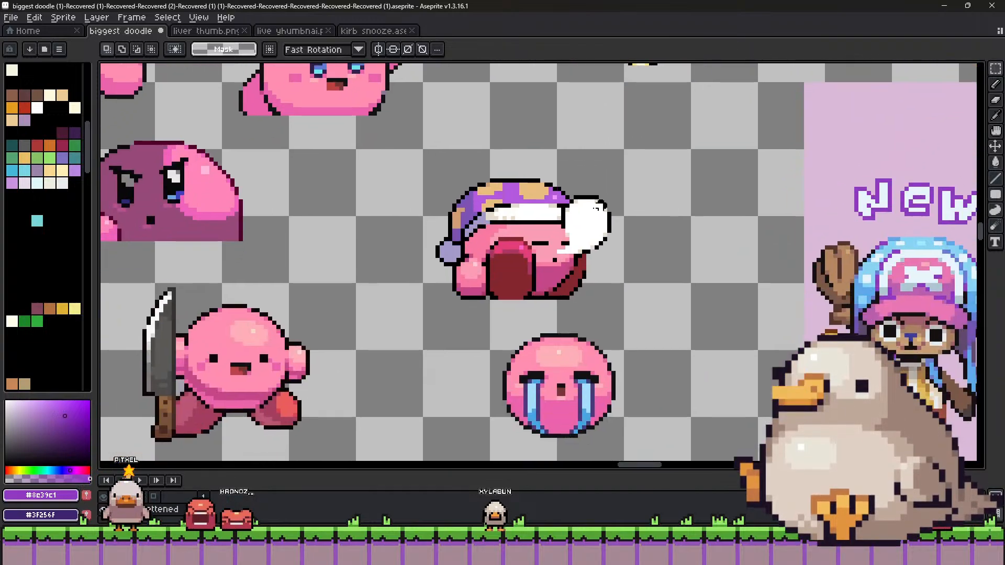
pyautogui.moveTo(422, 286); pyautogui.dragTo(614, 193)
pyautogui.moveTo(421, 178); pyautogui.dragTo(719, 328)
pyautogui.moveTo(545, 204); pyautogui.dragTo(601, 259)
# Examine the group of round pink emote characters and the brown fruit-like character with a green leaf.
pyautogui.scroll(-1, 601, 259)
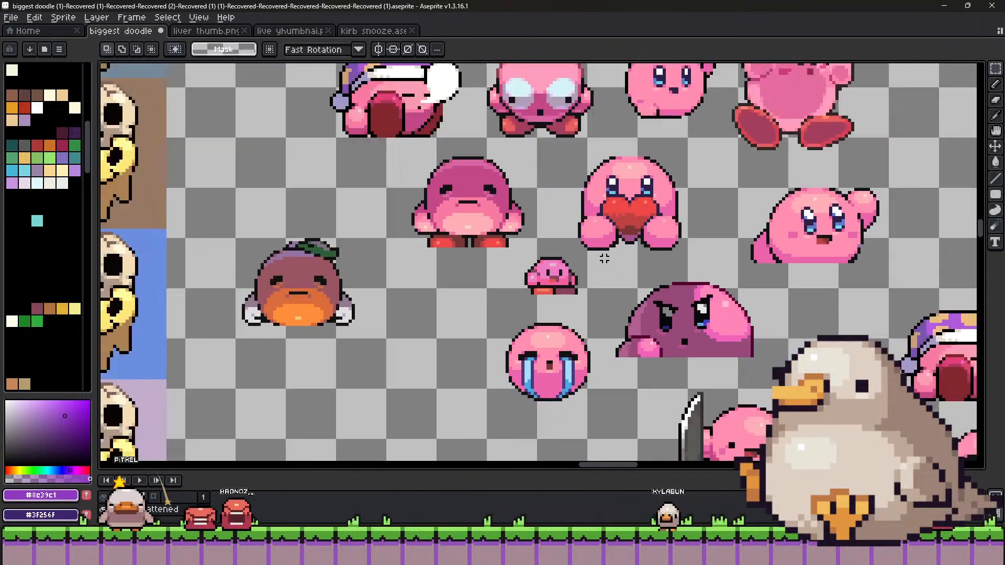
pyautogui.scroll(-1, 601, 258)
pyautogui.moveTo(588, 203); pyautogui.dragTo(455, 272)
pyautogui.moveTo(671, 280); pyautogui.dragTo(529, 256)
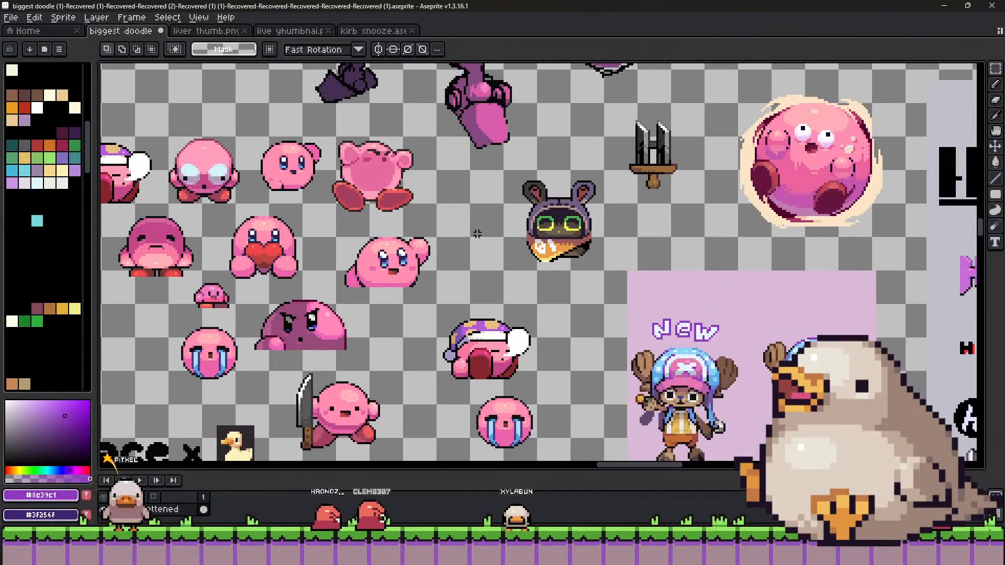
pyautogui.scroll(1, 529, 256)
pyautogui.moveTo(294, 241); pyautogui.dragTo(484, 297)
pyautogui.moveTo(264, 299); pyautogui.dragTo(515, 176)
pyautogui.scroll(2, 352, 381)
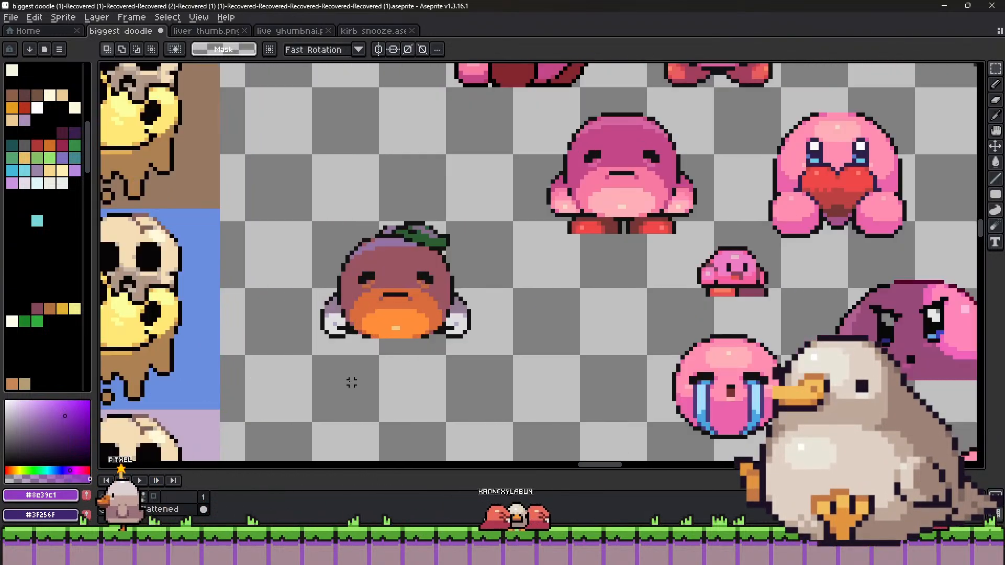
# Pick the orange #ff8d3a from the belly of the fruit-like character as the drawing colour.
pyautogui.click(995, 84)
pyautogui.keyDown('alt'); pyautogui.click(422, 287); pyautogui.keyUp('alt')
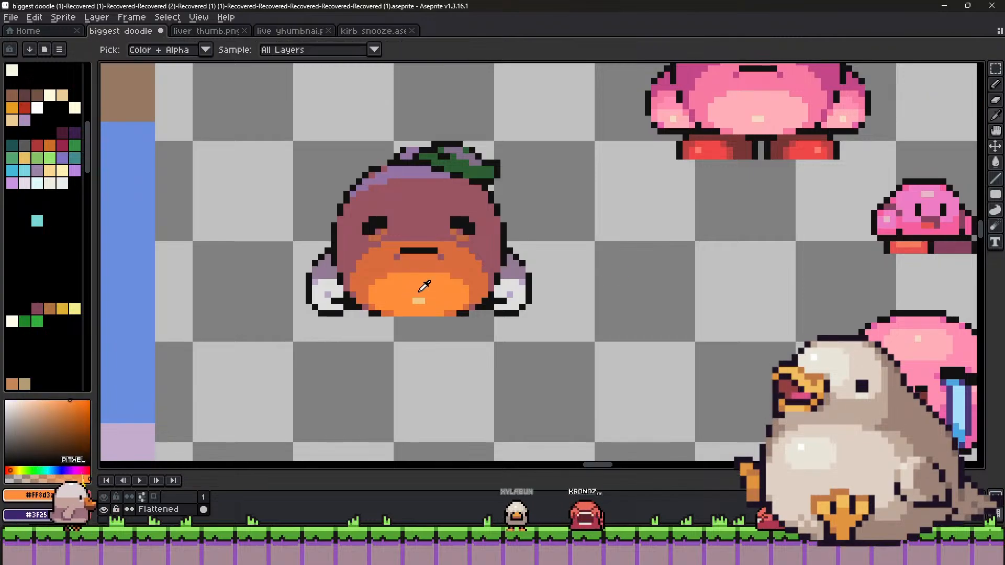
pyautogui.scroll(-2, 526, 262)
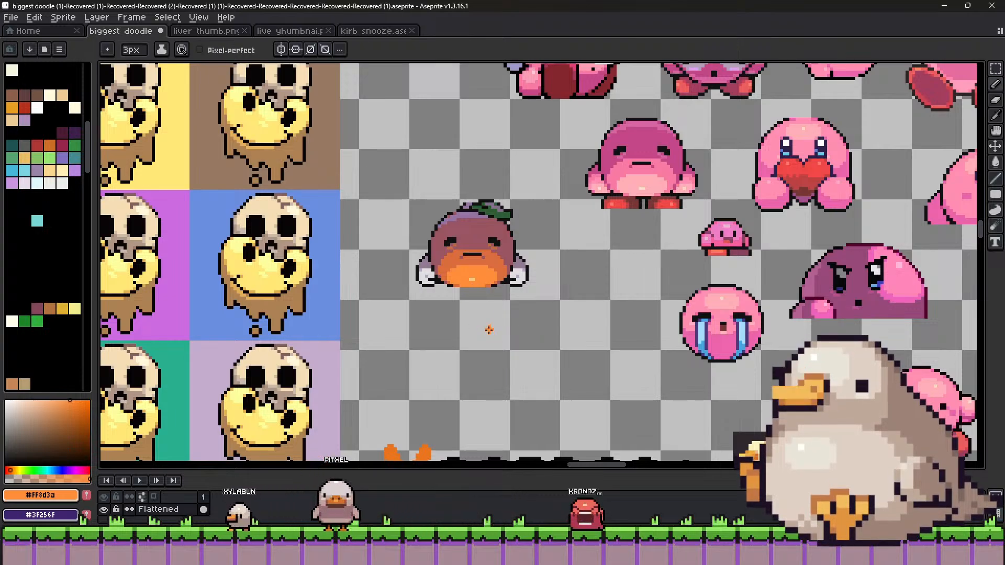
# Survey the lower canvas from the dripping skull tiles to the rows of skeleton, flower-pot and cartoon character sprites.
pyautogui.scroll(-3, 489, 329)
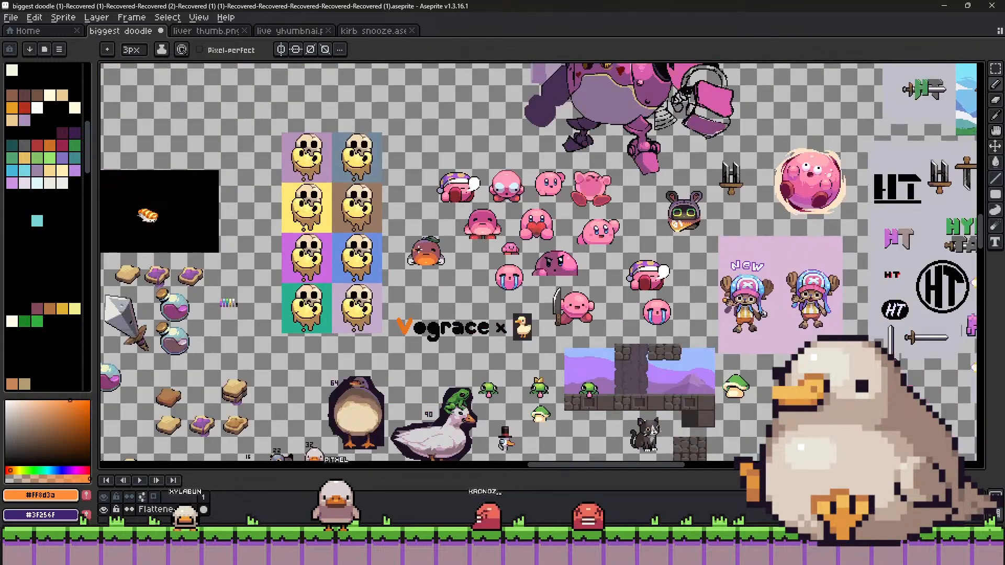
pyautogui.scroll(-1, 412, 246)
pyautogui.moveTo(409, 314); pyautogui.dragTo(288, 81)
pyautogui.moveTo(284, 319); pyautogui.dragTo(265, 186)
pyautogui.moveTo(385, 303)
pyautogui.mouseDown()
pyautogui.moveTo(244, 96)
pyautogui.moveTo(385, 181)
pyautogui.mouseUp()
pyautogui.moveTo(414, 293); pyautogui.dragTo(337, 186)
pyautogui.moveTo(397, 274); pyautogui.dragTo(390, 89)
pyautogui.scroll(3, 530, 299)
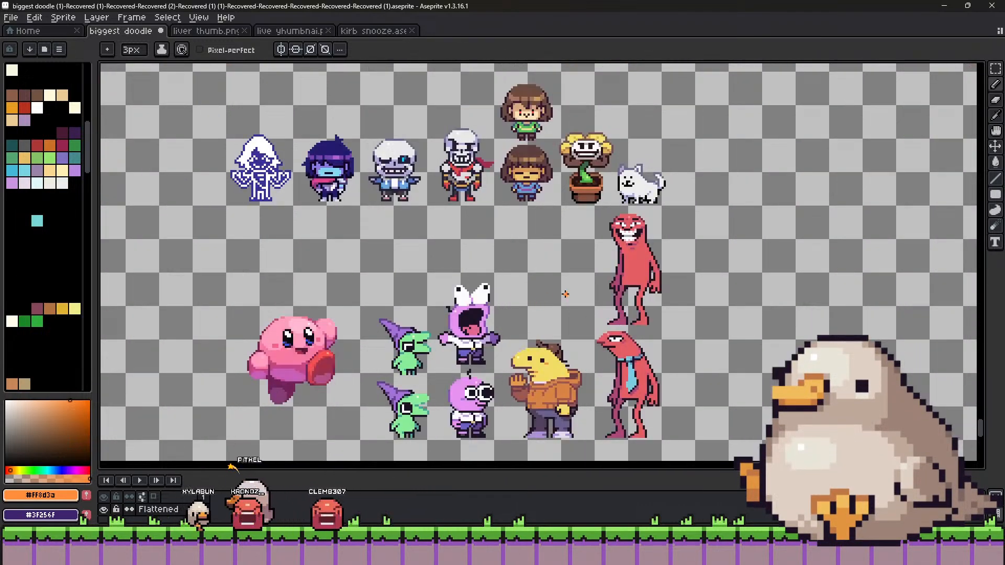
# Lower the eyes of the open-mouthed purple character and pick its #e793f1 skin colour for a 1 px pencil.
pyautogui.press('v')
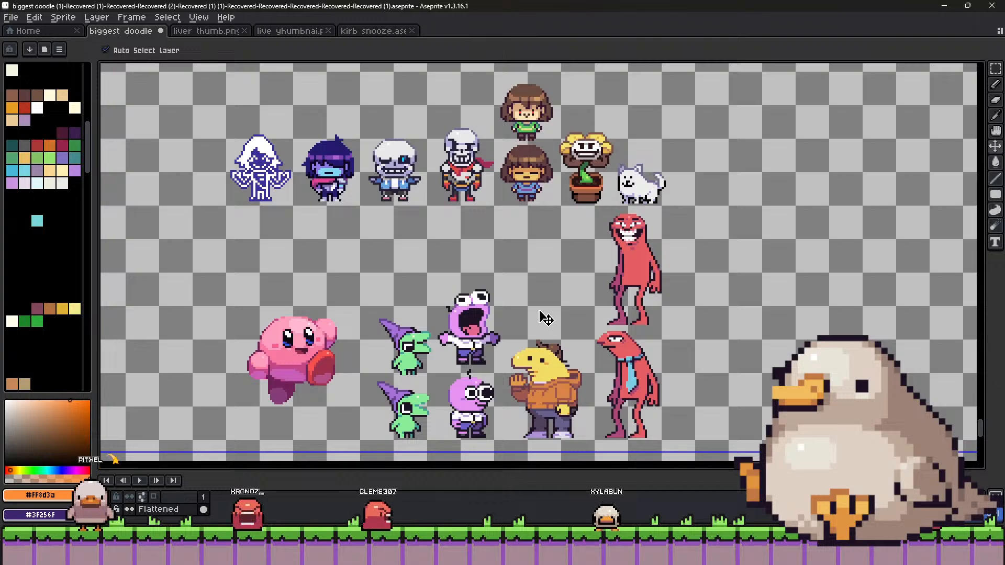
pyautogui.press('i')
pyautogui.scroll(2, 464, 292)
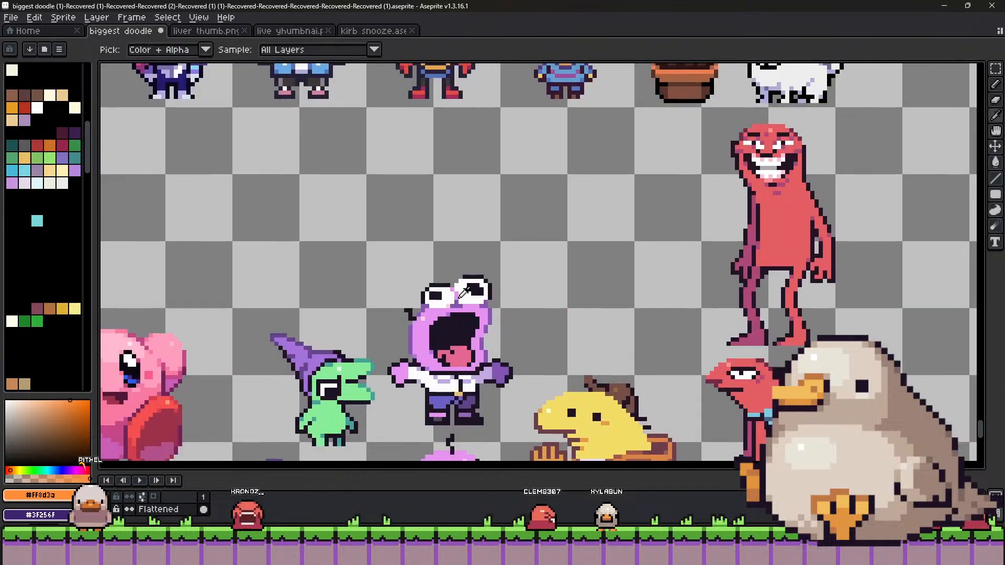
pyautogui.click(463, 290)
pyautogui.press('b')
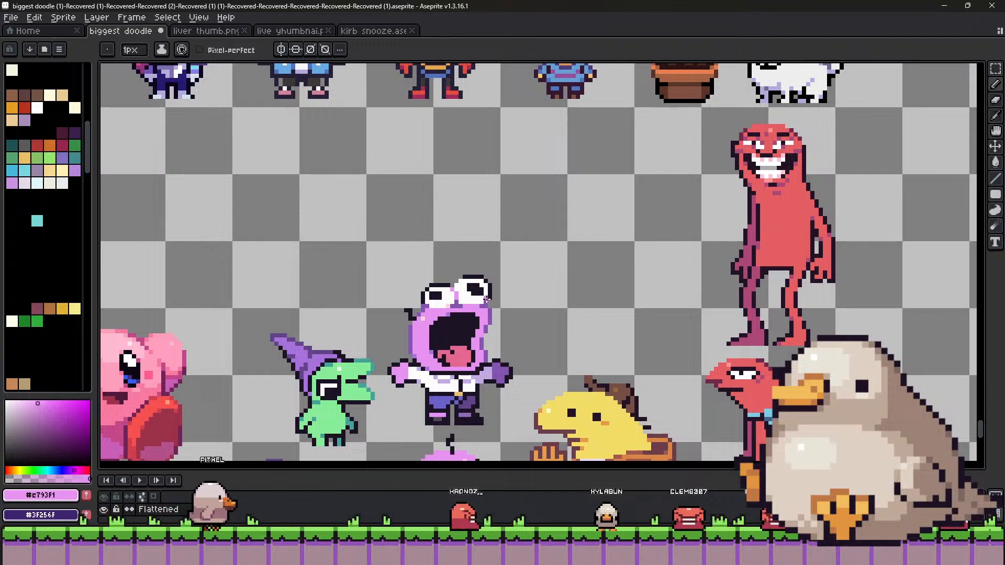
# Examine the cartoon character sprites, the pink round character beside them and the doodles around that group.
pyautogui.scroll(-3, 519, 329)
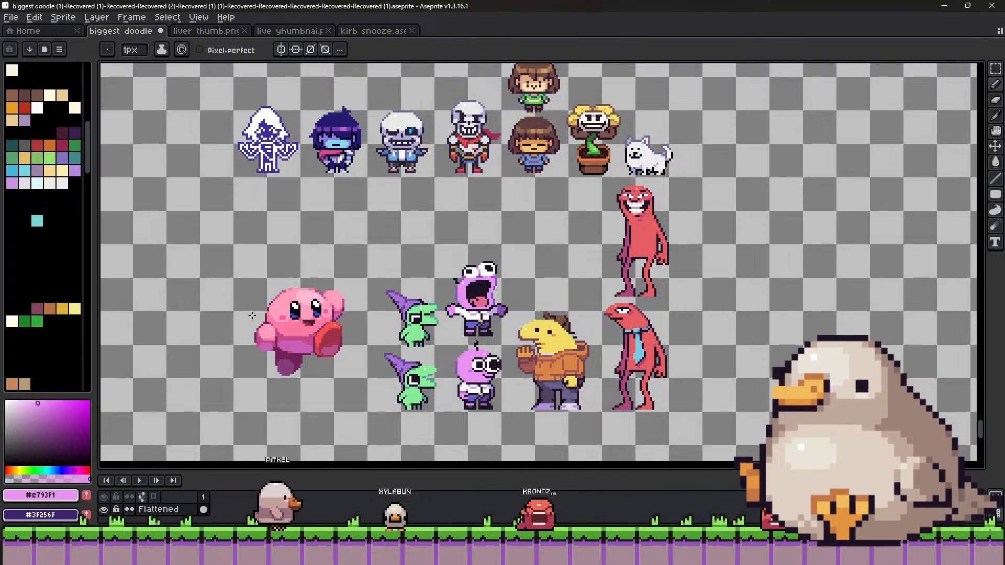
pyautogui.hscroll(-6, 314, 335)
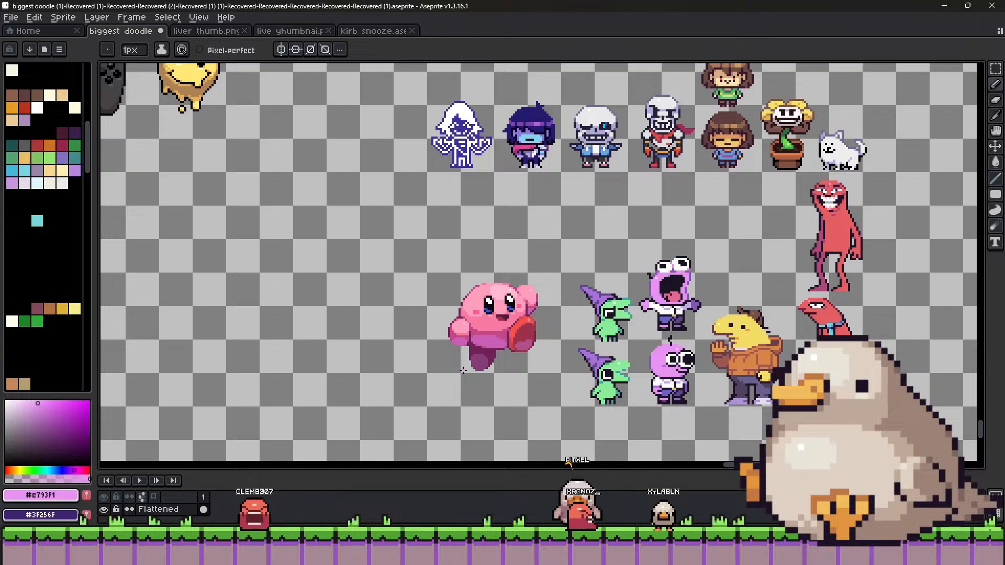
pyautogui.moveTo(618, 234); pyautogui.dragTo(556, 287)
pyautogui.moveTo(649, 240); pyautogui.dragTo(508, 301)
pyautogui.moveTo(900, 209); pyautogui.dragTo(706, 277)
pyautogui.scroll(-2, 706, 277)
pyautogui.scroll(2, 378, 314)
pyautogui.moveTo(183, 307); pyautogui.dragTo(298, 280)
# Examine the framed sprite collection with the orange dragon and hippo, and the fighter poster beside it.
pyautogui.moveTo(942, 199); pyautogui.dragTo(554, 221)
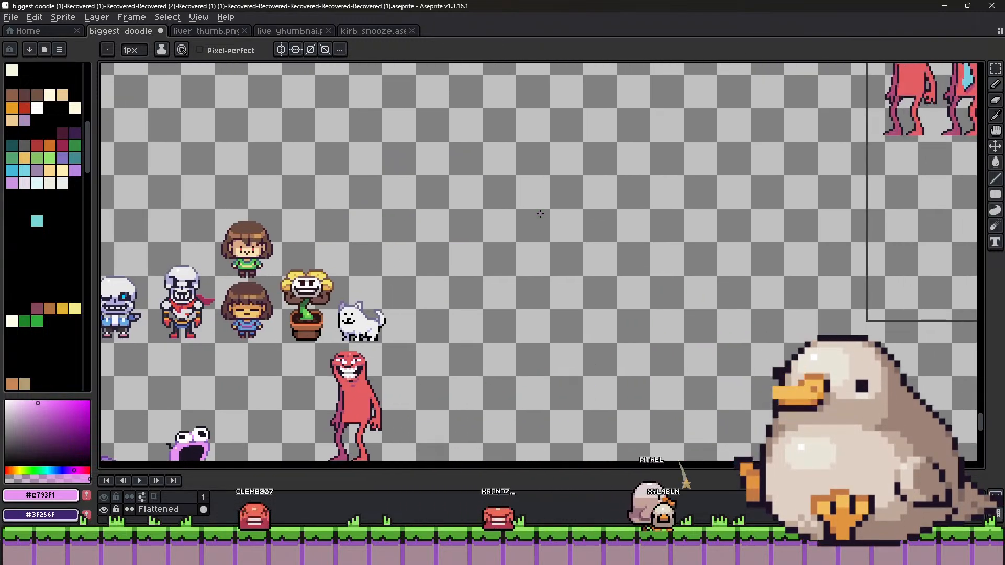
pyautogui.moveTo(743, 214); pyautogui.dragTo(544, 280)
pyautogui.scroll(-2, 511, 268)
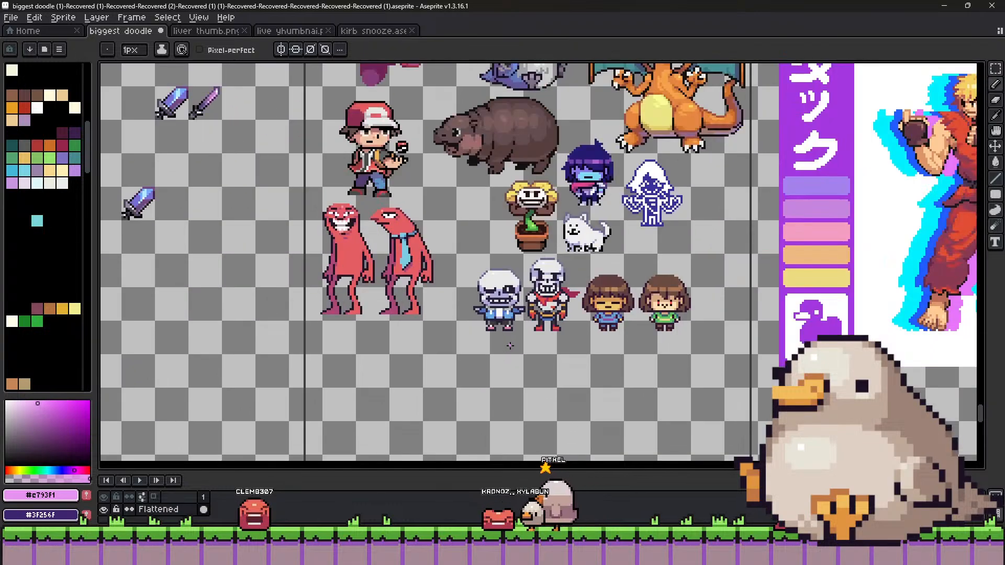
pyautogui.scroll(-2, 602, 262)
pyautogui.scroll(2, 641, 261)
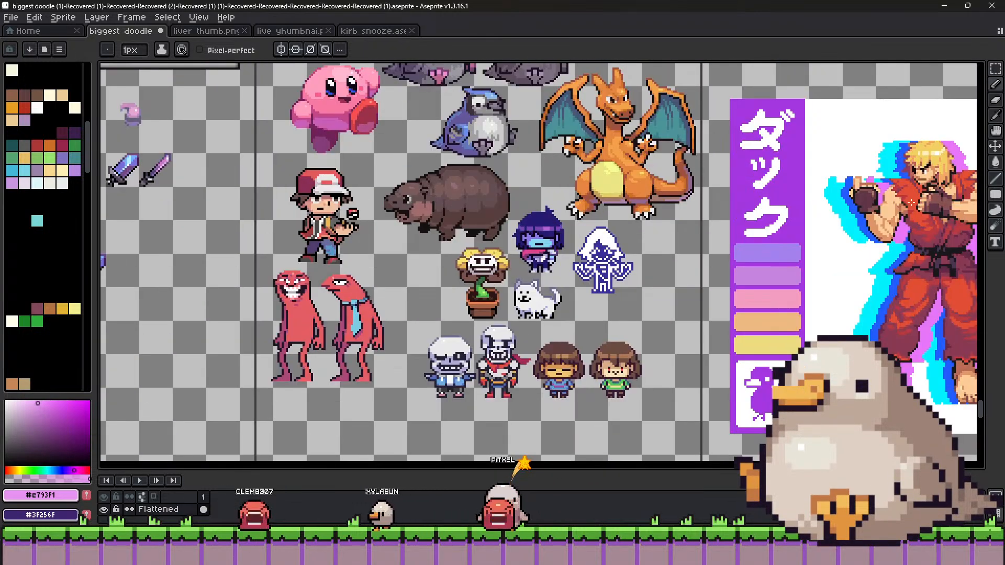
pyautogui.moveTo(911, 202); pyautogui.dragTo(492, 218)
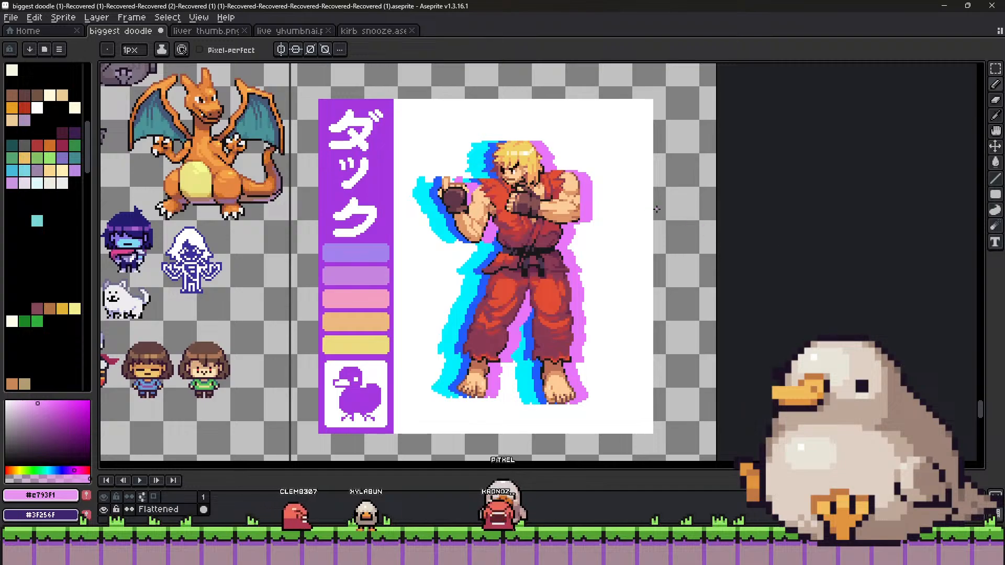
pyautogui.moveTo(188, 289); pyautogui.dragTo(428, 265)
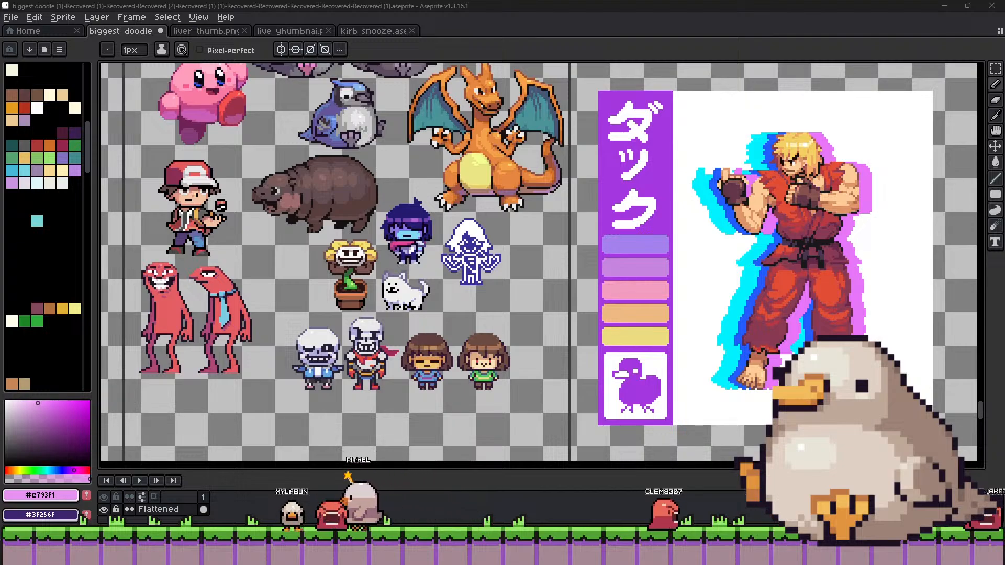
pyautogui.moveTo(503, 318); pyautogui.dragTo(620, 281)
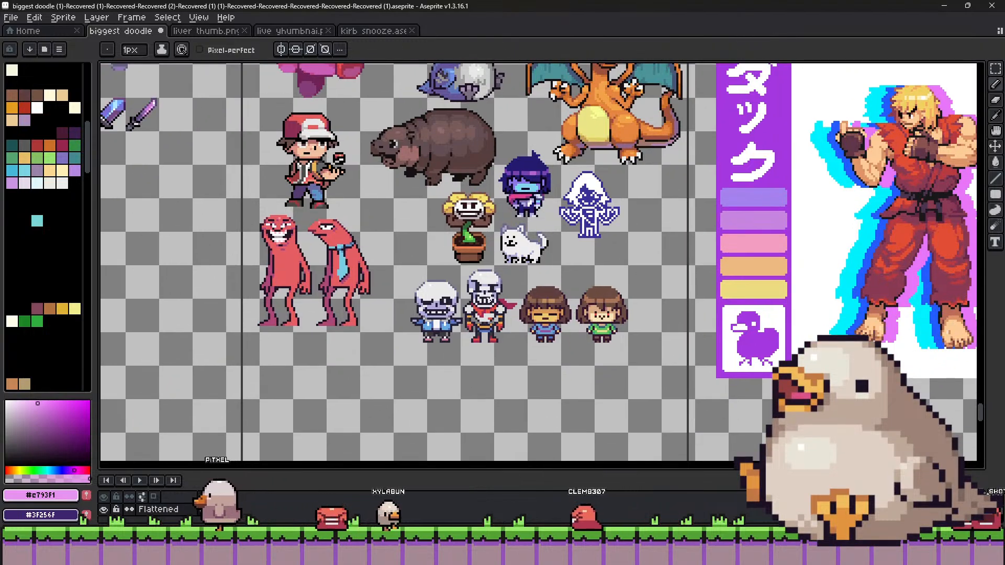
# Return to the unframed row of skeletons, brown-haired children, potted flower and white dog and inspect it closely.
pyautogui.scroll(-2, 616, 178)
pyautogui.moveTo(447, 335); pyautogui.dragTo(788, 237)
pyautogui.scroll(2, 350, 325)
pyautogui.moveTo(406, 309); pyautogui.dragTo(510, 277)
pyautogui.moveTo(597, 281); pyautogui.dragTo(530, 396)
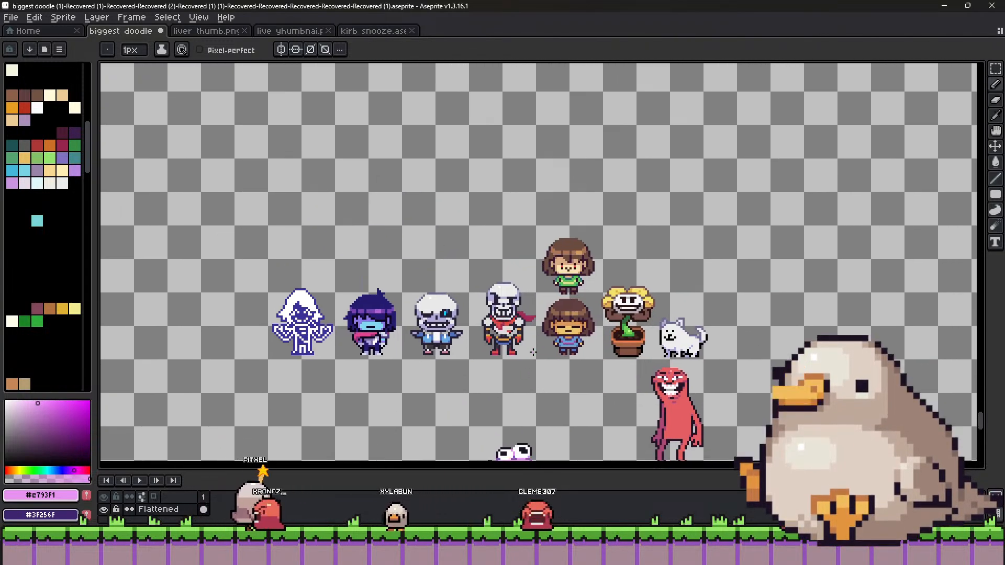
pyautogui.scroll(1, 524, 393)
pyautogui.moveTo(342, 340); pyautogui.dragTo(477, 315)
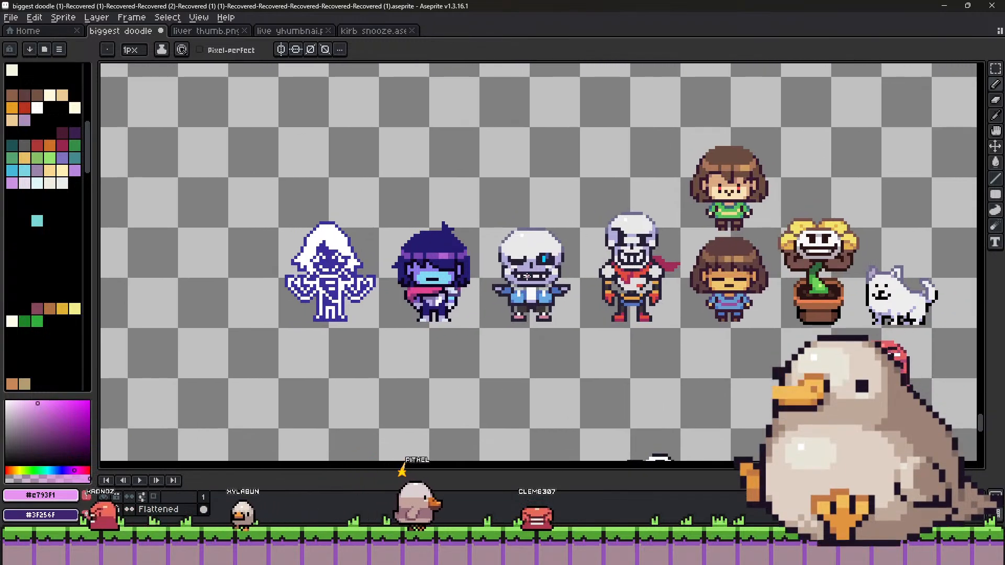
pyautogui.moveTo(484, 258); pyautogui.dragTo(490, 256)
pyautogui.scroll(-3, 490, 256)
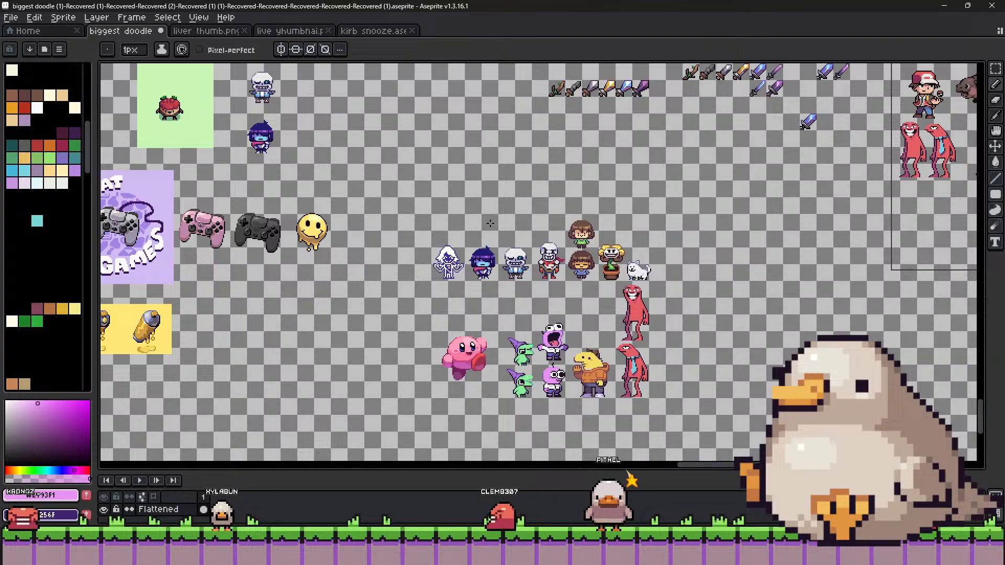
# Examine the large framed collection with the reindeer, shark and pink car, and compare it with the dragon frame and fighter poster.
pyautogui.moveTo(579, 176); pyautogui.dragTo(417, 502)
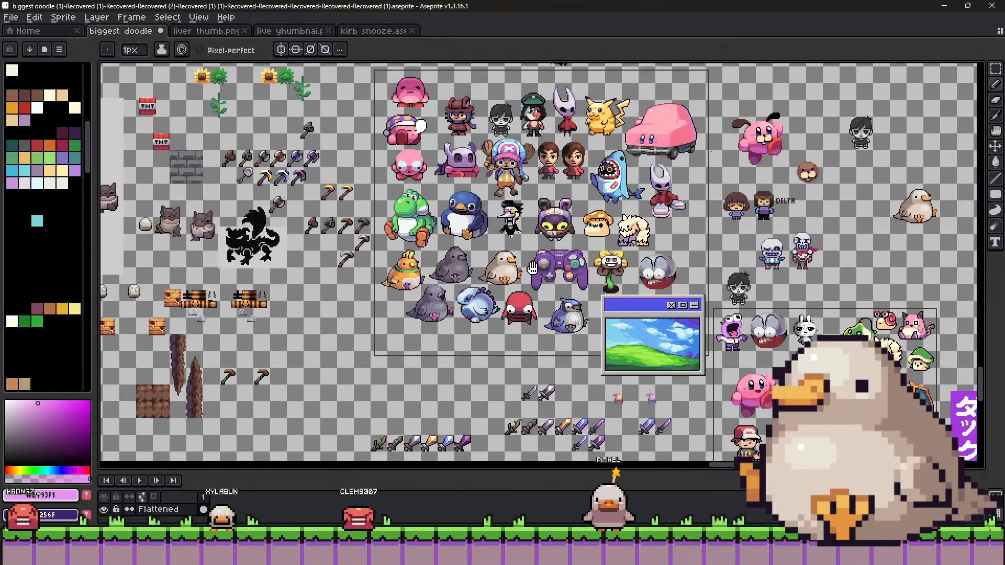
pyautogui.scroll(2, 524, 277)
pyautogui.moveTo(566, 72); pyautogui.dragTo(553, 203)
pyautogui.scroll(1, 553, 203)
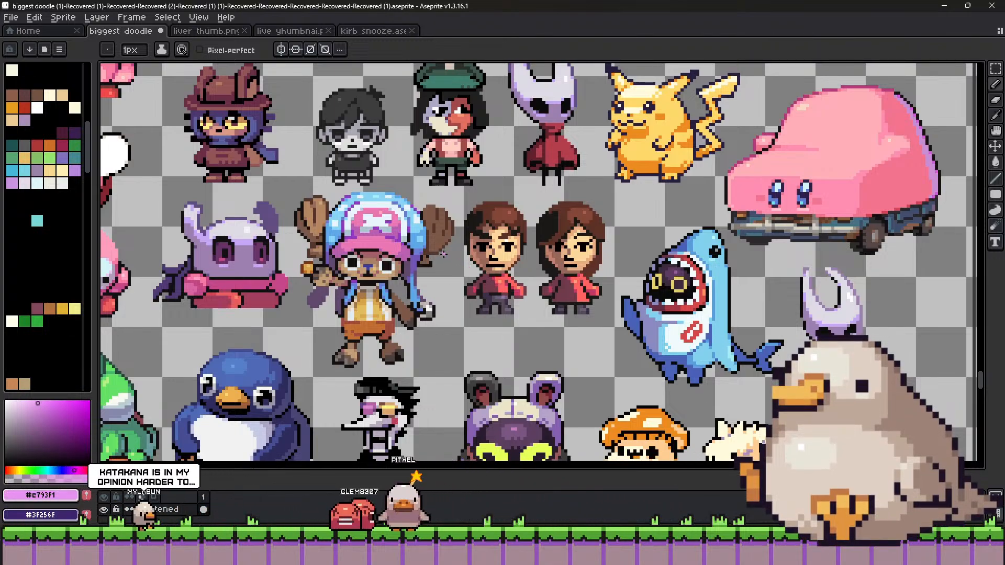
pyautogui.scroll(-5, 425, 223)
pyautogui.scroll(5, 471, 251)
pyautogui.scroll(-5, 528, 291)
pyautogui.hscroll(4, 528, 291)
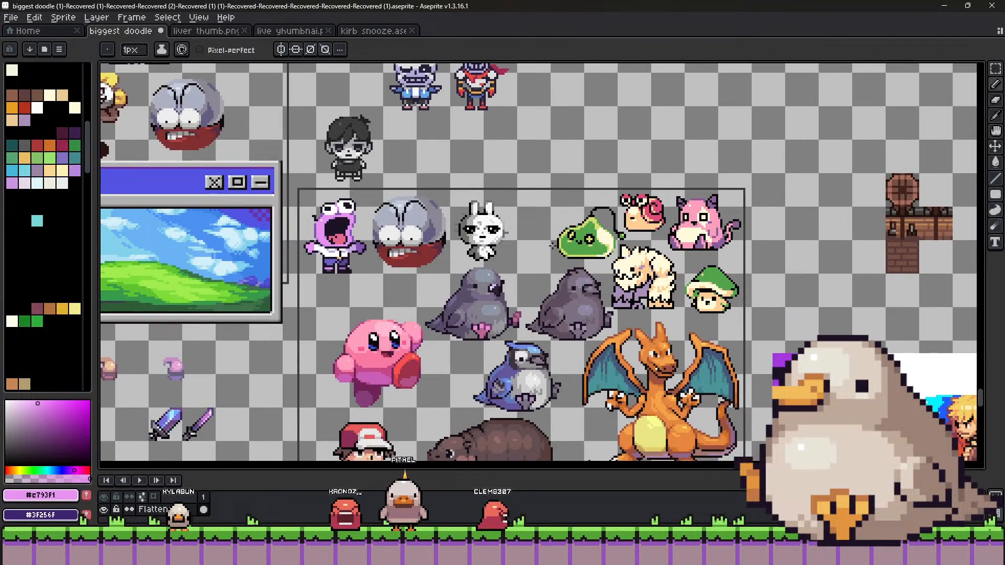
pyautogui.scroll(-3, 528, 291)
pyautogui.hscroll(4, 528, 291)
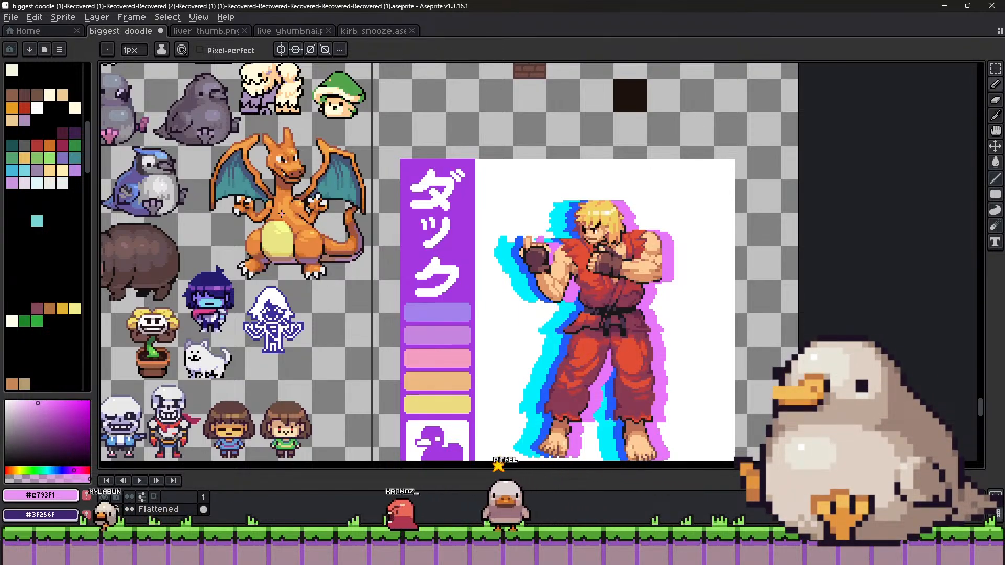
# Look over the framed collection beside the fighter poster, the unframed skeleton row and the cartoon character group around the pink round character.
pyautogui.scroll(-3, 538, 208)
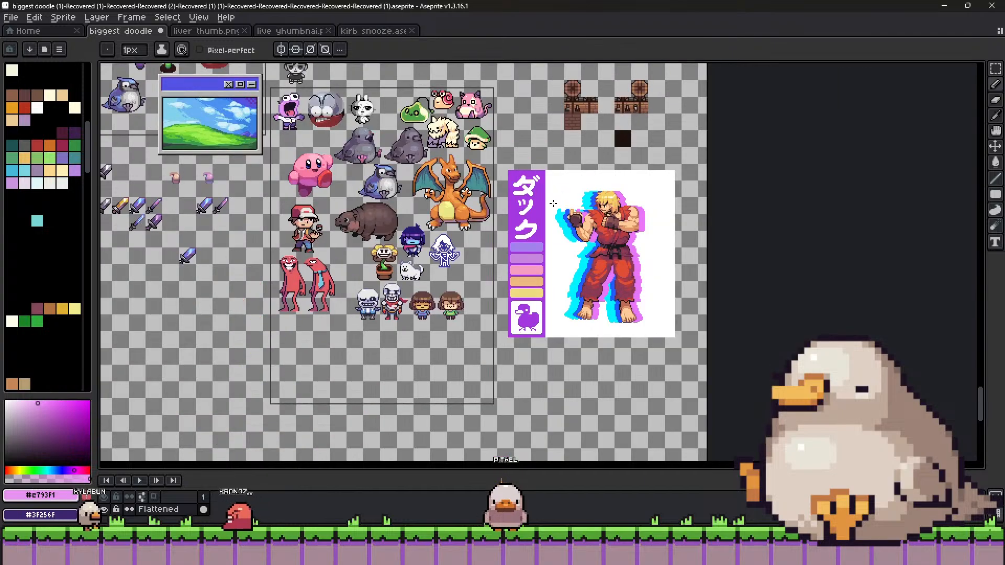
pyautogui.scroll(2, 433, 216)
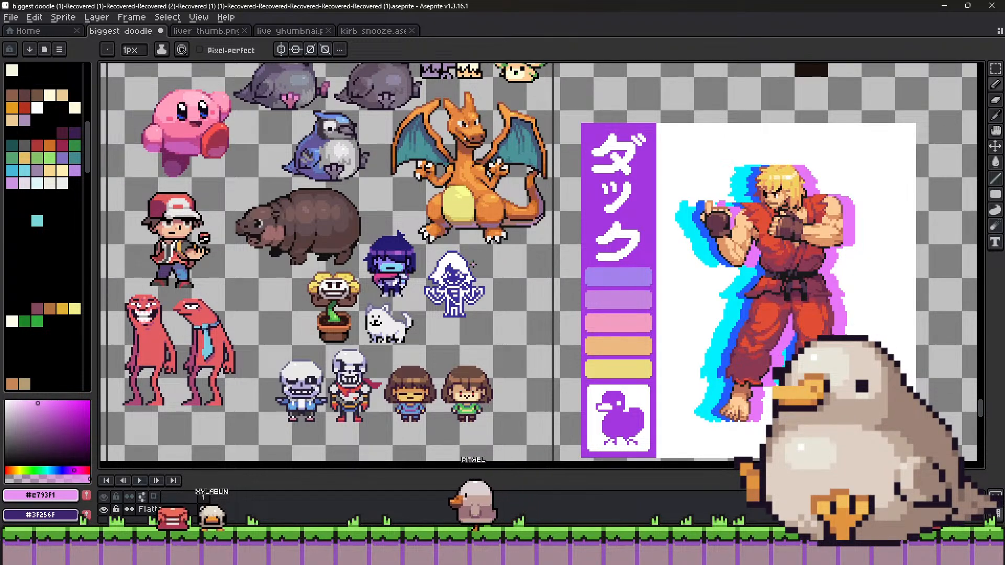
pyautogui.scroll(-10, 408, 271)
pyautogui.hscroll(-15, 408, 271)
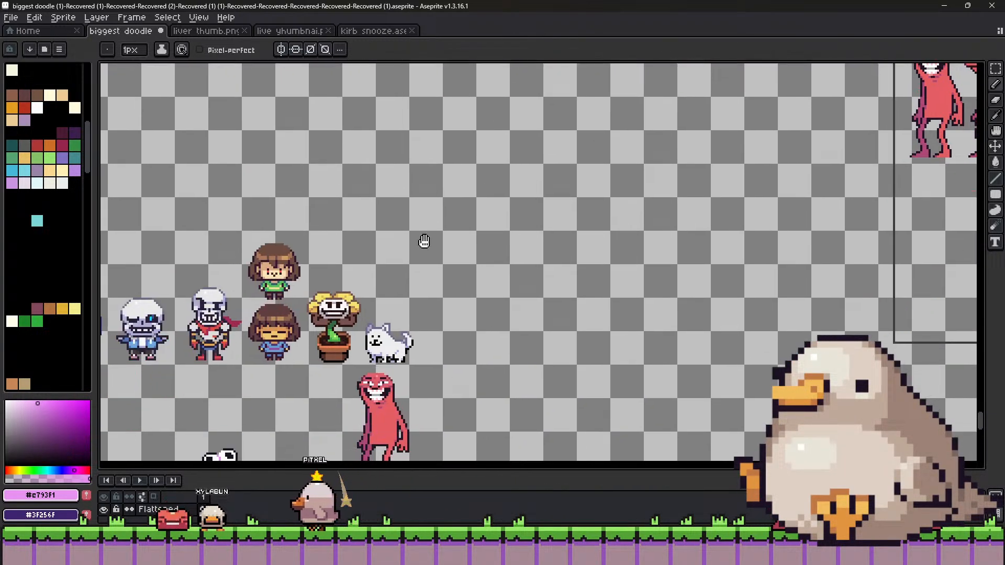
pyautogui.hscroll(-10, 398, 279)
pyautogui.scroll(-2, 397, 279)
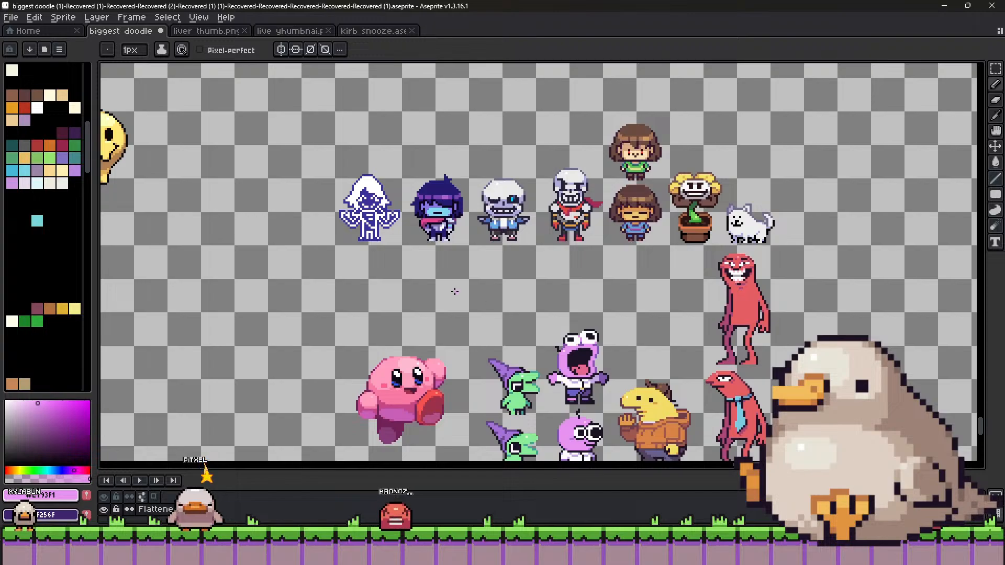
pyautogui.moveTo(655, 352); pyautogui.dragTo(502, 247)
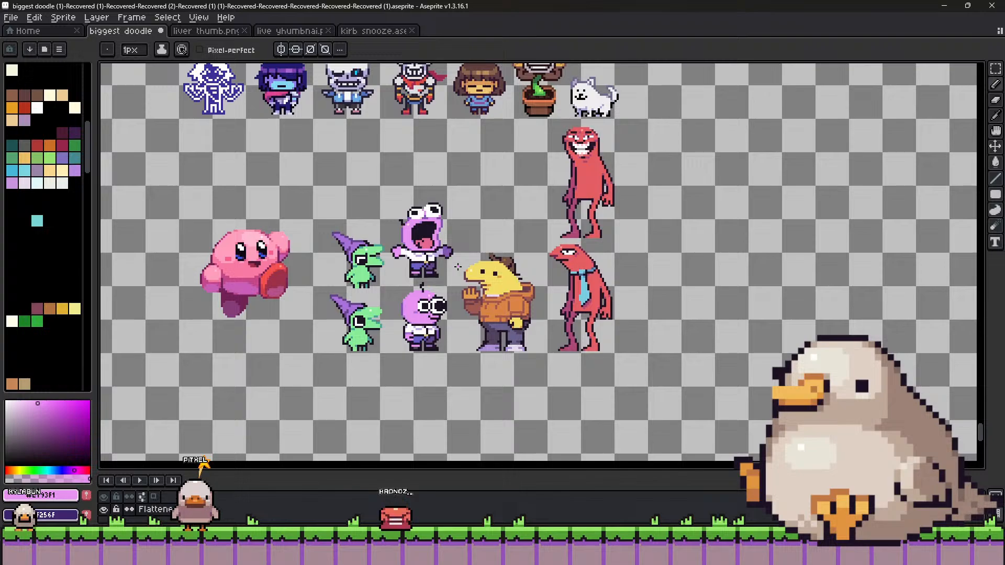
pyautogui.moveTo(501, 247); pyautogui.dragTo(631, 217)
pyautogui.scroll(2, 481, 295)
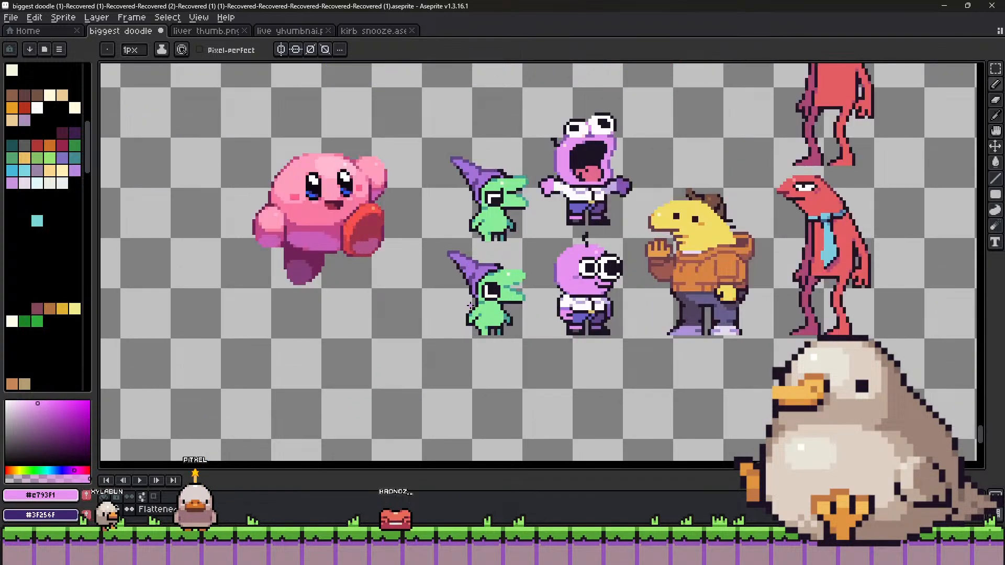
# Duplicate the lower purple-pink character into the empty area below the round pink character and scale the copy to 18 × 21 pixels.
pyautogui.click(996, 69)
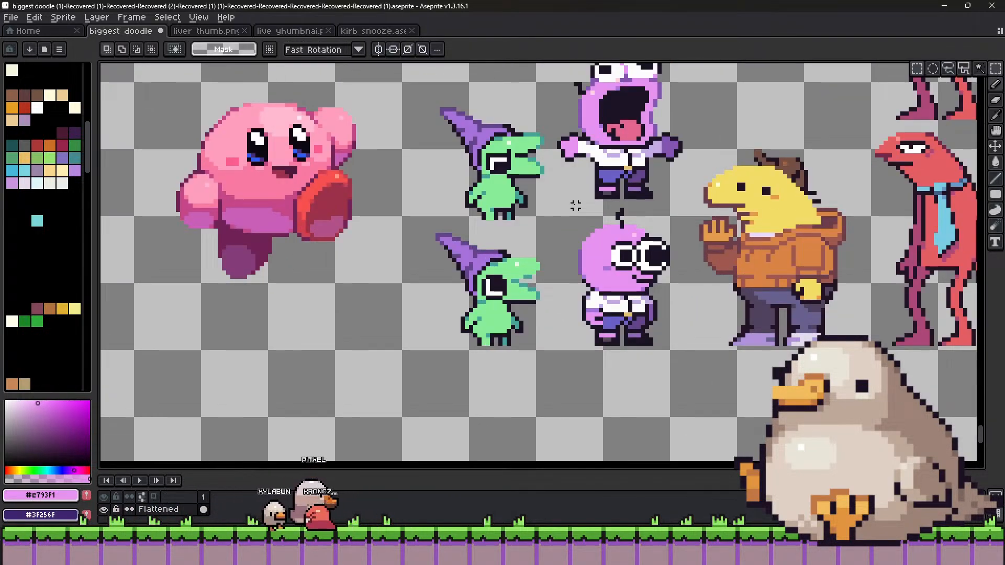
pyautogui.moveTo(573, 202); pyautogui.dragTo(688, 347)
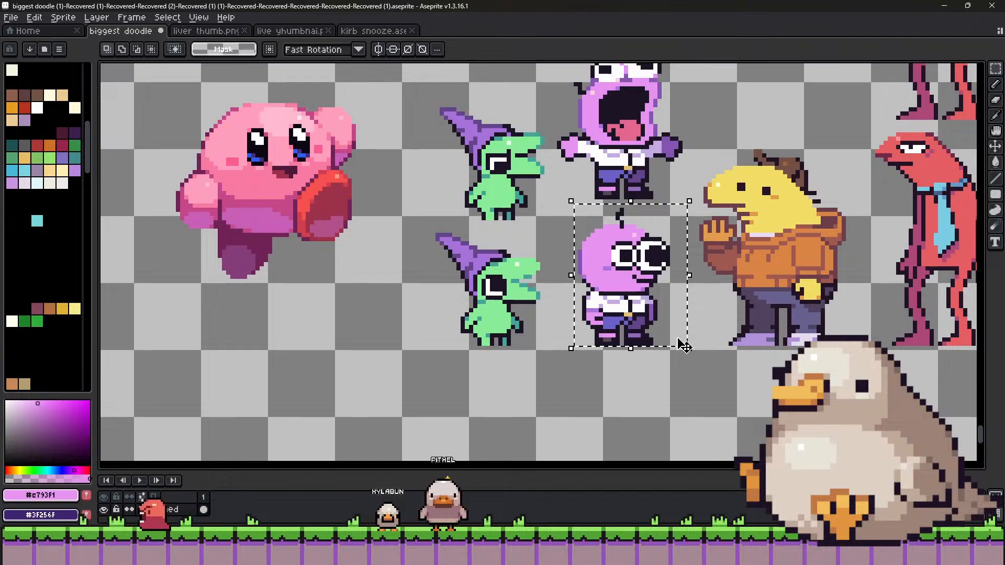
pyautogui.hotkey('ctrl', 'c')
pyautogui.hotkey('ctrl', 'v')
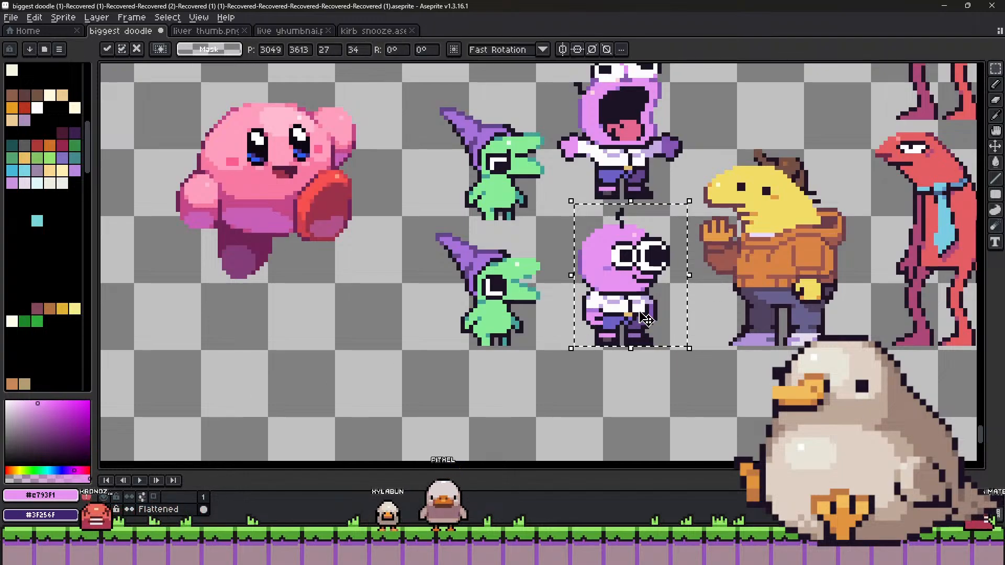
pyautogui.moveTo(645, 306); pyautogui.dragTo(382, 369)
pyautogui.moveTo(520, 361); pyautogui.dragTo(668, 286)
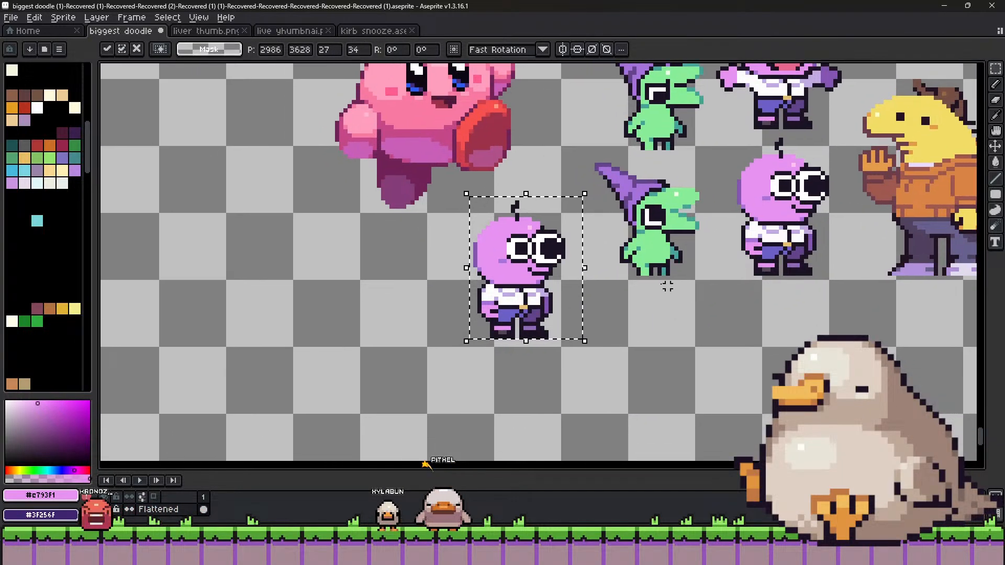
pyautogui.moveTo(587, 193); pyautogui.dragTo(553, 250)
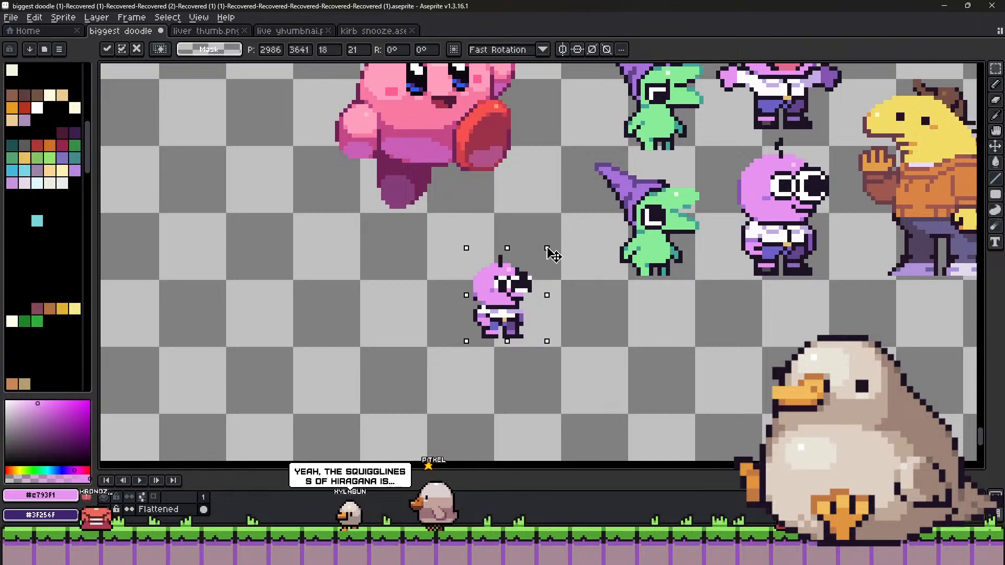
pyautogui.click(628, 265)
pyautogui.hotkey('shift', 'b')
pyautogui.scroll(3, 492, 288)
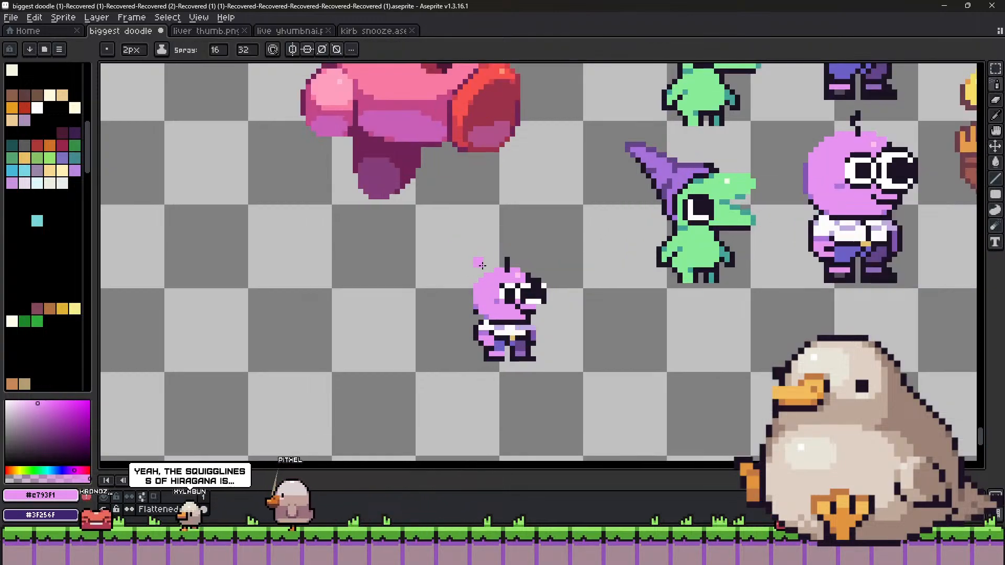
pyautogui.moveTo(492, 288); pyautogui.dragTo(429, 241)
pyautogui.hotkey('ctrl', 'z')
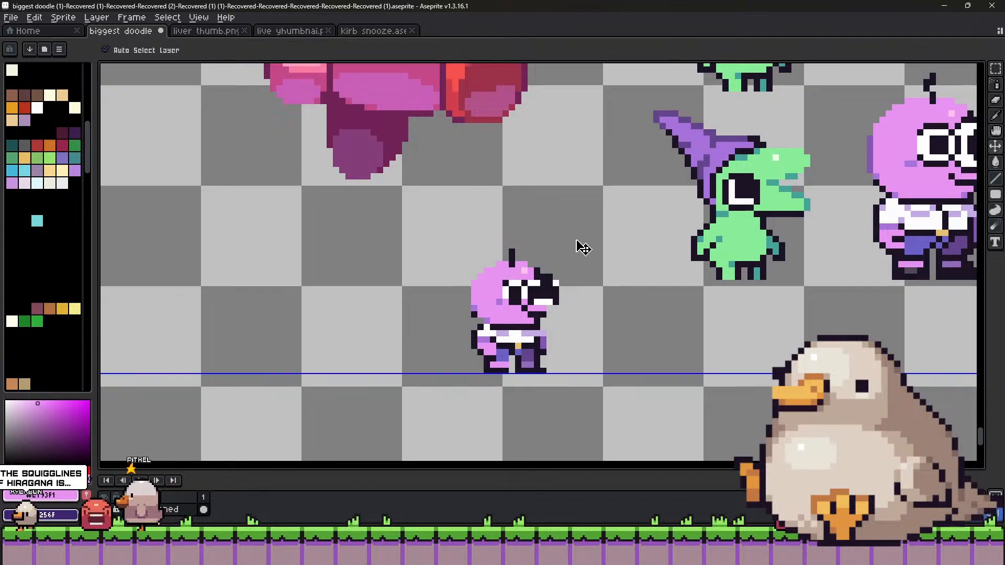
# Touch up the small copy's far arm outline and redraw its shoes one pixel lower in the dark outline colour #1b1325.
pyautogui.press('b')
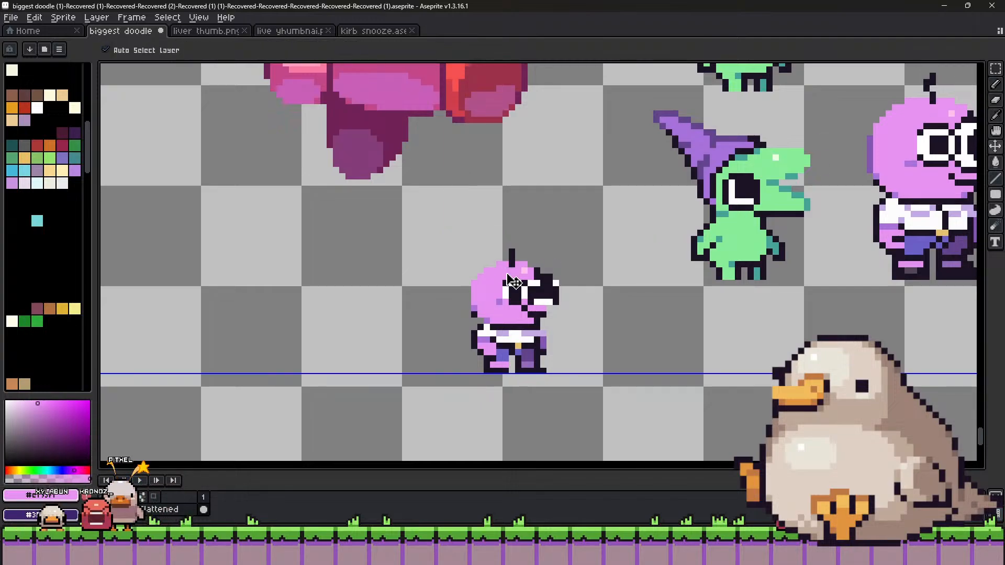
pyautogui.keyDown('alt'); pyautogui.click(480, 320); pyautogui.keyUp('alt')
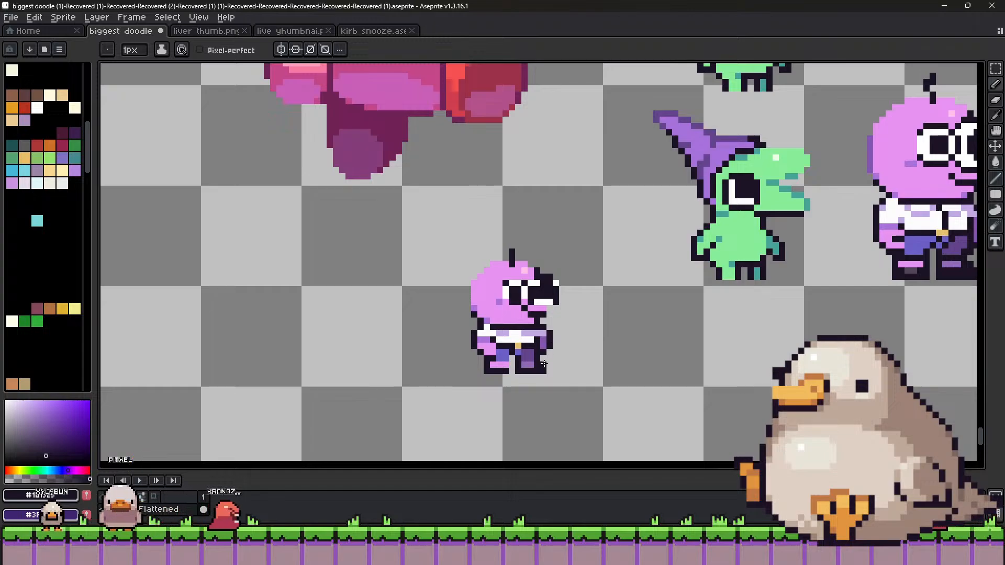
pyautogui.press('alt')
pyautogui.press('ctrl')
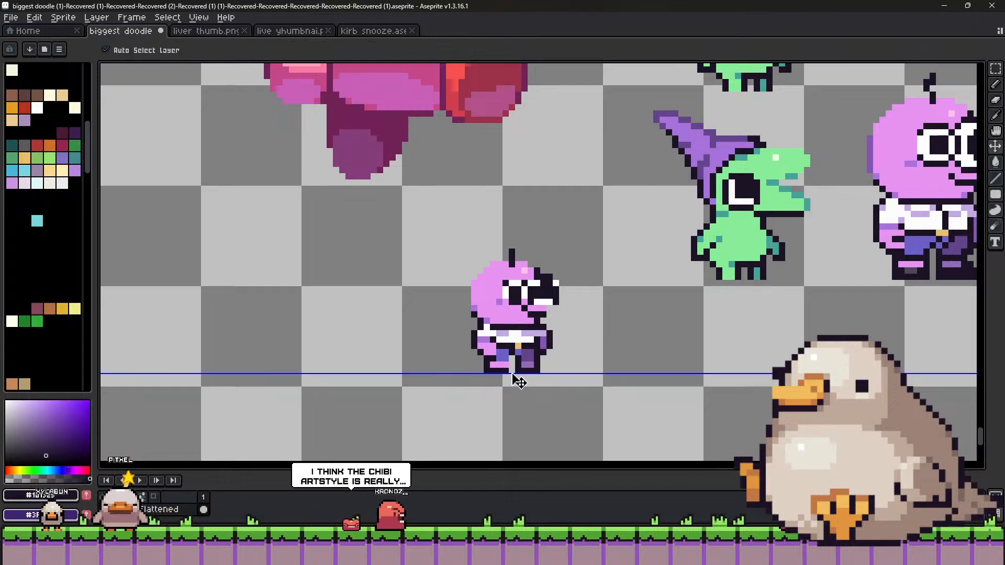
pyautogui.press('ctrl')
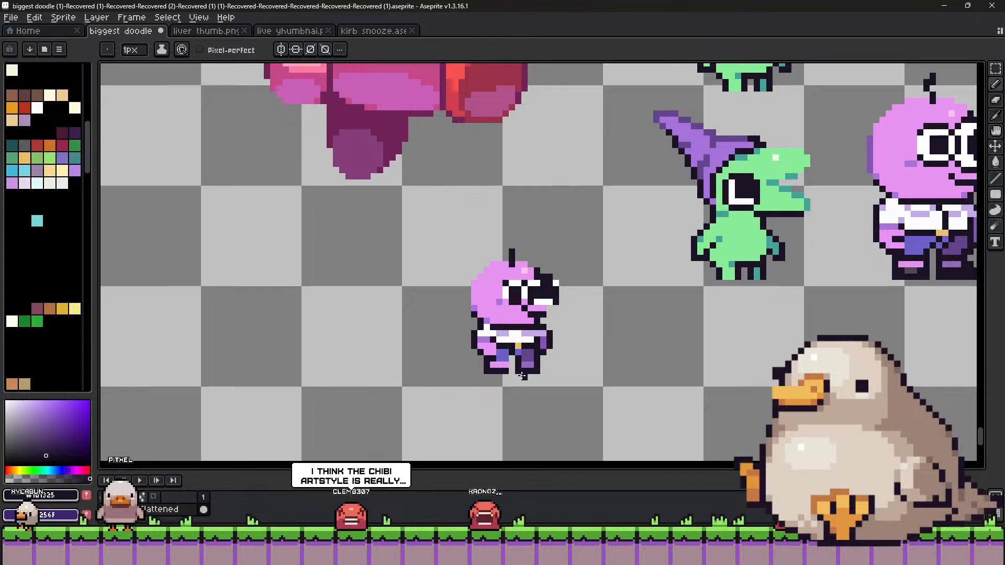
pyautogui.moveTo(522, 376); pyautogui.dragTo(545, 378)
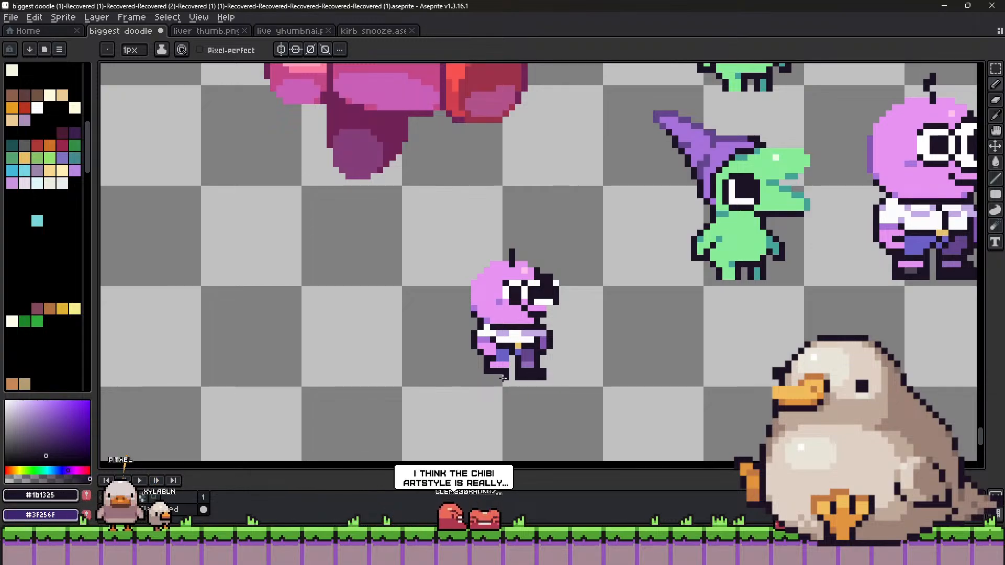
pyautogui.press('alt')
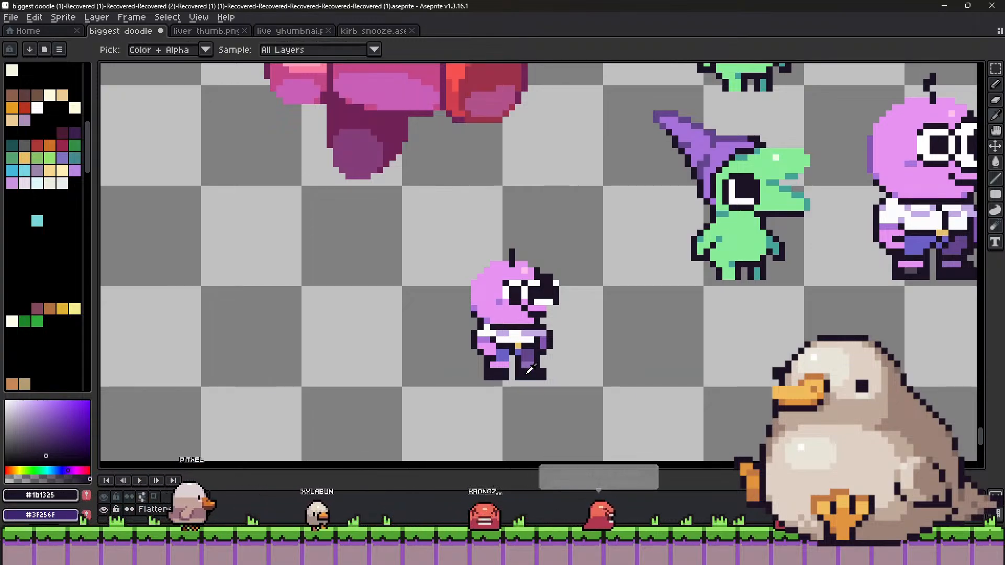
# Repaint the small copy's eyes with white (#FFFFFF) surrounds and compact dark (#1b1325) pupils.
pyautogui.keyDown('alt'); pyautogui.click(531, 291); pyautogui.keyUp('alt')
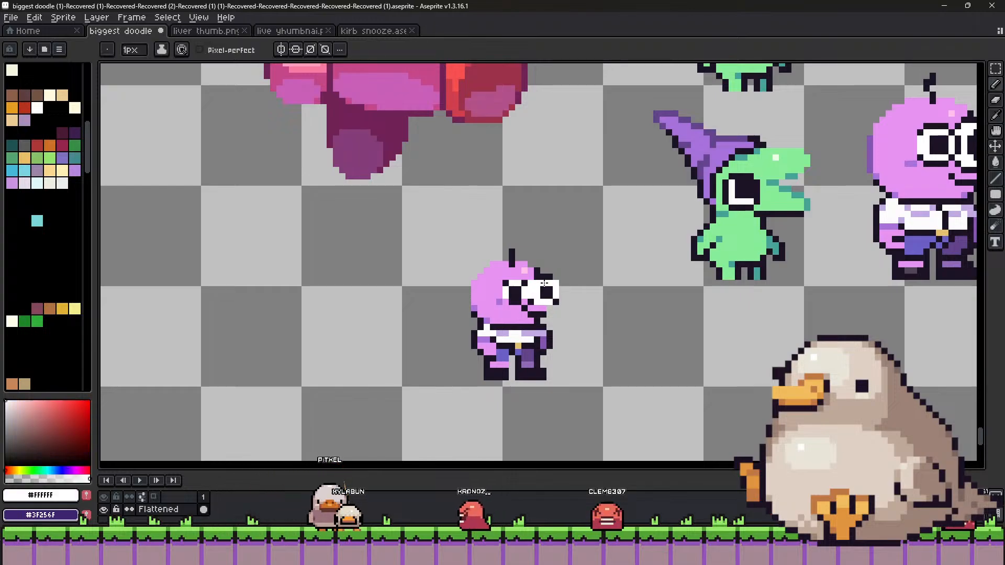
pyautogui.press('alt')
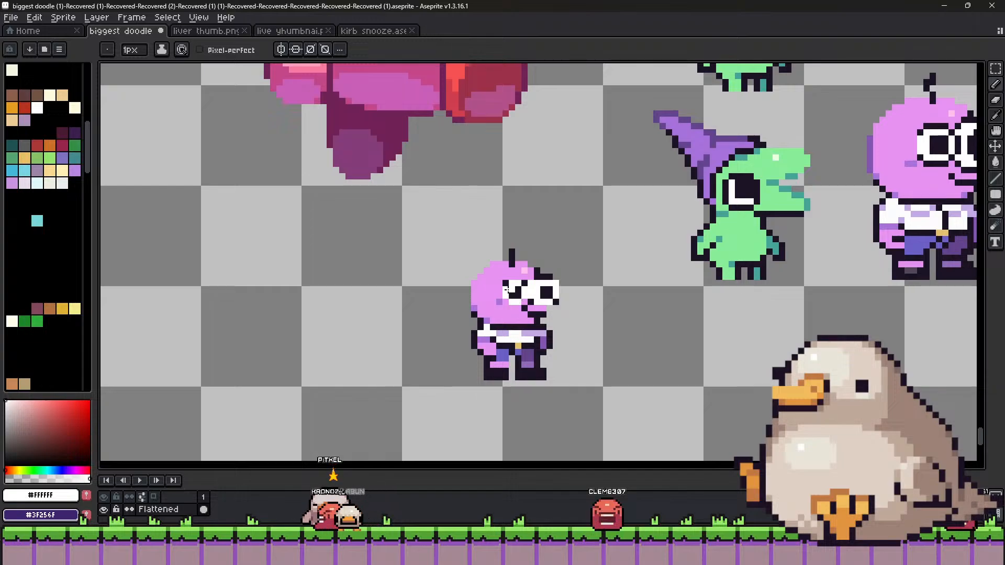
pyautogui.keyDown('alt'); pyautogui.click(524, 302); pyautogui.keyUp('alt')
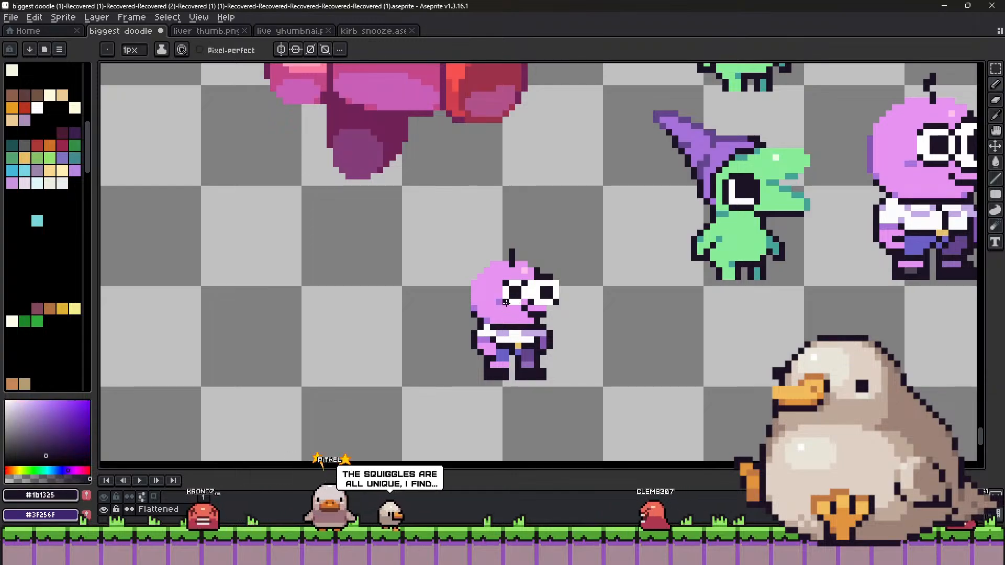
# Clean up the small copy's face below the eyes with its skin pink and widen the dark mouth line.
pyautogui.keyDown('alt'); pyautogui.click(517, 310); pyautogui.keyUp('alt')
pyautogui.click(525, 309)
pyautogui.keyDown('alt'); pyautogui.click(531, 314); pyautogui.keyUp('alt')
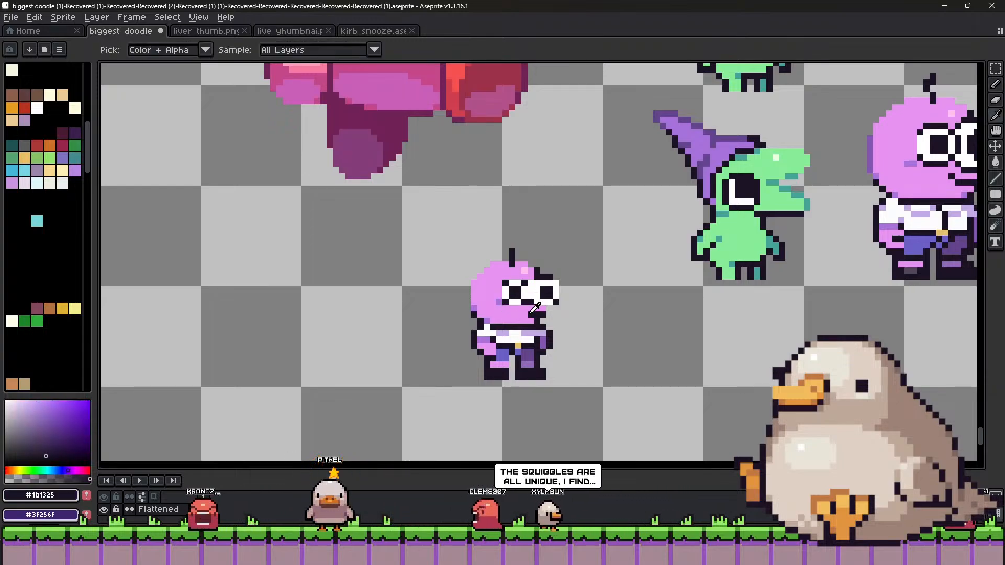
pyautogui.click(524, 315)
# Outline the outer edge of the small copy's front eye in dark #1b1325 and tidy the head's edge with the transparent colour.
pyautogui.press('alt')
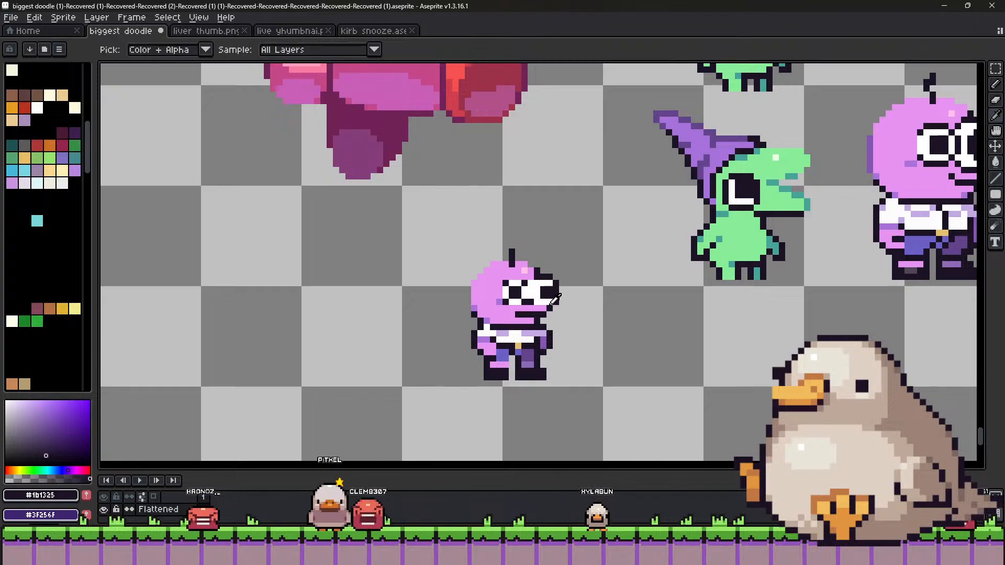
pyautogui.keyDown('alt'); pyautogui.click(557, 298); pyautogui.keyUp('alt')
pyautogui.keyDown('alt'); pyautogui.click(539, 276); pyautogui.keyUp('alt')
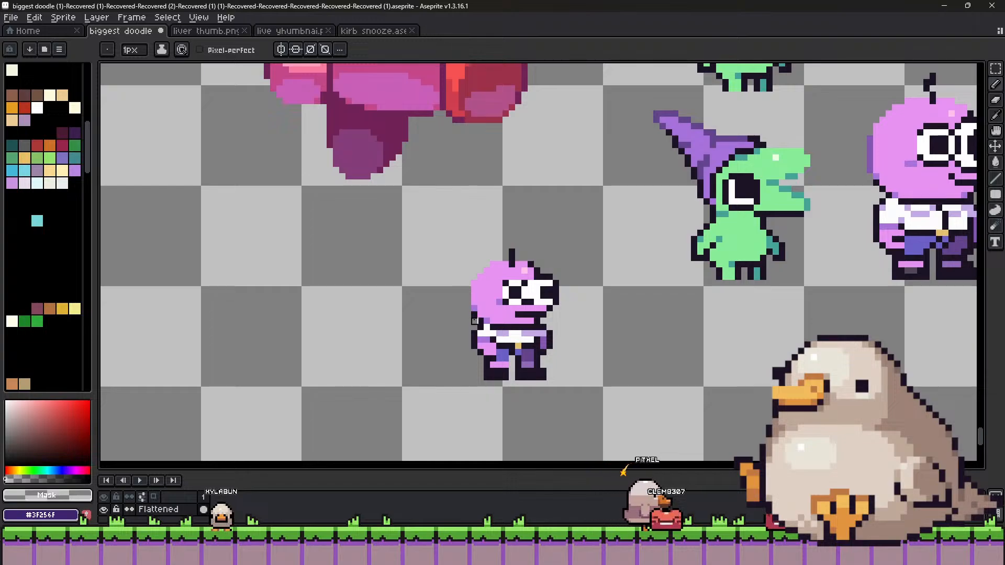
# Reshape the small copy's two eyes in white and separate them with a gap of skin pink #e793f1.
pyautogui.press('i')
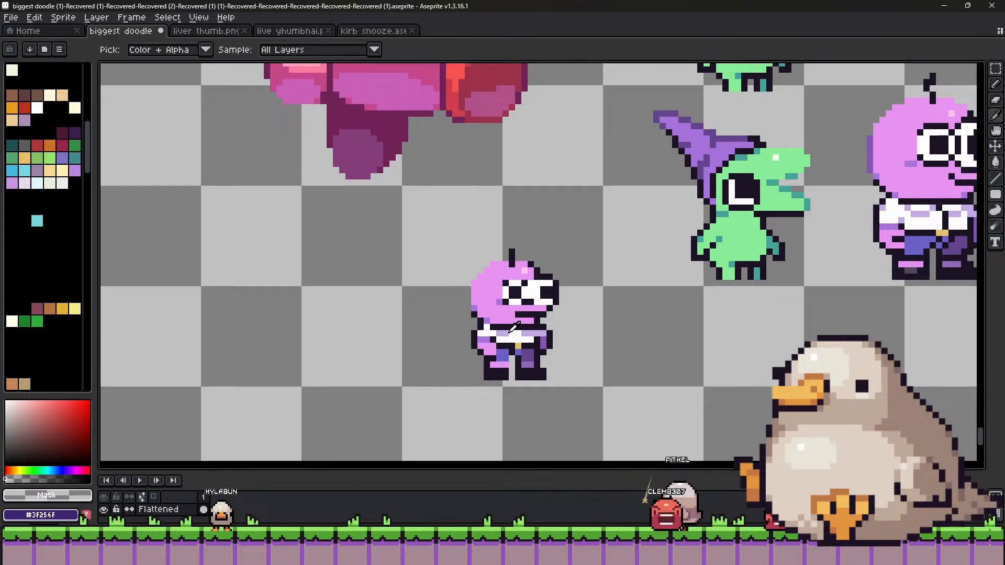
pyautogui.click(524, 285)
pyautogui.press('b')
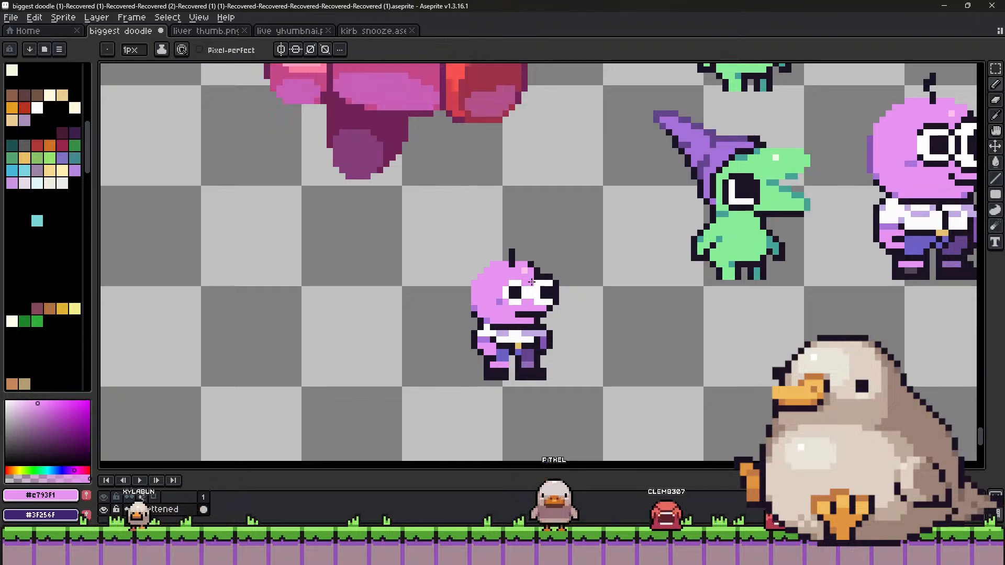
pyautogui.press('i')
pyautogui.click(531, 283)
pyautogui.press('v')
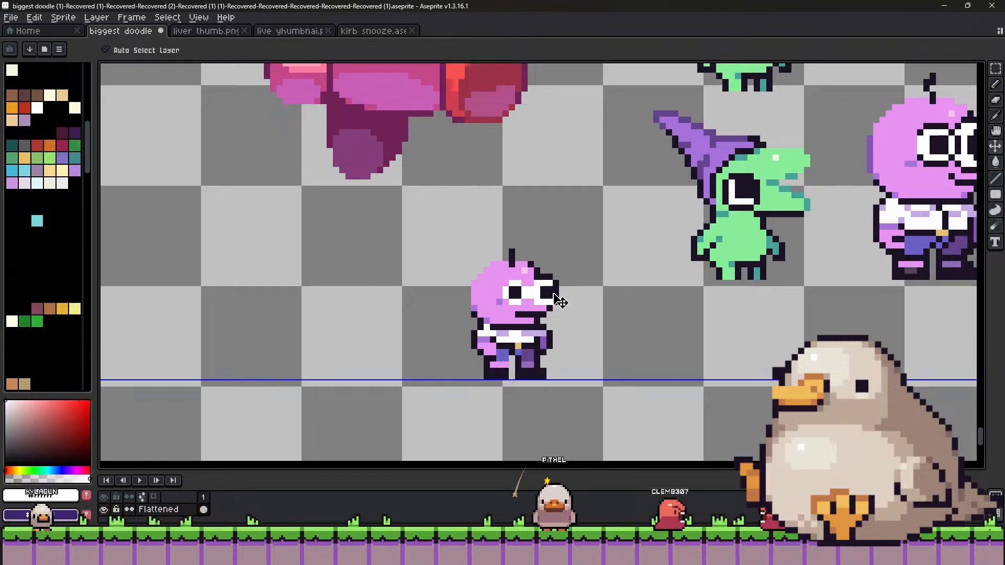
pyautogui.press('b')
pyautogui.keyDown('alt'); pyautogui.click(531, 300); pyautogui.keyUp('alt')
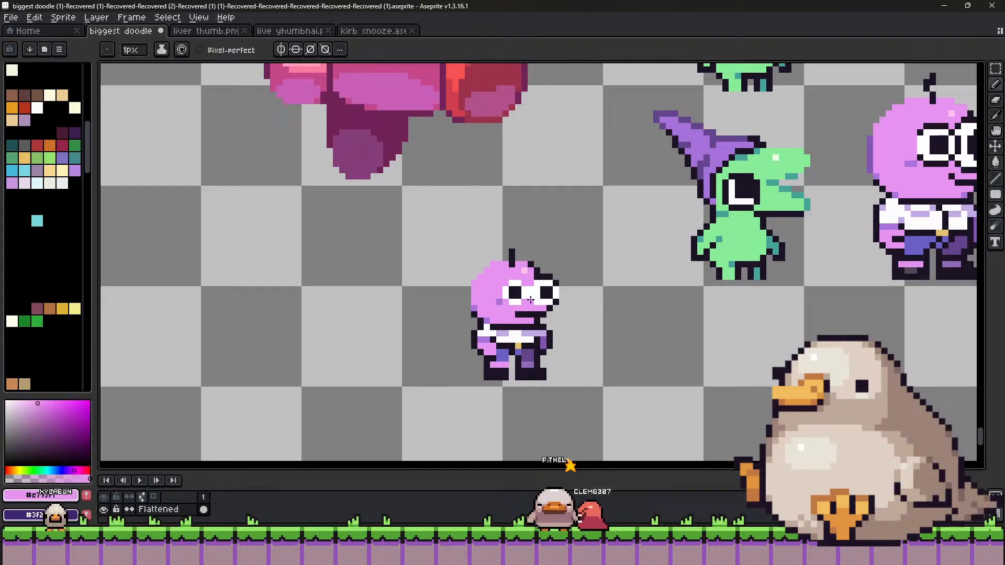
pyautogui.press('v')
pyautogui.press('b')
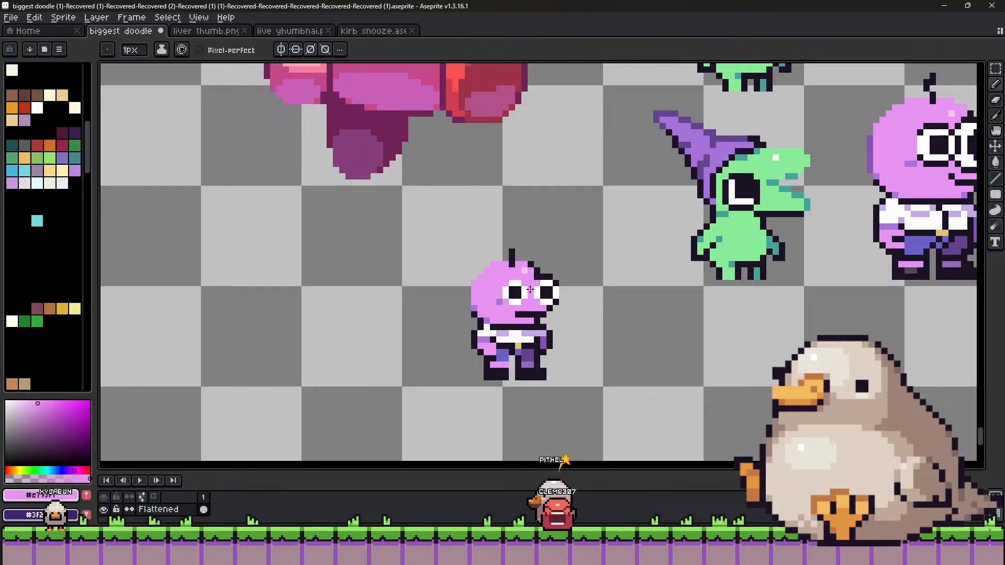
# Extend the small copy's front eye upward in white and enlarge its pupil in #1b1325 using a 2 px brush.
pyautogui.keyDown('alt'); pyautogui.click(539, 295); pyautogui.keyUp('alt')
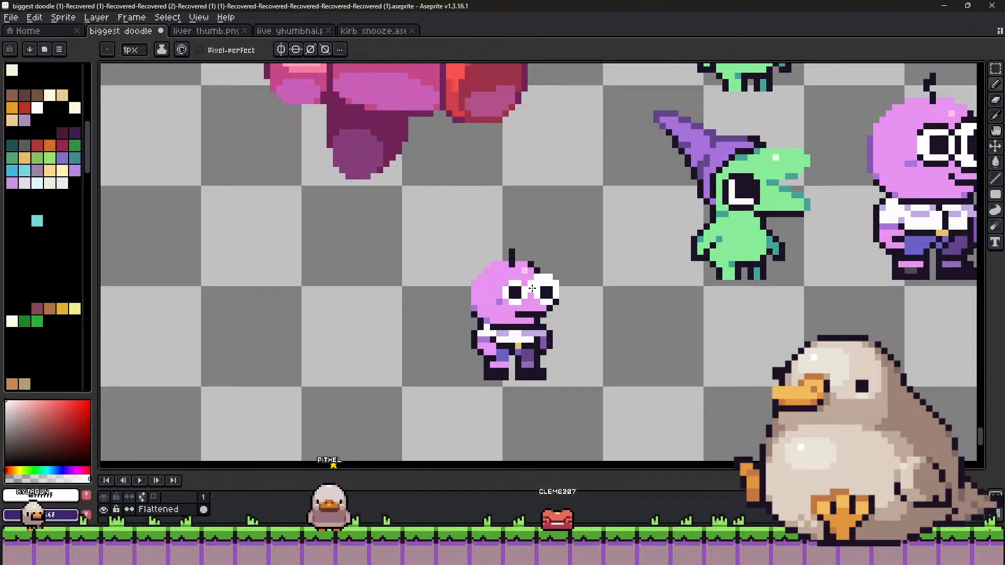
pyautogui.keyDown('alt'); pyautogui.click(544, 292); pyautogui.keyUp('alt')
pyautogui.press('+')
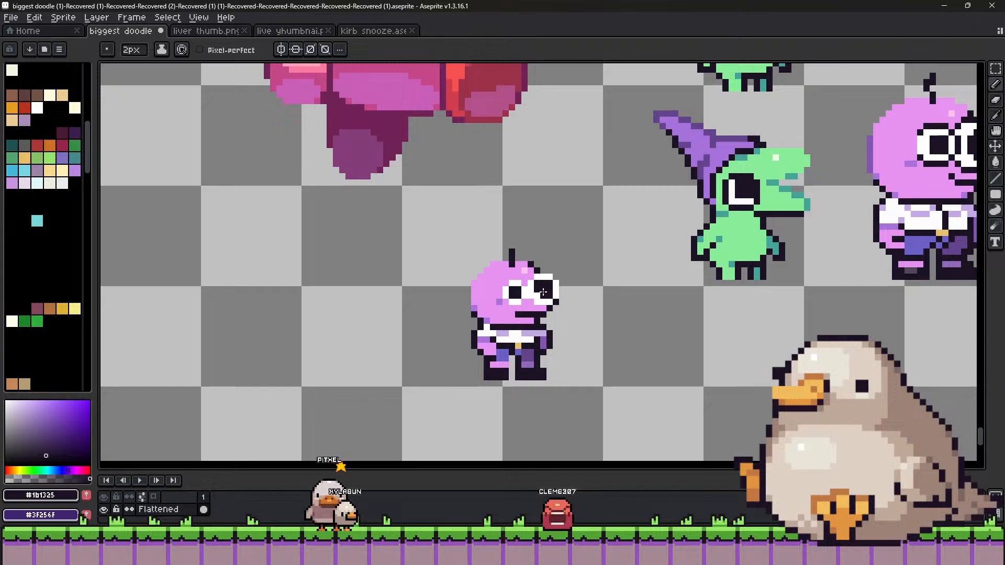
pyautogui.scroll(-3, 536, 318)
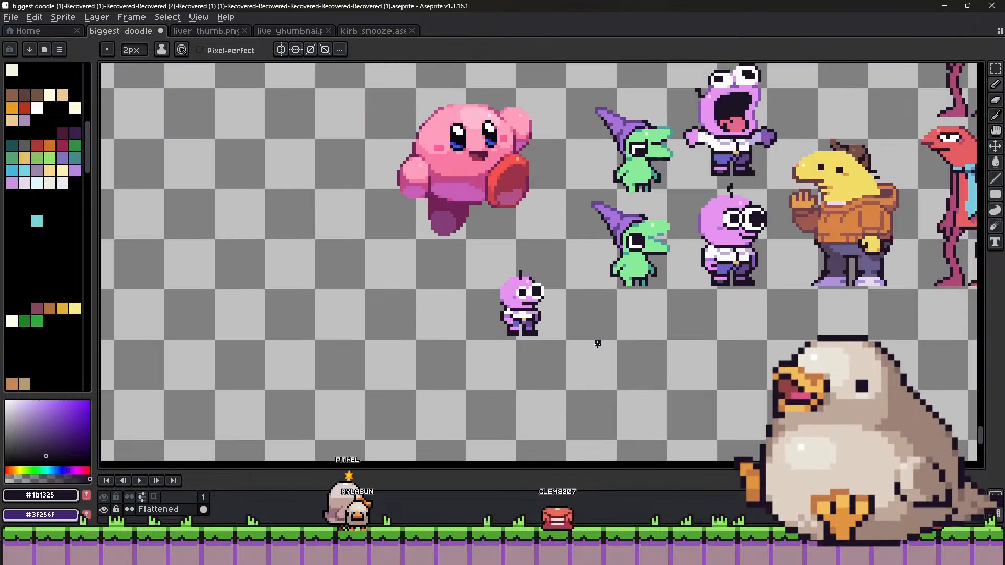
pyautogui.scroll(1, 629, 346)
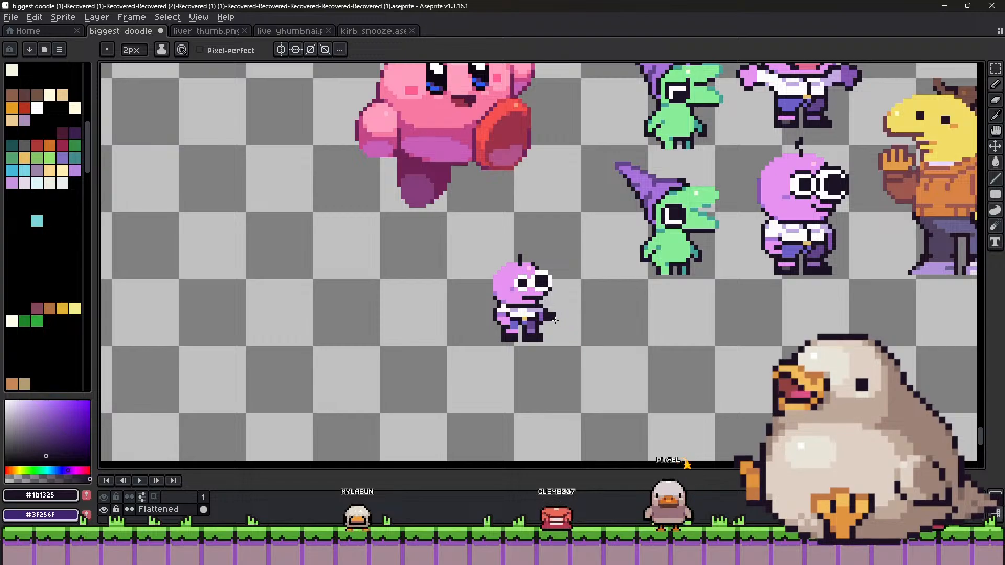
pyautogui.scroll(-4, 555, 319)
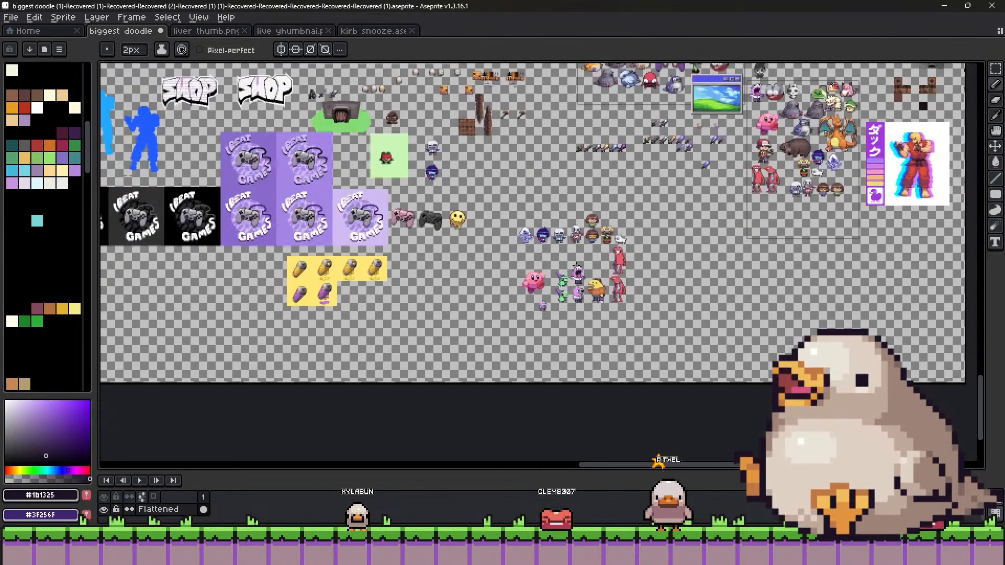
# Look over the sprites across the doodle canvas, from the lower character rows to the props, plants and items areas higher up.
pyautogui.scroll(2, 575, 266)
pyautogui.scroll(3, 567, 289)
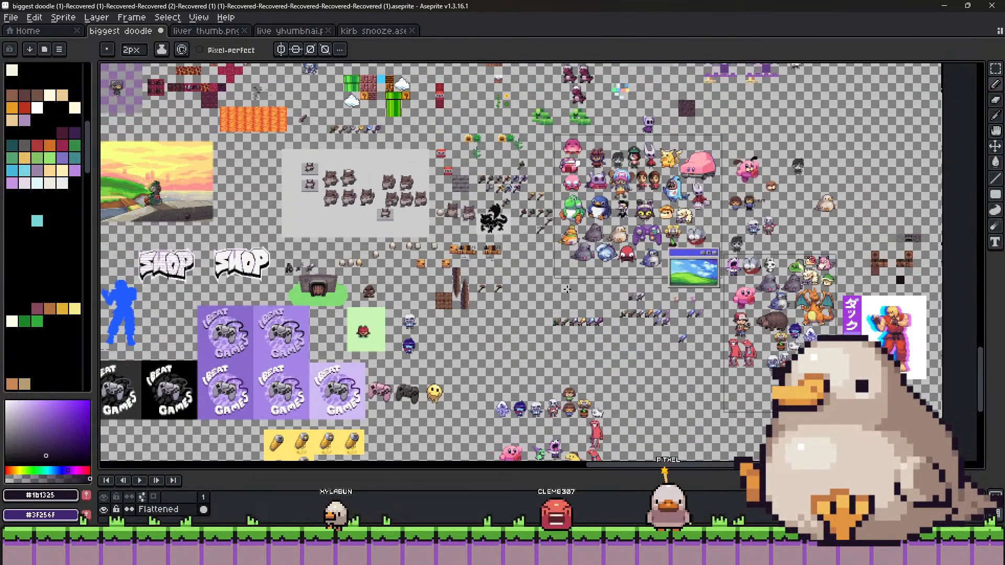
pyautogui.scroll(2, 340, 257)
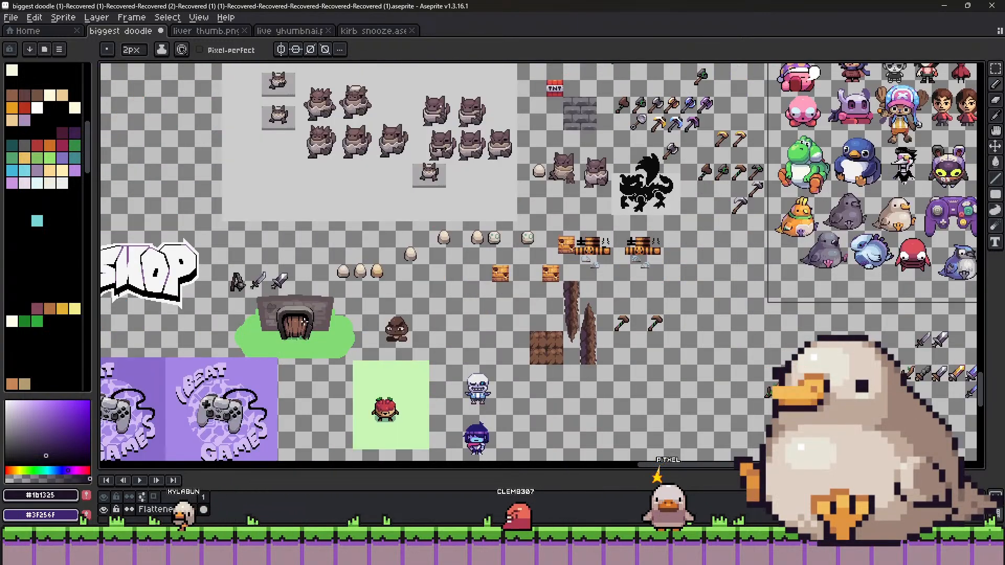
pyautogui.scroll(-2, 644, 348)
pyautogui.moveTo(748, 173); pyautogui.dragTo(652, 269)
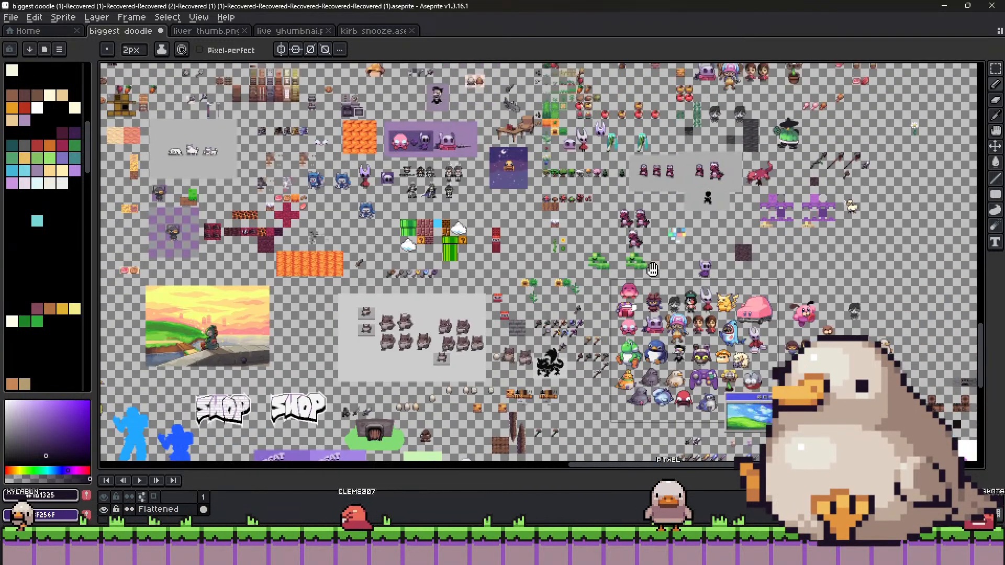
pyautogui.scroll(2, 652, 270)
pyautogui.moveTo(299, 228); pyautogui.dragTo(487, 349)
pyautogui.hscroll(-10, 495, 306)
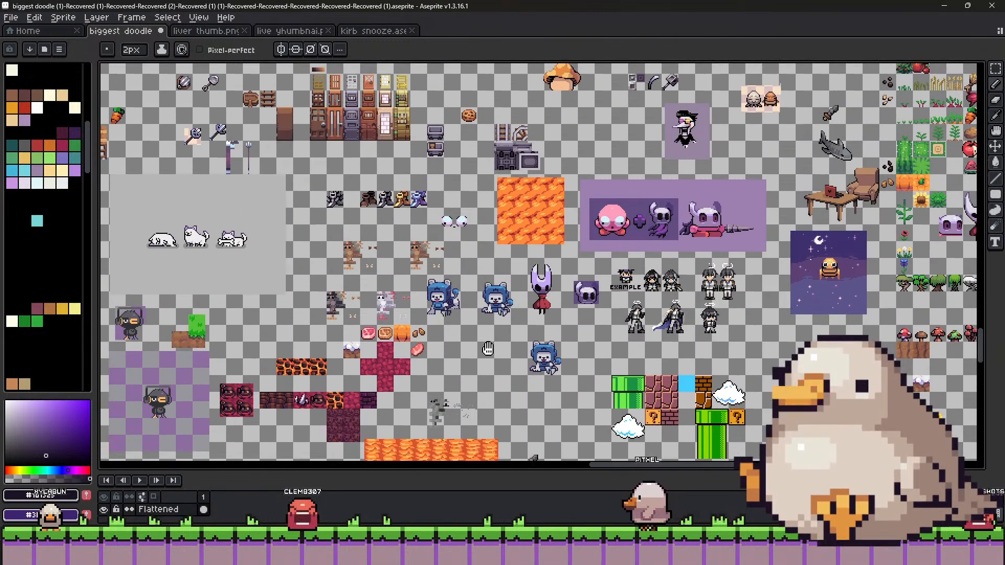
pyautogui.scroll(10, 488, 349)
pyautogui.hscroll(6, 580, 332)
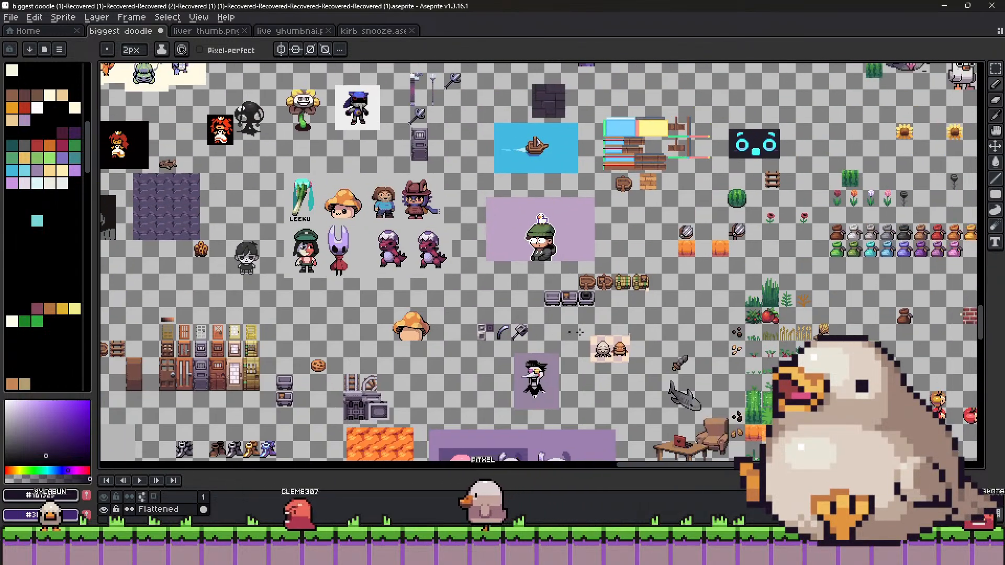
pyautogui.hscroll(10, 579, 332)
pyautogui.scroll(-1, 579, 332)
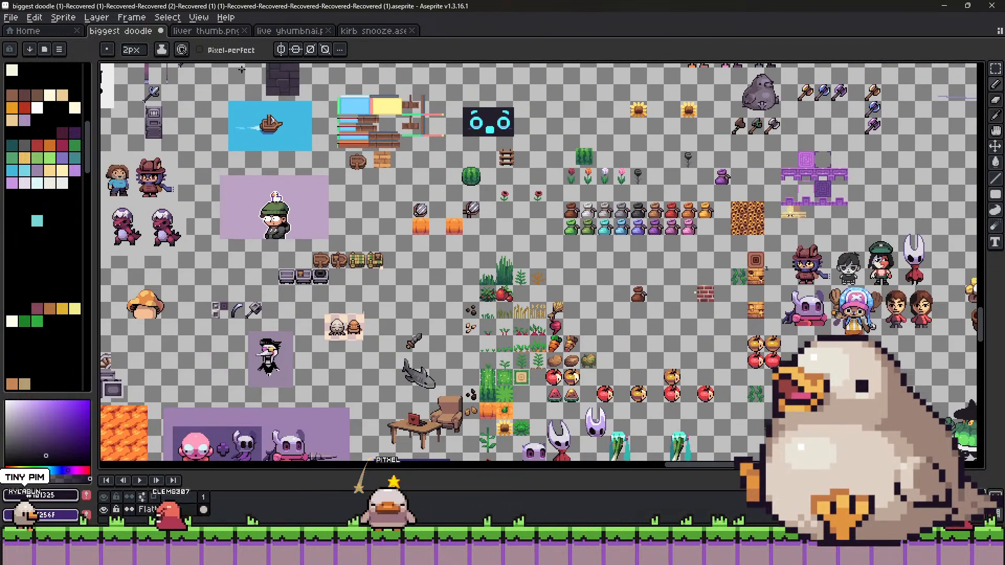
# Switch to liver thumb.png and select the entire desktop-style artwork for copying.
pyautogui.click(207, 32)
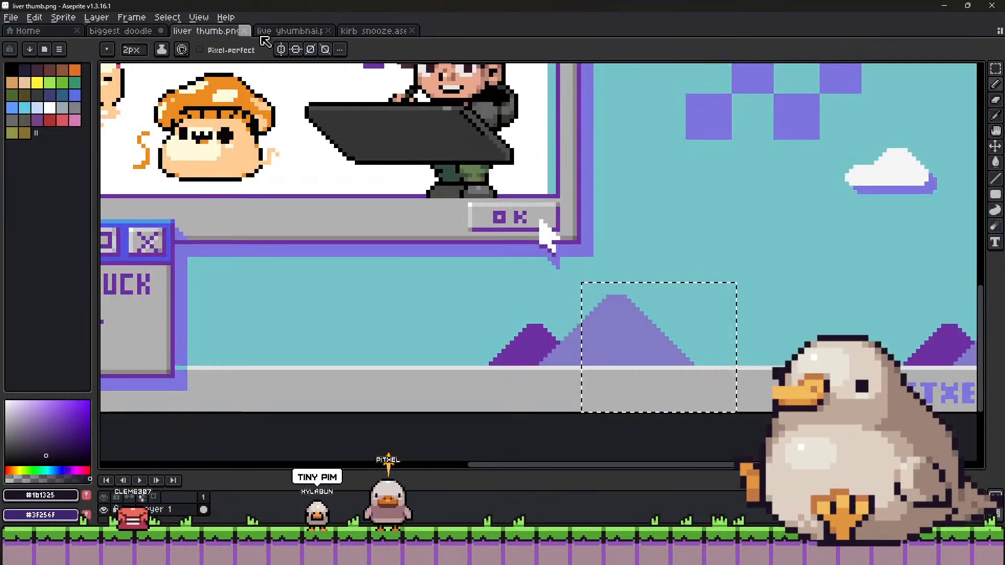
pyautogui.scroll(-2, 599, 255)
pyautogui.press('m')
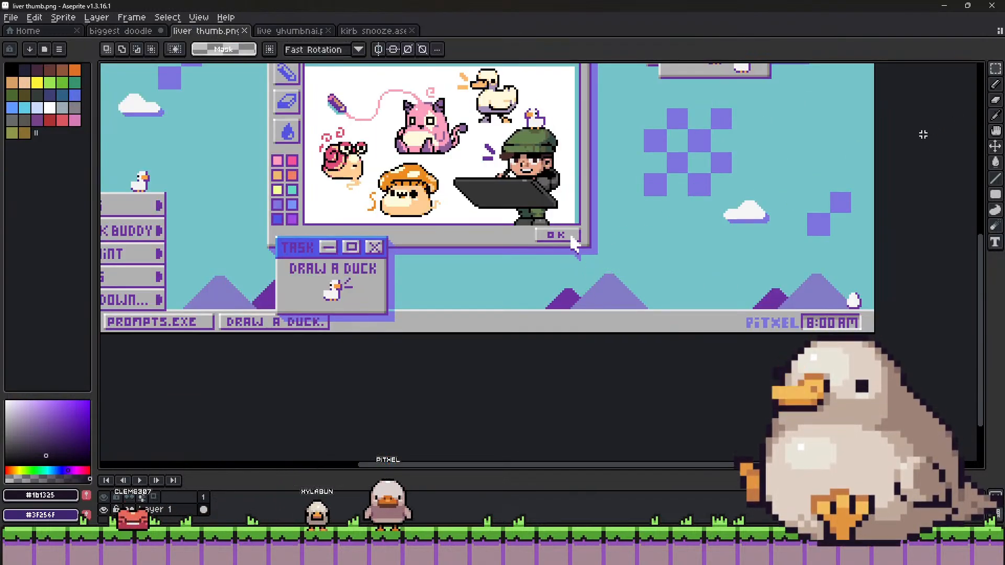
pyautogui.moveTo(632, 140); pyautogui.dragTo(653, 265)
pyautogui.scroll(-2, 653, 265)
pyautogui.scroll(2, 626, 243)
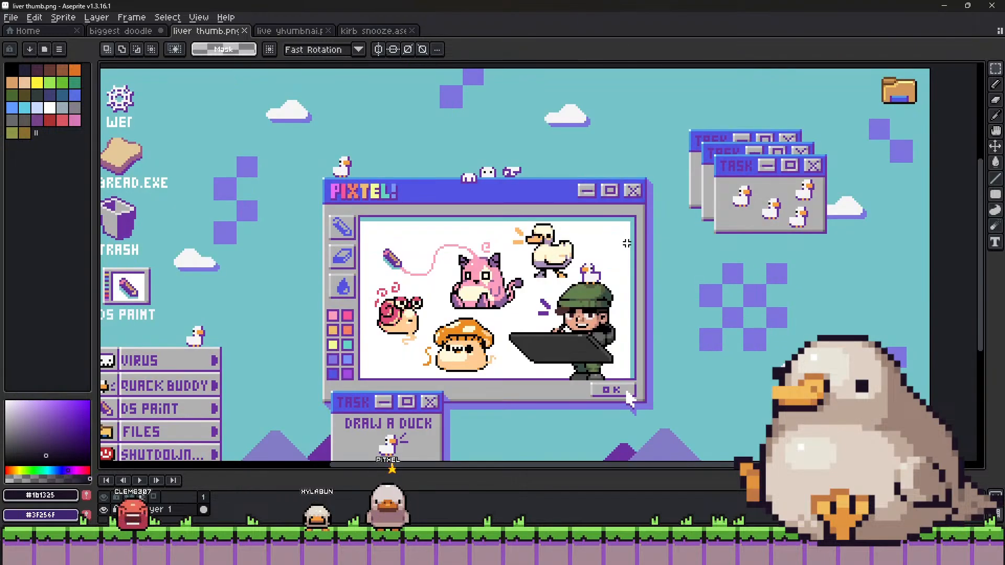
pyautogui.scroll(-1, 626, 244)
pyautogui.hotkey('ctrl', 'a')
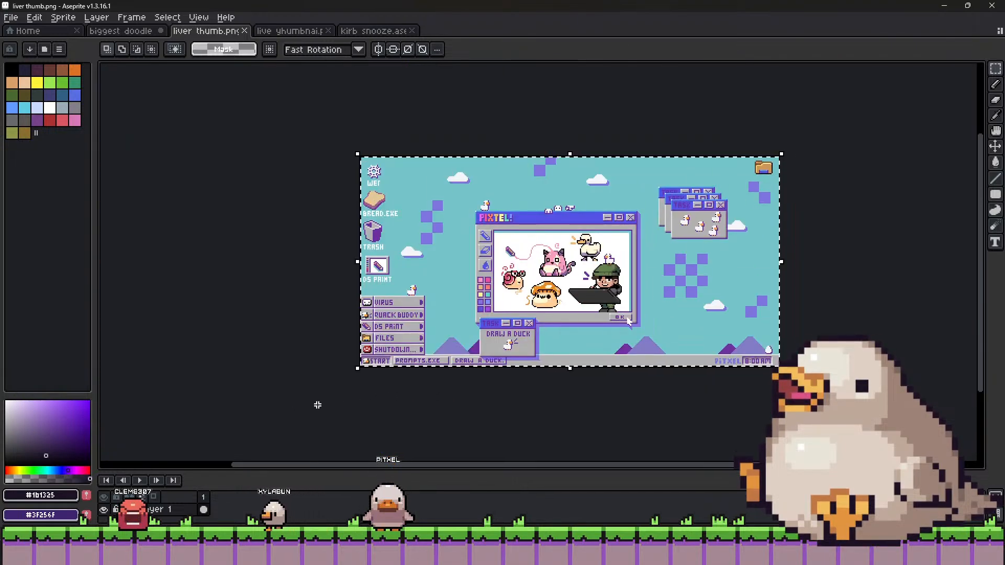
# Paste the desktop artwork into the biggest doodle canvas and place it below the I Beat Games tiles, beside the yellow spray-can block.
pyautogui.hotkey('ctrl', 'shift', 'Tab')
pyautogui.scroll(-3, 318, 221)
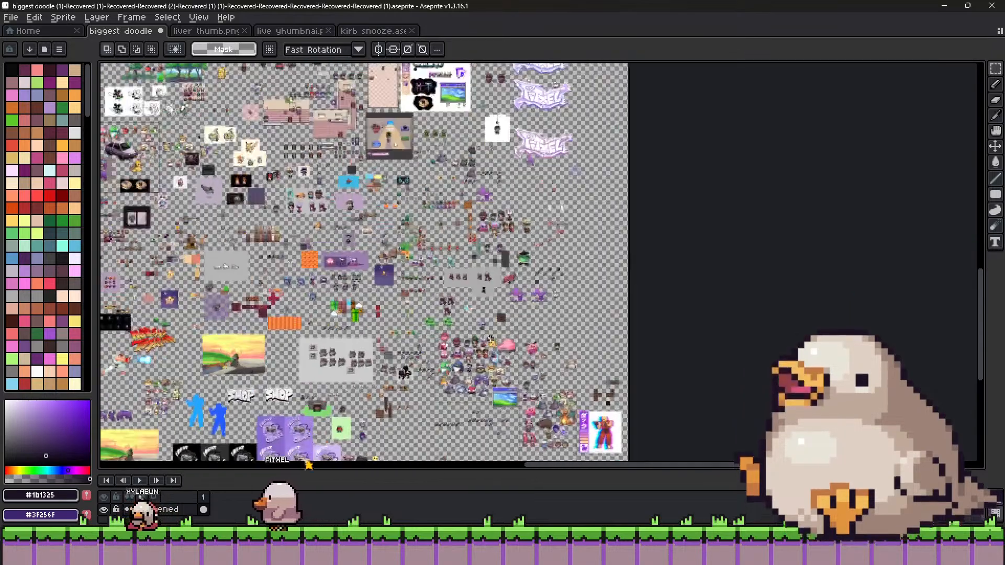
pyautogui.scroll(3, 630, 262)
pyautogui.hotkey('ctrl', 'v')
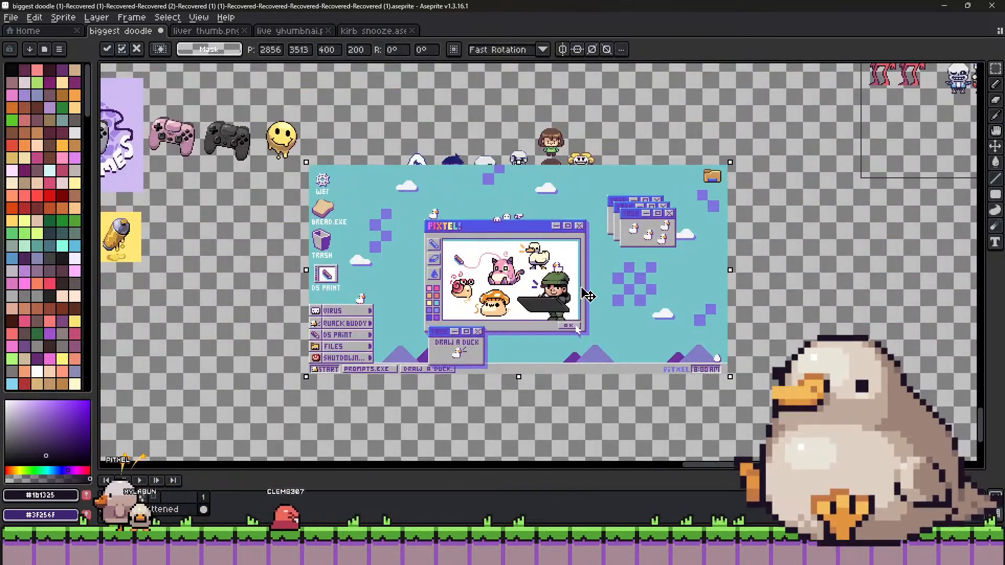
pyautogui.moveTo(633, 291); pyautogui.dragTo(526, 343)
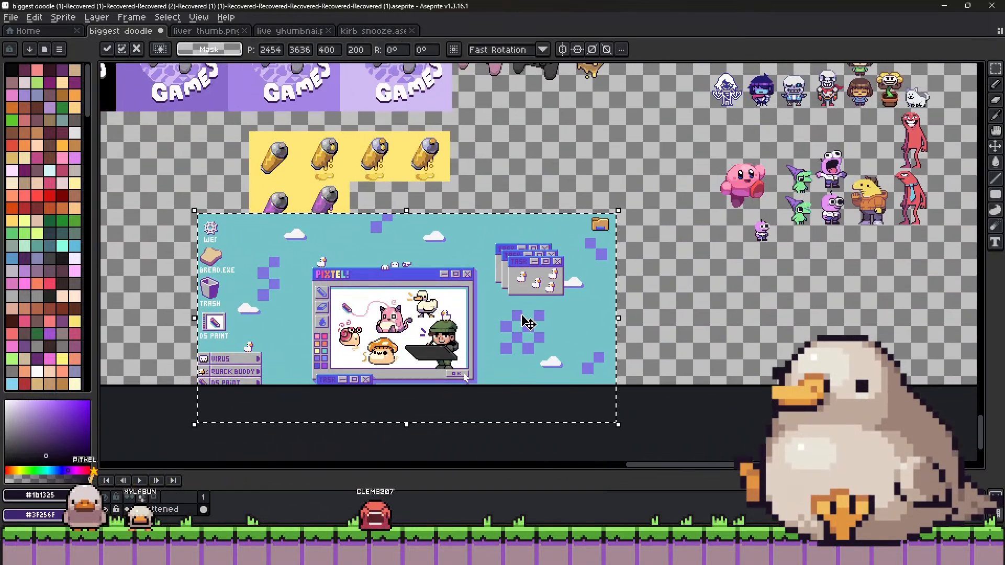
pyautogui.hscroll(-5, 526, 322)
pyautogui.moveTo(645, 352); pyautogui.dragTo(269, 263)
pyautogui.press('Return')
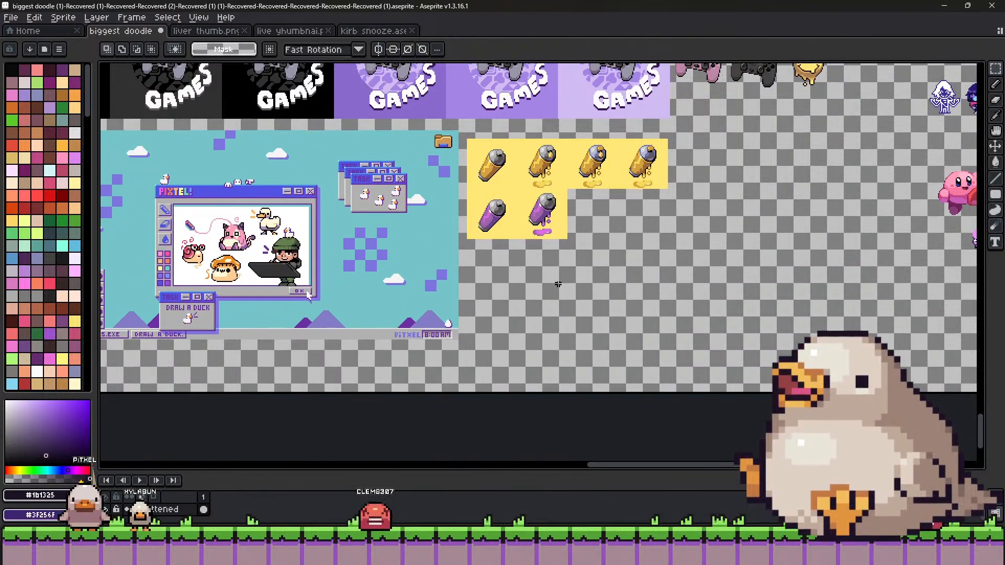
# Check the pasted desktop artwork against liver thumb.png and look over the sprites surrounding it on the doodle canvas.
pyautogui.scroll(5, 558, 285)
pyautogui.hscroll(6, 558, 284)
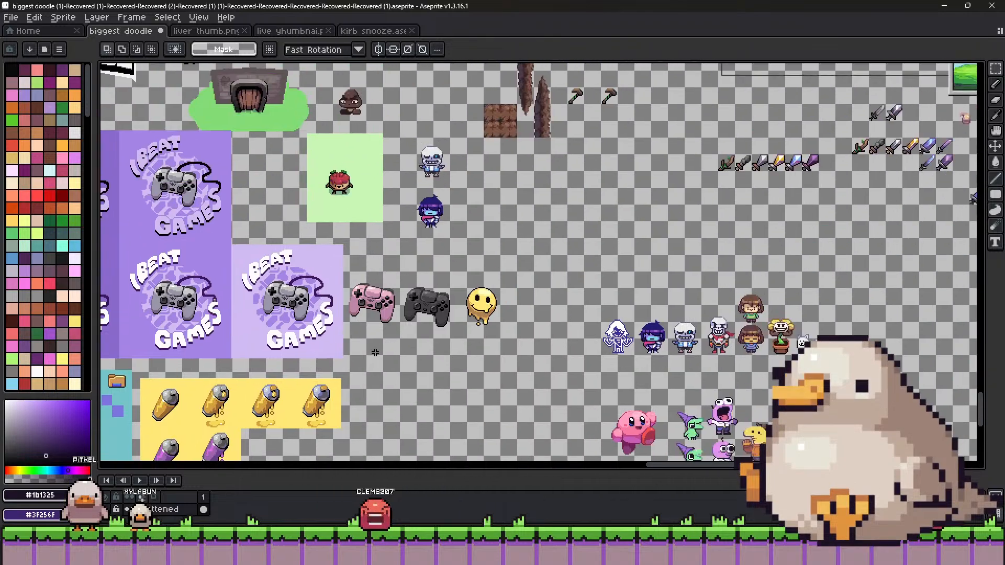
pyautogui.scroll(-2, 445, 304)
pyautogui.hscroll(-12, 445, 304)
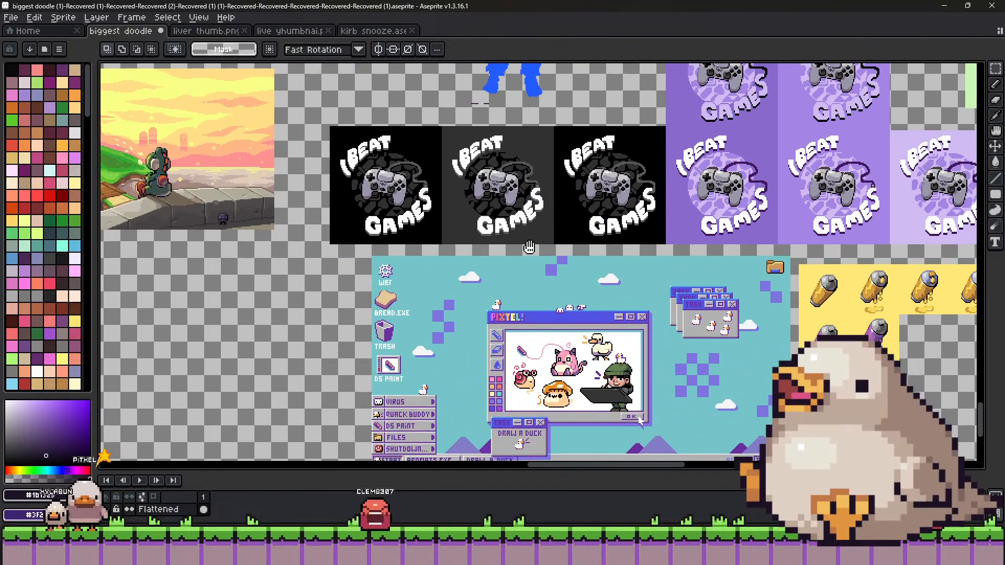
pyautogui.hscroll(-1, 529, 247)
pyautogui.scroll(1, 280, 291)
pyautogui.click(211, 33)
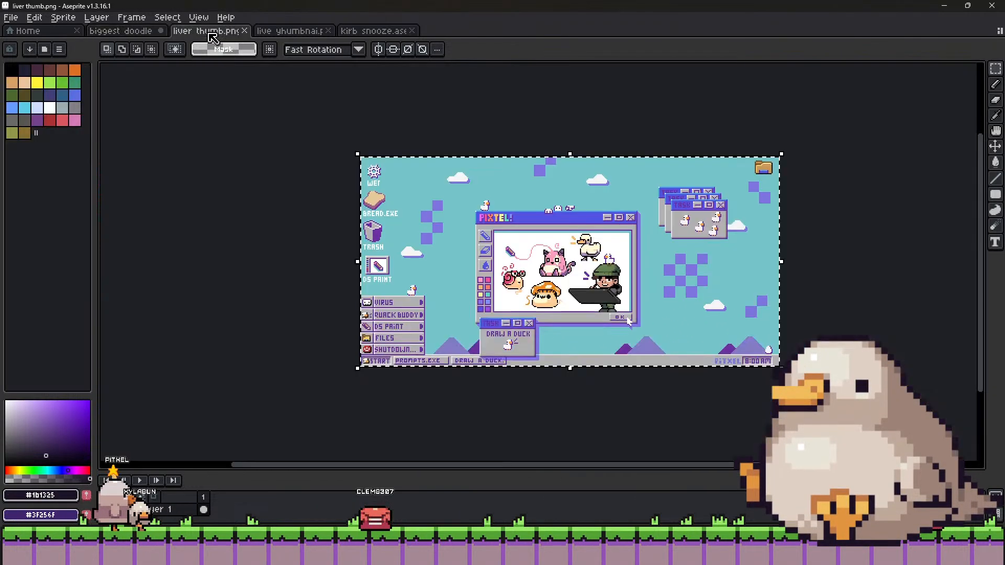
pyautogui.hotkey('ctrl', 't')
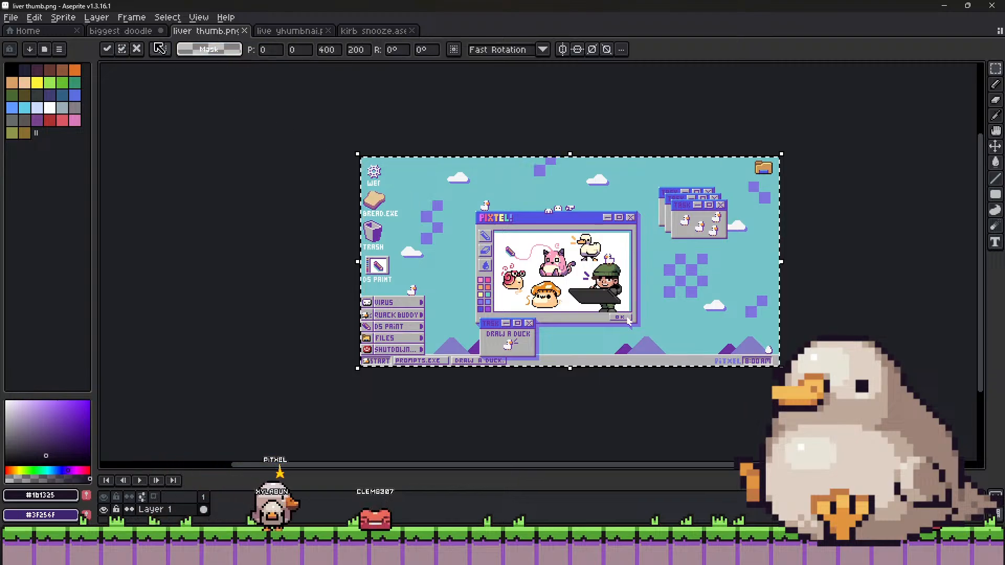
pyautogui.click(143, 33)
pyautogui.hscroll(3, 396, 205)
pyautogui.scroll(-1, 396, 206)
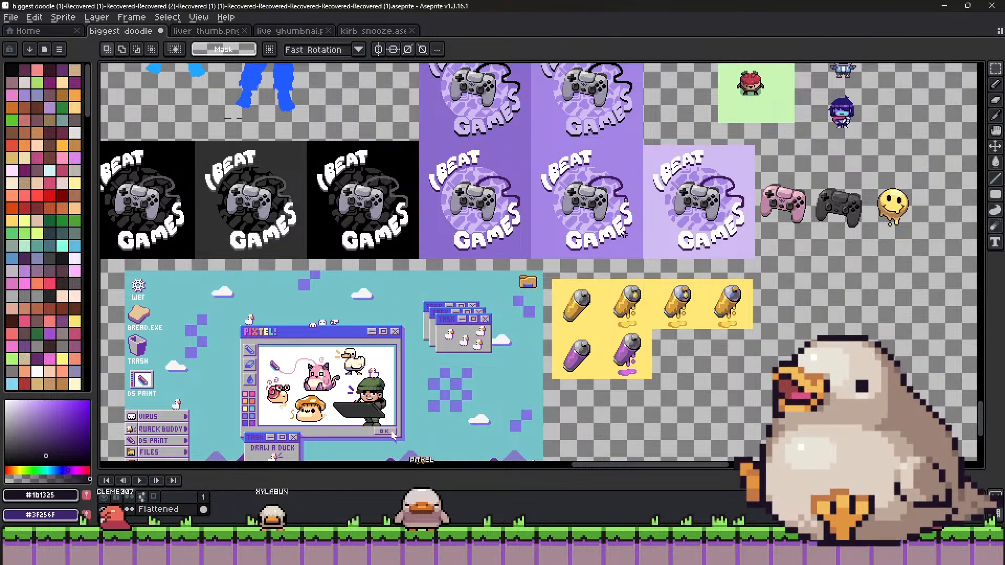
pyautogui.hscroll(3, 635, 247)
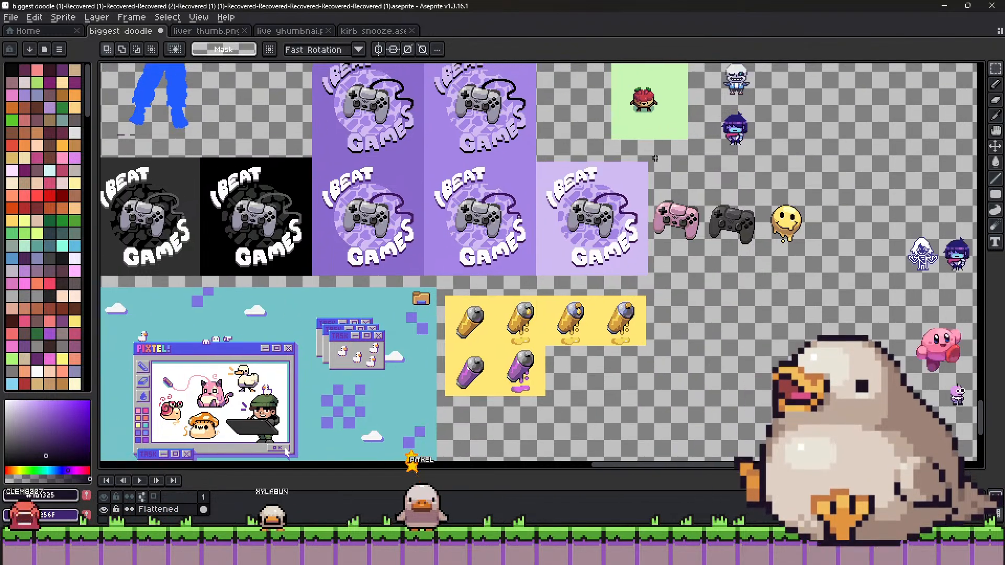
pyautogui.scroll(3, 542, 244)
pyautogui.scroll(-3, 542, 244)
pyautogui.hscroll(-2, 520, 69)
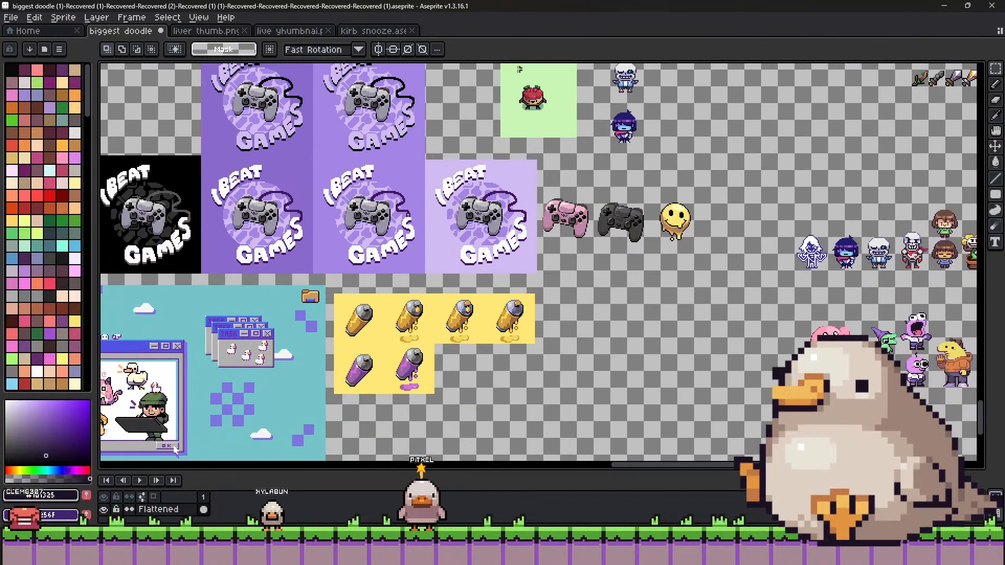
# Open the kirb snooze document and select the entire tree illustration for copying.
pyautogui.click(294, 32)
pyautogui.click(373, 31)
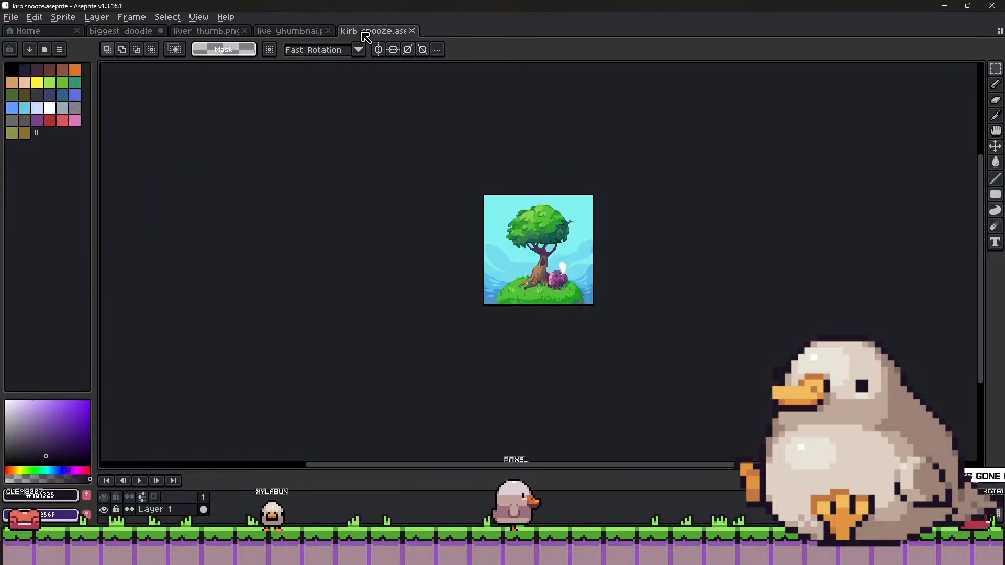
pyautogui.scroll(1, 499, 211)
pyautogui.hotkey('ctrl', 'a')
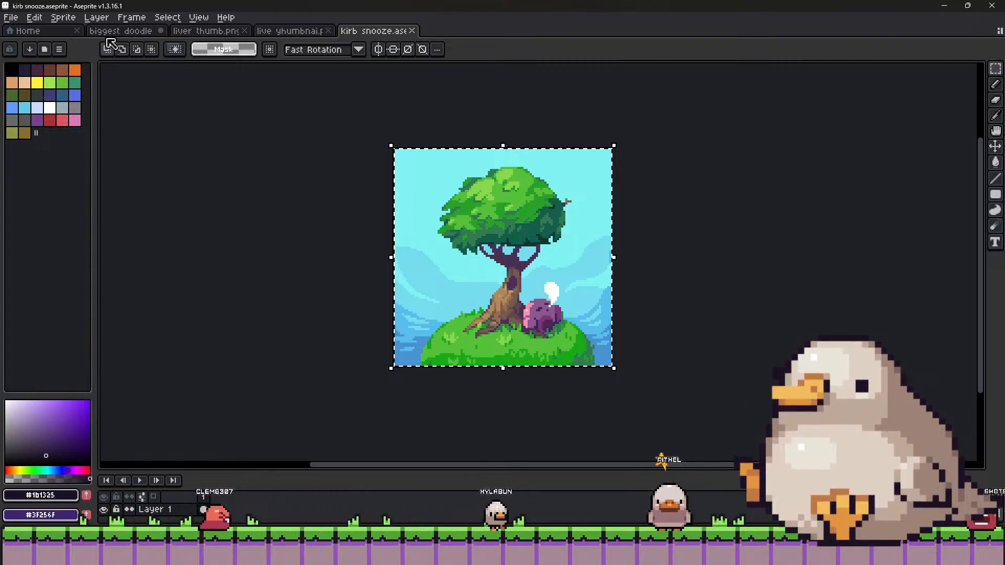
# Paste the tree illustration into the biggest doodle canvas and place it beside the desktop artwork, below the sunset scene.
pyautogui.click(120, 31)
pyautogui.moveTo(691, 335); pyautogui.dragTo(754, 162)
pyautogui.moveTo(338, 207); pyautogui.dragTo(813, 258)
pyautogui.moveTo(712, 328); pyautogui.dragTo(828, 338)
pyautogui.hotkey('ctrl', 'v')
pyautogui.moveTo(546, 265); pyautogui.dragTo(508, 234)
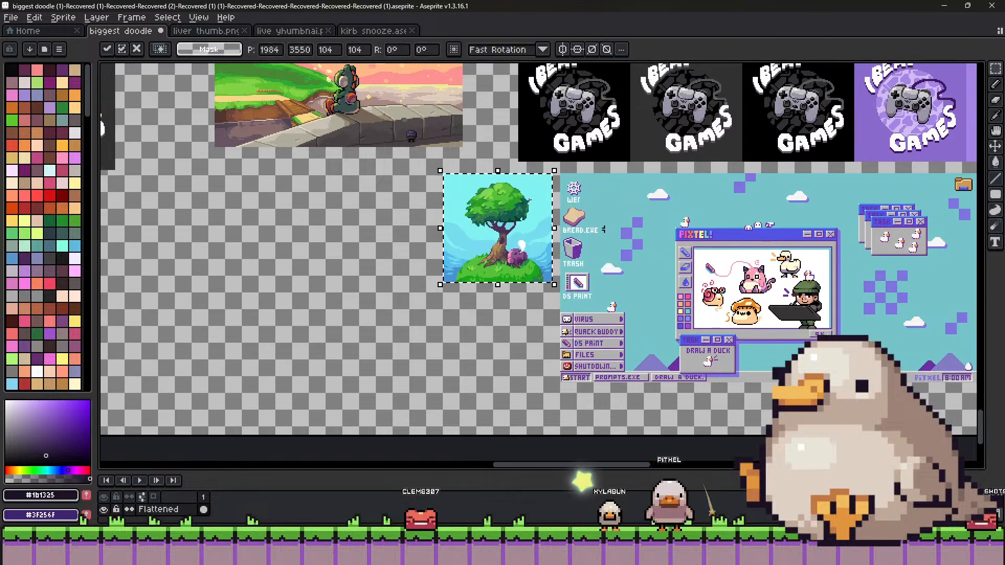
pyautogui.click(622, 230)
pyautogui.scroll(2, 623, 230)
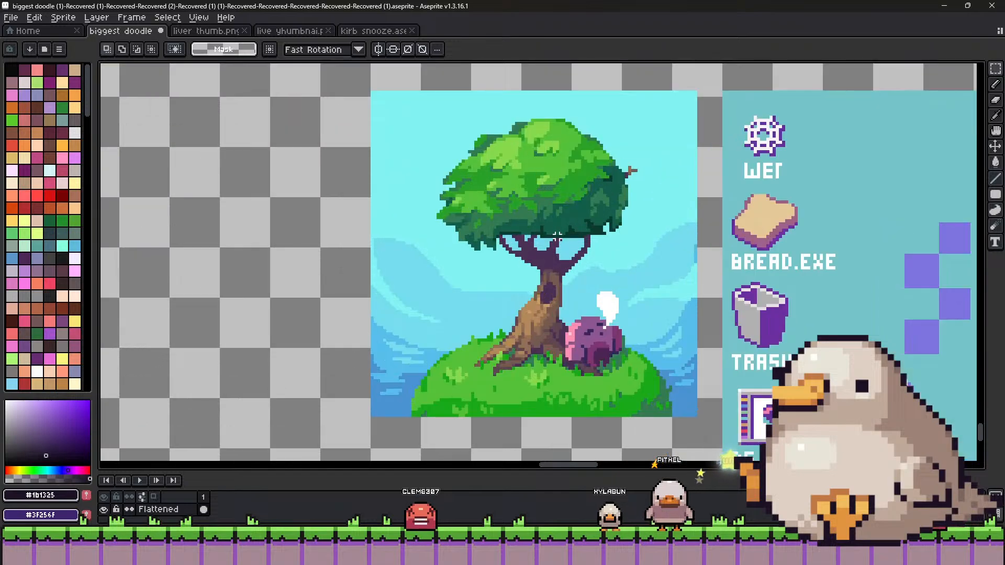
pyautogui.scroll(-1, 587, 246)
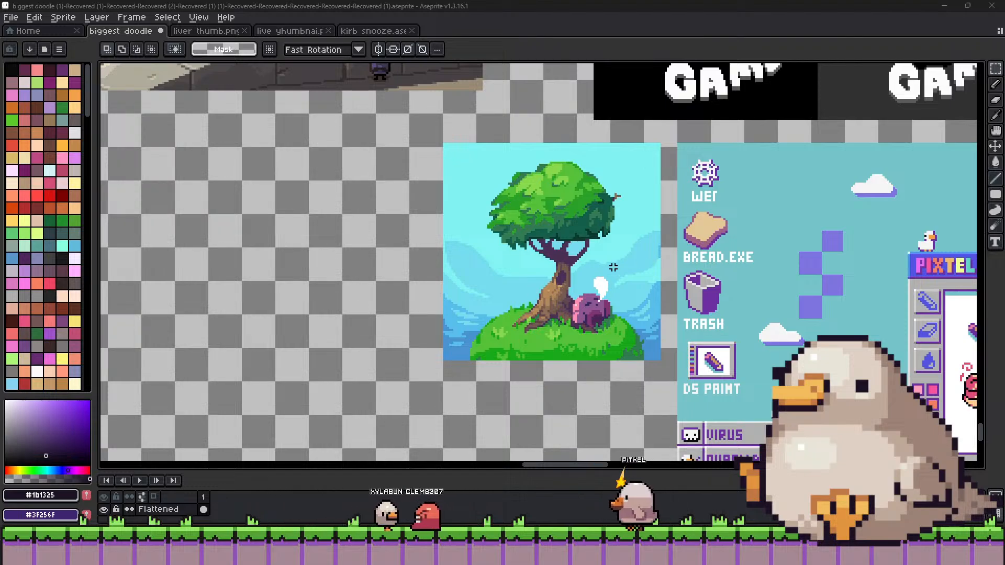
# Examine the chibi character rows near the canvas's lower edge, including the skeletons, the flower and the pink round character.
pyautogui.scroll(-2, 518, 267)
pyautogui.hscroll(10, 766, 229)
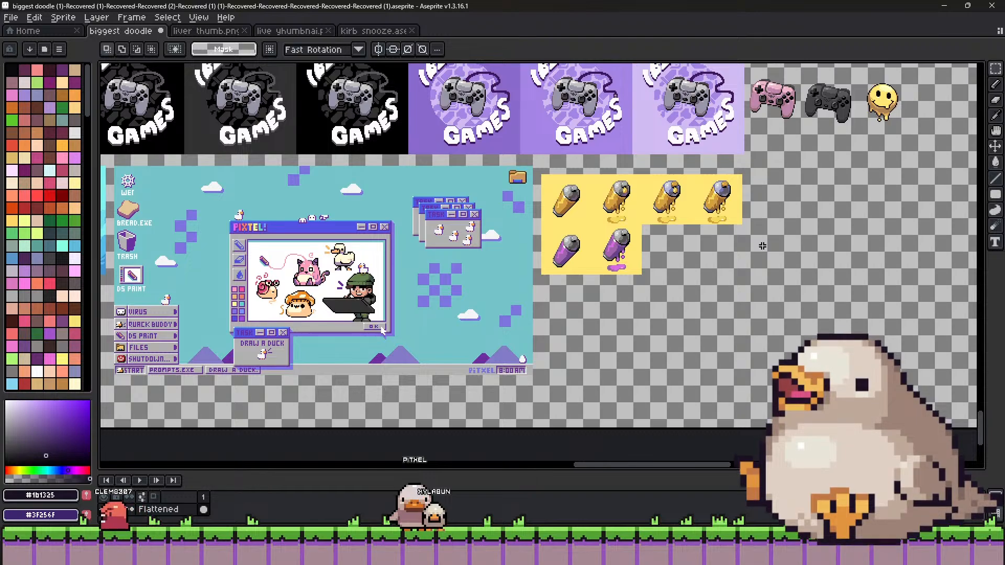
pyautogui.hscroll(10, 762, 246)
pyautogui.scroll(1, 494, 296)
pyautogui.scroll(1, 607, 246)
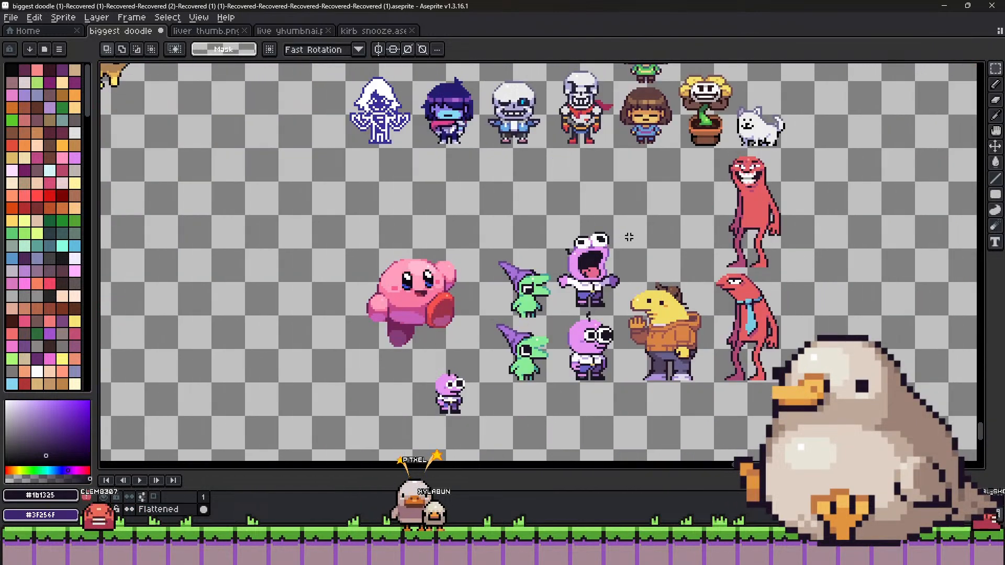
pyautogui.scroll(3, 613, 318)
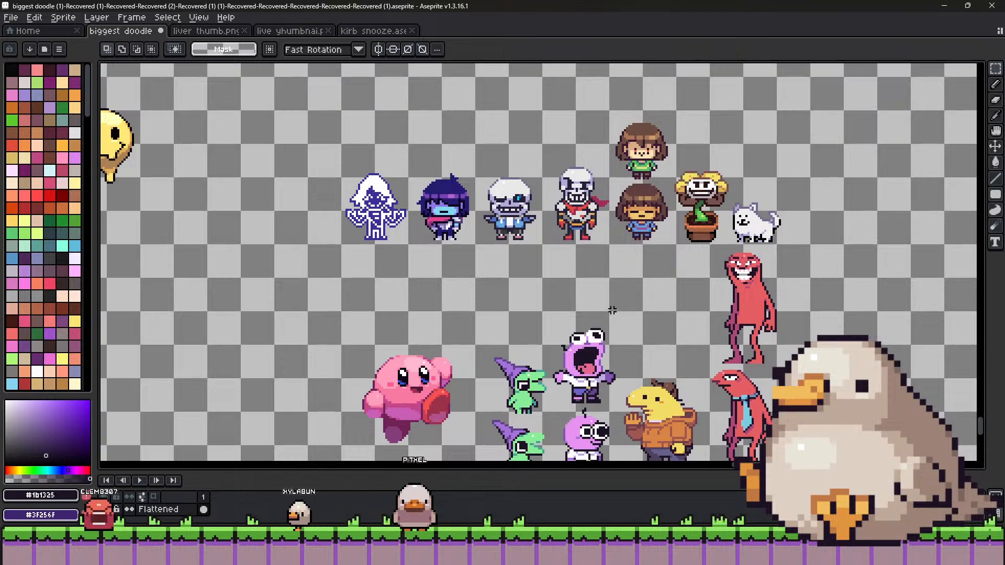
pyautogui.scroll(3, 460, 291)
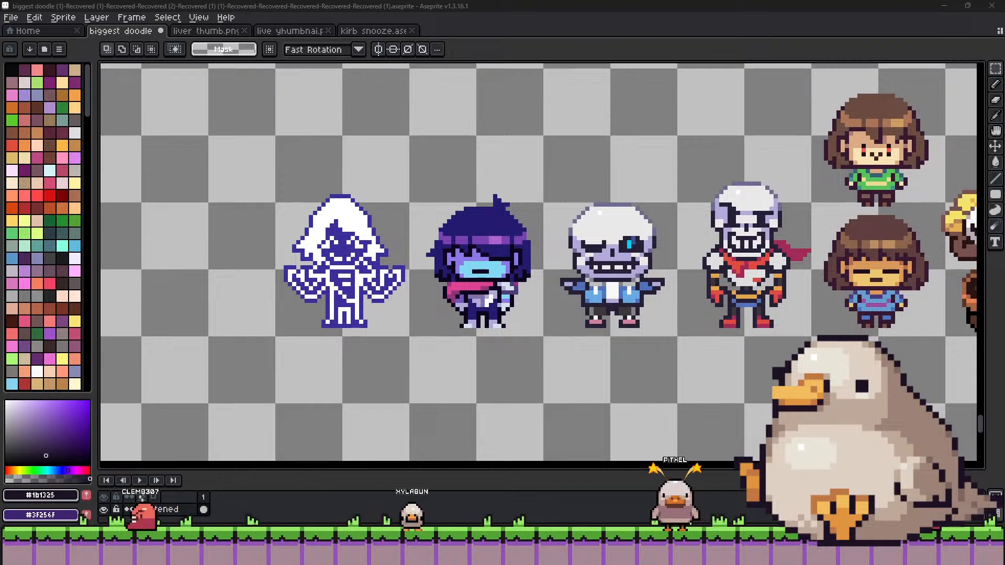
pyautogui.scroll(-1, 455, 289)
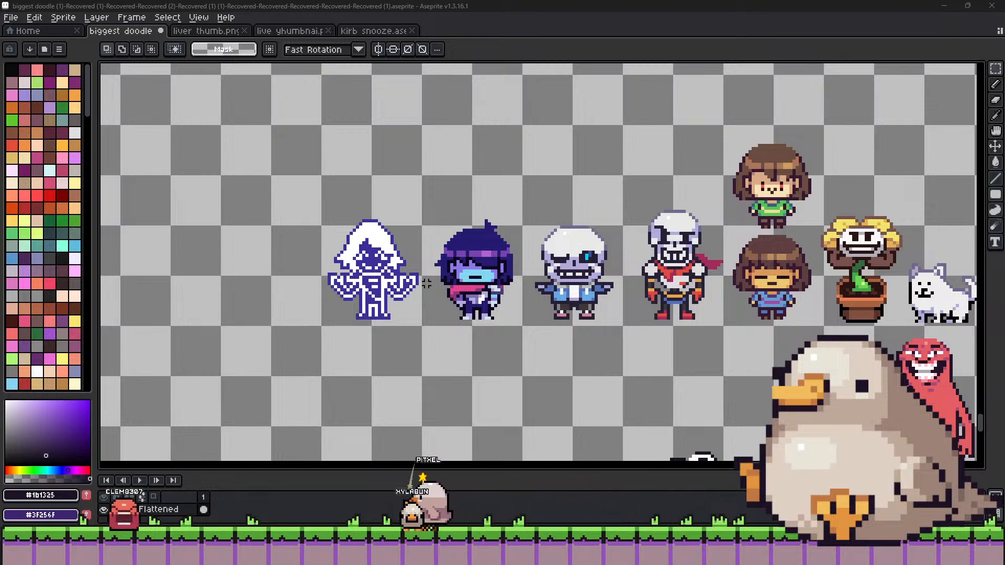
# Duplicate the dark-blue-haired chibi character with a 28 by 38 px selection and place the copy directly above the original.
pyautogui.moveTo(431, 212); pyautogui.dragTo(521, 335)
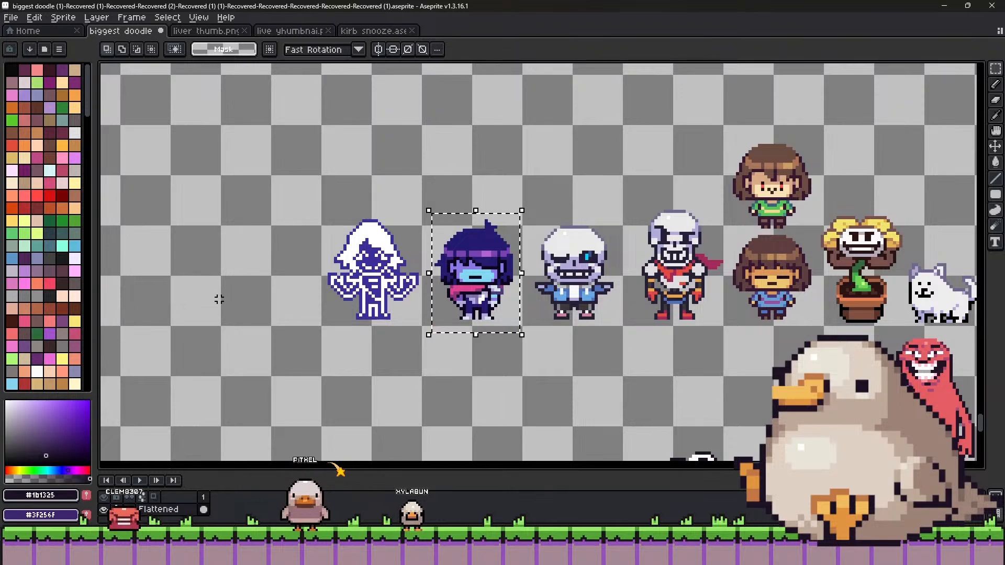
pyautogui.moveTo(218, 296); pyautogui.dragTo(478, 233)
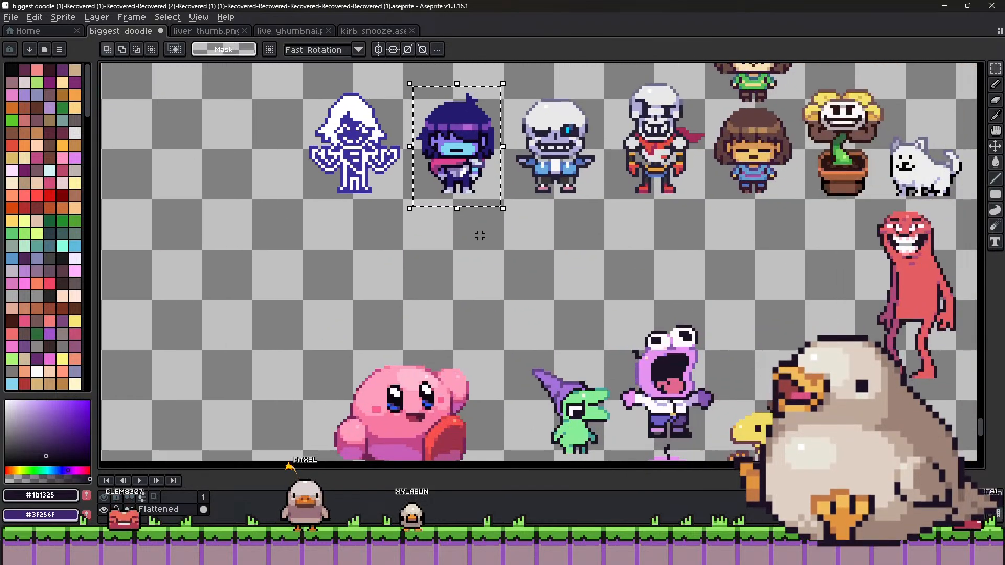
pyautogui.scroll(1, 478, 234)
pyautogui.scroll(-1, 508, 252)
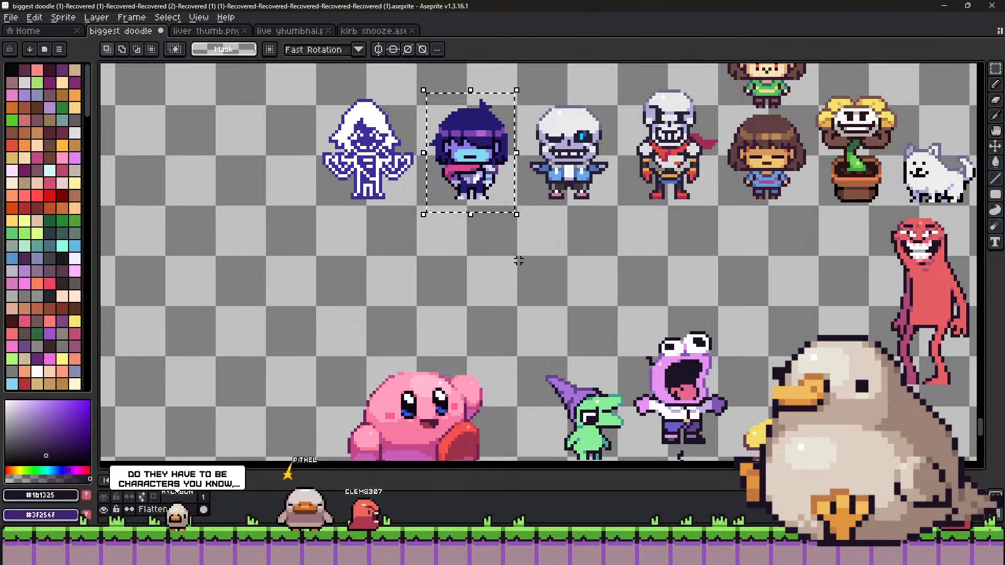
pyautogui.moveTo(510, 262); pyautogui.dragTo(465, 444)
pyautogui.moveTo(426, 367); pyautogui.dragTo(426, 254)
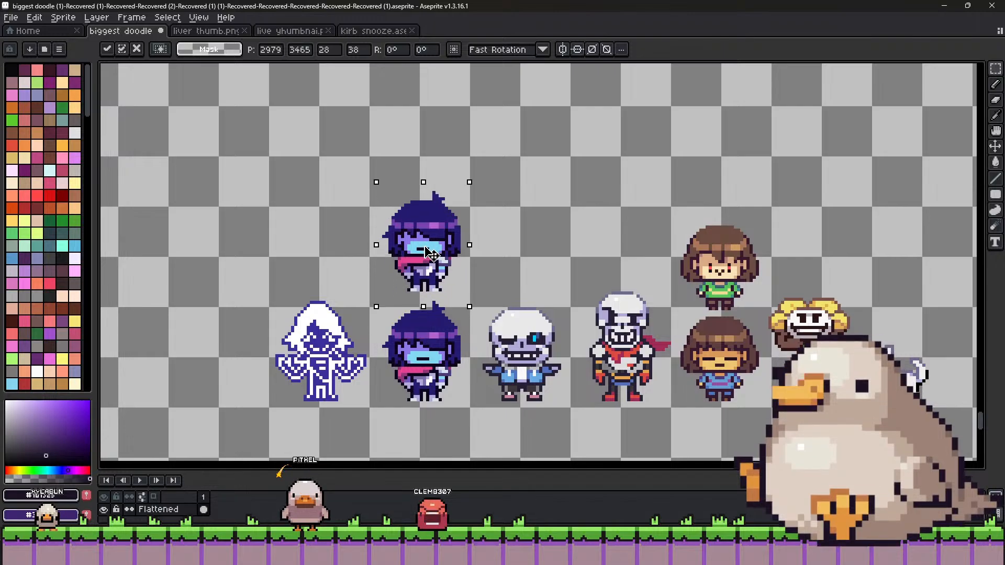
# Commit the placement of the dark-blue-haired chibi copy and select the whole copy above the original with a rectangular selection.
pyautogui.click(545, 271)
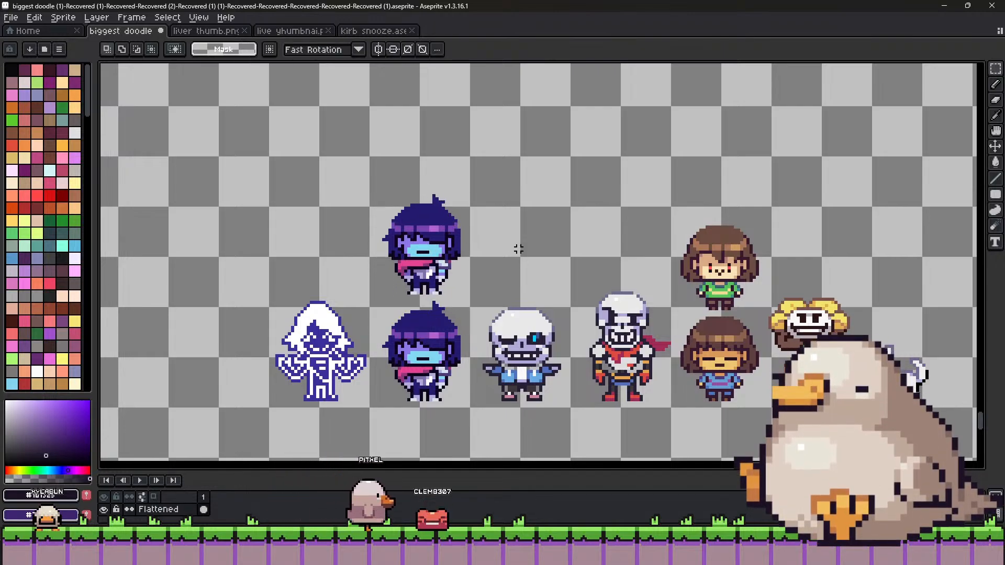
pyautogui.moveTo(522, 252); pyautogui.dragTo(545, 285)
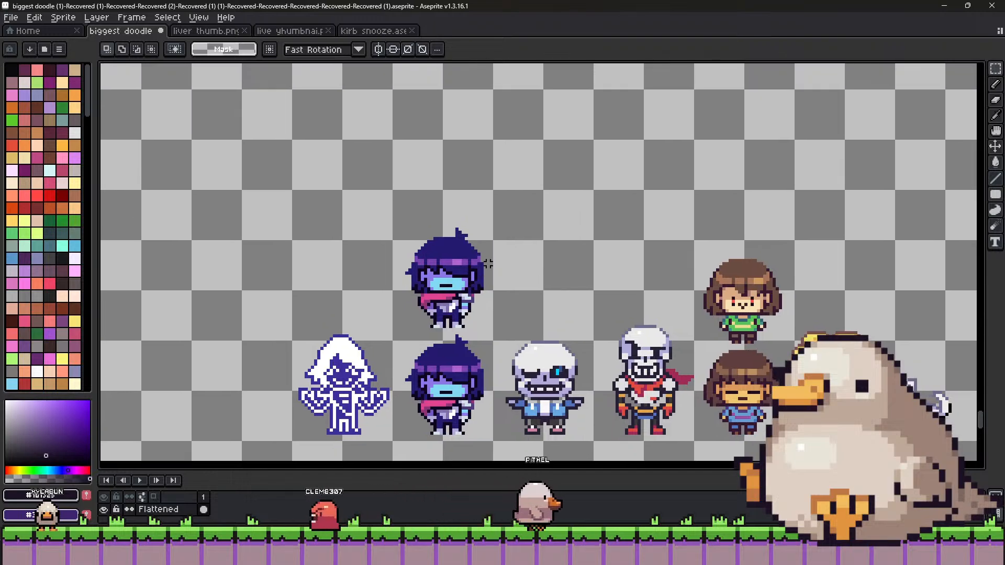
pyautogui.scroll(1, 406, 301)
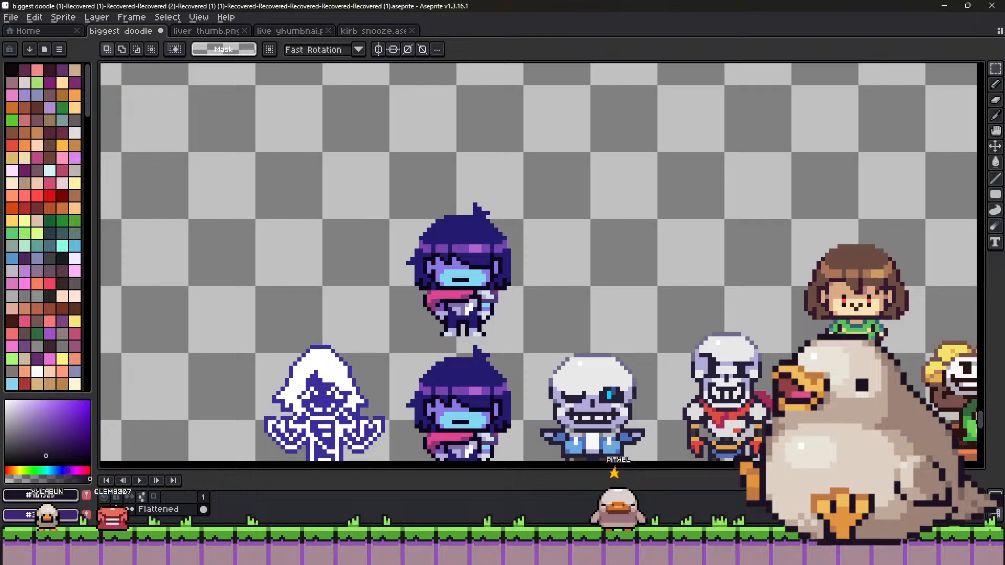
pyautogui.moveTo(391, 196); pyautogui.dragTo(539, 337)
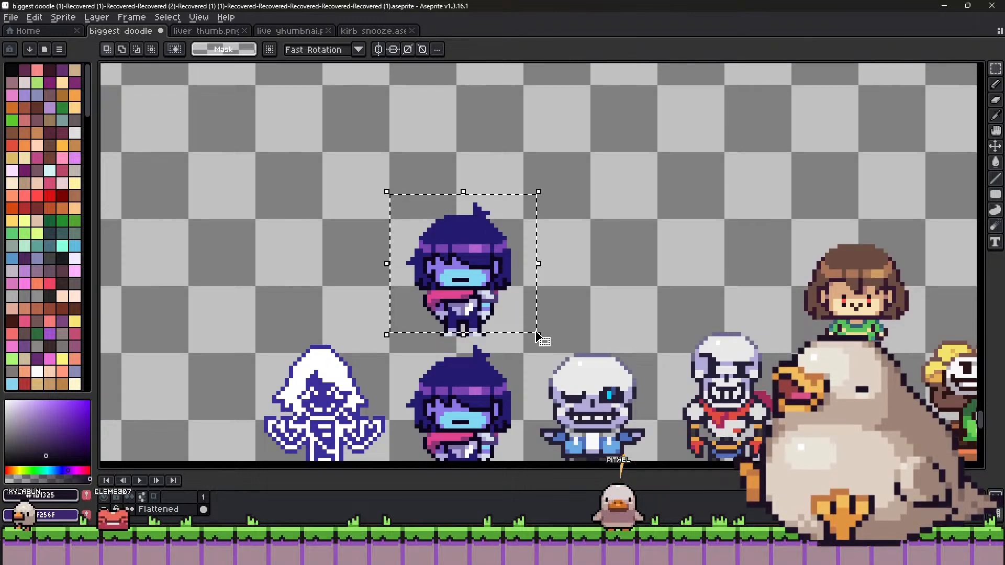
pyautogui.click(609, 322)
pyautogui.moveTo(390, 192); pyautogui.dragTo(528, 338)
pyautogui.moveTo(589, 303); pyautogui.dragTo(590, 278)
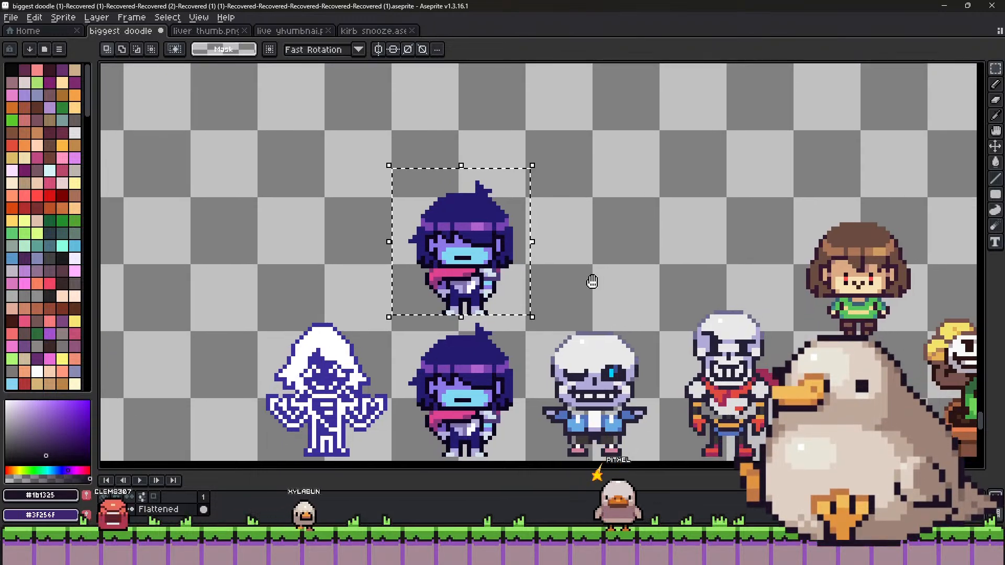
# Simplify the chibi copy's lower torso with dark blue #261b6f trousers and a #806cab shirt shaded with #b2abdb.
pyautogui.press('b')
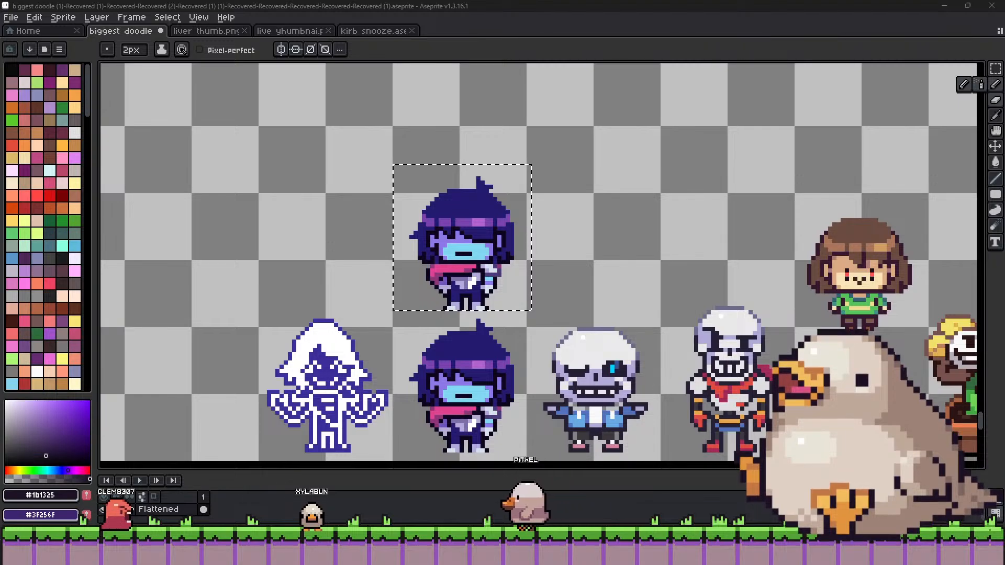
pyautogui.scroll(1, 481, 274)
pyautogui.keyDown('alt'); pyautogui.click(473, 290); pyautogui.keyUp('alt')
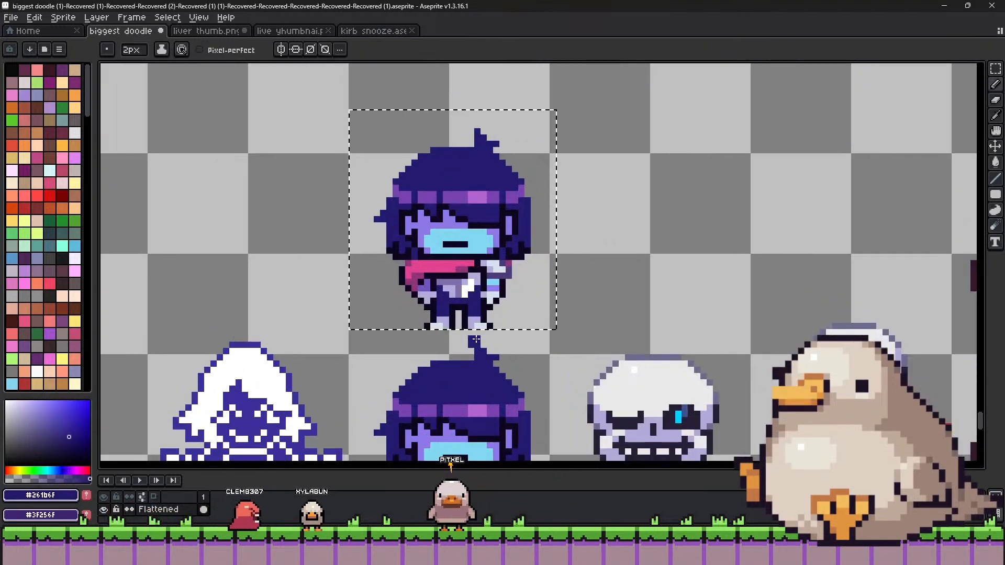
pyautogui.keyDown('alt'); pyautogui.click(451, 288); pyautogui.keyUp('alt')
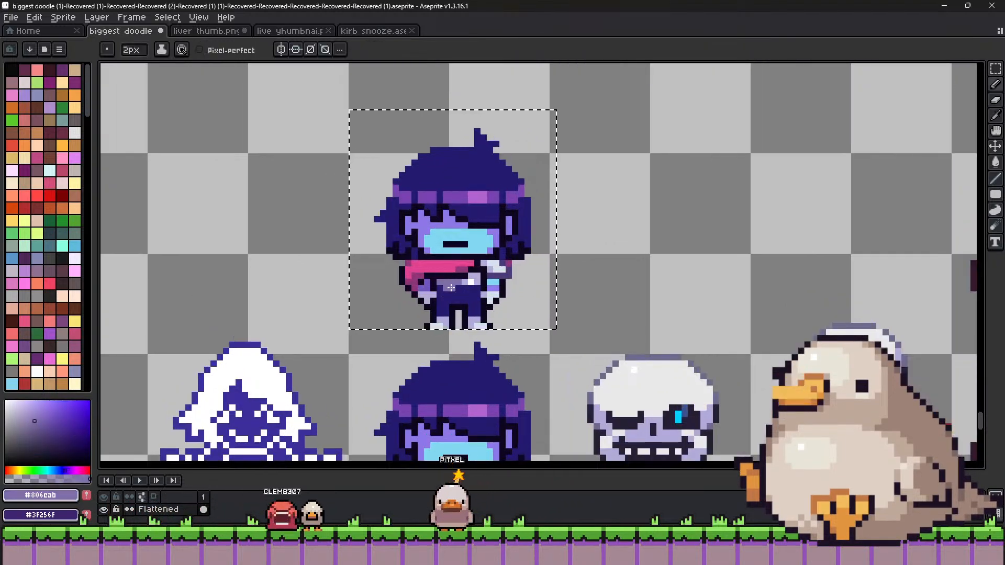
pyautogui.press('ctrl')
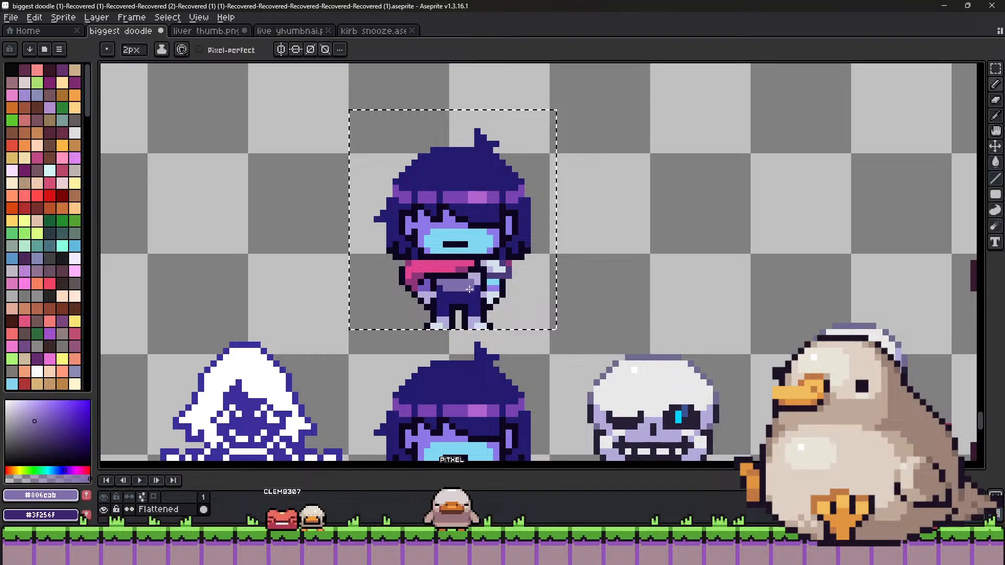
pyautogui.keyDown('alt'); pyautogui.click(472, 288); pyautogui.keyUp('alt')
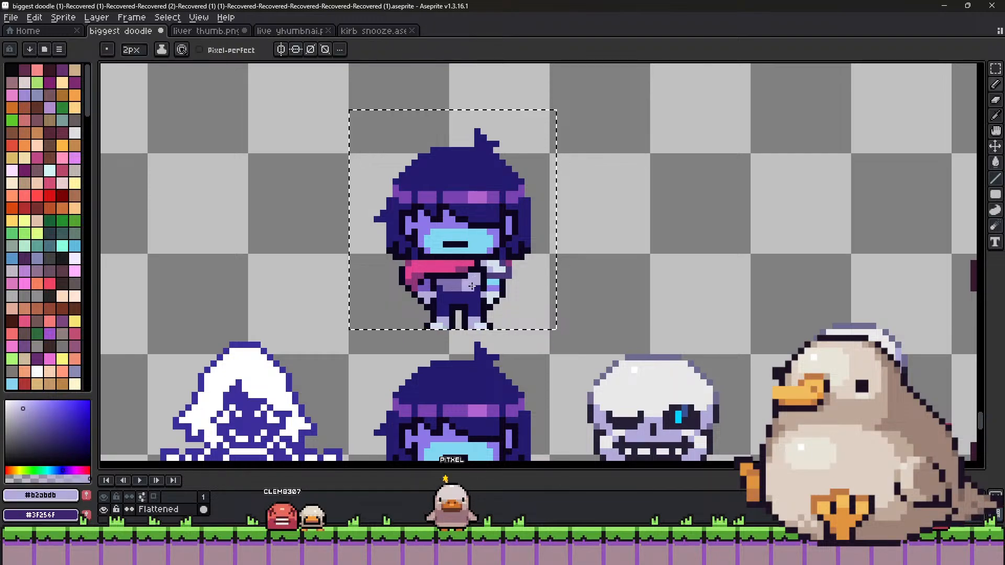
pyautogui.press('alt')
# Erase the cape edges on both sides of the chibi copy and repaint its arms in purple #7455bc and light blue #81d8f1.
pyautogui.keyDown('alt'); pyautogui.click(405, 292); pyautogui.keyUp('alt')
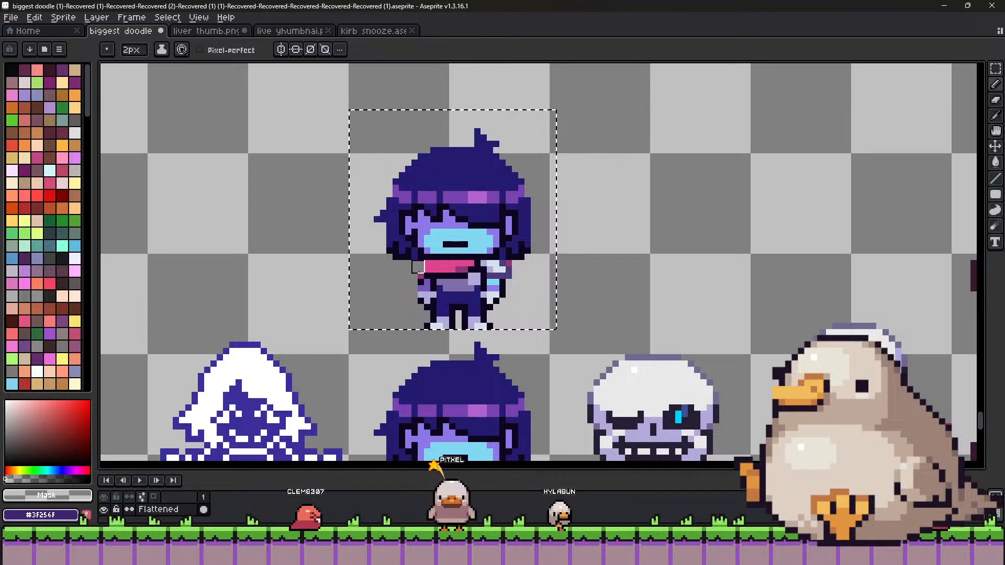
pyautogui.keyDown('alt'); pyautogui.click(428, 282); pyautogui.keyUp('alt')
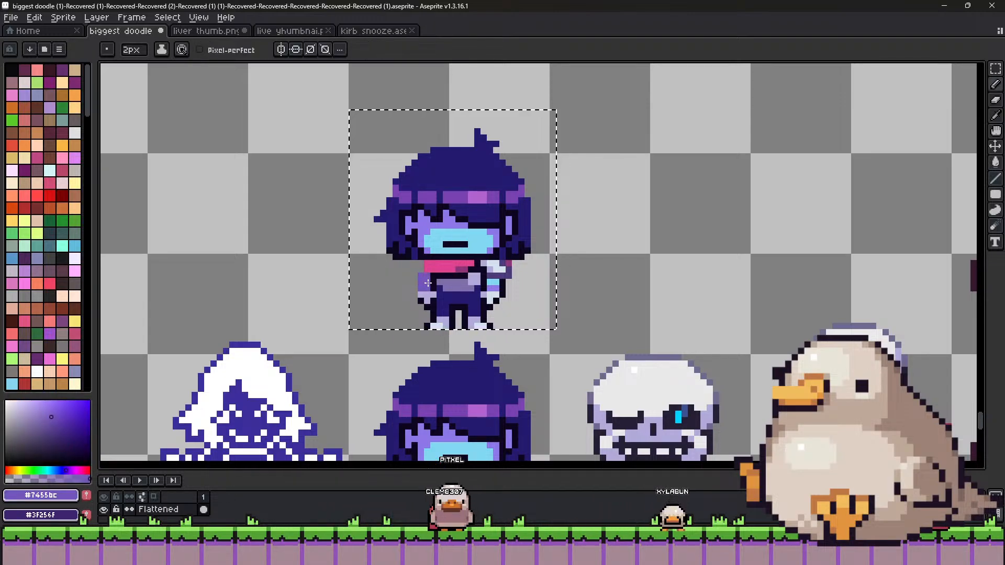
pyautogui.keyDown('alt'); pyautogui.click(515, 283); pyautogui.keyUp('alt')
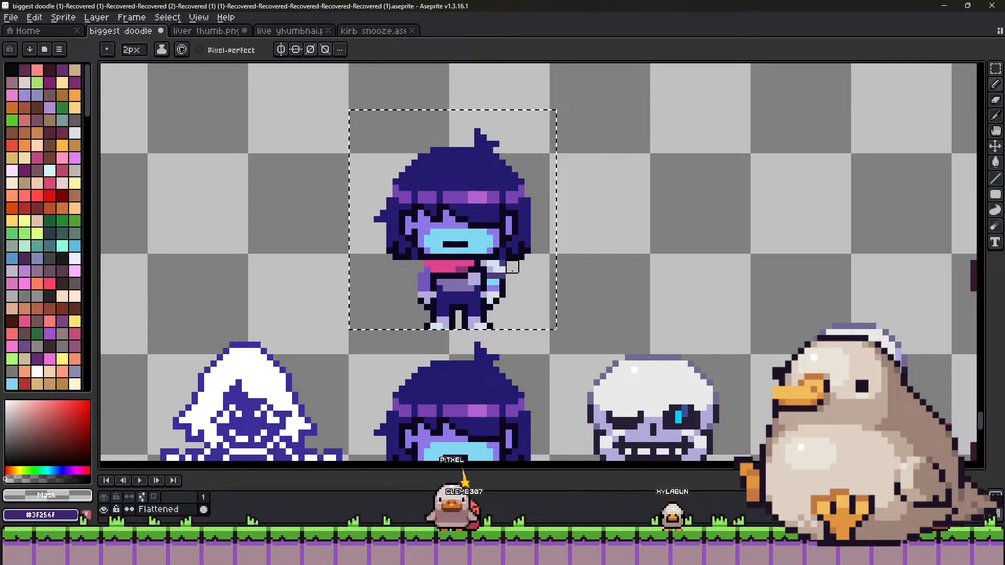
pyautogui.keyDown('alt'); pyautogui.click(501, 283); pyautogui.keyUp('alt')
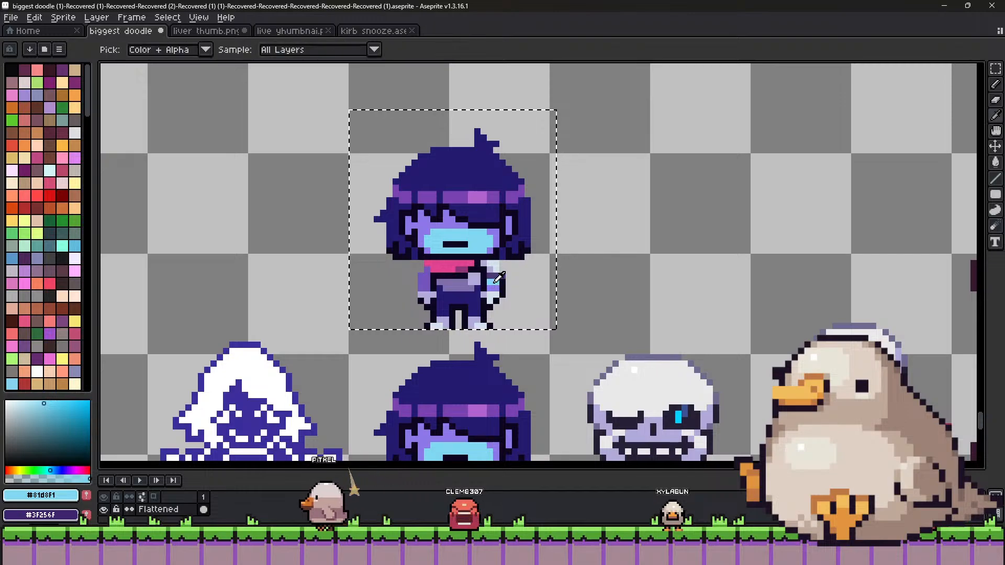
pyautogui.press('ctrl')
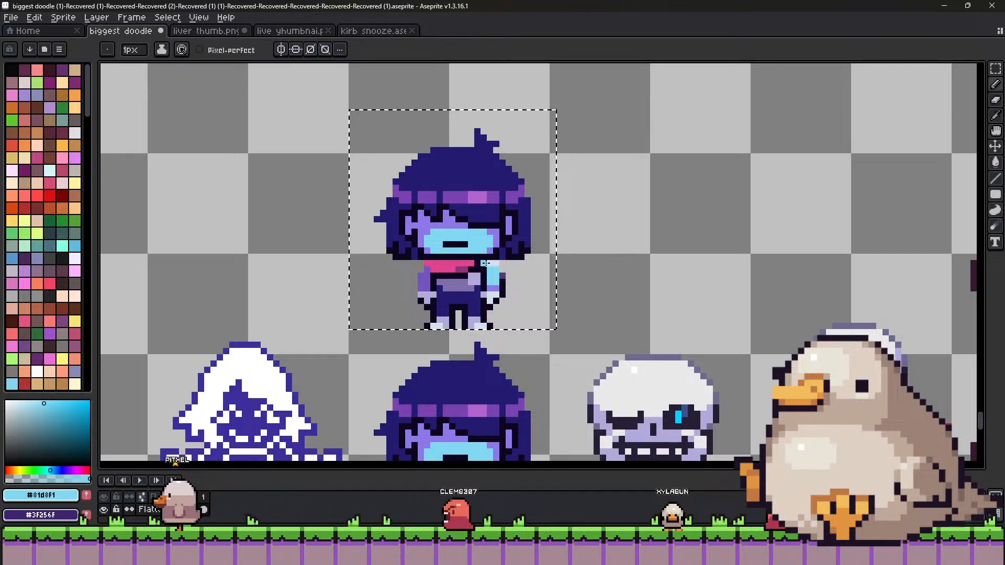
# Replace the chibi copy's scarf and armor with a plain lavender sweater, separating the sleeves with dark #0d061f lines.
pyautogui.keyDown('alt'); pyautogui.click(483, 264); pyautogui.keyUp('alt')
pyautogui.keyDown('alt'); pyautogui.click(474, 278); pyautogui.keyUp('alt')
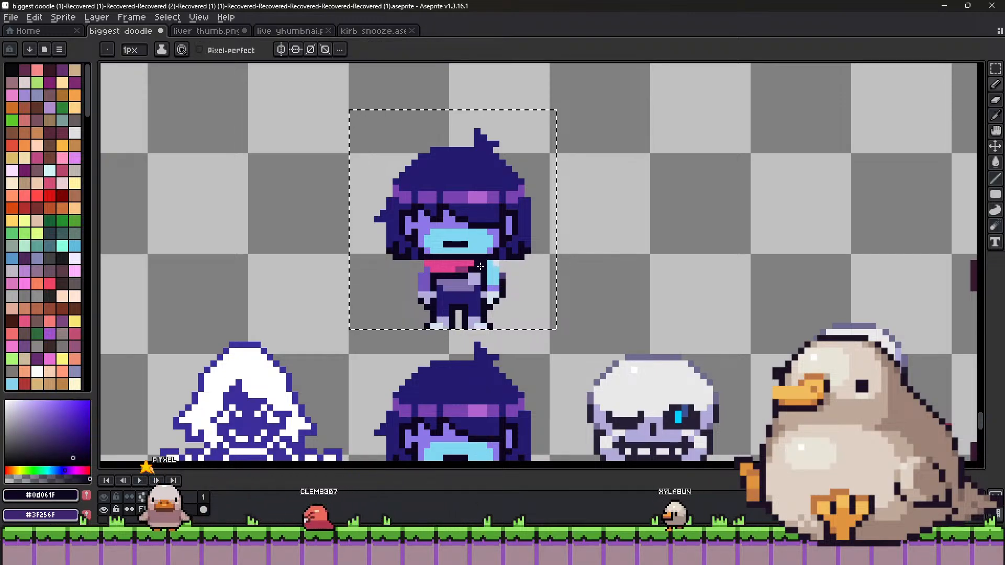
pyautogui.press('+')
pyautogui.click(478, 275)
pyautogui.moveTo(478, 274); pyautogui.dragTo(468, 268)
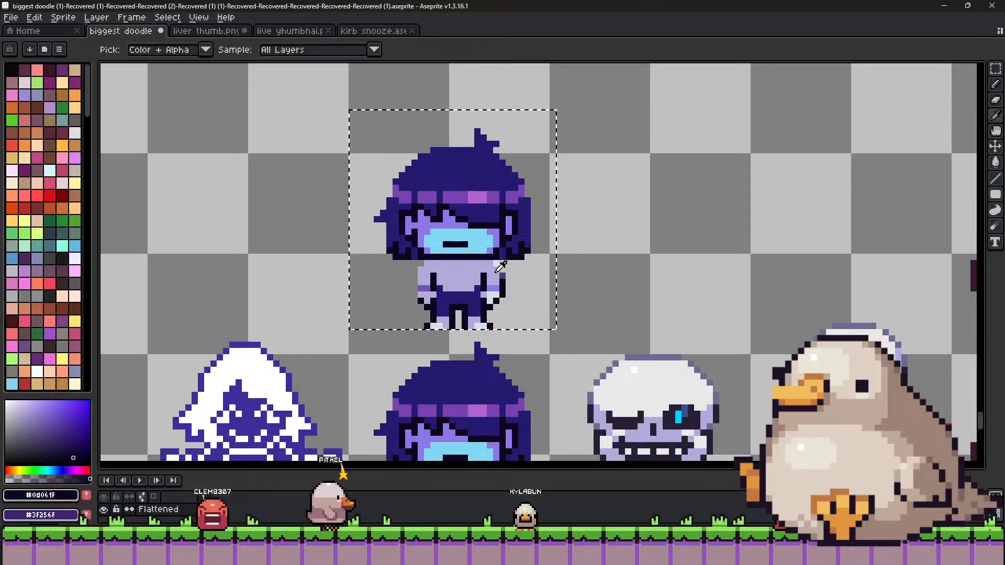
# Draw a dark #0d061f outline down the outer edge of the chibi copy's left-hand sweater sleeve.
pyautogui.keyDown('alt'); pyautogui.click(435, 267); pyautogui.keyUp('alt')
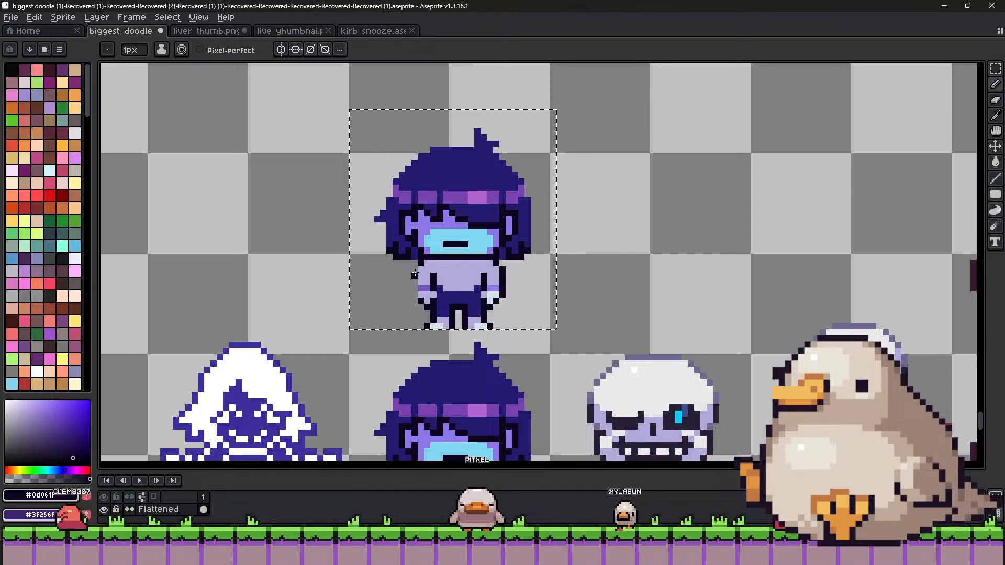
pyautogui.moveTo(414, 269); pyautogui.dragTo(412, 288)
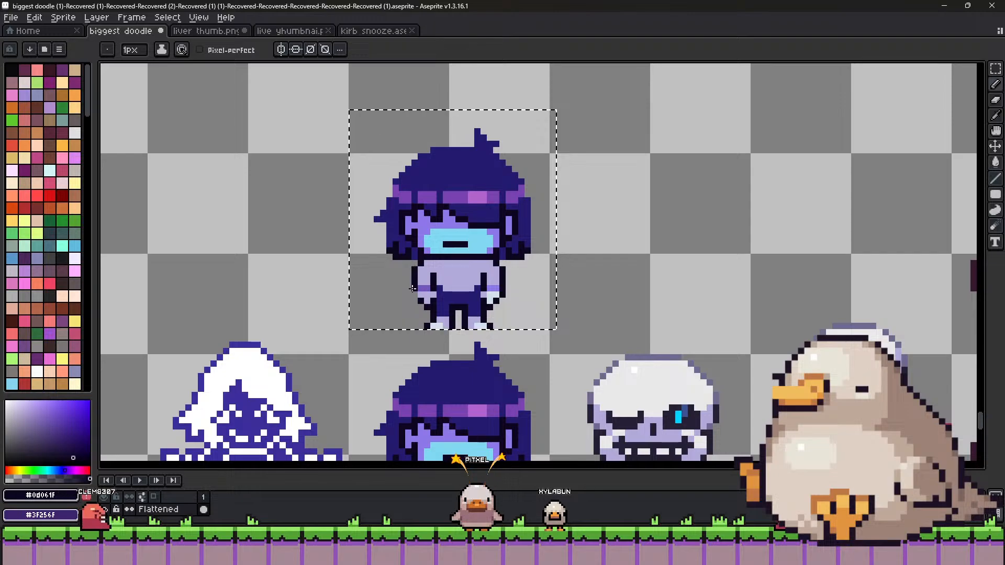
pyautogui.scroll(-1, 492, 266)
pyautogui.moveTo(550, 295)
pyautogui.mouseDown()
pyautogui.moveTo(559, 246)
pyautogui.moveTo(592, 258)
pyautogui.moveTo(556, 285)
pyautogui.mouseUp()
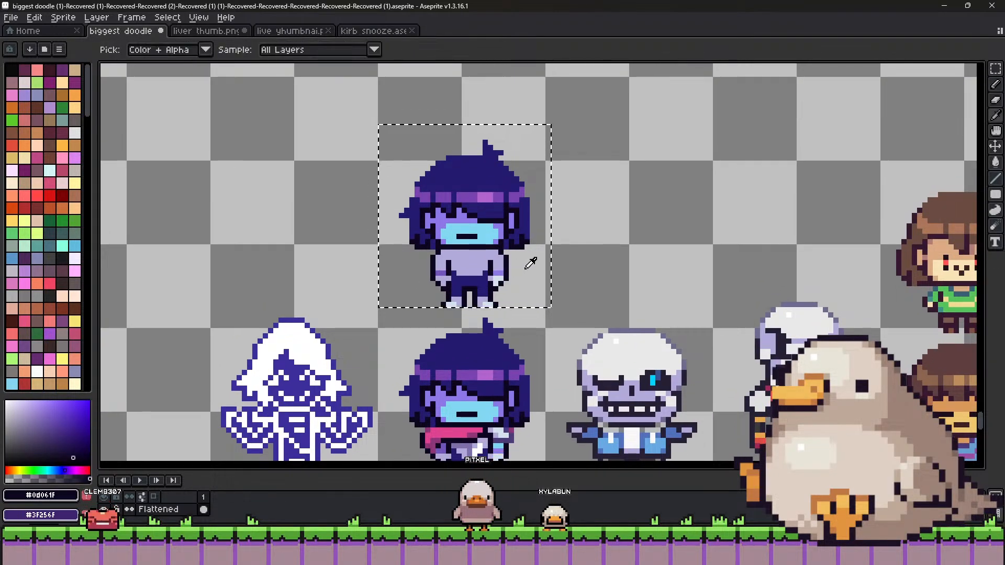
# Try different waistline heights on the chibi copy, using lavender #b2abdb for the sweater and dark blue #261b6f for the trousers.
pyautogui.press('alt')
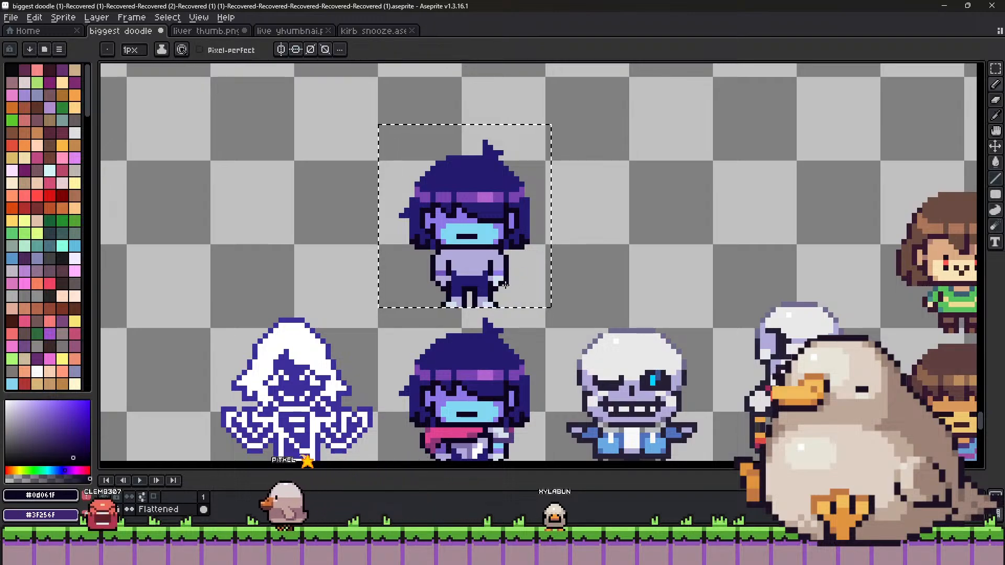
pyautogui.keyDown('alt'); pyautogui.click(462, 279); pyautogui.keyUp('alt')
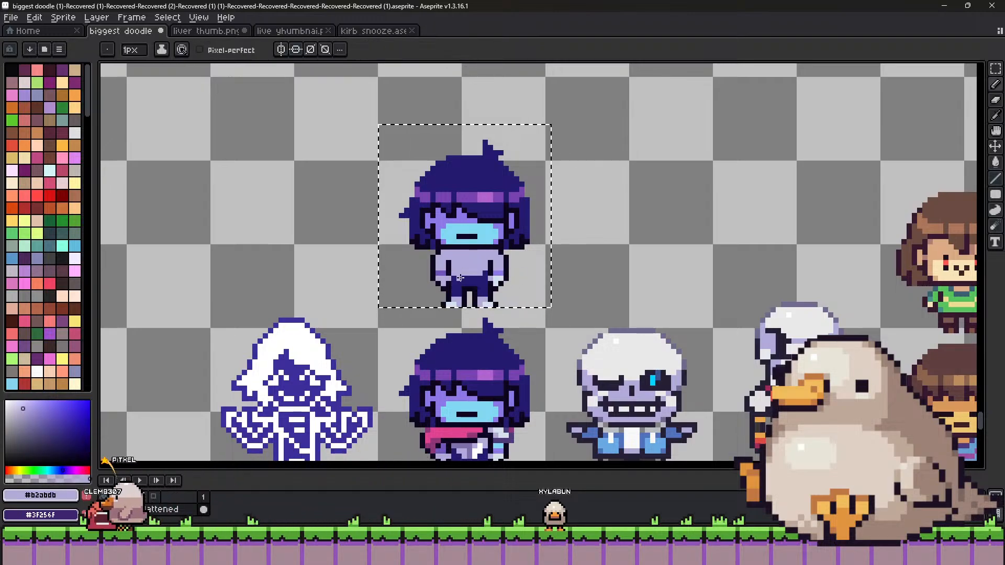
pyautogui.press('ctrl')
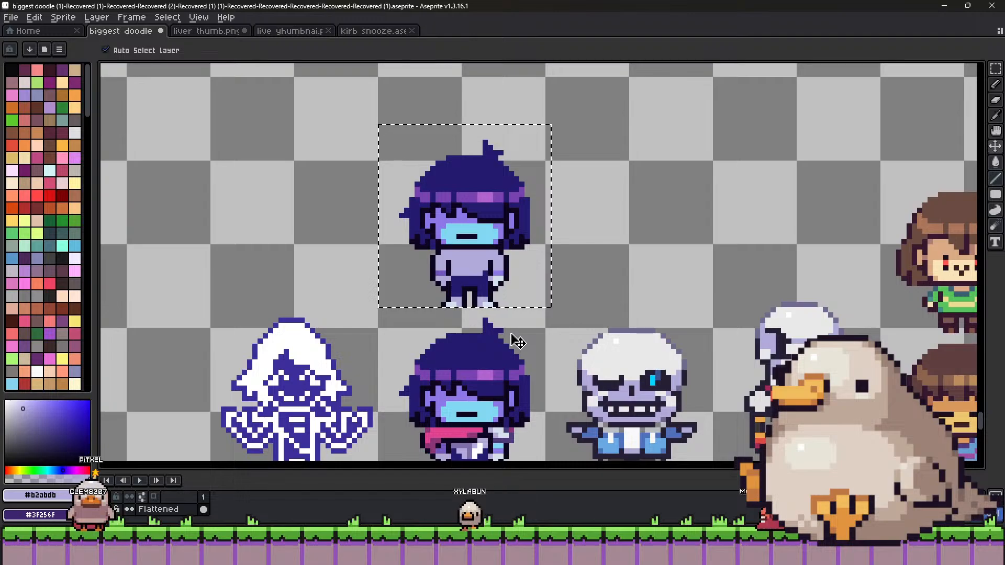
pyautogui.keyDown('alt'); pyautogui.click(485, 274); pyautogui.keyUp('alt')
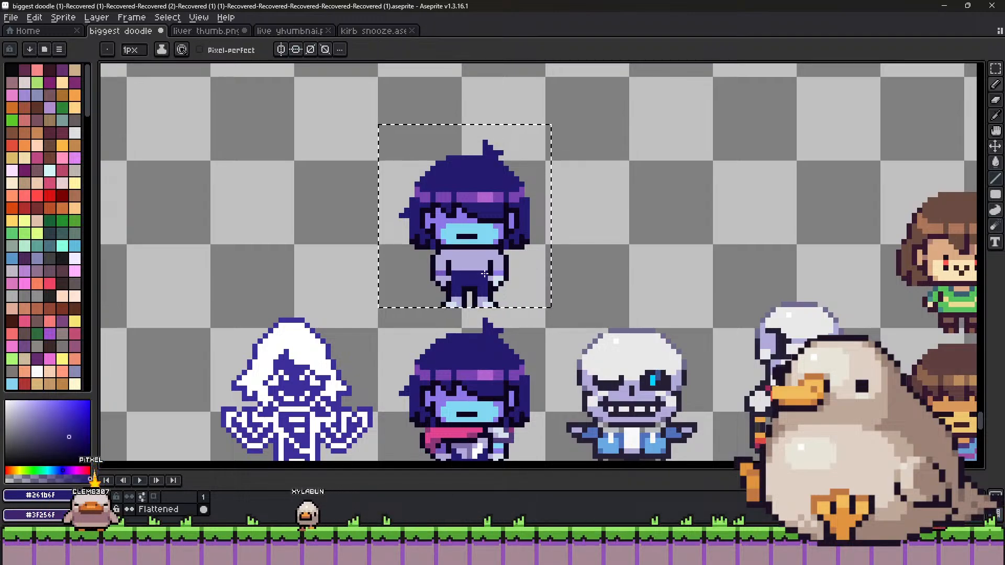
pyautogui.press('ctrl')
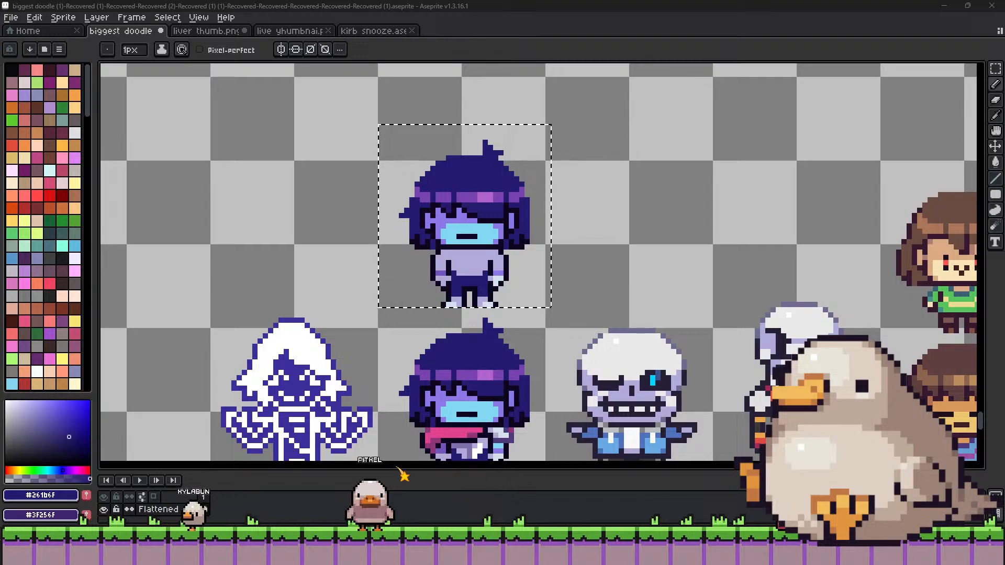
# Examine the canvas artwork from the edited chibi past the grey creature sheet to the fighting-game characters.
pyautogui.scroll(-3, 610, 255)
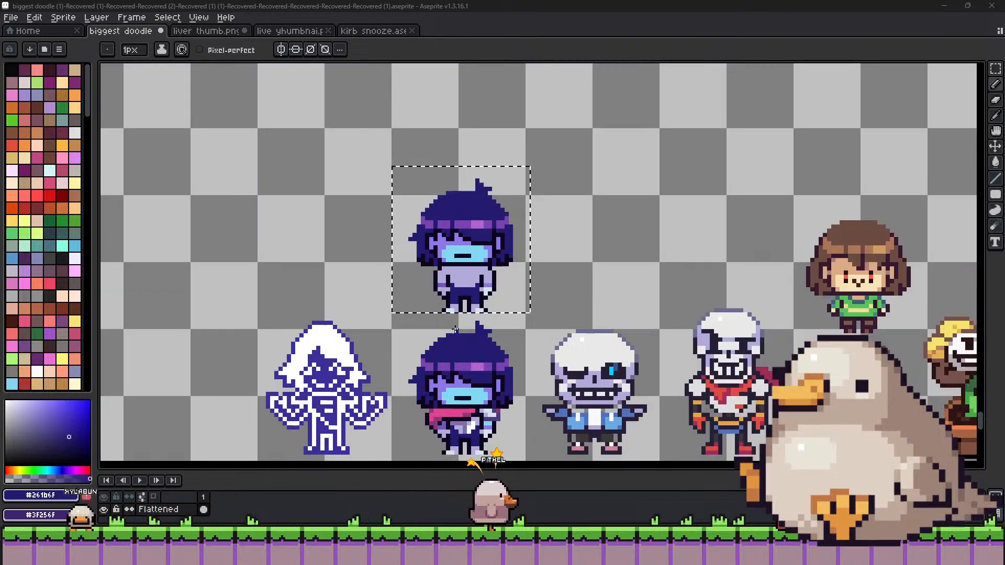
pyautogui.scroll(2, 549, 283)
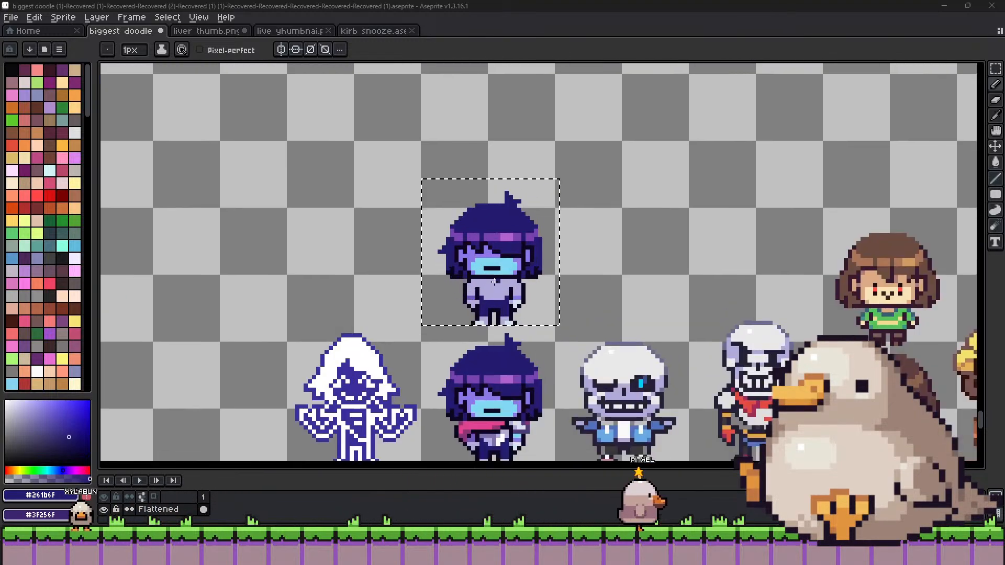
pyautogui.scroll(-4, 486, 272)
pyautogui.moveTo(485, 245); pyautogui.dragTo(507, 408)
pyautogui.moveTo(352, 352); pyautogui.dragTo(673, 400)
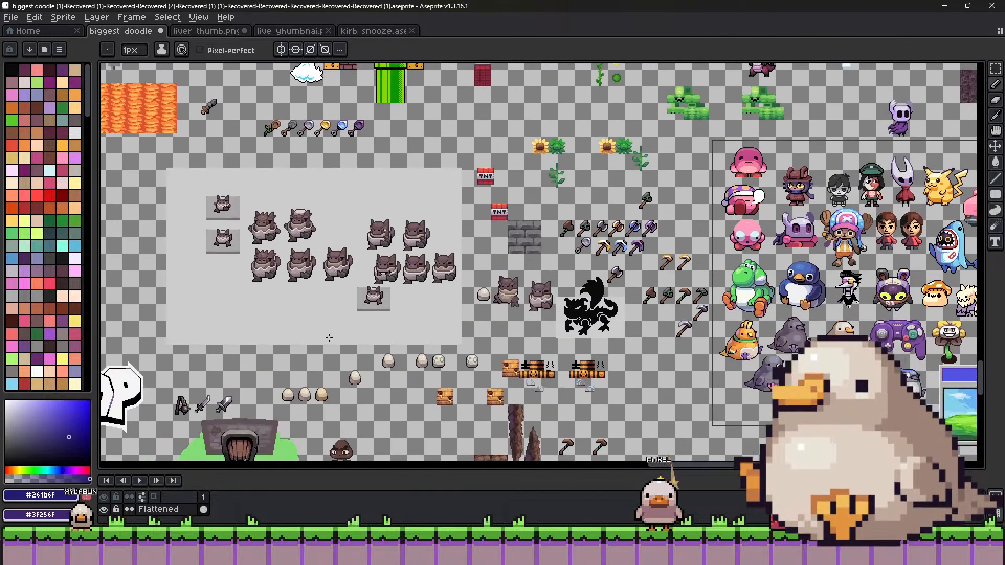
pyautogui.moveTo(330, 336); pyautogui.dragTo(698, 322)
pyautogui.moveTo(348, 311); pyautogui.dragTo(700, 480)
pyautogui.moveTo(314, 209); pyautogui.dragTo(591, 261)
pyautogui.scroll(-2, 592, 261)
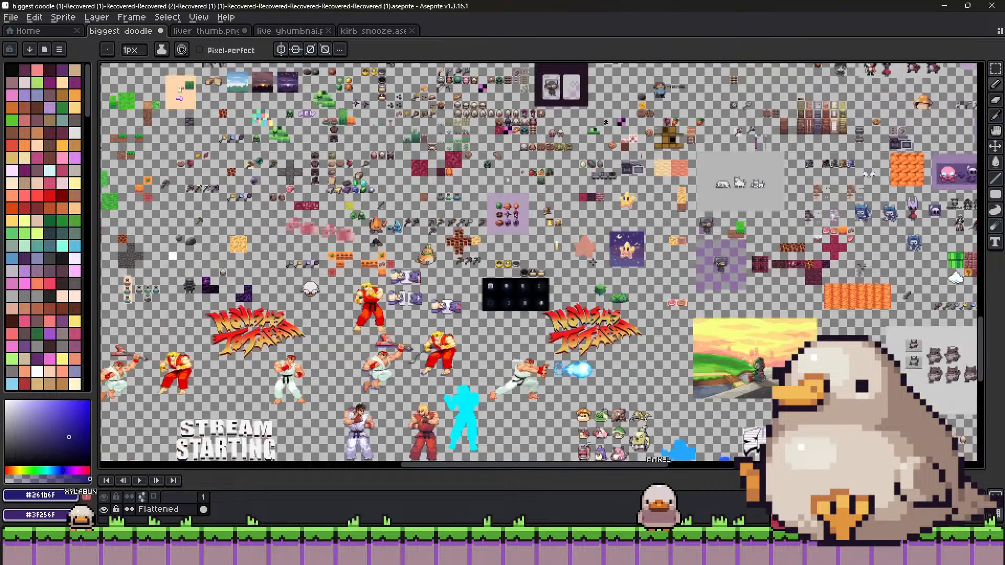
pyautogui.moveTo(405, 257); pyautogui.dragTo(478, 201)
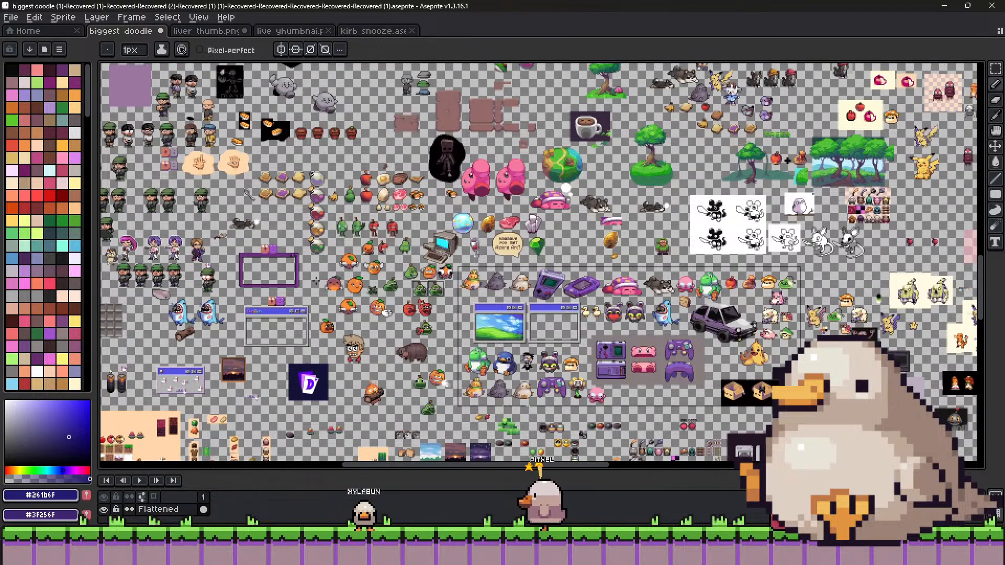
# Survey the older sprites in the canvas's upper areas, including the trains and duck characters, and return to the framed character collection.
pyautogui.moveTo(846, 99); pyautogui.dragTo(176, 286)
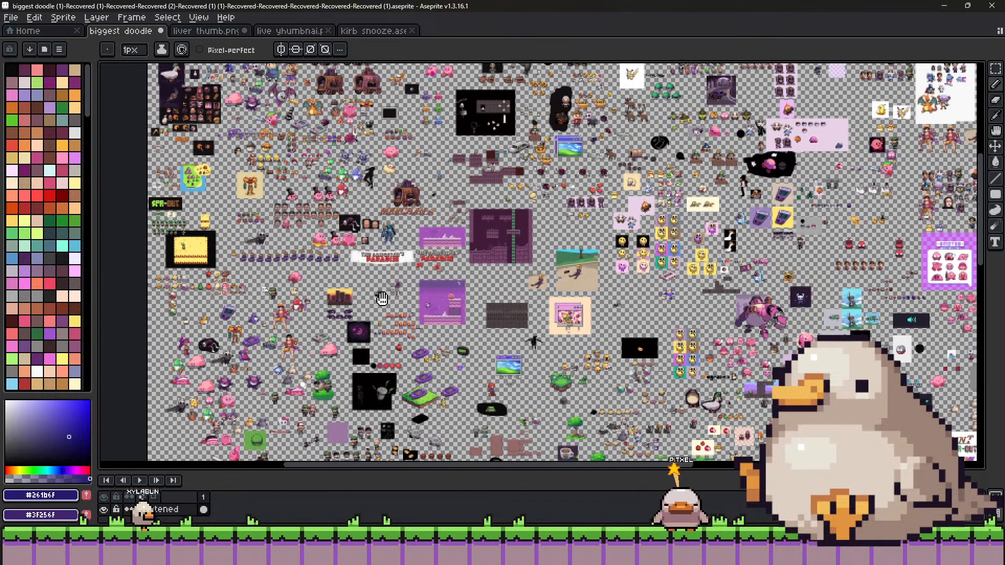
pyautogui.moveTo(382, 298); pyautogui.dragTo(450, 416)
pyautogui.scroll(2, 385, 254)
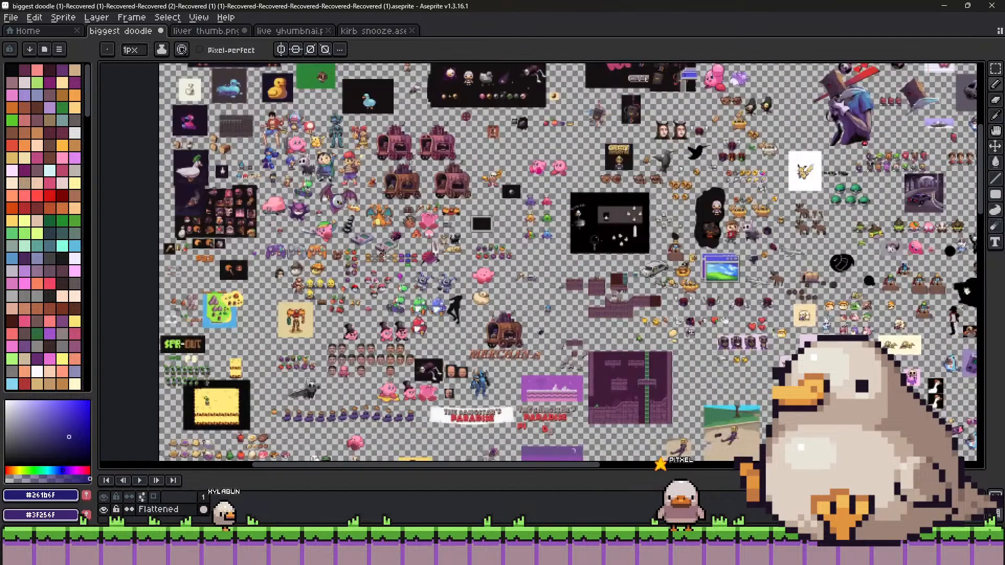
pyautogui.moveTo(394, 320); pyautogui.dragTo(415, 82)
pyautogui.moveTo(366, 445); pyautogui.dragTo(366, 293)
pyautogui.scroll(1, 287, 411)
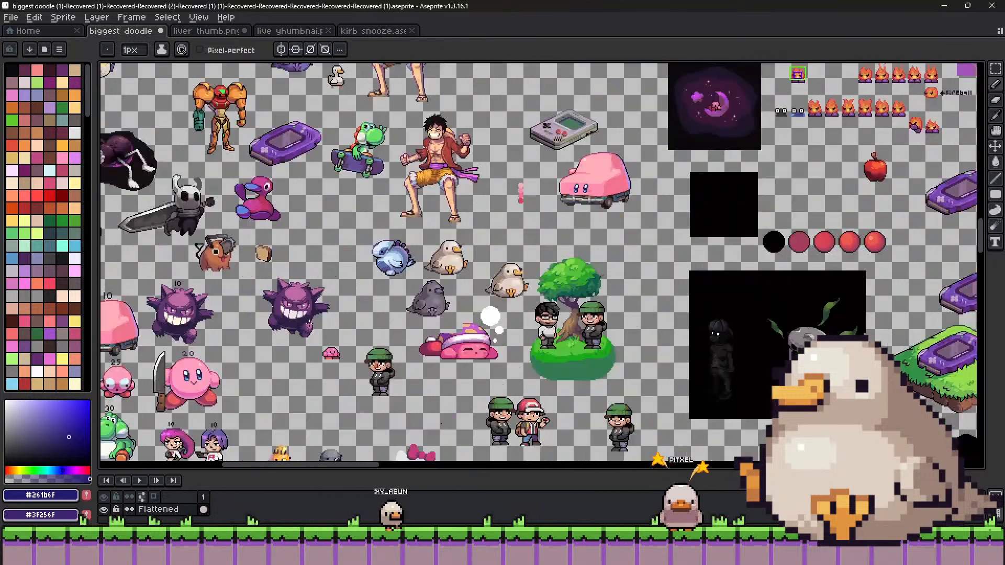
pyautogui.moveTo(485, 459); pyautogui.dragTo(341, 82)
pyautogui.scroll(-1, 365, 238)
pyautogui.scroll(-1, 365, 238)
pyautogui.moveTo(365, 238); pyautogui.dragTo(184, 105)
pyautogui.moveTo(471, 325); pyautogui.dragTo(262, 99)
pyautogui.scroll(1, 293, 219)
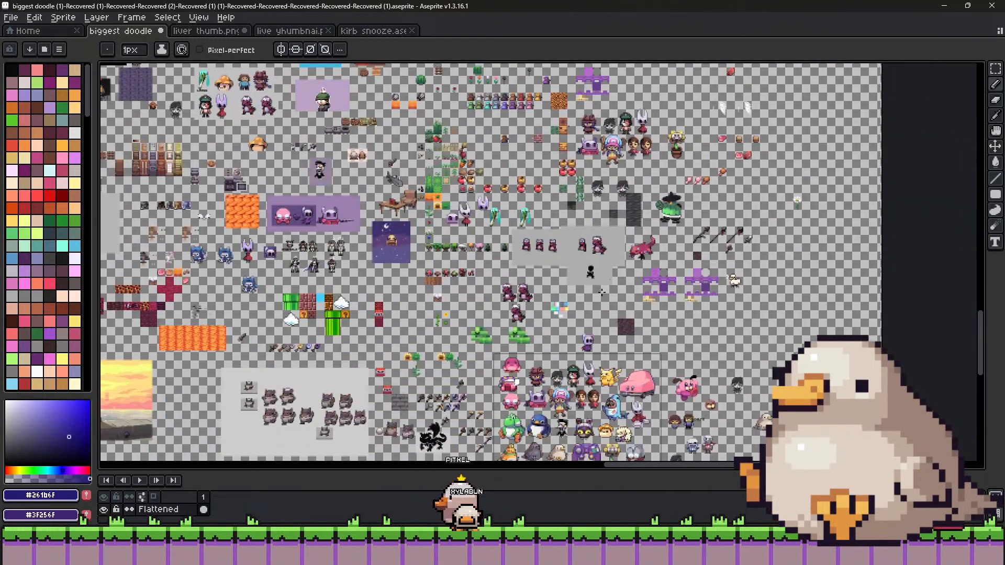
pyautogui.moveTo(366, 335); pyautogui.dragTo(376, 225)
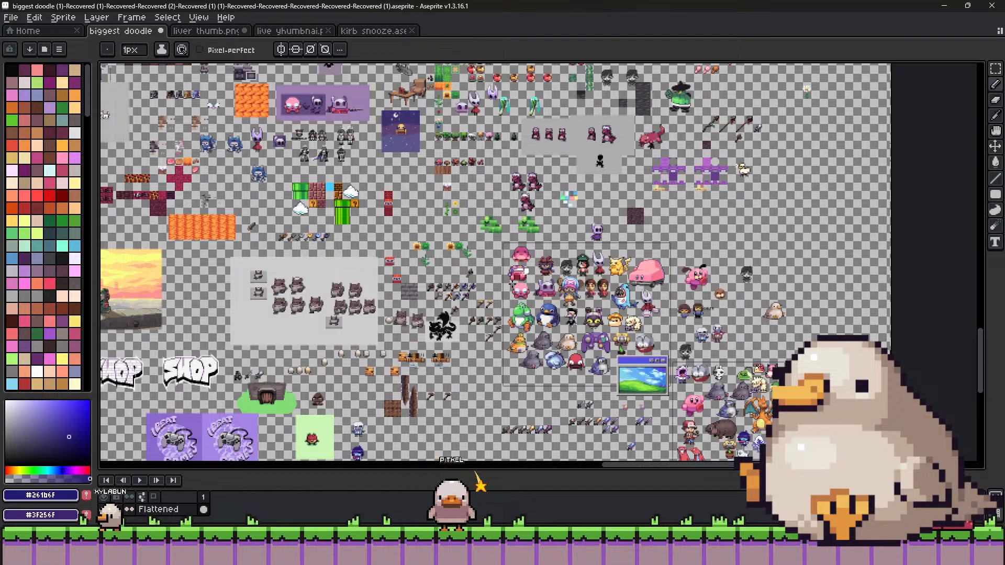
# Deselect the chibi copy and shift small outline pieces at both sweater shoulders to slope them inward.
pyautogui.scroll(3, 386, 328)
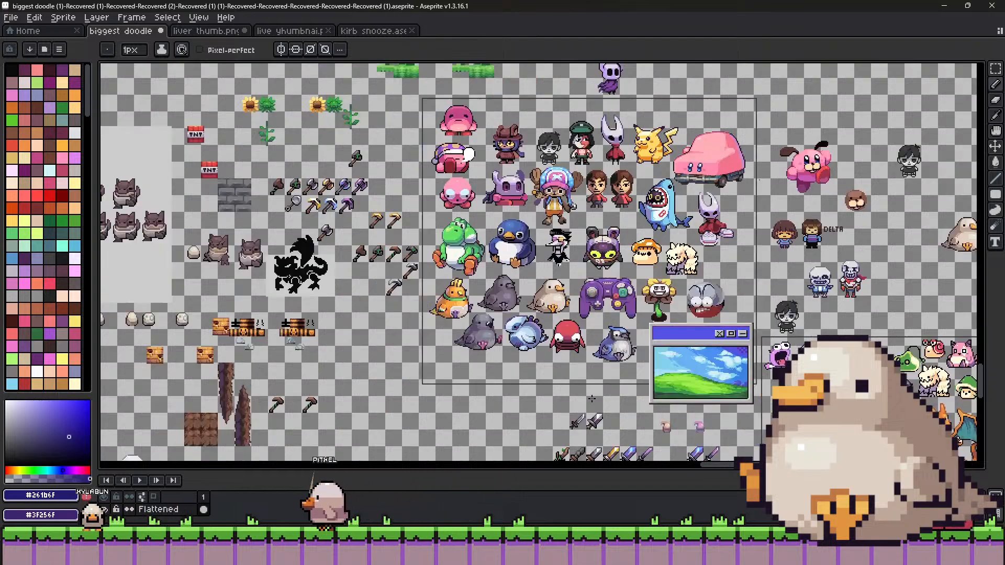
pyautogui.scroll(5, 462, 267)
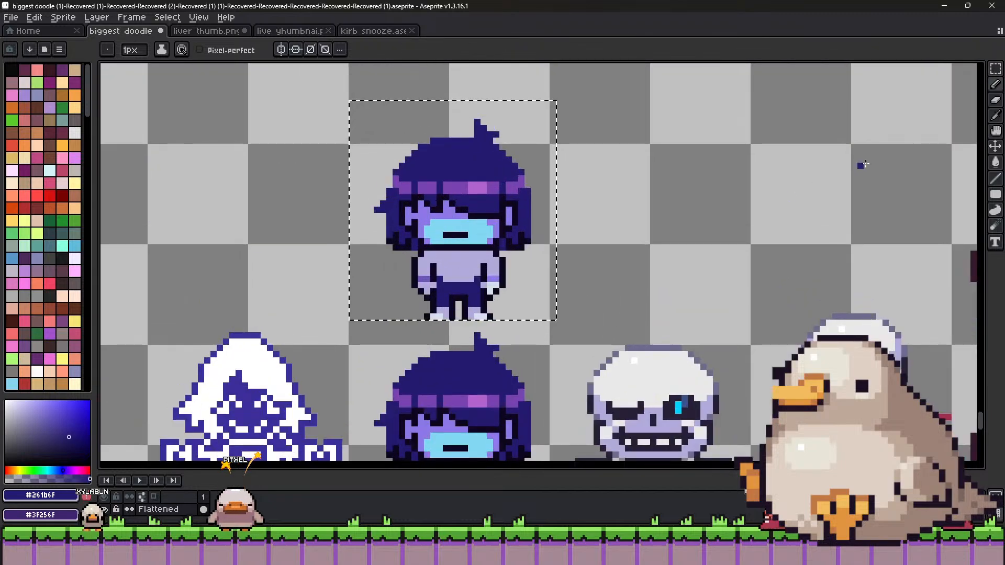
pyautogui.press('m')
pyautogui.click(596, 303)
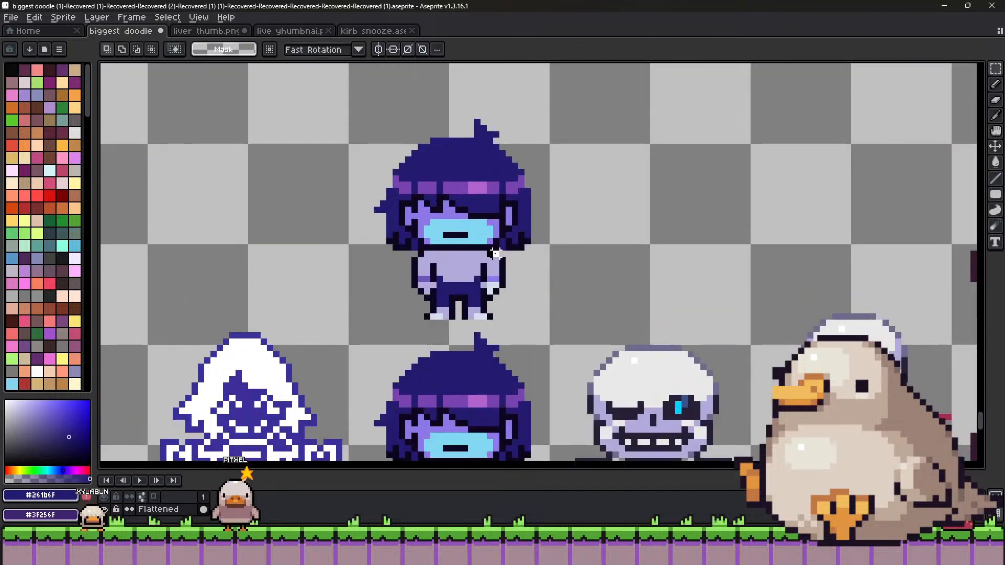
pyautogui.moveTo(501, 264); pyautogui.dragTo(496, 263)
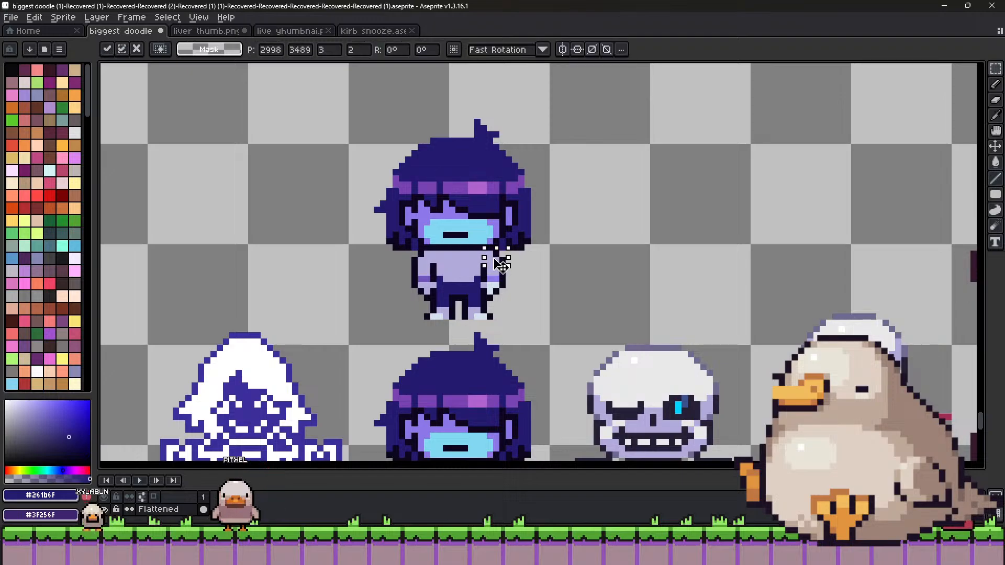
pyautogui.click(433, 269)
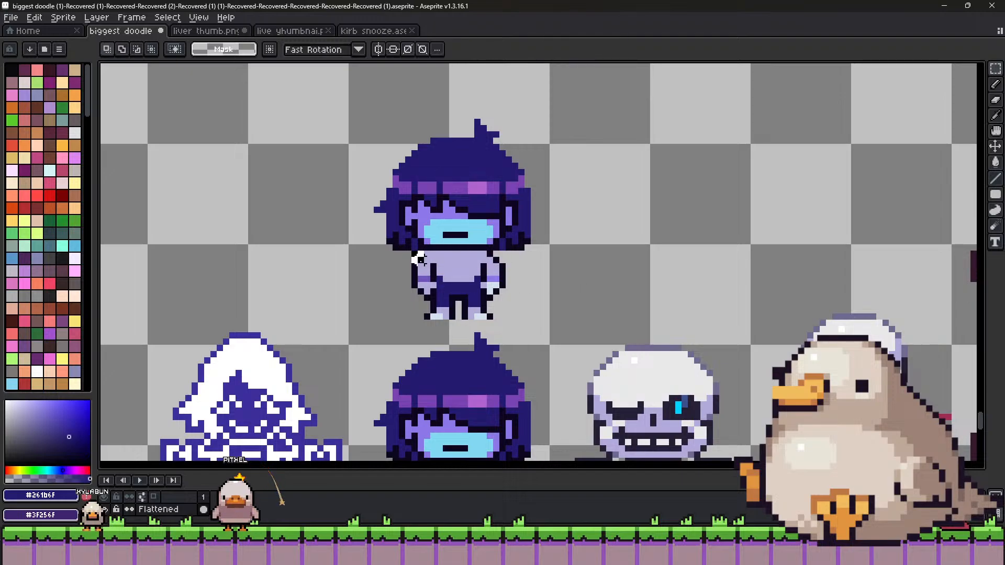
pyautogui.click(428, 264)
pyautogui.click(459, 266)
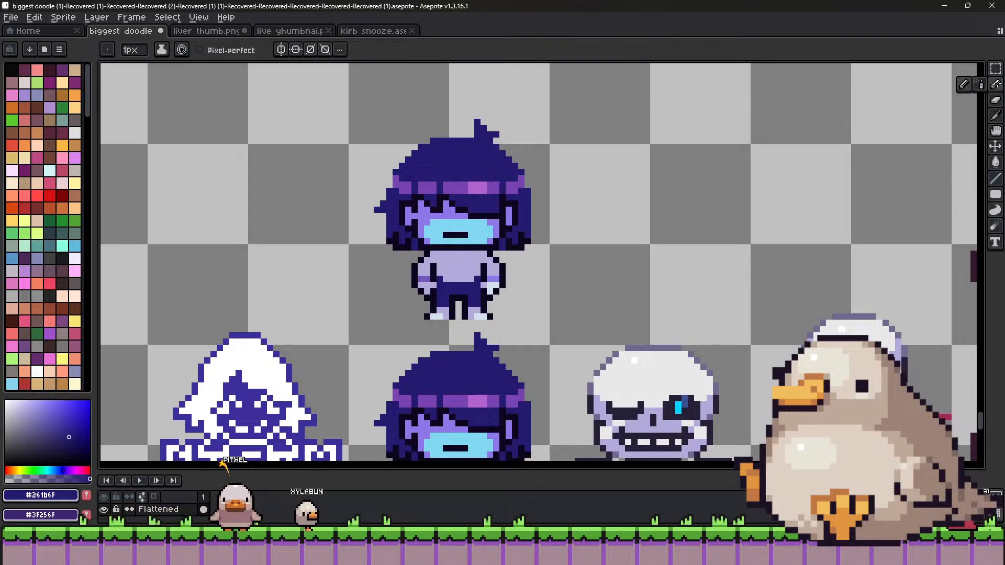
# Trim the outer outline pixels of the chibi copy's upper sleeves using the transparent mask colour.
pyautogui.keyDown('alt'); pyautogui.click(506, 269); pyautogui.keyUp('alt')
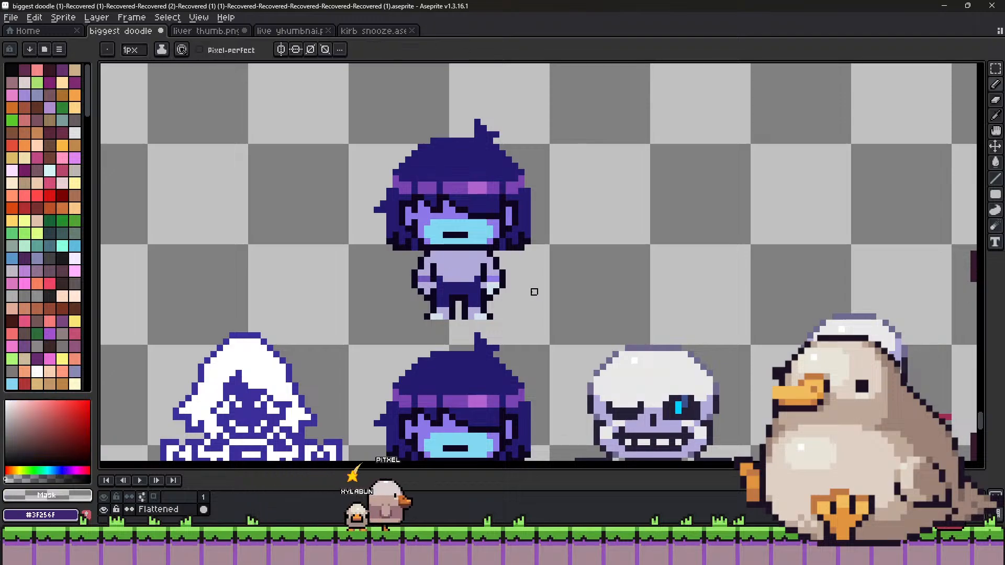
pyautogui.scroll(-1, 519, 257)
pyautogui.scroll(-1, 520, 257)
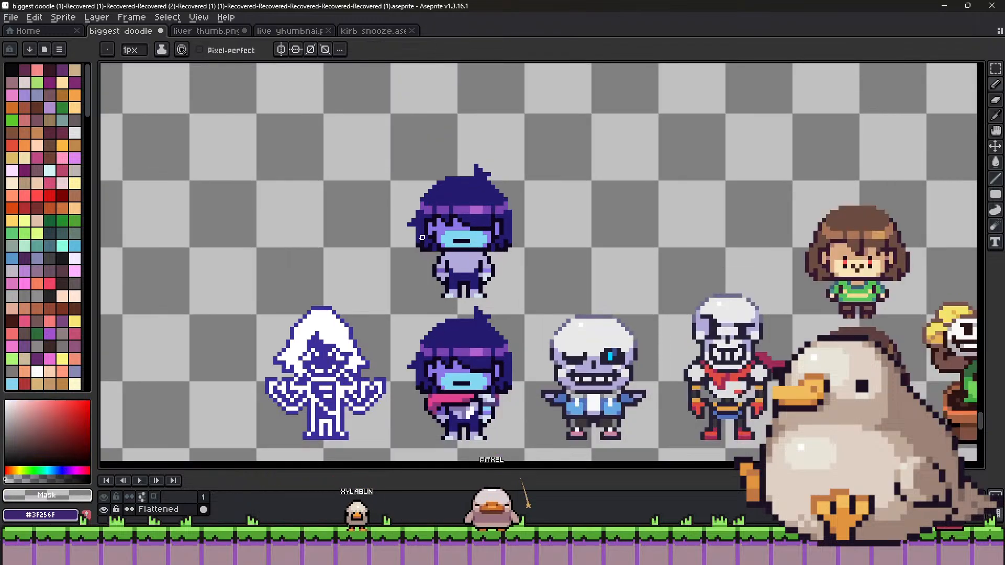
pyautogui.scroll(2, 528, 267)
pyautogui.scroll(-1, 545, 281)
# Paint the chibi copy's lavender sweater body and sleeves green #5fcb73, using a 2 px brush for the large area.
pyautogui.keyDown('alt'); pyautogui.click(487, 264); pyautogui.keyUp('alt')
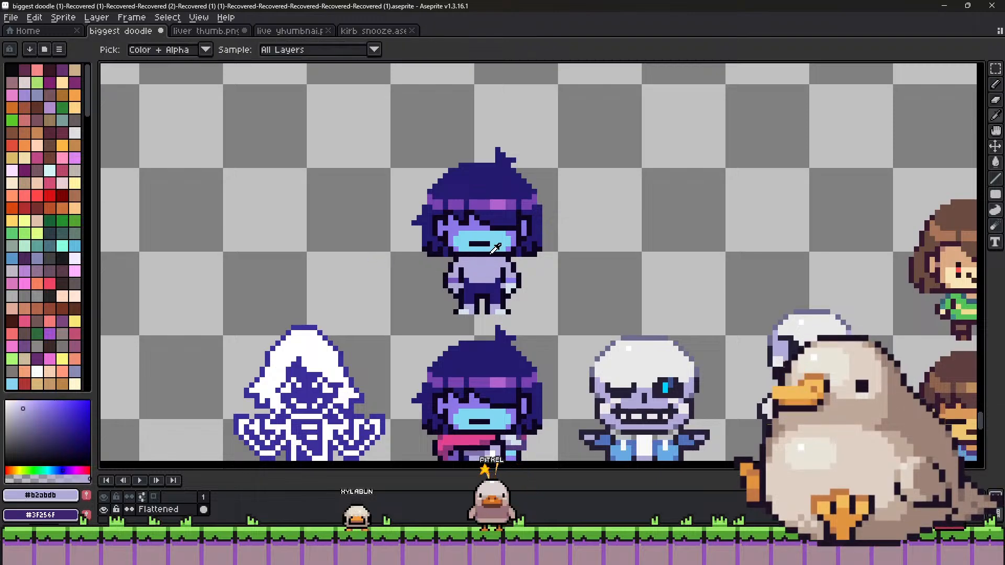
pyautogui.click(12, 234)
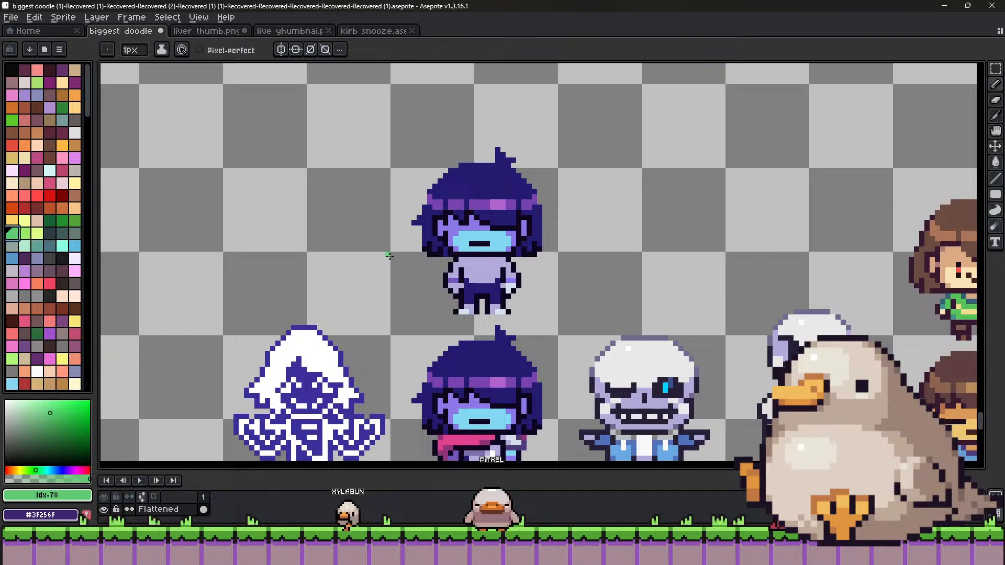
pyautogui.scroll(1, 490, 259)
pyautogui.press('+')
pyautogui.moveTo(466, 275); pyautogui.dragTo(476, 283)
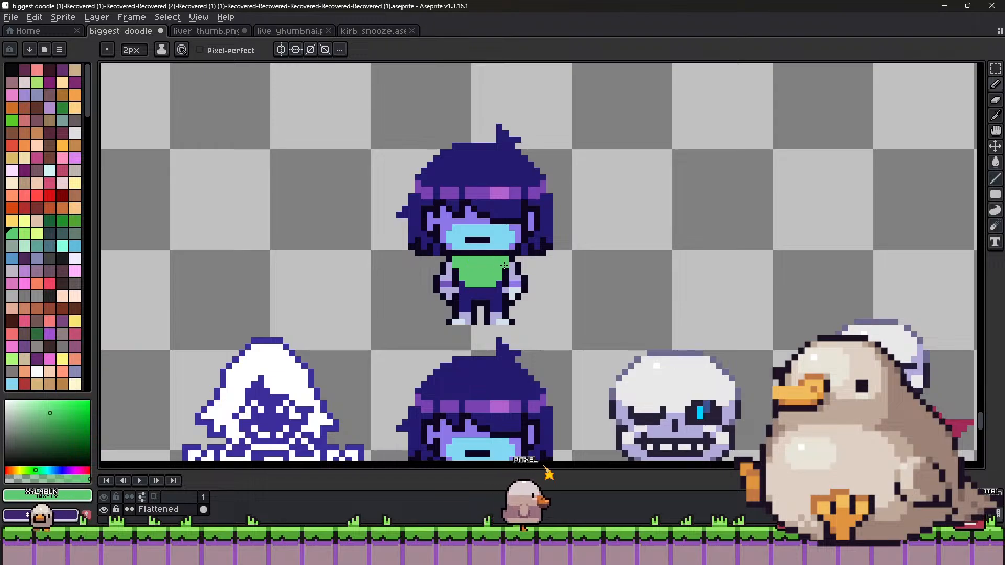
pyautogui.press('-')
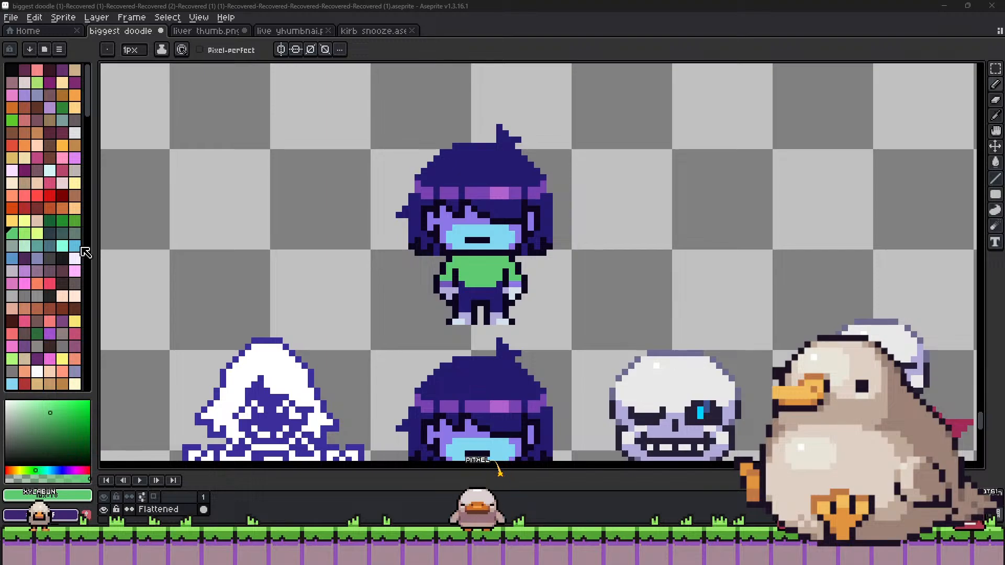
# Fill the chibi copy's light blue lower face with yellow #eec670 sampled from the taller skeleton character.
pyautogui.keyDown('alt'); pyautogui.click(456, 240); pyautogui.keyUp('alt')
pyautogui.scroll(-2, 448, 208)
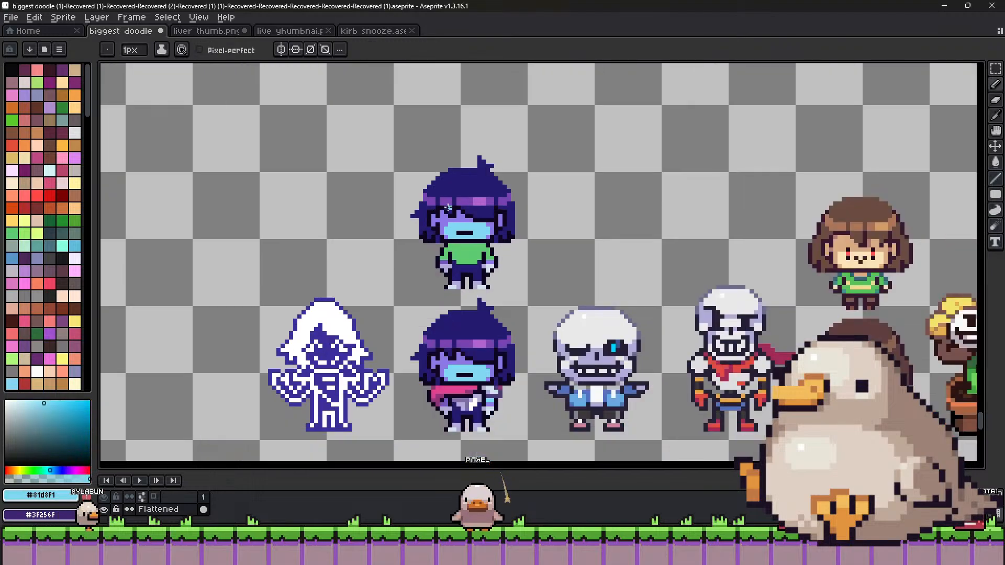
pyautogui.press('alt')
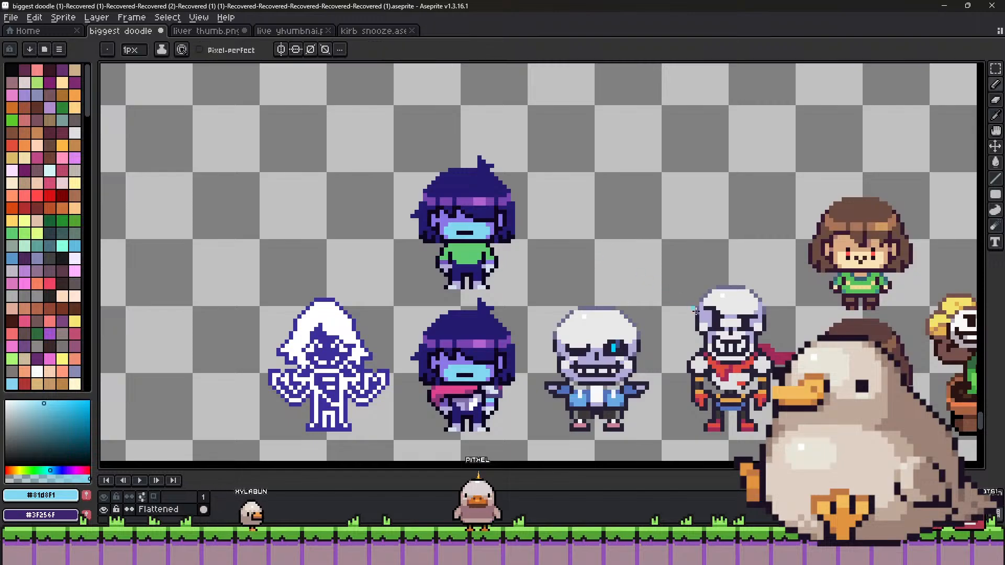
pyautogui.keyDown('alt'); pyautogui.click(730, 400); pyautogui.keyUp('alt')
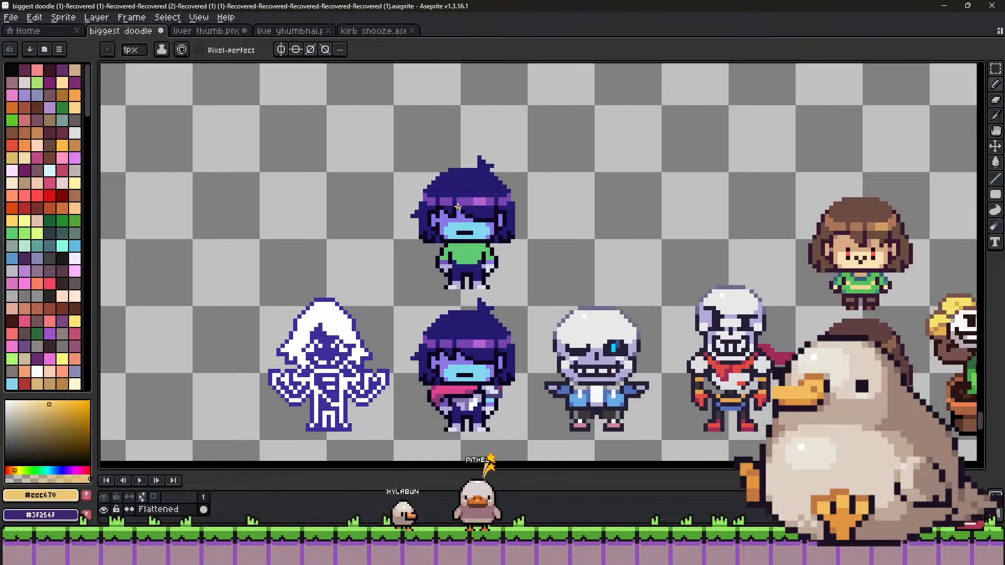
pyautogui.scroll(2, 457, 243)
pyautogui.press('g')
pyautogui.click(498, 250)
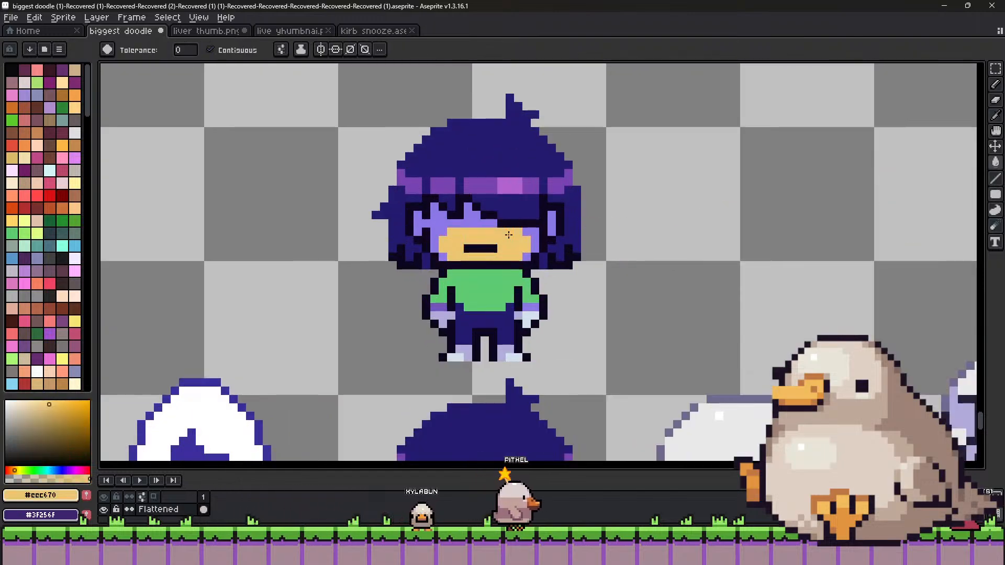
pyautogui.press('alt')
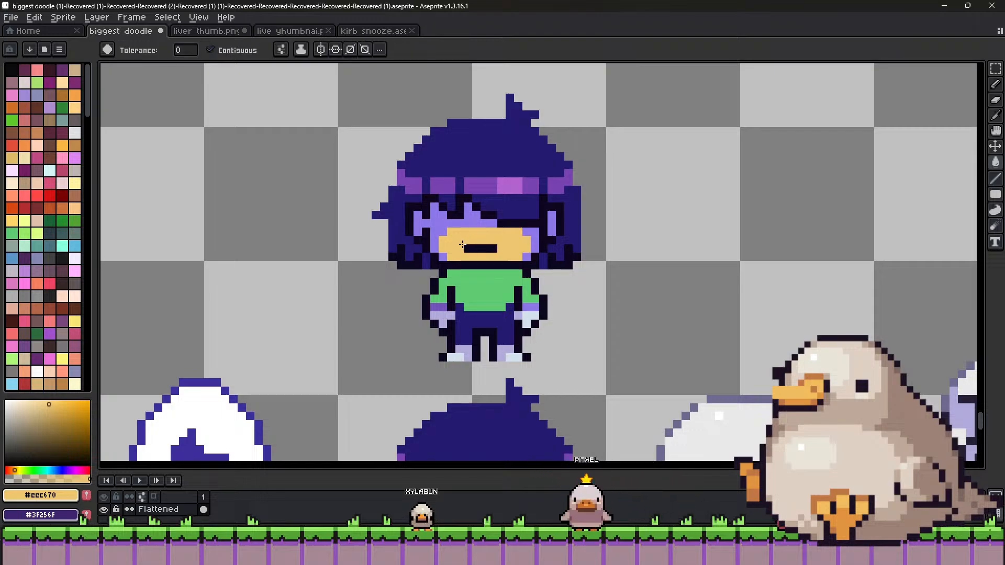
# Recolour the purple shaded skin around the chibi copy's face and ears to olive with hue 72°, saturation 45, value 54.
pyautogui.keyDown('alt'); pyautogui.click(434, 225); pyautogui.keyUp('alt')
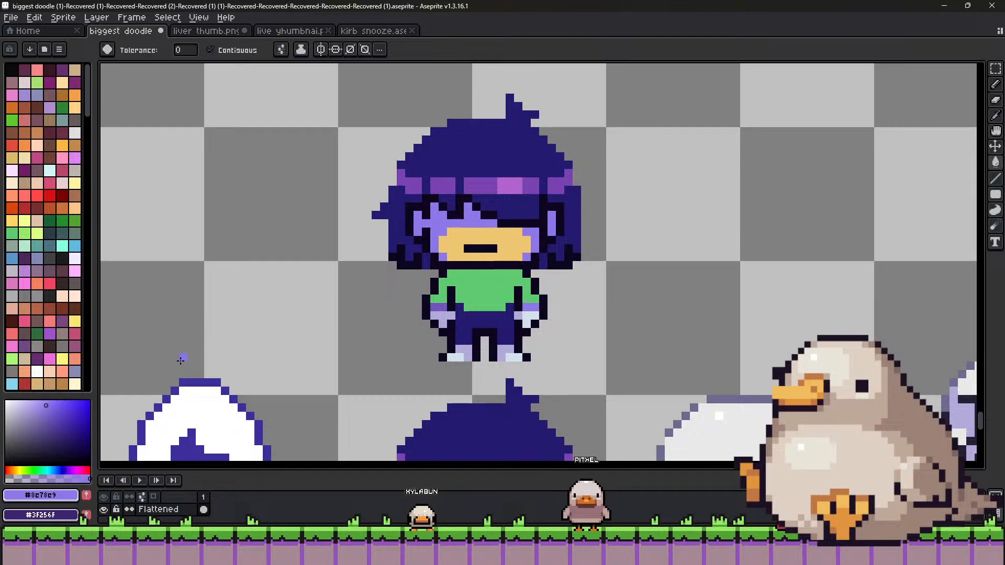
pyautogui.moveTo(29, 466)
pyautogui.mouseDown()
pyautogui.moveTo(40, 469)
pyautogui.moveTo(23, 469)
pyautogui.mouseUp()
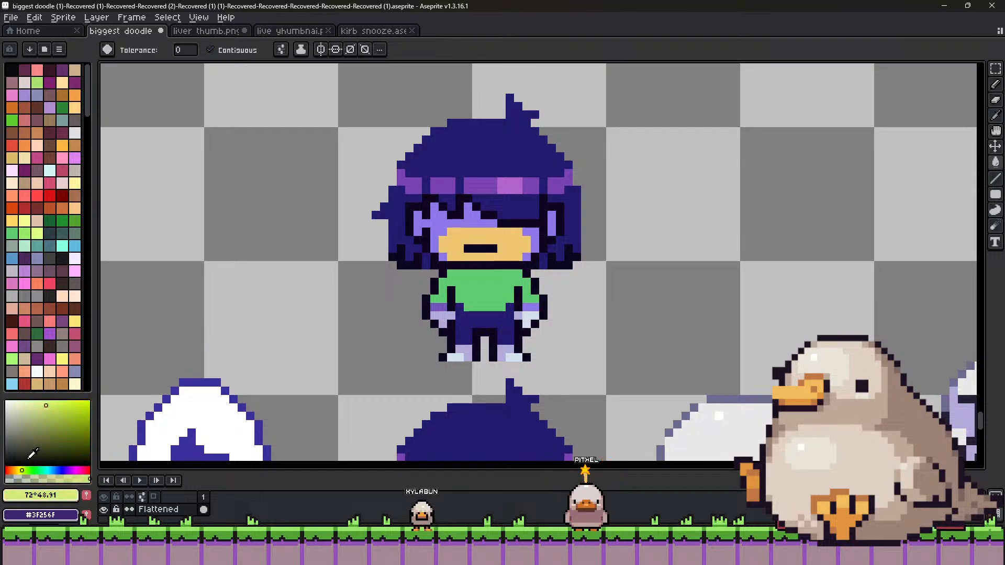
pyautogui.click(43, 429)
pyautogui.click(441, 229)
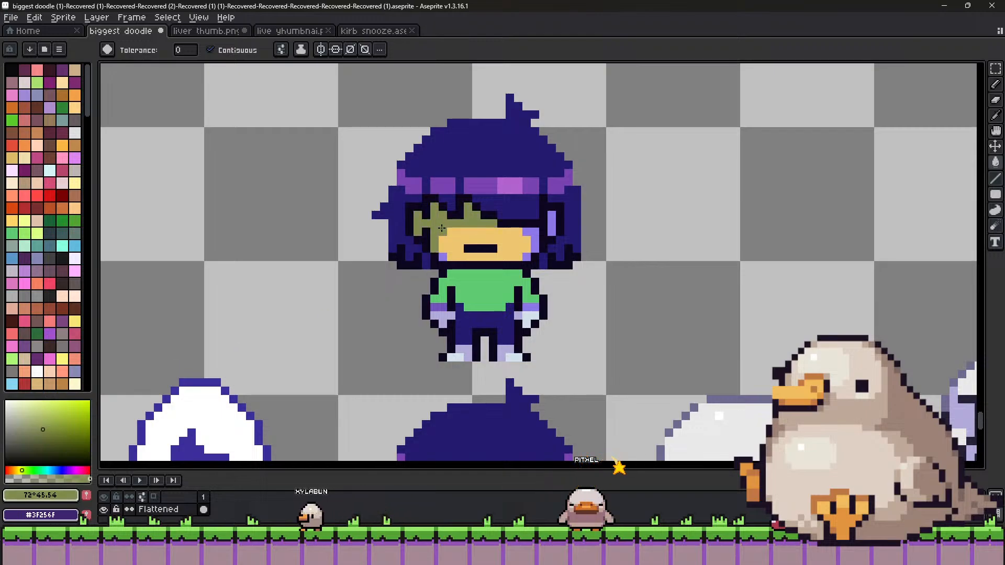
pyautogui.click(534, 235)
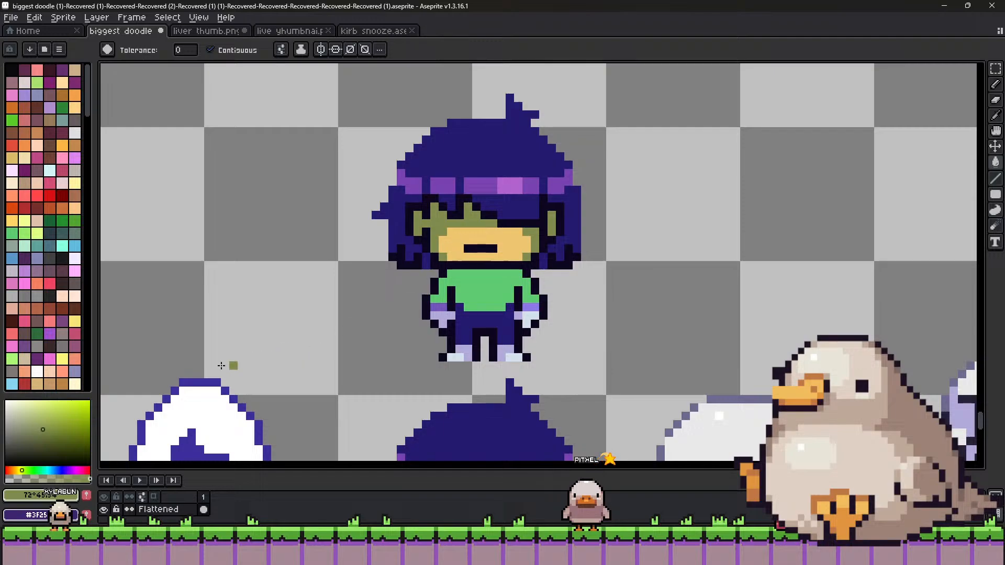
# Try a browner shade with hue 45° on the shaded skin beneath the chibi copy's fringe.
pyautogui.moveTo(23, 470); pyautogui.dragTo(16, 470)
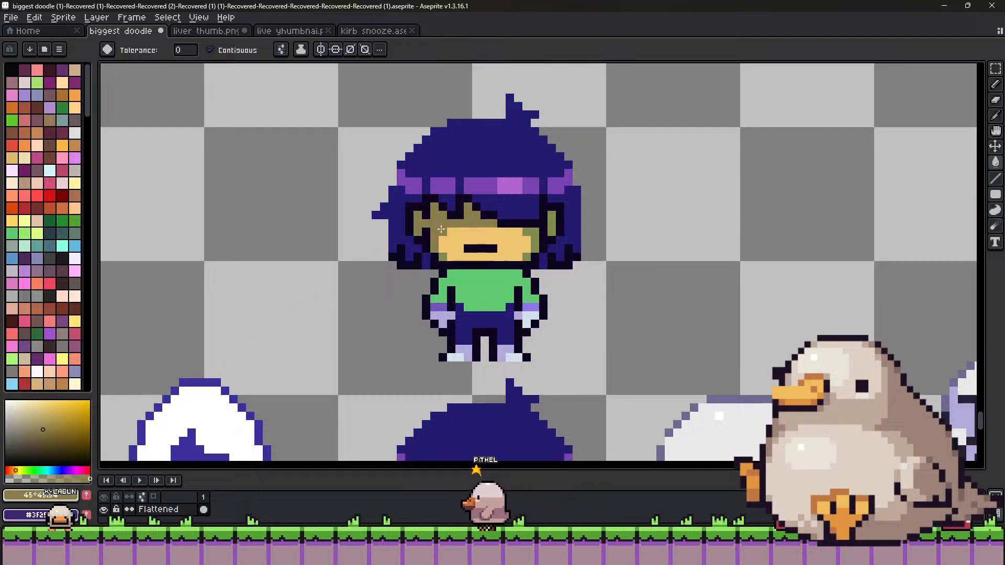
pyautogui.press('v')
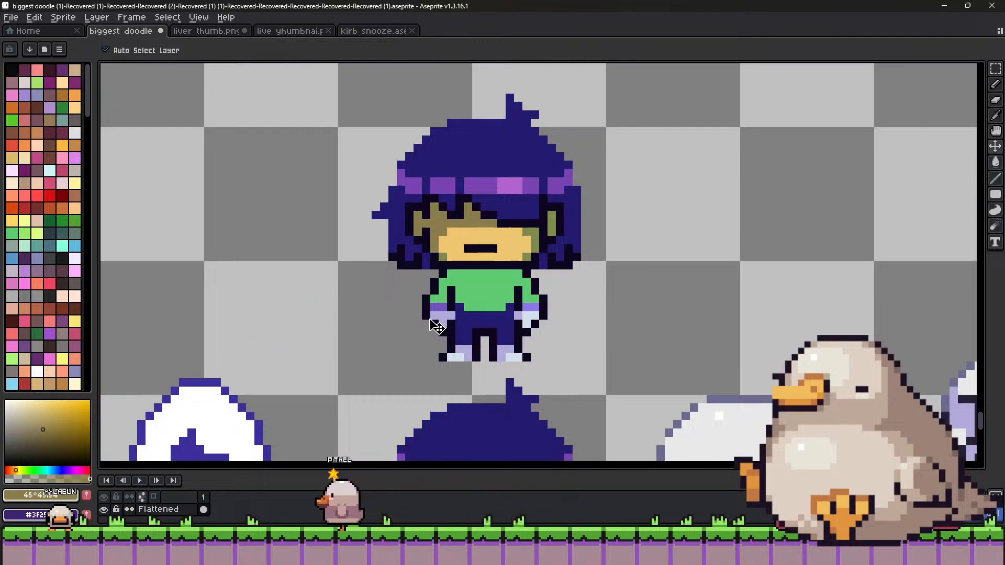
pyautogui.press('g')
pyautogui.click(22, 471)
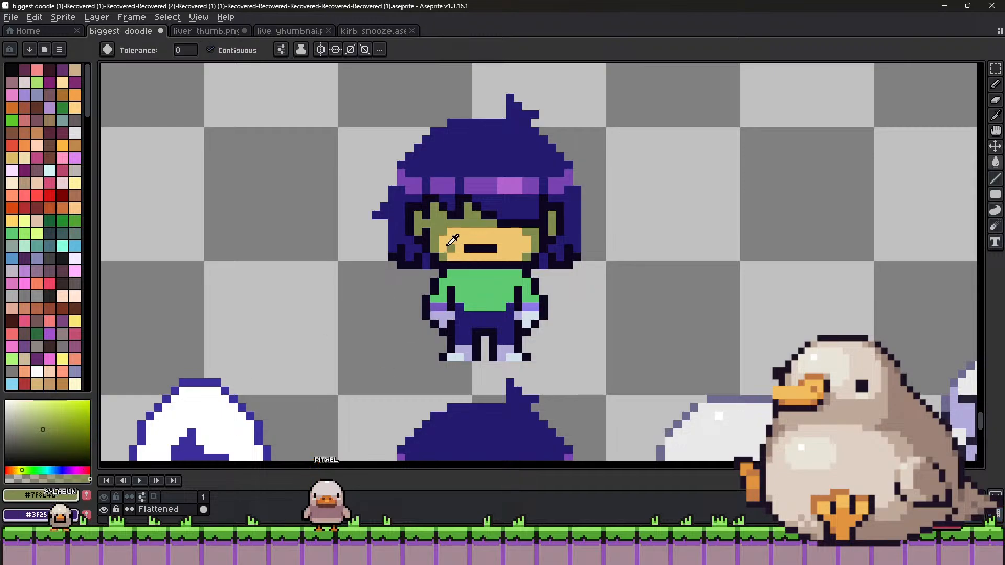
# Fill the chibi copy's crown, fringe and both side locks with the brown sampled from the brown-haired character's hair.
pyautogui.keyDown('alt'); pyautogui.click(443, 201); pyautogui.keyUp('alt')
pyautogui.scroll(-2, 454, 197)
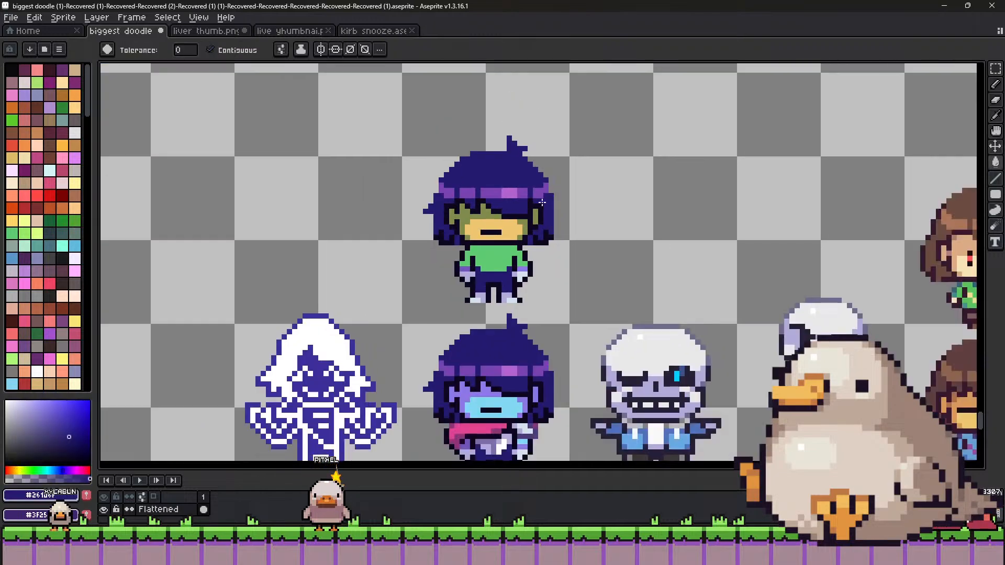
pyautogui.keyDown('alt'); pyautogui.click(935, 398); pyautogui.keyUp('alt')
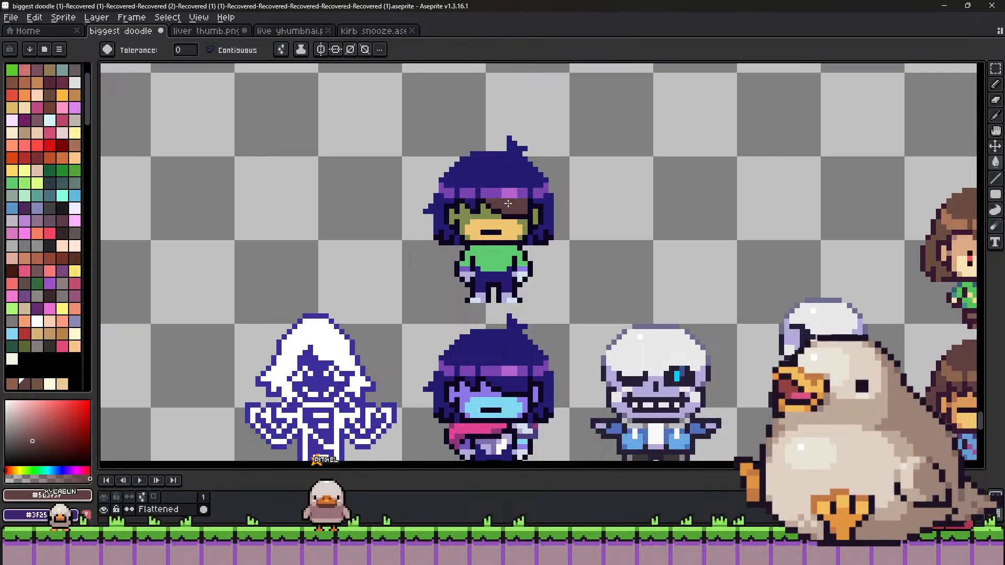
pyautogui.click(466, 191)
pyautogui.click(434, 212)
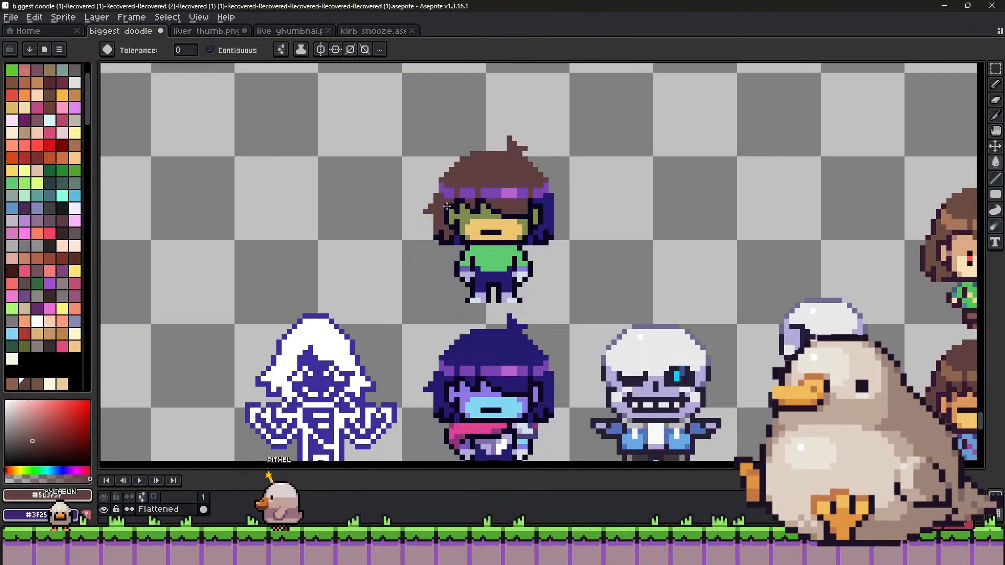
pyautogui.click(544, 217)
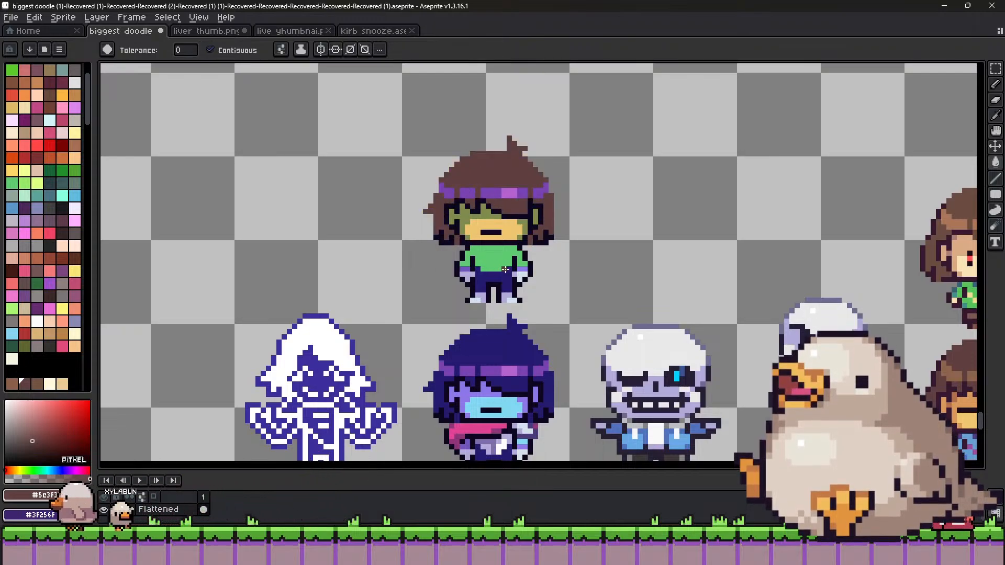
# Recolour the dark outlines around the chibi copy's hair and face to #371931, undoing the stray fill on the shaded skin.
pyautogui.press('alt')
pyautogui.keyDown('alt'); pyautogui.click(953, 385); pyautogui.keyUp('alt')
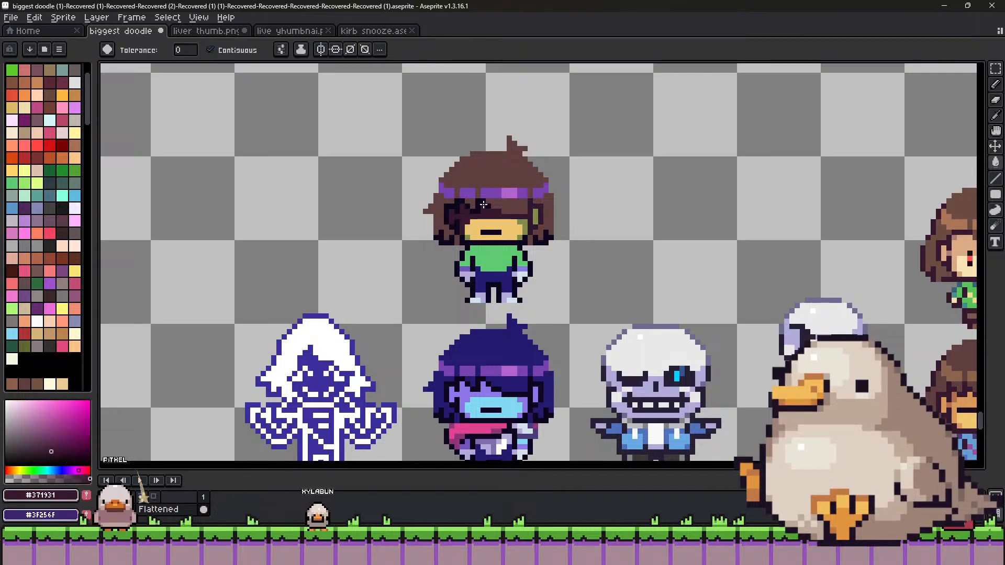
pyautogui.hotkey('ctrl', 'z')
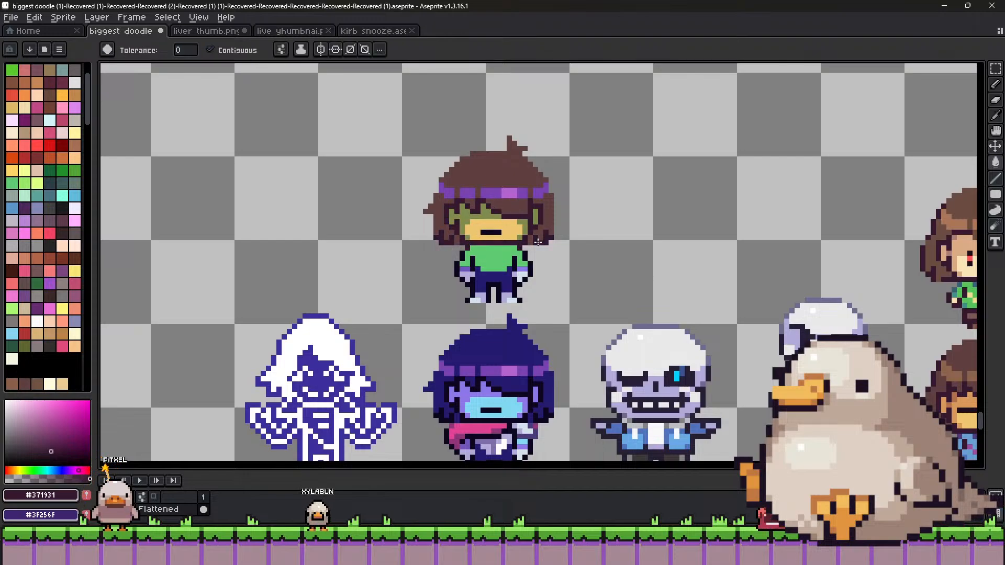
# Draw a pale yellow stripe with hue 63°, saturation 42, value 95 across the chest of the chibi copy's green sweater.
pyautogui.press('alt')
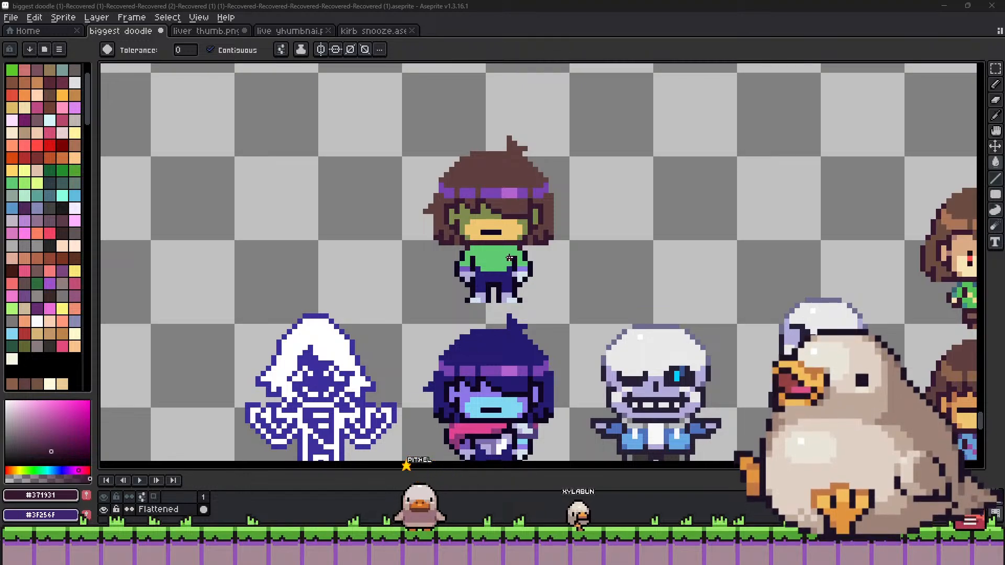
pyautogui.keyDown('alt'); pyautogui.click(473, 269); pyautogui.keyUp('alt')
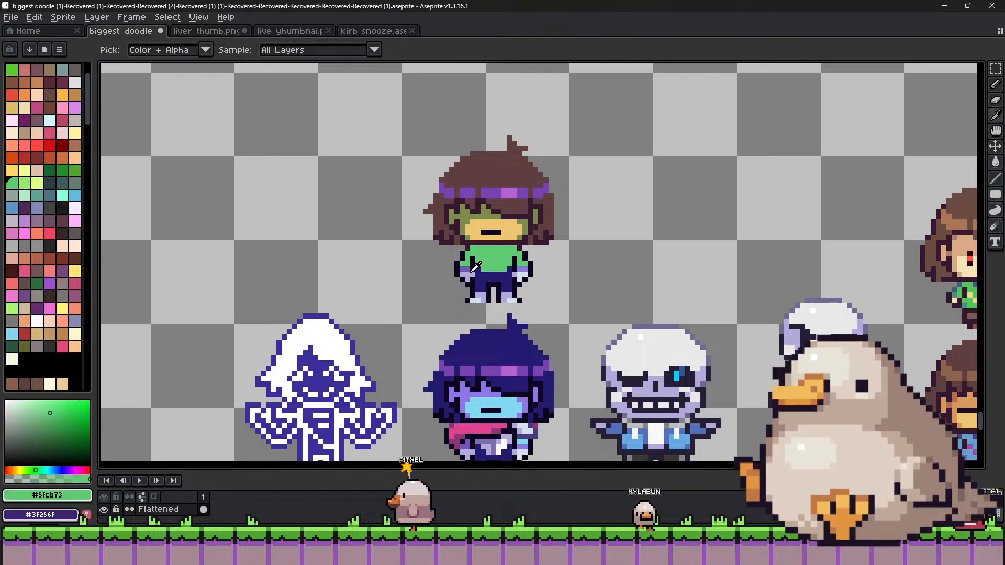
pyautogui.click(20, 470)
pyautogui.click(42, 405)
pyautogui.scroll(2, 473, 265)
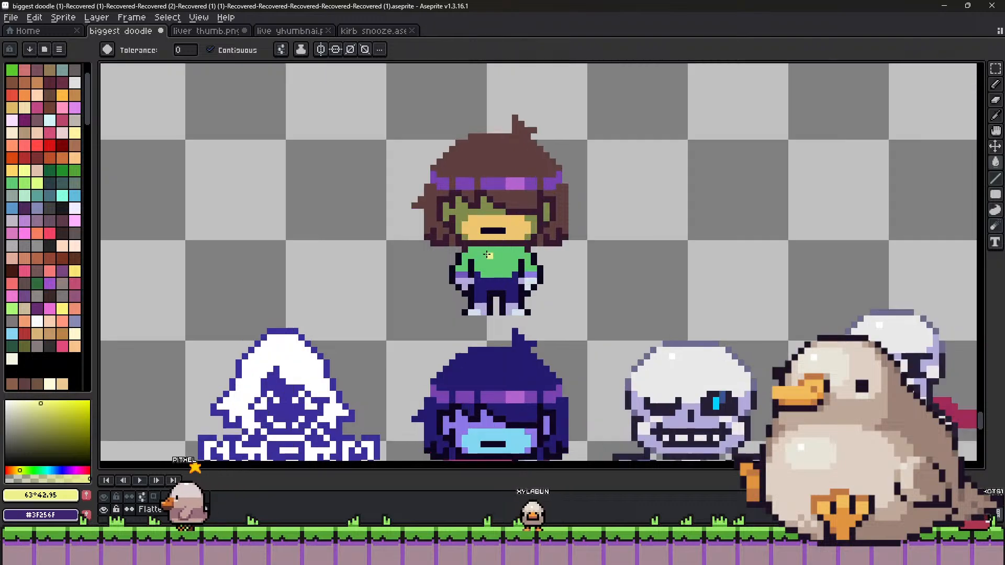
pyautogui.click(475, 266)
pyautogui.hotkey('ctrl', 'z')
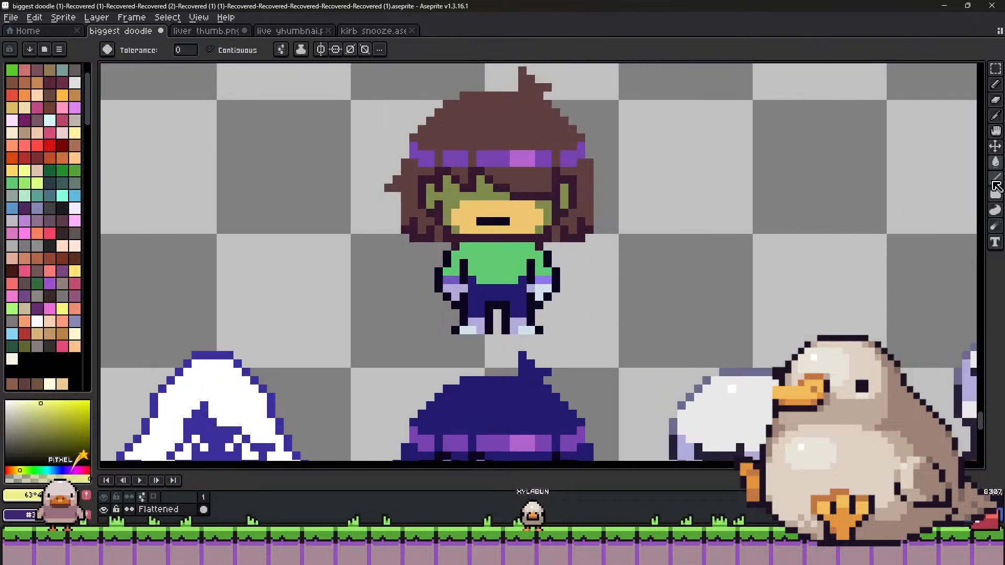
pyautogui.click(995, 179)
pyautogui.moveTo(469, 265); pyautogui.dragTo(516, 265)
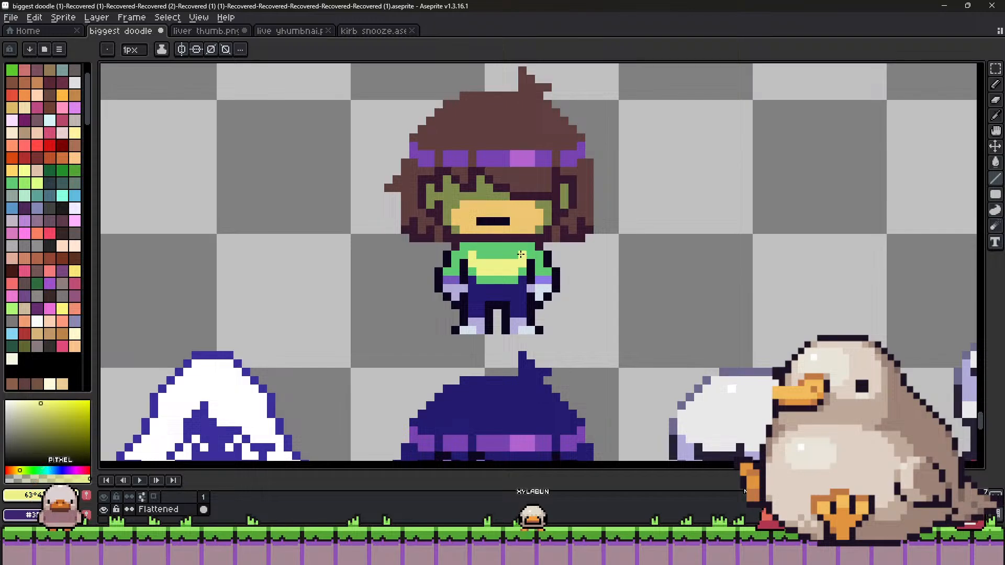
# Reshape the pale yellow stripe on the chibi copy's sweater into a two-pixel band reaching both shoulders.
pyautogui.keyDown('alt'); pyautogui.click(479, 275); pyautogui.keyUp('alt')
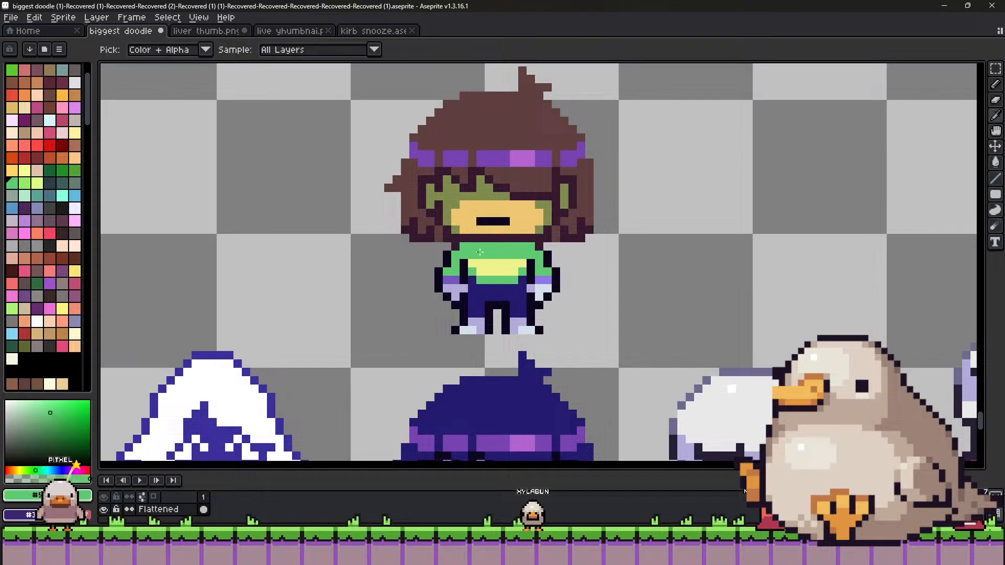
pyautogui.keyDown('alt'); pyautogui.click(511, 270); pyautogui.keyUp('alt')
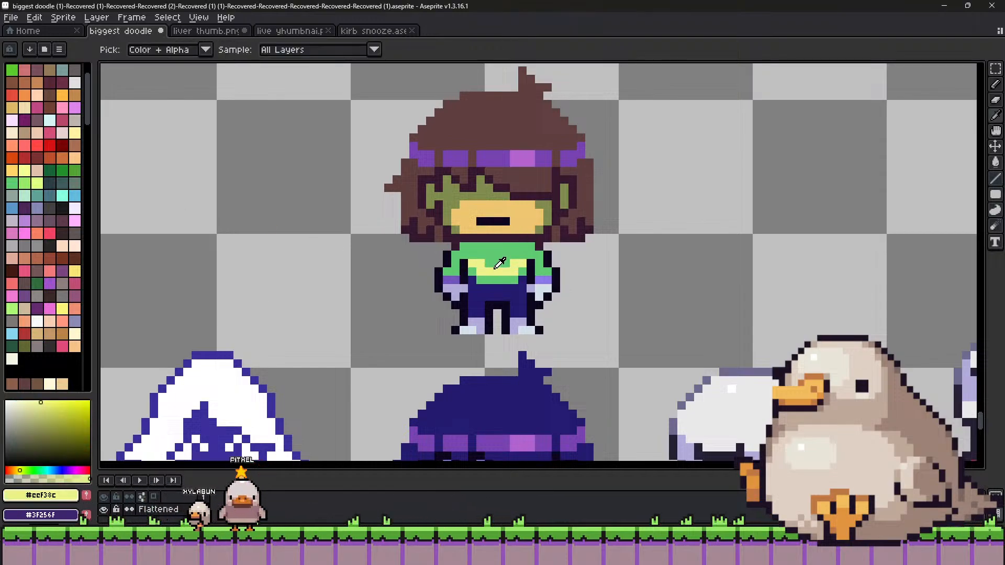
pyautogui.keyDown('alt'); pyautogui.click(469, 254); pyautogui.keyUp('alt')
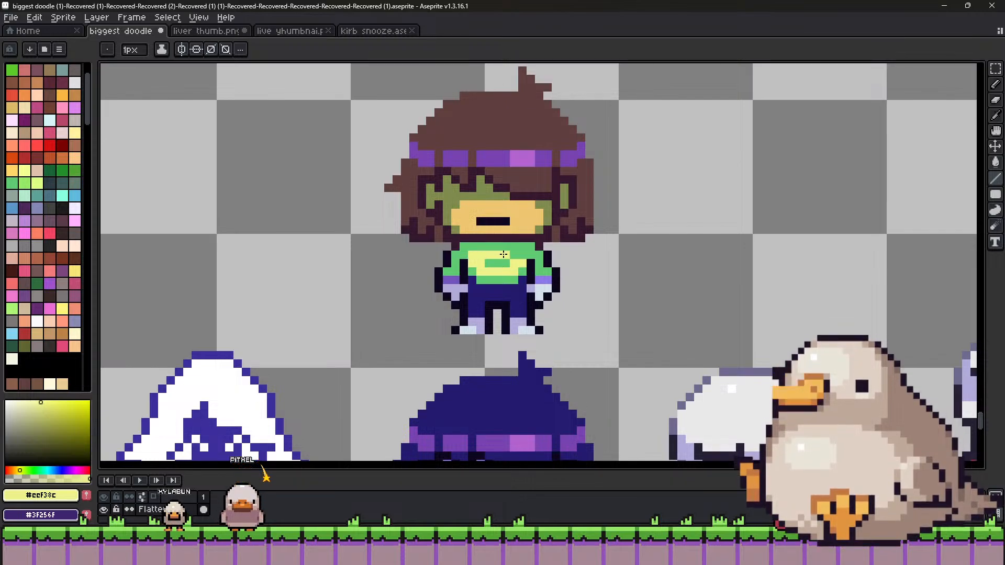
pyautogui.moveTo(485, 264); pyautogui.dragTo(520, 264)
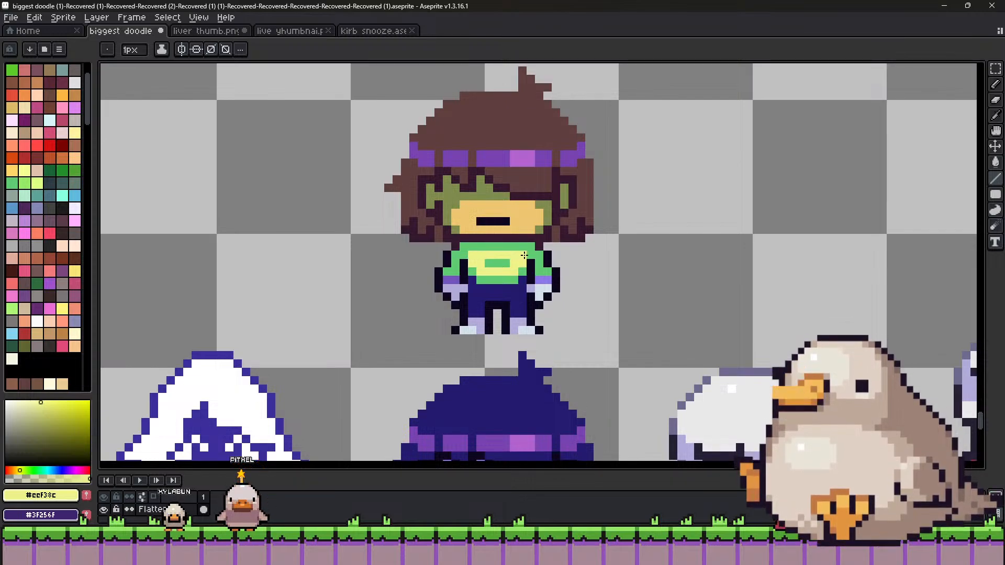
pyautogui.keyDown('alt'); pyautogui.click(478, 260); pyautogui.keyUp('alt')
pyautogui.click(478, 263)
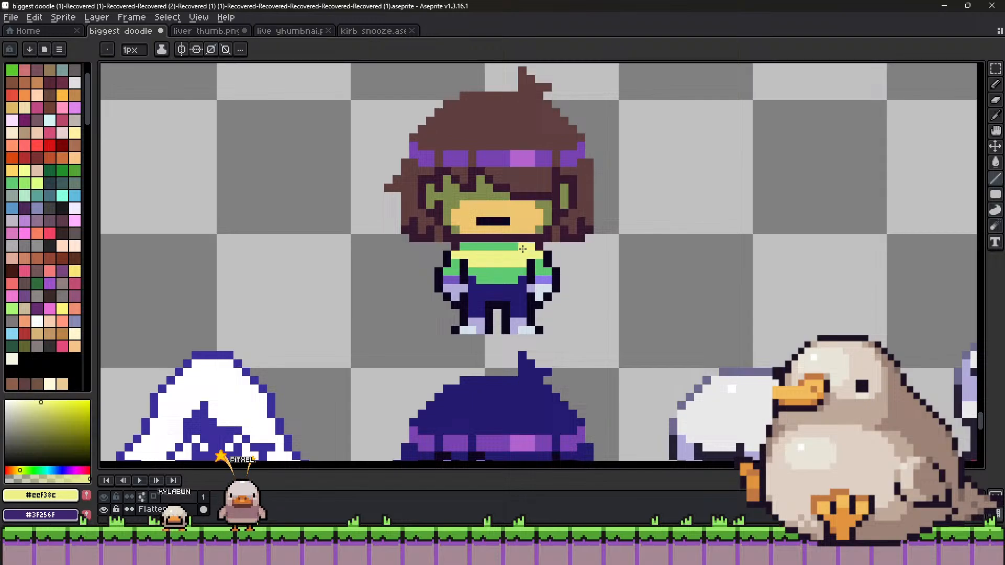
# Thin the chest stripe to one pixel with green #5fcb73, keeping yellow patches on both upper sleeves.
pyautogui.scroll(-2, 461, 257)
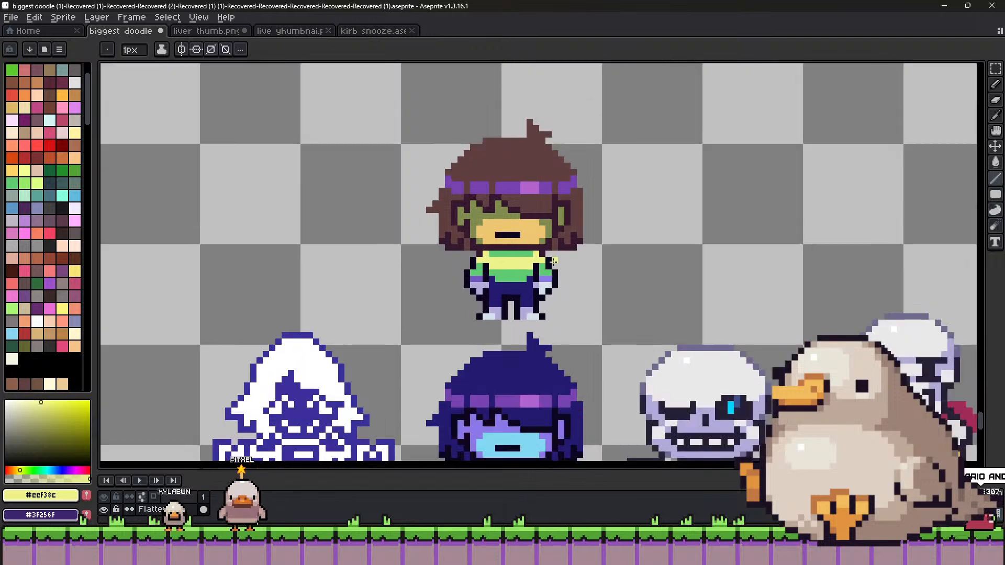
pyautogui.scroll(3, 471, 259)
pyautogui.keyDown('alt'); pyautogui.click(488, 260); pyautogui.keyUp('alt')
pyautogui.scroll(1, 488, 264)
pyautogui.moveTo(489, 264); pyautogui.dragTo(575, 258)
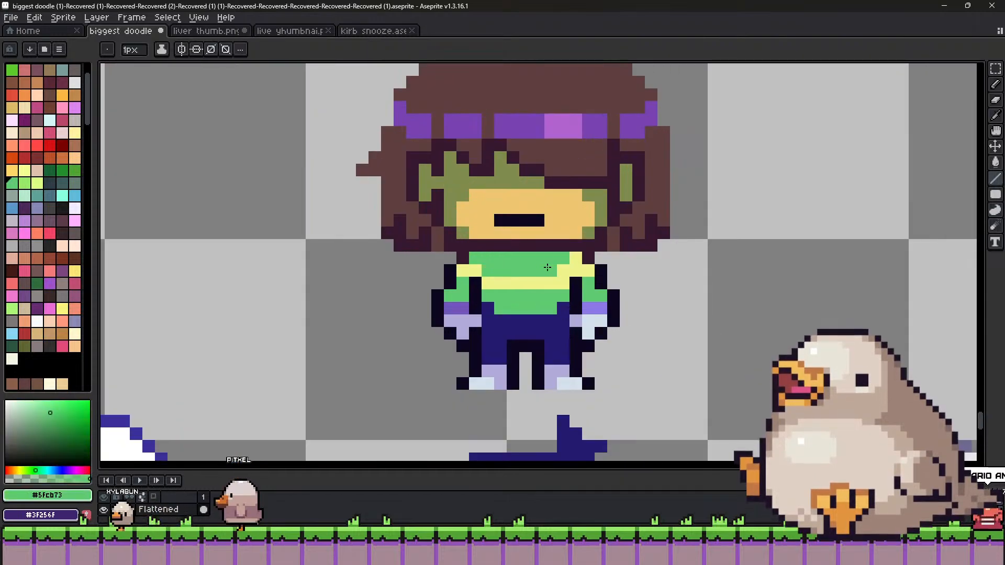
pyautogui.keyDown('alt'); pyautogui.click(571, 273); pyautogui.keyUp('alt')
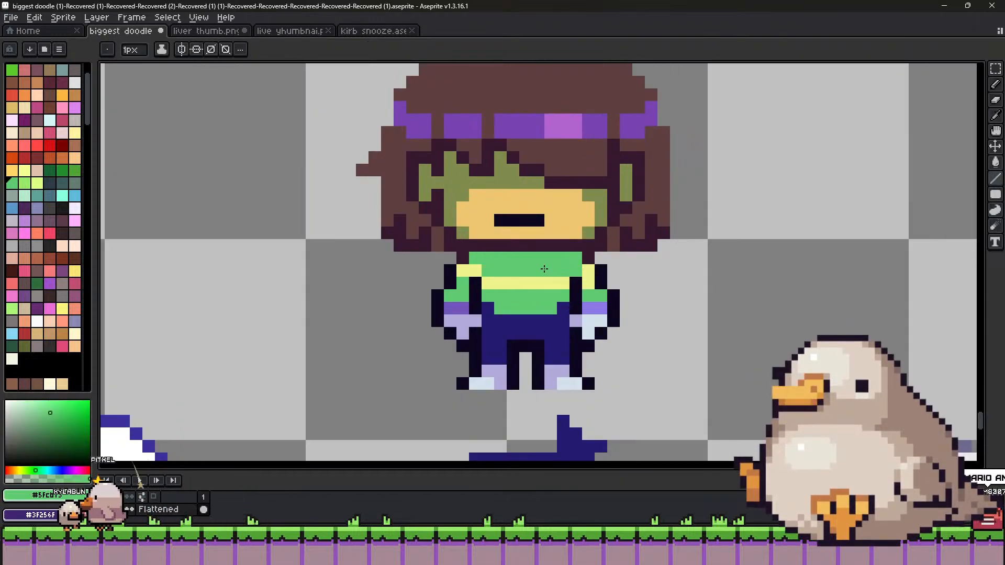
pyautogui.keyDown('alt'); pyautogui.click(495, 266); pyautogui.keyUp('alt')
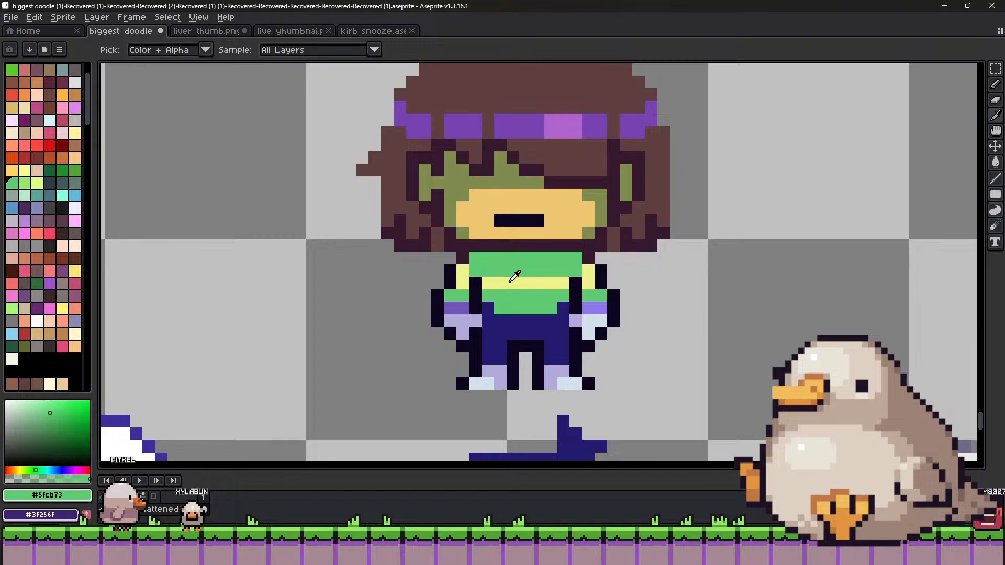
pyautogui.keyDown('alt'); pyautogui.click(514, 281); pyautogui.keyUp('alt')
pyautogui.scroll(-2, 523, 280)
pyautogui.scroll(1, 532, 281)
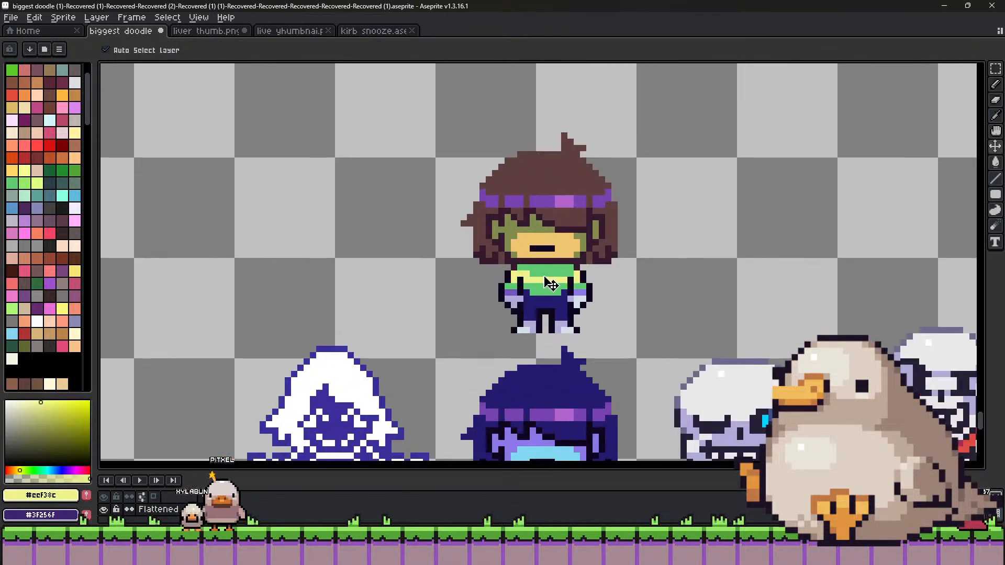
# Recolour the chibi copy's navy trousers dark brown with hue 0°, saturation 40, value 27.
pyautogui.press('alt')
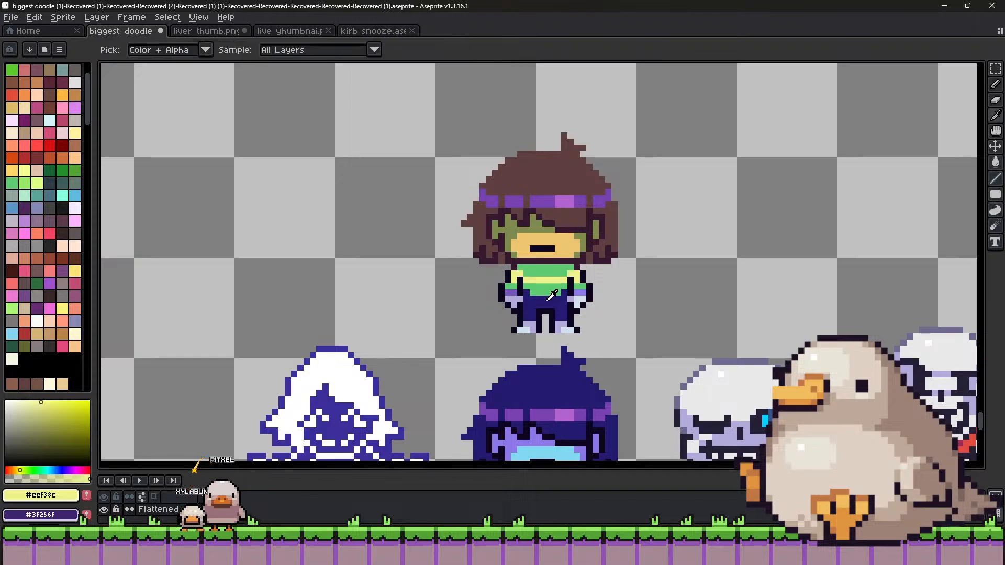
pyautogui.keyDown('alt'); pyautogui.click(544, 294); pyautogui.keyUp('alt')
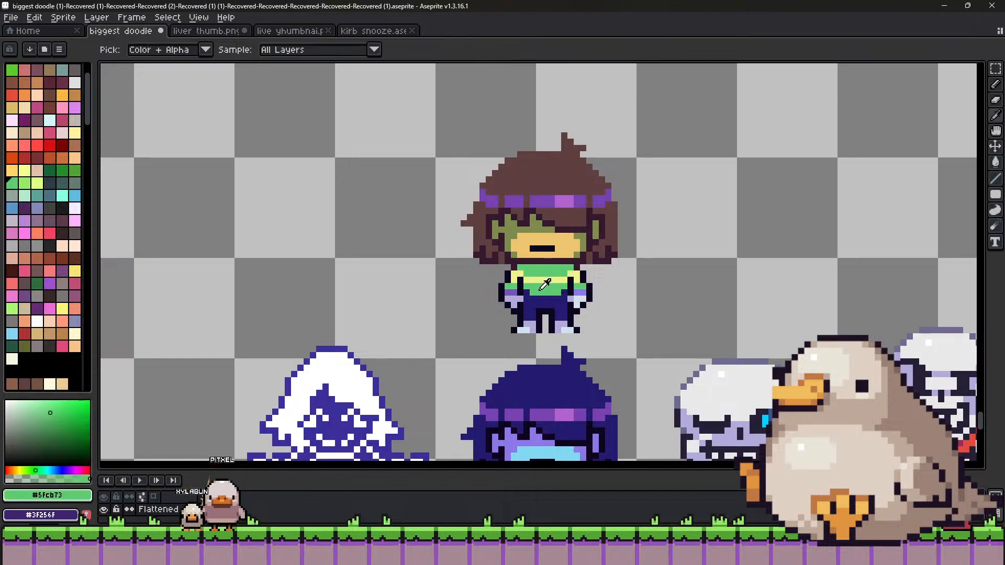
pyautogui.keyDown('alt'); pyautogui.click(537, 214); pyautogui.keyUp('alt')
pyautogui.press('ctrl')
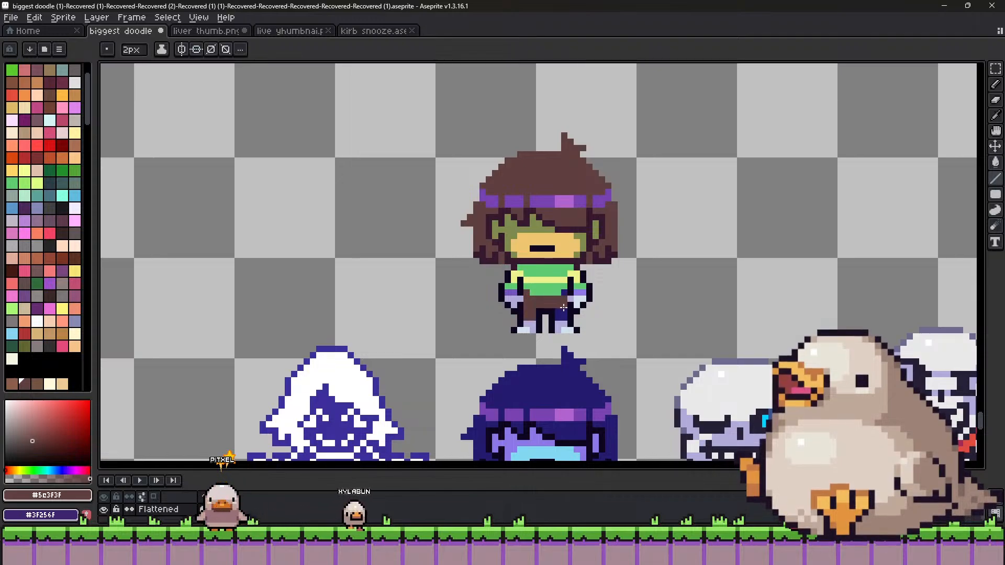
pyautogui.press('-')
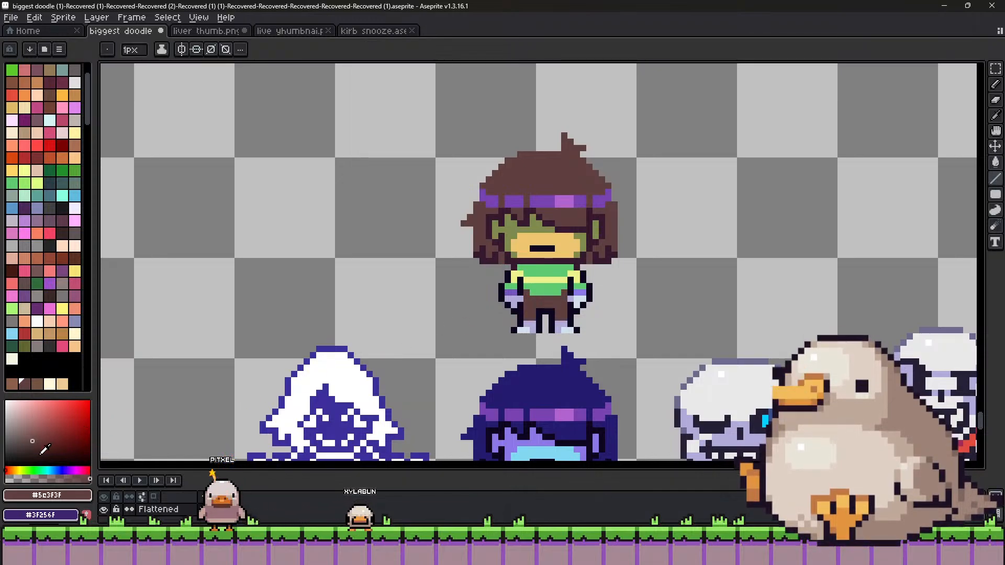
pyautogui.moveTo(41, 454); pyautogui.dragTo(28, 453)
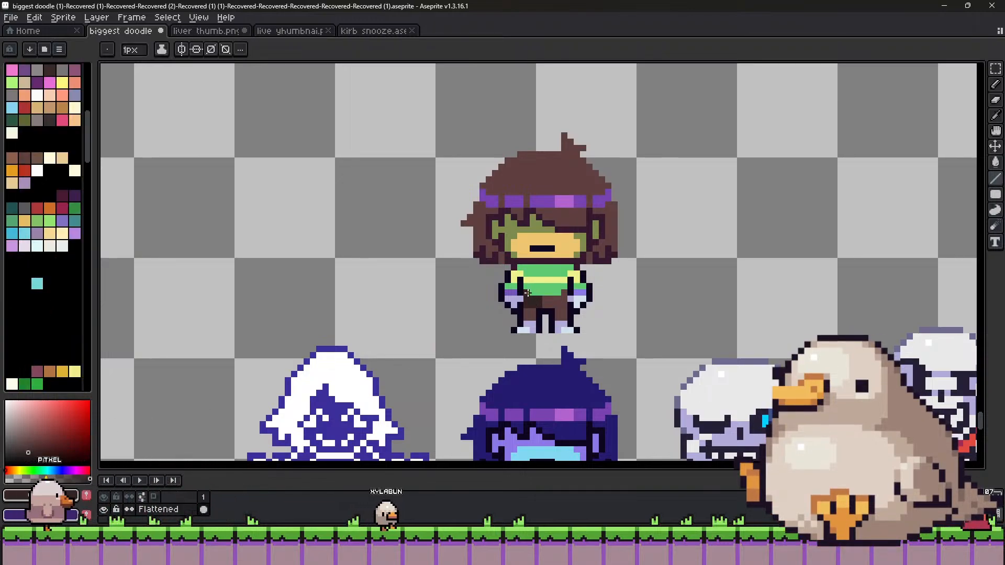
pyautogui.press('-')
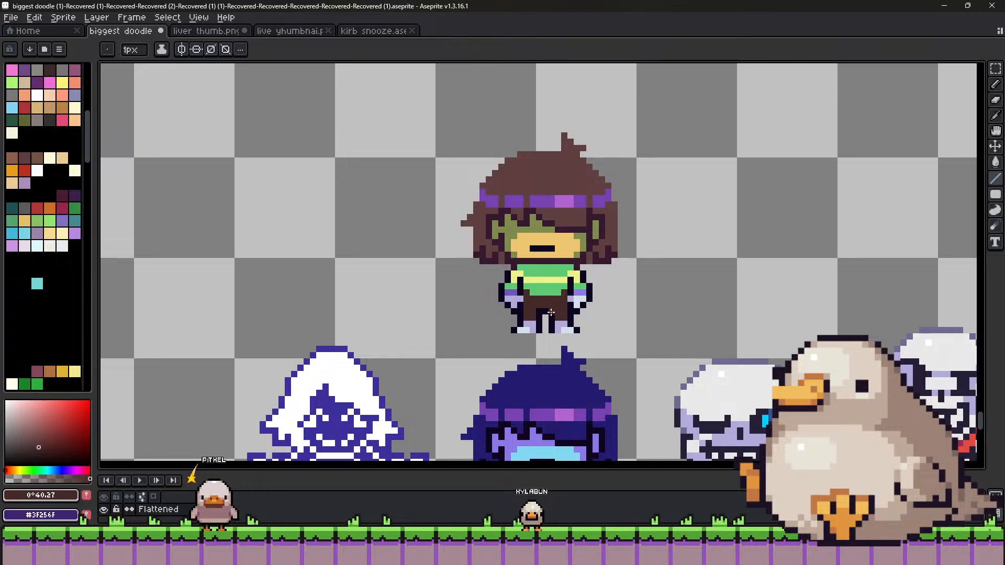
# Paint the chibi copy's purple cuffs with the face's skin tone and replace the olive shaded skin with mauve #a57587.
pyautogui.press('alt')
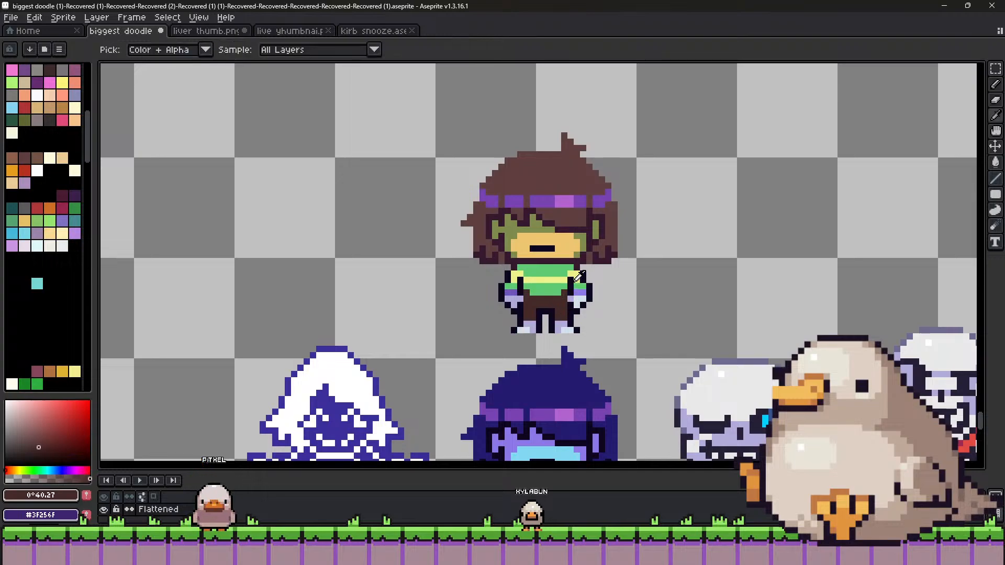
pyautogui.keyDown('alt'); pyautogui.click(564, 241); pyautogui.keyUp('alt')
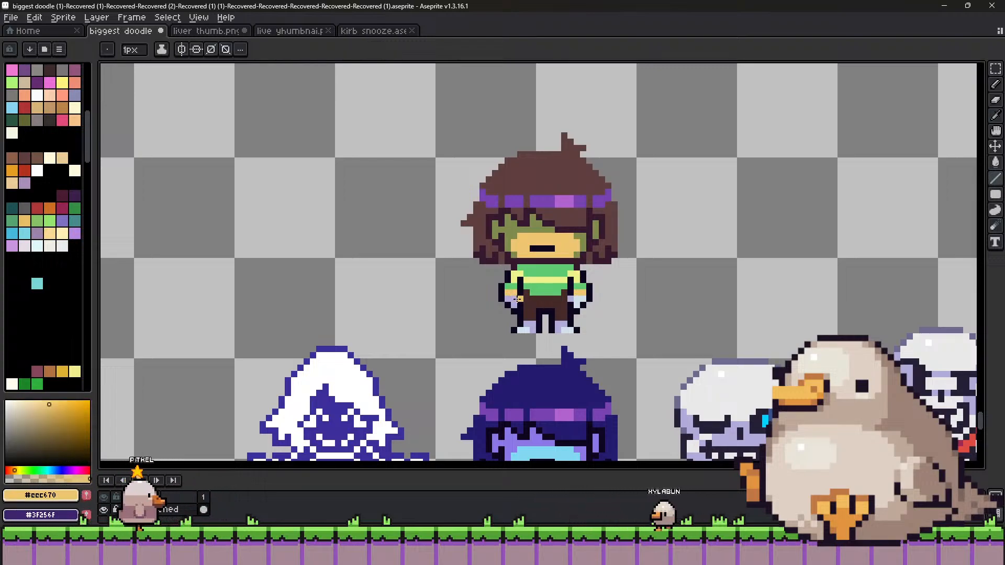
pyautogui.press('alt')
pyautogui.keyDown('alt'); pyautogui.click(514, 239); pyautogui.keyUp('alt')
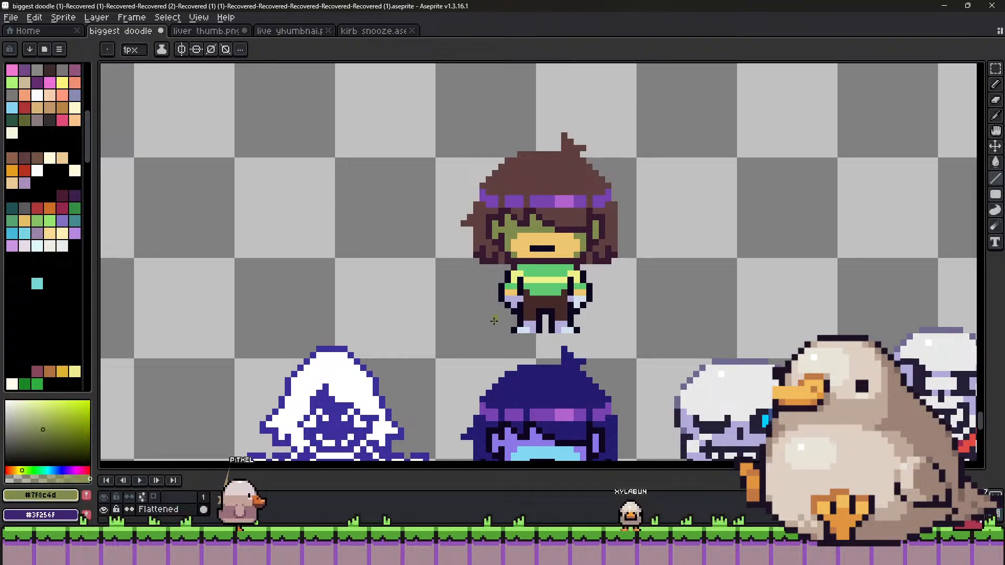
pyautogui.click(83, 470)
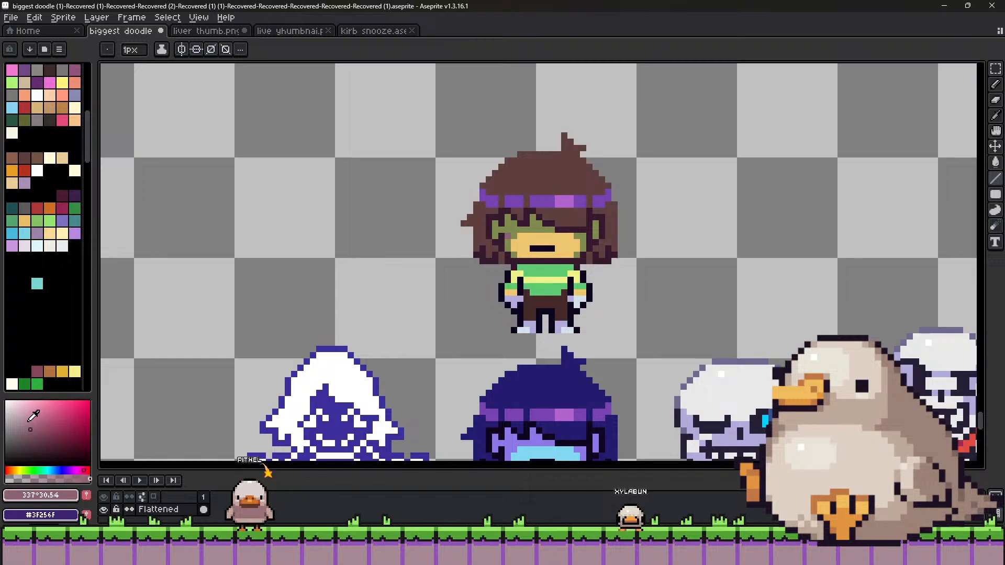
pyautogui.press('x')
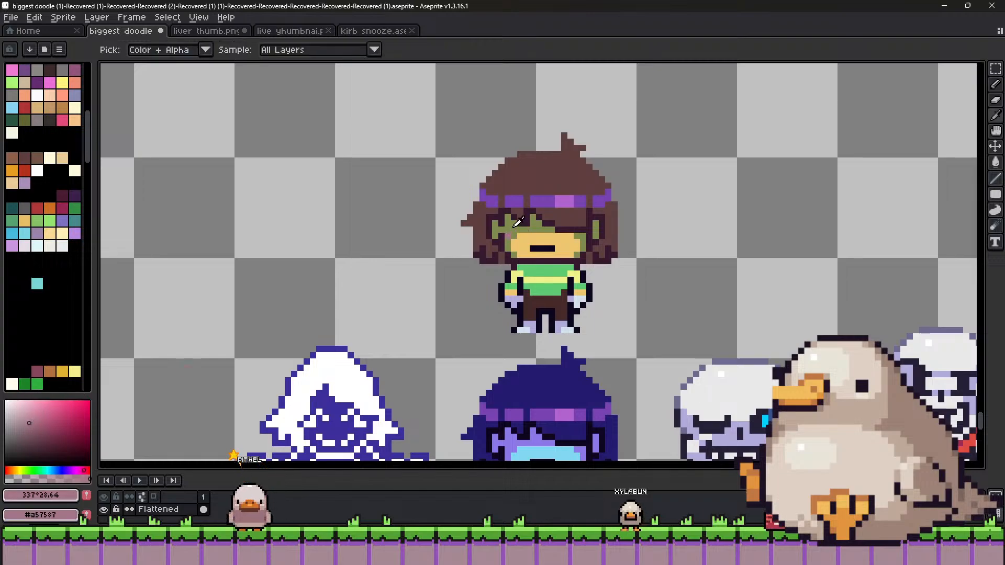
pyautogui.keyDown('alt'); pyautogui.click(532, 234); pyautogui.keyUp('alt')
pyautogui.hotkey('shift', 'r')
pyautogui.click(424, 270)
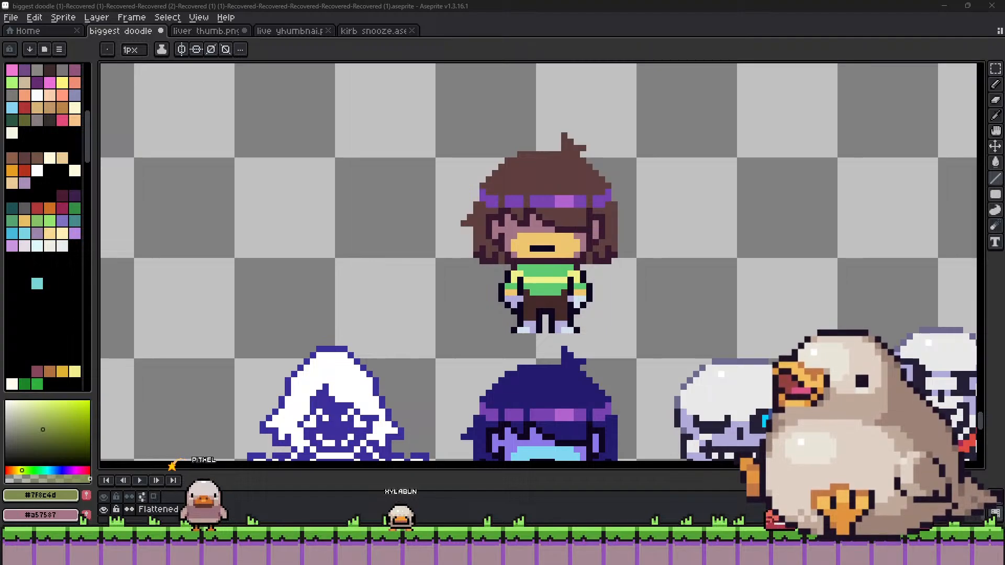
# Try mauve #a57587 and the face's skin tone #eec670 on the chibi copy's shaded lavender glove.
pyautogui.keyDown('alt'); pyautogui.click(531, 225); pyautogui.keyUp('alt')
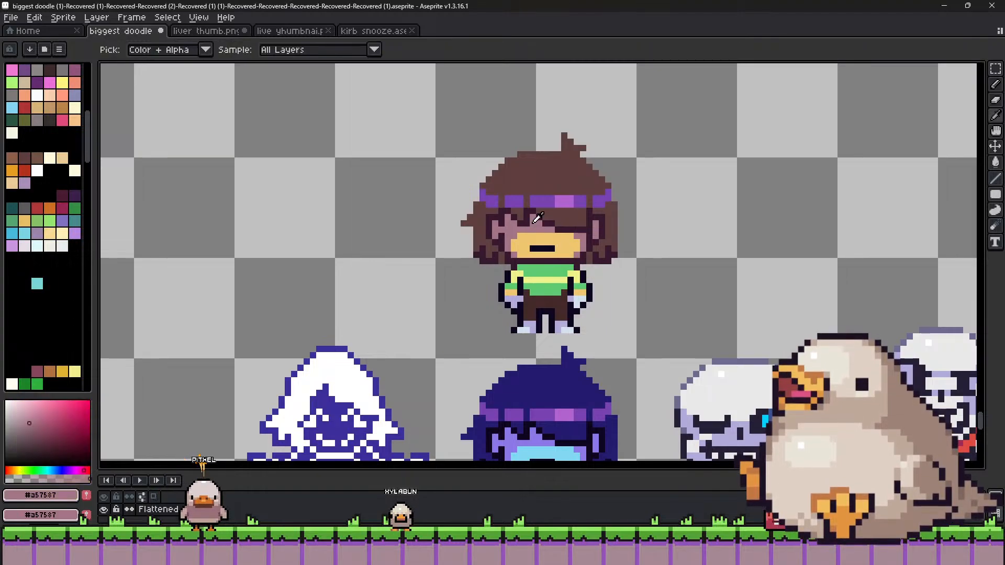
pyautogui.keyDown('alt'); pyautogui.click(511, 293); pyautogui.keyUp('alt')
pyautogui.keyDown('alt'); pyautogui.click(512, 255); pyautogui.keyUp('alt')
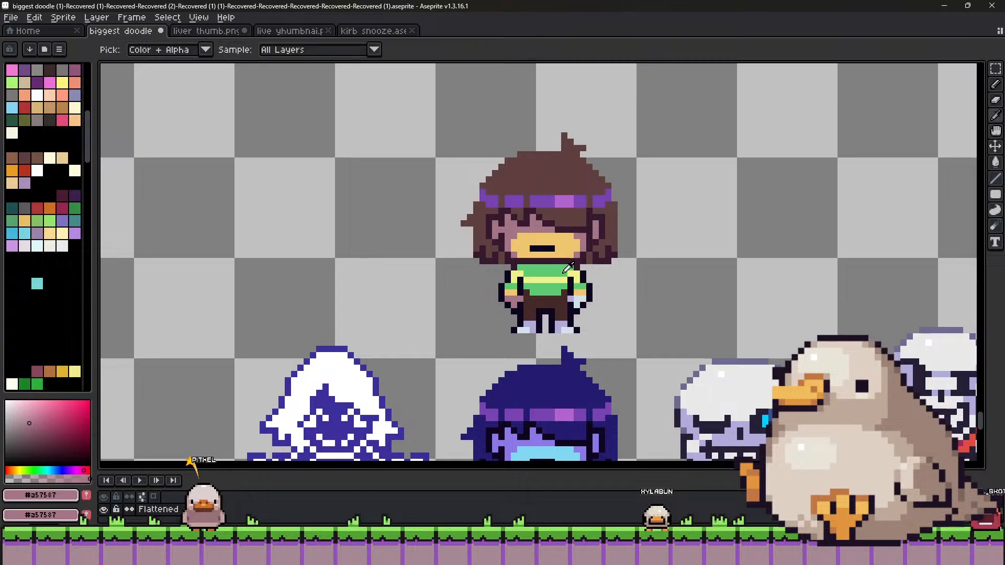
pyautogui.keyDown('alt'); pyautogui.click(510, 299); pyautogui.keyUp('alt')
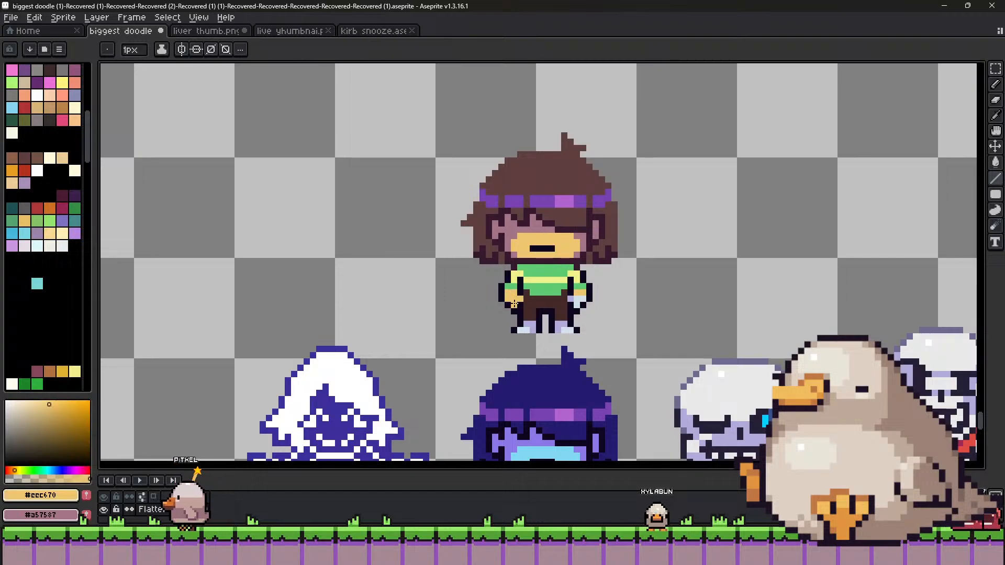
# Replace the mauve shaded skin with the lighter #b98498 and the face's skin tone with #eacc8a.
pyautogui.keyDown('alt'); pyautogui.click(509, 253); pyautogui.keyUp('alt')
pyautogui.click(30, 418)
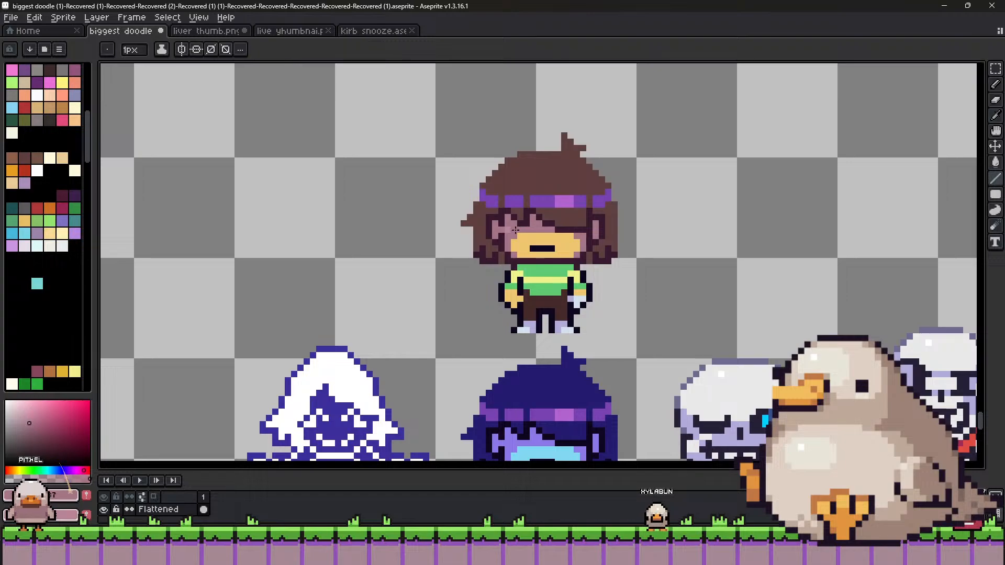
pyautogui.hotkey('shift', 'r')
pyautogui.click(437, 287)
pyautogui.keyDown('alt'); pyautogui.click(523, 244); pyautogui.keyUp('alt')
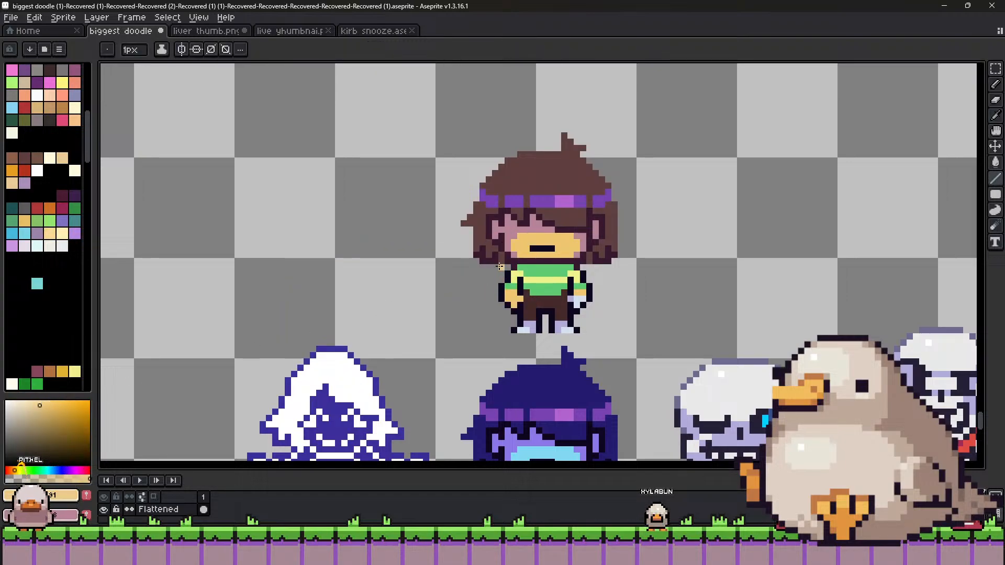
pyautogui.hotkey('shift', 'r')
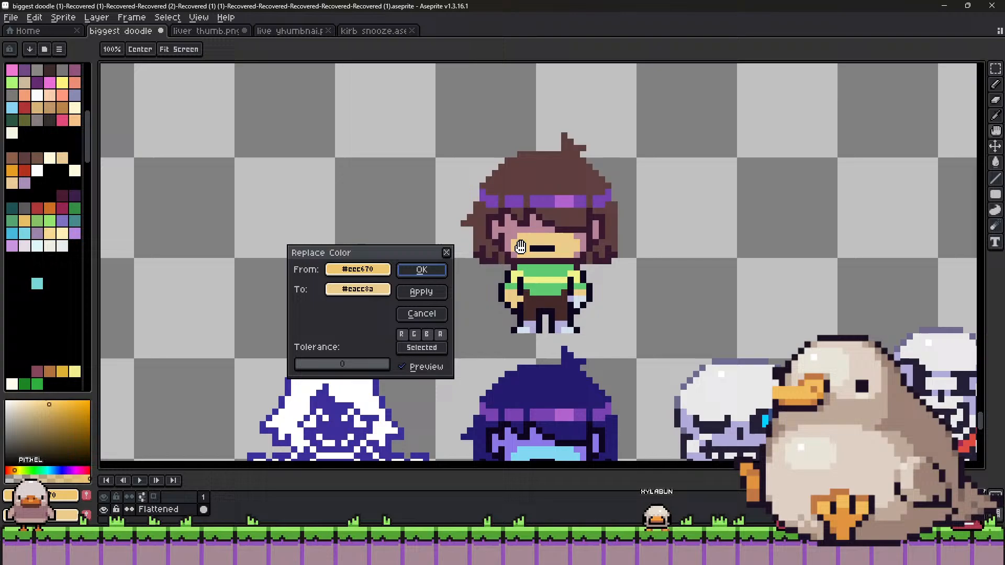
pyautogui.click(422, 270)
# Colour the chibi copy's hands with mauve #b98498 and skin tone #eacc8a, and paint both cuffs dark with #0d061f.
pyautogui.keyDown('alt'); pyautogui.click(530, 237); pyautogui.keyUp('alt')
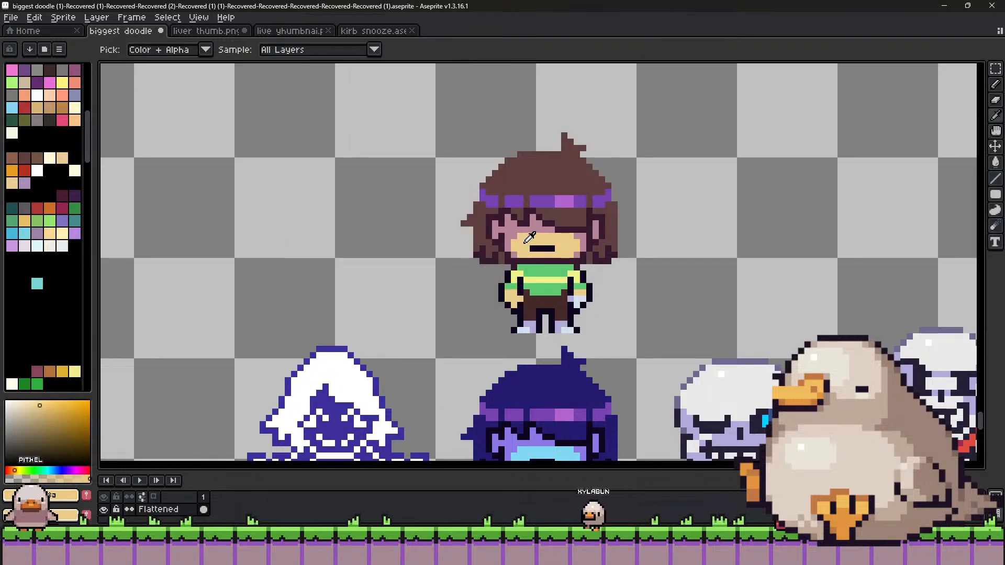
pyautogui.keyDown('alt'); pyautogui.click(511, 302); pyautogui.keyUp('alt')
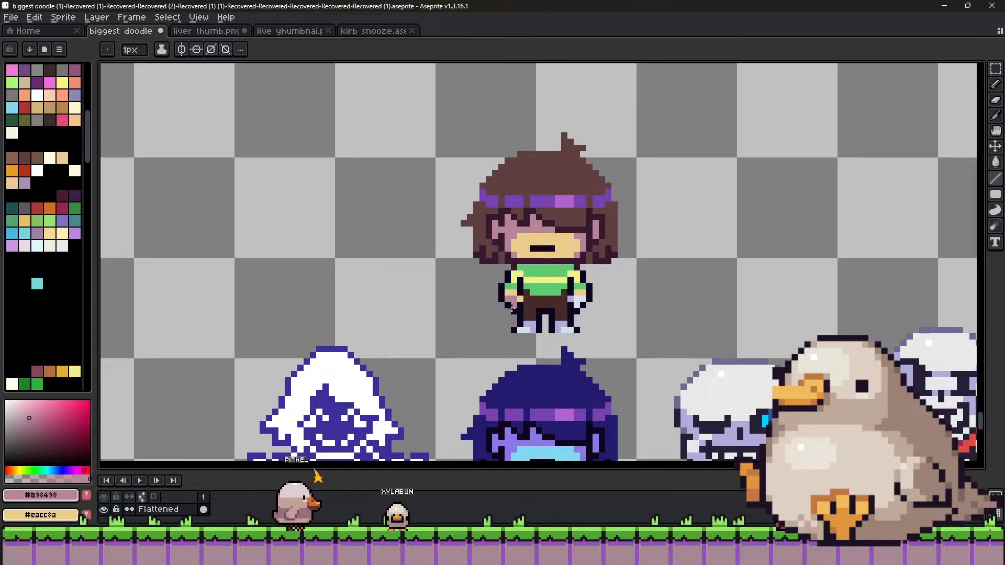
pyautogui.keyDown('alt'); pyautogui.click(517, 292); pyautogui.keyUp('alt')
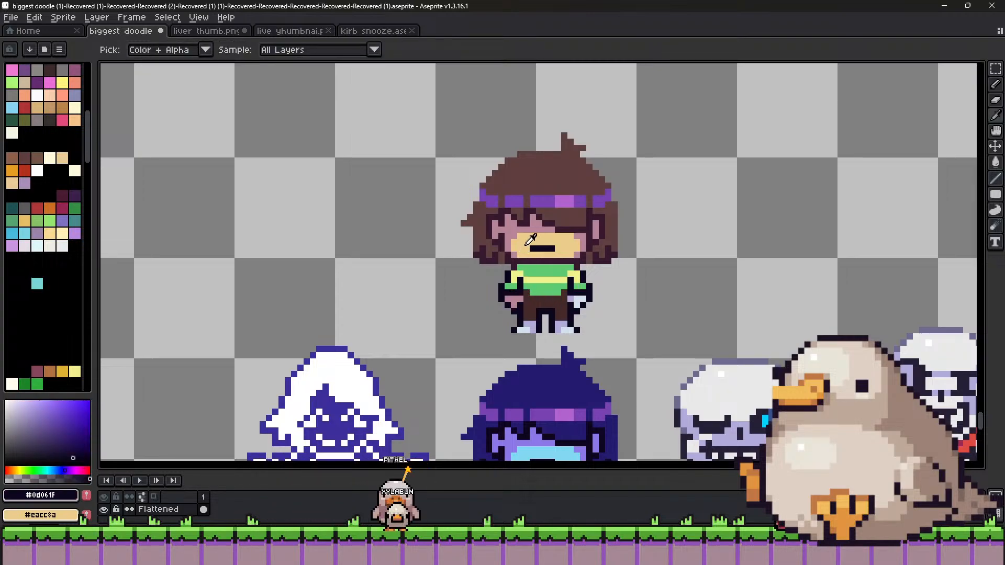
pyautogui.keyDown('alt'); pyautogui.click(530, 238); pyautogui.keyUp('alt')
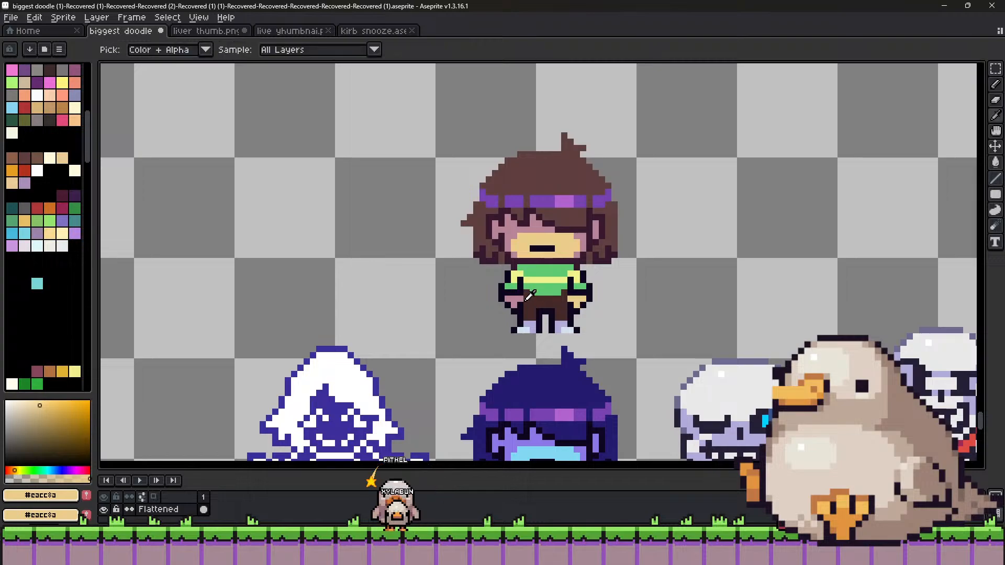
pyautogui.keyDown('alt'); pyautogui.click(563, 296); pyautogui.keyUp('alt')
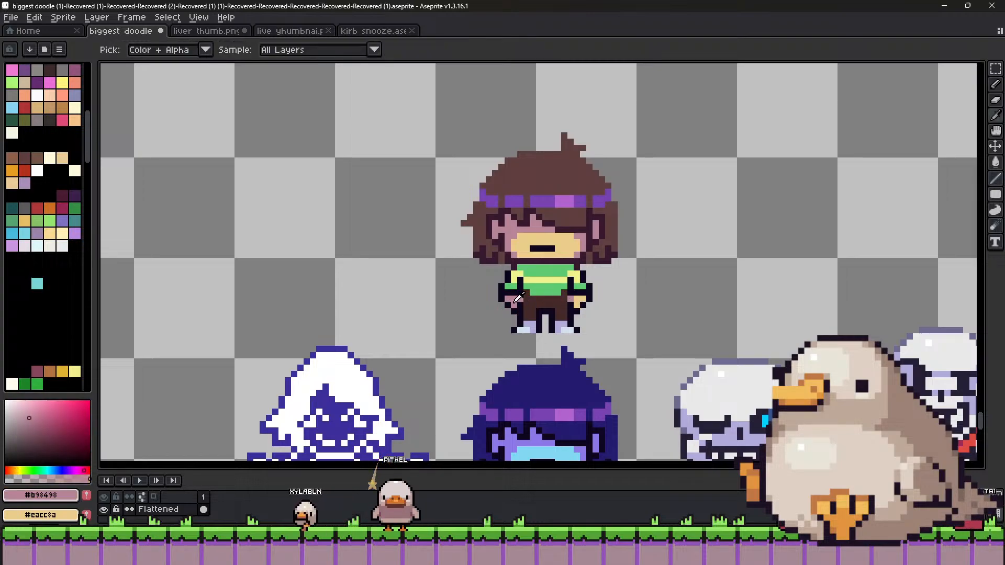
# Mix dark green #498862 from the chibi copy's sweater green and shade the sweater's two lower corners with it.
pyautogui.keyDown('alt'); pyautogui.click(549, 289); pyautogui.keyUp('alt')
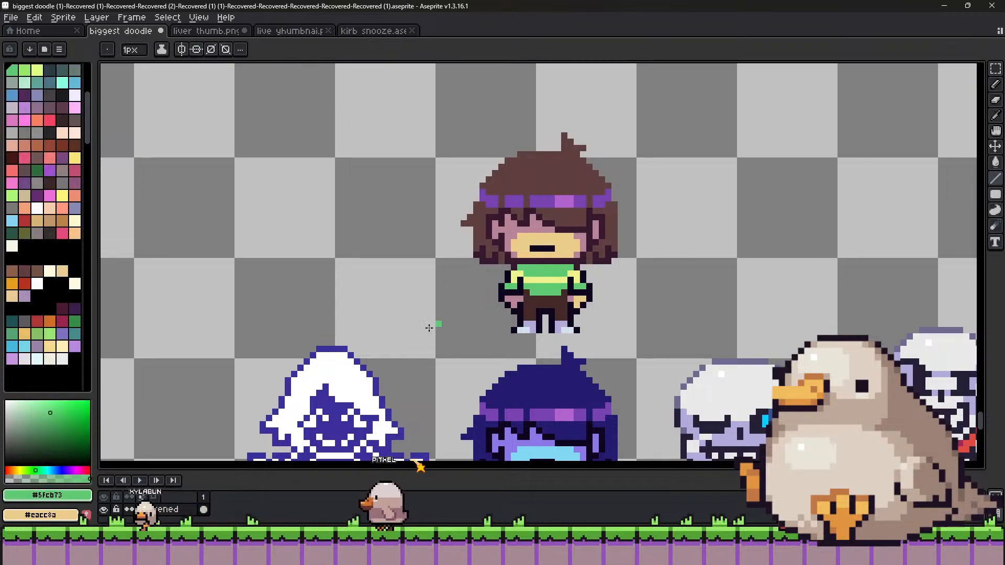
pyautogui.click(27, 469)
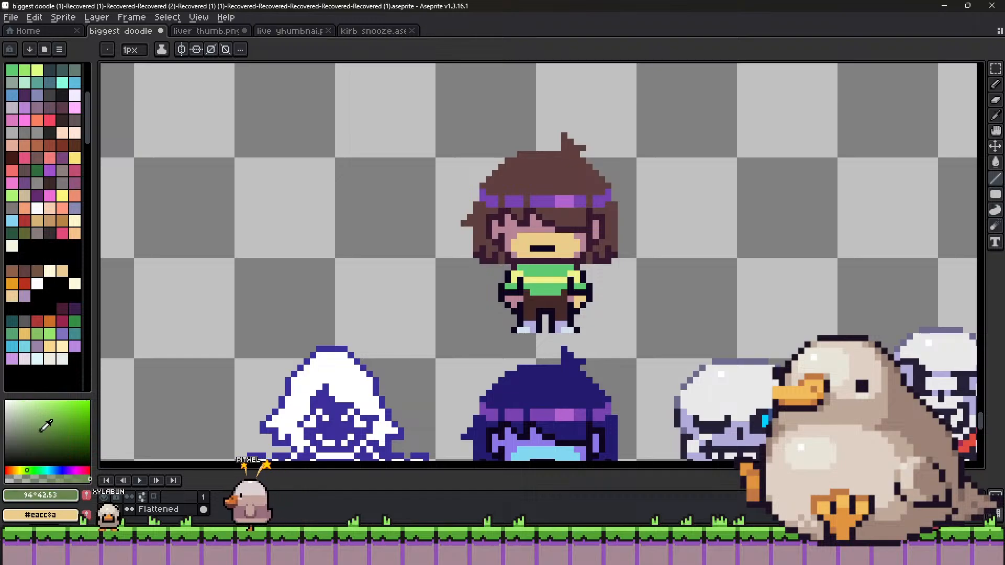
pyautogui.click(37, 470)
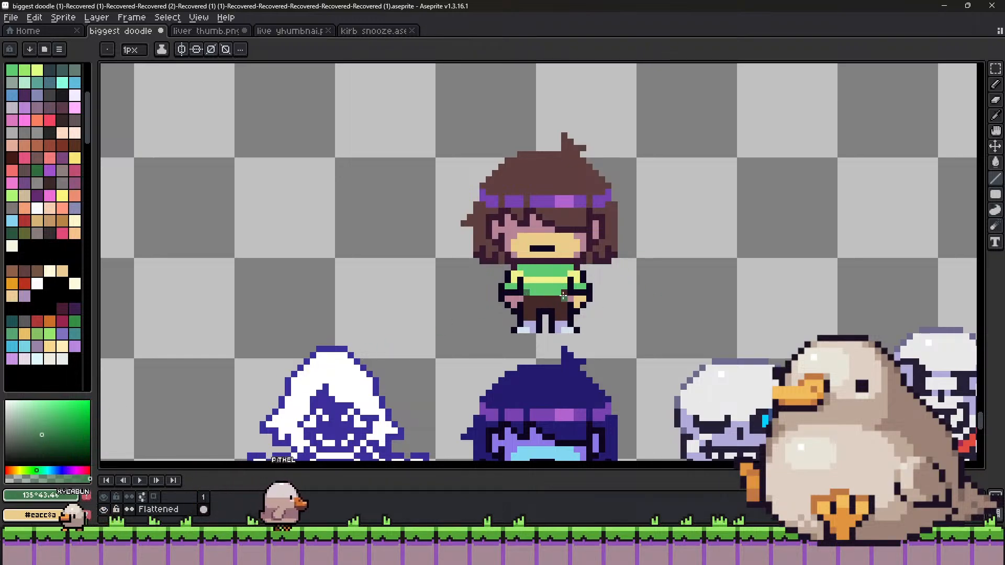
pyautogui.click(44, 430)
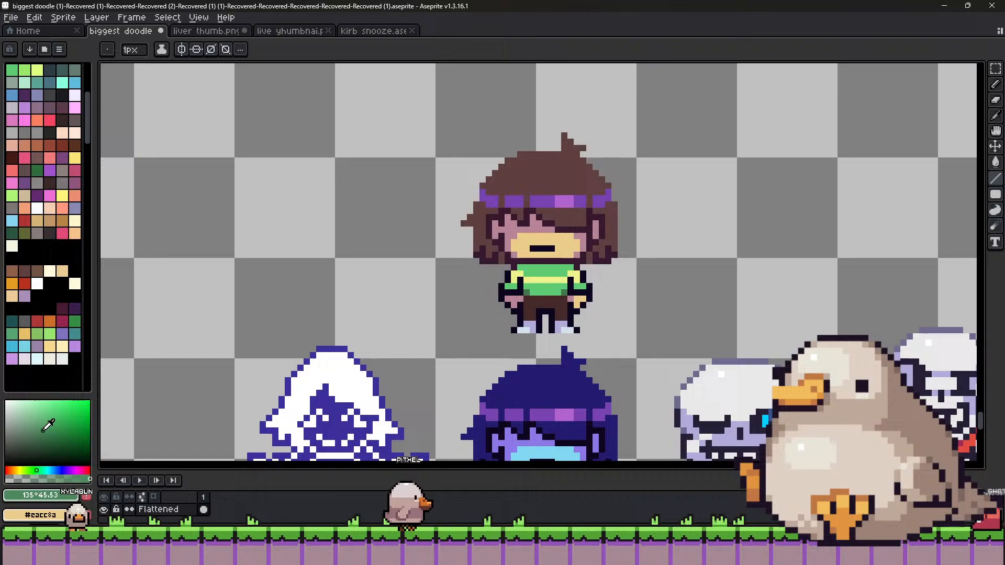
pyautogui.click(40, 469)
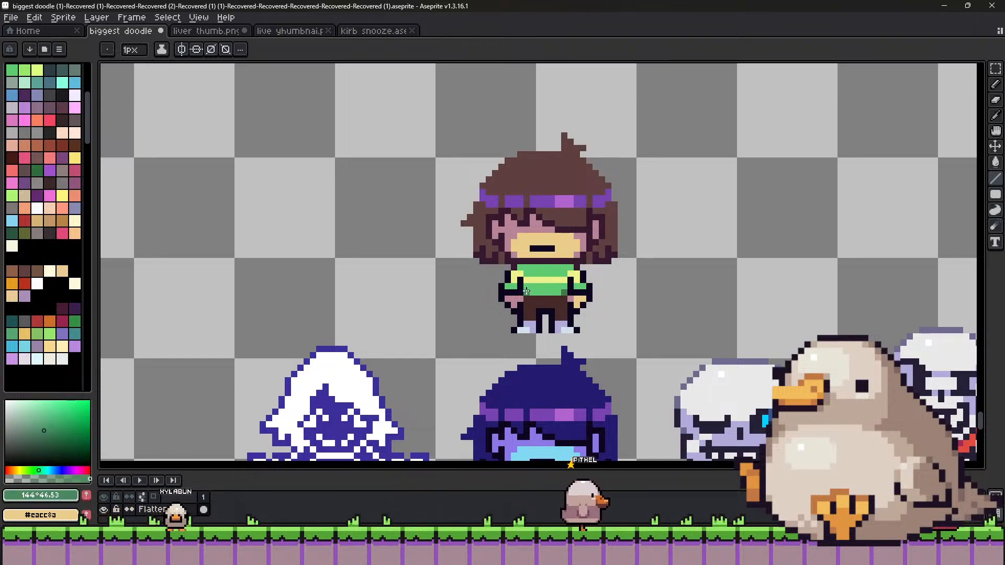
# Replace the chibi copy's dark trouser brown with a slightly warmer brown at hue 13°.
pyautogui.keyDown('alt'); pyautogui.click(542, 302); pyautogui.keyUp('alt')
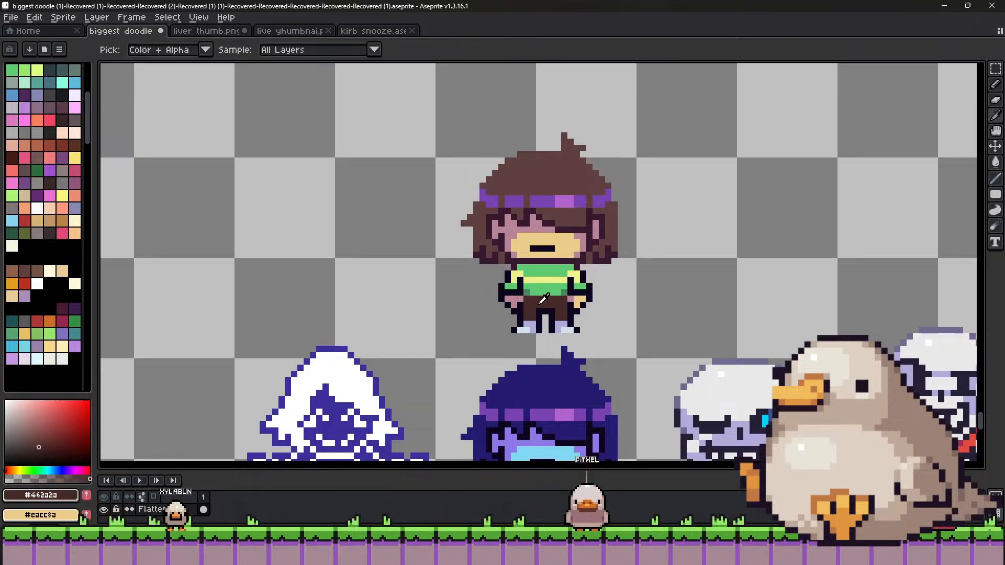
pyautogui.click(8, 470)
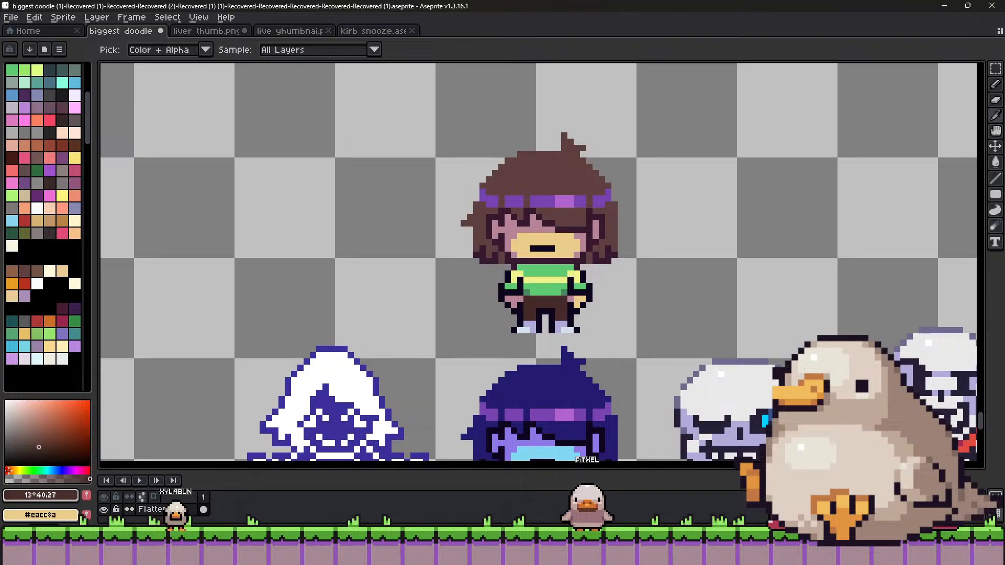
pyautogui.keyDown('alt'); pyautogui.rightClick(527, 299); pyautogui.keyUp('alt')
pyautogui.press('x')
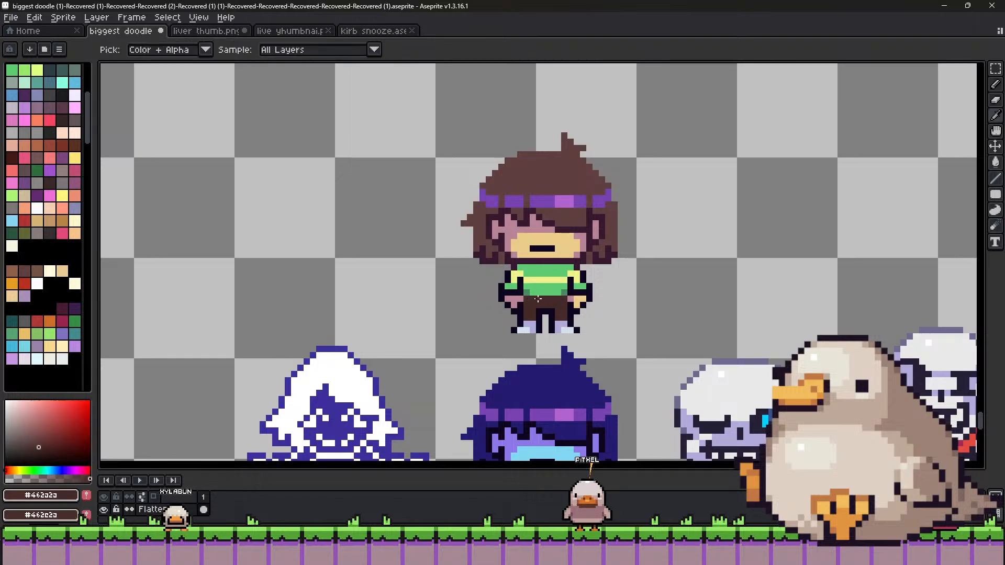
pyautogui.hotkey('shift', 'r')
pyautogui.click(442, 272)
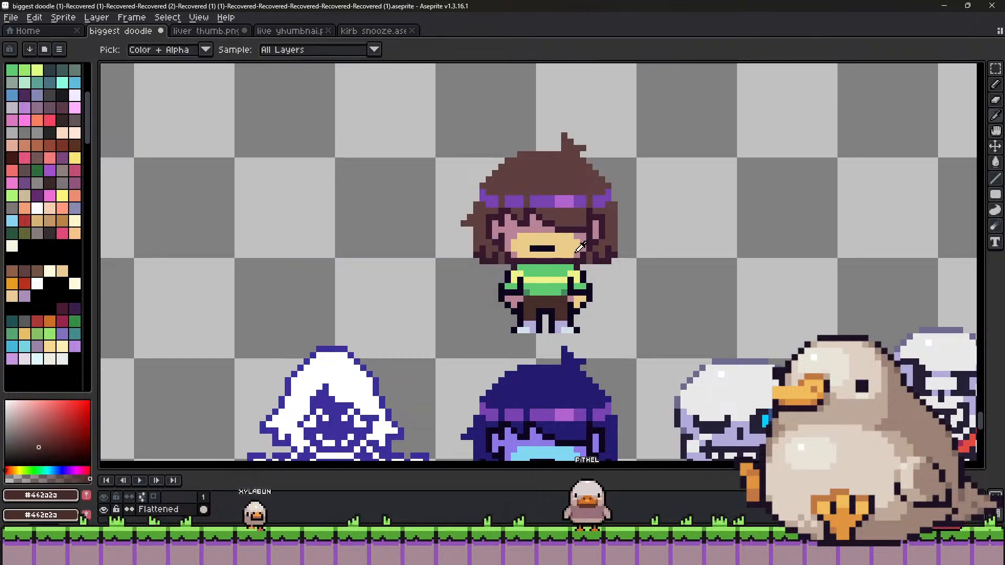
# Mix a lighter, warmer brown from the chibi copy's hair colour at hue 13°, saturation 35 and value 51.
pyautogui.keyDown('alt'); pyautogui.click(576, 210); pyautogui.keyUp('alt')
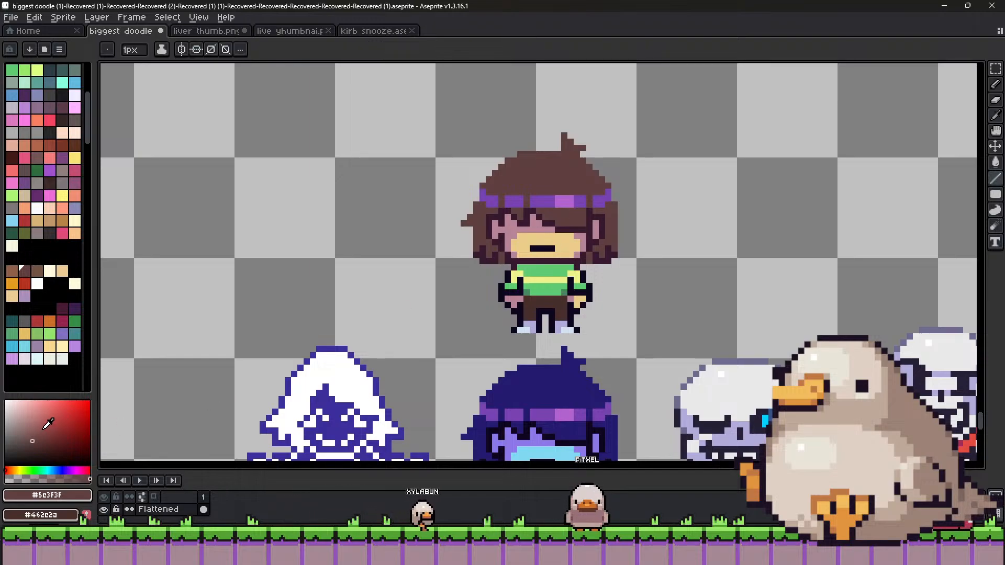
pyautogui.click(31, 432)
pyautogui.click(10, 468)
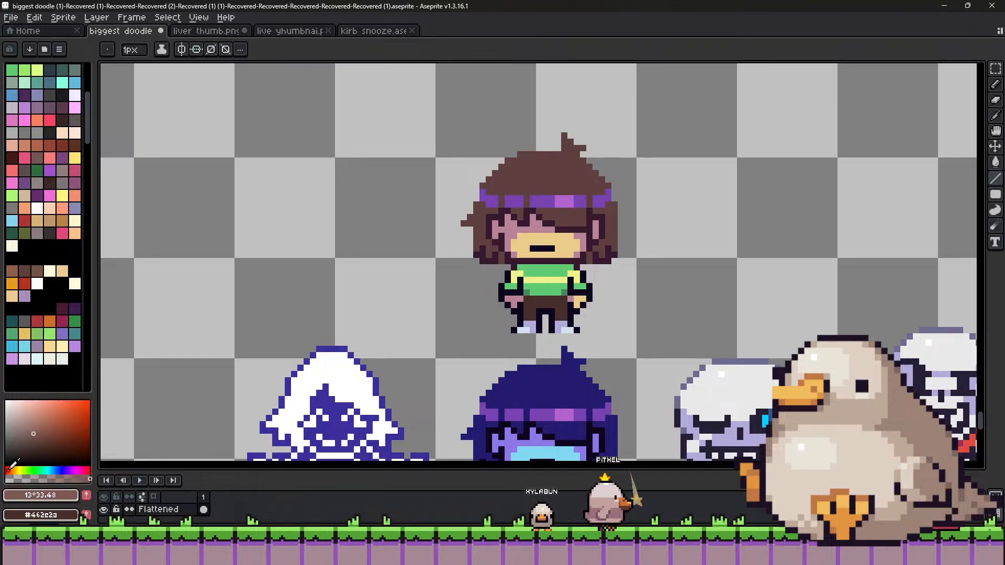
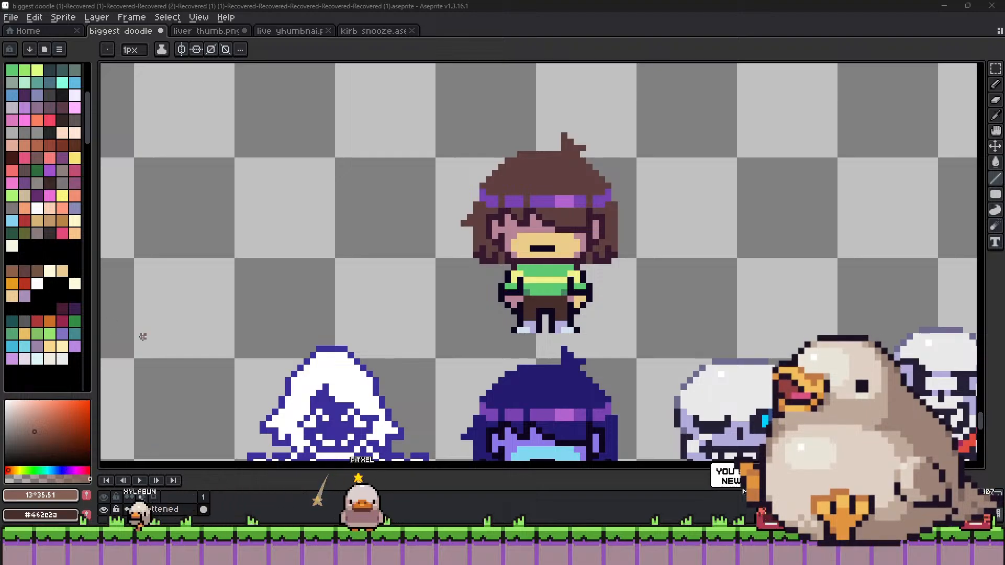
# Shade the chibi copy's left sleeve with tan #d2b67e on the yellow stripe and dark green #498862 on the green patch.
pyautogui.scroll(1, 533, 286)
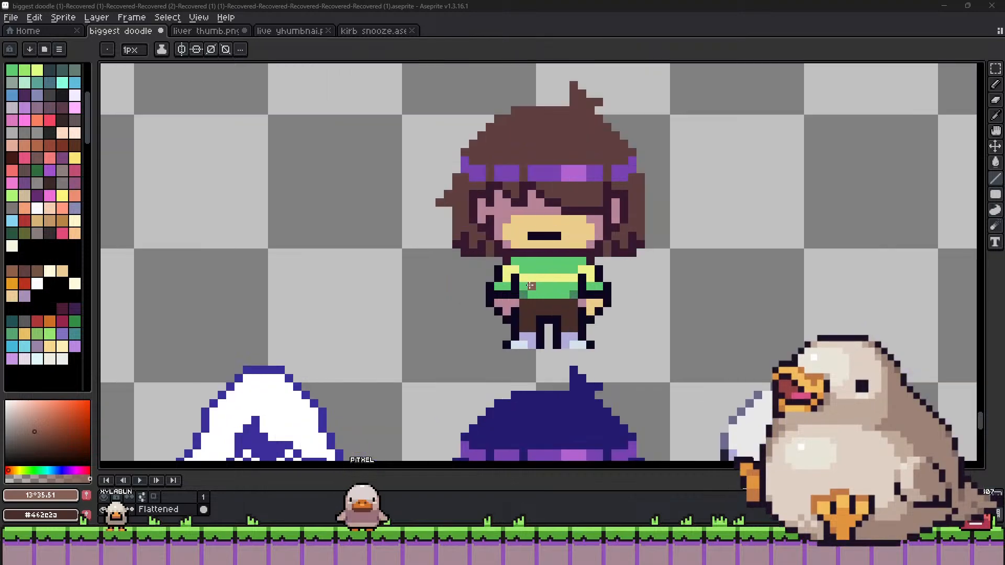
pyautogui.keyDown('alt'); pyautogui.click(533, 286); pyautogui.keyUp('alt')
pyautogui.keyDown('alt'); pyautogui.click(536, 270); pyautogui.keyUp('alt')
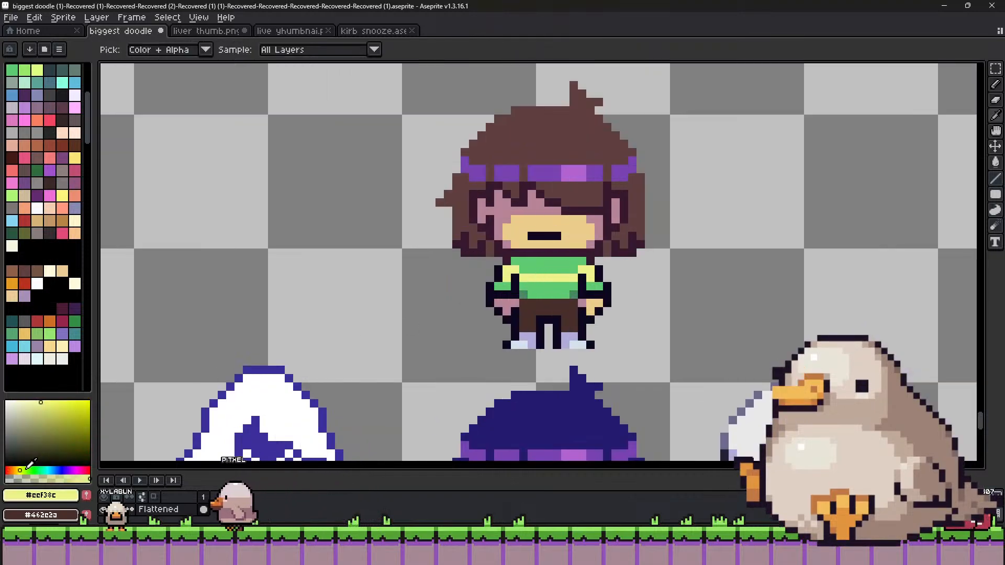
pyautogui.moveTo(30, 470); pyautogui.dragTo(15, 470)
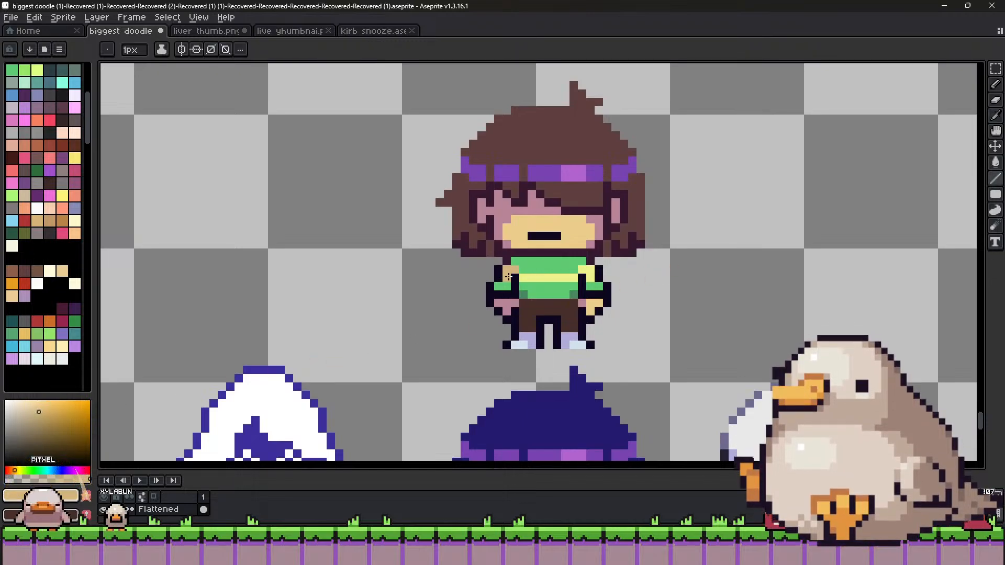
pyautogui.keyDown('alt'); pyautogui.click(503, 286); pyautogui.keyUp('alt')
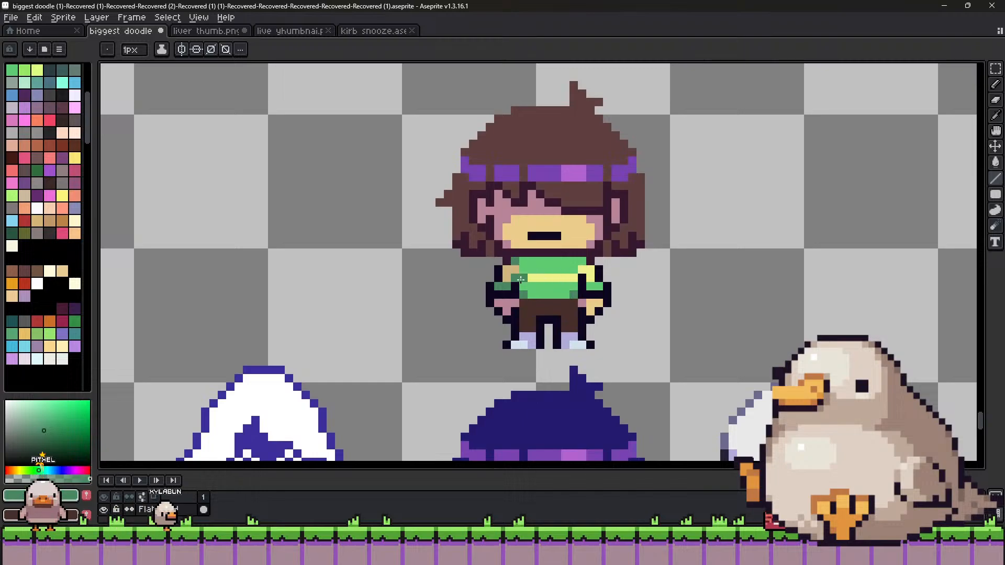
pyautogui.scroll(-2, 521, 279)
pyautogui.press('v')
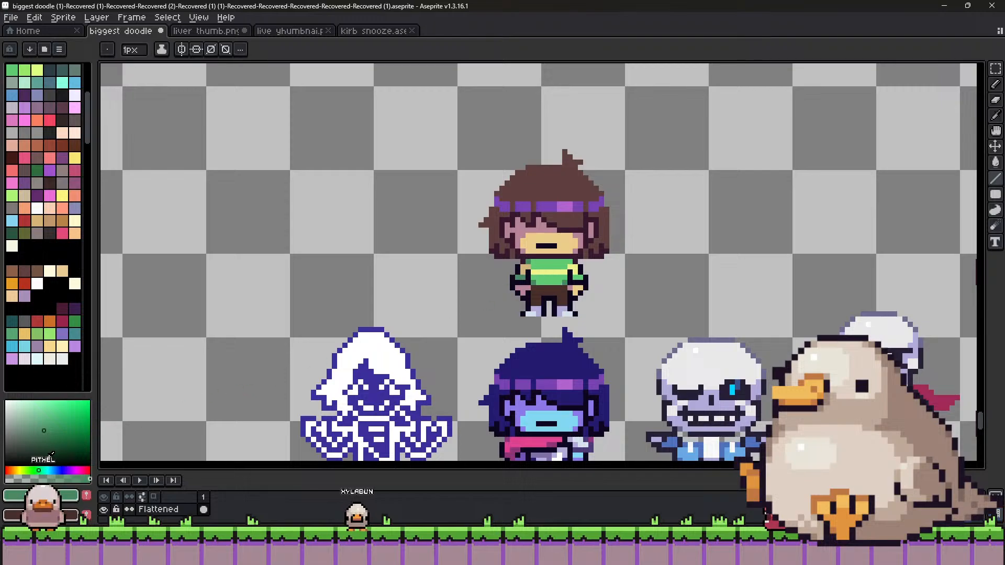
pyautogui.click(27, 467)
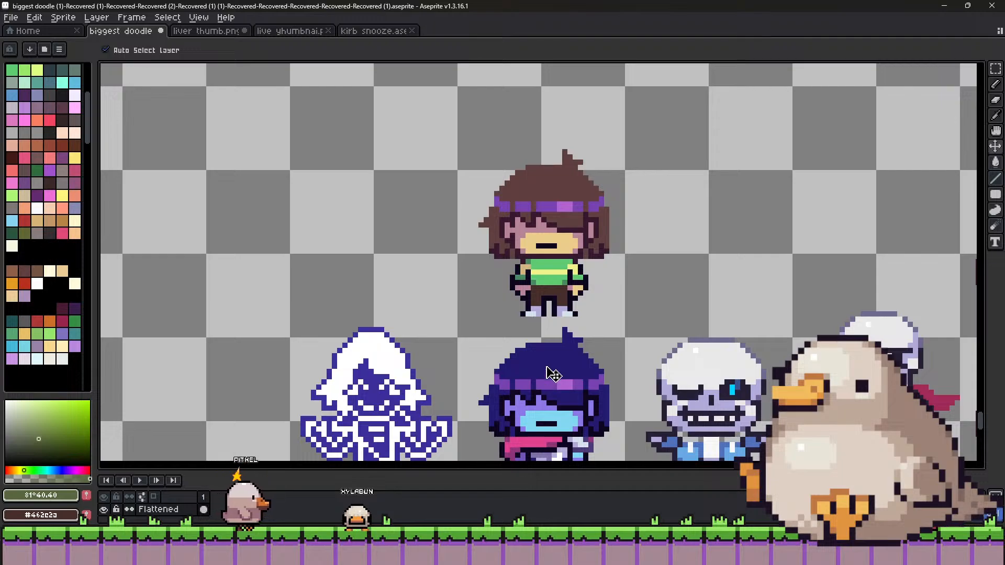
pyautogui.press('b')
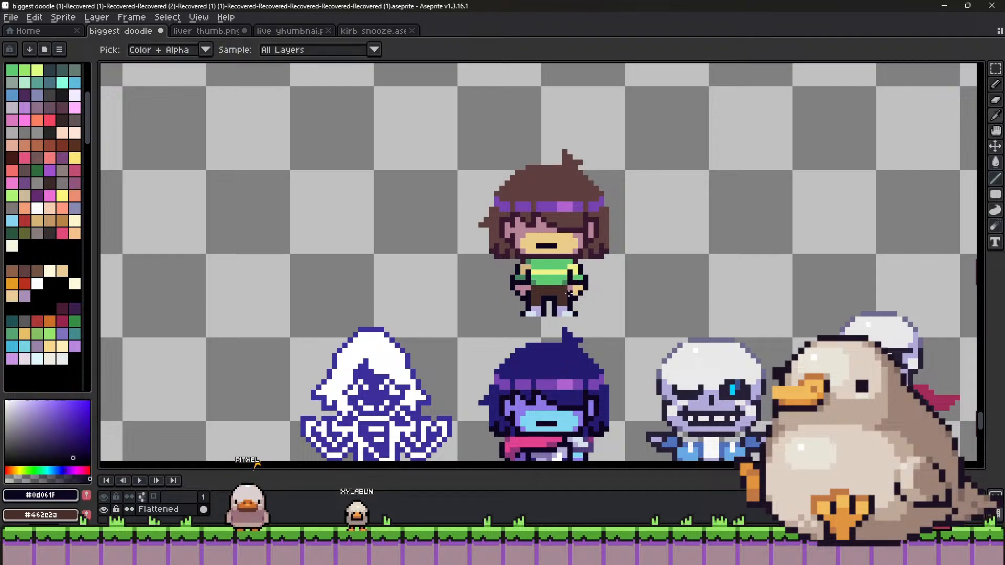
pyautogui.keyDown('alt'); pyautogui.click(561, 288); pyautogui.keyUp('alt')
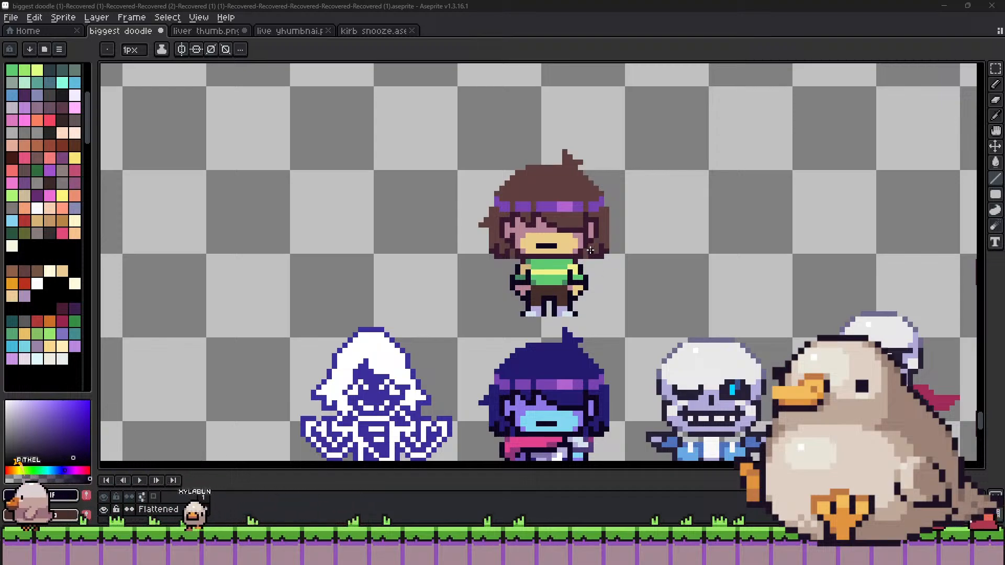
# Mix a muted yellow at hue 63° and recolour the sweater's green stripes with the yellower green #7dcb5f.
pyautogui.keyDown('alt'); pyautogui.click(536, 272); pyautogui.keyUp('alt')
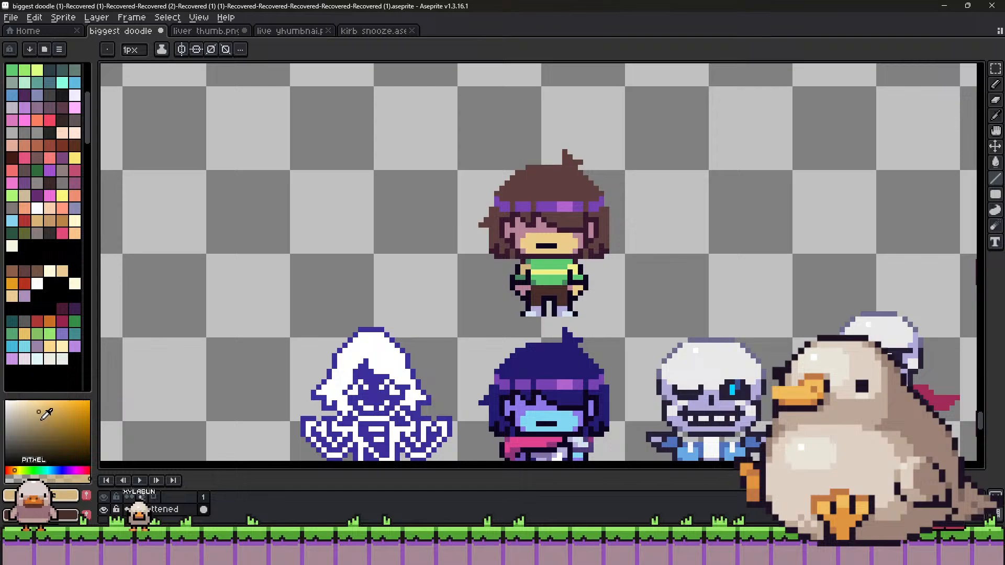
pyautogui.click(22, 470)
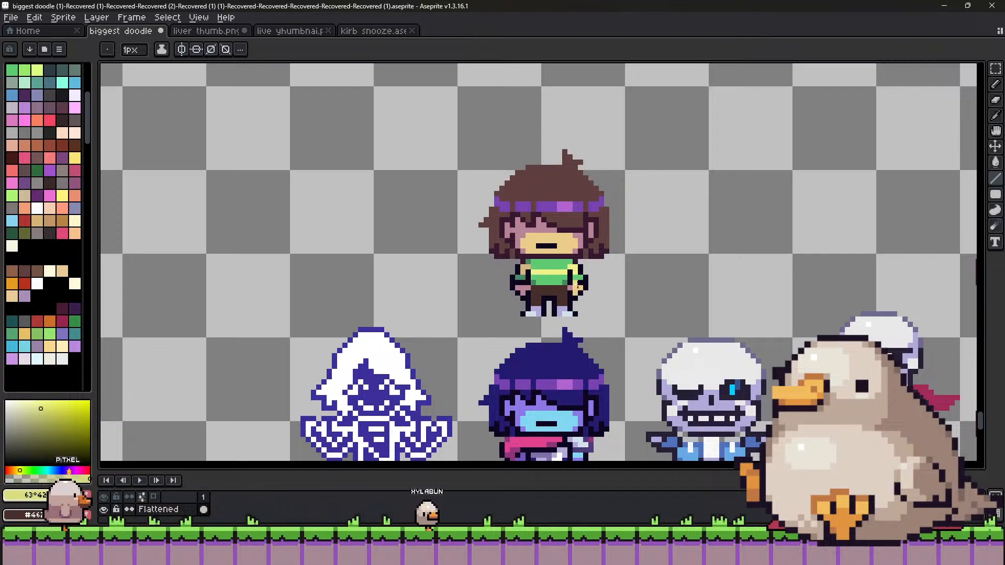
pyautogui.keyDown('alt'); pyautogui.click(557, 267); pyautogui.keyUp('alt')
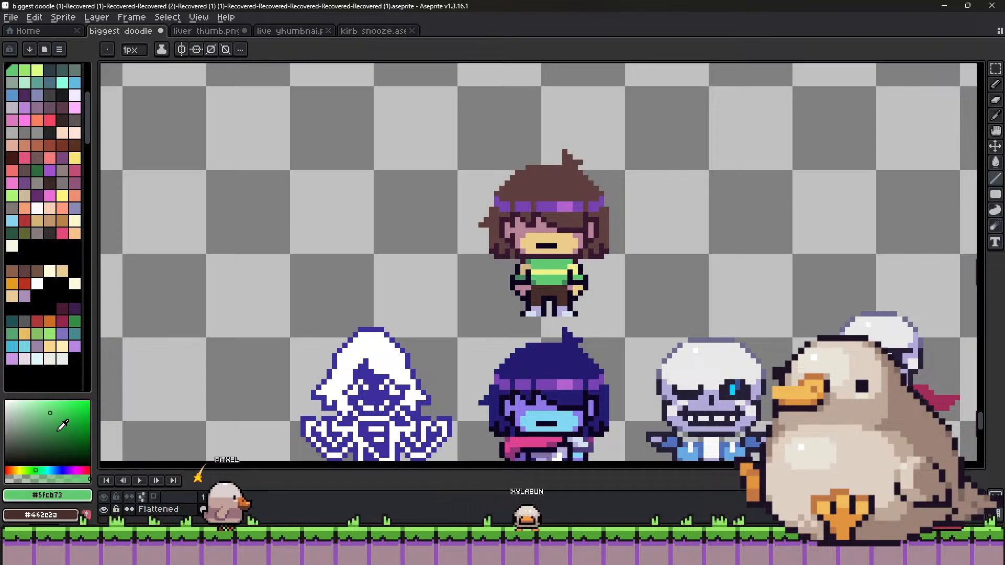
pyautogui.click(30, 471)
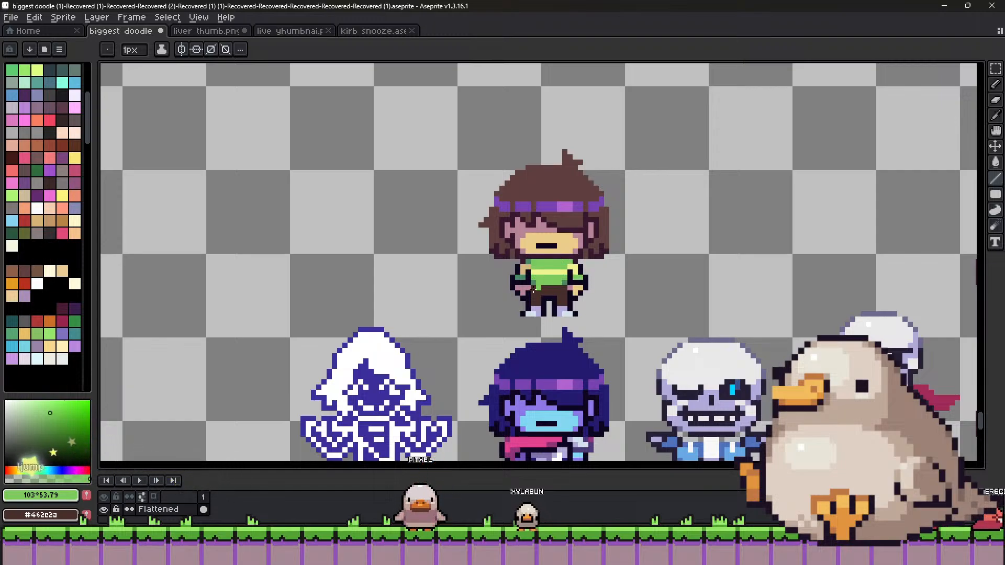
# Shade the sweater's lower green stripe with #498862, using light green #7dcb5f for its upper row.
pyautogui.keyDown('alt'); pyautogui.click(537, 269); pyautogui.keyUp('alt')
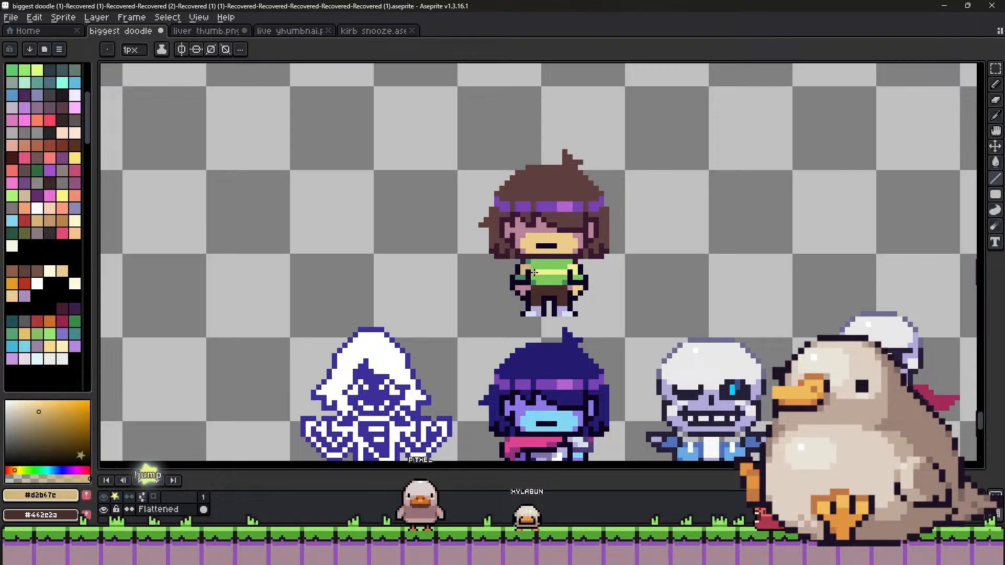
pyautogui.keyDown('alt'); pyautogui.click(538, 282); pyautogui.keyUp('alt')
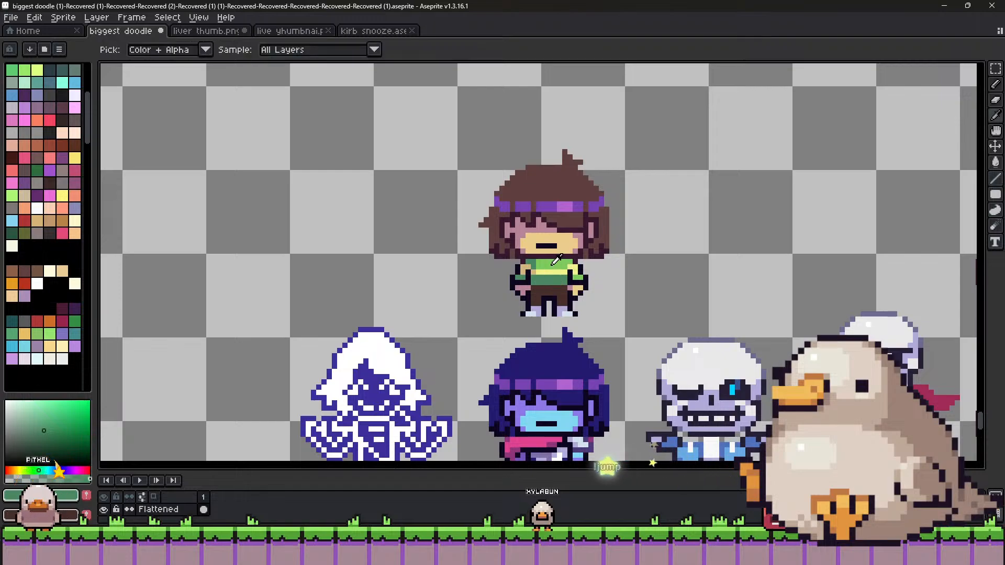
pyautogui.keyDown('alt'); pyautogui.click(543, 262); pyautogui.keyUp('alt')
pyautogui.scroll(-1, 544, 255)
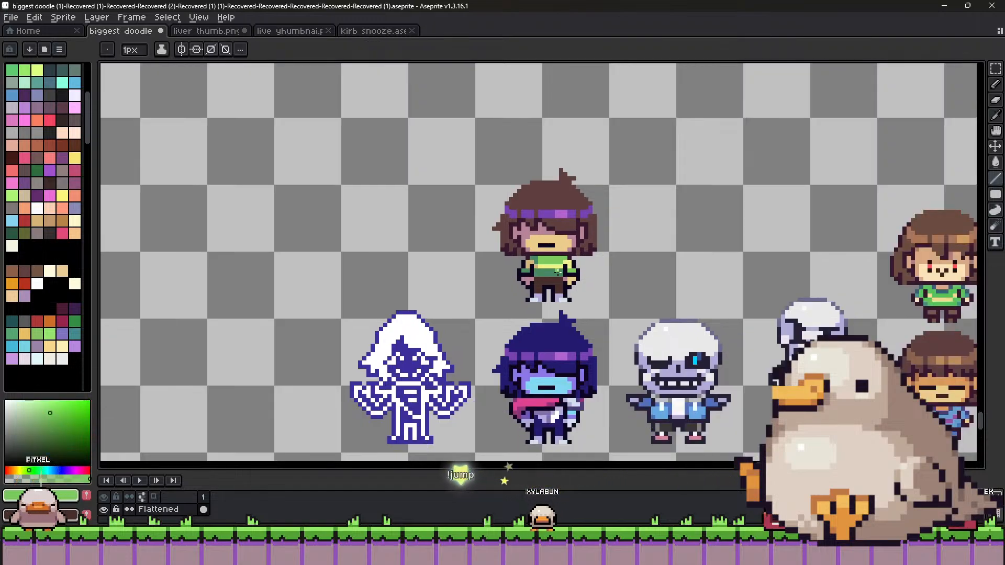
# Repaint the left sleeve's tan patch with yellow #eef38c and the left hand's mauve shading with skin tone #eacc8a.
pyautogui.scroll(1, 539, 279)
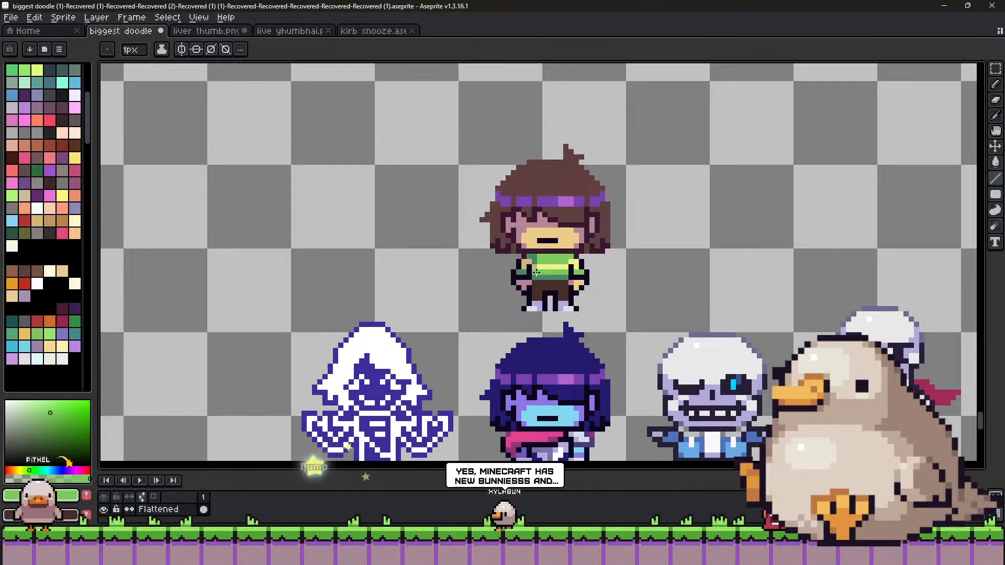
pyautogui.press('i')
pyautogui.click(528, 262)
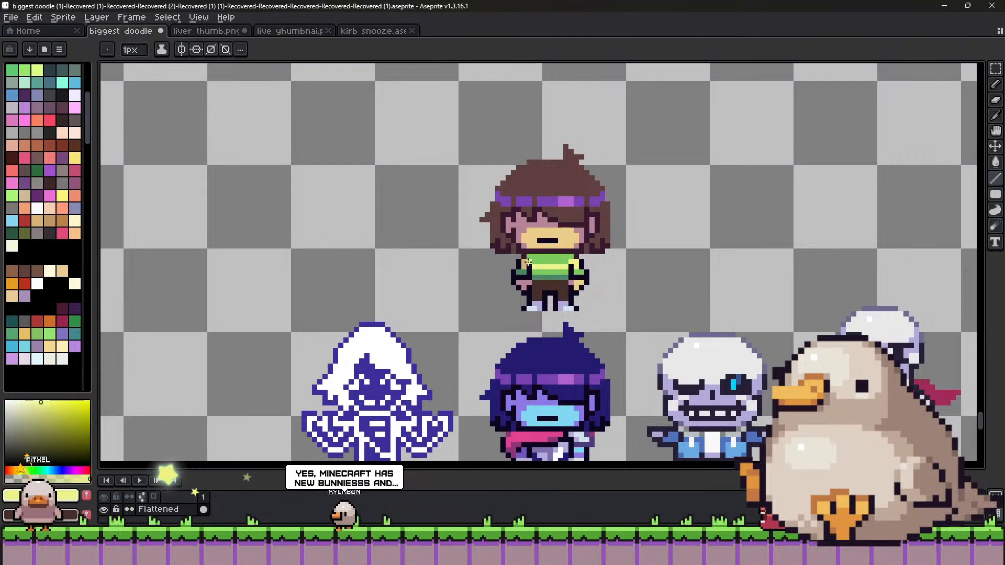
pyautogui.scroll(-1, 538, 286)
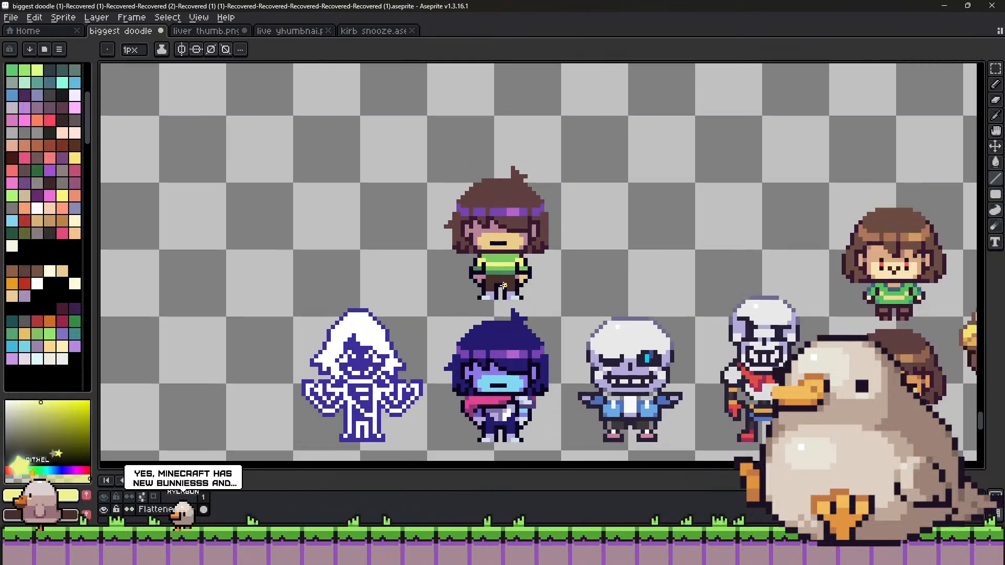
pyautogui.scroll(3, 505, 277)
pyautogui.keyDown('alt'); pyautogui.click(476, 282); pyautogui.keyUp('alt')
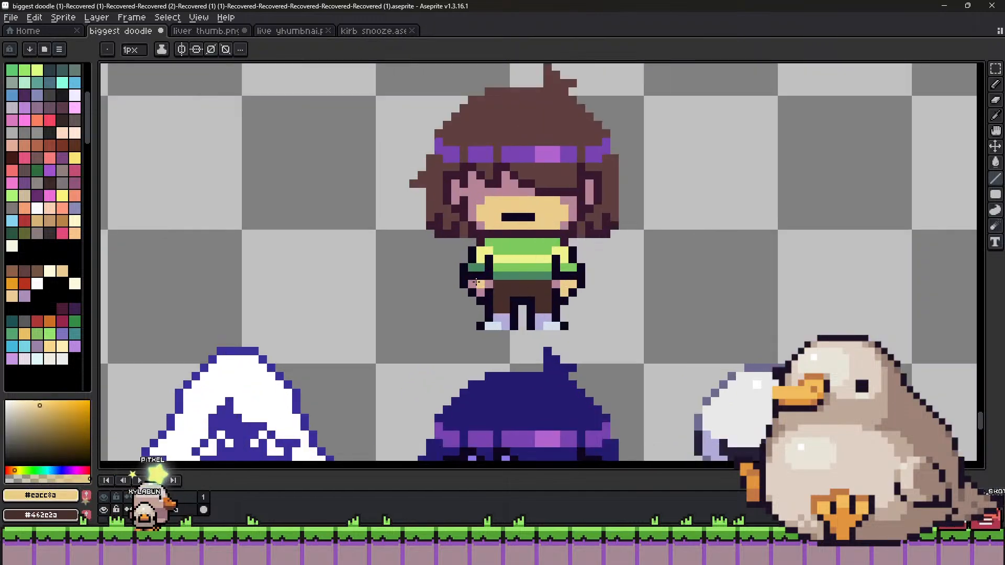
# Paint the right sleeve's green patch with #498862 and fill the sweater's bottom row with #7dcb5f between the dark corners.
pyautogui.keyDown('alt'); pyautogui.click(568, 263); pyautogui.keyUp('alt')
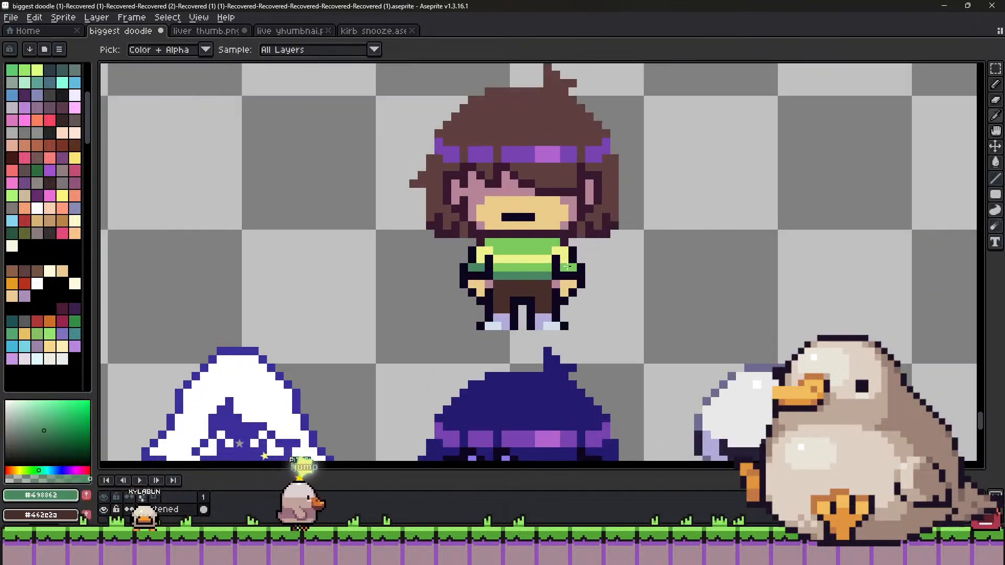
pyautogui.keyDown('alt'); pyautogui.click(517, 272); pyautogui.keyUp('alt')
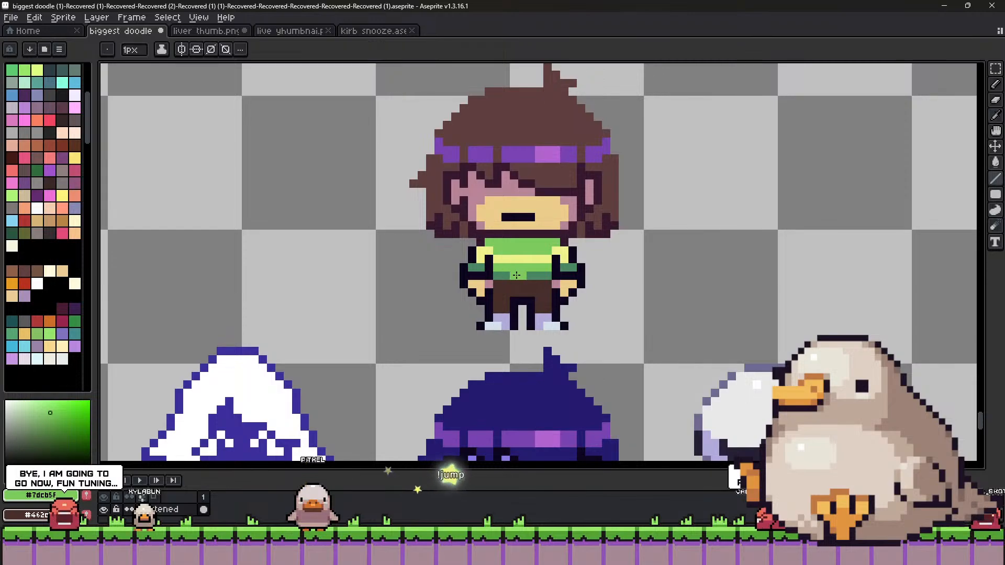
pyautogui.keyDown('alt'); pyautogui.click(531, 261); pyautogui.keyUp('alt')
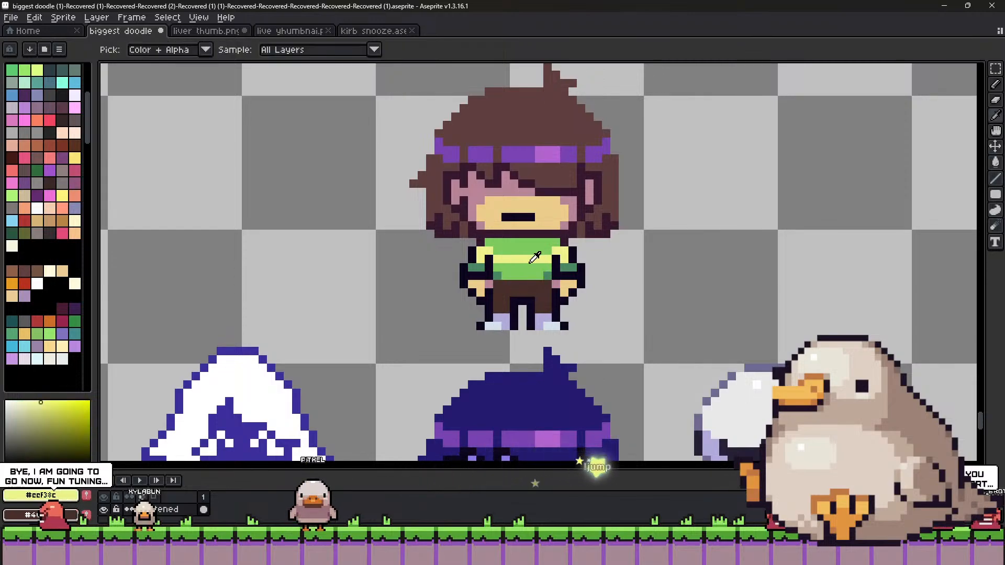
pyautogui.scroll(-2, 530, 261)
pyautogui.scroll(1, 544, 254)
pyautogui.keyDown('alt'); pyautogui.click(549, 252); pyautogui.keyUp('alt')
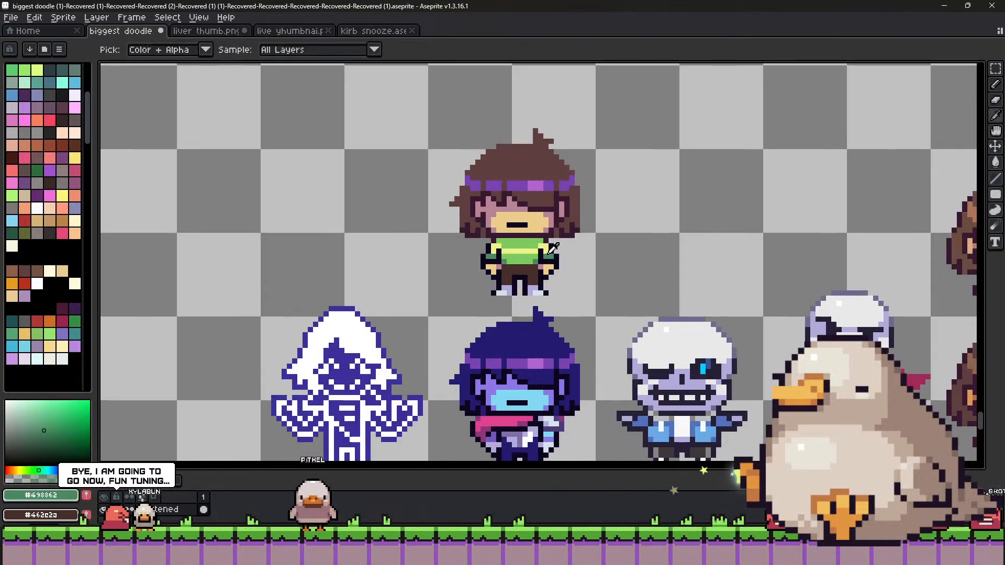
pyautogui.keyDown('alt'); pyautogui.click(495, 252); pyautogui.keyUp('alt')
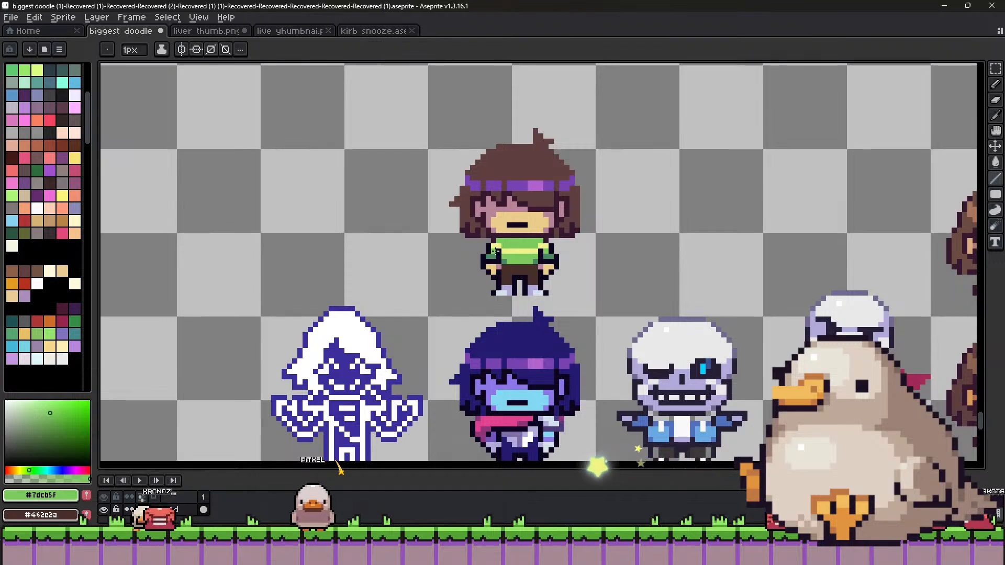
pyautogui.scroll(-1, 521, 230)
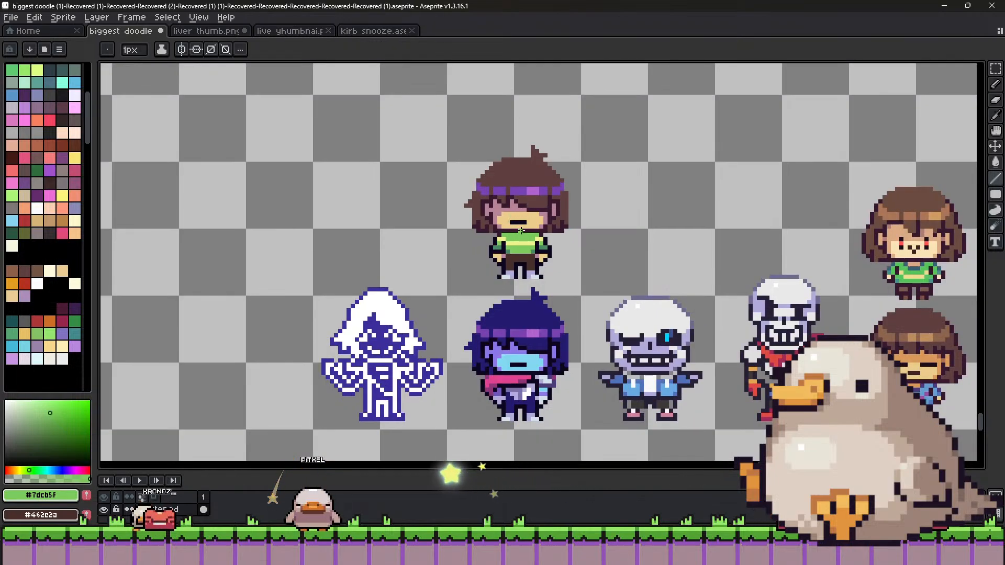
pyautogui.scroll(1, 521, 231)
pyautogui.keyDown('alt'); pyautogui.click(506, 237); pyautogui.keyUp('alt')
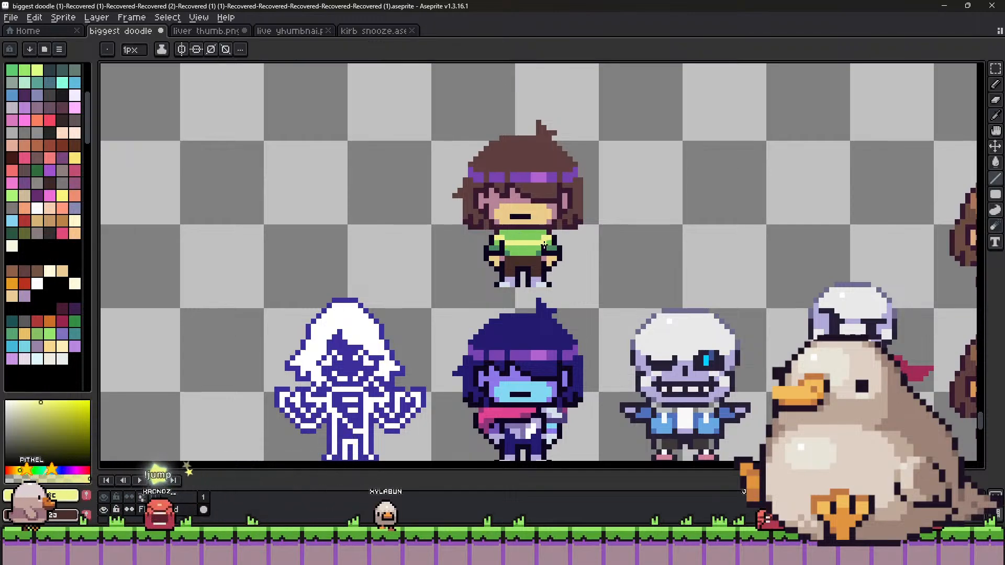
# Mix a yellower skin tone #f3e088 and replace the brown-haired character's skin colour #eacc8a with it.
pyautogui.keyDown('alt'); pyautogui.click(517, 227); pyautogui.keyUp('alt')
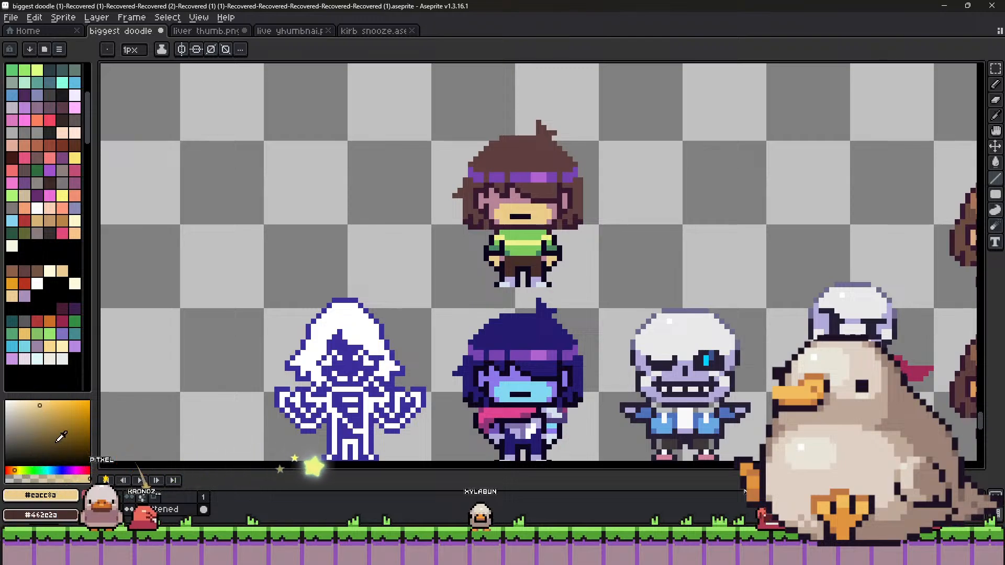
pyautogui.press('alt')
pyautogui.click(17, 470)
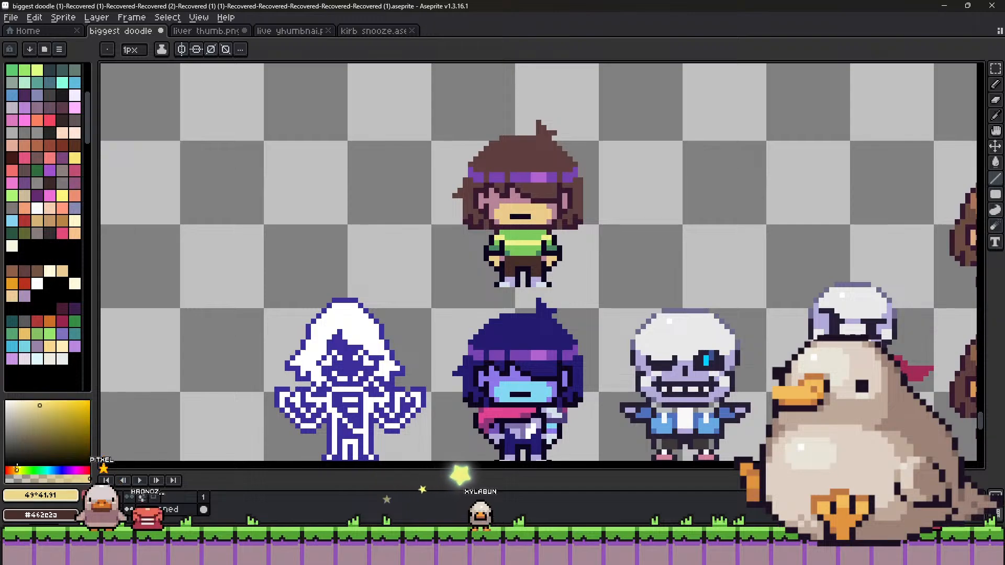
pyautogui.moveTo(42, 404); pyautogui.dragTo(42, 403)
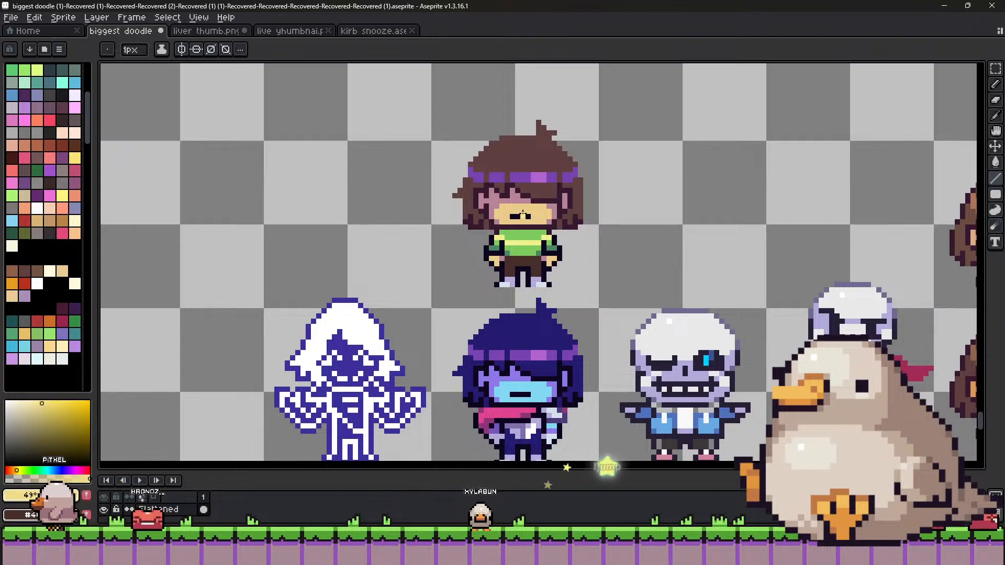
pyautogui.keyDown('alt'); pyautogui.rightClick(530, 208); pyautogui.keyUp('alt')
pyautogui.press('x')
pyautogui.hotkey('shift', 'r')
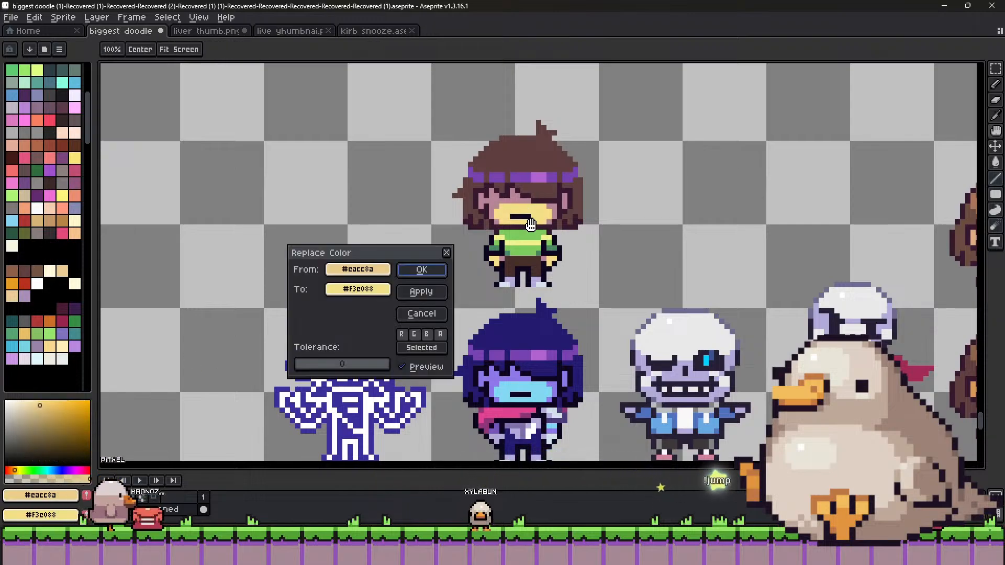
pyautogui.click(443, 272)
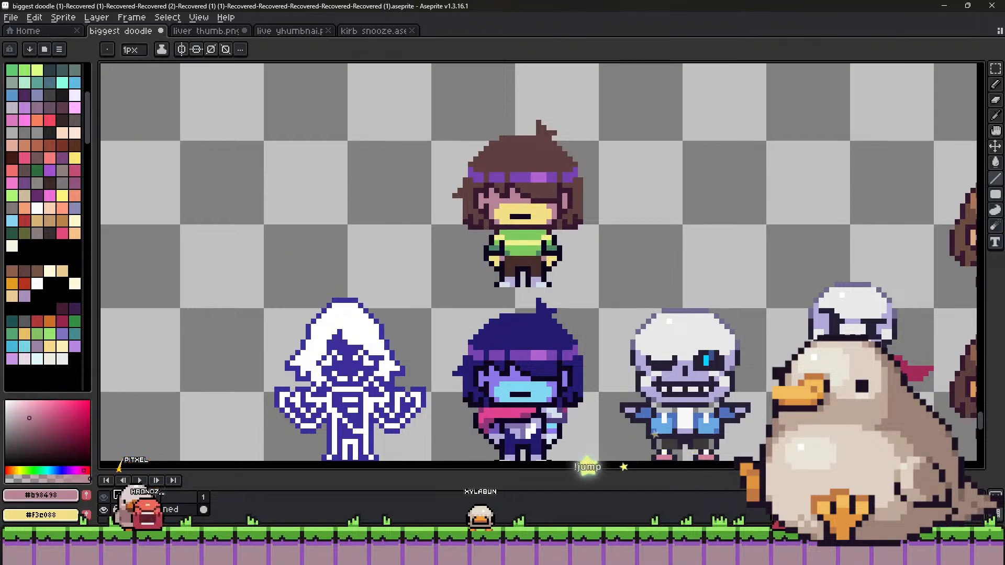
# Try replacing the mauve skin shading #b98498 with muted green #90a573, and undo the replacement.
pyautogui.click(36, 470)
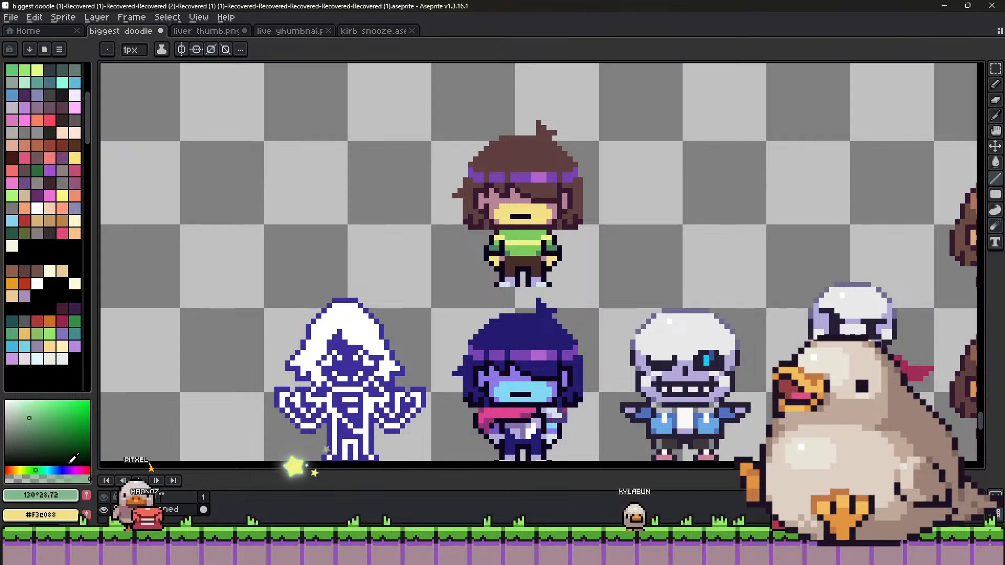
pyautogui.click(25, 470)
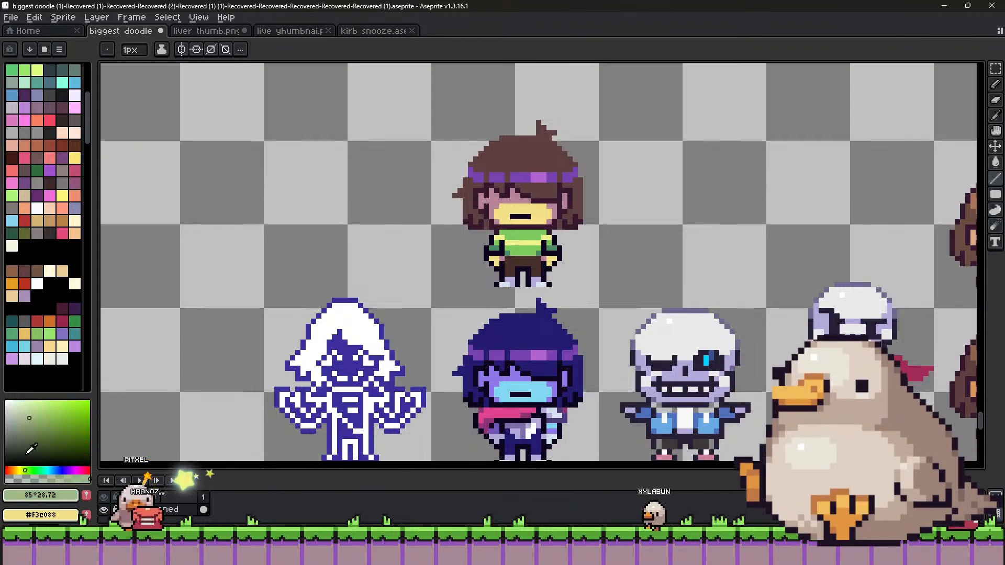
pyautogui.click(30, 423)
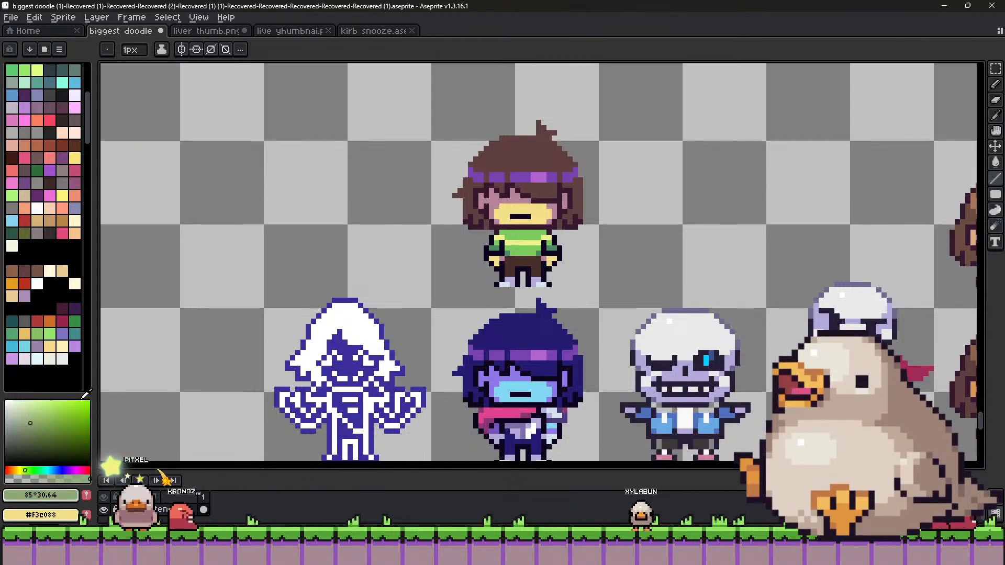
pyautogui.press('x')
pyautogui.keyDown('alt'); pyautogui.click(493, 200); pyautogui.keyUp('alt')
pyautogui.hotkey('shift', 'r')
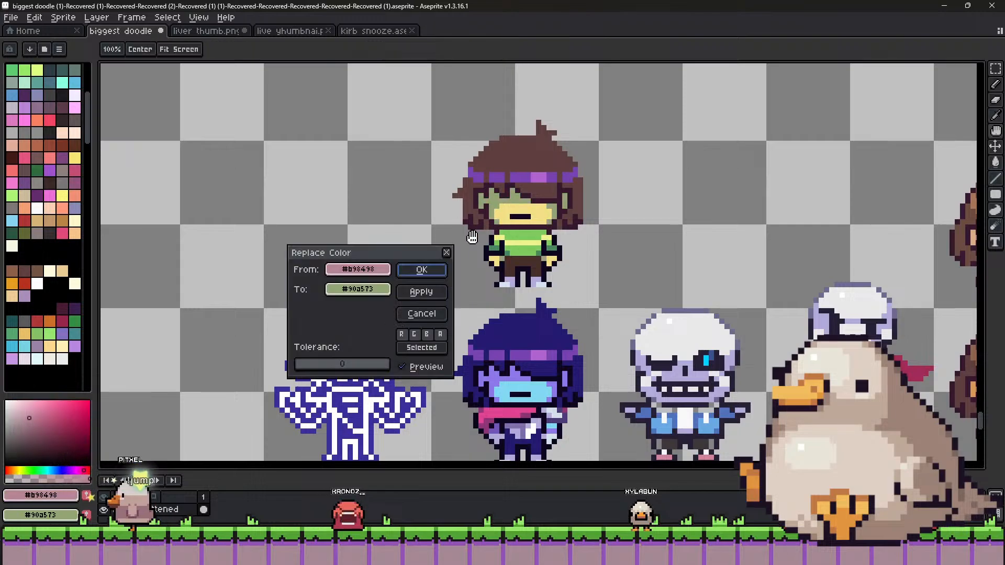
pyautogui.click(430, 274)
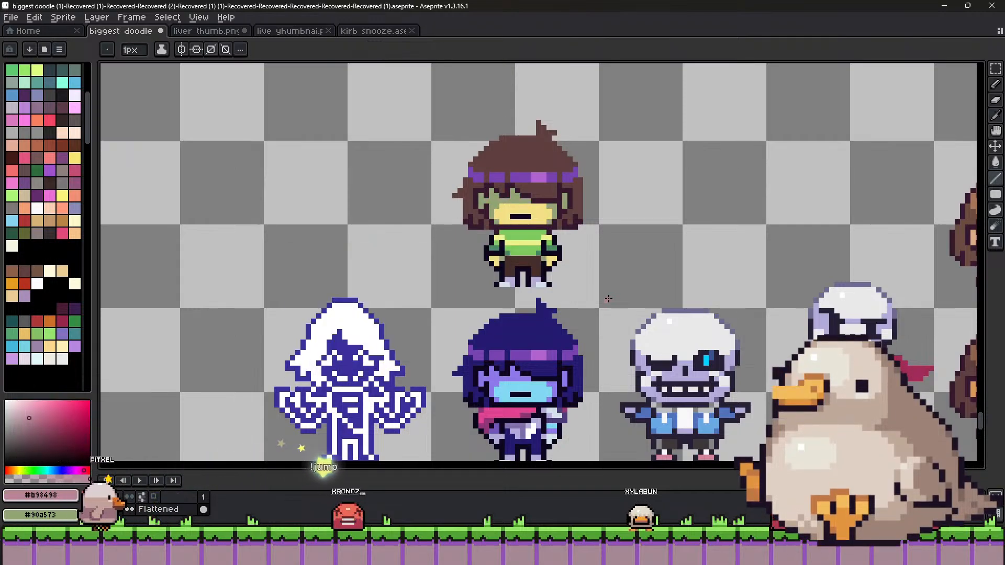
pyautogui.hotkey('ctrl', 'z')
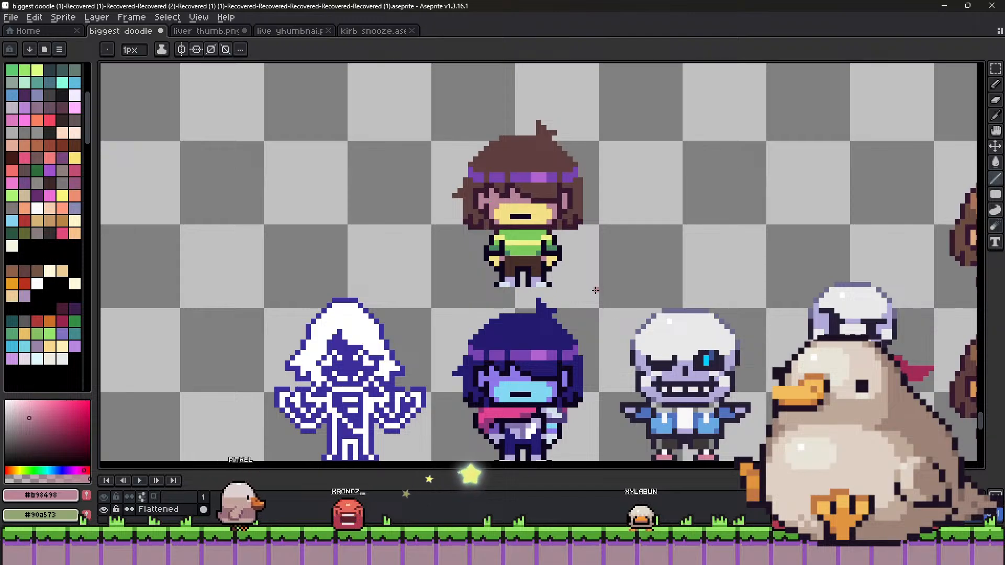
# Mix a dusty red at hue 4° and replace the mauve skin shading #b98498 with #ce9590.
pyautogui.keyDown('alt'); pyautogui.click(493, 200); pyautogui.keyUp('alt')
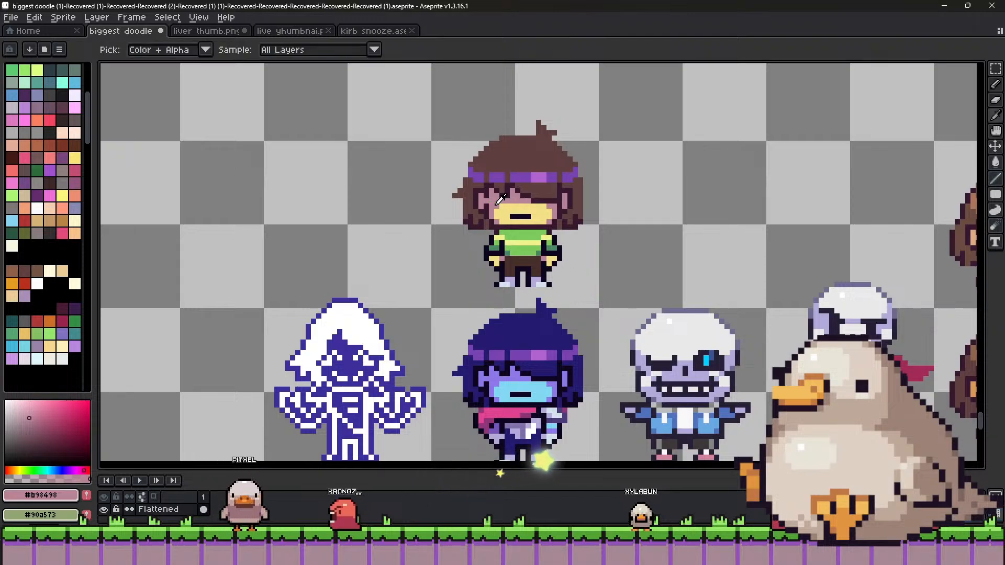
pyautogui.click(7, 470)
pyautogui.click(31, 415)
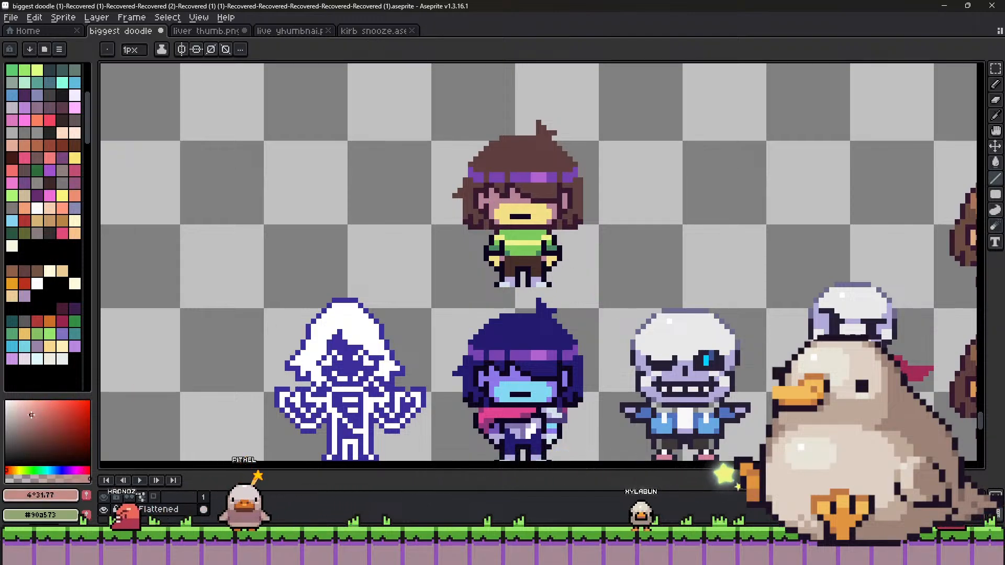
pyautogui.press('alt')
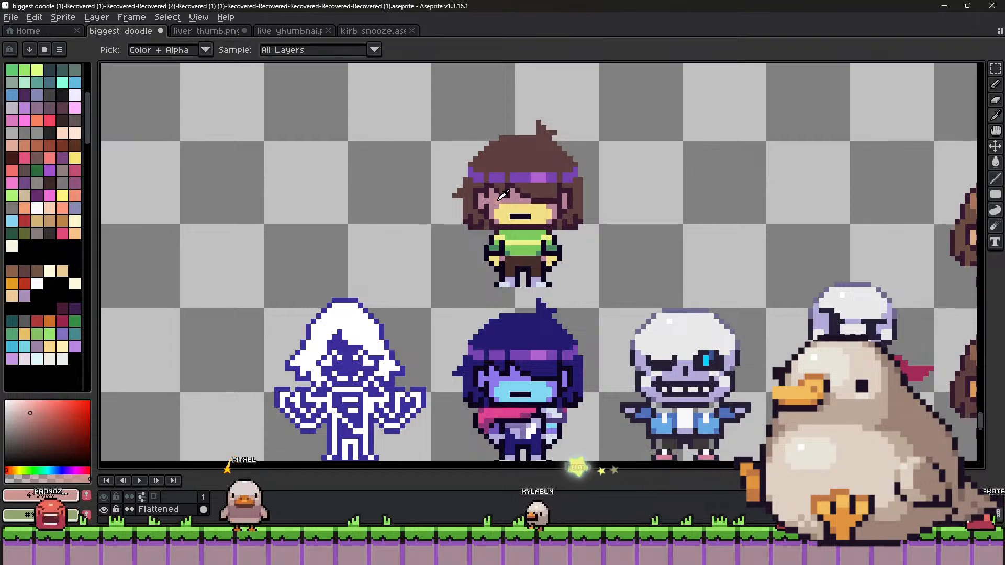
pyautogui.keyDown('alt'); pyautogui.click(503, 195); pyautogui.keyUp('alt')
pyautogui.hotkey('shift', 'r')
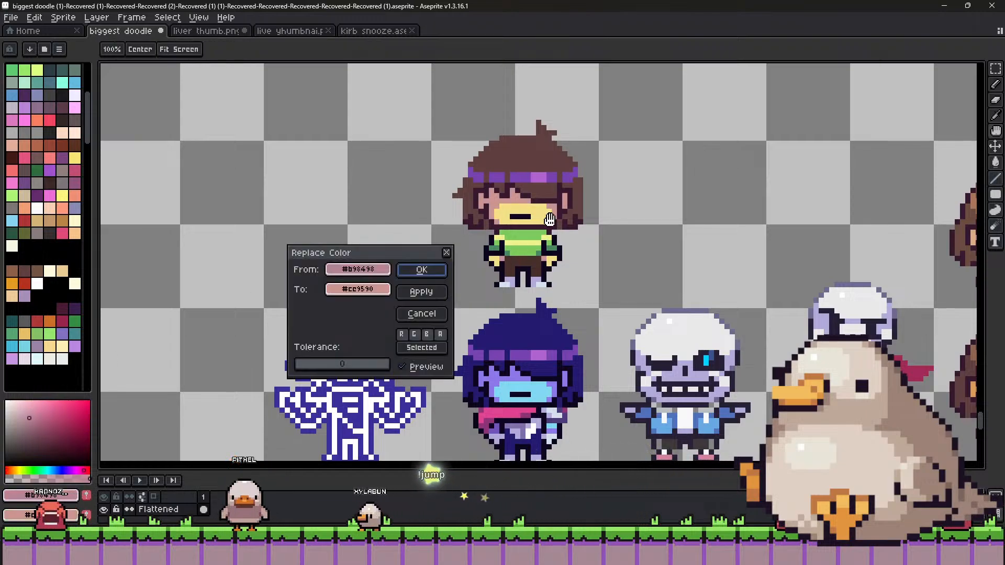
pyautogui.press('Return')
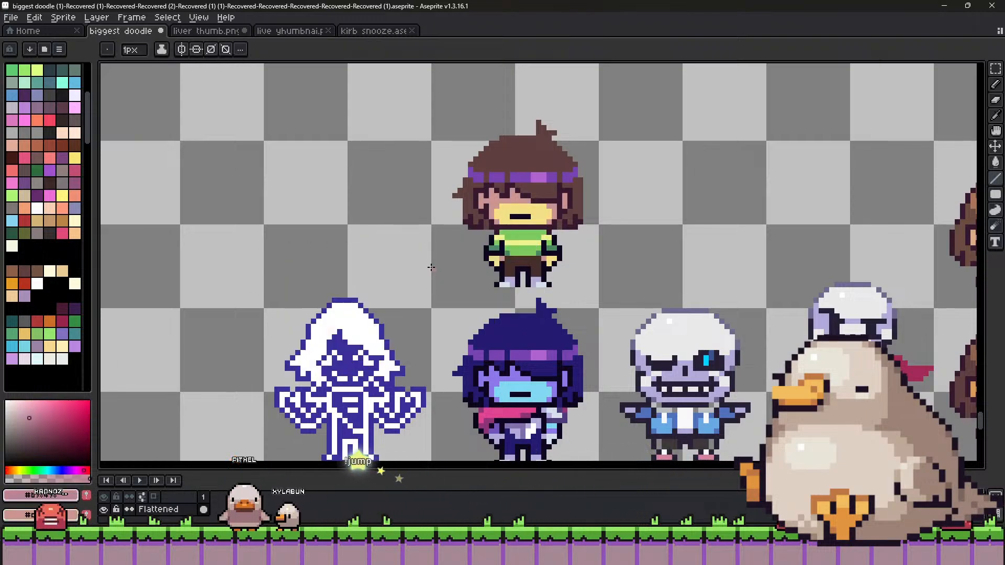
# Replace the dusty red skin shading with a greyish violet #a492b1 at hue 274°.
pyautogui.keyDown('alt'); pyautogui.click(533, 209); pyautogui.keyUp('alt')
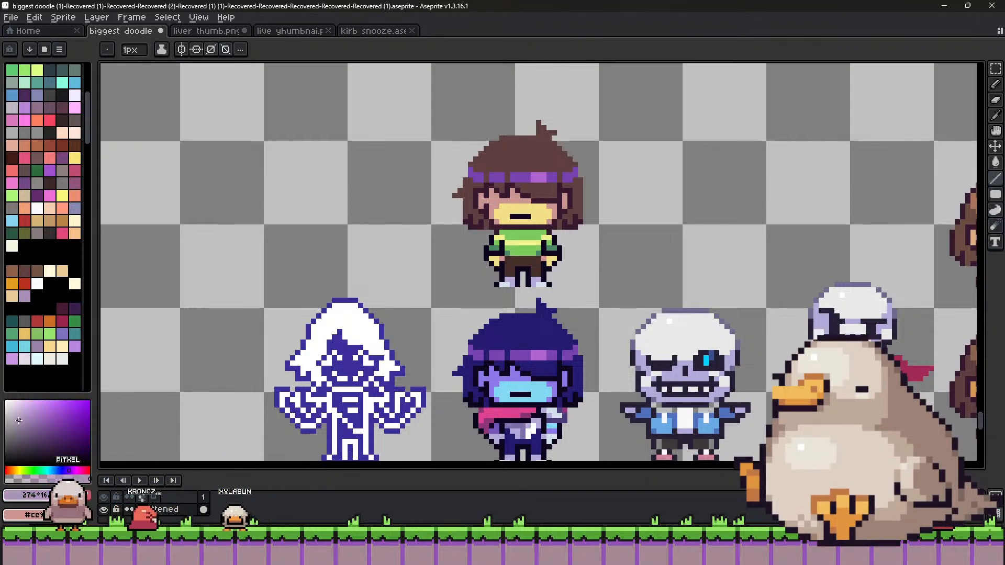
pyautogui.press('x')
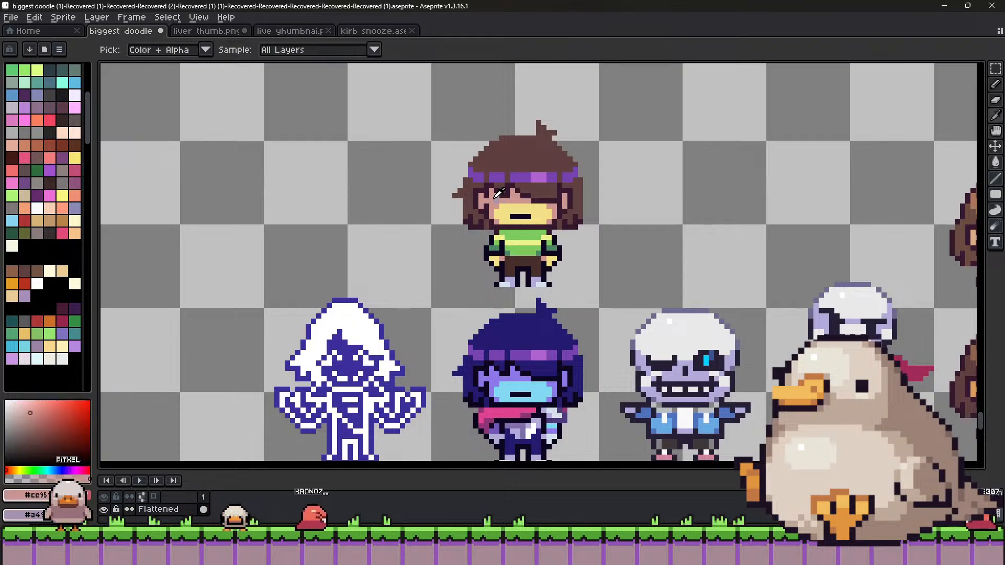
pyautogui.hotkey('shift', 'r')
pyautogui.click(424, 271)
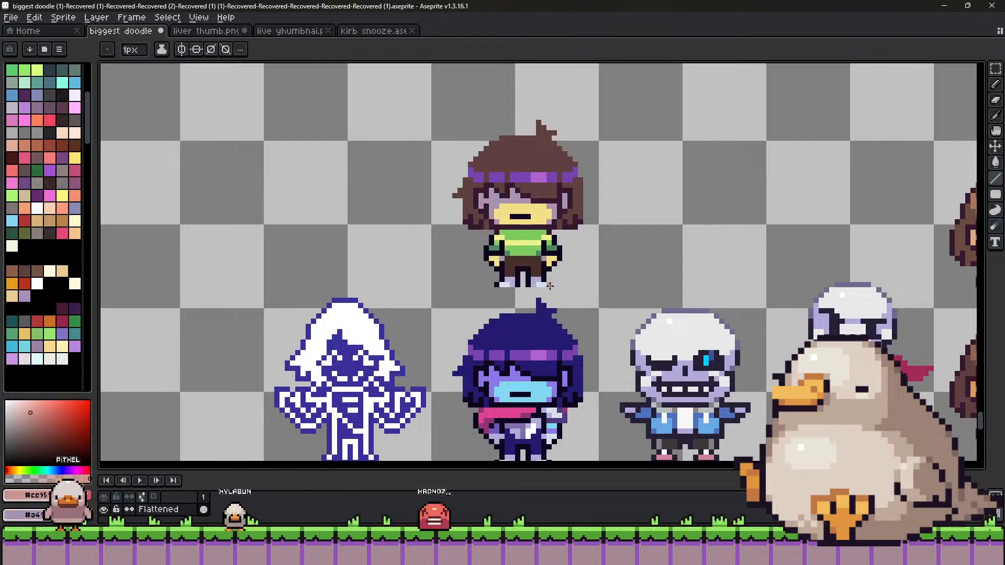
# Shift the violet shading's hue to a pinker mauve and replace #a492b1 with #b192ae across the skin.
pyautogui.press('i')
pyautogui.press('b')
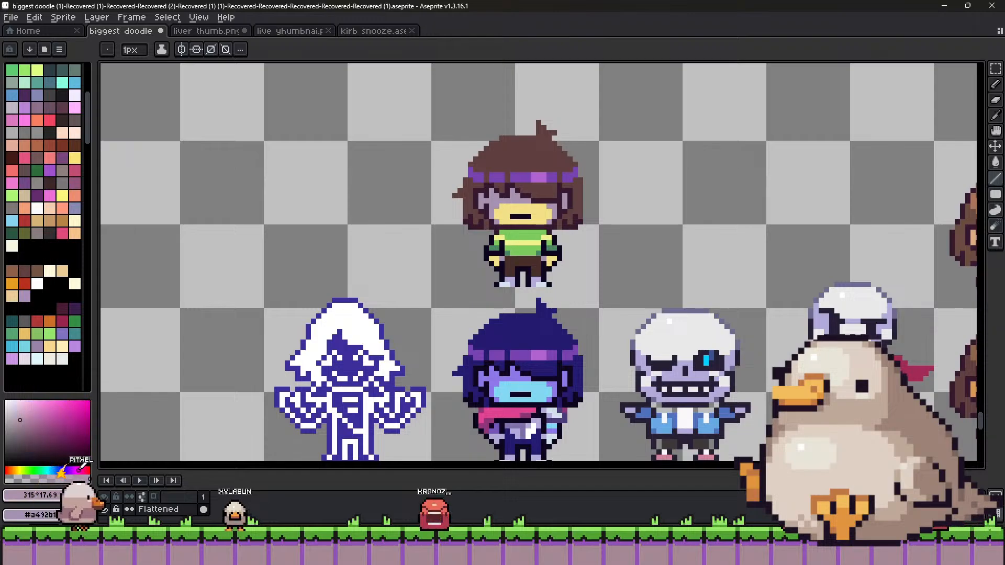
pyautogui.press('i')
pyautogui.click(497, 198)
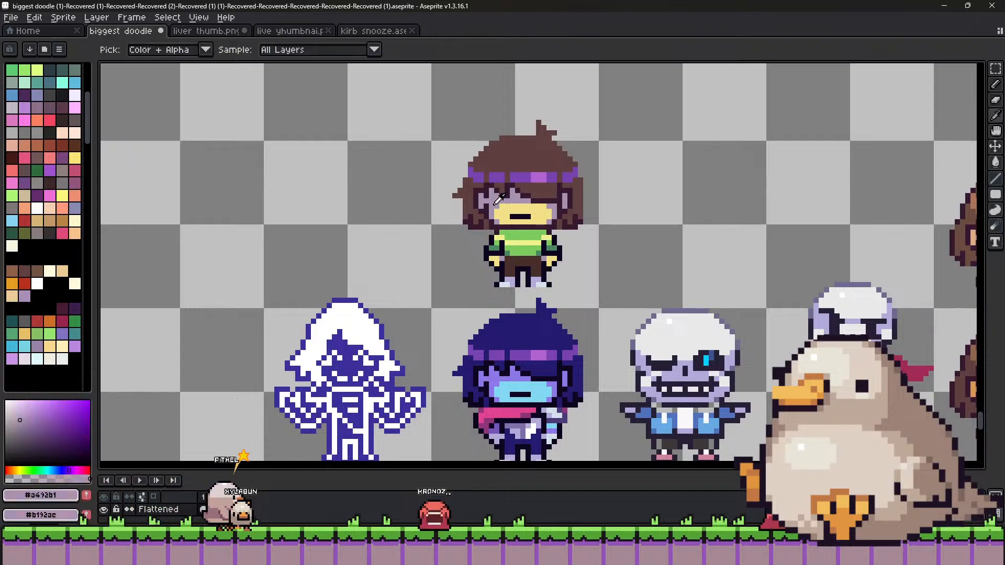
pyautogui.hotkey('shift', 'r')
pyautogui.click(422, 270)
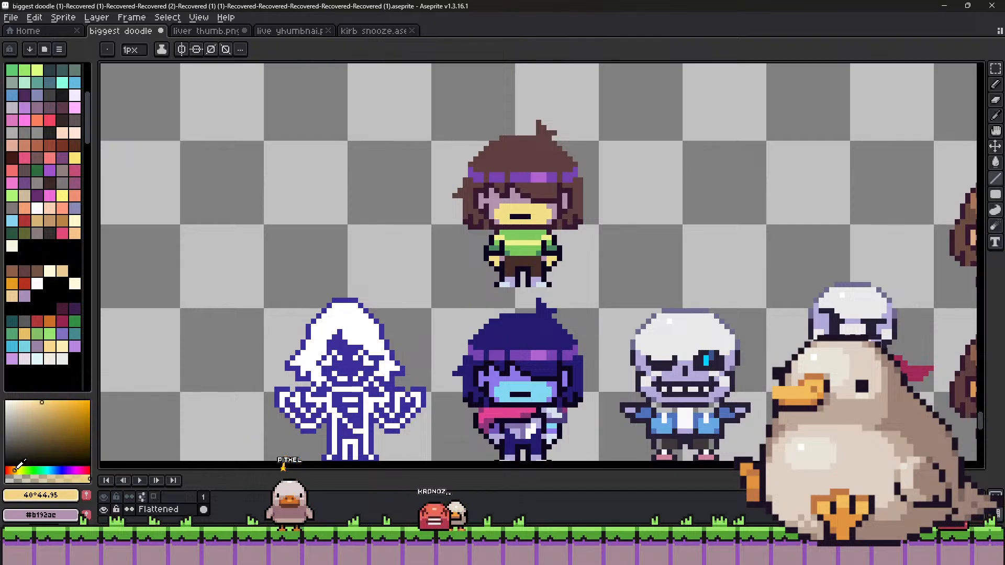
# Replace the yellow skin tone #f3e088 with a warmer #f3d088 at hue 40°.
pyautogui.keyDown('alt'); pyautogui.rightClick(506, 207); pyautogui.keyUp('alt')
pyautogui.hotkey('shift', 'r')
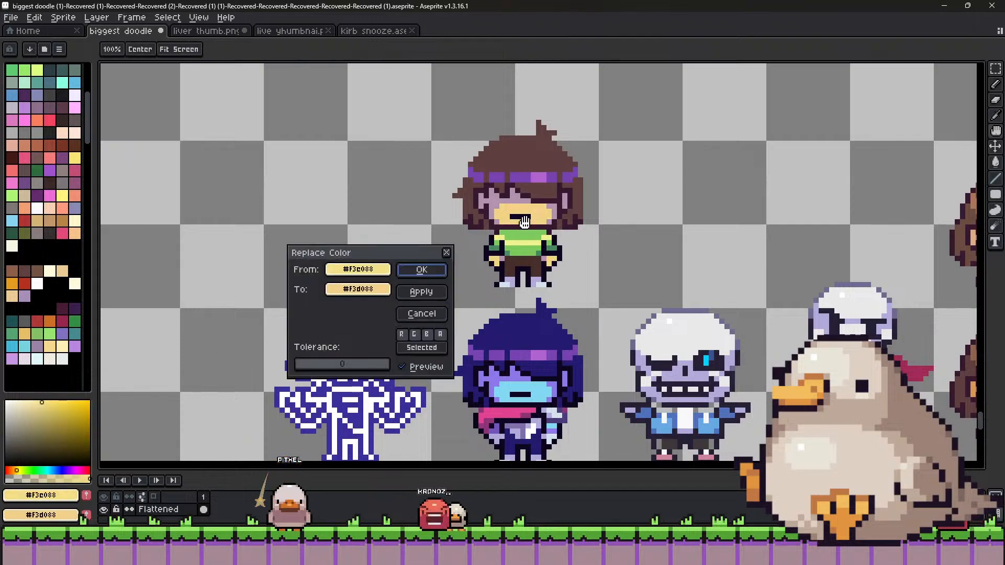
pyautogui.click(431, 274)
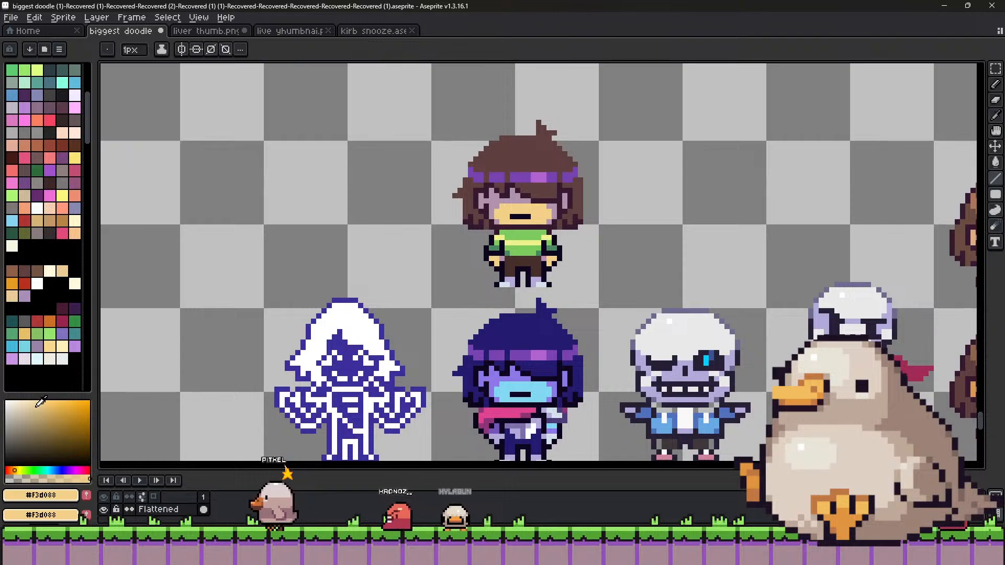
# Brighten the warm skin tone by replacing #f3d088 with #fbd993 on the face and hands.
pyautogui.press('x')
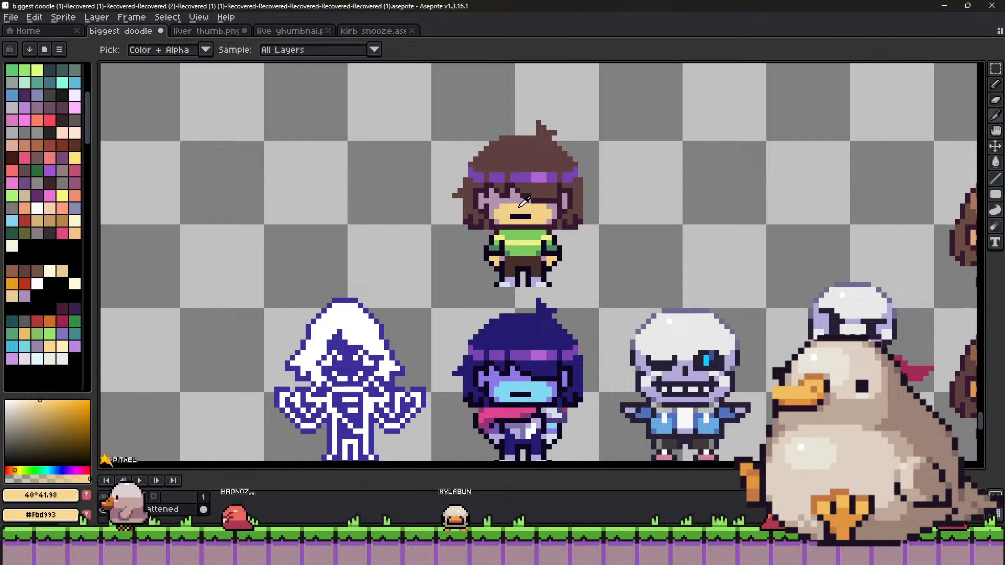
pyautogui.hotkey('shift', 'r')
pyautogui.click(426, 271)
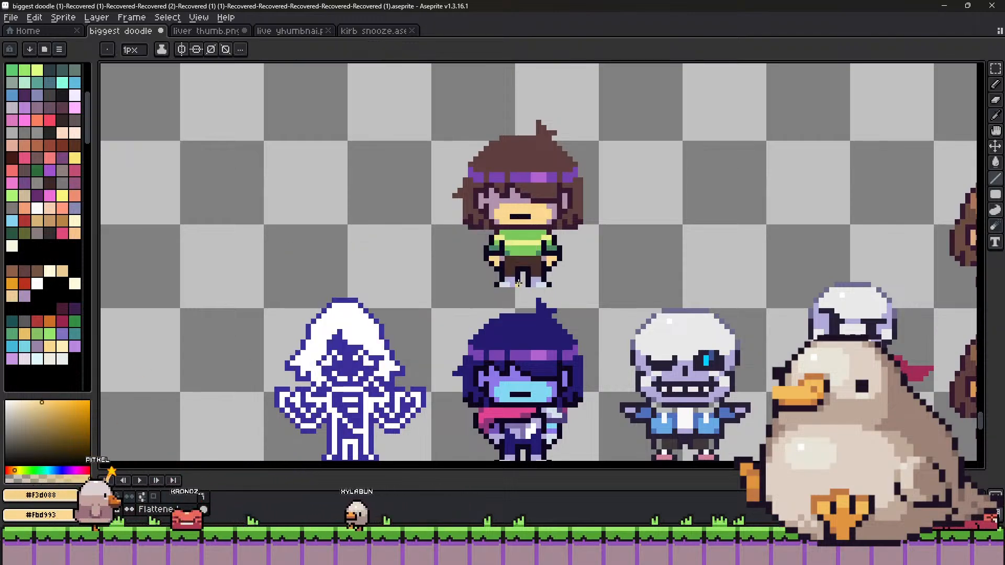
pyautogui.scroll(-1, 498, 207)
pyautogui.scroll(1, 545, 226)
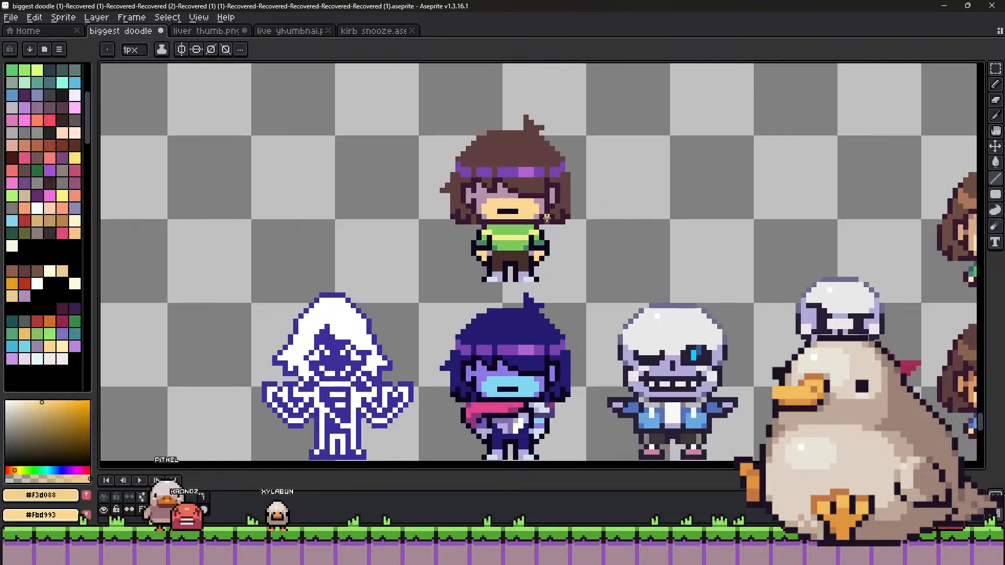
pyautogui.scroll(-1, 530, 216)
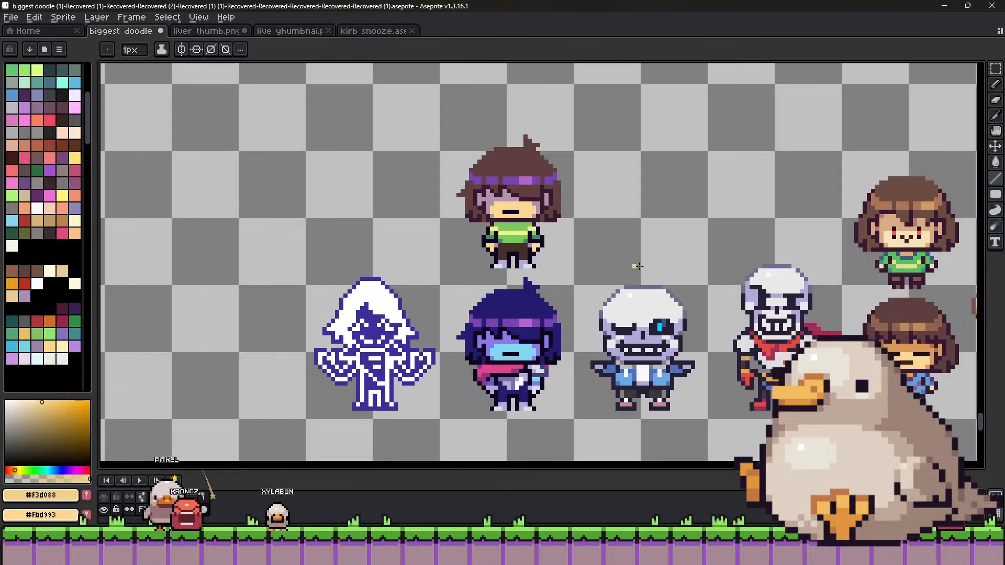
# Pick the face's skin tone #fbd993 as the drawing colour for the brown-haired character.
pyautogui.press('i')
pyautogui.press('b')
pyautogui.scroll(5, 545, 208)
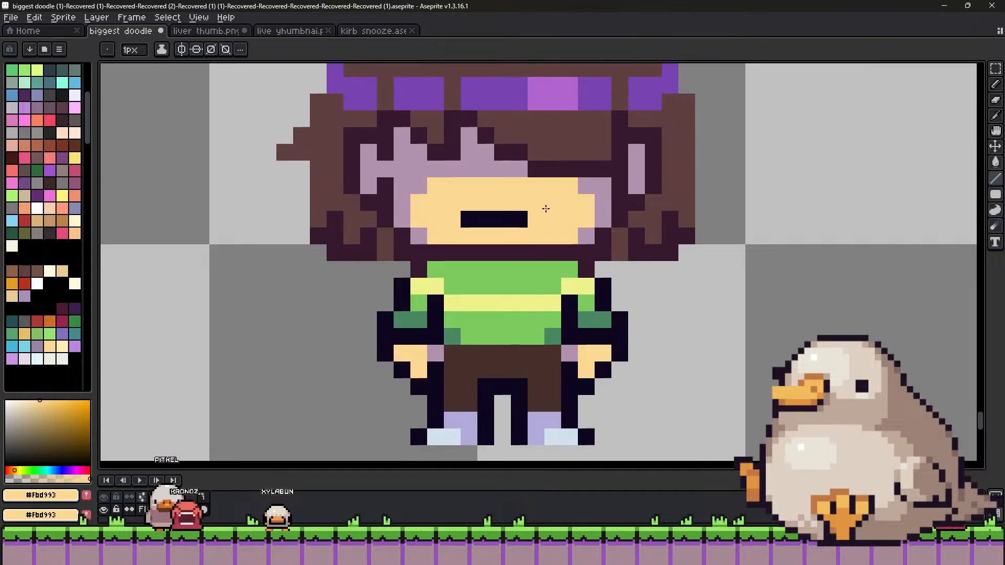
pyautogui.scroll(-3, 481, 194)
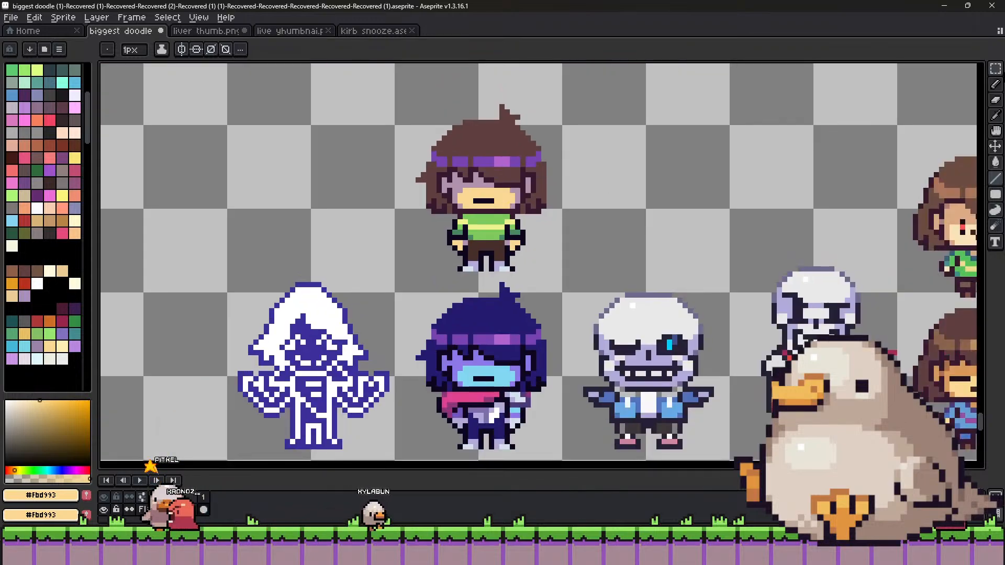
pyautogui.press('m')
pyautogui.moveTo(378, 93); pyautogui.dragTo(585, 279)
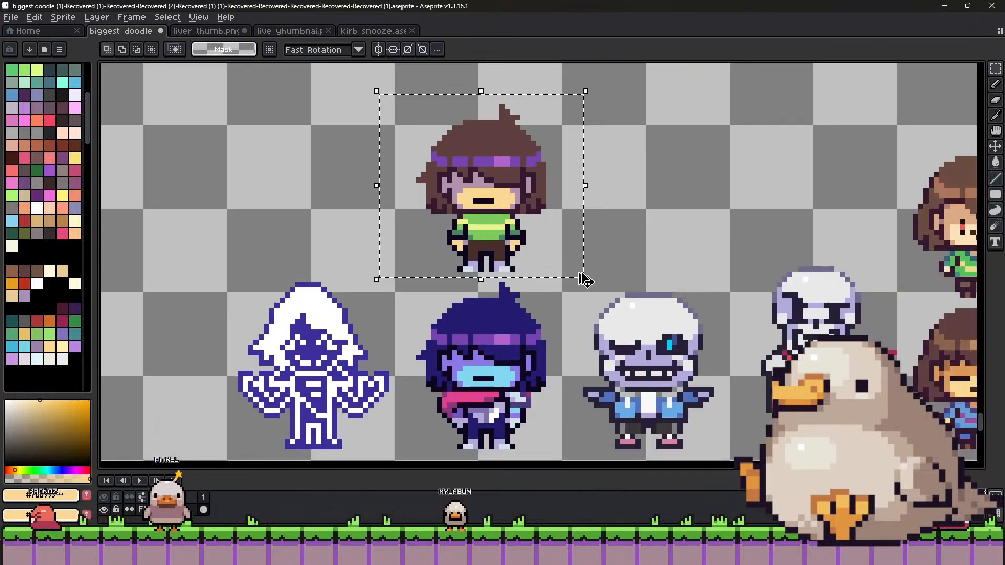
pyautogui.click(584, 279)
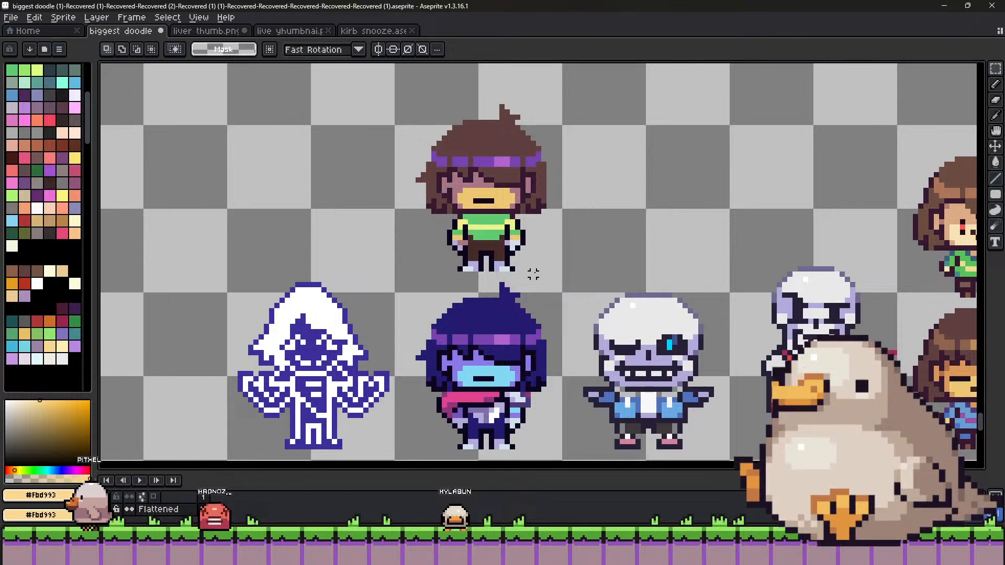
pyautogui.hotkey('ctrl', 'v')
pyautogui.click(588, 243)
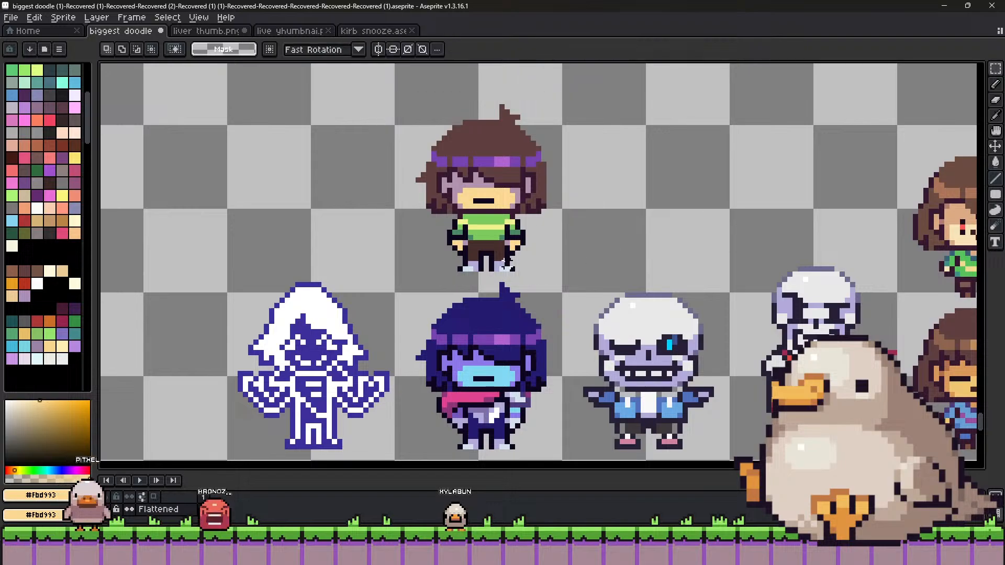
# Replace the brown-haired sprite's skin-shadow color #b192ae with #d69ebb, and replace that pink with the darker #ca90ae.
pyautogui.scroll(2, 489, 244)
pyautogui.click(995, 83)
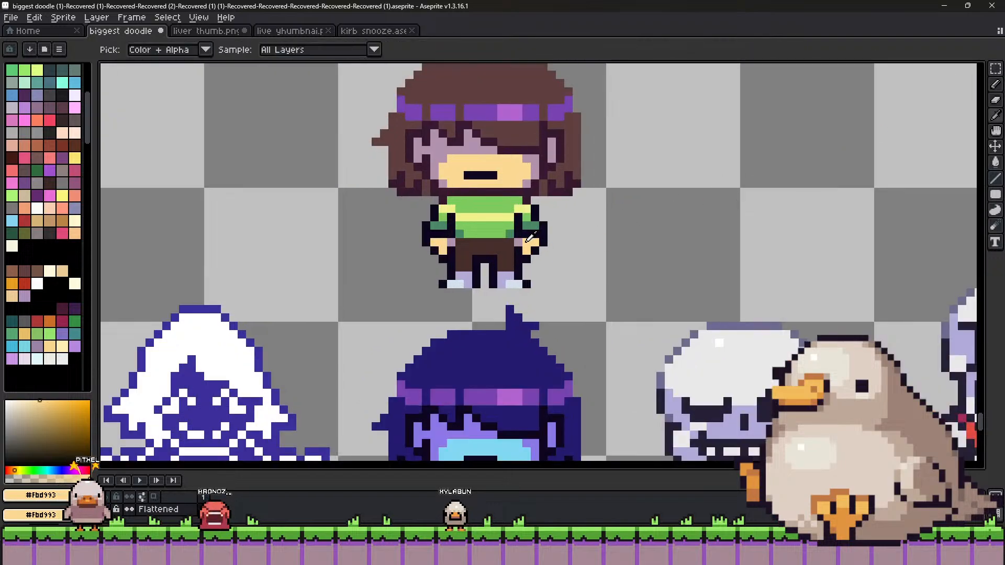
pyautogui.keyDown('alt'); pyautogui.click(451, 243); pyautogui.keyUp('alt')
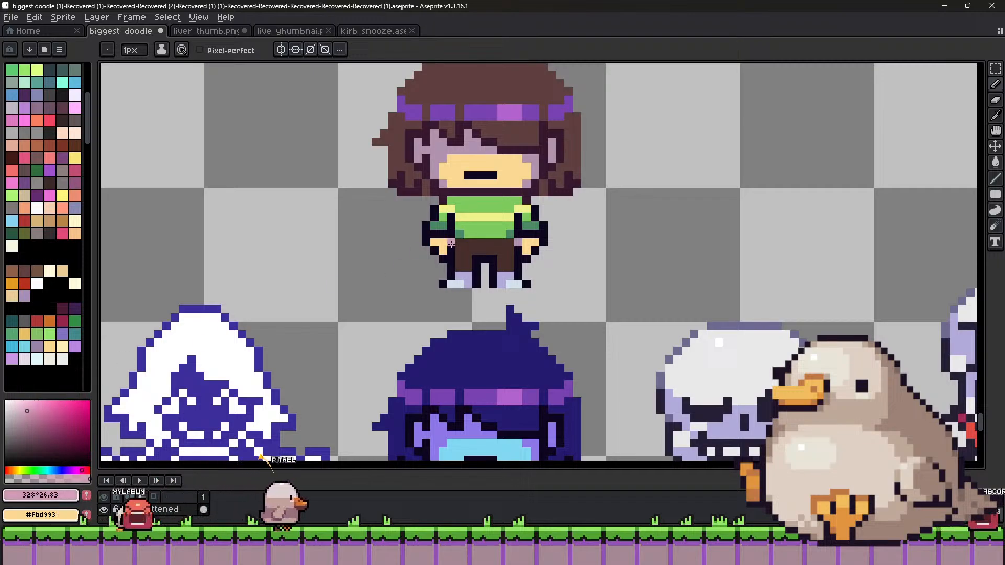
pyautogui.keyDown('alt'); pyautogui.click(466, 153); pyautogui.keyUp('alt')
pyautogui.hotkey('shift', 'r')
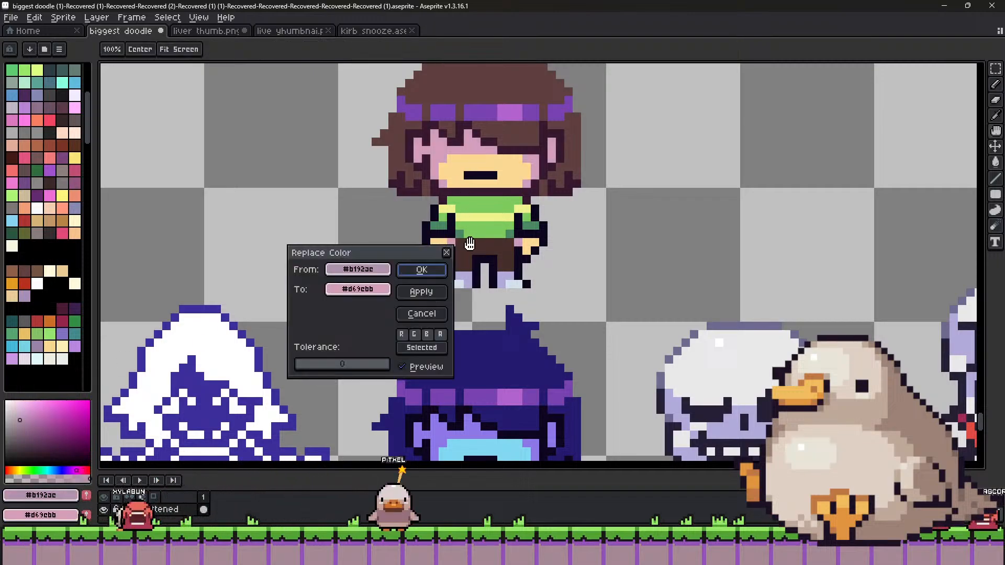
pyautogui.click(433, 270)
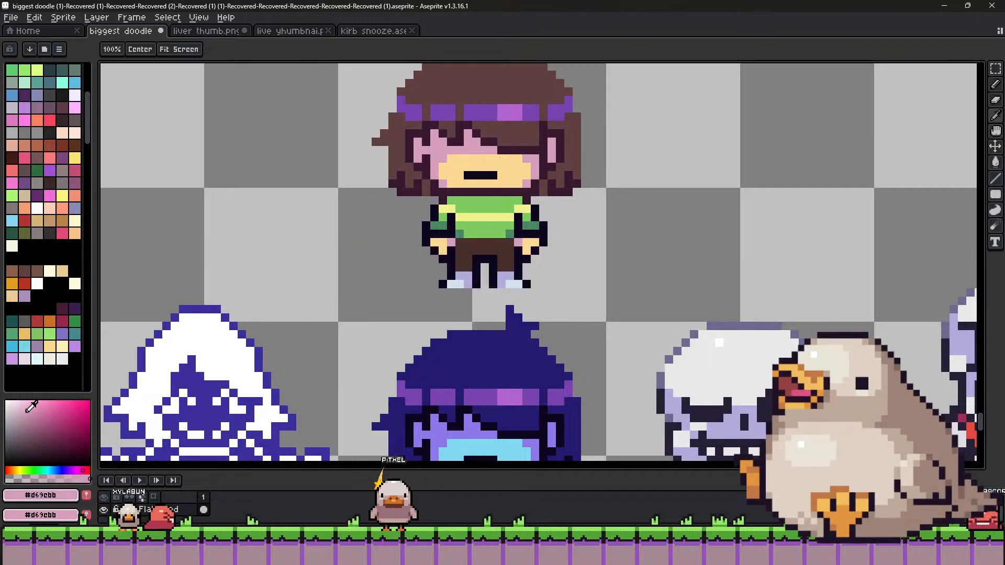
pyautogui.keyDown('alt'); pyautogui.rightClick(440, 143); pyautogui.keyUp('alt')
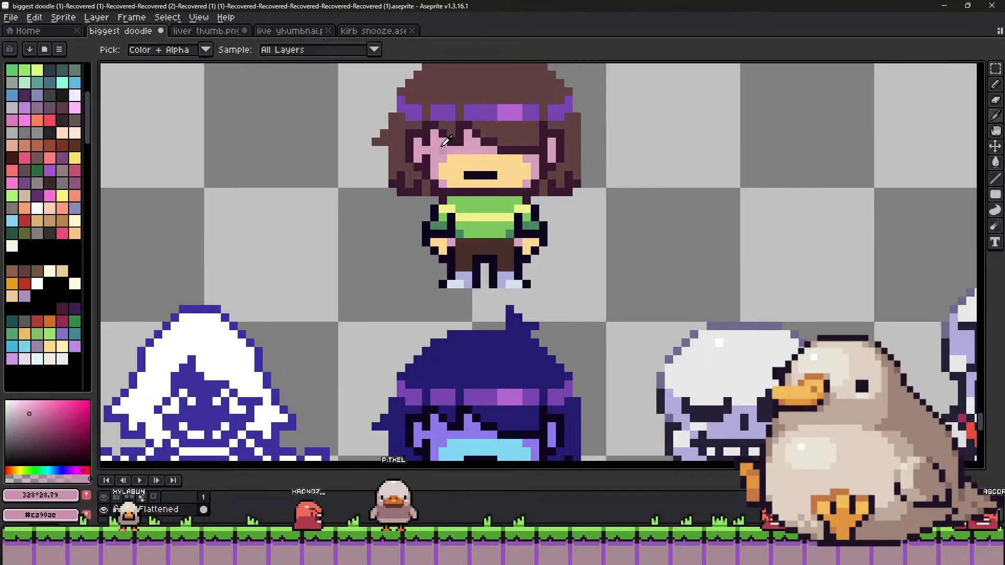
pyautogui.hotkey('shift', 'r')
pyautogui.click(433, 271)
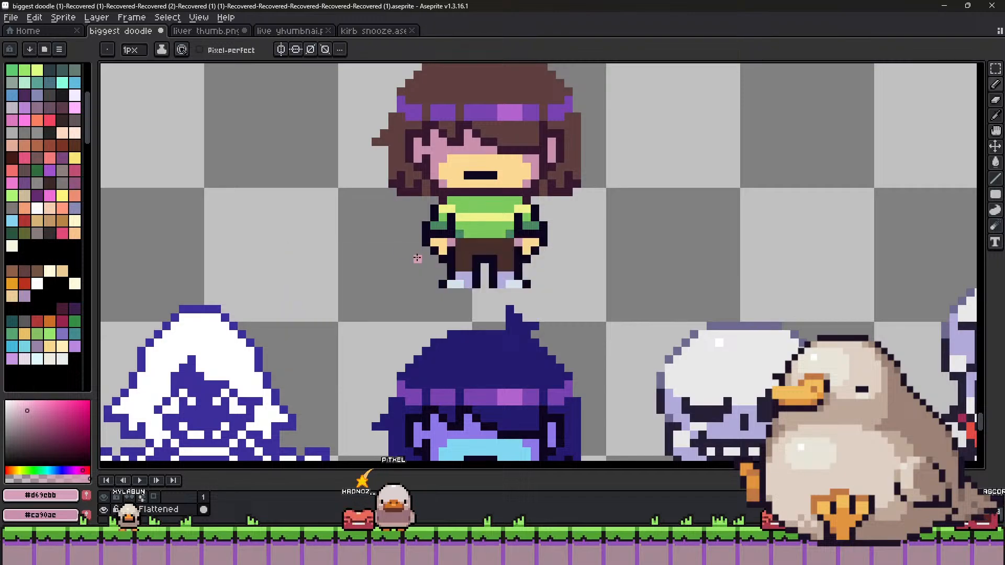
# Mix a warm brown #88624b and fill the purple segments of the band across the brown-haired sprite's hair with it.
pyautogui.scroll(-3, 560, 238)
pyautogui.scroll(1, 503, 172)
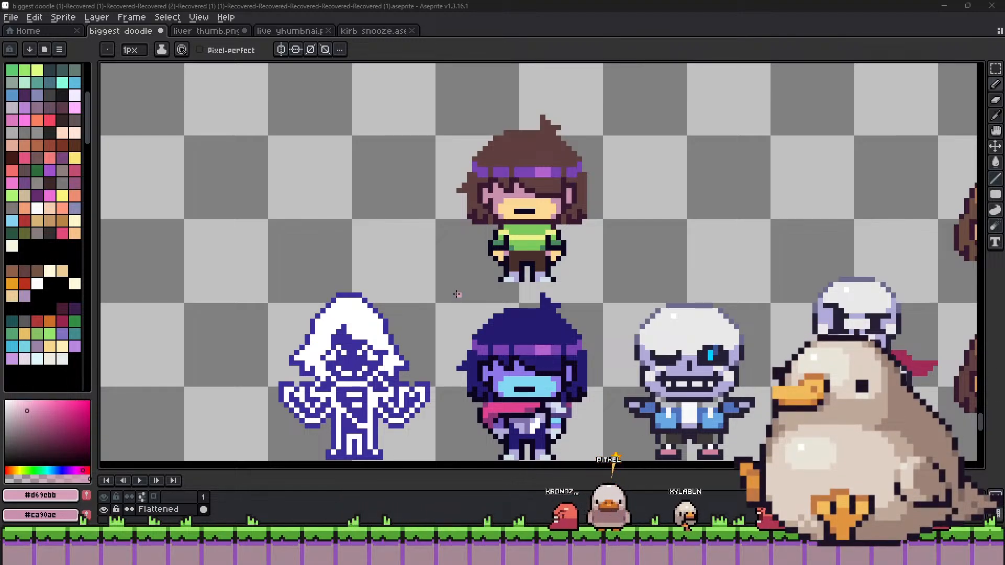
pyautogui.scroll(-1, 520, 231)
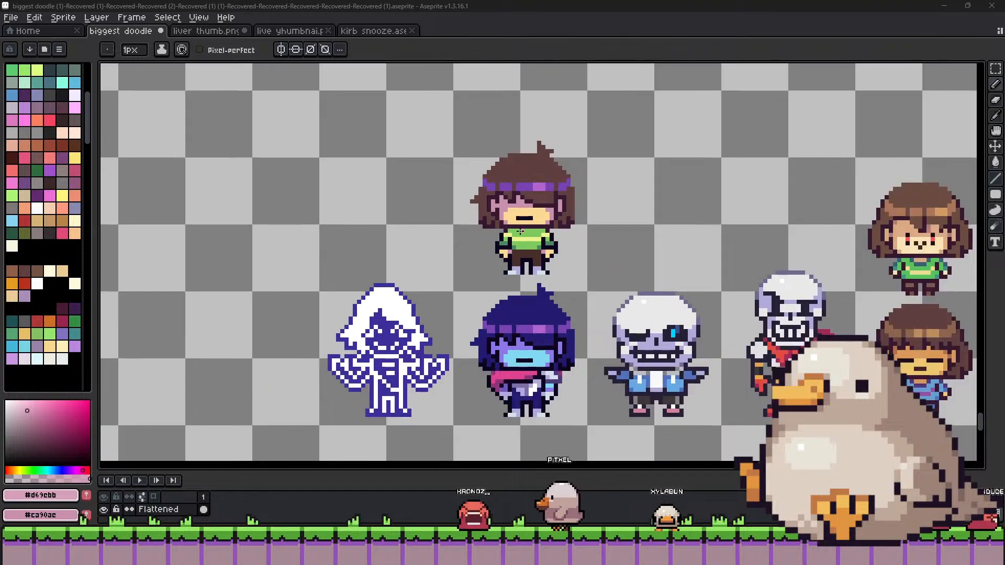
pyautogui.scroll(1, 528, 192)
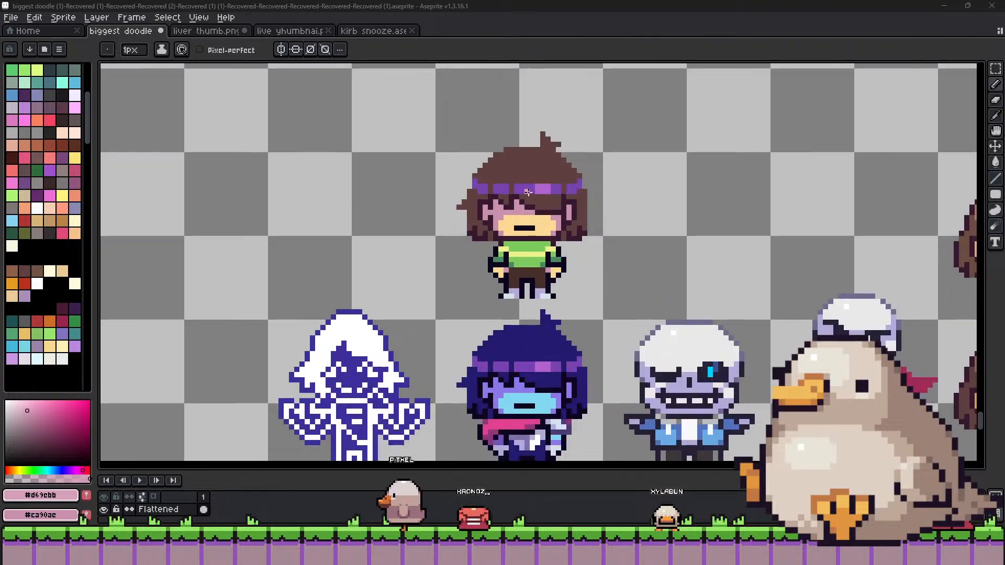
pyautogui.keyDown('alt'); pyautogui.click(484, 204); pyautogui.keyUp('alt')
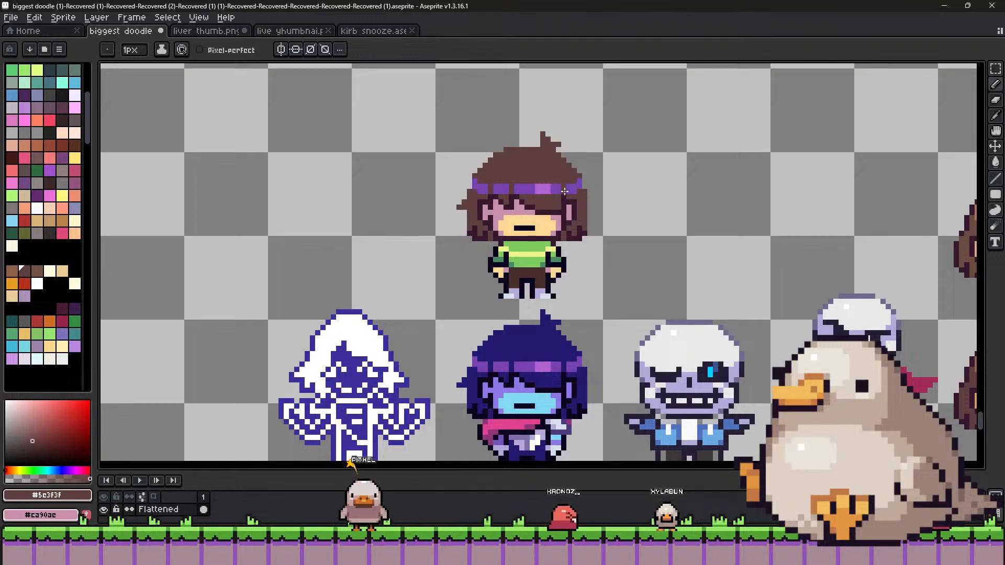
pyautogui.keyDown('alt'); pyautogui.click(526, 189); pyautogui.keyUp('alt')
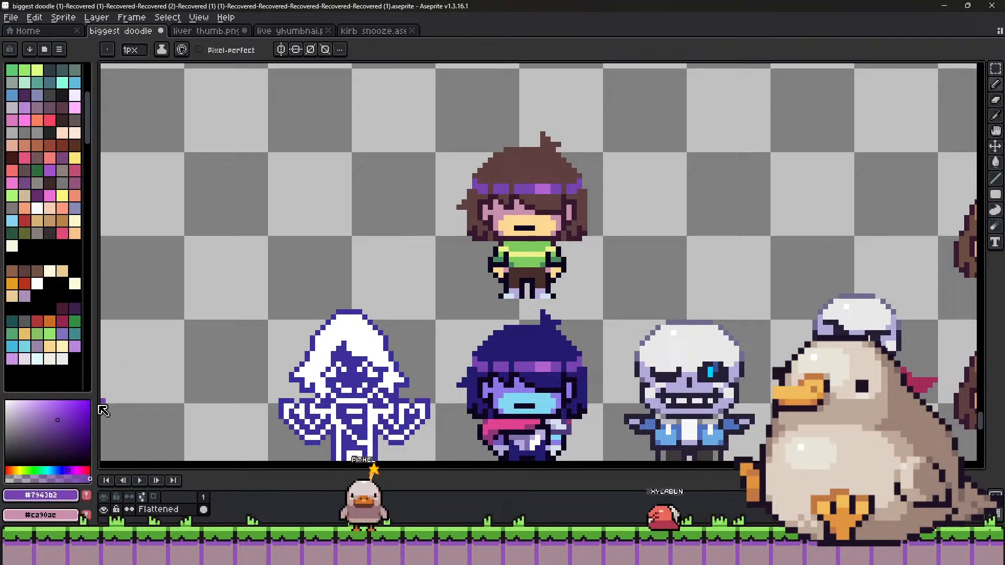
pyautogui.moveTo(78, 466); pyautogui.dragTo(86, 465)
pyautogui.moveTo(52, 422); pyautogui.dragTo(47, 415)
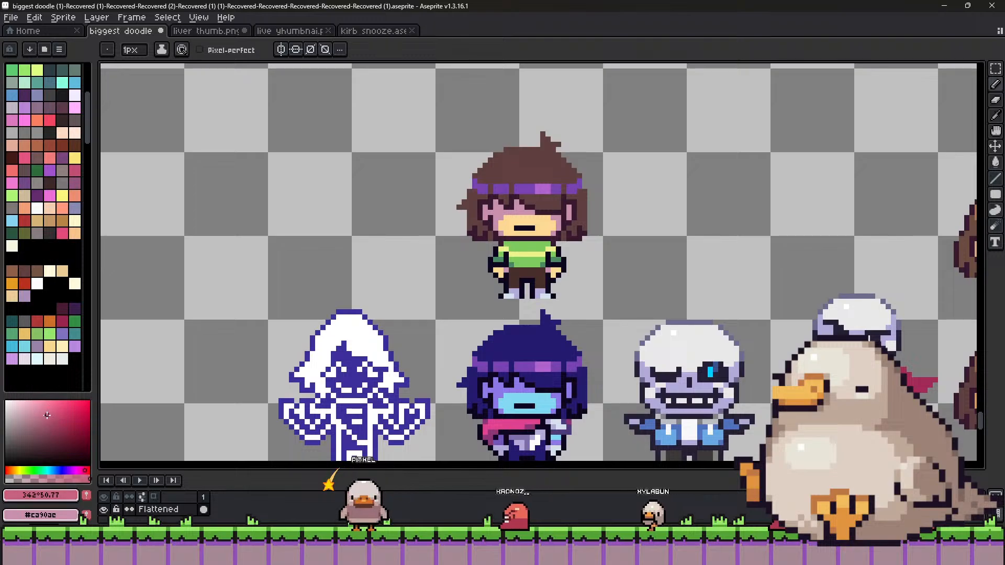
pyautogui.scroll(1, 527, 194)
pyautogui.keyDown('alt'); pyautogui.click(523, 170); pyautogui.keyUp('alt')
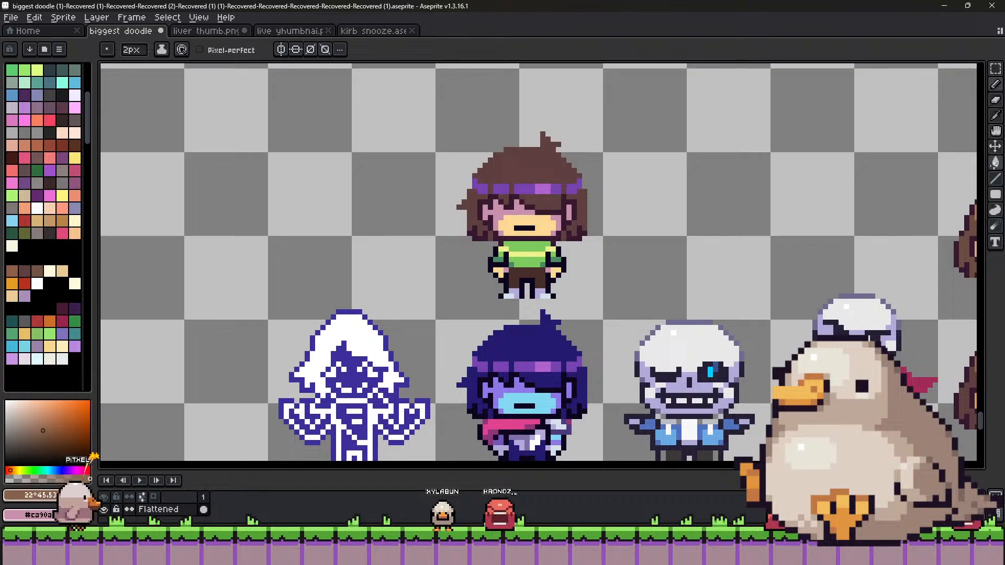
pyautogui.click(995, 146)
pyautogui.moveTo(529, 198); pyautogui.dragTo(524, 188)
pyautogui.press('g')
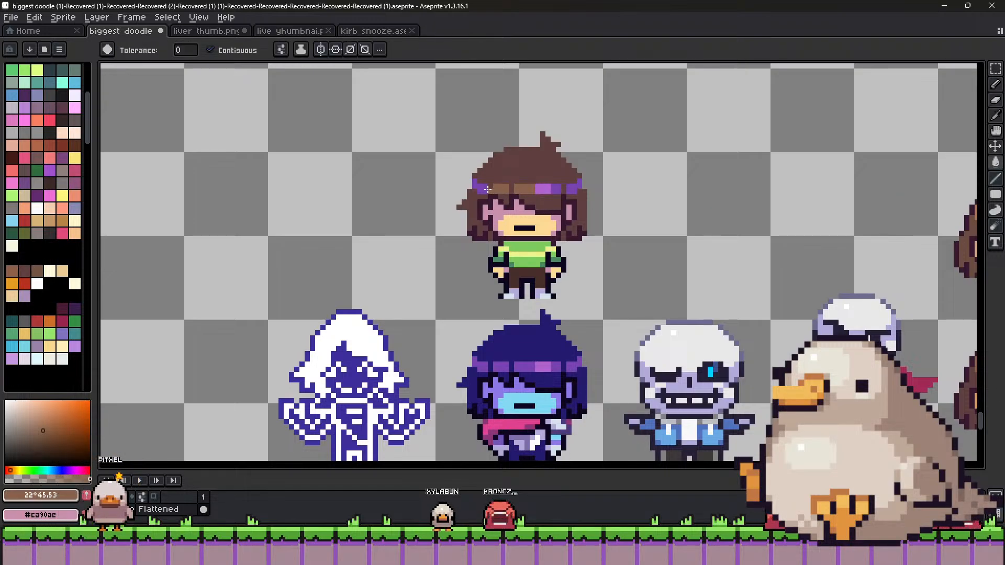
pyautogui.click(488, 189)
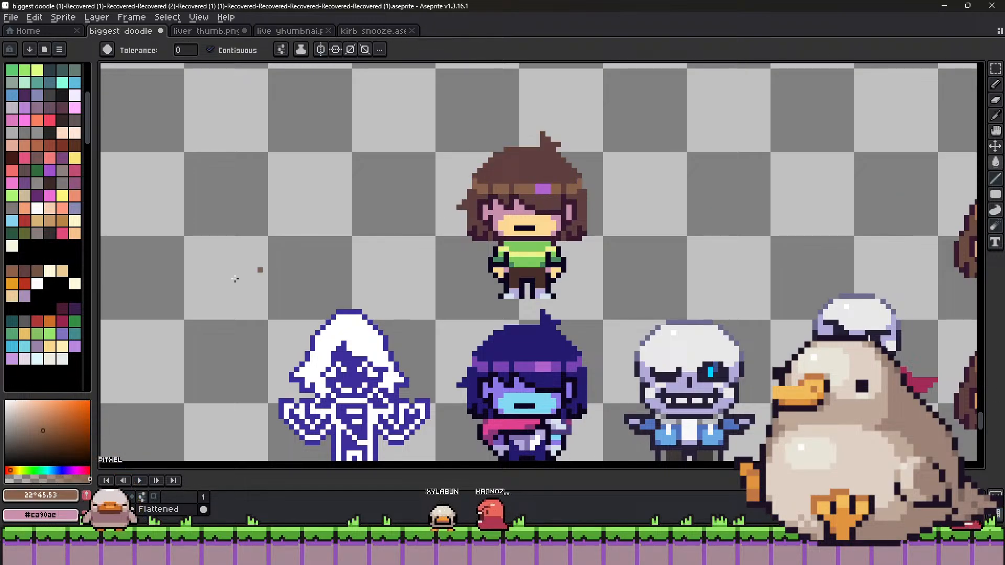
pyautogui.rightClick(235, 279)
pyautogui.hotkey('ctrl', 'z')
# Recolor the remaining purple highlight in the hair band to a muted tan with hue 26°, saturation 42 and value 74.
pyautogui.press('i')
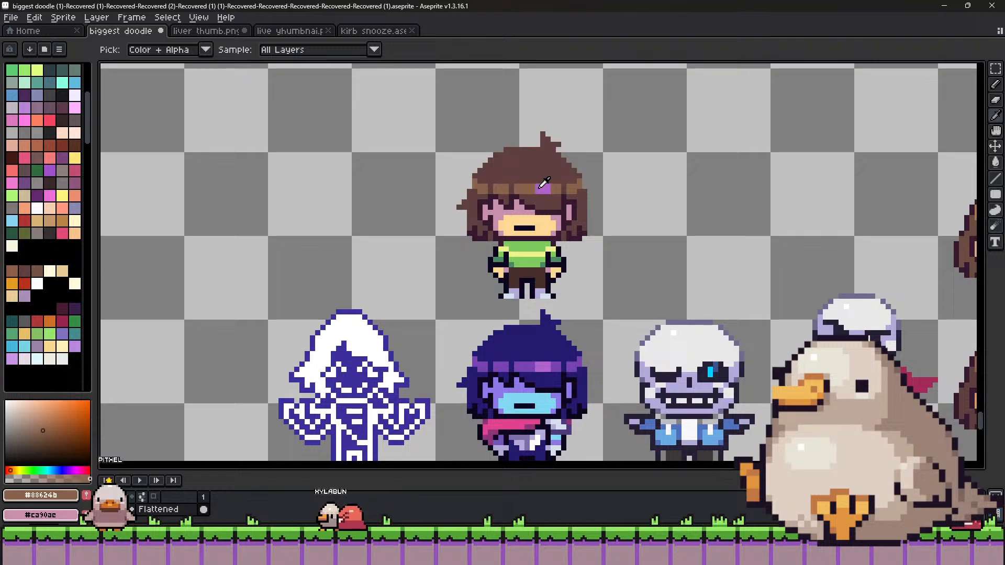
pyautogui.click(544, 182)
pyautogui.press('g')
pyautogui.click(15, 470)
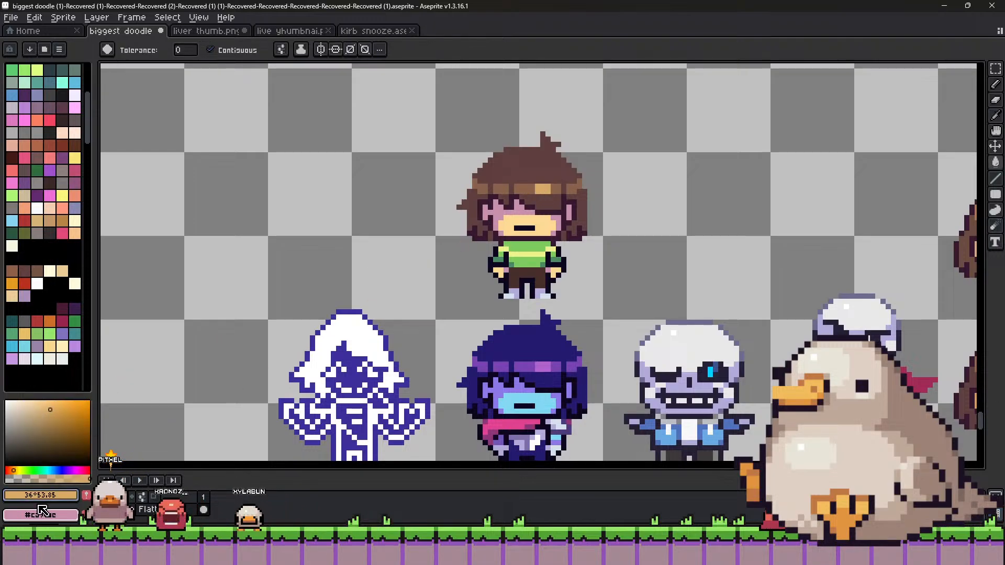
pyautogui.moveTo(14, 470); pyautogui.dragTo(11, 470)
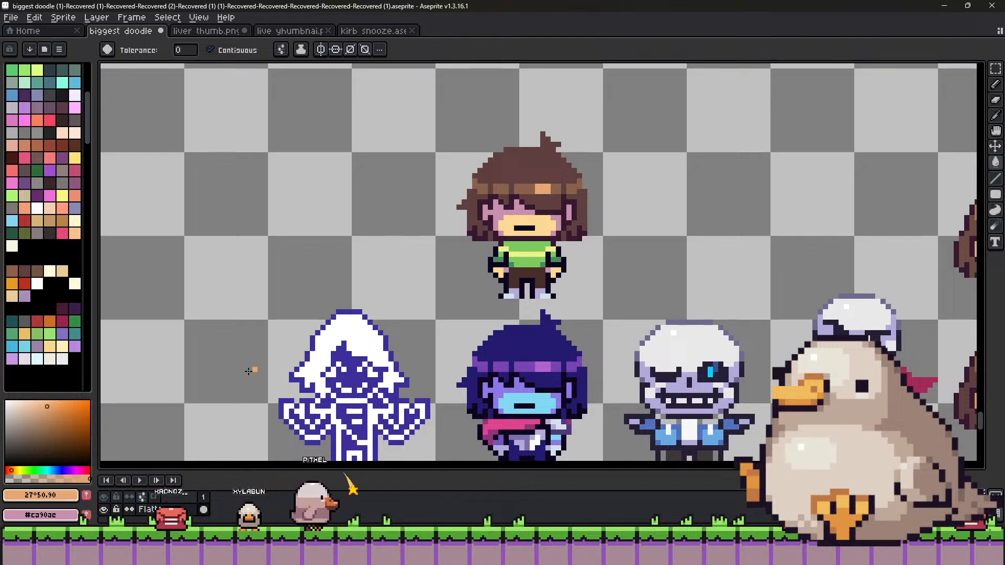
pyautogui.click(45, 403)
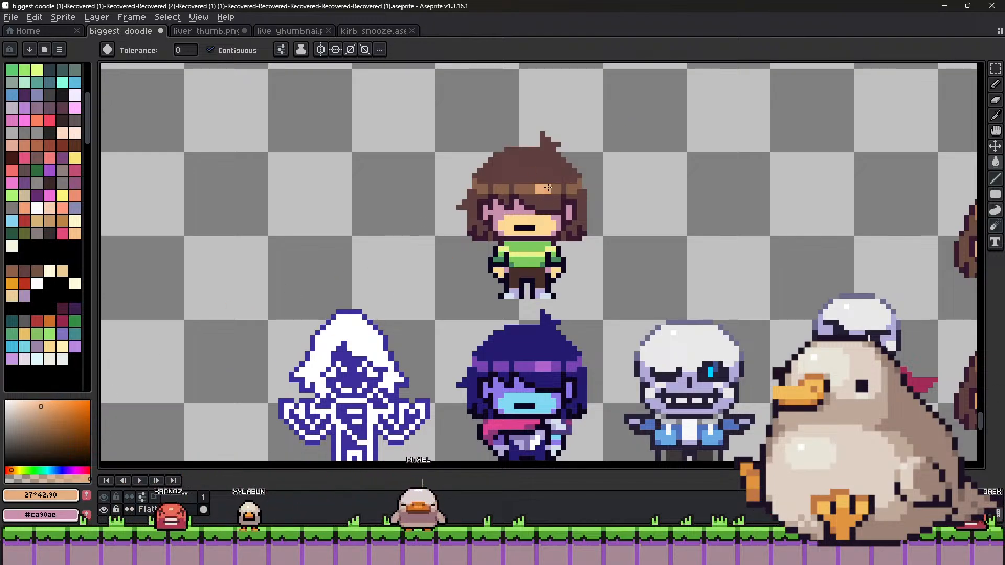
pyautogui.click(38, 409)
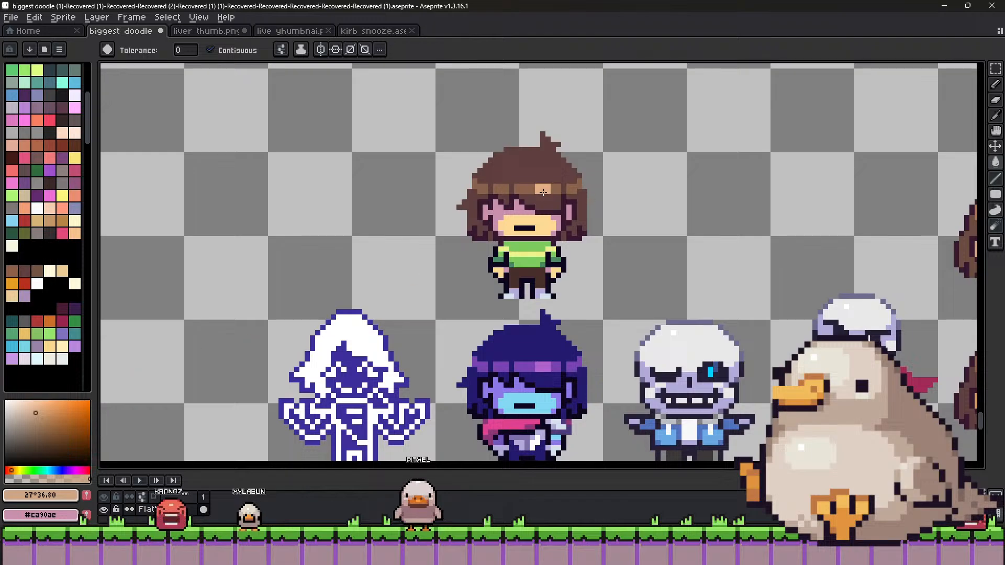
pyautogui.press('i')
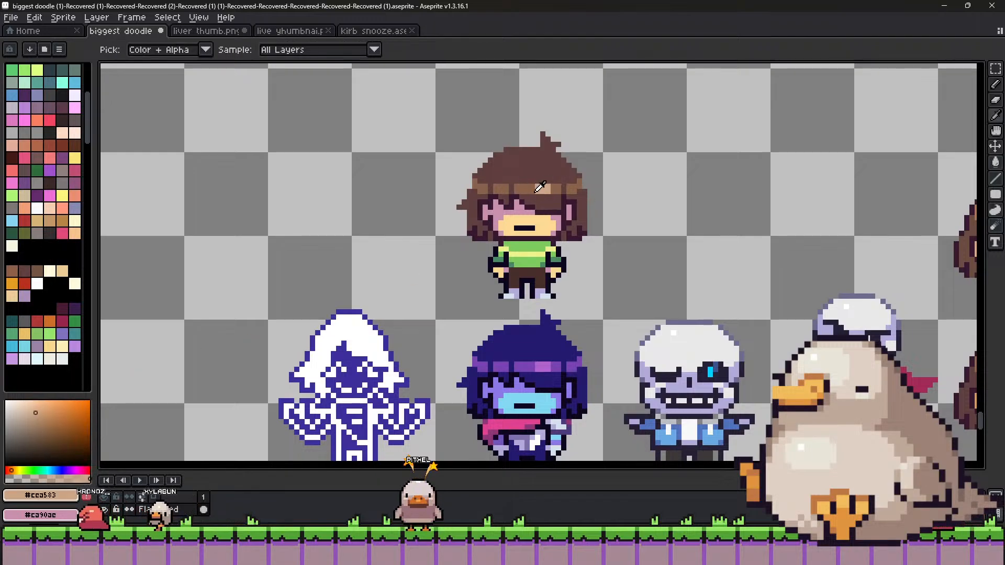
pyautogui.click(40, 413)
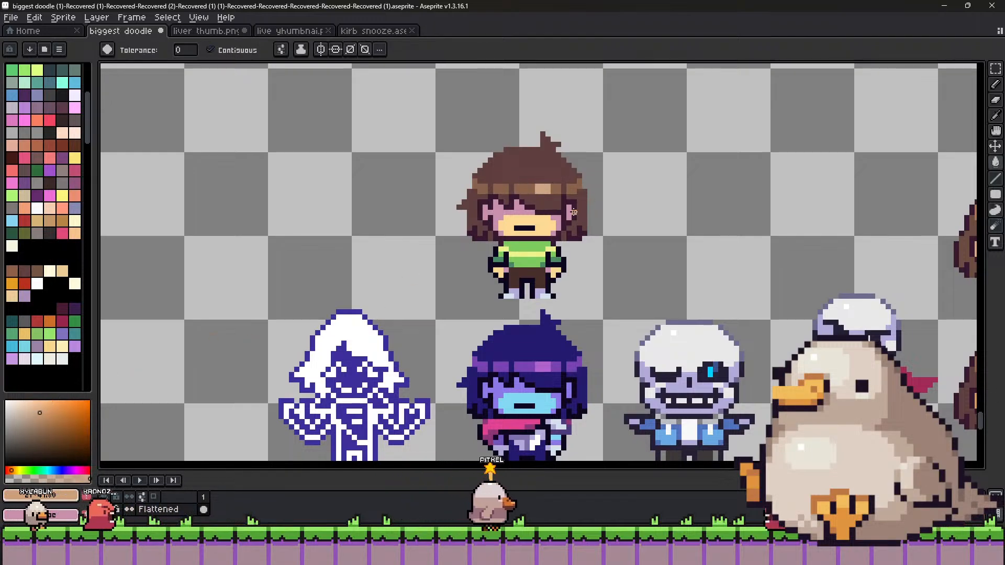
pyautogui.press('g')
pyautogui.press('i')
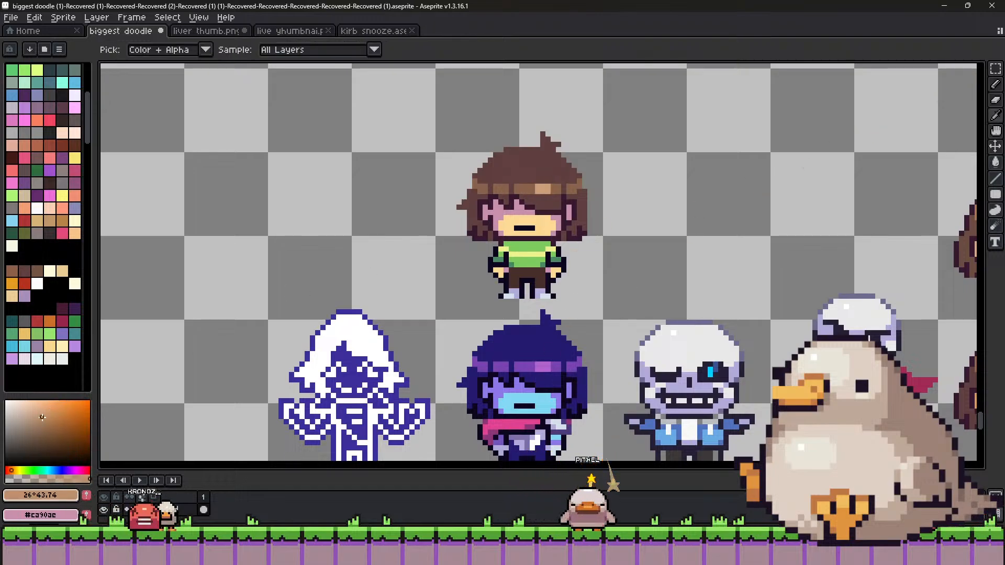
pyautogui.press('g')
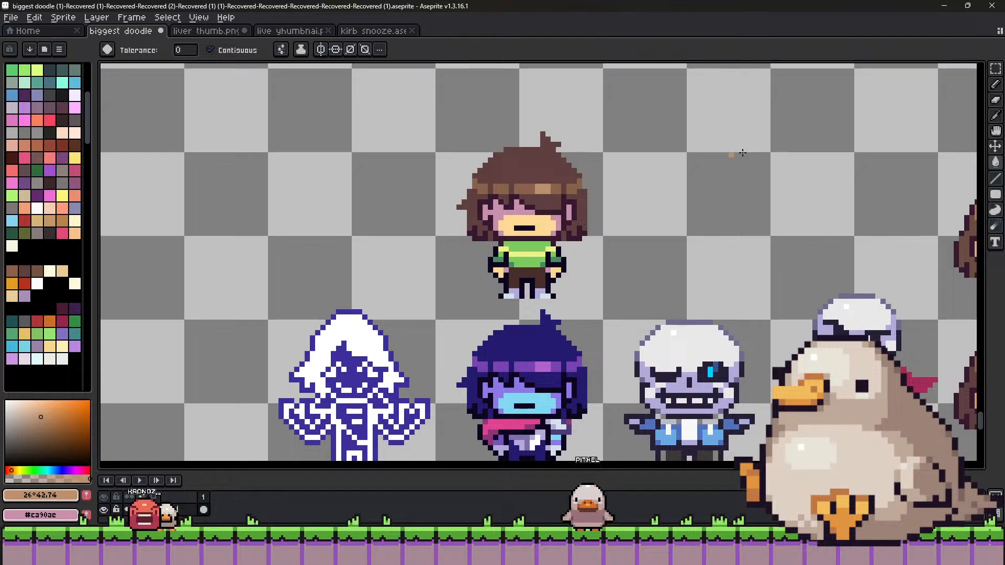
# Sample the dark green #498862 from the sweater sleeve and set the pencil brush to 1 px.
pyautogui.click(994, 70)
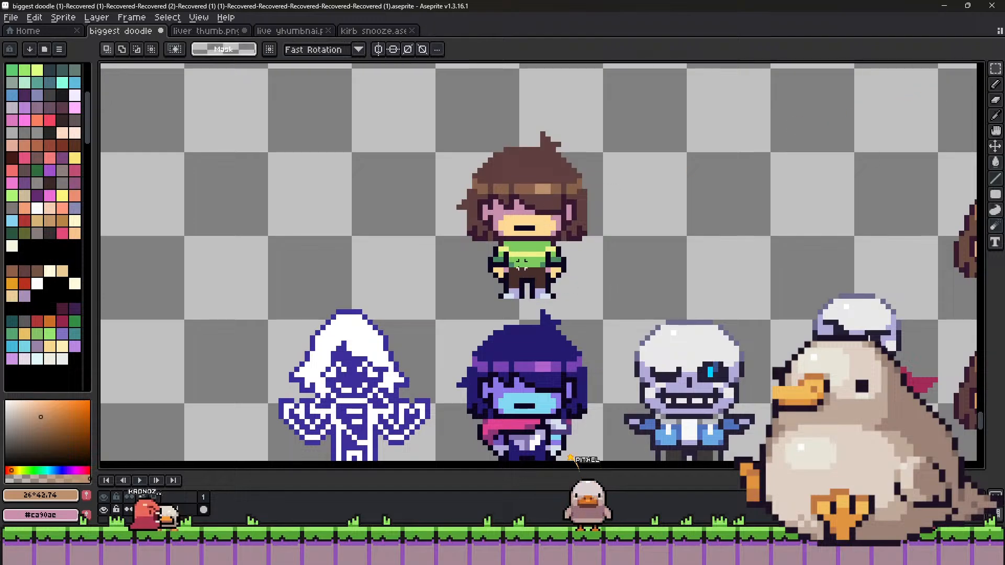
pyautogui.press('b')
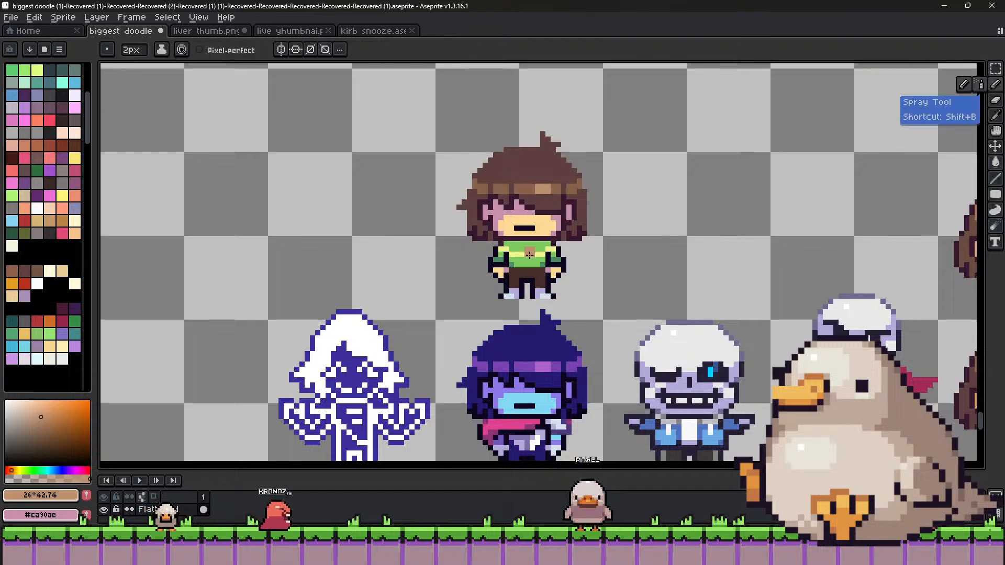
pyautogui.keyDown('alt'); pyautogui.click(503, 245); pyautogui.keyUp('alt')
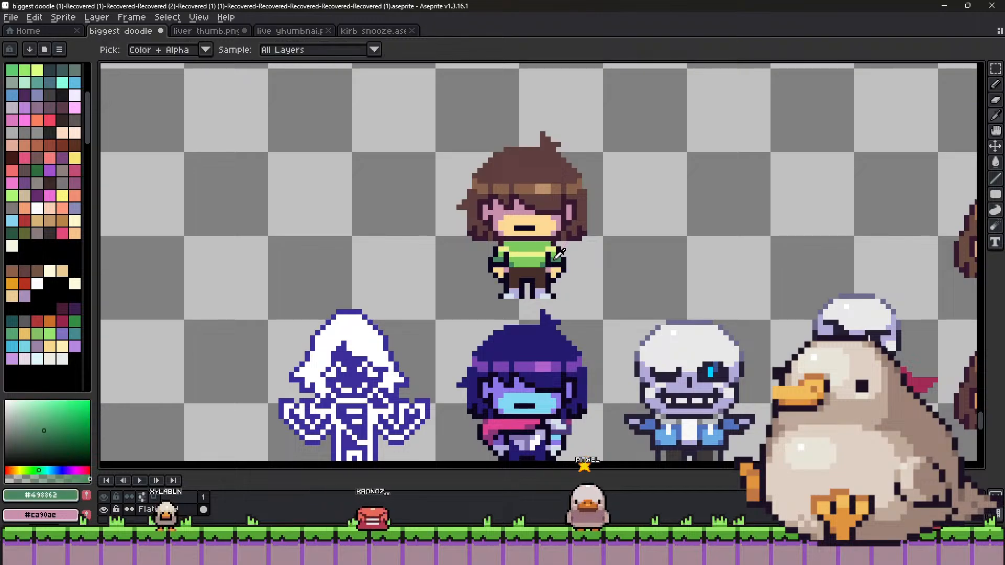
pyautogui.press('-')
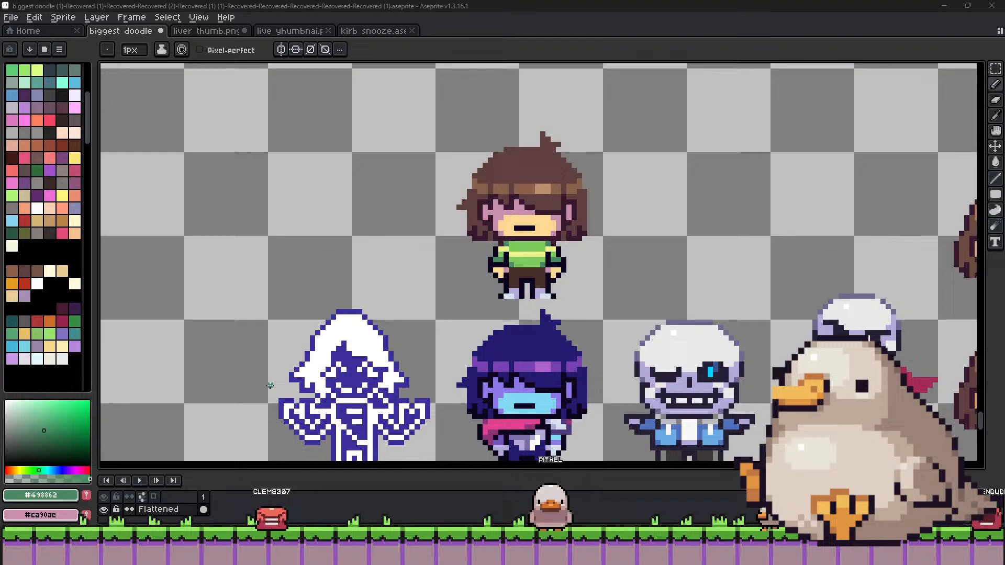
pyautogui.scroll(-5, 434, 368)
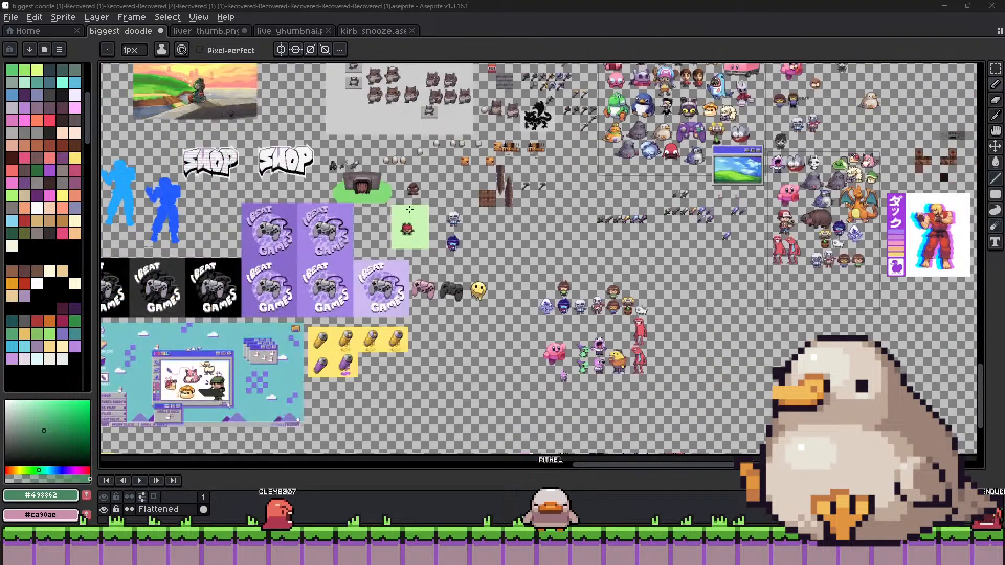
pyautogui.scroll(1, 430, 362)
pyautogui.scroll(-2, 428, 358)
pyautogui.scroll(4, 745, 358)
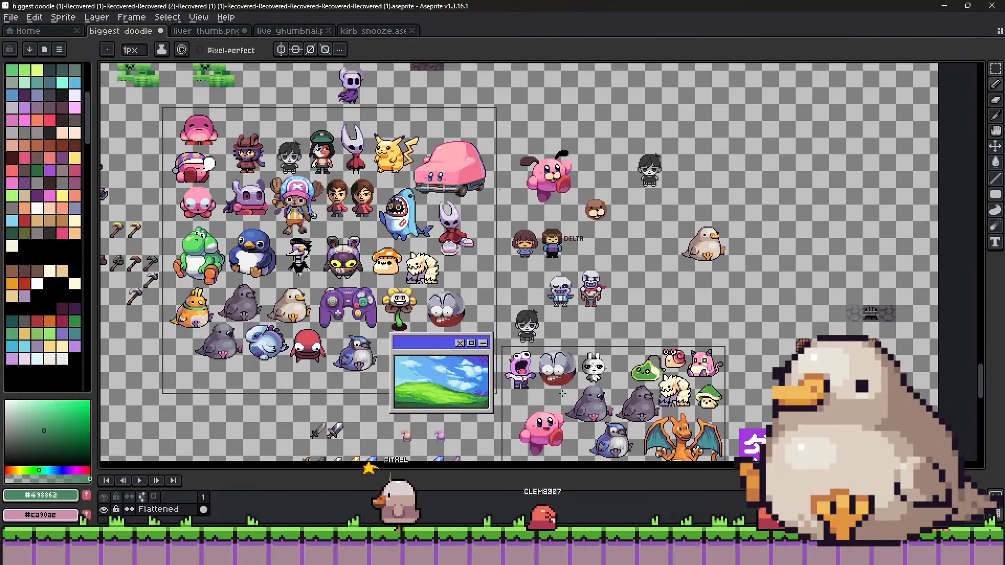
pyautogui.moveTo(524, 181); pyautogui.dragTo(680, 392)
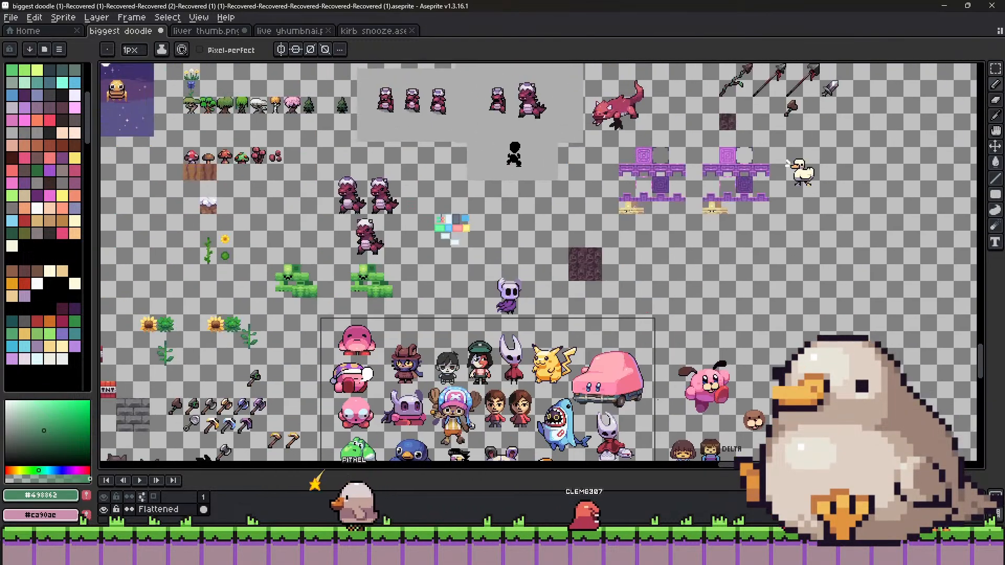
# Select the cream-colored duck sprite standing between the green mushroom character and the pink soda can.
pyautogui.moveTo(450, 178); pyautogui.dragTo(696, 382)
pyautogui.moveTo(497, 183); pyautogui.dragTo(704, 382)
pyautogui.moveTo(194, 317); pyautogui.dragTo(533, 347)
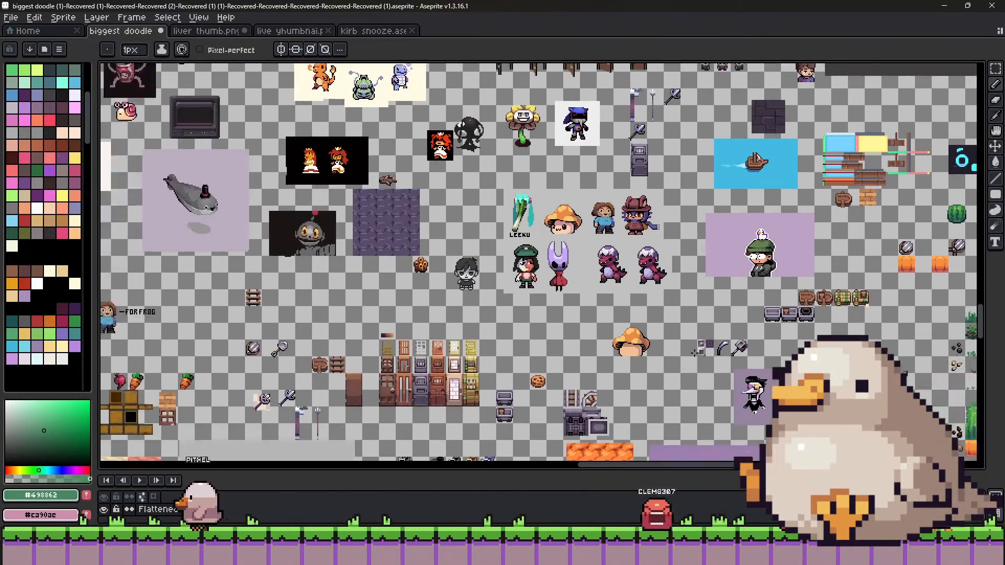
pyautogui.moveTo(301, 271); pyautogui.dragTo(534, 348)
pyautogui.scroll(4, 356, 331)
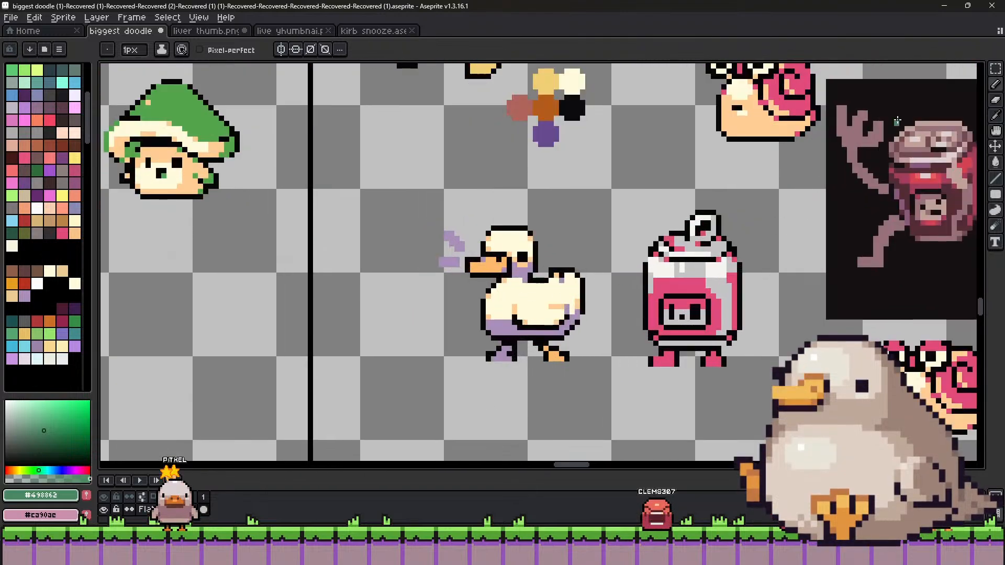
pyautogui.click(996, 69)
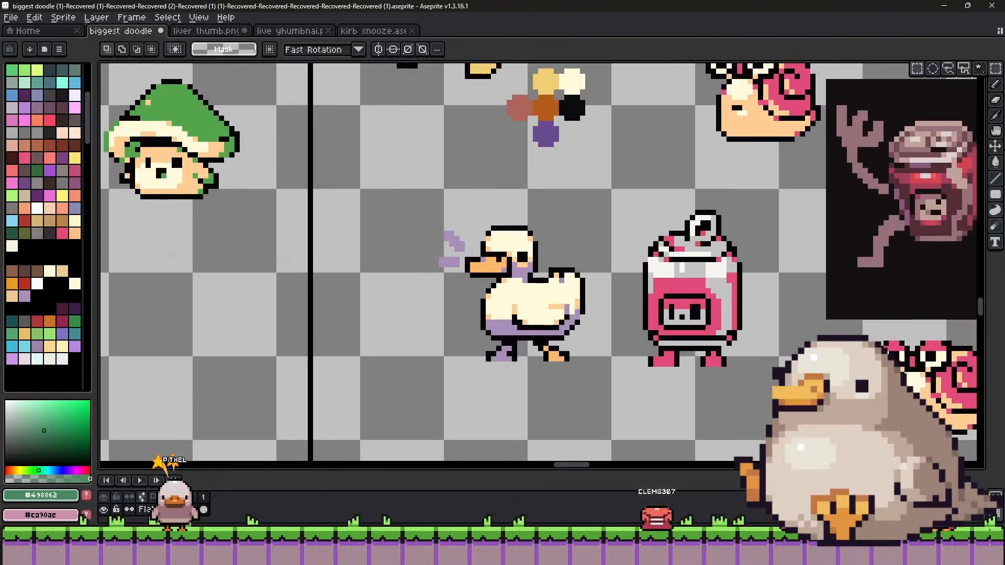
pyautogui.moveTo(407, 200); pyautogui.dragTo(623, 388)
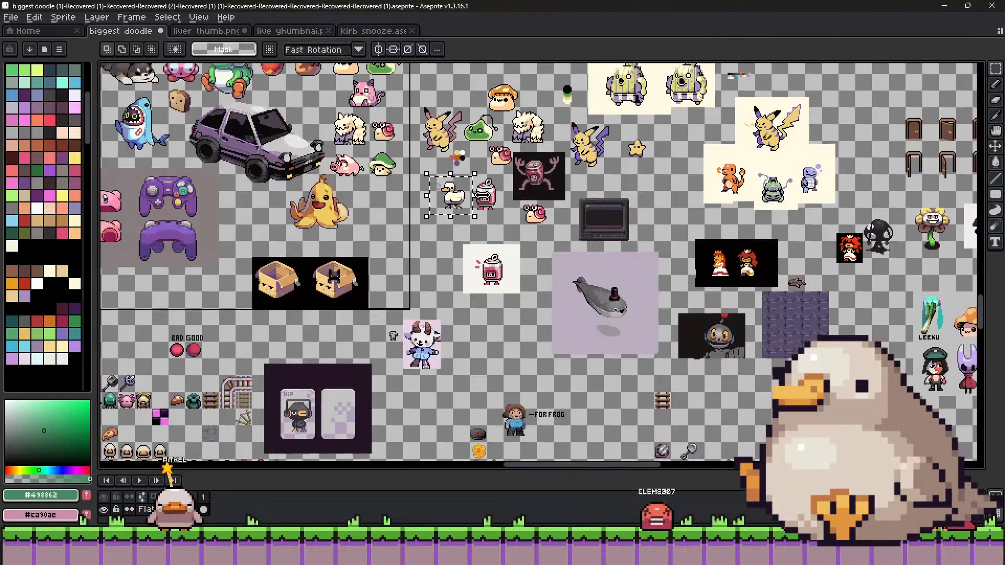
# Paste a copy of the duck onto the empty canvas below the row of chibi characters and deselect it.
pyautogui.scroll(-5, 635, 181)
pyautogui.scroll(-10, 635, 181)
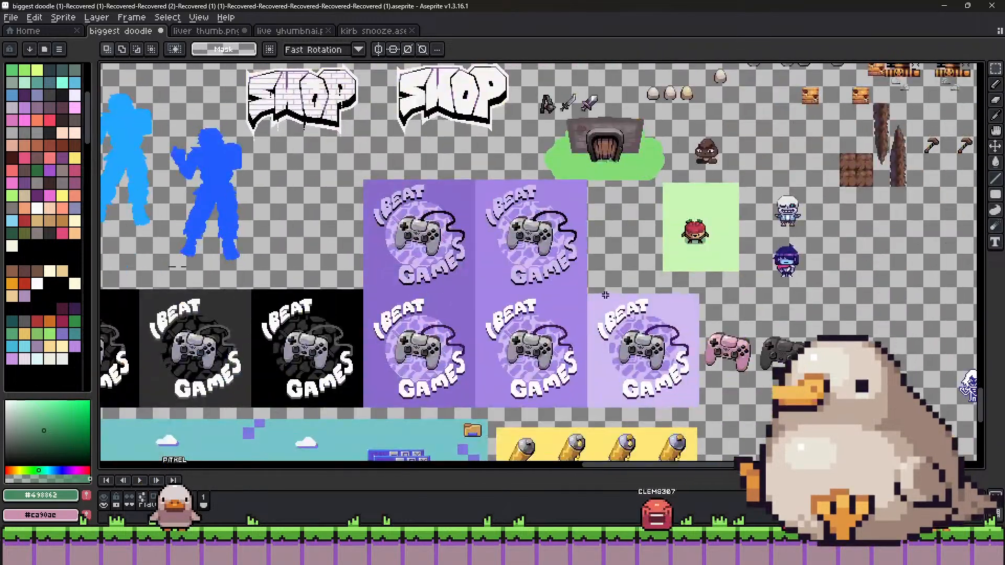
pyautogui.scroll(-2, 612, 220)
pyautogui.scroll(3, 601, 299)
pyautogui.hotkey('ctrl', 'd')
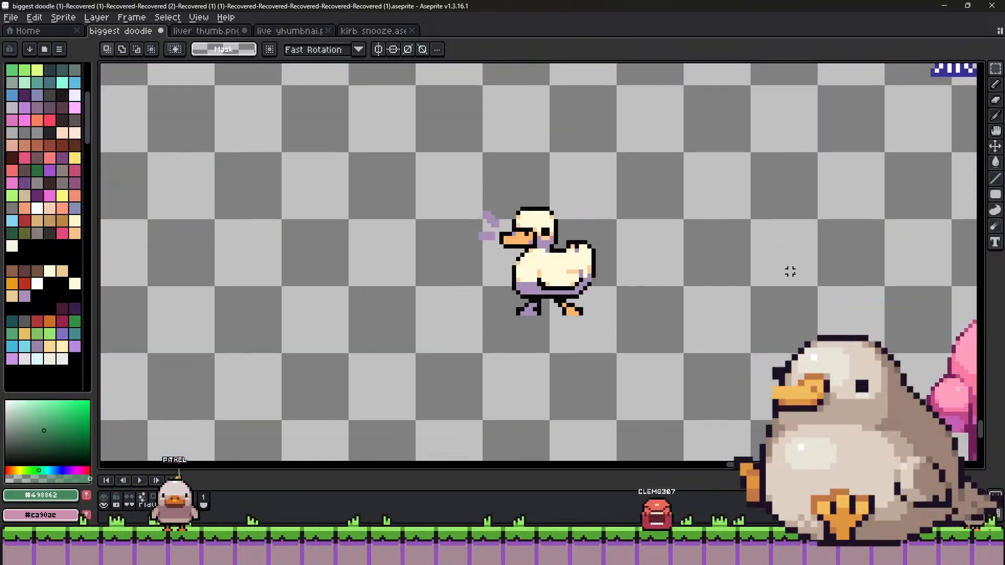
# Try a yellower tan with hue 45°, saturation 42 and value 74 on the brown-haired sprite's hair-band highlight.
pyautogui.scroll(3, 434, 346)
pyautogui.hscroll(5, 434, 346)
pyautogui.scroll(10, 503, 287)
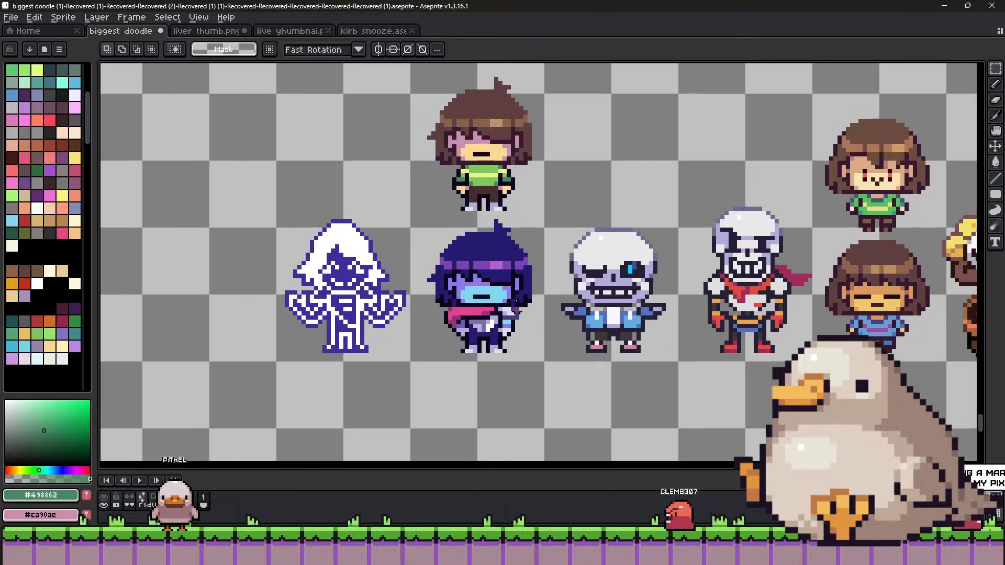
pyautogui.press('i')
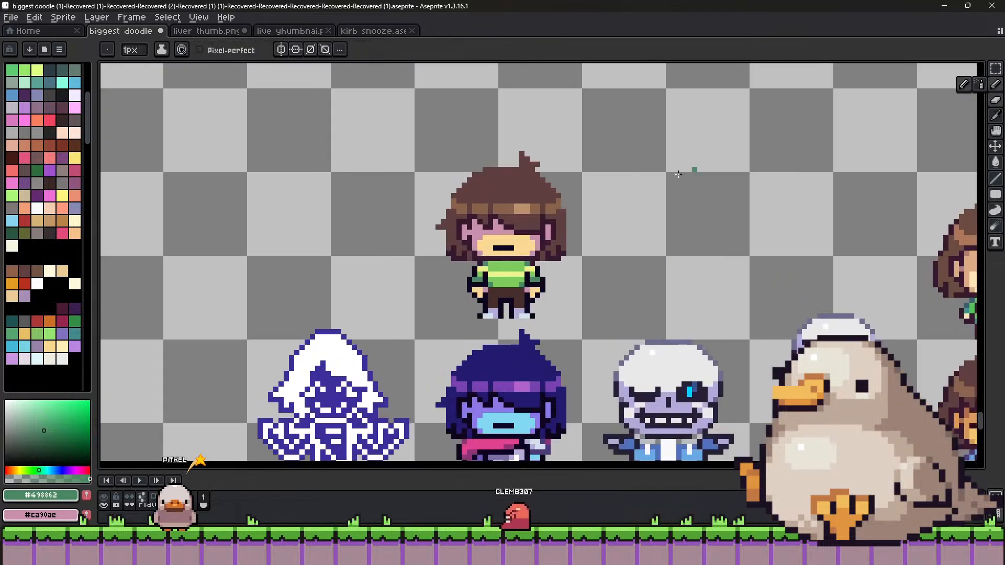
pyautogui.click(514, 204)
pyautogui.press('b')
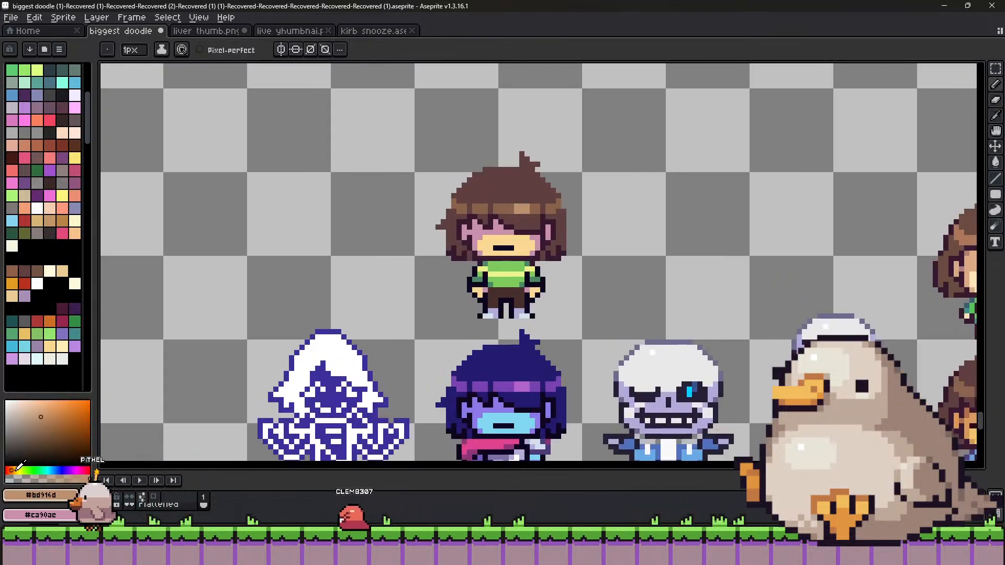
pyautogui.press('g')
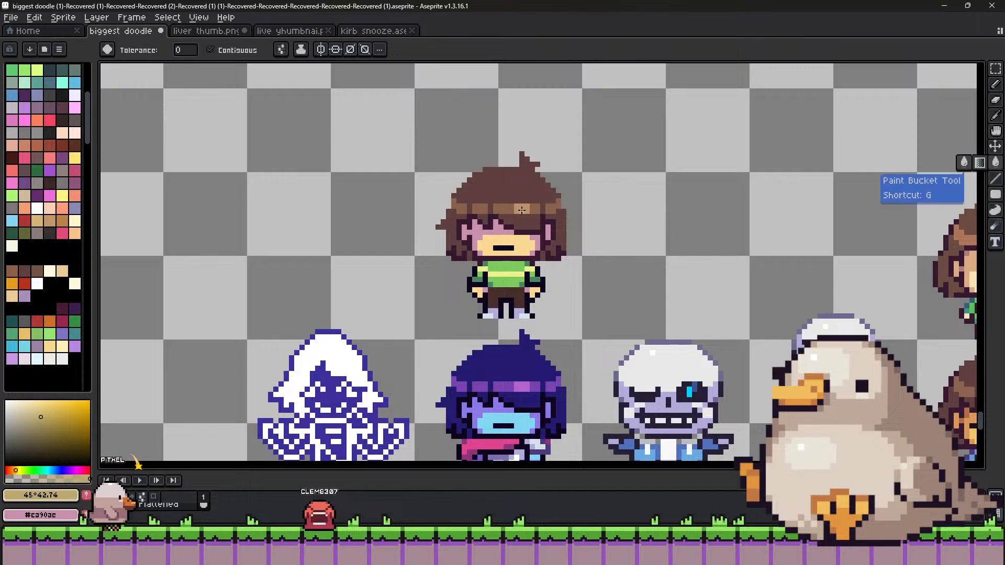
pyautogui.keyDown('alt'); pyautogui.click(496, 260); pyautogui.keyUp('alt')
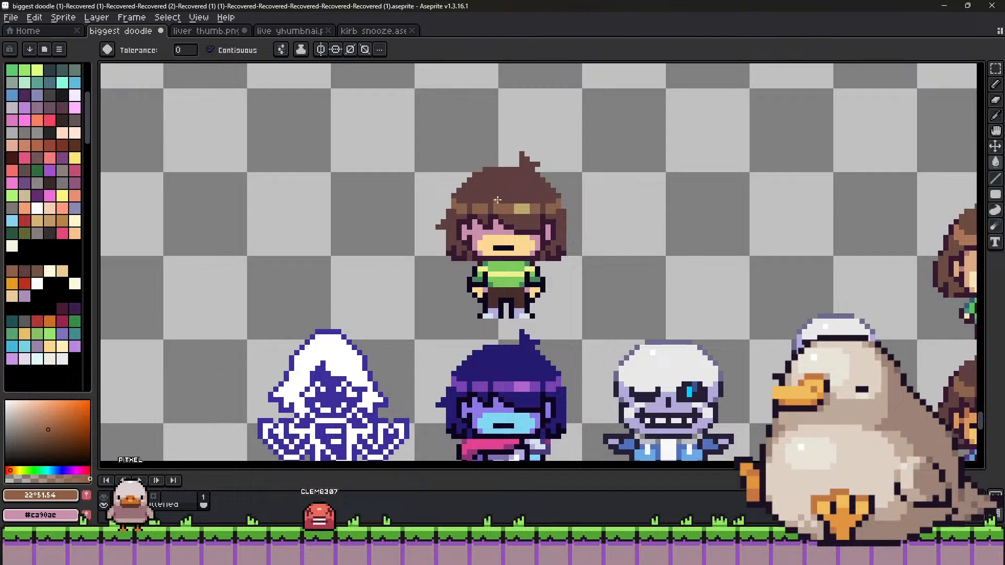
pyautogui.click(497, 200)
pyautogui.hotkey('ctrl', 'z')
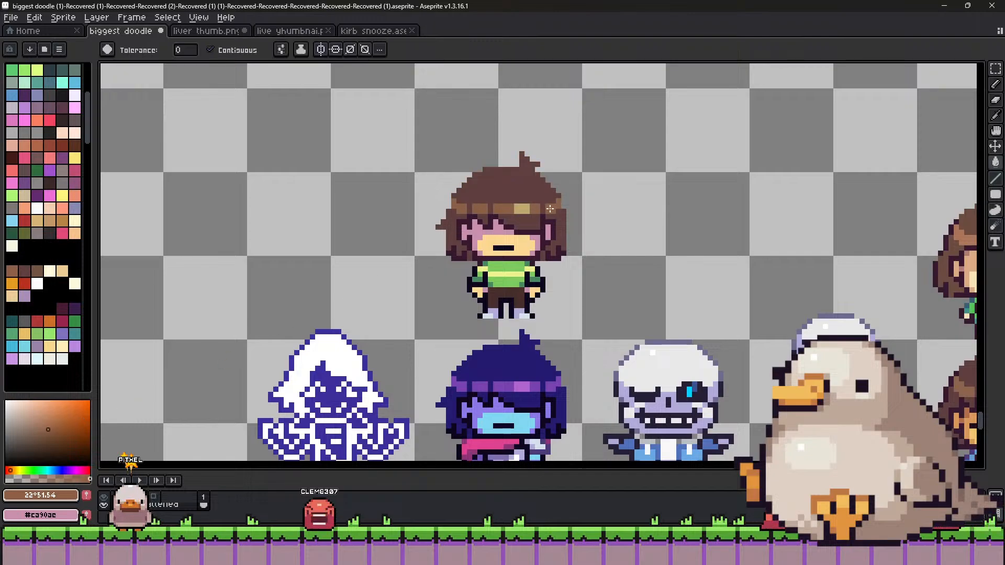
# Refill the hair-band highlight of the brown-haired sprite with a less yellow, more orange tan.
pyautogui.keyDown('alt'); pyautogui.click(522, 207); pyautogui.keyUp('alt')
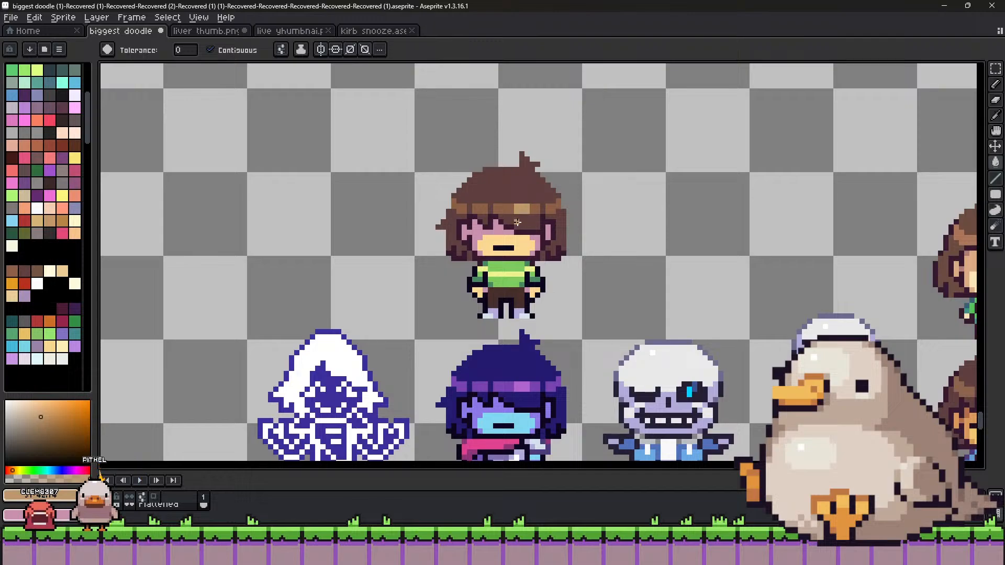
pyautogui.scroll(-1, 529, 196)
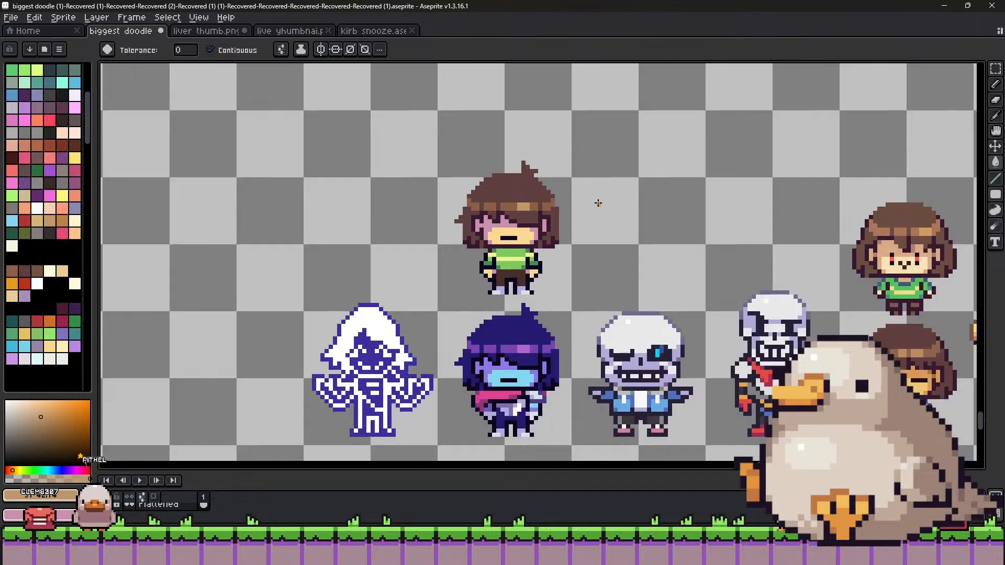
pyautogui.press('v')
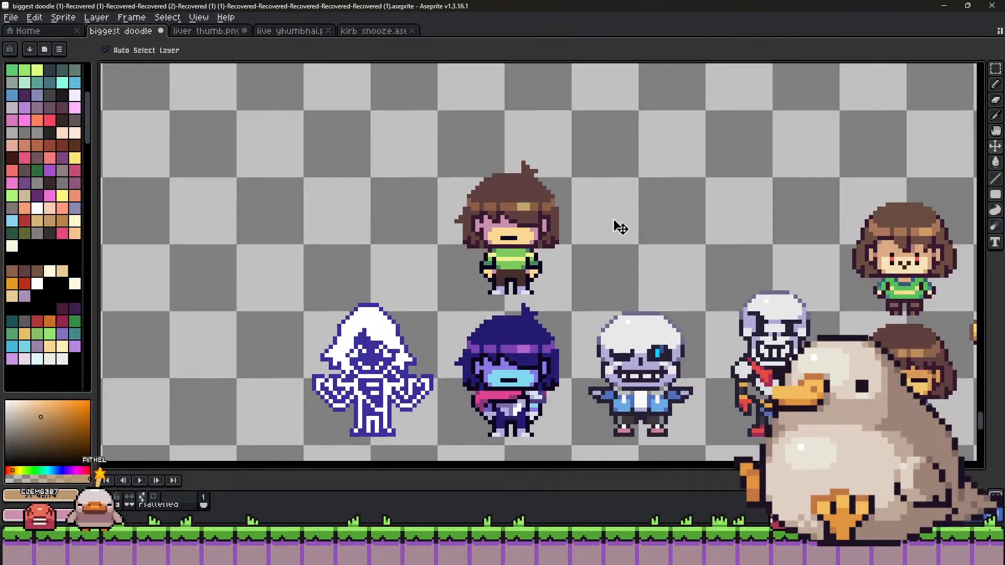
pyautogui.press('g')
# Recolor the brown-haired sprite's pink skin shadows to a muted purple with hue 279°, saturation 28 and value 79.
pyautogui.scroll(2, 579, 272)
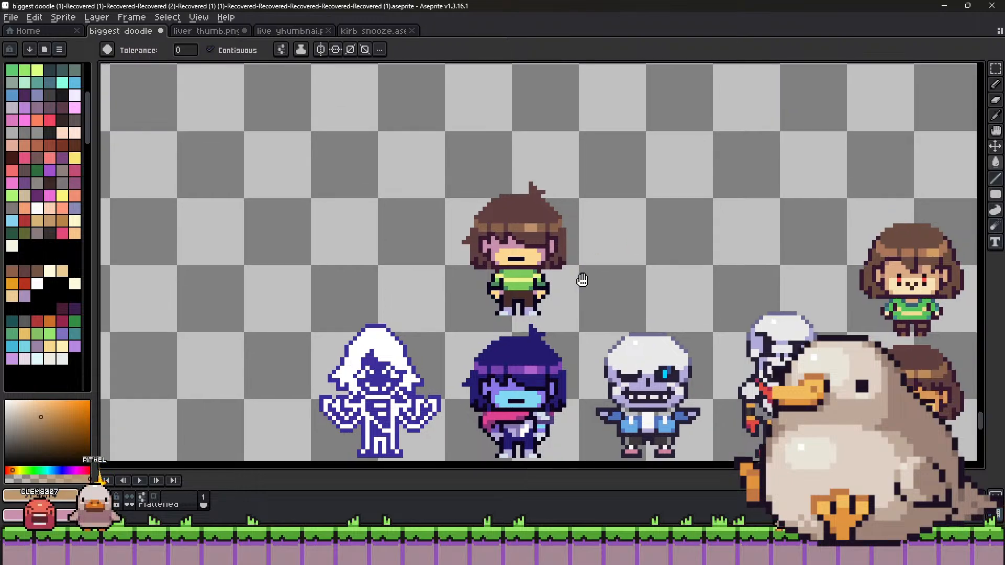
pyautogui.keyDown('alt'); pyautogui.click(369, 366); pyautogui.keyUp('alt')
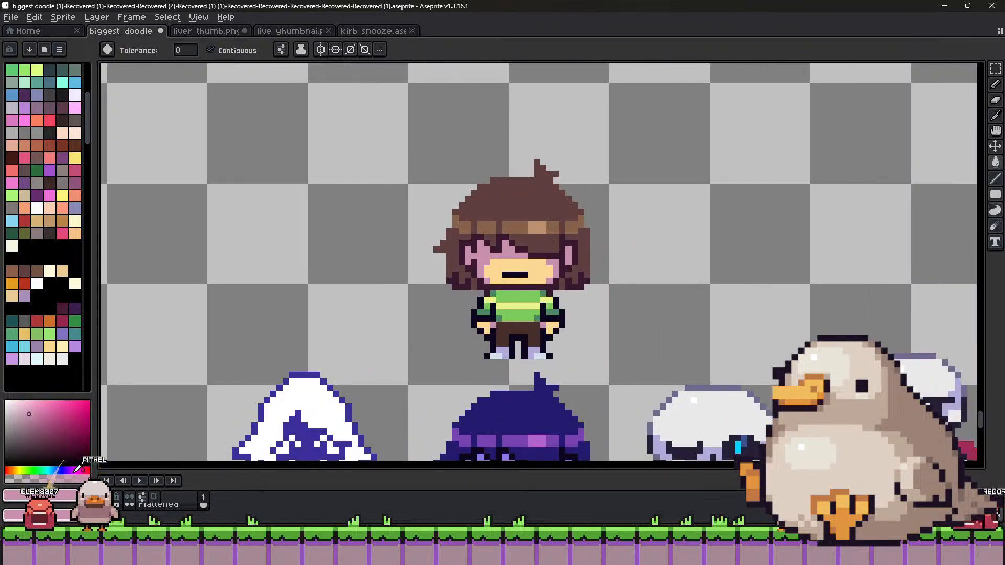
pyautogui.click(481, 264)
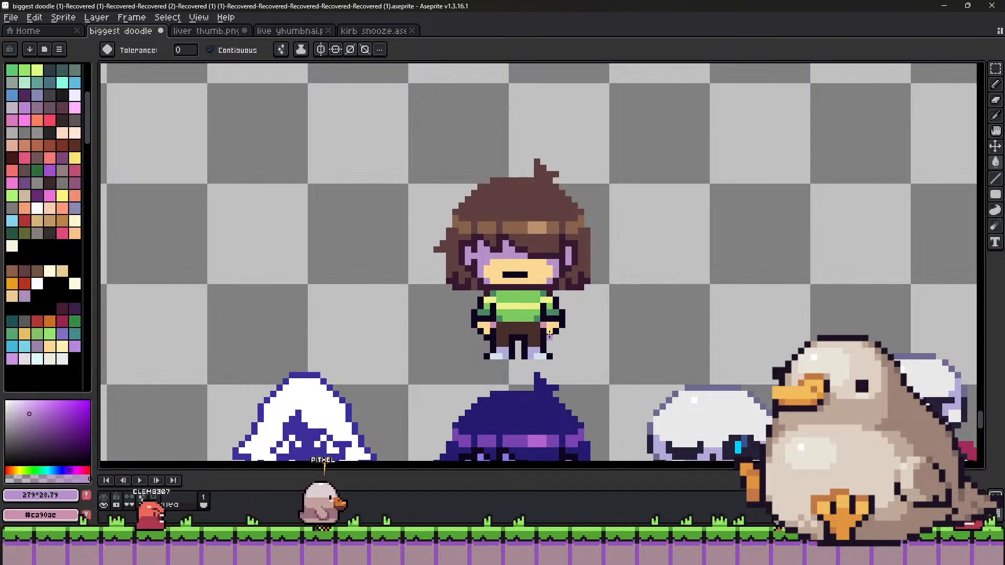
pyautogui.scroll(-2, 492, 324)
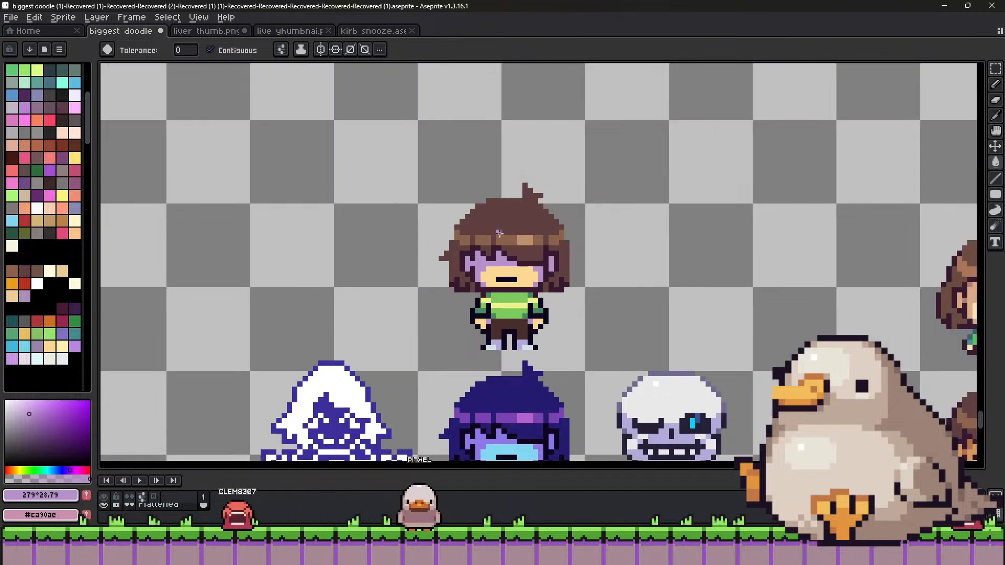
pyautogui.scroll(-1, 576, 314)
pyautogui.scroll(2, 625, 306)
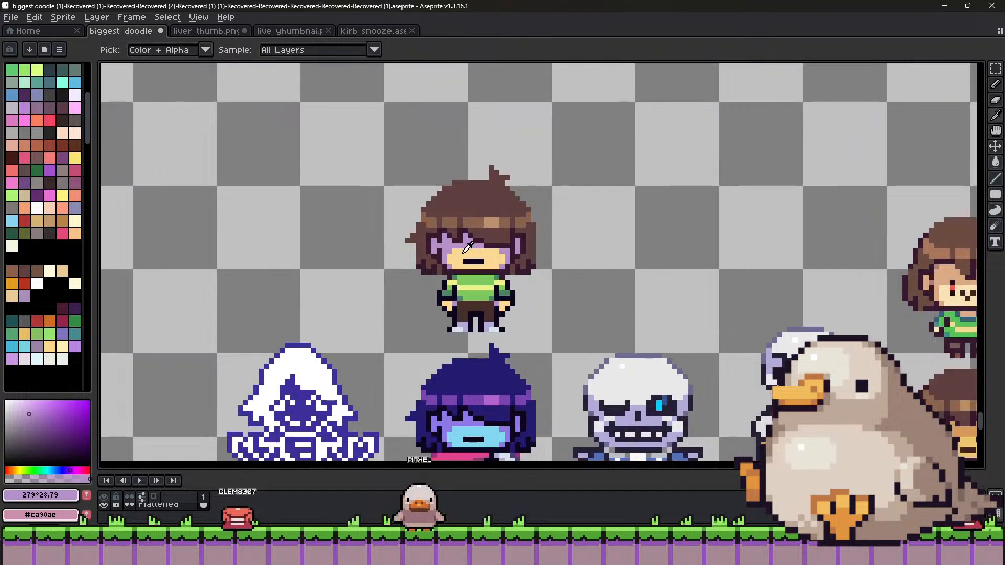
pyautogui.moveTo(556, 224)
pyautogui.mouseDown()
pyautogui.moveTo(578, 217)
pyautogui.moveTo(568, 222)
pyautogui.mouseUp()
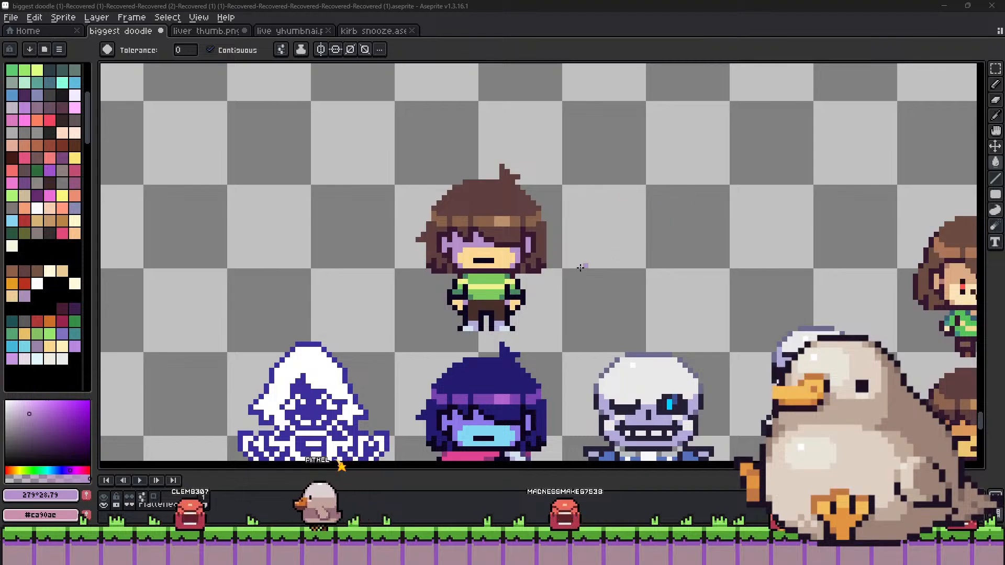
# Mix the darker plum-brown #523643 from the fringe shadow and replace the hair color #5e3f3f with it.
pyautogui.keyDown('alt'); pyautogui.click(502, 250); pyautogui.keyUp('alt')
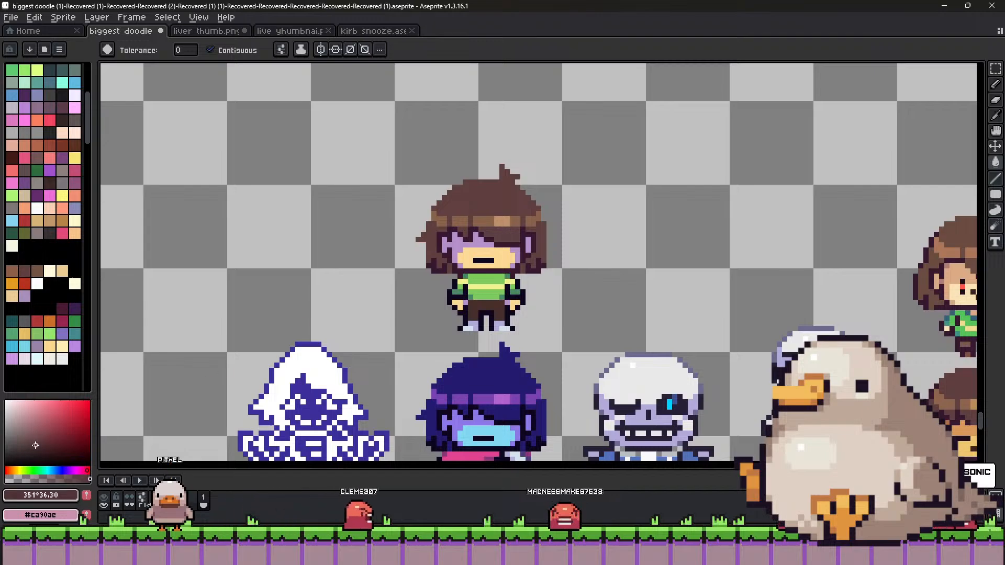
pyautogui.click(34, 445)
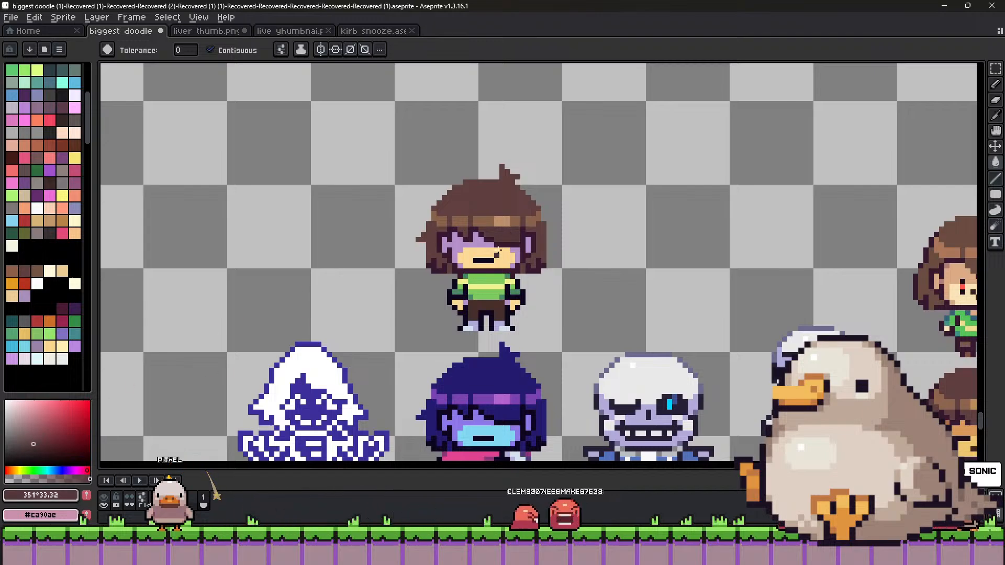
pyautogui.scroll(1, 497, 253)
pyautogui.press('alt')
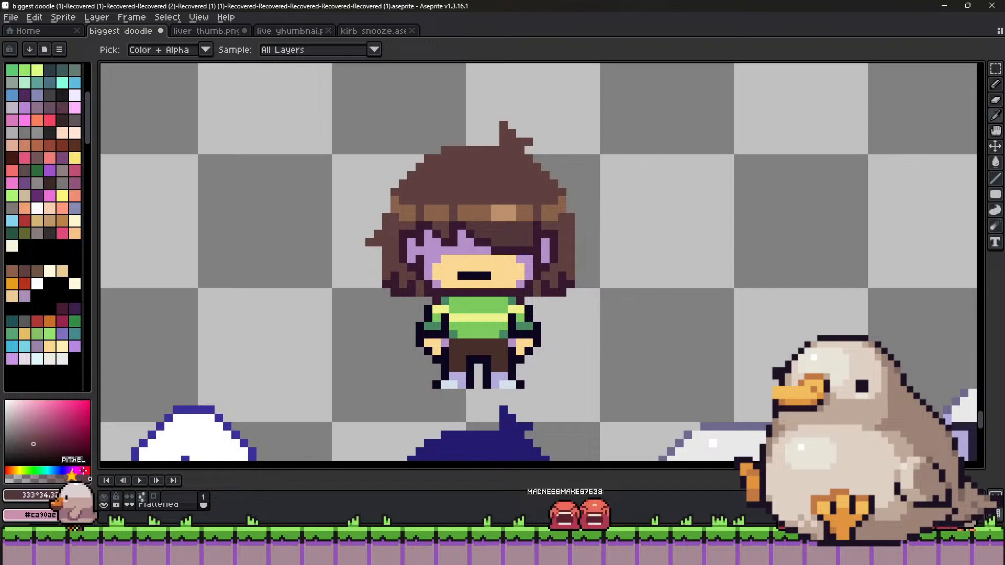
pyautogui.keyDown('alt'); pyautogui.rightClick(510, 238); pyautogui.keyUp('alt')
pyautogui.keyDown('alt'); pyautogui.click(508, 182); pyautogui.keyUp('alt')
pyautogui.hotkey('shift', 'r')
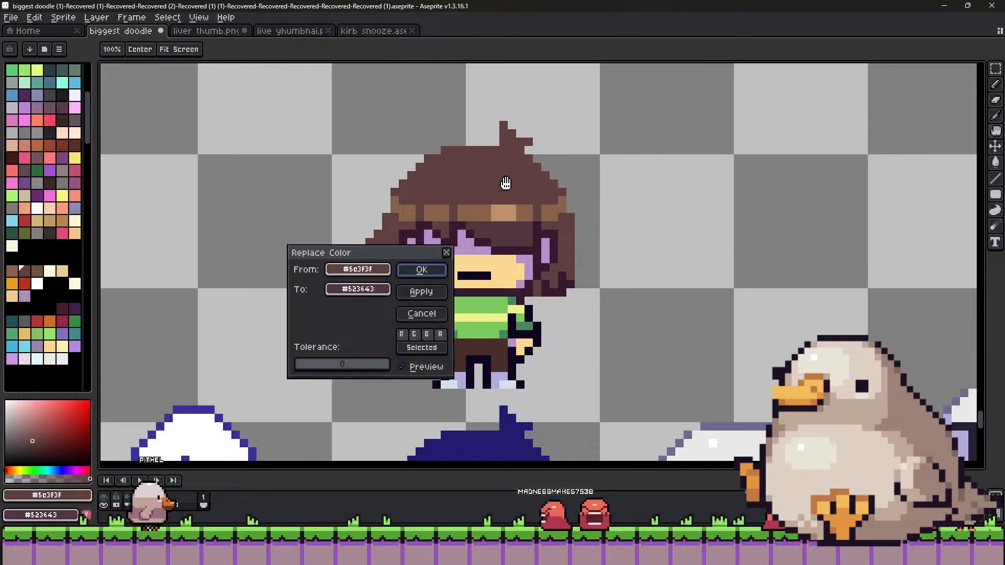
pyautogui.click(421, 269)
# Replace the sprite's hair color #523643 with the lighter plum #633f50.
pyautogui.scroll(-4, 537, 216)
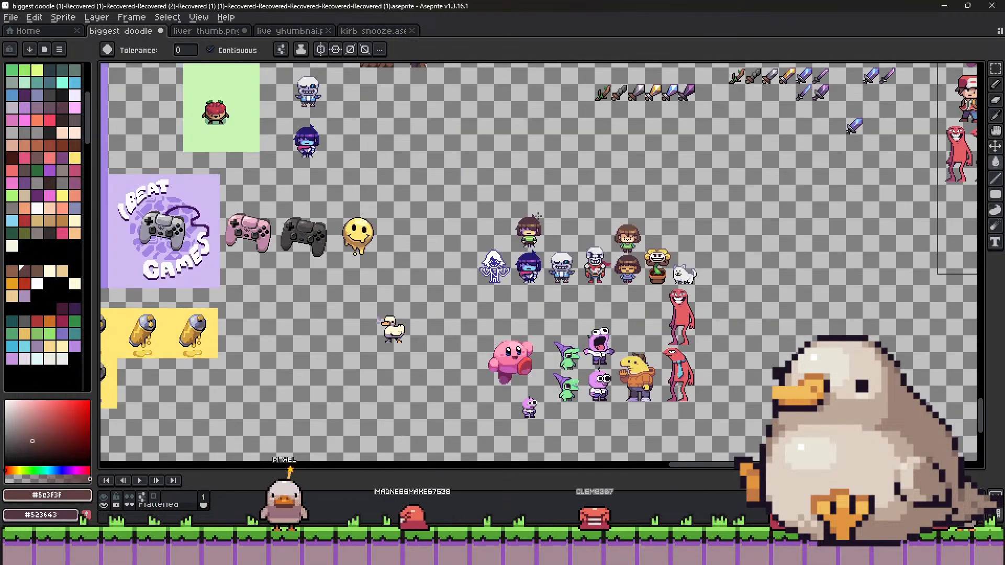
pyautogui.scroll(4, 537, 225)
pyautogui.keyDown('alt'); pyautogui.click(538, 225); pyautogui.keyUp('alt')
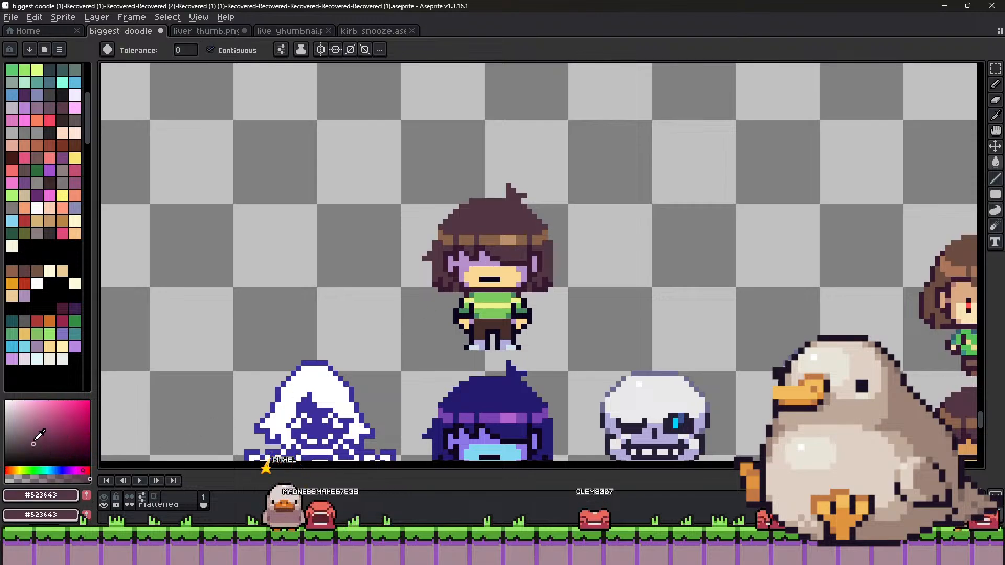
pyautogui.keyDown('alt'); pyautogui.rightClick(510, 226); pyautogui.keyUp('alt')
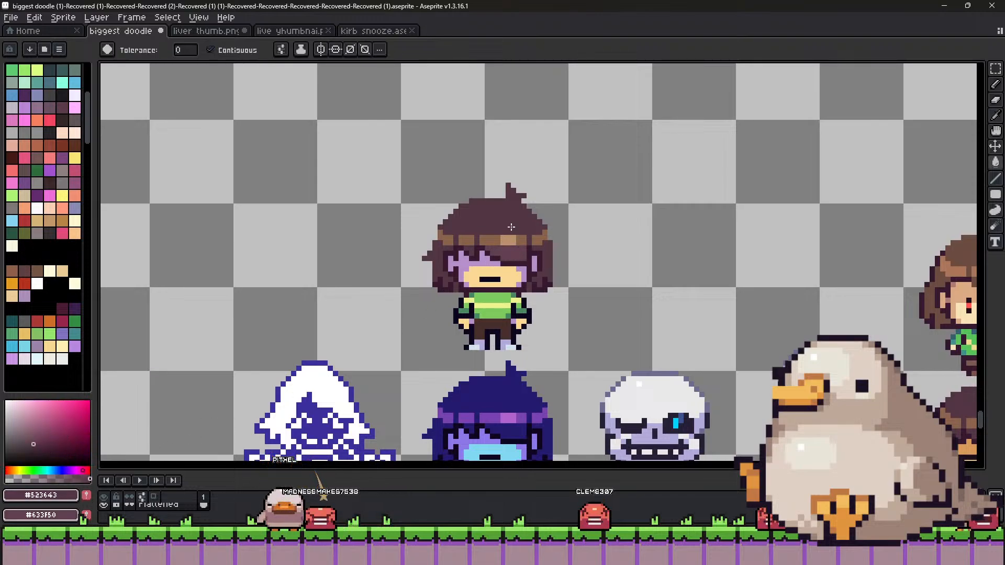
pyautogui.hotkey('shift', 'r')
pyautogui.click(449, 276)
# Replace the hair-band brown #88624b with the redder brown #986658.
pyautogui.keyDown('alt'); pyautogui.click(494, 238); pyautogui.keyUp('alt')
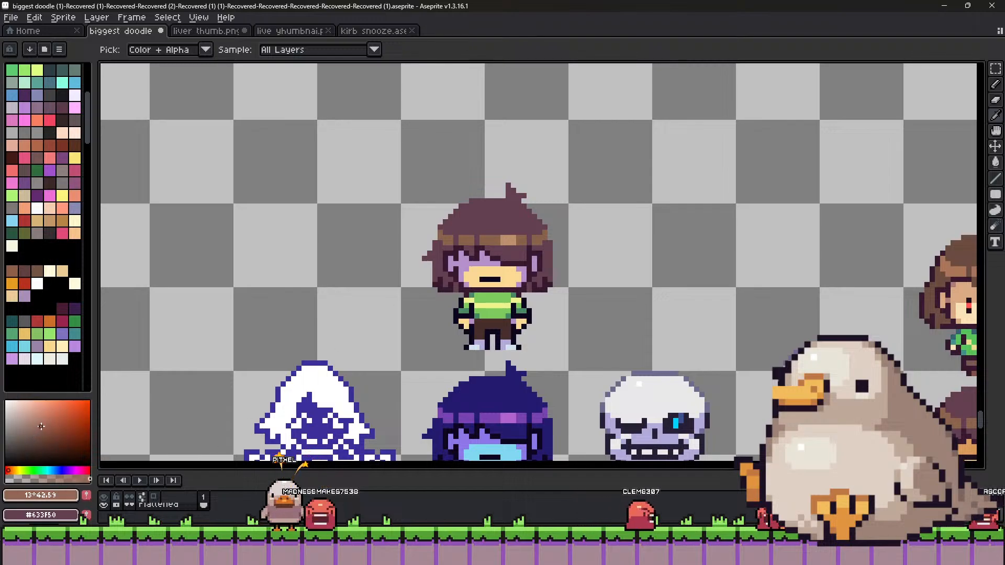
pyautogui.keyDown('alt'); pyautogui.rightClick(485, 242); pyautogui.keyUp('alt')
pyautogui.hotkey('shift', 'r')
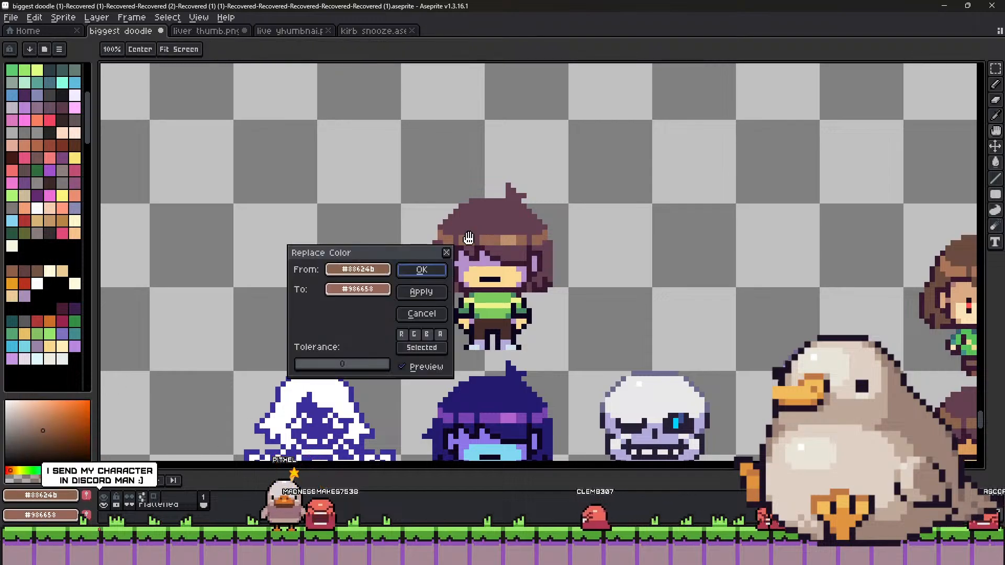
pyautogui.click(422, 270)
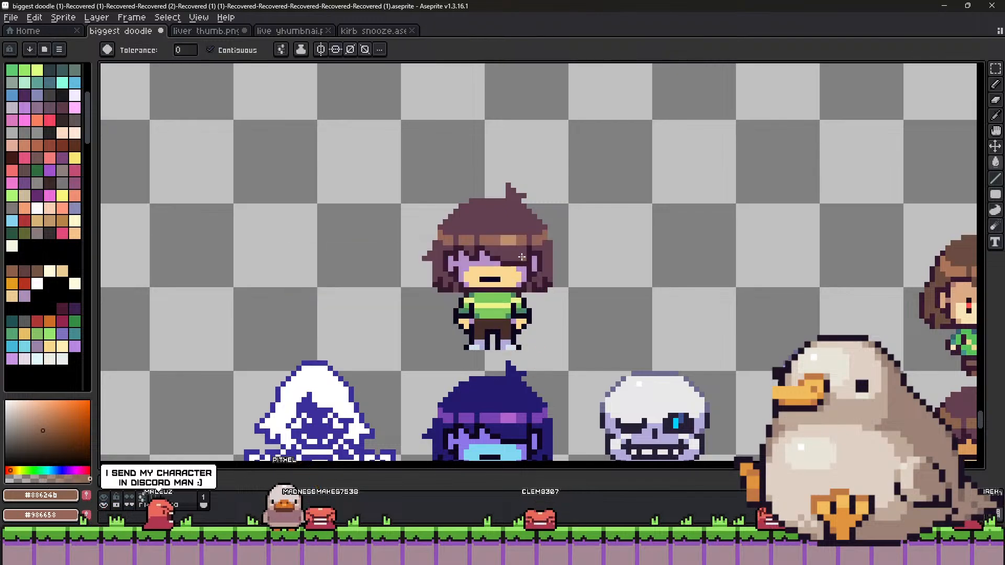
# Sample the brown-haired sprite's face color, shift it to a warmer orange-peach and fill the face with it.
pyautogui.scroll(-2, 447, 243)
pyautogui.scroll(2, 471, 251)
pyautogui.keyDown('alt'); pyautogui.click(475, 256); pyautogui.keyUp('alt')
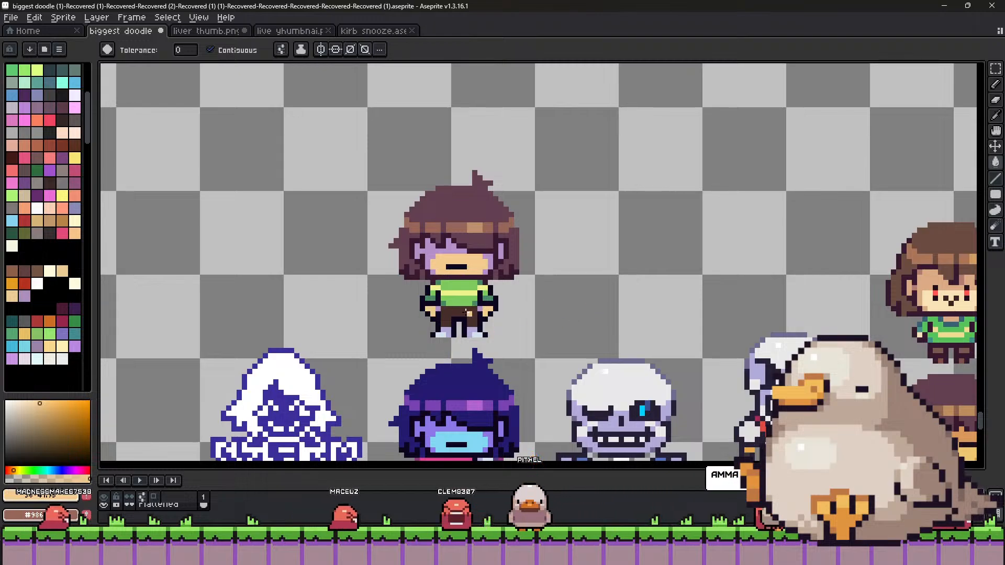
# Recolor the sweater's main green to a yellow-green with hue 90°, saturation 43 and value 82.
pyautogui.keyDown('alt'); pyautogui.click(462, 299); pyautogui.keyUp('alt')
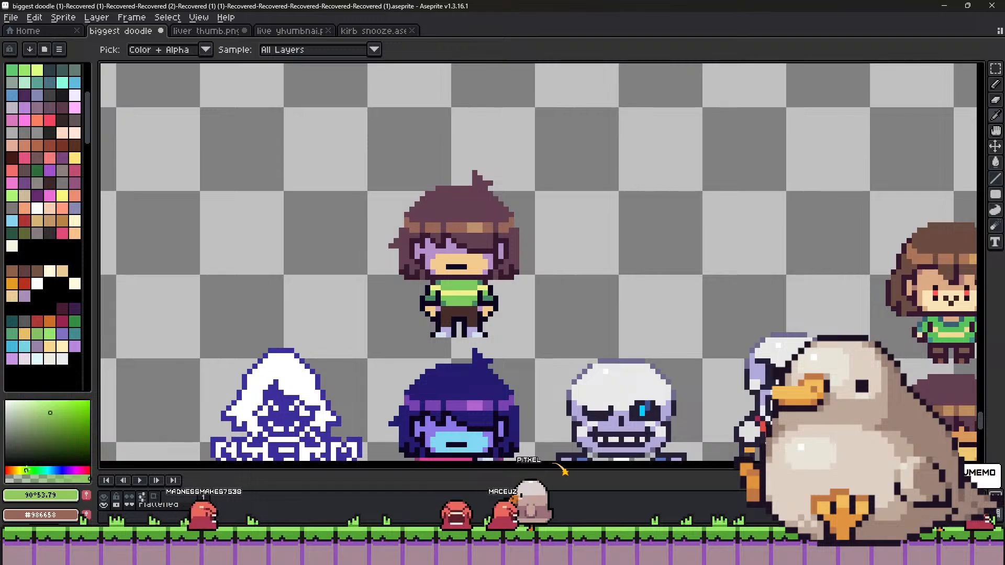
pyautogui.keyDown('alt'); pyautogui.click(460, 293); pyautogui.keyUp('alt')
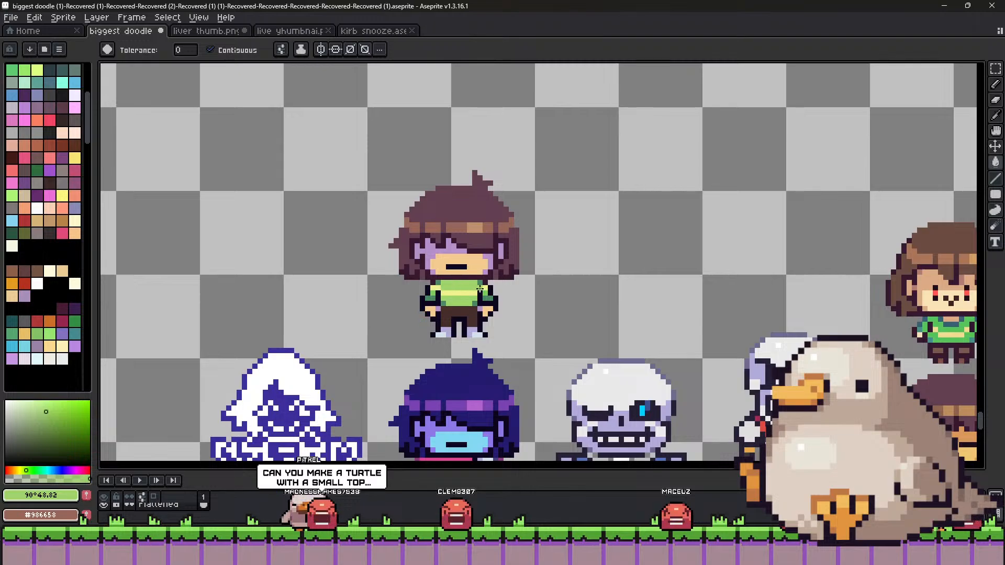
pyautogui.scroll(2, 480, 290)
pyautogui.hotkey('ctrl', 'z')
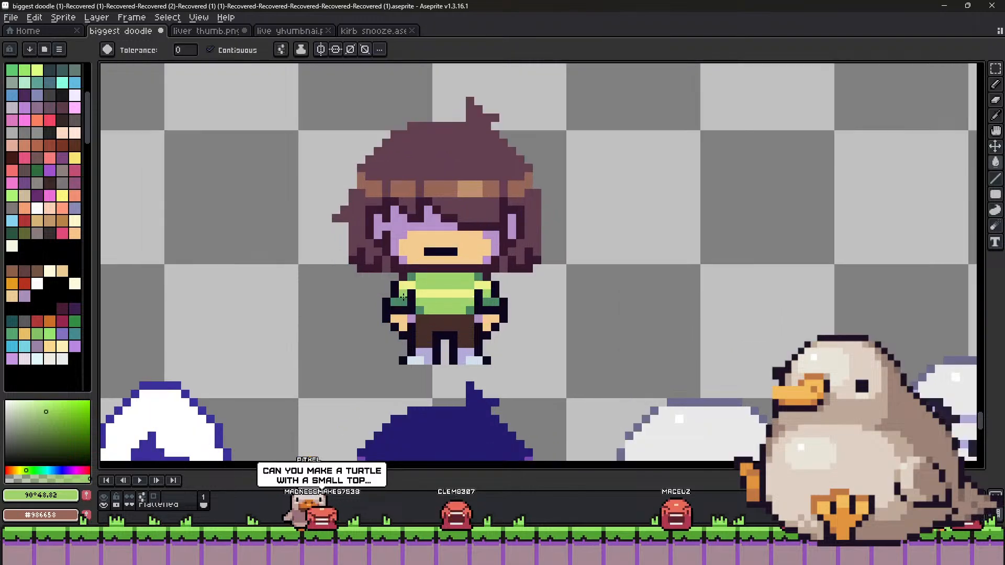
# Sample the sweater's shaded green, adjust it to hue 117°, saturation 46 and value 61, and recolor the sweater's shaded areas with it.
pyautogui.press('i')
pyautogui.click(43, 430)
pyautogui.click(40, 468)
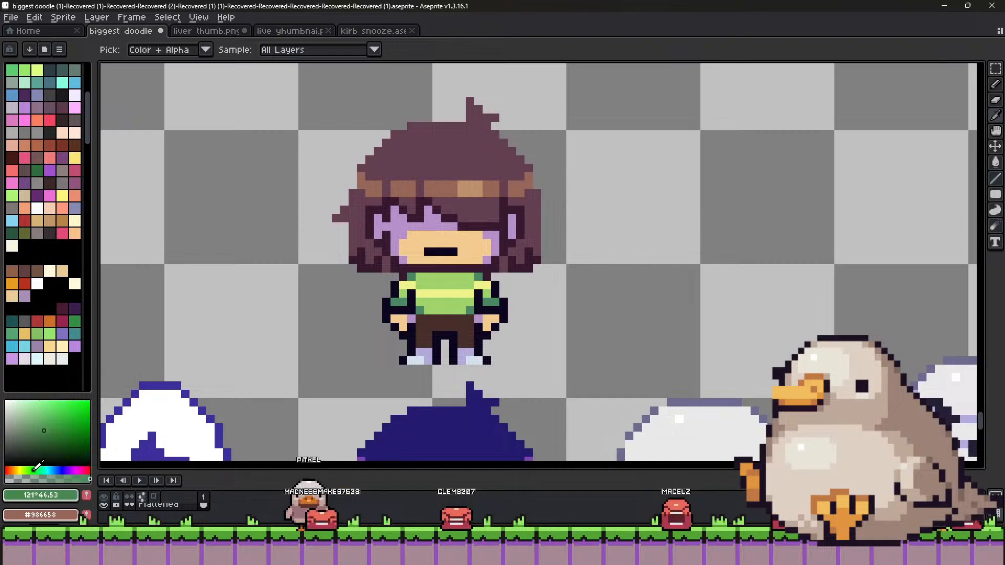
pyautogui.press('g')
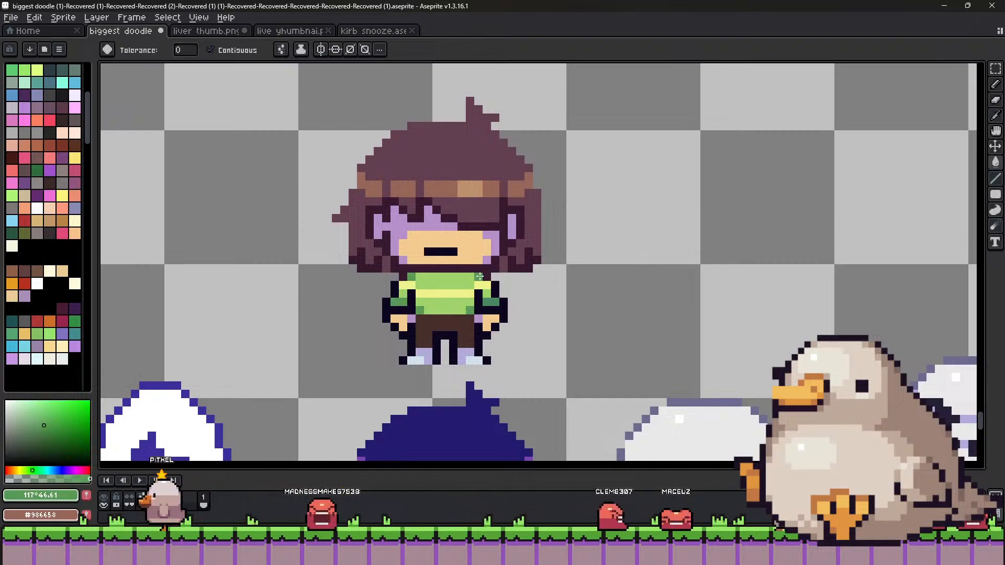
pyautogui.scroll(-2, 576, 292)
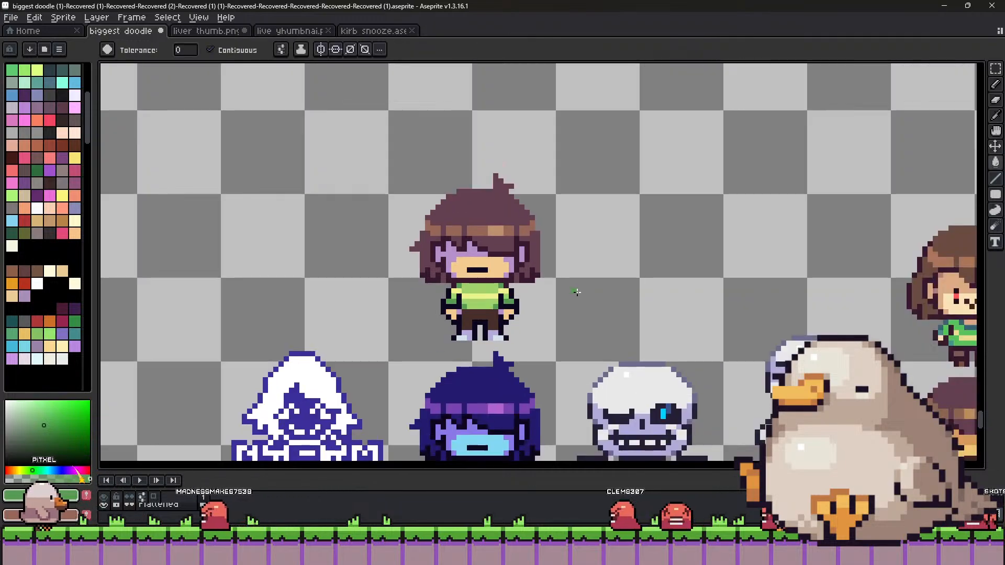
pyautogui.scroll(-1, 577, 291)
pyautogui.scroll(2, 523, 324)
# Replace the brown-haired sprite's lavender skin shading #b690ca with the pink #ca90b3.
pyautogui.press('i')
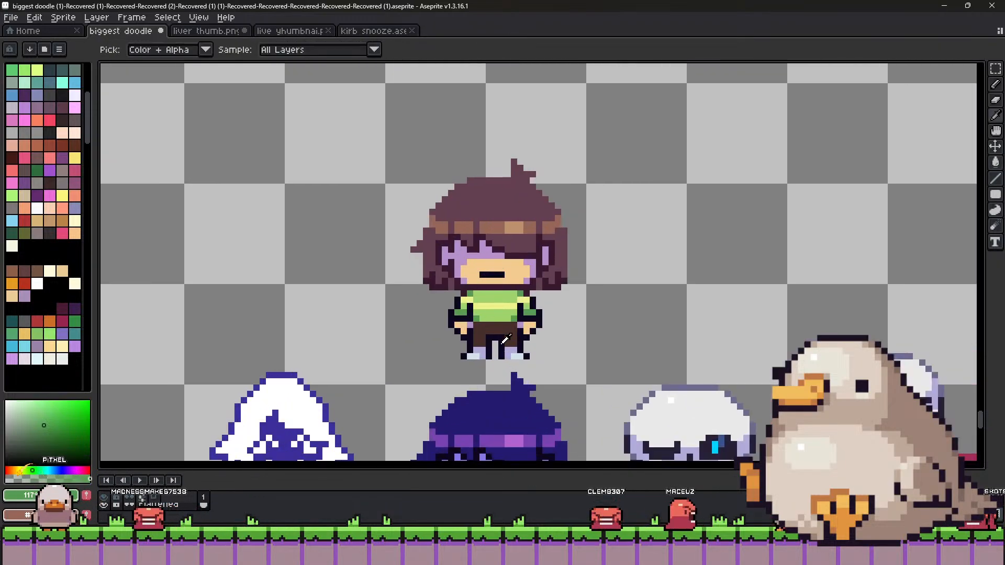
pyautogui.click(462, 258)
pyautogui.click(474, 255)
pyautogui.press('g')
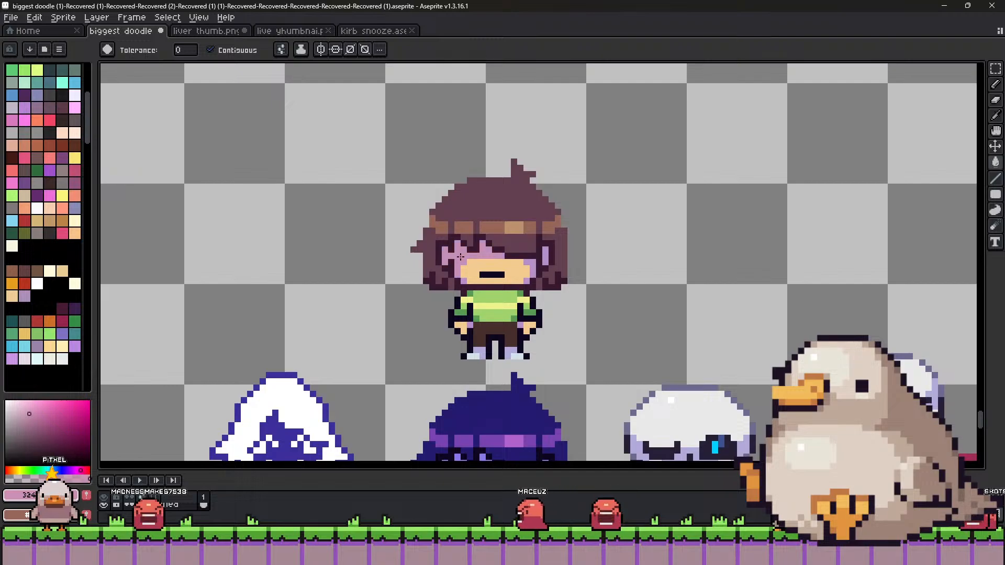
pyautogui.hotkey('shift', 'r')
pyautogui.click(420, 280)
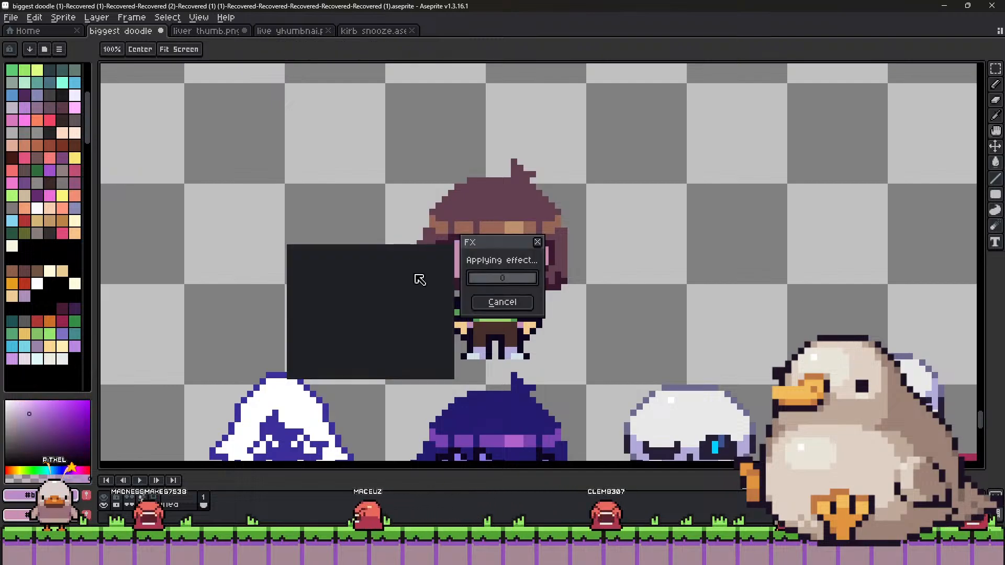
pyautogui.press('v')
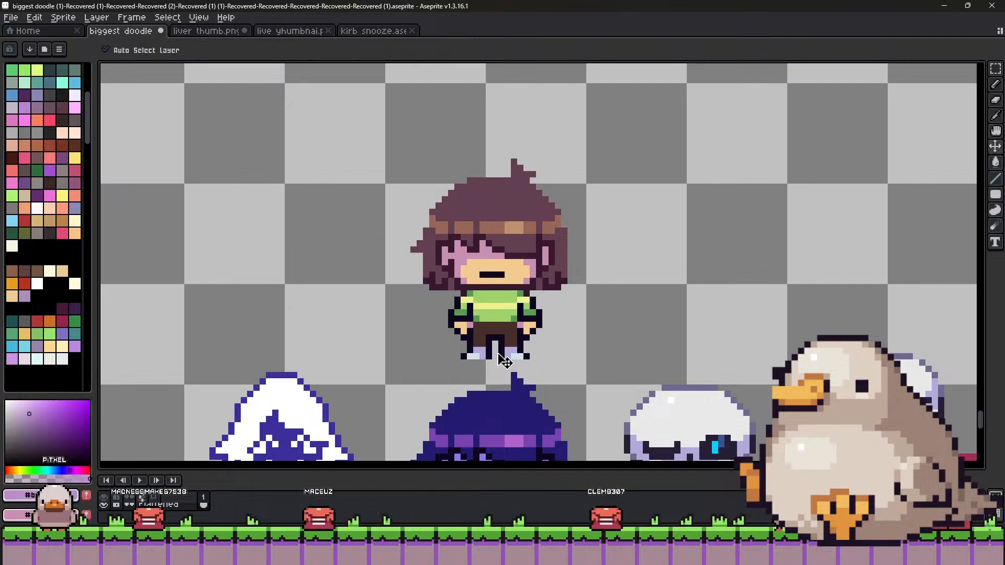
pyautogui.press('g')
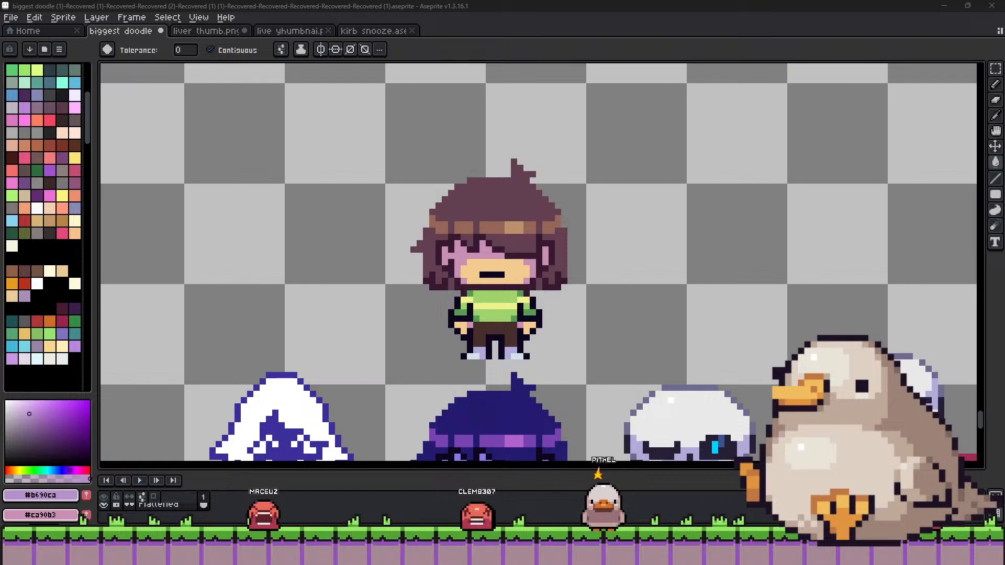
# Examine the finished character sprites, from the chibi lineup to the screaming purple figure and the tall red ones.
pyautogui.scroll(-2, 596, 240)
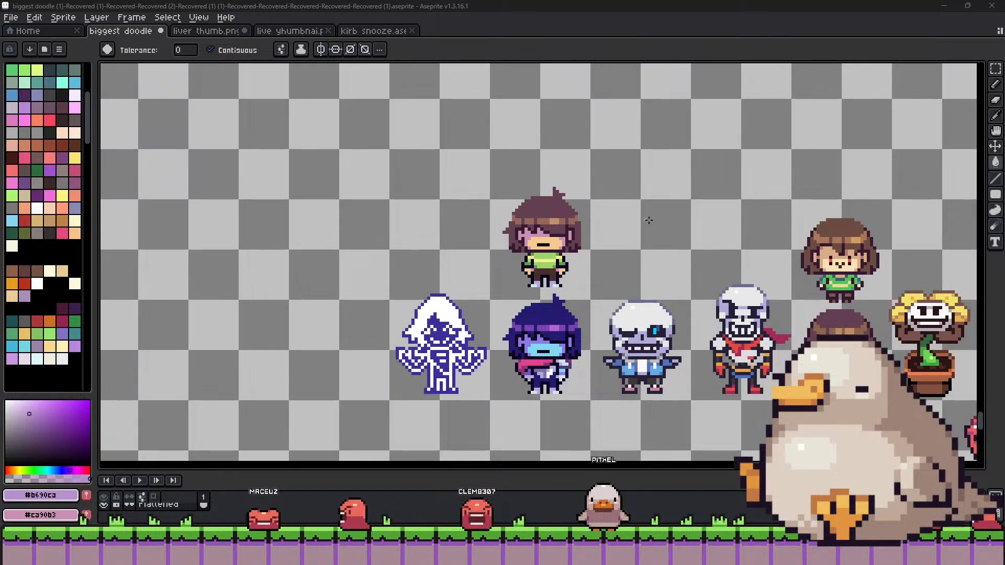
pyautogui.moveTo(668, 220); pyautogui.dragTo(601, 146)
pyautogui.moveTo(554, 393); pyautogui.dragTo(531, 218)
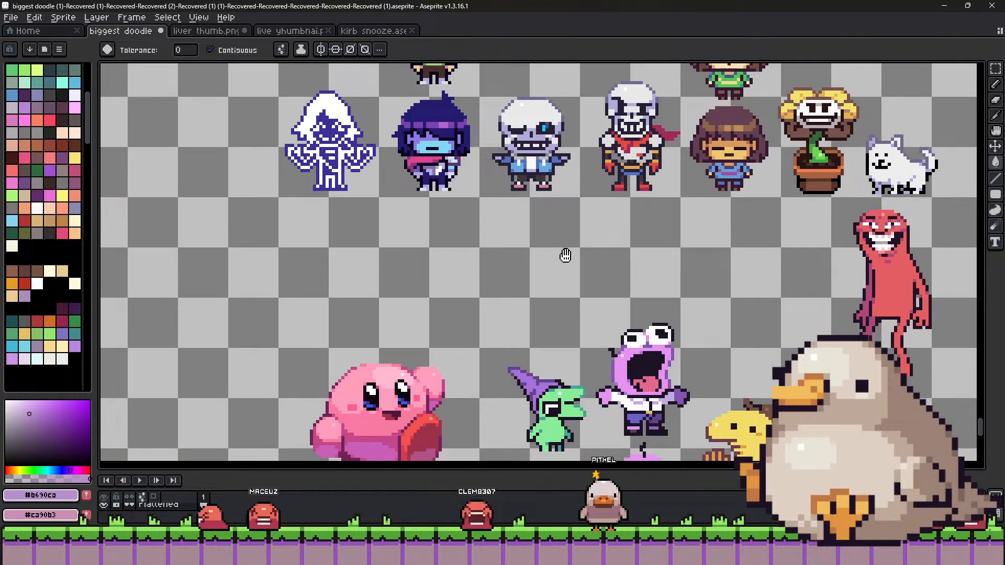
pyautogui.moveTo(566, 253); pyautogui.dragTo(494, 164)
pyautogui.scroll(5, 496, 249)
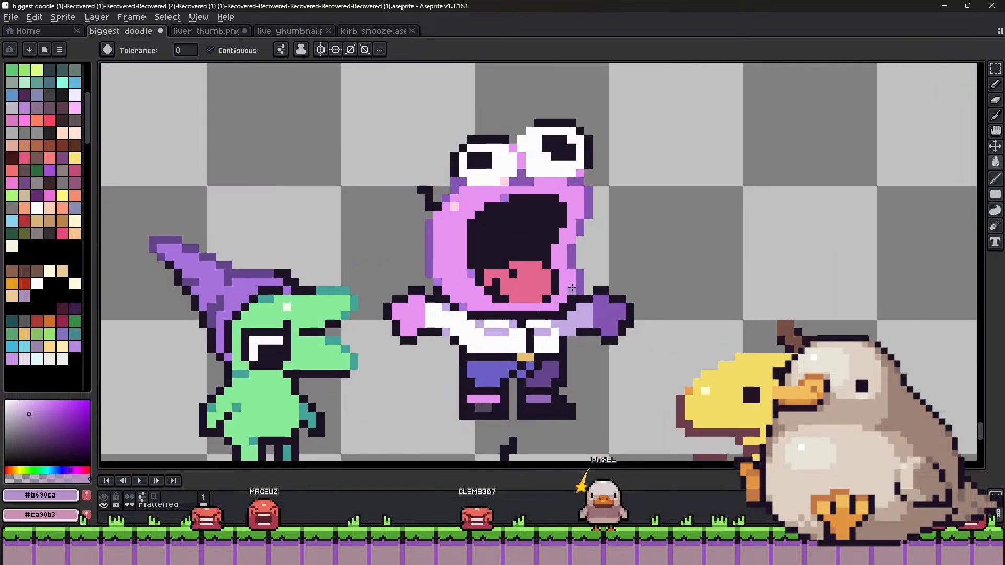
pyautogui.scroll(3, 497, 225)
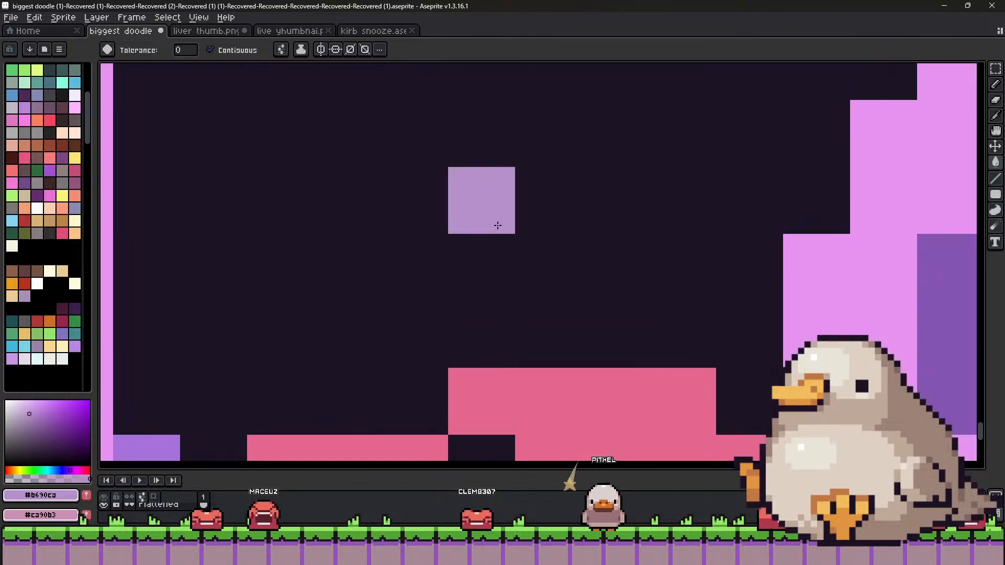
pyautogui.moveTo(496, 225); pyautogui.dragTo(590, 325)
pyautogui.scroll(-4, 624, 353)
pyautogui.scroll(-4, 624, 353)
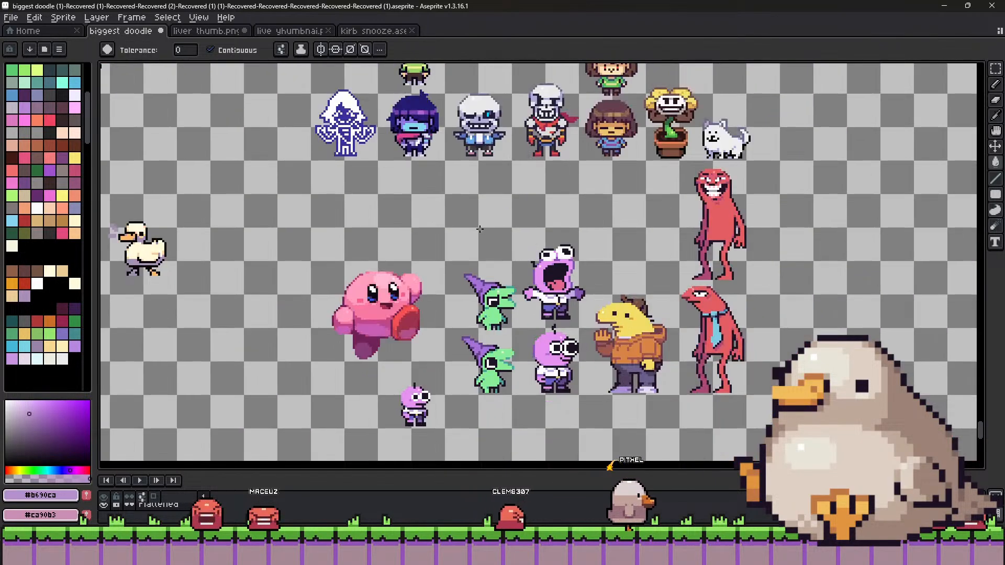
pyautogui.moveTo(475, 227); pyautogui.dragTo(504, 220)
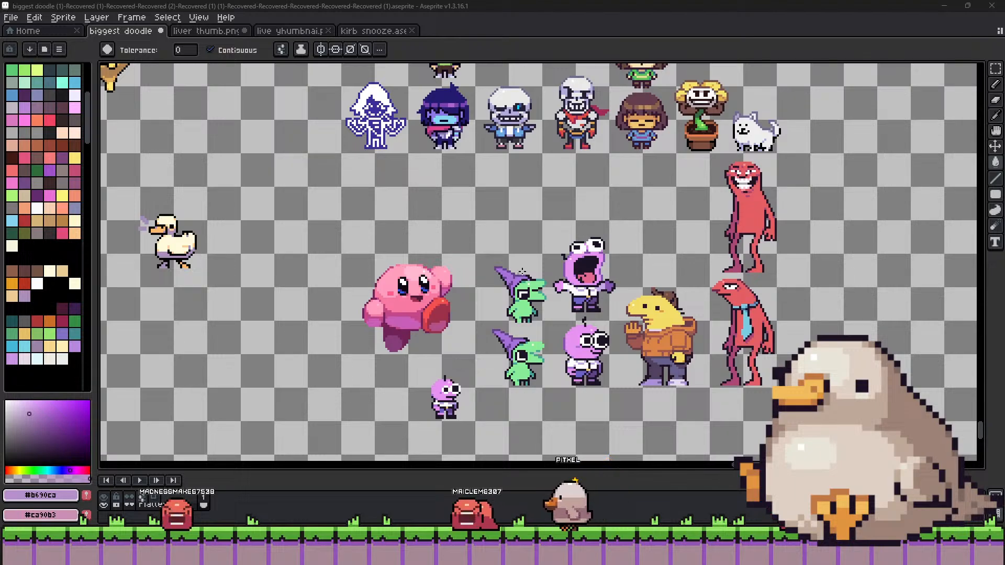
pyautogui.moveTo(578, 254); pyautogui.dragTo(469, 282)
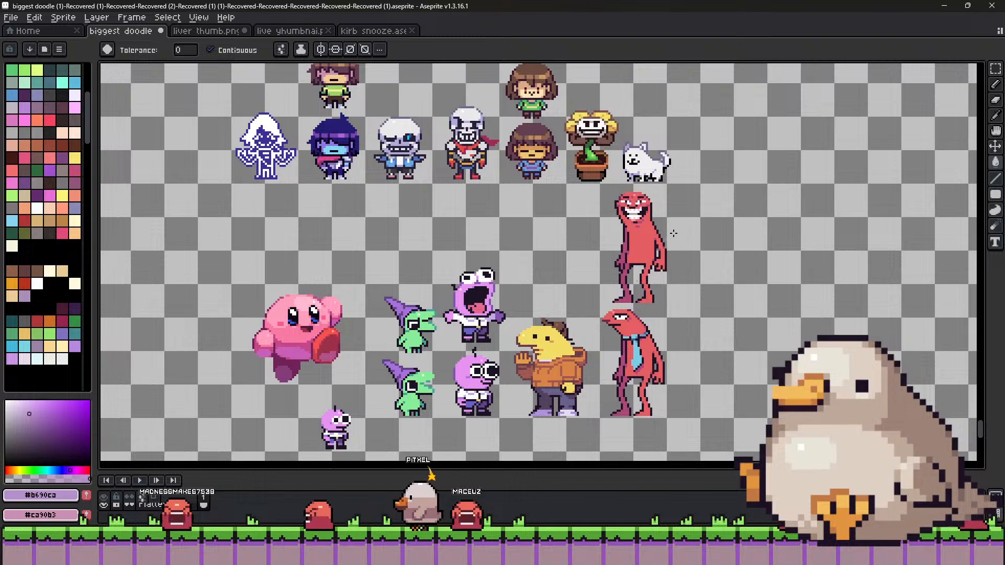
pyautogui.scroll(1, 732, 252)
pyautogui.scroll(1, 663, 214)
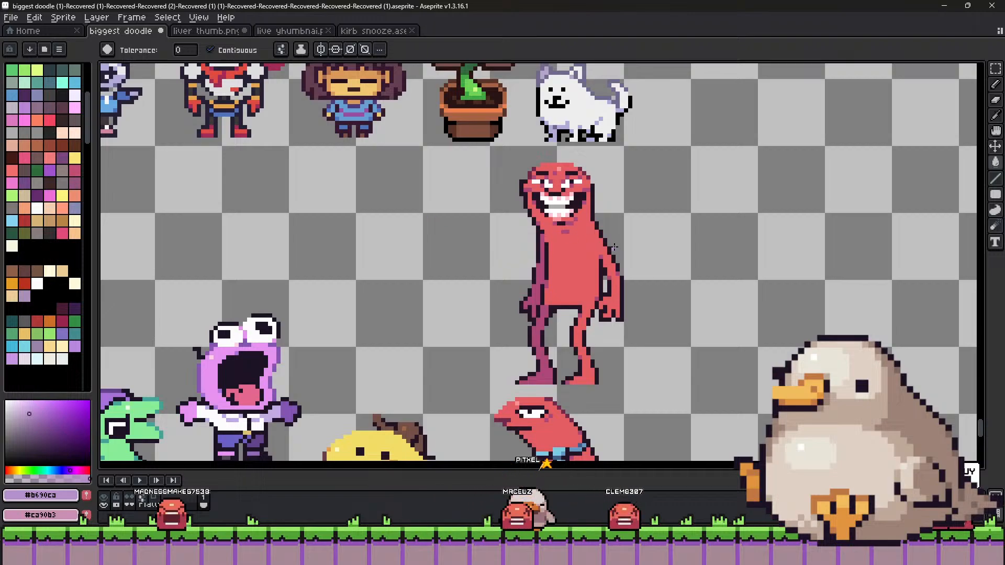
pyautogui.scroll(-3, 614, 246)
pyautogui.moveTo(363, 184); pyautogui.dragTo(421, 245)
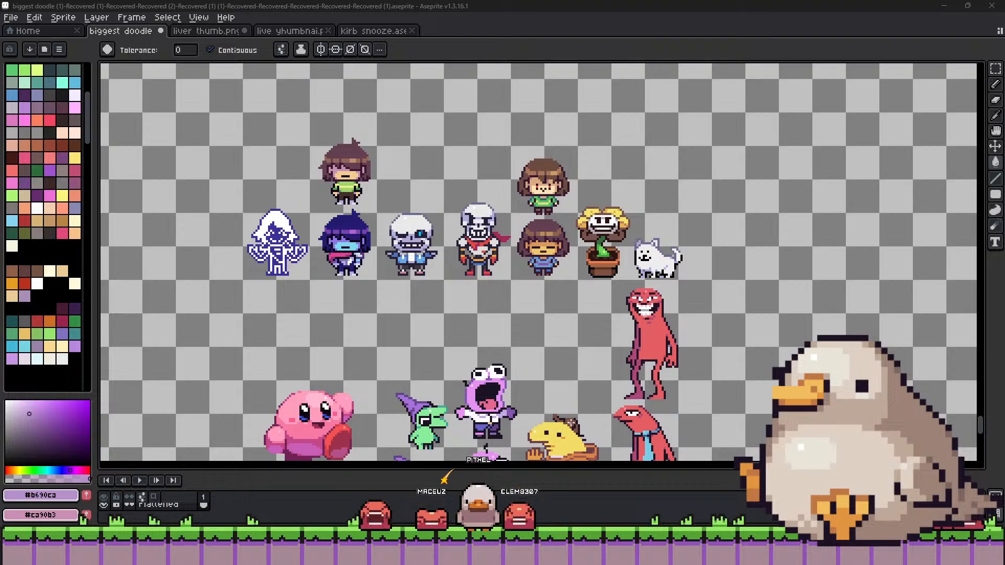
# Compare the dog-eared pink Kirby variant with the plain Kirby sprite elsewhere on the canvas.
pyautogui.moveTo(435, 288); pyautogui.dragTo(487, 408)
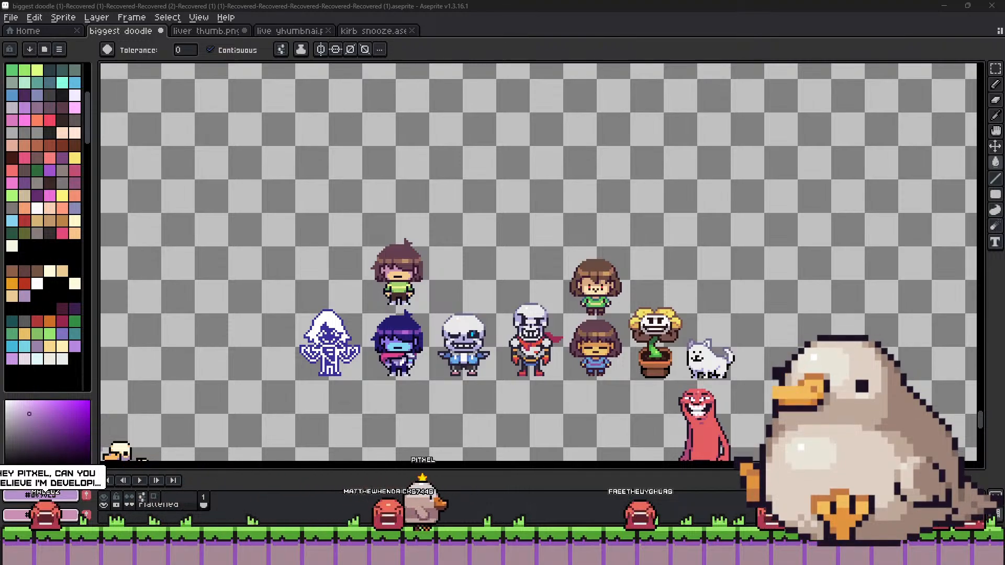
pyautogui.scroll(-4, 435, 325)
pyautogui.scroll(6, 676, 262)
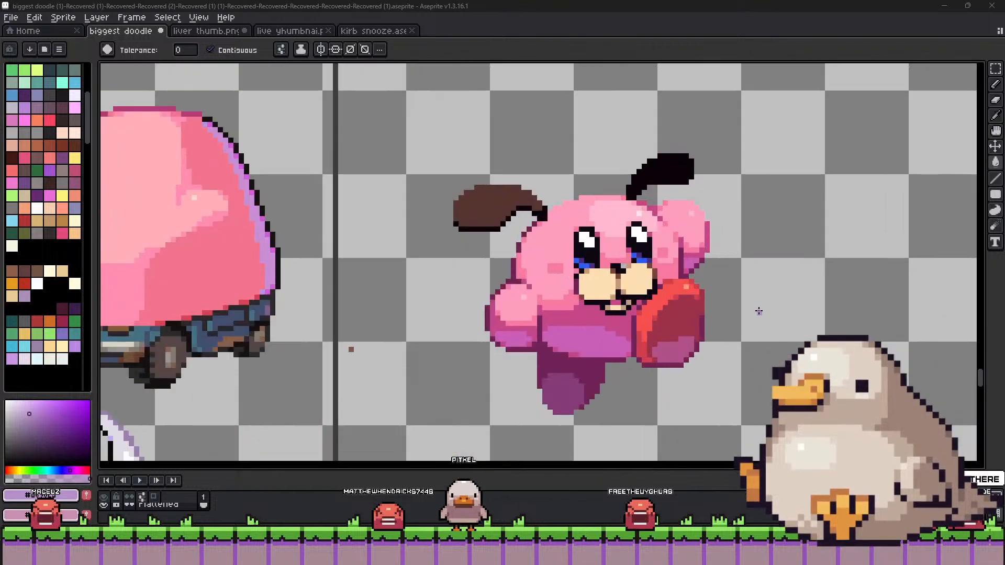
pyautogui.moveTo(758, 311); pyautogui.dragTo(635, 288)
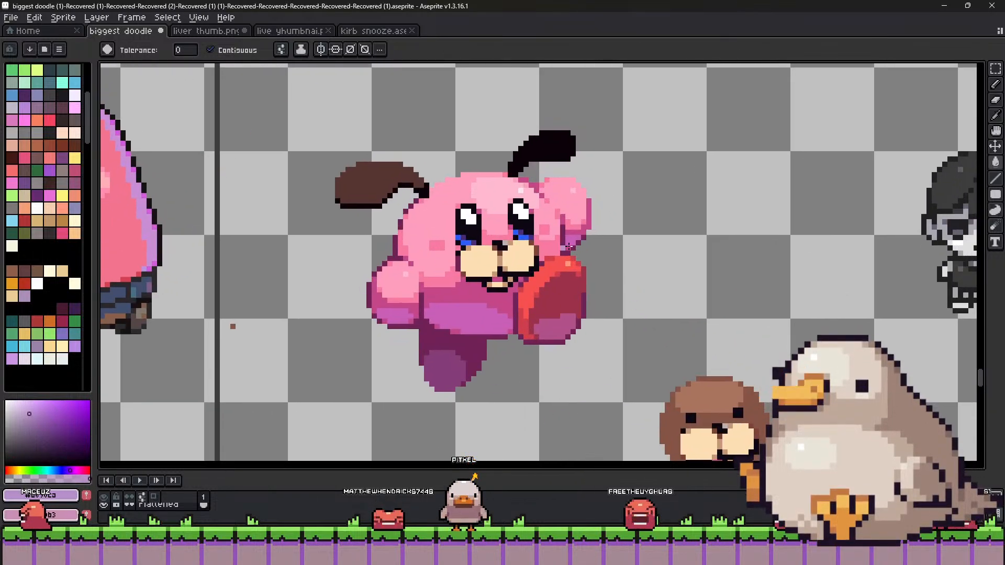
pyautogui.press('b')
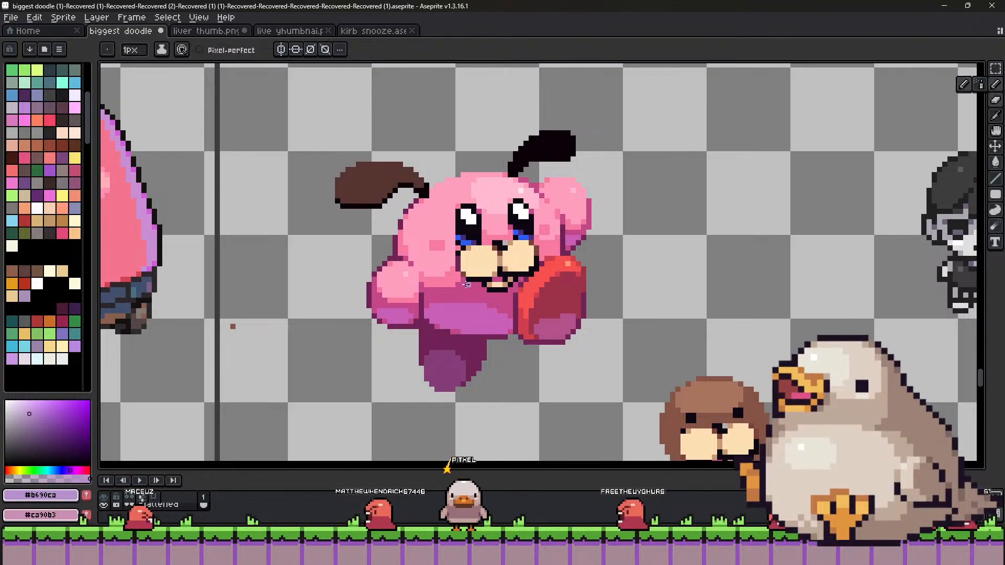
pyautogui.scroll(-8, 677, 220)
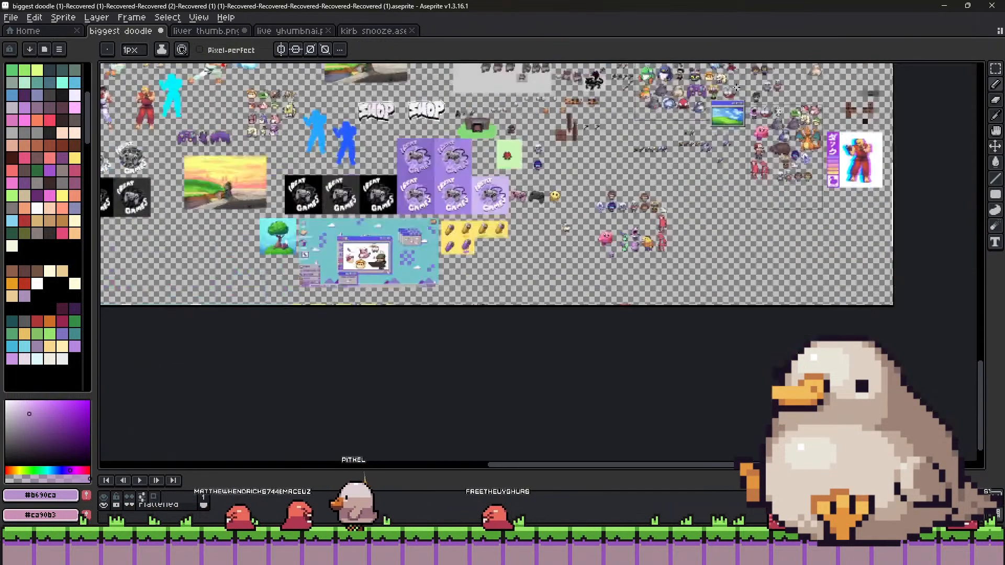
pyautogui.scroll(6, 627, 233)
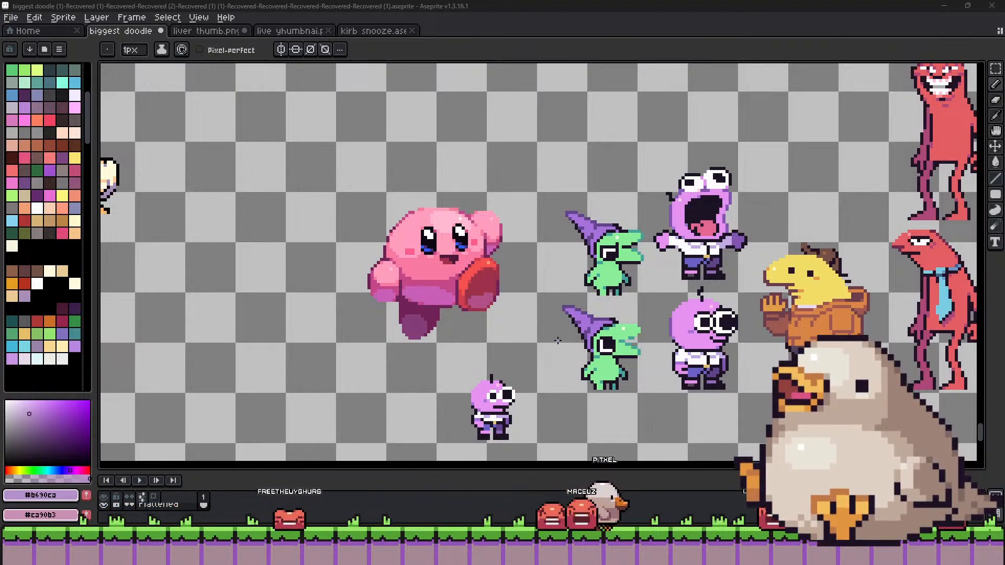
pyautogui.scroll(-3, 417, 240)
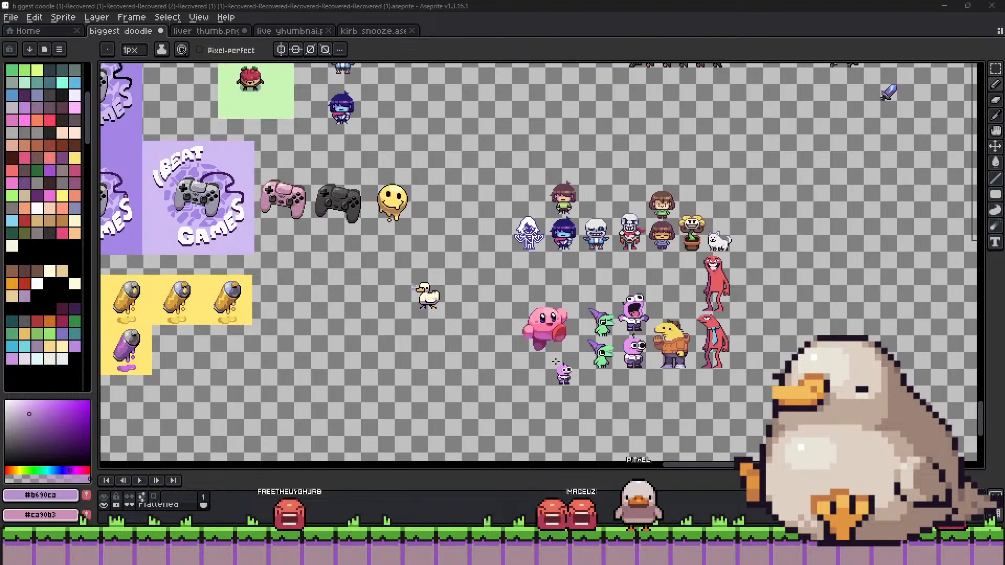
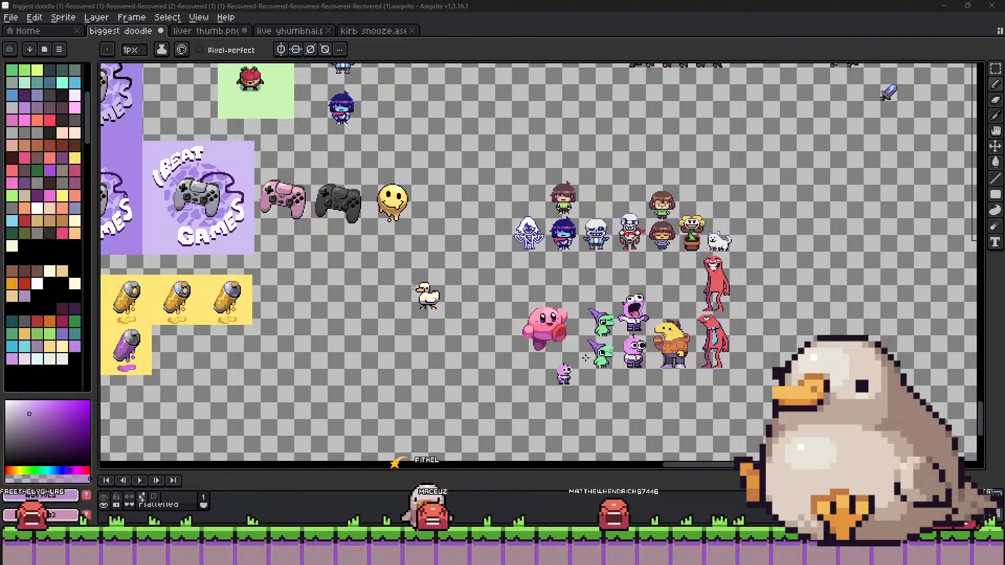
# Paint two flat rounded feet in Kirby's dark magenta #702257 with a 5 px brush, in the empty space below the duck.
pyautogui.scroll(1, 455, 329)
pyautogui.moveTo(483, 355); pyautogui.dragTo(550, 287)
pyautogui.scroll(1, 551, 288)
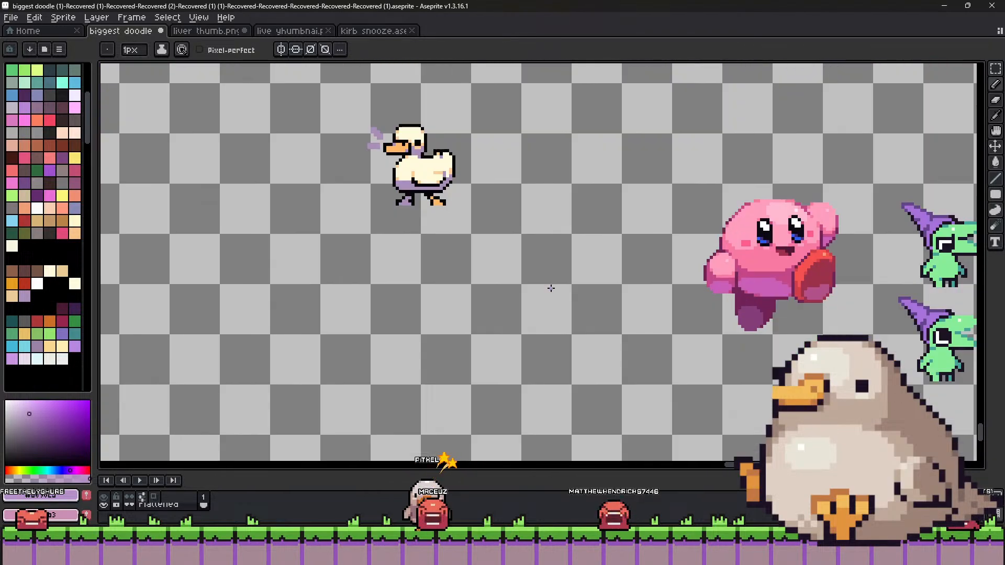
pyautogui.click(996, 85)
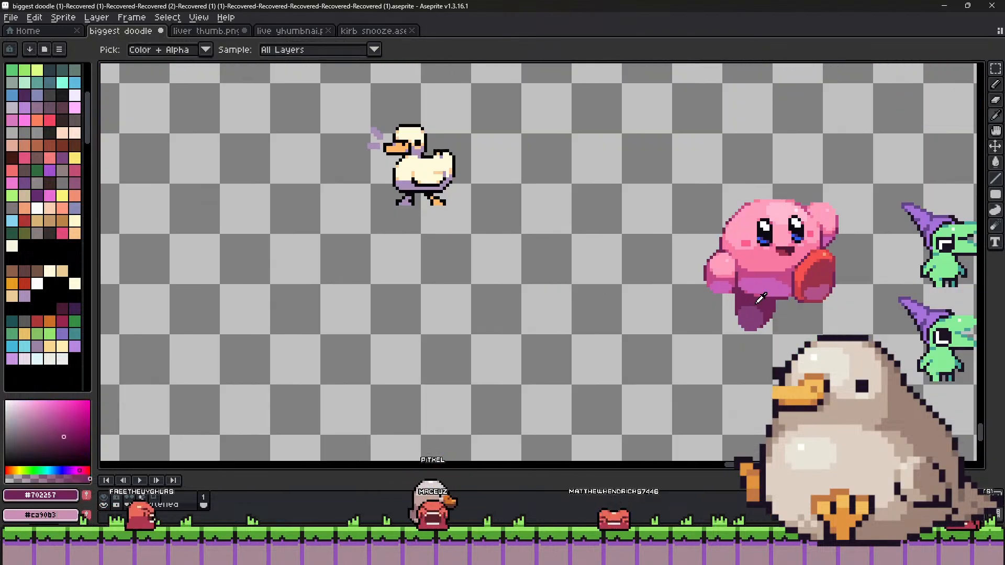
pyautogui.press('+')
pyautogui.press('+')
pyautogui.press('+')
pyautogui.press('+')
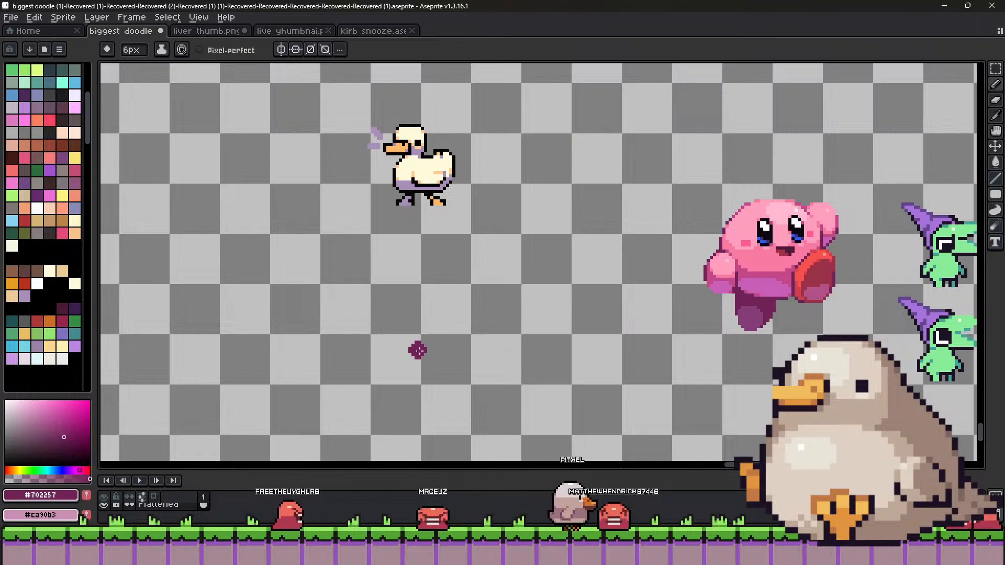
pyautogui.scroll(1, 403, 354)
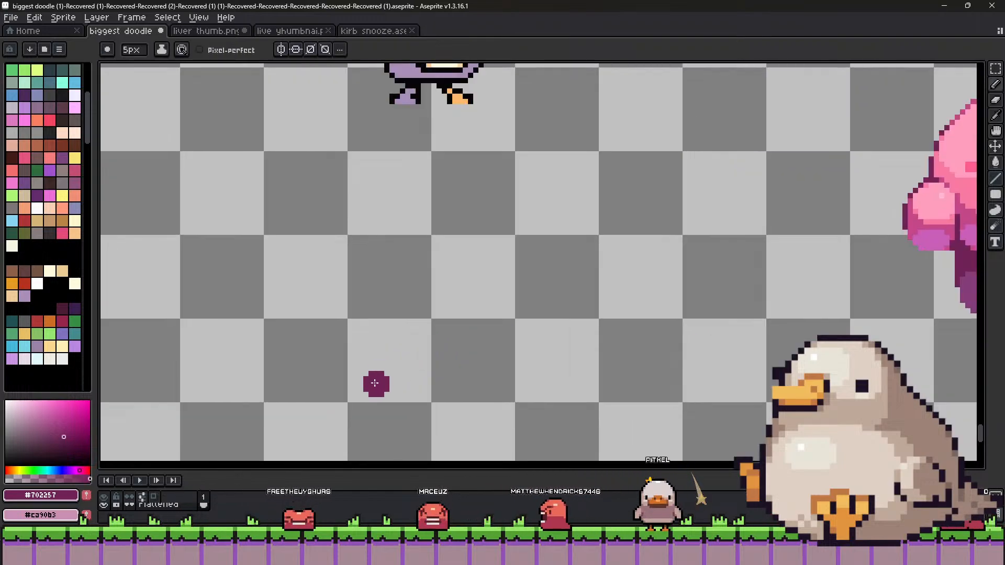
pyautogui.moveTo(376, 388); pyautogui.dragTo(406, 387)
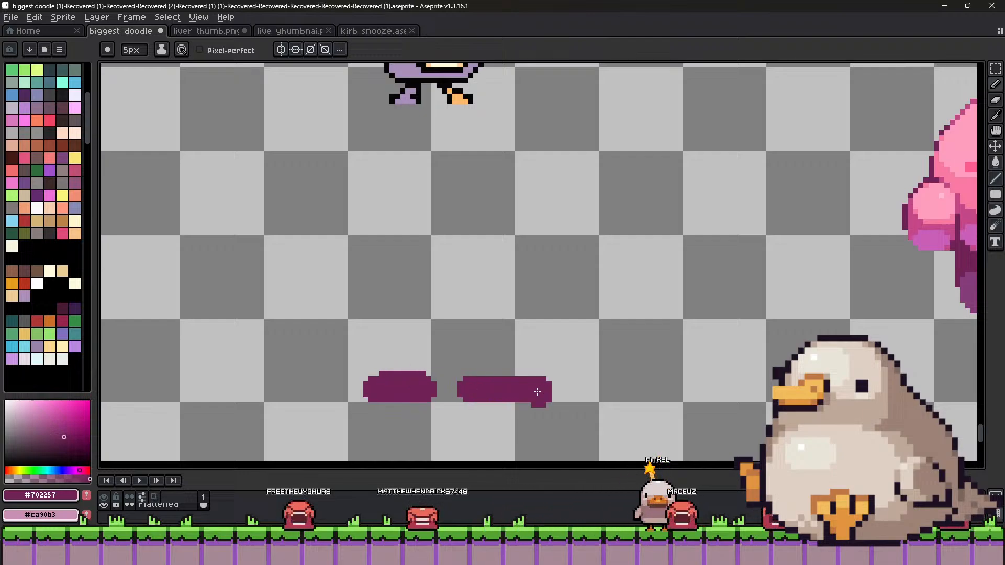
pyautogui.hotkey('ctrl', 'z')
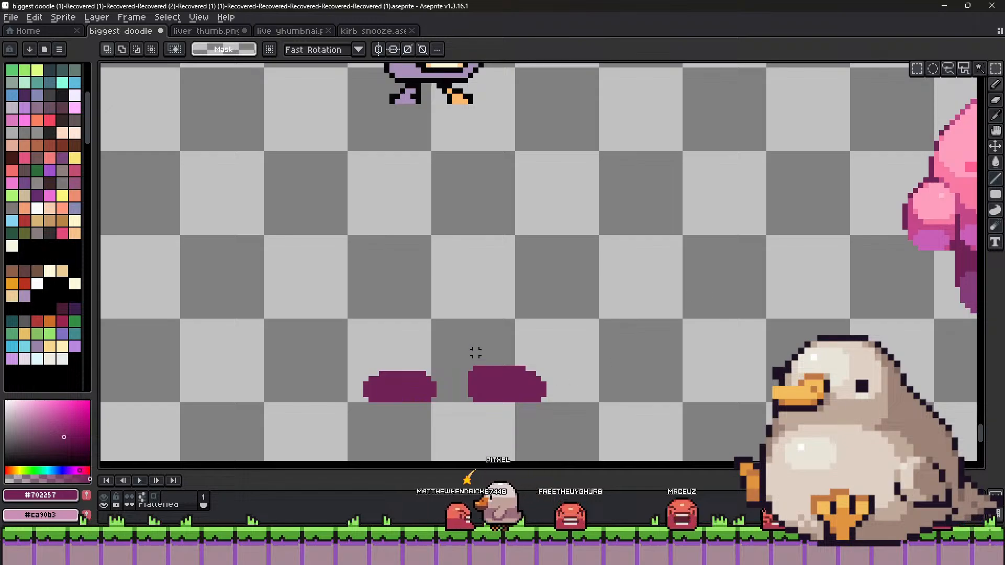
# Select the second foot, move it about 2 pixels closer to the first one and deselect it.
pyautogui.moveTo(460, 338); pyautogui.dragTo(606, 446)
pyautogui.moveTo(555, 415); pyautogui.dragTo(537, 411)
pyautogui.hotkey('ctrl', 'd')
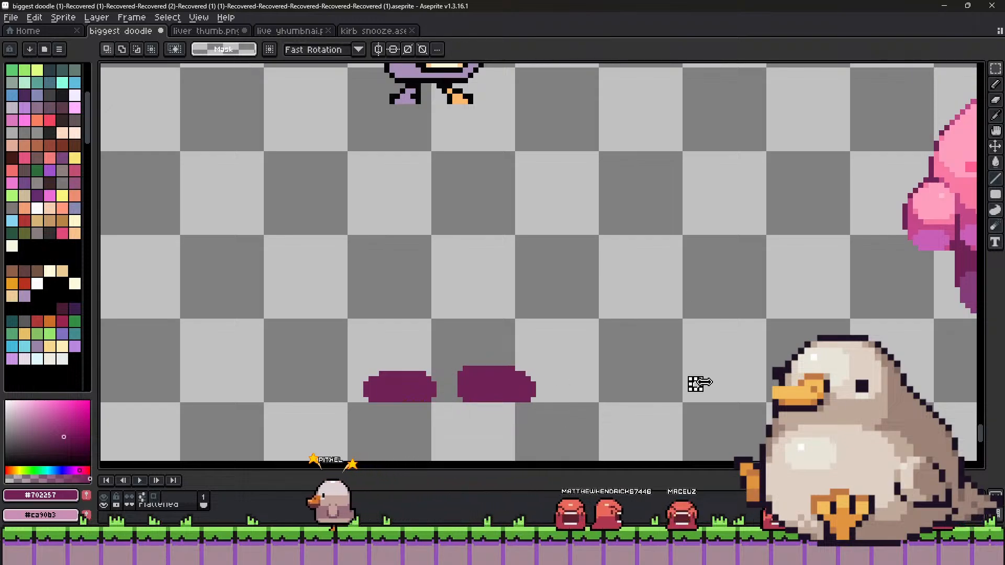
# Sample Kirby's shaded pink #c44889 and paint a round body about 30 px wide above the feet with a 29 px brush.
pyautogui.click(996, 84)
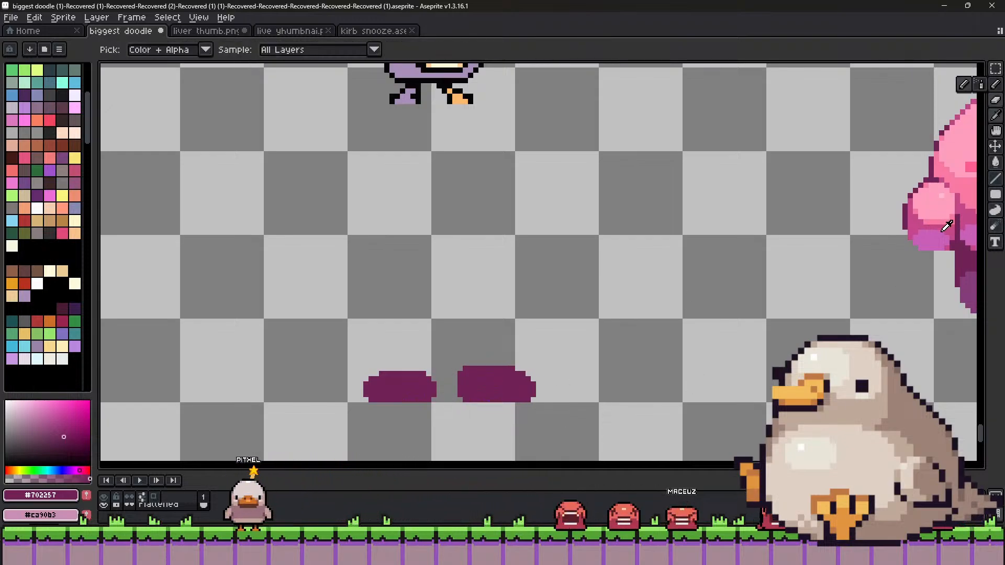
pyautogui.keyDown('alt'); pyautogui.click(911, 246); pyautogui.keyUp('alt')
pyautogui.press('+')
pyautogui.press('+')
pyautogui.press('+')
pyautogui.press('+')
pyautogui.press('+')
pyautogui.press('+')
pyautogui.press('+')
pyautogui.press('+')
pyautogui.press('+')
pyautogui.press('+')
pyautogui.press('+')
pyautogui.press('+')
pyautogui.press('+')
pyautogui.press('+')
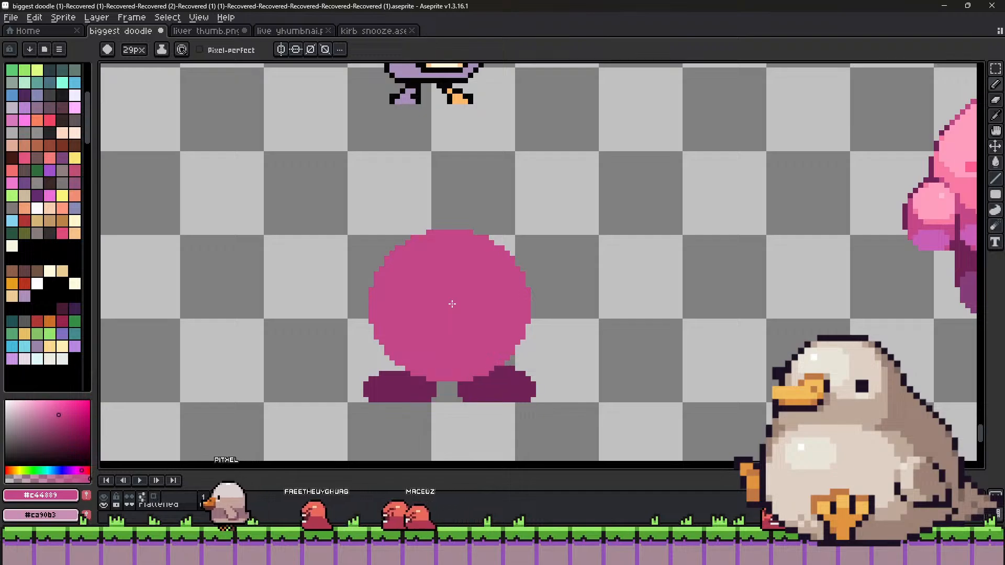
# Sample the feet's dark magenta #702257 and build up the left foot's upper outer edge with a brush reduced to 2 px.
pyautogui.press('-')
pyautogui.press('-')
pyautogui.press('-')
pyautogui.press('-')
pyautogui.press('-')
pyautogui.press('-')
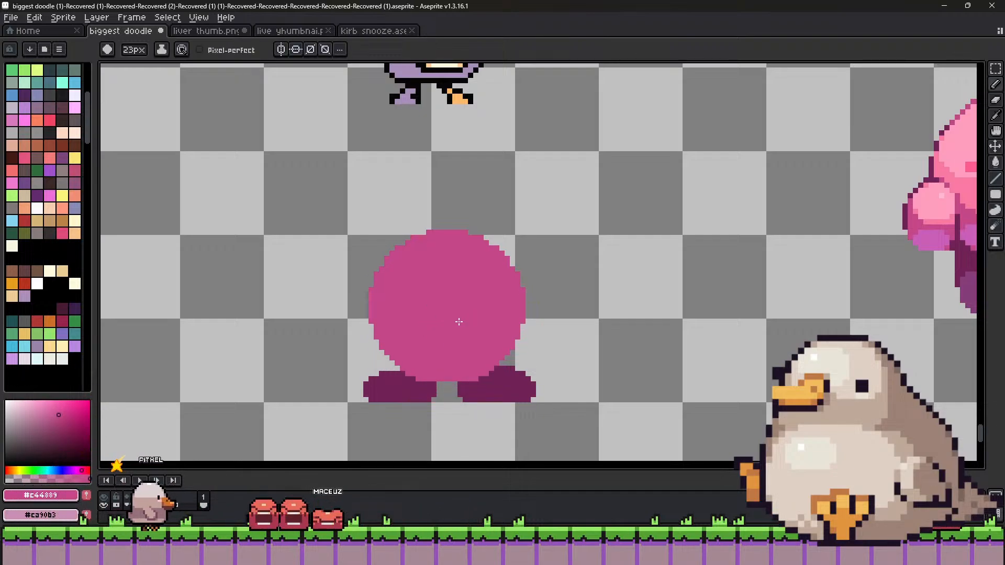
pyautogui.keyDown('alt'); pyautogui.click(498, 394); pyautogui.keyUp('alt')
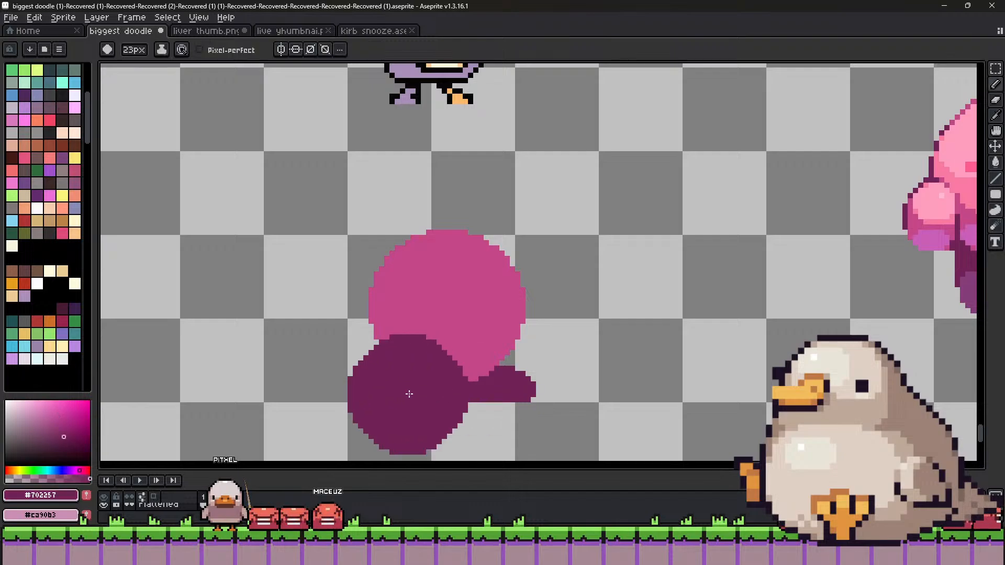
pyautogui.press('-')
pyautogui.press('-')
pyautogui.press('-')
pyautogui.press('-')
pyautogui.press('-')
pyautogui.press('-')
pyautogui.press('-')
pyautogui.press('-')
pyautogui.press('-')
pyautogui.press('-')
pyautogui.press('-')
pyautogui.press('-')
pyautogui.press('-')
pyautogui.press('-')
pyautogui.press('-')
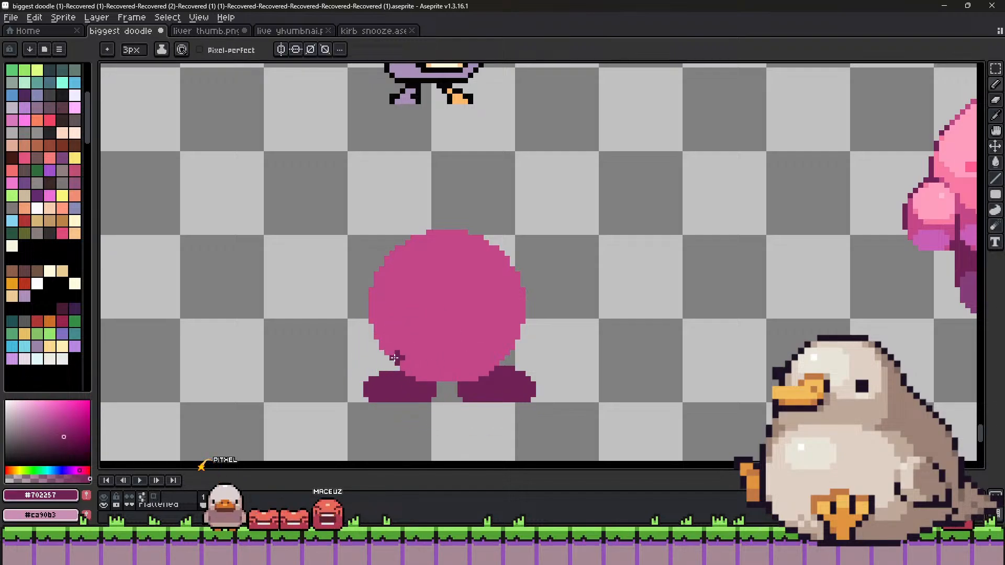
pyautogui.press('alt')
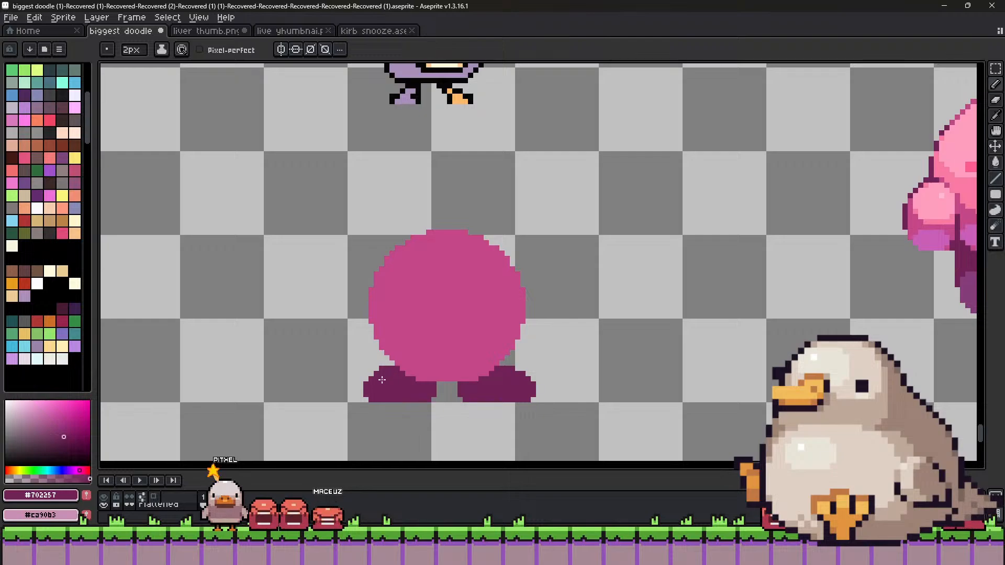
# Widen the left foot inward and raise its top over the body in #702257 with a 5 px brush.
pyautogui.keyDown('alt'); pyautogui.click(437, 393); pyautogui.keyUp('alt')
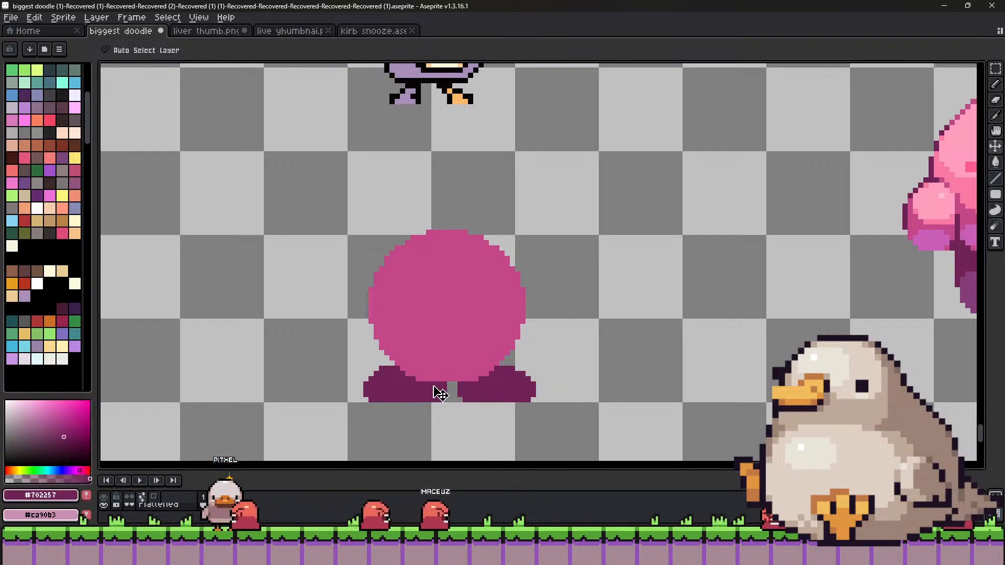
pyautogui.press('+')
pyautogui.press('+')
pyautogui.press('+')
pyautogui.press('+')
pyautogui.click(436, 379)
pyautogui.press('-')
pyautogui.moveTo(436, 376); pyautogui.dragTo(398, 375)
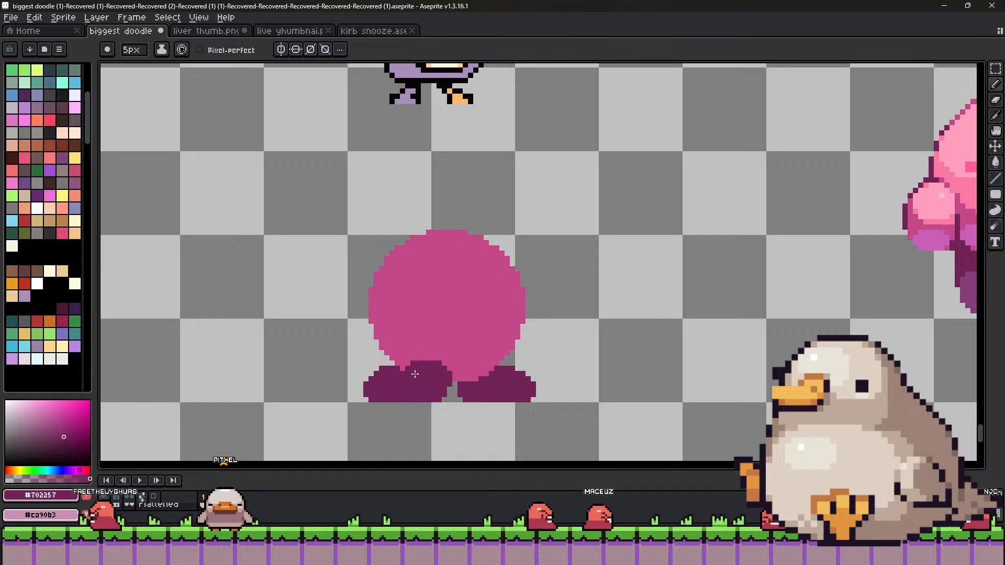
# Erase about 2 pixels from the left foot's outer edge using the sampled transparent color, then round its top in #702257.
pyautogui.keyDown('alt'); pyautogui.click(455, 398); pyautogui.keyUp('alt')
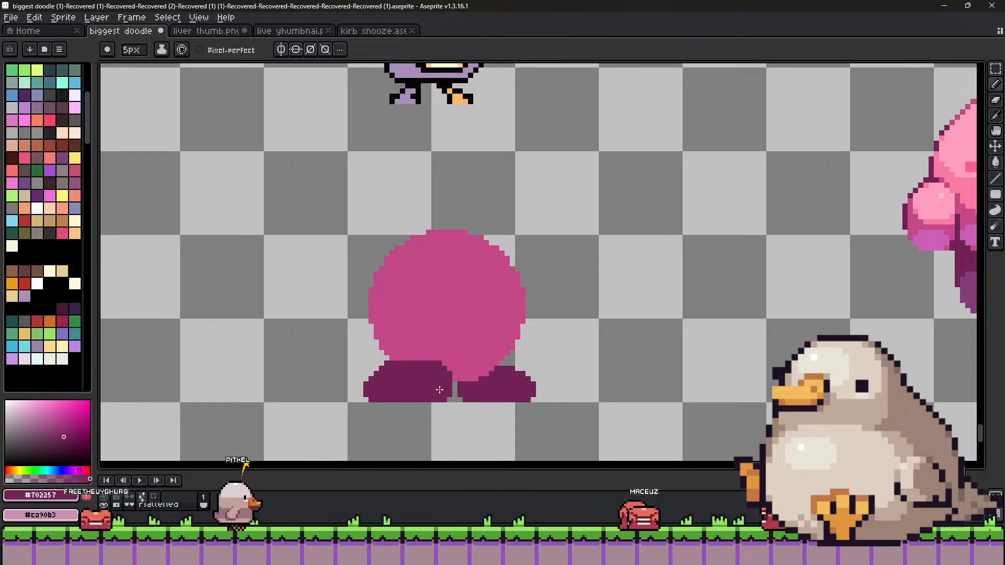
pyautogui.moveTo(366, 388); pyautogui.dragTo(370, 399)
pyautogui.keyDown('alt'); pyautogui.click(421, 377); pyautogui.keyUp('alt')
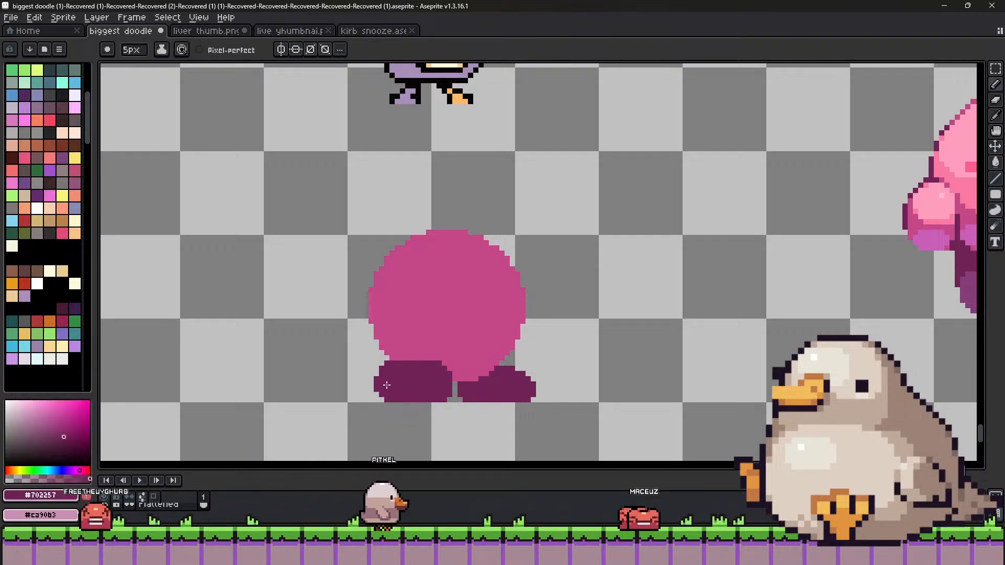
pyautogui.click(388, 387)
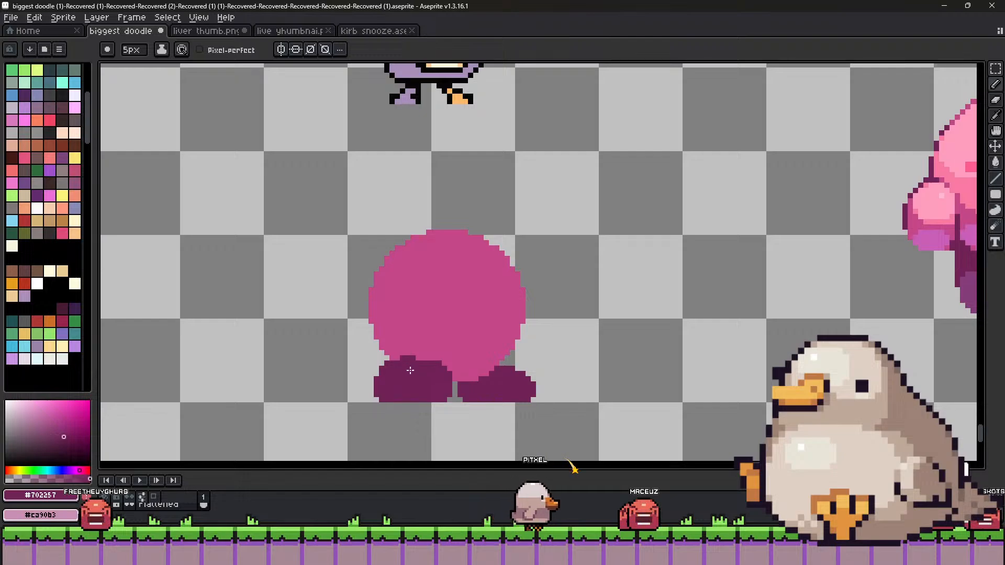
pyautogui.moveTo(417, 369); pyautogui.dragTo(404, 368)
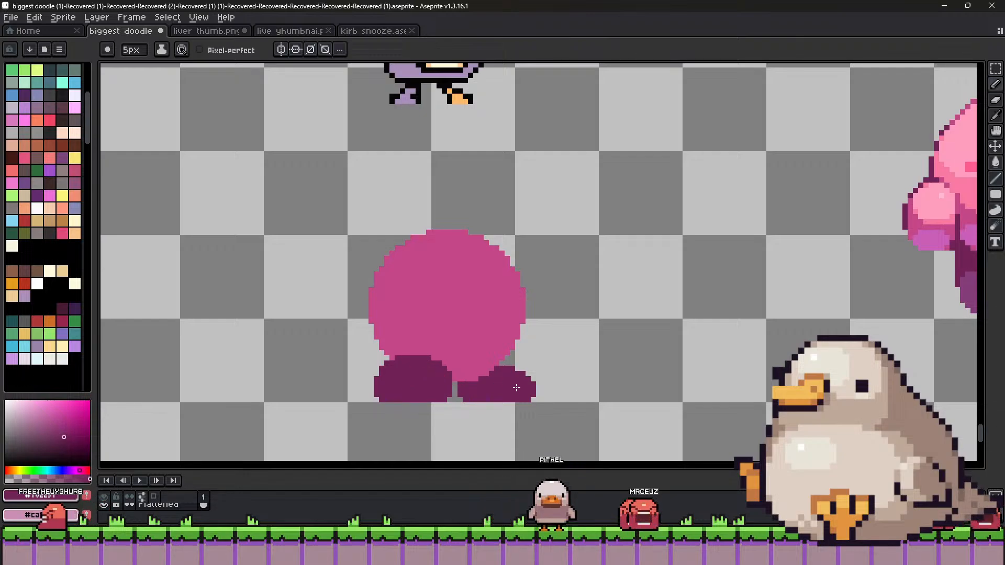
# Undo the first reshaping of the right foot and repaint it taller and longer, sloping down to a rounded outer toe.
pyautogui.hotkey('ctrl', 'z')
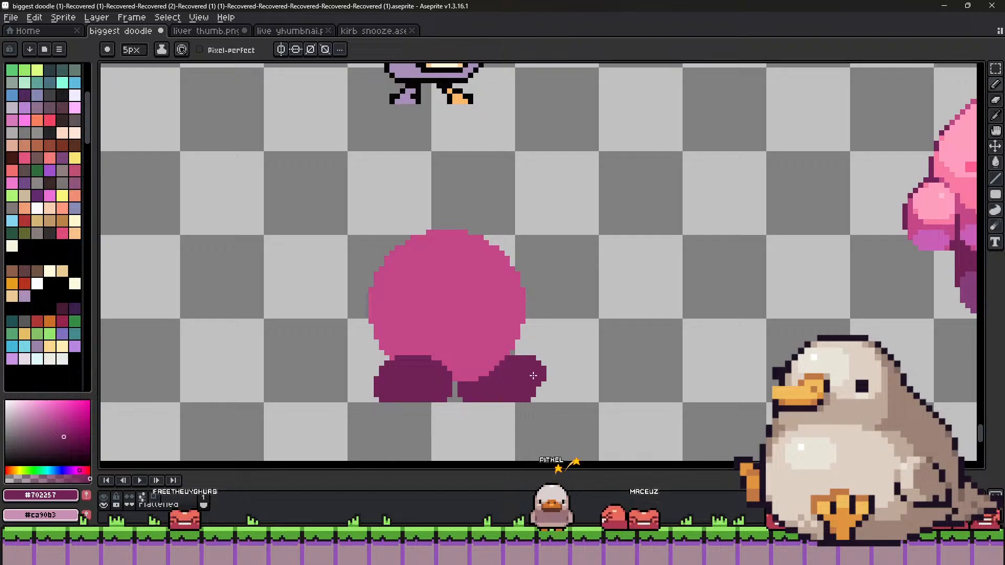
pyautogui.hotkey('ctrl', 'z')
pyautogui.moveTo(519, 374); pyautogui.dragTo(541, 392)
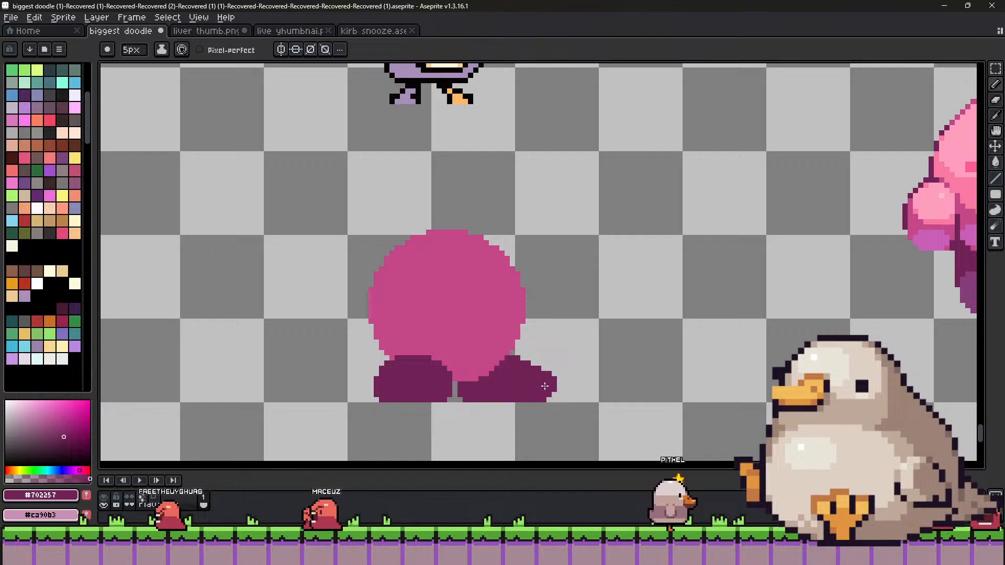
pyautogui.moveTo(545, 388); pyautogui.dragTo(521, 383)
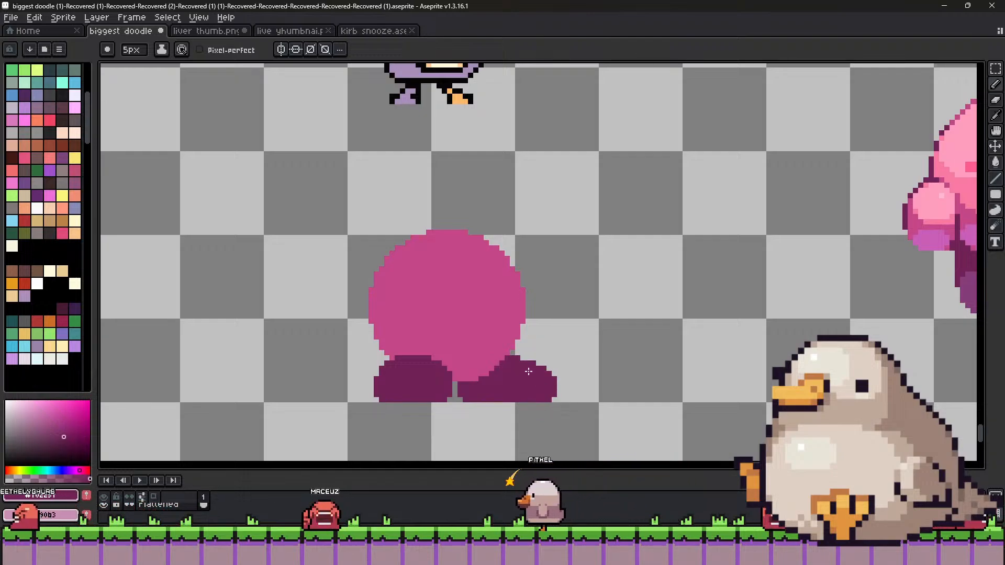
pyautogui.keyDown('alt'); pyautogui.click(560, 362); pyautogui.keyUp('alt')
pyautogui.press('alt')
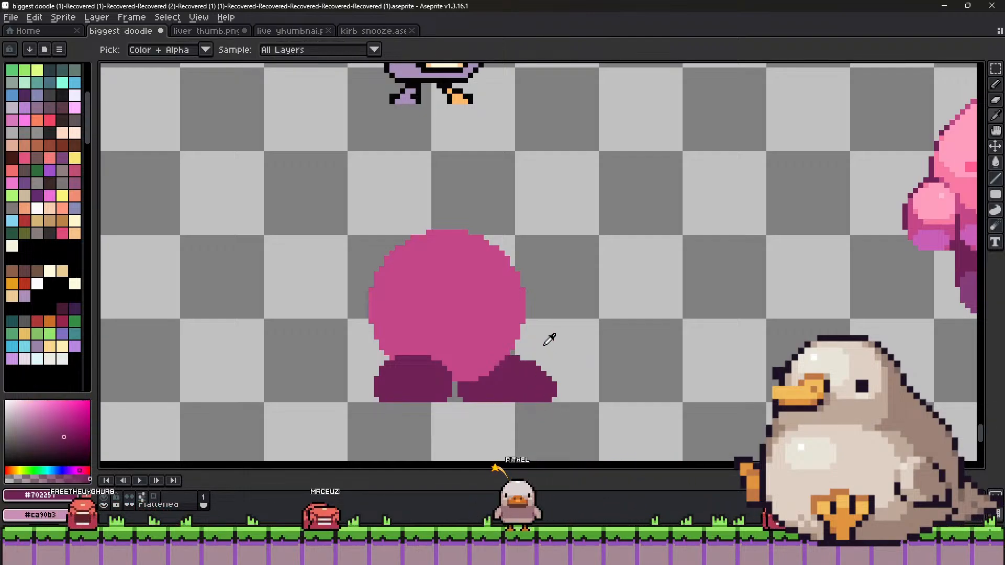
pyautogui.press('alt')
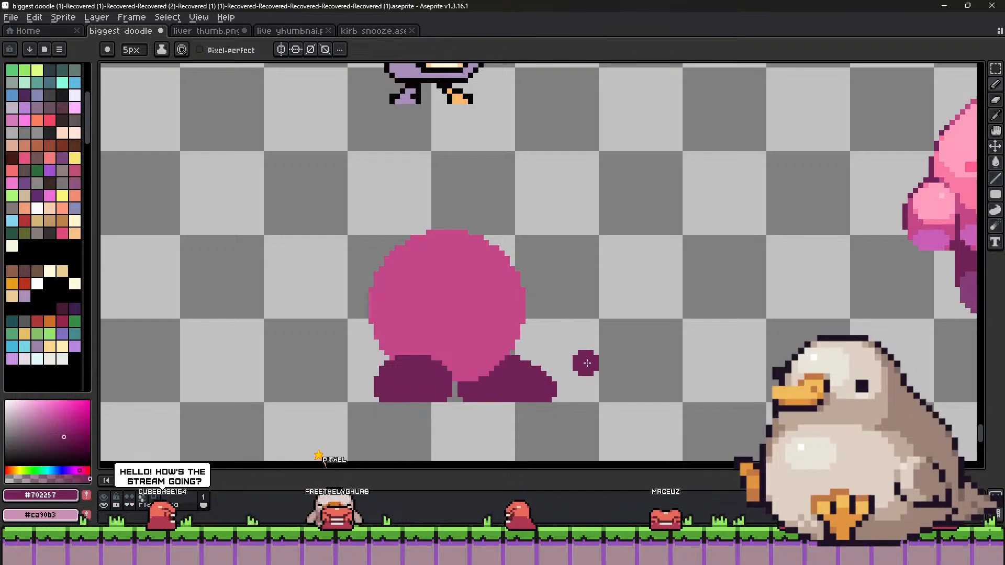
pyautogui.press('b')
pyautogui.scroll(-2, 701, 283)
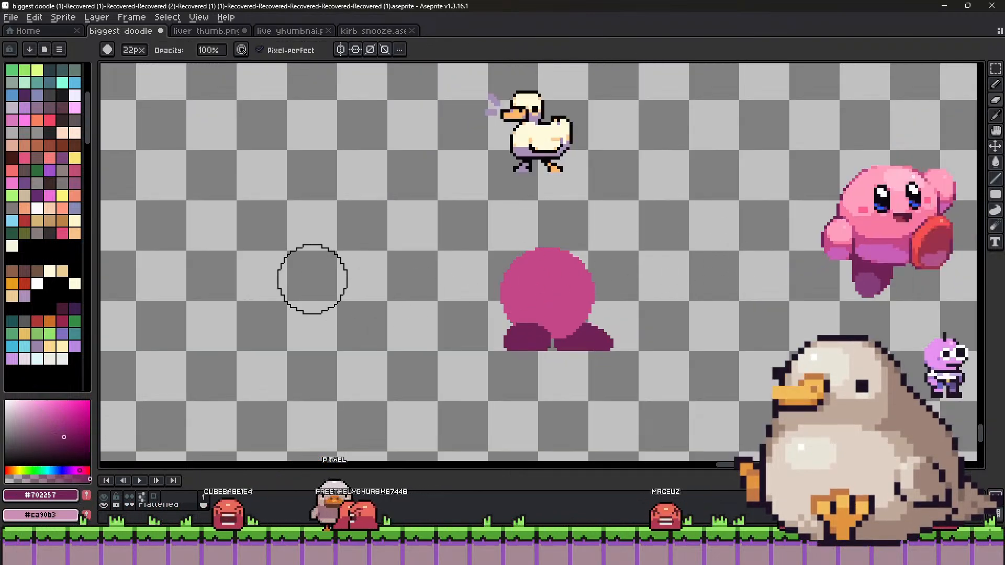
pyautogui.moveTo(281, 254); pyautogui.dragTo(516, 285)
pyautogui.scroll(3, 538, 274)
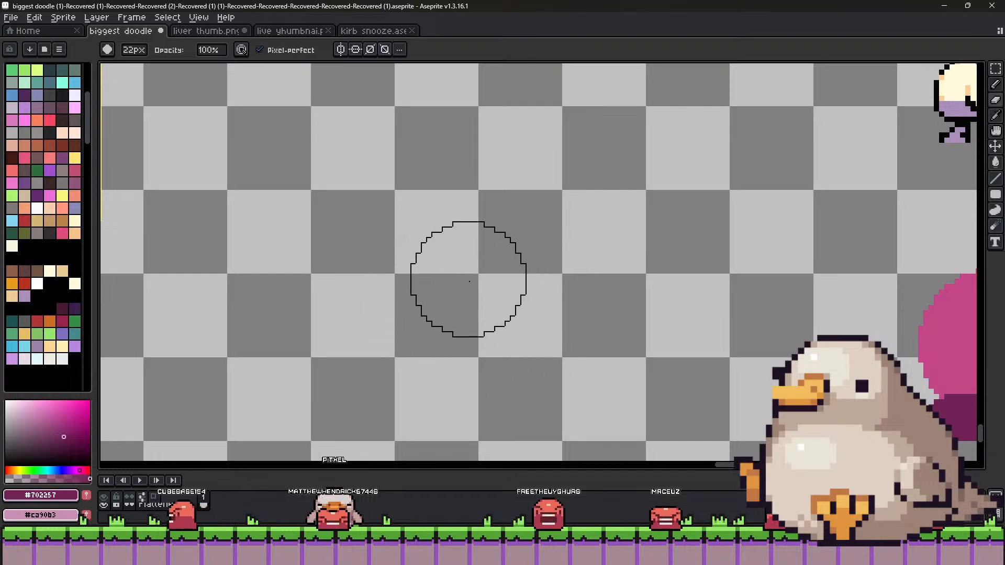
pyautogui.press('m')
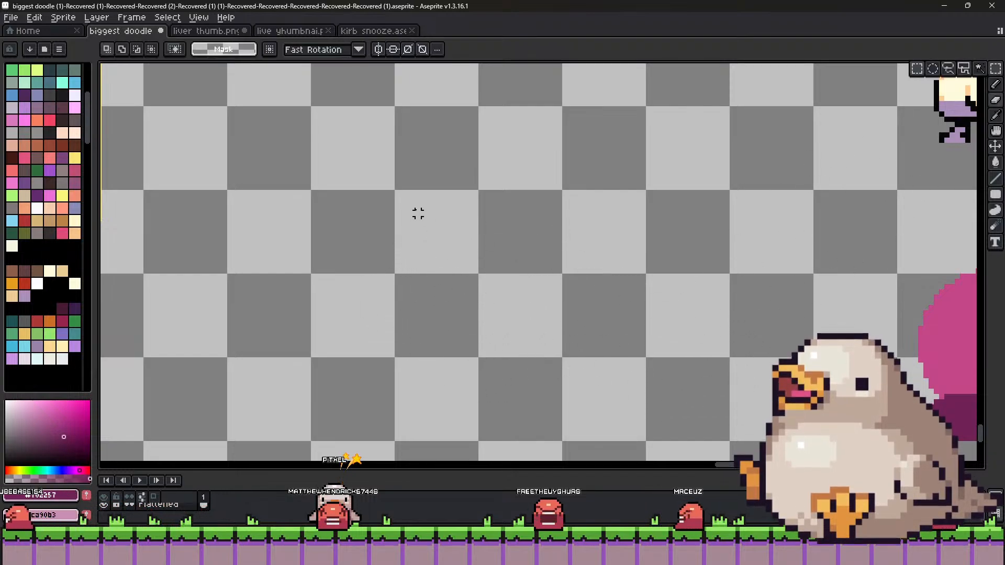
pyautogui.moveTo(383, 163); pyautogui.dragTo(606, 354)
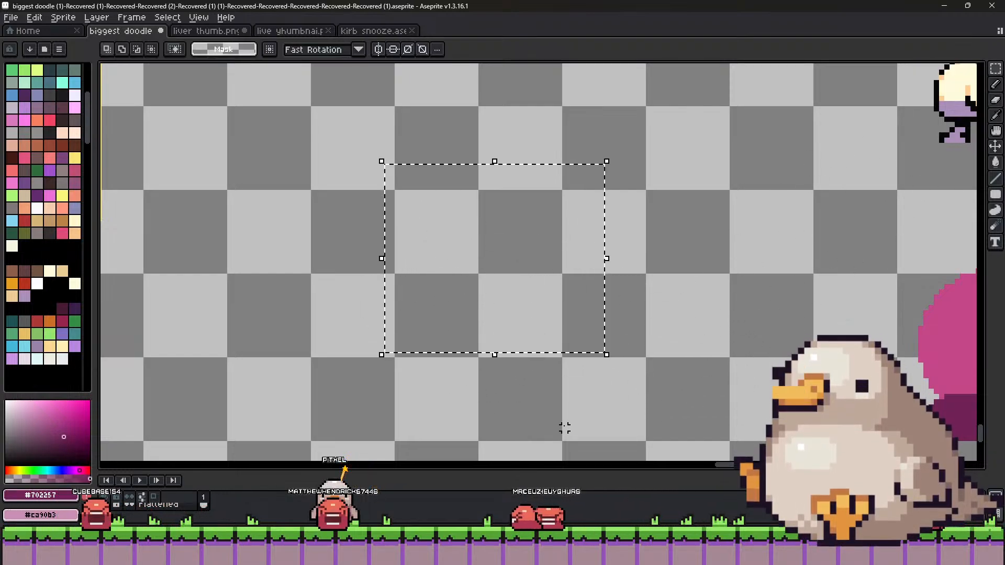
pyautogui.hotkey('ctrl', 'd')
pyautogui.scroll(-1, 439, 281)
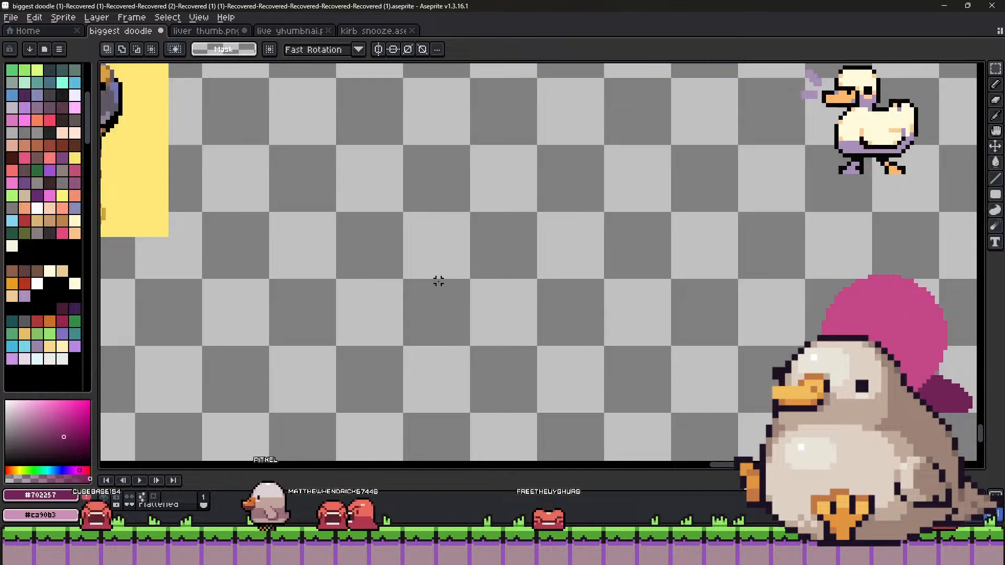
# Extend the left foot's outer edge by about 1 pixel in #702257 with the 5 px brush, undoing the stray strokes.
pyautogui.scroll(-3, 439, 281)
pyautogui.moveTo(899, 335); pyautogui.dragTo(545, 299)
pyautogui.scroll(5, 413, 276)
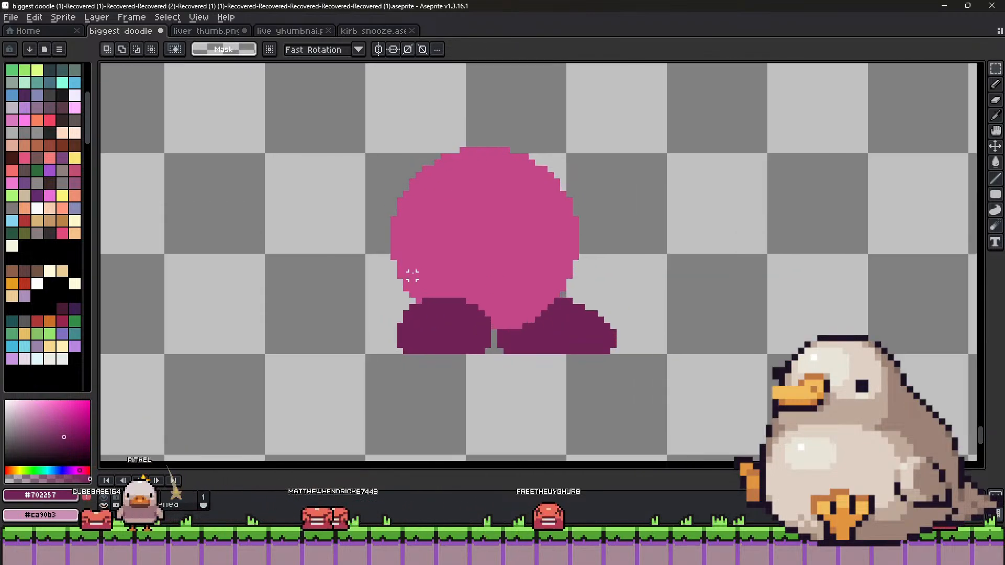
pyautogui.press('b')
pyautogui.keyDown('alt'); pyautogui.click(480, 281); pyautogui.keyUp('alt')
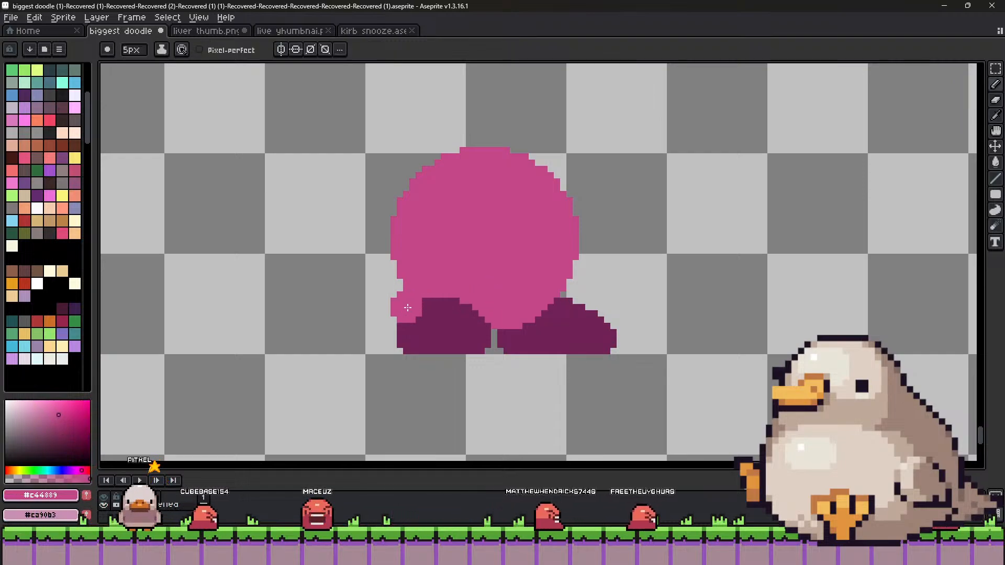
pyautogui.keyDown('alt'); pyautogui.click(411, 329); pyautogui.keyUp('alt')
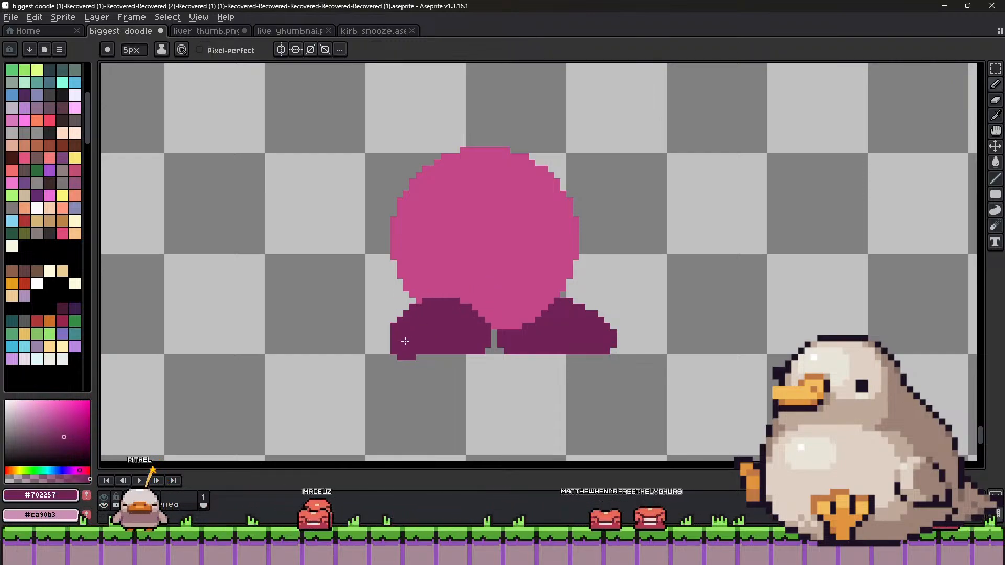
pyautogui.hotkey('ctrl', 'z')
pyautogui.hotkey('ctrl', 'z')
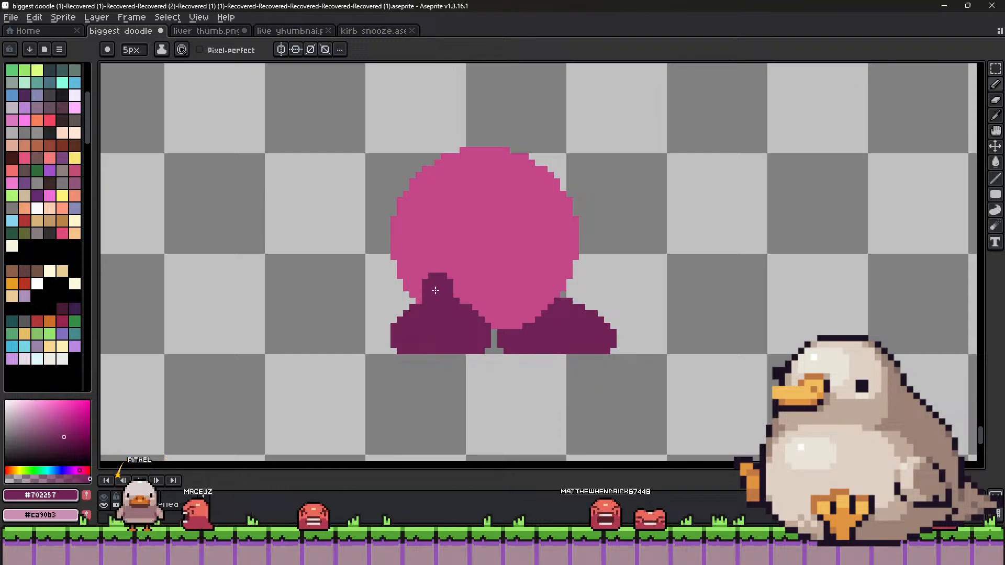
# Sample the body pink #c44889 and paint a rounded arm bulging from the body's lower left side, just above the foot.
pyautogui.keyDown('alt'); pyautogui.click(427, 288); pyautogui.keyUp('alt')
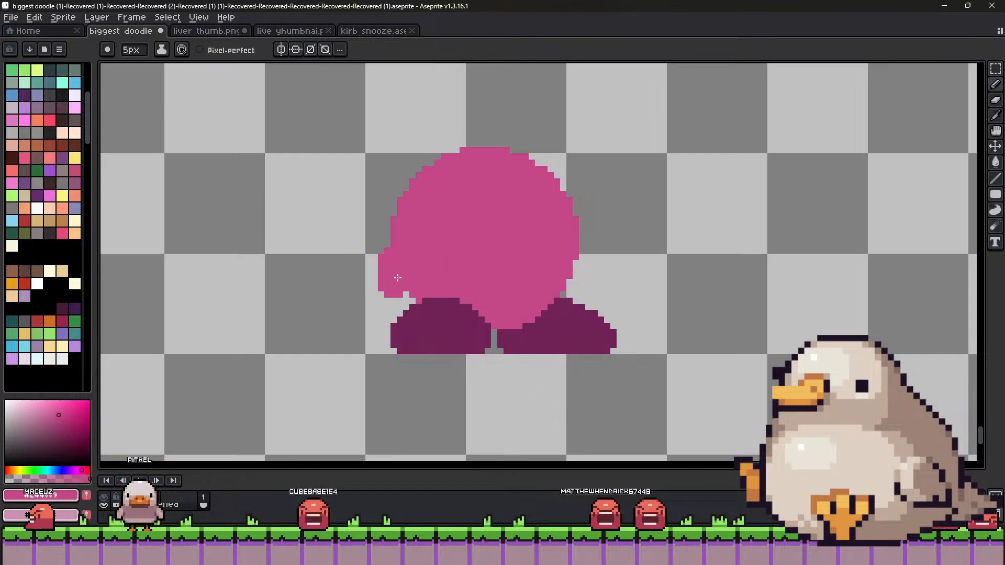
pyautogui.moveTo(387, 291)
pyautogui.mouseDown()
pyautogui.moveTo(417, 300)
pyautogui.moveTo(400, 297)
pyautogui.moveTo(385, 311)
pyautogui.mouseUp()
pyautogui.hotkey('ctrl', 'z')
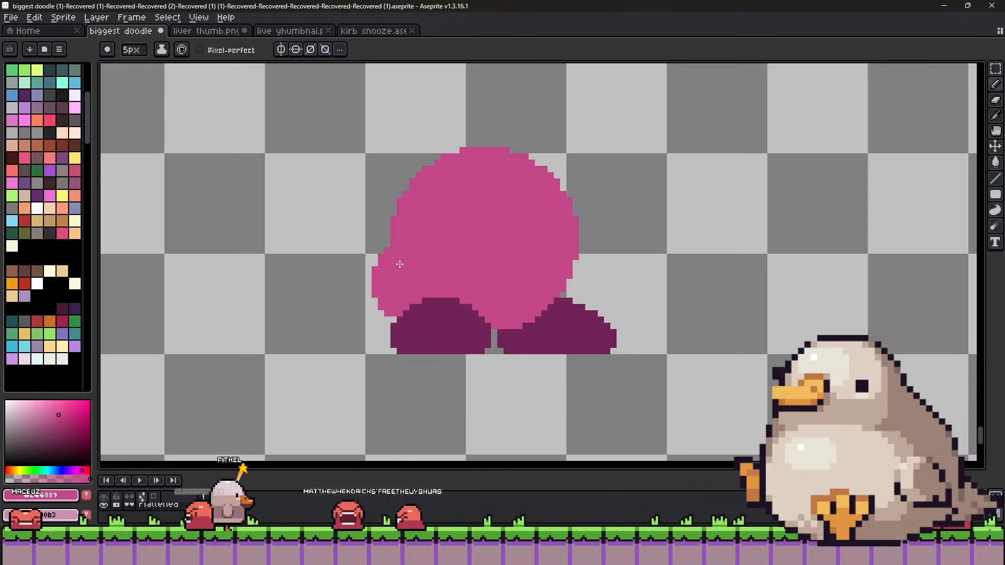
pyautogui.press('ctrl')
pyautogui.hotkey('ctrl', 'z')
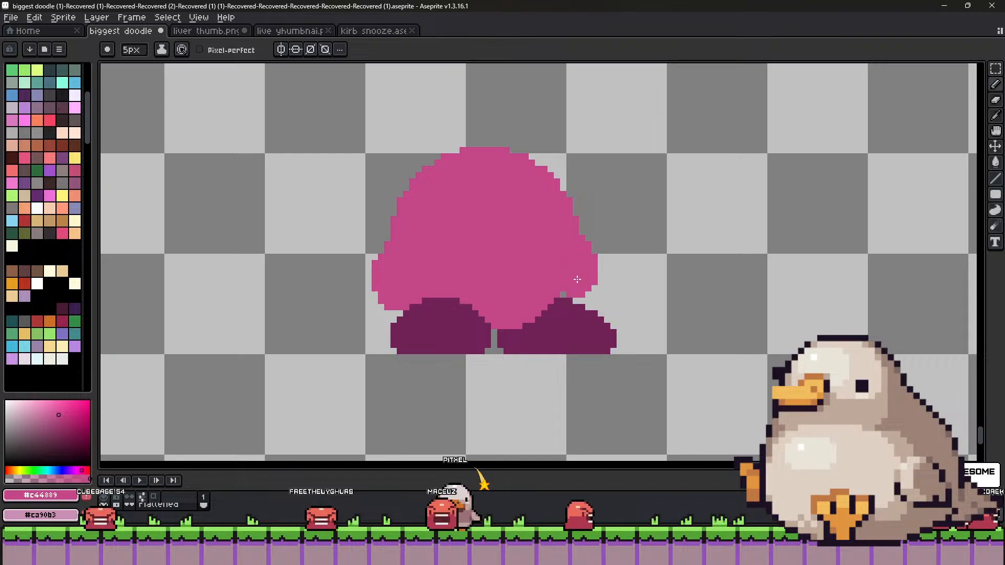
# Shape a smaller arm bulge on the body's lower right side, alternating between transparent and pink #c44889 to trim and refill its edge.
pyautogui.hotkey('ctrl', 'z')
pyautogui.keyDown('alt'); pyautogui.click(604, 247); pyautogui.keyUp('alt')
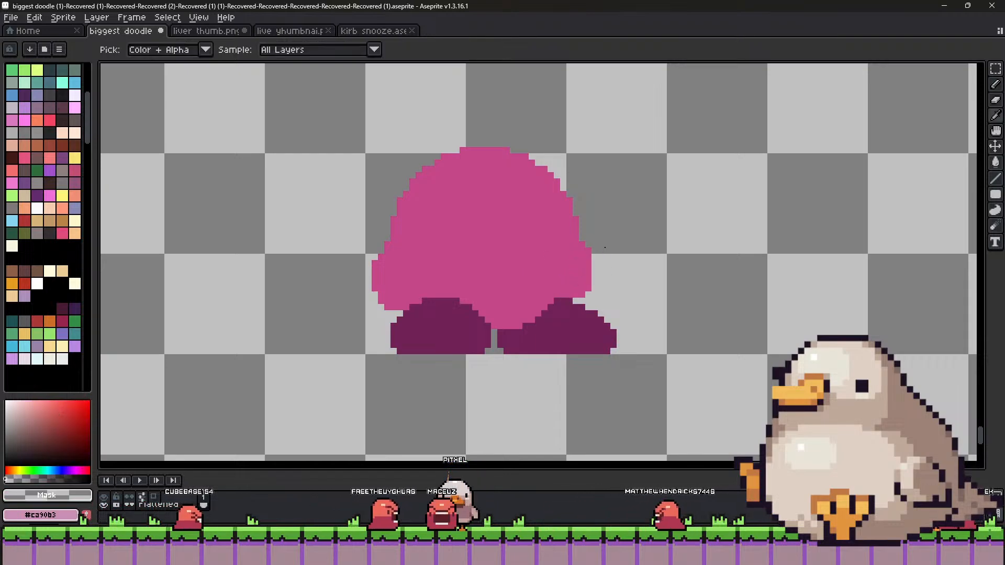
pyautogui.hotkey('ctrl', 'z')
pyautogui.keyDown('alt'); pyautogui.click(578, 256); pyautogui.keyUp('alt')
pyautogui.keyDown('alt'); pyautogui.click(602, 252); pyautogui.keyUp('alt')
pyautogui.moveTo(601, 257); pyautogui.dragTo(597, 244)
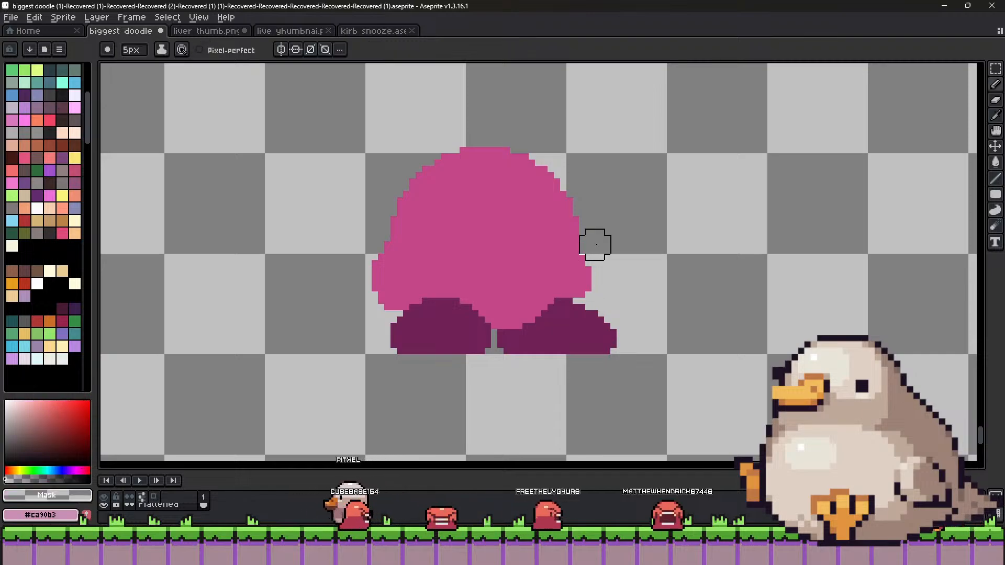
pyautogui.keyDown('alt'); pyautogui.click(572, 259); pyautogui.keyUp('alt')
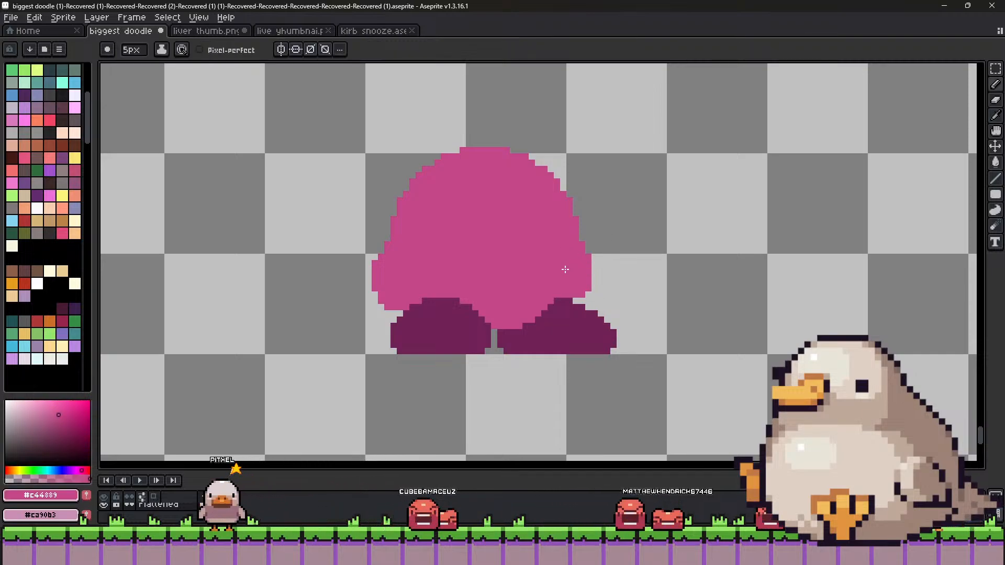
# Close the gap between the right arm and foot, extending the foot's top in #702257 with a 2 px brush.
pyautogui.press('ctrl')
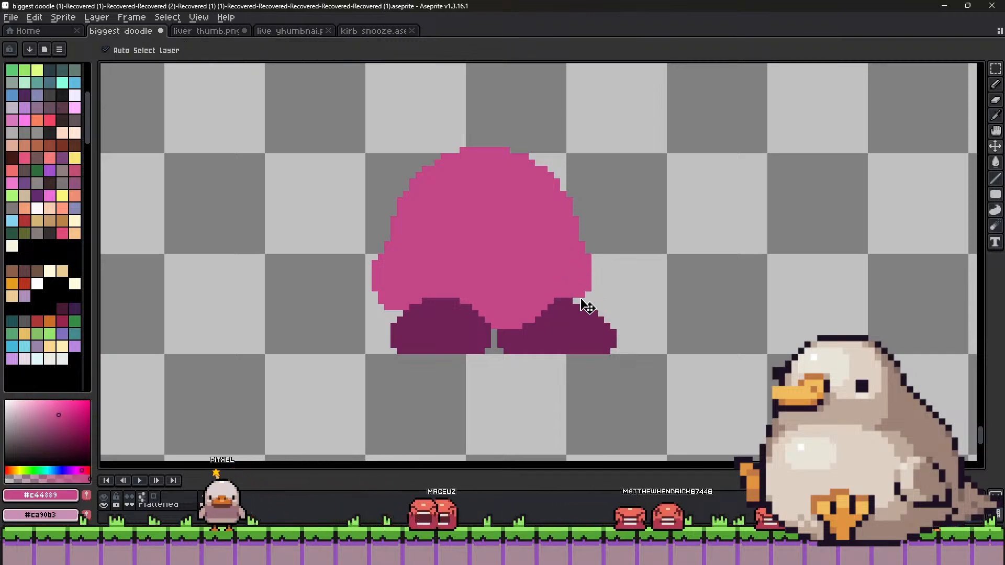
pyautogui.keyDown('alt'); pyautogui.click(590, 314); pyautogui.keyUp('alt')
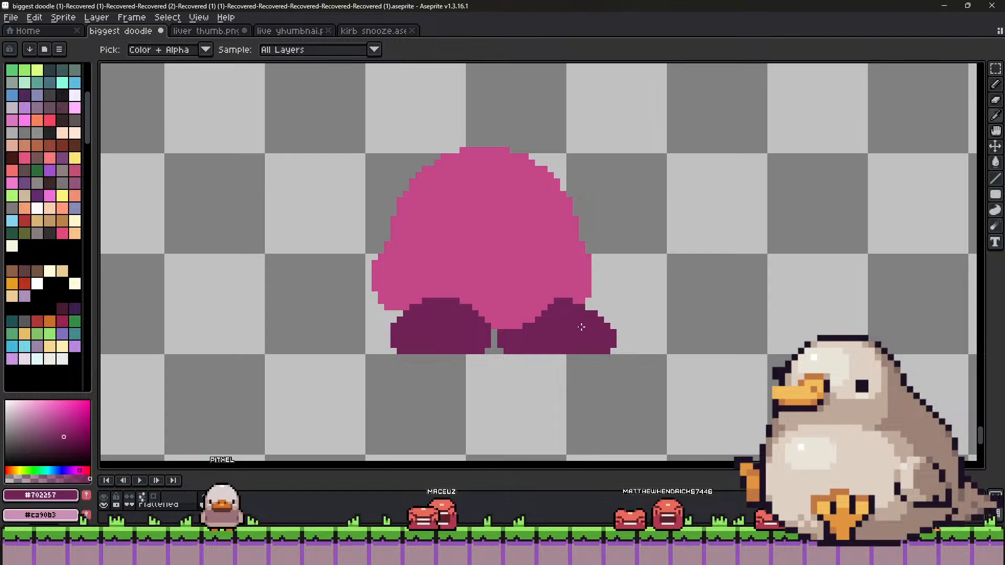
pyautogui.click(593, 309)
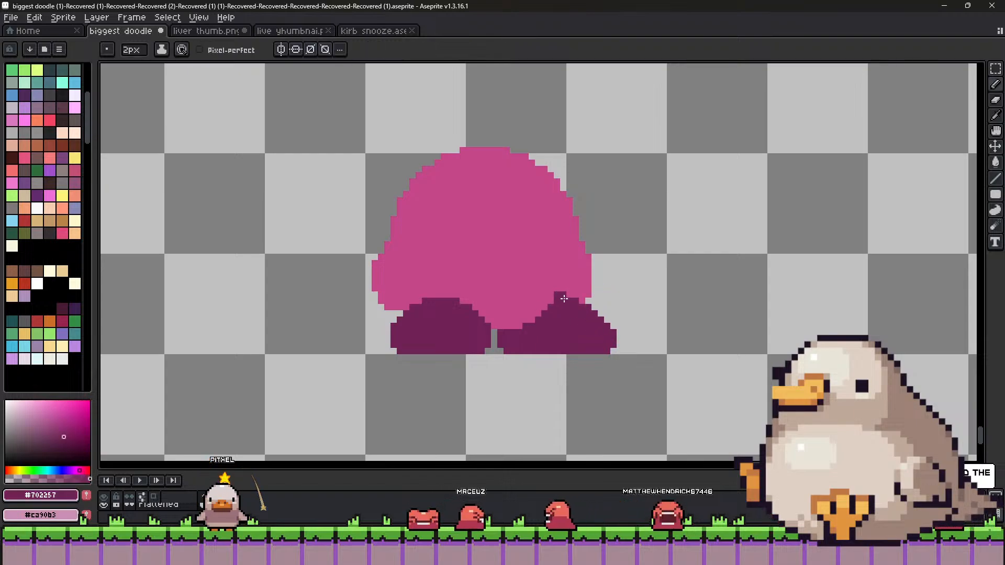
# Outline the rounded left arm in dark purple #2d0721 with a 1 px brush, trimming its inner edge with body pink #c44889.
pyautogui.press('-')
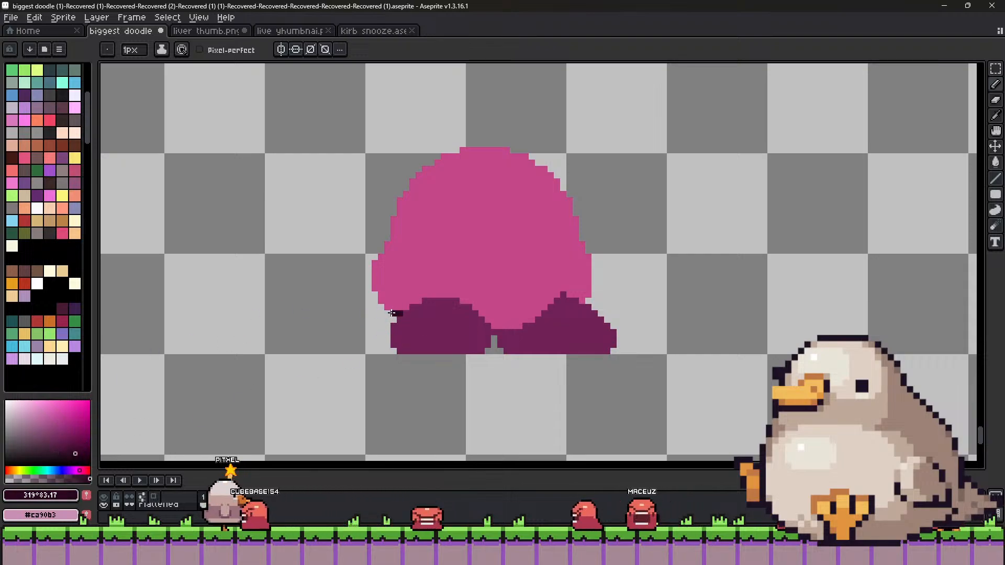
pyautogui.moveTo(401, 313); pyautogui.dragTo(374, 297)
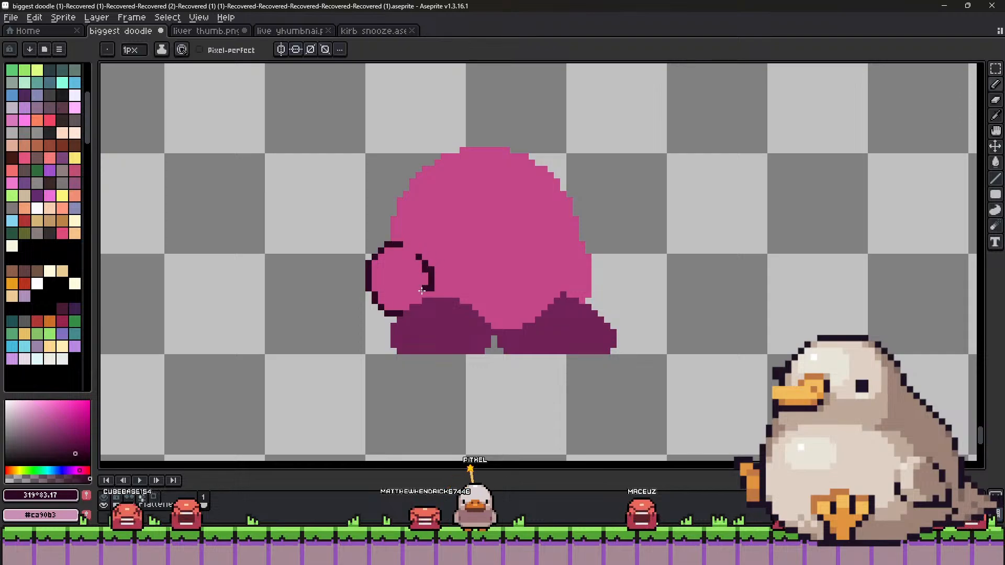
pyautogui.keyDown('alt'); pyautogui.click(422, 291); pyautogui.keyUp('alt')
pyautogui.click(425, 287)
pyautogui.keyDown('alt'); pyautogui.click(430, 267); pyautogui.keyUp('alt')
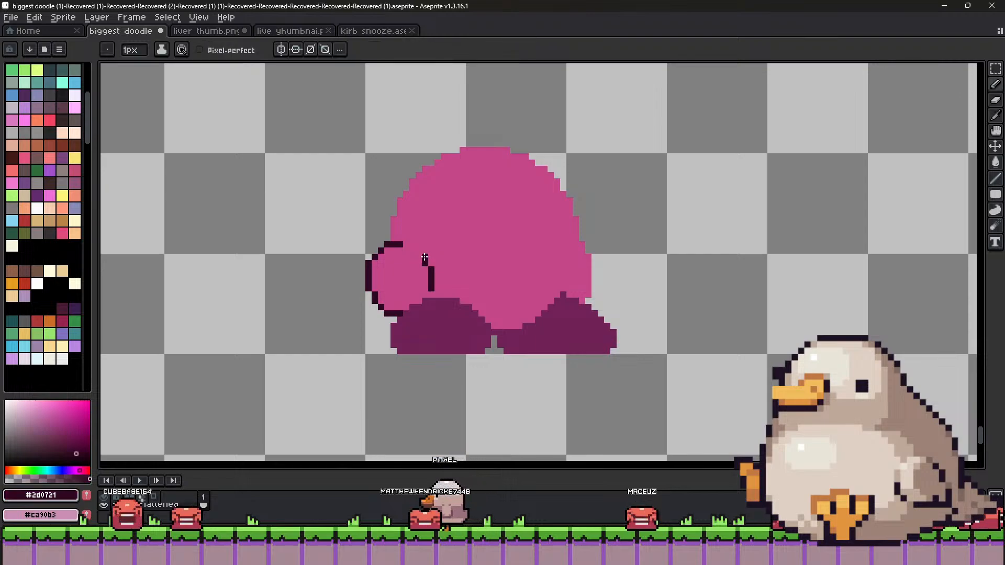
pyautogui.keyDown('alt'); pyautogui.click(411, 259); pyautogui.keyUp('alt')
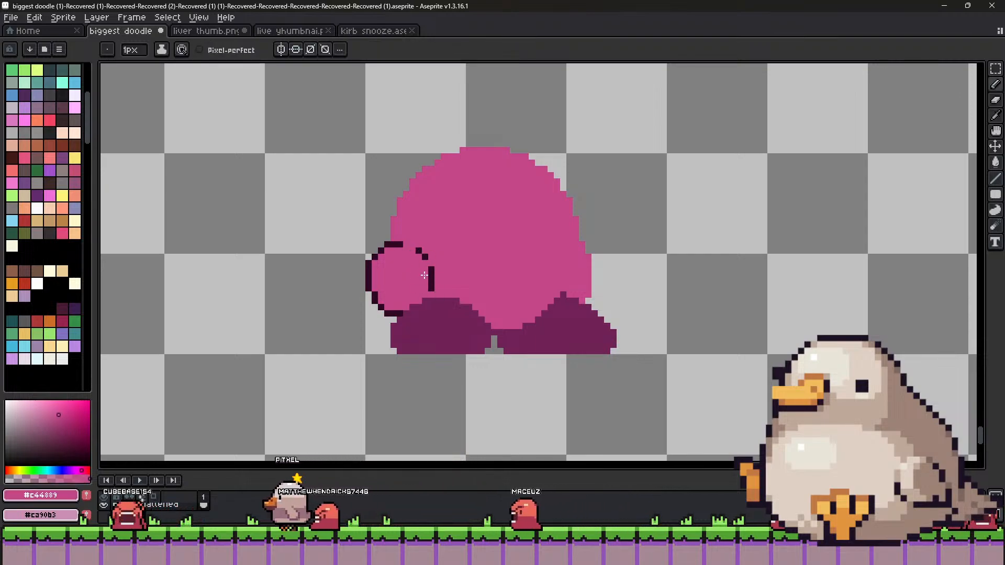
# Outline the body's left side and top in #2d0721 from the arm upward, erasing and redrawing the upper-left curve.
pyautogui.moveTo(457, 327); pyautogui.dragTo(466, 356)
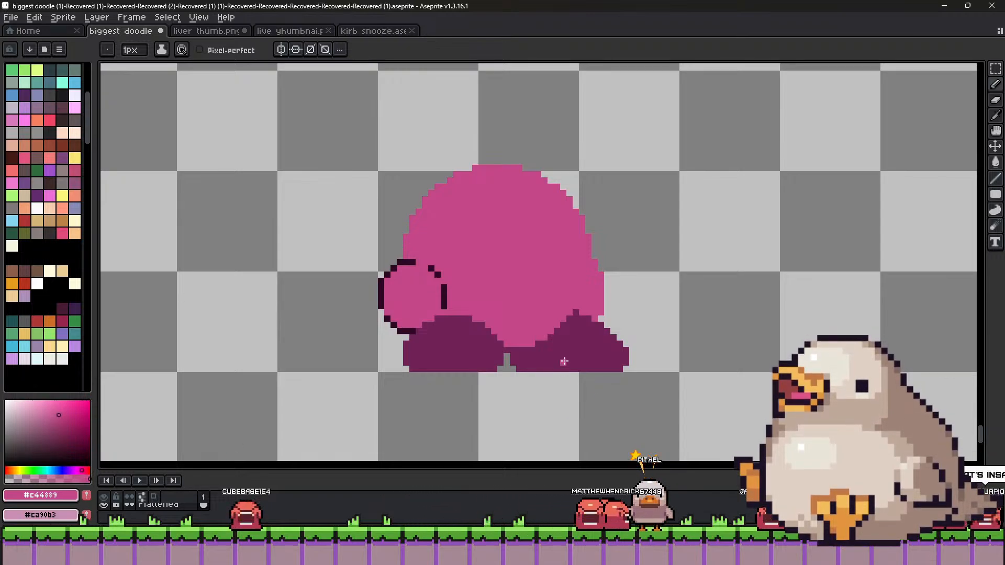
pyautogui.scroll(-1, 522, 314)
pyautogui.scroll(1, 576, 320)
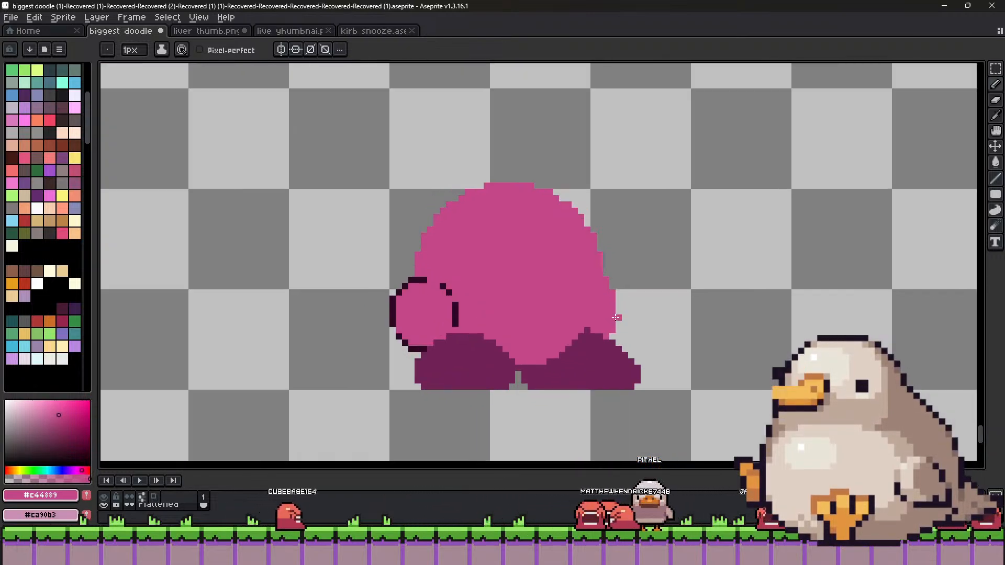
pyautogui.keyDown('alt'); pyautogui.click(453, 311); pyautogui.keyUp('alt')
pyautogui.moveTo(418, 255); pyautogui.dragTo(418, 277)
pyautogui.press('v')
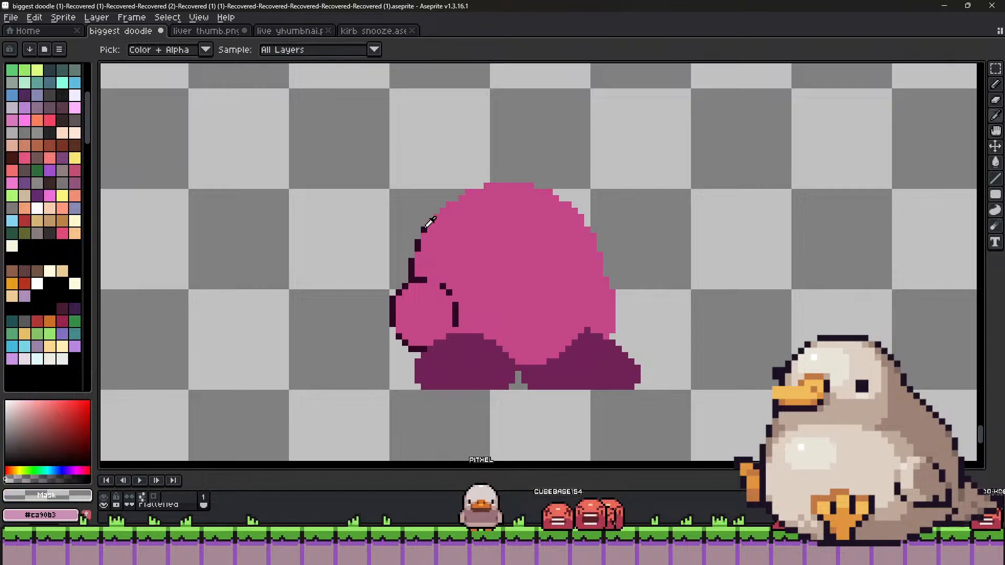
pyautogui.keyDown('alt'); pyautogui.click(425, 229); pyautogui.keyUp('alt')
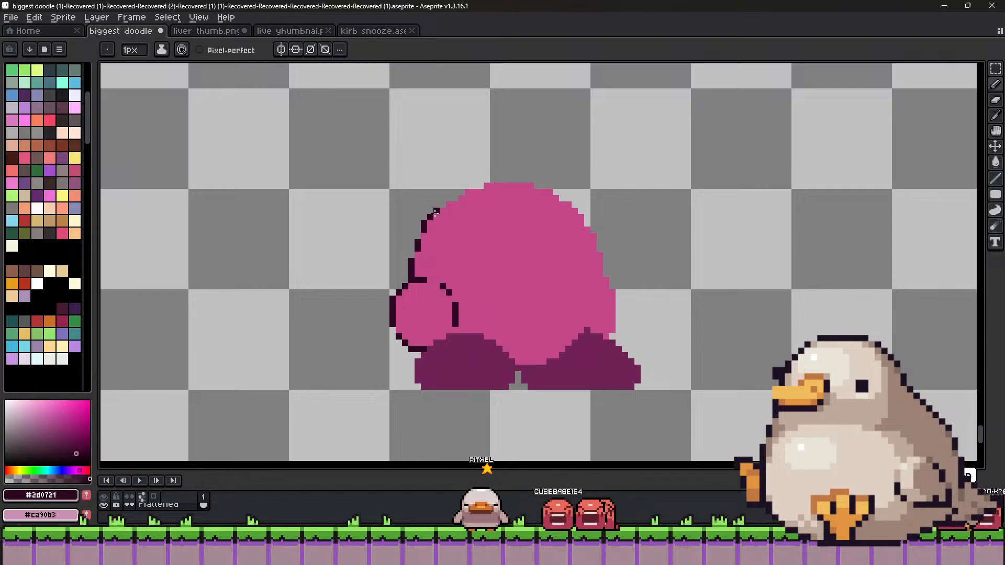
pyautogui.moveTo(454, 198); pyautogui.dragTo(476, 186)
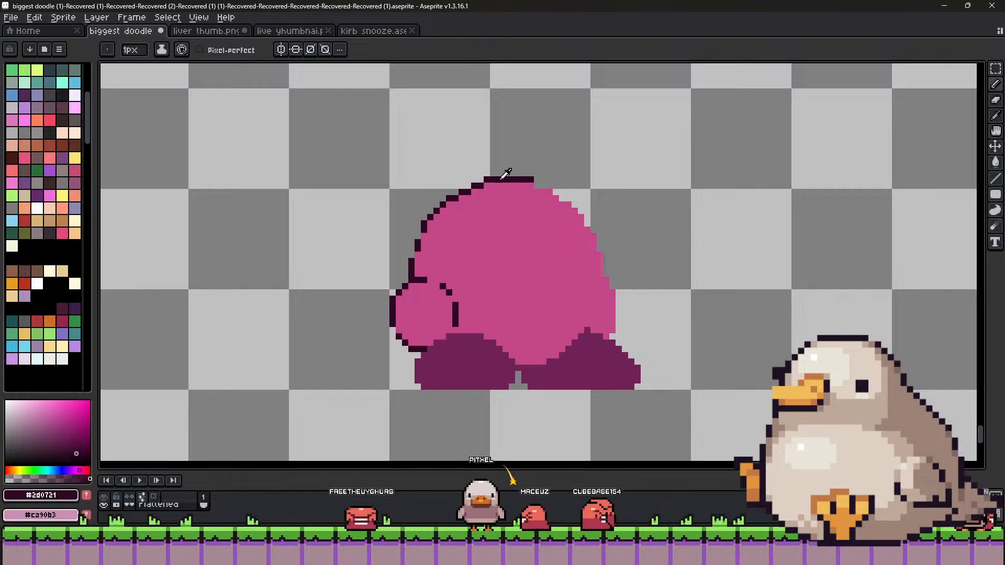
pyautogui.keyDown('alt'); pyautogui.click(503, 176); pyautogui.keyUp('alt')
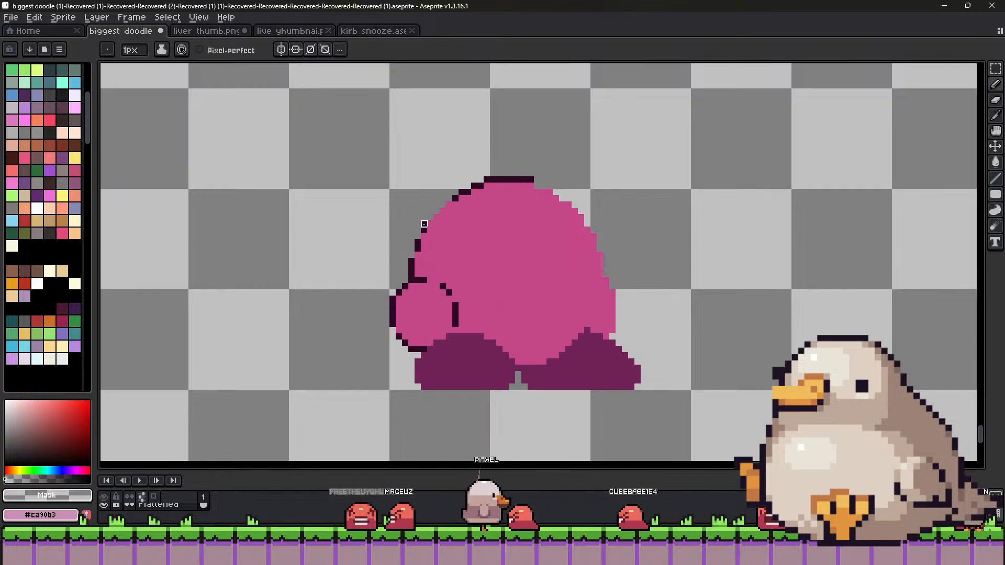
pyautogui.keyDown('alt'); pyautogui.click(424, 225); pyautogui.keyUp('alt')
pyautogui.moveTo(422, 229); pyautogui.dragTo(436, 217)
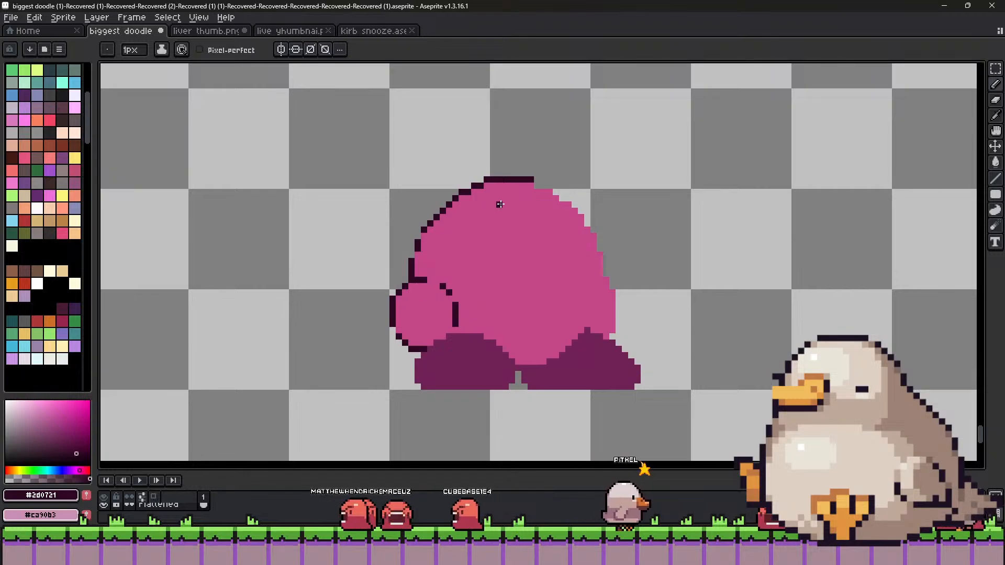
# Continue the #2d0721 outline down the body's right side, inside the small arm, and around its underside to between the feet.
pyautogui.moveTo(537, 185); pyautogui.dragTo(549, 186)
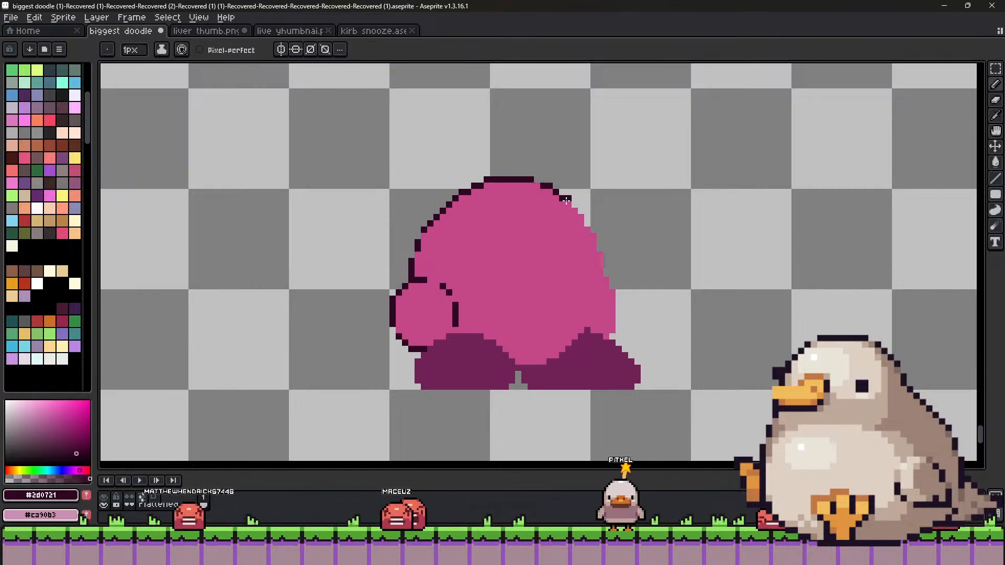
pyautogui.click(572, 203)
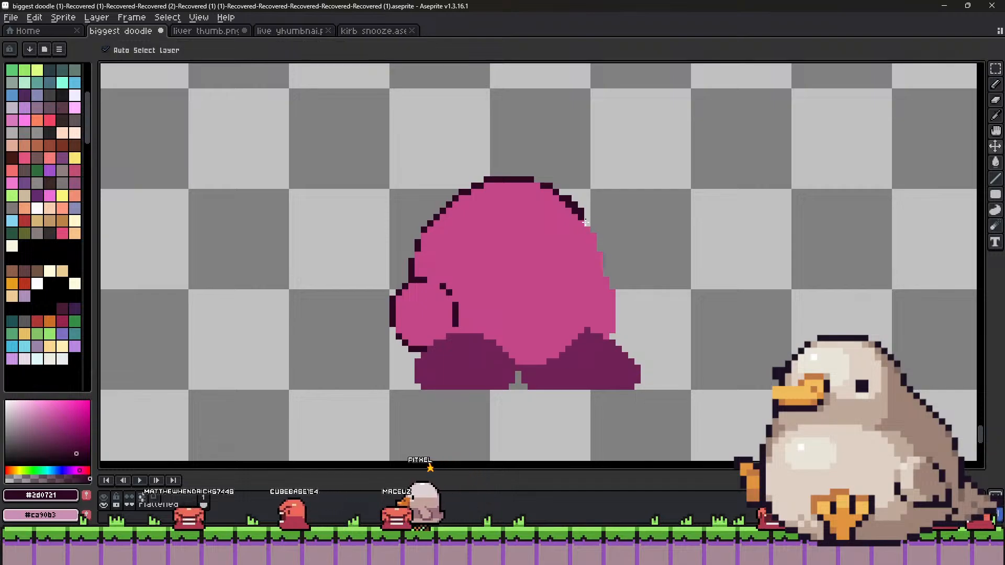
pyautogui.moveTo(581, 218)
pyautogui.mouseDown()
pyautogui.moveTo(600, 243)
pyautogui.moveTo(585, 218)
pyautogui.moveTo(606, 268)
pyautogui.mouseUp()
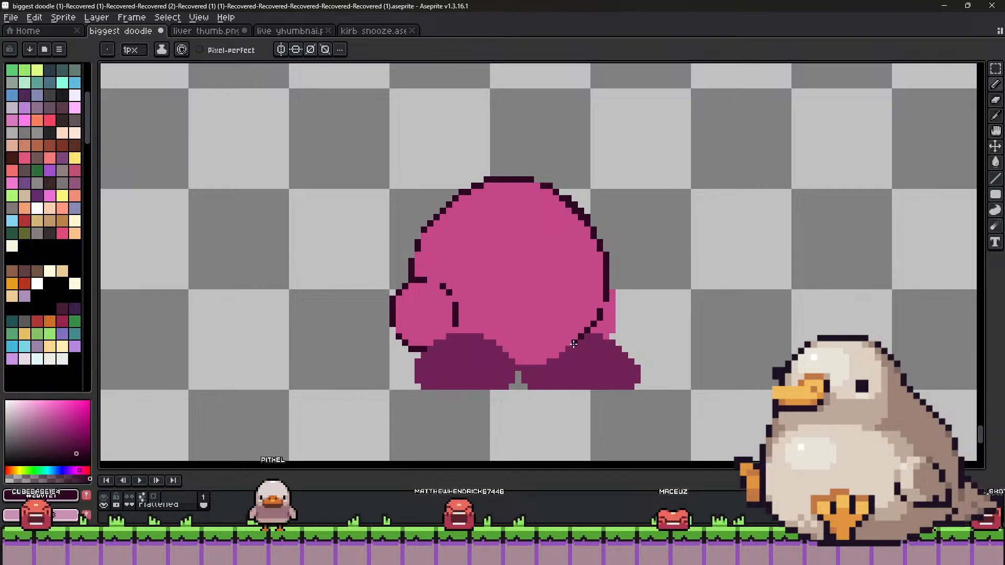
pyautogui.keyDown('alt'); pyautogui.click(548, 362); pyautogui.keyUp('alt')
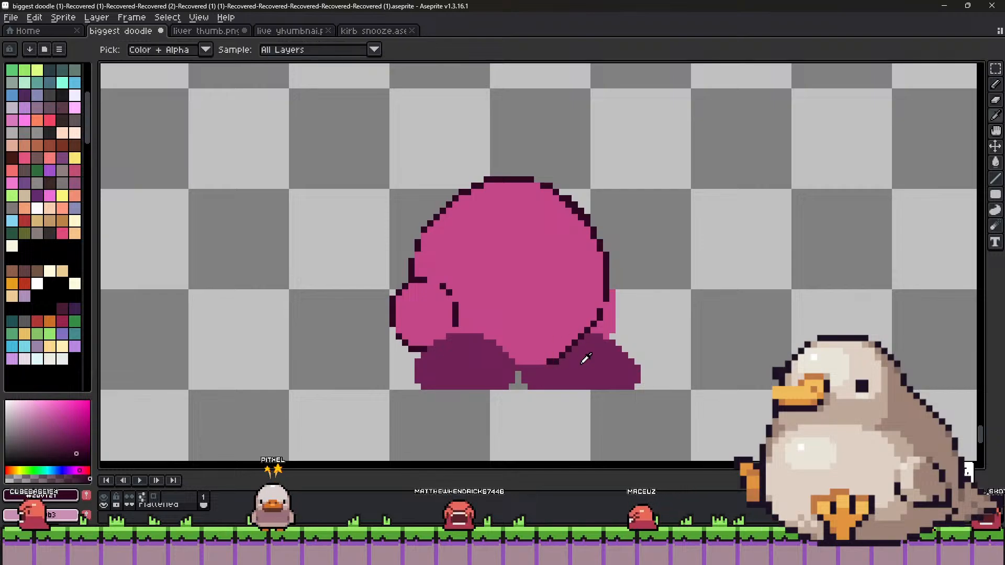
pyautogui.keyDown('alt'); pyautogui.click(548, 362); pyautogui.keyUp('alt')
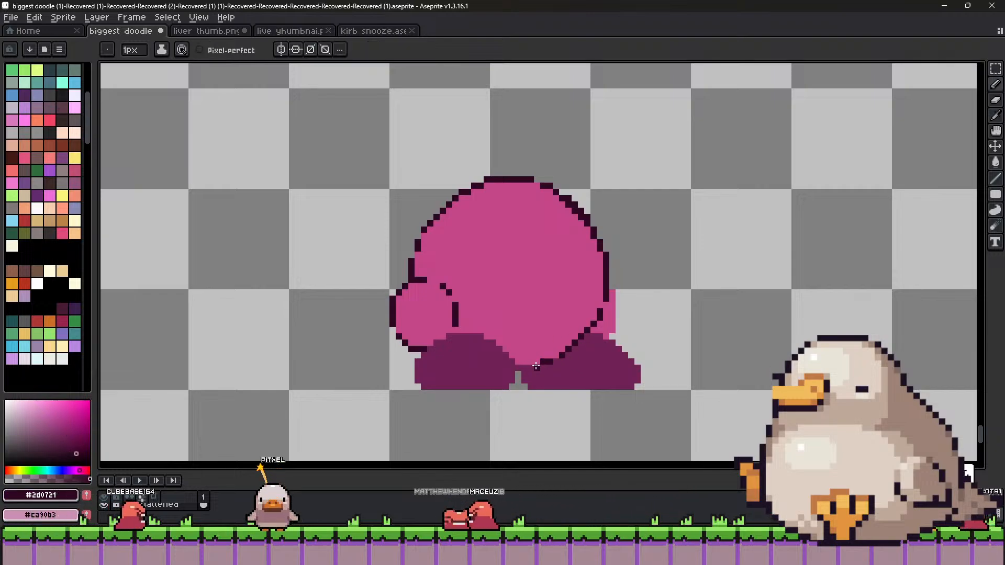
pyautogui.moveTo(548, 362); pyautogui.dragTo(516, 368)
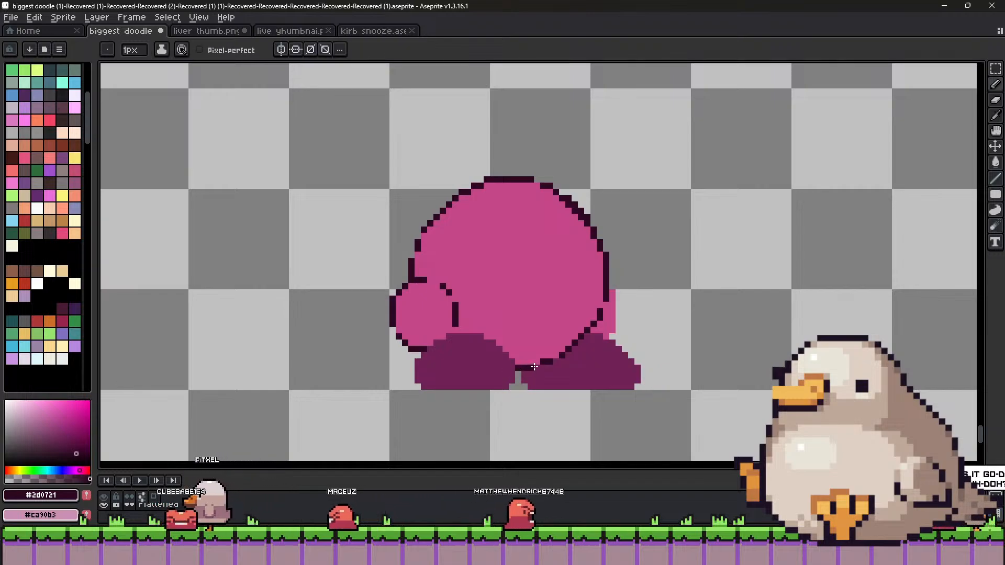
# Paint a crimson #b5345b patch on the left foot with a 5 px brush and add a small lighter red highlight near its top.
pyautogui.keyDown('alt'); pyautogui.click(480, 341); pyautogui.keyUp('alt')
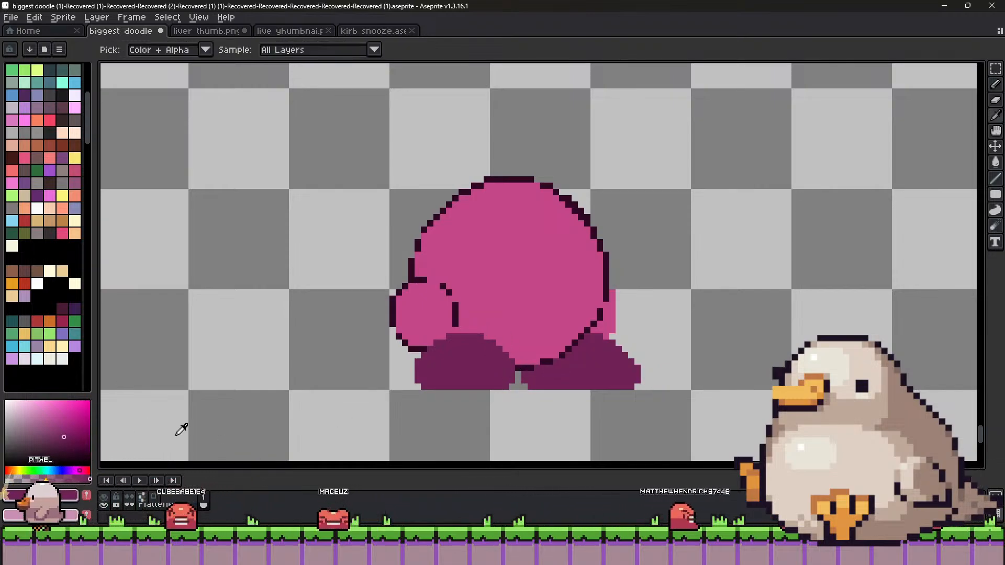
pyautogui.click(85, 471)
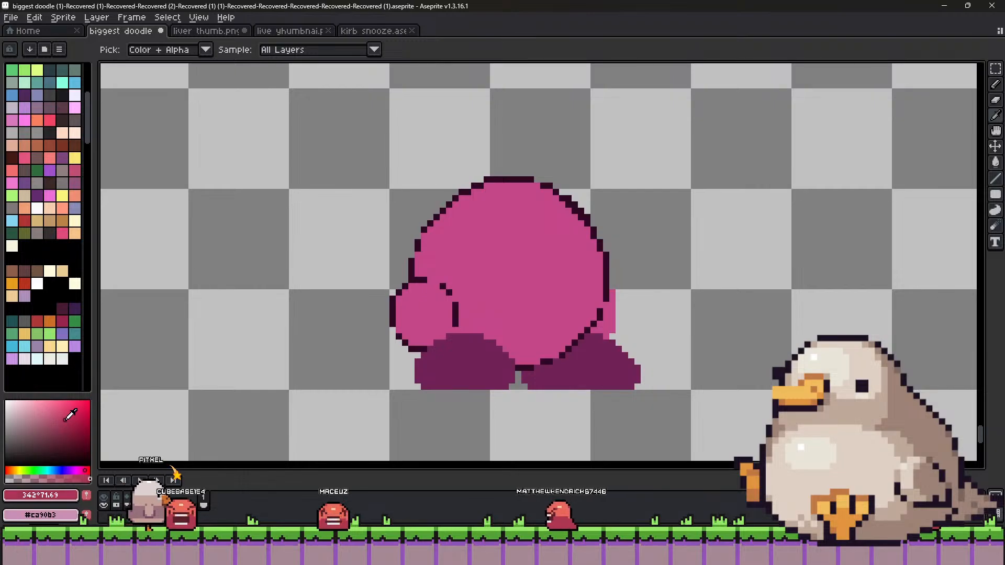
pyautogui.click(494, 330)
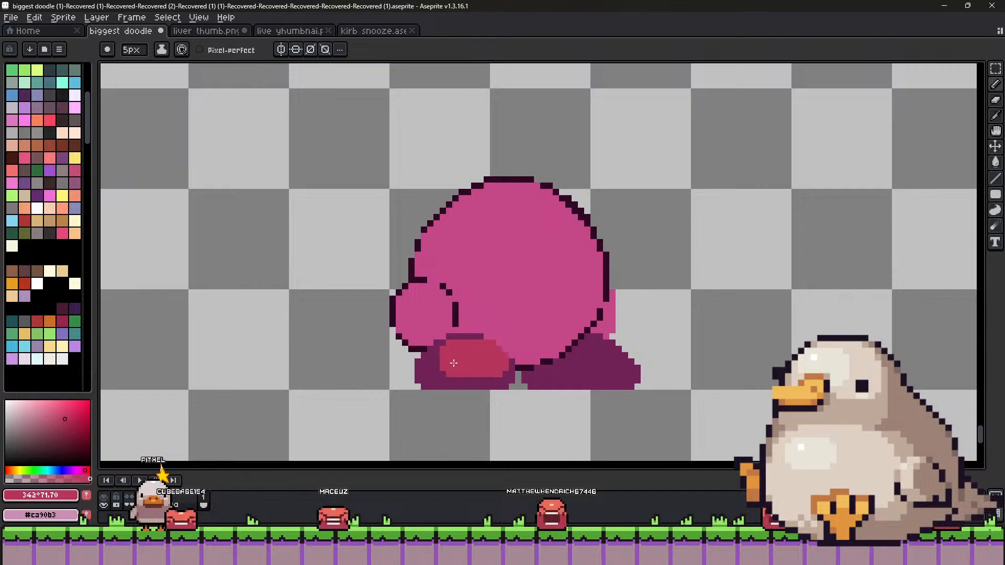
pyautogui.keyDown('alt'); pyautogui.click(460, 367); pyautogui.keyUp('alt')
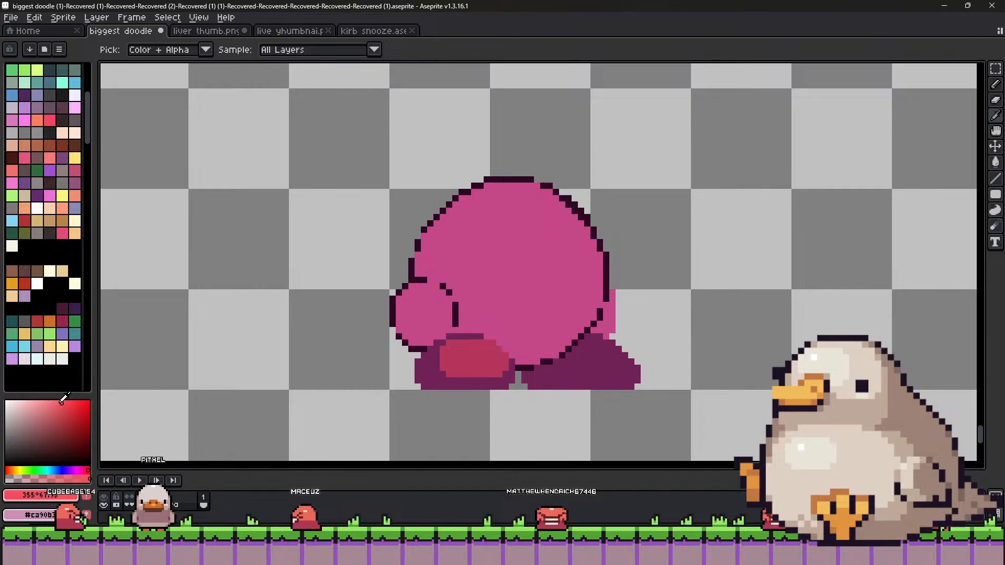
pyautogui.click(486, 348)
# Try a larger red highlight in #da445b on the left foot's crimson patch with a 2 px brush.
pyautogui.press('alt')
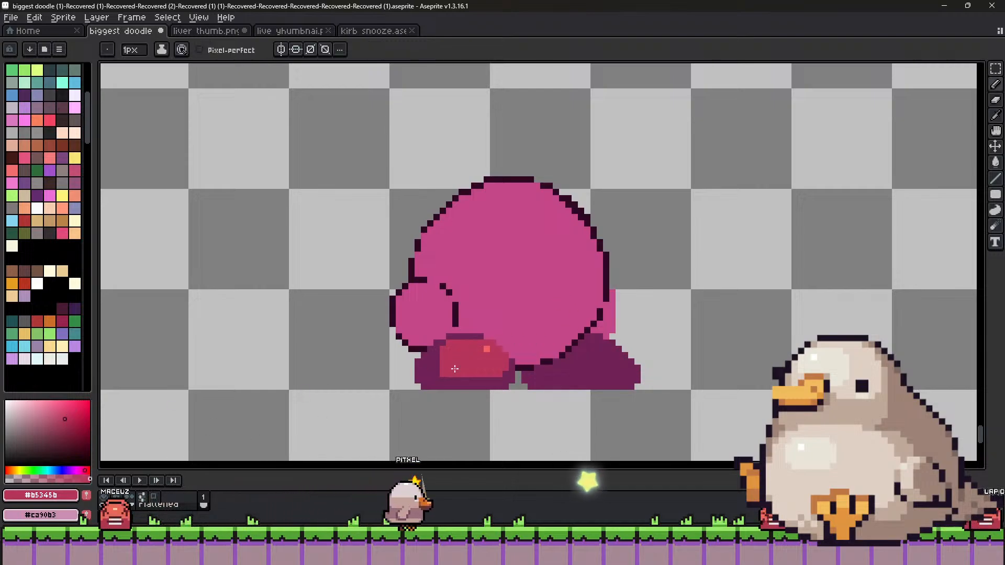
pyautogui.press('alt')
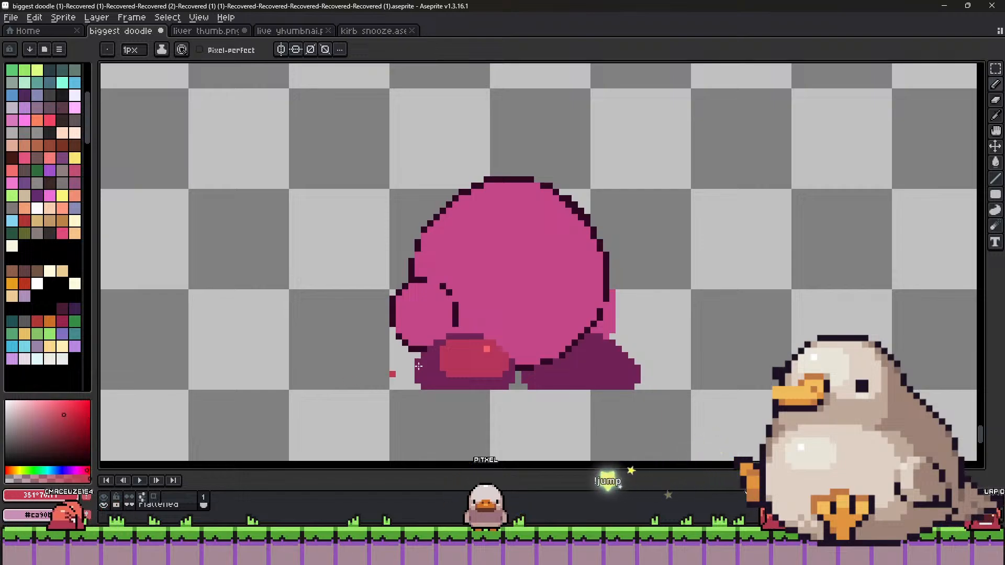
pyautogui.press('ctrl')
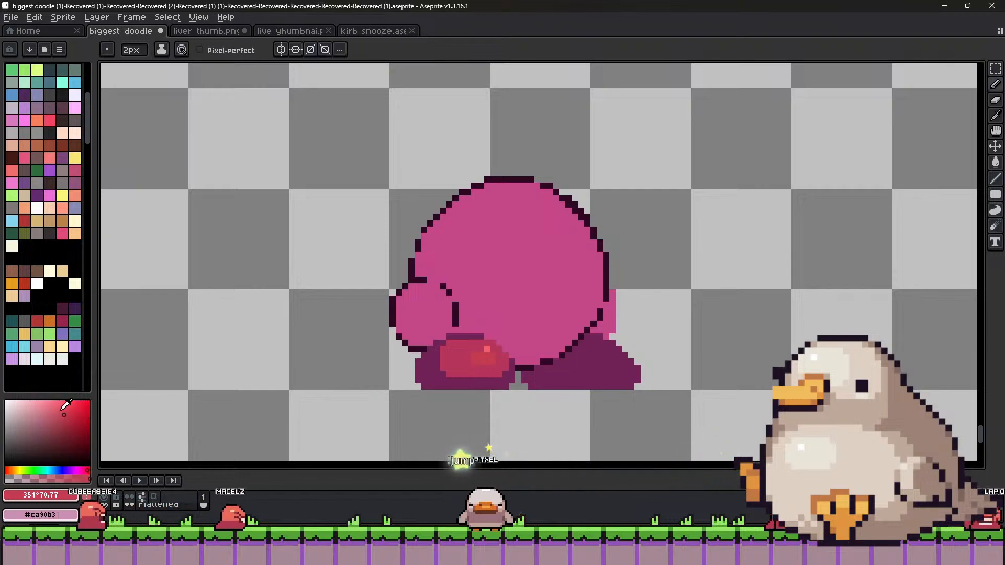
pyautogui.click(63, 409)
pyautogui.click(475, 361)
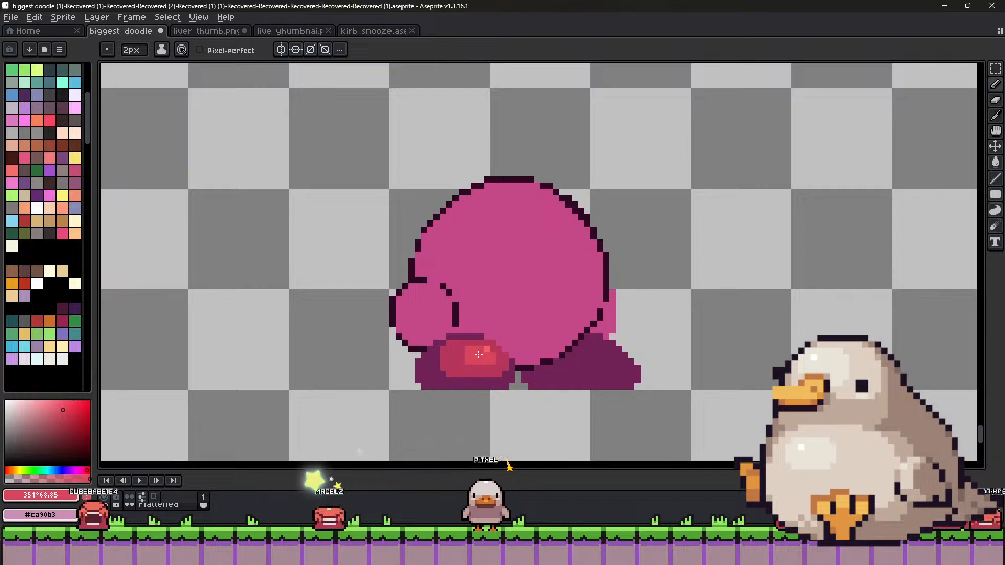
pyautogui.click(468, 360)
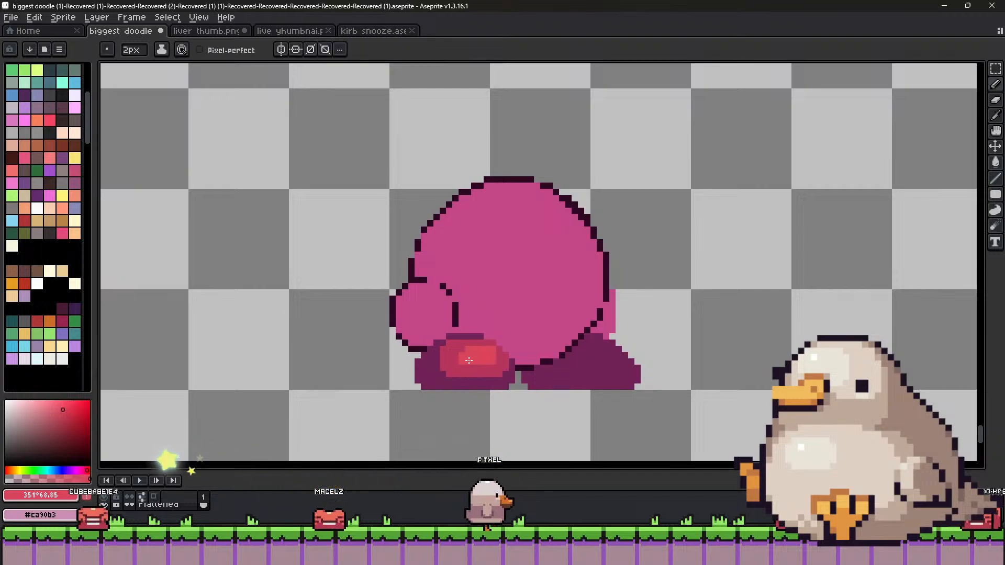
pyautogui.hotkey('ctrl', 'z')
pyautogui.press('i')
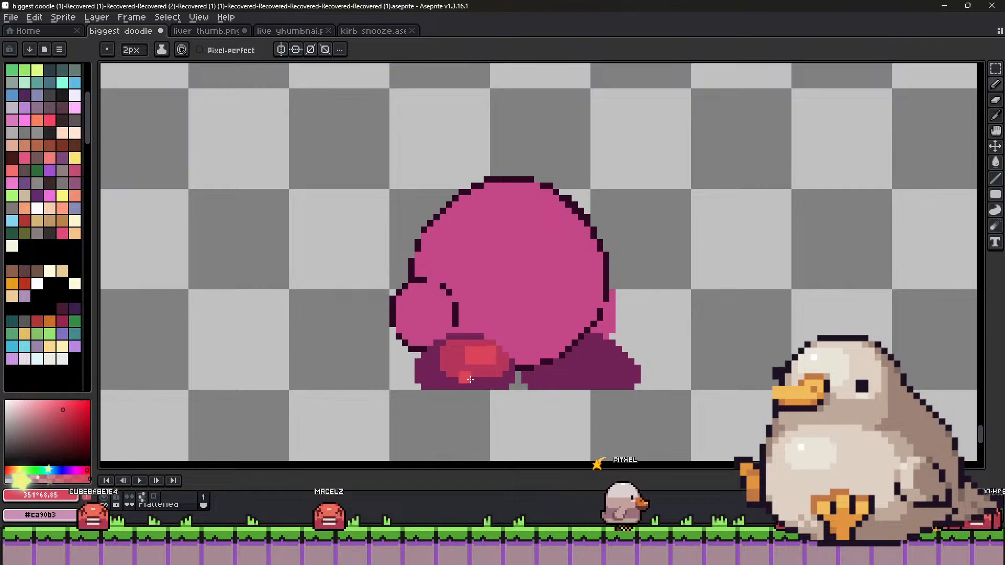
pyautogui.click(473, 355)
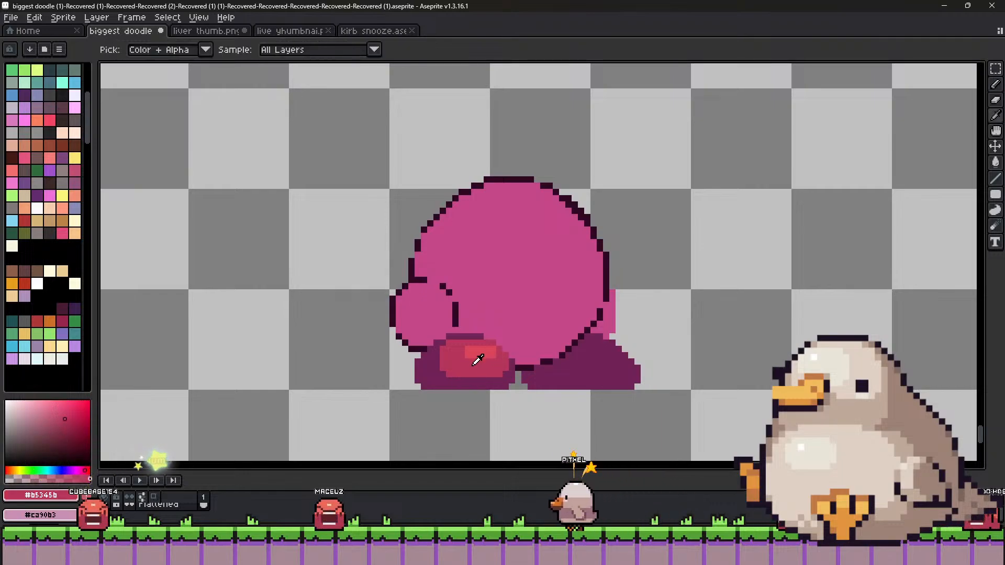
pyautogui.press('v')
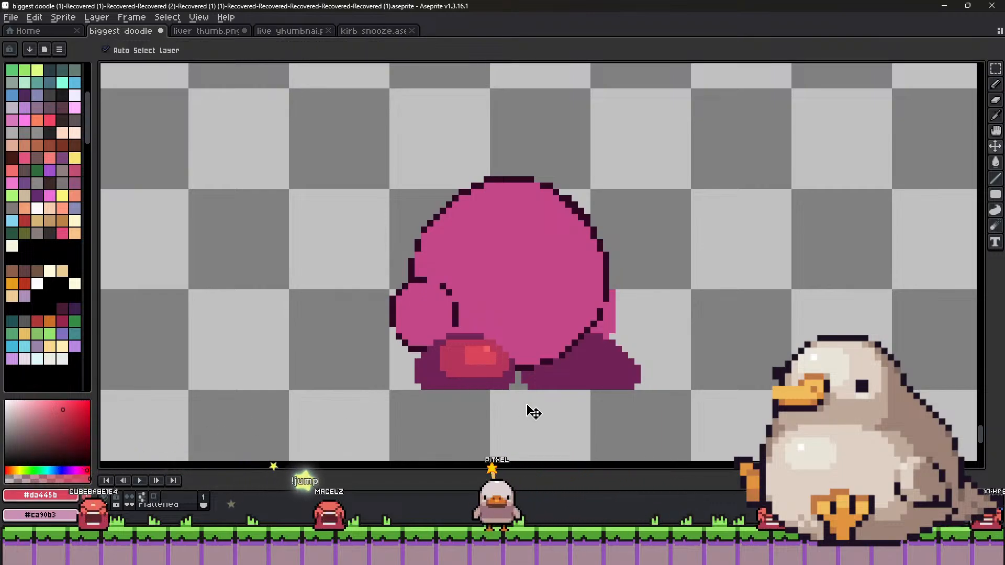
pyautogui.press('b')
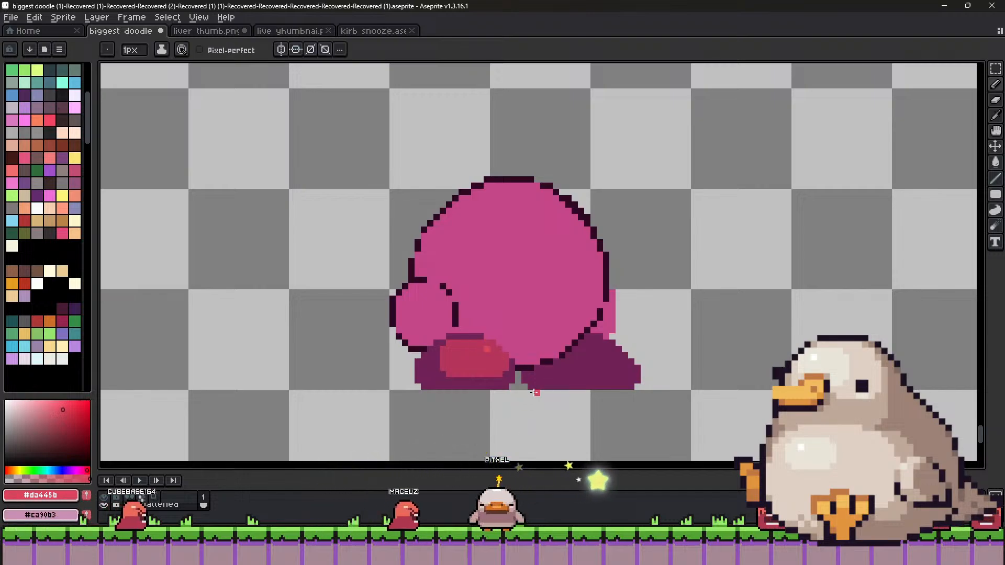
pyautogui.keyDown('alt'); pyautogui.click(431, 367); pyautogui.keyUp('alt')
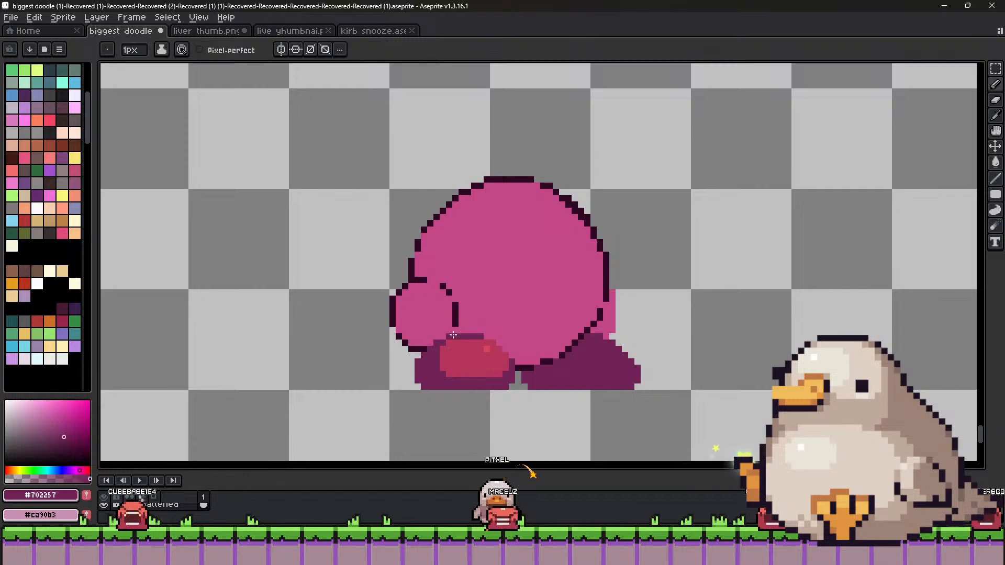
pyautogui.keyDown('alt'); pyautogui.click(606, 287); pyautogui.keyUp('alt')
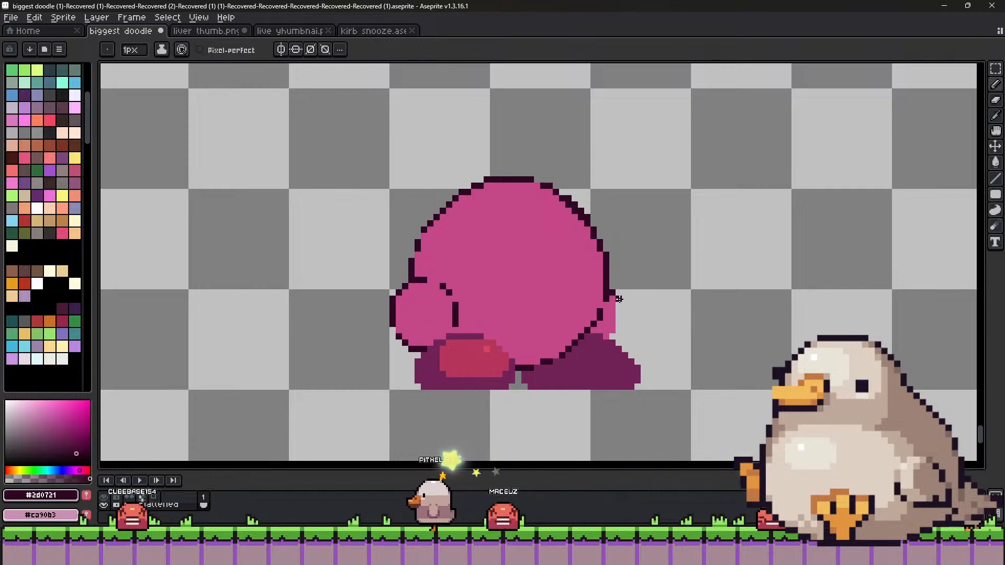
pyautogui.press('alt')
# Clean up the stray outline pixel by the small arm with #c44889 and paint over the outline between body and right foot in #702257.
pyautogui.keyDown('alt'); pyautogui.click(584, 274); pyautogui.keyUp('alt')
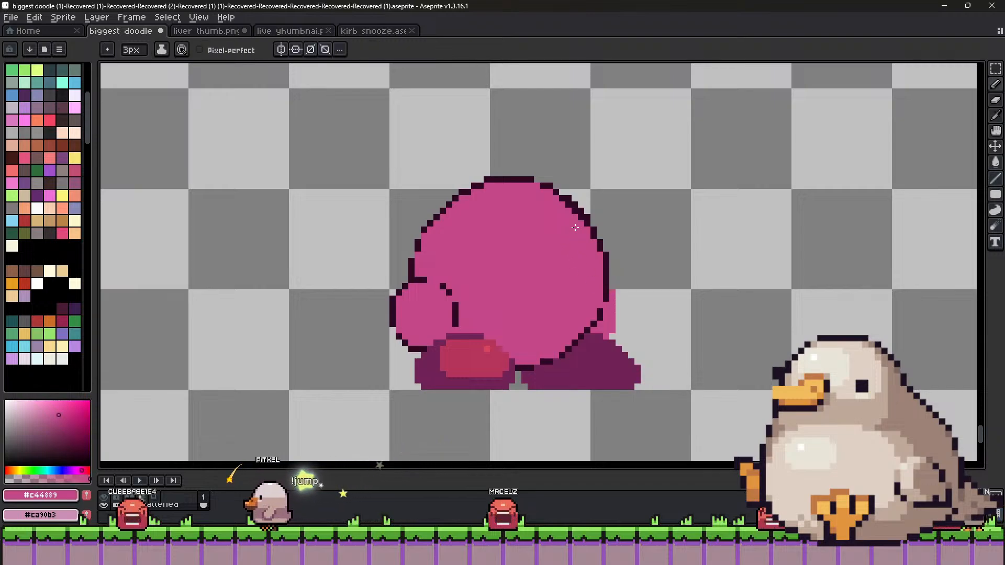
pyautogui.scroll(1, 572, 224)
pyautogui.scroll(-2, 514, 290)
pyautogui.scroll(1, 514, 290)
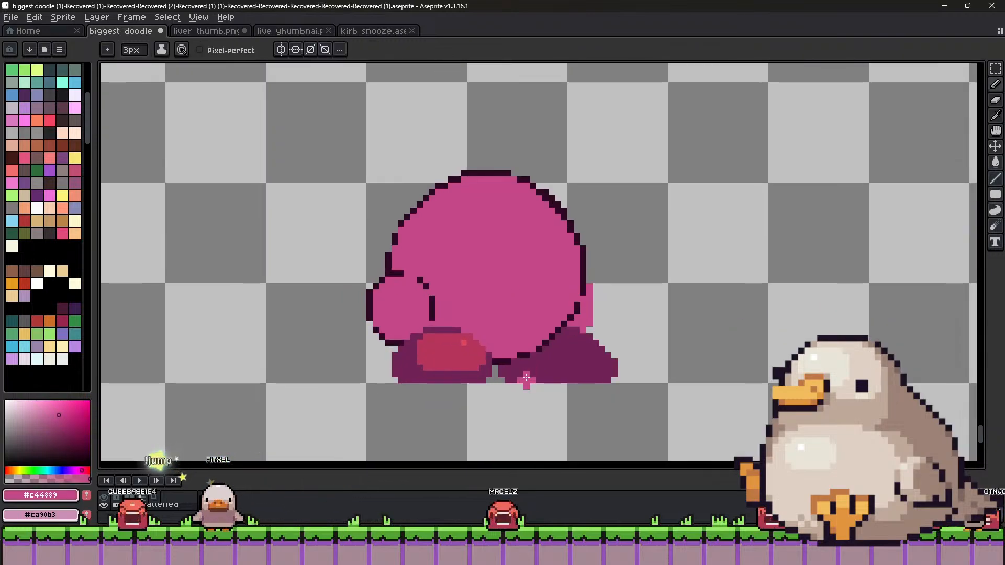
pyautogui.press('alt')
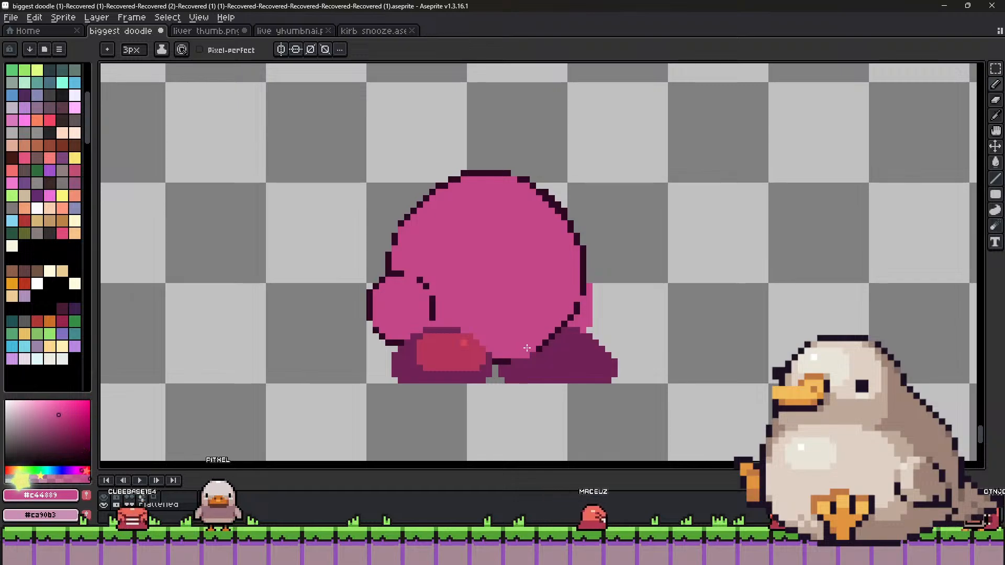
pyautogui.keyDown('alt'); pyautogui.click(526, 366); pyautogui.keyUp('alt')
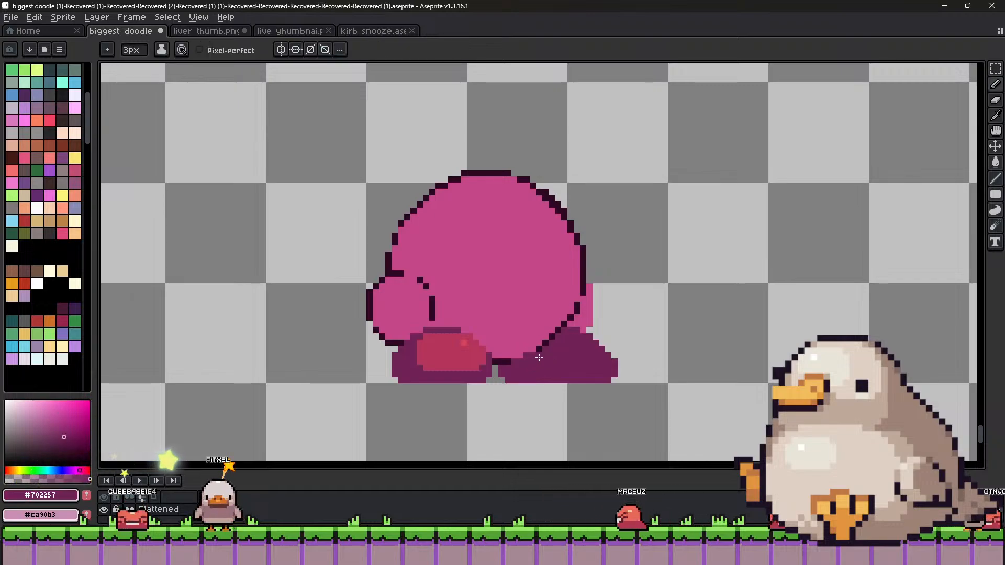
pyautogui.press('alt')
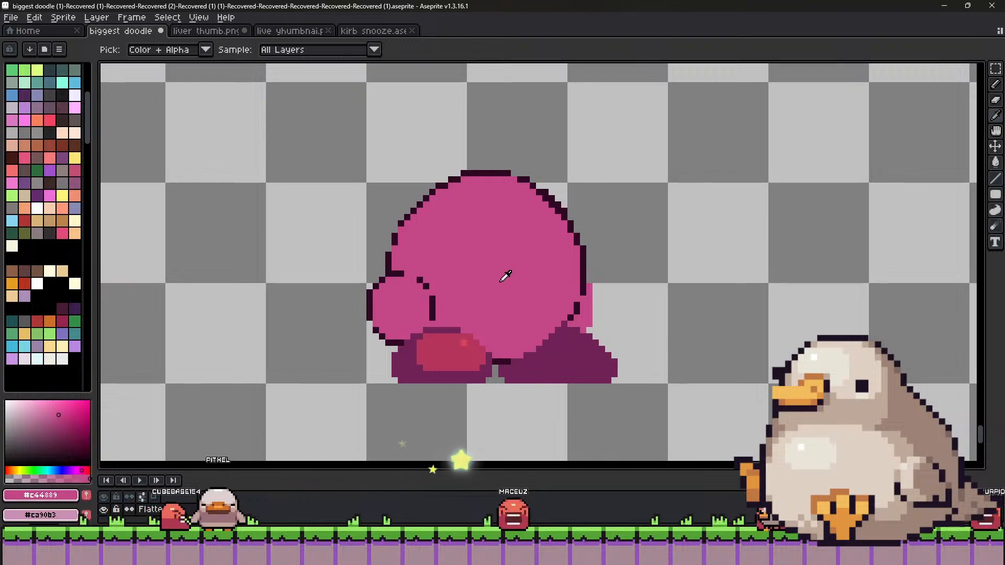
# Erase the dark outline along the very top of the body with the transparent mask colour and a 3 px brush.
pyautogui.keyDown('alt'); pyautogui.click(464, 167); pyautogui.keyUp('alt')
pyautogui.moveTo(464, 166); pyautogui.dragTo(513, 165)
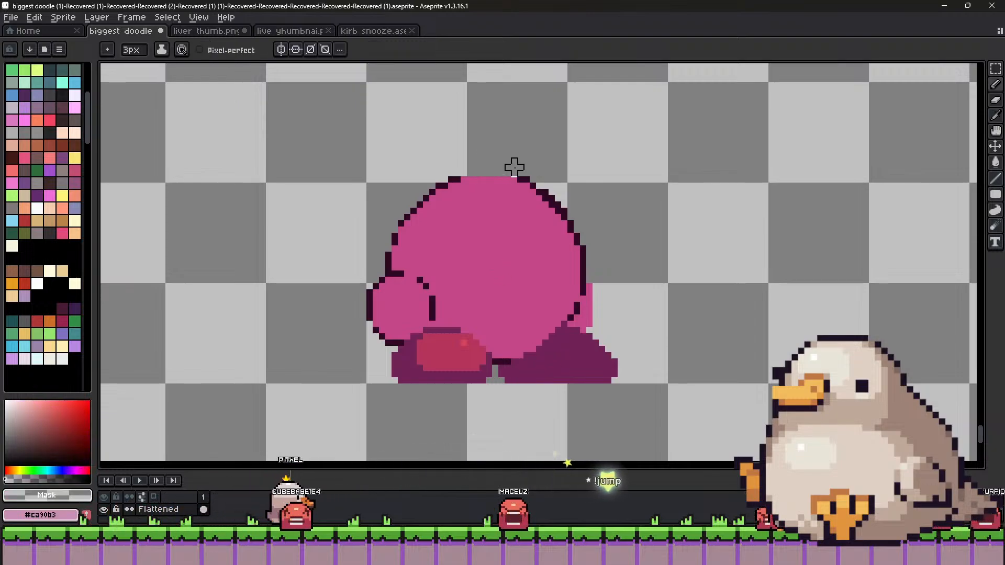
pyautogui.keyDown('alt'); pyautogui.click(521, 196); pyautogui.keyUp('alt')
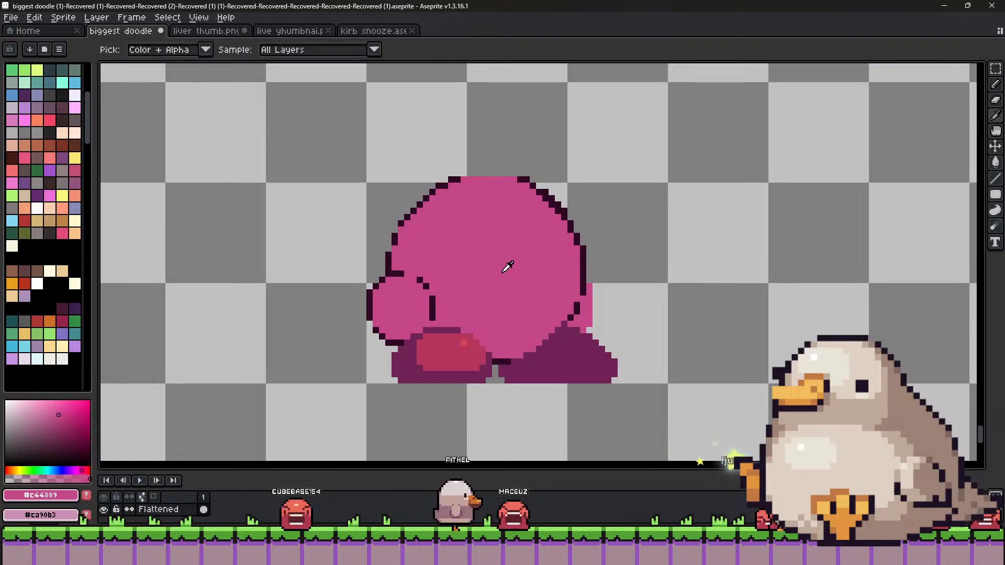
# Paint two tall oval eyes in #2d0721 on the body's right half with a 4 px brush, making the left one larger.
pyautogui.keyDown('alt'); pyautogui.click(430, 306); pyautogui.keyUp('alt')
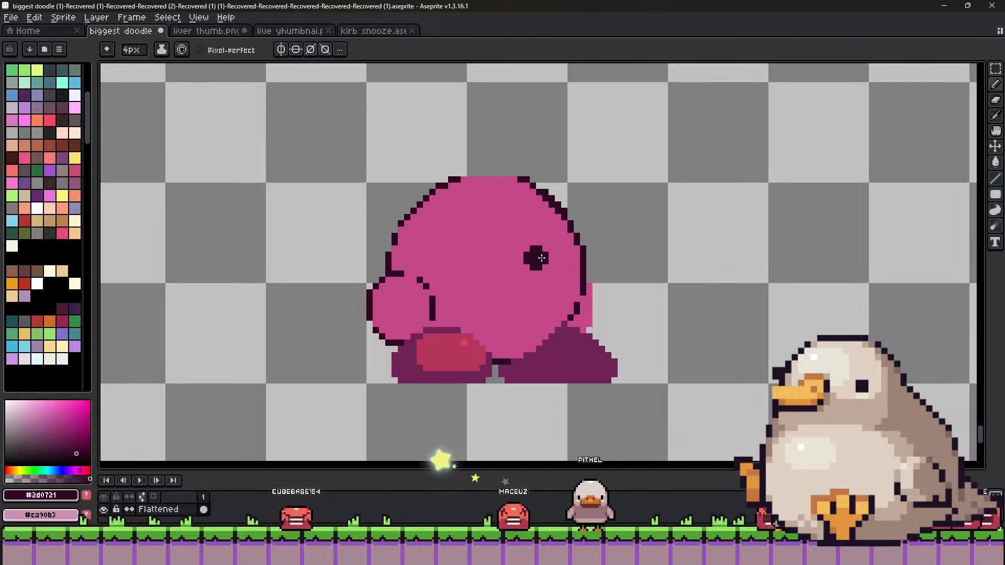
pyautogui.moveTo(542, 259)
pyautogui.mouseDown()
pyautogui.moveTo(542, 285)
pyautogui.moveTo(552, 281)
pyautogui.mouseUp()
pyautogui.hotkey('ctrl', 'z')
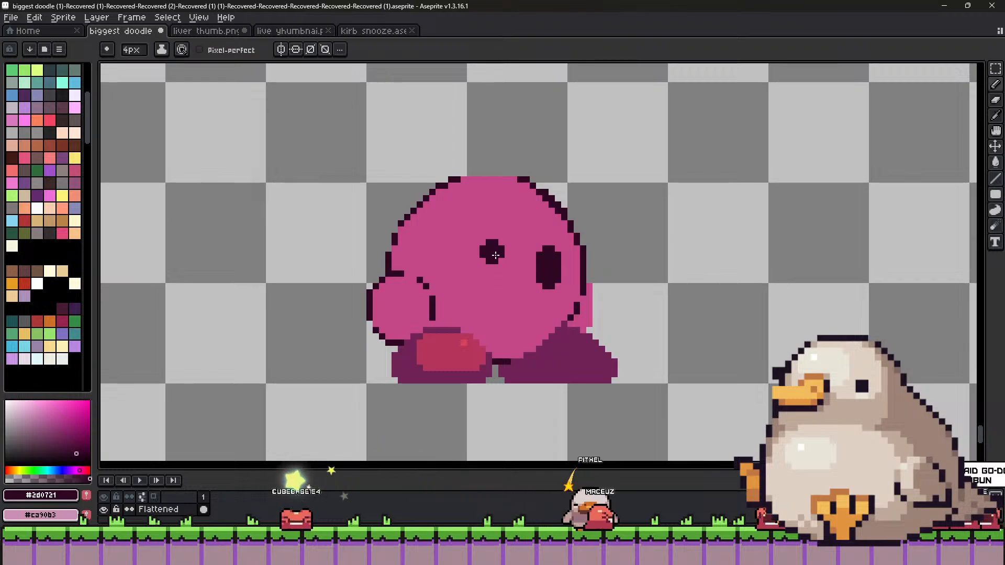
pyautogui.moveTo(496, 250); pyautogui.dragTo(496, 290)
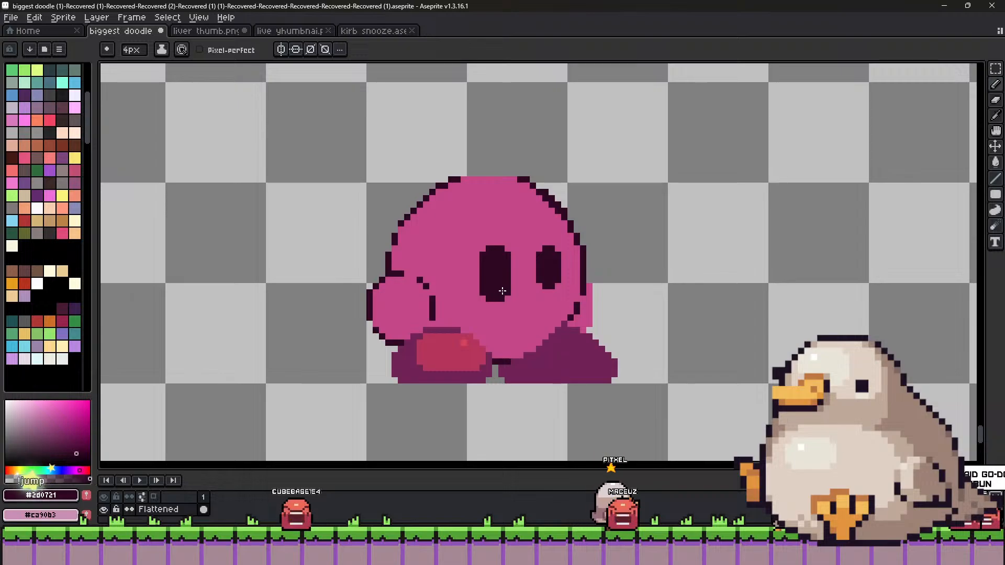
pyautogui.press('i')
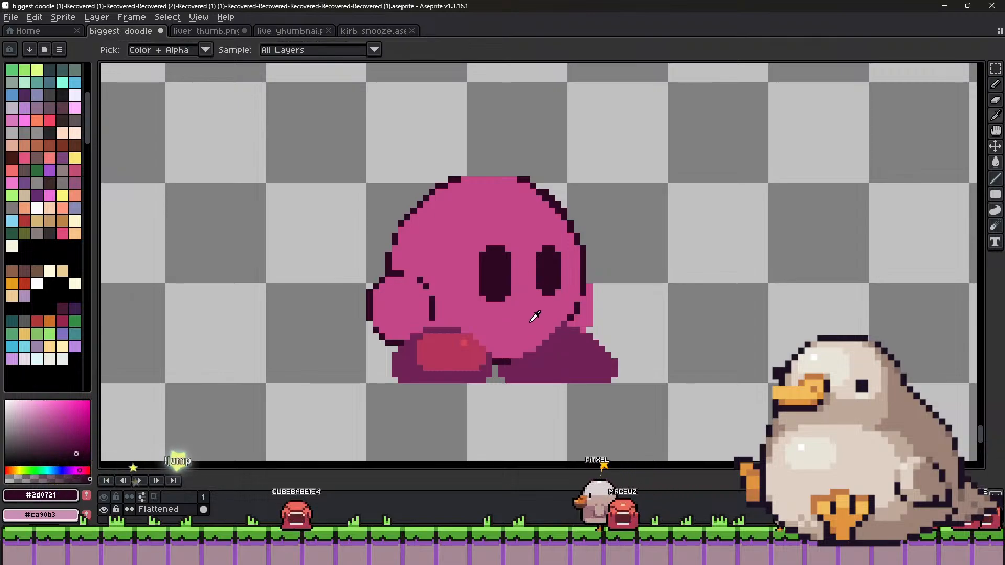
pyautogui.press('b')
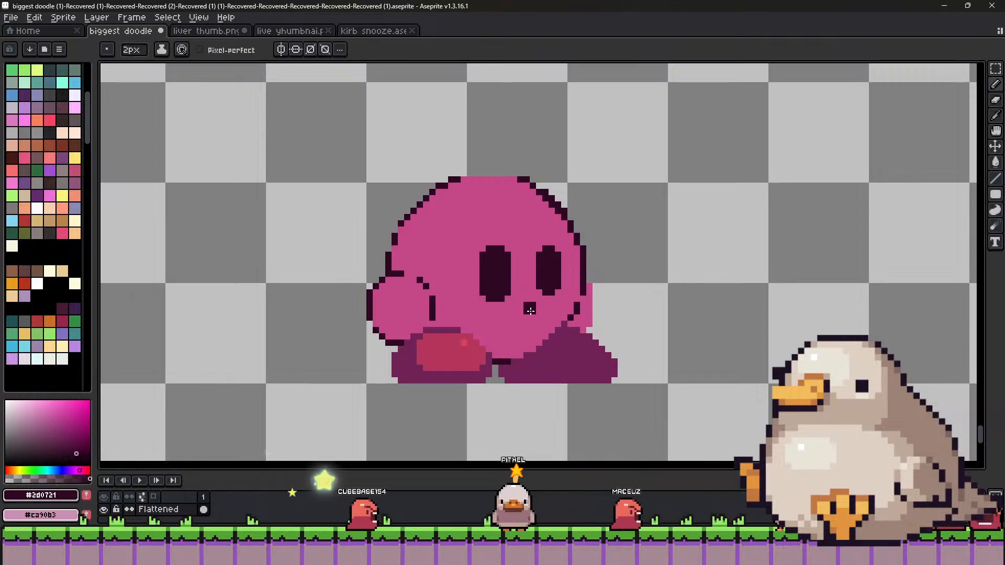
# Try extending the right eye downward to match the left eye, using the body and outline colours.
pyautogui.press('i')
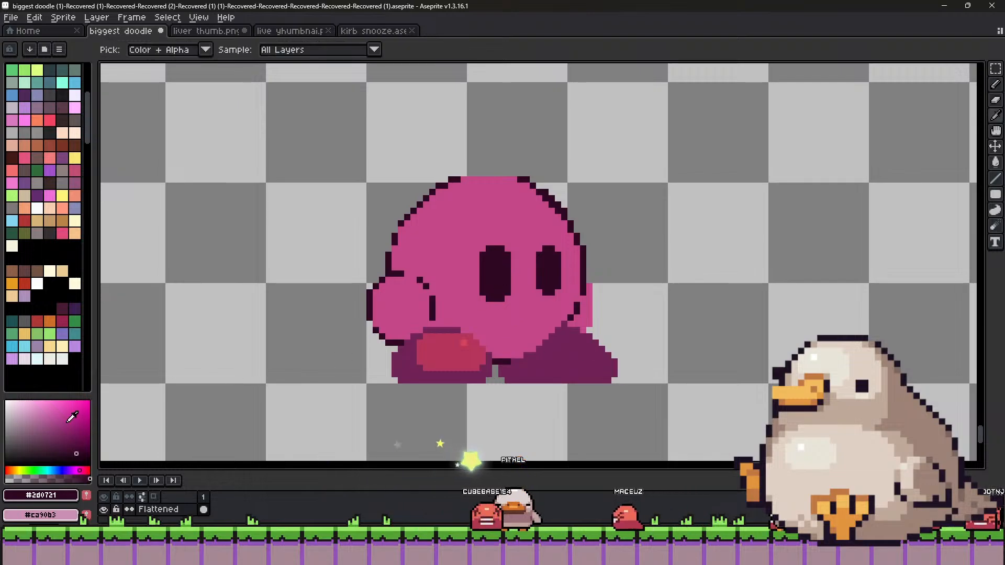
pyautogui.click(554, 285)
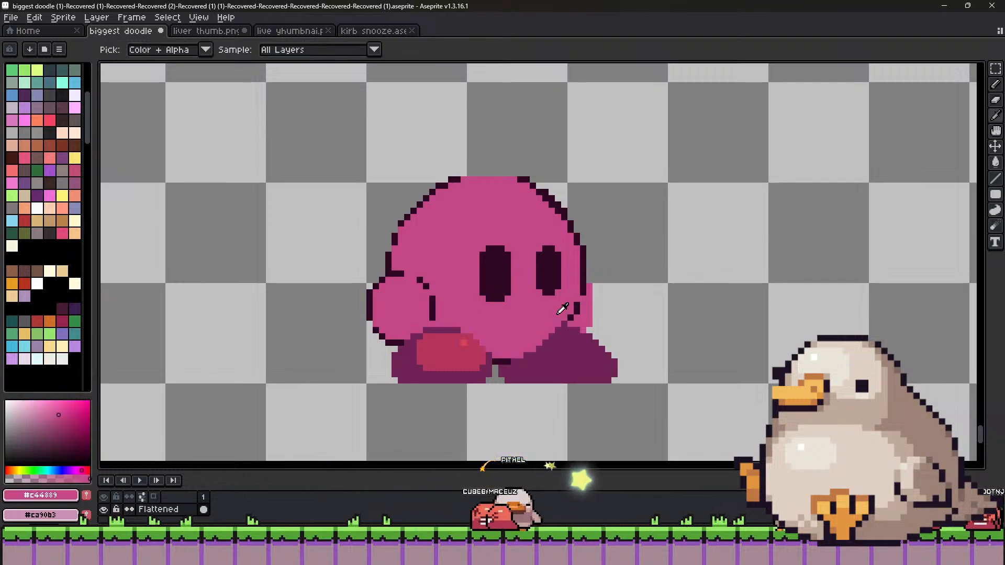
pyautogui.click(554, 286)
pyautogui.press('v')
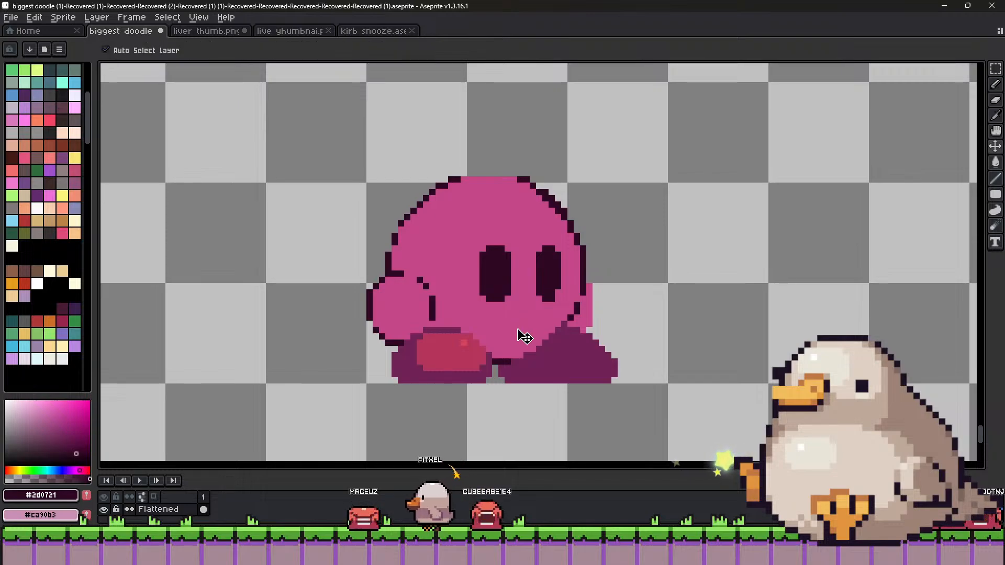
pyautogui.press('i')
pyautogui.click(513, 318)
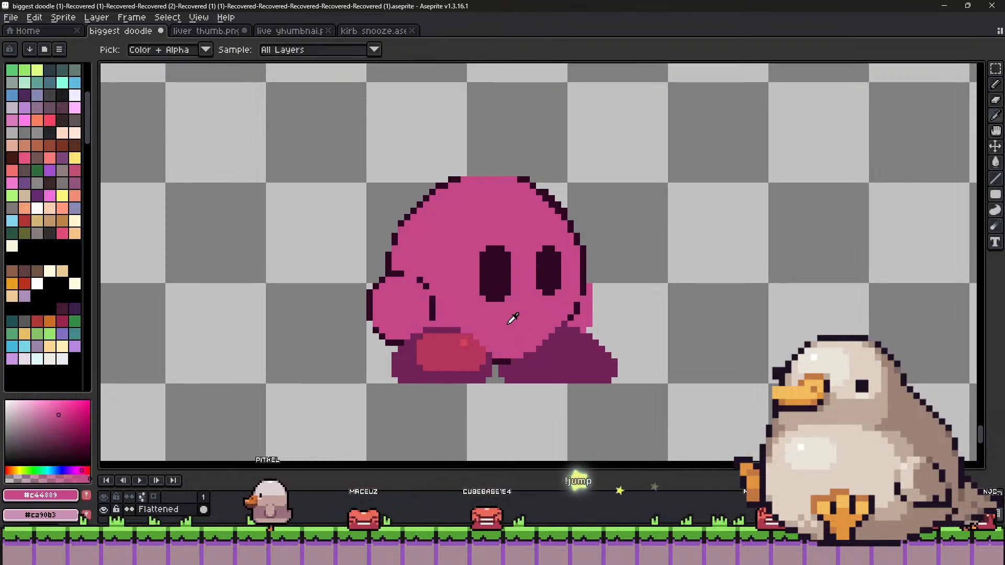
# Stamp round 5 px swatches of #f97aa2, #c44889 and #ff9ebd in a column beside the character, sampling colours from the finished Kirby.
pyautogui.press('b')
pyautogui.scroll(-1, 501, 303)
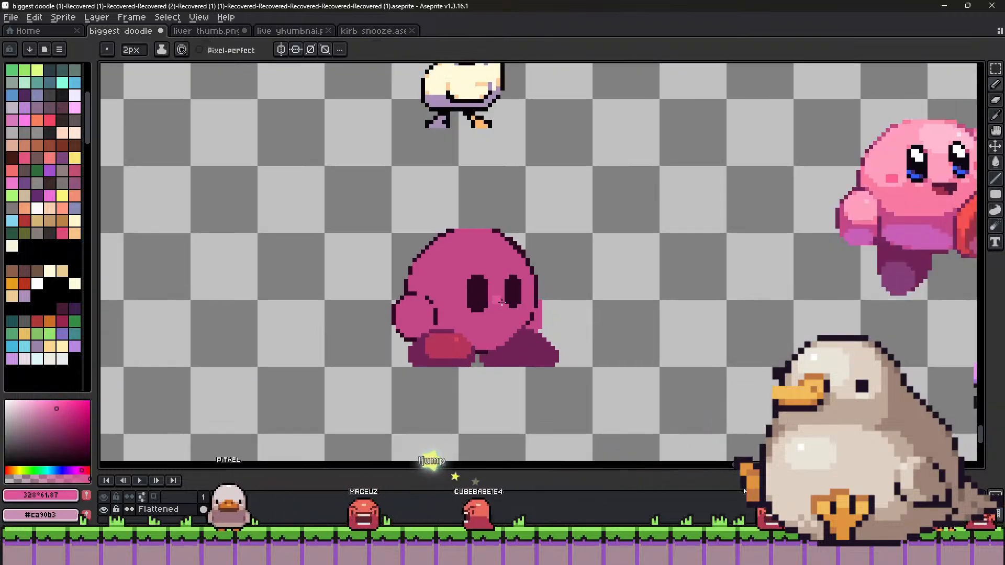
pyautogui.press('i')
pyautogui.click(922, 205)
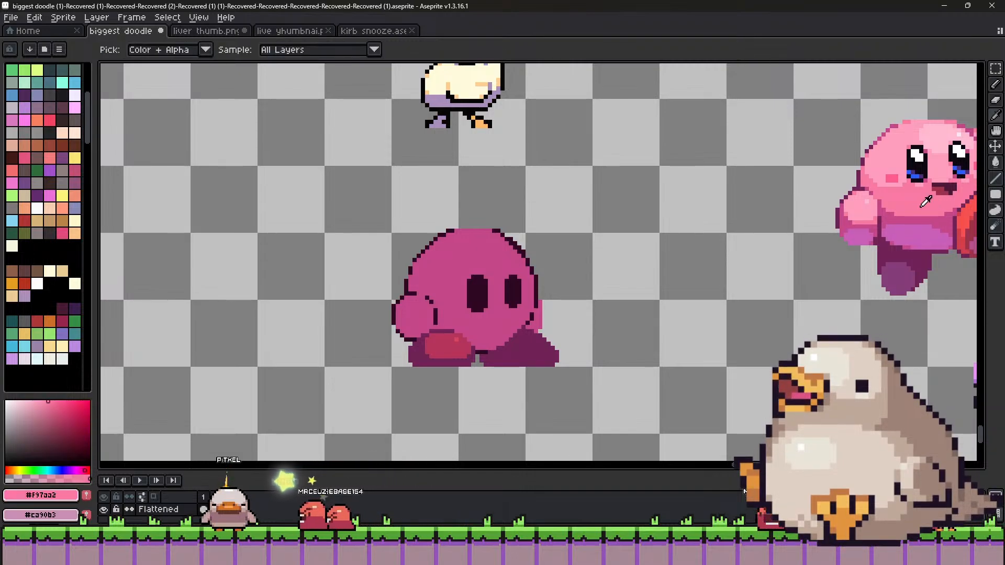
pyautogui.press('b')
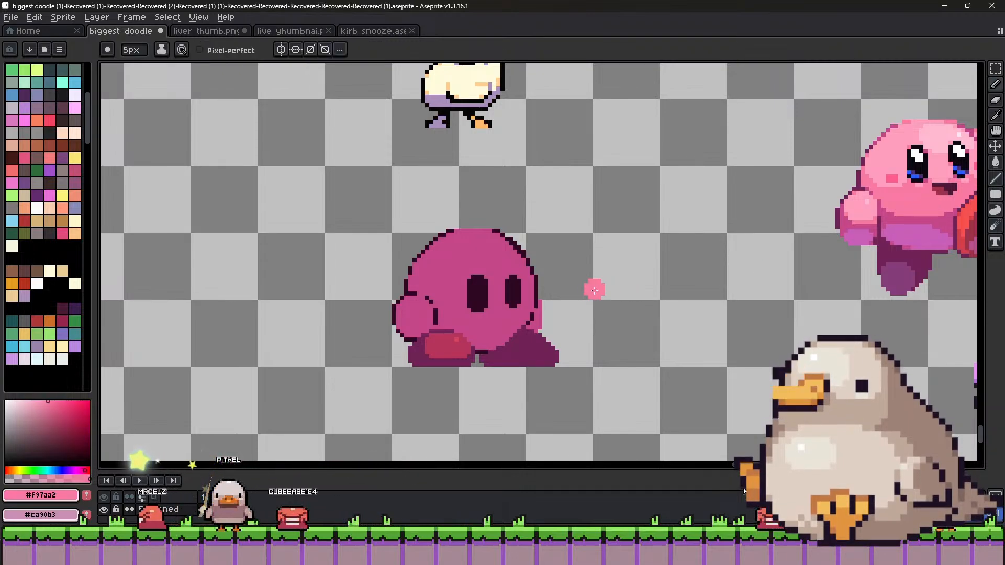
pyautogui.click(595, 291)
pyautogui.click(594, 310)
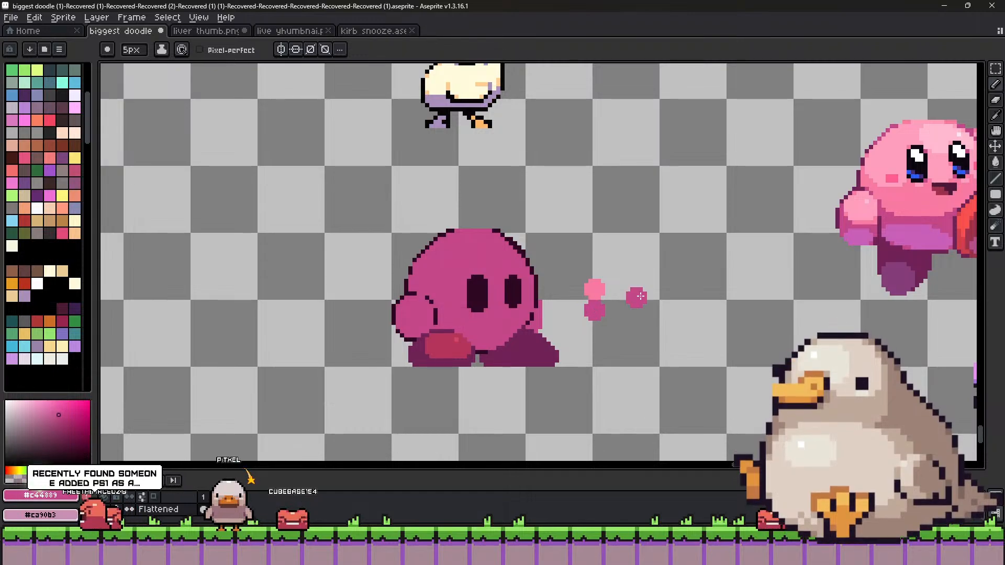
pyautogui.keyDown('alt'); pyautogui.click(595, 288); pyautogui.keyUp('alt')
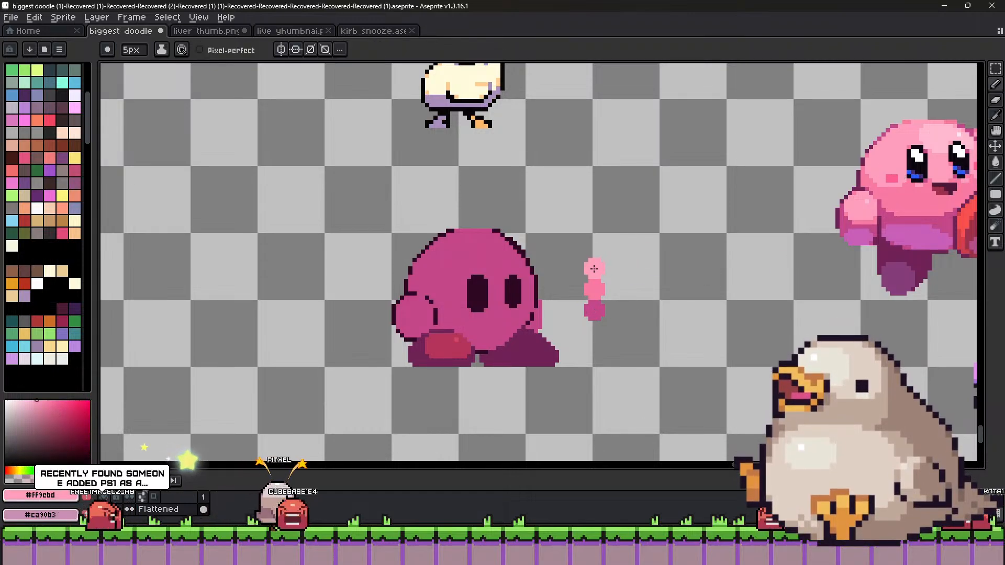
# Extend the swatch column upward with the lighter pinks #ffb9cf and #ffe6e9 sampled from the finished Kirby.
pyautogui.press('i')
pyautogui.click(873, 212)
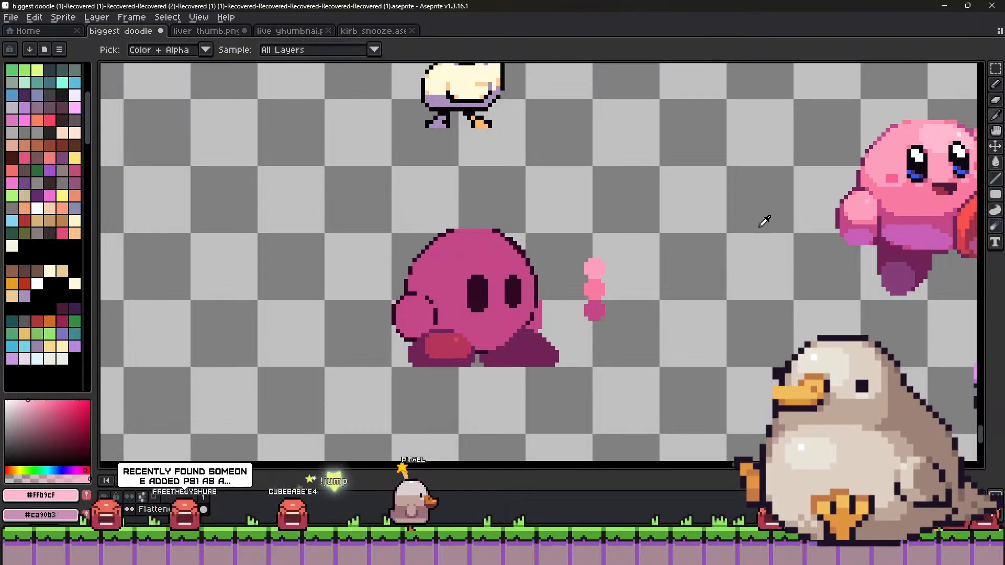
pyautogui.press('b')
pyautogui.click(595, 246)
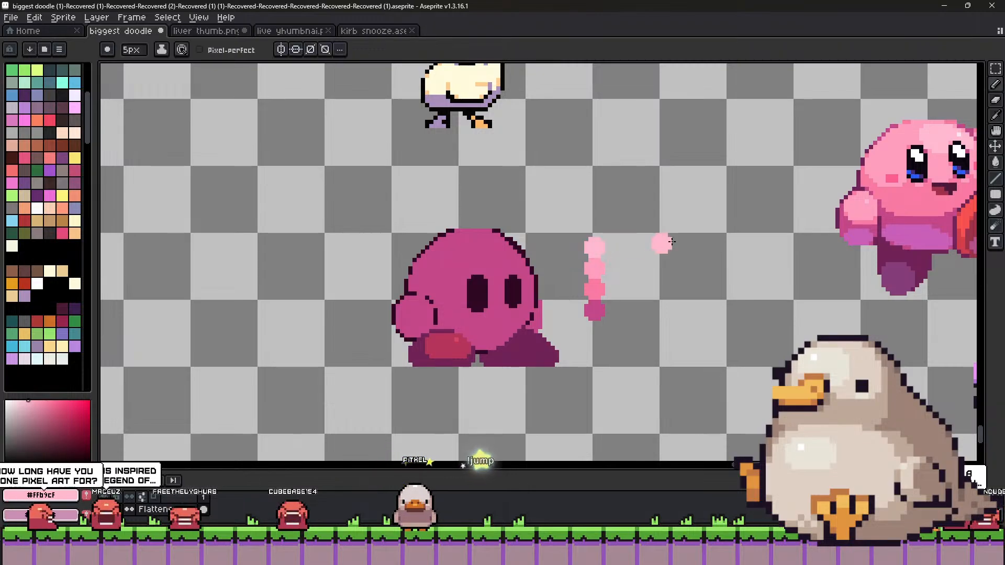
pyautogui.press('i')
pyautogui.click(906, 171)
pyautogui.press('b')
pyautogui.click(595, 225)
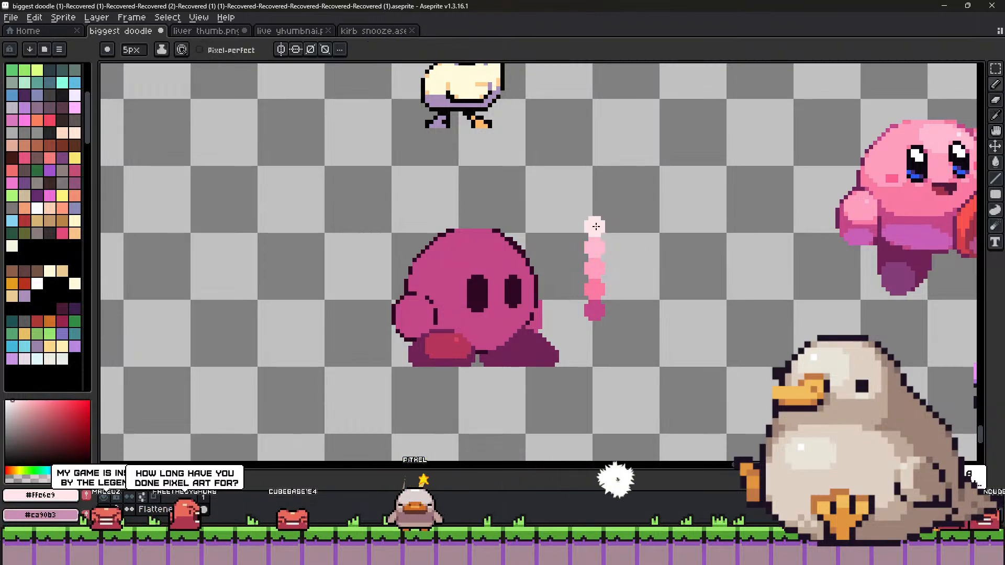
# Pick #f97aa2 from the swatch column and select the character's dark pink body and arm areas with the Magic Wand.
pyautogui.scroll(1, 454, 318)
pyautogui.press('i')
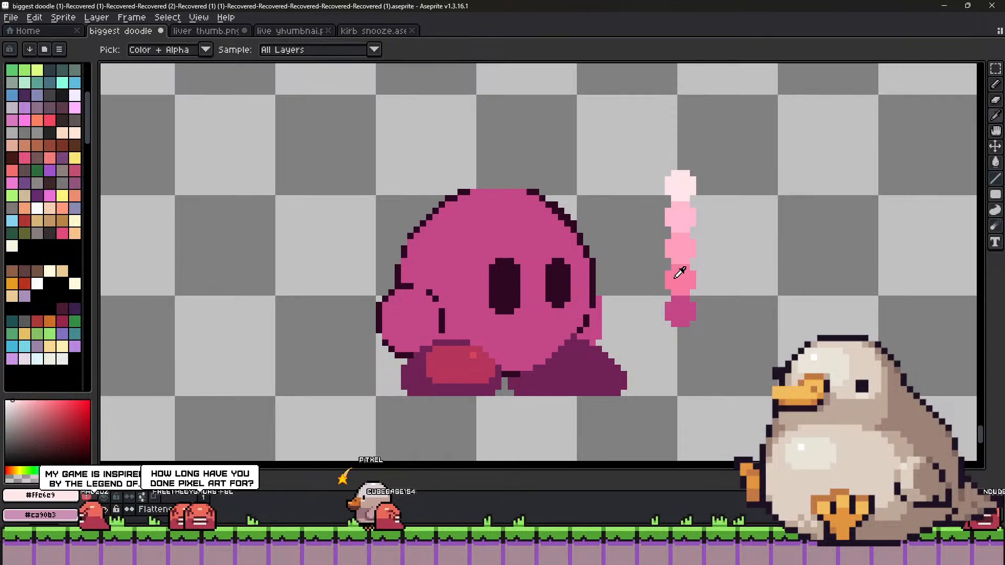
pyautogui.click(680, 274)
pyautogui.press('b')
pyautogui.press('w')
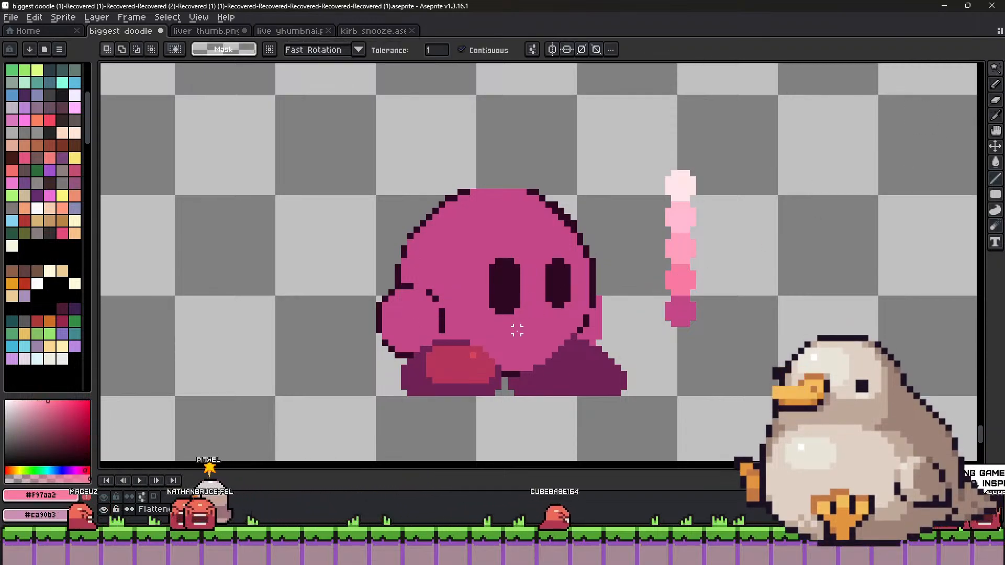
pyautogui.hotkey('shift', 'b')
# Paint a large #f97aa2 light area over the body with a 21 px brush, keeping a darker left and lower rim, and deselect.
pyautogui.moveTo(460, 283); pyautogui.dragTo(502, 273)
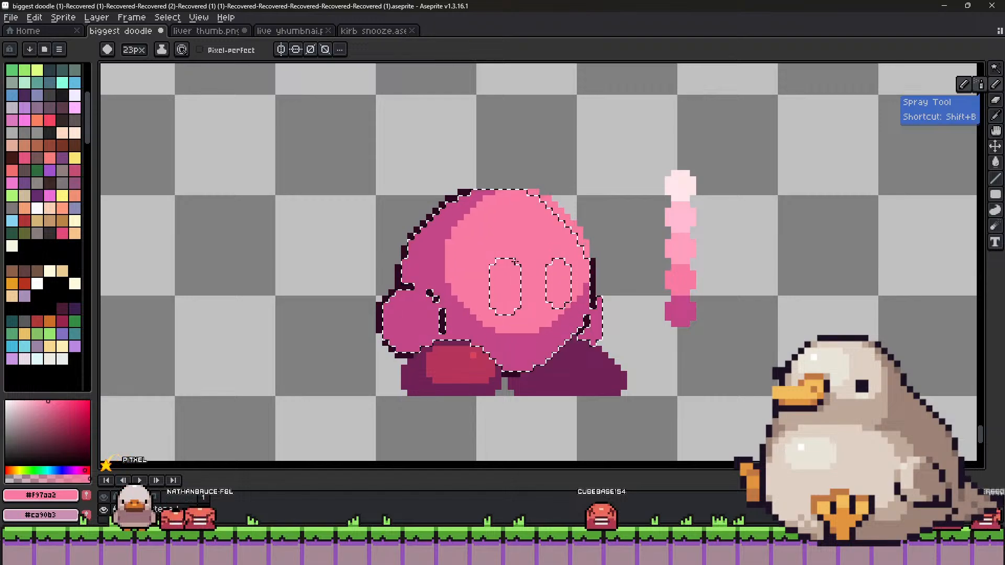
pyautogui.hotkey('ctrl', 'z')
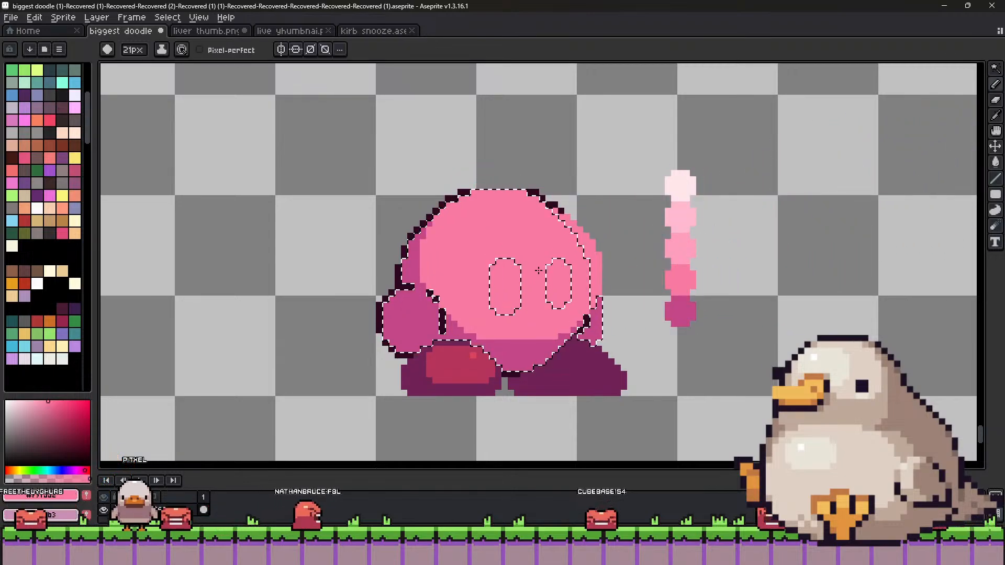
pyautogui.click(995, 68)
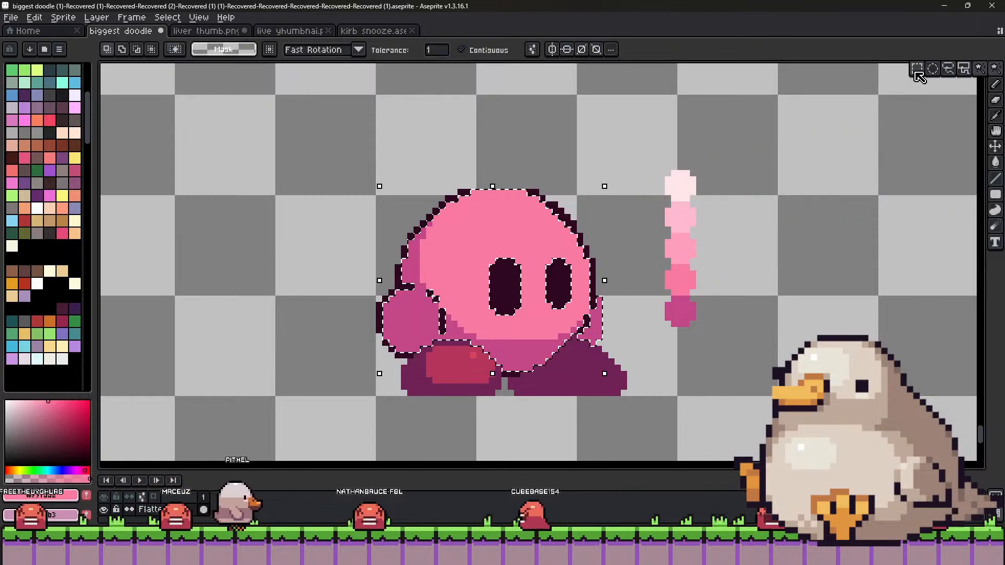
pyautogui.click(917, 72)
pyautogui.click(889, 186)
pyautogui.click(995, 84)
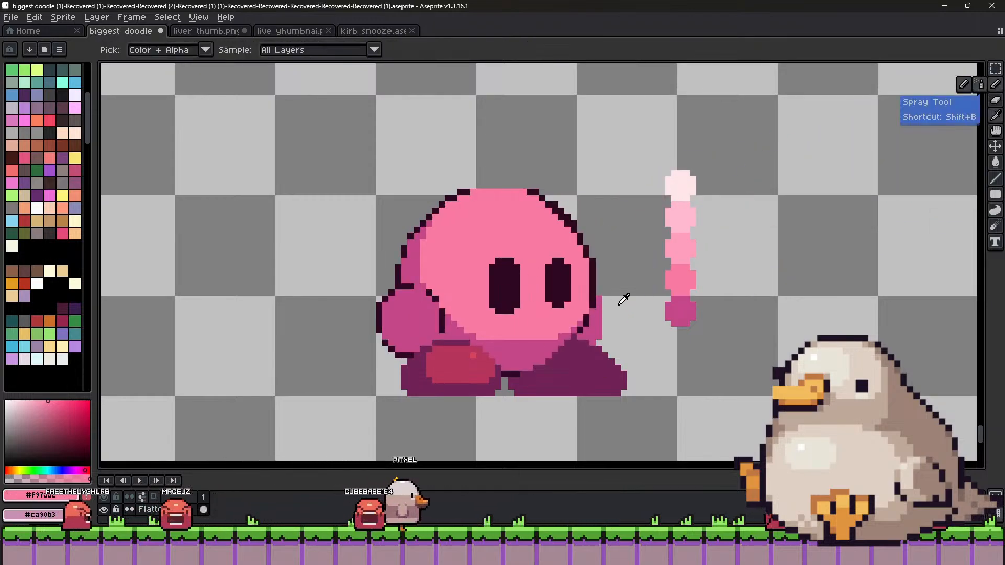
# Paint a rounded #f97aa2 light area on the left arm with a reduced brush, leaving its left and lower edges dark.
pyautogui.keyDown('alt'); pyautogui.click(681, 249); pyautogui.keyUp('alt')
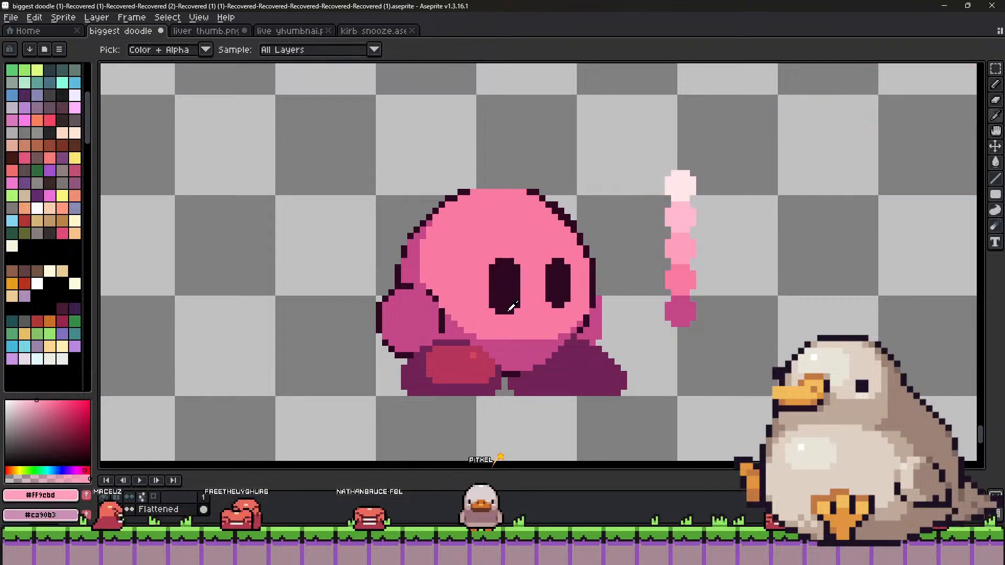
pyautogui.keyDown('alt'); pyautogui.click(510, 321); pyautogui.keyUp('alt')
pyautogui.press('-')
pyautogui.click(423, 317)
pyautogui.hotkey('ctrl', 'z')
pyautogui.press('-')
pyautogui.press('-')
pyautogui.press('-')
pyautogui.press('-')
pyautogui.press('-')
pyautogui.press('-')
pyautogui.press('-')
pyautogui.press('-')
pyautogui.press('-')
pyautogui.press('-')
pyautogui.press('-')
pyautogui.press('-')
pyautogui.press('-')
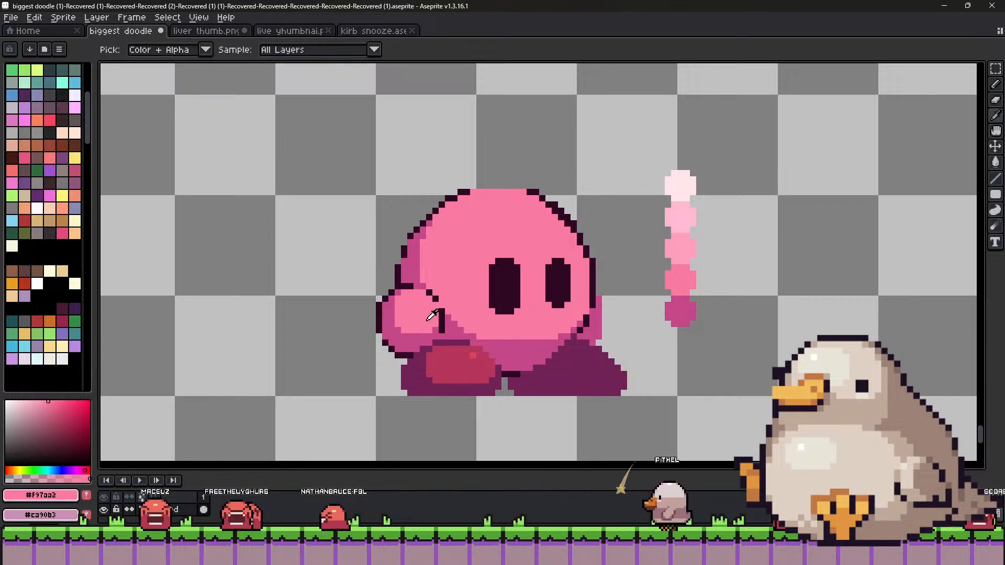
# Add a #ff9ebd highlight to the left arm with a 5 px brush and refine its edges with 1 px #f97aa2 pixels.
pyautogui.keyDown('alt'); pyautogui.click(684, 212); pyautogui.keyUp('alt')
pyautogui.click(418, 311)
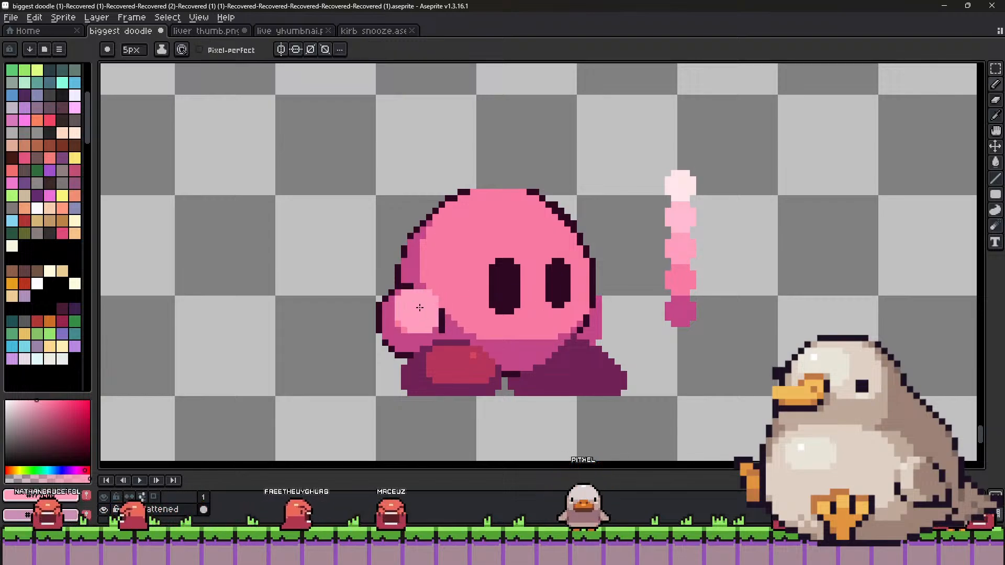
pyautogui.keyDown('alt'); pyautogui.click(401, 329); pyautogui.keyUp('alt')
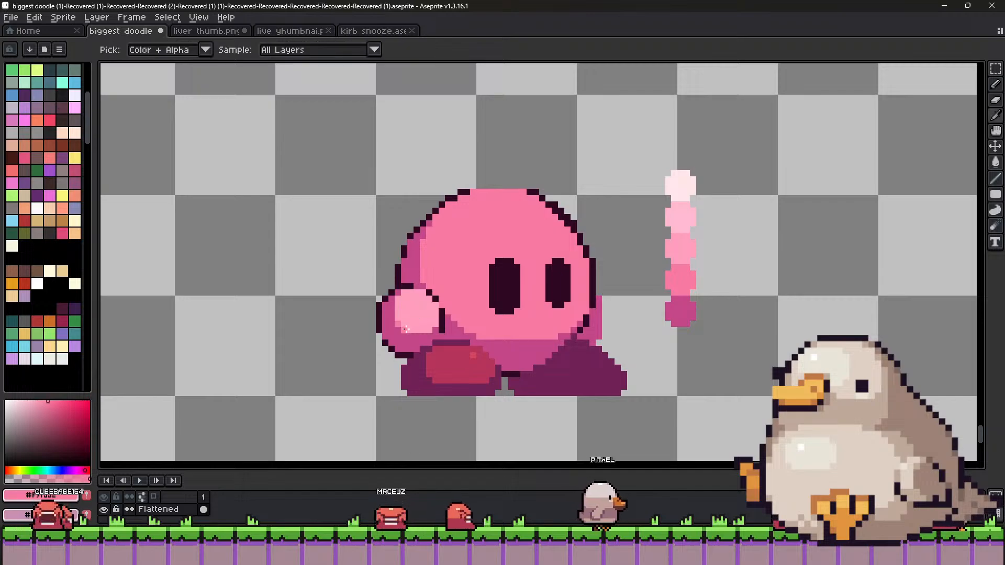
pyautogui.press('-')
pyautogui.press('-')
pyautogui.press('-')
pyautogui.press('-')
pyautogui.keyDown('alt'); pyautogui.click(391, 320); pyautogui.keyUp('alt')
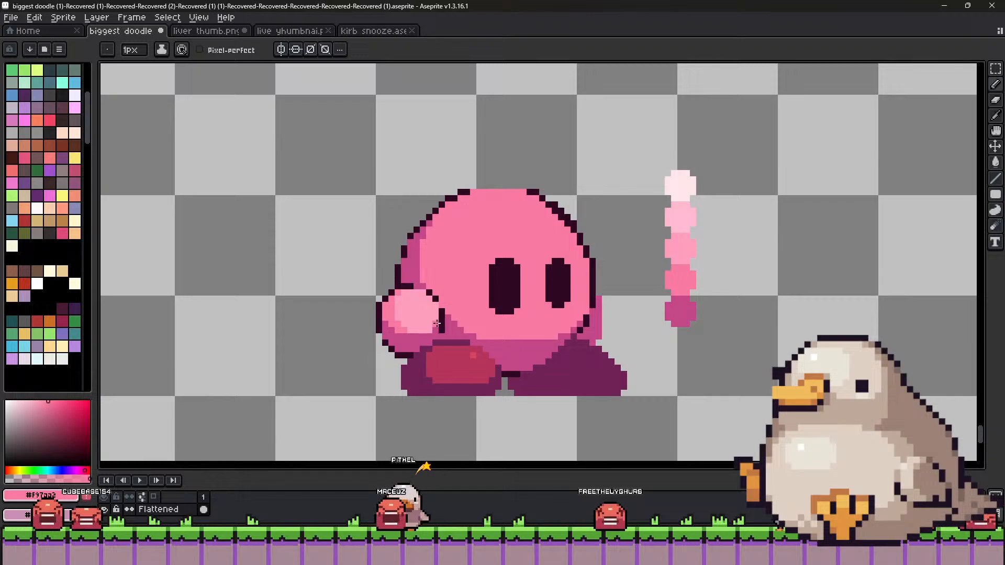
# Retouch the outline between the left arm and body with 1 px pixels in sampled #c44889 and #f97aa2.
pyautogui.keyDown('alt'); pyautogui.click(428, 294); pyautogui.keyUp('alt')
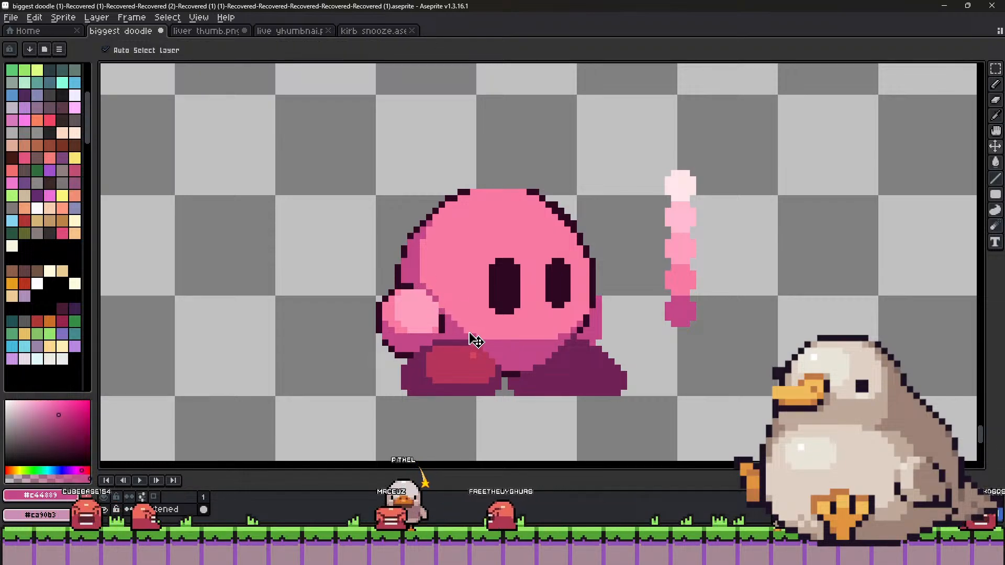
pyautogui.keyDown('alt'); pyautogui.click(450, 323); pyautogui.keyUp('alt')
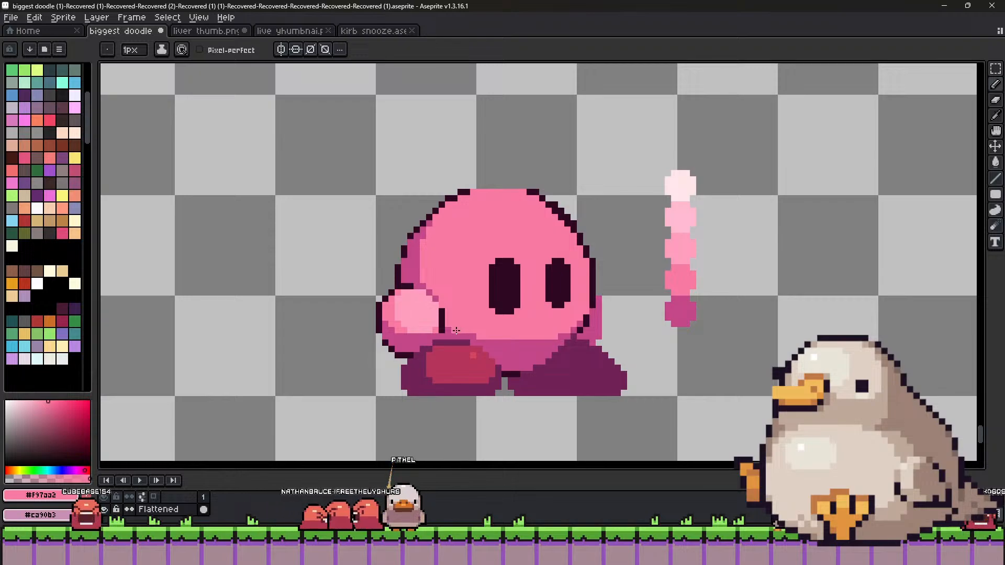
pyautogui.keyDown('alt'); pyautogui.click(463, 335); pyautogui.keyUp('alt')
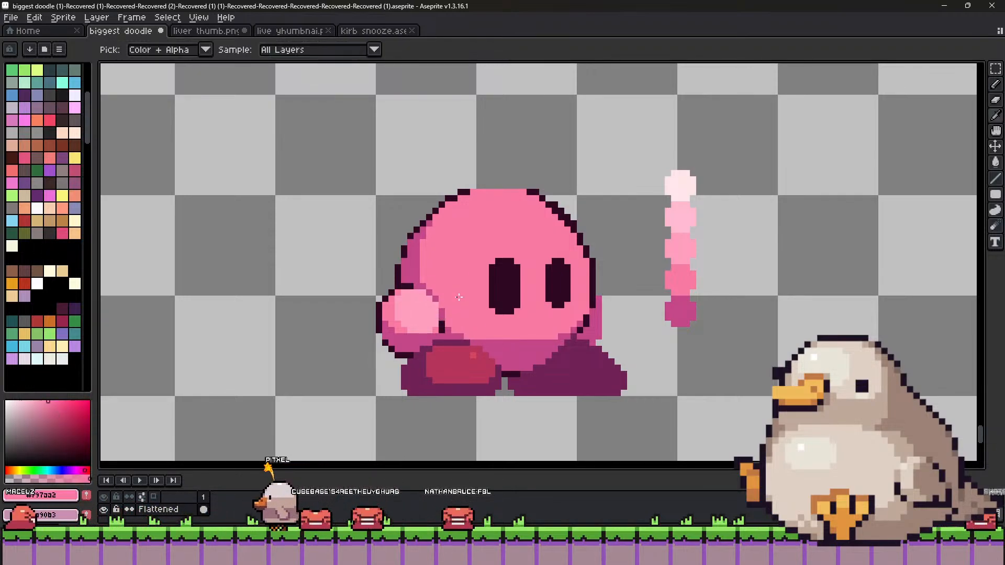
# Sample #ff9ebd from the left arm highlight and select the body's #f97aa2 area with the Magic Wand.
pyautogui.keyDown('alt'); pyautogui.click(422, 299); pyautogui.keyUp('alt')
pyautogui.click(996, 68)
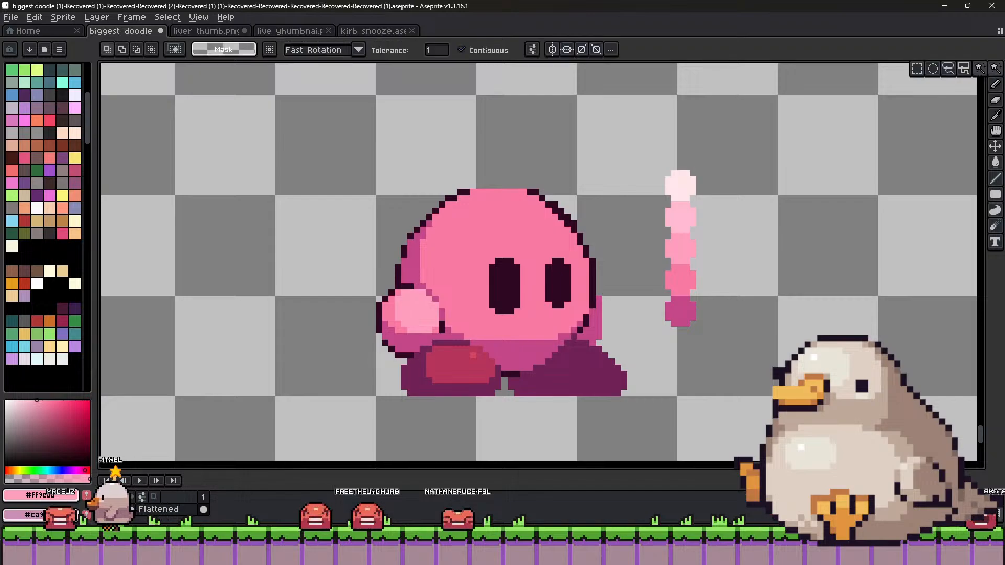
pyautogui.scroll(-2, 544, 277)
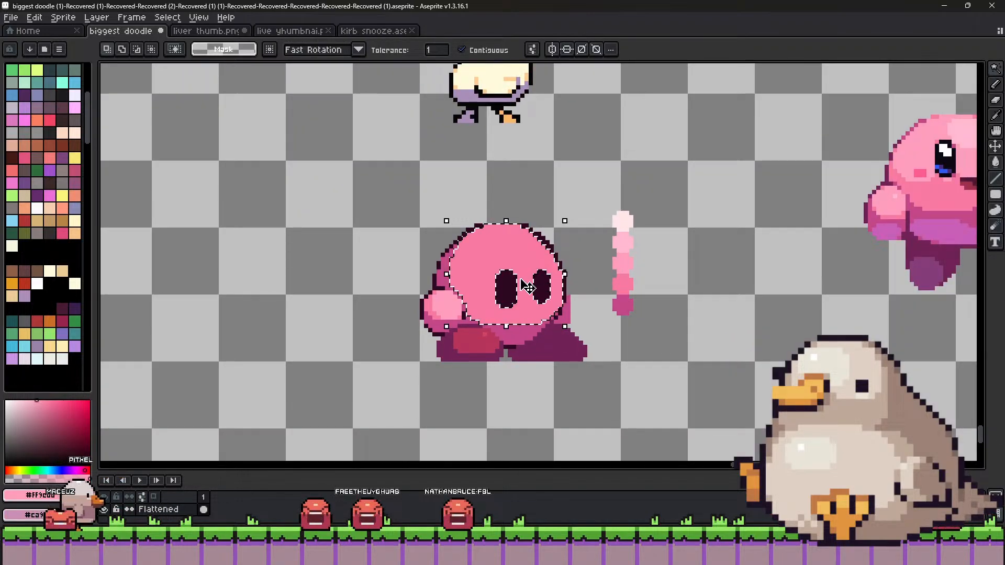
pyautogui.scroll(1, 503, 290)
pyautogui.scroll(-1, 481, 293)
pyautogui.scroll(2, 455, 299)
pyautogui.press('alt')
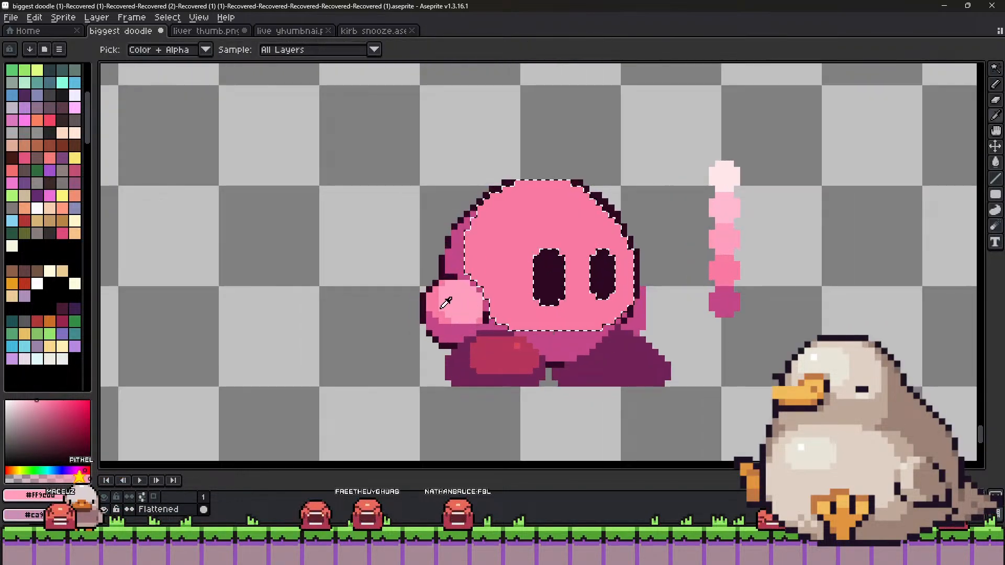
# Paint a large #ff9ebd highlight over the body with a 14 px brush, undo the strokes covering the eye, and deselect.
pyautogui.click(995, 83)
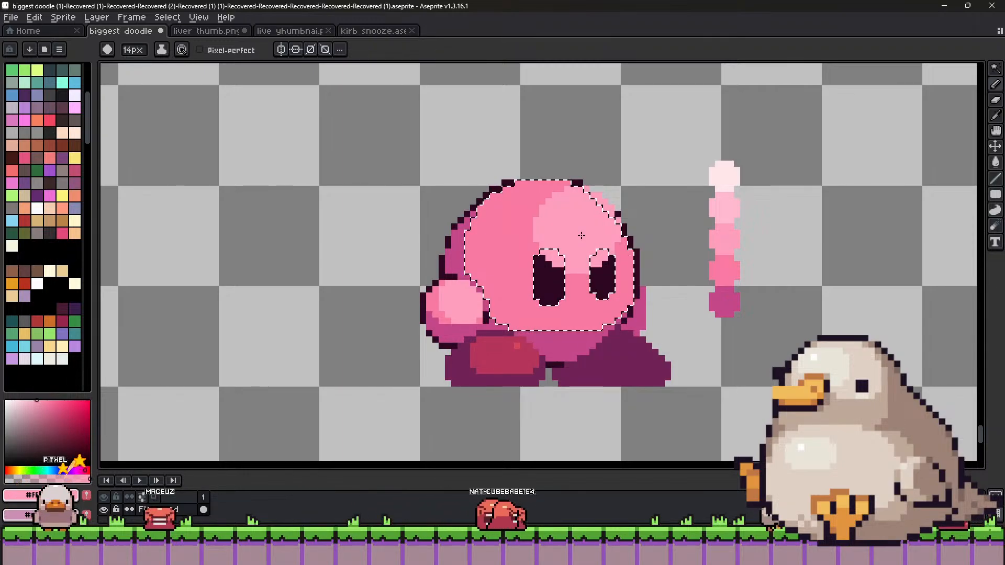
pyautogui.moveTo(581, 235); pyautogui.dragTo(558, 241)
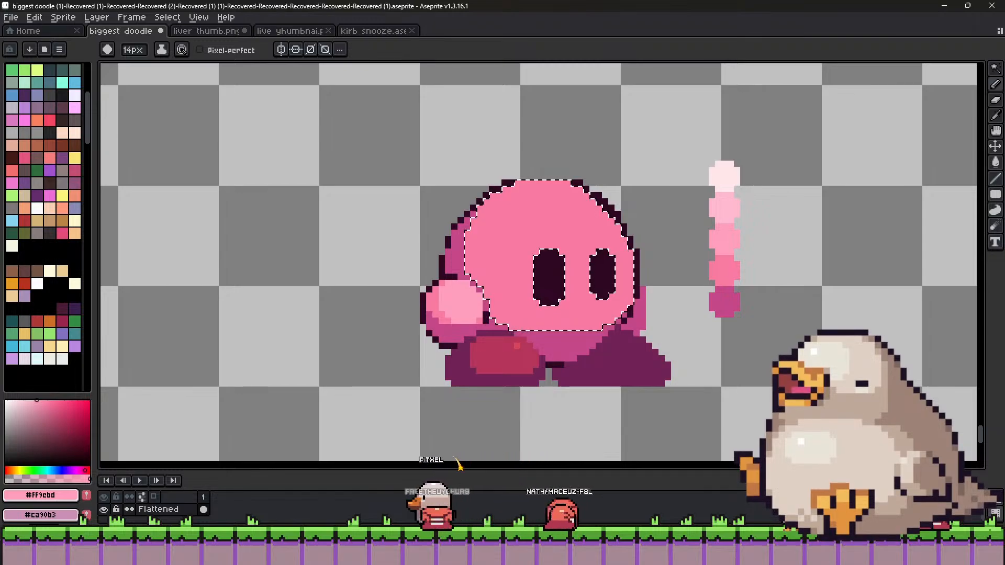
pyautogui.moveTo(647, 231)
pyautogui.mouseDown()
pyautogui.moveTo(539, 233)
pyautogui.moveTo(589, 254)
pyautogui.moveTo(568, 256)
pyautogui.moveTo(555, 250)
pyautogui.moveTo(609, 258)
pyautogui.moveTo(549, 230)
pyautogui.moveTo(540, 251)
pyautogui.moveTo(559, 234)
pyautogui.moveTo(543, 234)
pyautogui.moveTo(575, 236)
pyautogui.moveTo(559, 227)
pyautogui.moveTo(532, 229)
pyautogui.moveTo(549, 257)
pyautogui.mouseUp()
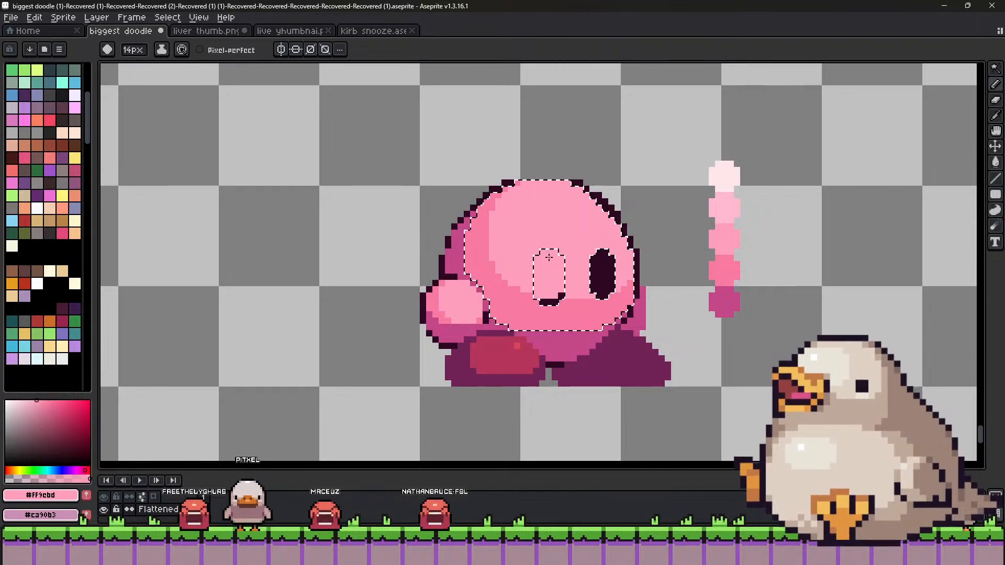
pyautogui.hotkey('ctrl', 'z')
pyautogui.hotkey('ctrl', 'z')
pyautogui.hotkey('ctrl', 'z')
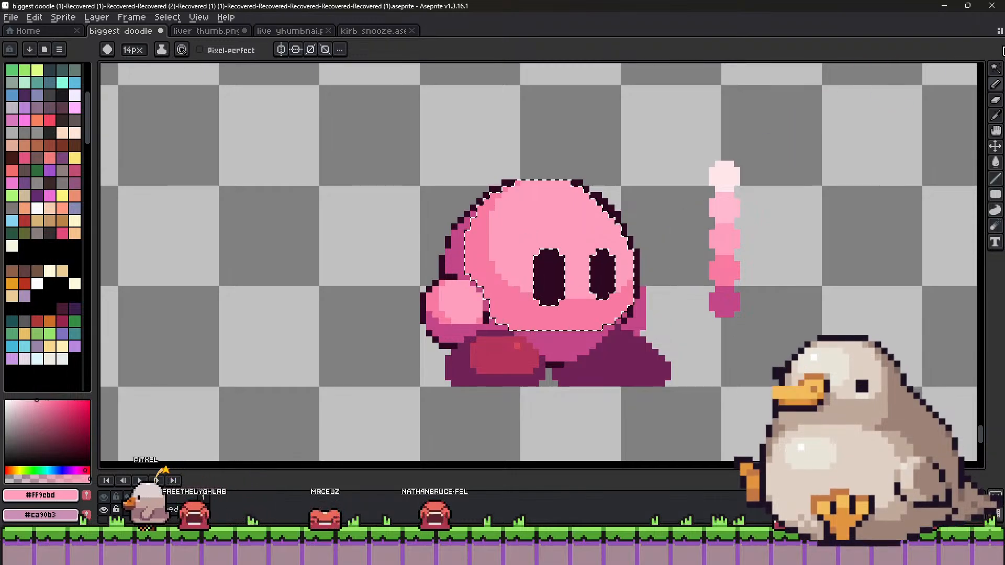
pyautogui.press('m')
pyautogui.hotkey('ctrl', 'd')
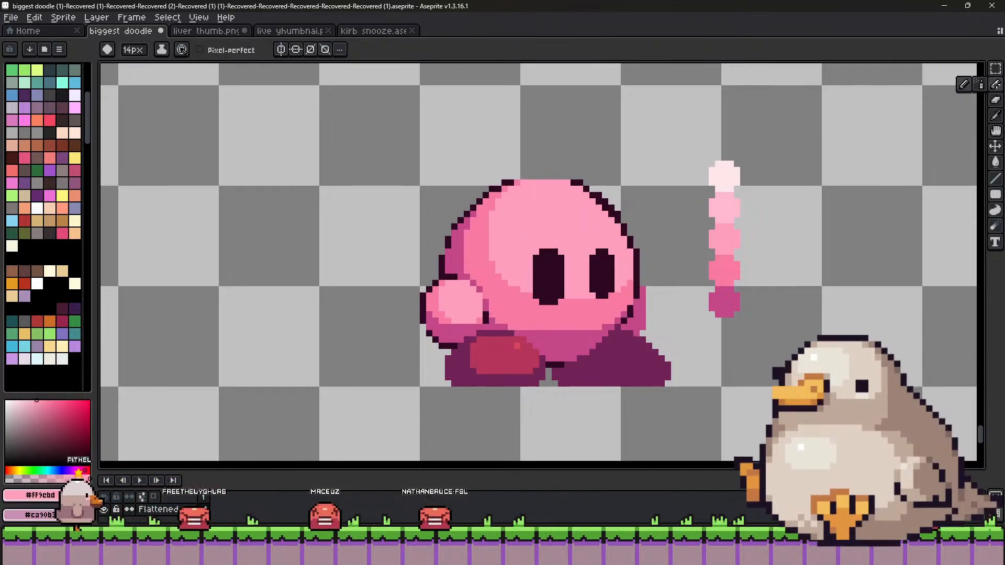
# Recolor the body's upper-right outline with #ff9ebd at 1 px and erase the stray outer pixels with the transparent color.
pyautogui.press('i')
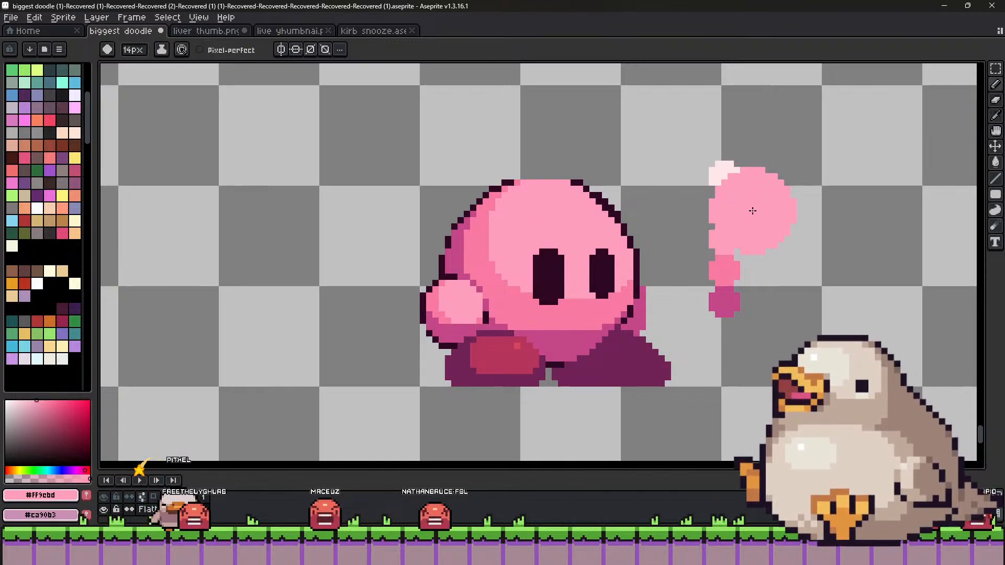
pyautogui.click(523, 197)
pyautogui.press('b')
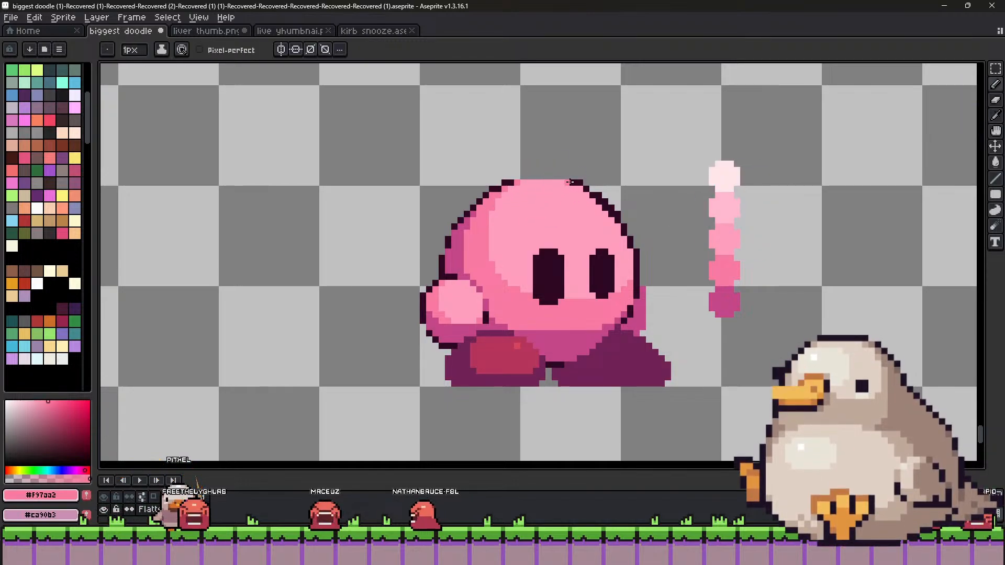
pyautogui.press('i')
pyautogui.click(571, 210)
pyautogui.press('b')
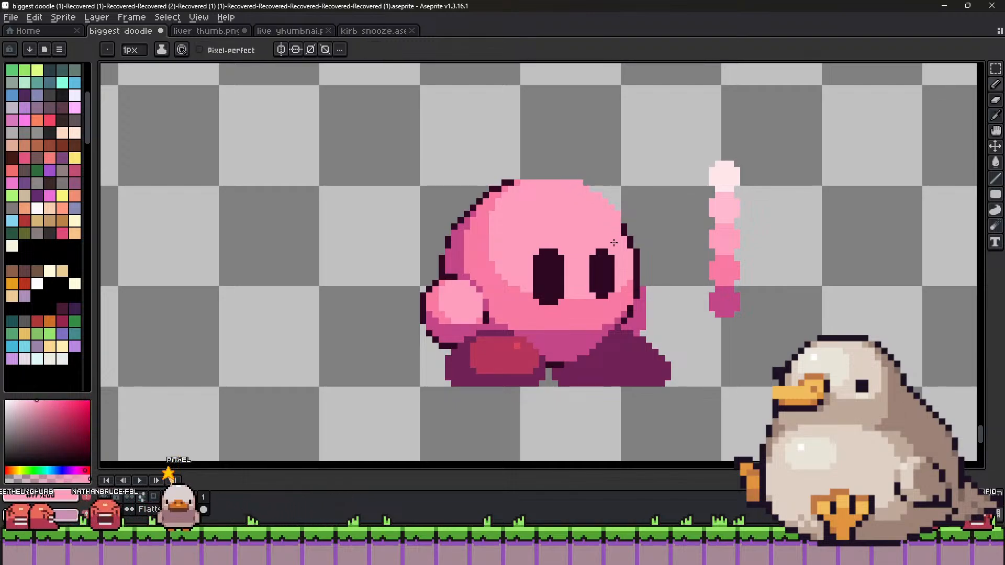
pyautogui.press('i')
pyautogui.click(587, 183)
pyautogui.press('b')
# Sample #f97aa2 from the body and recolor the upper-left outline with it at 1 px.
pyautogui.press('i')
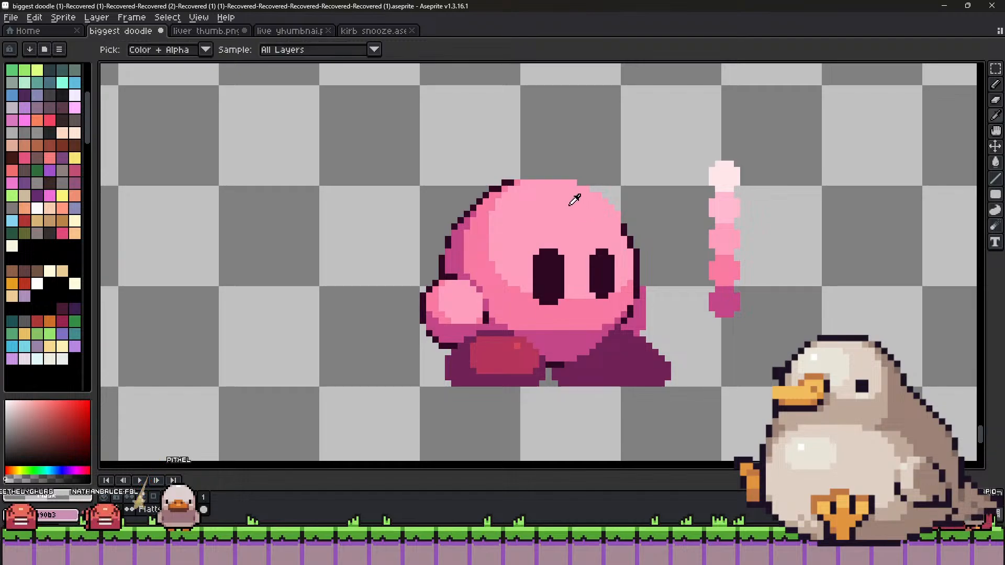
pyautogui.click(521, 178)
pyautogui.click(487, 220)
pyautogui.press('b')
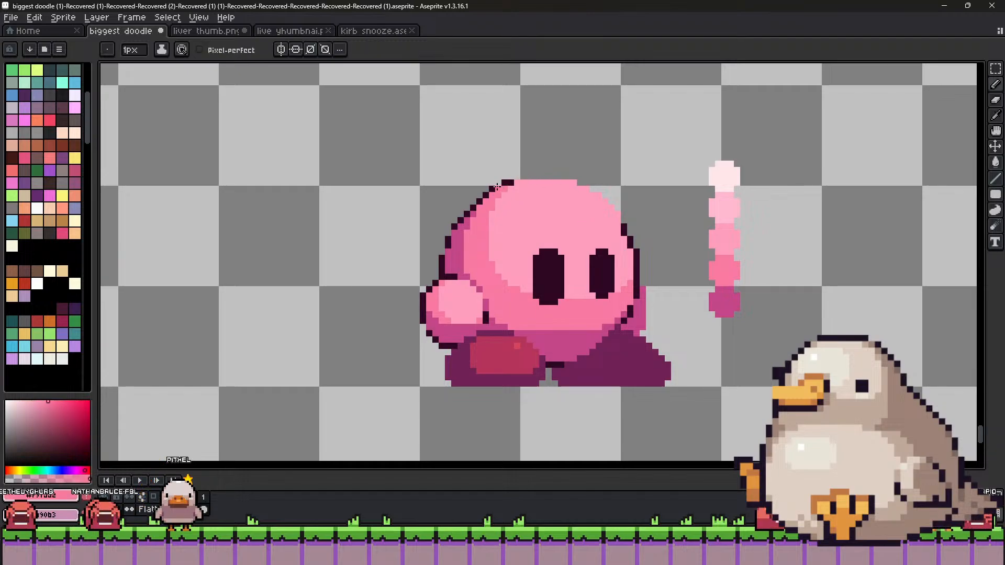
pyautogui.moveTo(474, 209); pyautogui.dragTo(505, 182)
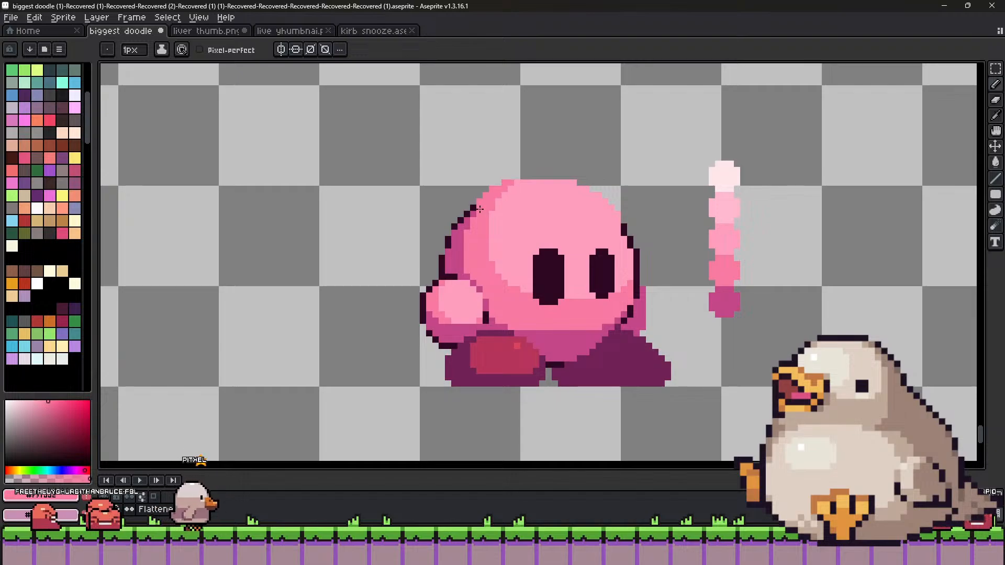
# Recolor the body's left outline above the arm with #c44889, undoing the #2d0721 repaint of that edge.
pyautogui.keyDown('alt'); pyautogui.click(473, 209); pyautogui.keyUp('alt')
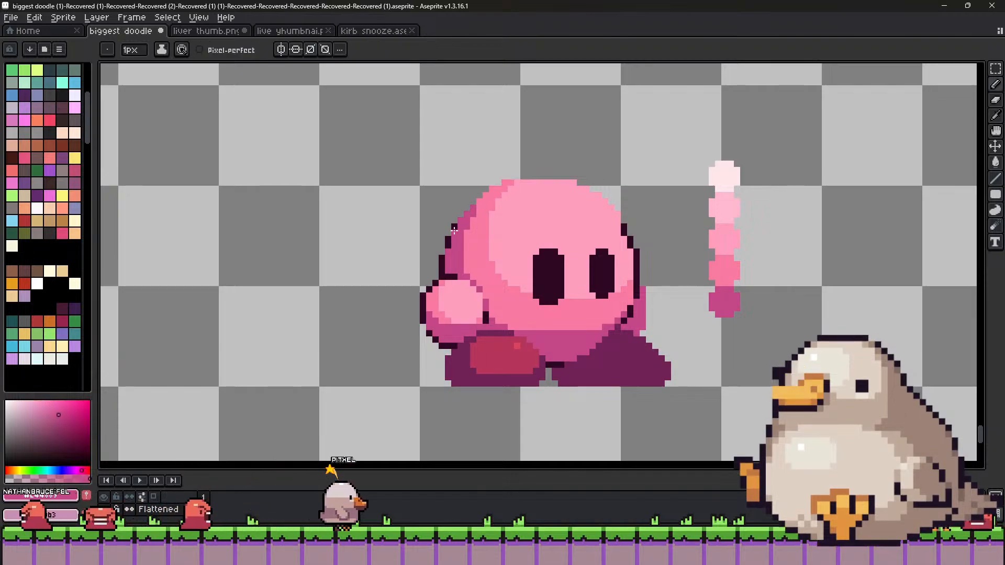
pyautogui.moveTo(453, 225); pyautogui.dragTo(447, 246)
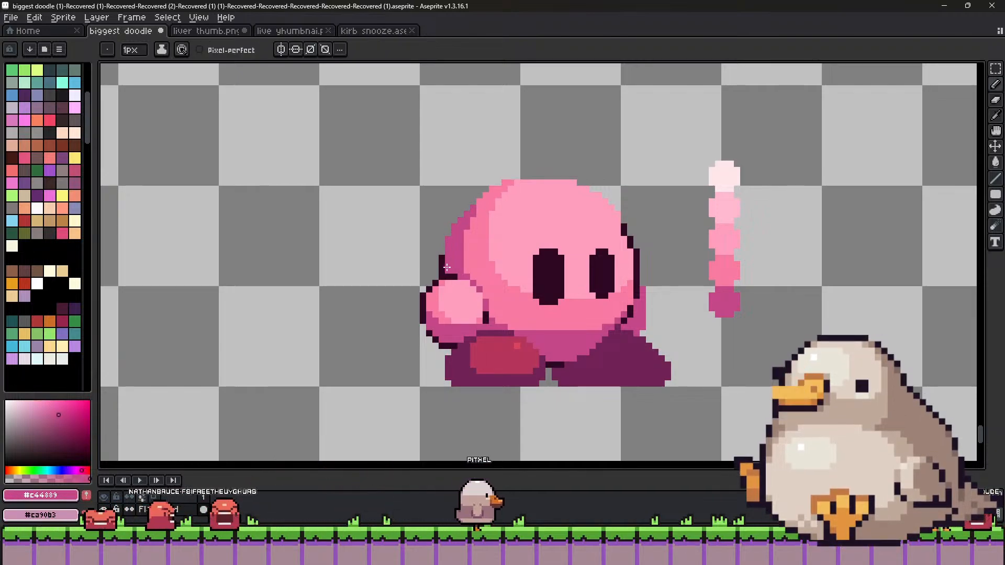
pyautogui.keyDown('alt'); pyautogui.click(448, 246); pyautogui.keyUp('alt')
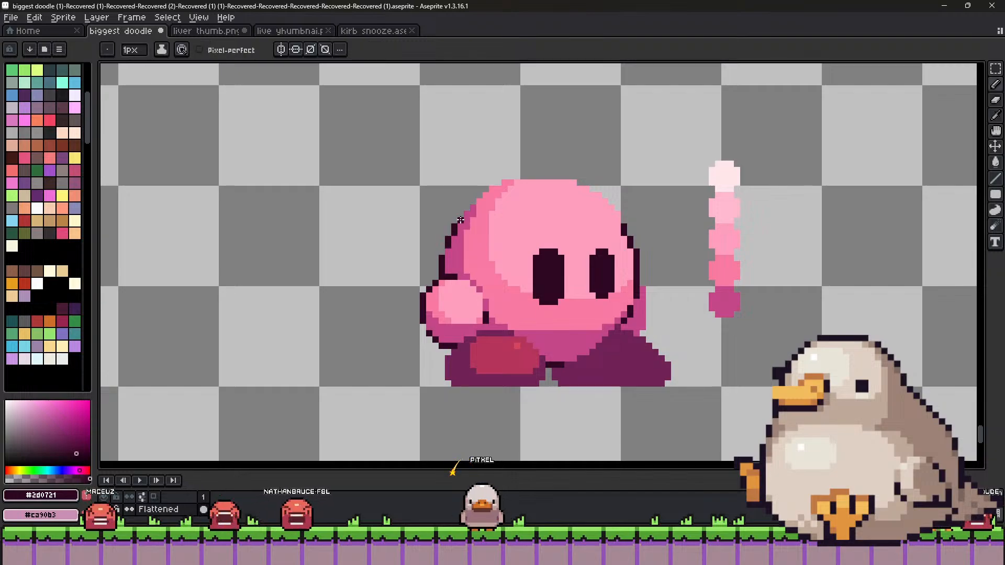
pyautogui.hotkey('ctrl', 'z')
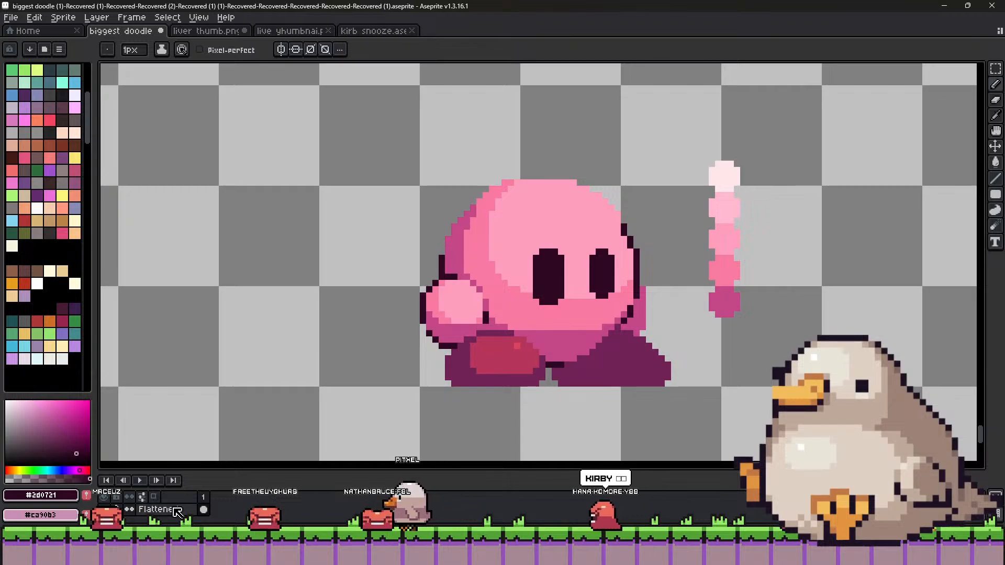
# Recolor the body's right outline beside the eye with #ff9ebd, switching to #f97aa2 further down.
pyautogui.keyDown('alt'); pyautogui.click(617, 226); pyautogui.keyUp('alt')
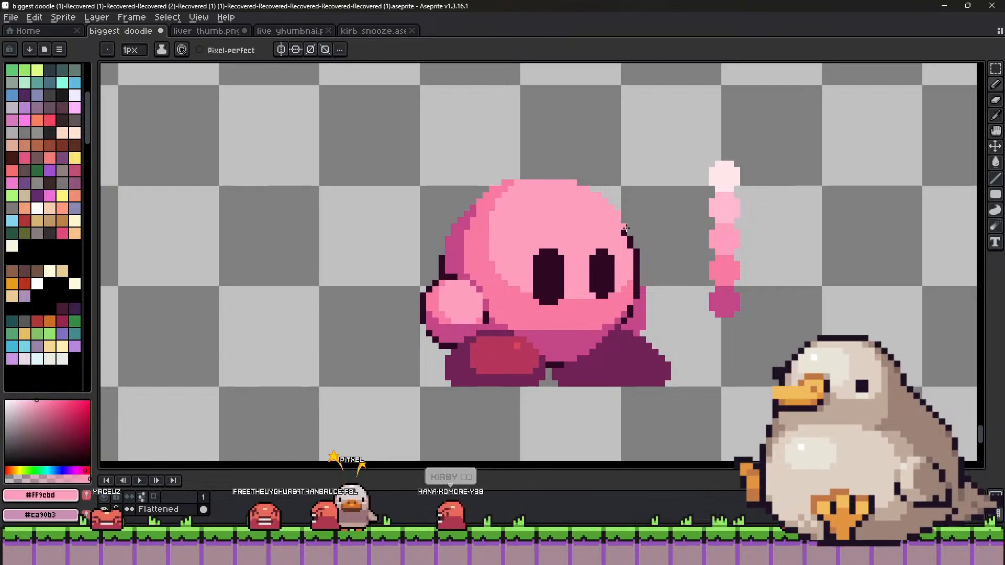
pyautogui.click(628, 241)
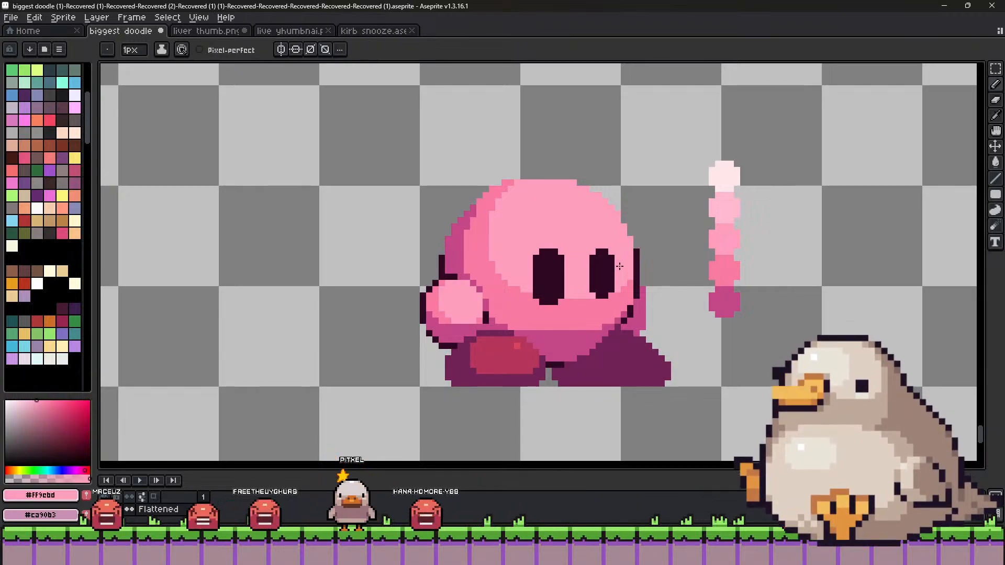
pyautogui.keyDown('alt'); pyautogui.click(629, 268); pyautogui.keyUp('alt')
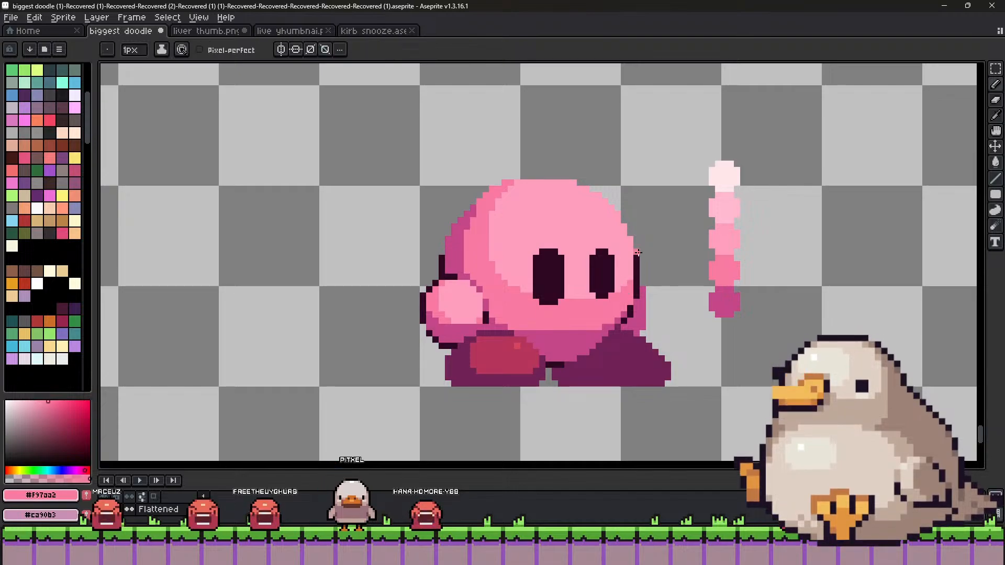
pyautogui.press('v')
pyautogui.press('b')
# Line the top edge of the body with a 1 px rim, trying #c44889 and settling on #f97aa2.
pyautogui.keyDown('alt'); pyautogui.click(579, 181); pyautogui.keyUp('alt')
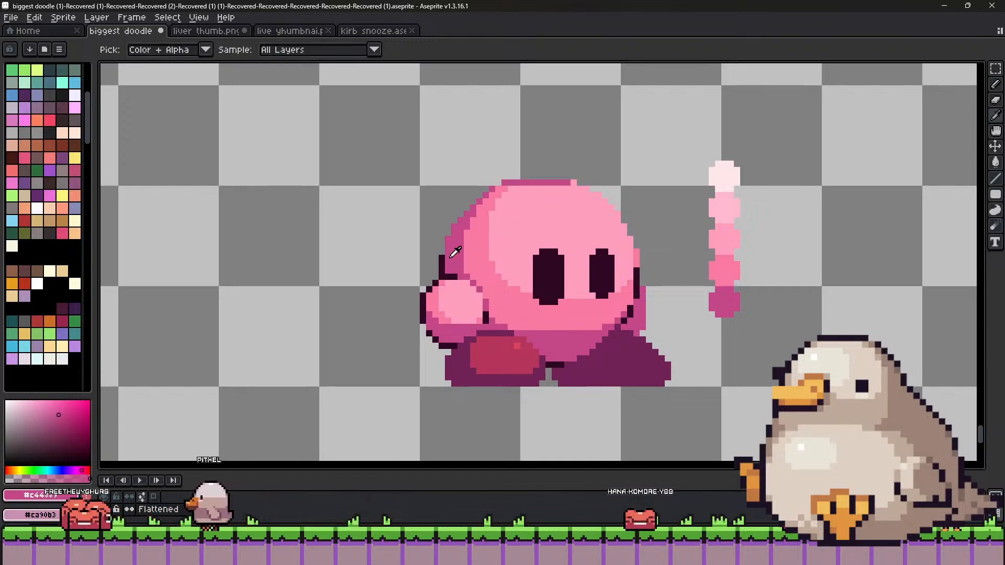
pyautogui.keyDown('alt'); pyautogui.click(476, 242); pyautogui.keyUp('alt')
pyautogui.press('v')
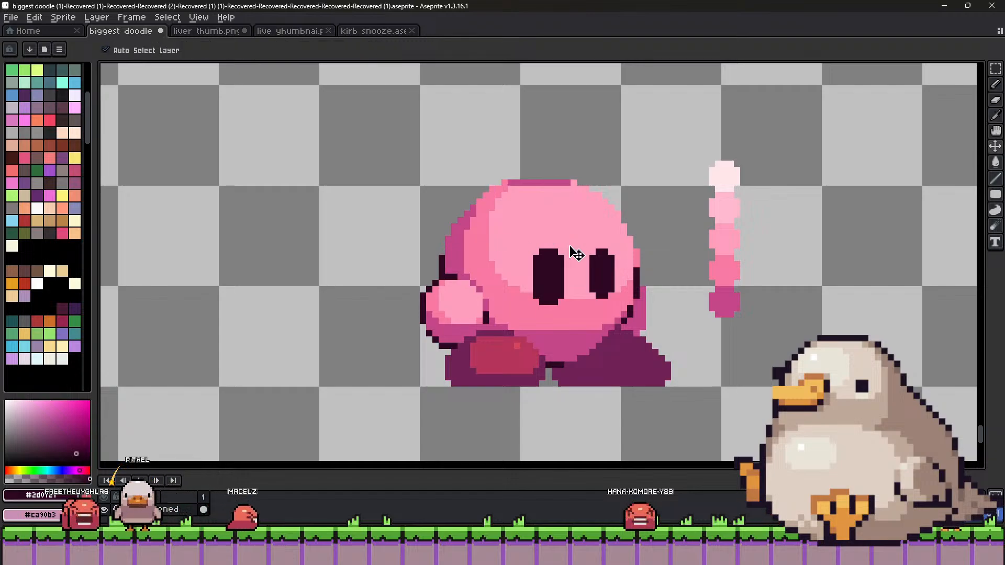
# Sample #ffe6e9 from the swatch column and paint a highlight in the upper part of each eye with a 2 px brush.
pyautogui.press('i')
pyautogui.click(737, 172)
pyautogui.press('b')
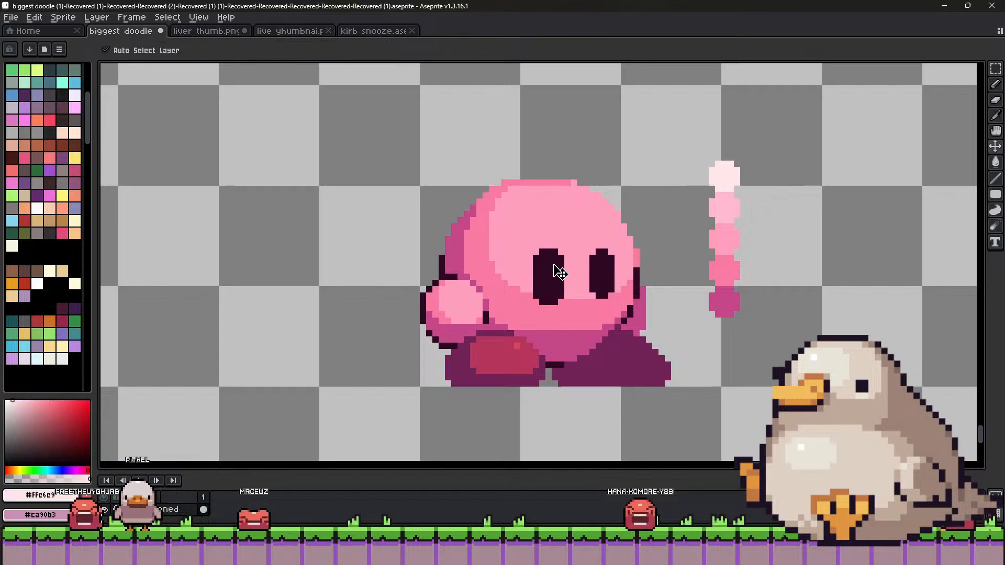
pyautogui.click(552, 269)
pyautogui.click(605, 267)
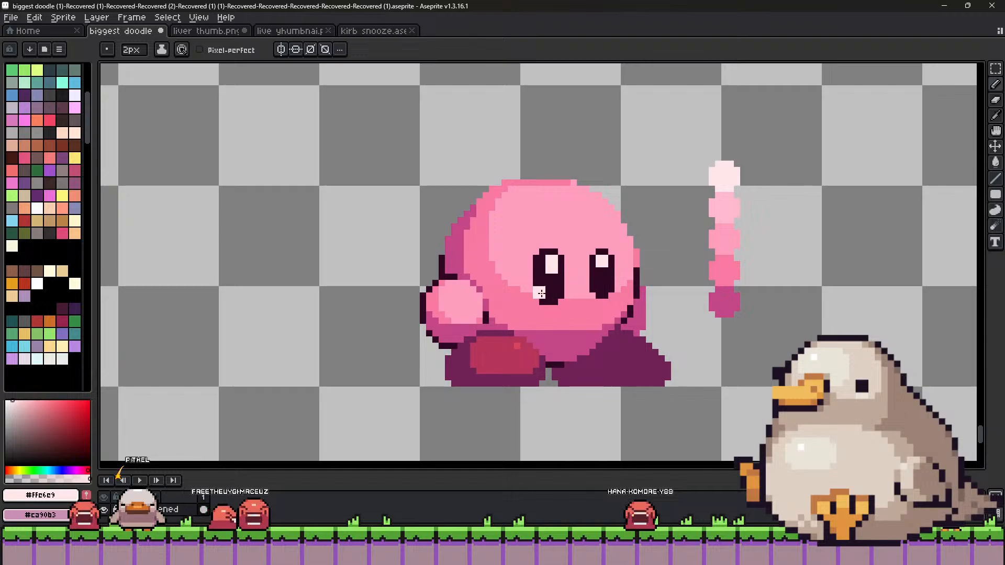
pyautogui.press('alt')
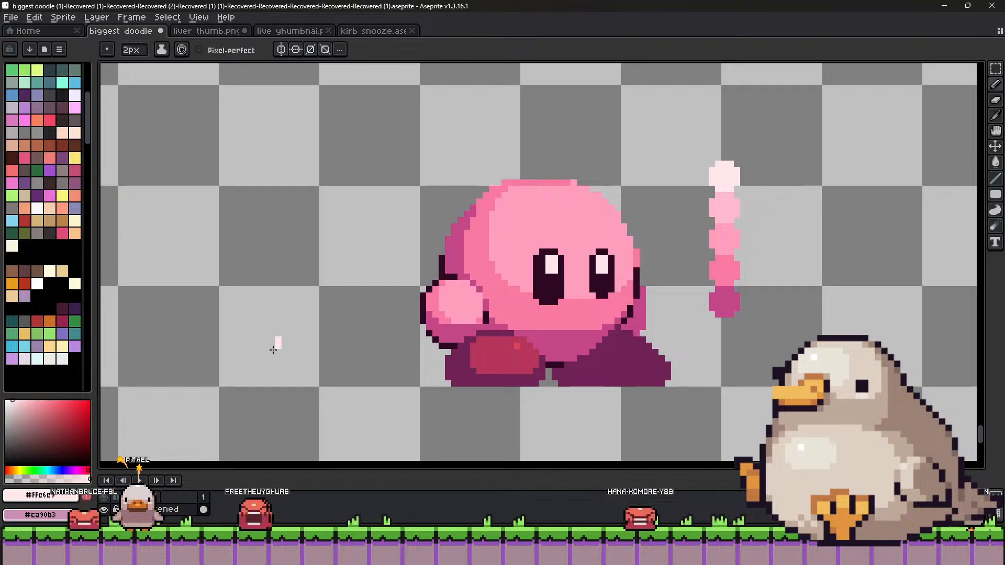
# Mix a dark blue with hue 234°, saturation 70 and value 62, and paint the lower part of both eyes at 1 px.
pyautogui.click(64, 470)
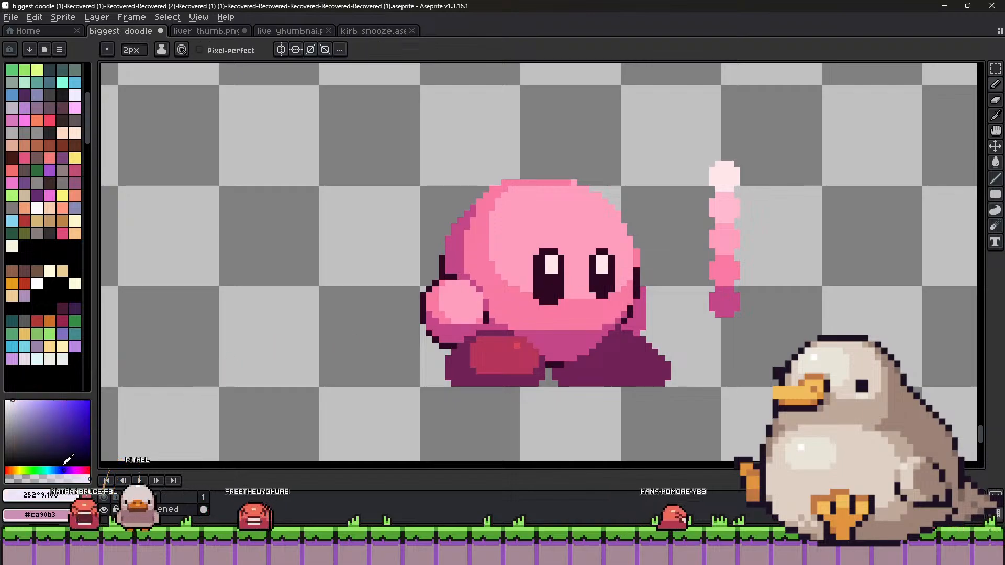
pyautogui.click(75, 421)
pyautogui.click(61, 470)
pyautogui.click(64, 424)
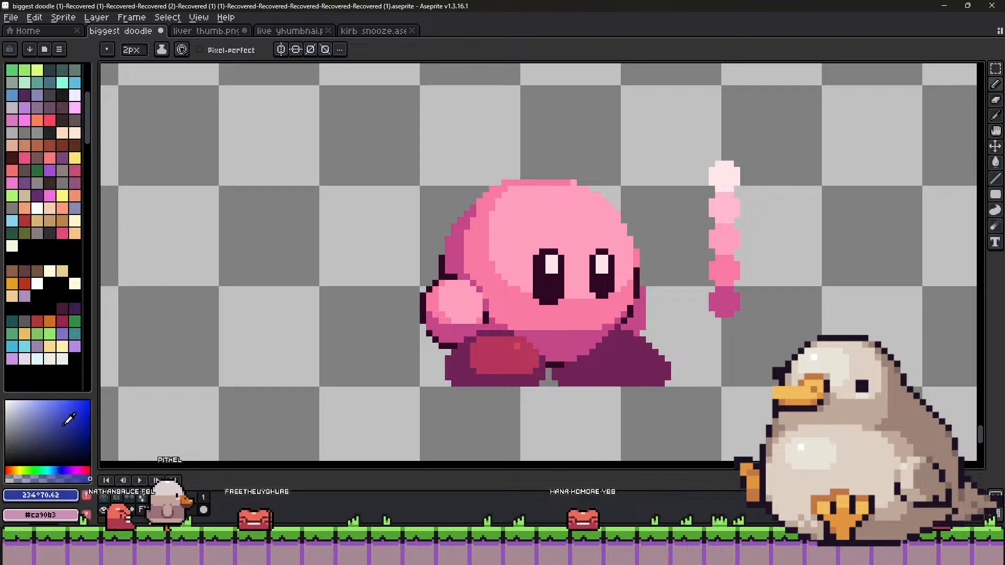
pyautogui.press('-')
pyautogui.moveTo(554, 295)
pyautogui.mouseDown()
pyautogui.moveTo(536, 290)
pyautogui.moveTo(544, 283)
pyautogui.mouseUp()
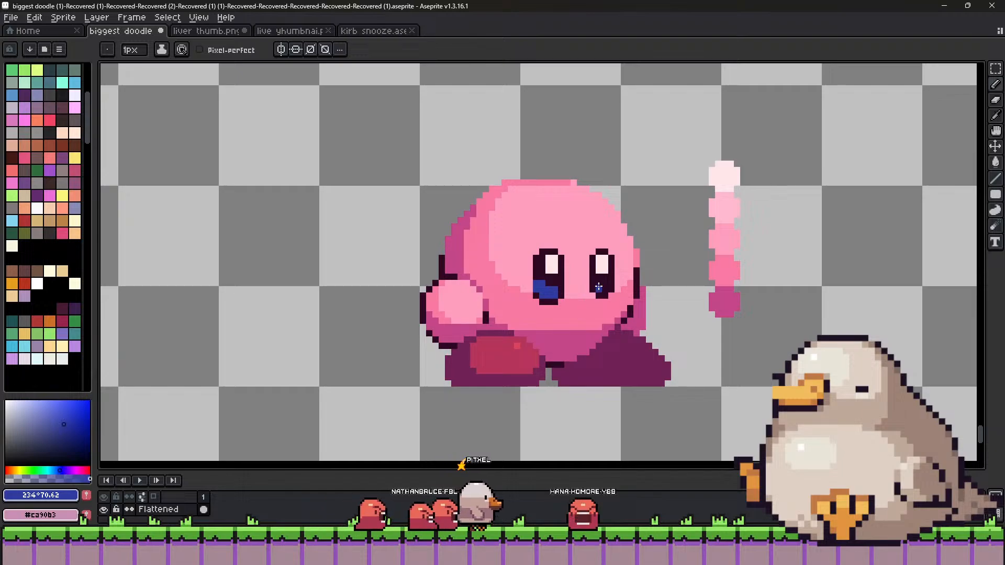
# Trim the blue in both eyes to a curved lower-left rim using #2d0721 pixels, and resample #303ba0 for touch-ups.
pyautogui.keyDown('alt'); pyautogui.click(607, 297); pyautogui.keyUp('alt')
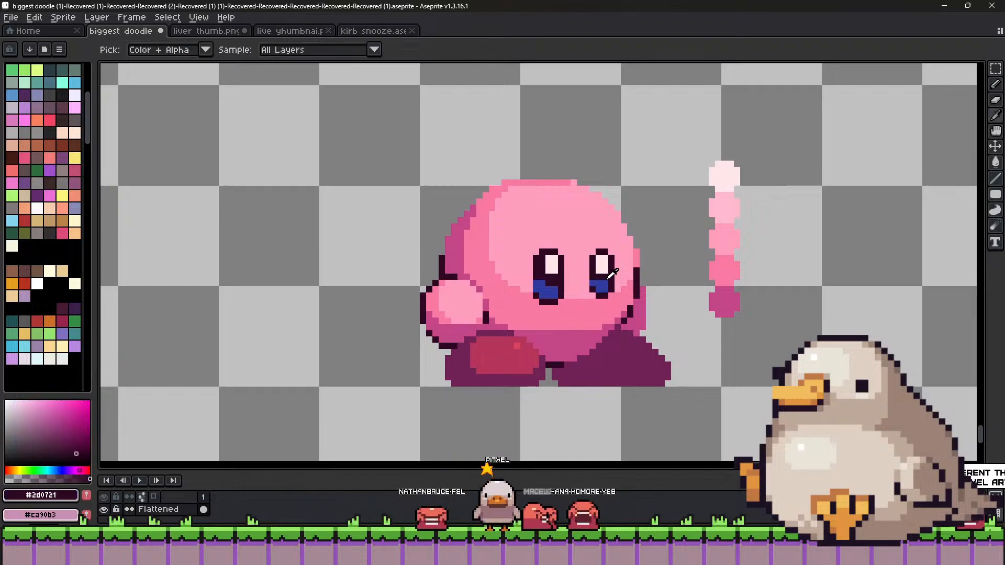
pyautogui.click(599, 289)
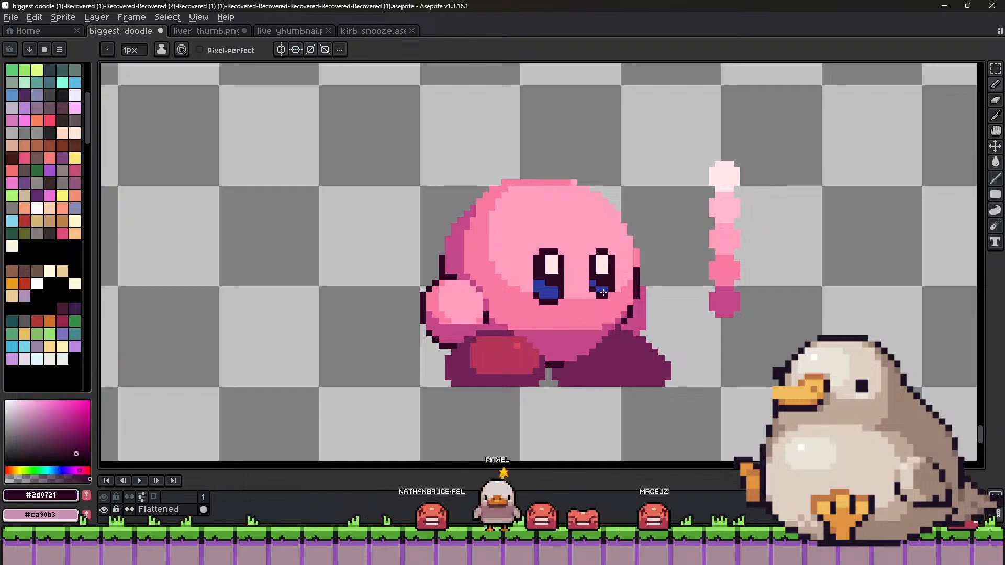
pyautogui.click(548, 287)
pyautogui.keyDown('alt'); pyautogui.click(544, 284); pyautogui.keyUp('alt')
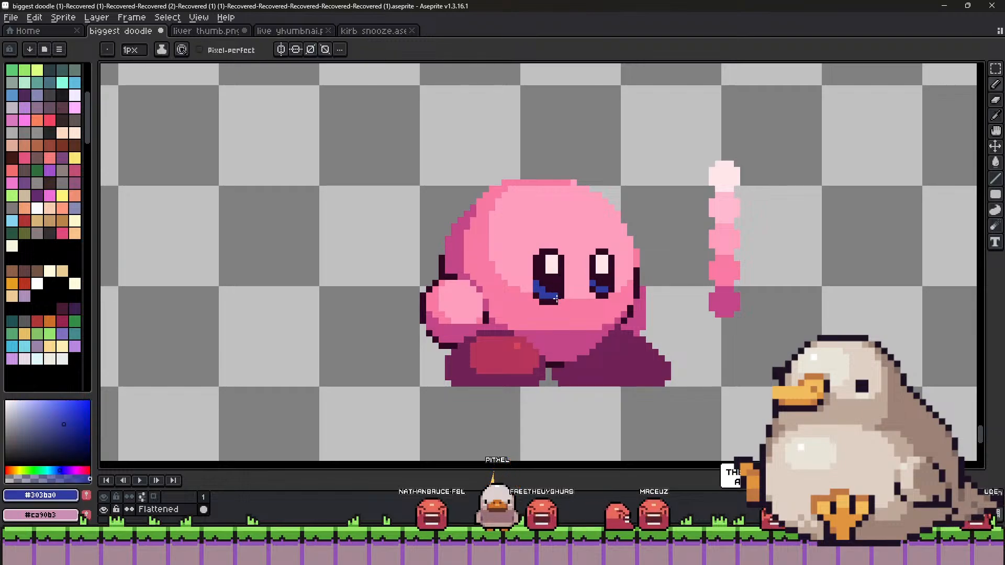
# Fill the base of the left eye with #303ba0 and try a lighter blue accent of hue 211°, saturation 66 and value 85.
pyautogui.click(551, 291)
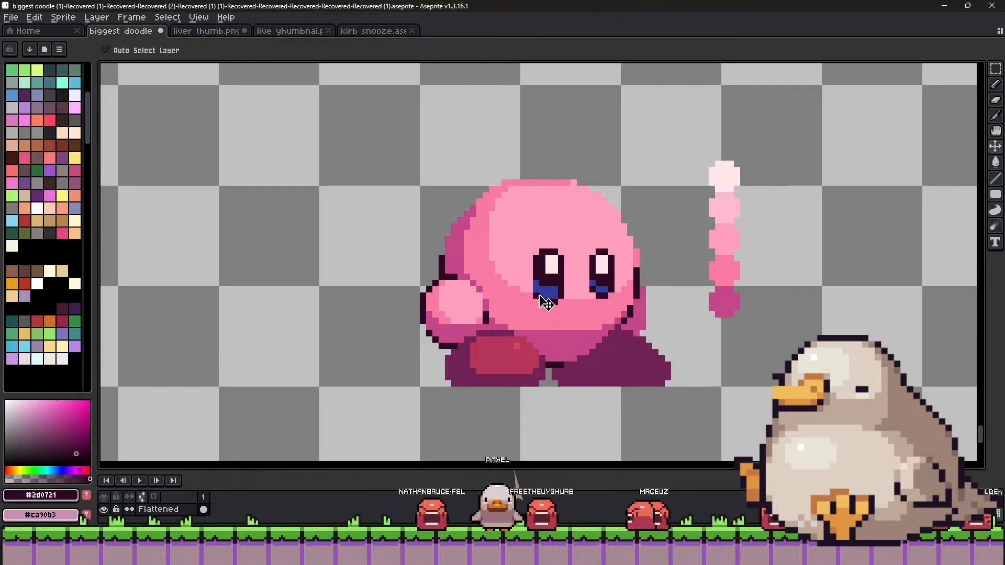
pyautogui.click(54, 470)
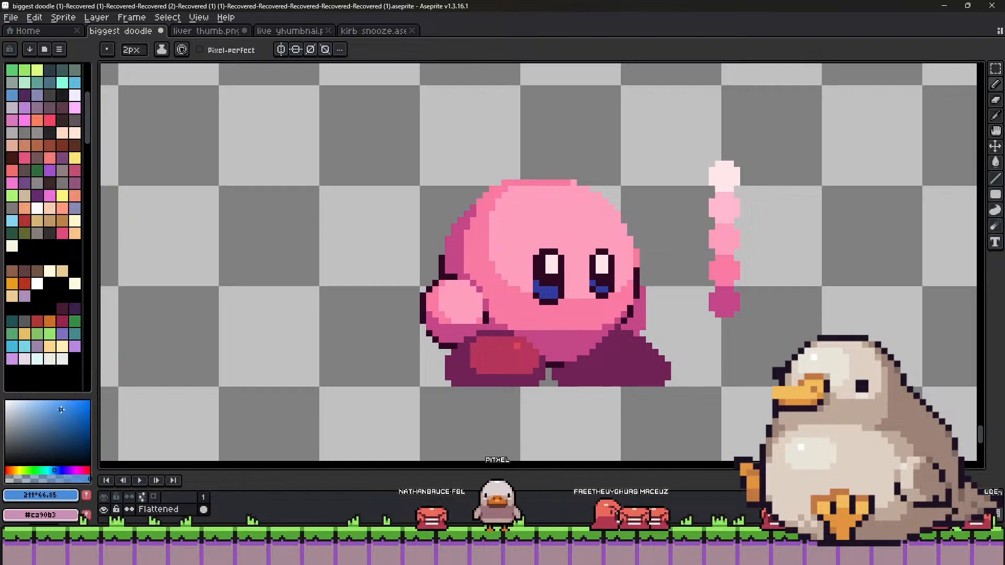
pyautogui.press('-')
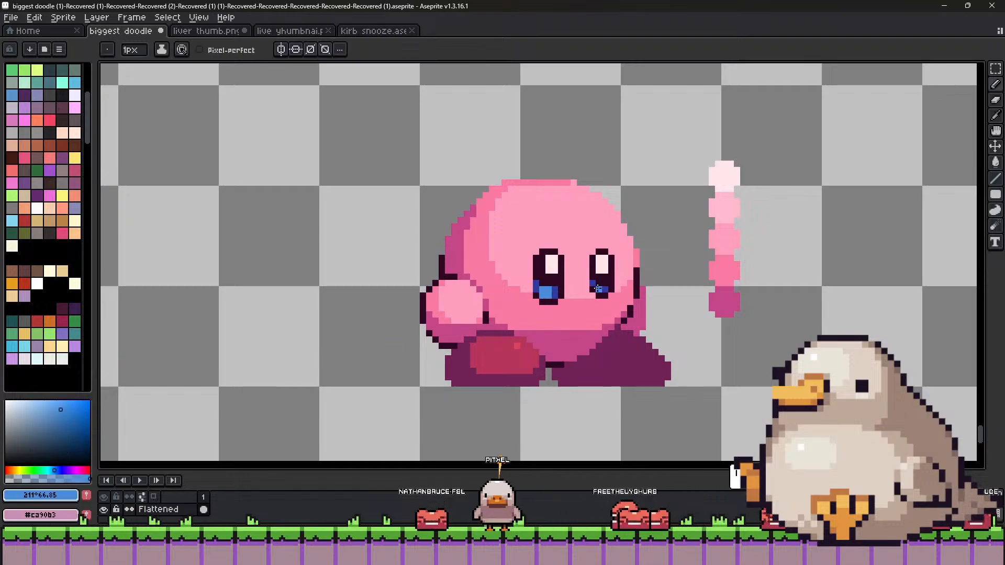
pyautogui.scroll(-1, 463, 349)
pyautogui.scroll(2, 557, 310)
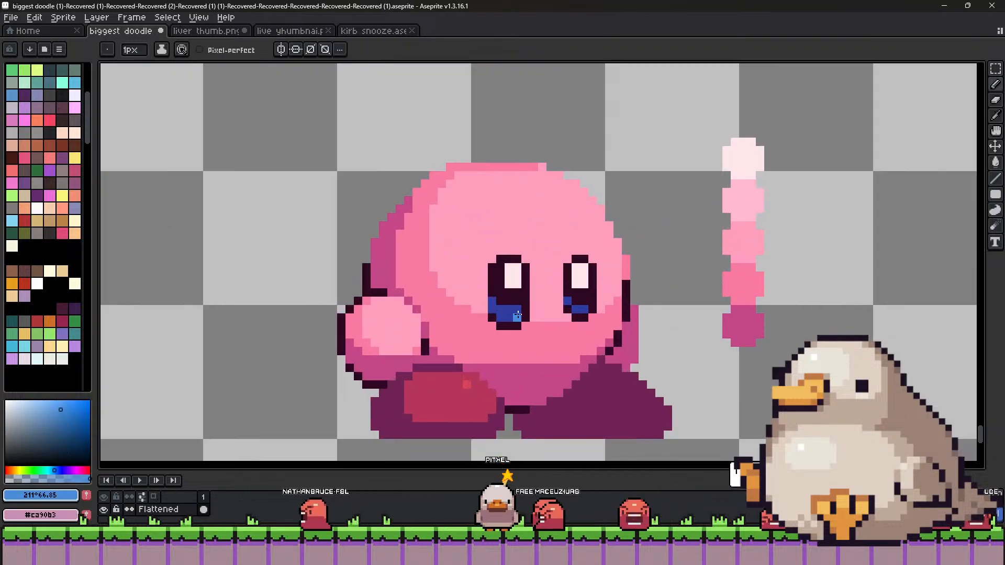
# Fill out the #303ba0 base of the right eye and trim its edges with #2d0721 pixels.
pyautogui.keyDown('alt'); pyautogui.click(577, 313); pyautogui.keyUp('alt')
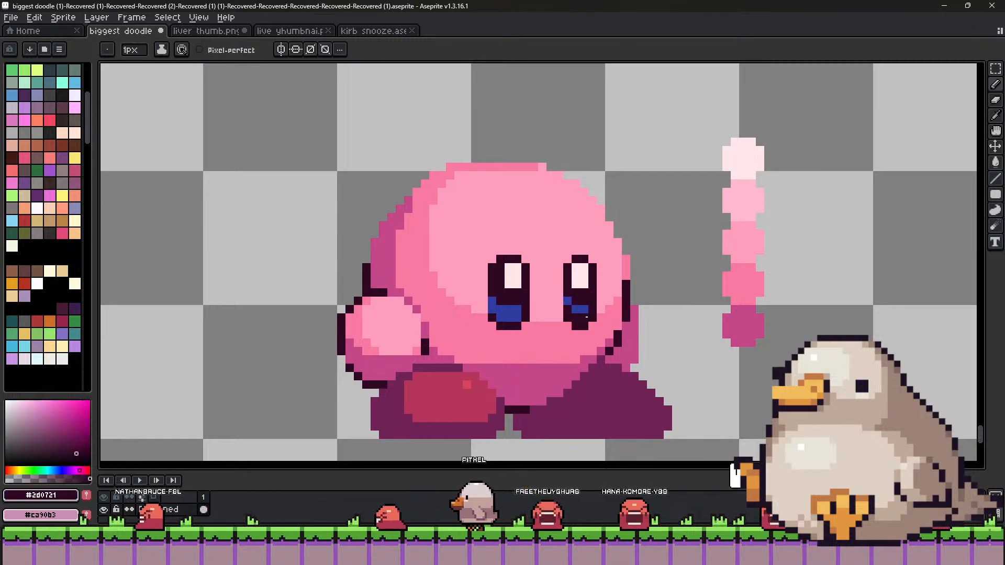
pyautogui.keyDown('alt'); pyautogui.click(582, 312); pyautogui.keyUp('alt')
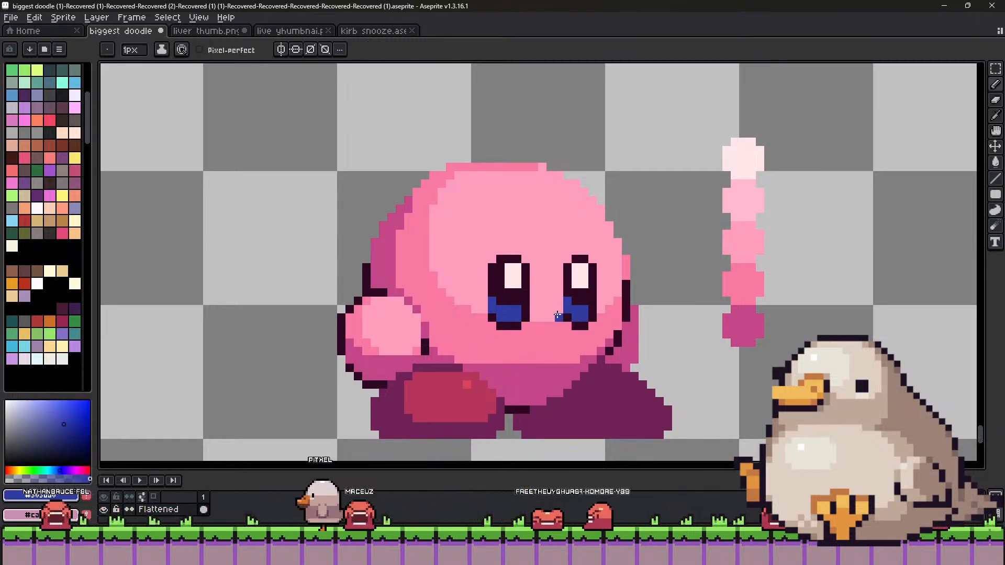
pyautogui.keyDown('alt'); pyautogui.click(578, 295); pyautogui.keyUp('alt')
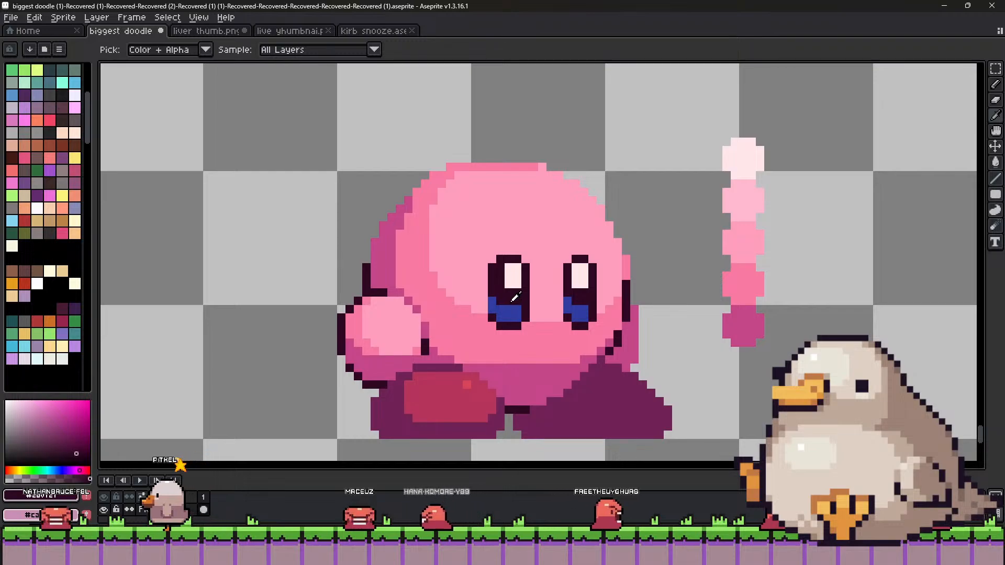
# Paint small #ff9ebd marks beneath both eyes and a rounded #ffb9cf highlight on the forehead, finishing with a 5 px brush.
pyautogui.keyDown('alt'); pyautogui.click(473, 314); pyautogui.keyUp('alt')
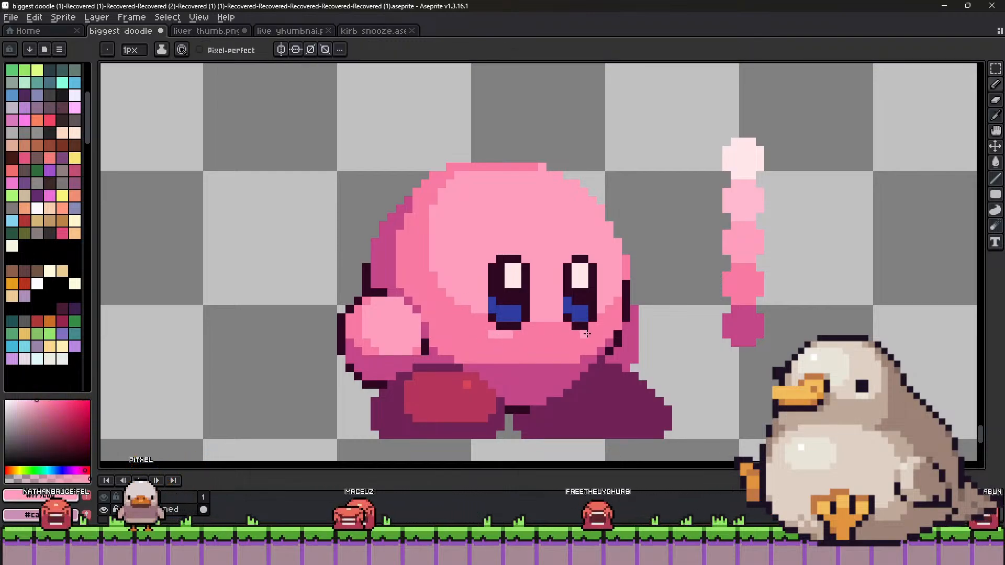
pyautogui.press('alt')
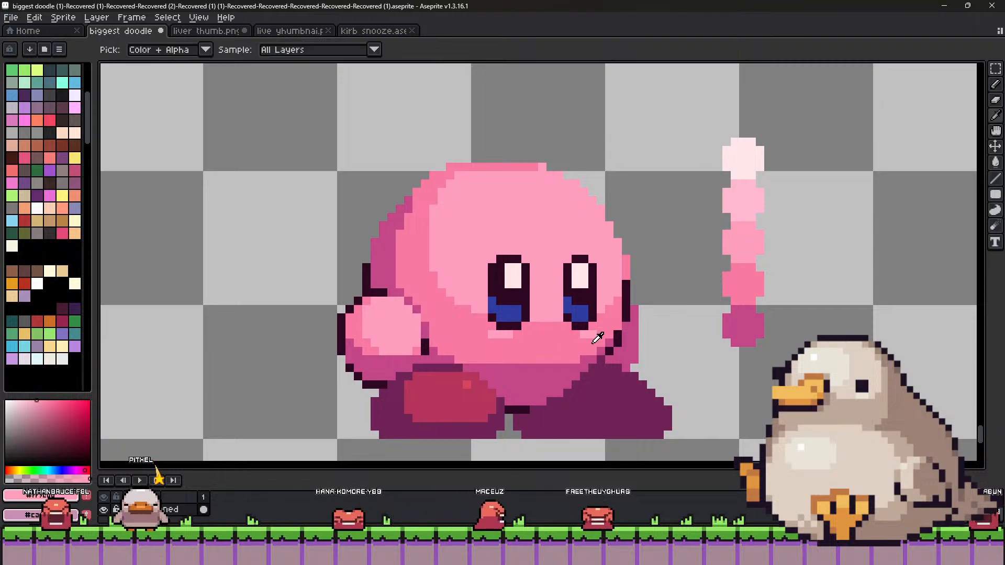
pyautogui.click(743, 153)
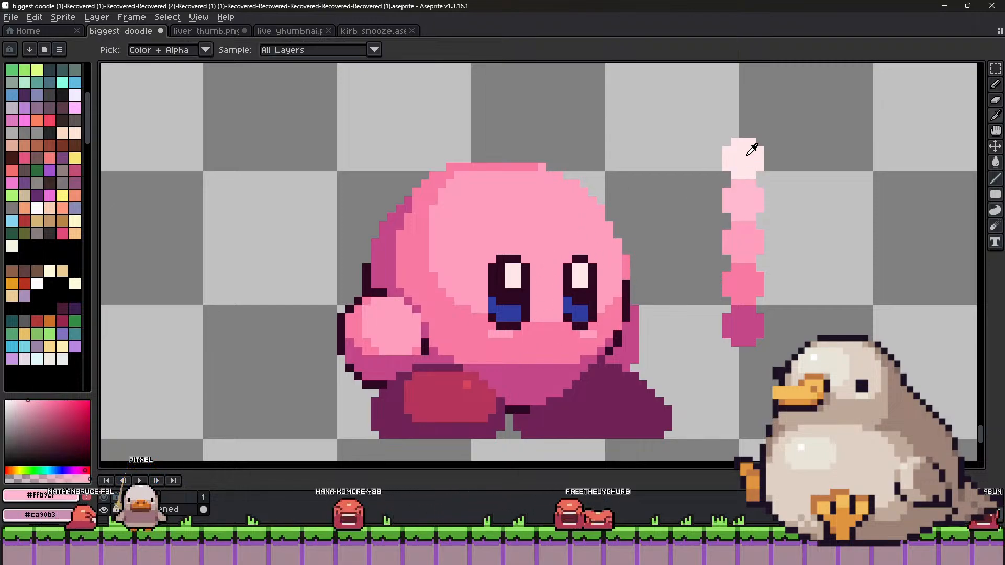
pyautogui.click(556, 215)
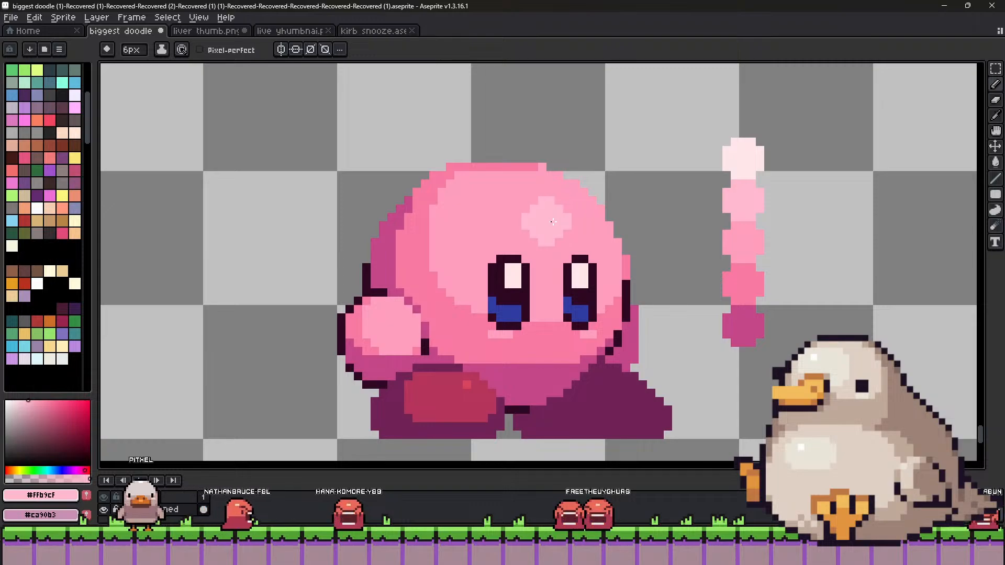
pyautogui.press('-')
pyautogui.moveTo(556, 213)
pyautogui.mouseDown()
pyautogui.moveTo(545, 224)
pyautogui.moveTo(562, 220)
pyautogui.moveTo(527, 202)
pyautogui.mouseUp()
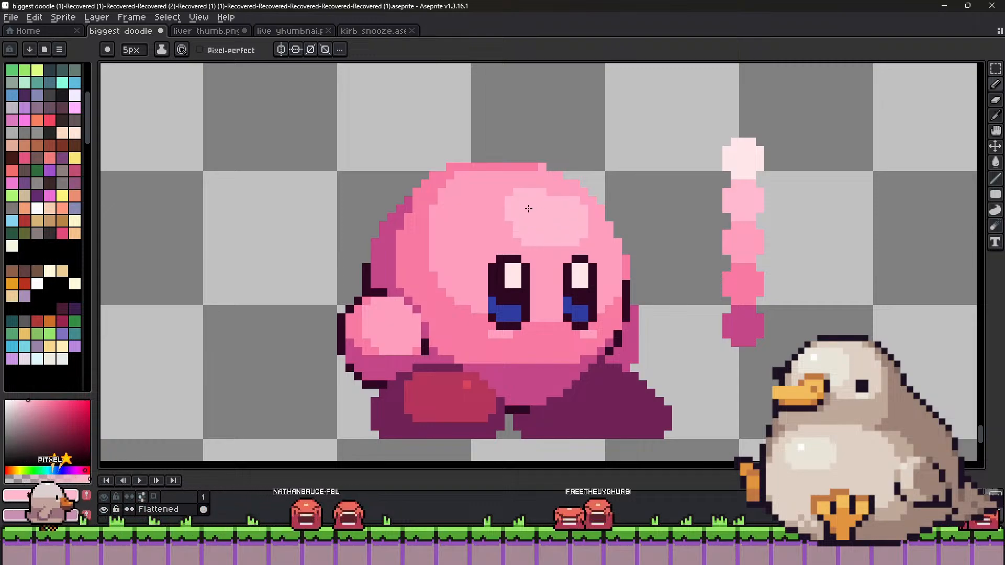
pyautogui.scroll(-2, 565, 225)
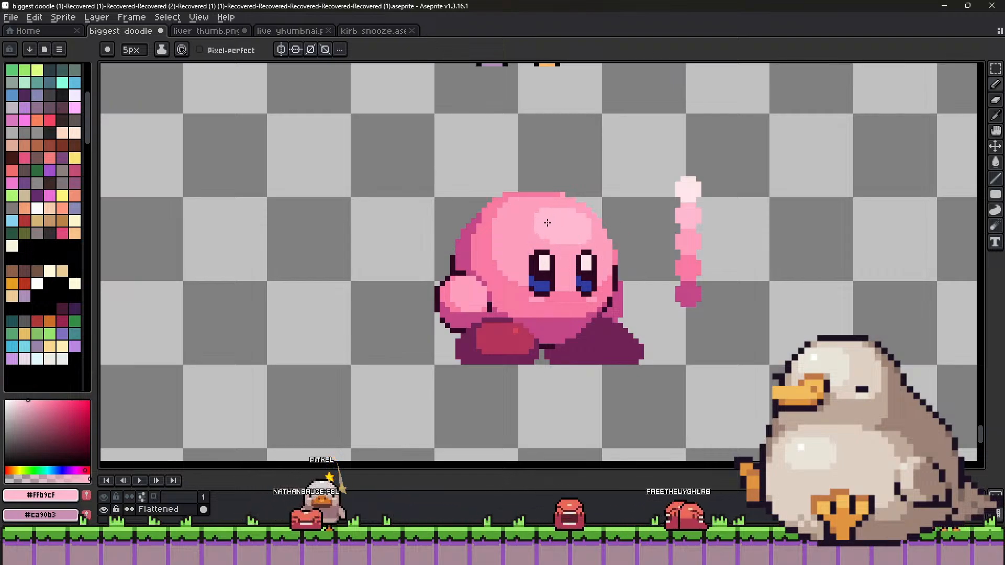
# Soften the rim along the top edge of the body with #ff9ebd using a 1 px brush.
pyautogui.press('-')
pyautogui.press('-')
pyautogui.press('-')
pyautogui.press('-')
pyautogui.keyDown('alt'); pyautogui.click(558, 195); pyautogui.keyUp('alt')
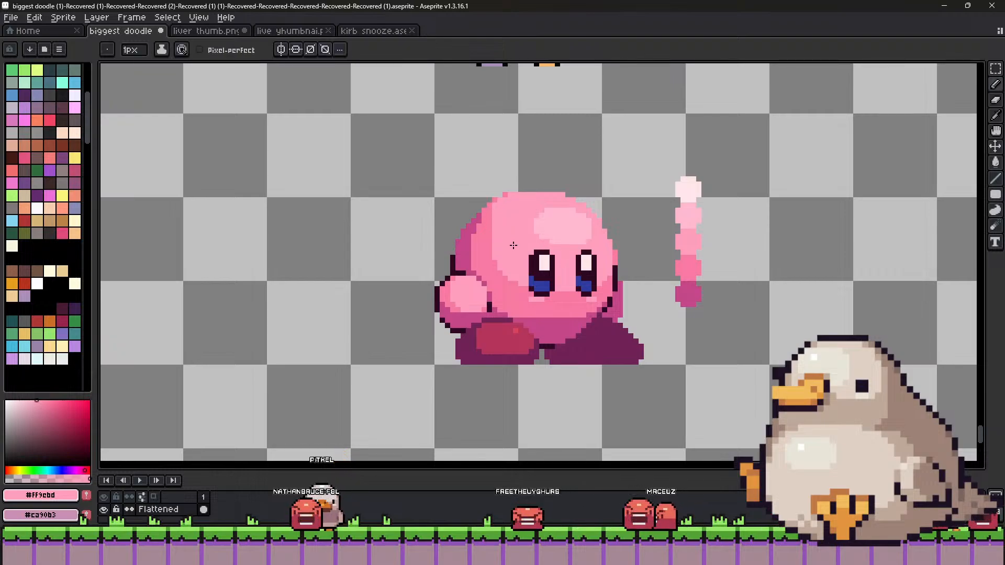
pyautogui.press('ctrl')
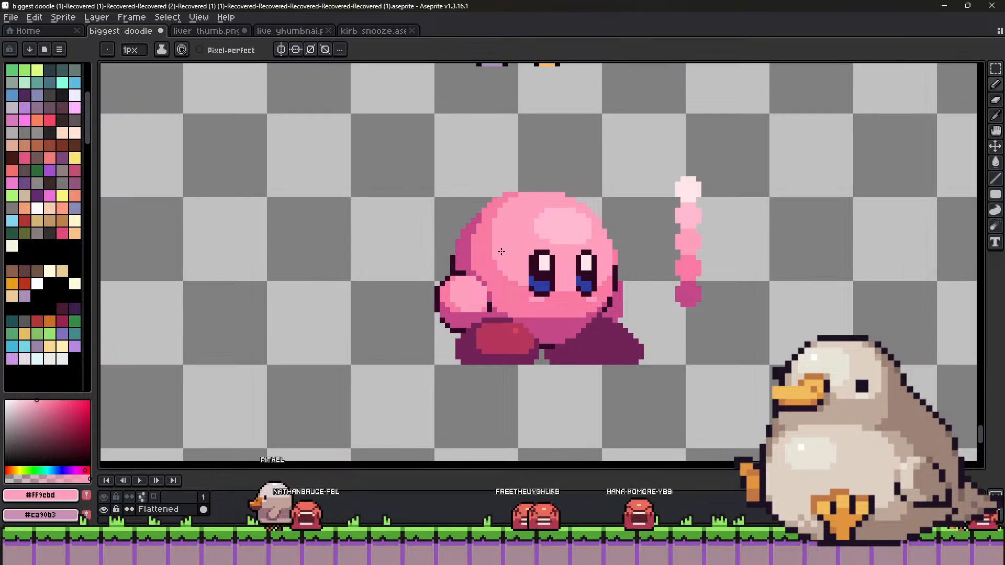
# Try reworking the shading on the left side of the body with #f97aa2 and #ff9ebd.
pyautogui.keyDown('alt'); pyautogui.click(483, 212); pyautogui.keyUp('alt')
pyautogui.press('+')
pyautogui.press('+')
pyautogui.press('+')
pyautogui.press('ctrl')
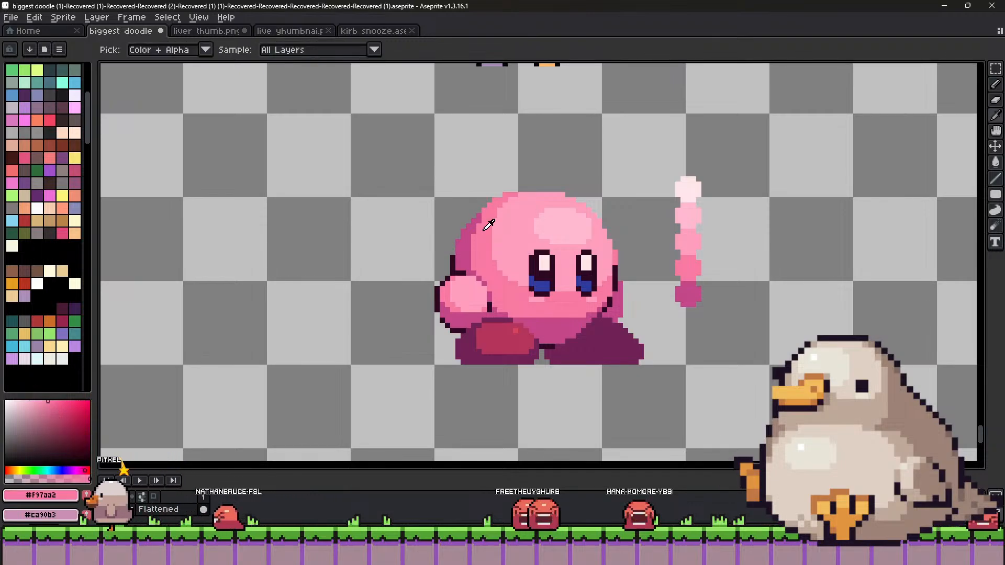
pyautogui.keyDown('alt'); pyautogui.click(479, 254); pyautogui.keyUp('alt')
pyautogui.press('alt')
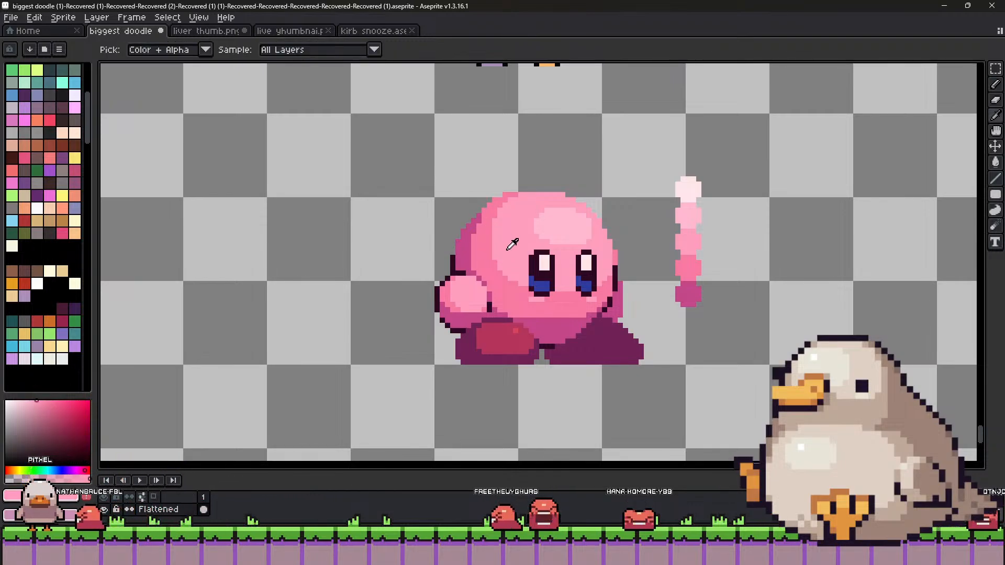
# Add short horizontal #c44889 blush marks on the cheeks beside both eyes.
pyautogui.keyDown('alt'); pyautogui.click(559, 285); pyautogui.keyUp('alt')
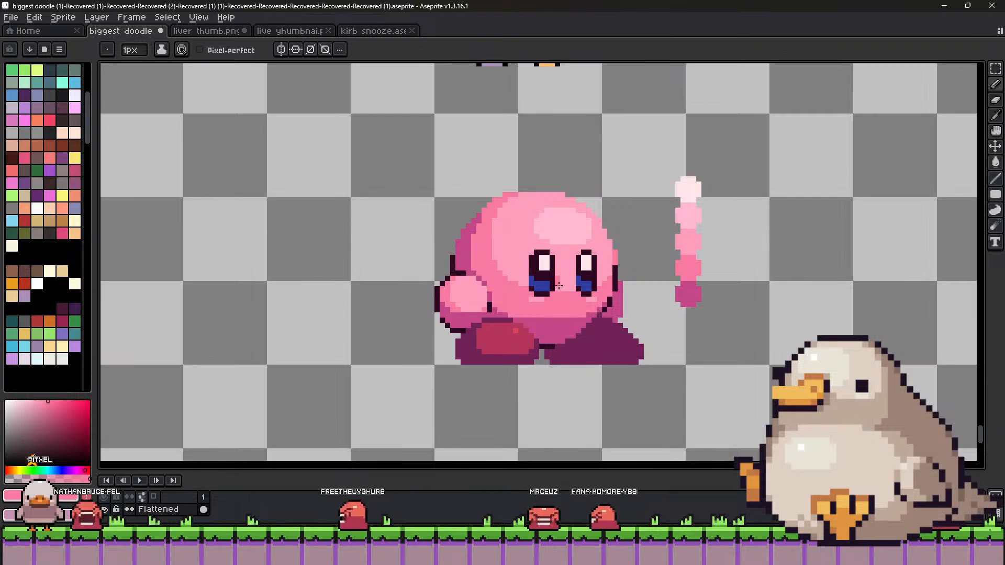
pyautogui.press('alt')
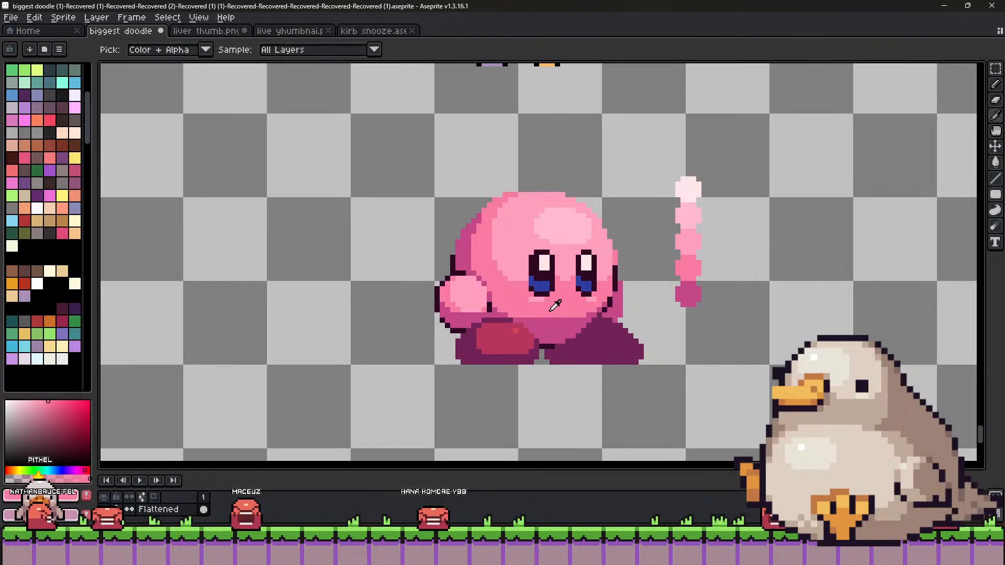
pyautogui.keyDown('alt'); pyautogui.click(521, 294); pyautogui.keyUp('alt')
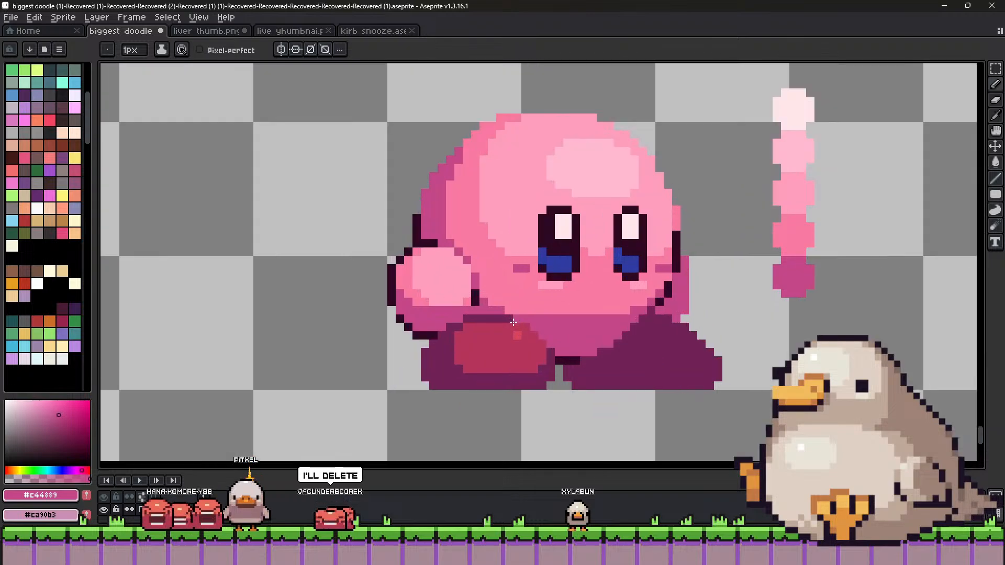
# Recolour the outline on the right side of the body and line its upper-left edge with #702257 at 1 px.
pyautogui.scroll(2, 516, 326)
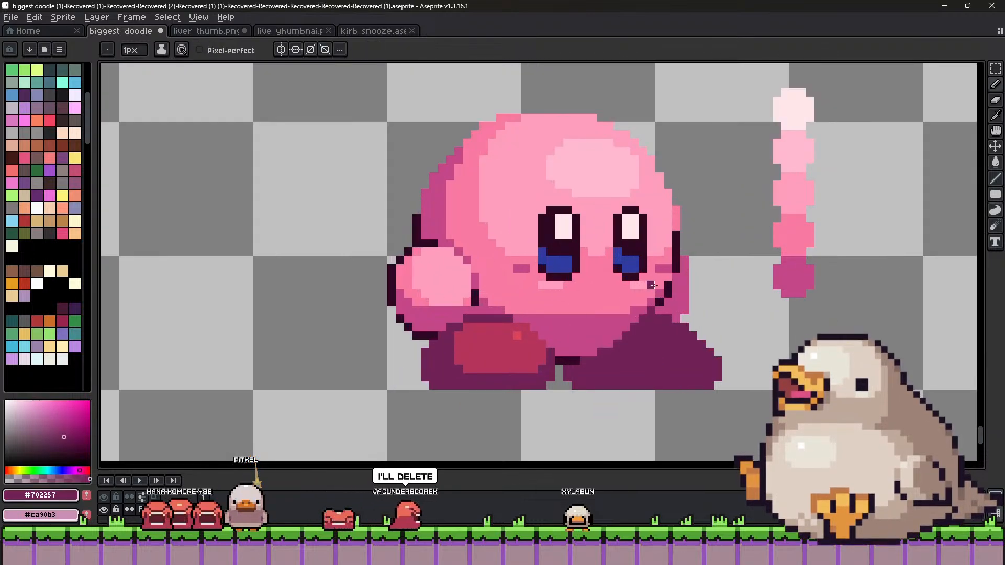
pyautogui.scroll(-2, 660, 288)
pyautogui.scroll(1, 663, 289)
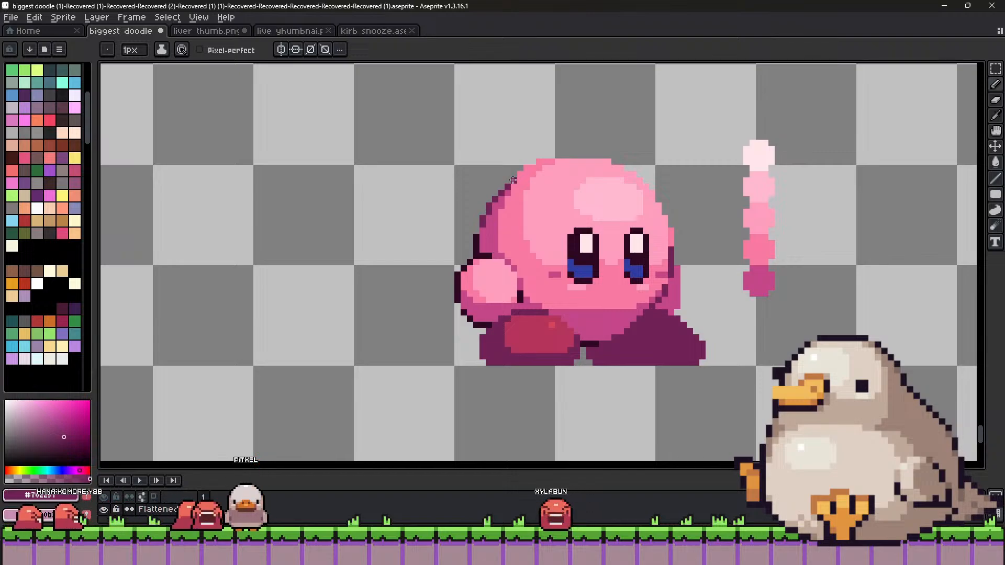
# Try a 1 px #c44889 rim along the top edge of the body.
pyautogui.keyDown('alt'); pyautogui.click(526, 170); pyautogui.keyUp('alt')
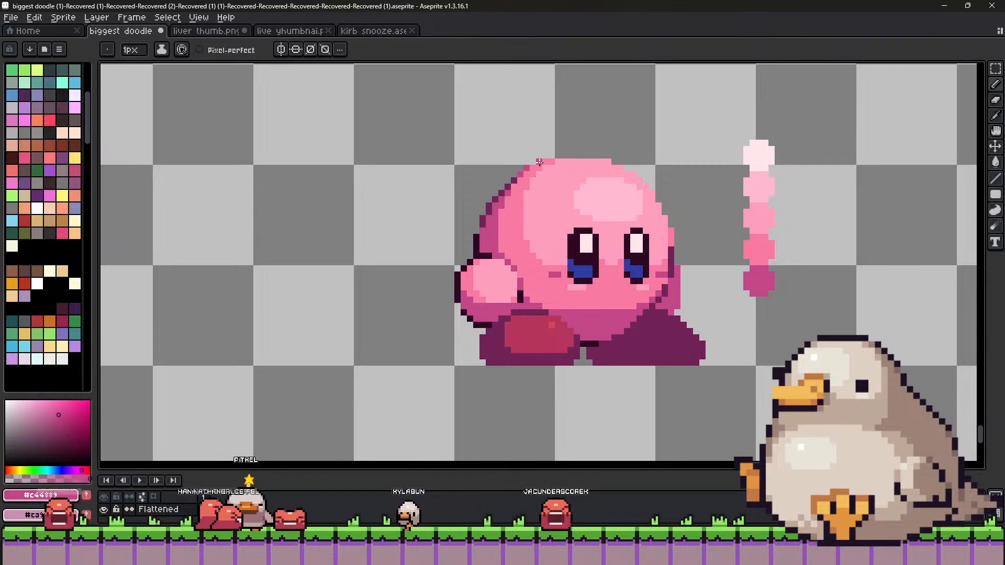
pyautogui.moveTo(548, 161)
pyautogui.mouseDown()
pyautogui.moveTo(611, 163)
pyautogui.moveTo(628, 173)
pyautogui.mouseUp()
pyautogui.press('v')
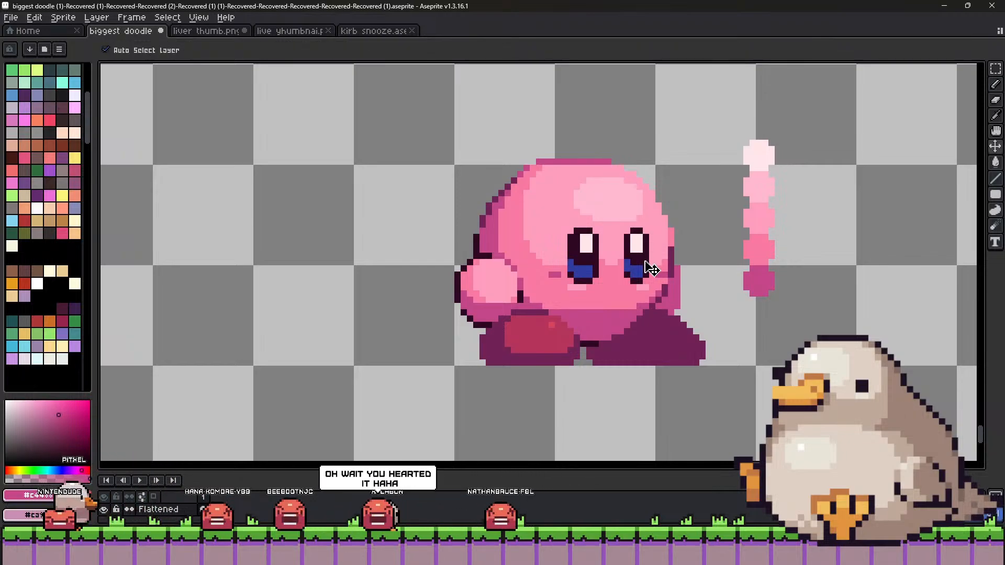
pyautogui.press('b')
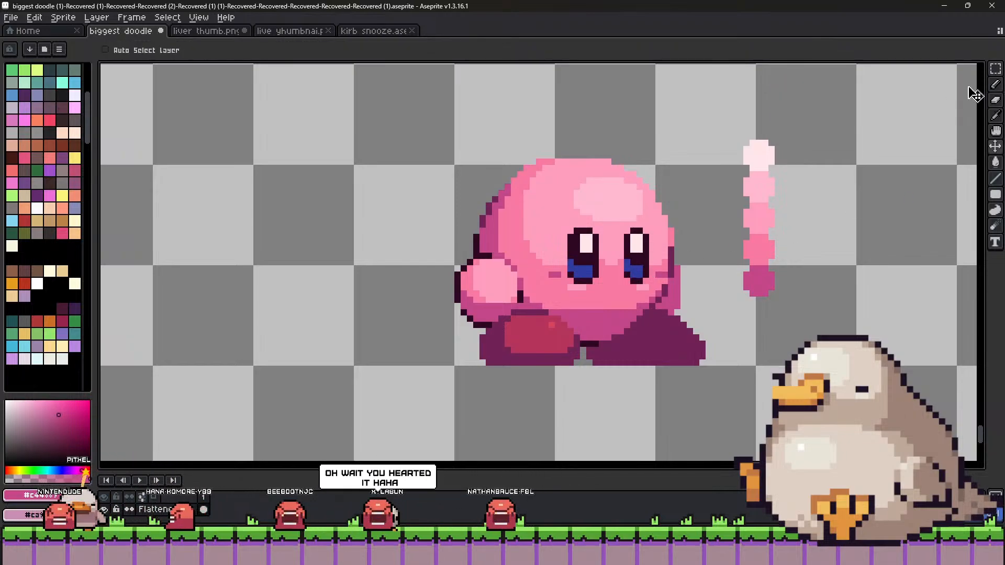
# Outline the left side of the body and the hand, trying #2d0721 on the body and settling on #702257.
pyautogui.keyDown('alt'); pyautogui.click(475, 238); pyautogui.keyUp('alt')
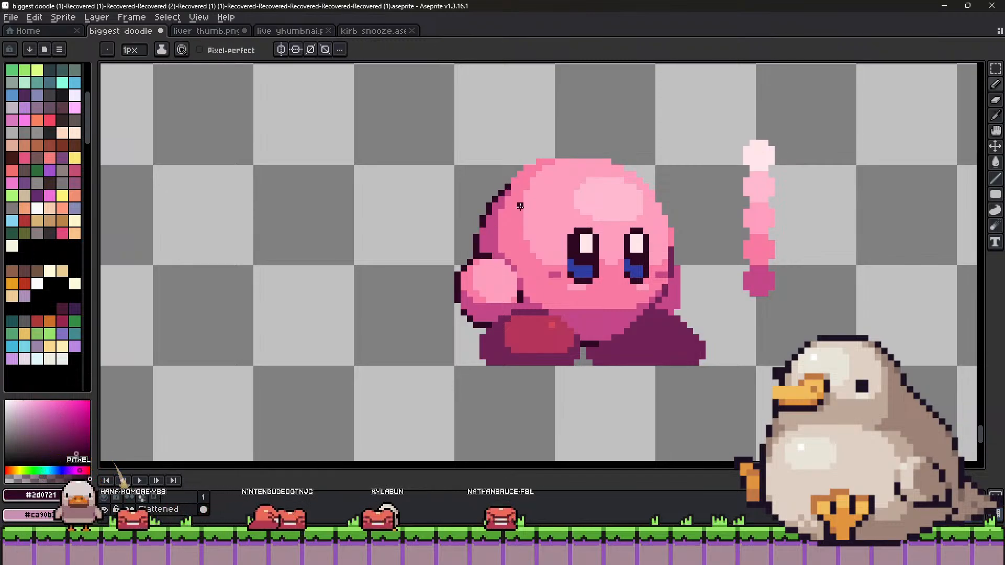
pyautogui.scroll(-1, 520, 206)
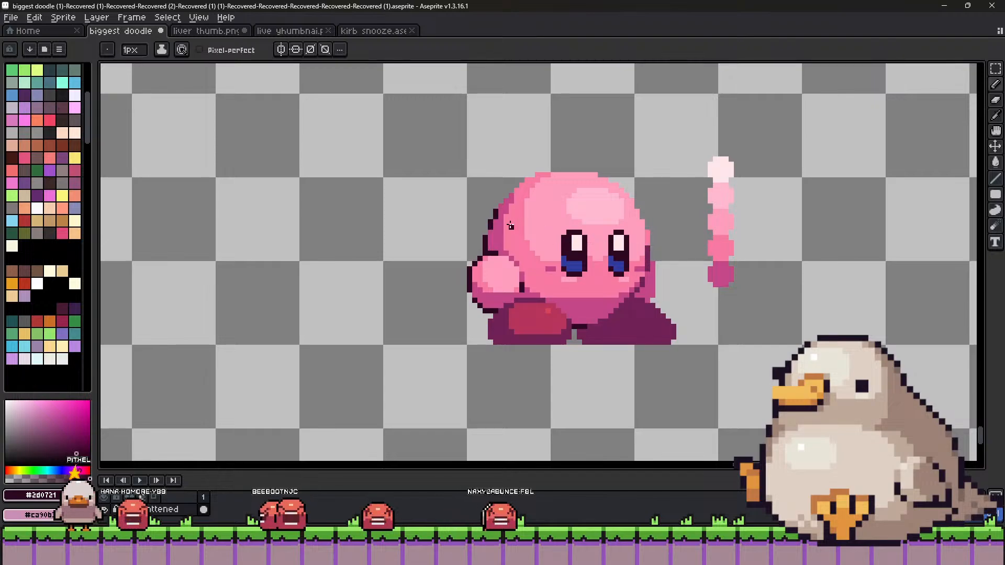
pyautogui.keyDown('alt'); pyautogui.click(495, 213); pyautogui.keyUp('alt')
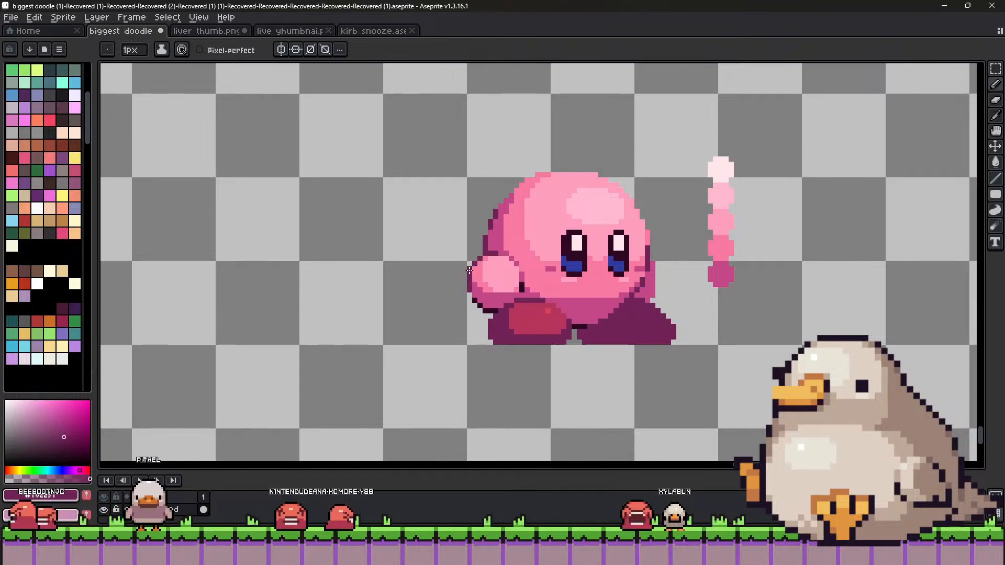
# Shade the left hand with #f97aa2 and add a small #ffb9cf highlight near its top with a 2 px brush.
pyautogui.keyDown('alt'); pyautogui.click(490, 287); pyautogui.keyUp('alt')
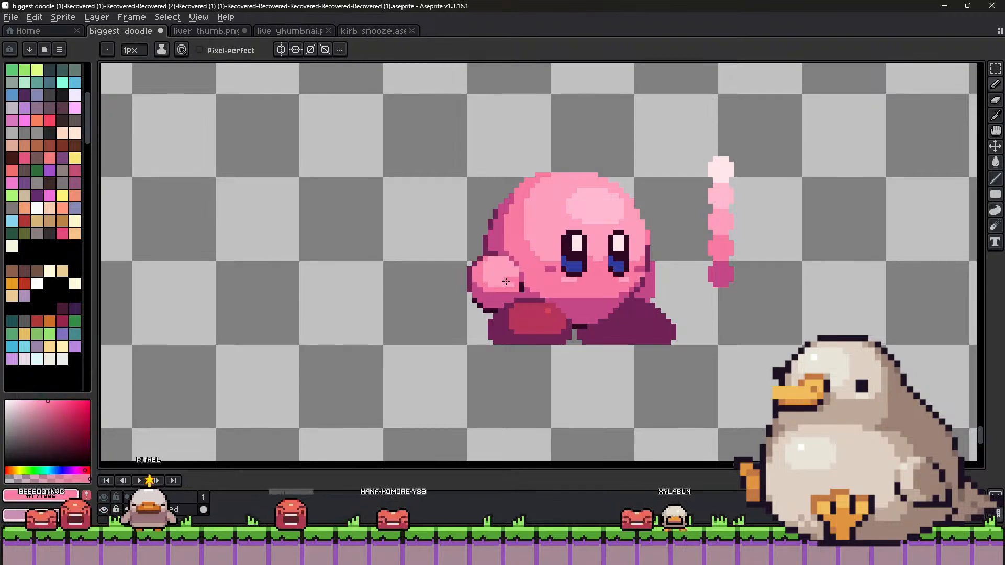
pyautogui.press('+')
pyautogui.press('+')
pyautogui.press('+')
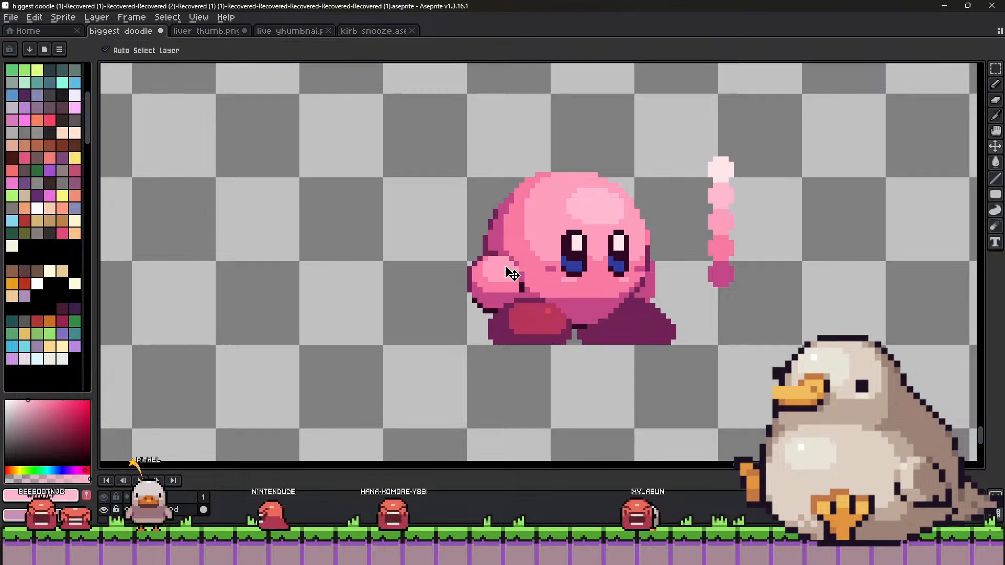
pyautogui.press('-')
pyautogui.press('-')
pyautogui.press('-')
pyautogui.press('+')
pyautogui.keyDown('alt'); pyautogui.click(508, 291); pyautogui.keyUp('alt')
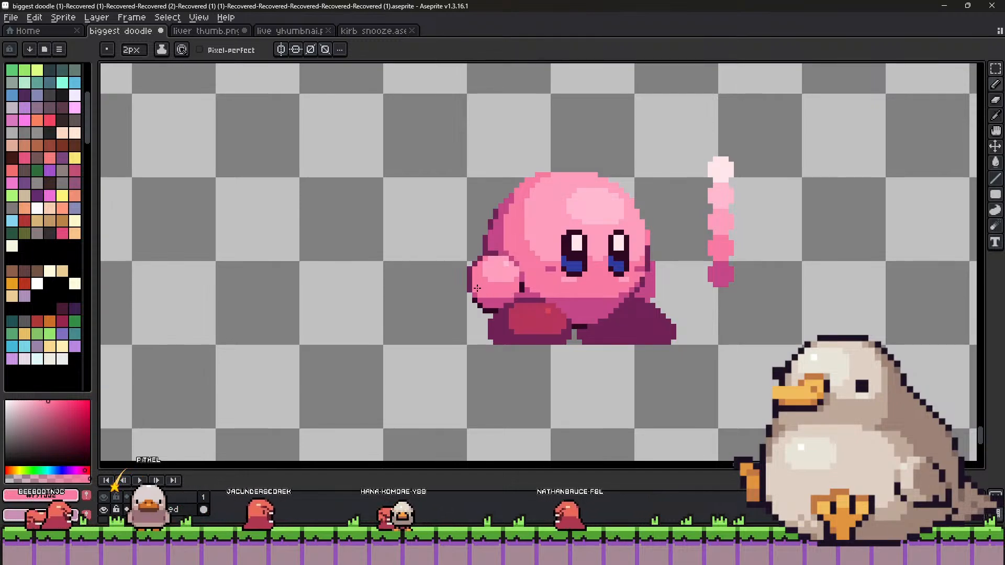
# Refine the shadow and the line between the left hand and the body with #c44889, #702257 and #f97aa2.
pyautogui.keyDown('alt'); pyautogui.click(571, 292); pyautogui.keyUp('alt')
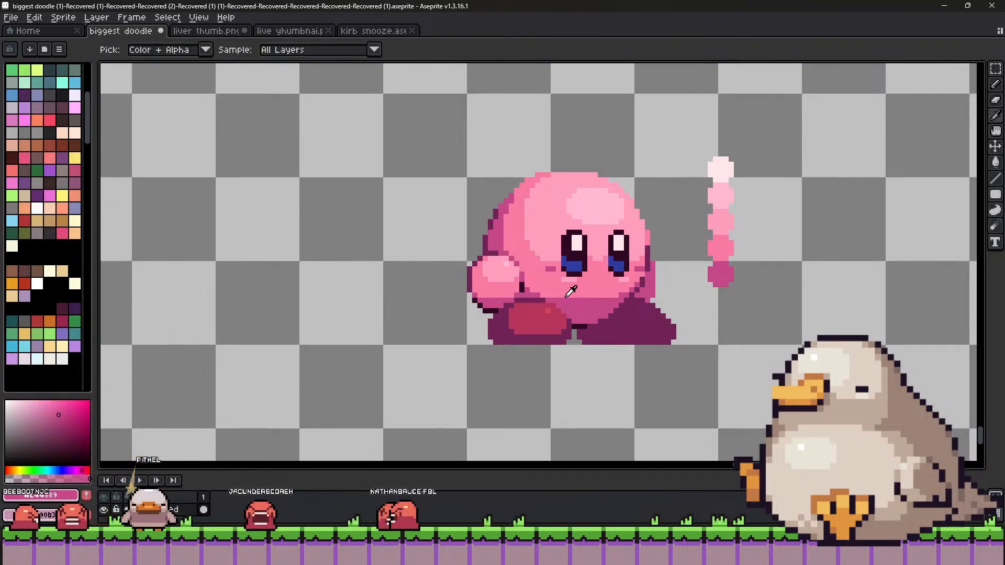
pyautogui.keyDown('alt'); pyautogui.click(519, 290); pyautogui.keyUp('alt')
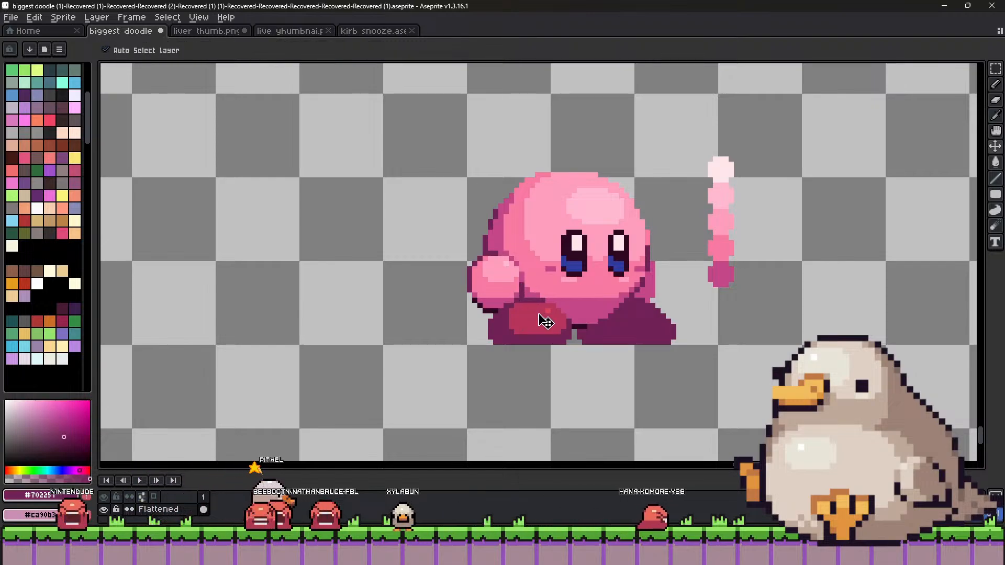
pyautogui.press('alt')
pyautogui.keyDown('alt'); pyautogui.click(521, 280); pyautogui.keyUp('alt')
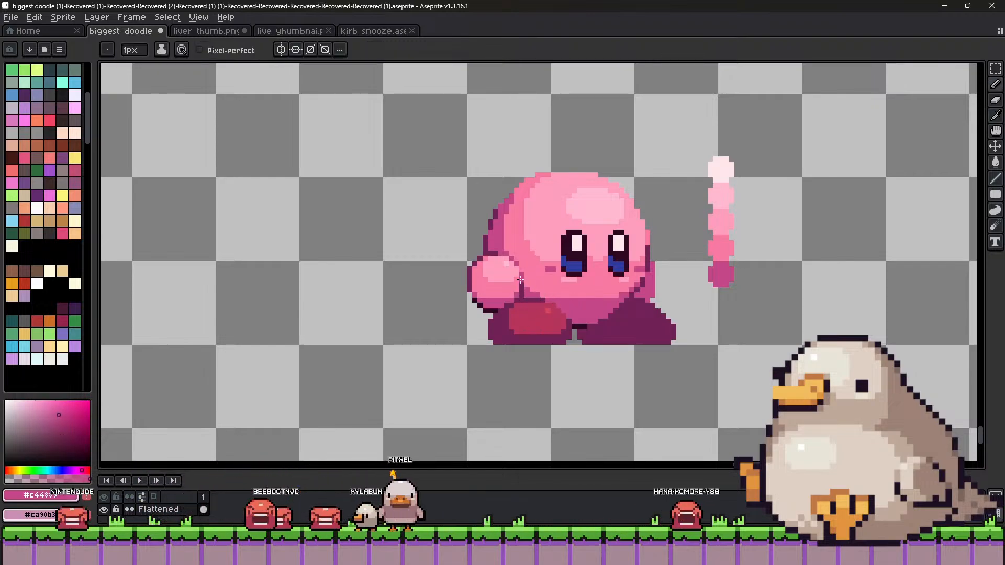
pyautogui.keyDown('alt'); pyautogui.click(518, 295); pyautogui.keyUp('alt')
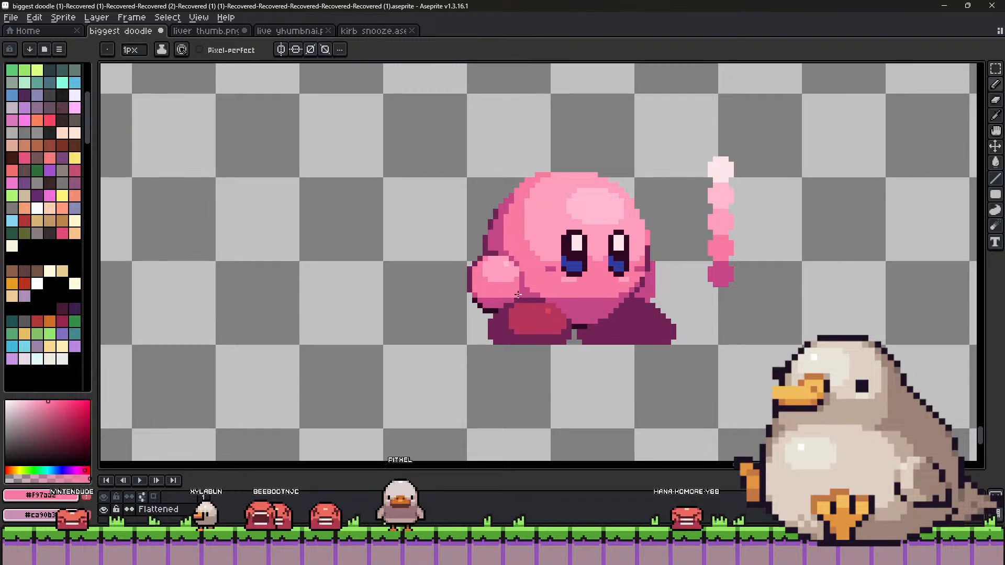
# Brighten the front of the left foot with #da445b using a 5 px brush and tidy its edge with 1 px #b5345b.
pyautogui.keyDown('alt'); pyautogui.click(518, 296); pyautogui.keyUp('alt')
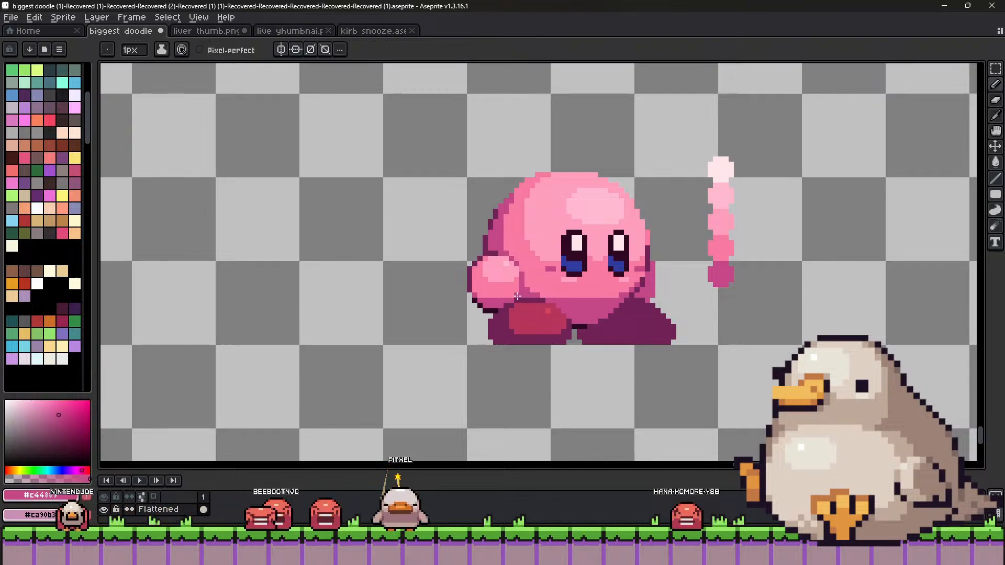
pyautogui.press('alt')
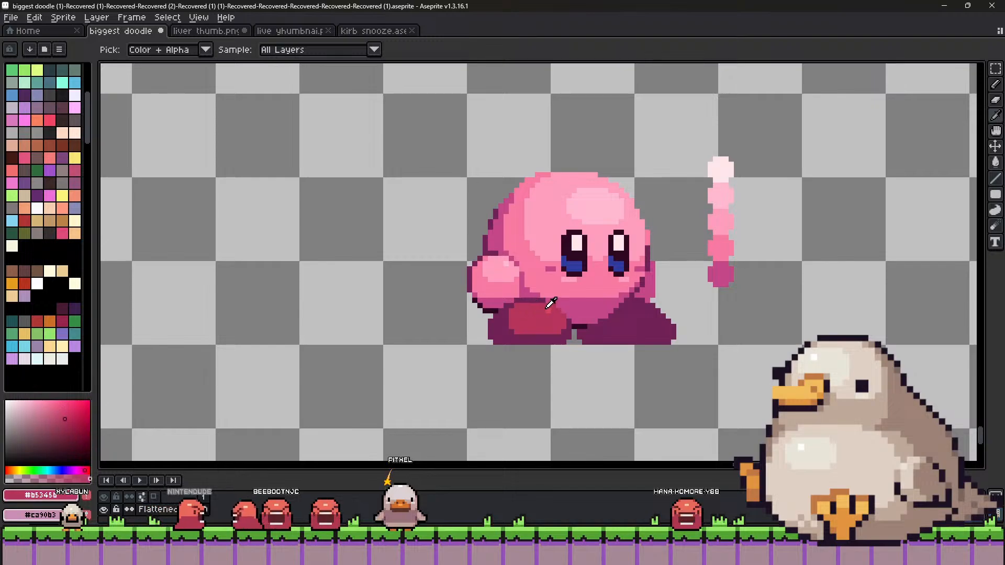
pyautogui.keyDown('alt'); pyautogui.click(540, 321); pyautogui.keyUp('alt')
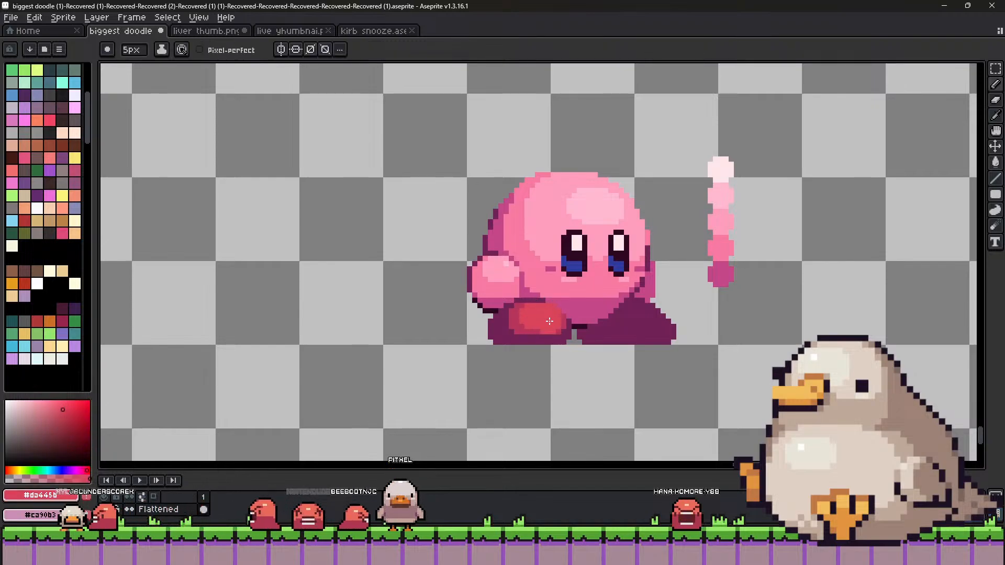
pyautogui.press('-')
pyautogui.press('-')
pyautogui.press('-')
pyautogui.press('-')
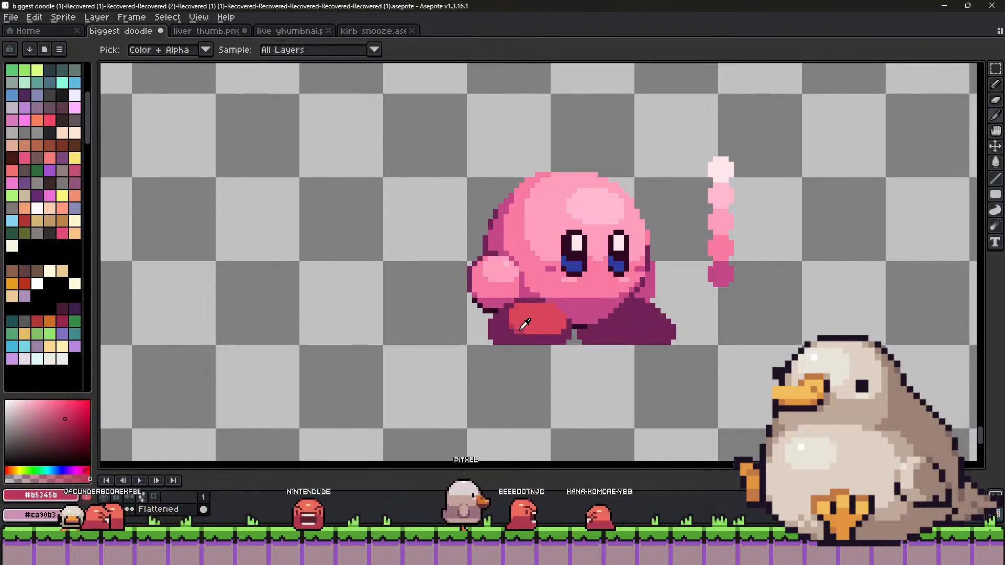
pyautogui.keyDown('alt'); pyautogui.click(559, 335); pyautogui.keyUp('alt')
pyautogui.press('alt')
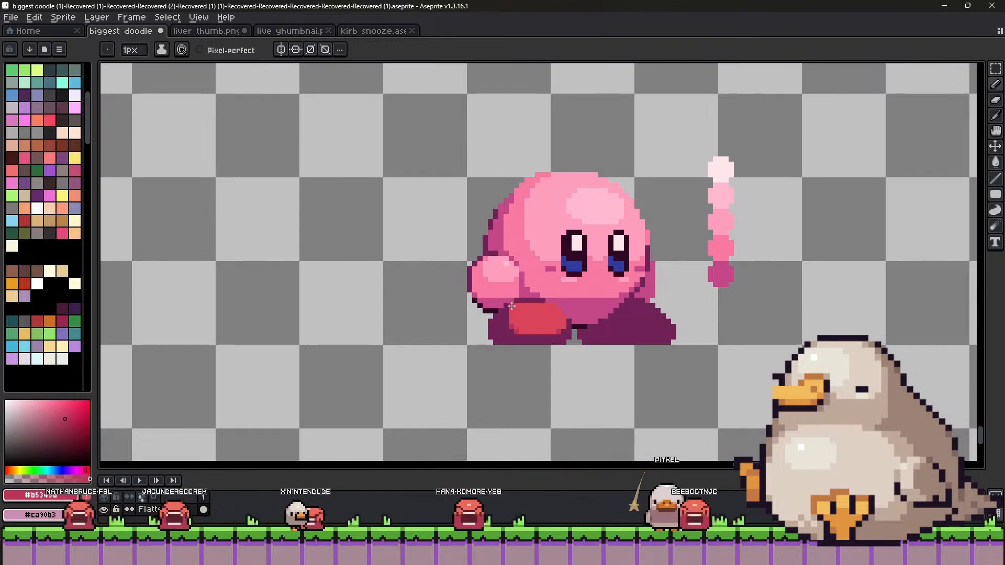
pyautogui.press('alt')
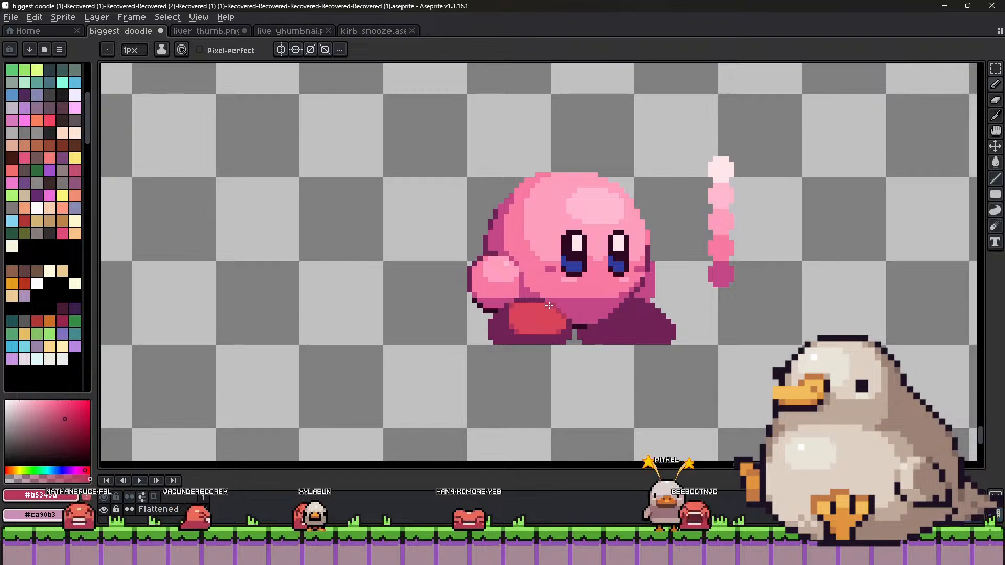
# Sample the red of the reference Kirby's foot, lighten it to HSV 355, 56, 100 and add a one-pixel highlight to the left foot.
pyautogui.scroll(-1, 516, 289)
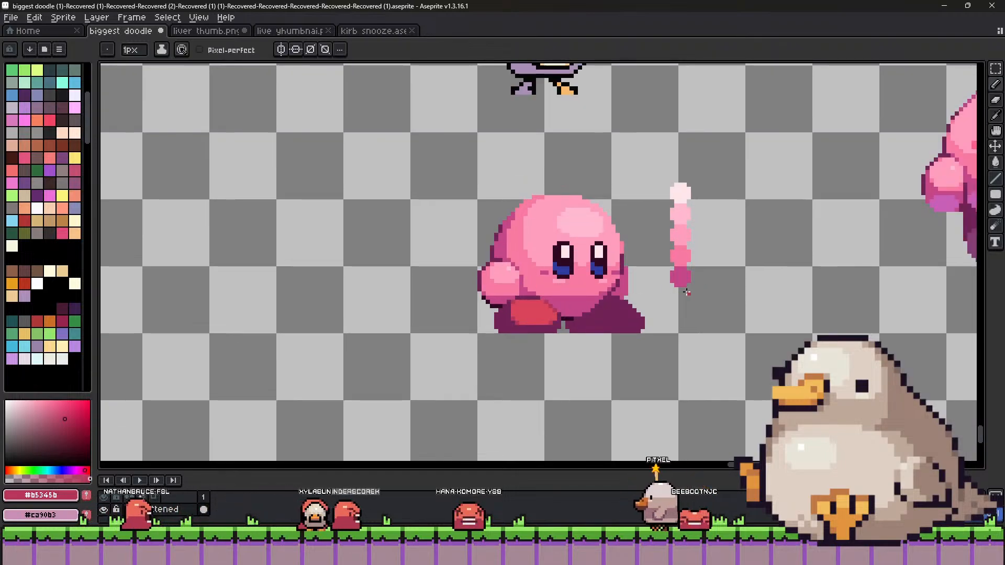
pyautogui.hscroll(3, 523, 288)
pyautogui.keyDown('alt'); pyautogui.click(913, 172); pyautogui.keyUp('alt')
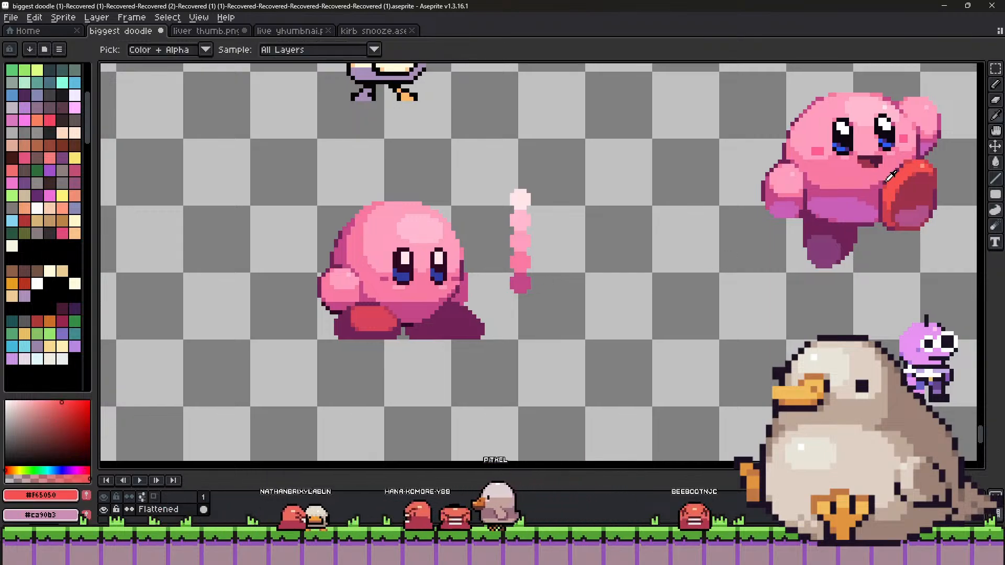
pyautogui.scroll(5, 397, 316)
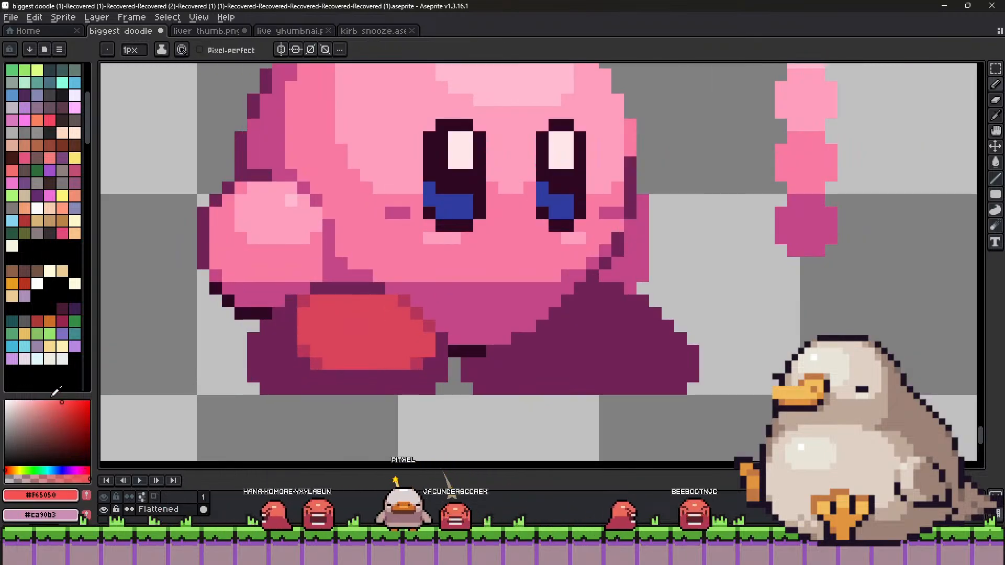
pyautogui.click(52, 401)
pyautogui.click(89, 469)
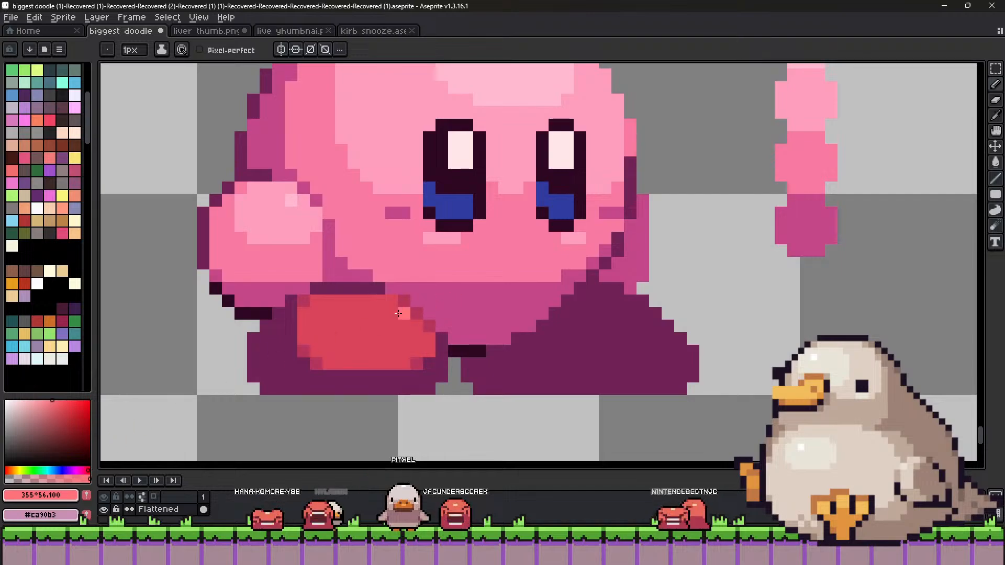
pyautogui.scroll(-2, 576, 329)
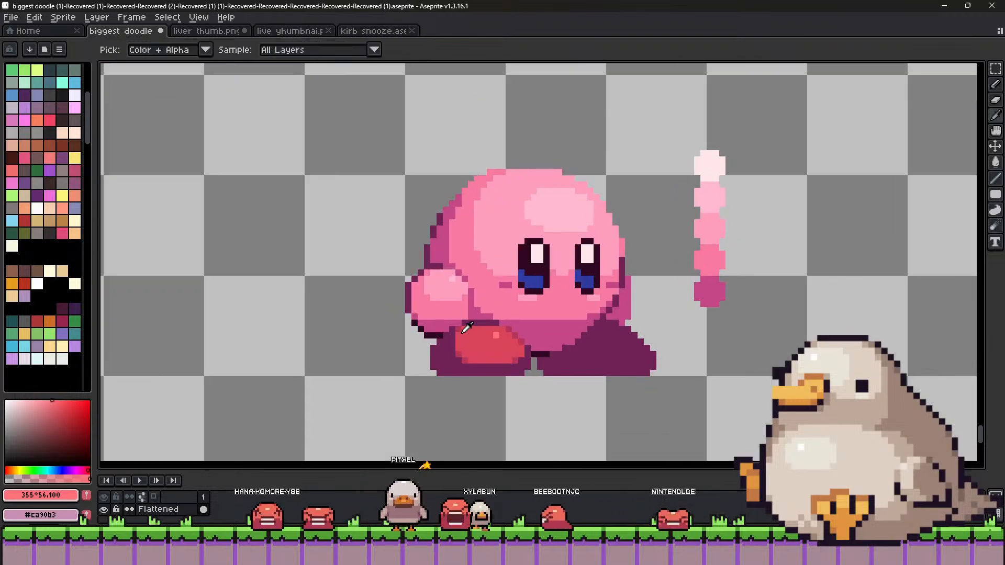
# Retouch the edges around the left hand and foot with #702257 and #f97aa2, and shift the foot's highlight one pixel toward the body's centre.
pyautogui.keyDown('alt'); pyautogui.click(456, 331); pyautogui.keyUp('alt')
pyautogui.keyDown('alt'); pyautogui.click(453, 332); pyautogui.keyUp('alt')
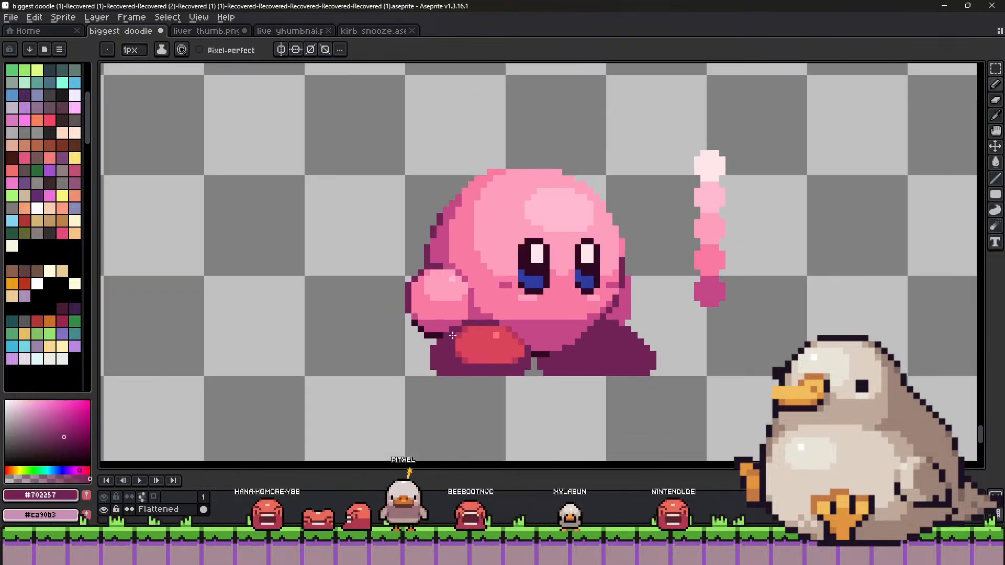
pyautogui.press('alt')
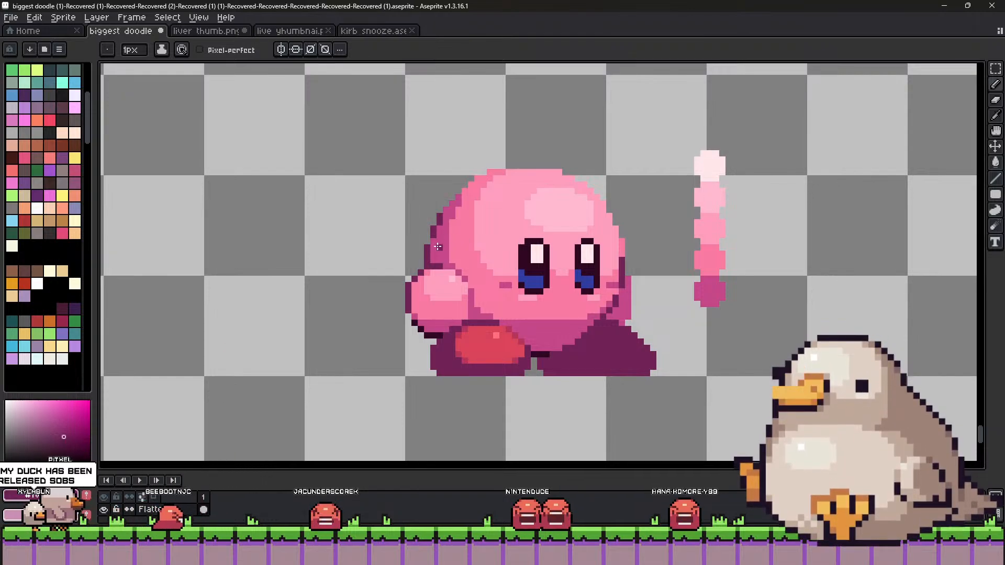
pyautogui.keyDown('alt'); pyautogui.click(424, 321); pyautogui.keyUp('alt')
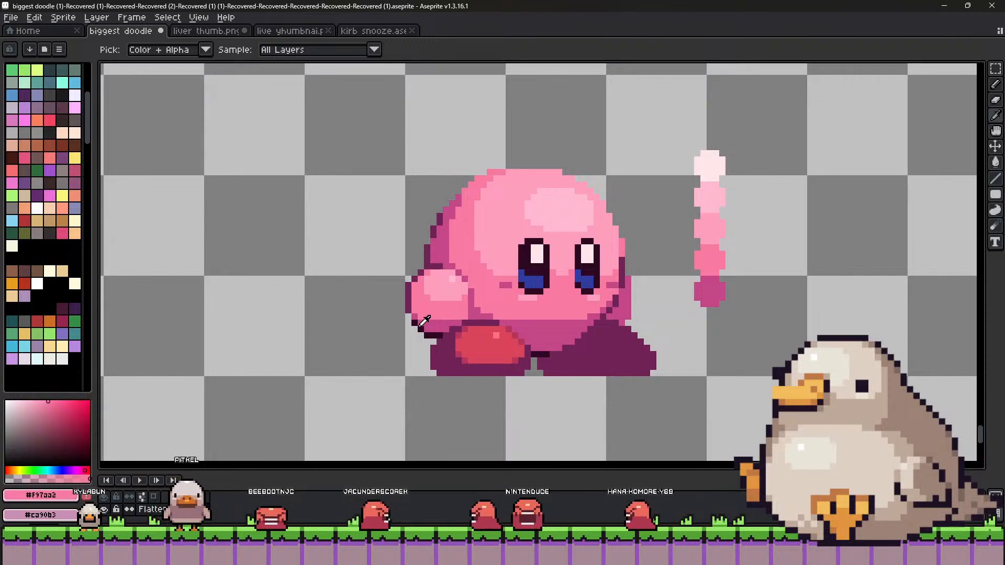
pyautogui.keyDown('alt'); pyautogui.click(409, 285); pyautogui.keyUp('alt')
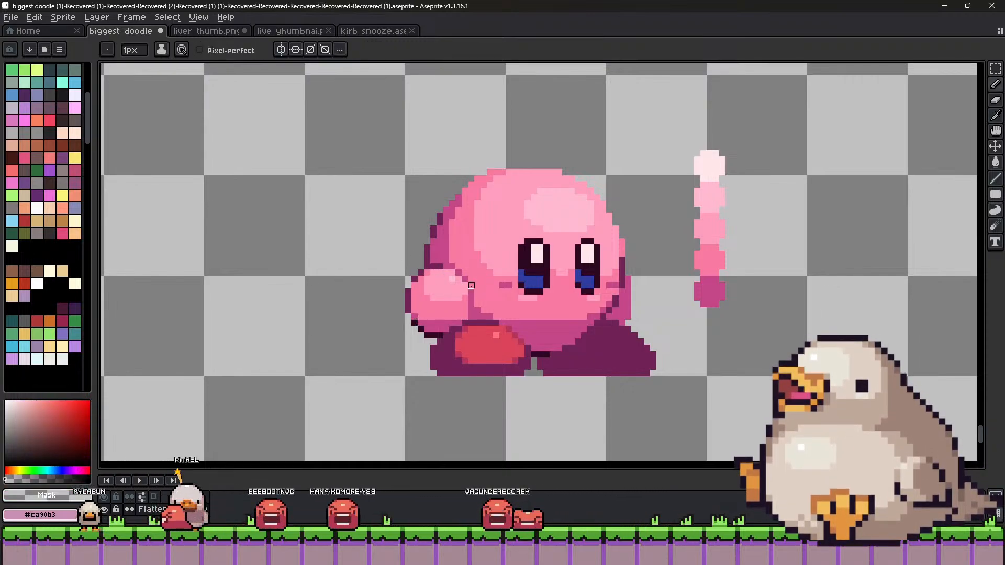
pyautogui.keyDown('alt'); pyautogui.click(422, 286); pyautogui.keyUp('alt')
pyautogui.press('ctrl')
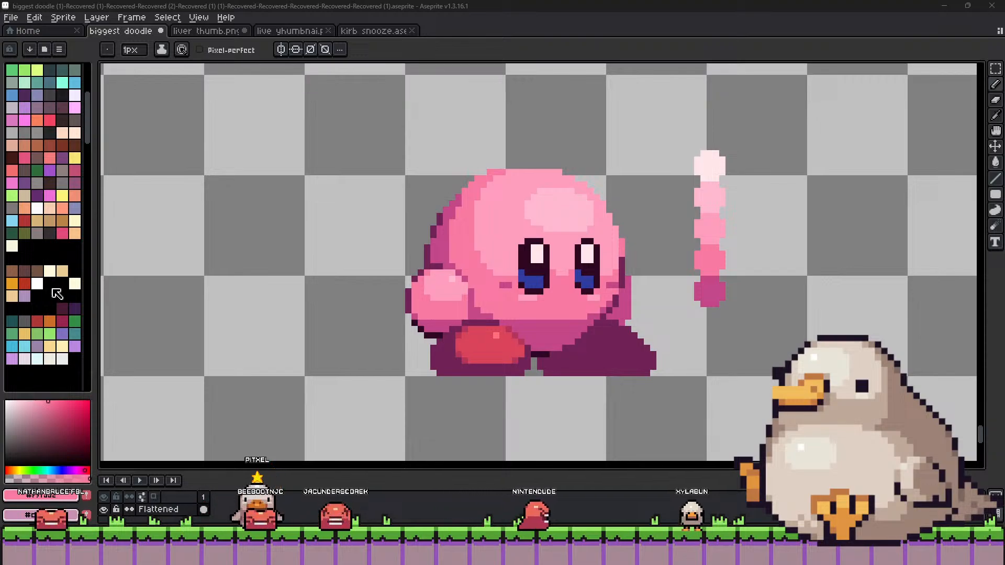
pyautogui.keyDown('alt'); pyautogui.click(501, 336); pyautogui.keyUp('alt')
pyautogui.click(503, 338)
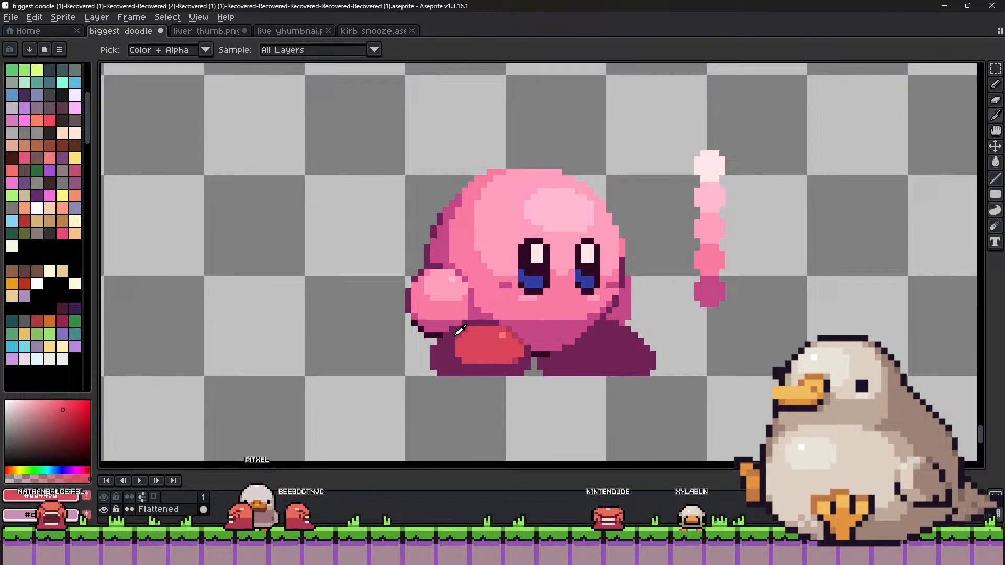
# Mix a muted purple, #714a98, and shade the outer edge of the left foot with it.
pyautogui.click(72, 469)
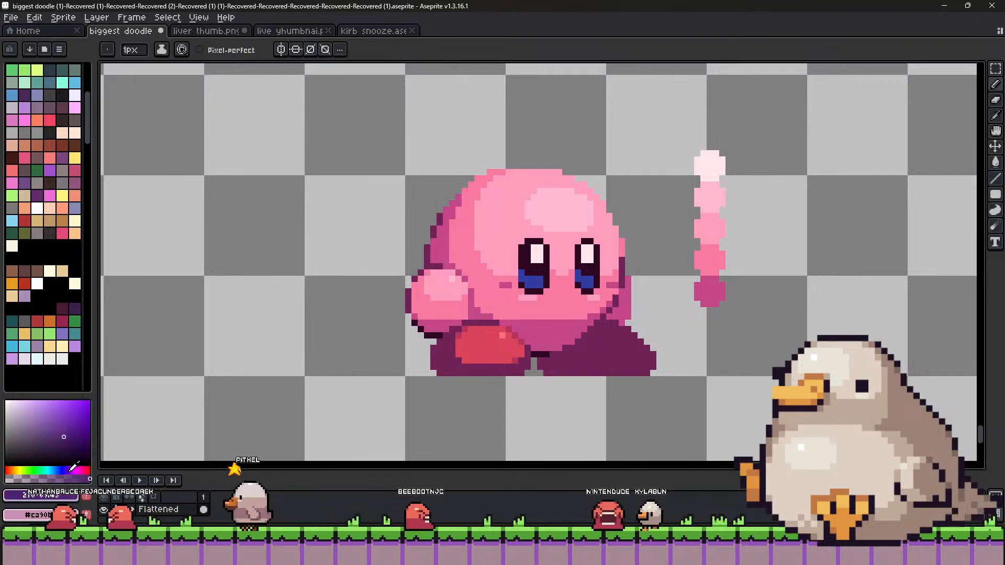
pyautogui.click(59, 425)
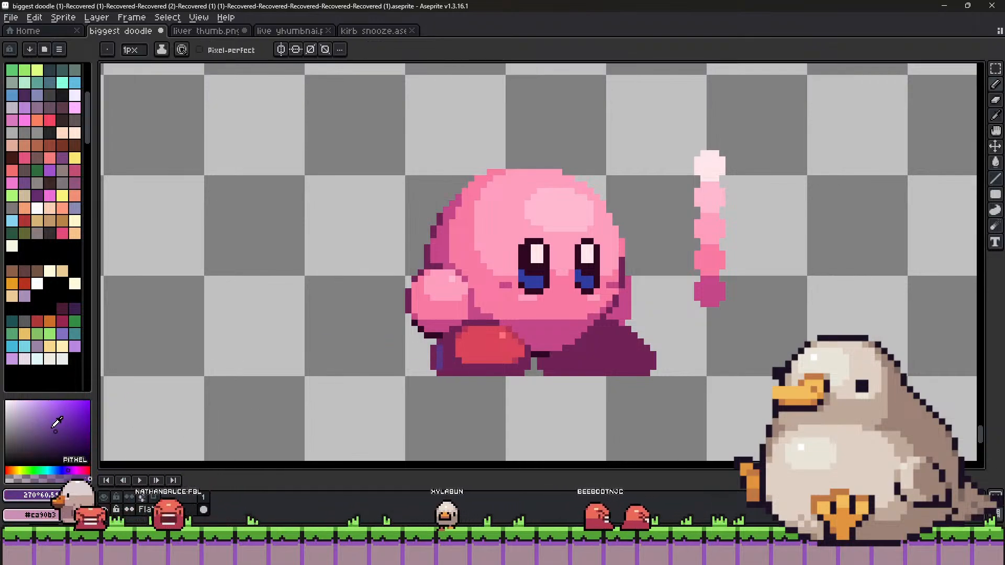
pyautogui.moveTo(446, 354); pyautogui.dragTo(444, 367)
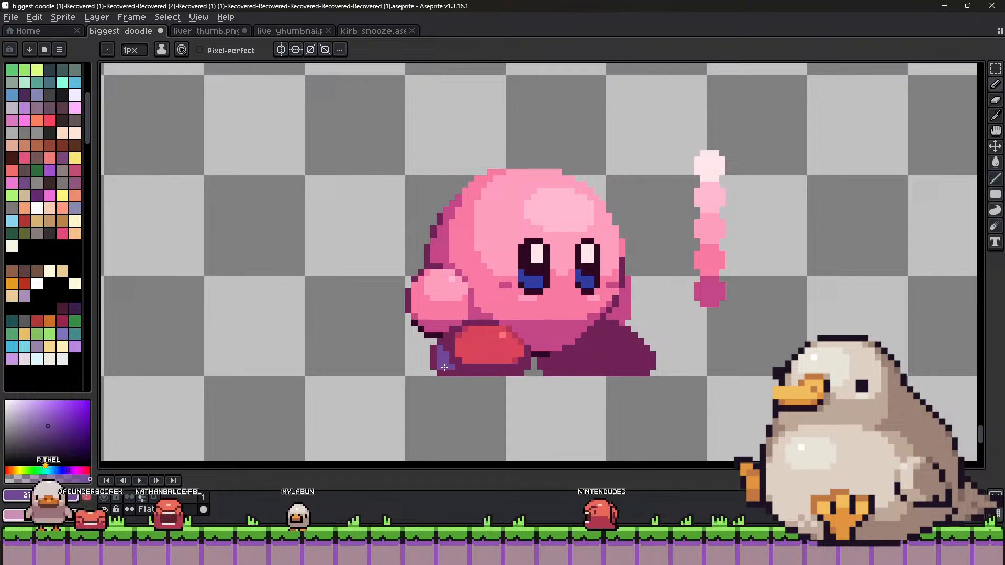
pyautogui.keyDown('alt'); pyautogui.click(450, 365); pyautogui.keyUp('alt')
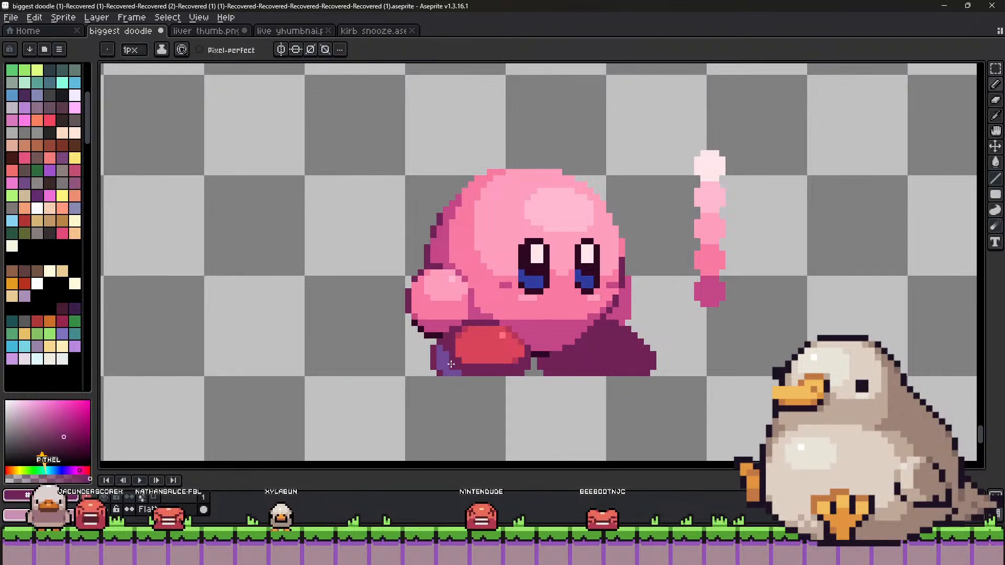
pyautogui.scroll(-2, 432, 370)
pyautogui.scroll(1, 497, 304)
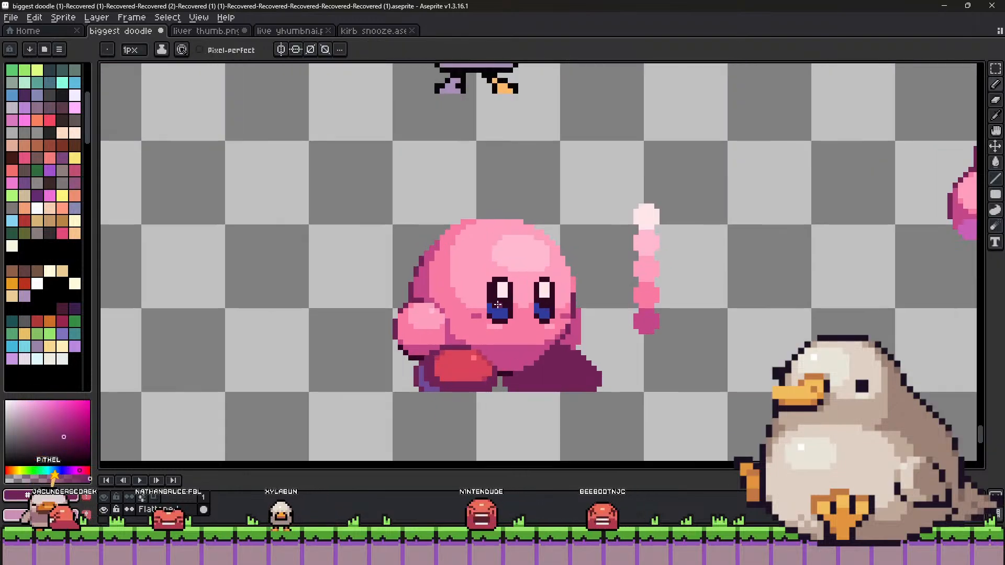
# Extend the #714a98 shading on the left foot and add it to the inner edge of the right foot, correcting with #702257.
pyautogui.keyDown('alt'); pyautogui.click(422, 389); pyautogui.keyUp('alt')
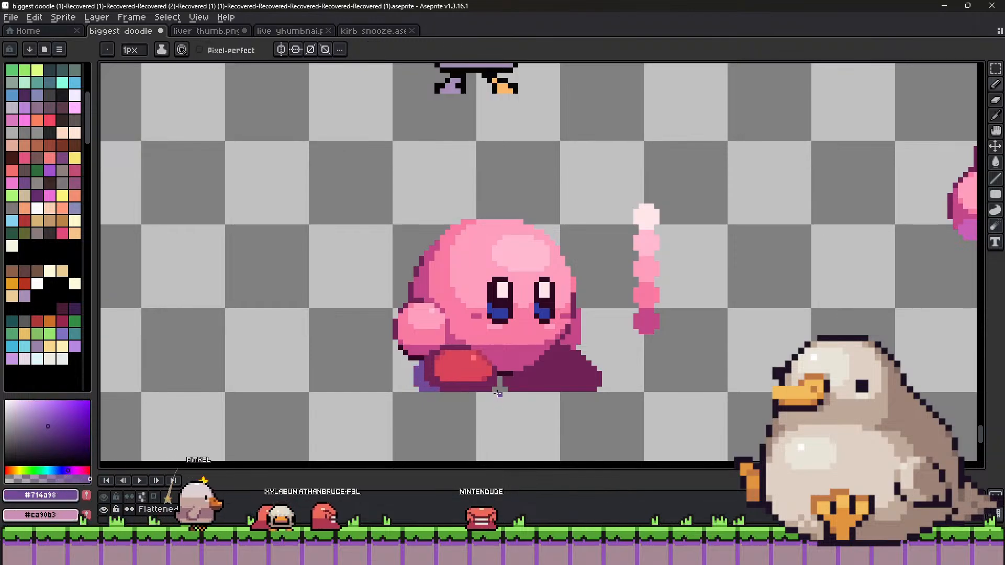
pyautogui.scroll(1, 496, 390)
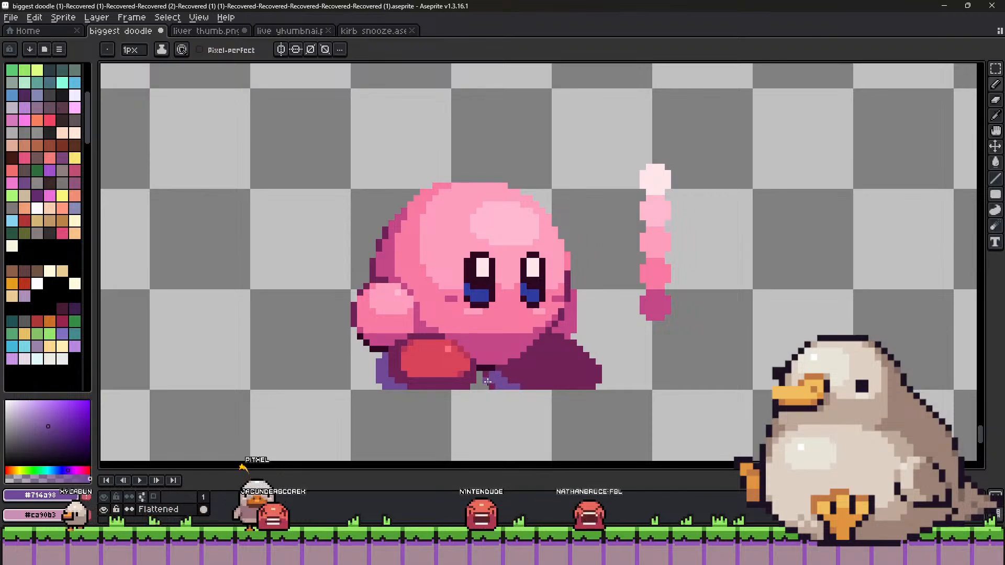
pyautogui.keyDown('alt'); pyautogui.click(507, 382); pyautogui.keyUp('alt')
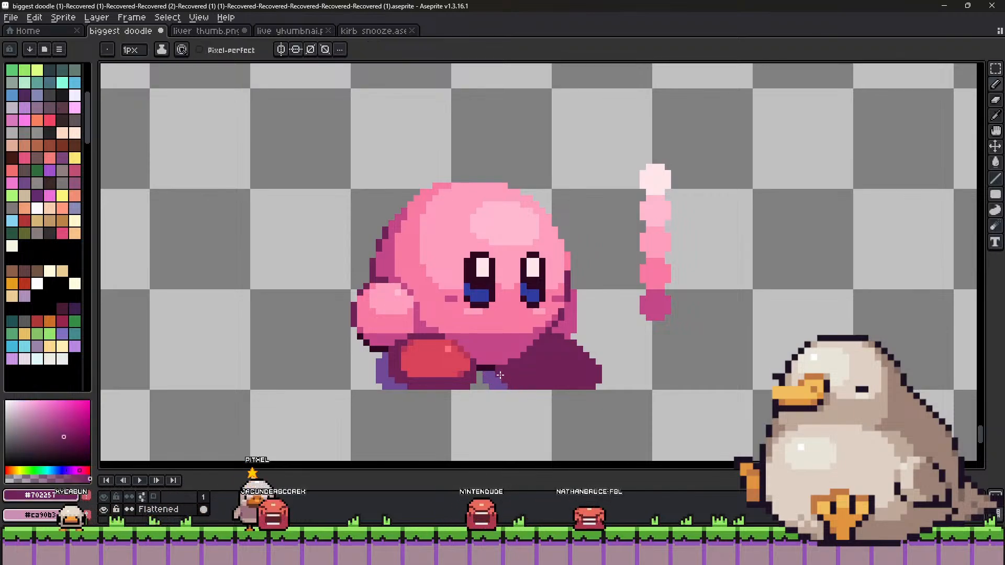
# Try a #2d0721 outline along the lower right edge of the body above the right foot.
pyautogui.keyDown('alt'); pyautogui.click(501, 367); pyautogui.keyUp('alt')
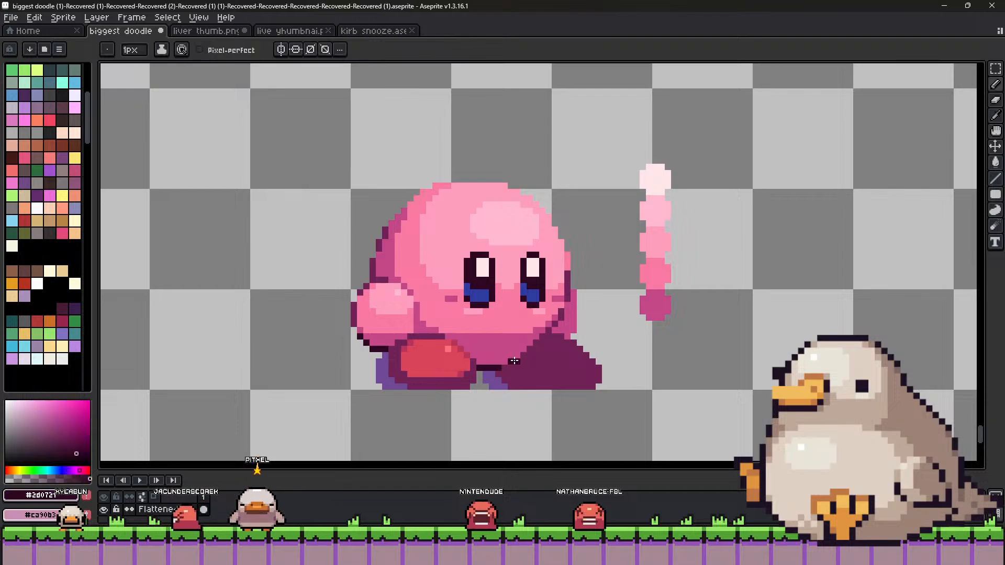
pyautogui.moveTo(514, 361); pyautogui.dragTo(527, 349)
pyautogui.scroll(-4, 537, 356)
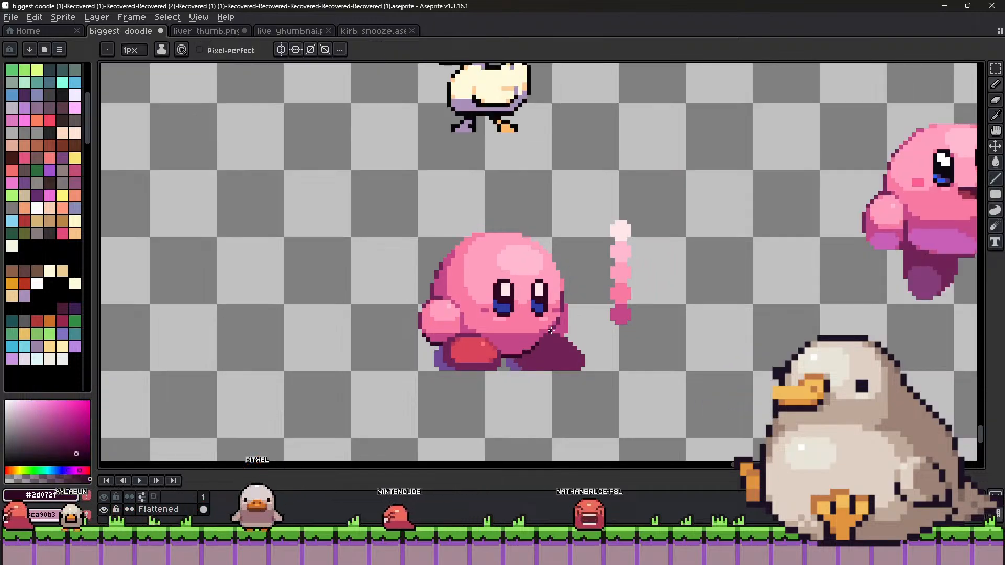
pyautogui.scroll(3, 537, 335)
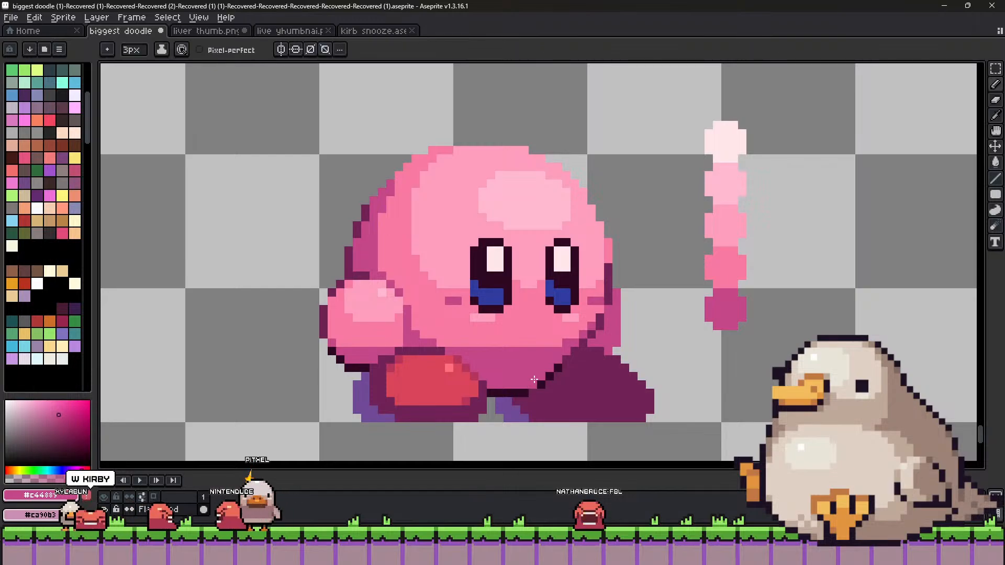
# Round the body's lower right edge with #c44889 using a 3 px brush and rework the line beside the right arm with 1 px #702257.
pyautogui.press('-')
pyautogui.press('-')
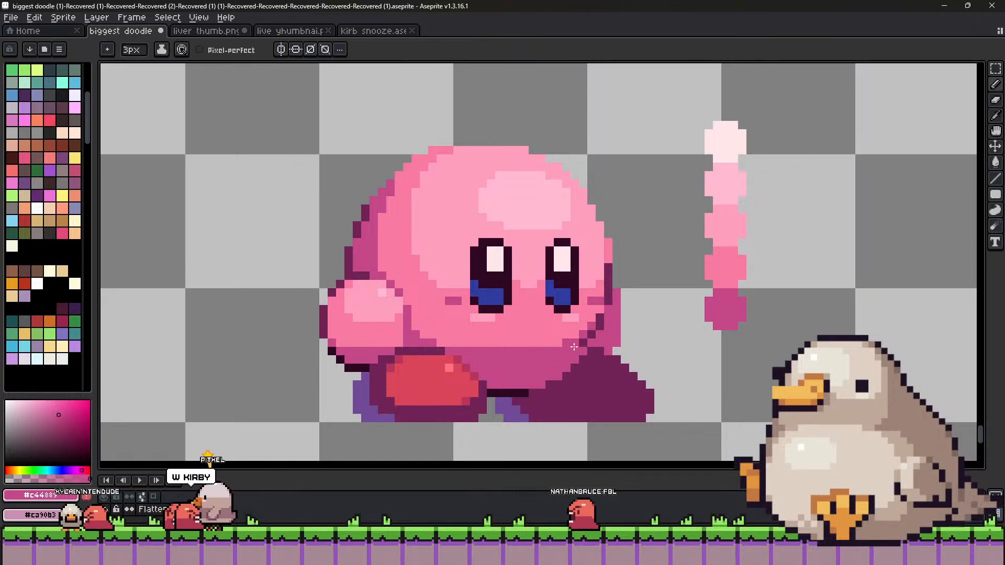
pyautogui.keyDown('alt'); pyautogui.click(579, 352); pyautogui.keyUp('alt')
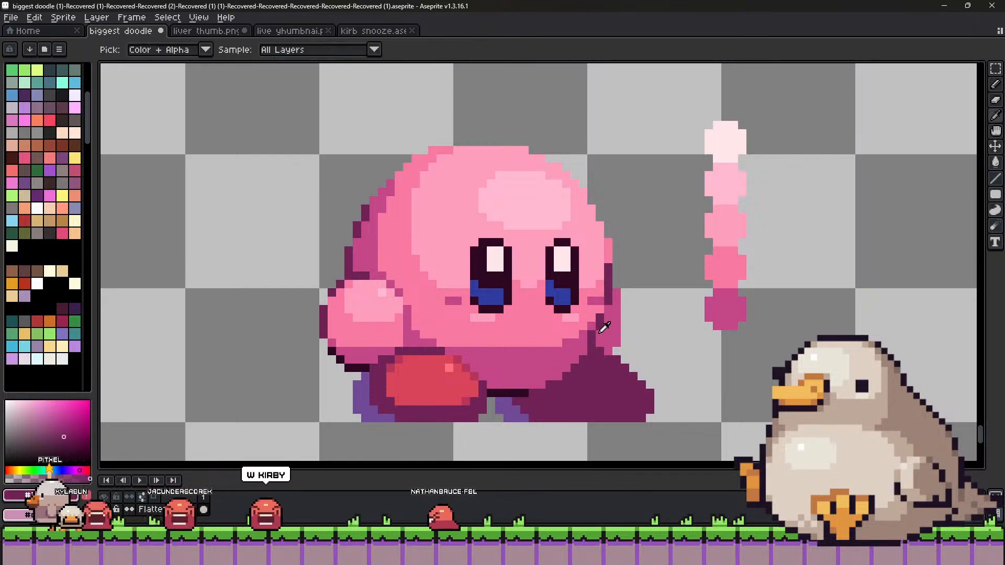
pyautogui.keyDown('alt'); pyautogui.click(591, 337); pyautogui.keyUp('alt')
pyautogui.keyDown('alt'); pyautogui.click(599, 320); pyautogui.keyUp('alt')
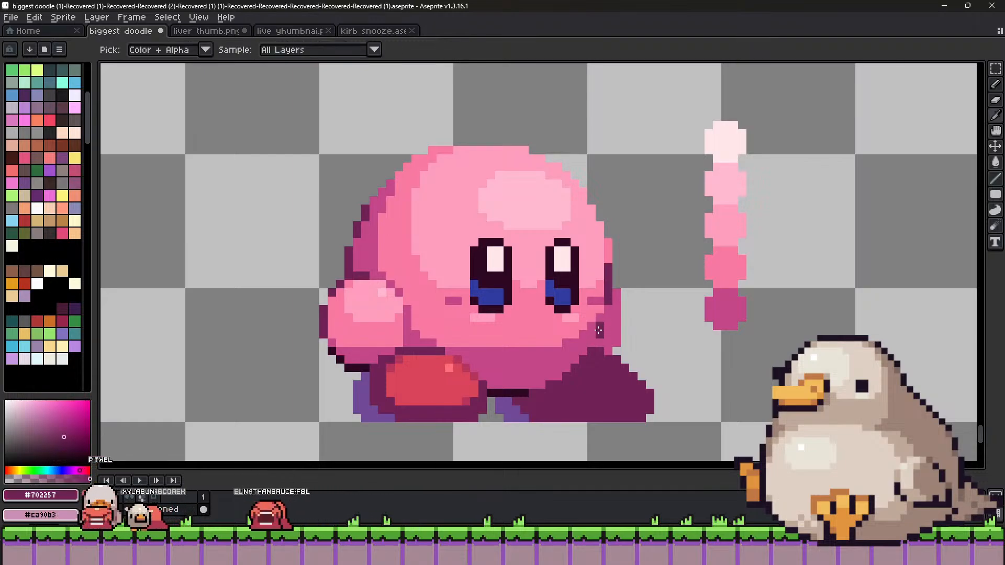
pyautogui.click(608, 315)
# Widen the right arm with #c44889 using a 2 px brush and redraw its line against the body in 1 px #702257.
pyautogui.press('+')
pyautogui.keyDown('alt'); pyautogui.click(616, 325); pyautogui.keyUp('alt')
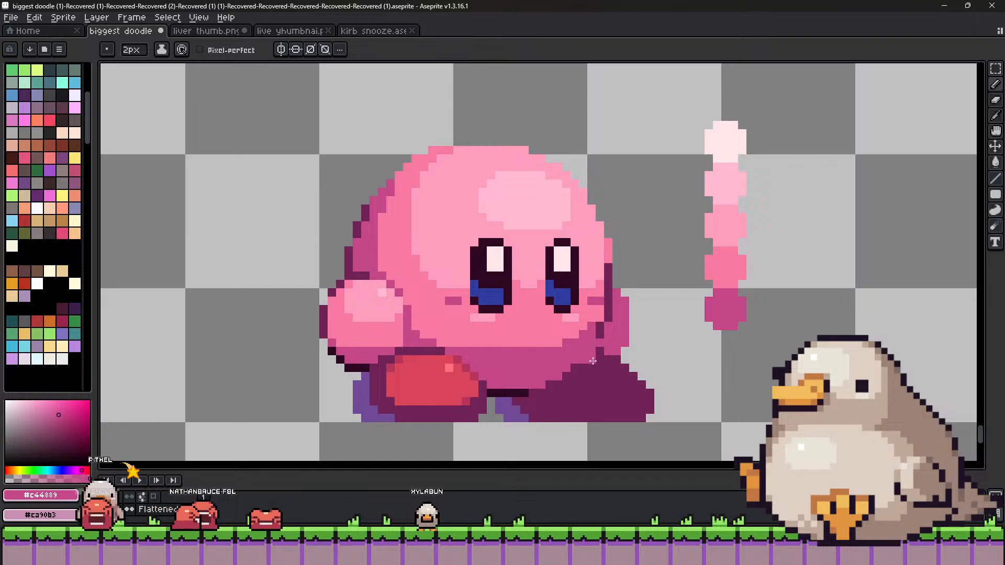
pyautogui.press('alt')
pyautogui.keyDown('alt'); pyautogui.click(600, 330); pyautogui.keyUp('alt')
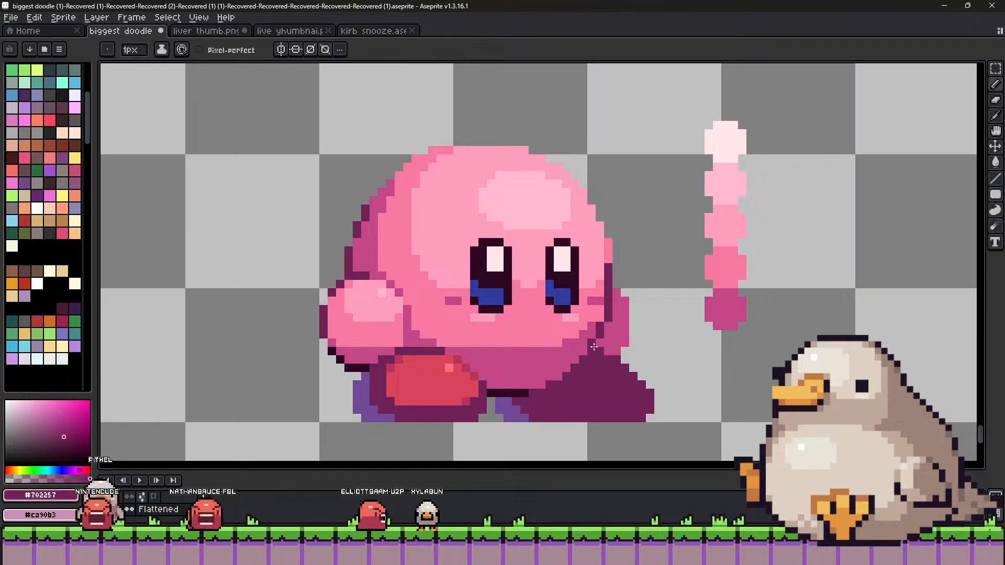
pyautogui.moveTo(600, 326); pyautogui.dragTo(592, 348)
# Rework the edge of the belly shadow between the left foot and right arm with sampled #f97aa2 and #c44889.
pyautogui.scroll(-3, 585, 357)
pyautogui.scroll(2, 581, 357)
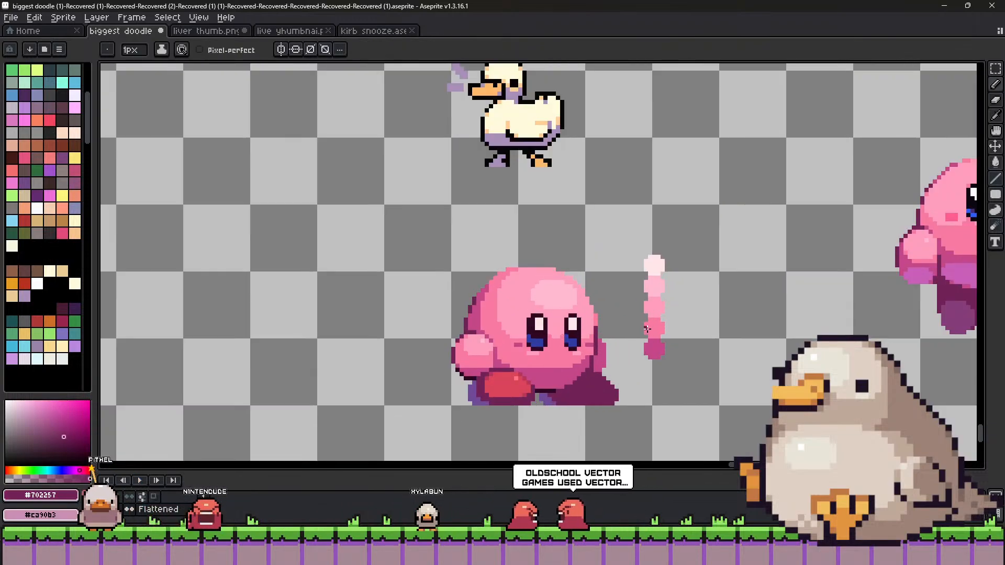
pyautogui.keyDown('alt'); pyautogui.click(576, 358); pyautogui.keyUp('alt')
pyautogui.keyDown('alt'); pyautogui.click(568, 365); pyautogui.keyUp('alt')
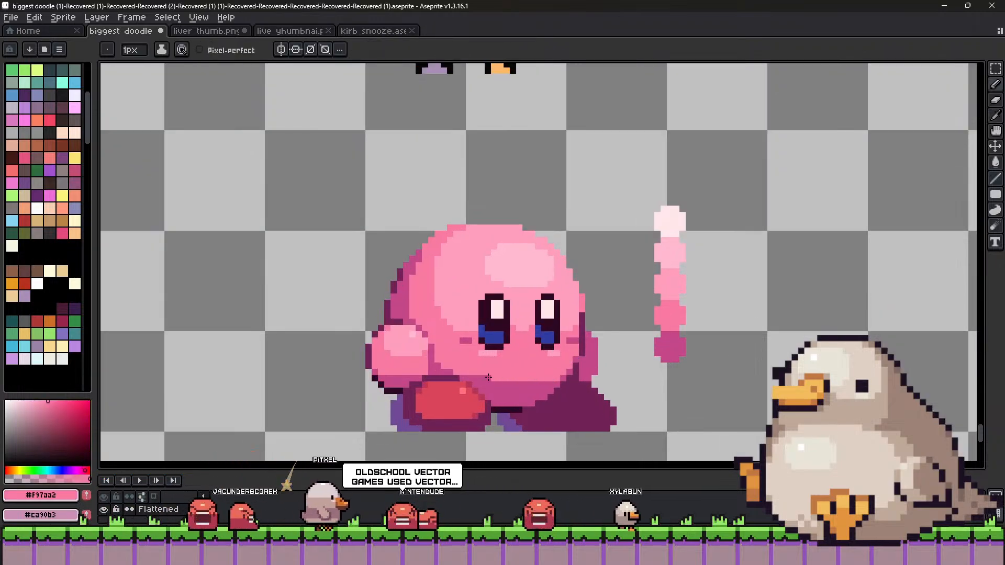
pyautogui.keyDown('alt'); pyautogui.click(557, 382); pyautogui.keyUp('alt')
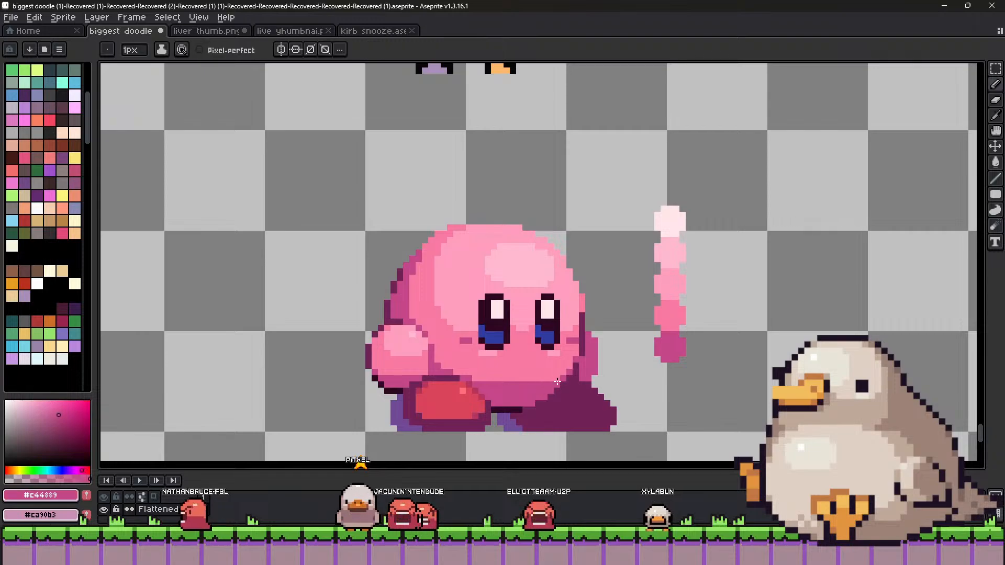
pyautogui.keyDown('alt'); pyautogui.click(474, 379); pyautogui.keyUp('alt')
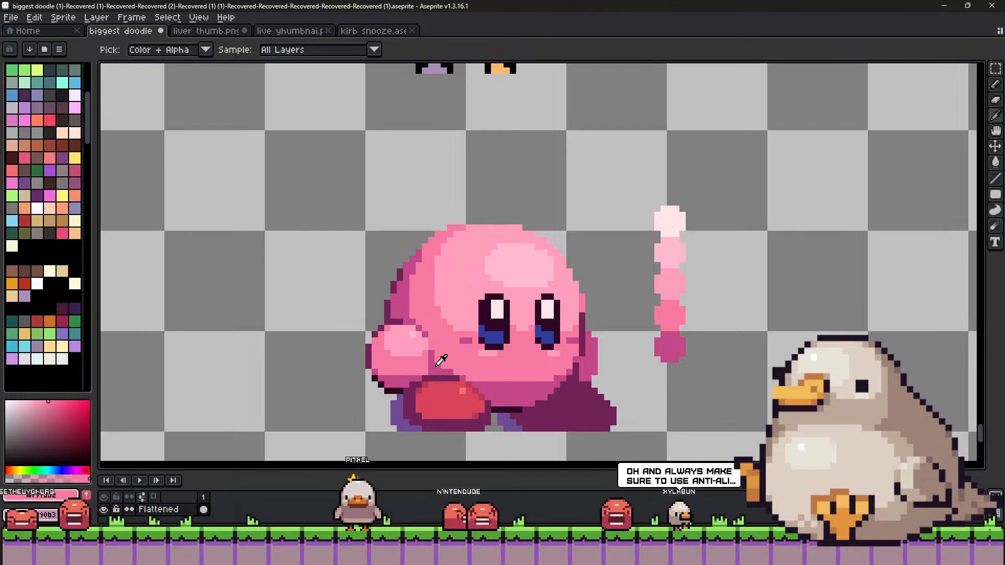
# Refine the body's upper rim with 1 px #702257, #c44889, #f97aa2 and #ff9ebd, and retouch the right edge with #702257.
pyautogui.keyDown('alt'); pyautogui.click(405, 264); pyautogui.keyUp('alt')
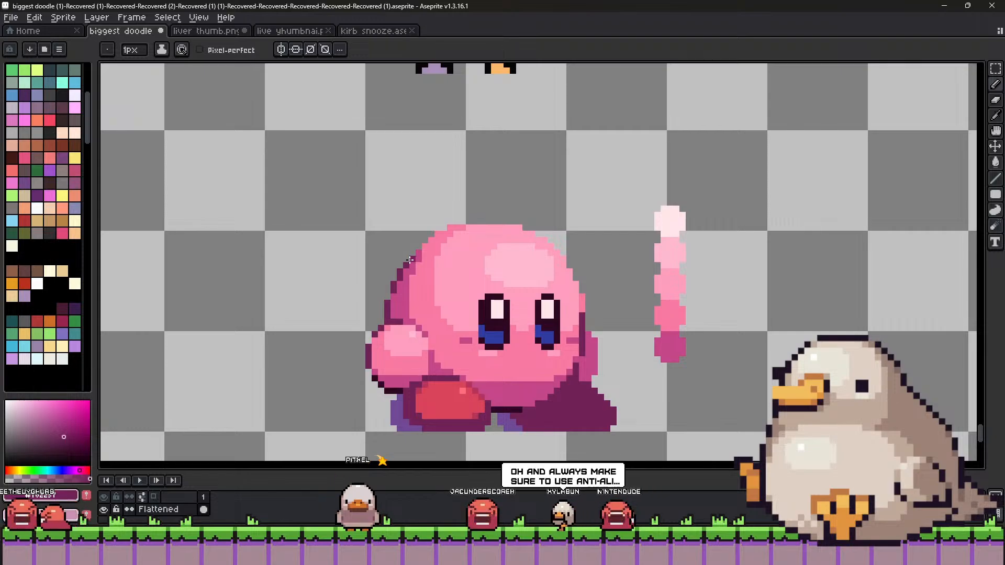
pyautogui.scroll(-3, 499, 267)
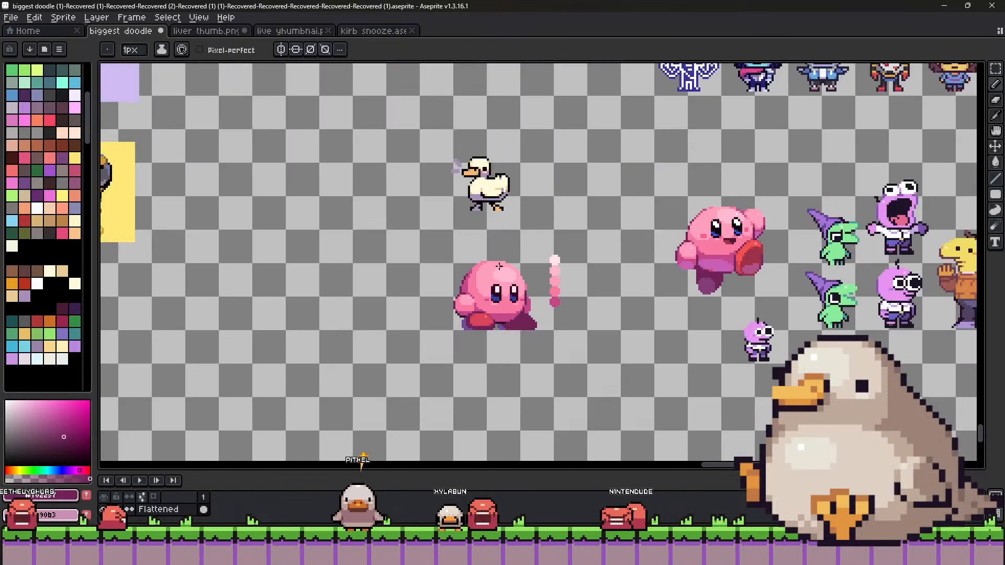
pyautogui.scroll(3, 499, 266)
pyautogui.keyDown('alt'); pyautogui.click(446, 271); pyautogui.keyUp('alt')
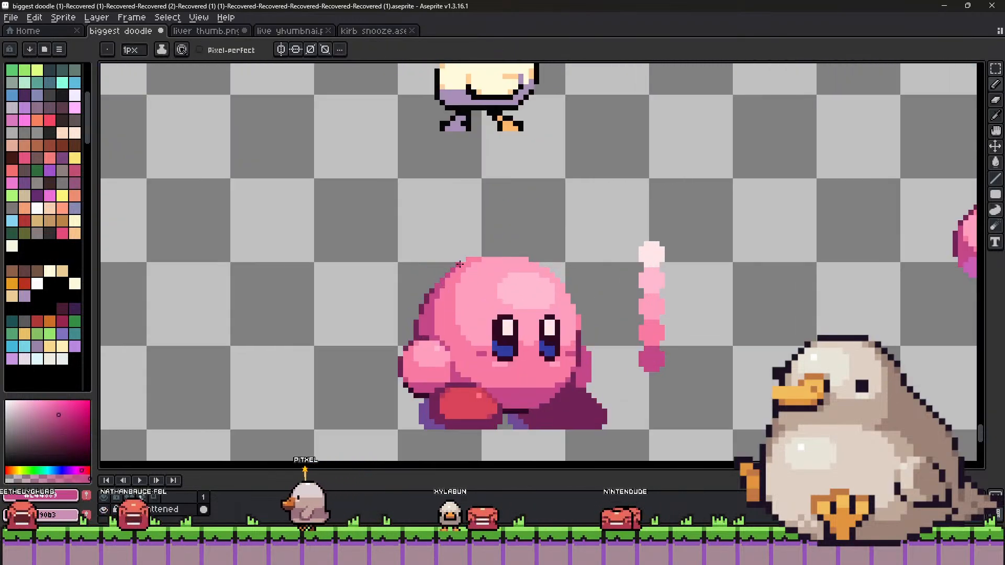
pyautogui.keyDown('alt'); pyautogui.click(479, 261); pyautogui.keyUp('alt')
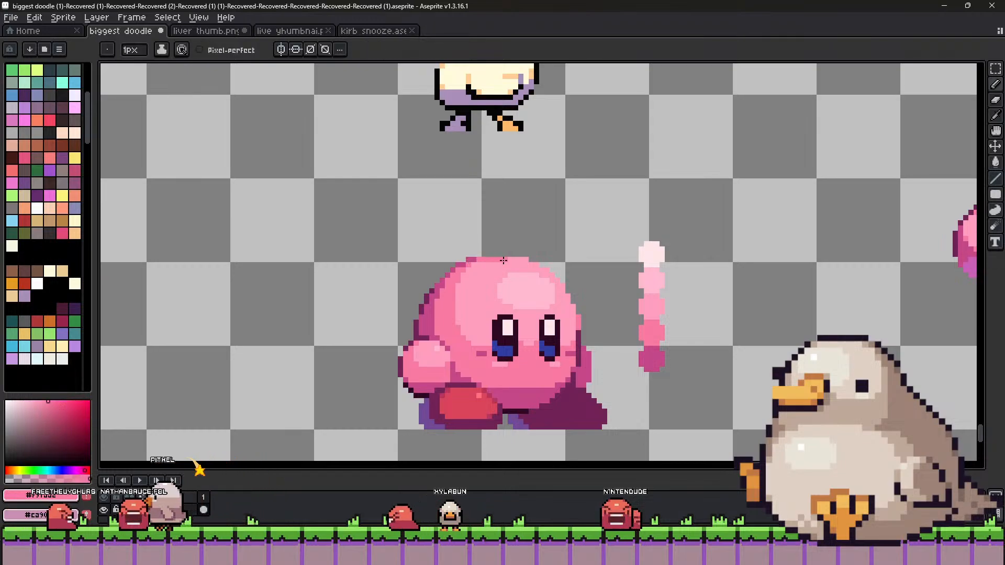
pyautogui.keyDown('alt'); pyautogui.click(520, 286); pyautogui.keyUp('alt')
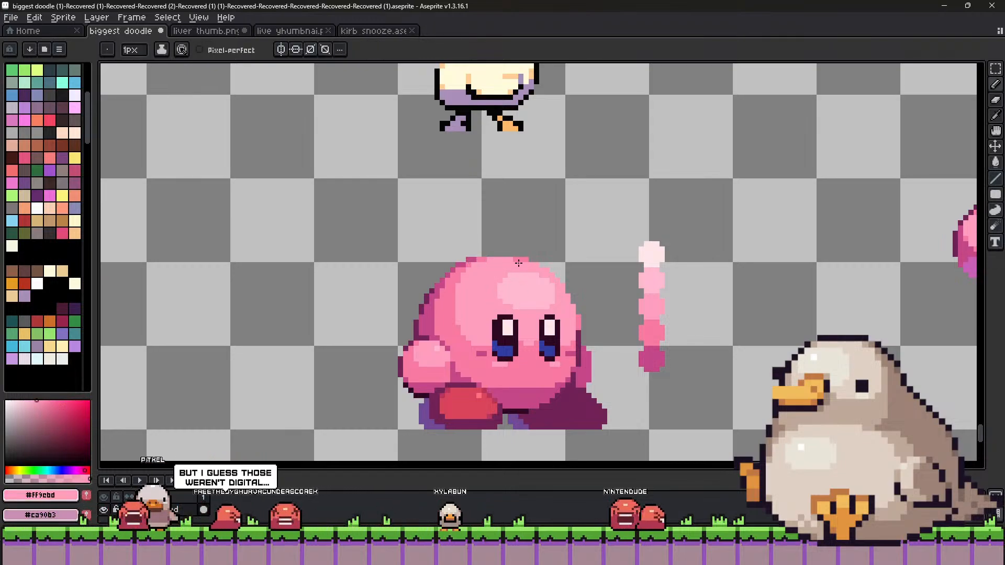
pyautogui.keyDown('alt'); pyautogui.click(578, 322); pyautogui.keyUp('alt')
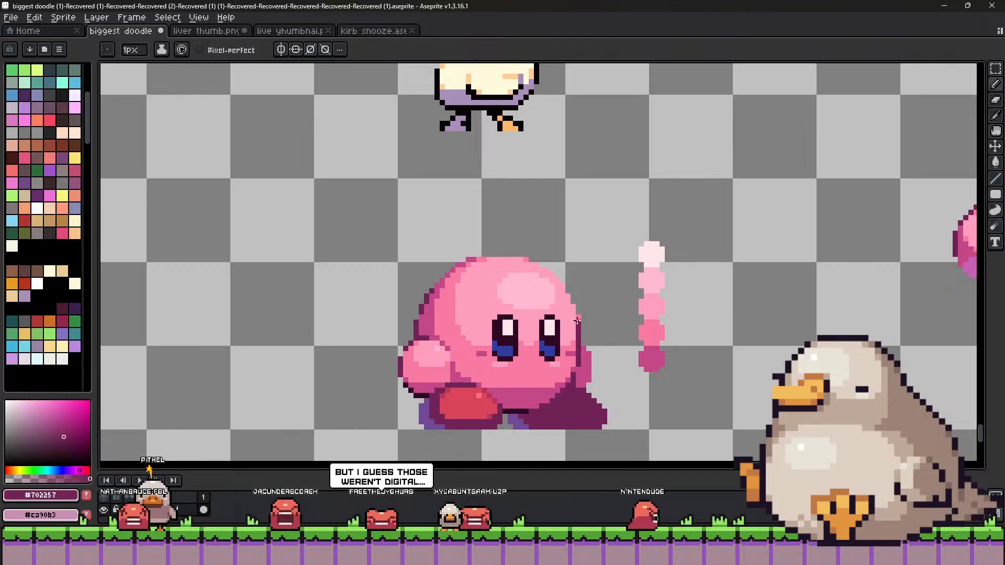
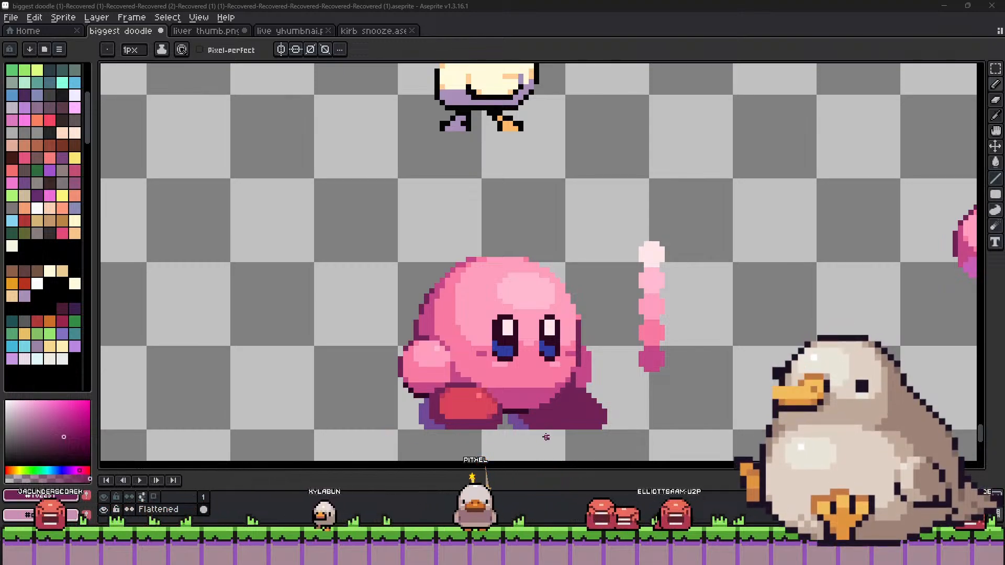
# Cover the purple shading on both feet with #702257, using a 2–3 px brush.
pyautogui.press('+')
pyautogui.press('+')
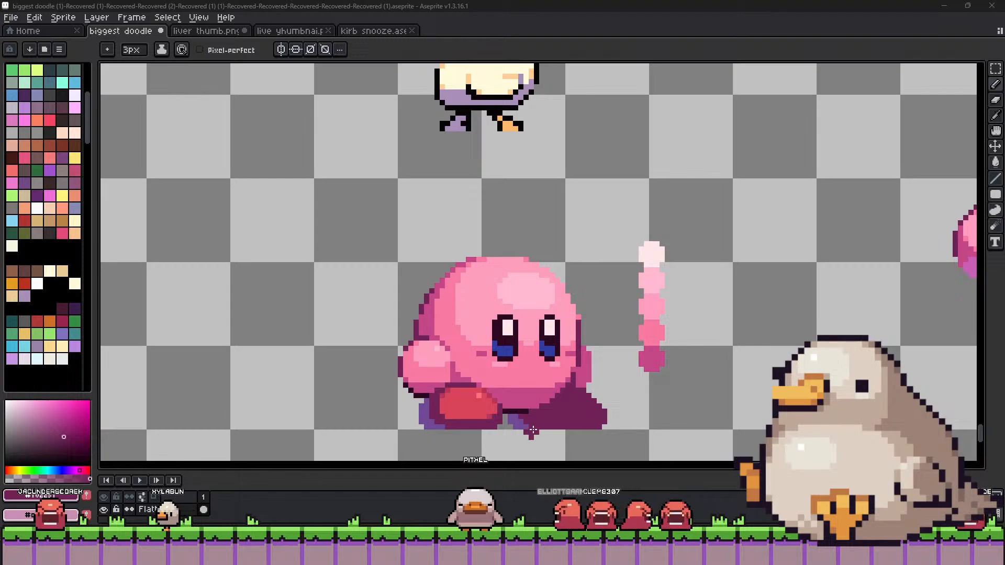
pyautogui.press('-')
pyautogui.press('-')
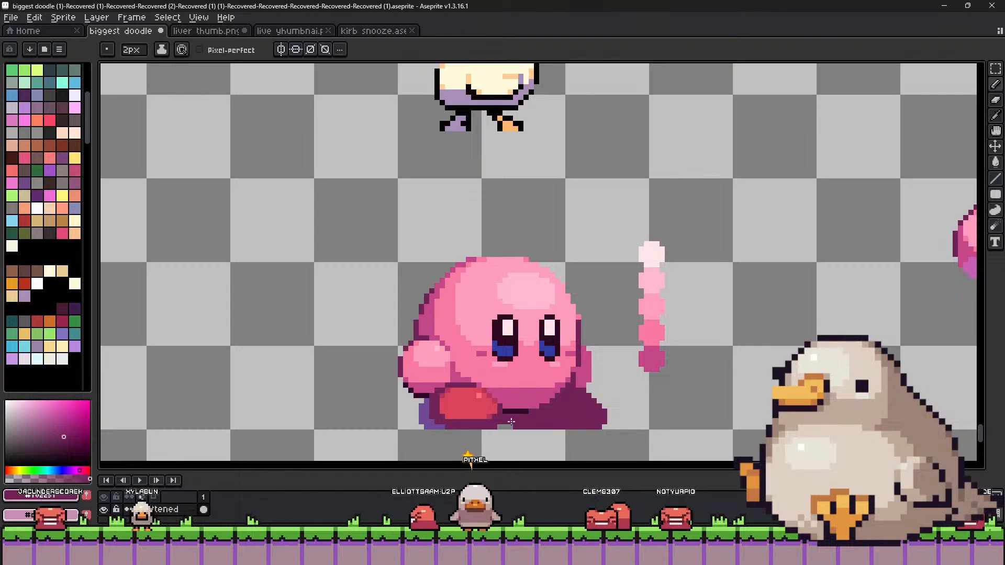
pyautogui.press('+')
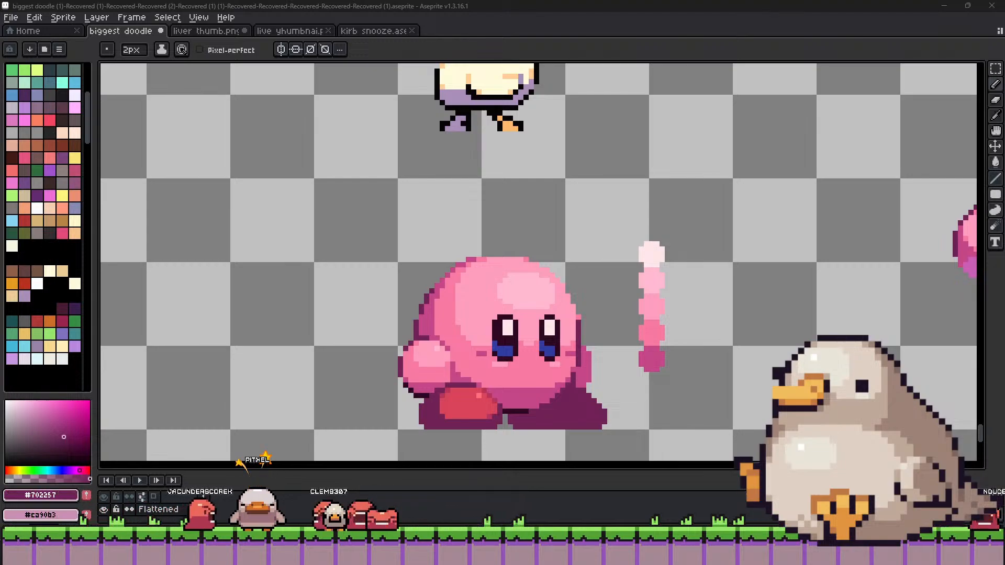
# Draw a small #2d0721 mouth, two pixels wide and one pixel high, between and below the eyes.
pyautogui.scroll(2, 551, 377)
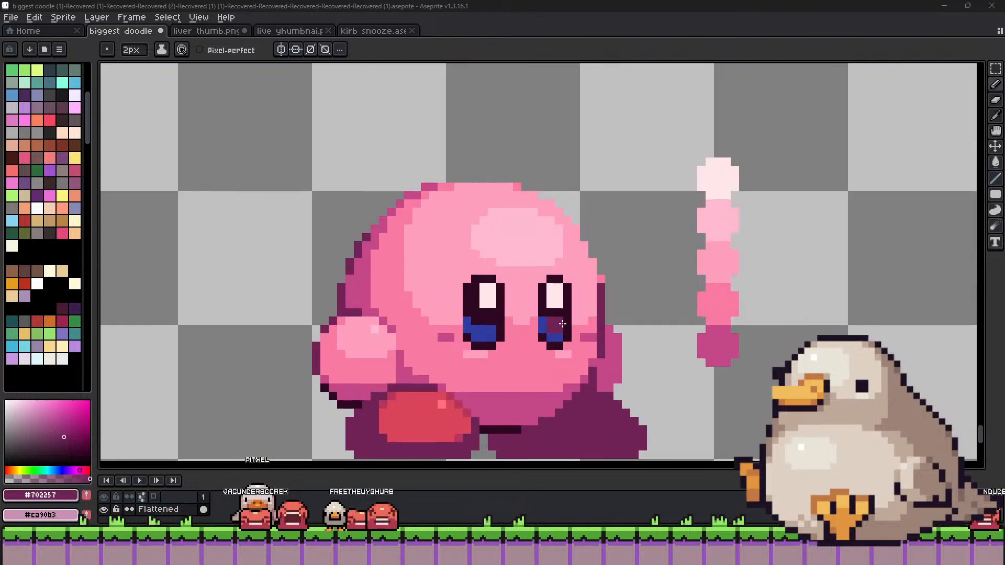
pyautogui.keyDown('alt'); pyautogui.click(471, 381); pyautogui.keyUp('alt')
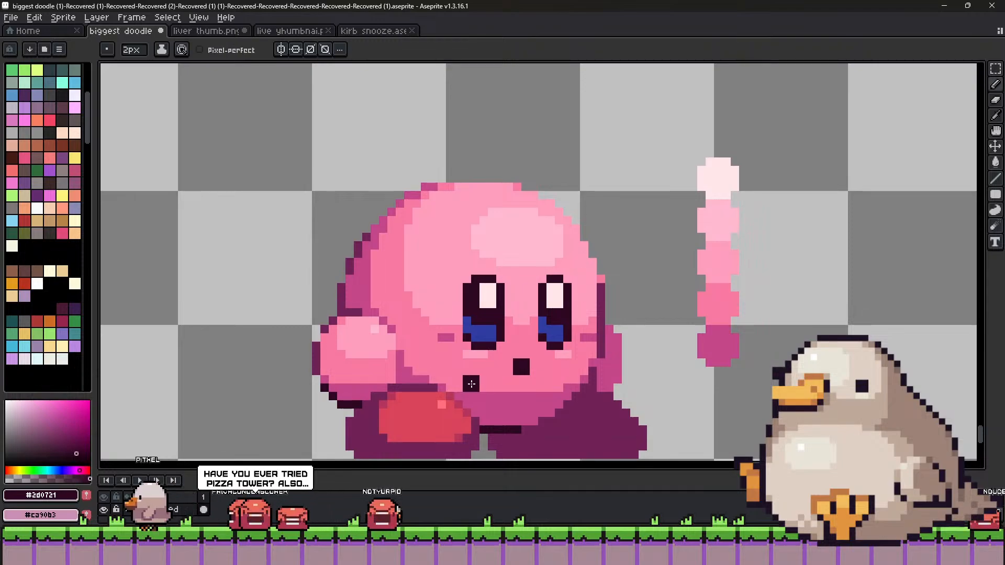
pyautogui.moveTo(534, 369); pyautogui.dragTo(521, 363)
pyautogui.keyDown('alt'); pyautogui.click(521, 371); pyautogui.keyUp('alt')
pyautogui.scroll(-4, 524, 364)
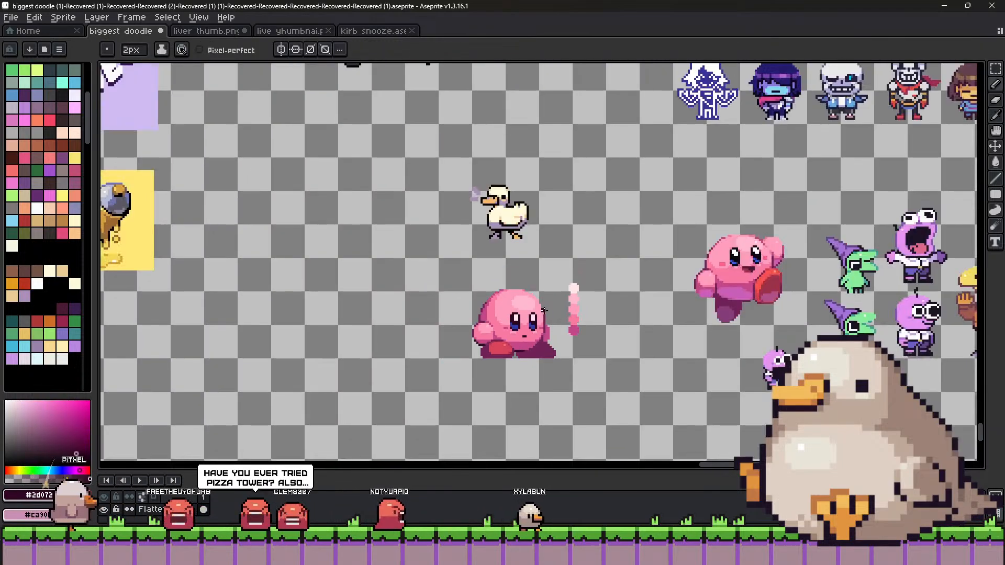
pyautogui.scroll(3, 531, 338)
pyautogui.press('-')
pyautogui.moveTo(529, 335); pyautogui.dragTo(530, 347)
pyautogui.keyDown('alt'); pyautogui.click(537, 341); pyautogui.keyUp('alt')
# Add a single #ffe6e9 glint pixel inside the light highlight on the upper body.
pyautogui.scroll(-2, 563, 337)
pyautogui.scroll(2, 556, 318)
pyautogui.keyDown('alt'); pyautogui.click(554, 320); pyautogui.keyUp('alt')
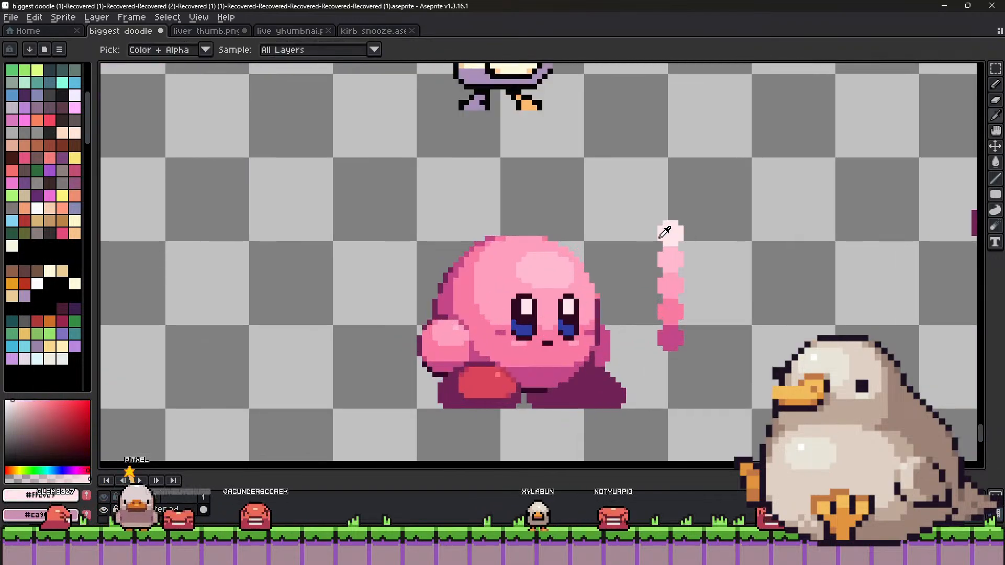
pyautogui.keyDown('alt'); pyautogui.click(554, 265); pyautogui.keyUp('alt')
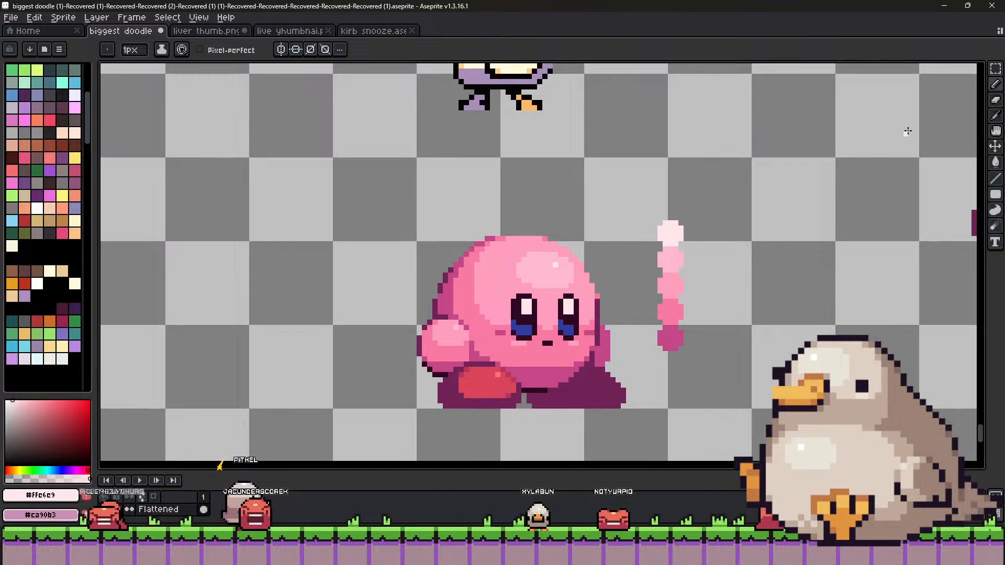
# Move the eyes and mouth down two pixels and fill the gap above them with #ff9ebd using a 3 px brush.
pyautogui.click(996, 69)
pyautogui.moveTo(508, 291); pyautogui.dragTo(582, 354)
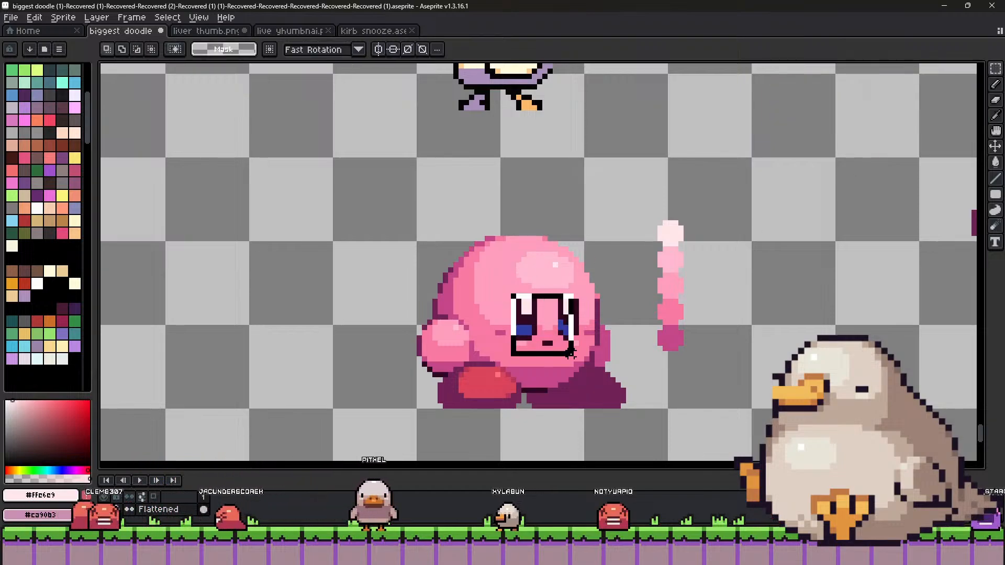
pyautogui.click(559, 341)
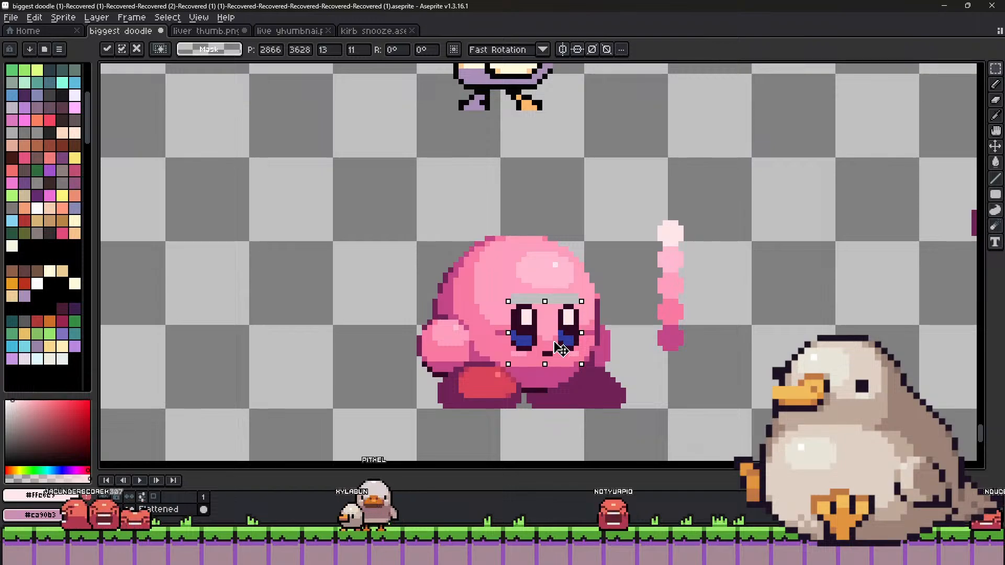
pyautogui.press('b')
pyautogui.keyDown('alt'); pyautogui.click(585, 299); pyautogui.keyUp('alt')
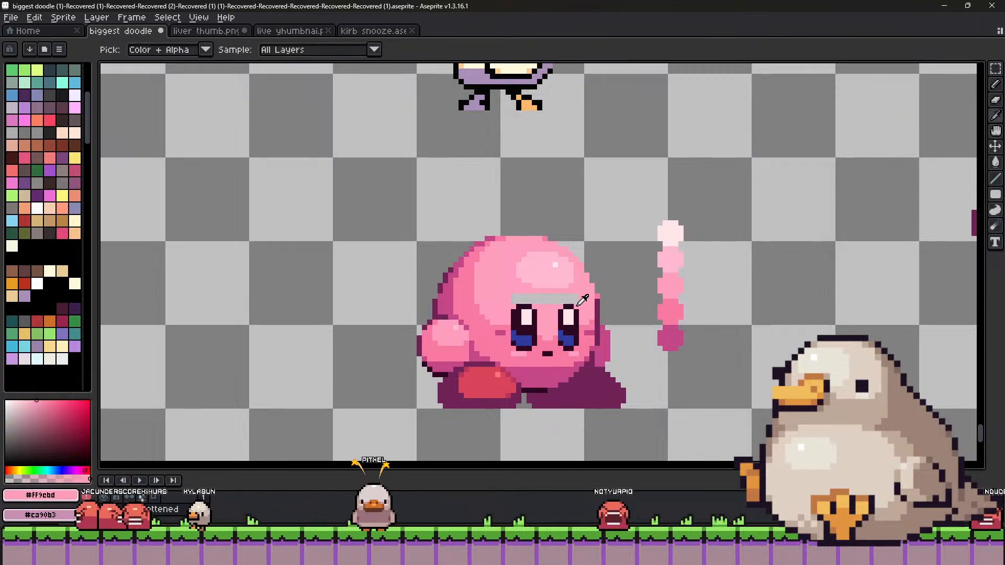
pyautogui.press('+')
pyautogui.press('+')
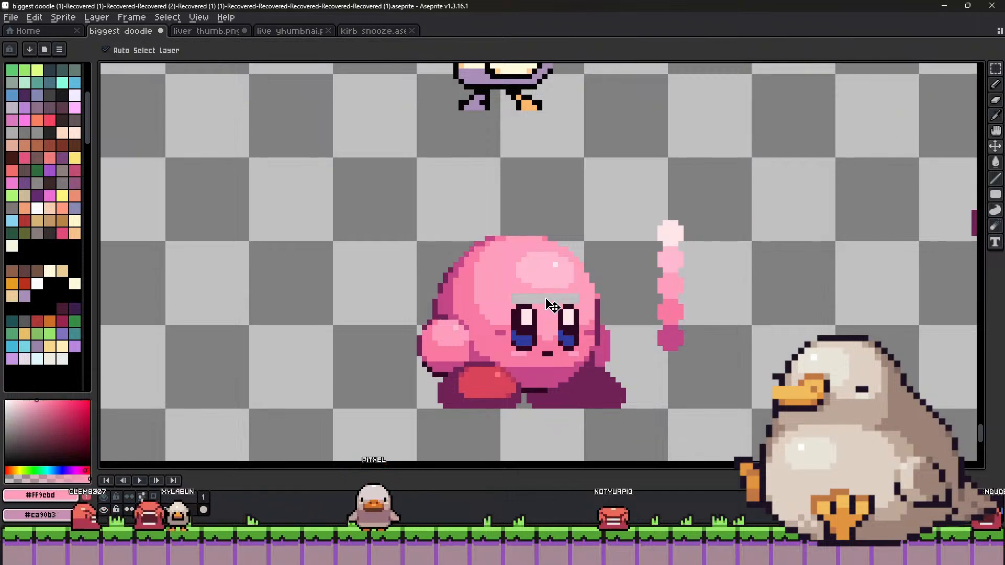
pyautogui.moveTo(578, 298); pyautogui.dragTo(541, 296)
pyautogui.scroll(-2, 575, 318)
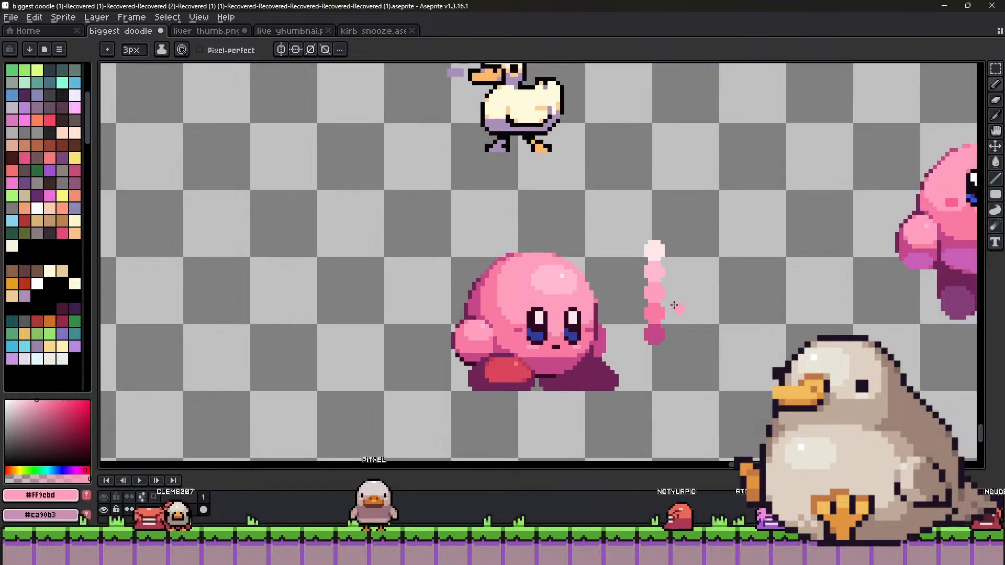
# Select the left eye and move it one pixel away from the right eye.
pyautogui.press('v')
pyautogui.scroll(3, 573, 333)
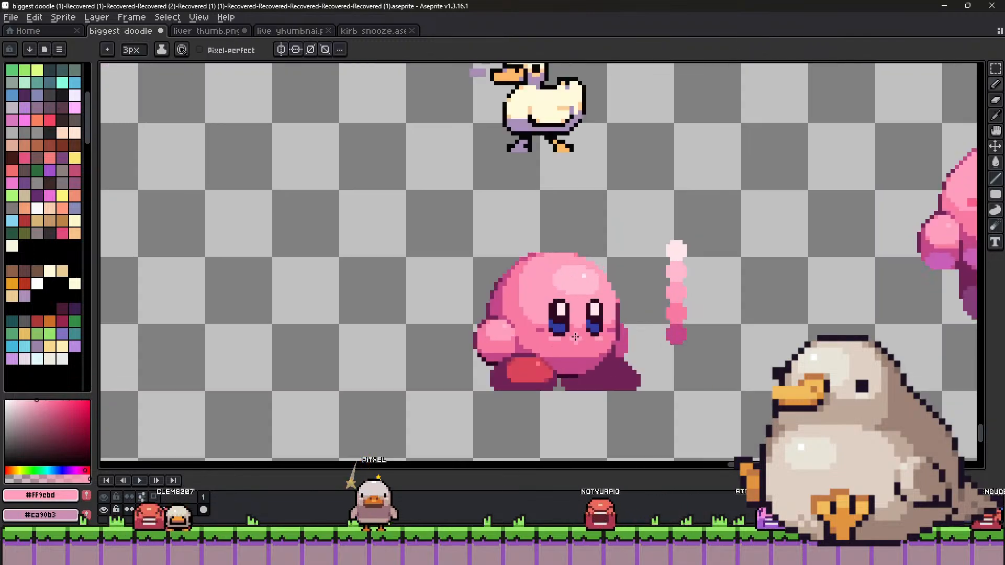
pyautogui.press('w')
pyautogui.moveTo(506, 273)
pyautogui.mouseDown()
pyautogui.moveTo(574, 349)
pyautogui.moveTo(558, 343)
pyautogui.mouseUp()
pyautogui.click(657, 339)
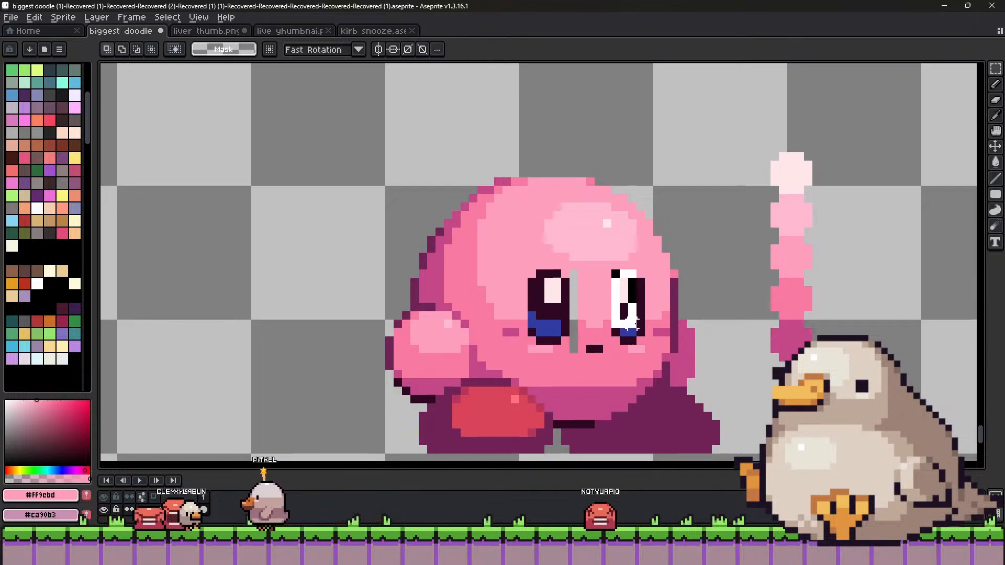
# Try moving the right eye one pixel outward, and undo the move.
pyautogui.moveTo(603, 264); pyautogui.dragTo(649, 348)
pyautogui.click(689, 333)
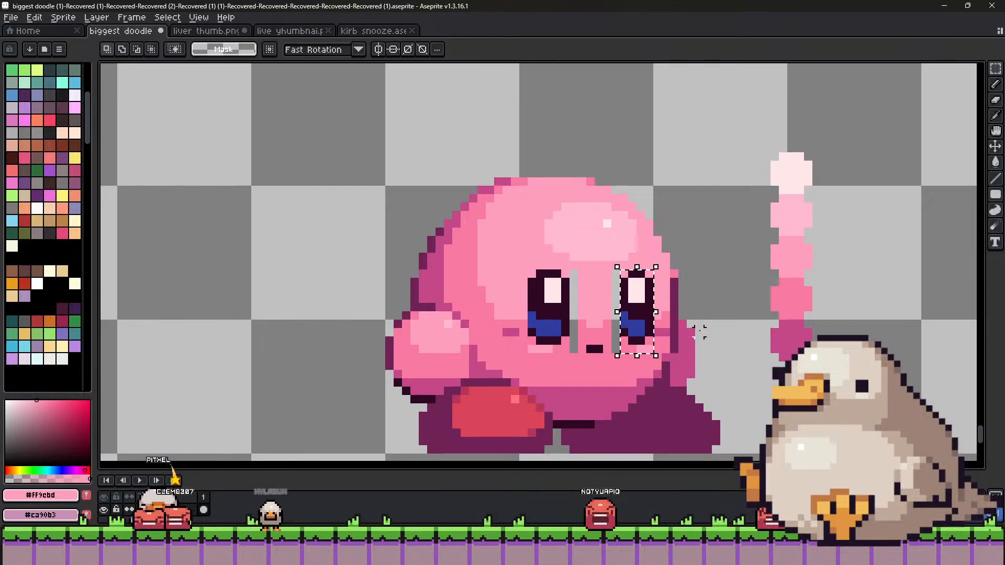
pyautogui.hotkey('ctrl', 'z')
# Fill the transparent gap beside the left eye with sampled #ff9ebd and #f97aa2, matching the surrounding face shading.
pyautogui.click(996, 83)
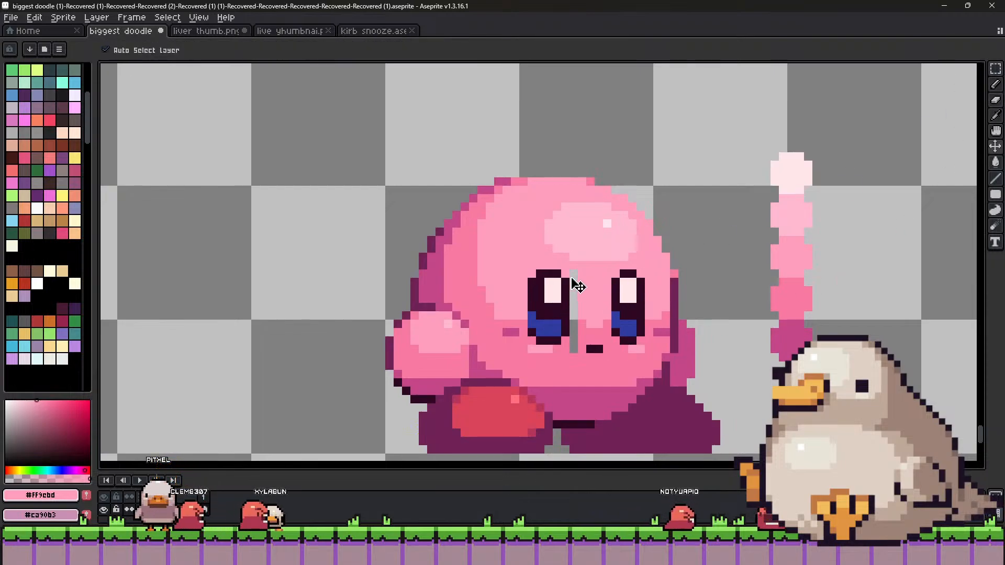
pyautogui.press('alt')
pyautogui.keyDown('alt'); pyautogui.click(581, 335); pyautogui.keyUp('alt')
pyautogui.moveTo(574, 324); pyautogui.dragTo(574, 349)
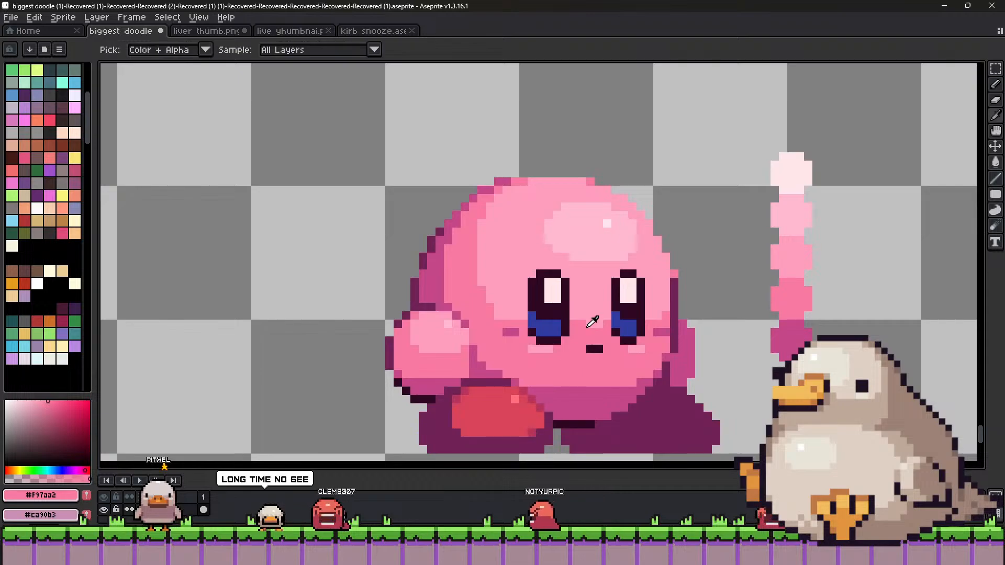
pyautogui.keyDown('alt'); pyautogui.click(591, 324); pyautogui.keyUp('alt')
pyautogui.click(582, 324)
pyautogui.keyDown('alt'); pyautogui.click(517, 328); pyautogui.keyUp('alt')
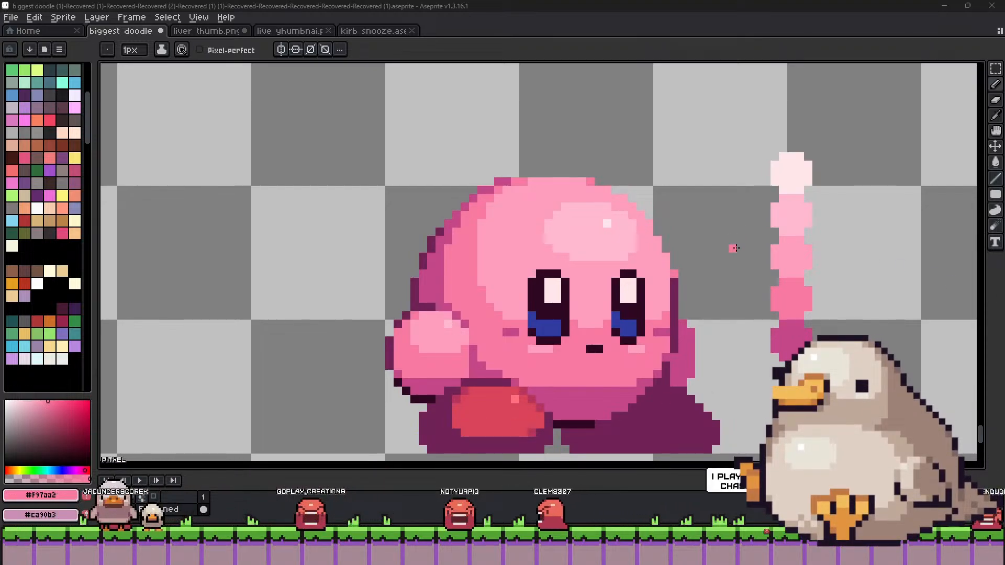
# Retouch the body's right edge with 1 px #702257 and lower the belly shadow's upper edge with #f97aa2, correcting with #c44889.
pyautogui.keyDown('alt'); pyautogui.click(673, 276); pyautogui.keyUp('alt')
pyautogui.scroll(-2, 623, 248)
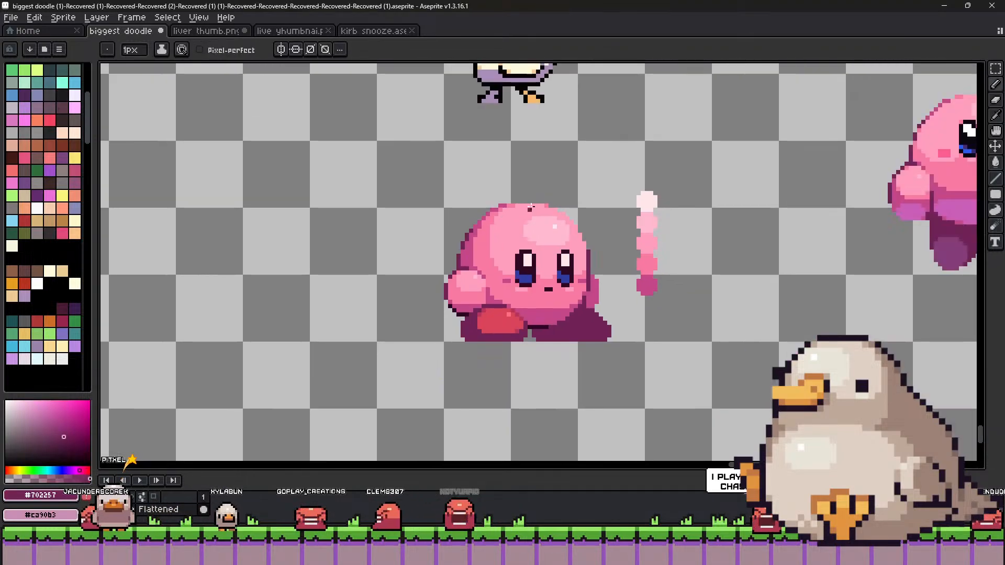
pyautogui.scroll(1, 578, 305)
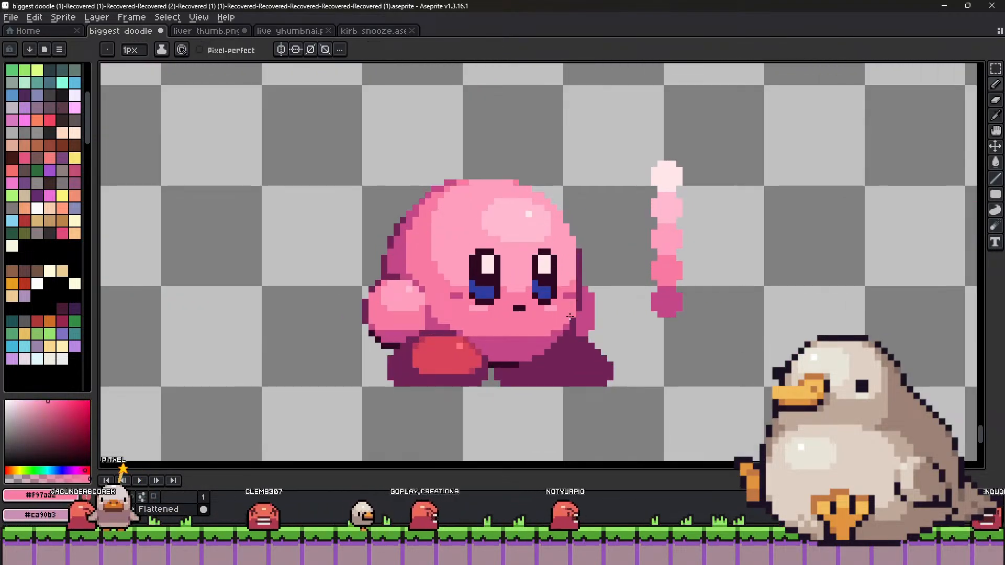
pyautogui.keyDown('alt'); pyautogui.click(565, 324); pyautogui.keyUp('alt')
pyautogui.keyDown('alt'); pyautogui.click(556, 329); pyautogui.keyUp('alt')
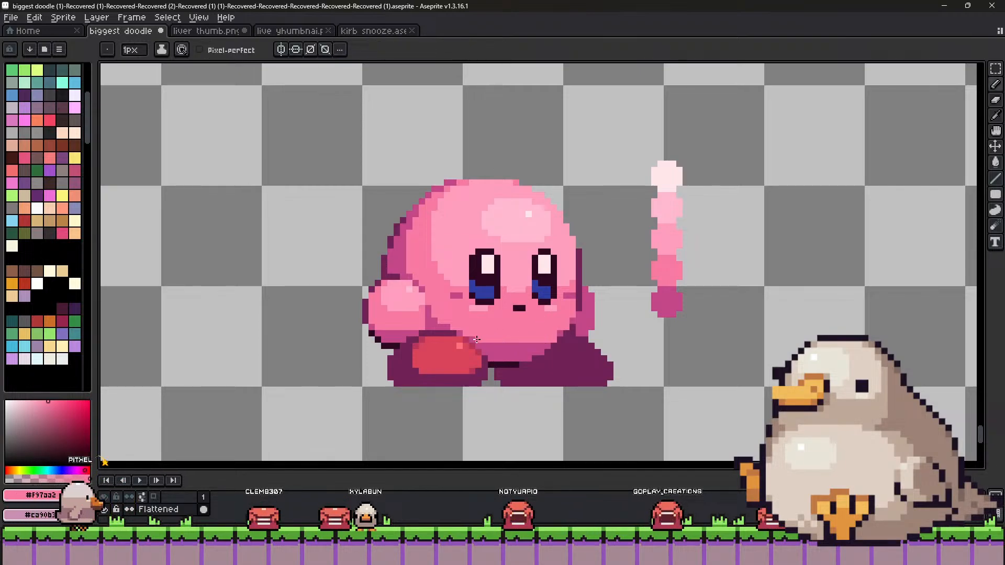
pyautogui.keyDown('alt'); pyautogui.click(504, 351); pyautogui.keyUp('alt')
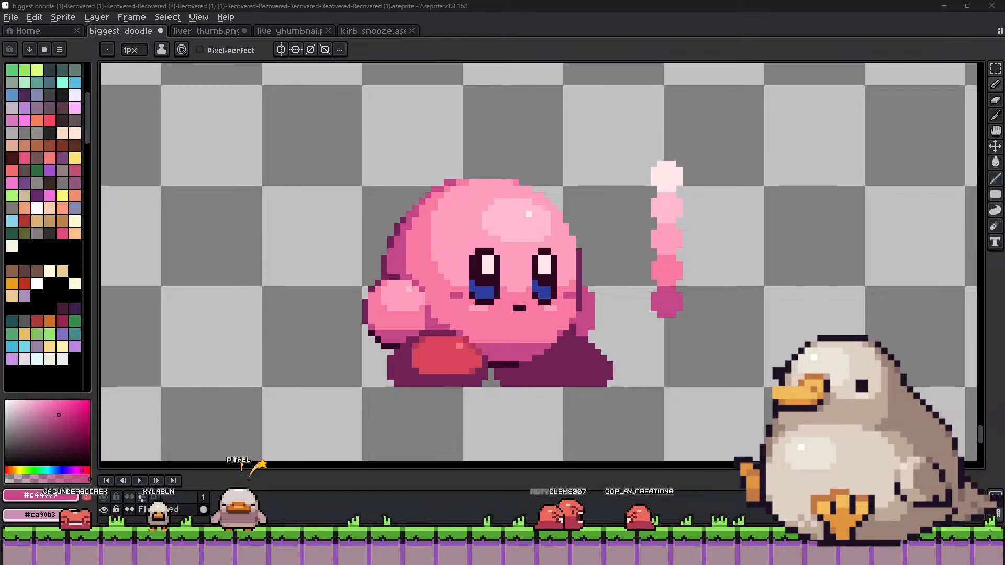
# Touch up the area where the belly meets the left foot with 1 px #f97aa2 and #702257.
pyautogui.scroll(-2, 569, 370)
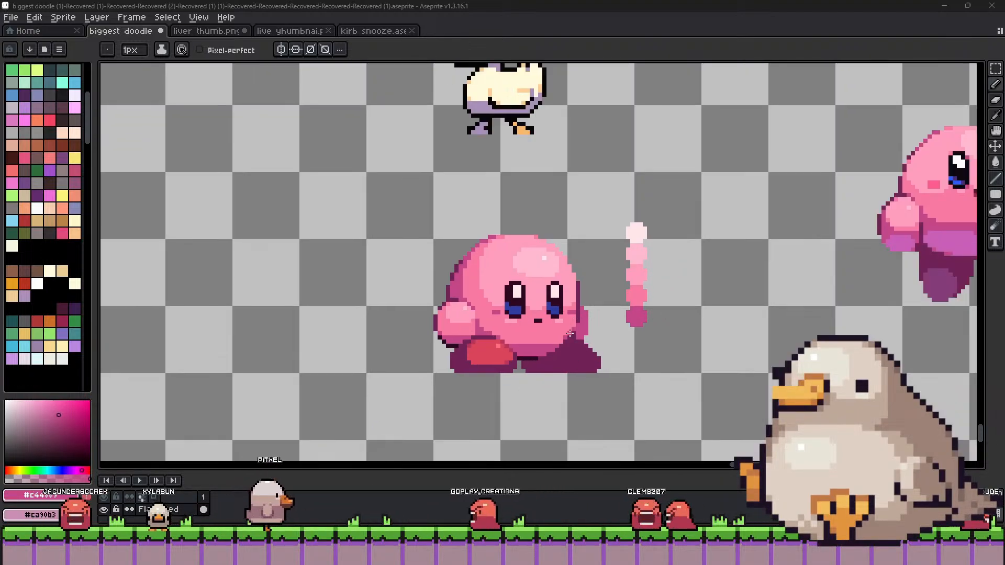
pyautogui.scroll(2, 545, 348)
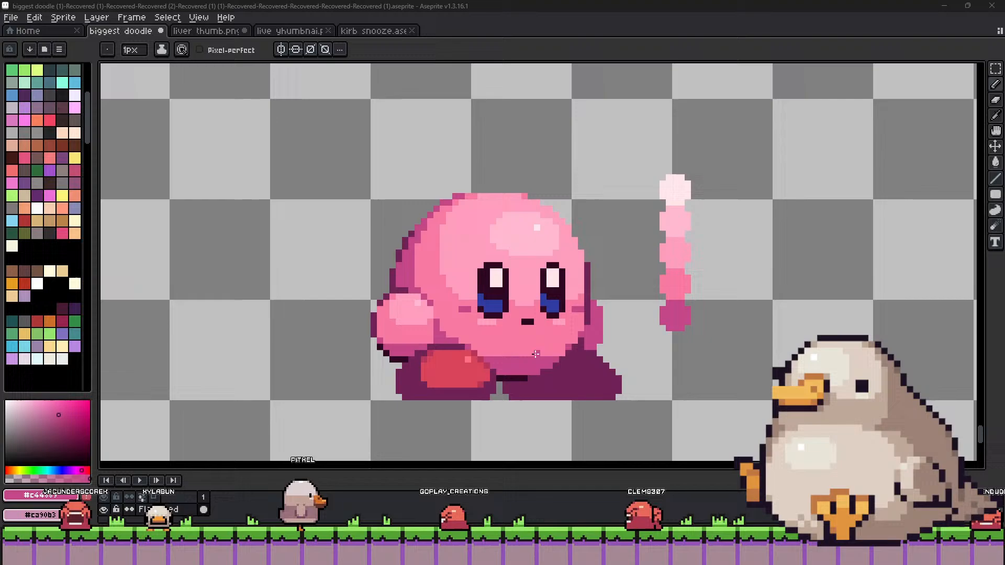
pyautogui.keyDown('alt'); pyautogui.click(487, 353); pyautogui.keyUp('alt')
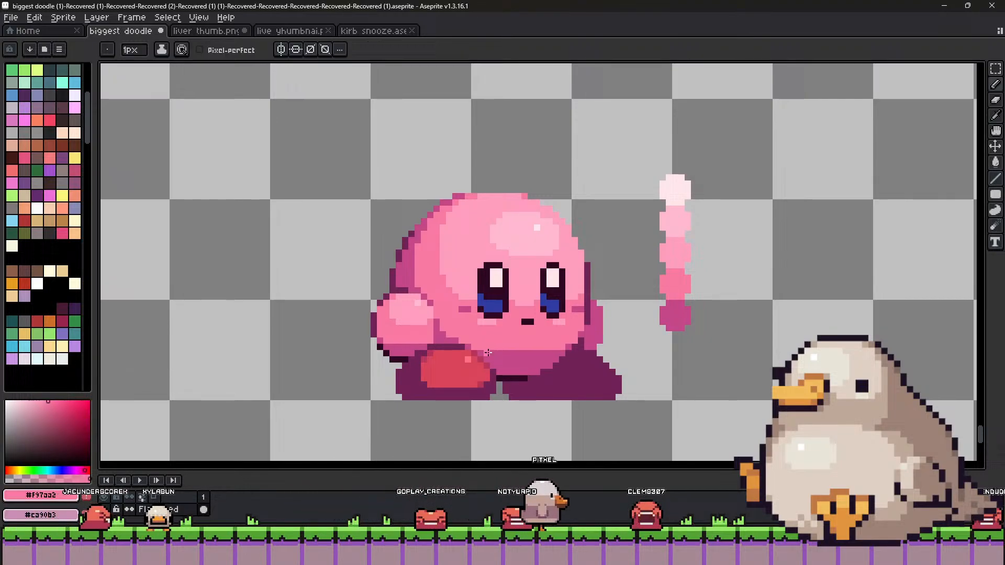
pyautogui.keyDown('alt'); pyautogui.click(492, 385); pyautogui.keyUp('alt')
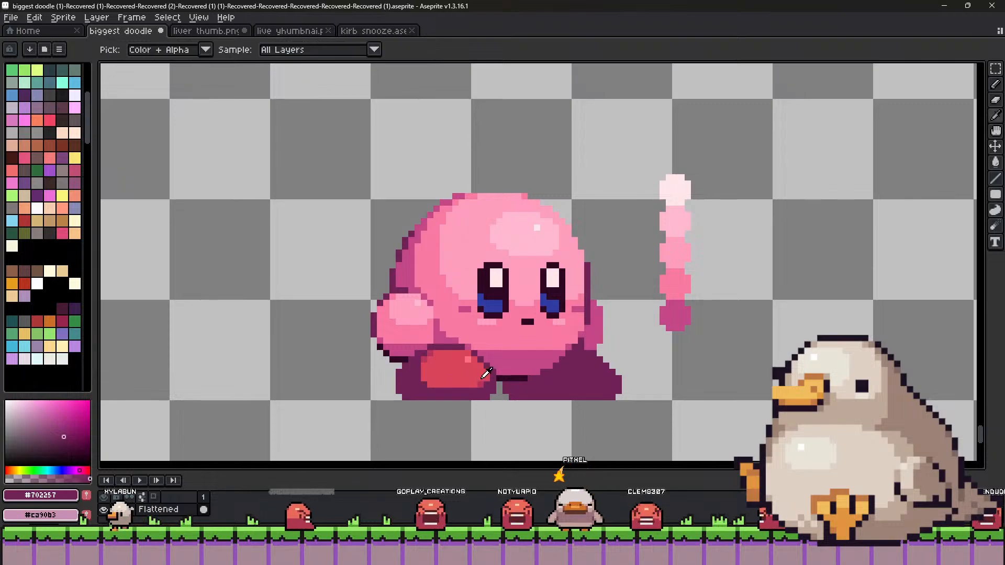
# Enlarge the blush marks on both cheeks below the eyes in dark pink #c44889, using a 2-pixel brush.
pyautogui.keyDown('alt'); pyautogui.click(575, 372); pyautogui.keyUp('alt')
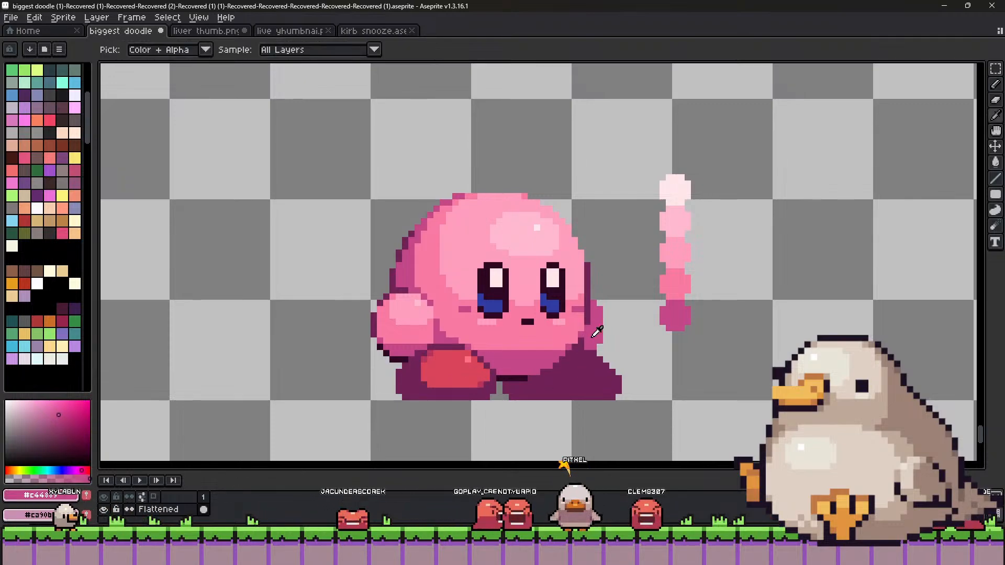
pyautogui.scroll(-3, 605, 355)
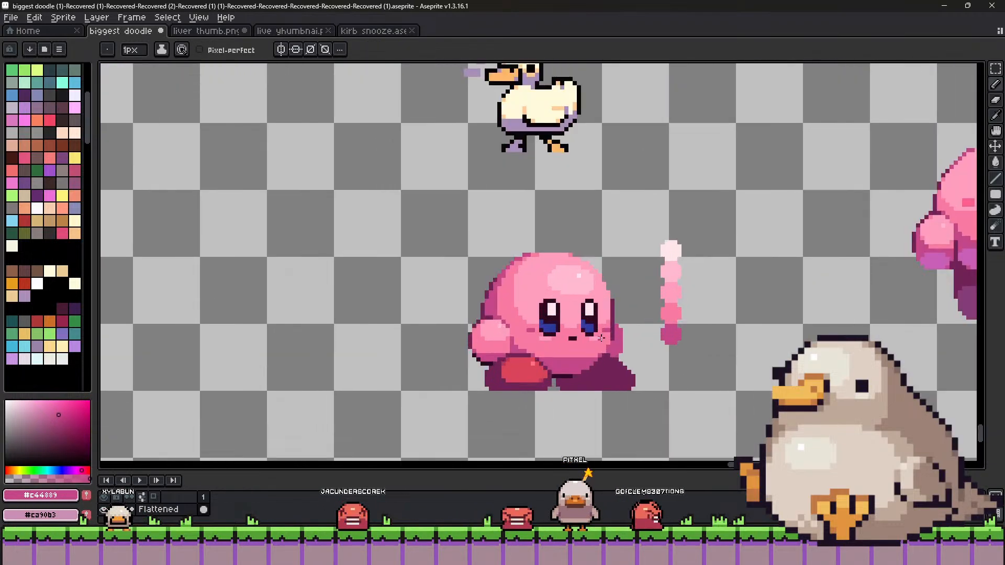
pyautogui.keyDown('alt'); pyautogui.click(631, 330); pyautogui.keyUp('alt')
pyautogui.scroll(1, 662, 353)
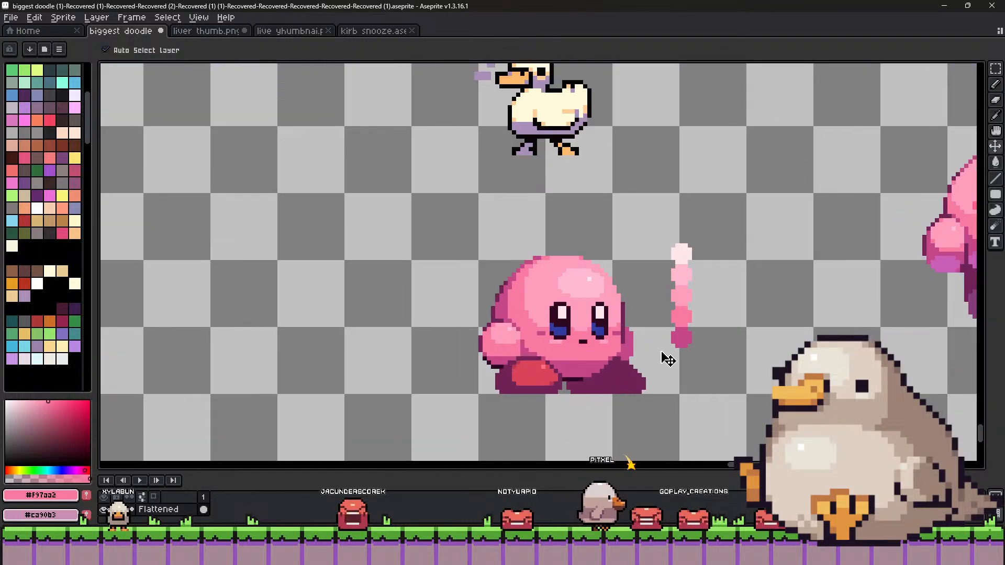
pyautogui.scroll(1, 611, 333)
pyautogui.keyDown('alt'); pyautogui.click(526, 335); pyautogui.keyUp('alt')
pyautogui.press('+')
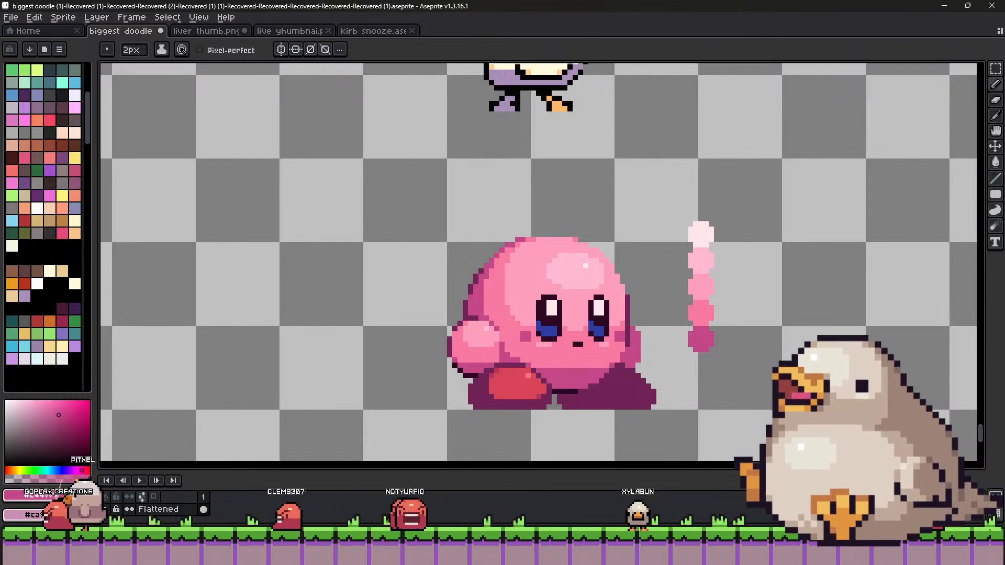
pyautogui.scroll(-2, 582, 260)
pyautogui.scroll(-1, 582, 261)
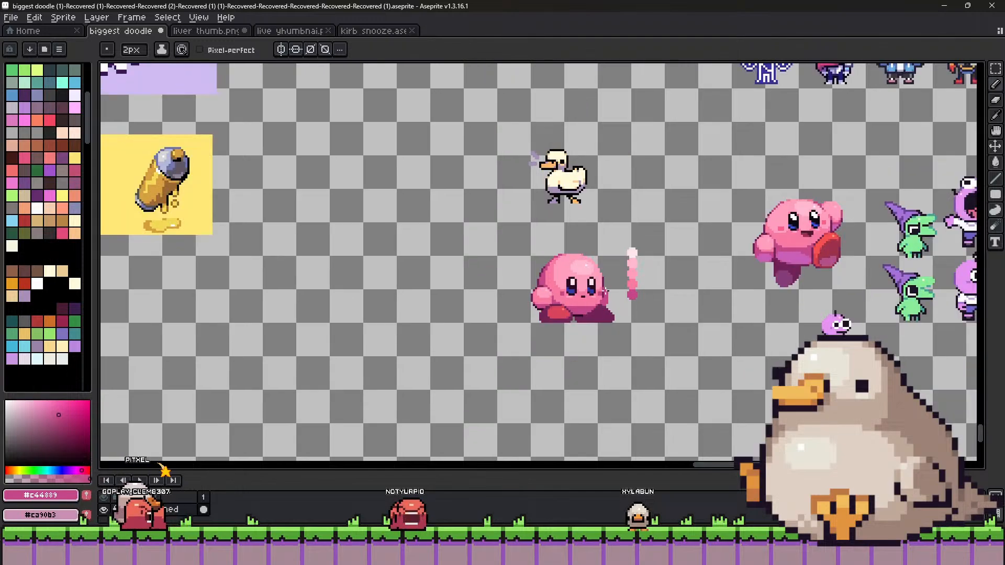
pyautogui.scroll(3, 569, 337)
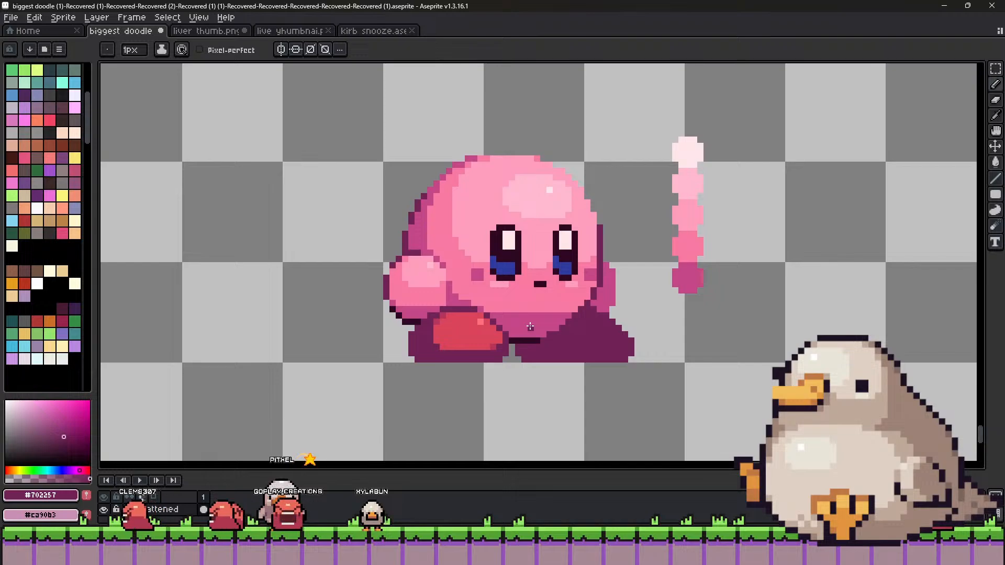
pyautogui.keyDown('alt'); pyautogui.click(598, 285); pyautogui.keyUp('alt')
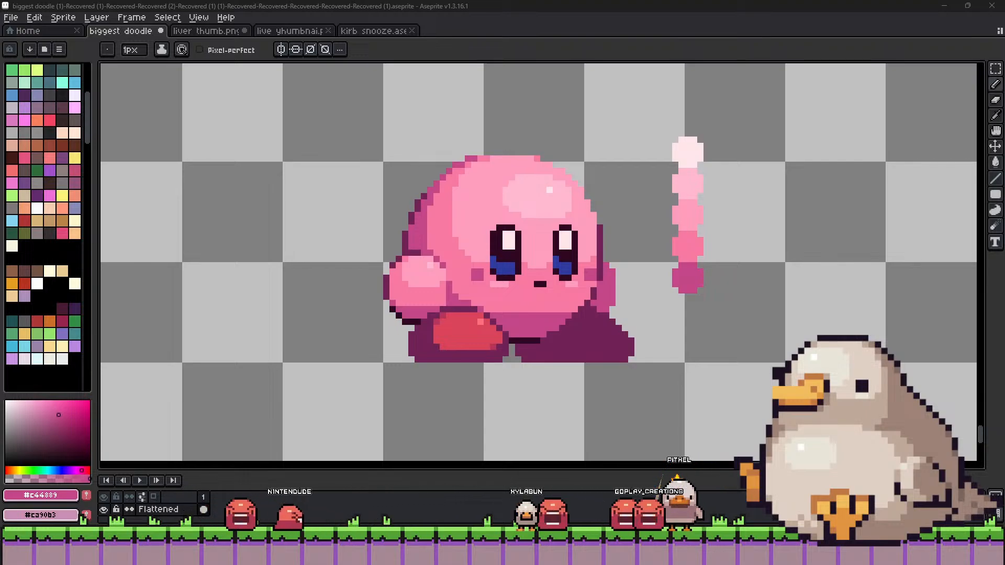
# Select the standing Kirby together with its colour swatches and move them left into the empty canvas area.
pyautogui.scroll(-2, 596, 251)
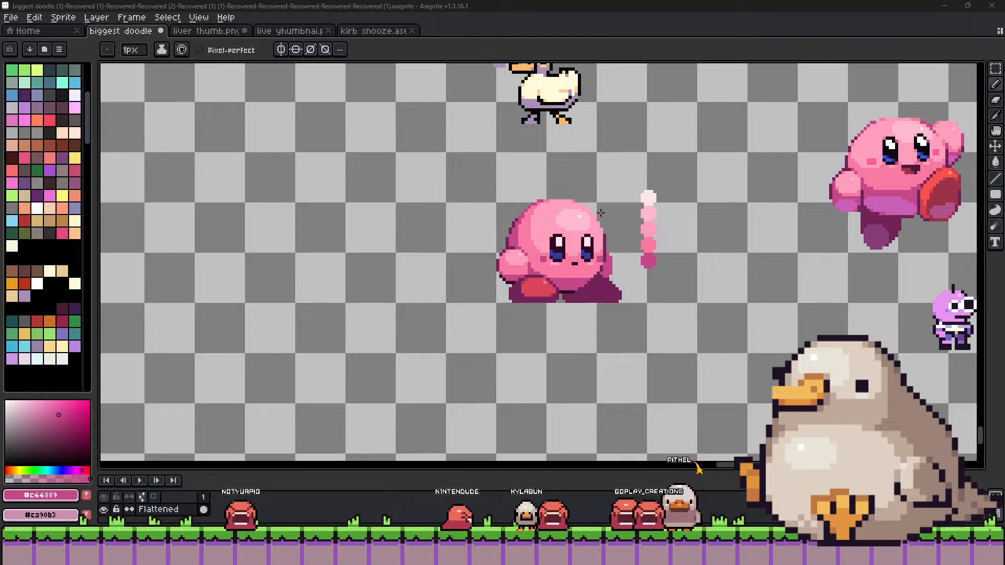
pyautogui.moveTo(369, 195); pyautogui.dragTo(405, 231)
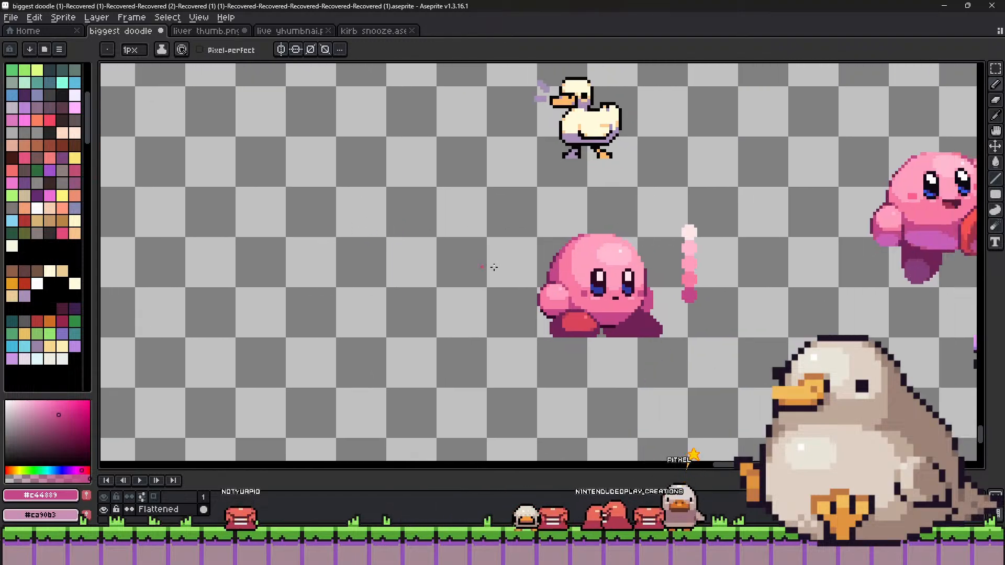
pyautogui.scroll(1, 779, 302)
pyautogui.press('m')
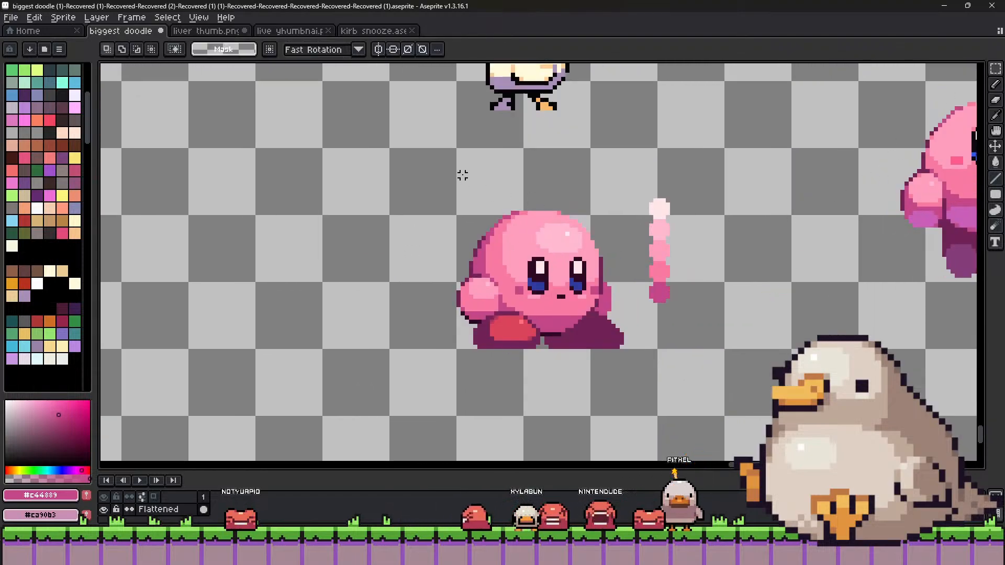
pyautogui.moveTo(455, 163); pyautogui.dragTo(773, 369)
pyautogui.moveTo(661, 305)
pyautogui.mouseDown()
pyautogui.moveTo(578, 318)
pyautogui.moveTo(406, 303)
pyautogui.moveTo(415, 309)
pyautogui.mouseUp()
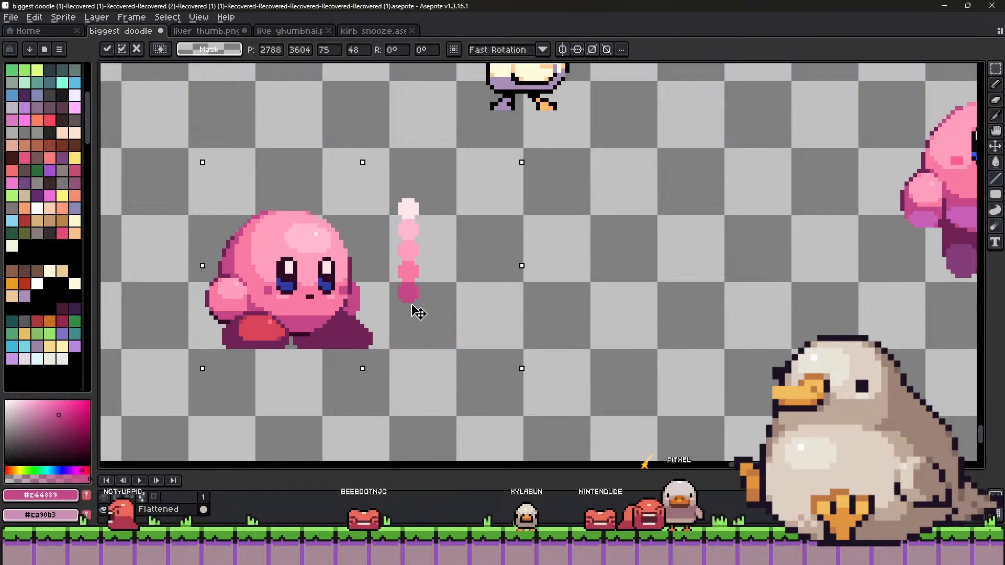
pyautogui.click(559, 291)
# Cover the highlights in both eyes with dark #2d0721 using a 4-pixel brush, making the eyes taller, and undo the stray dab near the mouth.
pyautogui.scroll(-1, 559, 292)
pyautogui.scroll(2, 525, 312)
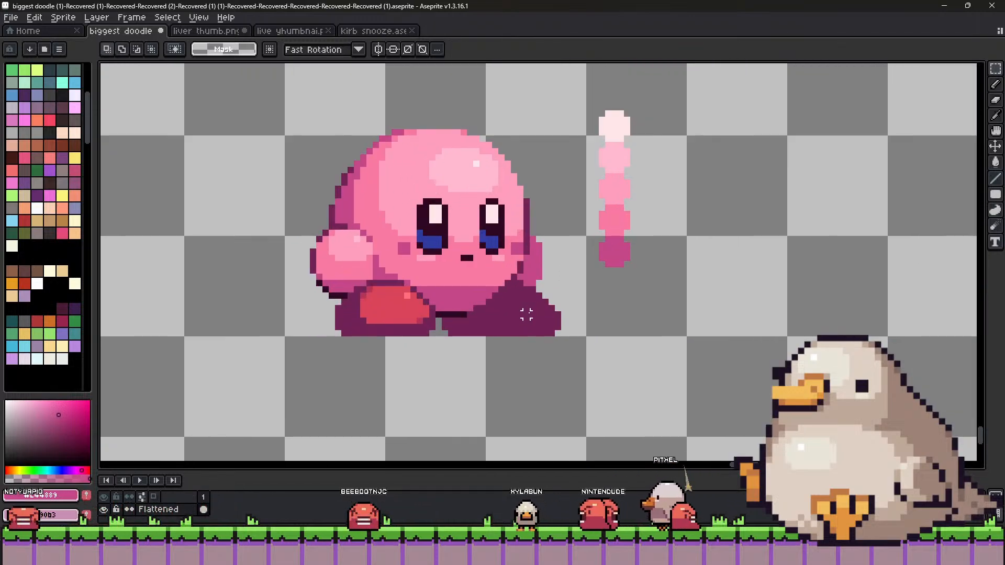
pyautogui.scroll(1, 539, 314)
pyautogui.scroll(-3, 524, 303)
pyautogui.scroll(3, 495, 242)
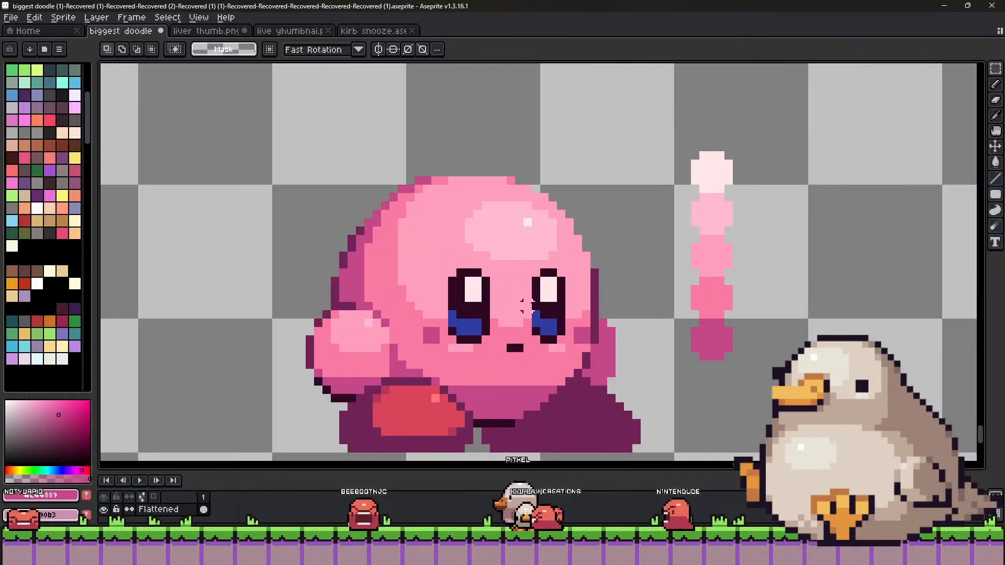
pyautogui.click(996, 84)
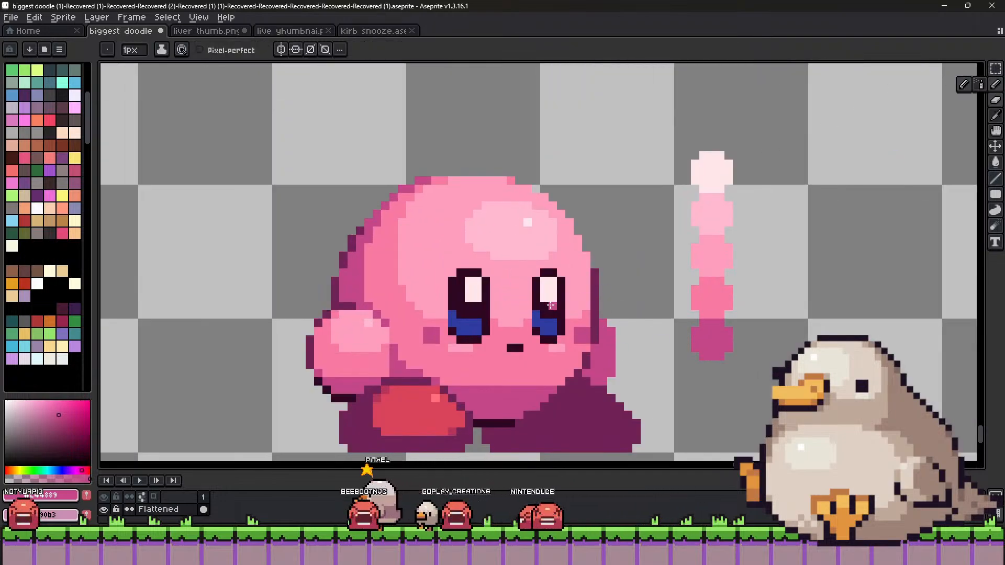
pyautogui.keyDown('alt'); pyautogui.click(476, 309); pyautogui.keyUp('alt')
pyautogui.press('+')
pyautogui.press('+')
pyautogui.press('+')
pyautogui.click(470, 299)
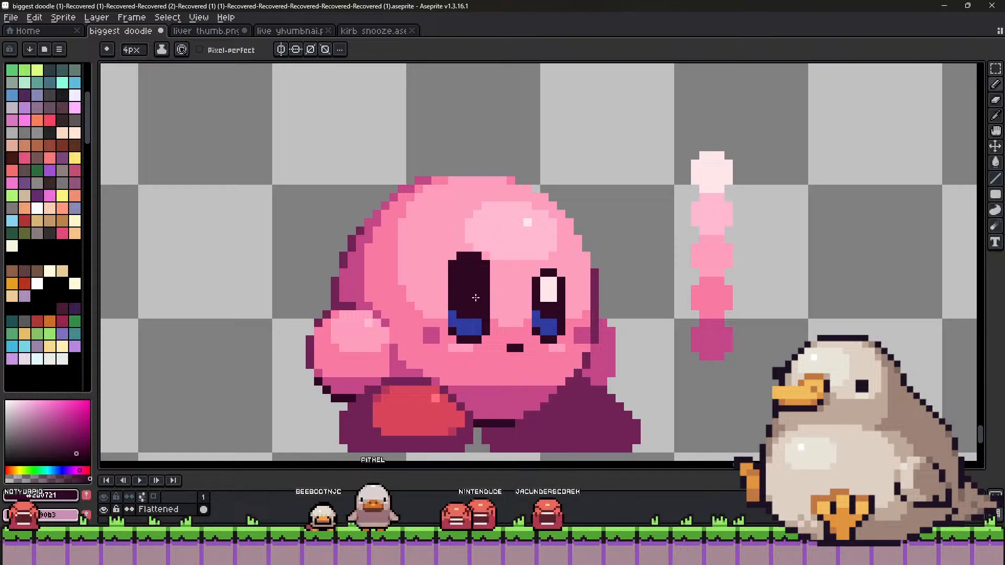
pyautogui.click(549, 288)
pyautogui.click(530, 333)
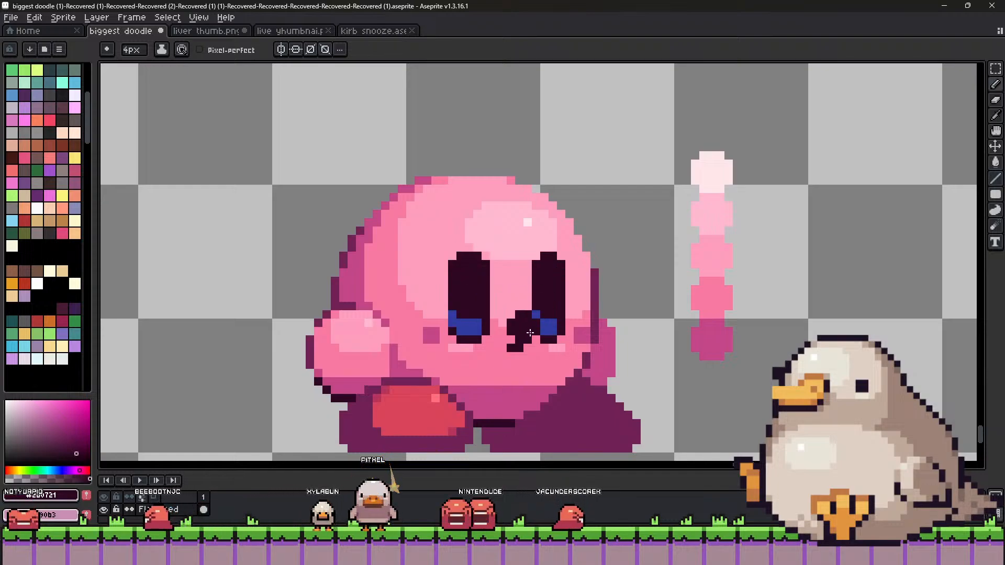
pyautogui.hotkey('ctrl', 'z')
# Add a 2-pixel highlight in #ffe6e9 at the top of Kirby's right-hand eye and widen that eye one pixel outward in the dark colour.
pyautogui.keyDown('alt'); pyautogui.click(708, 168); pyautogui.keyUp('alt')
pyautogui.press('-')
pyautogui.press('-')
pyautogui.click(553, 272)
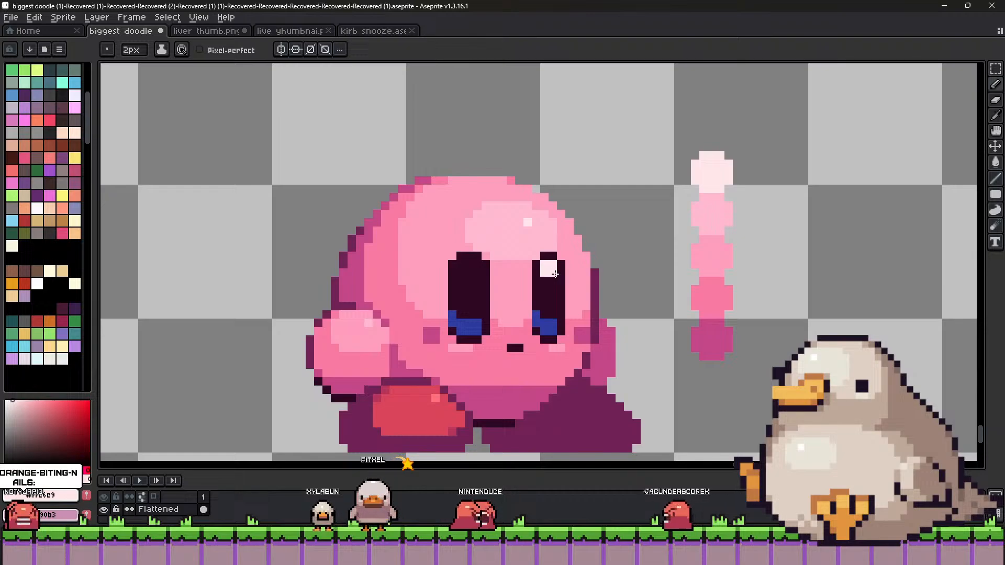
pyautogui.keyDown('alt'); pyautogui.click(556, 293); pyautogui.keyUp('alt')
pyautogui.moveTo(569, 271); pyautogui.dragTo(568, 319)
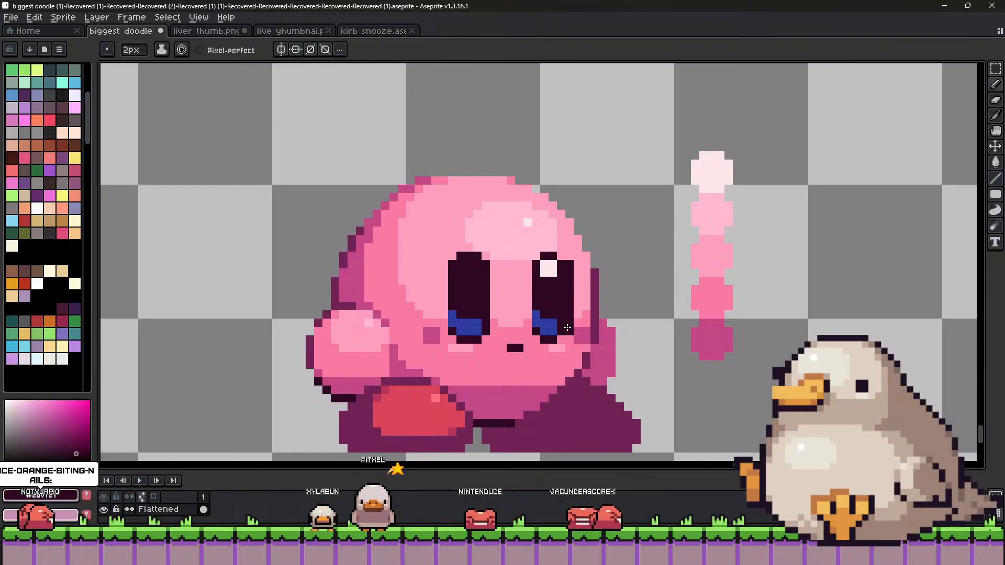
# Widen the left-hand eye one pixel outward, extending both its dark outline and its blue lower area.
pyautogui.press('v')
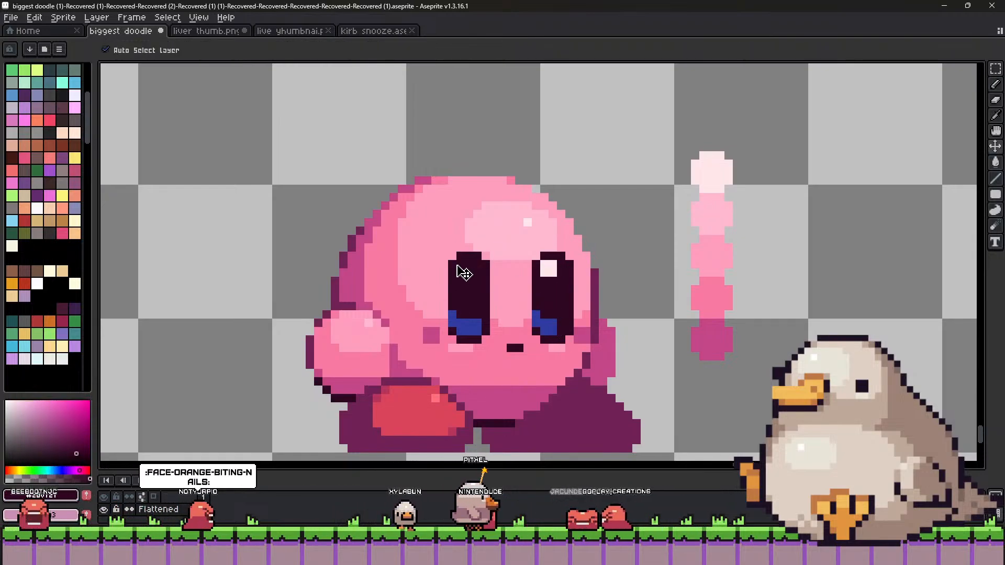
pyautogui.press('b')
pyautogui.moveTo(449, 320)
pyautogui.mouseDown()
pyautogui.moveTo(452, 332)
pyautogui.moveTo(452, 316)
pyautogui.mouseUp()
pyautogui.keyDown('alt'); pyautogui.click(466, 327); pyautogui.keyUp('alt')
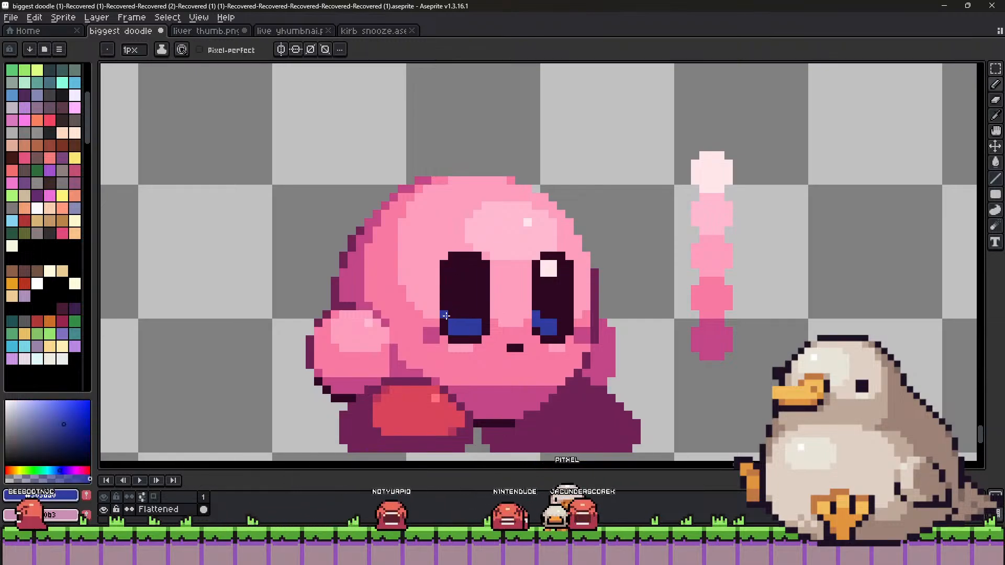
# Paint larger #ffe6e9 highlights near the top of both eyes with a 2-pixel brush.
pyautogui.keyDown('alt'); pyautogui.click(549, 268); pyautogui.keyUp('alt')
pyautogui.press('+')
pyautogui.moveTo(473, 269); pyautogui.dragTo(465, 279)
pyautogui.click(549, 294)
pyautogui.click(557, 278)
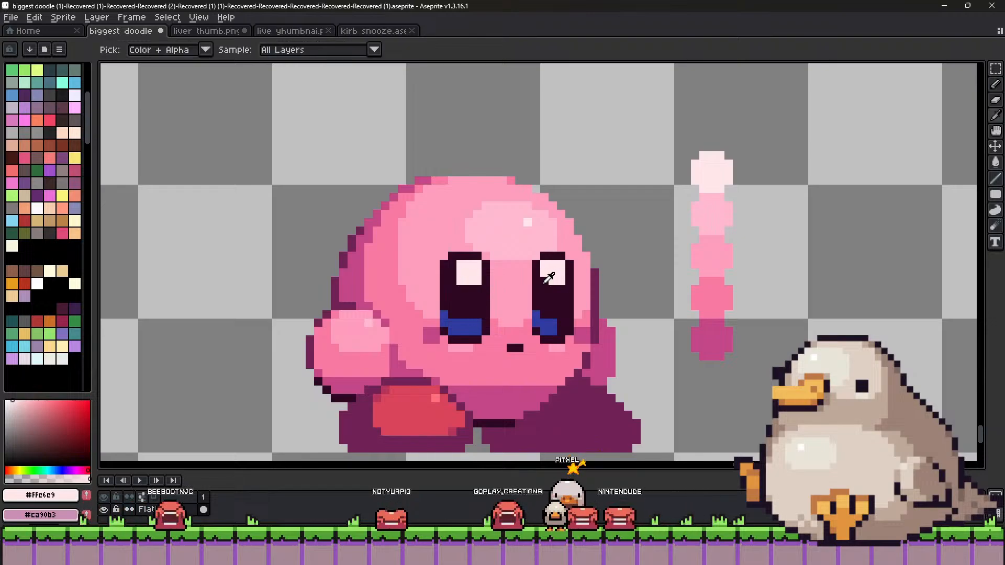
pyautogui.scroll(-2, 486, 264)
pyautogui.scroll(-2, 487, 264)
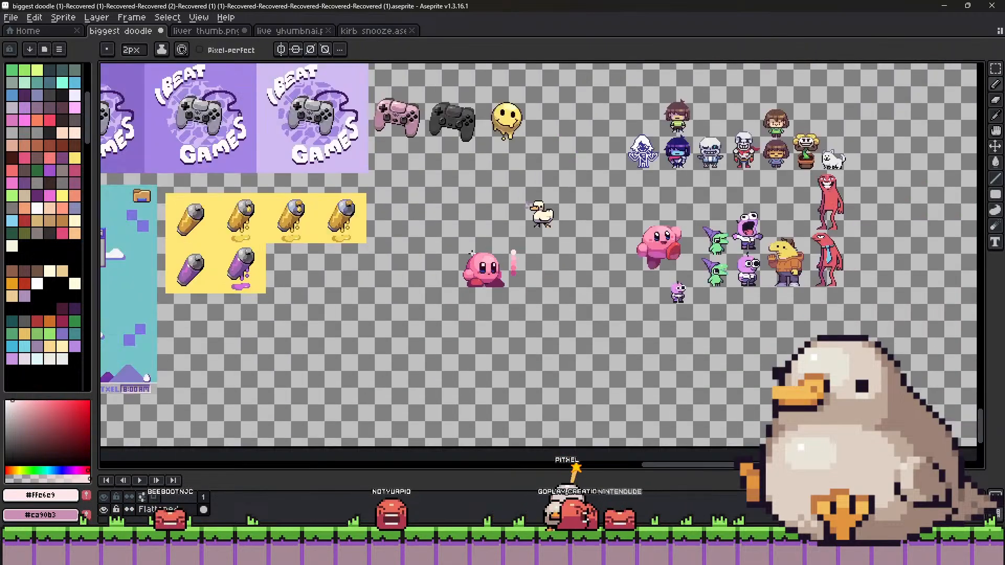
pyautogui.scroll(6, 486, 263)
# Shift the upper part of both eyes down one pixel and extend their pale highlights one pixel to the left.
pyautogui.click(996, 70)
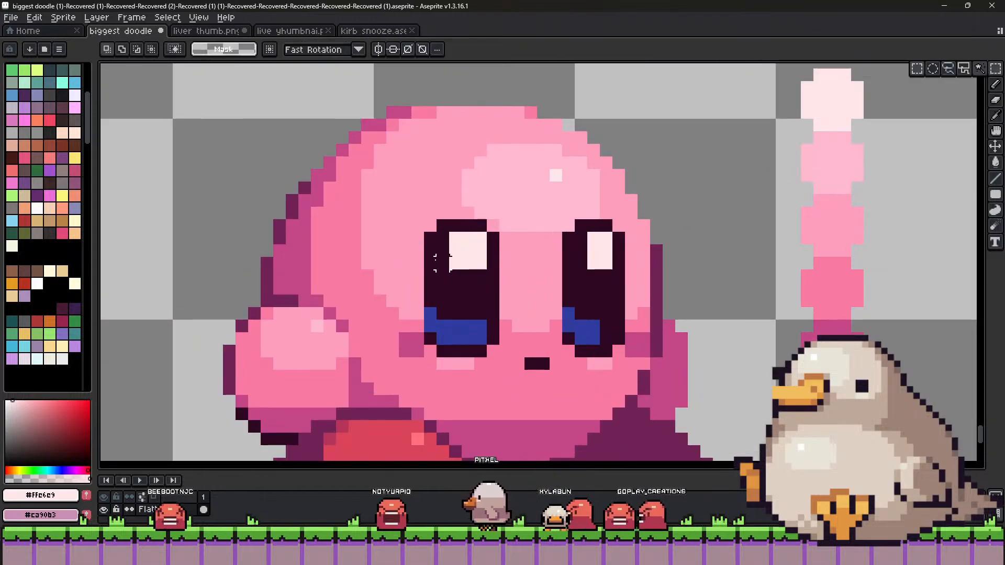
pyautogui.moveTo(422, 219); pyautogui.dragTo(605, 281)
pyautogui.click(673, 270)
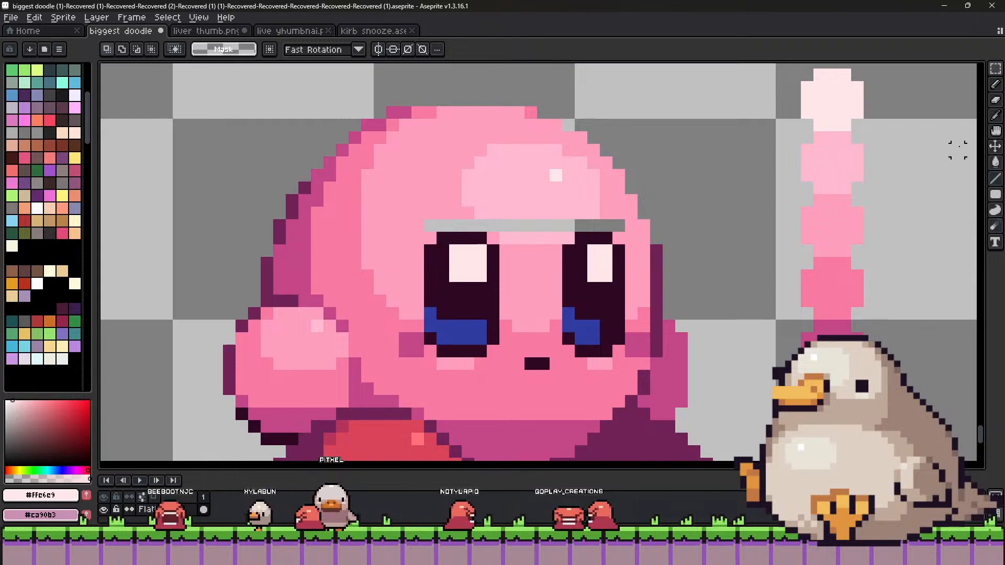
pyautogui.press('b')
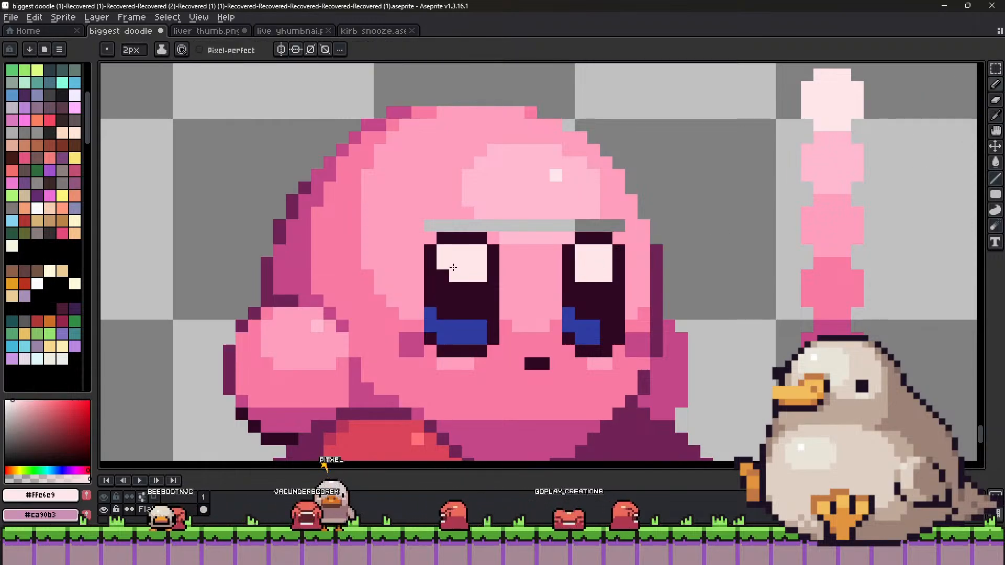
# Fill the transparent strip above both eyes with the matching body and forehead-highlight pinks.
pyautogui.keyDown('alt'); pyautogui.click(450, 212); pyautogui.keyUp('alt')
pyautogui.moveTo(430, 225); pyautogui.dragTo(625, 225)
pyautogui.press('alt')
pyautogui.keyDown('alt'); pyautogui.click(491, 203); pyautogui.keyUp('alt')
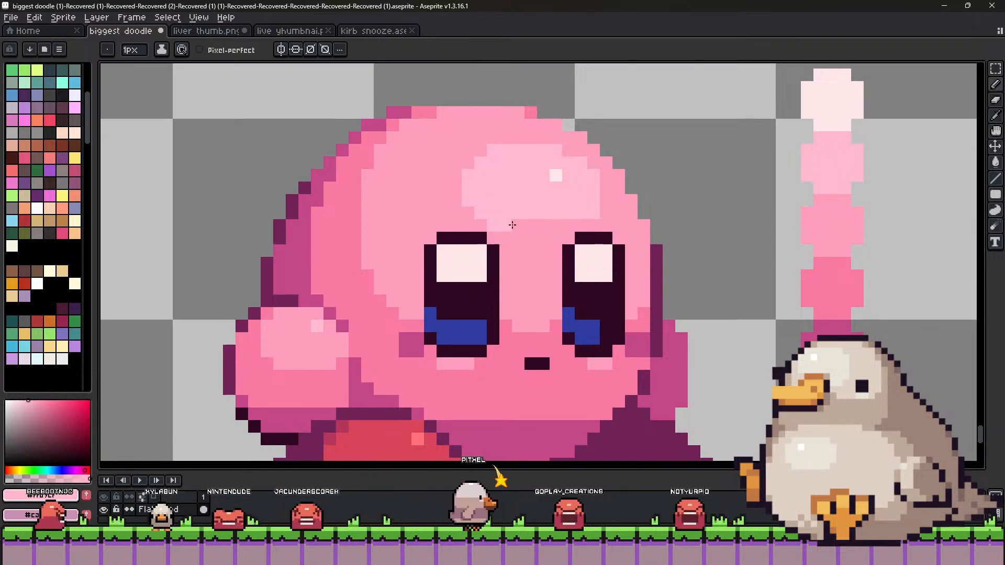
pyautogui.moveTo(510, 225); pyautogui.dragTo(587, 225)
# Narrow both eyes by moving the left part of each one a single pixel to the right.
pyautogui.scroll(-4, 602, 220)
pyautogui.scroll(-1, 551, 232)
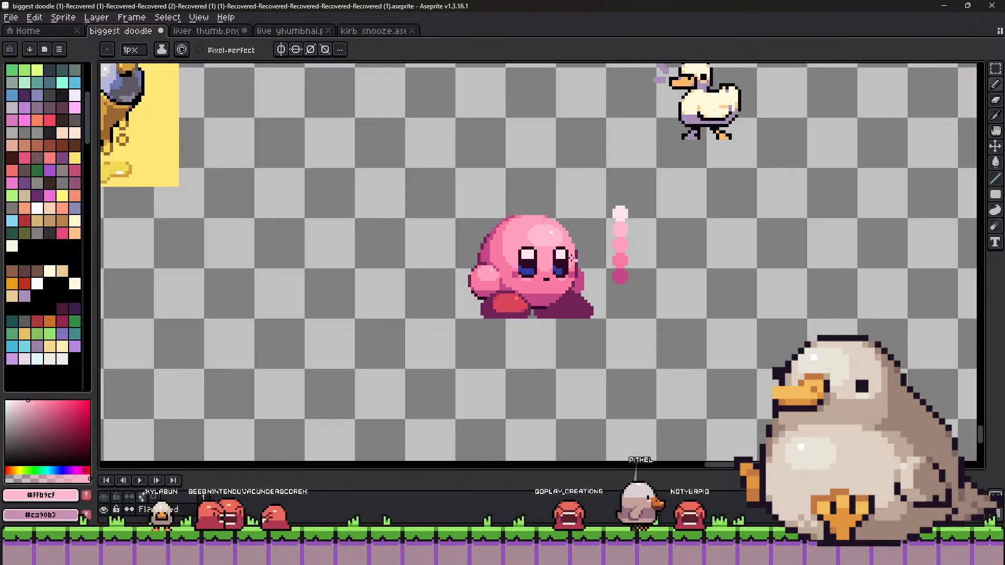
pyautogui.scroll(3, 523, 278)
pyautogui.keyDown('alt'); pyautogui.click(522, 286); pyautogui.keyUp('alt')
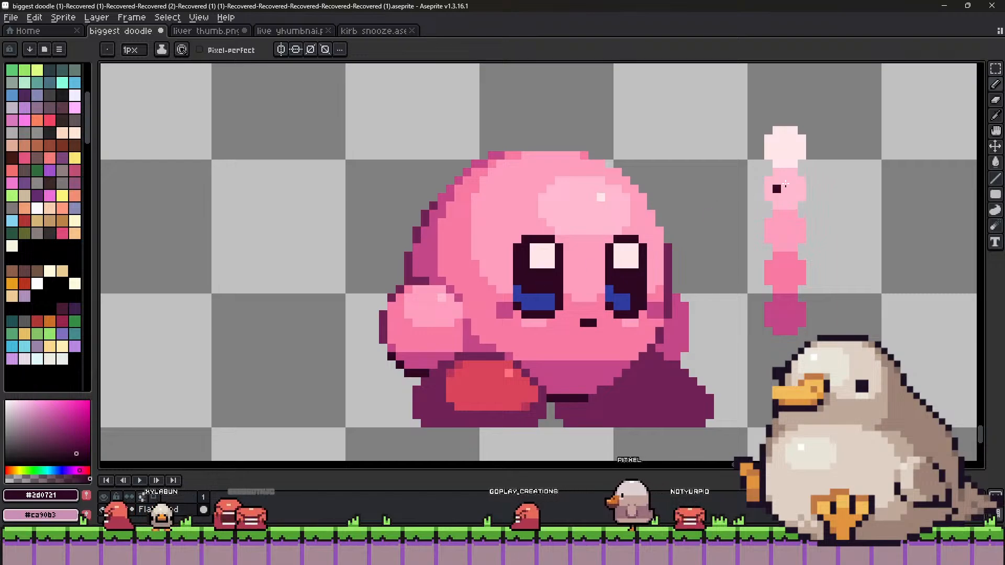
pyautogui.click(996, 69)
pyautogui.moveTo(514, 237); pyautogui.dragTo(547, 331)
pyautogui.press('Right')
pyautogui.click(626, 256)
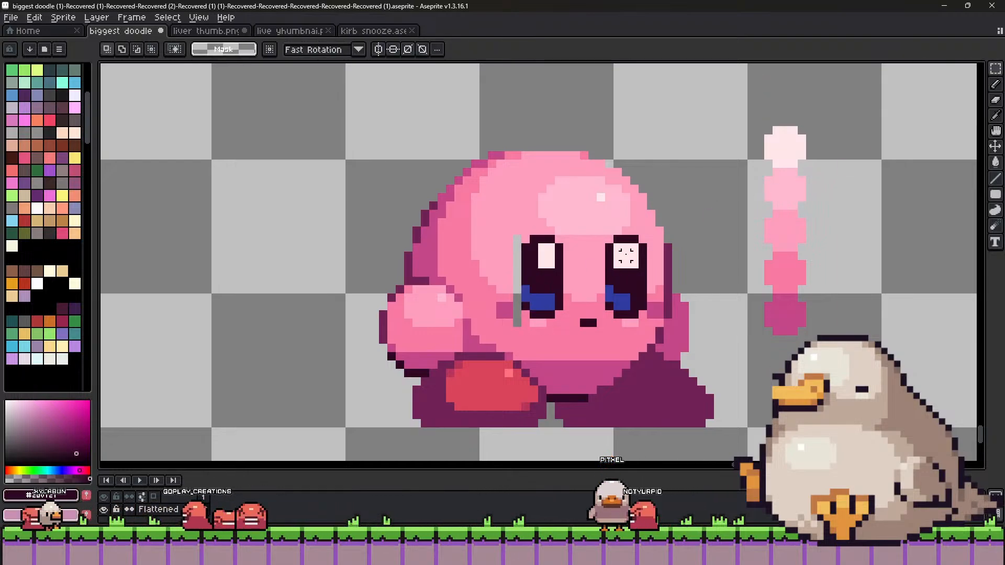
pyautogui.moveTo(608, 233); pyautogui.dragTo(641, 330)
pyautogui.press('Right')
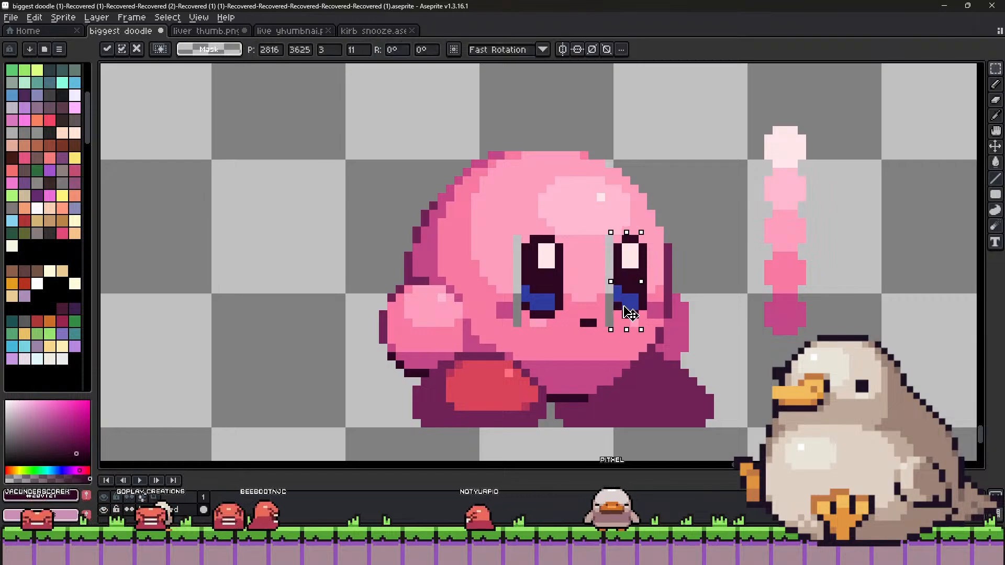
pyautogui.click(614, 329)
# Fill the transparent columns to the left of both eyes with the surrounding pinks #f97aa2 and #ff9ebd.
pyautogui.press('b')
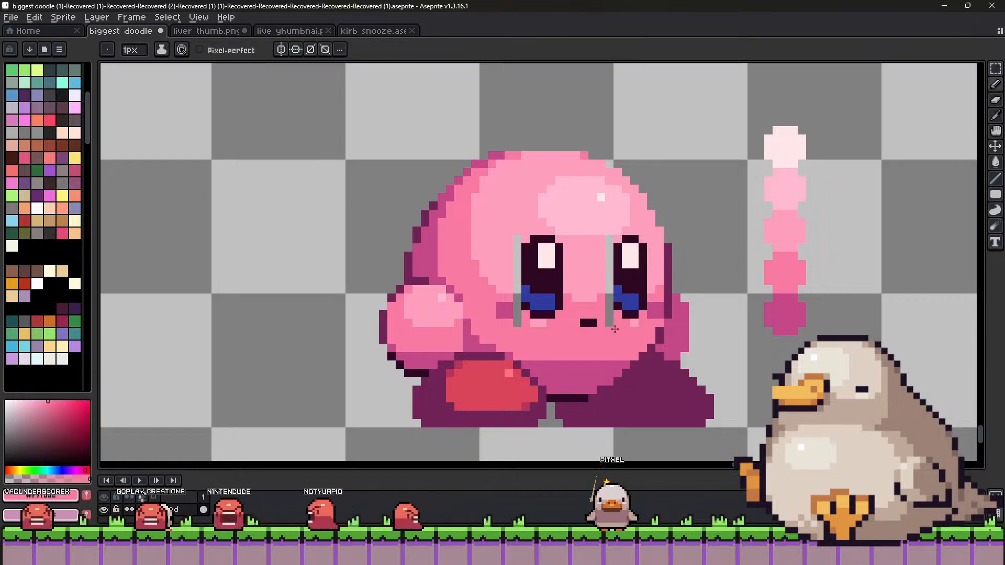
pyautogui.moveTo(614, 329); pyautogui.dragTo(610, 242)
pyautogui.keyDown('alt'); pyautogui.click(604, 233); pyautogui.keyUp('alt')
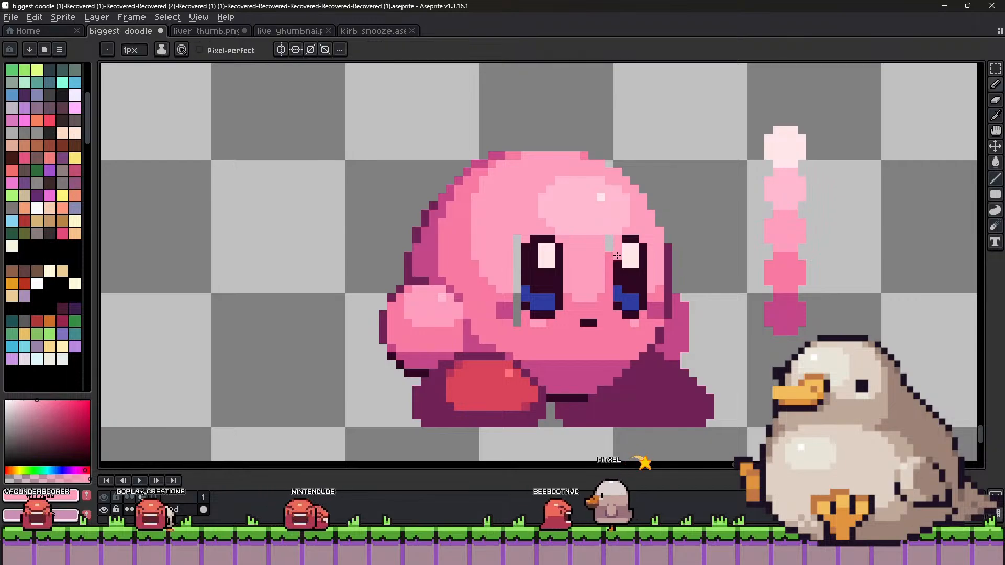
pyautogui.keyDown('alt'); pyautogui.click(610, 231); pyautogui.keyUp('alt')
pyautogui.moveTo(610, 236); pyautogui.dragTo(604, 282)
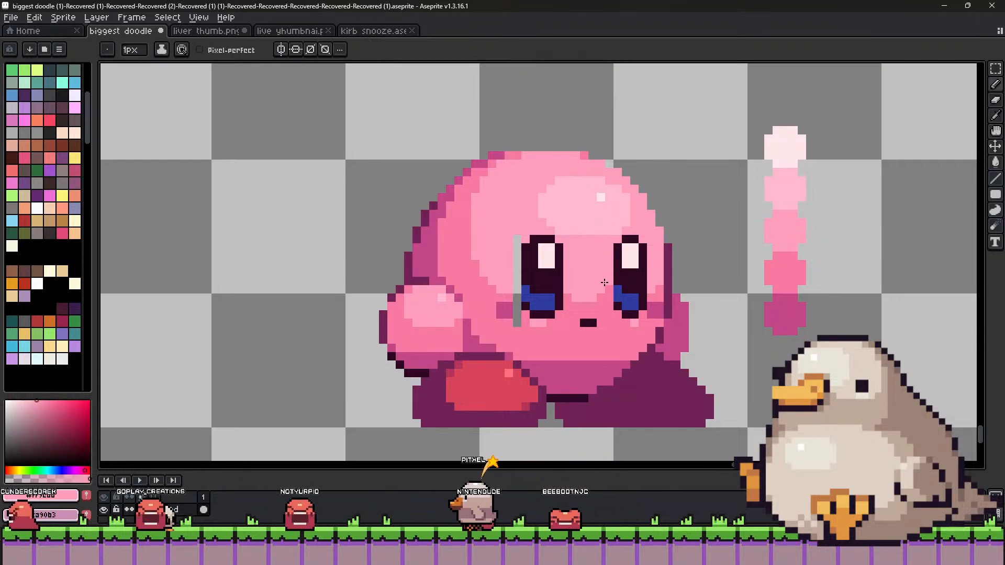
pyautogui.keyDown('alt'); pyautogui.click(510, 309); pyautogui.keyUp('alt')
pyautogui.moveTo(517, 325); pyautogui.dragTo(517, 297)
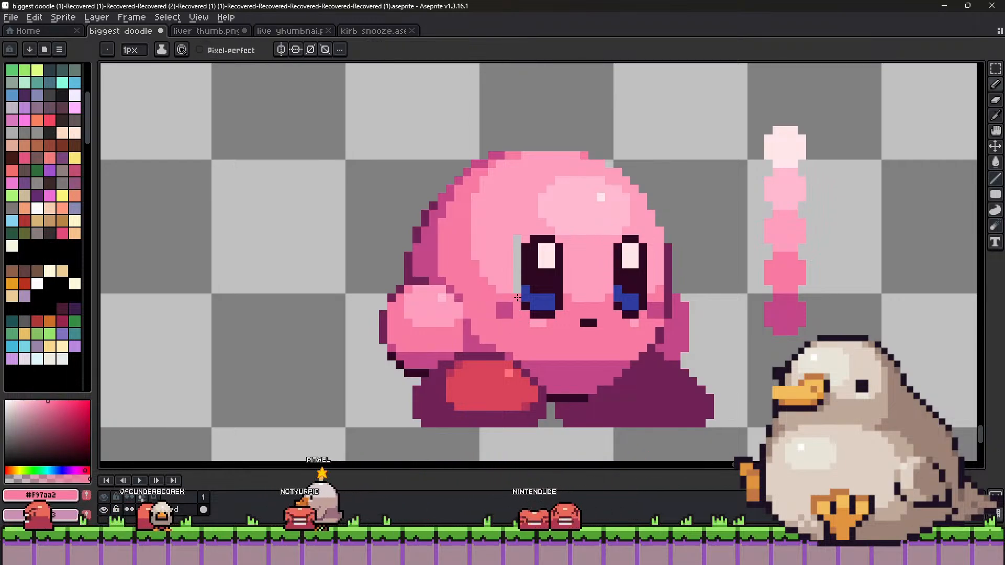
pyautogui.keyDown('alt'); pyautogui.click(514, 290); pyautogui.keyUp('alt')
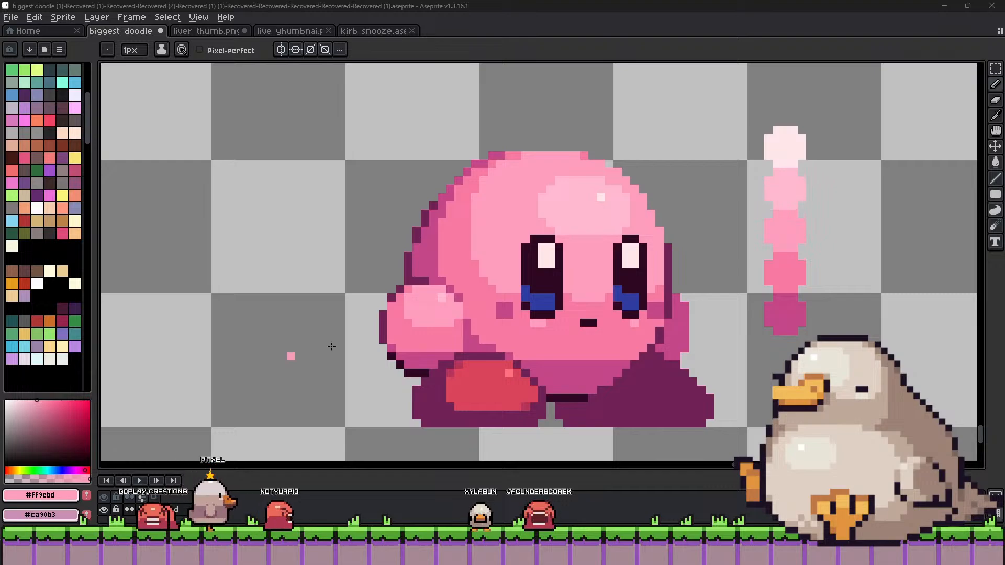
# Examine the reshaped Kirby sprite at reduced size against the neighbouring characters and the boxed character group on the canvas.
pyautogui.scroll(-6, 576, 246)
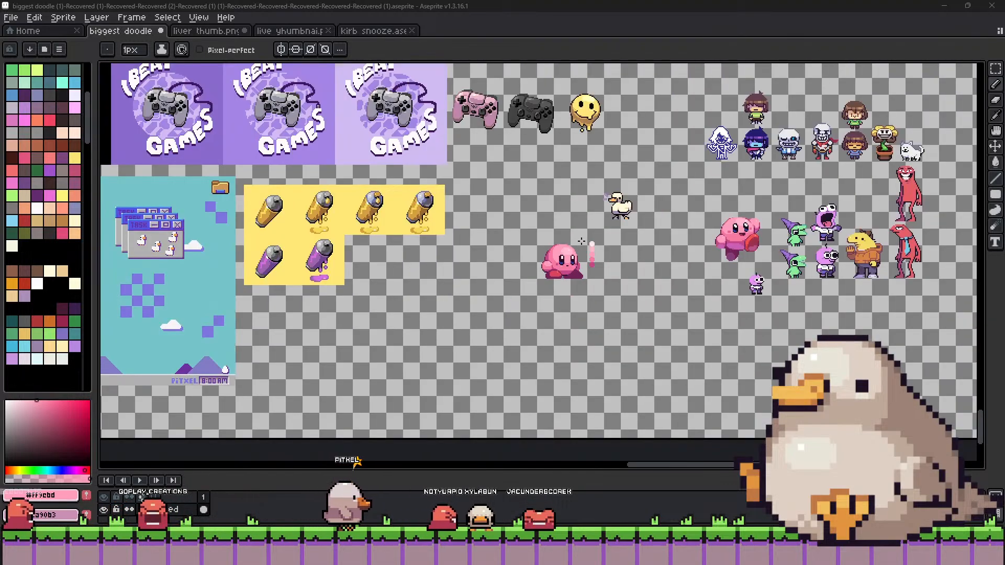
pyautogui.scroll(3, 513, 293)
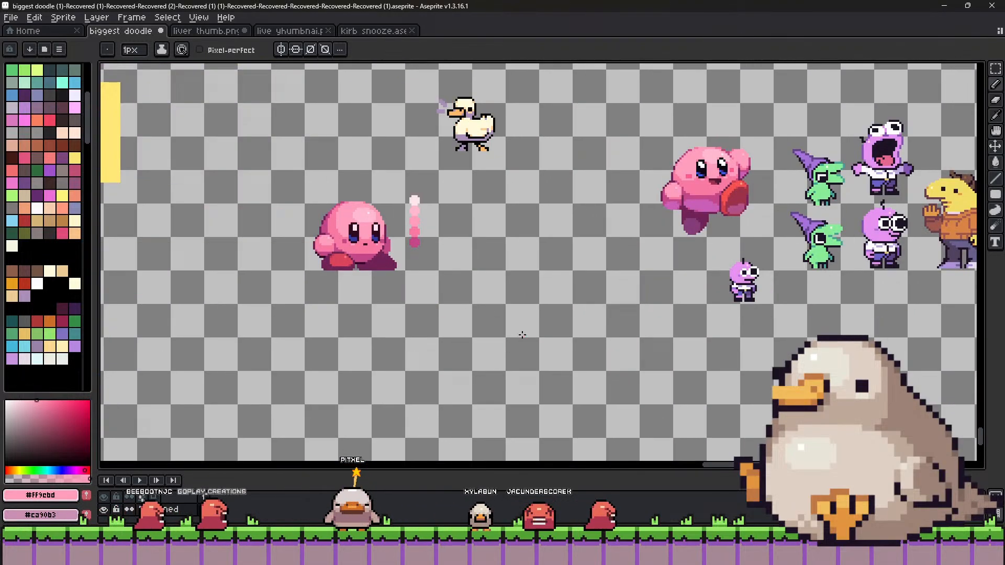
pyautogui.scroll(3, 560, 283)
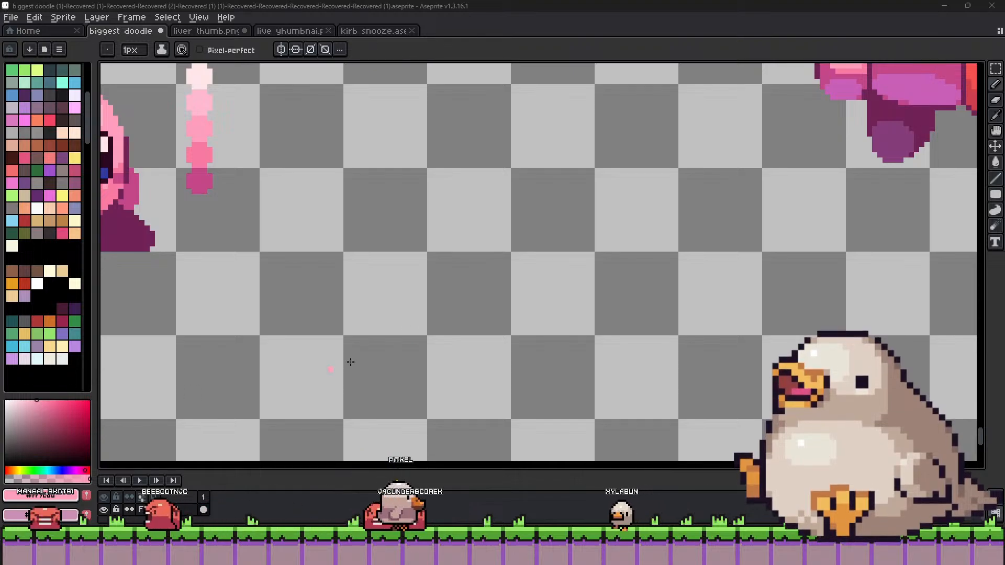
pyautogui.scroll(-5, 494, 301)
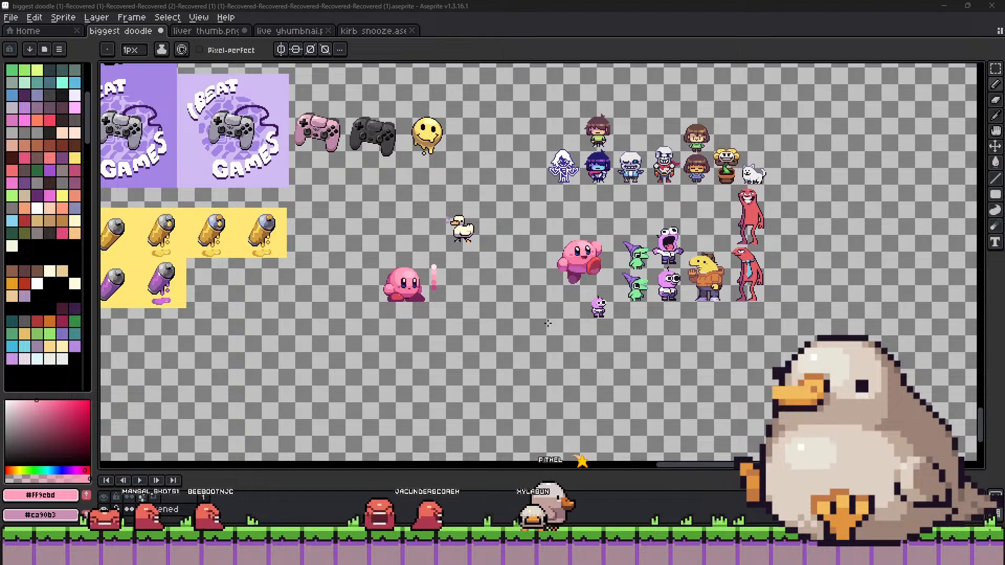
pyautogui.scroll(-5, 494, 301)
pyautogui.scroll(5, 392, 326)
pyautogui.scroll(-5, 392, 326)
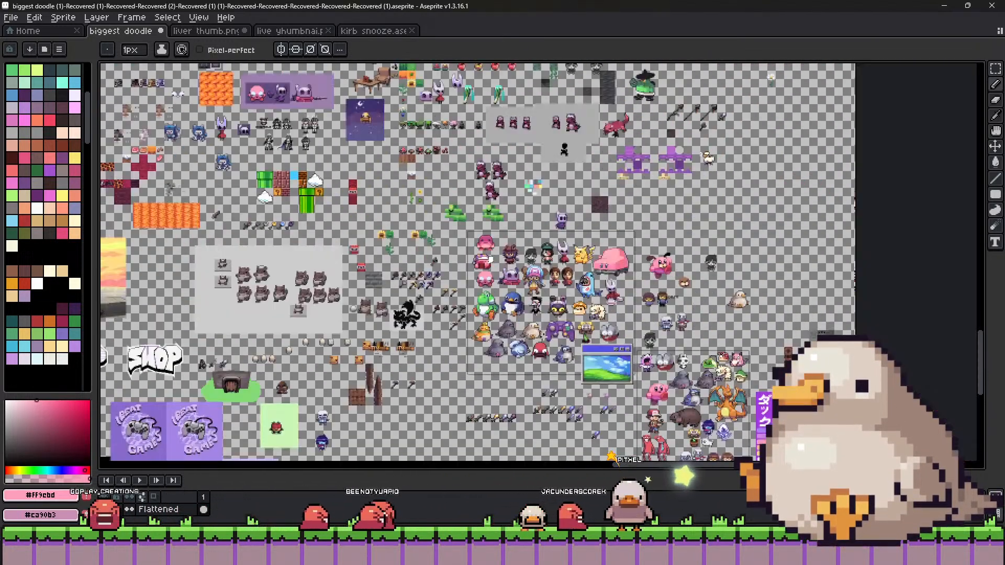
pyautogui.scroll(5, 435, 303)
pyautogui.moveTo(435, 303); pyautogui.dragTo(190, 41)
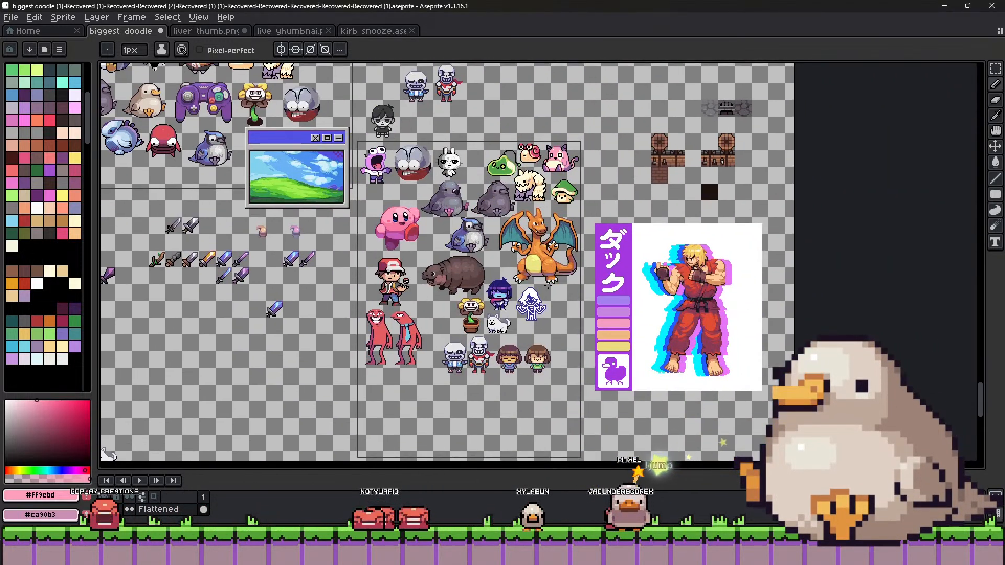
# Look over the older artwork higher on the canvas, including the portrait on purple, the mushroom and tree tiles, and the dinosaur sprites.
pyautogui.scroll(-5, 592, 391)
pyautogui.moveTo(463, 183); pyautogui.dragTo(497, 307)
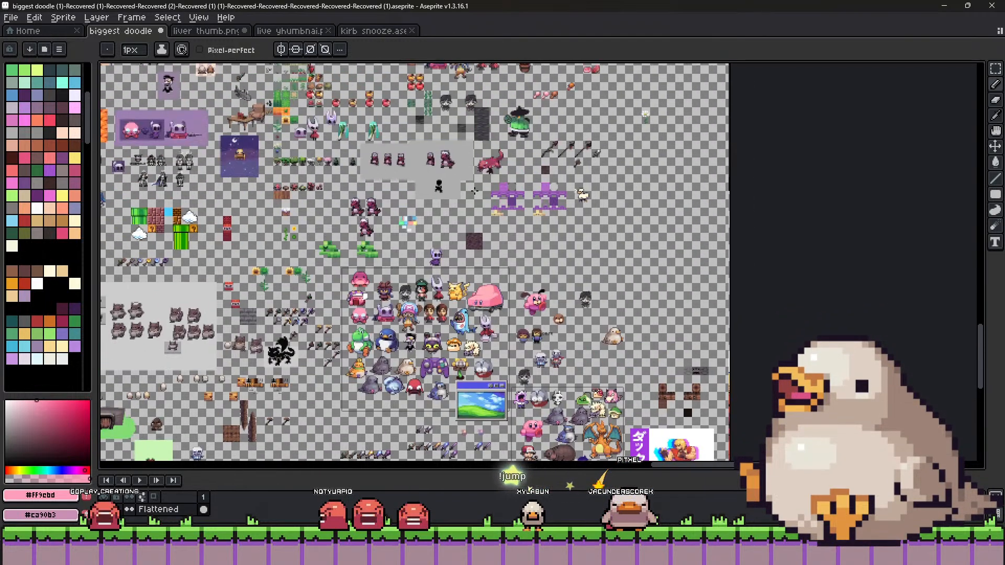
pyautogui.scroll(3, 497, 307)
pyautogui.moveTo(444, 200); pyautogui.dragTo(498, 346)
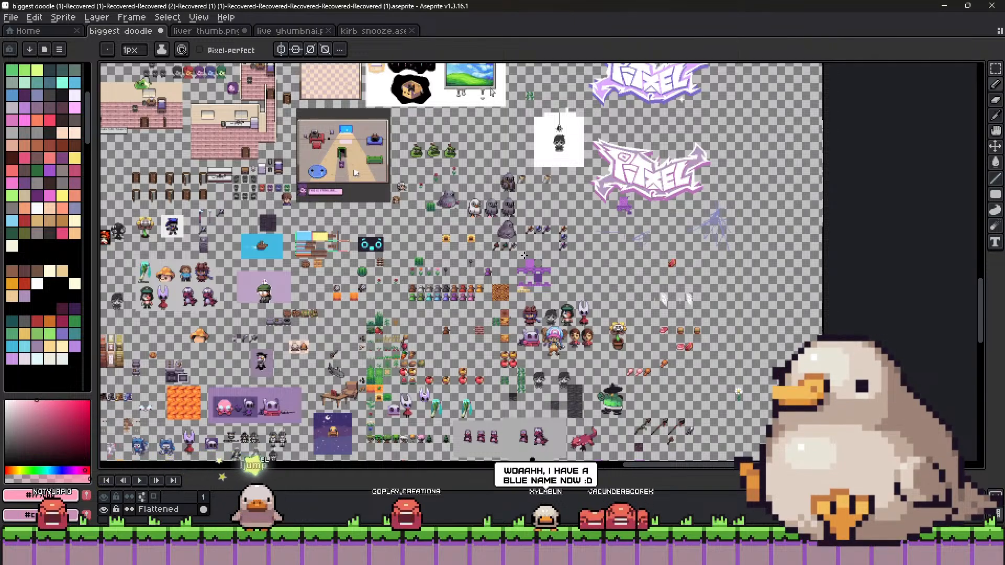
pyautogui.scroll(2, 468, 250)
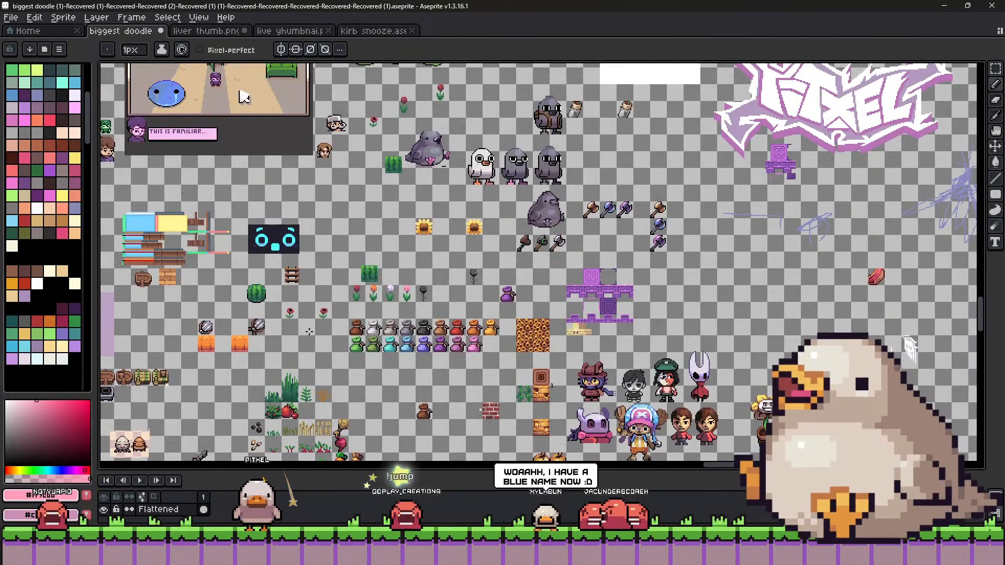
pyautogui.scroll(-2, 547, 334)
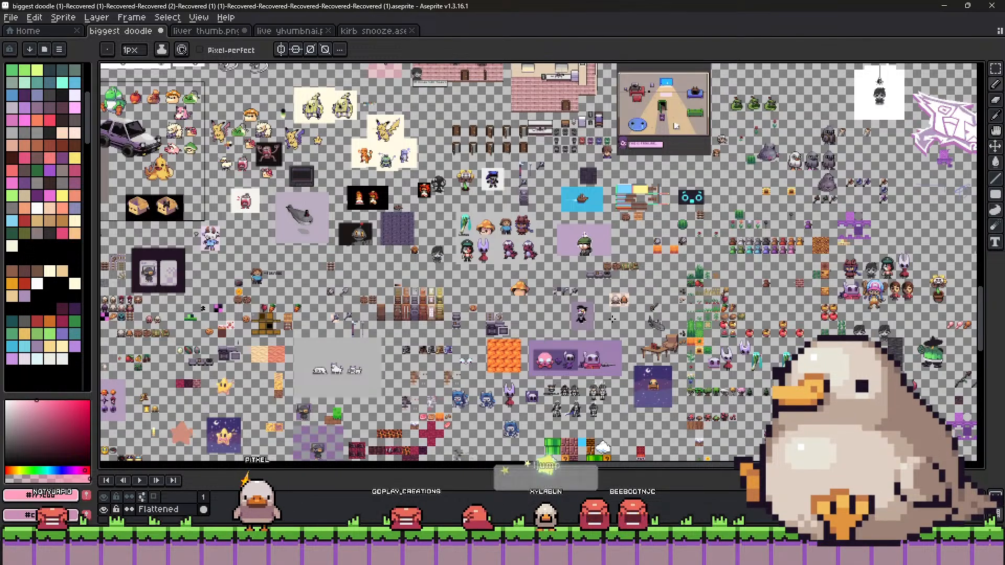
pyautogui.scroll(5, 547, 334)
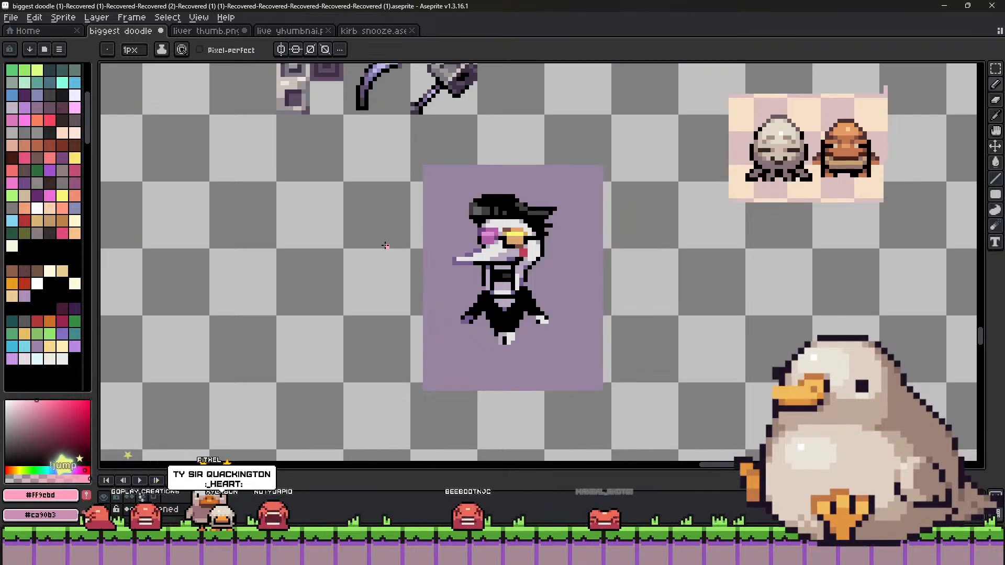
pyautogui.scroll(-2, 359, 254)
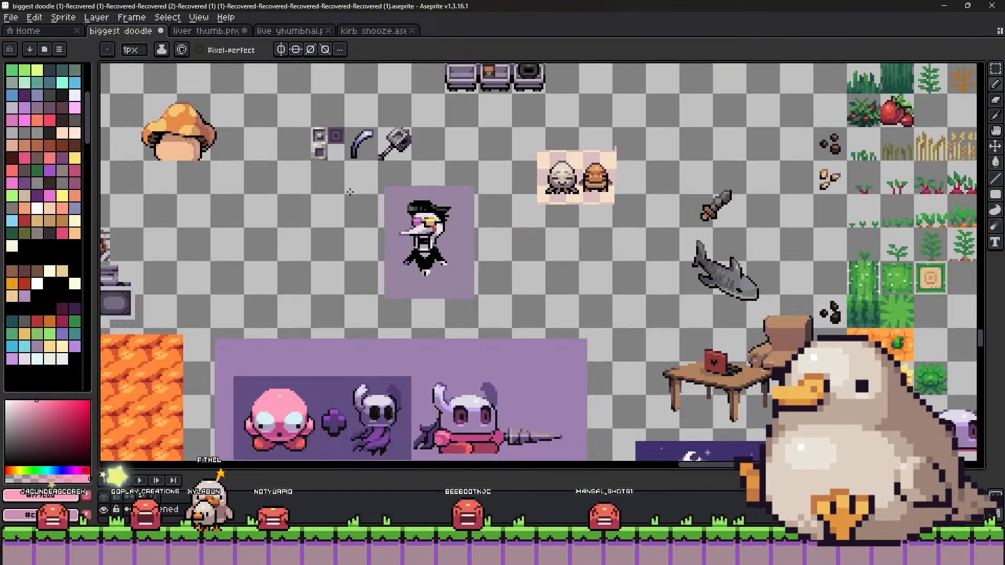
pyautogui.scroll(-8, 369, 181)
pyautogui.hscroll(12, 369, 181)
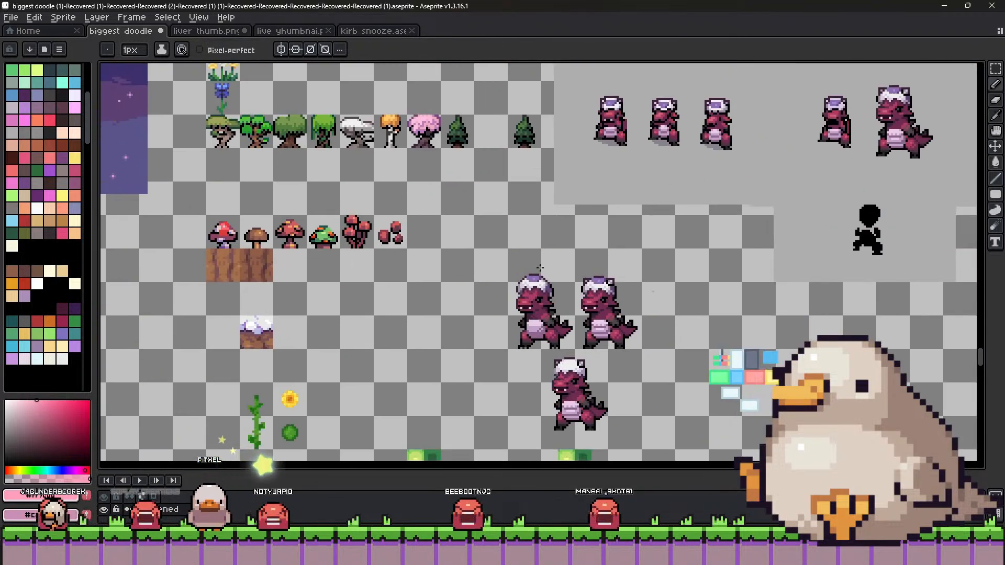
pyautogui.scroll(2, 559, 371)
pyautogui.scroll(-3, 558, 372)
pyautogui.scroll(2, 617, 349)
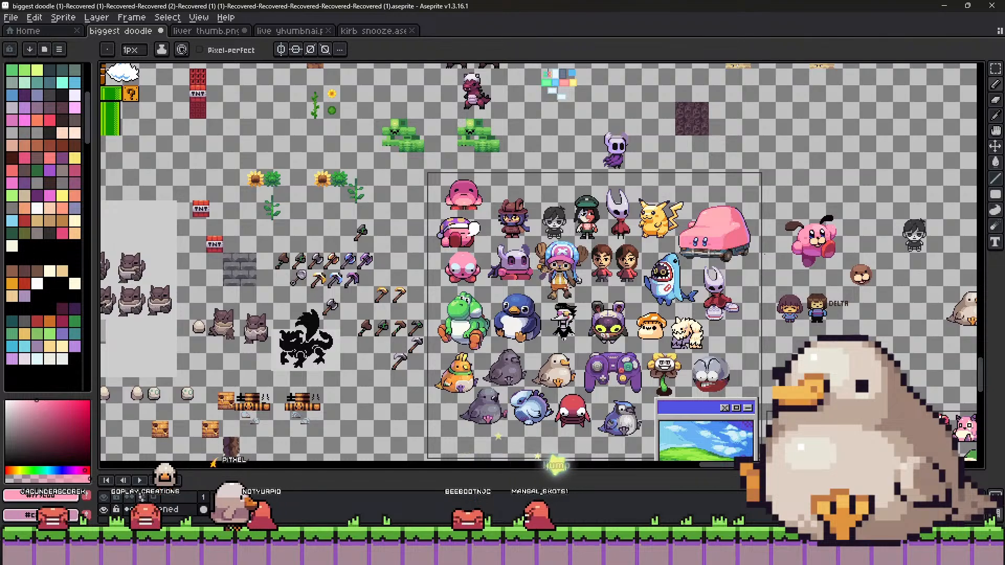
# Examine the grid of small monster sprites and the martial-arts fighters with their flat blue silhouettes.
pyautogui.moveTo(624, 364); pyautogui.dragTo(619, 331)
pyautogui.scroll(-12, 618, 331)
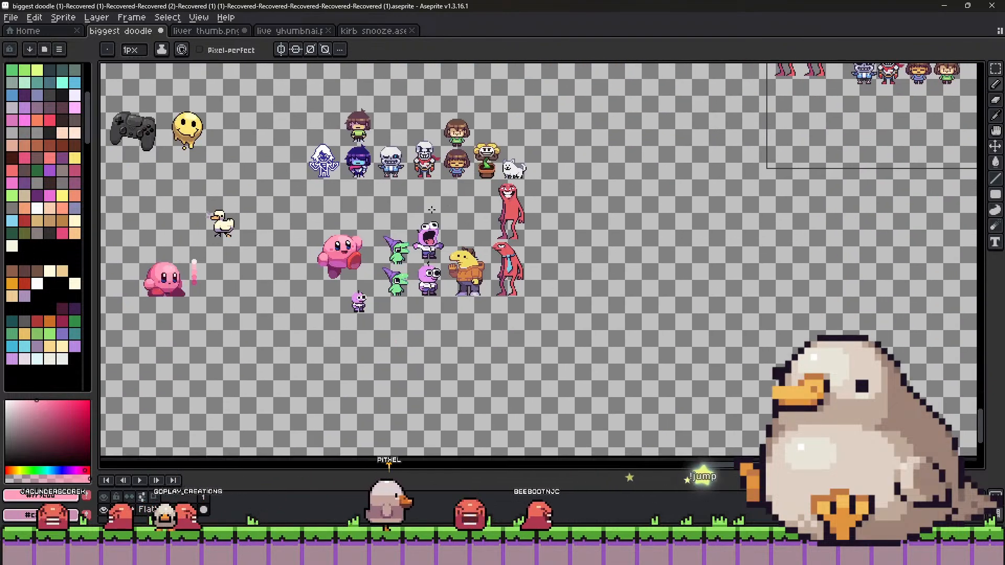
pyautogui.hscroll(-6, 546, 290)
pyautogui.scroll(2, 546, 290)
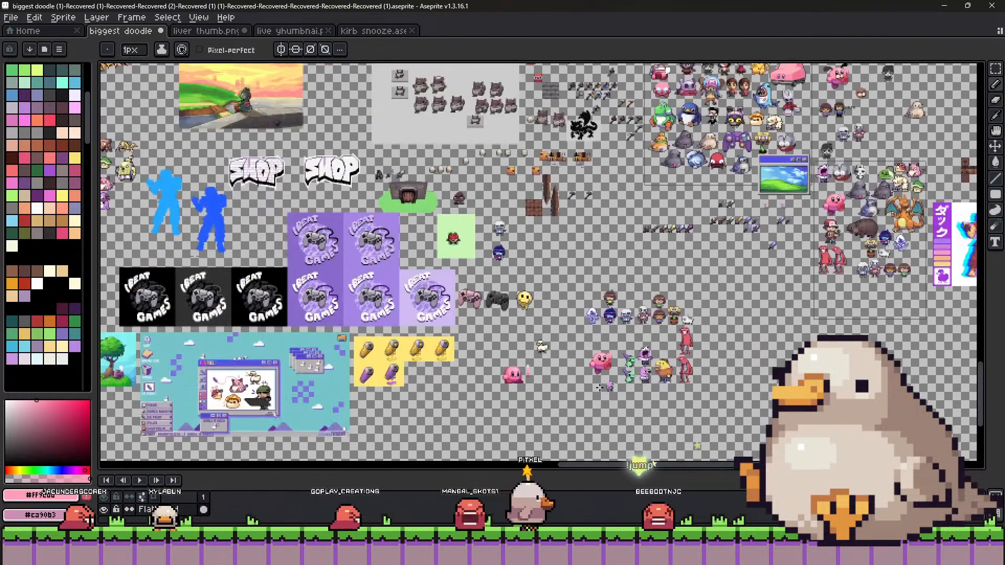
pyautogui.scroll(-1, 599, 385)
pyautogui.scroll(5, 275, 222)
pyautogui.scroll(3, 315, 230)
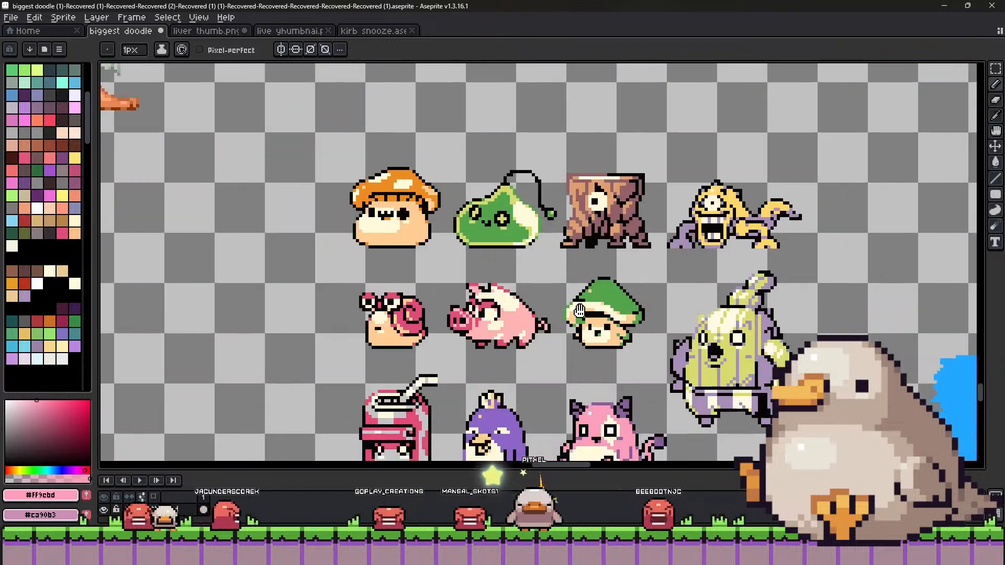
pyautogui.scroll(-3, 548, 302)
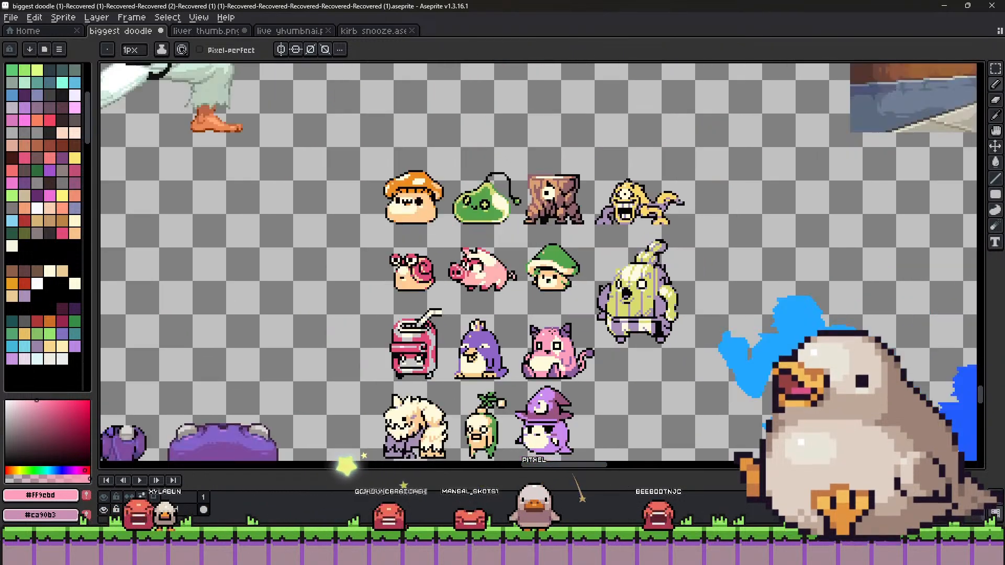
pyautogui.scroll(1, 548, 302)
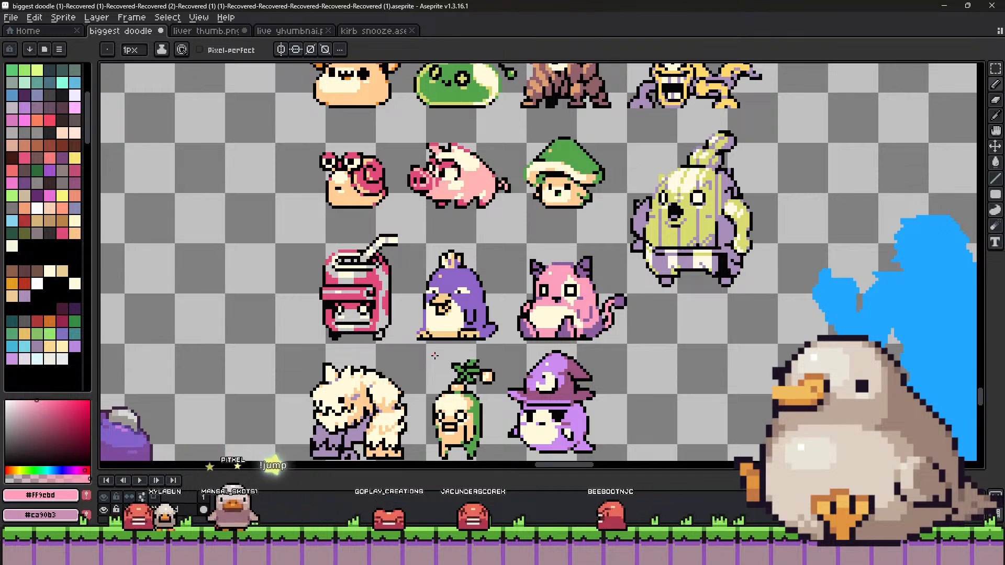
pyautogui.scroll(-3, 550, 356)
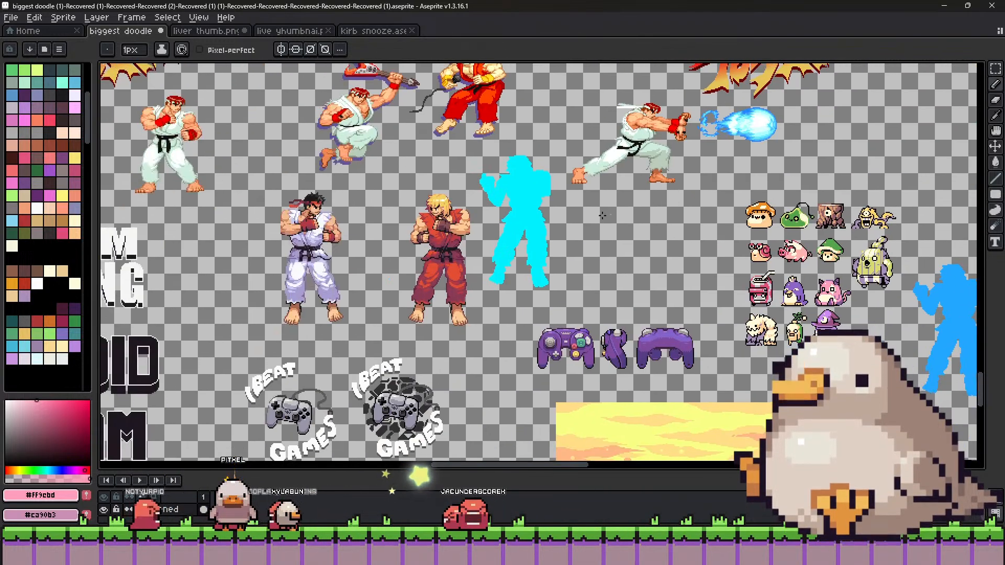
pyautogui.scroll(3, 602, 215)
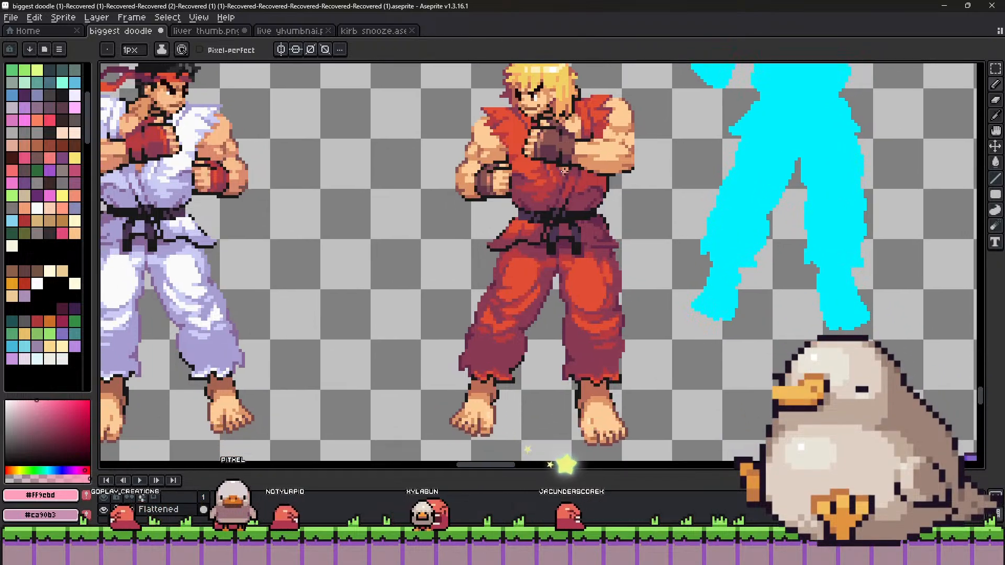
pyautogui.hscroll(3, 564, 171)
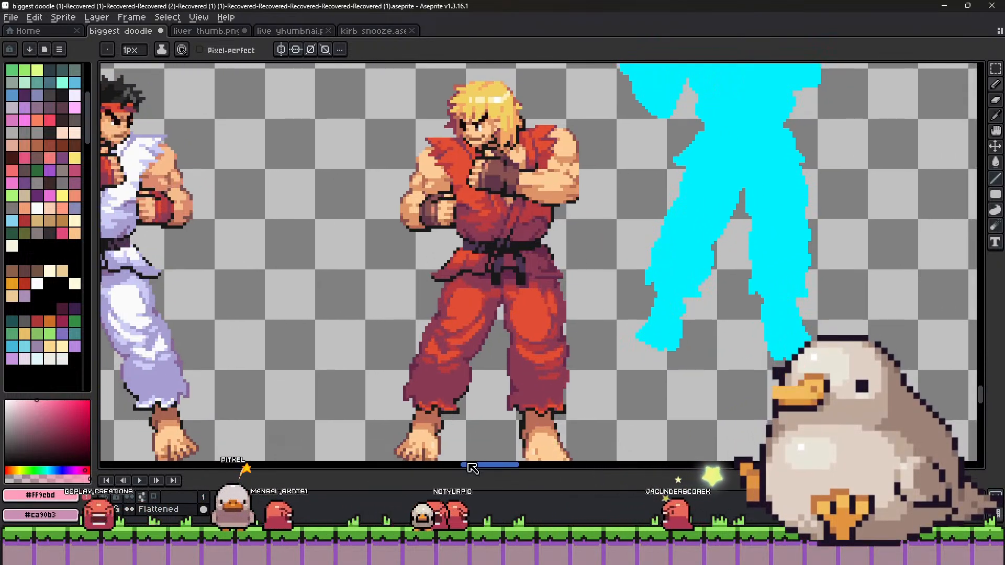
# Shrink the timeline slightly to enlarge the canvas area, and bring the Kirby sprite back into view.
pyautogui.moveTo(461, 470); pyautogui.dragTo(459, 483)
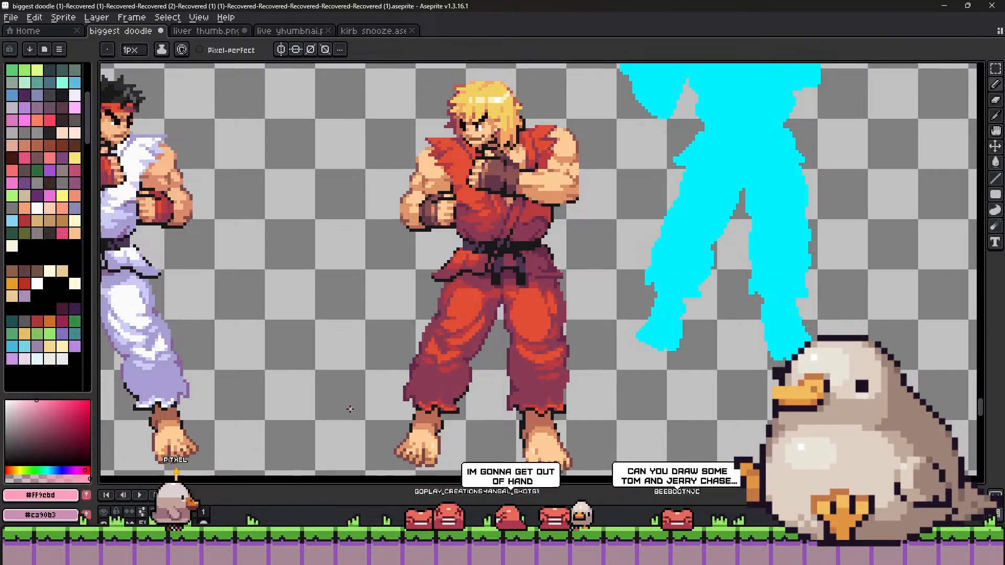
pyautogui.scroll(-3, 329, 371)
pyautogui.moveTo(763, 356); pyautogui.dragTo(422, 239)
pyautogui.moveTo(744, 387); pyautogui.dragTo(425, 230)
pyautogui.moveTo(549, 324); pyautogui.dragTo(421, 240)
pyautogui.moveTo(587, 320); pyautogui.dragTo(571, 295)
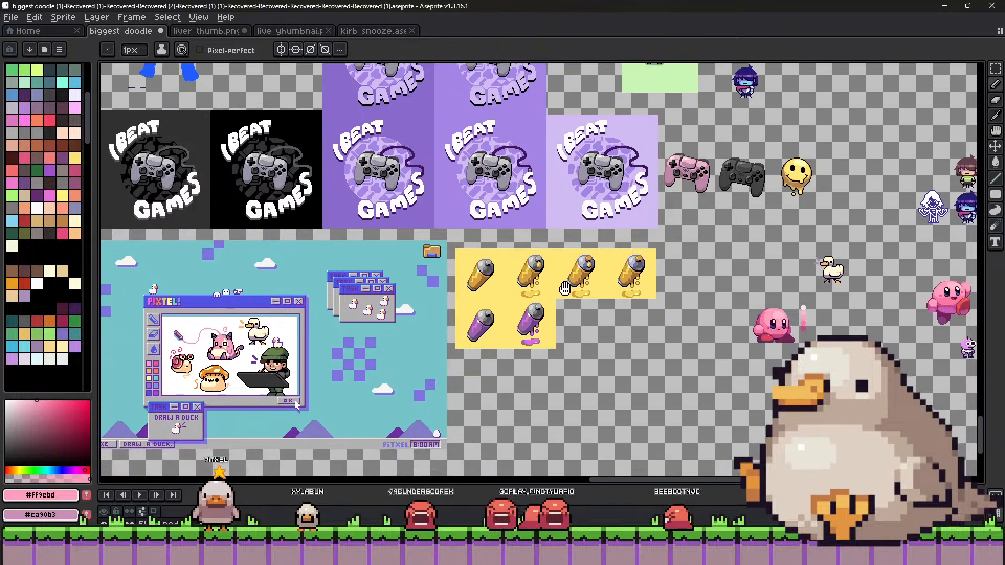
pyautogui.moveTo(628, 362); pyautogui.dragTo(600, 310)
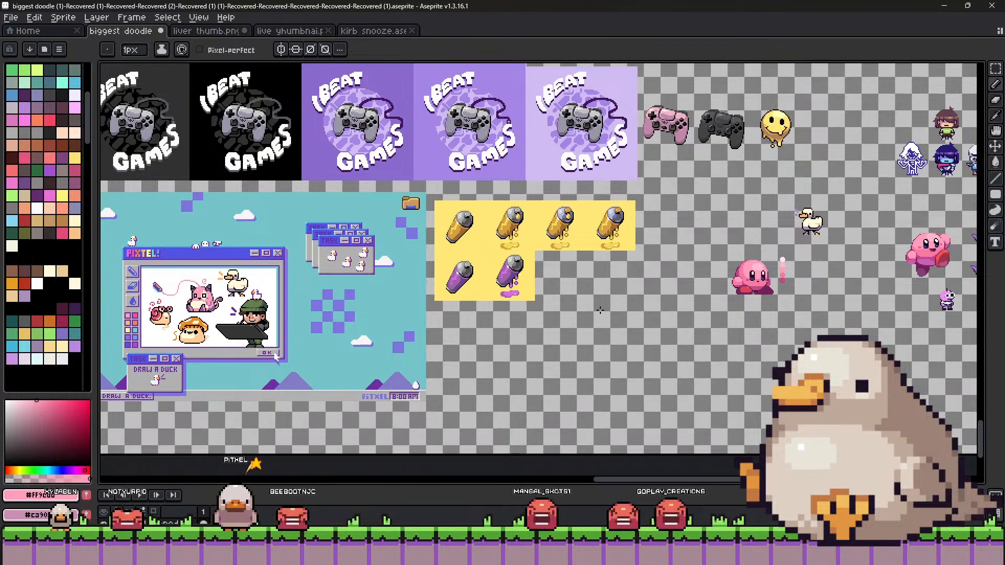
# Examine the sunset scenes and the tile-sized duck, food, tool and creature sprites across the middle of the canvas.
pyautogui.scroll(10, 595, 196)
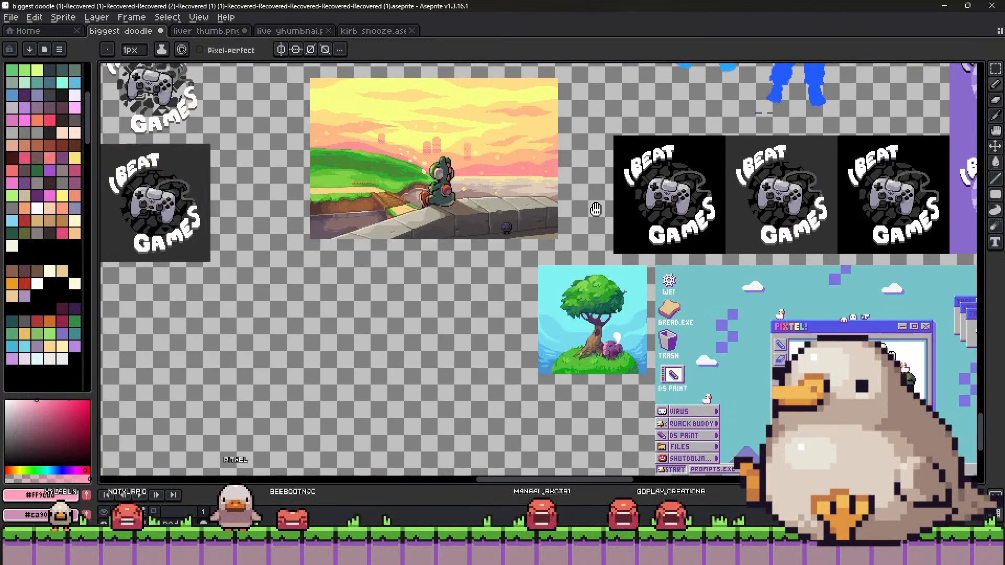
pyautogui.scroll(-5, 370, 250)
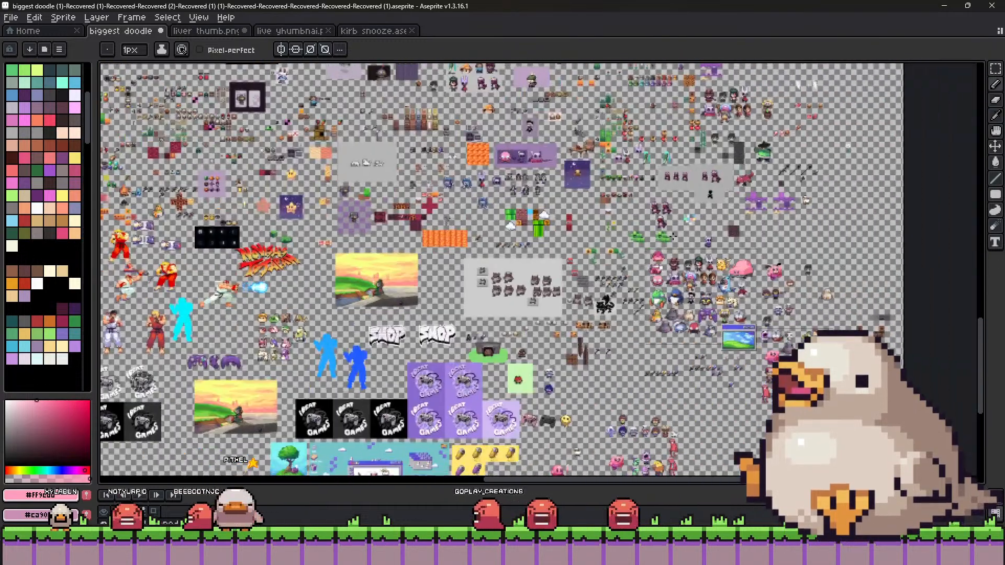
pyautogui.moveTo(702, 249); pyautogui.dragTo(676, 330)
pyautogui.moveTo(475, 177); pyautogui.dragTo(639, 213)
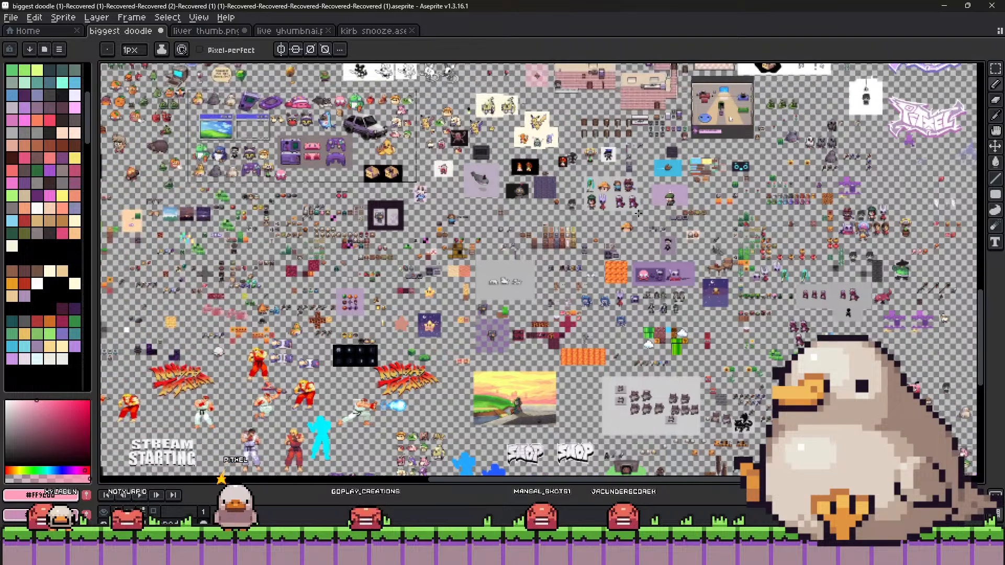
pyautogui.moveTo(449, 271); pyautogui.dragTo(626, 259)
pyautogui.moveTo(410, 244); pyautogui.dragTo(546, 273)
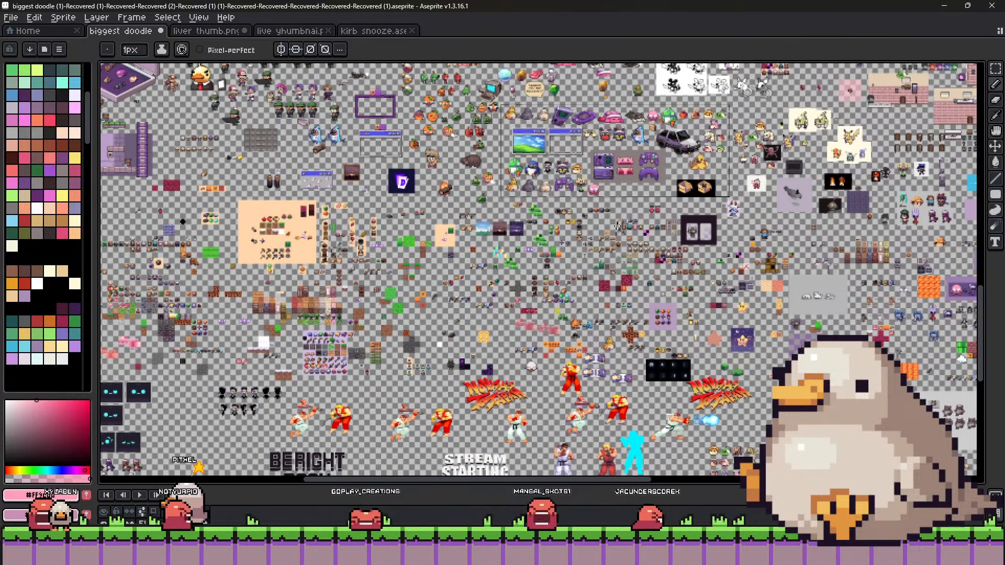
pyautogui.scroll(5, 489, 259)
pyautogui.scroll(-2, 488, 260)
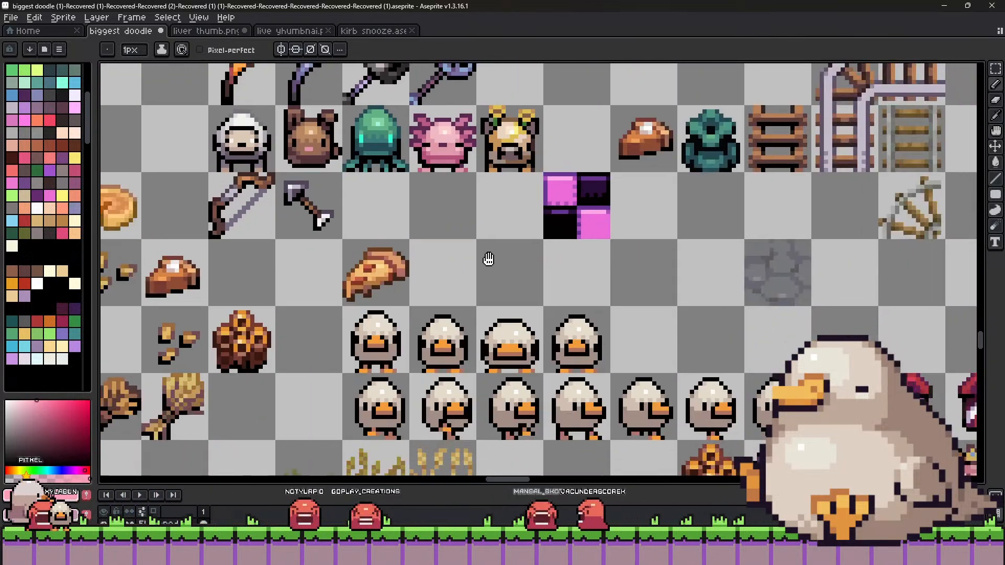
pyautogui.scroll(-2, 488, 259)
pyautogui.scroll(3, 580, 287)
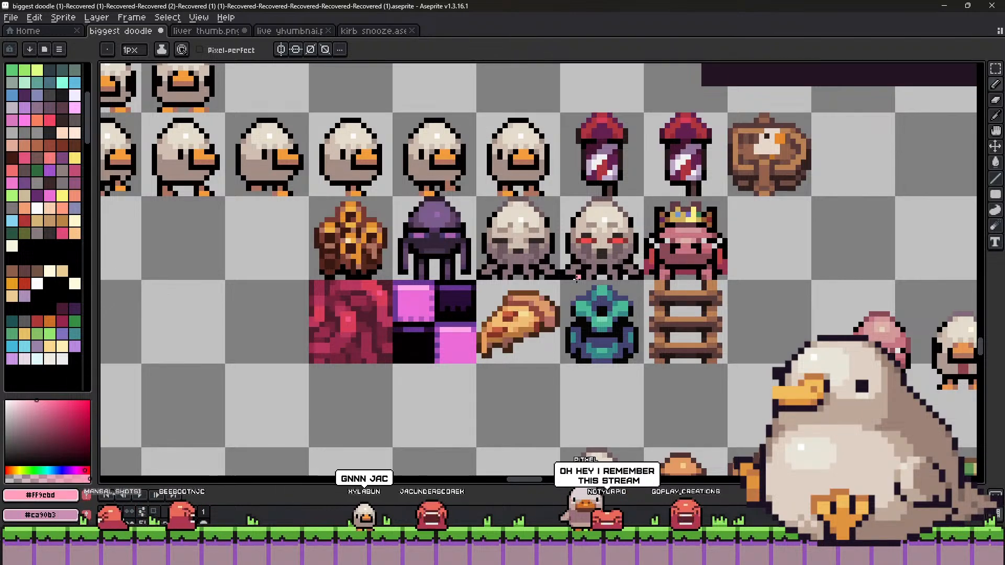
pyautogui.scroll(-4, 541, 266)
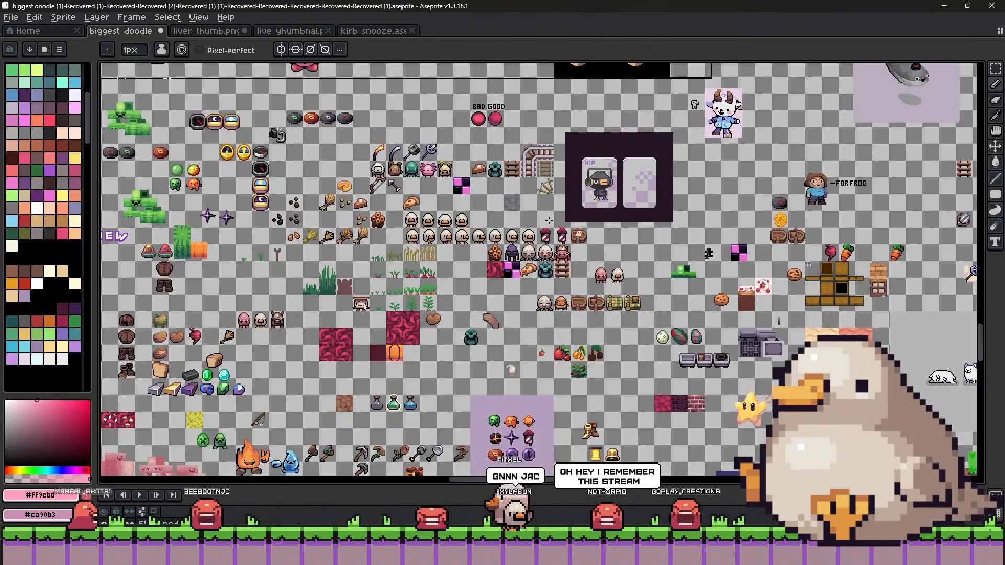
pyautogui.scroll(-2, 801, 275)
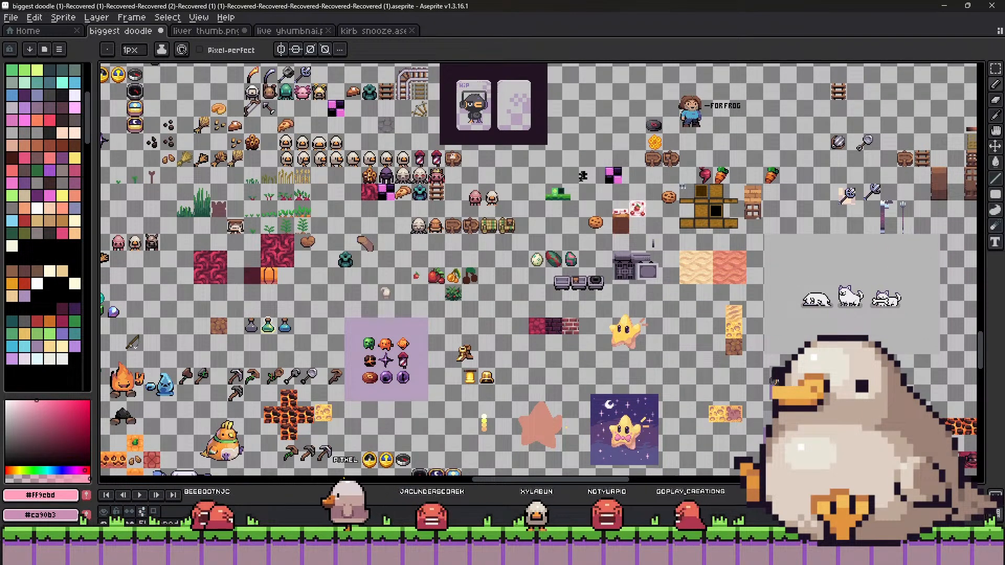
# Return to the seated Kirby sprite with its pink colour ramp and view it beside the duck and running Kirby.
pyautogui.scroll(-2, 363, 173)
pyautogui.scroll(1, 942, 435)
pyautogui.moveTo(916, 471); pyautogui.dragTo(595, 300)
pyautogui.scroll(3, 365, 341)
pyautogui.moveTo(174, 314); pyautogui.dragTo(540, 209)
pyautogui.moveTo(648, 262); pyautogui.dragTo(512, 253)
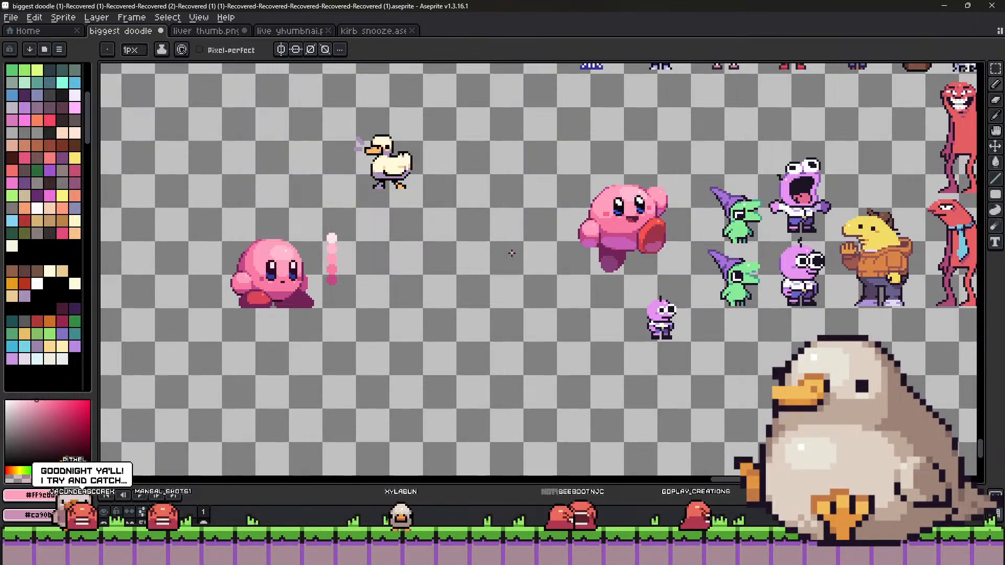
pyautogui.moveTo(323, 316); pyautogui.dragTo(590, 337)
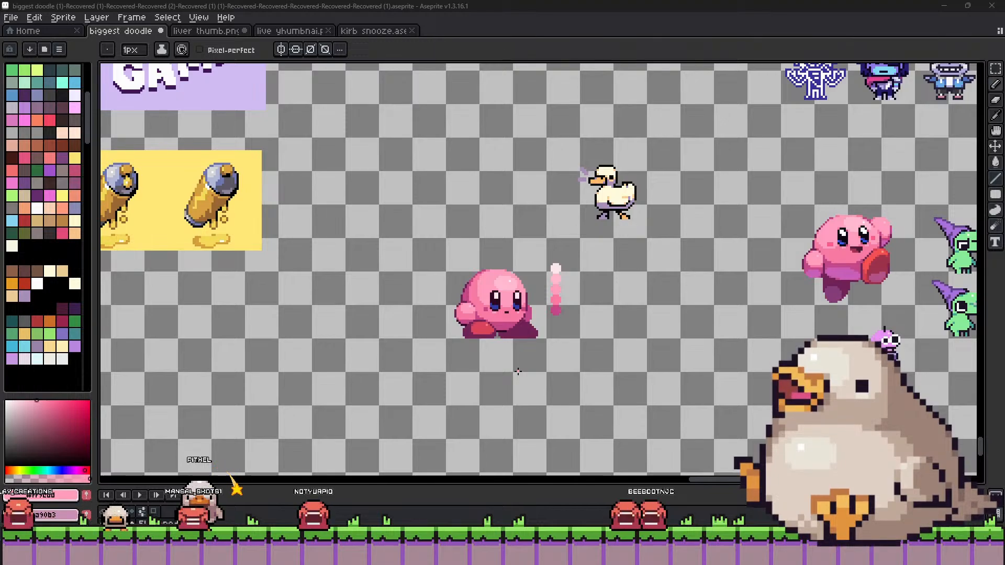
# Examine the row of small creature sprites, including the crowned pig, bunny, squid and axolotl, and the shield and bucket items below.
pyautogui.scroll(1, 607, 291)
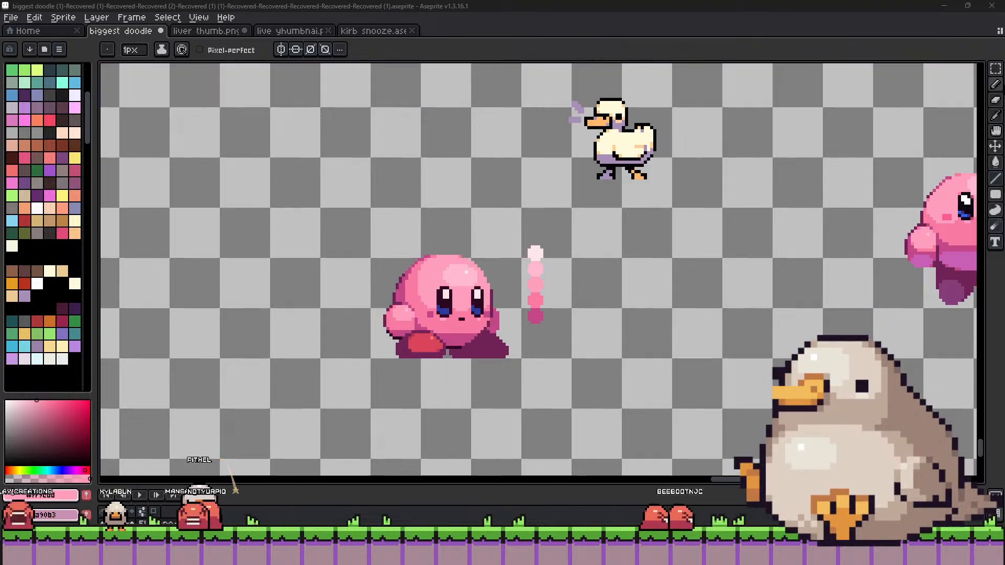
pyautogui.press('m')
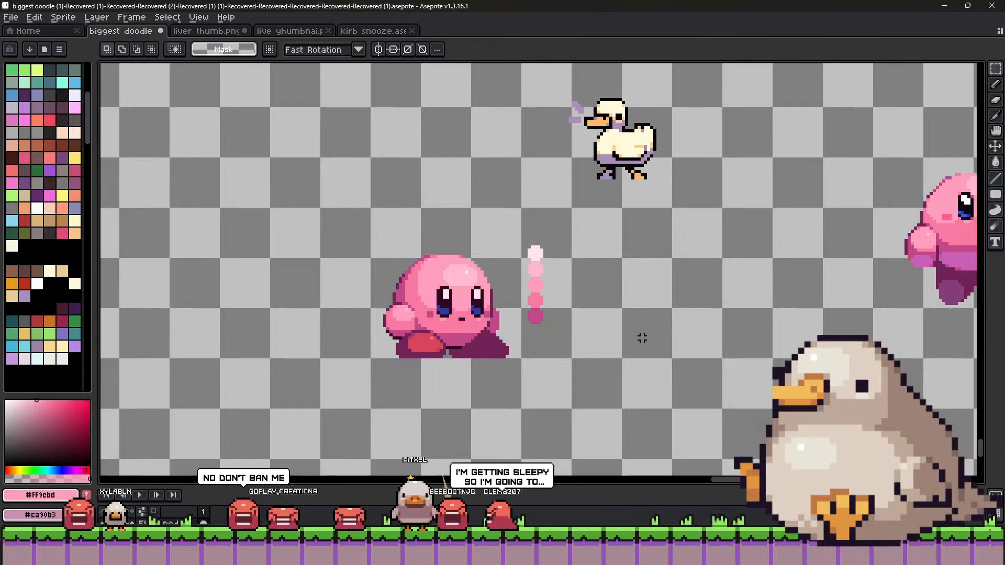
pyautogui.scroll(-5, 636, 343)
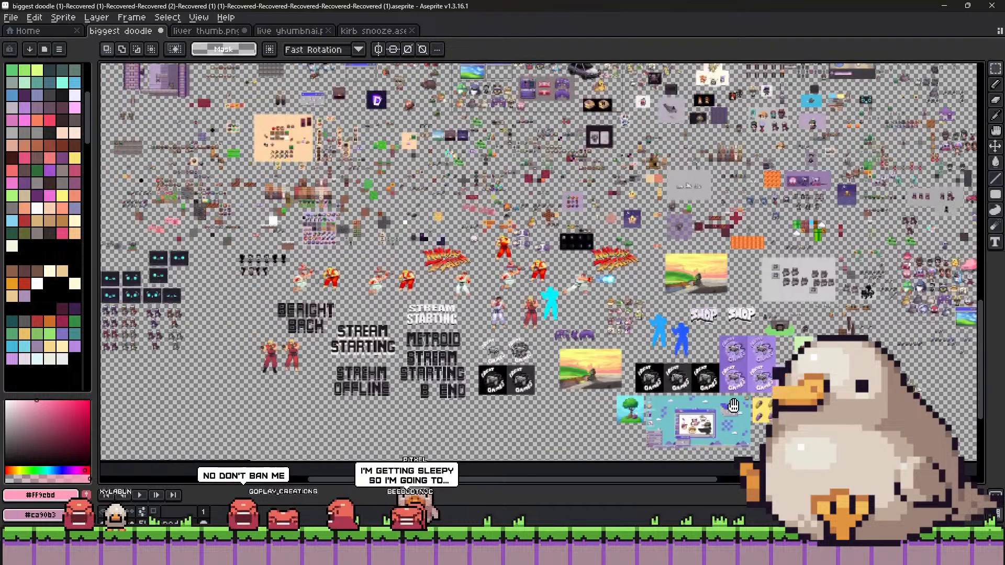
pyautogui.scroll(5, 497, 287)
pyautogui.moveTo(497, 287); pyautogui.dragTo(812, 199)
pyautogui.scroll(-1, 812, 199)
pyautogui.scroll(5, 469, 239)
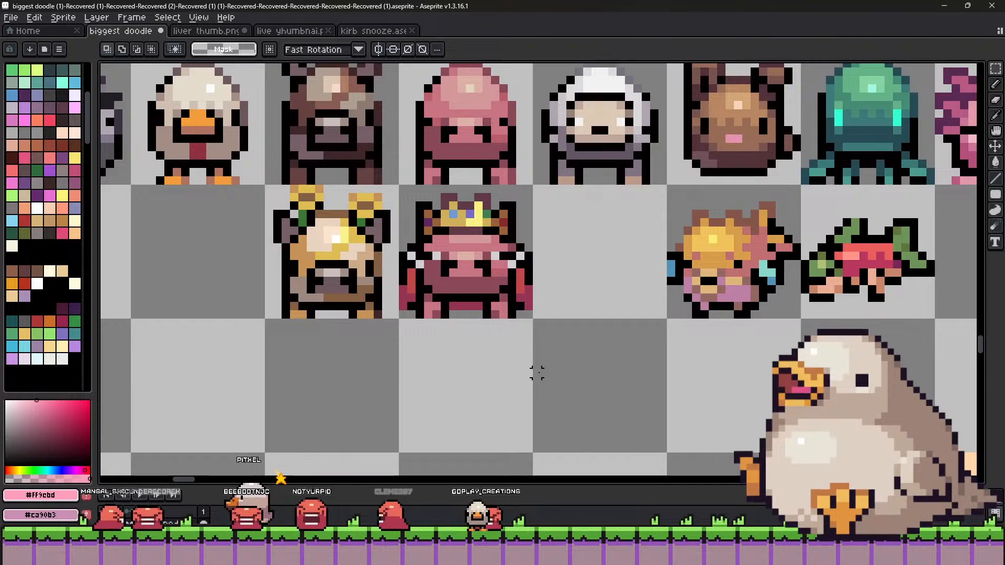
pyautogui.scroll(-1, 486, 339)
pyautogui.scroll(-1, 480, 316)
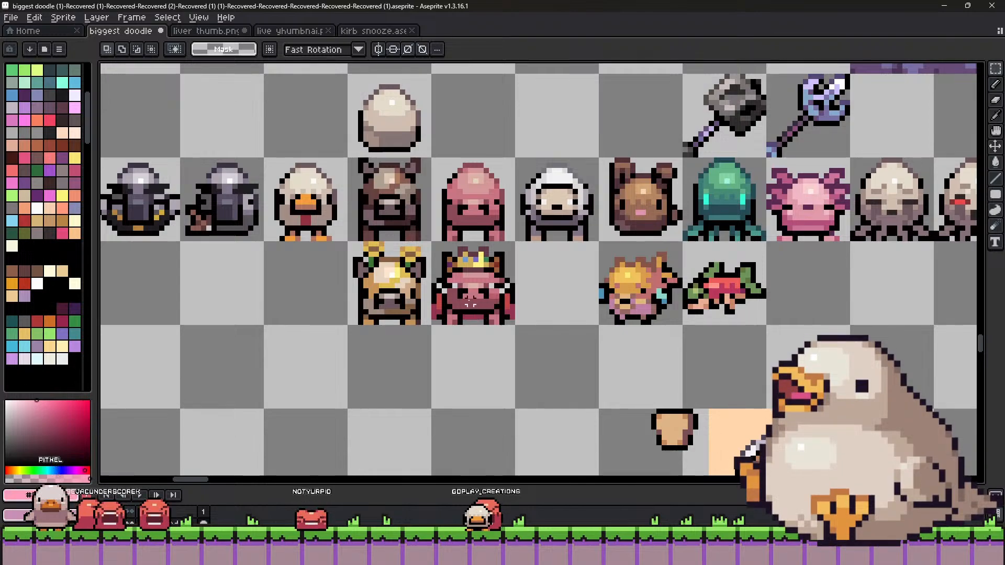
pyautogui.scroll(-1, 483, 272)
pyautogui.scroll(-1, 487, 227)
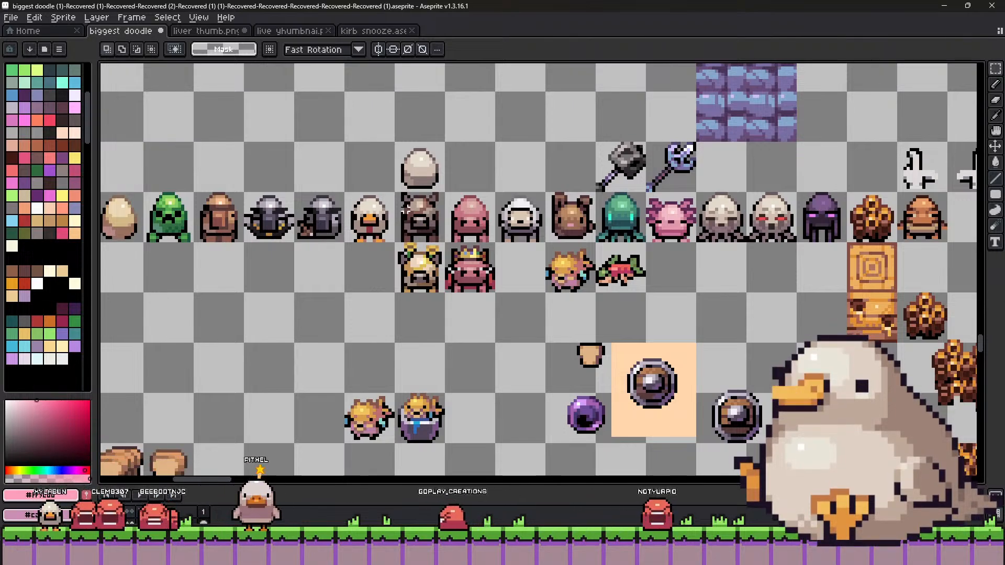
pyautogui.scroll(-1, 405, 209)
pyautogui.scroll(-4, 694, 269)
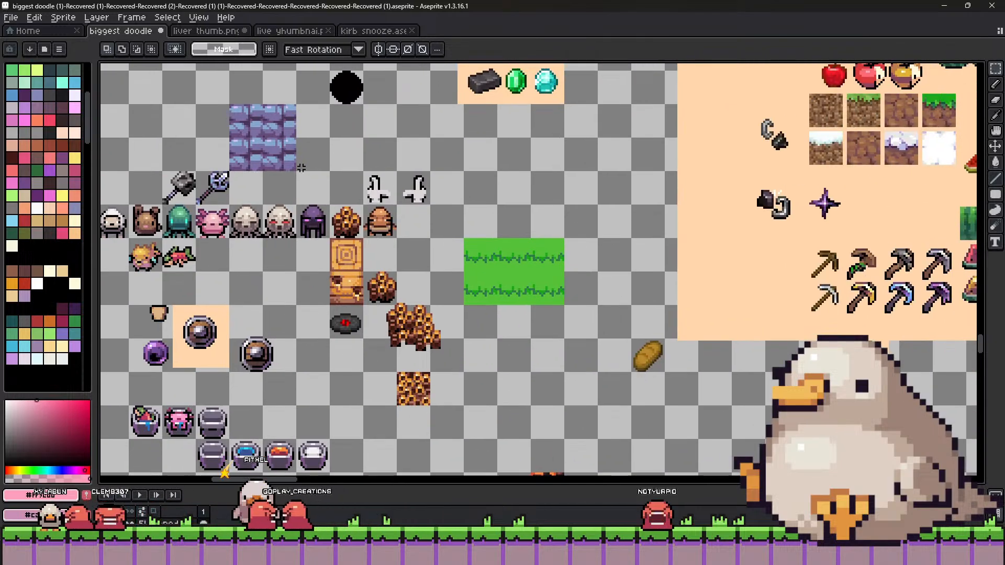
# Move the seated Kirby sprite together with its pink colour ramp closer to the running Kirby.
pyautogui.scroll(2, 228, 121)
pyautogui.hscroll(10, 229, 121)
pyautogui.scroll(-3, 229, 121)
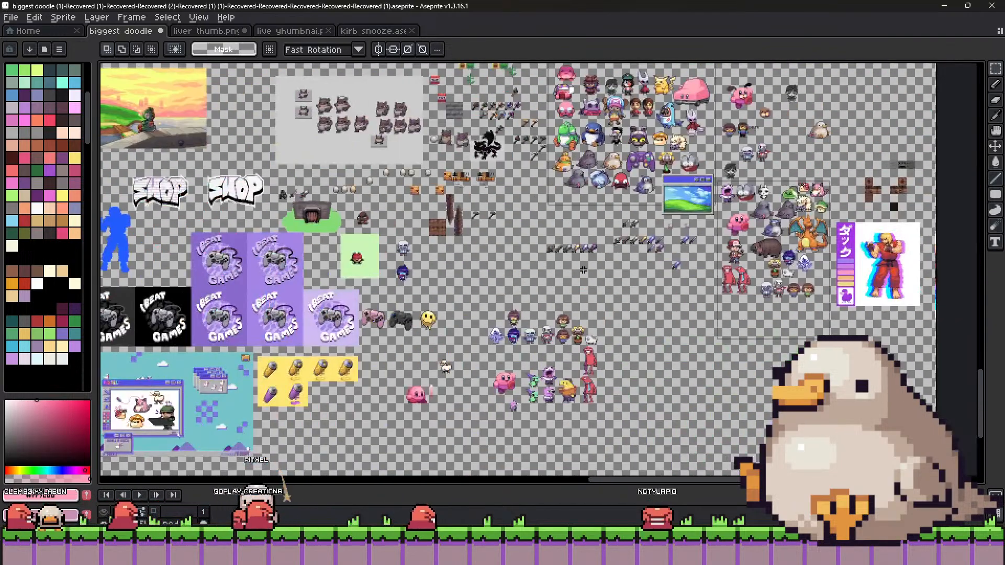
pyautogui.scroll(2, 551, 377)
pyautogui.scroll(2, 509, 397)
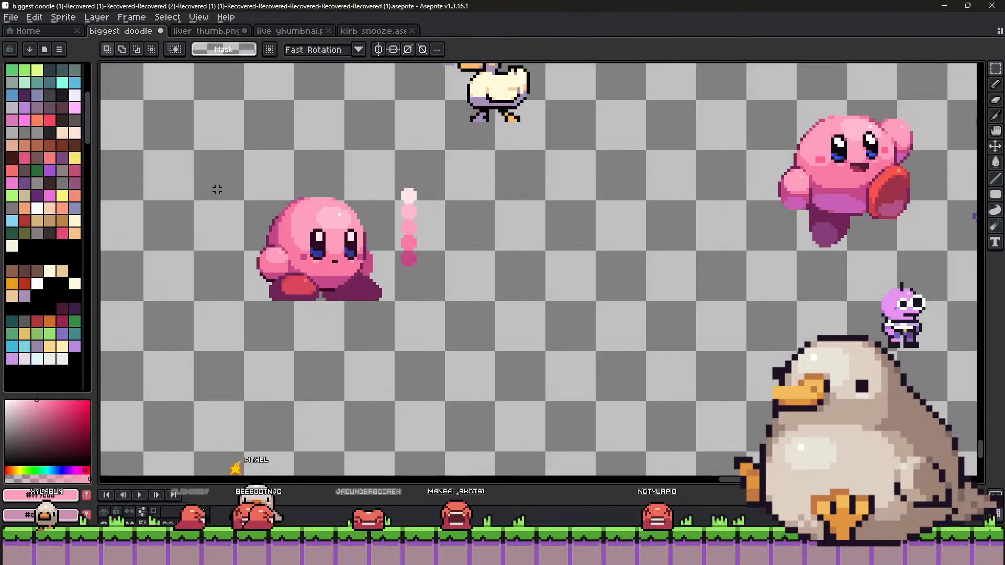
pyautogui.moveTo(197, 152); pyautogui.dragTo(568, 347)
pyautogui.moveTo(417, 288); pyautogui.dragTo(733, 276)
pyautogui.click(928, 303)
# Move the walking duck sprite to sit directly above the seated Kirby, and clear the selection.
pyautogui.hscroll(-5, 424, 299)
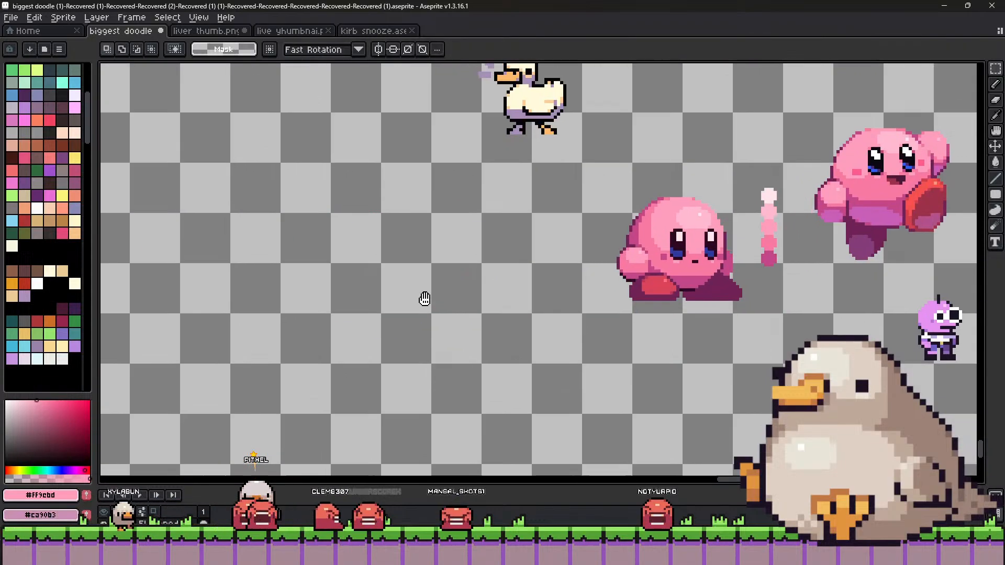
pyautogui.scroll(2, 502, 271)
pyautogui.scroll(-3, 490, 276)
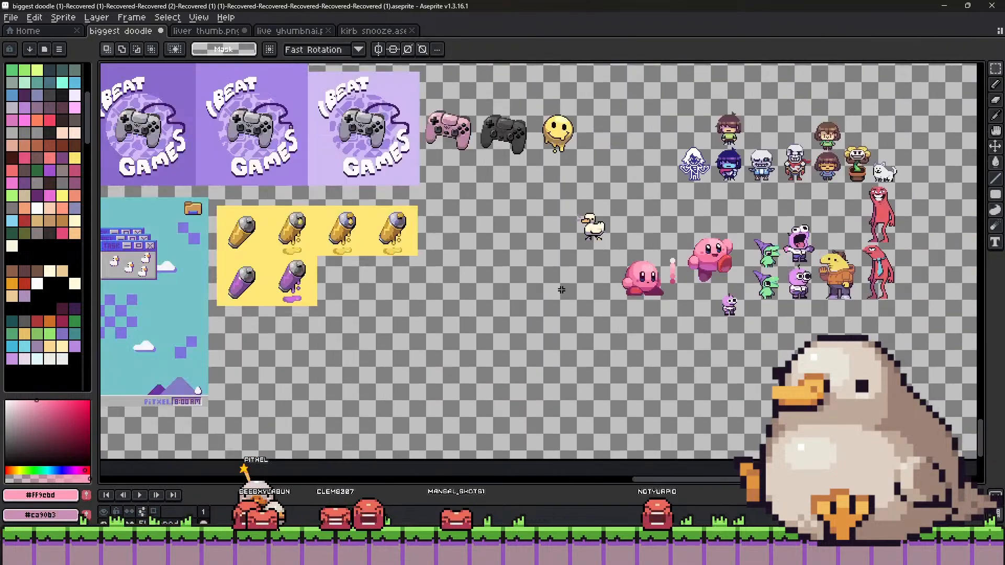
pyautogui.scroll(2, 549, 168)
pyautogui.moveTo(638, 222); pyautogui.dragTo(712, 236)
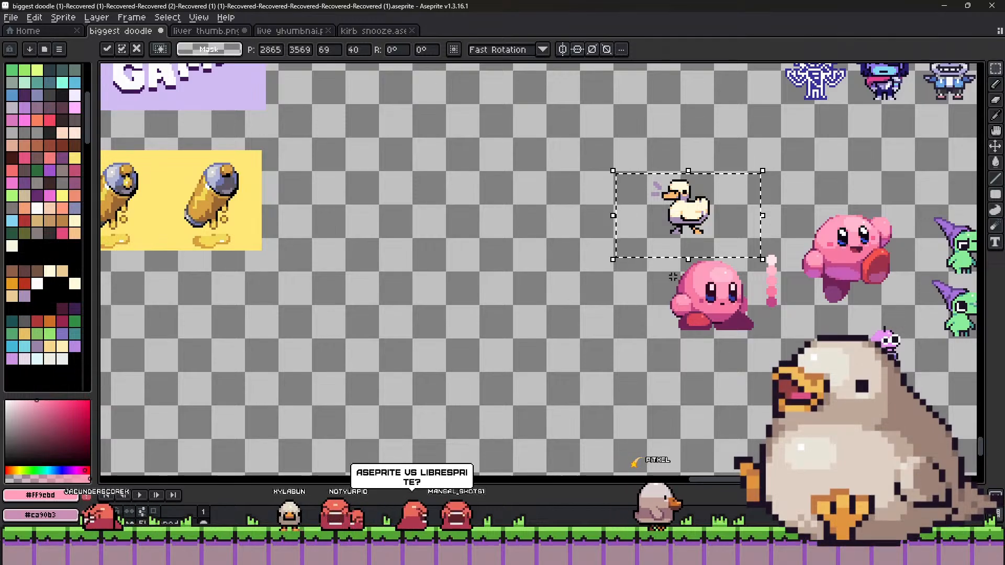
pyautogui.hotkey('ctrl', 'd')
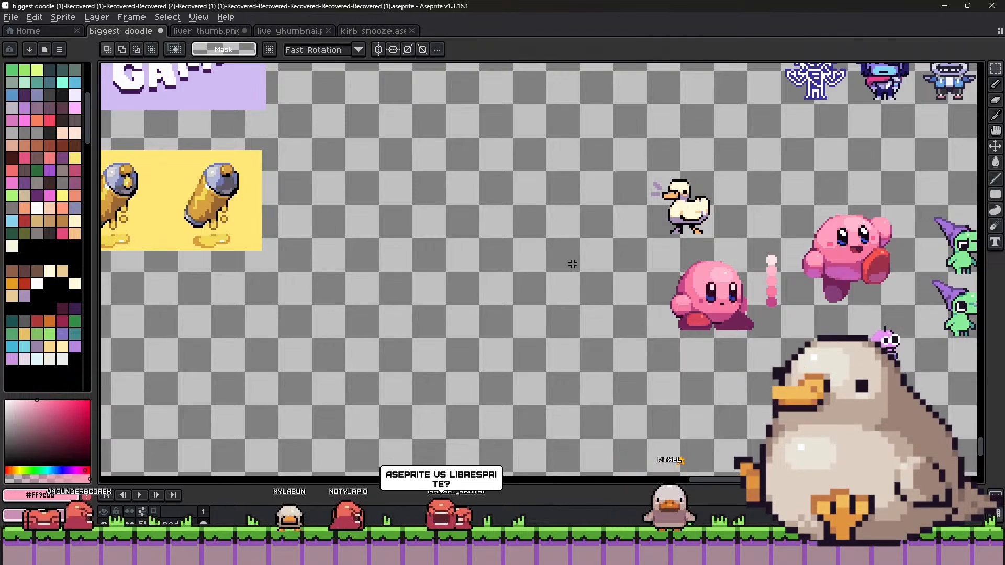
# Compare the creature row, ore and item tiles, fighters and controller logos with the character sprites around the two Kirbys.
pyautogui.scroll(-4, 713, 321)
pyautogui.scroll(4, 424, 426)
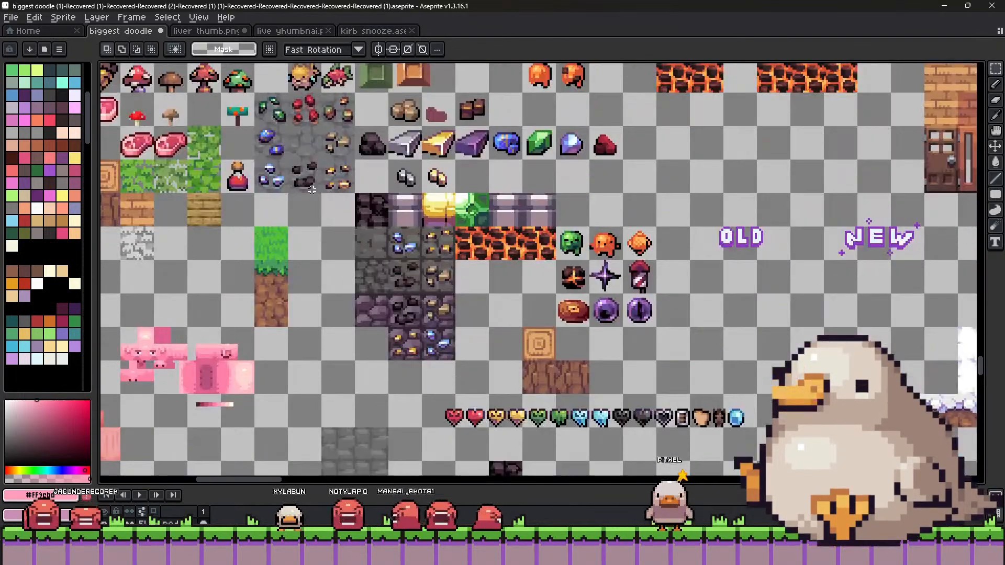
pyautogui.scroll(10, 424, 426)
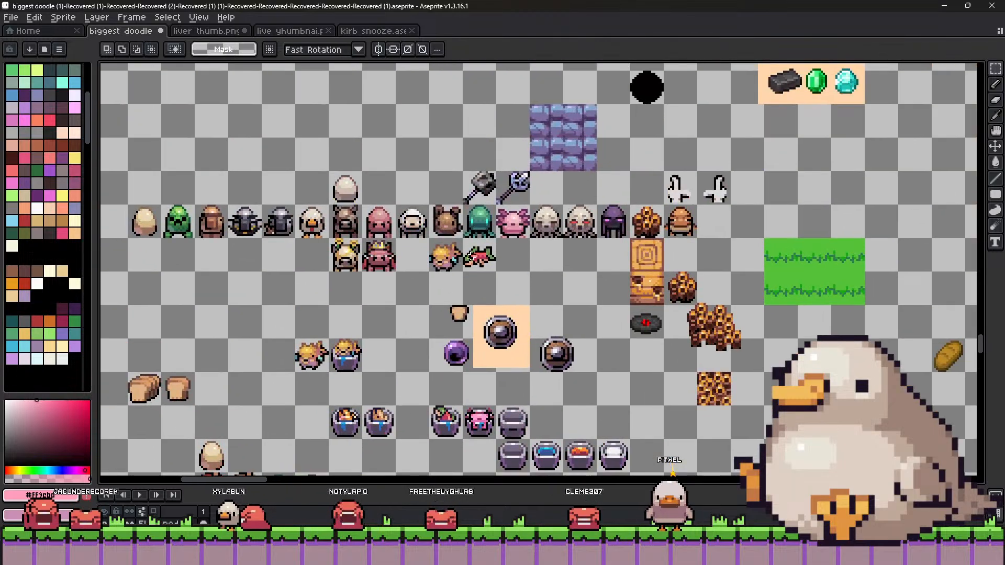
pyautogui.scroll(2, 451, 215)
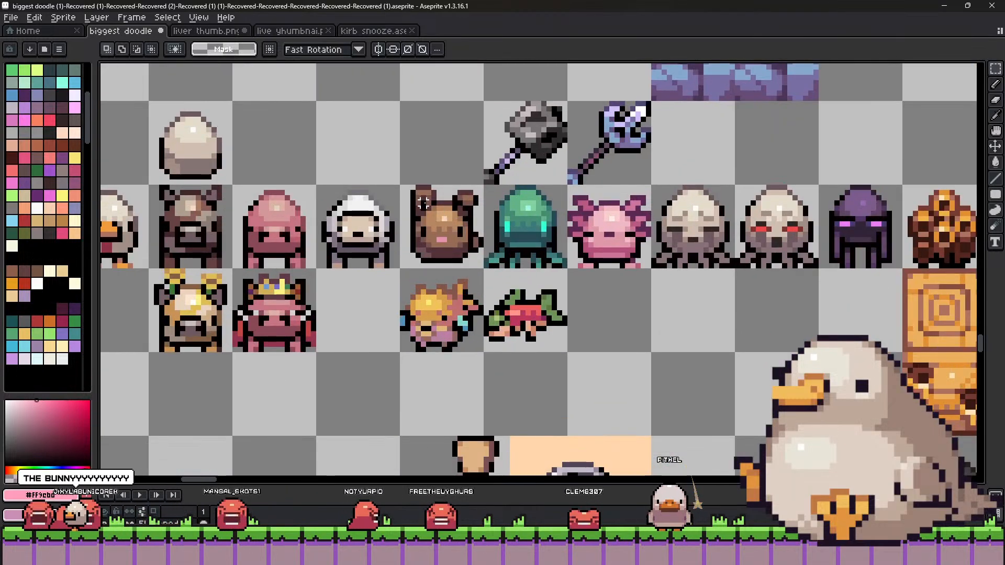
pyautogui.click(995, 84)
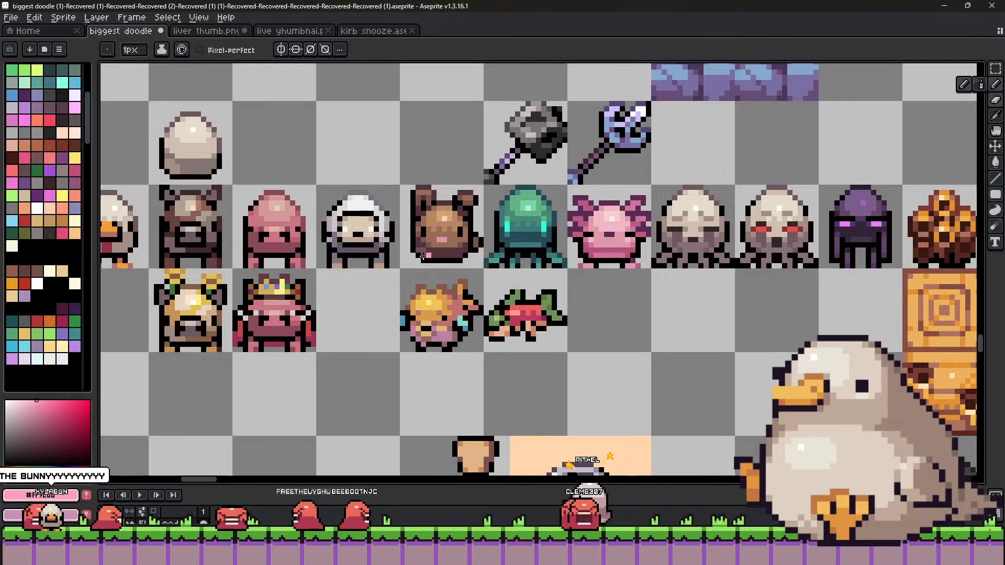
pyautogui.scroll(-2, 346, 226)
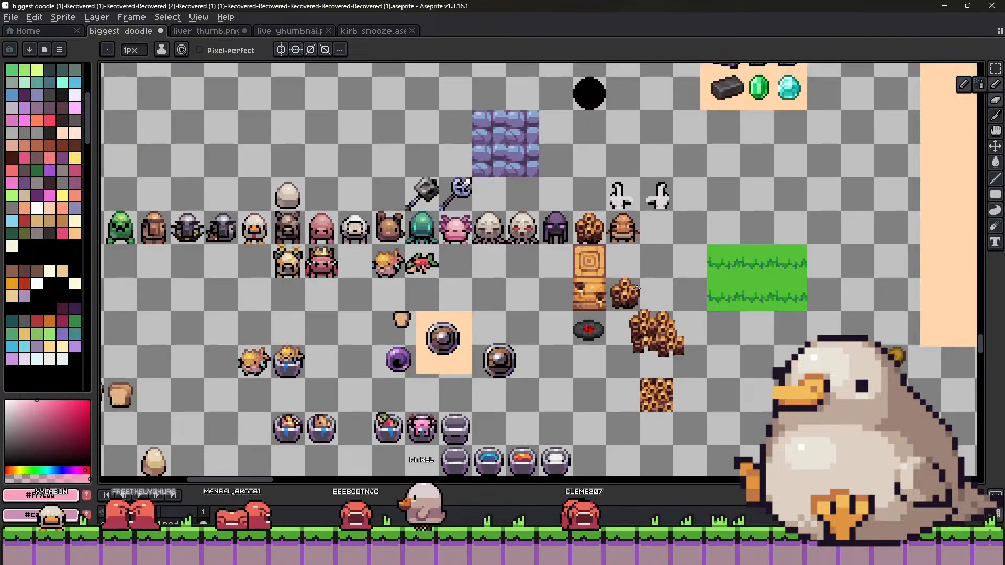
pyautogui.scroll(-2, 339, 239)
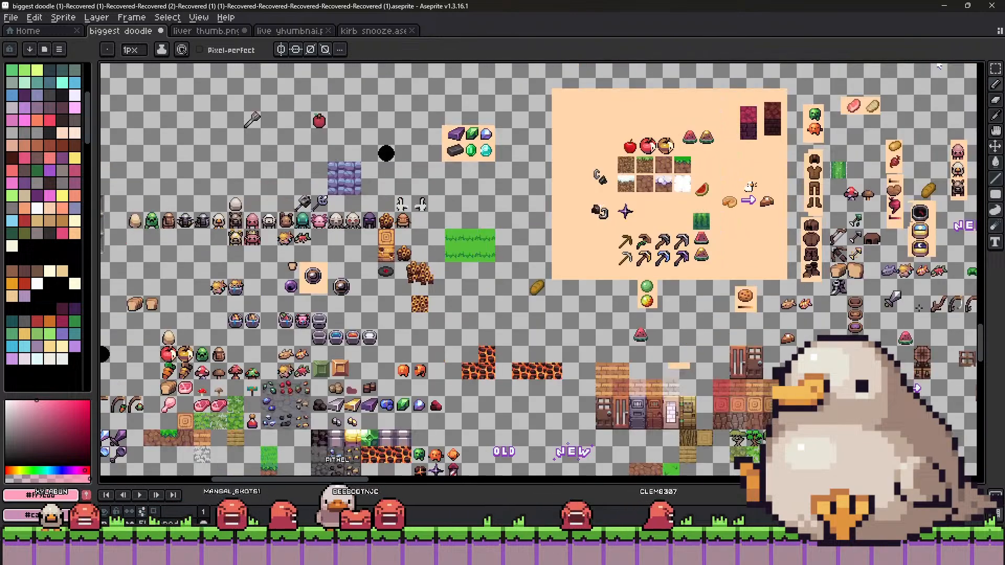
pyautogui.scroll(-2, 592, 297)
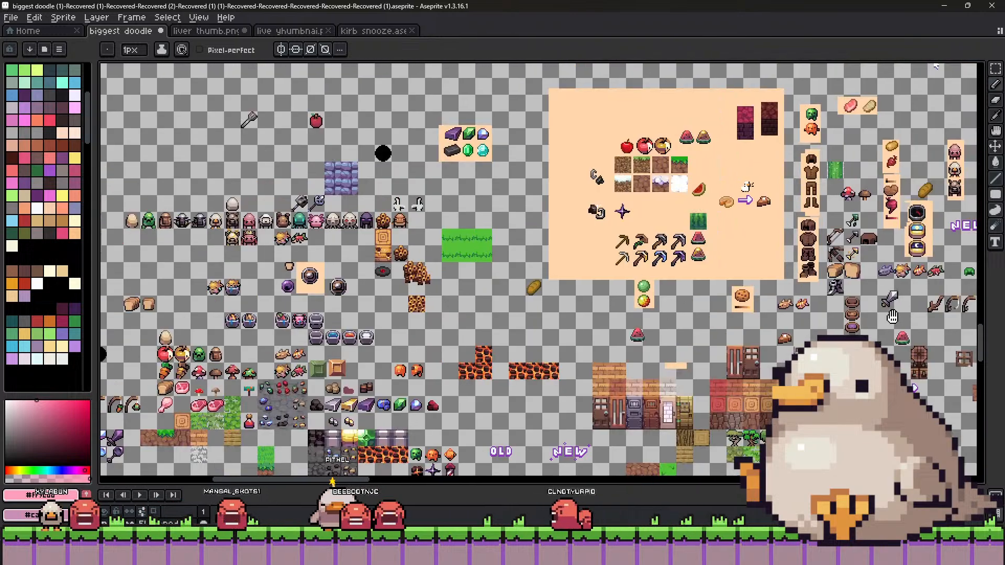
pyautogui.hscroll(10, 680, 301)
pyautogui.scroll(-5, 734, 304)
pyautogui.hscroll(15, 734, 304)
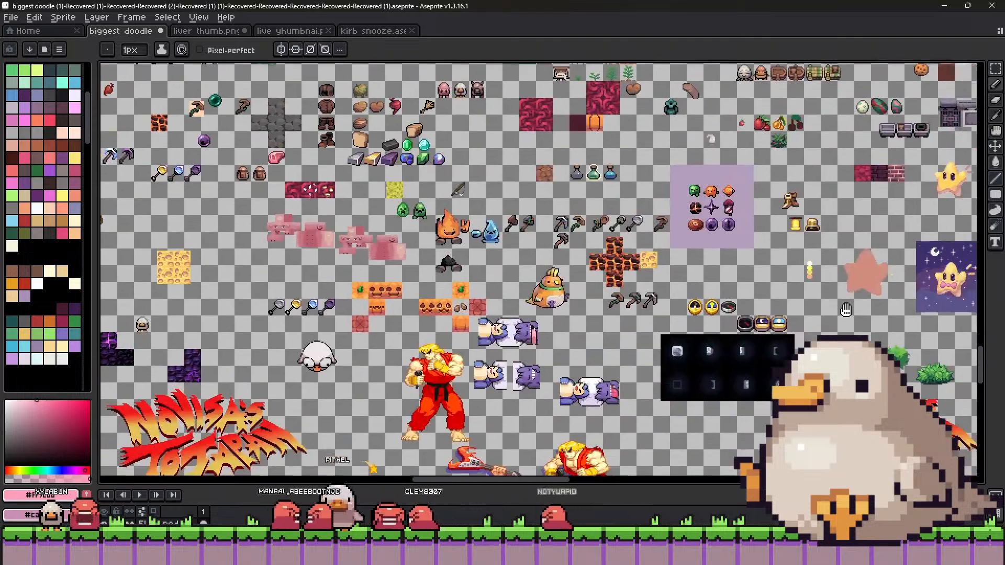
pyautogui.scroll(-5, 719, 306)
pyautogui.hscroll(10, 719, 307)
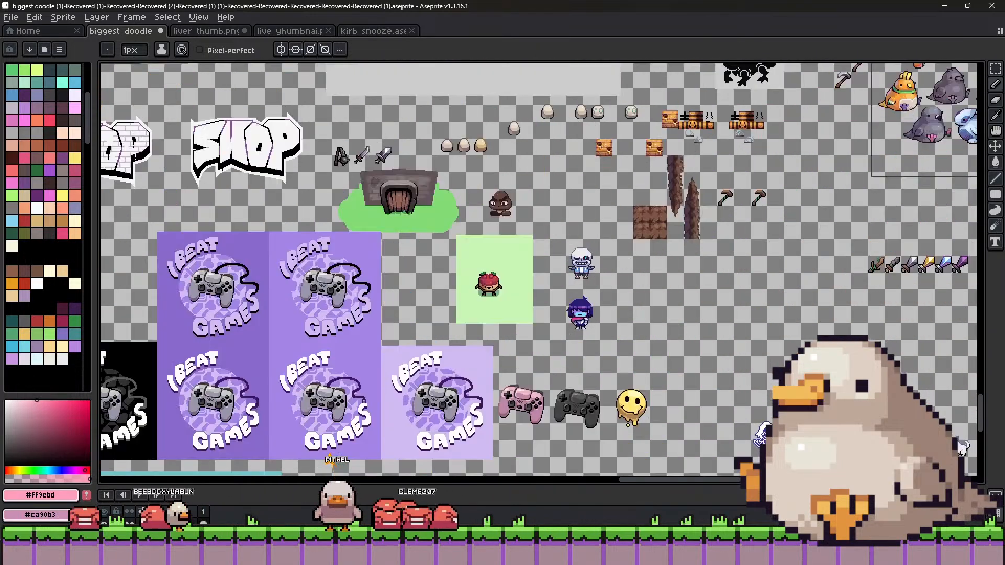
pyautogui.scroll(2, 968, 87)
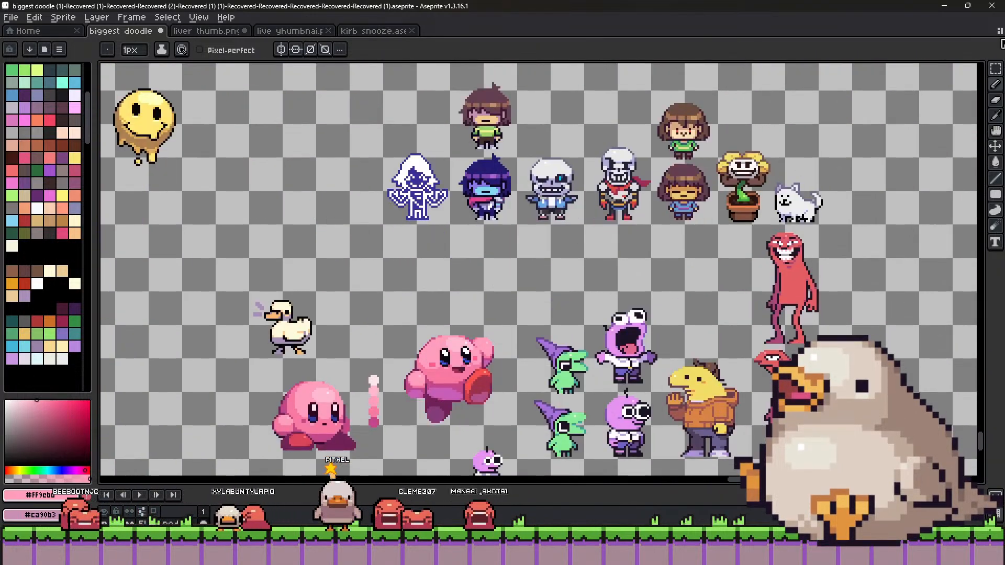
# Try pasting a copy of the brown-haired character in the striped green shirt into the empty area beside the seated Kirby.
pyautogui.click(995, 68)
pyautogui.moveTo(447, 72); pyautogui.dragTo(508, 139)
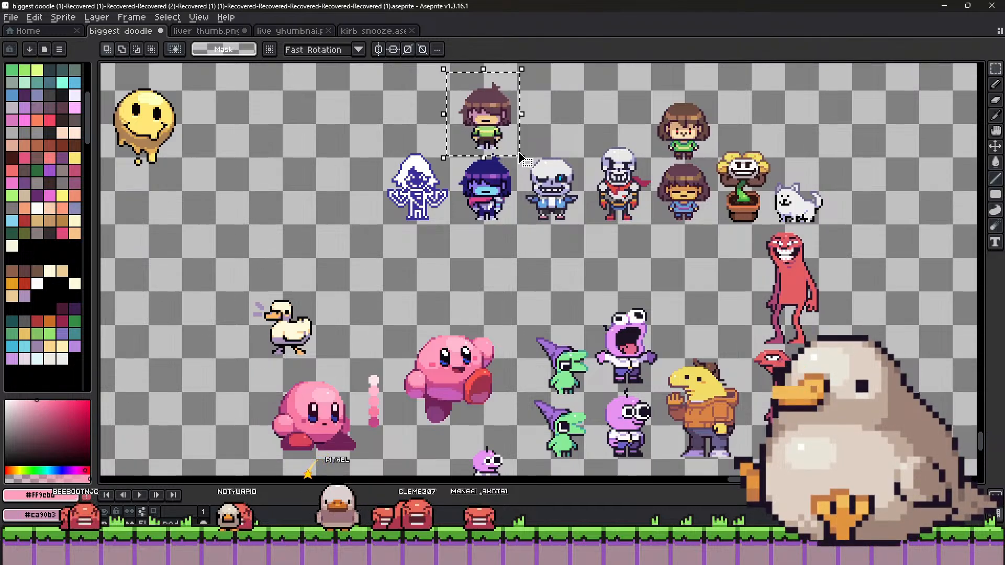
pyautogui.scroll(-3, 540, 149)
pyautogui.scroll(4, 685, 194)
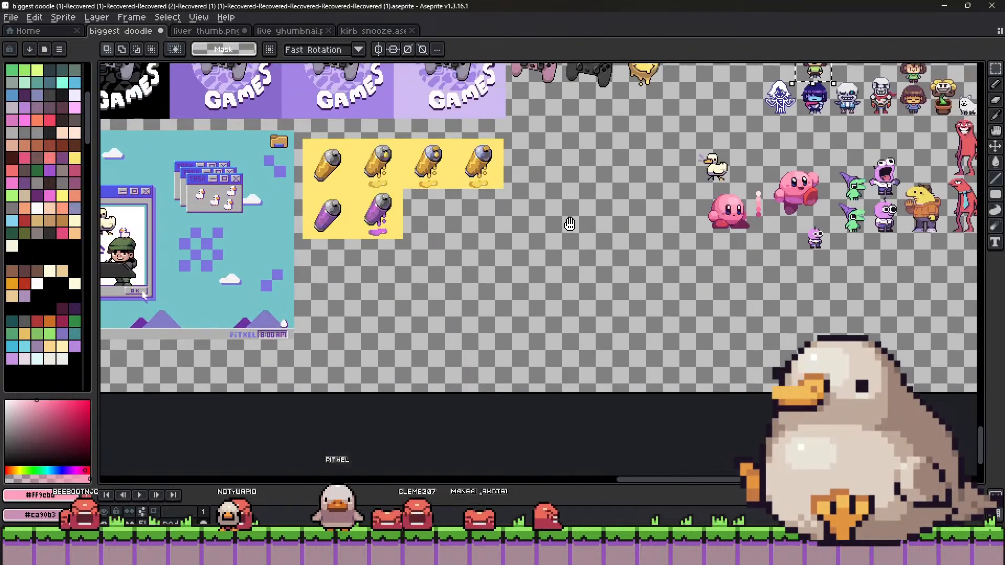
pyautogui.hotkey('ctrl', 'v')
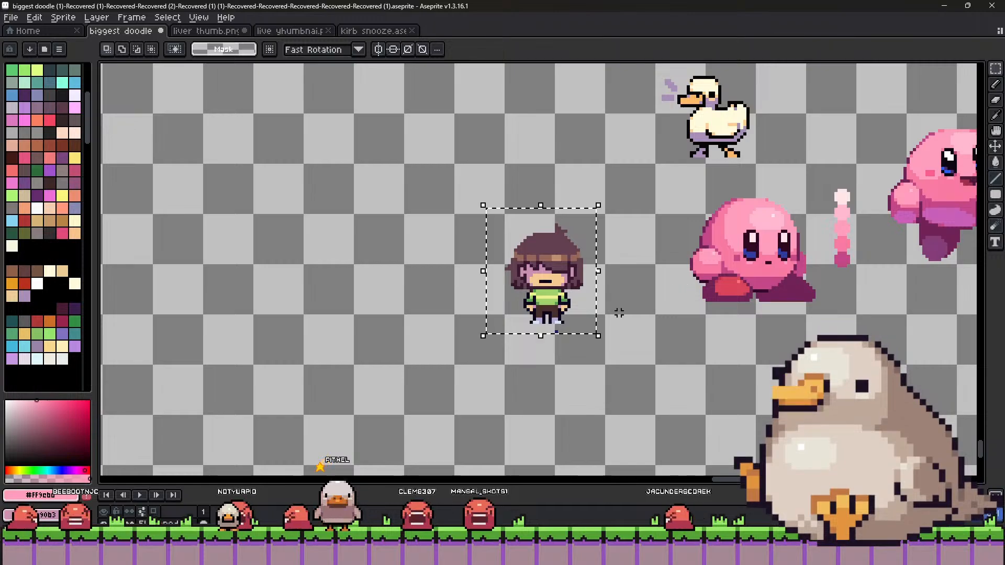
pyautogui.press('Escape')
# Try placing the walking duck sprite in the empty space beside the seated Kirby.
pyautogui.moveTo(657, 288); pyautogui.dragTo(288, 346)
pyautogui.moveTo(259, 137); pyautogui.dragTo(411, 233)
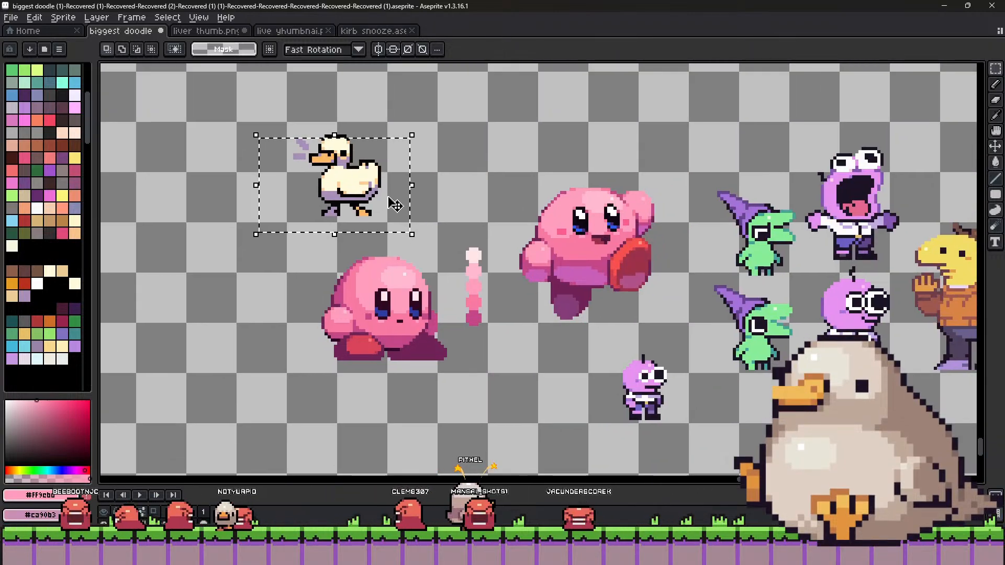
pyautogui.click(369, 202)
pyautogui.moveTo(369, 202); pyautogui.dragTo(218, 324)
pyautogui.moveTo(437, 262); pyautogui.dragTo(530, 261)
pyautogui.moveTo(332, 243); pyautogui.dragTo(606, 239)
pyautogui.scroll(1, 409, 313)
# Try other positions for the duck around the seated Kirby, and undo the last moves.
pyautogui.moveTo(366, 232); pyautogui.dragTo(571, 359)
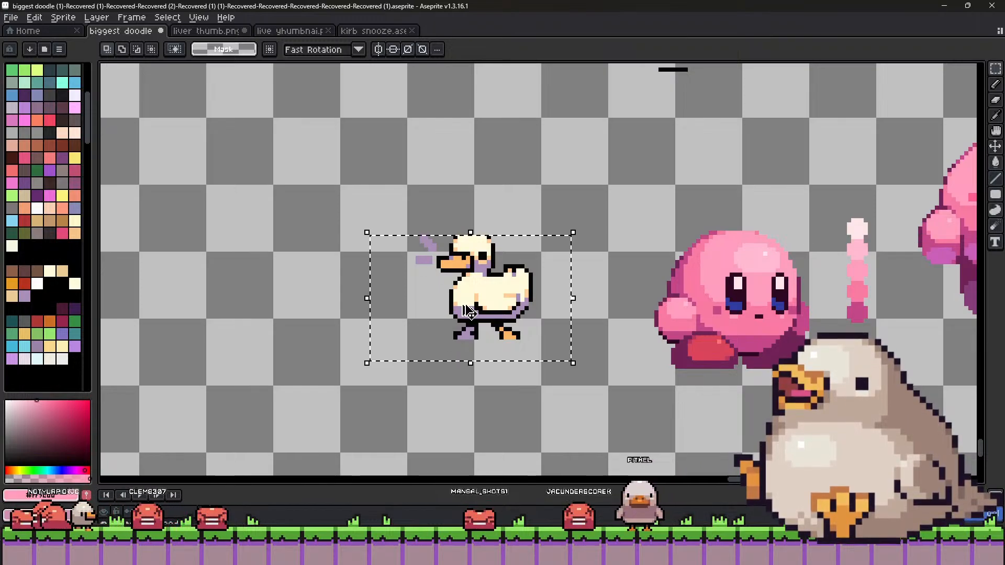
pyautogui.moveTo(471, 293); pyautogui.dragTo(673, 131)
pyautogui.click(477, 278)
pyautogui.moveTo(643, 209); pyautogui.dragTo(599, 388)
pyautogui.moveTo(525, 320); pyautogui.dragTo(478, 343)
pyautogui.hotkey('ctrl', 'z')
pyautogui.hotkey('ctrl', 'z')
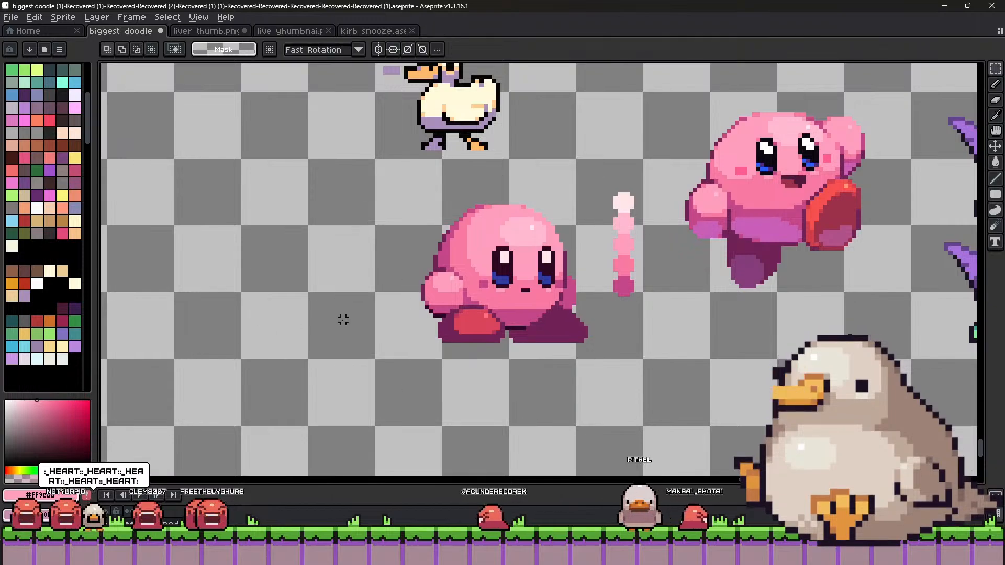
# Select a rectangular area around the seated Kirby and fill its empty background with white.
pyautogui.scroll(-2, 676, 287)
pyautogui.scroll(1, 502, 294)
pyautogui.click(999, 84)
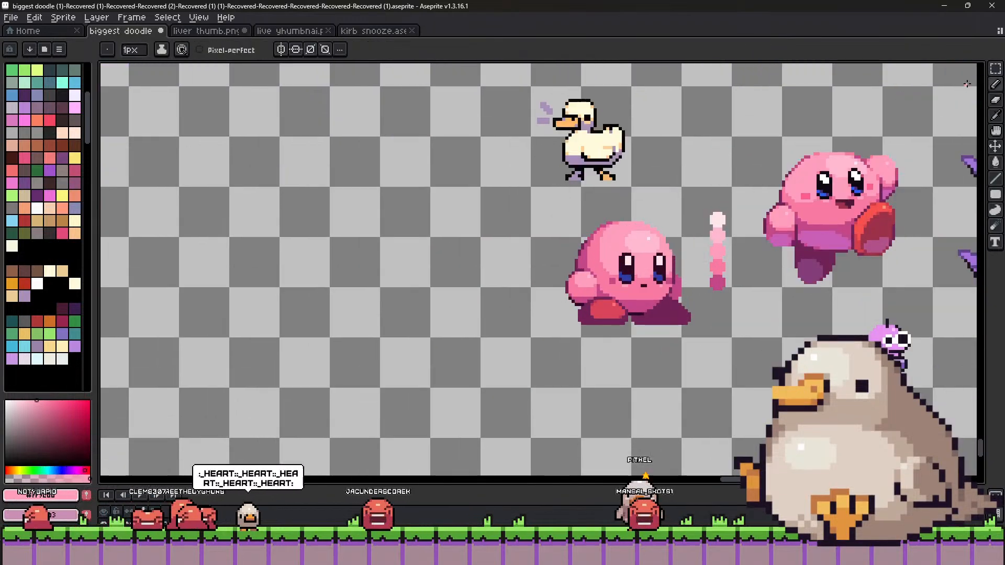
pyautogui.click(995, 69)
pyautogui.moveTo(534, 203); pyautogui.dragTo(709, 356)
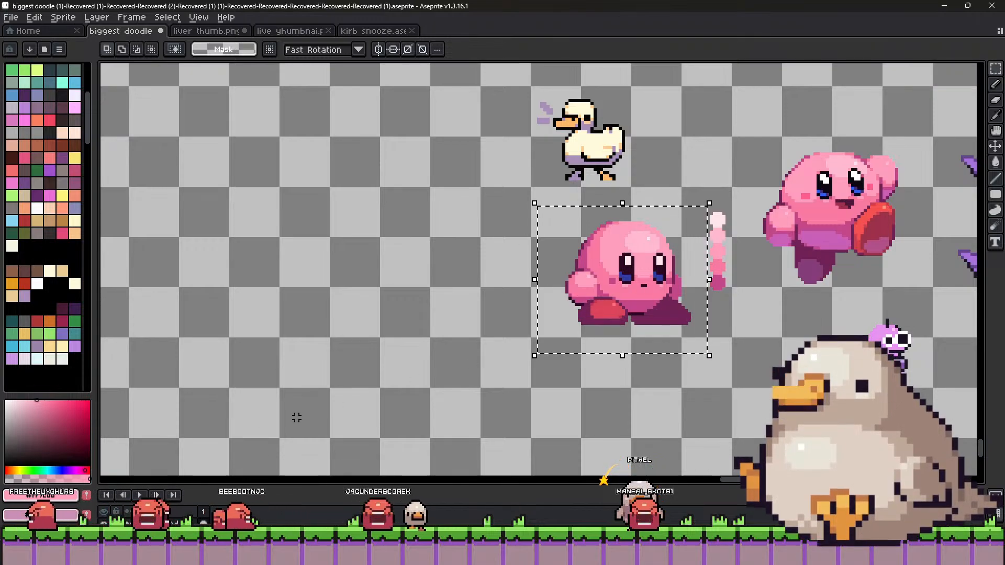
pyautogui.press('g')
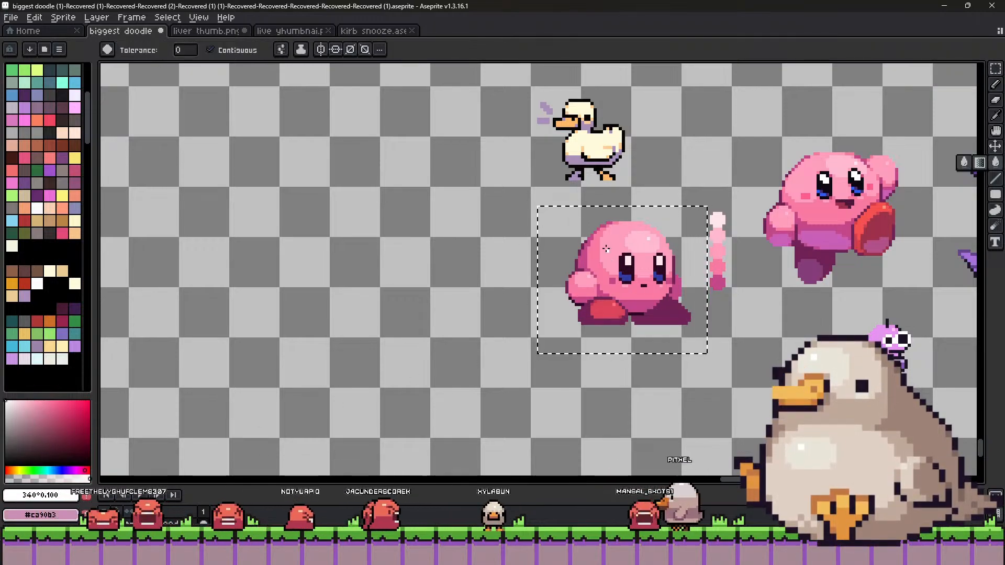
pyautogui.rightClick(608, 291)
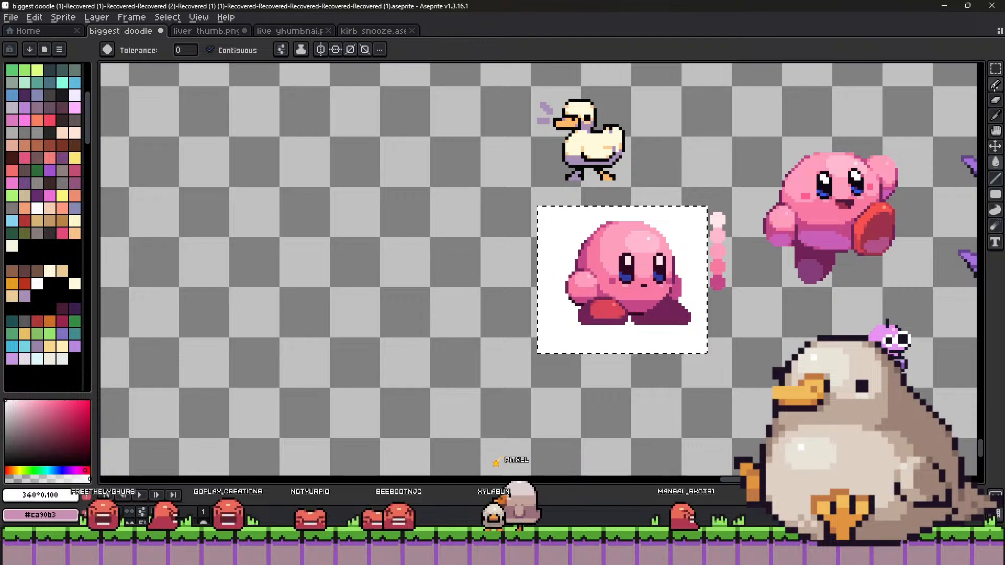
# Retouch the pixels along the seated Kirby's upper-left outline with its own pink #f97aa2 and dark purple #702257.
pyautogui.click(995, 85)
pyautogui.scroll(2, 626, 222)
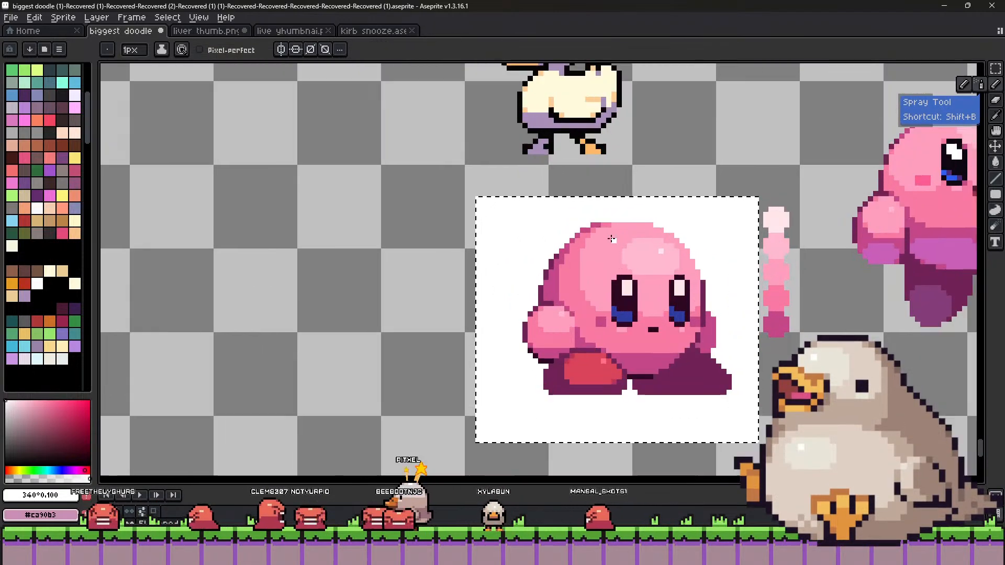
pyautogui.keyDown('alt'); pyautogui.click(587, 229); pyautogui.keyUp('alt')
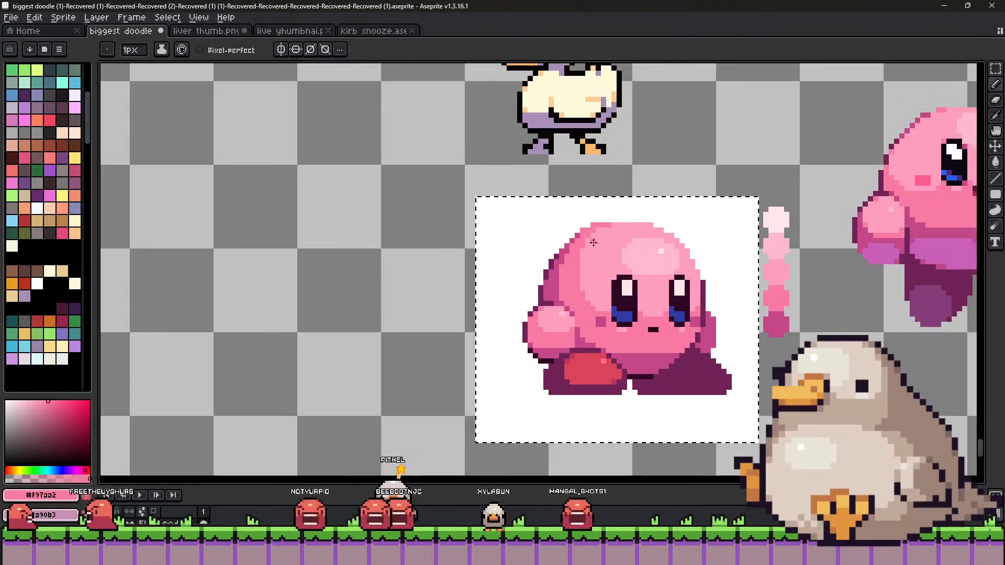
pyautogui.keyDown('alt'); pyautogui.click(558, 253); pyautogui.keyUp('alt')
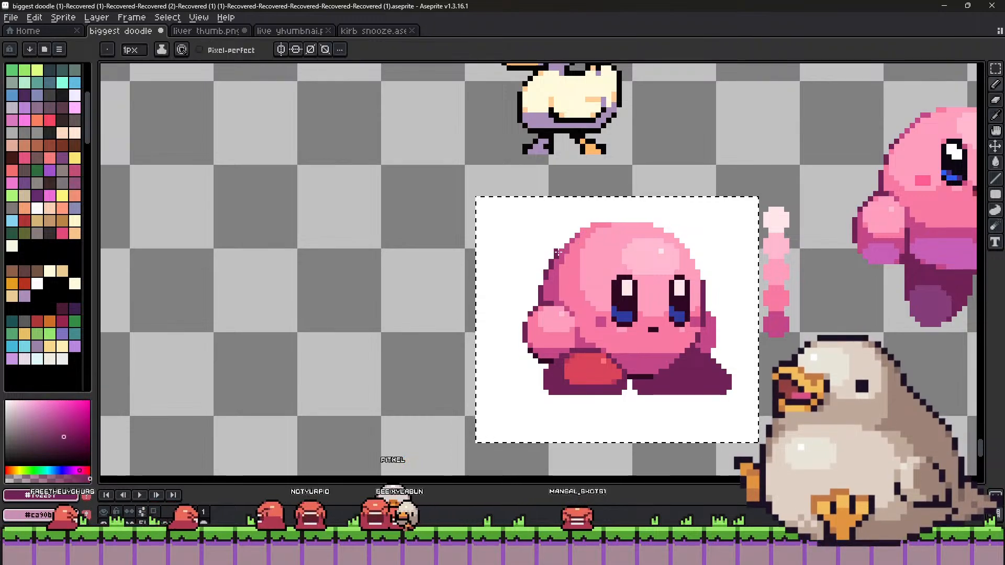
pyautogui.scroll(-2, 561, 248)
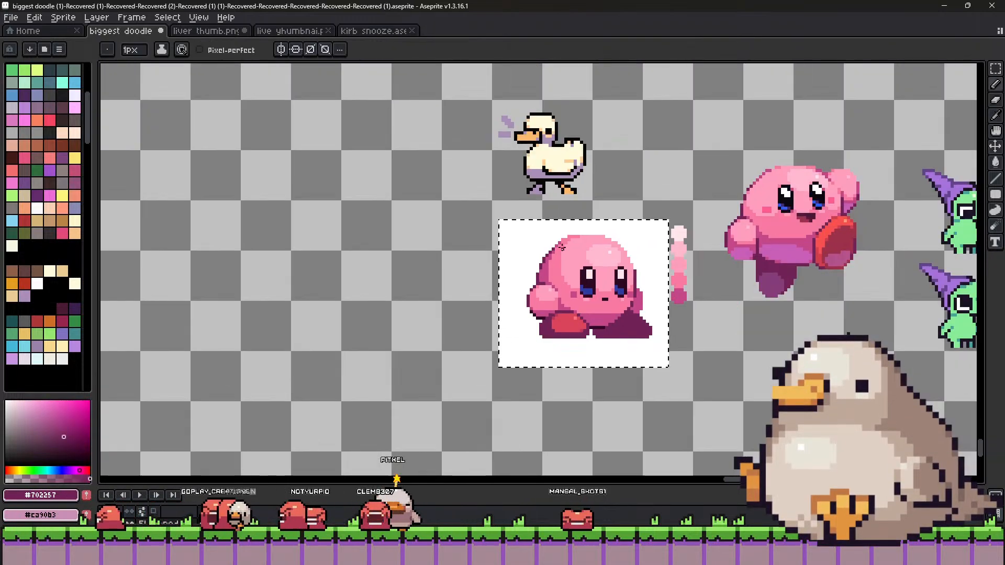
pyautogui.scroll(2, 633, 246)
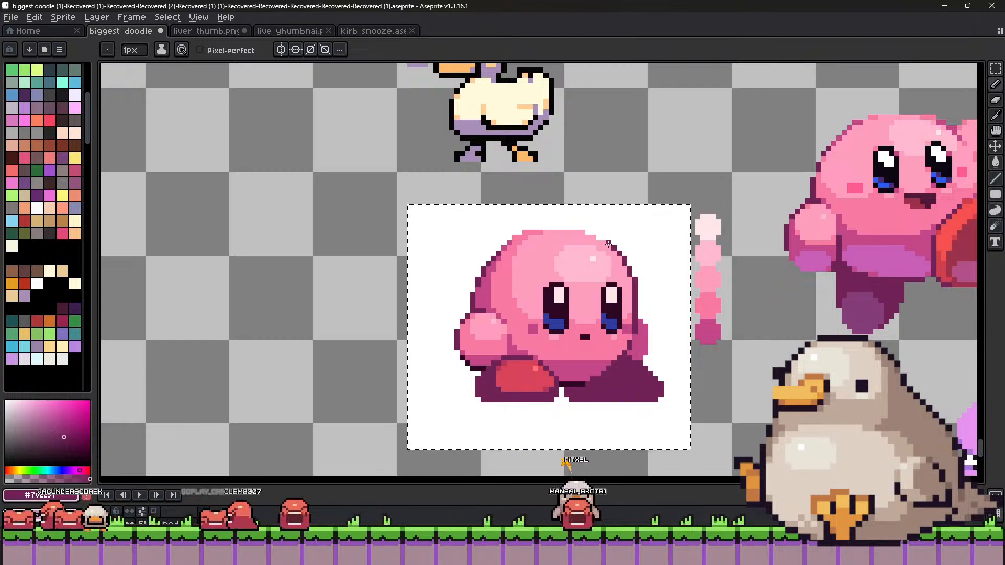
# Clean up the seated Kirby's upper-right outline with a pink sampled from its edge and background white.
pyautogui.press('ctrl')
pyautogui.press('ctrl')
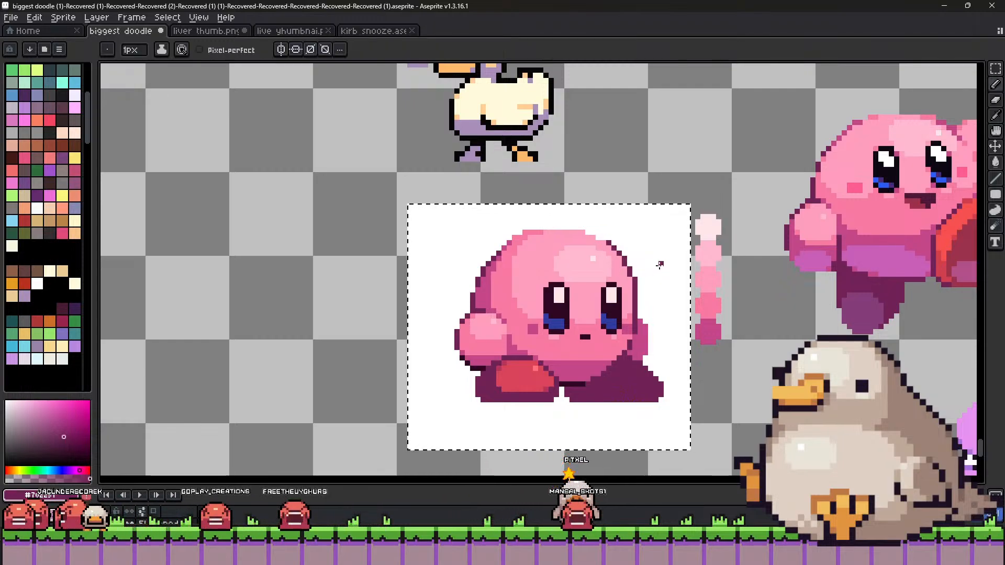
pyautogui.keyDown('alt'); pyautogui.click(606, 243); pyautogui.keyUp('alt')
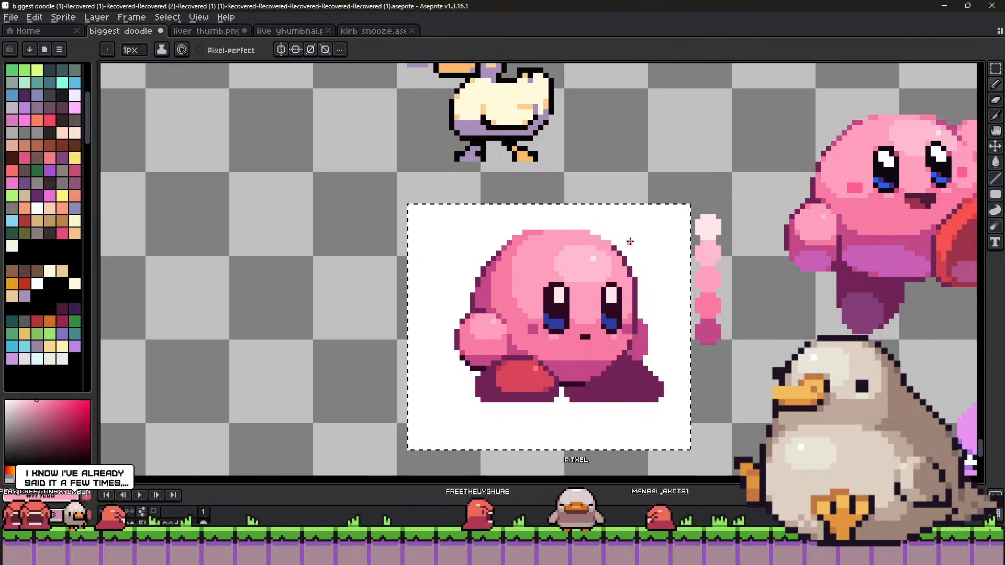
pyautogui.scroll(-3, 551, 250)
pyautogui.scroll(1, 578, 232)
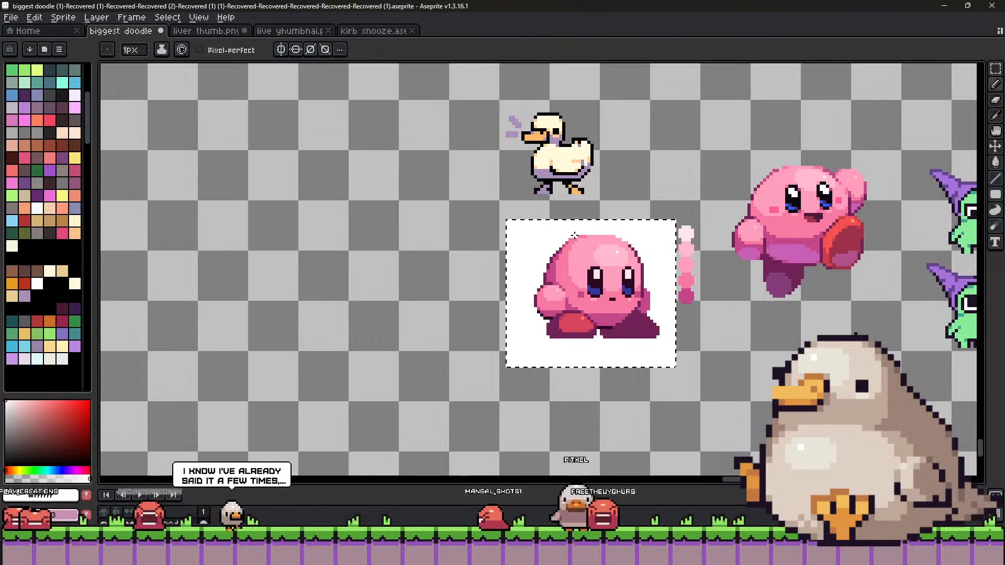
pyautogui.scroll(-1, 575, 235)
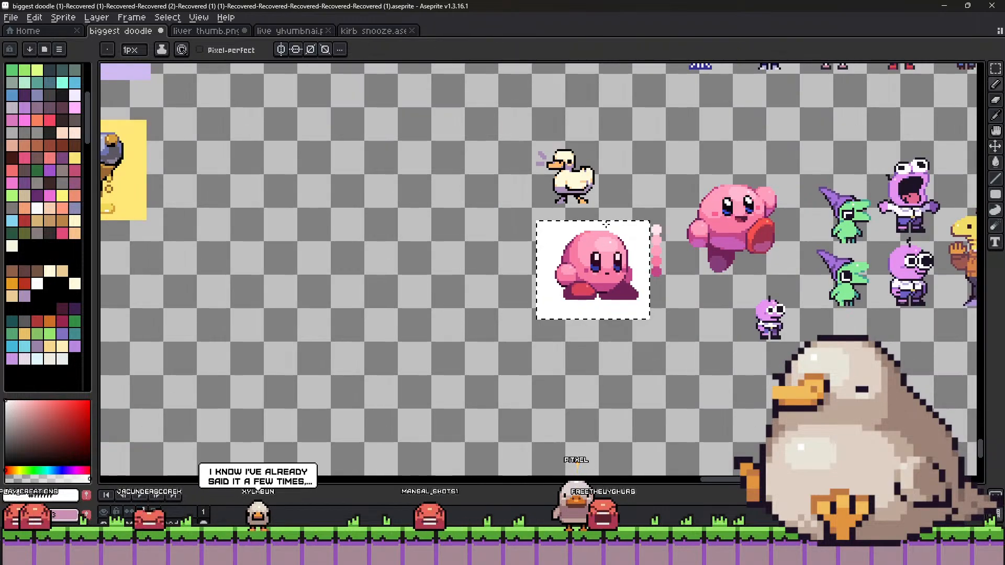
# Smooth the top curve of the seated Kirby with its darker pink, #f97aa2 and white pixels along both shoulders.
pyautogui.scroll(3, 555, 238)
pyautogui.keyDown('alt'); pyautogui.click(537, 243); pyautogui.keyUp('alt')
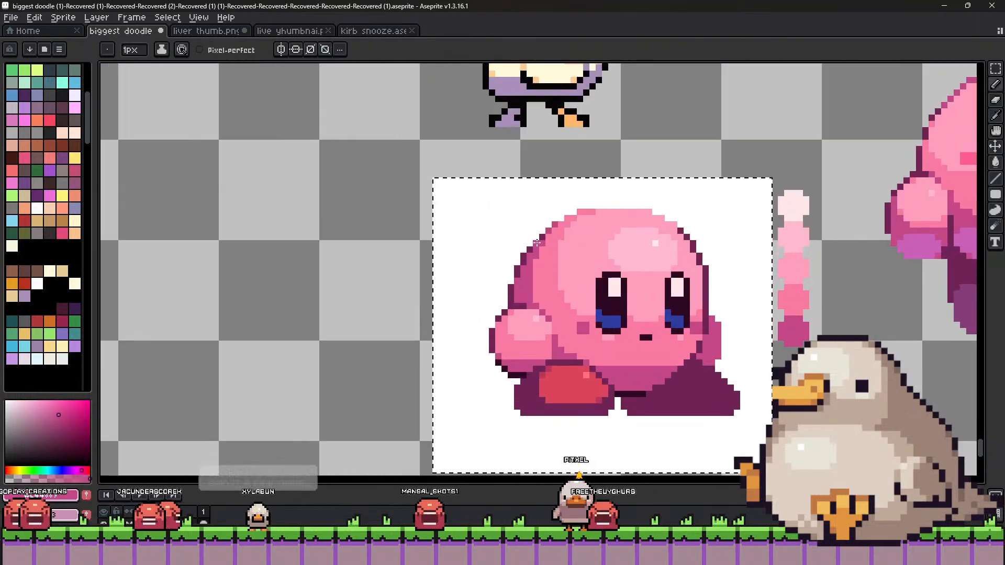
pyautogui.scroll(-2, 549, 236)
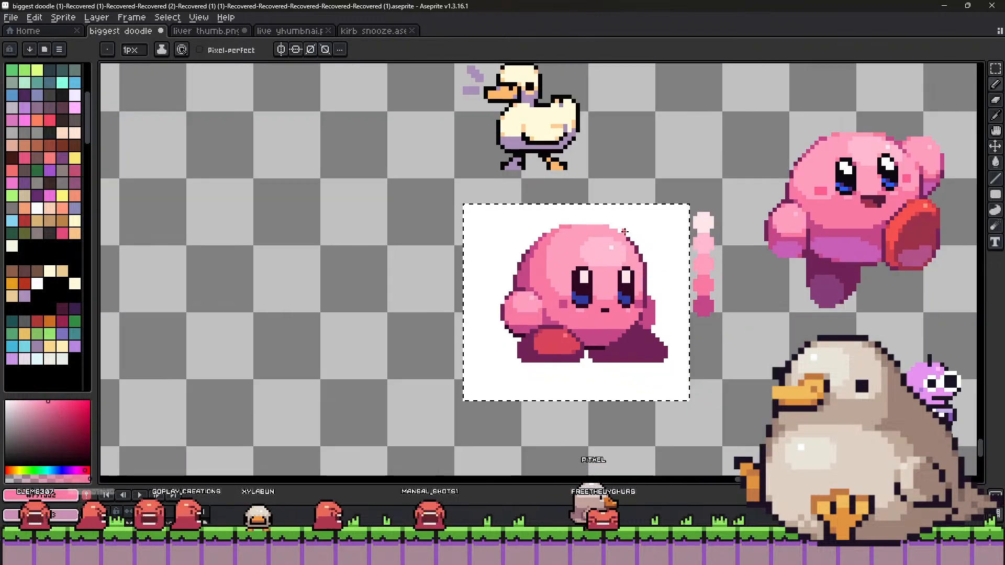
pyautogui.scroll(1, 628, 241)
pyautogui.press('b')
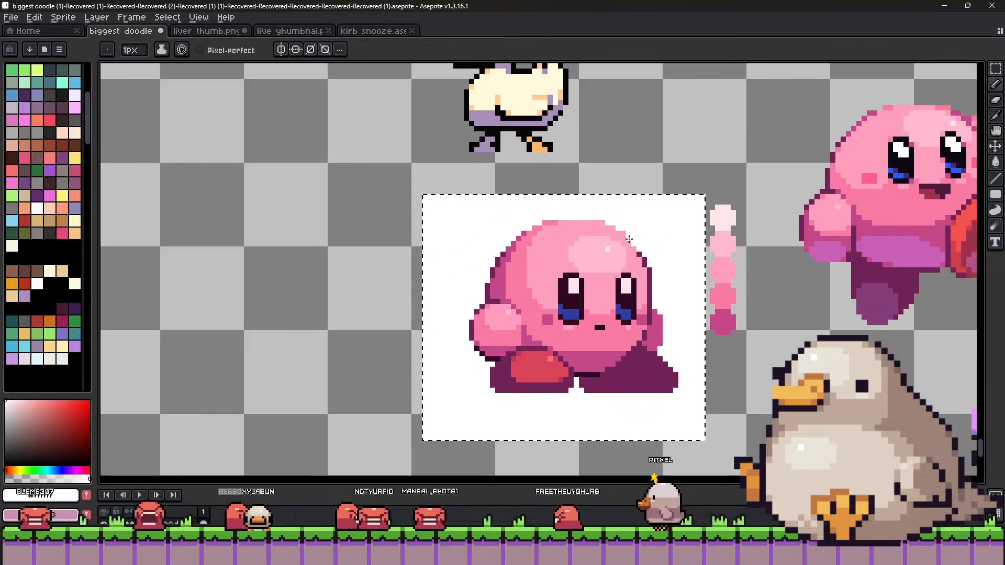
pyautogui.scroll(-2, 629, 225)
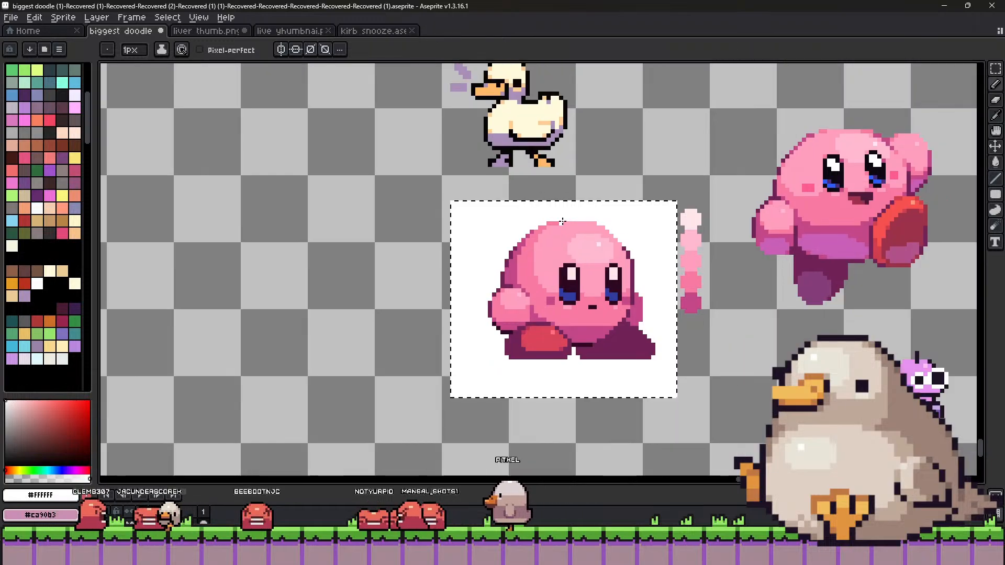
pyautogui.hscroll(-5, 744, 240)
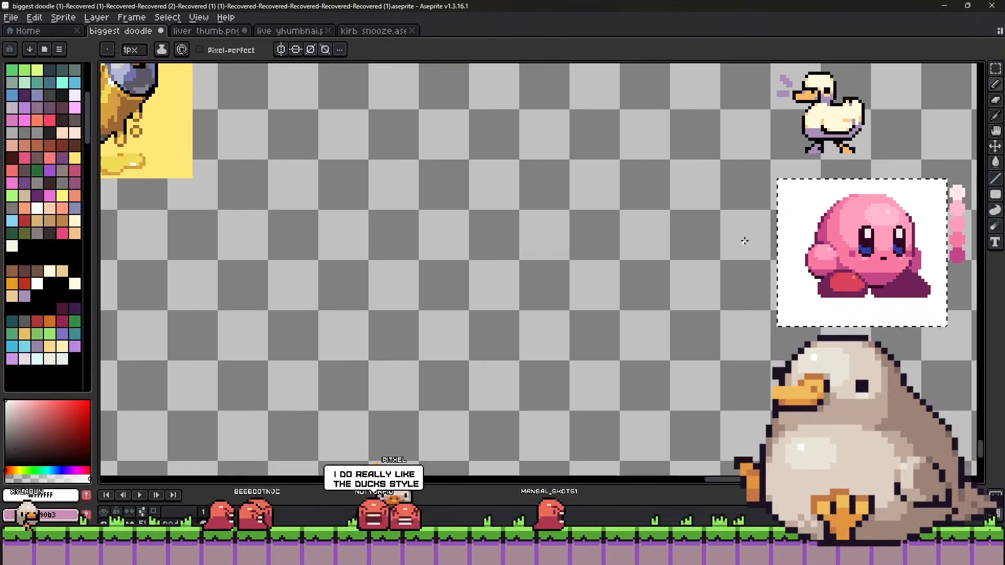
pyautogui.press('v')
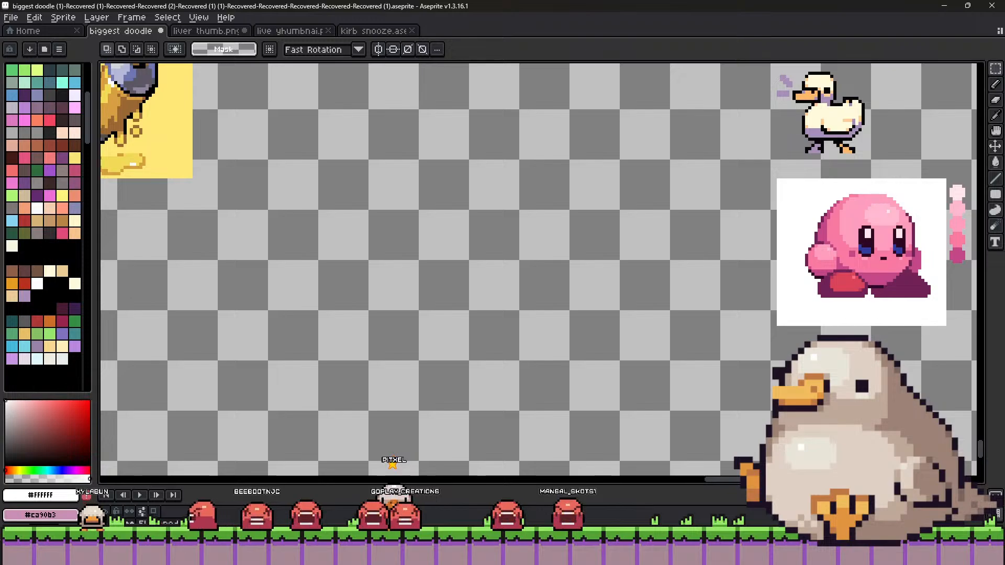
pyautogui.moveTo(547, 262); pyautogui.dragTo(333, 427)
pyautogui.moveTo(535, 231); pyautogui.dragTo(672, 339)
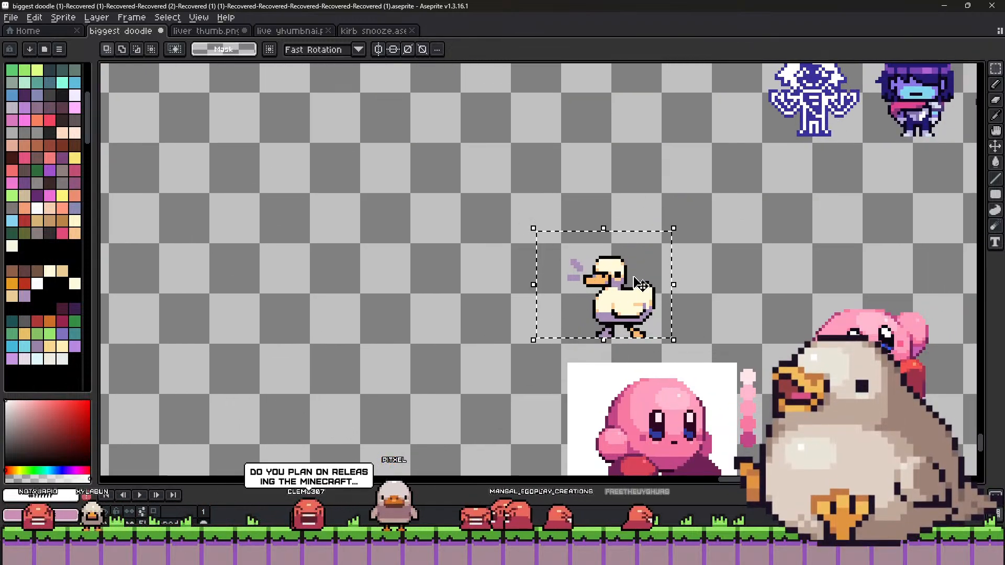
pyautogui.moveTo(632, 296); pyautogui.dragTo(796, 180)
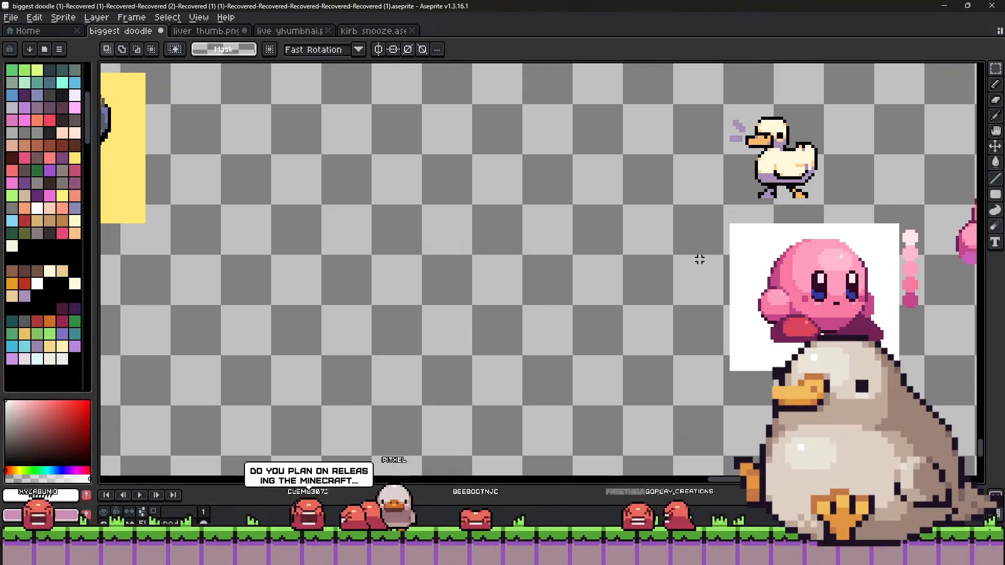
pyautogui.scroll(2, 634, 253)
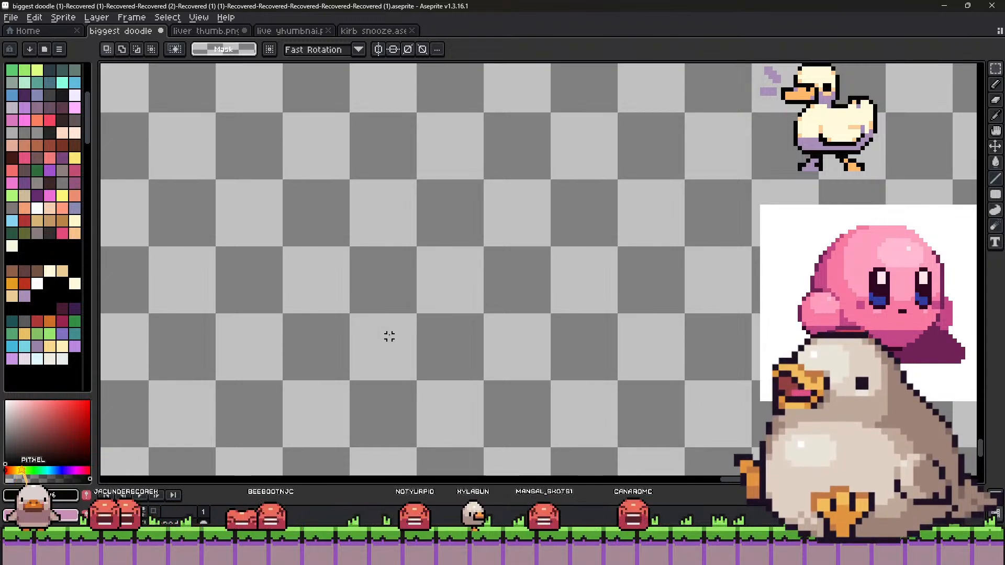
# Sample colors from the seated Kirby and the walking duck, and set black as the pencil color.
pyautogui.click(996, 99)
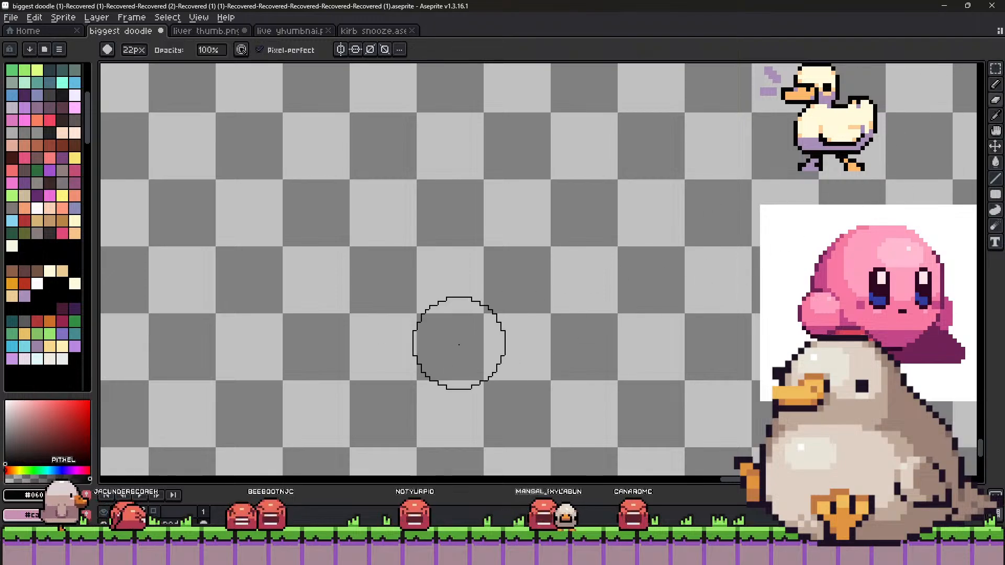
pyautogui.press('i')
pyautogui.click(816, 266)
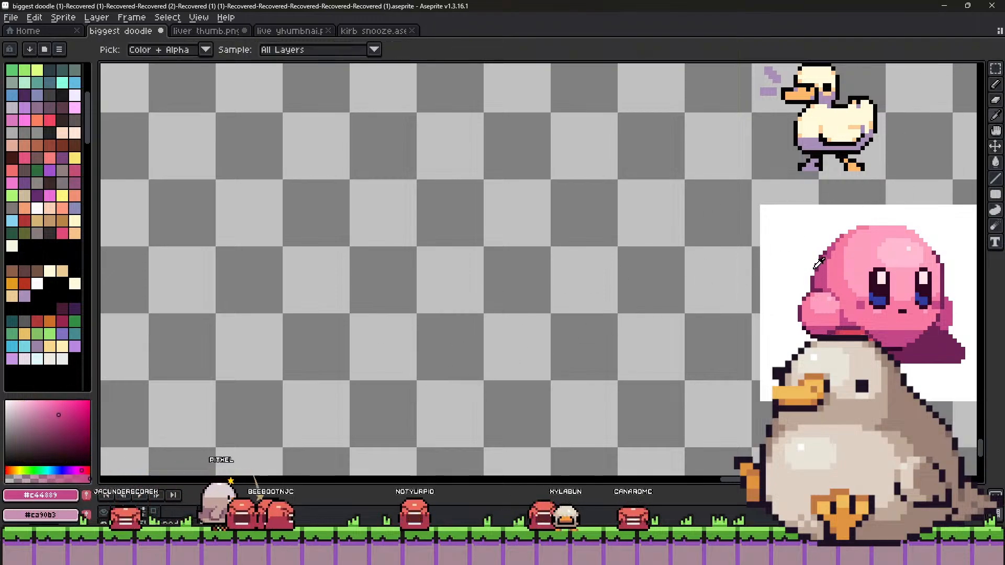
pyautogui.click(821, 144)
pyautogui.press('b')
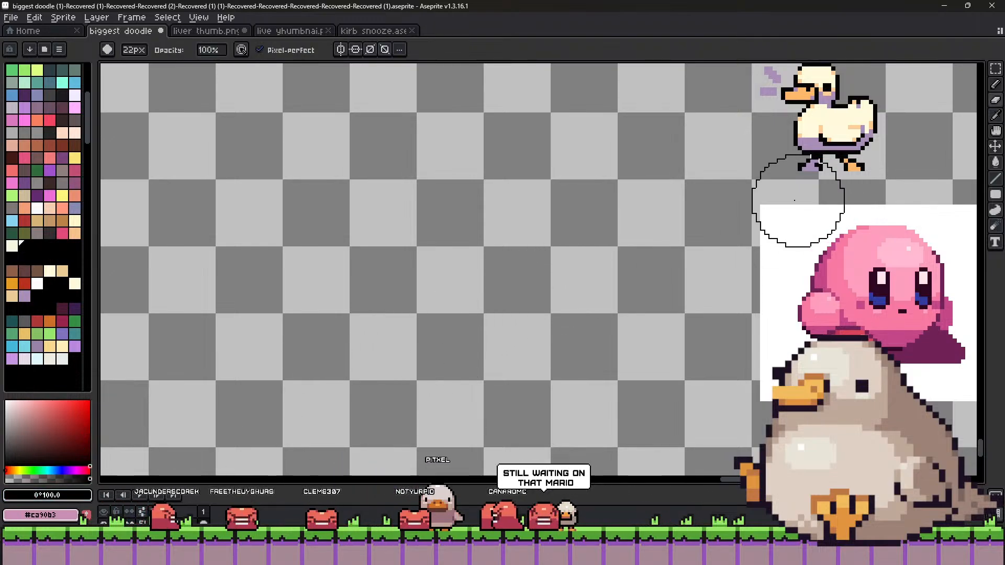
pyautogui.hotkey('shift', 'b')
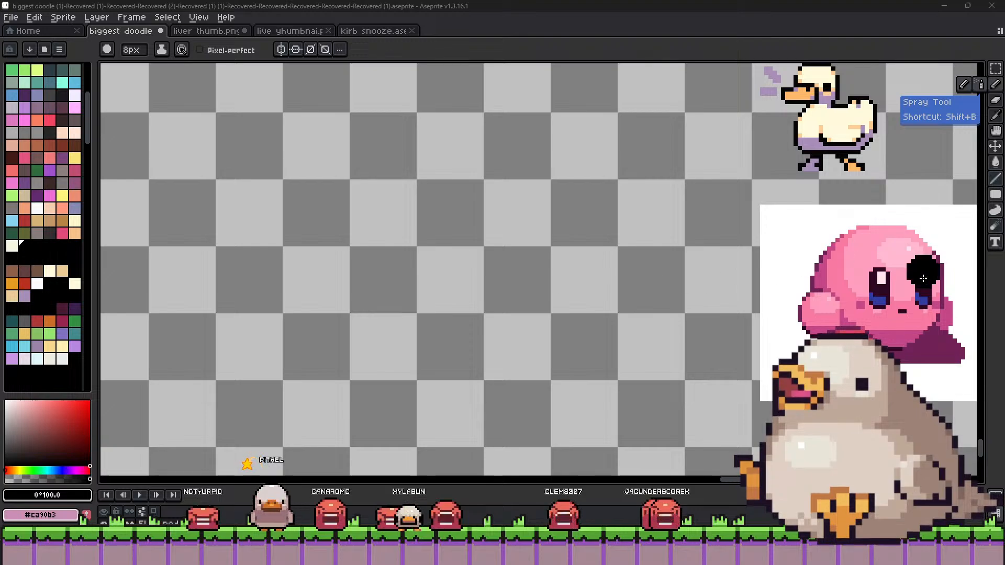
# Try a black pencil stroke with an enlarged brush in the empty area beside Kirby, undo it, and reduce the brush to 8 px.
pyautogui.press('+')
pyautogui.press('+')
pyautogui.press('+')
pyautogui.press('+')
pyautogui.press('+')
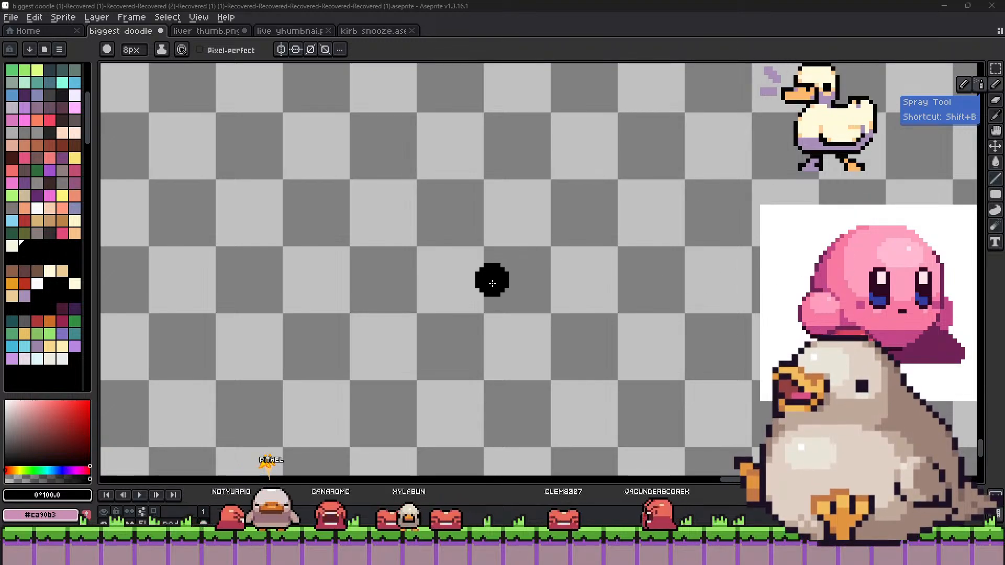
pyautogui.press('+')
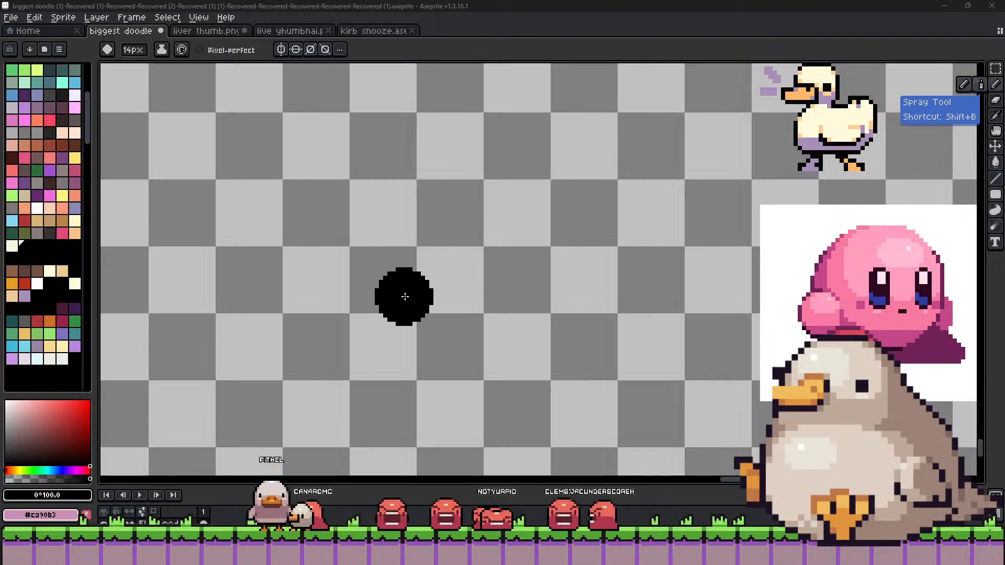
pyautogui.moveTo(408, 279); pyautogui.dragTo(430, 292)
pyautogui.press('v')
pyautogui.hotkey('ctrl', 'z')
pyautogui.press('b')
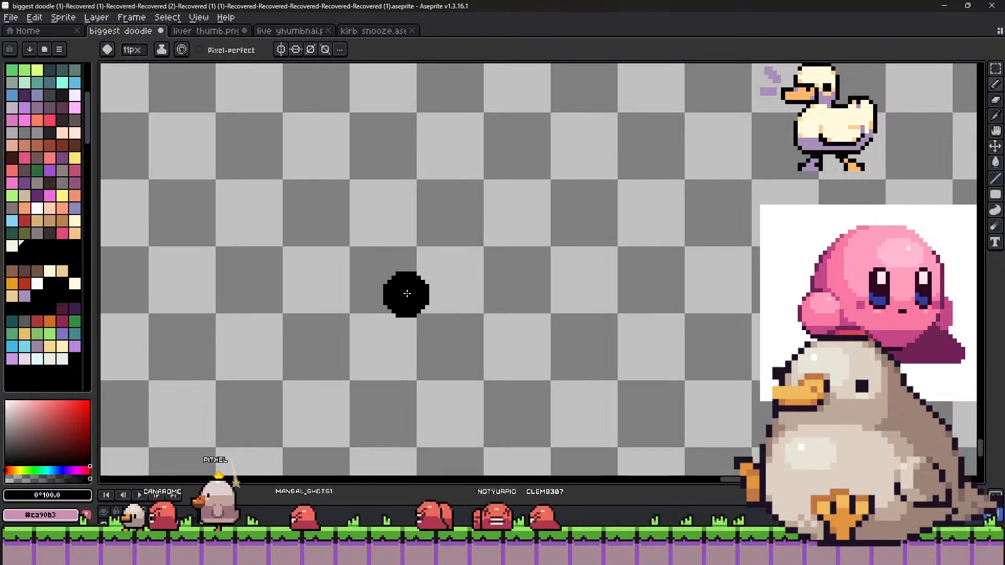
pyautogui.press('-')
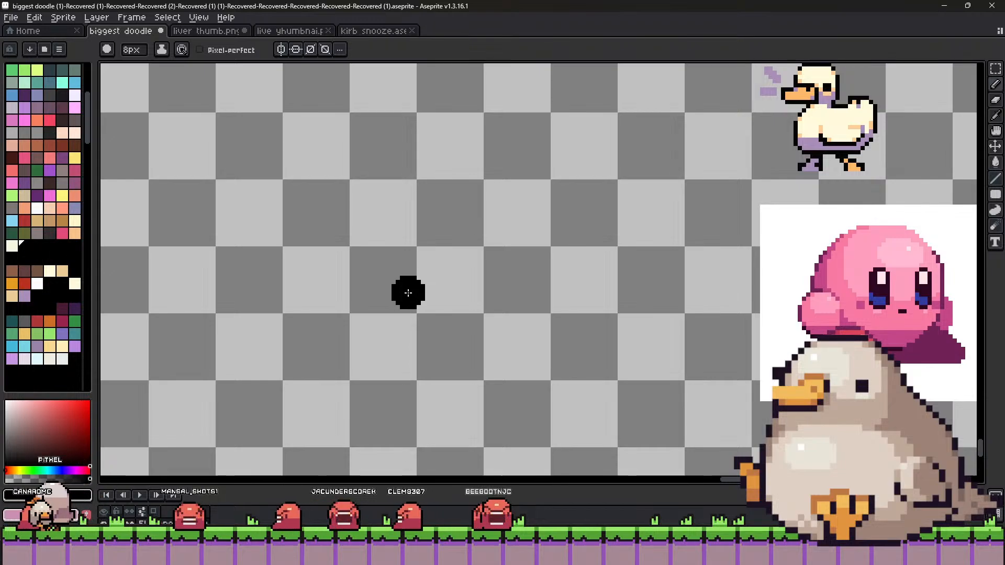
# Sample the dark color #060606 and place a 5 px swatch of it in the empty area beside Kirby.
pyautogui.press('i')
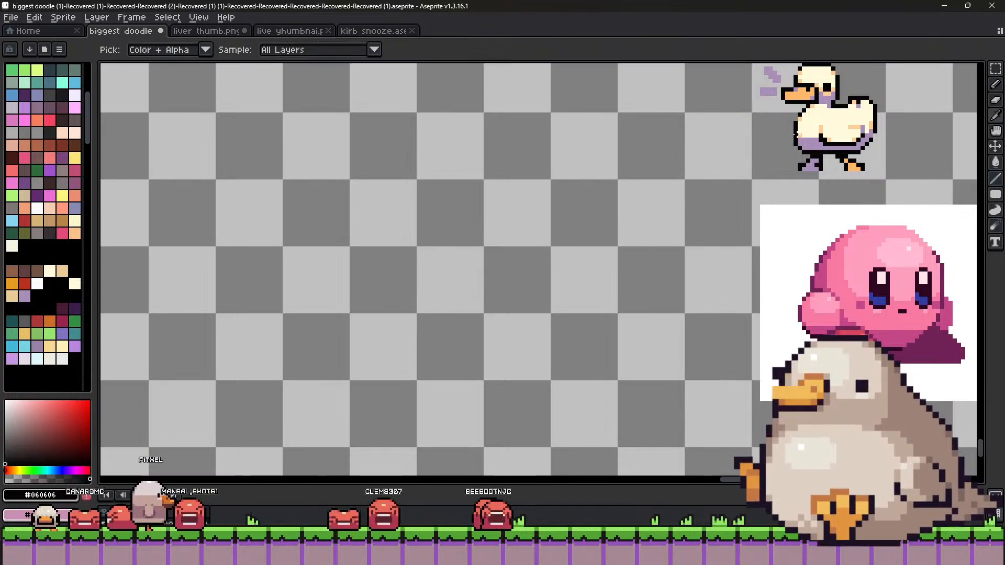
pyautogui.press('b')
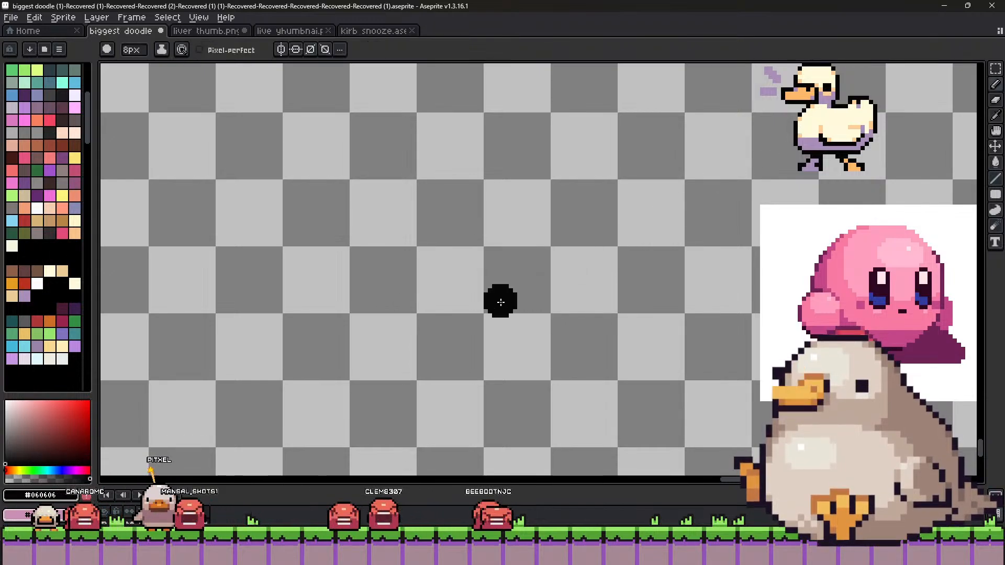
pyautogui.press('-')
pyautogui.press('-')
pyautogui.press('-')
pyautogui.press('-')
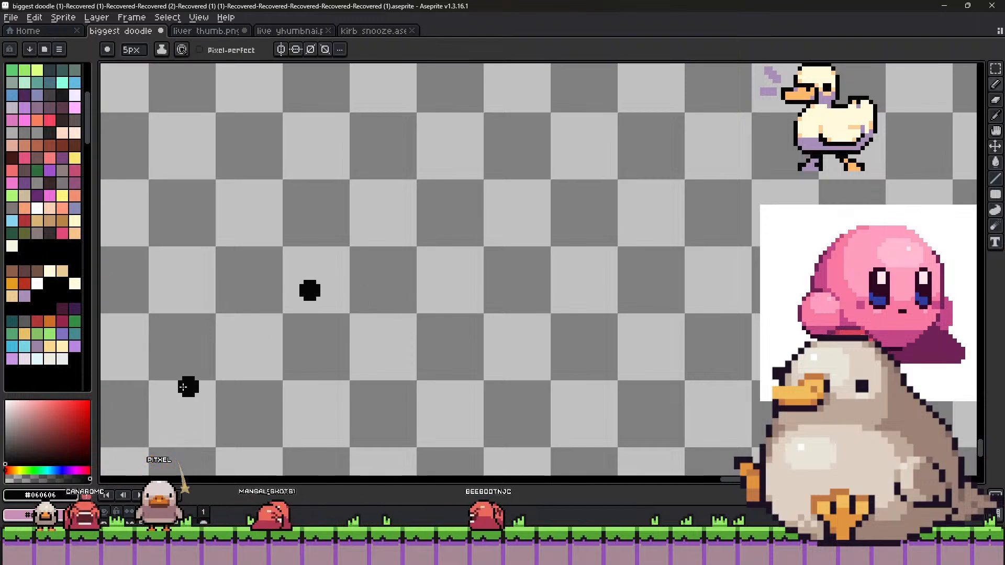
# Place a swatch of the duck's cream body color above the black one and add a light yellow-green swatch directly beneath it.
pyautogui.press('i')
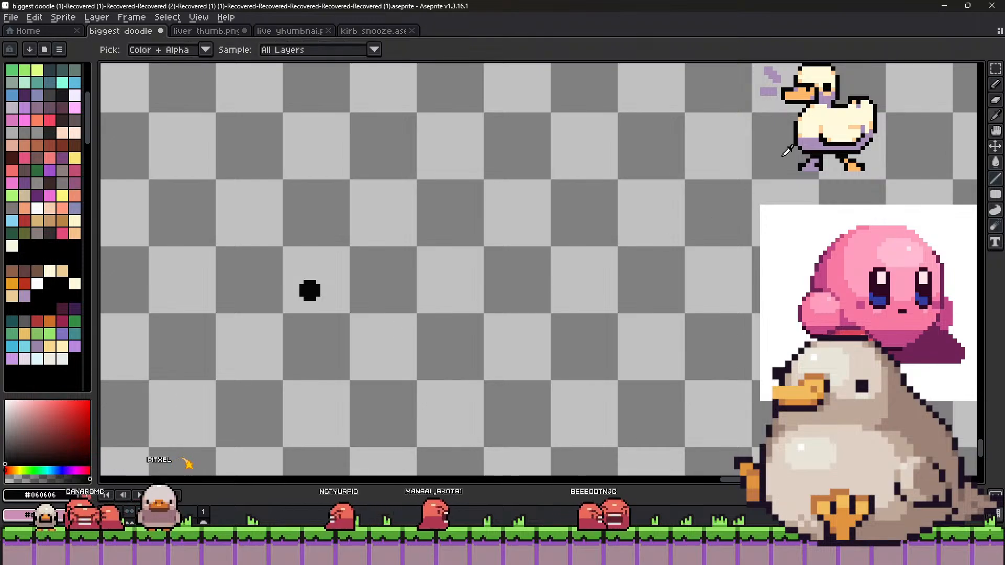
pyautogui.click(843, 114)
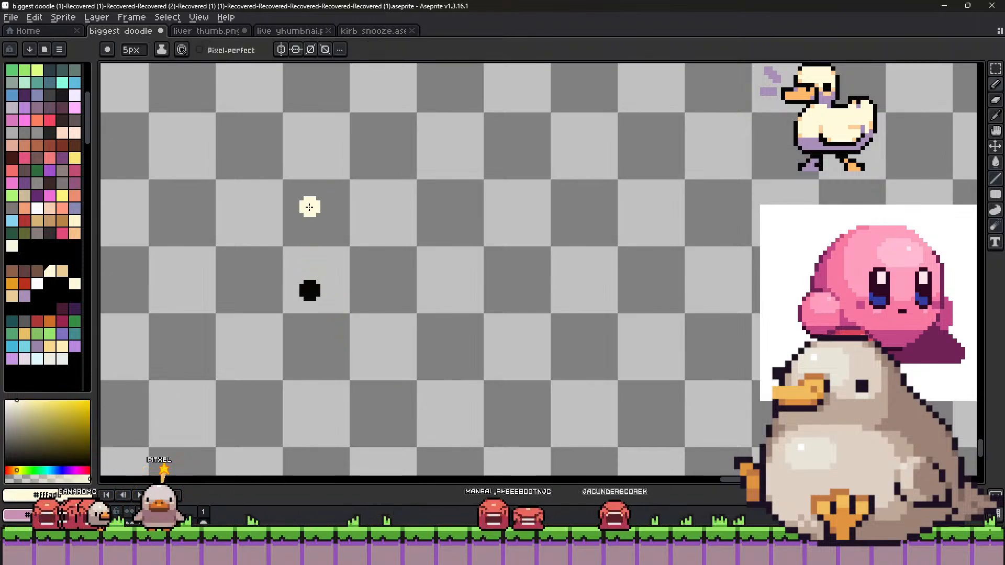
pyautogui.click(32, 469)
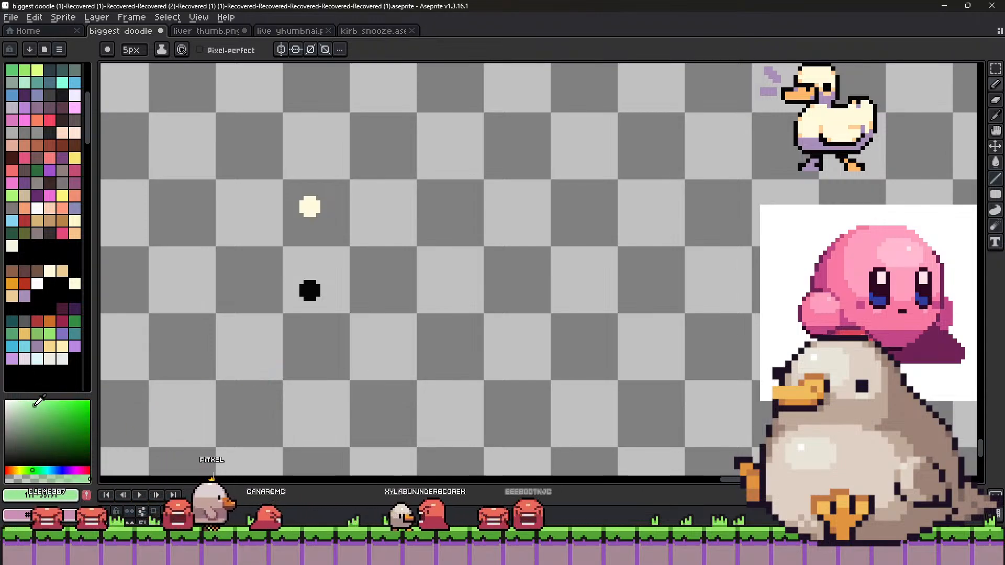
pyautogui.click(310, 227)
# Give the swatch directly beneath the cream one a golden yellow with hue 49°, saturation 50 and value 90.
pyautogui.click(20, 470)
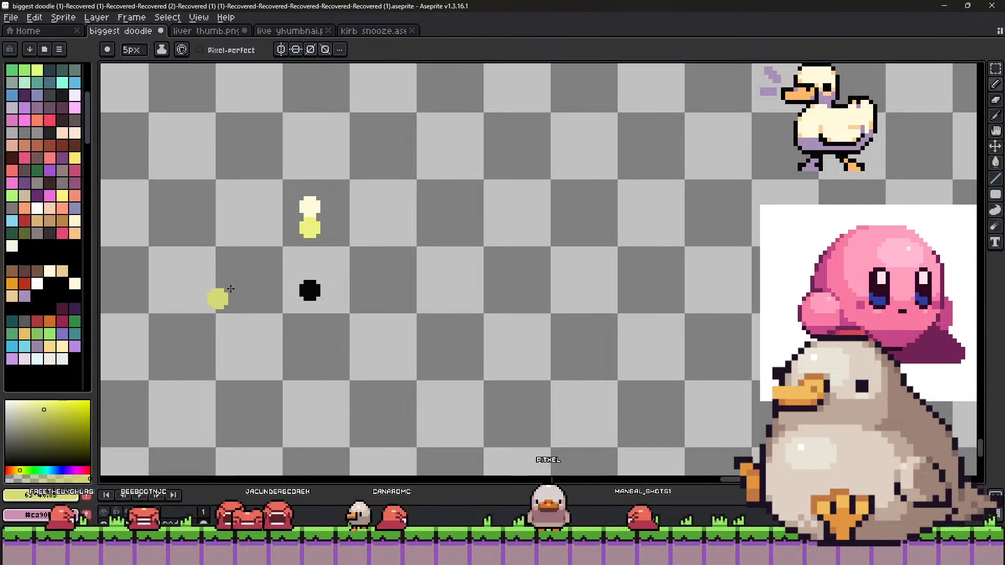
pyautogui.click(17, 470)
pyautogui.click(50, 405)
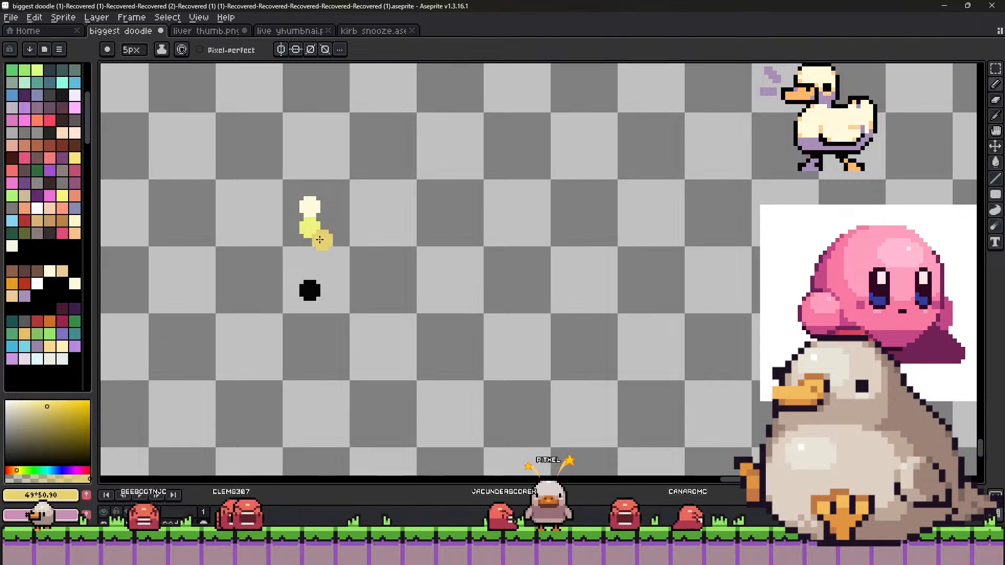
# Mix a green with hue 153°, saturation 70 and value 67 and place its swatch directly beneath the yellow one.
pyautogui.click(31, 470)
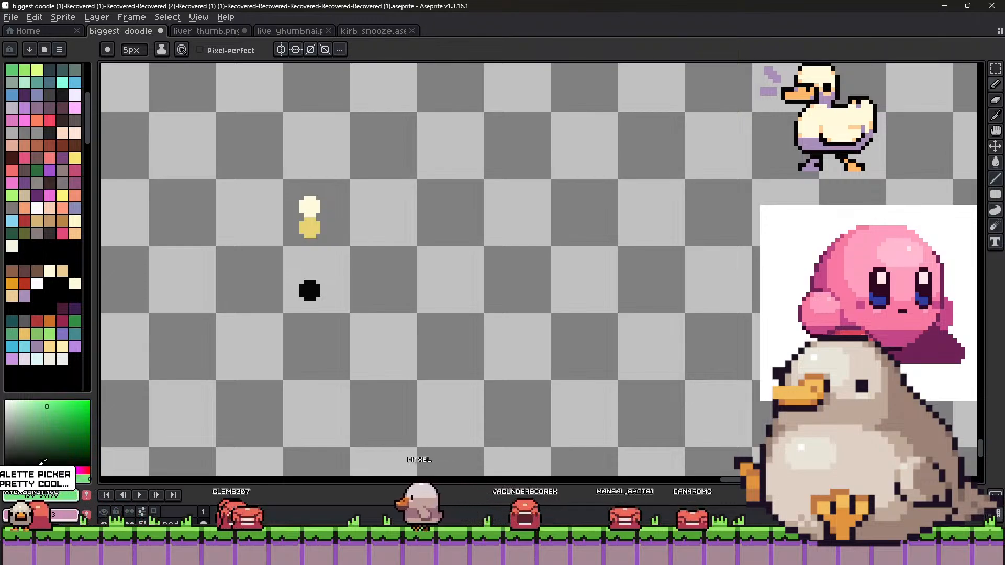
pyautogui.click(57, 423)
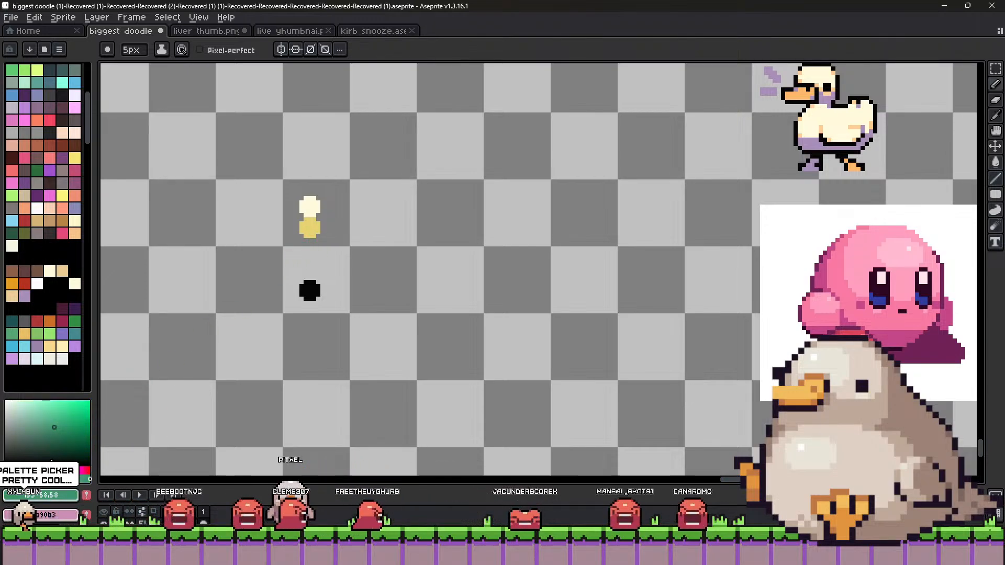
pyautogui.click(60, 419)
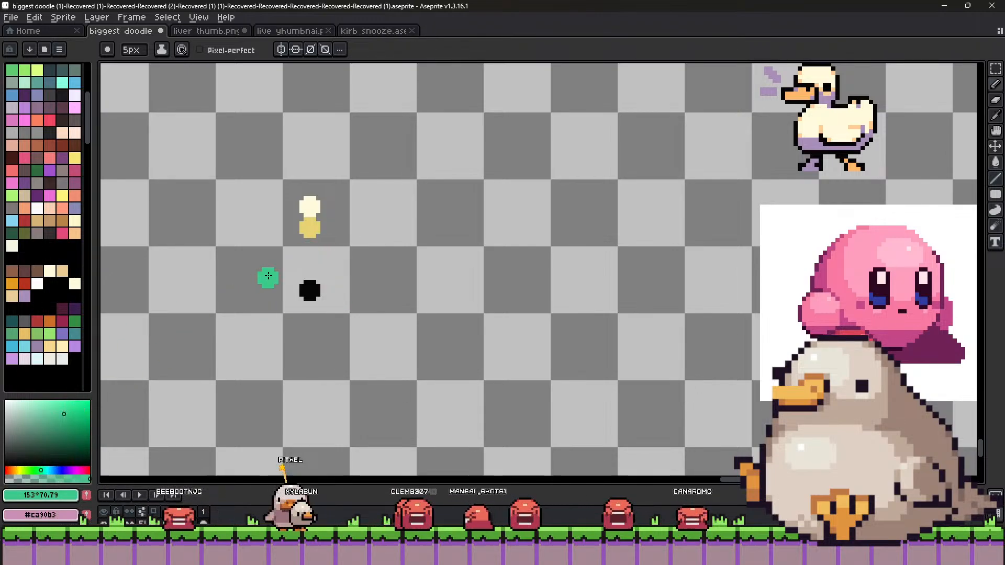
pyautogui.click(61, 421)
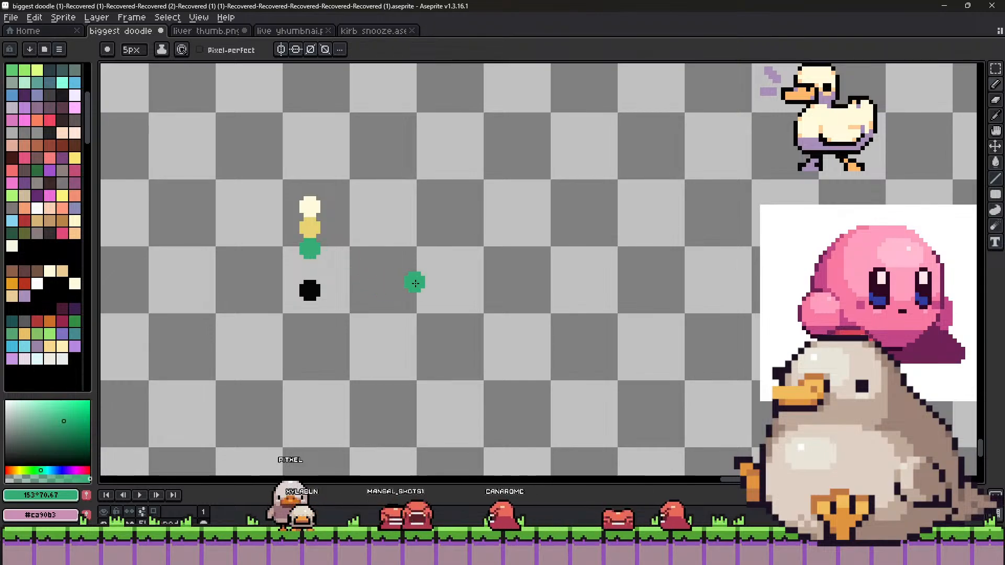
pyautogui.scroll(-4, 415, 283)
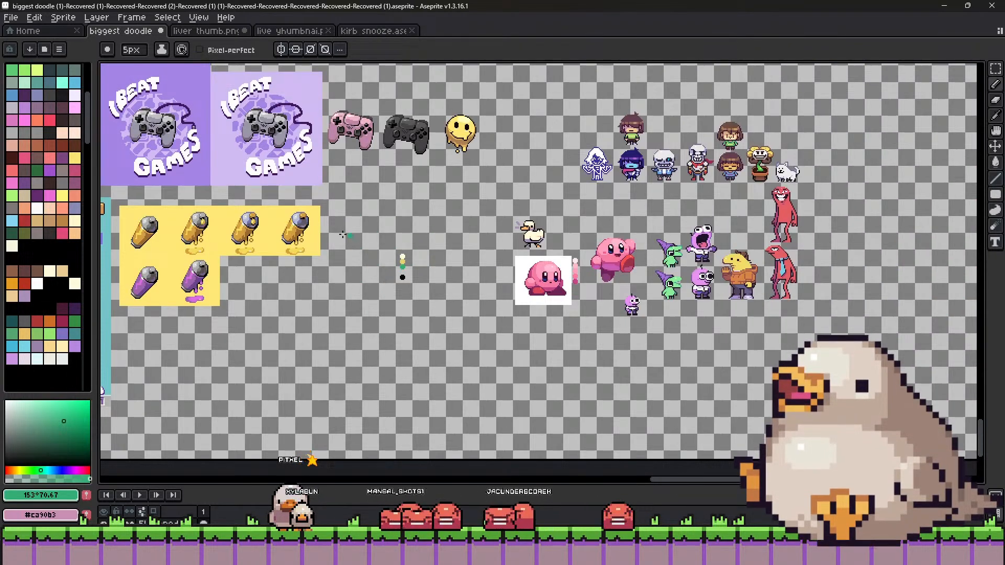
pyautogui.scroll(-5, 343, 235)
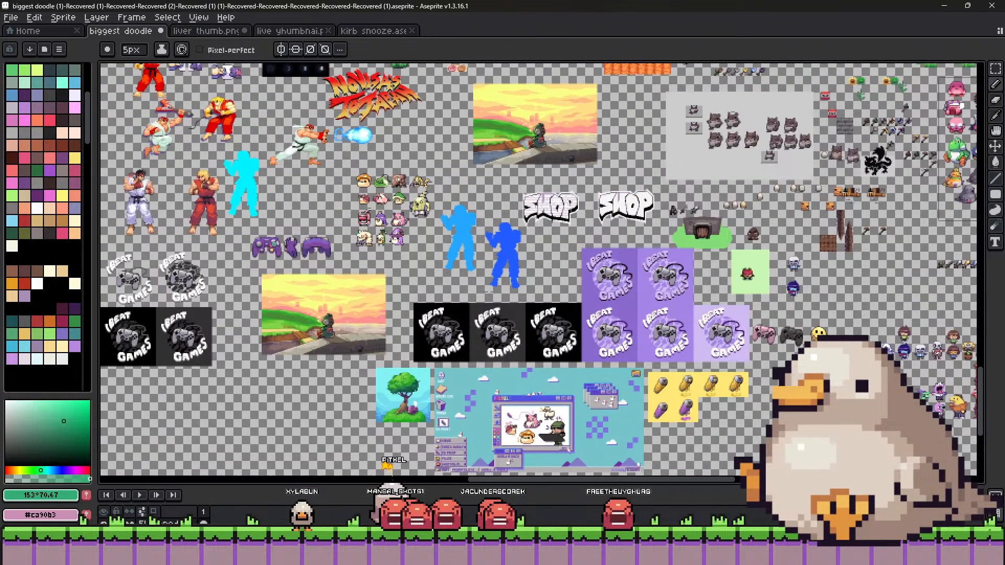
pyautogui.scroll(5, 412, 202)
pyautogui.scroll(1, 611, 206)
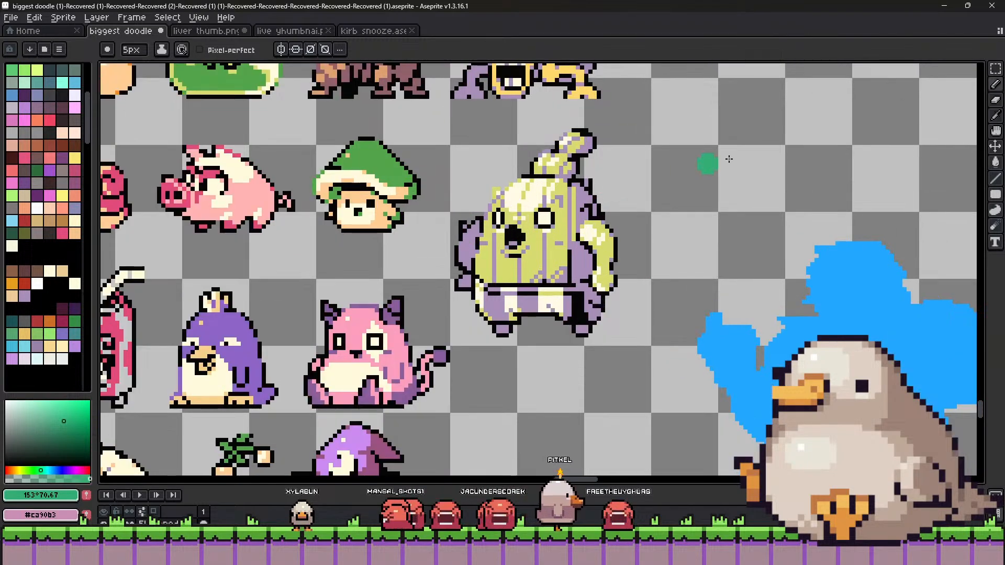
pyautogui.click(993, 69)
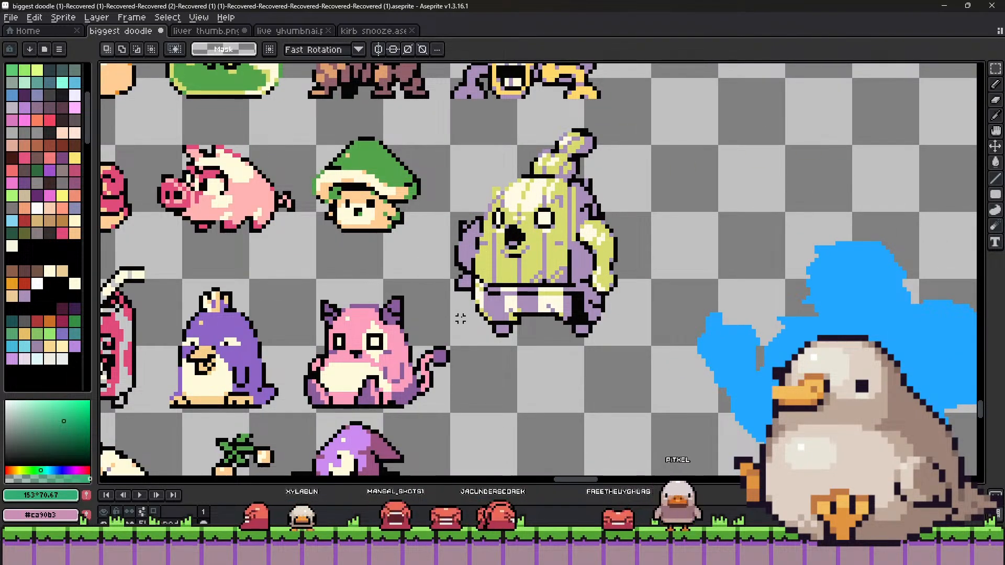
pyautogui.moveTo(457, 341); pyautogui.dragTo(664, 126)
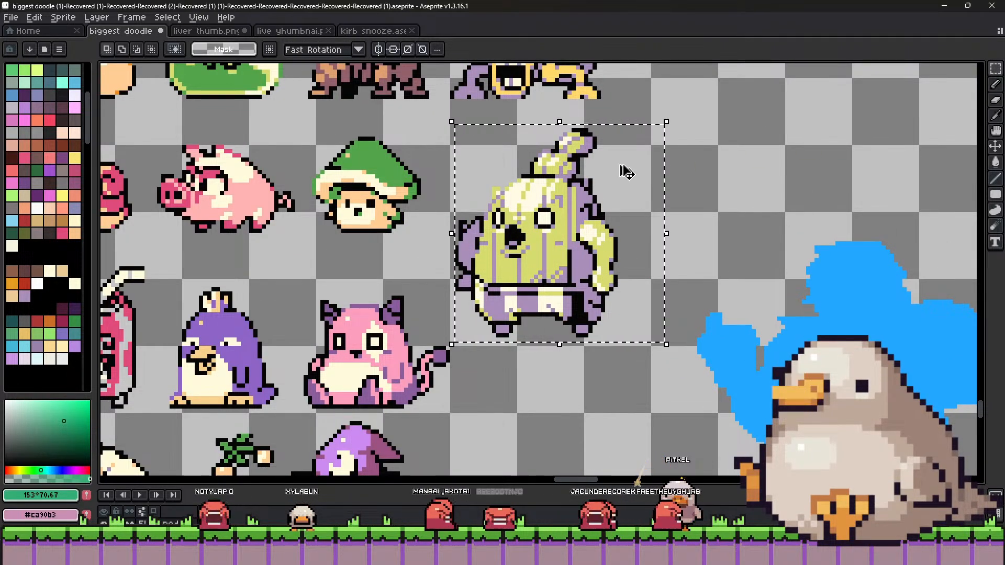
pyautogui.scroll(-2, 525, 163)
pyautogui.hotkey('ctrl', 'd')
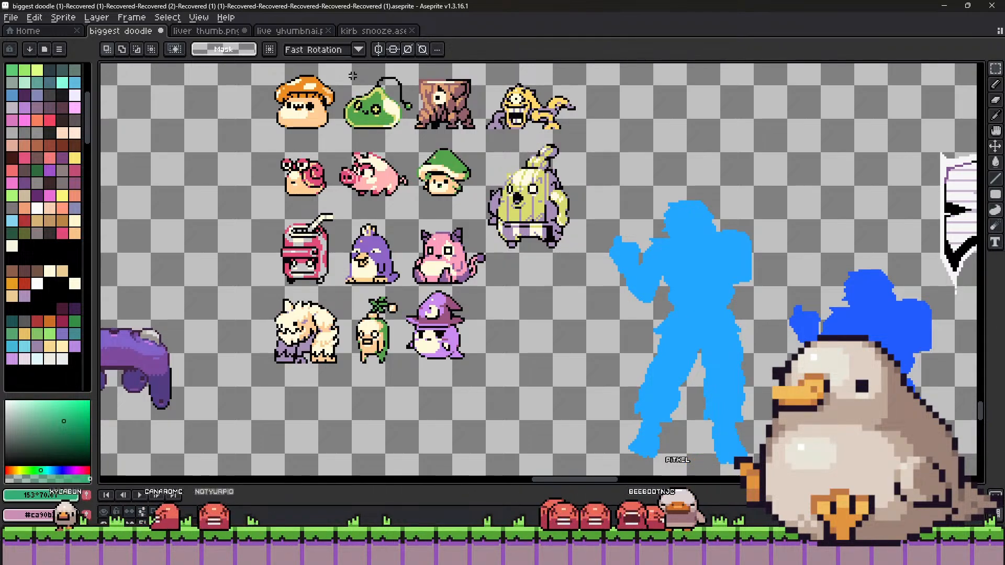
# Select the green slime sprite between the orange mushroom and the tree stump and copy it.
pyautogui.scroll(1, 396, 168)
pyautogui.scroll(1, 396, 168)
pyautogui.moveTo(396, 168); pyautogui.dragTo(516, 292)
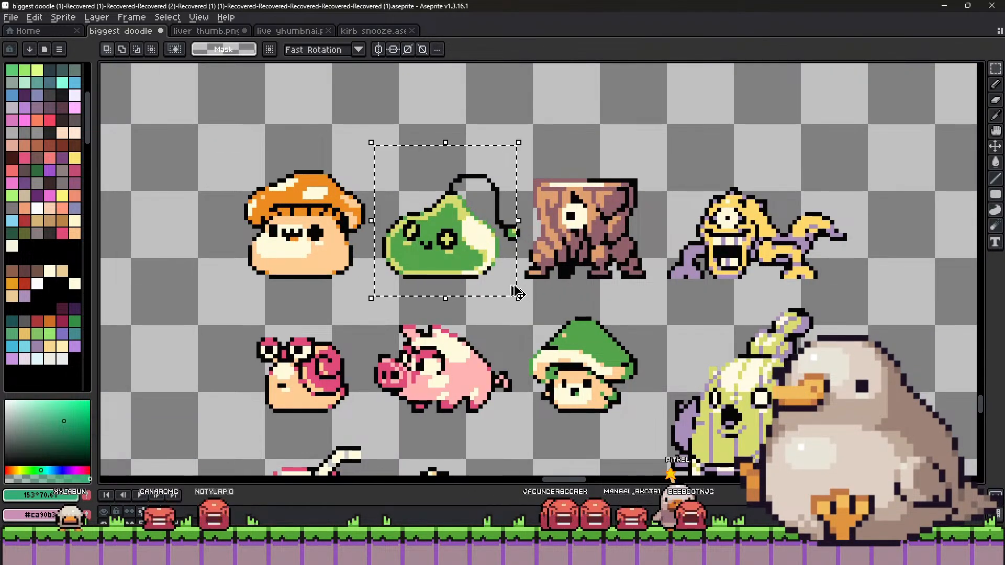
pyautogui.scroll(-4, 370, 160)
pyautogui.hotkey('ctrl', 'c')
# Paste the green slime in the empty area beside the swatch column and deselect it.
pyautogui.hscroll(15, 539, 270)
pyautogui.scroll(-8, 540, 270)
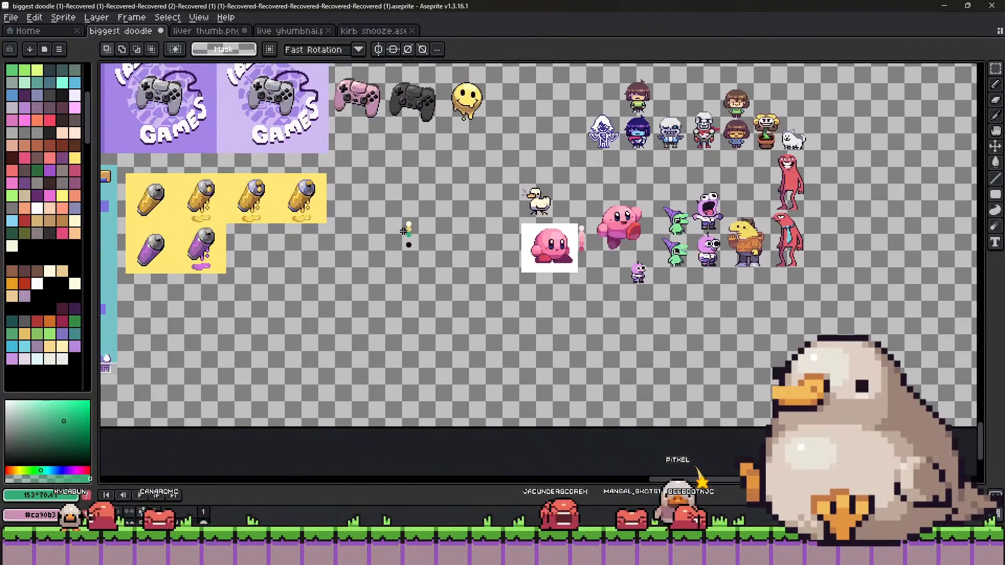
pyautogui.scroll(2, 409, 225)
pyautogui.hotkey('ctrl', 'v')
pyautogui.moveTo(563, 296); pyautogui.dragTo(266, 270)
pyautogui.hotkey('ctrl', 'd')
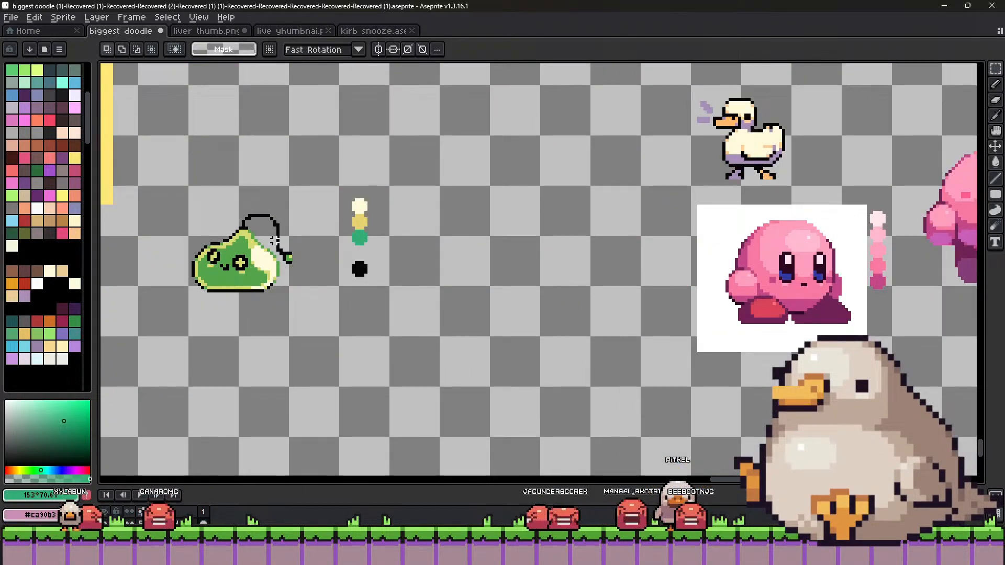
# Sample the slime's yellow-green #d6dc70 and fill the yellow swatch with it.
pyautogui.scroll(2, 266, 235)
pyautogui.press('i')
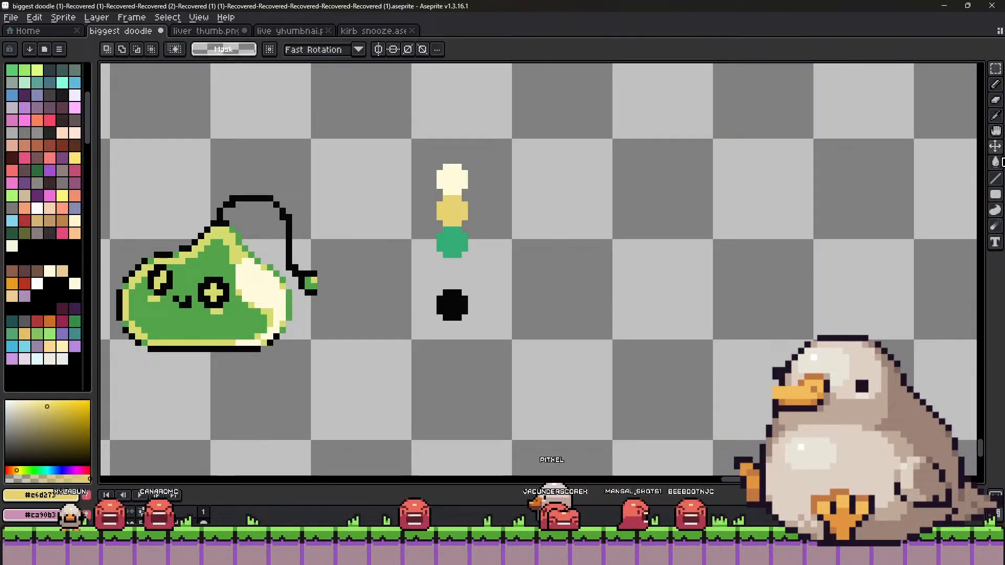
pyautogui.click(996, 162)
pyautogui.keyDown('alt'); pyautogui.click(456, 210); pyautogui.keyUp('alt')
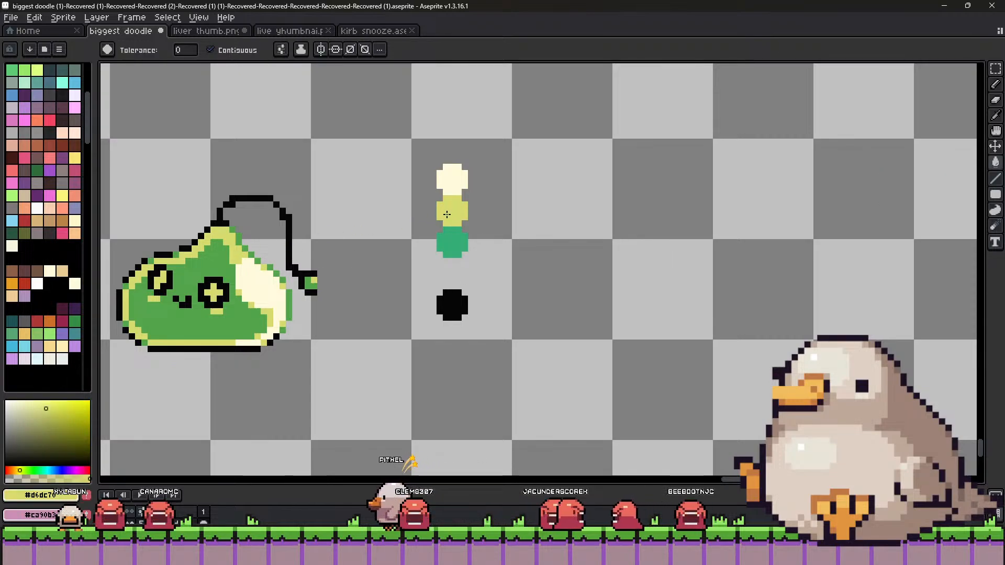
# Compare the cream, black and green swatches with the slime's colors by sampling them, undoing any stray fill.
pyautogui.keyDown('alt'); pyautogui.click(451, 178); pyautogui.keyUp('alt')
pyautogui.click(473, 185)
pyautogui.hotkey('ctrl', 'z')
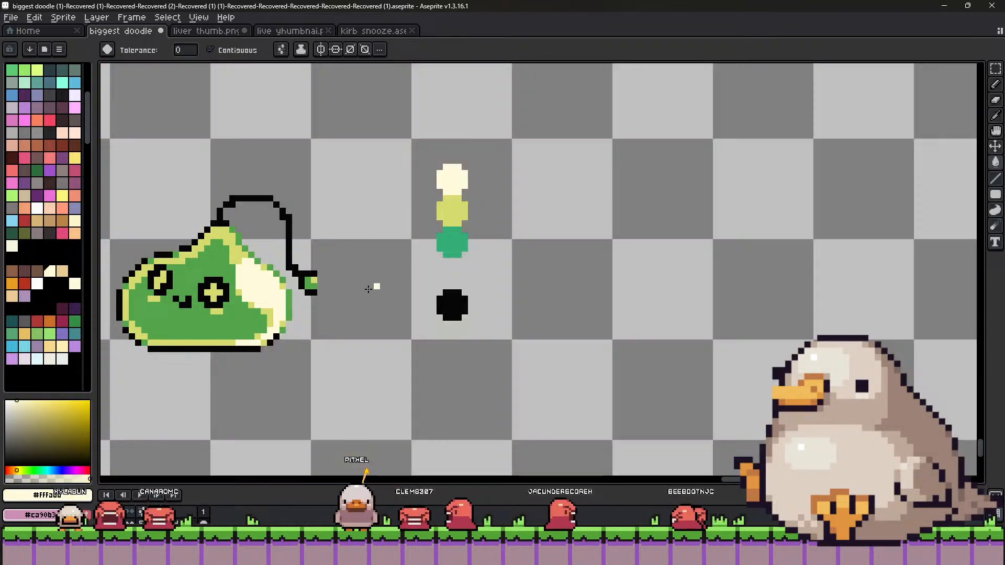
pyautogui.keyDown('alt'); pyautogui.click(452, 305); pyautogui.keyUp('alt')
pyautogui.keyDown('alt'); pyautogui.click(452, 242); pyautogui.keyUp('alt')
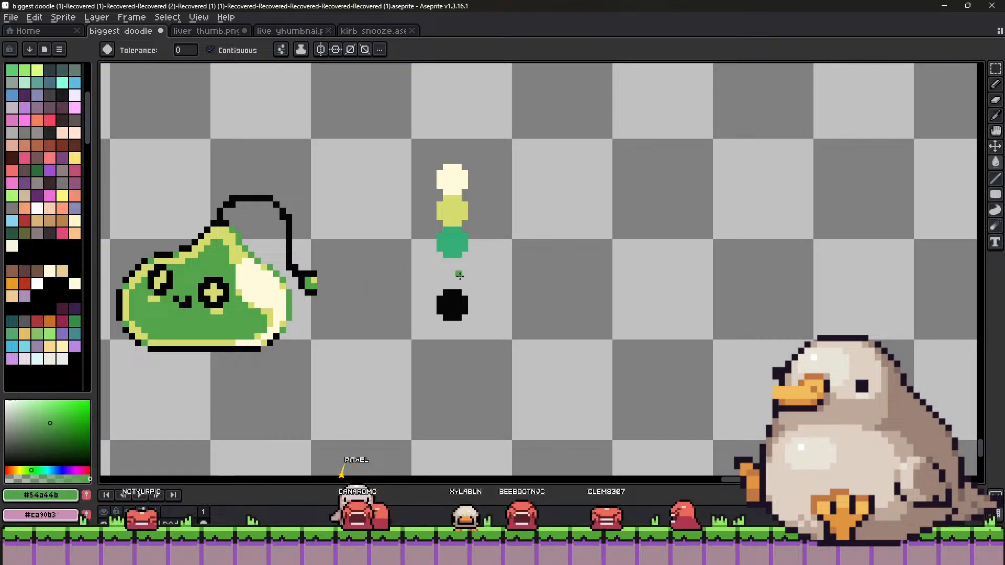
# Remove the pasted slime from the canvas and move the black swatch up directly beneath the green one.
pyautogui.scroll(-1, 492, 278)
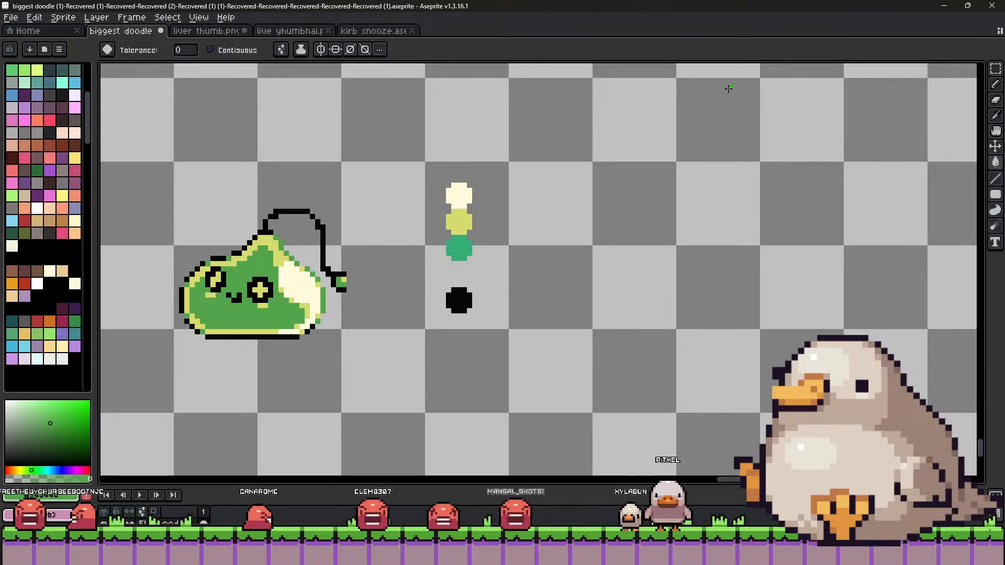
pyautogui.click(996, 68)
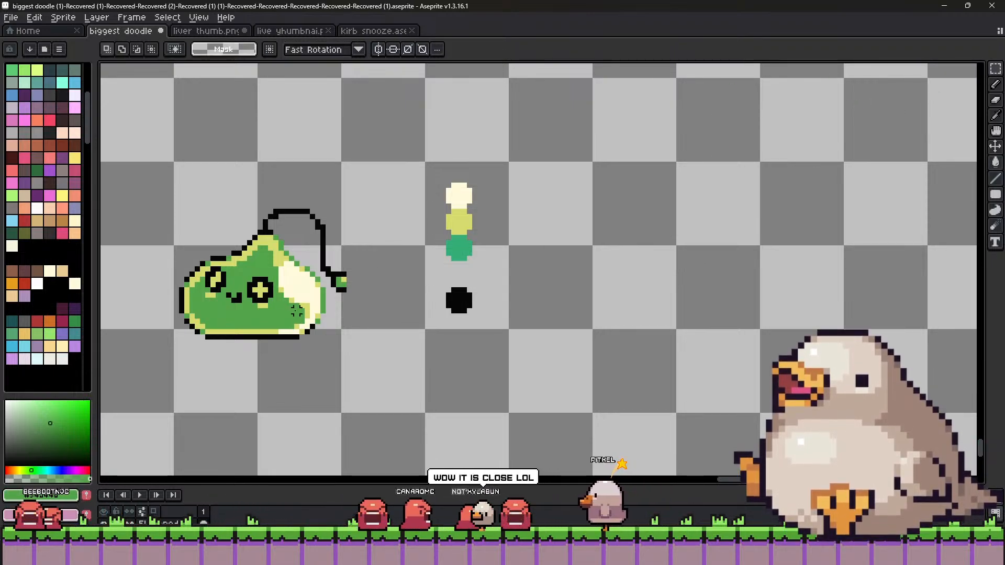
pyautogui.moveTo(163, 181); pyautogui.dragTo(356, 378)
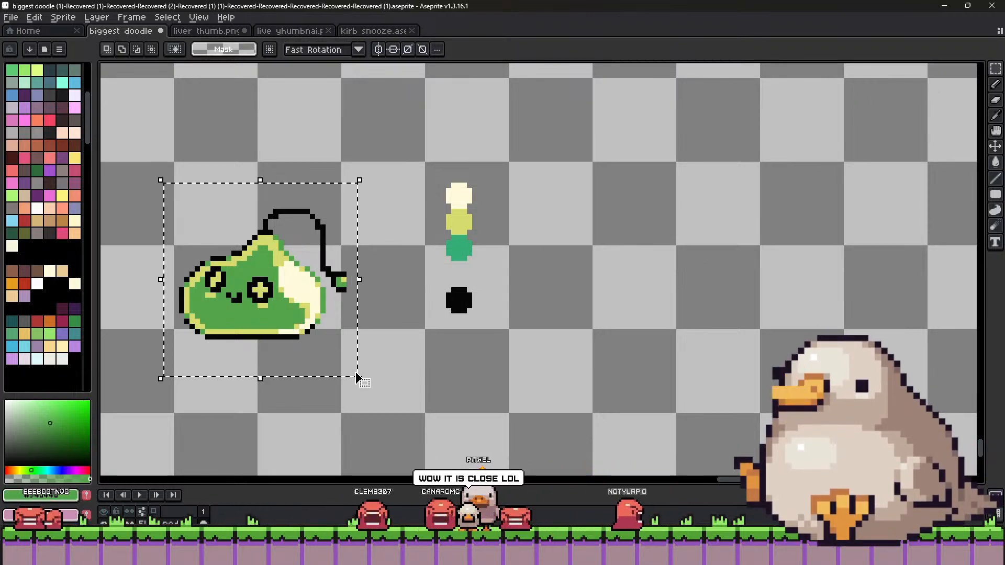
pyautogui.hotkey('ctrl', 'x')
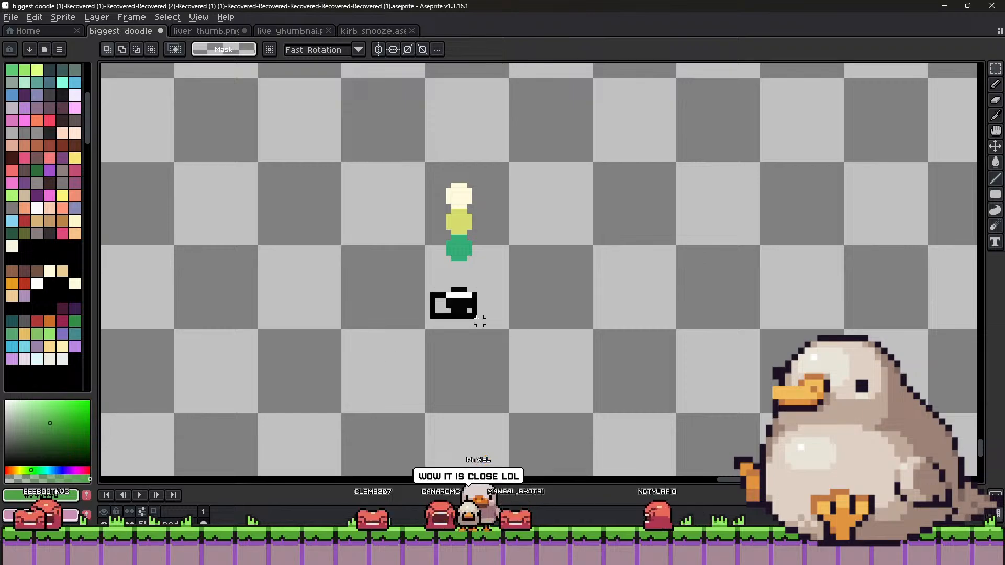
pyautogui.moveTo(507, 287); pyautogui.dragTo(456, 298)
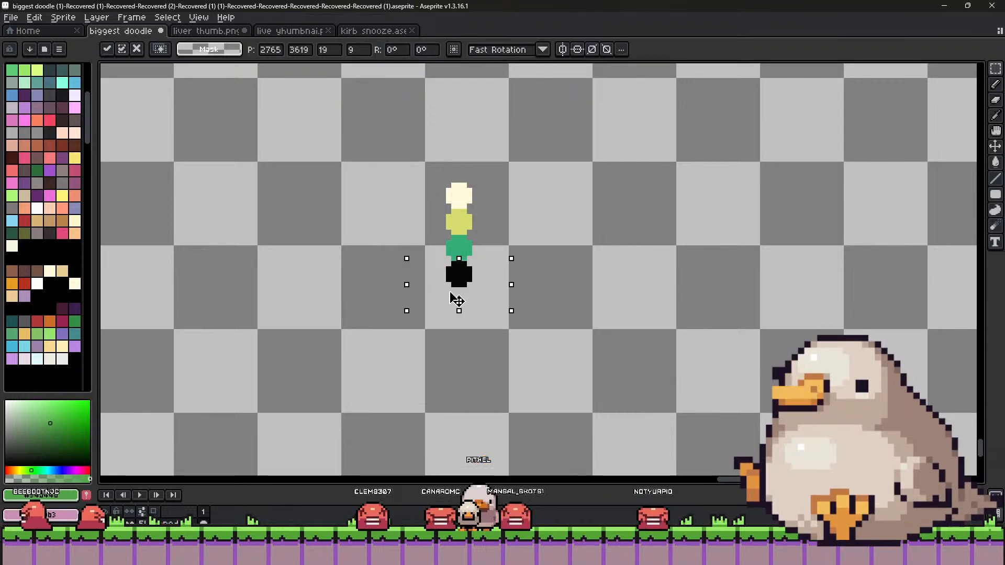
pyautogui.press('Return')
# Try a green pencil dab beside the black swatch, undo it, and sample #34ad76 from the green swatch.
pyautogui.click(472, 275)
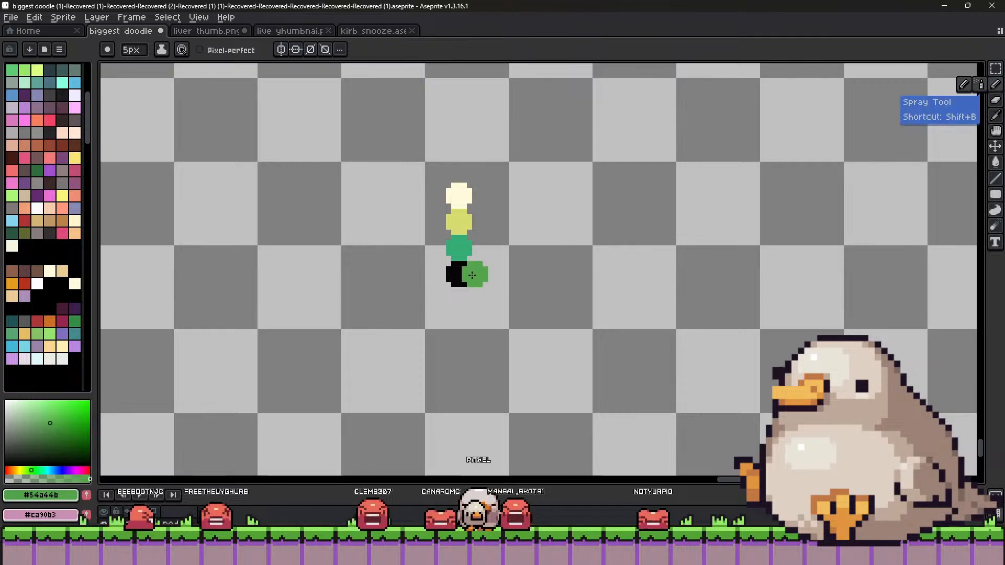
pyautogui.hotkey('ctrl', 'z')
pyautogui.keyDown('alt'); pyautogui.click(456, 246); pyautogui.keyUp('alt')
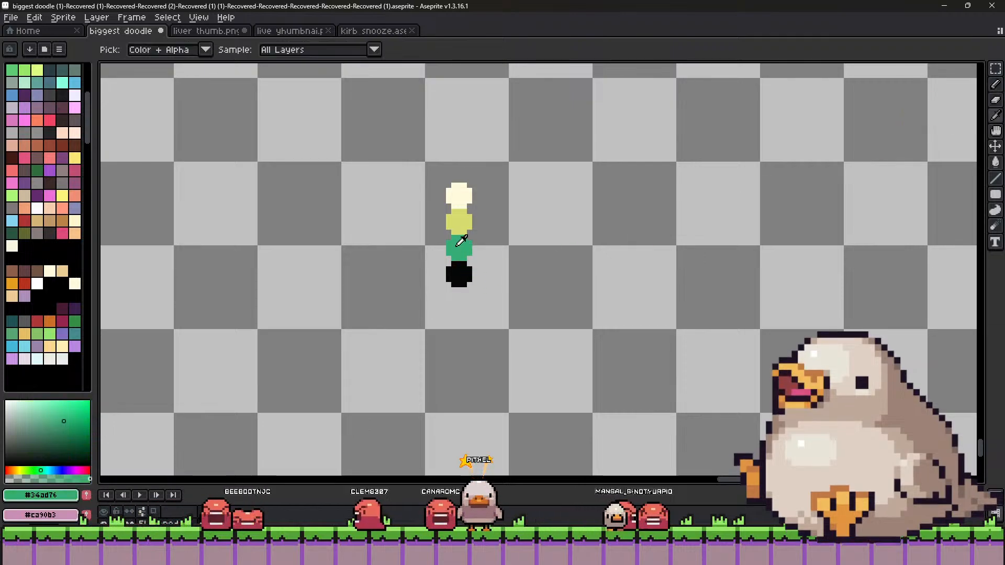
pyautogui.click(456, 246)
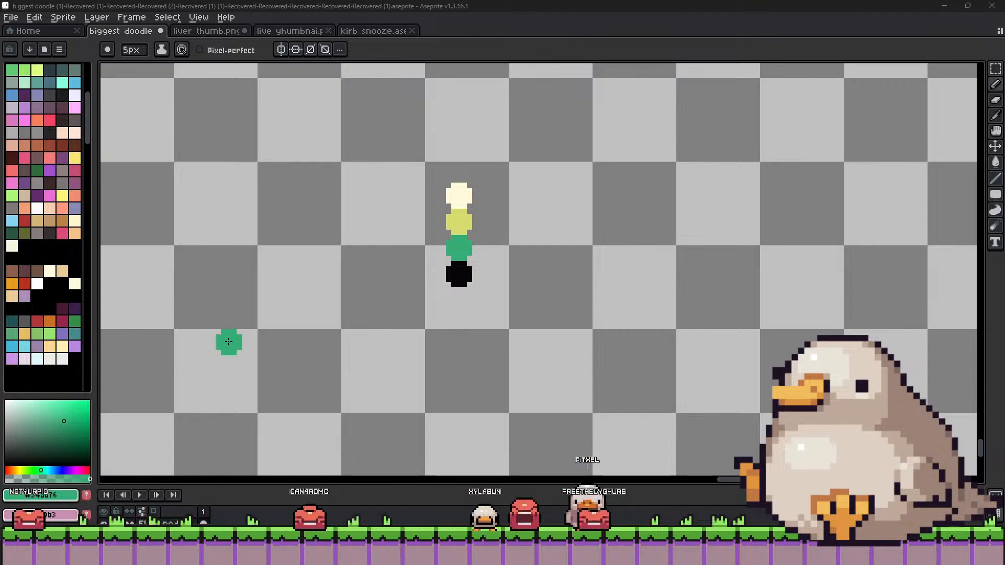
# Sample #060606 from the black swatch and paint a wide black blob with the 5 px pencil diagonally below the swatch column.
pyautogui.scroll(1, 451, 282)
pyautogui.keyDown('alt'); pyautogui.click(460, 306); pyautogui.keyUp('alt')
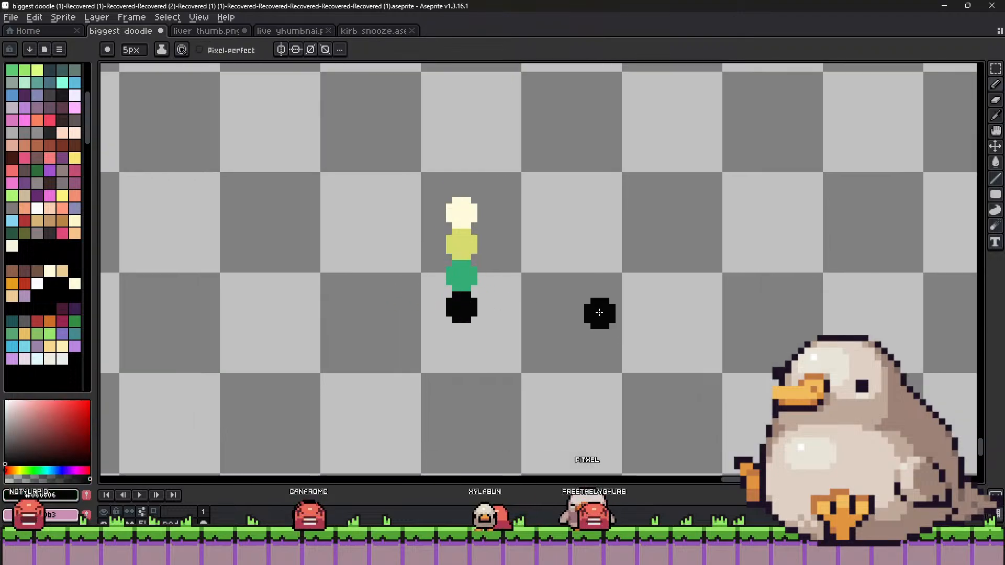
pyautogui.moveTo(599, 312)
pyautogui.mouseDown()
pyautogui.moveTo(602, 290)
pyautogui.moveTo(424, 283)
pyautogui.mouseUp()
pyautogui.moveTo(354, 276)
pyautogui.mouseDown()
pyautogui.moveTo(431, 240)
pyautogui.moveTo(298, 110)
pyautogui.mouseUp()
pyautogui.moveTo(584, 244)
pyautogui.mouseDown()
pyautogui.moveTo(383, 241)
pyautogui.moveTo(418, 240)
pyautogui.mouseUp()
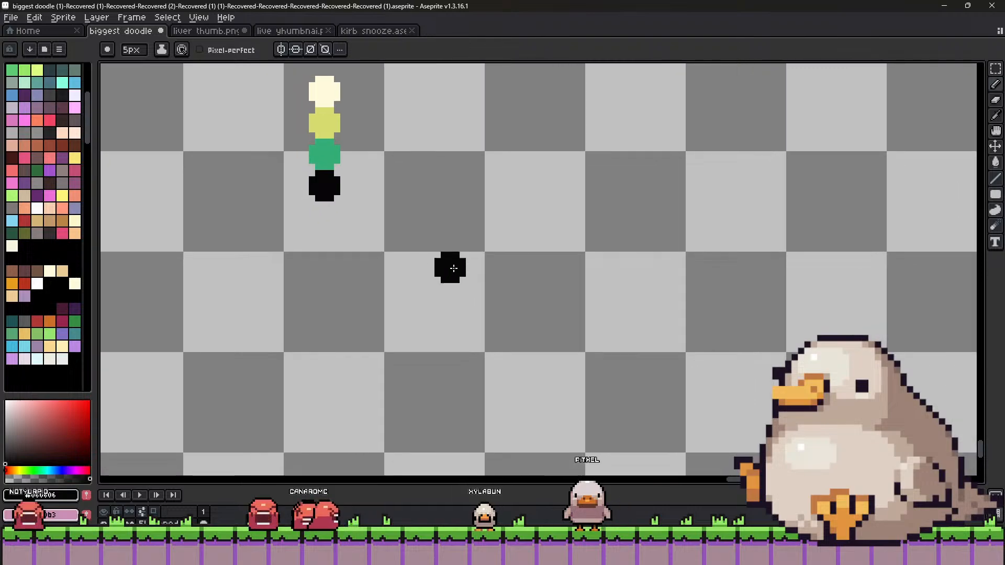
pyautogui.moveTo(462, 303)
pyautogui.mouseDown()
pyautogui.moveTo(459, 318)
pyautogui.moveTo(505, 327)
pyautogui.moveTo(448, 332)
pyautogui.moveTo(451, 320)
pyautogui.mouseUp()
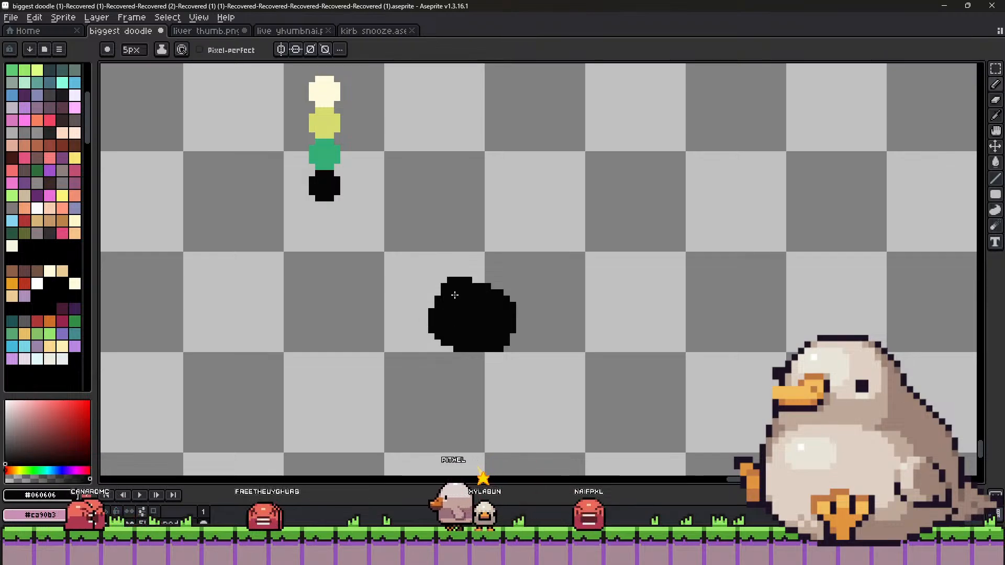
pyautogui.moveTo(453, 299)
pyautogui.mouseDown()
pyautogui.moveTo(479, 293)
pyautogui.moveTo(502, 303)
pyautogui.moveTo(472, 321)
pyautogui.moveTo(495, 306)
pyautogui.moveTo(529, 314)
pyautogui.mouseUp()
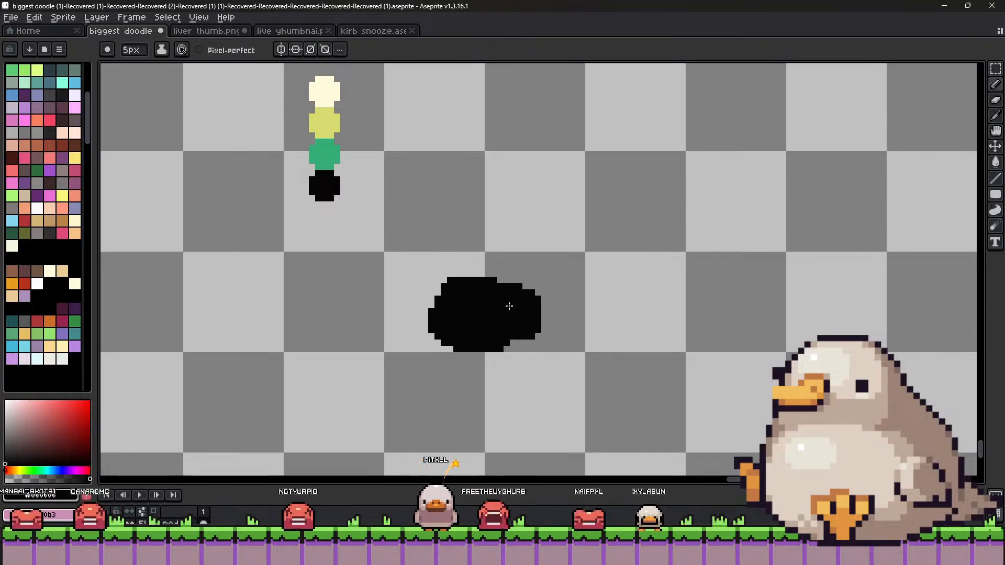
pyautogui.moveTo(510, 306)
pyautogui.mouseDown()
pyautogui.moveTo(535, 327)
pyautogui.moveTo(559, 328)
pyautogui.mouseUp()
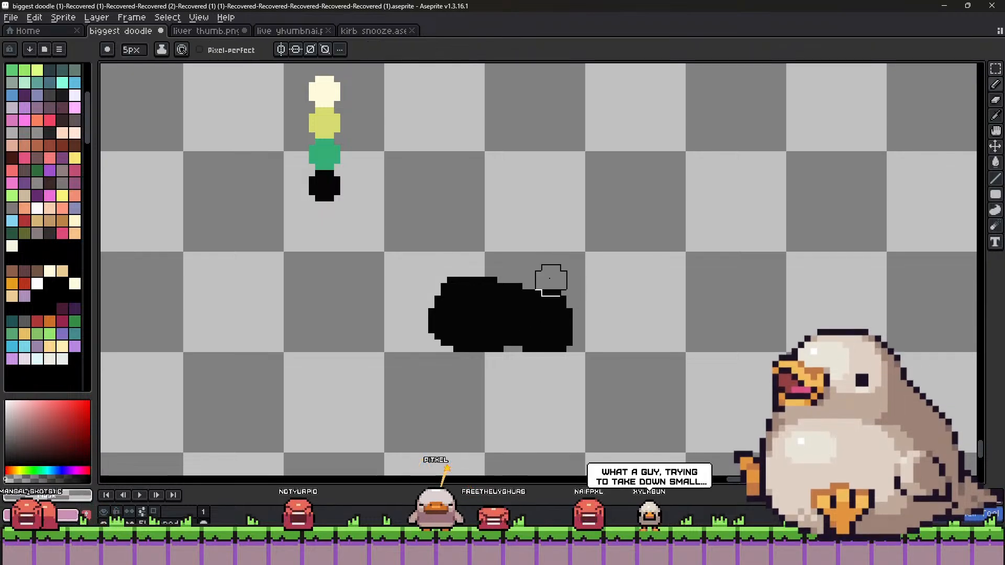
pyautogui.keyDown('alt'); pyautogui.click(520, 328); pyautogui.keyUp('alt')
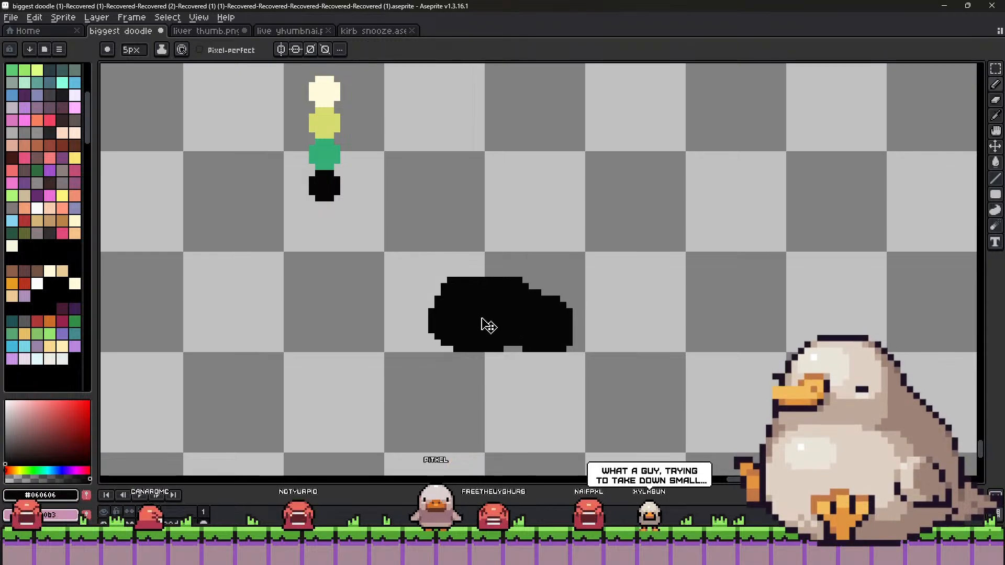
# Enlarge the brush to 12 px and thicken the wider end of the black blob, undoing the stroke that extends below it.
pyautogui.moveTo(462, 306)
pyautogui.mouseDown()
pyautogui.moveTo(490, 304)
pyautogui.moveTo(464, 321)
pyautogui.moveTo(488, 360)
pyautogui.mouseUp()
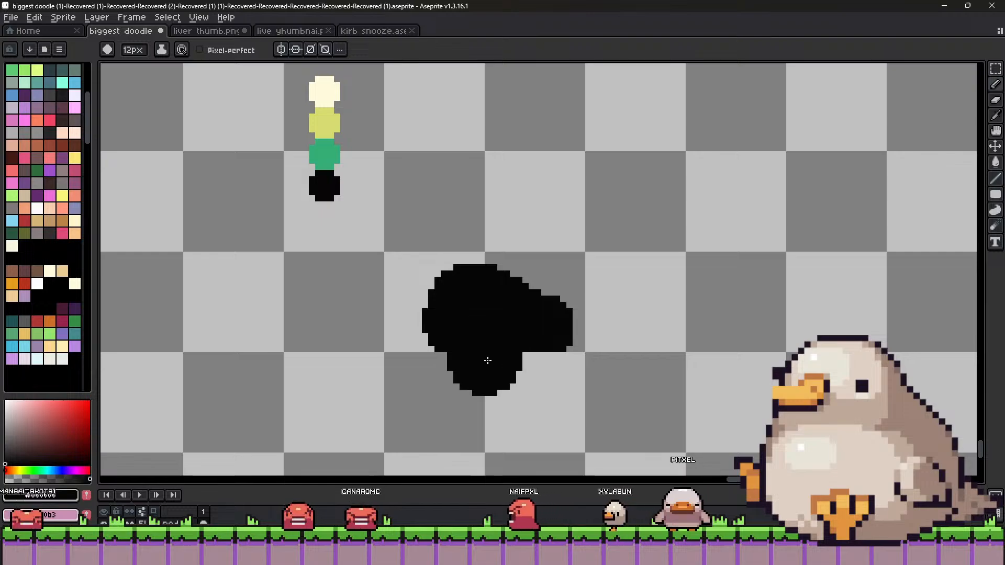
pyautogui.hotkey('ctrl', 'z')
pyautogui.click(464, 296)
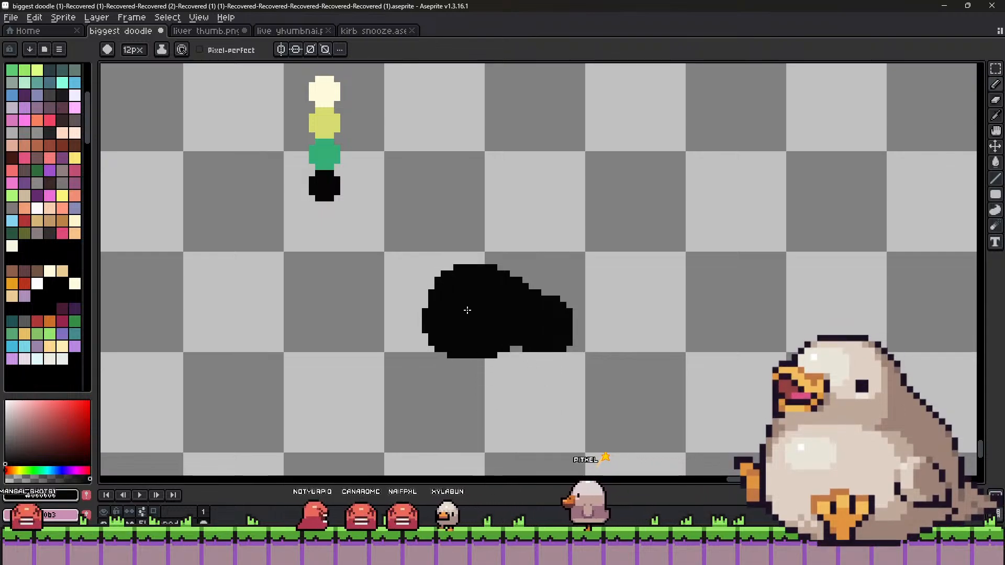
# Sample #060606 and extend the black blob's narrow end into a thick lobe curving down to the right, reducing the brush to 7 px.
pyautogui.keyDown('alt'); pyautogui.click(481, 325); pyautogui.keyUp('alt')
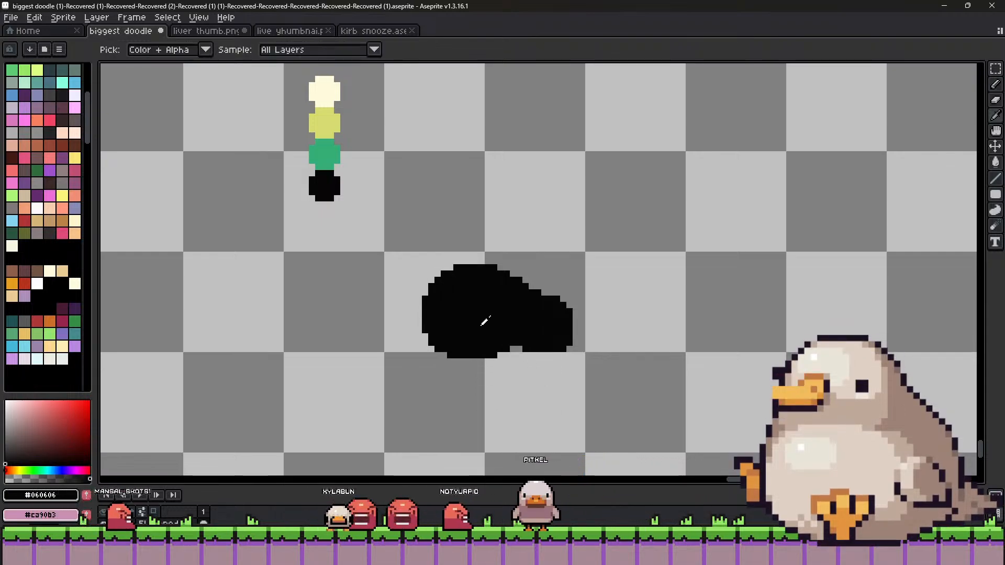
pyautogui.press('ctrl')
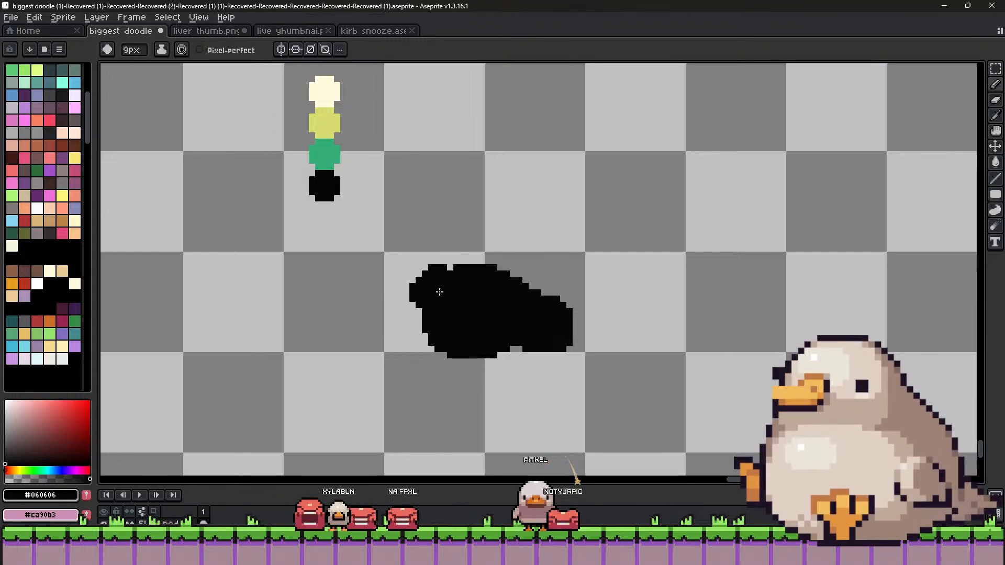
pyautogui.press('-')
pyautogui.press('-')
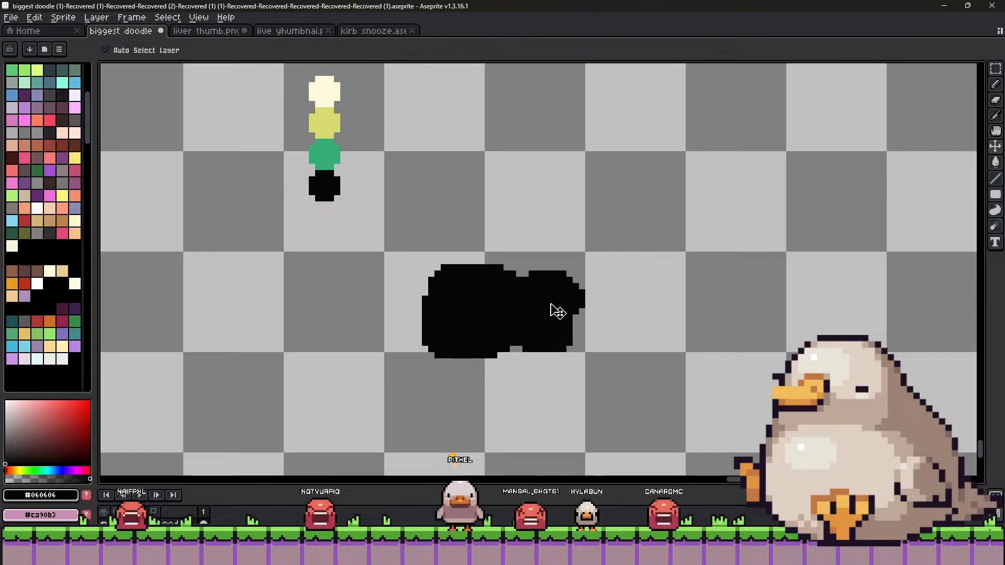
pyautogui.hotkey('ctrl', 'z')
pyautogui.moveTo(541, 294)
pyautogui.mouseDown()
pyautogui.moveTo(566, 302)
pyautogui.moveTo(554, 306)
pyautogui.moveTo(610, 350)
pyautogui.mouseUp()
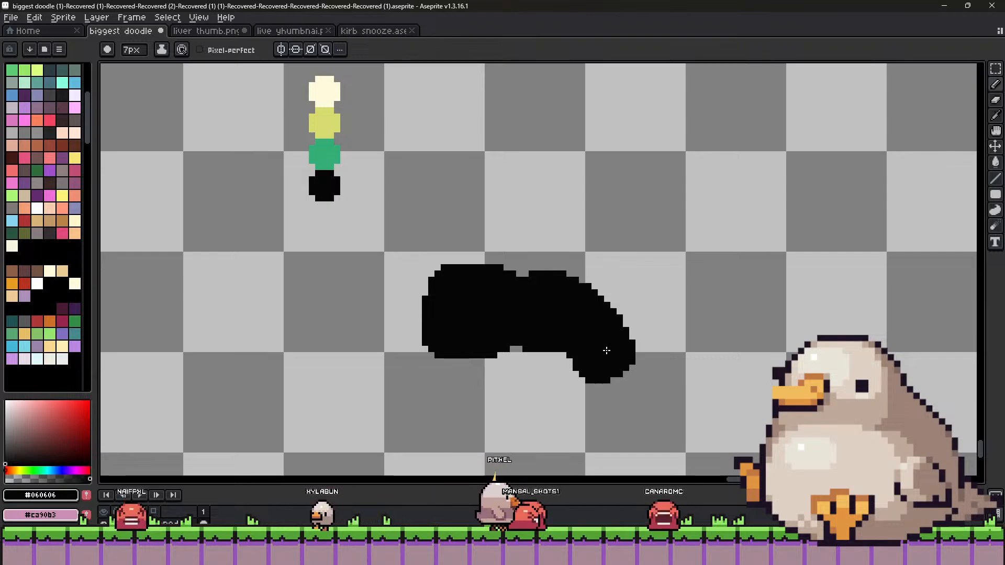
pyautogui.moveTo(567, 357); pyautogui.dragTo(589, 348)
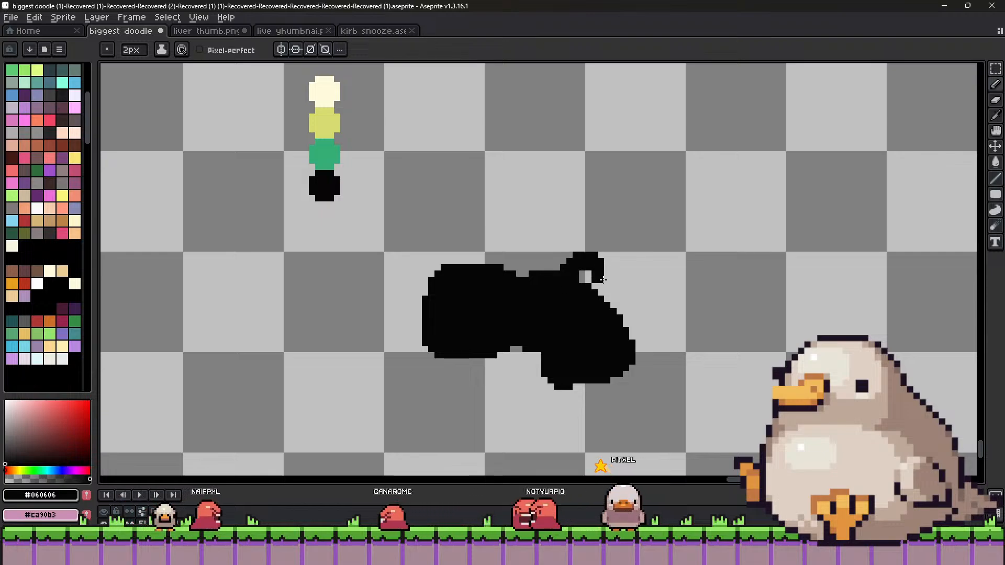
# Paint a solid stepped bump along the upper edge of the larger lobe in black with the 2 px pencil.
pyautogui.moveTo(602, 279); pyautogui.dragTo(620, 285)
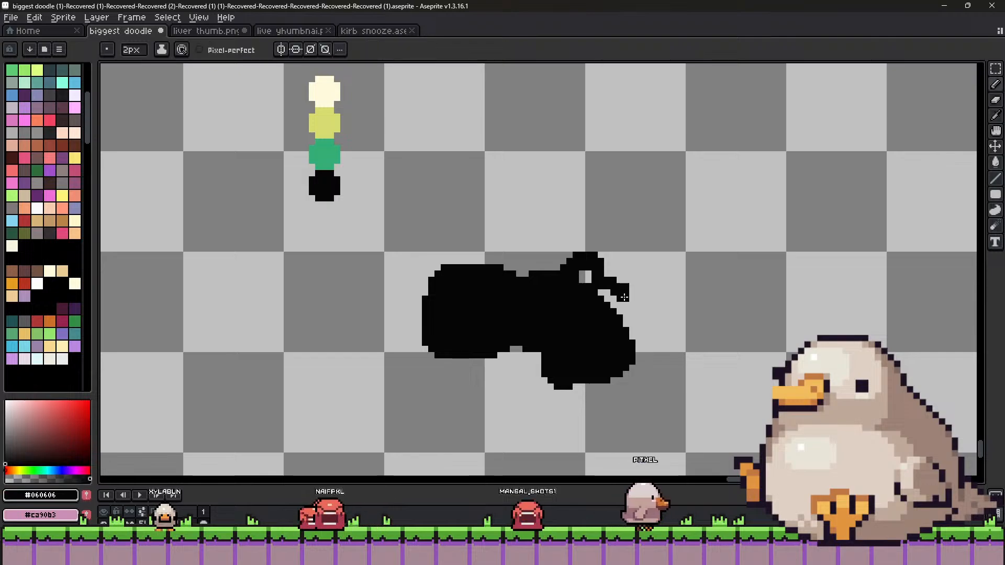
pyautogui.keyDown('alt'); pyautogui.click(622, 299); pyautogui.keyUp('alt')
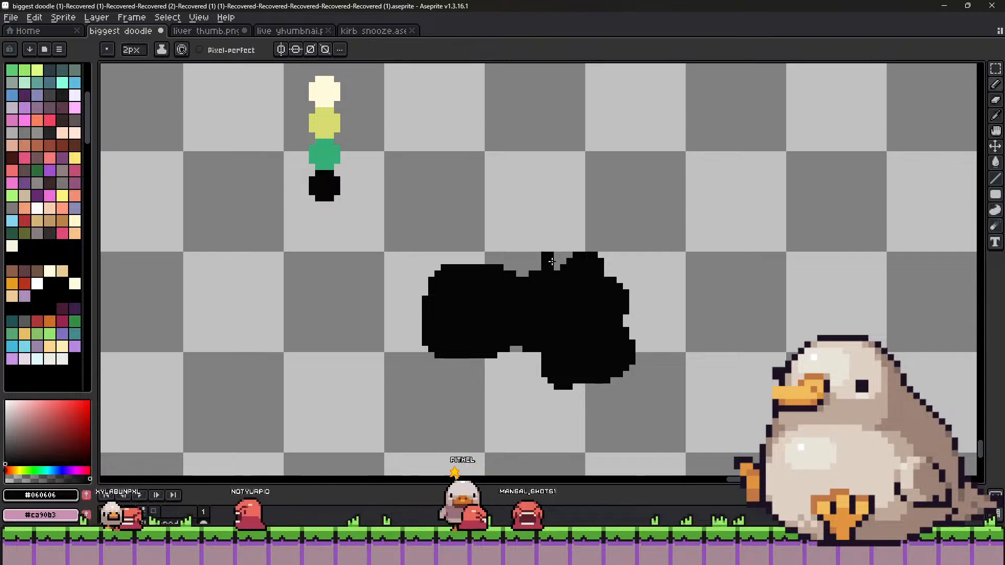
pyautogui.moveTo(548, 266)
pyautogui.mouseDown()
pyautogui.moveTo(568, 241)
pyautogui.moveTo(559, 267)
pyautogui.moveTo(546, 245)
pyautogui.moveTo(536, 247)
pyautogui.moveTo(561, 248)
pyautogui.mouseUp()
pyautogui.hotkey('ctrl', 'z')
pyautogui.keyDown('alt'); pyautogui.click(568, 244); pyautogui.keyUp('alt')
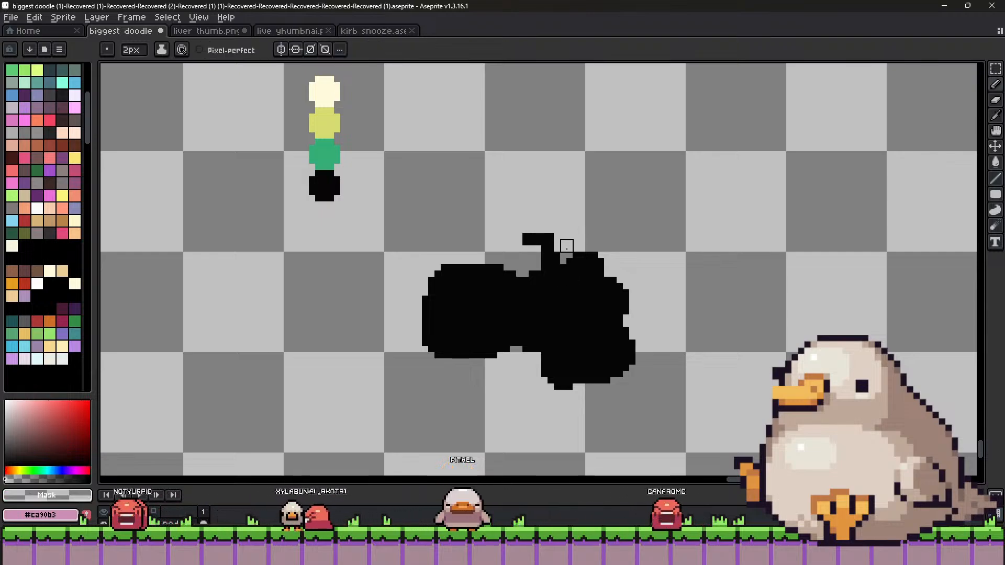
pyautogui.hotkey('ctrl', 'z')
pyautogui.hotkey('ctrl', 'z')
pyautogui.hotkey('ctrl', 'z')
pyautogui.hotkey('ctrl', 'z')
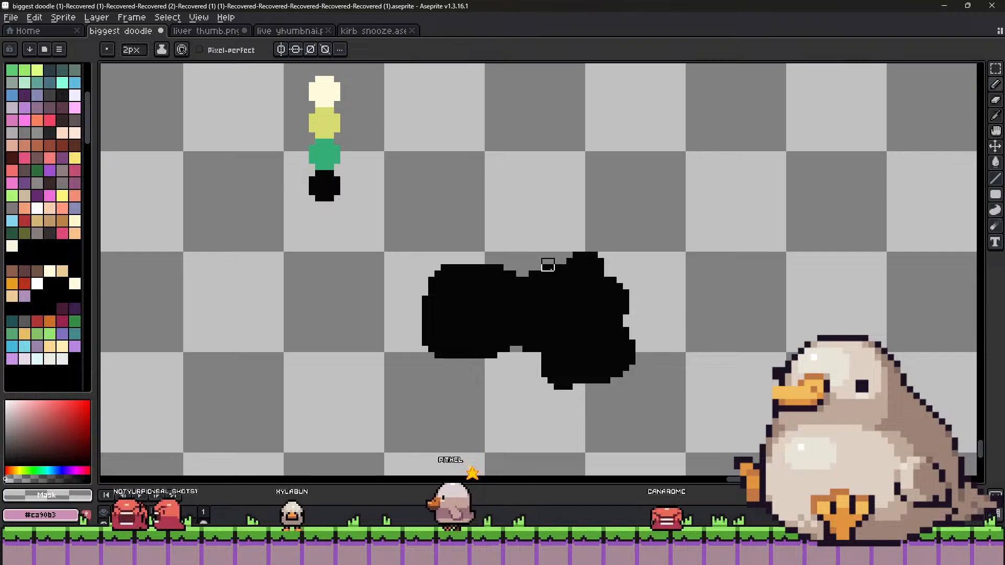
# Paint a second, taller bump on top of the silhouette beside the first with the 2 px black pencil, sampling transparency to trim it.
pyautogui.keyDown('alt'); pyautogui.click(580, 283); pyautogui.keyUp('alt')
pyautogui.moveTo(561, 263)
pyautogui.mouseDown()
pyautogui.moveTo(548, 250)
pyautogui.moveTo(541, 267)
pyautogui.mouseUp()
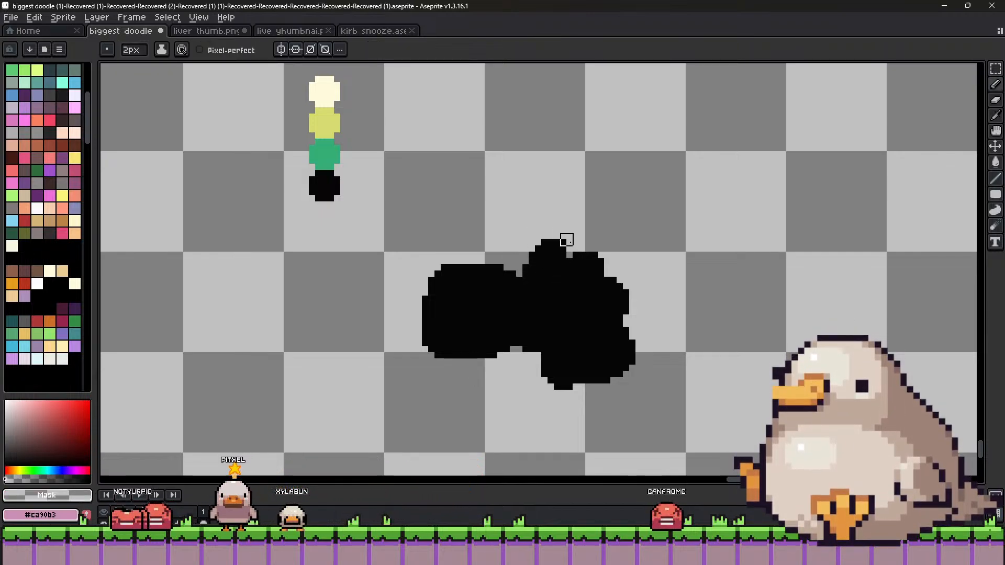
pyautogui.keyDown('alt'); pyautogui.click(552, 260); pyautogui.keyUp('alt')
pyautogui.keyDown('alt'); pyautogui.click(576, 293); pyautogui.keyUp('alt')
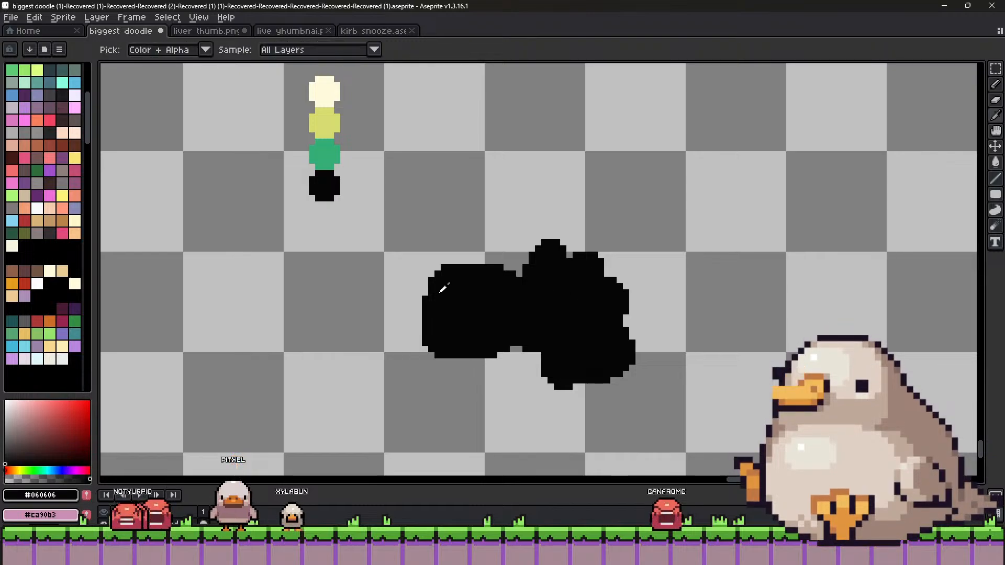
# Round the upper corner and outer left side of the silhouette's left lobe, alternating 2 px transparent and black strokes.
pyautogui.click(453, 263)
pyautogui.hotkey('ctrl', 'z')
pyautogui.keyDown('alt'); pyautogui.click(469, 240); pyautogui.keyUp('alt')
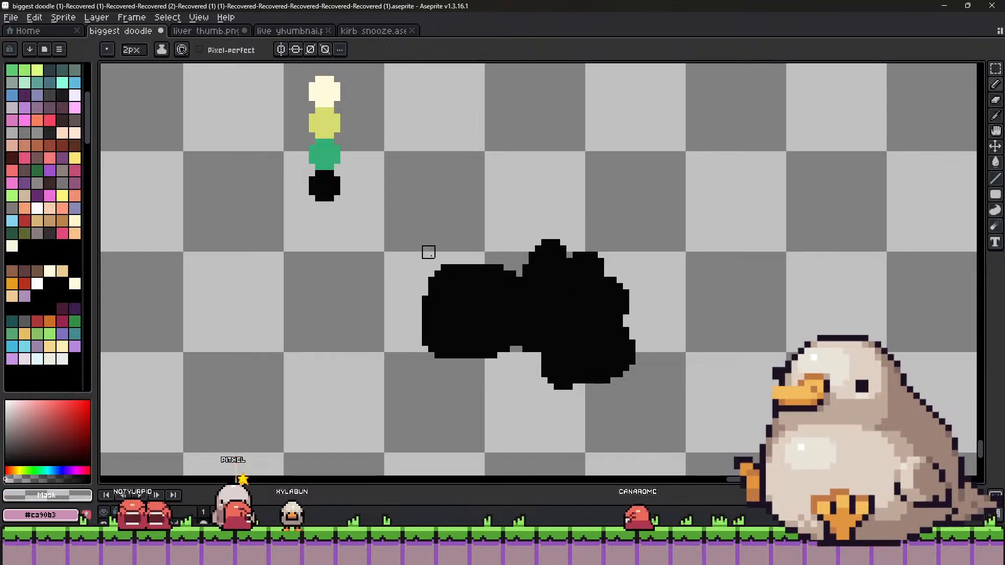
pyautogui.keyDown('alt'); pyautogui.click(498, 276); pyautogui.keyUp('alt')
pyautogui.moveTo(453, 266); pyautogui.dragTo(501, 267)
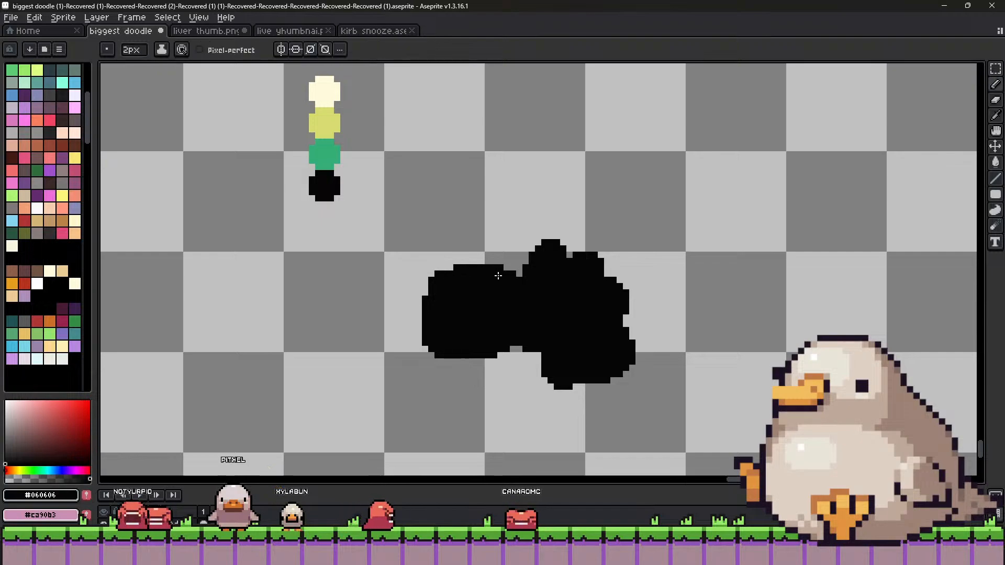
pyautogui.press('alt')
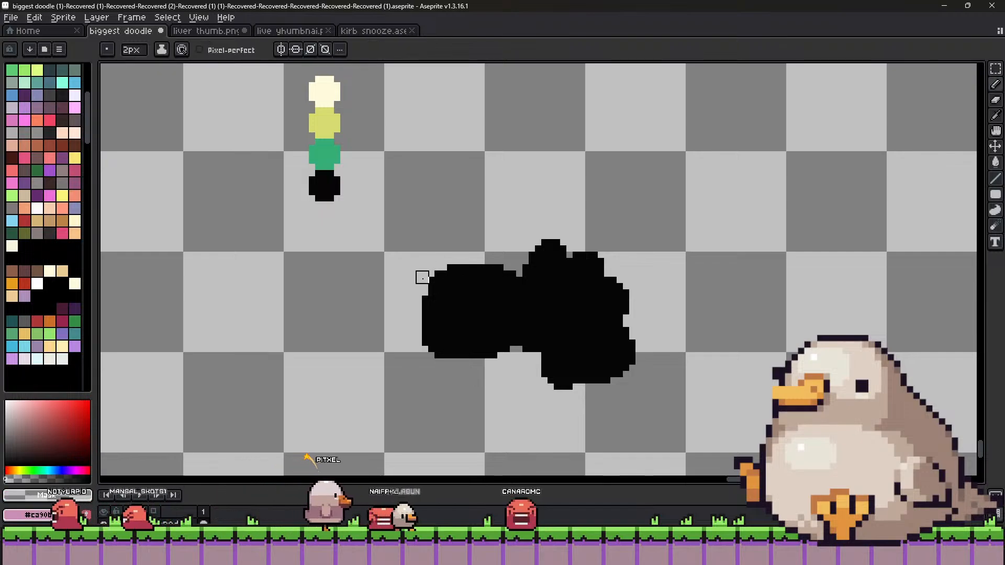
pyautogui.click(419, 308)
pyautogui.moveTo(428, 321); pyautogui.dragTo(430, 305)
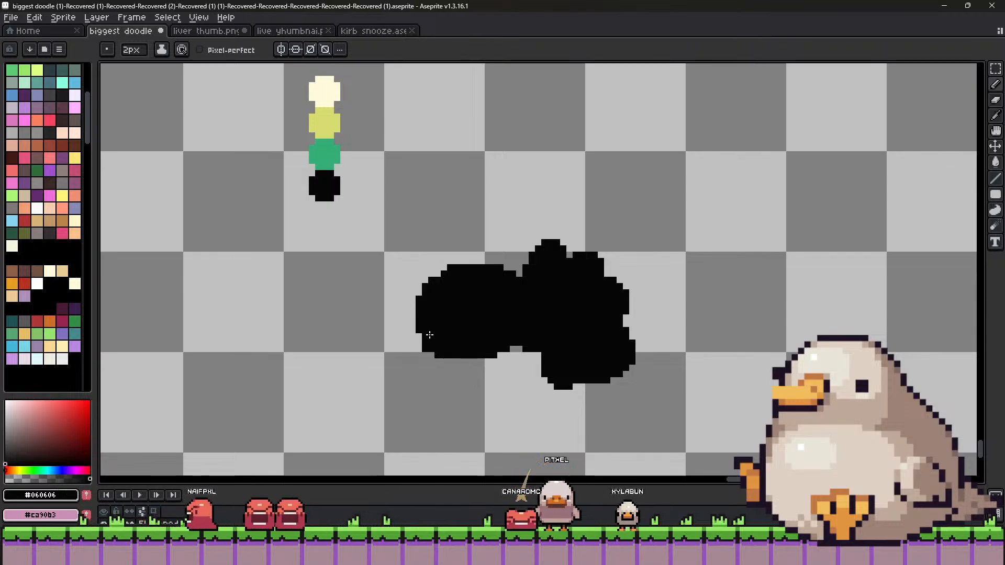
# Thicken and round off the underside of the silhouette's left lobe in black.
pyautogui.keyDown('alt'); pyautogui.click(460, 360); pyautogui.keyUp('alt')
pyautogui.moveTo(473, 360); pyautogui.dragTo(500, 359)
pyautogui.keyDown('alt'); pyautogui.click(470, 334); pyautogui.keyUp('alt')
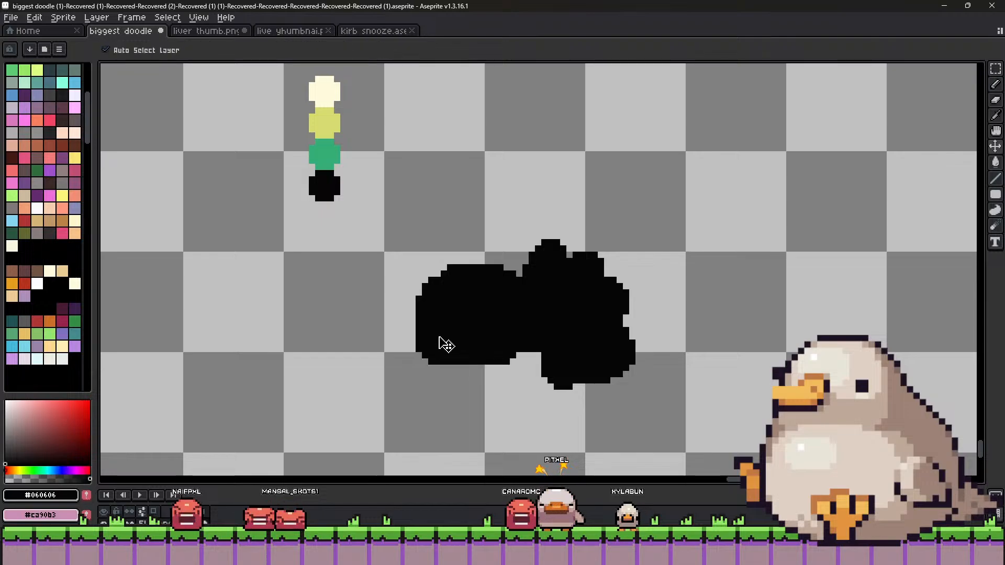
pyautogui.hotkey('ctrl', 'z')
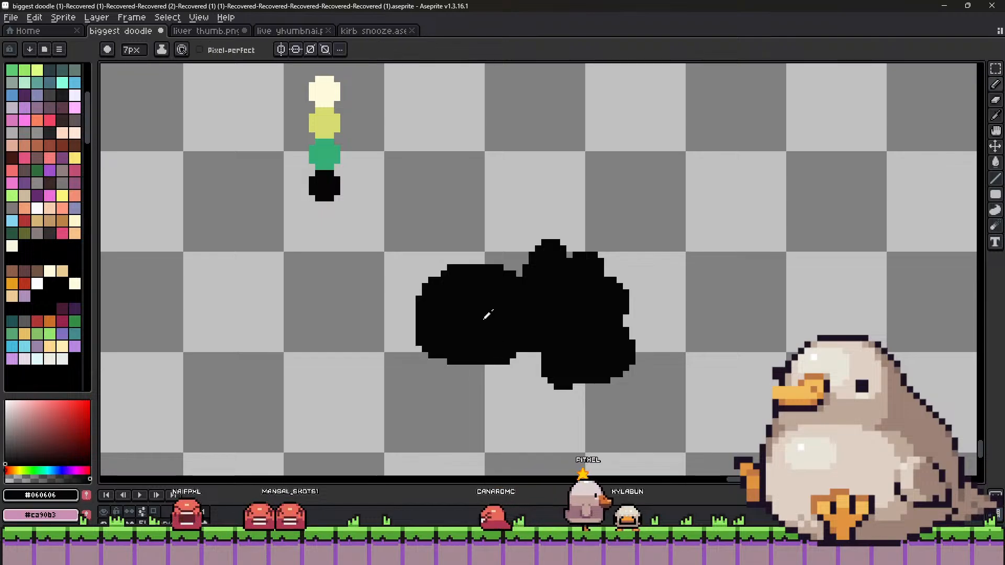
pyautogui.keyDown('alt'); pyautogui.click(454, 286); pyautogui.keyUp('alt')
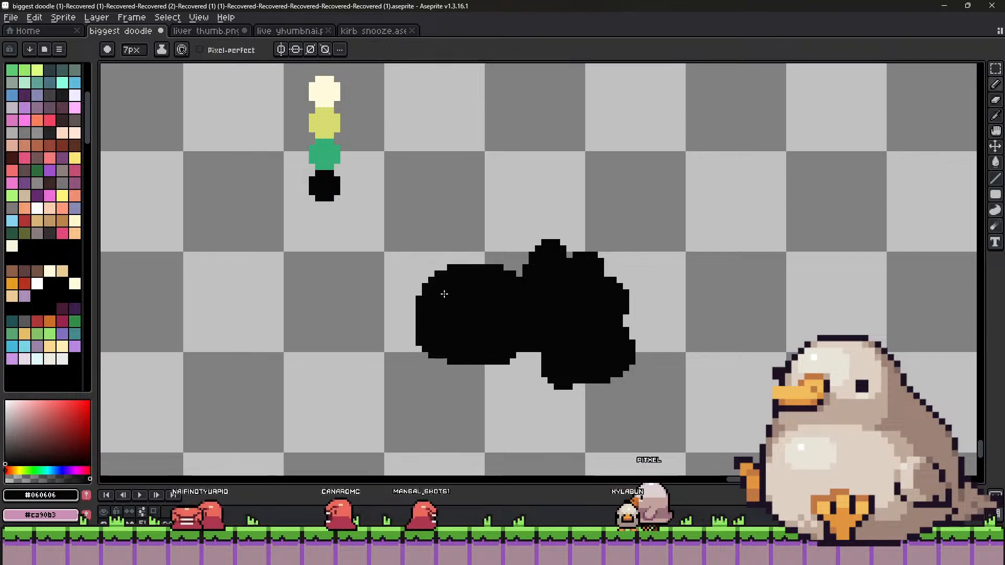
pyautogui.keyDown('alt'); pyautogui.scroll(-6, 426, 253); pyautogui.keyUp('alt')
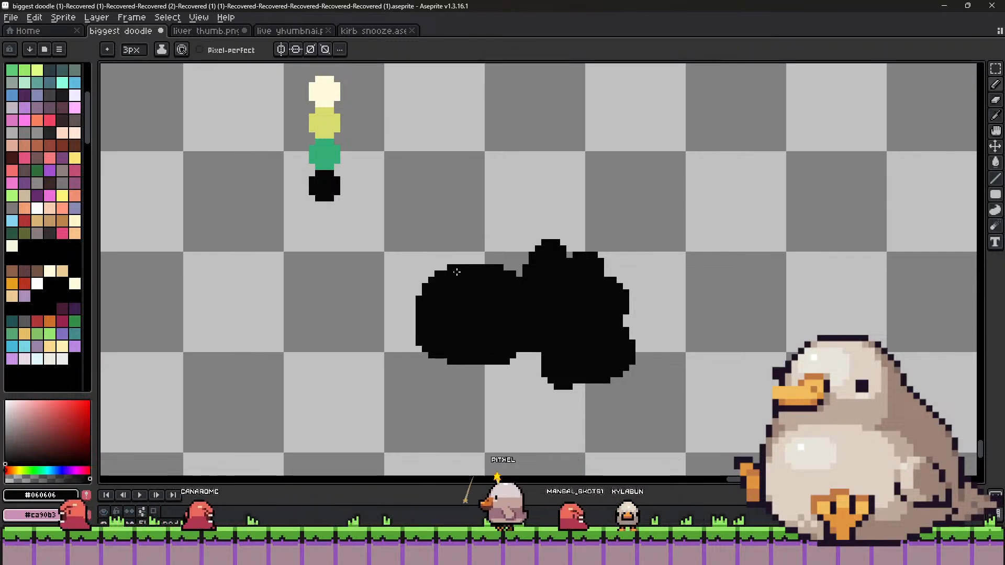
pyautogui.moveTo(443, 255); pyautogui.dragTo(451, 226)
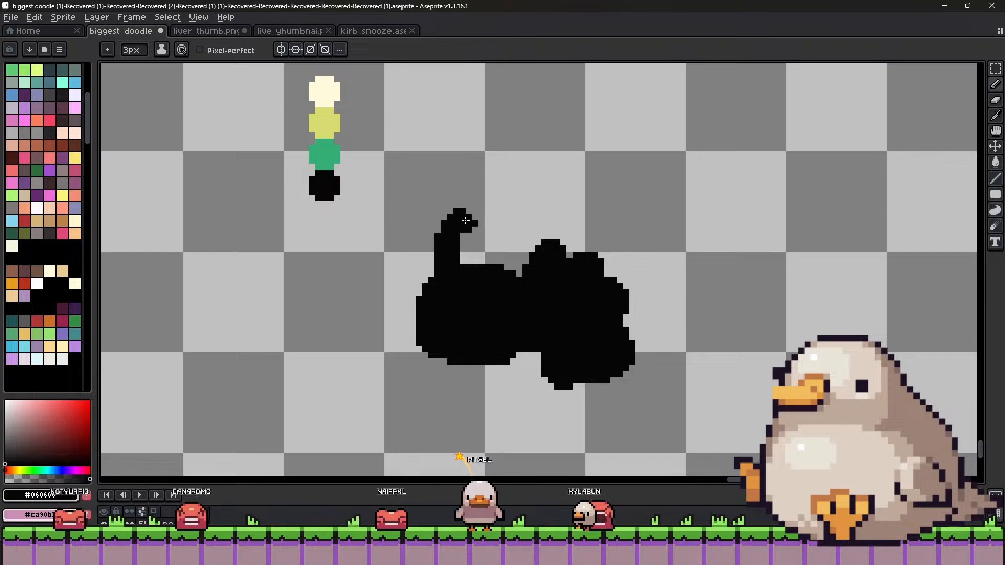
pyautogui.keyDown('alt'); pyautogui.scroll(-1, 466, 218); pyautogui.keyUp('alt')
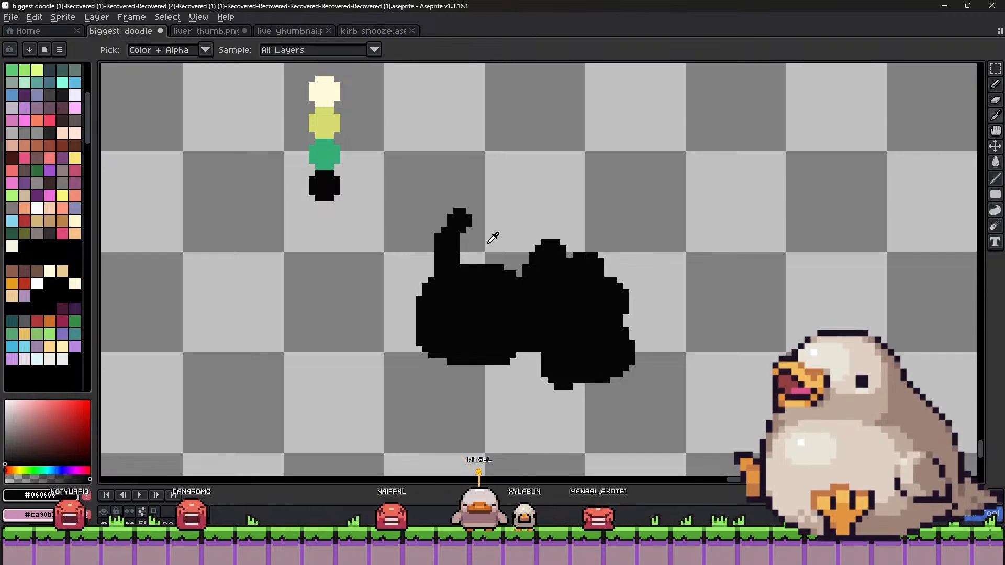
pyautogui.keyDown('alt'); pyautogui.click(489, 233); pyautogui.keyUp('alt')
pyautogui.moveTo(436, 259); pyautogui.dragTo(434, 234)
pyautogui.hotkey('ctrl', 'z')
pyautogui.hotkey('ctrl', 'z')
# Sample the silhouette's black and paint a short, pointed ear-like shape on top of its left lobe with the 2 px pencil.
pyautogui.keyDown('alt'); pyautogui.click(459, 281); pyautogui.keyUp('alt')
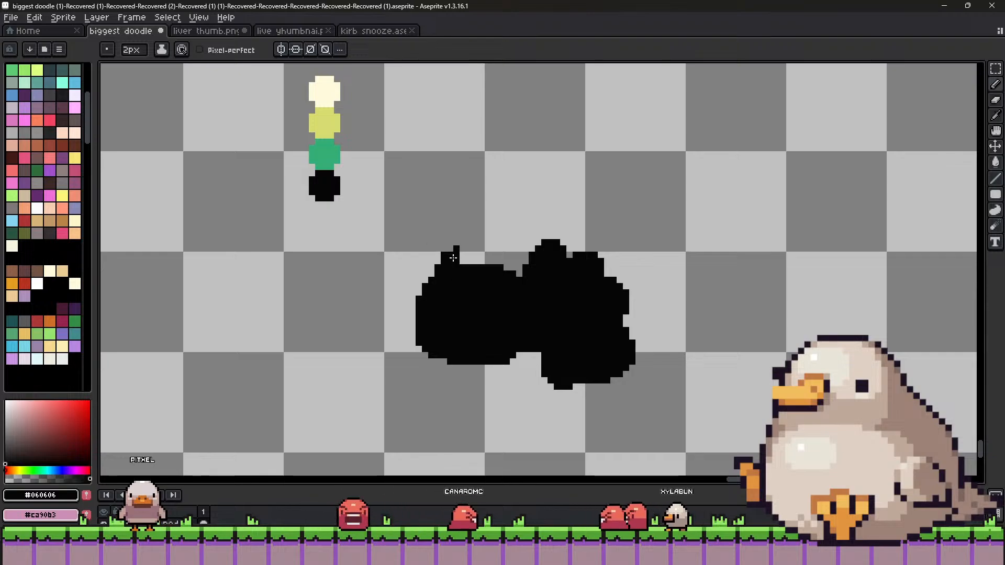
pyautogui.moveTo(453, 257)
pyautogui.mouseDown()
pyautogui.moveTo(461, 241)
pyautogui.moveTo(464, 261)
pyautogui.mouseUp()
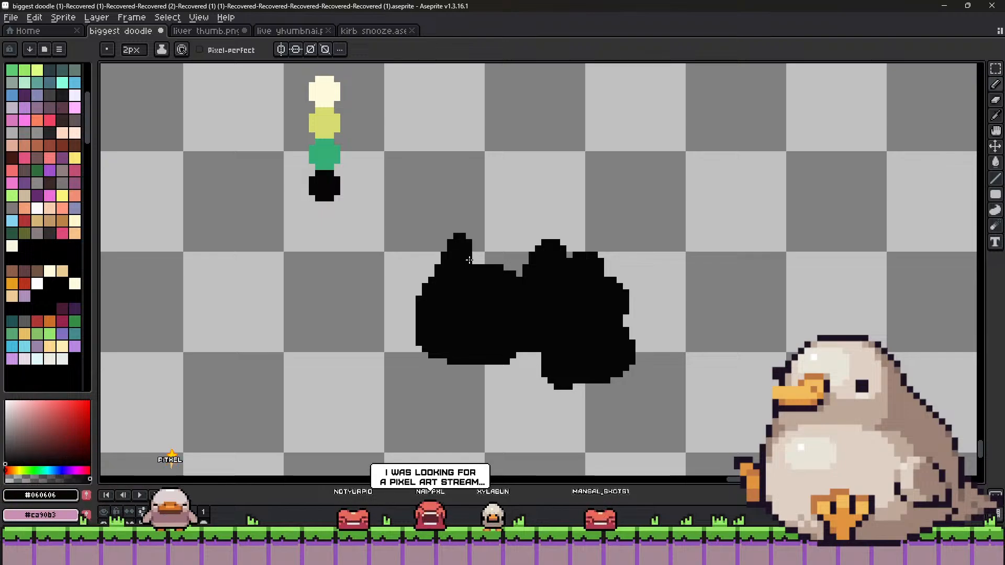
pyautogui.moveTo(456, 239); pyautogui.dragTo(459, 237)
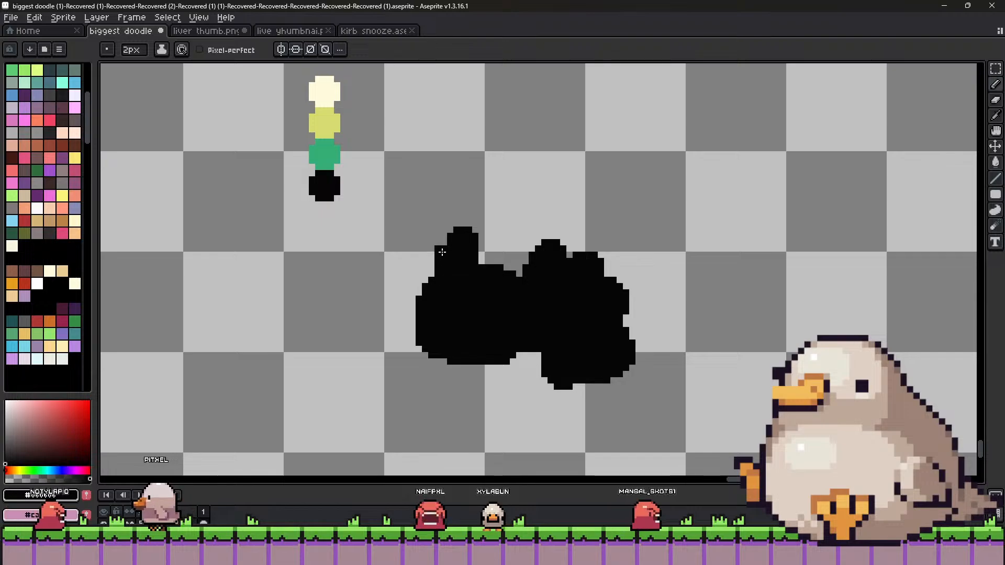
pyautogui.moveTo(438, 262); pyautogui.dragTo(435, 243)
pyautogui.press('v')
pyautogui.press('b')
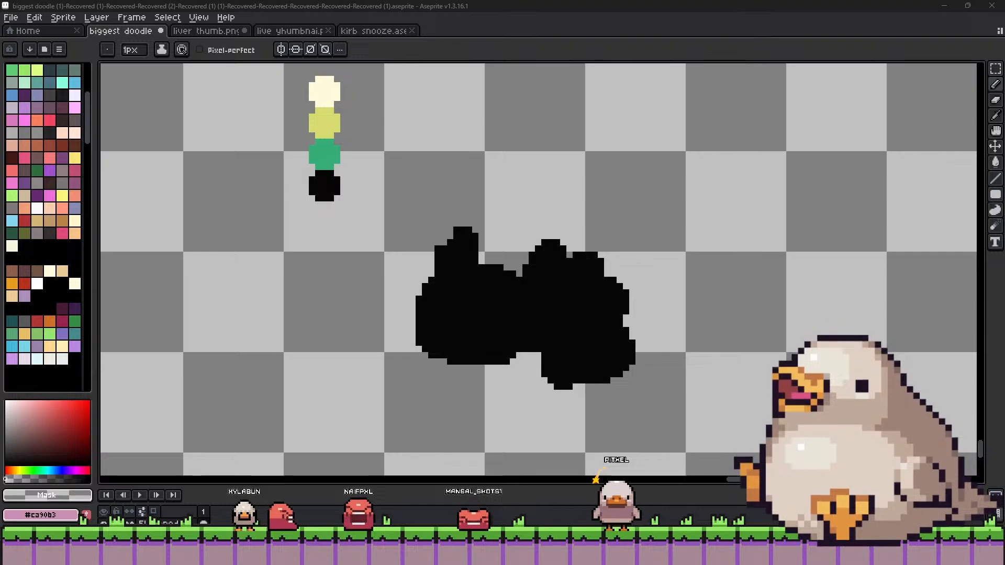
# Widen the outer side of the ear-like shape with 2 px black strokes and clear the stray black dab beside it.
pyautogui.keyDown('alt'); pyautogui.click(613, 343); pyautogui.keyUp('alt')
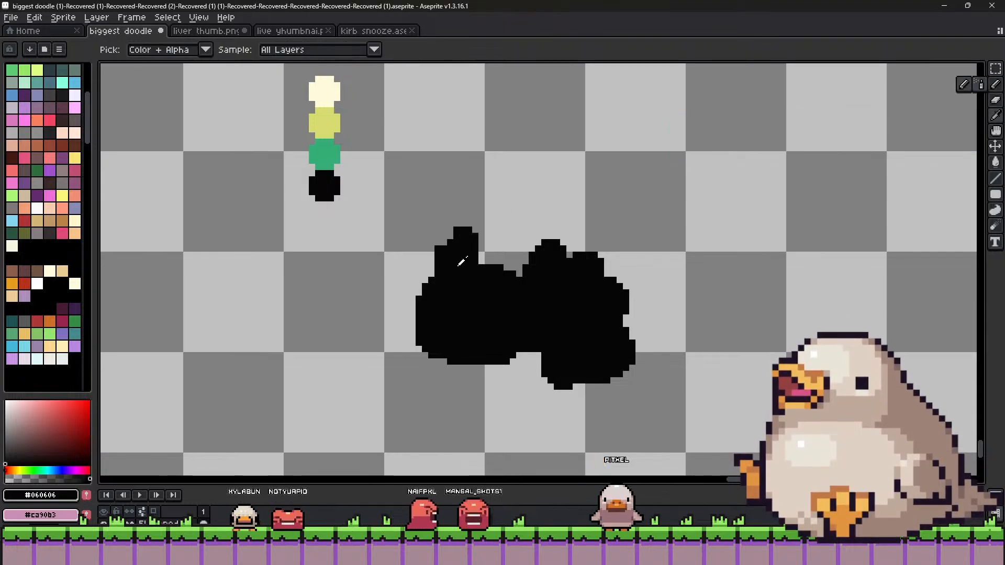
pyautogui.press('+')
pyautogui.click(501, 229)
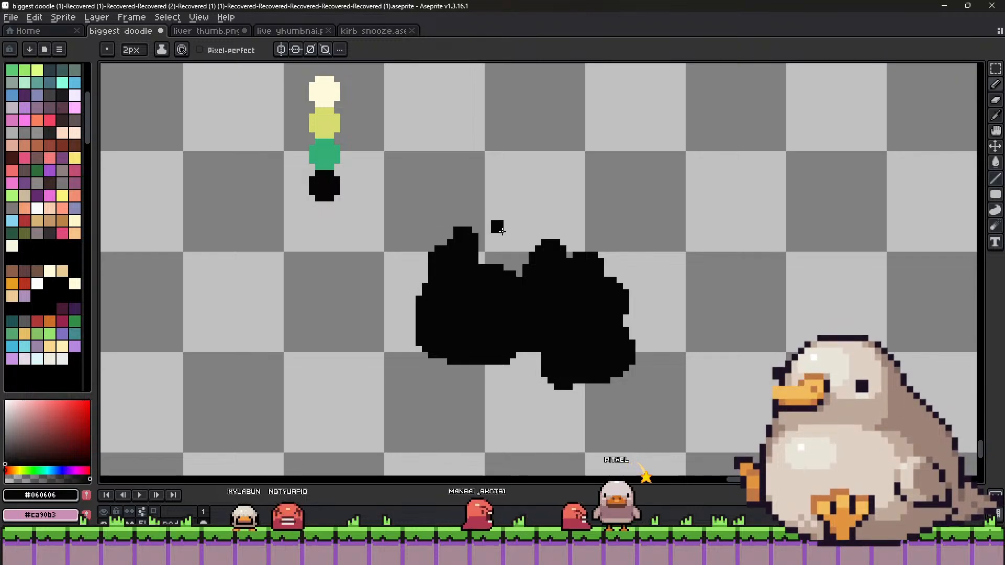
pyautogui.keyDown('alt'); pyautogui.click(434, 233); pyautogui.keyUp('alt')
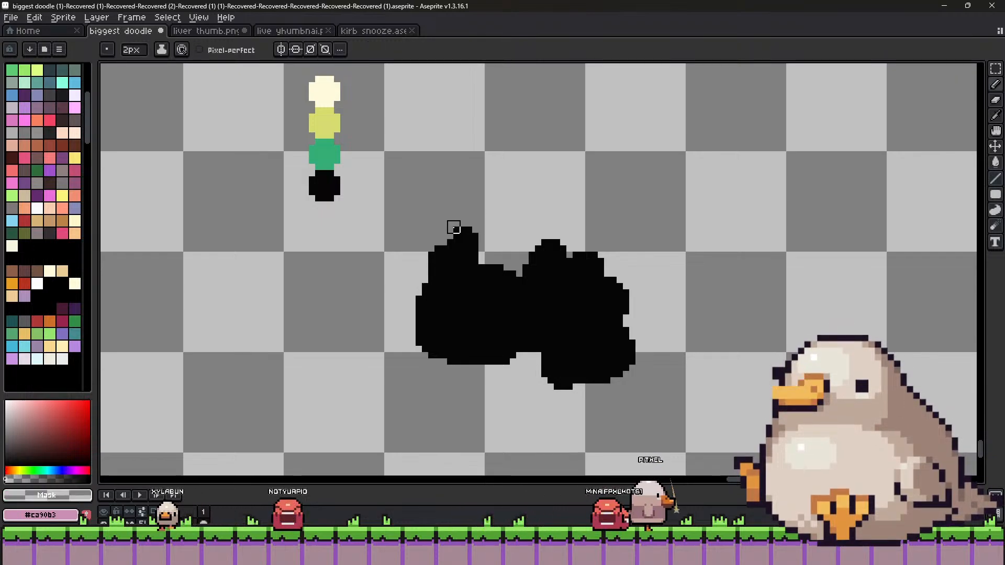
pyautogui.keyDown('alt'); pyautogui.click(431, 282); pyautogui.keyUp('alt')
pyautogui.click(409, 306)
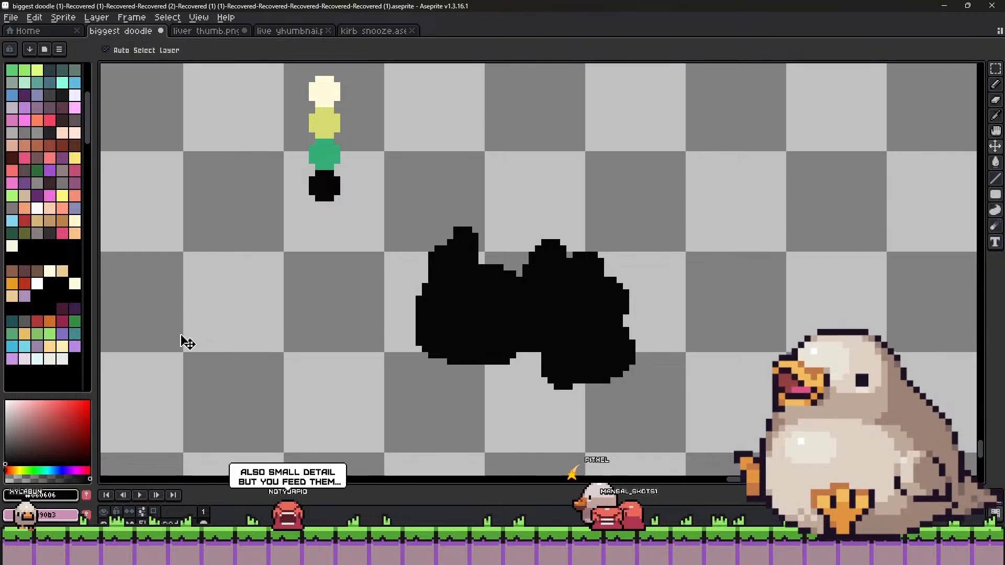
# Set the pencil to 6 px and paint a separate small black mound diagonally below the swatch column, opposite the large silhouette.
pyautogui.press('+')
pyautogui.press('+')
pyautogui.press('+')
pyautogui.press('+')
pyautogui.press('+')
pyautogui.press('+')
pyautogui.press('-')
pyautogui.press('-')
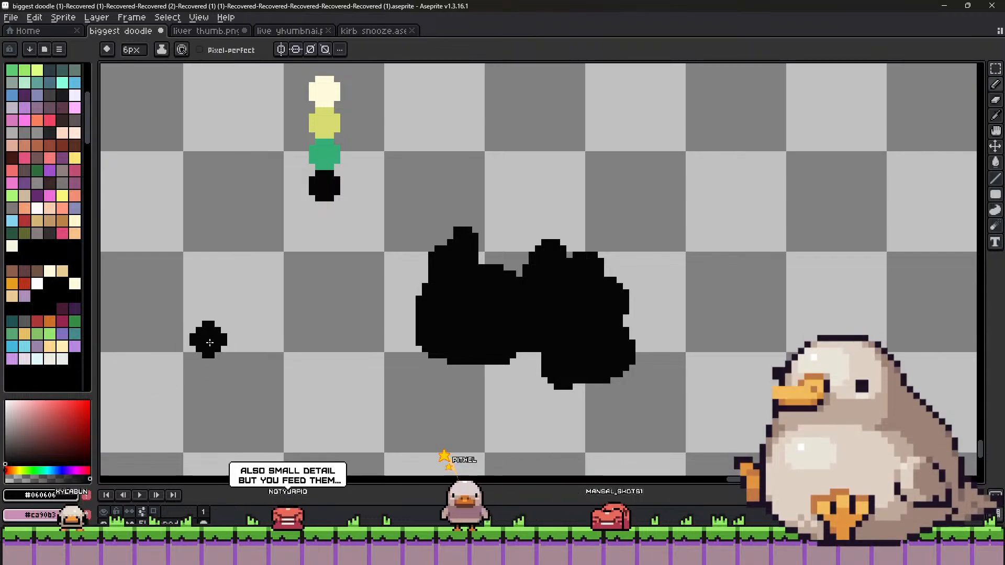
pyautogui.moveTo(198, 350)
pyautogui.mouseDown()
pyautogui.moveTo(250, 358)
pyautogui.moveTo(244, 352)
pyautogui.moveTo(262, 350)
pyautogui.mouseUp()
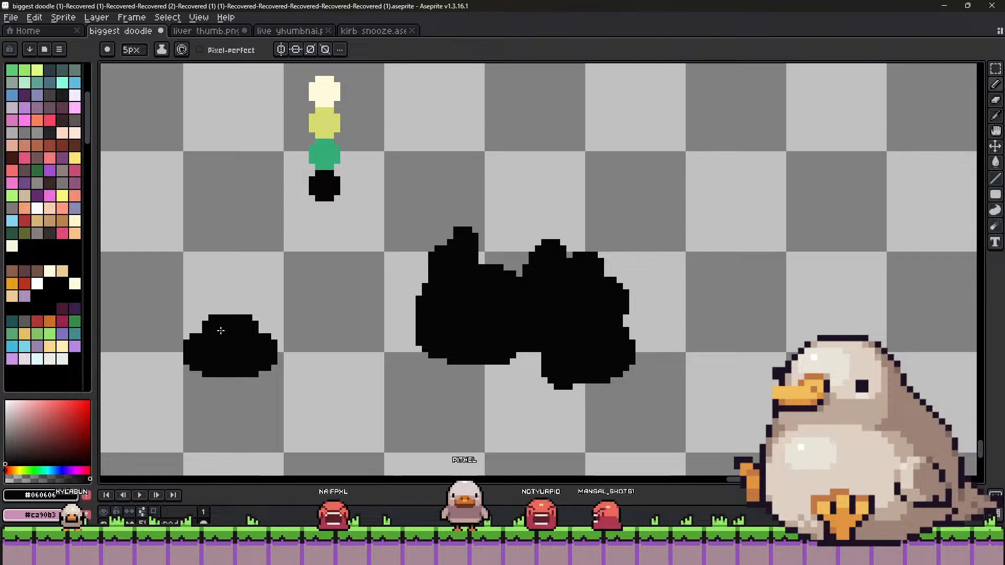
# Taper the small mound upward into a narrow peak with a hooked tip, reducing the black pencil from 5 px to 1 px.
pyautogui.press('-')
pyautogui.press('-')
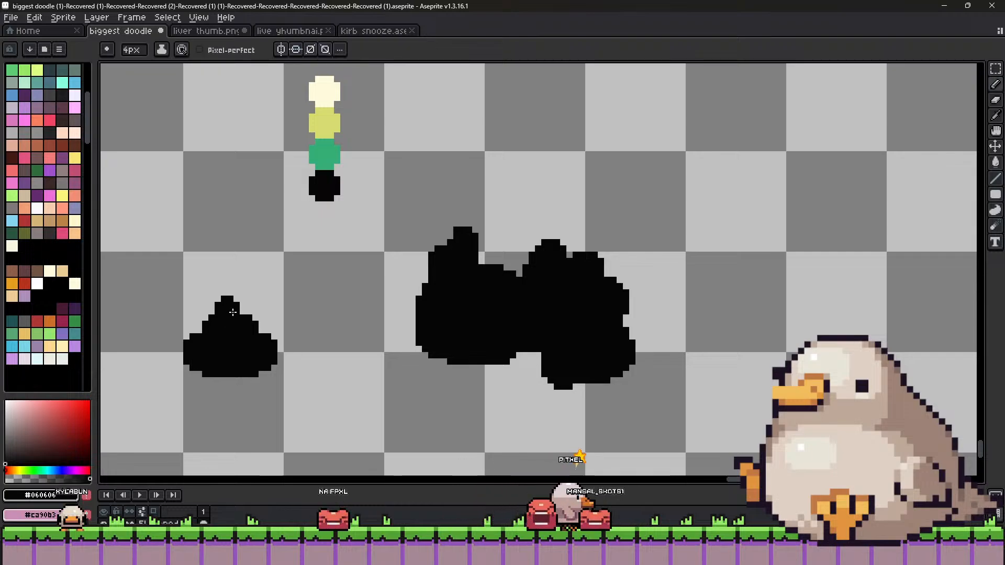
pyautogui.press('-')
pyautogui.press('-')
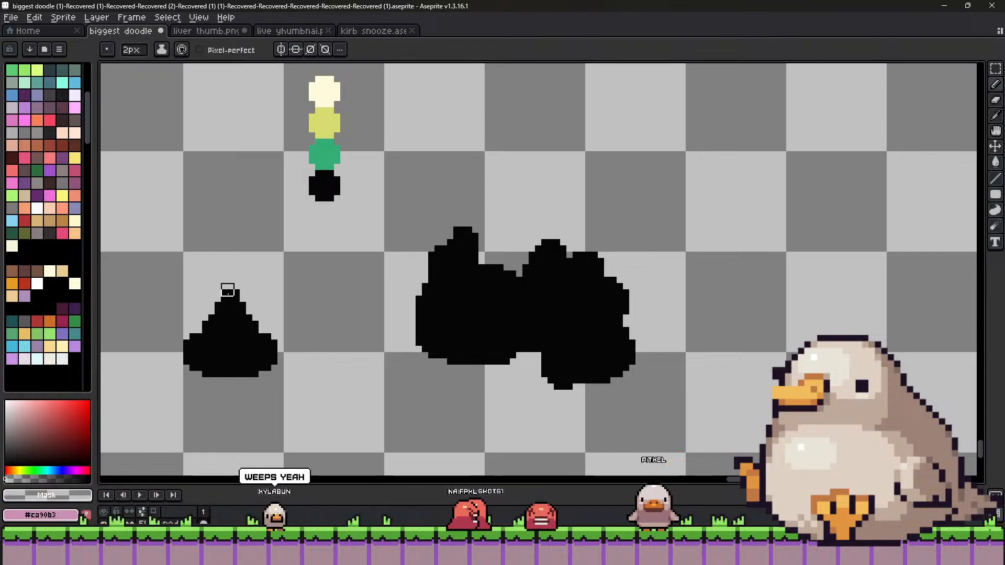
pyautogui.click(229, 290)
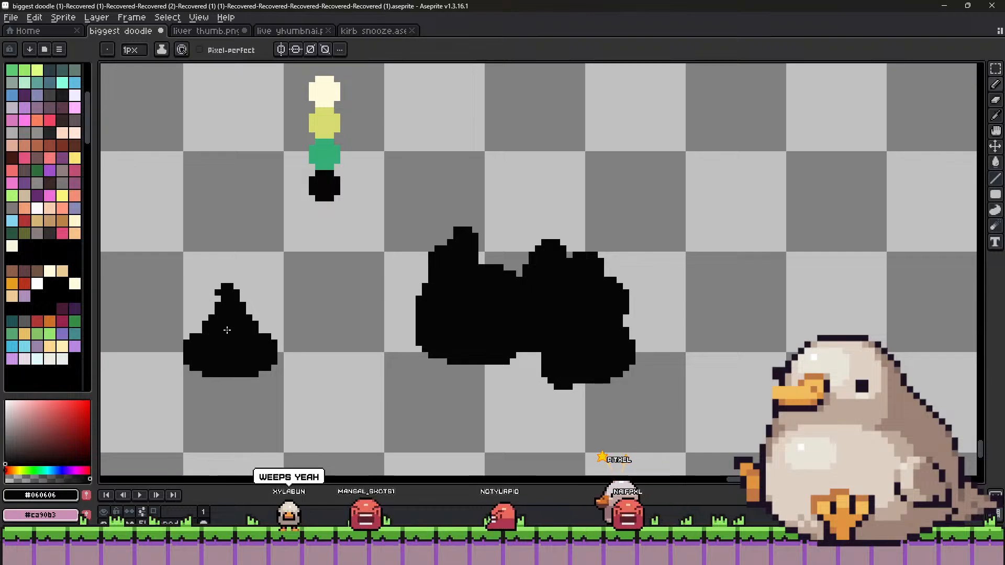
pyautogui.keyDown('alt'); pyautogui.click(225, 311); pyautogui.keyUp('alt')
pyautogui.keyDown('alt'); pyautogui.click(224, 299); pyautogui.keyUp('alt')
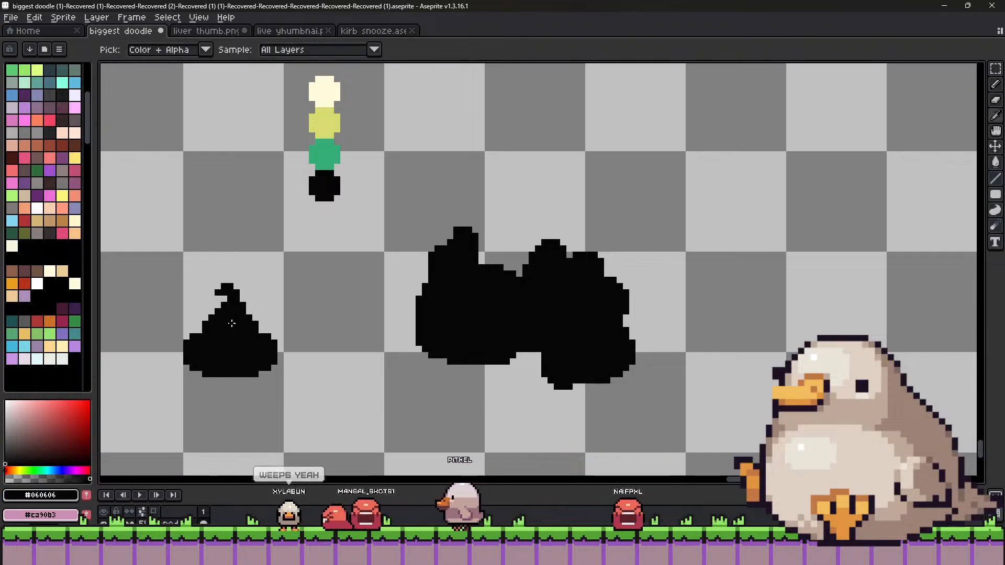
# Widen the outer side of the small mound facing the large silhouette with 2 px black pencil strokes.
pyautogui.press('+')
pyautogui.press('+')
pyautogui.press('+')
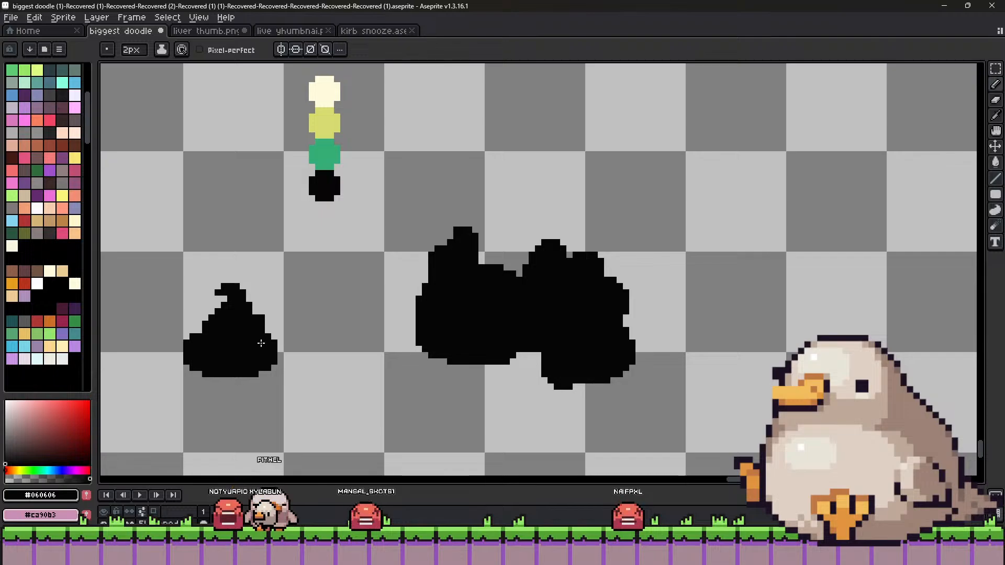
pyautogui.moveTo(272, 341); pyautogui.dragTo(280, 365)
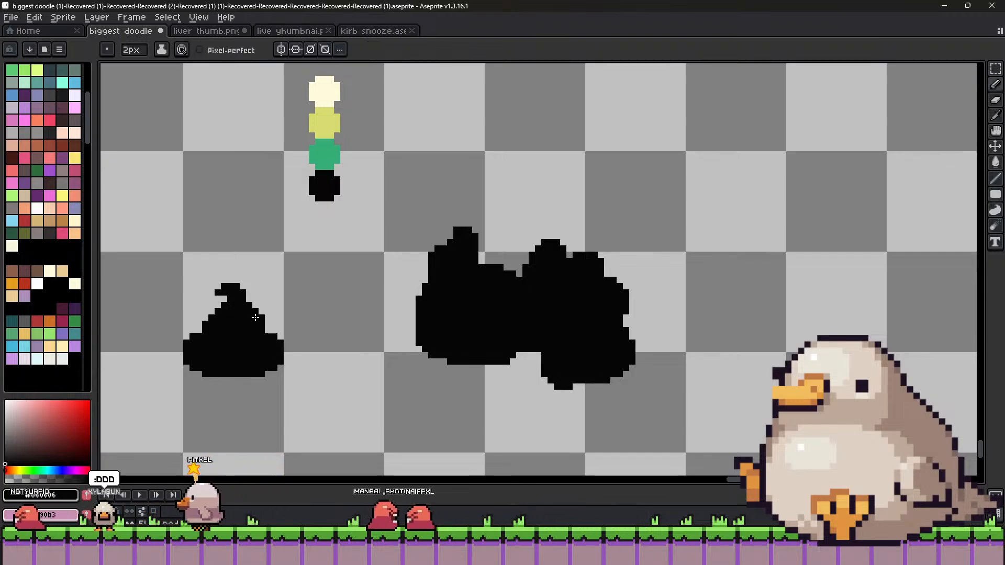
pyautogui.press('alt')
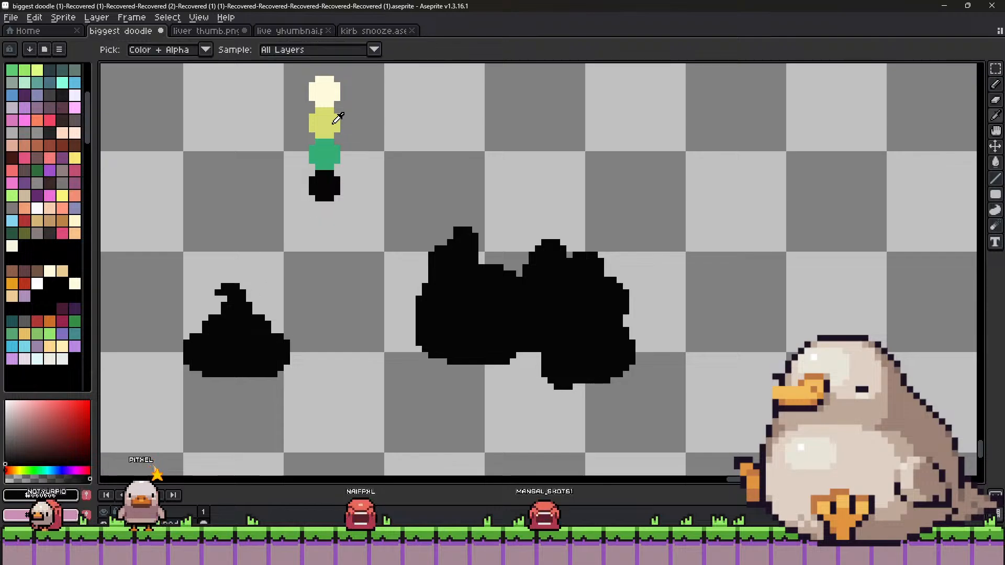
pyautogui.keyDown('alt'); pyautogui.click(269, 359); pyautogui.keyUp('alt')
pyautogui.click(183, 384)
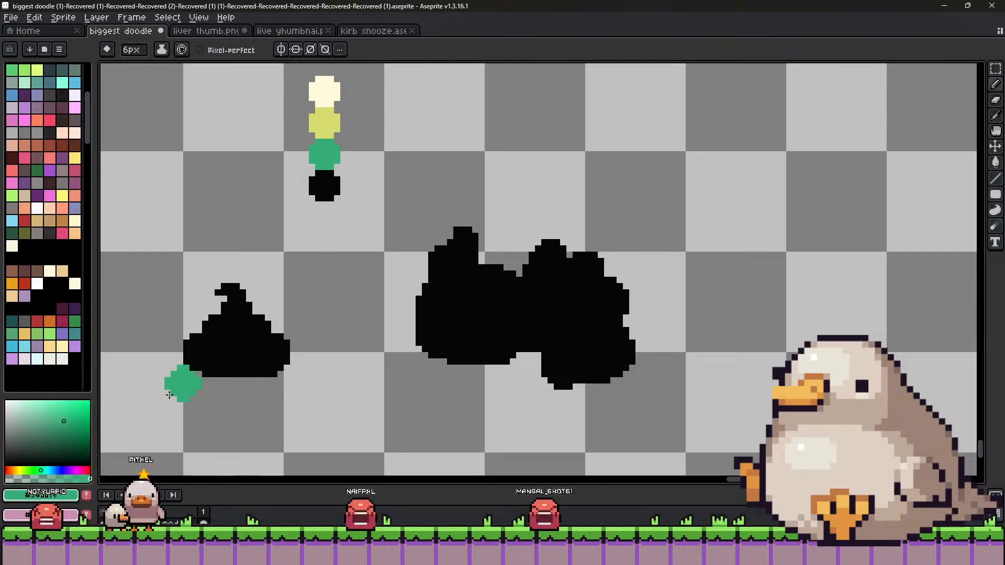
# Reduce the pencil to 5 px and mix an ochre brown with hue 40°, saturation 77 and value 56.
pyautogui.click(17, 469)
pyautogui.press('-')
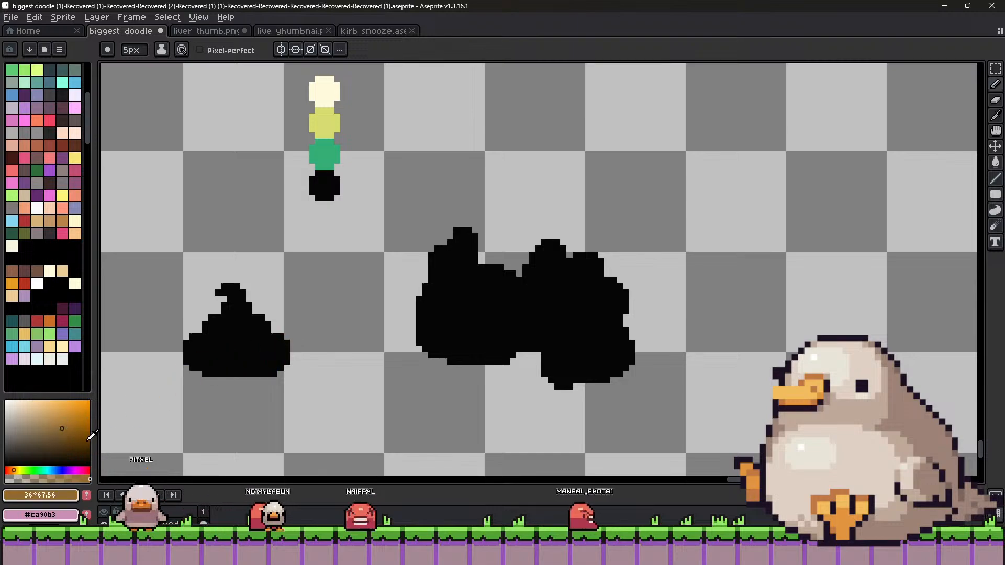
pyautogui.click(12, 470)
pyautogui.click(71, 428)
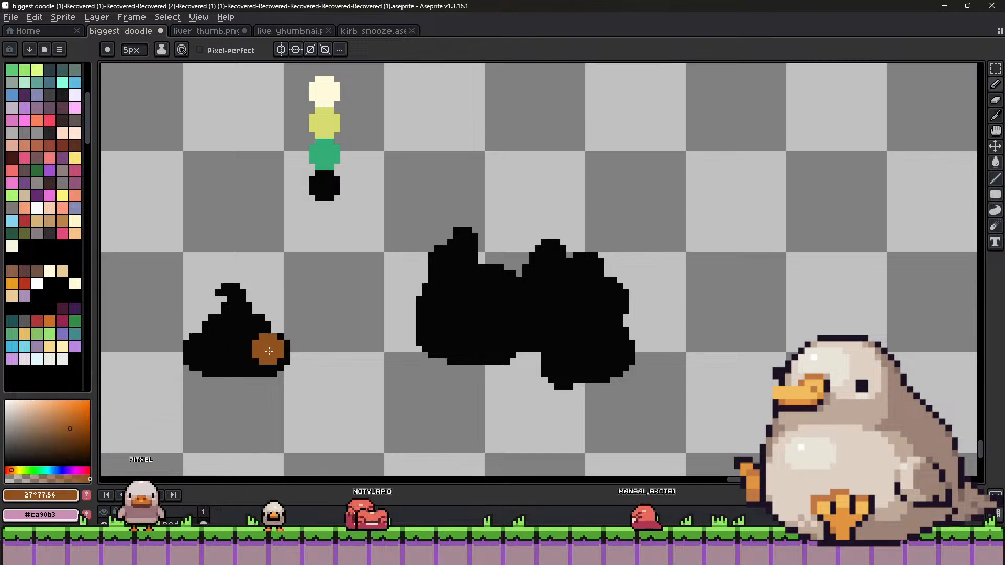
pyautogui.click(15, 471)
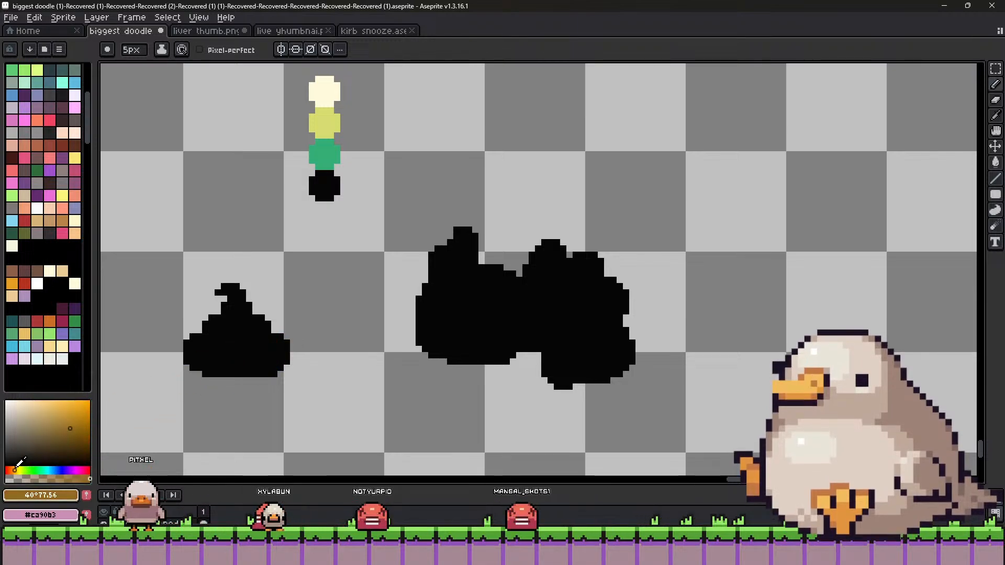
# Fill the mound's bottom and middle tiers with ochre #906c20 inside the black outline, reducing the pencil from 5 px to 4 px.
pyautogui.press('v')
pyautogui.moveTo(268, 356)
pyautogui.mouseDown()
pyautogui.moveTo(202, 352)
pyautogui.moveTo(219, 335)
pyautogui.mouseUp()
pyautogui.press('b')
pyautogui.keyDown('alt'); pyautogui.click(218, 335); pyautogui.keyUp('alt')
pyautogui.keyDown('alt'); pyautogui.click(251, 358); pyautogui.keyUp('alt')
pyautogui.press('-')
pyautogui.click(256, 335)
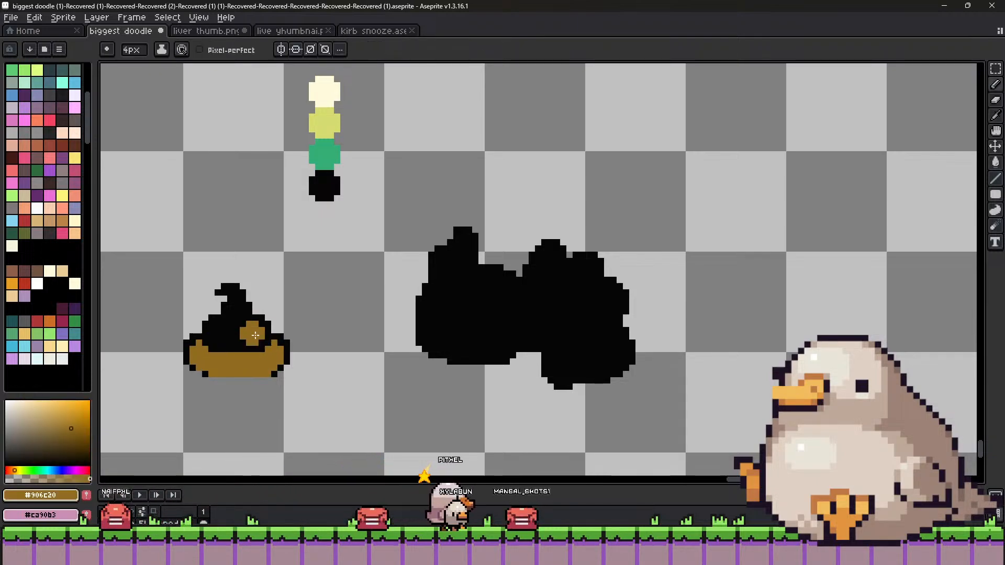
pyautogui.click(226, 334)
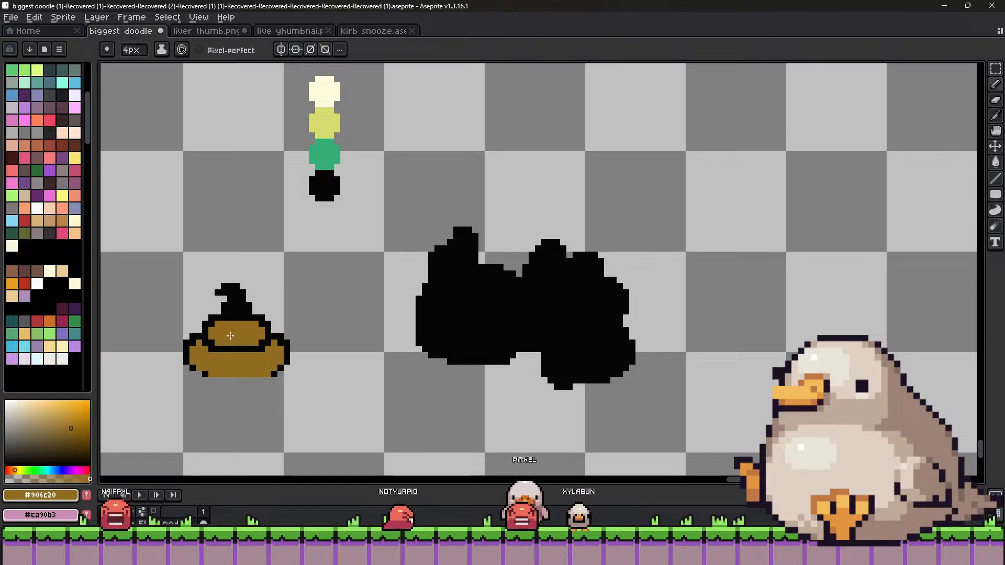
# Join the two tiers and extend the ochre into the peak at 2 px, and draw a 1 px black crease beneath the peak.
pyautogui.press('-')
pyautogui.press('-')
pyautogui.click(237, 309)
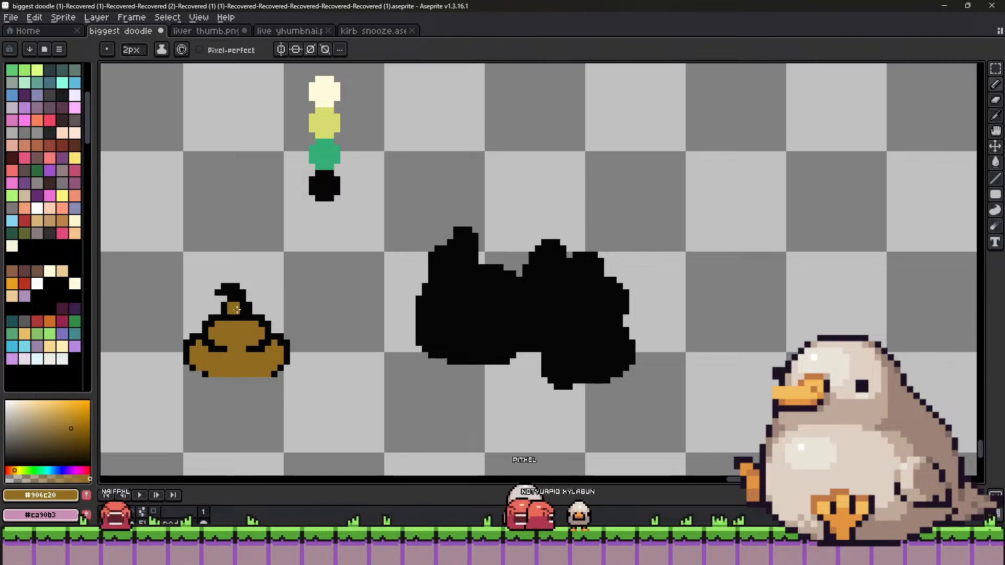
pyautogui.click(238, 313)
pyautogui.keyDown('alt'); pyautogui.click(246, 317); pyautogui.keyUp('alt')
pyautogui.press('-')
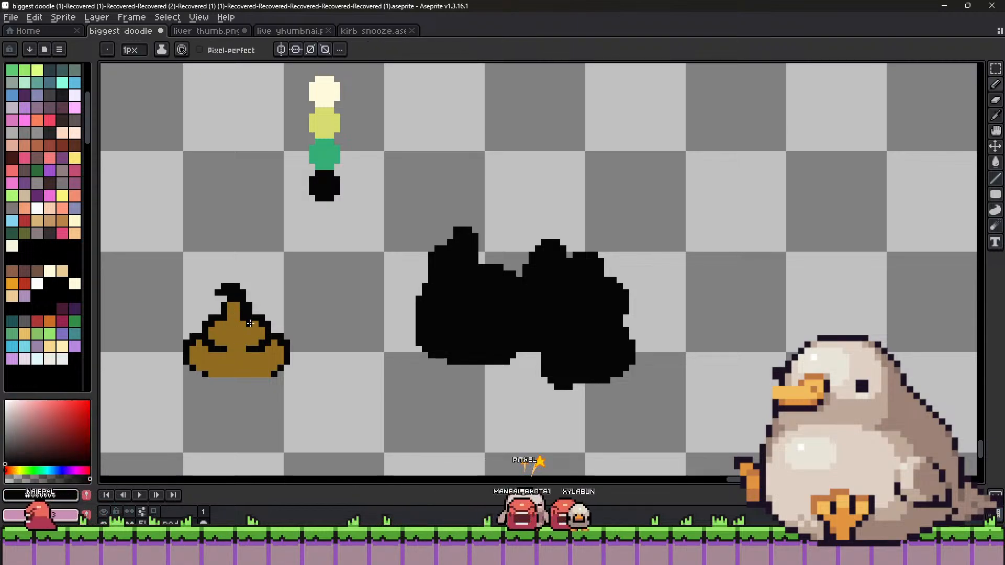
pyautogui.keyDown('alt'); pyautogui.click(238, 327); pyautogui.keyUp('alt')
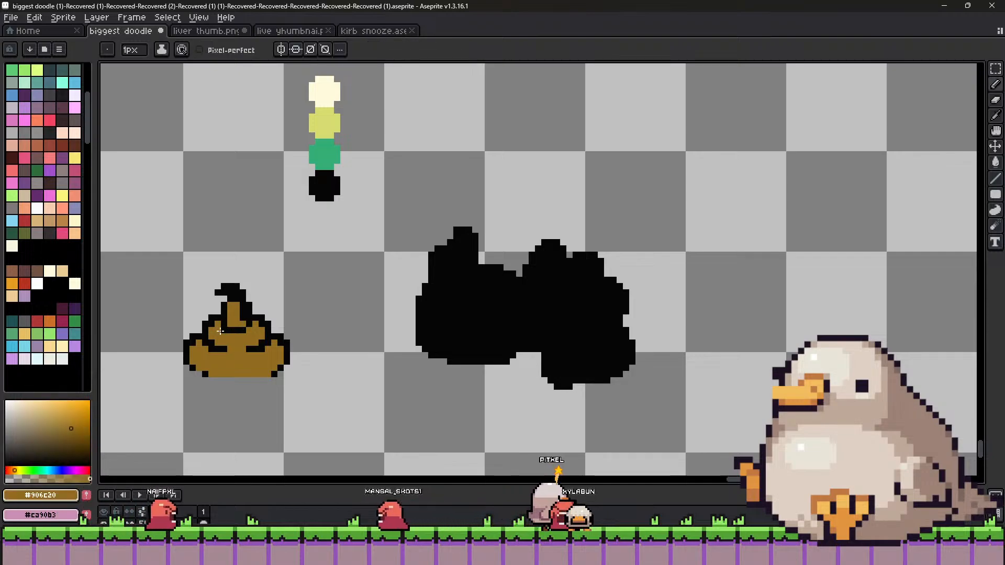
# Cover the peak's outer edge and hooked tip with ochre, and erase the black outline above the tip with the transparent colour.
pyautogui.press('v')
pyautogui.press('b')
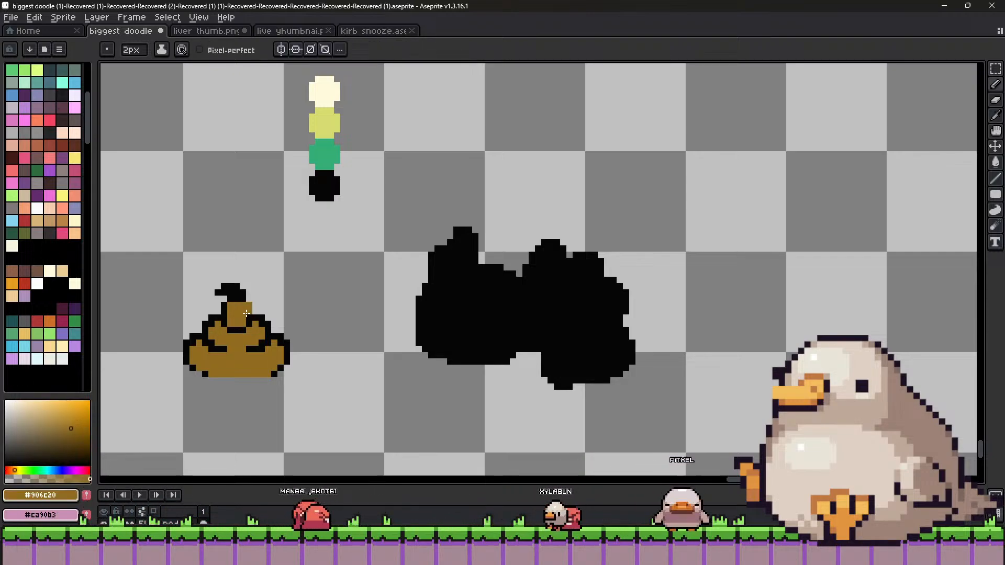
pyautogui.press('-')
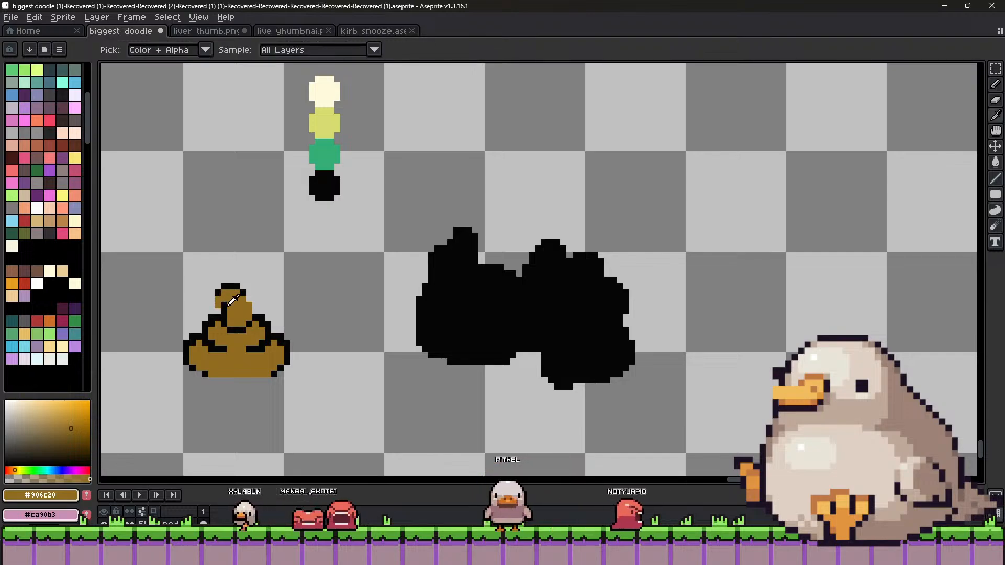
pyautogui.keyDown('alt'); pyautogui.click(217, 287); pyautogui.keyUp('alt')
pyautogui.moveTo(224, 286); pyautogui.dragTo(239, 286)
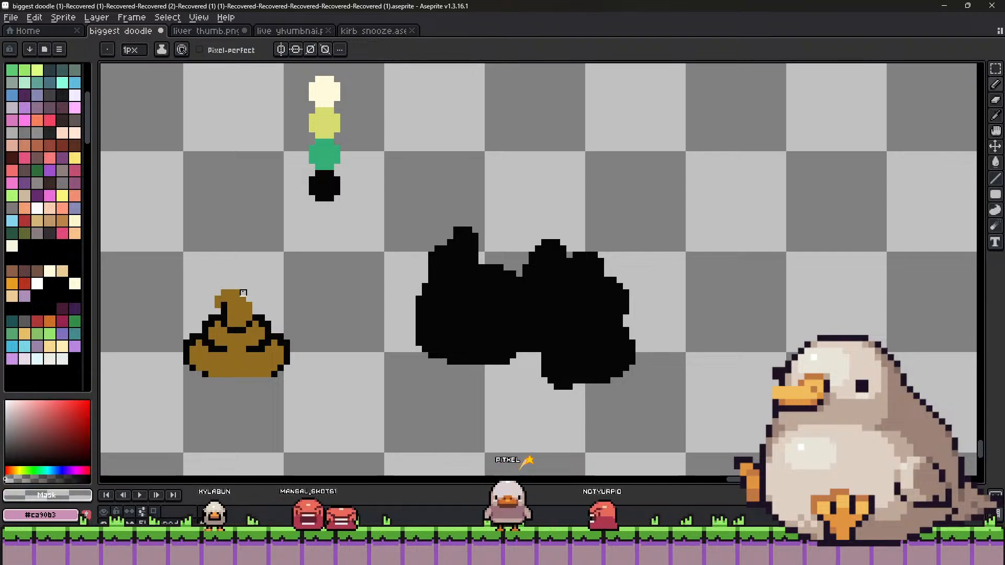
# Rework the notch beneath the hooked tip, widening the ochre stem at 2 px and shading the hook's underside with 1 px black.
pyautogui.keyDown('alt'); pyautogui.click(240, 302); pyautogui.keyUp('alt')
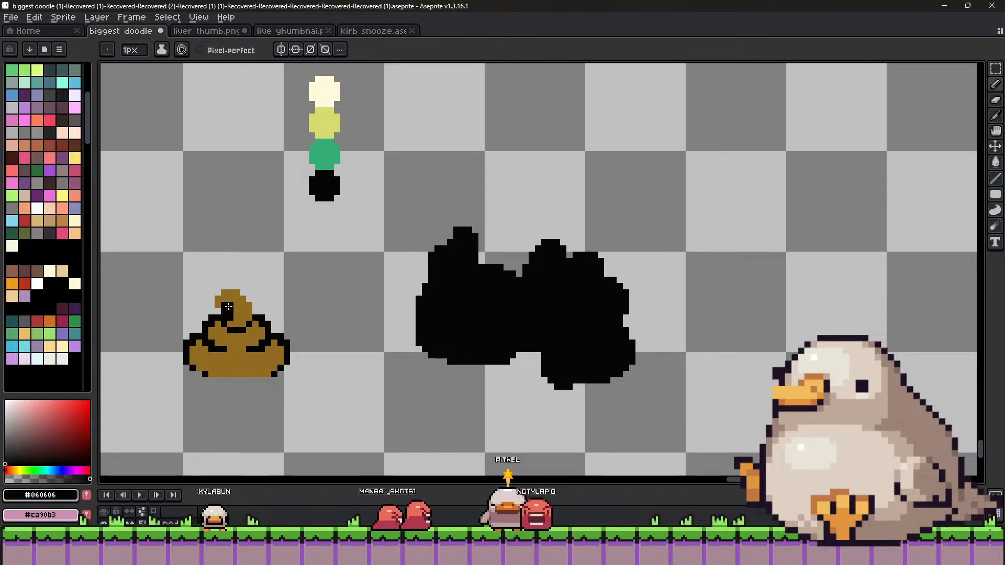
pyautogui.keyDown('alt'); pyautogui.click(233, 317); pyautogui.keyUp('alt')
pyautogui.press('-')
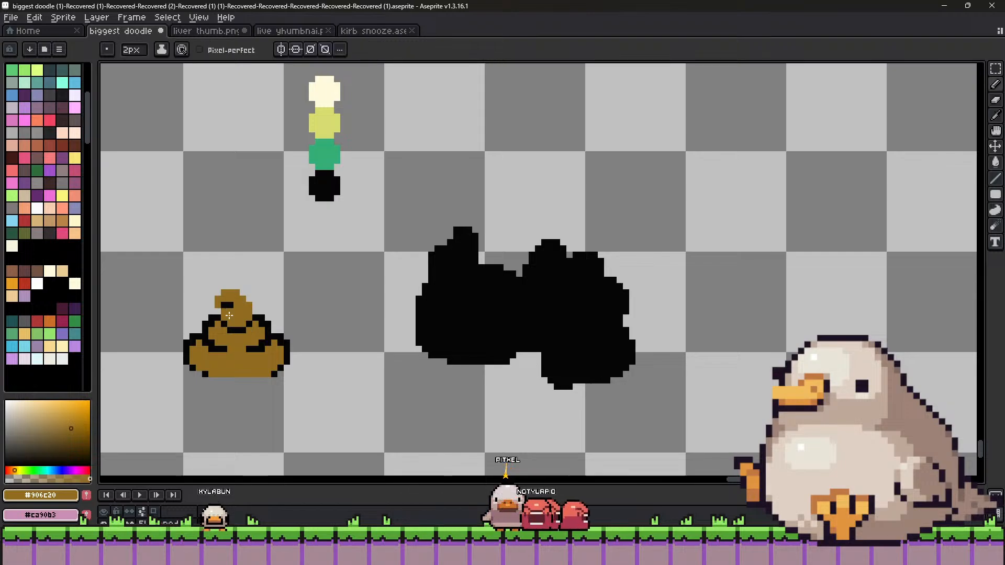
pyautogui.keyDown('alt'); pyautogui.click(224, 306); pyautogui.keyUp('alt')
pyautogui.press('-')
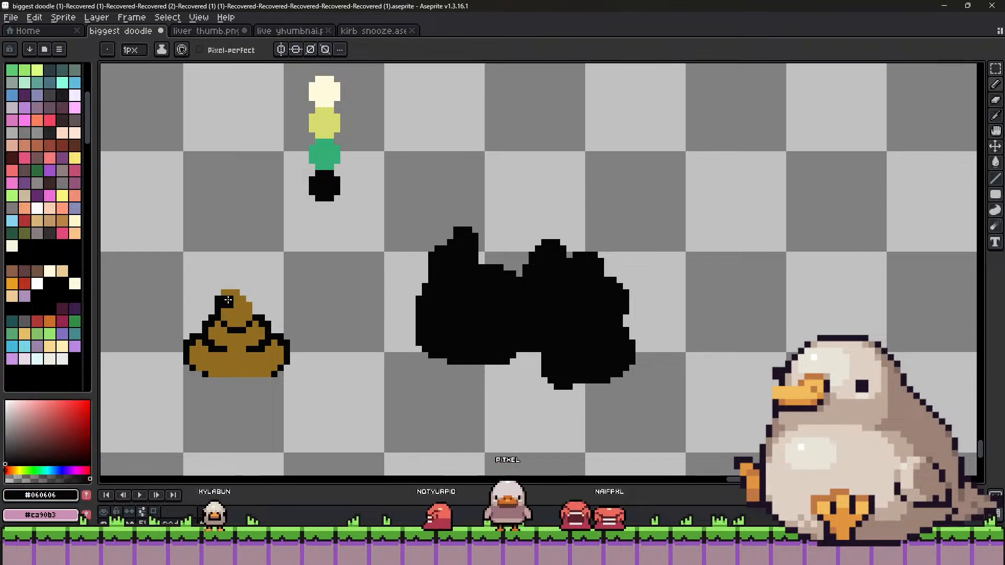
# Shorten the hook by erasing its end pixels and redraw a 1 px black outline around the peak's tip.
pyautogui.keyDown('alt'); pyautogui.click(216, 289); pyautogui.keyUp('alt')
pyautogui.moveTo(218, 299); pyautogui.dragTo(224, 299)
pyautogui.click(218, 306)
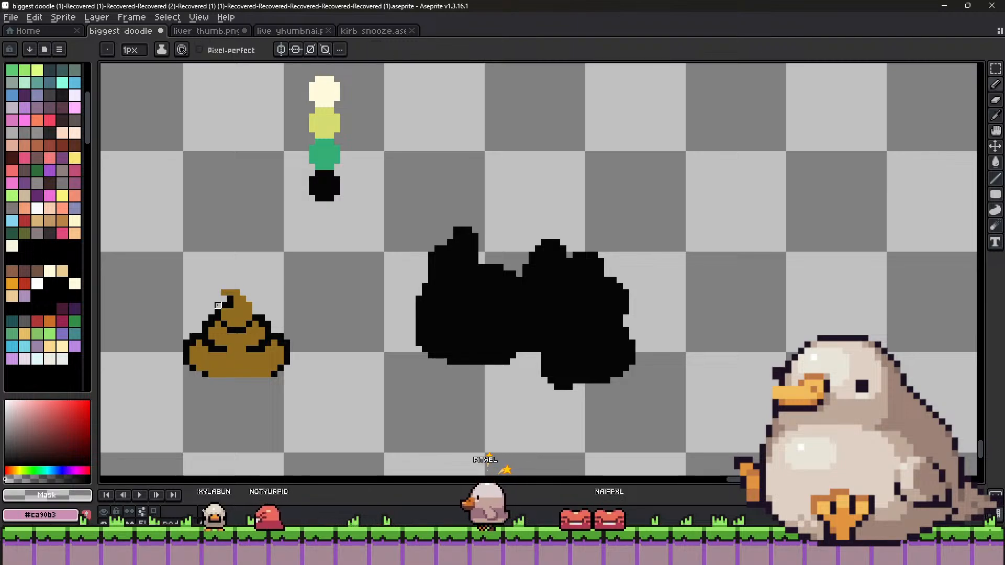
pyautogui.keyDown('alt'); pyautogui.click(226, 301); pyautogui.keyUp('alt')
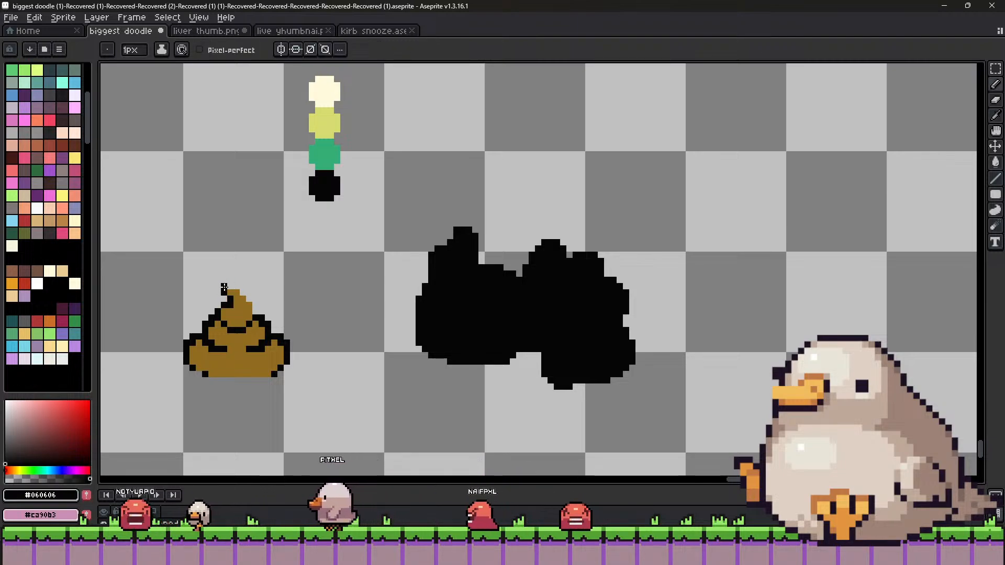
pyautogui.moveTo(224, 287); pyautogui.dragTo(247, 296)
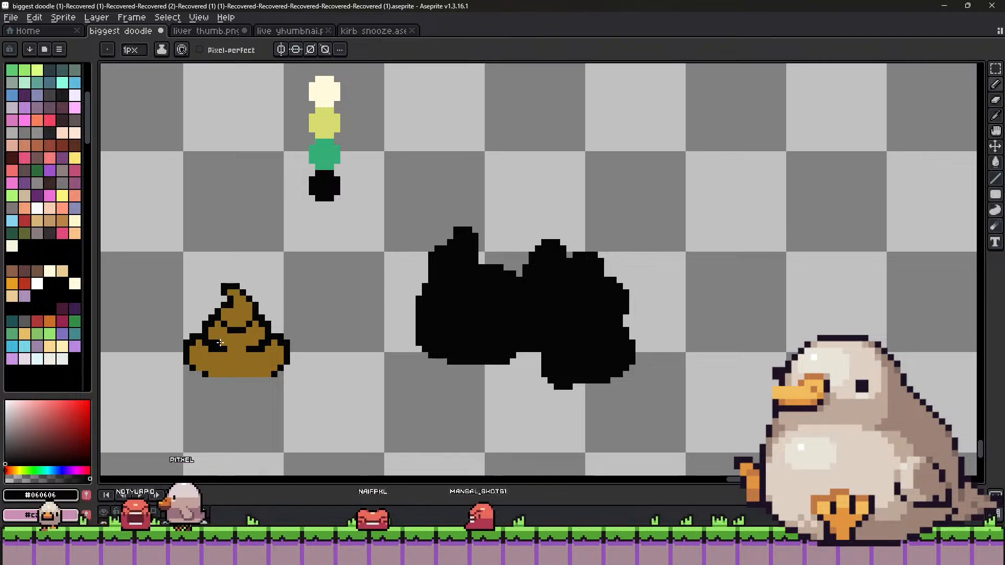
# Mix a golden yellow from the mound's ochre with hue 49°, saturation 68 and value 91.
pyautogui.keyDown('alt'); pyautogui.click(250, 357); pyautogui.keyUp('alt')
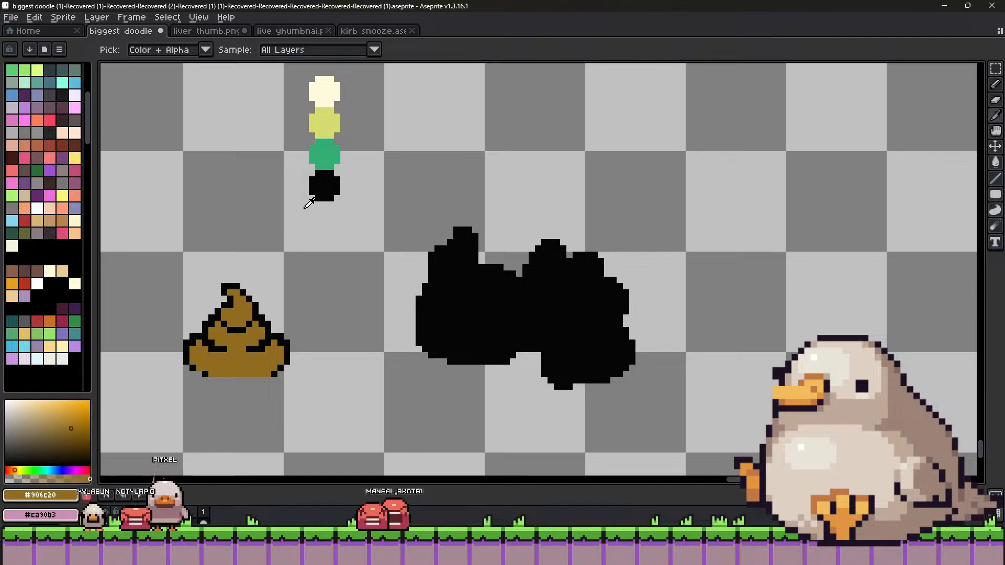
pyautogui.click(20, 469)
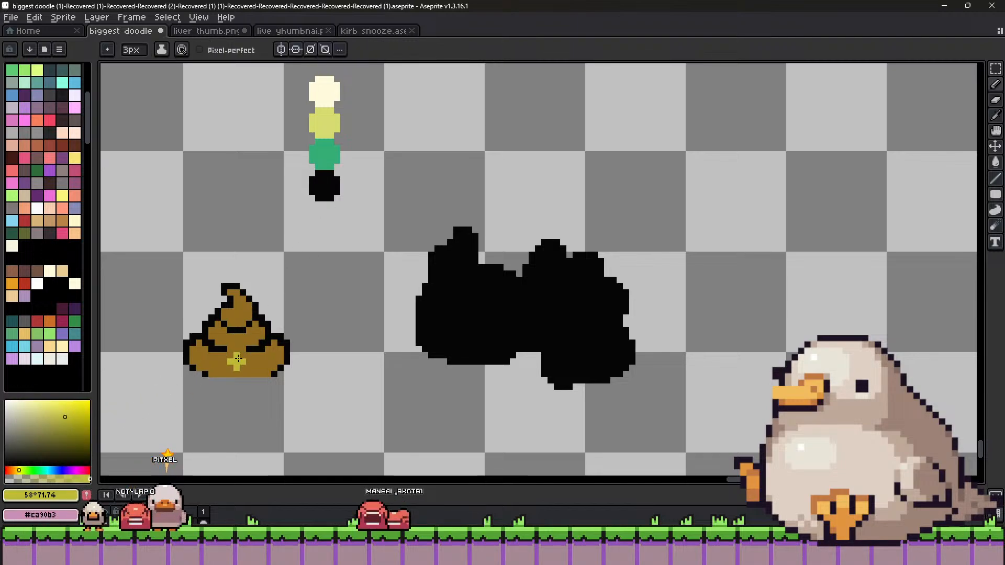
pyautogui.click(16, 469)
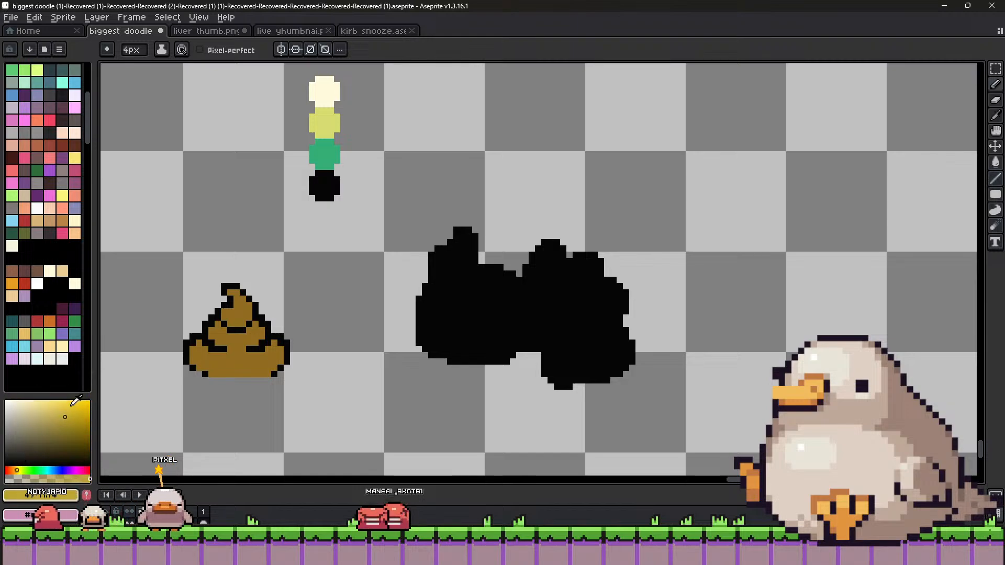
pyautogui.click(63, 405)
pyautogui.click(169, 370)
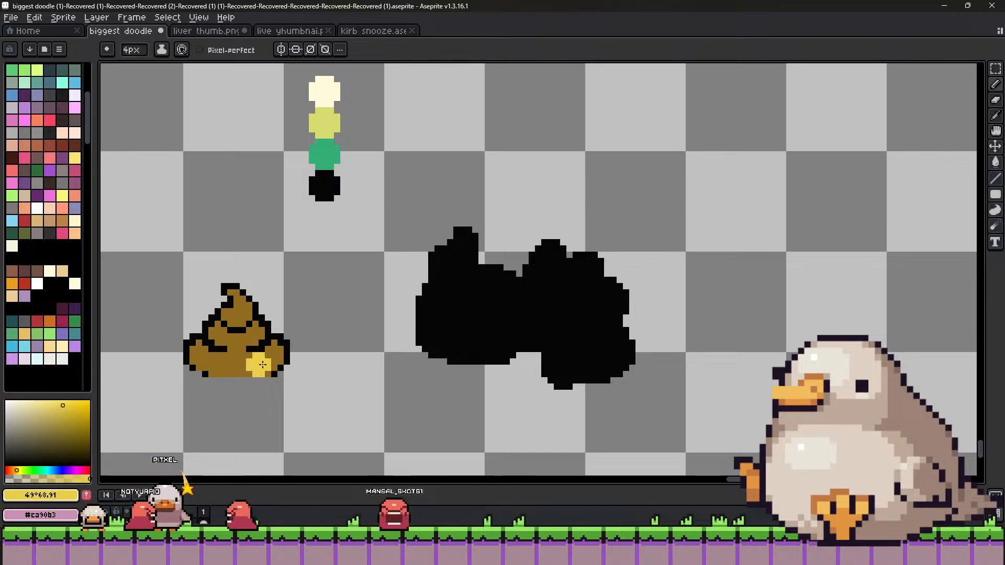
pyautogui.click(258, 357)
pyautogui.moveTo(257, 354); pyautogui.dragTo(223, 368)
pyautogui.hotkey('ctrl', 'z')
pyautogui.hotkey('ctrl', 'z')
# Paint a 3 px golden highlight (49°, 71, 85) across the bottom tier and round its lower corners with 1 px black.
pyautogui.press('-')
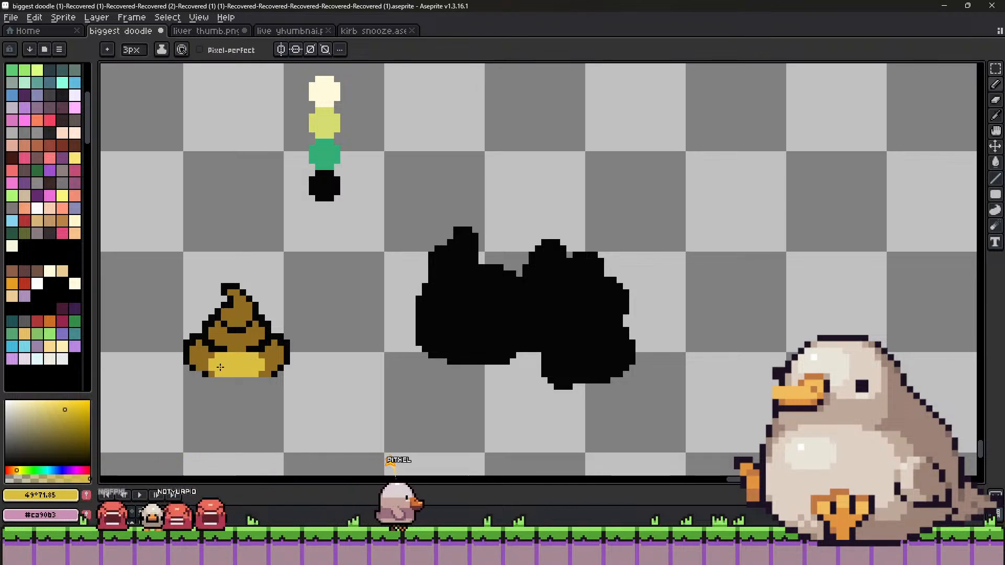
pyautogui.press('-')
pyautogui.press('-')
pyautogui.keyDown('alt'); pyautogui.click(203, 372); pyautogui.keyUp('alt')
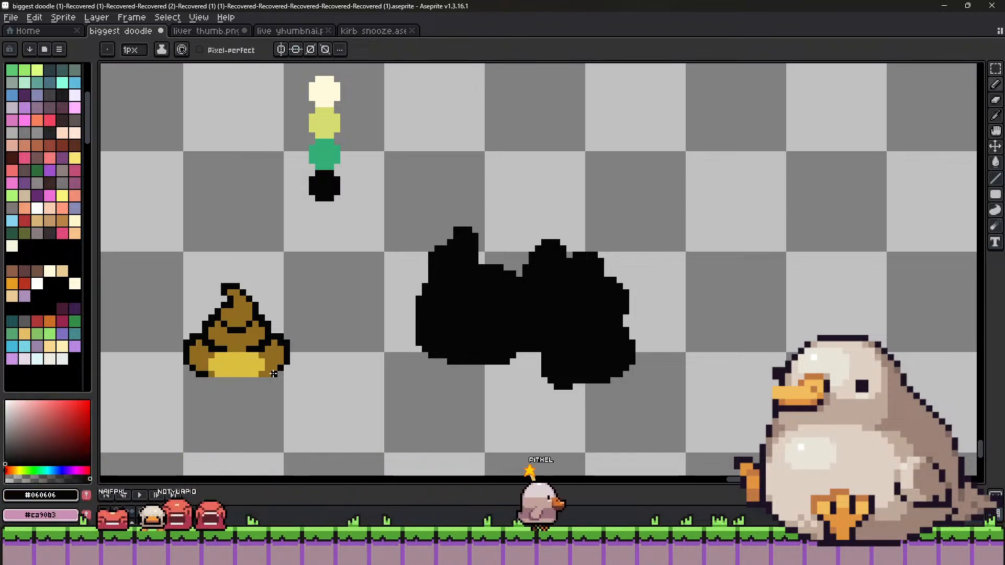
# Paint a #dabf3f highlight on the middle tier at 2 px and blend it into the bottom tier's highlight at 1 px.
pyautogui.keyDown('alt'); pyautogui.click(254, 369); pyautogui.keyUp('alt')
pyautogui.press('+')
pyautogui.press('+')
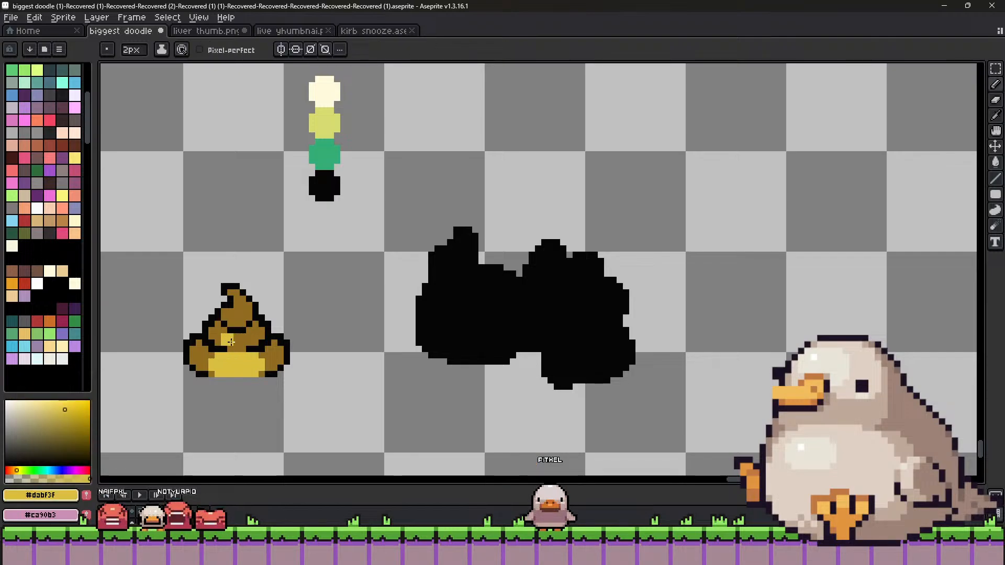
pyautogui.press('-')
pyautogui.keyDown('alt'); pyautogui.click(244, 346); pyautogui.keyUp('alt')
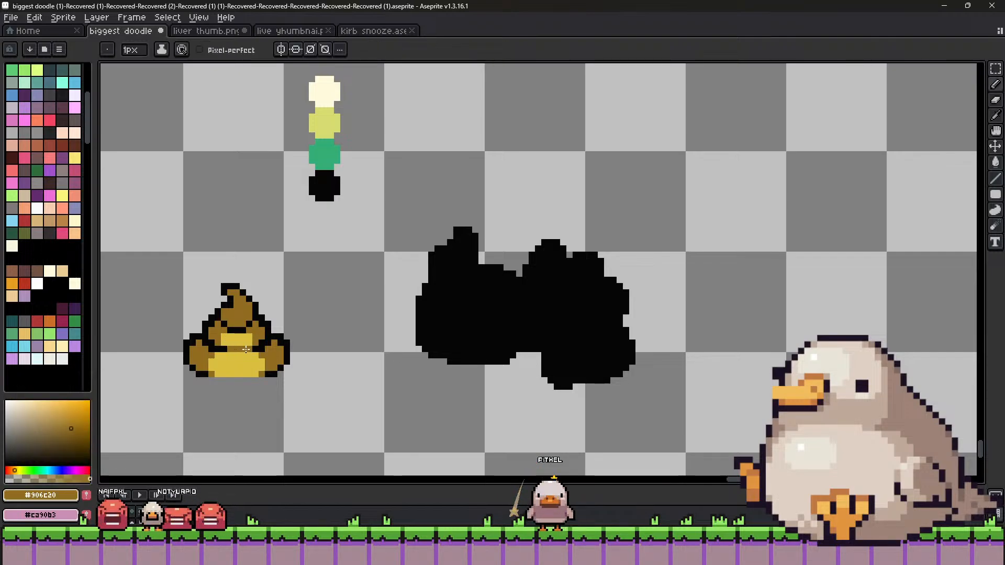
pyautogui.keyDown('alt'); pyautogui.click(239, 349); pyautogui.keyUp('alt')
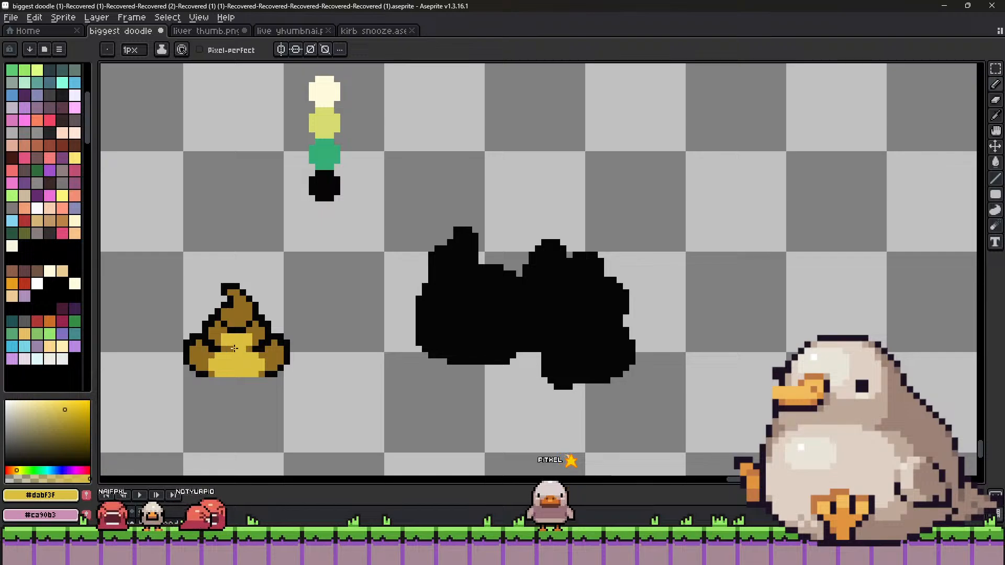
# Paint a 2 px golden highlight up the peak and retouch the crease beneath it with 1 px ochre and black.
pyautogui.press('+')
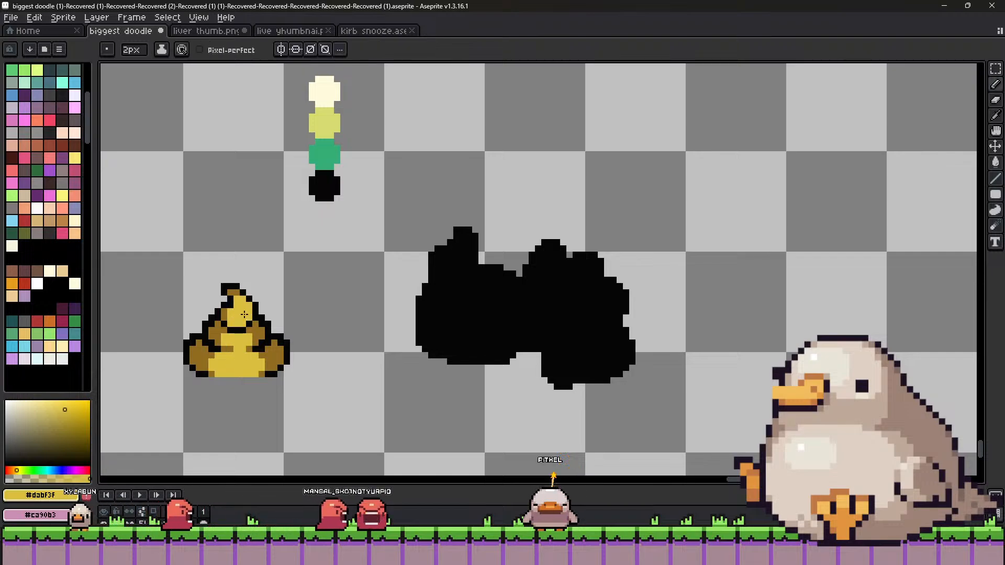
pyautogui.keyDown('alt'); pyautogui.click(243, 325); pyautogui.keyUp('alt')
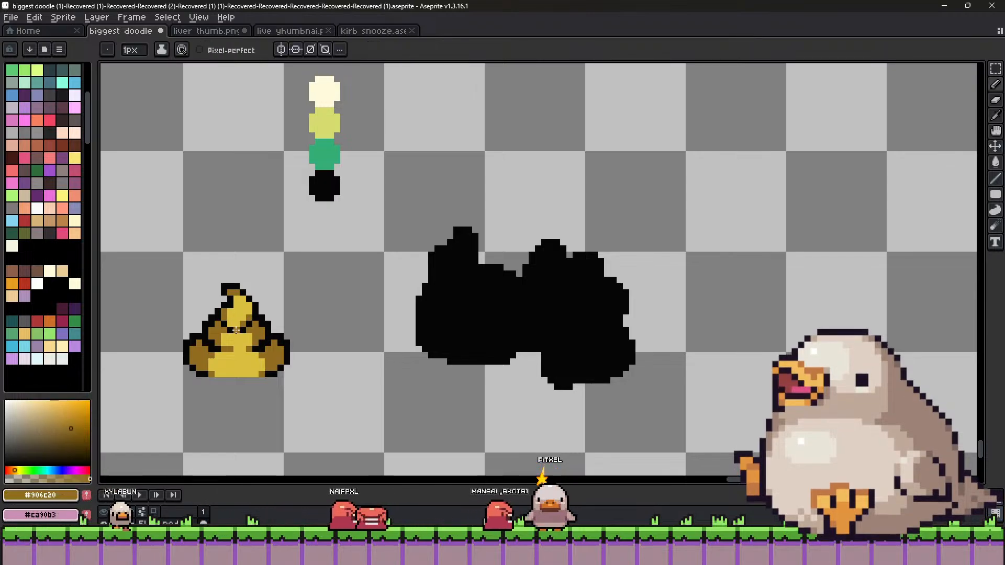
pyautogui.keyDown('alt'); pyautogui.click(223, 325); pyautogui.keyUp('alt')
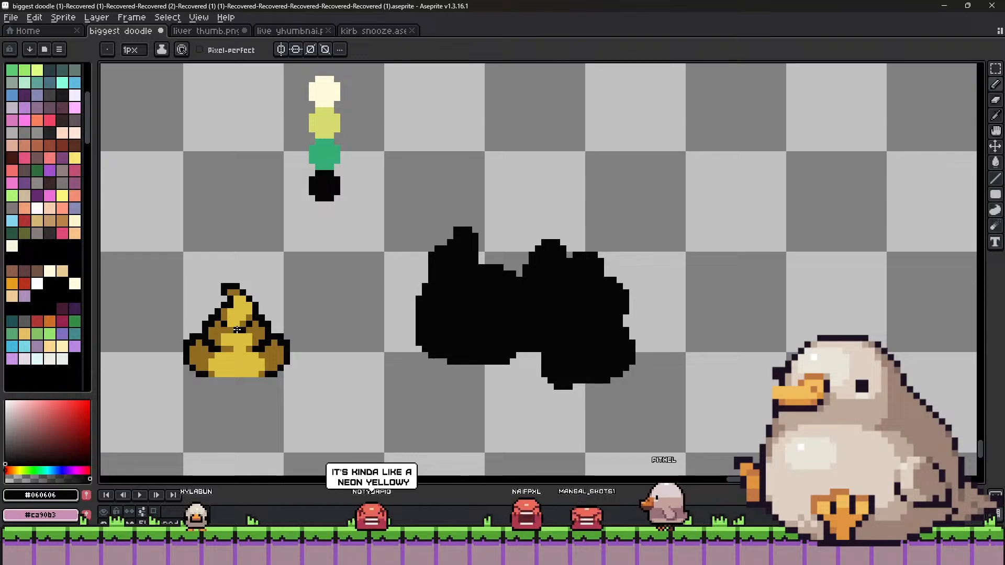
# Recolour the peak's outline and crease in 1 px ochre #906c20 and widen the #dabf3f gold on the peak and middle tier at 2 px.
pyautogui.keyDown('alt'); pyautogui.click(231, 313); pyautogui.keyUp('alt')
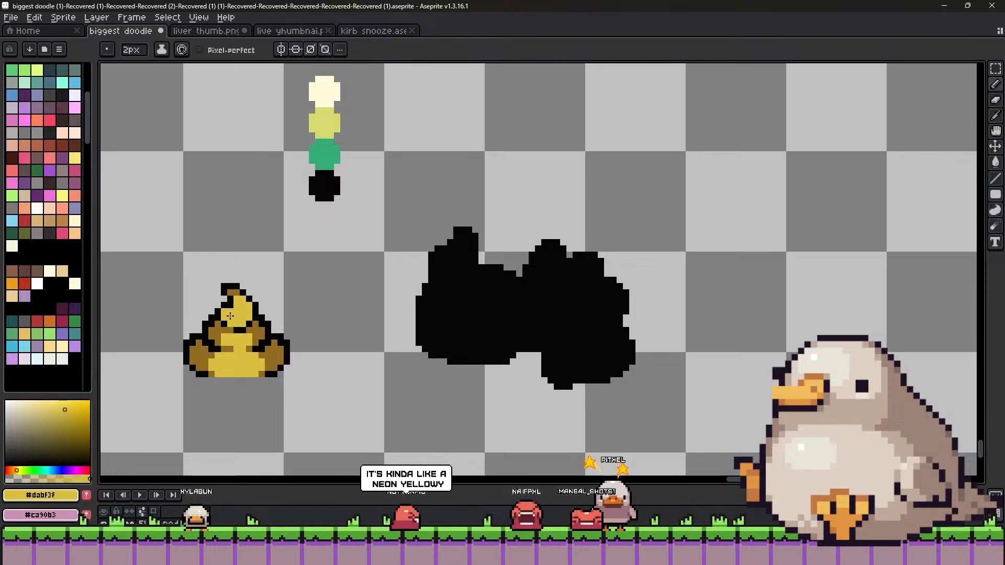
pyautogui.keyDown('alt'); pyautogui.click(251, 327); pyautogui.keyUp('alt')
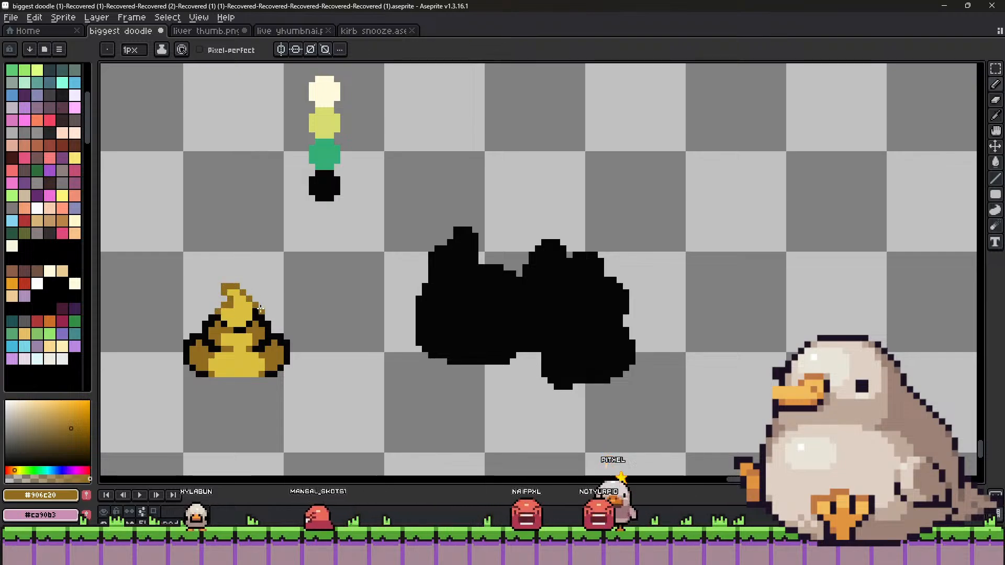
pyautogui.keyDown('alt'); pyautogui.click(240, 353); pyautogui.keyUp('alt')
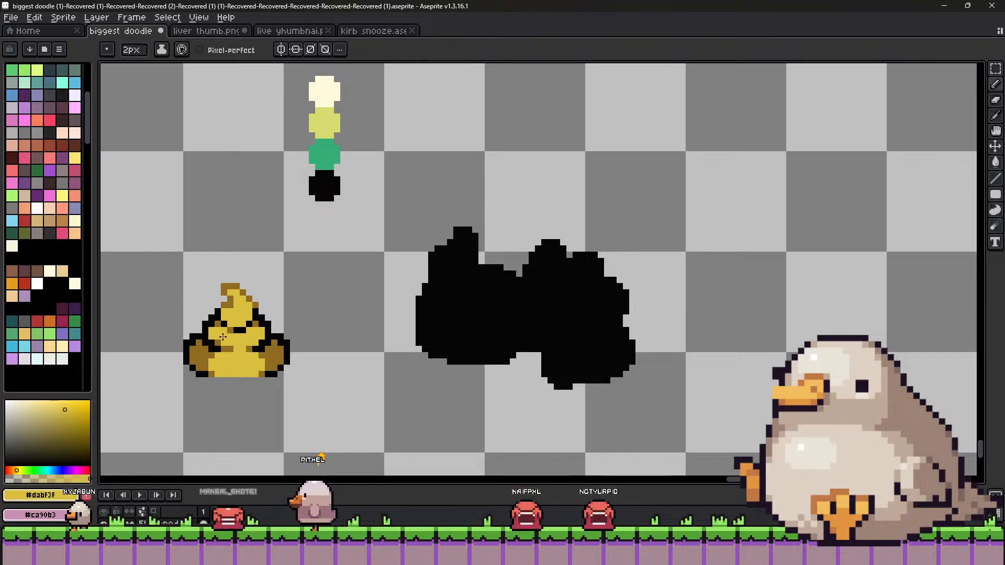
pyautogui.keyDown('alt'); pyautogui.click(229, 330); pyautogui.keyUp('alt')
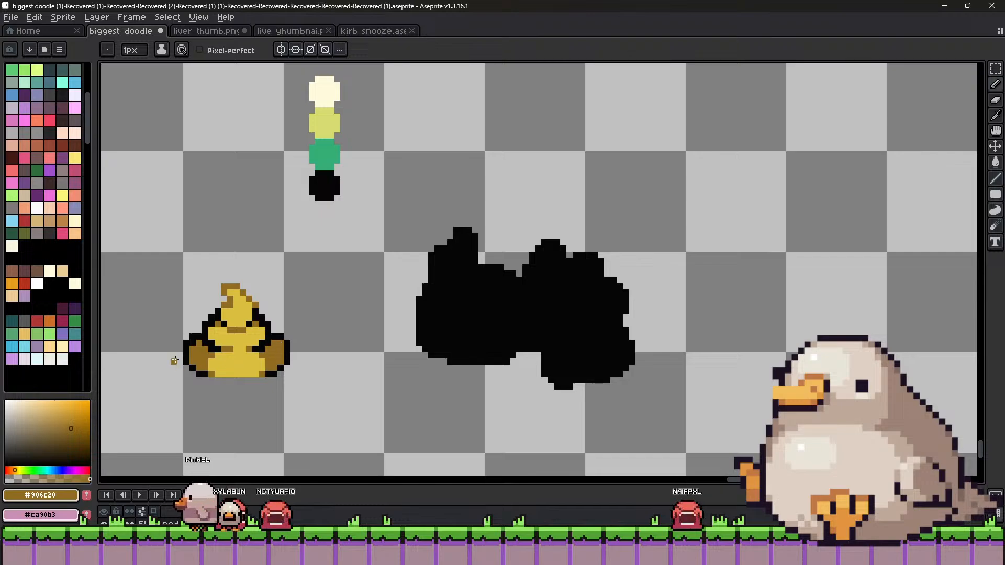
# Recolour the bottom tier's side outlines in 2 px ochre #906c20 and widen its gold #dabf3f fill with a 4 px brush.
pyautogui.keyDown('alt'); pyautogui.click(189, 362); pyautogui.keyUp('alt')
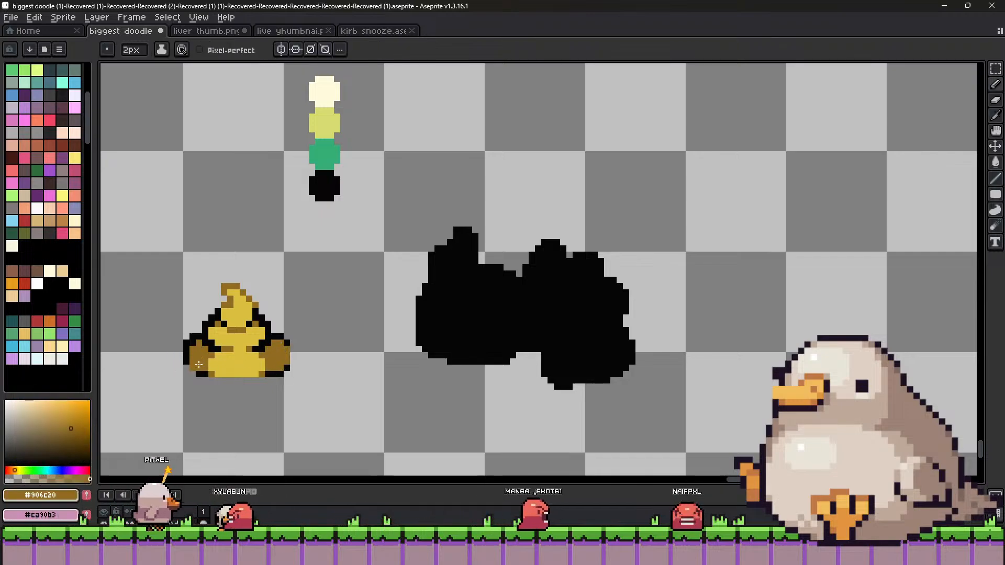
pyautogui.click(191, 373)
pyautogui.keyDown('alt'); pyautogui.click(193, 360); pyautogui.keyUp('alt')
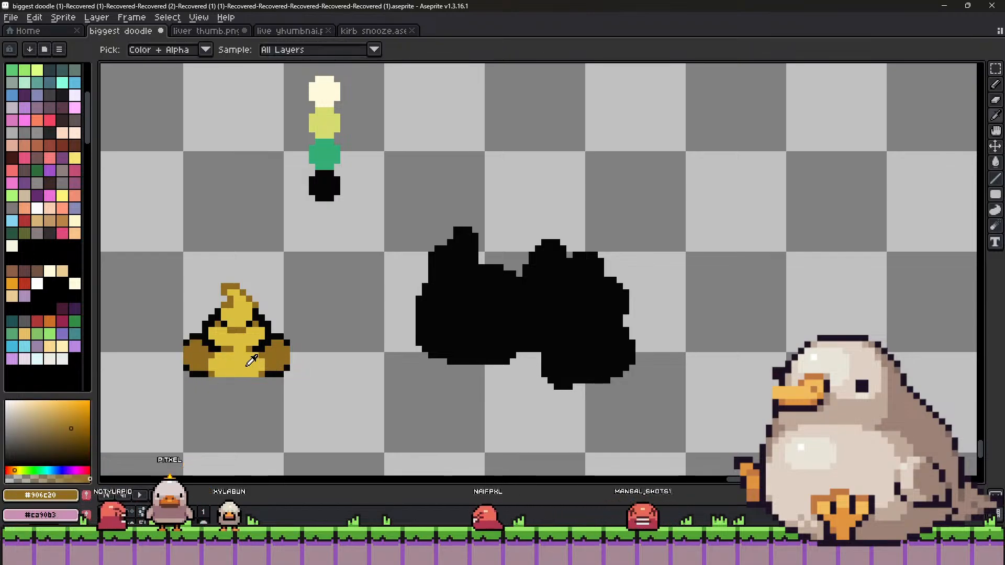
pyautogui.keyDown('alt'); pyautogui.click(212, 369); pyautogui.keyUp('alt')
pyautogui.press('ctrl')
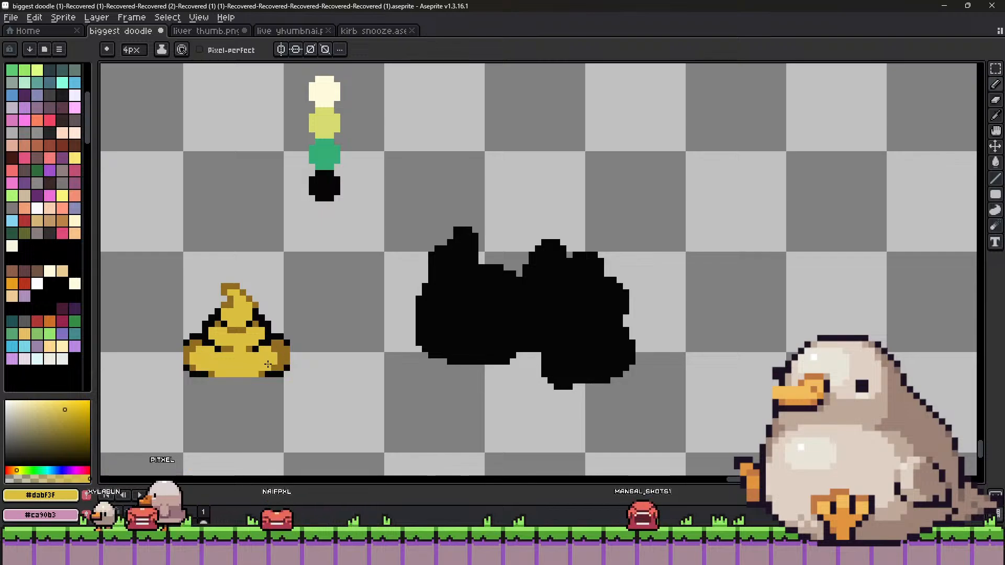
# Replace the black crease pixels beneath the middle tier and peak with 1 px ochre #906c20, touching up with gold #dabf3f.
pyautogui.keyDown('alt'); pyautogui.click(249, 350); pyautogui.keyUp('alt')
pyautogui.press('-')
pyautogui.press('-')
pyautogui.press('-')
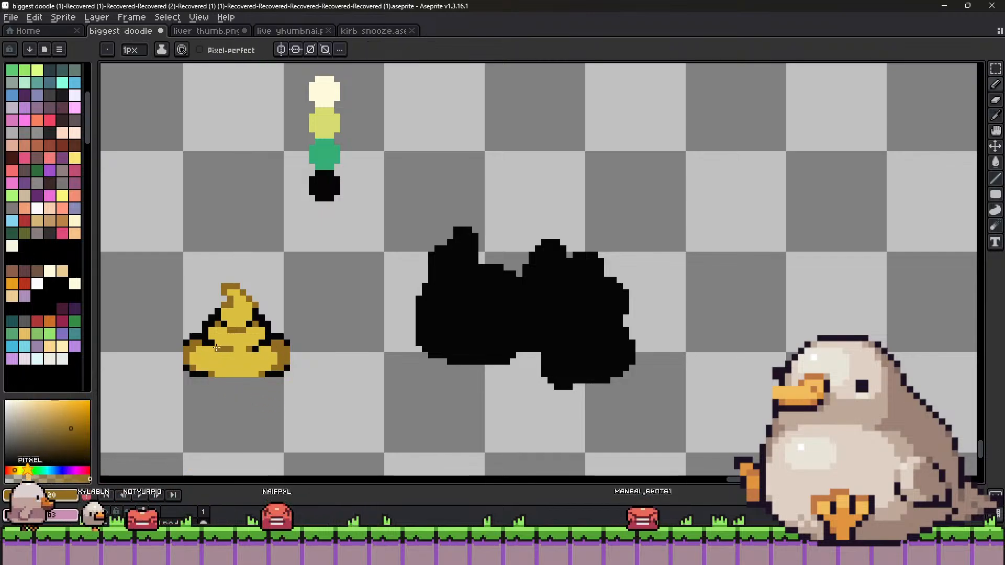
pyautogui.click(218, 349)
pyautogui.moveTo(243, 349); pyautogui.dragTo(261, 348)
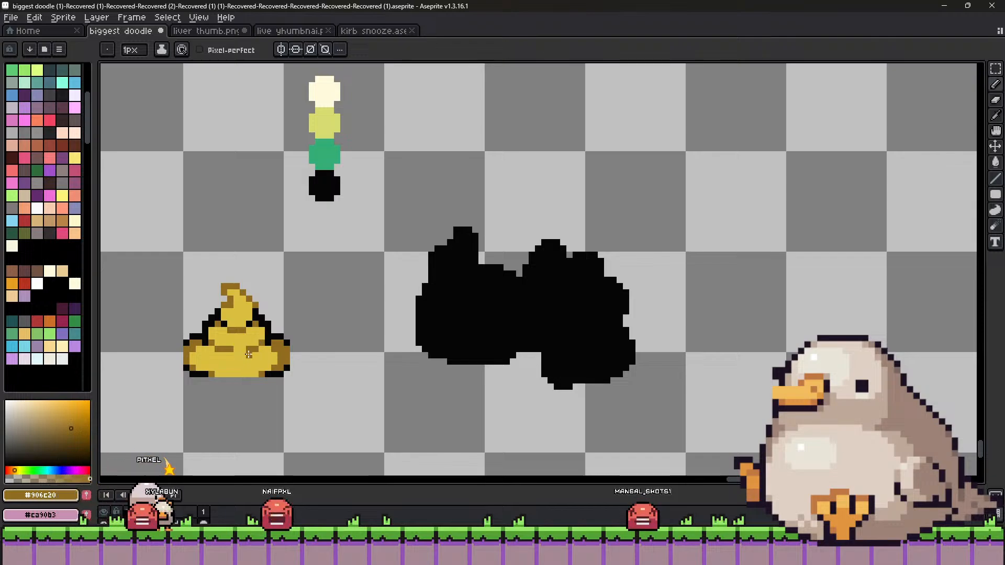
pyautogui.keyDown('alt'); pyautogui.click(223, 323); pyautogui.keyUp('alt')
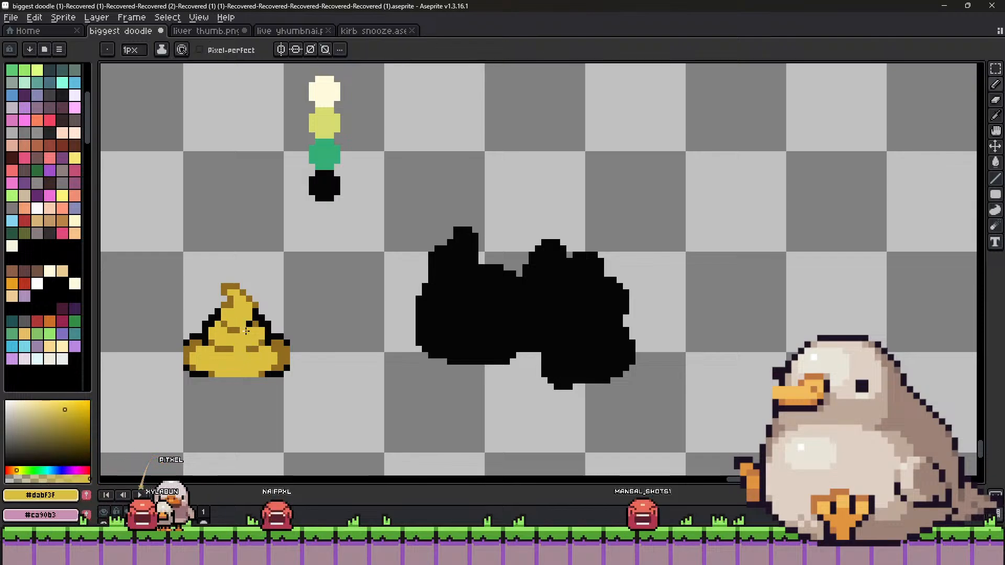
pyautogui.keyDown('alt'); pyautogui.click(250, 326); pyautogui.keyUp('alt')
pyautogui.keyDown('alt'); pyautogui.click(237, 321); pyautogui.keyUp('alt')
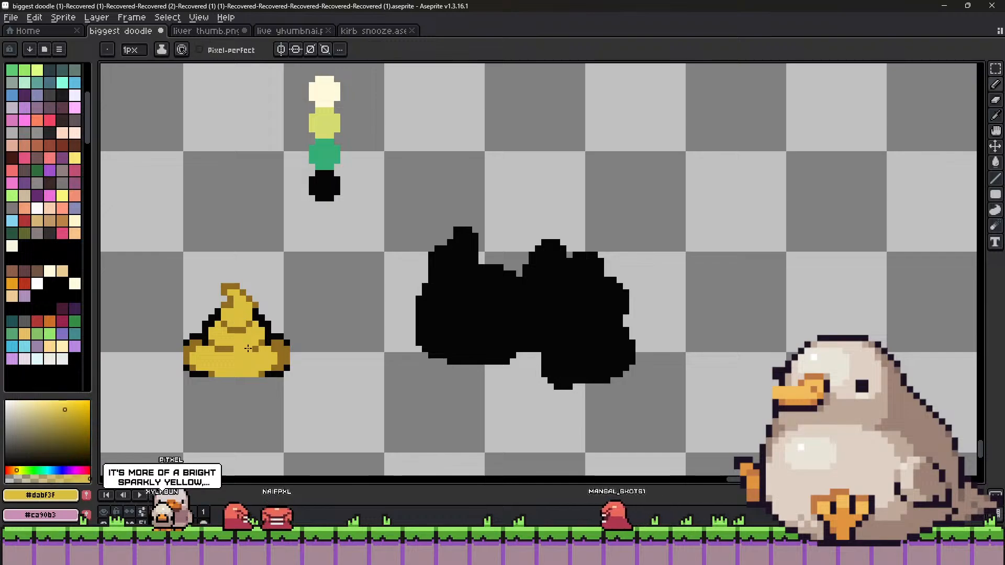
pyautogui.keyDown('alt'); pyautogui.click(276, 356); pyautogui.keyUp('alt')
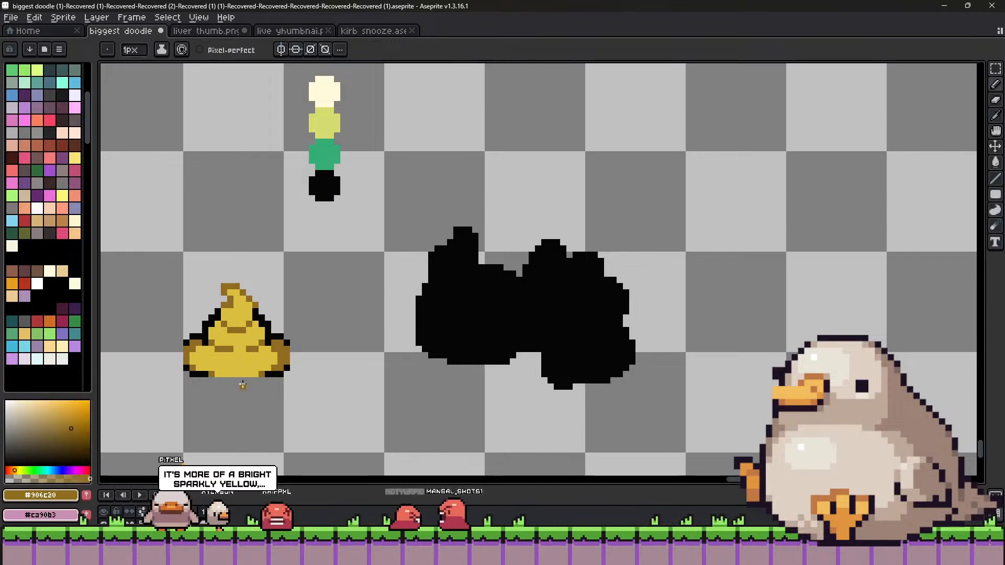
# Try four 2 px pale cream (40°, 11, 93) shine strokes around both sides of the golden swirl.
pyautogui.scroll(-3, 313, 342)
pyautogui.scroll(3, 354, 320)
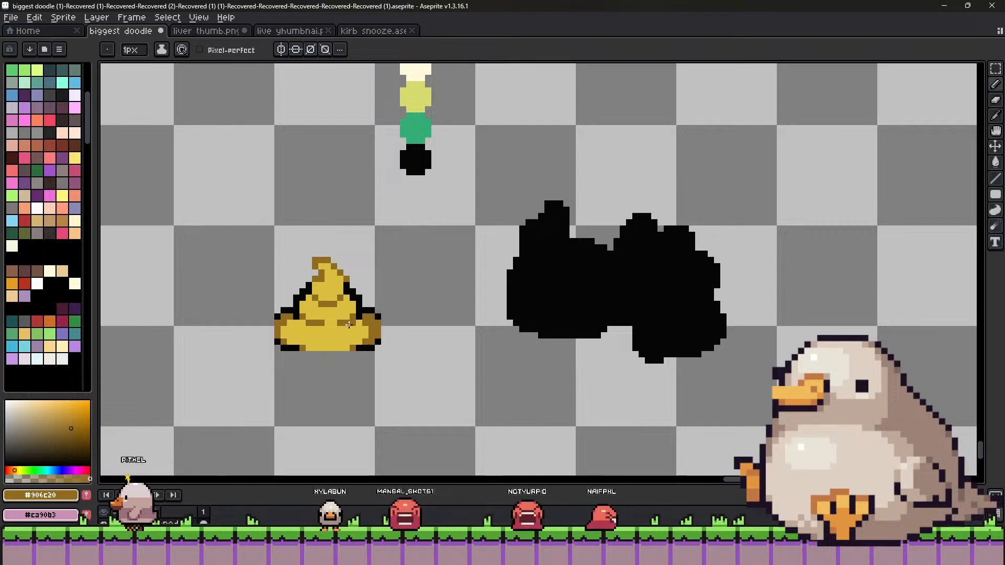
pyautogui.press('alt')
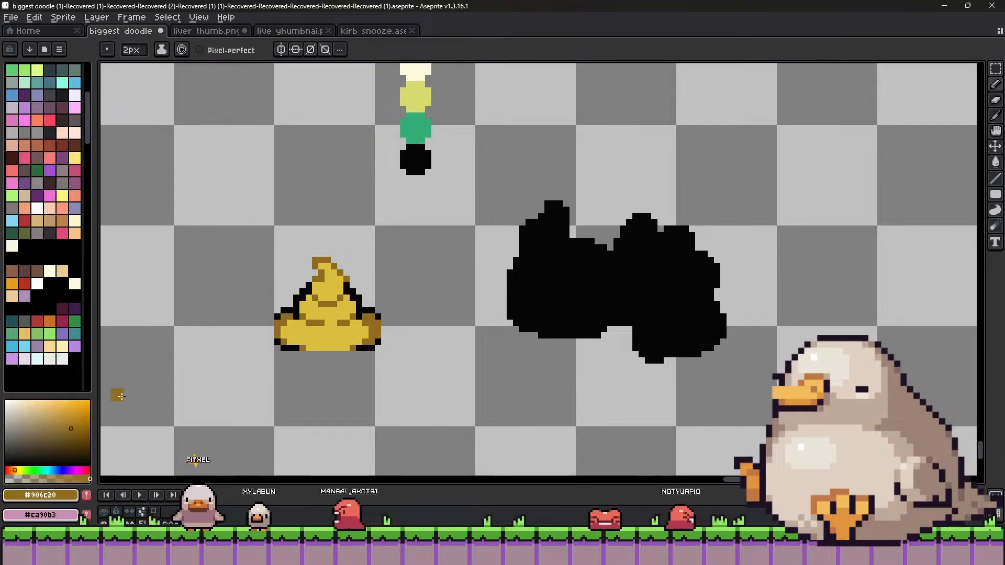
pyautogui.click(167, 332)
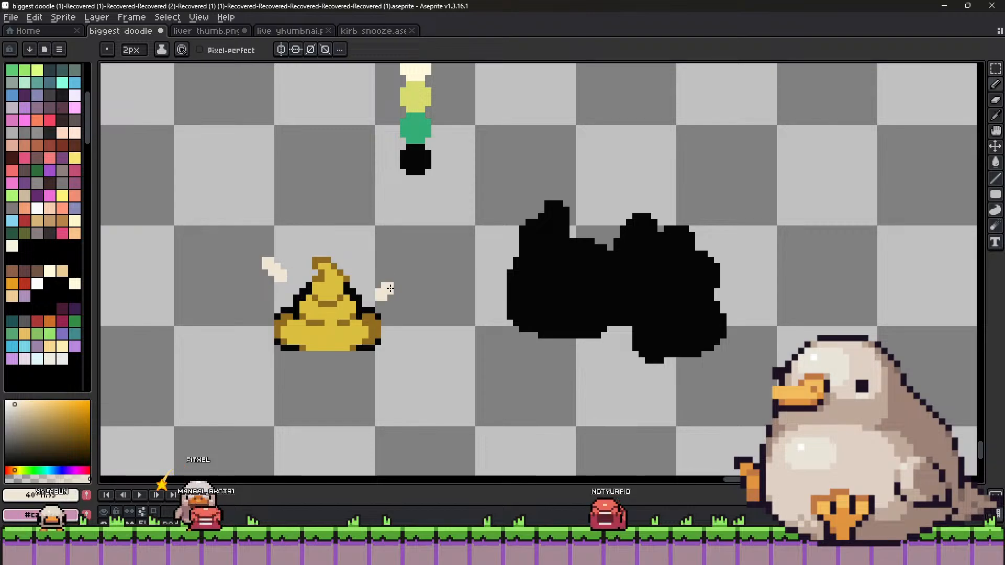
pyautogui.moveTo(406, 319); pyautogui.dragTo(415, 320)
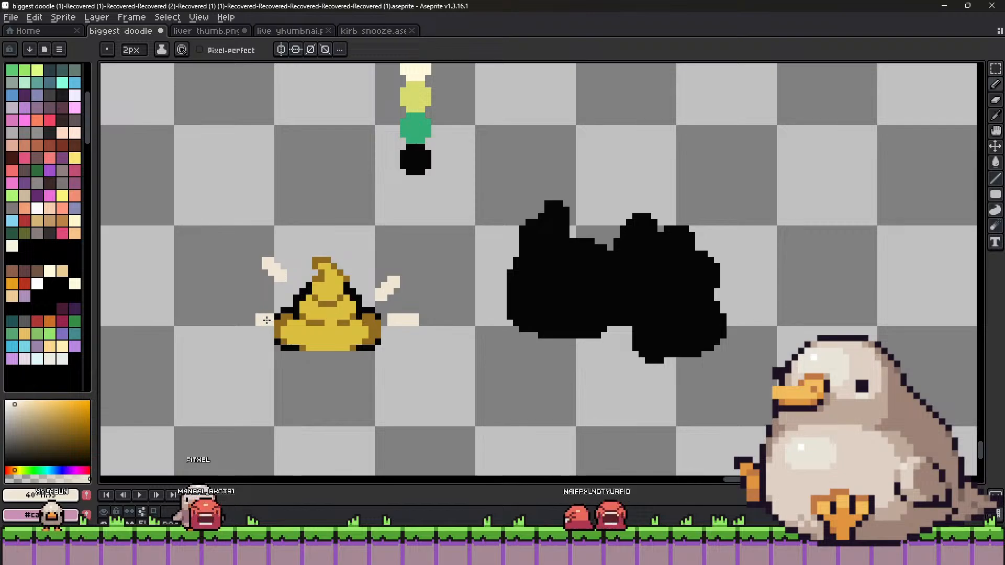
pyautogui.moveTo(266, 320); pyautogui.dragTo(245, 321)
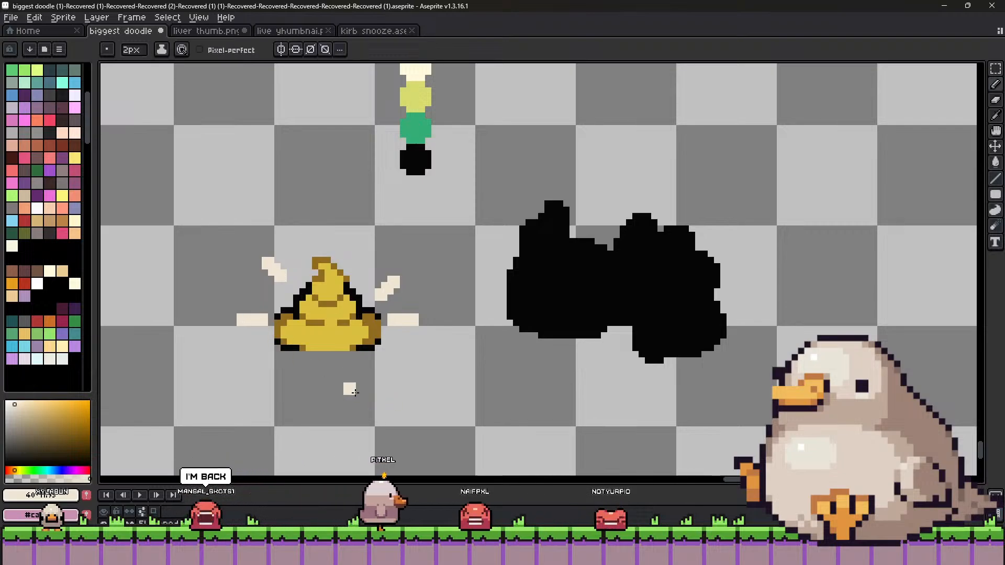
# Undo all the cream shine strokes around the swirl.
pyautogui.hotkey('ctrl', 'z')
pyautogui.hotkey('ctrl', 'z')
pyautogui.hotkey('ctrl', 'z')
pyautogui.hotkey('ctrl', 'z')
pyautogui.hotkey('ctrl', 'z')
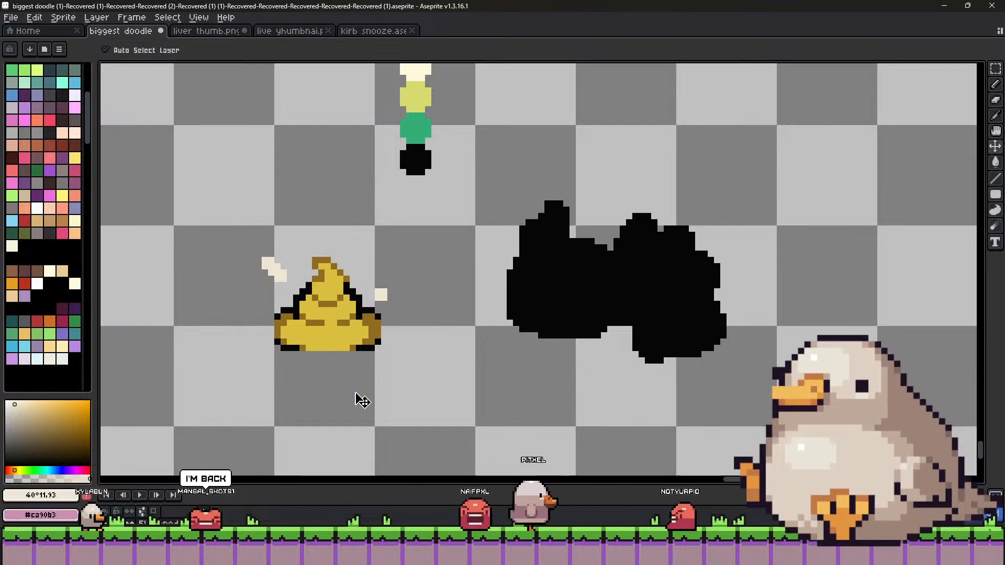
pyautogui.hotkey('ctrl', 'z')
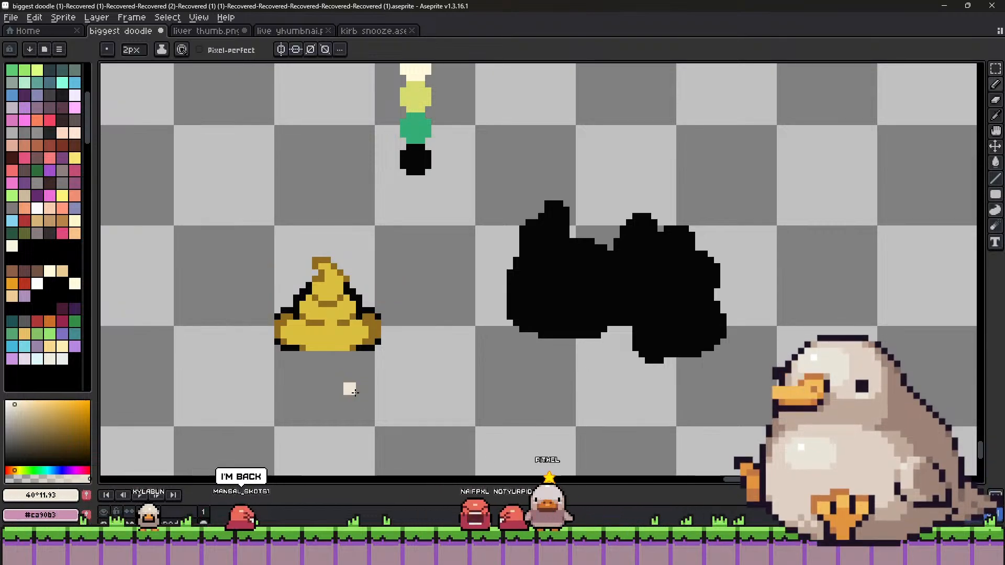
# Narrow the swirl by selecting its right side and lower-left corner and shifting each inward by one pixel.
pyautogui.scroll(-3, 335, 367)
pyautogui.scroll(1, 335, 366)
pyautogui.press('m')
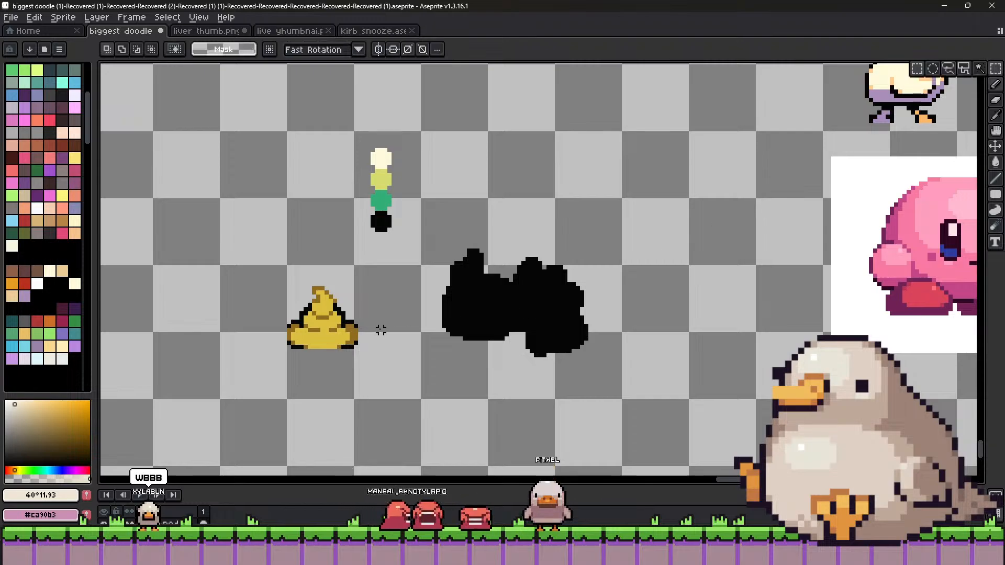
pyautogui.scroll(1, 377, 330)
pyautogui.moveTo(327, 305); pyautogui.dragTo(383, 374)
pyautogui.click(307, 343)
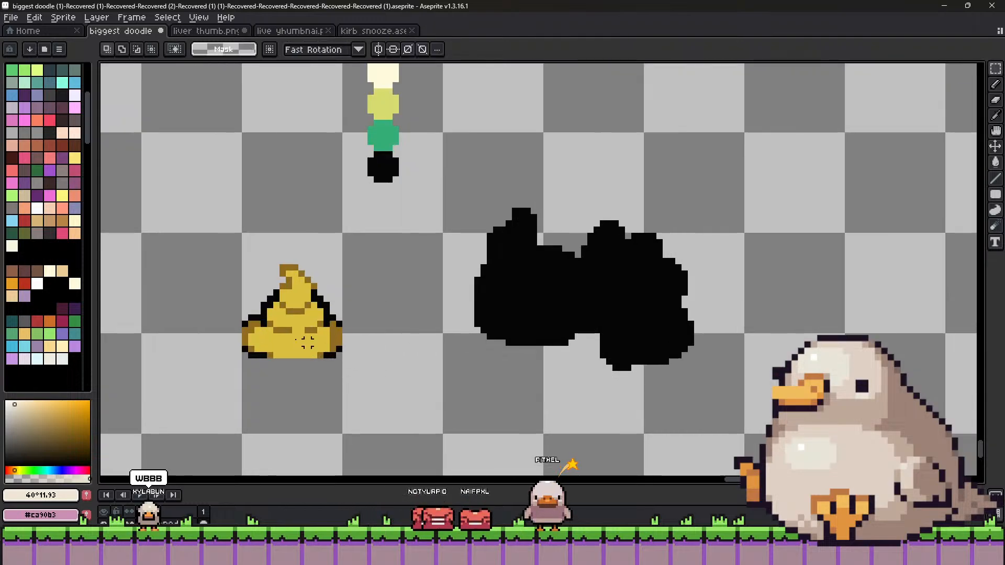
pyautogui.moveTo(237, 350); pyautogui.dragTo(264, 374)
pyautogui.click(377, 355)
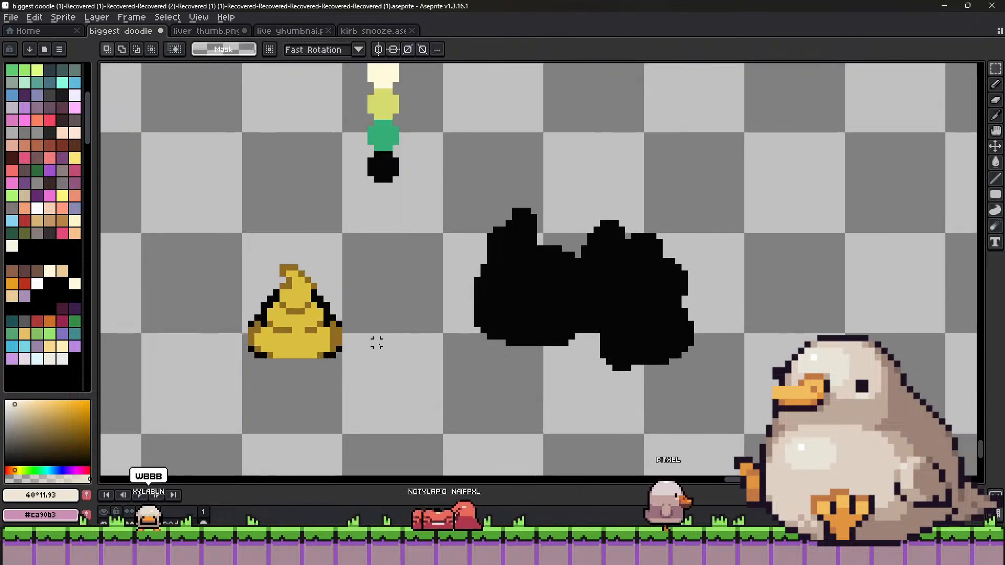
# Move the whole swirl sprite onto the empty canvas beside the dripping purple can.
pyautogui.moveTo(200, 242); pyautogui.dragTo(472, 286)
pyautogui.scroll(-1, 377, 381)
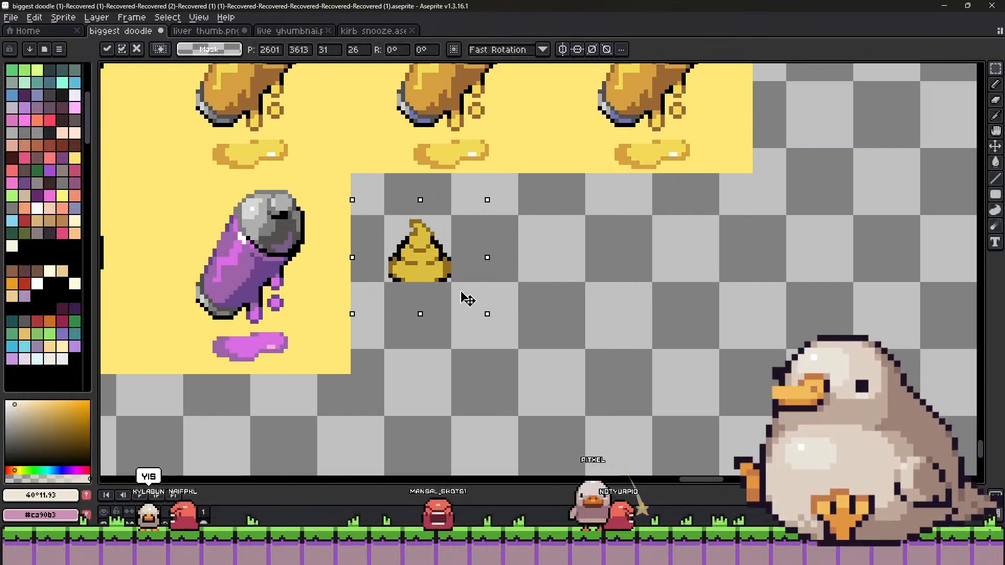
pyautogui.click(675, 288)
# Paint a leg and foot in black #060606 beneath the middle of the silhouette, using a 6 px pencil refined at 4 px.
pyautogui.moveTo(740, 281); pyautogui.dragTo(263, 268)
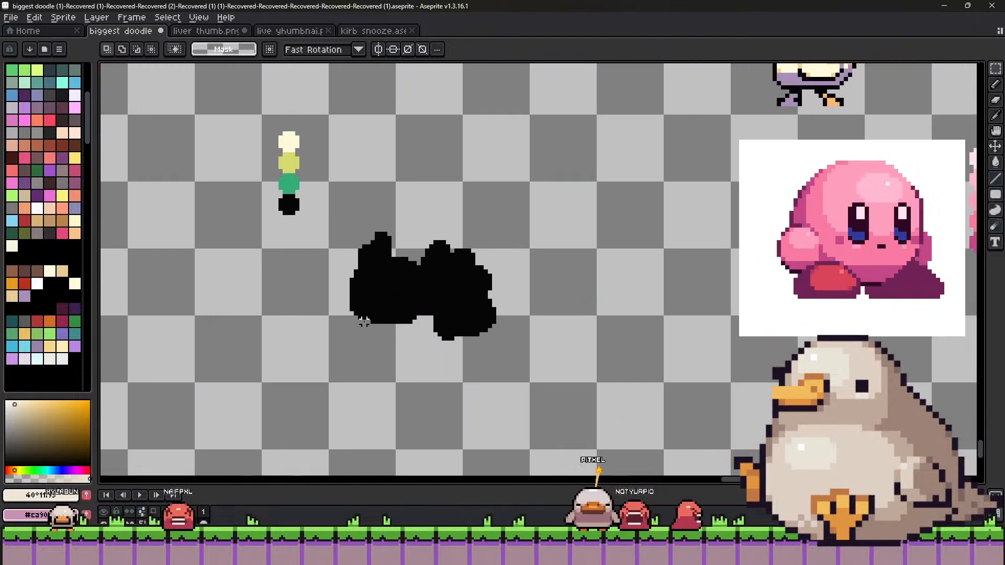
pyautogui.scroll(1, 398, 309)
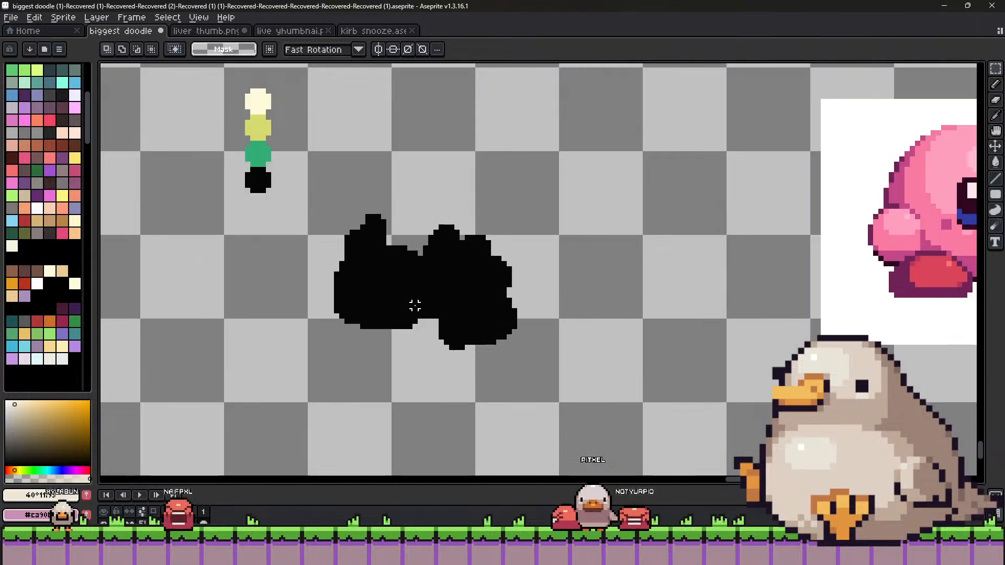
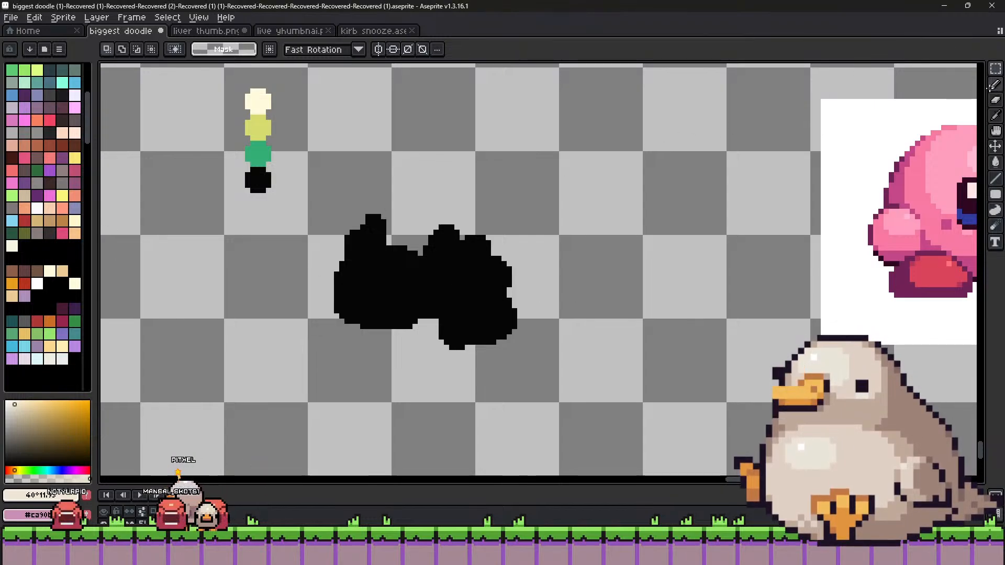
pyautogui.click(996, 84)
pyautogui.scroll(1, 258, 343)
pyautogui.keyDown('alt'); pyautogui.click(456, 320); pyautogui.keyUp('alt')
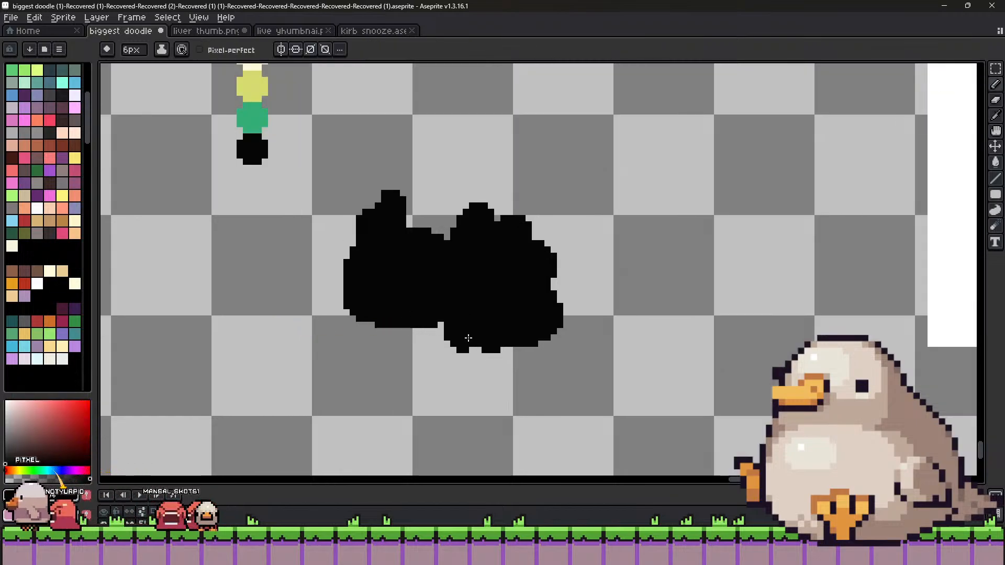
pyautogui.hotkey('ctrl', 'z')
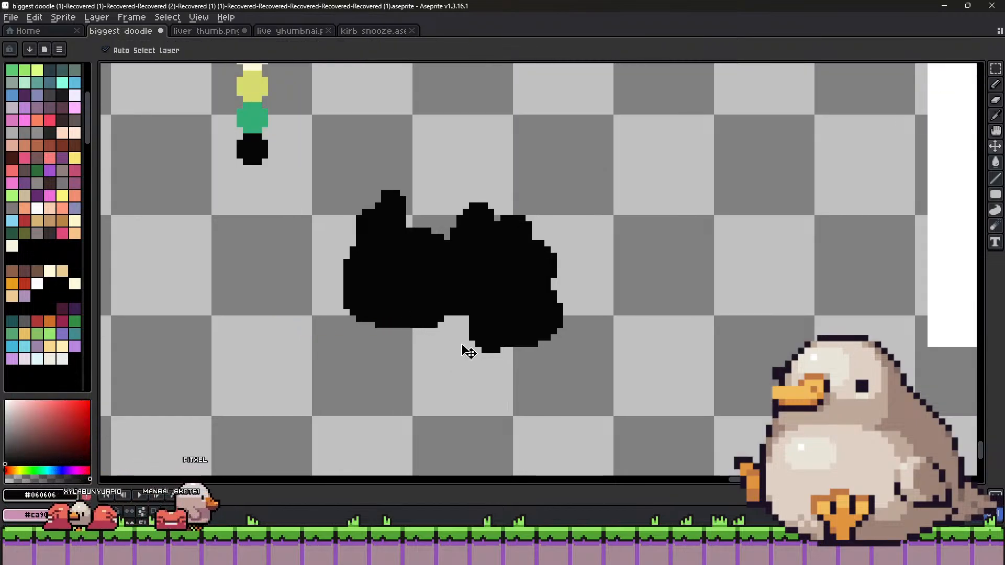
pyautogui.moveTo(464, 347); pyautogui.dragTo(459, 350)
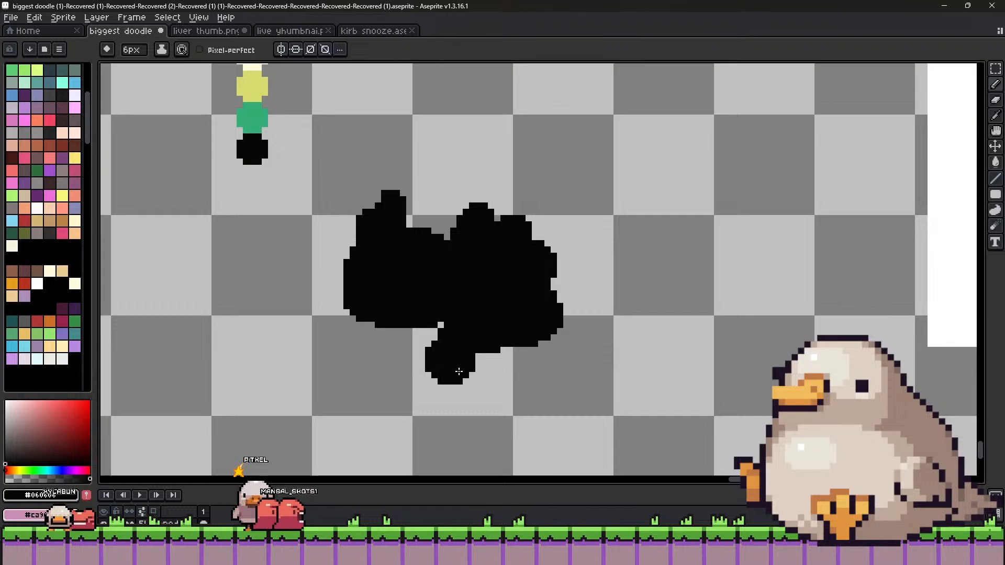
pyautogui.keyDown('ctrl'); pyautogui.scroll(-2, 461, 373); pyautogui.keyUp('ctrl')
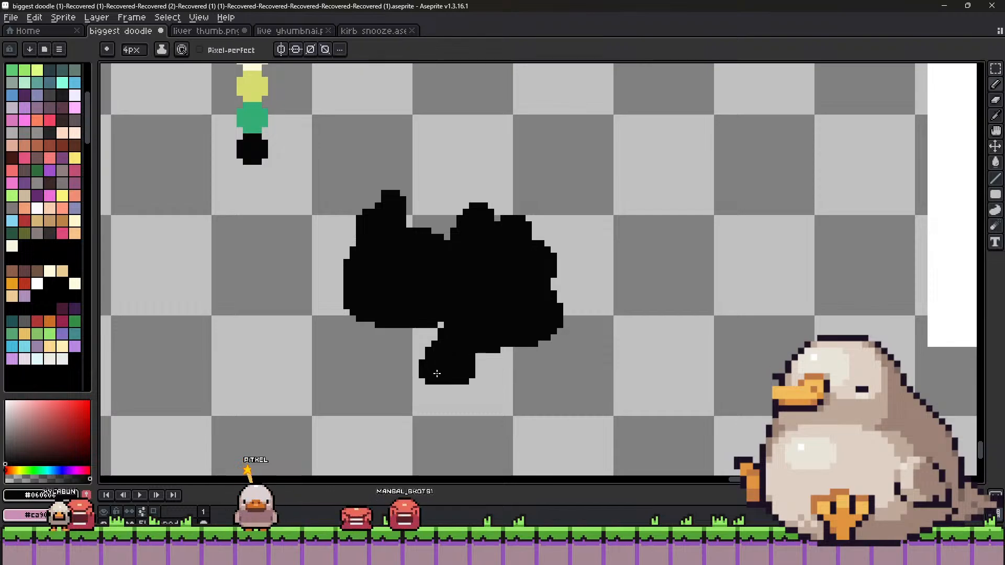
pyautogui.click(473, 375)
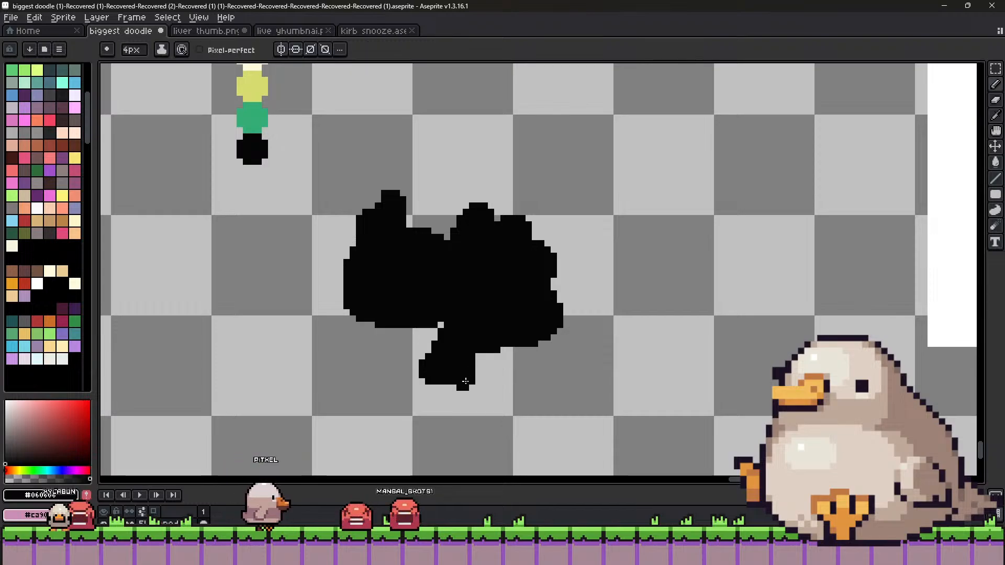
pyautogui.moveTo(465, 381); pyautogui.dragTo(444, 386)
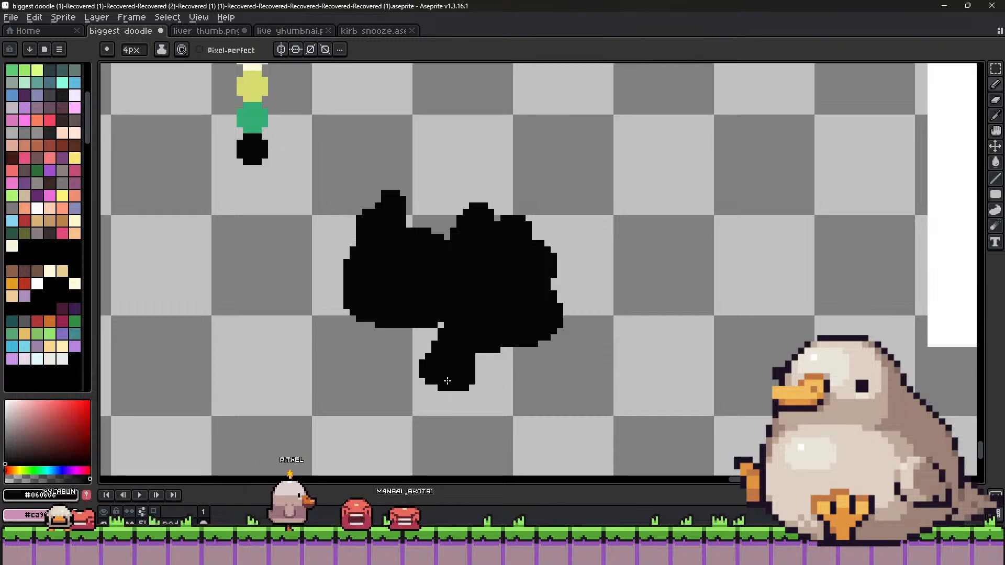
# Paint a second leg beside the first in black #060606 with a 4 px pencil, plus a small rear foot using a 2 px pencil.
pyautogui.click(503, 366)
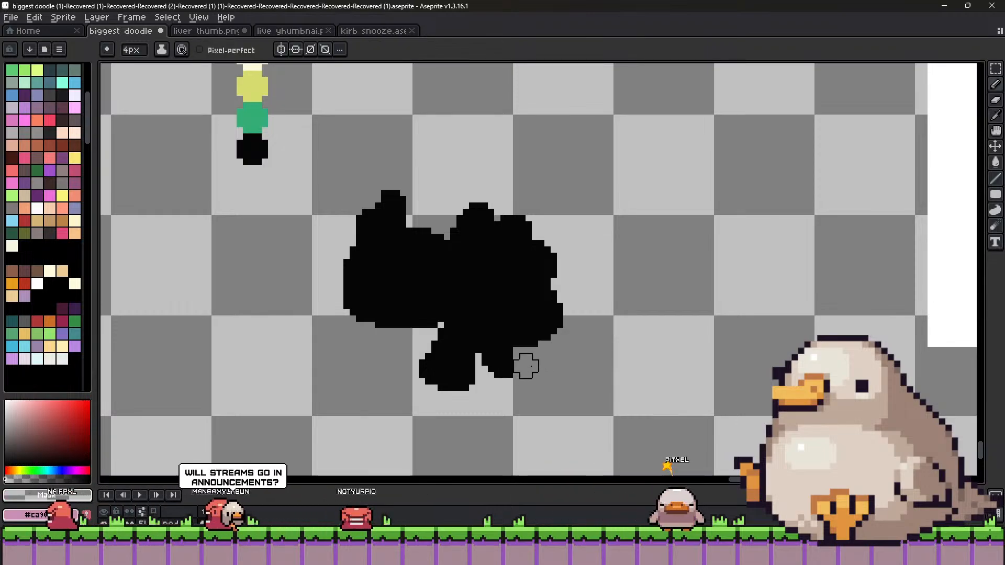
pyautogui.press('alt')
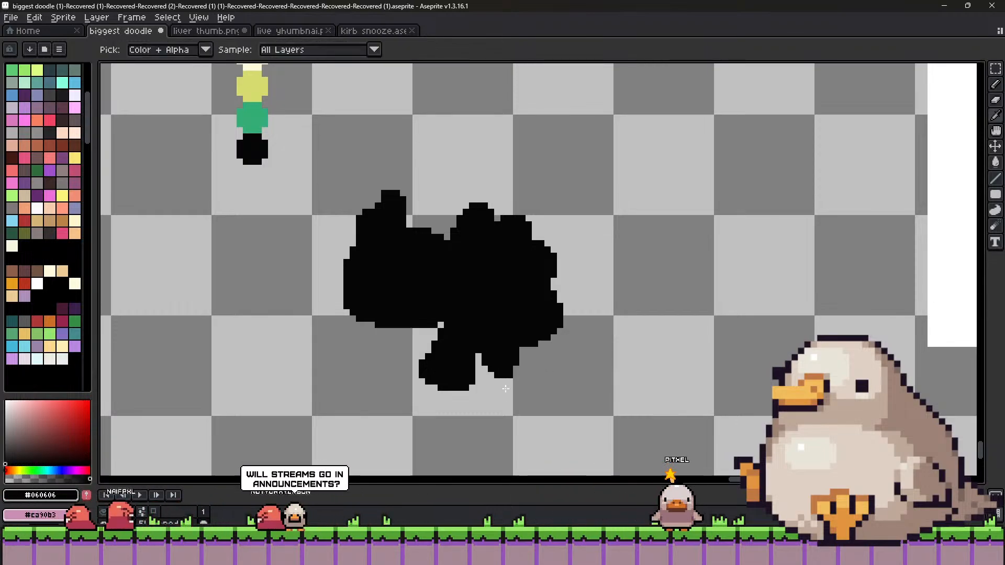
pyautogui.click(506, 386)
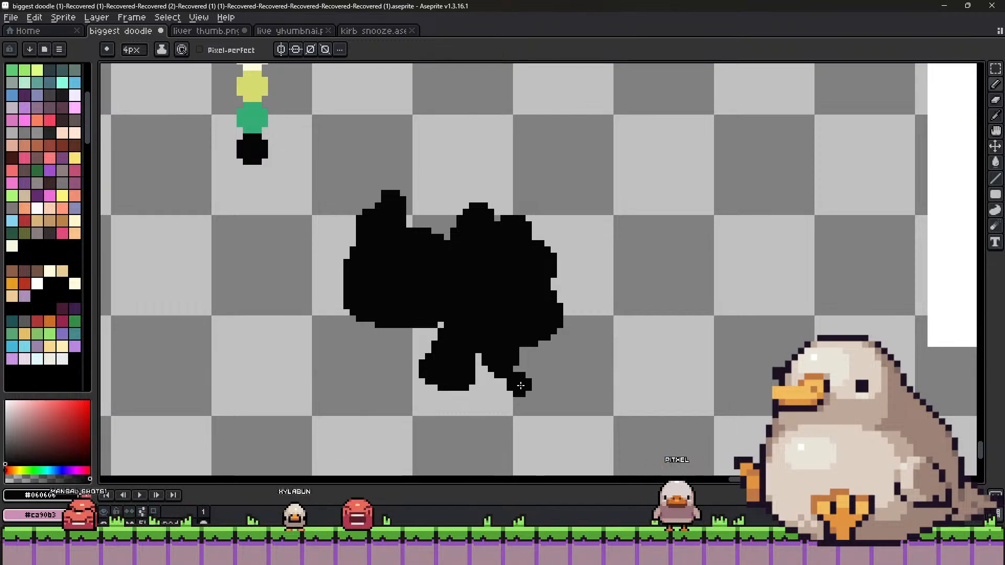
pyautogui.press('alt')
pyautogui.press('ctrl')
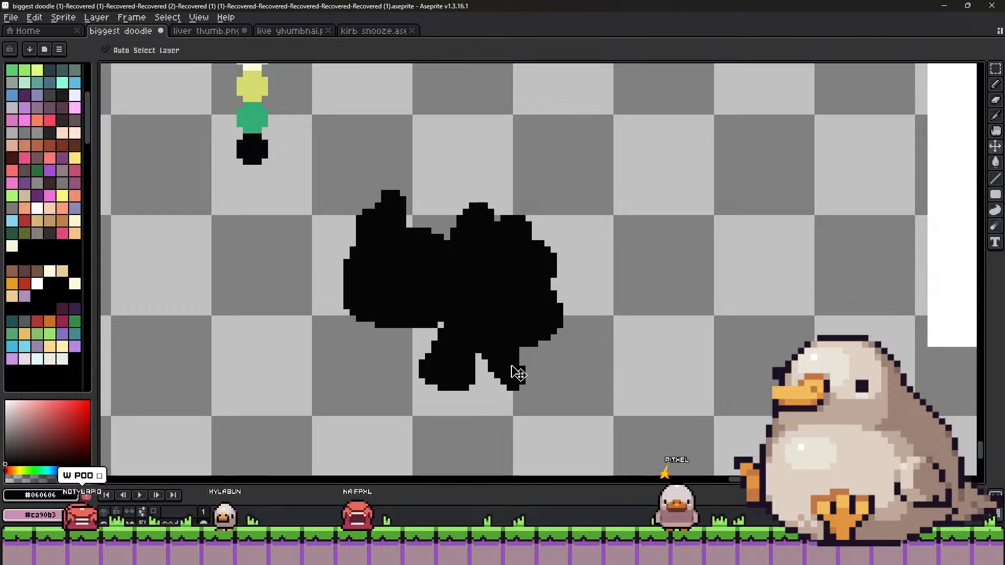
pyautogui.hotkey('ctrl', 'z')
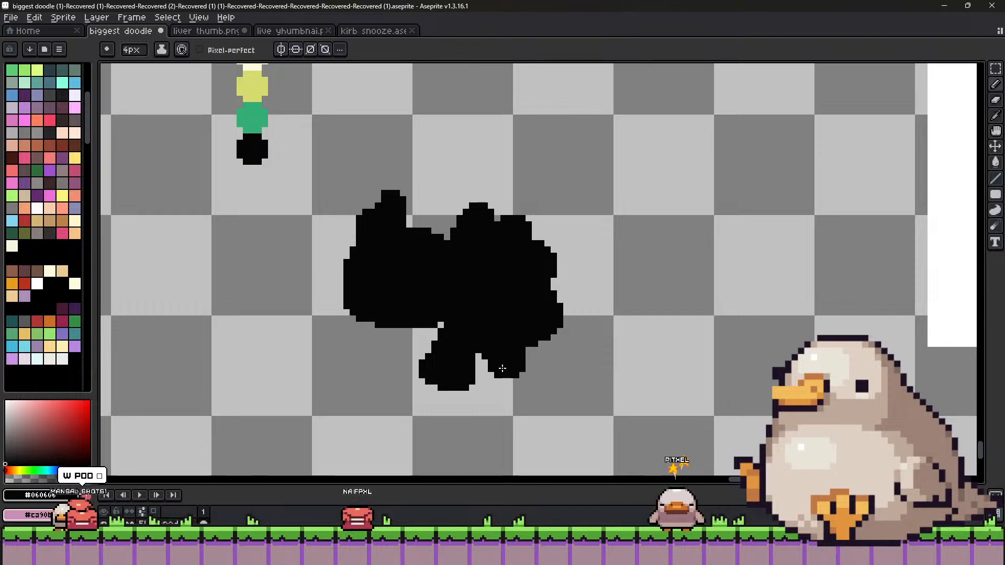
pyautogui.scroll(-2, 527, 363)
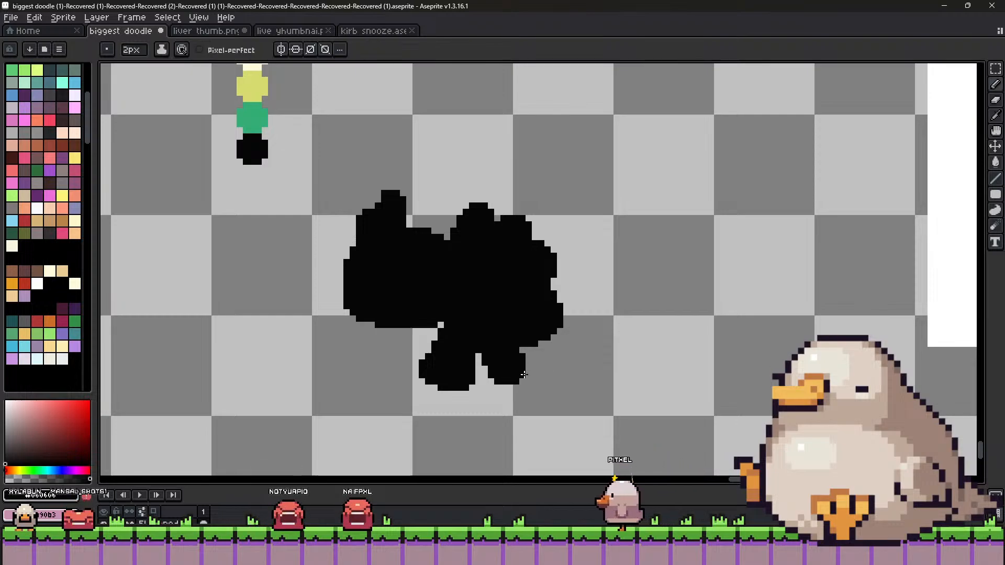
pyautogui.moveTo(549, 356)
pyautogui.mouseDown()
pyautogui.moveTo(526, 351)
pyautogui.moveTo(545, 340)
pyautogui.mouseUp()
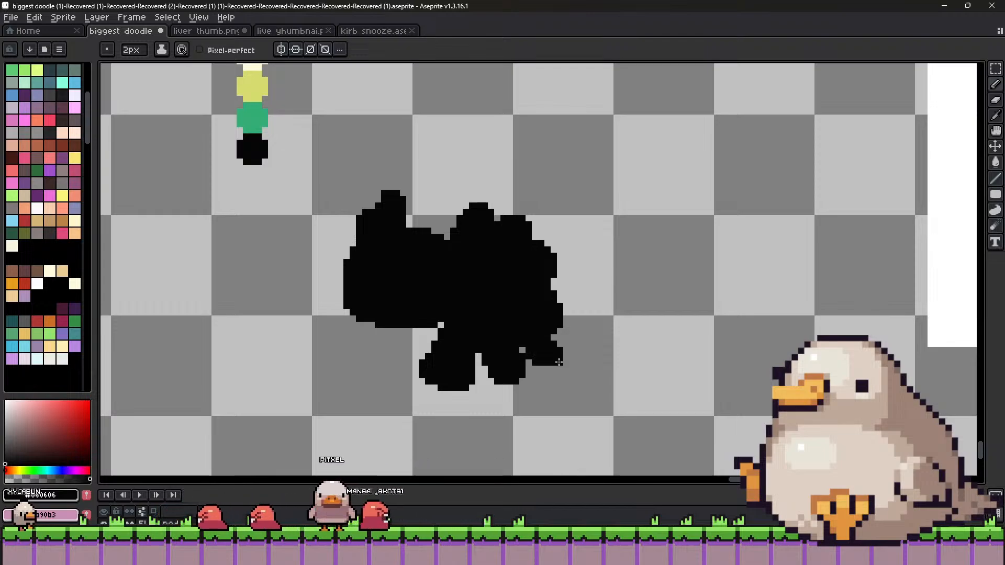
pyautogui.press('alt')
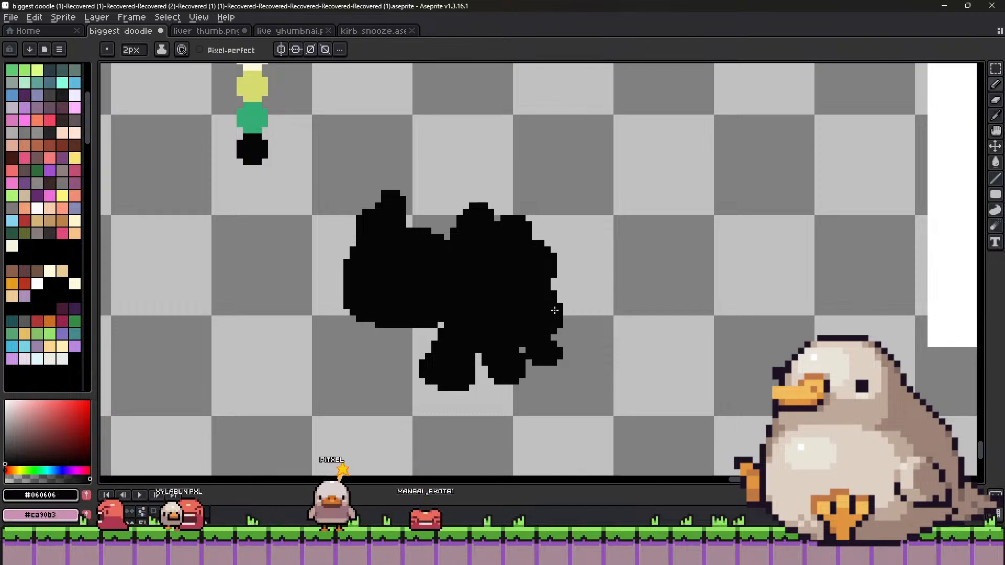
# Paint a short black tail extending from the rear of the silhouette, widening the pencil from 2 px to 4 px.
pyautogui.moveTo(561, 314); pyautogui.dragTo(583, 309)
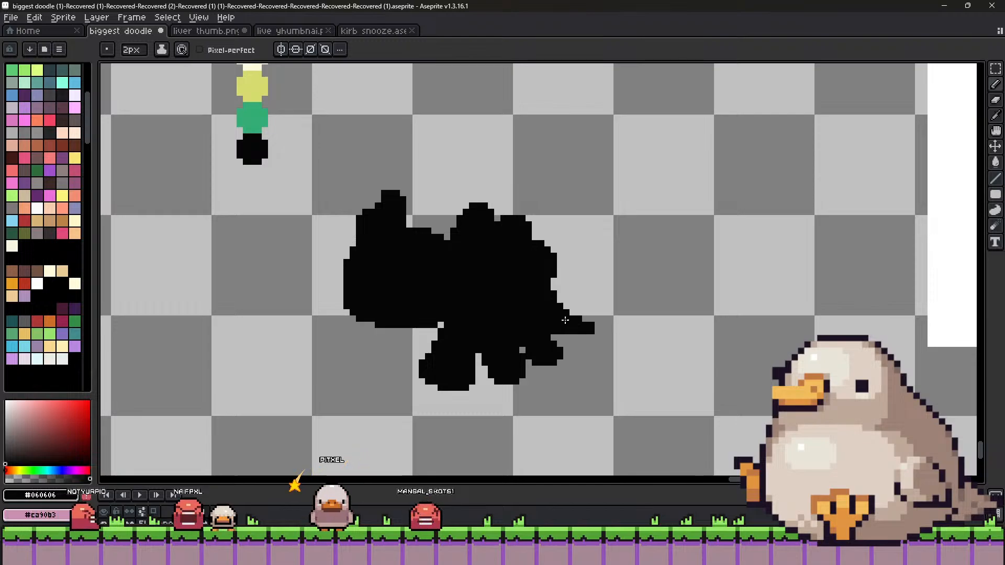
pyautogui.press('+')
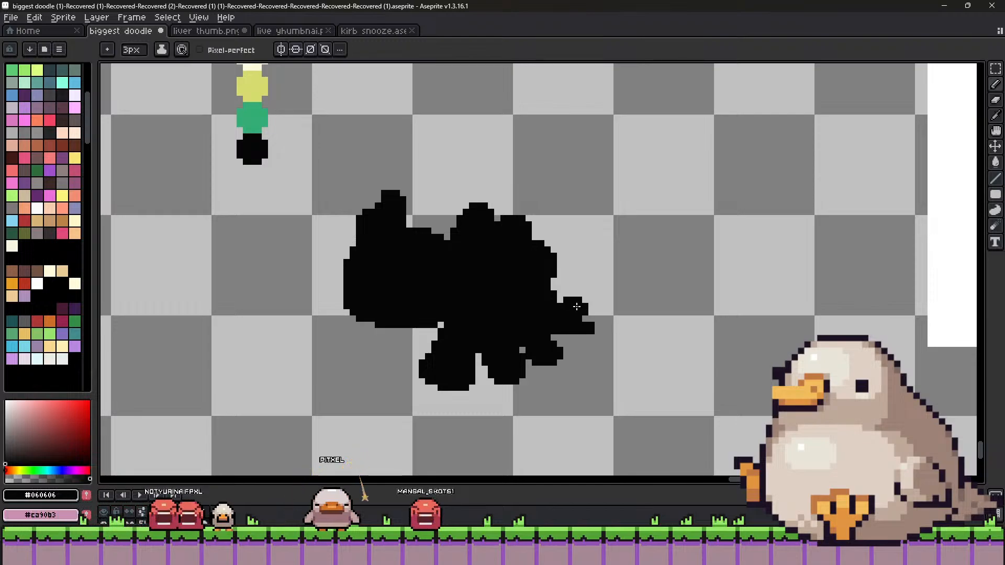
pyautogui.moveTo(581, 308); pyautogui.dragTo(584, 318)
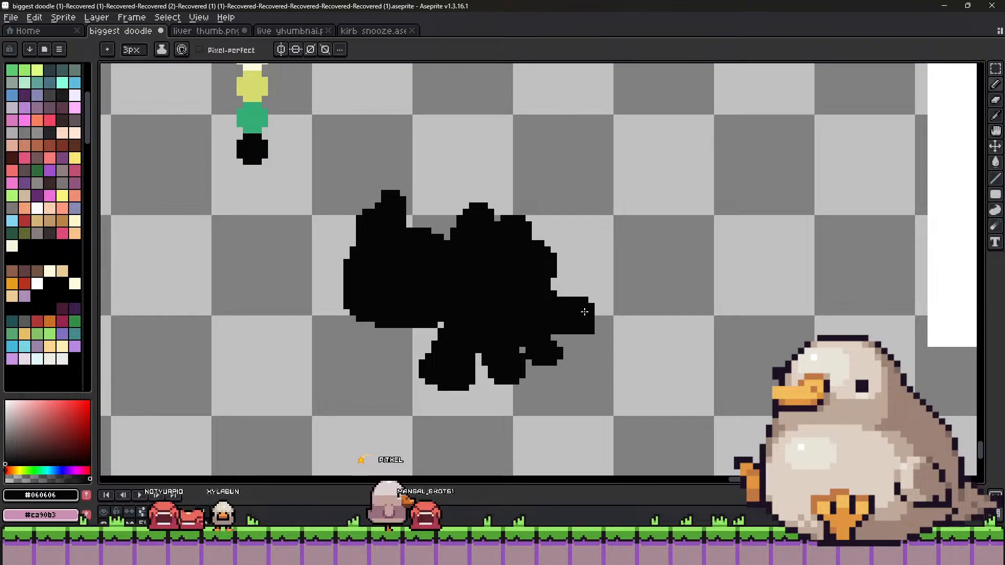
pyautogui.press('+')
pyautogui.click(577, 296)
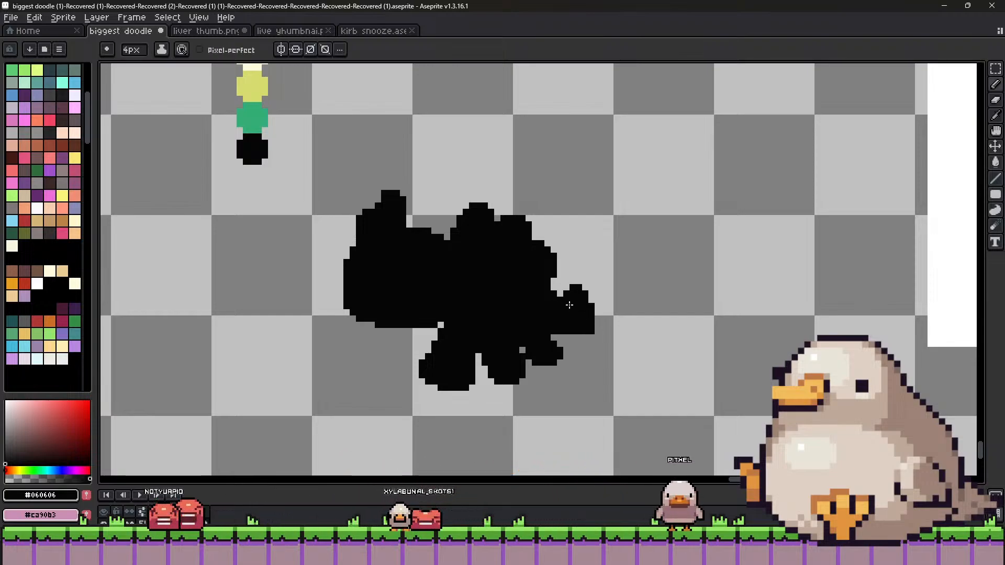
pyautogui.click(590, 329)
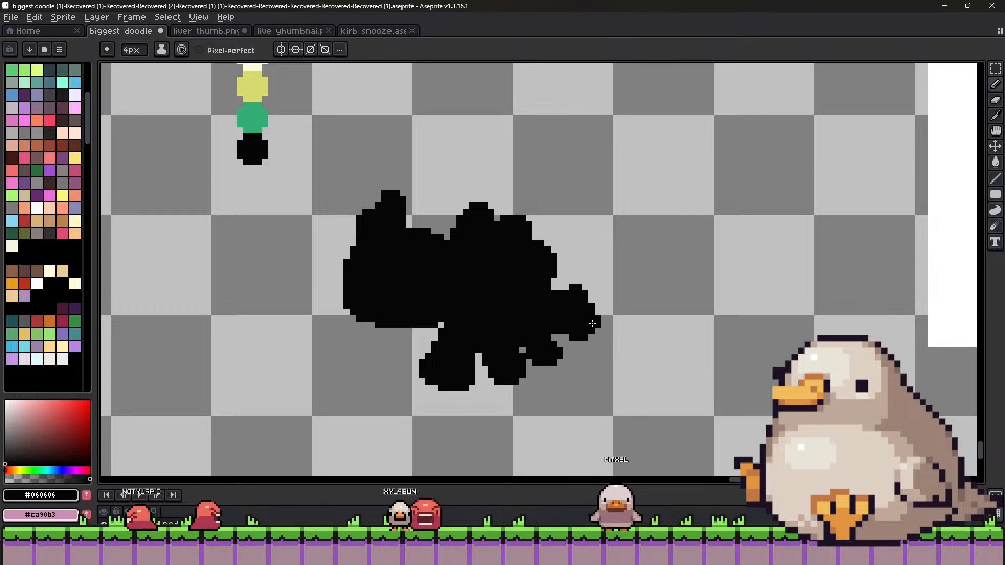
# Reshape the tail into a taper by trimming its upper edge with transparency and painting black onto its upper bump and tip.
pyautogui.keyDown('alt'); pyautogui.click(606, 284); pyautogui.keyUp('alt')
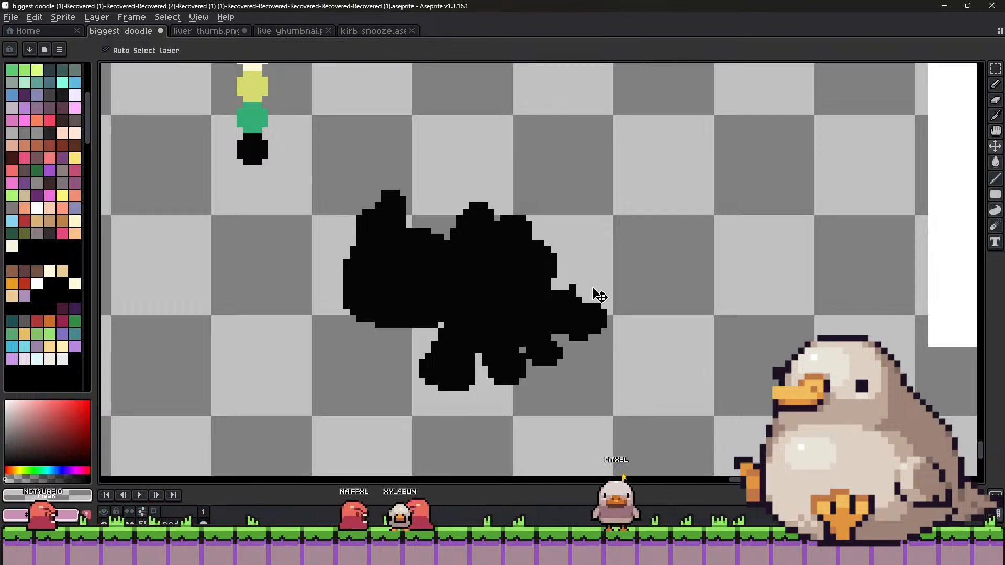
pyautogui.keyDown('alt'); pyautogui.click(576, 296); pyautogui.keyUp('alt')
pyautogui.click(572, 288)
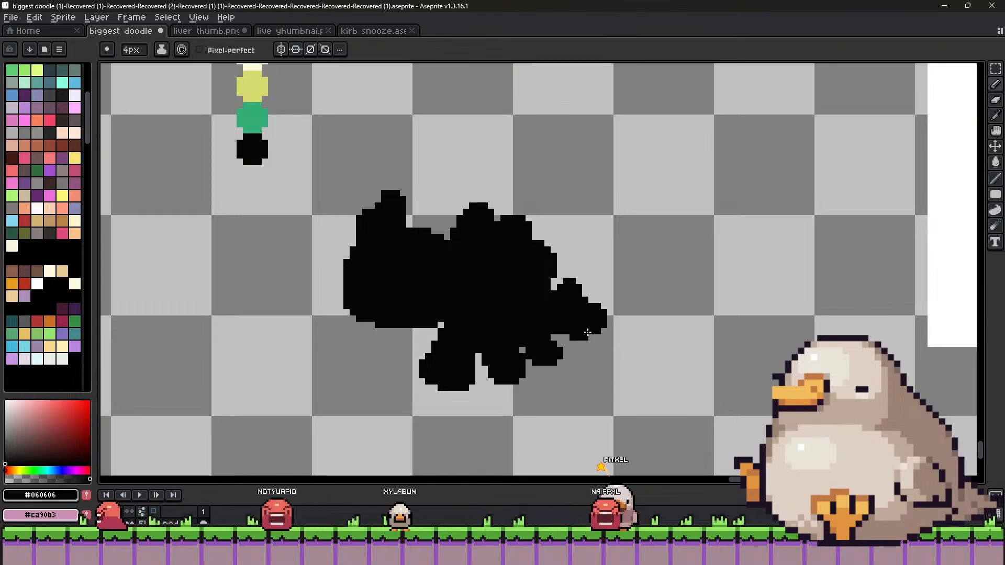
pyautogui.moveTo(597, 335); pyautogui.dragTo(605, 332)
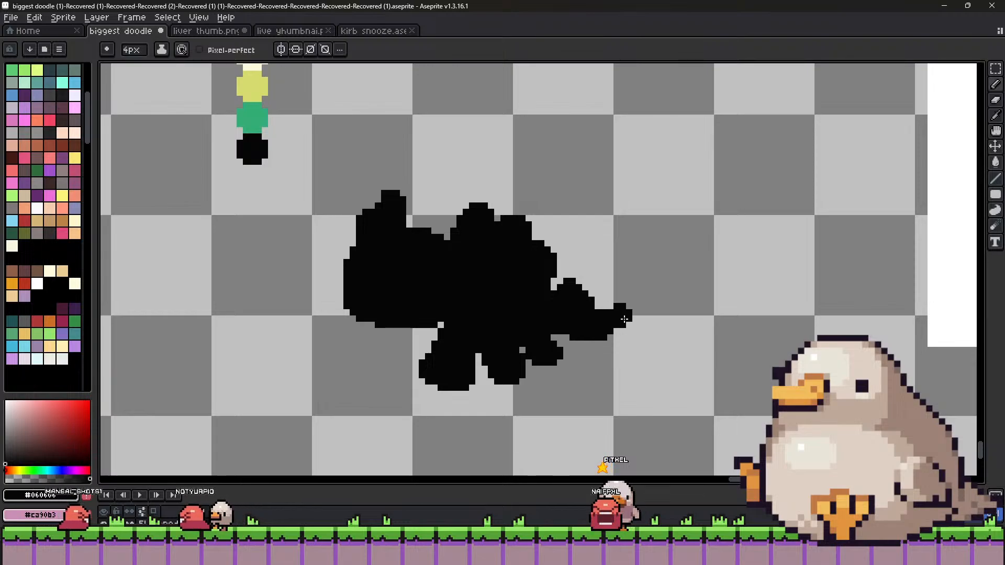
pyautogui.press('alt')
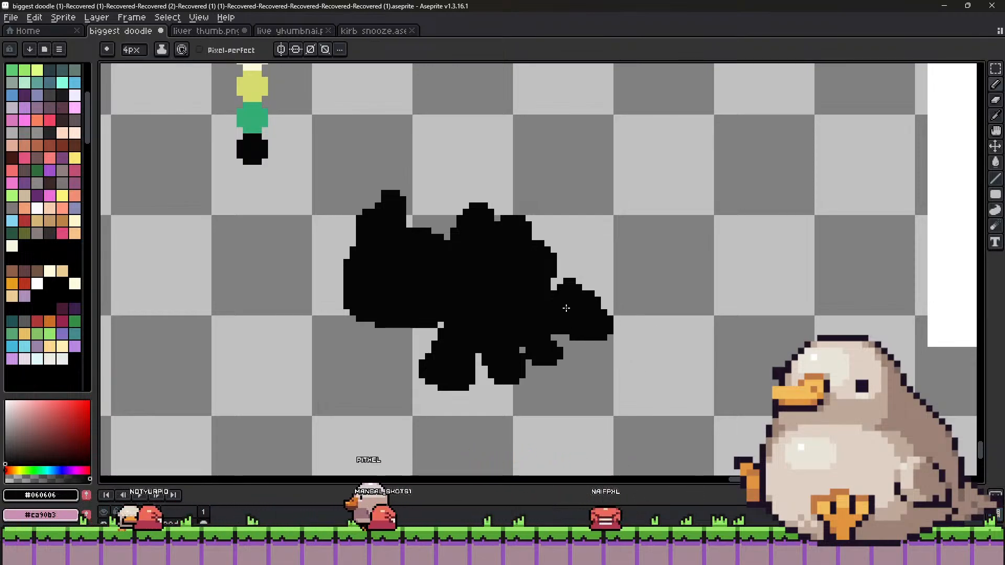
pyautogui.press('alt')
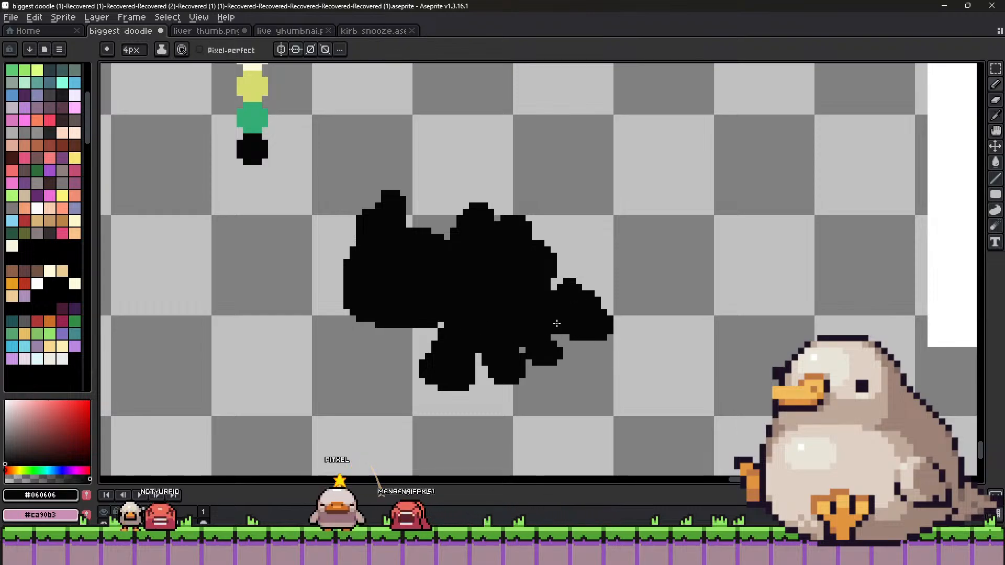
# Select the tail, rear foot and second leg together and shift them one pixel right and one pixel down.
pyautogui.click(998, 72)
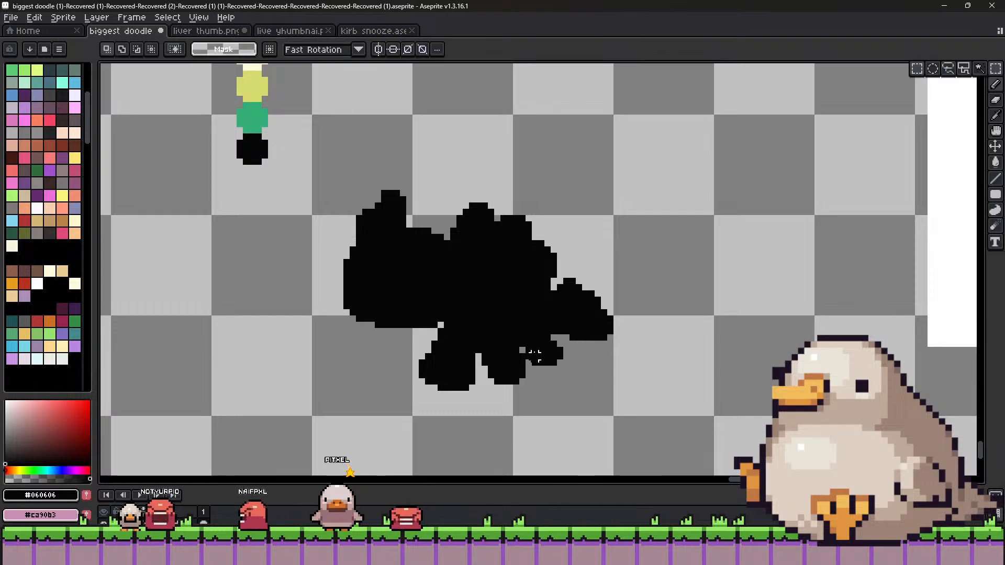
pyautogui.moveTo(518, 283); pyautogui.dragTo(659, 411)
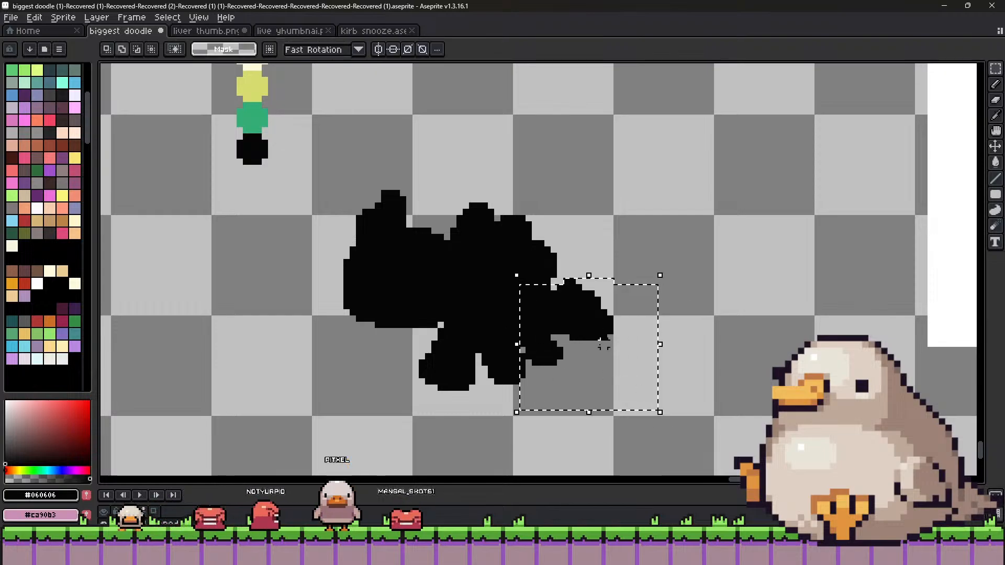
pyautogui.moveTo(484, 318); pyautogui.dragTo(531, 337)
pyautogui.press('Right')
pyautogui.press('Down')
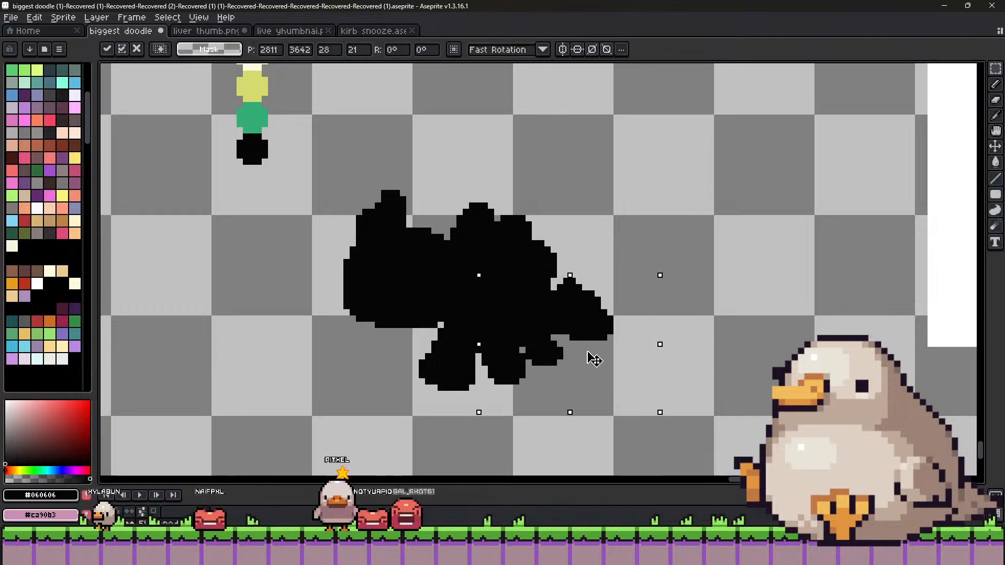
pyautogui.hotkey('ctrl', 'd')
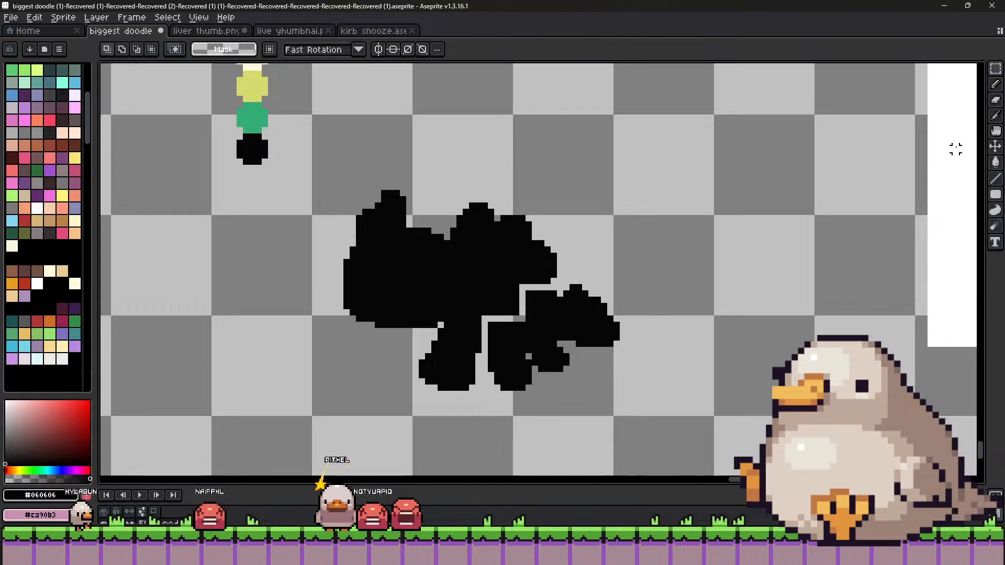
# Fill the gap between the body and the shifted rear section in black, and paint a detached round paw beneath the head.
pyautogui.click(996, 83)
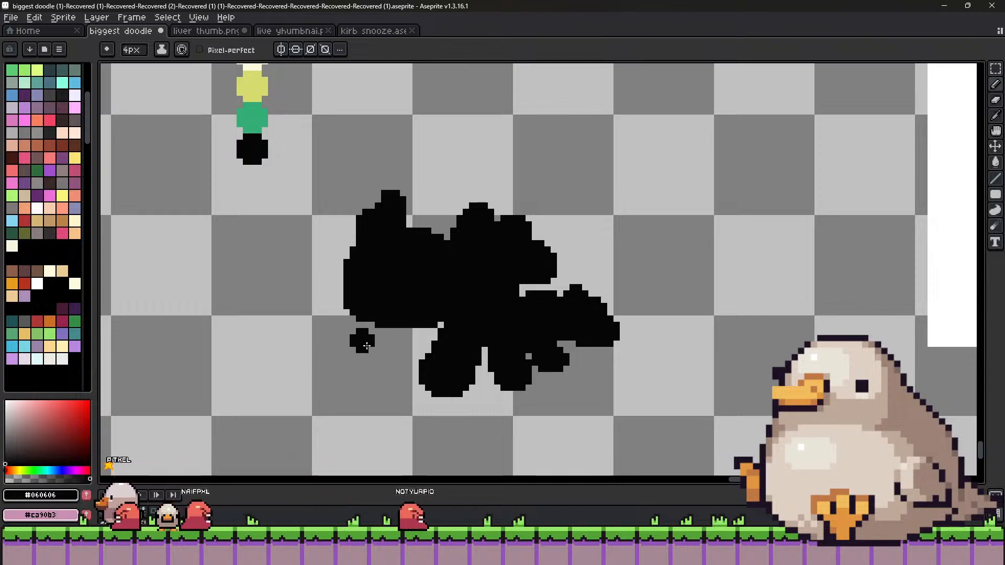
pyautogui.moveTo(367, 346)
pyautogui.mouseDown()
pyautogui.moveTo(367, 361)
pyautogui.moveTo(373, 346)
pyautogui.mouseUp()
pyautogui.hotkey('ctrl', 'z')
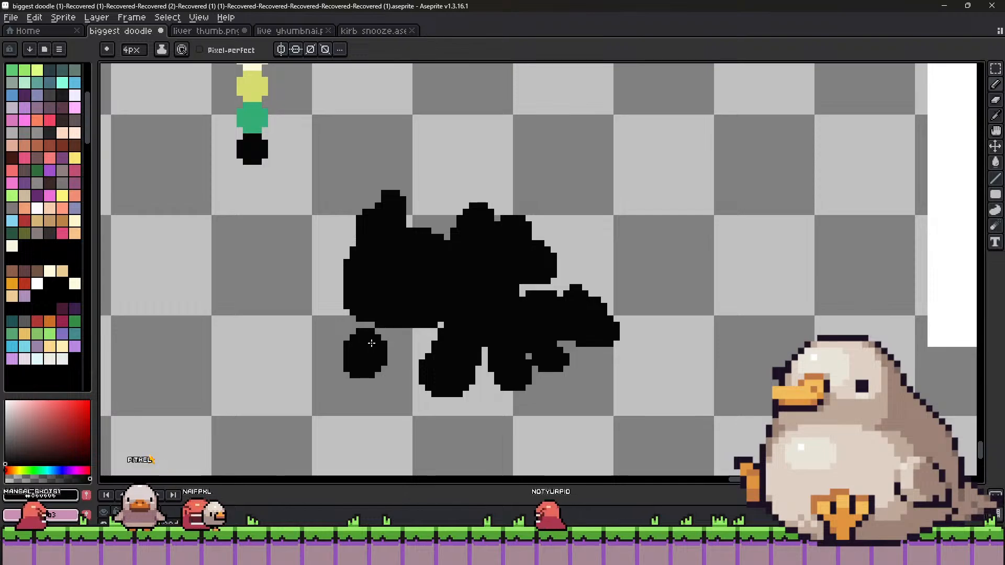
pyautogui.press('-')
pyautogui.press('-')
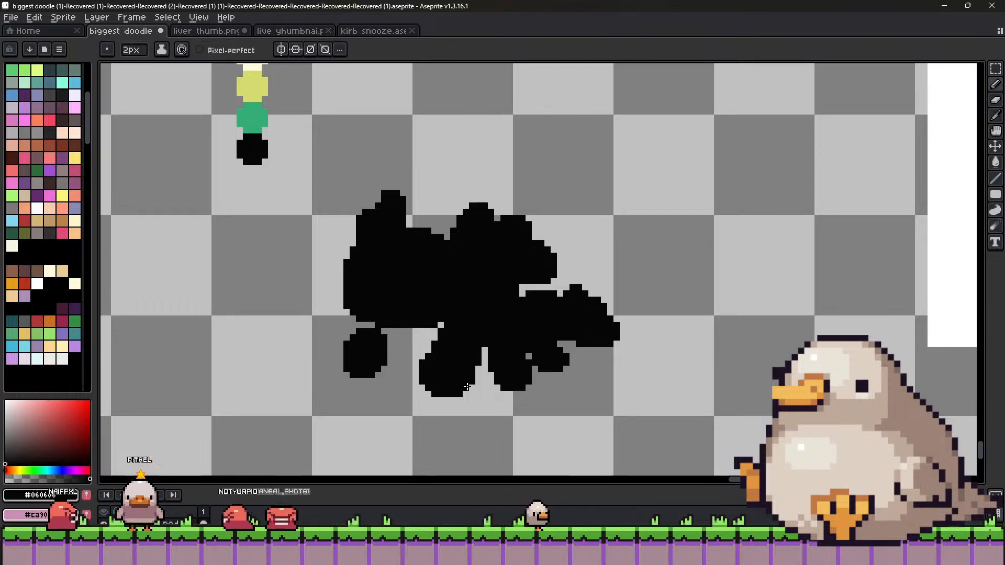
pyautogui.press('alt')
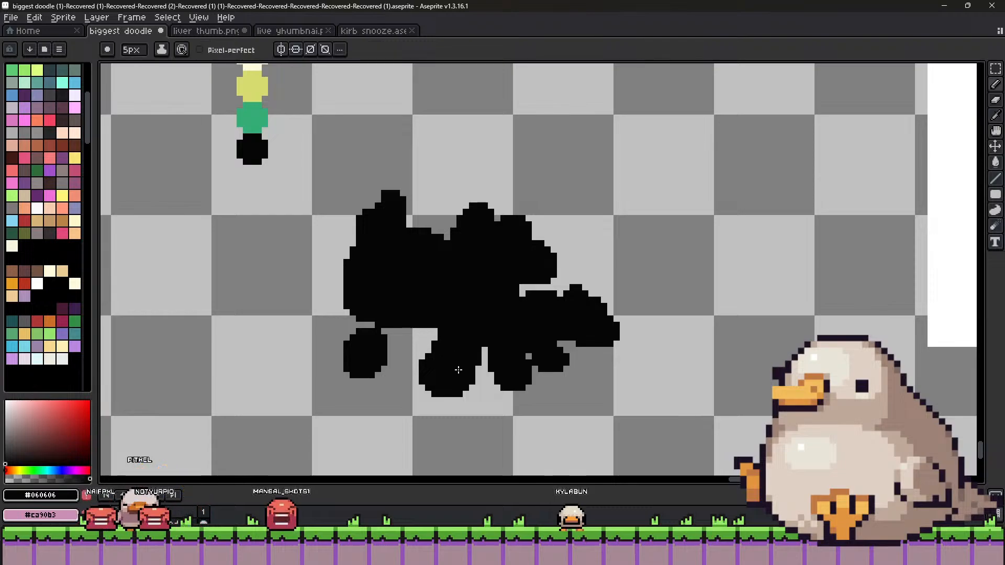
# Carve short 1 px transparent lines below and behind the head to separate it from the body.
pyautogui.keyDown('alt'); pyautogui.click(415, 332); pyautogui.keyUp('alt')
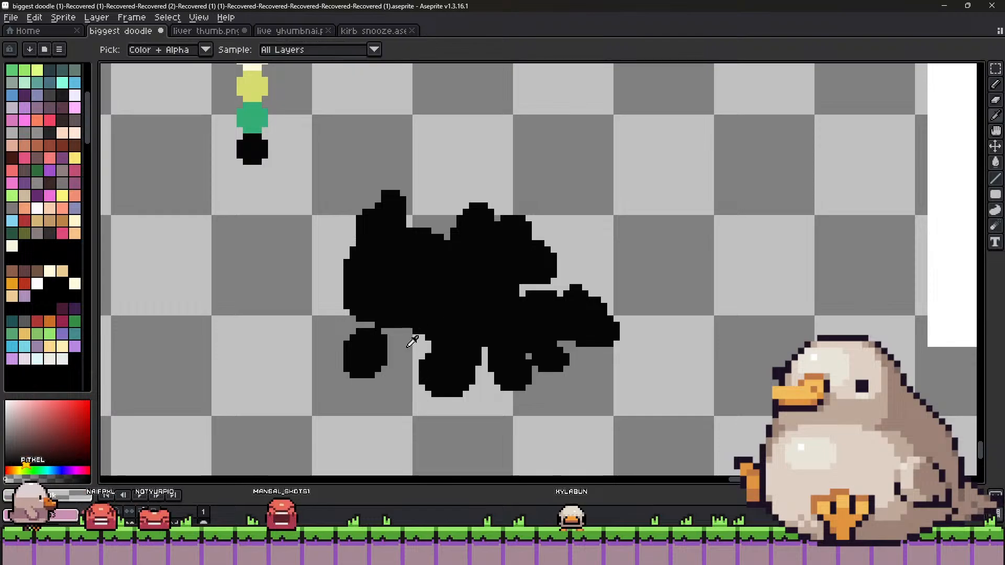
pyautogui.press('-')
pyautogui.press('-')
pyautogui.press('-')
pyautogui.press('-')
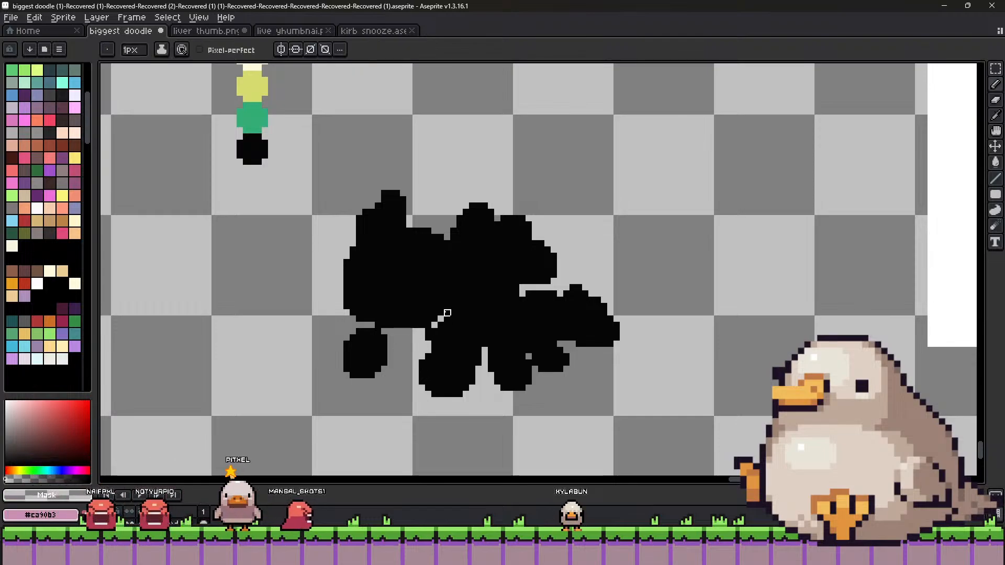
pyautogui.moveTo(453, 256); pyautogui.dragTo(462, 273)
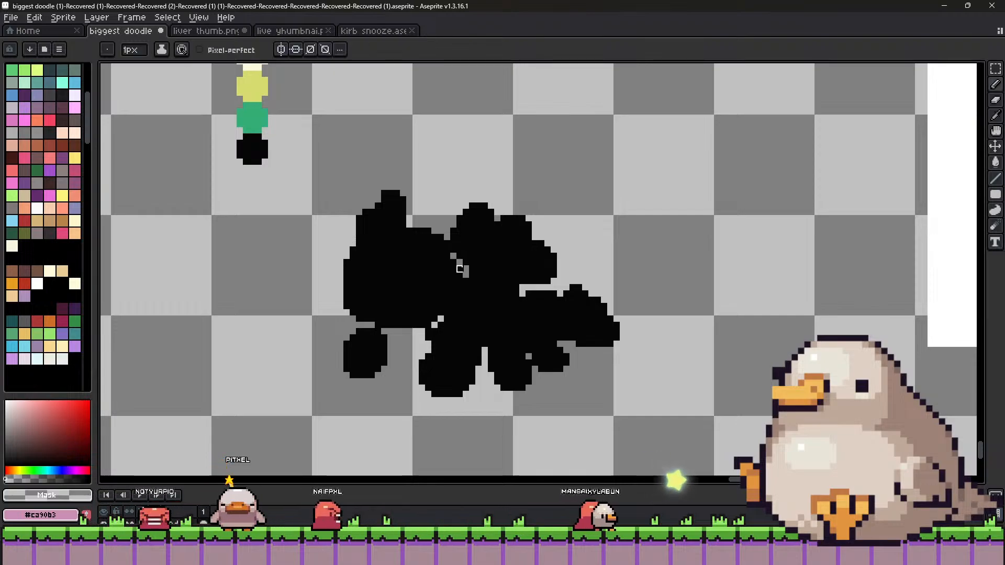
# Cut a 4 px transparent eye into the head and add a black 4 px bump for the nose at the front of the face.
pyautogui.press('+')
pyautogui.press('+')
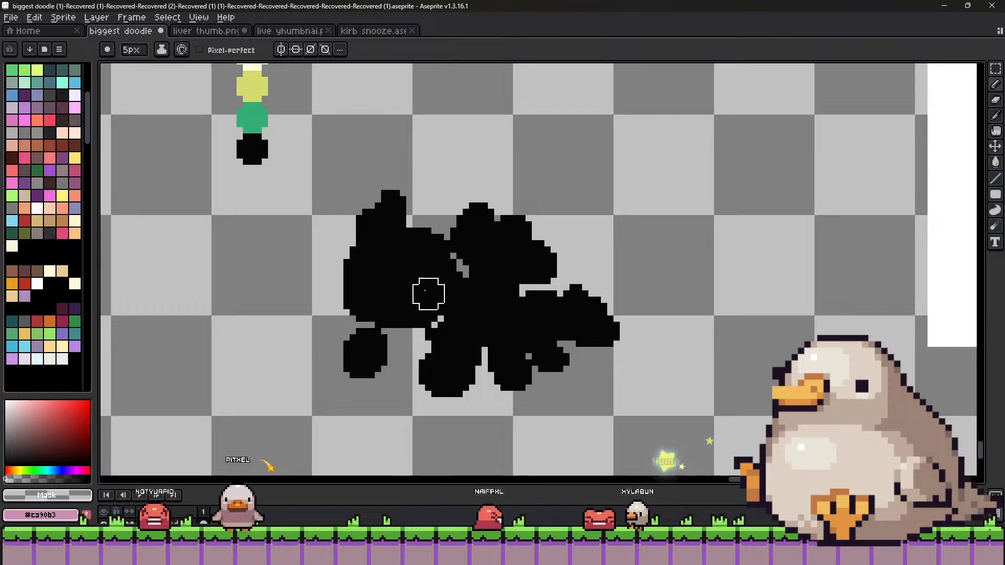
pyautogui.press('+')
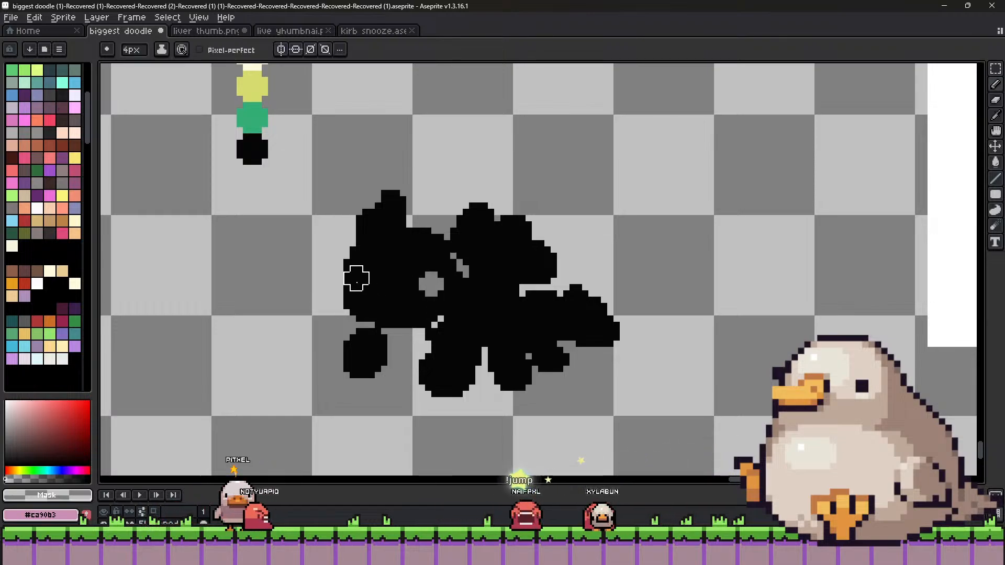
pyautogui.keyDown('alt'); pyautogui.click(366, 286); pyautogui.keyUp('alt')
pyautogui.click(345, 274)
# Separate the nose from the face with a thin transparent line and carve a jagged 1 px mouth line across the lower head.
pyautogui.keyDown('alt'); pyautogui.click(328, 300); pyautogui.keyUp('alt')
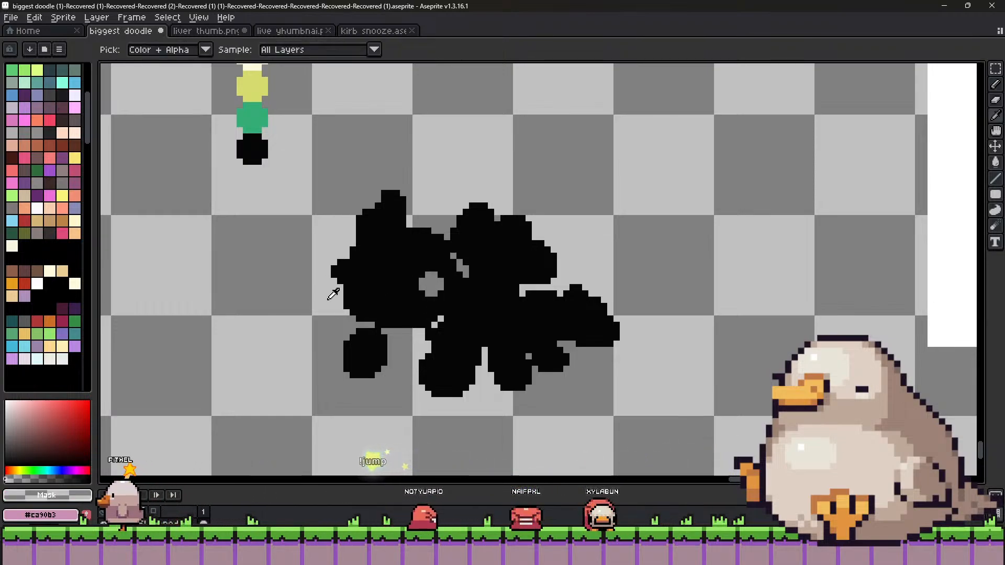
pyautogui.press('ctrl')
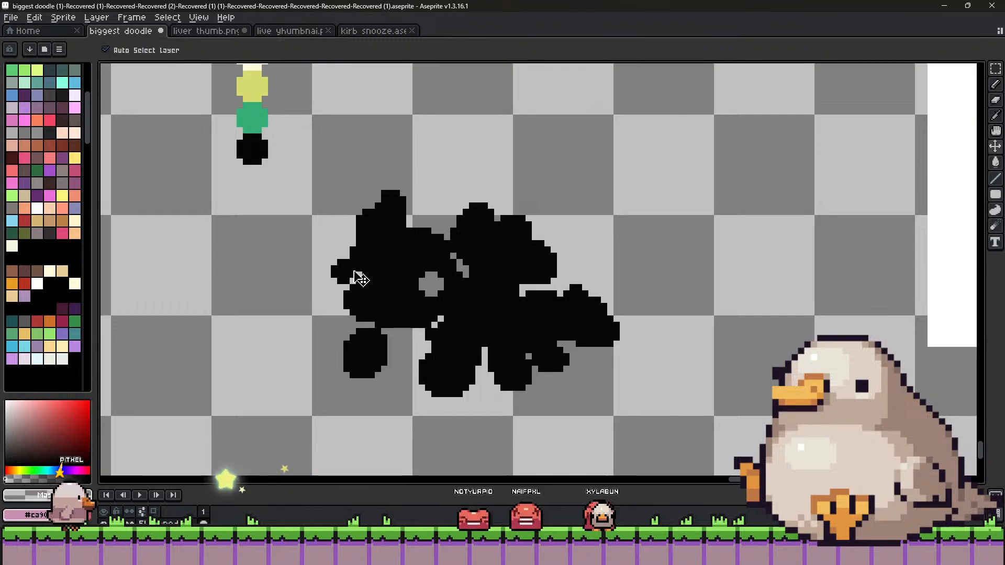
pyautogui.keyDown('alt'); pyautogui.click(410, 291); pyautogui.keyUp('alt')
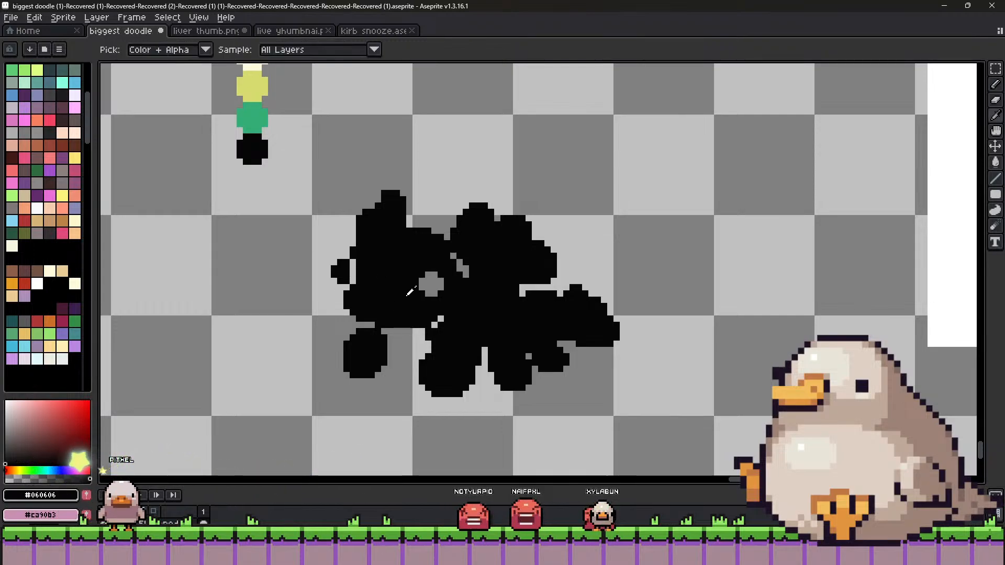
pyautogui.keyDown('alt'); pyautogui.click(397, 313); pyautogui.keyUp('alt')
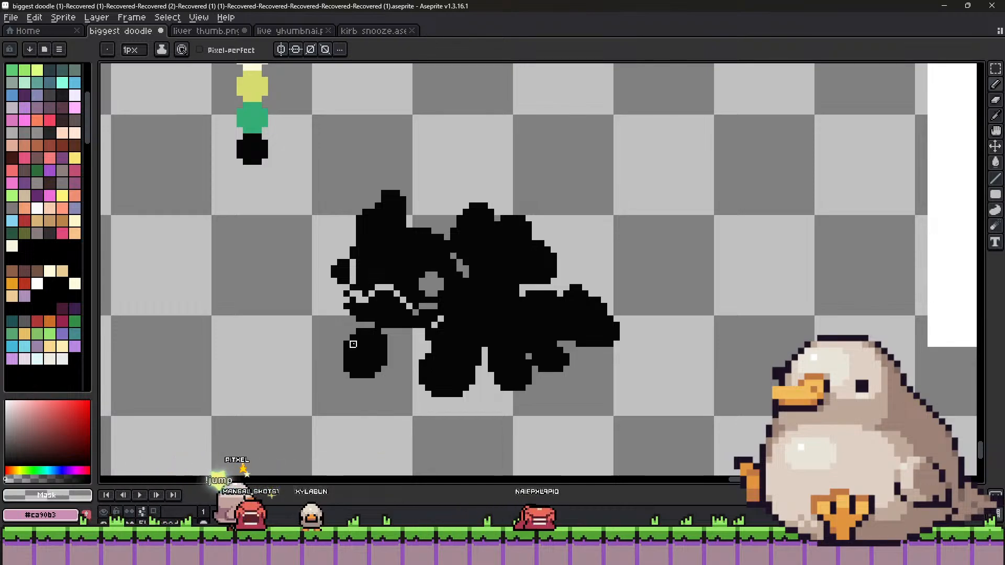
# Rework the back end of the jagged mouth line with 1 px black and transparent pixels, extending it below the eye.
pyautogui.press('alt')
pyautogui.press('alt')
pyautogui.press('alt')
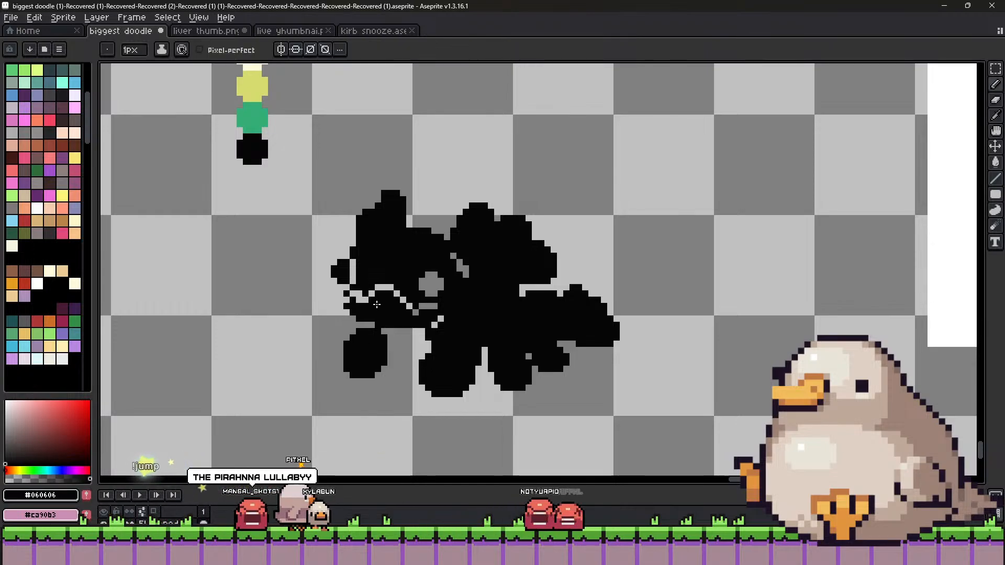
pyautogui.keyDown('alt'); pyautogui.click(426, 303); pyautogui.keyUp('alt')
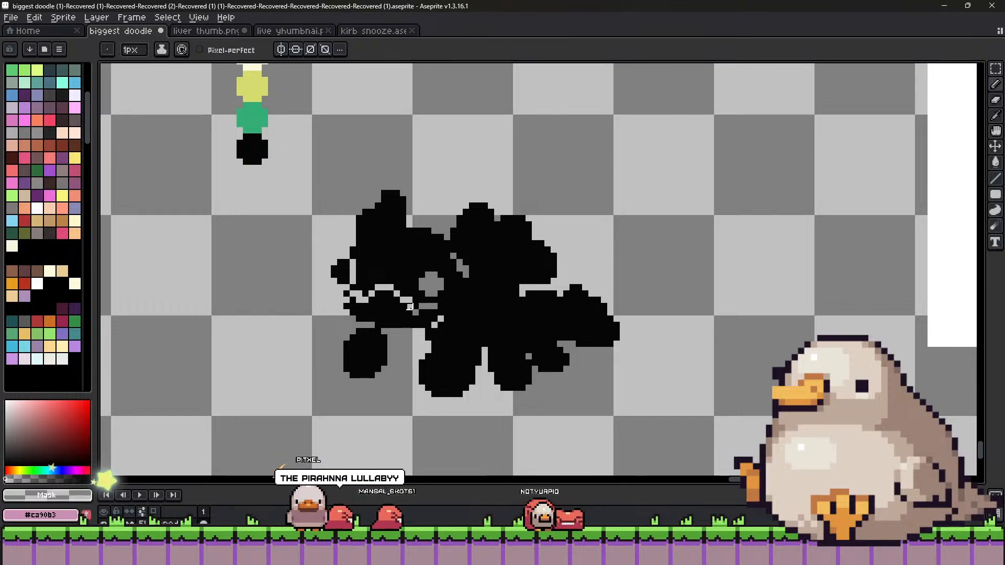
pyautogui.keyDown('alt'); pyautogui.click(409, 313); pyautogui.keyUp('alt')
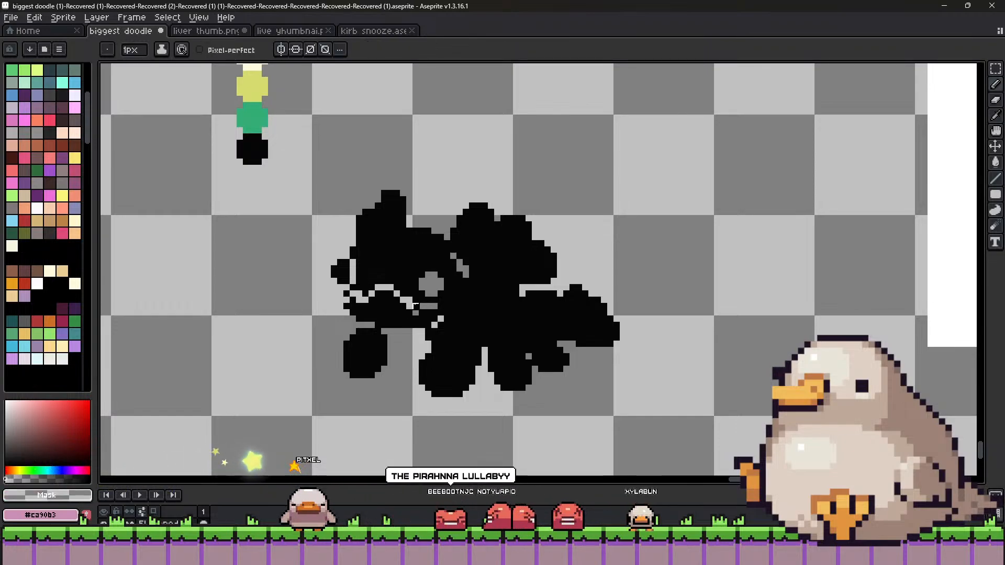
pyautogui.press('alt')
pyautogui.press('alt')
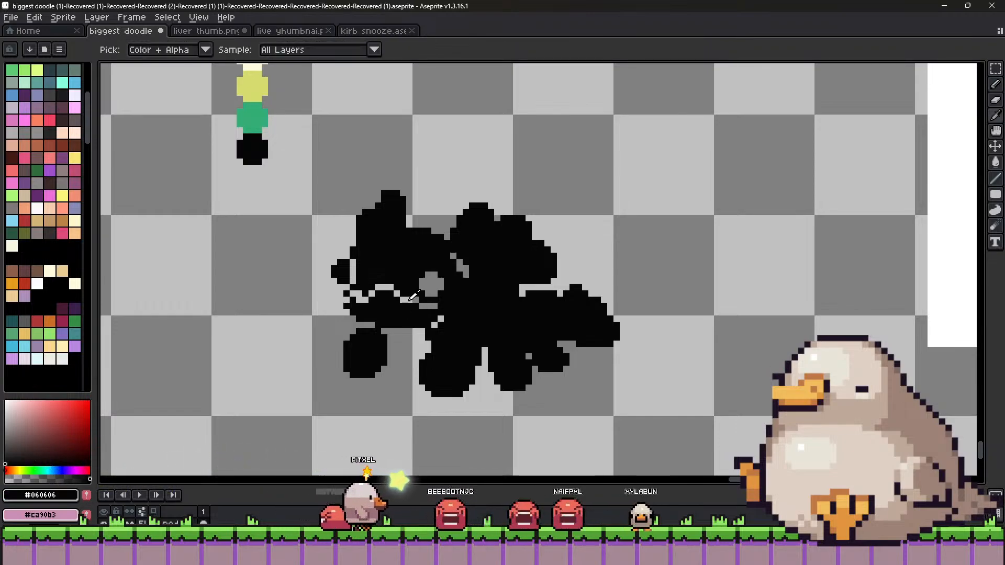
pyautogui.keyDown('alt'); pyautogui.click(427, 305); pyautogui.keyUp('alt')
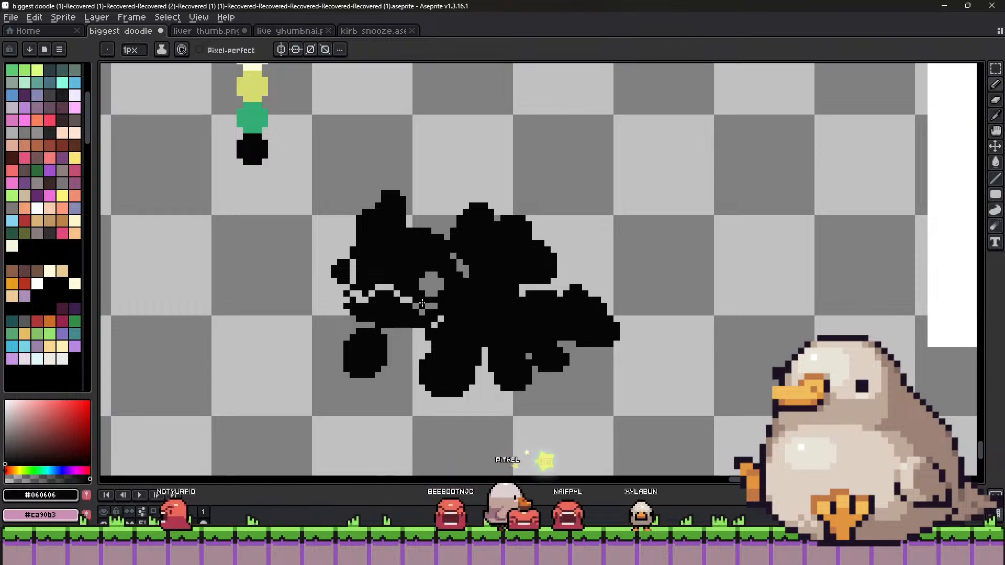
# Sharpen the zigzag teeth along the middle of the mouth line with single transparent and black pixels.
pyautogui.press('alt')
pyautogui.keyDown('alt'); pyautogui.click(404, 301); pyautogui.keyUp('alt')
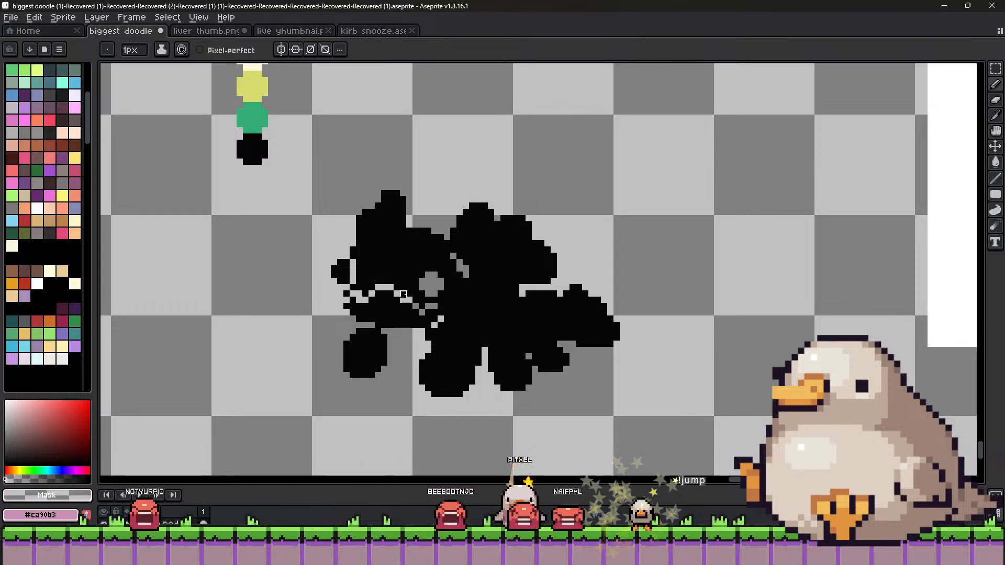
pyautogui.press('alt')
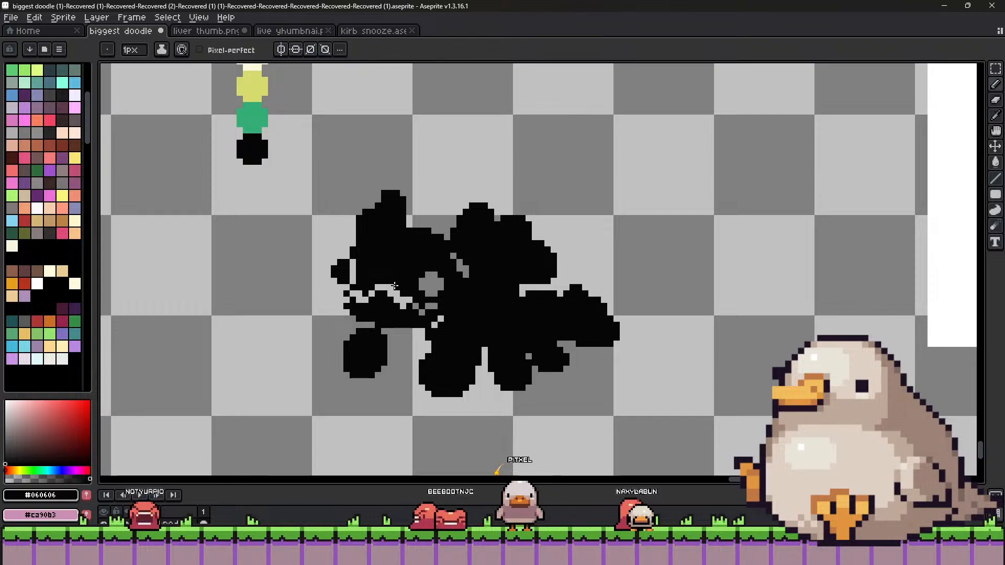
pyautogui.keyDown('alt'); pyautogui.click(397, 306); pyautogui.keyUp('alt')
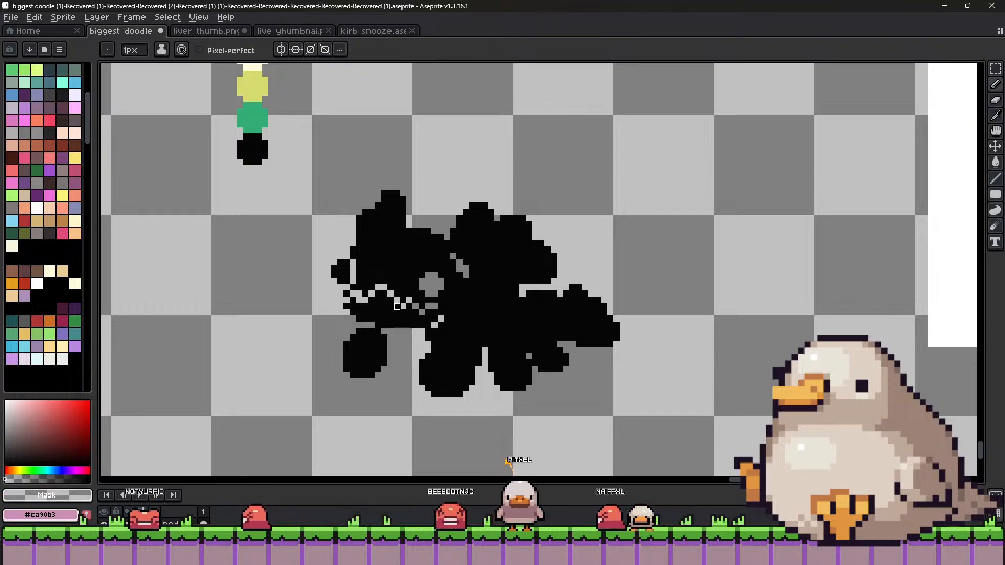
pyautogui.press('alt')
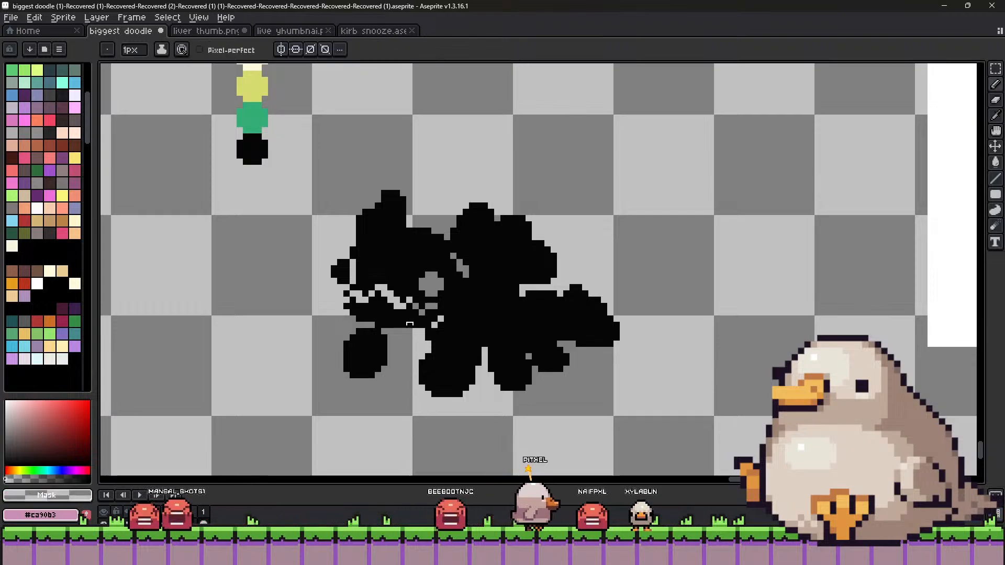
pyautogui.keyDown('alt'); pyautogui.click(385, 320); pyautogui.keyUp('alt')
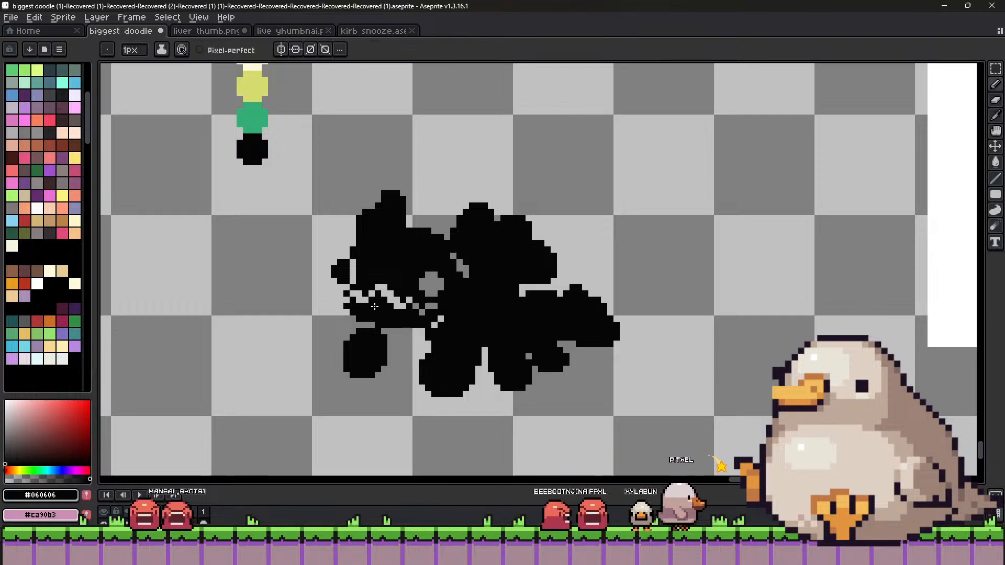
pyautogui.press('alt')
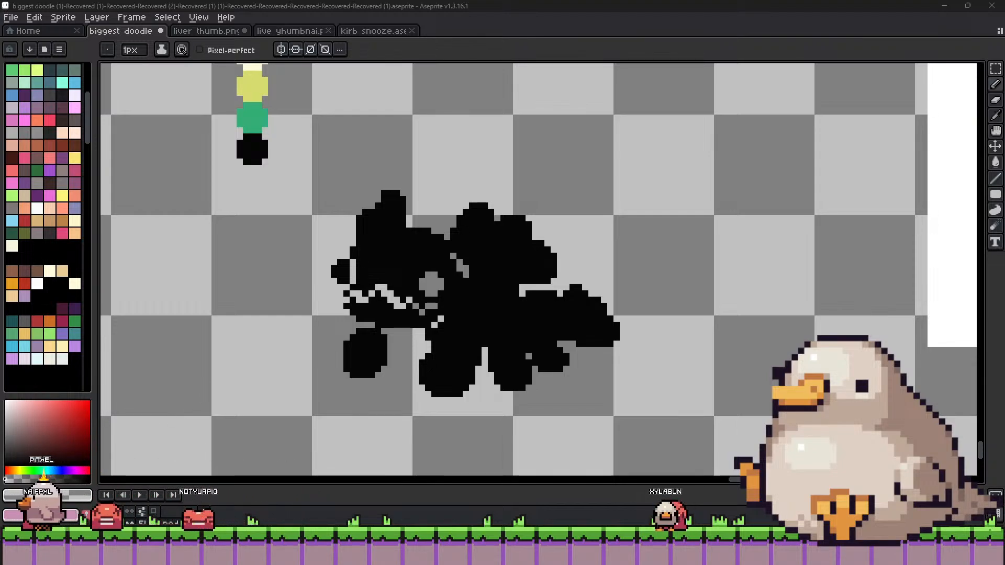
# Paint a 2 px thick black arm from the chest towards the detached paw beneath the lower jaw.
pyautogui.keyDown('alt'); pyautogui.click(460, 343); pyautogui.keyUp('alt')
pyautogui.press('+')
pyautogui.press('+')
pyautogui.press('+')
pyautogui.press('+')
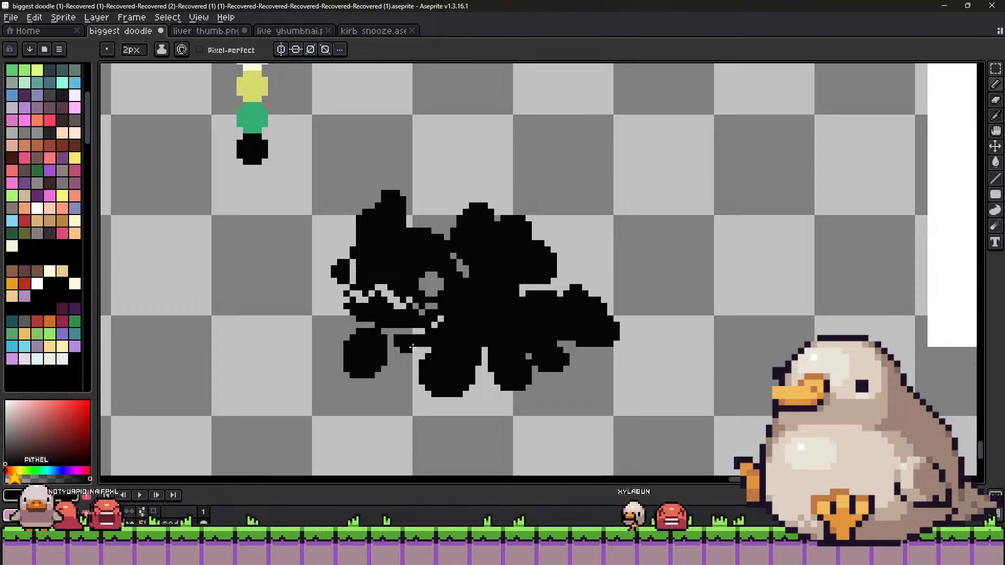
pyautogui.press('alt')
pyautogui.press('-')
pyautogui.press('-')
pyautogui.press('-')
pyautogui.press('alt')
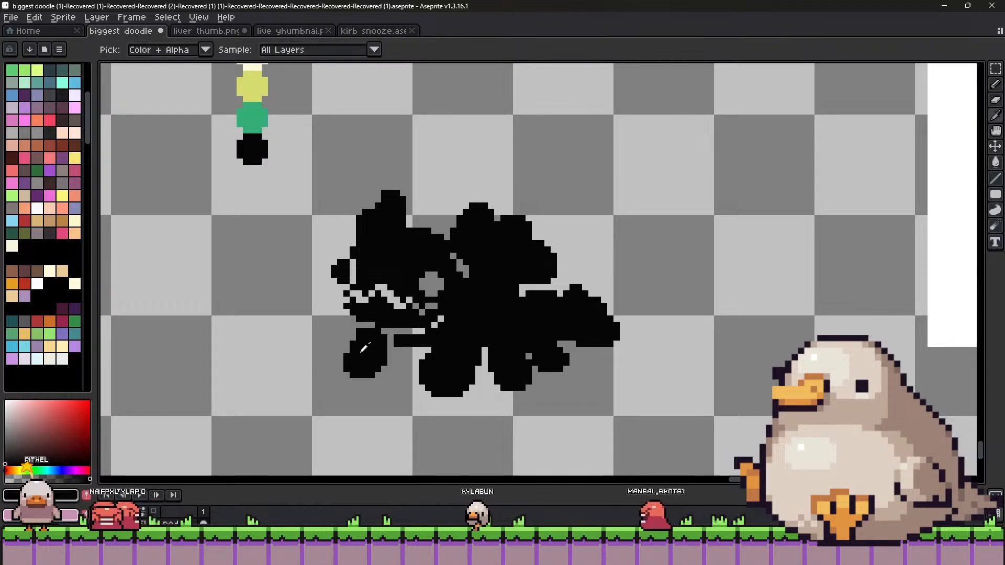
# Trim the detached paw, carve 1 px transparent lines around the front leg, and round out its foot with a 5 px black brush.
pyautogui.press('alt')
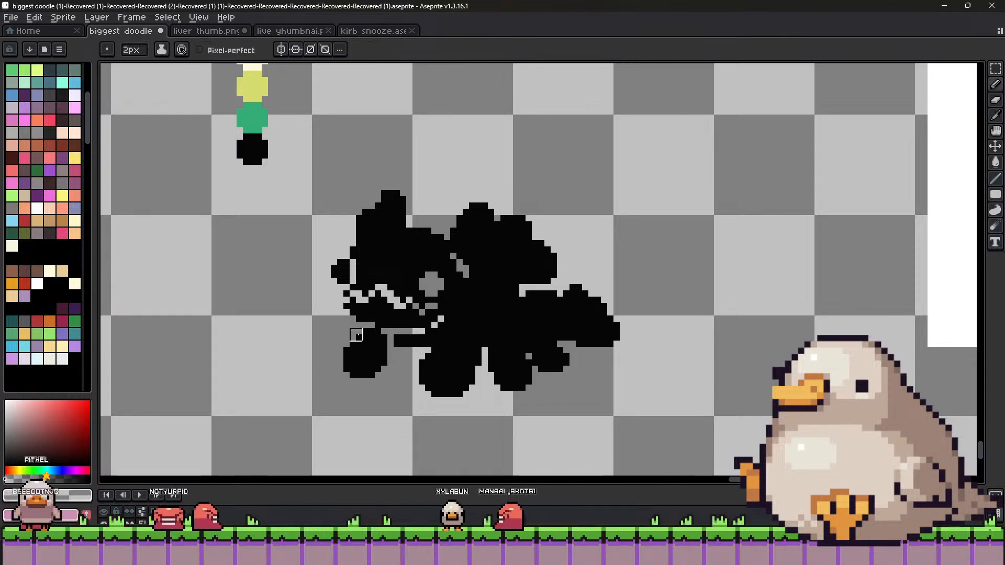
pyautogui.press('alt')
pyautogui.press('alt')
pyautogui.press('-')
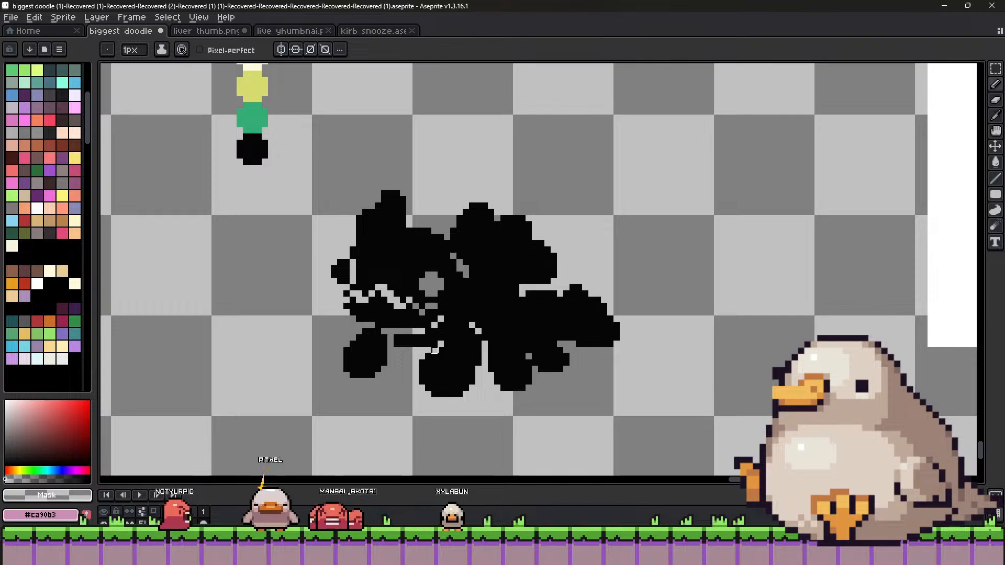
pyautogui.keyDown('alt'); pyautogui.click(426, 364); pyautogui.keyUp('alt')
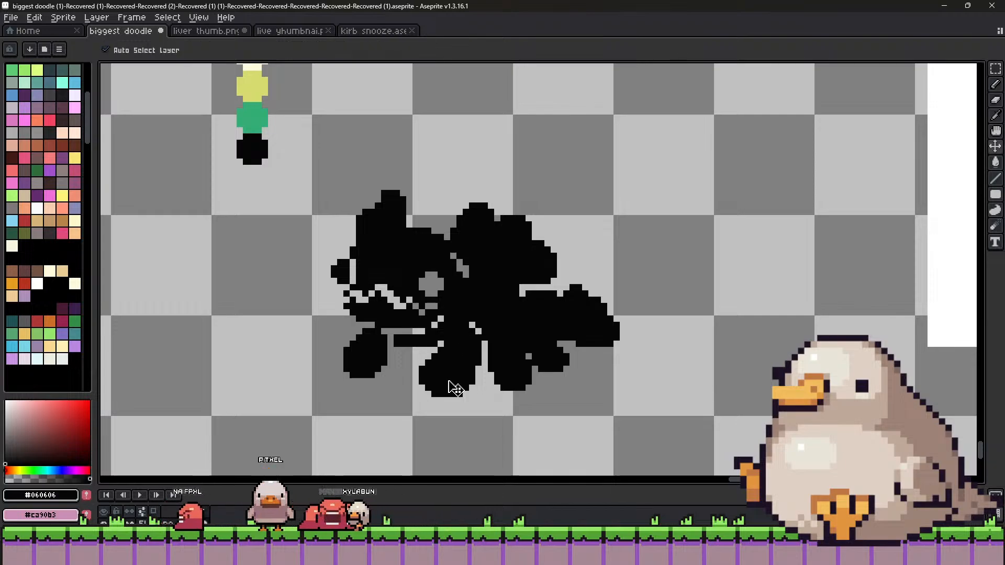
pyautogui.click(439, 389)
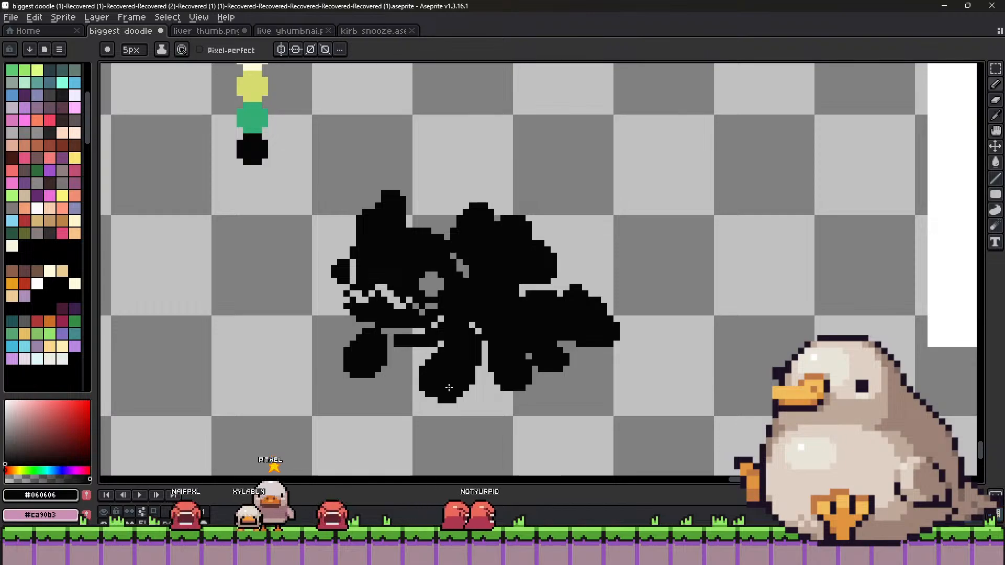
# Carve 1 px transparent lines around the hind legs and widen the gap behind the front leg.
pyautogui.keyDown('alt'); pyautogui.click(512, 350); pyautogui.keyUp('alt')
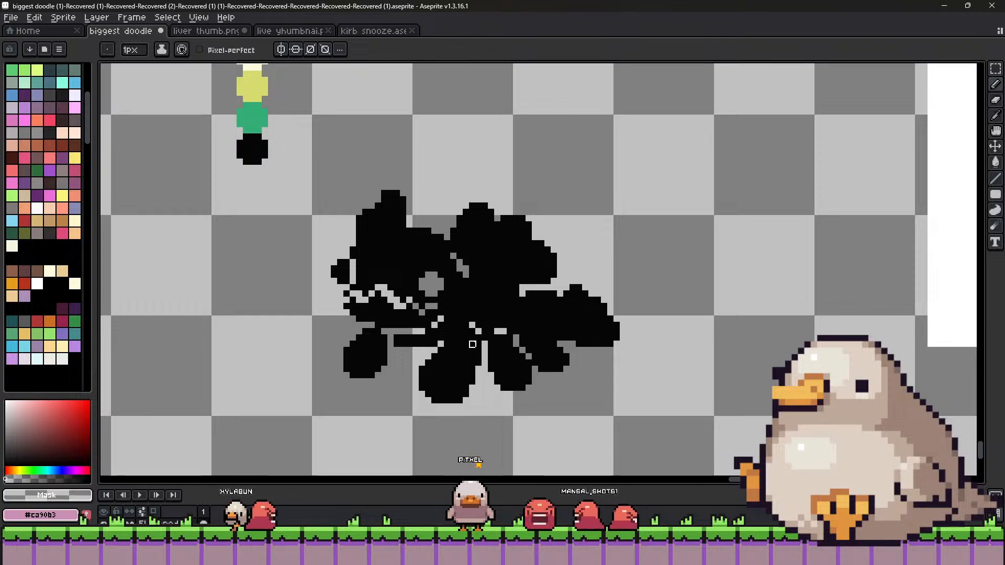
pyautogui.press('alt')
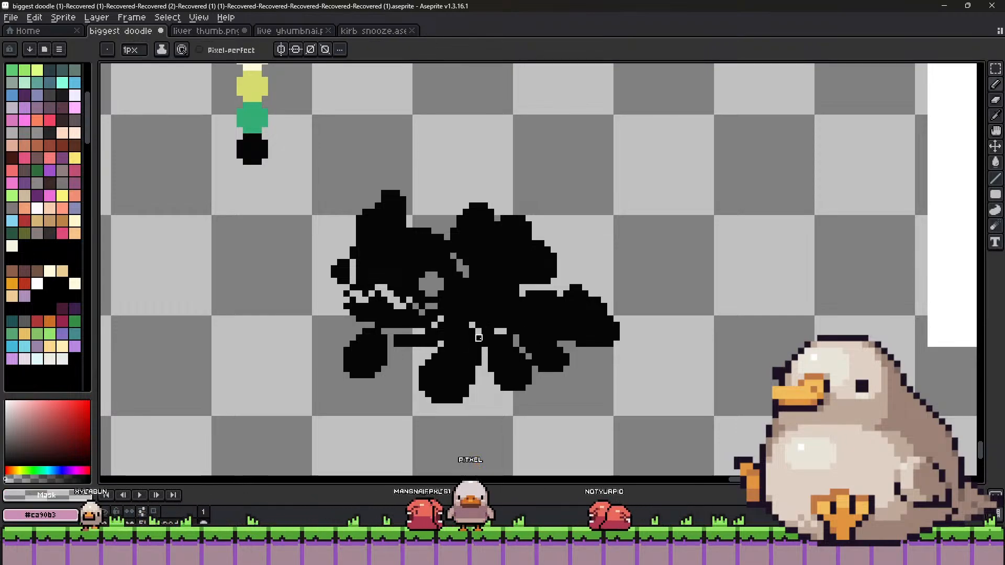
pyautogui.moveTo(475, 329); pyautogui.dragTo(478, 356)
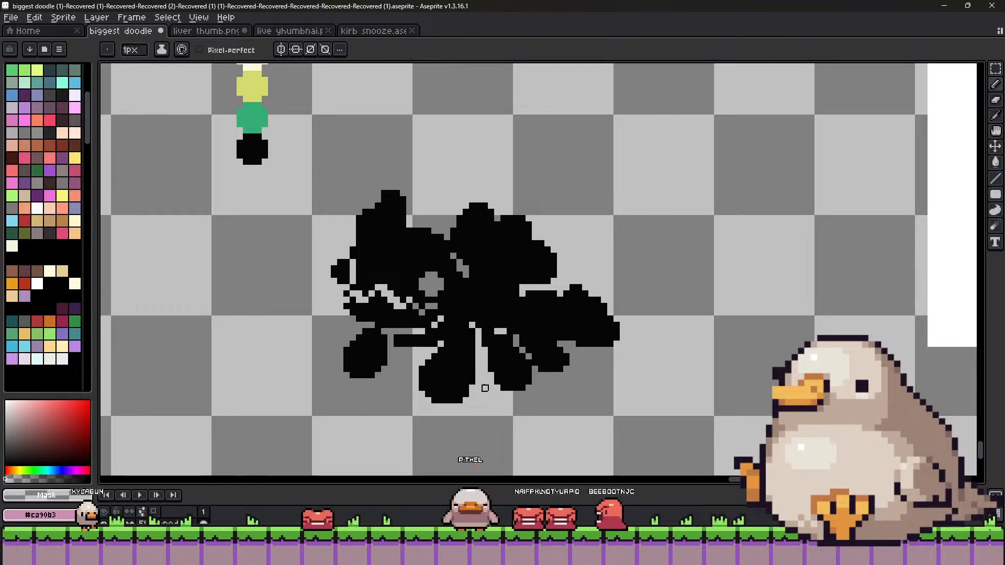
# Join the arm to the detached paw in 2 px black and move the paw up 1 px.
pyautogui.keyDown('alt'); pyautogui.click(385, 348); pyautogui.keyUp('alt')
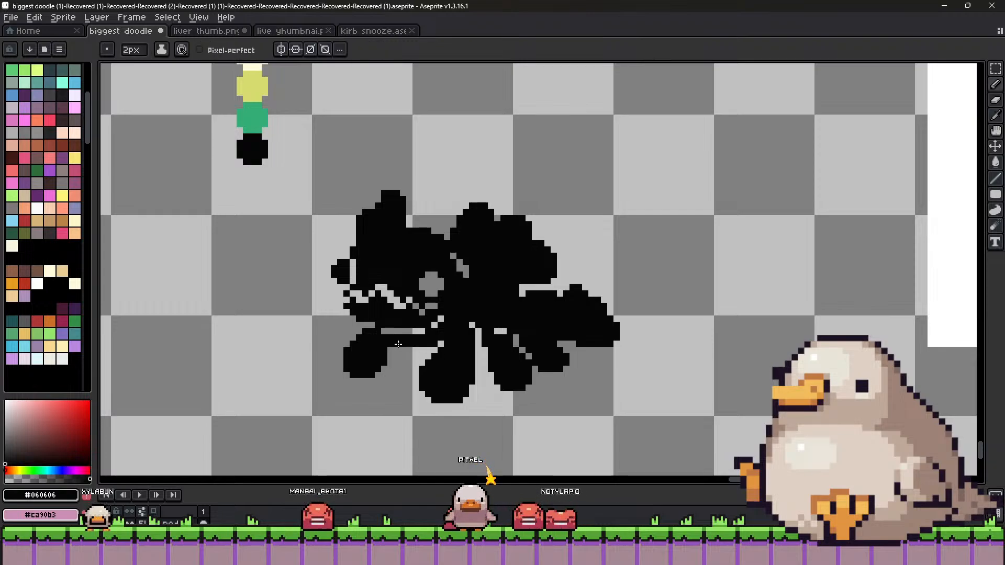
pyautogui.press('m')
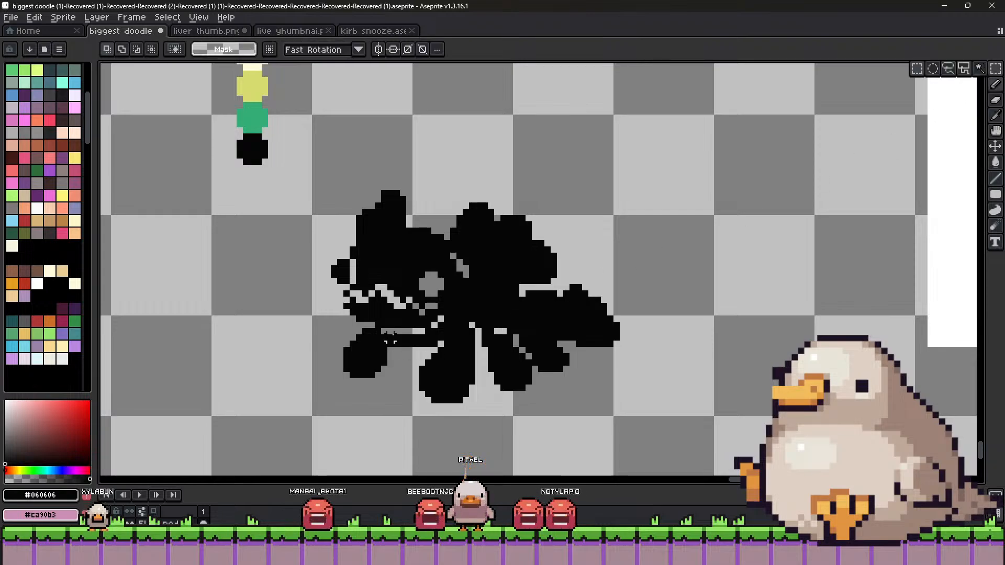
pyautogui.moveTo(320, 324); pyautogui.dragTo(396, 398)
pyautogui.moveTo(359, 366); pyautogui.dragTo(358, 361)
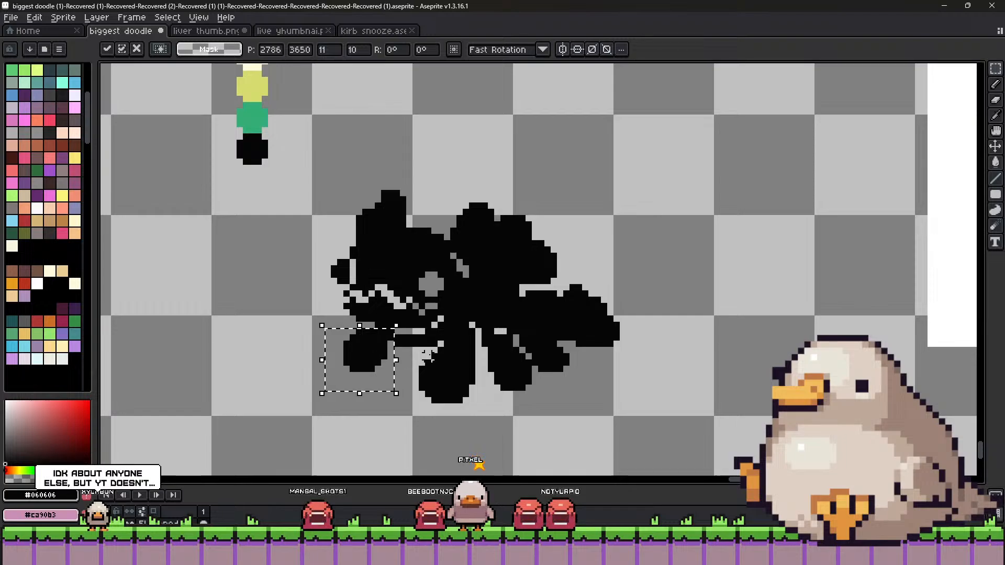
pyautogui.click(484, 356)
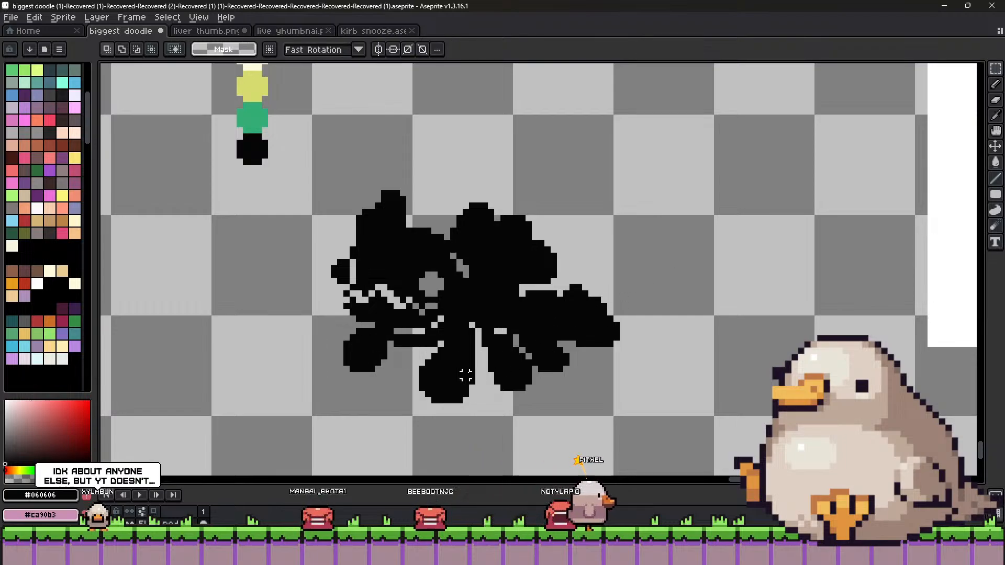
# Select the hind legs and tail and shift them 1 px towards the head.
pyautogui.moveTo(482, 329); pyautogui.dragTo(585, 406)
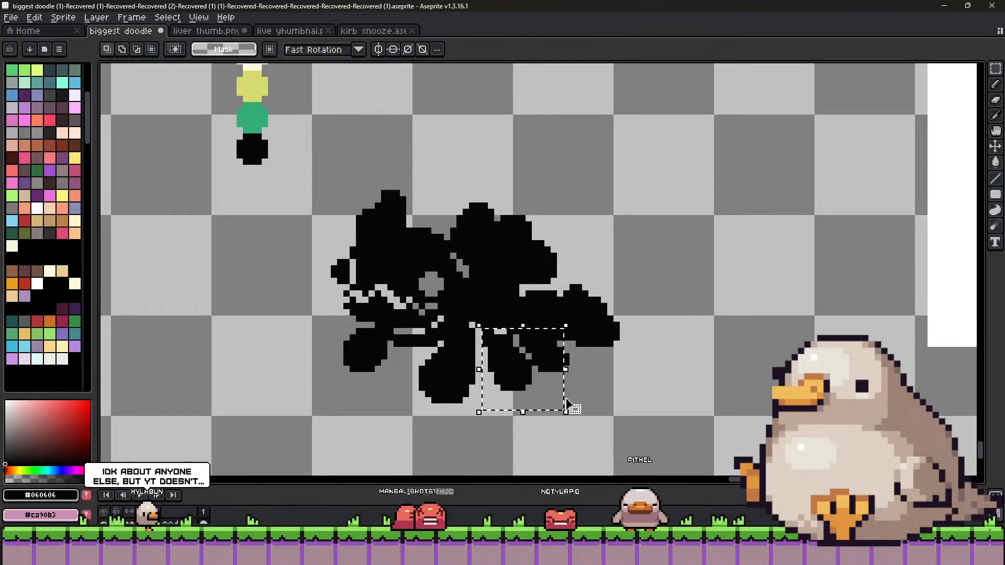
pyautogui.moveTo(647, 282); pyautogui.dragTo(479, 413)
pyautogui.click(564, 359)
pyautogui.moveTo(564, 359); pyautogui.dragTo(562, 359)
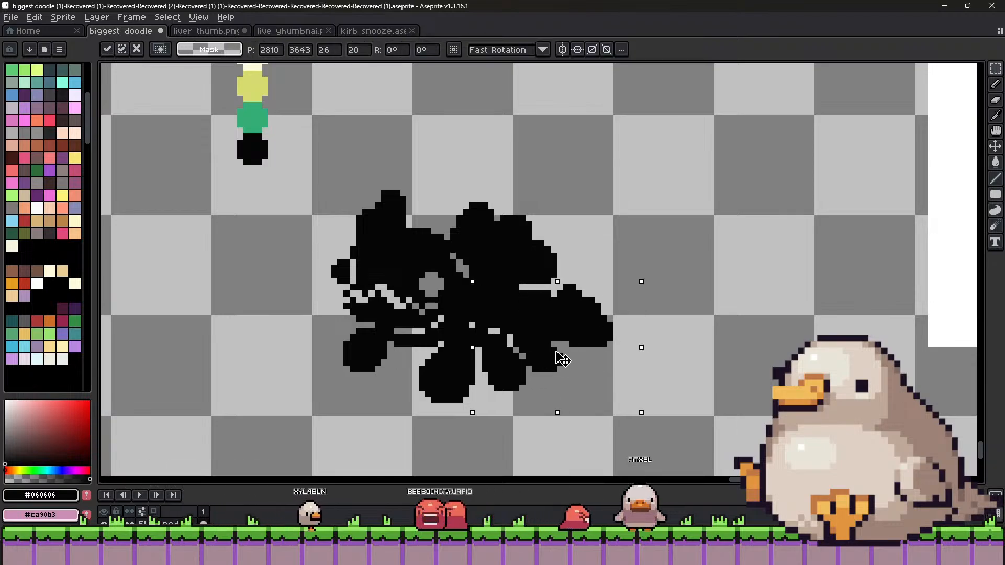
pyautogui.hotkey('ctrl', 'd')
# Fill the gap between the back and the tail in black, and trim the back of the head into a stepped slope.
pyautogui.press('b')
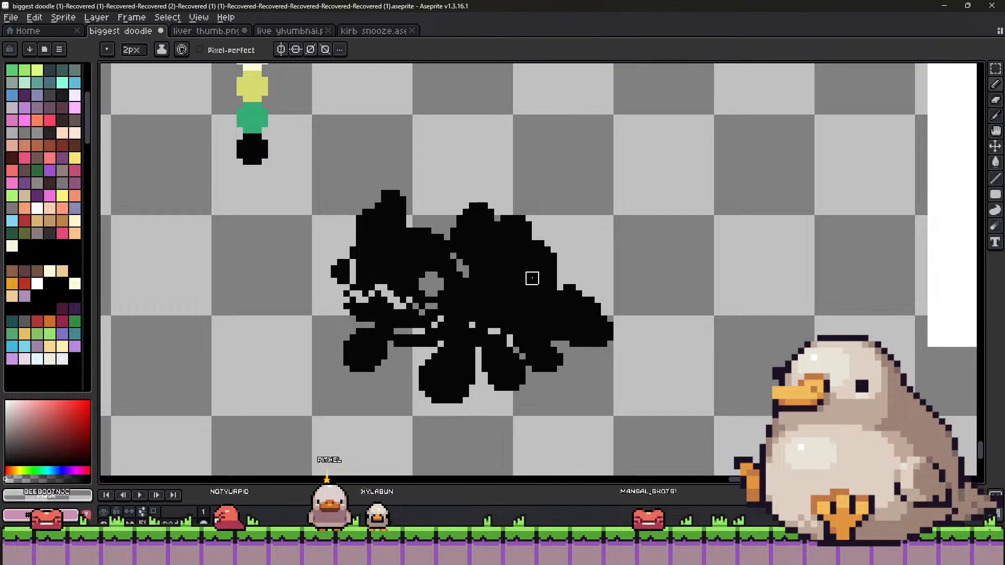
pyautogui.press('alt')
pyautogui.press('alt')
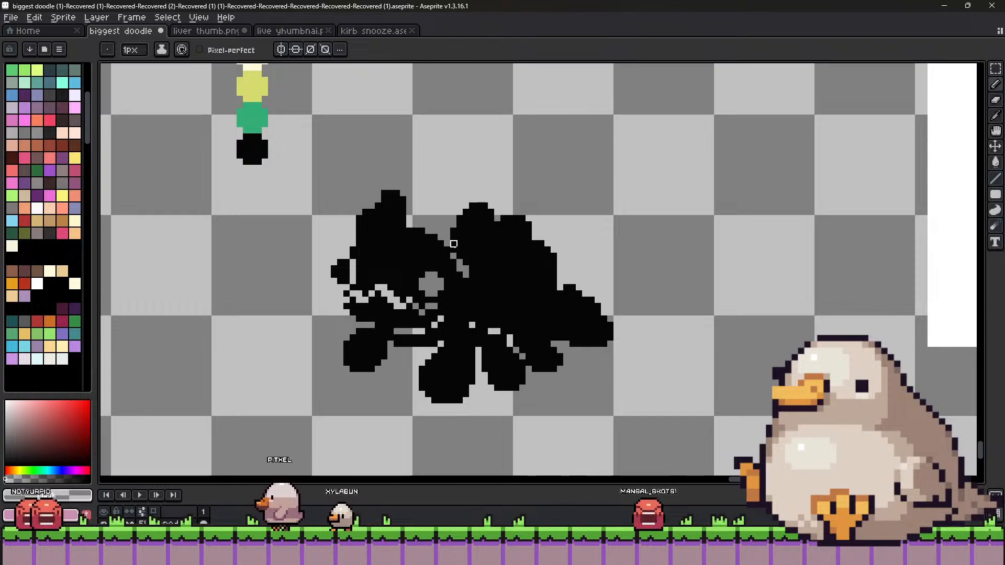
pyautogui.press('alt')
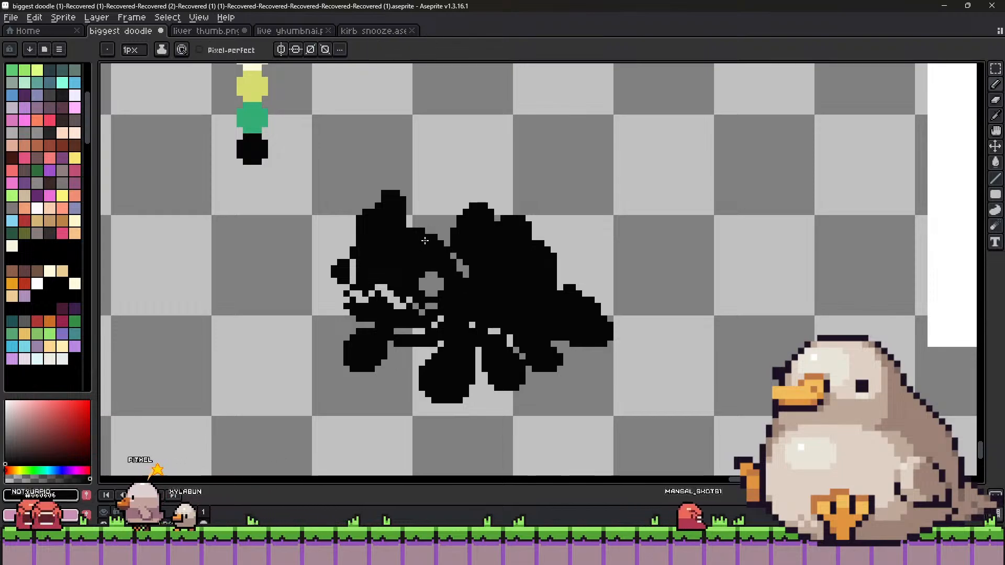
# Slope the front edge of the ear with 2 px black Line tool strokes and undo the extra strokes at its tip.
pyautogui.press('l')
pyautogui.press('alt')
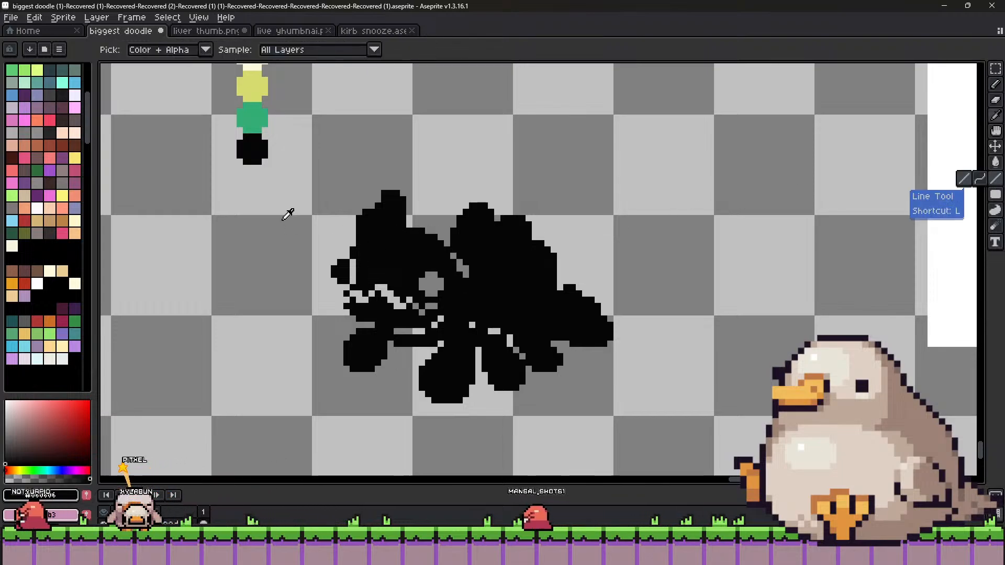
pyautogui.press('+')
pyautogui.press('+')
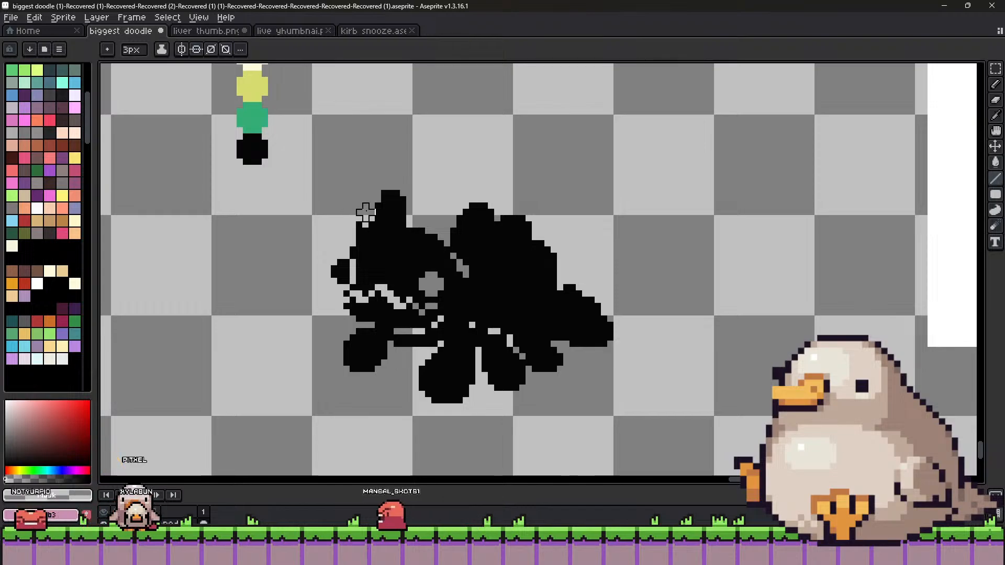
pyautogui.press('alt')
pyautogui.press('-')
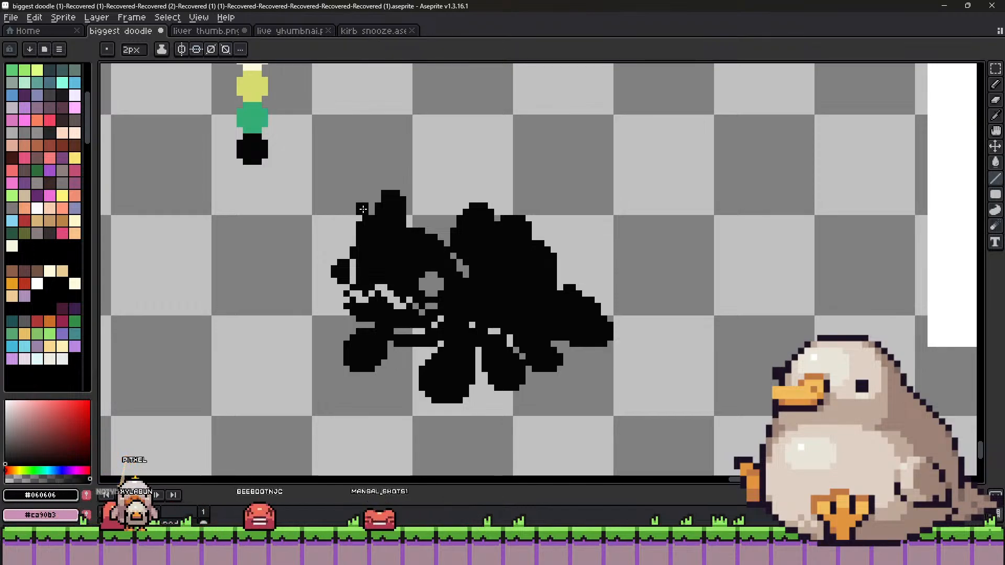
pyautogui.press('alt')
pyautogui.click(390, 197)
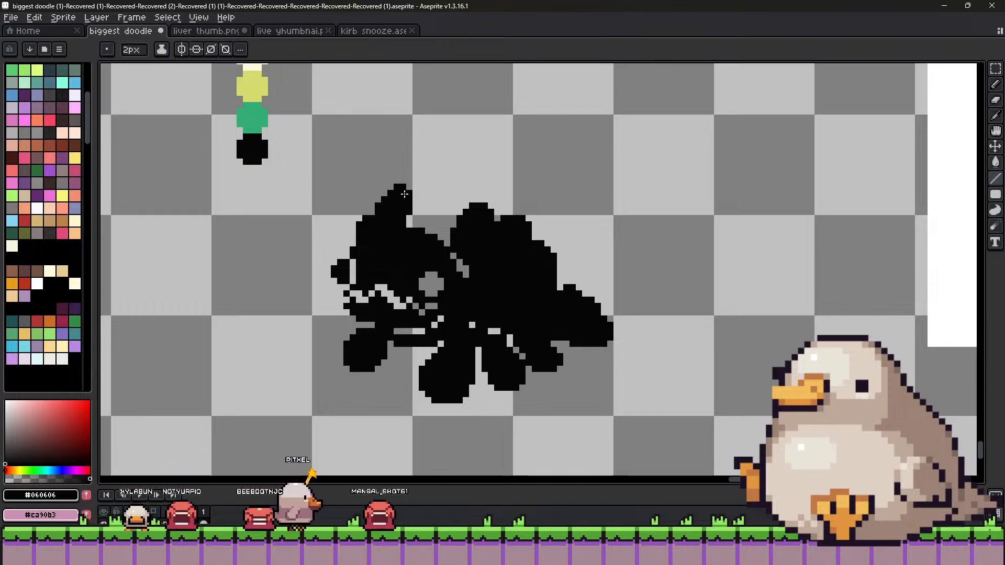
pyautogui.hotkey('ctrl', 'z')
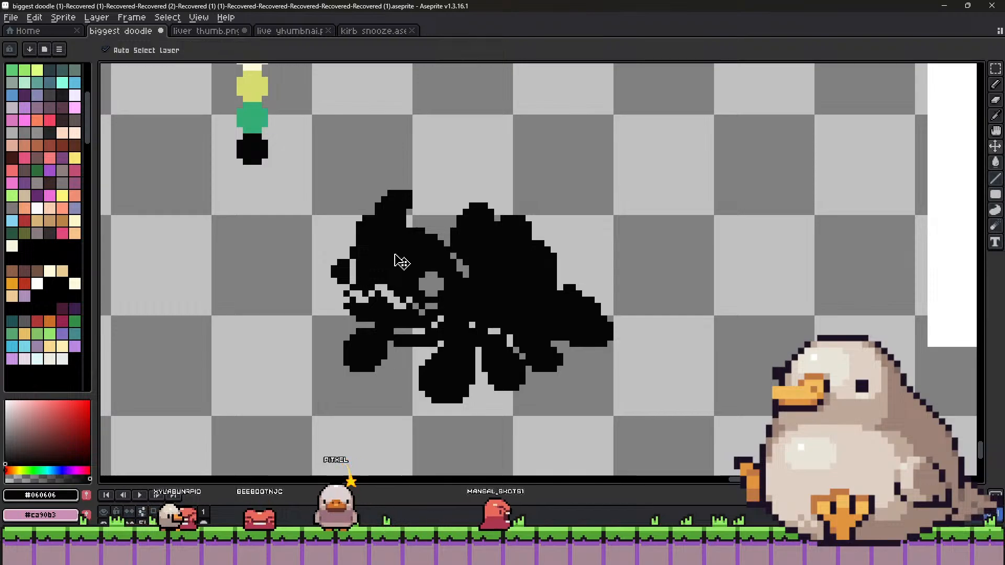
pyautogui.hotkey('ctrl', 'z')
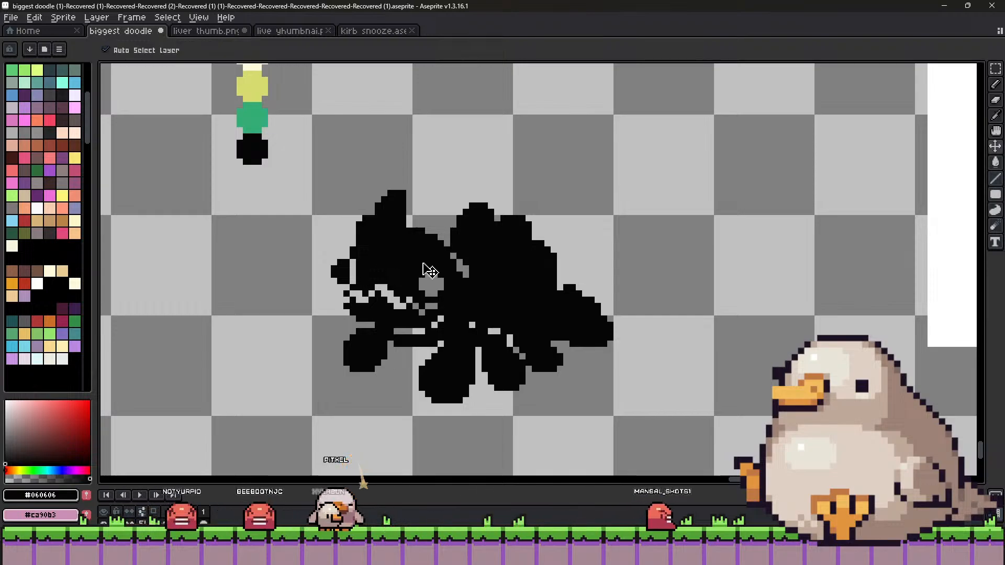
# Fill the gap between the nose and the face in black and draw a 2 px thick horn rising from the forehead.
pyautogui.hotkey('ctrl', 'z')
pyautogui.hotkey('ctrl', 'z')
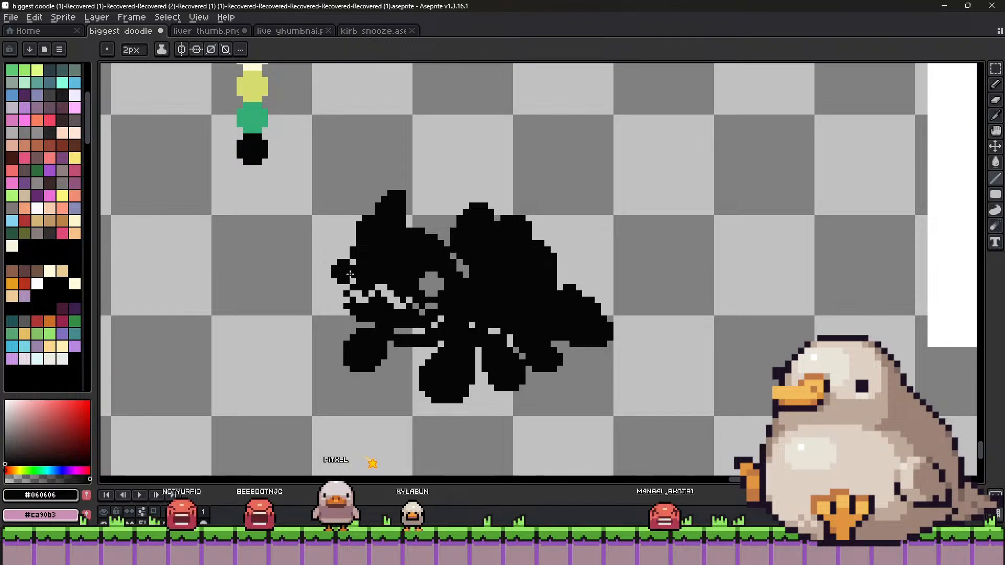
pyautogui.hotkey('ctrl', 'z')
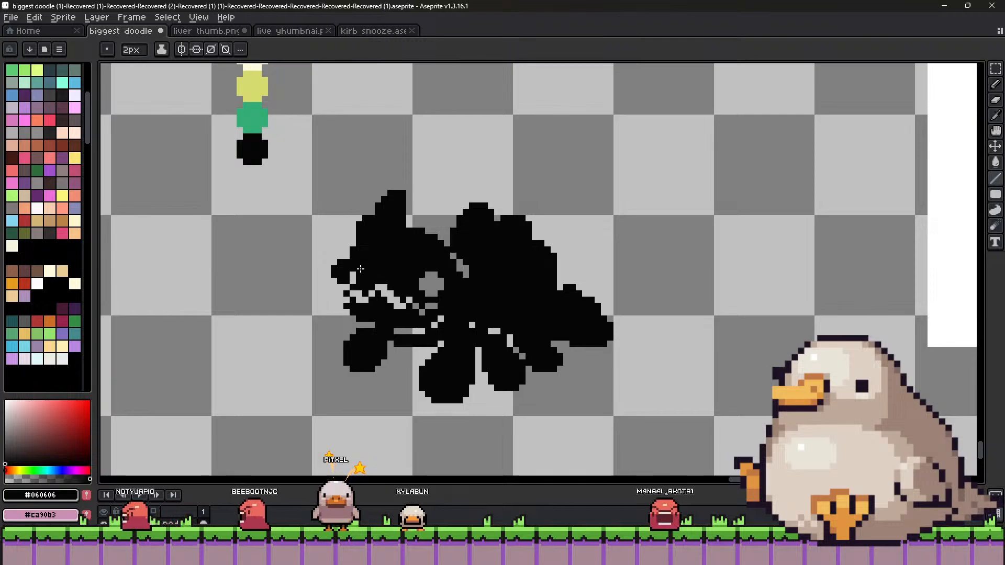
pyautogui.press('alt')
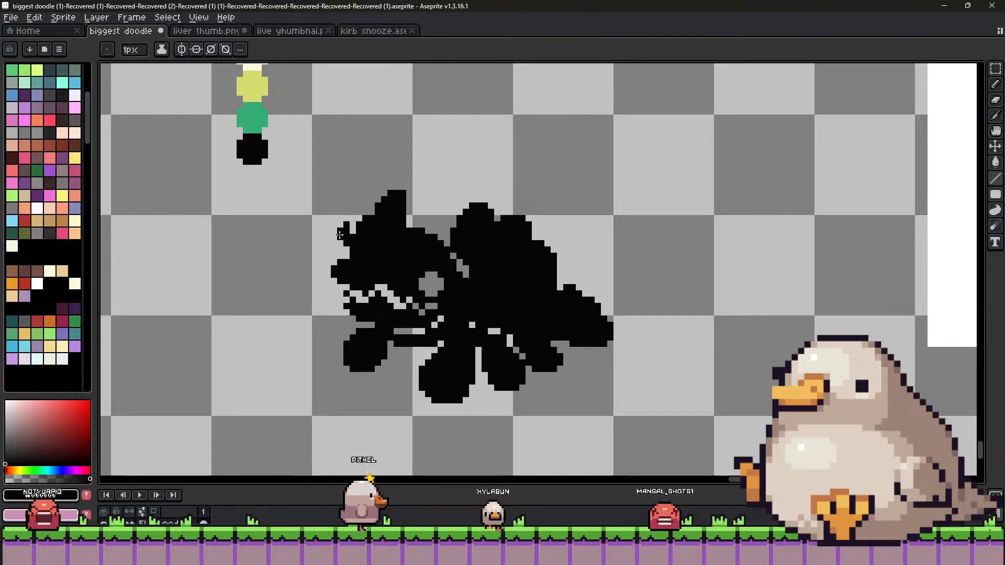
pyautogui.press('+')
pyautogui.click(340, 228)
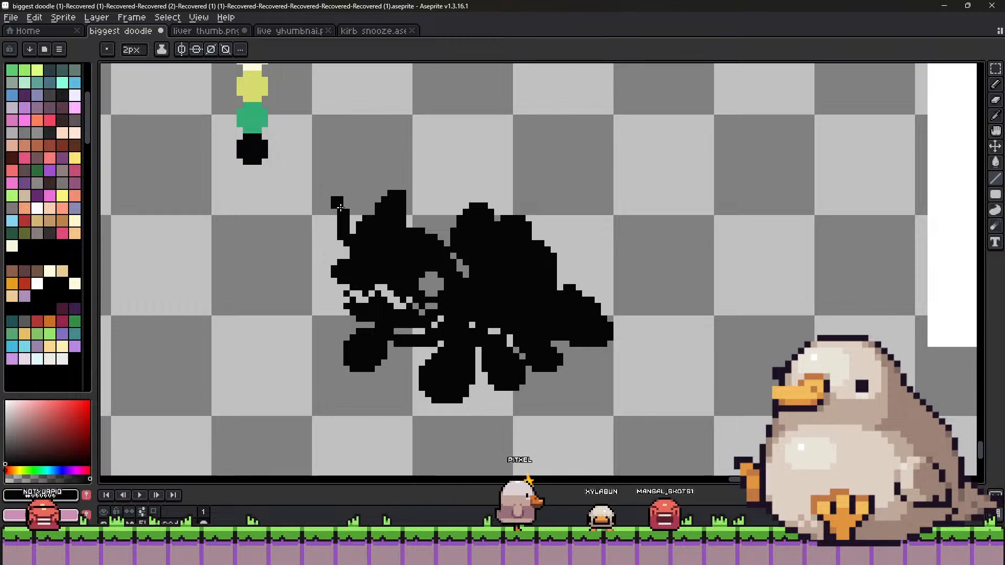
# Draw two slanted black antennae rising from the top of the creature's head with the 2px Line tool.
pyautogui.moveTo(342, 202); pyautogui.dragTo(322, 162)
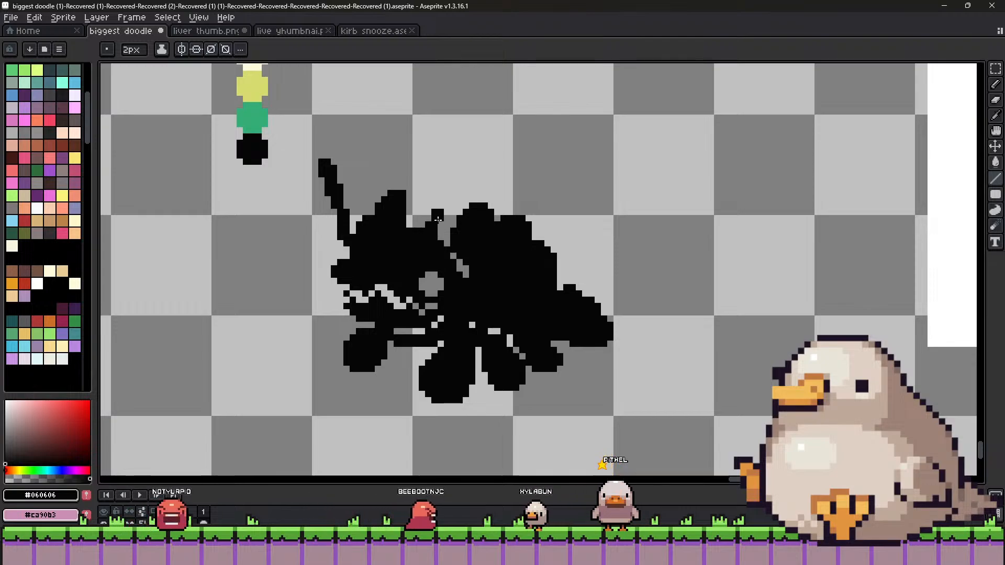
pyautogui.moveTo(437, 219); pyautogui.dragTo(450, 199)
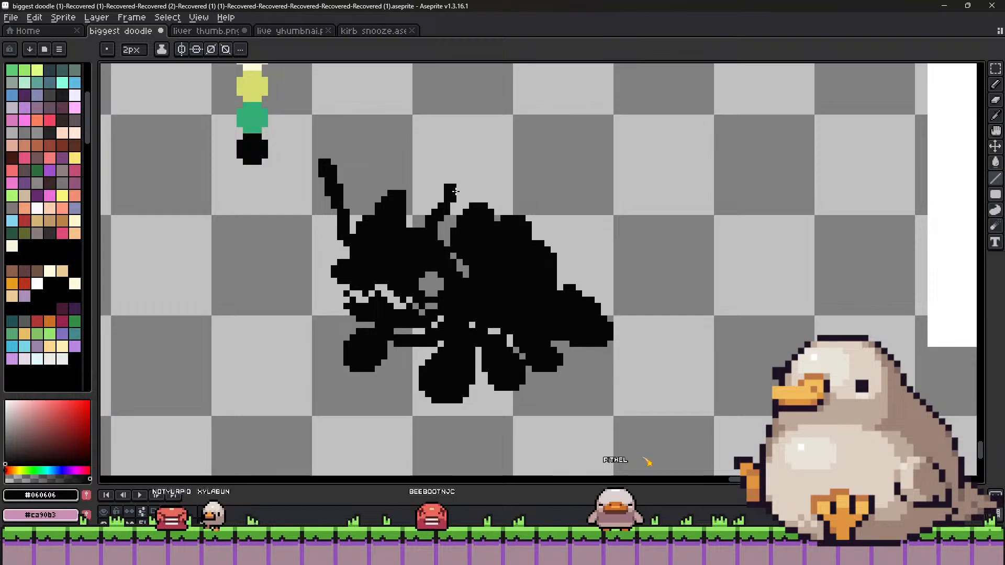
pyautogui.moveTo(459, 183); pyautogui.dragTo(464, 169)
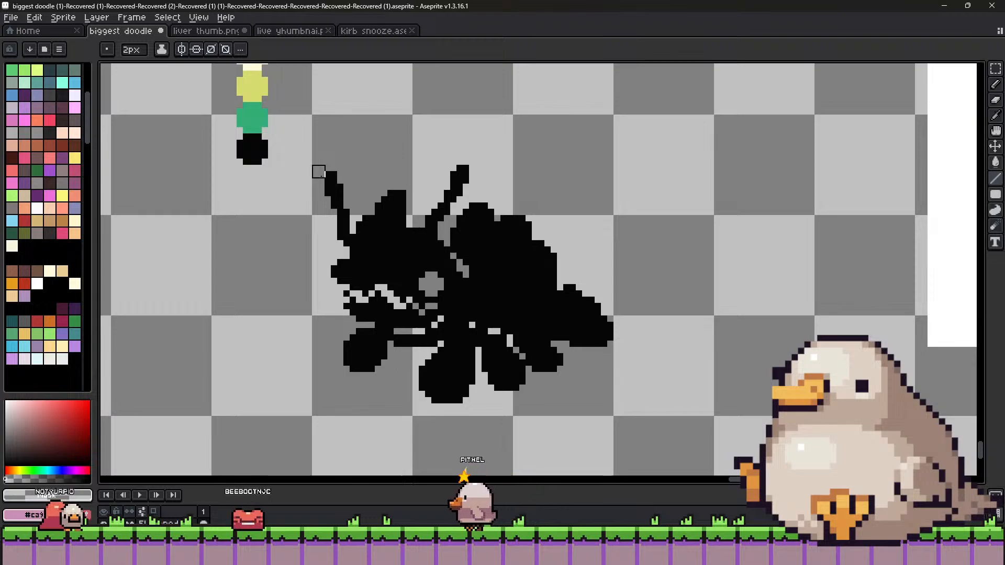
# Trim and redraw the front antenna closer to the head, and thicken its tip in black.
pyautogui.keyDown('alt'); pyautogui.click(334, 181); pyautogui.keyUp('alt')
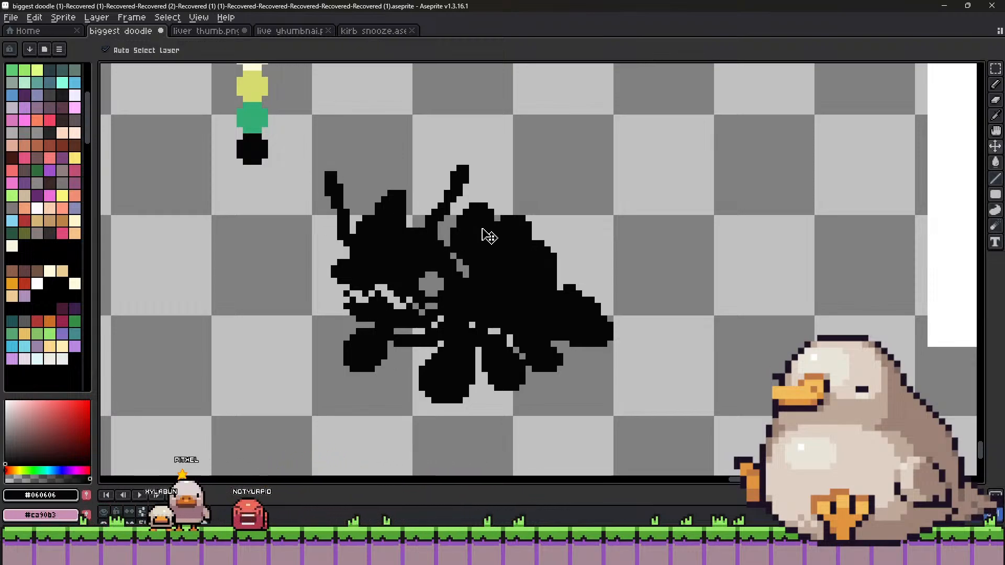
pyautogui.keyDown('alt'); pyautogui.click(315, 237); pyautogui.keyUp('alt')
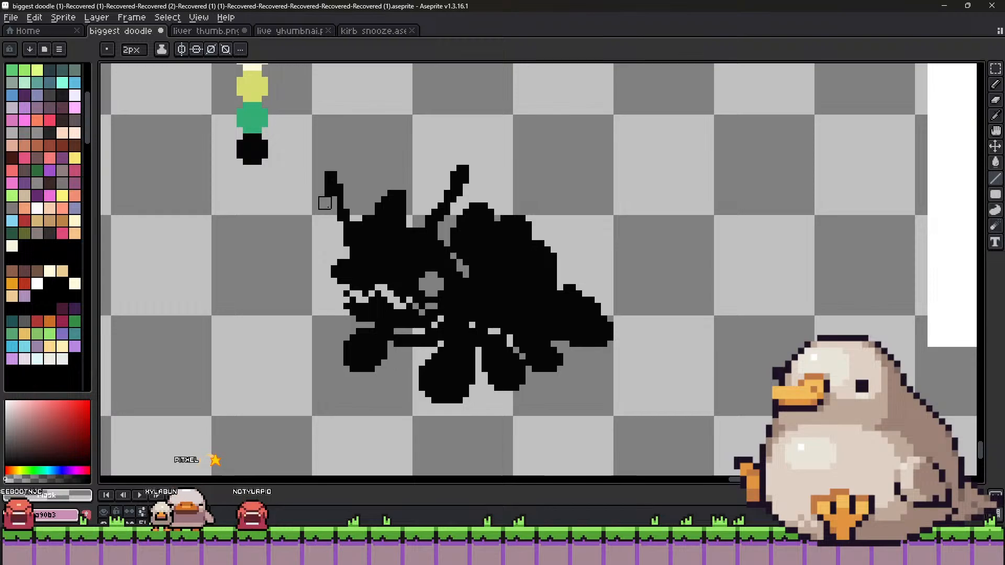
pyautogui.keyDown('alt'); pyautogui.click(340, 186); pyautogui.keyUp('alt')
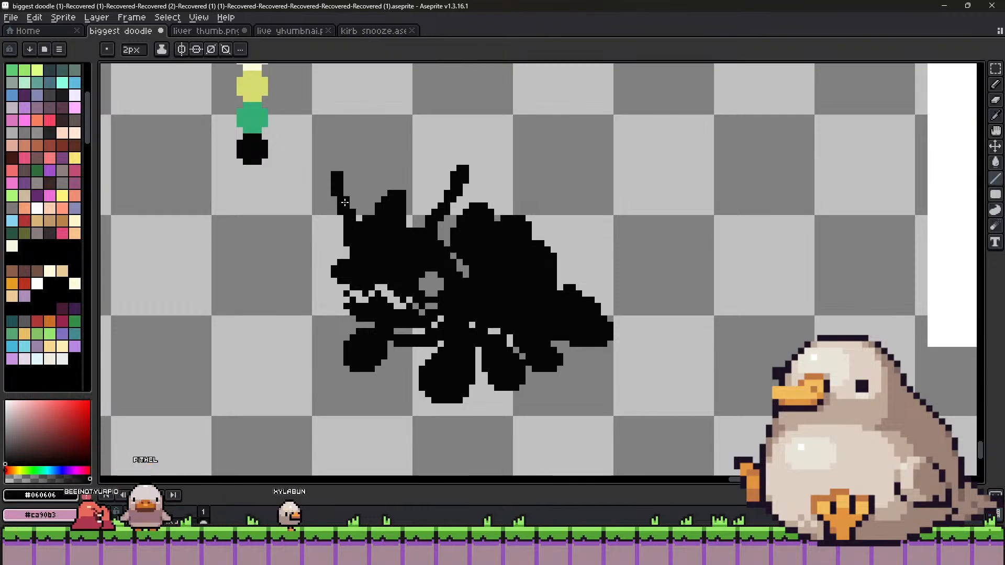
pyautogui.click(339, 177)
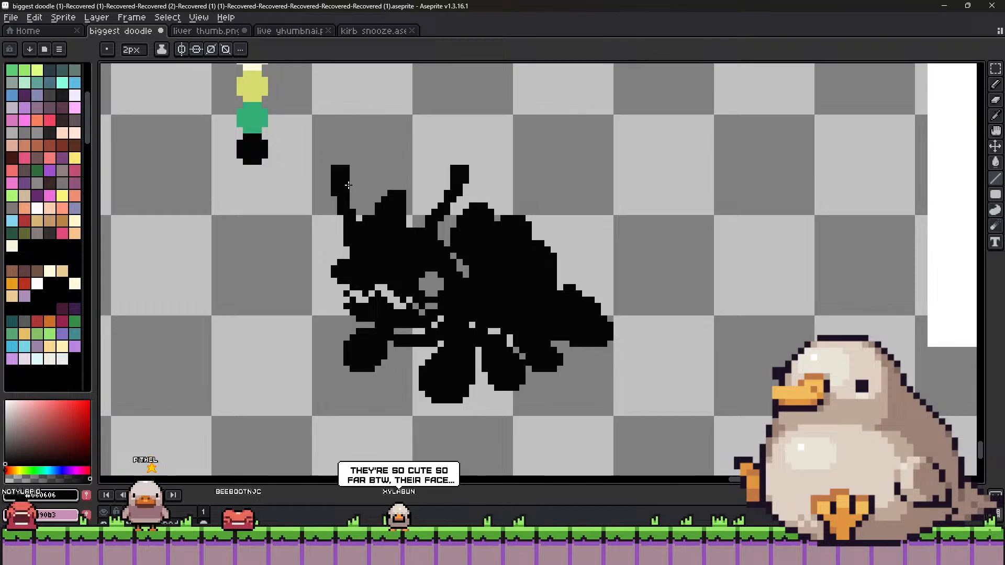
pyautogui.scroll(-1, 453, 225)
pyautogui.scroll(2, 443, 214)
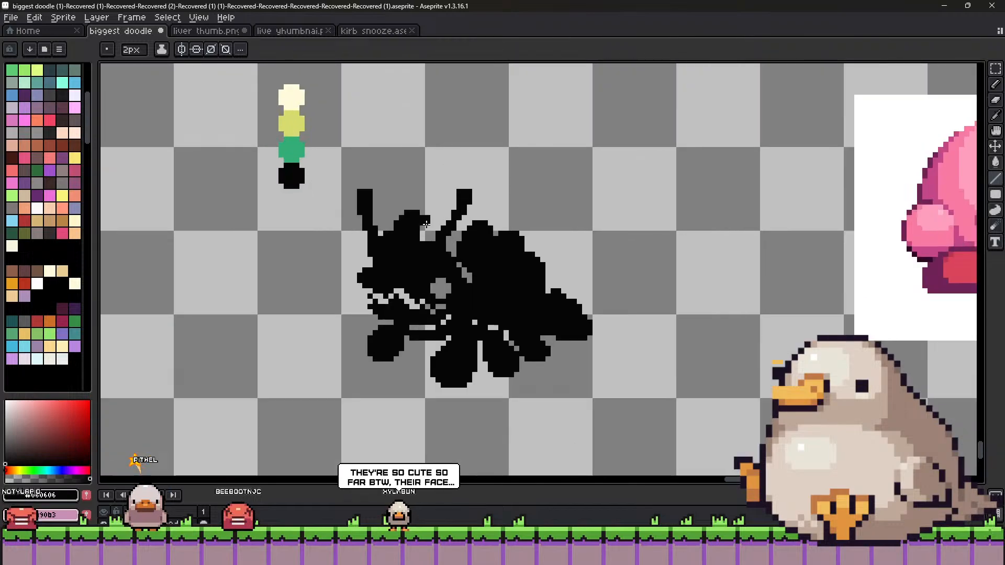
pyautogui.press('i')
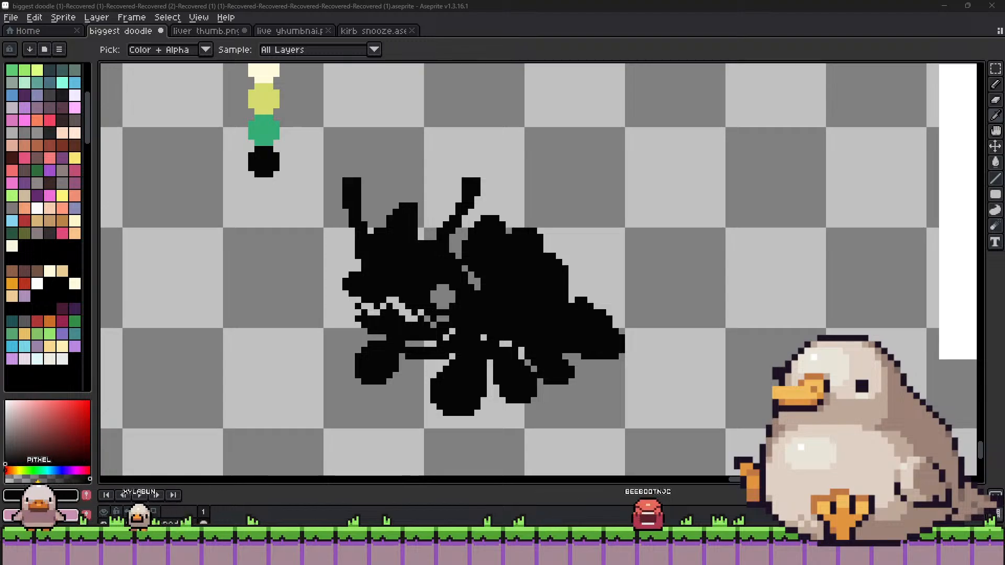
pyautogui.press('b')
pyautogui.scroll(-2, 510, 273)
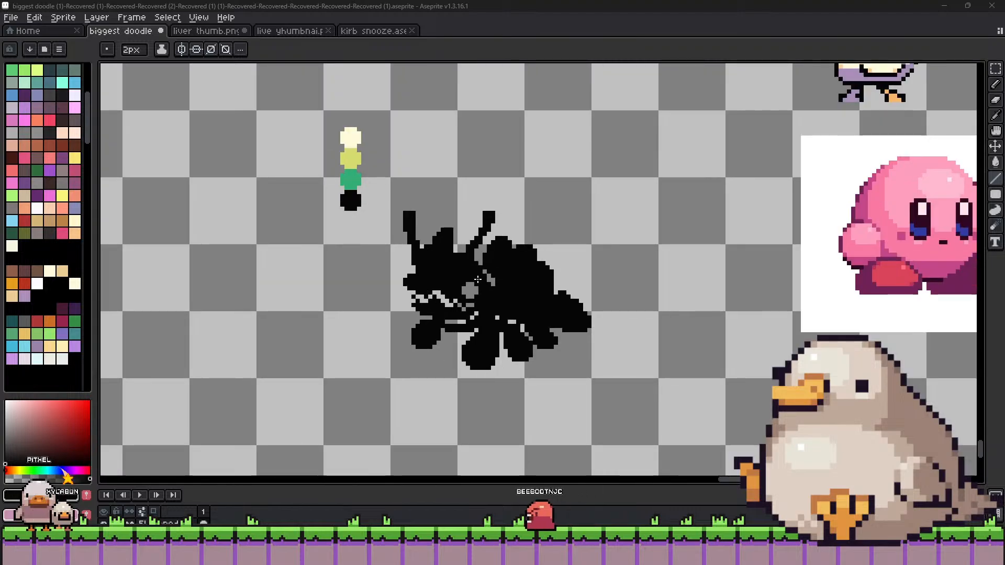
pyautogui.scroll(1, 529, 283)
pyautogui.press('alt')
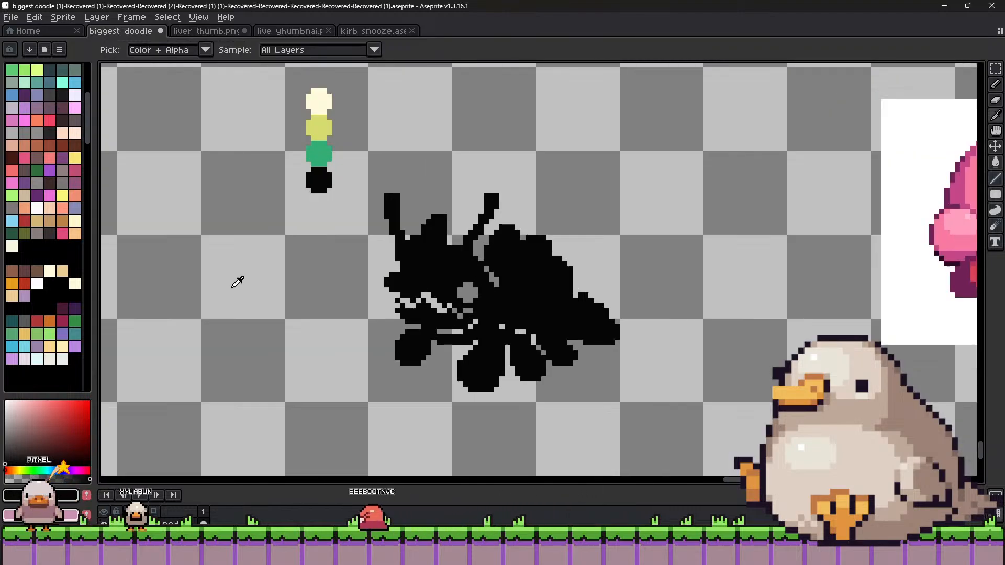
pyautogui.press('alt')
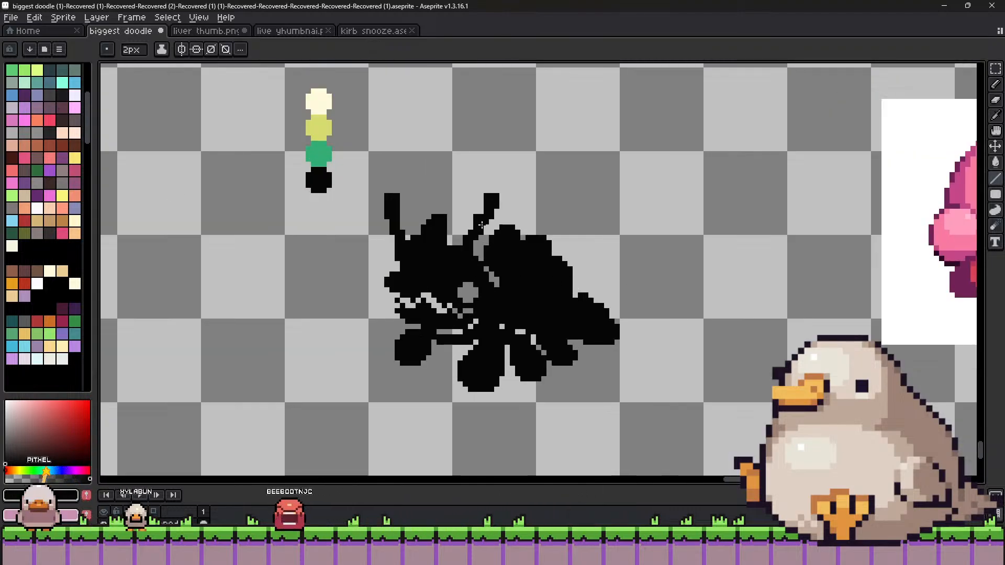
pyautogui.scroll(1, 508, 251)
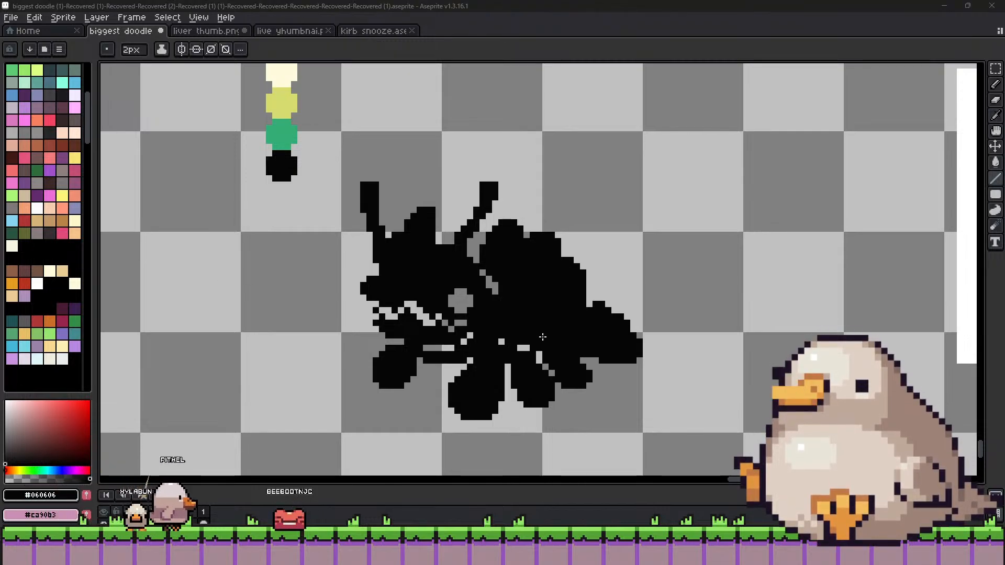
# Select the hump on the creature's back with the rectangular marquee, move it up one pixel, and deselect it.
pyautogui.click(995, 71)
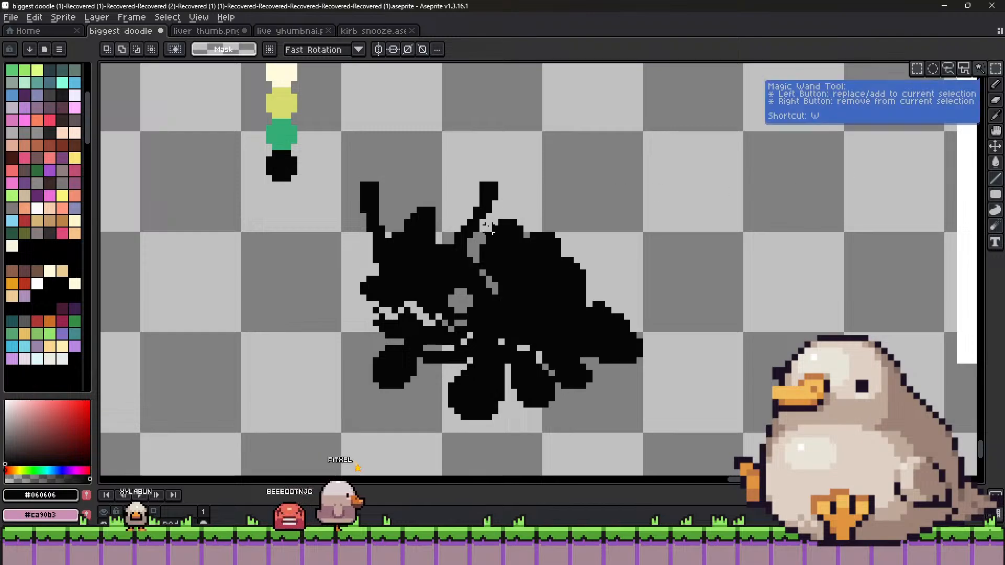
pyautogui.click(916, 68)
pyautogui.moveTo(483, 210); pyautogui.dragTo(565, 286)
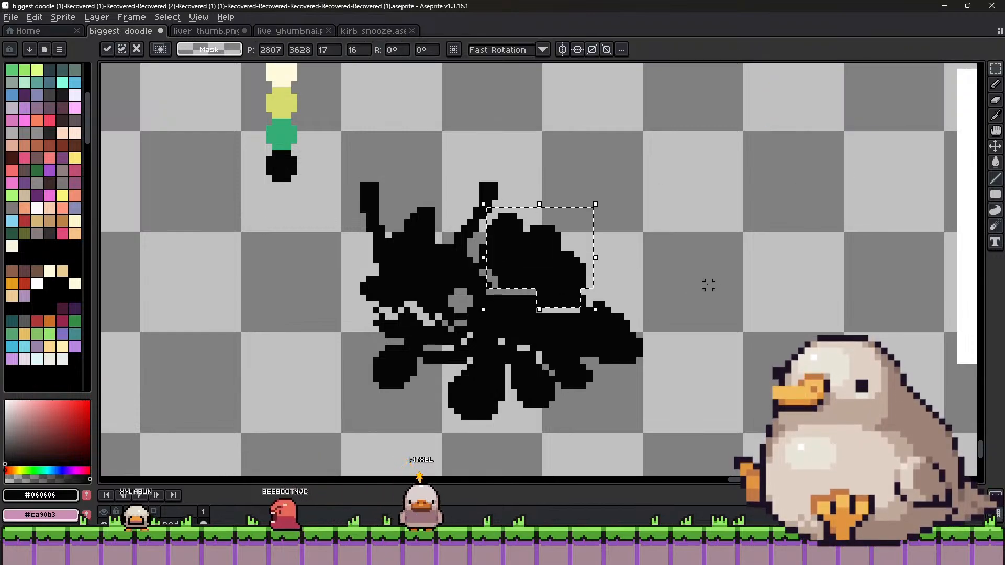
pyautogui.hotkey('ctrl', 'd')
# Fill the seam beneath the raised hump in black and reshape the thin gap between head and back with a 1px brush.
pyautogui.press('i')
pyautogui.press('b')
pyautogui.moveTo(577, 311)
pyautogui.mouseDown()
pyautogui.moveTo(538, 308)
pyautogui.moveTo(496, 285)
pyautogui.mouseUp()
pyautogui.press('-')
pyautogui.press('-')
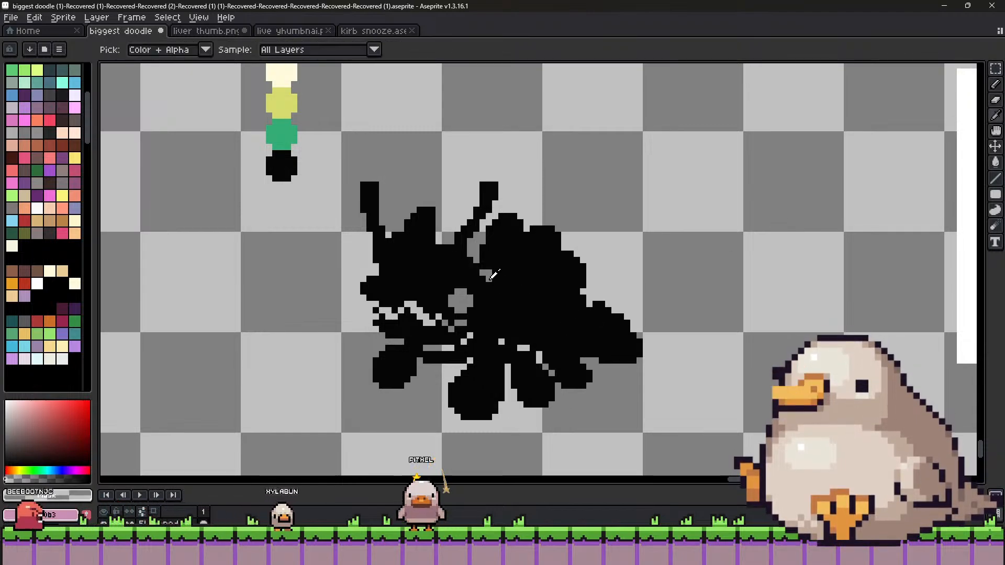
pyautogui.click(489, 291)
pyautogui.keyDown('alt'); pyautogui.click(496, 272); pyautogui.keyUp('alt')
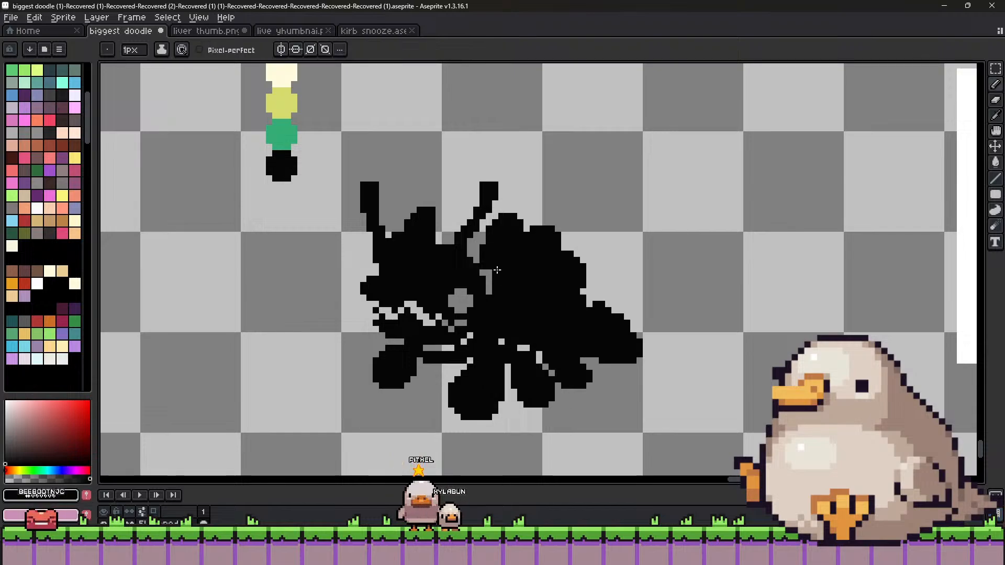
pyautogui.click(489, 273)
pyautogui.keyDown('alt'); pyautogui.click(483, 272); pyautogui.keyUp('alt')
pyautogui.click(482, 266)
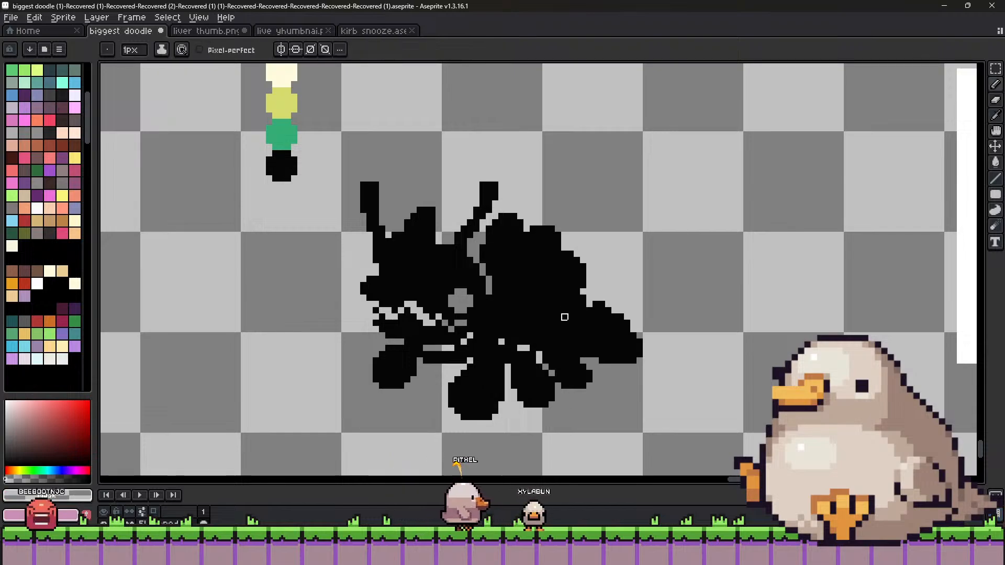
pyautogui.press('alt')
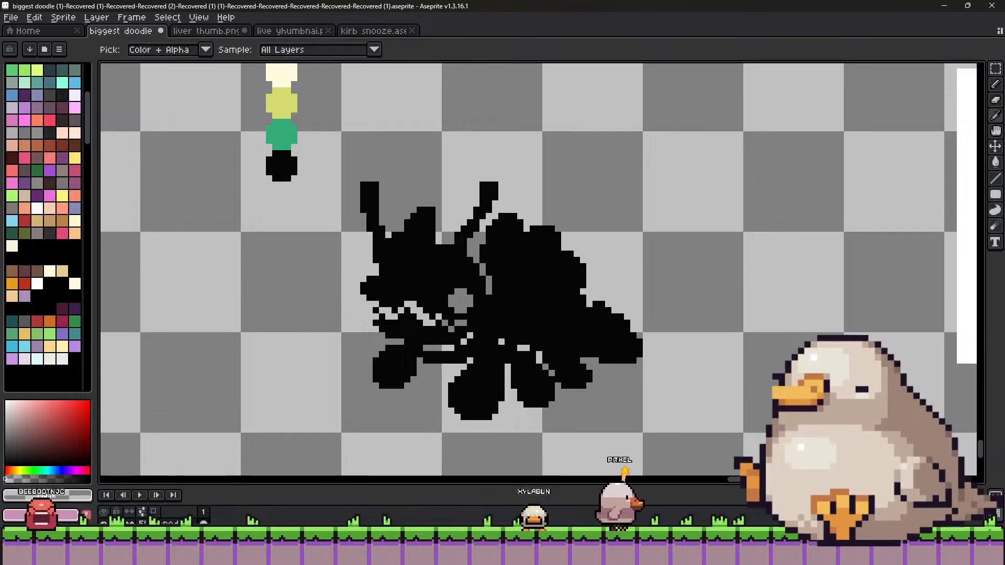
# Sample green #34ad76 from the reference swatches and paint a patch on the lower body with a 5px brush.
pyautogui.keyDown('alt'); pyautogui.click(281, 135); pyautogui.keyUp('alt')
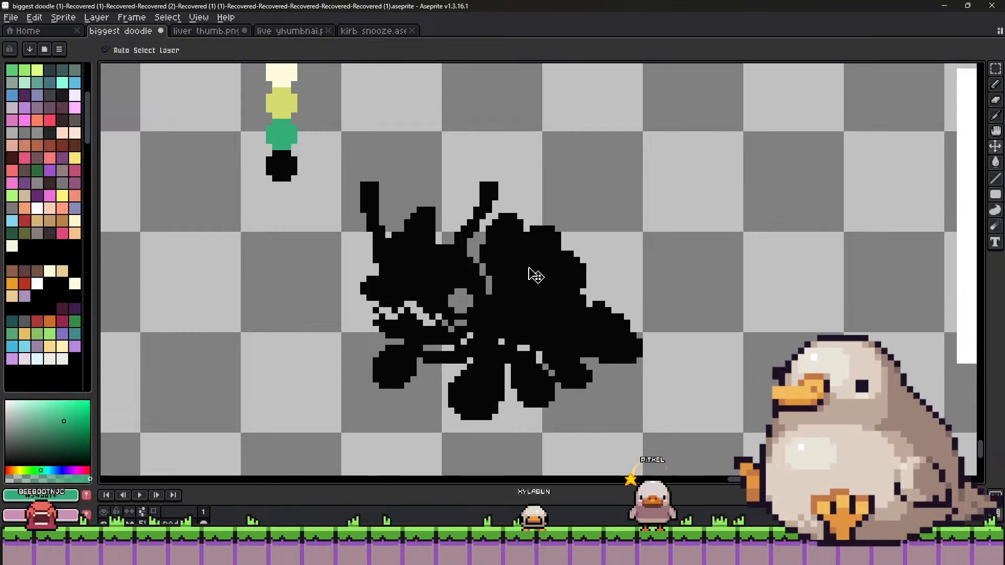
pyautogui.click(522, 305)
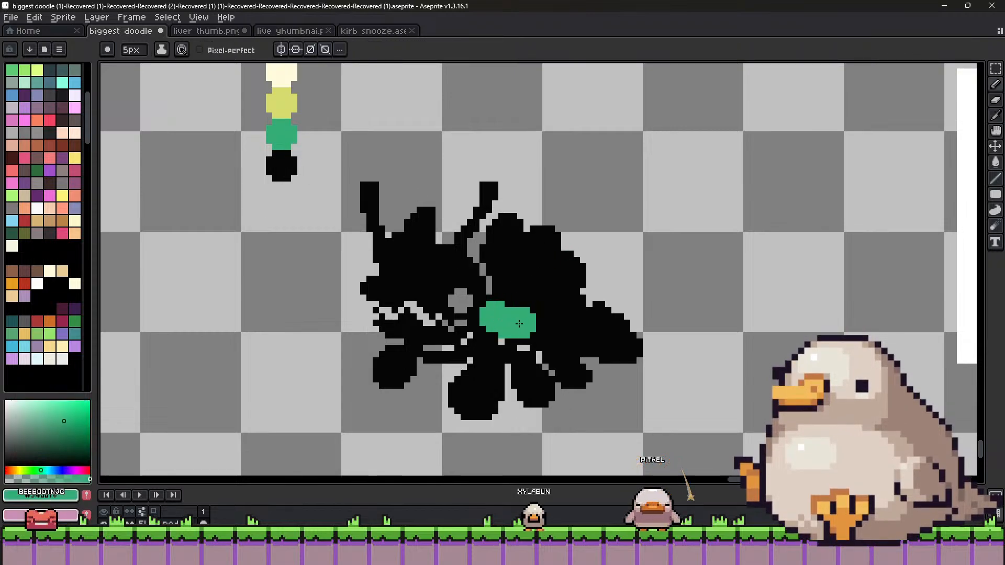
pyautogui.press('ctrl')
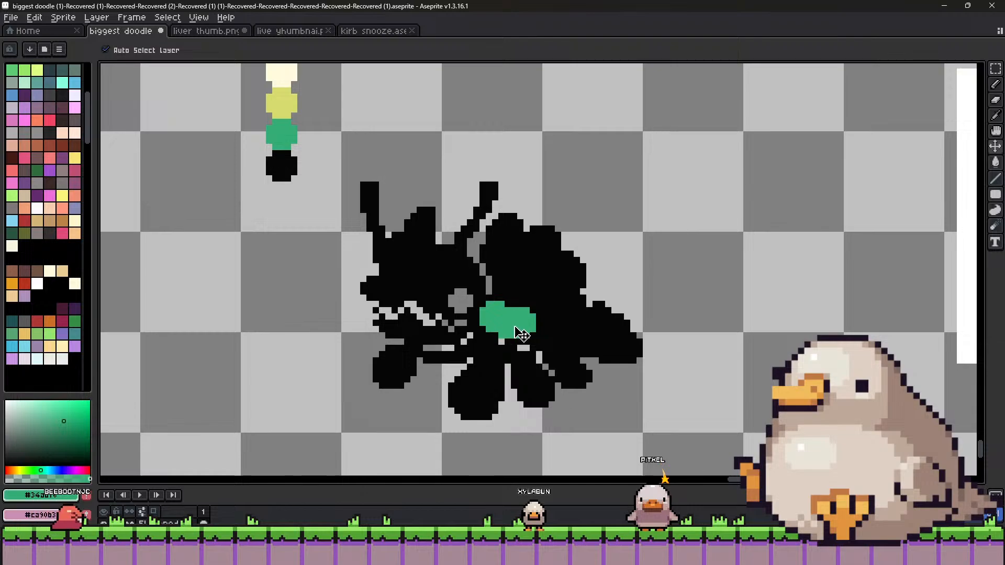
# Paint the large middle foot green with a 4px brush, keeping a thin black outline around it.
pyautogui.click(489, 348)
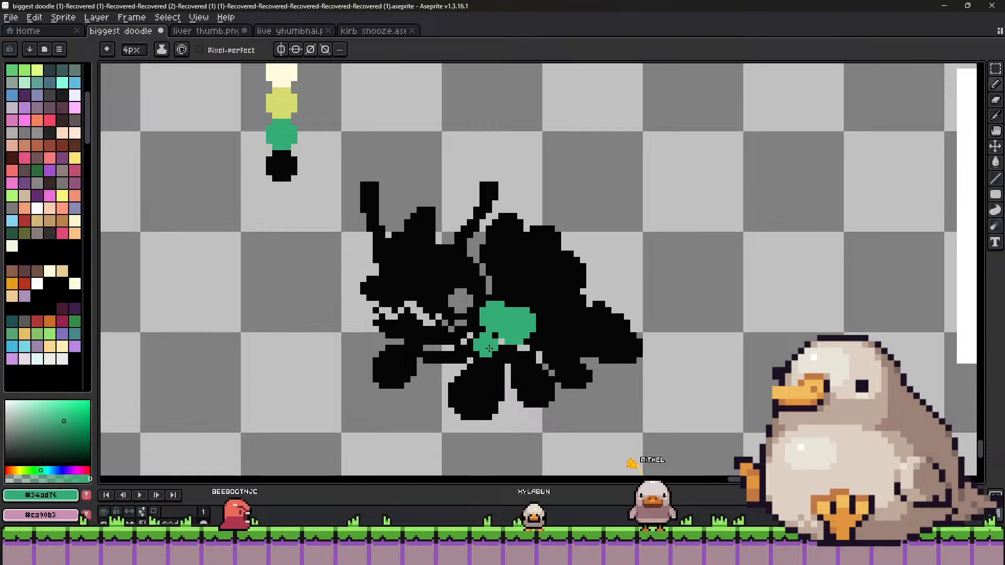
pyautogui.moveTo(489, 348)
pyautogui.mouseDown()
pyautogui.moveTo(496, 369)
pyautogui.moveTo(467, 401)
pyautogui.mouseUp()
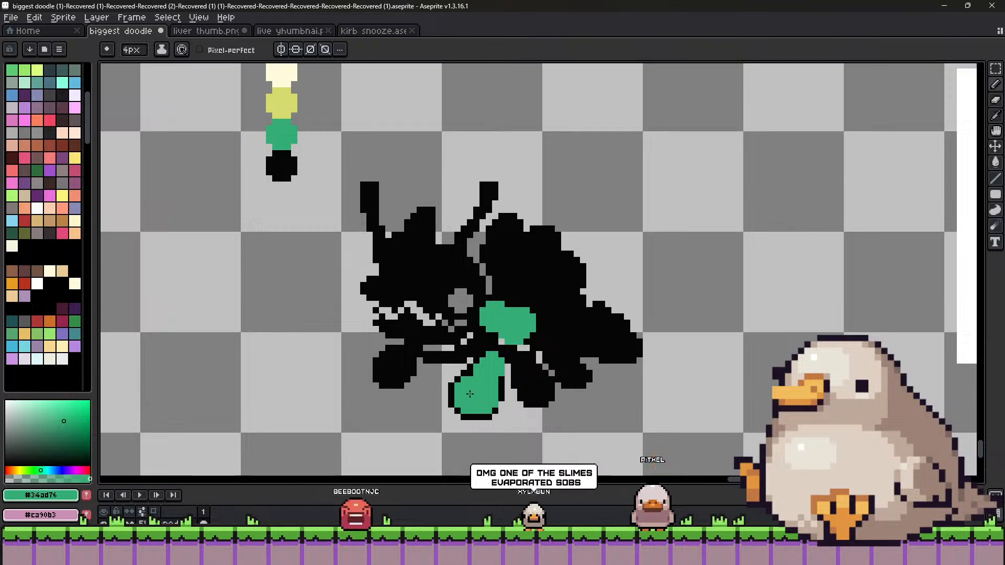
pyautogui.press('alt')
pyautogui.keyDown('alt'); pyautogui.click(452, 394); pyautogui.keyUp('alt')
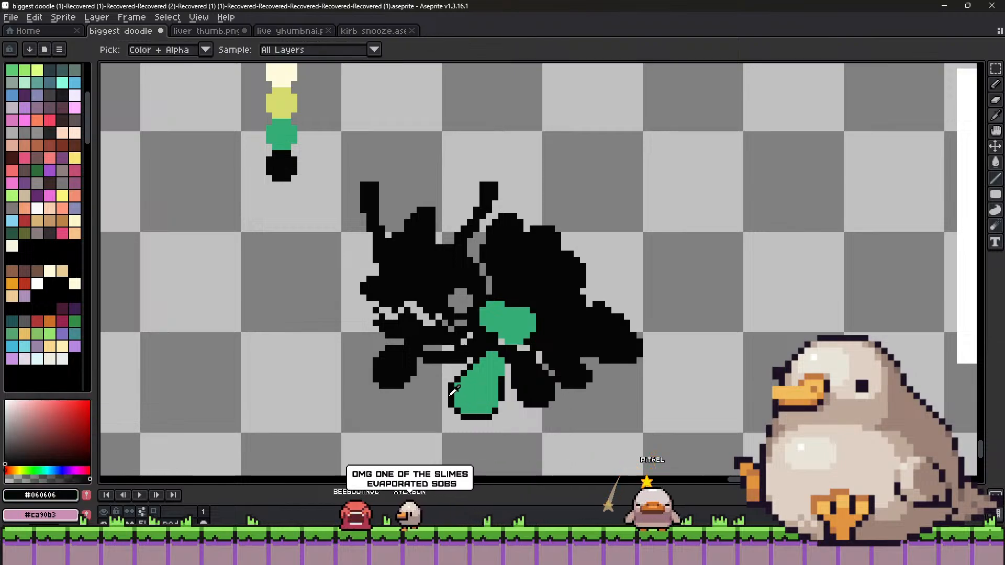
# Resample the green, undo the stray mark, and paint the front foot inside its black outline with a 2px brush.
pyautogui.keyDown('alt'); pyautogui.click(520, 329); pyautogui.keyUp('alt')
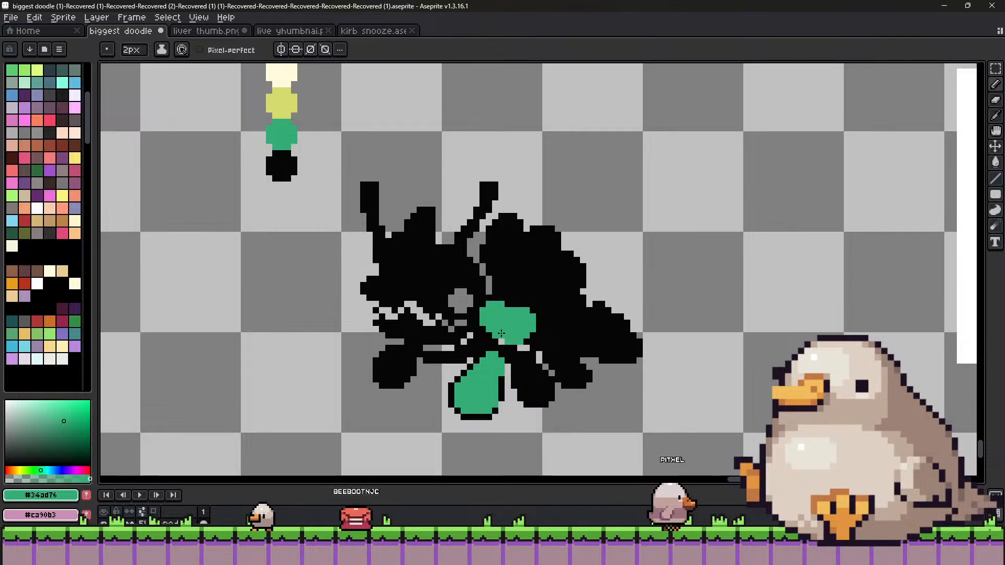
pyautogui.click(417, 346)
pyautogui.press('alt')
pyautogui.hotkey('ctrl', 'z')
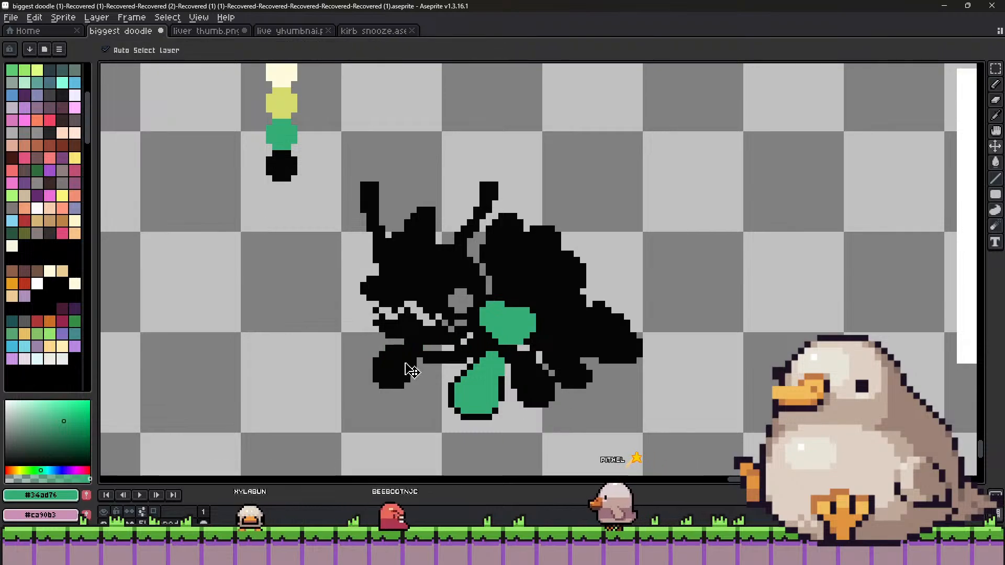
pyautogui.moveTo(406, 365)
pyautogui.mouseDown()
pyautogui.moveTo(403, 375)
pyautogui.moveTo(385, 369)
pyautogui.moveTo(400, 358)
pyautogui.mouseUp()
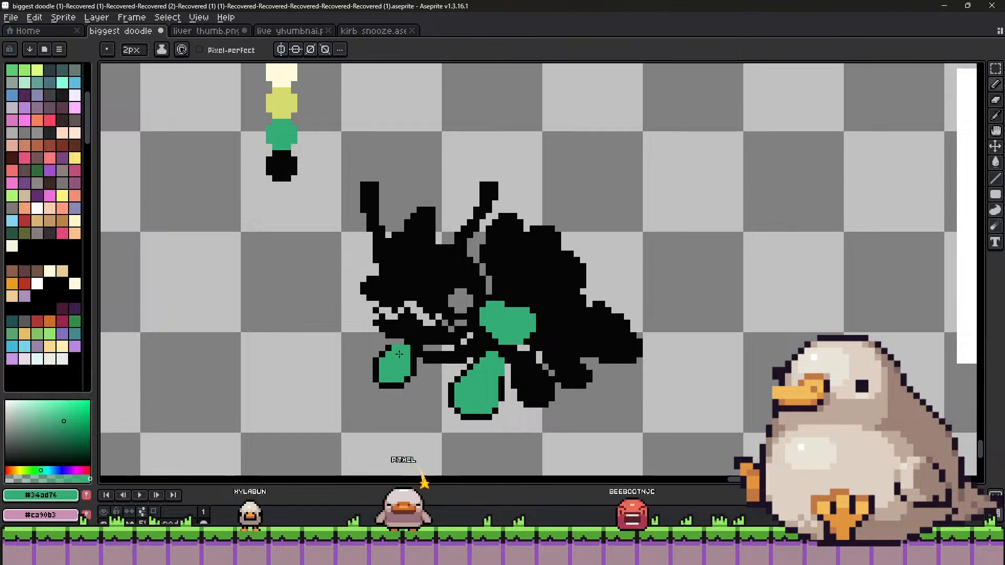
# Paint the lower jaw beneath the teeth green, alternating between 1px and 2px brush sizes.
pyautogui.press('ctrl')
pyautogui.press('ctrl')
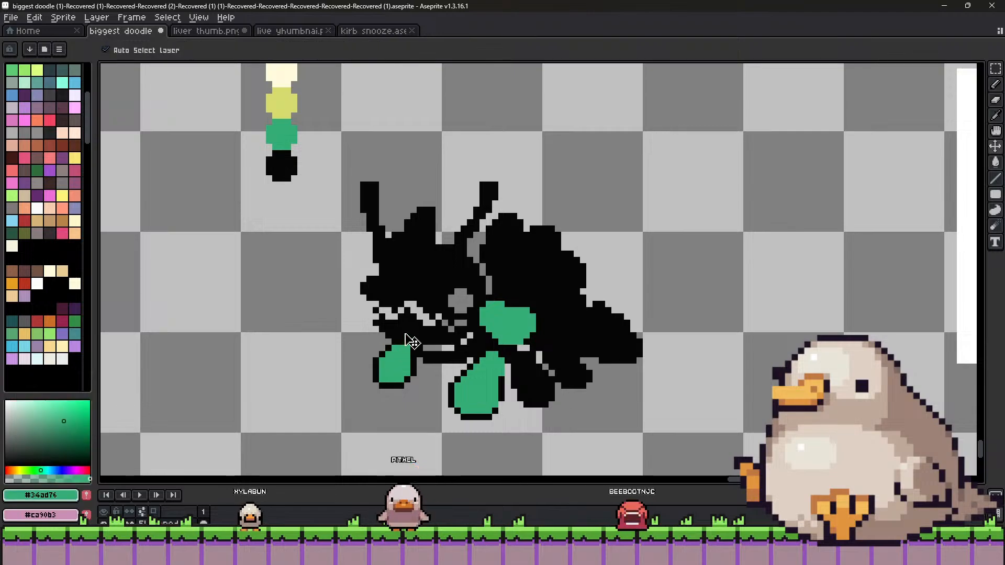
pyautogui.click(395, 330)
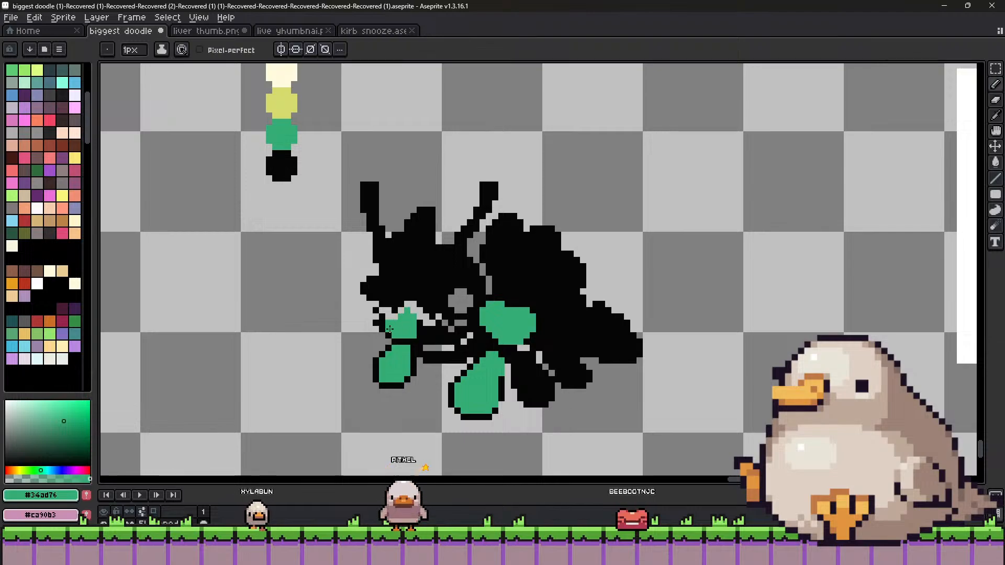
pyautogui.moveTo(390, 329)
pyautogui.mouseDown()
pyautogui.moveTo(434, 332)
pyautogui.moveTo(410, 339)
pyautogui.mouseUp()
pyautogui.press('+')
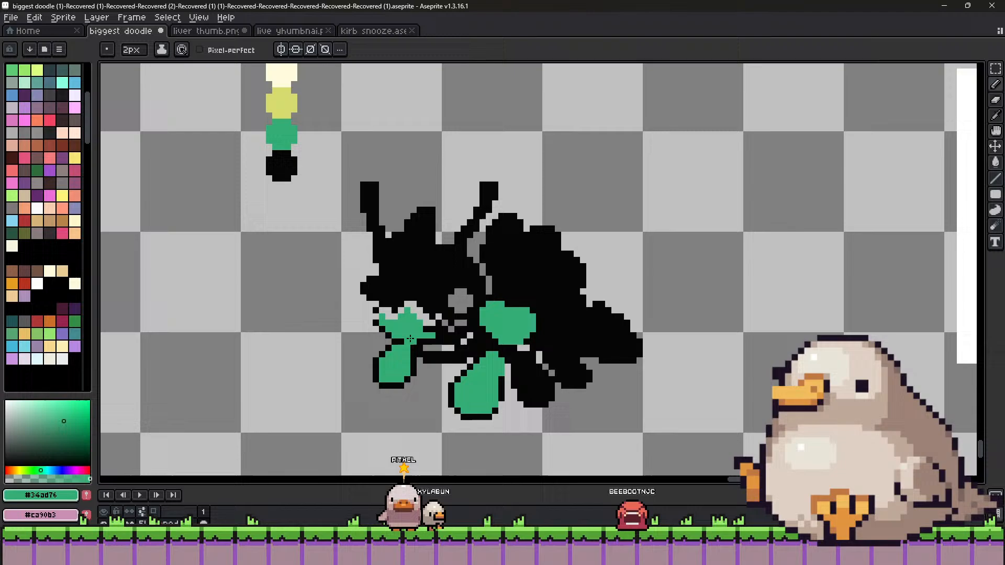
pyautogui.click(443, 331)
pyautogui.press('-')
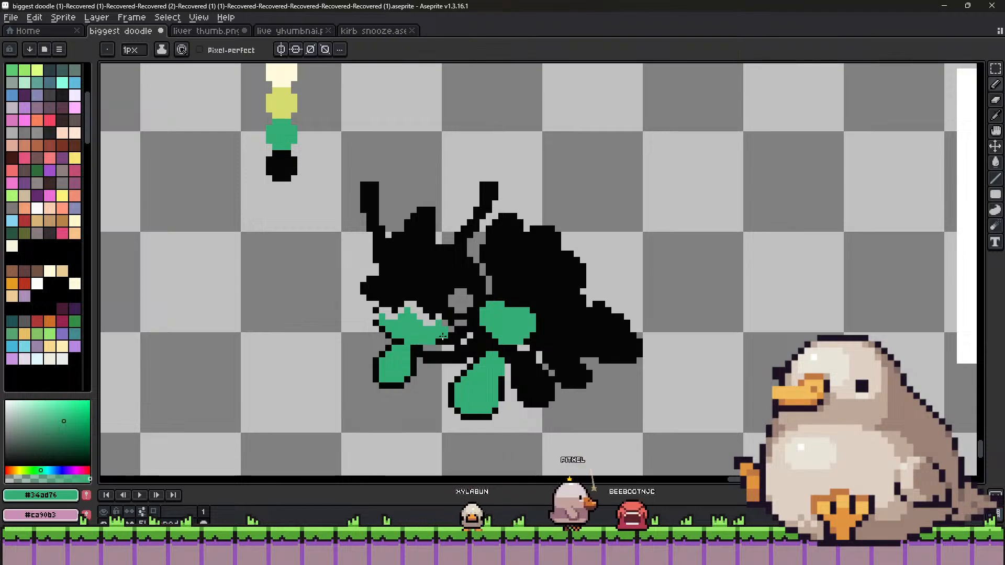
pyautogui.press('i')
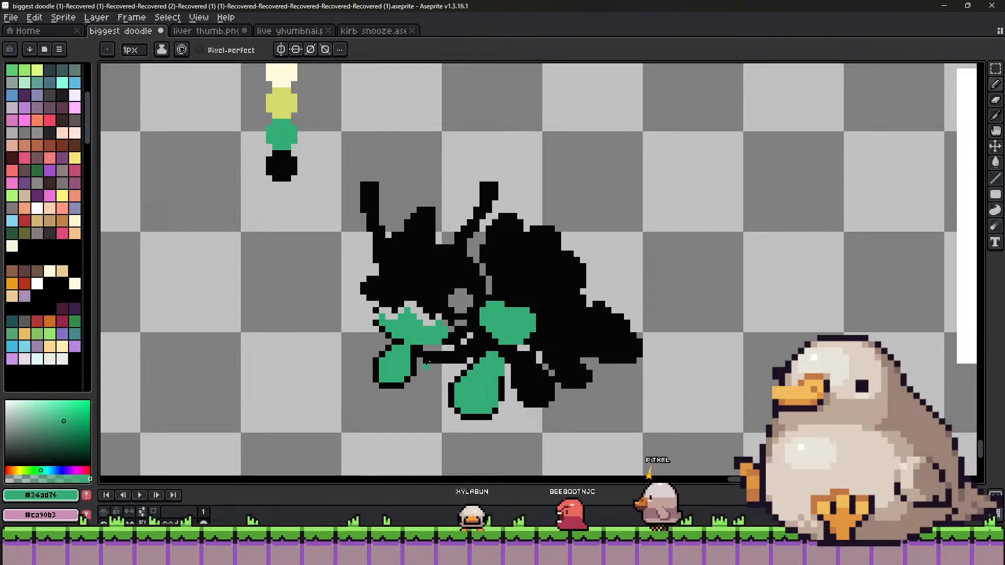
pyautogui.press('b')
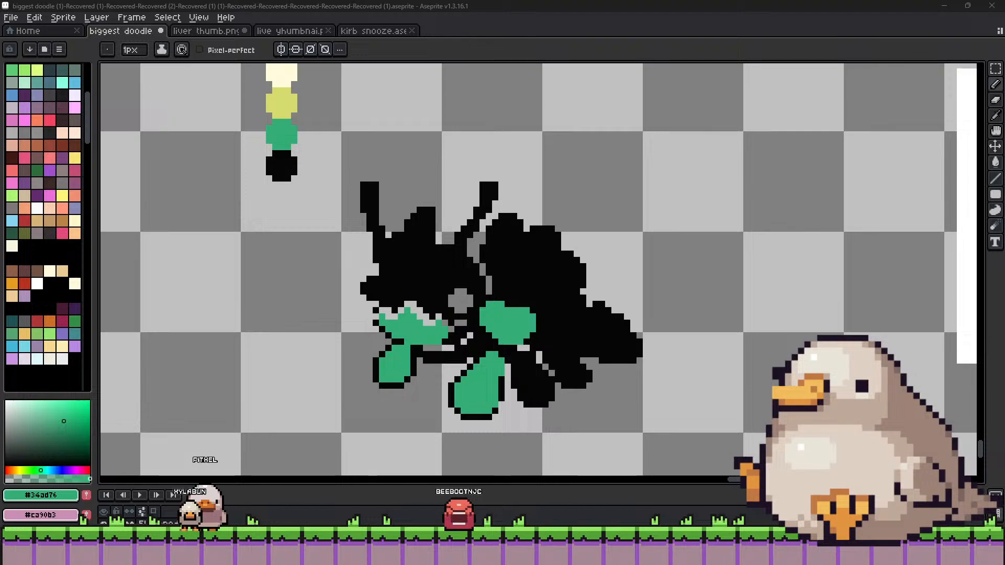
pyautogui.press('alt')
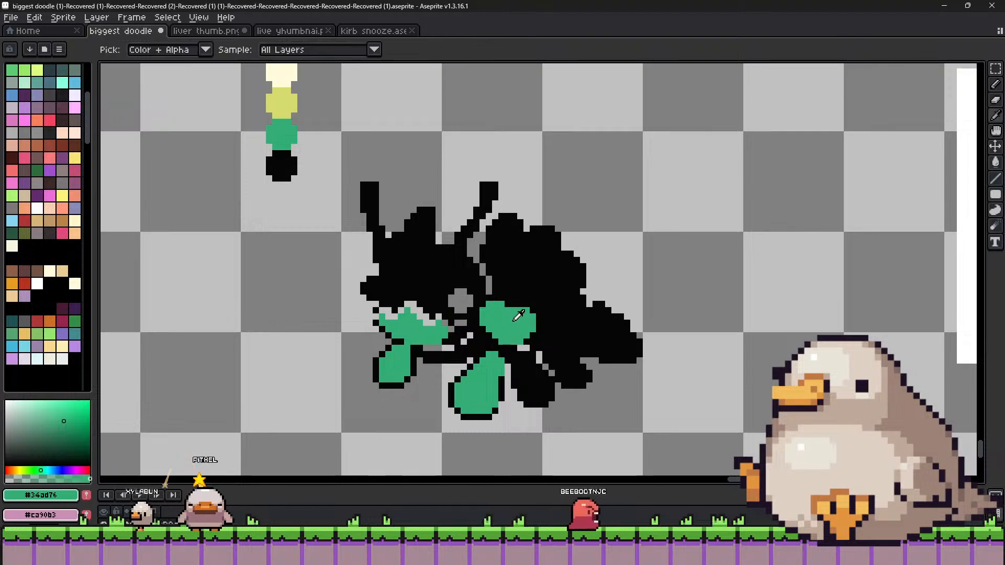
# Sample yellow #d6dc70 from the reference swatches and paint the snout above the teeth and up its front edge with a 1px brush.
pyautogui.press('-')
pyautogui.press('-')
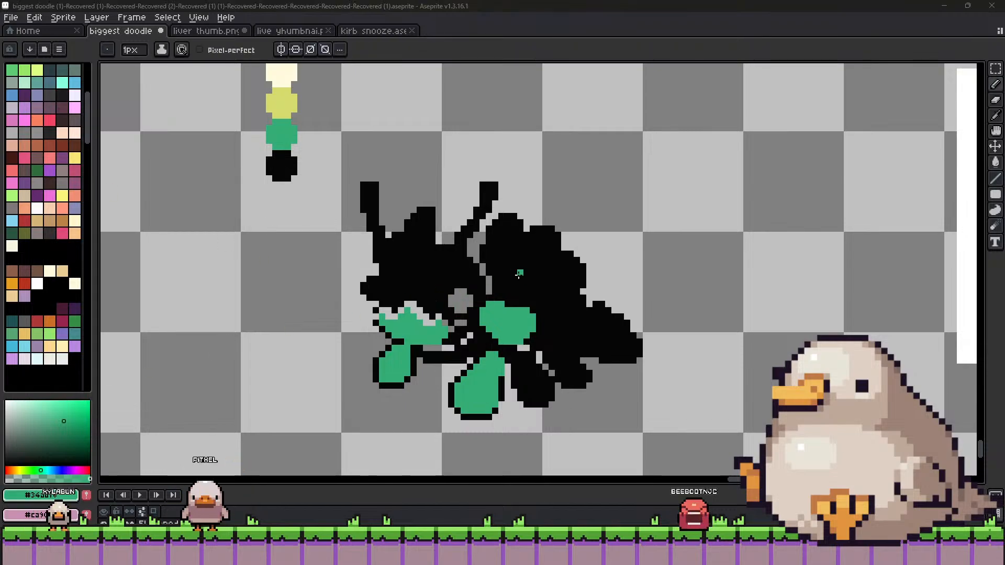
pyautogui.keyDown('alt'); pyautogui.click(290, 114); pyautogui.keyUp('alt')
pyautogui.press('+')
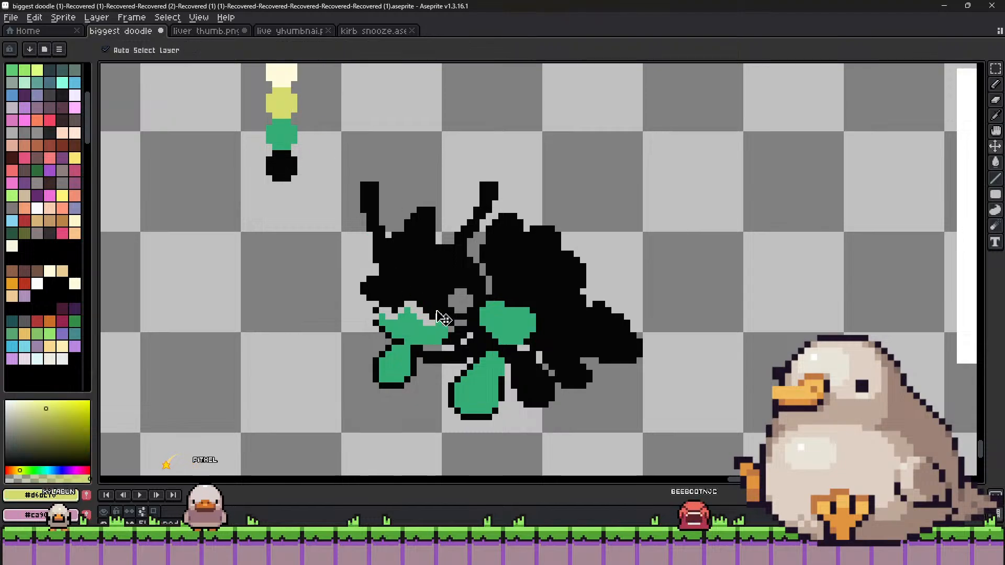
pyautogui.click(434, 313)
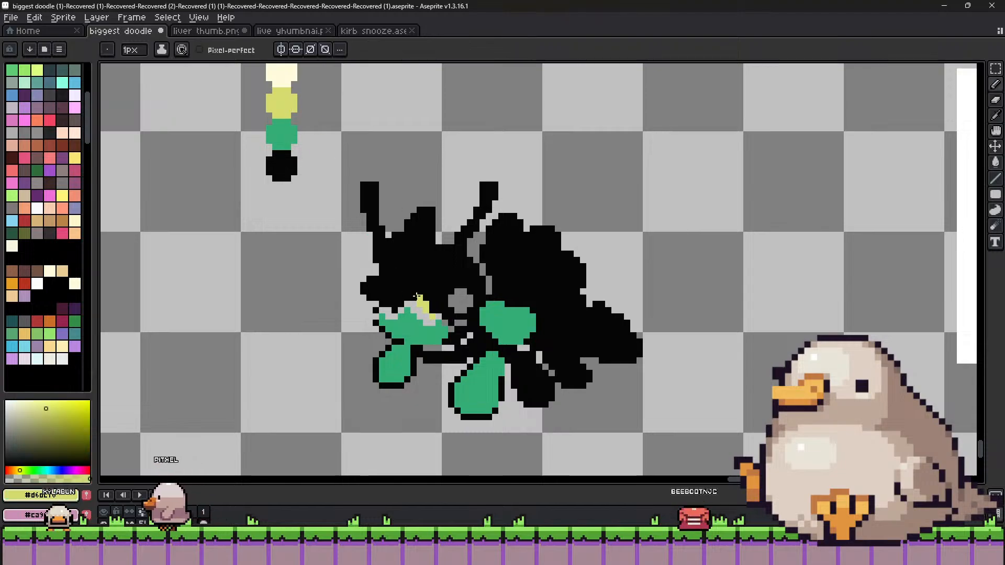
pyautogui.moveTo(417, 296); pyautogui.dragTo(392, 308)
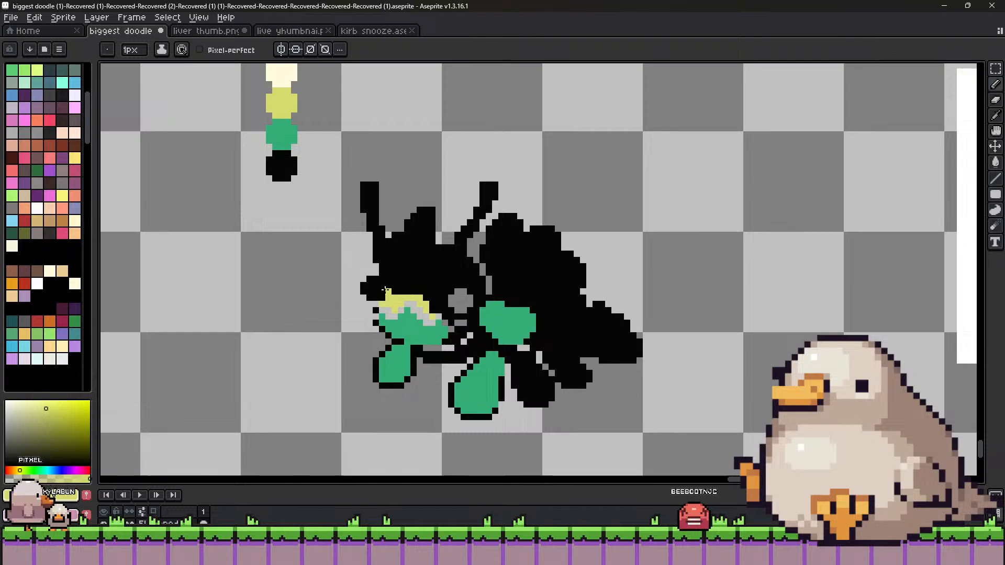
pyautogui.press('v')
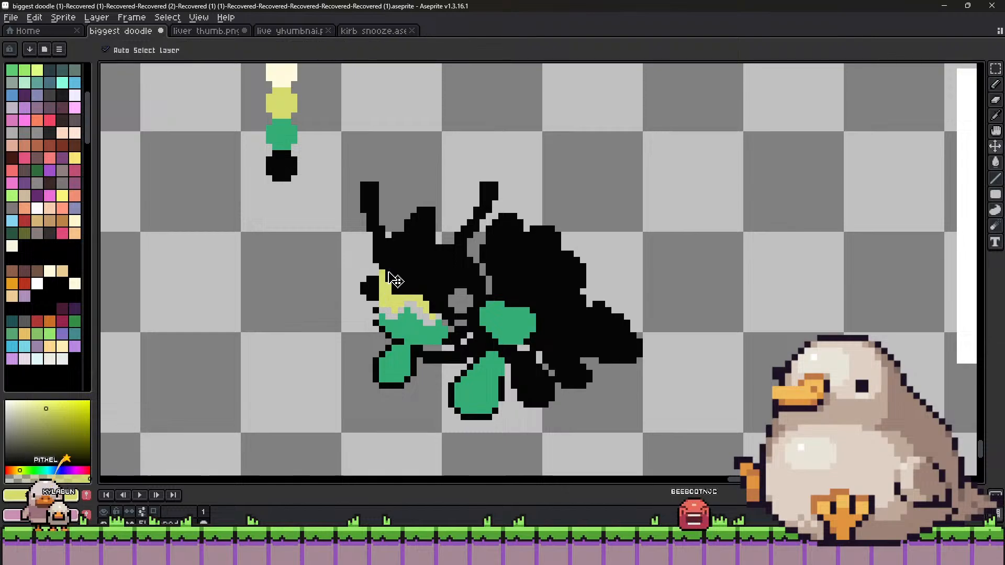
pyautogui.press('b')
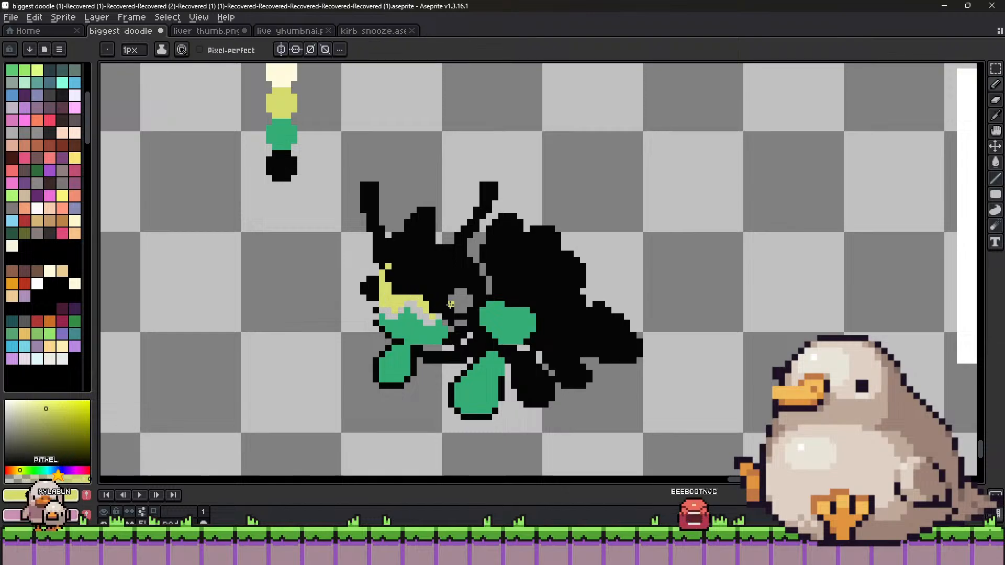
# Extend the yellow across the cheek with a 2px brush and around the eye socket with a 1px brush.
pyautogui.press('+')
pyautogui.moveTo(419, 291); pyautogui.dragTo(440, 309)
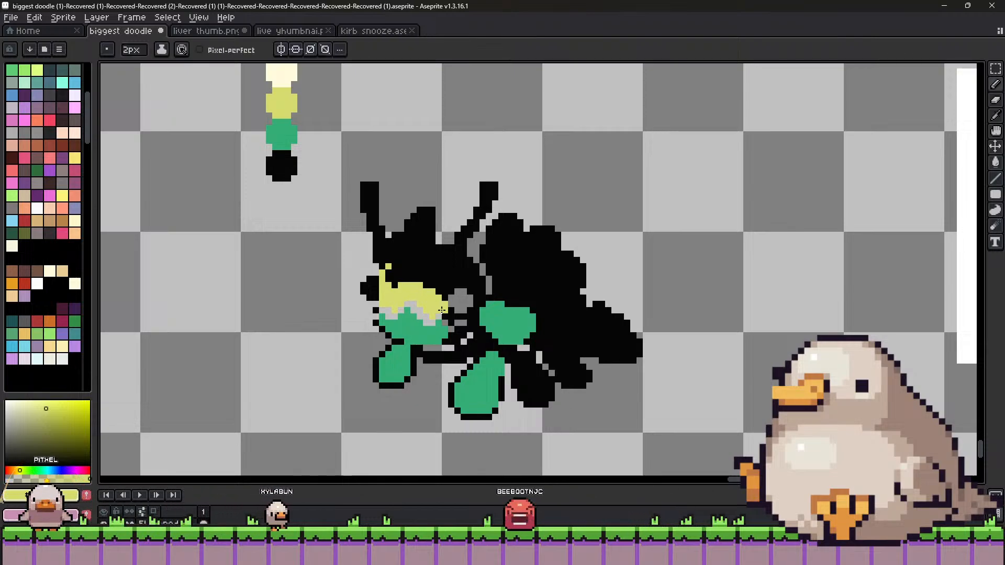
pyautogui.press('-')
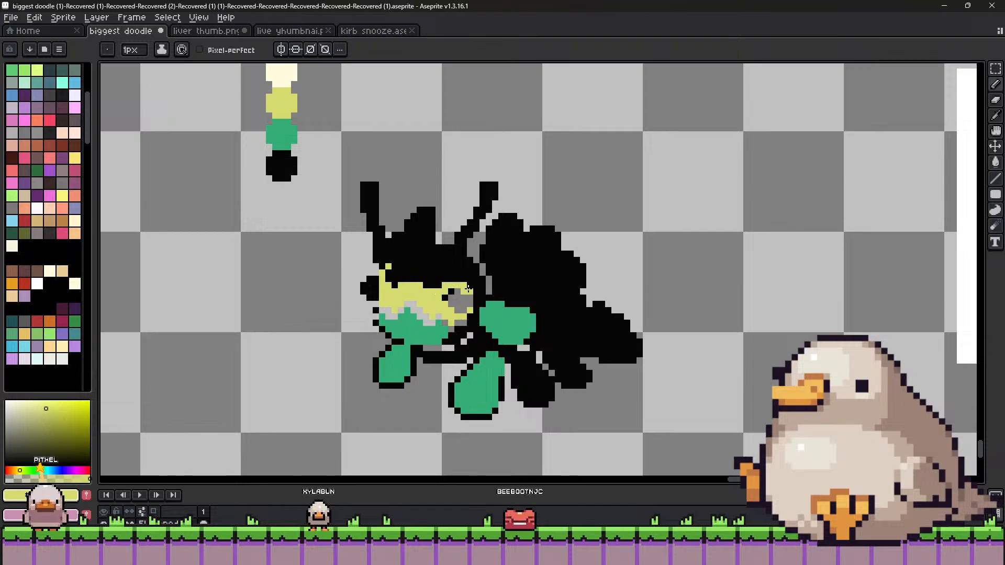
pyautogui.moveTo(468, 288); pyautogui.dragTo(472, 319)
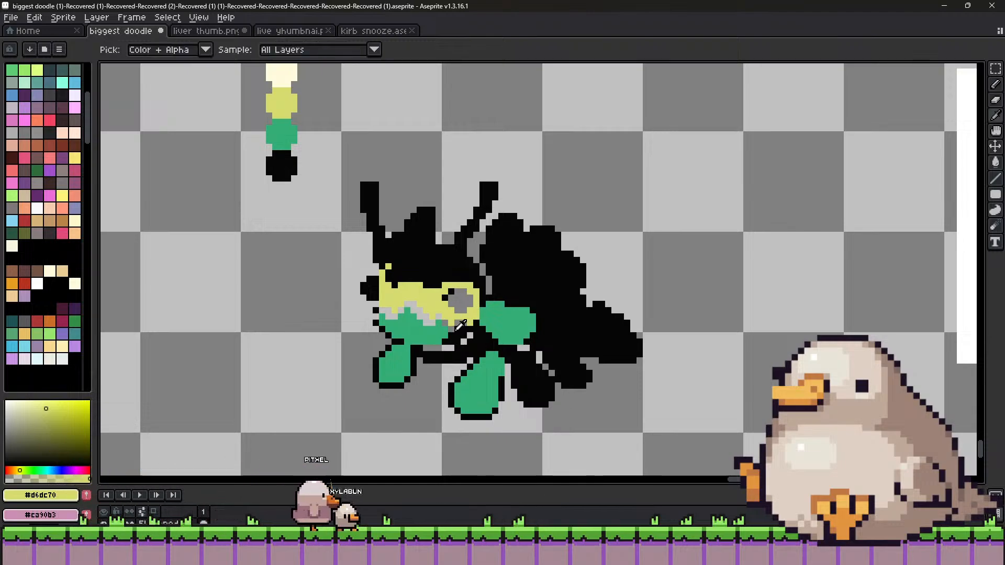
# Draw the jagged mouth line in black #060606 over the teeth gap and extend the green #34ad76 jaw back beneath the eye.
pyautogui.keyDown('alt'); pyautogui.click(438, 320); pyautogui.keyUp('alt')
pyautogui.moveTo(438, 319); pyautogui.dragTo(419, 313)
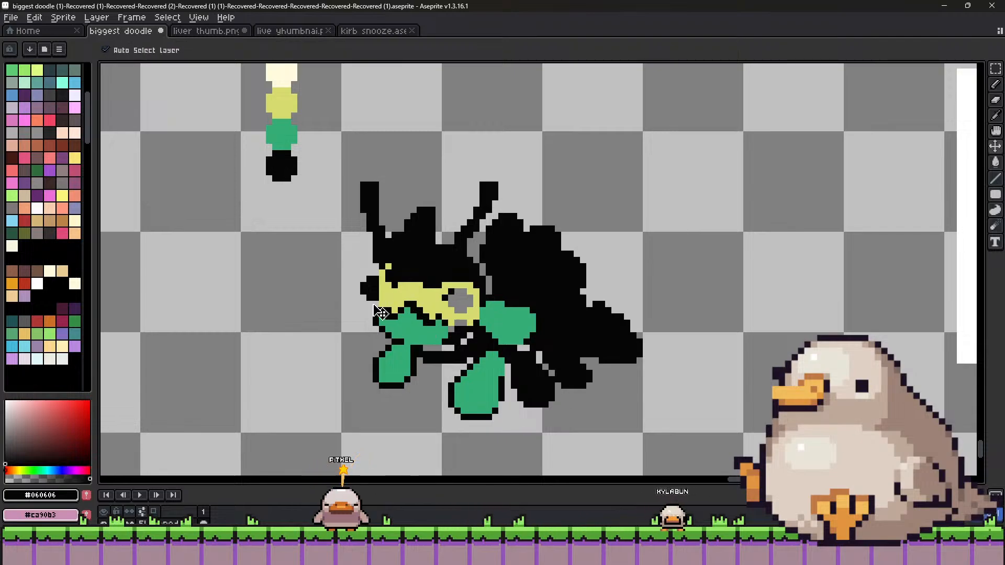
pyautogui.keyDown('alt'); pyautogui.click(385, 307); pyautogui.keyUp('alt')
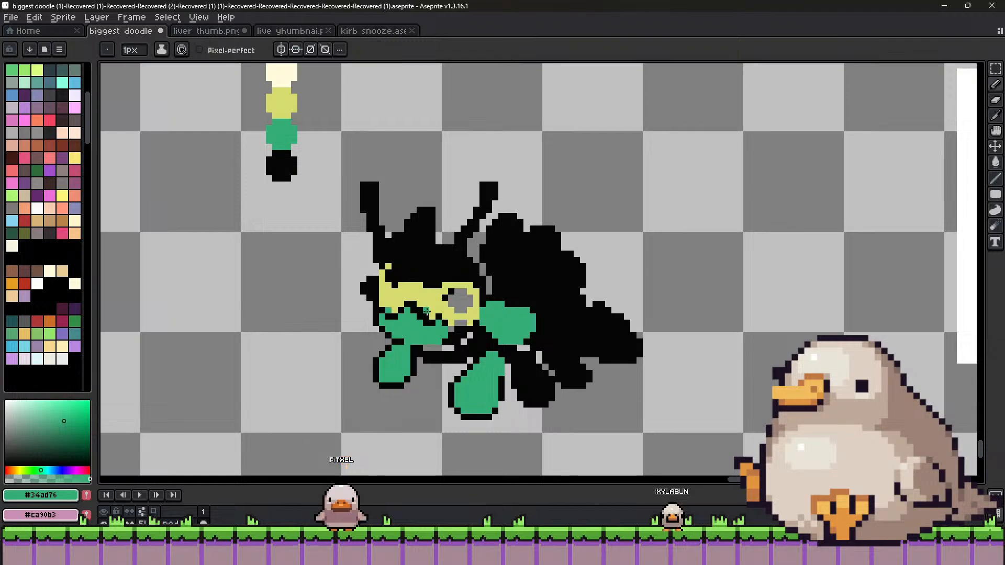
pyautogui.keyDown('alt'); pyautogui.click(445, 323); pyautogui.keyUp('alt')
pyautogui.moveTo(456, 324); pyautogui.dragTo(457, 334)
pyautogui.keyDown('alt'); pyautogui.click(445, 332); pyautogui.keyUp('alt')
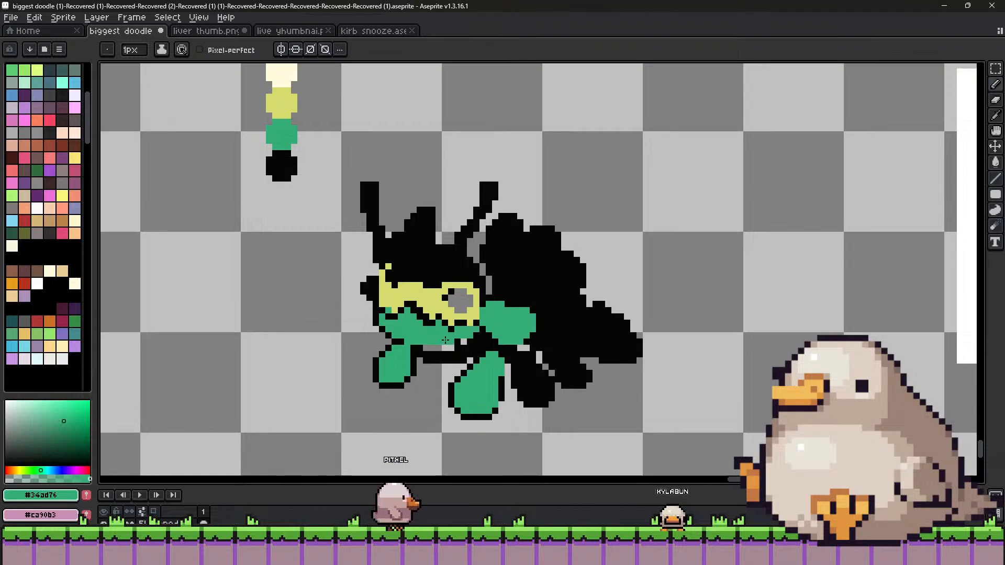
pyautogui.keyDown('alt'); pyautogui.click(468, 327); pyautogui.keyUp('alt')
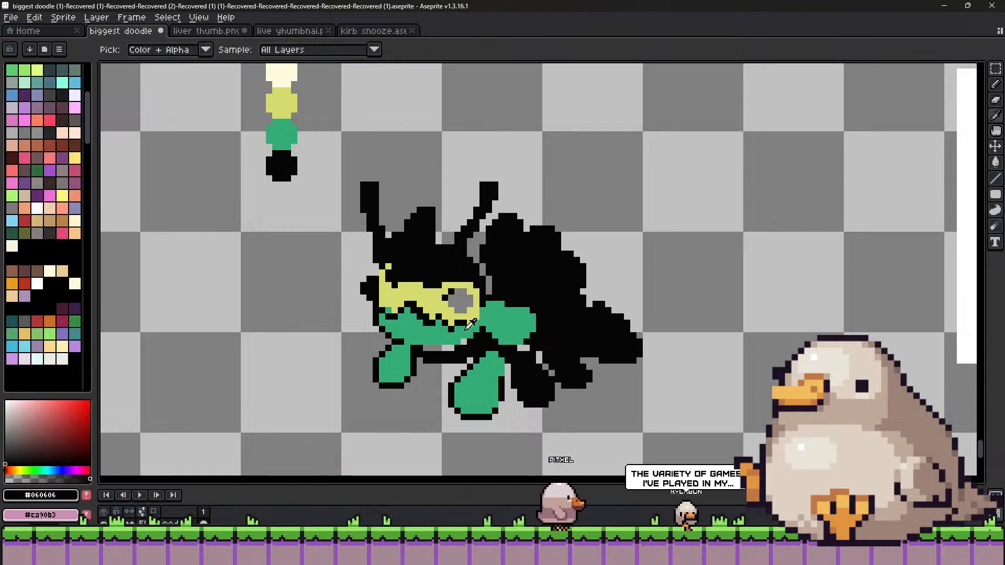
pyautogui.keyDown('alt'); pyautogui.click(442, 337); pyautogui.keyUp('alt')
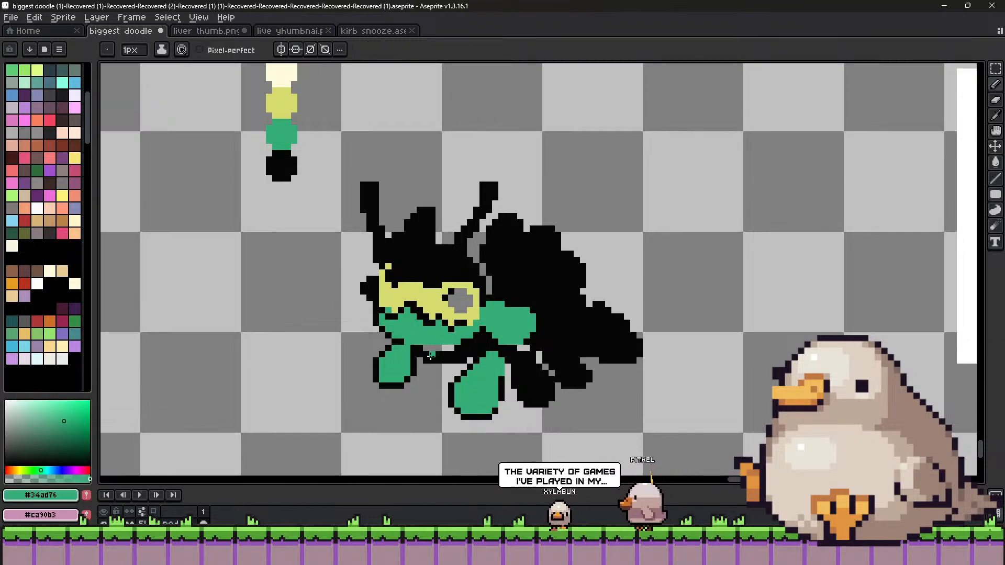
# Paint the thin strip between the front and middle feet green and outline its underside in black with a 1px brush.
pyautogui.moveTo(430, 355); pyautogui.dragTo(455, 355)
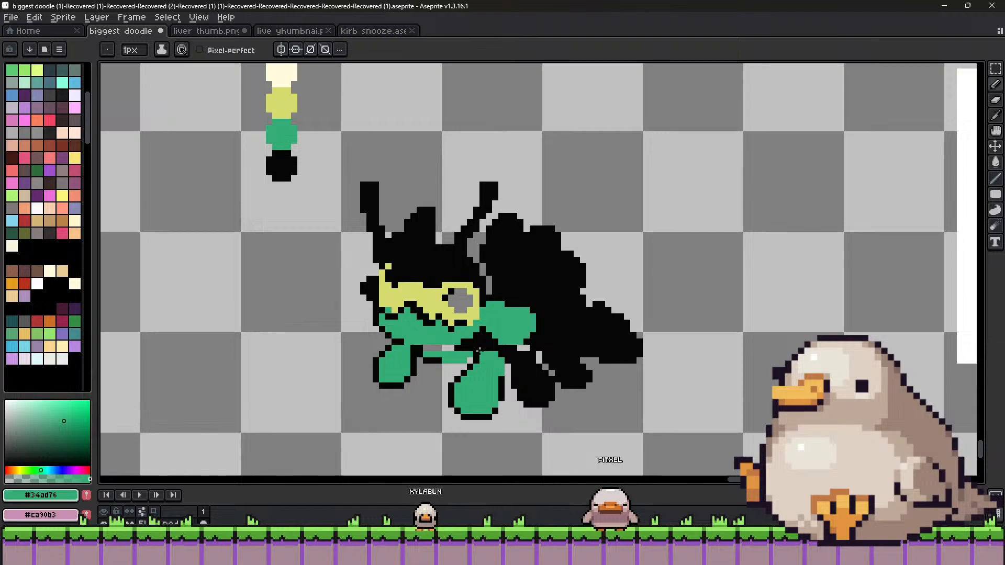
pyautogui.keyDown('alt'); pyautogui.click(470, 365); pyautogui.keyUp('alt')
pyautogui.click(464, 356)
pyautogui.keyDown('alt'); pyautogui.click(470, 360); pyautogui.keyUp('alt')
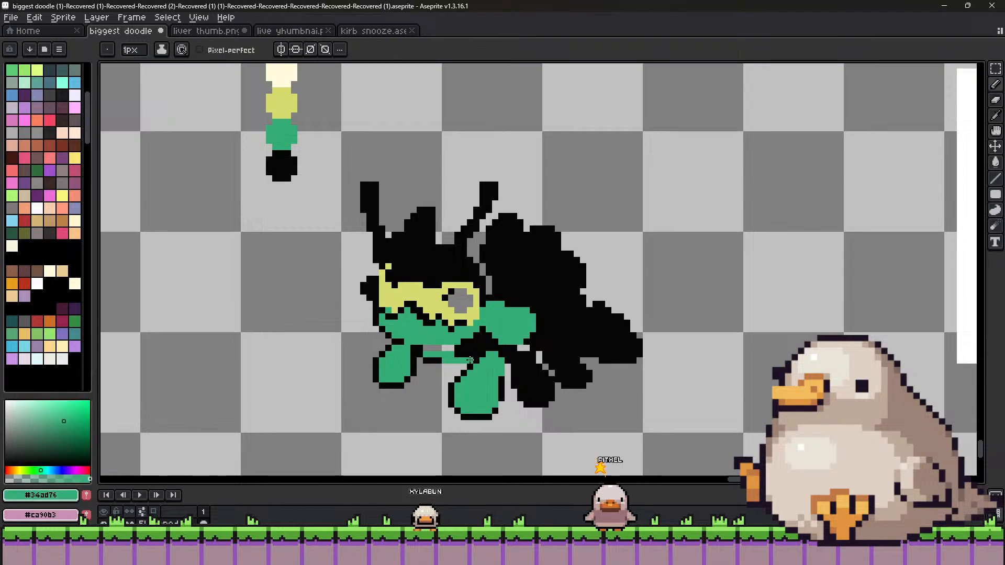
pyautogui.keyDown('alt'); pyautogui.click(432, 360); pyautogui.keyUp('alt')
pyautogui.moveTo(432, 363); pyautogui.dragTo(470, 366)
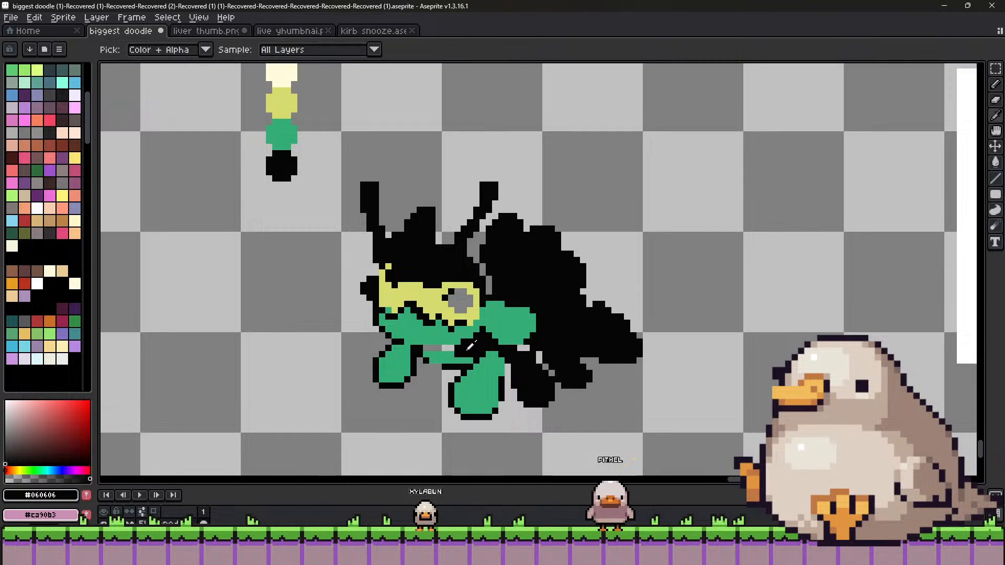
# Fill the gap between the jaw and the thin green strip with black, and resample yellow #d6dc70 from the face.
pyautogui.keyDown('alt'); pyautogui.click(460, 352); pyautogui.keyUp('alt')
pyautogui.keyDown('alt'); pyautogui.click(421, 351); pyautogui.keyUp('alt')
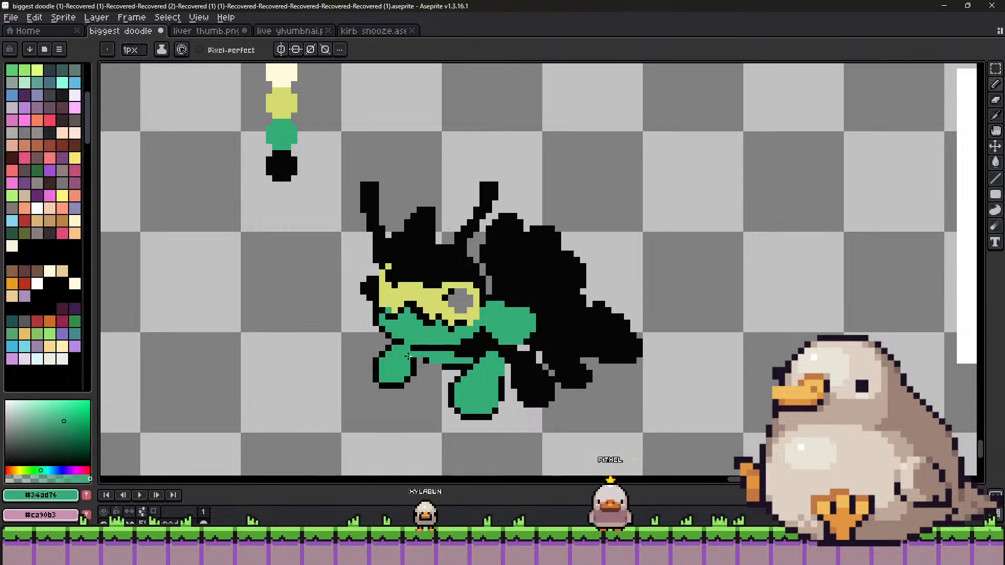
pyautogui.press('alt')
pyautogui.keyDown('alt'); pyautogui.click(421, 313); pyautogui.keyUp('alt')
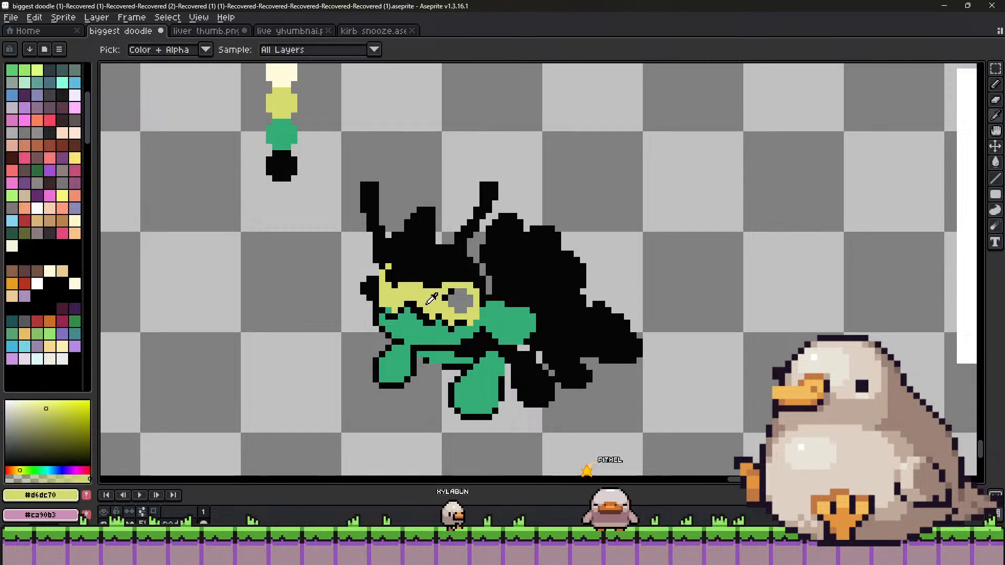
pyautogui.click(398, 374)
pyautogui.moveTo(392, 378)
pyautogui.mouseDown()
pyautogui.moveTo(402, 361)
pyautogui.moveTo(400, 371)
pyautogui.mouseUp()
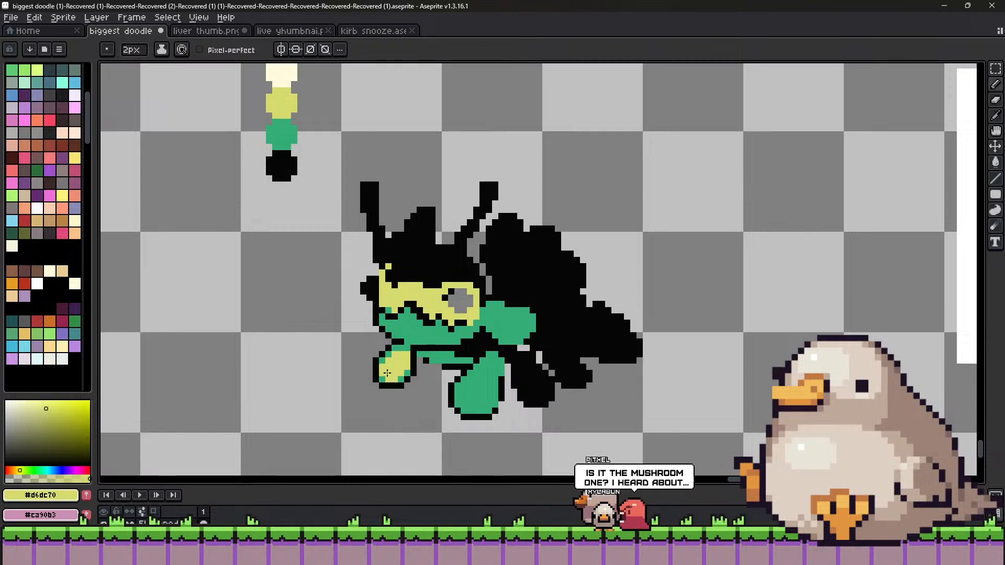
pyautogui.hotkey('ctrl', 'z')
pyautogui.press('v')
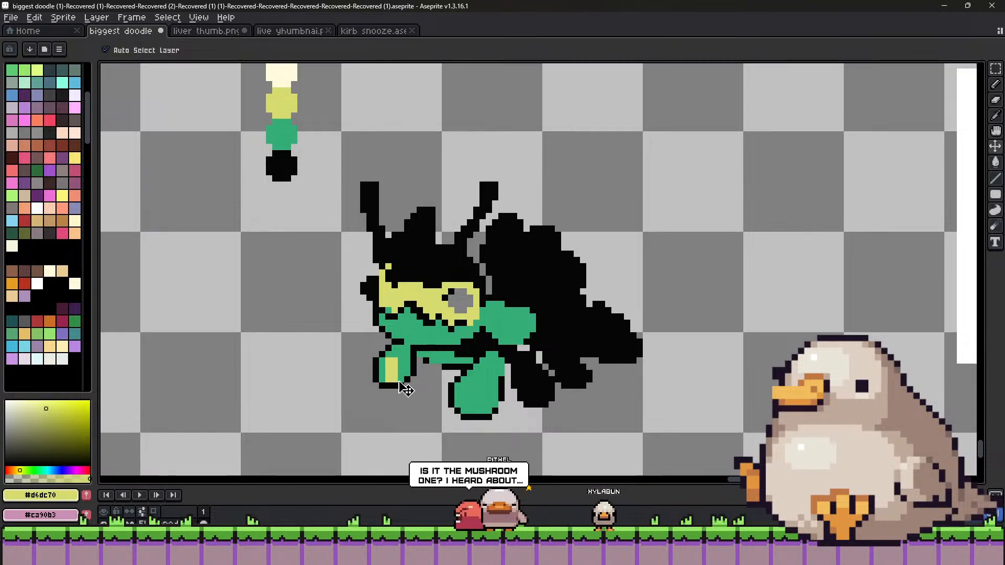
pyautogui.hotkey('ctrl', 'z')
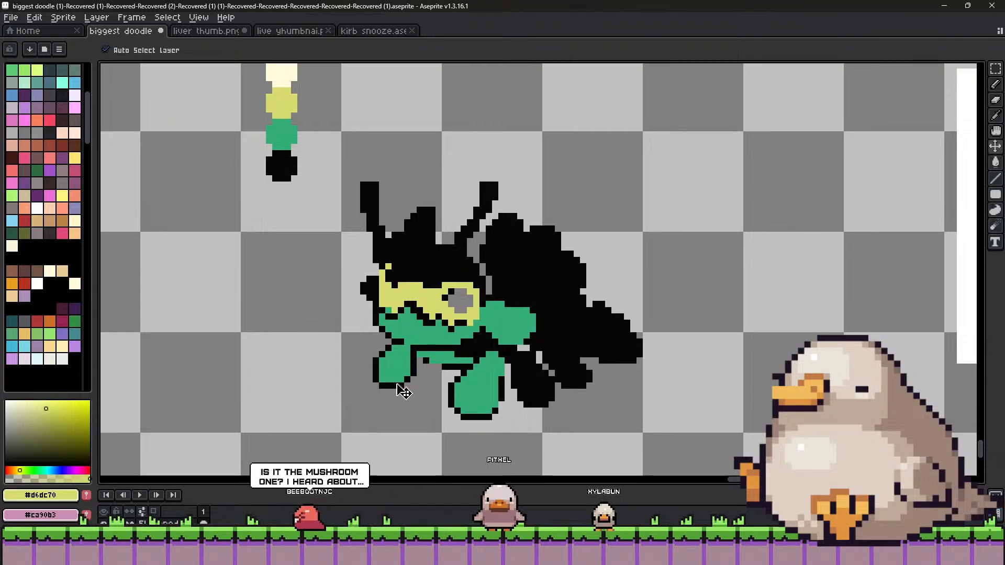
# Paint the front foot yellow with a 2px brush and separate its toes with 1px green and black pixels.
pyautogui.press('b')
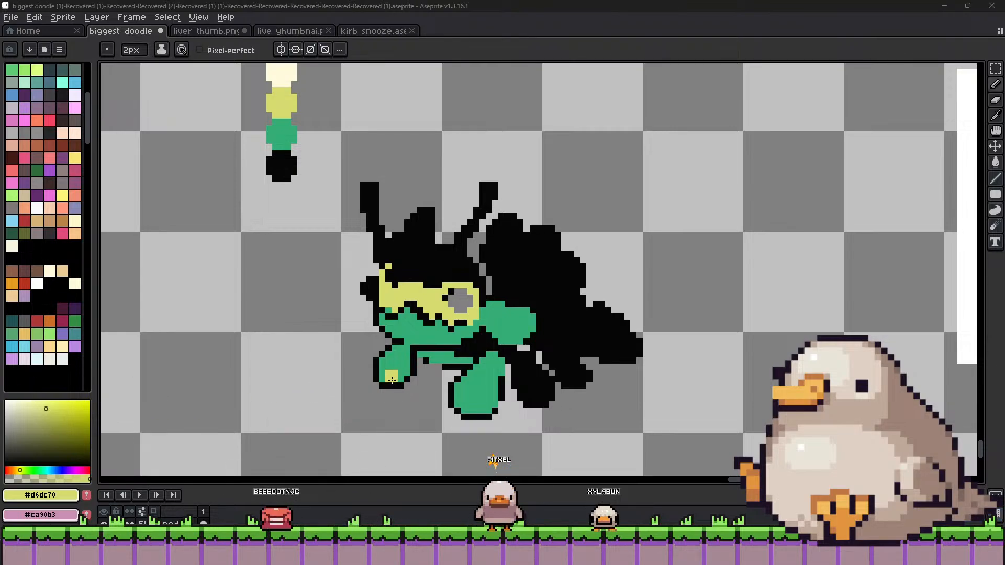
pyautogui.moveTo(390, 375); pyautogui.dragTo(399, 369)
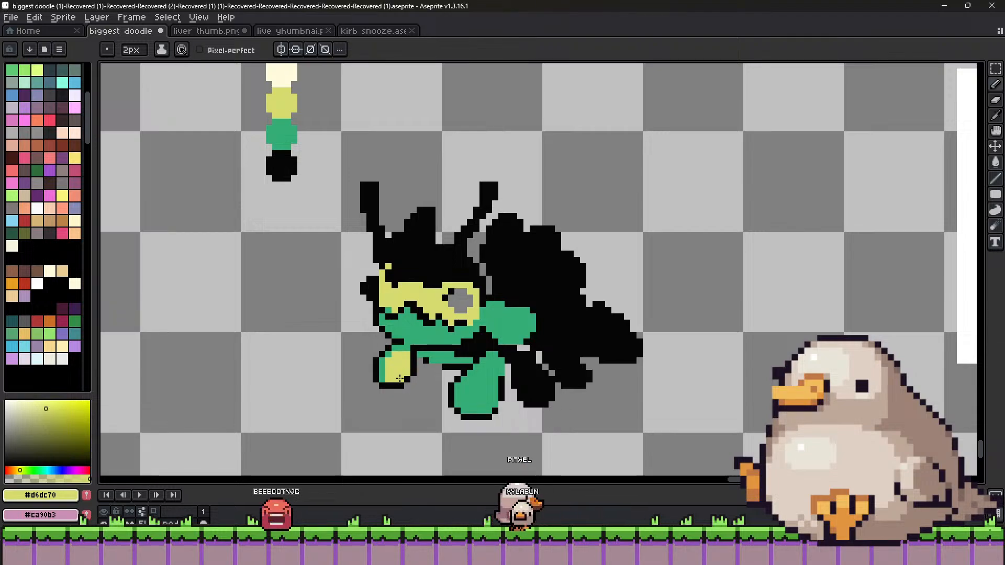
pyautogui.press('v')
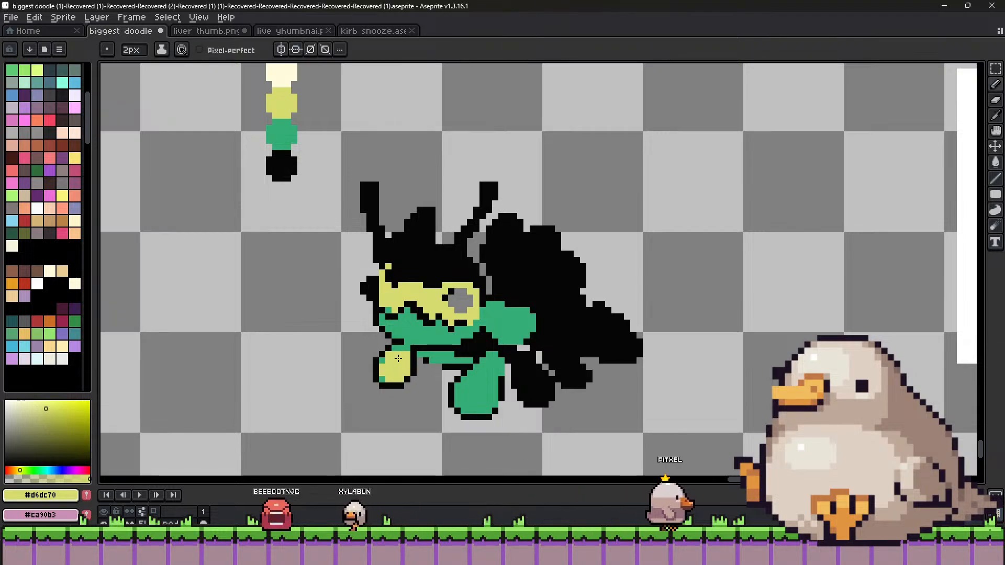
pyautogui.keyDown('alt'); pyautogui.click(392, 378); pyautogui.keyUp('alt')
pyautogui.press('b')
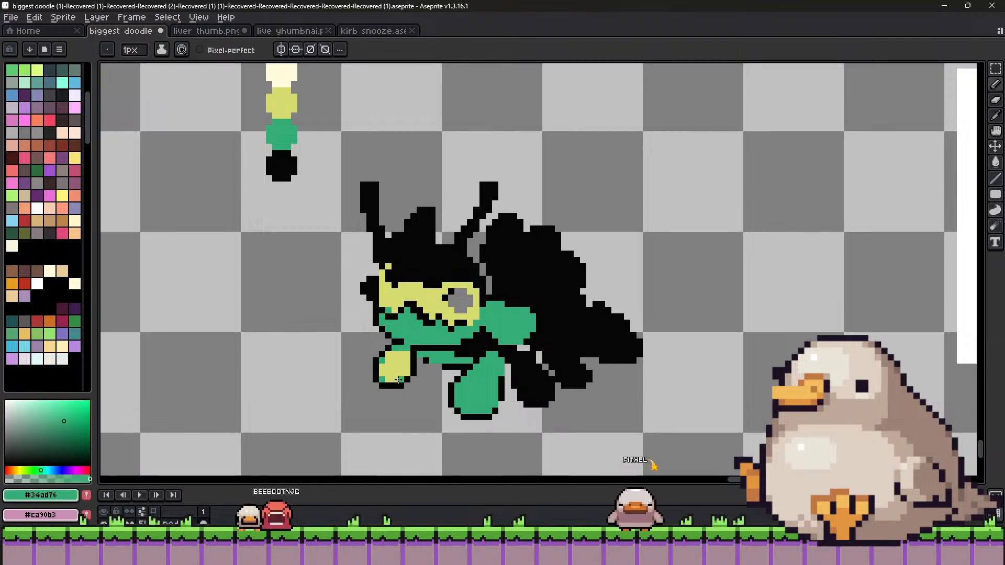
pyautogui.keyDown('alt'); pyautogui.click(399, 385); pyautogui.keyUp('alt')
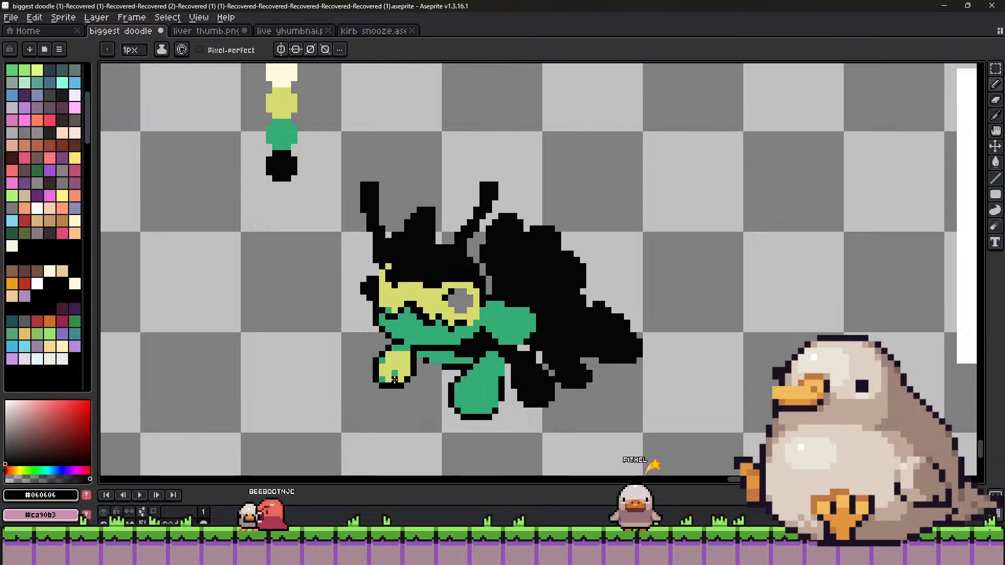
pyautogui.keyDown('alt'); pyautogui.click(401, 379); pyautogui.keyUp('alt')
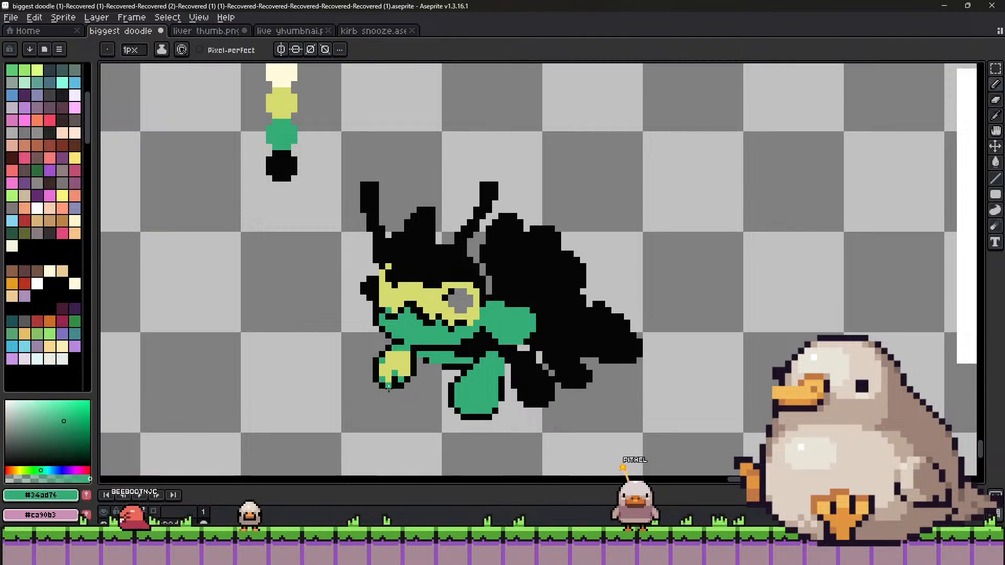
# Resample yellow #d6dc70 and clean up the stray black pixels on the face beside the eye socket.
pyautogui.keyDown('alt'); pyautogui.click(396, 353); pyautogui.keyUp('alt')
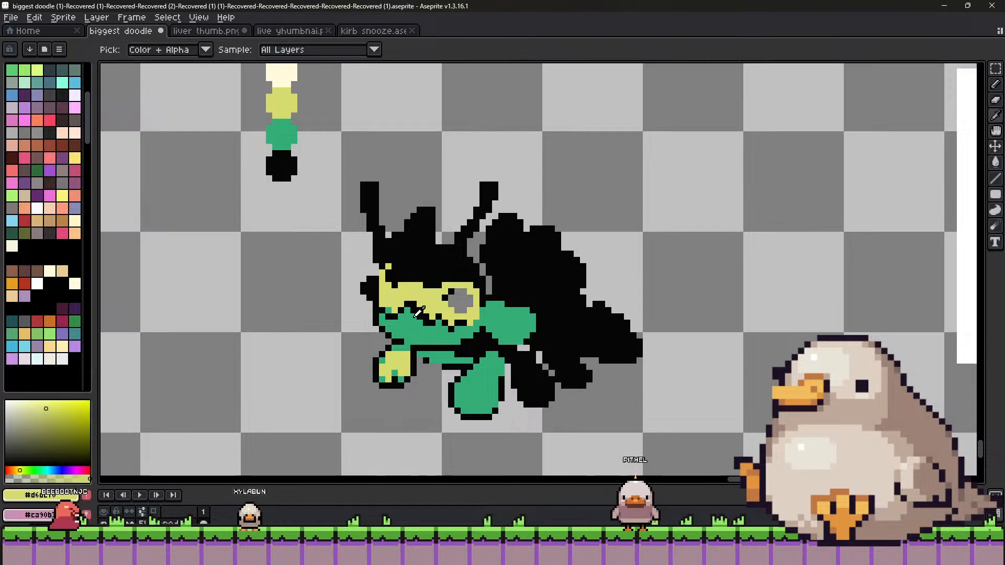
pyautogui.keyDown('alt'); pyautogui.click(442, 313); pyautogui.keyUp('alt')
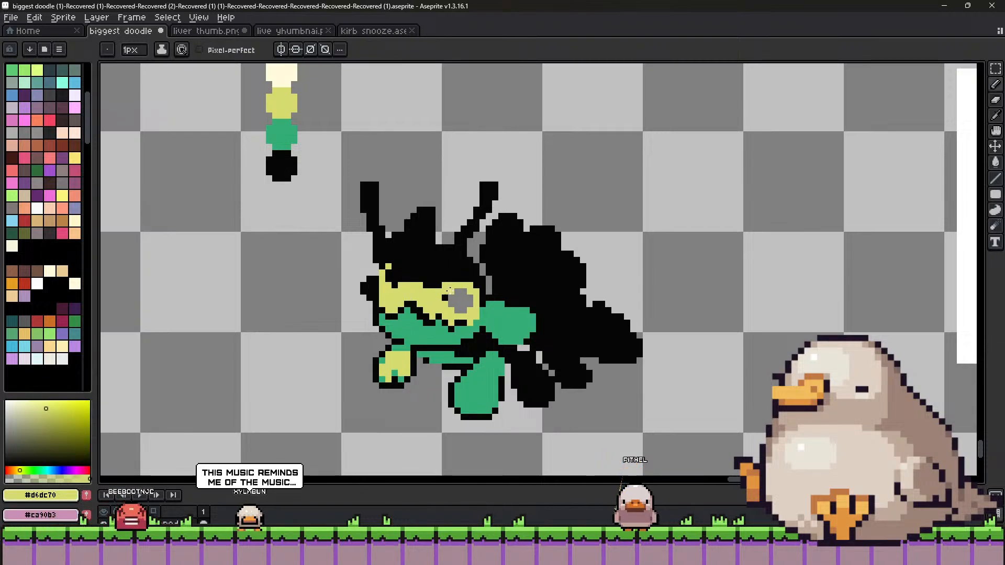
pyautogui.press('alt')
# Paint the lower edge of the eye green and fill the rest of the socket black with a larger brush.
pyautogui.keyDown('alt'); pyautogui.click(459, 324); pyautogui.keyUp('alt')
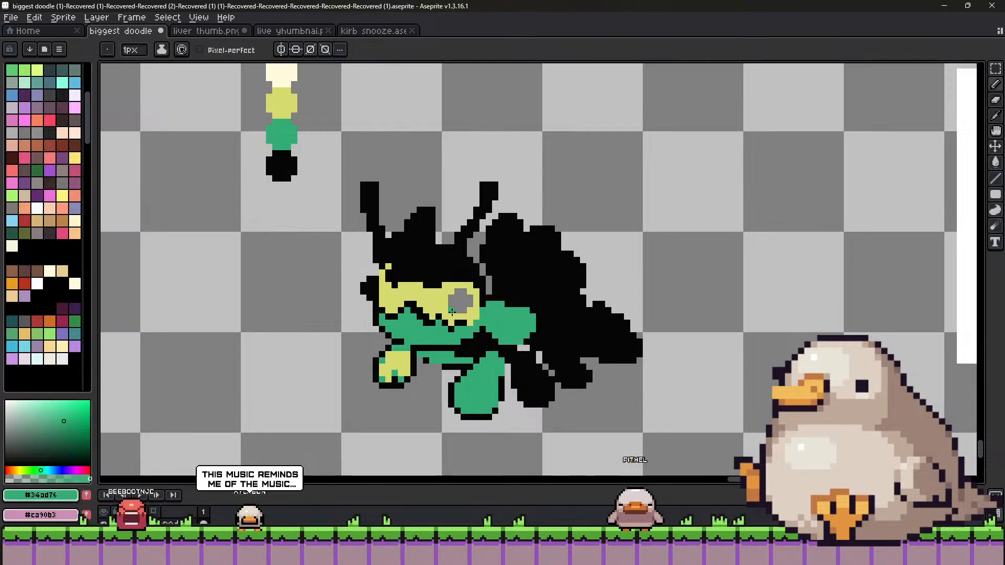
pyautogui.keyDown('alt'); pyautogui.click(462, 285); pyautogui.keyUp('alt')
pyautogui.press('+')
pyautogui.press('+')
pyautogui.press('+')
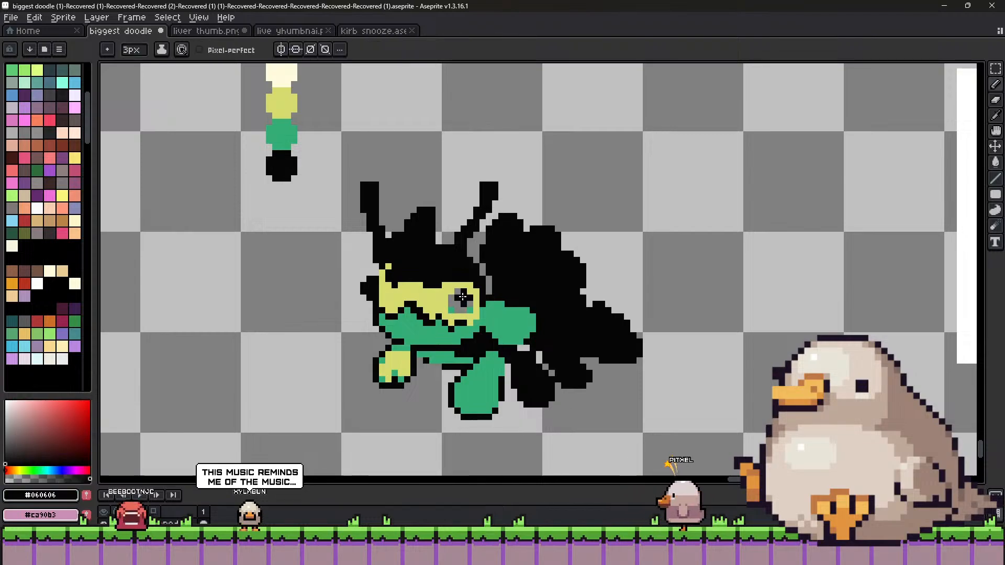
pyautogui.click(463, 307)
pyautogui.keyDown('alt'); pyautogui.click(463, 296); pyautogui.keyUp('alt')
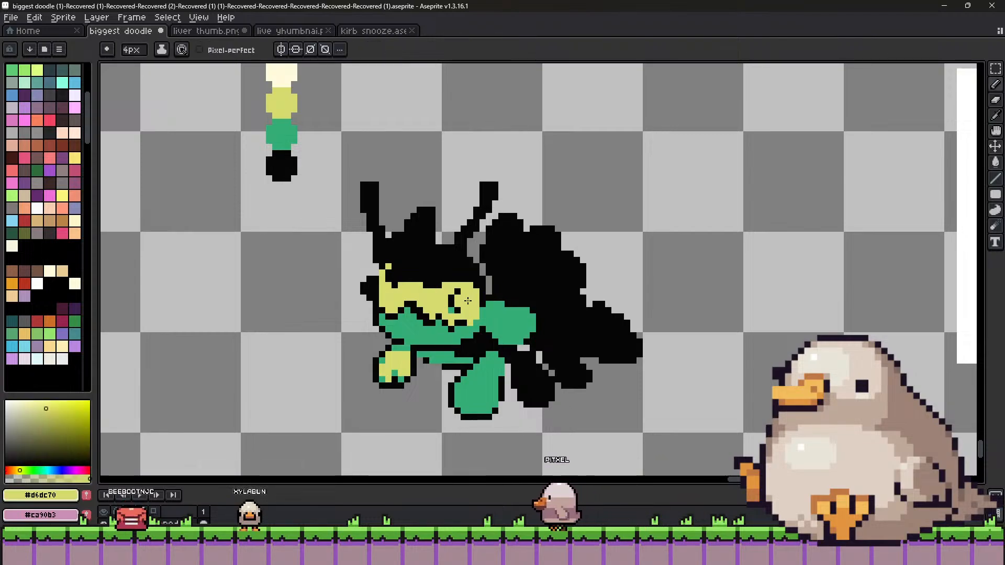
# Try yellow highlight pixels in the eye with a 1px brush, sample cream #fffadb, and repaint the highlight in green #34ad76.
pyautogui.press('-')
pyautogui.press('-')
pyautogui.press('-')
pyautogui.keyDown('alt'); pyautogui.click(282, 73); pyautogui.keyUp('alt')
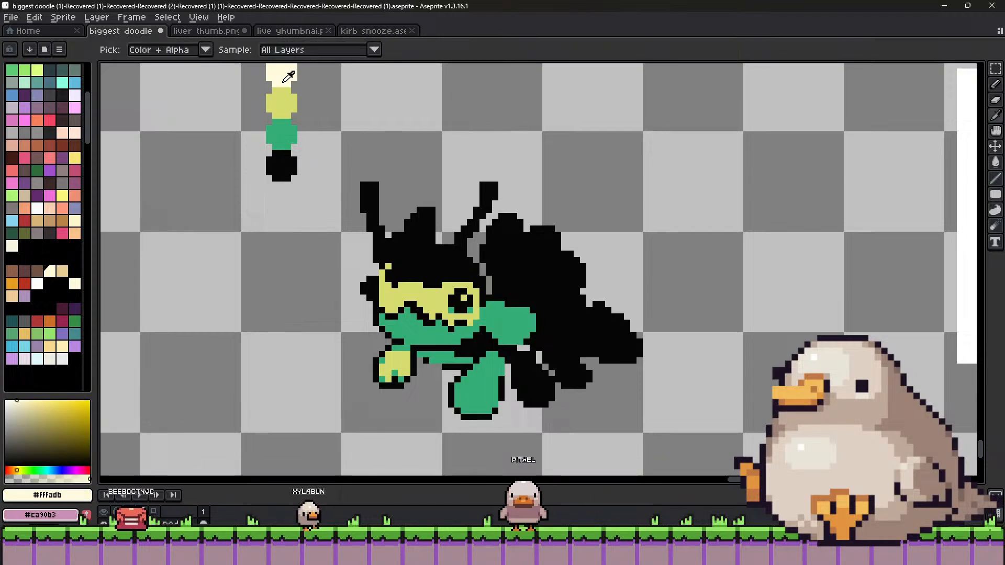
pyautogui.keyDown('alt'); pyautogui.click(461, 309); pyautogui.keyUp('alt')
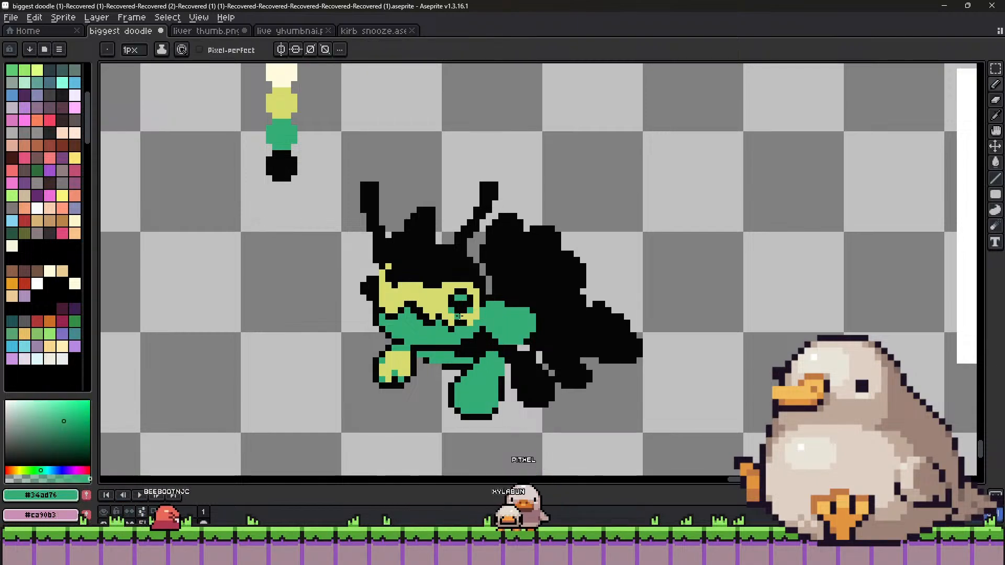
# Add a yellow #d6dc70 pixel to the small black bump beside the snout, and undo a green #34ad76 pixel tried below it.
pyautogui.keyDown('alt'); pyautogui.click(459, 299); pyautogui.keyUp('alt')
pyautogui.click(368, 285)
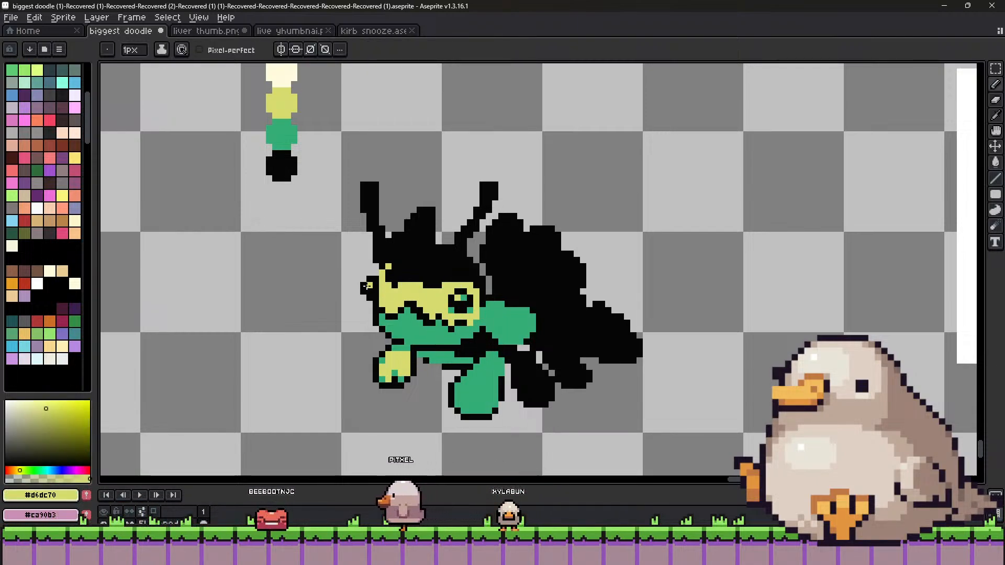
pyautogui.keyDown('alt'); pyautogui.click(401, 322); pyautogui.keyUp('alt')
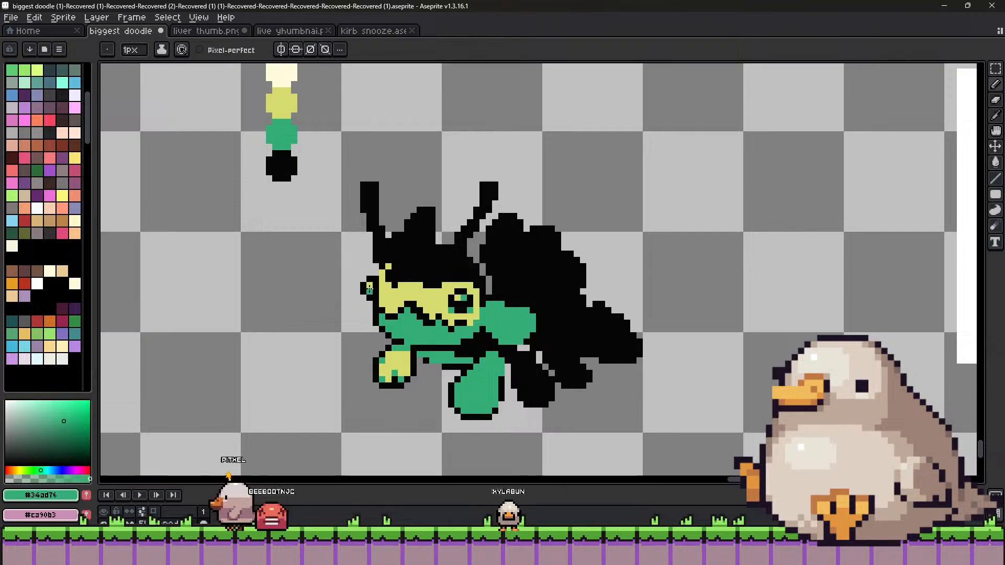
pyautogui.click(370, 287)
pyautogui.hotkey('ctrl', 'z')
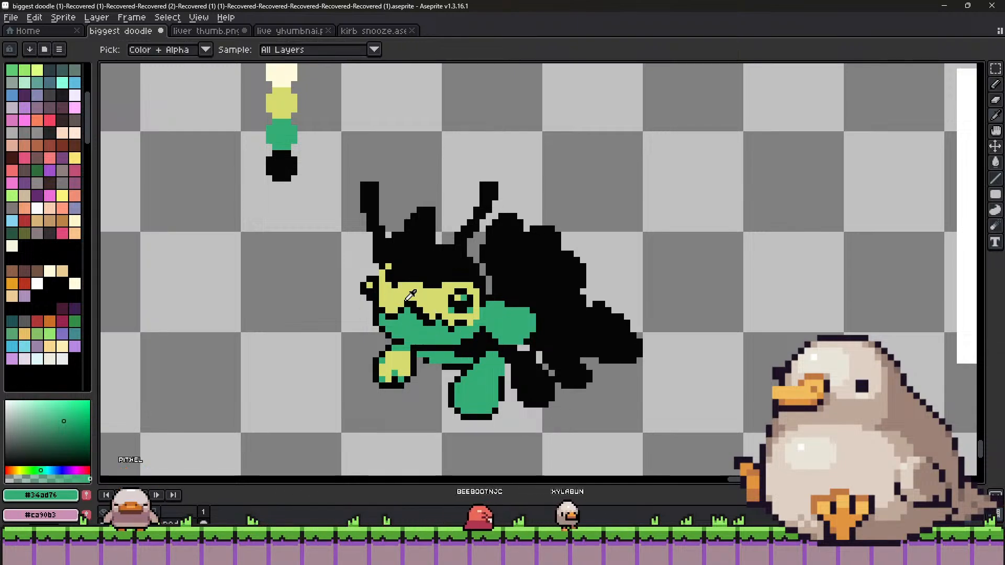
# Paint a yellow #d6dc70 lip line below the front part of the mouth and touch it up with green #34ad76.
pyautogui.keyDown('alt'); pyautogui.click(414, 316); pyautogui.keyUp('alt')
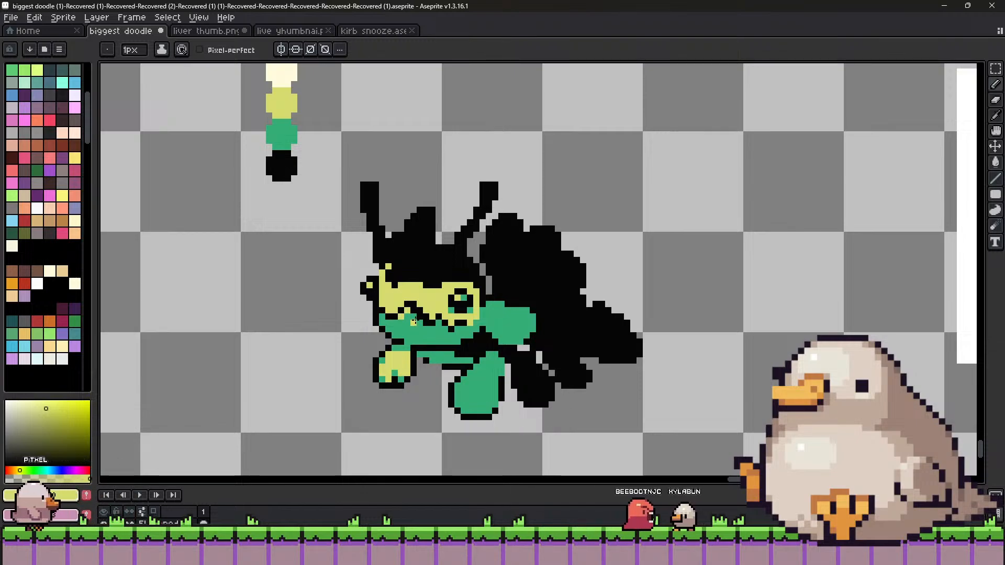
pyautogui.moveTo(433, 329); pyautogui.dragTo(384, 320)
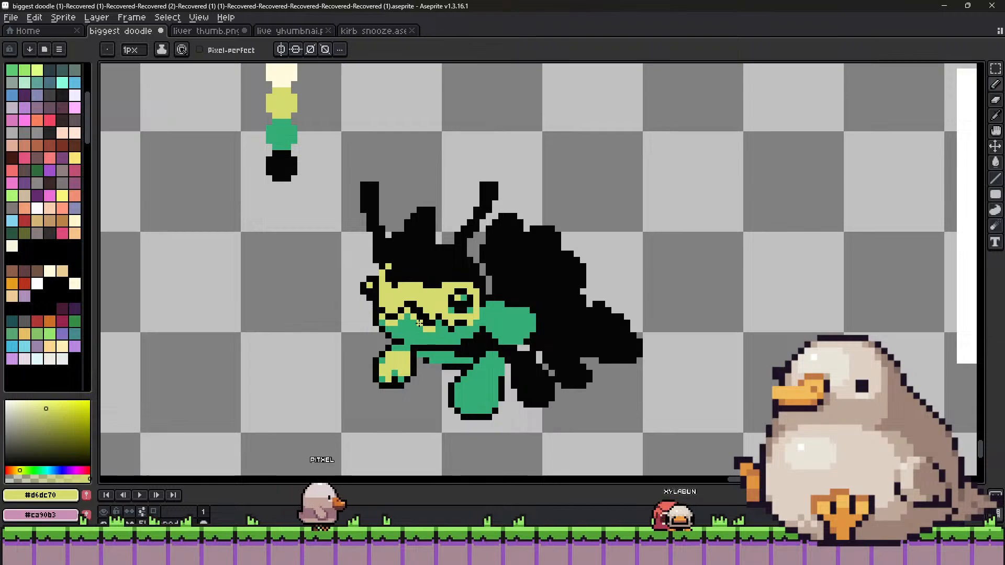
pyautogui.keyDown('alt'); pyautogui.click(450, 355); pyautogui.keyUp('alt')
pyautogui.click(406, 320)
pyautogui.keyDown('alt'); pyautogui.click(406, 319); pyautogui.keyUp('alt')
pyautogui.keyDown('alt'); pyautogui.click(410, 312); pyautogui.keyUp('alt')
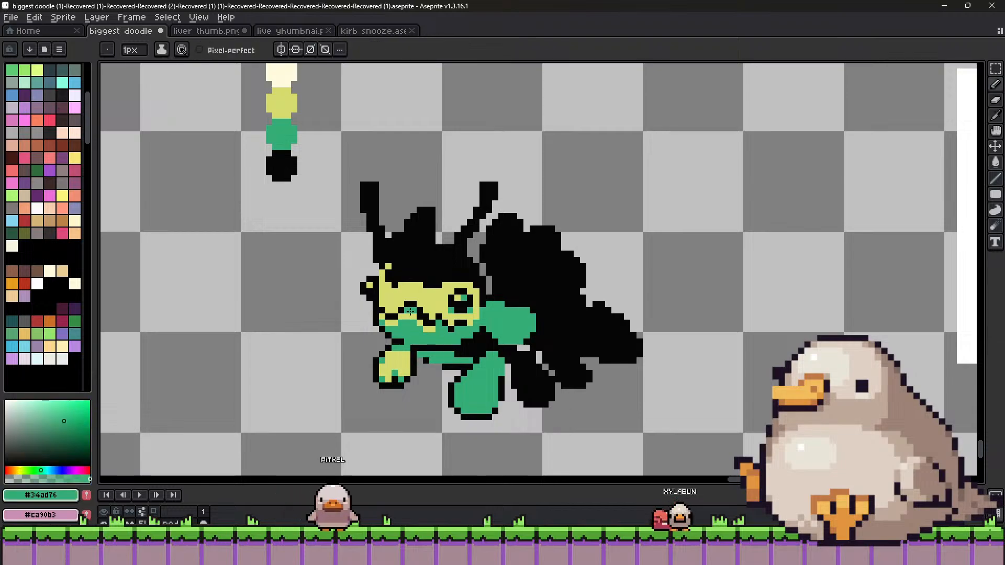
pyautogui.keyDown('alt'); pyautogui.click(426, 328); pyautogui.keyUp('alt')
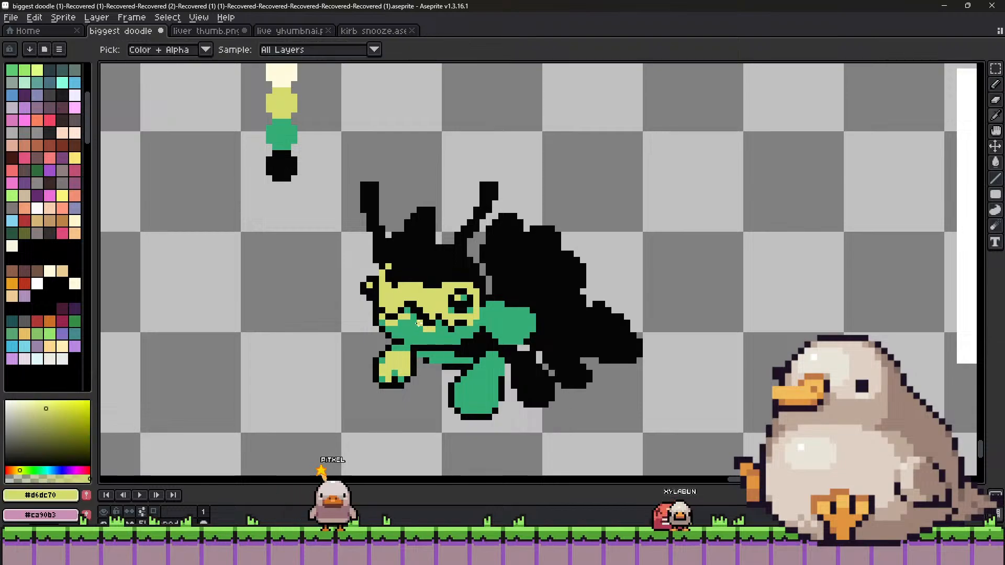
pyautogui.keyDown('alt'); pyautogui.click(416, 323); pyautogui.keyUp('alt')
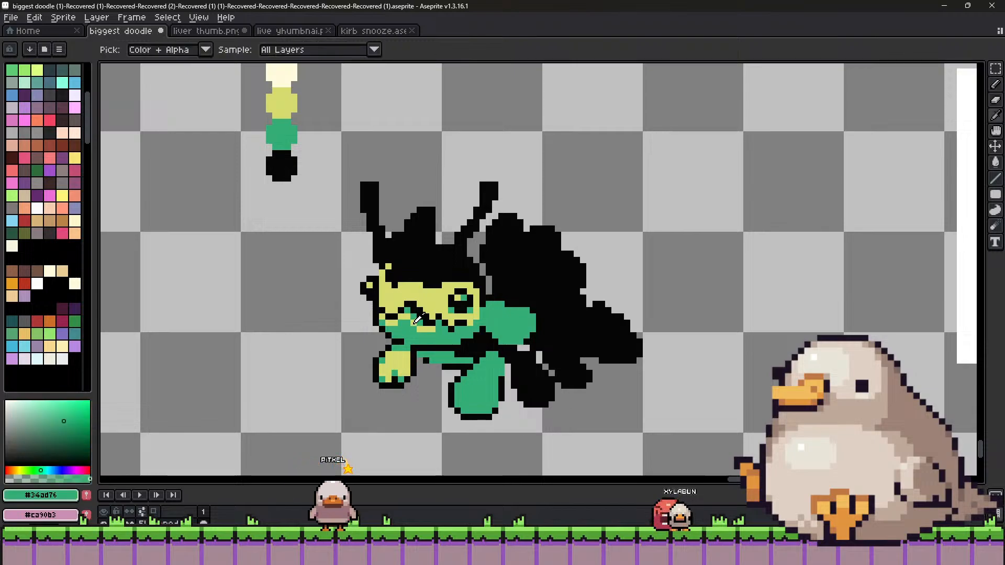
# Extend the yellow lip line back beneath the eye, cleaning up the jaw and cheek edges with green #34ad76 and black #060606 pixels.
pyautogui.keyDown('alt'); pyautogui.click(412, 317); pyautogui.keyUp('alt')
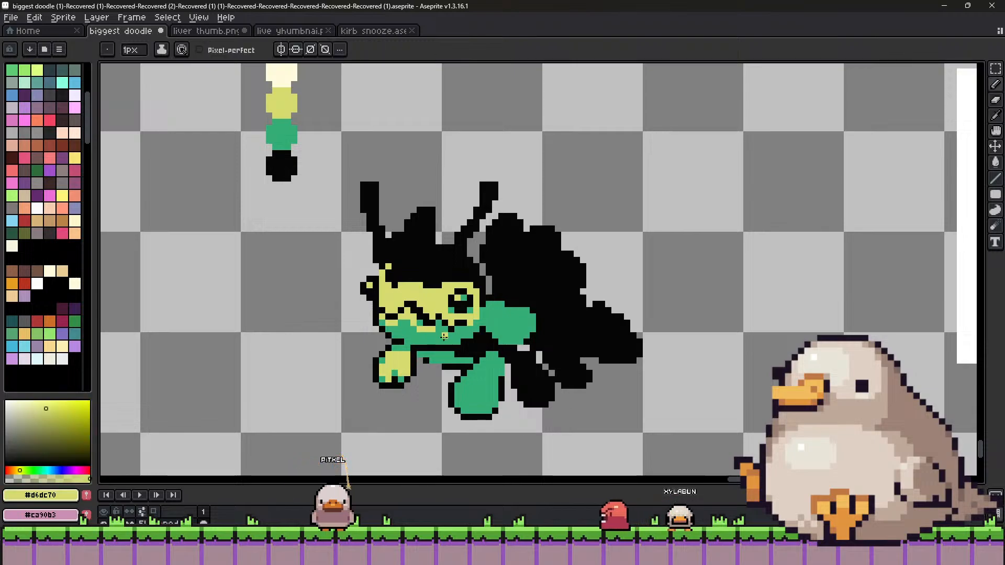
pyautogui.moveTo(439, 329); pyautogui.dragTo(445, 336)
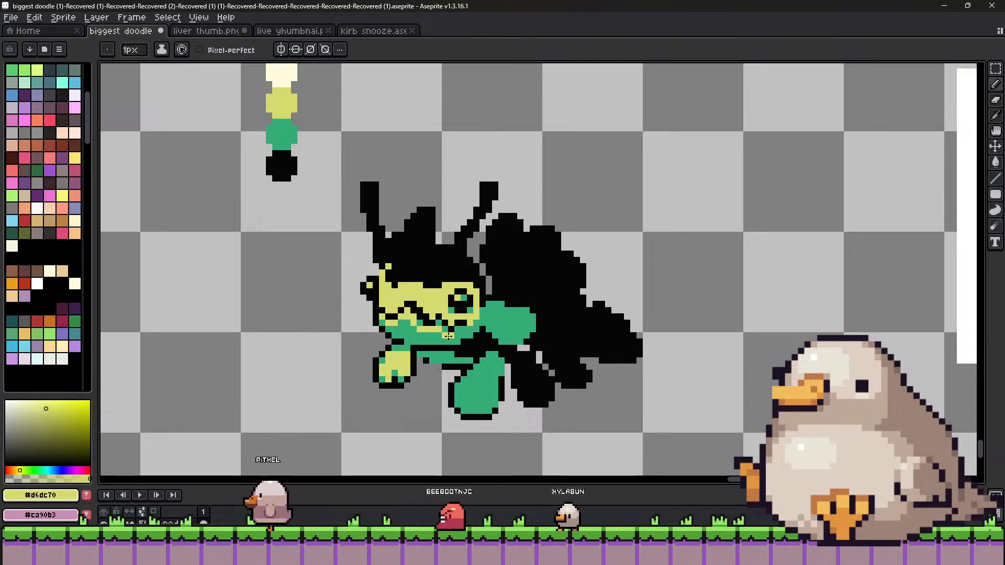
pyautogui.keyDown('alt'); pyautogui.click(448, 335); pyautogui.keyUp('alt')
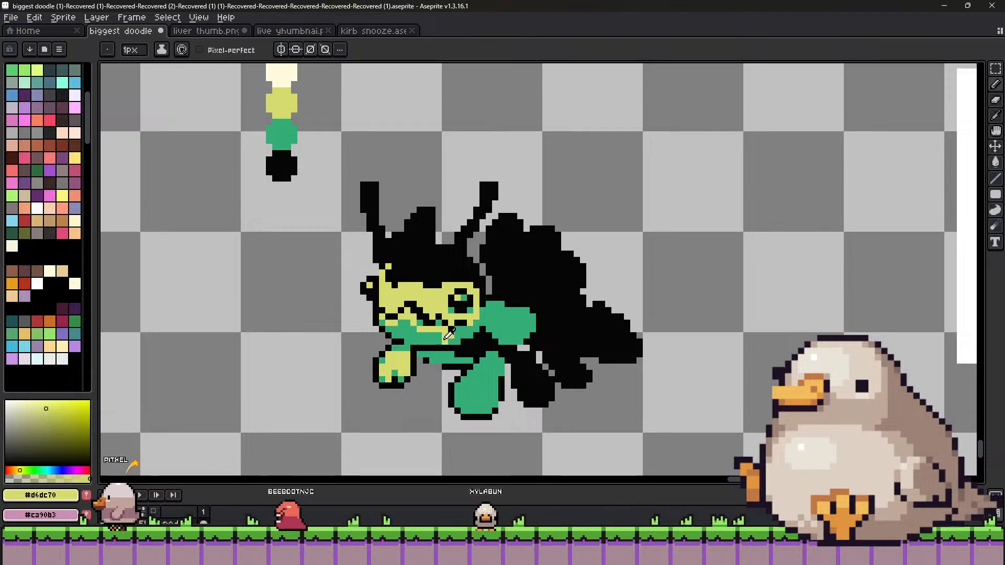
pyautogui.keyDown('alt'); pyautogui.click(439, 329); pyautogui.keyUp('alt')
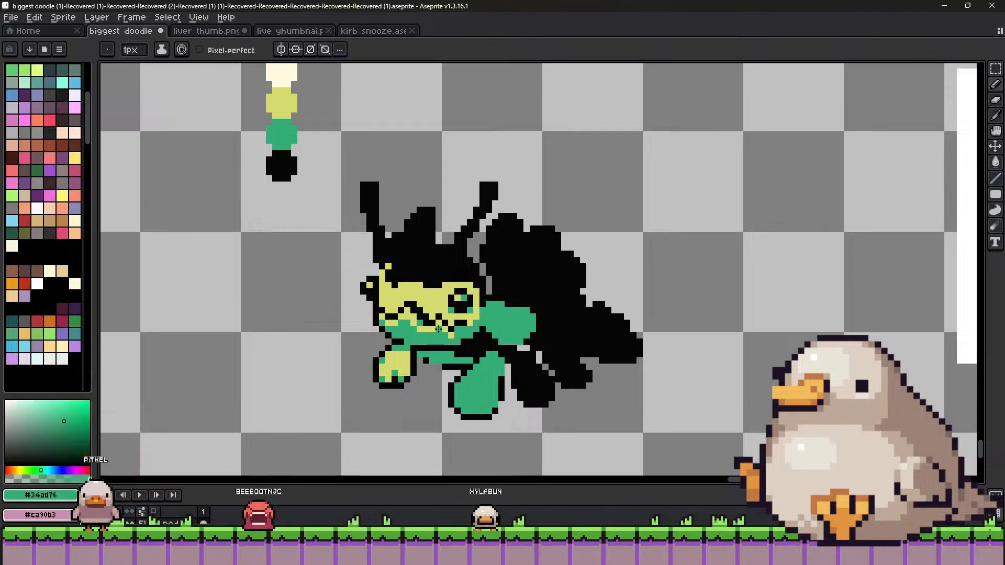
pyautogui.keyDown('alt'); pyautogui.click(439, 330); pyautogui.keyUp('alt')
pyautogui.click(445, 335)
pyautogui.keyDown('alt'); pyautogui.click(445, 341); pyautogui.keyUp('alt')
pyautogui.click(445, 330)
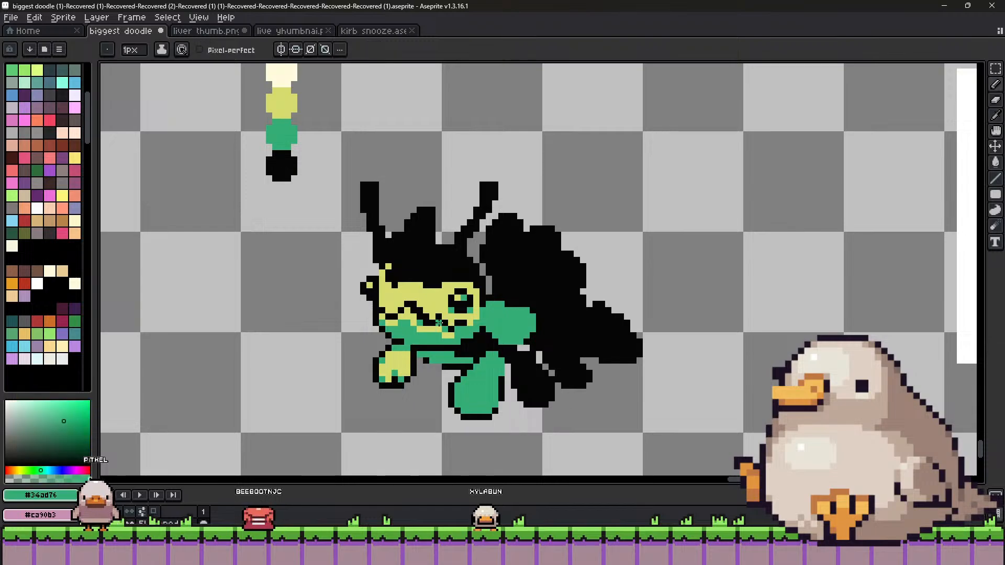
pyautogui.keyDown('alt'); pyautogui.click(454, 335); pyautogui.keyUp('alt')
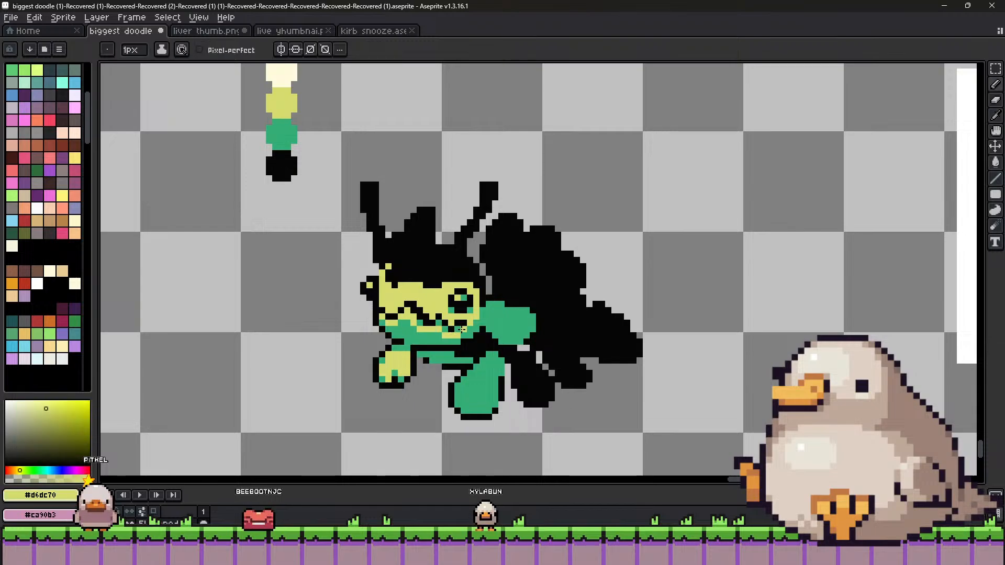
pyautogui.keyDown('alt'); pyautogui.click(475, 317); pyautogui.keyUp('alt')
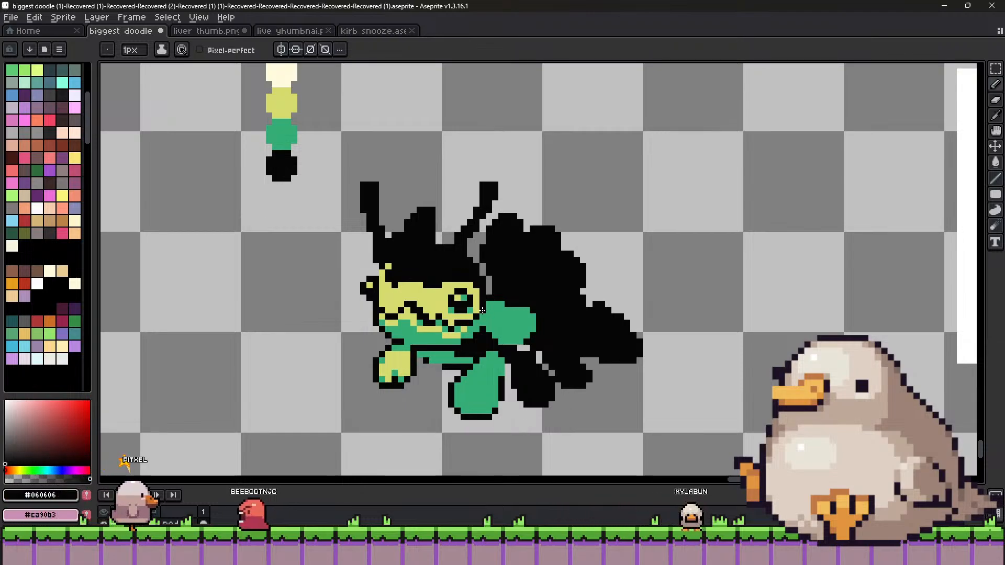
pyautogui.keyDown('alt'); pyautogui.click(455, 293); pyautogui.keyUp('alt')
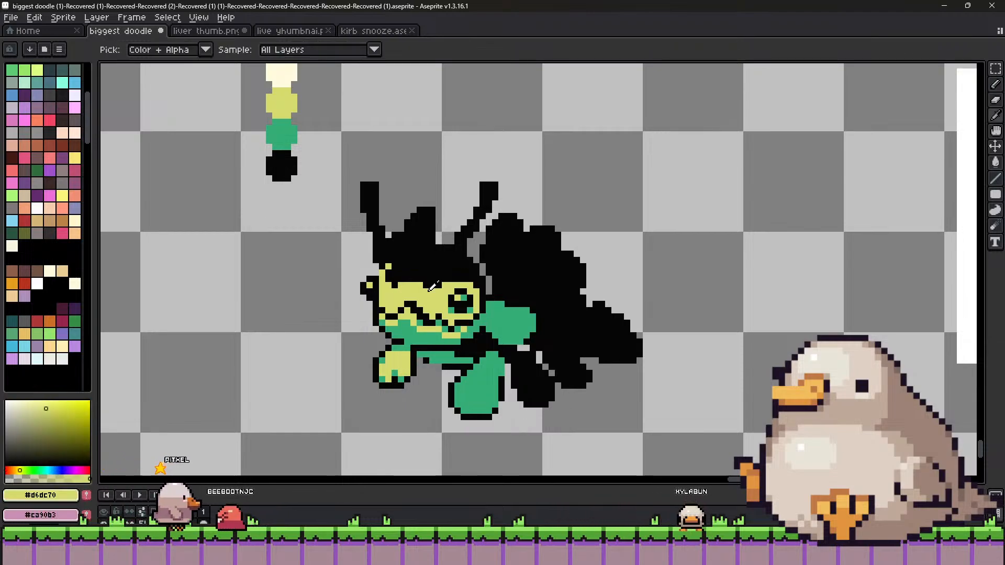
# Paint the forehead above the yellow face green #34ad76 with a 4px brush, and repaint the part reaching into the crest black.
pyautogui.keyDown('alt'); pyautogui.click(453, 320); pyautogui.keyUp('alt')
pyautogui.click(430, 273)
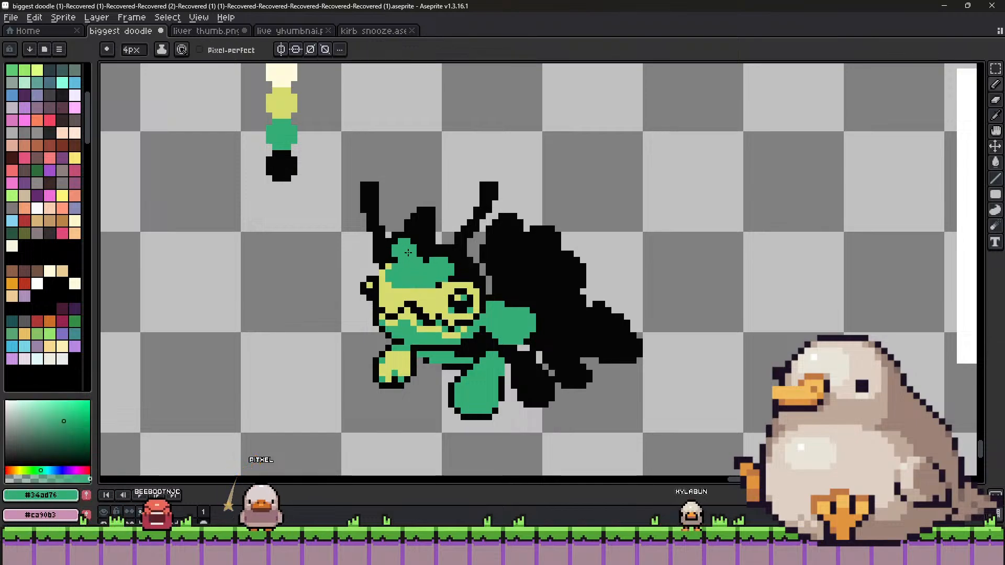
pyautogui.keyDown('alt'); pyautogui.click(411, 233); pyautogui.keyUp('alt')
pyautogui.moveTo(400, 246); pyautogui.dragTo(413, 261)
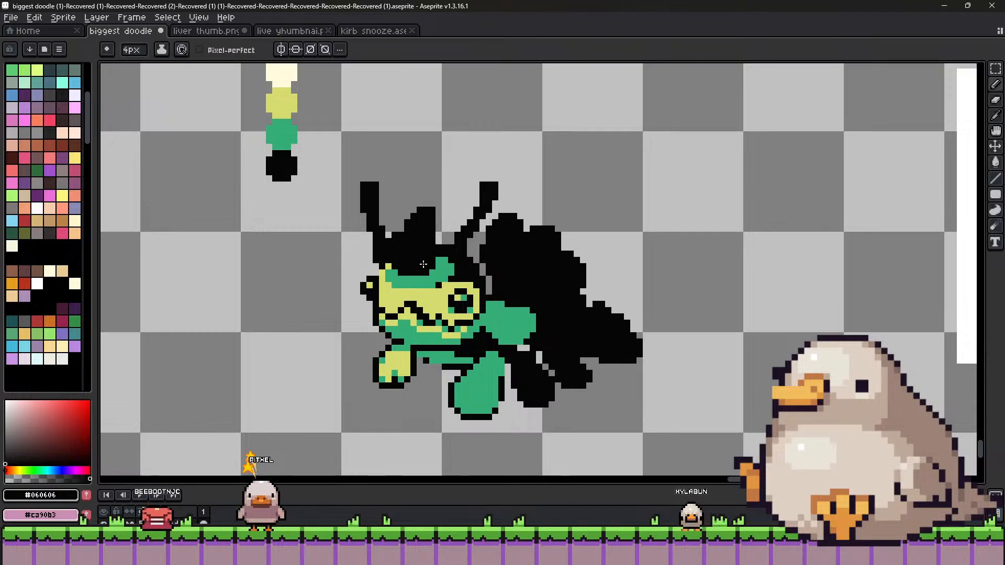
# Fill the head crest green #34ad76 with a 2px brush, keeping a black line between it and the forehead.
pyautogui.keyDown('alt'); pyautogui.click(414, 268); pyautogui.keyUp('alt')
pyautogui.press('-')
pyautogui.click(411, 265)
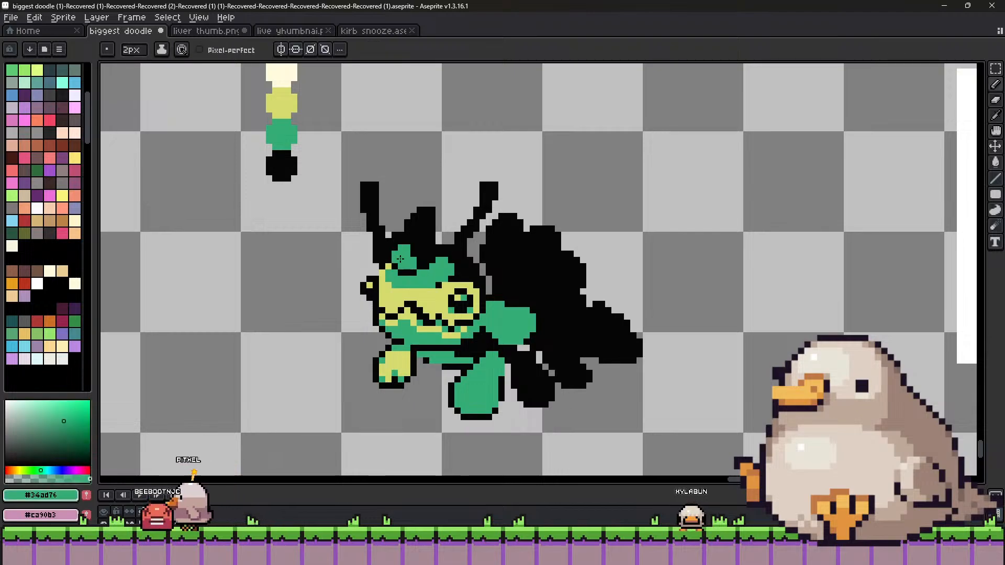
pyautogui.moveTo(423, 223); pyautogui.dragTo(428, 219)
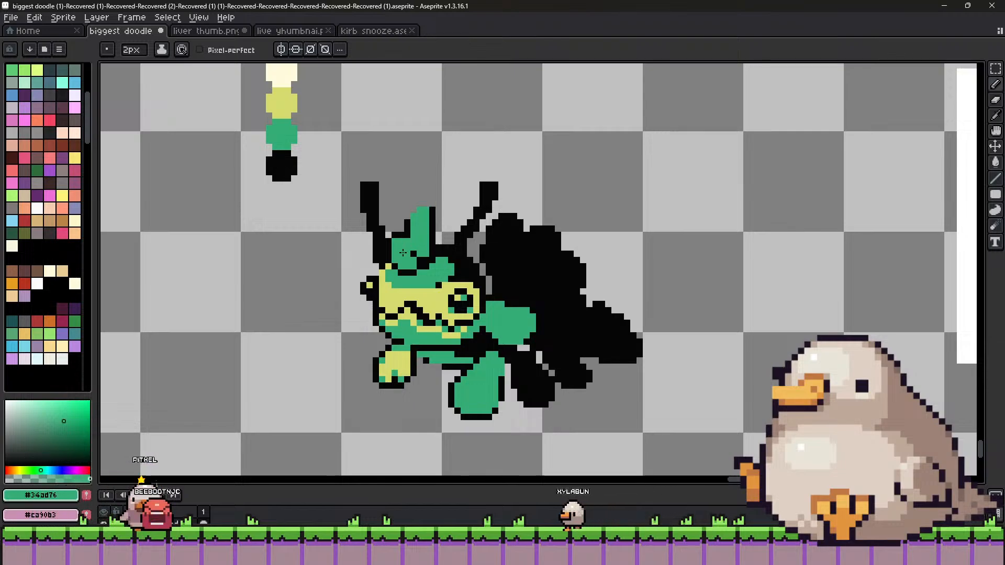
pyautogui.keyDown('alt'); pyautogui.click(403, 246); pyautogui.keyUp('alt')
pyautogui.press('-')
pyautogui.keyDown('alt'); pyautogui.click(401, 259); pyautogui.keyUp('alt')
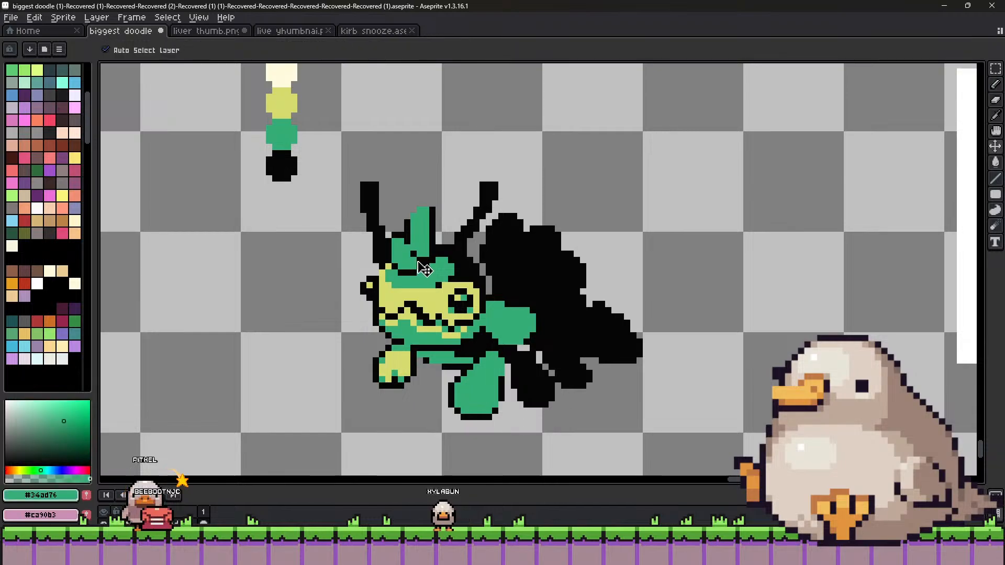
pyautogui.press('+')
pyautogui.press('alt')
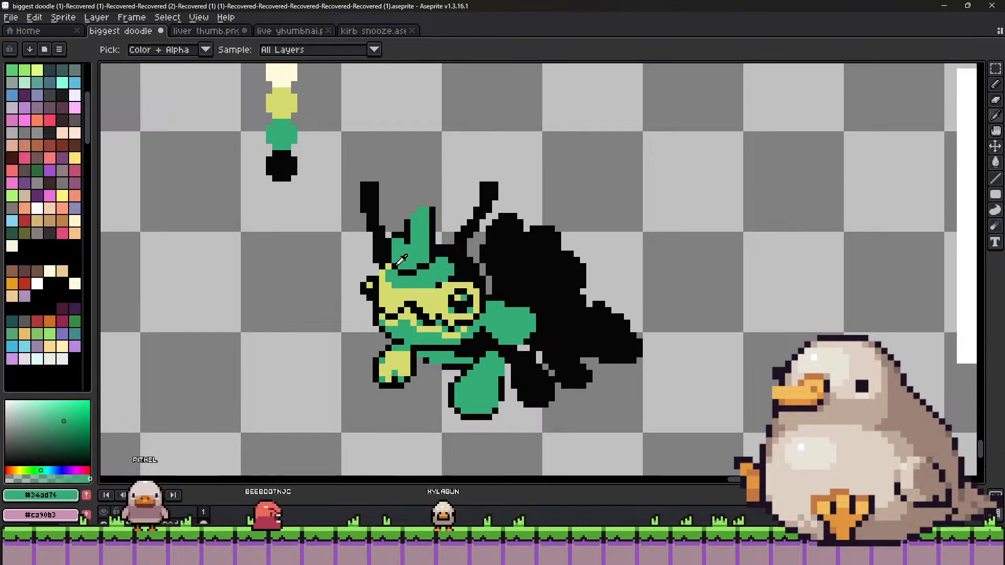
# Color the left antenna with a 1px brush, giving it a green #34ad76 upper part and a yellow #d6dc70 stem.
pyautogui.press('-')
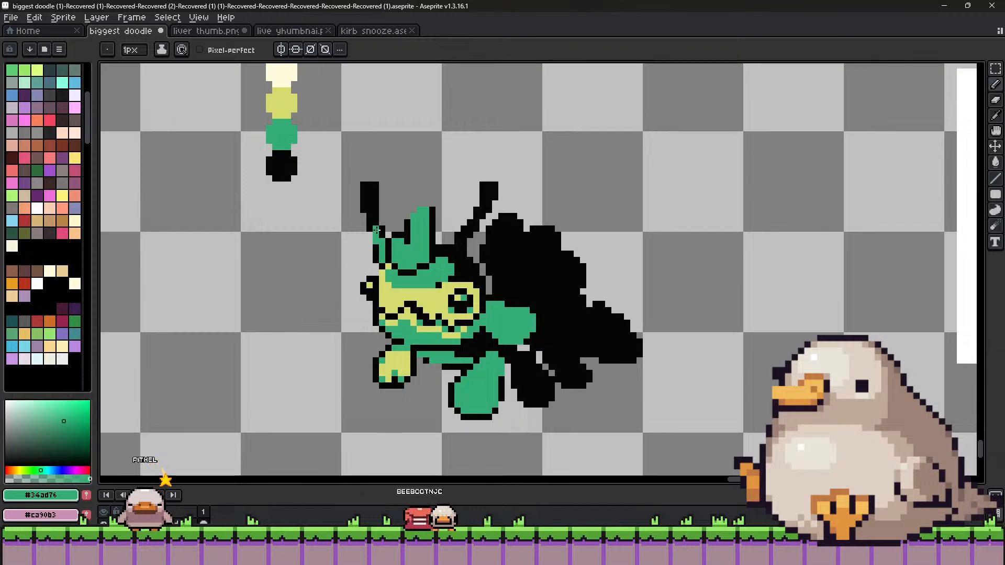
pyautogui.keyDown('alt'); pyautogui.click(286, 105); pyautogui.keyUp('alt')
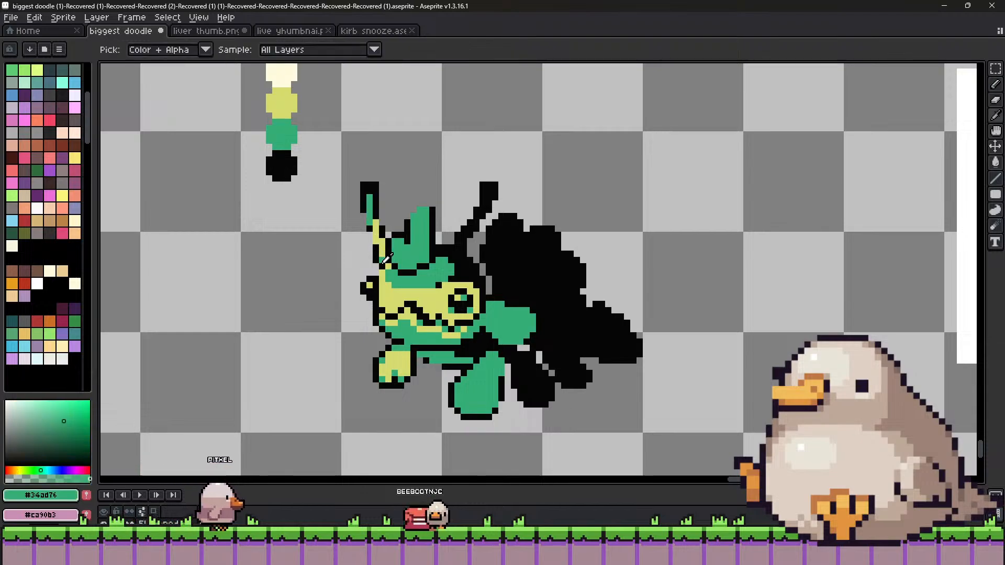
pyautogui.keyDown('alt'); pyautogui.click(378, 273); pyautogui.keyUp('alt')
pyautogui.keyDown('alt'); pyautogui.click(394, 287); pyautogui.keyUp('alt')
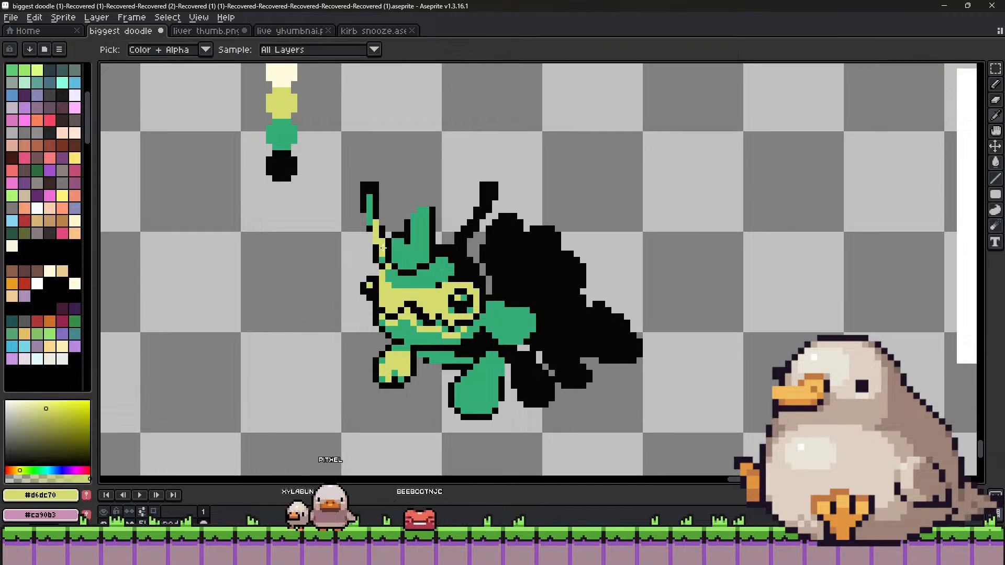
# Paint the right antenna's stem yellow #d6dc70 and its tip solid green #34ad76.
pyautogui.moveTo(455, 249); pyautogui.dragTo(482, 197)
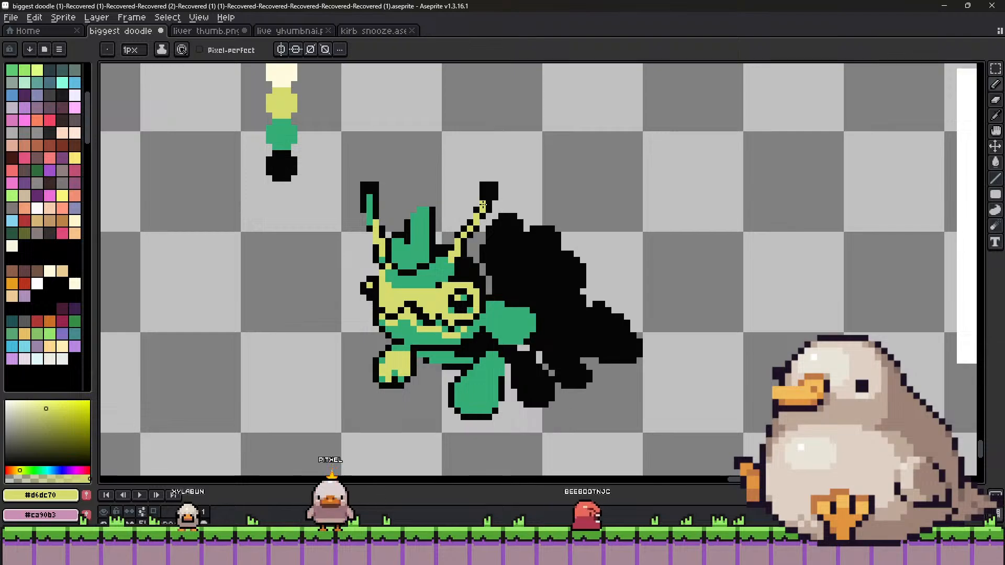
pyautogui.keyDown('alt'); pyautogui.click(419, 241); pyautogui.keyUp('alt')
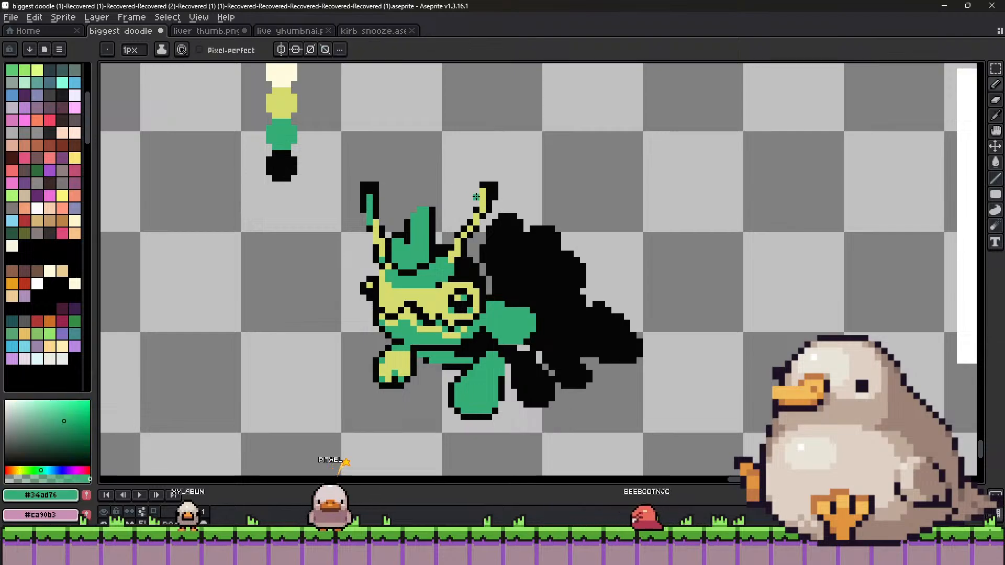
pyautogui.moveTo(482, 195)
pyautogui.mouseDown()
pyautogui.moveTo(483, 211)
pyautogui.moveTo(480, 185)
pyautogui.moveTo(496, 194)
pyautogui.mouseUp()
pyautogui.keyDown('alt'); pyautogui.click(483, 203); pyautogui.keyUp('alt')
pyautogui.keyDown('alt'); pyautogui.click(482, 190); pyautogui.keyUp('alt')
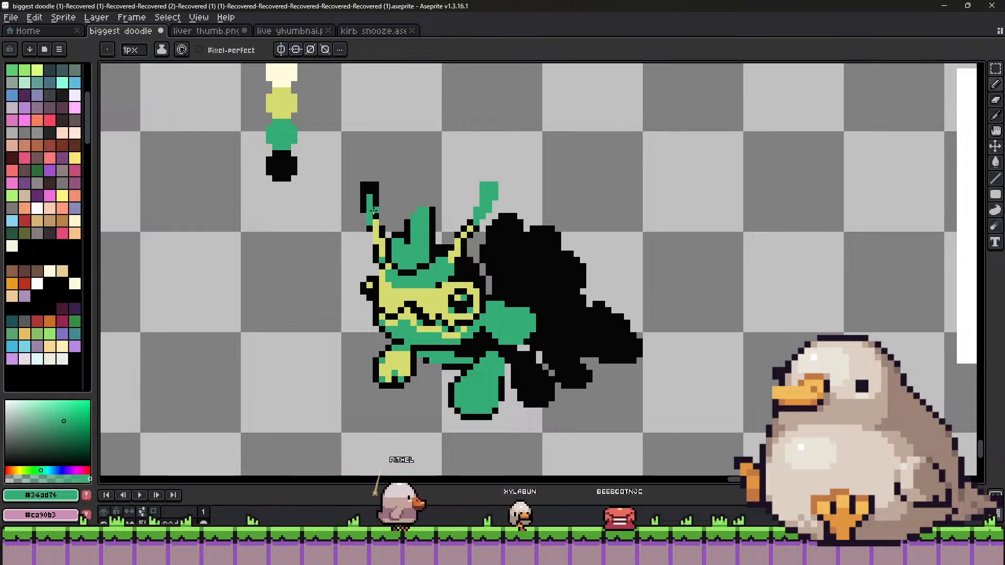
# Fill the left antenna's tip solid green and retouch the right antenna's upper stem with yellow #d6dc70 and green #34ad76 pixels.
pyautogui.moveTo(373, 204); pyautogui.dragTo(363, 187)
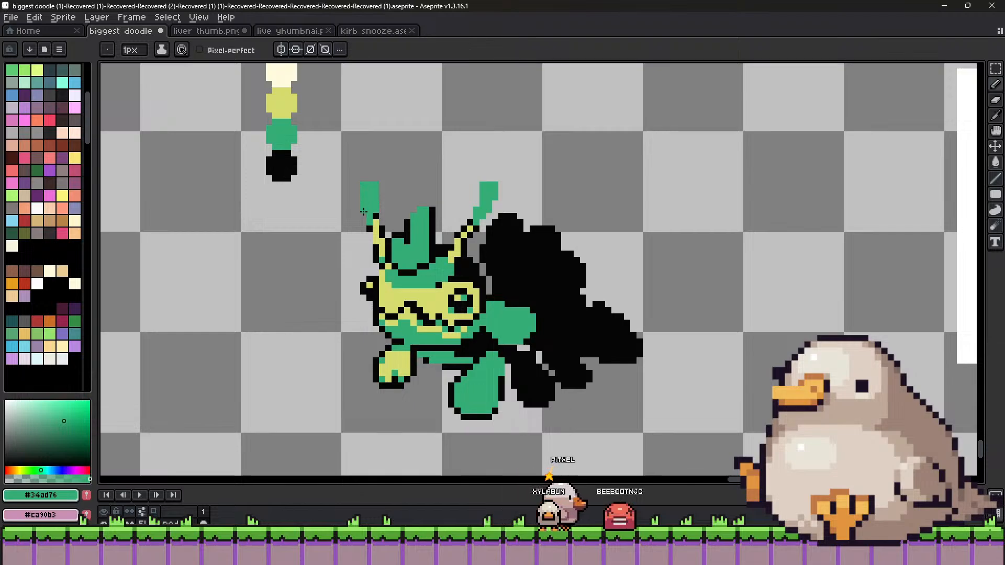
pyautogui.keyDown('alt'); pyautogui.click(477, 216); pyautogui.keyUp('alt')
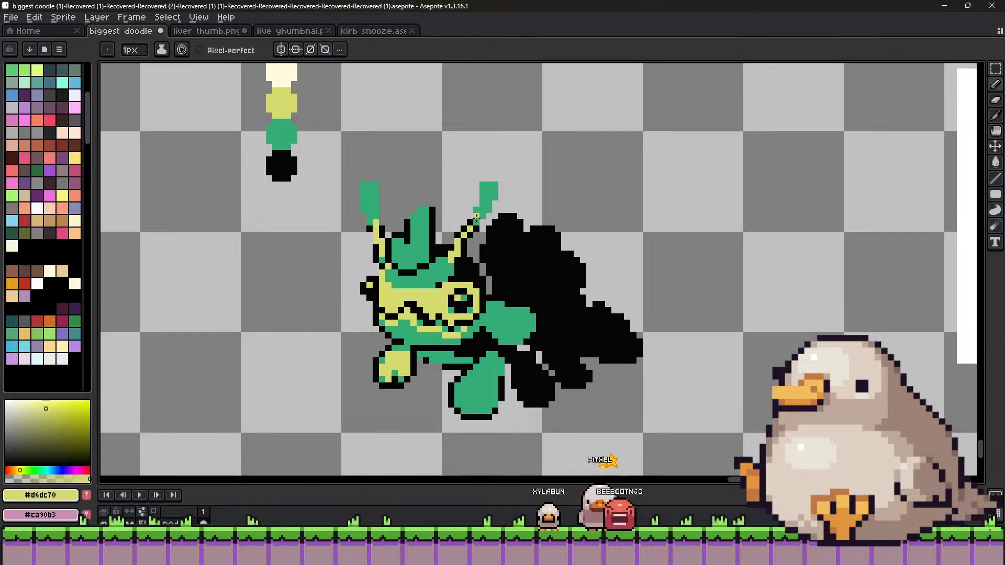
pyautogui.keyDown('alt'); pyautogui.click(471, 222); pyautogui.keyUp('alt')
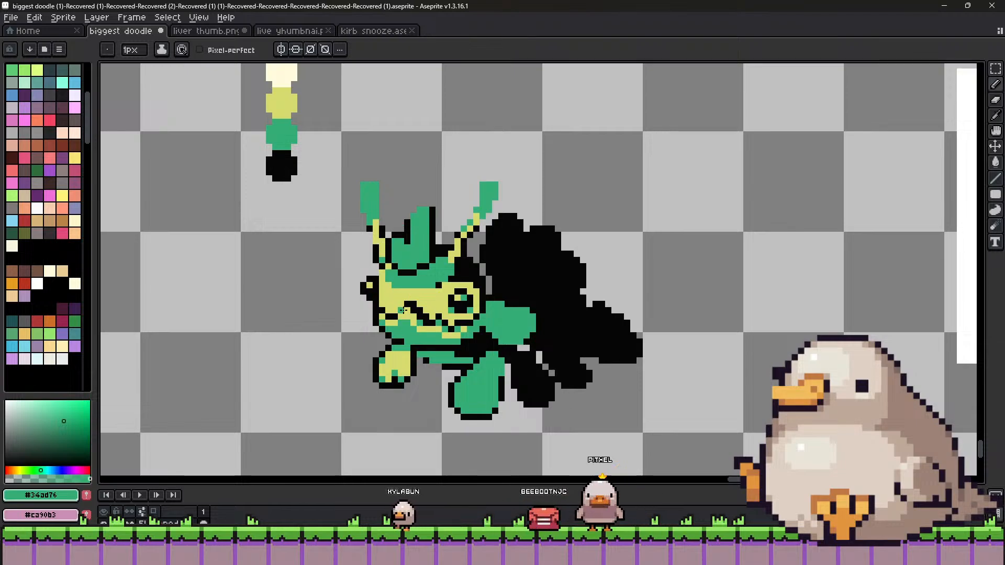
pyautogui.scroll(-2, 472, 330)
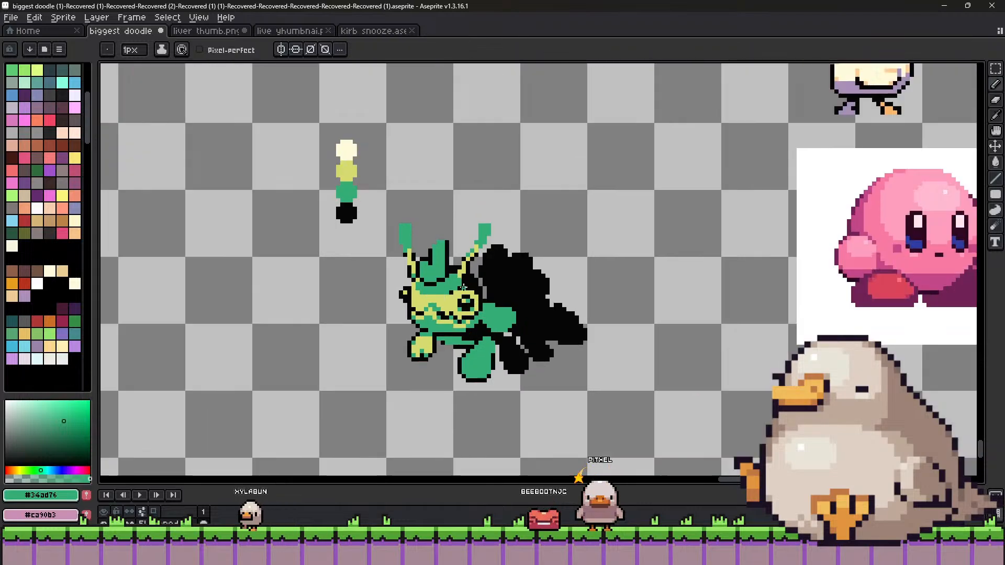
pyautogui.scroll(2, 486, 335)
pyautogui.press('ctrl')
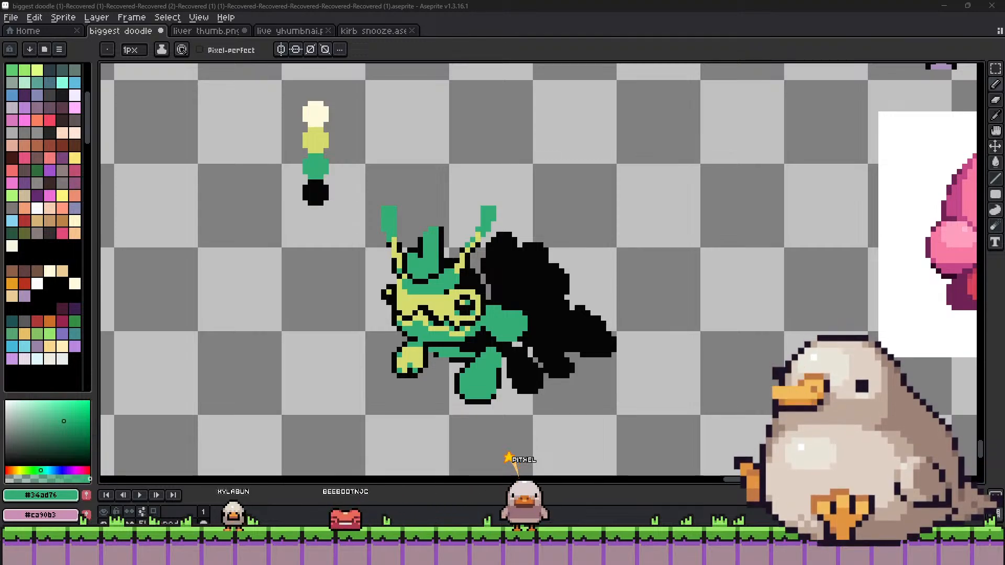
pyautogui.scroll(-6, 576, 288)
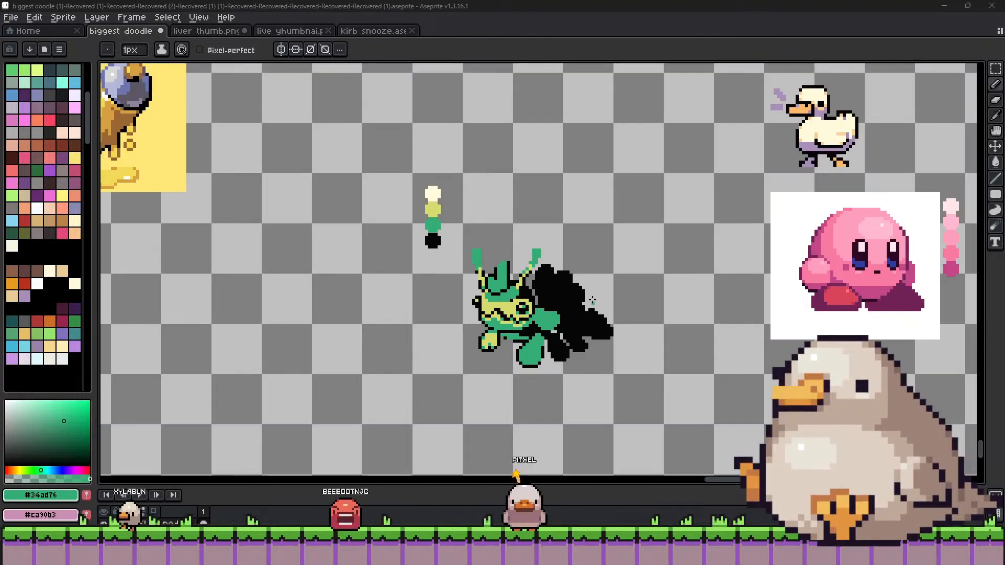
pyautogui.scroll(6, 444, 166)
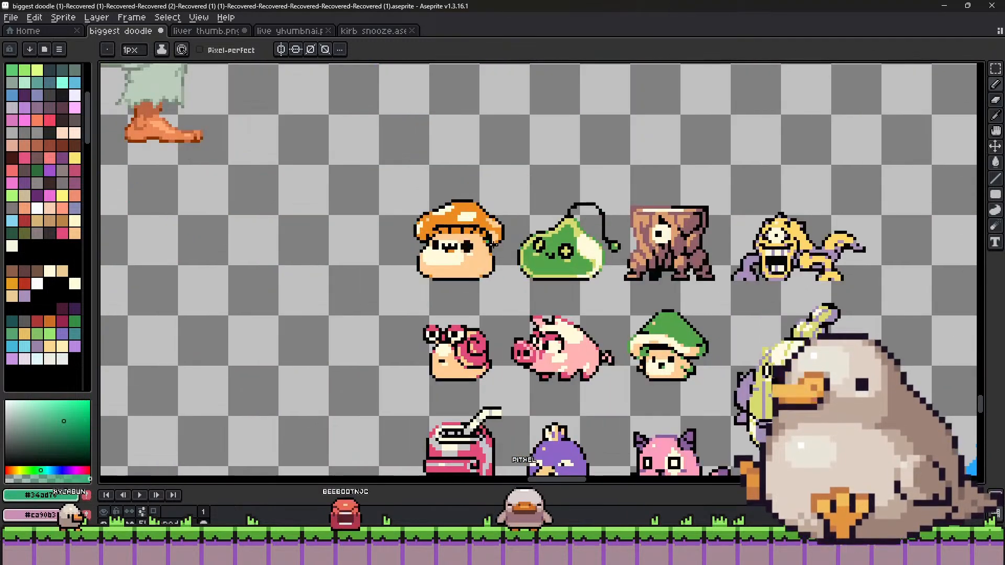
# Retouch the line between the head crest and the forehead with 1px green #34ad76 and black #060606 pixels.
pyautogui.scroll(-1, 444, 166)
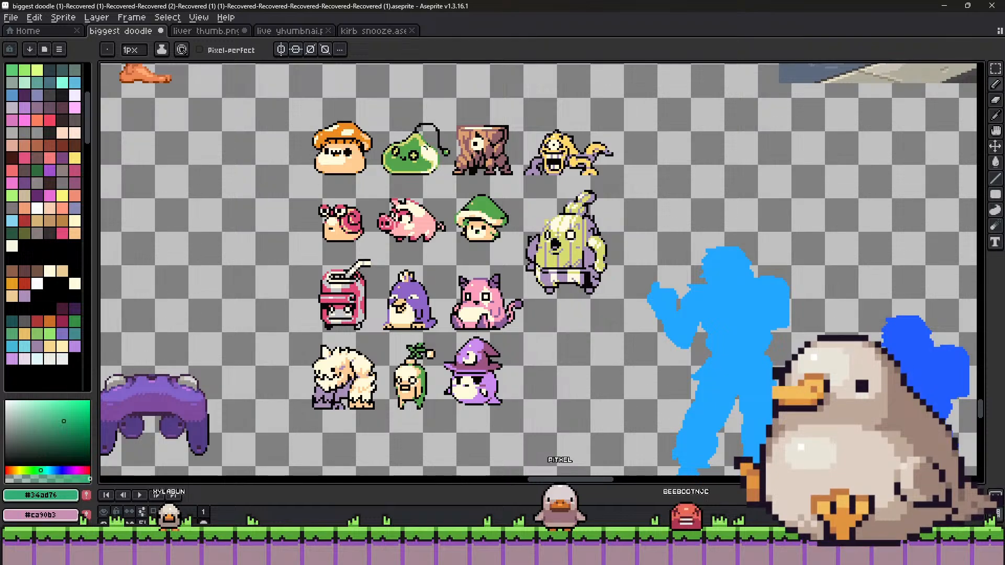
pyautogui.scroll(-4, 340, 164)
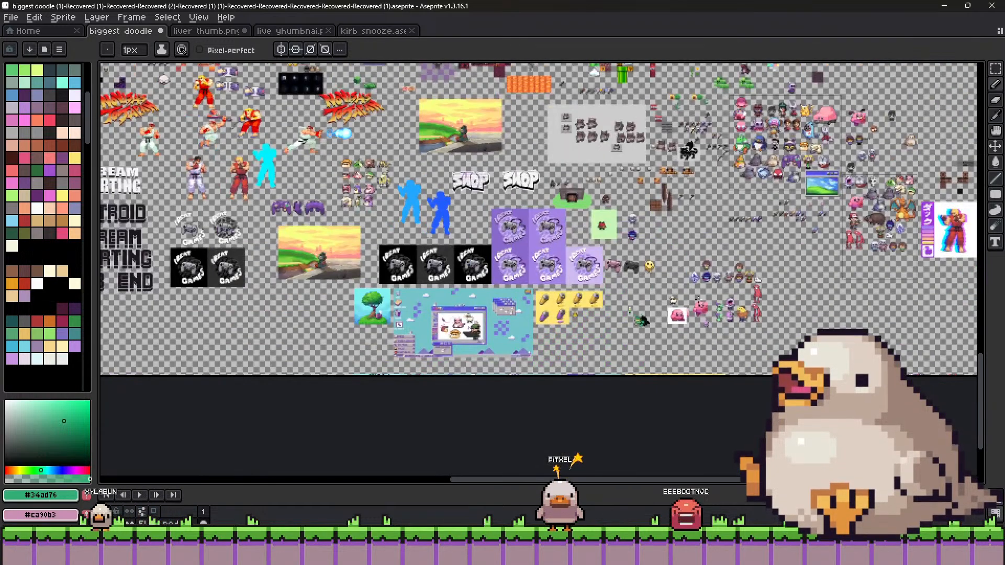
pyautogui.scroll(4, 679, 316)
pyautogui.scroll(3, 419, 346)
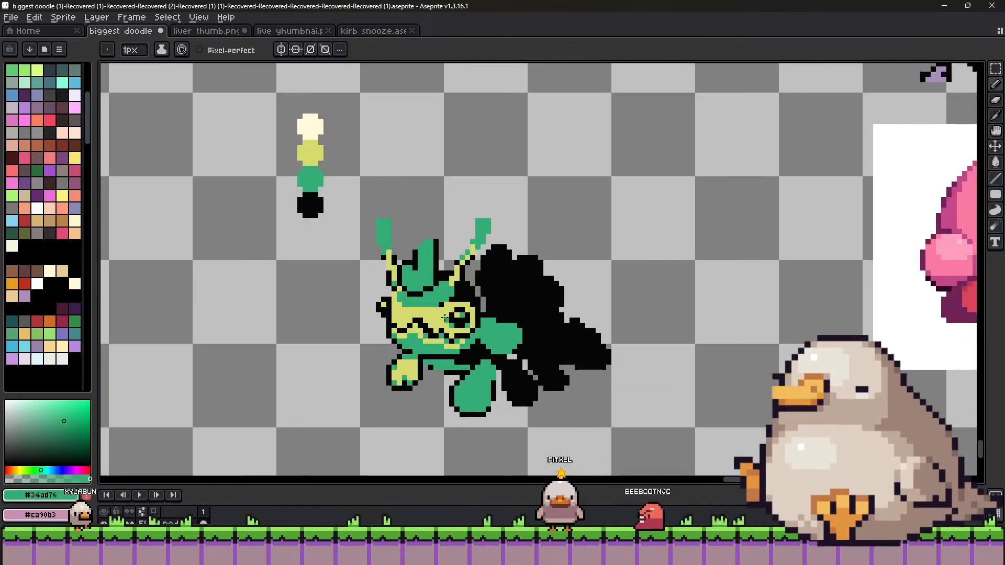
pyautogui.scroll(1, 449, 287)
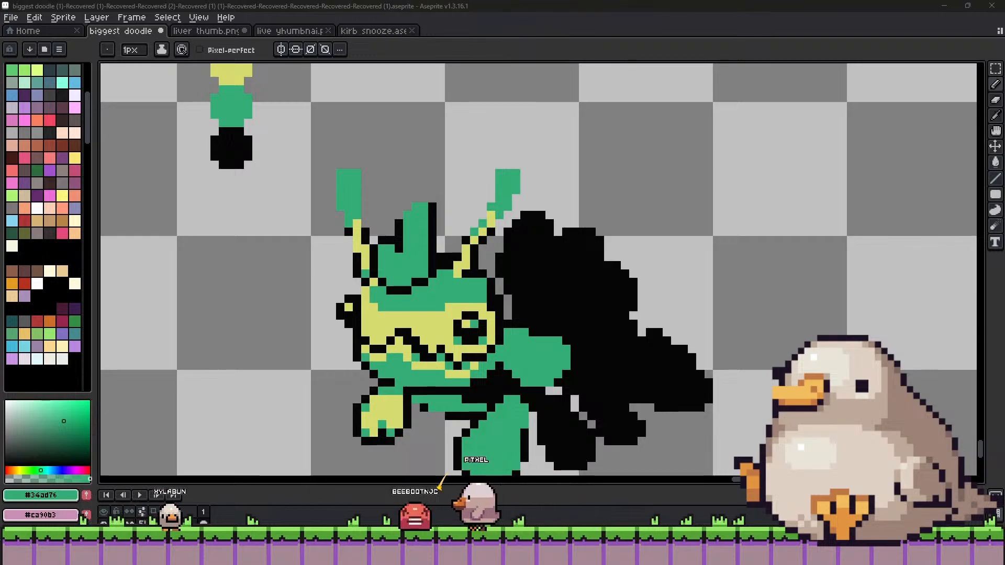
pyautogui.keyDown('alt'); pyautogui.click(415, 282); pyautogui.keyUp('alt')
pyautogui.keyDown('alt'); pyautogui.click(417, 272); pyautogui.keyUp('alt')
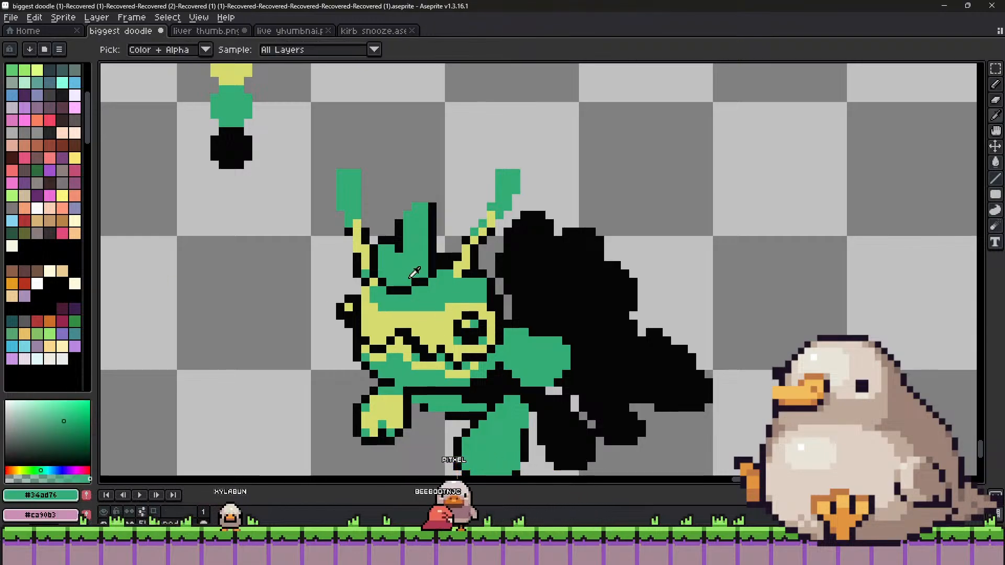
pyautogui.moveTo(416, 282); pyautogui.dragTo(424, 282)
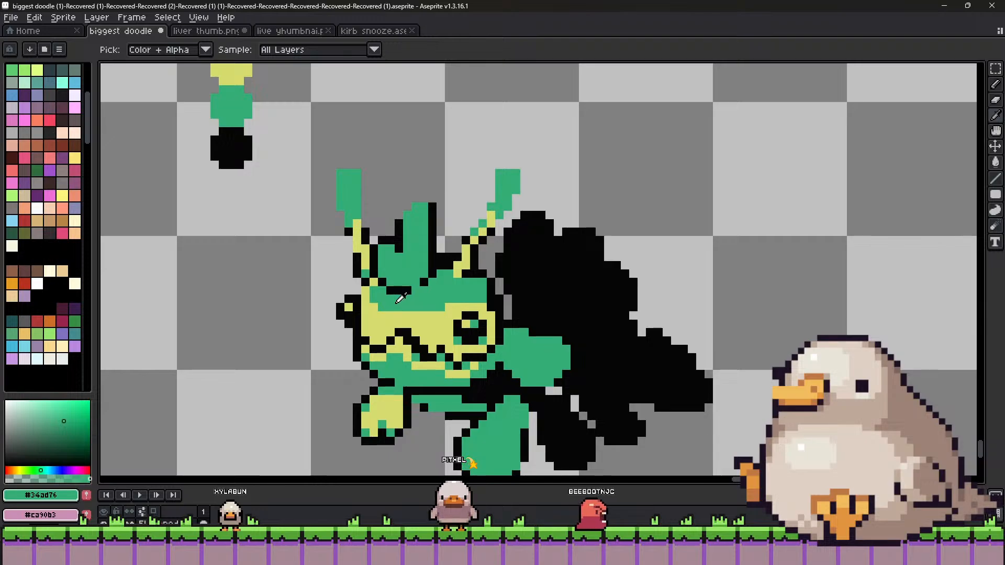
pyautogui.keyDown('alt'); pyautogui.click(399, 291); pyautogui.keyUp('alt')
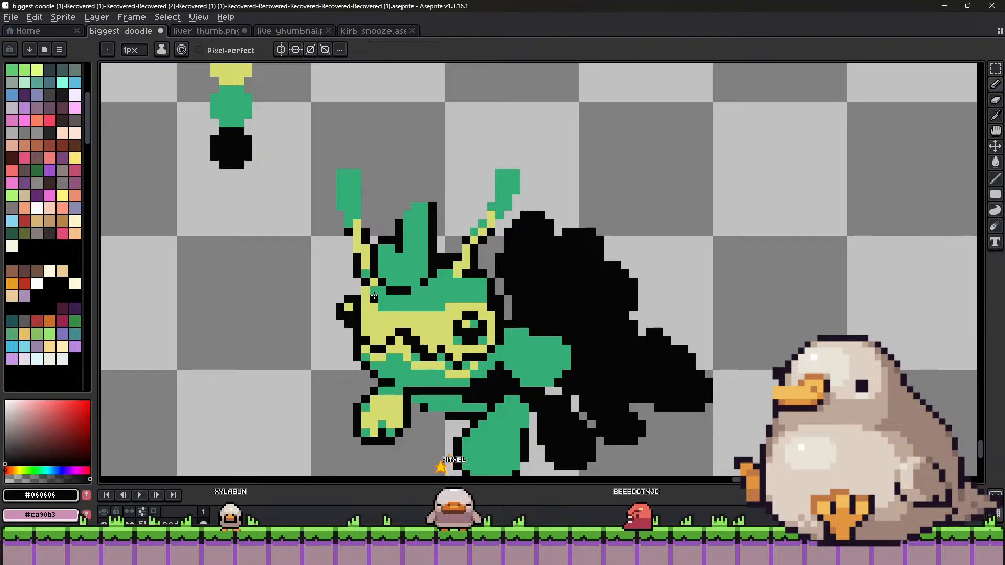
pyautogui.press('alt')
# Extend the yellow #d6dc70 eye patch upward by a row and recolor the head's back edge green #34ad76.
pyautogui.keyDown('alt'); pyautogui.click(446, 298); pyautogui.keyUp('alt')
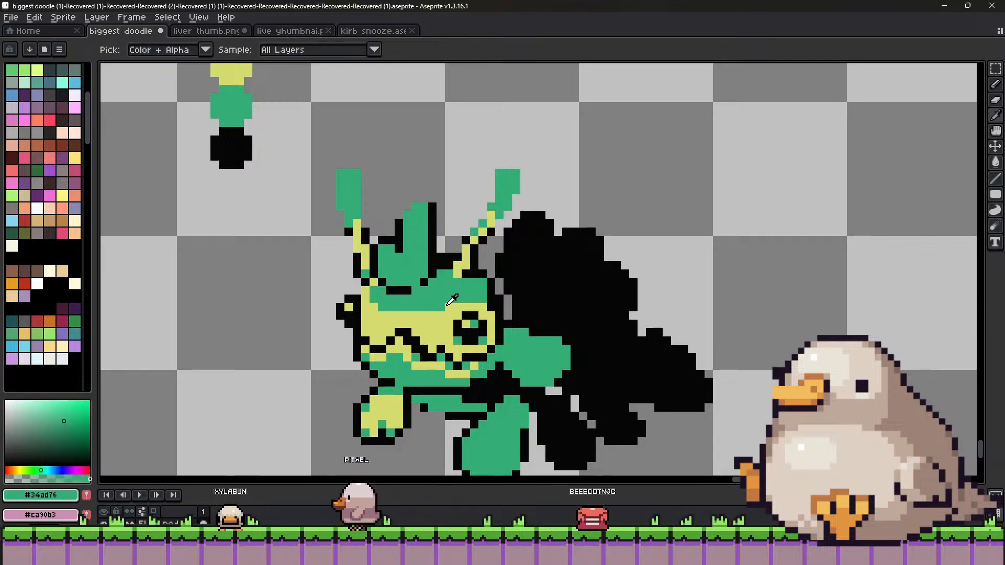
pyautogui.keyDown('alt'); pyautogui.click(468, 303); pyautogui.keyUp('alt')
pyautogui.moveTo(456, 299); pyautogui.dragTo(480, 298)
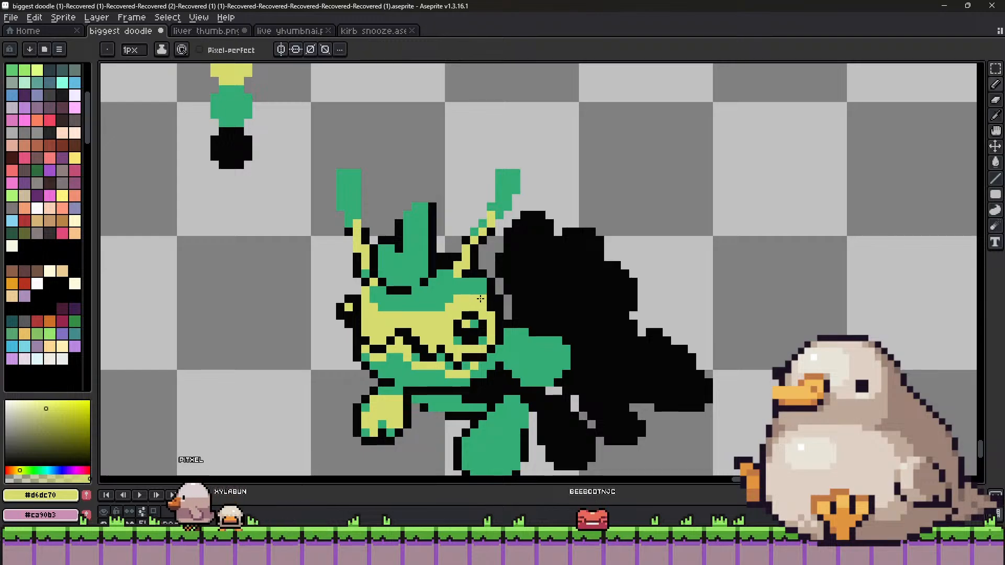
pyautogui.keyDown('alt'); pyautogui.click(492, 306); pyautogui.keyUp('alt')
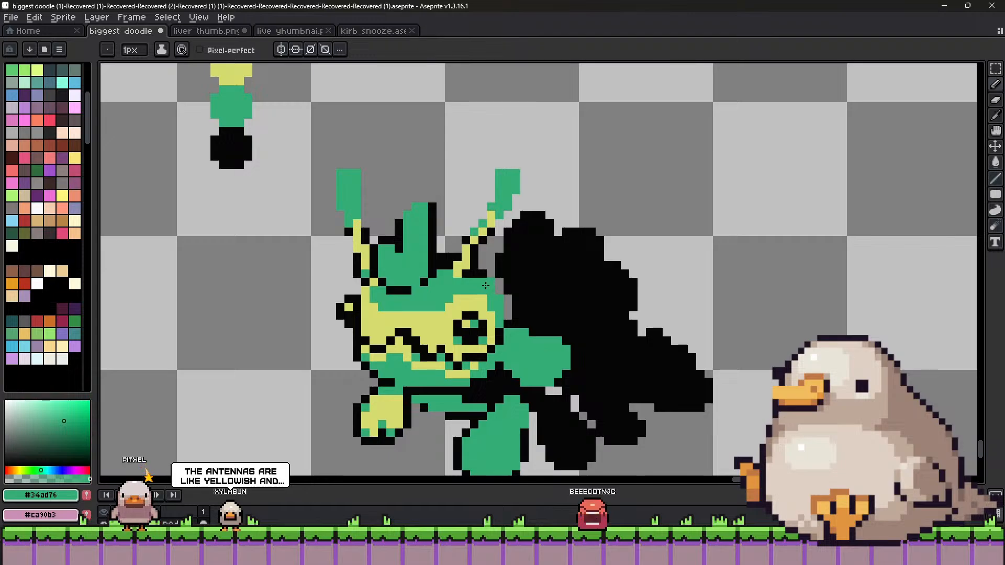
# Fill the body behind the head green #34ad76 with a 4px brush, keeping the spiky back silhouette black.
pyautogui.press('+')
pyautogui.press('+')
pyautogui.press('+')
pyautogui.click(520, 285)
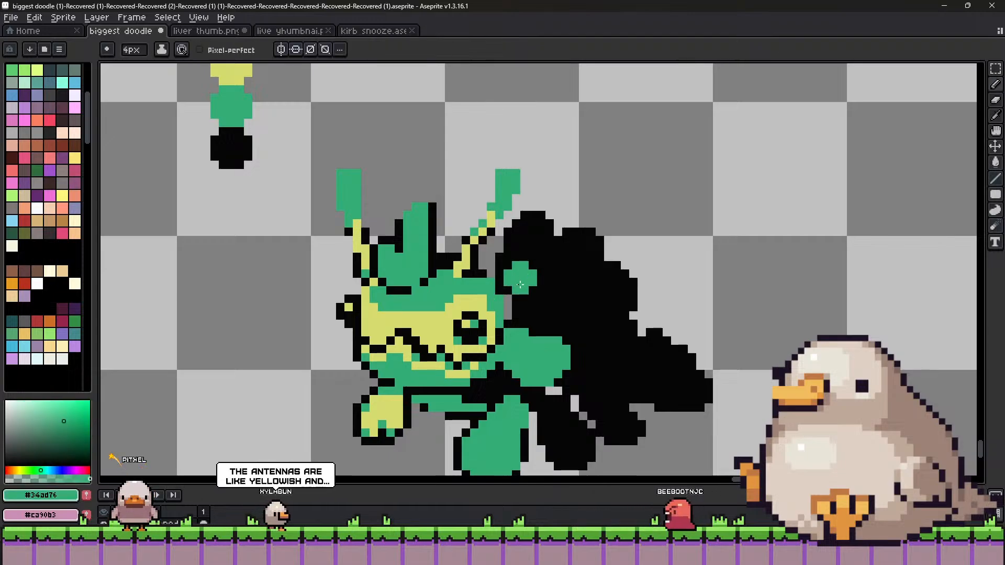
pyautogui.moveTo(520, 285)
pyautogui.mouseDown()
pyautogui.moveTo(535, 299)
pyautogui.moveTo(526, 270)
pyautogui.moveTo(540, 306)
pyautogui.moveTo(558, 298)
pyautogui.mouseUp()
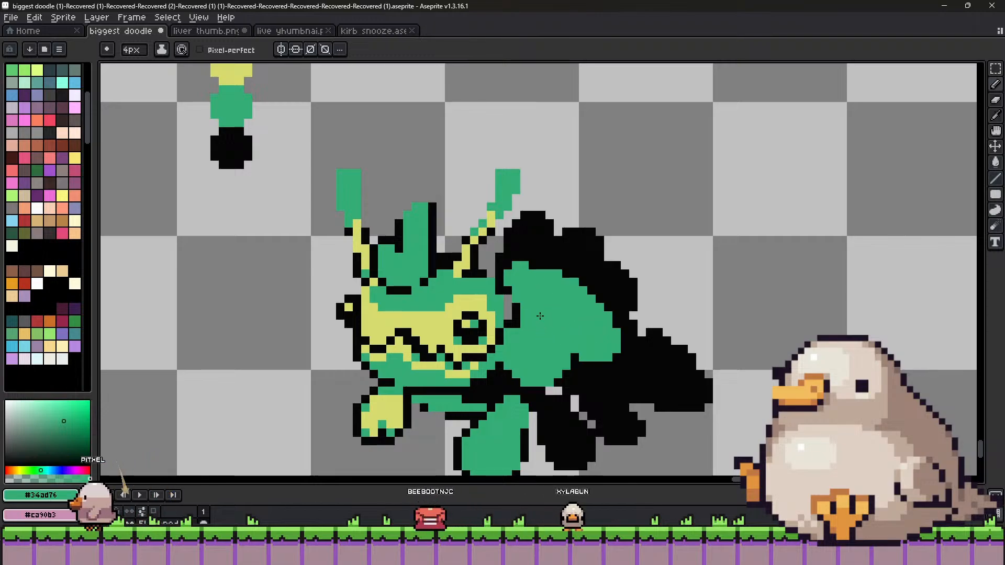
# Draw a 1px black #060606 line separating the back of the head from the green body.
pyautogui.keyDown('alt'); pyautogui.click(507, 319); pyautogui.keyUp('alt')
pyautogui.press('-')
pyautogui.press('-')
pyautogui.press('-')
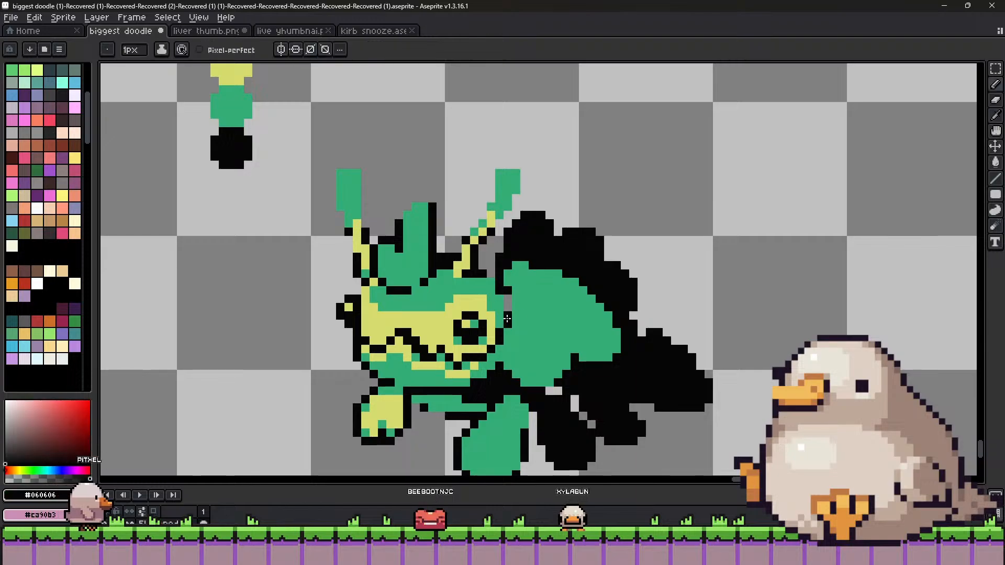
pyautogui.moveTo(507, 319); pyautogui.dragTo(509, 289)
# Paint a large yellow #d6dc70 belly area over the lower body with a 5px brush, keeping a green band along the back.
pyautogui.keyDown('alt'); pyautogui.click(511, 287); pyautogui.keyUp('alt')
pyautogui.press('alt')
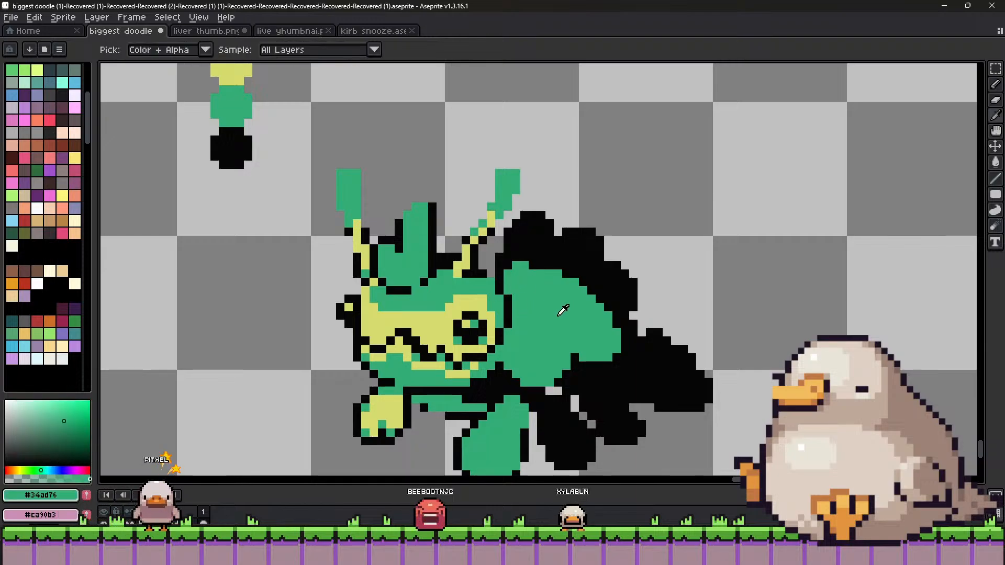
pyautogui.keyDown('alt'); pyautogui.click(498, 312); pyautogui.keyUp('alt')
pyautogui.moveTo(541, 349); pyautogui.dragTo(535, 348)
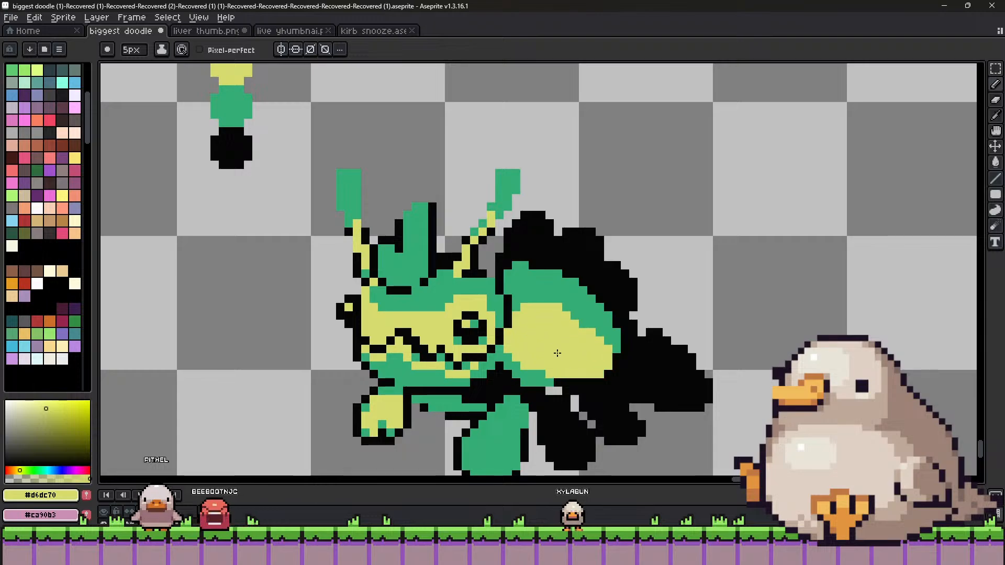
pyautogui.scroll(-1, 548, 361)
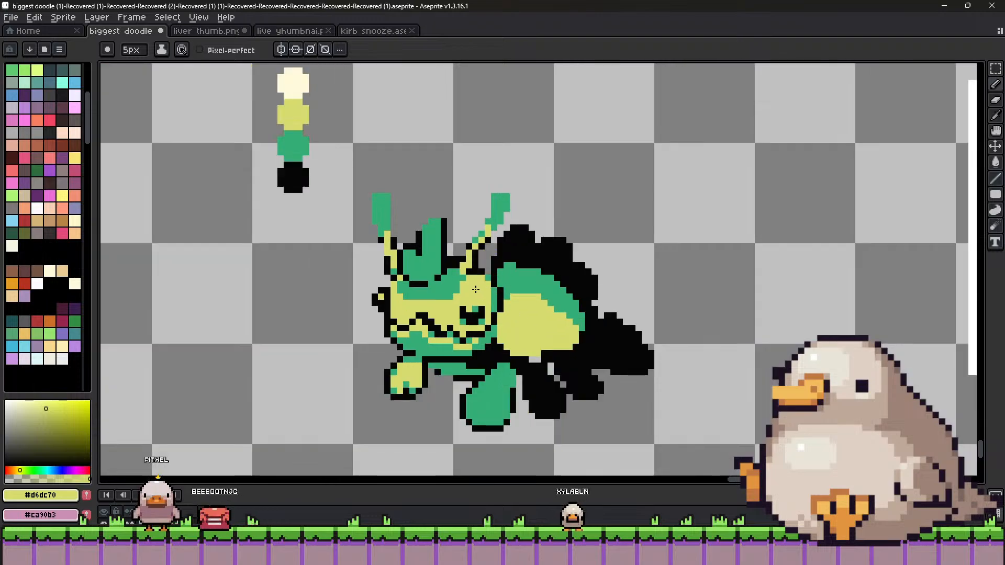
# Paint a yellow #d6dc70 strip along the front edge of the larger front leg, finishing it with a 1px brush.
pyautogui.scroll(3, 524, 377)
pyautogui.press('-')
pyautogui.press('-')
pyautogui.press('-')
pyautogui.click(468, 424)
pyautogui.moveTo(468, 424); pyautogui.dragTo(514, 340)
pyautogui.press('-')
pyautogui.click(520, 329)
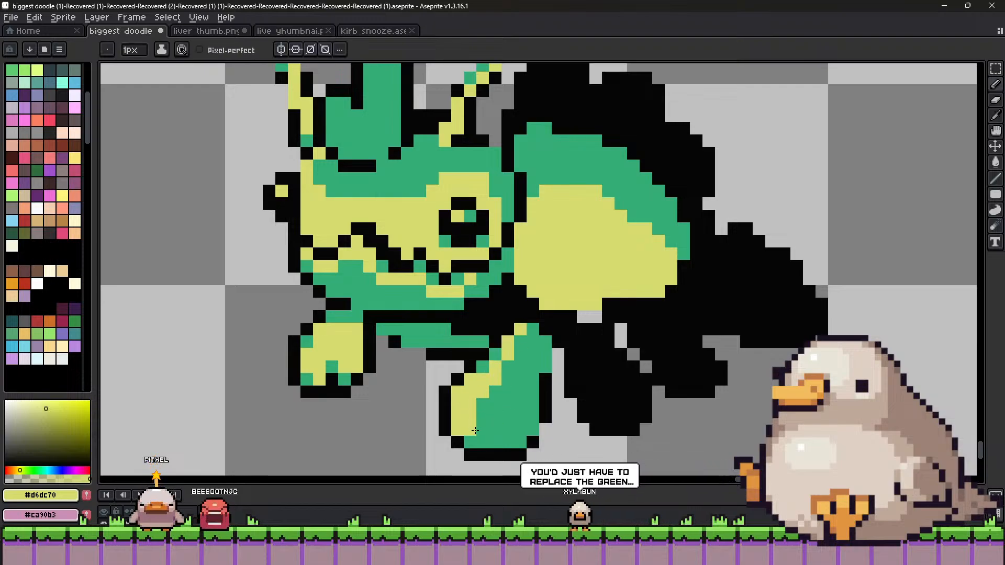
# Add a yellow #d6dc70 lower edge to the larger front foot and shape its toes with green and black pixels.
pyautogui.moveTo(479, 442); pyautogui.dragTo(517, 439)
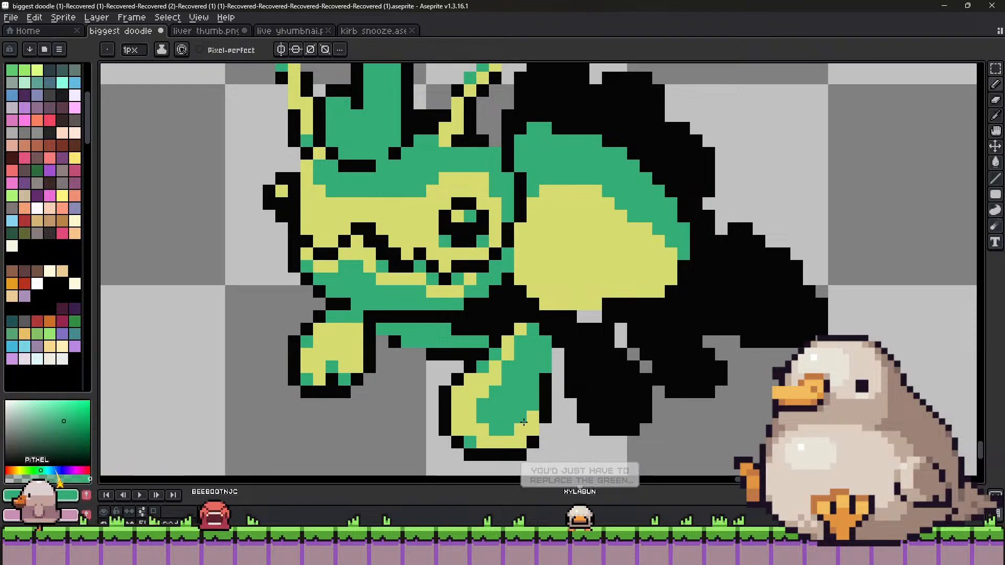
pyautogui.press('i')
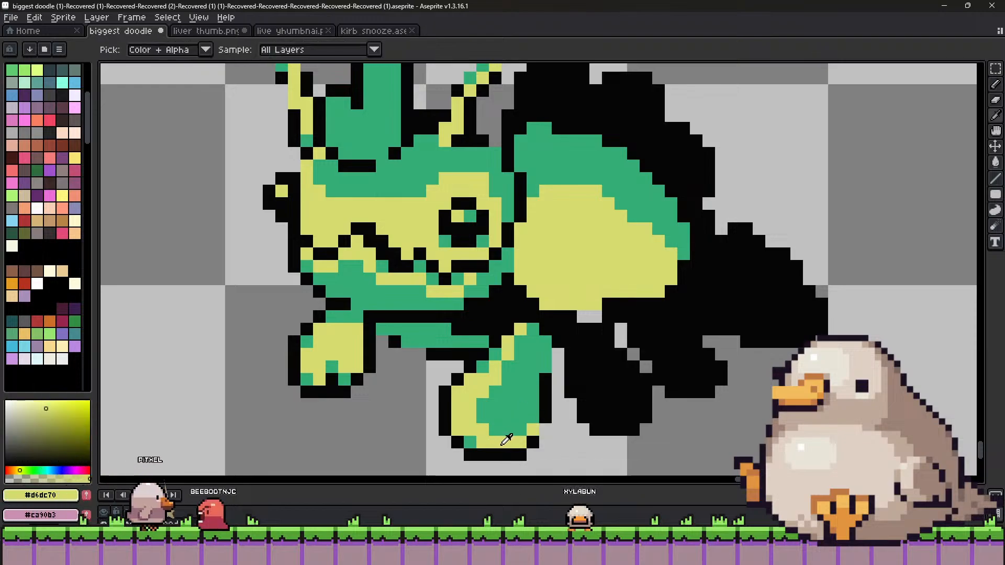
pyautogui.click(495, 441)
pyautogui.press('b')
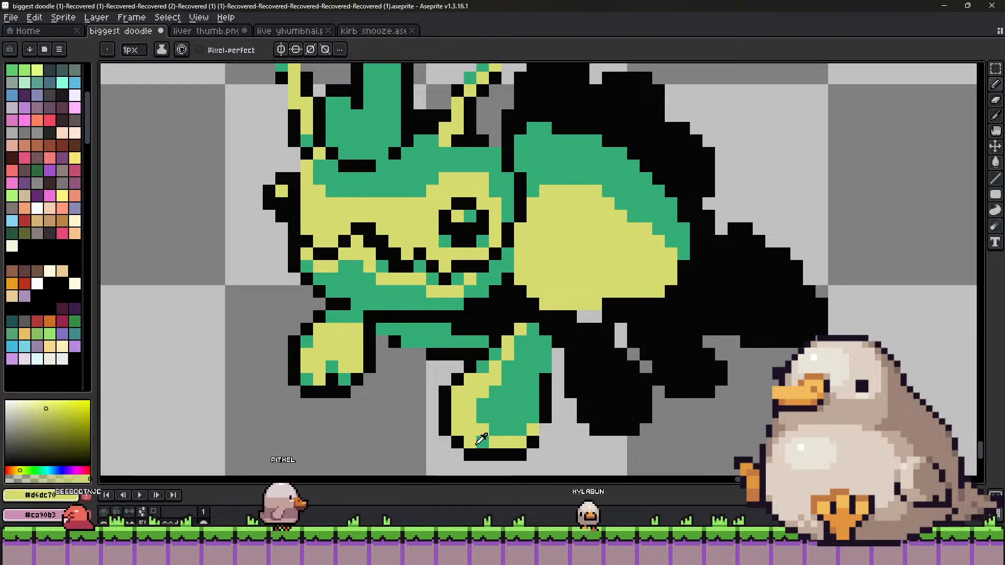
pyautogui.keyDown('alt'); pyautogui.click(502, 417); pyautogui.keyUp('alt')
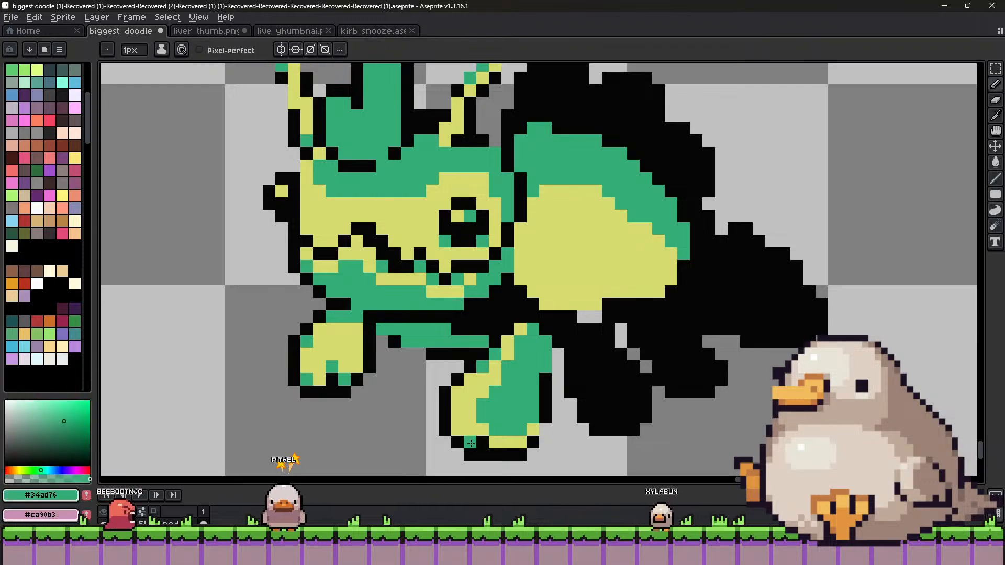
pyautogui.click(457, 441)
pyautogui.keyDown('alt'); pyautogui.click(470, 455); pyautogui.keyUp('alt')
pyautogui.click(457, 454)
# Retouch the larger front foot's outer edge and paint a yellow #d6dc70 band across the leg above its green patch.
pyautogui.keyDown('alt'); pyautogui.click(453, 398); pyautogui.keyUp('alt')
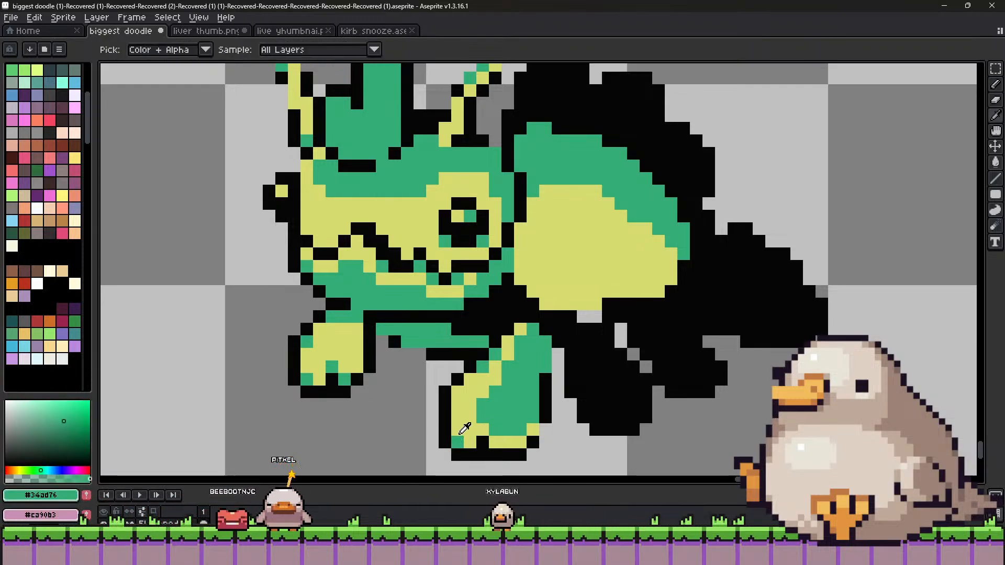
pyautogui.keyDown('alt'); pyautogui.click(466, 409); pyautogui.keyUp('alt')
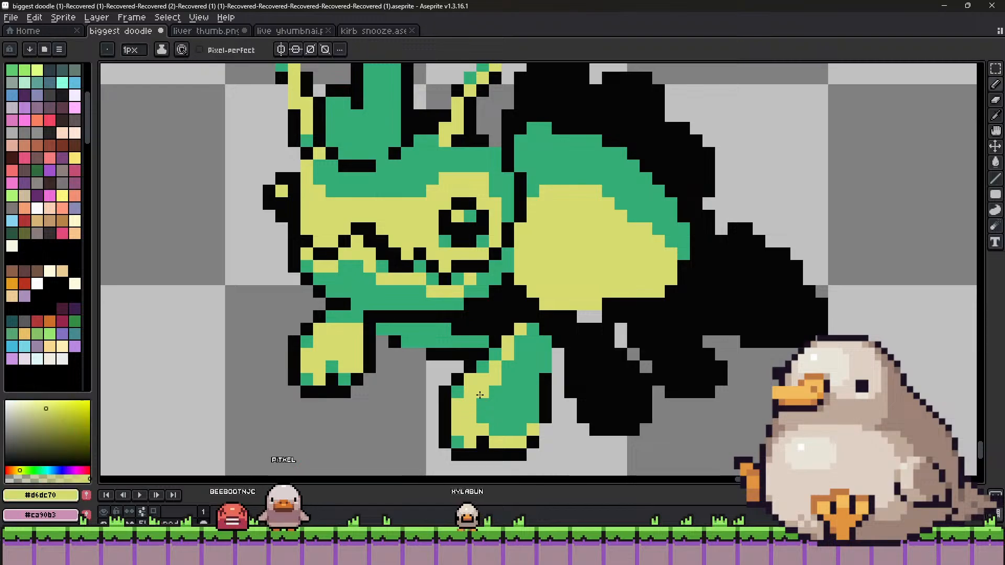
pyautogui.moveTo(482, 400); pyautogui.dragTo(477, 415)
pyautogui.hotkey('ctrl', 'z')
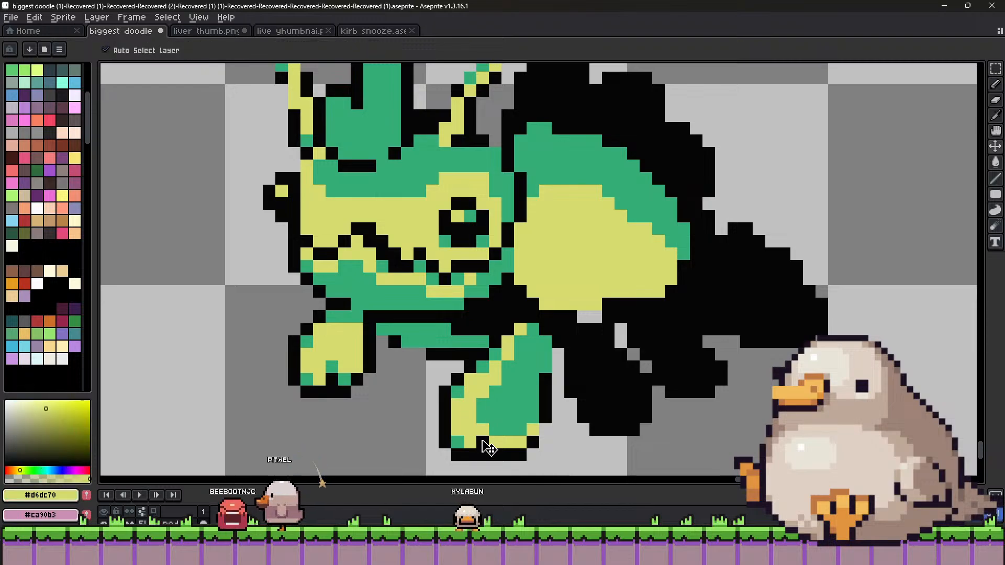
pyautogui.keyDown('alt'); pyautogui.click(503, 401); pyautogui.keyUp('alt')
pyautogui.keyDown('alt'); pyautogui.click(497, 369); pyautogui.keyUp('alt')
pyautogui.moveTo(492, 376); pyautogui.dragTo(539, 368)
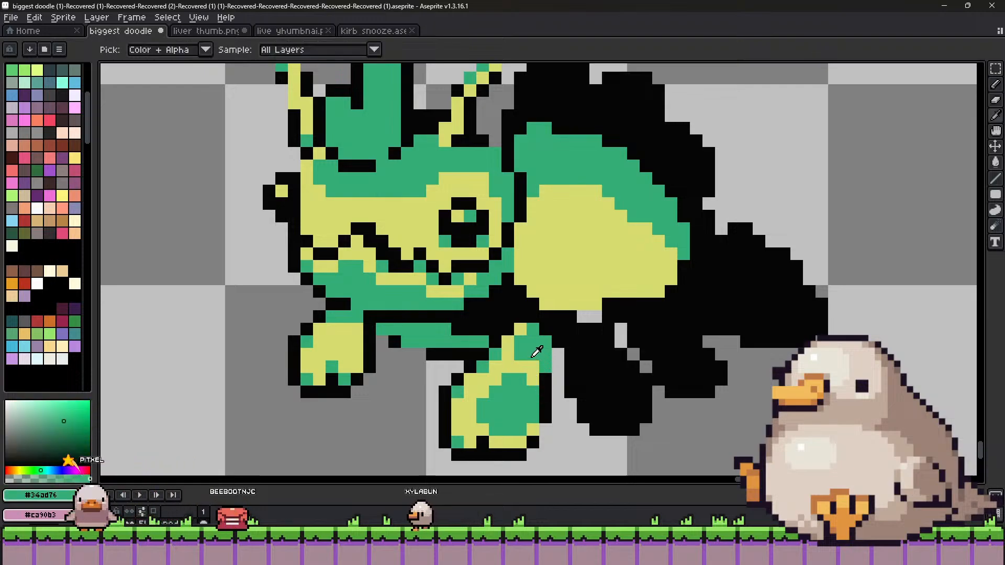
# Join the larger front leg to the belly with yellow #d6dc70 using a 2px brush, refining the joint with 1px pixels.
pyautogui.moveTo(529, 328); pyautogui.dragTo(537, 312)
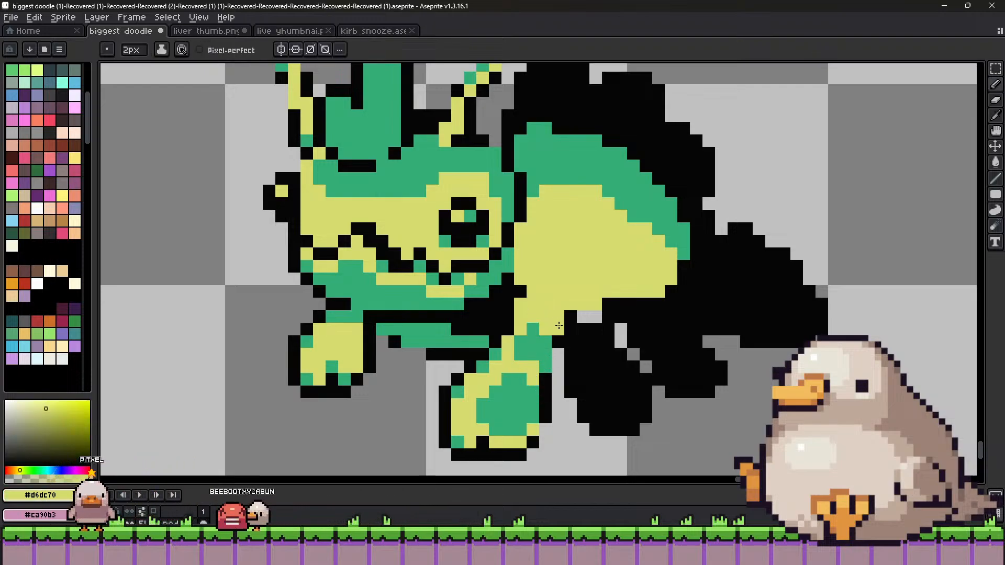
pyautogui.keyDown('alt'); pyautogui.click(570, 317); pyautogui.keyUp('alt')
pyautogui.press('-')
pyautogui.click(544, 315)
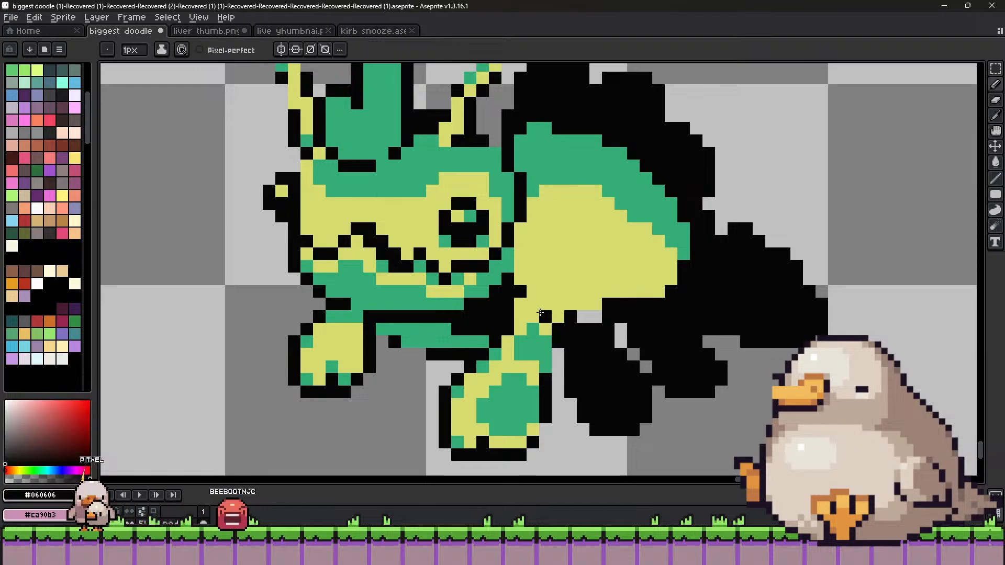
pyautogui.keyDown('alt'); pyautogui.click(529, 319); pyautogui.keyUp('alt')
pyautogui.click(507, 328)
# Extend the yellow #d6dc70 chest area forward beneath the jaw, keeping a black line under the head.
pyautogui.keyDown('alt'); pyautogui.click(494, 328); pyautogui.keyUp('alt')
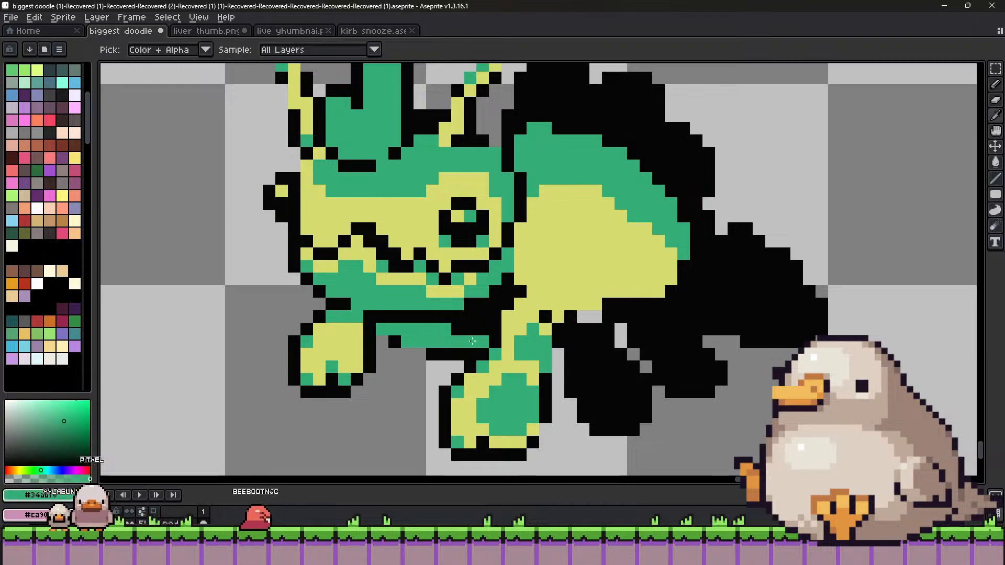
pyautogui.keyDown('alt'); pyautogui.click(504, 327); pyautogui.keyUp('alt')
pyautogui.keyDown('alt'); pyautogui.click(494, 328); pyautogui.keyUp('alt')
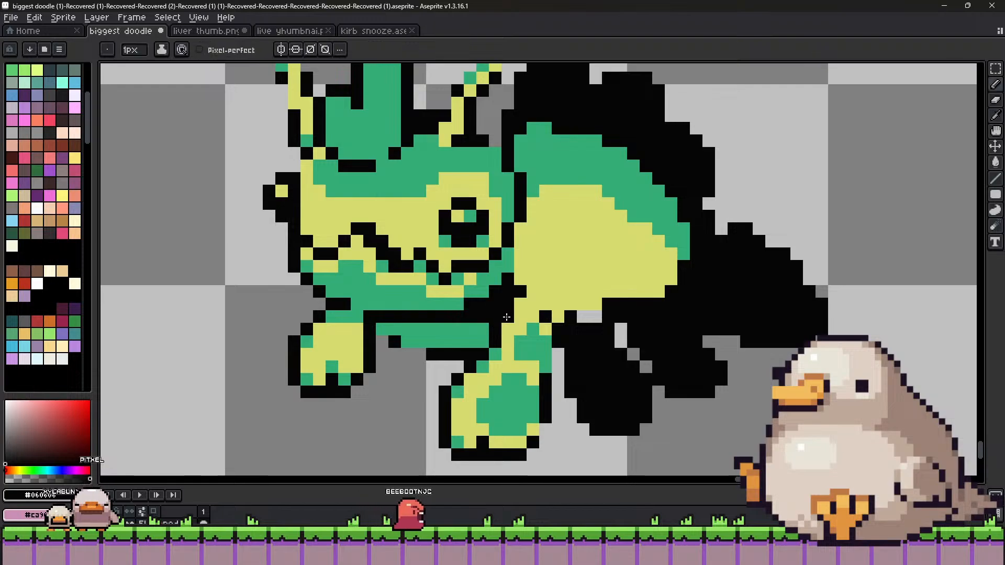
pyautogui.keyDown('alt'); pyautogui.click(500, 317); pyautogui.keyUp('alt')
pyautogui.moveTo(500, 317); pyautogui.dragTo(479, 313)
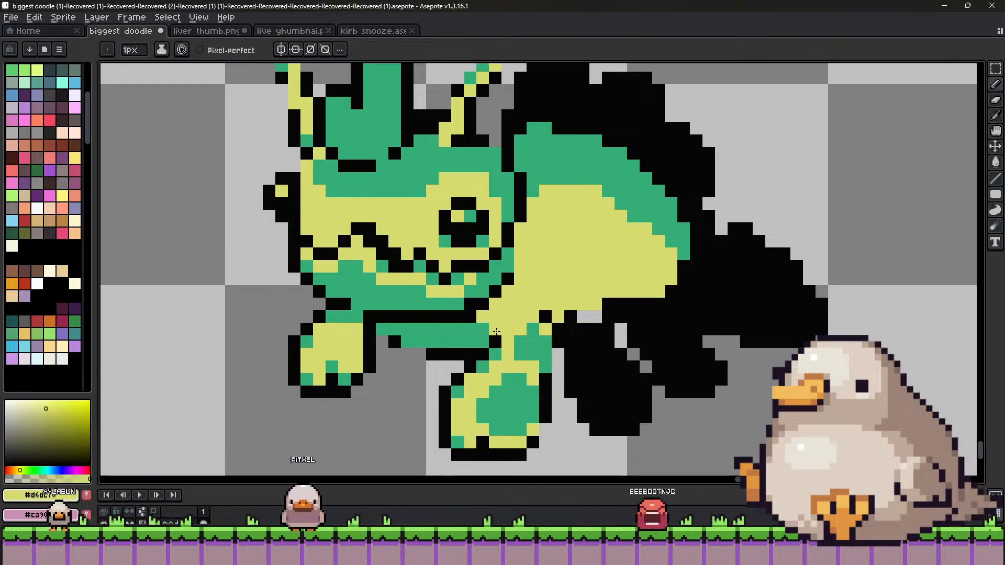
pyautogui.click(487, 328)
# Place green #34ad76 shading pixels where the larger front leg meets the yellow belly.
pyautogui.keyDown('alt'); pyautogui.click(481, 331); pyautogui.keyUp('alt')
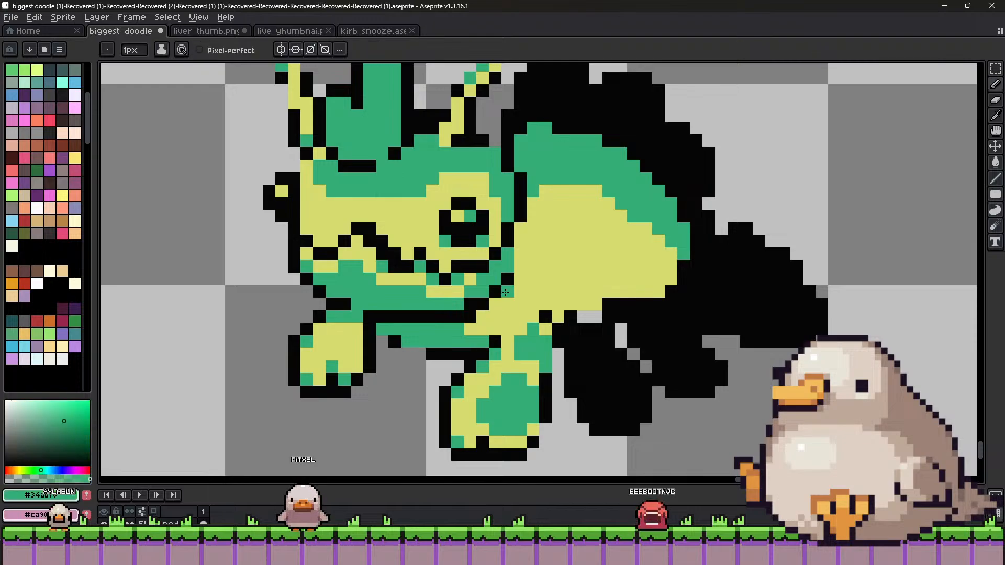
pyautogui.click(510, 326)
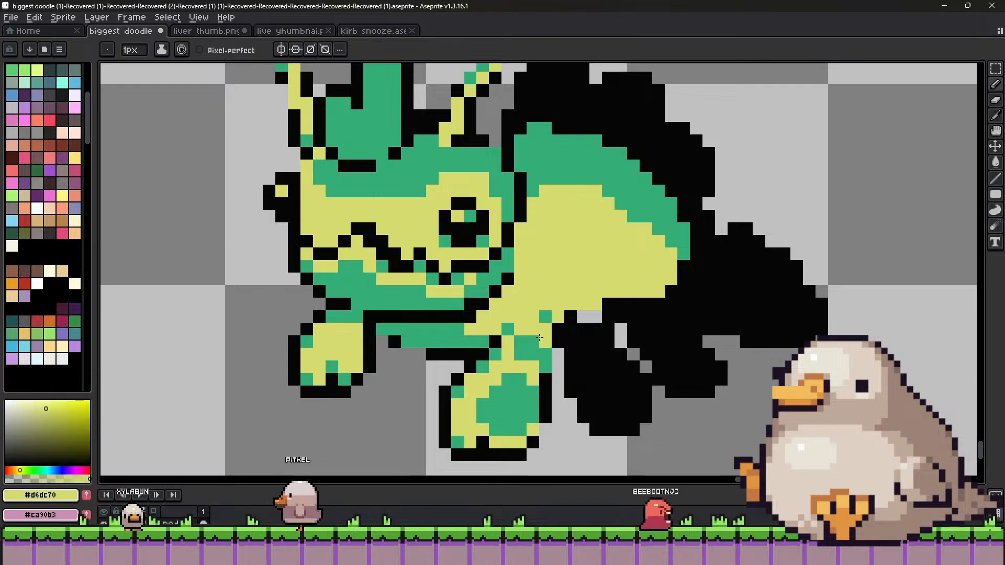
pyautogui.moveTo(544, 317); pyautogui.dragTo(533, 313)
pyautogui.keyDown('alt'); pyautogui.click(558, 320); pyautogui.keyUp('alt')
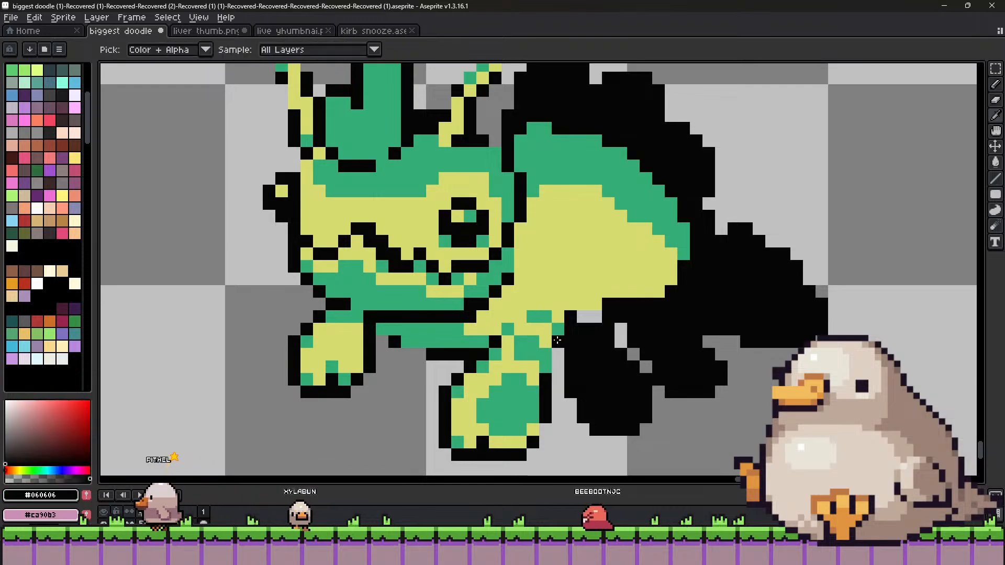
# Paint the creature's upper face and the area around its eye cream #fffadb, using a 2px brush and 1px touch-ups.
pyautogui.scroll(-4, 544, 314)
pyautogui.scroll(1, 547, 305)
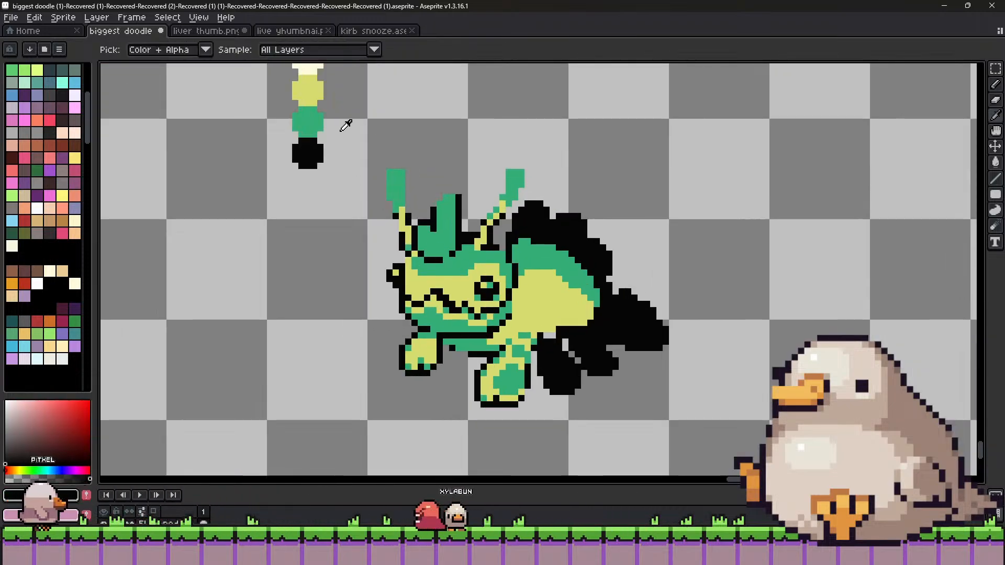
pyautogui.keyDown('alt'); pyautogui.click(308, 71); pyautogui.keyUp('alt')
pyautogui.scroll(1, 501, 285)
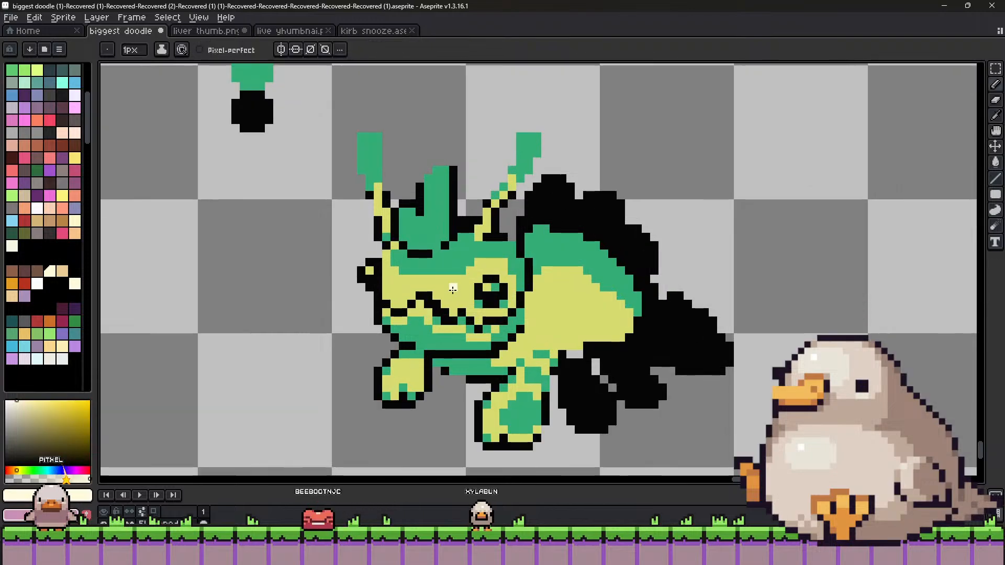
pyautogui.scroll(3, 545, 307)
pyautogui.click(542, 309)
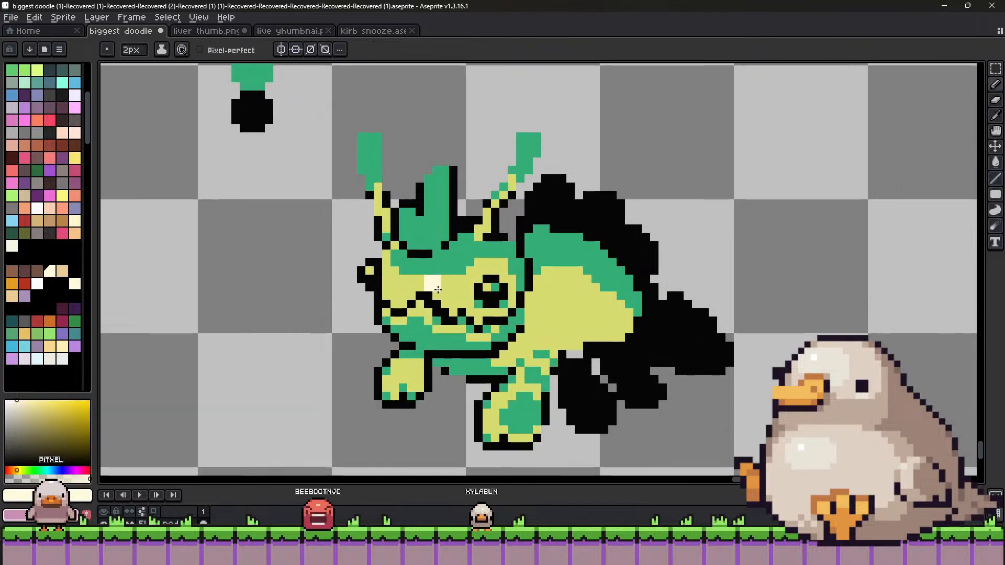
pyautogui.hotkey('ctrl', 'z')
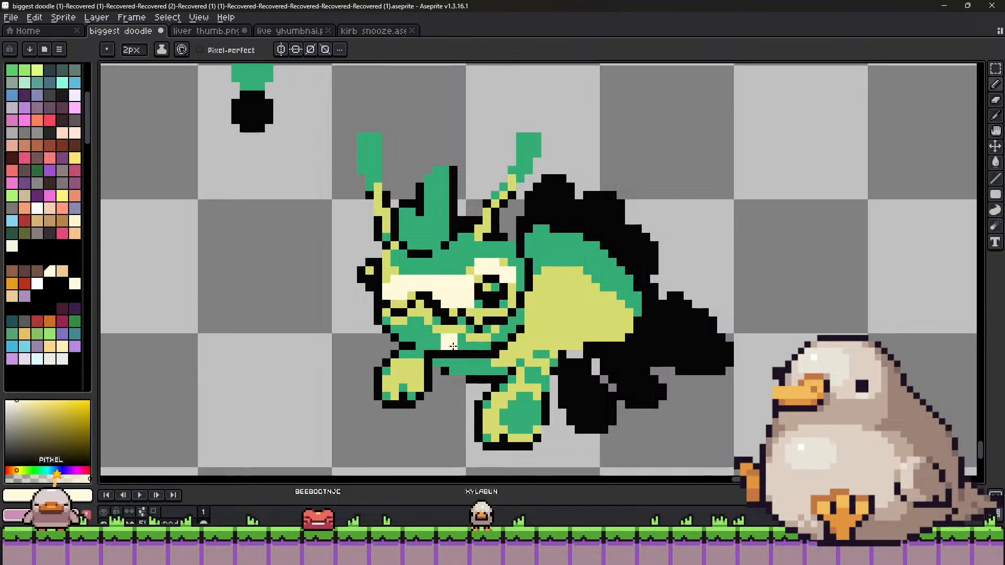
pyautogui.scroll(-3, 459, 319)
pyautogui.scroll(2, 472, 290)
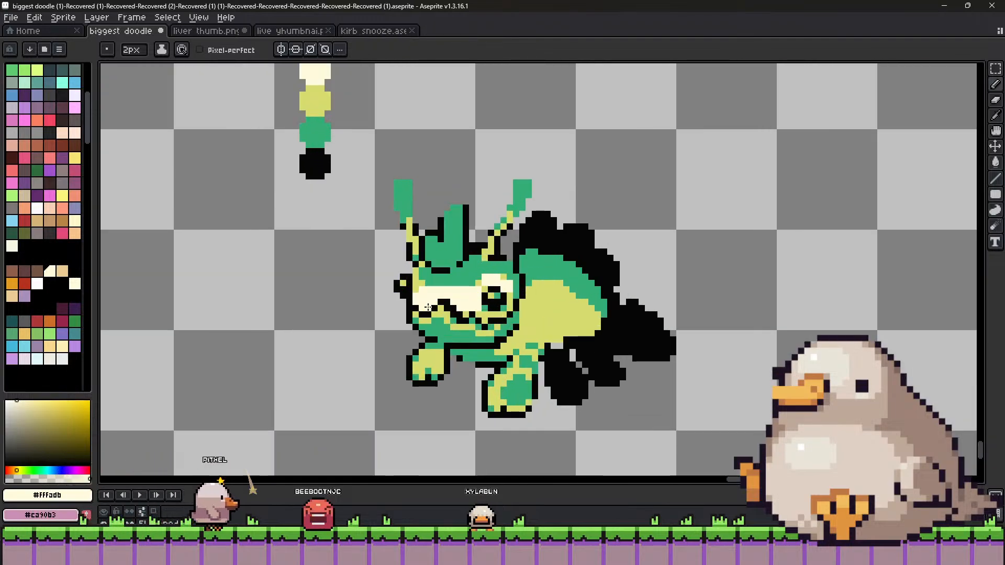
pyautogui.press('-')
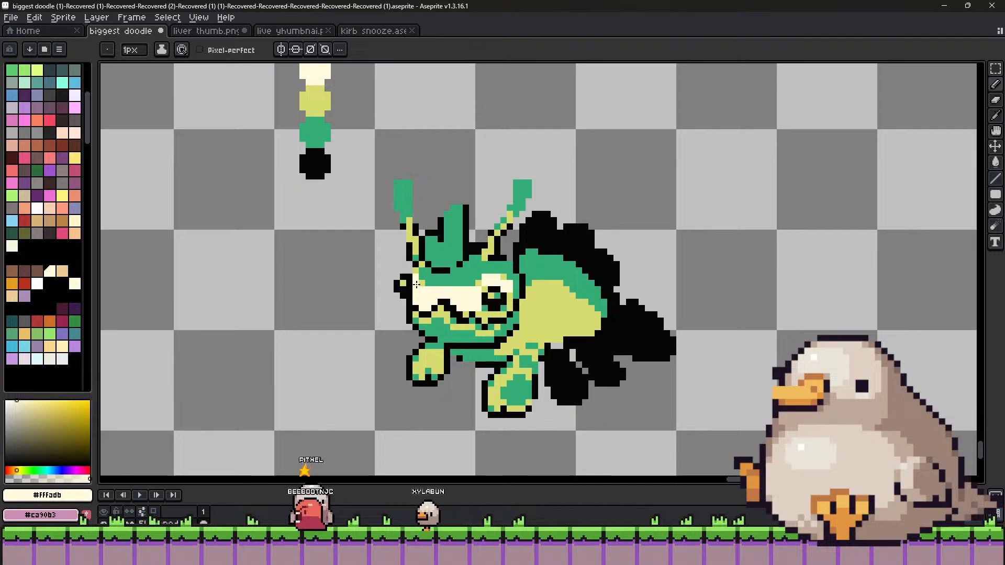
# Paint both lobes of the head crest yellow #d6dc70 and add a yellow highlight pixel on the green head.
pyautogui.press('alt')
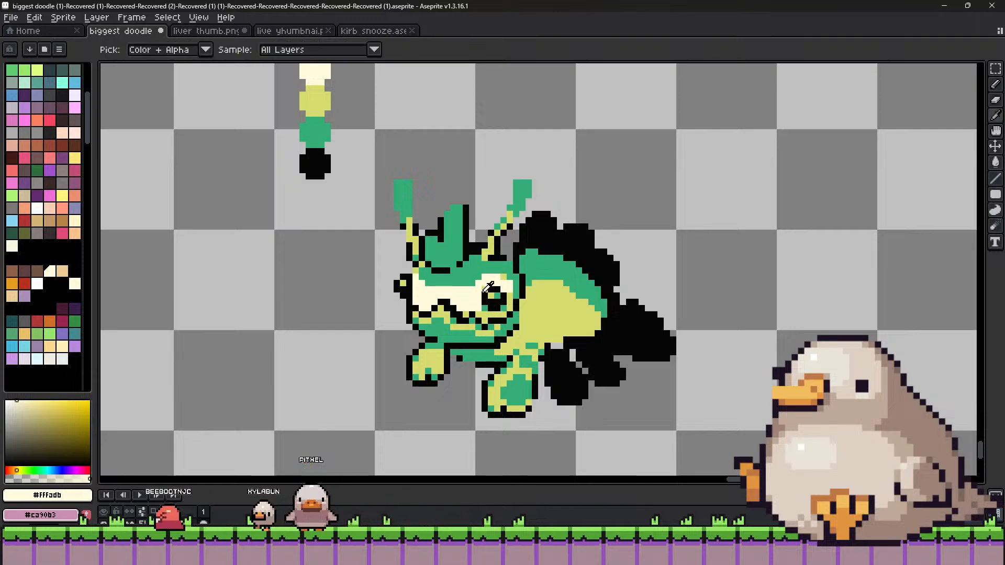
pyautogui.click(473, 272)
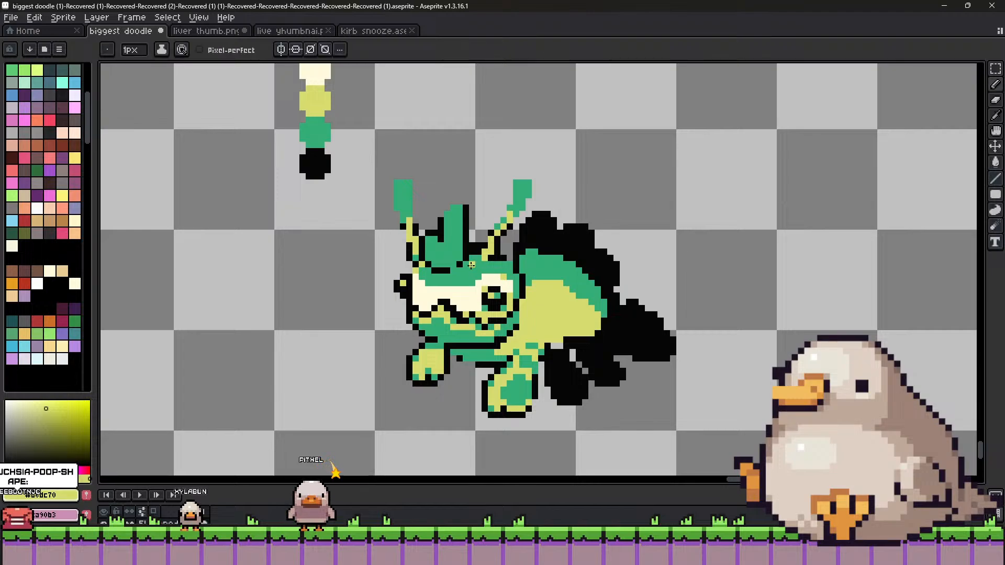
pyautogui.scroll(-1, 471, 265)
pyautogui.scroll(1, 467, 247)
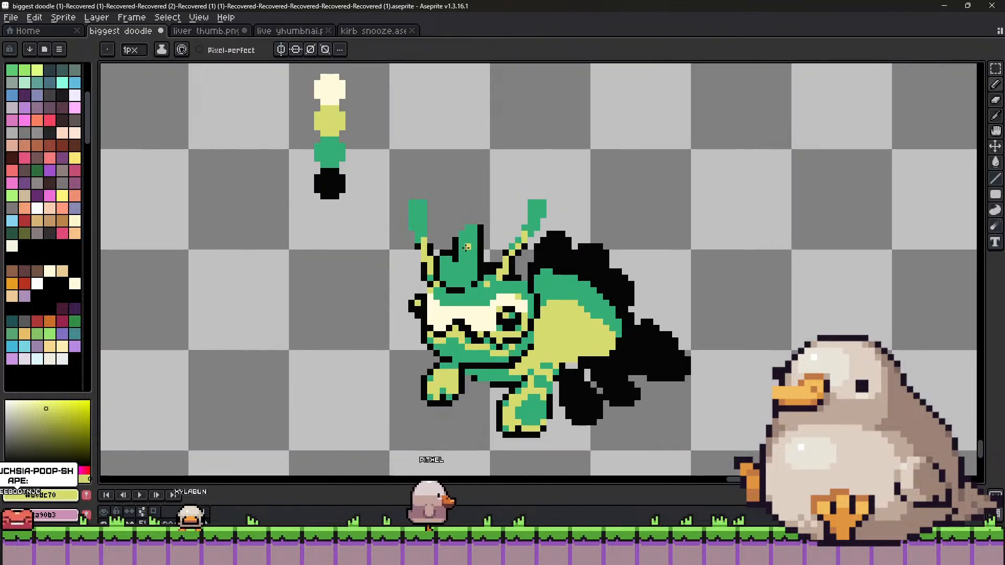
pyautogui.moveTo(467, 247)
pyautogui.mouseDown()
pyautogui.moveTo(473, 227)
pyautogui.moveTo(442, 270)
pyautogui.mouseUp()
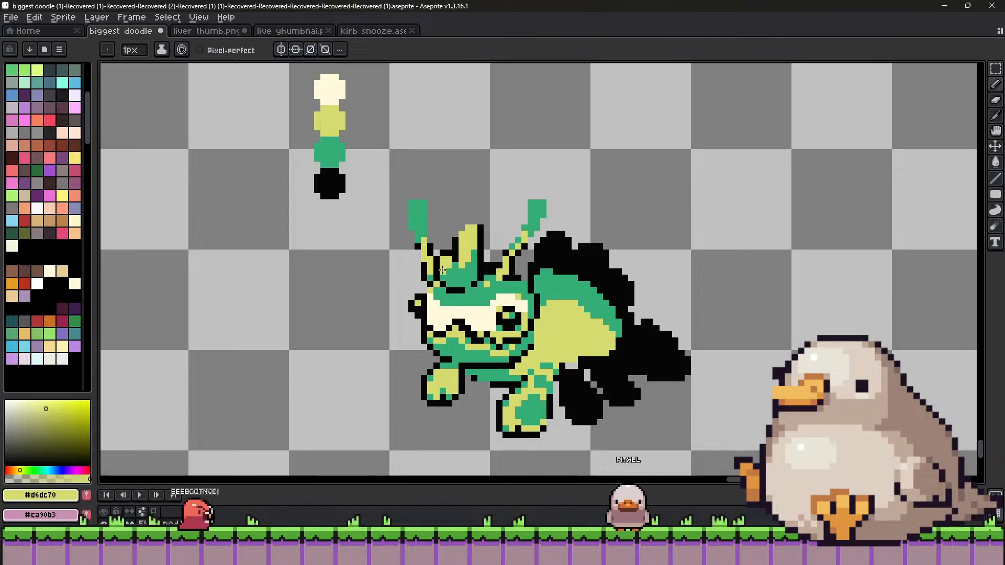
# Edge both yellow crest lobes with green #34ad76 pixels, touching up with yellow #d6dc70.
pyautogui.keyDown('alt'); pyautogui.click(446, 252); pyautogui.keyUp('alt')
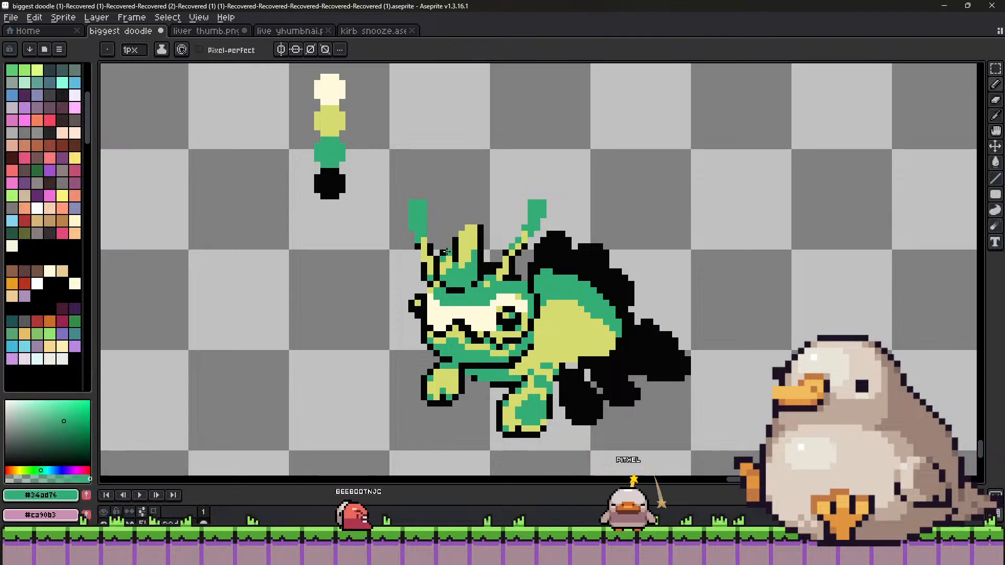
pyautogui.keyDown('alt'); pyautogui.click(449, 259); pyautogui.keyUp('alt')
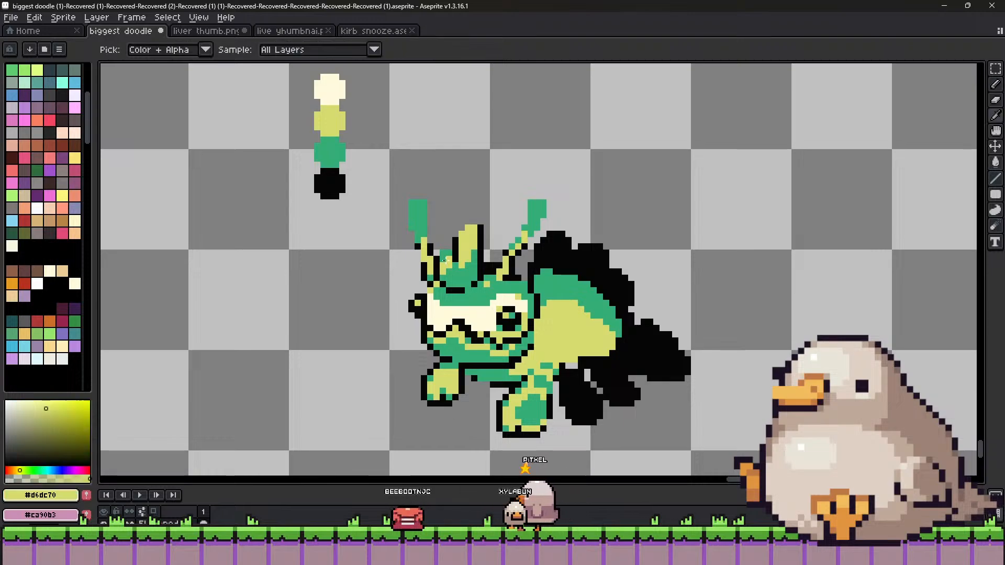
pyautogui.click(449, 253)
pyautogui.keyDown('alt'); pyautogui.click(442, 254); pyautogui.keyUp('alt')
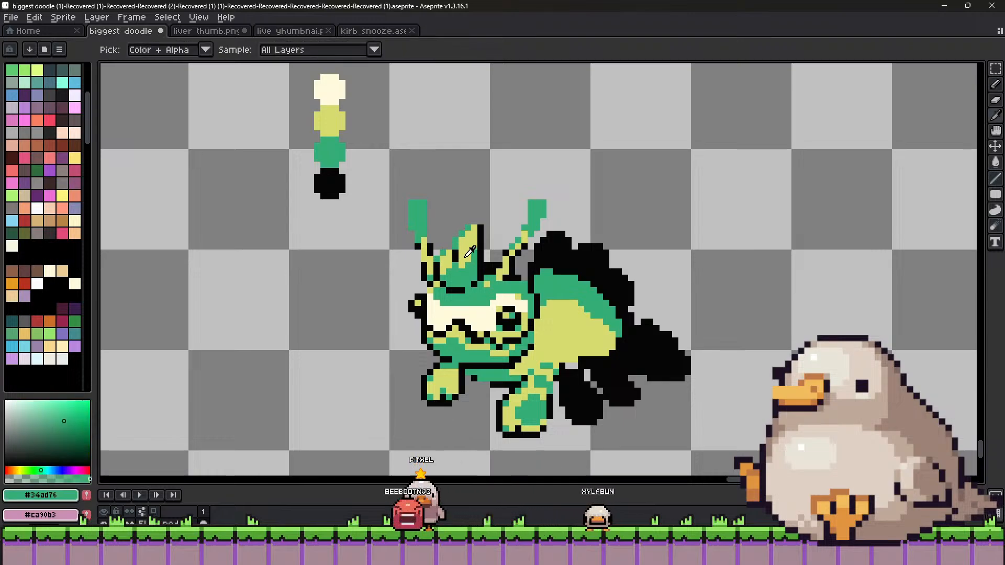
pyautogui.keyDown('alt'); pyautogui.click(469, 241); pyautogui.keyUp('alt')
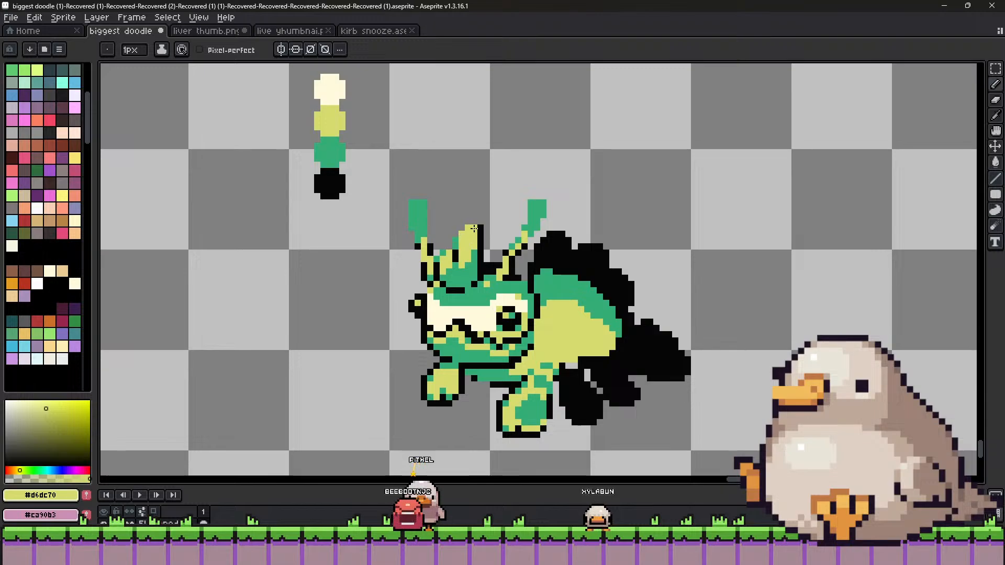
pyautogui.press('alt')
pyautogui.keyDown('alt'); pyautogui.click(474, 252); pyautogui.keyUp('alt')
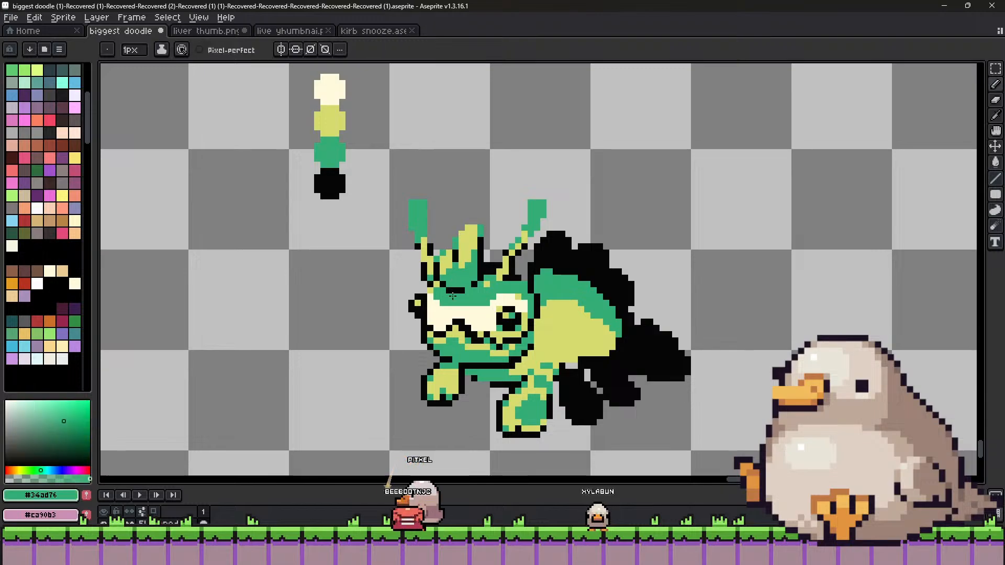
# Cap the tip of the taller crest lobe with green #34ad76 edge pixels.
pyautogui.scroll(1, 456, 267)
pyautogui.keyDown('alt'); pyautogui.click(456, 246); pyautogui.keyUp('alt')
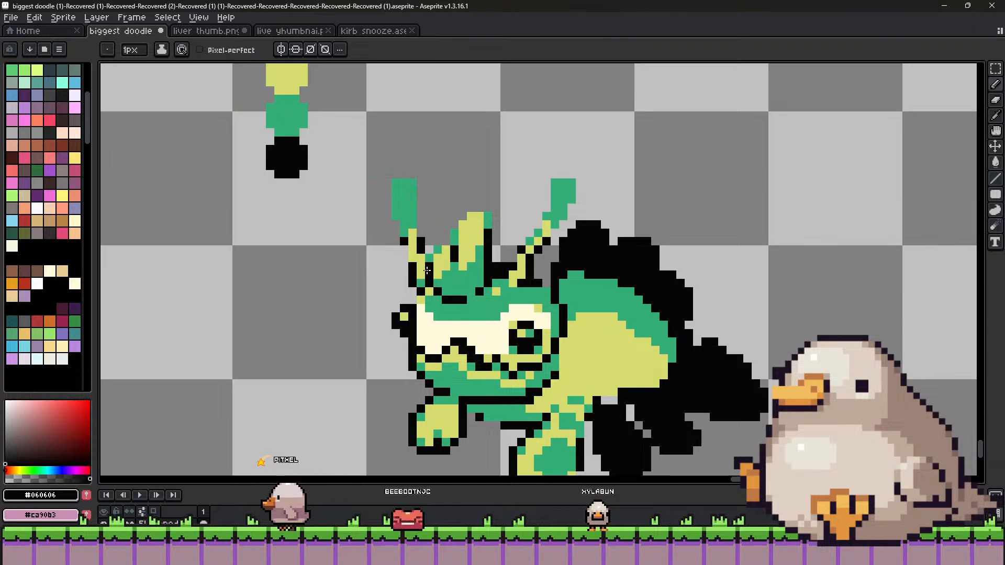
pyautogui.keyDown('alt'); pyautogui.click(488, 222); pyautogui.keyUp('alt')
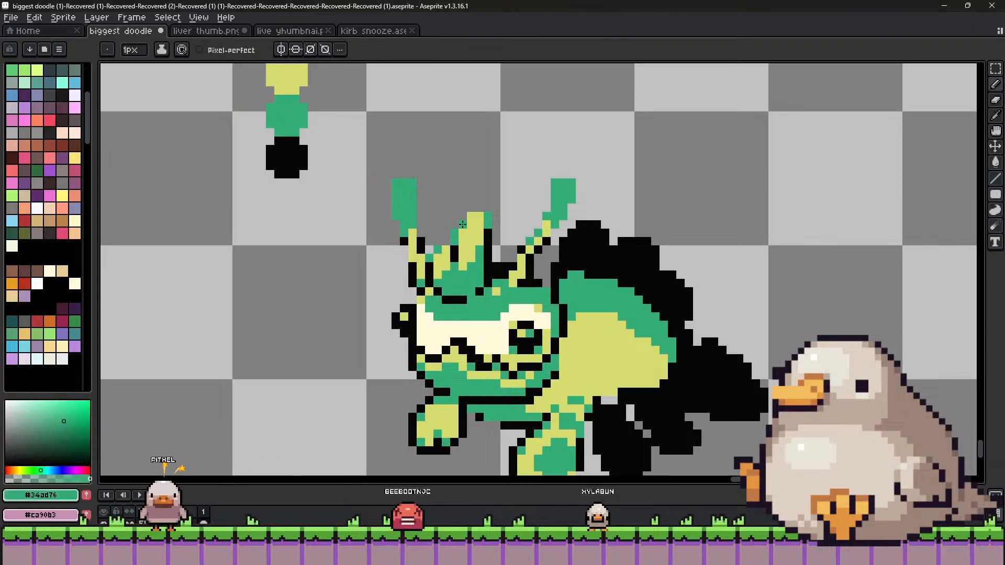
pyautogui.click(473, 215)
pyautogui.scroll(-1, 473, 215)
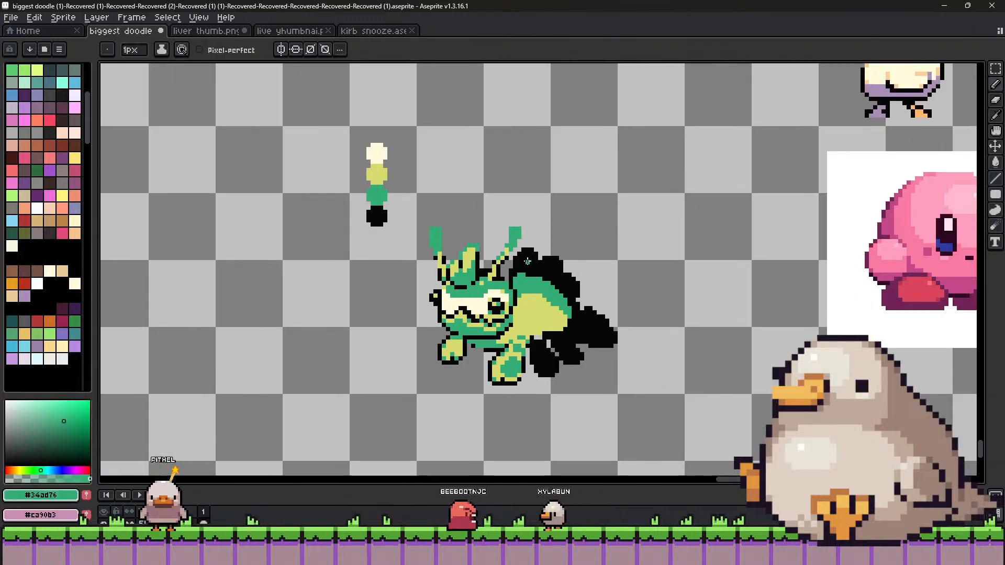
# Select a rectangular area around the creature and its palette and try a cream #fffadb background fill.
pyautogui.press('m')
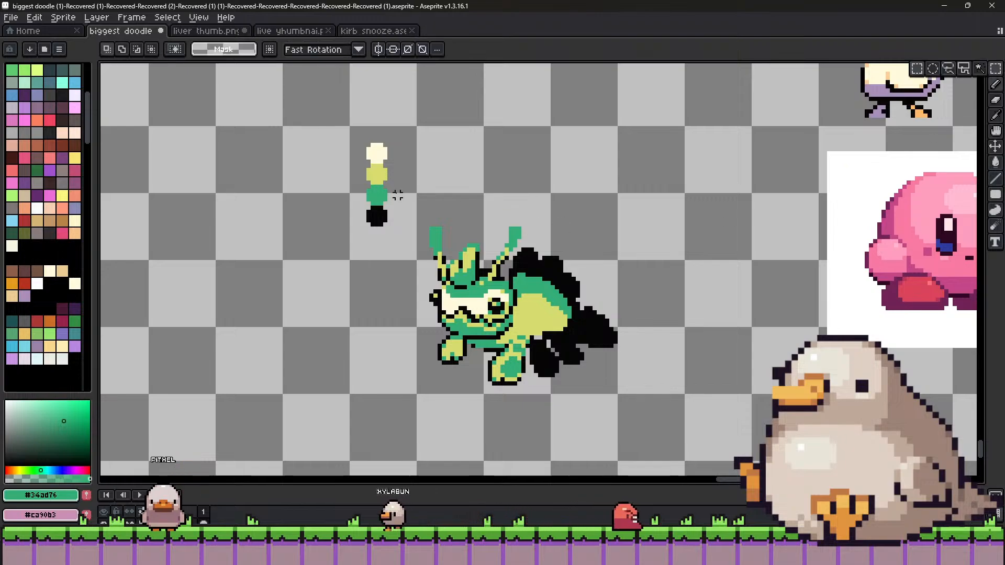
pyautogui.moveTo(339, 111)
pyautogui.mouseDown()
pyautogui.moveTo(559, 371)
pyautogui.moveTo(689, 444)
pyautogui.mouseUp()
pyautogui.keyDown('alt'); pyautogui.click(377, 152); pyautogui.keyUp('alt')
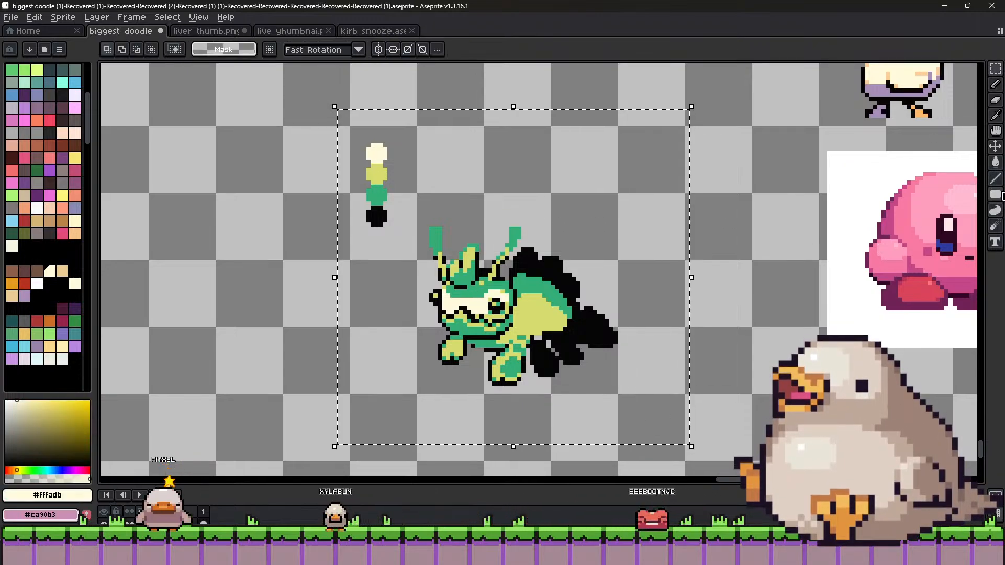
pyautogui.click(996, 162)
pyautogui.click(532, 202)
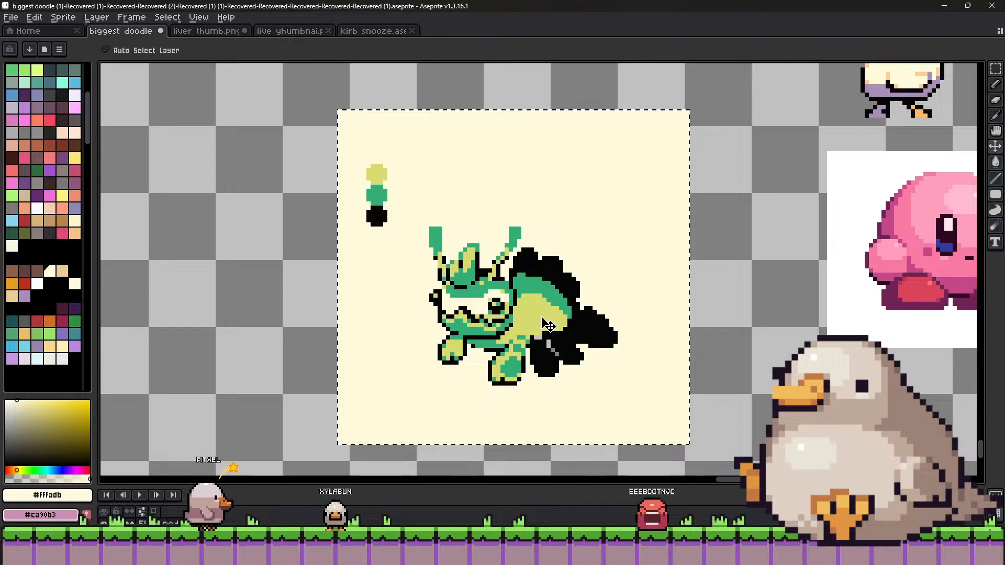
pyautogui.hotkey('ctrl', 'z')
# Try a white #ffffff background fill inside the selected area around the creature.
pyautogui.click(524, 219)
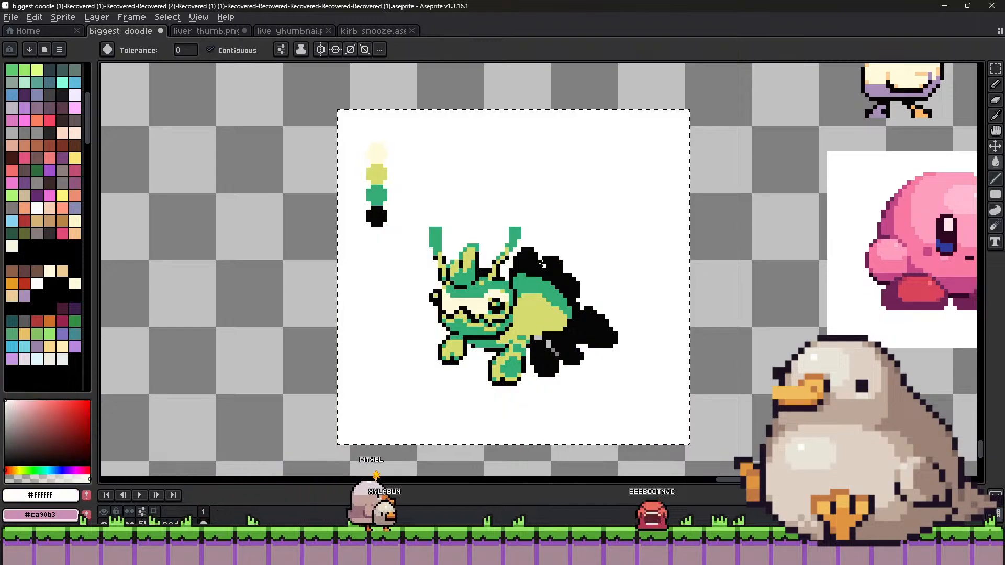
pyautogui.scroll(-1, 522, 299)
pyautogui.hotkey('ctrl', 'z')
pyautogui.scroll(1, 523, 297)
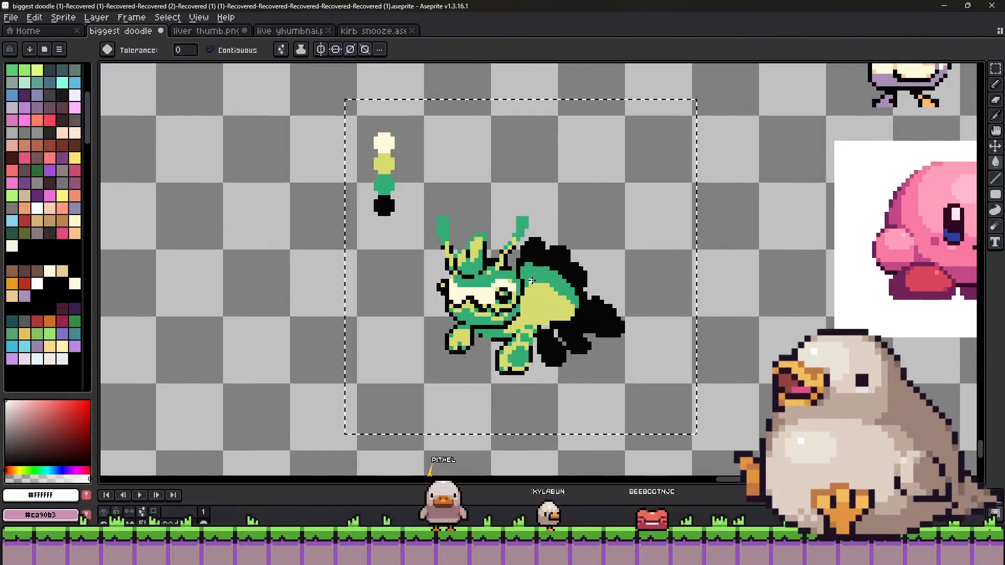
# Paint two small green #34ad76 spots on the yellow body just below the green back with a 1px pencil.
pyautogui.scroll(1, 522, 298)
pyautogui.click(996, 84)
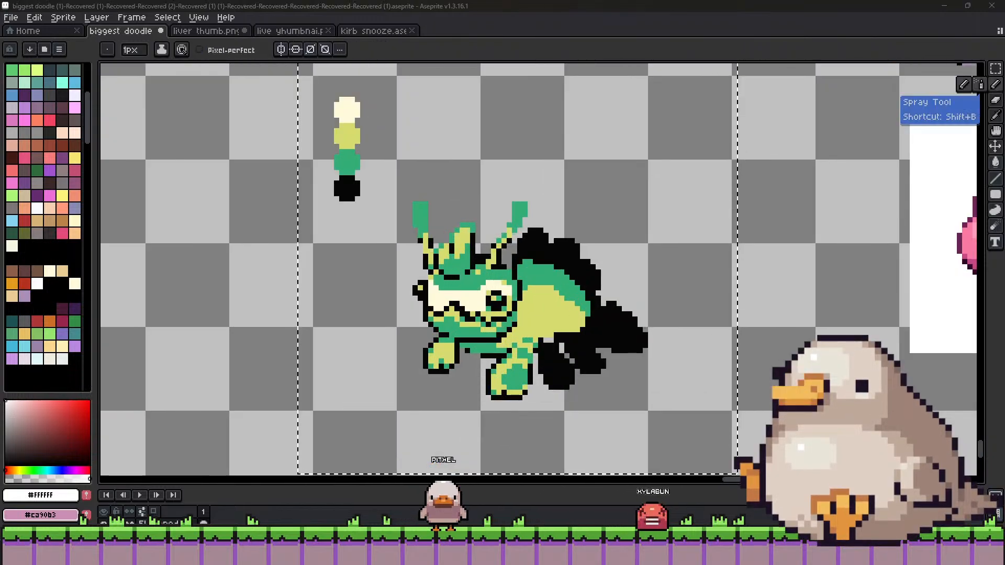
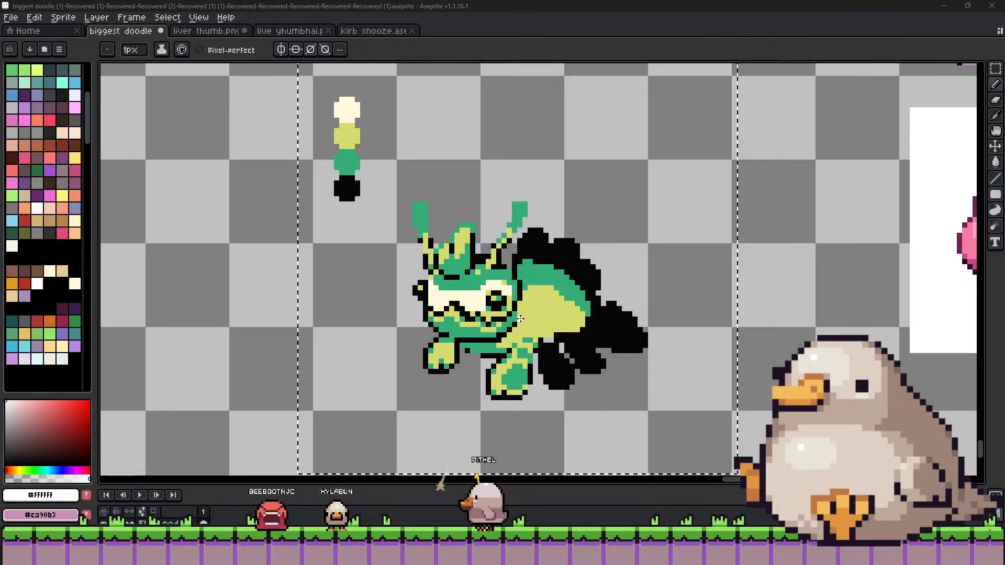
pyautogui.scroll(3, 506, 282)
pyautogui.keyDown('alt'); pyautogui.click(550, 286); pyautogui.keyUp('alt')
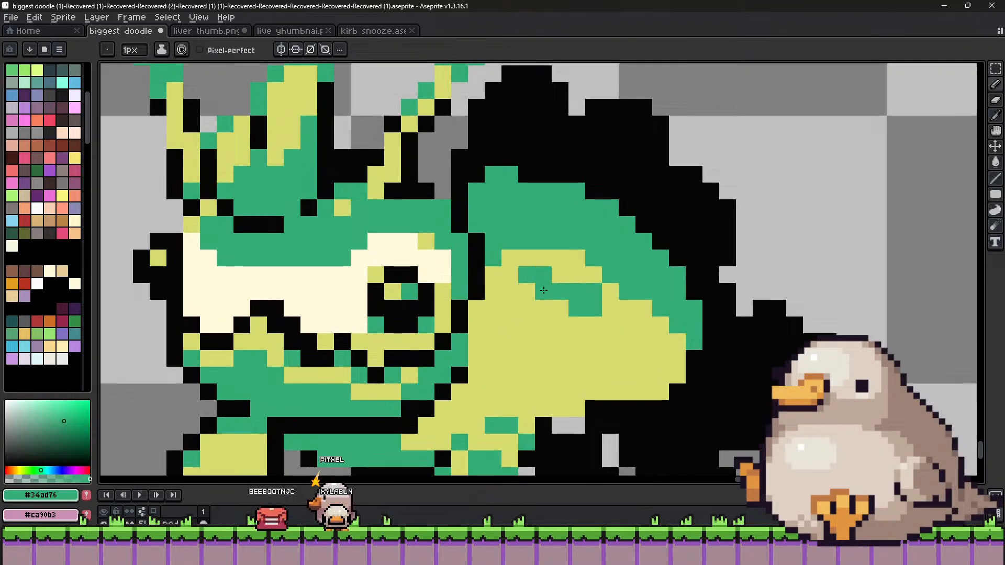
pyautogui.hotkey('ctrl', 'z')
pyautogui.moveTo(557, 275); pyautogui.dragTo(555, 286)
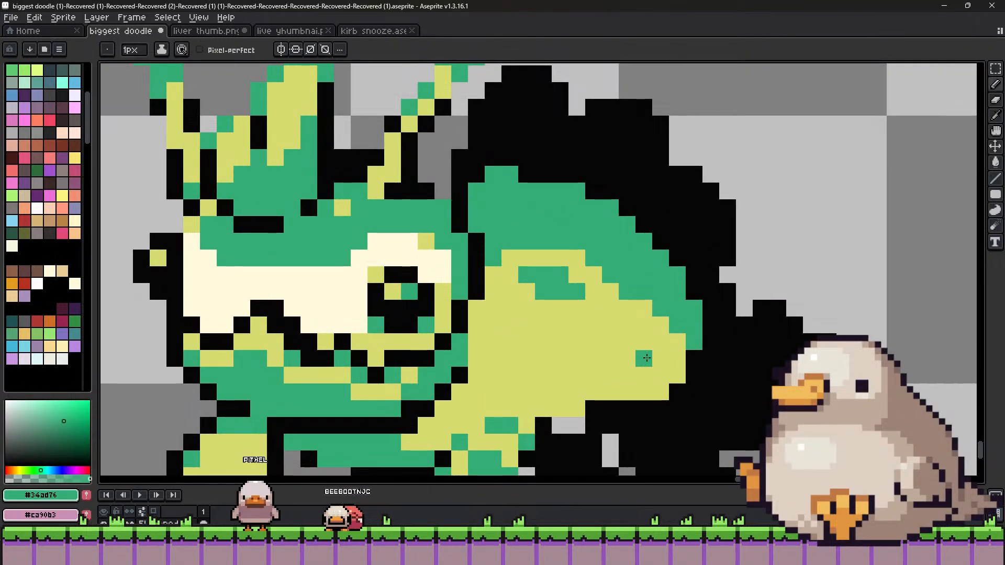
pyautogui.scroll(-4, 550, 327)
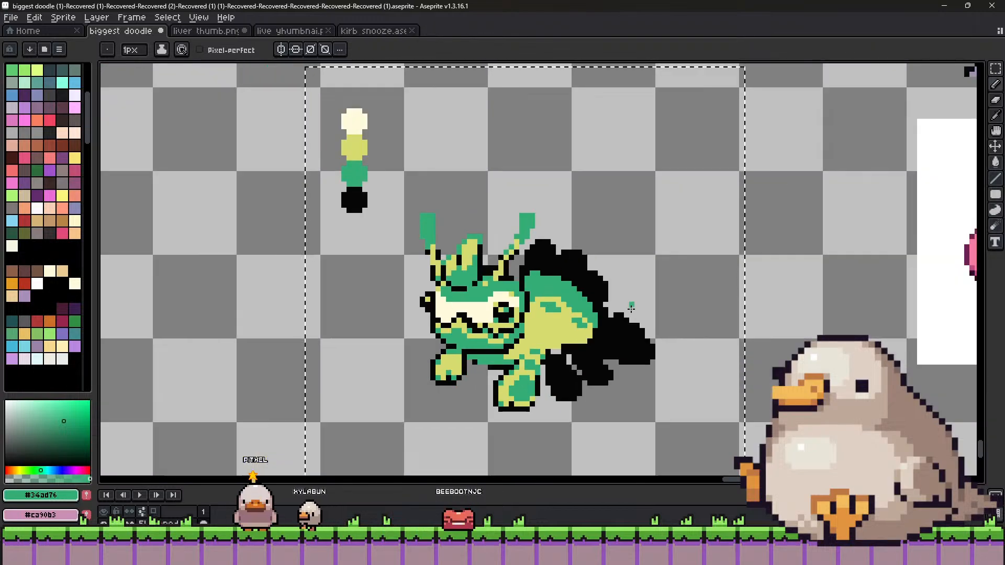
# Fill the leg behind the larger front leg with yellow #d6dc70 using a 2px brush, keeping a black outline.
pyautogui.scroll(2, 459, 325)
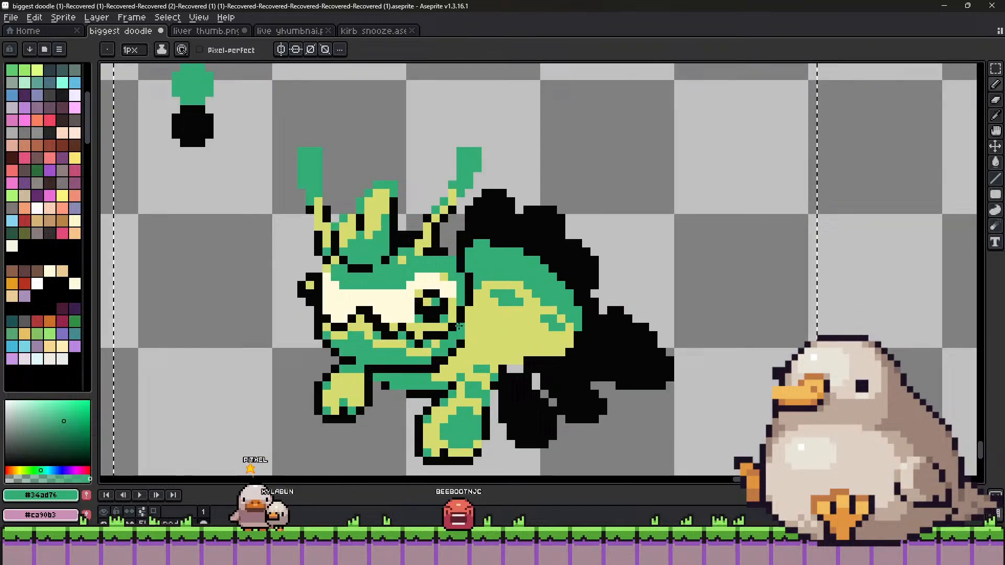
pyautogui.keyDown('alt'); pyautogui.click(501, 385); pyautogui.keyUp('alt')
pyautogui.press('+')
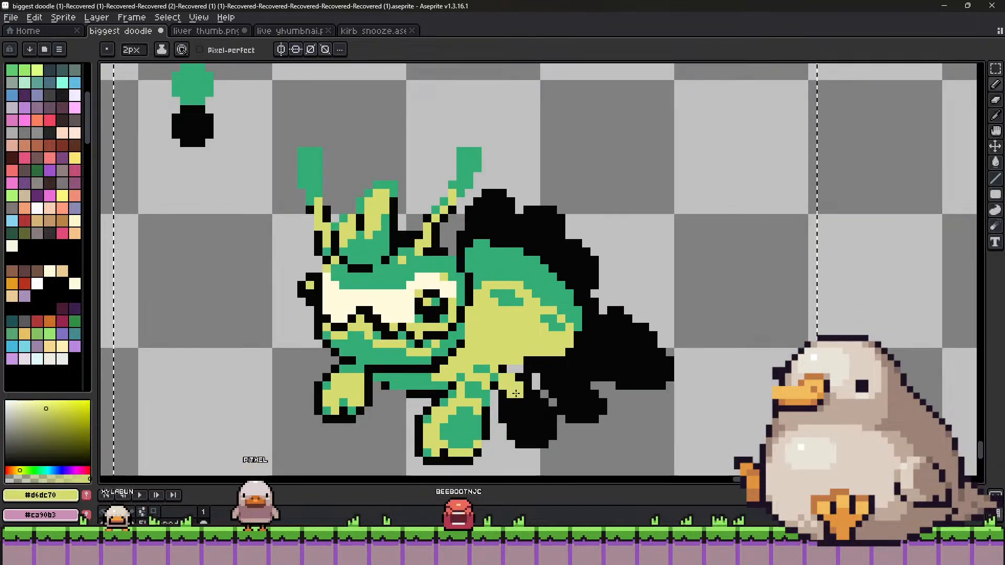
pyautogui.moveTo(516, 393); pyautogui.dragTo(516, 403)
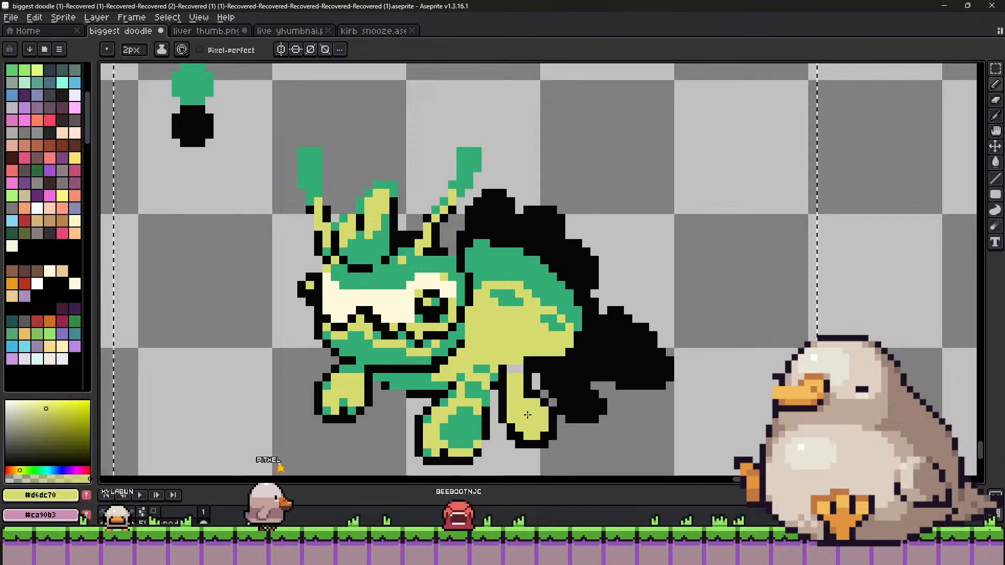
pyautogui.moveTo(525, 378); pyautogui.dragTo(524, 400)
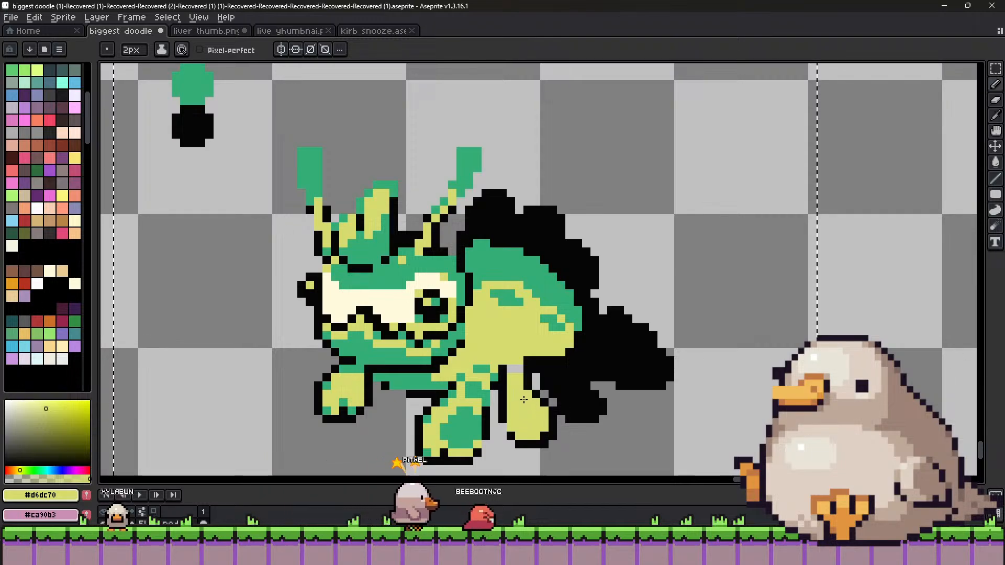
# Shade that leg's belly joint and rear side with green #34ad76, using 1px pixels and a 2px stroke.
pyautogui.press('-')
pyautogui.keyDown('alt'); pyautogui.click(505, 377); pyautogui.keyUp('alt')
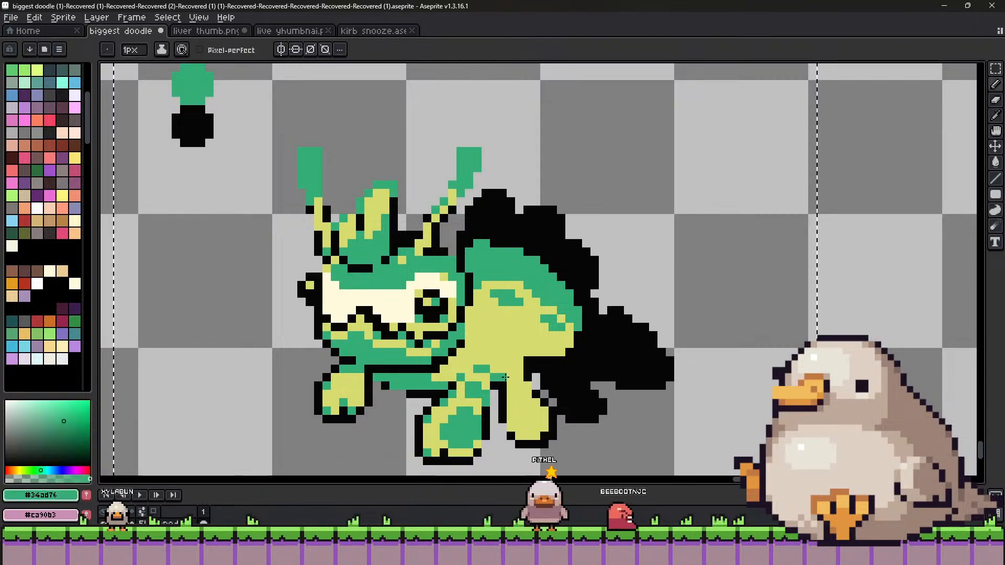
pyautogui.click(525, 385)
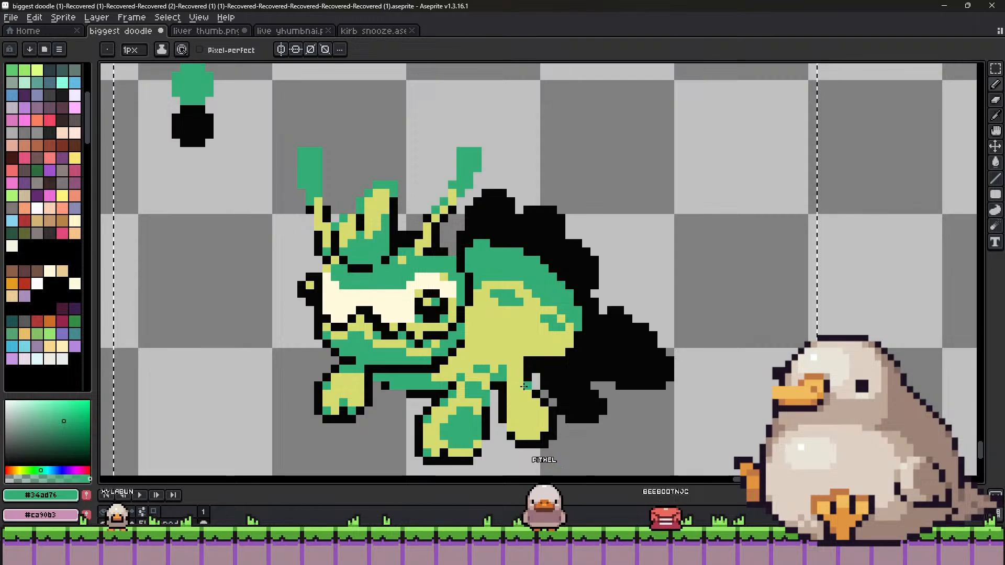
pyautogui.press('+')
pyautogui.moveTo(521, 377); pyautogui.dragTo(540, 417)
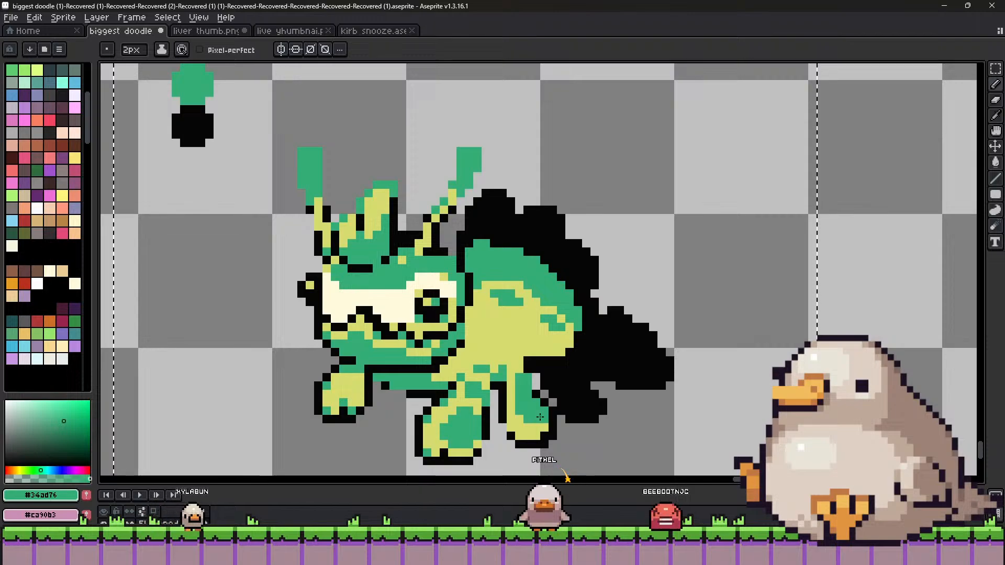
# Color the small hindmost leg with green #34ad76 on its upper part and yellow #d6dc70 around the foot, keeping a black outline.
pyautogui.press('-')
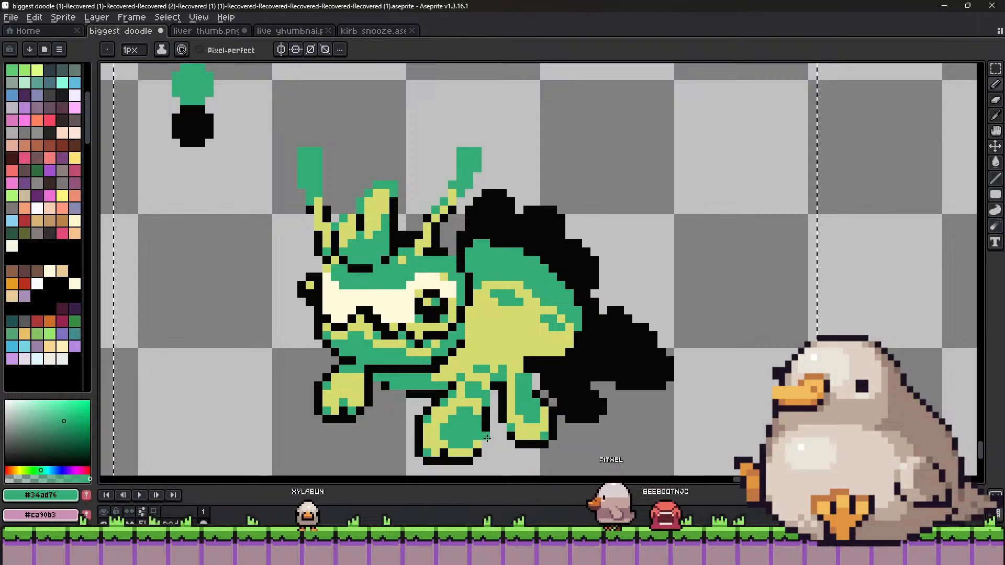
pyautogui.press('+')
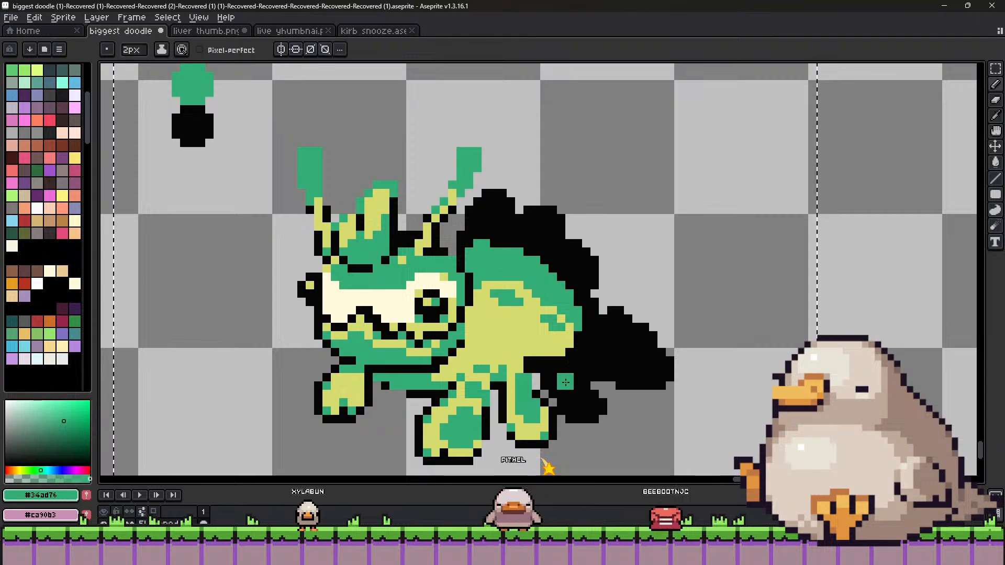
pyautogui.press('i')
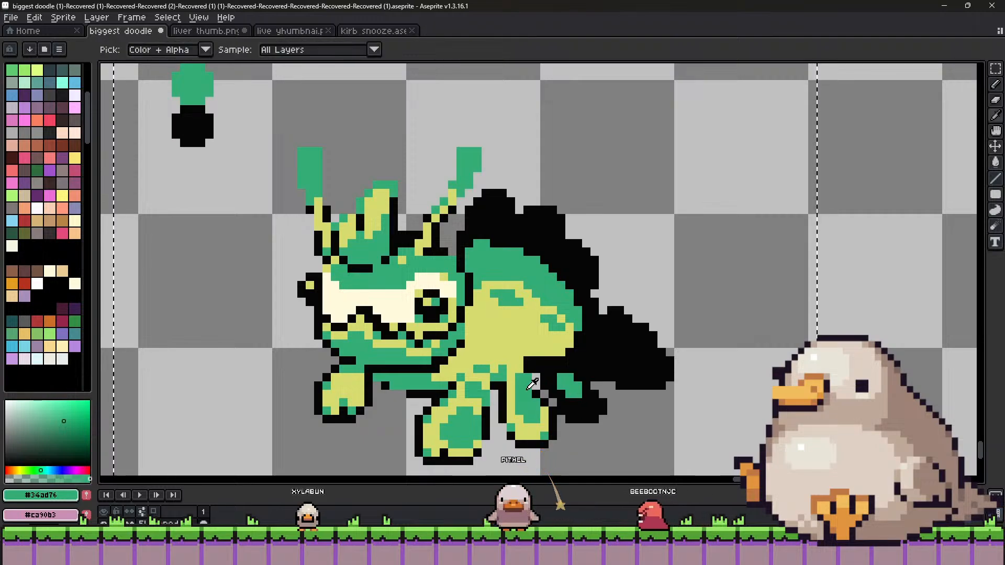
pyautogui.click(516, 391)
pyautogui.press('b')
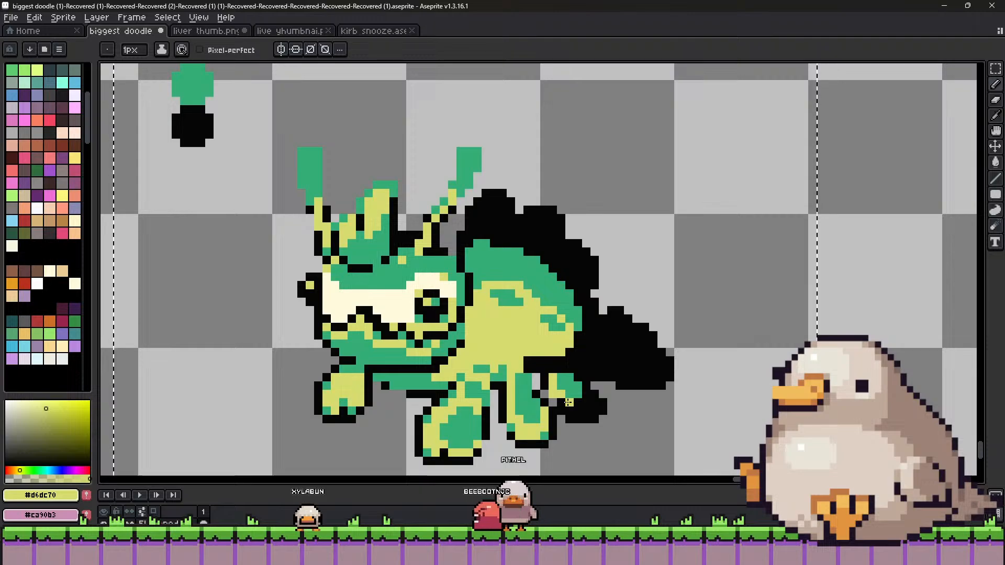
pyautogui.moveTo(585, 405); pyautogui.dragTo(590, 397)
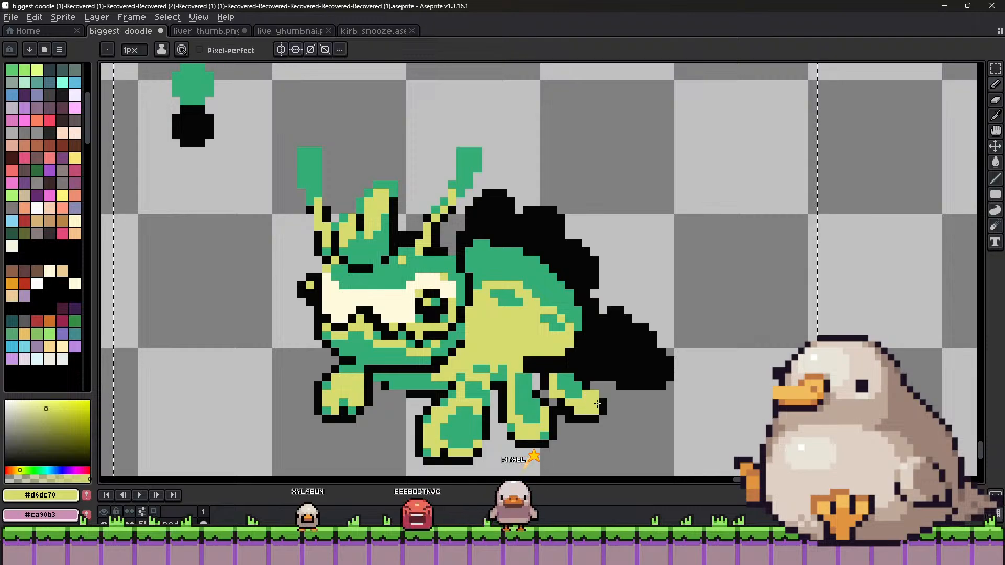
pyautogui.keyDown('alt'); pyautogui.click(602, 394); pyautogui.keyUp('alt')
pyautogui.keyDown('alt'); pyautogui.click(587, 404); pyautogui.keyUp('alt')
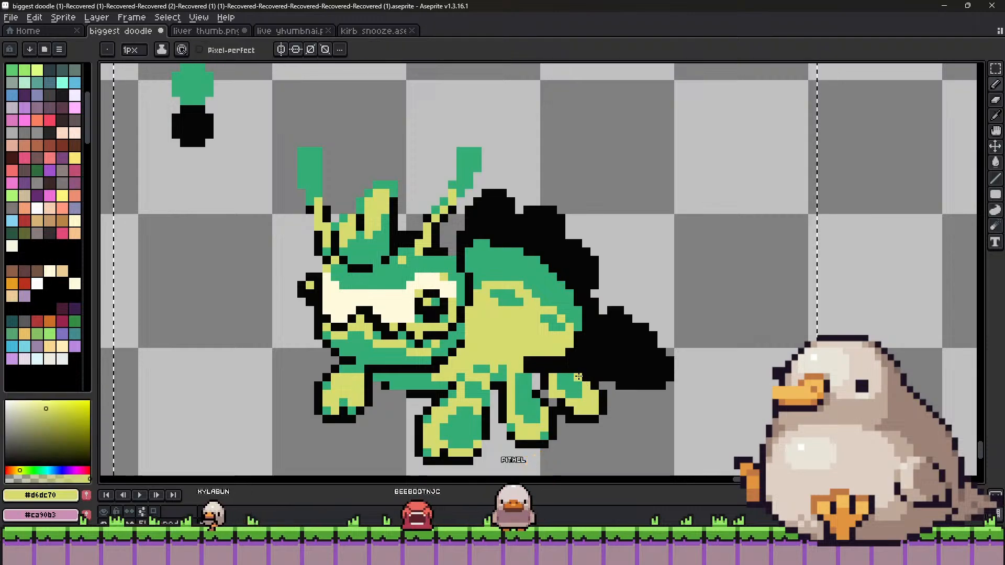
# Repaint the hindmost leg fully yellow #d6dc70 up into the body, with black #060606 pixels separating it from the neighboring leg.
pyautogui.keyDown('alt'); pyautogui.click(552, 392); pyautogui.keyUp('alt')
pyautogui.keyDown('alt'); pyautogui.click(546, 372); pyautogui.keyUp('alt')
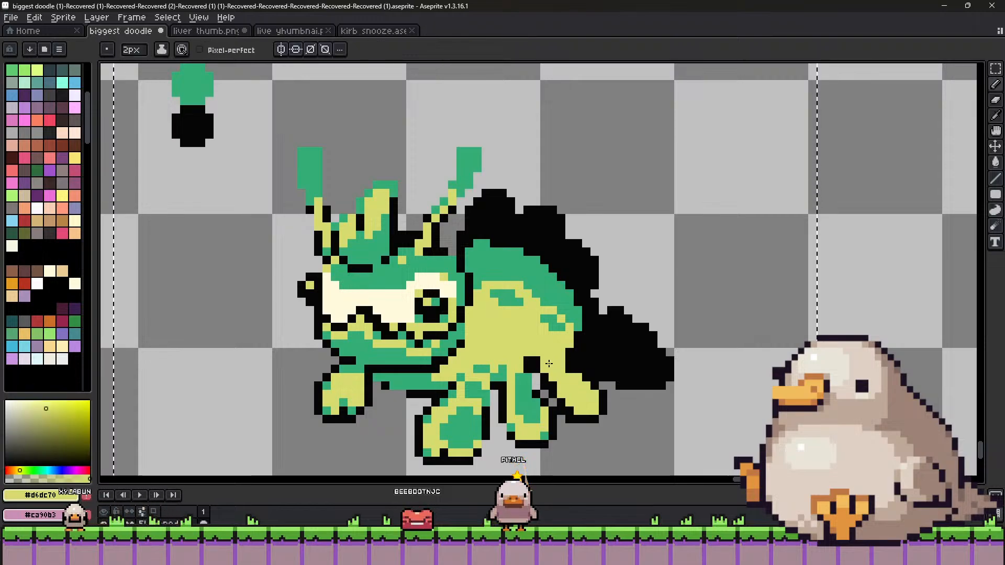
pyautogui.keyDown('alt'); pyautogui.click(538, 380); pyautogui.keyUp('alt')
pyautogui.press('-')
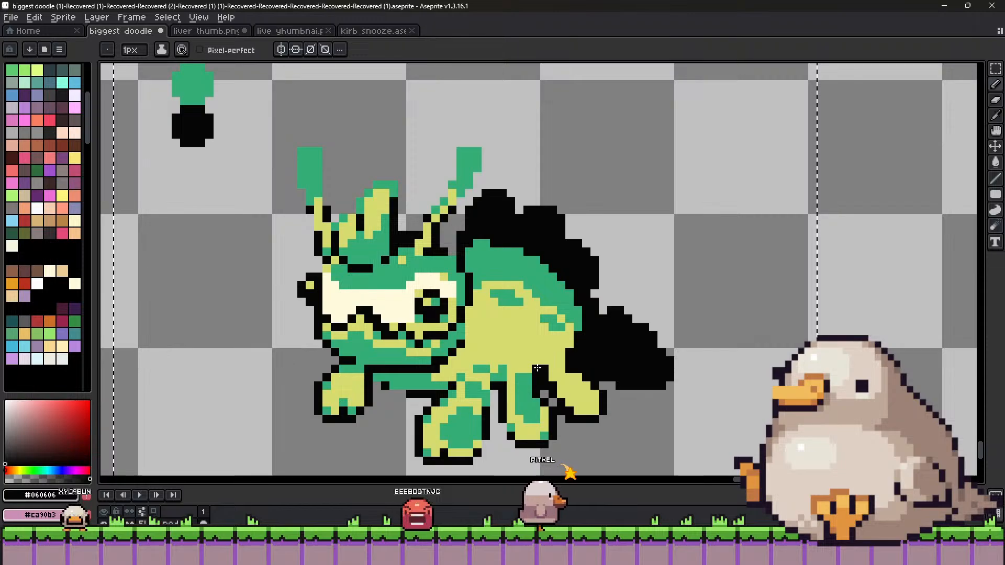
pyautogui.keyDown('alt'); pyautogui.click(547, 367); pyautogui.keyUp('alt')
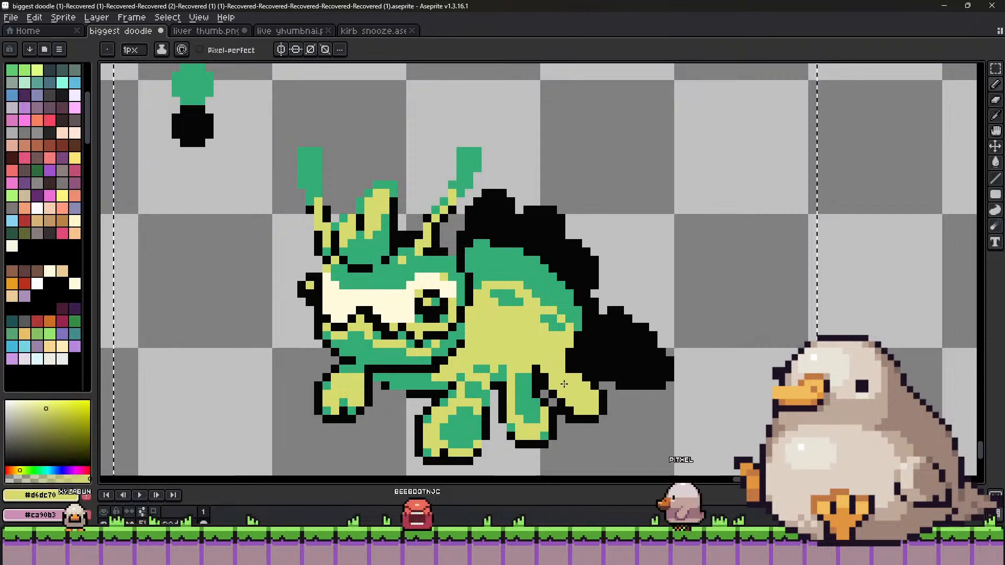
pyautogui.press('ctrl')
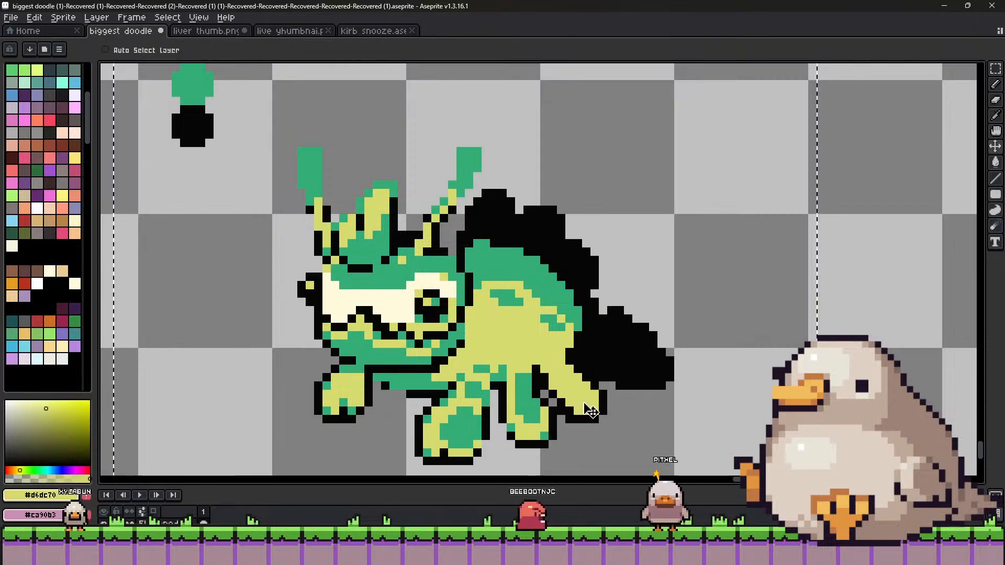
pyautogui.keyDown('alt'); pyautogui.click(607, 398); pyautogui.keyUp('alt')
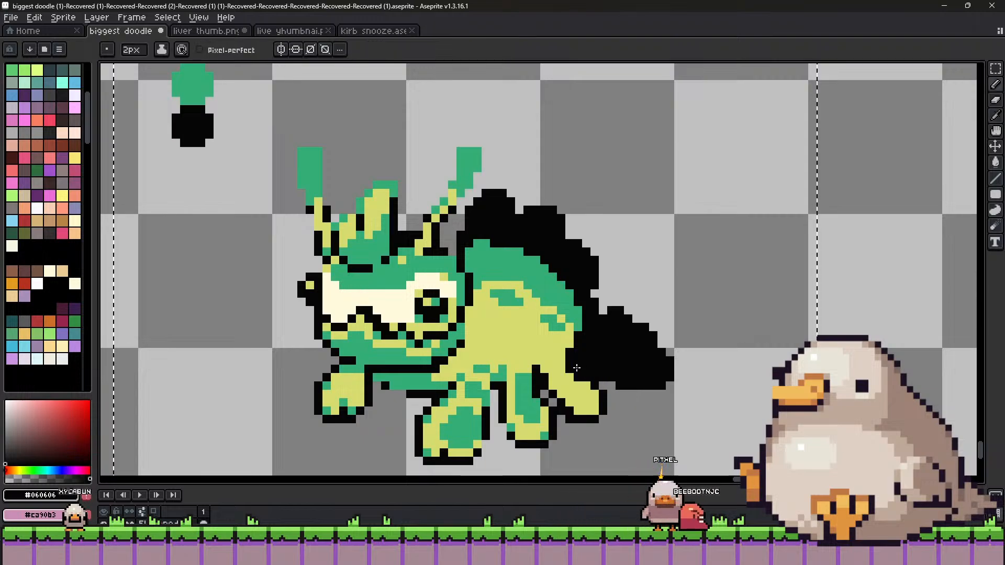
# Fill the black tail with yellow #d6dc70 using a 2px brush, and refine its black outline and lobe divisions with 1px pixels.
pyautogui.keyDown('alt'); pyautogui.click(588, 350); pyautogui.keyUp('alt')
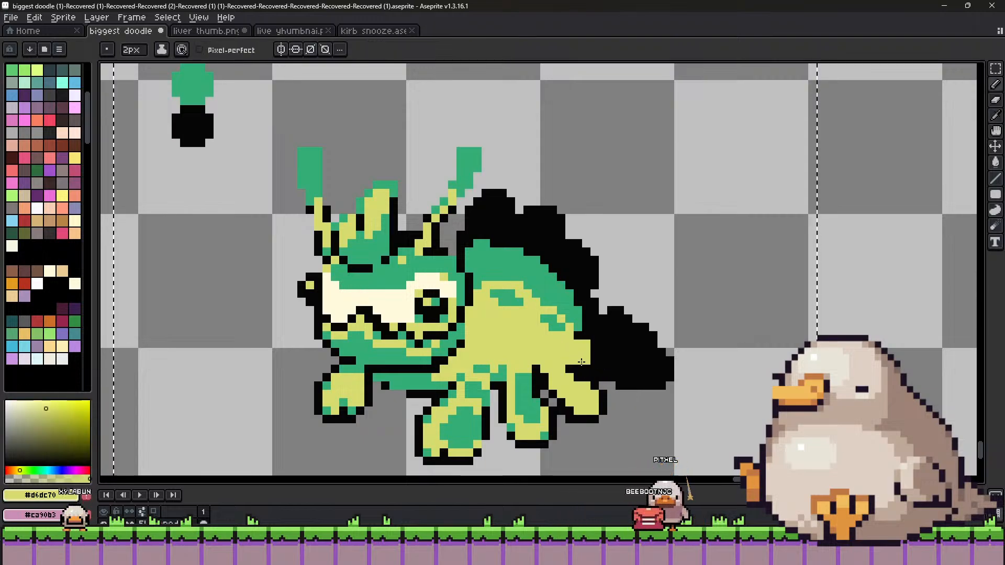
pyautogui.moveTo(589, 367)
pyautogui.mouseDown()
pyautogui.moveTo(661, 377)
pyautogui.moveTo(659, 366)
pyautogui.moveTo(629, 376)
pyautogui.moveTo(642, 342)
pyautogui.moveTo(618, 352)
pyautogui.moveTo(608, 320)
pyautogui.mouseUp()
pyautogui.press('-')
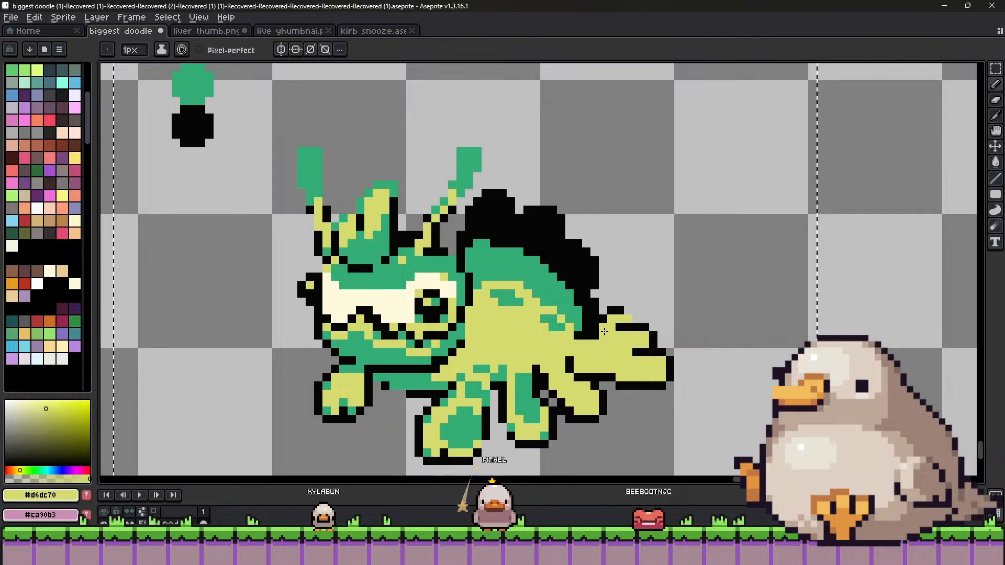
pyautogui.keyDown('alt'); pyautogui.click(604, 332); pyautogui.keyUp('alt')
pyautogui.moveTo(626, 312); pyautogui.dragTo(659, 355)
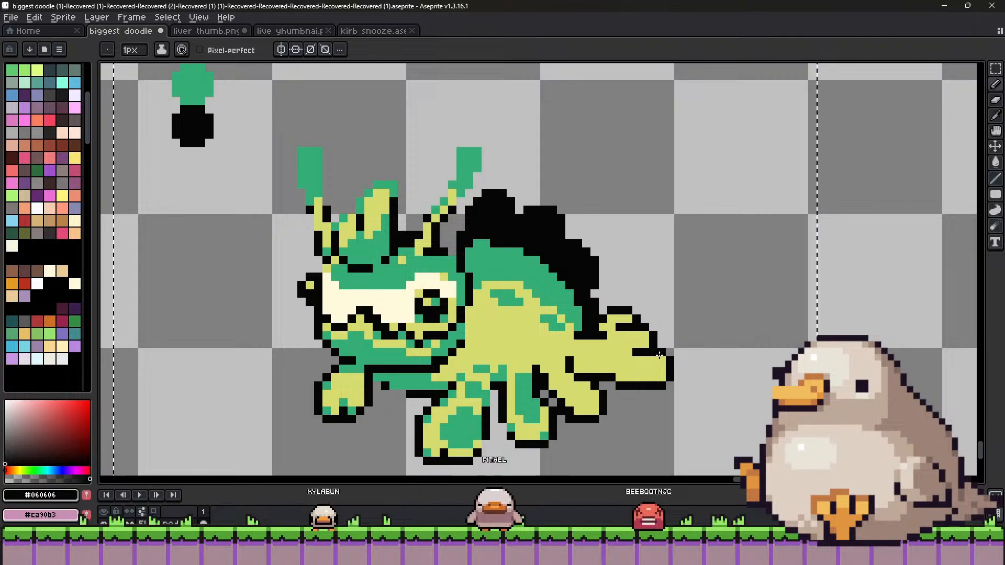
pyautogui.keyDown('alt'); pyautogui.click(652, 364); pyautogui.keyUp('alt')
pyautogui.keyDown('alt'); pyautogui.click(638, 353); pyautogui.keyUp('alt')
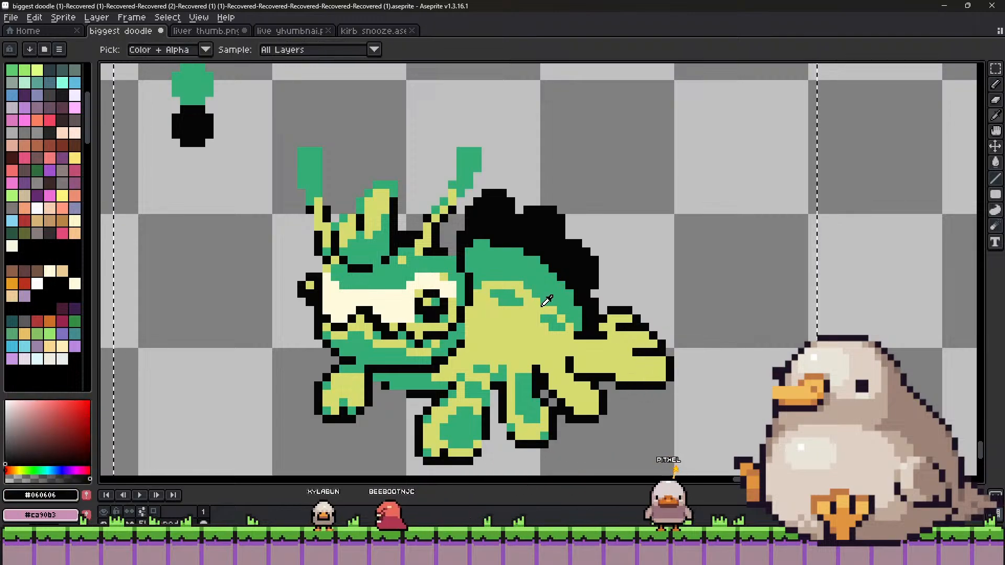
# Shade the tips and upper lobe of the tail with green #34ad76 using a 1px pencil, tidying the black outline.
pyautogui.keyDown('alt'); pyautogui.click(545, 298); pyautogui.keyUp('alt')
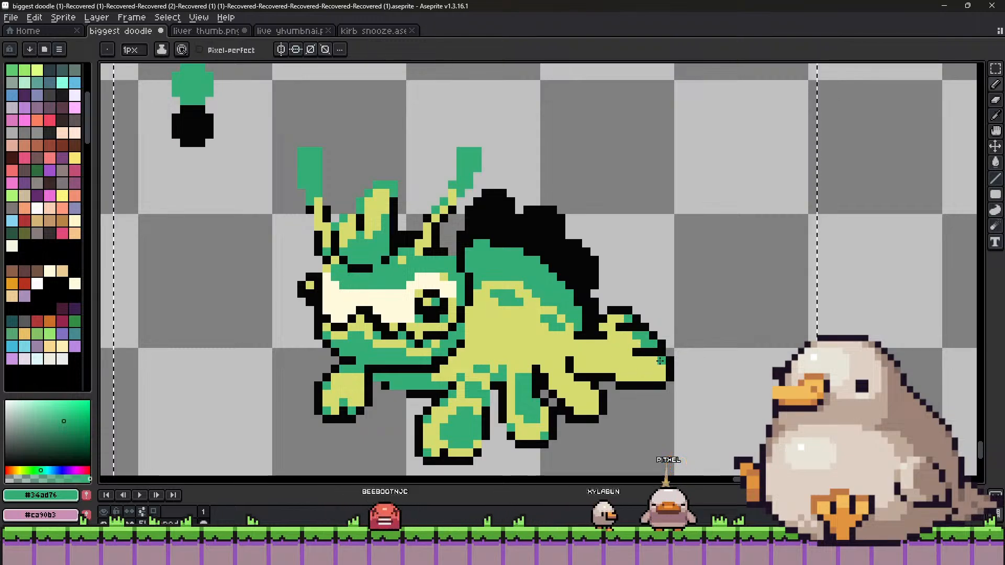
pyautogui.keyDown('alt'); pyautogui.click(660, 388); pyautogui.keyUp('alt')
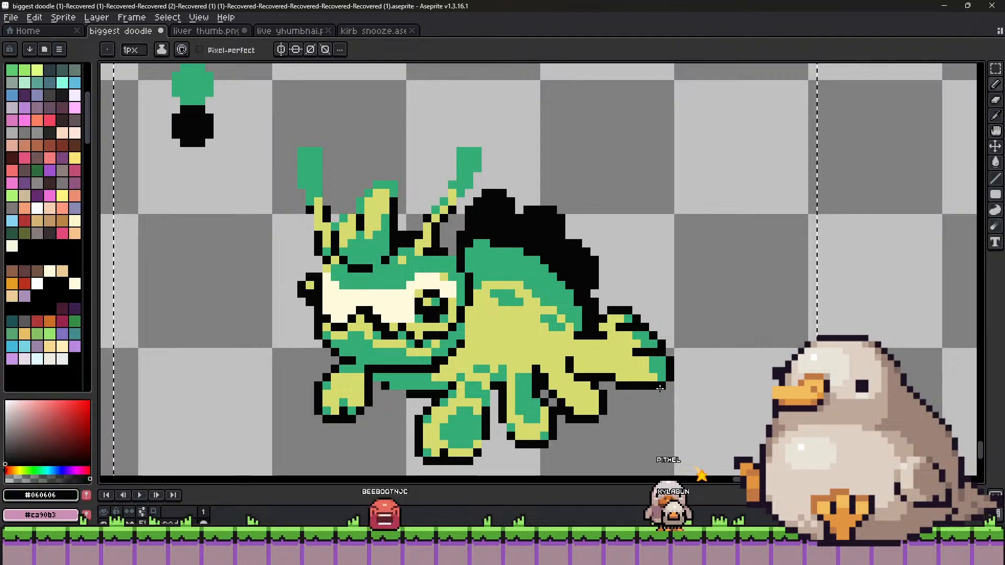
pyautogui.keyDown('alt'); pyautogui.click(655, 370); pyautogui.keyUp('alt')
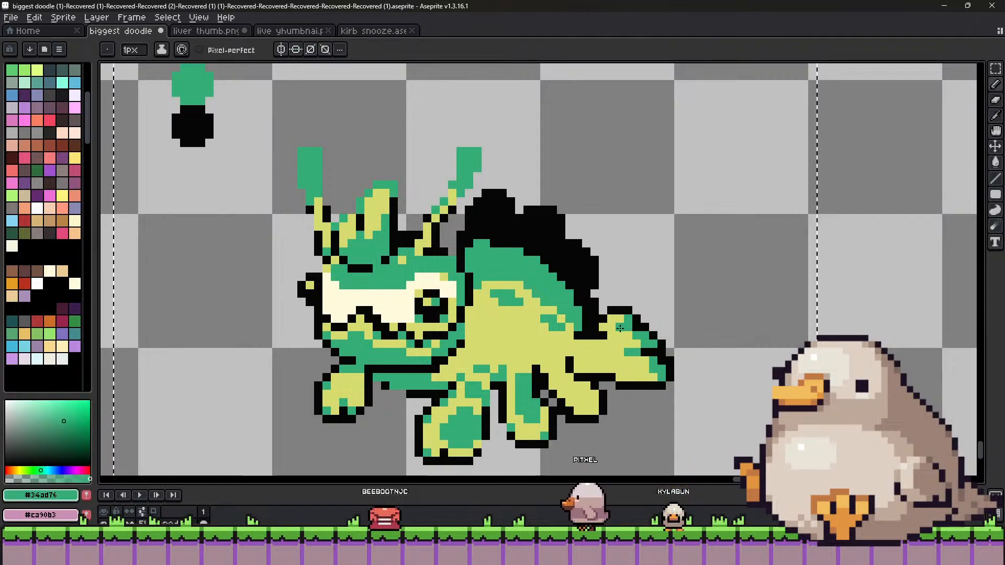
pyautogui.click(602, 327)
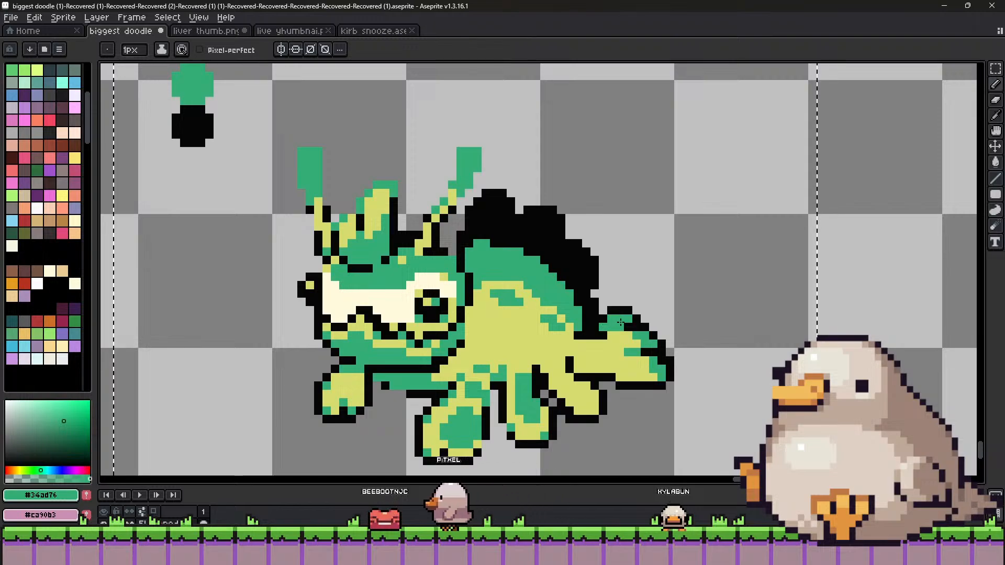
# Trim the outer edge of the lowest black back spike, fill the spike with green #34ad76, and redraw its black #060606 outline.
pyautogui.scroll(-2, 651, 368)
pyautogui.scroll(1, 638, 356)
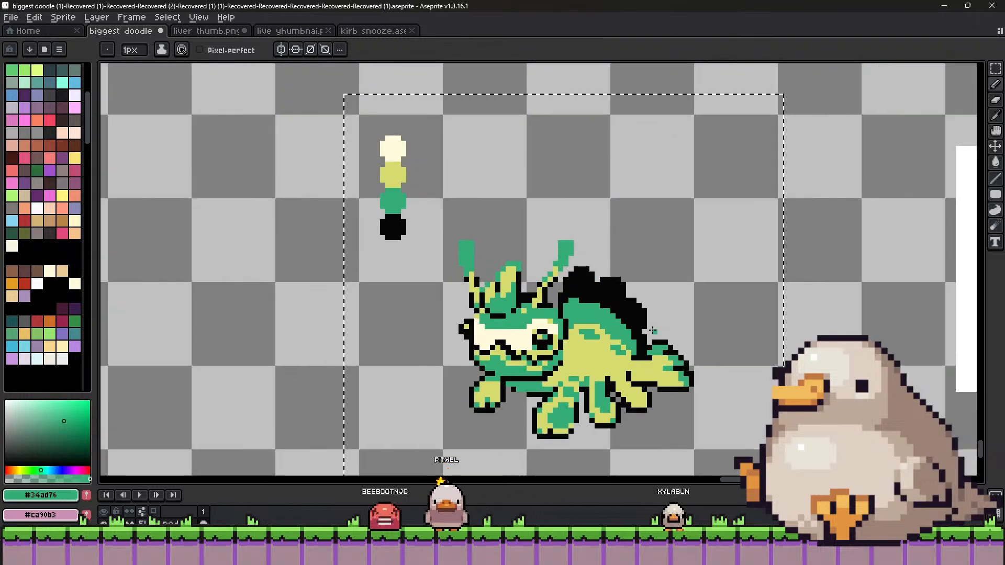
pyautogui.scroll(1, 629, 343)
pyautogui.press('alt')
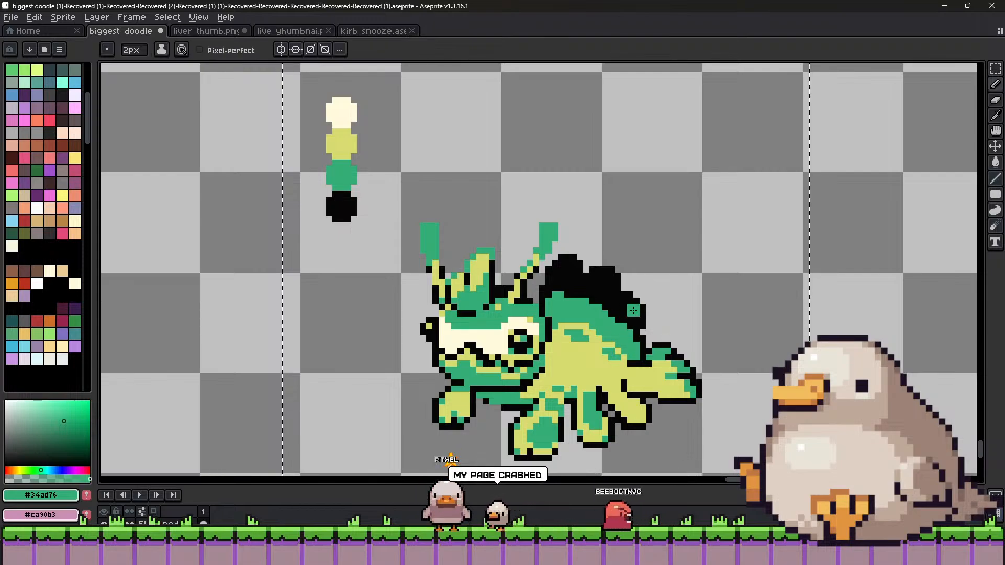
pyautogui.keyDown('alt'); pyautogui.click(649, 311); pyautogui.keyUp('alt')
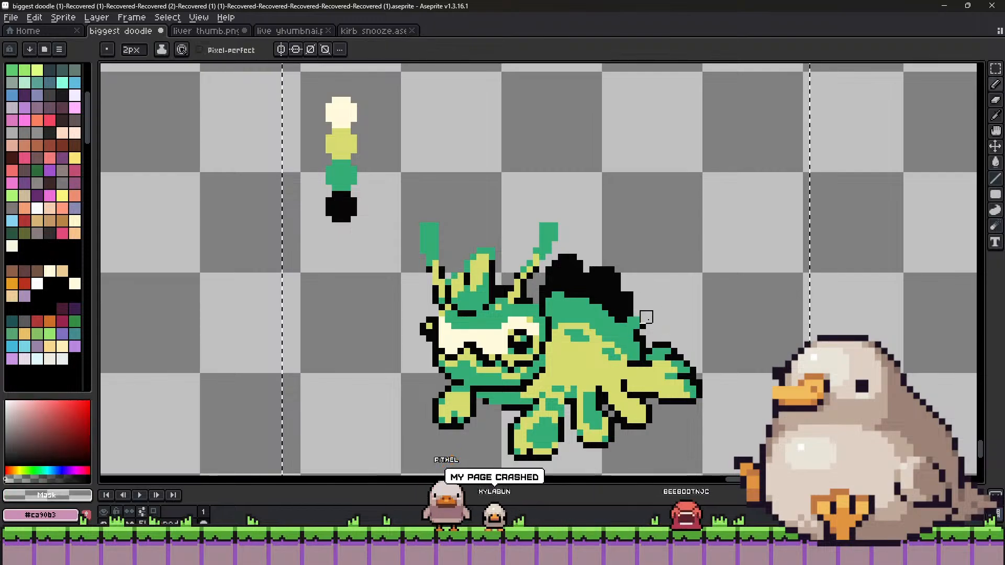
pyautogui.keyDown('alt'); pyautogui.click(618, 329); pyautogui.keyUp('alt')
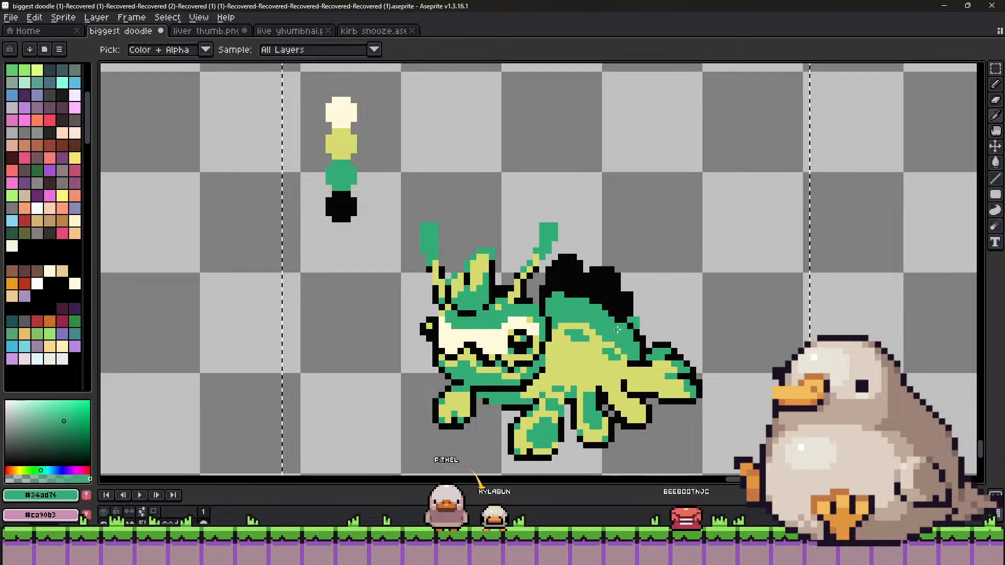
pyautogui.press('alt')
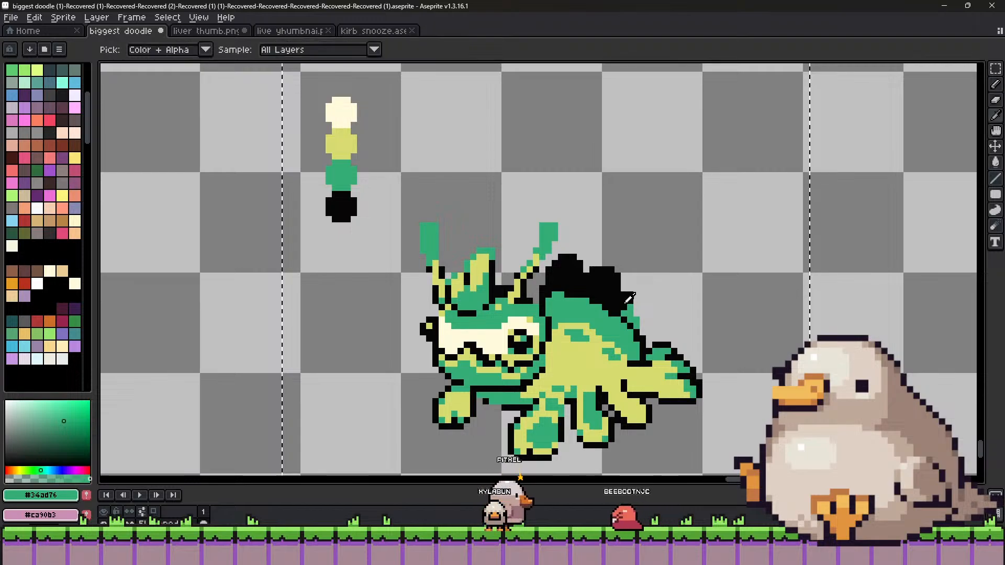
pyautogui.keyDown('alt'); pyautogui.click(641, 331); pyautogui.keyUp('alt')
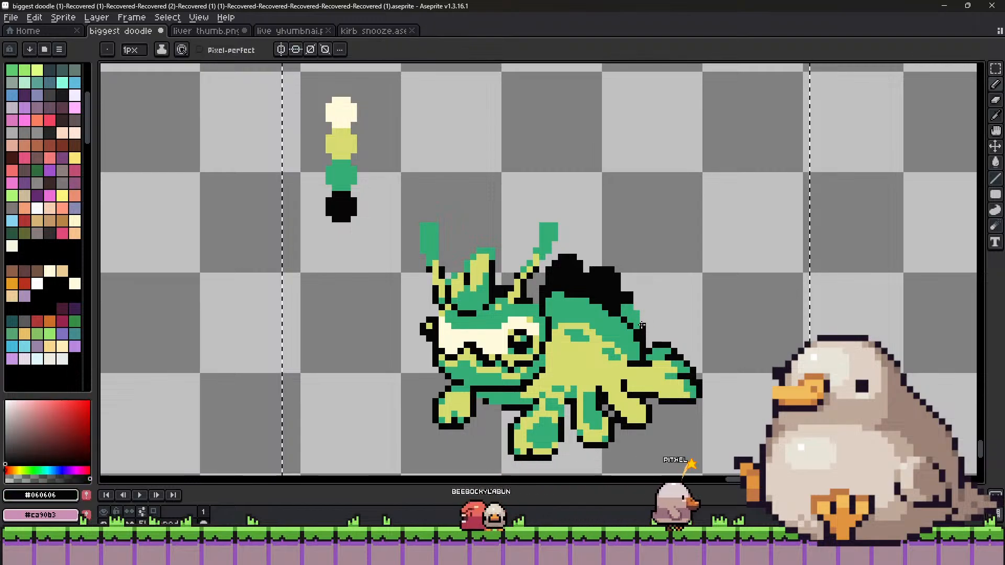
# Fill the middle back spike with green #34ad76 using a 2px brush and add 1px black outline pixels along its base.
pyautogui.keyDown('alt'); pyautogui.click(615, 305); pyautogui.keyUp('alt')
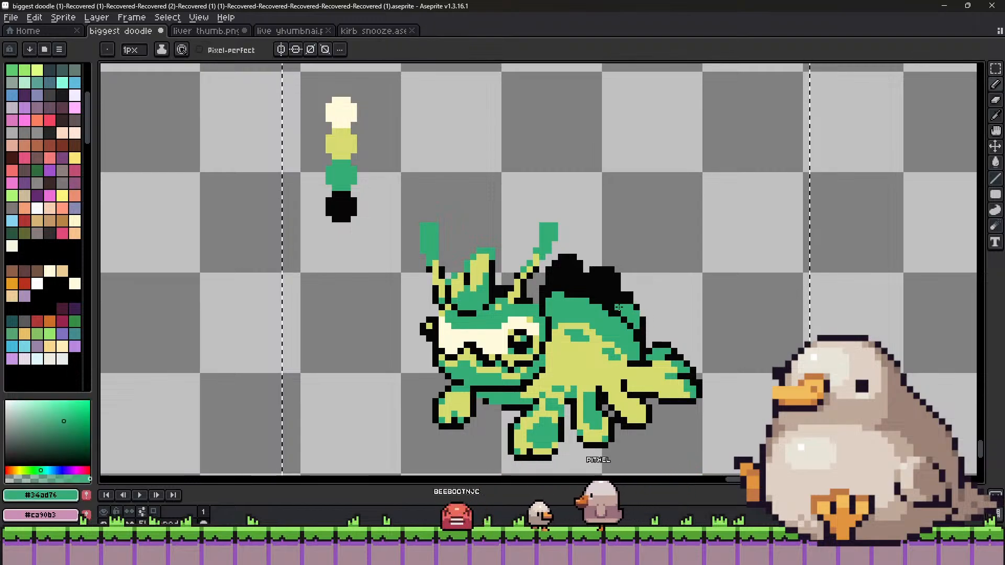
pyautogui.press('+')
pyautogui.moveTo(614, 297); pyautogui.dragTo(599, 285)
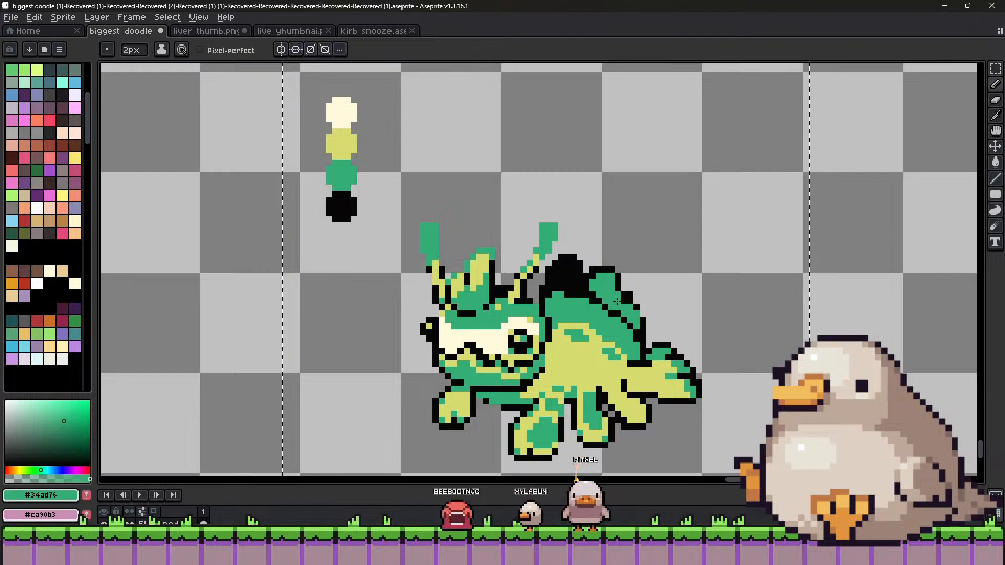
pyautogui.press('-')
pyautogui.keyDown('alt'); pyautogui.click(610, 313); pyautogui.keyUp('alt')
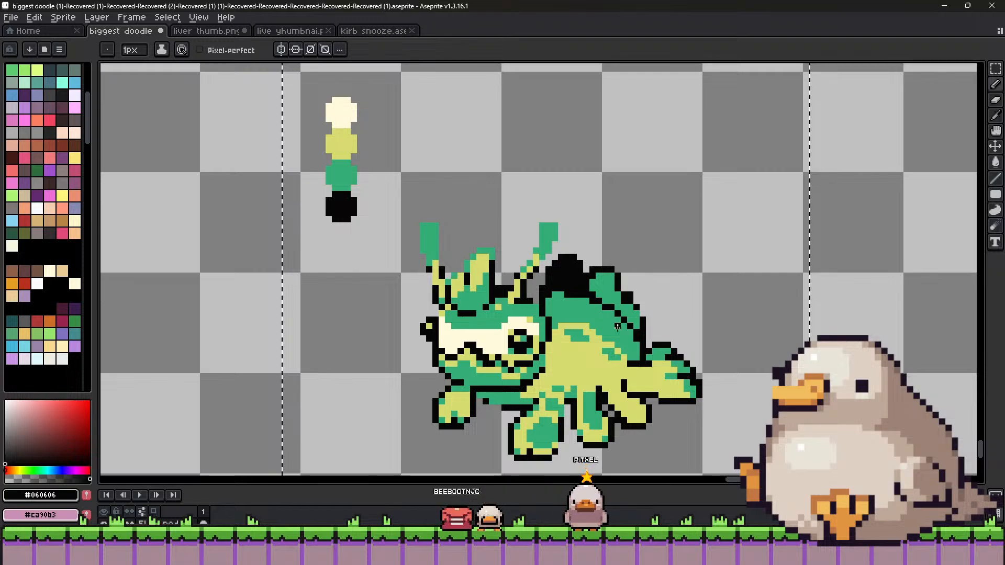
# Refine the edge between the middle and lowest back spikes with alternating 1px green #34ad76 and black #060606 pixels.
pyautogui.keyDown('alt'); pyautogui.click(610, 287); pyautogui.keyUp('alt')
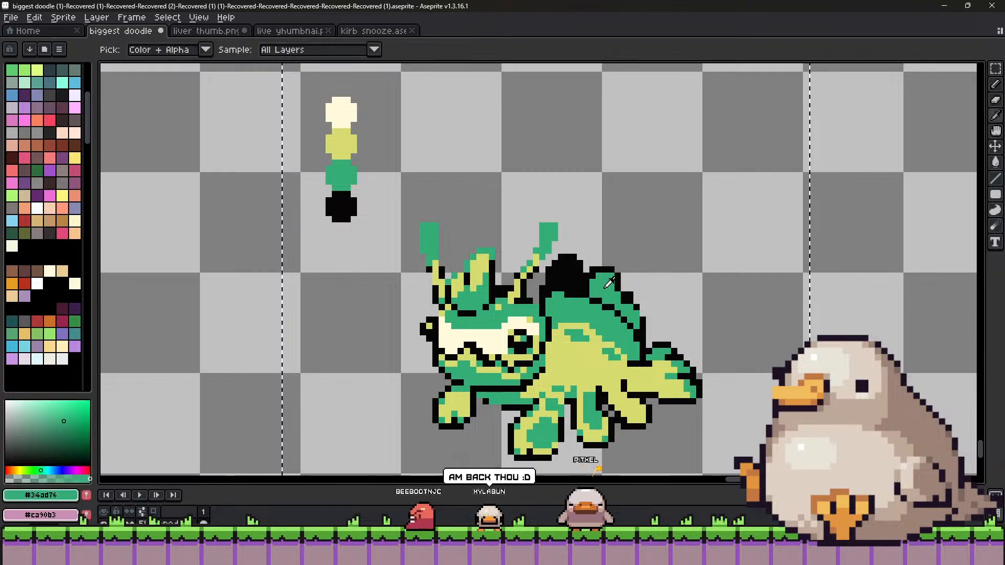
pyautogui.keyDown('alt'); pyautogui.click(623, 315); pyautogui.keyUp('alt')
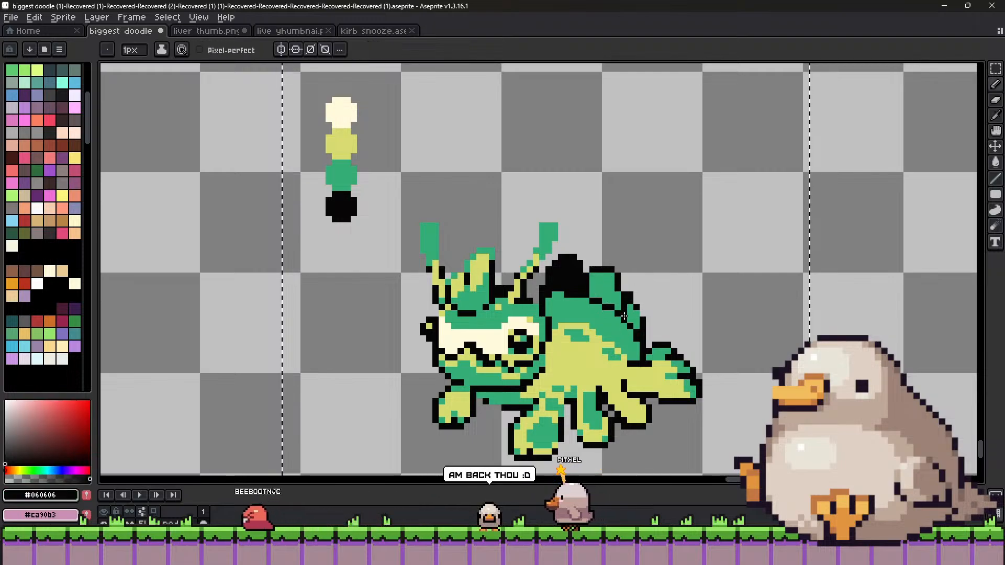
pyautogui.keyDown('alt'); pyautogui.click(610, 288); pyautogui.keyUp('alt')
pyautogui.keyDown('alt'); pyautogui.click(624, 288); pyautogui.keyUp('alt')
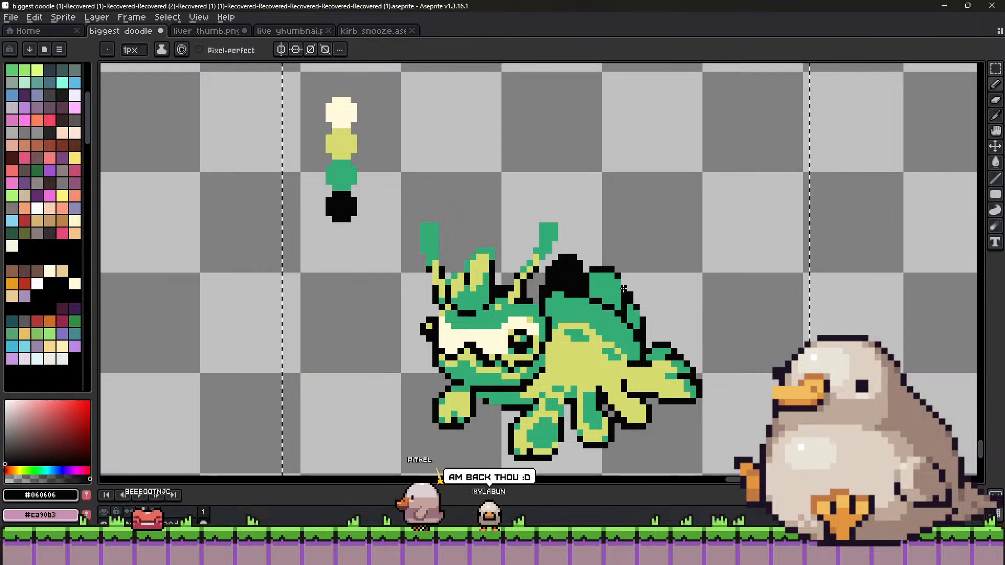
pyautogui.keyDown('alt'); pyautogui.click(611, 288); pyautogui.keyUp('alt')
pyautogui.keyDown('alt'); pyautogui.click(623, 316); pyautogui.keyUp('alt')
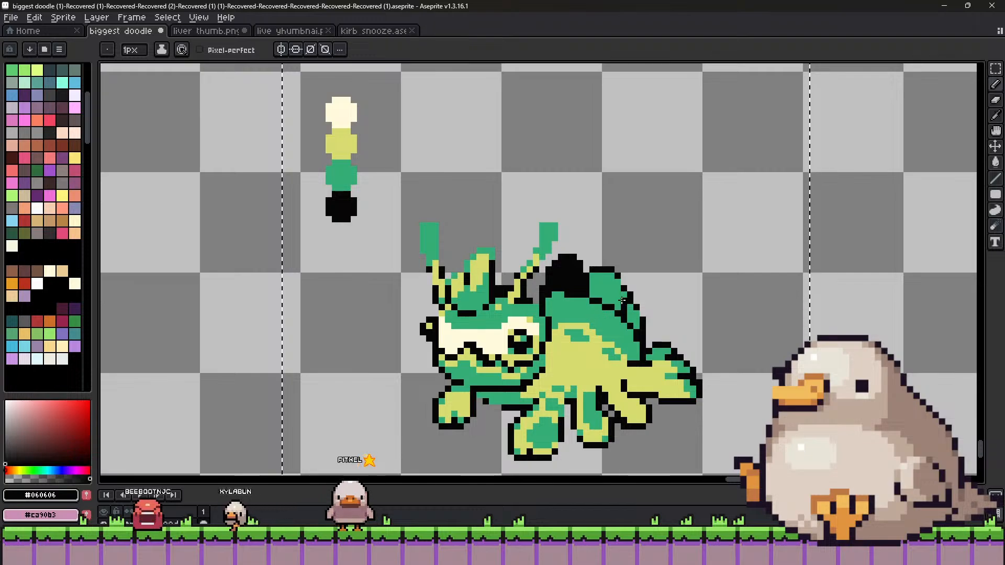
pyautogui.keyDown('alt'); pyautogui.click(631, 295); pyautogui.keyUp('alt')
# Fill the uppermost back spike with green #34ad76 using a 2px brush, keeping a black #060606 outline around it.
pyautogui.keyDown('alt'); pyautogui.click(607, 290); pyautogui.keyUp('alt')
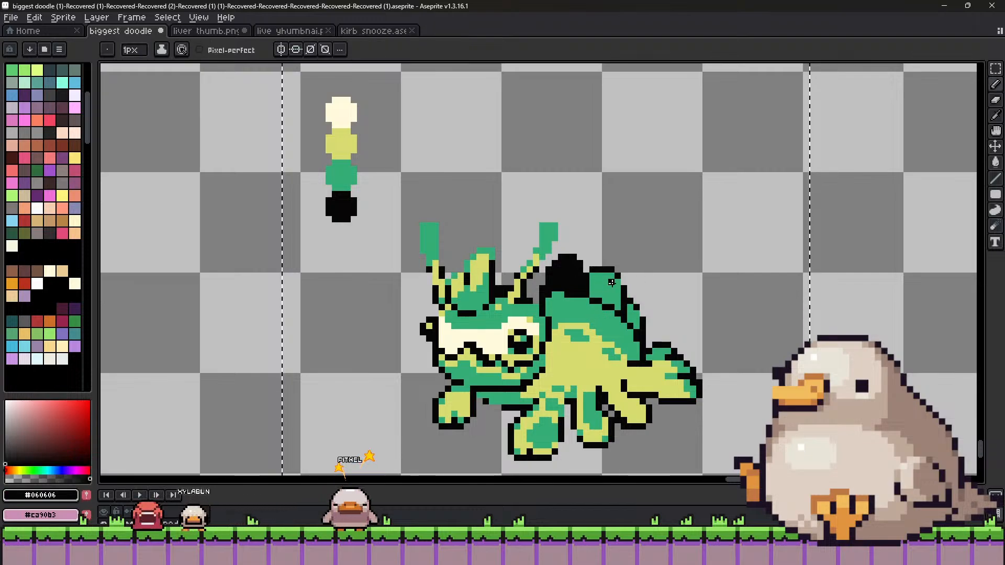
pyautogui.click(580, 287)
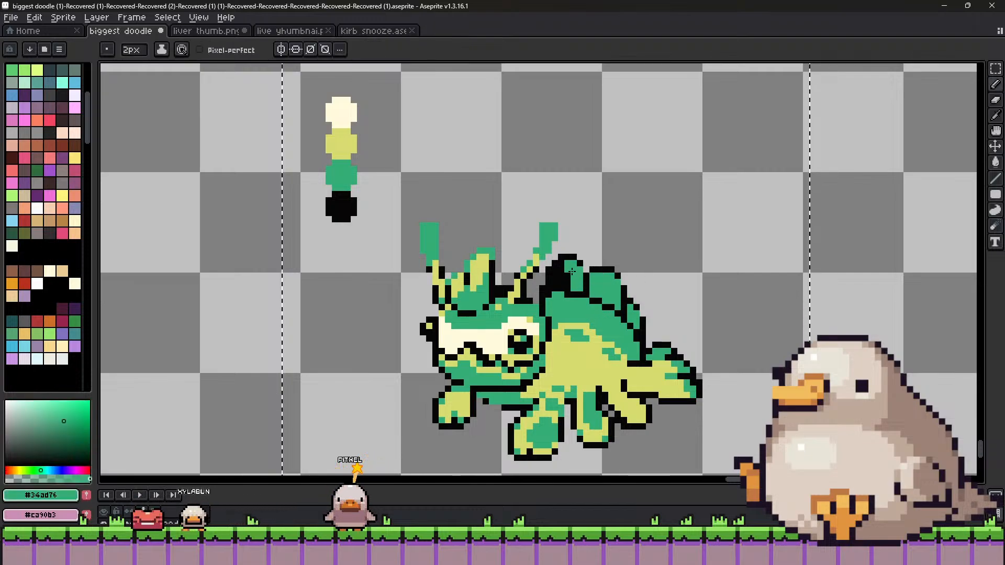
pyautogui.press('ctrl')
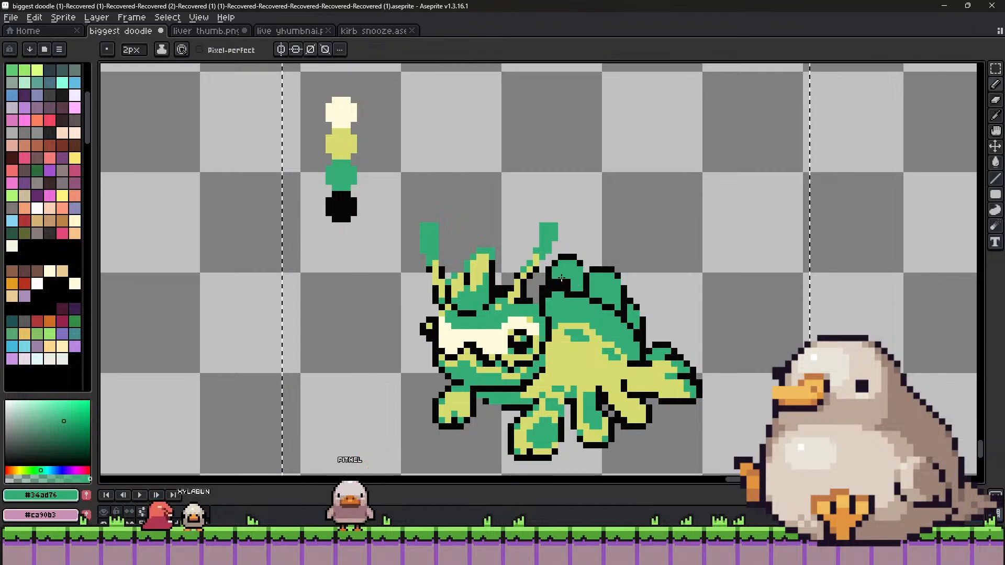
pyautogui.keyDown('alt'); pyautogui.click(541, 299); pyautogui.keyUp('alt')
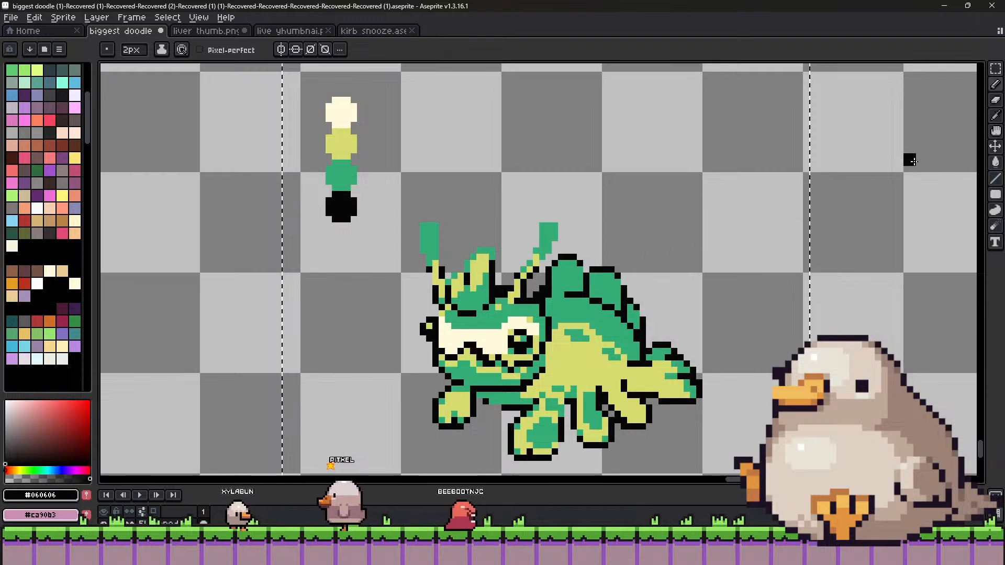
# Select the back spikes with a freehand outline and move them down slightly toward the body.
pyautogui.press('w')
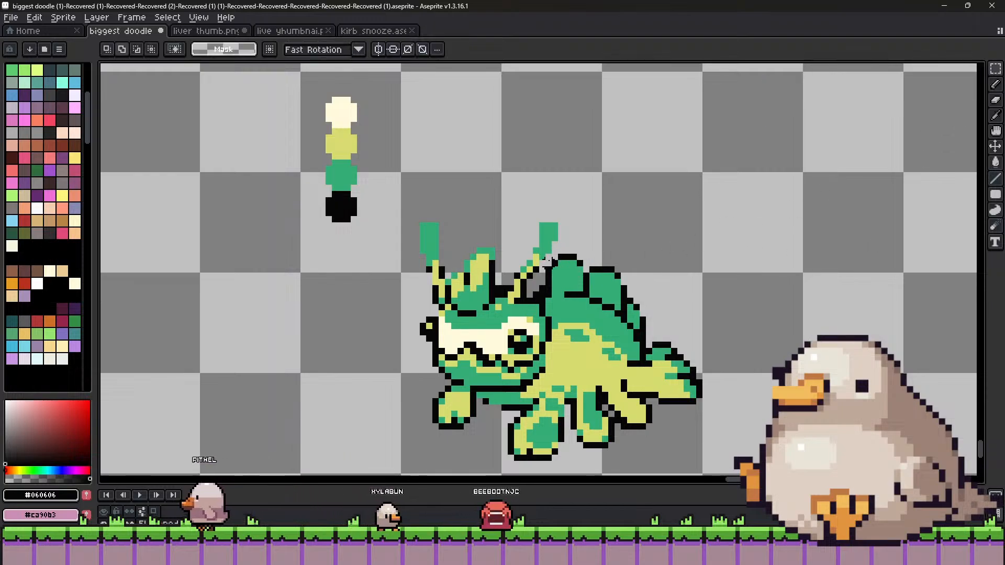
pyautogui.moveTo(543, 251); pyautogui.dragTo(623, 309)
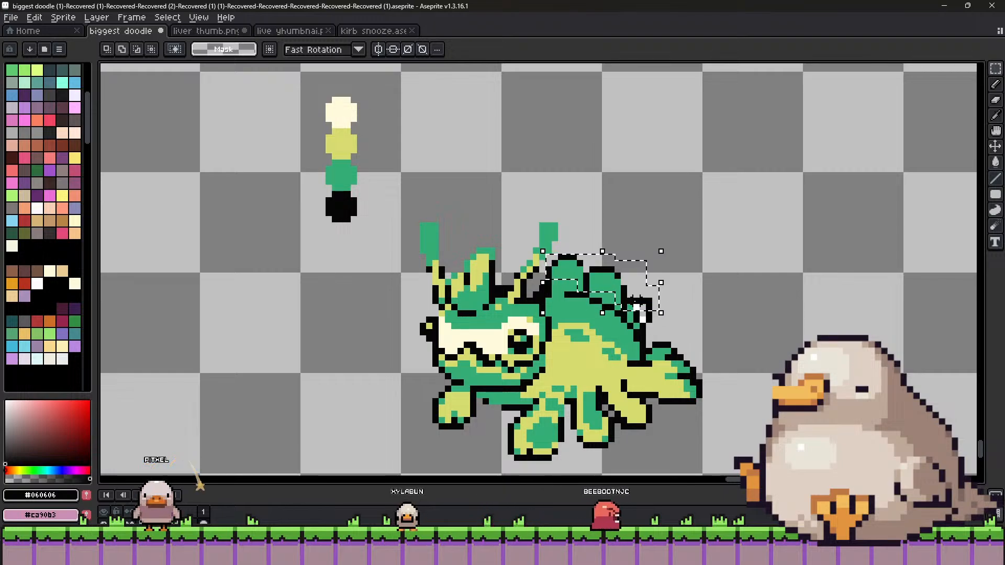
pyautogui.moveTo(628, 275); pyautogui.dragTo(628, 282)
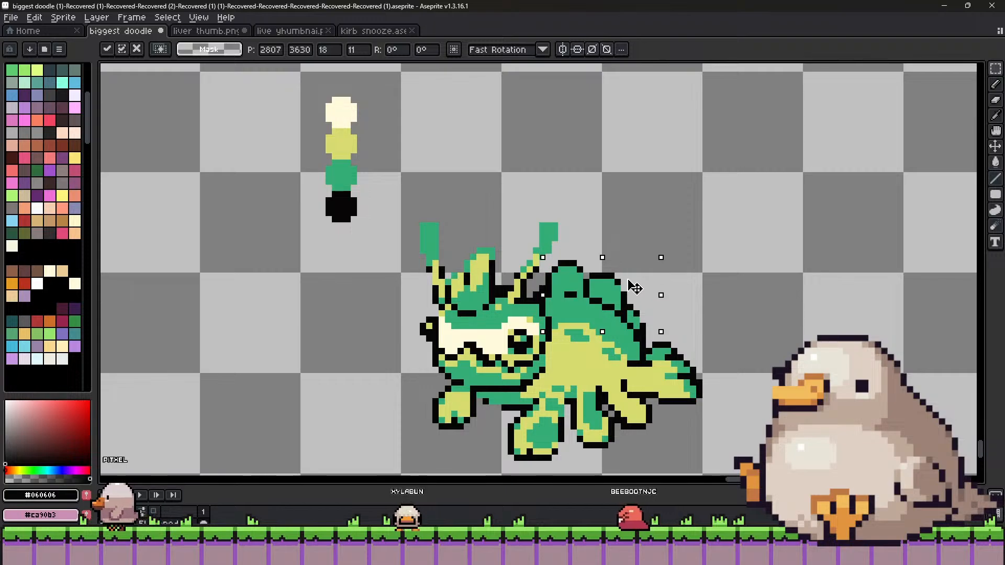
pyautogui.click(786, 294)
pyautogui.click(996, 115)
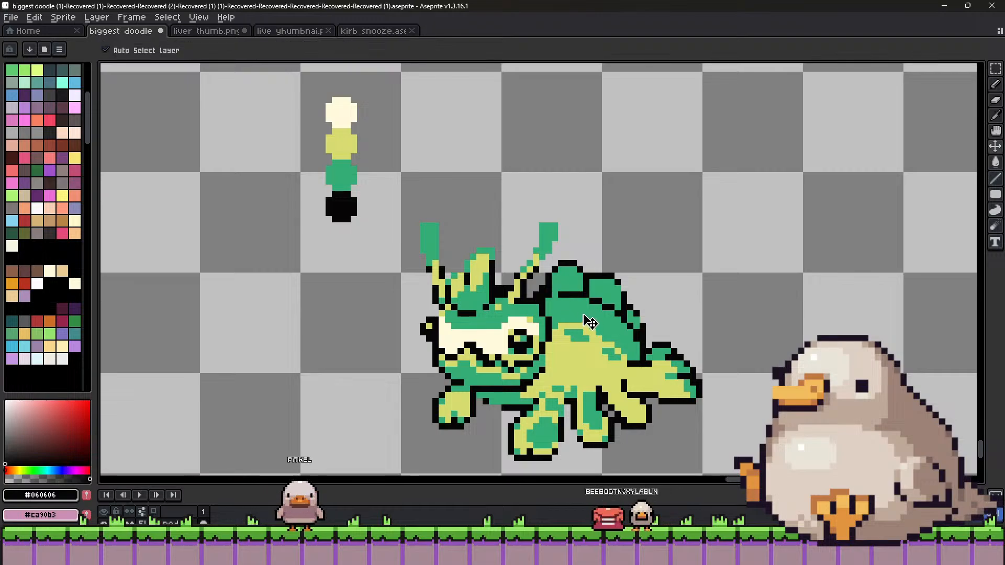
# Clean up the base lines of the moved upper spikes with 1px black #060606 and green #34ad76 pixels.
pyautogui.keyDown('alt'); pyautogui.click(576, 297); pyautogui.keyUp('alt')
pyautogui.keyDown('alt'); pyautogui.click(554, 295); pyautogui.keyUp('alt')
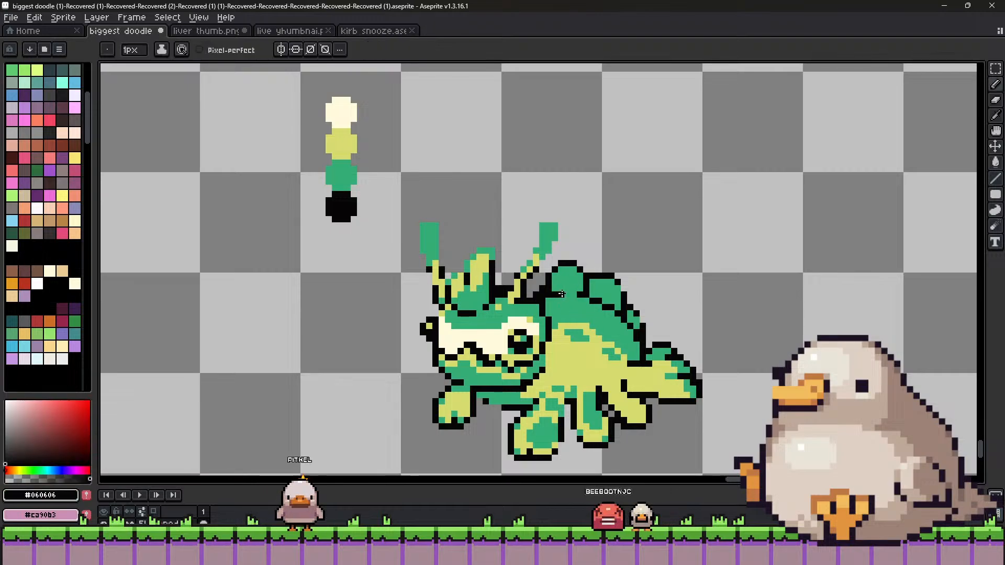
pyautogui.keyDown('alt'); pyautogui.click(617, 316); pyautogui.keyUp('alt')
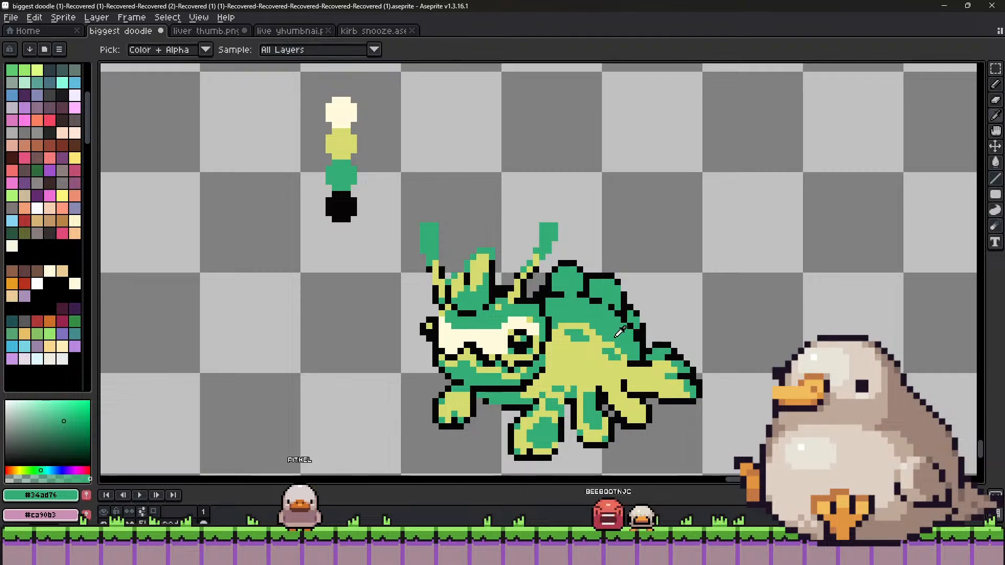
# Add yellow #d6dc70 highlights along the upper edges of the middle and uppermost back spikes with a 1px pencil.
pyautogui.keyDown('alt'); pyautogui.click(596, 336); pyautogui.keyUp('alt')
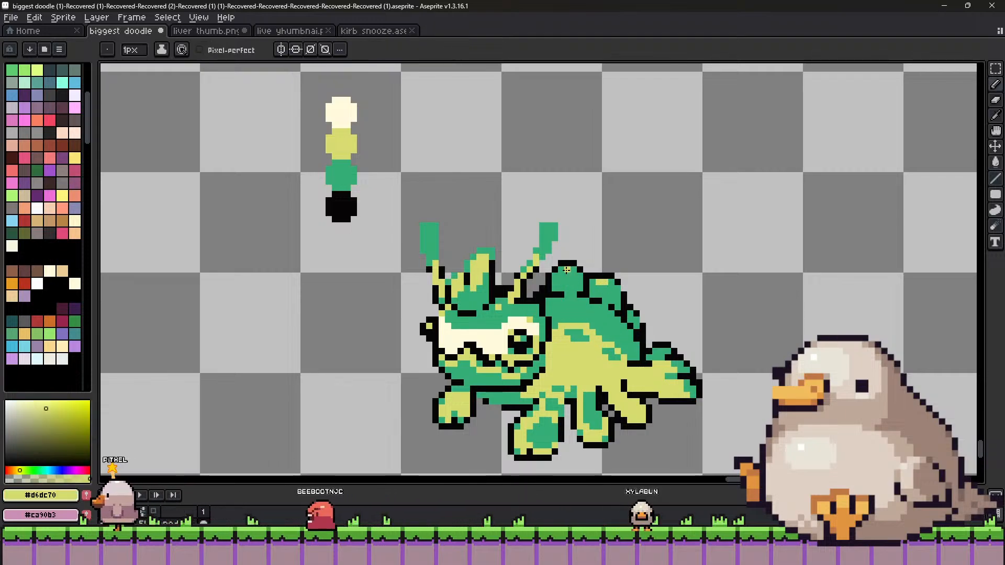
pyautogui.moveTo(567, 270); pyautogui.dragTo(554, 283)
pyautogui.keyDown('alt'); pyautogui.click(561, 269); pyautogui.keyUp('alt')
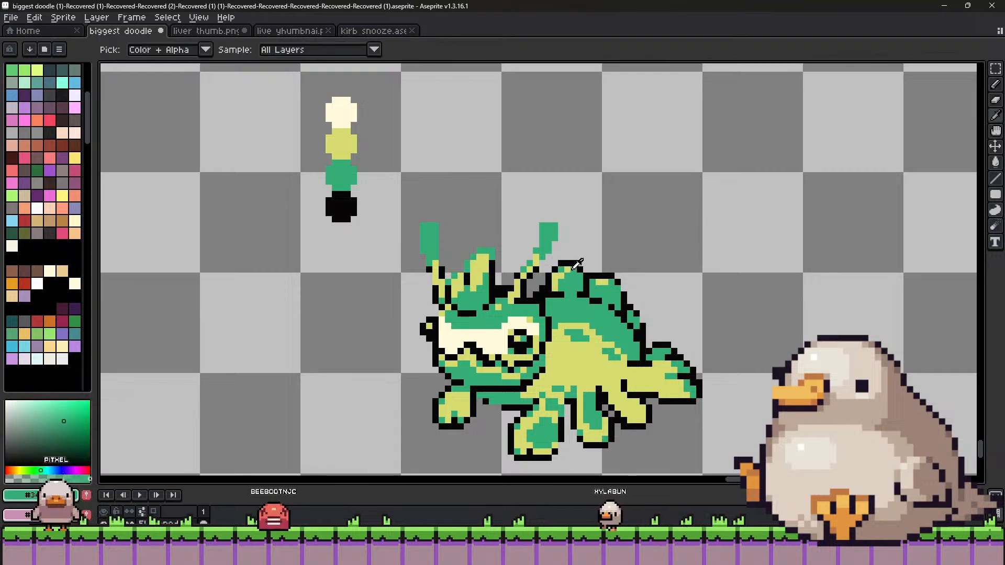
pyautogui.keyDown('alt'); pyautogui.click(564, 272); pyautogui.keyUp('alt')
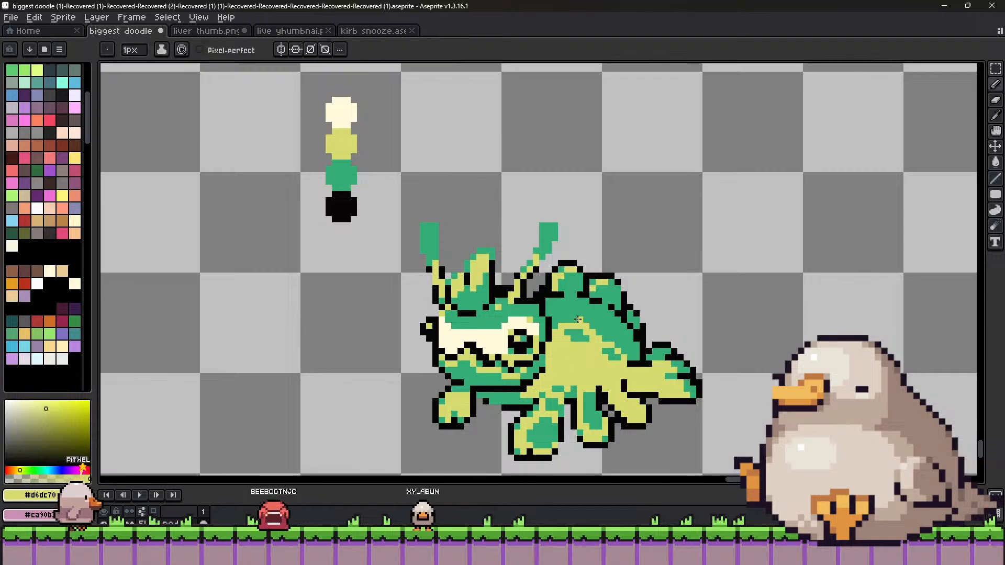
# Paint a yellow #d6dc70 patch on the upper back with a 2px brush and trim its edge with green #34ad76.
pyautogui.press('+')
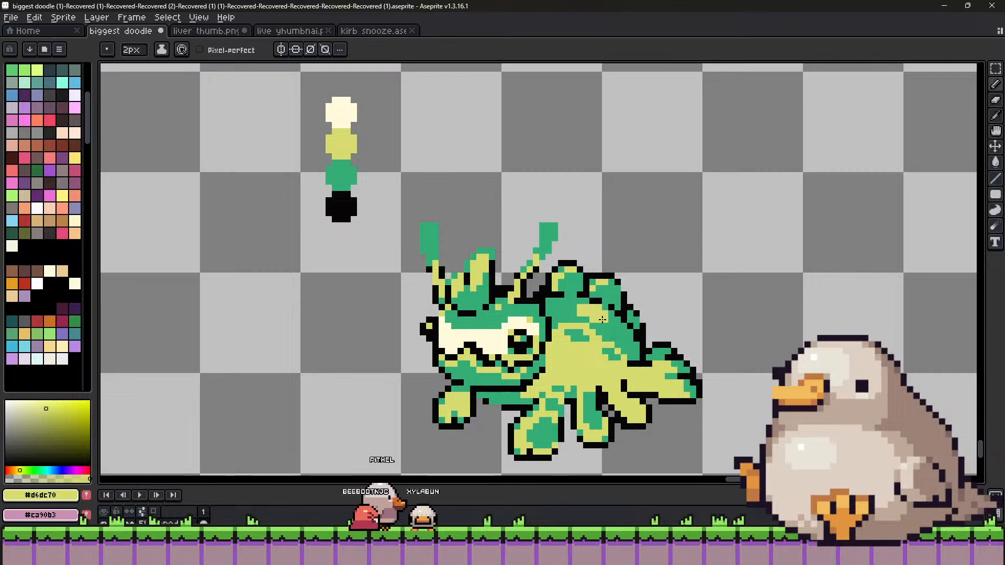
pyautogui.keyDown('alt'); pyautogui.click(607, 320); pyautogui.keyUp('alt')
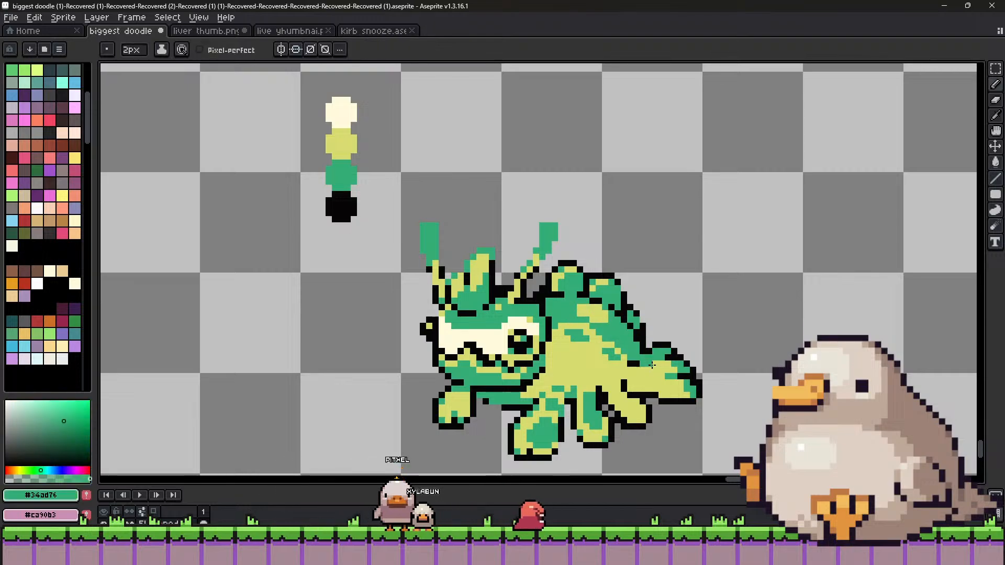
pyautogui.press('alt')
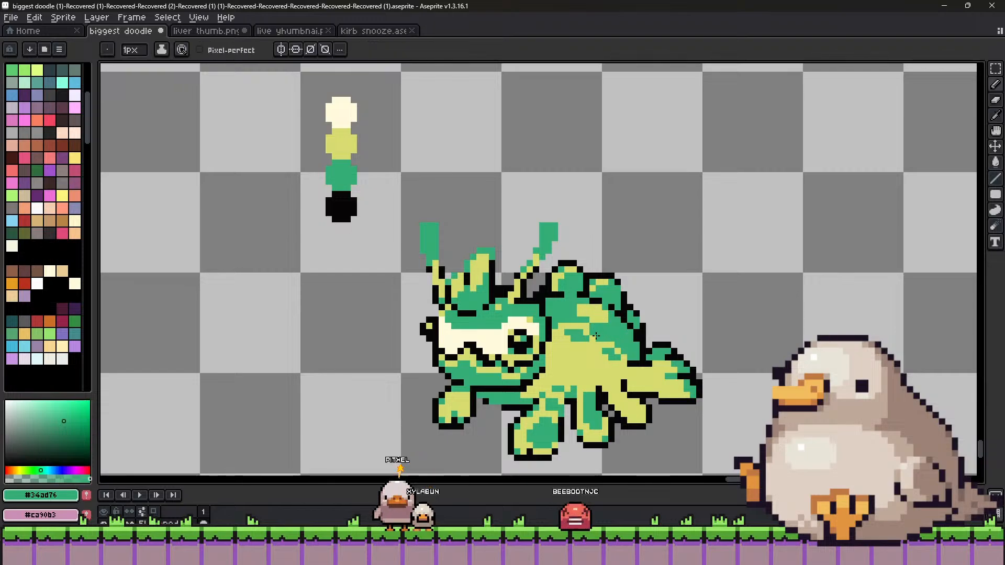
# Shade the belly above the middle leg with 1px green #34ad76 pixels, correcting the edge in yellow #d6dc70.
pyautogui.press('alt')
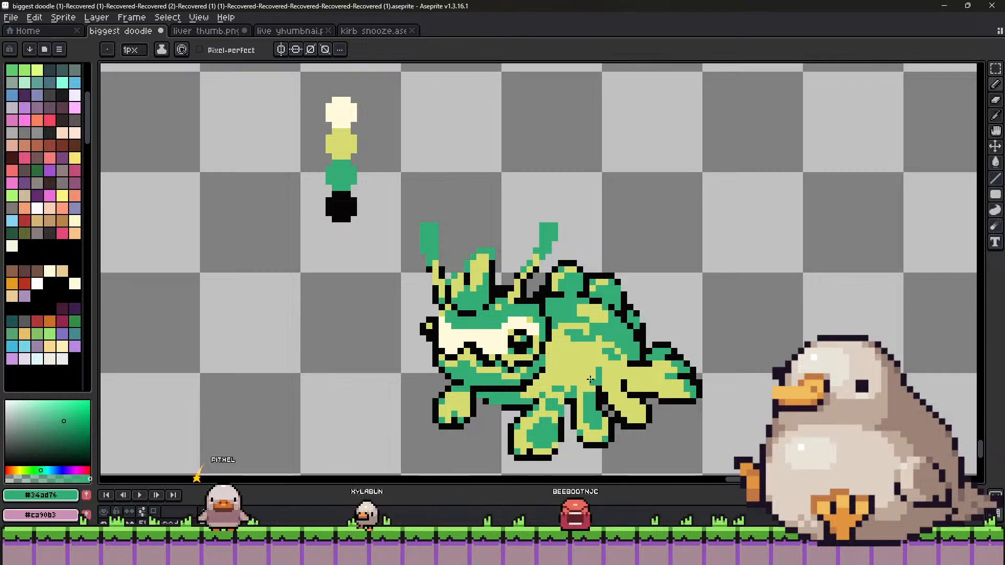
pyautogui.keyDown('alt'); pyautogui.click(582, 386); pyautogui.keyUp('alt')
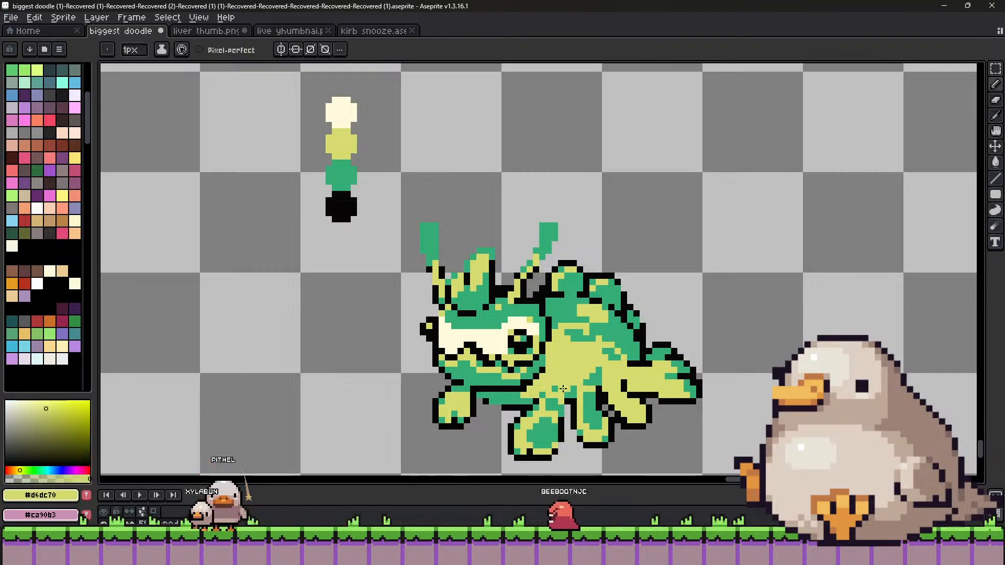
pyautogui.keyDown('alt'); pyautogui.click(574, 385); pyautogui.keyUp('alt')
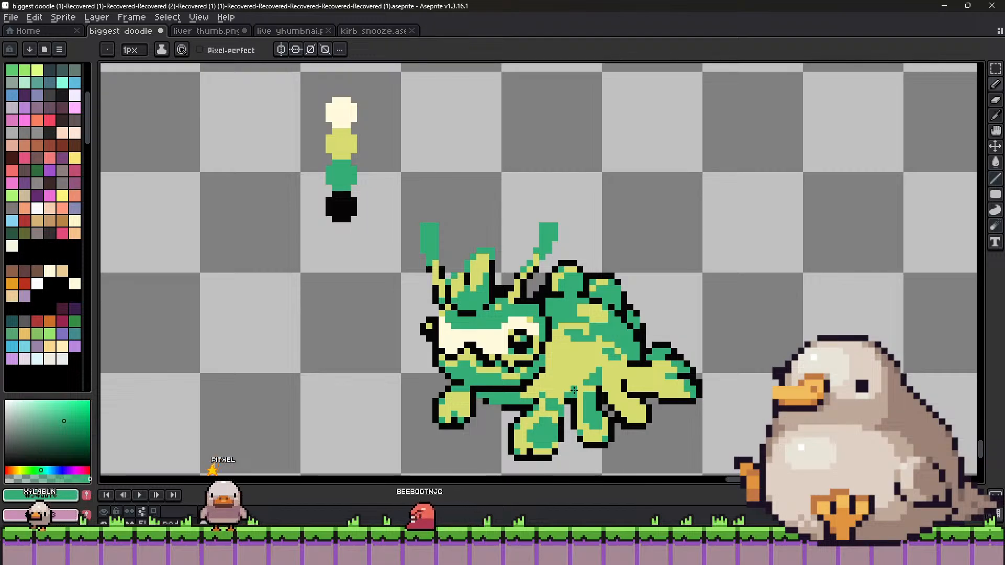
# Draw a short black #060606 crease below the uppermost spike and cover the green shoulder marks with yellow #d6dc70.
pyautogui.keyDown('alt'); pyautogui.click(561, 291); pyautogui.keyUp('alt')
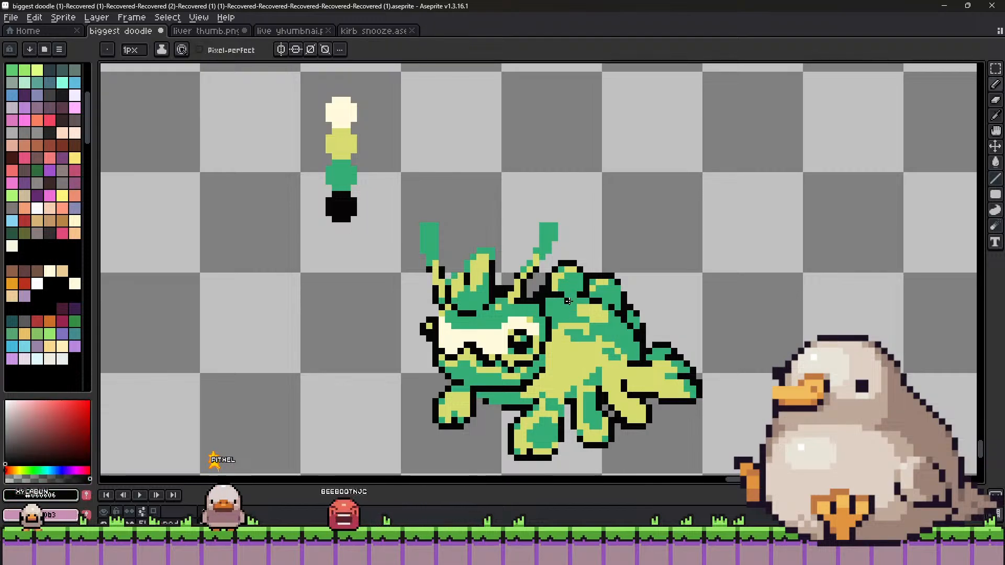
pyautogui.keyDown('alt'); pyautogui.click(577, 326); pyautogui.keyUp('alt')
pyautogui.keyDown('alt'); pyautogui.click(582, 339); pyautogui.keyUp('alt')
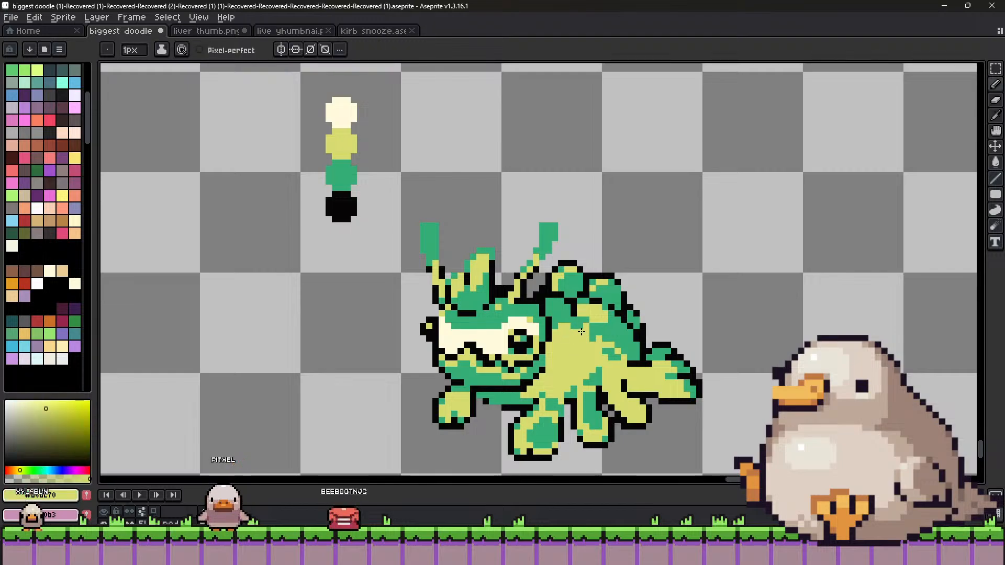
pyautogui.keyDown('alt'); pyautogui.click(576, 328); pyautogui.keyUp('alt')
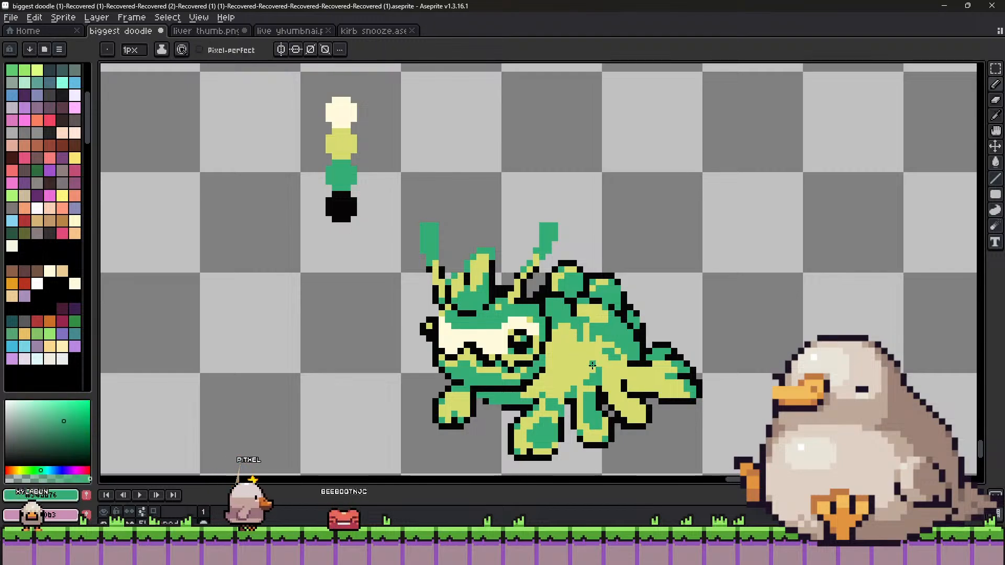
# Draw a 1px green #34ad76 fold line on the flank above the middle leg and clean its surroundings with yellow #d6dc70.
pyautogui.press('ctrl')
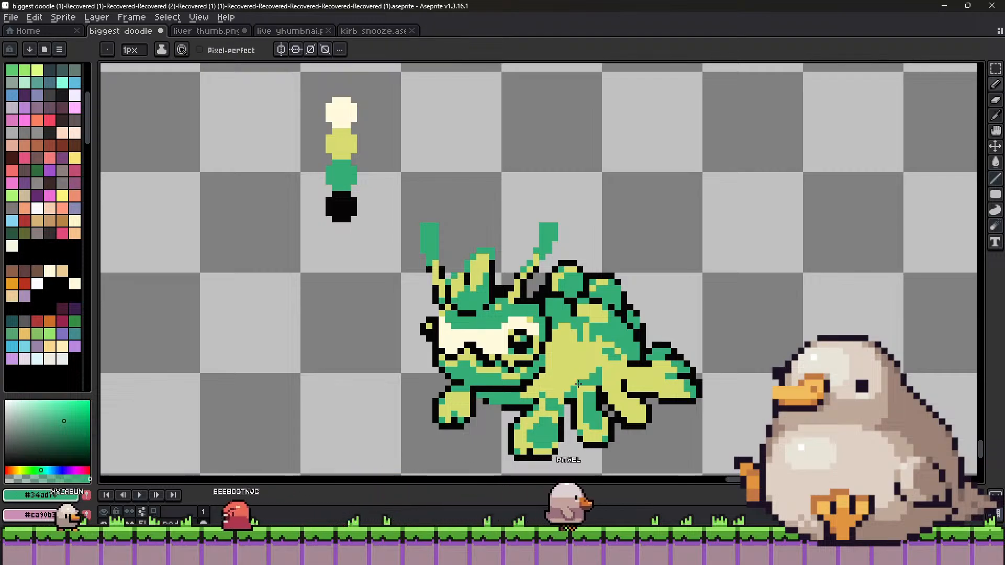
pyautogui.keyDown('alt'); pyautogui.click(597, 378); pyautogui.keyUp('alt')
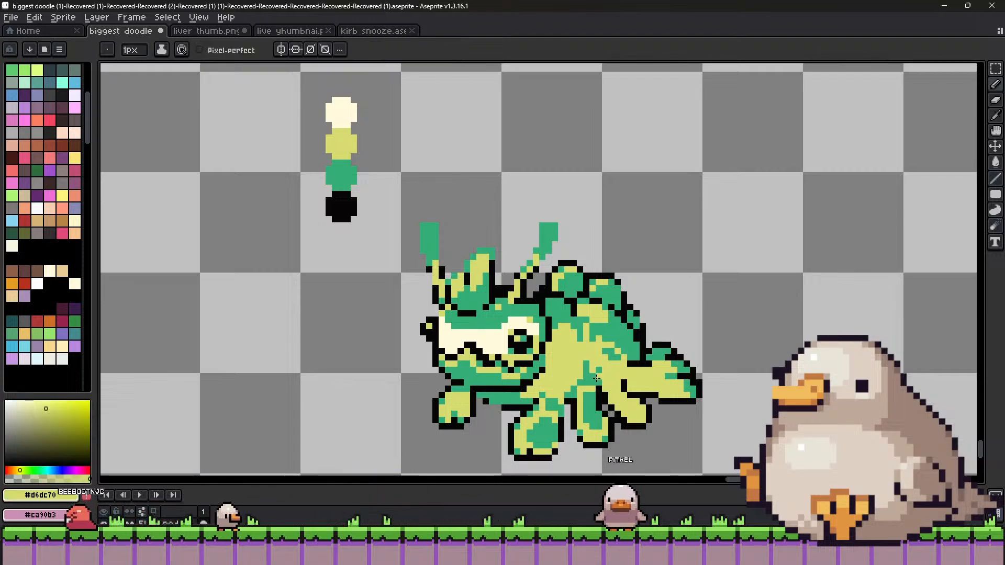
pyautogui.keyDown('alt'); pyautogui.click(607, 388); pyautogui.keyUp('alt')
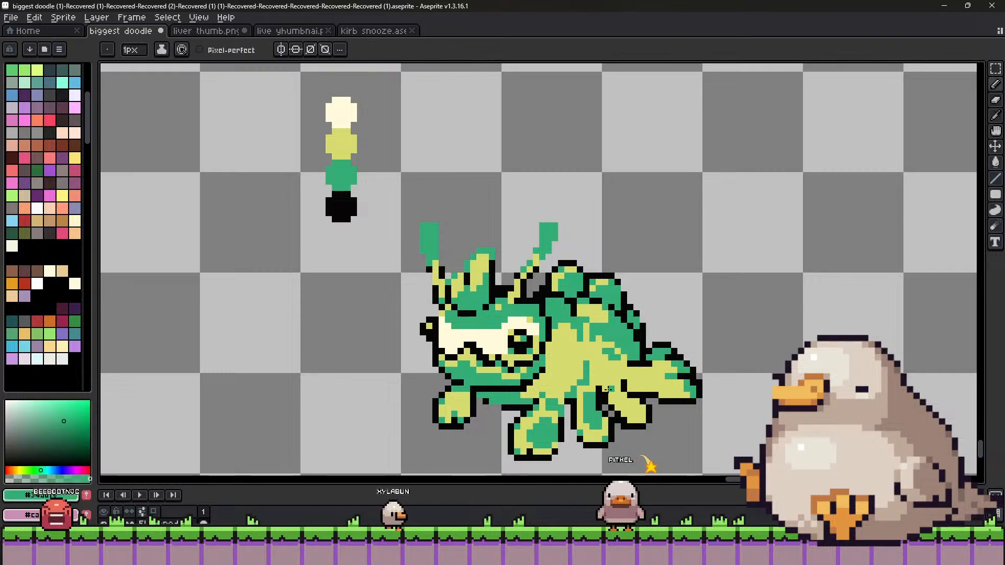
pyautogui.click(622, 382)
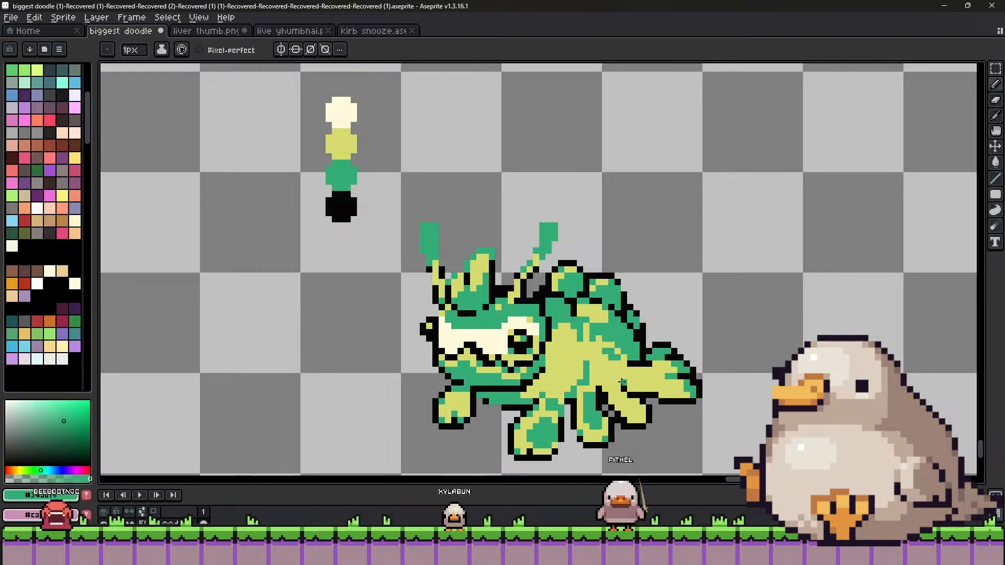
# Add a green #34ad76 spot on the shoulder with a 2px brush and refine its shape with yellow #d6dc70.
pyautogui.press('b')
pyautogui.click(568, 345)
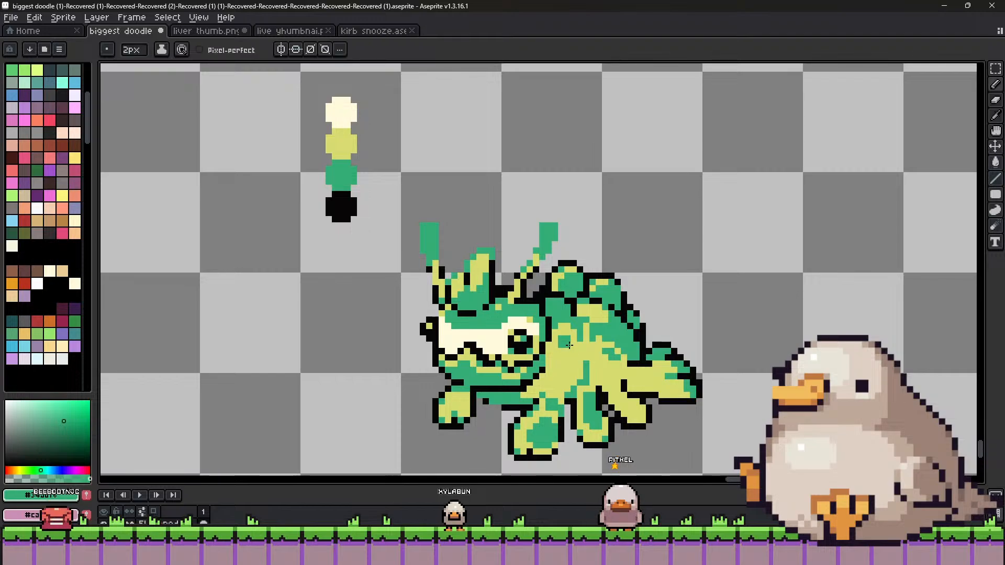
pyautogui.keyDown('alt'); pyautogui.click(569, 366); pyautogui.keyUp('alt')
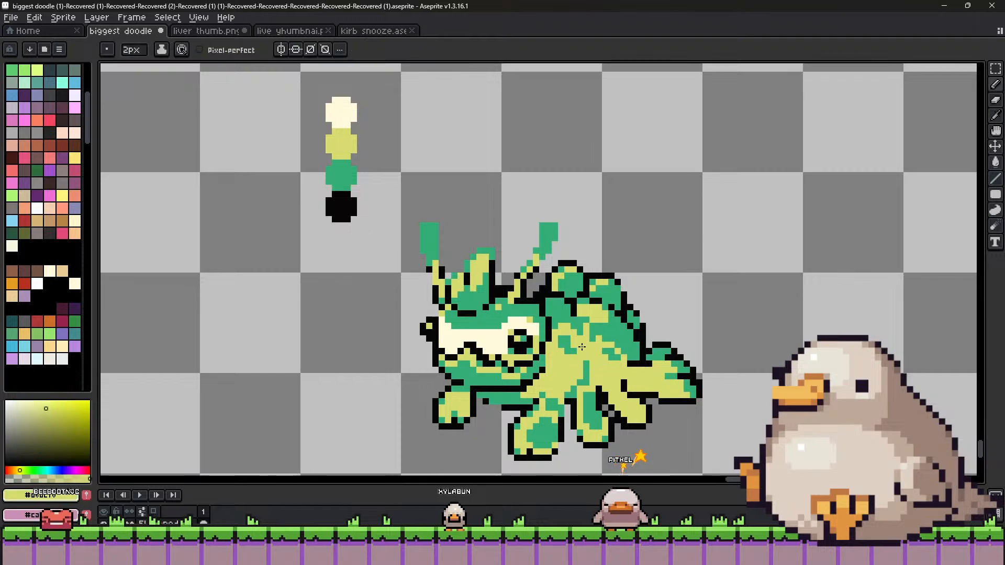
pyautogui.keyDown('alt'); pyautogui.click(580, 322); pyautogui.keyUp('alt')
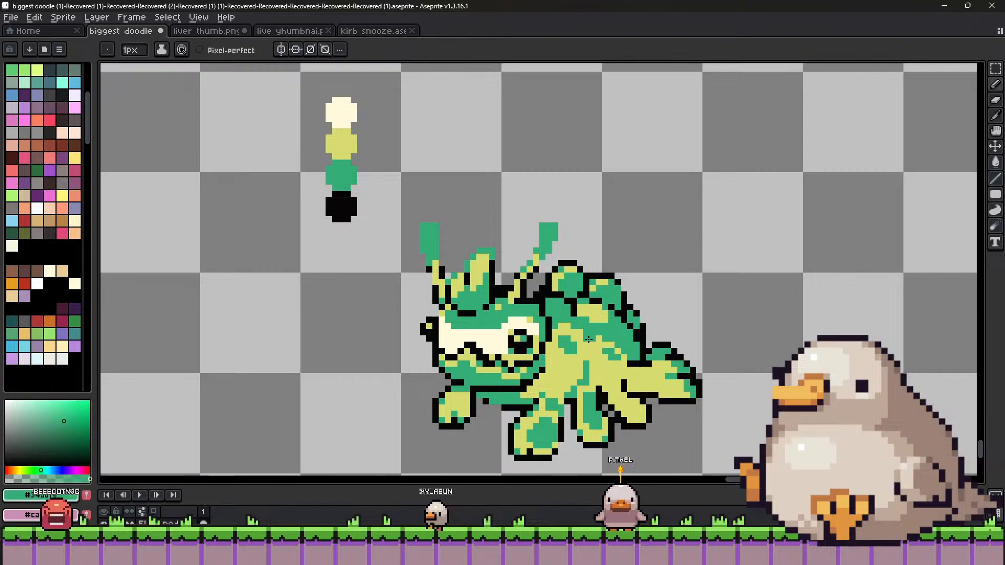
# Cover the yellow patch on the upper back with green #34ad76 and extend the black #060606 shoulder crease downward.
pyautogui.keyDown('alt'); pyautogui.click(574, 306); pyautogui.keyUp('alt')
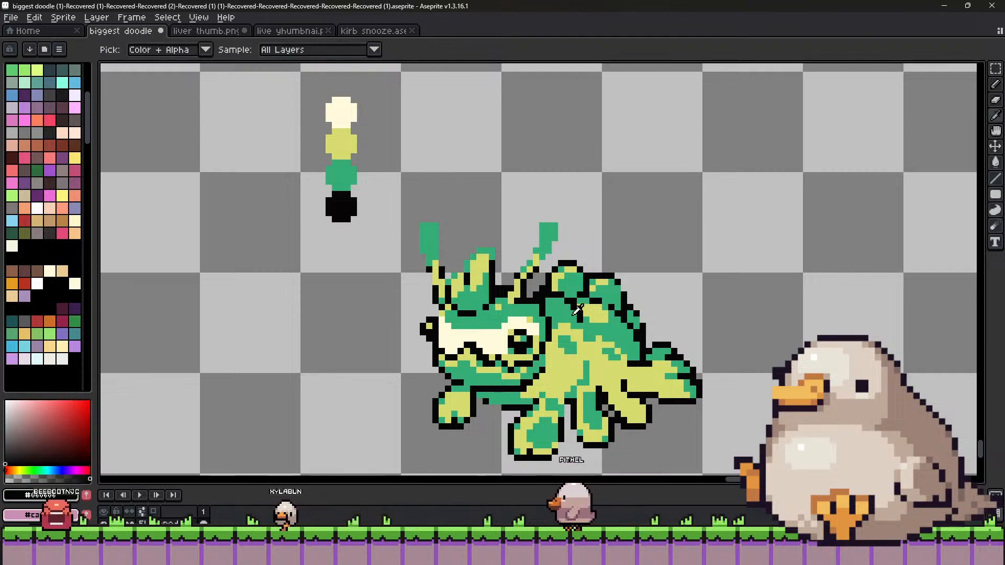
pyautogui.keyDown('alt'); pyautogui.click(580, 306); pyautogui.keyUp('alt')
pyautogui.moveTo(580, 306); pyautogui.dragTo(597, 313)
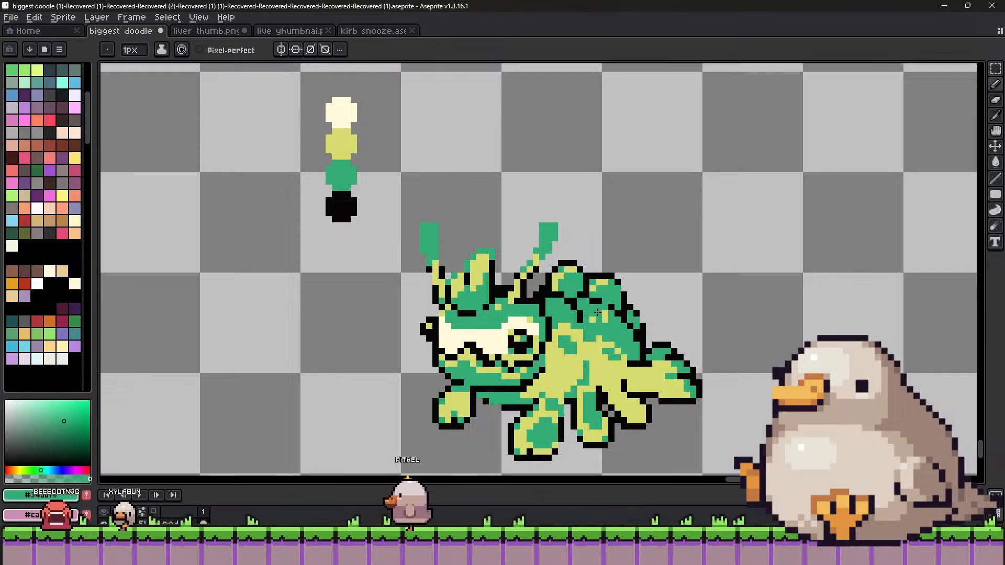
pyautogui.keyDown('alt'); pyautogui.click(588, 328); pyautogui.keyUp('alt')
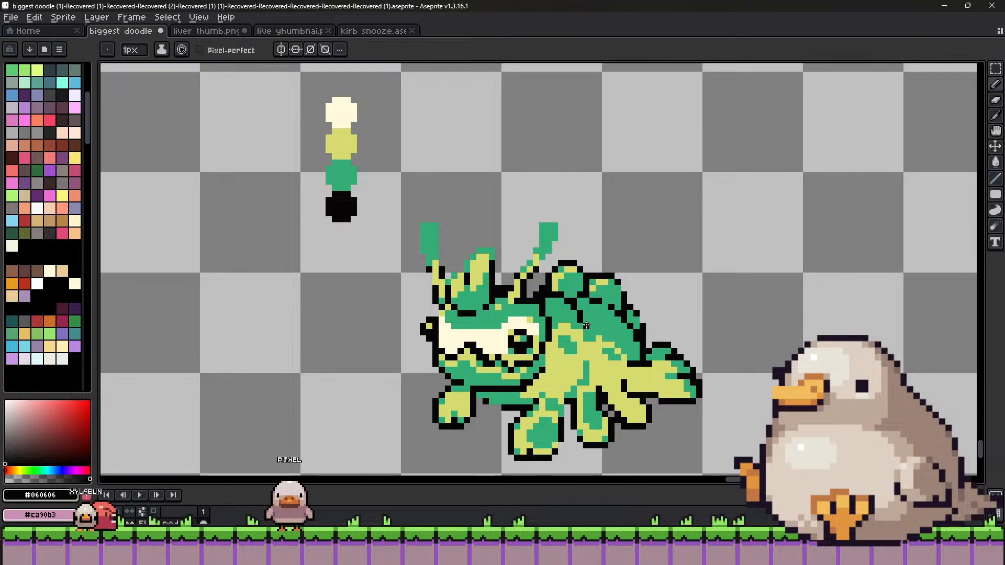
# Shorten and reshape the green fold line above the middle leg using 1px yellow #d6dc70 and green #34ad76 pixels.
pyautogui.keyDown('alt'); pyautogui.click(598, 371); pyautogui.keyUp('alt')
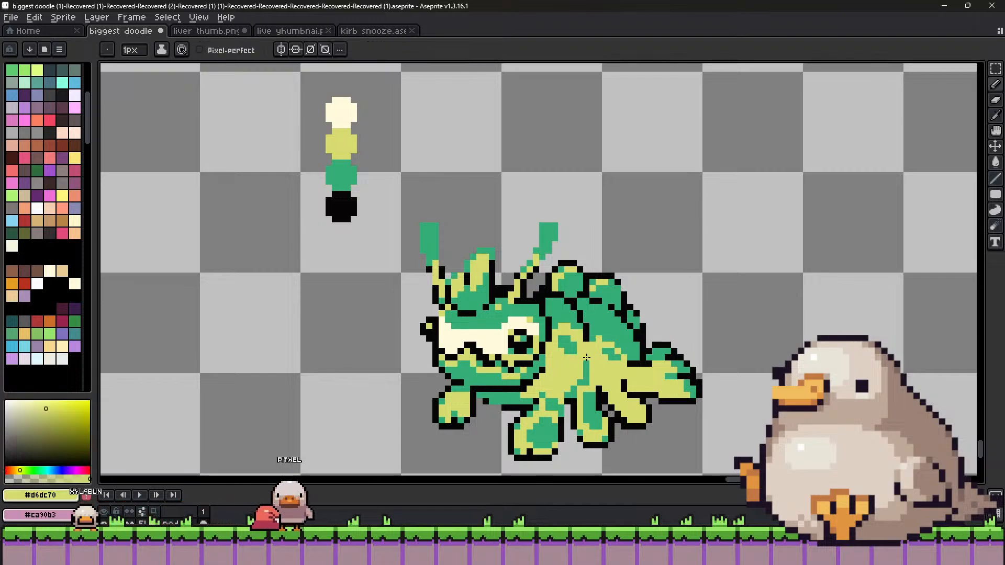
pyautogui.keyDown('alt'); pyautogui.click(586, 358); pyautogui.keyUp('alt')
pyautogui.keyDown('alt'); pyautogui.click(588, 359); pyautogui.keyUp('alt')
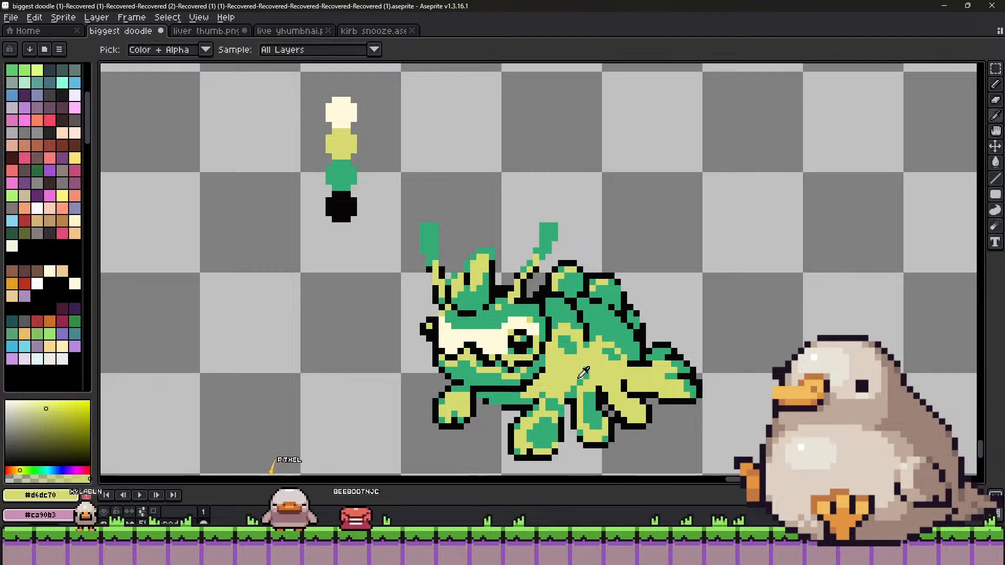
pyautogui.keyDown('alt'); pyautogui.click(586, 385); pyautogui.keyUp('alt')
pyautogui.keyDown('alt'); pyautogui.click(578, 376); pyautogui.keyUp('alt')
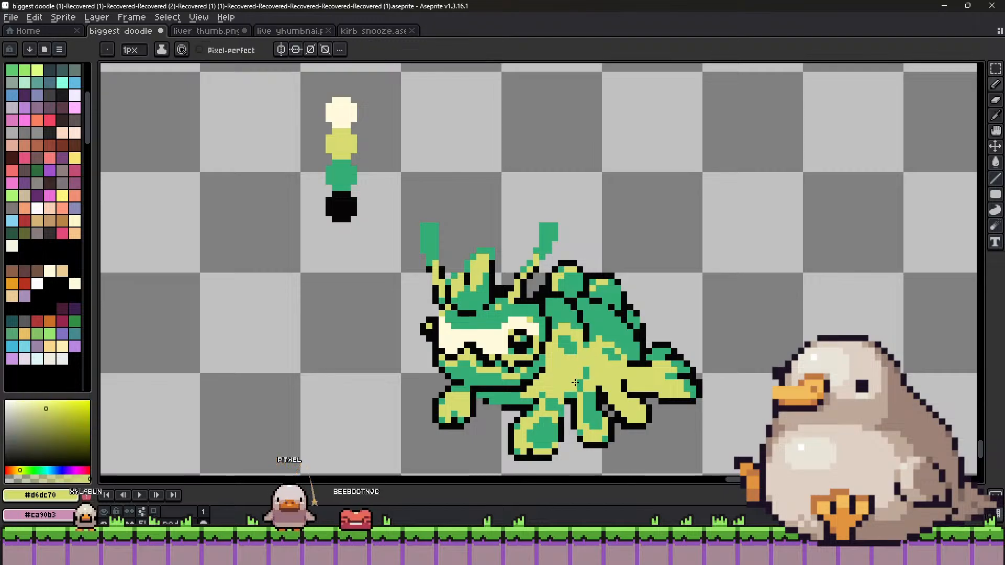
# Touch up the jaw's lower edge and the neck behind it with 1px green #34ad76 and black #060606 pixels.
pyautogui.keyDown('alt'); pyautogui.click(534, 373); pyautogui.keyUp('alt')
pyautogui.hscroll(-2, 614, 346)
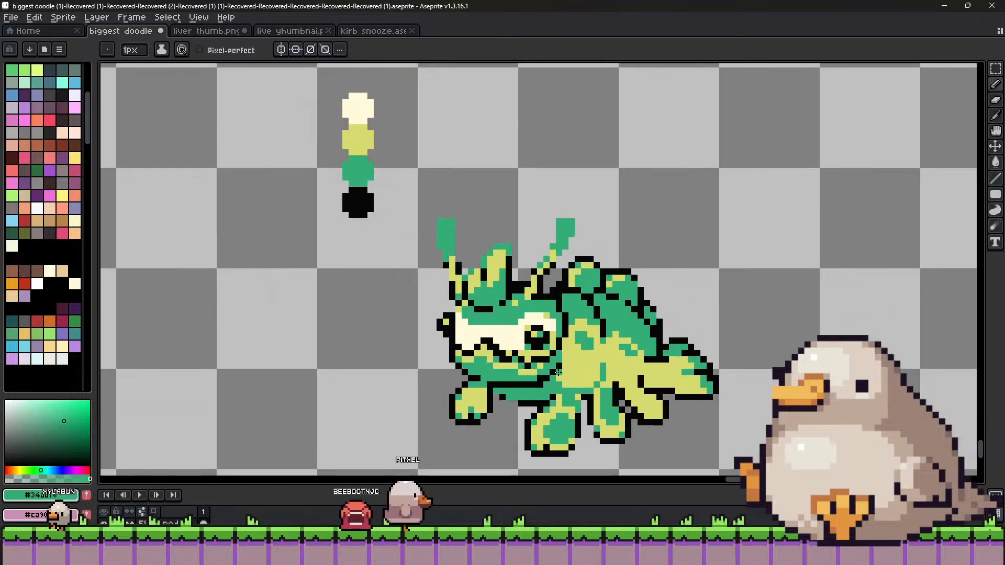
pyautogui.keyDown('alt'); pyautogui.click(565, 352); pyautogui.keyUp('alt')
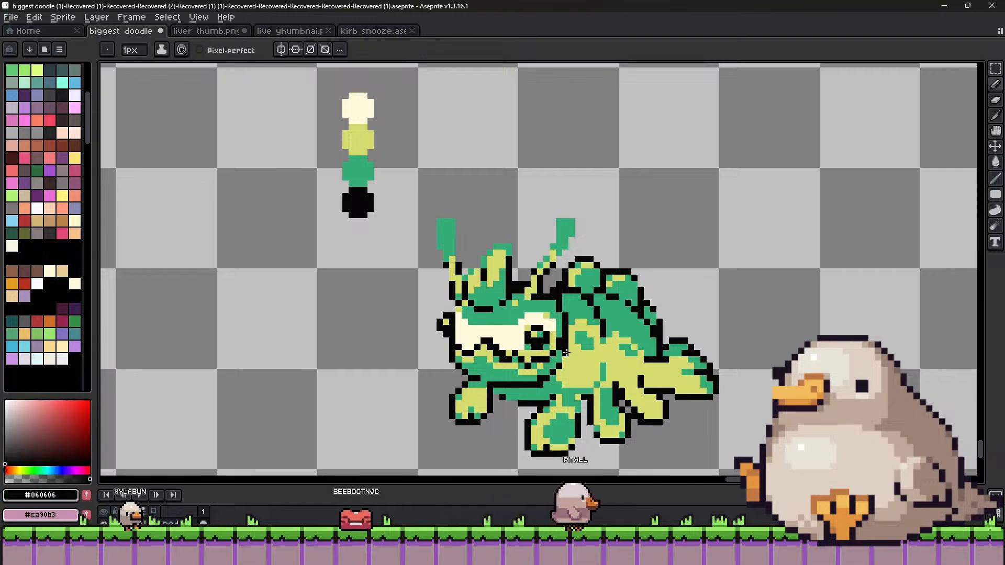
pyautogui.keyDown('alt'); pyautogui.click(568, 356); pyautogui.keyUp('alt')
pyautogui.hscroll(-1, 563, 361)
pyautogui.keyDown('alt'); pyautogui.click(558, 365); pyautogui.keyUp('alt')
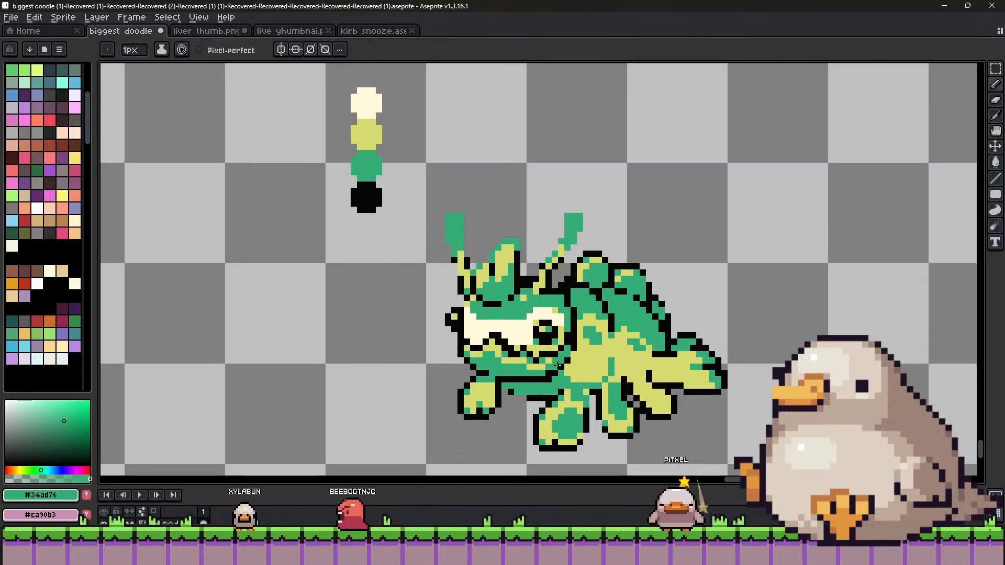
pyautogui.keyDown('alt'); pyautogui.click(502, 385); pyautogui.keyUp('alt')
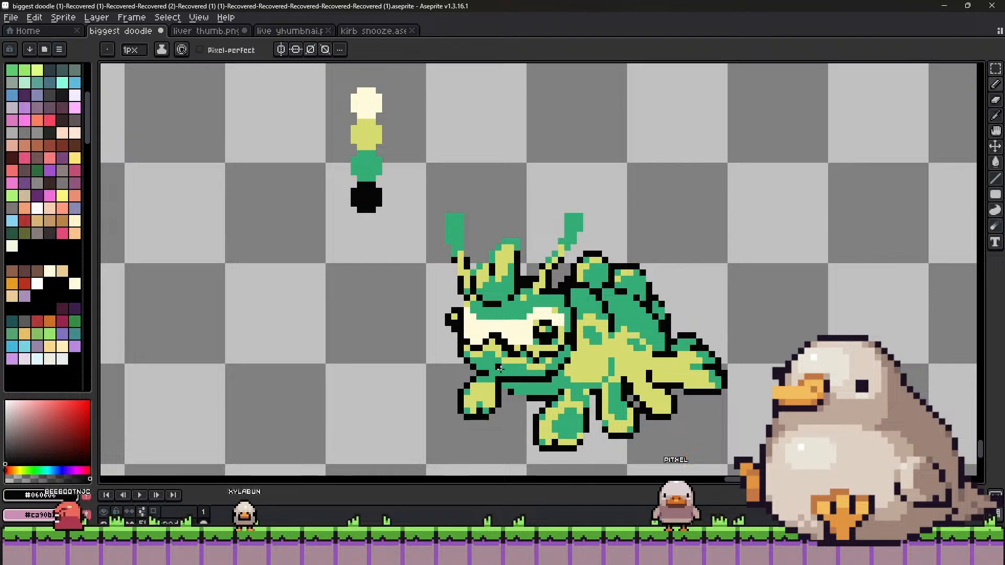
pyautogui.press('alt')
# Fill the front foot's yellow area with green #34ad76 and touch up the black #060606 outline above it.
pyautogui.keyDown('alt'); pyautogui.click(555, 368); pyautogui.keyUp('alt')
pyautogui.press('g')
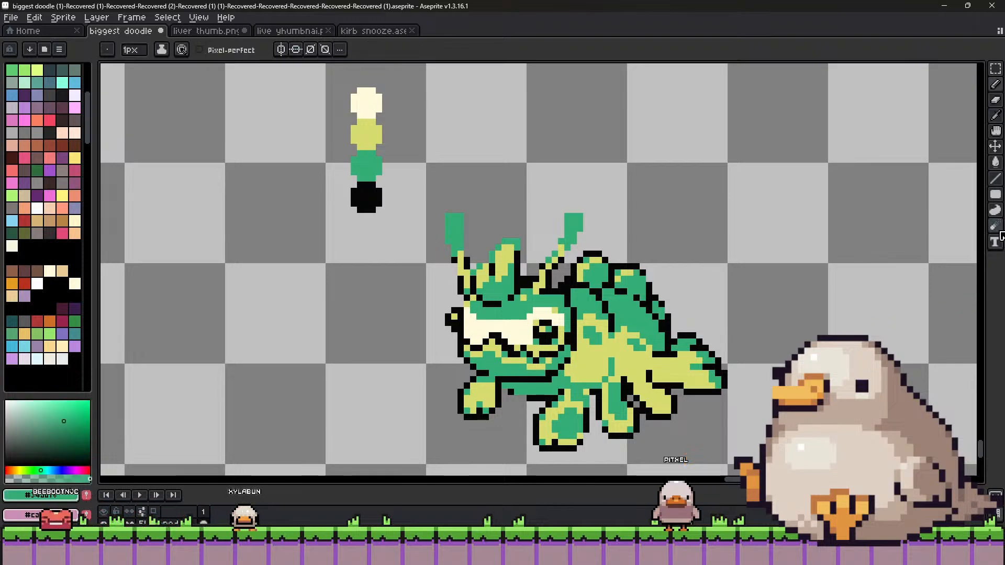
pyautogui.click(480, 396)
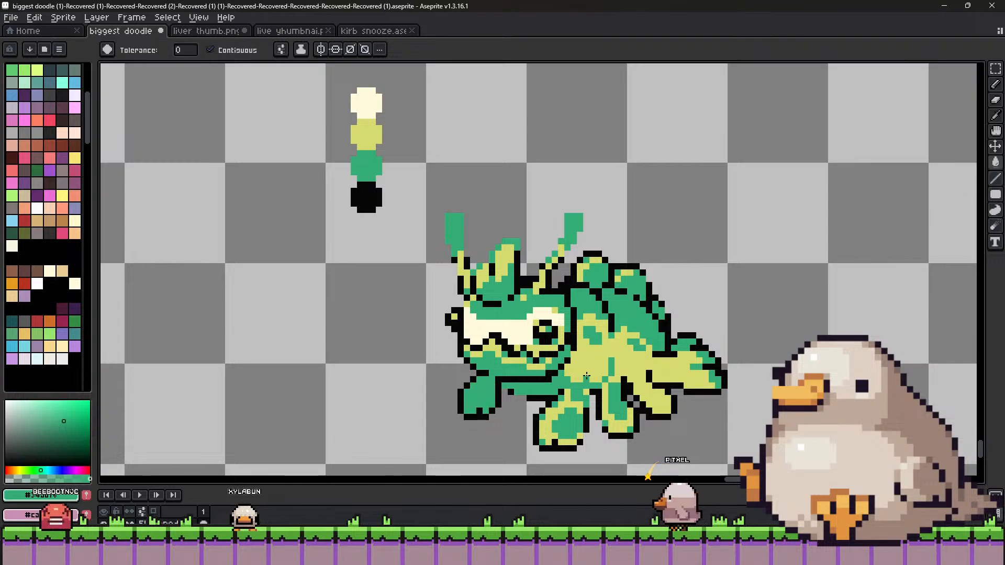
pyautogui.scroll(-3, 586, 376)
pyautogui.scroll(4, 539, 378)
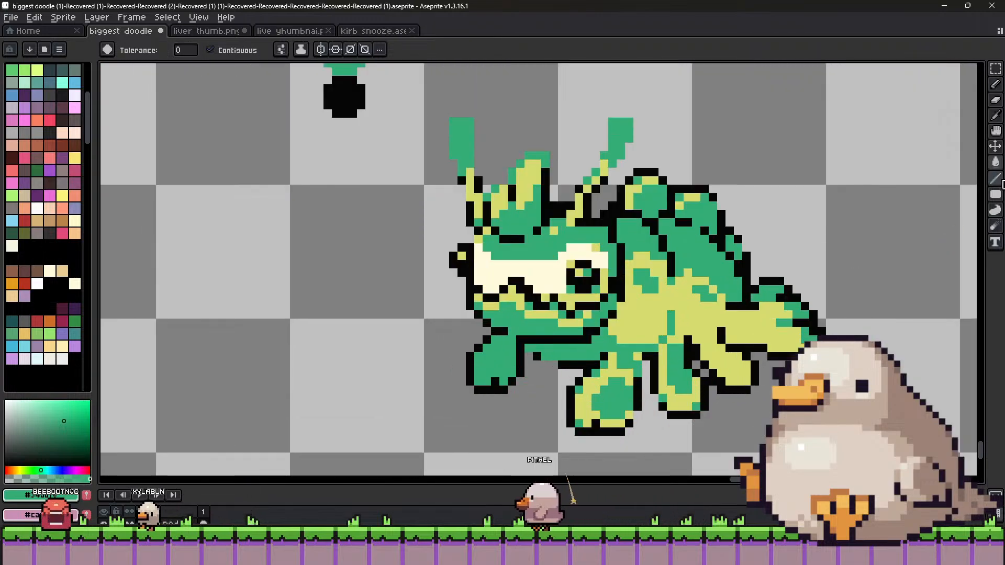
pyautogui.press('b')
pyautogui.keyDown('alt'); pyautogui.click(505, 337); pyautogui.keyUp('alt')
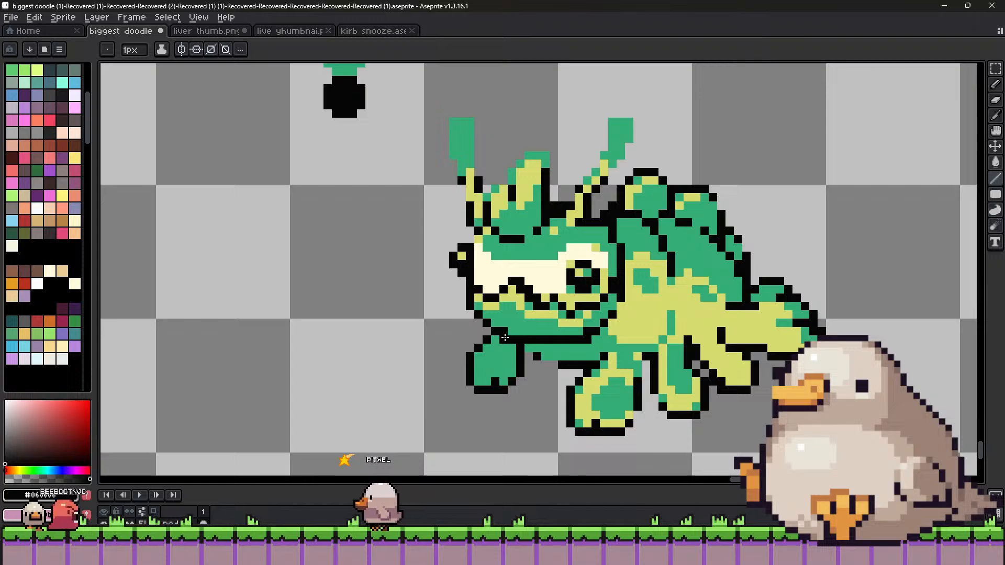
pyautogui.scroll(-3, 482, 348)
pyautogui.scroll(2, 544, 267)
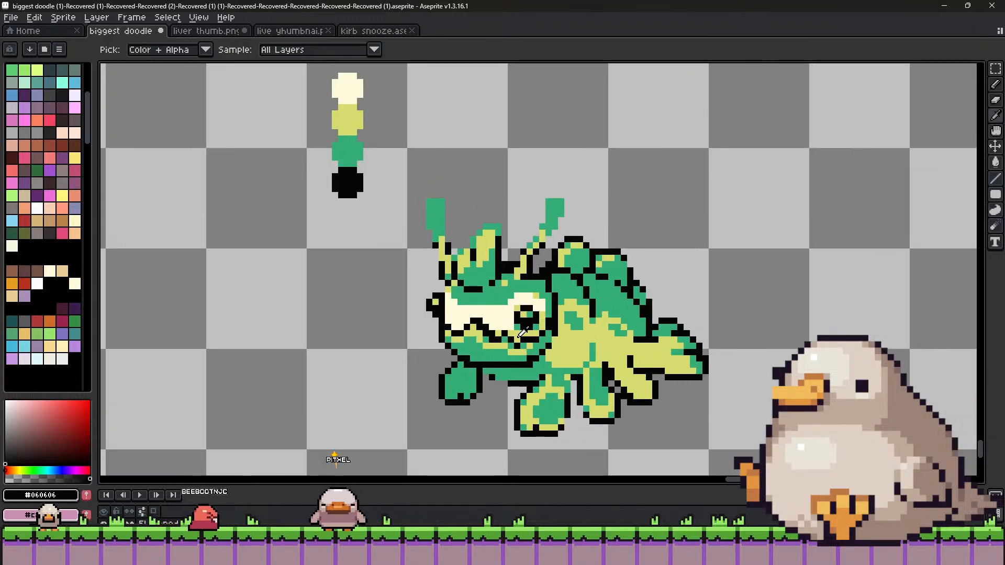
# Fill the cream mask area of the face with yellow #d6dc70.
pyautogui.keyDown('alt'); pyautogui.click(575, 314); pyautogui.keyUp('alt')
pyautogui.press('g')
pyautogui.click(526, 296)
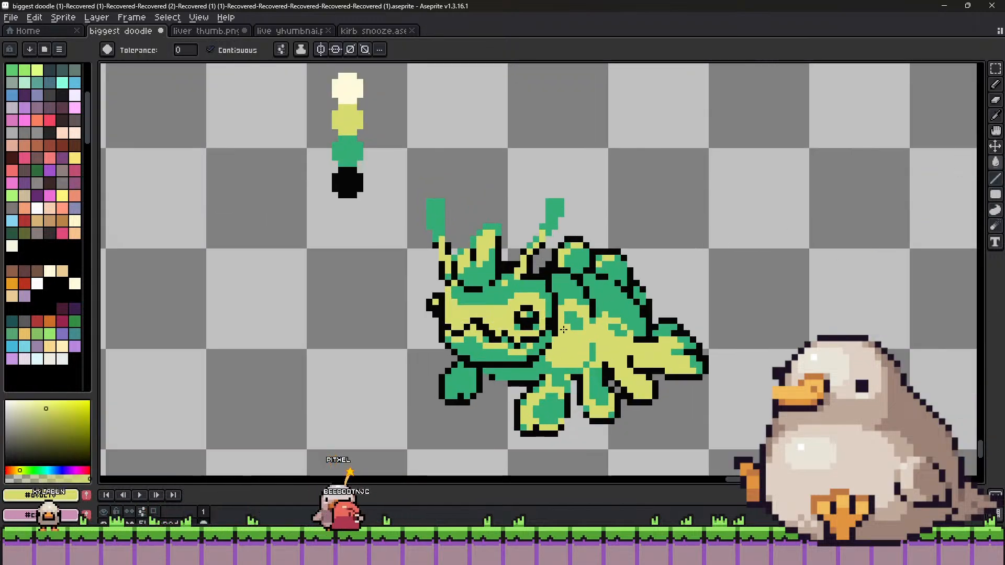
pyautogui.scroll(-2, 604, 311)
pyautogui.scroll(2, 571, 286)
# Place a single cream #fffadb highlight pixel just above the eye.
pyautogui.press('alt')
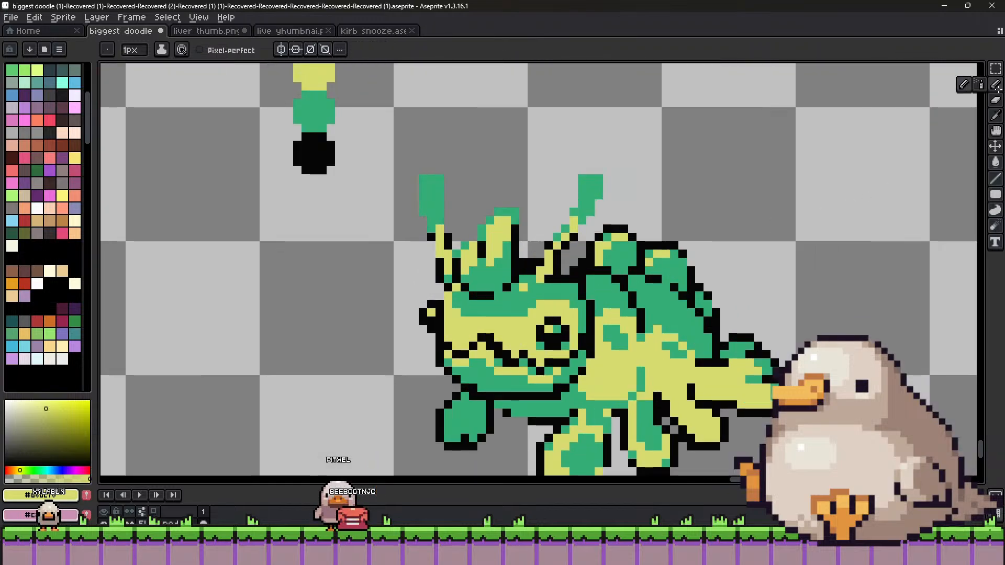
pyautogui.keyDown('alt'); pyautogui.click(499, 294); pyautogui.keyUp('alt')
pyautogui.press('b')
pyautogui.scroll(-2, 407, 202)
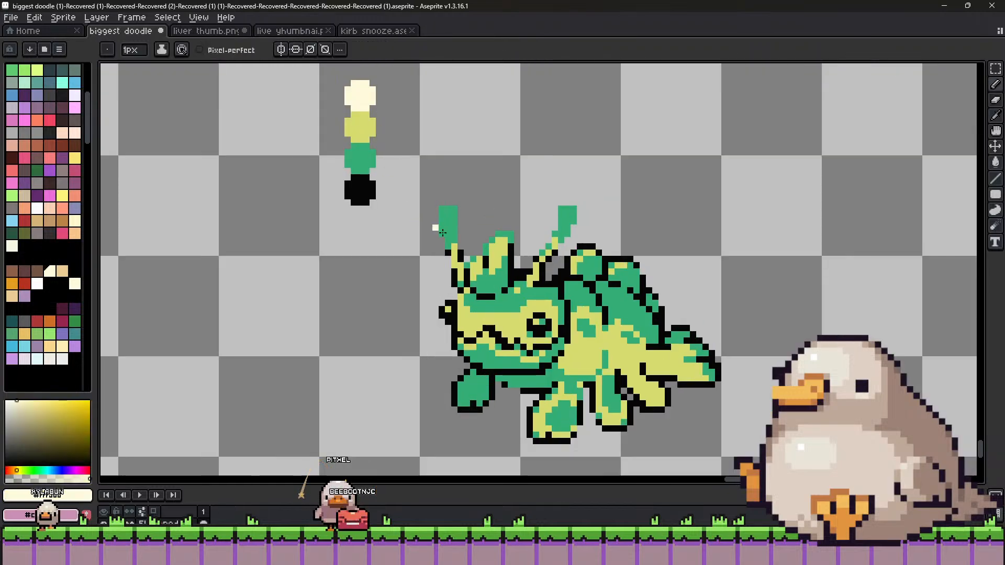
pyautogui.scroll(2, 435, 227)
pyautogui.click(546, 316)
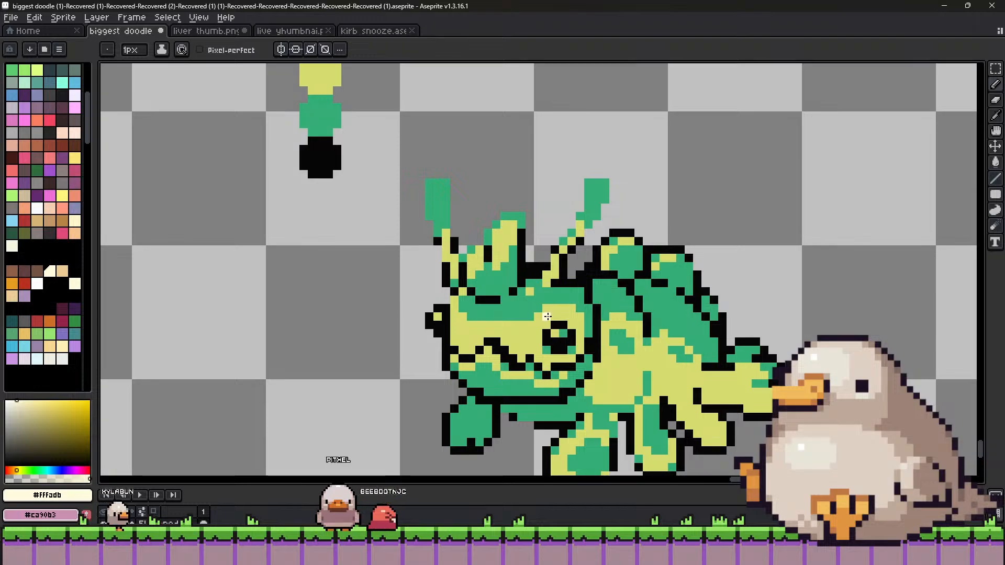
pyautogui.hotkey('ctrl', 'z')
pyautogui.click(554, 317)
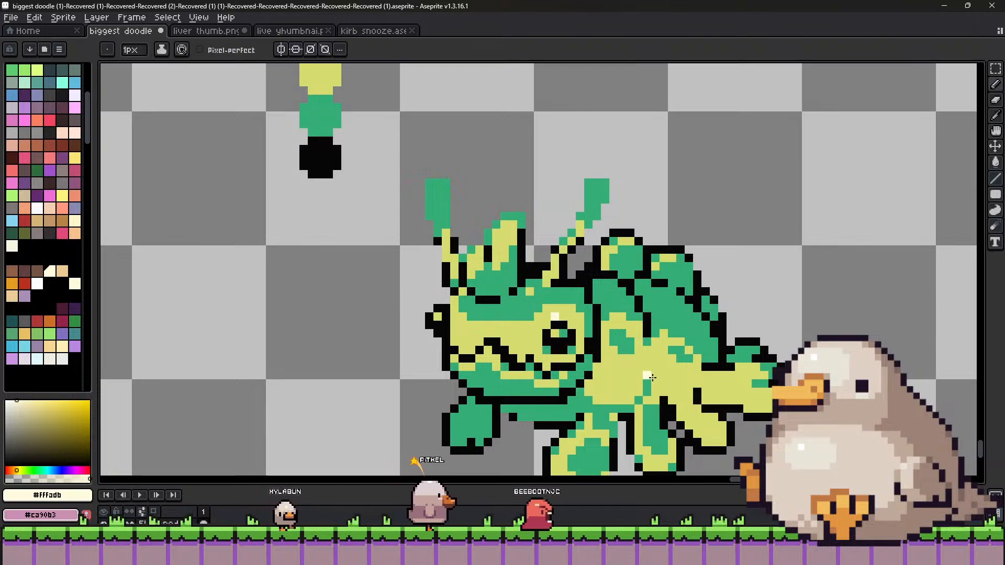
# Refine the yellow #d6dc70 edge of the flank and extend the shoulder crease downward in green #34ad76.
pyautogui.keyDown('alt'); pyautogui.click(655, 326); pyautogui.keyUp('alt')
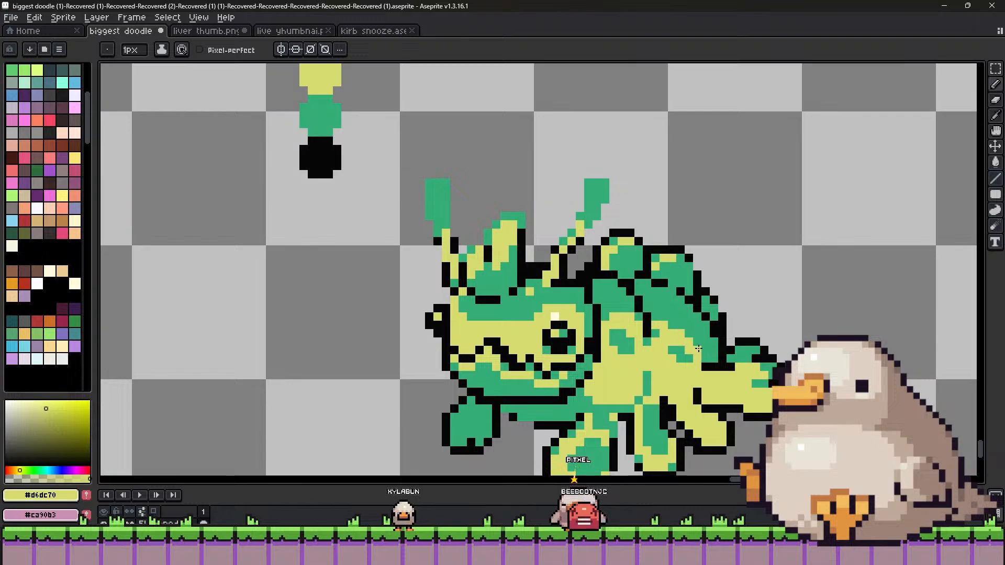
pyautogui.keyDown('alt'); pyautogui.click(706, 376); pyautogui.keyUp('alt')
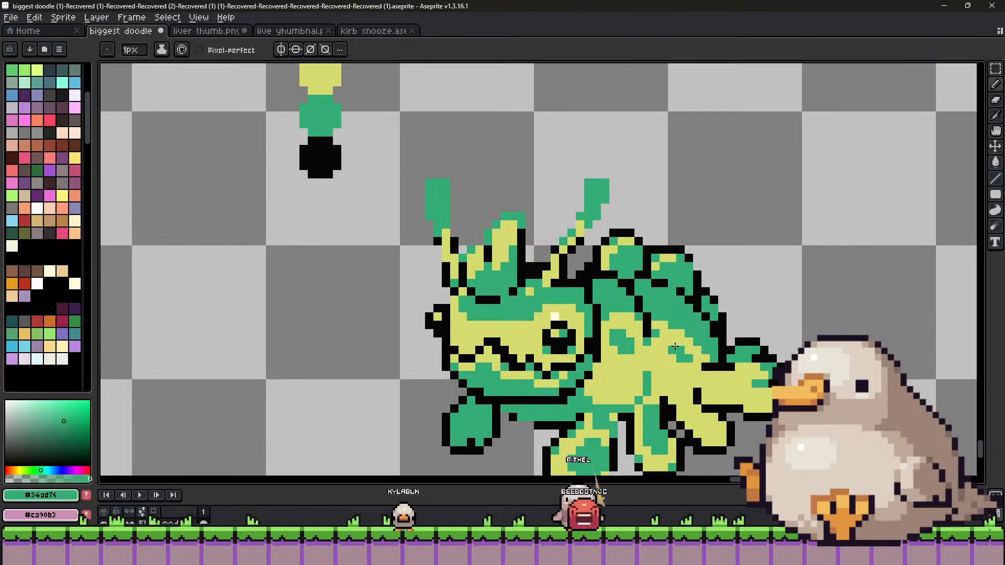
pyautogui.keyDown('alt'); pyautogui.click(656, 336); pyautogui.keyUp('alt')
pyautogui.keyDown('alt'); pyautogui.click(648, 348); pyautogui.keyUp('alt')
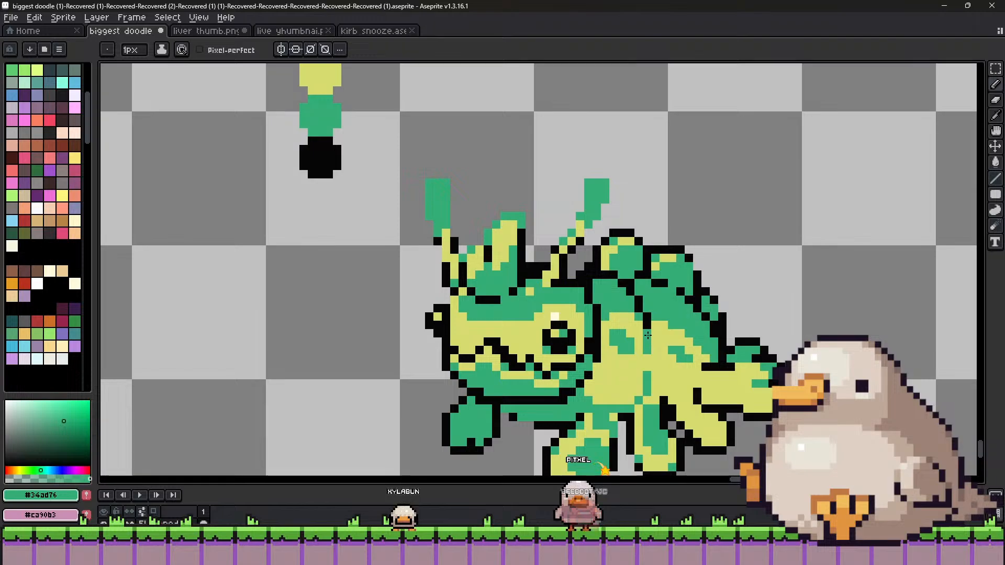
# Trim the green shoulder spot into a small rectangle with a 2px yellow #d6dc70 brush.
pyautogui.press('+')
pyautogui.keyDown('alt'); pyautogui.click(620, 356); pyautogui.keyUp('alt')
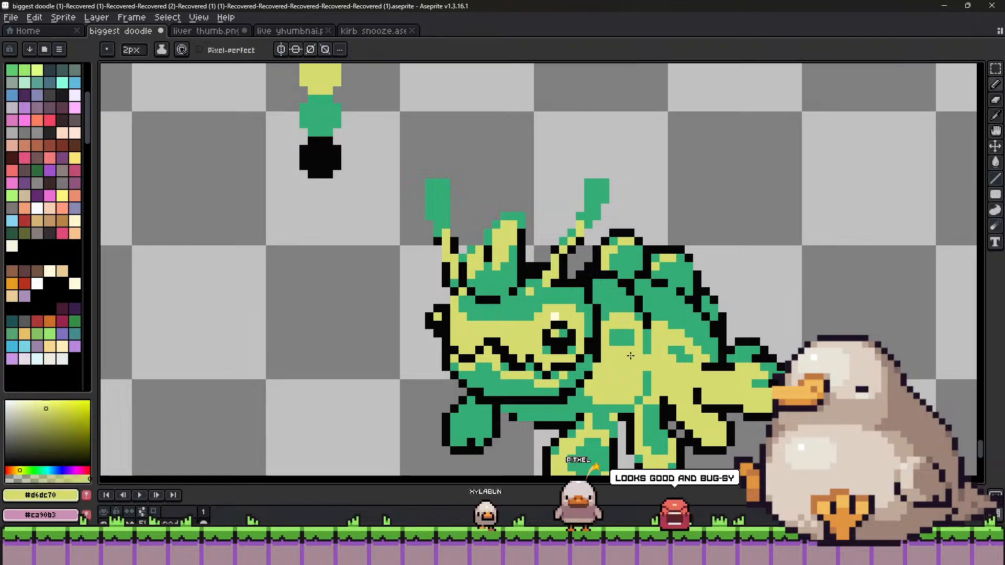
pyautogui.moveTo(622, 350); pyautogui.dragTo(617, 353)
# Add a yellow #d6dc70 highlight to the upper back with a 2px brush and refine its shape with 1px pixels.
pyautogui.keyDown('alt'); pyautogui.click(654, 314); pyautogui.keyUp('alt')
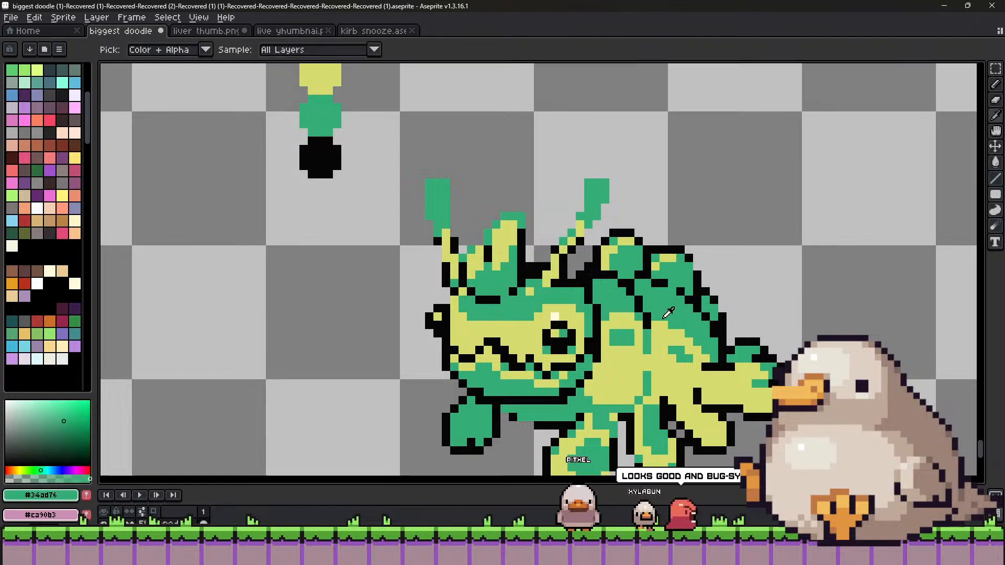
pyautogui.keyDown('alt'); pyautogui.click(649, 335); pyautogui.keyUp('alt')
pyautogui.moveTo(659, 303); pyautogui.dragTo(666, 307)
pyautogui.press('-')
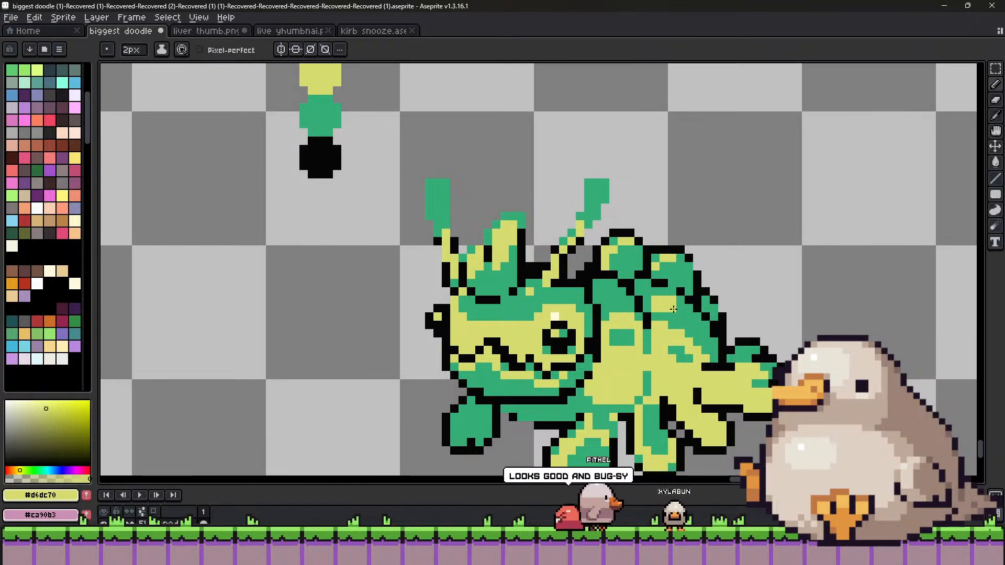
pyautogui.keyDown('alt'); pyautogui.click(674, 306); pyautogui.keyUp('alt')
pyautogui.keyDown('alt'); pyautogui.click(667, 306); pyautogui.keyUp('alt')
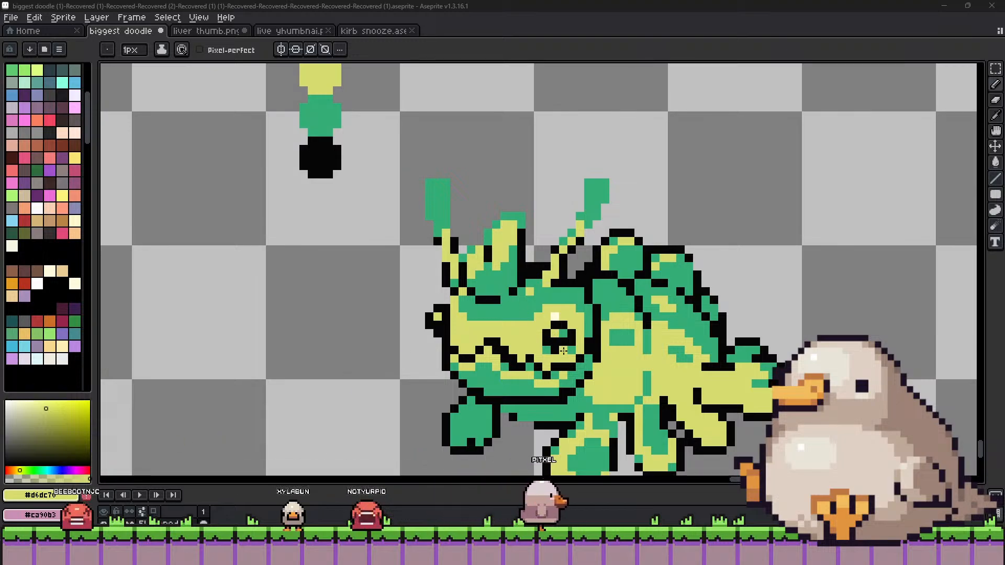
# Place a cream #fffadb highlight pixel near the tip of the tall crest leaf.
pyautogui.scroll(-3, 563, 351)
pyautogui.hscroll(1, 563, 350)
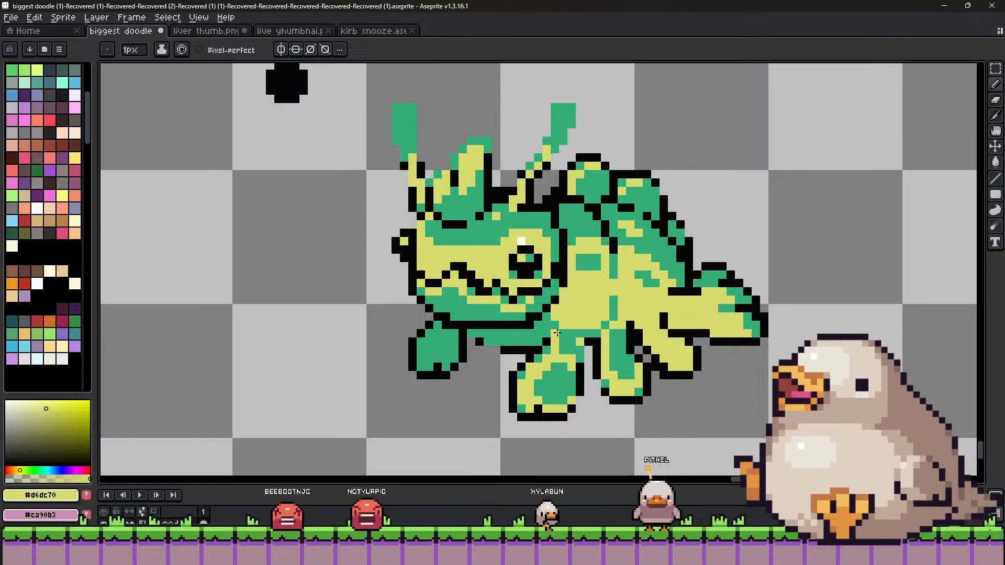
pyautogui.scroll(-1, 551, 272)
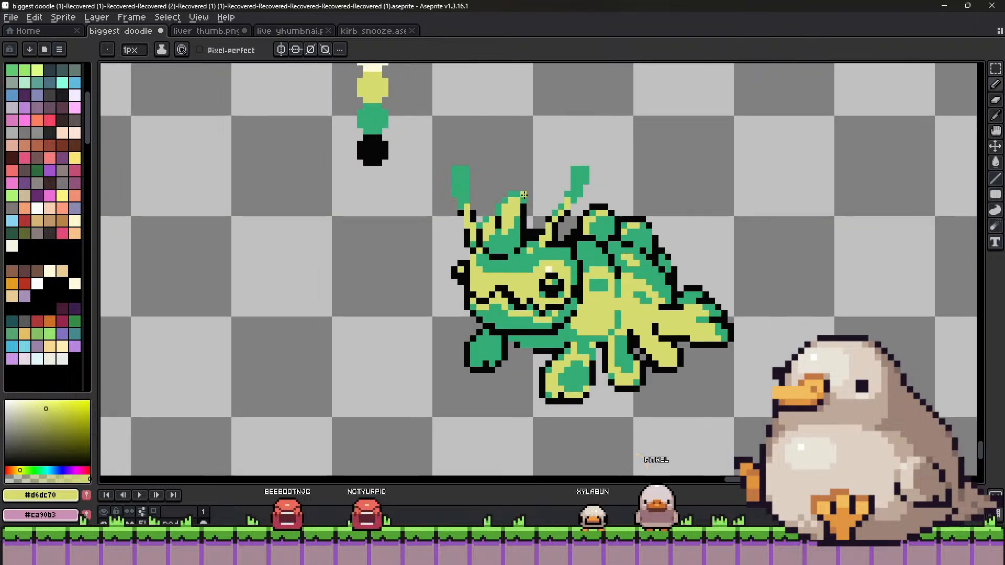
pyautogui.keyDown('alt'); pyautogui.click(372, 68); pyautogui.keyUp('alt')
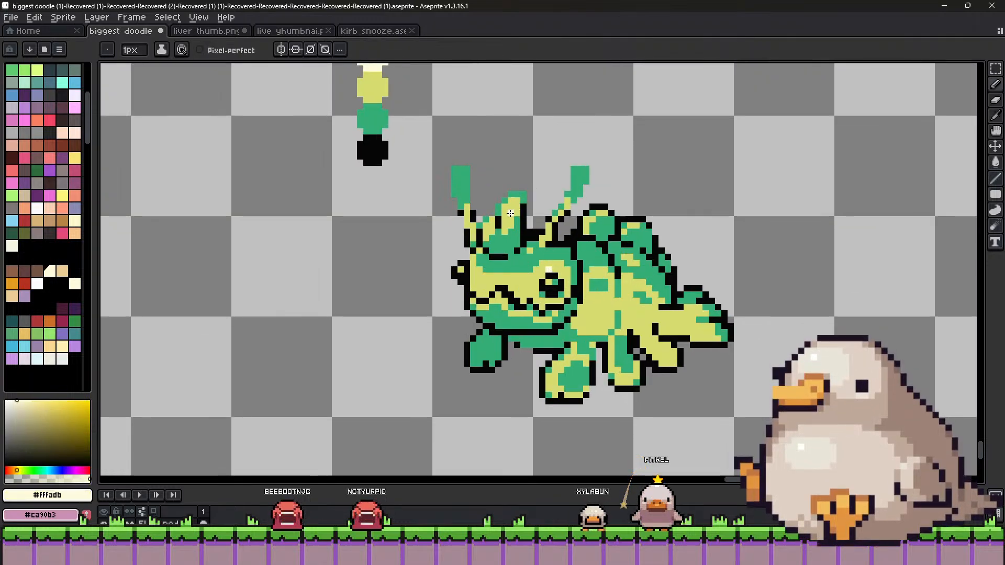
pyautogui.click(511, 206)
# Replace the black line between the crest's leaves with yellow #d6dc70 and green #34ad76 shading.
pyautogui.keyDown('alt'); pyautogui.click(504, 216); pyautogui.keyUp('alt')
pyautogui.keyDown('alt'); pyautogui.click(498, 227); pyautogui.keyUp('alt')
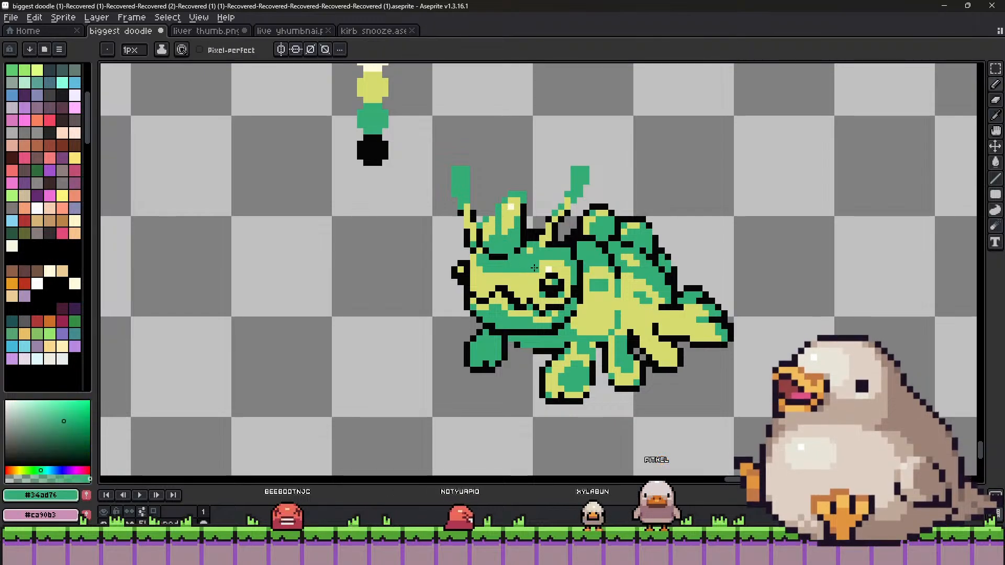
pyautogui.keyDown('alt'); pyautogui.click(500, 231); pyautogui.keyUp('alt')
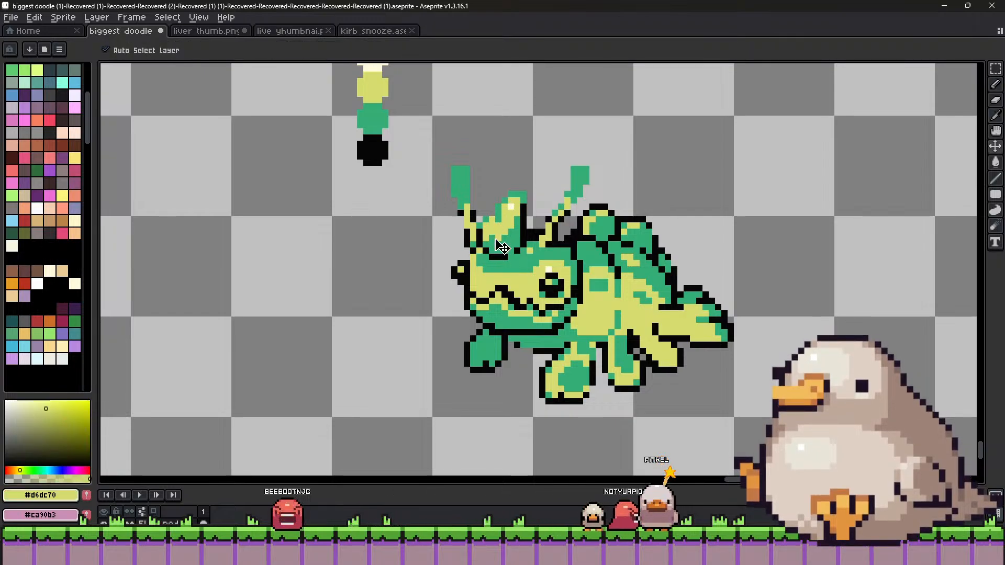
pyautogui.keyDown('alt'); pyautogui.click(499, 232); pyautogui.keyUp('alt')
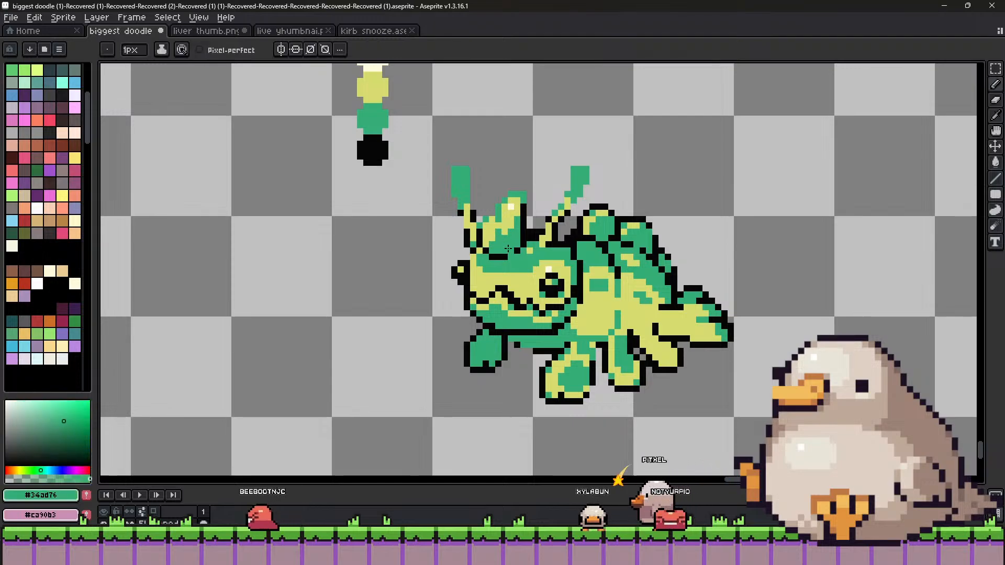
pyautogui.scroll(-2, 508, 248)
pyautogui.scroll(2, 507, 220)
pyautogui.keyDown('alt'); pyautogui.click(509, 217); pyautogui.keyUp('alt')
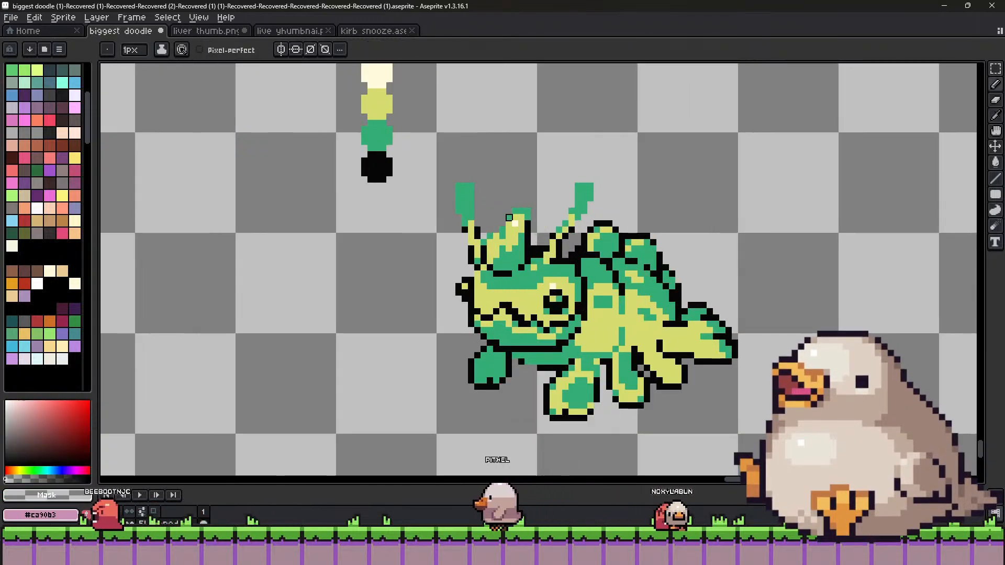
# Recolor the top outlines of the first two back spikes in green #34ad76 and touch up their yellow #d6dc70 highlights.
pyautogui.keyDown('alt'); pyautogui.click(526, 212); pyautogui.keyUp('alt')
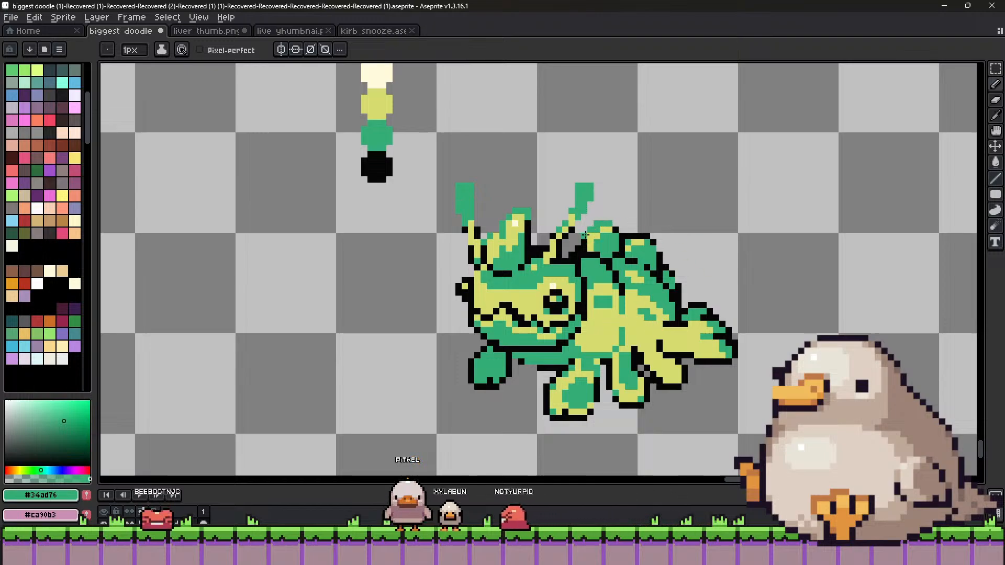
pyautogui.keyDown('alt'); pyautogui.click(628, 242); pyautogui.keyUp('alt')
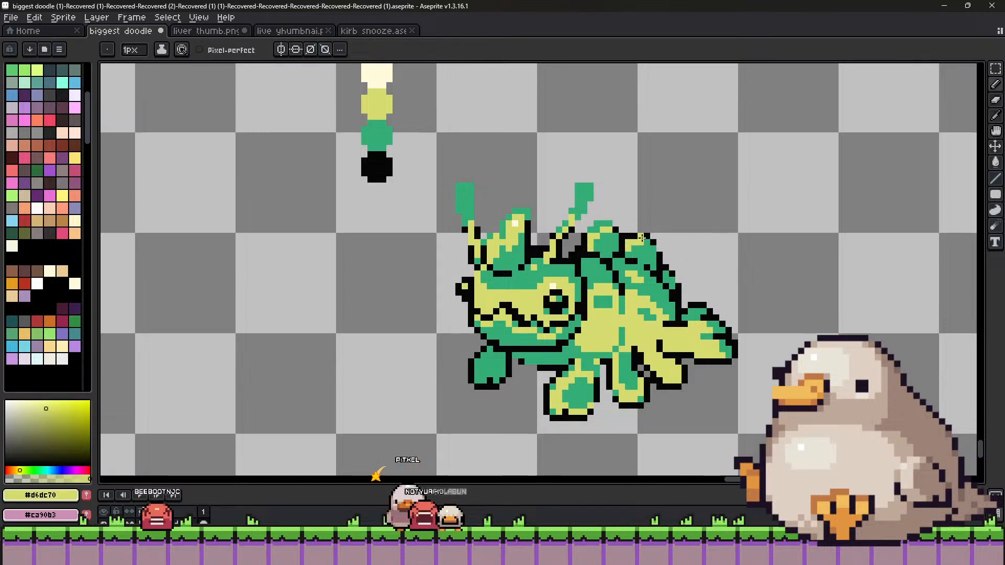
pyautogui.keyDown('alt'); pyautogui.click(637, 237); pyautogui.keyUp('alt')
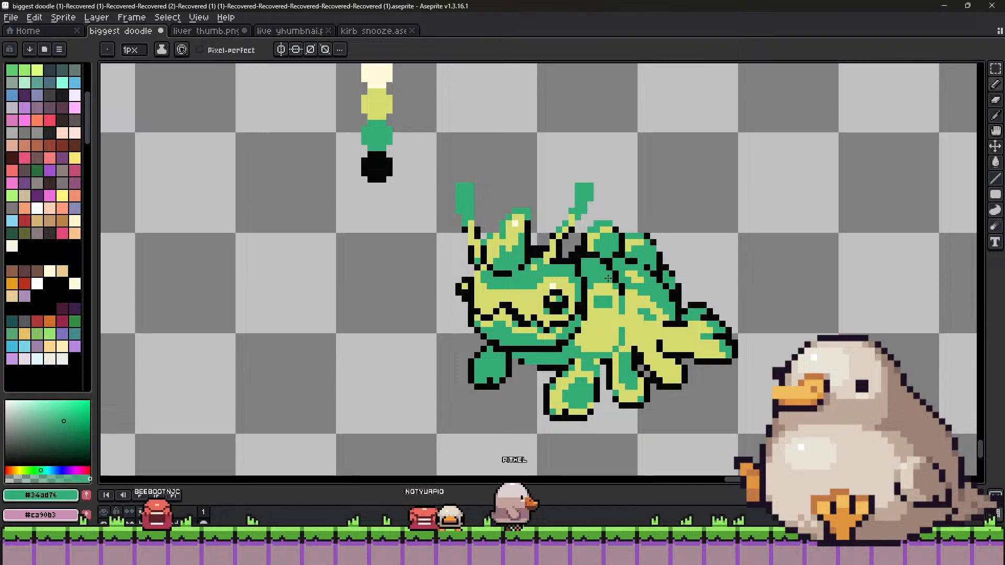
pyautogui.scroll(-3, 607, 278)
pyautogui.scroll(3, 571, 244)
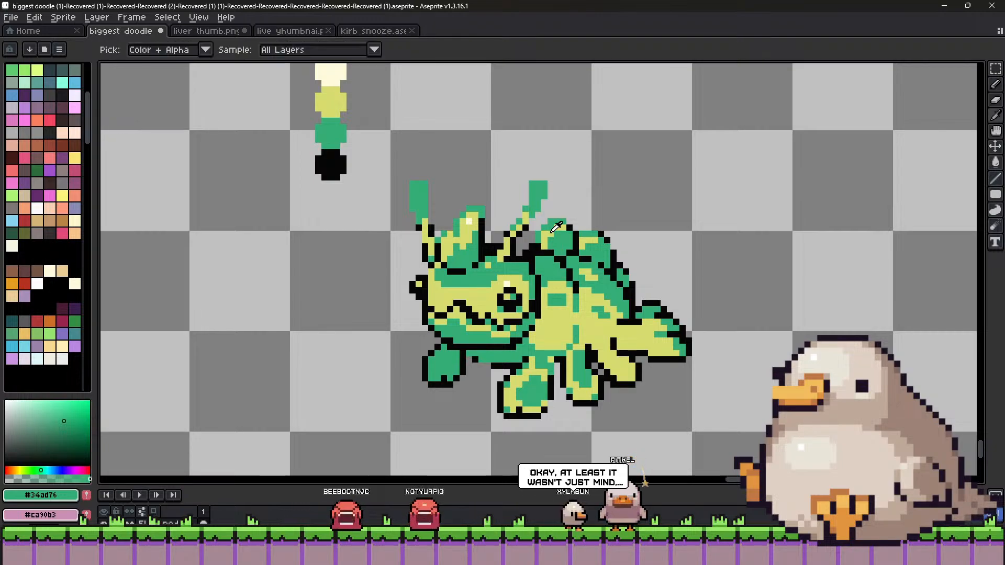
# Touch up the outline and yellow #d6dc70 highlights of the rear back spikes, and sample cream #fffadb from the eye highlight.
pyautogui.keyDown('alt'); pyautogui.click(549, 232); pyautogui.keyUp('alt')
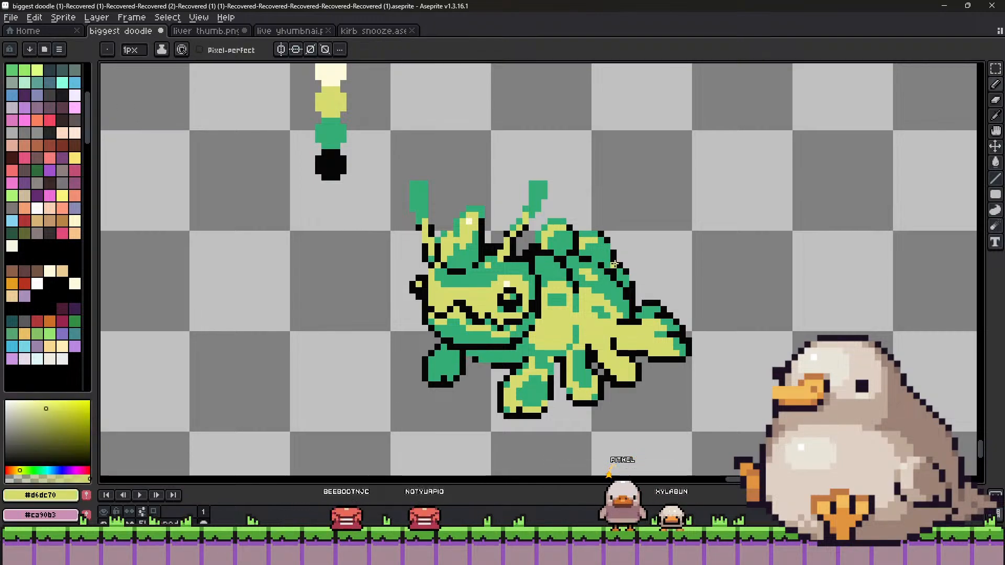
pyautogui.press('alt')
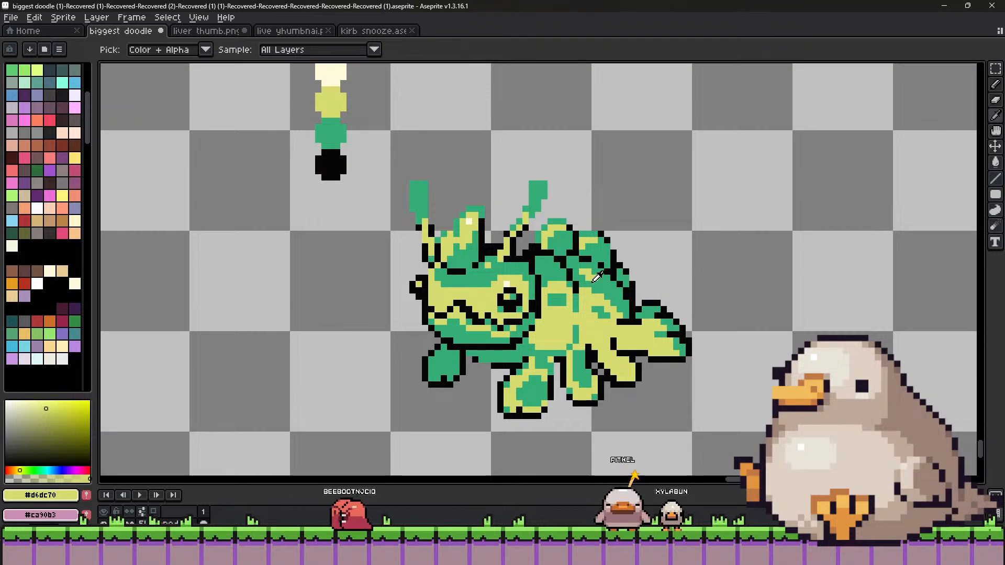
pyautogui.keyDown('alt'); pyautogui.click(506, 285); pyautogui.keyUp('alt')
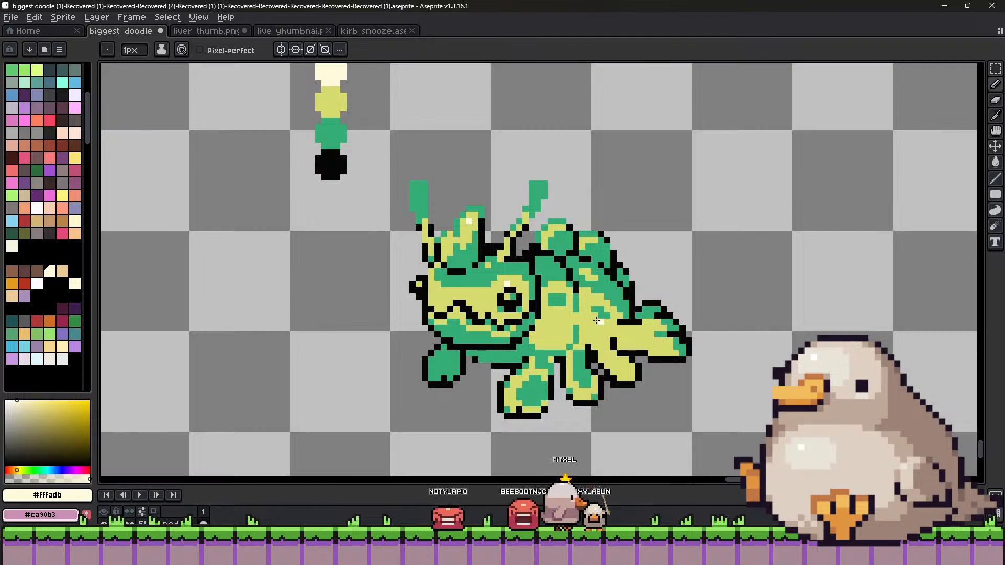
# Separate the tail from the body with a 1px black #060606 line at the tail's base.
pyautogui.keyDown('alt'); pyautogui.click(652, 334); pyautogui.keyUp('alt')
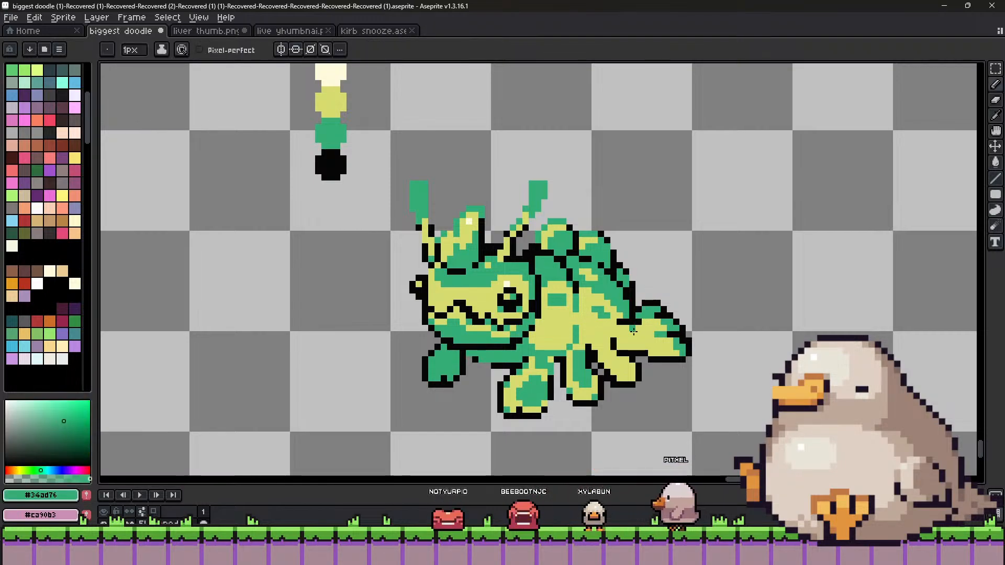
pyautogui.press('v')
pyautogui.press('b')
pyautogui.keyDown('alt'); pyautogui.click(632, 326); pyautogui.keyUp('alt')
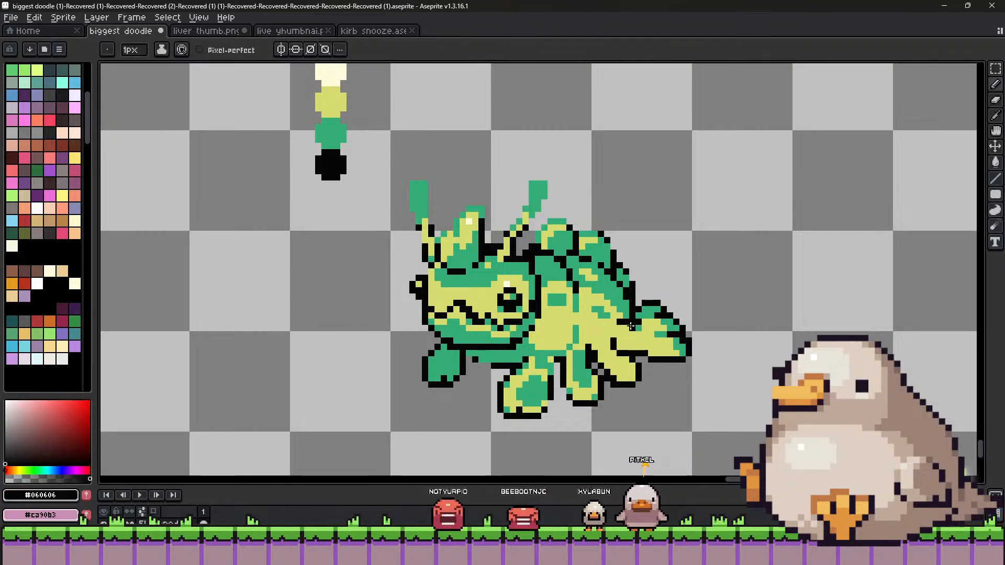
pyautogui.keyDown('alt'); pyautogui.click(642, 327); pyautogui.keyUp('alt')
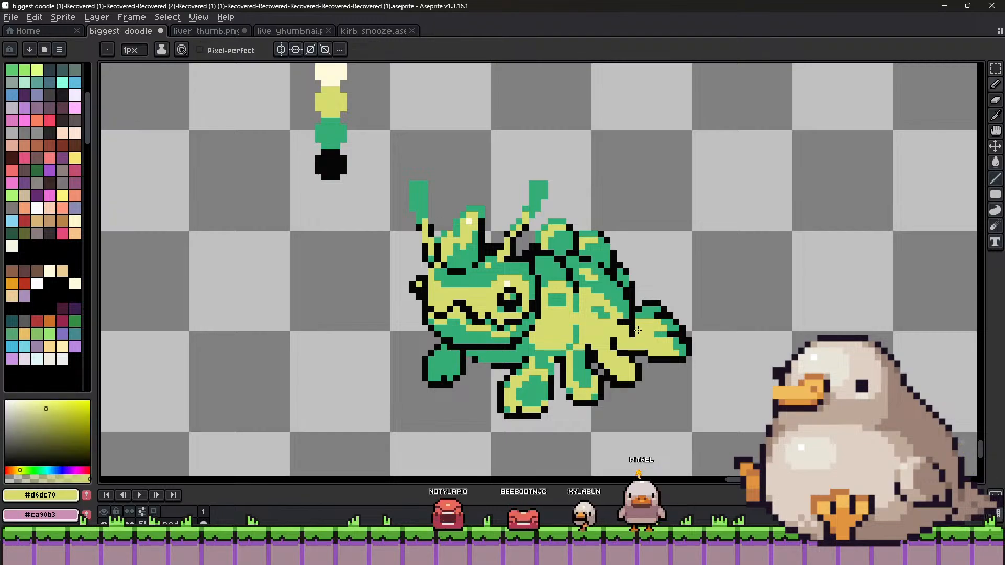
# Refine the shading along the tail's upper edge with yellow #d6dc70 and green #34ad76 pixels.
pyautogui.keyDown('alt'); pyautogui.click(663, 310); pyautogui.keyUp('alt')
pyautogui.keyDown('alt'); pyautogui.click(651, 323); pyautogui.keyUp('alt')
pyautogui.moveTo(651, 309); pyautogui.dragTo(639, 315)
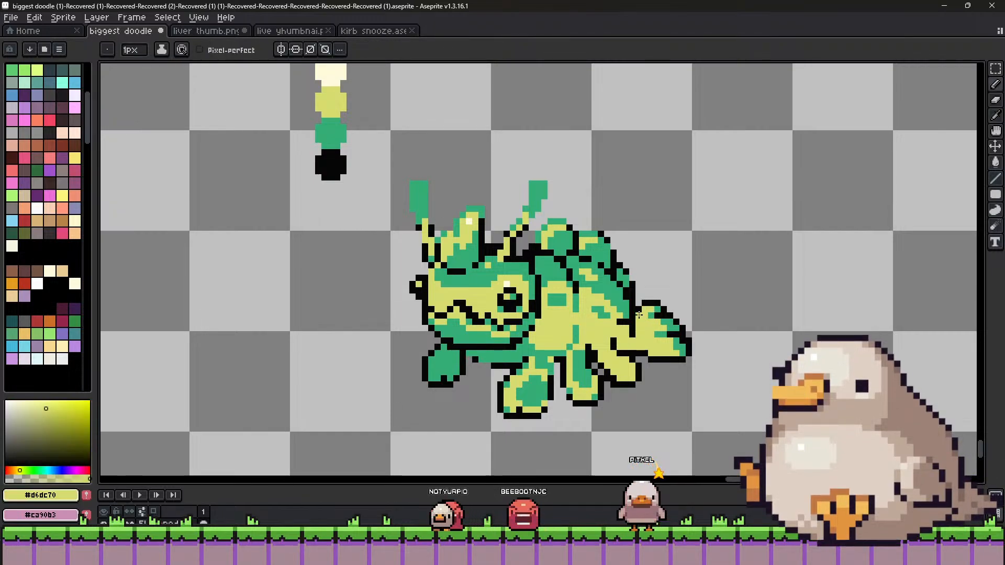
pyautogui.keyDown('alt'); pyautogui.click(645, 310); pyautogui.keyUp('alt')
pyautogui.keyDown('alt'); pyautogui.click(639, 314); pyautogui.keyUp('alt')
pyautogui.keyDown('alt'); pyautogui.click(645, 308); pyautogui.keyUp('alt')
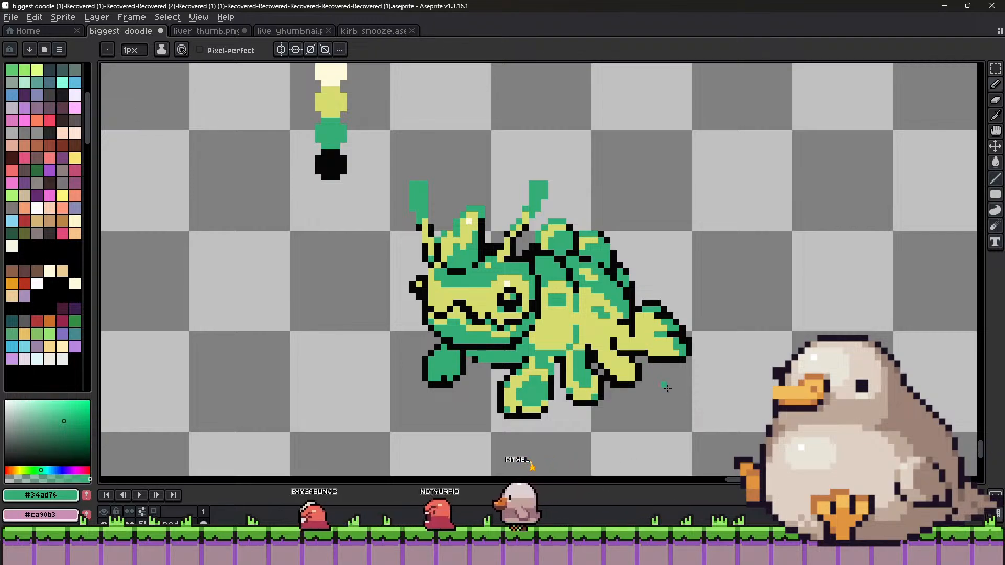
# Clean up the black line between the tail and the hindmost leg, blending the leg's top into the body with yellow #d6dc70.
pyautogui.keyDown('alt'); pyautogui.click(644, 363); pyautogui.keyUp('alt')
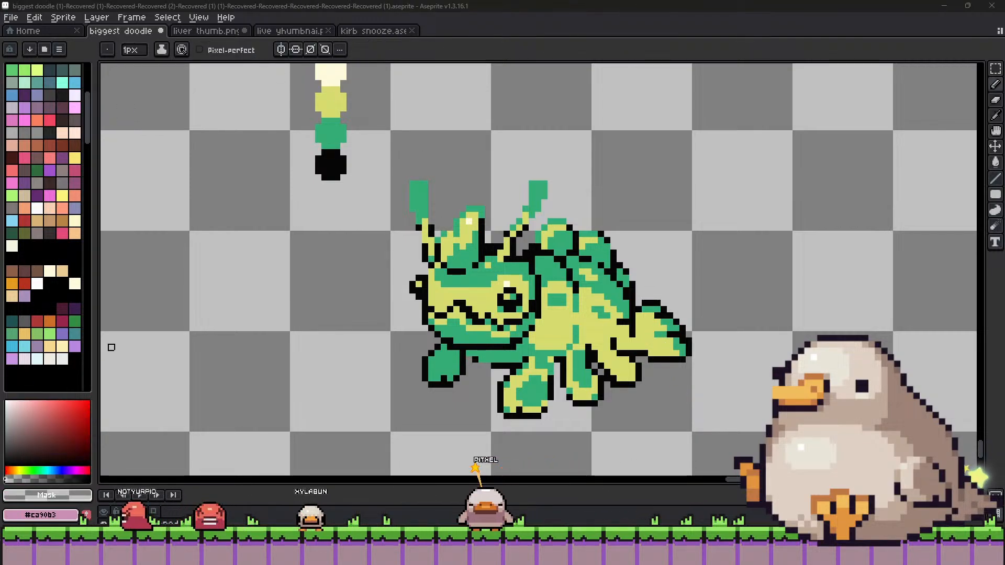
pyautogui.keyDown('alt'); pyautogui.click(632, 347); pyautogui.keyUp('alt')
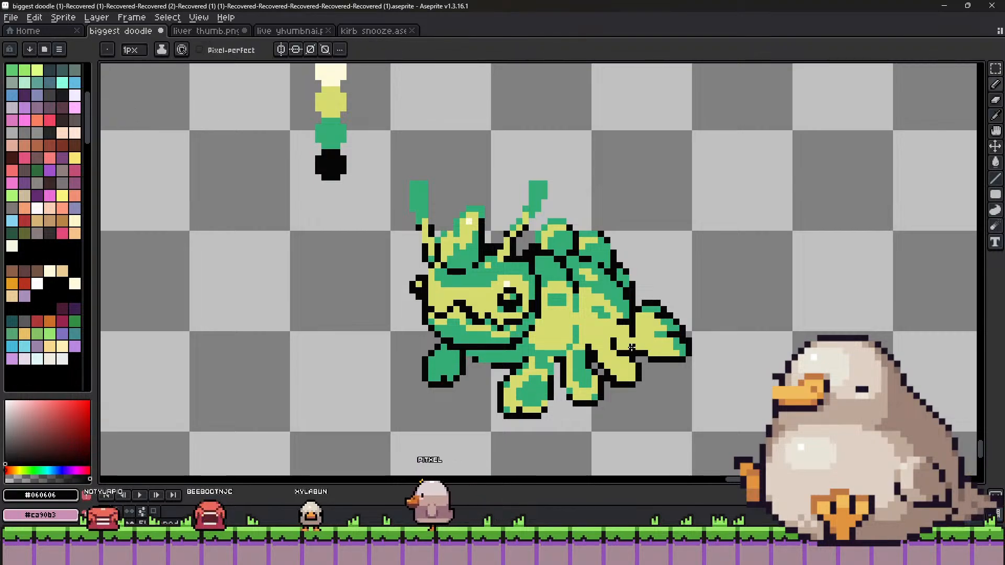
pyautogui.keyDown('alt'); pyautogui.click(640, 353); pyautogui.keyUp('alt')
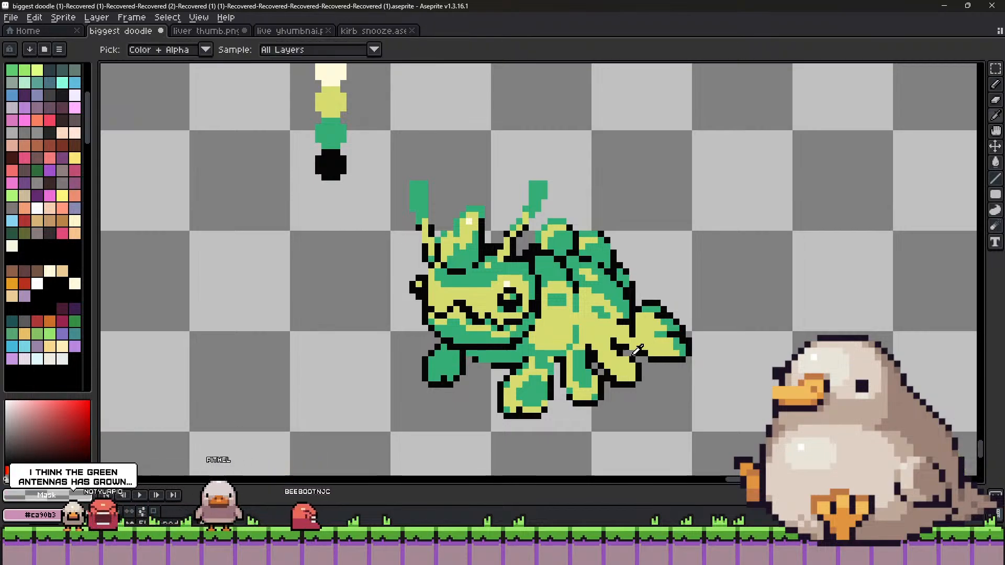
pyautogui.click(635, 354)
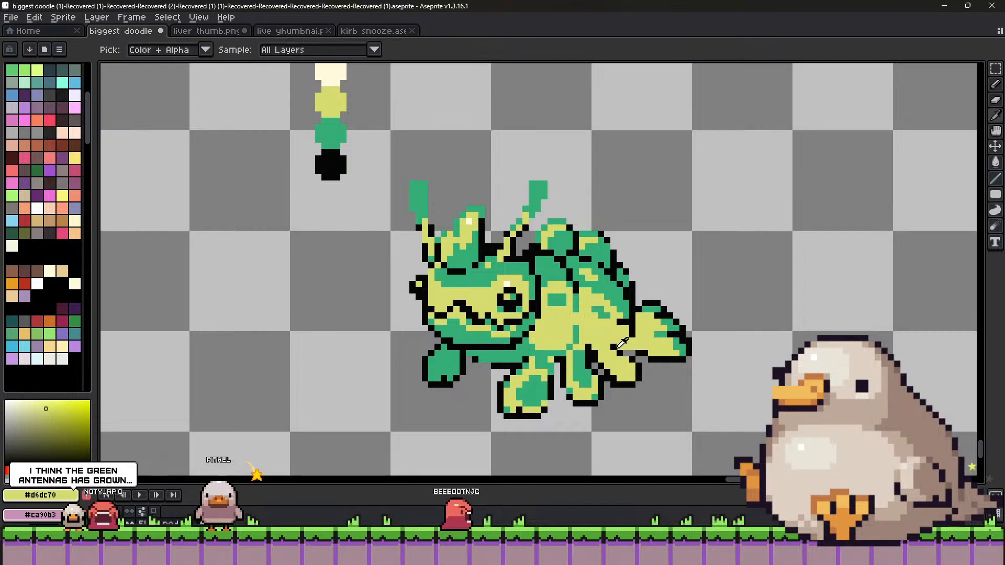
# Shade the hindmost leg with green #34ad76 and tidy its black outline and yellow #d6dc70 rim.
pyautogui.keyDown('alt'); pyautogui.click(615, 361); pyautogui.keyUp('alt')
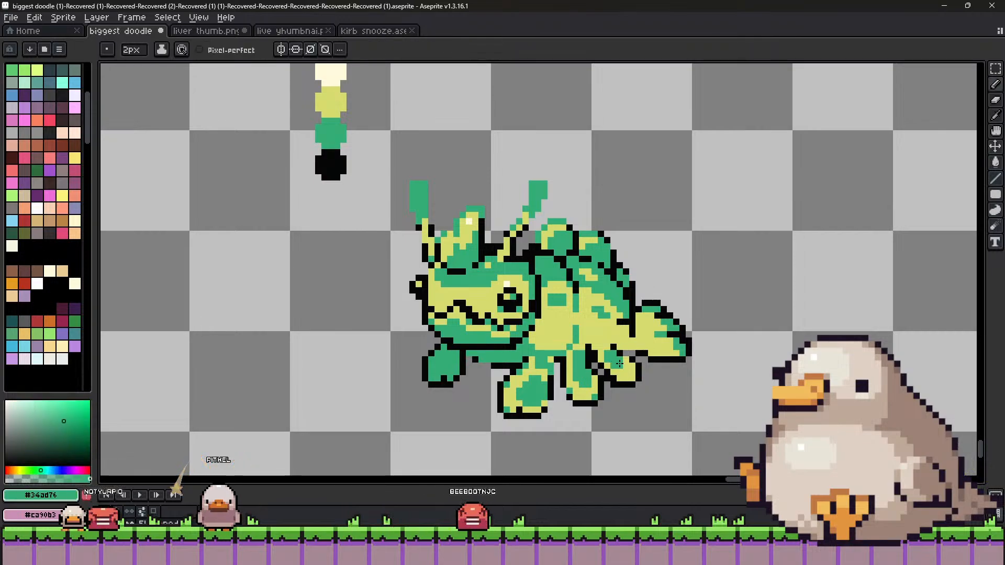
pyautogui.keyDown('alt'); pyautogui.click(633, 369); pyautogui.keyUp('alt')
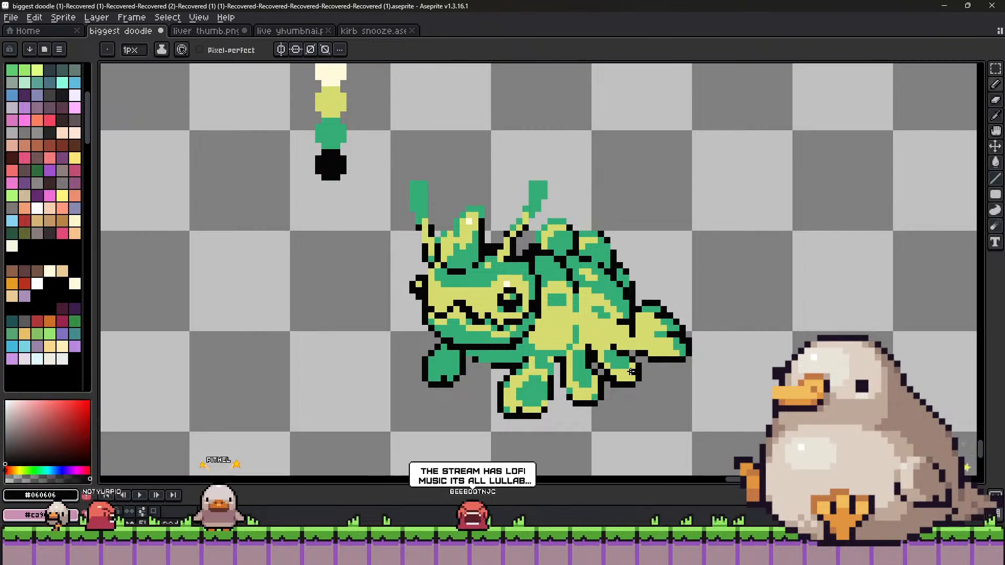
pyautogui.keyDown('alt'); pyautogui.click(620, 348); pyautogui.keyUp('alt')
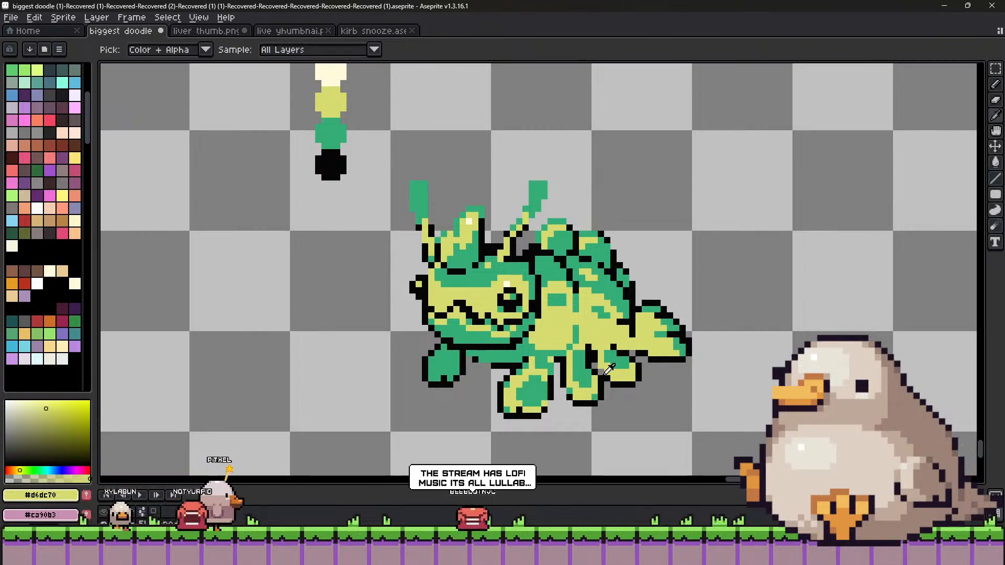
pyautogui.keyDown('alt'); pyautogui.click(598, 371); pyautogui.keyUp('alt')
pyautogui.keyDown('alt'); pyautogui.click(599, 362); pyautogui.keyUp('alt')
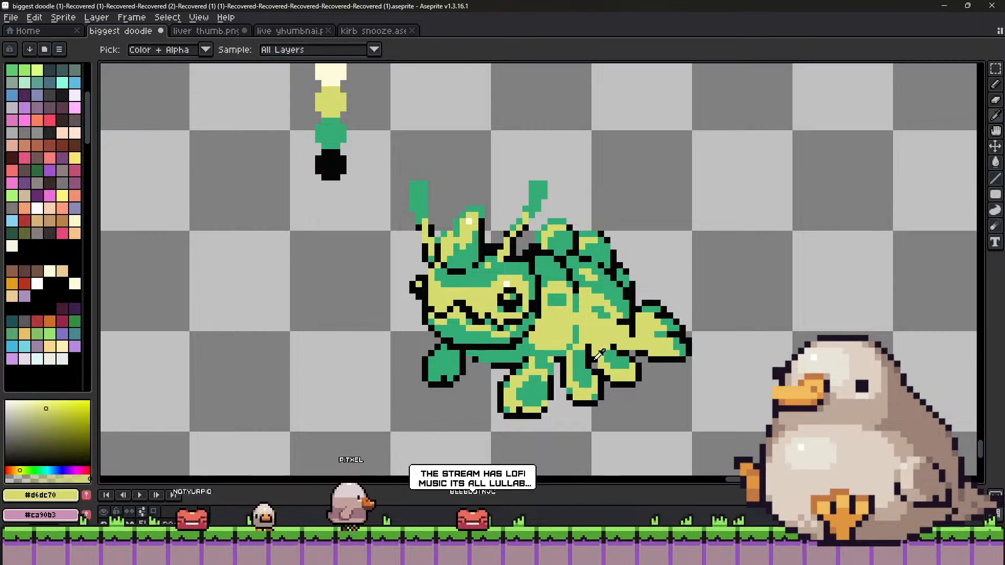
pyautogui.keyDown('alt'); pyautogui.click(637, 385); pyautogui.keyUp('alt')
pyautogui.keyDown('alt'); pyautogui.click(614, 378); pyautogui.keyUp('alt')
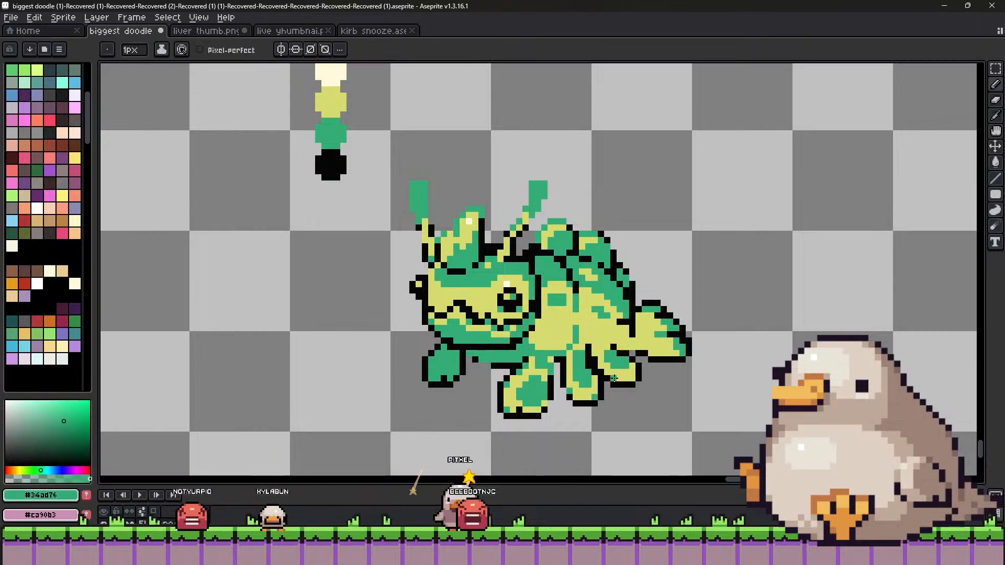
pyautogui.keyDown('alt'); pyautogui.click(597, 341); pyautogui.keyUp('alt')
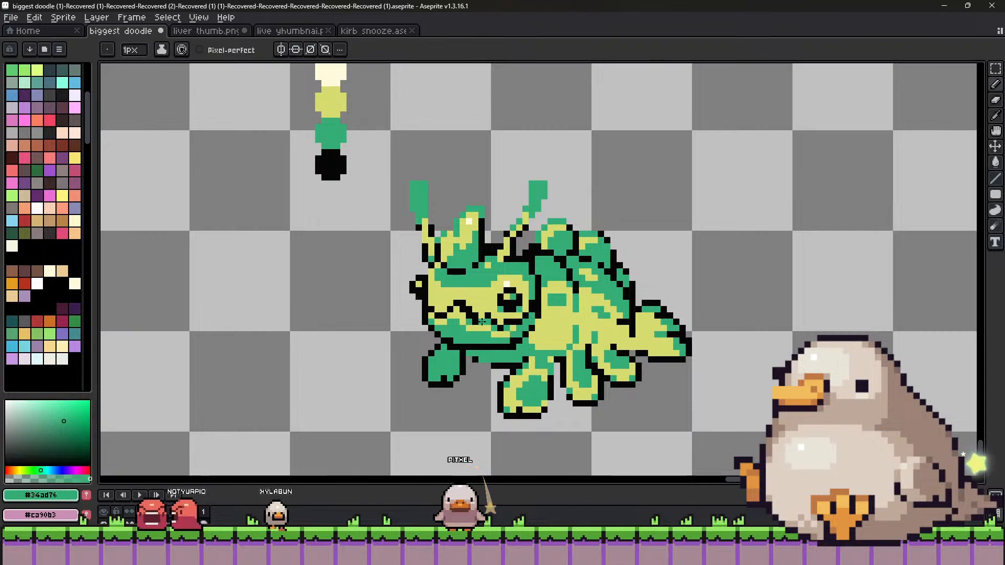
# Refine the lower jaw's shading beneath the mouth with yellow #d6dc70 and green #34ad76 pixels.
pyautogui.press('alt')
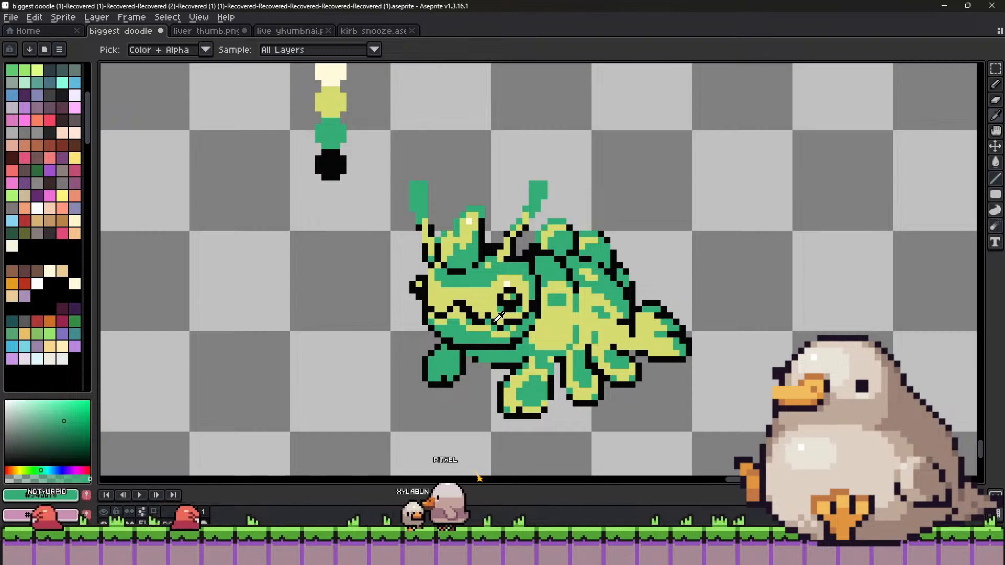
pyautogui.keyDown('alt'); pyautogui.click(526, 321); pyautogui.keyUp('alt')
pyautogui.press('alt')
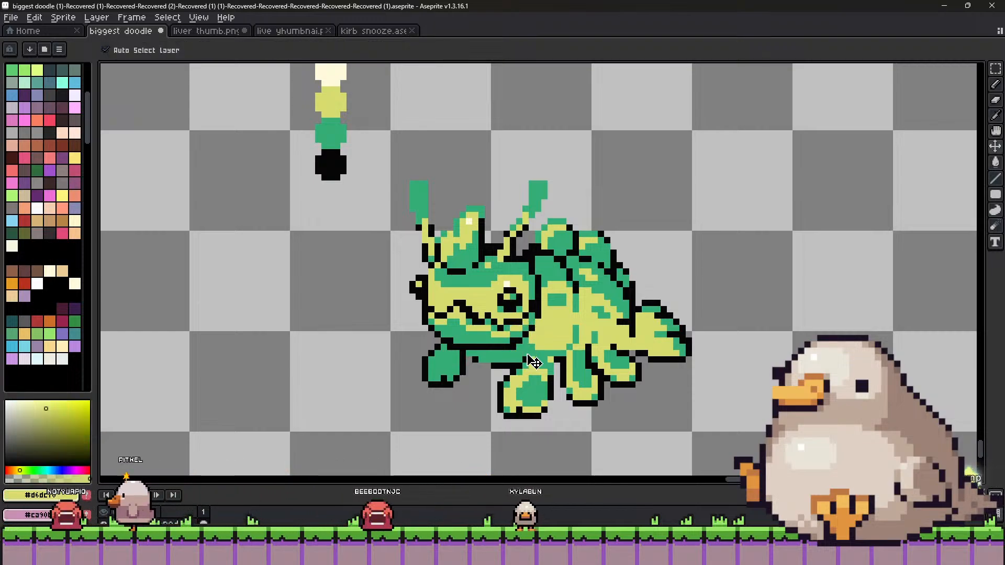
pyautogui.keyDown('alt'); pyautogui.click(512, 346); pyautogui.keyUp('alt')
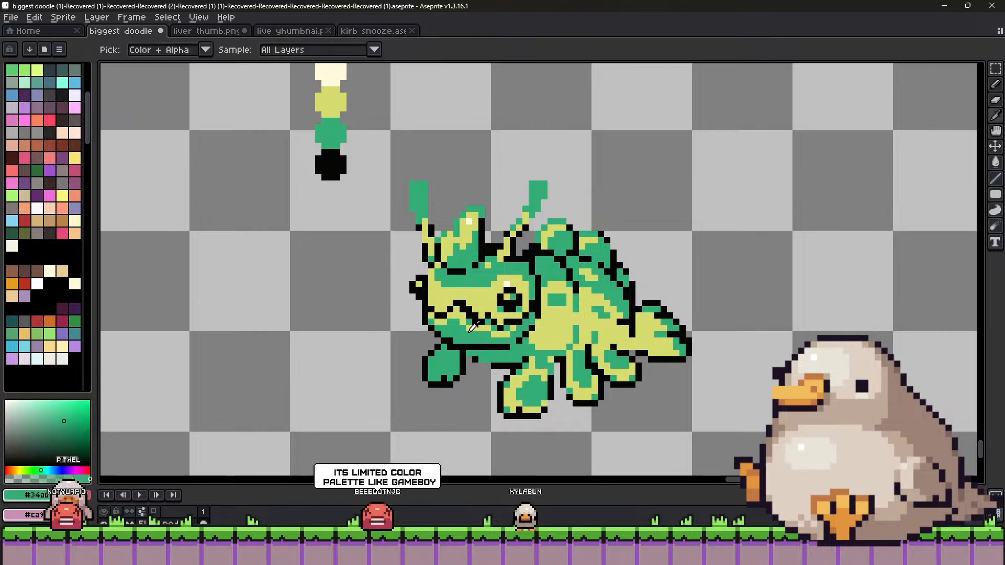
# Touch up the belly and front foot beneath the head with black #060606 and green #34ad76 pixels.
pyautogui.keyDown('alt'); pyautogui.click(493, 364); pyautogui.keyUp('alt')
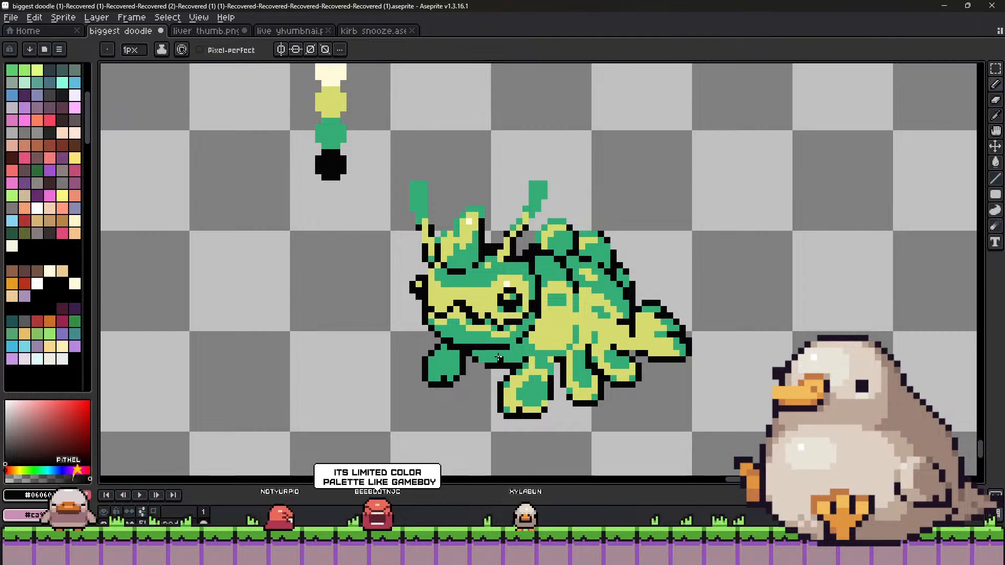
pyautogui.keyDown('alt'); pyautogui.click(456, 358); pyautogui.keyUp('alt')
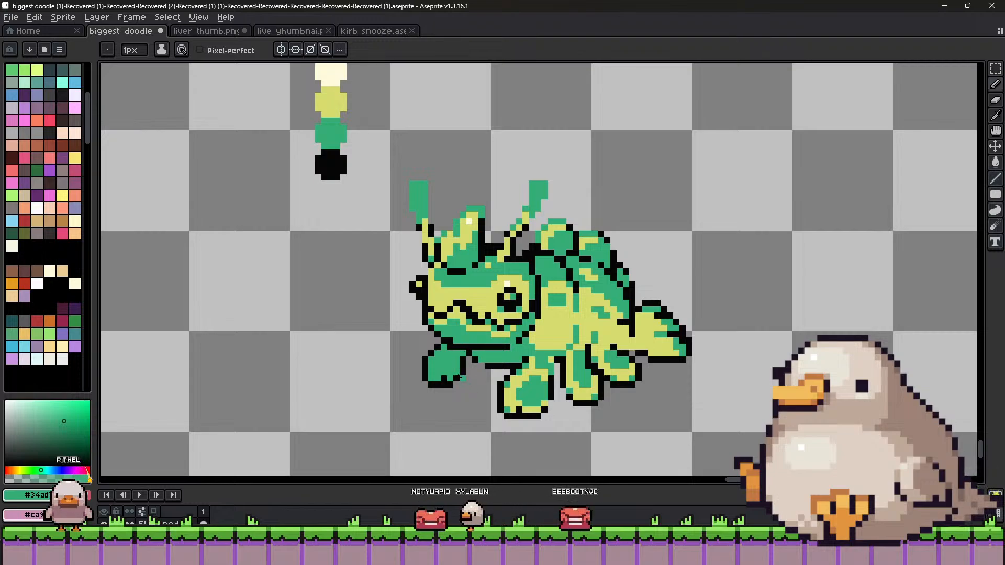
pyautogui.keyDown('alt'); pyautogui.click(437, 342); pyautogui.keyUp('alt')
pyautogui.scroll(-1, 486, 356)
pyautogui.press('v')
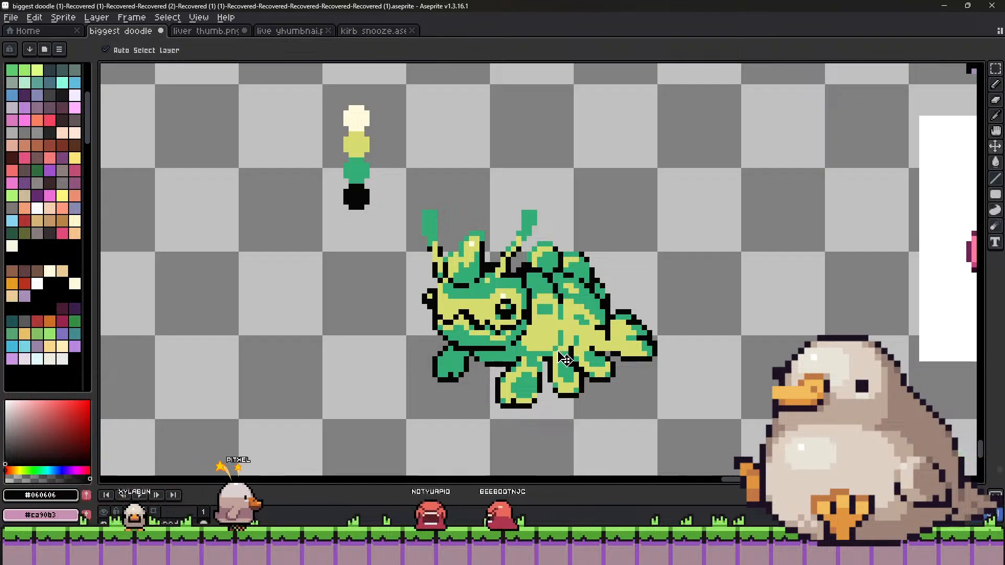
pyautogui.press('b')
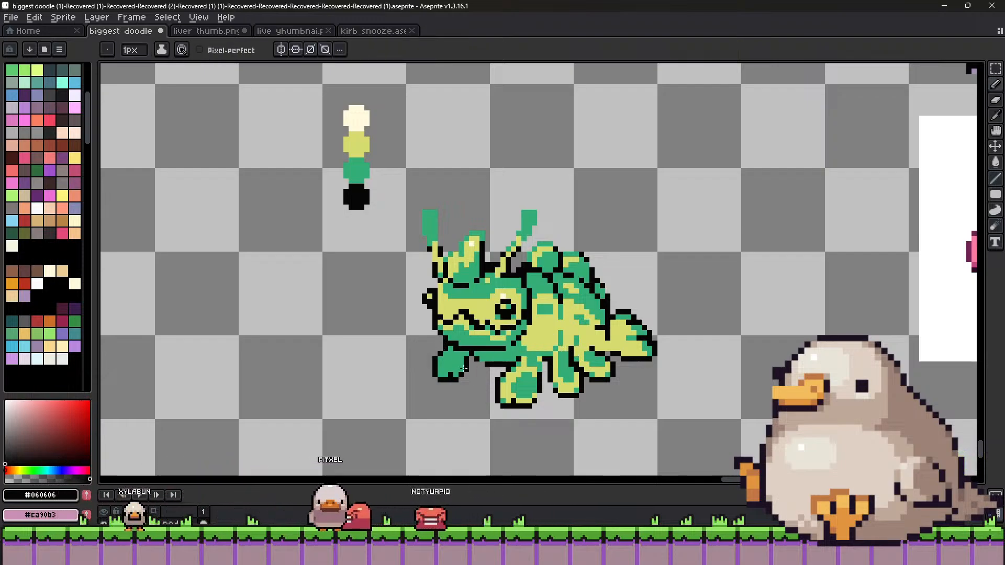
# Reshape the green #34ad76 forehead shading above the snout and touch up its edge with yellow #d6dc70.
pyautogui.moveTo(595, 332); pyautogui.dragTo(542, 335)
pyautogui.scroll(1, 451, 332)
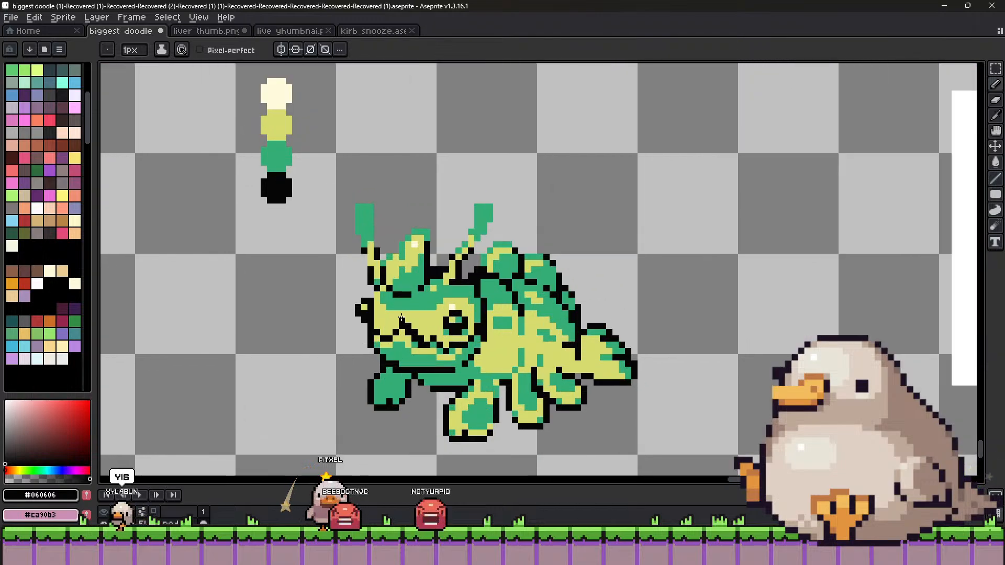
pyautogui.keyDown('alt'); pyautogui.click(401, 317); pyautogui.keyUp('alt')
pyautogui.keyDown('alt'); pyautogui.click(434, 316); pyautogui.keyUp('alt')
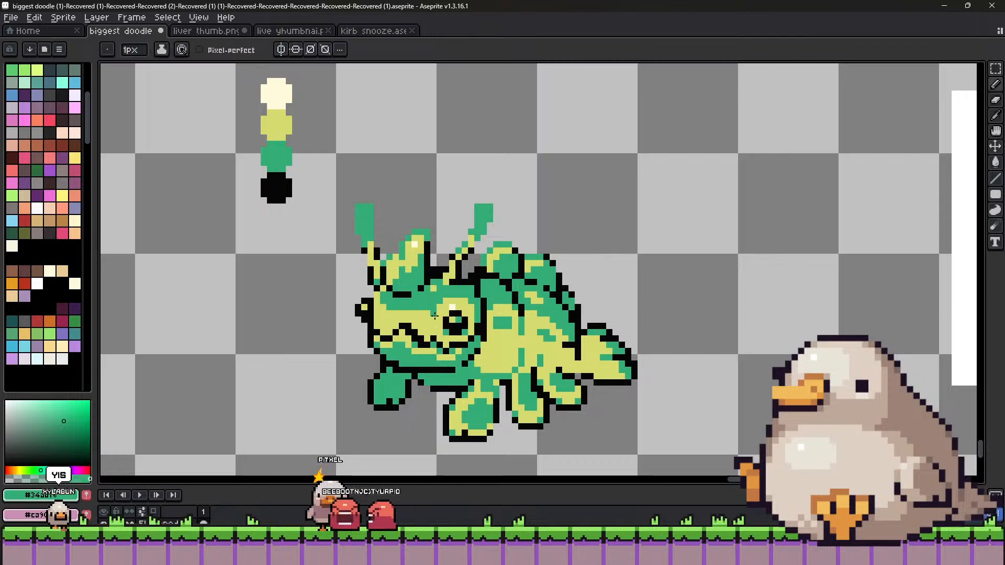
pyautogui.press('alt')
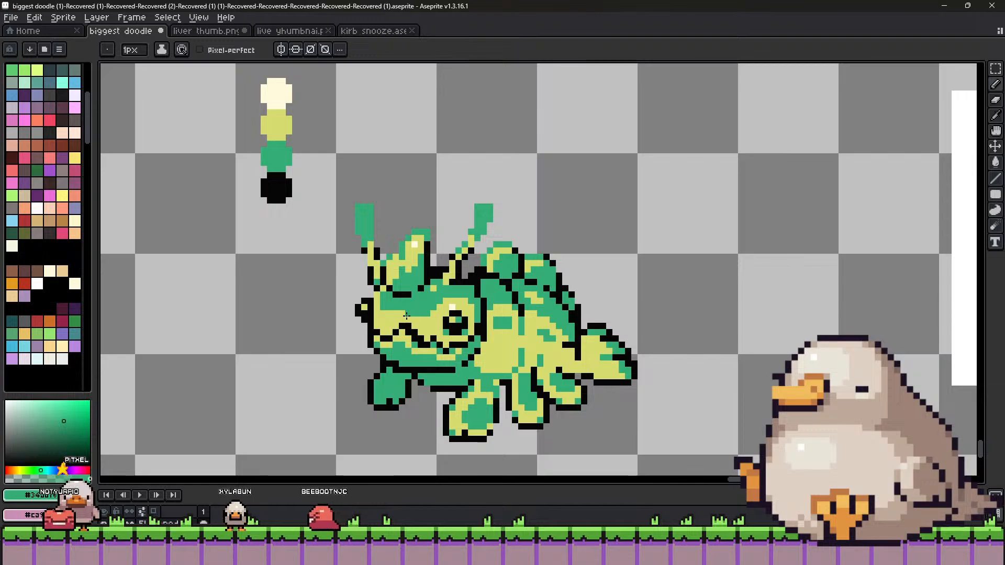
pyautogui.keyDown('alt'); pyautogui.click(387, 300); pyautogui.keyUp('alt')
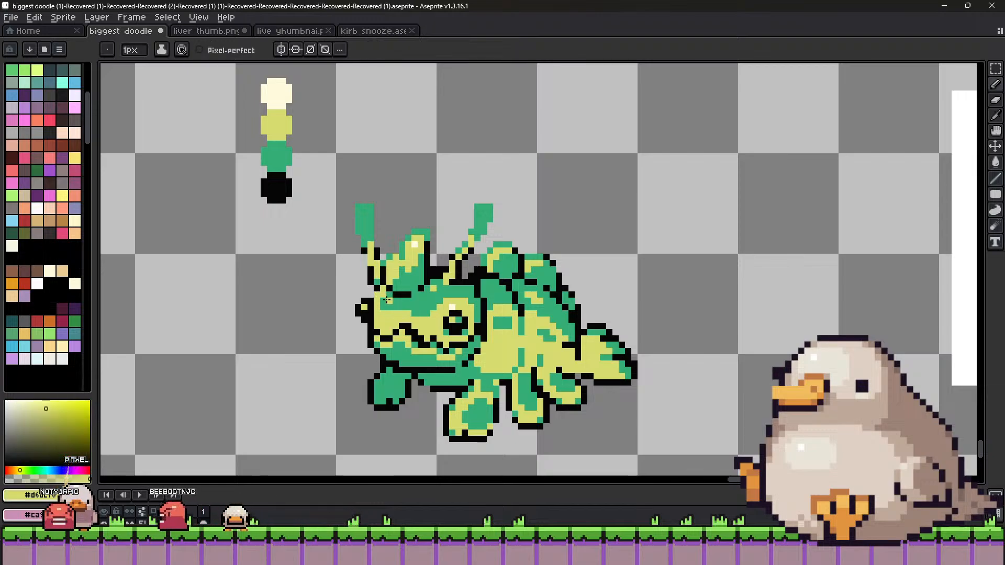
pyautogui.keyDown('alt'); pyautogui.click(376, 293); pyautogui.keyUp('alt')
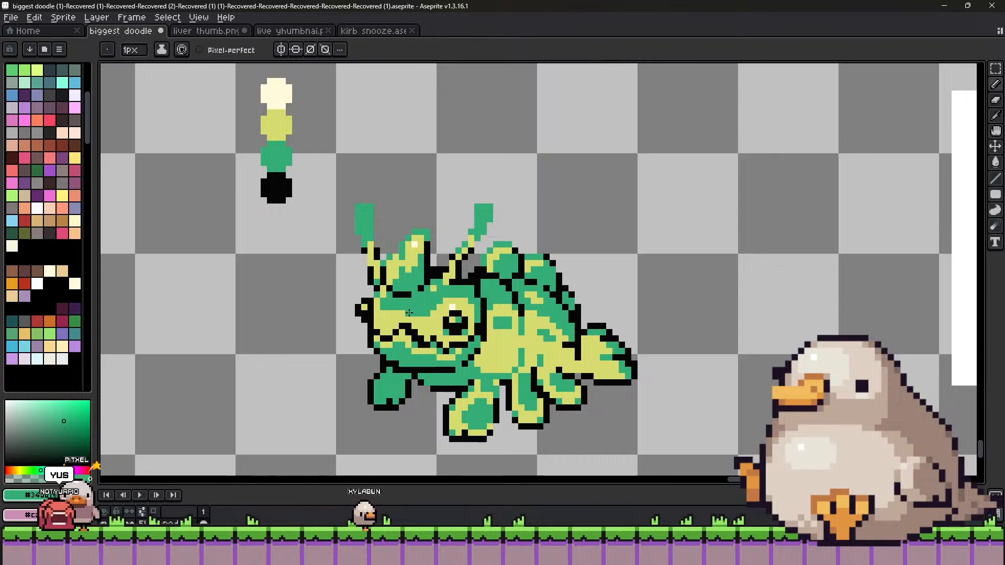
pyautogui.press('alt')
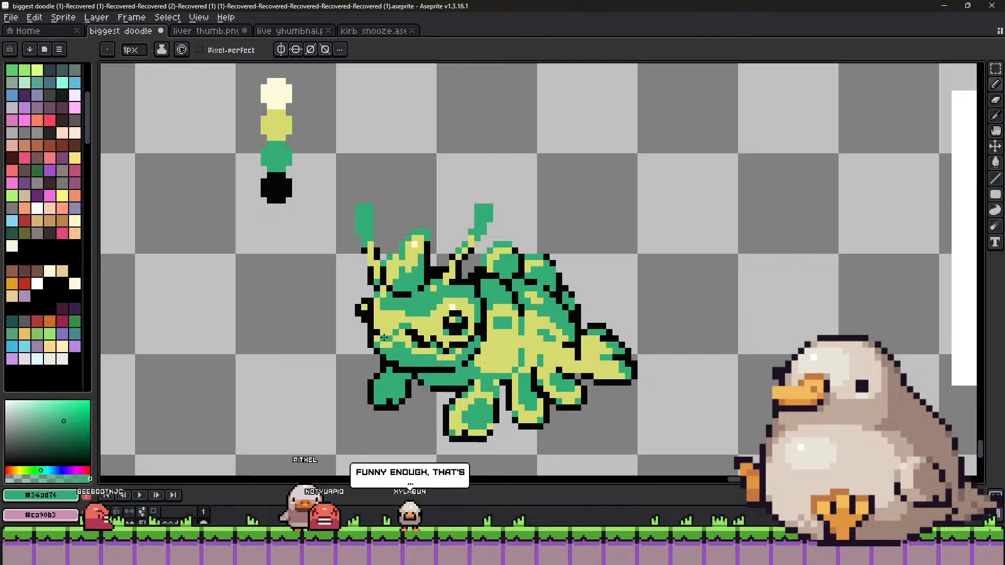
# Narrow the green tip of the front antenna by selecting and removing its outer column of pixels.
pyautogui.scroll(-2, 414, 341)
pyautogui.scroll(1, 421, 330)
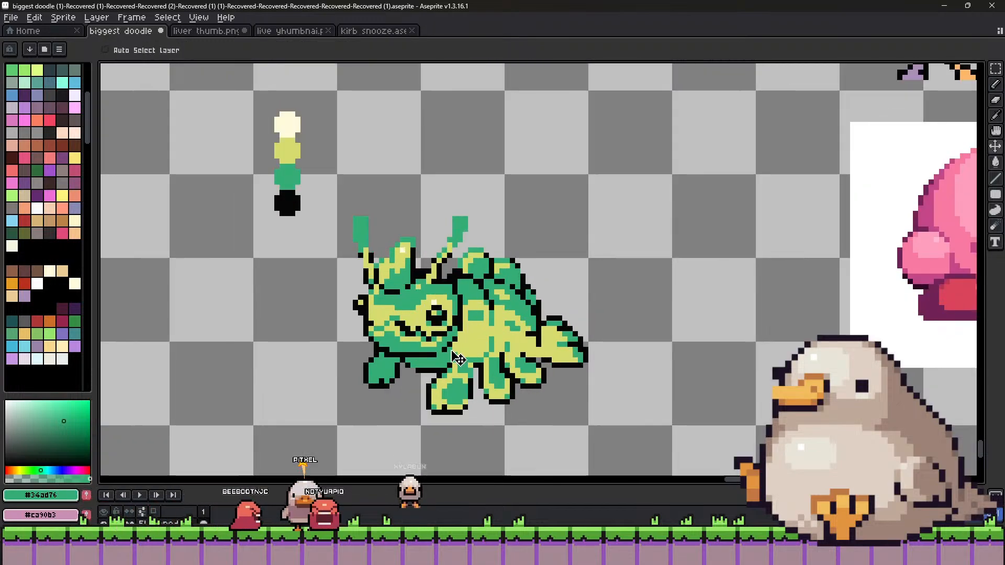
pyautogui.press('b')
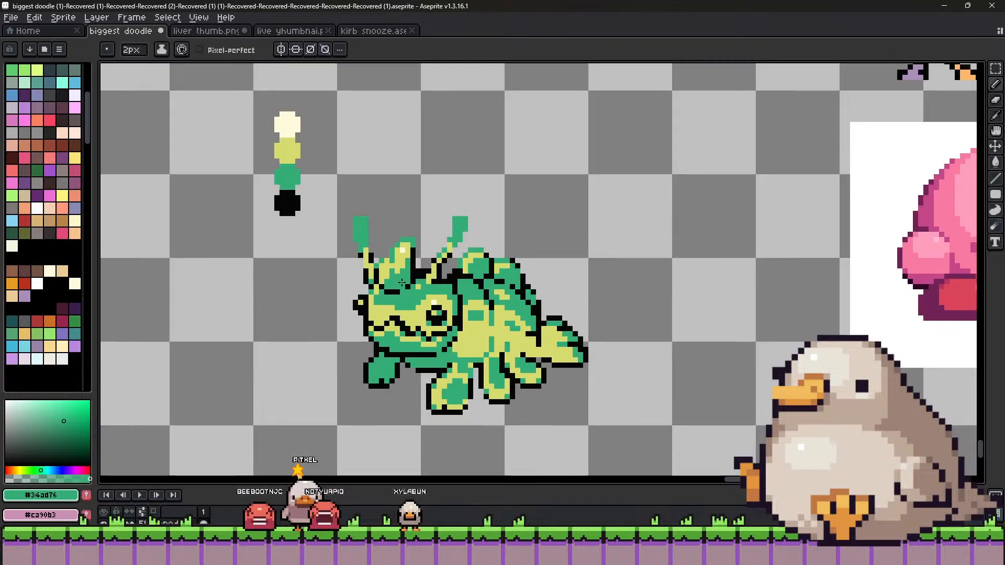
pyautogui.scroll(1, 459, 225)
pyautogui.click(995, 69)
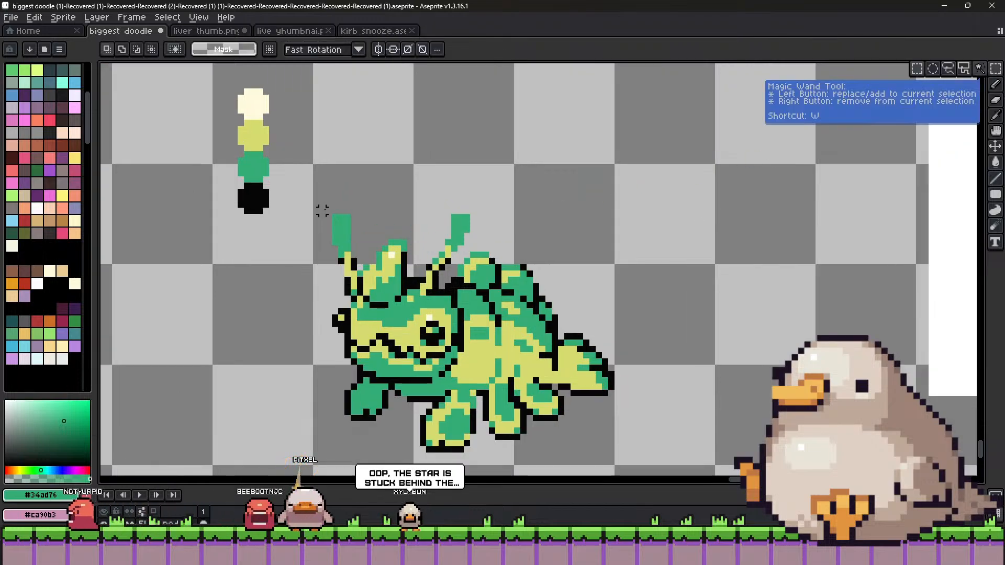
pyautogui.moveTo(320, 209); pyautogui.dragTo(335, 233)
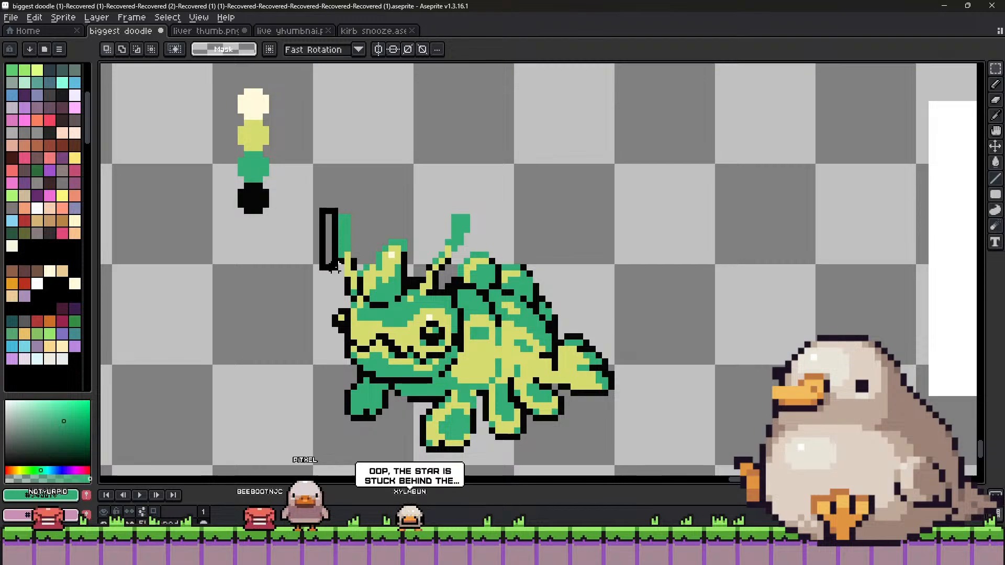
pyautogui.moveTo(334, 268); pyautogui.dragTo(333, 262)
pyautogui.click(386, 255)
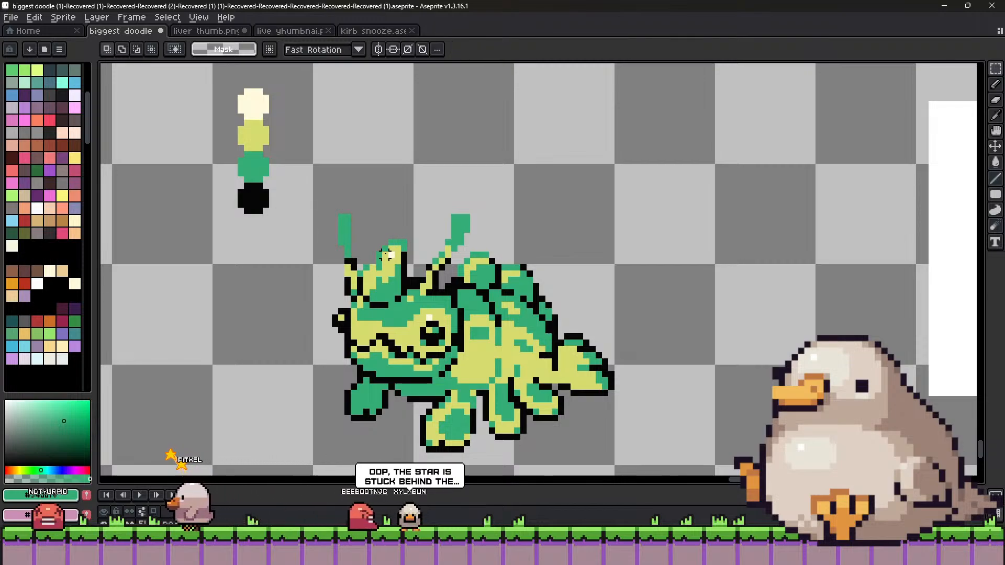
# Touch up the frontmost back spike with yellow #d6dc70 pixels.
pyautogui.press('l')
pyautogui.press('i')
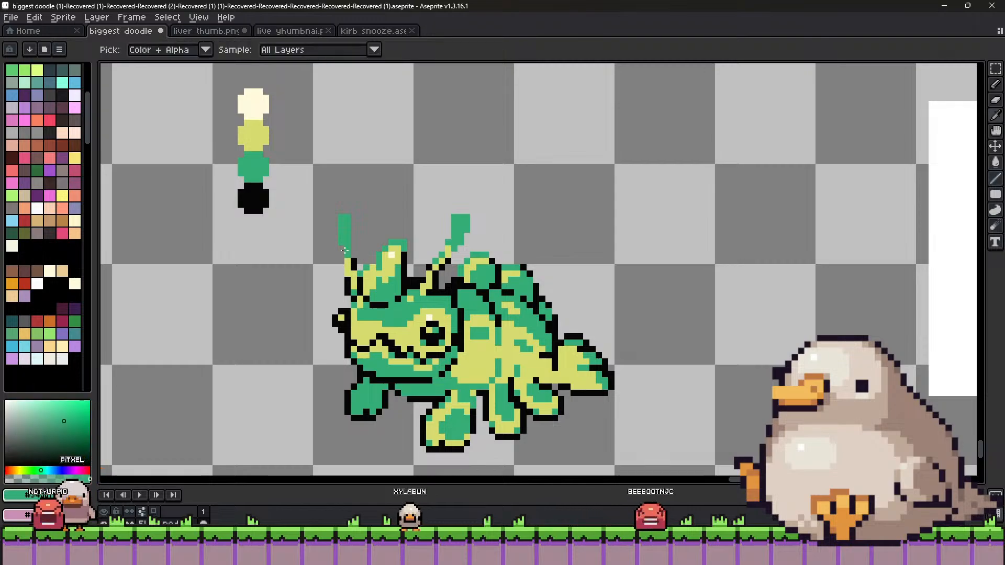
pyautogui.press('b')
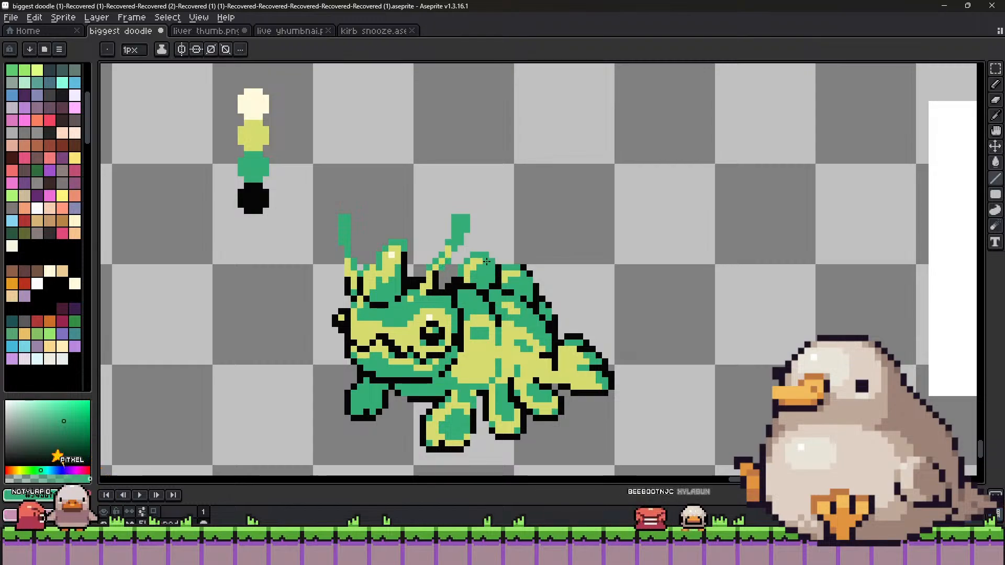
pyautogui.keyDown('alt'); pyautogui.click(493, 268); pyautogui.keyUp('alt')
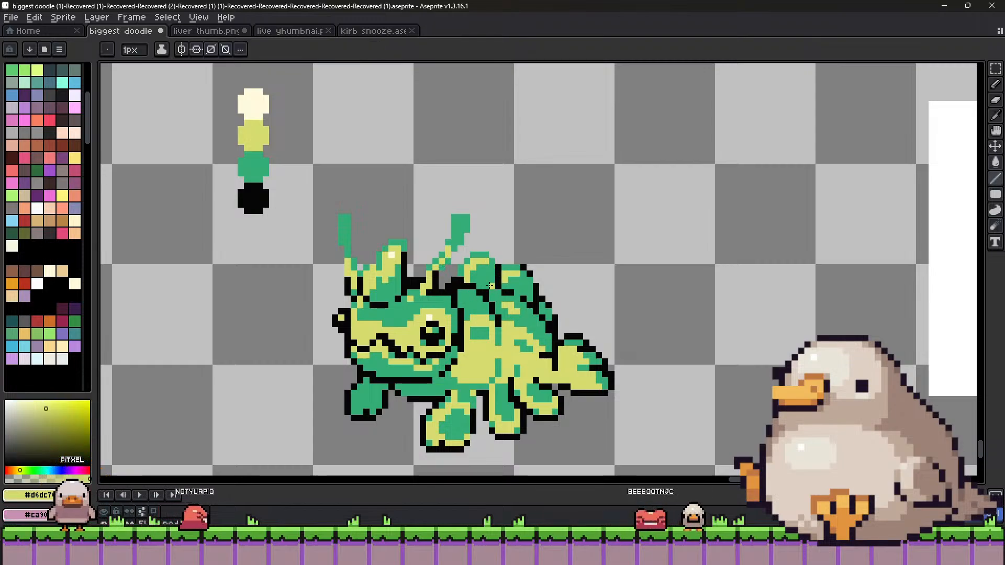
pyautogui.press('ctrl')
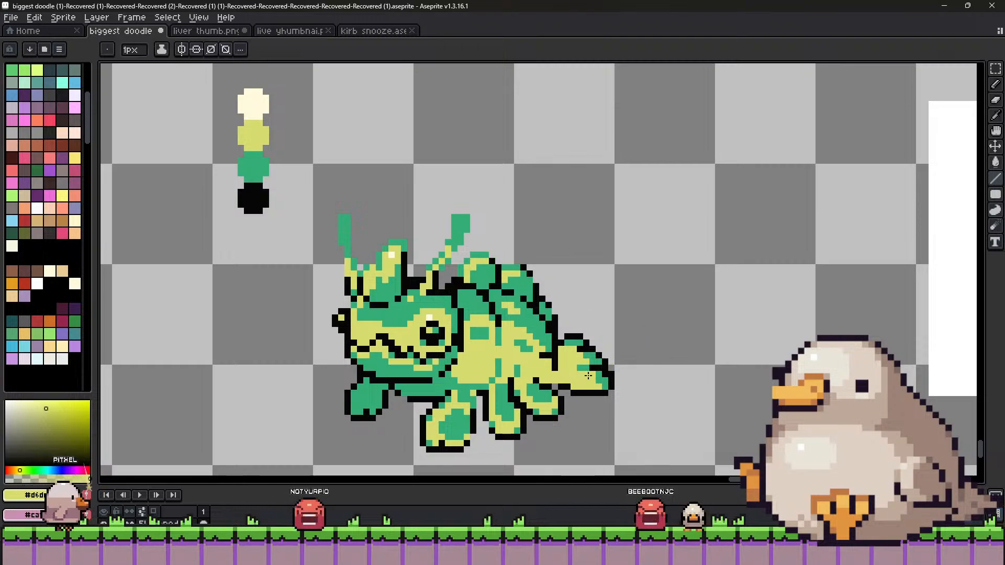
pyautogui.press('ctrl')
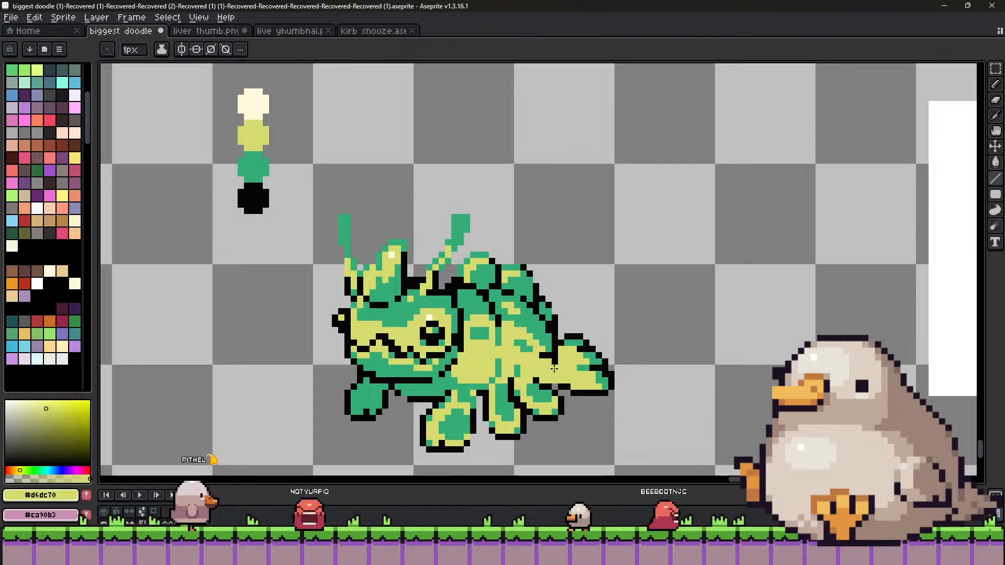
pyautogui.press('alt')
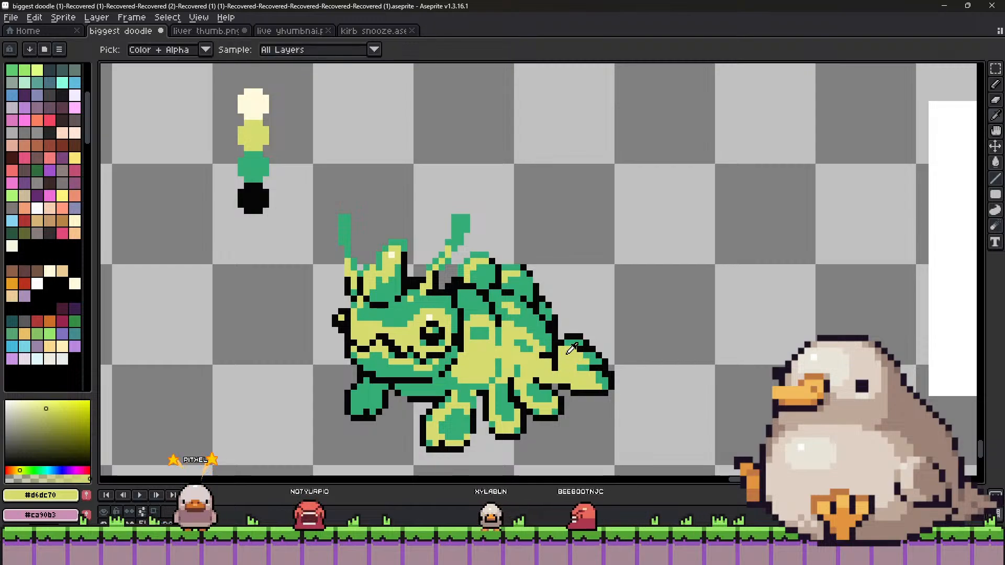
# Select the end of the tail and shift it two pixels away from the body, then deselect it.
pyautogui.press('w')
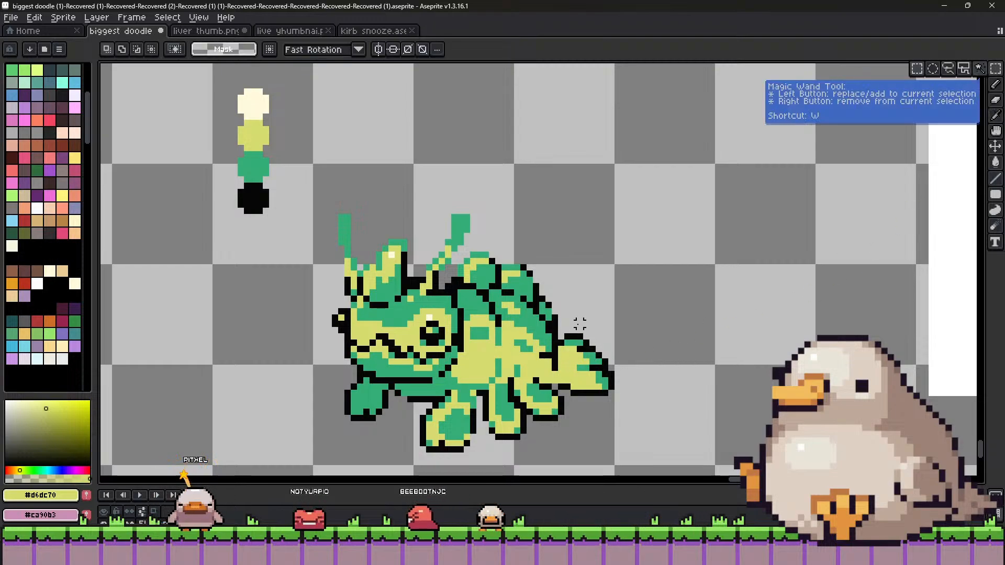
pyautogui.moveTo(562, 318)
pyautogui.mouseDown()
pyautogui.moveTo(655, 405)
pyautogui.moveTo(607, 393)
pyautogui.moveTo(618, 393)
pyautogui.mouseUp()
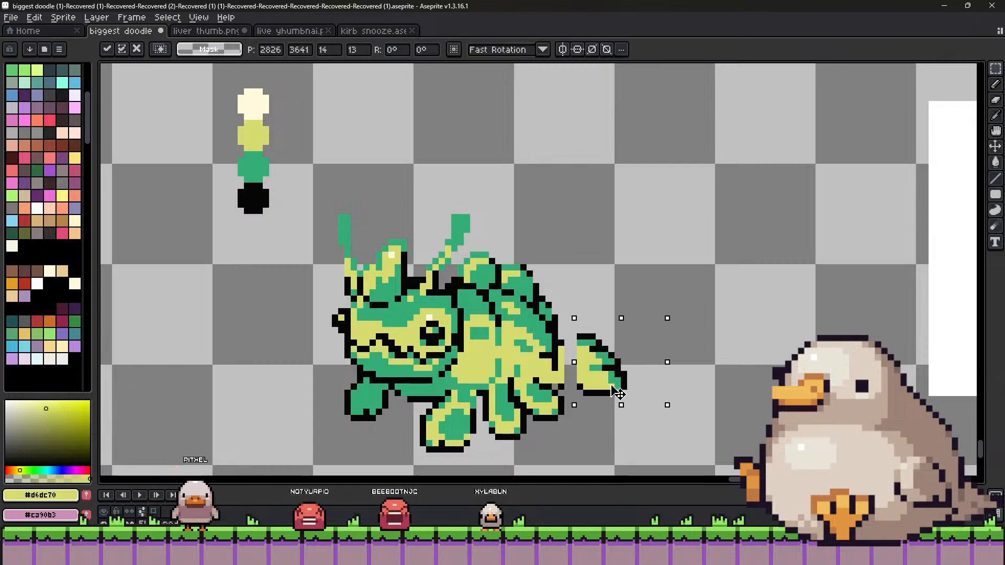
pyautogui.hotkey('ctrl', 'd')
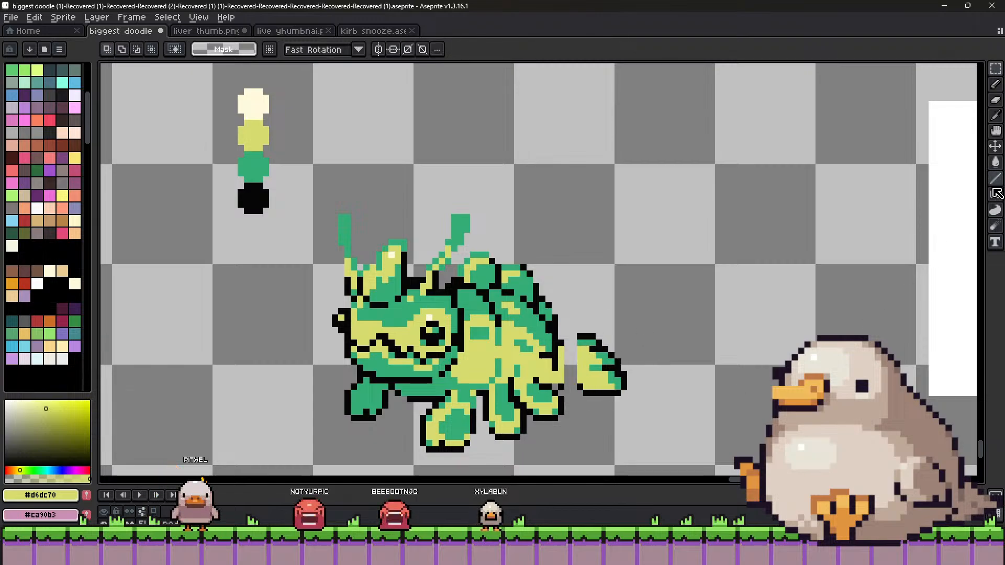
# Rebuild the tail's upper contour with black #060606 and raise its bump with green #34ad76.
pyautogui.press('b')
pyautogui.keyDown('alt'); pyautogui.click(568, 342); pyautogui.keyUp('alt')
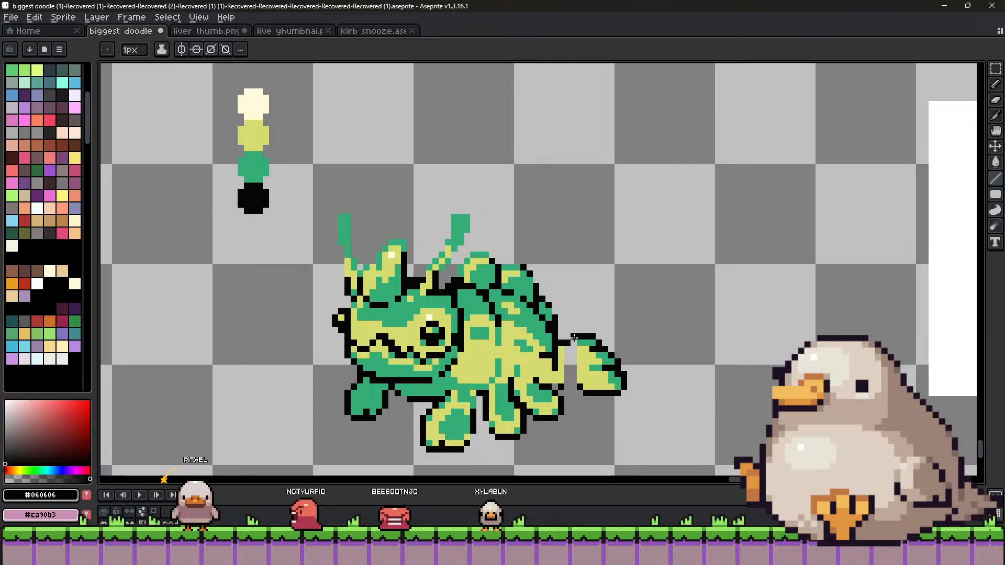
pyautogui.keyDown('alt'); pyautogui.click(587, 338); pyautogui.keyUp('alt')
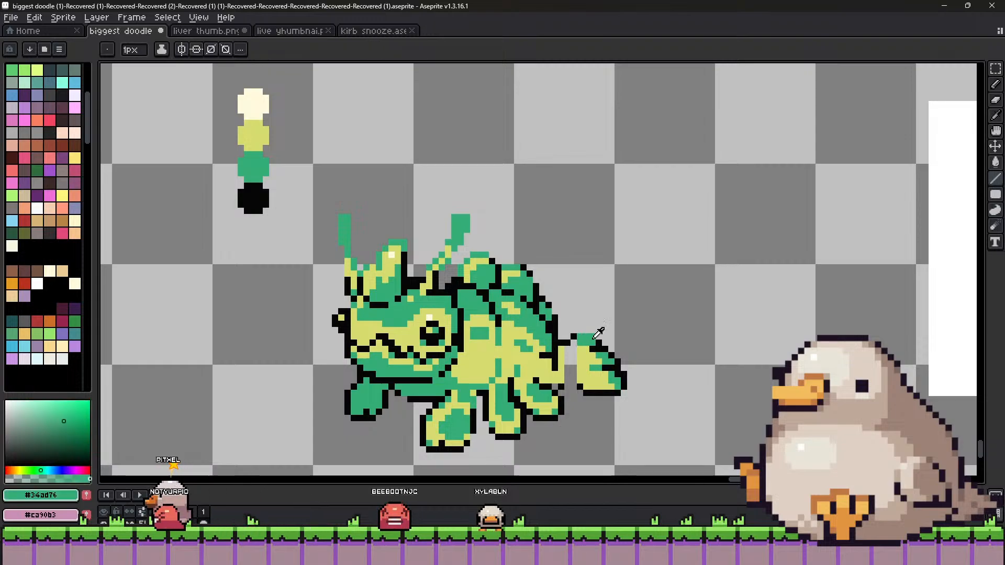
pyautogui.keyDown('alt'); pyautogui.click(599, 343); pyautogui.keyUp('alt')
pyautogui.moveTo(580, 330); pyautogui.dragTo(592, 330)
pyautogui.keyDown('alt'); pyautogui.click(592, 339); pyautogui.keyUp('alt')
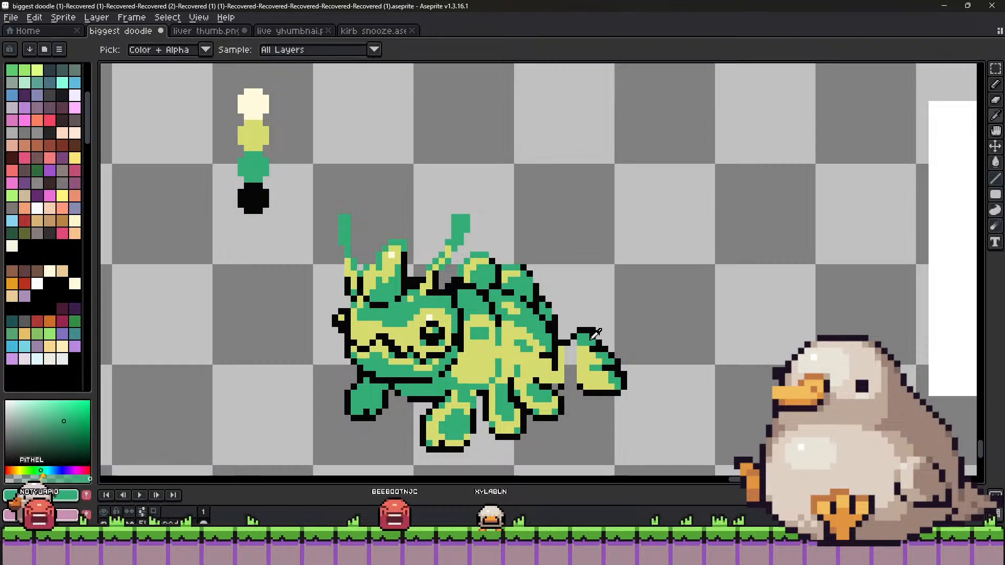
pyautogui.keyDown('alt'); pyautogui.click(598, 343); pyautogui.keyUp('alt')
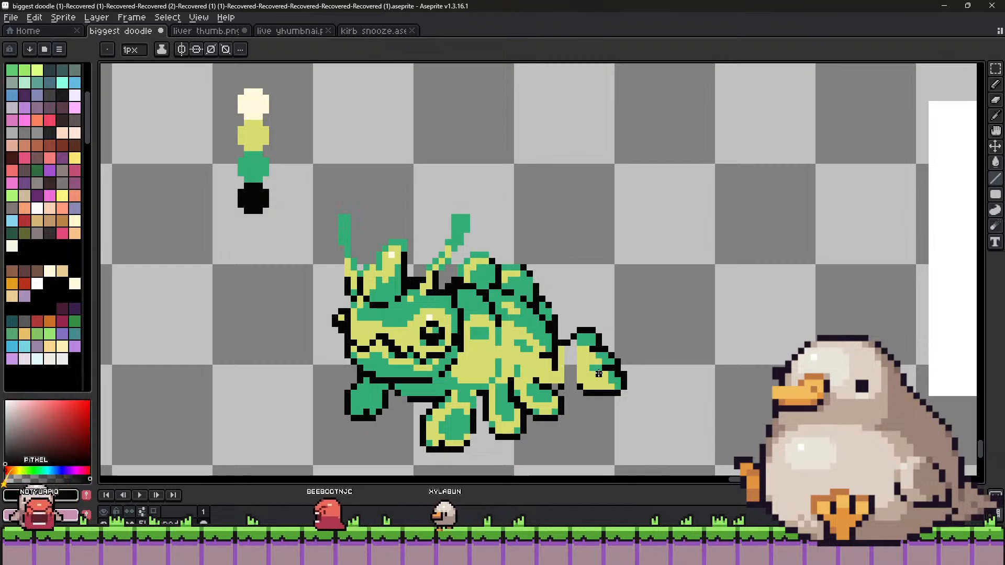
# Fill the gap between body and tail with yellow #d6dc70 and close its underside with black #060606.
pyautogui.keyDown('alt'); pyautogui.click(579, 355); pyautogui.keyUp('alt')
pyautogui.moveTo(574, 362); pyautogui.dragTo(570, 354)
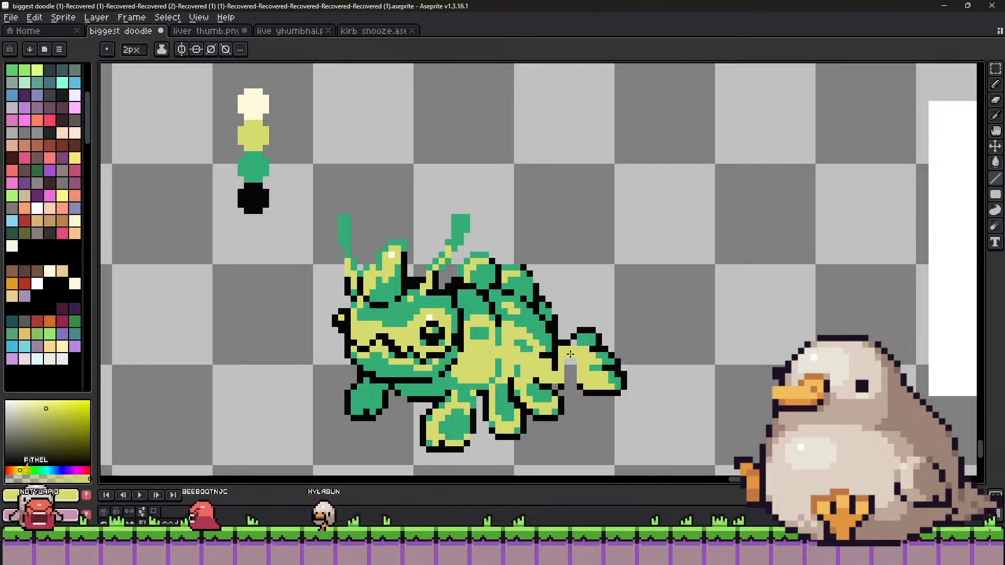
pyautogui.keyDown('alt'); pyautogui.click(579, 387); pyautogui.keyUp('alt')
pyautogui.press('-')
pyautogui.keyDown('alt'); pyautogui.click(584, 385); pyautogui.keyUp('alt')
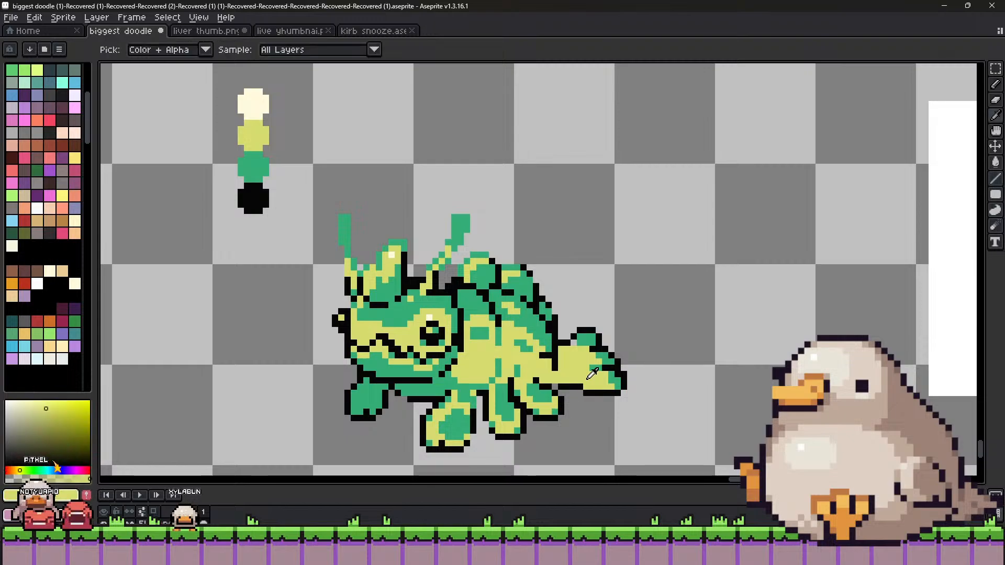
pyautogui.keyDown('alt'); pyautogui.click(556, 387); pyautogui.keyUp('alt')
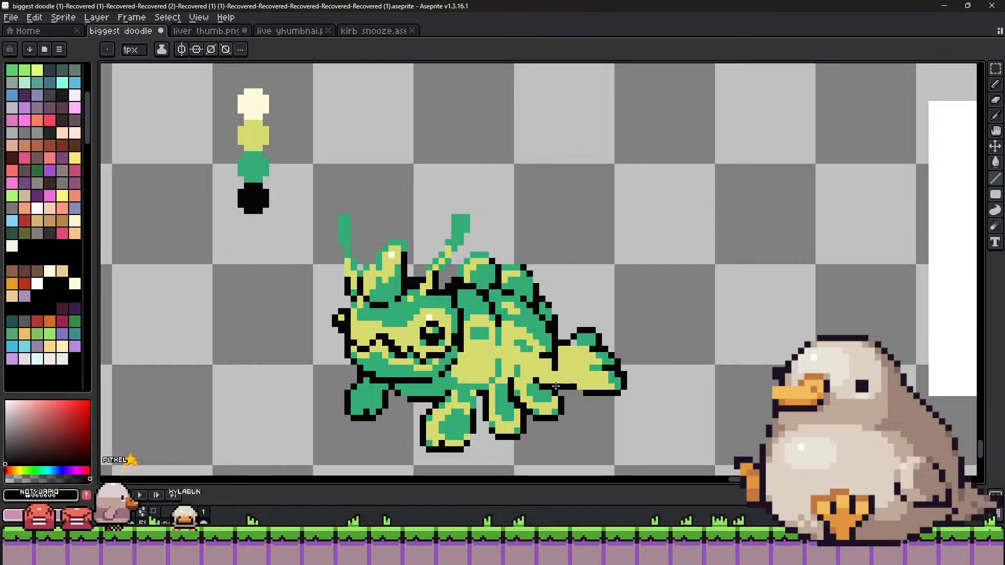
# Shade the bump on top of the tail with green #34ad76 and adjust the black #060606 line beneath it.
pyautogui.keyDown('alt'); pyautogui.click(574, 375); pyautogui.keyUp('alt')
pyautogui.keyDown('alt'); pyautogui.click(581, 356); pyautogui.keyUp('alt')
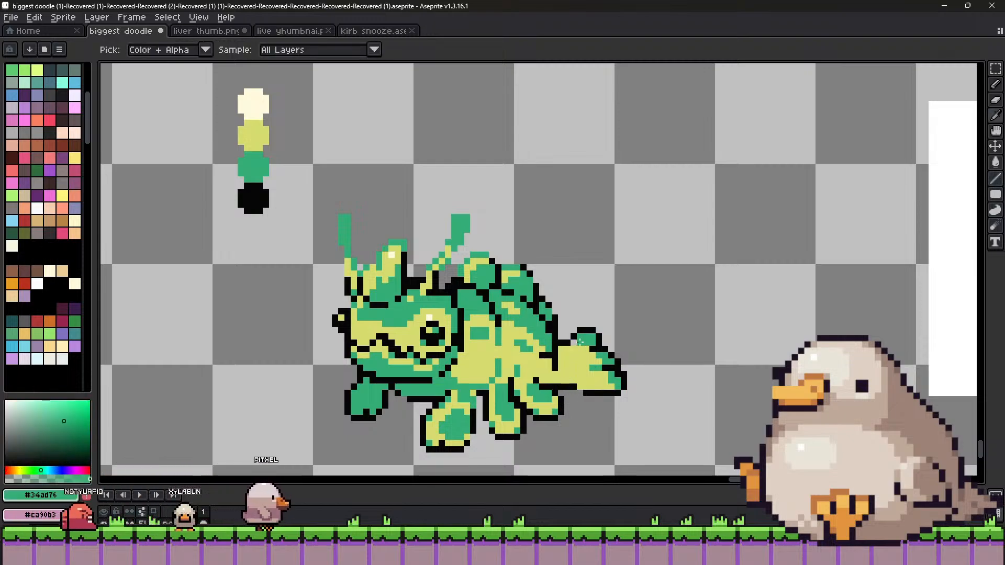
pyautogui.keyDown('alt'); pyautogui.click(585, 341); pyautogui.keyUp('alt')
pyautogui.keyDown('alt'); pyautogui.click(585, 348); pyautogui.keyUp('alt')
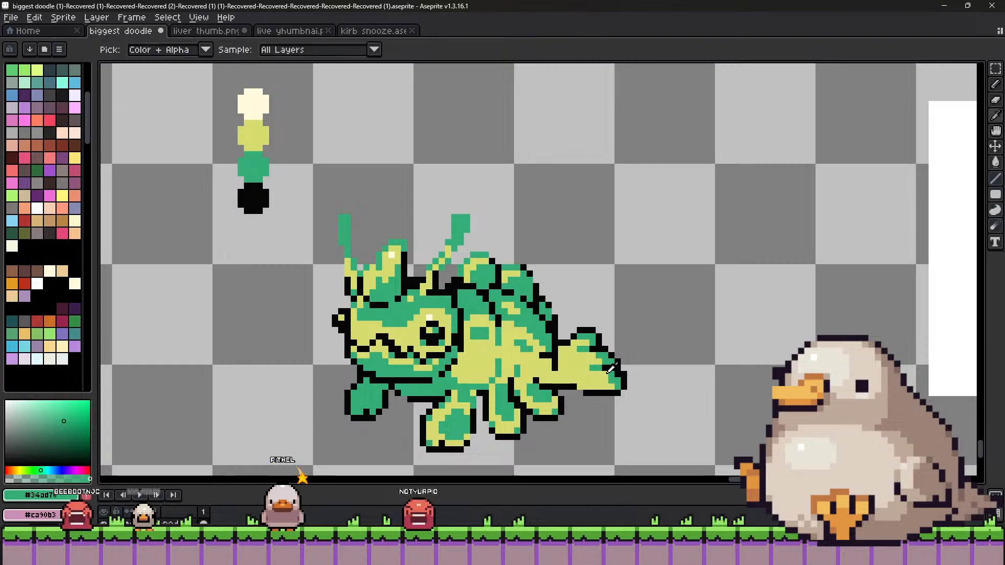
pyautogui.keyDown('alt'); pyautogui.click(587, 350); pyautogui.keyUp('alt')
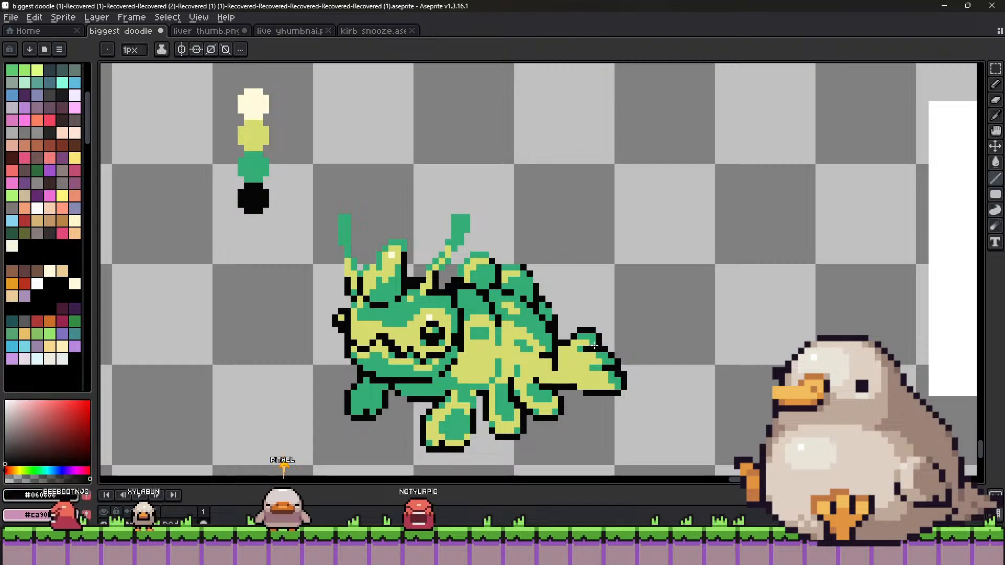
pyautogui.press('alt')
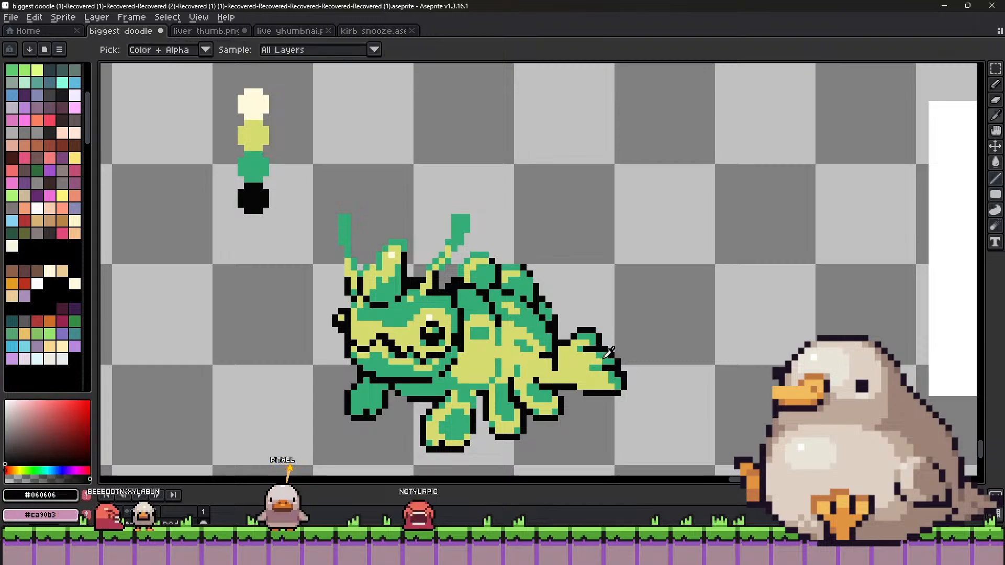
pyautogui.keyDown('alt'); pyautogui.click(595, 349); pyautogui.keyUp('alt')
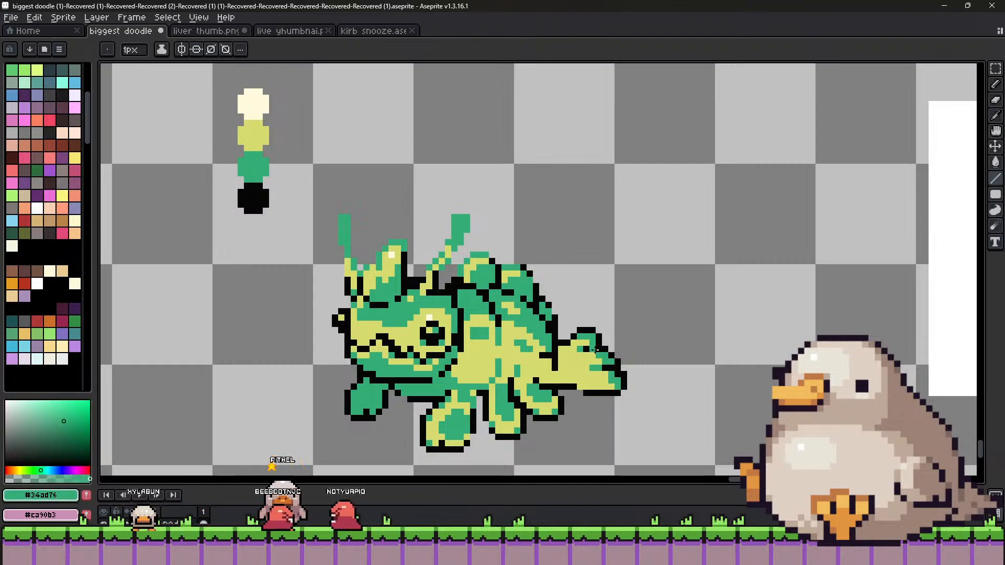
pyautogui.keyDown('alt'); pyautogui.click(597, 350); pyautogui.keyUp('alt')
pyautogui.keyDown('alt'); pyautogui.click(584, 348); pyautogui.keyUp('alt')
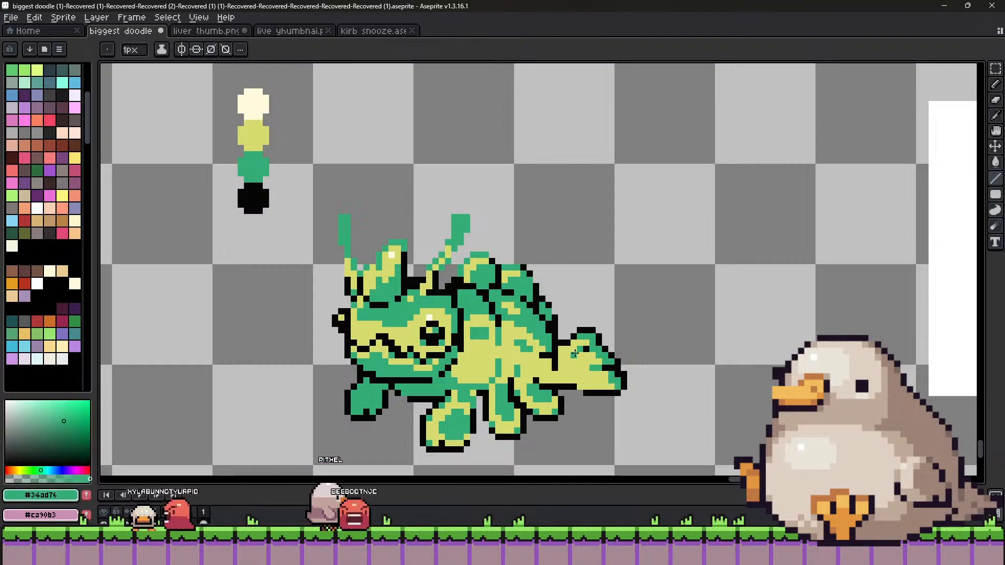
# Refine the tail's upper shading and contour with black #060606, yellow #d6dc70 and green #34ad76 pixels.
pyautogui.keyDown('alt'); pyautogui.click(587, 344); pyautogui.keyUp('alt')
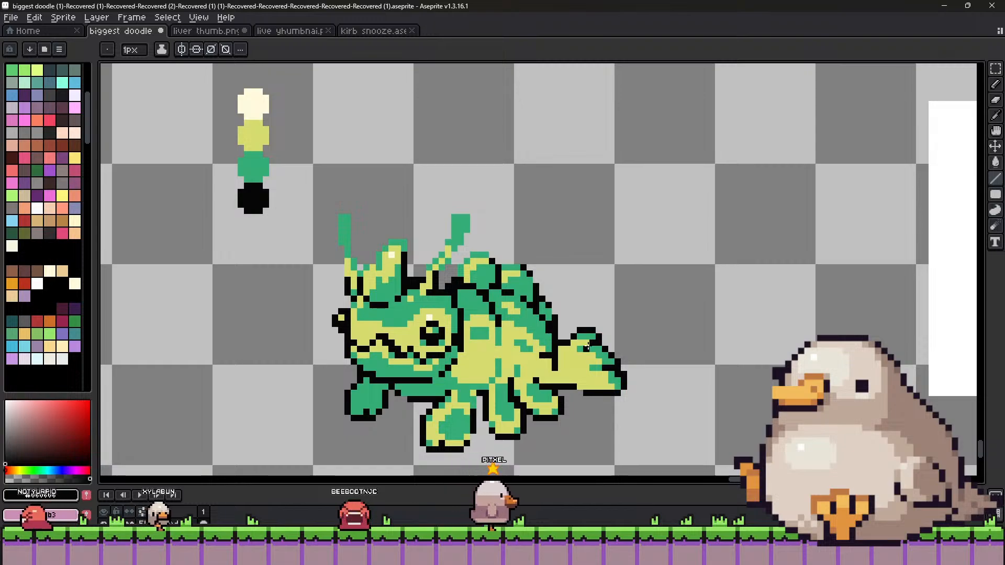
pyautogui.keyDown('alt'); pyautogui.click(607, 353); pyautogui.keyUp('alt')
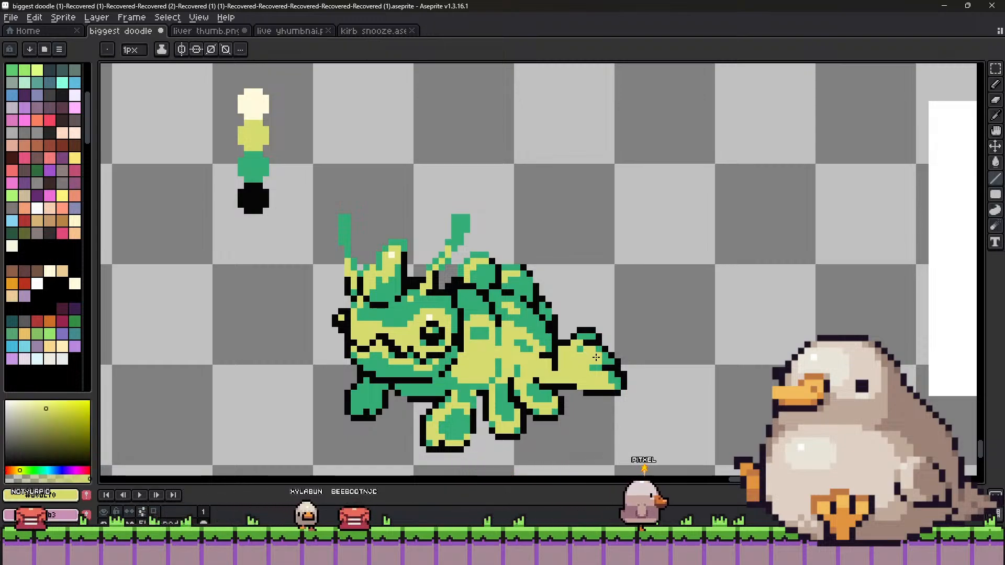
pyautogui.keyDown('alt'); pyautogui.click(607, 357); pyautogui.keyUp('alt')
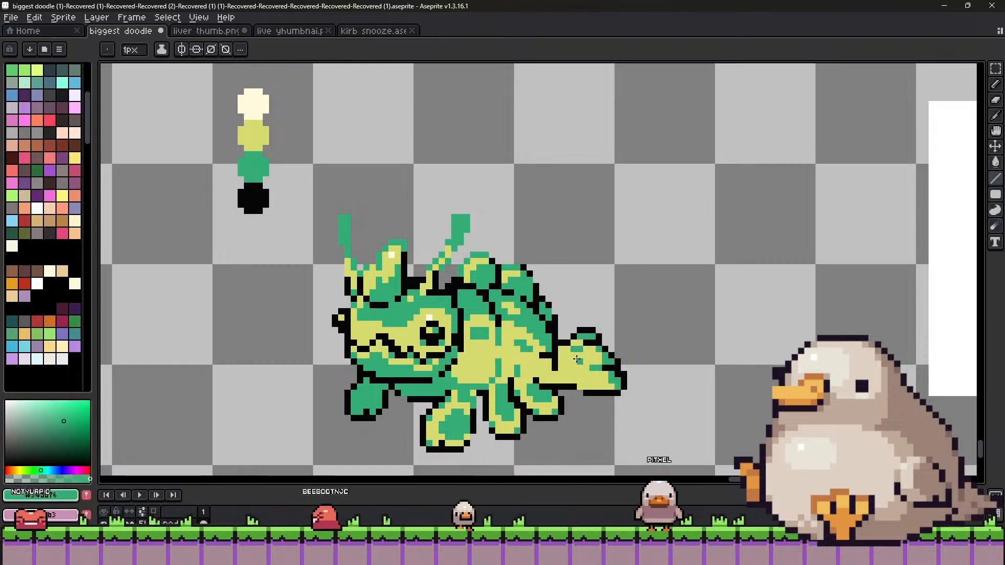
pyautogui.keyDown('alt'); pyautogui.click(569, 343); pyautogui.keyUp('alt')
pyautogui.keyDown('alt'); pyautogui.click(566, 343); pyautogui.keyUp('alt')
pyautogui.keyDown('alt'); pyautogui.click(585, 344); pyautogui.keyUp('alt')
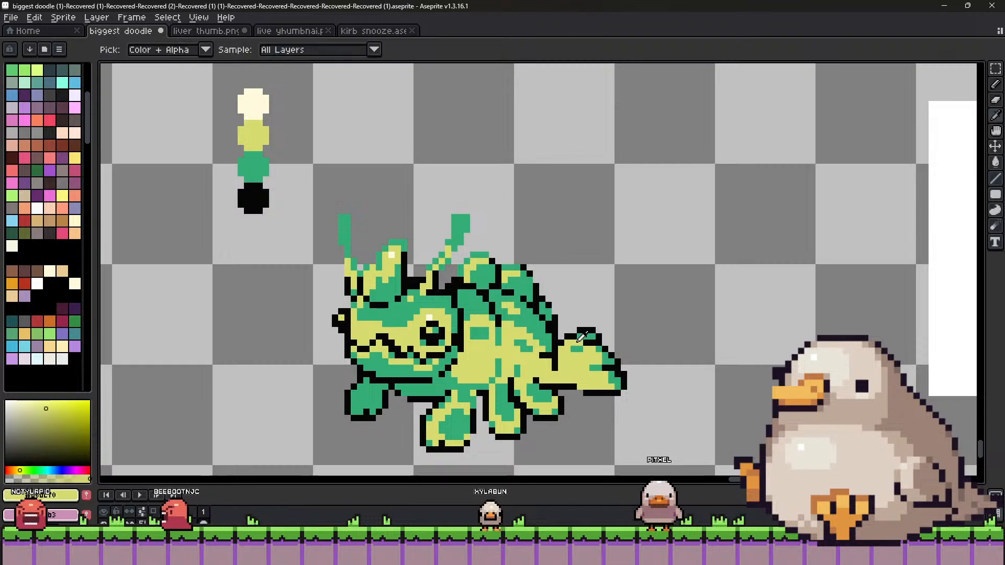
pyautogui.keyDown('alt'); pyautogui.click(593, 348); pyautogui.keyUp('alt')
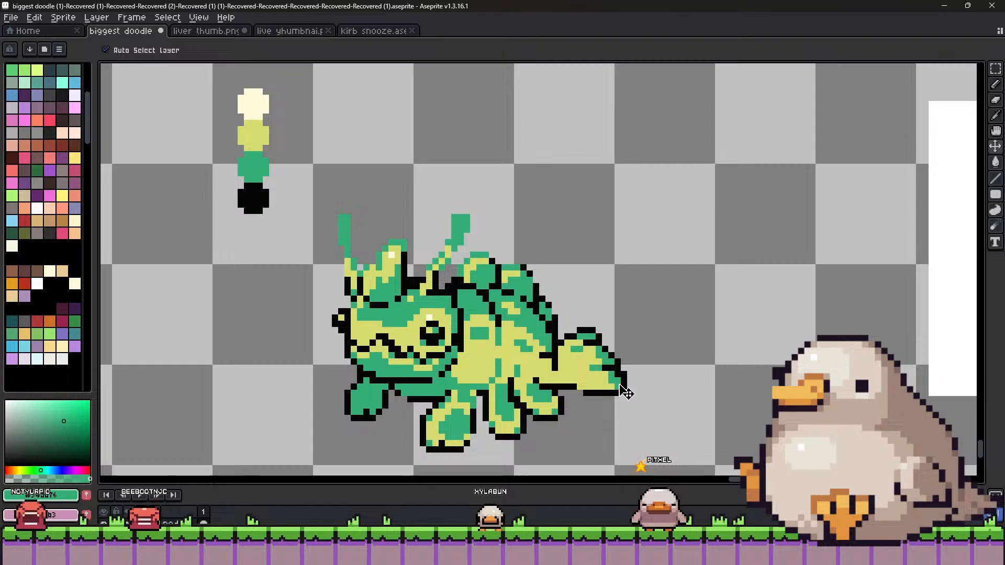
# Tidy the tail's outer outline with black #060606 and shade its underside and base with green #34ad76.
pyautogui.keyDown('alt'); pyautogui.click(631, 343); pyautogui.keyUp('alt')
pyautogui.scroll(-3, 649, 348)
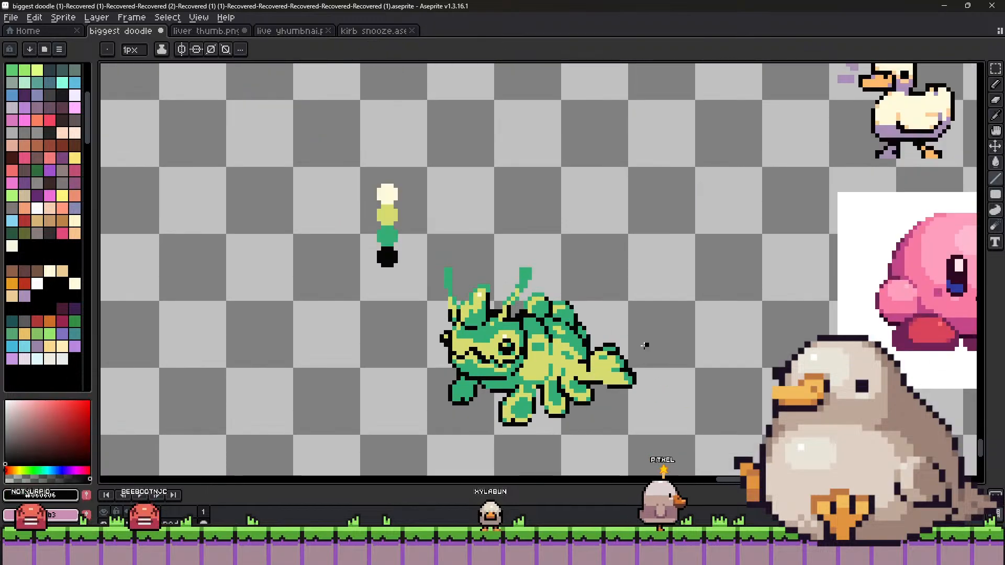
pyautogui.scroll(4, 657, 352)
pyautogui.keyDown('alt'); pyautogui.click(626, 370); pyautogui.keyUp('alt')
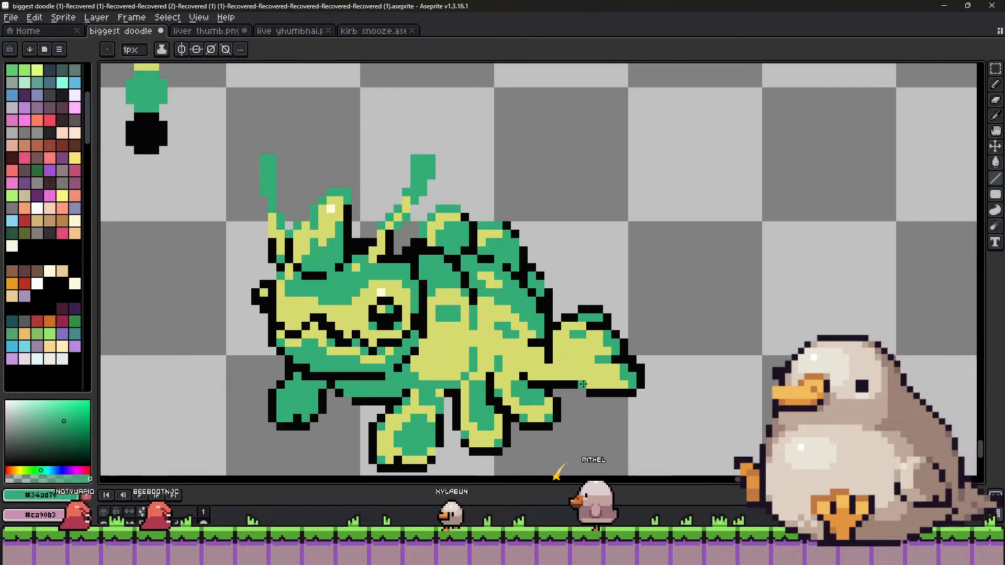
pyautogui.press('+')
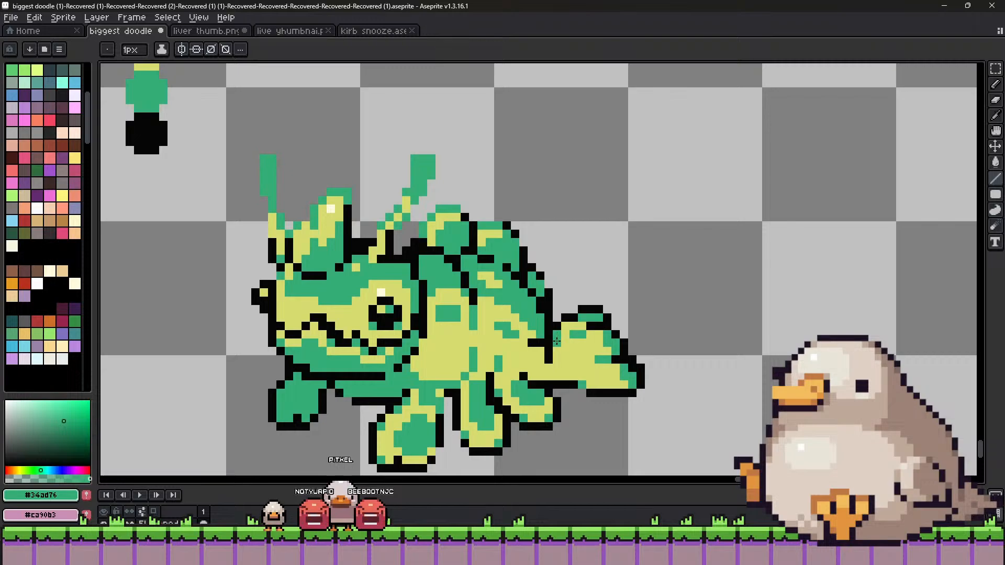
# Clean up the joint between body and tail with yellow #d6dc70 and redraw the black #060606 line along the rear back plates.
pyautogui.keyDown('alt'); pyautogui.click(530, 342); pyautogui.keyUp('alt')
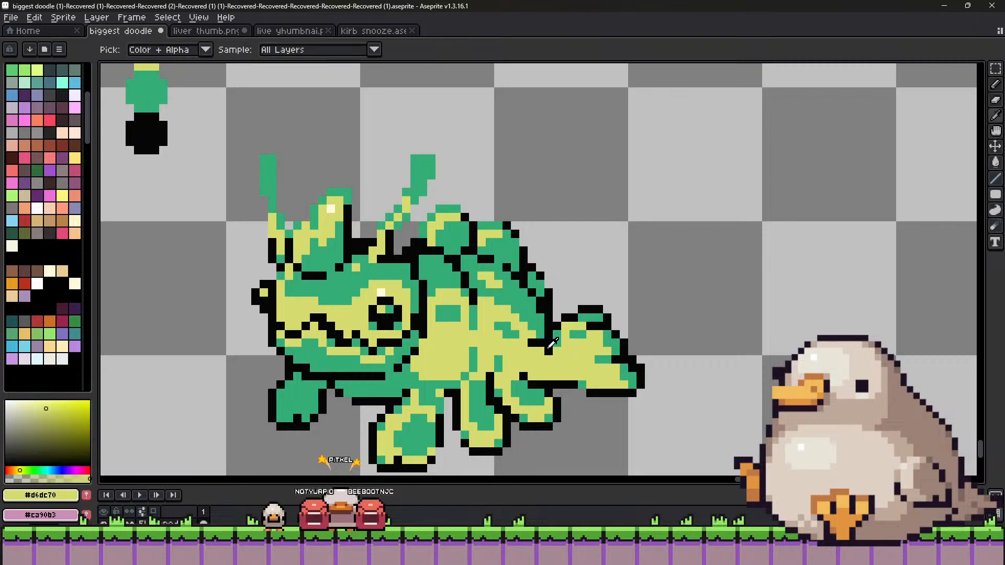
pyautogui.keyDown('alt'); pyautogui.click(540, 335); pyautogui.keyUp('alt')
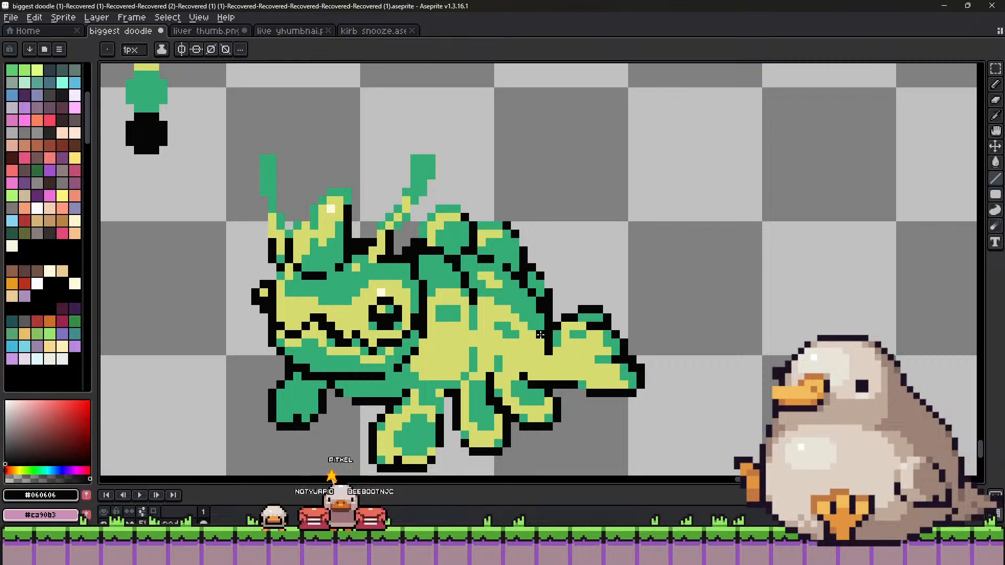
pyautogui.scroll(-3, 562, 366)
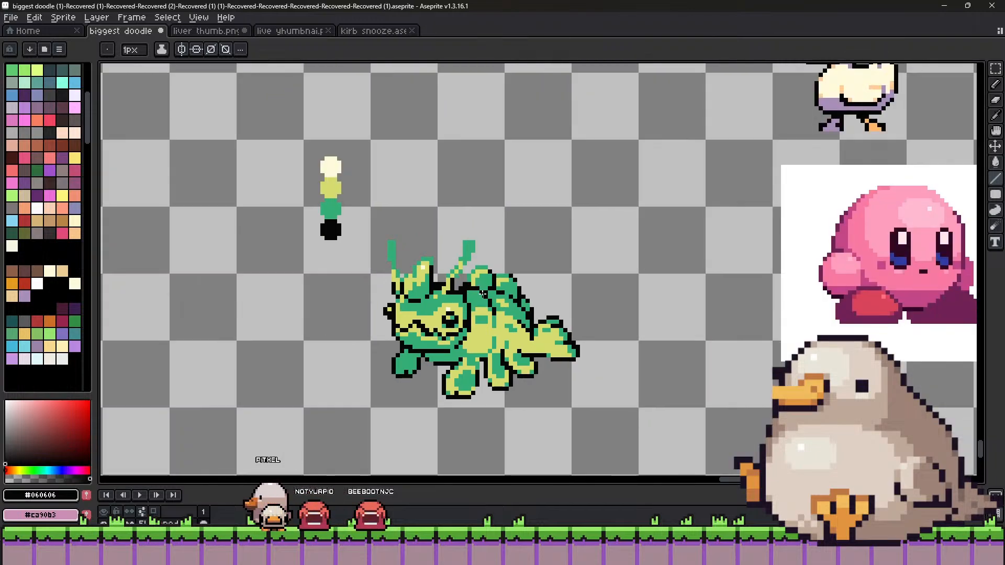
# Add cream highlights to the yellow side of the body, enlarging the brush to 2 px for the broader spots.
pyautogui.scroll(2, 488, 320)
pyautogui.keyDown('alt'); pyautogui.click(488, 319); pyautogui.keyUp('alt')
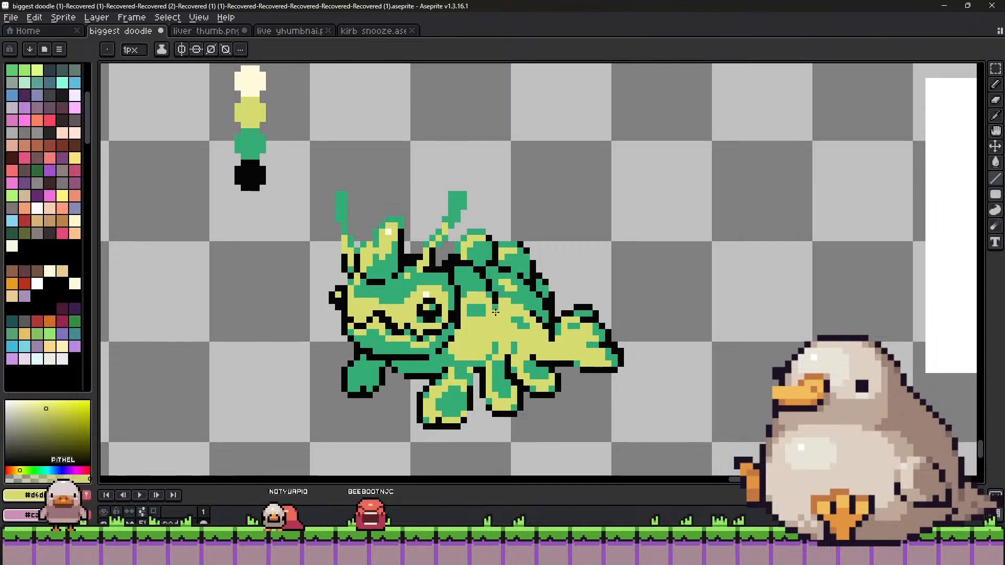
pyautogui.keyDown('alt'); pyautogui.click(427, 295); pyautogui.keyUp('alt')
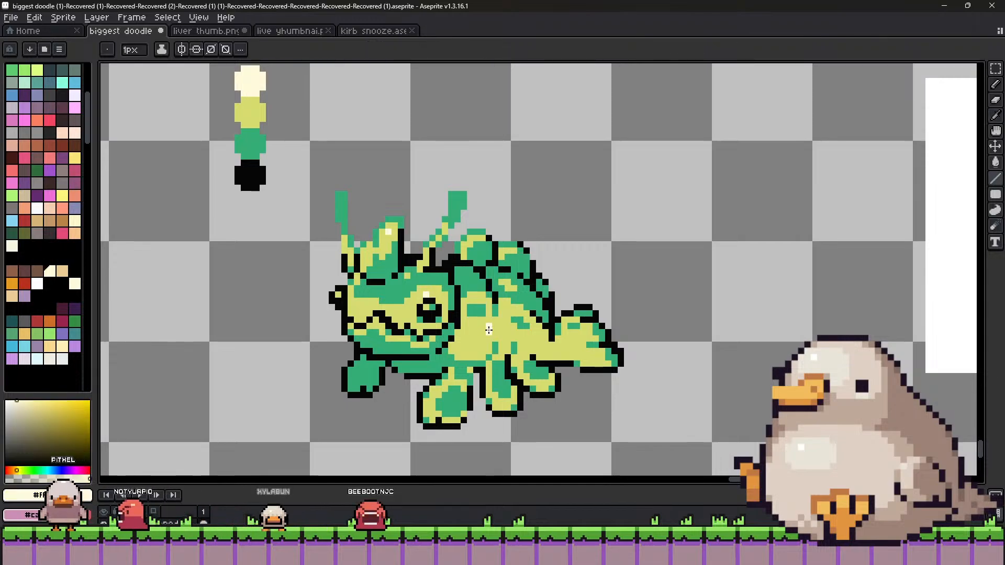
pyautogui.scroll(-2, 510, 380)
pyautogui.scroll(1, 488, 344)
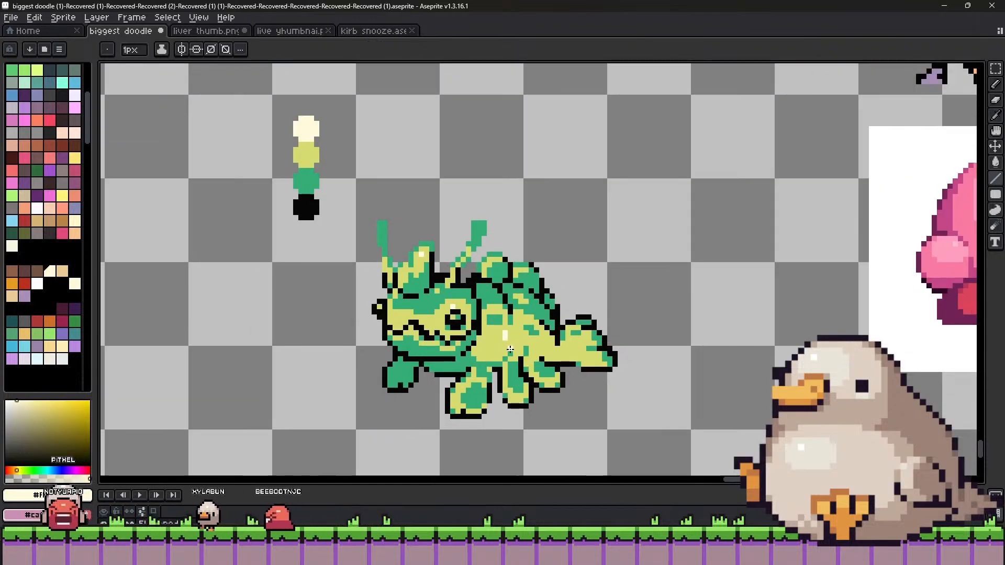
pyautogui.press('+')
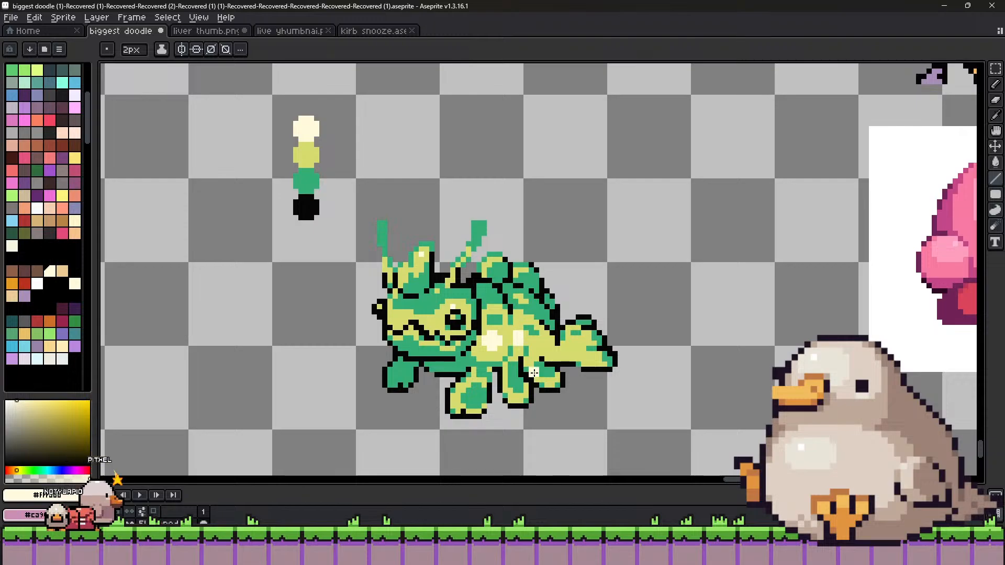
# Touch up the neck behind the rear antenna with 1 px green and black pixels and erase outline pixels beside the head fin.
pyautogui.scroll(-1, 533, 373)
pyautogui.scroll(-1, 522, 334)
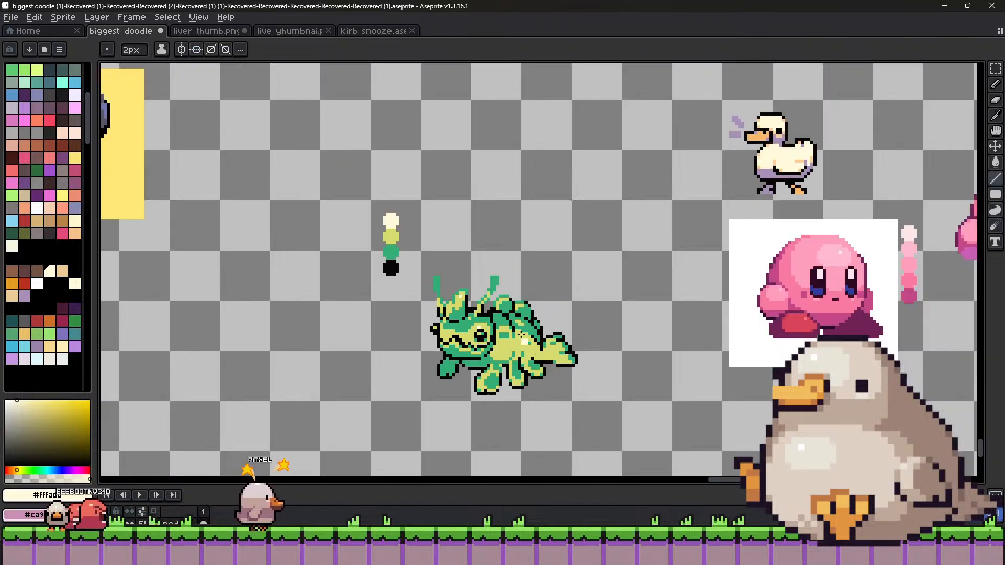
pyautogui.scroll(2, 521, 335)
pyautogui.keyDown('alt'); pyautogui.click(484, 303); pyautogui.keyUp('alt')
pyautogui.press('-')
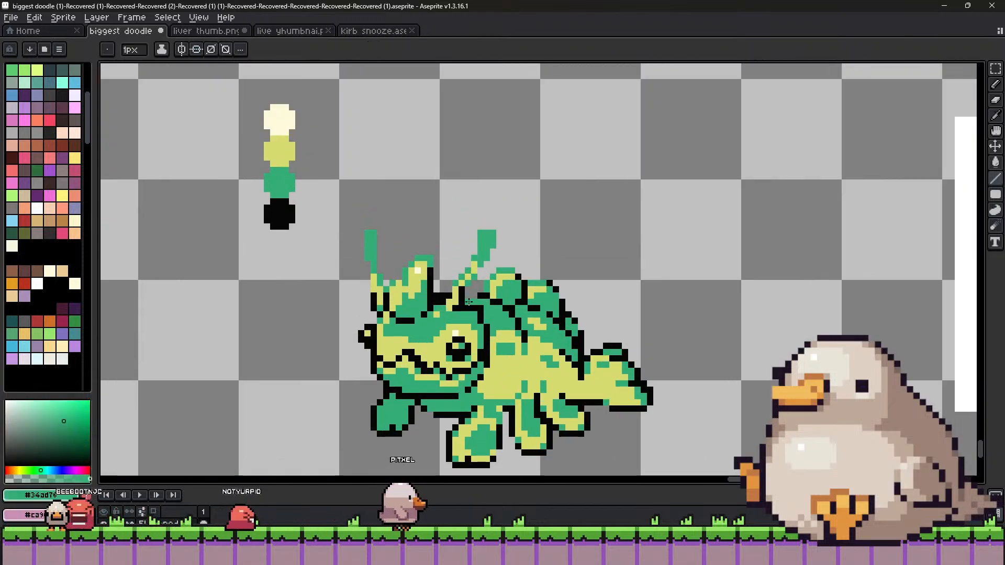
pyautogui.keyDown('alt'); pyautogui.click(481, 294); pyautogui.keyUp('alt')
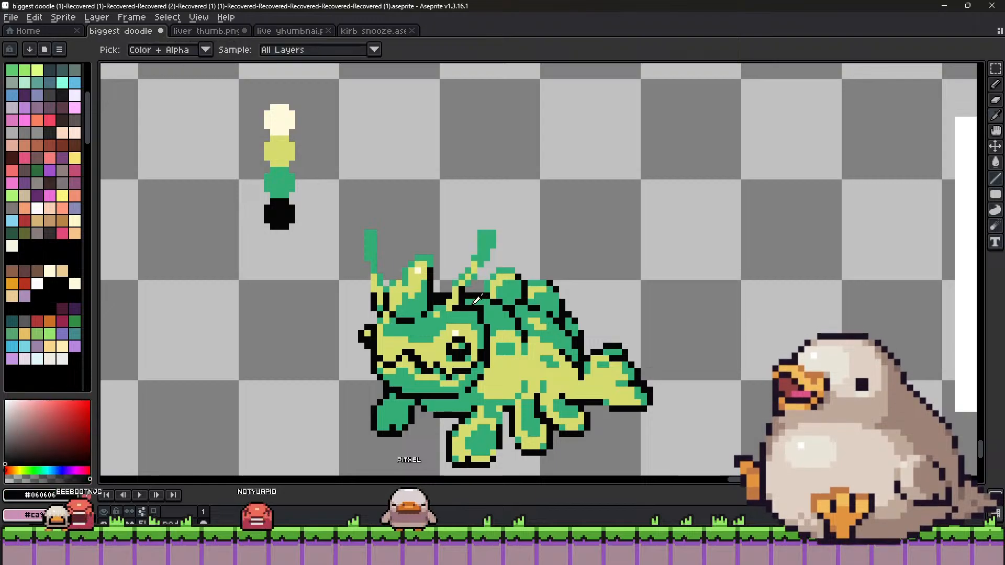
pyautogui.keyDown('alt'); pyautogui.click(443, 296); pyautogui.keyUp('alt')
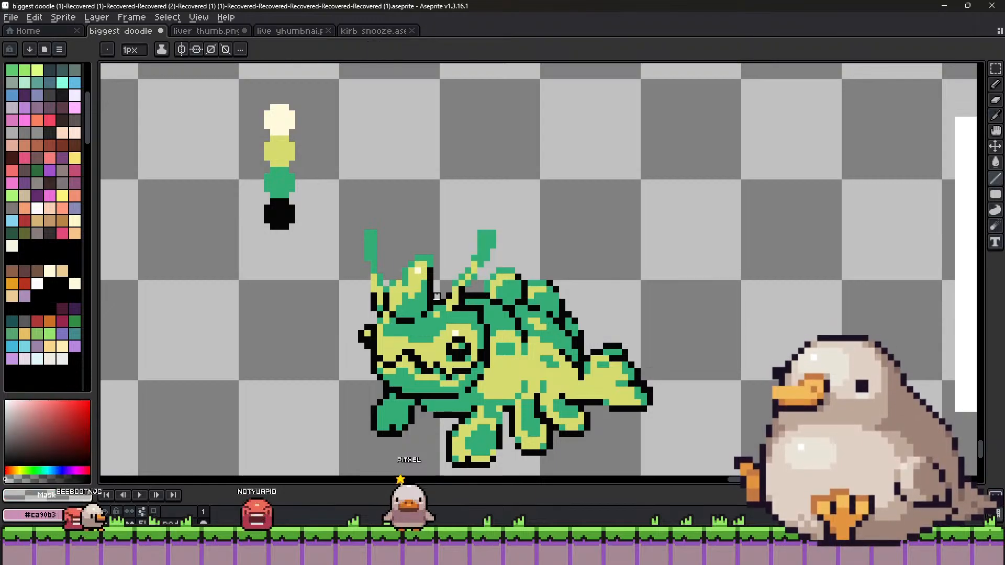
# Fill out the hump behind the rear antenna in green #34ad76 and redraw the black outline above it.
pyautogui.keyDown('alt'); pyautogui.click(485, 303); pyautogui.keyUp('alt')
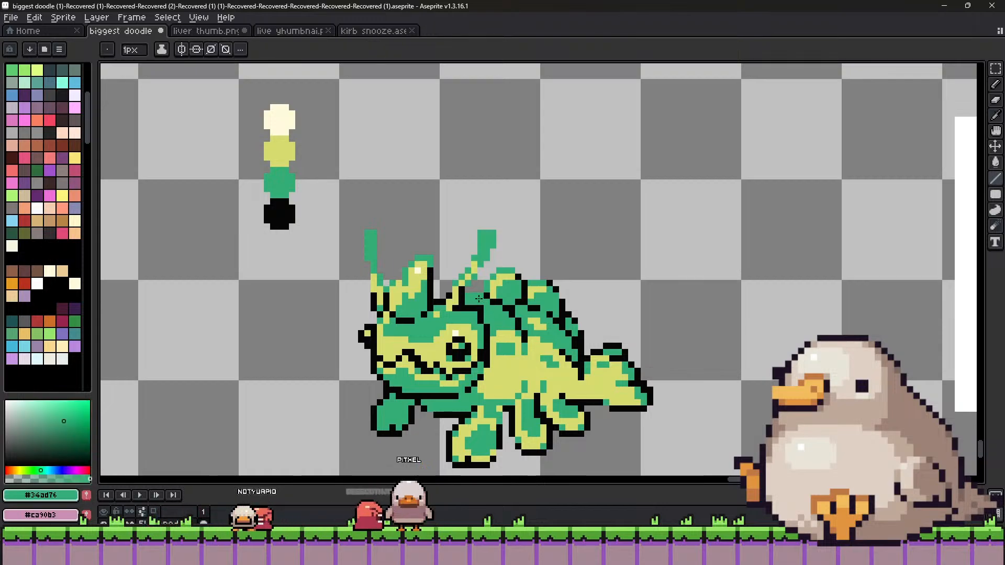
pyautogui.keyDown('alt'); pyautogui.click(470, 290); pyautogui.keyUp('alt')
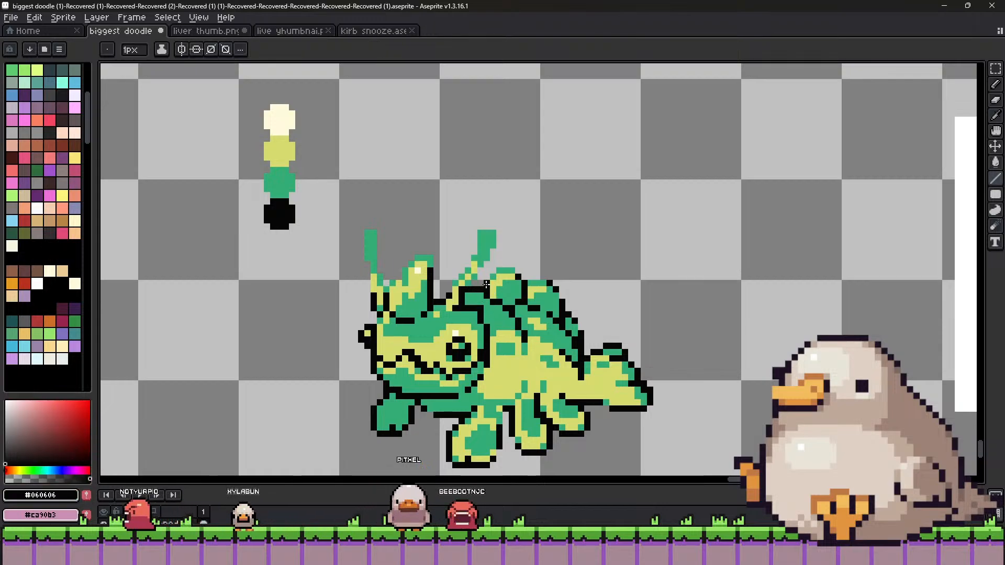
pyautogui.scroll(-5, 507, 309)
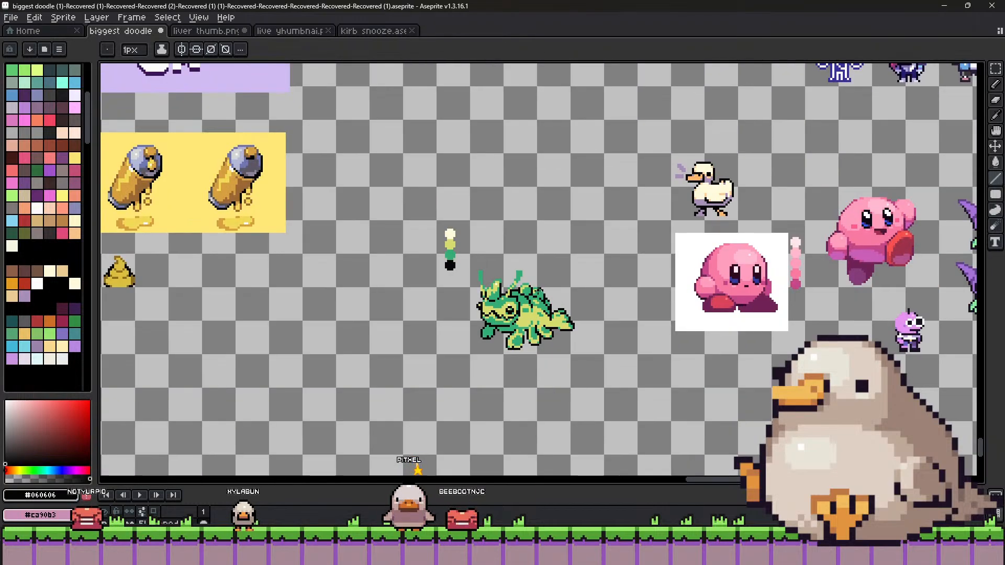
pyautogui.scroll(3, 523, 307)
pyautogui.scroll(2, 526, 307)
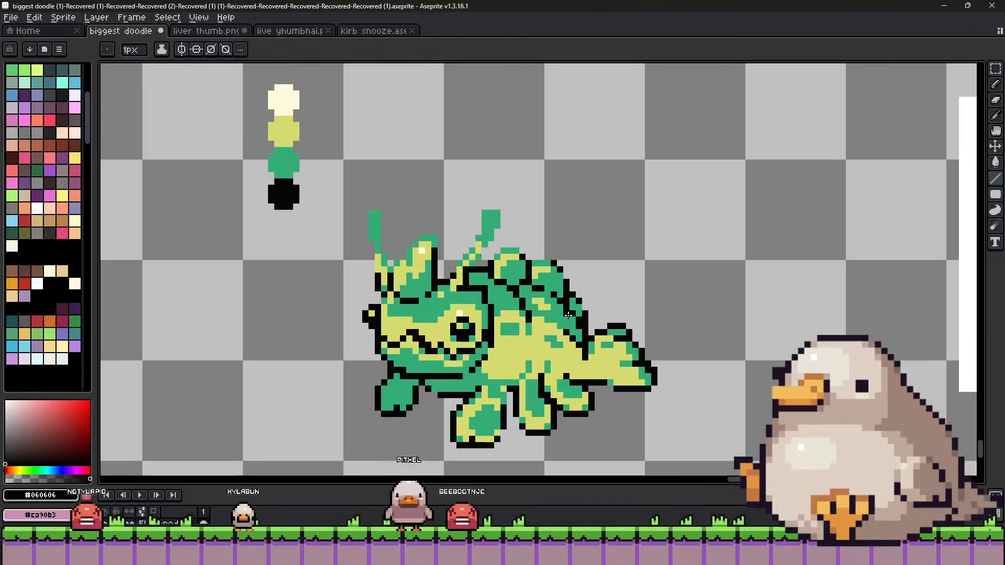
# Paint a yellow-green #d6dc70 spot on the neck behind the head and touch up the adjoining black head outline.
pyautogui.press('b')
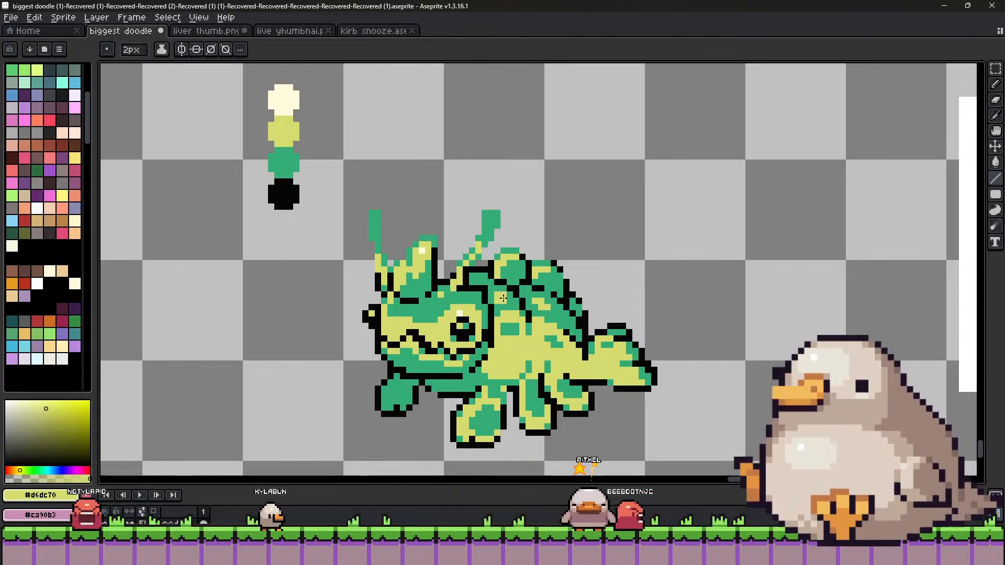
pyautogui.press('i')
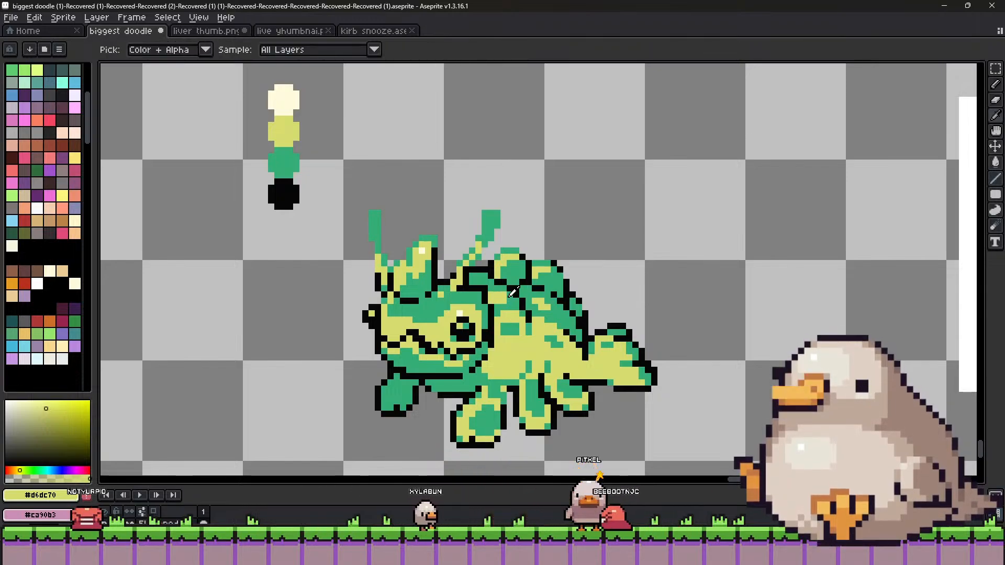
pyautogui.click(507, 324)
pyautogui.press('b')
pyautogui.keyDown('alt'); pyautogui.click(482, 296); pyautogui.keyUp('alt')
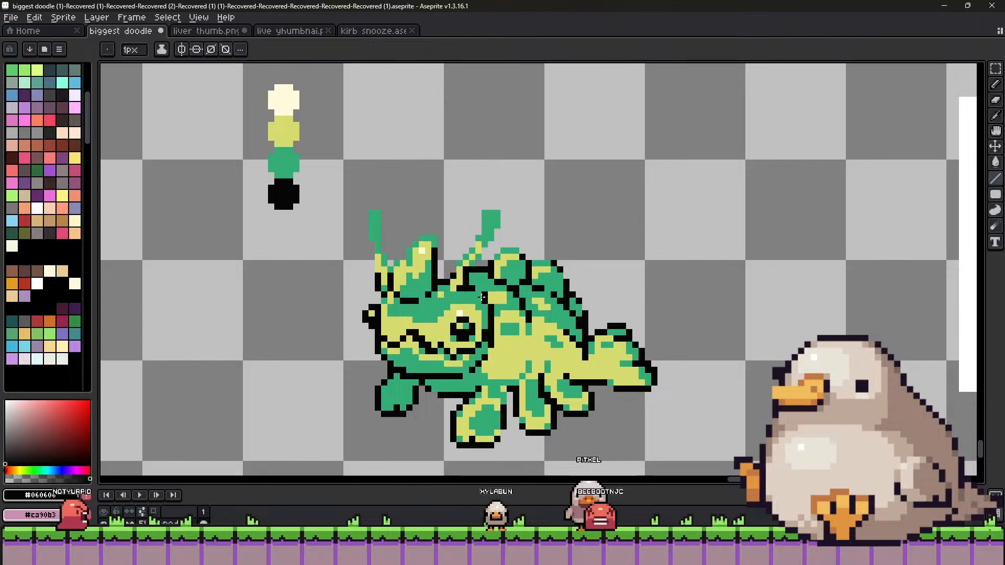
pyautogui.scroll(-2, 517, 330)
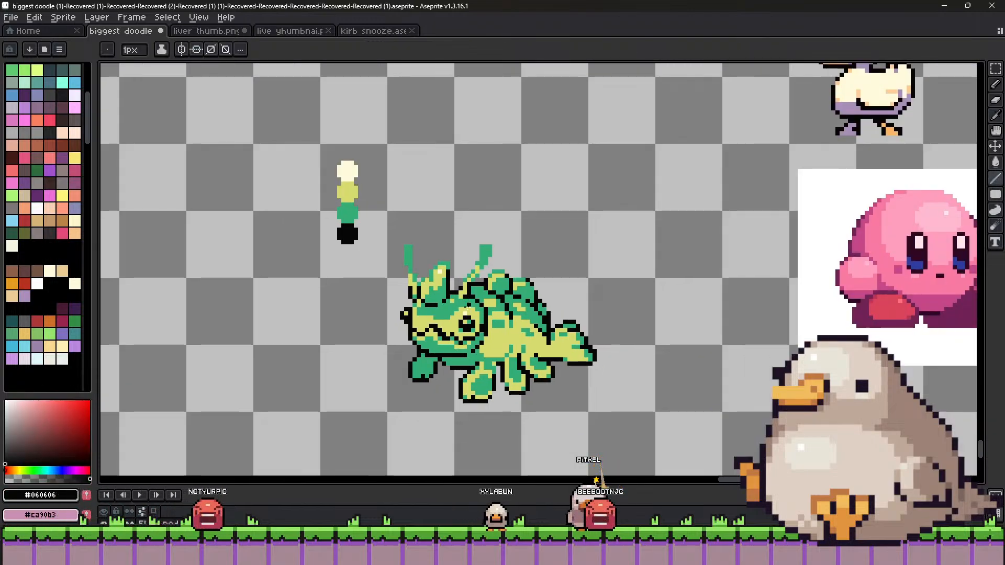
pyautogui.scroll(1, 470, 323)
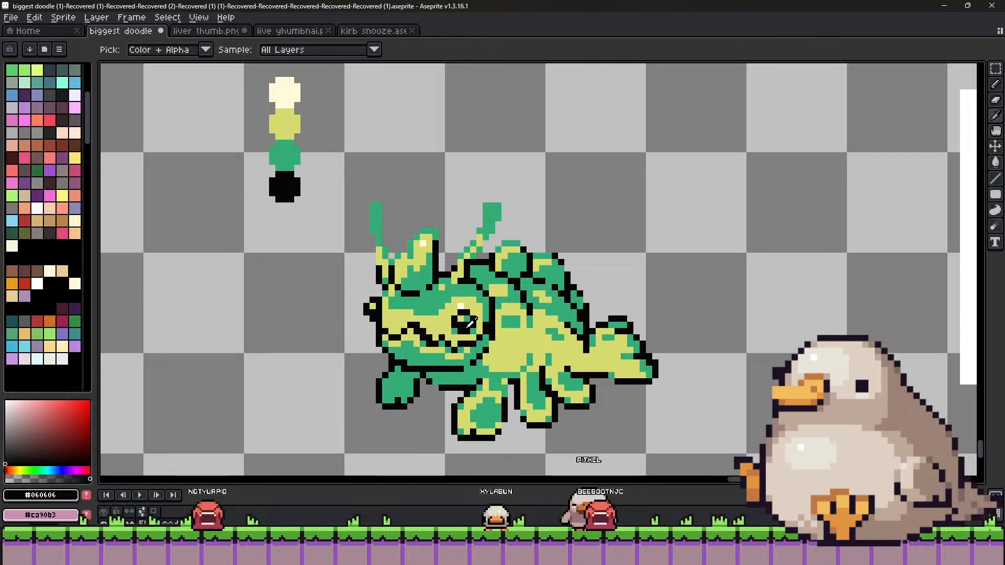
# Repaint the creature's pupil in black with green detail and recolour the snout tip green #34ad76.
pyautogui.press('alt')
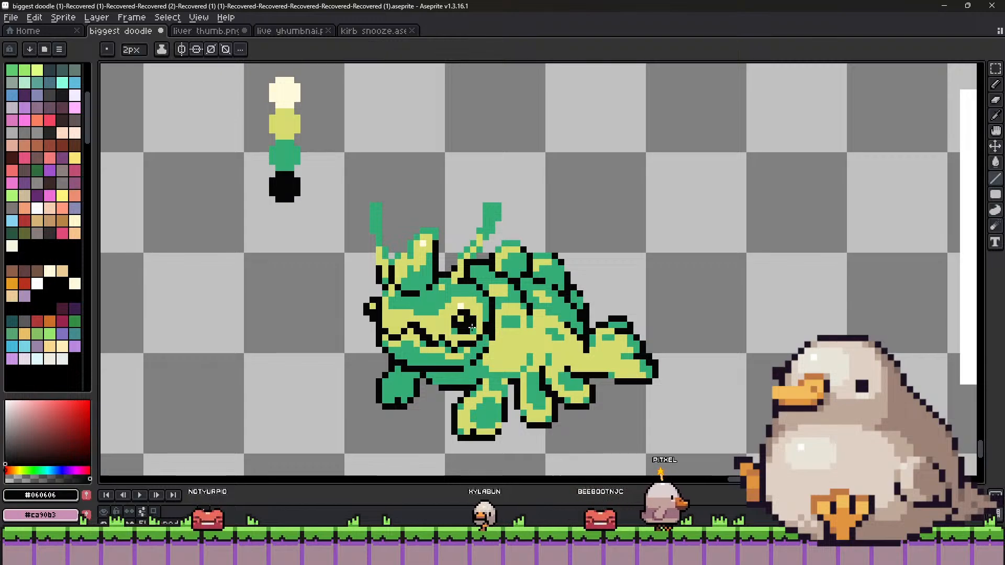
pyautogui.keyDown('alt'); pyautogui.click(467, 345); pyautogui.keyUp('alt')
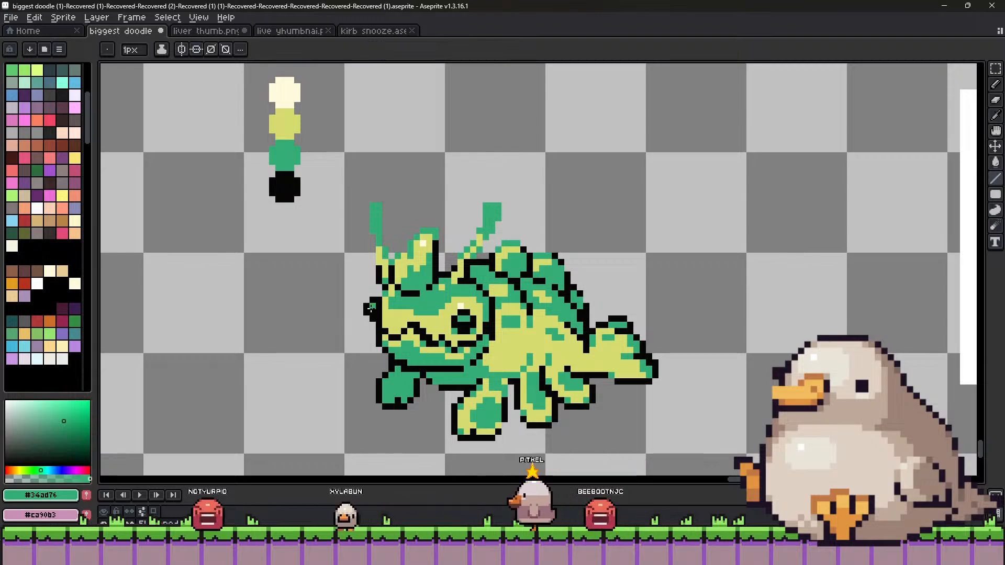
pyautogui.scroll(-1, 467, 345)
pyautogui.scroll(1, 494, 328)
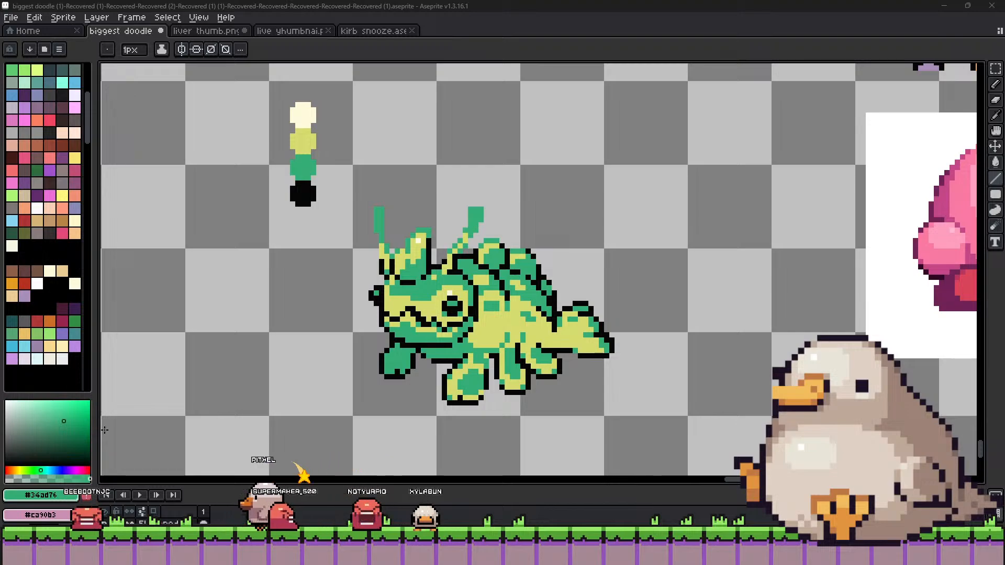
pyautogui.scroll(1, 404, 236)
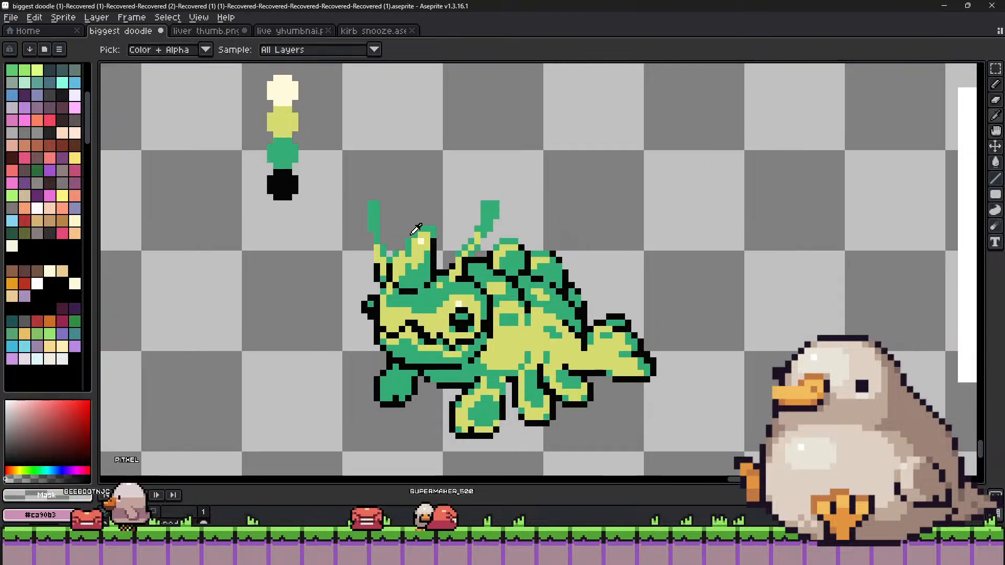
pyautogui.keyDown('alt'); pyautogui.click(418, 245); pyautogui.keyUp('alt')
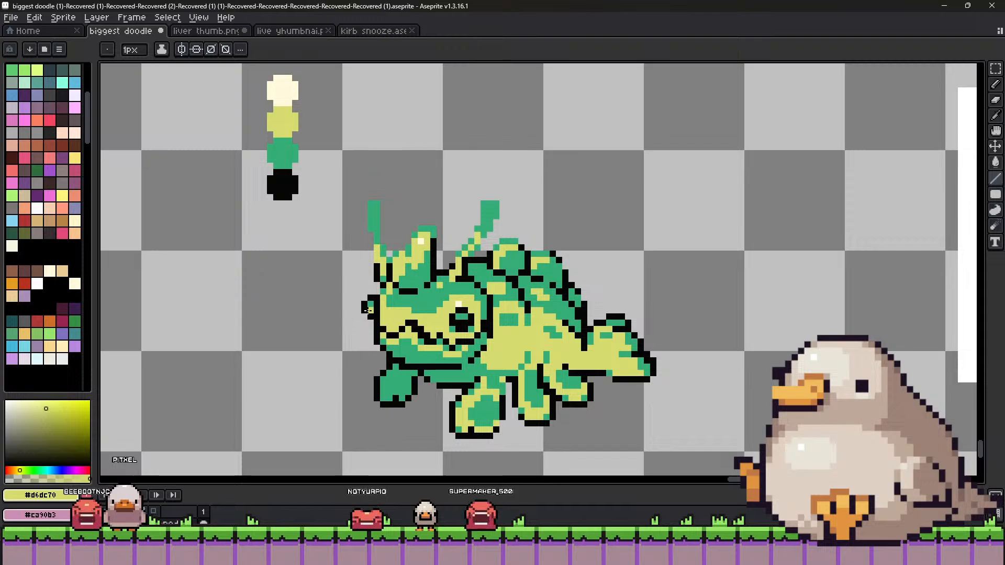
pyautogui.press('alt')
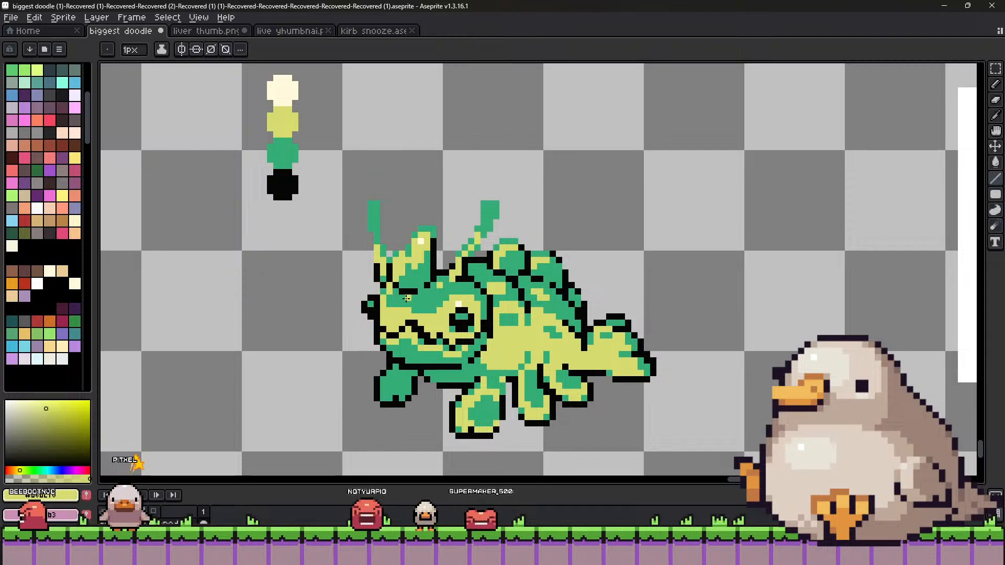
pyautogui.press('alt')
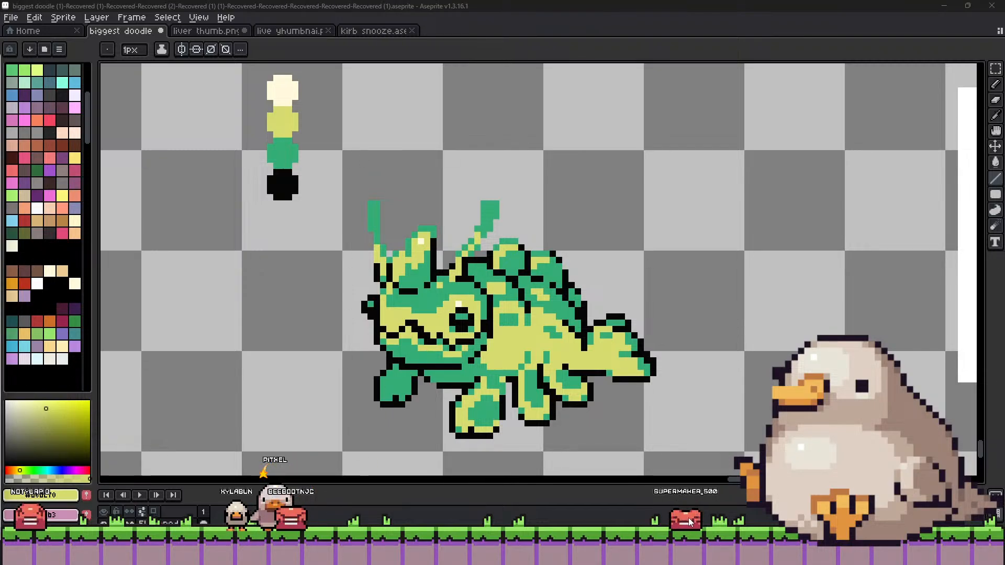
pyautogui.moveTo(689, 522); pyautogui.dragTo(592, 406)
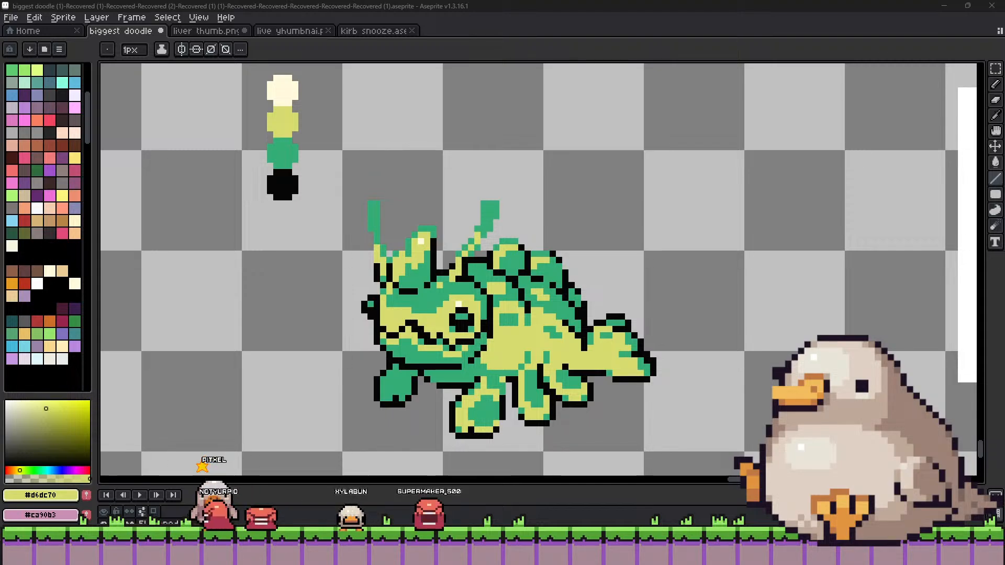
pyautogui.scroll(-3, 518, 297)
pyautogui.scroll(2, 518, 297)
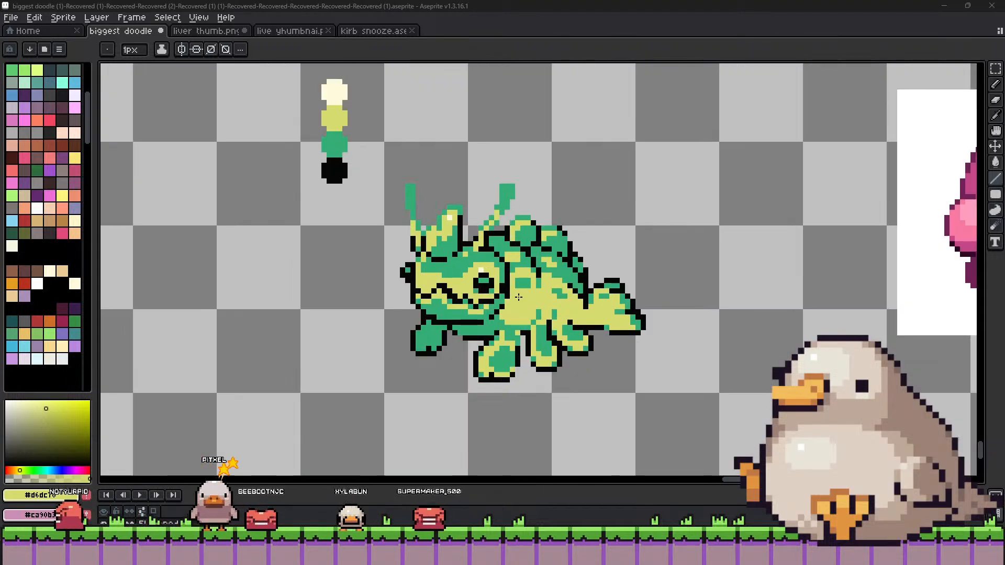
pyautogui.press('alt')
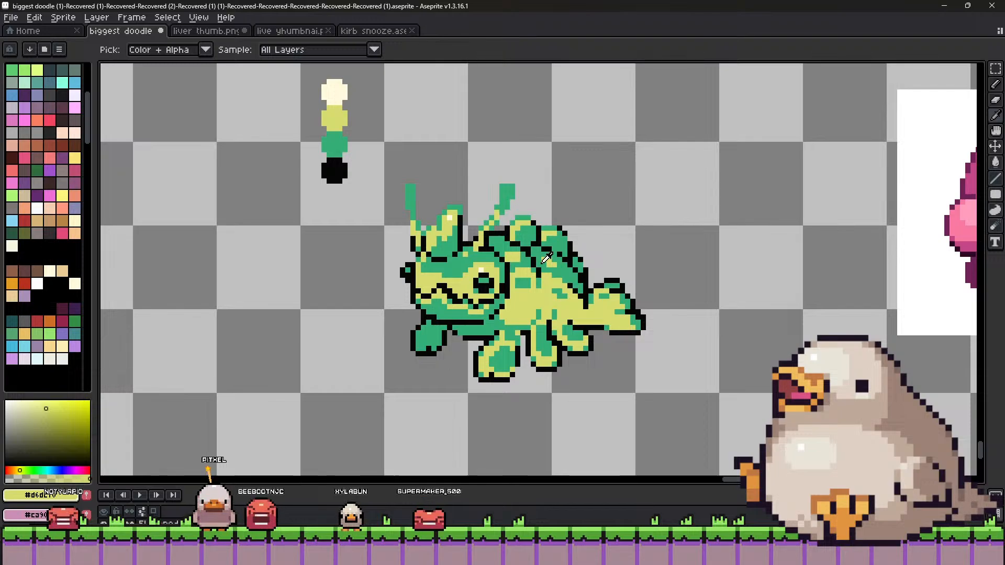
pyautogui.press('alt')
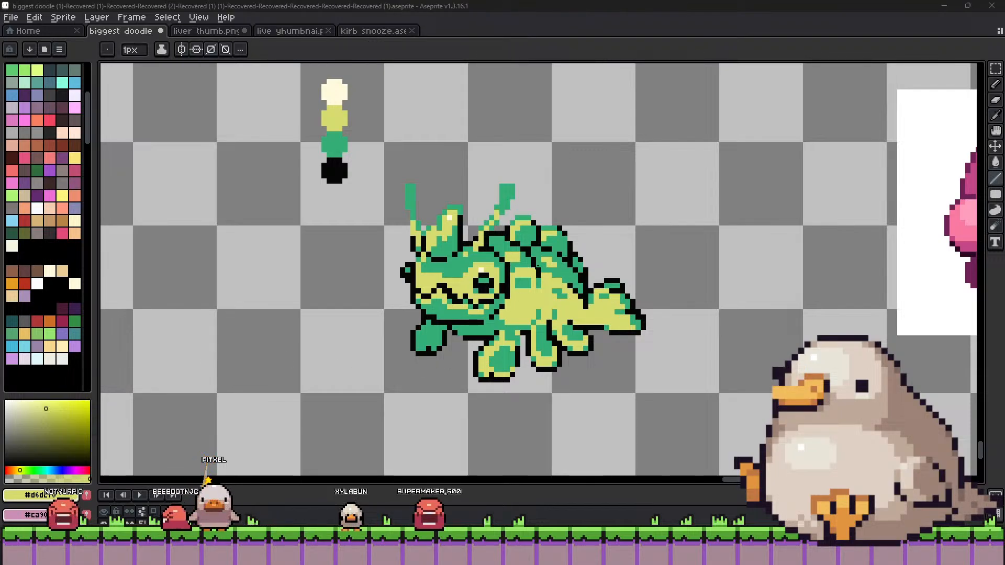
pyautogui.press('alt')
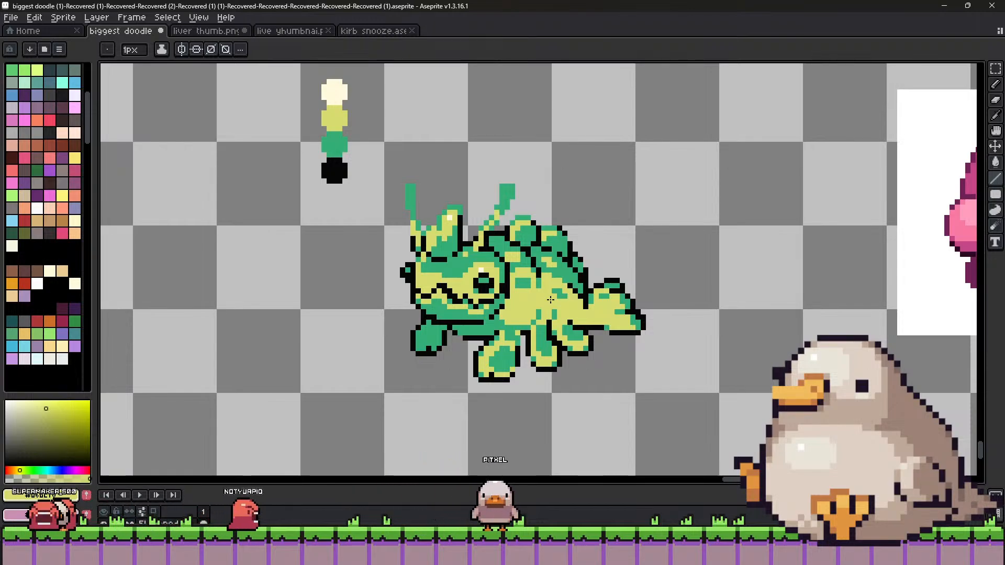
pyautogui.press('alt')
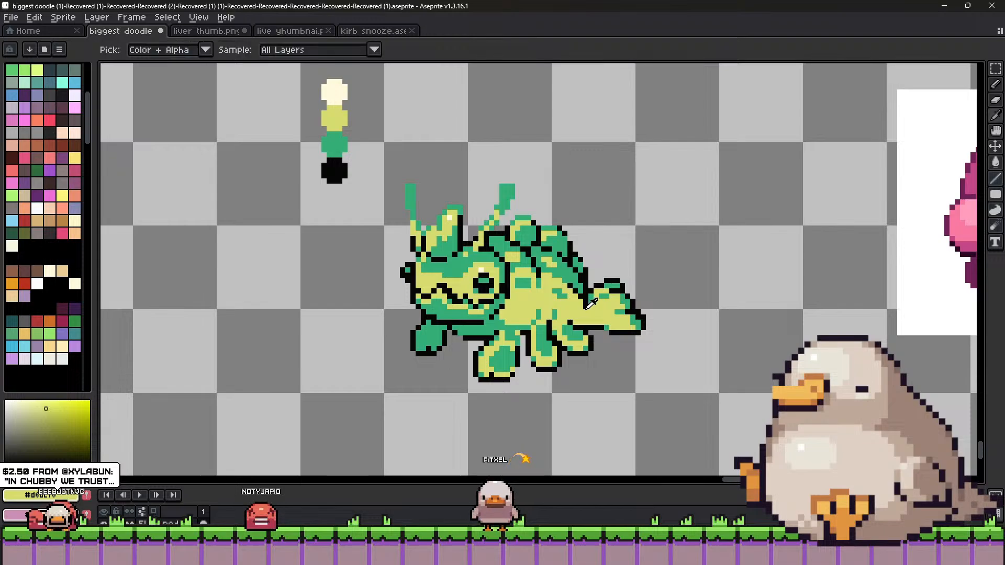
# Touch up the pixels where the back meets the tail using green and yellow-green sampled from the body.
pyautogui.keyDown('alt'); pyautogui.click(585, 308); pyautogui.keyUp('alt')
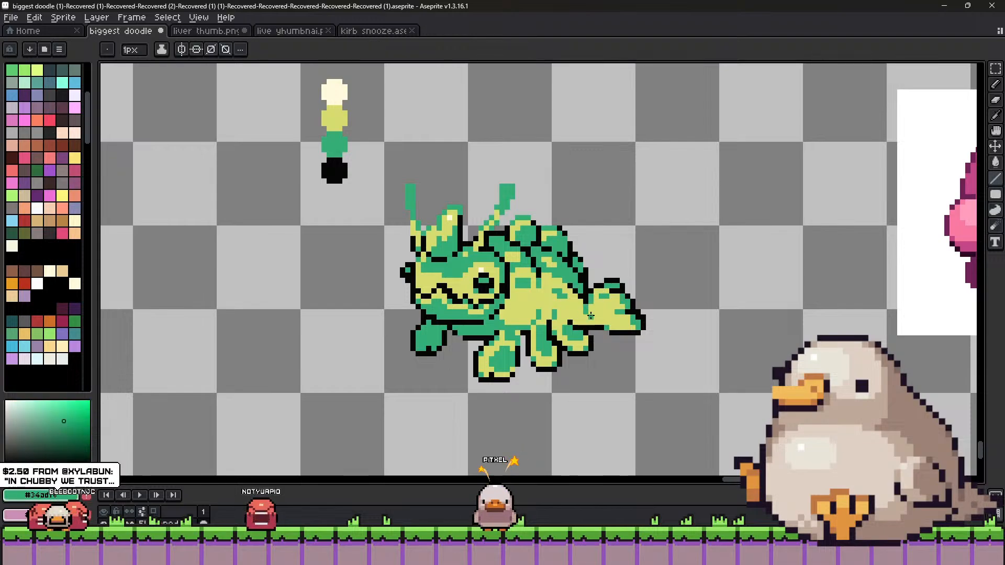
pyautogui.keyDown('alt'); pyautogui.click(592, 314); pyautogui.keyUp('alt')
pyautogui.click(591, 303)
pyautogui.keyDown('alt'); pyautogui.click(586, 308); pyautogui.keyUp('alt')
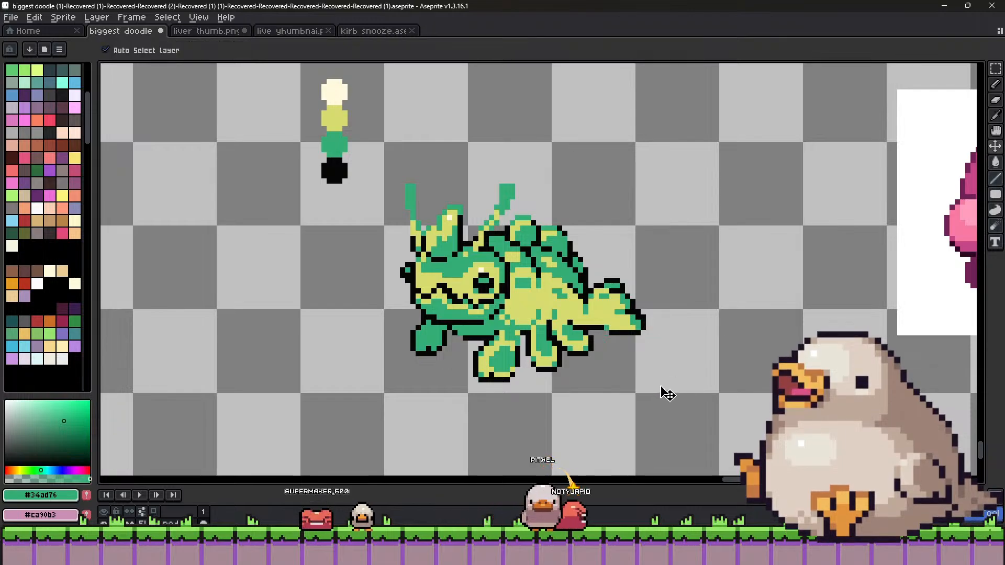
pyautogui.scroll(1, 639, 314)
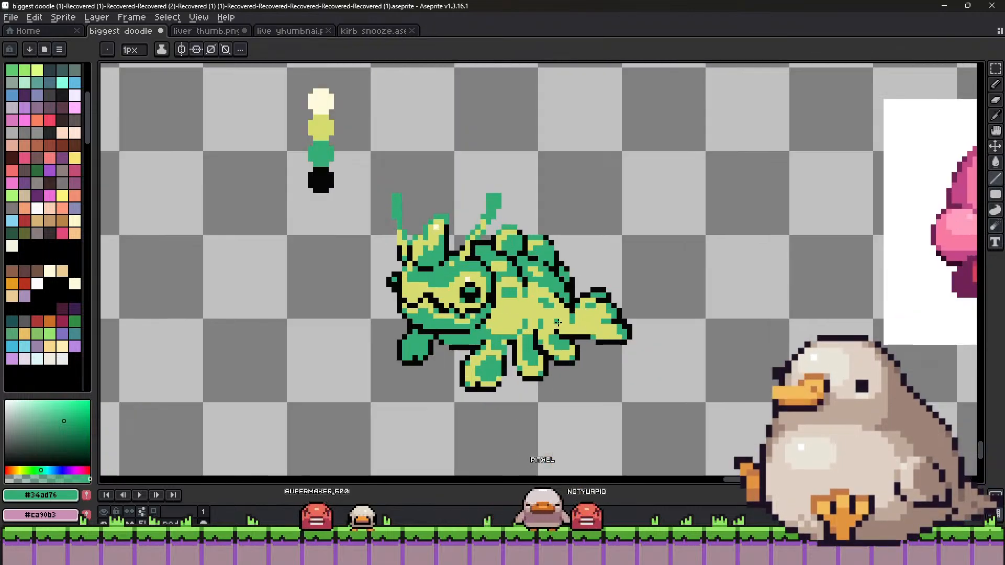
# Sample cream #fffadb from the eye highlight and add a one-pixel highlight on the creature's side.
pyautogui.press('alt')
pyautogui.keyDown('alt'); pyautogui.click(452, 261); pyautogui.keyUp('alt')
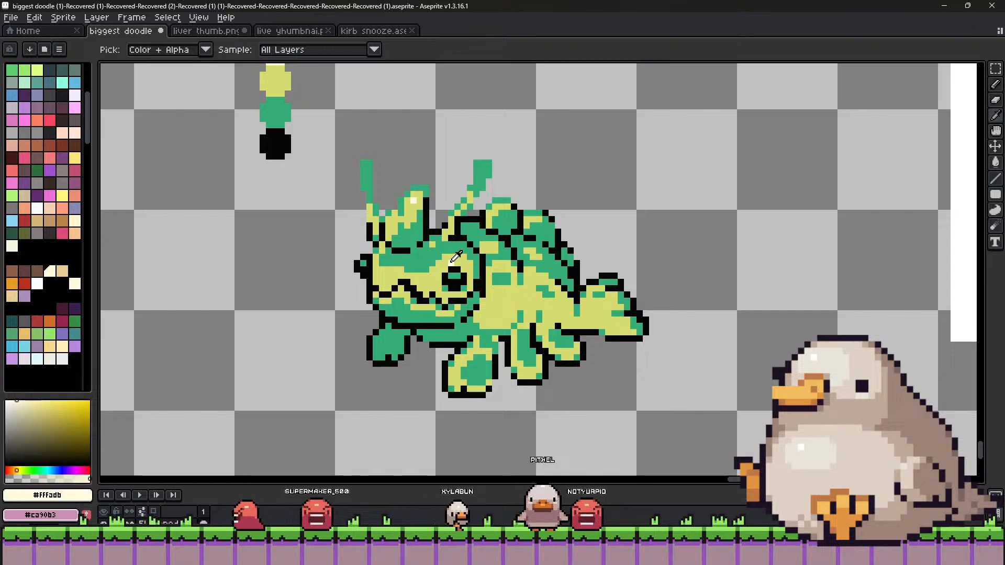
pyautogui.click(507, 297)
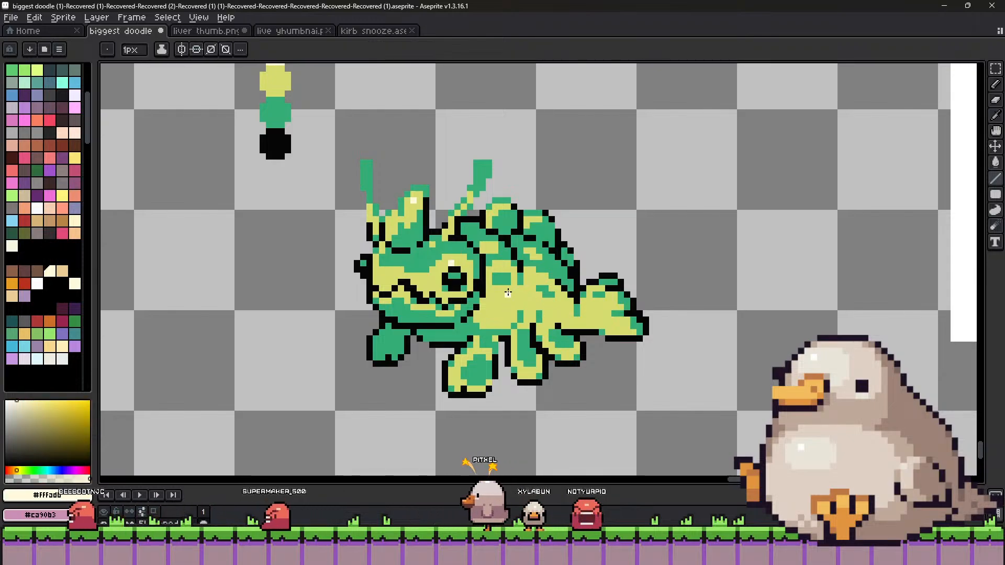
pyautogui.scroll(-3, 479, 339)
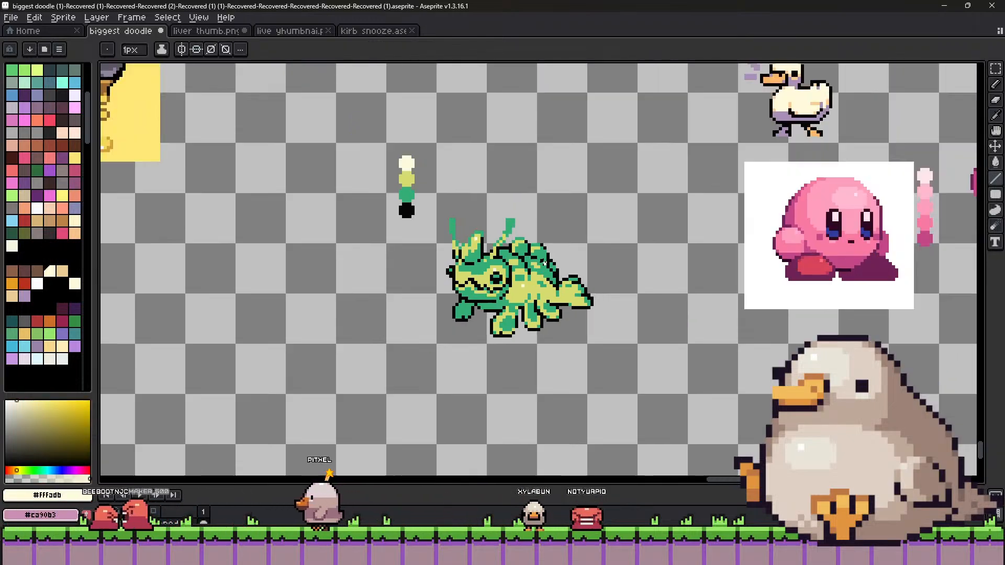
pyautogui.scroll(3, 615, 310)
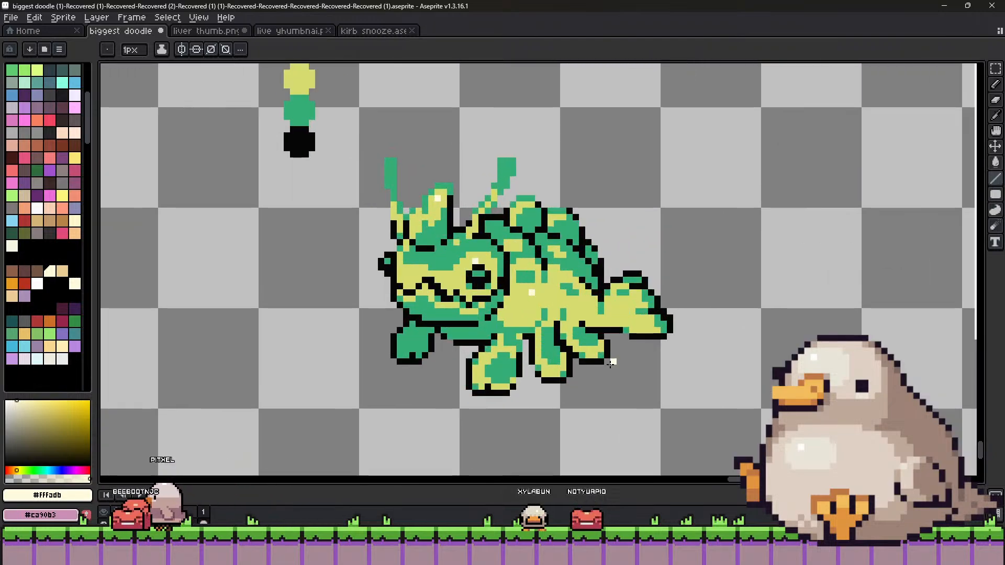
# Thicken the tail's underside by redrawing its black outline lower and filling the gap with yellow-green #d6dc70.
pyautogui.press('alt')
pyautogui.keyDown('alt'); pyautogui.click(627, 323); pyautogui.keyUp('alt')
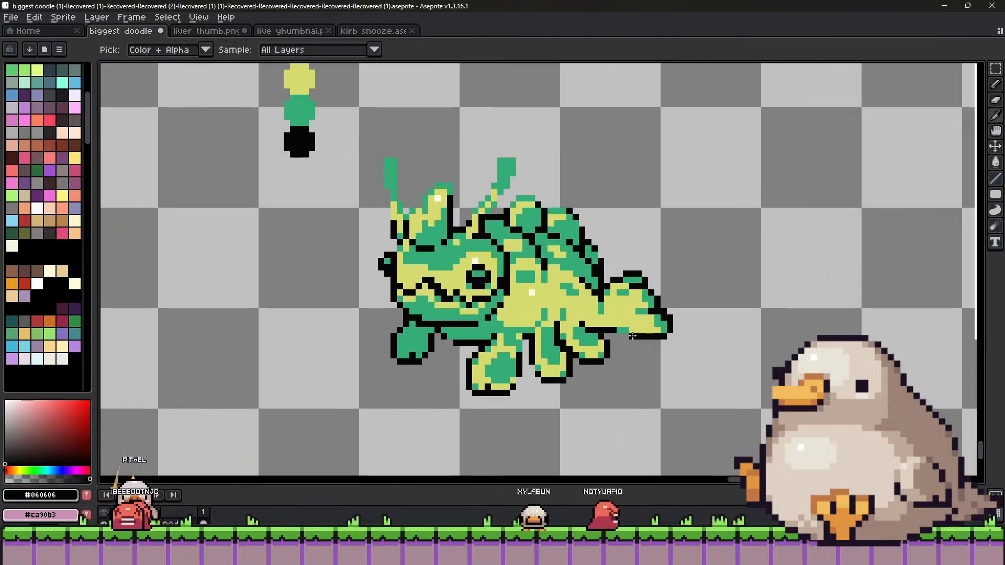
pyautogui.moveTo(631, 326); pyautogui.dragTo(603, 330)
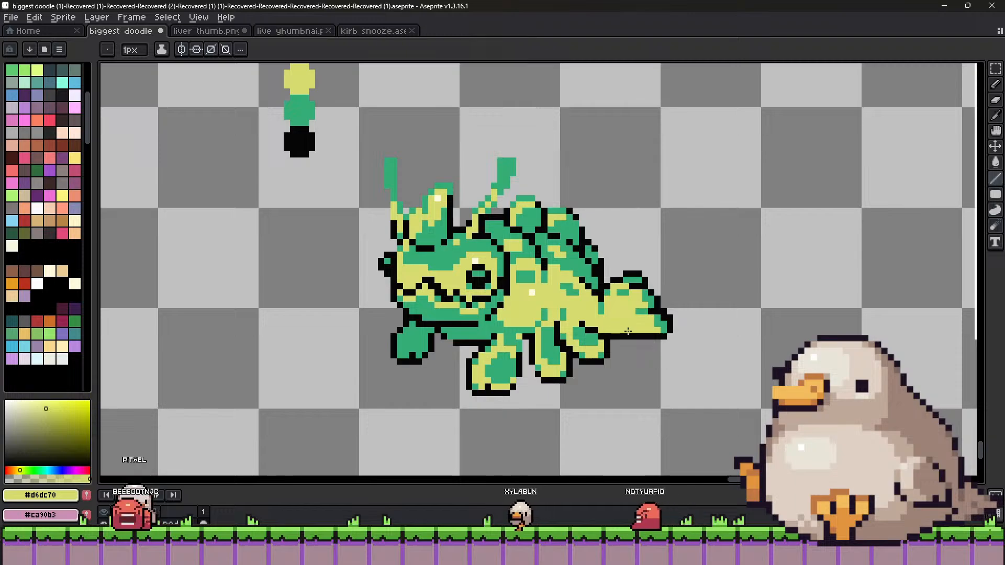
# Touch up the belly pixels above the creature's front leg using green #34ad76 and yellow-green #d6dc70 sampled from the body.
pyautogui.scroll(-2, 550, 324)
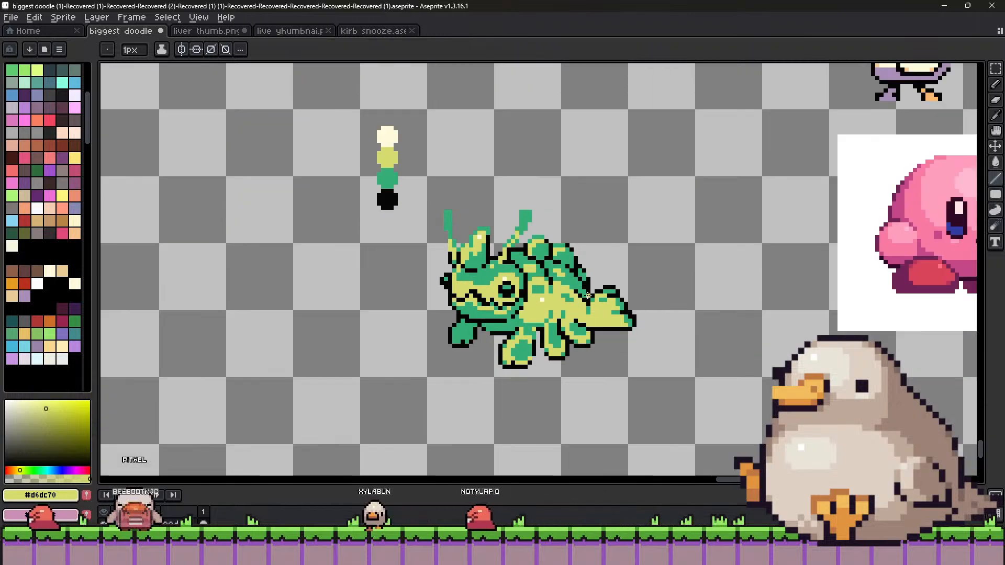
pyautogui.scroll(2, 576, 320)
pyautogui.keyDown('alt'); pyautogui.click(588, 319); pyautogui.keyUp('alt')
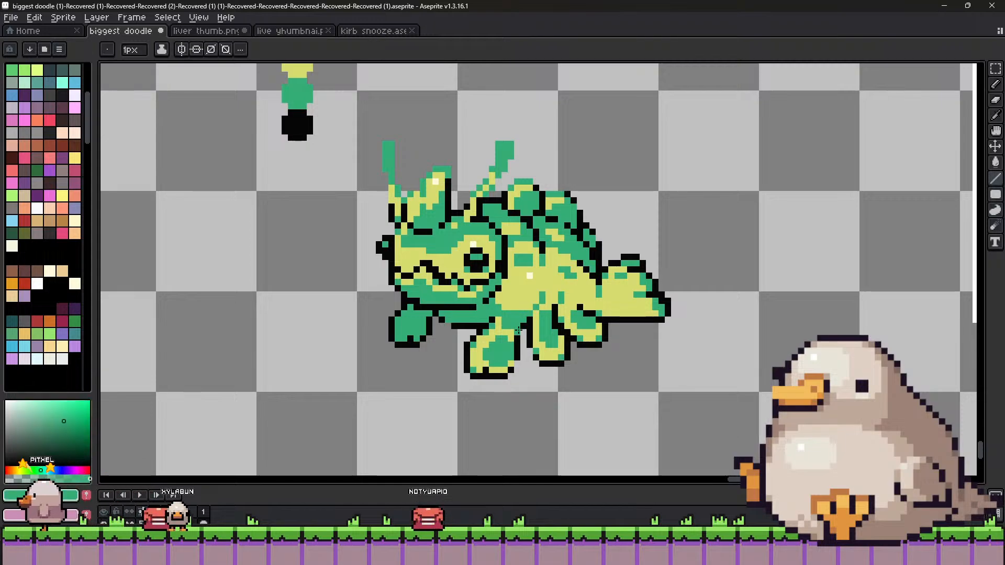
pyautogui.keyDown('alt'); pyautogui.click(508, 313); pyautogui.keyUp('alt')
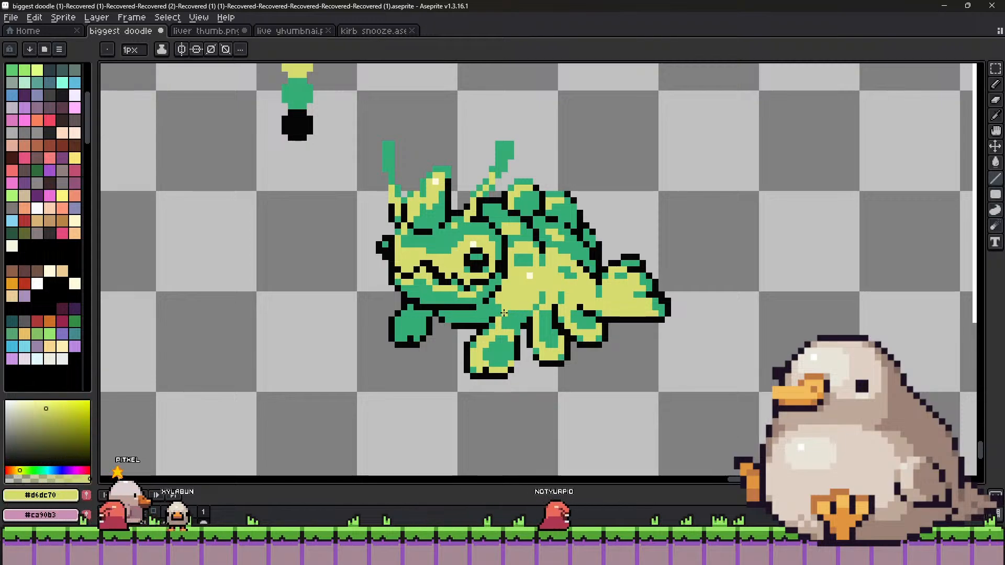
pyautogui.scroll(-1, 533, 346)
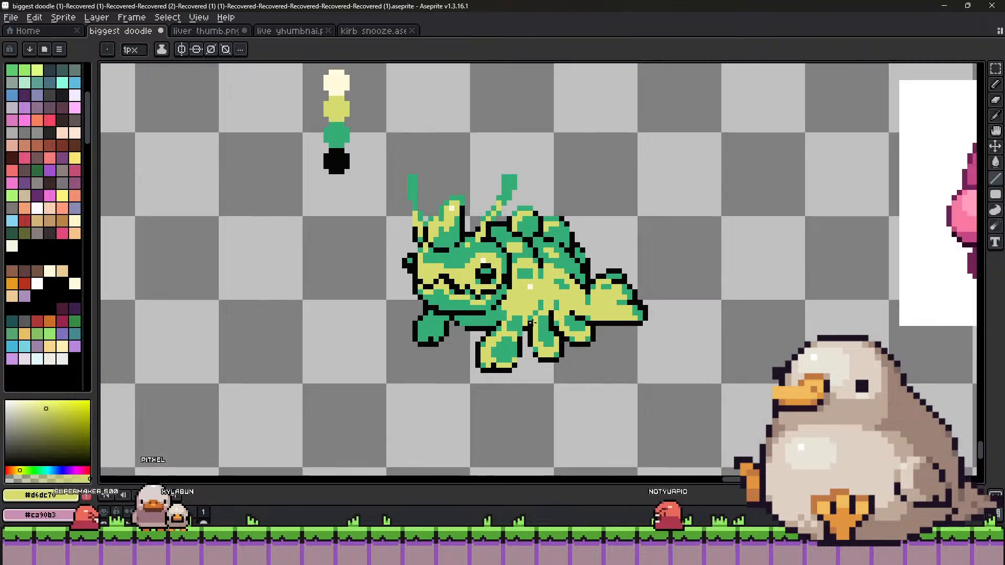
pyautogui.scroll(1, 524, 308)
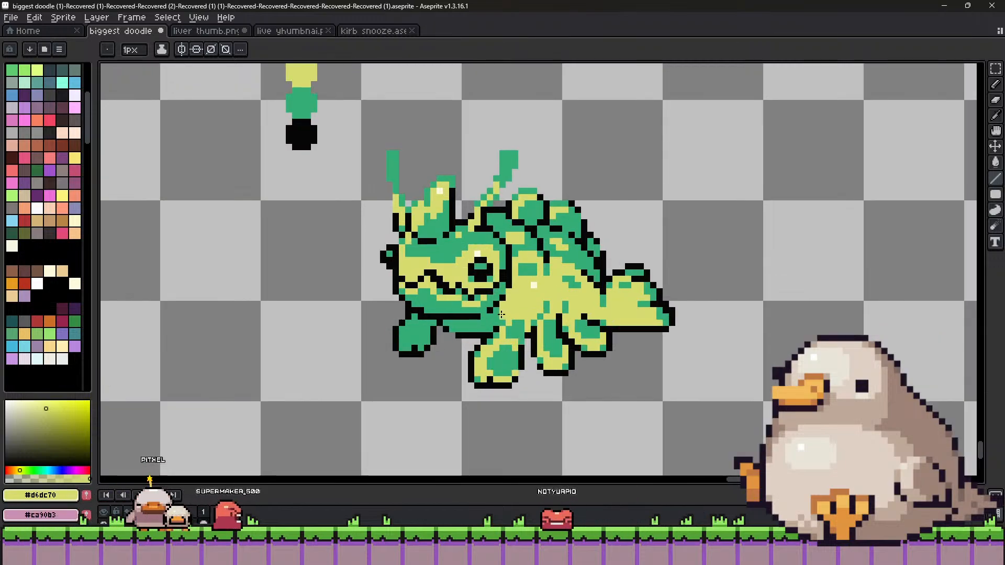
pyautogui.keyDown('alt'); pyautogui.click(531, 327); pyautogui.keyUp('alt')
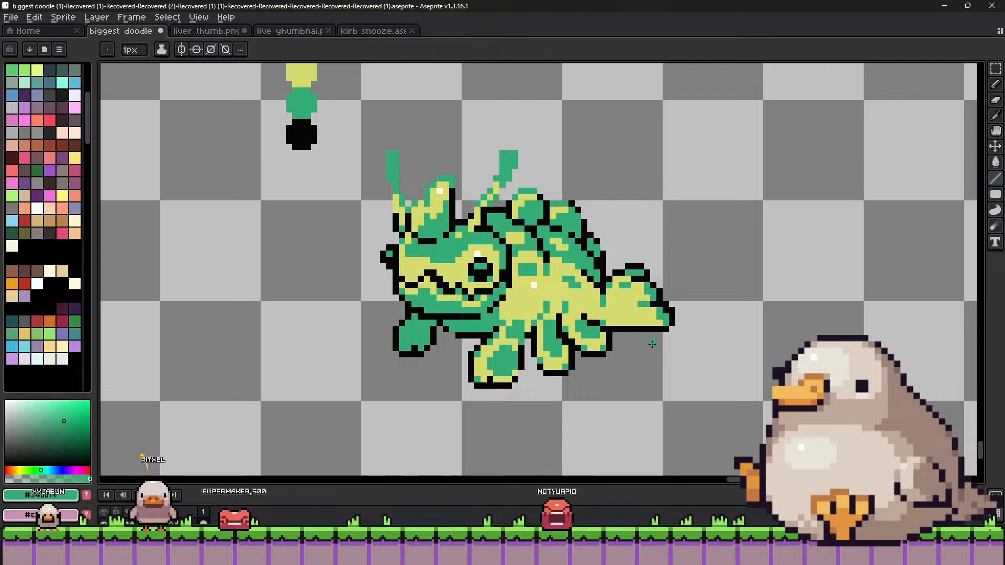
pyautogui.scroll(-2, 566, 343)
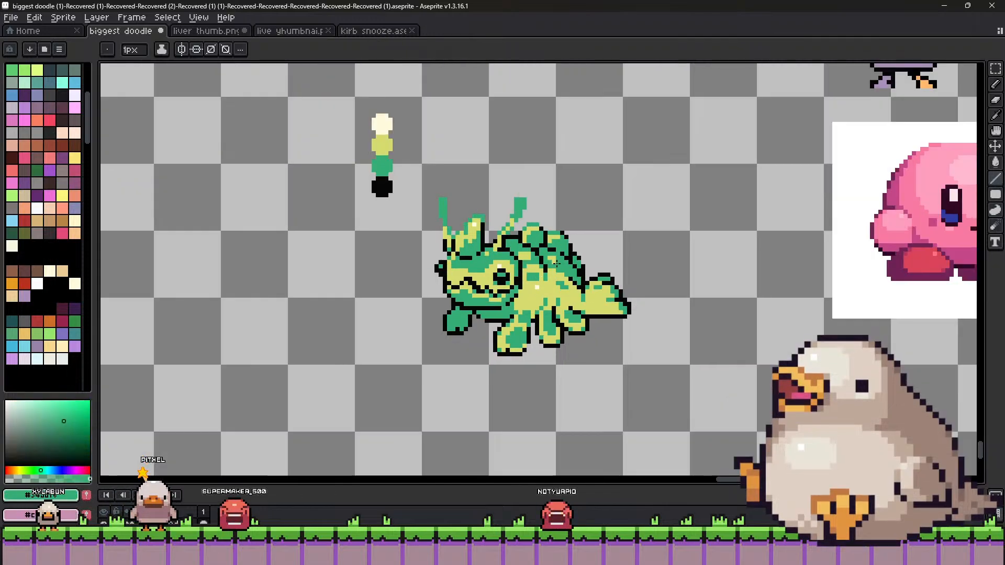
pyautogui.scroll(1, 565, 343)
# Move the four-colour swatch column lower and farther away from the creature's head, leaving the creature in place.
pyautogui.press('m')
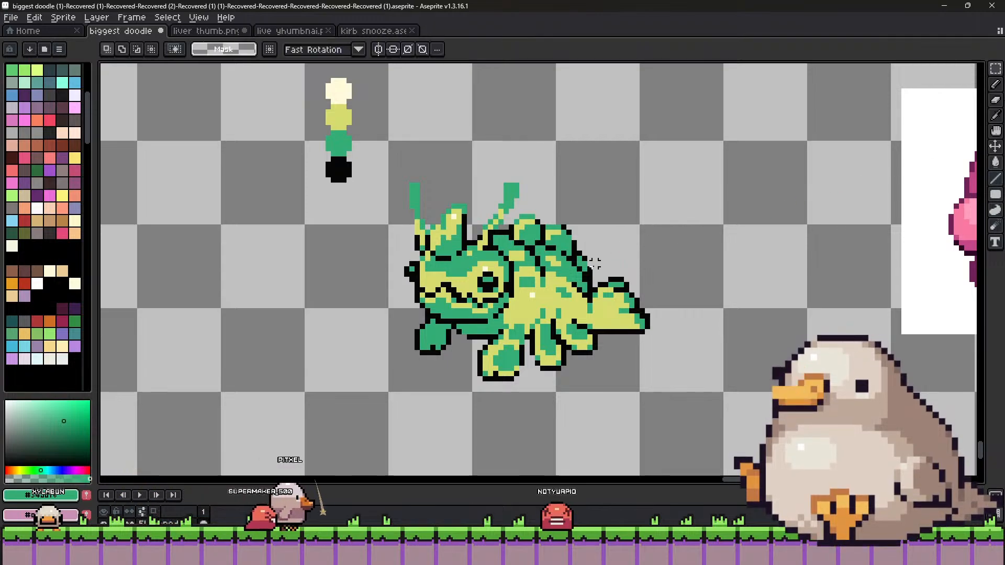
pyautogui.scroll(-2, 626, 238)
pyautogui.scroll(1, 602, 251)
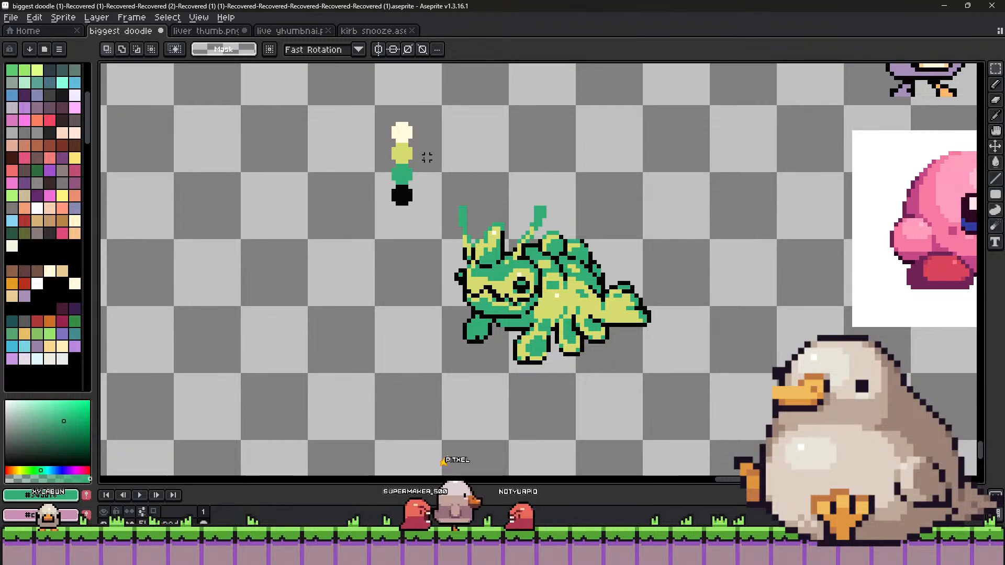
pyautogui.moveTo(419, 153); pyautogui.dragTo(703, 408)
pyautogui.scroll(-2, 608, 299)
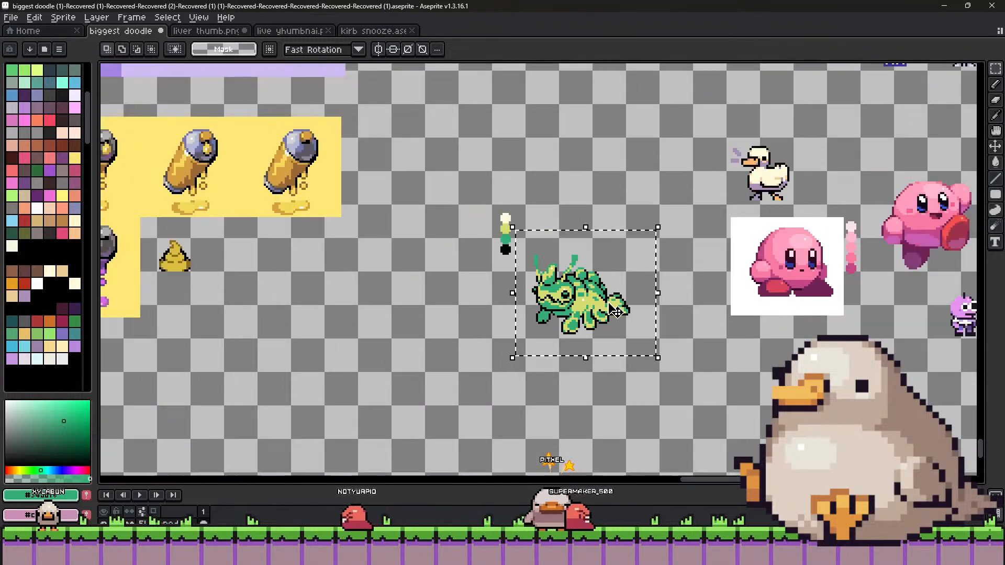
pyautogui.hotkey('ctrl', 'd')
pyautogui.moveTo(490, 208); pyautogui.dragTo(472, 277)
pyautogui.hotkey('ctrl', 'd')
# Select a rectangular area around the creature and fill its background with cream #fffadb sampled from the swatch column.
pyautogui.moveTo(501, 220); pyautogui.dragTo(673, 367)
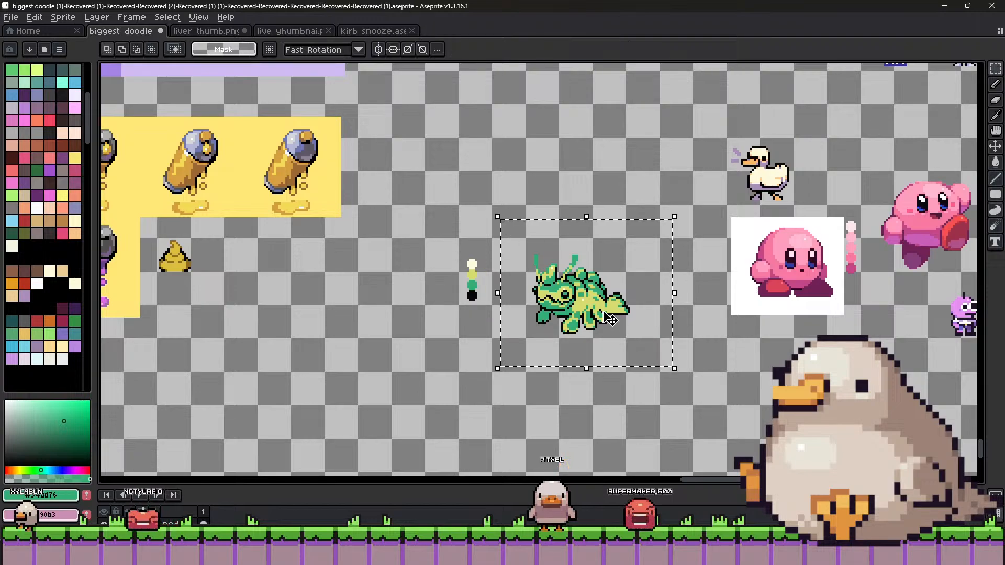
pyautogui.scroll(2, 592, 313)
pyautogui.press('g')
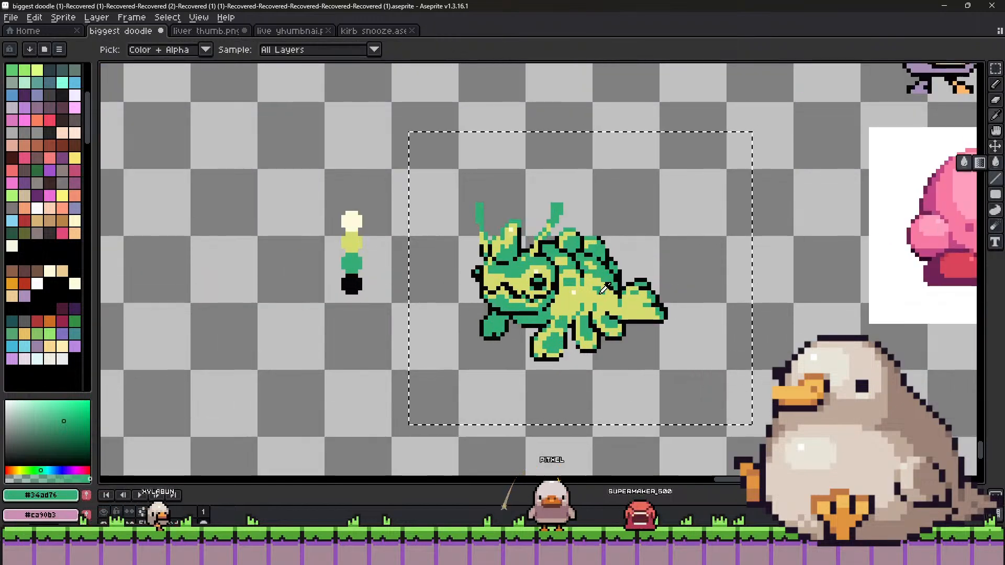
pyautogui.keyDown('alt'); pyautogui.click(351, 220); pyautogui.keyUp('alt')
pyautogui.click(603, 210)
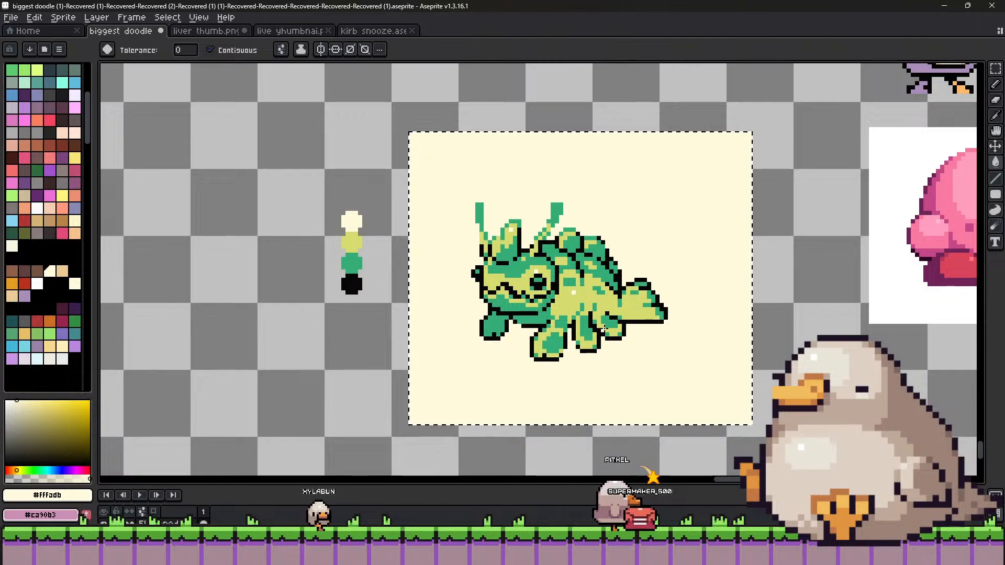
pyautogui.moveTo(637, 360); pyautogui.dragTo(599, 352)
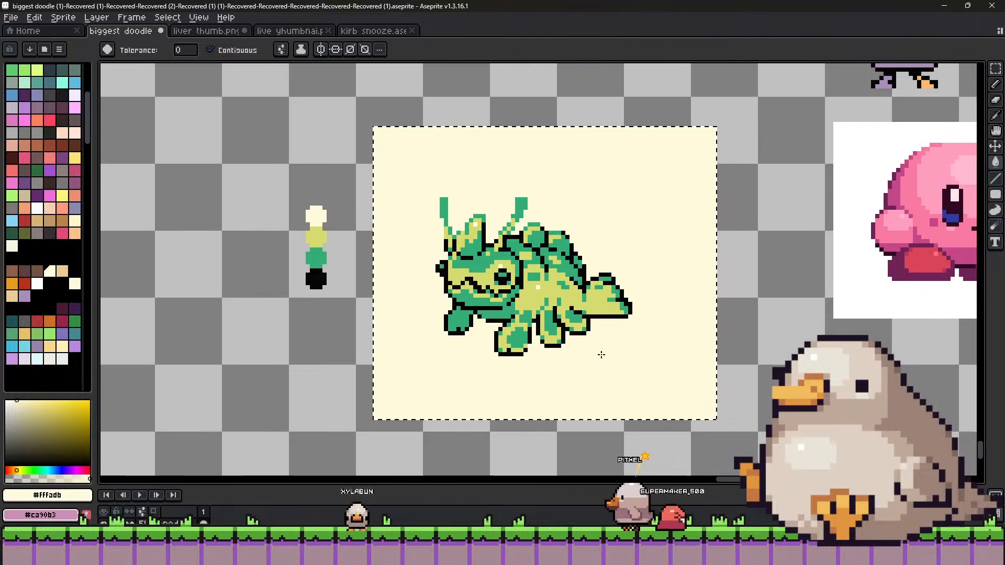
pyautogui.scroll(1, 439, 253)
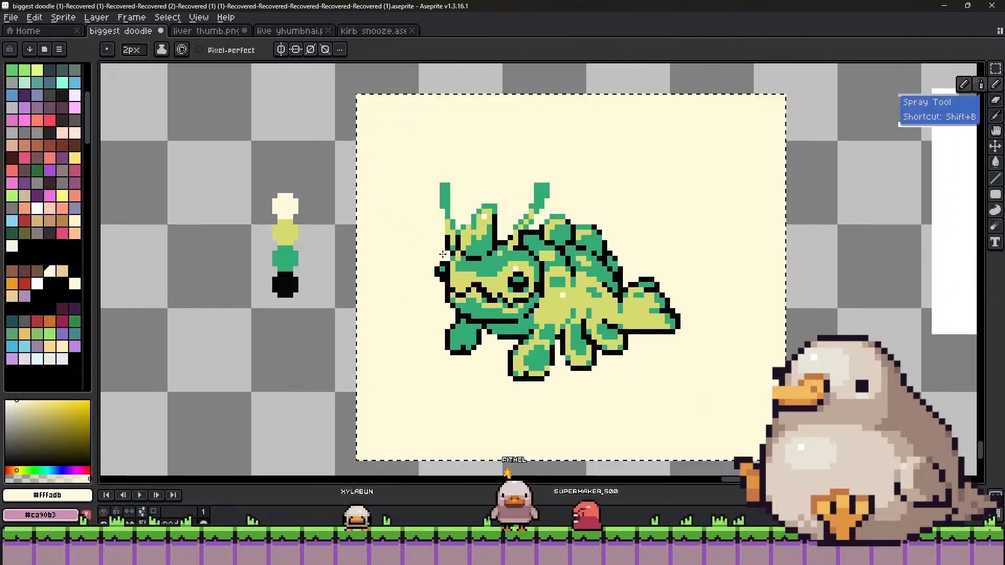
# Draw two short green #34ad76 accent lines in front of the creature's snout with a 2 px brush and deselect the area.
pyautogui.press('b')
pyautogui.keyDown('alt'); pyautogui.click(461, 267); pyautogui.keyUp('alt')
pyautogui.keyDown('alt'); pyautogui.click(434, 256); pyautogui.keyUp('alt')
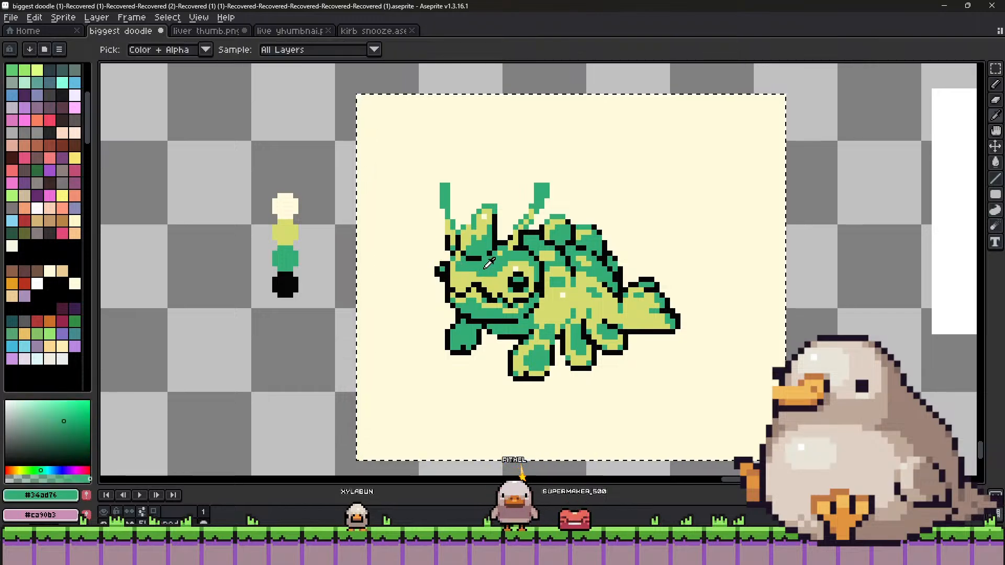
pyautogui.press('-')
pyautogui.press('-')
pyautogui.moveTo(430, 256)
pyautogui.mouseDown()
pyautogui.moveTo(416, 243)
pyautogui.moveTo(412, 272)
pyautogui.mouseUp()
pyautogui.click(424, 272)
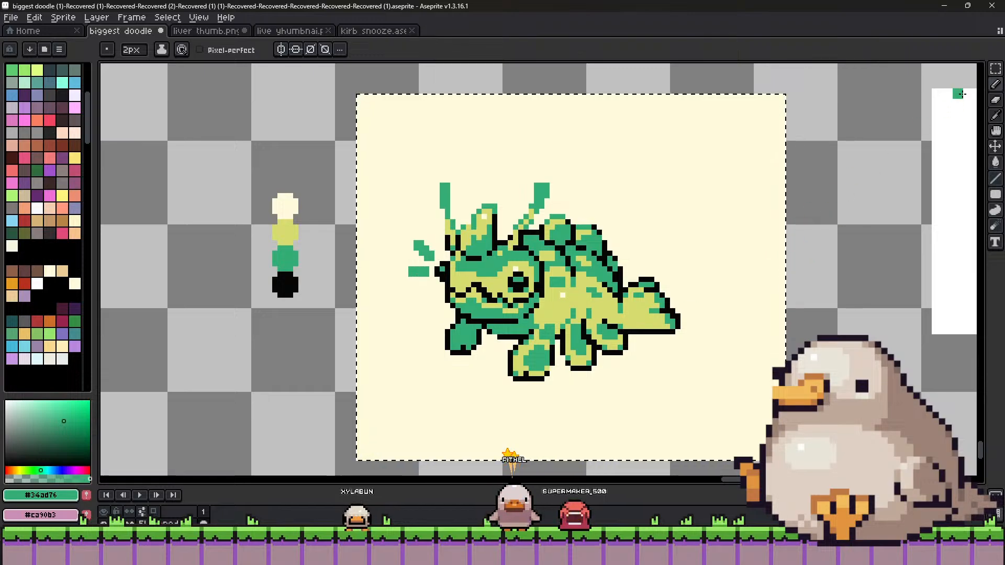
pyautogui.press('m')
pyautogui.click(877, 227)
# Sample black #060606 from the tail outline and block in a wide mound behind the tail with a 4 px brush.
pyautogui.press('b')
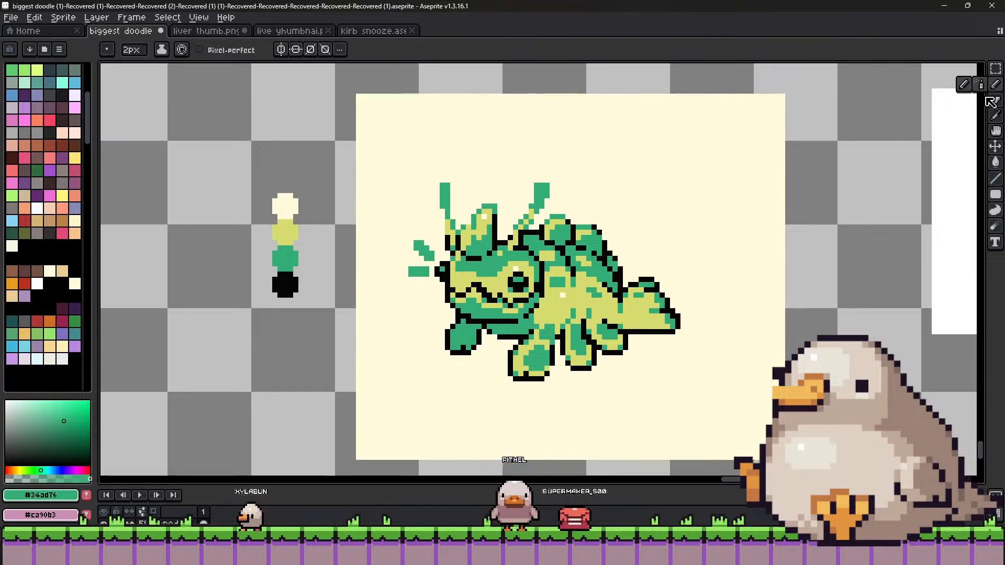
pyautogui.keyDown('alt'); pyautogui.click(678, 316); pyautogui.keyUp('alt')
pyautogui.press('b')
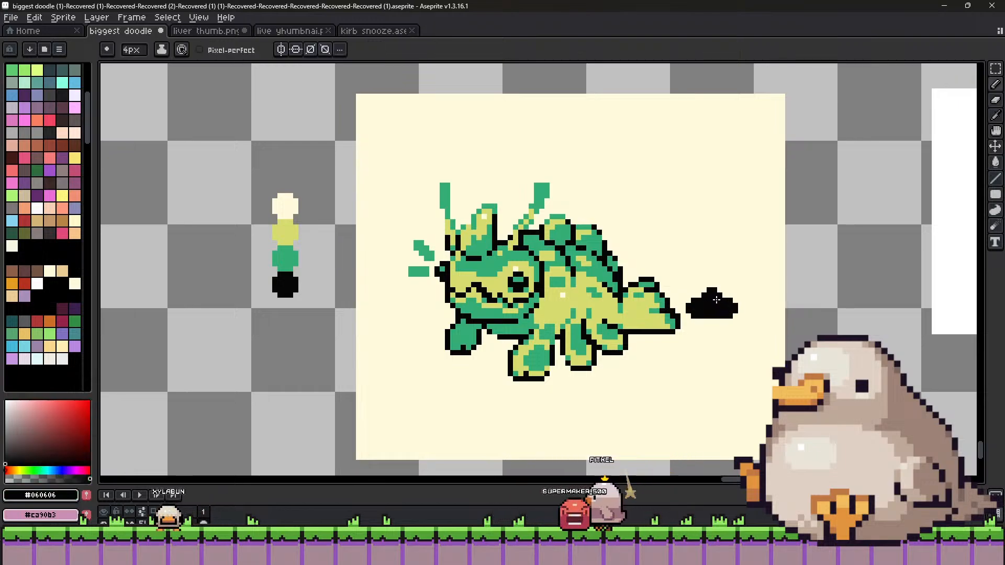
# Build the black mound up into narrowing tiers with a small curled tip, using 1 px and 2 px brushes.
pyautogui.press('-')
pyautogui.press('-')
pyautogui.moveTo(717, 296); pyautogui.dragTo(700, 284)
pyautogui.hotkey('ctrl', 'z')
pyautogui.hotkey('ctrl', 'z')
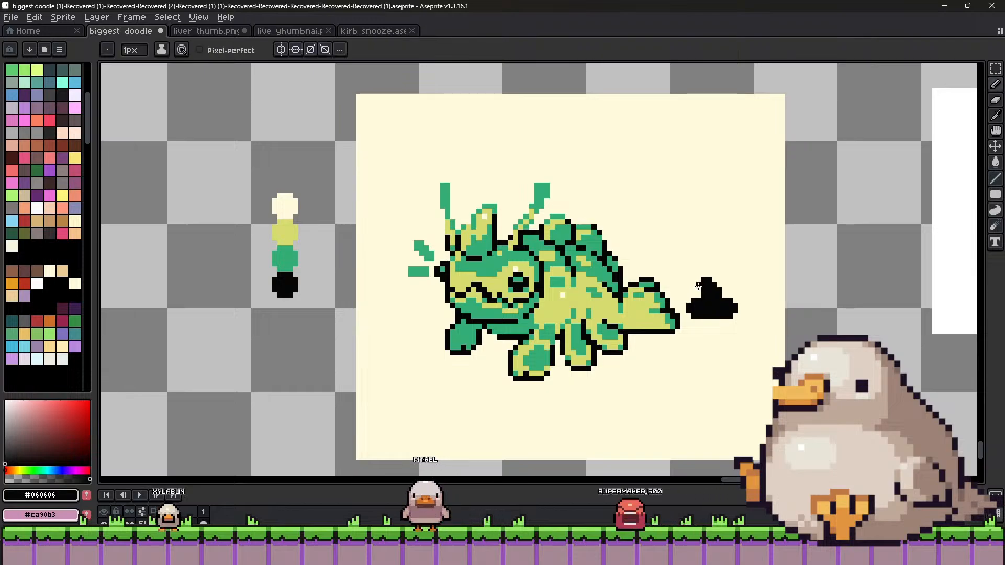
pyautogui.press('+')
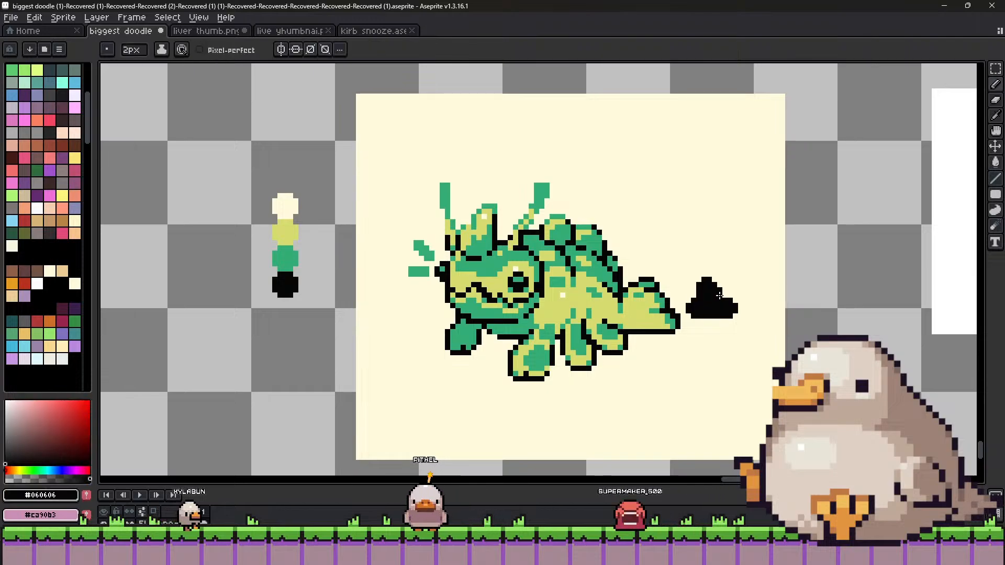
pyautogui.hotkey('ctrl', 'z')
pyautogui.moveTo(718, 294); pyautogui.dragTo(708, 280)
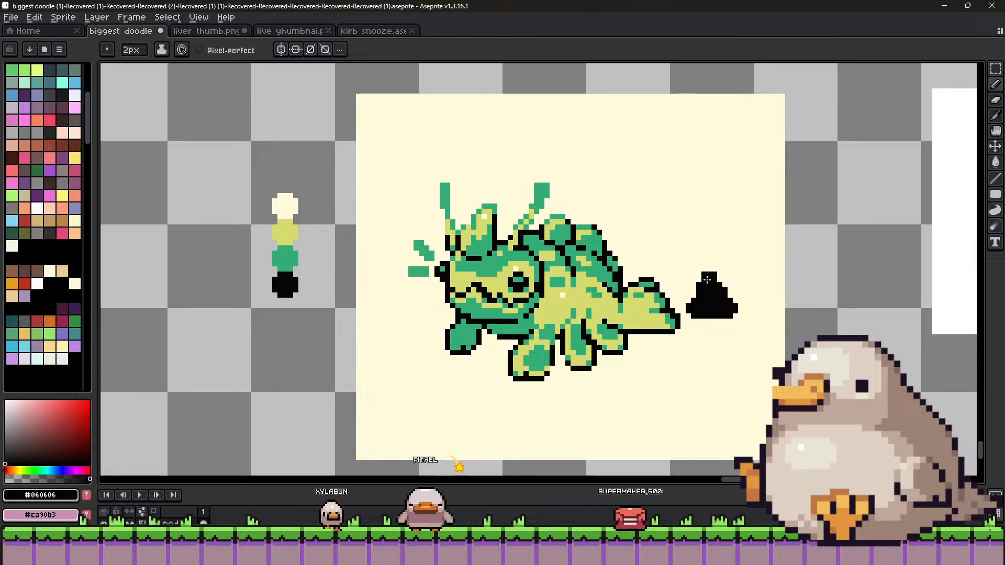
pyautogui.press('-')
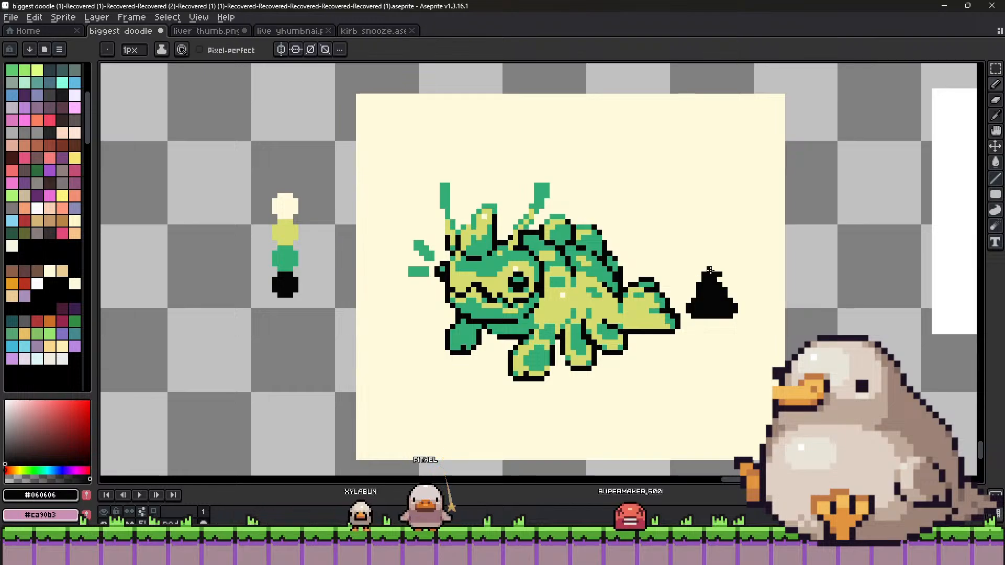
pyautogui.press('+')
# Paint the mound's lower tiers yellow-green #d6dc70 sampled from the tail, leaving a black line between the tiers.
pyautogui.keyDown('alt'); pyautogui.click(662, 316); pyautogui.keyUp('alt')
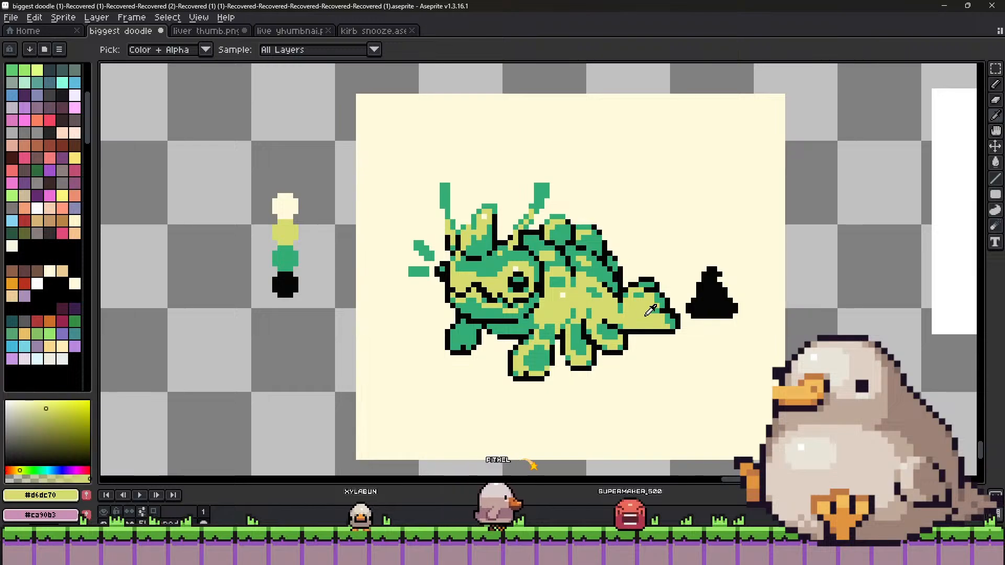
pyautogui.moveTo(701, 308); pyautogui.dragTo(720, 308)
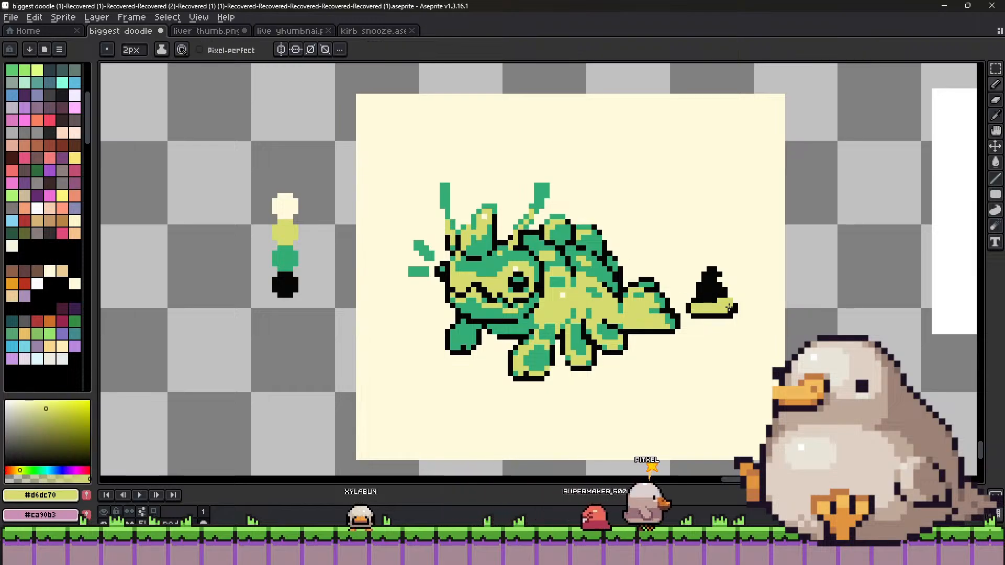
pyautogui.keyDown('alt'); pyautogui.click(712, 291); pyautogui.keyUp('alt')
pyautogui.keyDown('alt'); pyautogui.click(713, 302); pyautogui.keyUp('alt')
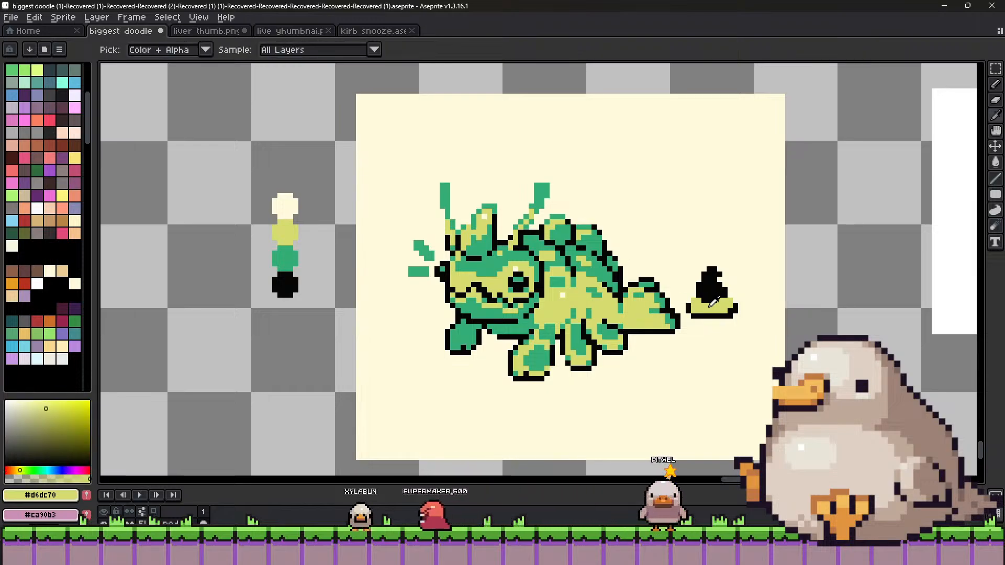
pyautogui.moveTo(703, 295); pyautogui.dragTo(719, 295)
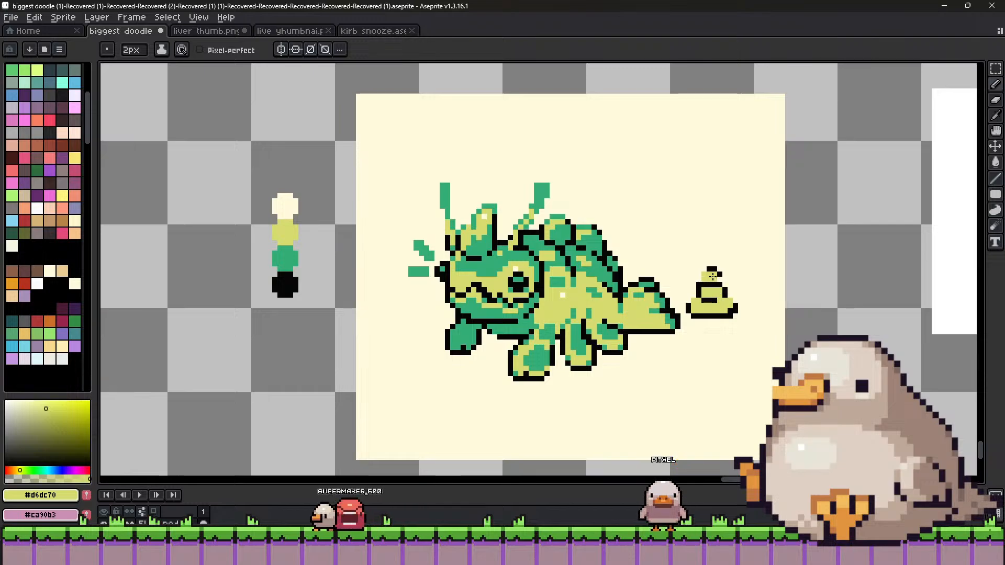
# Fill the mound's top tier with yellow-green #d6dc70 and refine its black tip outline with a 1 px brush.
pyautogui.press('-')
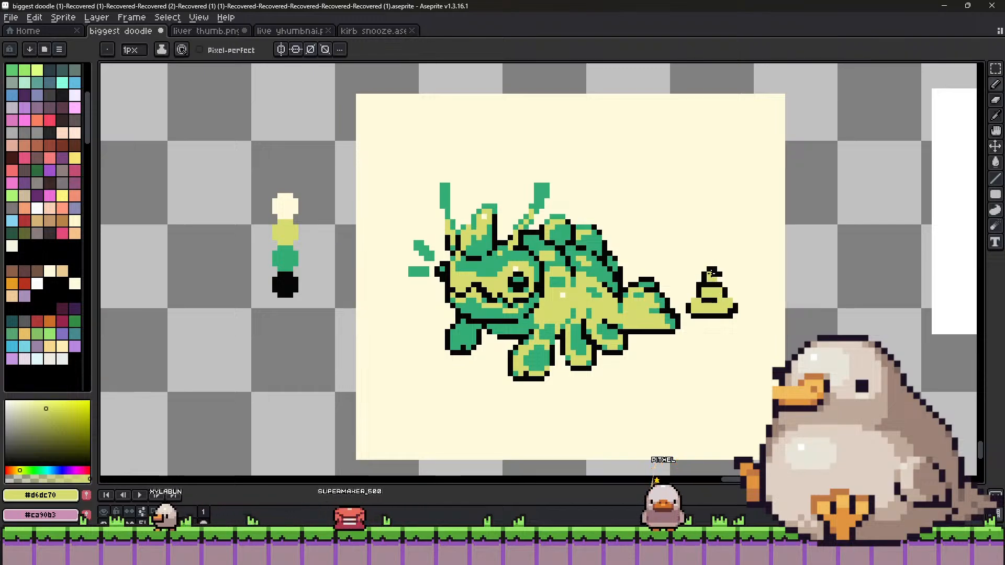
pyautogui.keyDown('alt'); pyautogui.click(712, 271); pyautogui.keyUp('alt')
pyautogui.keyDown('alt'); pyautogui.click(712, 293); pyautogui.keyUp('alt')
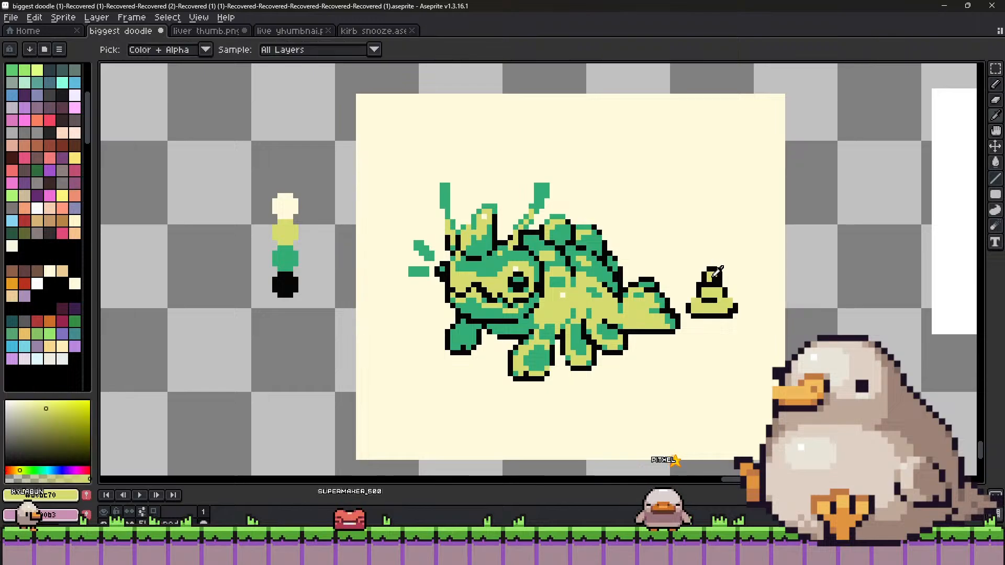
pyautogui.click(712, 279)
pyautogui.keyDown('alt'); pyautogui.click(718, 270); pyautogui.keyUp('alt')
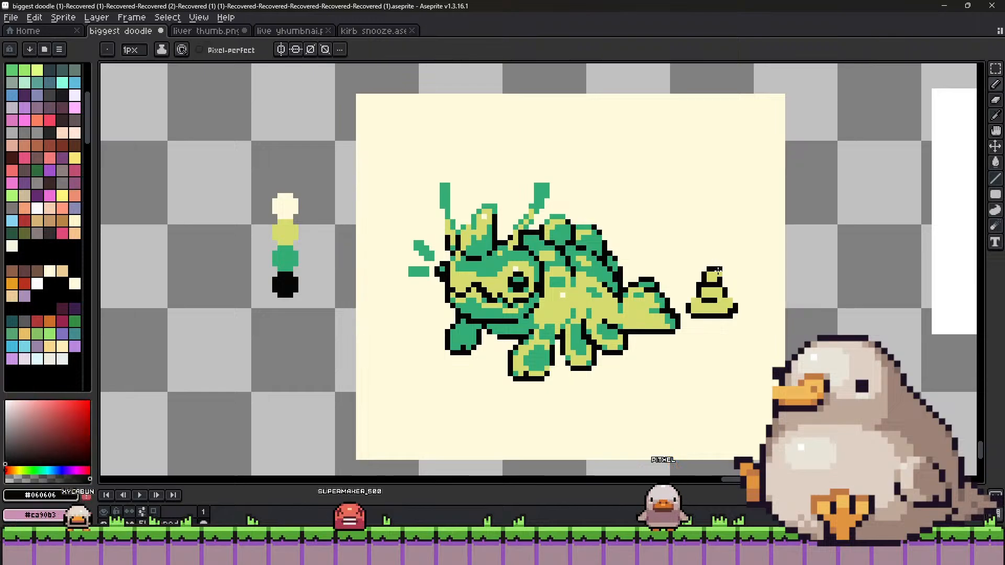
pyautogui.keyDown('alt'); pyautogui.click(716, 277); pyautogui.keyUp('alt')
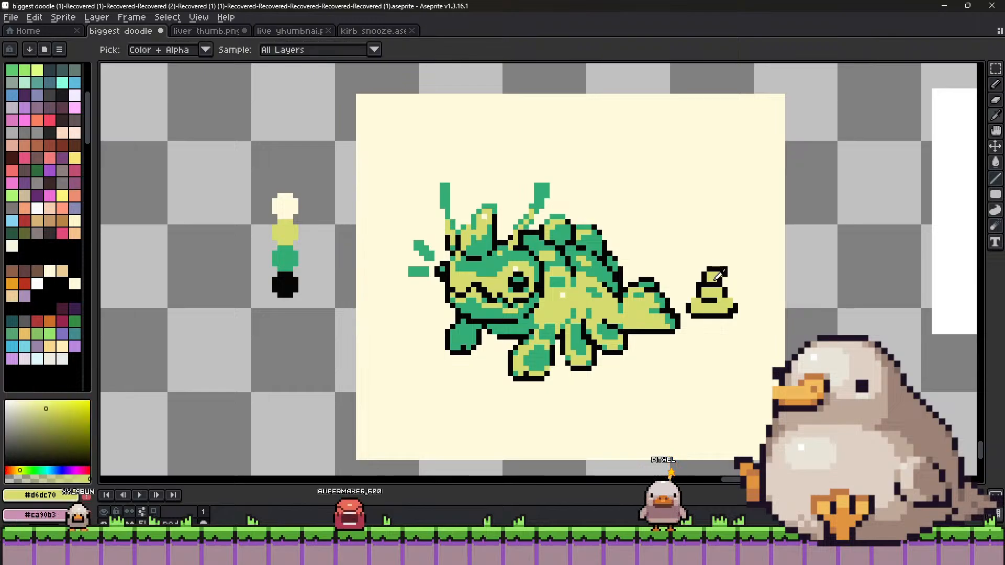
# Reshape the pile's curled tip into a short centred point, using 1 px touches of black #060606 and cream #fffadb.
pyautogui.keyDown('alt'); pyautogui.click(713, 301); pyautogui.keyUp('alt')
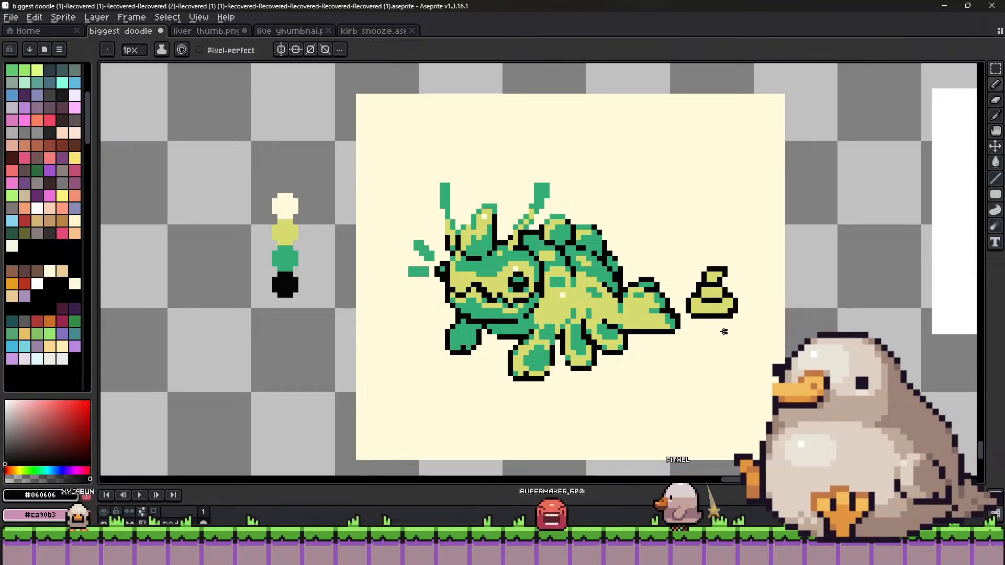
pyautogui.keyDown('alt'); pyautogui.click(724, 306); pyautogui.keyUp('alt')
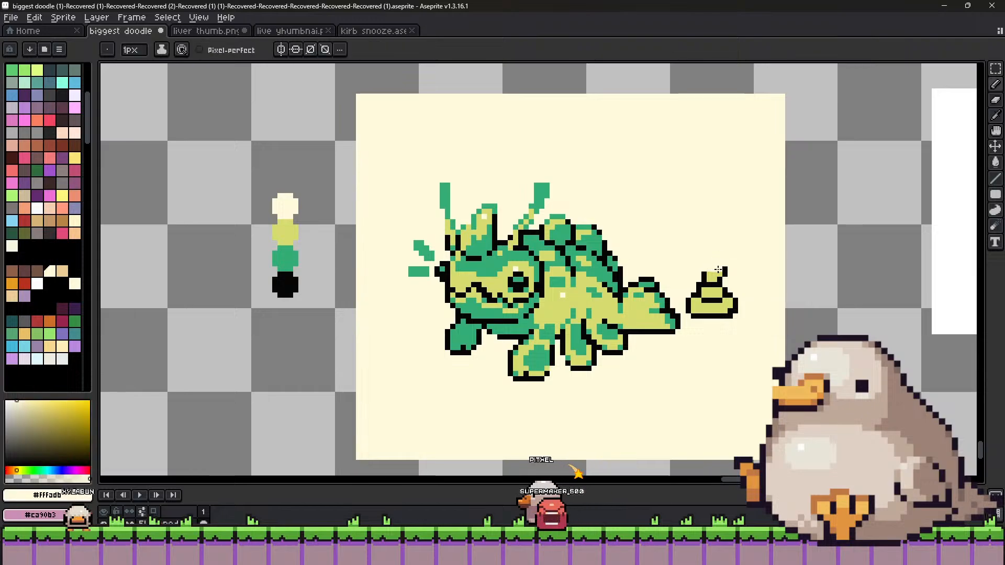
pyautogui.keyDown('alt'); pyautogui.click(725, 274); pyautogui.keyUp('alt')
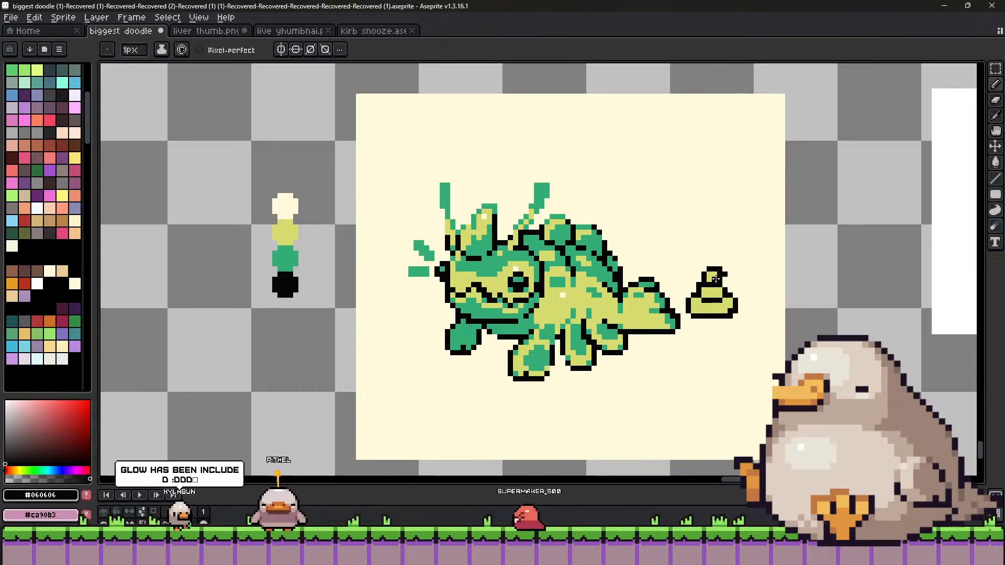
pyautogui.keyDown('alt'); pyautogui.click(716, 269); pyautogui.keyUp('alt')
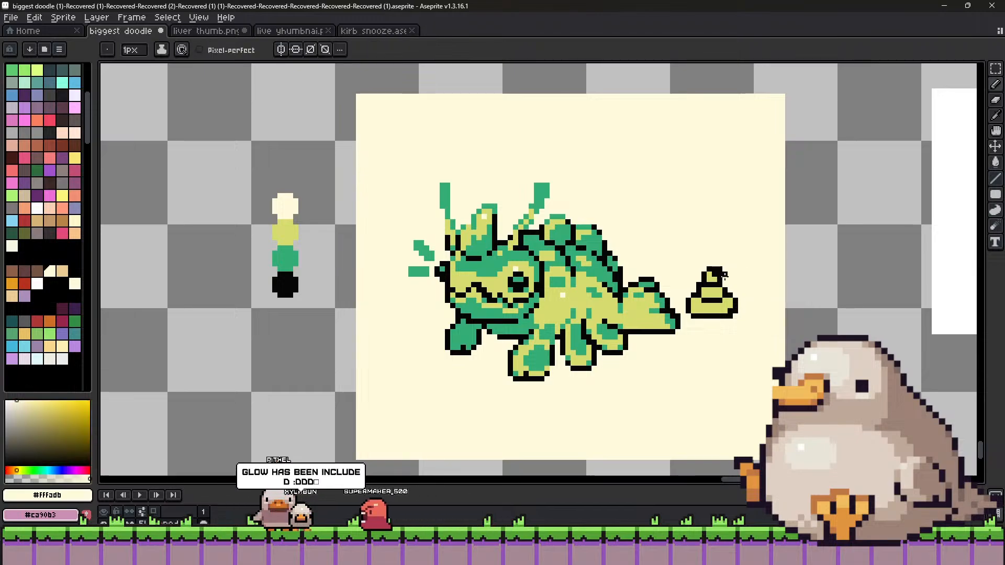
pyautogui.scroll(-2, 665, 283)
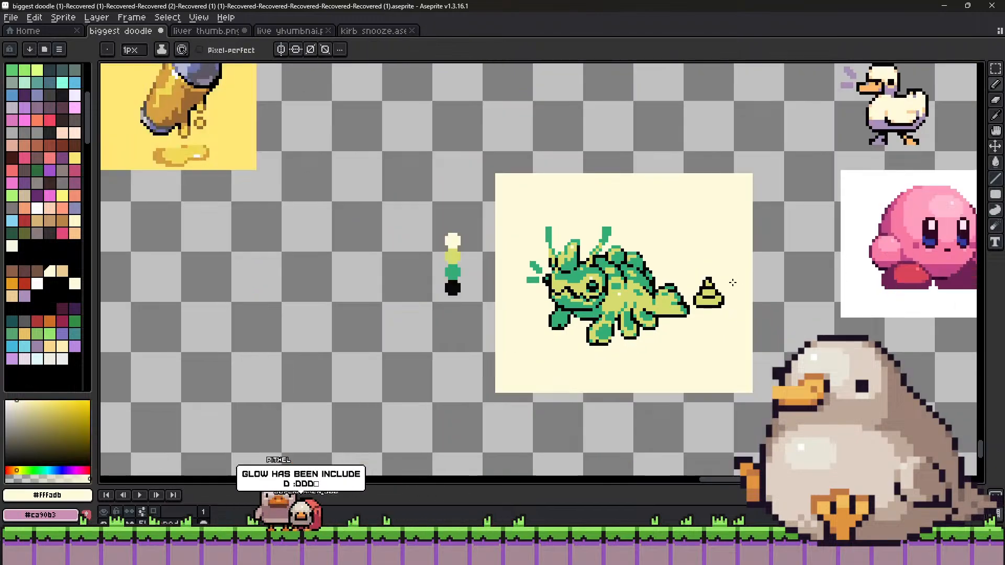
# Recolour the pile's tip outline and the line between its tiers with green #34ad76 sampled from the creature.
pyautogui.scroll(1, 665, 282)
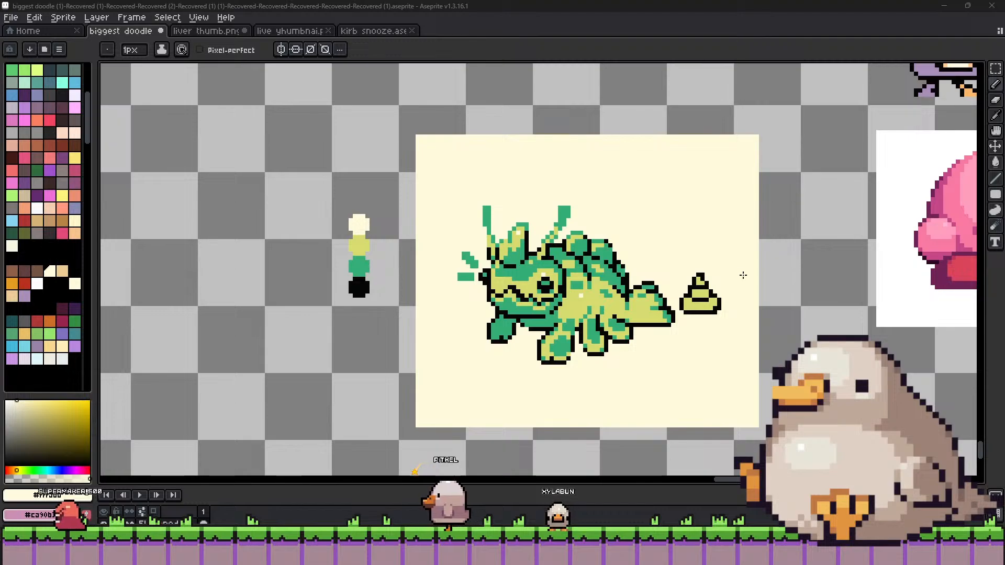
pyautogui.scroll(1, 741, 274)
pyautogui.keyDown('alt'); pyautogui.click(642, 300); pyautogui.keyUp('alt')
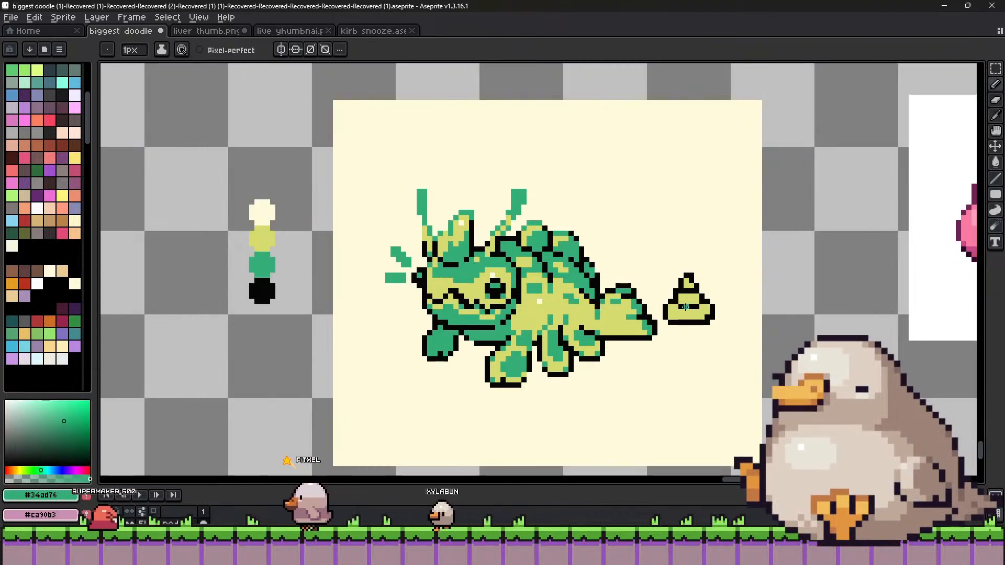
pyautogui.moveTo(676, 305); pyautogui.dragTo(691, 297)
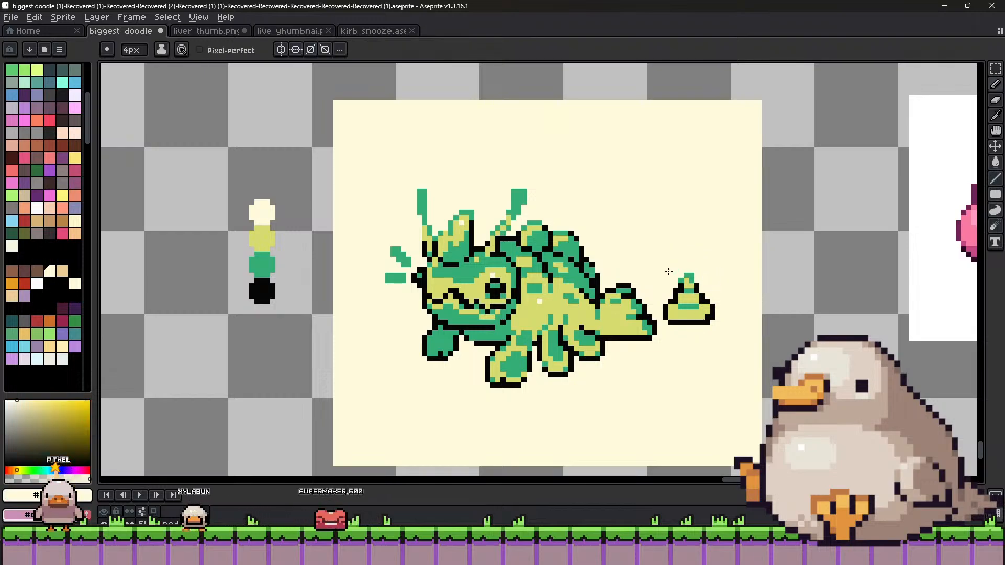
# Extend green #34ad76 along the middle tier's outline and touch up the pile's base outline in black #060606 with a 1 px brush.
pyautogui.press('alt')
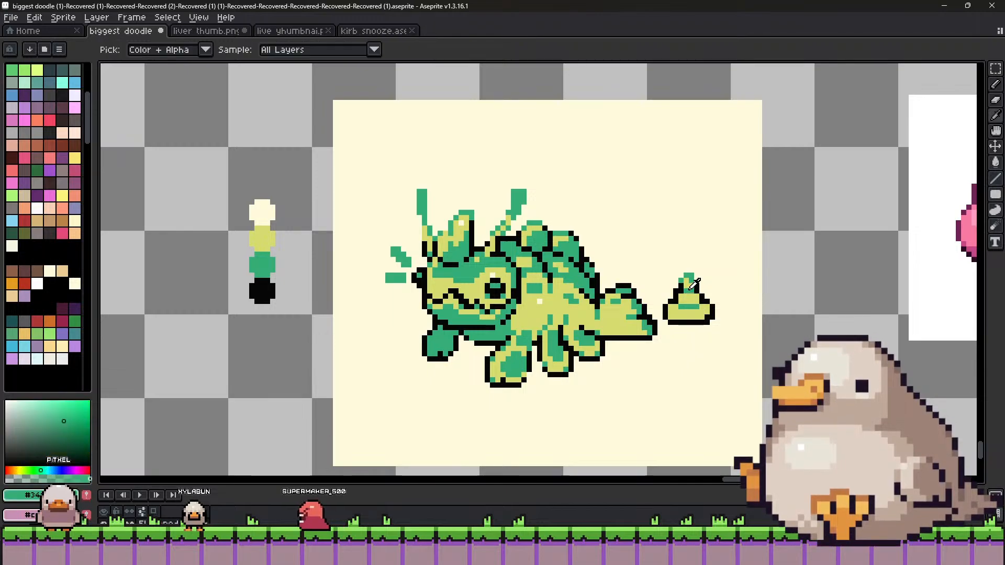
pyautogui.keyDown('alt'); pyautogui.click(693, 284); pyautogui.keyUp('alt')
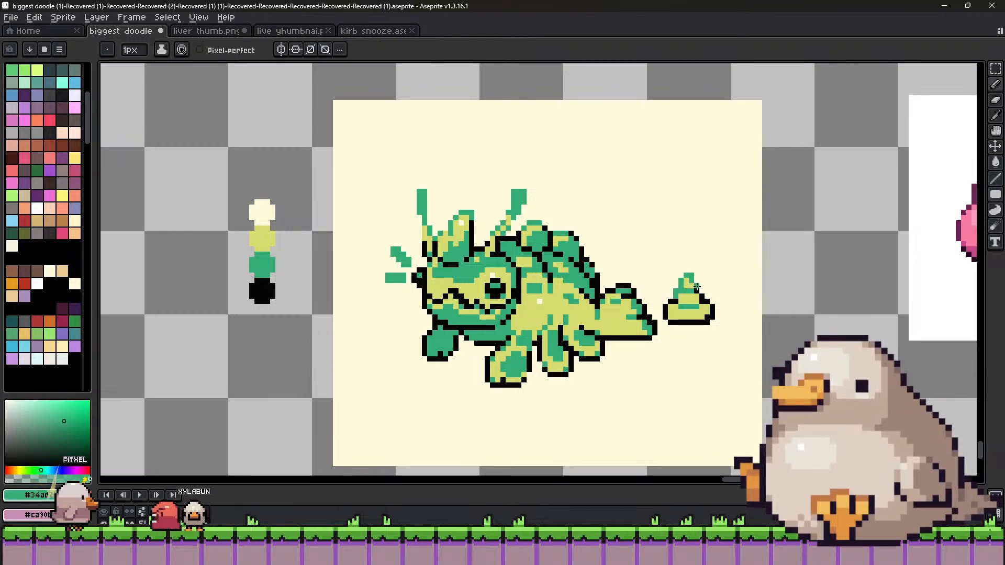
pyautogui.keyDown('alt'); pyautogui.click(665, 309); pyautogui.keyUp('alt')
pyautogui.keyDown('alt'); pyautogui.click(660, 311); pyautogui.keyUp('alt')
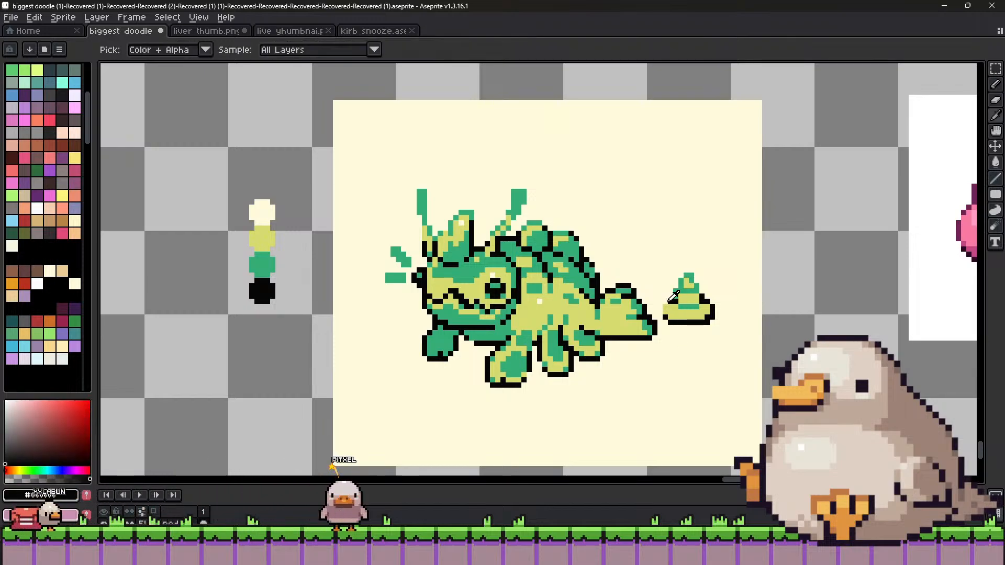
pyautogui.press('v')
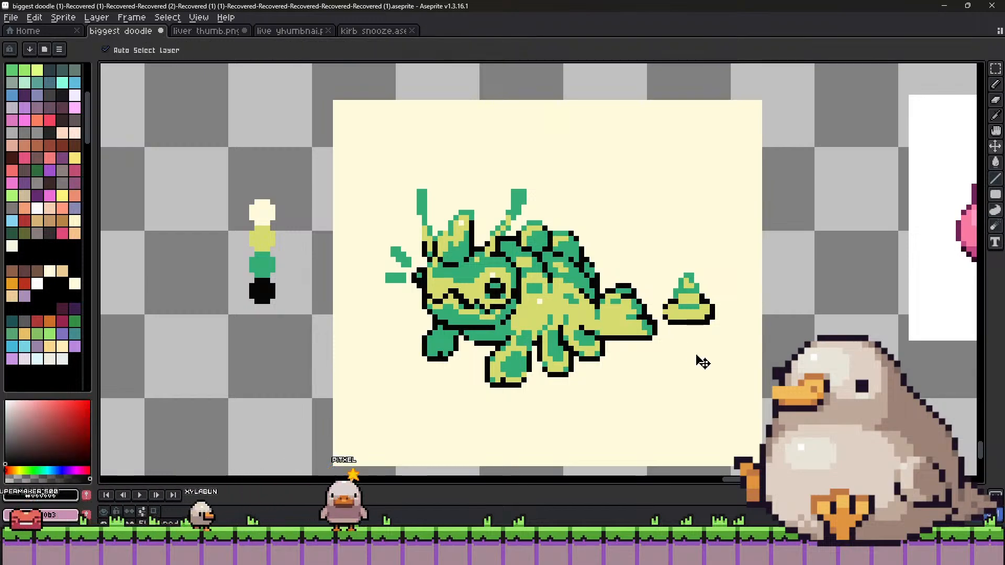
pyautogui.keyDown('alt'); pyautogui.click(683, 304); pyautogui.keyUp('alt')
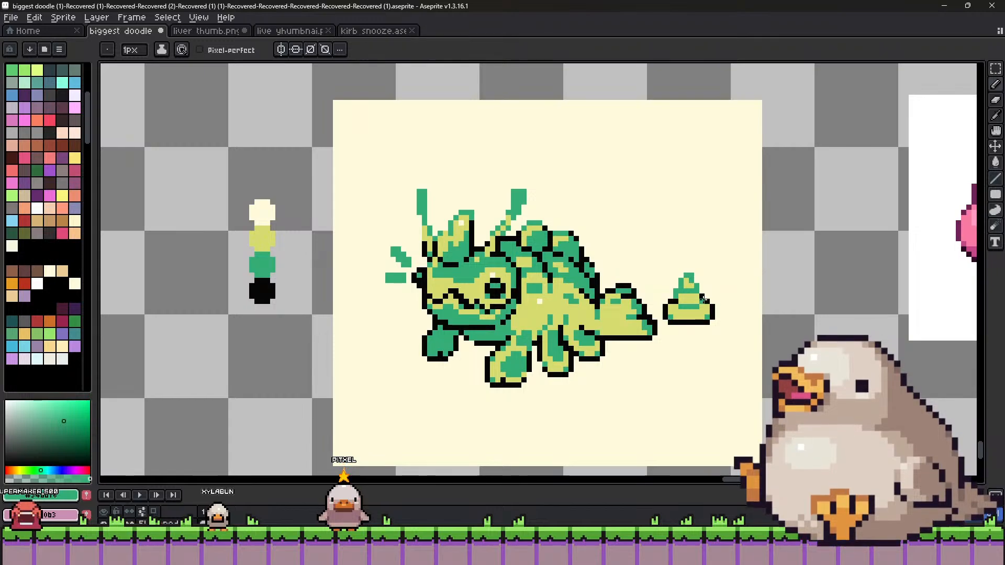
# Check the finished creature among the neighbouring doodles and examine the three white dog sprites on the grey panel.
pyautogui.scroll(-3, 700, 297)
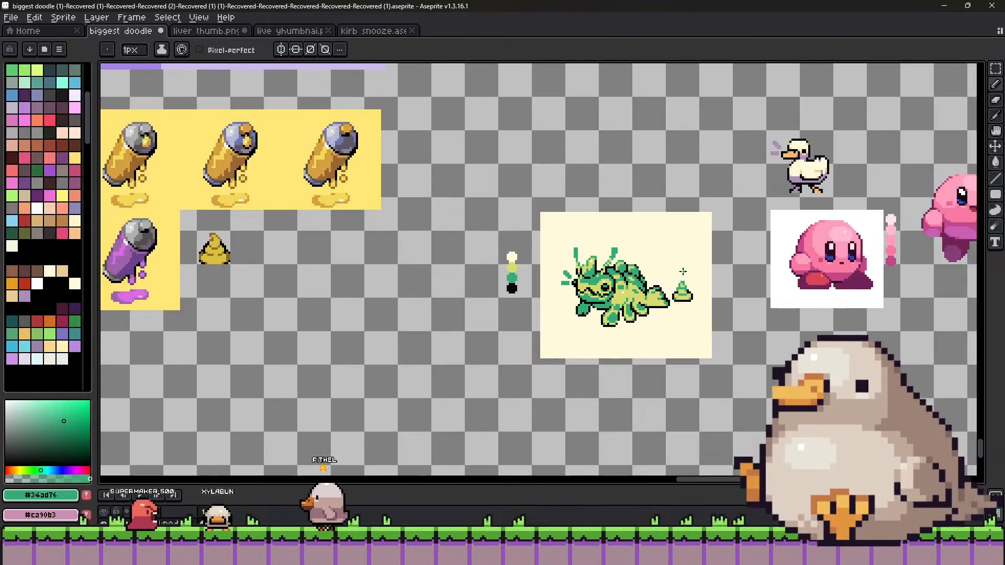
pyautogui.scroll(2, 699, 293)
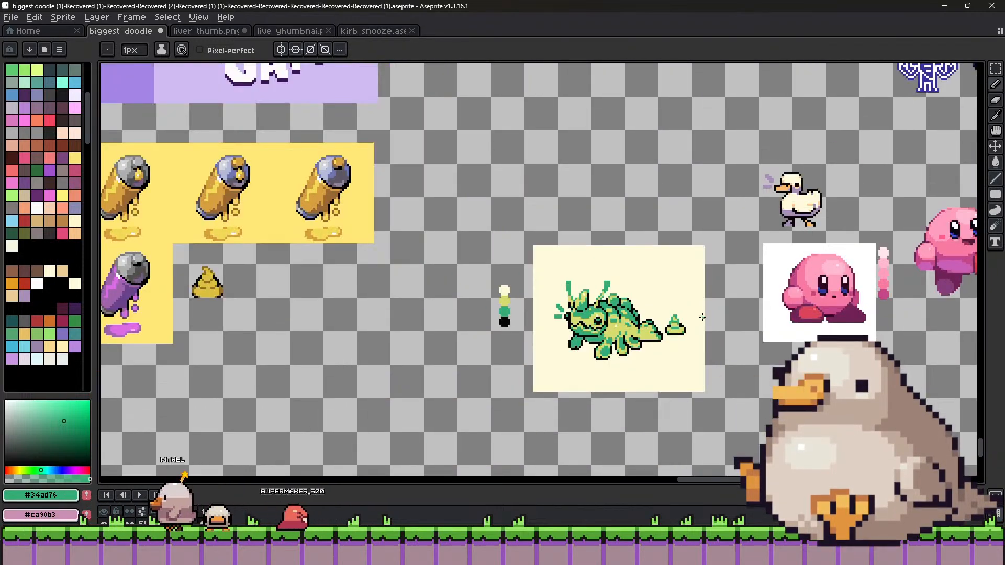
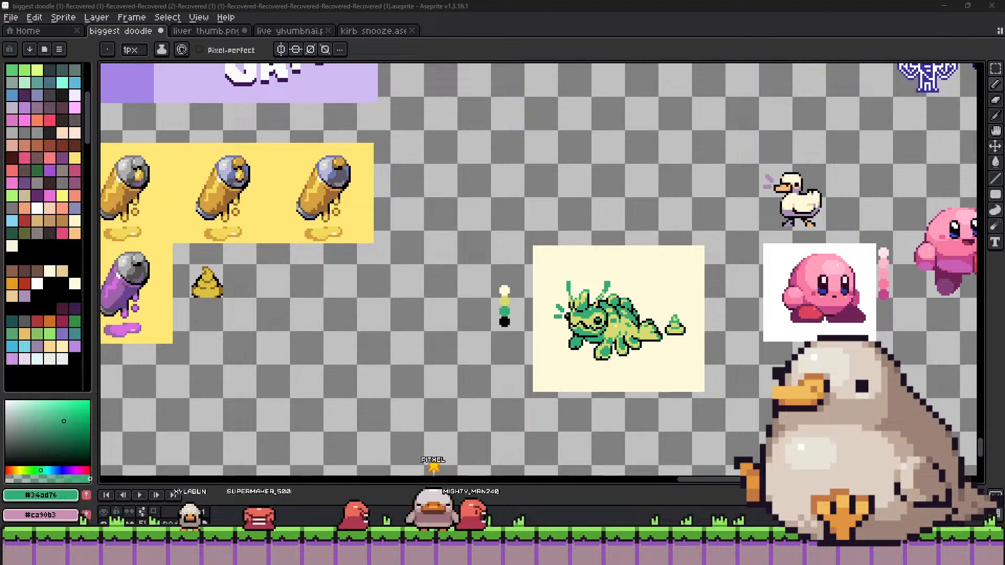
pyautogui.scroll(1, 678, 299)
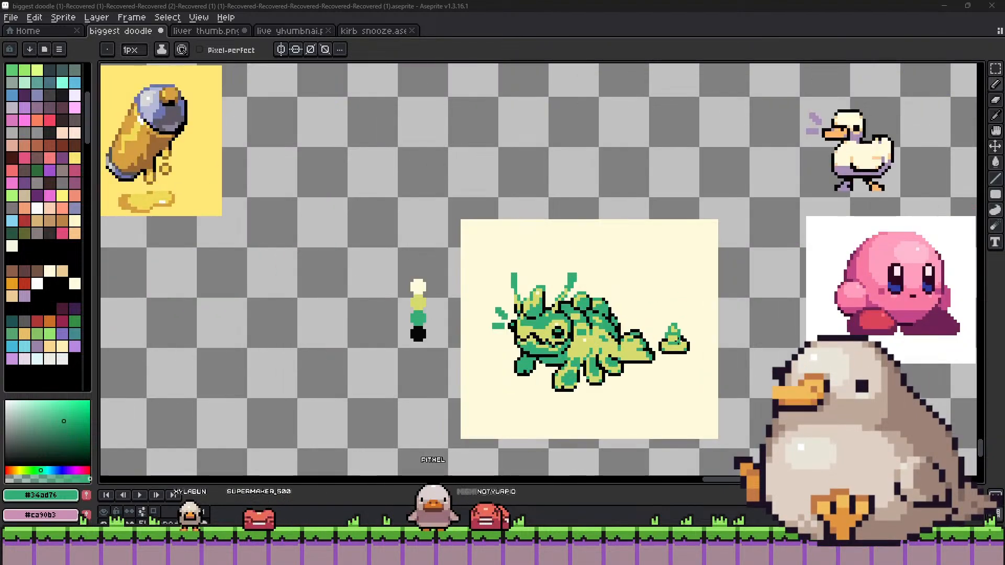
pyautogui.scroll(1, 590, 300)
pyautogui.scroll(-1, 528, 327)
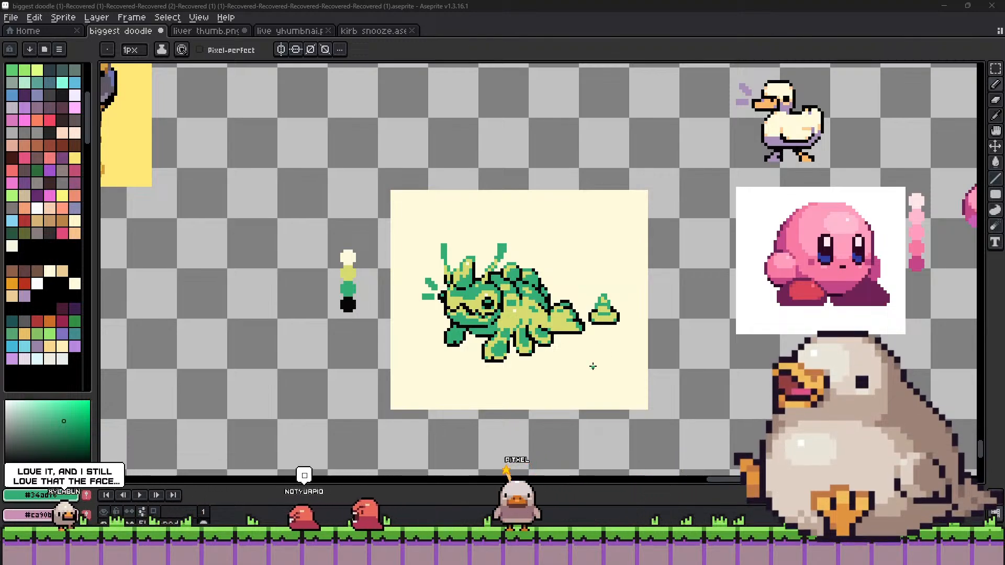
pyautogui.scroll(-3, 593, 367)
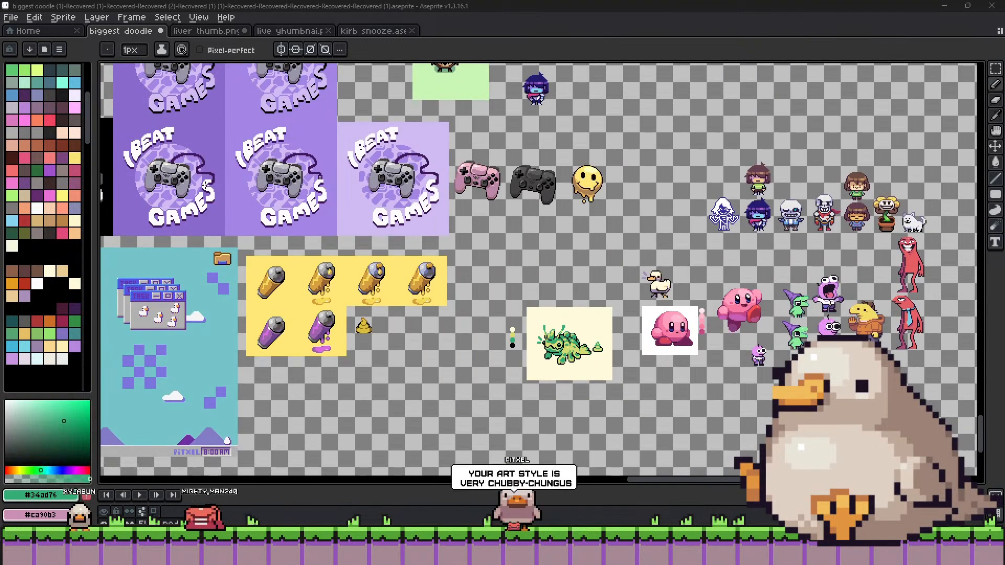
pyautogui.scroll(-3, 392, 227)
pyautogui.moveTo(346, 152); pyautogui.dragTo(391, 227)
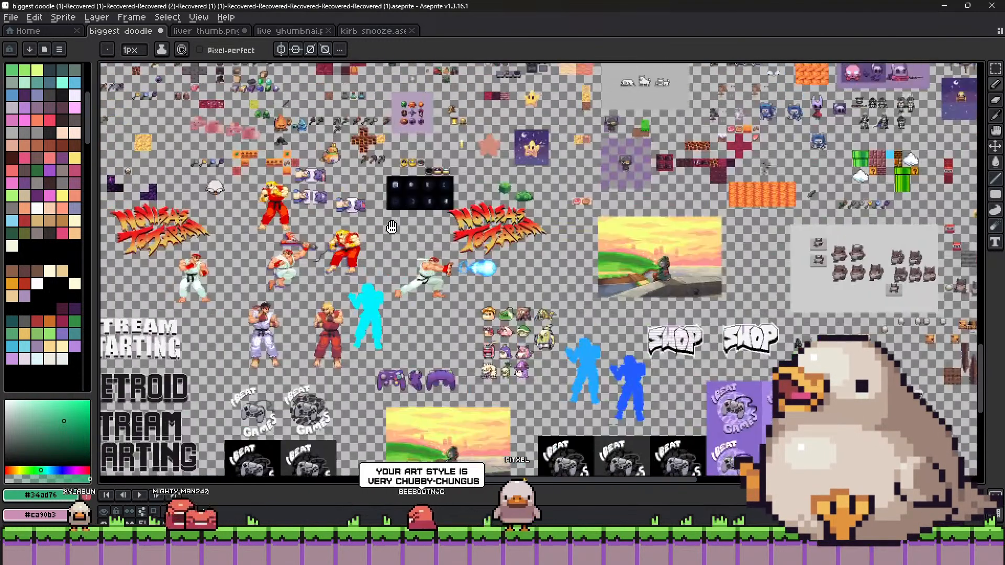
pyautogui.scroll(4, 392, 227)
pyautogui.moveTo(618, 241); pyautogui.dragTo(94, 265)
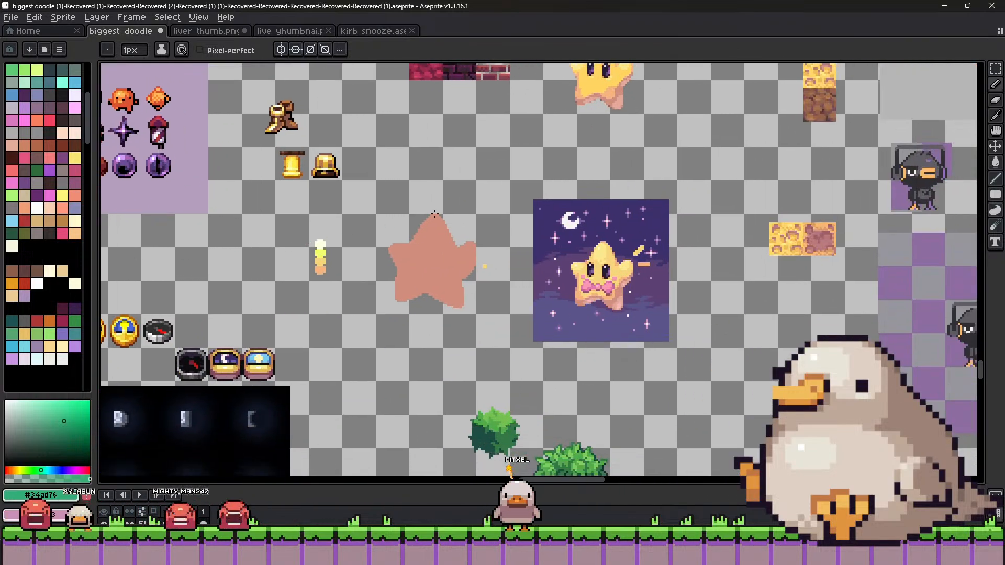
pyautogui.moveTo(434, 215); pyautogui.dragTo(335, 392)
pyautogui.scroll(2, 546, 306)
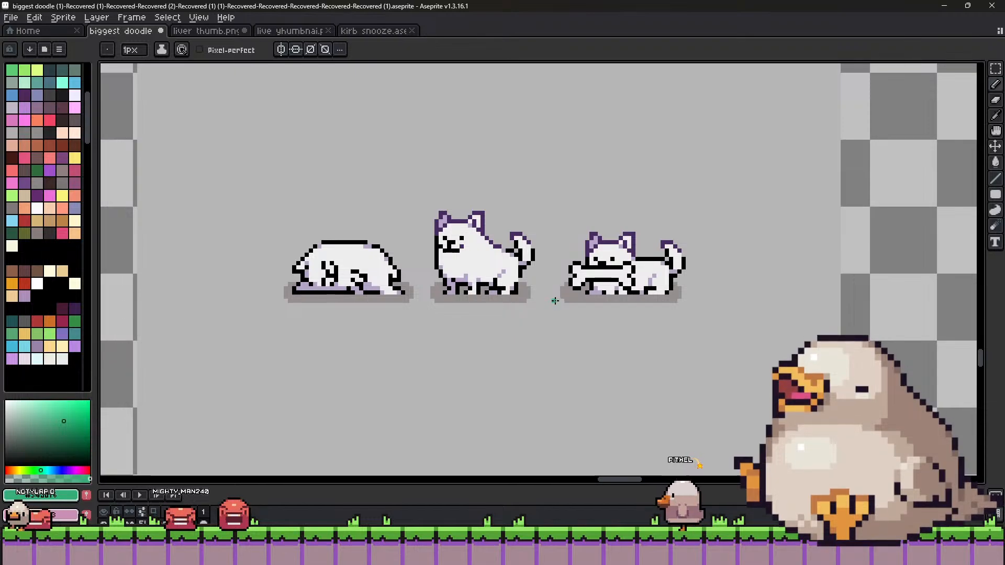
pyautogui.scroll(-3, 537, 312)
pyautogui.scroll(2, 556, 274)
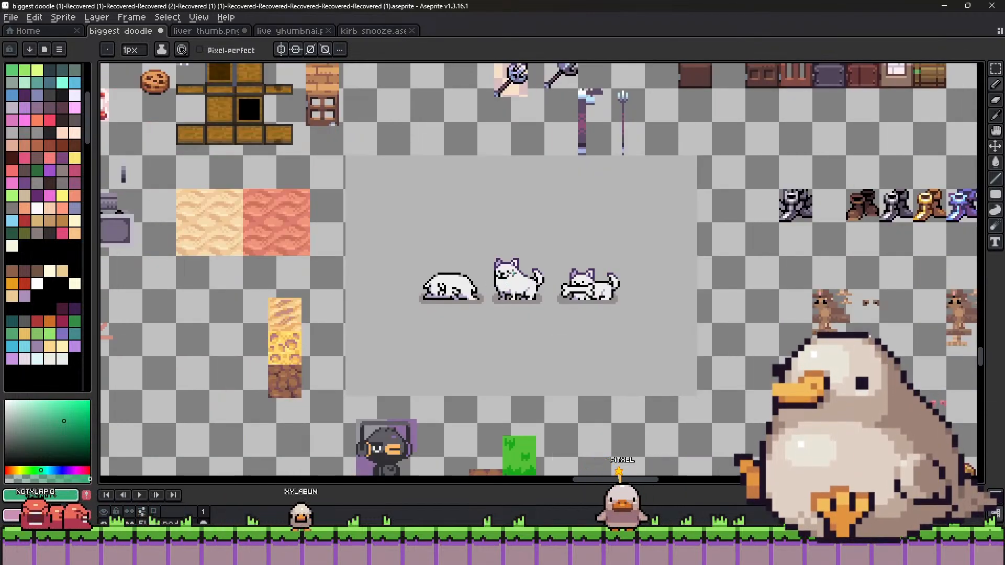
pyautogui.scroll(2, 505, 278)
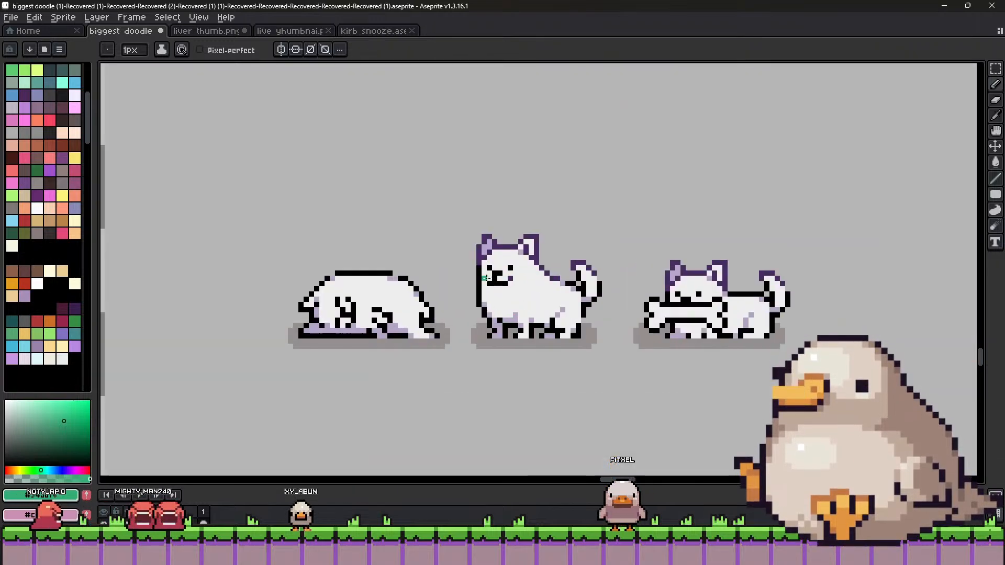
pyautogui.scroll(-2, 494, 278)
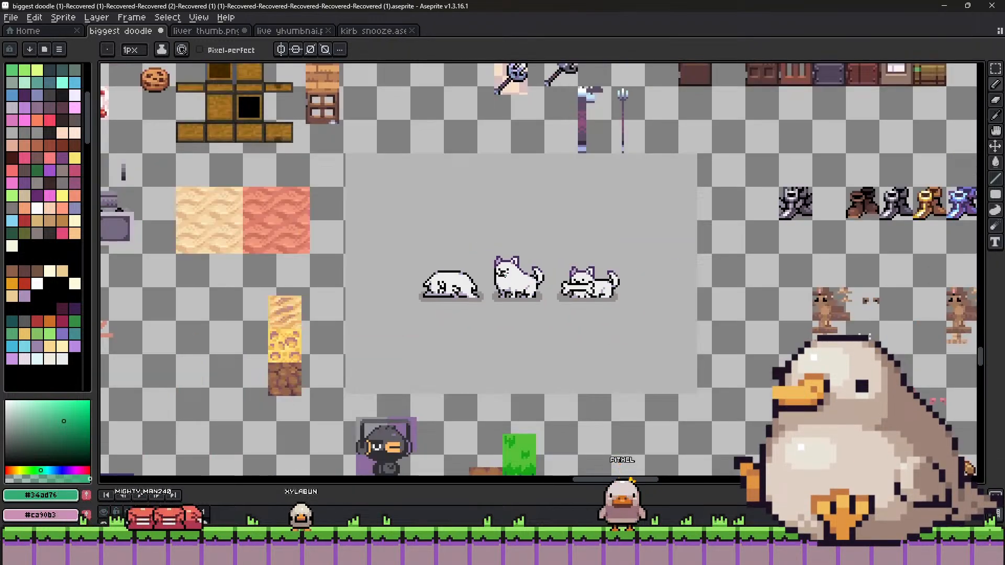
pyautogui.scroll(-3, 362, 201)
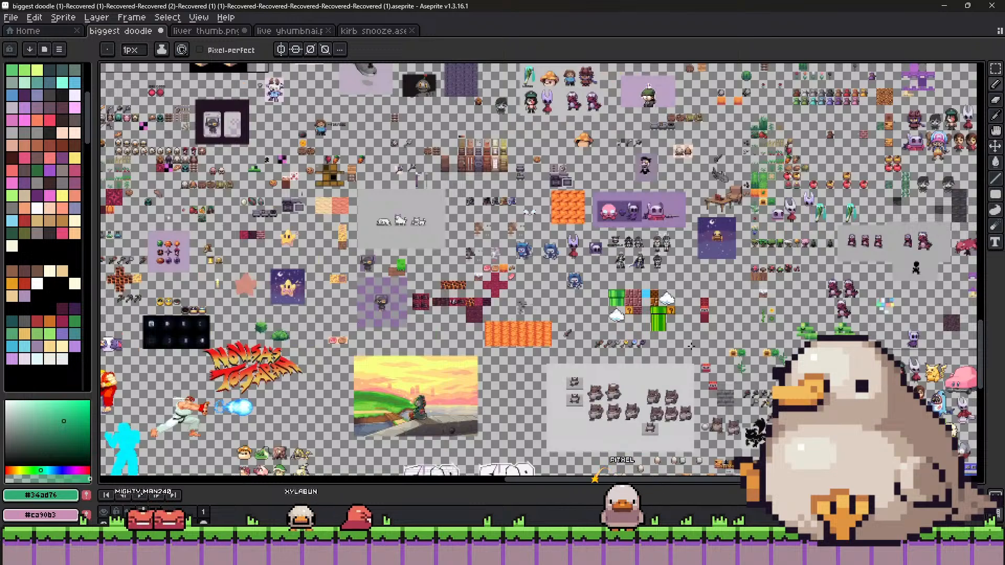
pyautogui.moveTo(691, 346); pyautogui.dragTo(335, 73)
pyautogui.scroll(3, 335, 73)
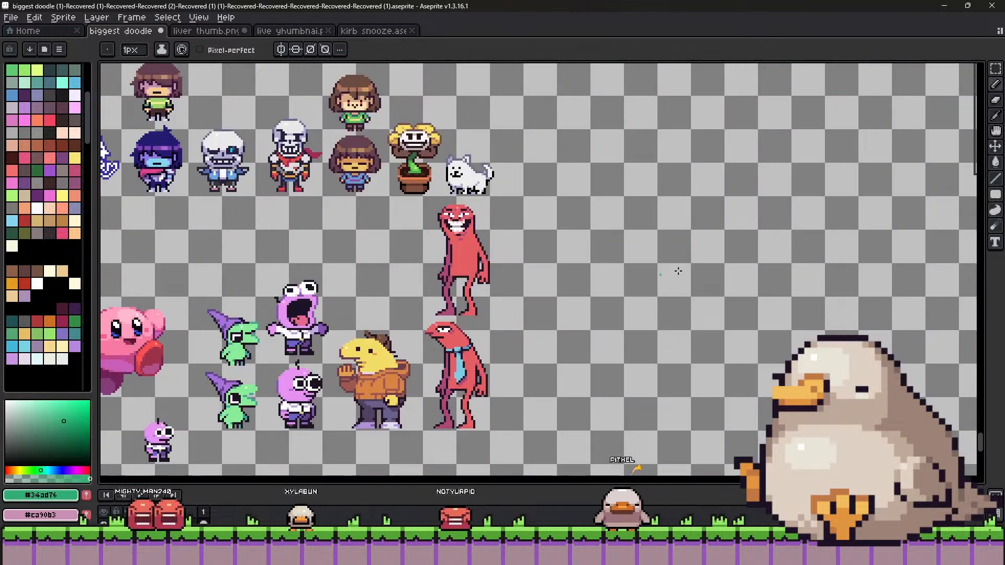
pyautogui.hscroll(-10, 678, 270)
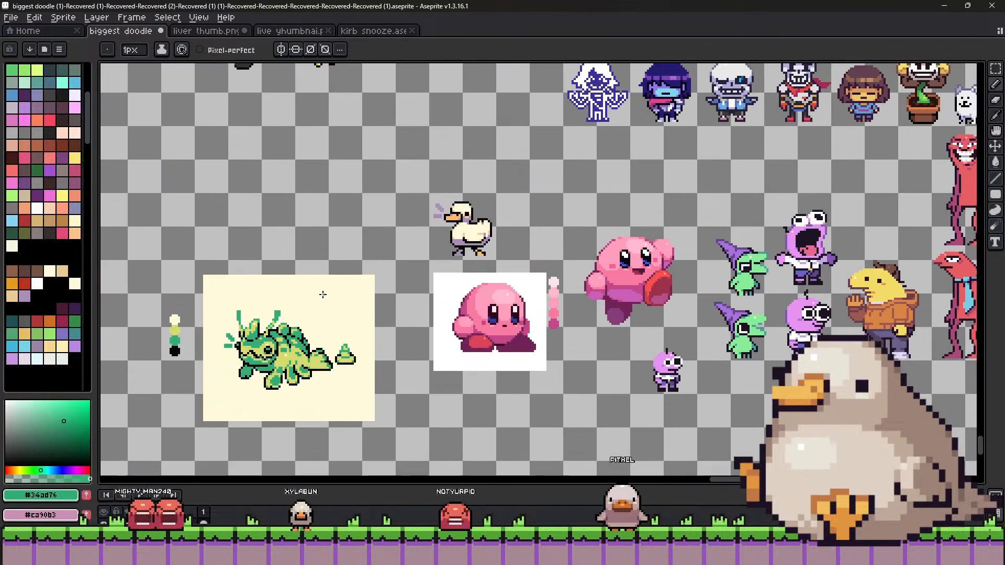
pyautogui.hscroll(-6, 323, 295)
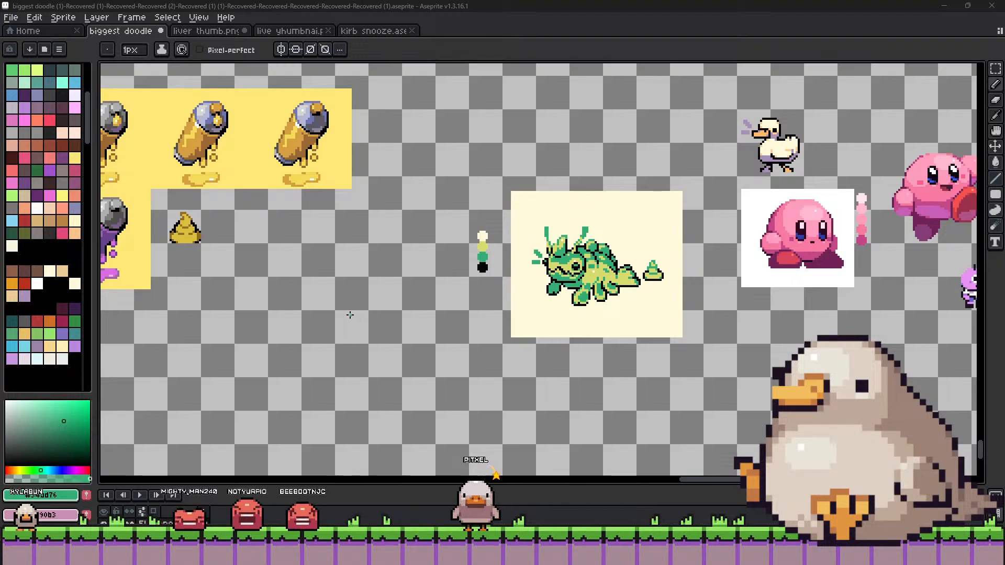
# Sample black #060606 from the four-colour swatch column and paint a solid oval below the purple-and-white character with a 12 px brush.
pyautogui.scroll(3, 454, 283)
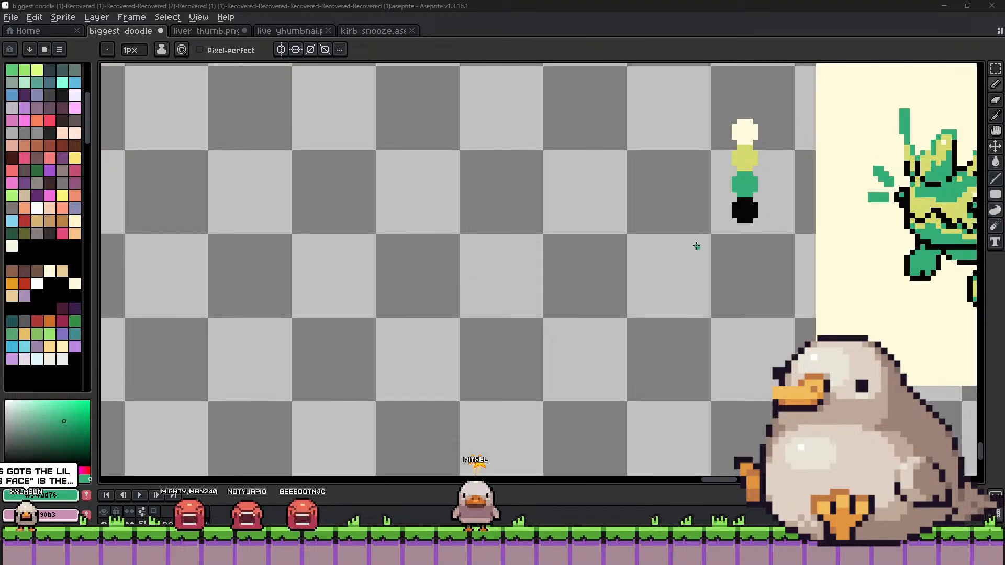
pyautogui.keyDown('alt'); pyautogui.click(744, 210); pyautogui.keyUp('alt')
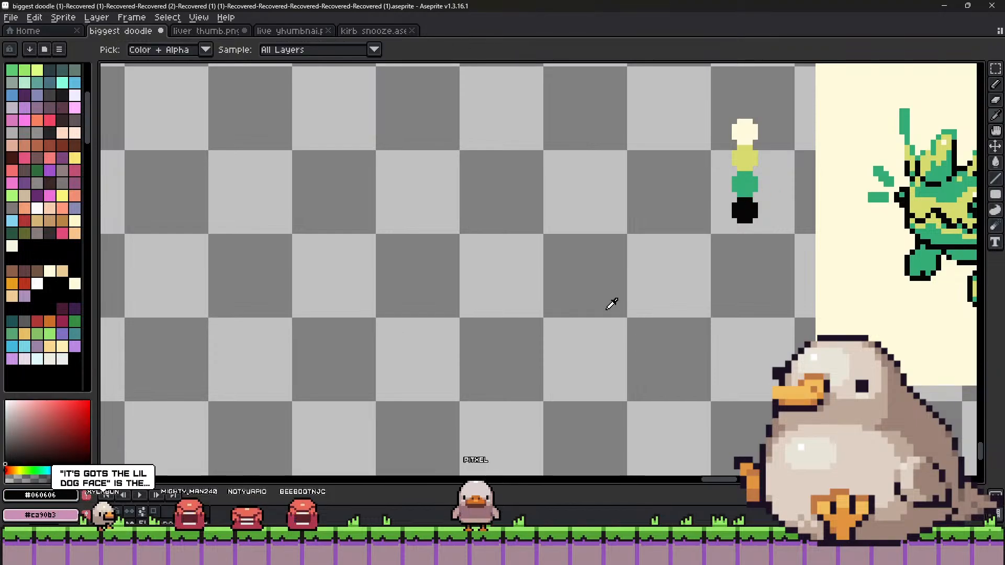
pyautogui.scroll(-6, 364, 349)
pyautogui.scroll(4, 526, 321)
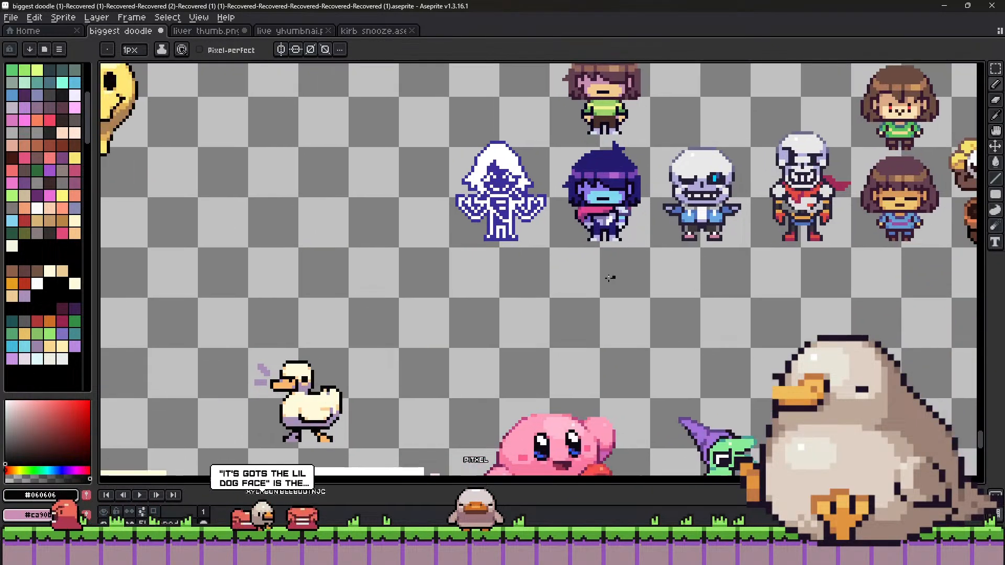
pyautogui.scroll(2, 509, 318)
pyautogui.press('+')
pyautogui.press('+')
pyautogui.press('+')
pyautogui.press('+')
pyautogui.press('+')
pyautogui.press('+')
pyautogui.press('+')
pyautogui.press('+')
pyautogui.press('+')
pyautogui.press('+')
pyautogui.press('+')
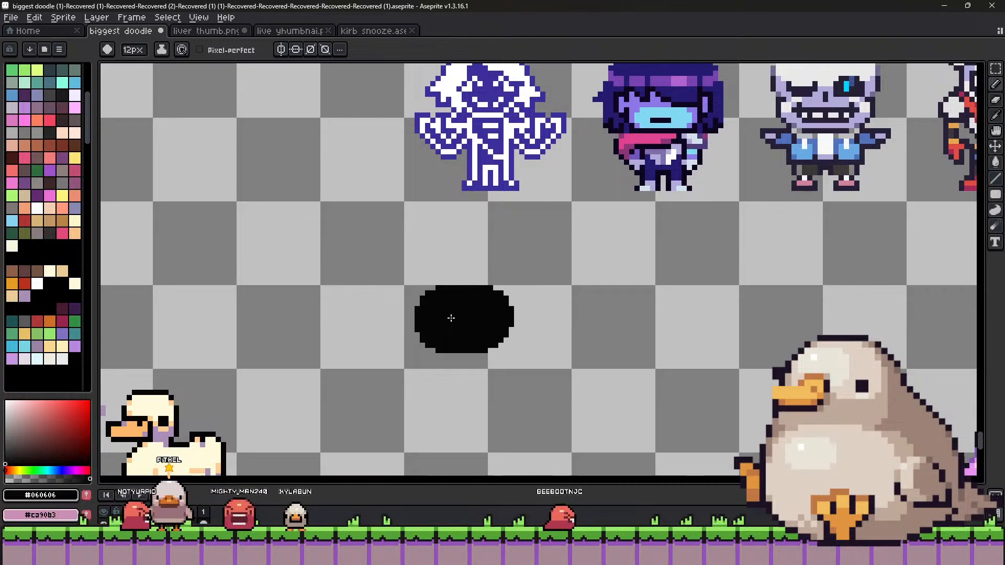
# Square off the oval's upper edge in black with a 5 px brush and outline a curved brim beneath it with a 2 px brush.
pyautogui.press('-')
pyautogui.press('-')
pyautogui.press('-')
pyautogui.press('-')
pyautogui.press('-')
pyautogui.press('-')
pyautogui.press('-')
pyautogui.press('-')
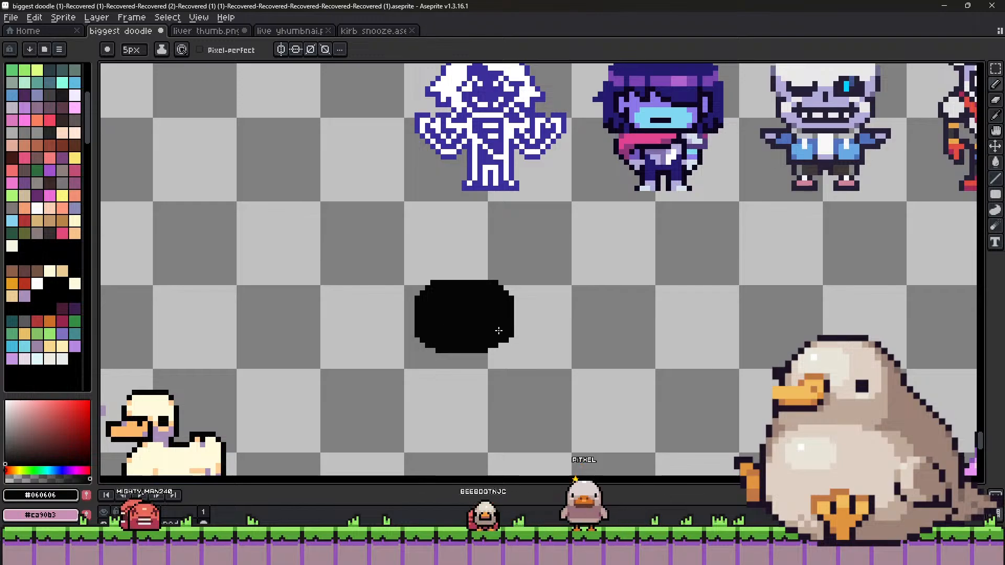
pyautogui.press('-')
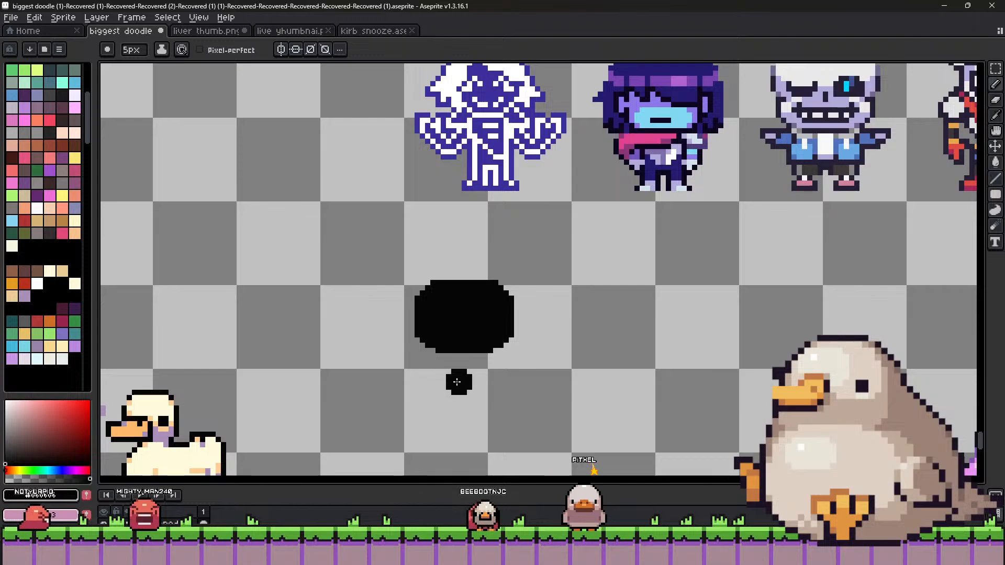
pyautogui.scroll(1, 458, 381)
pyautogui.press('-')
pyautogui.moveTo(432, 361); pyautogui.dragTo(509, 354)
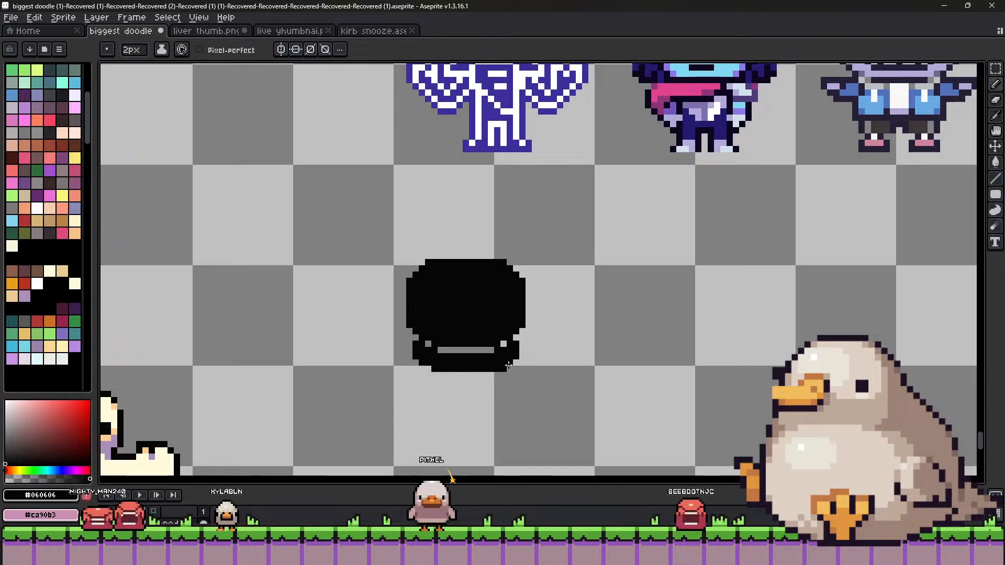
# Sample purple #8e357a from the character with the pink scarf and fill the cap's crown with it inside the black outline.
pyautogui.press('i')
pyautogui.keyDown('alt'); pyautogui.click(657, 107); pyautogui.keyUp('alt')
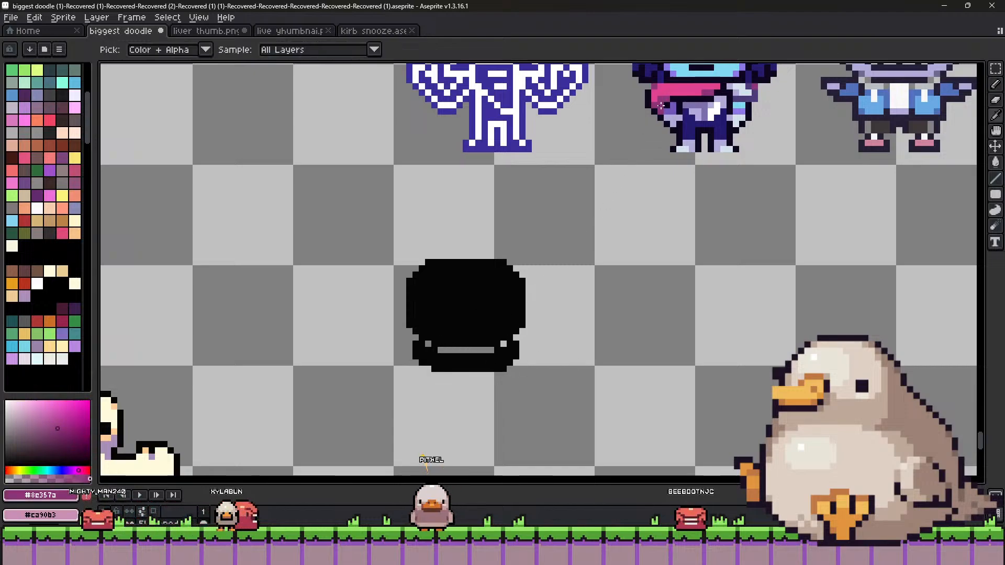
pyautogui.moveTo(435, 282); pyautogui.dragTo(481, 280)
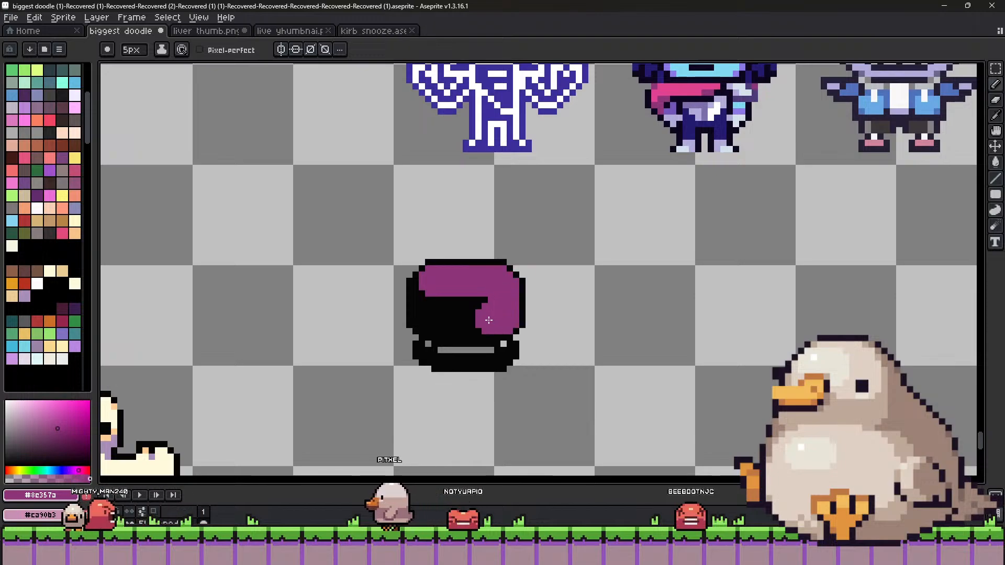
pyautogui.moveTo(488, 320)
pyautogui.mouseDown()
pyautogui.moveTo(452, 314)
pyautogui.moveTo(470, 312)
pyautogui.moveTo(434, 316)
pyautogui.moveTo(440, 322)
pyautogui.moveTo(445, 299)
pyautogui.mouseUp()
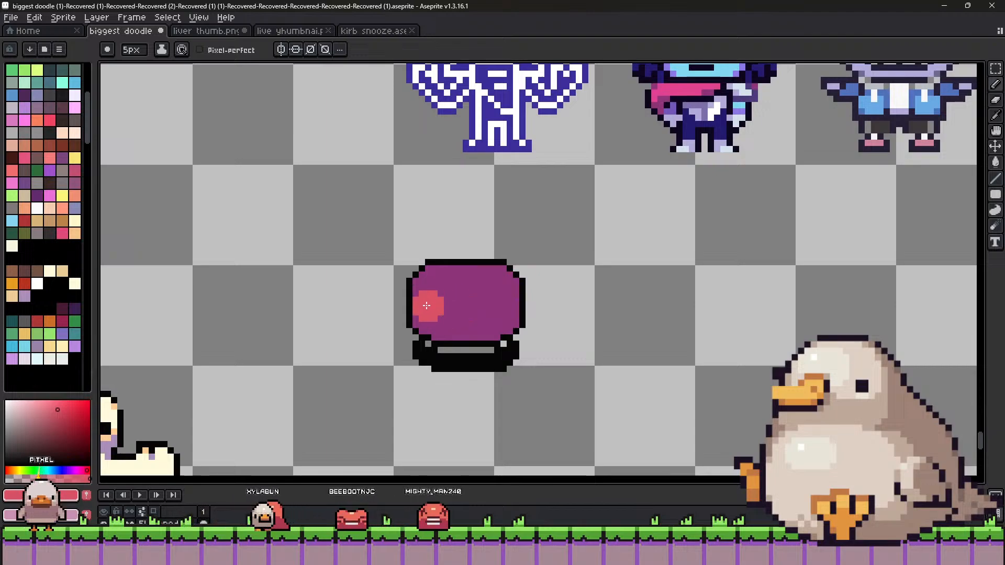
# Cover the crown's upper part in red #da5266 with a 5 px brush and shade its upper corners in sampled purple at 1 px.
pyautogui.moveTo(427, 301)
pyautogui.mouseDown()
pyautogui.moveTo(445, 294)
pyautogui.moveTo(431, 294)
pyautogui.moveTo(439, 285)
pyautogui.moveTo(456, 283)
pyautogui.moveTo(437, 282)
pyautogui.moveTo(474, 296)
pyautogui.mouseUp()
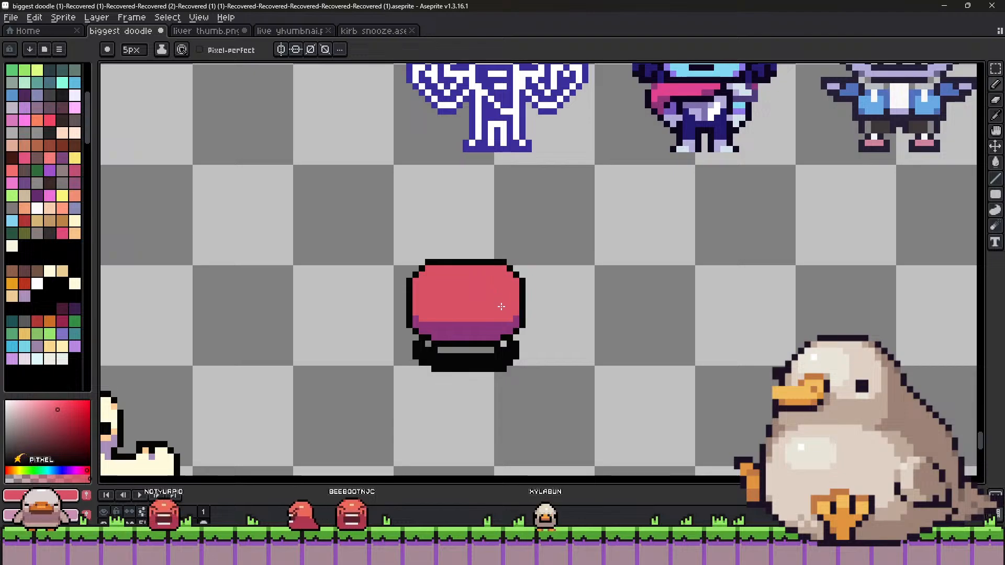
pyautogui.keyDown('alt'); pyautogui.click(478, 323); pyautogui.keyUp('alt')
pyautogui.press('-')
pyautogui.press('-')
pyautogui.press('-')
pyautogui.press('-')
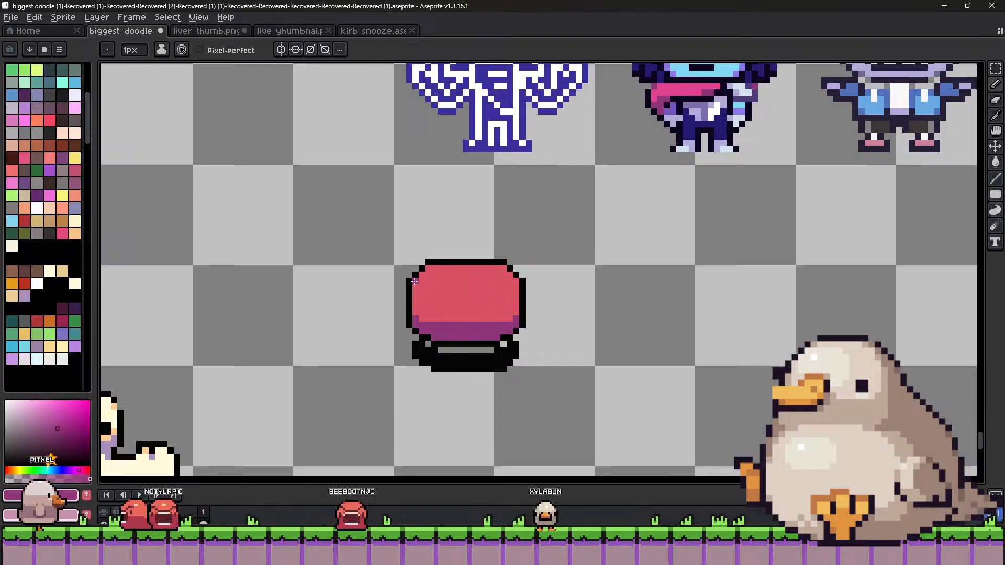
# Paint a black #060606 emblem base at the crown's lower centre with a 4 px brush.
pyautogui.press('+')
pyautogui.press('+')
pyautogui.press('+')
pyautogui.keyDown('alt'); pyautogui.click(463, 339); pyautogui.keyUp('alt')
pyautogui.click(463, 331)
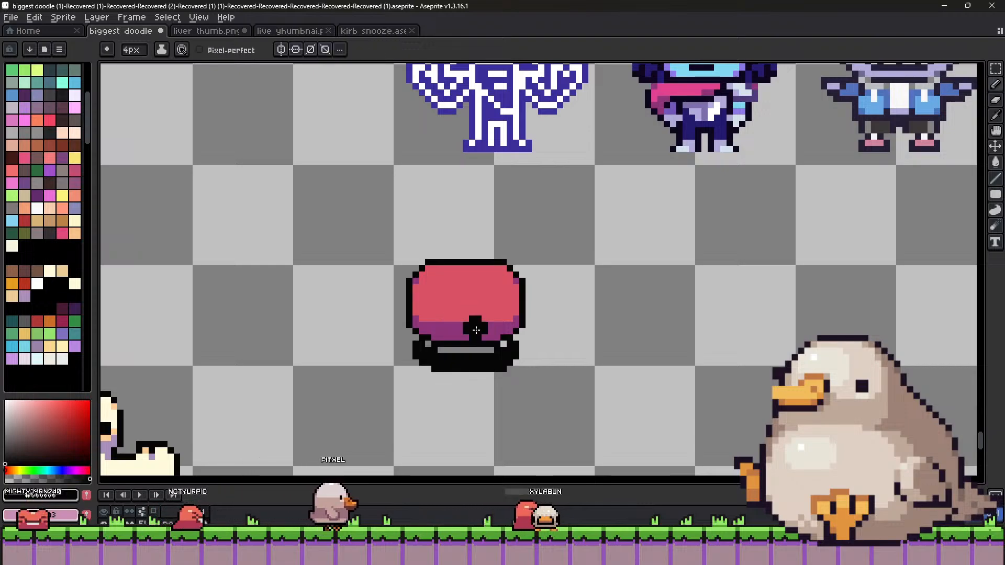
# Retouch the boundary between the crown's red and its lower shadow using purple #8e357a and red #da5266 with a 1 px brush.
pyautogui.keyDown('alt'); pyautogui.click(489, 326); pyautogui.keyUp('alt')
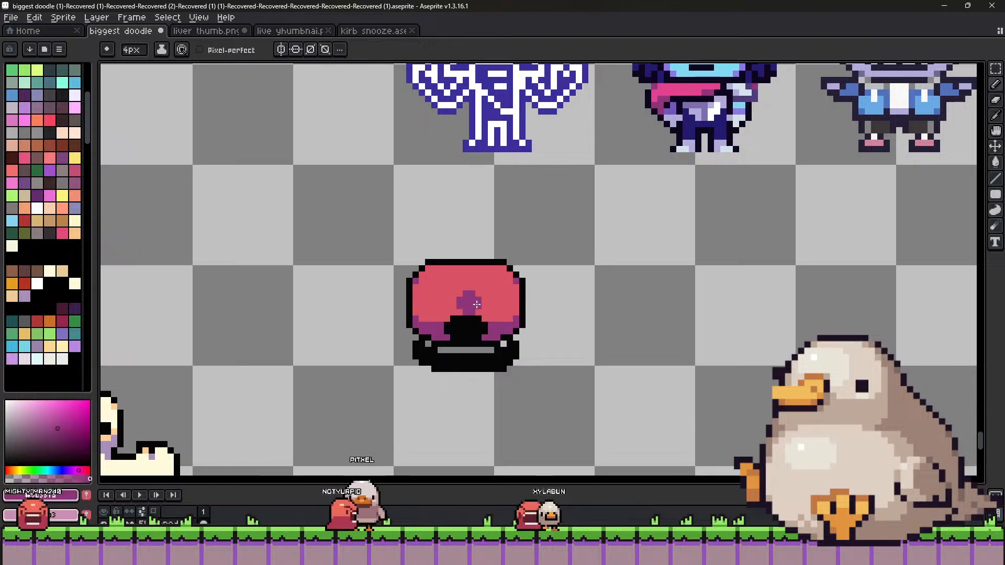
pyautogui.press('-')
pyautogui.press('-')
pyautogui.press('-')
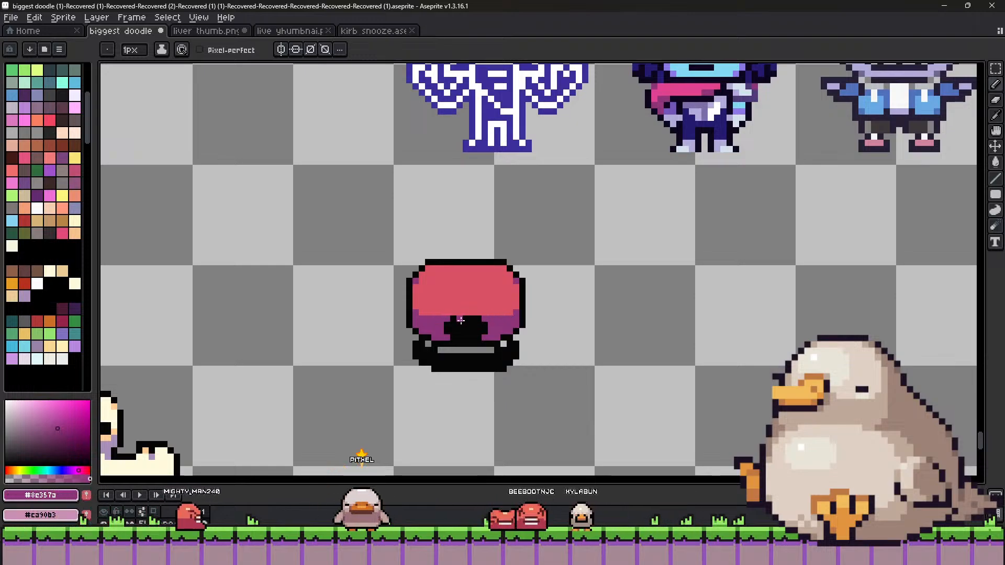
pyautogui.keyDown('alt'); pyautogui.click(469, 299); pyautogui.keyUp('alt')
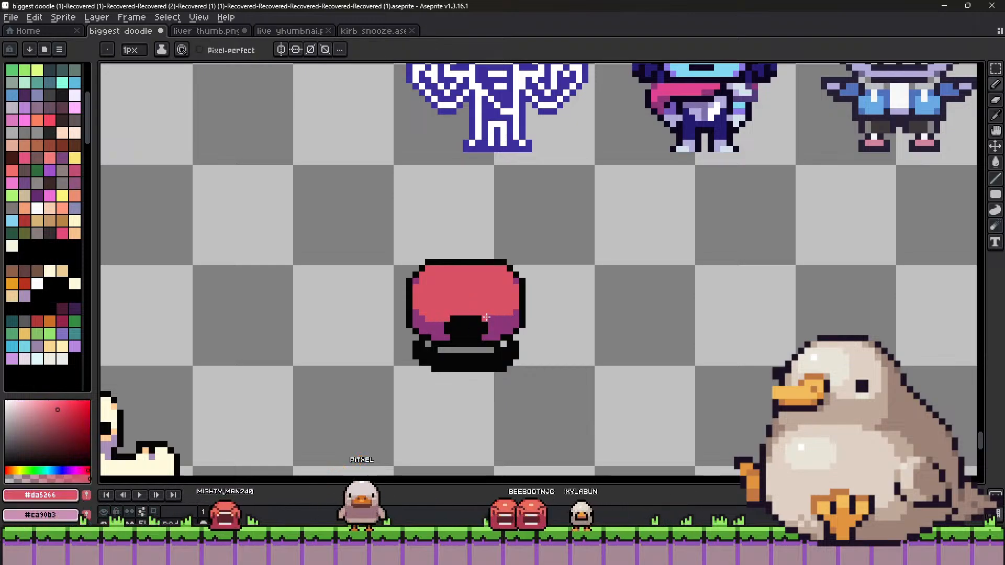
# Extend the black emblem base upward with a 2 px brush and fill its inside with white #ffffff.
pyautogui.keyDown('alt'); pyautogui.click(463, 330); pyautogui.keyUp('alt')
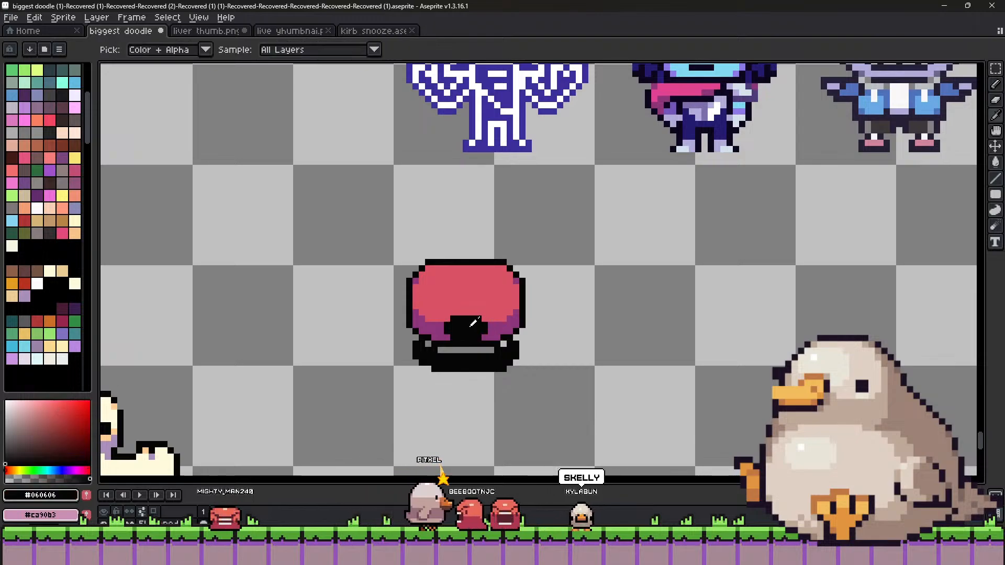
pyautogui.moveTo(453, 313); pyautogui.dragTo(460, 321)
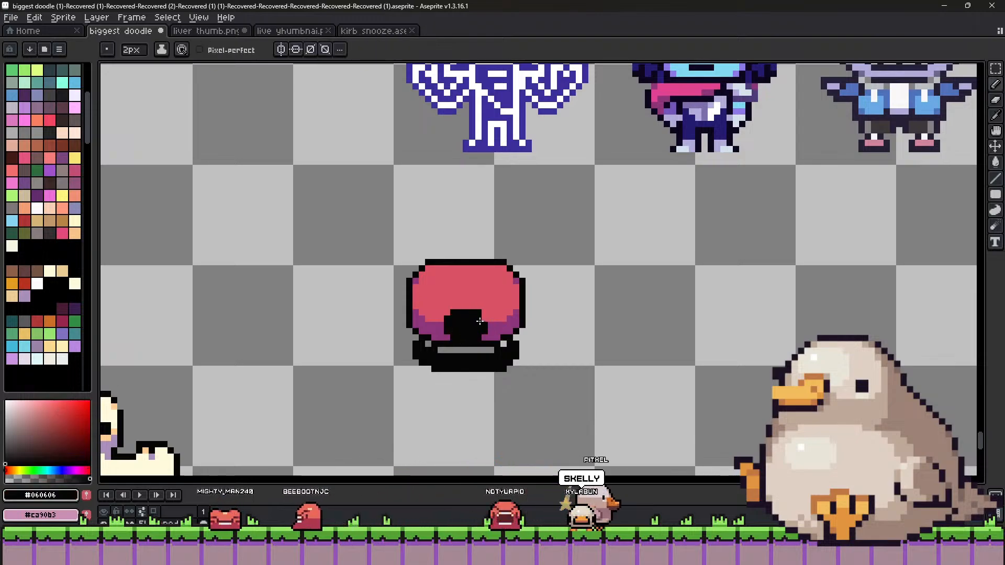
pyautogui.keyDown('alt'); pyautogui.click(500, 84); pyautogui.keyUp('alt')
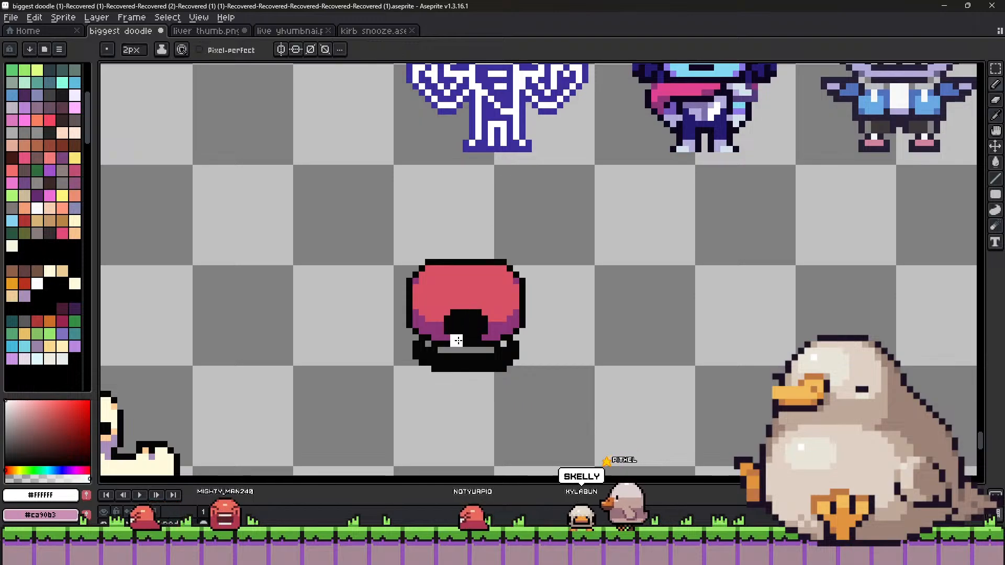
pyautogui.moveTo(453, 325)
pyautogui.mouseDown()
pyautogui.moveTo(470, 332)
pyautogui.moveTo(475, 322)
pyautogui.mouseUp()
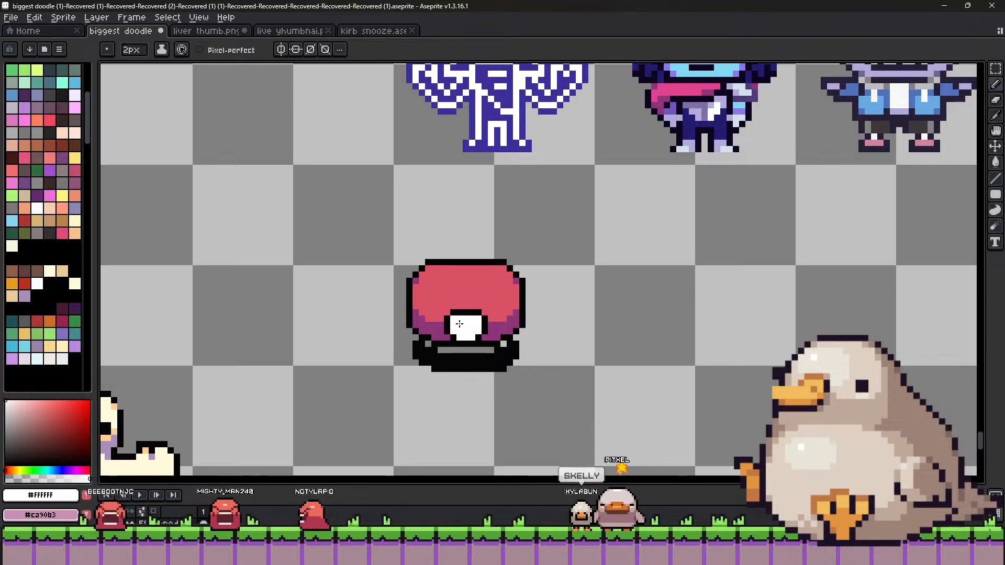
# Cover the emblem's top outline in red #da5266 and round the emblem's upper corners in black with a 1 px brush.
pyautogui.keyDown('alt'); pyautogui.click(455, 298); pyautogui.keyUp('alt')
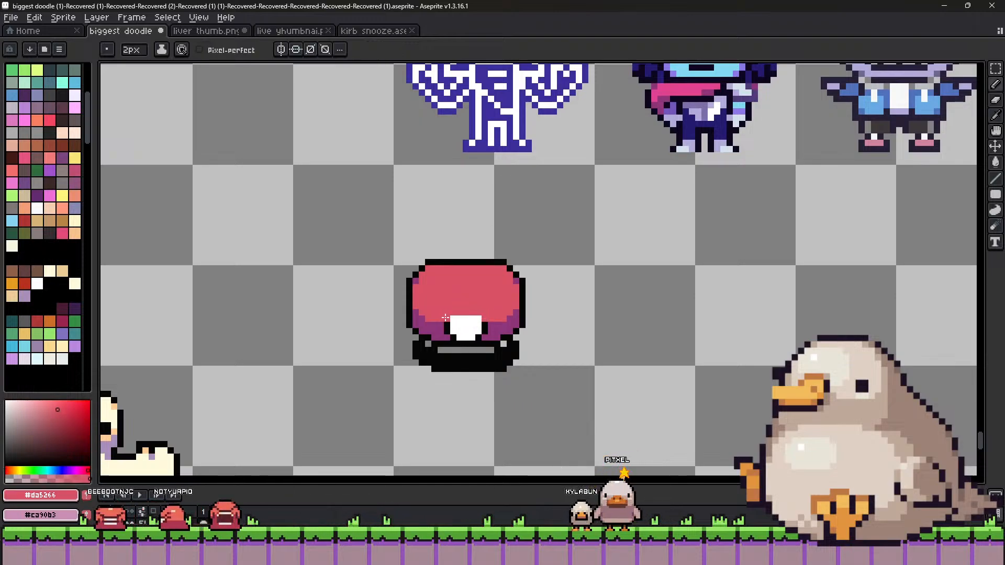
pyautogui.keyDown('alt'); pyautogui.click(448, 326); pyautogui.keyUp('alt')
pyautogui.press('-')
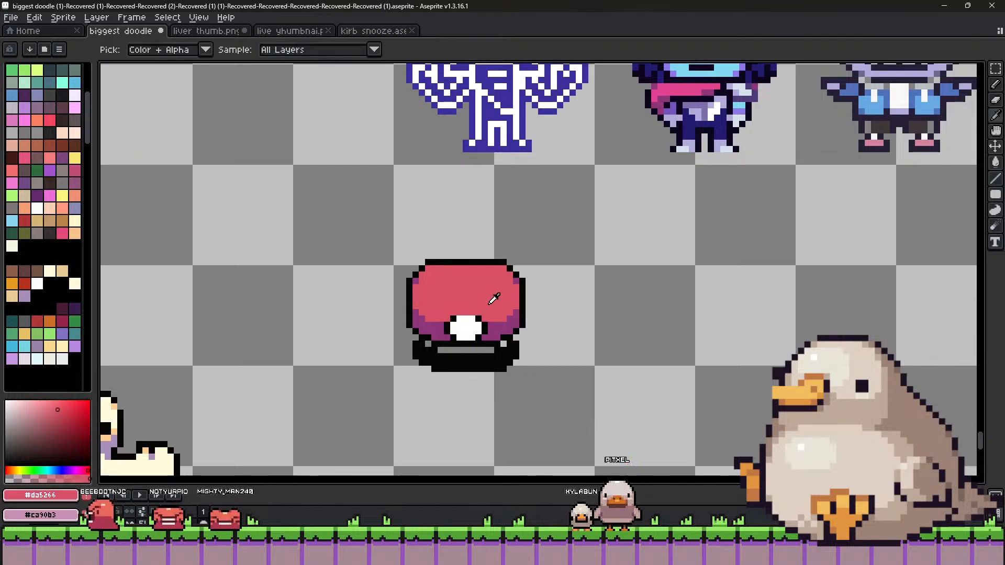
# Draw a small letter M in purple #8e357a inside the white emblem with the 1 px brush.
pyautogui.keyDown('alt'); pyautogui.click(501, 318); pyautogui.keyUp('alt')
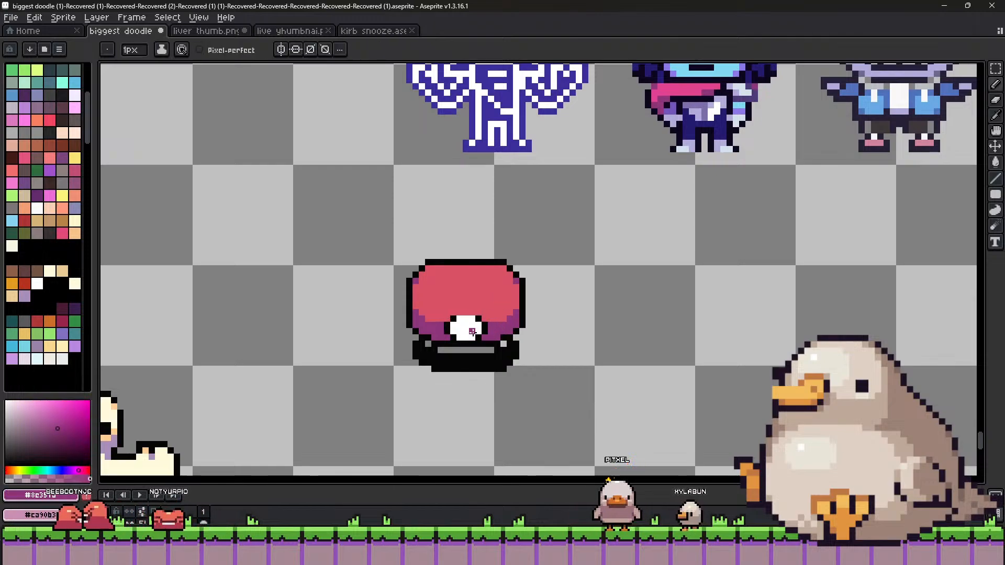
pyautogui.moveTo(473, 330); pyautogui.dragTo(464, 325)
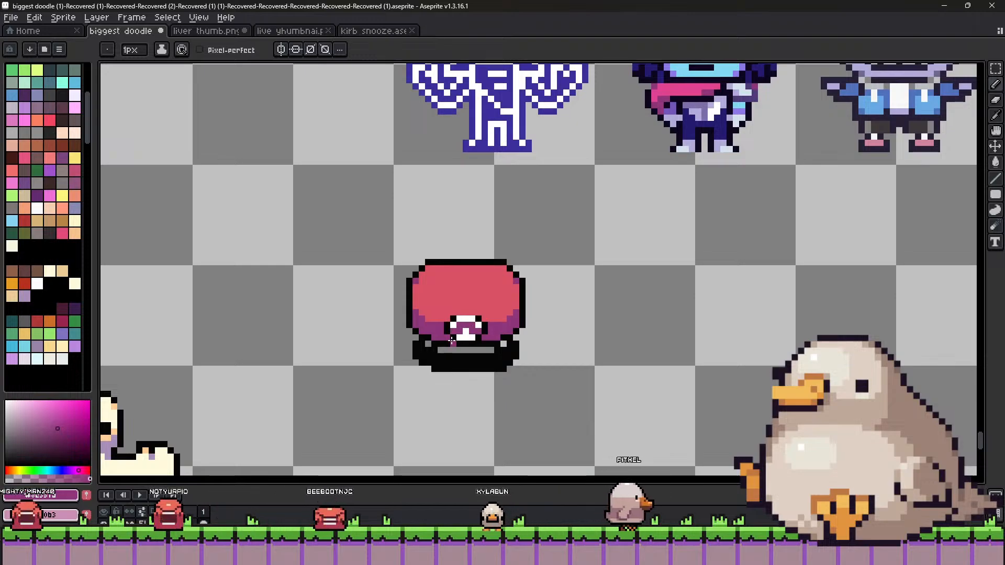
pyautogui.keyDown('alt'); pyautogui.click(469, 326); pyautogui.keyUp('alt')
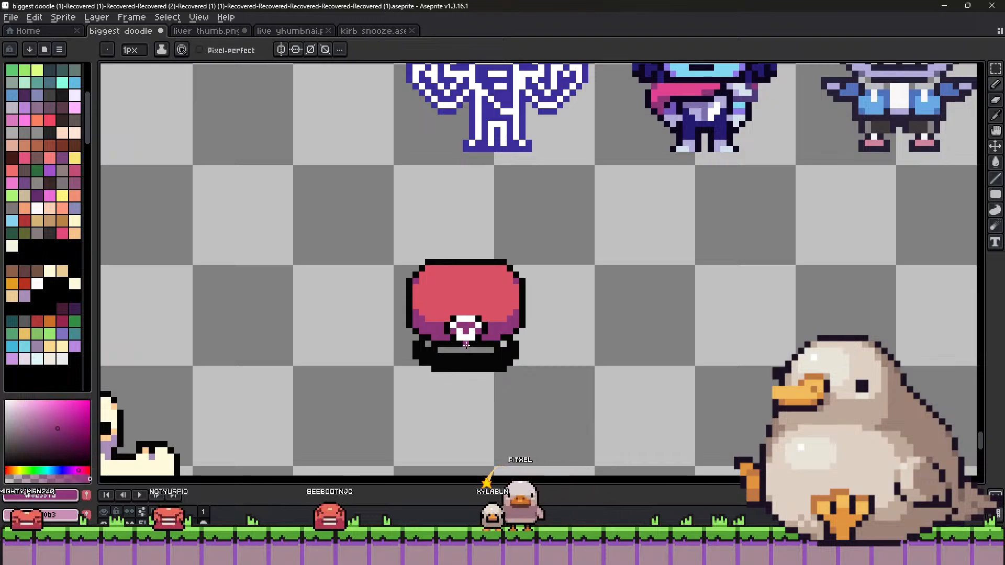
pyautogui.keyDown('alt'); pyautogui.click(466, 338); pyautogui.keyUp('alt')
# Mix a darker purple #6b216f from the crown's shadow colour and shade the lower side of the crown beside the emblem.
pyautogui.keyDown('alt'); pyautogui.click(483, 303); pyautogui.keyUp('alt')
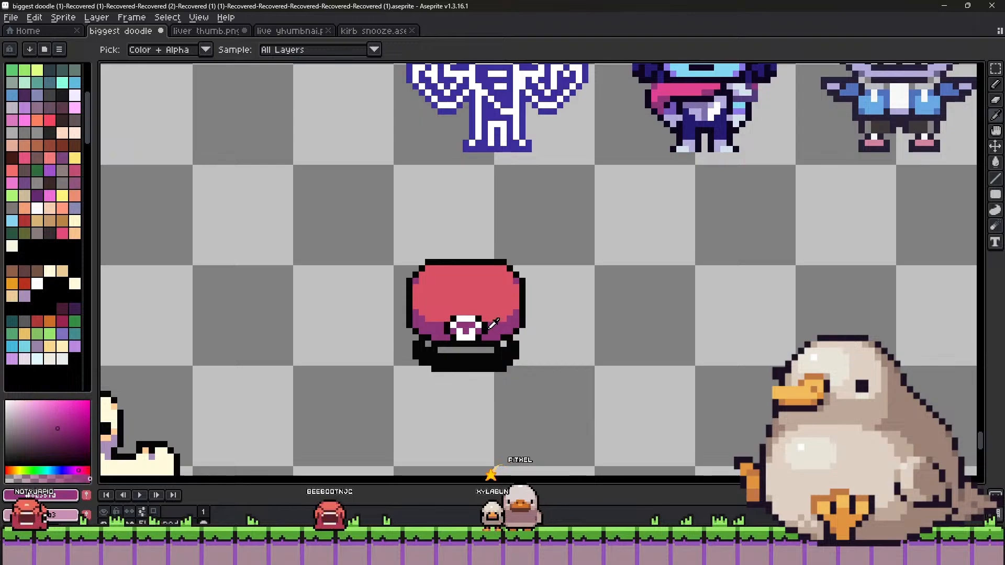
pyautogui.keyDown('alt'); pyautogui.click(496, 328); pyautogui.keyUp('alt')
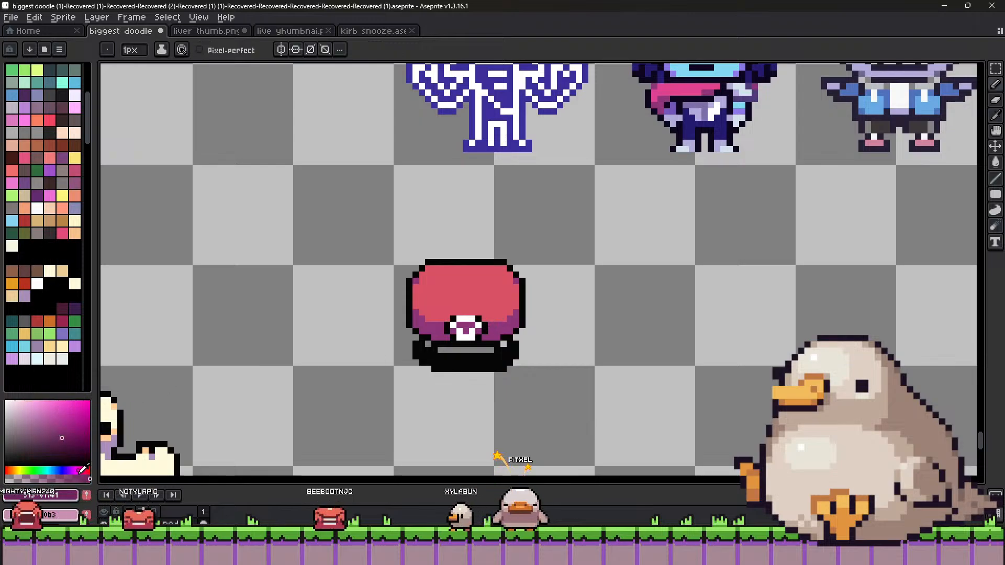
pyautogui.keyDown('alt'); pyautogui.click(459, 319); pyautogui.keyUp('alt')
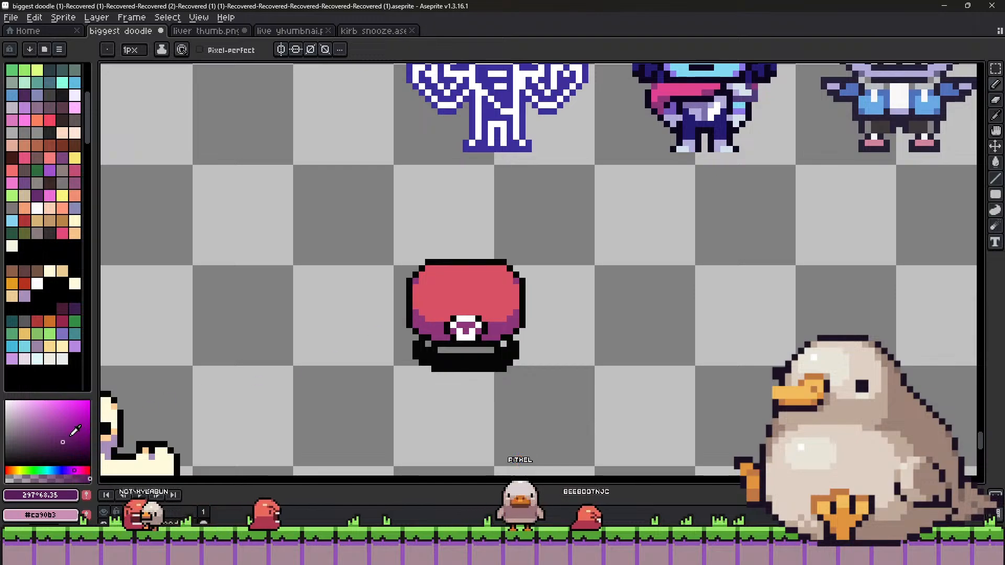
pyautogui.click(64, 437)
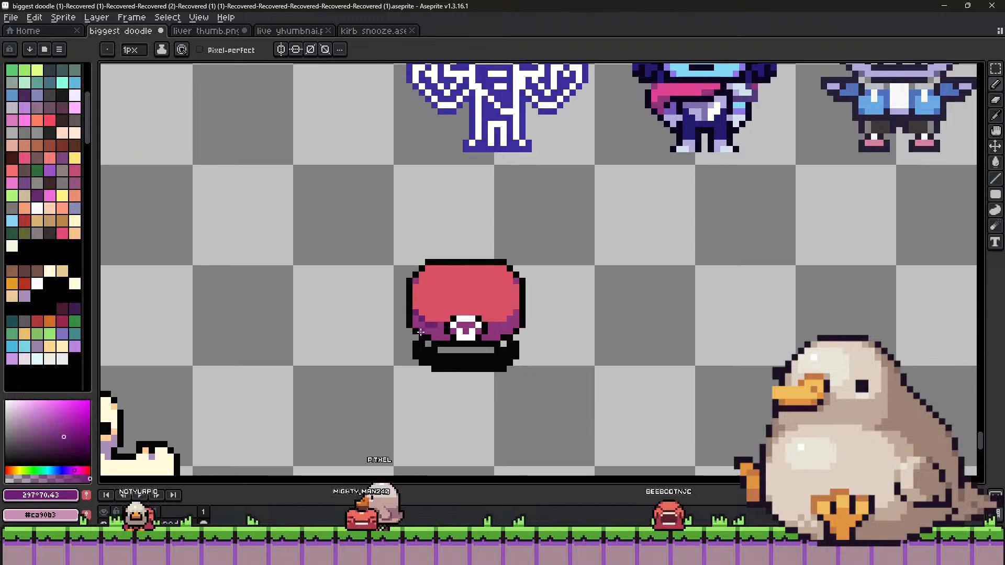
pyautogui.keyDown('alt'); pyautogui.click(427, 311); pyautogui.keyUp('alt')
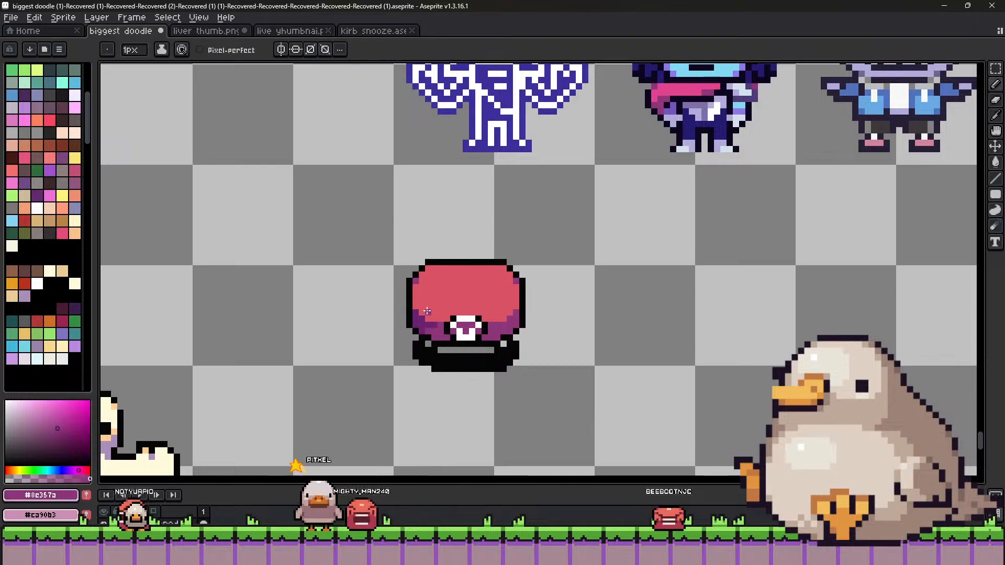
# Fill the cap's brim with dark purple #6b216f using a 2 px brush.
pyautogui.keyDown('alt'); pyautogui.click(478, 285); pyautogui.keyUp('alt')
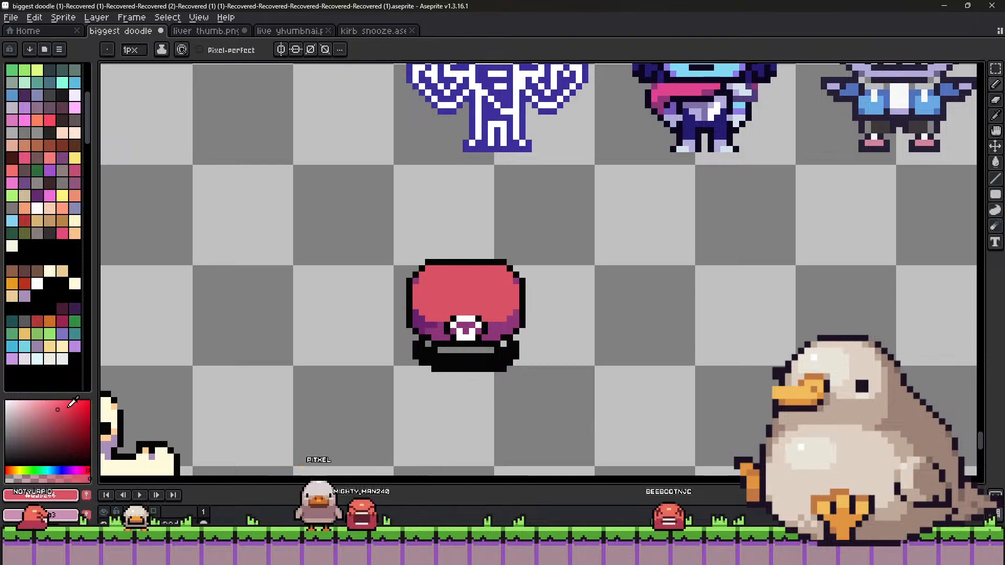
pyautogui.click(56, 406)
pyautogui.keyDown('alt'); pyautogui.click(433, 318); pyautogui.keyUp('alt')
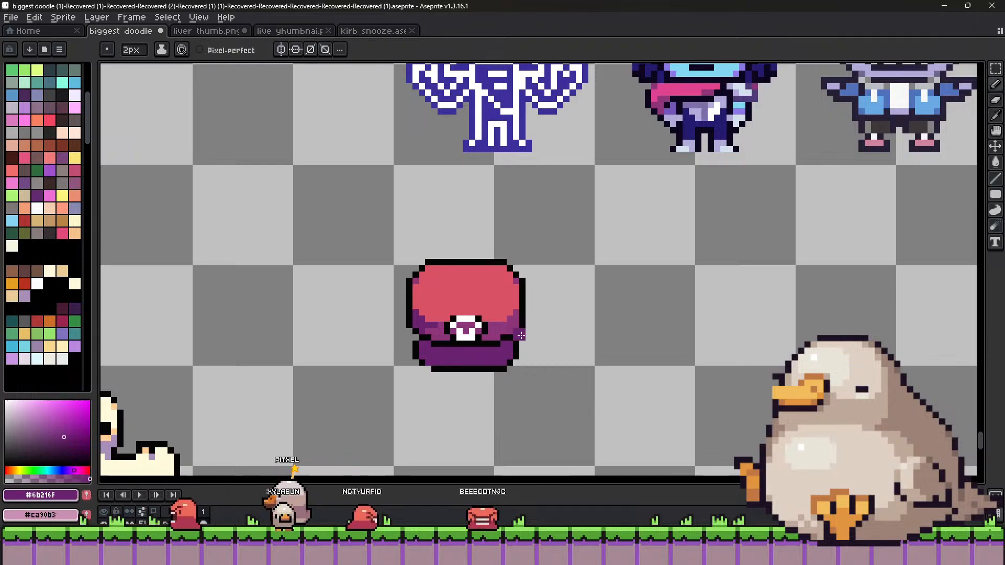
pyautogui.scroll(-1, 460, 366)
pyautogui.scroll(2, 441, 372)
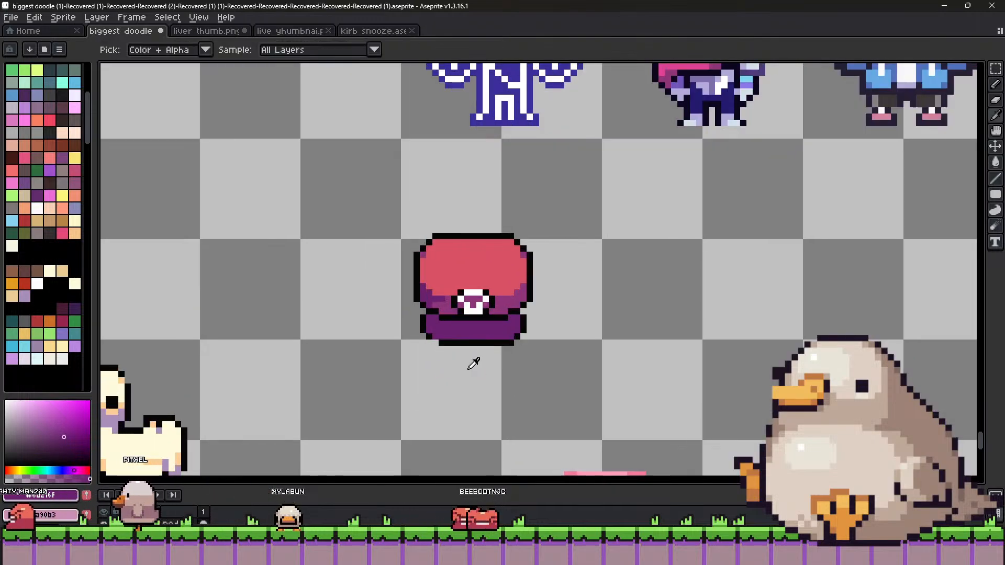
# Erase the brim's bottom outline with the sampled transparent colour and recolour its lower sides in dark purple #6b216f at 1 px.
pyautogui.keyDown('alt'); pyautogui.click(439, 346); pyautogui.keyUp('alt')
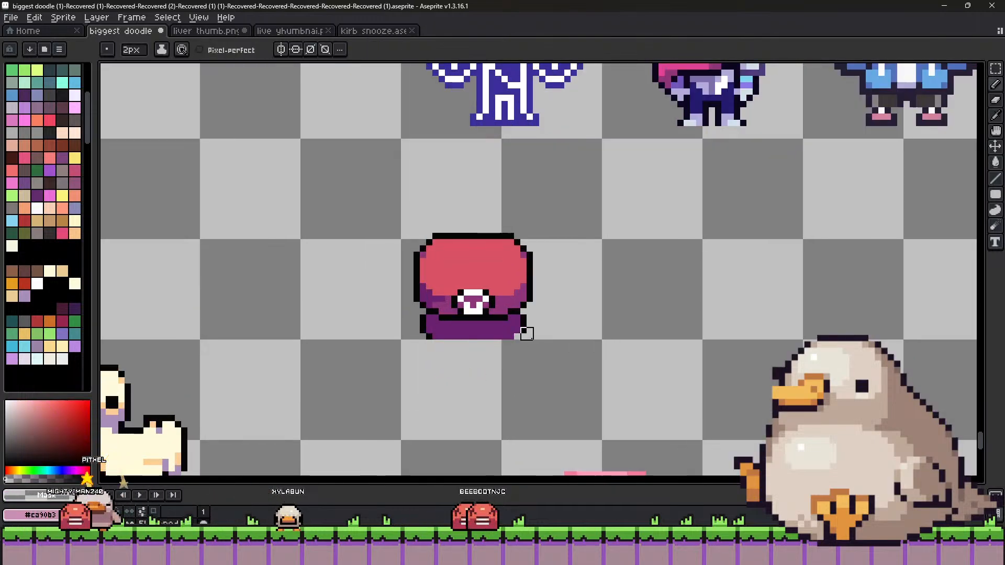
pyautogui.press('-')
pyautogui.keyDown('alt'); pyautogui.click(422, 308); pyautogui.keyUp('alt')
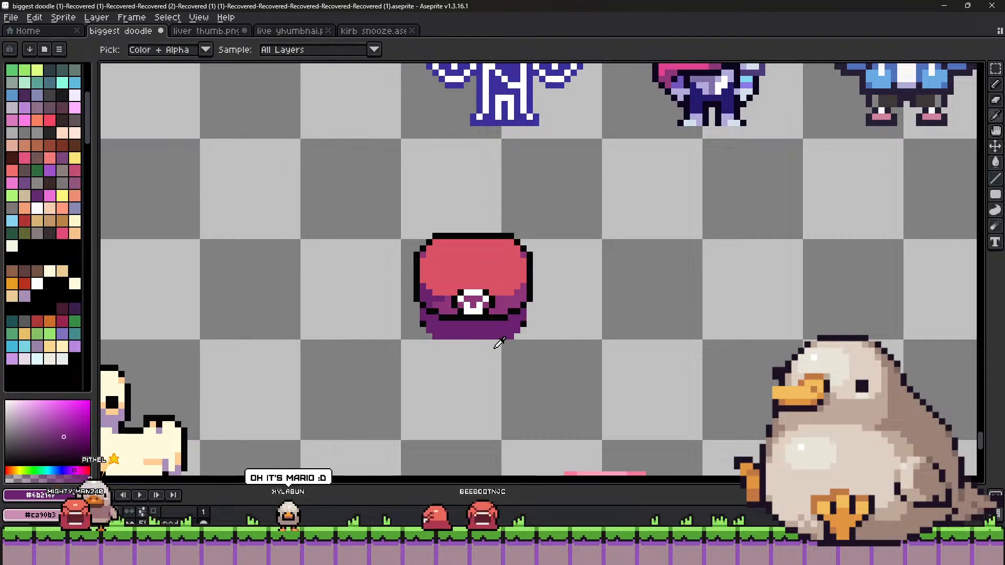
# Add a red #da5266 stripe along the brim's lower edge, bordered by a black #060606 bottom outline and purple #6b216f corners.
pyautogui.keyDown('alt'); pyautogui.click(518, 316); pyautogui.keyUp('alt')
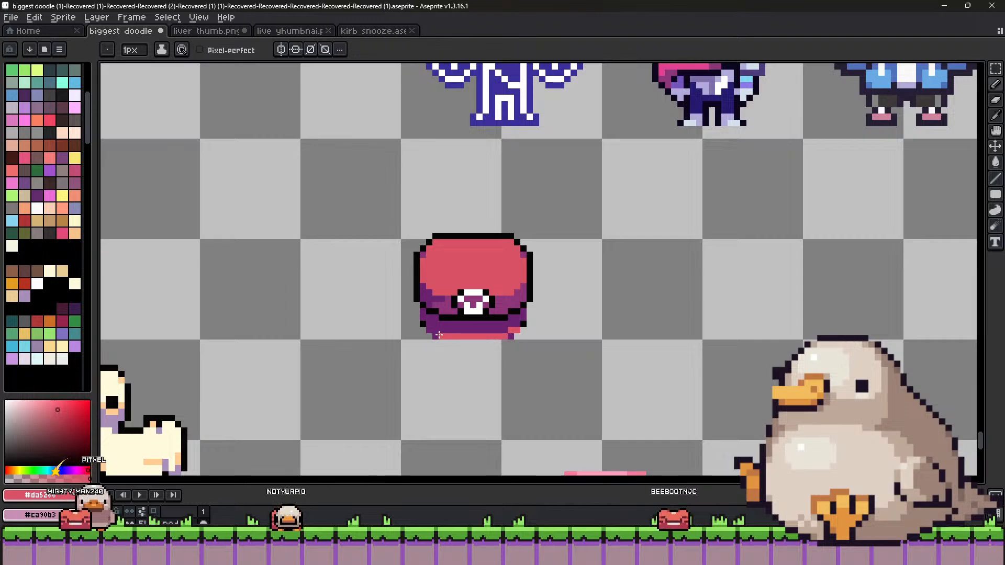
pyautogui.keyDown('alt'); pyautogui.click(511, 337); pyautogui.keyUp('alt')
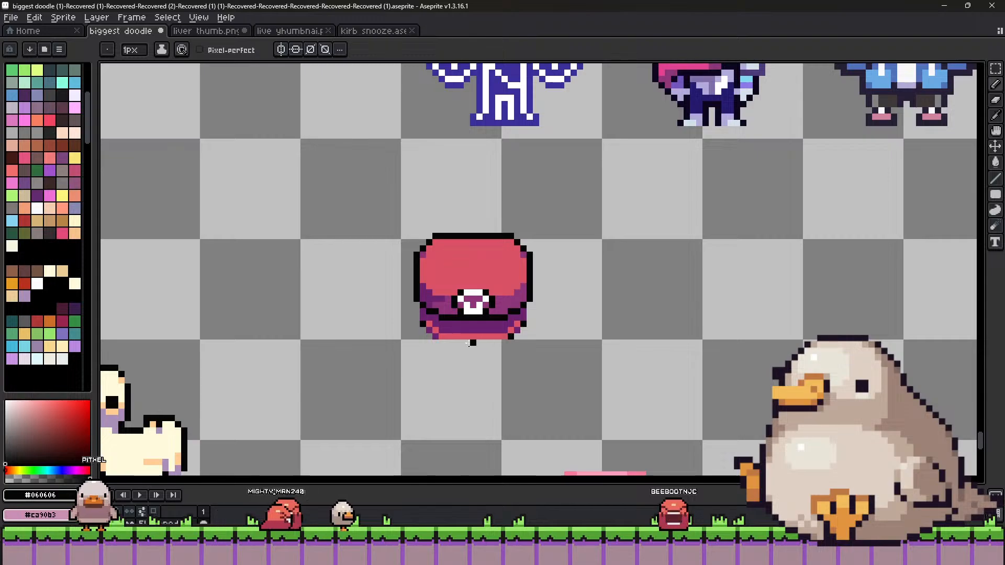
pyautogui.moveTo(433, 336)
pyautogui.mouseDown()
pyautogui.moveTo(512, 336)
pyautogui.moveTo(439, 331)
pyautogui.mouseUp()
pyautogui.keyDown('alt'); pyautogui.click(510, 329); pyautogui.keyUp('alt')
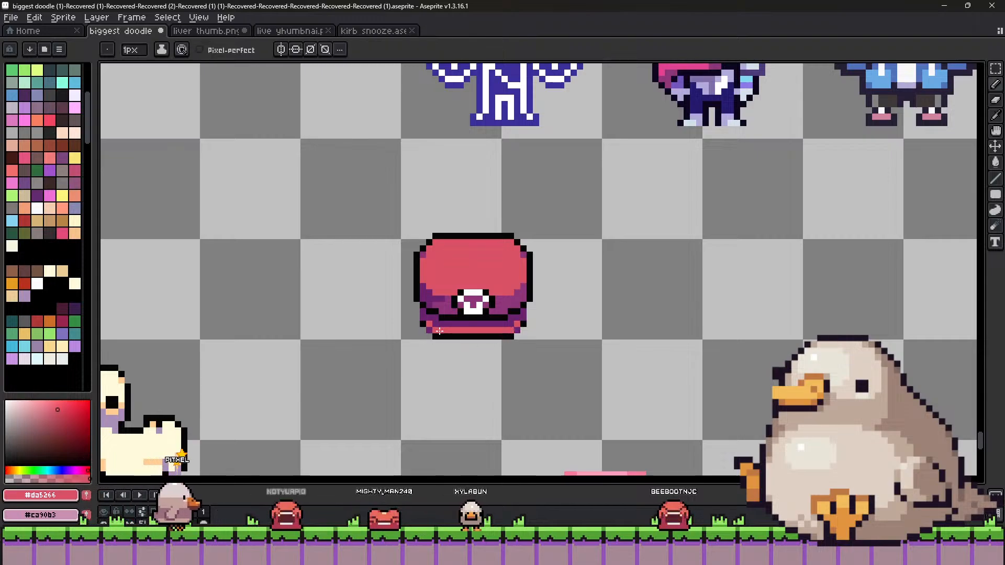
pyautogui.keyDown('alt'); pyautogui.click(437, 337); pyautogui.keyUp('alt')
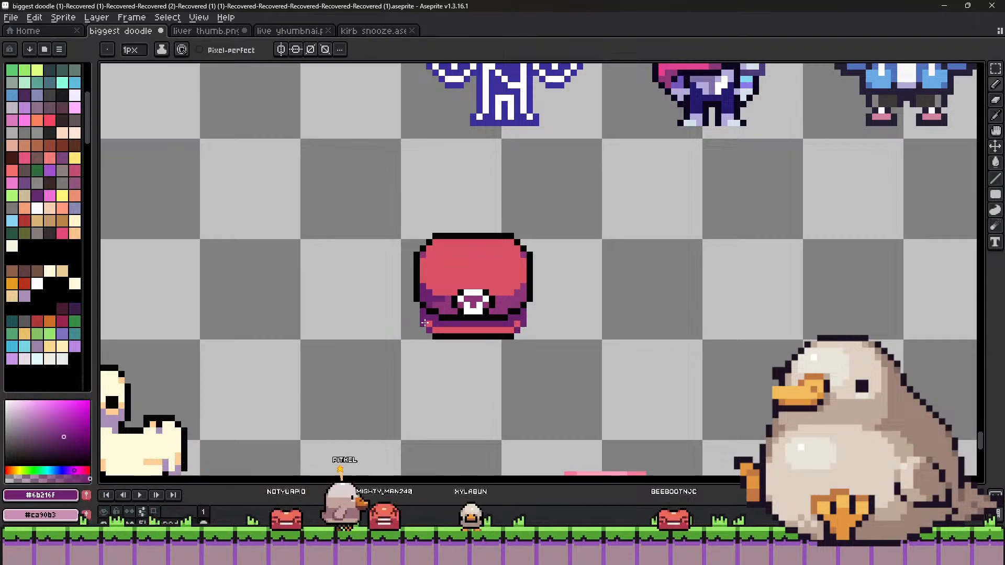
# Outline the brim's sides in black #060606 and retouch the crown and brim shading with sampled purples #8e357a and #6b216f.
pyautogui.press('alt')
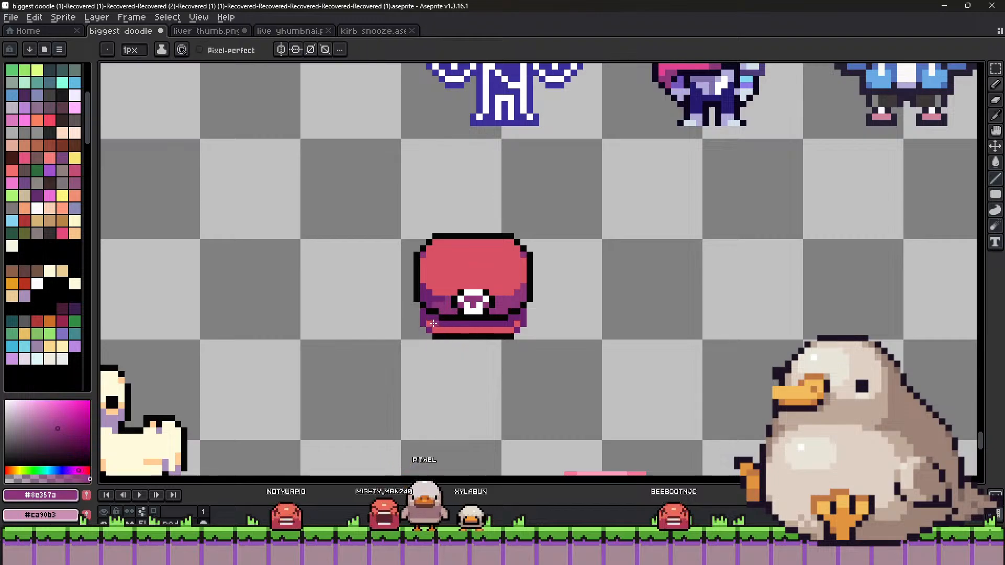
pyautogui.keyDown('alt'); pyautogui.click(523, 317); pyautogui.keyUp('alt')
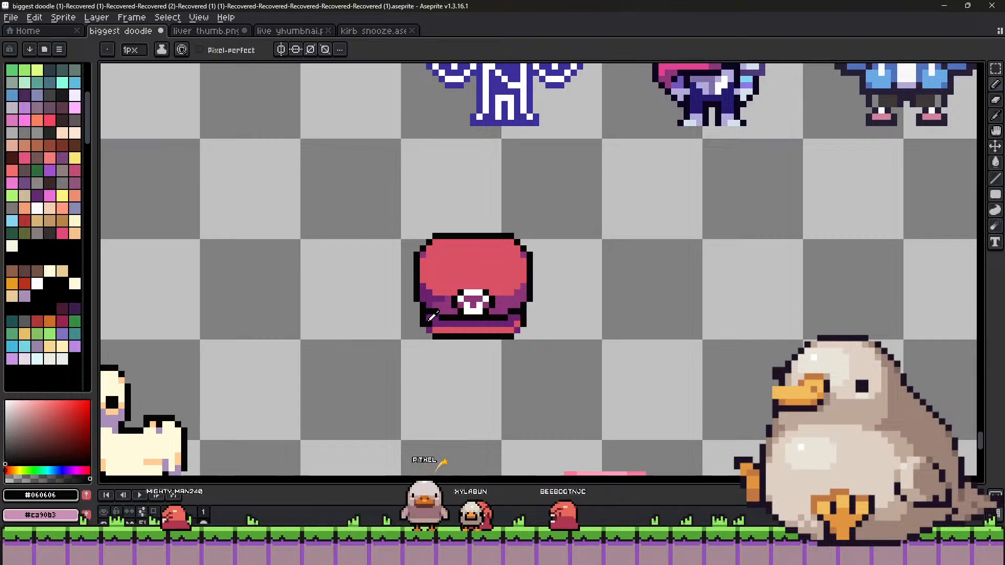
pyautogui.press('alt')
pyautogui.keyDown('alt'); pyautogui.click(432, 301); pyautogui.keyUp('alt')
pyautogui.press('alt')
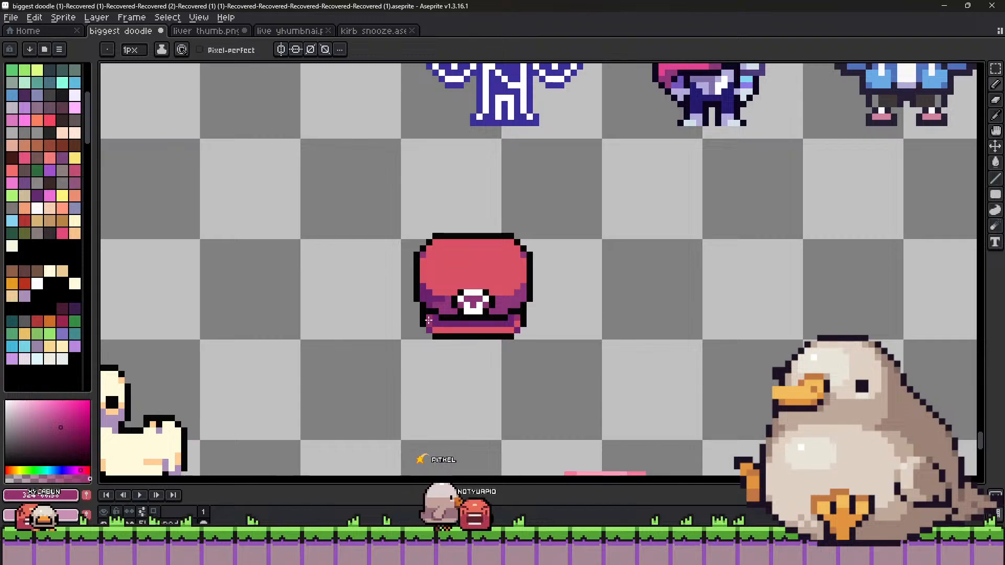
pyautogui.press('alt')
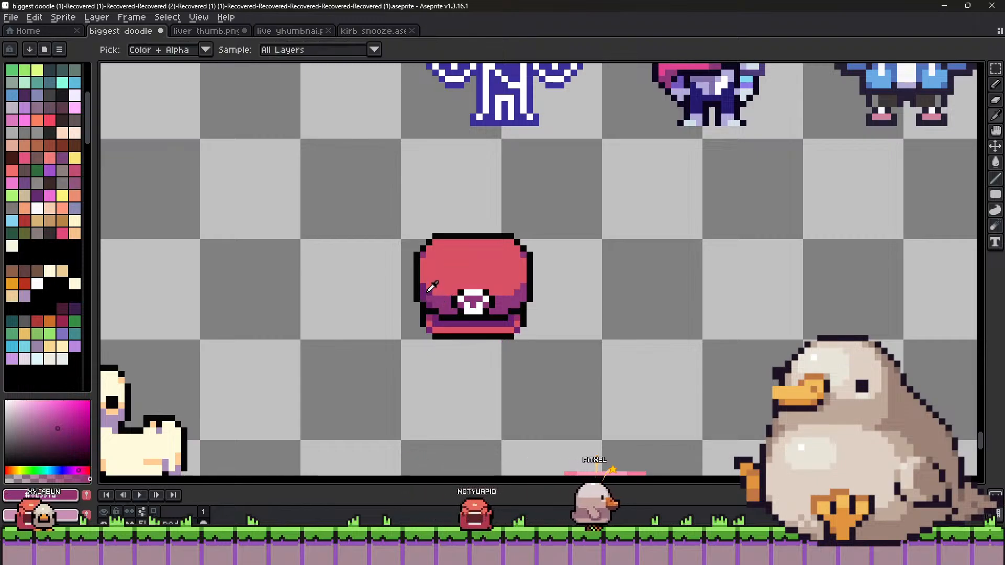
pyautogui.keyDown('alt'); pyautogui.click(436, 299); pyautogui.keyUp('alt')
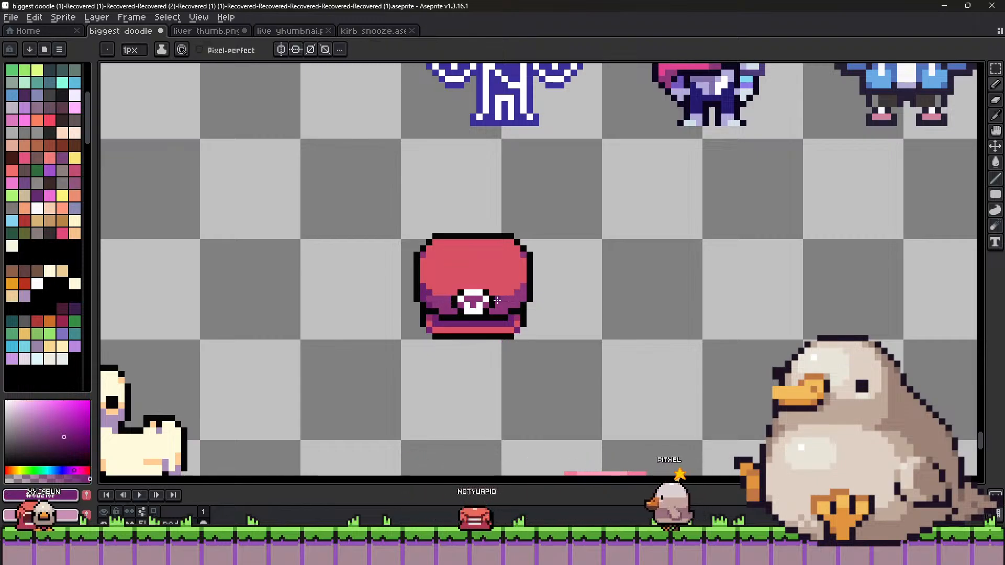
# Reshape the cap's emblem around its purple M with white #ffffff, extending the badge down to the brim.
pyautogui.keyDown('alt'); pyautogui.click(462, 309); pyautogui.keyUp('alt')
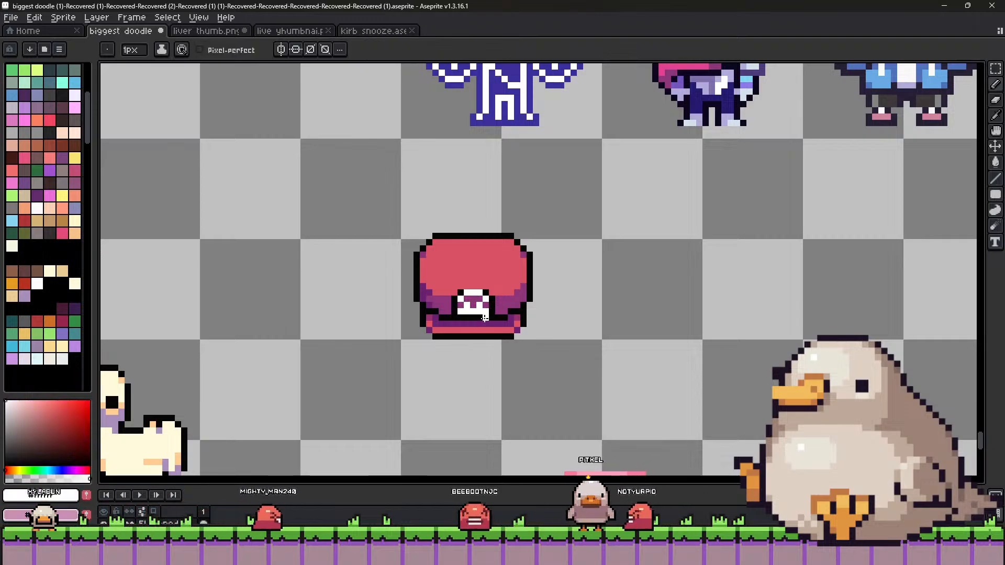
pyautogui.press('ctrl')
pyautogui.moveTo(474, 317); pyautogui.dragTo(464, 314)
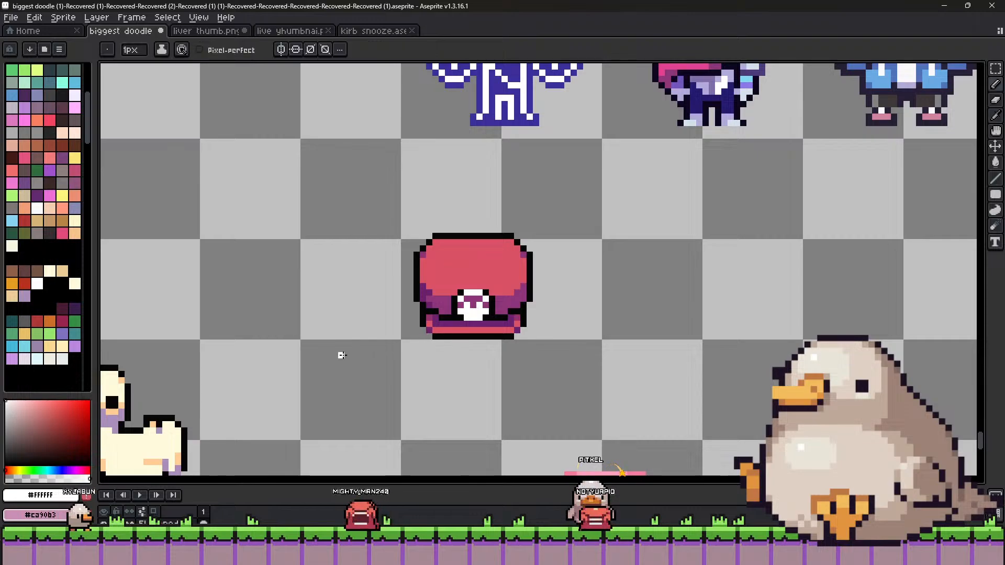
# Mix a pinker magenta #a93974 from the crown's shadow colour and repaint the shading beside the emblem with it.
pyautogui.keyDown('alt'); pyautogui.click(429, 299); pyautogui.keyUp('alt')
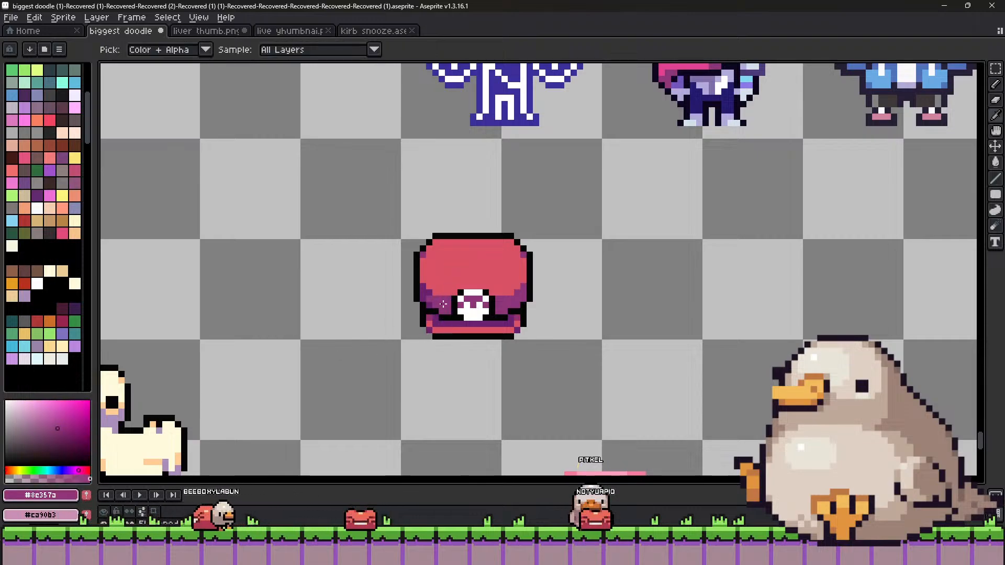
pyautogui.click(82, 471)
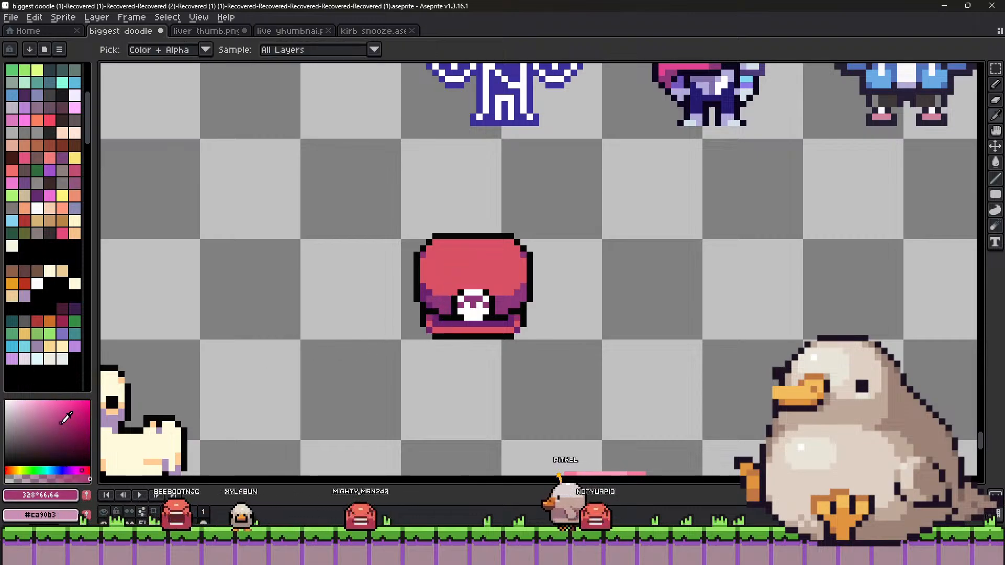
pyautogui.click(62, 423)
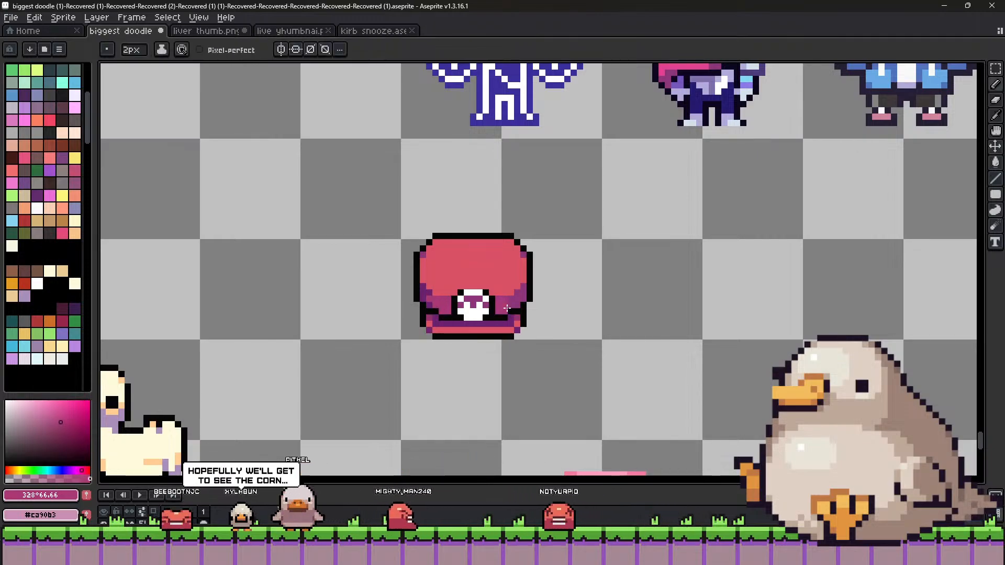
pyautogui.press('v')
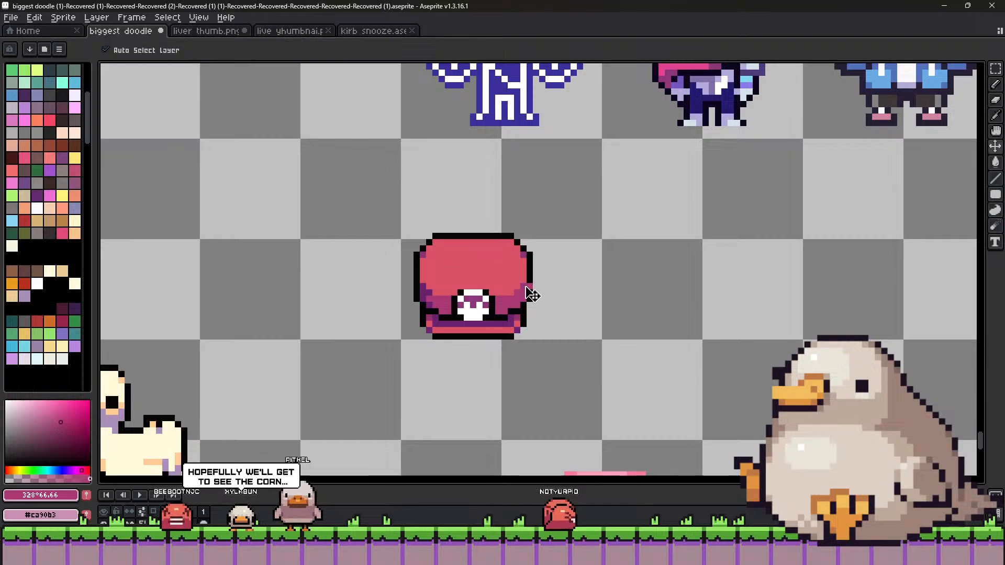
pyautogui.press('b')
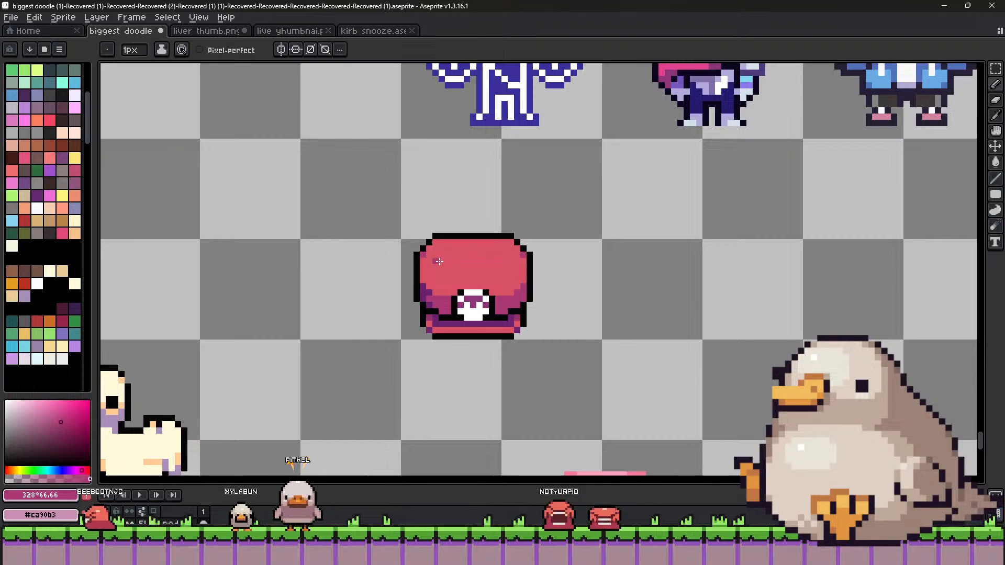
# Fill the brim's dark purple band with the magenta #a93974 using the Paint Bucket.
pyautogui.scroll(1, 514, 319)
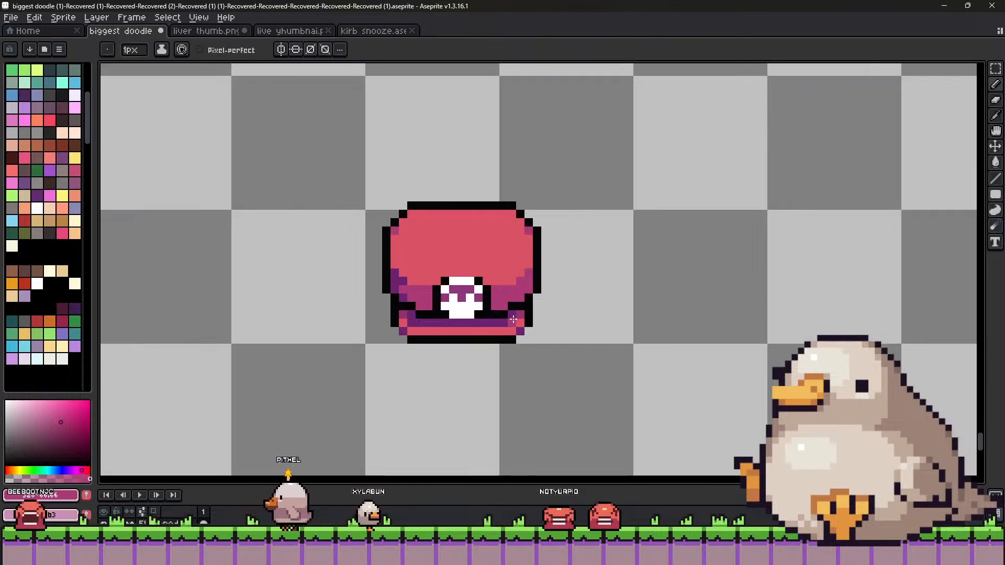
pyautogui.keyDown('alt'); pyautogui.click(431, 318); pyautogui.keyUp('alt')
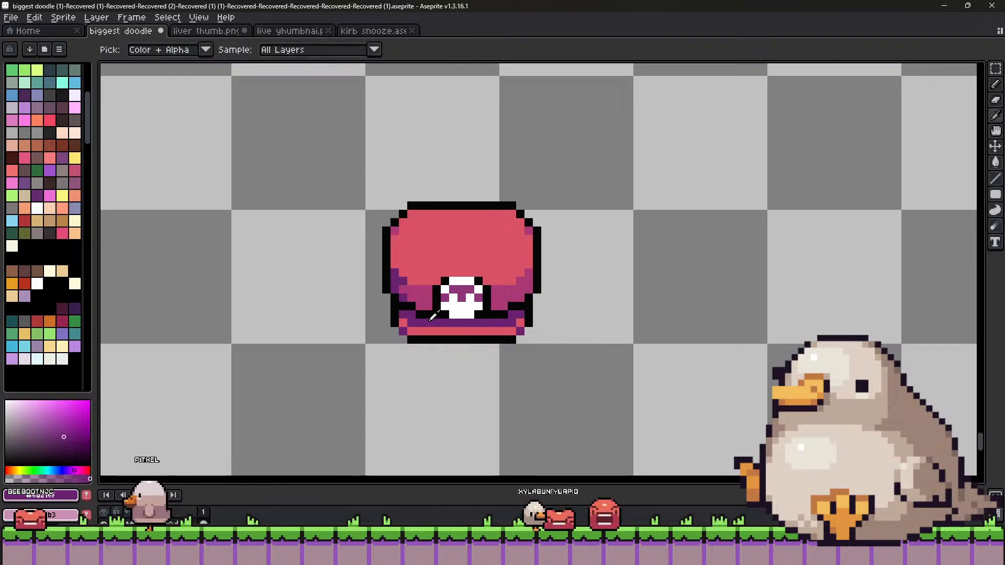
pyautogui.scroll(-2, 512, 294)
pyautogui.scroll(1, 510, 290)
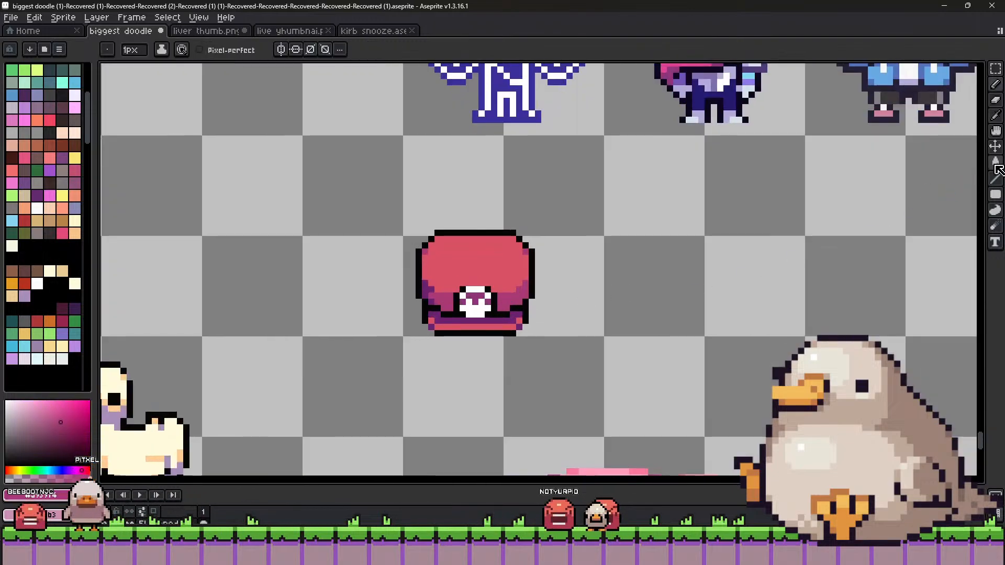
pyautogui.click(996, 164)
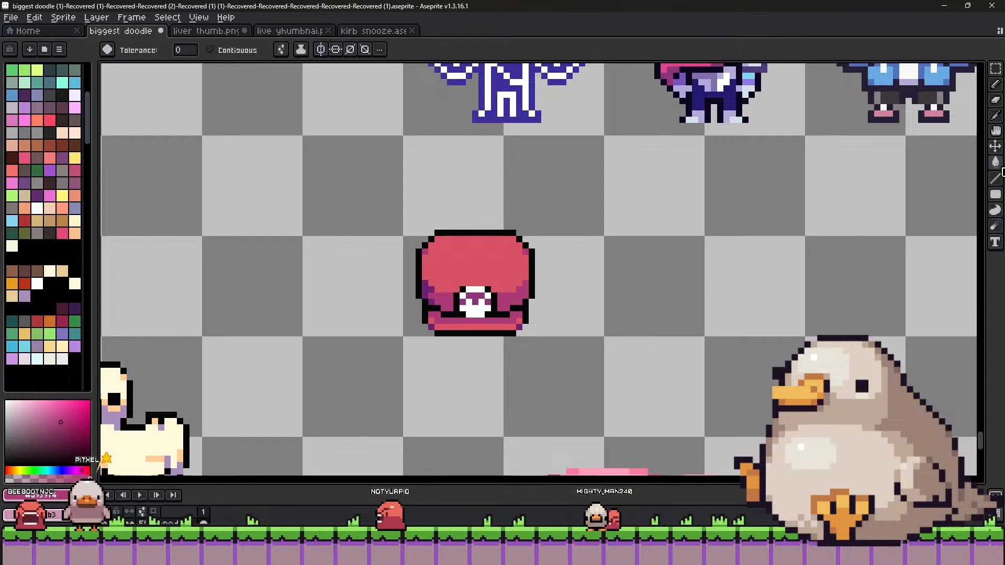
# Recolour the black lines around the emblem and between crown and brim in sampled dark purple #6b216f.
pyautogui.press('i')
pyautogui.click(438, 291)
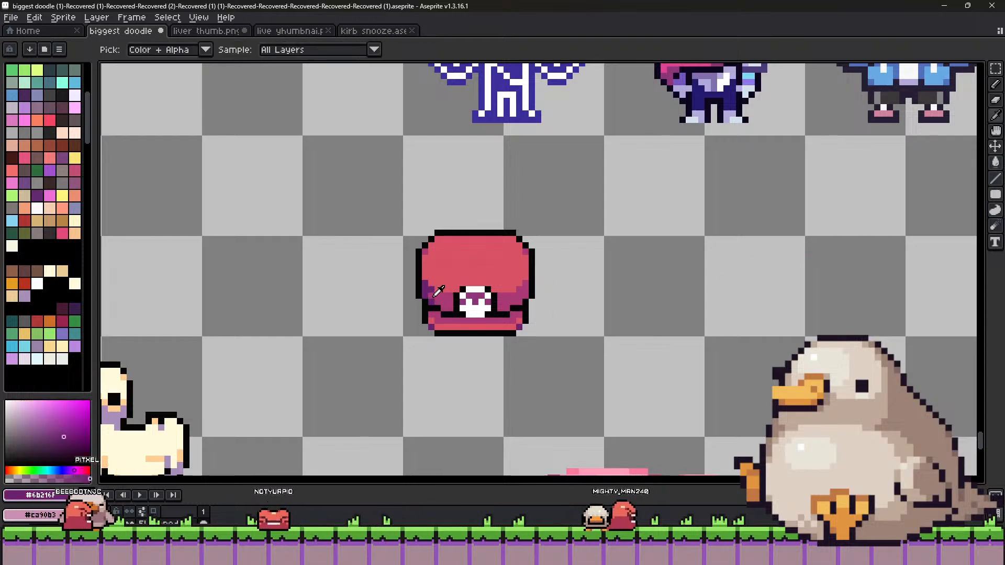
pyautogui.press('b')
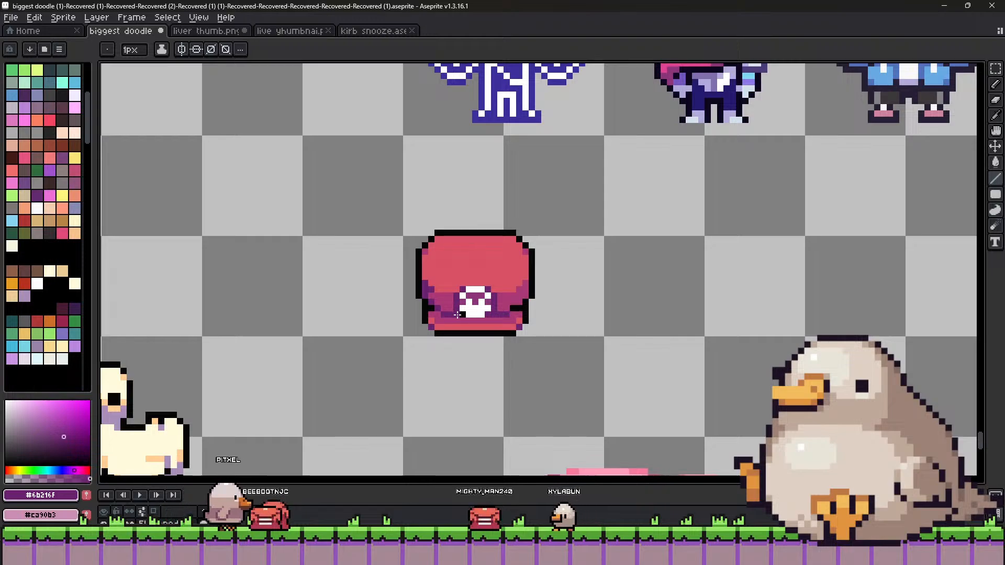
# Recolour the emblem's M in the crown's sampled red, undoing the last two changes.
pyautogui.press('i')
pyautogui.click(504, 283)
pyautogui.press('b')
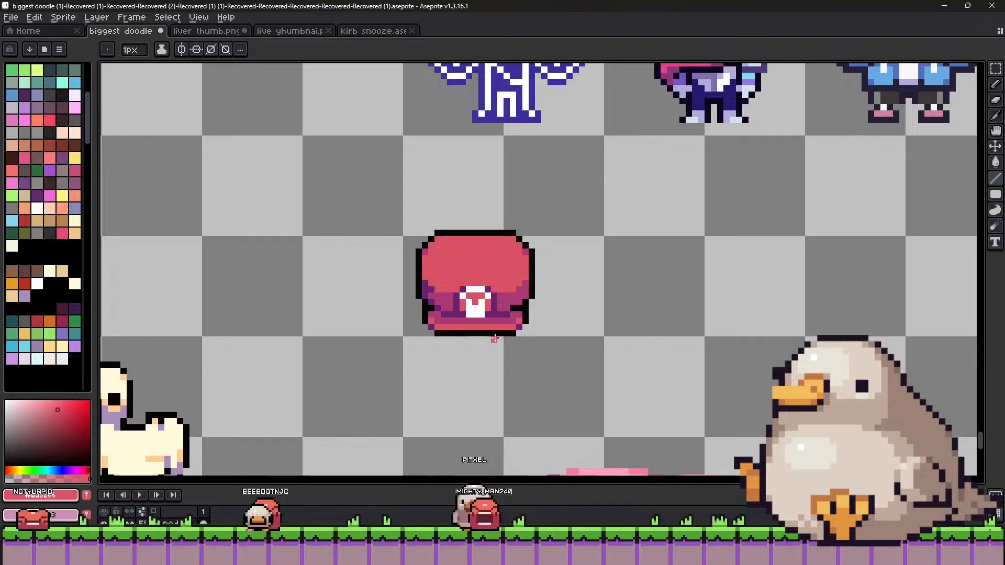
pyautogui.hotkey('ctrl', 'z')
pyautogui.hotkey('ctrl', 'z')
# Widen the emblem's border in sampled white and redraw the legs of its M in red.
pyautogui.press('i')
pyautogui.click(475, 308)
pyautogui.press('b')
pyautogui.moveTo(456, 308)
pyautogui.mouseDown()
pyautogui.moveTo(485, 289)
pyautogui.moveTo(496, 307)
pyautogui.moveTo(464, 307)
pyautogui.mouseUp()
pyautogui.press('i')
pyautogui.click(495, 307)
pyautogui.press('b')
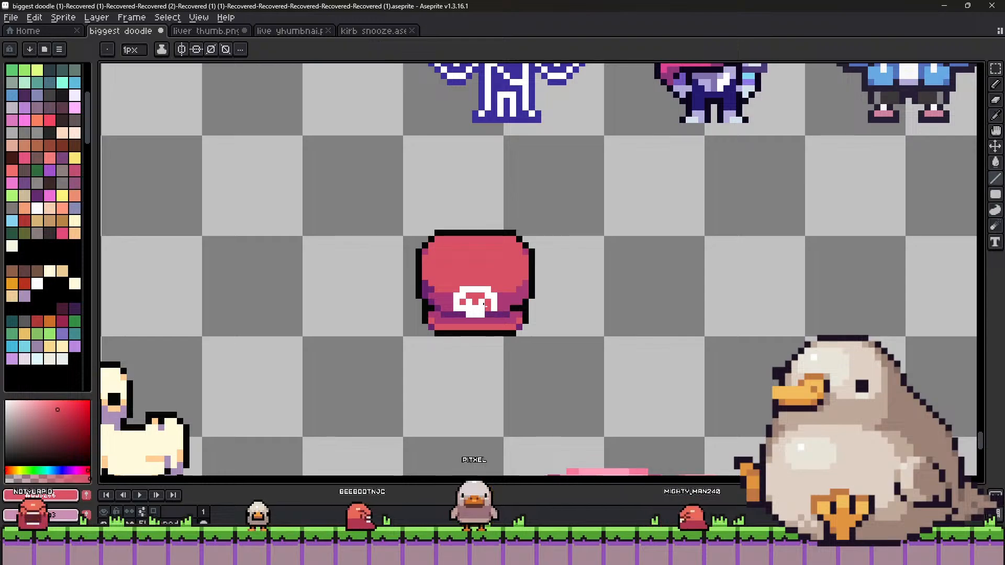
pyautogui.press('i')
pyautogui.click(460, 313)
pyautogui.press('b')
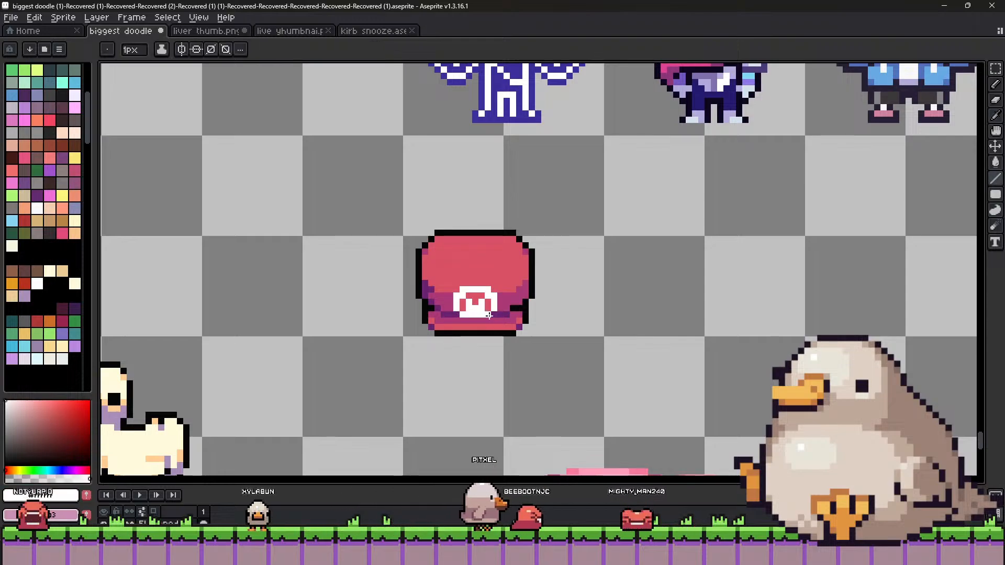
pyautogui.press('i')
pyautogui.press('b')
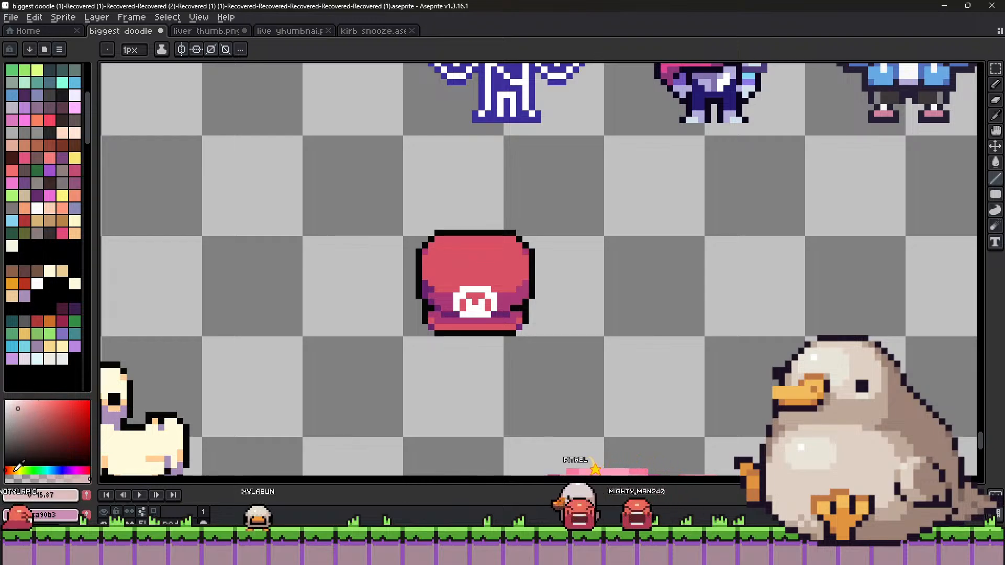
# Mix a pale lavender with hue 238°, saturation 10 and value 85, and shade the lower part of the white emblem.
pyautogui.moveTo(17, 468); pyautogui.dragTo(66, 465)
pyautogui.click(16, 417)
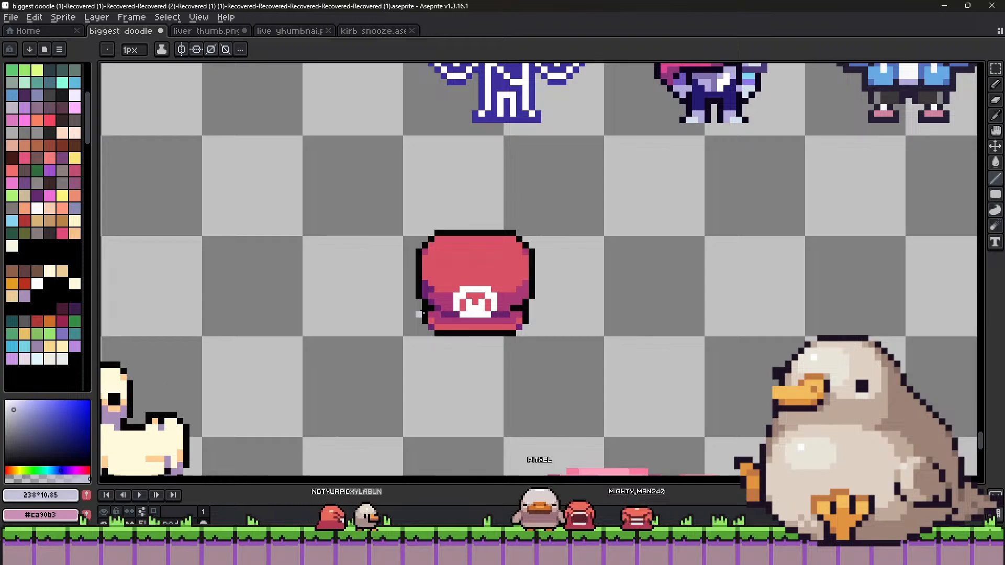
pyautogui.keyDown('alt'); pyautogui.click(482, 305); pyautogui.keyUp('alt')
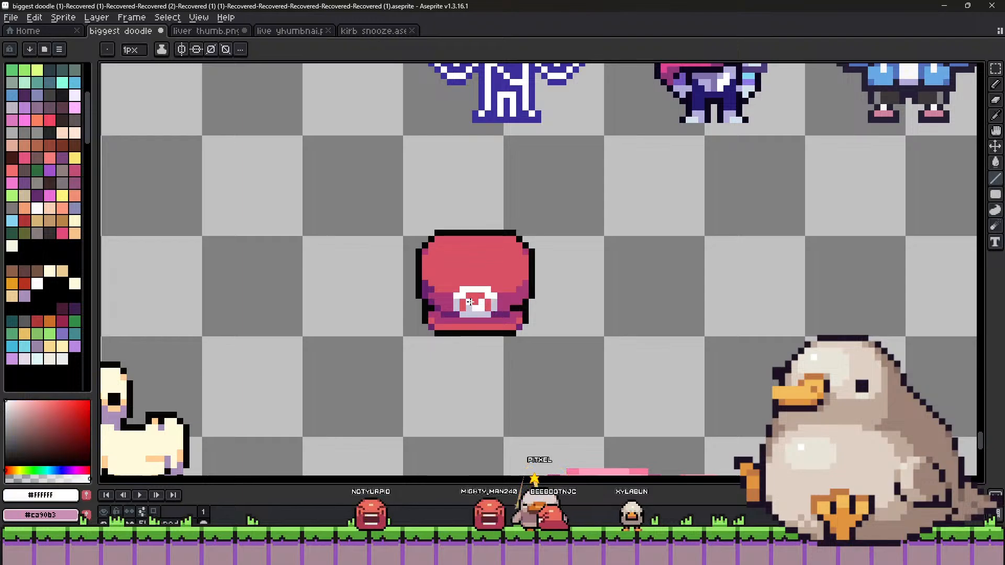
pyautogui.press('v')
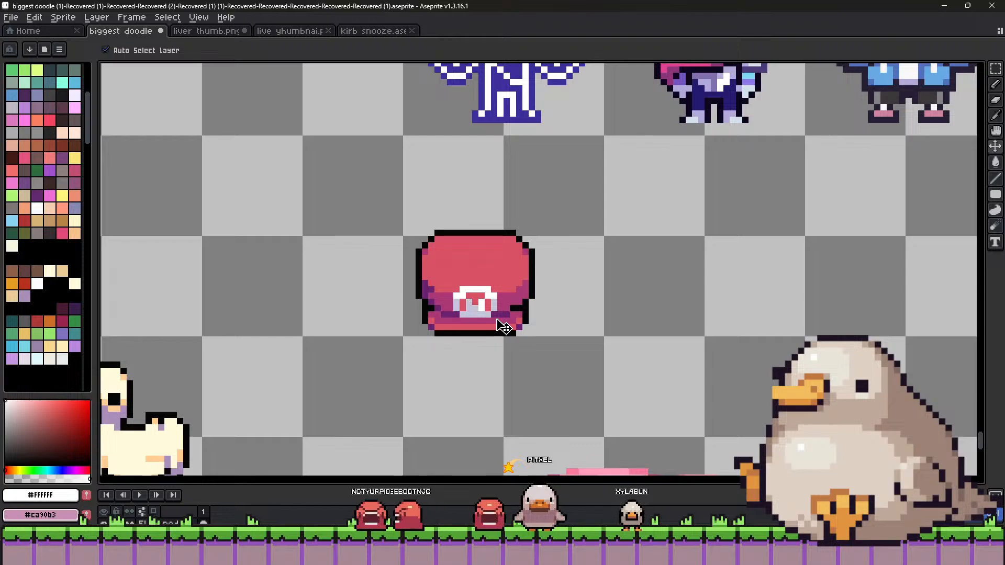
pyautogui.press('b')
pyautogui.press('v')
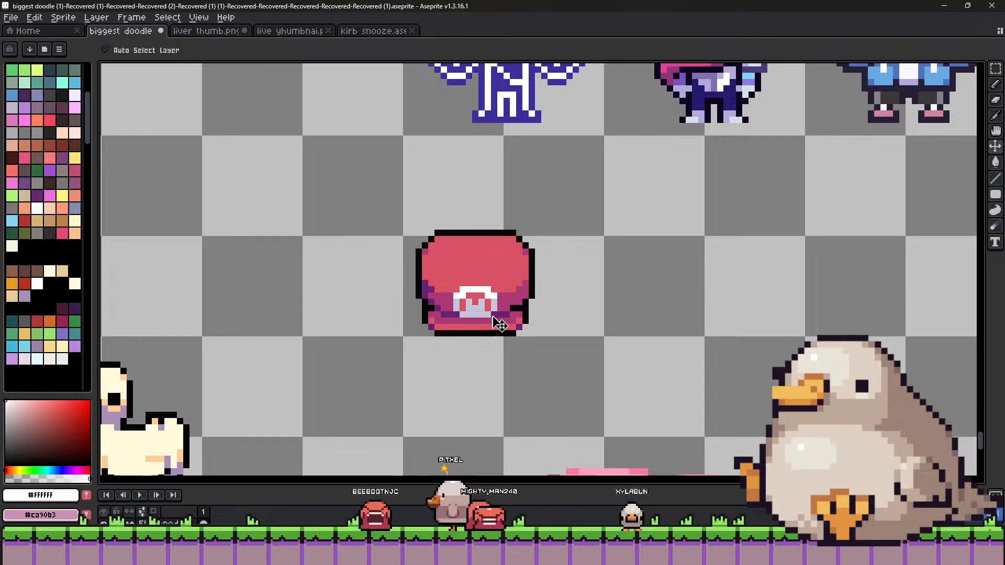
pyautogui.press('b')
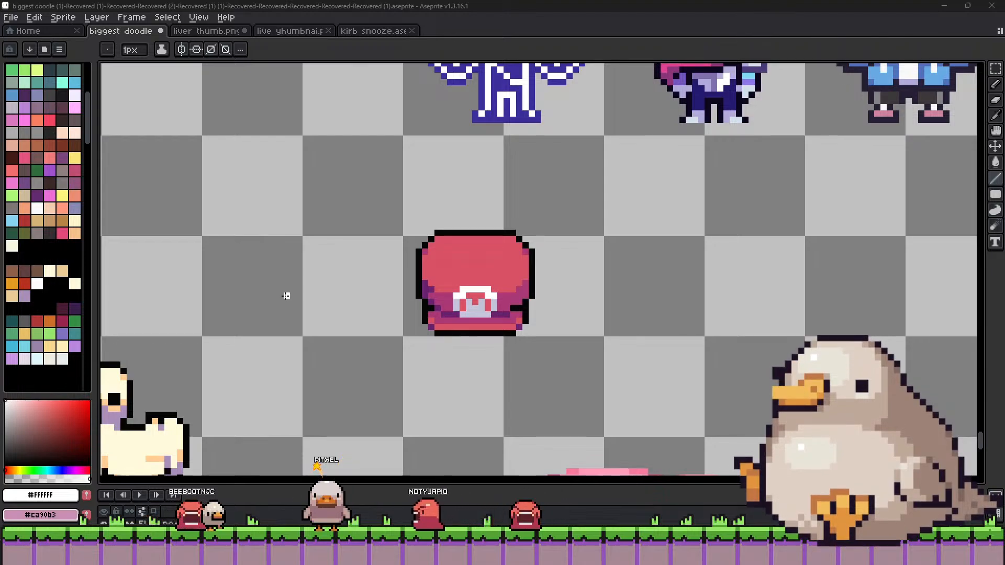
# Replace the black corners between crown and brim with magenta #a93974 and dark purple #6b216f, and recolour the cap's top outline dark purple.
pyautogui.keyDown('alt'); pyautogui.click(433, 321); pyautogui.keyUp('alt')
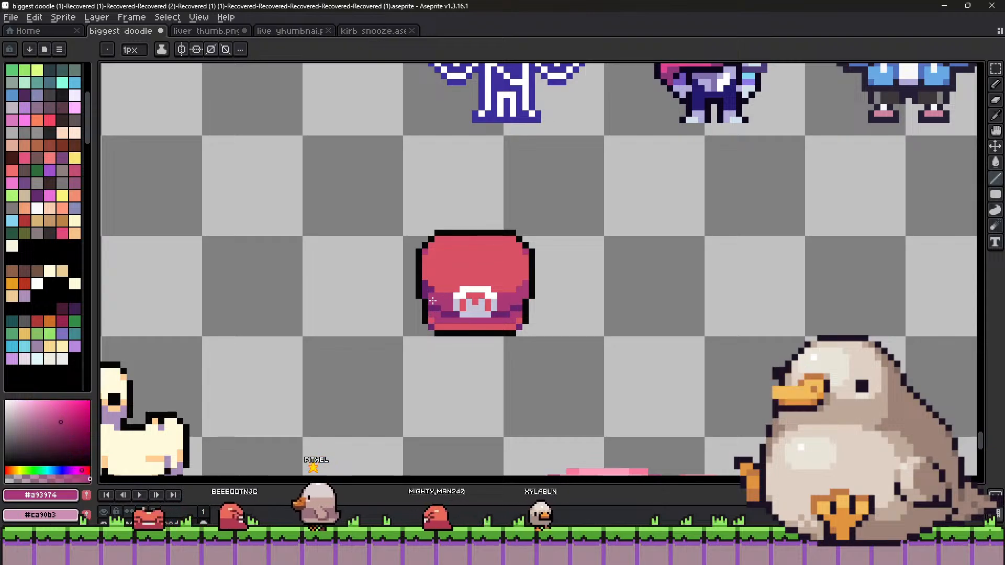
pyautogui.keyDown('alt'); pyautogui.click(515, 307); pyautogui.keyUp('alt')
pyautogui.keyDown('alt'); pyautogui.click(434, 322); pyautogui.keyUp('alt')
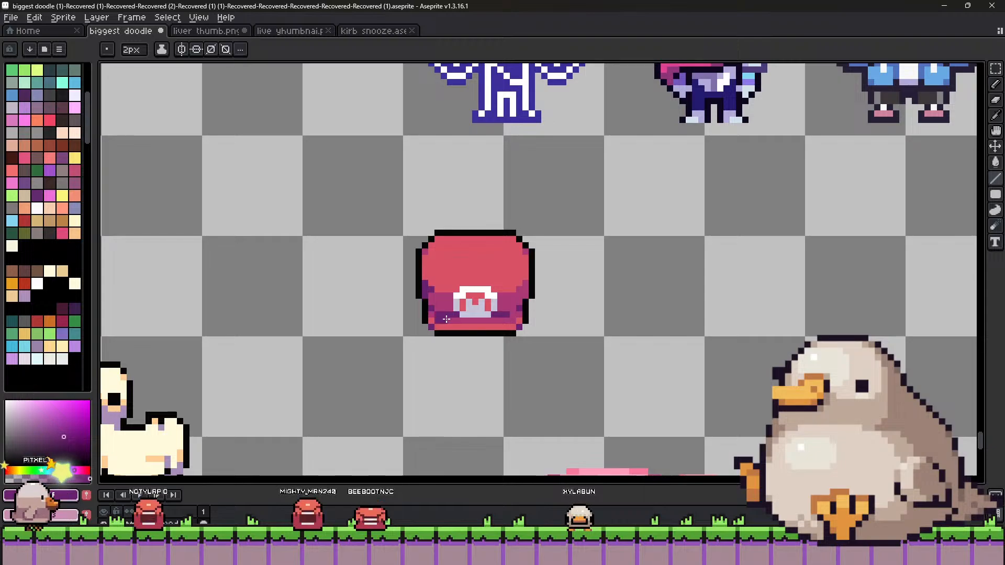
pyautogui.press('v')
pyautogui.press('b')
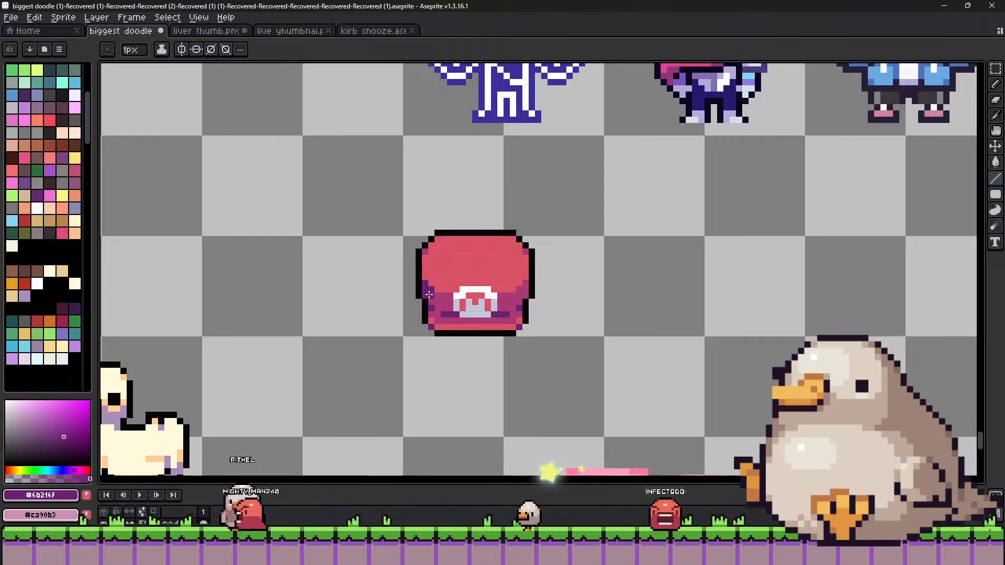
pyautogui.press('i')
pyautogui.press('b')
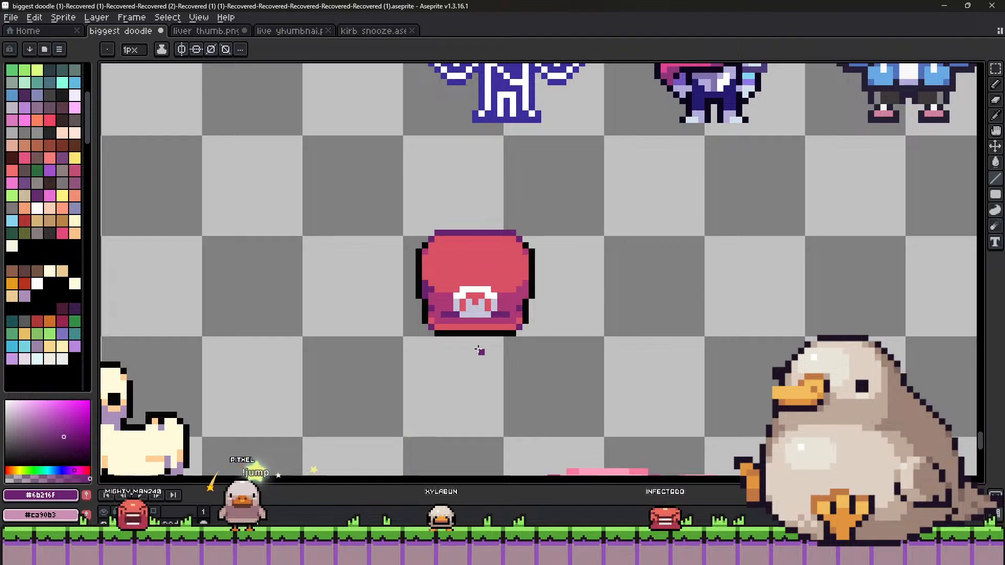
# Paint a tapered black #060606 head silhouette beneath the brim with a 5 px brush and trim its edges with transparent at 2 px.
pyautogui.keyDown('alt'); pyautogui.click(450, 350); pyautogui.keyUp('alt')
pyautogui.keyDown('alt'); pyautogui.click(470, 330); pyautogui.keyUp('alt')
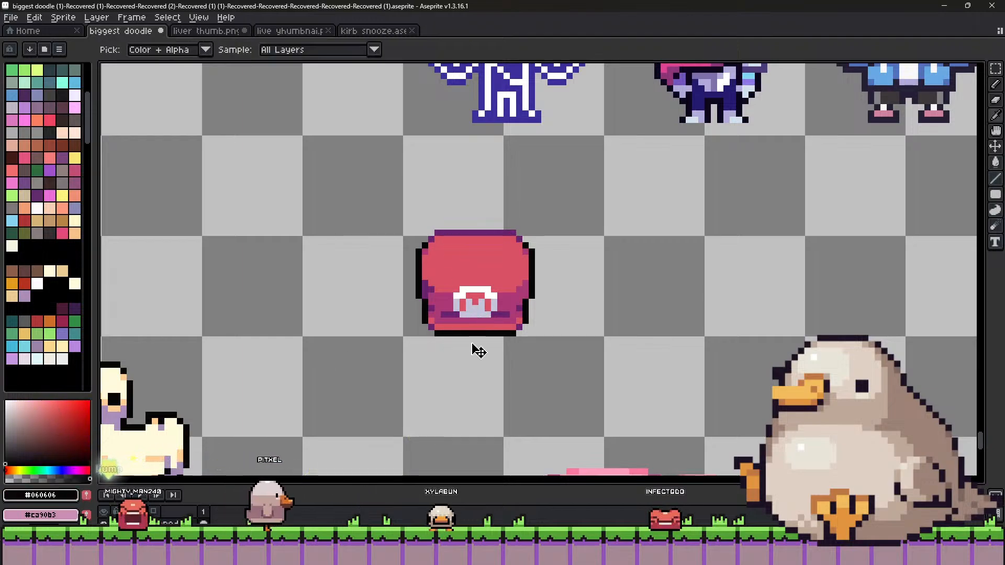
pyautogui.click(477, 349)
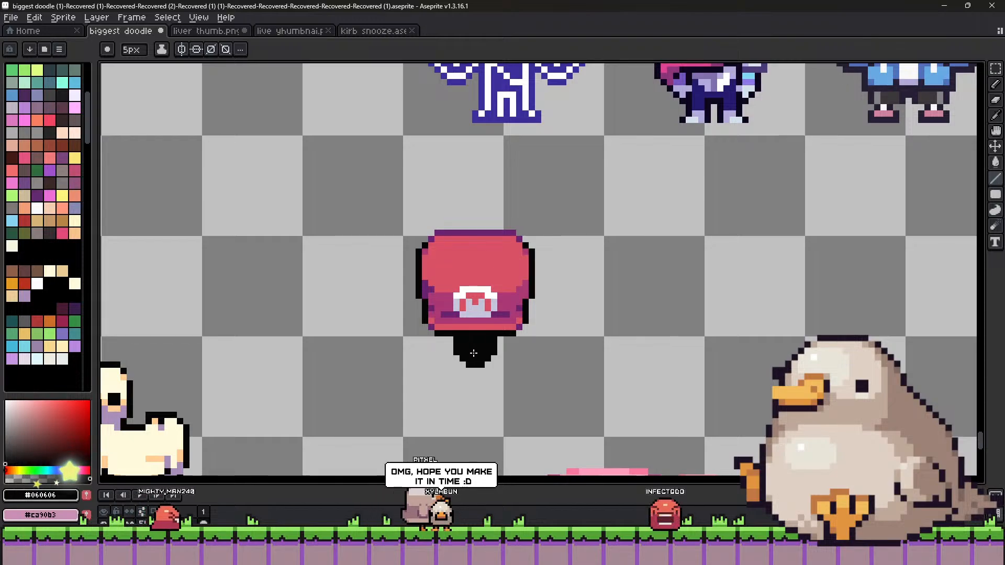
pyautogui.moveTo(480, 346)
pyautogui.mouseDown()
pyautogui.moveTo(431, 333)
pyautogui.moveTo(514, 344)
pyautogui.moveTo(504, 345)
pyautogui.moveTo(526, 333)
pyautogui.moveTo(496, 363)
pyautogui.moveTo(448, 346)
pyautogui.moveTo(500, 350)
pyautogui.mouseUp()
pyautogui.press('-')
pyautogui.press('-')
pyautogui.press('-')
pyautogui.press('alt')
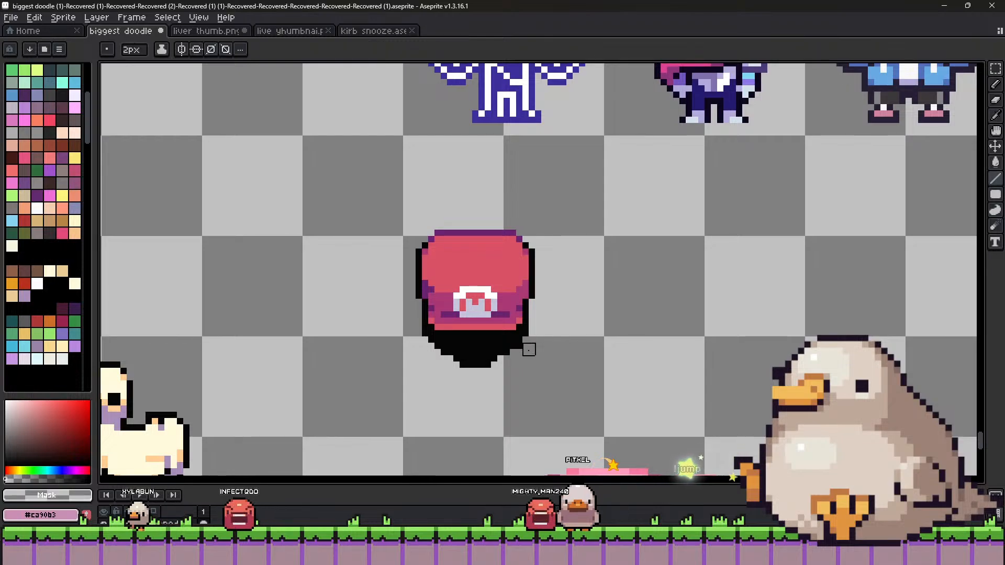
# Block in short black #060606 arms on both sides below the head with a 4 px brush, redoing misplaced strokes.
pyautogui.moveTo(443, 389)
pyautogui.mouseDown()
pyautogui.moveTo(444, 379)
pyautogui.moveTo(424, 370)
pyautogui.mouseUp()
pyautogui.hotkey('ctrl', 'z')
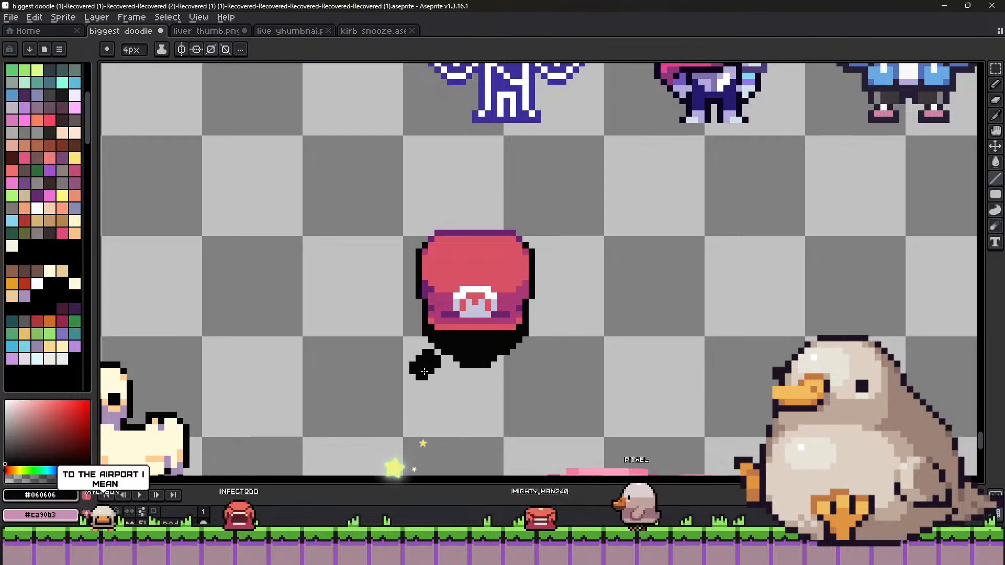
pyautogui.moveTo(527, 369); pyautogui.dragTo(532, 362)
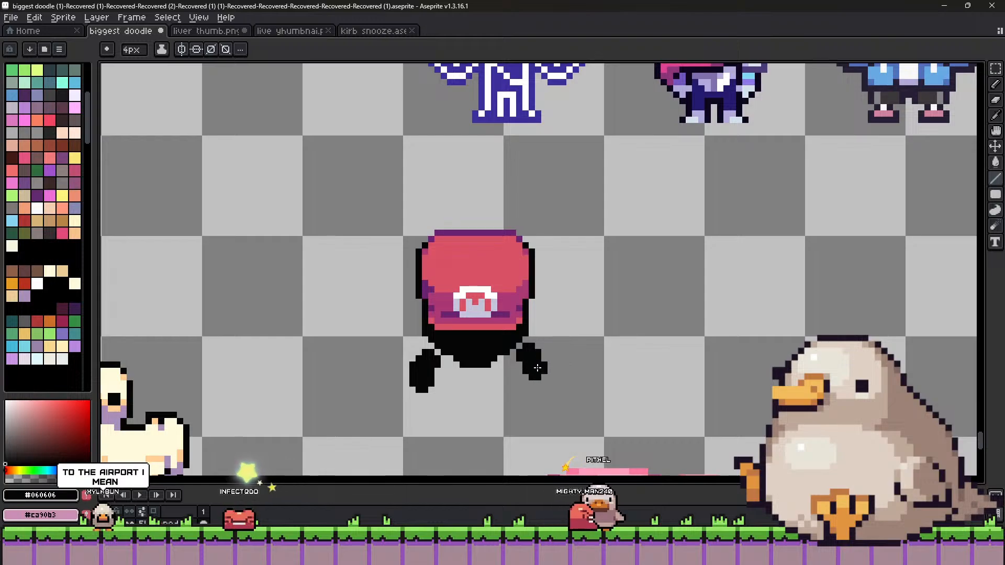
pyautogui.press('-')
pyautogui.press('-')
pyautogui.press('-')
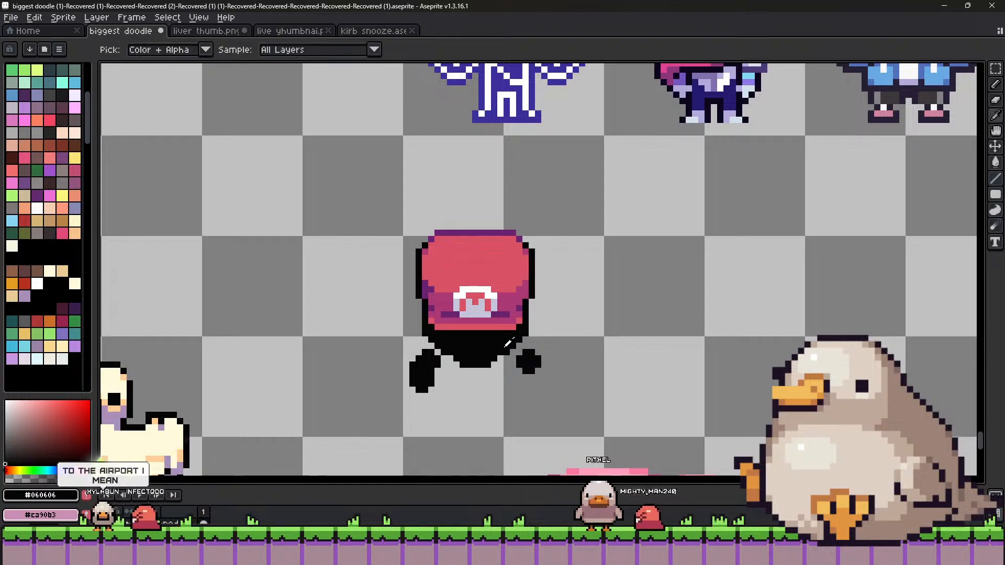
pyautogui.keyDown('alt'); pyautogui.click(509, 345); pyautogui.keyUp('alt')
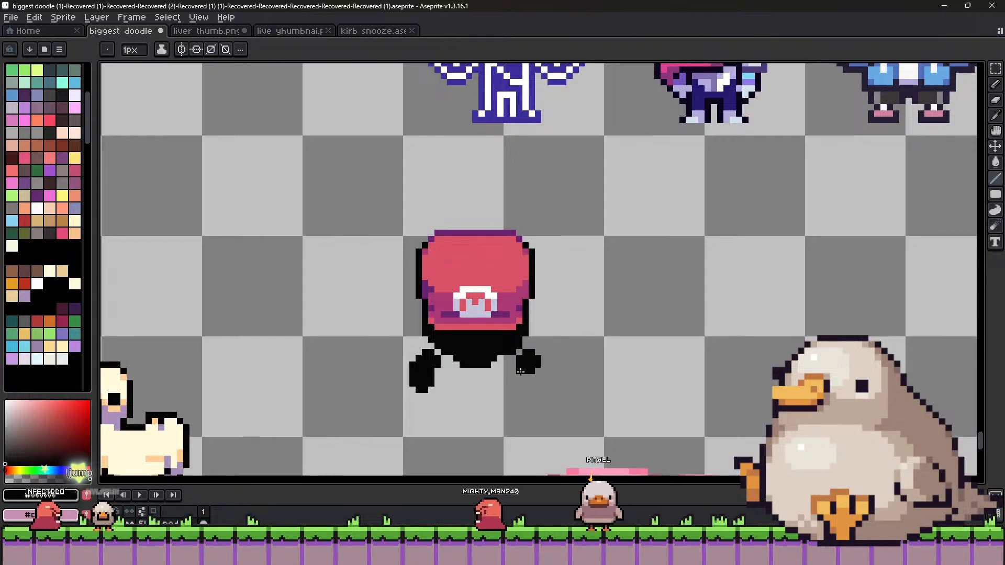
pyautogui.press('ctrl')
pyautogui.hotkey('ctrl', 'z')
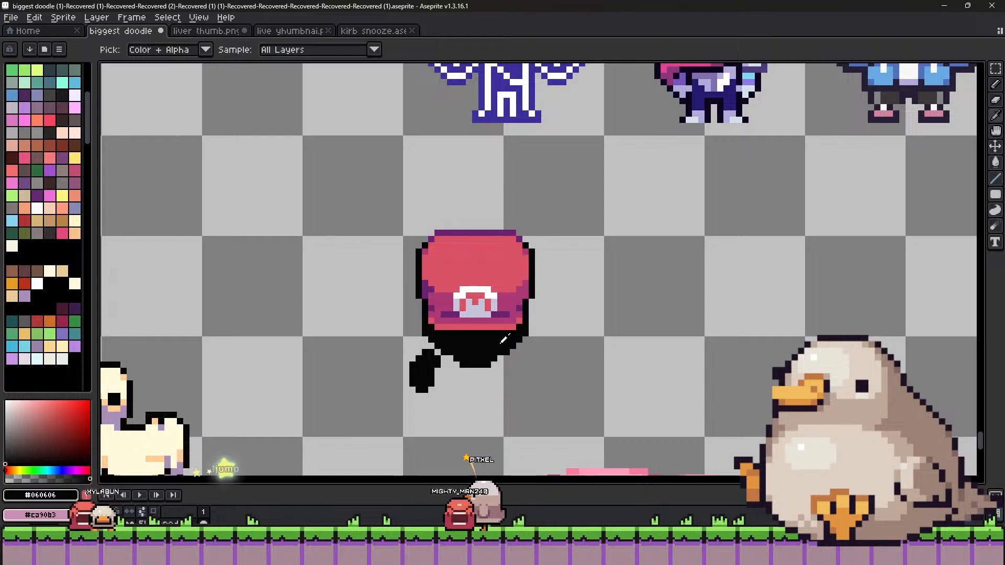
pyautogui.moveTo(526, 368); pyautogui.dragTo(538, 380)
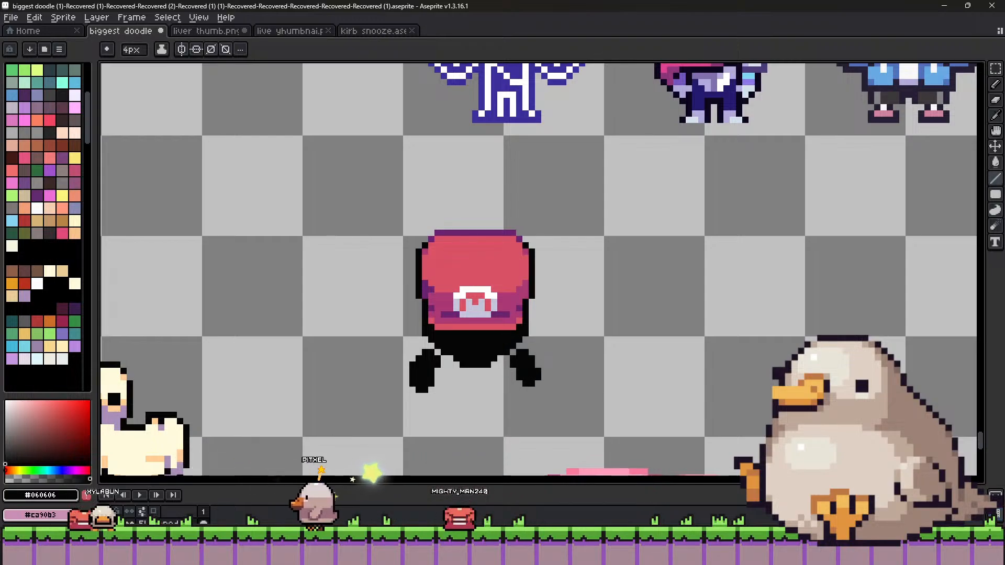
pyautogui.press('ctrl')
pyautogui.hotkey('ctrl', 'z')
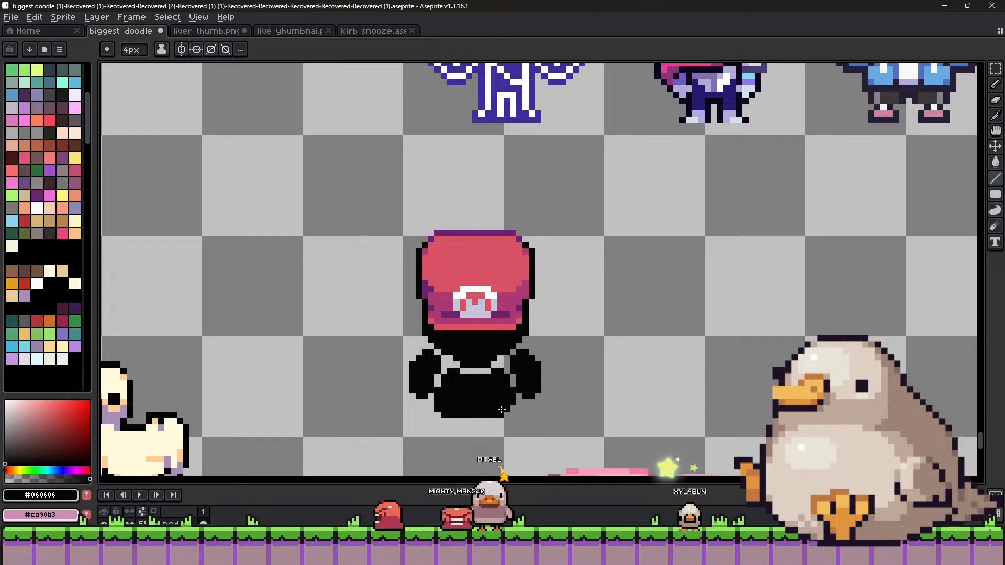
# Trim the black torso's bottom edge with transparent and place a small black leg block beneath it.
pyautogui.press('-')
pyautogui.press('-')
pyautogui.moveTo(496, 421)
pyautogui.mouseDown()
pyautogui.moveTo(472, 424)
pyautogui.moveTo(499, 418)
pyautogui.mouseUp()
pyautogui.keyDown('alt'); pyautogui.click(499, 432); pyautogui.keyUp('alt')
pyautogui.keyDown('alt'); pyautogui.click(497, 406); pyautogui.keyUp('alt')
pyautogui.press('+')
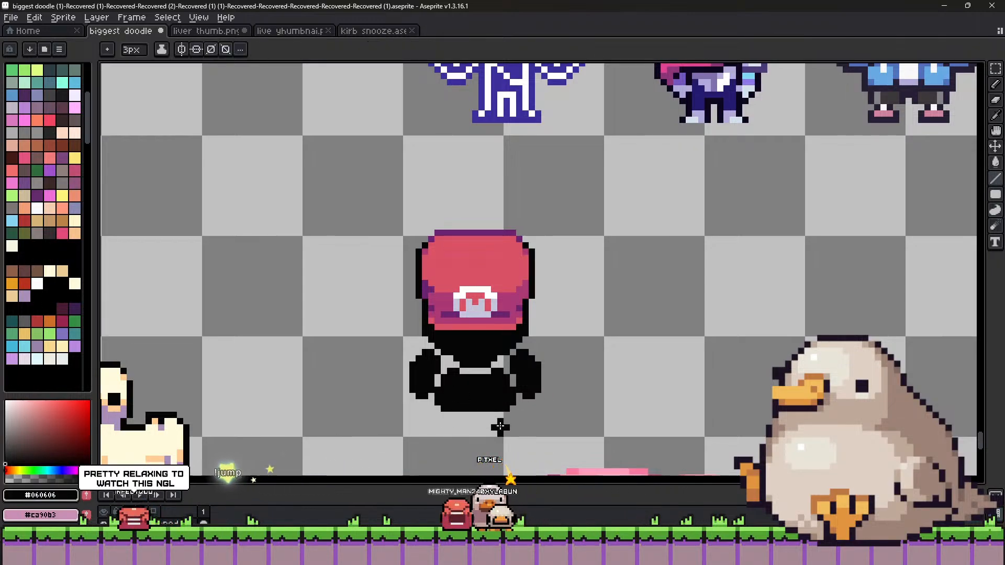
pyautogui.press('-')
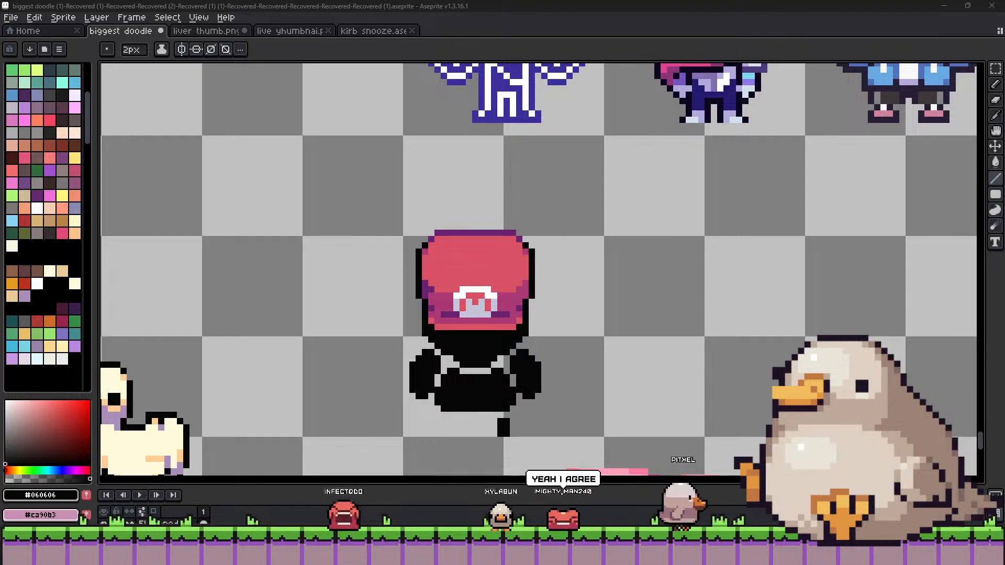
# Narrow the torso by erasing its outermost side pixels with transparent at 1 px.
pyautogui.moveTo(296, 370); pyautogui.dragTo(334, 325)
pyautogui.press('-')
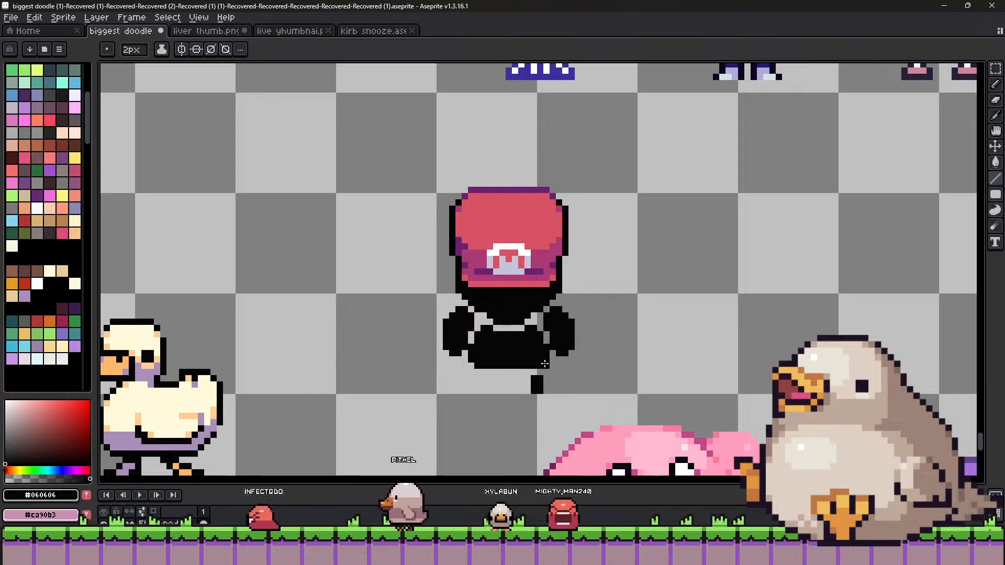
pyautogui.keyDown('alt'); pyautogui.click(538, 372); pyautogui.keyUp('alt')
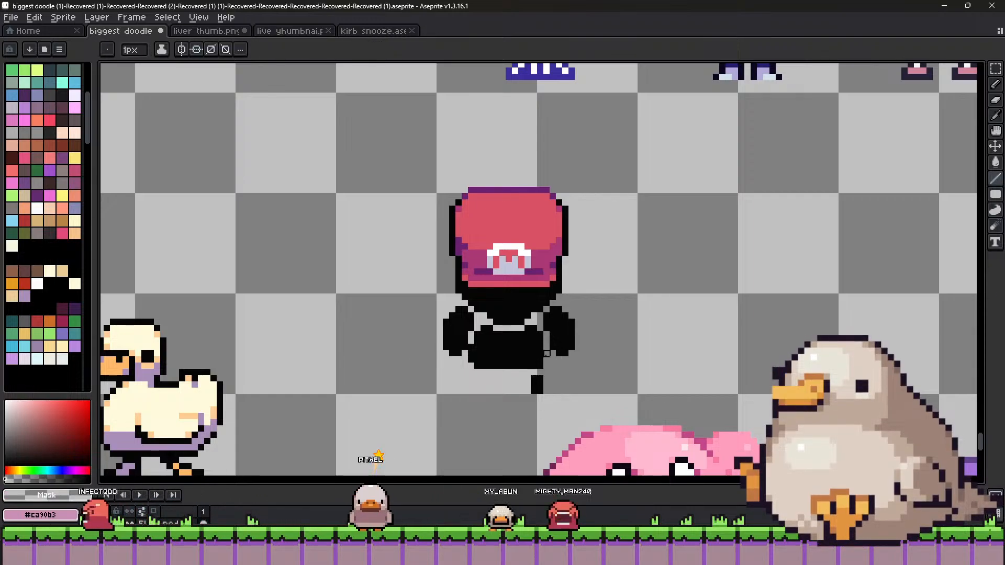
pyautogui.press('alt')
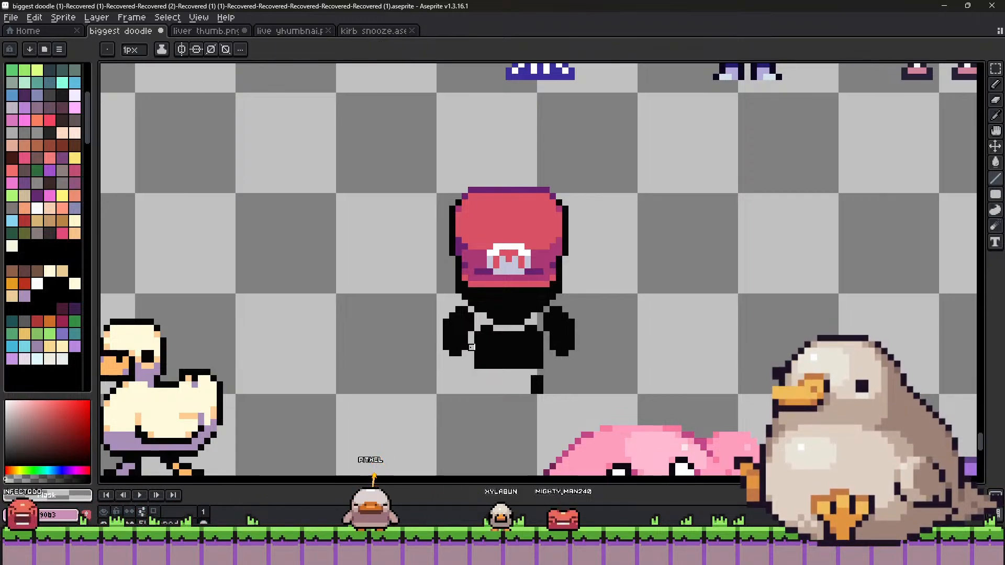
pyautogui.keyDown('alt'); pyautogui.click(497, 351); pyautogui.keyUp('alt')
pyautogui.press('alt')
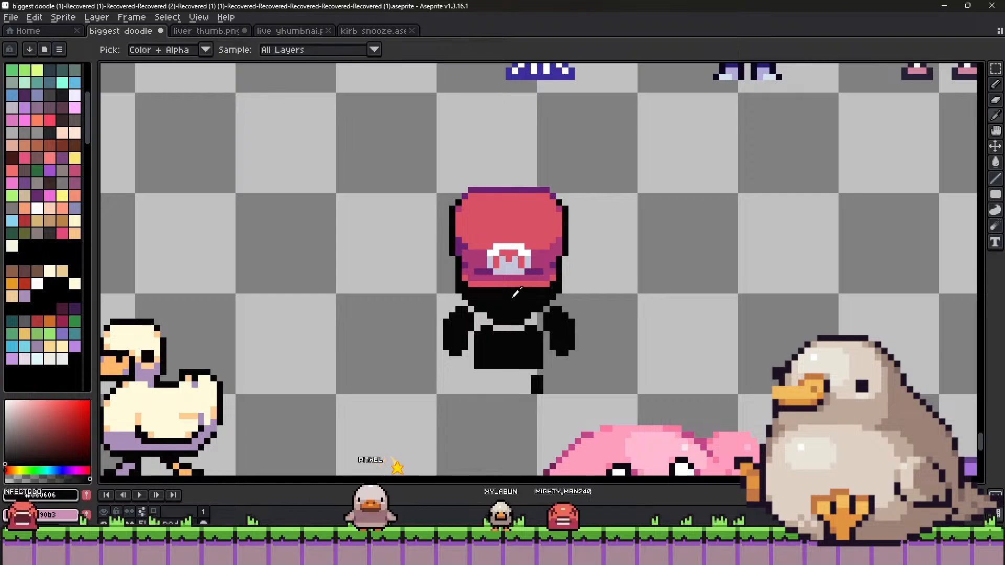
# Mix a light peach with hue 31°, saturation 36 and value 96, and paint a round nose beneath the brim at 5 px.
pyautogui.click(12, 468)
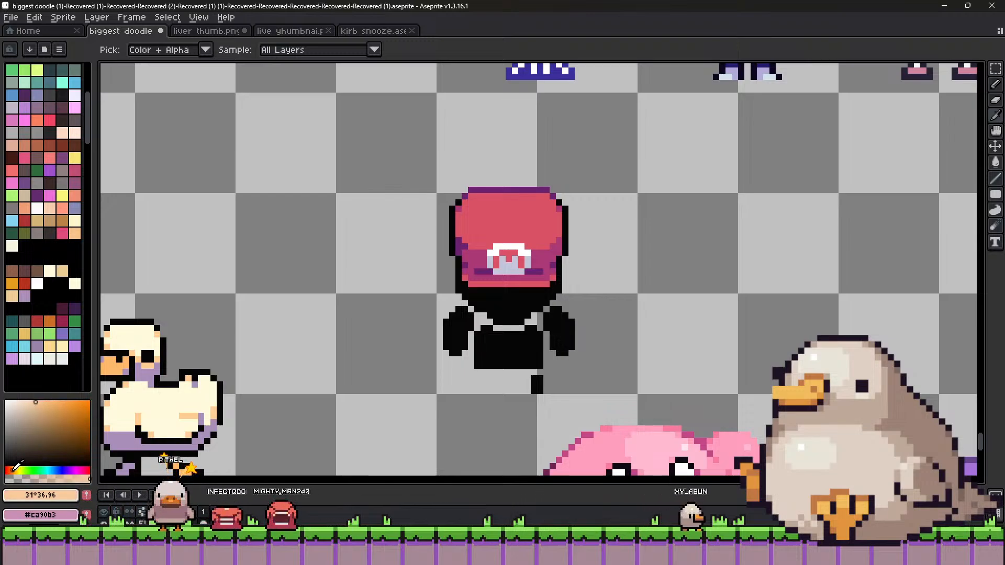
pyautogui.press('b')
pyautogui.moveTo(498, 298); pyautogui.dragTo(505, 308)
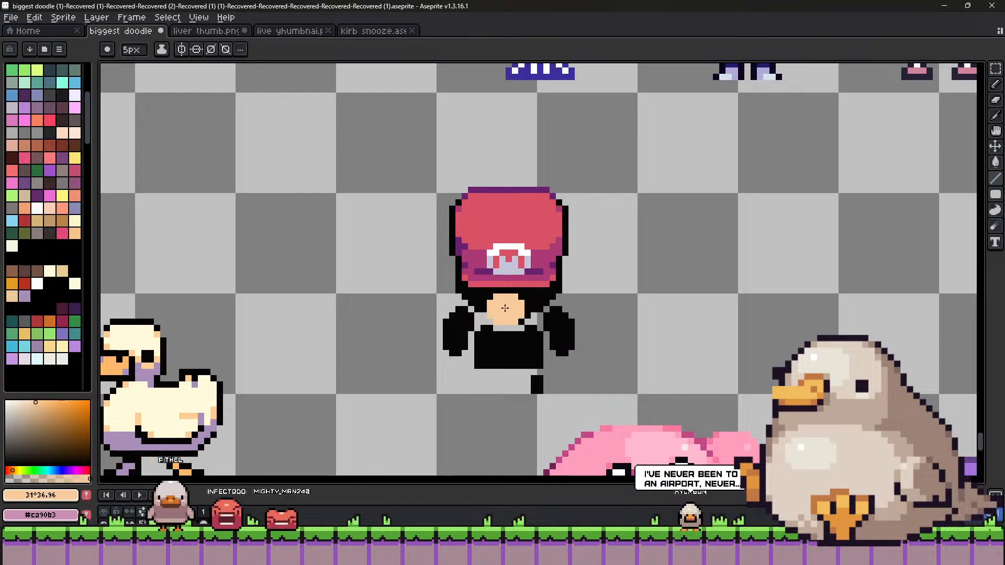
pyautogui.hotkey('ctrl', 'z')
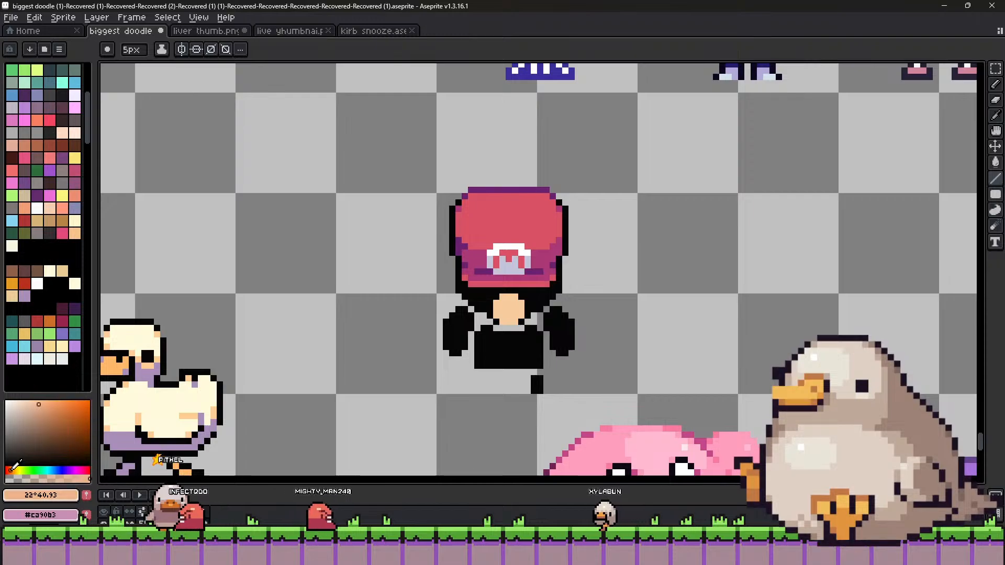
# Mix a darker tan with saturation 42 and value 87, and shade the lower part of the nose at 2 px.
pyautogui.press('-')
pyautogui.press('-')
pyautogui.press('-')
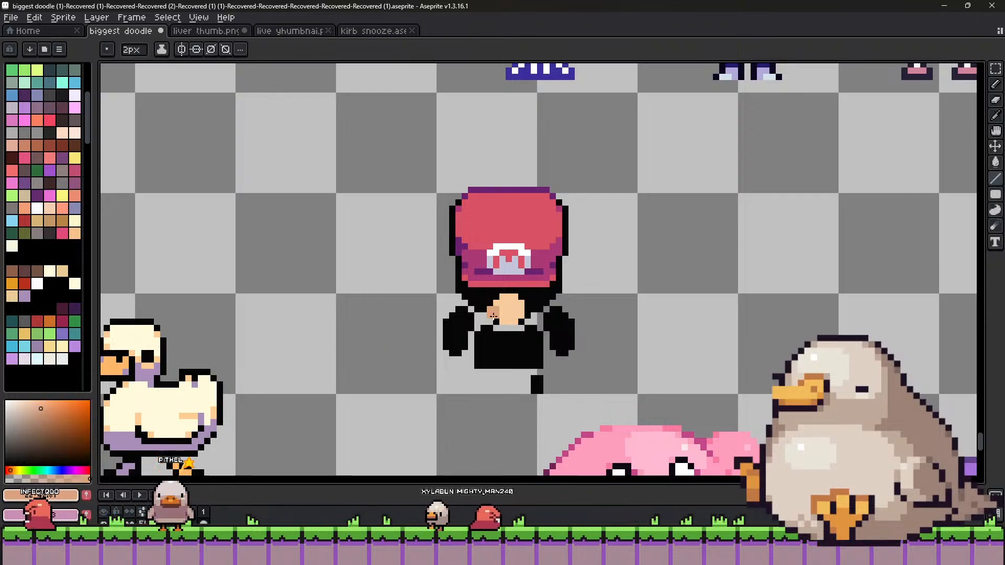
pyautogui.moveTo(493, 315); pyautogui.dragTo(518, 316)
pyautogui.press('alt')
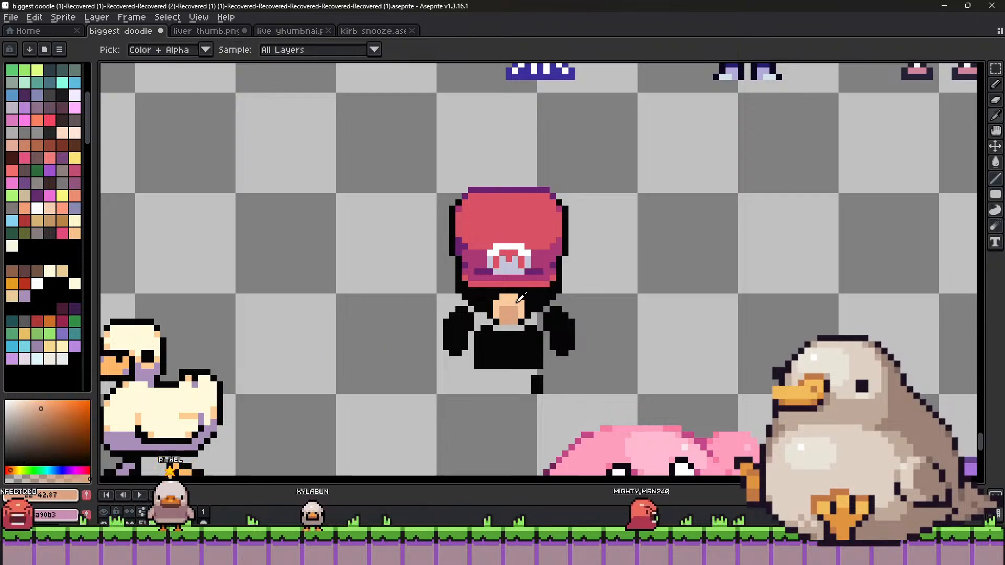
# Mix a pale cream with hue 49°, saturation 23 and value 100, and add a small highlight to the nose's upper part.
pyautogui.keyDown('alt'); pyautogui.click(519, 298); pyautogui.keyUp('alt')
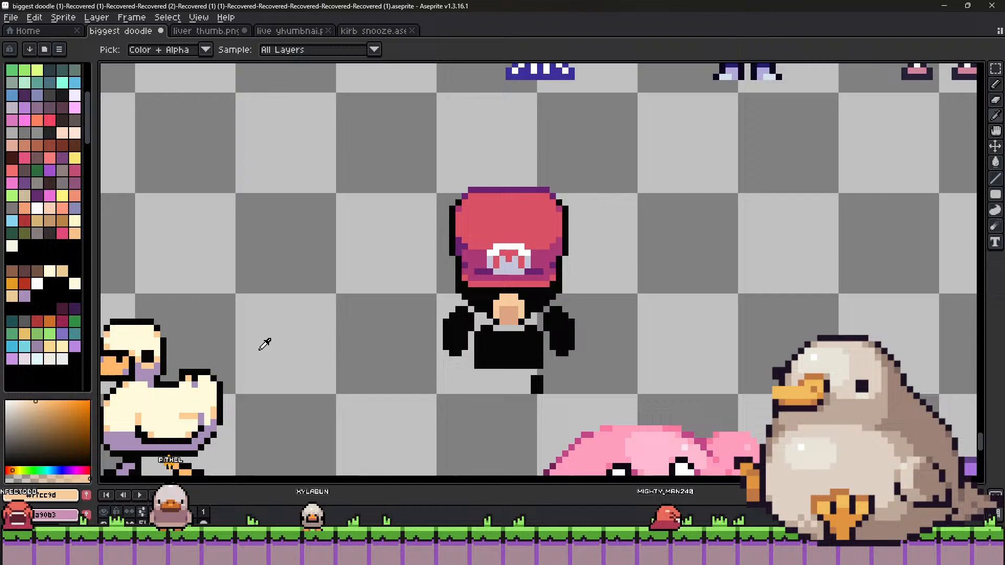
pyautogui.click(16, 470)
pyautogui.press('-')
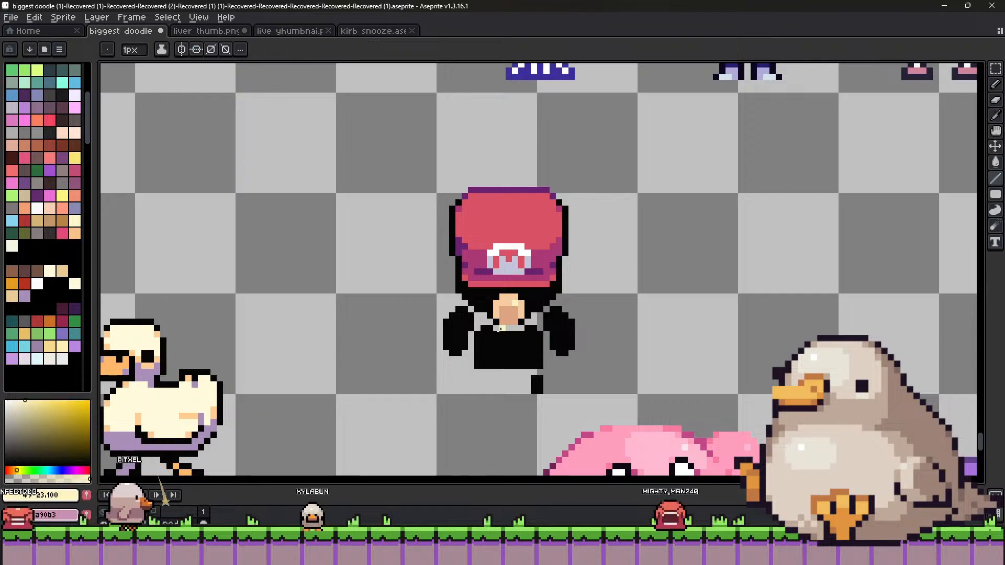
# Repaint the cap's crown in a lighter coral with hue 360°, saturation 51 and value 96, and tidy its lower edge.
pyautogui.keyDown('alt'); pyautogui.click(529, 199); pyautogui.keyUp('alt')
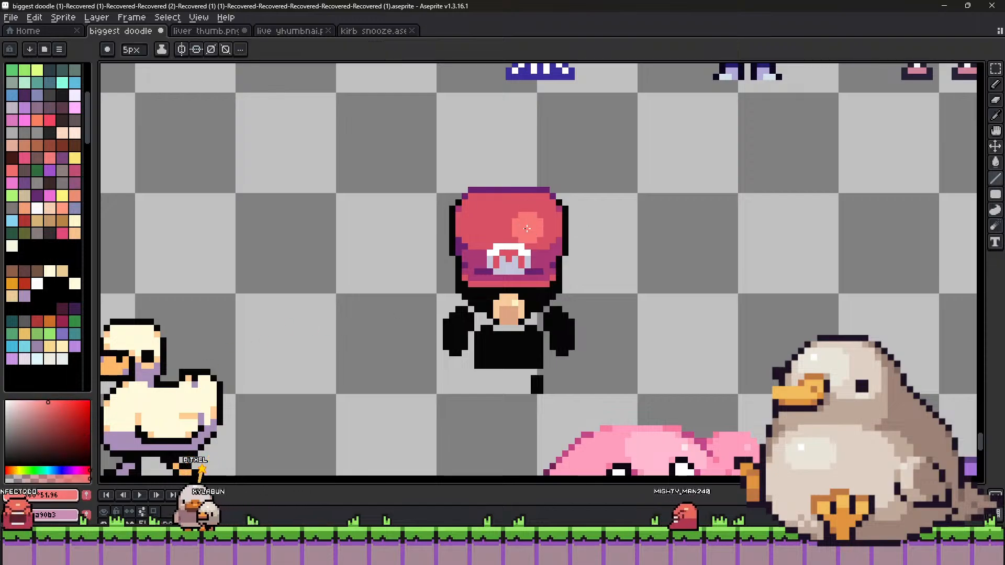
pyautogui.moveTo(534, 224)
pyautogui.mouseDown()
pyautogui.moveTo(544, 233)
pyautogui.moveTo(495, 226)
pyautogui.mouseUp()
pyautogui.press('ctrl')
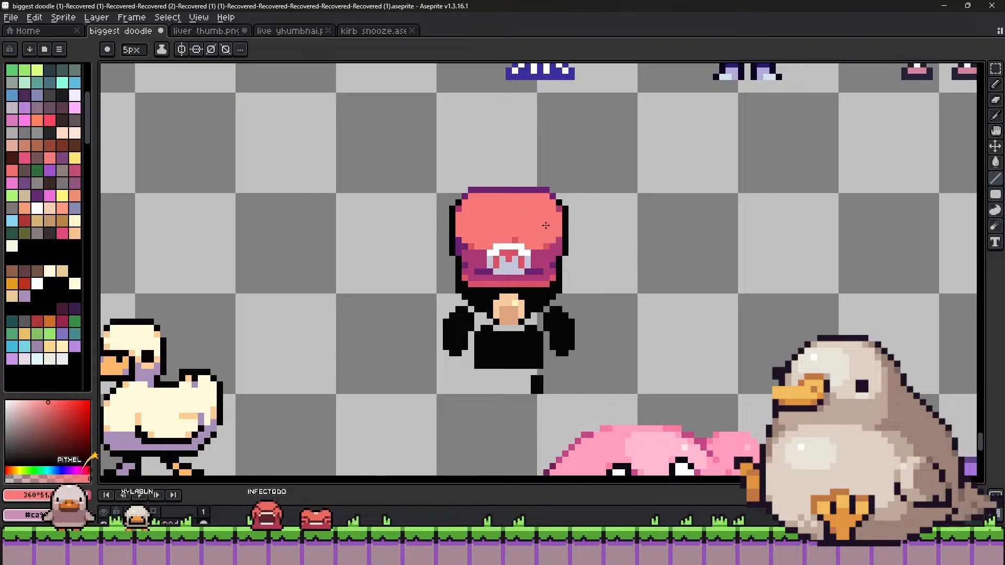
pyautogui.press('-')
pyautogui.press('-')
pyautogui.press('-')
pyautogui.keyDown('alt'); pyautogui.click(471, 246); pyautogui.keyUp('alt')
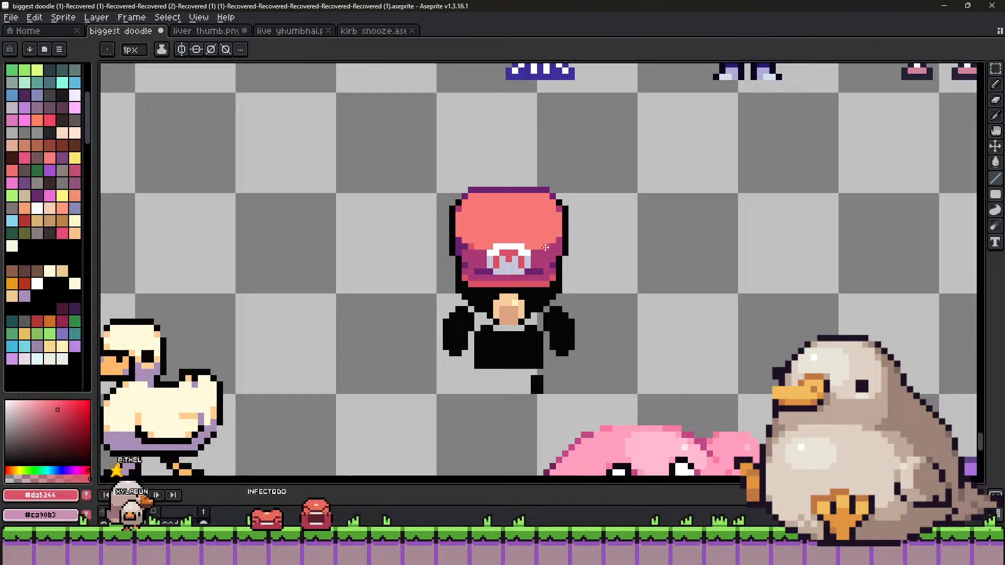
pyautogui.keyDown('alt'); pyautogui.click(472, 240); pyautogui.keyUp('alt')
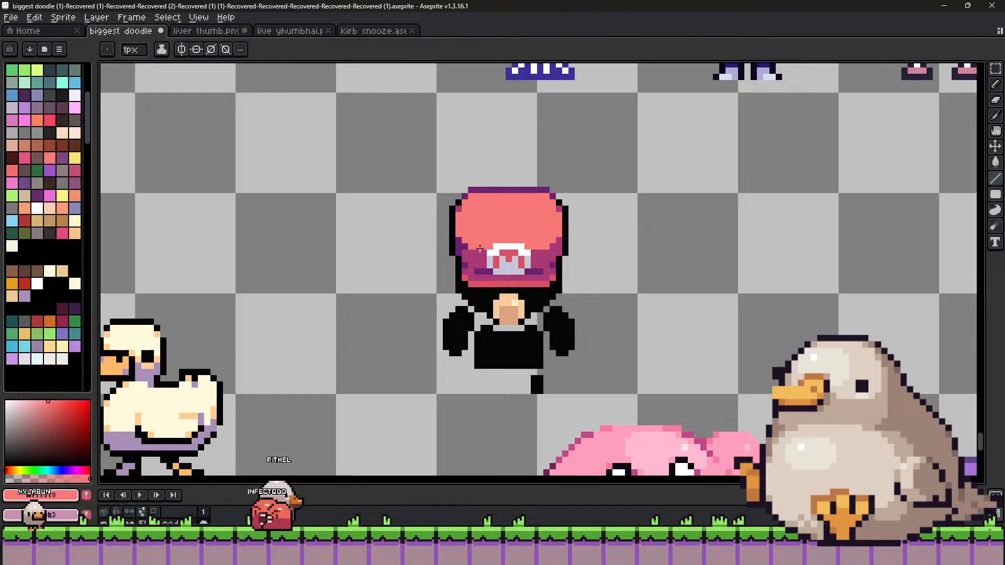
# Mix a more saturated red and fill the cap's crown with it using the Paint Bucket.
pyautogui.scroll(-1, 595, 320)
pyautogui.scroll(1, 525, 243)
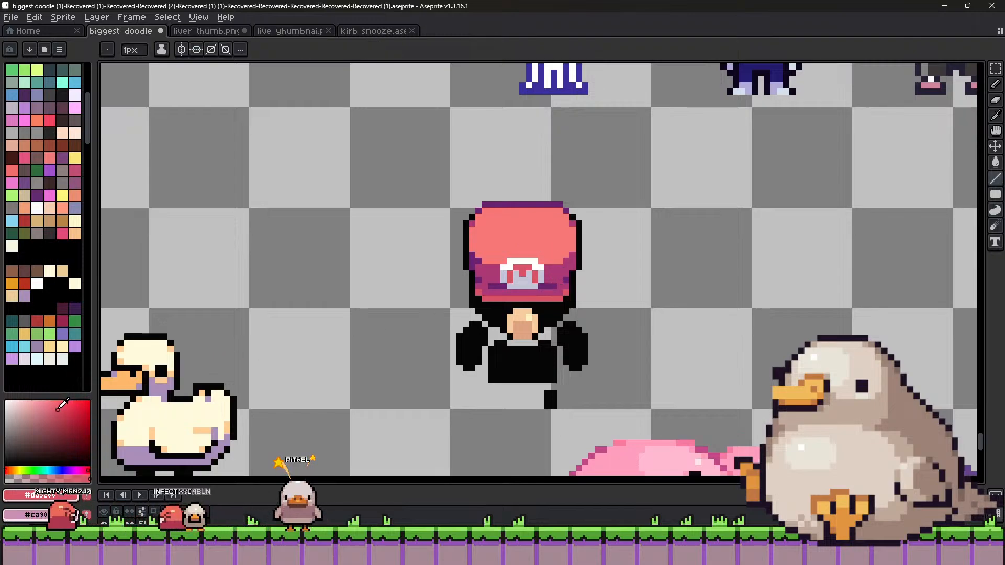
pyautogui.click(995, 162)
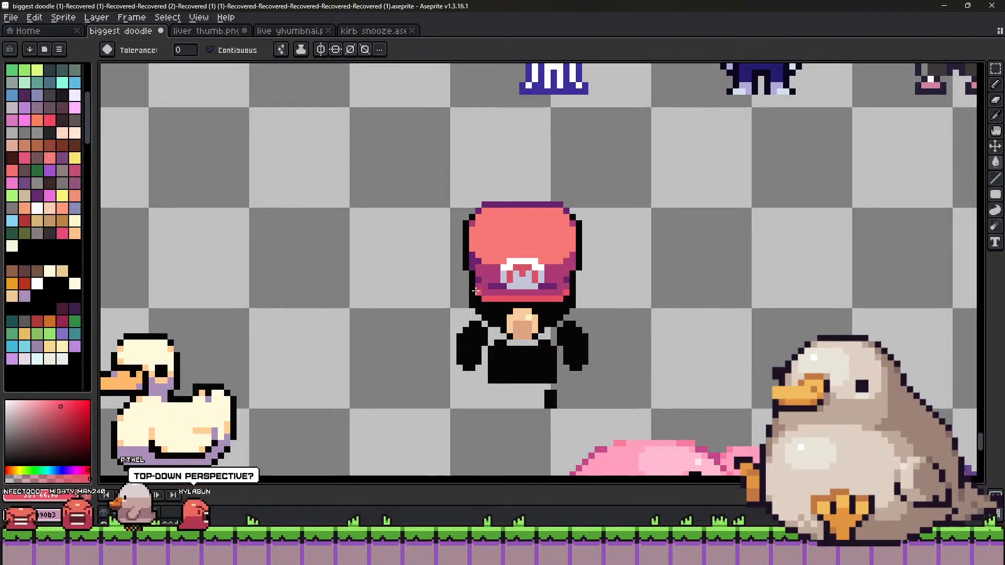
pyautogui.click(530, 246)
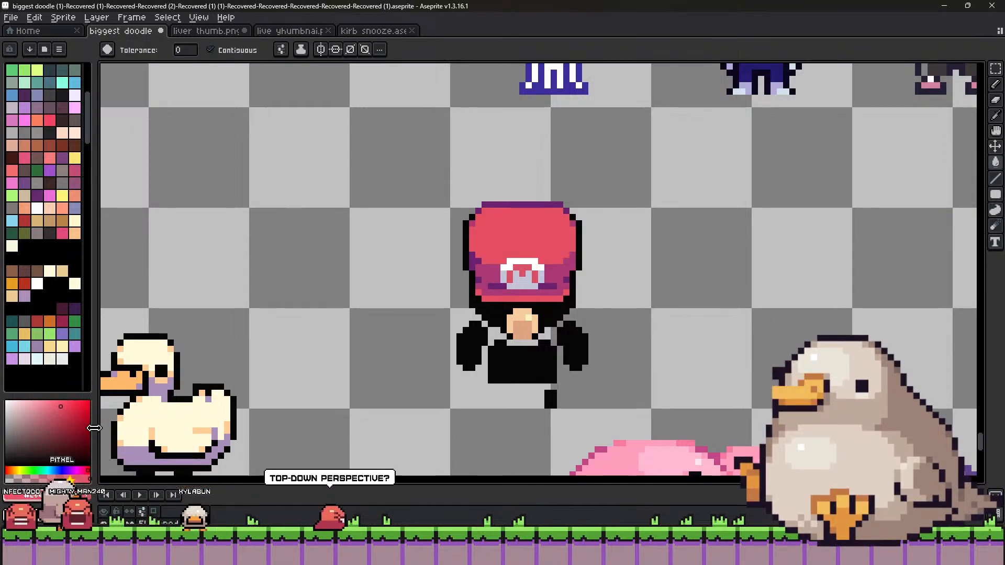
# Mix a light coral with hue 360°, saturation 52 and value 96, and dot a 1 px highlight low on the crown.
pyautogui.click(89, 471)
pyautogui.click(49, 402)
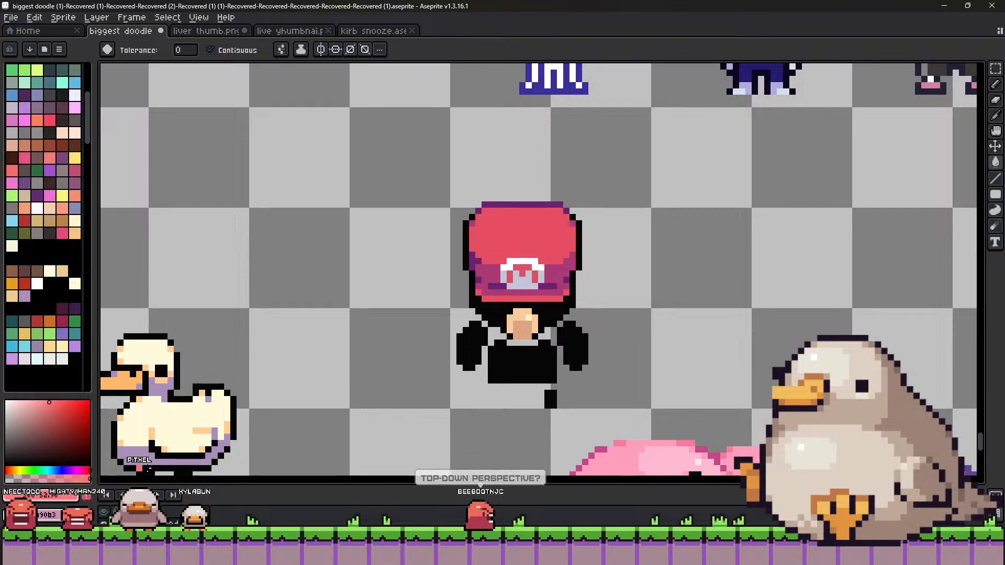
pyautogui.click(995, 179)
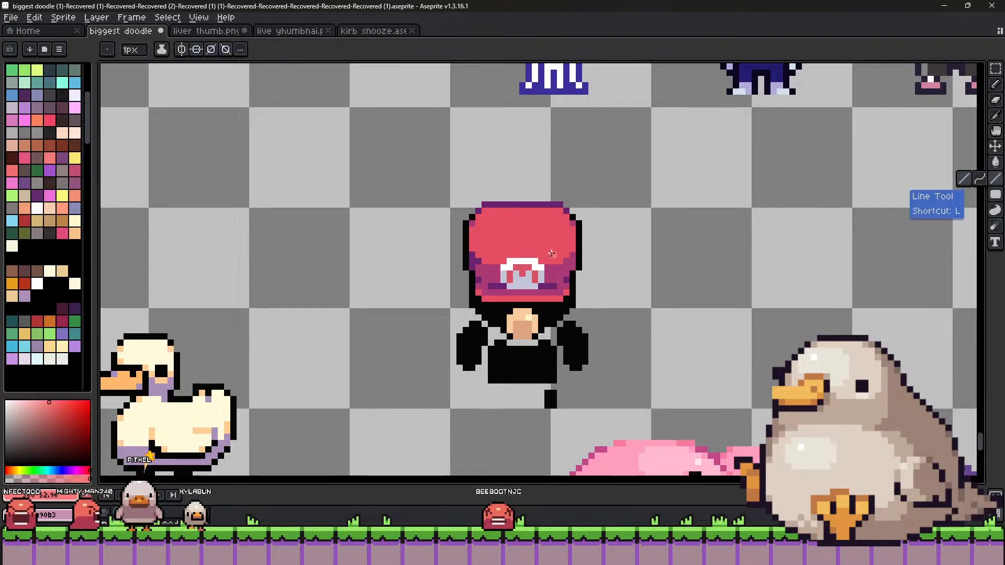
pyautogui.moveTo(554, 249); pyautogui.dragTo(561, 252)
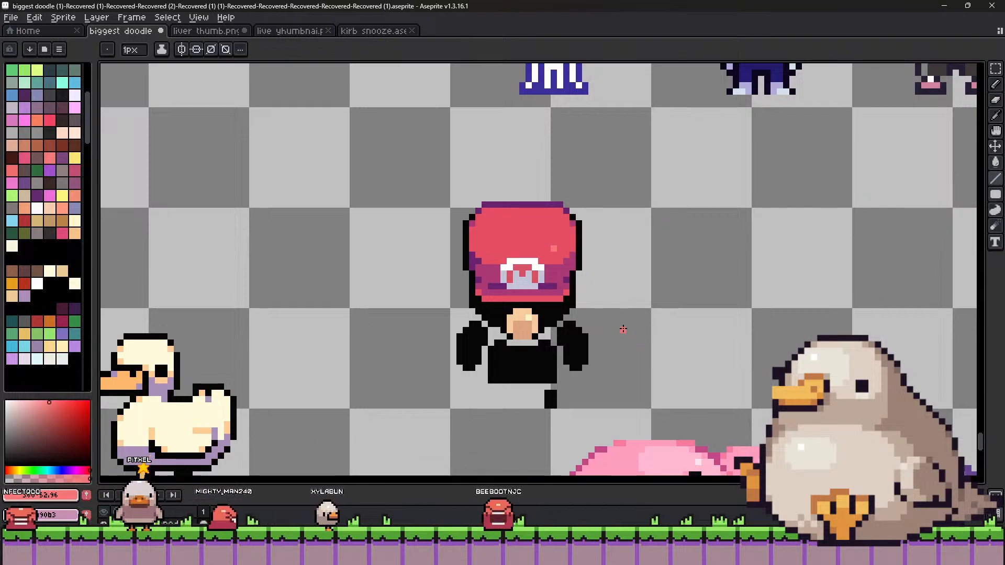
# Mix a dusty brown with hue 9°, saturation 41 and value 70, and paint the face on both sides of the nose under the cap's brim.
pyautogui.press('alt')
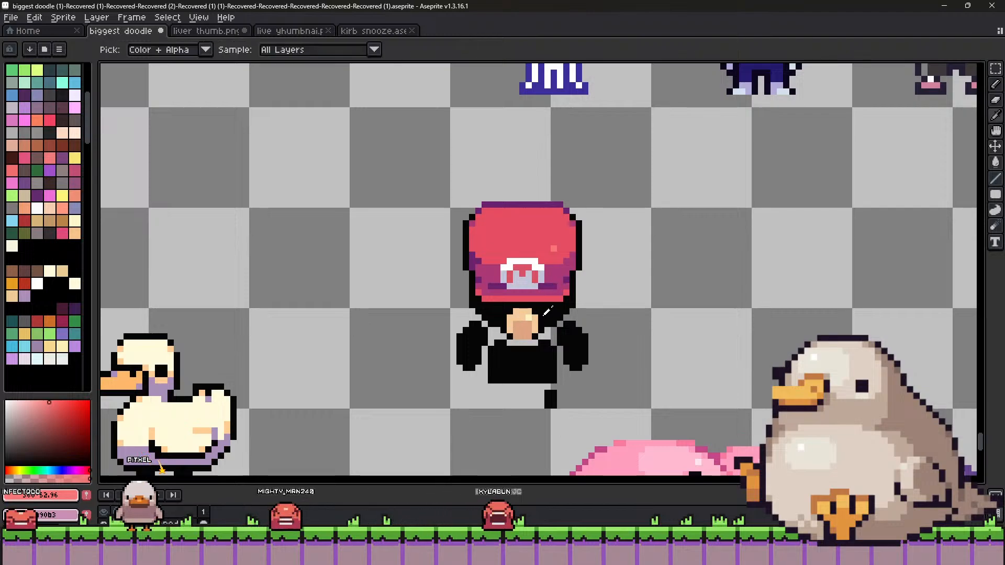
pyautogui.keyDown('alt'); pyautogui.click(547, 316); pyautogui.keyUp('alt')
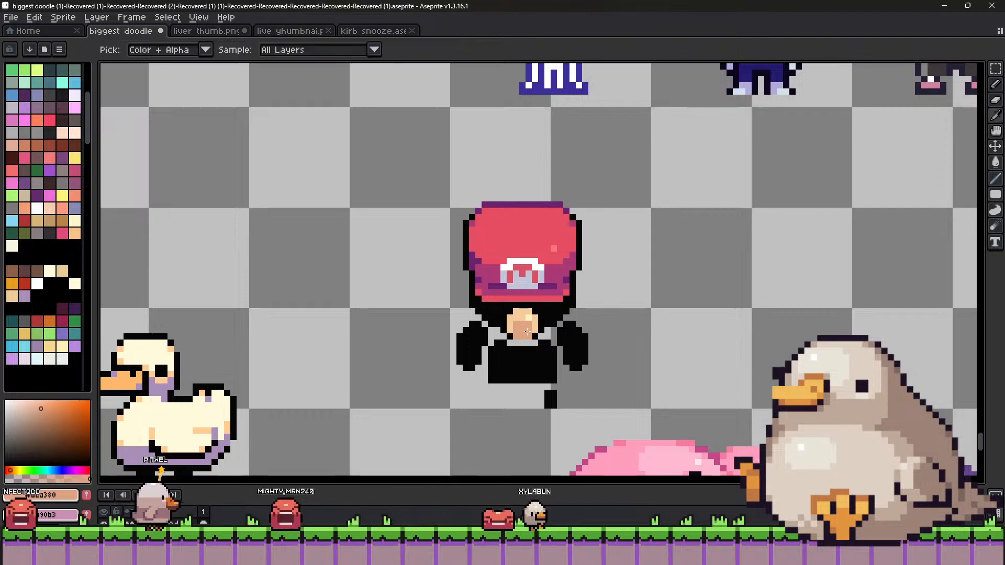
pyautogui.click(40, 420)
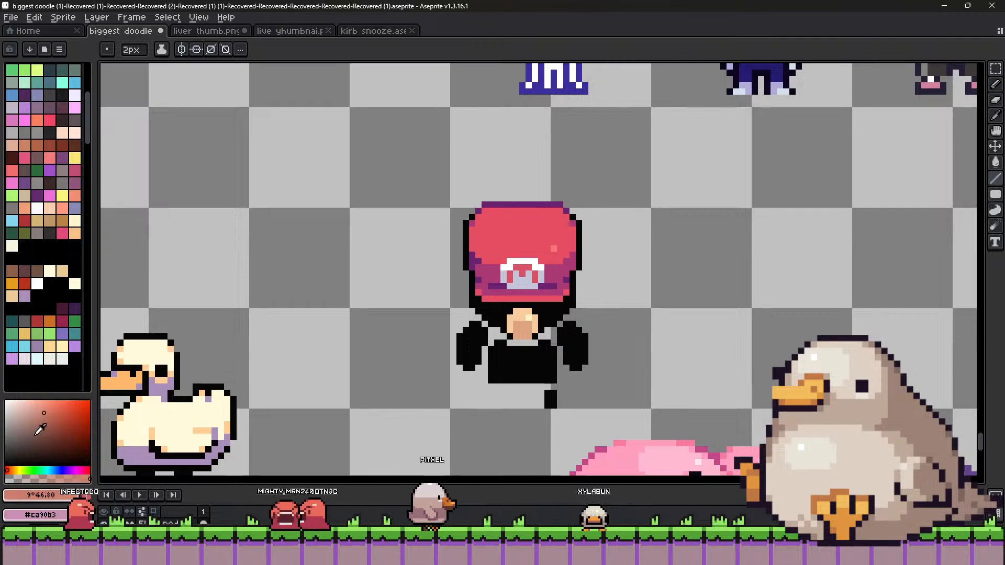
pyautogui.click(553, 315)
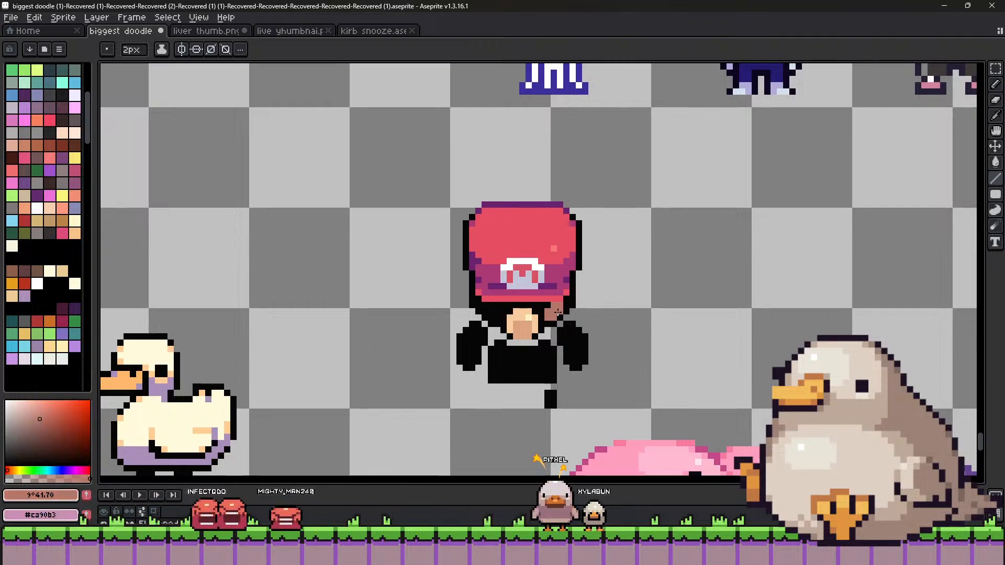
pyautogui.keyDown('alt'); pyautogui.click(552, 312); pyautogui.keyUp('alt')
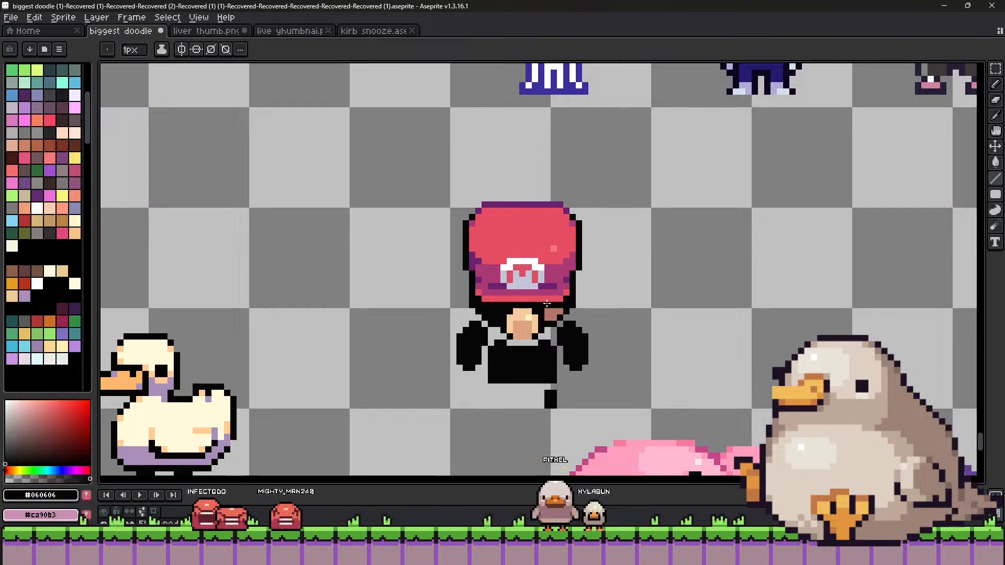
pyautogui.click(494, 314)
pyautogui.press('v')
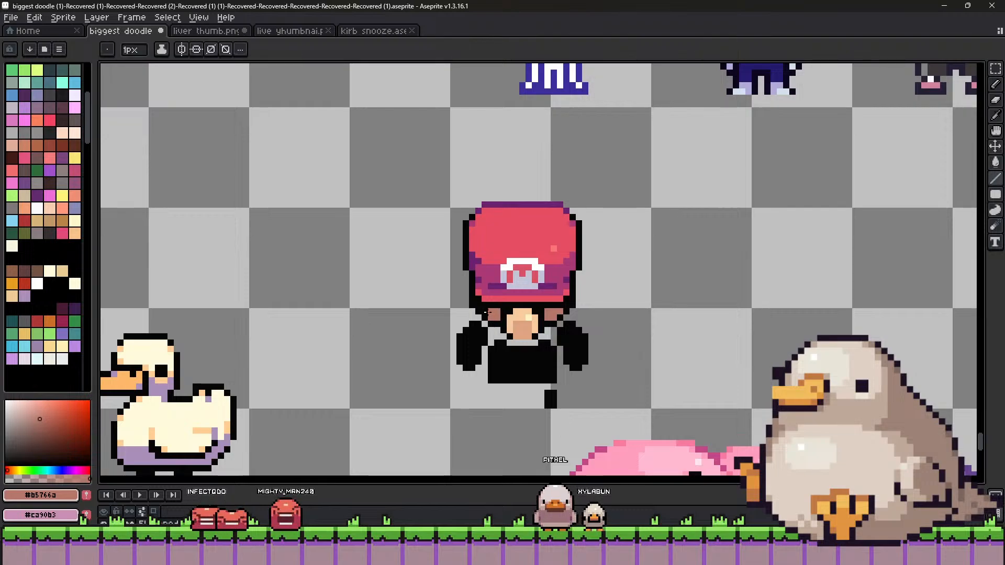
pyautogui.press('alt')
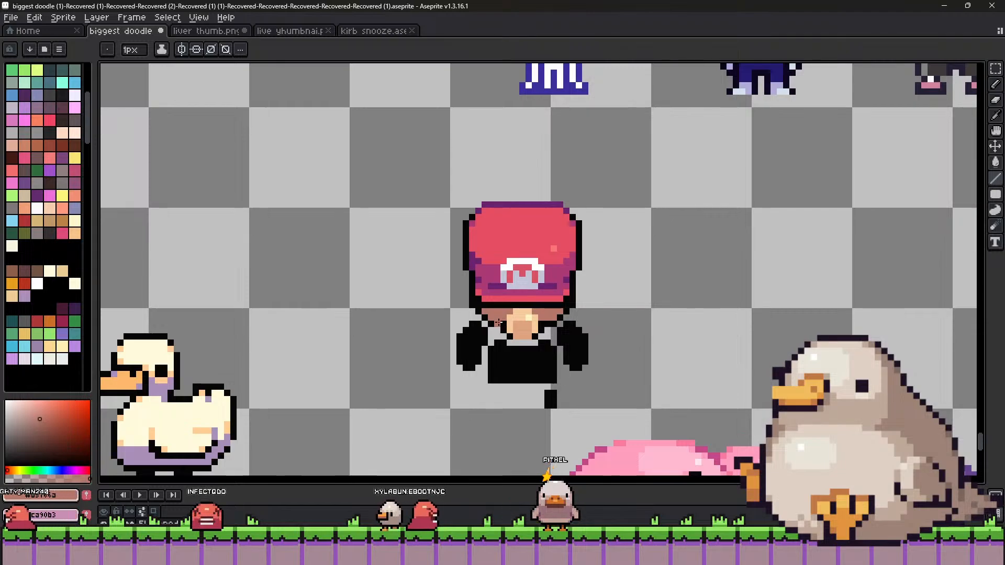
# Shade the lower face with a darker brown of hue 9°, saturation 48 and value 46, and add black eyes on both sides of the nose.
pyautogui.press('alt')
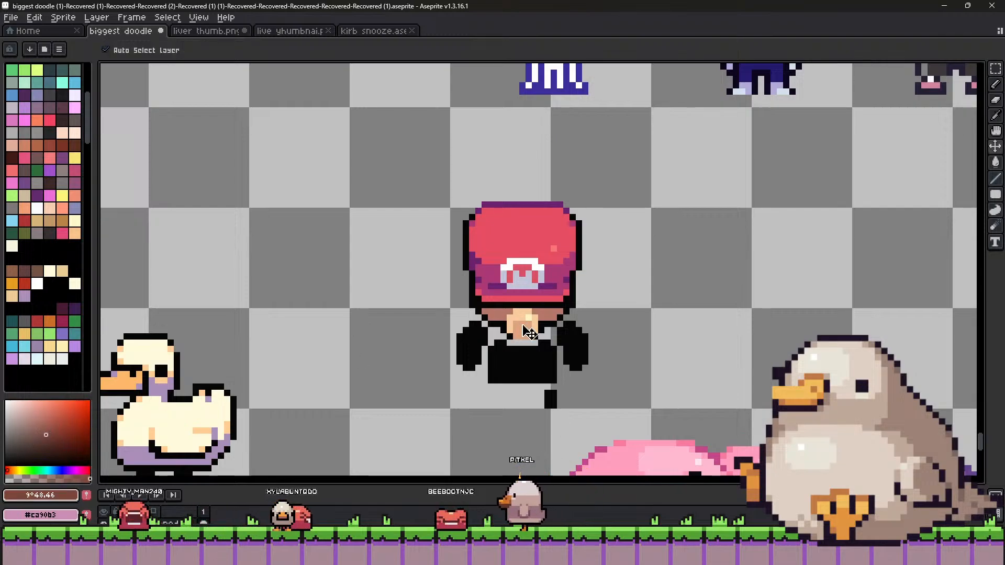
pyautogui.press('-')
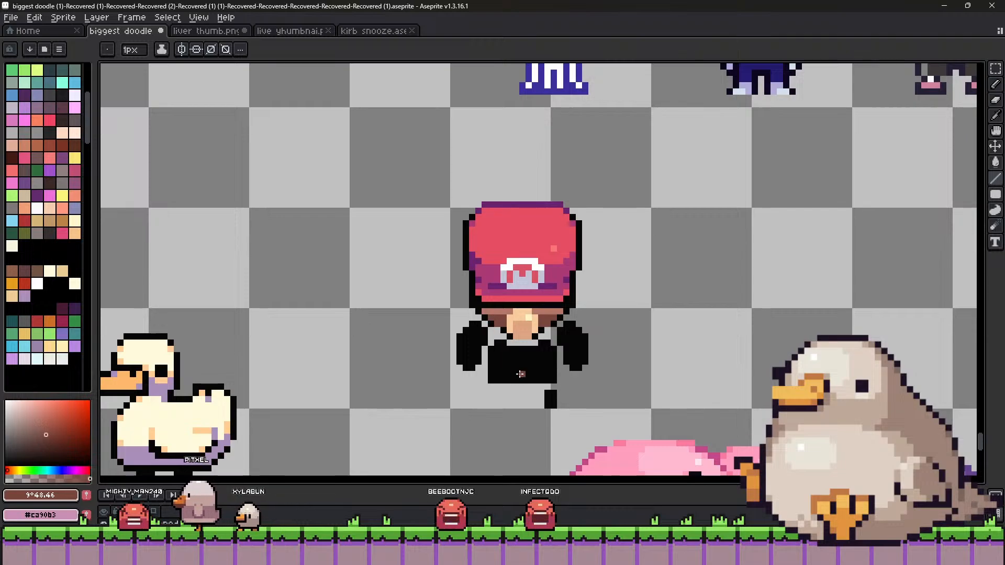
pyautogui.keyDown('alt'); pyautogui.click(491, 315); pyautogui.keyUp('alt')
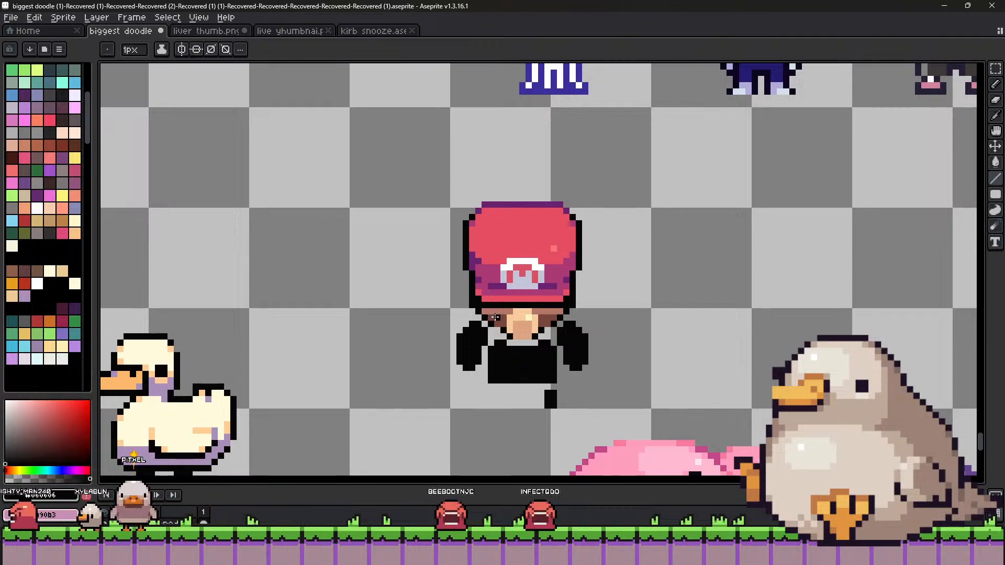
pyautogui.keyDown('alt'); pyautogui.click(492, 317); pyautogui.keyUp('alt')
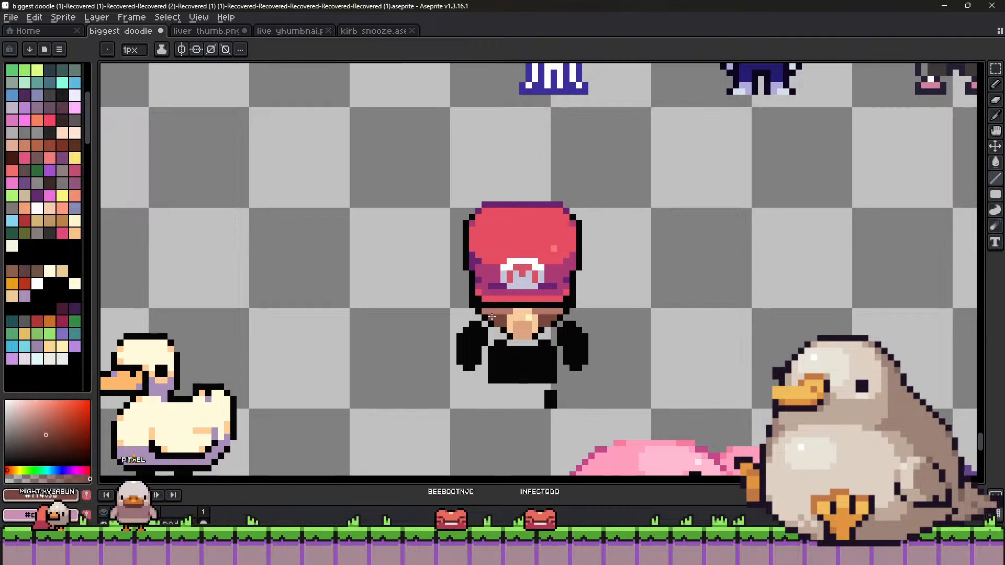
pyautogui.keyDown('alt'); pyautogui.click(542, 317); pyautogui.keyUp('alt')
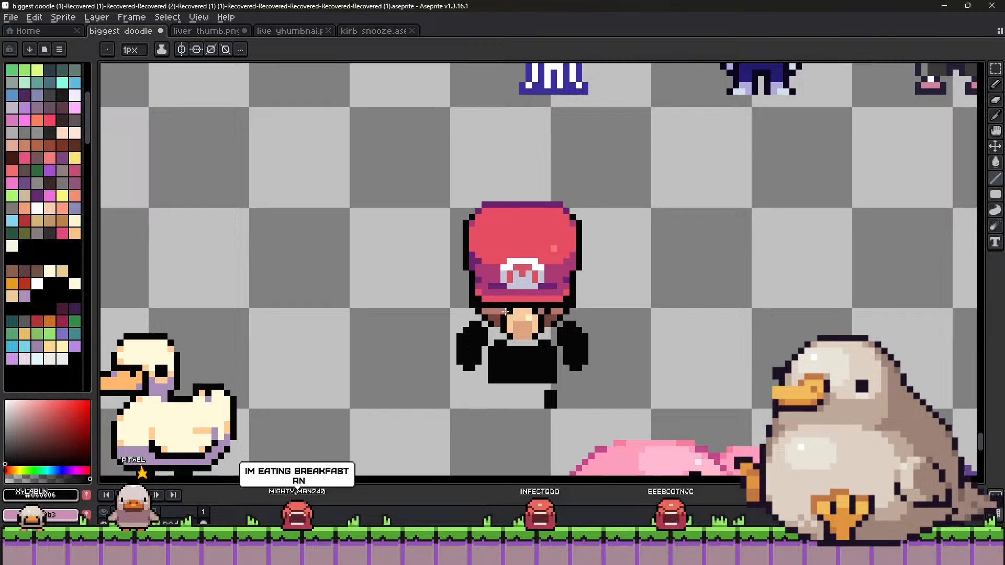
pyautogui.press('v')
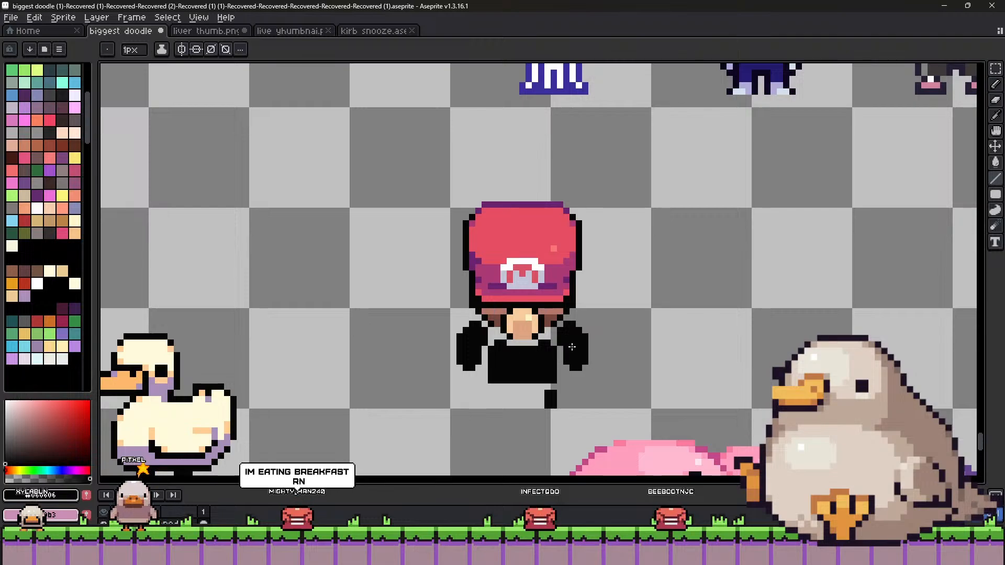
# Try painting two vertical 2 px straps in dark purple #6b216f on the black torso.
pyautogui.keyDown('alt'); pyautogui.click(529, 321); pyautogui.keyUp('alt')
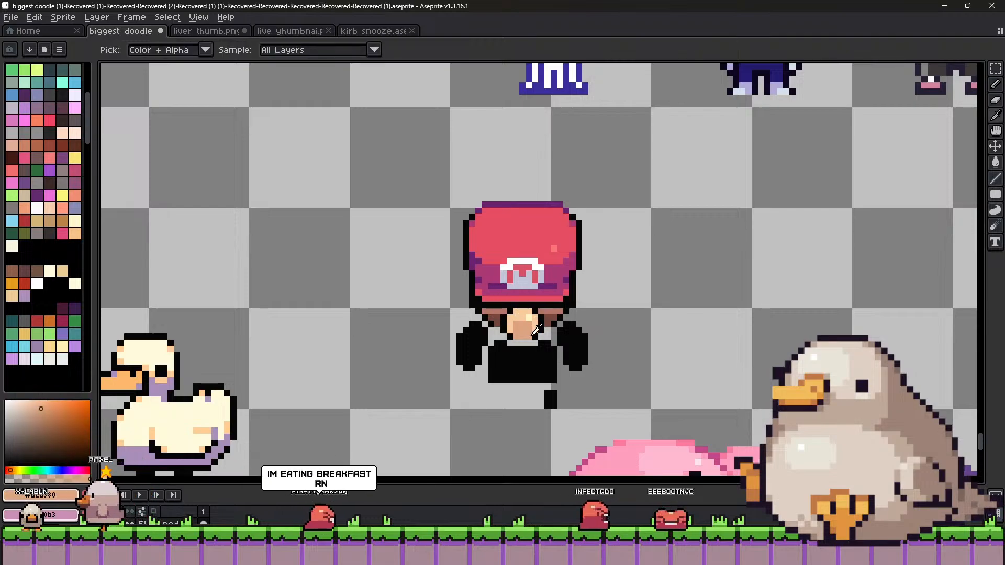
pyautogui.keyDown('alt'); pyautogui.click(549, 287); pyautogui.keyUp('alt')
pyautogui.keyDown('alt'); pyautogui.click(549, 287); pyautogui.keyUp('alt')
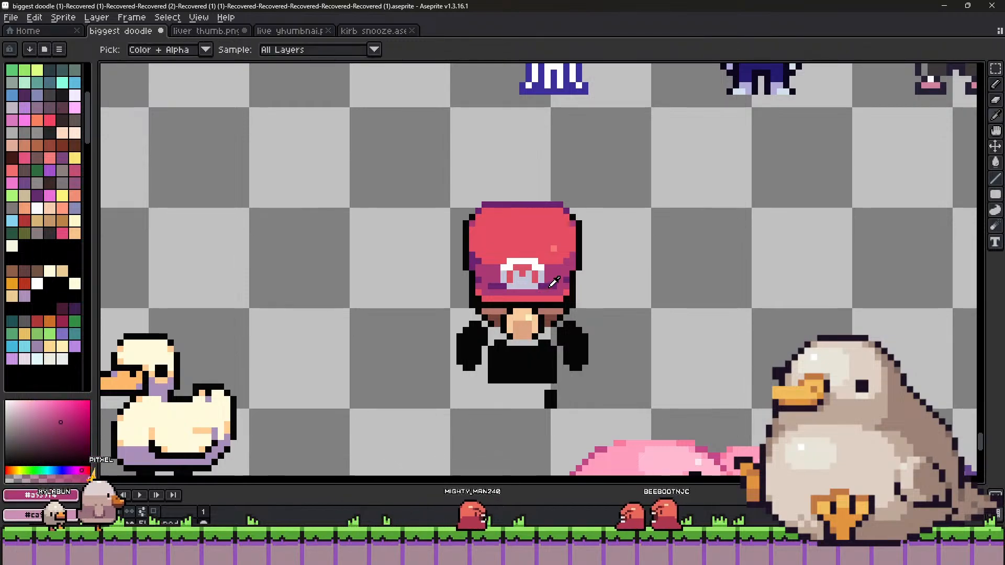
pyautogui.press('-')
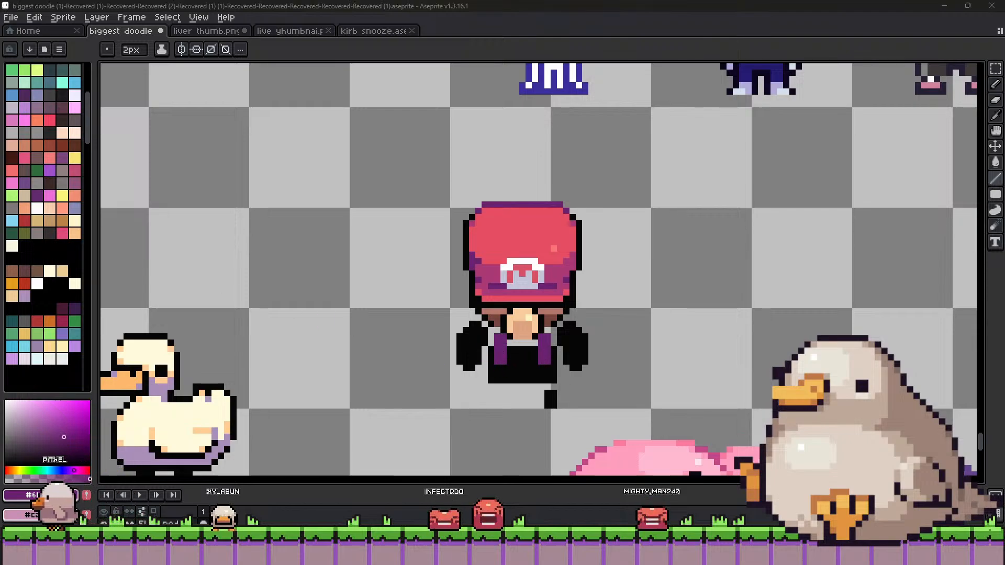
pyautogui.click(524, 367)
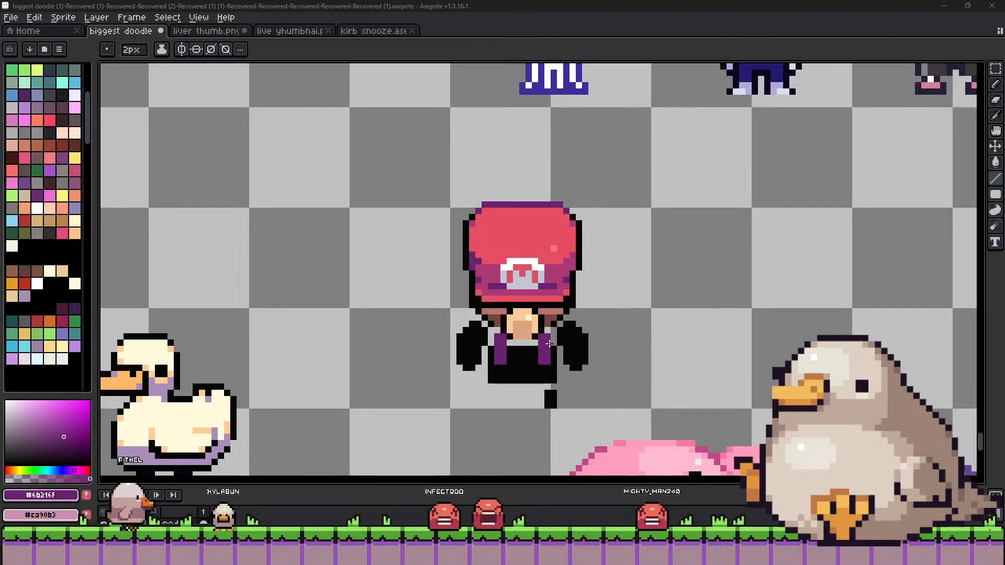
pyautogui.press('v')
pyautogui.press('b')
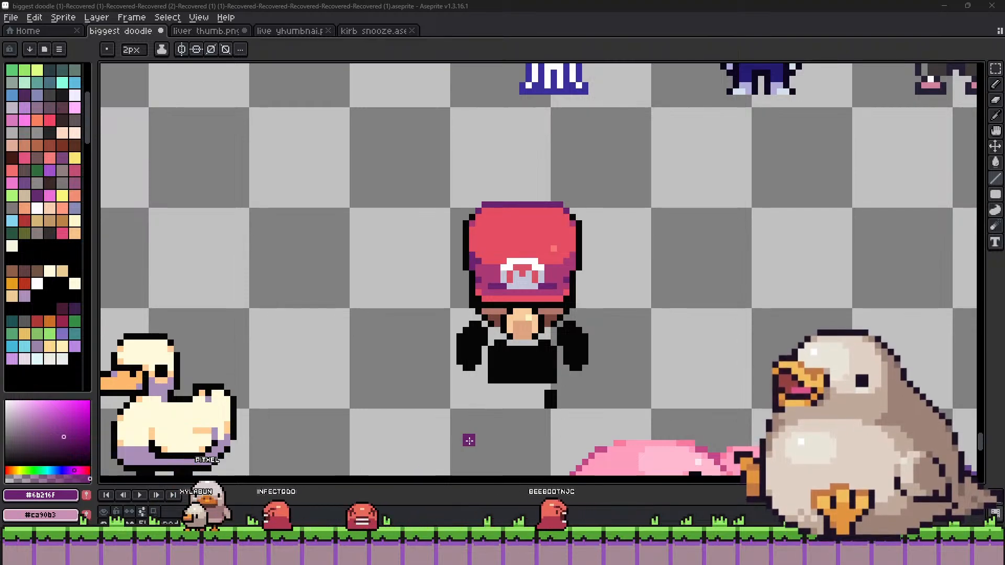
# Add a small ear at each side of the cap with a 1 px brush, outline them in black and recolor them peach #f7cc9d.
pyautogui.keyDown('alt'); pyautogui.click(557, 311); pyautogui.keyUp('alt')
pyautogui.press('-')
pyautogui.click(578, 284)
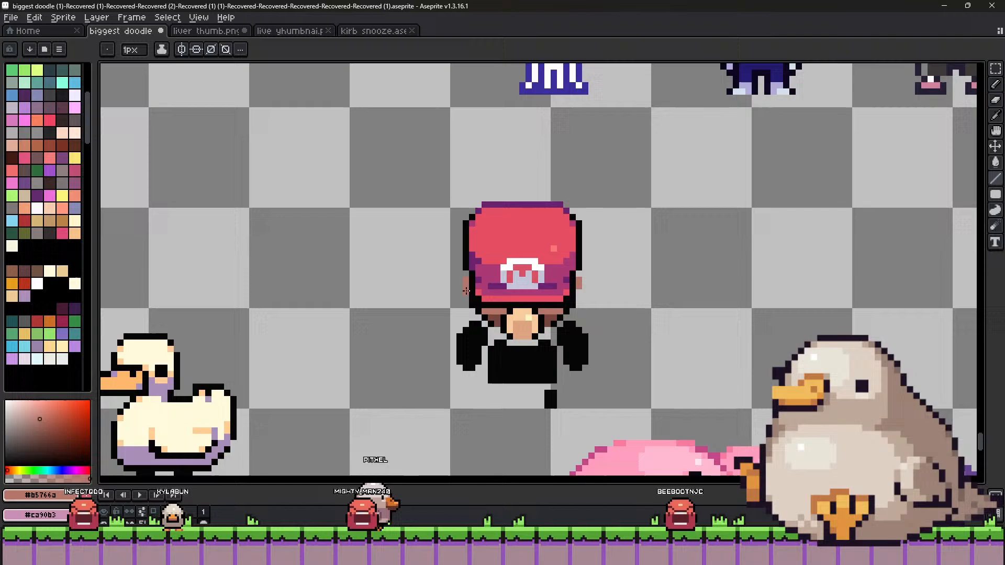
pyautogui.keyDown('alt'); pyautogui.click(578, 293); pyautogui.keyUp('alt')
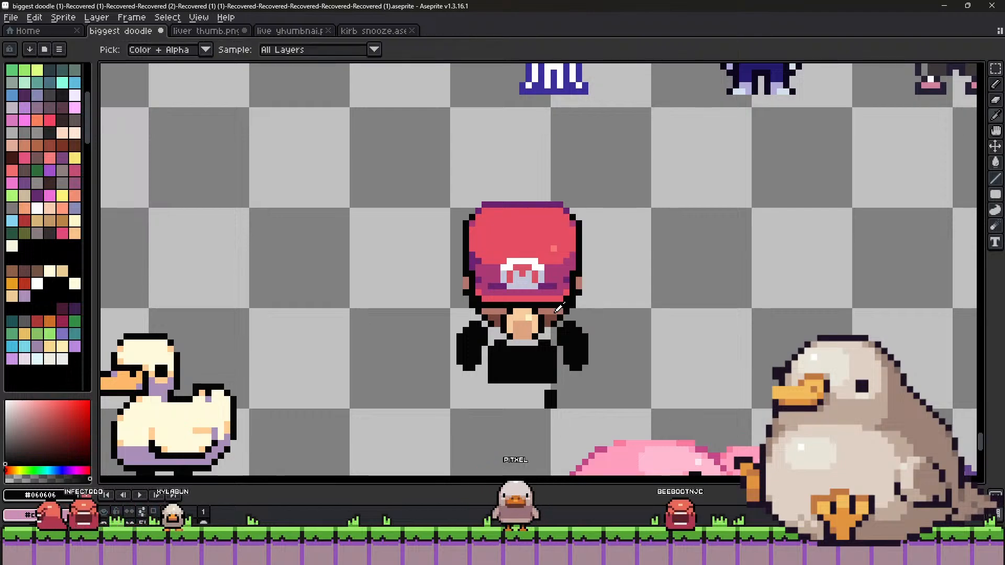
pyautogui.keyDown('alt'); pyautogui.click(578, 286); pyautogui.keyUp('alt')
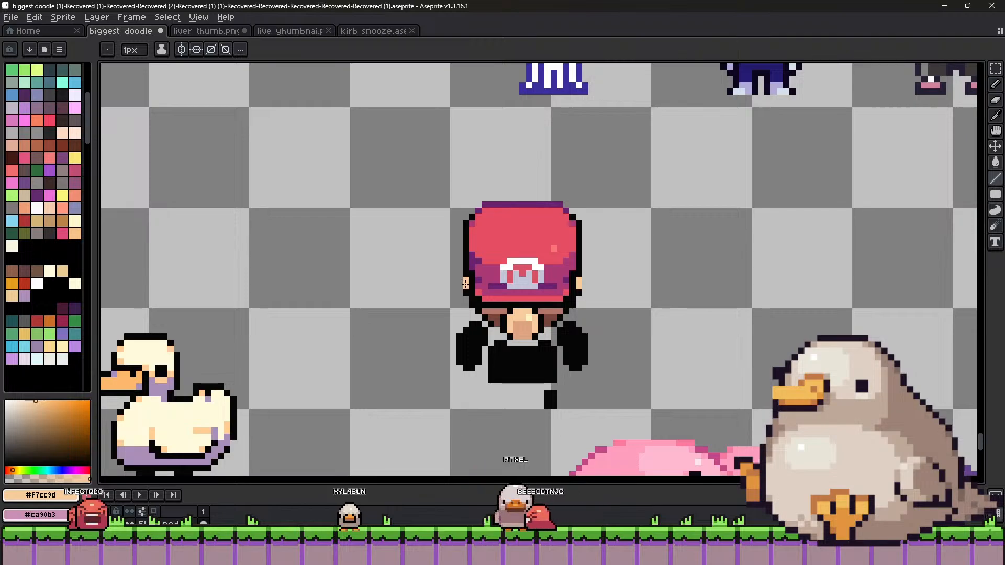
# Remove the dark purple row along the cap's top edge, keeping the purple corner pixels.
pyautogui.keyDown('alt'); pyautogui.click(474, 213); pyautogui.keyUp('alt')
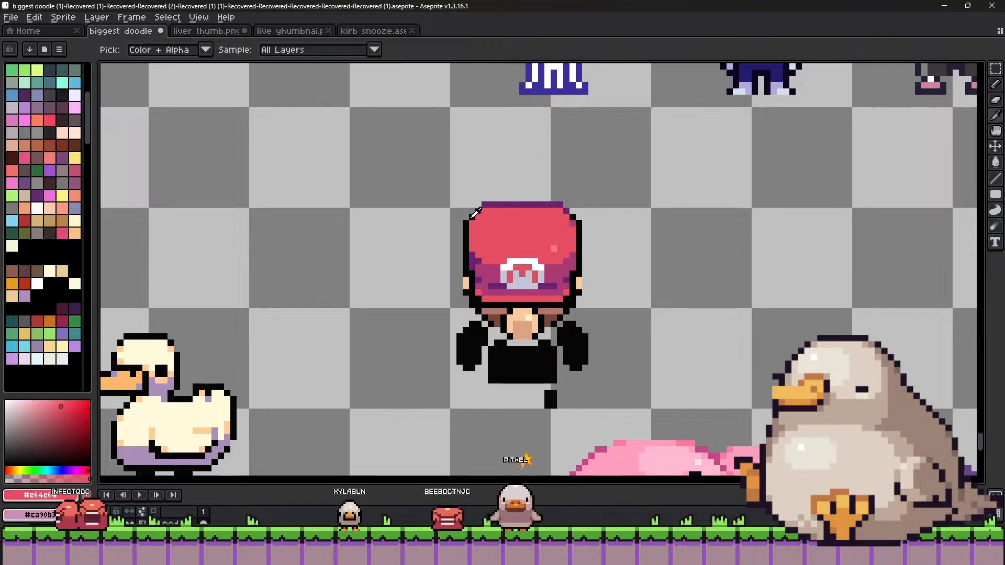
pyautogui.keyDown('alt'); pyautogui.click(553, 204); pyautogui.keyUp('alt')
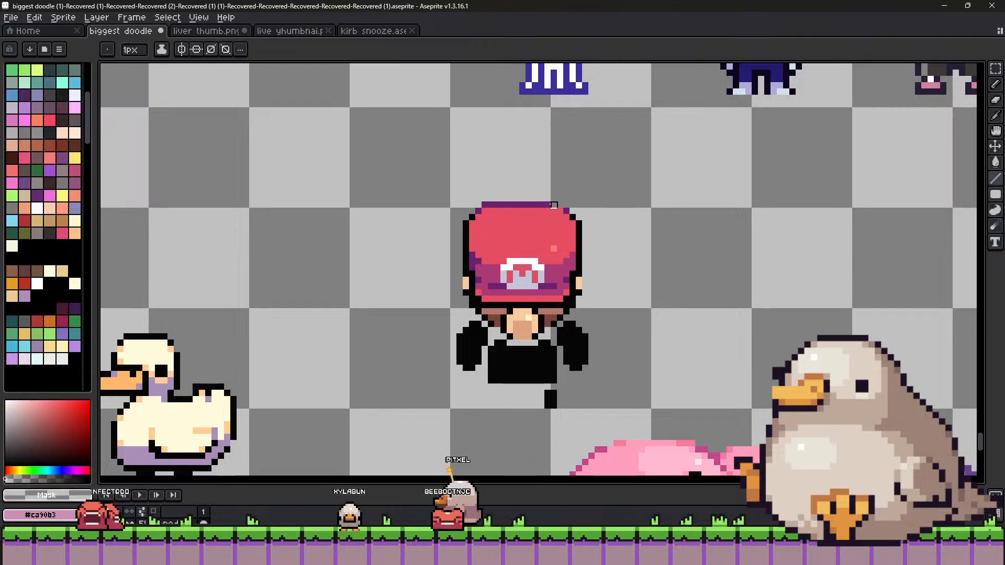
pyautogui.hotkey('ctrl', 'z')
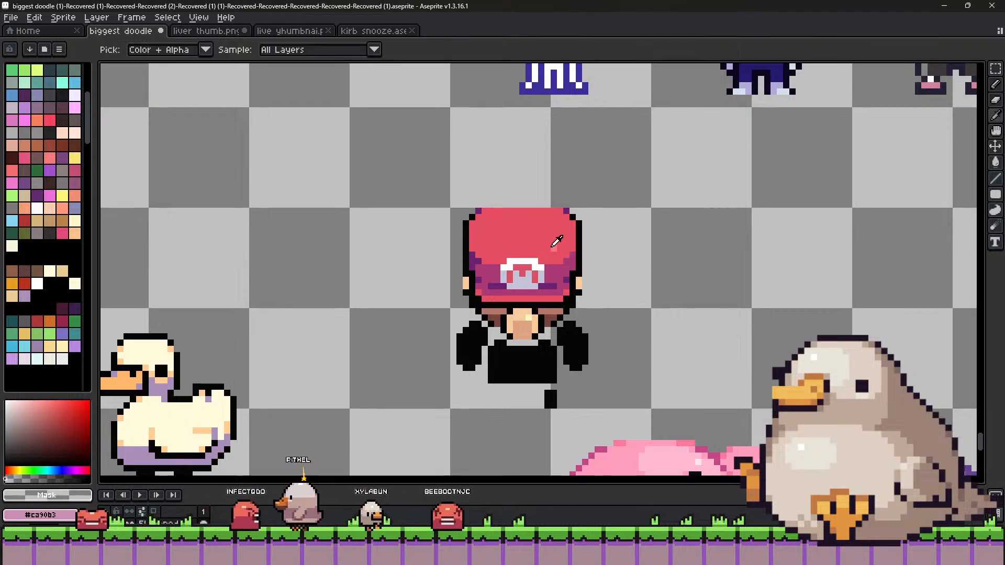
# Touch up the M badge's sides with light grey #c4c5da and add dark purple #6b216f shading beside both edges.
pyautogui.keyDown('alt'); pyautogui.click(534, 268); pyautogui.keyUp('alt')
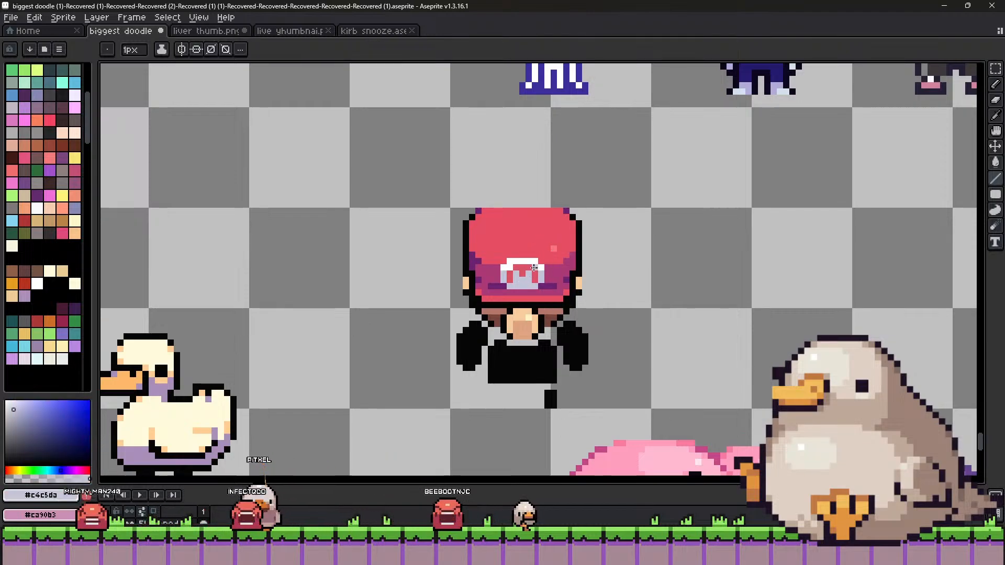
pyautogui.keyDown('alt'); pyautogui.click(503, 270); pyautogui.keyUp('alt')
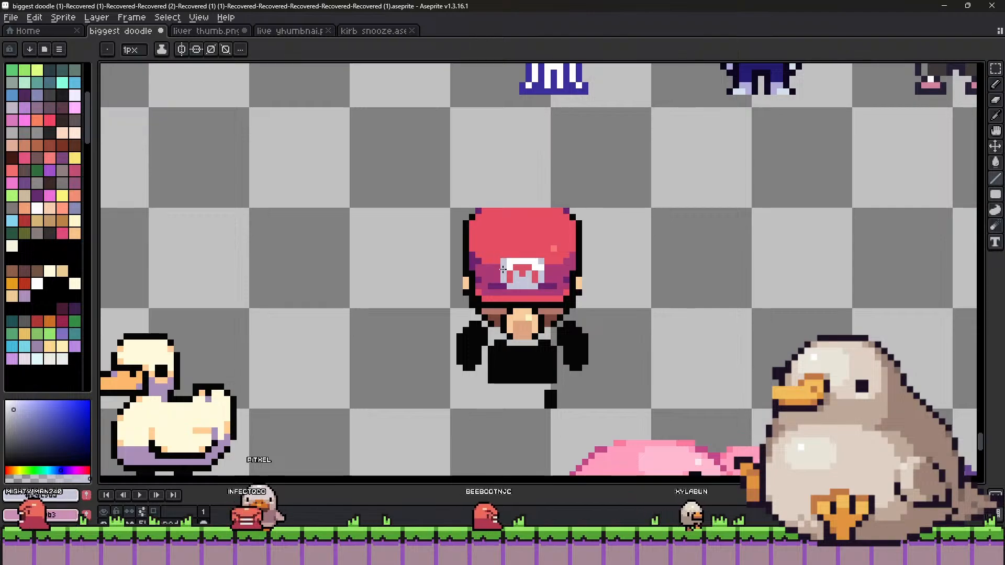
pyautogui.keyDown('alt'); pyautogui.click(498, 274); pyautogui.keyUp('alt')
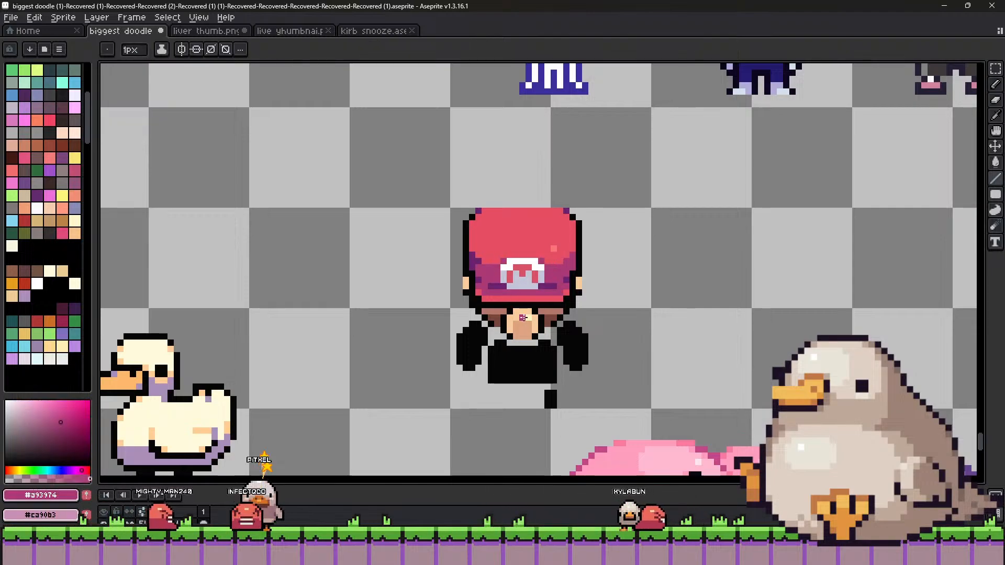
pyautogui.keyDown('alt'); pyautogui.click(497, 278); pyautogui.keyUp('alt')
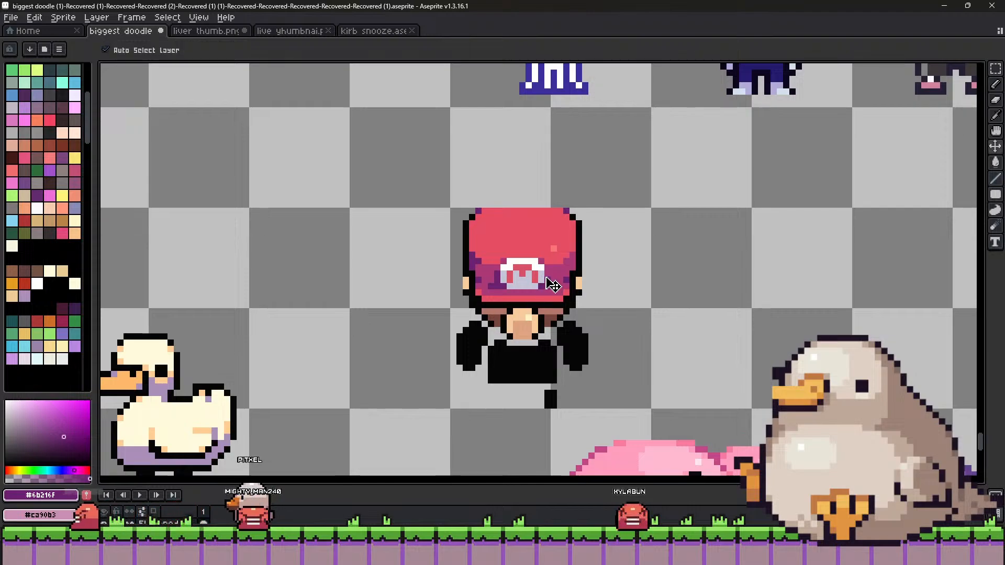
# Try repainting the cap's brim in magenta #a93974 and thickening its red lower edge.
pyautogui.keyDown('alt'); pyautogui.click(527, 292); pyautogui.keyUp('alt')
pyautogui.keyDown('alt'); pyautogui.click(554, 297); pyautogui.keyUp('alt')
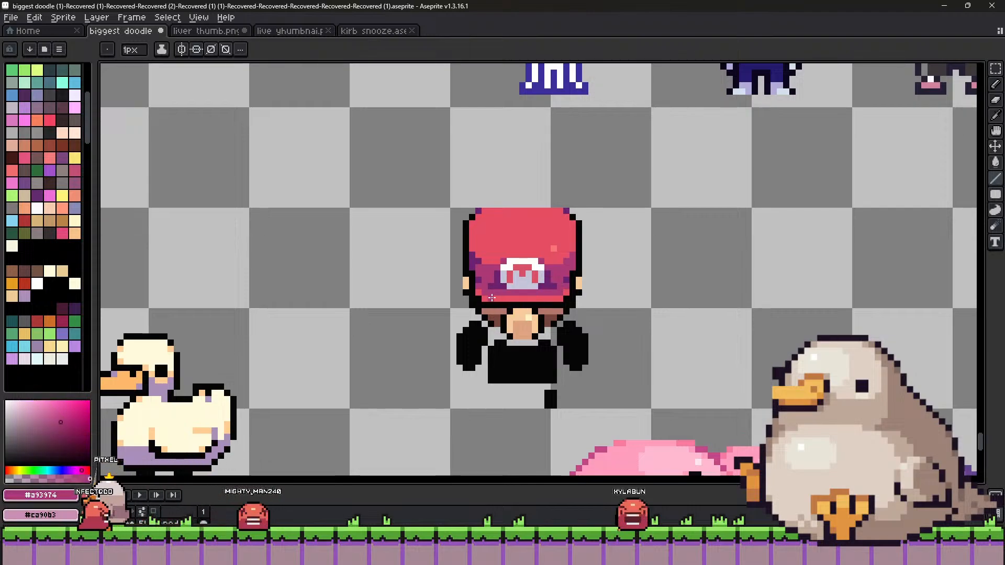
pyautogui.keyDown('alt'); pyautogui.click(555, 302); pyautogui.keyUp('alt')
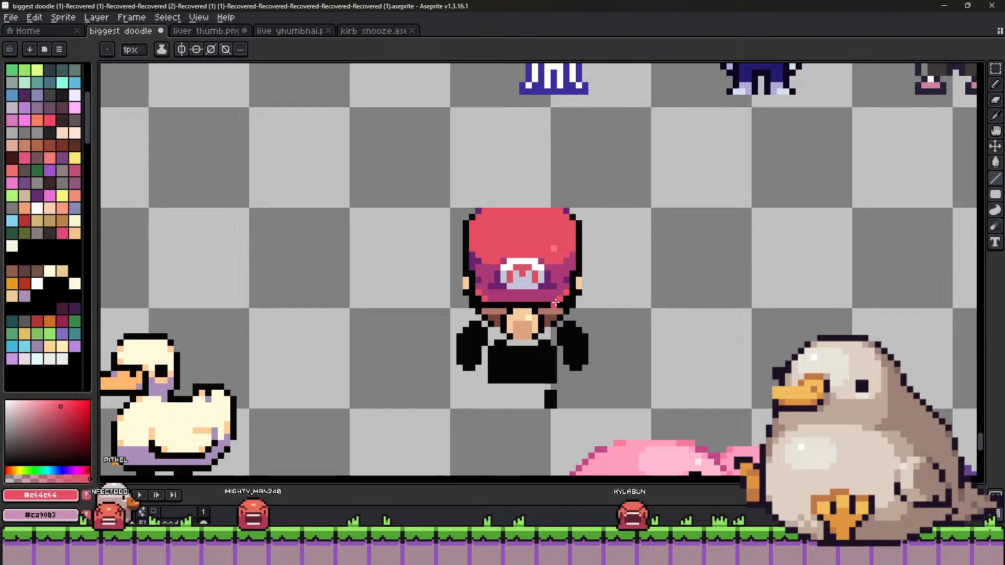
pyautogui.keyDown('alt'); pyautogui.click(543, 303); pyautogui.keyUp('alt')
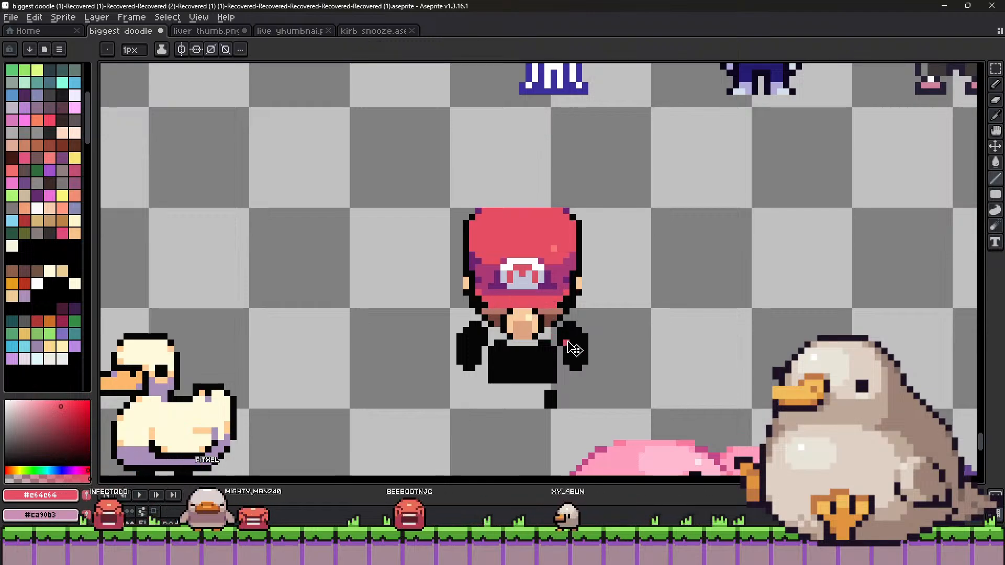
# Select the cap's crown together with the M badge and shift it up by one pixel.
pyautogui.click(995, 69)
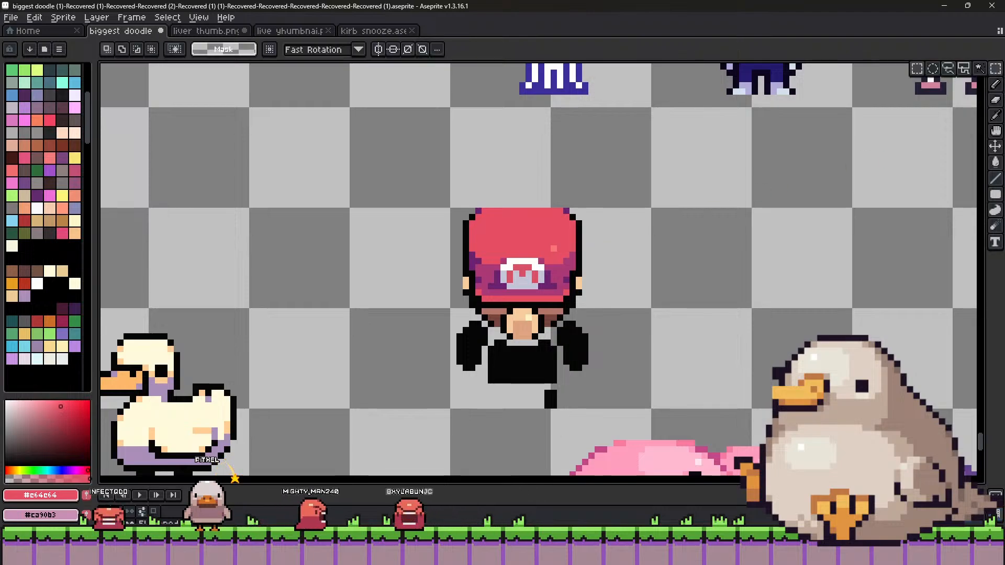
pyautogui.moveTo(469, 196)
pyautogui.mouseDown()
pyautogui.moveTo(643, 276)
pyautogui.moveTo(578, 280)
pyautogui.moveTo(578, 292)
pyautogui.moveTo(557, 262)
pyautogui.mouseUp()
pyautogui.click(556, 268)
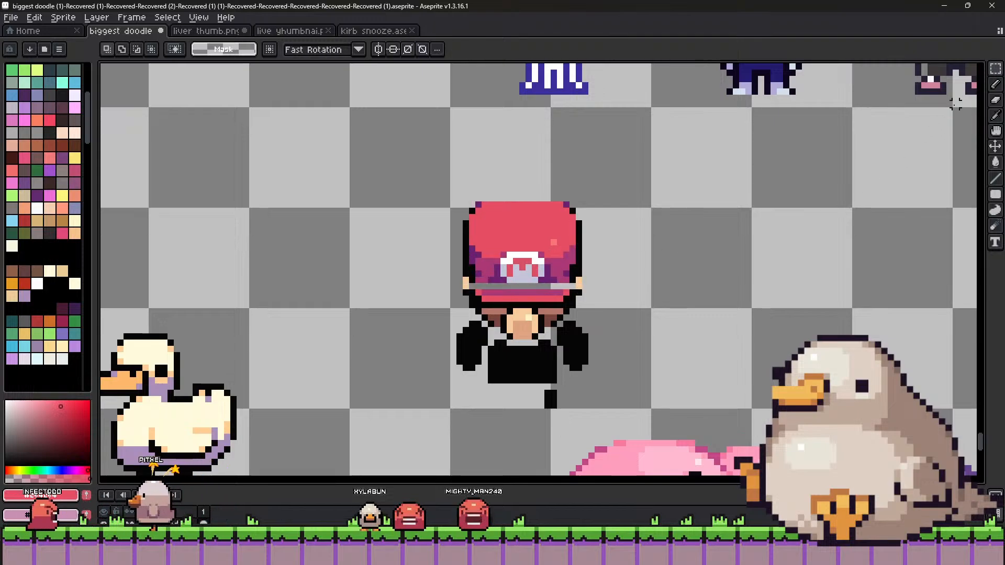
# Fill the gap row between crown and brim with magenta #a93974 and dark purple #6b216f using the 1 px pencil.
pyautogui.click(994, 86)
pyautogui.scroll(1, 582, 295)
pyautogui.keyDown('alt'); pyautogui.click(445, 282); pyautogui.keyUp('alt')
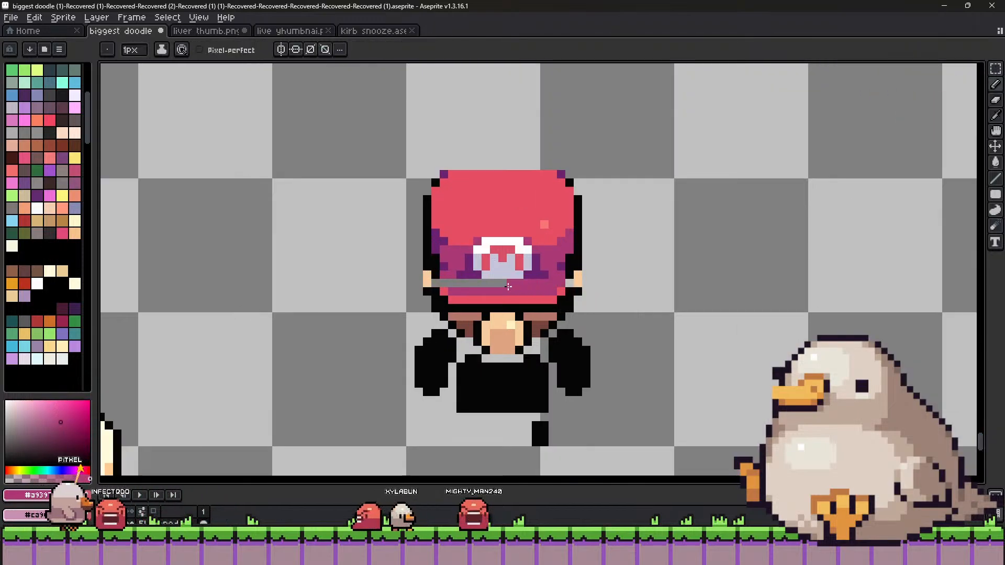
pyautogui.keyDown('alt'); pyautogui.click(457, 274); pyautogui.keyUp('alt')
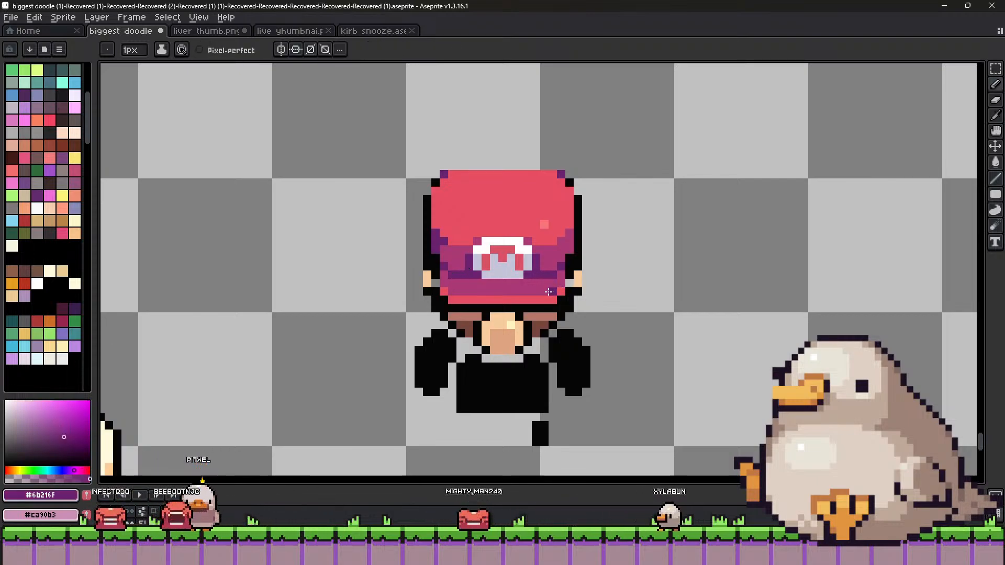
# Select the uppermost part of the cap and shift it down by one pixel to make the crown shorter.
pyautogui.keyDown('alt'); pyautogui.click(571, 291); pyautogui.keyUp('alt')
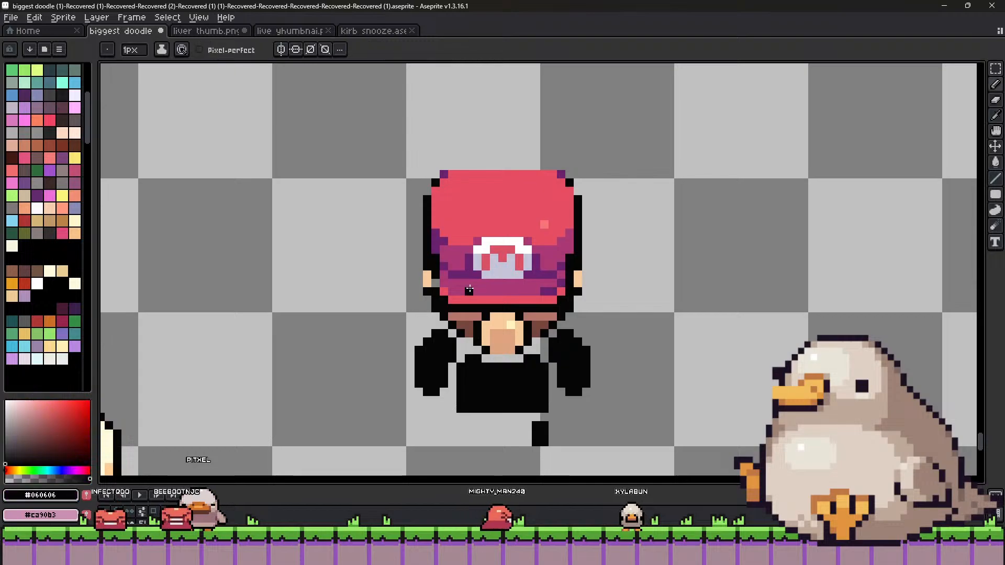
pyautogui.scroll(-3, 562, 256)
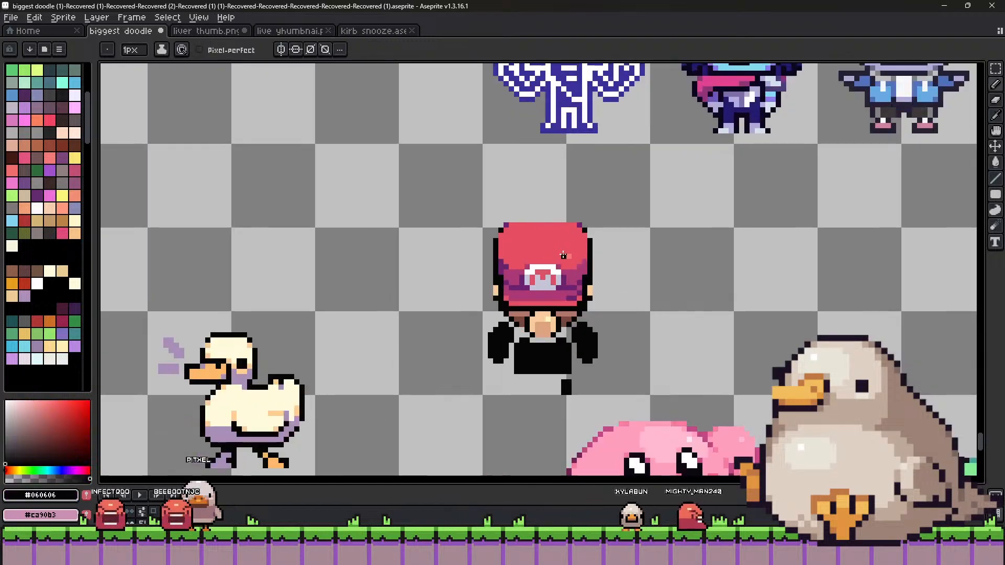
pyautogui.keyDown('alt'); pyautogui.click(590, 278); pyautogui.keyUp('alt')
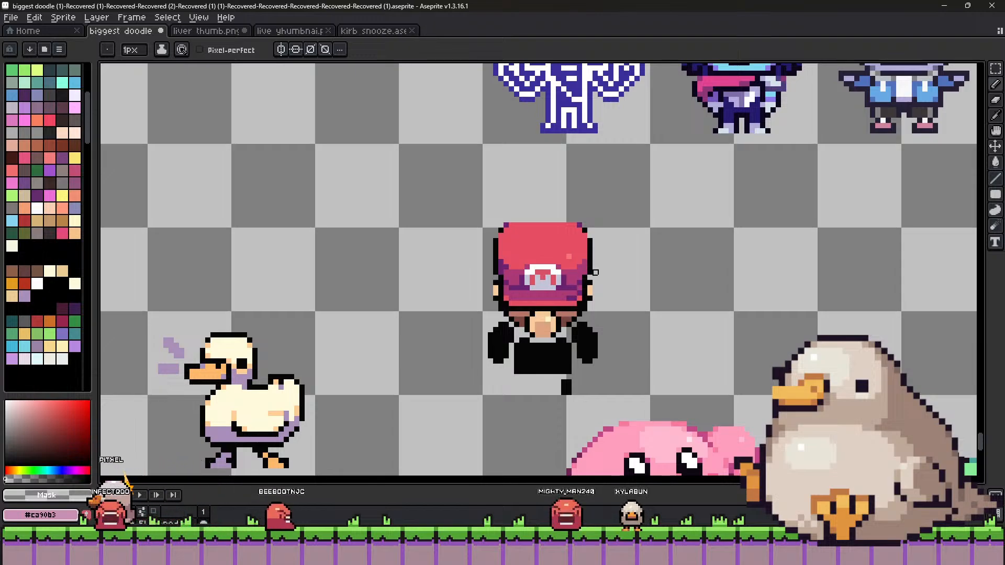
pyautogui.press('m')
pyautogui.moveTo(475, 215); pyautogui.dragTo(632, 245)
pyautogui.hotkey('ctrl', 'd')
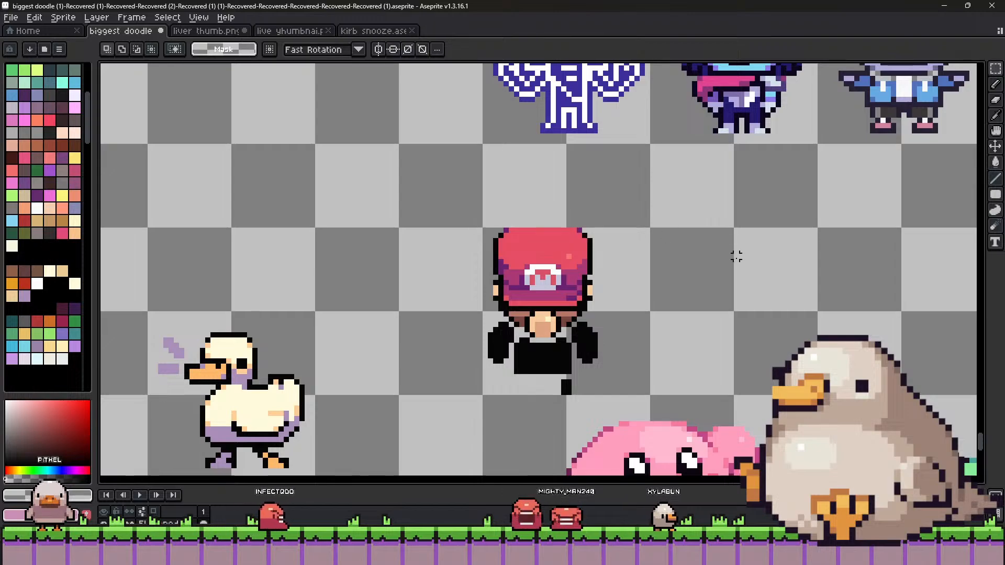
# Touch up the cap's upper corners and repaint the brim's lower edge in magenta #a93974 with dark purple #6b216f shading.
pyautogui.click(996, 84)
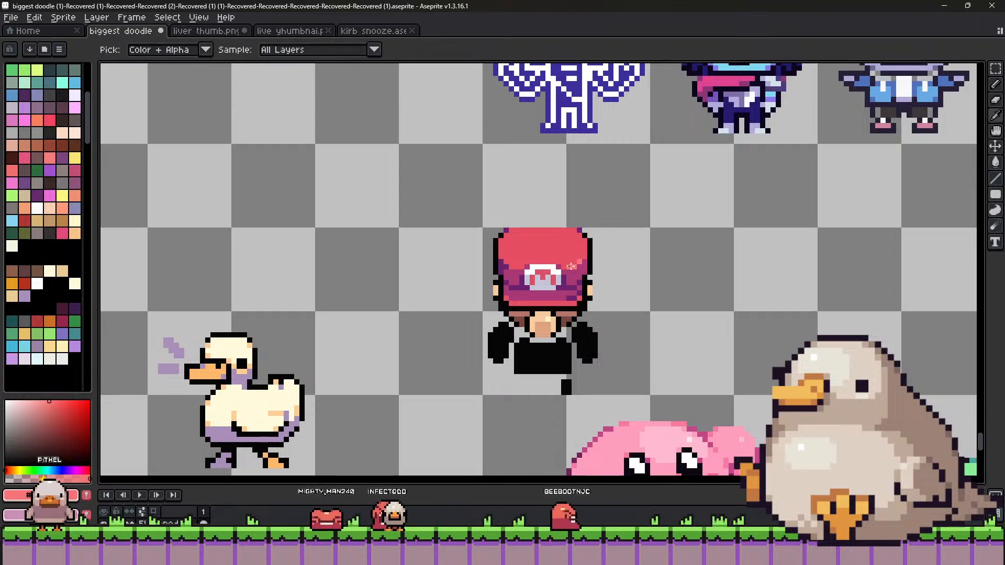
pyautogui.scroll(-1, 569, 312)
pyautogui.scroll(1, 651, 337)
pyautogui.press('v')
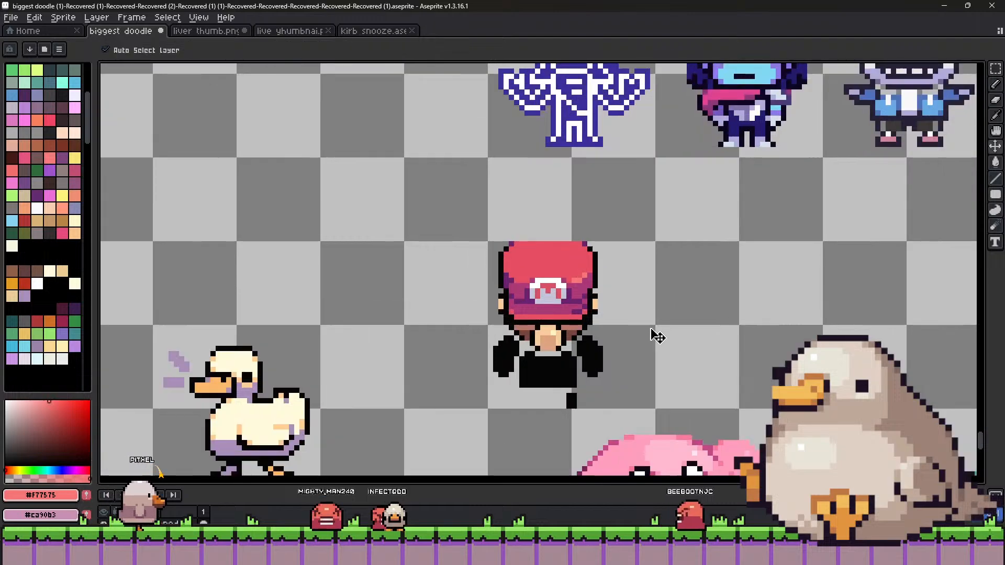
pyautogui.press('b')
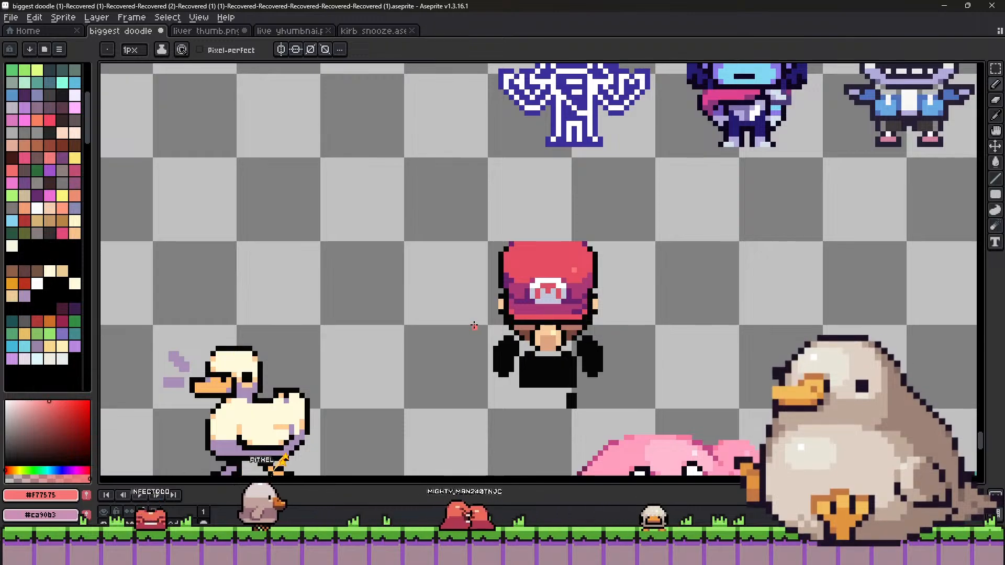
pyautogui.keyDown('alt'); pyautogui.click(576, 309); pyautogui.keyUp('alt')
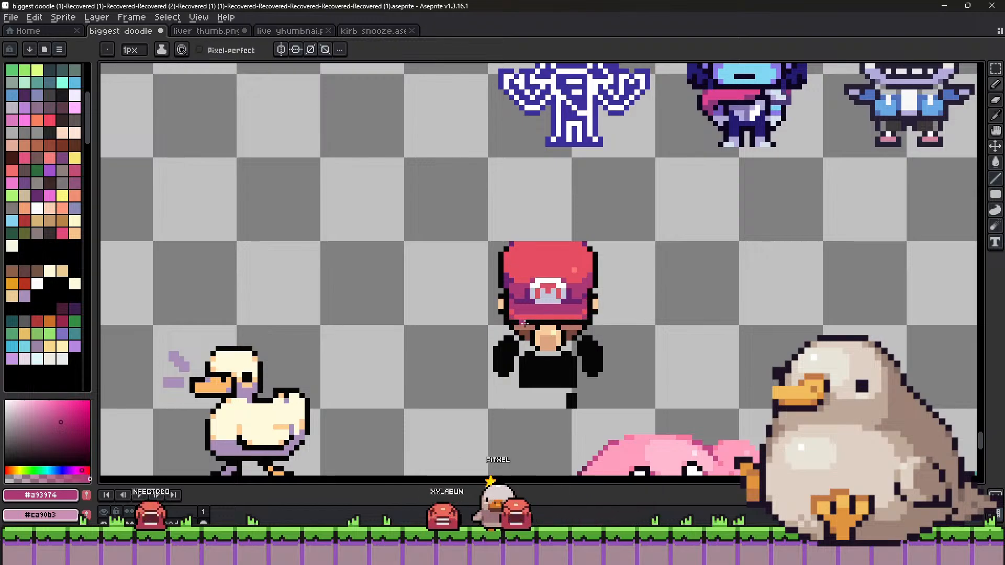
pyautogui.keyDown('alt'); pyautogui.click(570, 319); pyautogui.keyUp('alt')
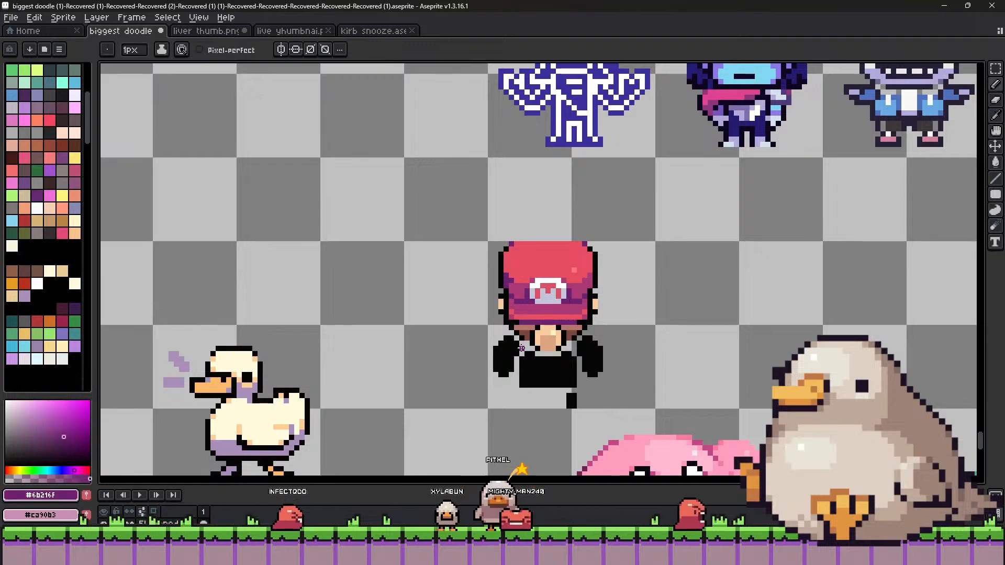
# Paint two violet-blue overall straps on the torso with the 2 px pencil and widen the torso's base in black #060606.
pyautogui.press('alt')
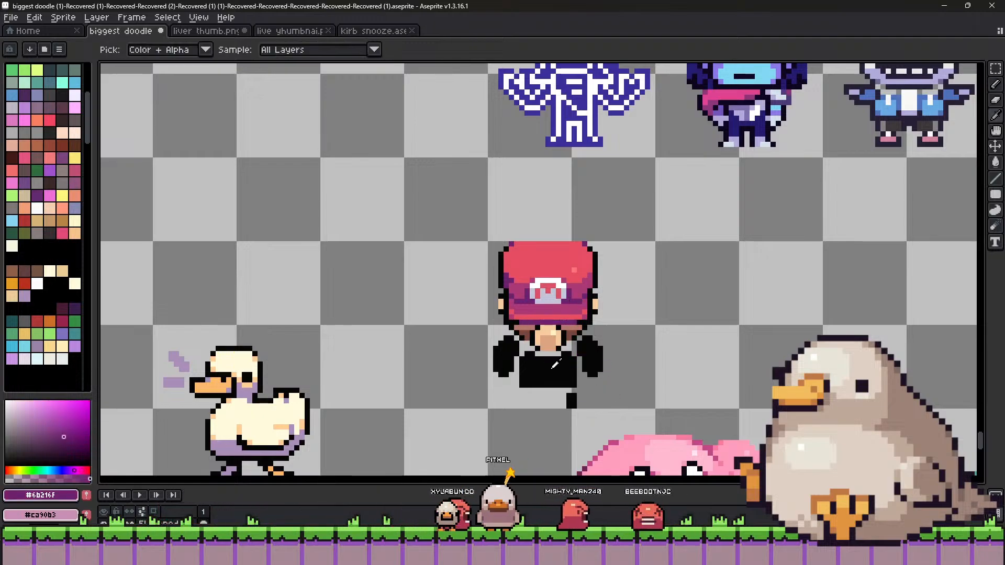
pyautogui.keyDown('alt'); pyautogui.click(718, 69); pyautogui.keyUp('alt')
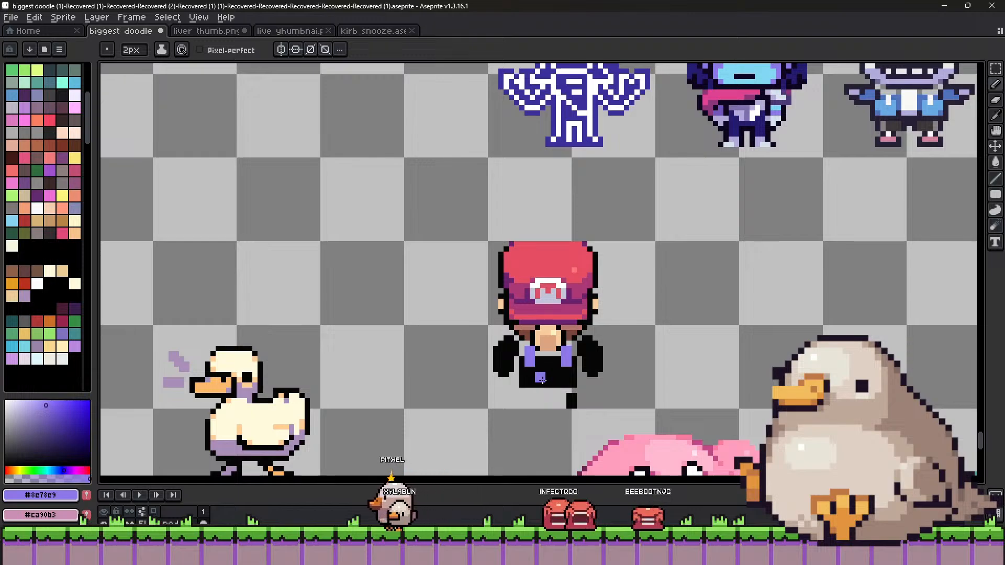
pyautogui.keyDown('alt'); pyautogui.click(522, 378); pyautogui.keyUp('alt')
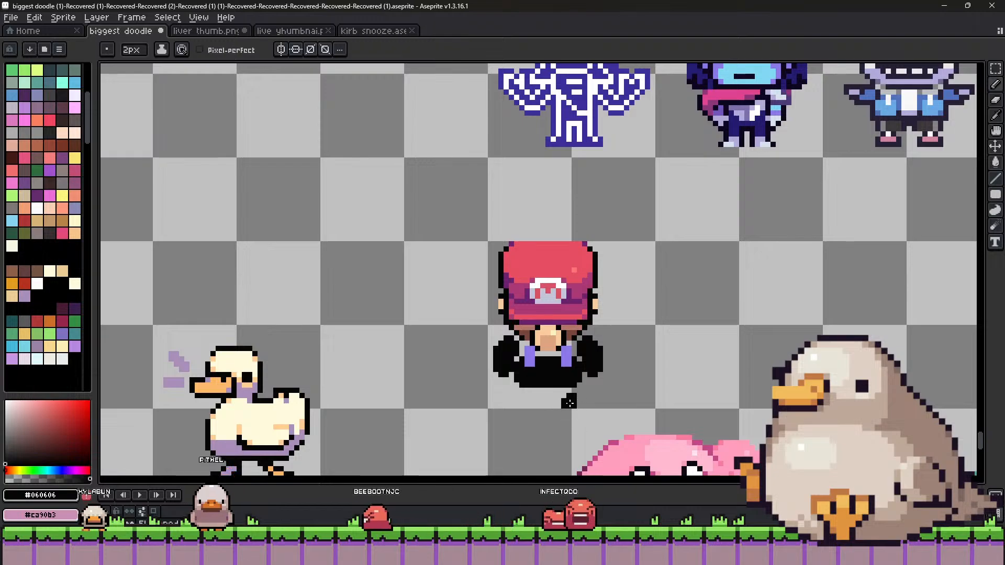
# Extend the leg block below the torso into a black leg with a rounded foot using the 2 px pencil.
pyautogui.press('v')
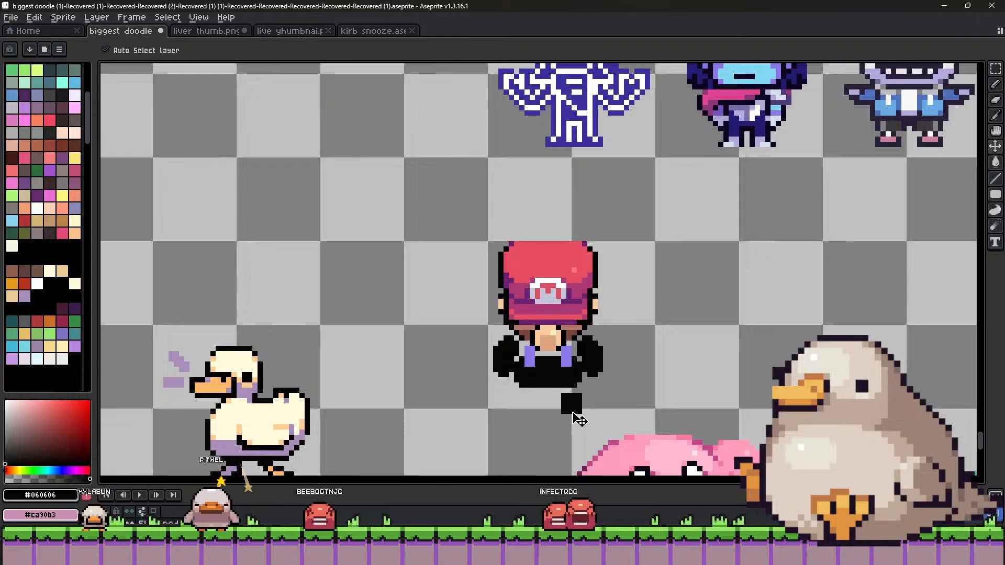
pyautogui.press('b')
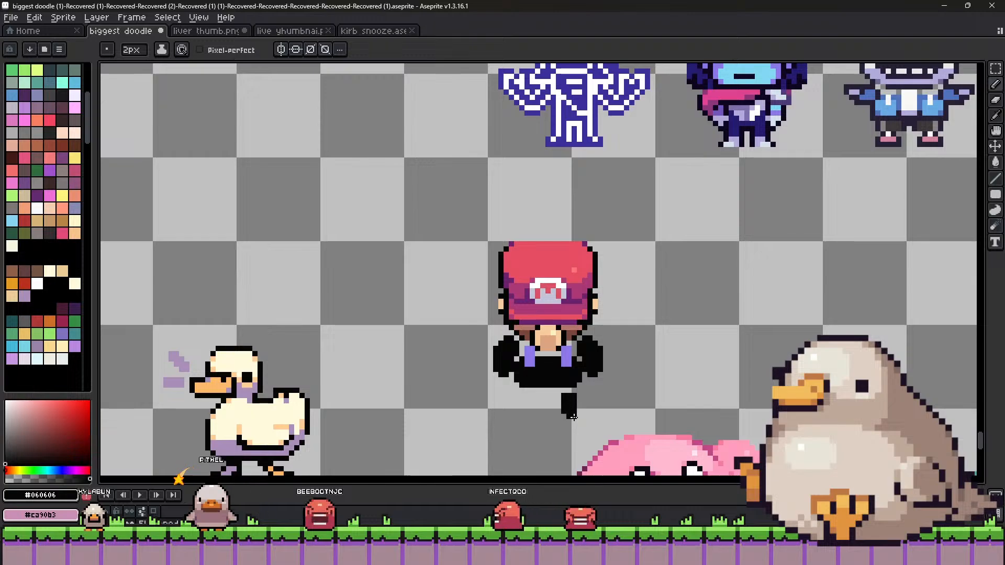
pyautogui.hotkey('ctrl', 'z')
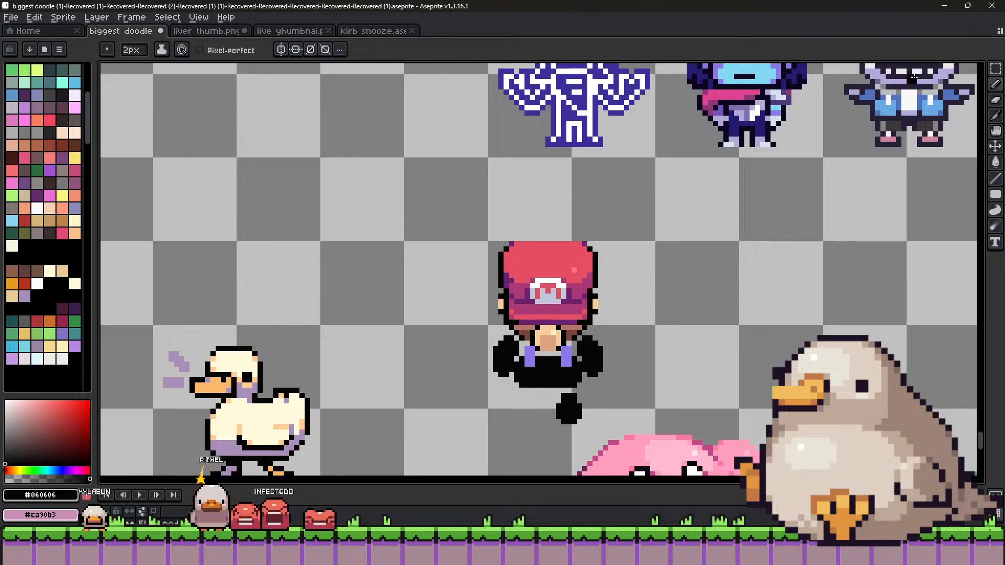
# Duplicate the black leg to the opposite side of the body and join both legs across the top.
pyautogui.press('m')
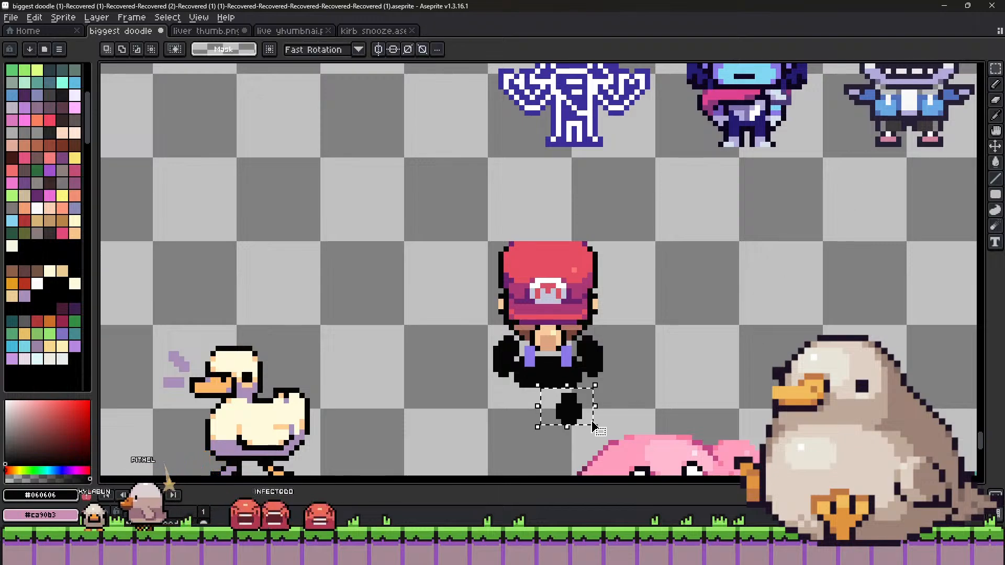
pyautogui.moveTo(587, 414); pyautogui.dragTo(545, 413)
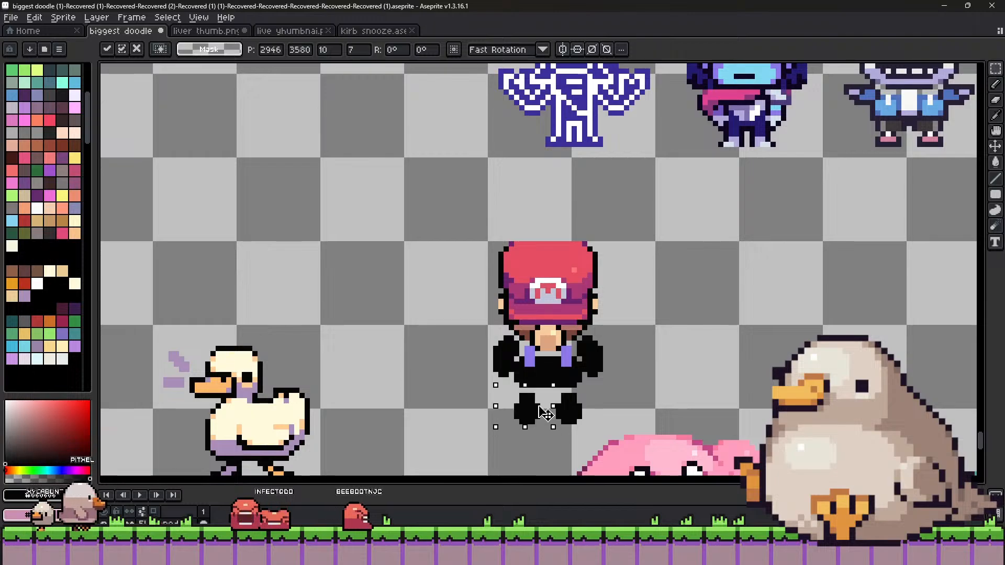
pyautogui.click(601, 410)
pyautogui.press('b')
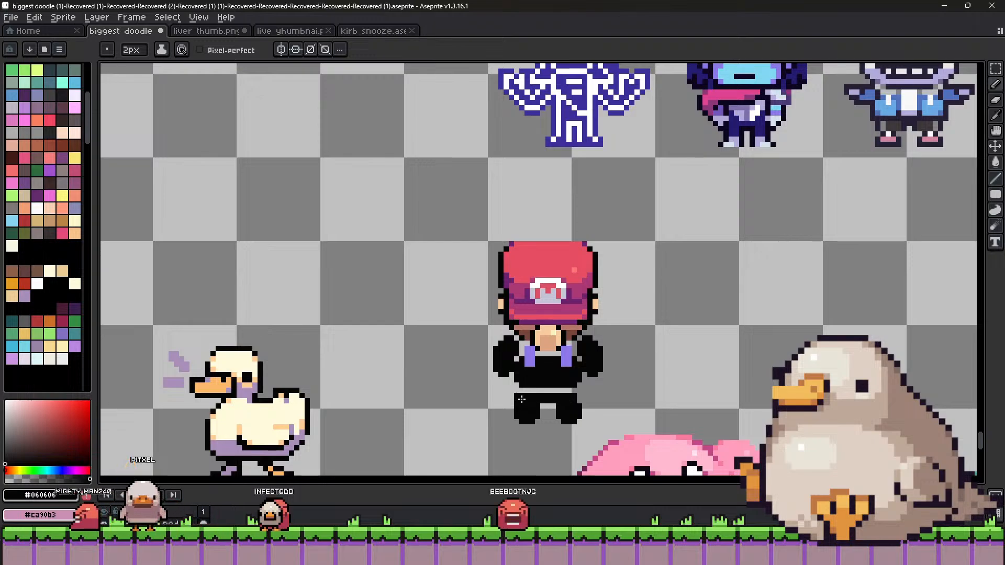
# Enlarge both feet outward and downward in black #060606 with the 4 px pencil.
pyautogui.press('i')
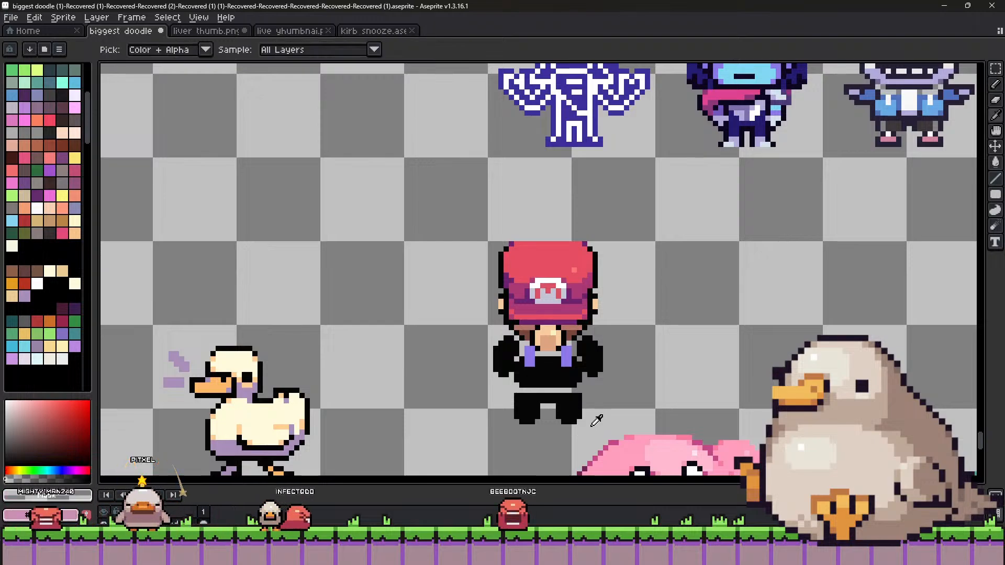
pyautogui.press('b')
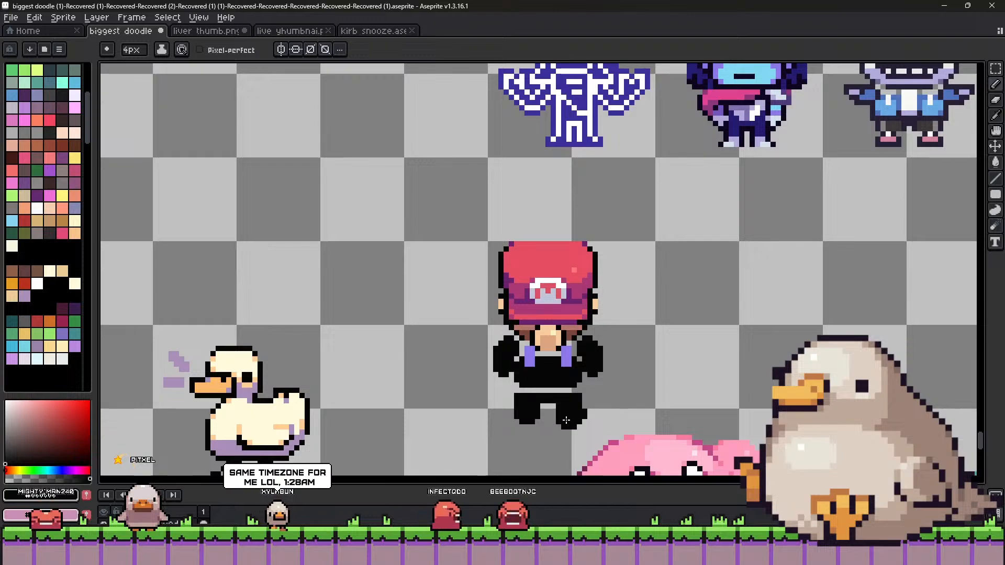
pyautogui.click(535, 420)
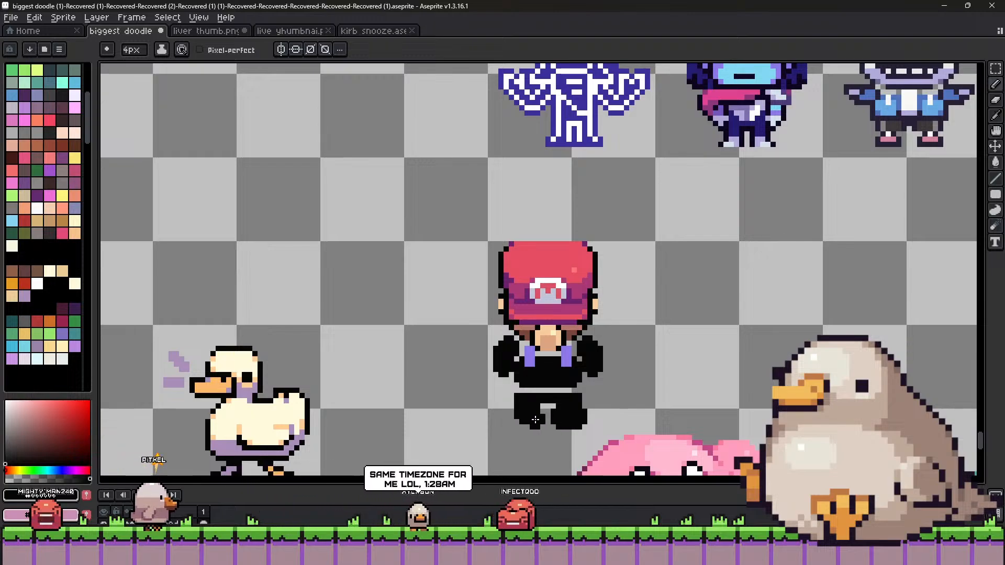
pyautogui.click(519, 416)
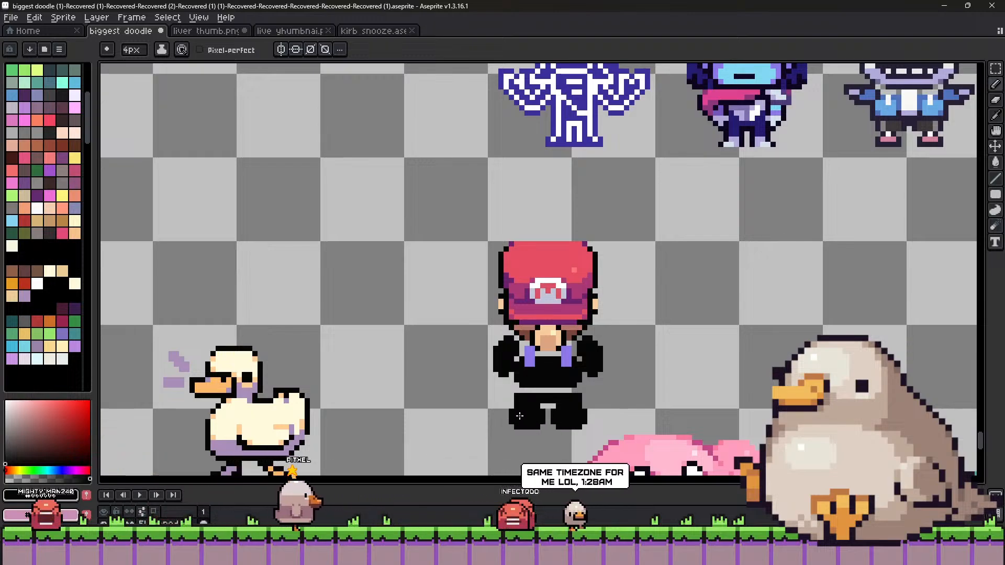
pyautogui.press('i')
pyautogui.press('b')
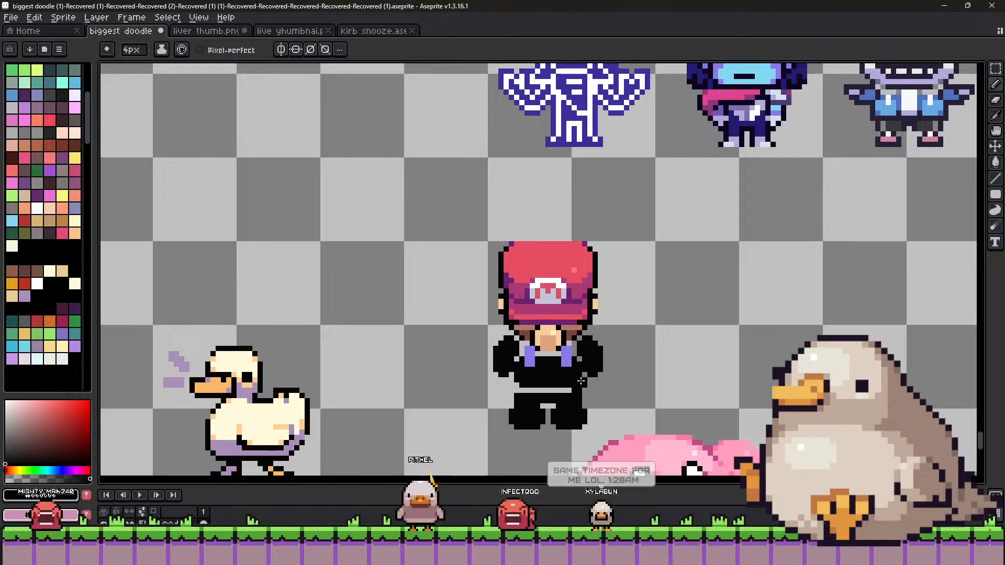
# Nudge one leg inward, move both legs up against the torso, and touch up the feet in black.
pyautogui.press('m')
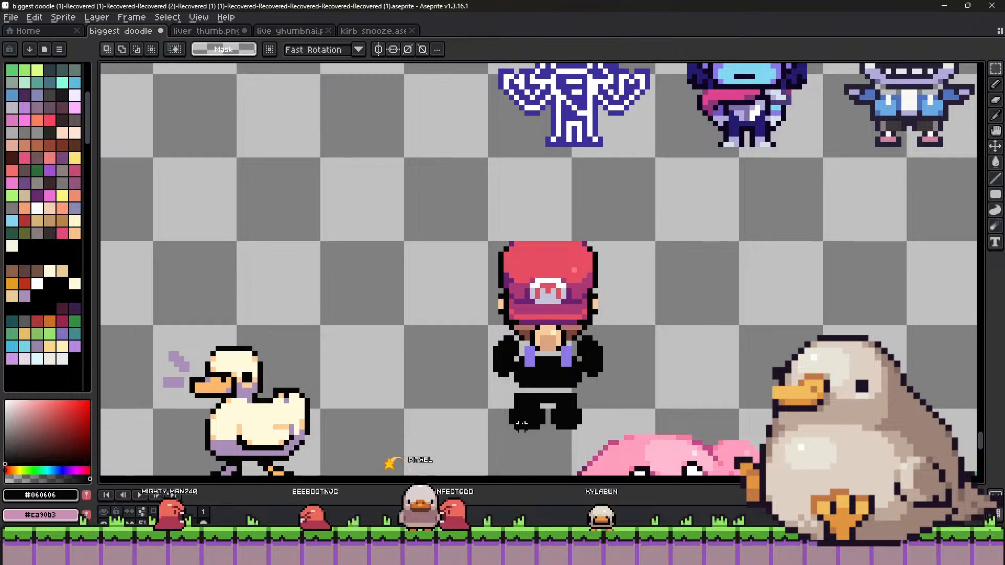
pyautogui.moveTo(501, 391); pyautogui.dragTo(537, 438)
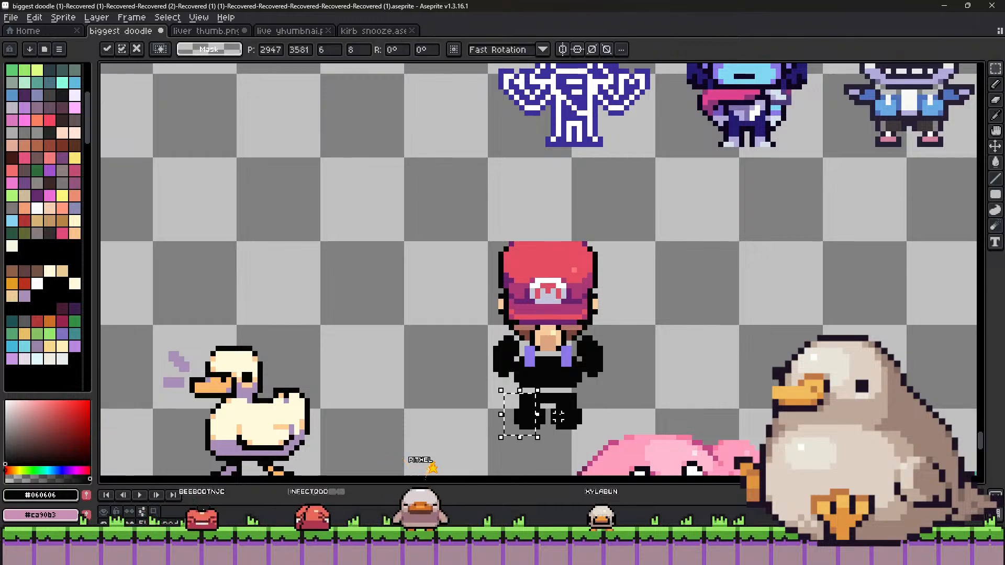
pyautogui.moveTo(605, 380); pyautogui.dragTo(506, 427)
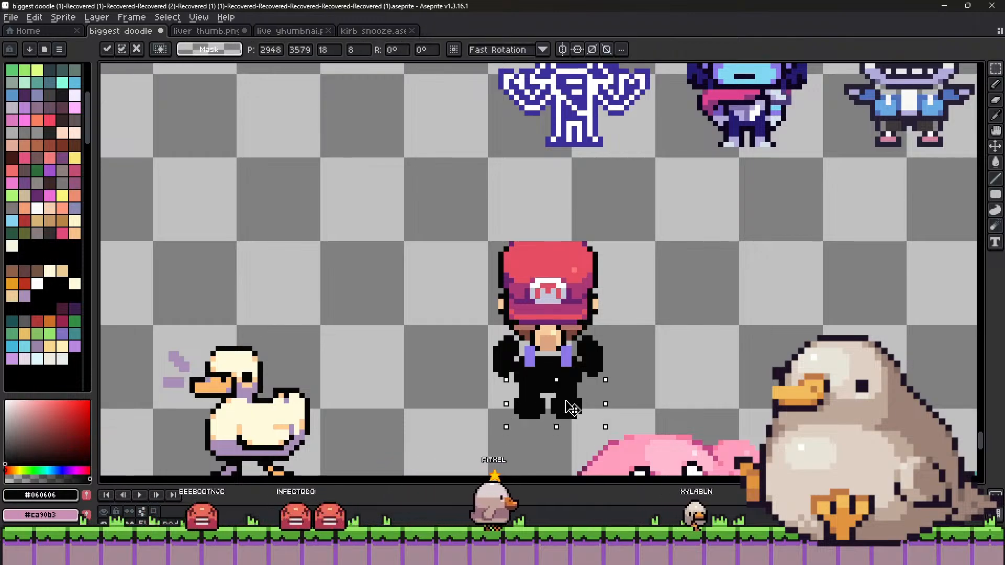
pyautogui.moveTo(572, 408); pyautogui.dragTo(571, 403)
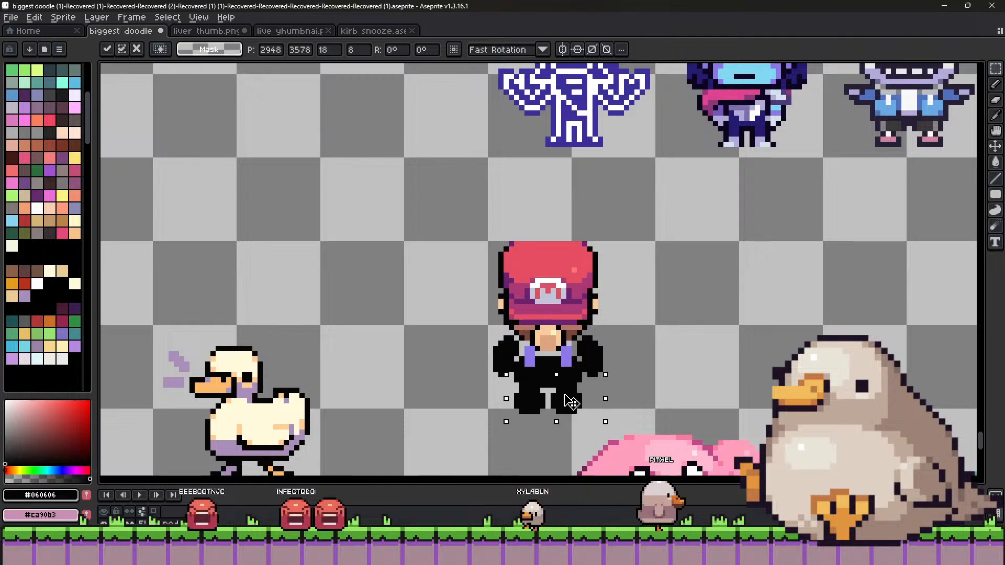
pyautogui.hotkey('ctrl', 'd')
pyautogui.press('b')
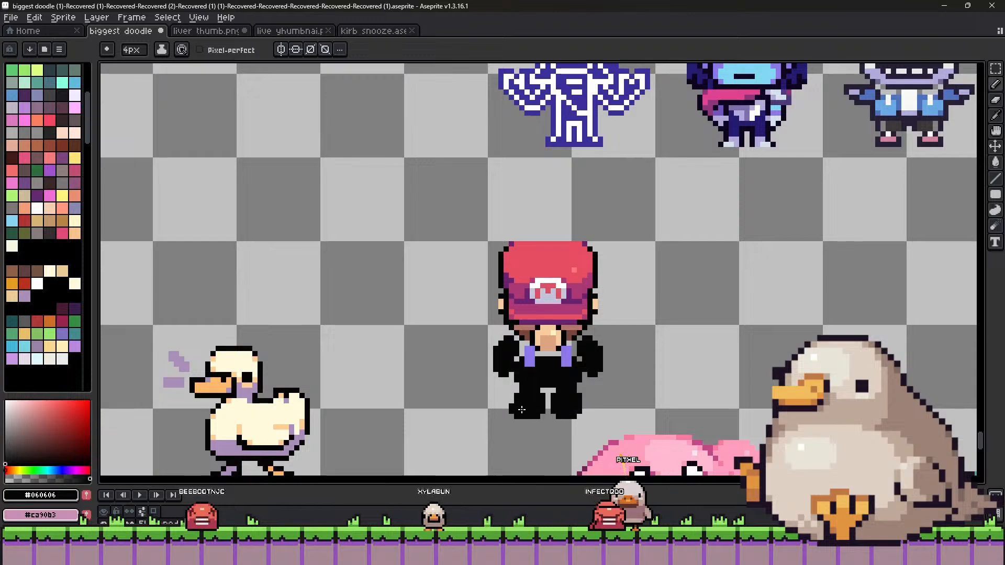
# Sample the hair's brown and fill both shoes with it using the 2 px pencil, leaving a black outline.
pyautogui.press('v')
pyautogui.press('i')
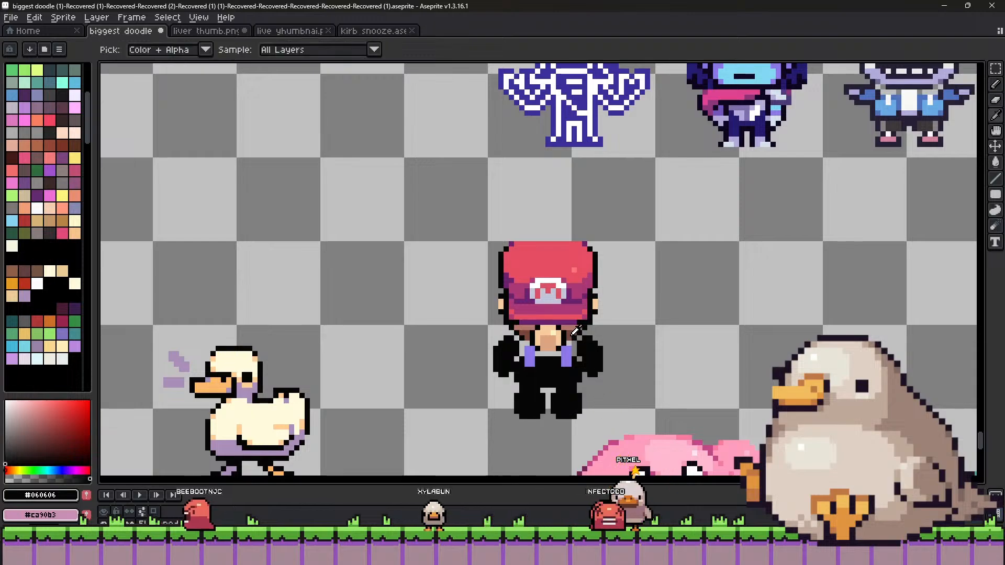
pyautogui.click(573, 333)
pyautogui.press('b')
pyautogui.click(568, 419)
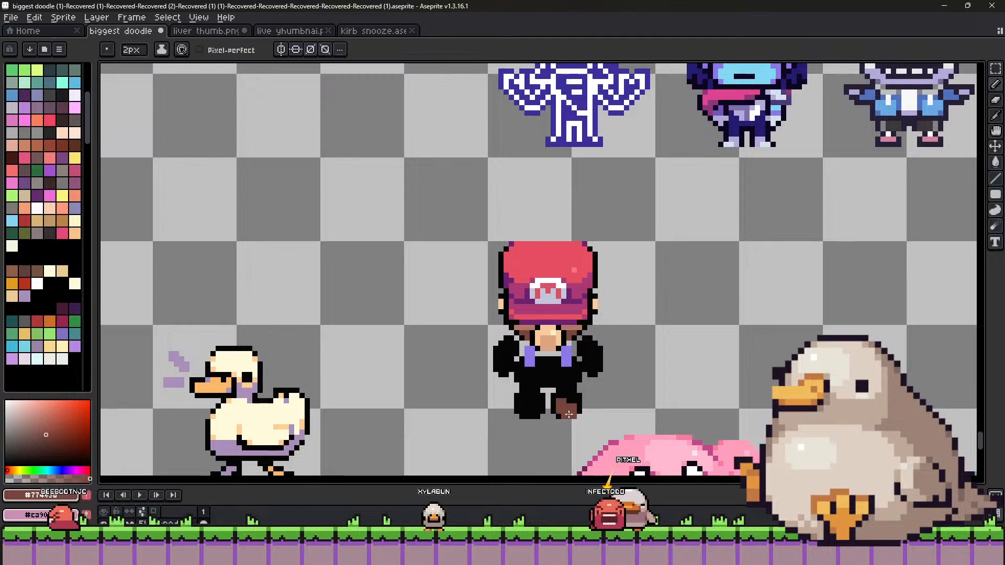
pyautogui.hotkey('ctrl', 'z')
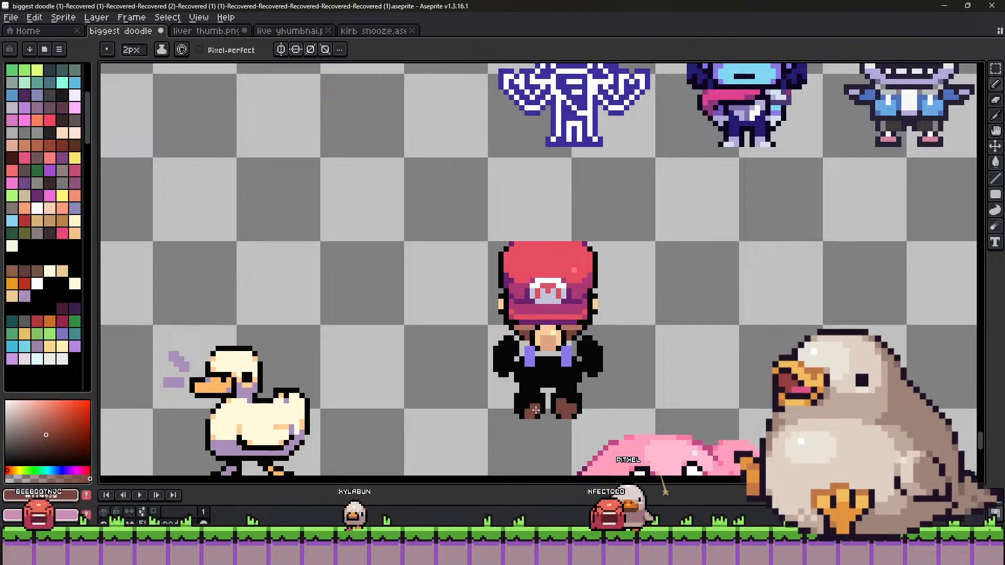
pyautogui.moveTo(535, 412); pyautogui.dragTo(530, 400)
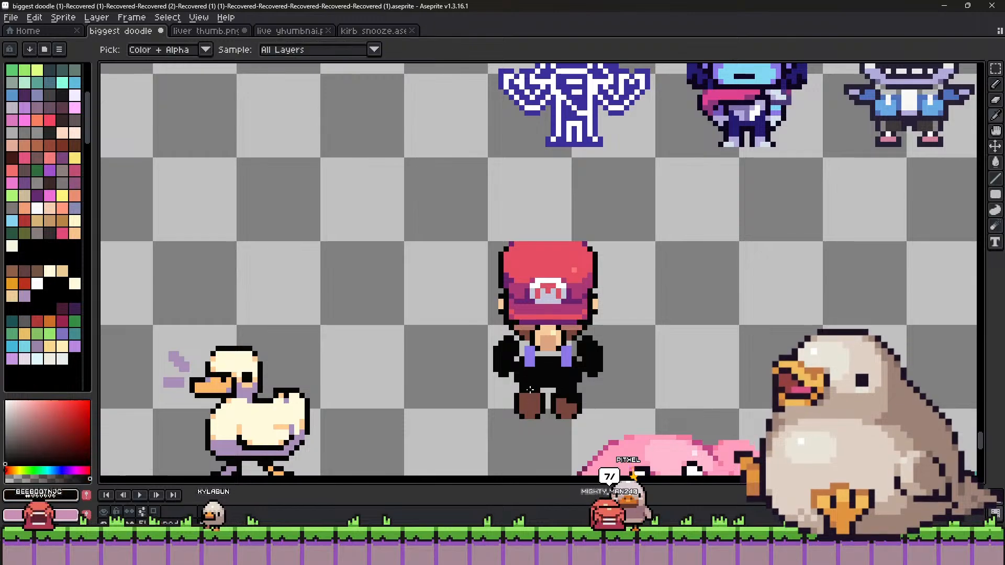
# Detail both brown shoes with 1 px black #060606 lines, restoring brown pixels inside them.
pyautogui.press('x')
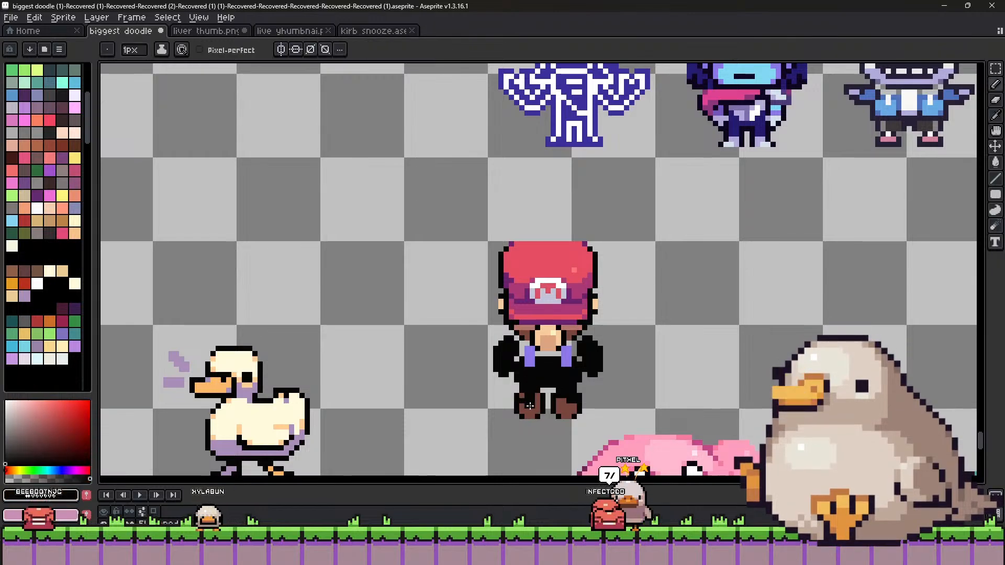
pyautogui.keyDown('alt'); pyautogui.click(533, 400); pyautogui.keyUp('alt')
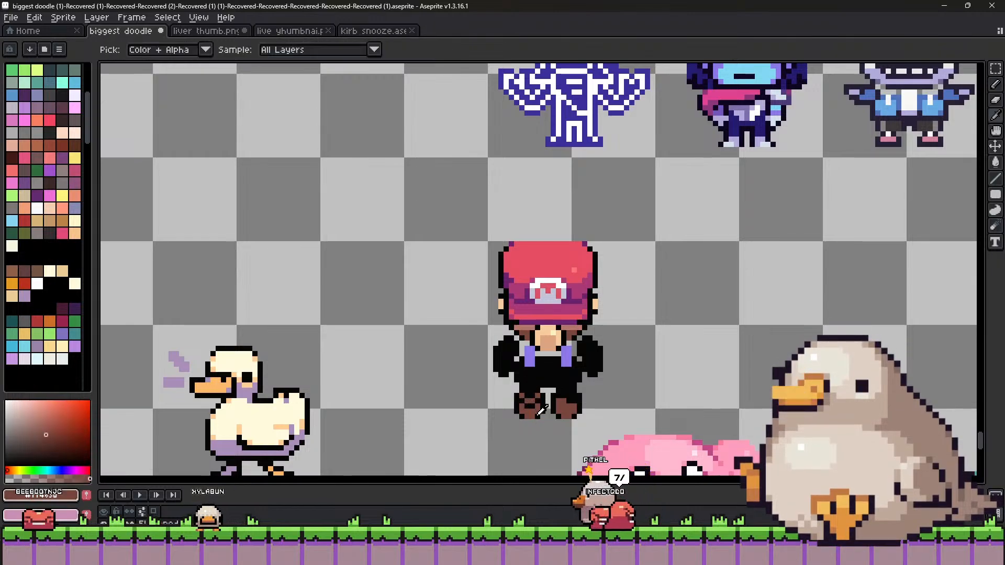
pyautogui.press('x')
pyautogui.keyDown('alt'); pyautogui.click(567, 399); pyautogui.keyUp('alt')
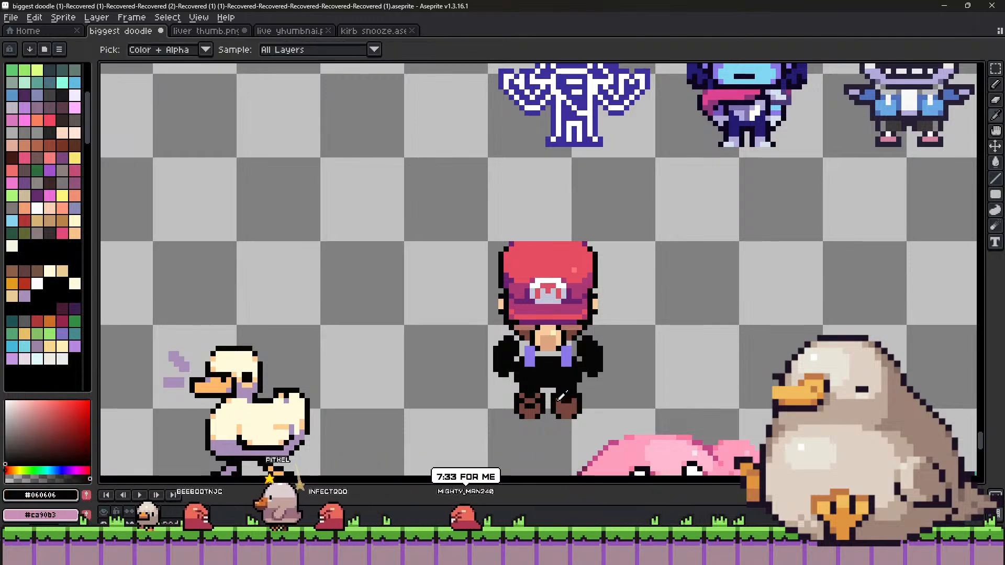
pyautogui.press('b')
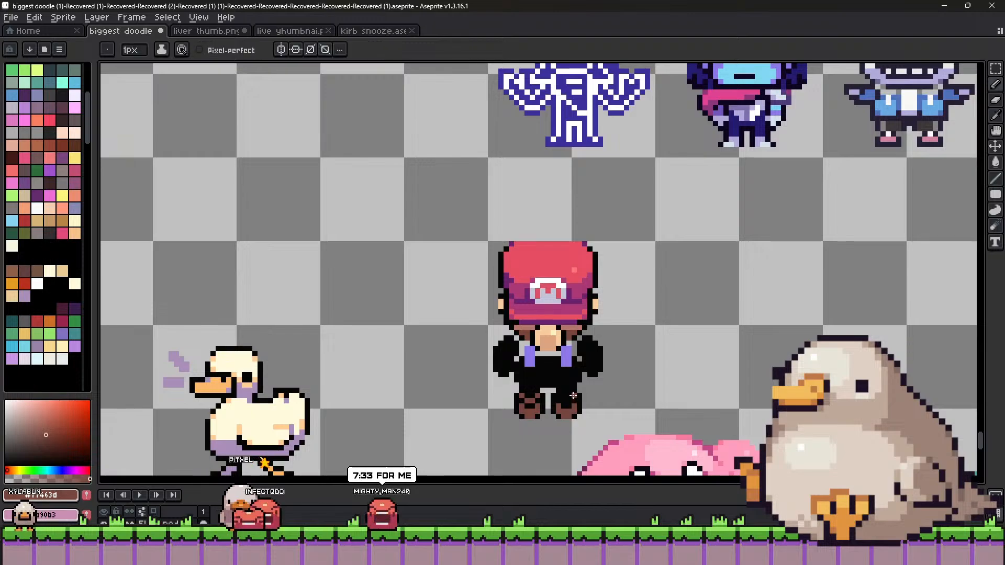
# Fill the overalls' torso and both legs with the purple sampled from the straps, keeping a black outline.
pyautogui.press('+')
pyautogui.keyDown('alt'); pyautogui.click(530, 356); pyautogui.keyUp('alt')
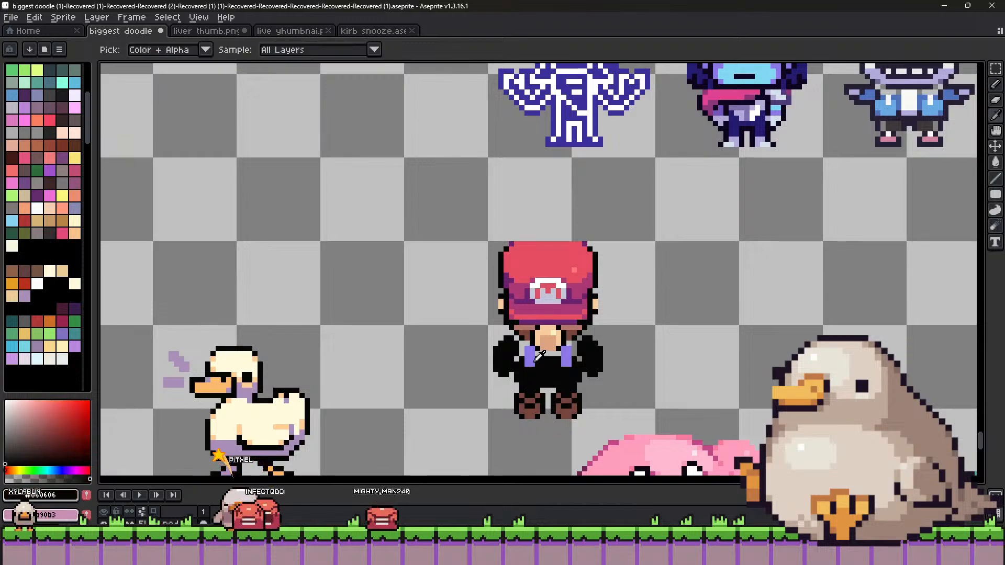
pyautogui.click(530, 379)
pyautogui.moveTo(529, 375); pyautogui.dragTo(531, 392)
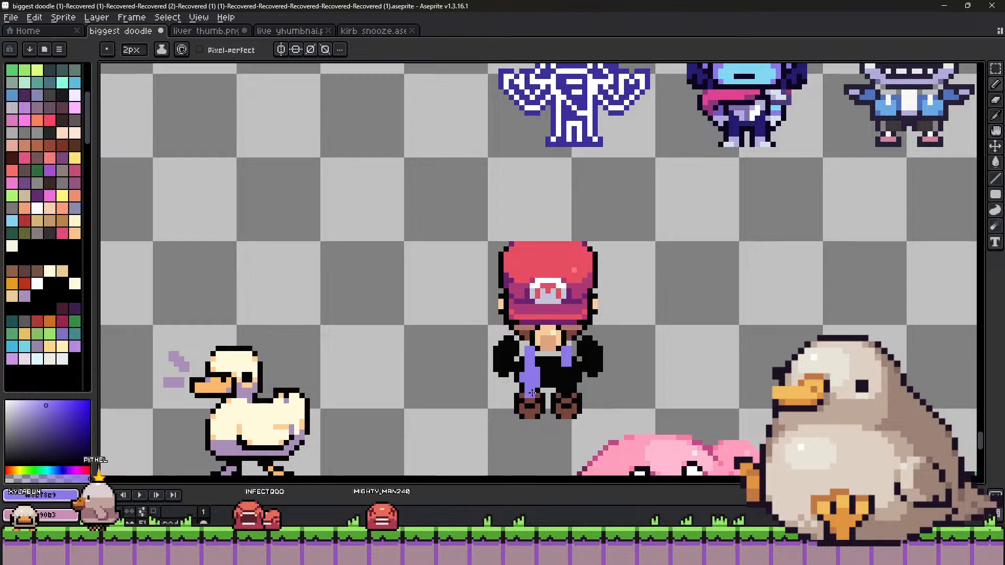
pyautogui.press('-')
pyautogui.keyDown('alt'); pyautogui.click(558, 387); pyautogui.keyUp('alt')
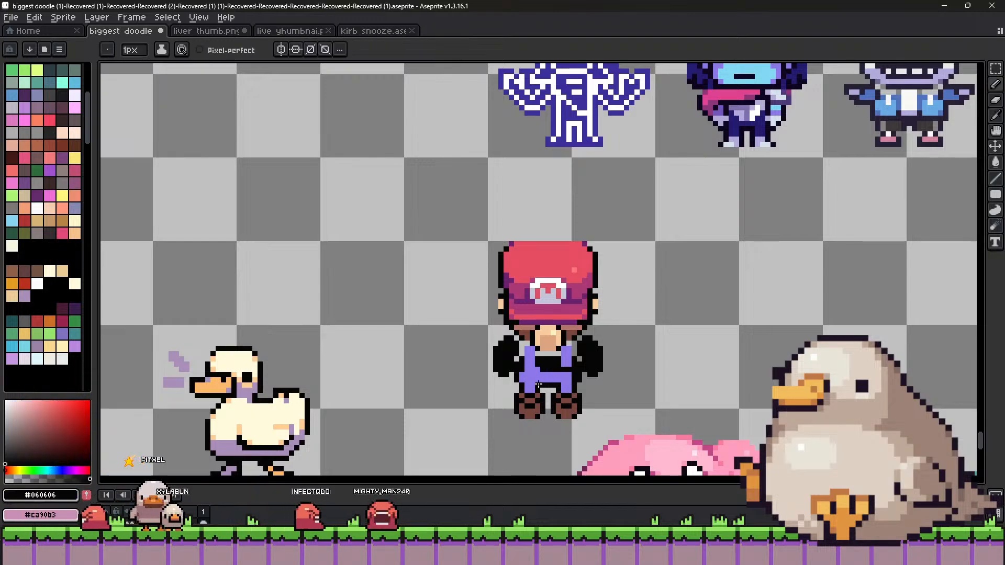
pyautogui.keyDown('alt'); pyautogui.click(543, 375); pyautogui.keyUp('alt')
pyautogui.press('+')
pyautogui.press('+')
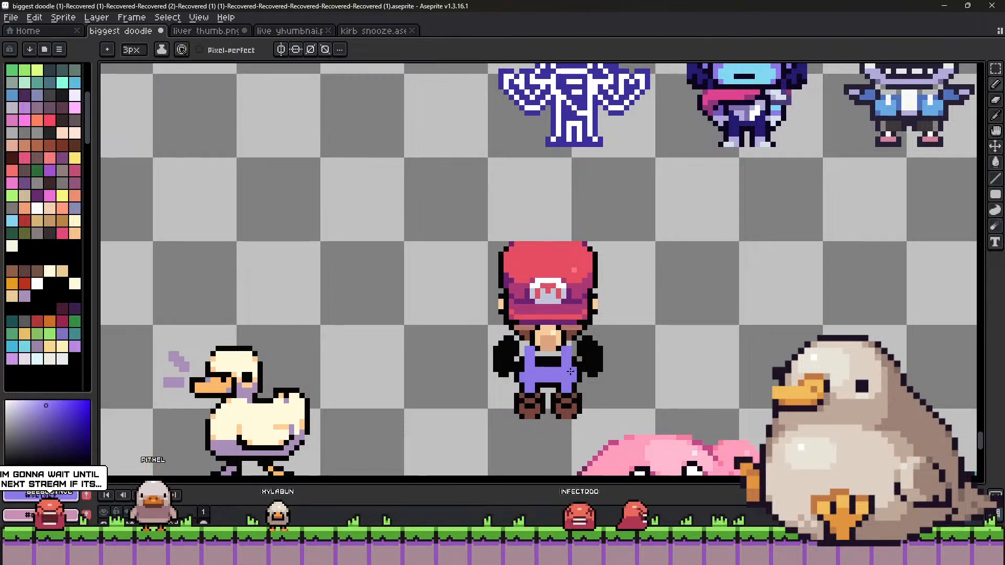
pyautogui.press('-')
# Touch up the strap edges in black and paint the shirt patch under the chin in magenta tones from the cap.
pyautogui.keyDown('alt'); pyautogui.click(522, 355); pyautogui.keyUp('alt')
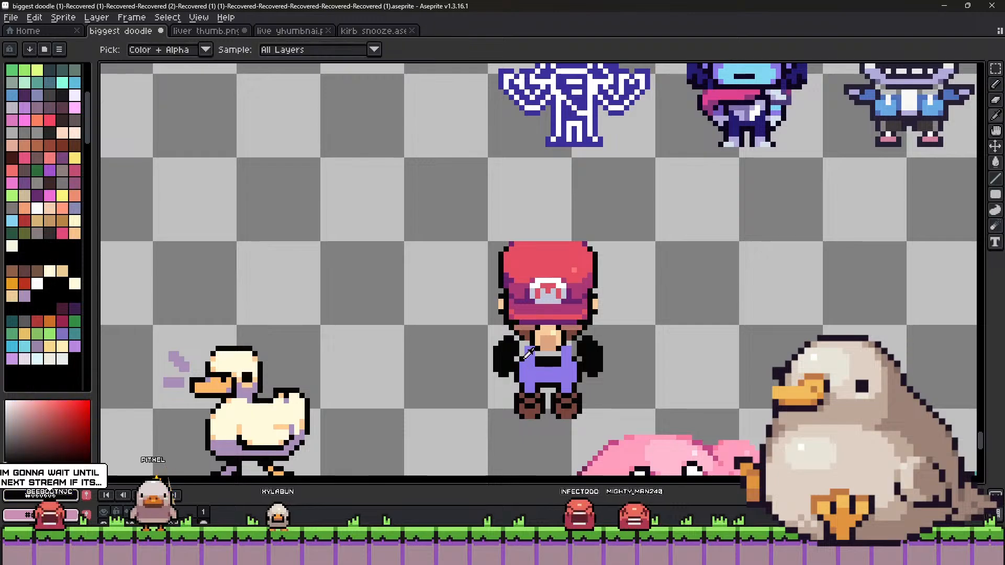
pyautogui.press('-')
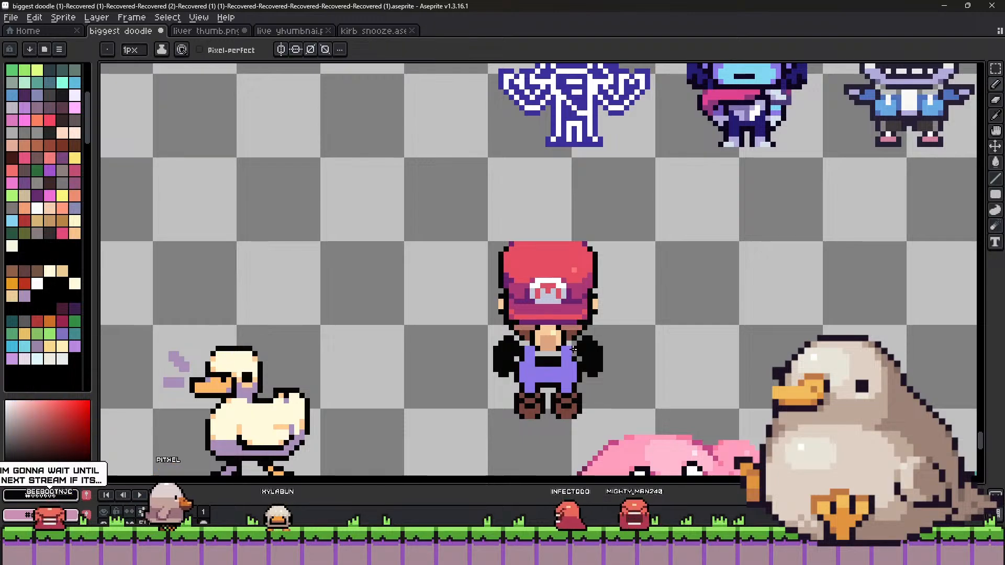
pyautogui.keyDown('alt'); pyautogui.click(583, 296); pyautogui.keyUp('alt')
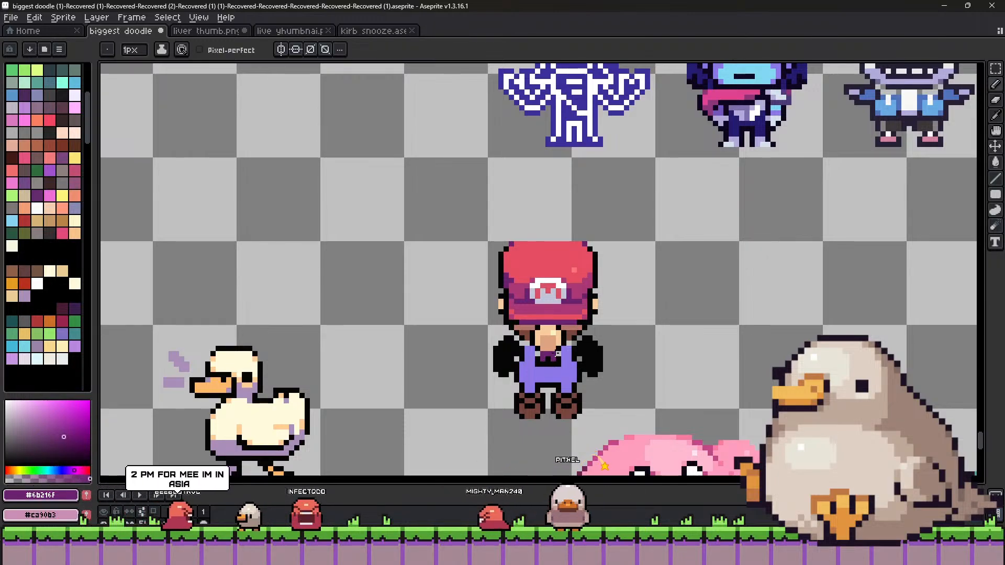
pyautogui.press('+')
pyautogui.keyDown('alt'); pyautogui.click(548, 359); pyautogui.keyUp('alt')
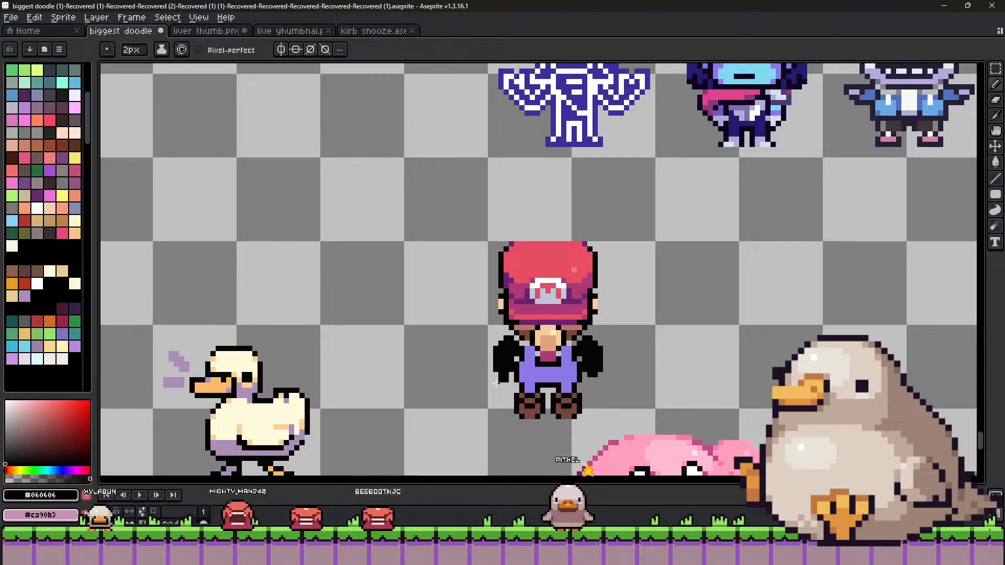
pyautogui.click(510, 392)
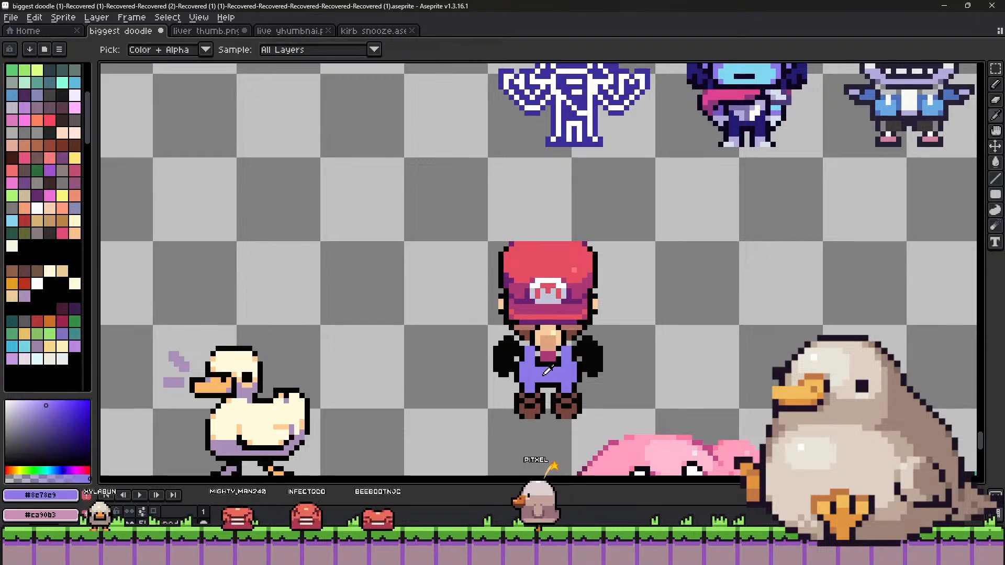
# Draw a 1 px dark blue-violet #47429c line across the waist of the overalls.
pyautogui.press('b')
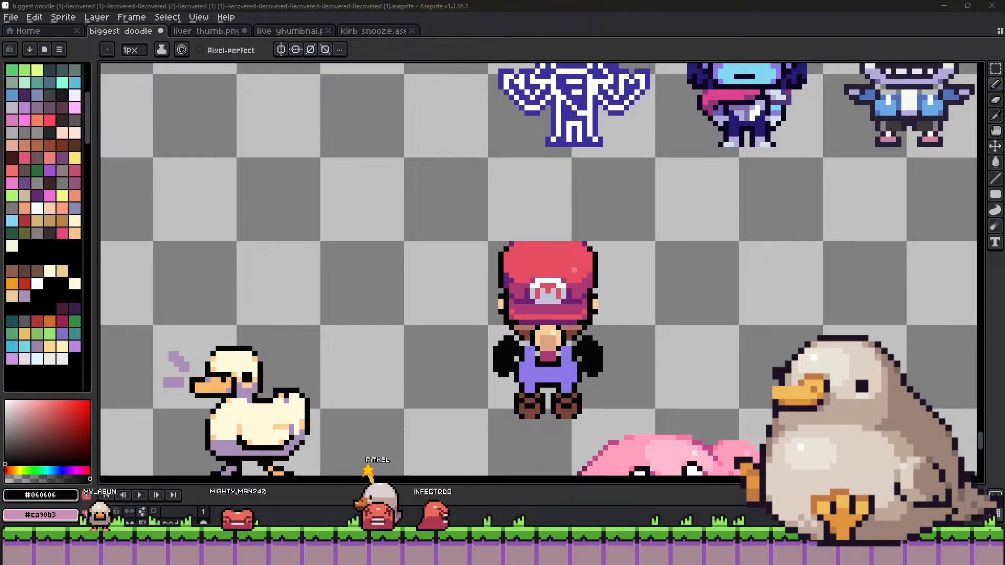
pyautogui.keyDown('alt'); pyautogui.click(533, 373); pyautogui.keyUp('alt')
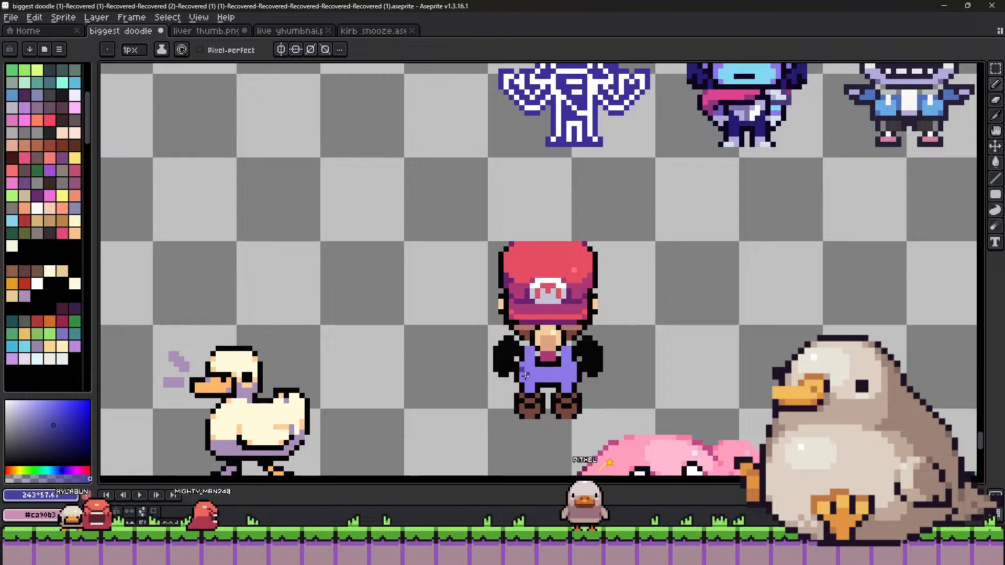
pyautogui.moveTo(525, 375); pyautogui.dragTo(575, 373)
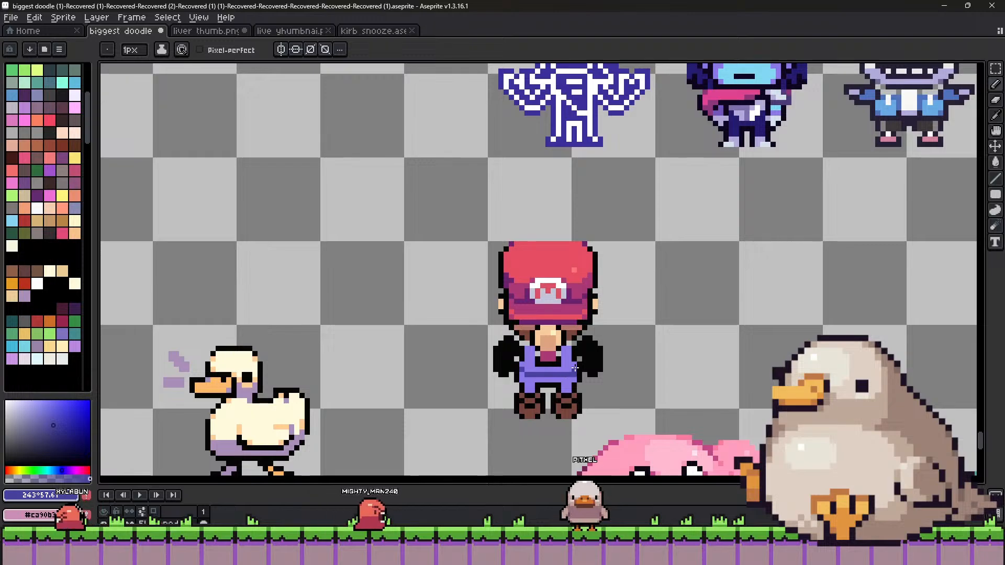
# Shift the sampled overalls purple to a blue with hue 234° and fill the overalls with it.
pyautogui.press('+')
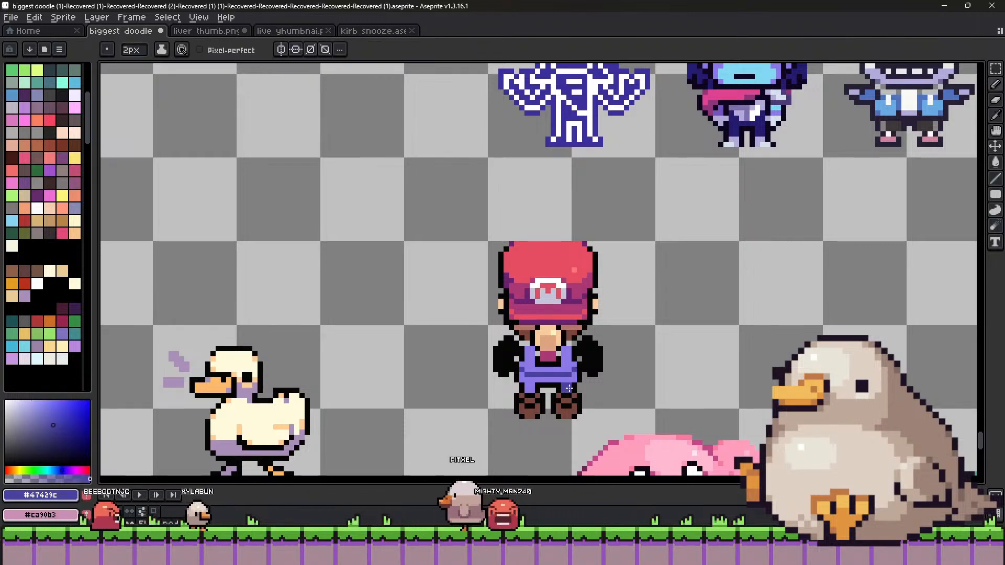
pyautogui.keyDown('alt'); pyautogui.click(569, 389); pyautogui.keyUp('alt')
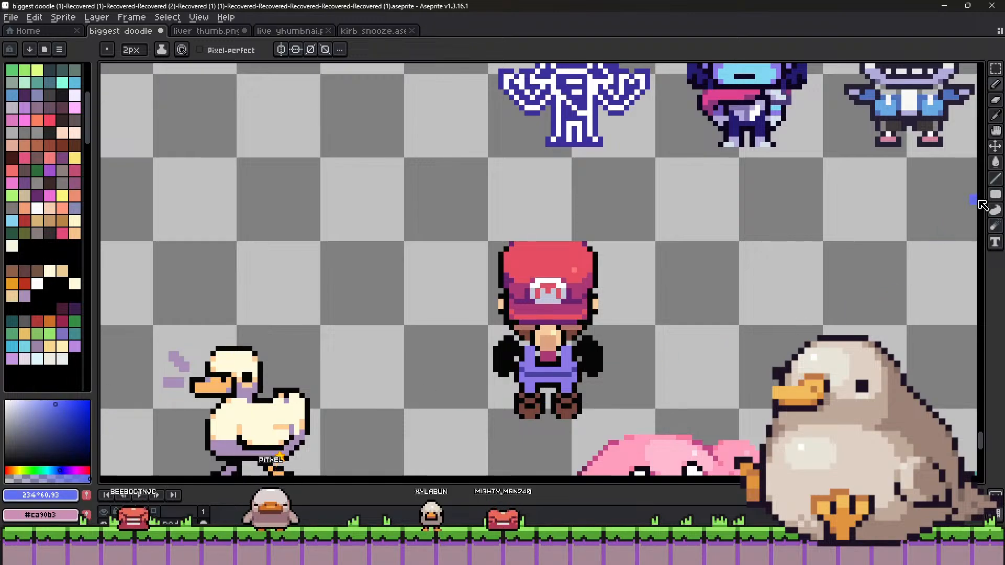
pyautogui.click(995, 162)
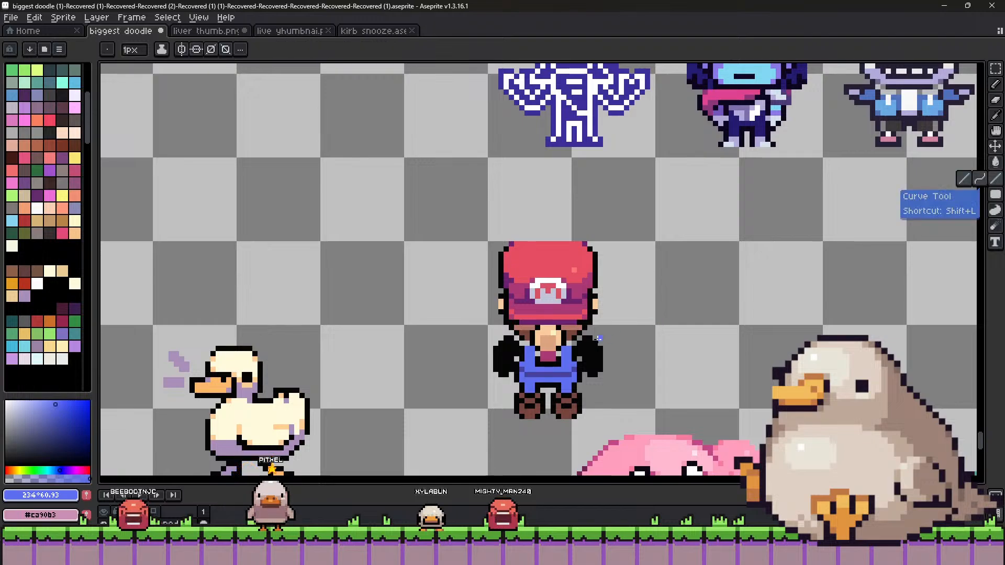
# Touch up the hair and face edges beneath the cap using brown #77463d and skin tan #dea380.
pyautogui.press('alt')
pyautogui.keyDown('alt'); pyautogui.click(573, 335); pyautogui.keyUp('alt')
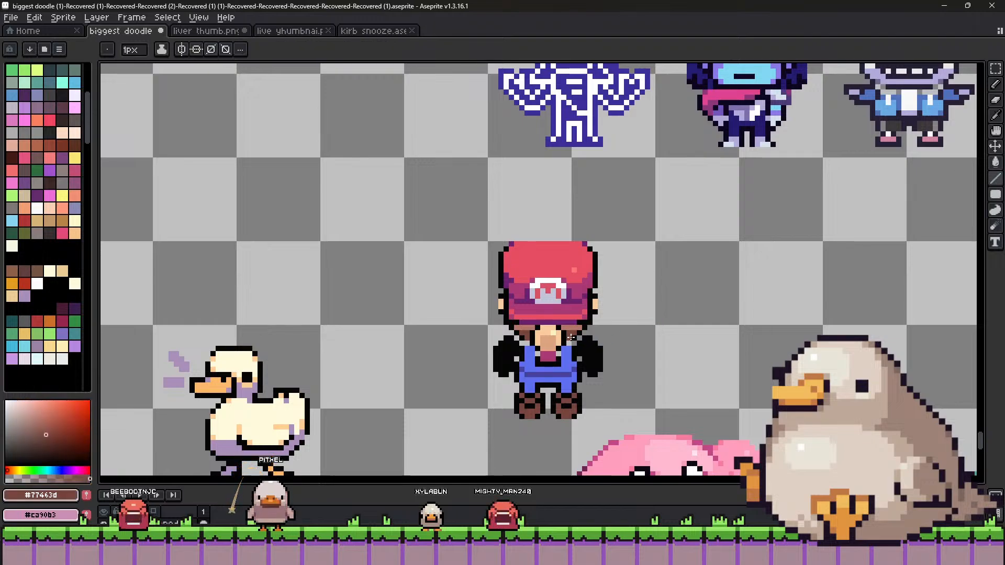
pyautogui.keyDown('alt'); pyautogui.click(511, 335); pyautogui.keyUp('alt')
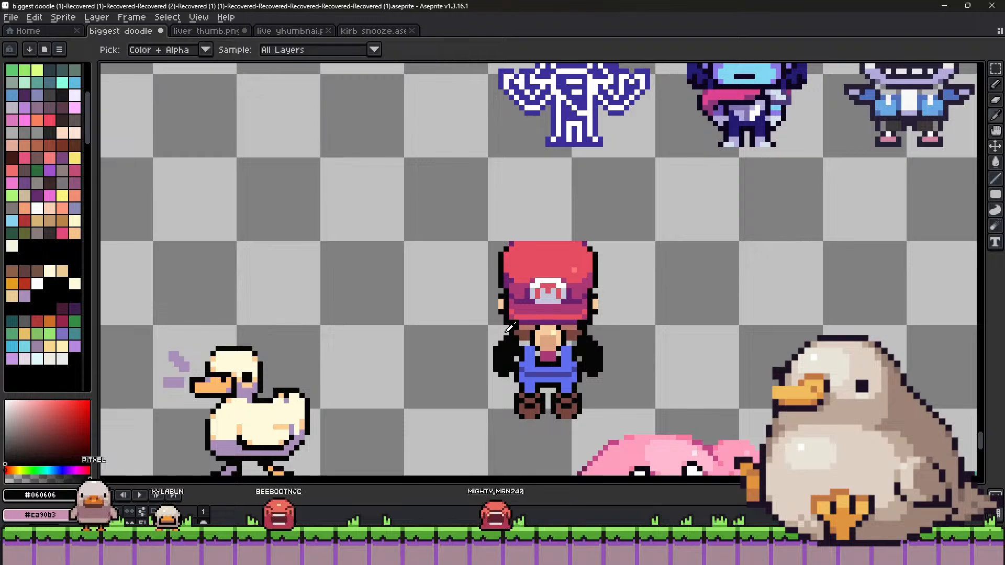
pyautogui.keyDown('alt'); pyautogui.click(512, 328); pyautogui.keyUp('alt')
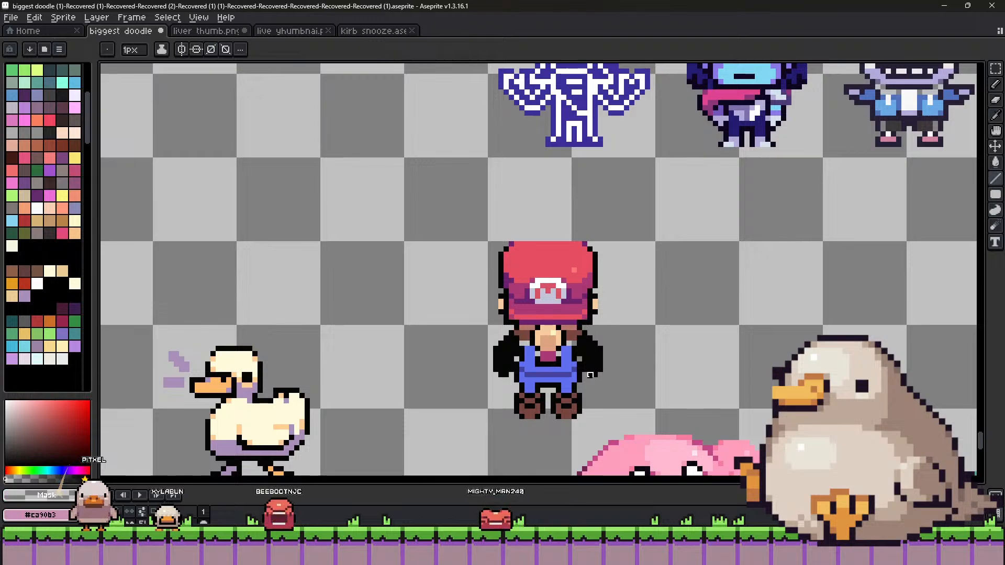
pyautogui.press('v')
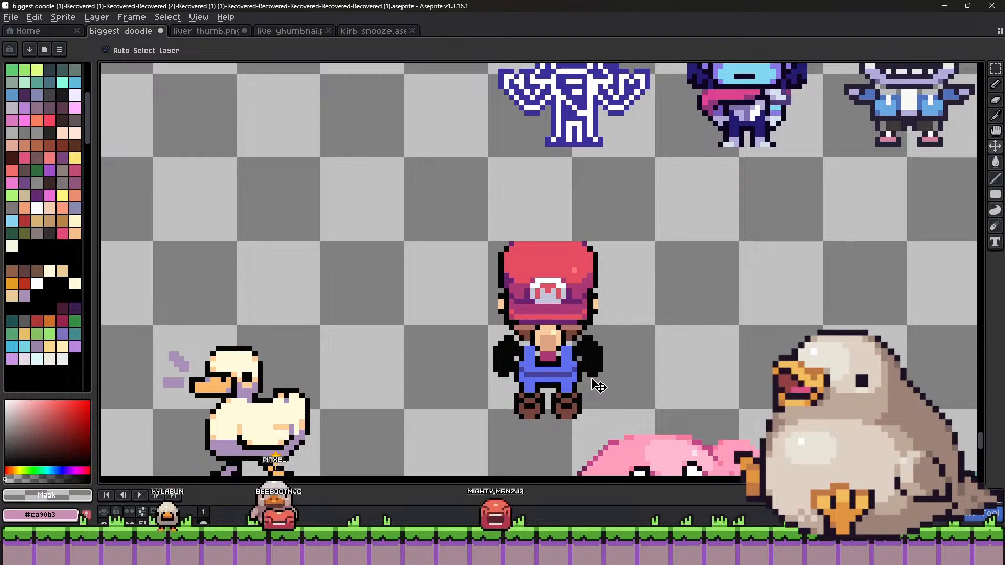
pyautogui.keyDown('alt'); pyautogui.click(545, 344); pyautogui.keyUp('alt')
pyautogui.press('b')
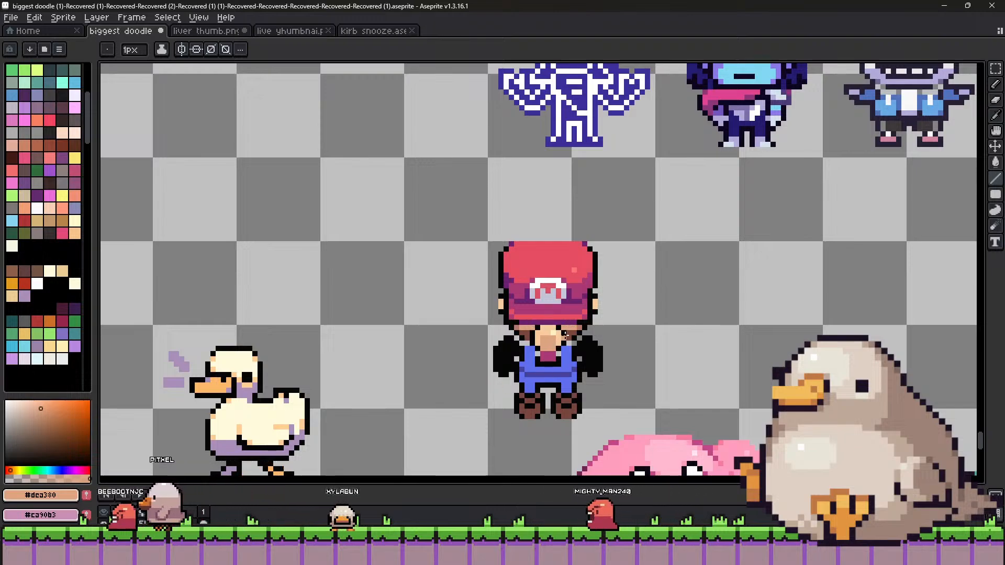
# Extend the blue straps up to the hair and fill the shirt gaps beside the chin with the sampled magenta.
pyautogui.keyDown('alt'); pyautogui.click(570, 346); pyautogui.keyUp('alt')
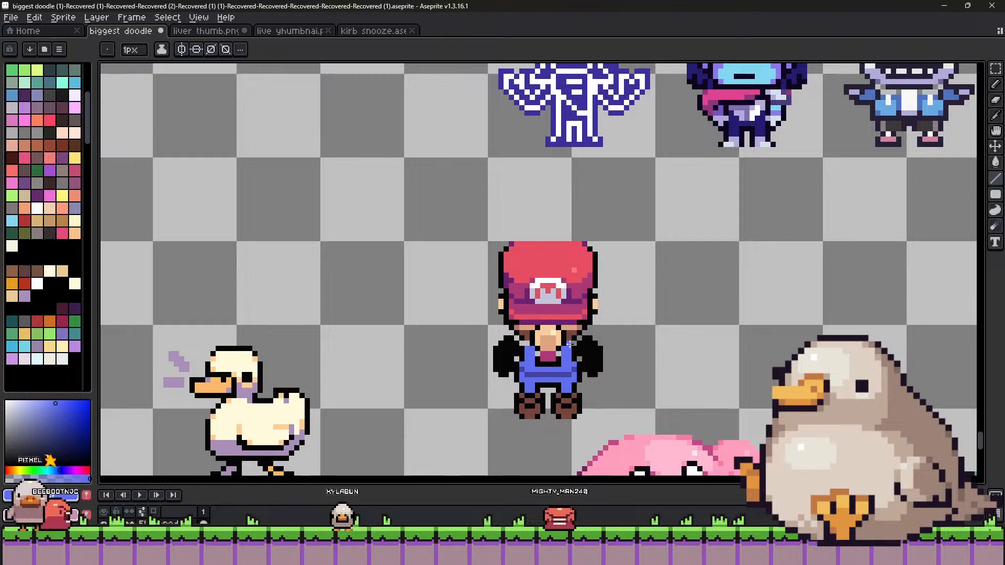
pyautogui.keyDown('alt'); pyautogui.click(560, 355); pyautogui.keyUp('alt')
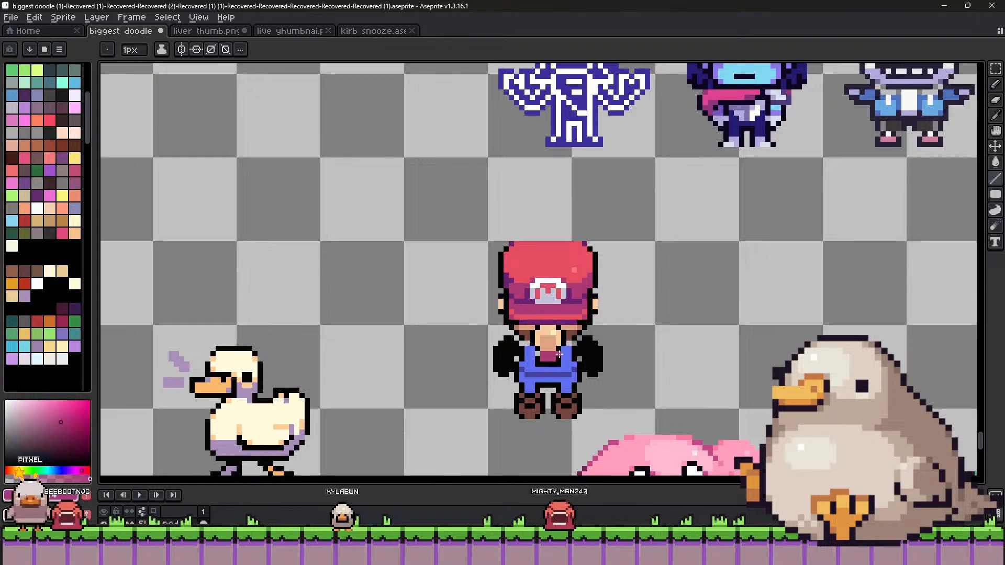
pyautogui.keyDown('alt'); pyautogui.click(526, 341); pyautogui.keyUp('alt')
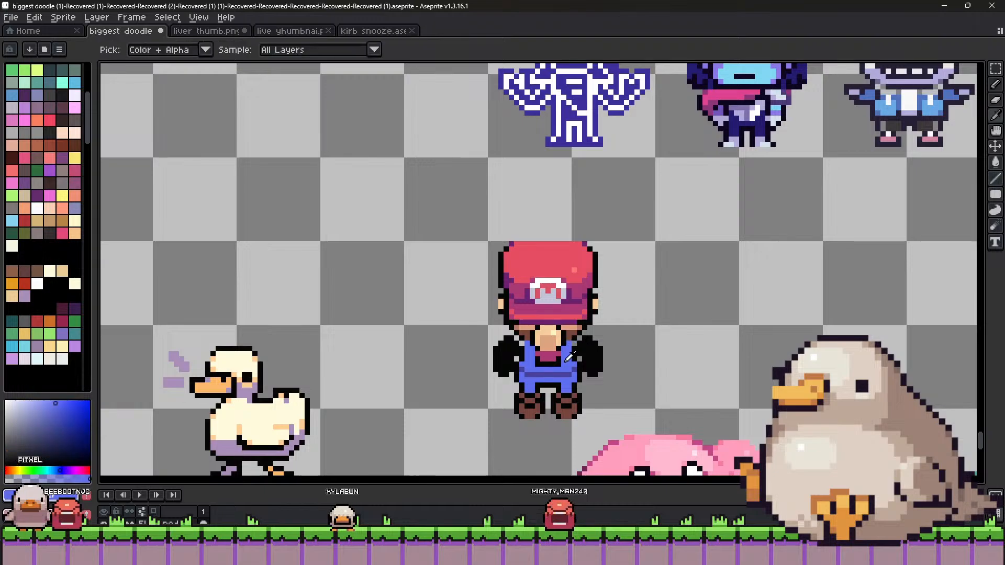
# Paint both sleeves in the shirt's magenta with the 2 px brush, leaving a black outline.
pyautogui.keyDown('alt'); pyautogui.click(596, 350); pyautogui.keyUp('alt')
pyautogui.press('+')
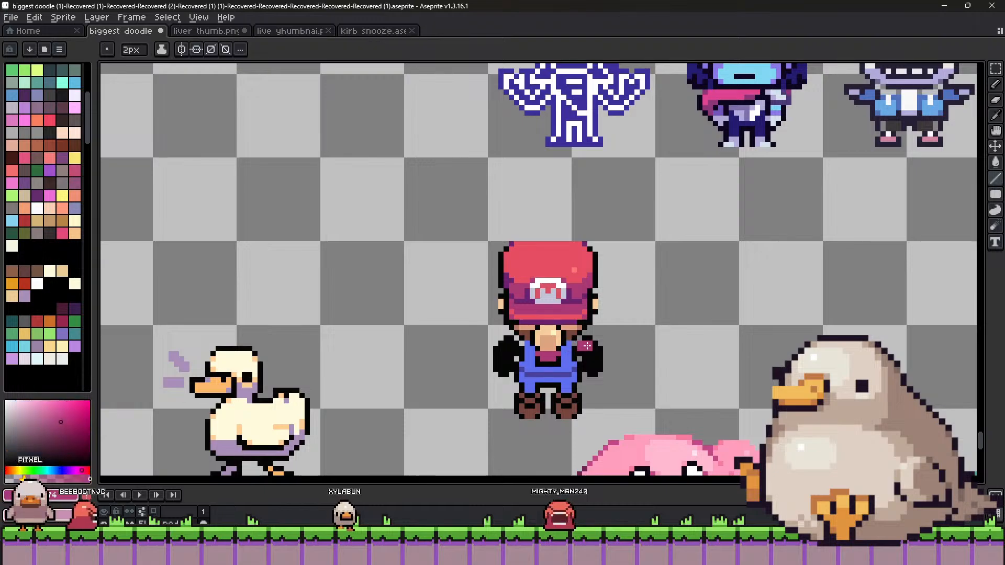
pyautogui.moveTo(587, 346); pyautogui.dragTo(593, 357)
pyautogui.click(506, 357)
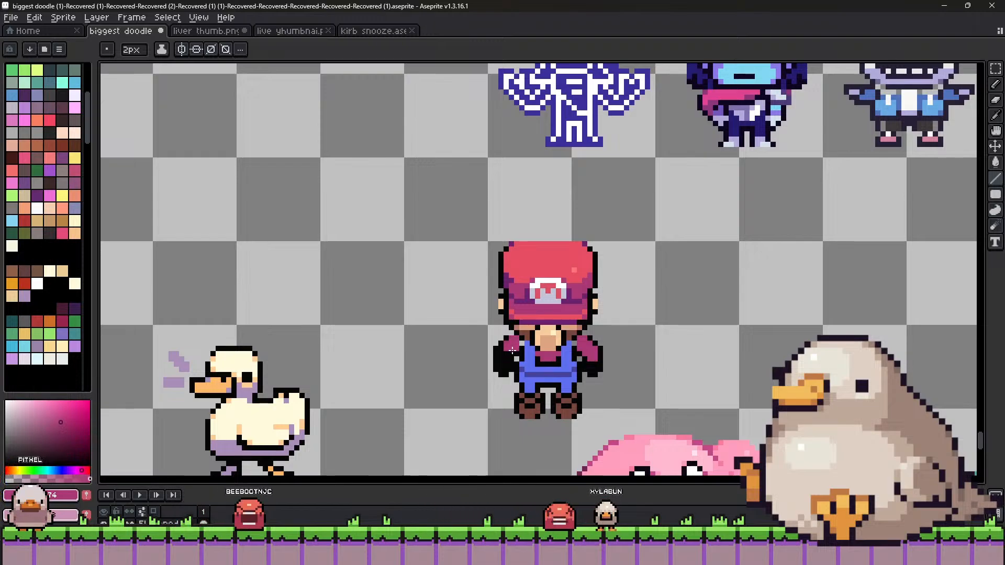
# Block in a black hand at the end of each sleeve with the 2 px brush, using the sampled outline black #060606.
pyautogui.keyDown('alt'); pyautogui.click(584, 363); pyautogui.keyUp('alt')
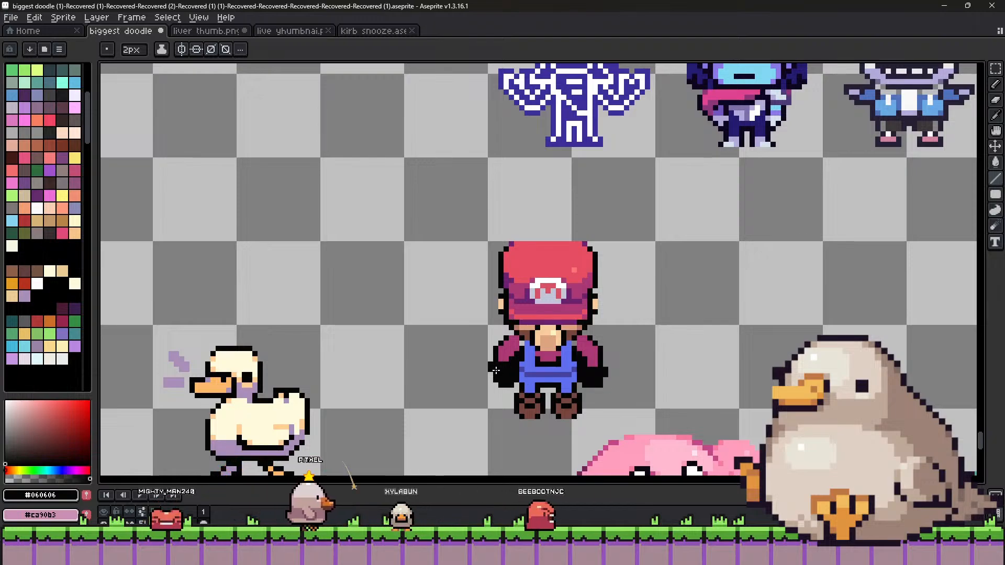
pyautogui.press('v')
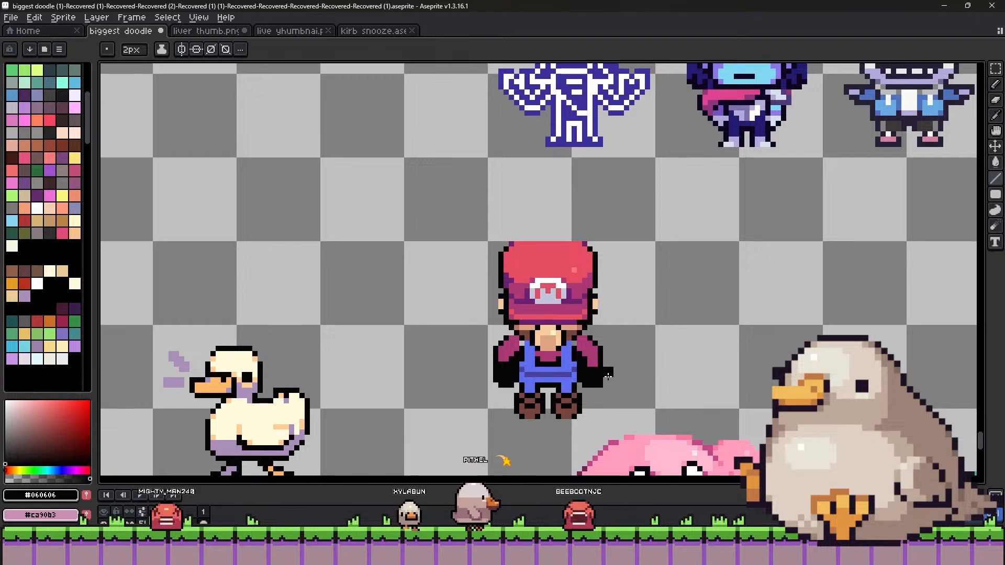
pyautogui.press('b')
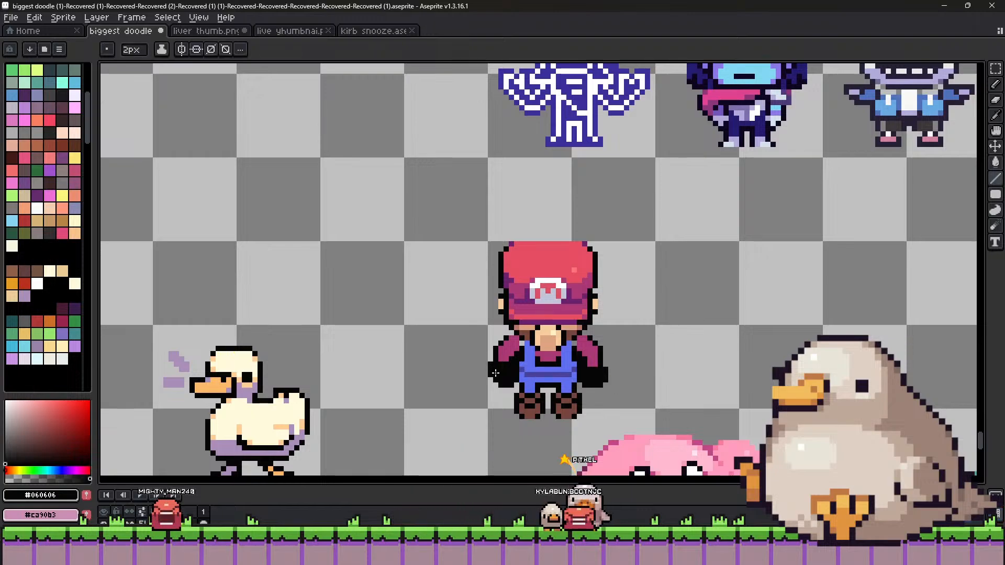
pyautogui.press('alt')
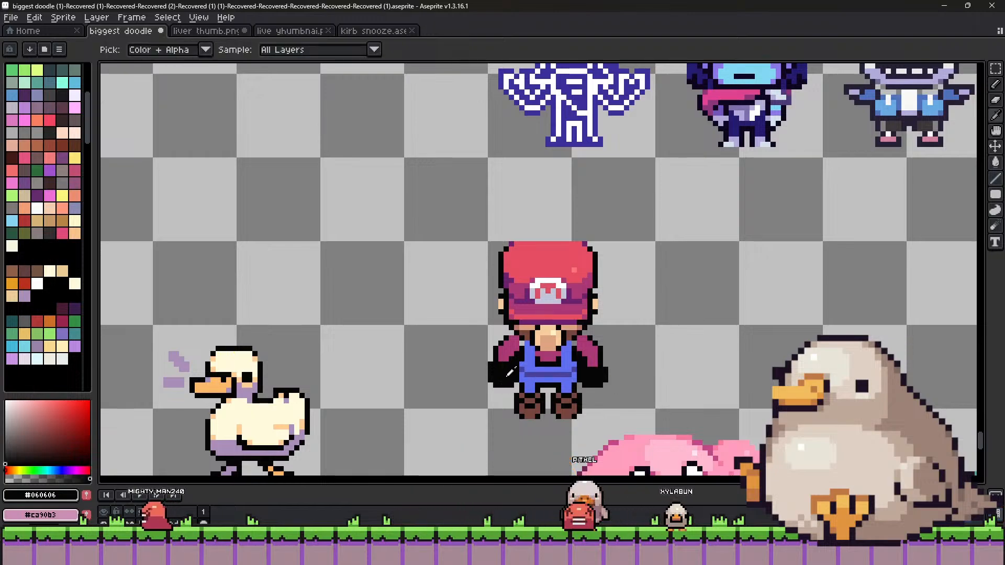
pyautogui.keyDown('alt'); pyautogui.click(519, 375); pyautogui.keyUp('alt')
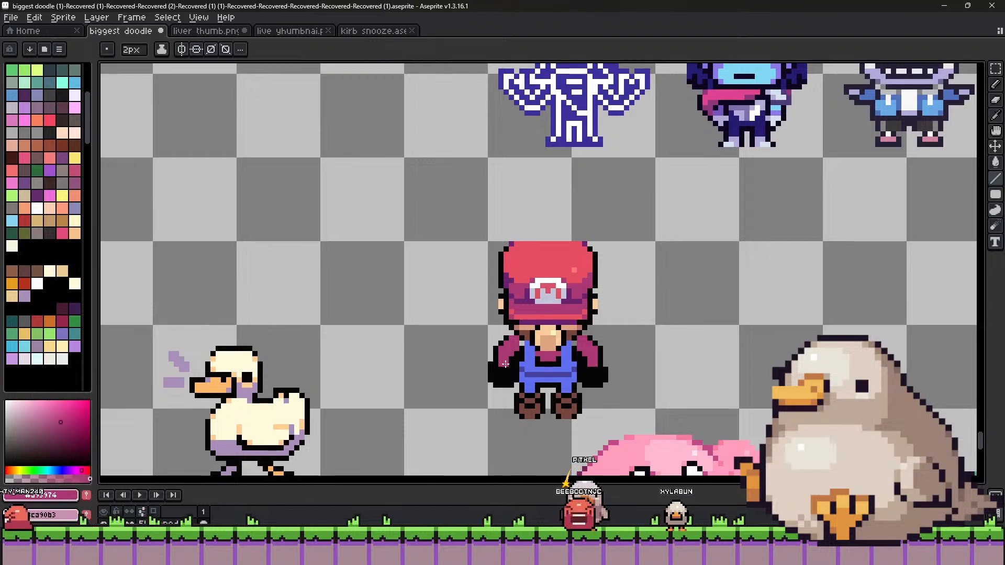
# Shade the lower overalls and legs in the sampled darker blue #47429c, reducing the brush to 1 px.
pyautogui.keyDown('alt'); pyautogui.click(525, 361); pyautogui.keyUp('alt')
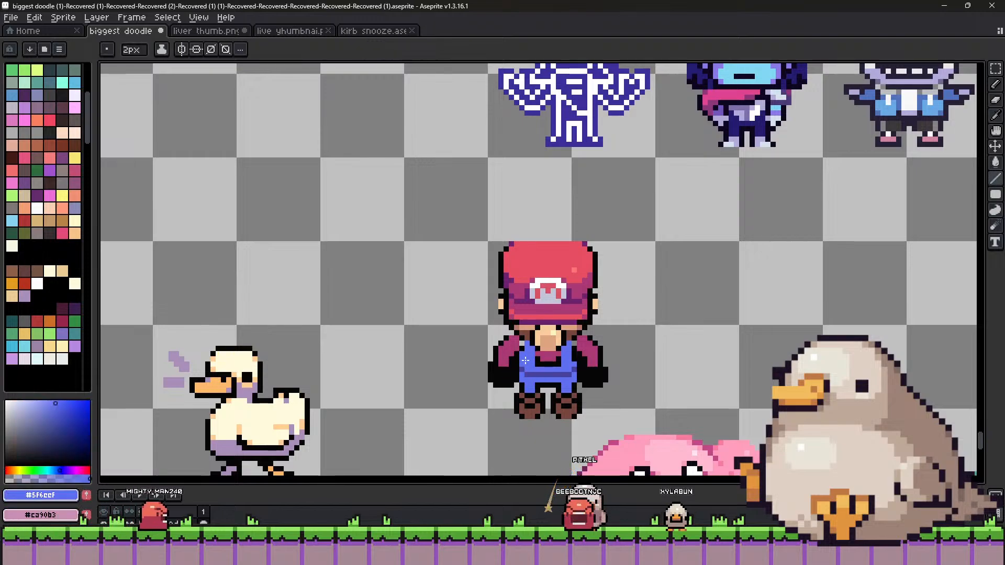
pyautogui.keyDown('alt'); pyautogui.click(518, 369); pyautogui.keyUp('alt')
pyautogui.press('-')
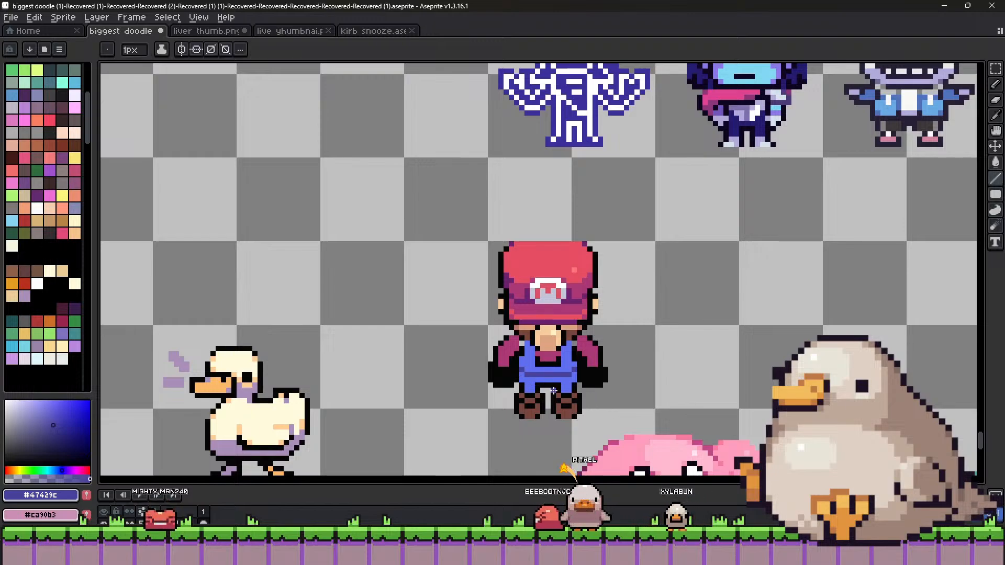
pyautogui.press('alt')
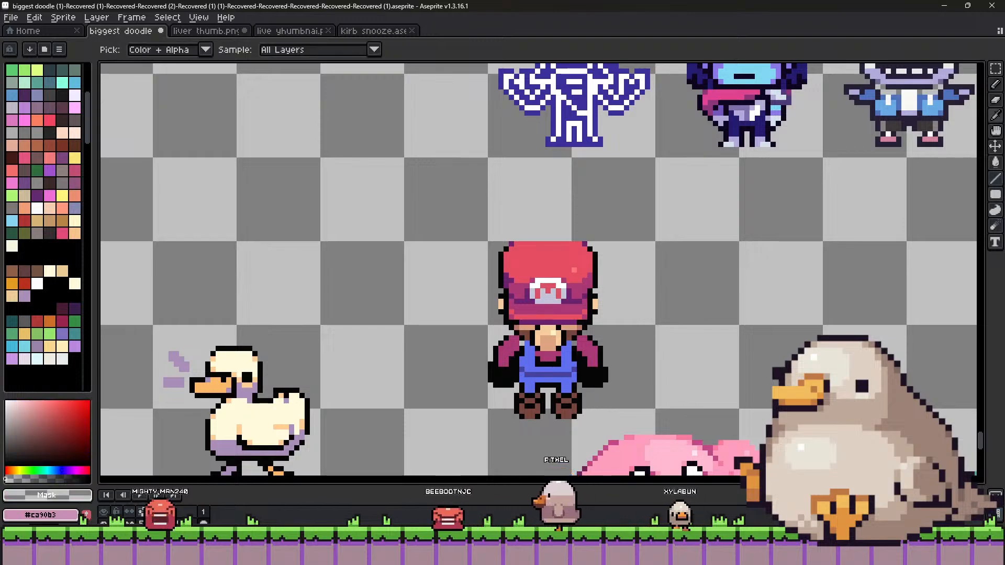
# Narrow the overalls straps by retouching the shirt edges in magenta #a93974 and outline black #060606.
pyautogui.keyDown('alt'); pyautogui.click(506, 363); pyautogui.keyUp('alt')
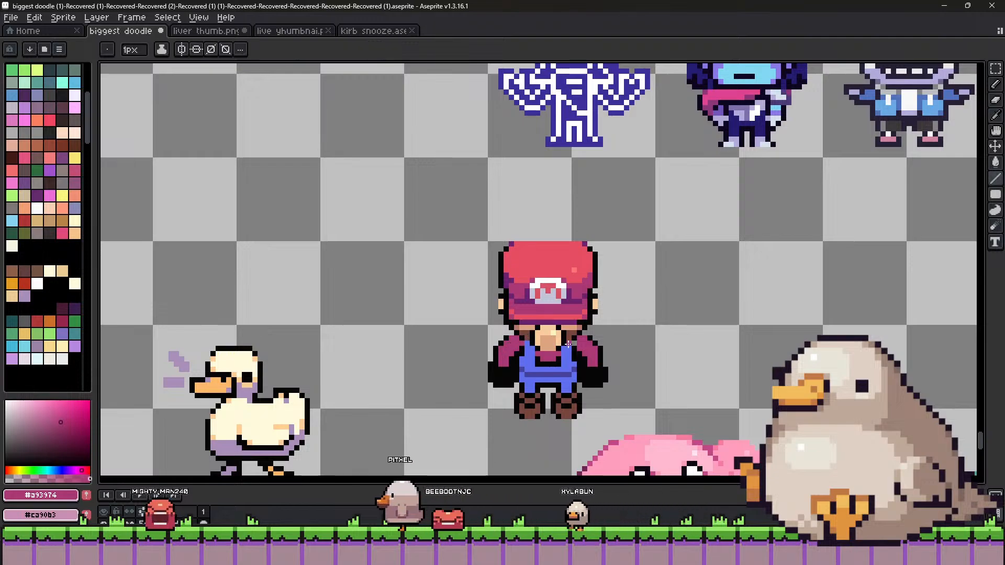
pyautogui.keyDown('alt'); pyautogui.click(570, 362); pyautogui.keyUp('alt')
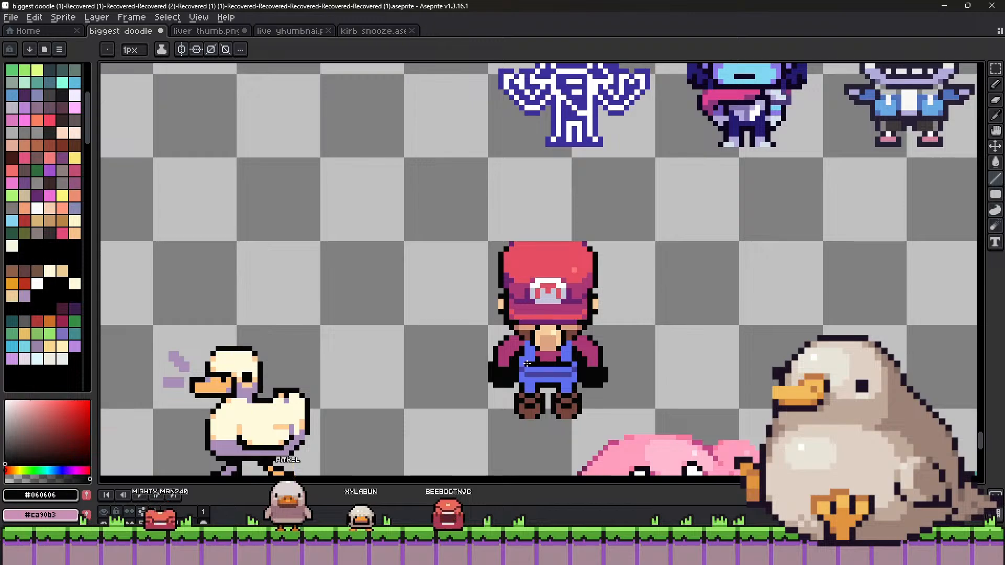
pyautogui.press('alt')
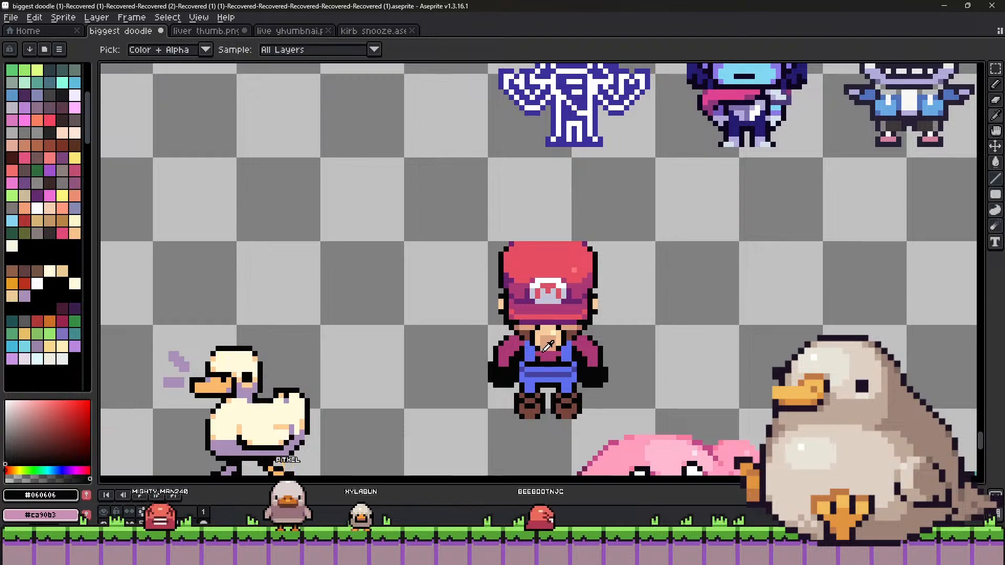
pyautogui.keyDown('alt'); pyautogui.click(518, 350); pyautogui.keyUp('alt')
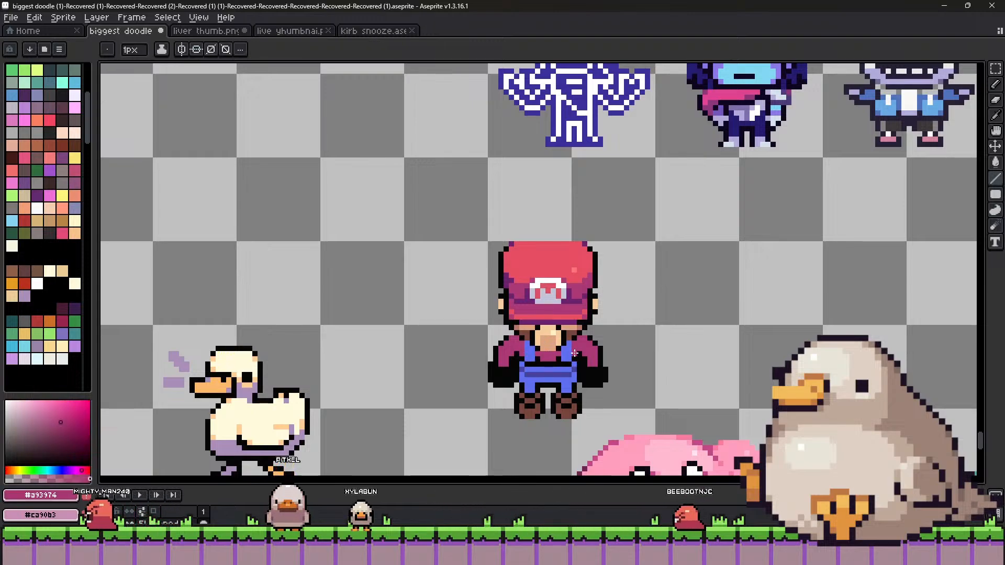
# Rework the shading band across the overalls with dark blue #47429c and lighter blue #5f6eef.
pyautogui.keyDown('alt'); pyautogui.click(561, 394); pyautogui.keyUp('alt')
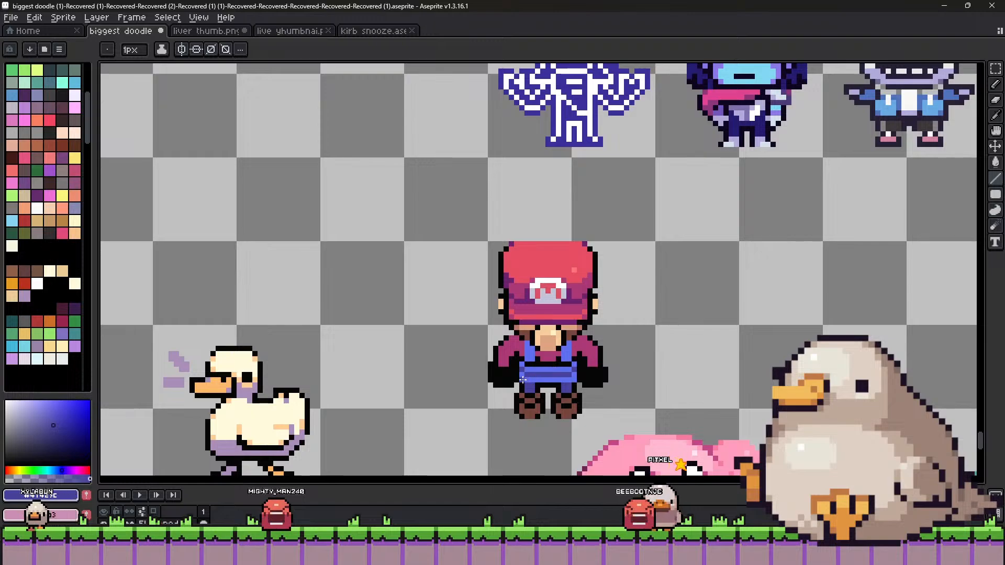
pyautogui.keyDown('alt'); pyautogui.click(565, 380); pyautogui.keyUp('alt')
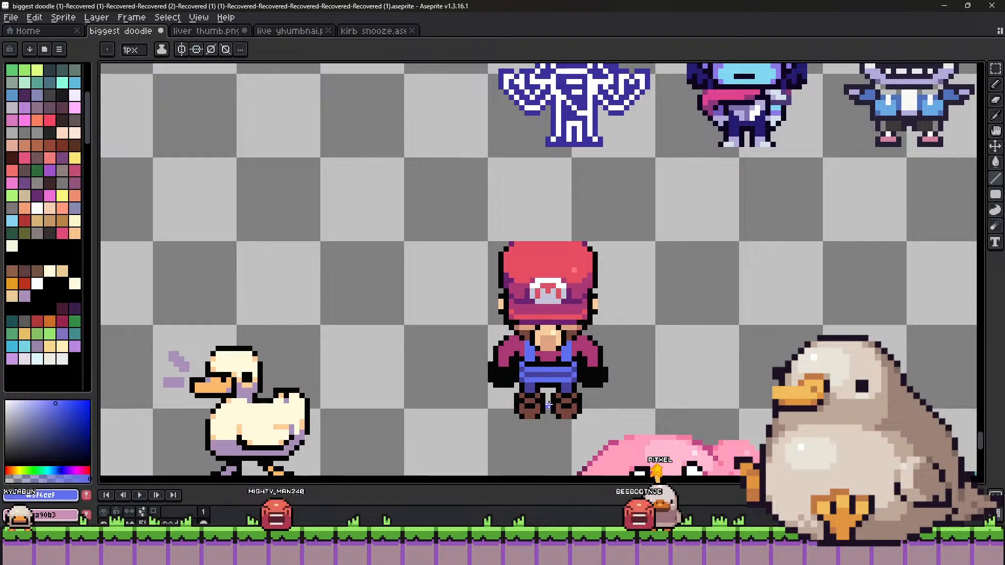
pyautogui.keyDown('alt'); pyautogui.click(569, 359); pyautogui.keyUp('alt')
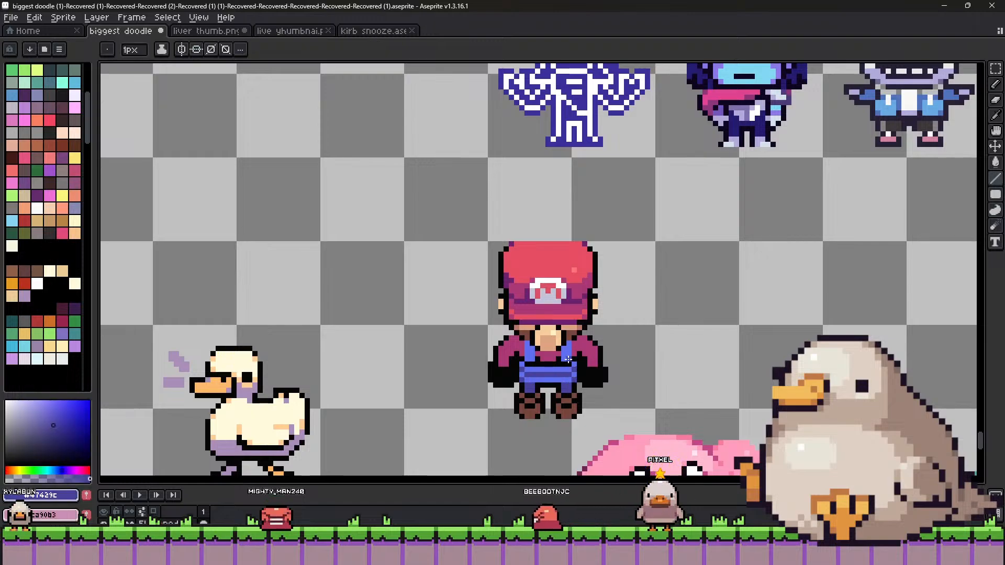
# Paint yellow-orange buttons (hue 36°, saturation 57, value 100) on both straps and outline the bib in black #060606.
pyautogui.keyDown('alt'); pyautogui.click(548, 341); pyautogui.keyUp('alt')
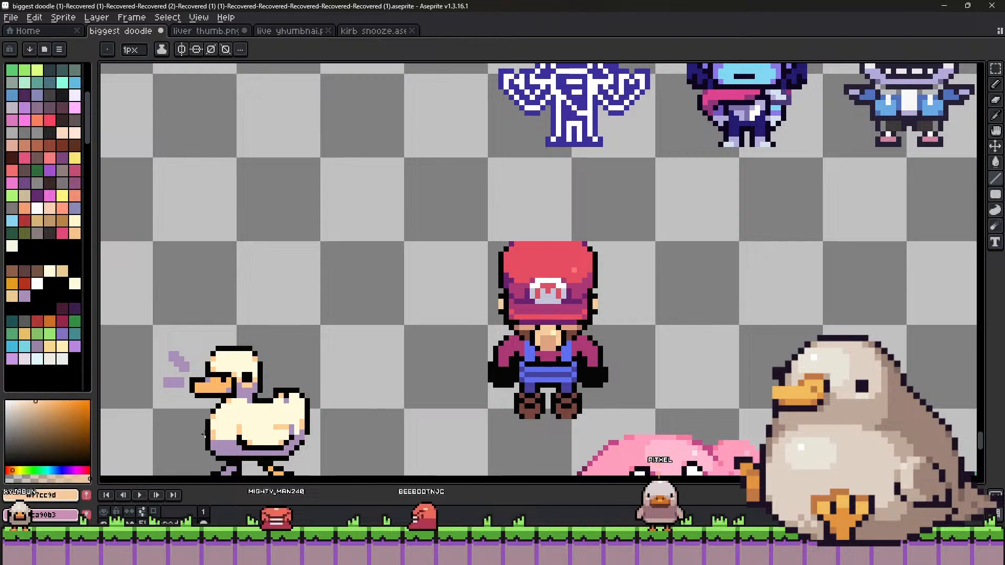
pyautogui.click(53, 401)
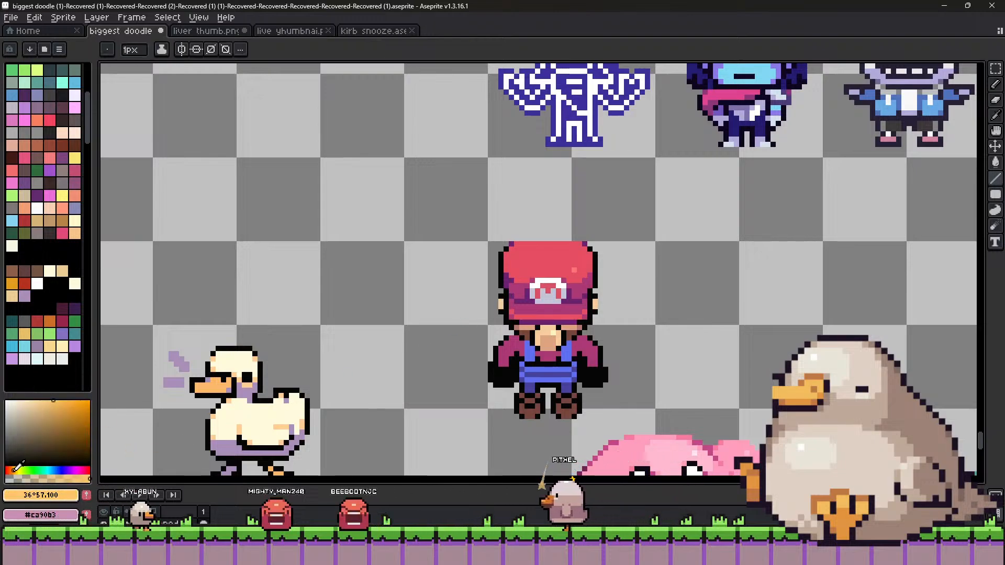
pyautogui.keyDown('alt'); pyautogui.click(570, 363); pyautogui.keyUp('alt')
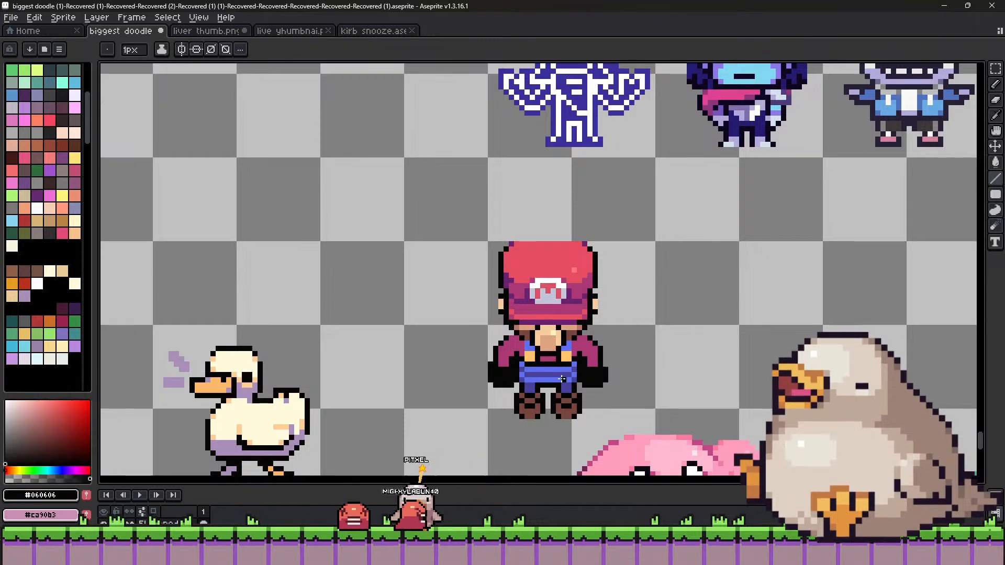
# Erase both legs between the overalls and the shoes, reducing the eraser to 1 px.
pyautogui.scroll(1, 534, 413)
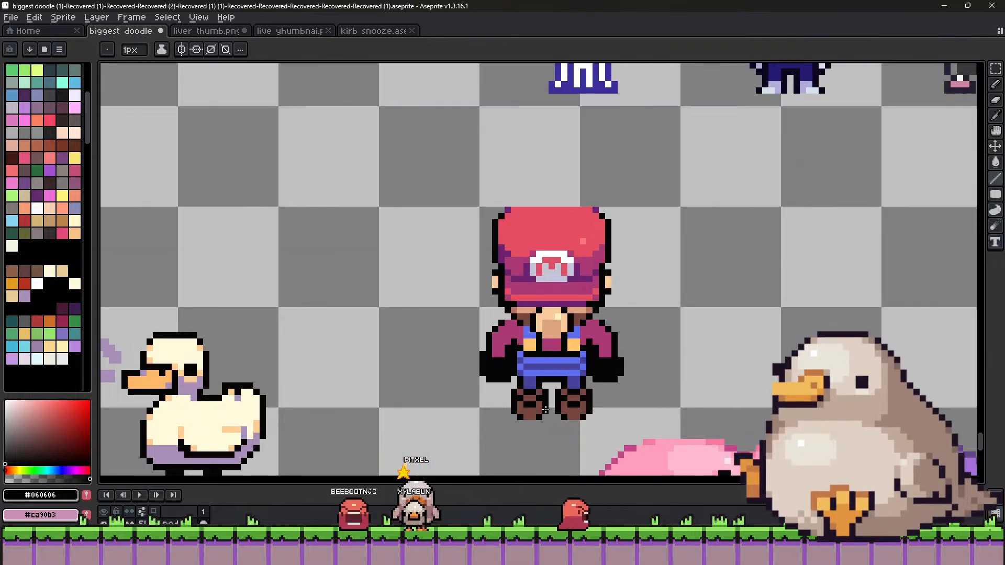
pyautogui.click(996, 69)
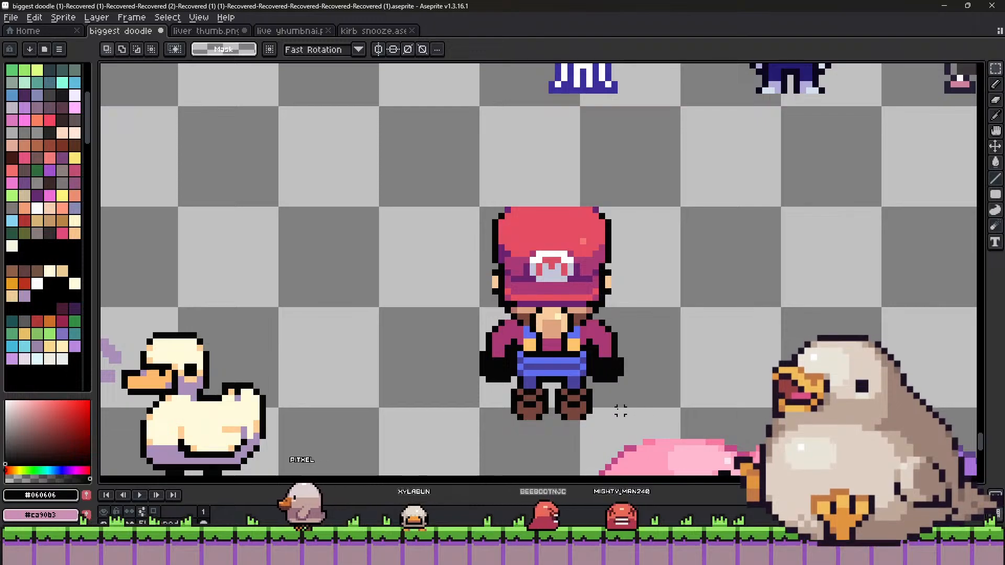
pyautogui.press('b')
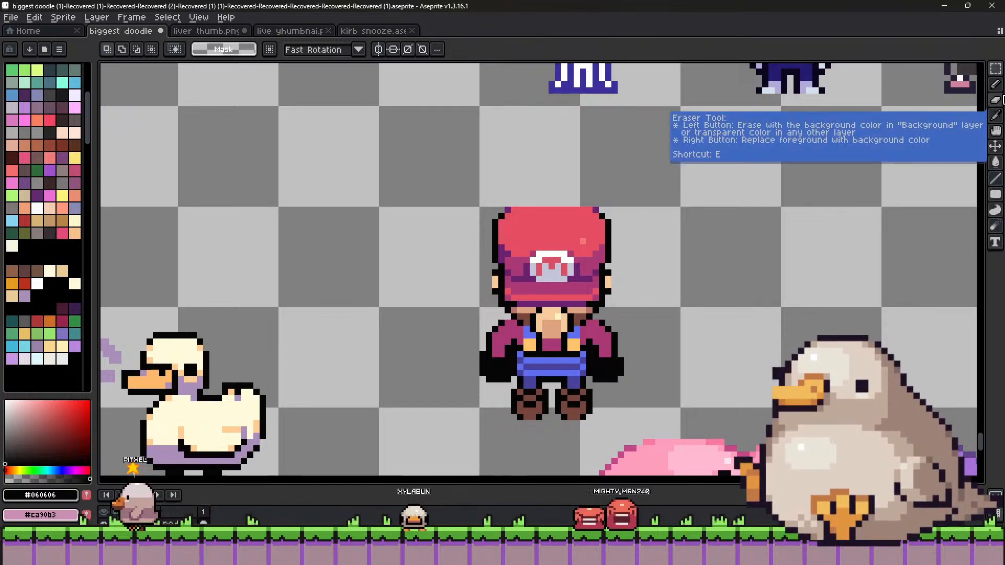
pyautogui.click(717, 238)
pyautogui.hotkey('ctrl', 'z')
pyautogui.press('i')
pyautogui.click(589, 384)
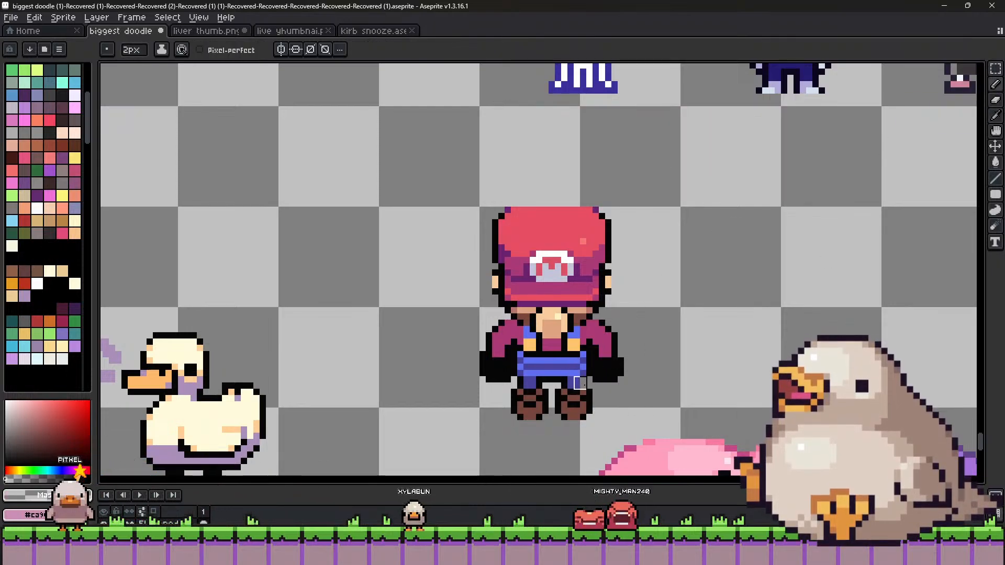
pyautogui.press('b')
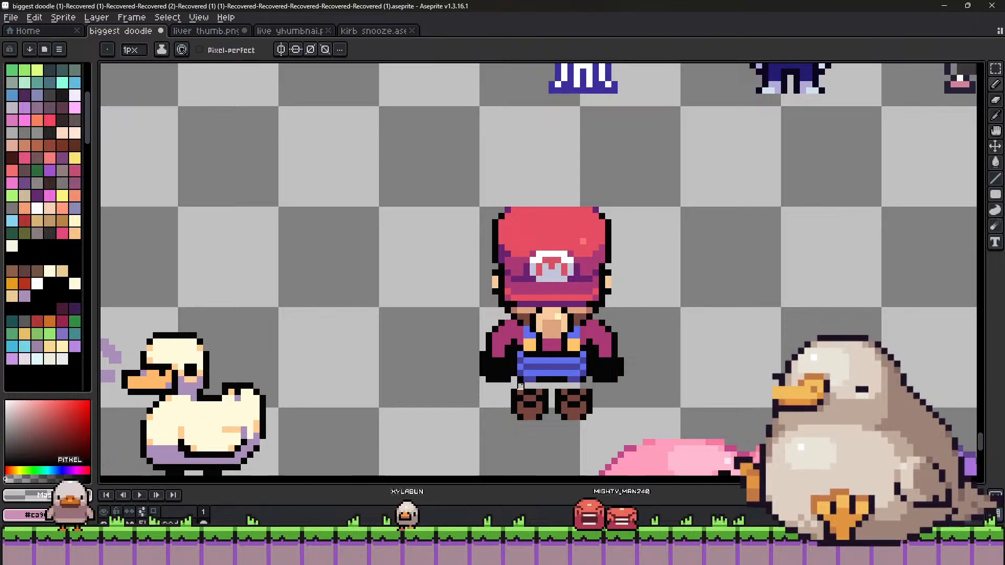
# Widen both shoes by selecting their outer halves and shifting them 1 px outward.
pyautogui.click(996, 68)
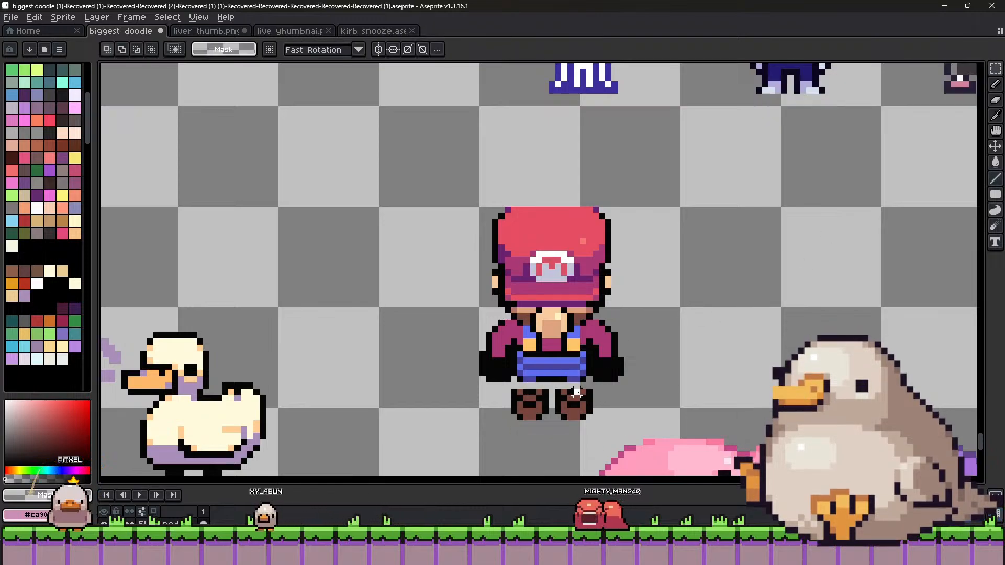
pyautogui.moveTo(578, 387); pyautogui.dragTo(620, 429)
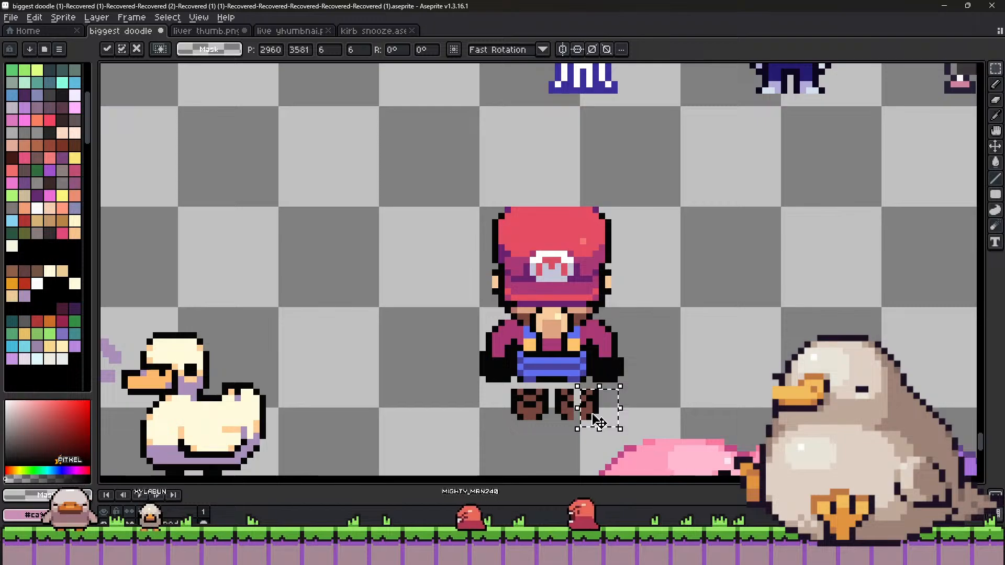
pyautogui.click(529, 399)
pyautogui.moveTo(524, 396); pyautogui.dragTo(508, 427)
pyautogui.press('Left')
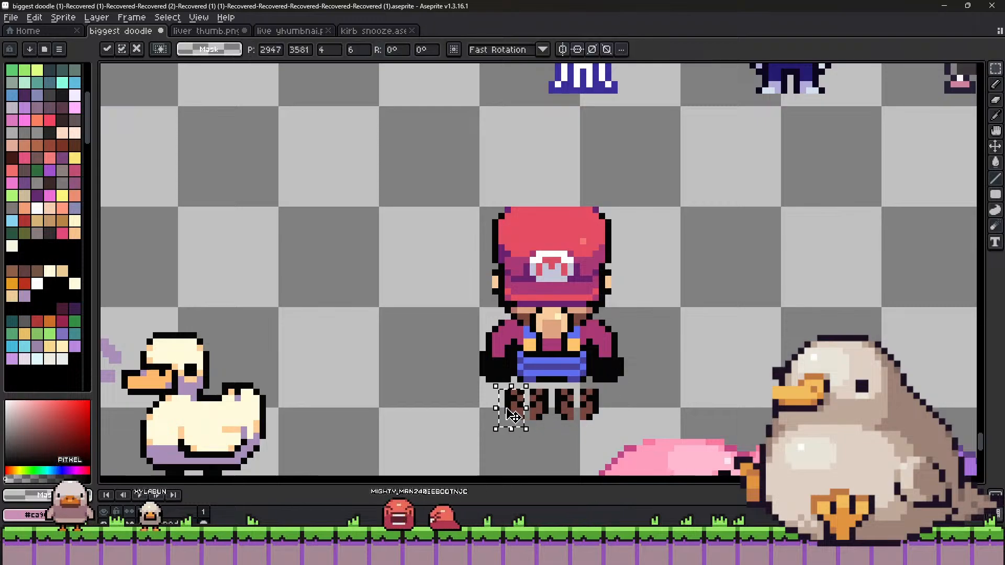
pyautogui.click(576, 399)
pyautogui.press('b')
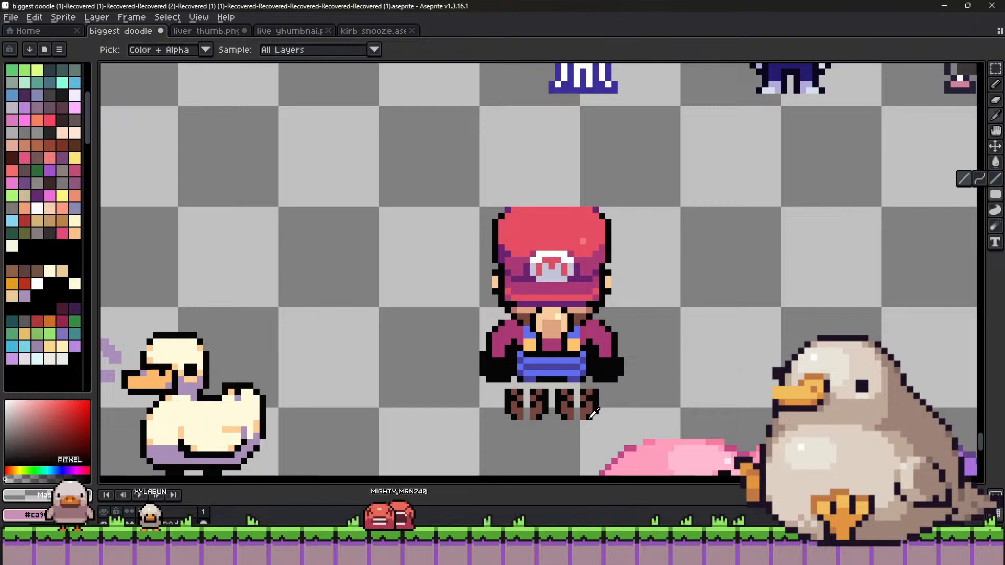
# Close the gaps in the widened shoes with black outlines and sampled brown #77463d.
pyautogui.keyDown('alt'); pyautogui.click(586, 416); pyautogui.keyUp('alt')
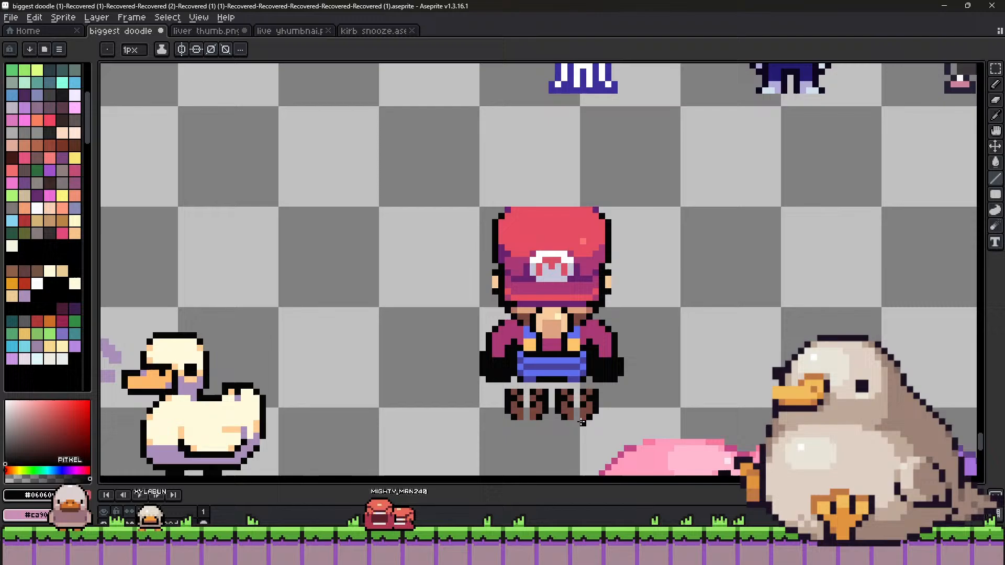
pyautogui.keyDown('alt'); pyautogui.click(530, 415); pyautogui.keyUp('alt')
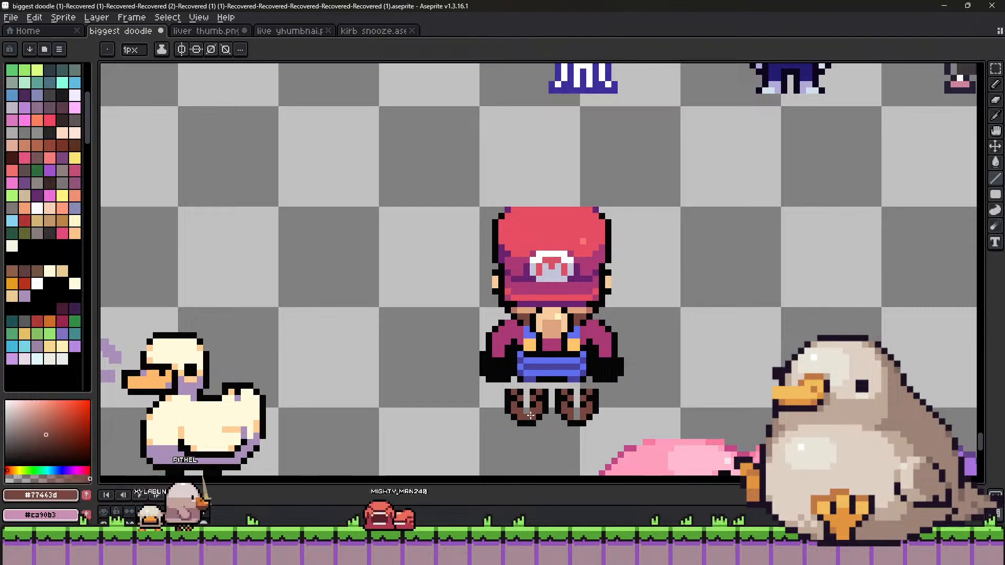
pyautogui.keyDown('alt'); pyautogui.click(524, 391); pyautogui.keyUp('alt')
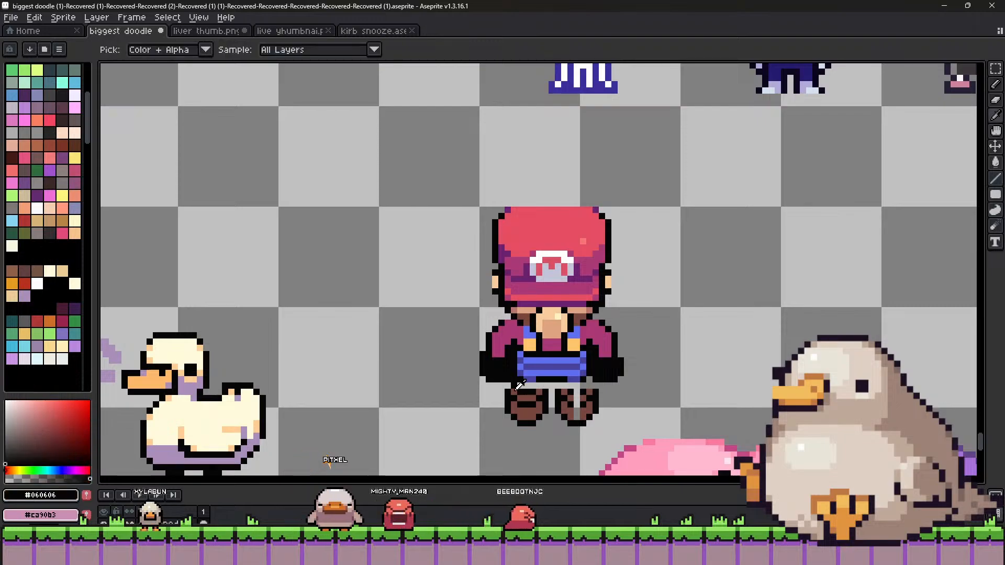
pyautogui.keyDown('alt'); pyautogui.click(518, 394); pyautogui.keyUp('alt')
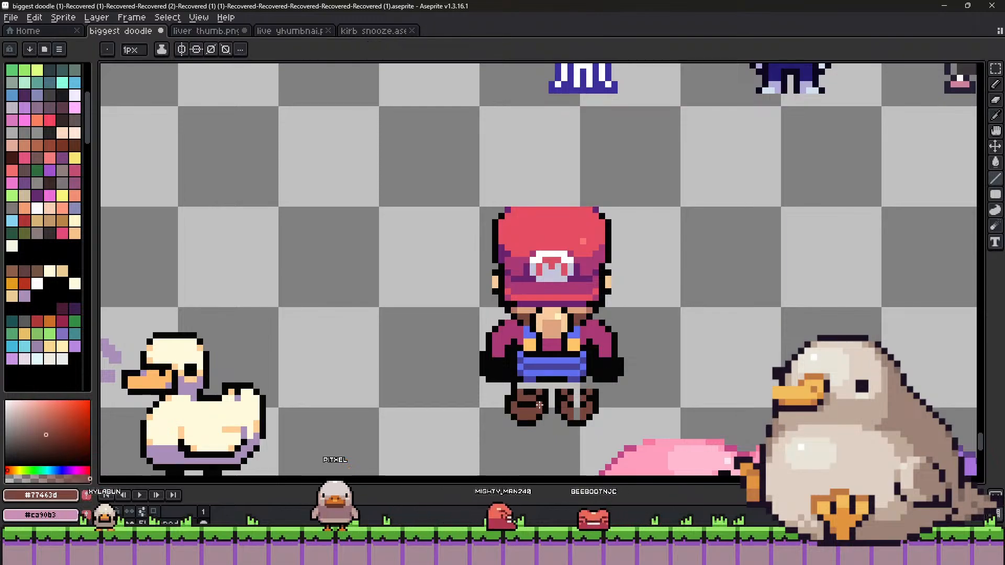
# Redraw both legs down to the shoes in dark blue #47429c with black outlines.
pyautogui.keyDown('alt'); pyautogui.click(532, 382); pyautogui.keyUp('alt')
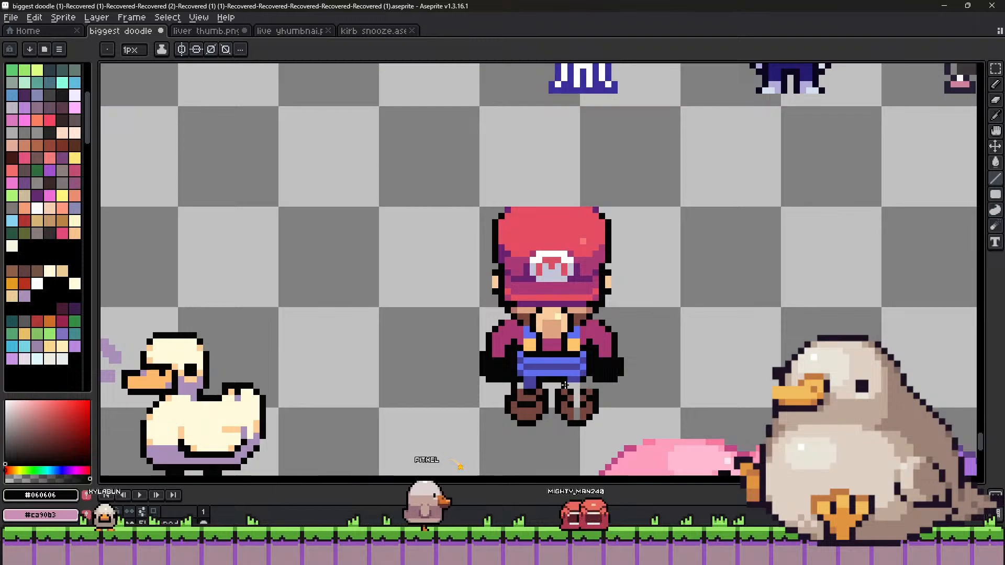
pyautogui.keyDown('alt'); pyautogui.click(573, 382); pyautogui.keyUp('alt')
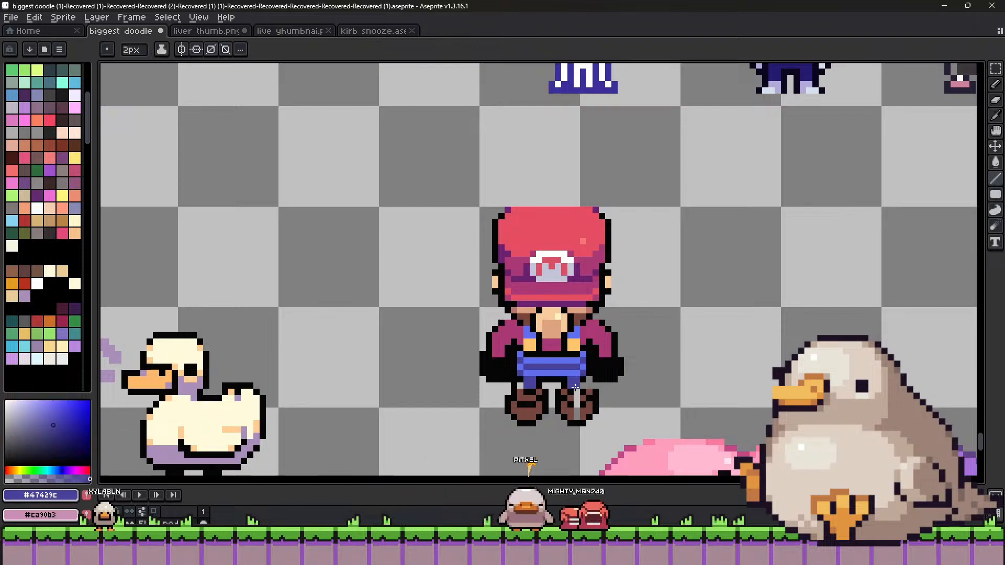
pyautogui.keyDown('alt'); pyautogui.click(584, 385); pyautogui.keyUp('alt')
pyautogui.press('-')
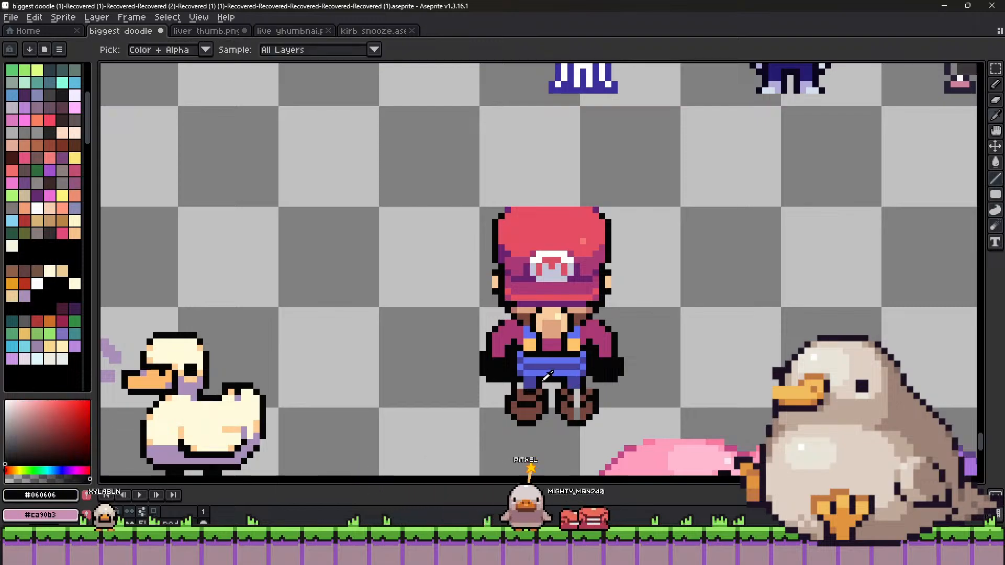
# Extend the overalls' crotch downward in dark blue and redraw the black outline between the legs.
pyautogui.keyDown('alt'); pyautogui.click(534, 380); pyautogui.keyUp('alt')
pyautogui.moveTo(539, 381); pyautogui.dragTo(564, 380)
pyautogui.keyDown('alt'); pyautogui.click(554, 378); pyautogui.keyUp('alt')
pyautogui.click(558, 385)
pyautogui.keyDown('alt'); pyautogui.click(571, 384); pyautogui.keyUp('alt')
pyautogui.keyDown('alt'); pyautogui.click(554, 381); pyautogui.keyUp('alt')
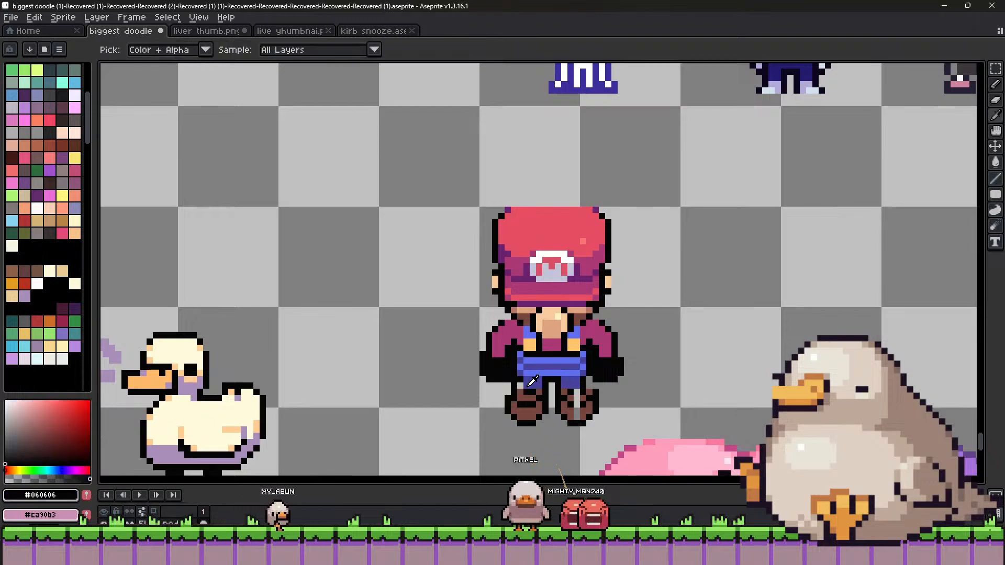
# Fill the transparent gap in the right-hand shoe with sampled brown #77463d and restore its black #060606 outline pixels.
pyautogui.keyDown('alt'); pyautogui.click(537, 387); pyautogui.keyUp('alt')
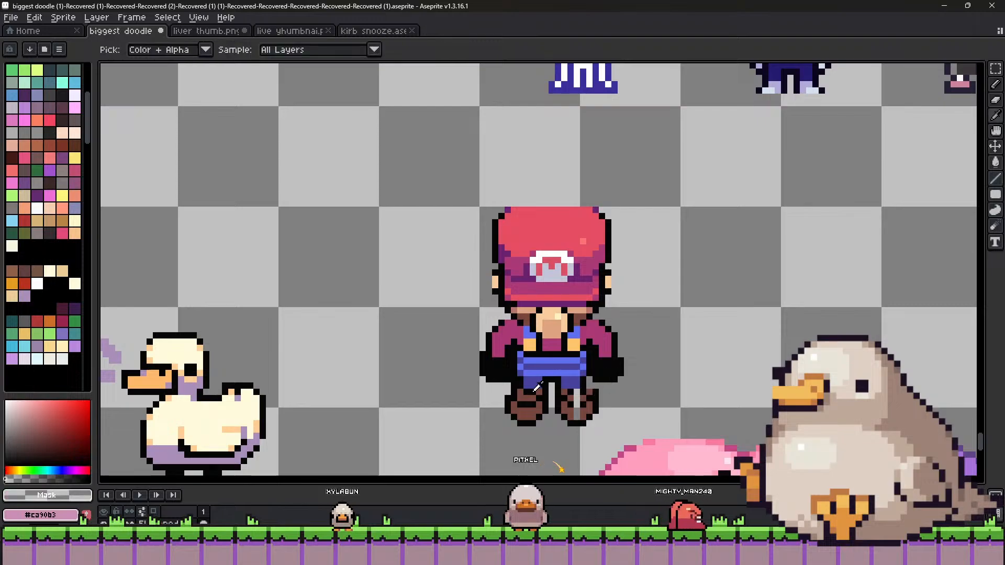
pyautogui.keyDown('alt'); pyautogui.click(583, 395); pyautogui.keyUp('alt')
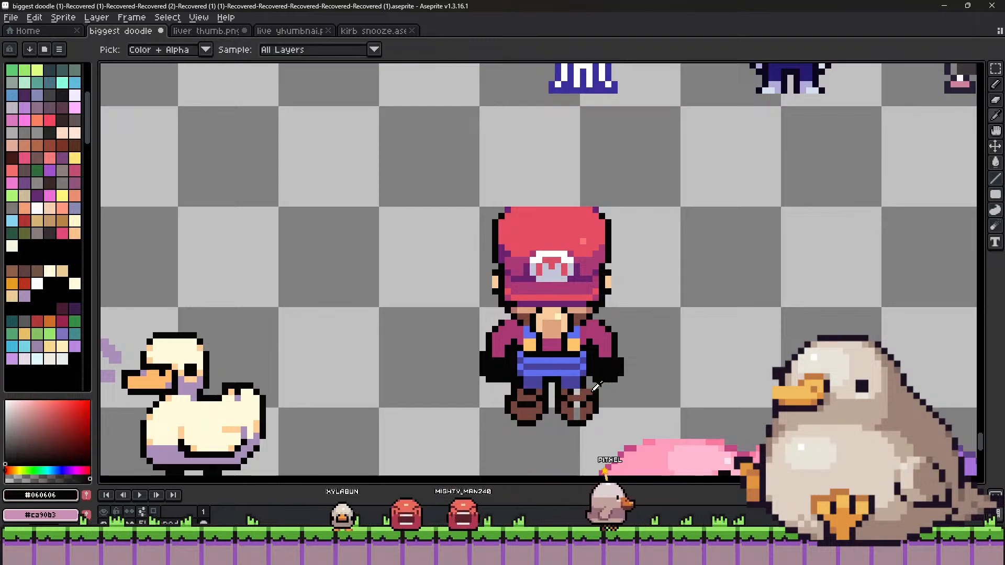
pyautogui.keyDown('alt'); pyautogui.click(596, 399); pyautogui.keyUp('alt')
pyautogui.keyDown('alt'); pyautogui.click(599, 398); pyautogui.keyUp('alt')
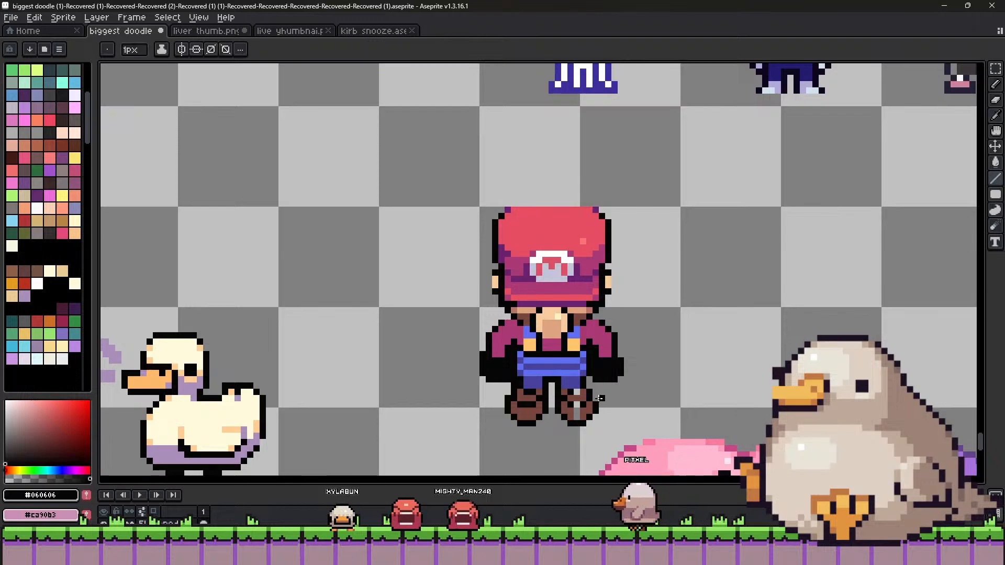
pyautogui.keyDown('alt'); pyautogui.click(586, 416); pyautogui.keyUp('alt')
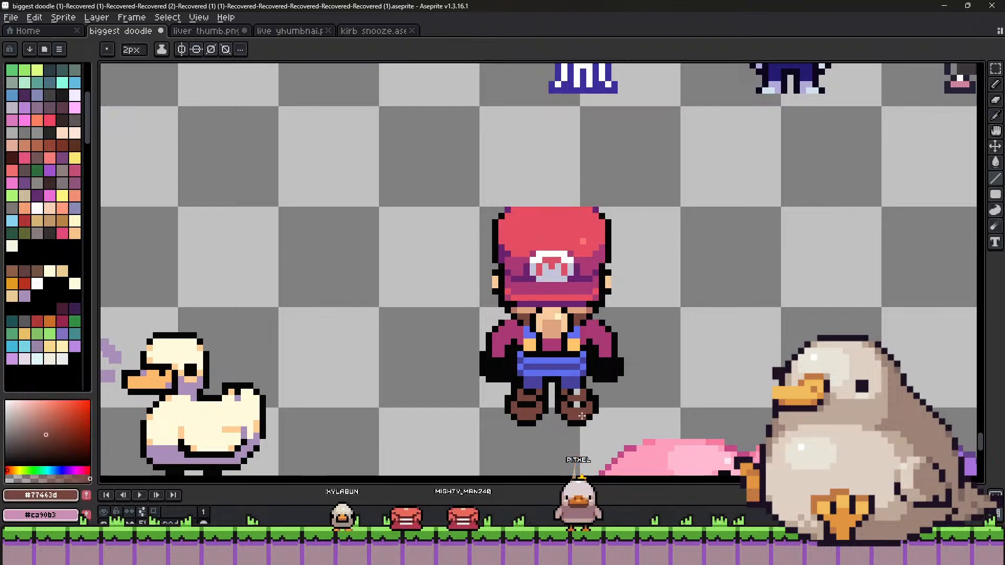
pyautogui.keyDown('alt'); pyautogui.click(582, 404); pyautogui.keyUp('alt')
pyautogui.press('-')
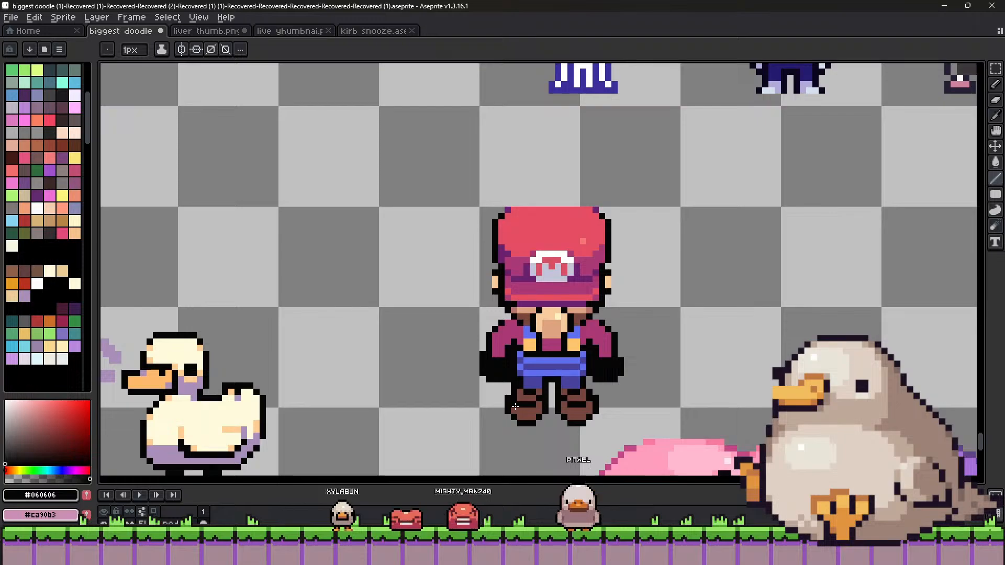
# Enlarge the right-hand shoe outward and downward in brown #77463d and redraw its outer and bottom outline in black #060606.
pyautogui.scroll(-2, 544, 387)
pyautogui.scroll(2, 569, 408)
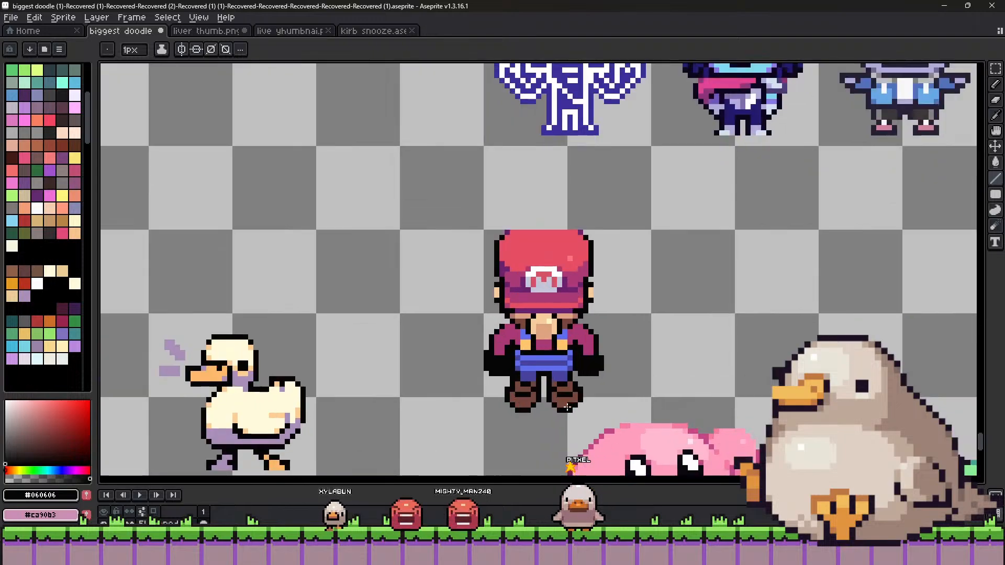
pyautogui.keyDown('alt'); pyautogui.click(572, 401); pyautogui.keyUp('alt')
pyautogui.keyDown('alt'); pyautogui.click(583, 399); pyautogui.keyUp('alt')
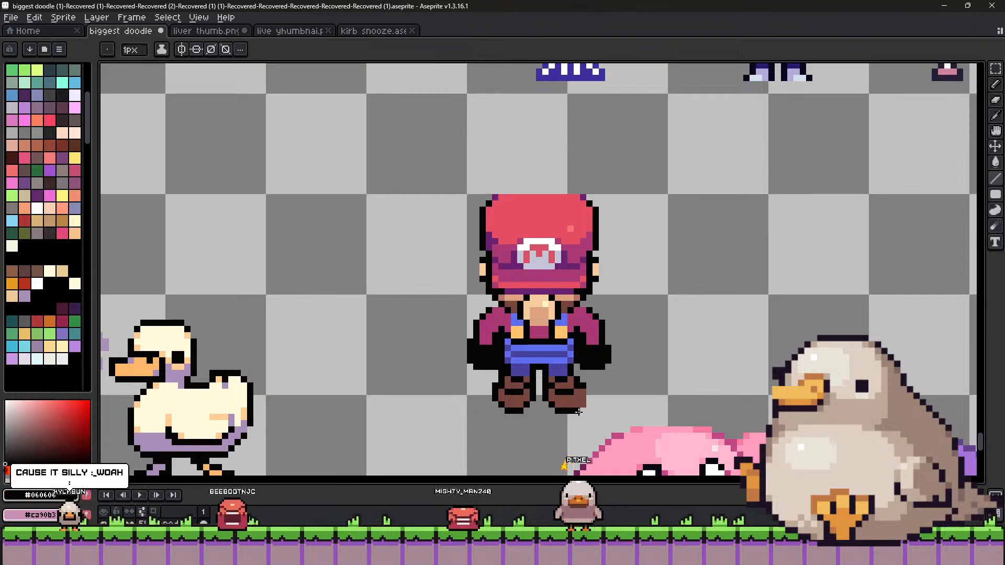
pyautogui.keyDown('alt'); pyautogui.click(581, 409); pyautogui.keyUp('alt')
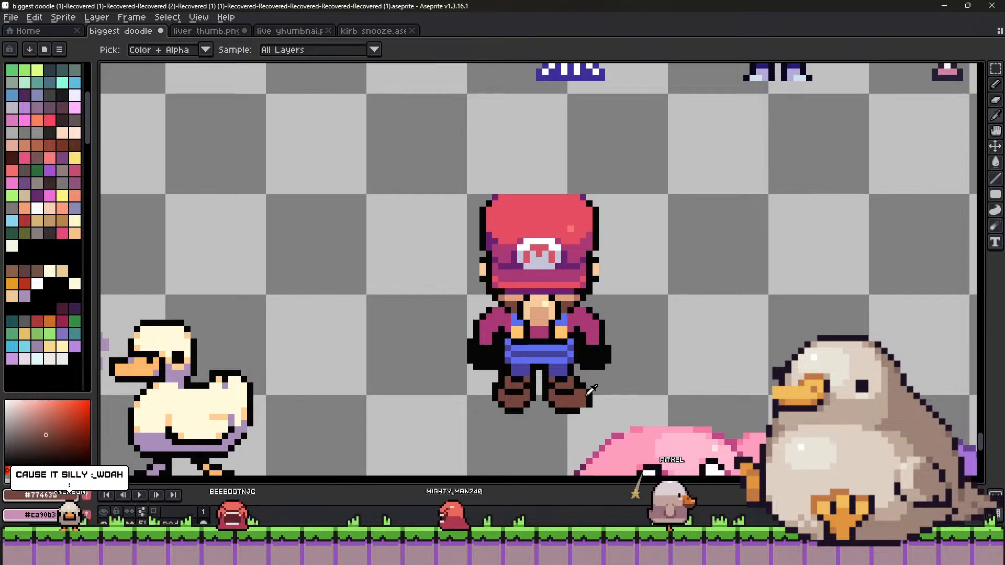
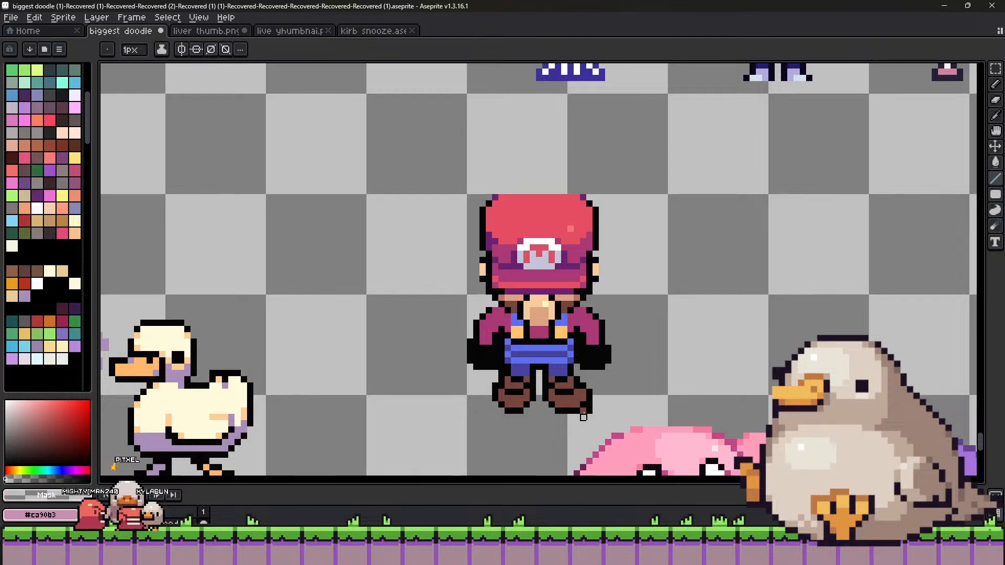
pyautogui.press('+')
pyautogui.keyDown('alt'); pyautogui.click(580, 408); pyautogui.keyUp('alt')
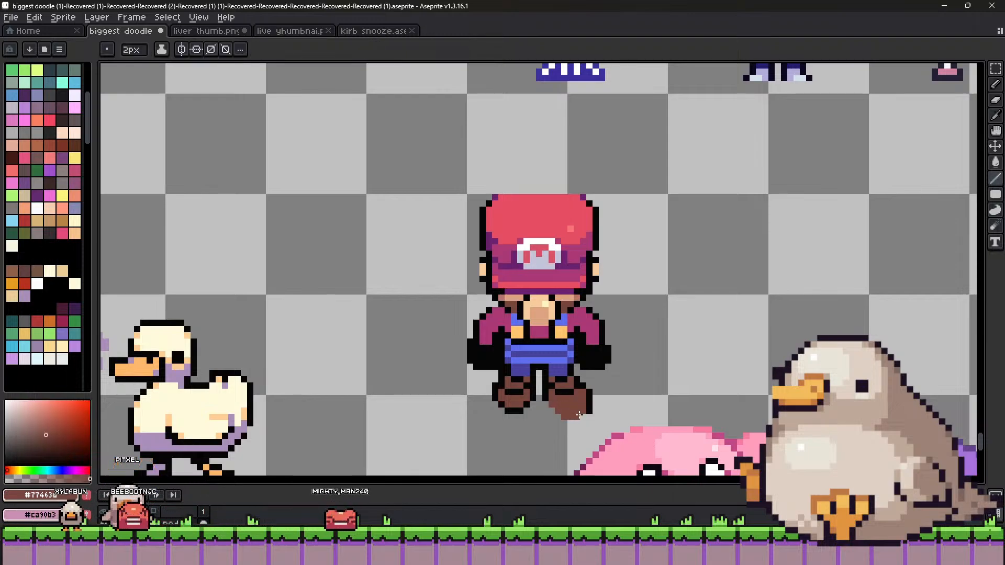
pyautogui.keyDown('alt'); pyautogui.click(577, 419); pyautogui.keyUp('alt')
pyautogui.press('-')
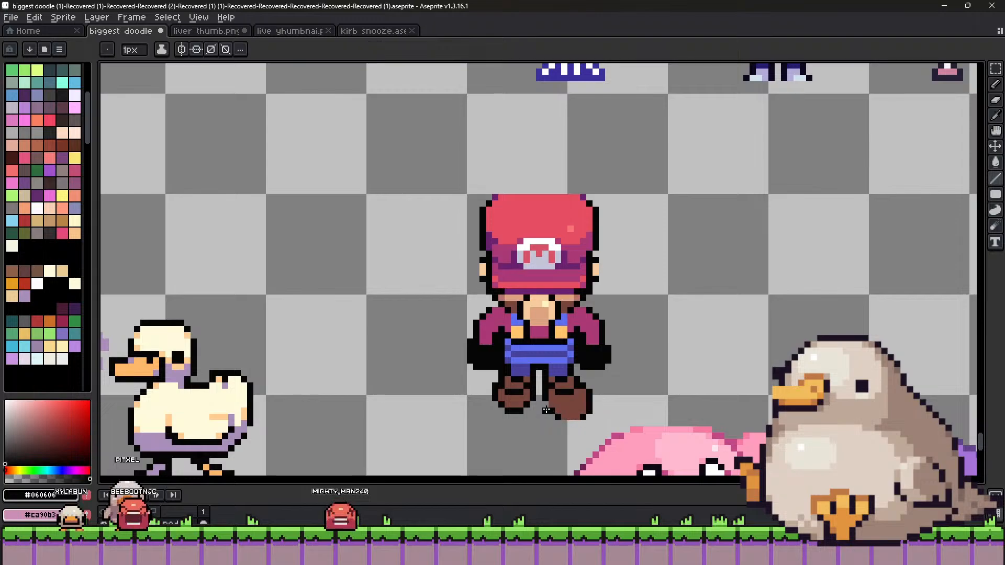
# Enlarge the left-hand shoe outward and downward in brown #77463d to match the other shoe, and outline it in black #060606.
pyautogui.press('+')
pyautogui.keyDown('alt'); pyautogui.click(507, 406); pyautogui.keyUp('alt')
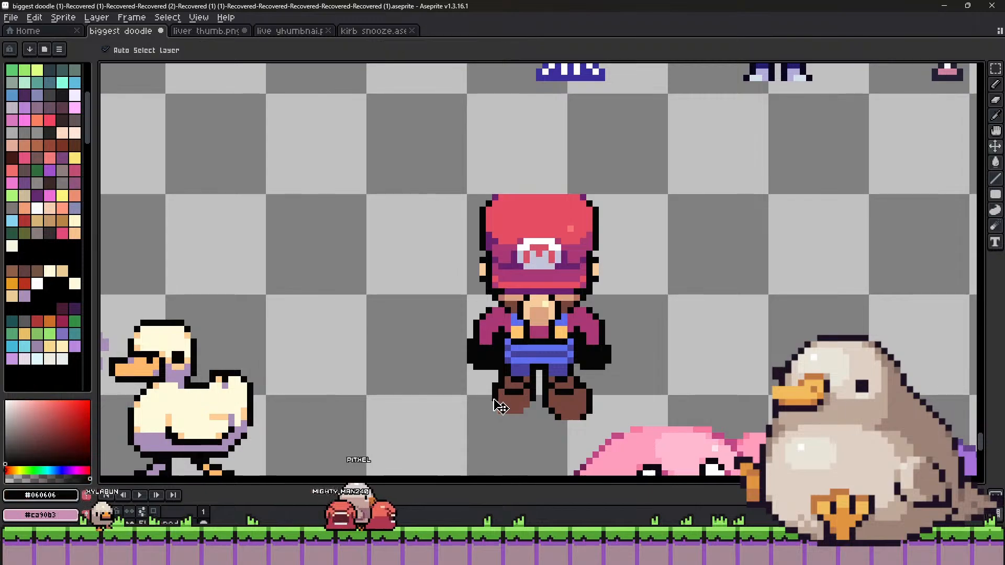
pyautogui.moveTo(501, 402); pyautogui.dragTo(519, 415)
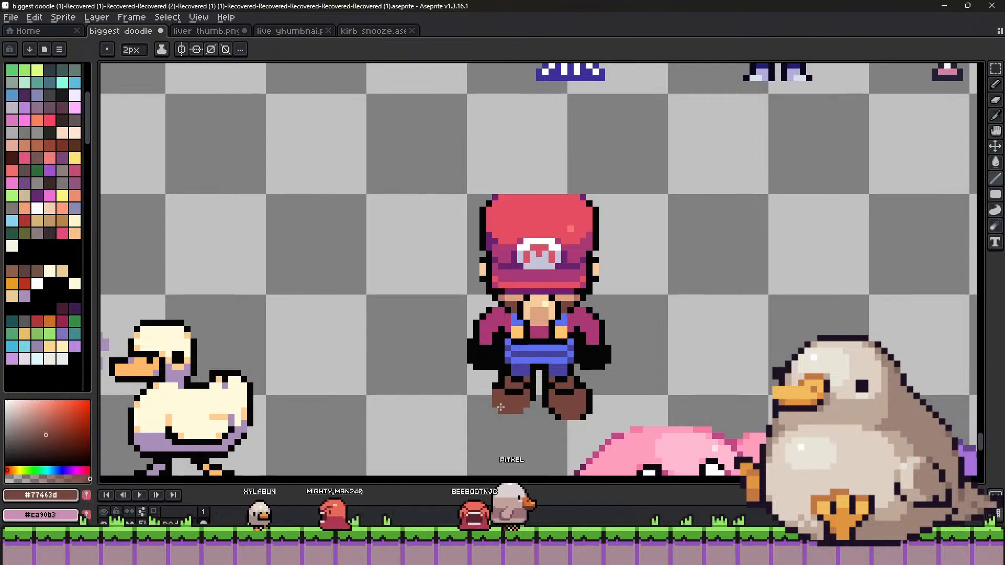
pyautogui.press('-')
pyautogui.keyDown('alt'); pyautogui.click(527, 411); pyautogui.keyUp('alt')
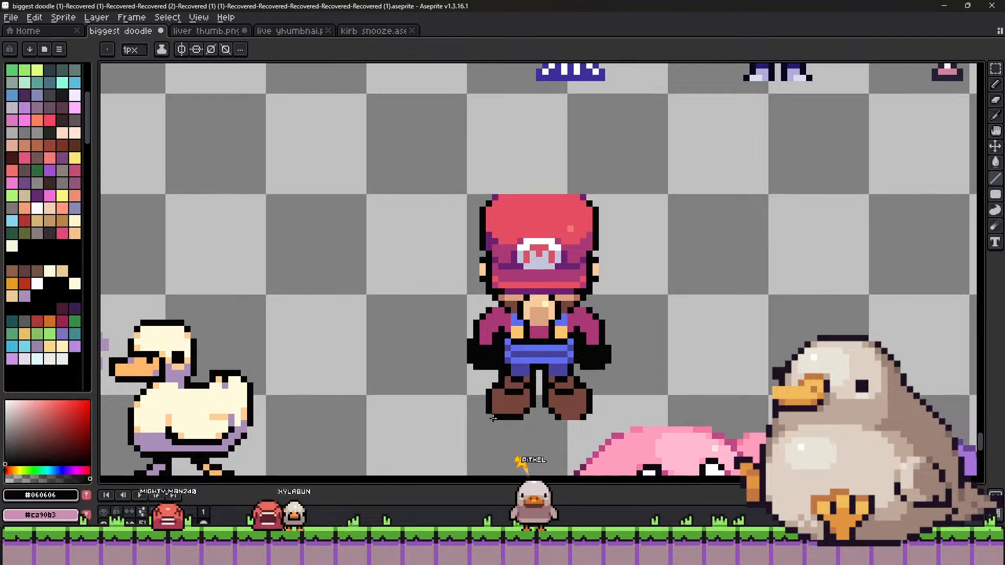
# Paint over the outer side outlines of both shoes with sampled brown #77463d to make the shoes wider.
pyautogui.keyDown('alt'); pyautogui.click(590, 407); pyautogui.keyUp('alt')
pyautogui.press('+')
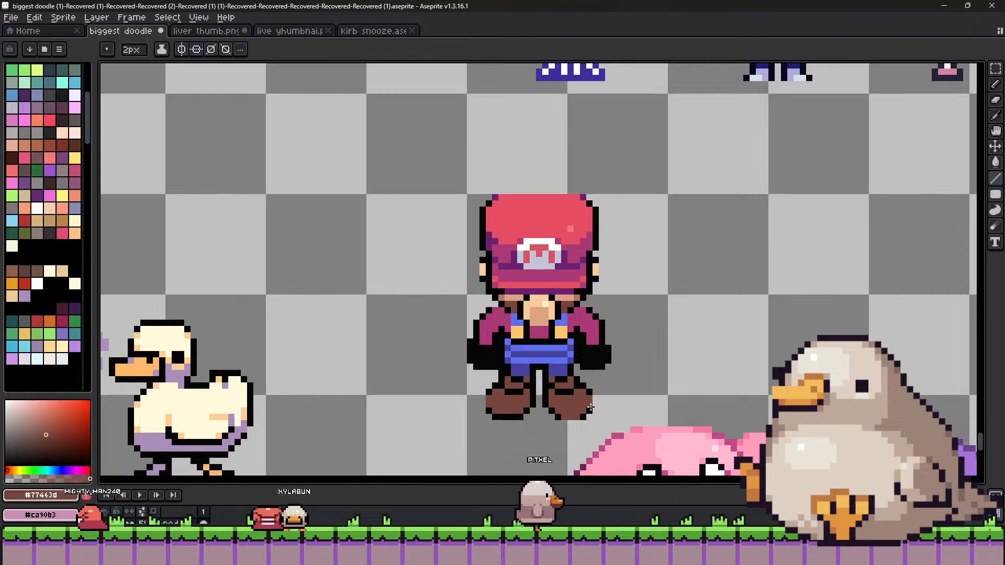
pyautogui.scroll(-2, 590, 407)
pyautogui.scroll(2, 575, 398)
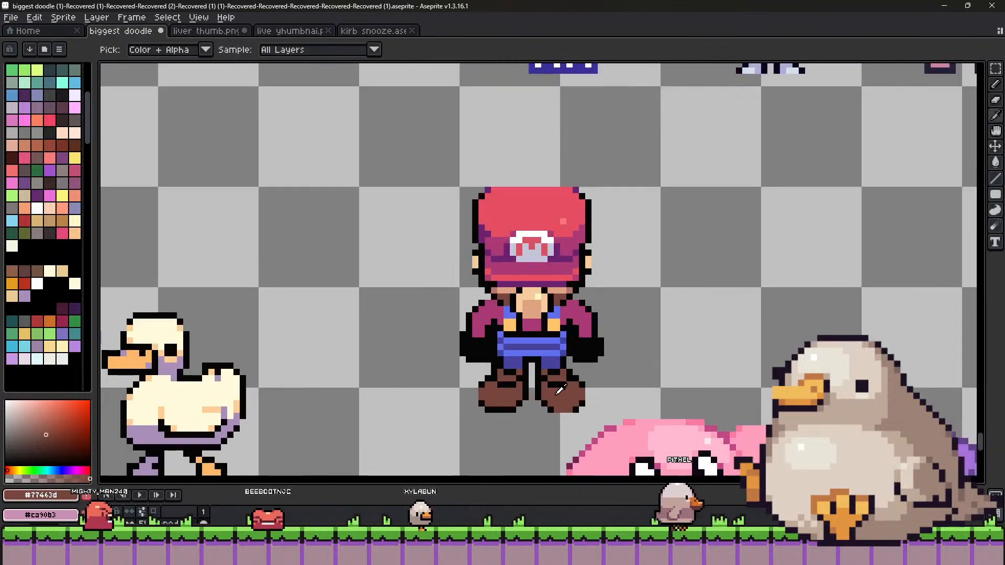
# Mix a light tan (#d6a283) and paint a sole along the underside of the left boot with a 1 px brush.
pyautogui.click(41, 418)
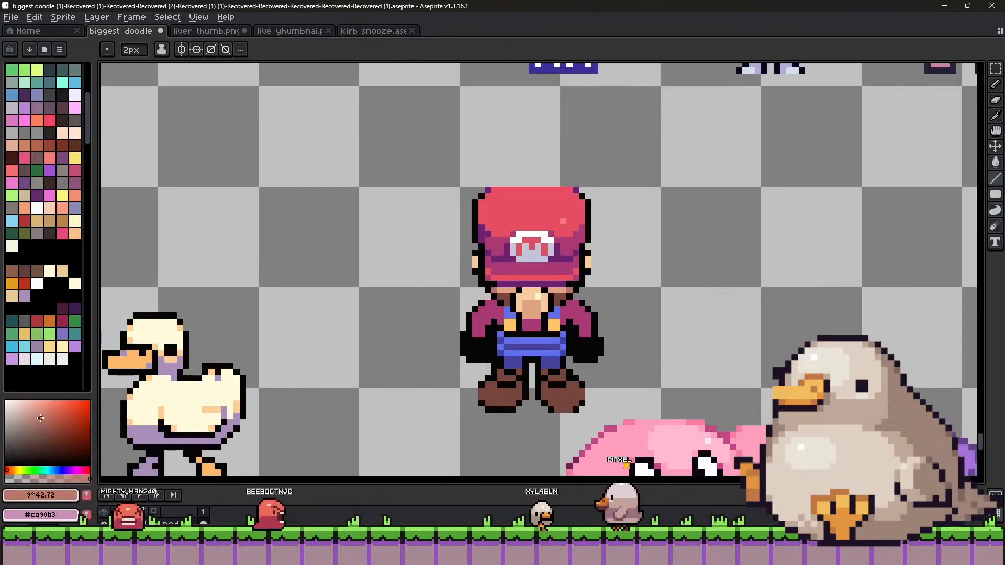
pyautogui.click(11, 470)
pyautogui.click(38, 411)
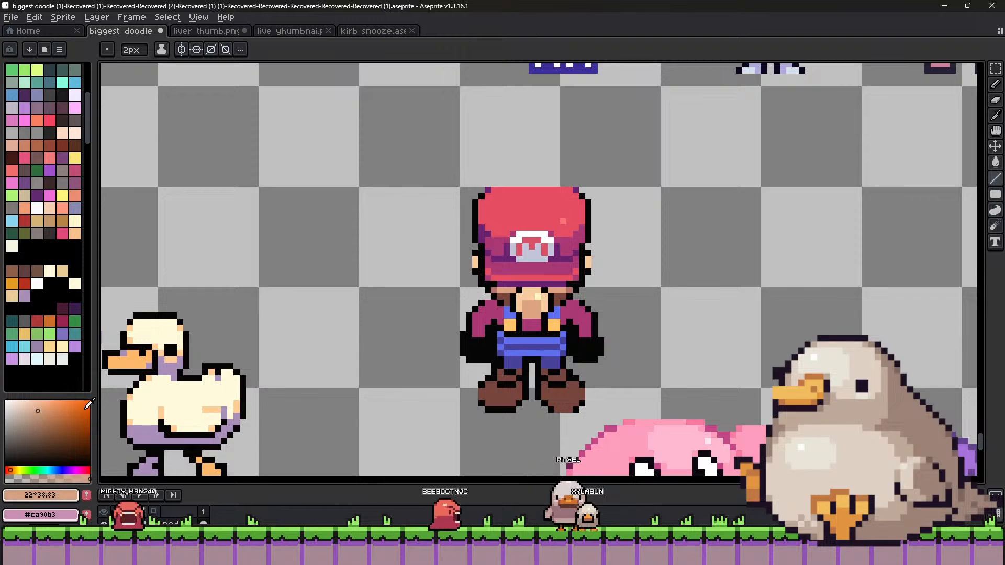
pyautogui.press('-')
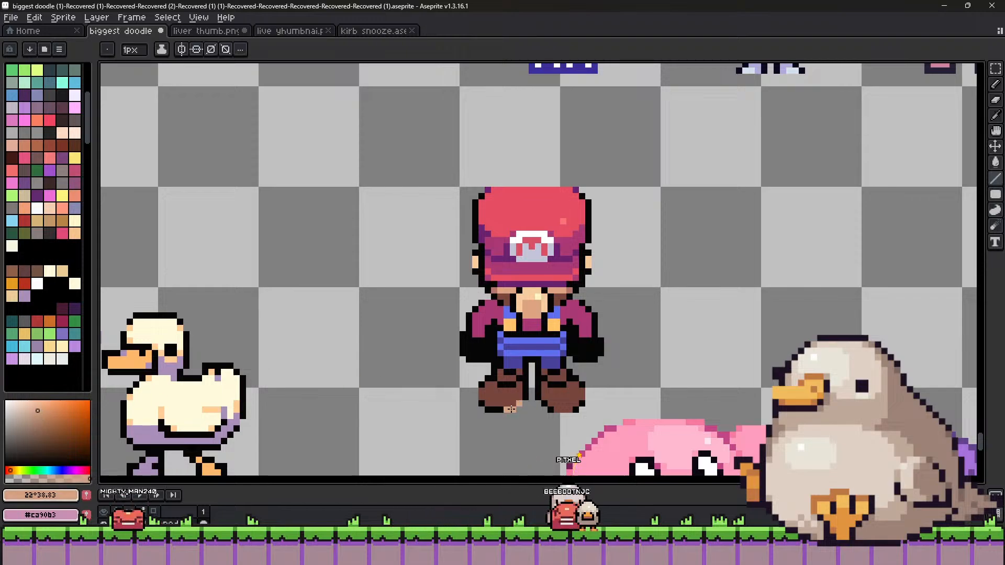
pyautogui.moveTo(495, 408); pyautogui.dragTo(488, 409)
pyautogui.click(481, 403)
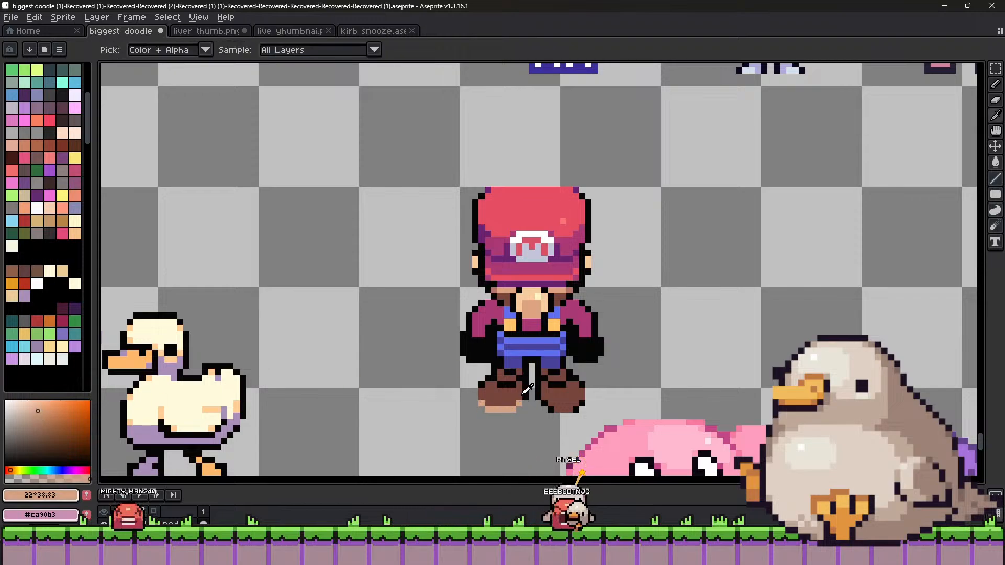
# Sample the black outline colour #060606 and outline the left boot's tan sole.
pyautogui.click(525, 396)
pyautogui.keyDown('alt'); pyautogui.click(525, 399); pyautogui.keyUp('alt')
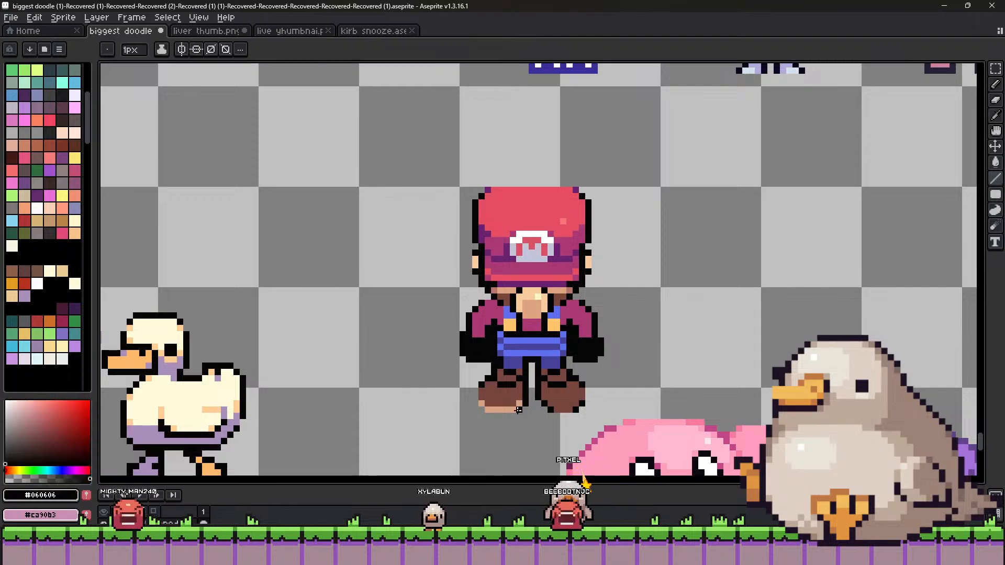
pyautogui.moveTo(513, 403)
pyautogui.mouseDown()
pyautogui.moveTo(488, 404)
pyautogui.moveTo(485, 417)
pyautogui.mouseUp()
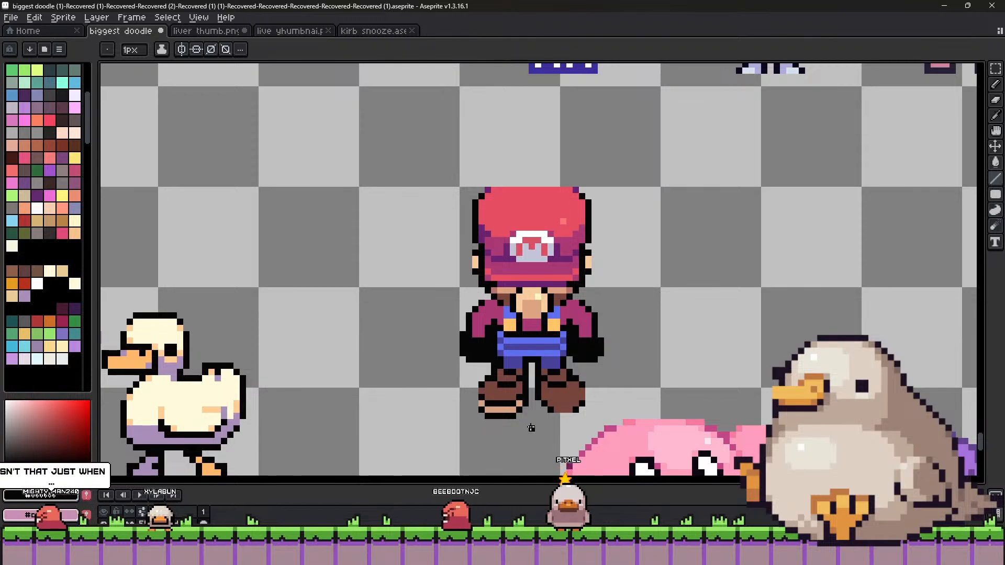
# Paint a matching #d6a283 sole under the right boot and outline it in black.
pyautogui.keyDown('alt'); pyautogui.click(518, 410); pyautogui.keyUp('alt')
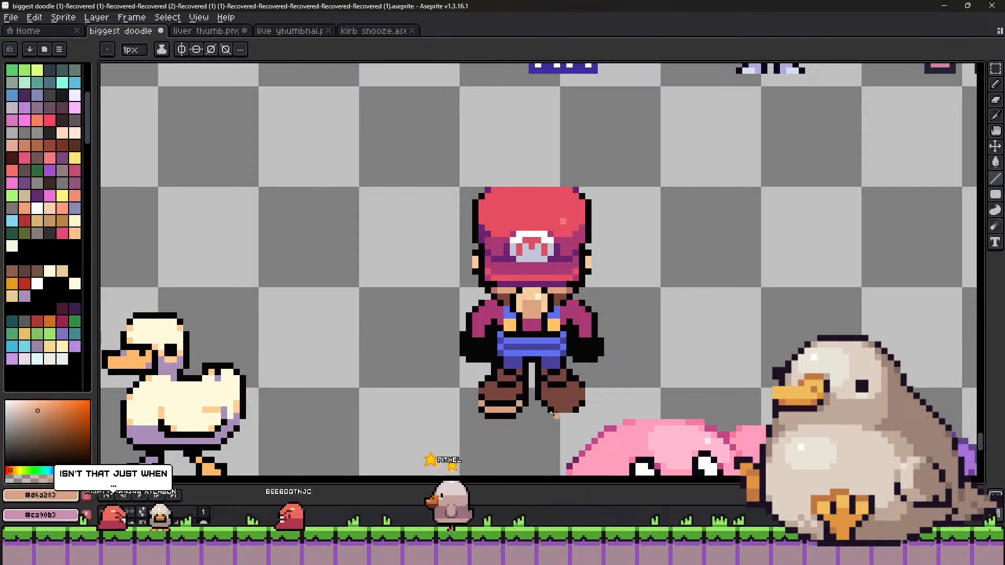
pyautogui.moveTo(542, 406); pyautogui.dragTo(578, 407)
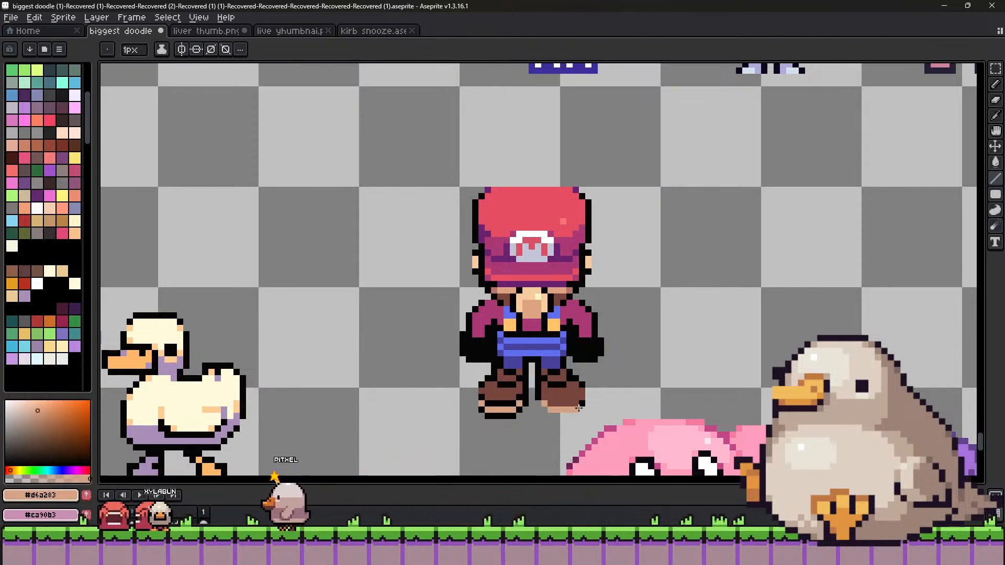
pyautogui.press('alt')
pyautogui.keyDown('alt'); pyautogui.click(580, 410); pyautogui.keyUp('alt')
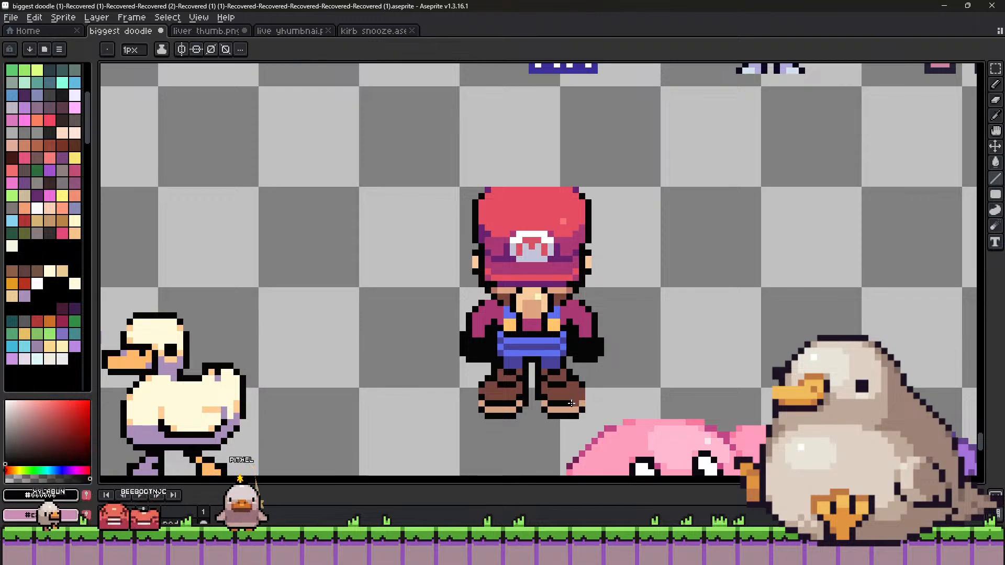
# Clean up the right boot with brown #77463d, then capture both lower boots as a custom brush and stamp them one pixel lower.
pyautogui.keyDown('alt'); pyautogui.click(570, 390); pyautogui.keyUp('alt')
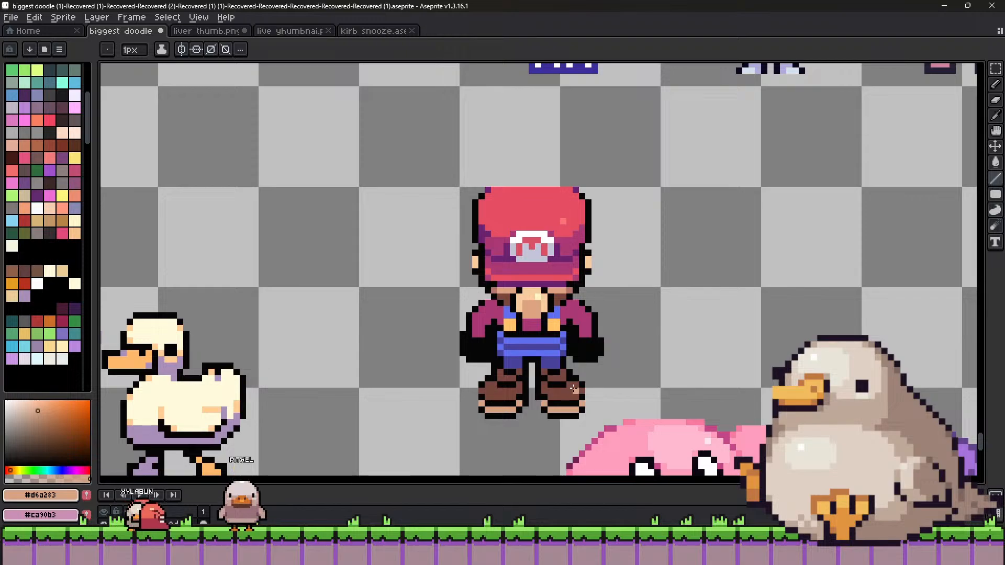
pyautogui.keyDown('alt'); pyautogui.click(572, 389); pyautogui.keyUp('alt')
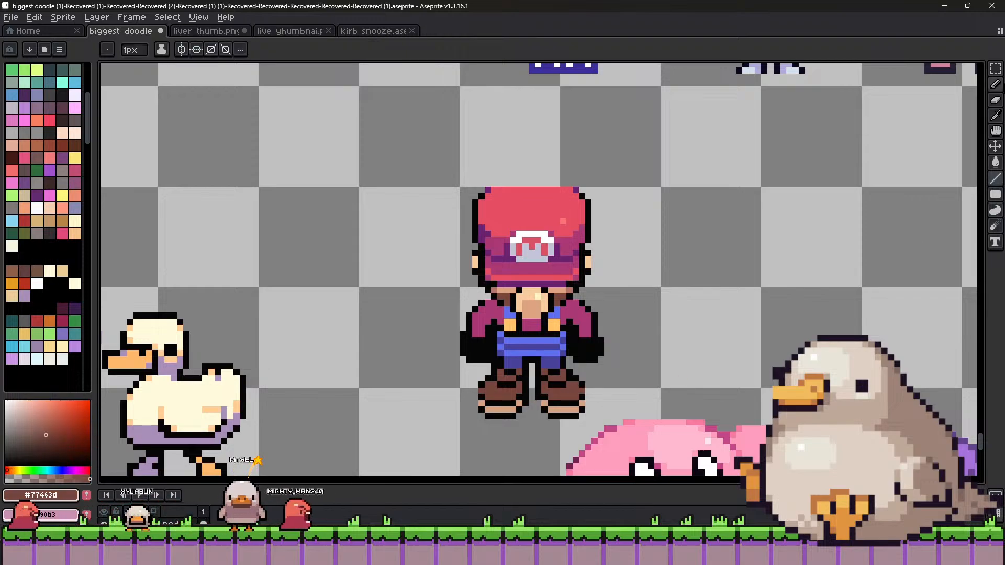
pyautogui.press('m')
pyautogui.moveTo(478, 393); pyautogui.dragTo(582, 417)
pyautogui.hotkey('ctrl', 'b')
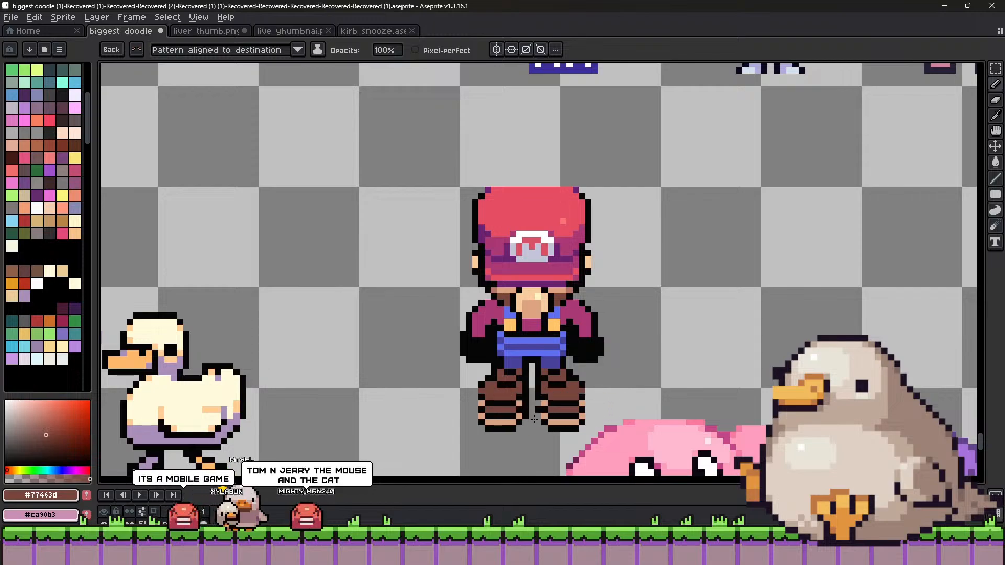
pyautogui.press('Escape')
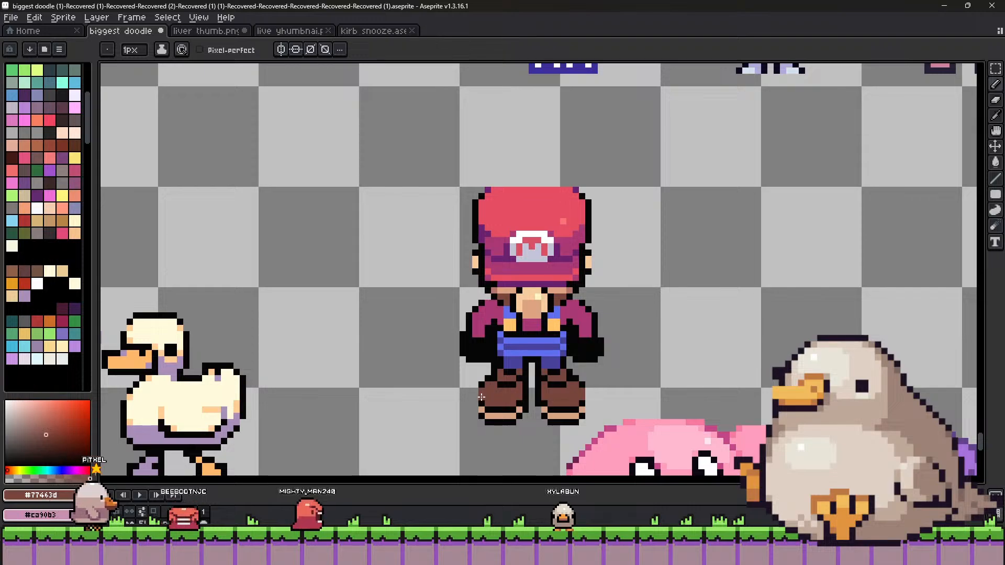
# Select the outer part of the right boot and shift it one pixel to the right to widen the boot.
pyautogui.click(996, 69)
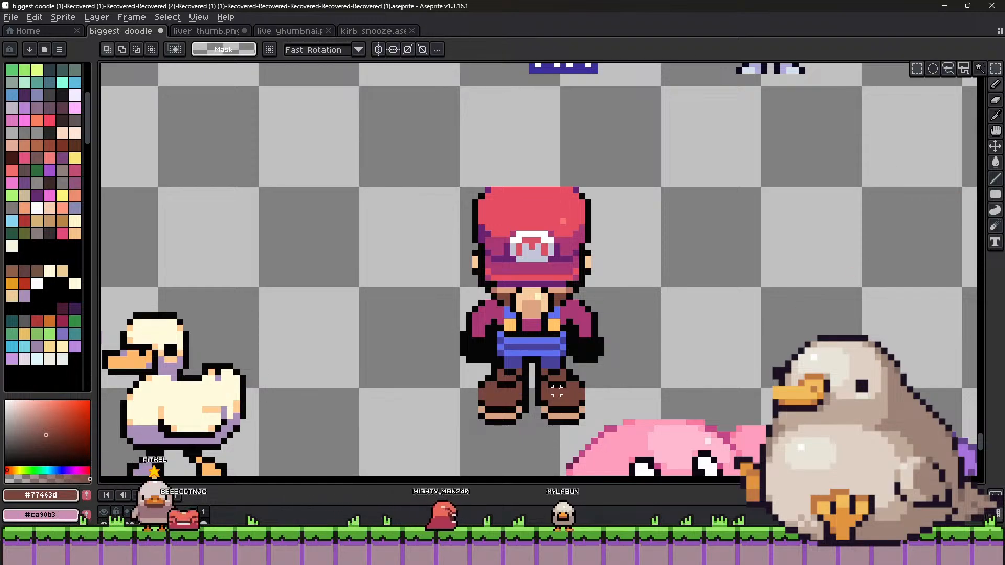
pyautogui.moveTo(552, 385); pyautogui.dragTo(600, 433)
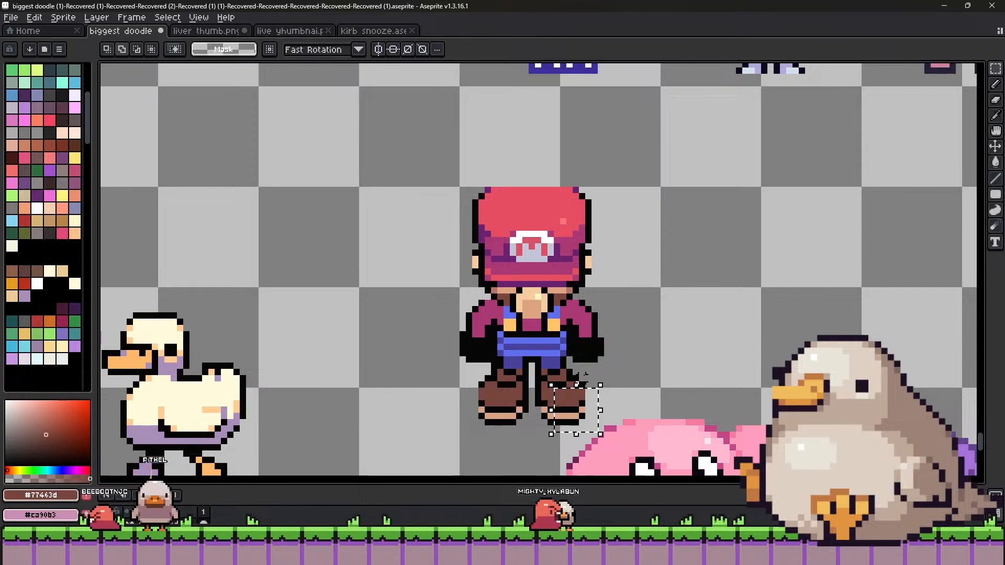
pyautogui.click(589, 402)
pyautogui.press('Delete')
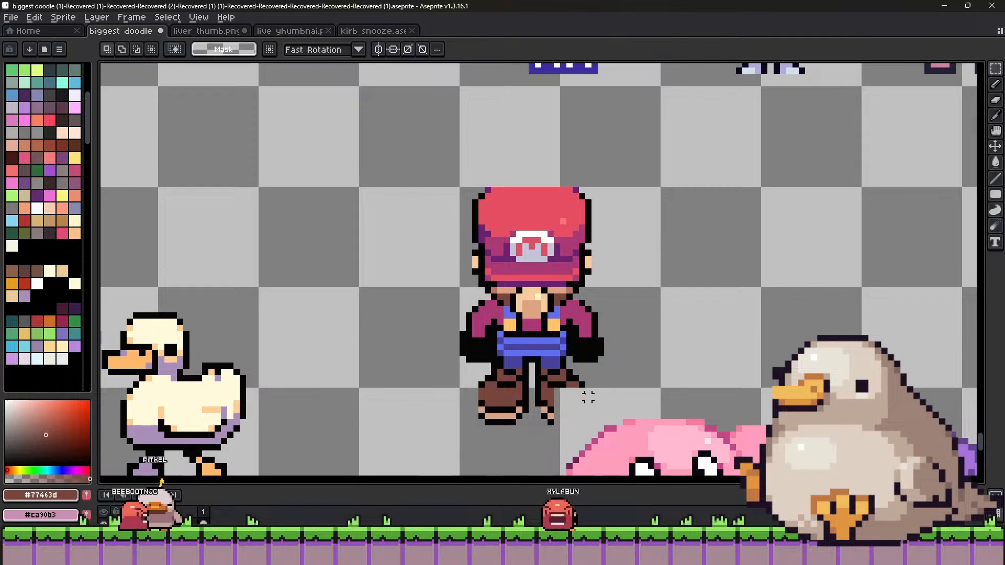
pyautogui.hotkey('ctrl', 'z')
pyautogui.press('Right')
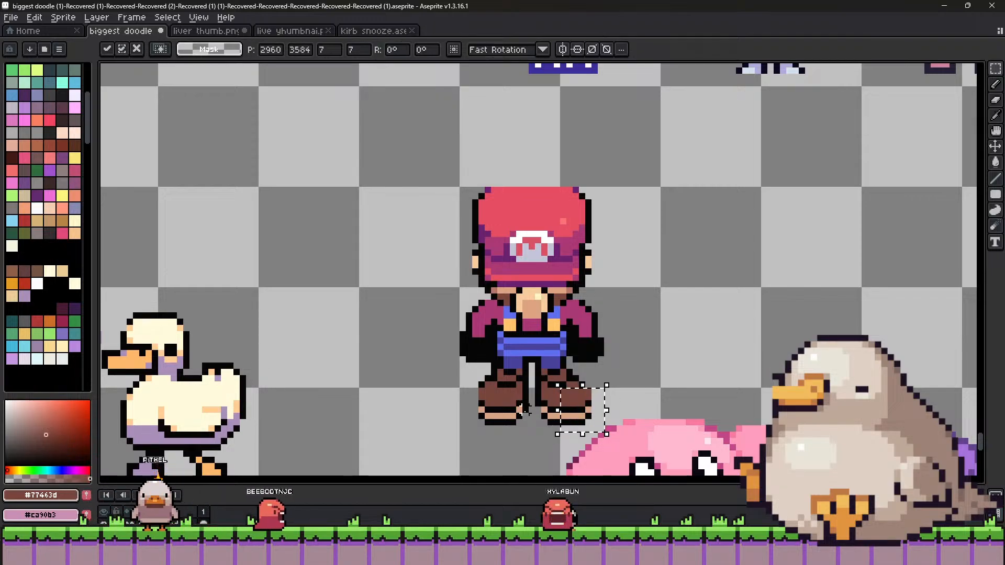
# Select the outer part of the left boot and shift it one pixel to the left to match the other boot.
pyautogui.click(525, 409)
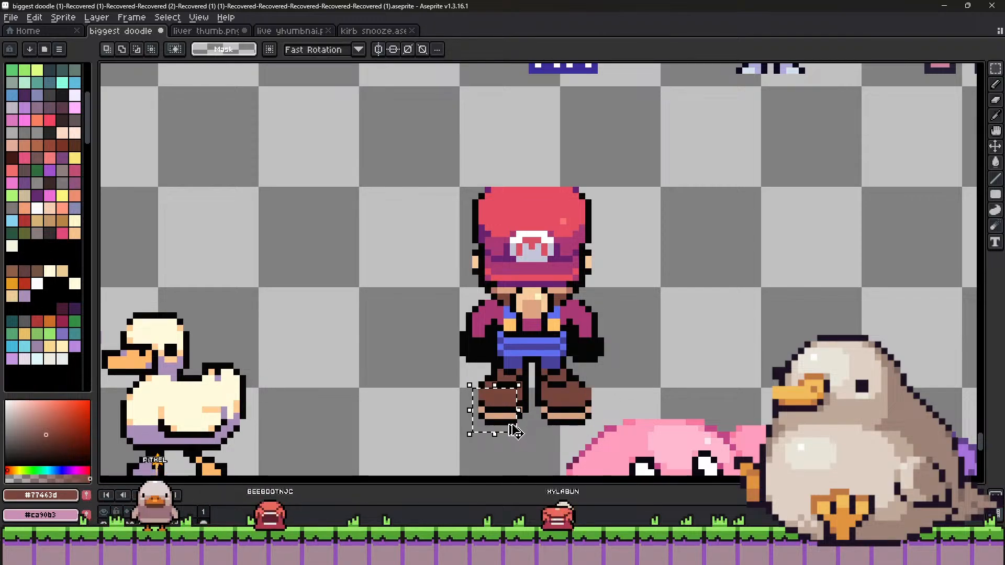
pyautogui.click(507, 420)
pyautogui.click(576, 416)
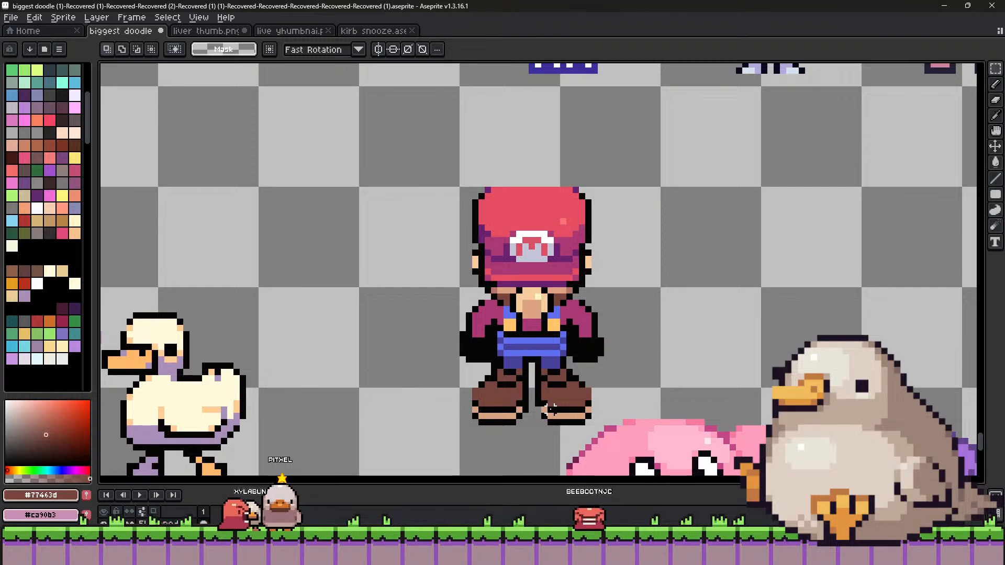
# Touch up the overalls' waist and legs with sampled black #060606 and blues #5f6cef and #47429c, undoing the last change.
pyautogui.press('i')
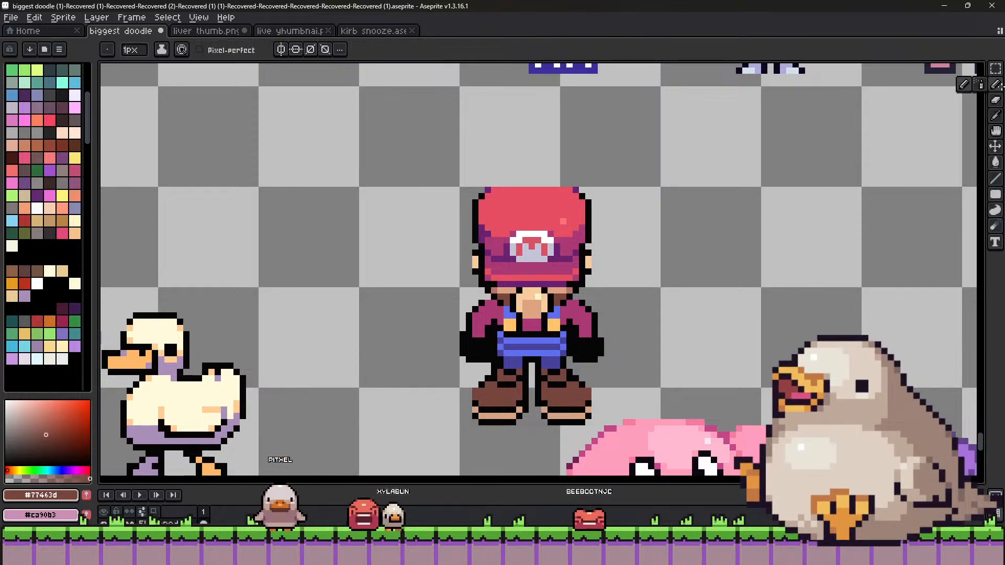
pyautogui.click(563, 362)
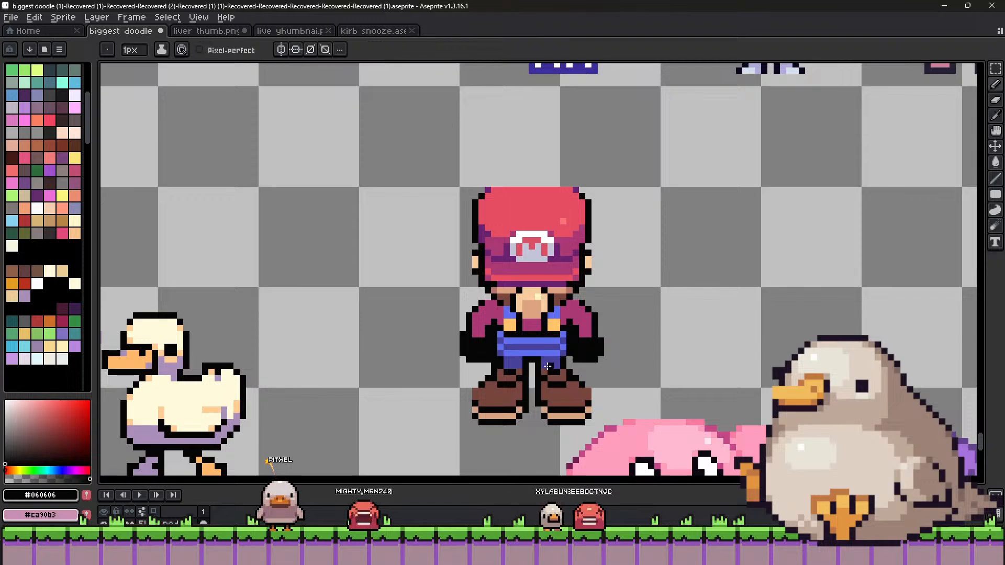
pyautogui.press('b')
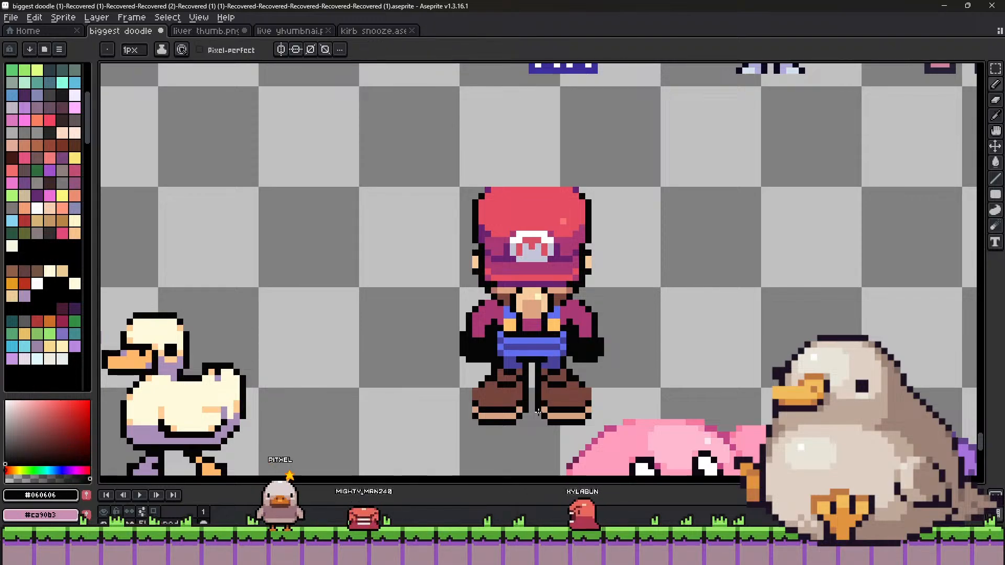
pyautogui.keyDown('alt'); pyautogui.click(524, 351); pyautogui.keyUp('alt')
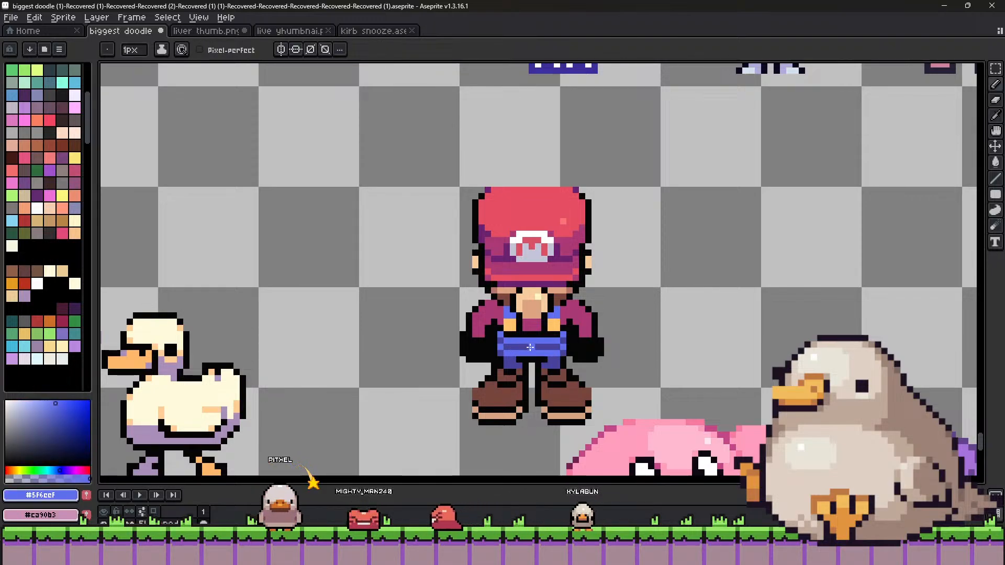
pyautogui.keyDown('alt'); pyautogui.click(519, 341); pyautogui.keyUp('alt')
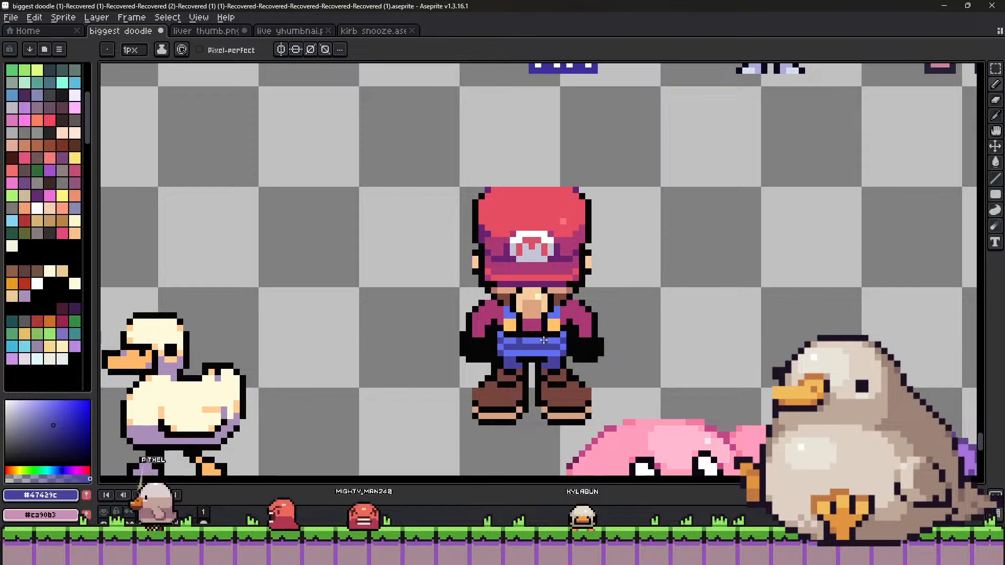
pyautogui.hotkey('ctrl', 'z')
# Mix a muted orange-brown #b98153 and shade the lower part of the left overall buckle.
pyautogui.click(14, 470)
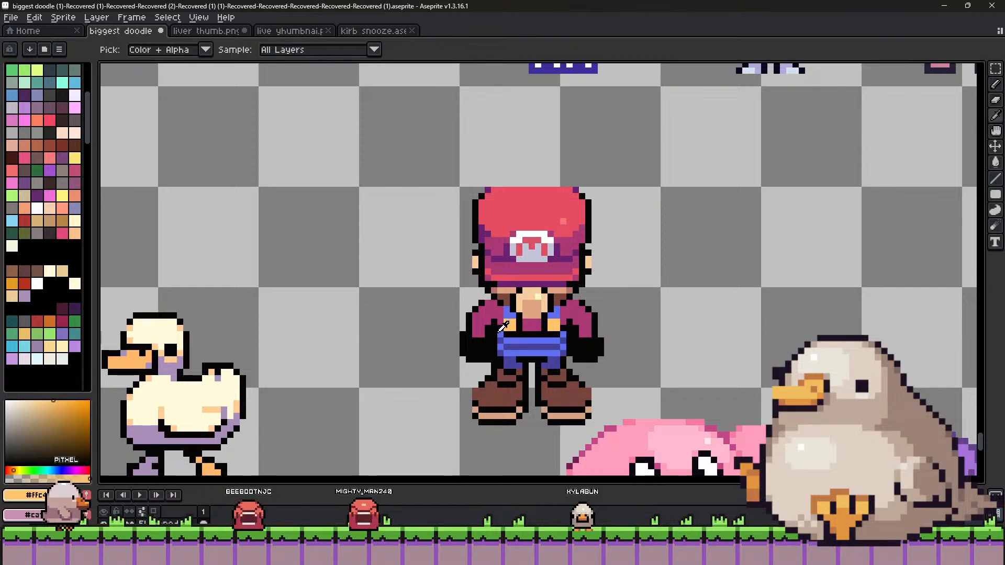
pyautogui.click(56, 411)
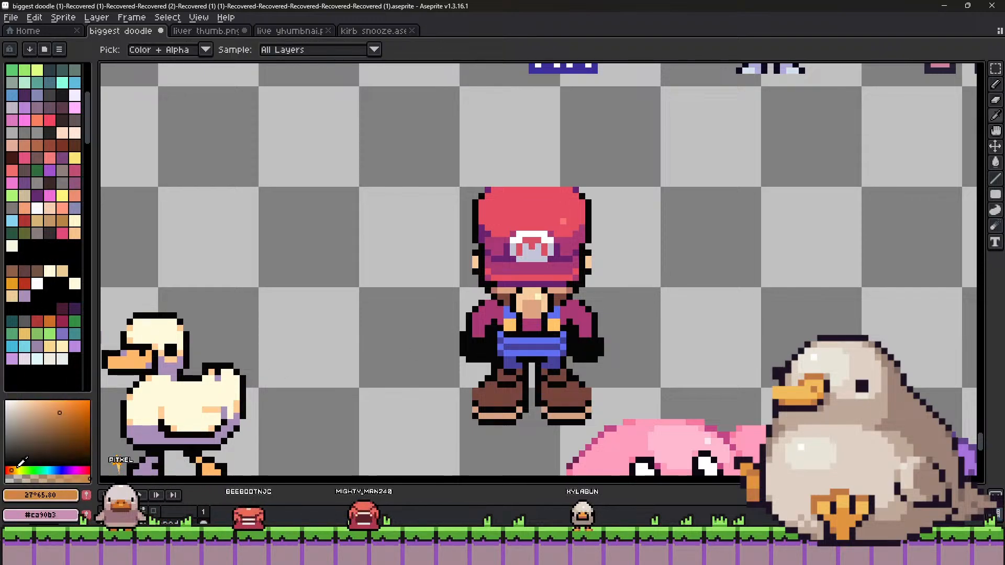
pyautogui.press('b')
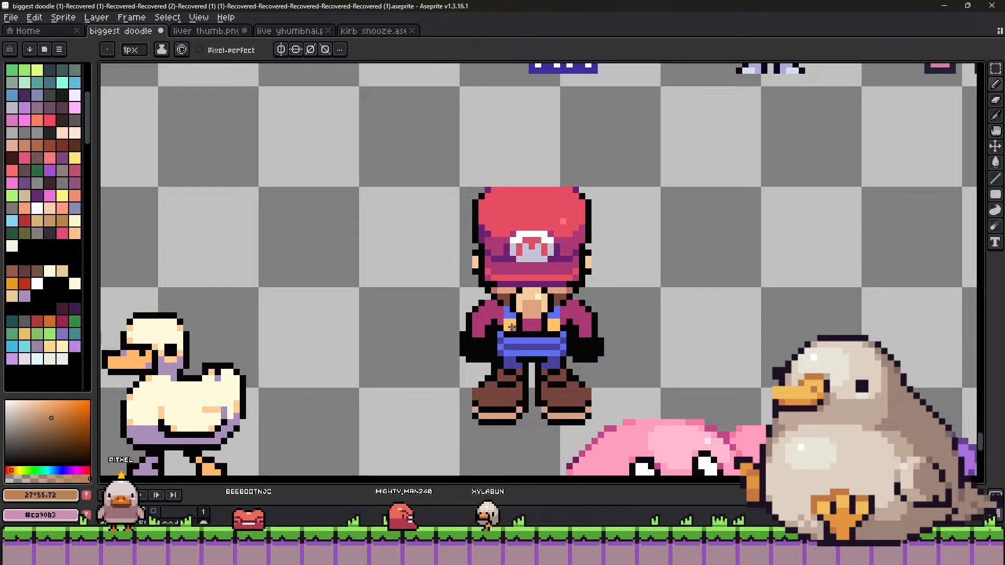
# Retouch the chest around the overall buckles with sampled black #060606, shirt magenta #a93974 and buckle yellow #ffc46c.
pyautogui.keyDown('alt'); pyautogui.click(499, 316); pyautogui.keyUp('alt')
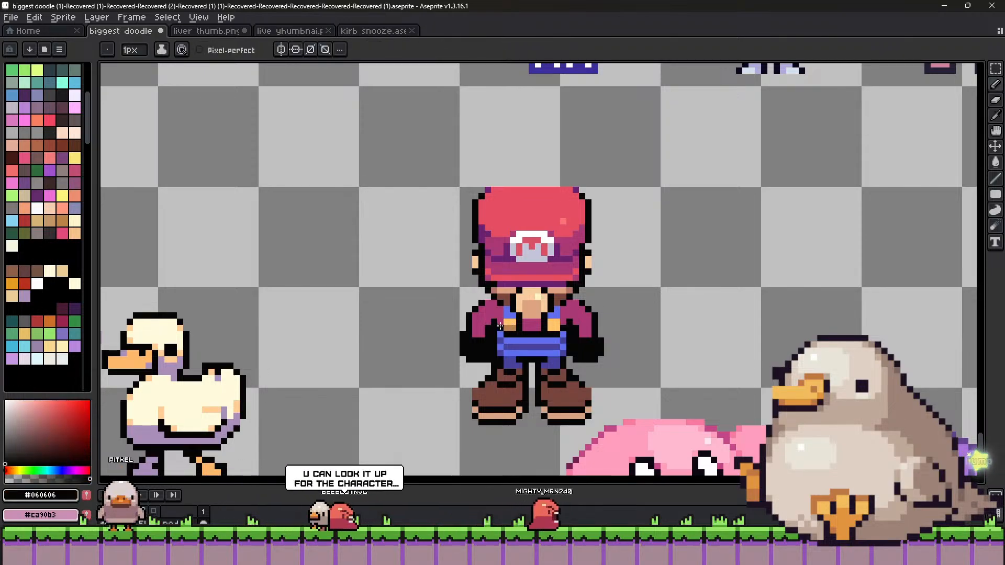
pyautogui.keyDown('alt'); pyautogui.click(531, 323); pyautogui.keyUp('alt')
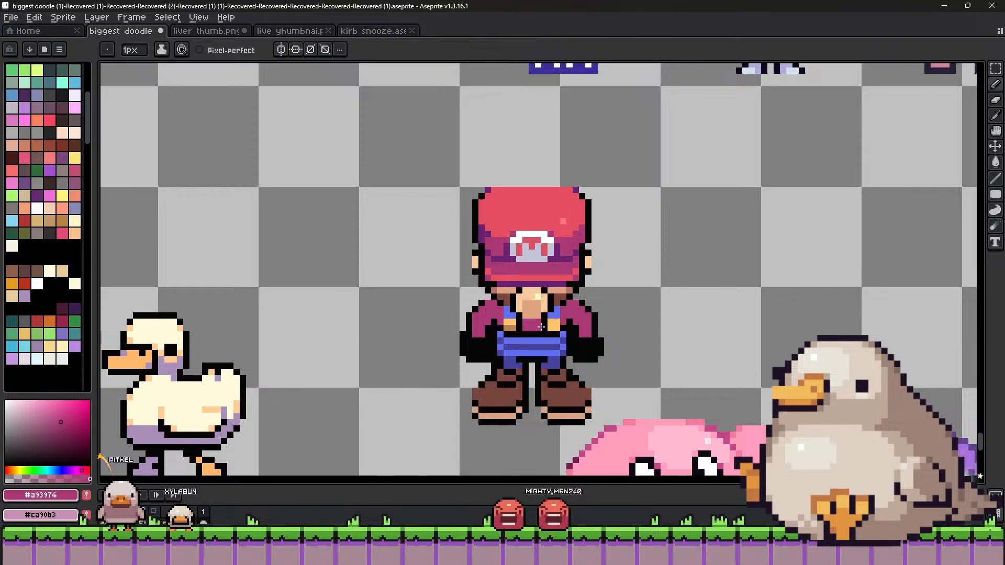
pyautogui.keyDown('alt'); pyautogui.click(518, 317); pyautogui.keyUp('alt')
pyautogui.keyDown('alt'); pyautogui.click(548, 327); pyautogui.keyUp('alt')
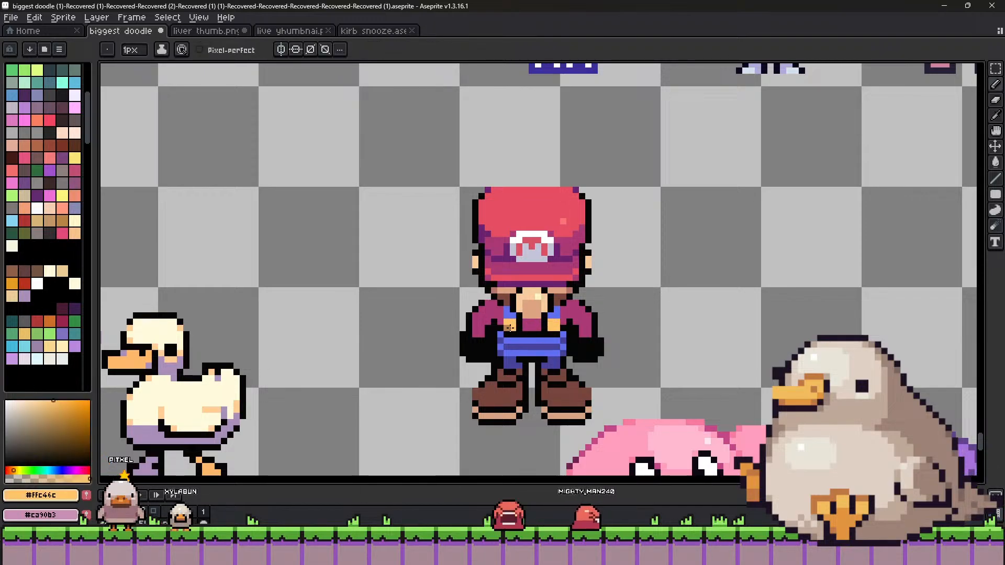
# Recolour both sleeves with a bright red and touch up the shoulder edges in black #060606.
pyautogui.scroll(-3, 541, 328)
pyautogui.scroll(1, 526, 346)
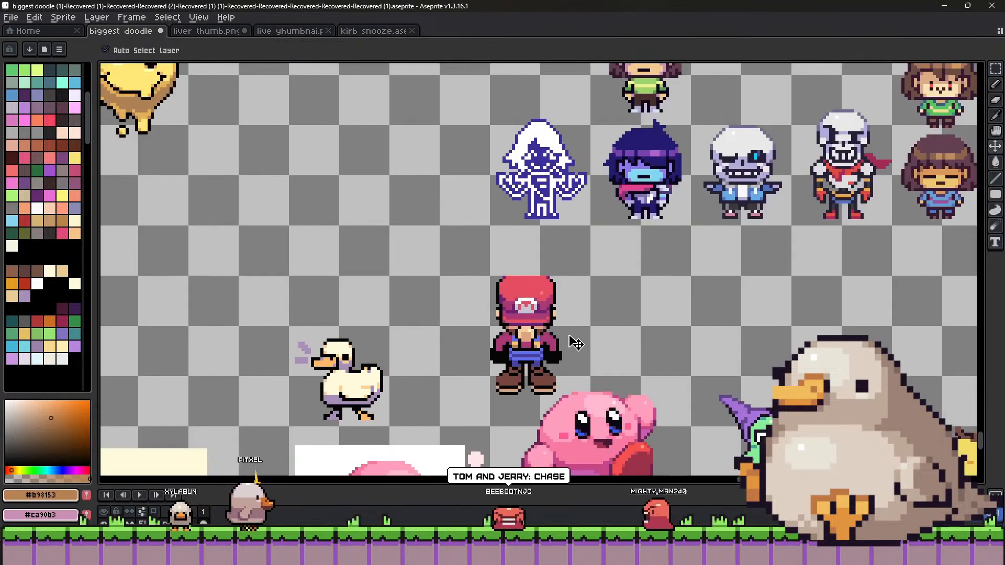
pyautogui.scroll(1, 523, 361)
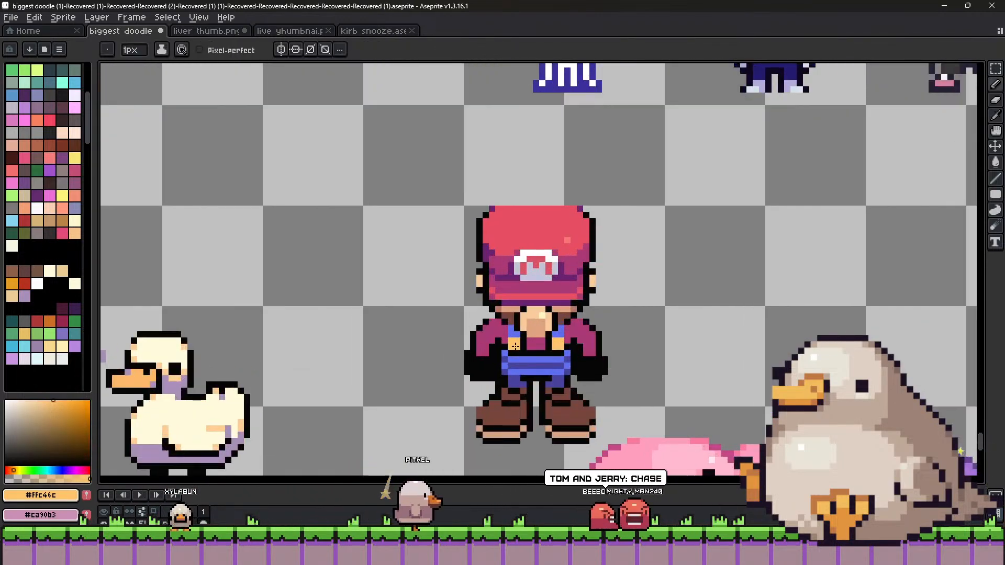
pyautogui.keyDown('alt'); pyautogui.click(490, 329); pyautogui.keyUp('alt')
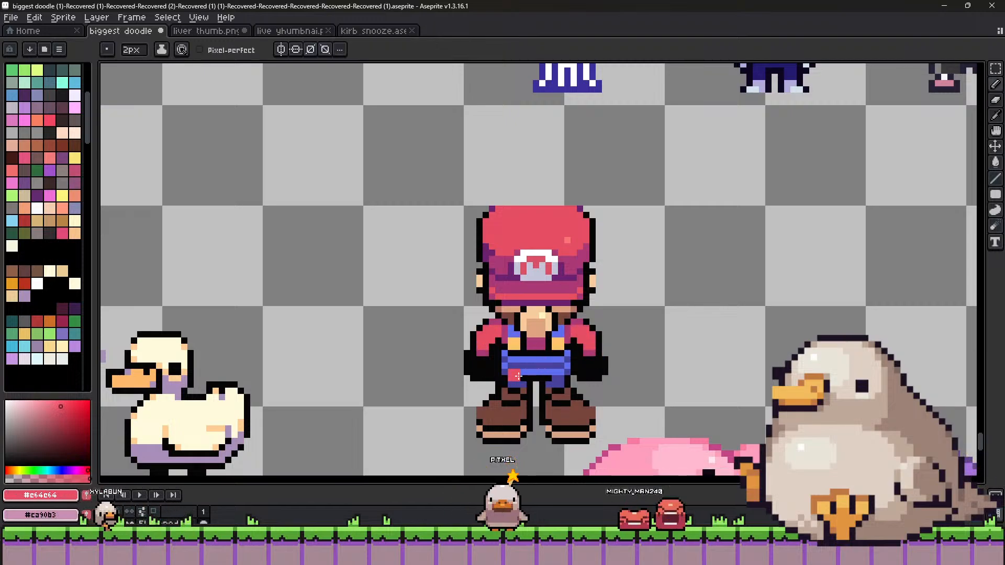
pyautogui.press('i')
pyautogui.click(566, 328)
pyautogui.press('b')
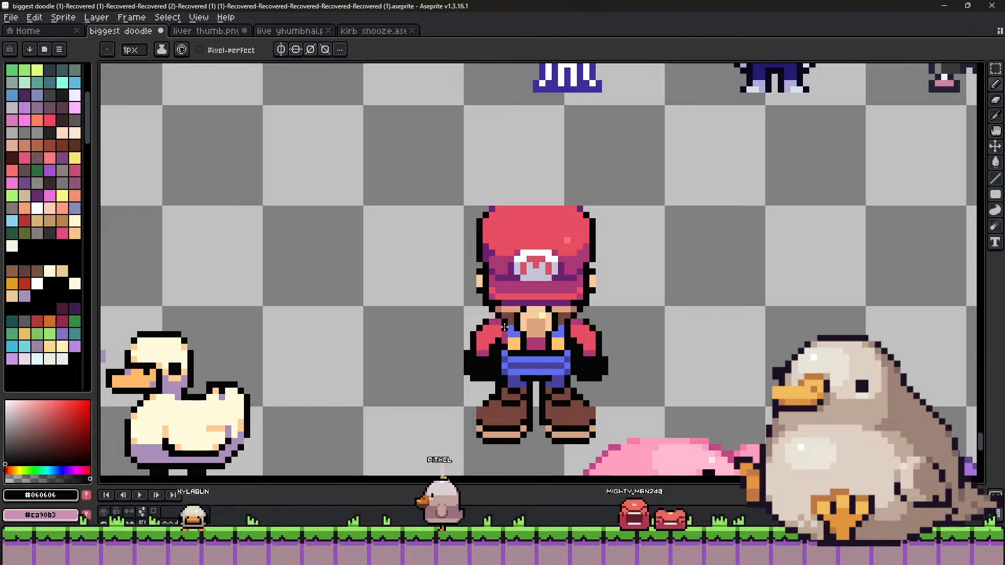
pyautogui.scroll(-2, 560, 330)
pyautogui.scroll(1, 569, 304)
pyautogui.press('v')
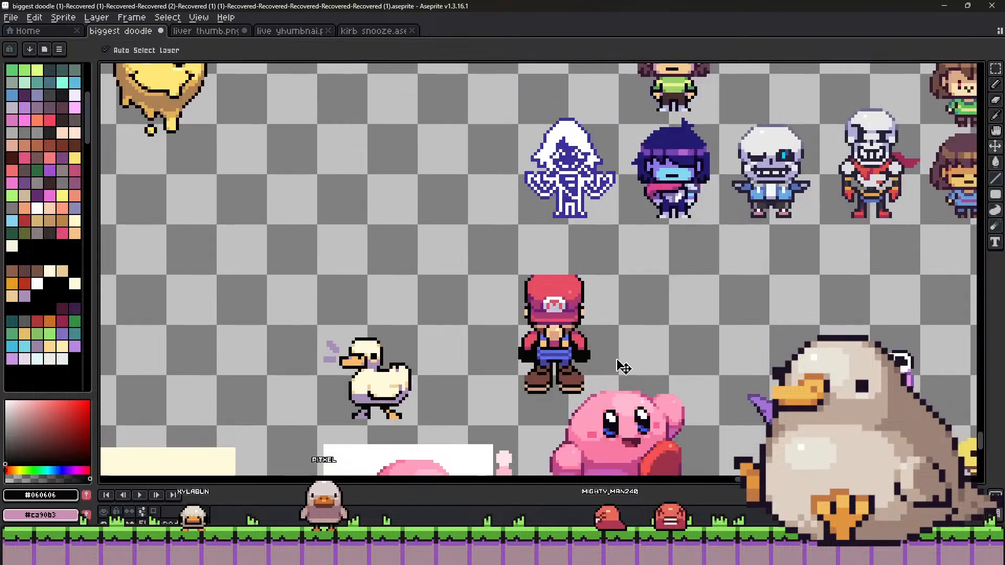
# Try raising the Mario sprite's gloves, legs and boots by two pixels.
pyautogui.press('b')
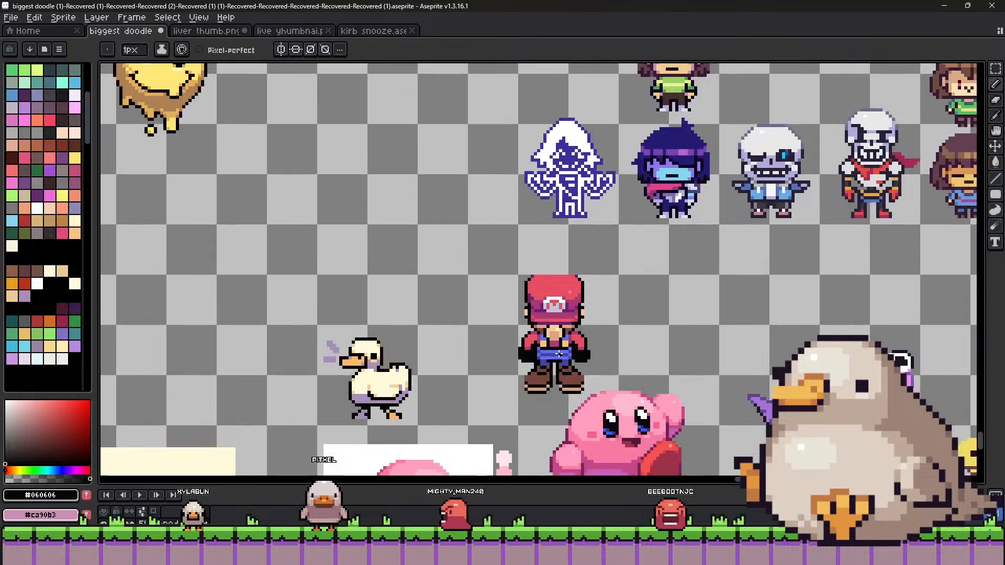
pyautogui.scroll(2, 556, 350)
pyautogui.press('m')
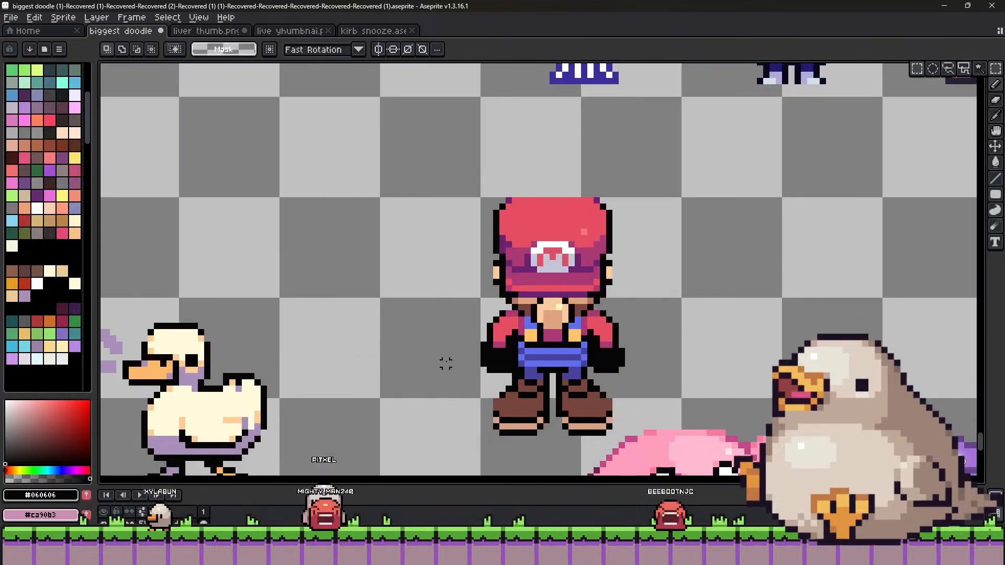
pyautogui.moveTo(449, 343)
pyautogui.mouseDown()
pyautogui.moveTo(556, 409)
pyautogui.moveTo(628, 420)
pyautogui.moveTo(634, 432)
pyautogui.moveTo(583, 411)
pyautogui.mouseUp()
pyautogui.press('Return')
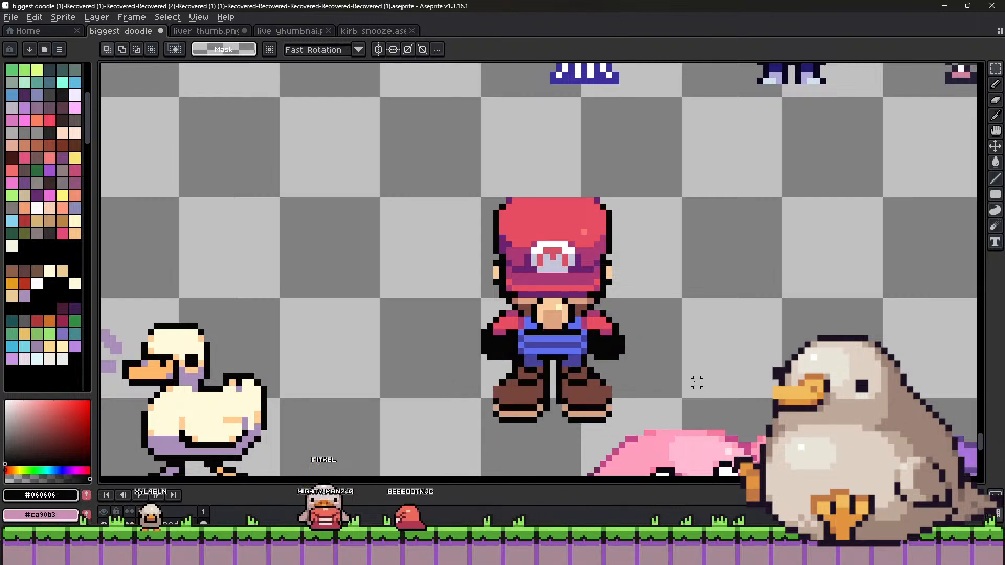
pyautogui.scroll(-4, 654, 361)
pyautogui.scroll(2, 605, 337)
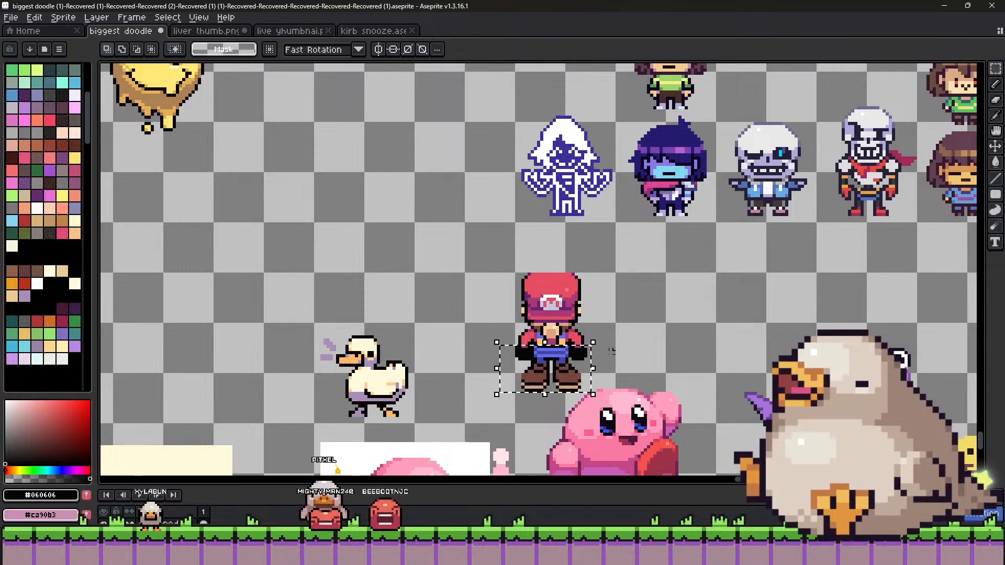
pyautogui.scroll(2, 490, 336)
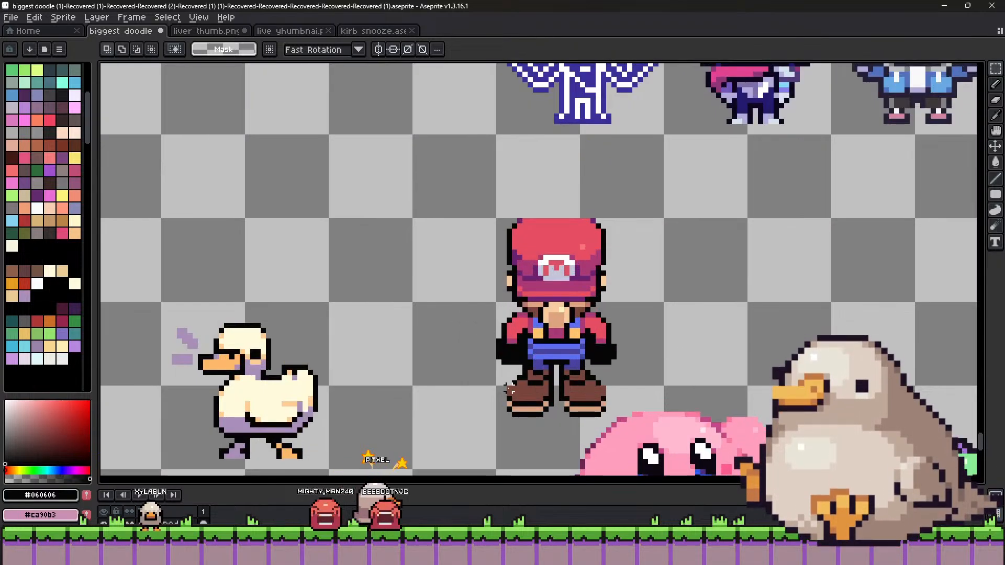
# Try raising only the legs and boots below the overalls' waist by one pixel.
pyautogui.moveTo(478, 362); pyautogui.dragTo(619, 430)
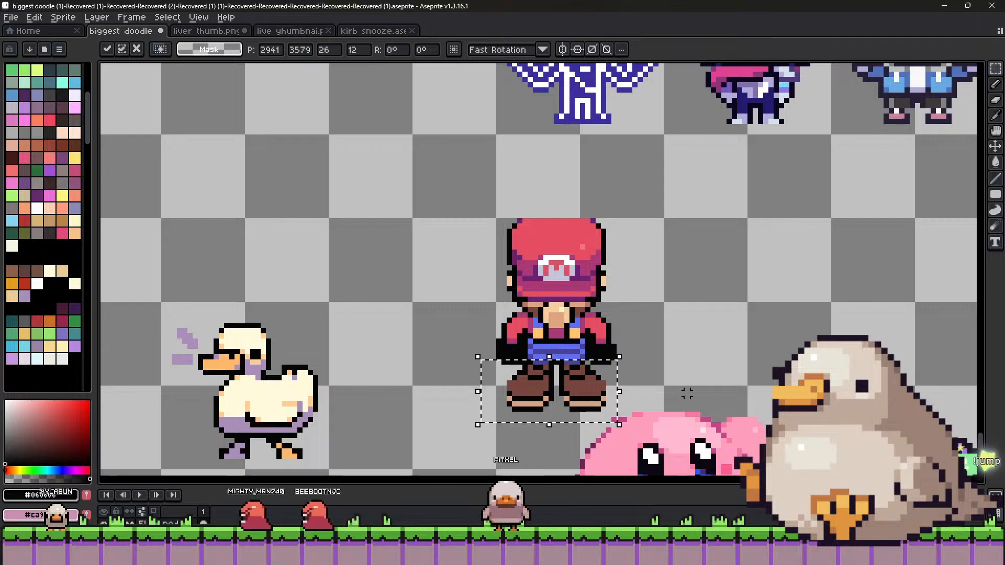
pyautogui.press('Return')
pyautogui.press('Down')
pyautogui.hotkey('ctrl', 'd')
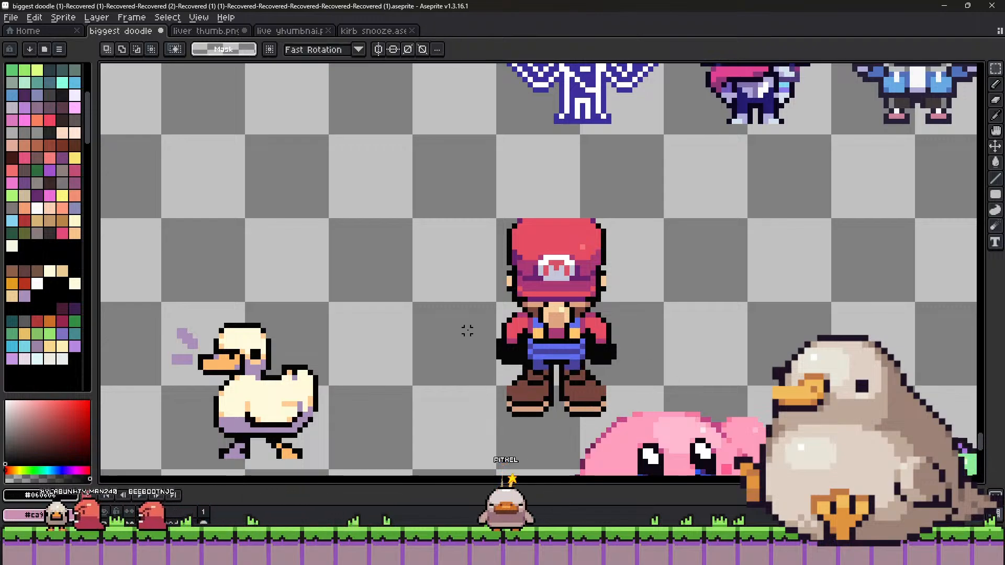
# Shorten the sprite by shifting the lower body up one pixel and the head and shoulders down one pixel.
pyautogui.moveTo(483, 341); pyautogui.dragTo(624, 418)
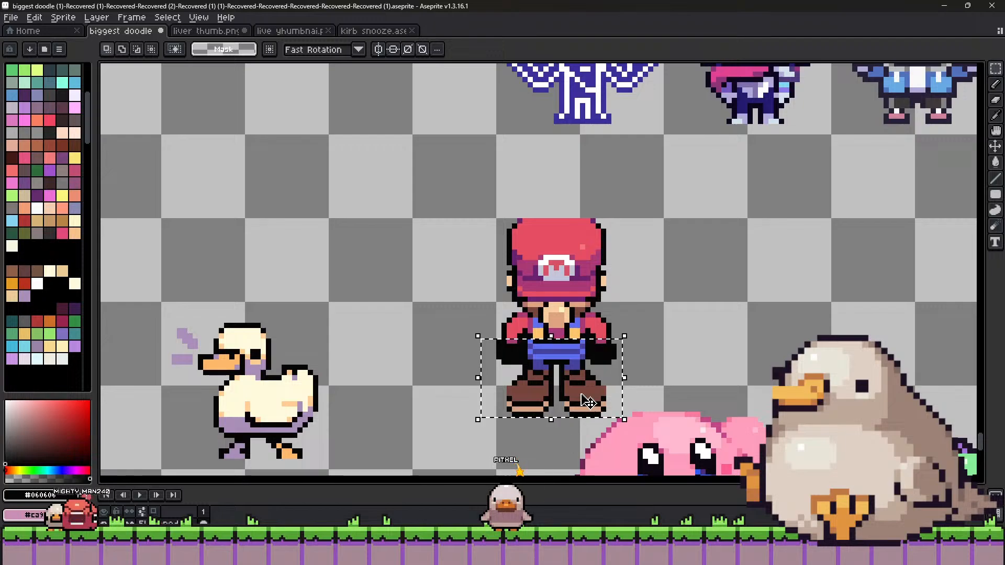
pyautogui.hotkey('ctrl', 'd')
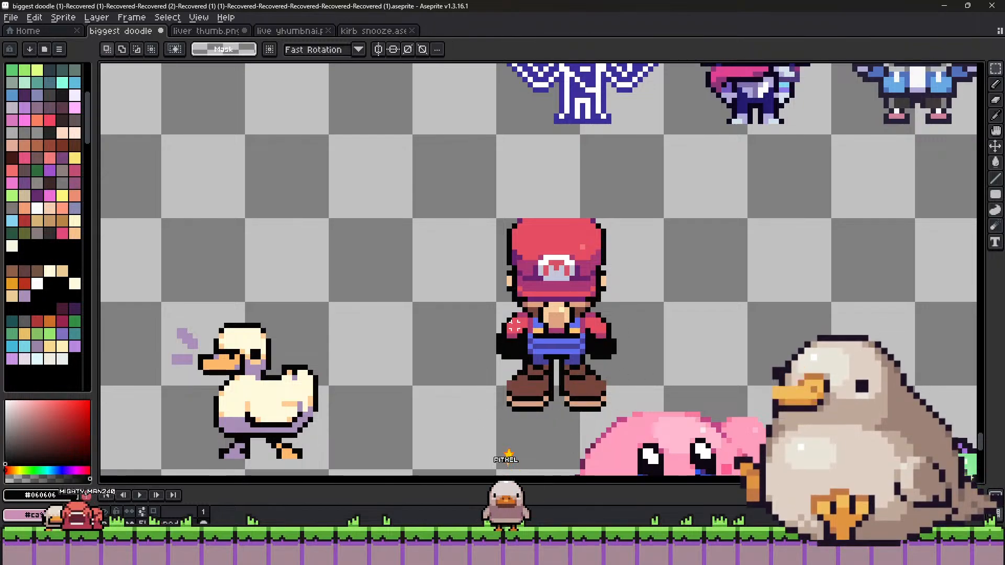
pyautogui.moveTo(541, 241); pyautogui.dragTo(661, 330)
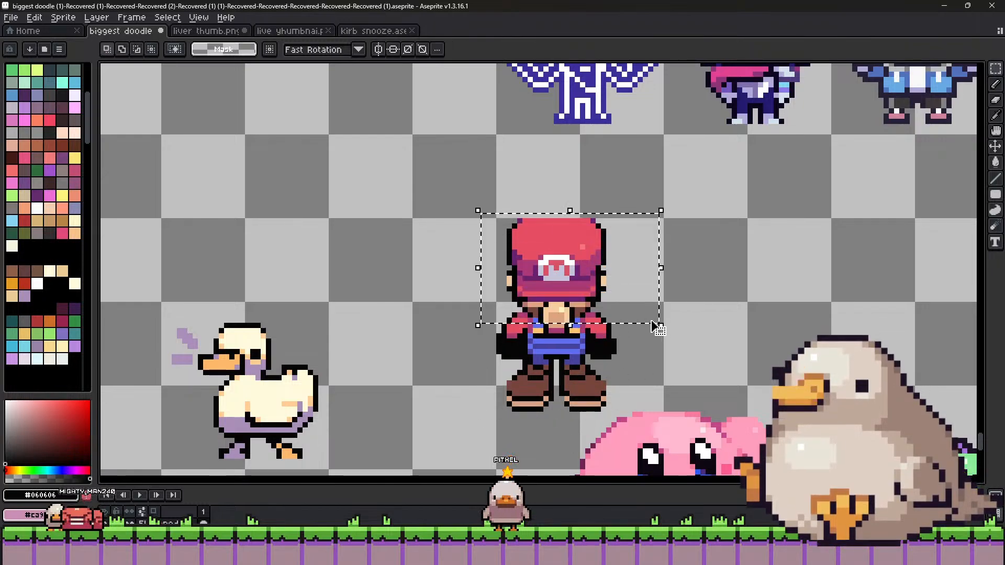
pyautogui.hotkey('ctrl', 'd')
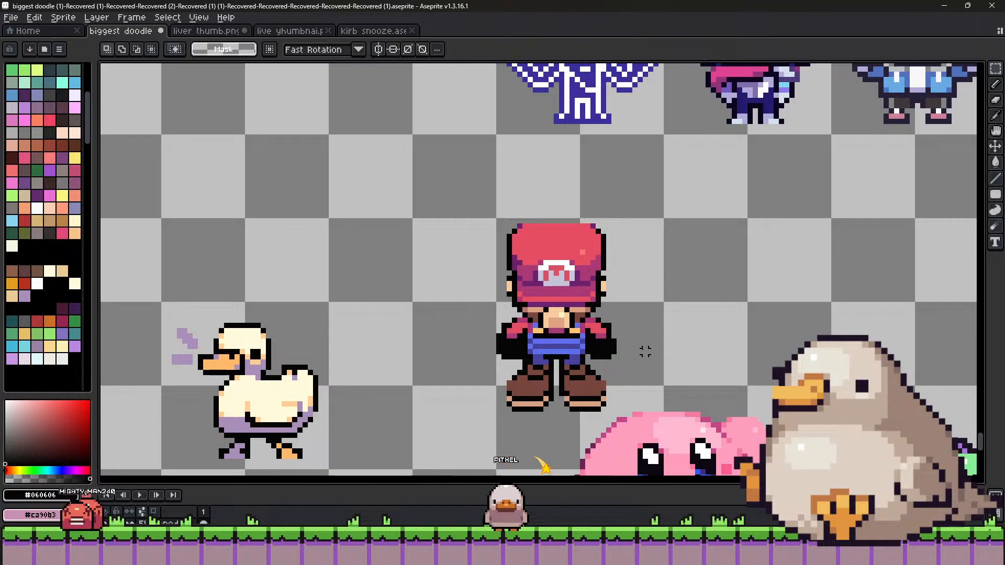
pyautogui.scroll(-3, 565, 322)
pyautogui.scroll(1, 566, 322)
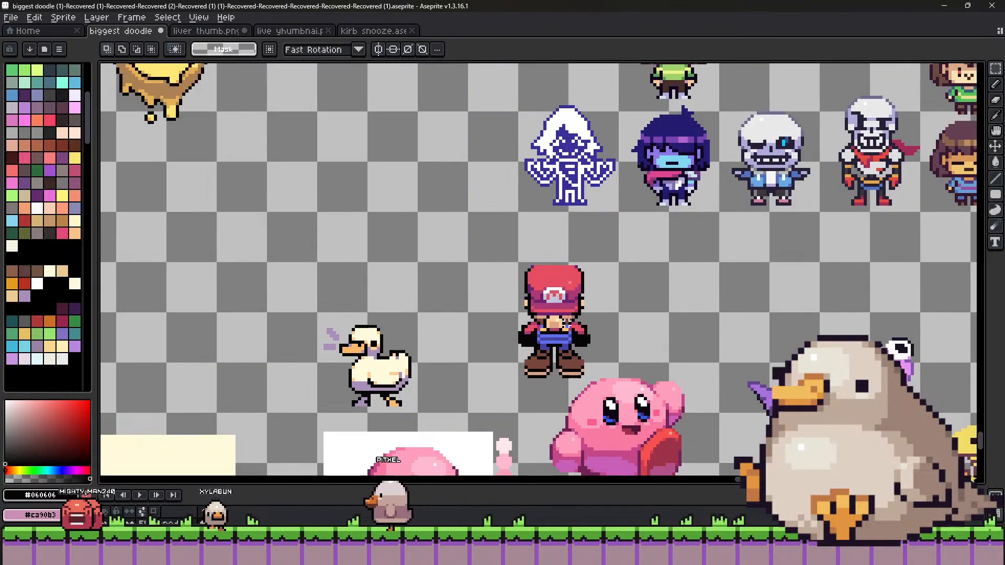
# Move the right and left boots up two pixels each so they sit just under the overalls.
pyautogui.scroll(2, 565, 322)
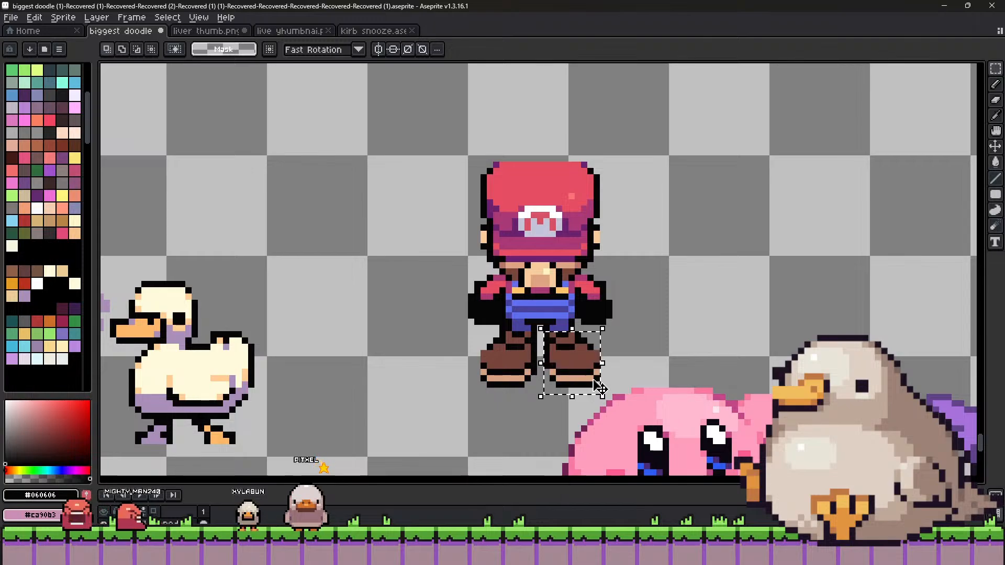
pyautogui.moveTo(600, 388); pyautogui.dragTo(579, 366)
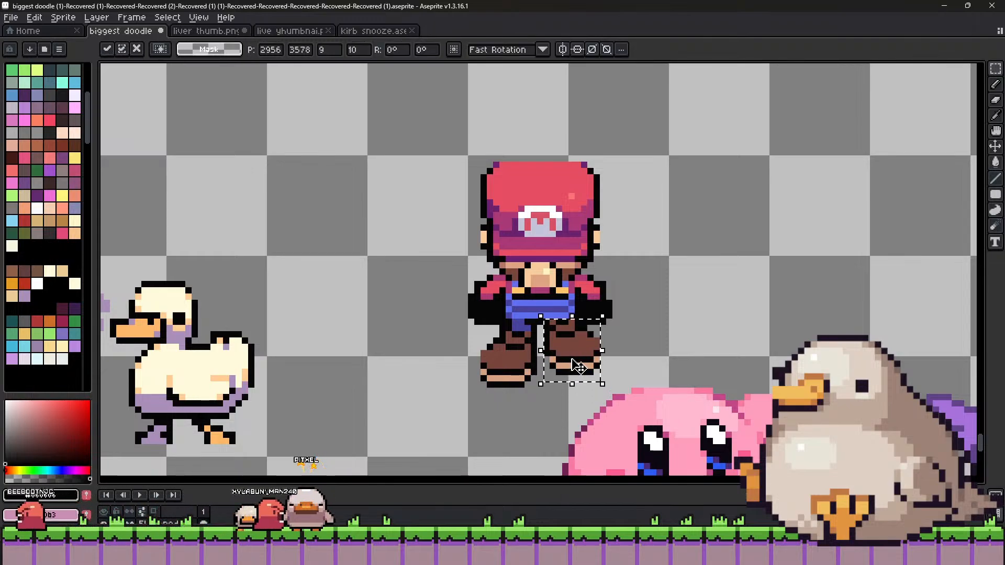
pyautogui.click(534, 327)
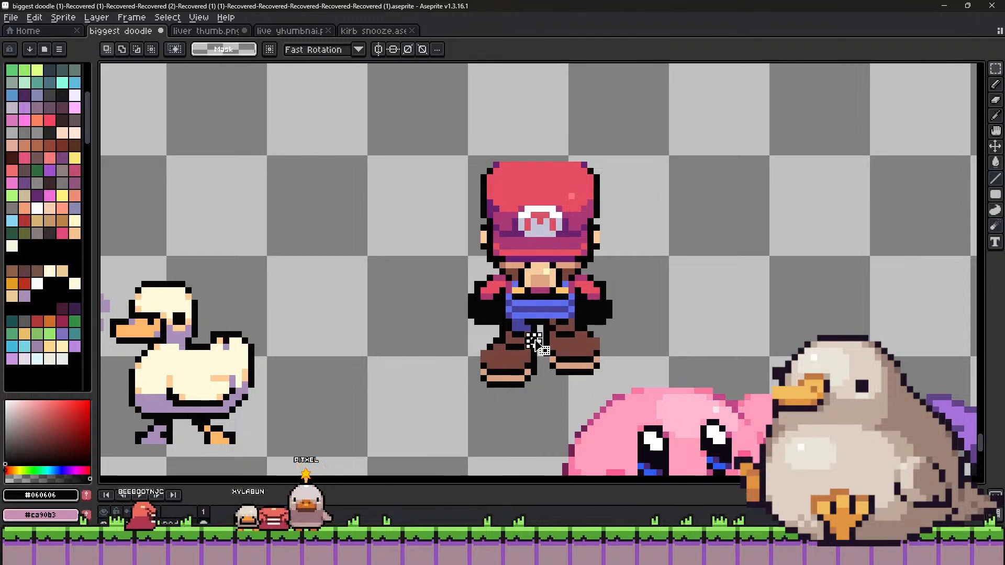
pyautogui.moveTo(544, 326); pyautogui.dragTo(468, 407)
pyautogui.moveTo(505, 369); pyautogui.dragTo(504, 355)
pyautogui.click(659, 354)
pyautogui.scroll(-3, 659, 353)
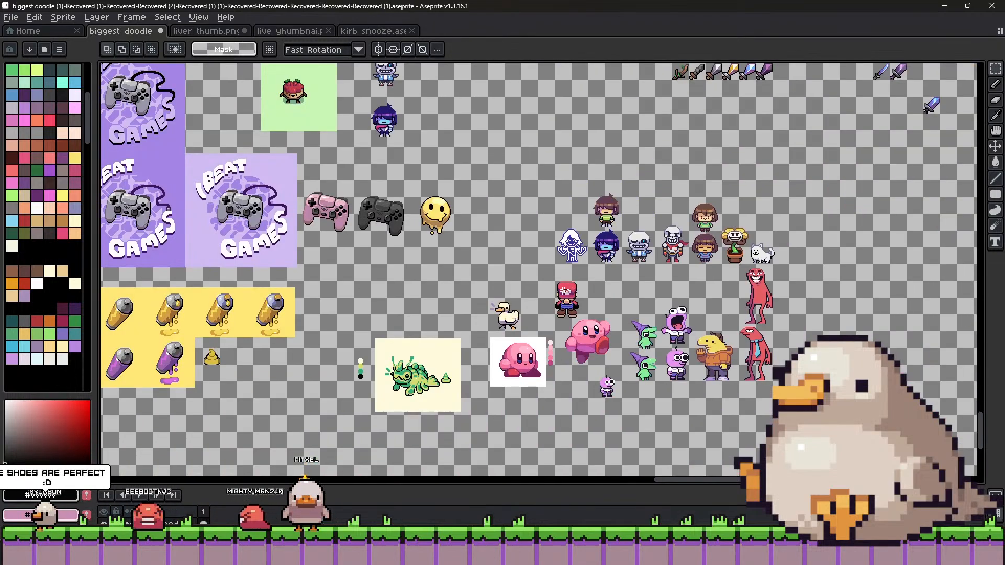
pyautogui.scroll(3, 619, 316)
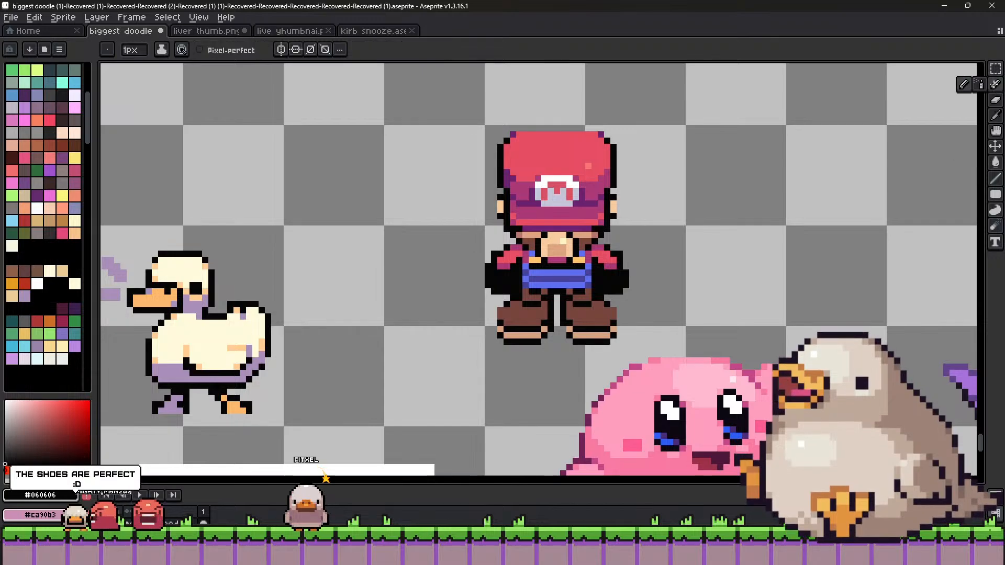
# Paint the left glove white using the cap emblem's colour and add its finger line in black #060606.
pyautogui.click(995, 84)
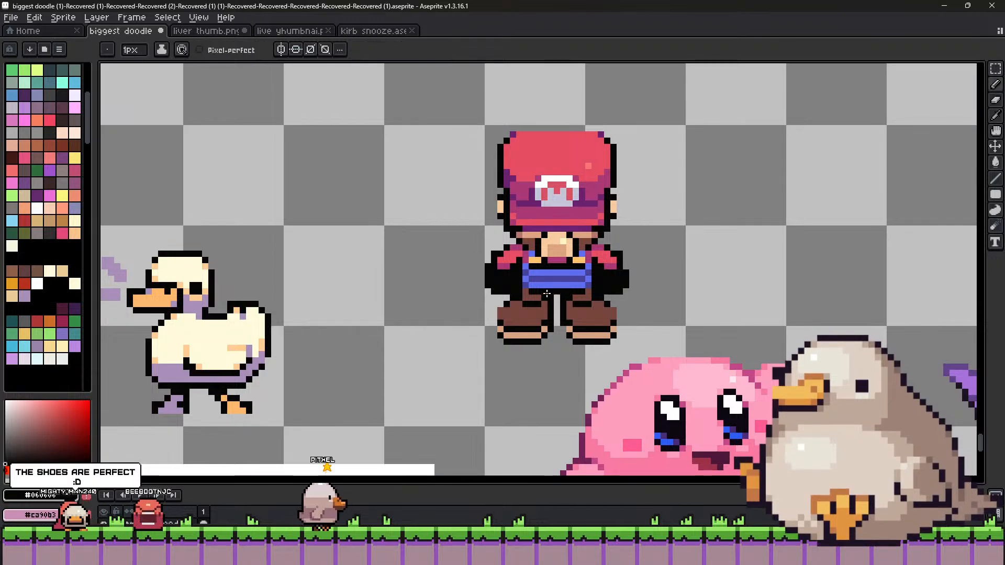
pyautogui.scroll(-3, 585, 322)
pyautogui.scroll(3, 586, 321)
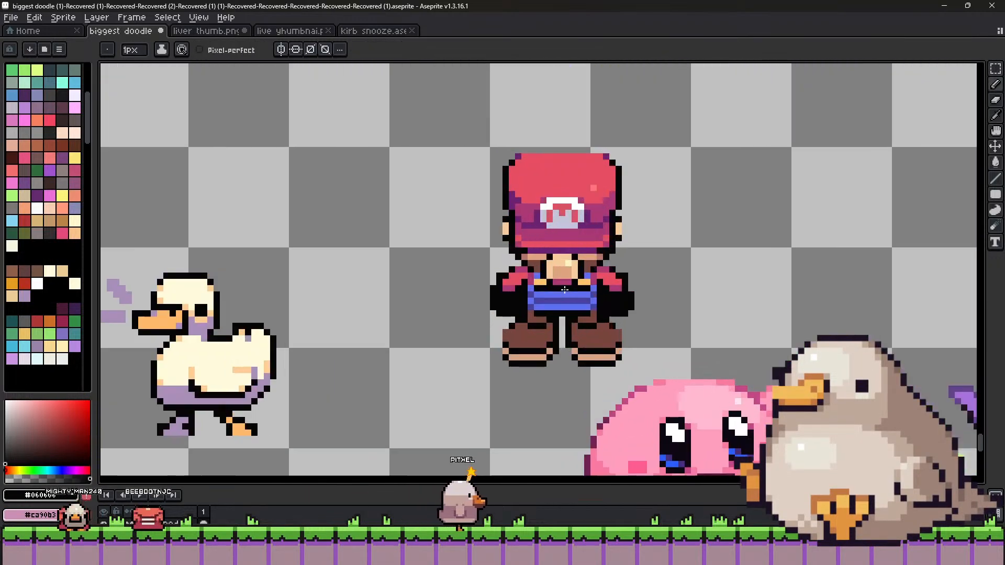
pyautogui.press('alt')
pyautogui.keyDown('alt'); pyautogui.click(552, 200); pyautogui.keyUp('alt')
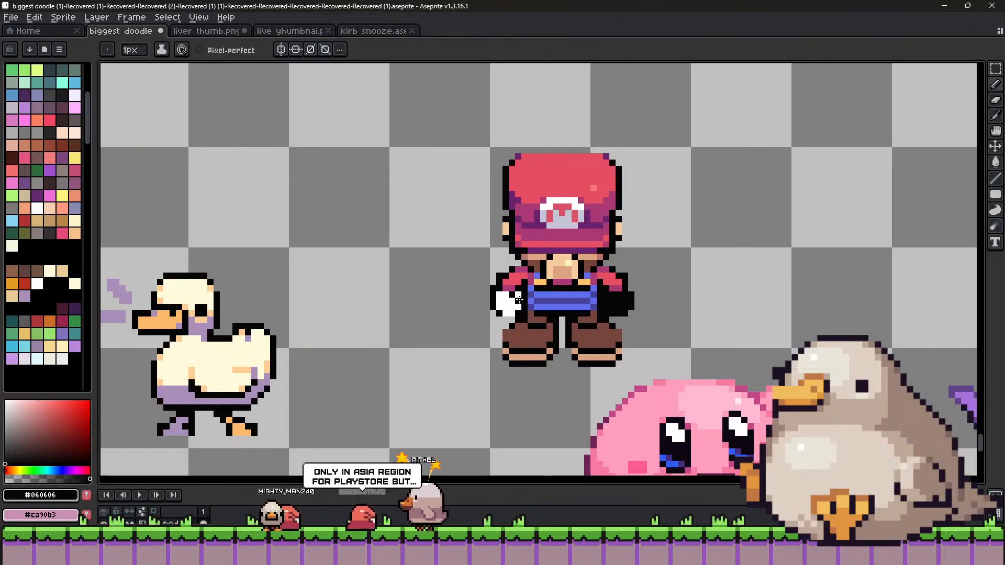
pyautogui.press('alt')
pyautogui.press('alt')
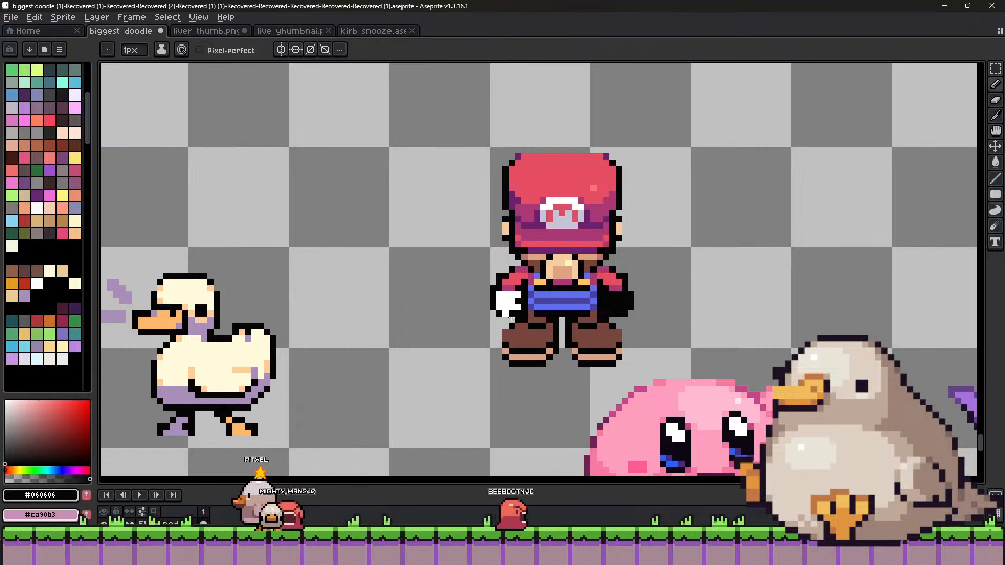
# Fill the right glove with white #ffffff using a 2 px brush and add its finger line in 1 px black #060606.
pyautogui.press('alt')
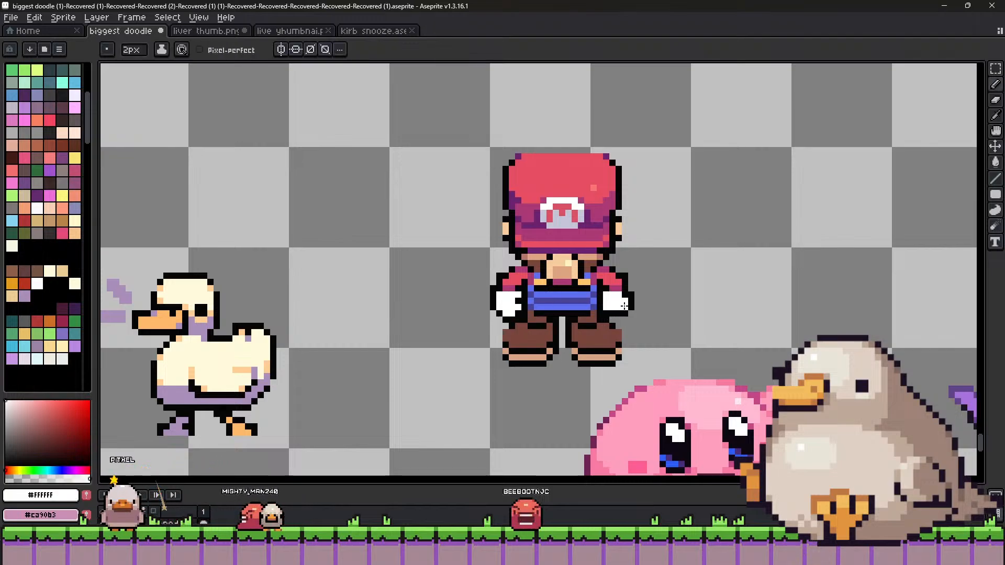
pyautogui.keyDown('alt'); pyautogui.click(618, 318); pyautogui.keyUp('alt')
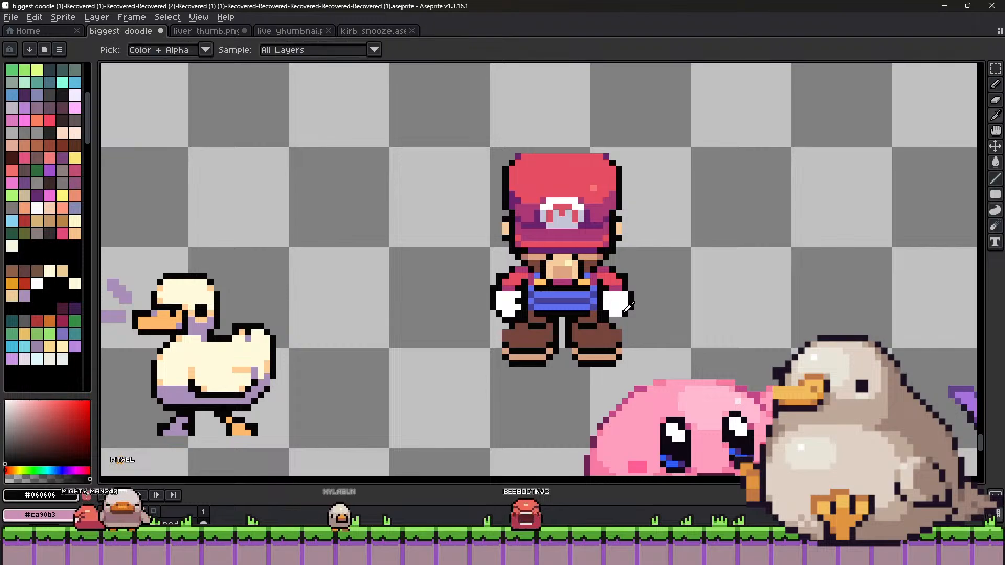
pyautogui.press('-')
pyautogui.press('alt')
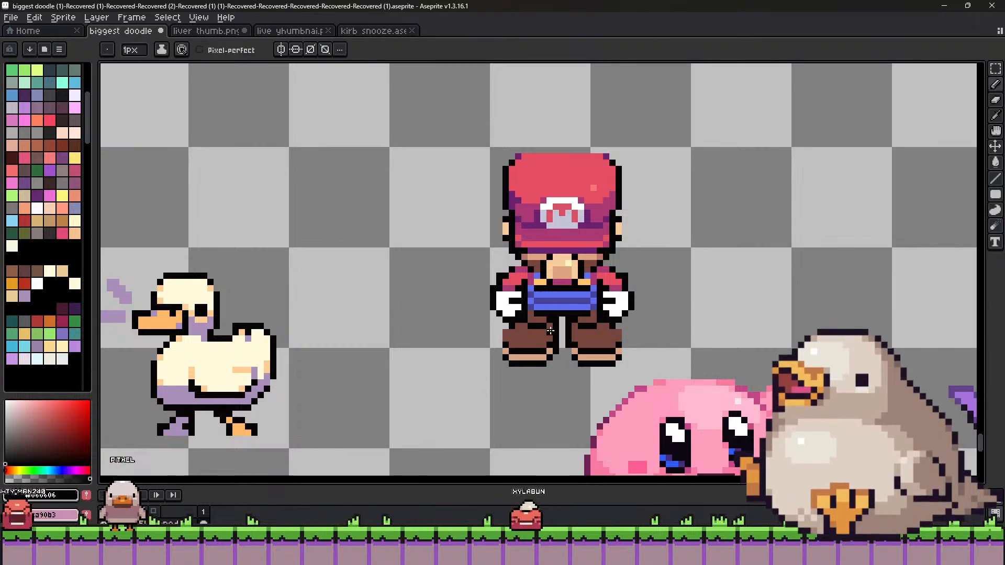
# Retouch the boot tops beside the gloves with sampled brown #77463d and black #060606.
pyautogui.scroll(-3, 586, 325)
pyautogui.scroll(3, 607, 334)
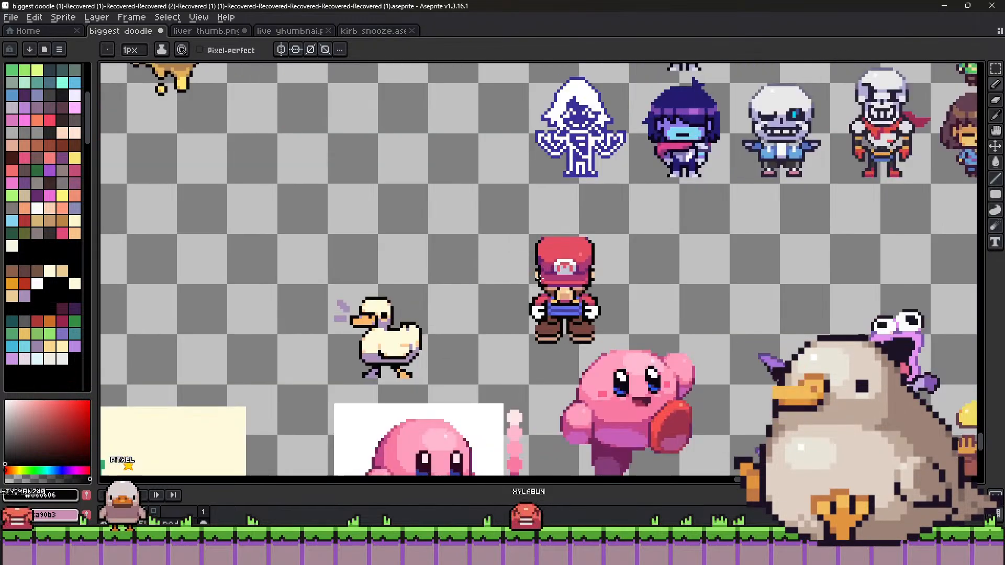
pyautogui.press('alt')
pyautogui.click(602, 337)
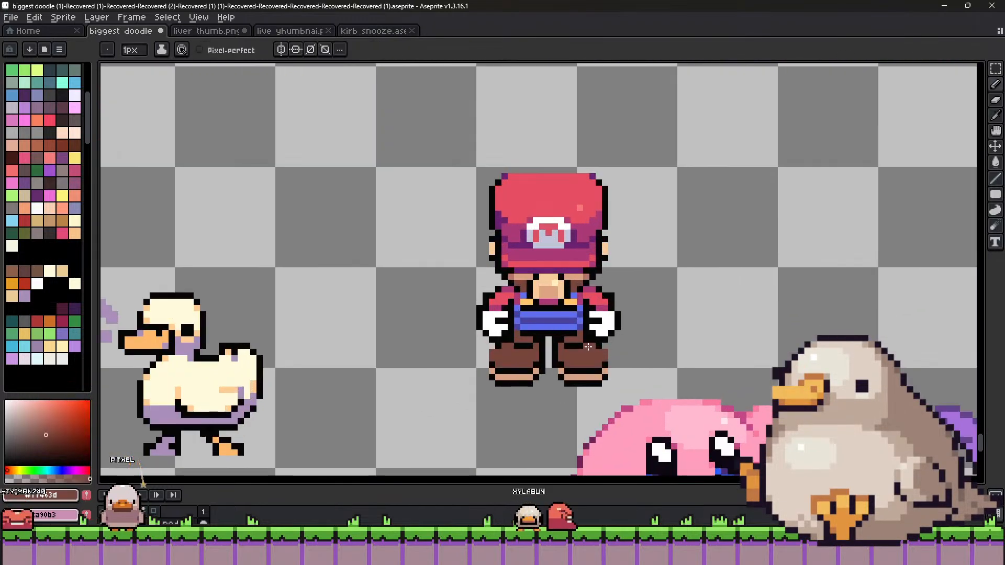
pyautogui.keyDown('alt'); pyautogui.click(600, 334); pyautogui.keyUp('alt')
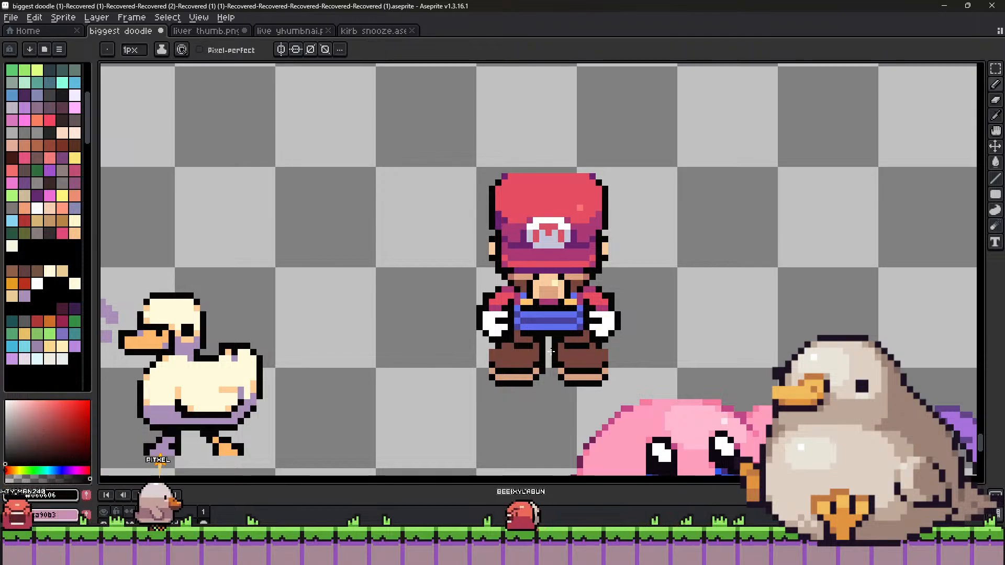
pyautogui.keyDown('alt'); pyautogui.click(510, 339); pyautogui.keyUp('alt')
pyautogui.press('alt')
pyautogui.press('alt')
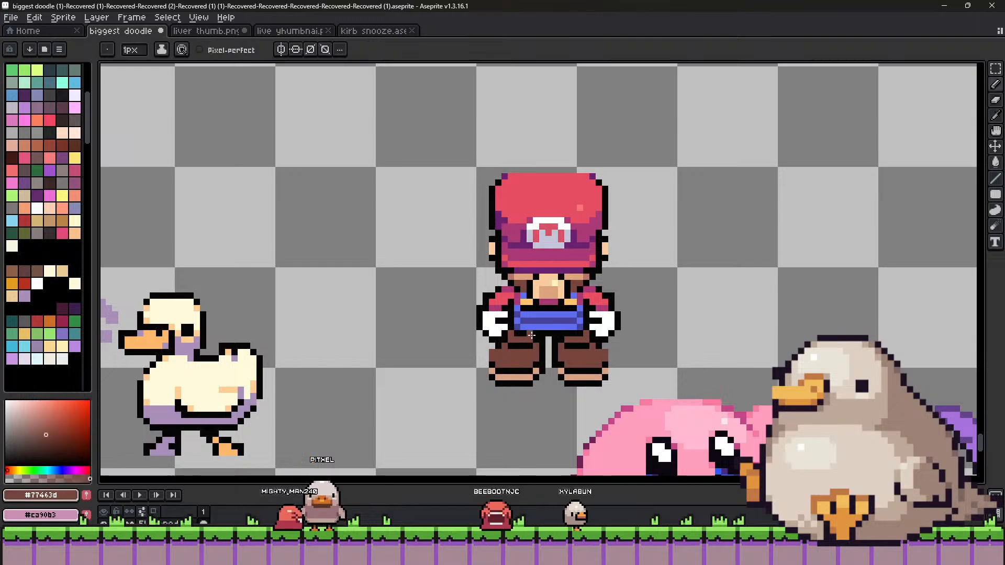
# Touch up the outline where the left boot meets the overalls with sampled black #060606.
pyautogui.scroll(-3, 536, 331)
pyautogui.scroll(1, 578, 310)
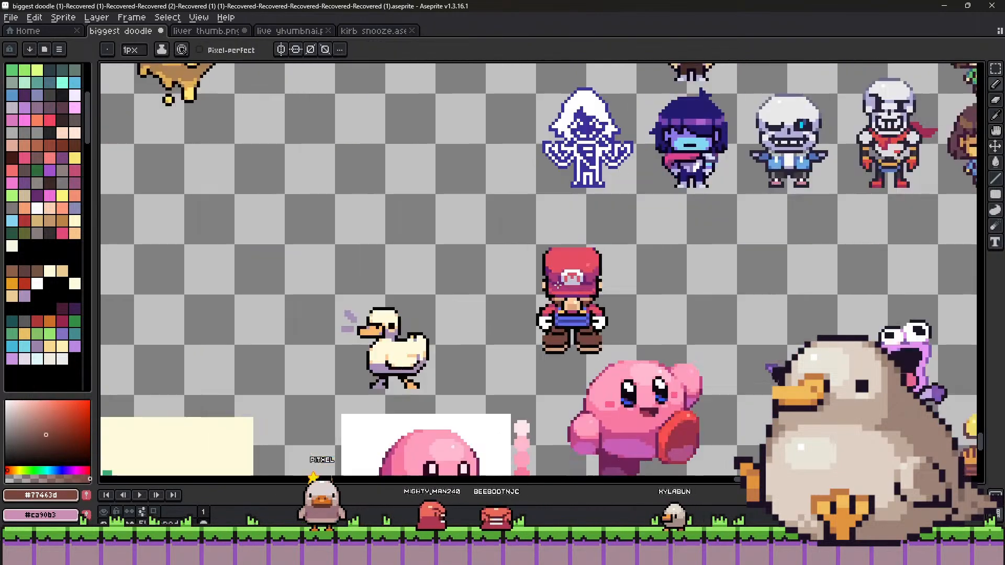
pyautogui.scroll(-1, 578, 310)
pyautogui.scroll(2, 578, 310)
pyautogui.scroll(2, 589, 335)
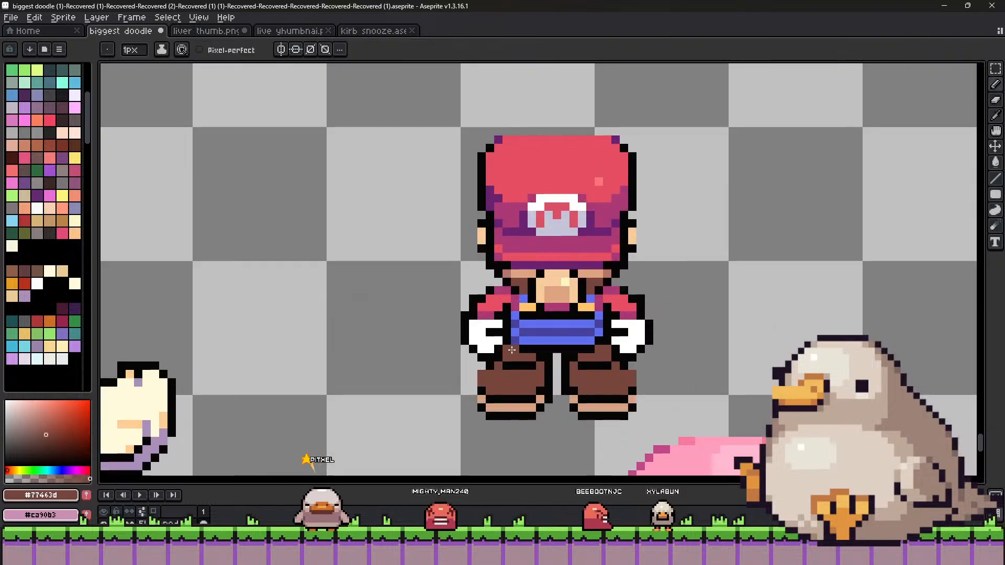
pyautogui.keyDown('alt'); pyautogui.click(521, 352); pyautogui.keyUp('alt')
pyautogui.scroll(-3, 591, 314)
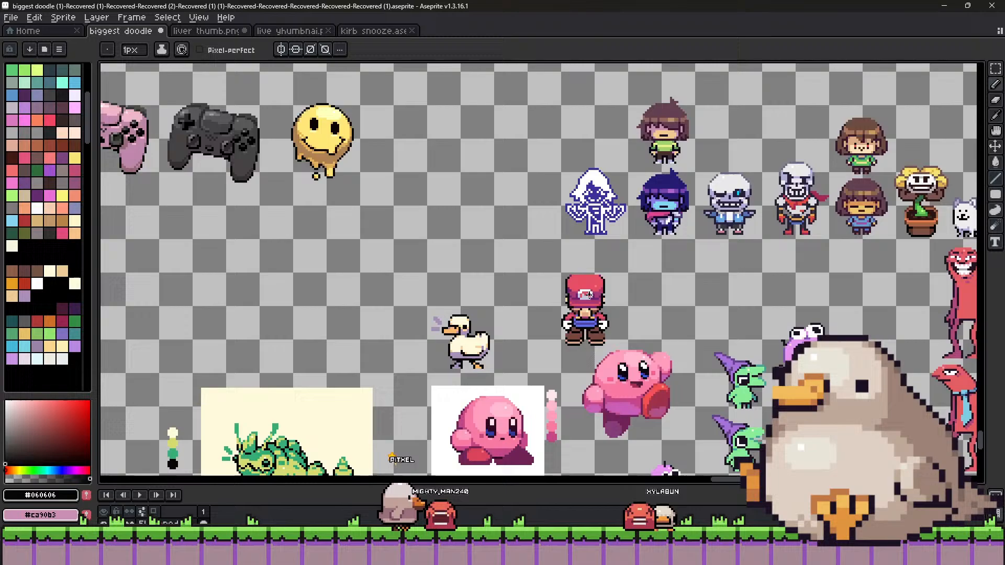
pyautogui.scroll(3, 602, 324)
# Mix a darker brown from the sole's tan #d6a283, shade the right boot's inner sole edge and outline it in black #060606.
pyautogui.keyDown('alt'); pyautogui.click(627, 344); pyautogui.keyUp('alt')
pyautogui.keyDown('alt'); pyautogui.click(623, 374); pyautogui.keyUp('alt')
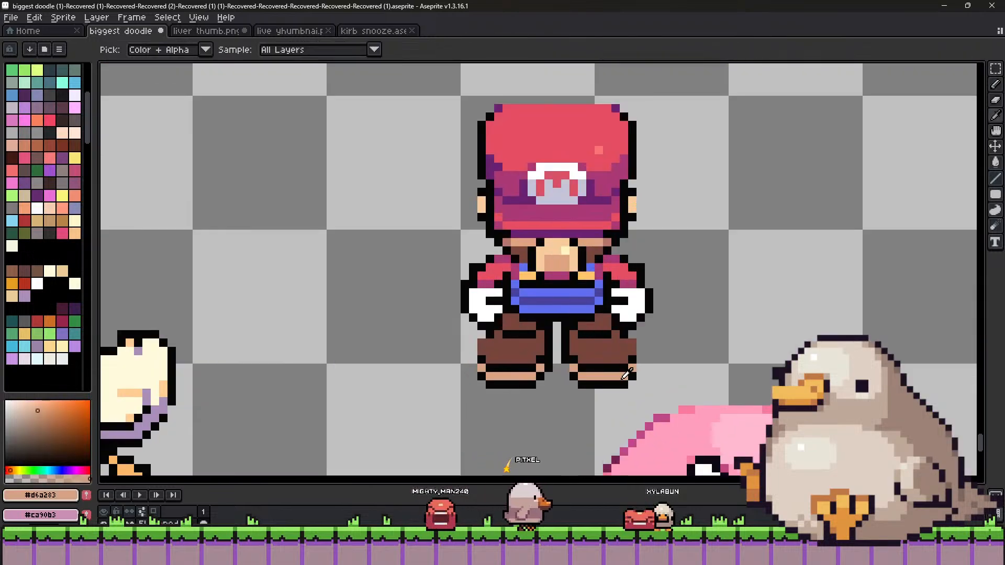
pyautogui.click(51, 421)
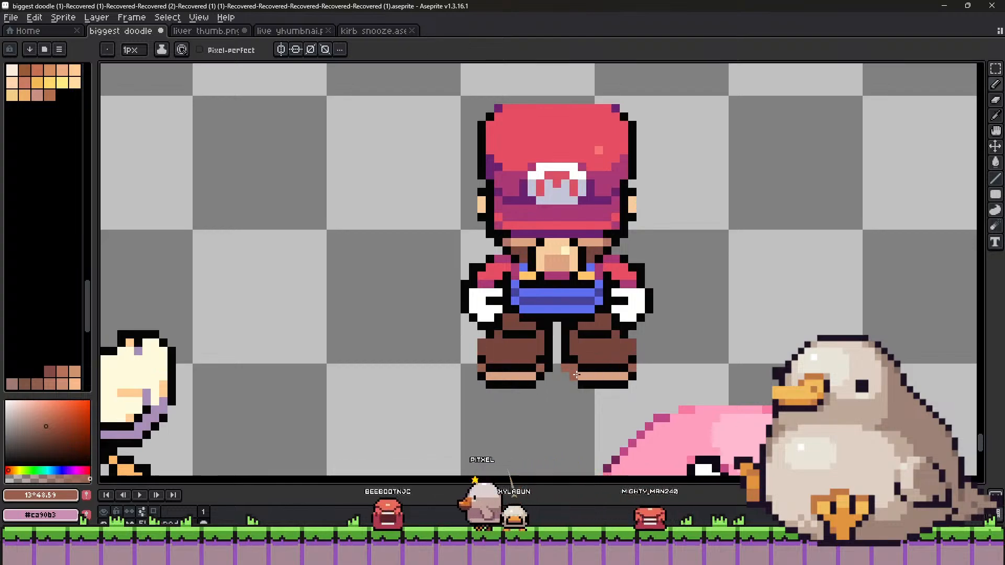
pyautogui.keyDown('alt'); pyautogui.click(576, 375); pyautogui.keyUp('alt')
pyautogui.keyDown('alt'); pyautogui.click(579, 375); pyautogui.keyUp('alt')
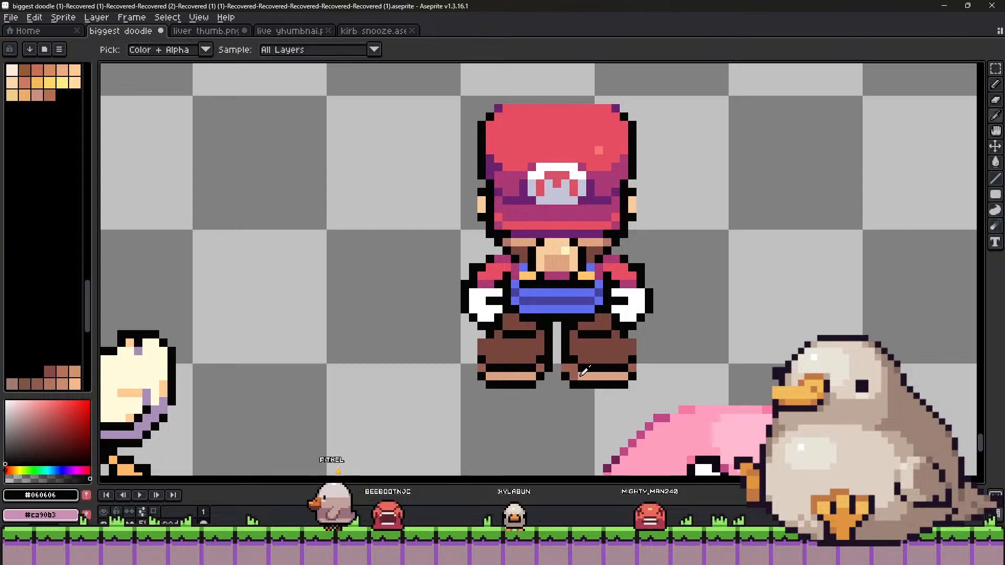
pyautogui.keyDown('alt'); pyautogui.click(571, 369); pyautogui.keyUp('alt')
pyautogui.keyDown('alt'); pyautogui.click(578, 362); pyautogui.keyUp('alt')
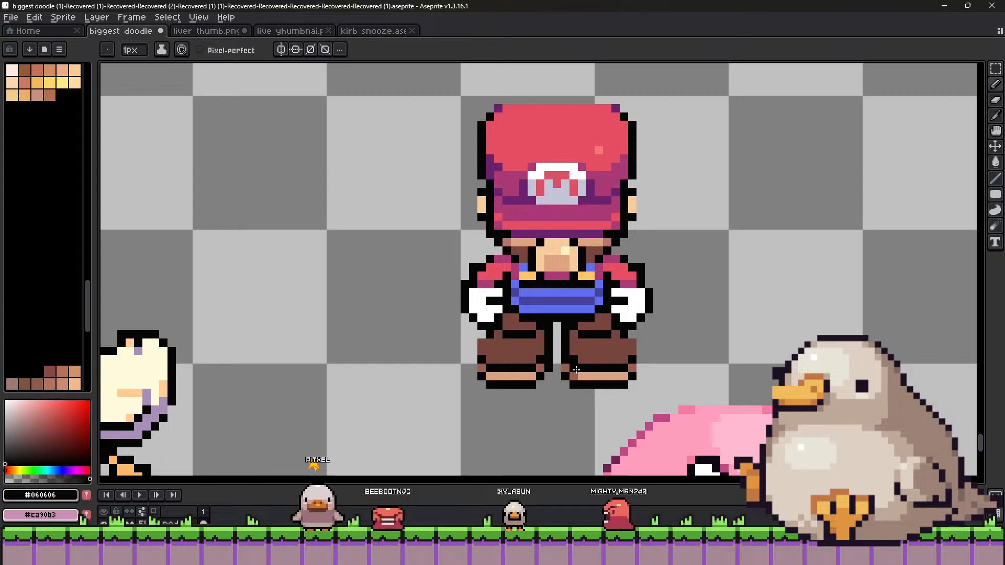
# Extend the left boot's sole inward in tan #d6a283, shade its inner edge in brown #985f4e and outline it in black #060606.
pyautogui.keyDown('alt'); pyautogui.click(570, 359); pyautogui.keyUp('alt')
pyautogui.keyDown('alt'); pyautogui.click(533, 368); pyautogui.keyUp('alt')
pyautogui.click(540, 368)
pyautogui.keyDown('alt'); pyautogui.click(533, 375); pyautogui.keyUp('alt')
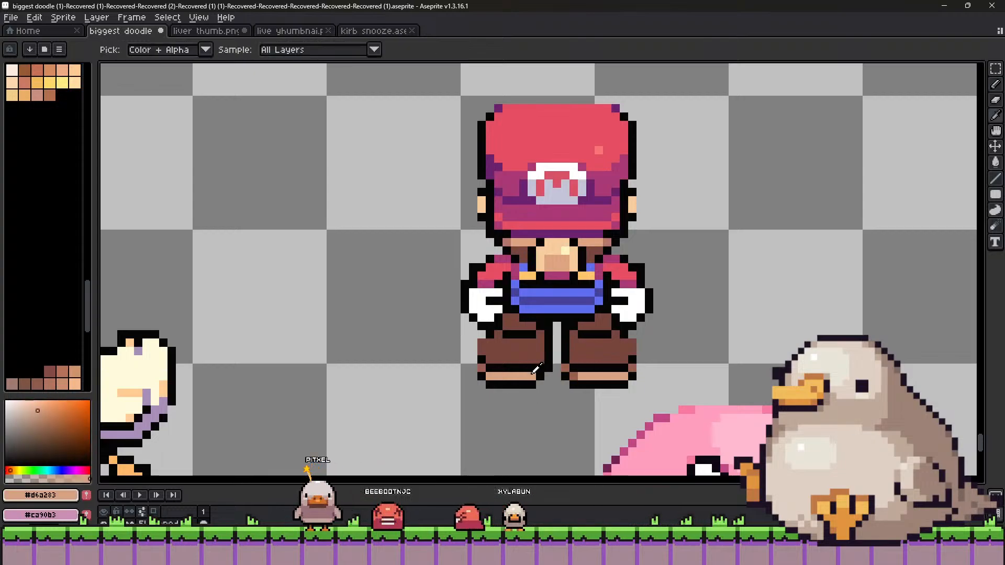
pyautogui.click(540, 376)
pyautogui.keyDown('alt'); pyautogui.click(549, 366); pyautogui.keyUp('alt')
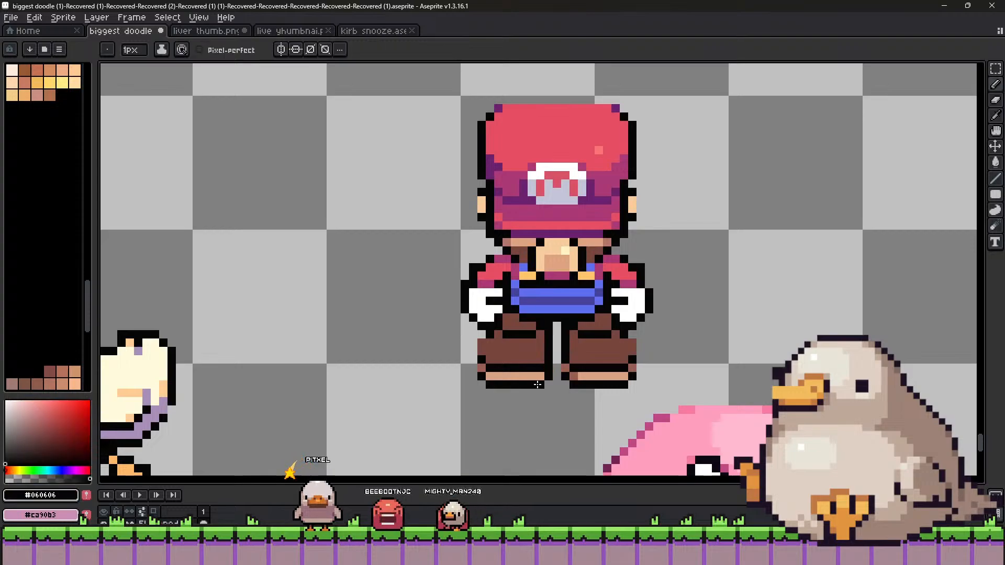
pyautogui.keyDown('alt'); pyautogui.click(547, 368); pyautogui.keyUp('alt')
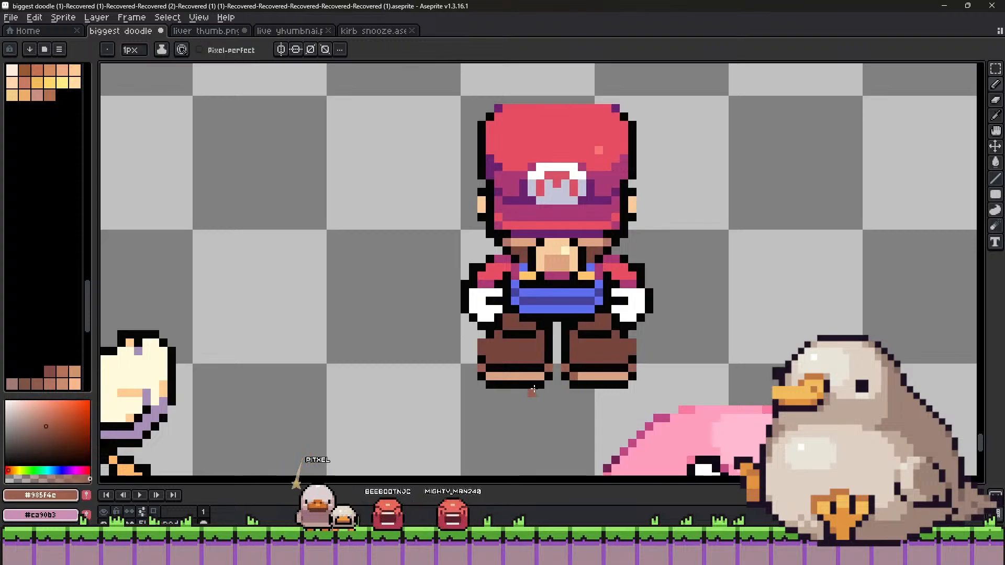
pyautogui.scroll(-2, 533, 389)
pyautogui.scroll(2, 541, 368)
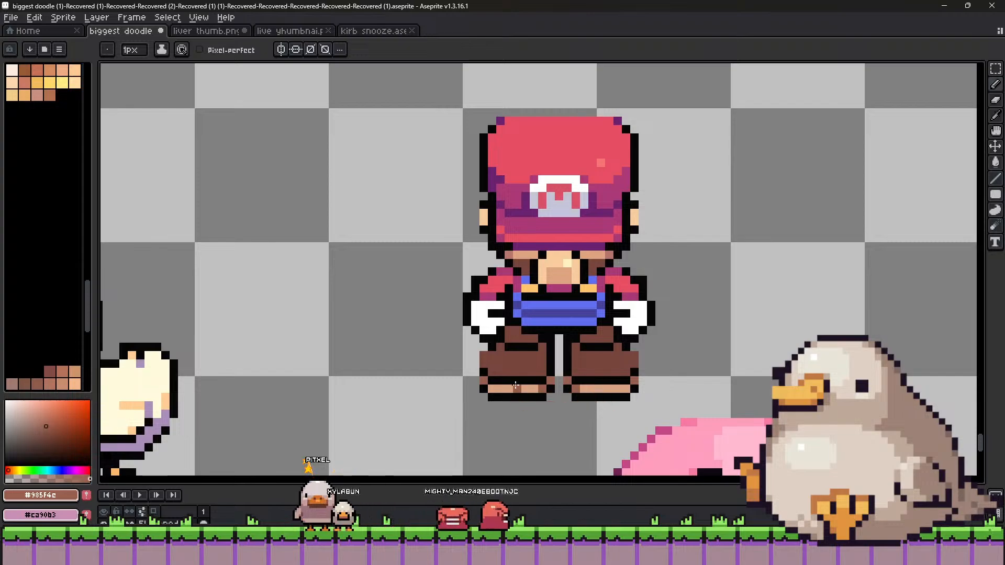
# Retouch the outer edges of both boots below the gloves with sampled black #060606 and the boot brown.
pyautogui.press('alt')
pyautogui.keyDown('alt'); pyautogui.click(485, 348); pyautogui.keyUp('alt')
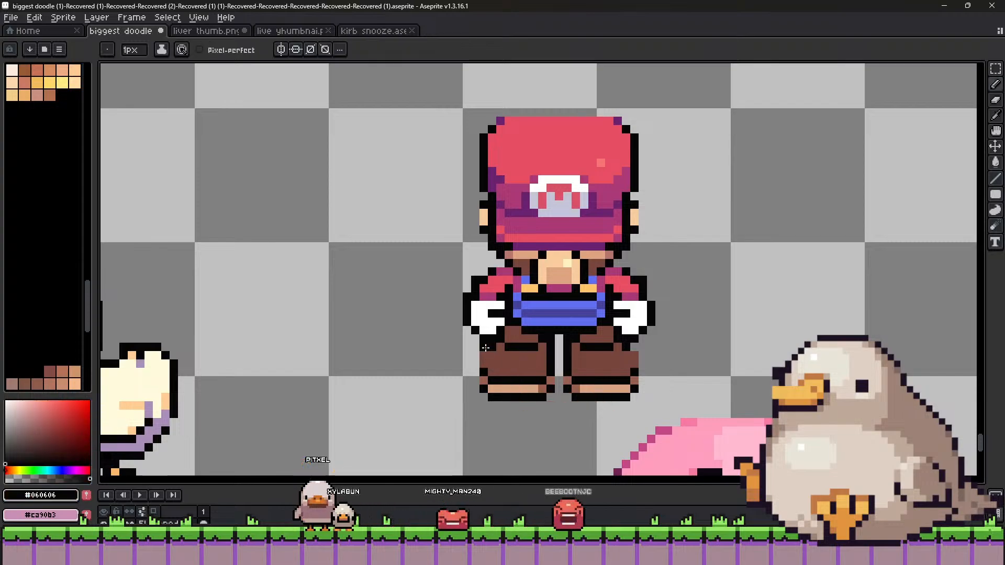
pyautogui.keyDown('alt'); pyautogui.click(492, 359); pyautogui.keyUp('alt')
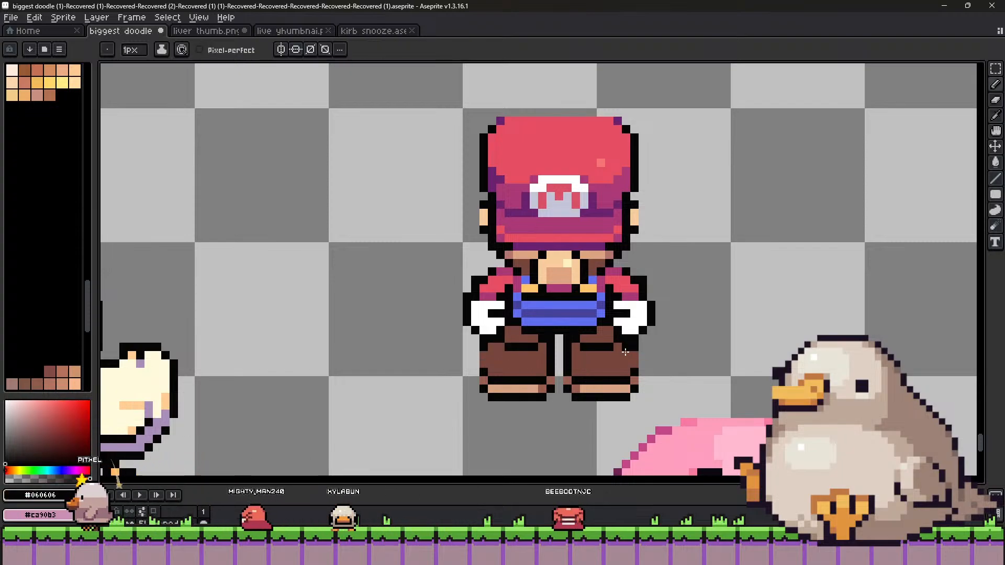
pyautogui.scroll(-5, 624, 348)
pyautogui.scroll(5, 552, 344)
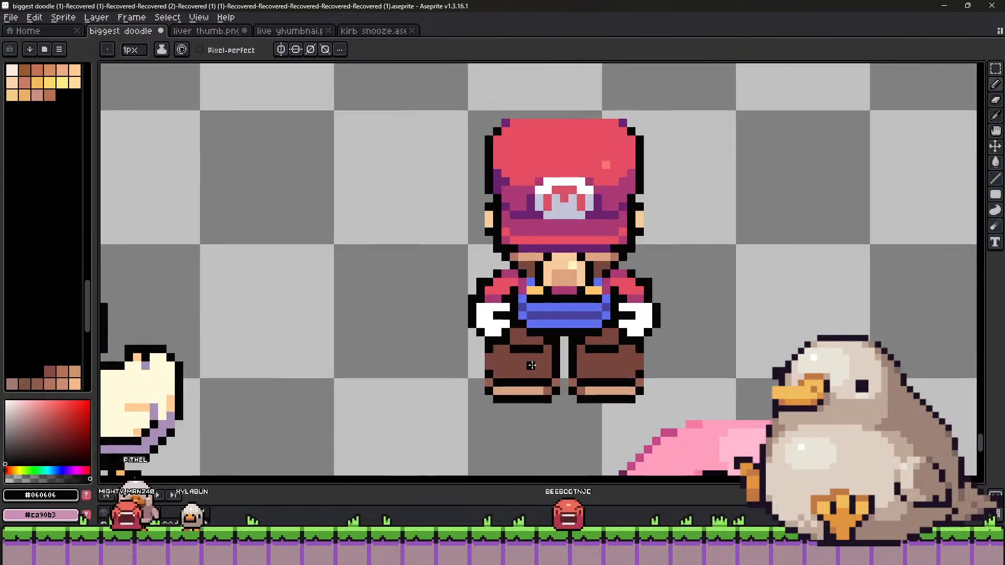
# Mix a lighter brown #b56f51 from a sampled boot tone and add a one-pixel highlight to each boot.
pyautogui.keyDown('alt'); pyautogui.click(517, 385); pyautogui.keyUp('alt')
pyautogui.keyDown('alt'); pyautogui.click(517, 387); pyautogui.keyUp('alt')
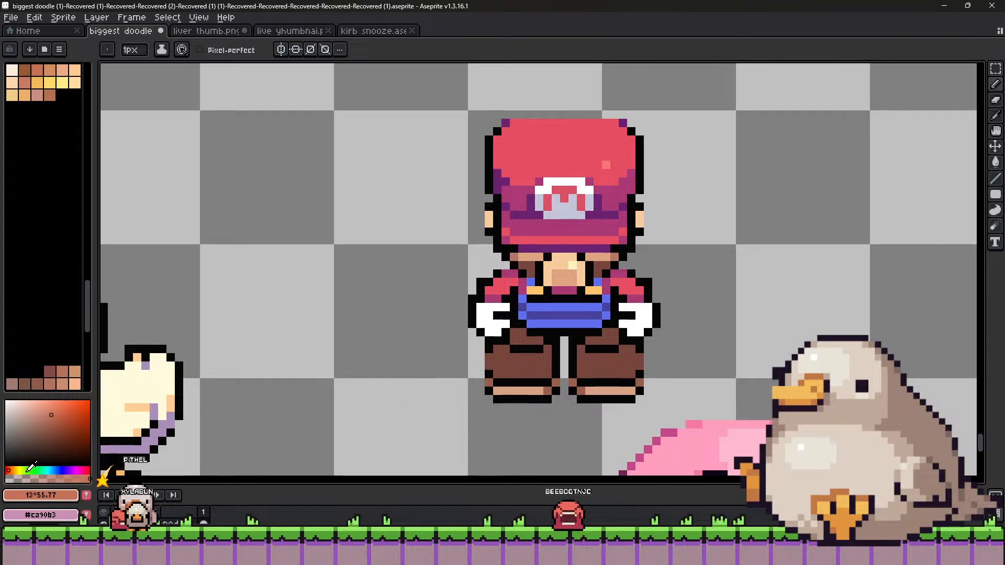
pyautogui.moveTo(8, 470); pyautogui.dragTo(13, 470)
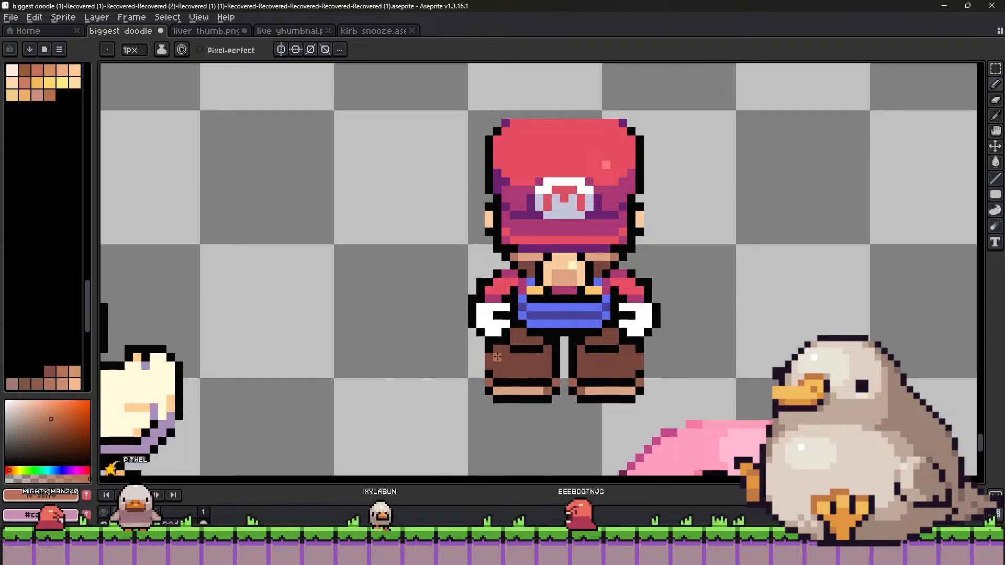
pyautogui.click(497, 357)
pyautogui.scroll(-5, 630, 357)
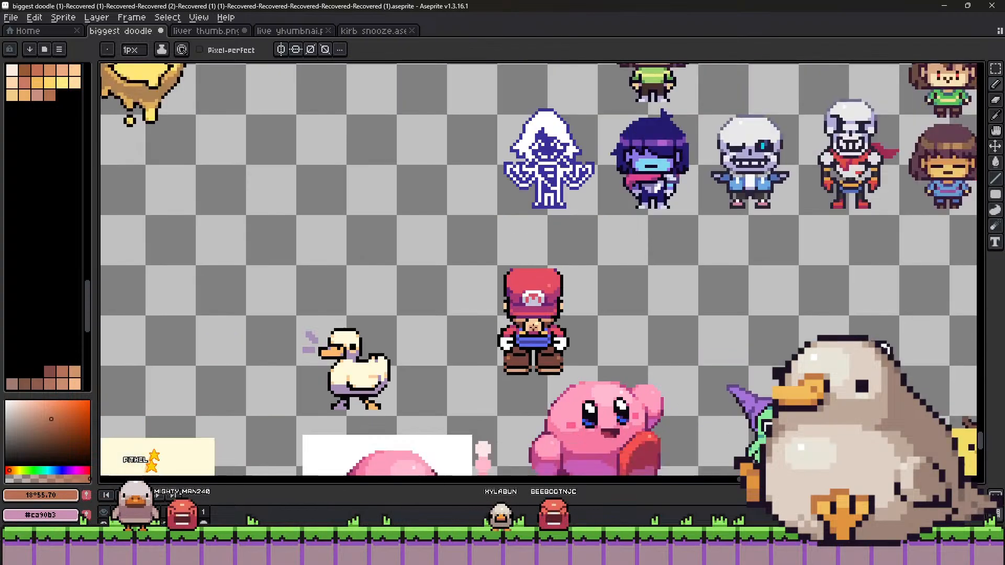
pyautogui.scroll(5, 554, 356)
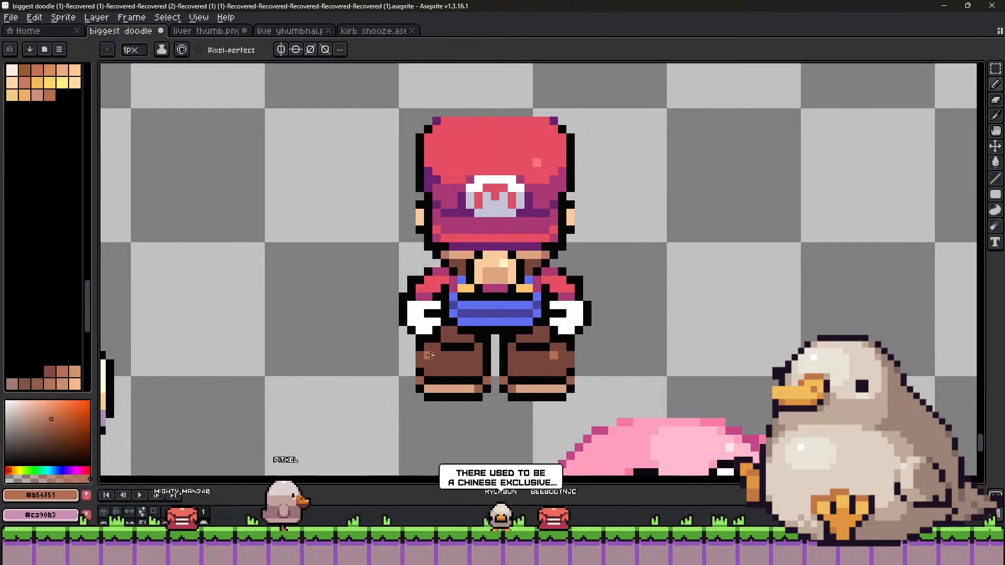
# Retouch the boot uppers with sampled brown #77463d and their inner outline with black #060606.
pyautogui.keyDown('alt'); pyautogui.click(430, 364); pyautogui.keyUp('alt')
pyautogui.scroll(-3, 429, 363)
pyautogui.scroll(2, 528, 386)
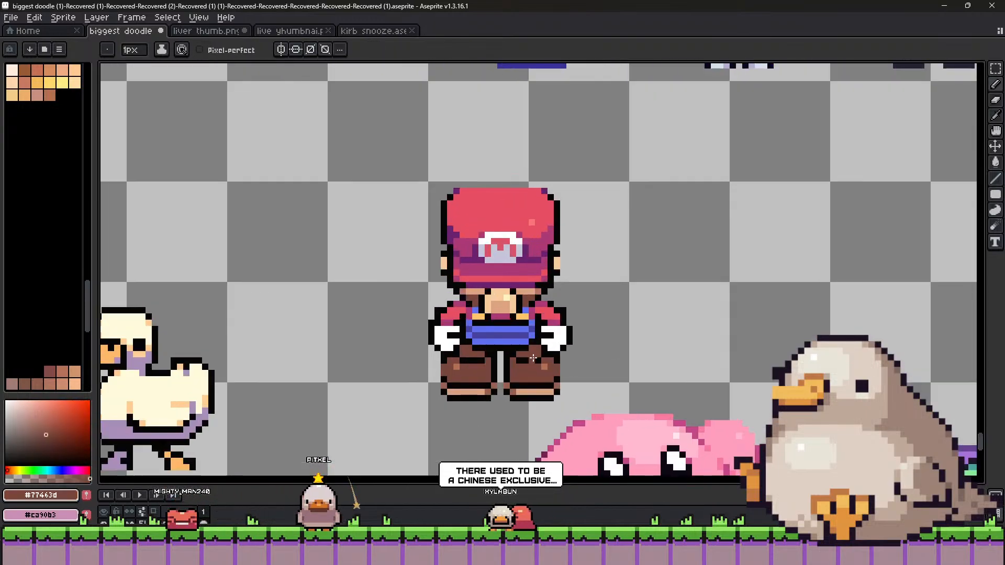
pyautogui.keyDown('alt'); pyautogui.click(515, 397); pyautogui.keyUp('alt')
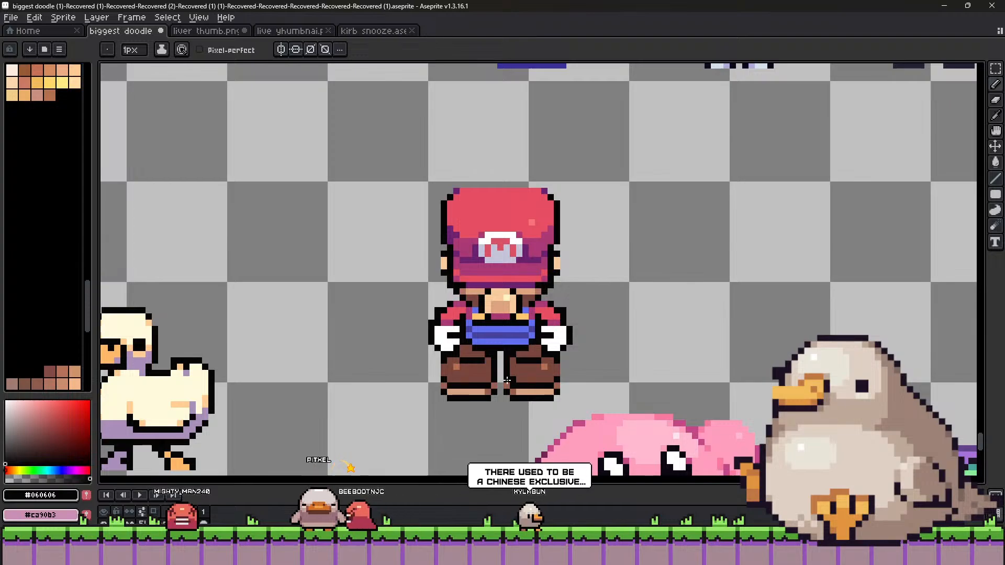
pyautogui.scroll(-3, 516, 396)
pyautogui.scroll(3, 565, 376)
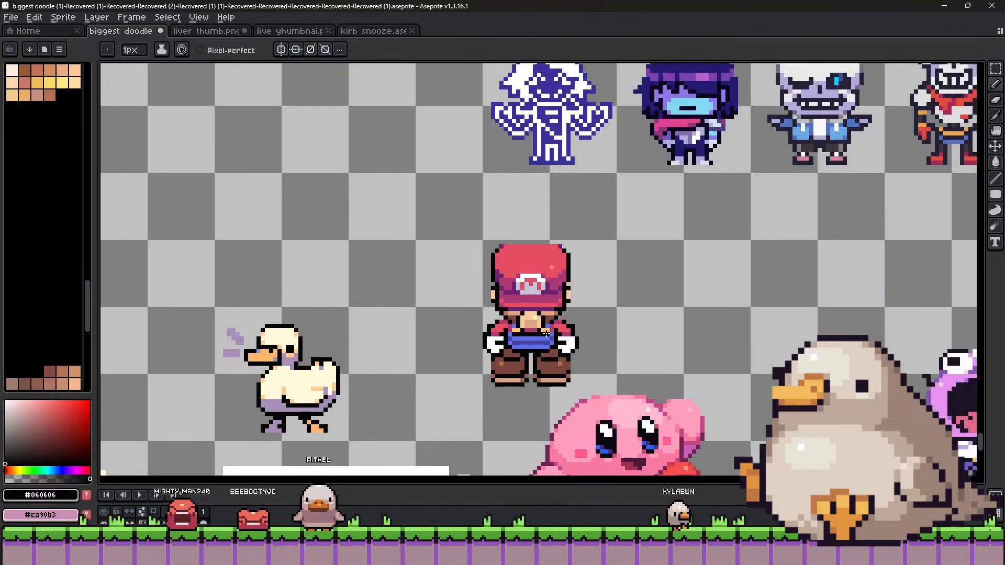
# Retouch the gloves with sampled white #ffffff and the outline near them with black #060606.
pyautogui.keyDown('alt'); pyautogui.click(498, 338); pyautogui.keyUp('alt')
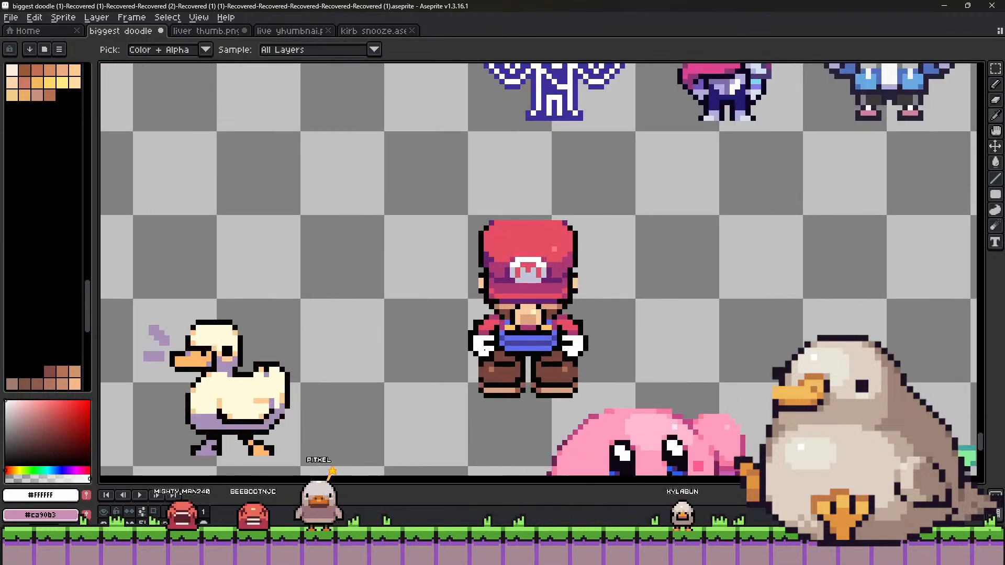
pyautogui.keyDown('alt'); pyautogui.click(556, 361); pyautogui.keyUp('alt')
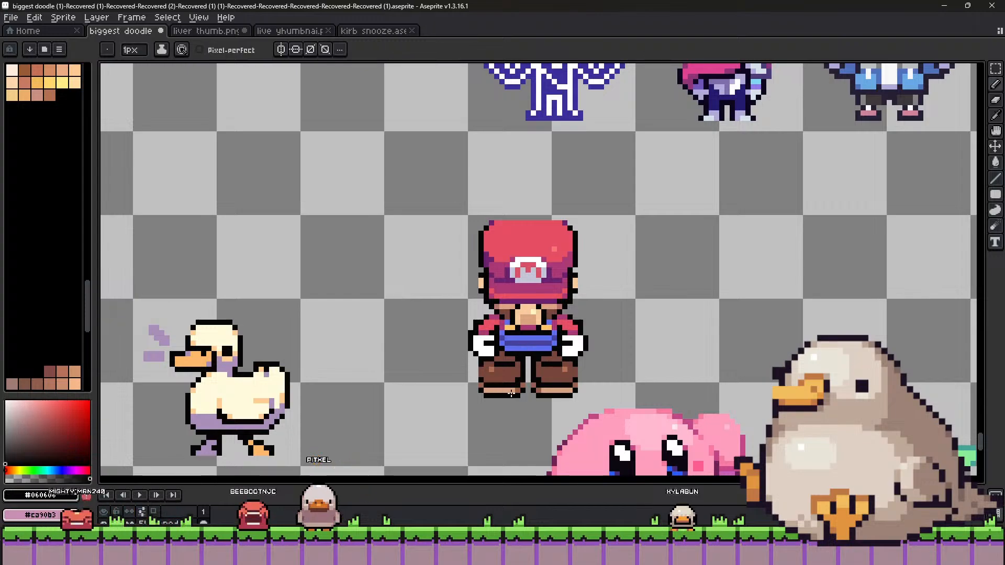
pyautogui.scroll(-3, 512, 394)
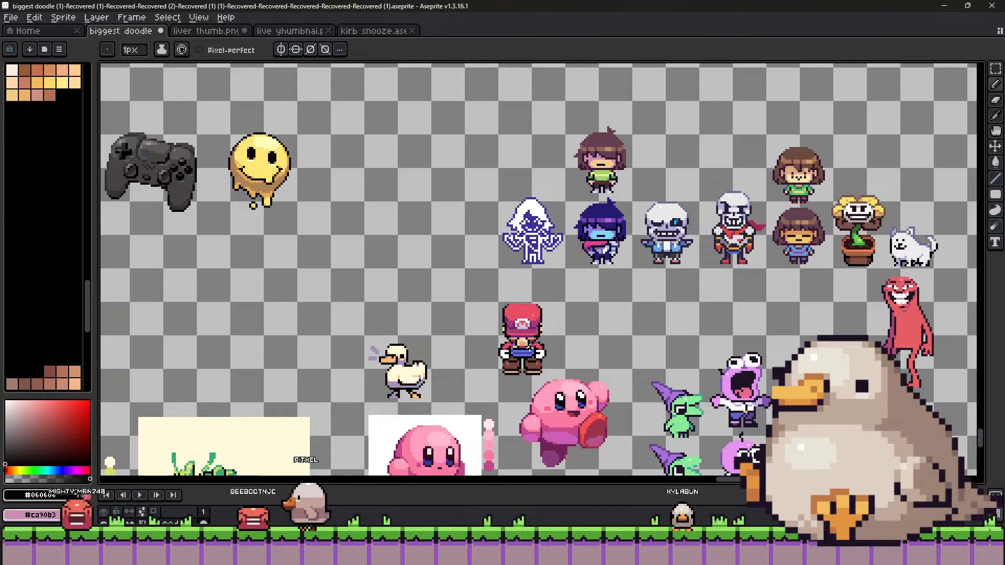
pyautogui.scroll(3, 521, 351)
# Retouch the overalls' straps with a sampled dark blue and the sleeves with sampled red, magenta and black #060606.
pyautogui.keyDown('alt'); pyautogui.click(496, 360); pyautogui.keyUp('alt')
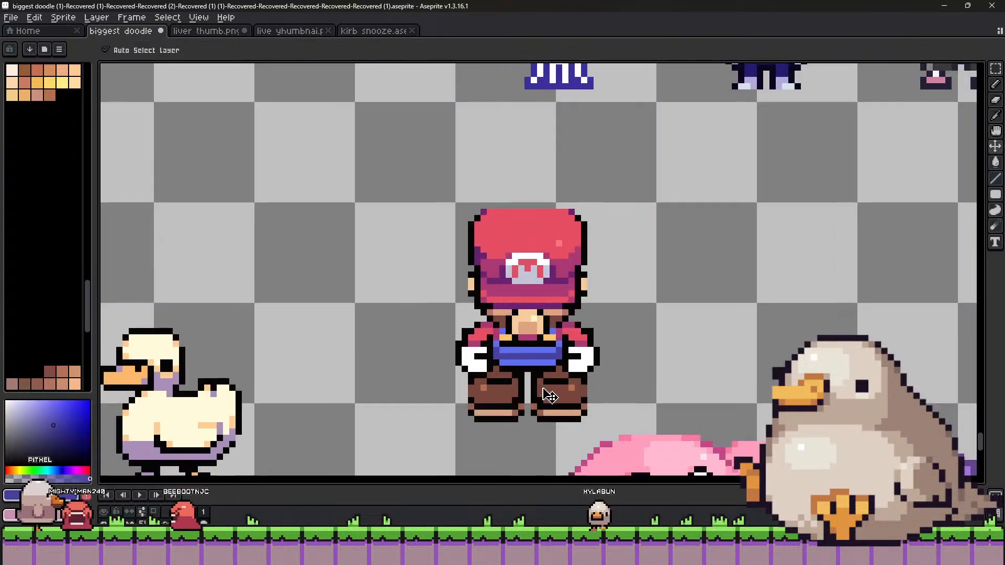
pyautogui.keyDown('alt'); pyautogui.click(545, 351); pyautogui.keyUp('alt')
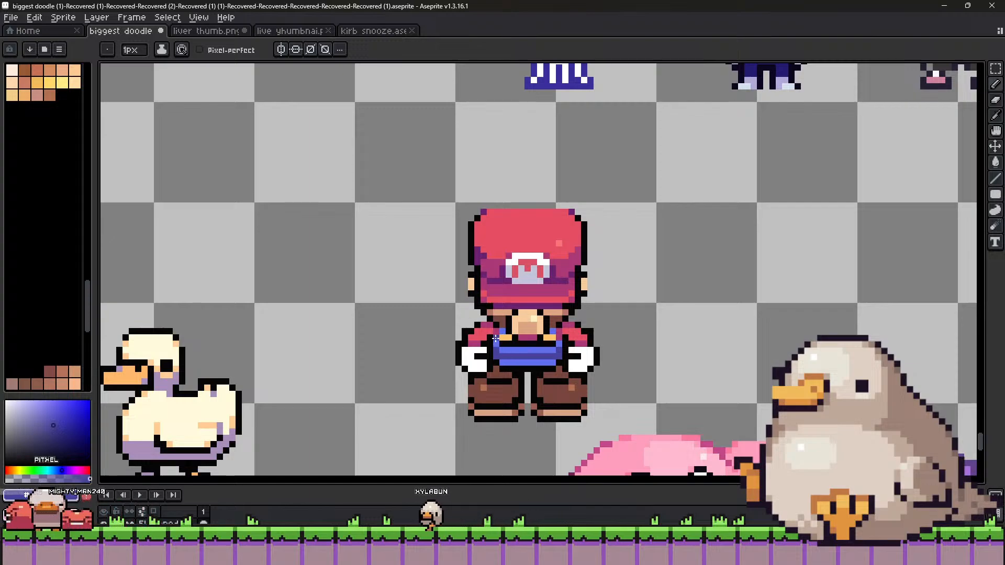
pyautogui.keyDown('alt'); pyautogui.click(474, 337); pyautogui.keyUp('alt')
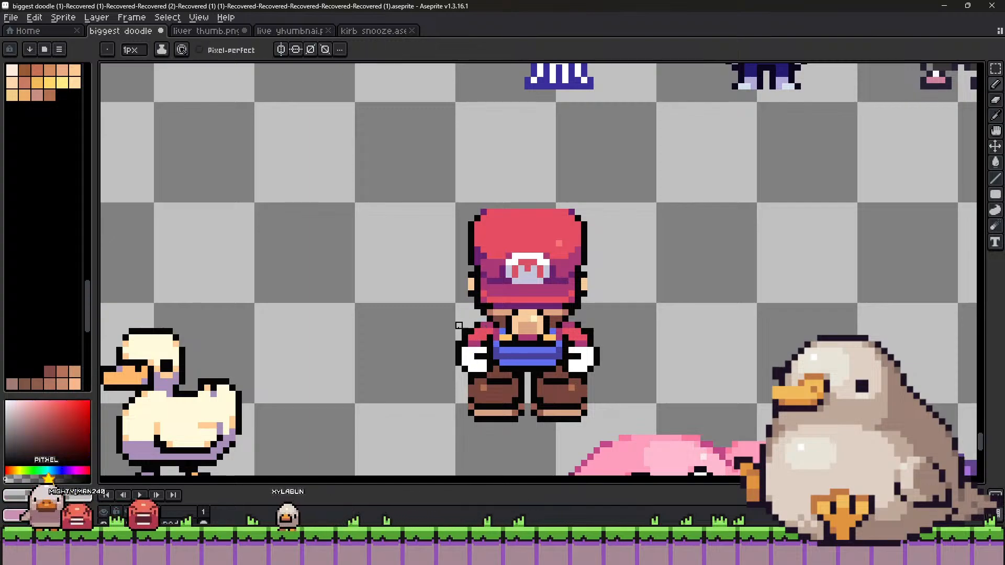
pyautogui.press('alt')
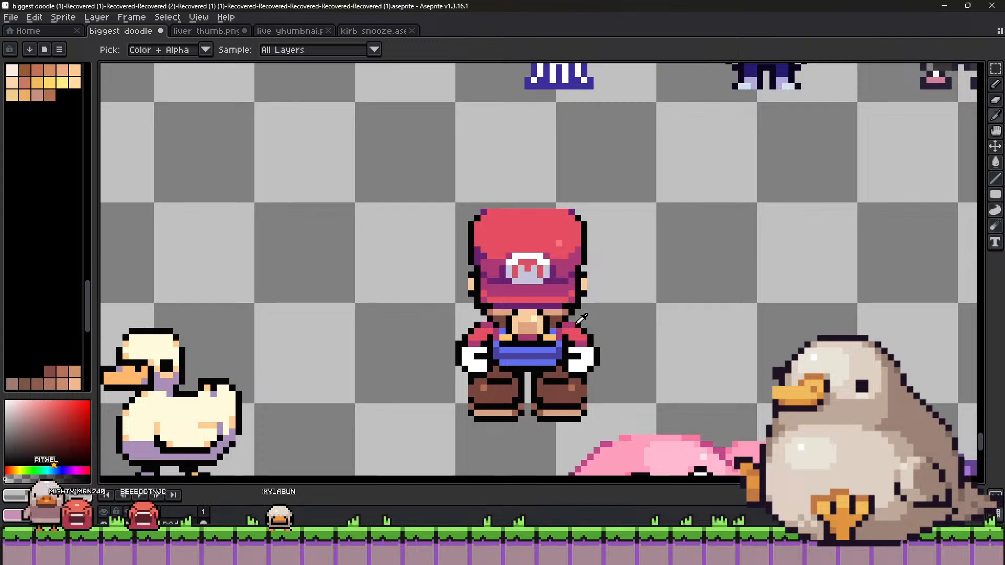
pyautogui.keyDown('alt'); pyautogui.click(585, 332); pyautogui.keyUp('alt')
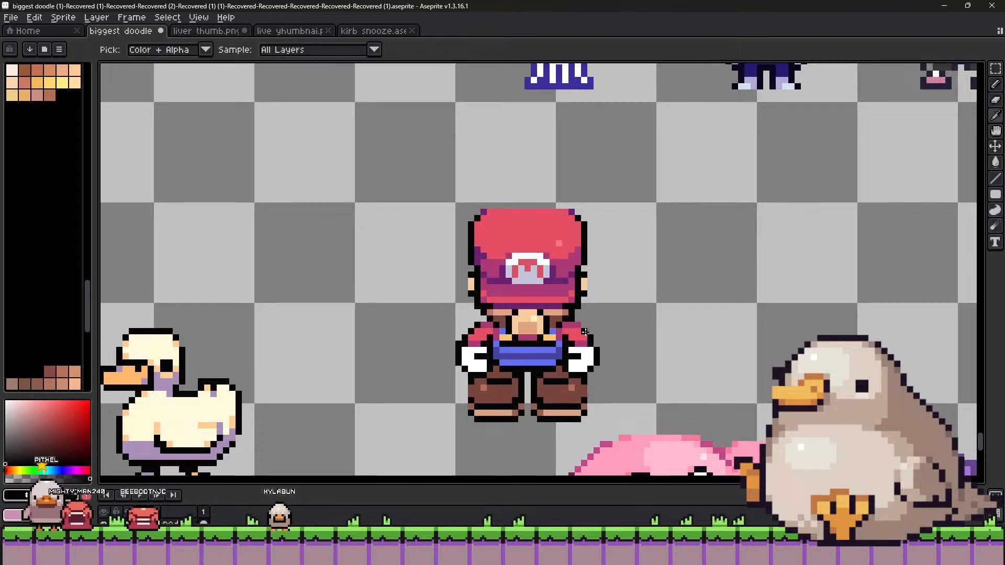
pyautogui.keyDown('alt'); pyautogui.click(579, 338); pyautogui.keyUp('alt')
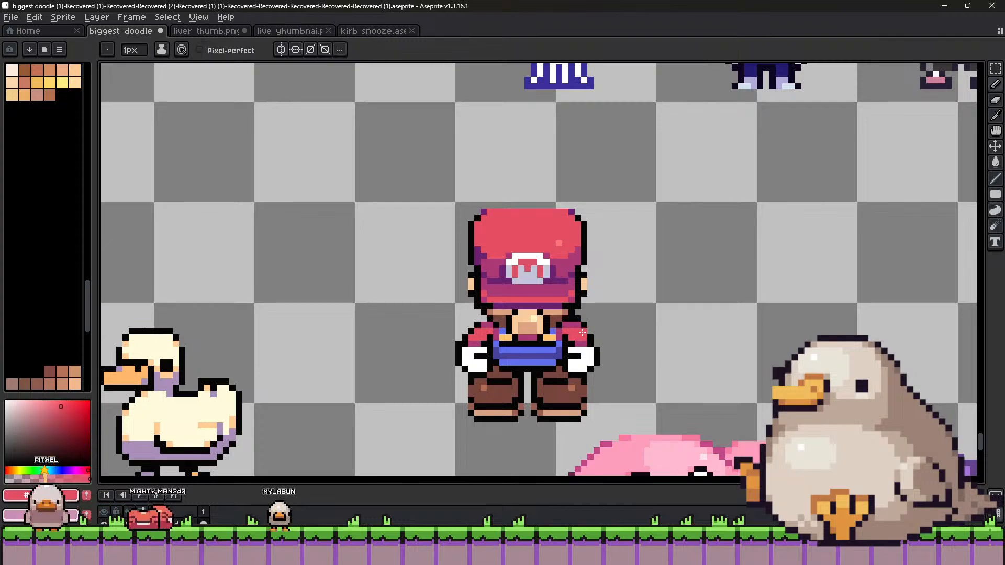
pyautogui.press('ctrl')
pyautogui.press('alt')
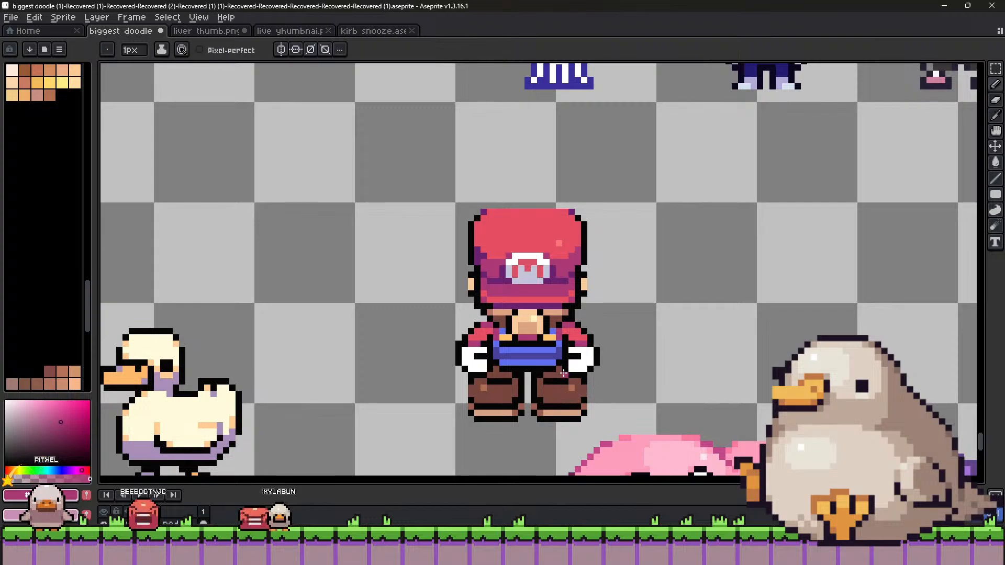
# Touch up the outline between the hat and the left shoulder with sampled black #060606.
pyautogui.scroll(-3, 523, 341)
pyautogui.scroll(4, 491, 329)
pyautogui.keyDown('alt'); pyautogui.click(488, 319); pyautogui.keyUp('alt')
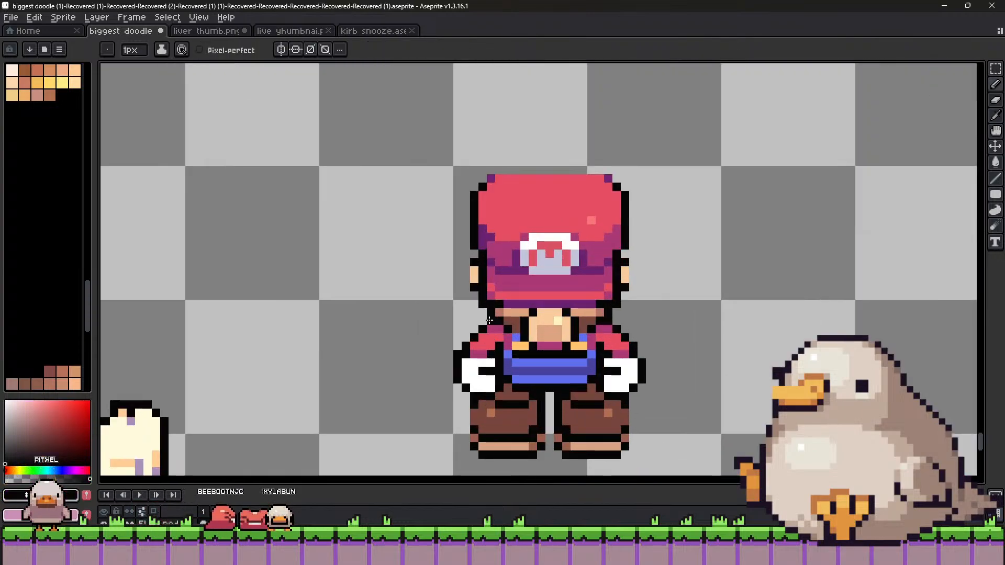
pyautogui.scroll(-2, 534, 323)
pyautogui.scroll(2, 554, 328)
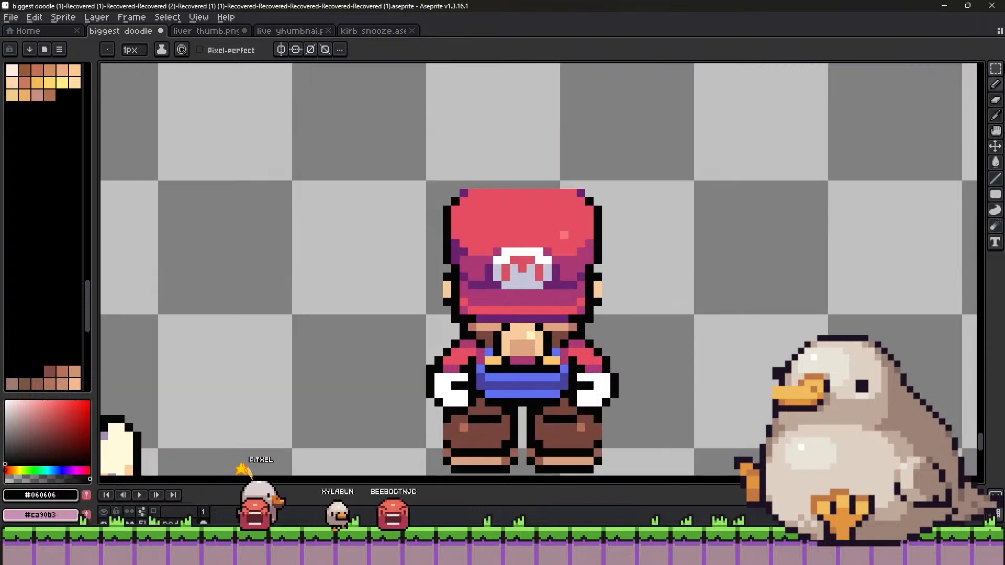
pyautogui.press('m')
pyautogui.moveTo(390, 319); pyautogui.dragTo(637, 477)
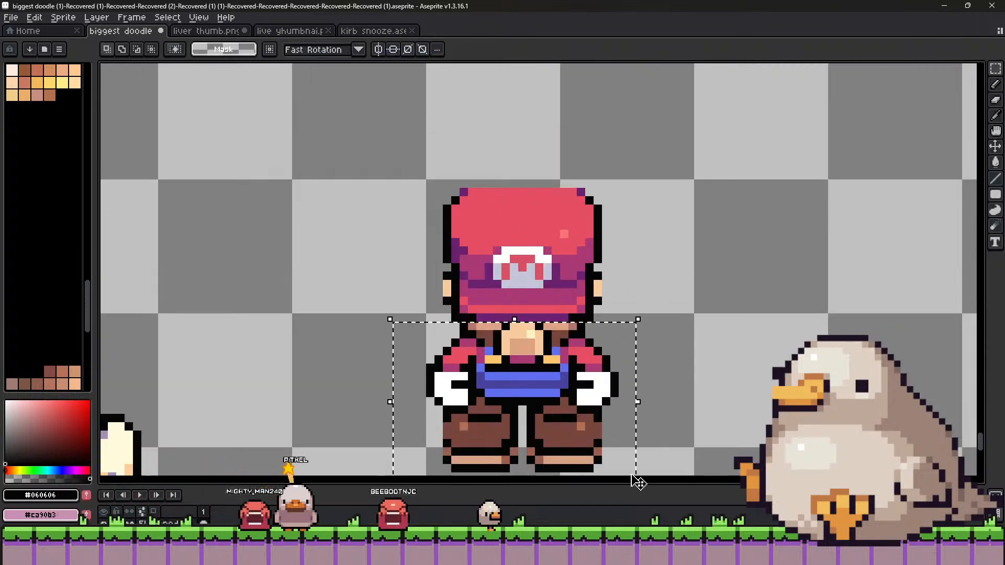
pyautogui.moveTo(580, 377); pyautogui.dragTo(584, 386)
pyautogui.press('Escape')
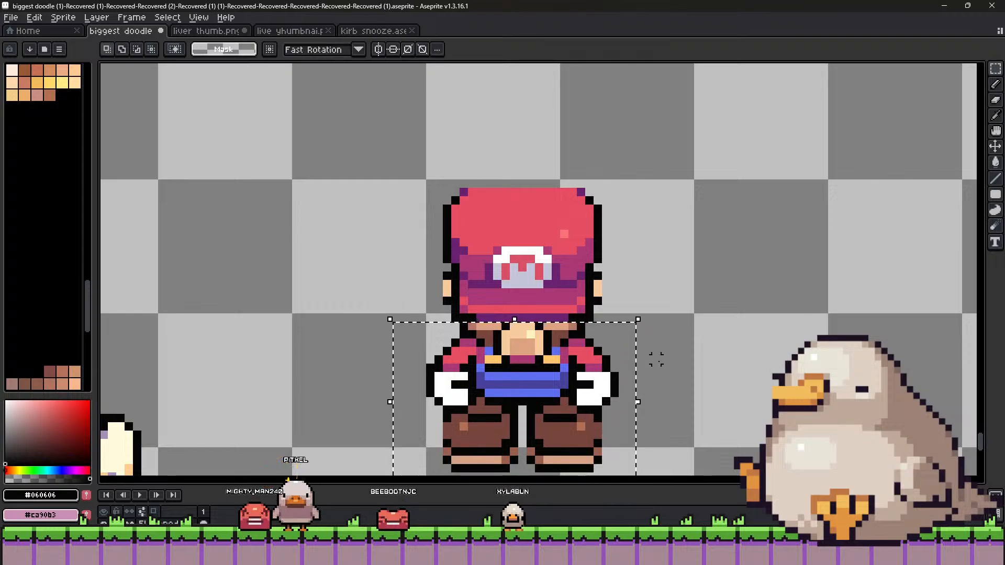
pyautogui.hotkey('ctrl', 'd')
# Select Mario's face and body below the hat and move them down one pixel.
pyautogui.moveTo(648, 326); pyautogui.dragTo(399, 476)
pyautogui.press('Down')
pyautogui.press('Return')
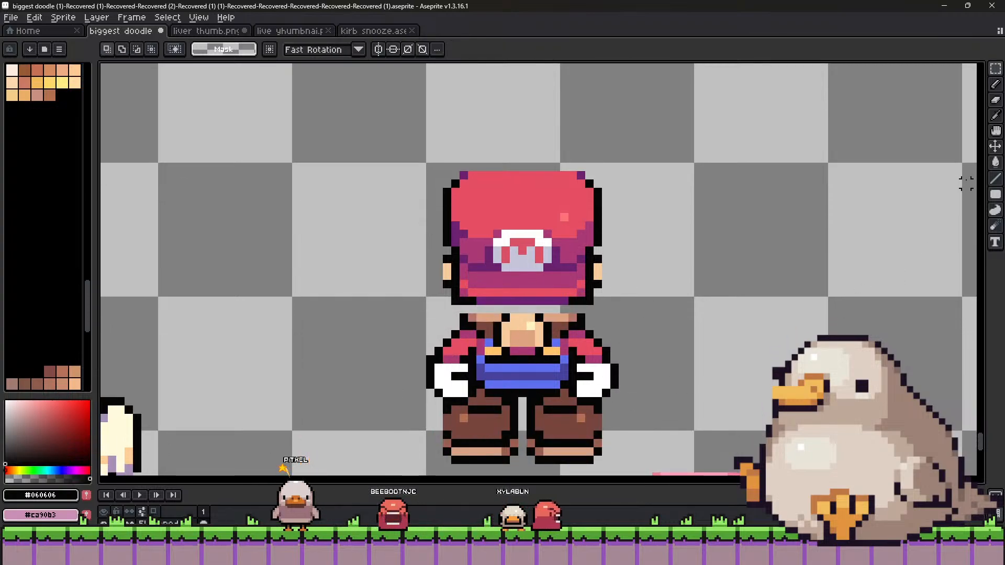
# Fill the one-pixel gap below the hat with black #060606 side outlines and the face tones #b5766a and #dea380.
pyautogui.click(996, 100)
pyautogui.scroll(1, 576, 314)
pyautogui.keyDown('alt'); pyautogui.click(582, 305); pyautogui.keyUp('alt')
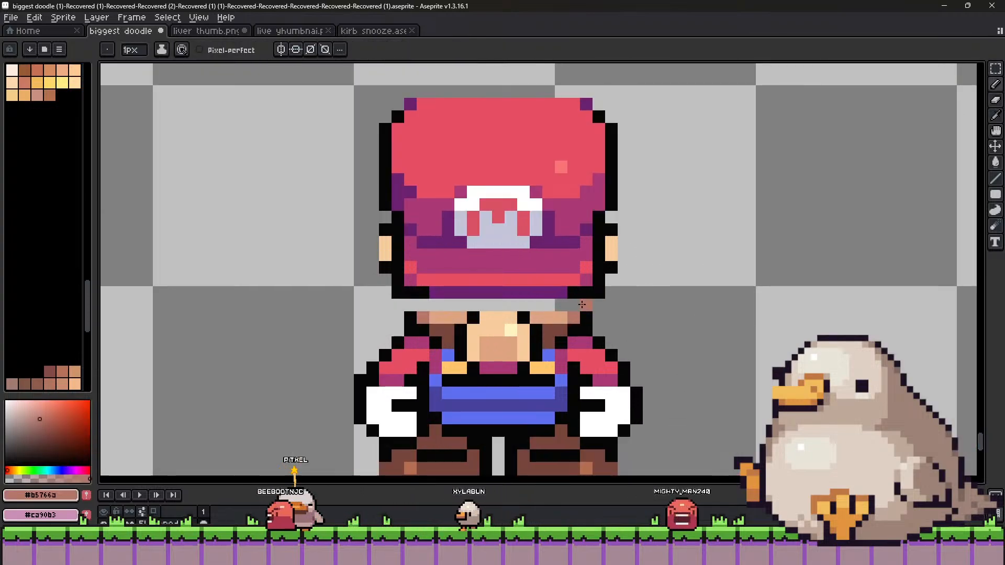
pyautogui.keyDown('alt'); pyautogui.click(593, 304); pyautogui.keyUp('alt')
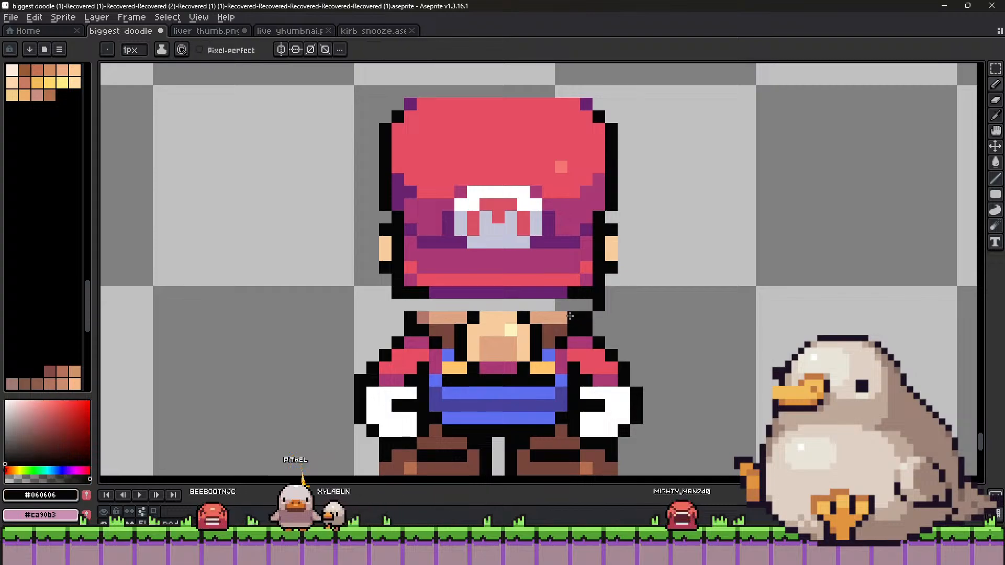
pyautogui.keyDown('alt'); pyautogui.click(423, 317); pyautogui.keyUp('alt')
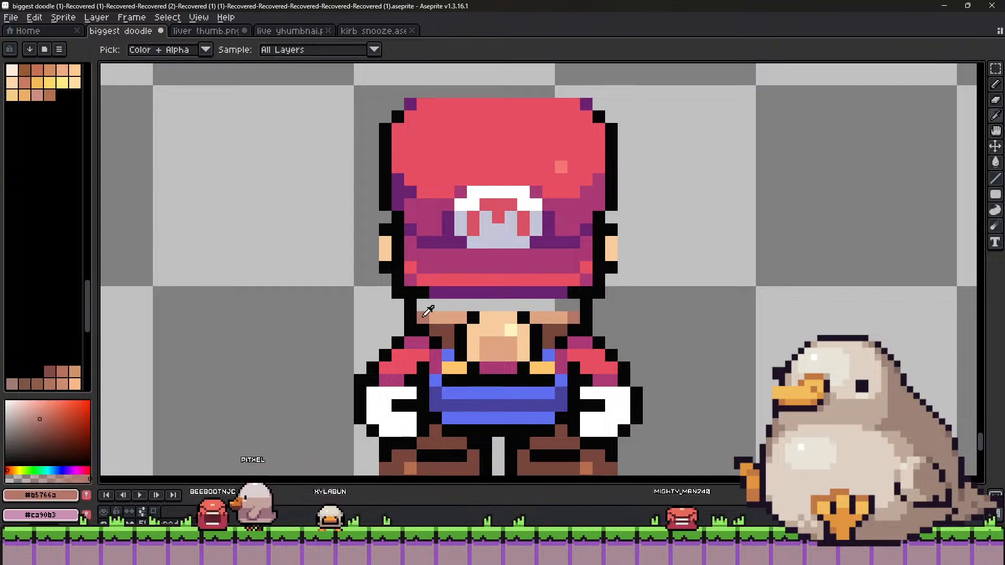
pyautogui.moveTo(435, 305); pyautogui.dragTo(521, 303)
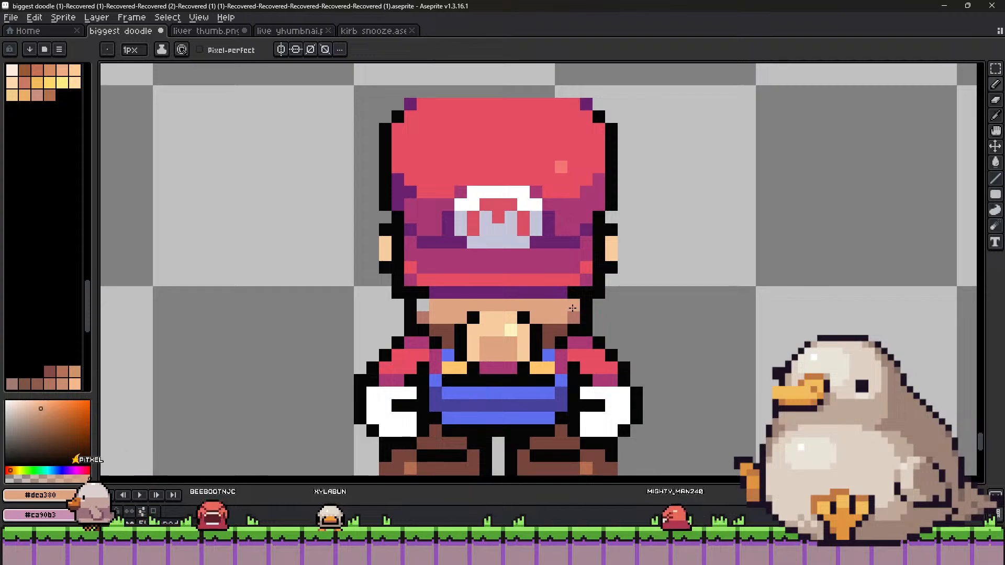
# Try painting larger black #060606 eyes on both sides of the nose with a thicker brush.
pyautogui.keyDown('alt'); pyautogui.click(472, 317); pyautogui.keyUp('alt')
pyautogui.press('+')
pyautogui.press('+')
pyautogui.moveTo(471, 314); pyautogui.dragTo(445, 312)
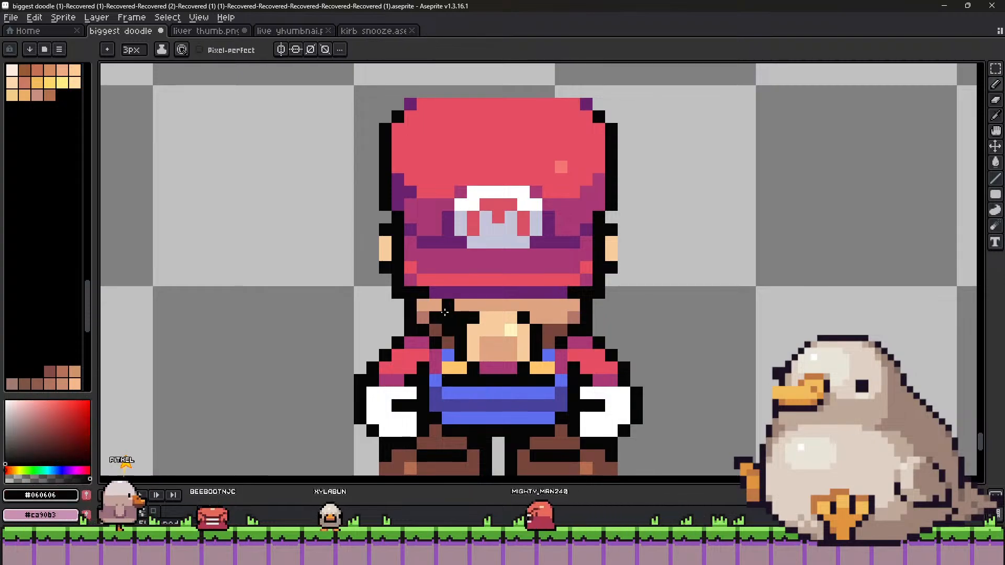
pyautogui.scroll(-4, 558, 319)
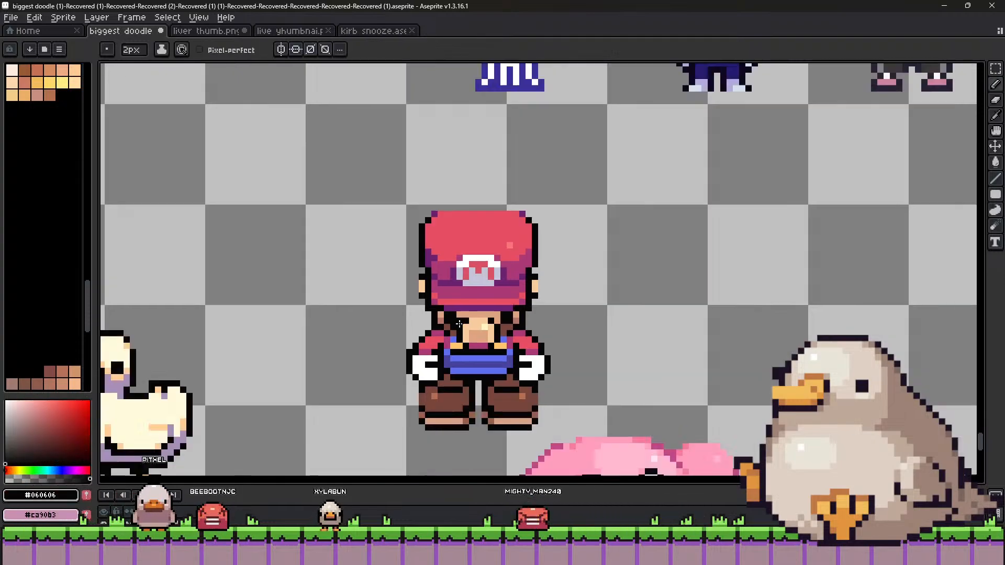
pyautogui.scroll(4, 476, 382)
pyautogui.press('v')
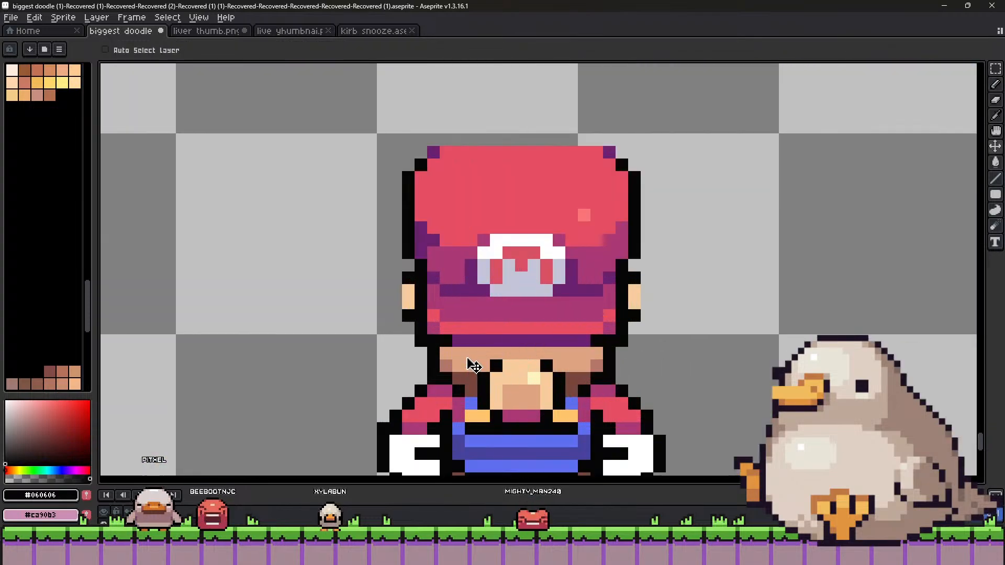
# Add a one-pixel black #060606 eye on each side of the face just below the hat.
pyautogui.press('b')
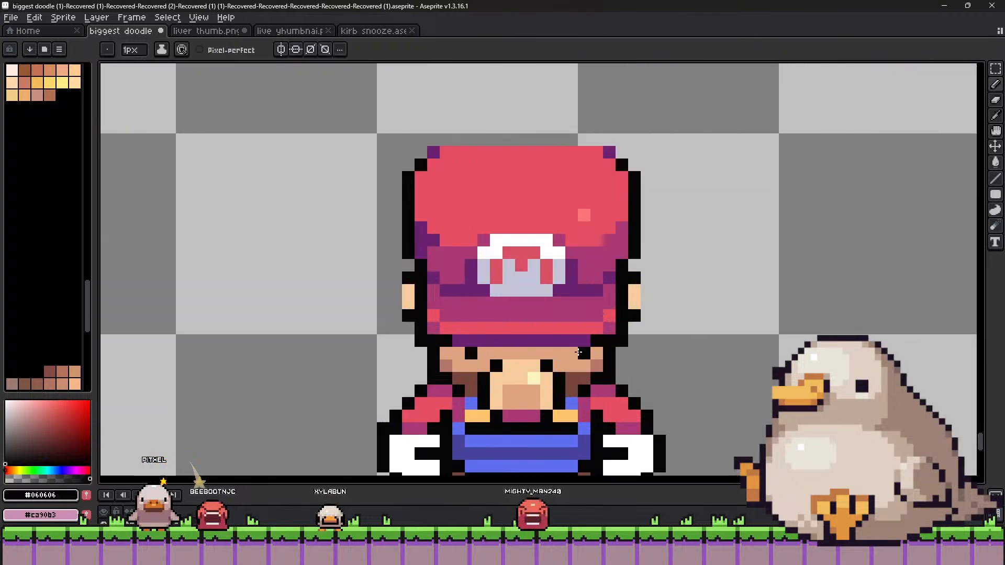
pyautogui.scroll(-4, 535, 370)
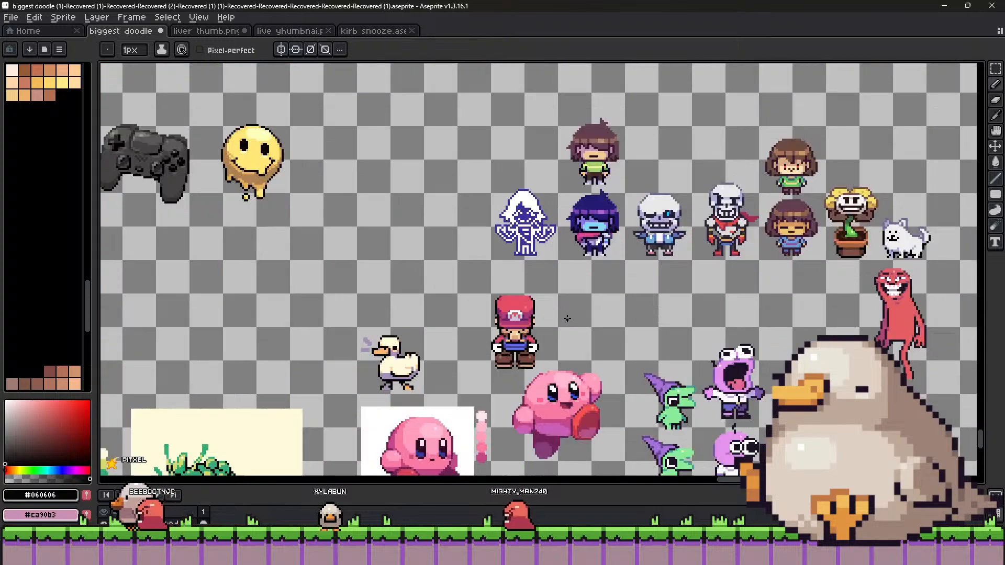
pyautogui.scroll(4, 520, 331)
pyautogui.keyDown('alt'); pyautogui.click(554, 320); pyautogui.keyUp('alt')
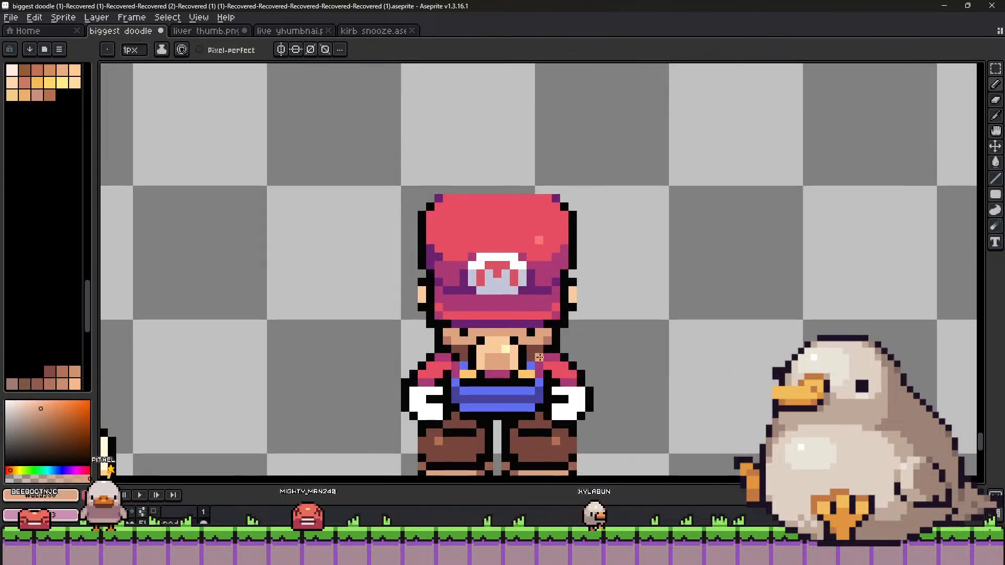
pyautogui.scroll(-2, 540, 358)
pyautogui.scroll(2, 563, 297)
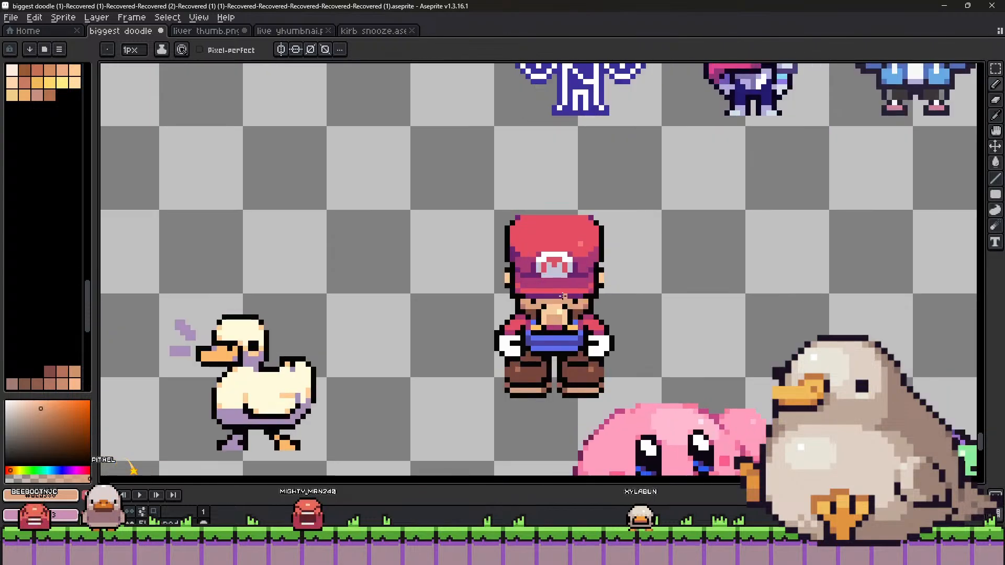
pyautogui.scroll(-2, 563, 296)
pyautogui.scroll(3, 534, 236)
# Select the hat's middle band above and including the emblem's top and move it down one pixel.
pyautogui.press('m')
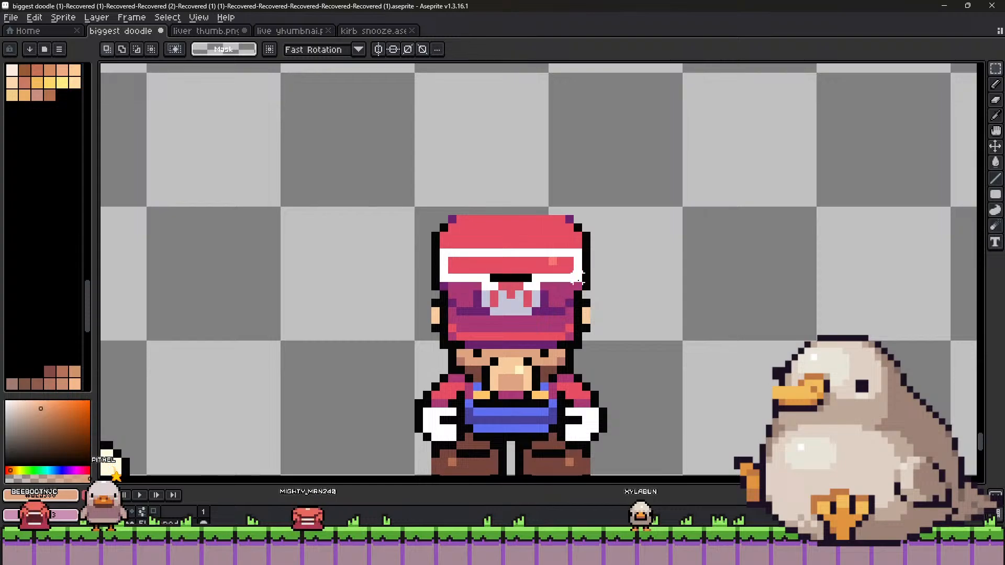
pyautogui.moveTo(578, 277); pyautogui.dragTo(582, 283)
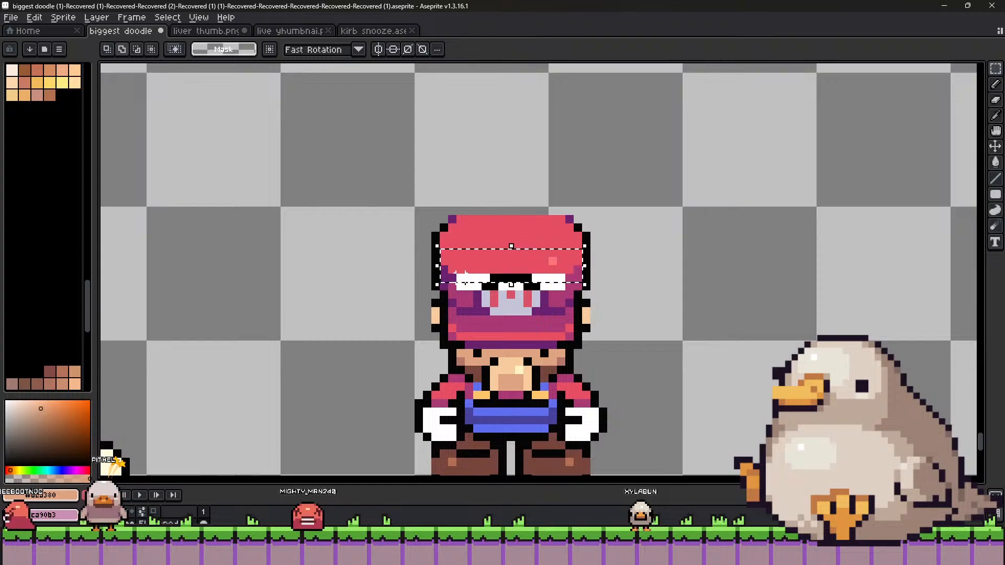
pyautogui.moveTo(465, 273); pyautogui.dragTo(466, 280)
pyautogui.hotkey('ctrl', 'd')
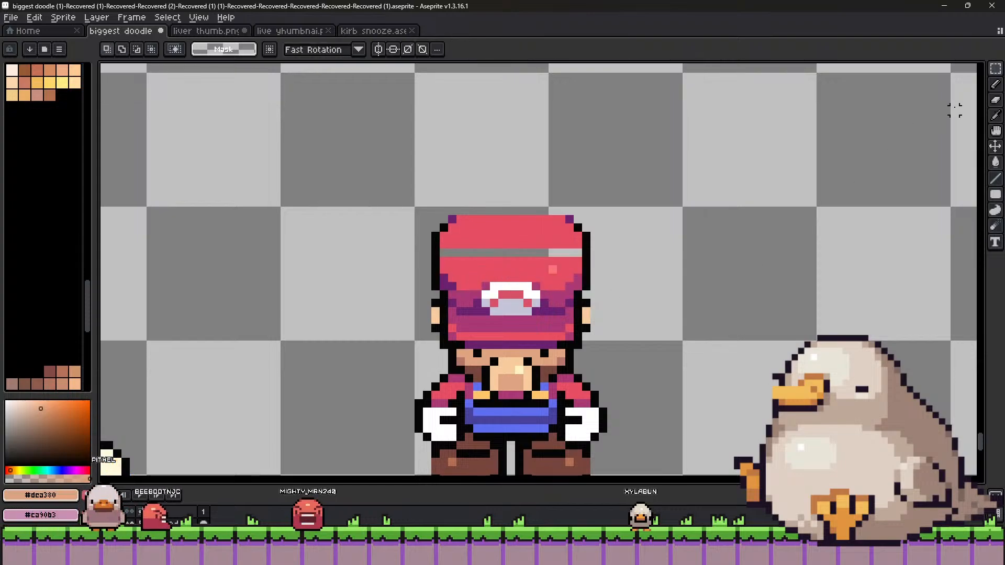
# Fill the one-pixel gap across the hat's crown with red sampled from the hat.
pyautogui.press('i')
pyautogui.click(496, 265)
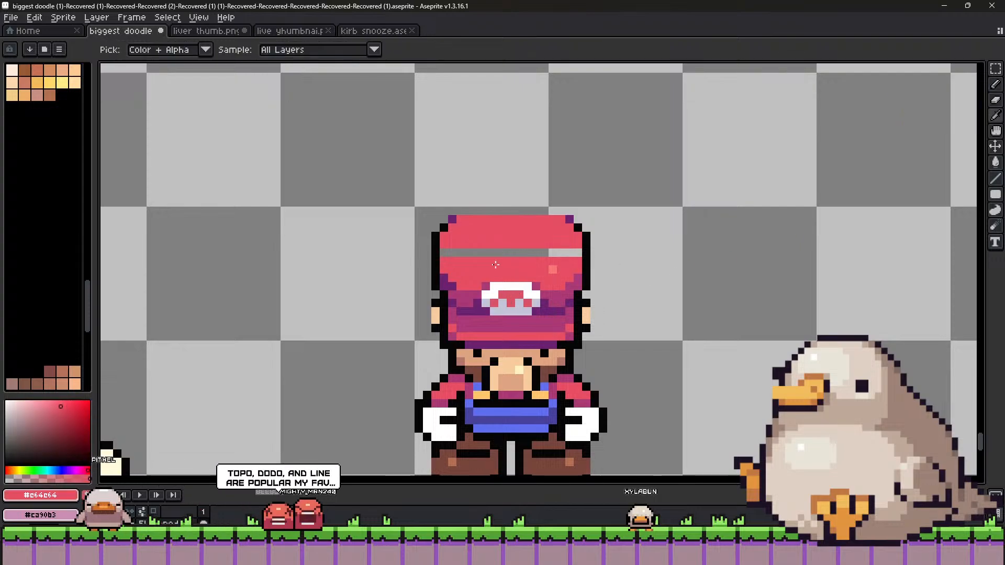
pyautogui.press('b')
pyautogui.moveTo(448, 257); pyautogui.dragTo(455, 257)
pyautogui.scroll(-5, 559, 267)
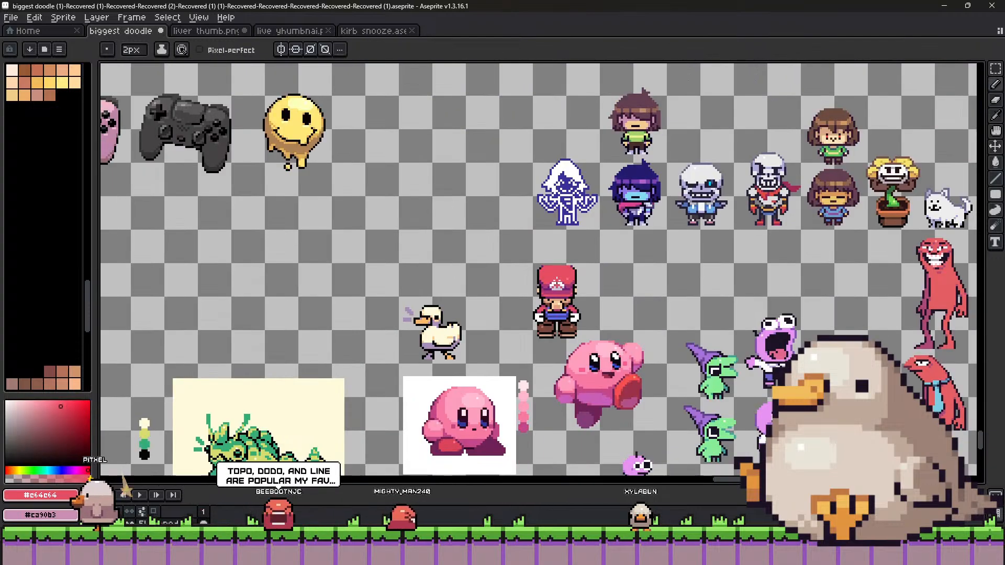
# Relocate the hat's #f77575 highlight pixel to near the crown's upper right corner and cover the old one with the hat's red.
pyautogui.scroll(5, 539, 304)
pyautogui.press('i')
pyautogui.click(533, 304)
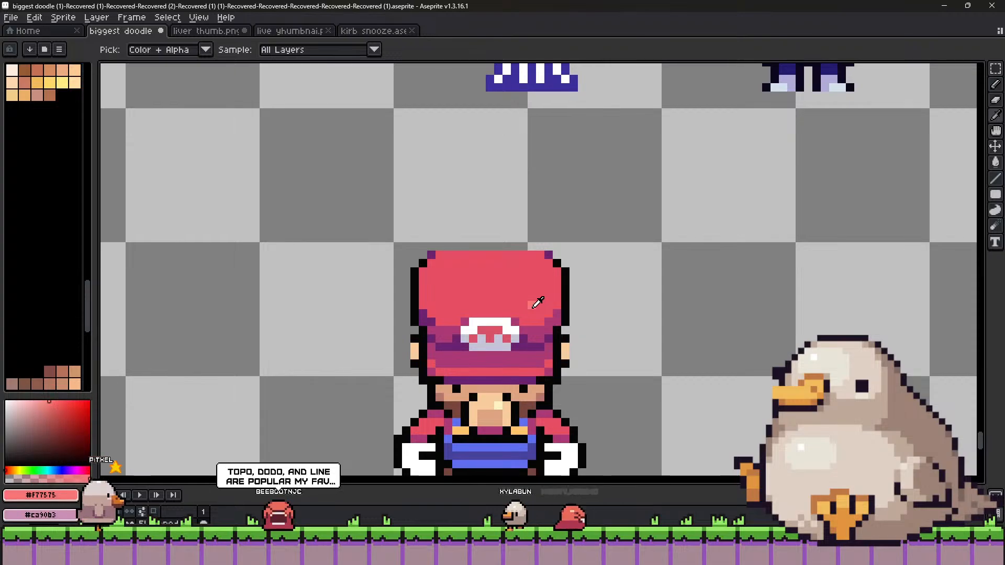
pyautogui.press('b')
pyautogui.keyDown('alt'); pyautogui.click(533, 265); pyautogui.keyUp('alt')
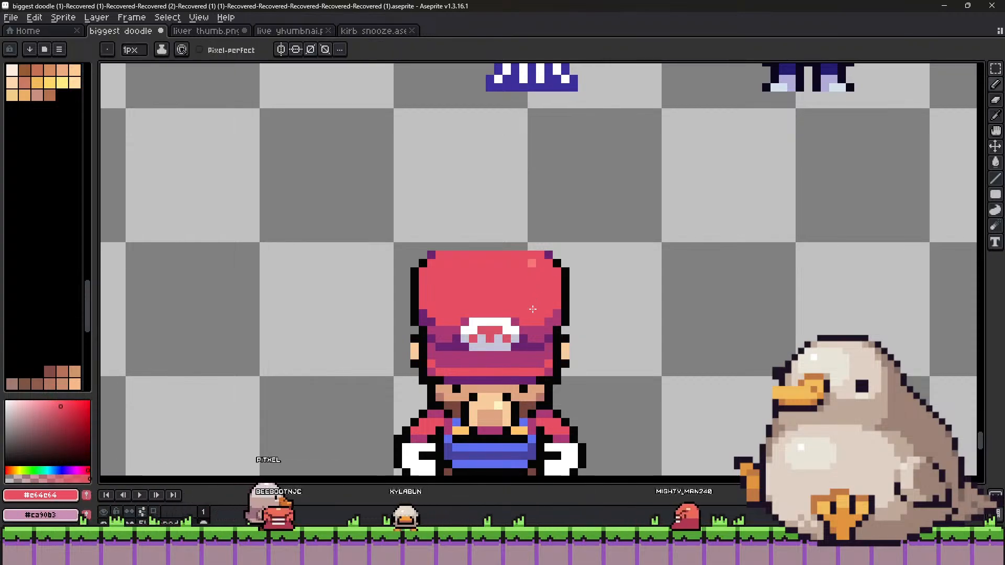
pyautogui.scroll(-3, 534, 266)
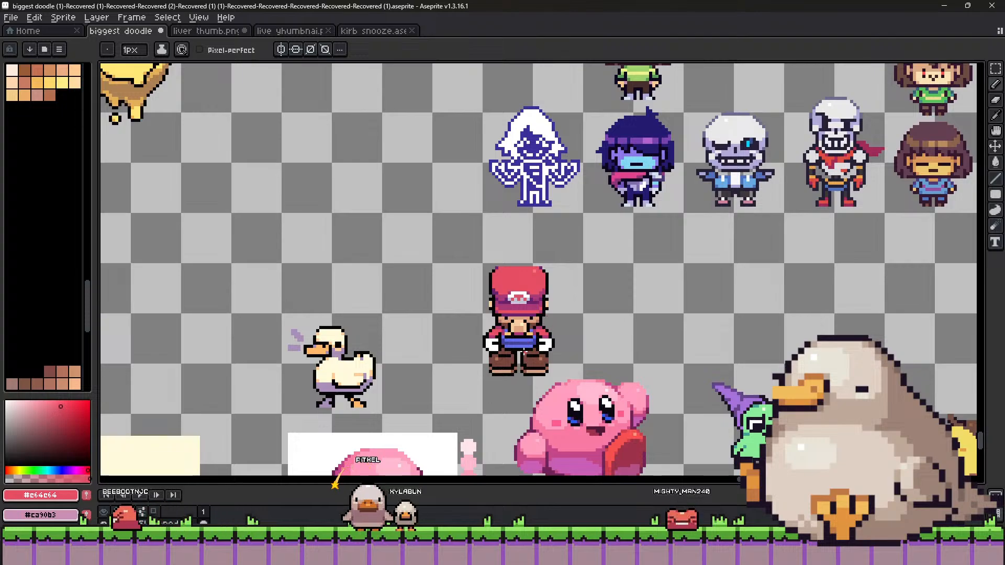
pyautogui.scroll(2, 524, 328)
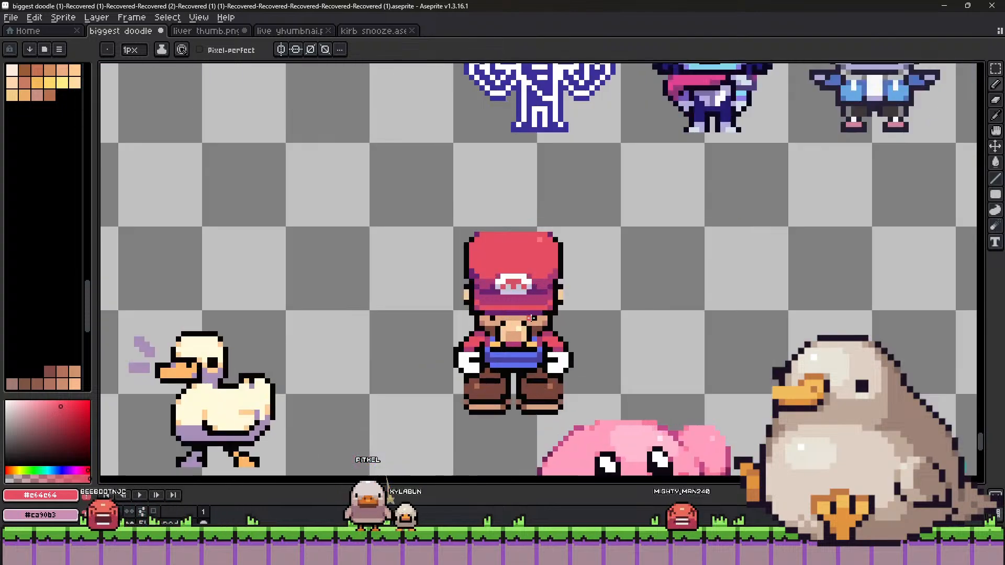
# Try covering the eyes with skin tone #dea380 and shifting the selected hat area.
pyautogui.keyDown('alt'); pyautogui.click(526, 326); pyautogui.keyUp('alt')
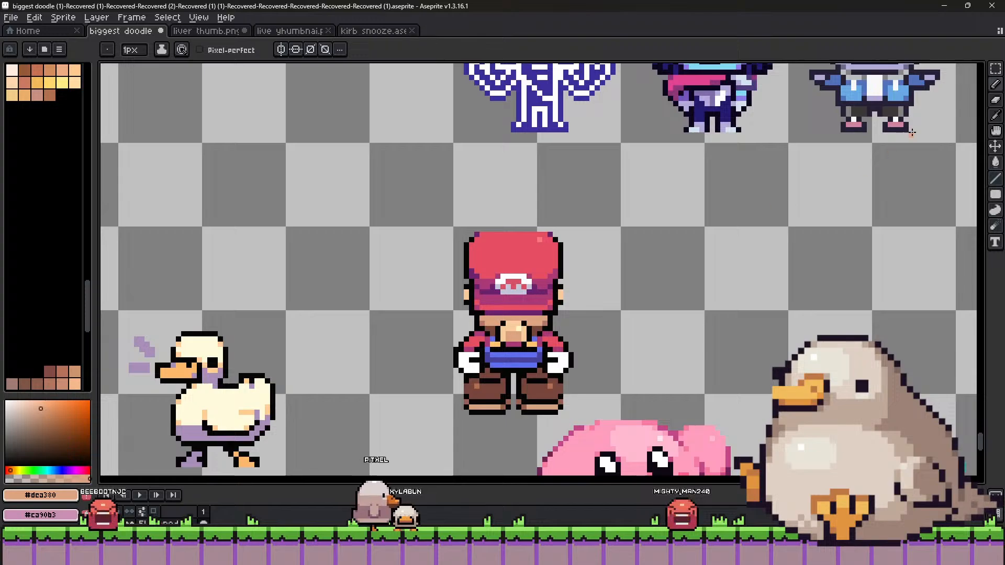
pyautogui.click(996, 71)
pyautogui.moveTo(425, 197)
pyautogui.mouseDown()
pyautogui.moveTo(597, 298)
pyautogui.moveTo(603, 323)
pyautogui.moveTo(559, 309)
pyautogui.mouseUp()
pyautogui.press('Return')
pyautogui.scroll(-3, 552, 262)
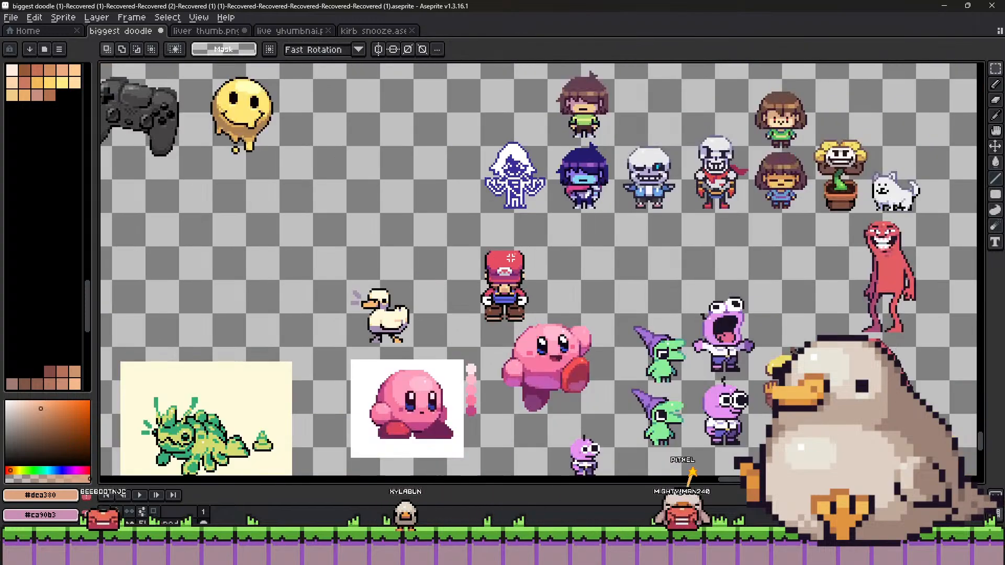
pyautogui.scroll(2, 552, 262)
pyautogui.hotkey('ctrl', 'z')
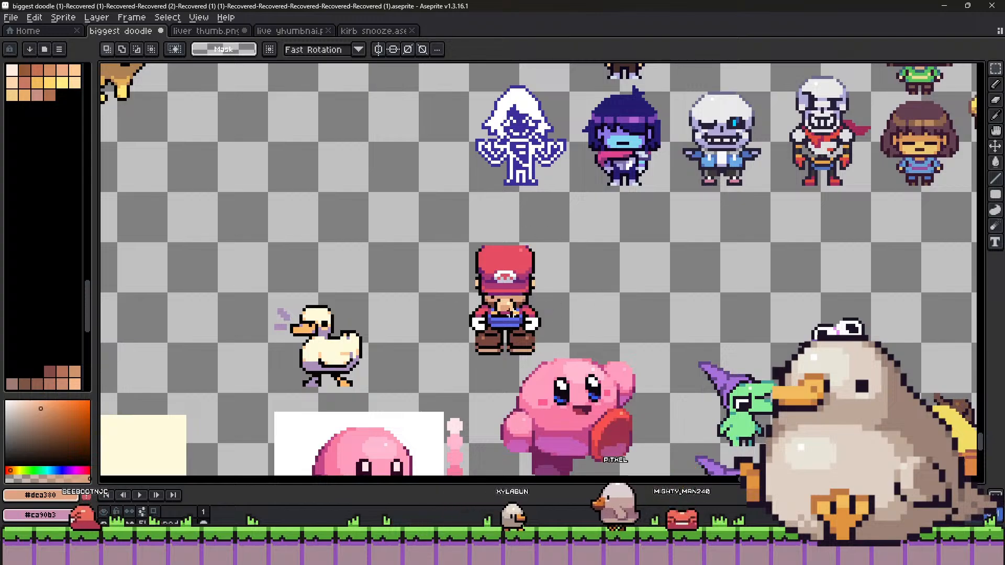
pyautogui.scroll(3, 510, 312)
# Recolour the purple row under the hat's brim with sampled red and retouch beside the right eye with skin tone #dea380.
pyautogui.press('b')
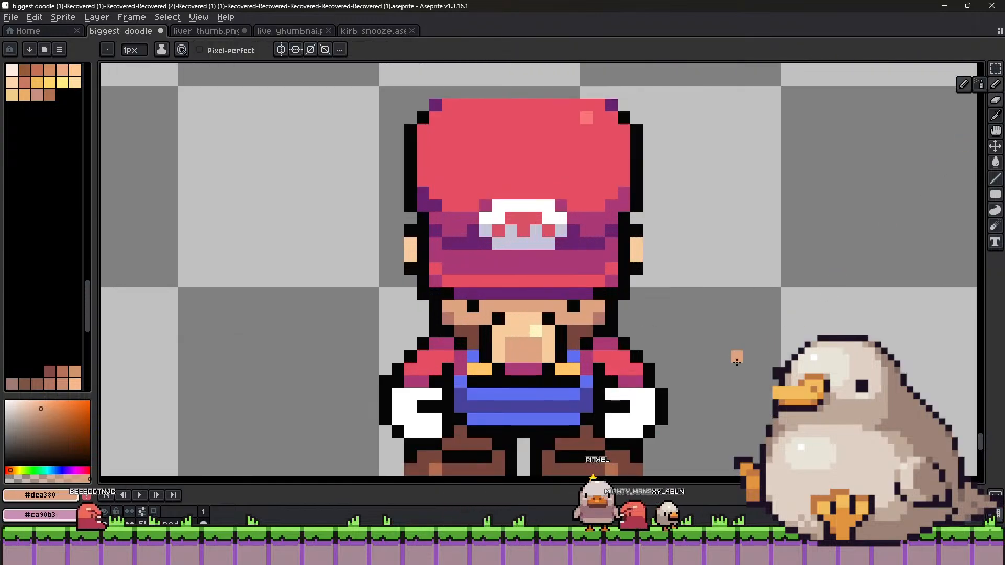
pyautogui.keyDown('alt'); pyautogui.click(540, 288); pyautogui.keyUp('alt')
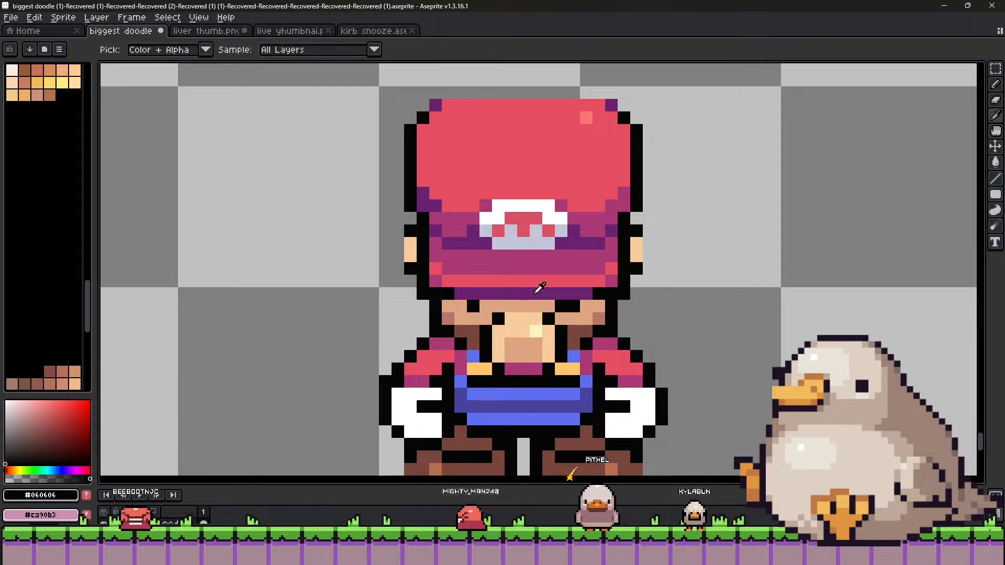
pyautogui.keyDown('alt'); pyautogui.click(572, 283); pyautogui.keyUp('alt')
pyautogui.keyDown('alt'); pyautogui.click(556, 289); pyautogui.keyUp('alt')
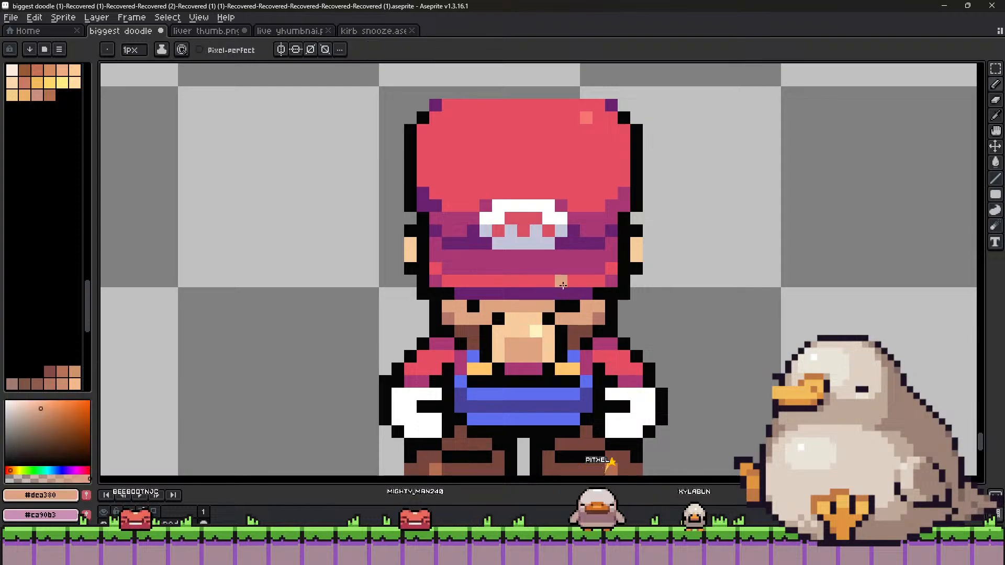
pyautogui.keyDown('alt'); pyautogui.click(564, 290); pyautogui.keyUp('alt')
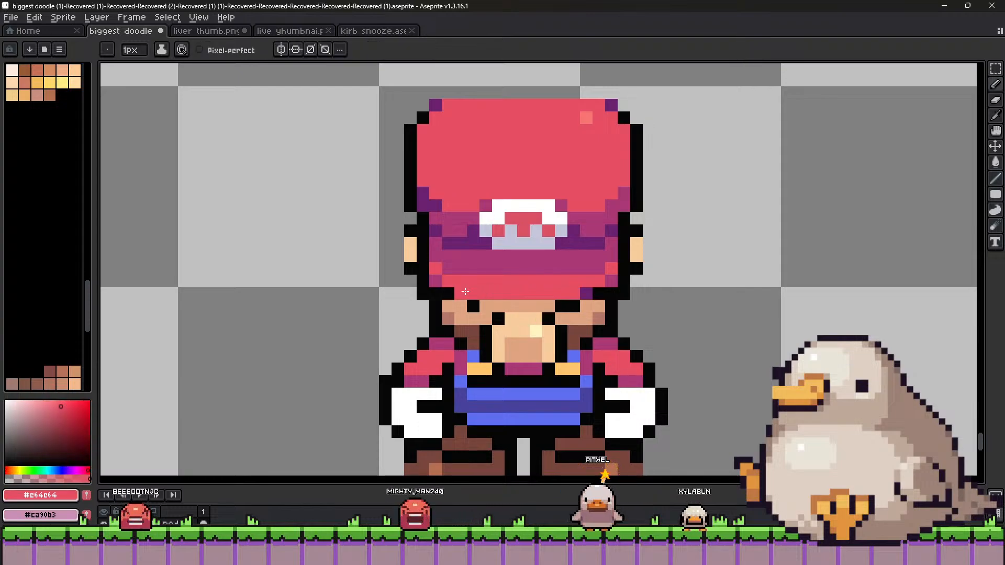
pyautogui.keyDown('alt'); pyautogui.click(573, 307); pyautogui.keyUp('alt')
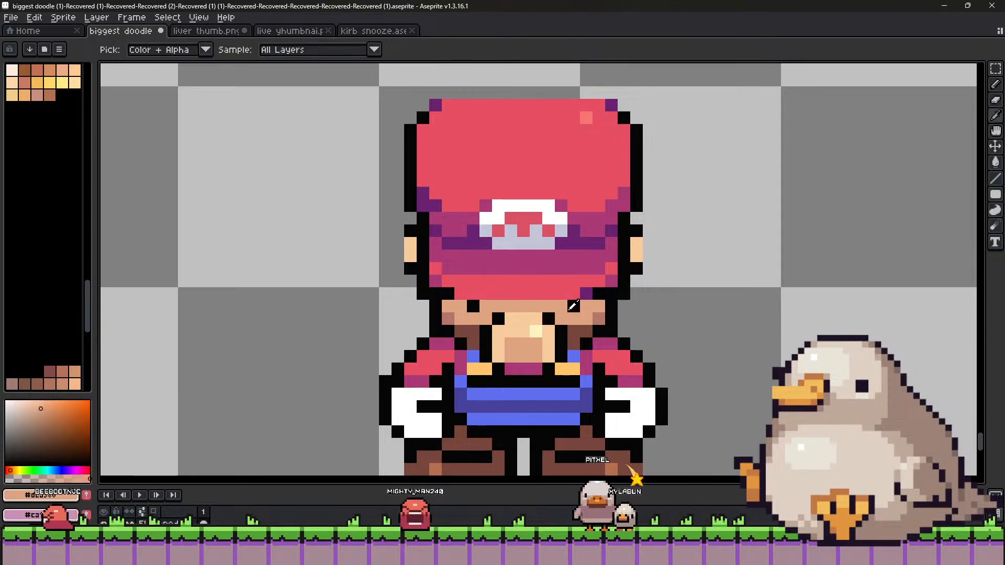
# Shade the corner pixels at the lower edge of the hat's brim with sampled magenta #a93974.
pyautogui.keyDown('alt'); pyautogui.click(586, 292); pyautogui.keyUp('alt')
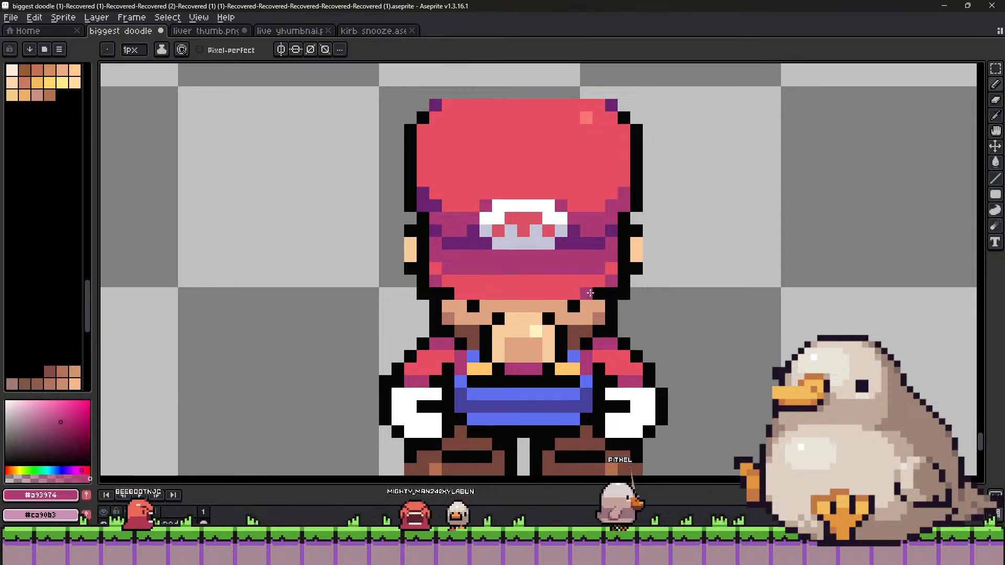
pyautogui.scroll(-3, 581, 312)
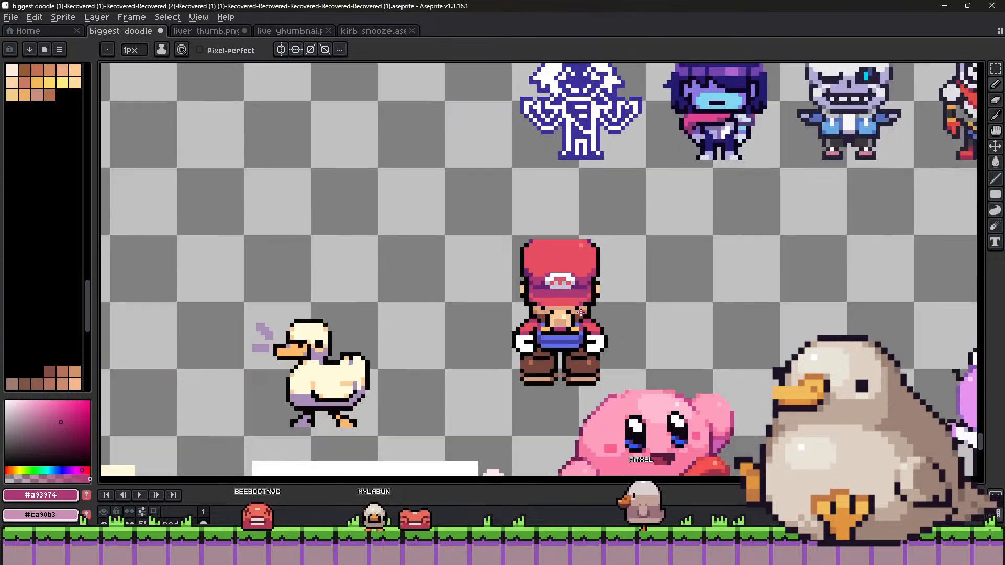
pyautogui.scroll(-2, 581, 313)
pyautogui.scroll(5, 524, 310)
pyautogui.keyDown('alt'); pyautogui.click(523, 309); pyautogui.keyUp('alt')
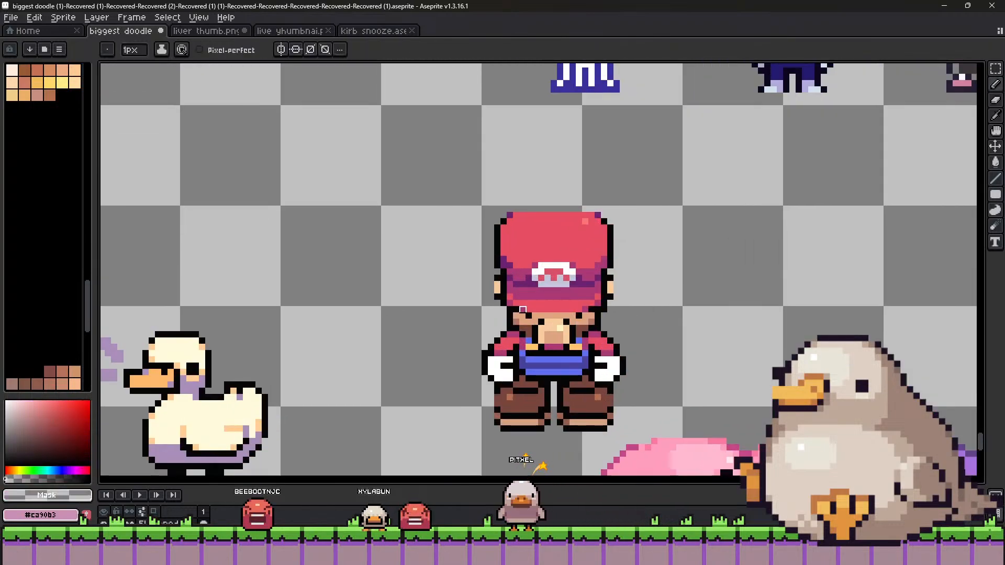
pyautogui.scroll(-2, 585, 341)
pyautogui.scroll(4, 551, 302)
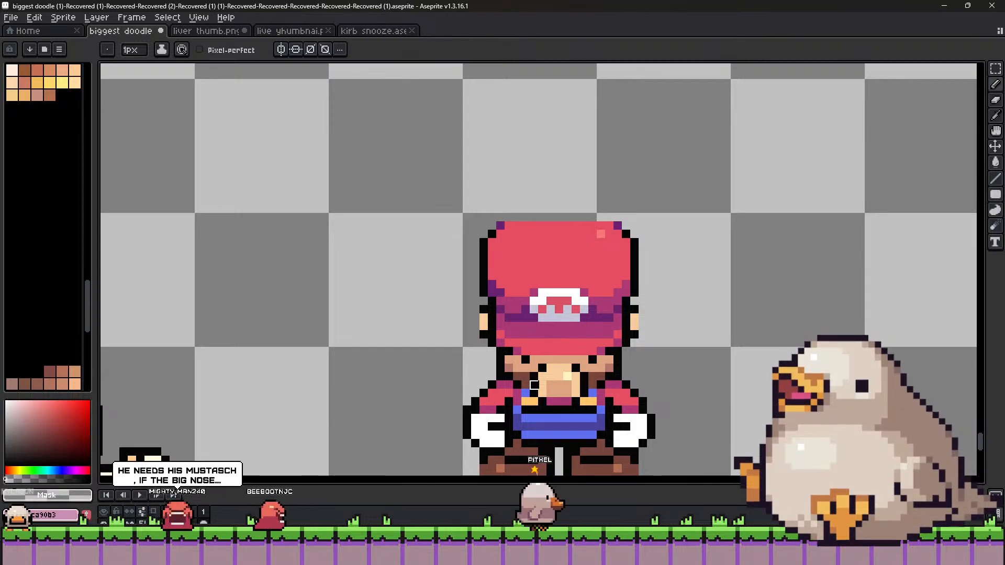
# Try extending the nose downward over the magenta pixels with skin tone #dea380.
pyautogui.press('i')
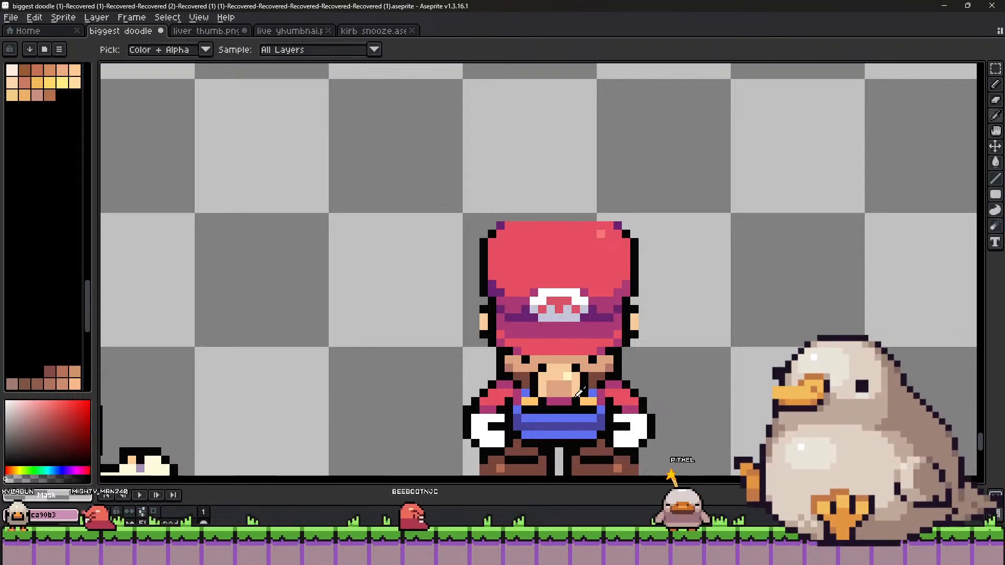
pyautogui.keyDown('alt'); pyautogui.click(566, 397); pyautogui.keyUp('alt')
pyautogui.keyDown('alt'); pyautogui.click(564, 400); pyautogui.keyUp('alt')
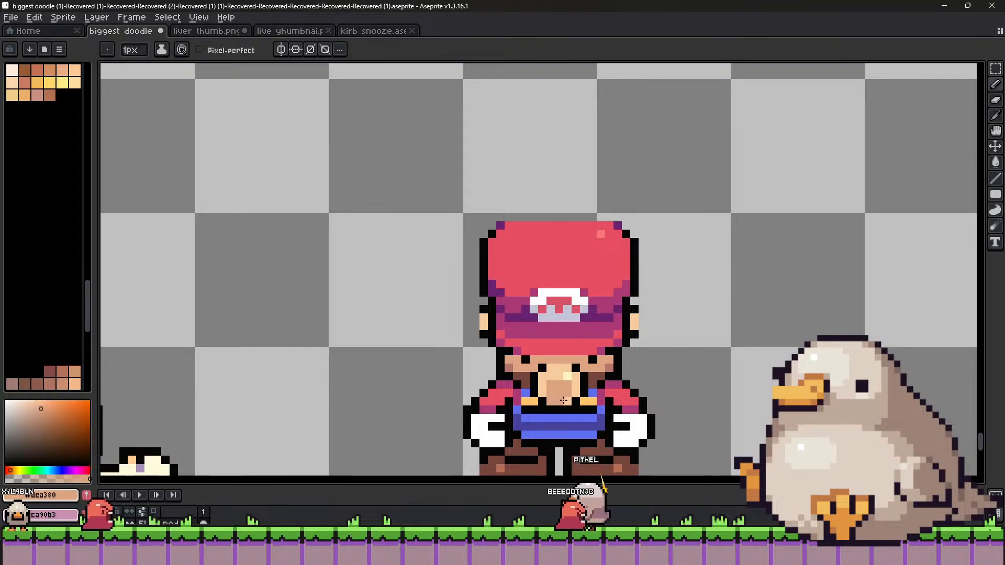
pyautogui.scroll(-4, 563, 400)
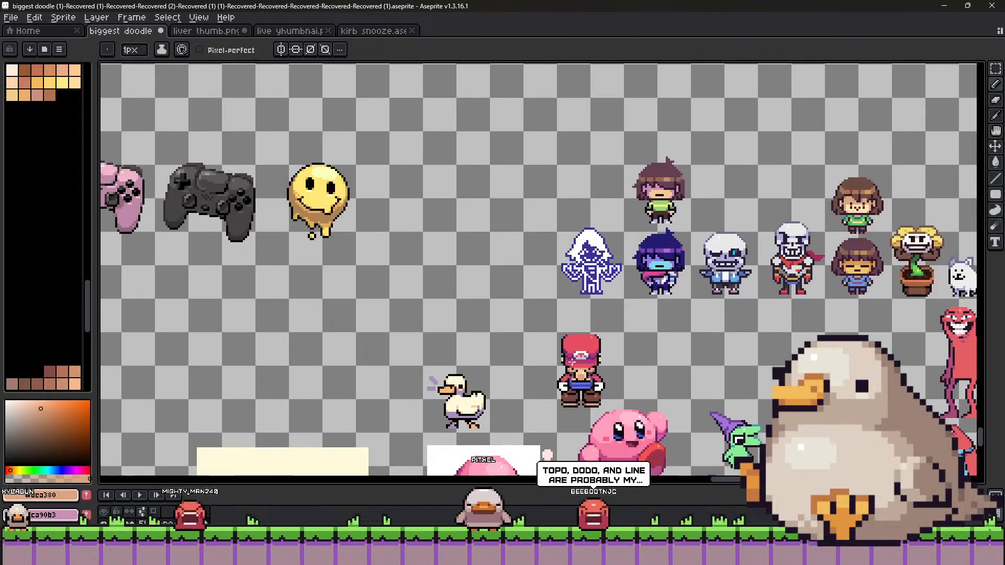
pyautogui.scroll(4, 572, 361)
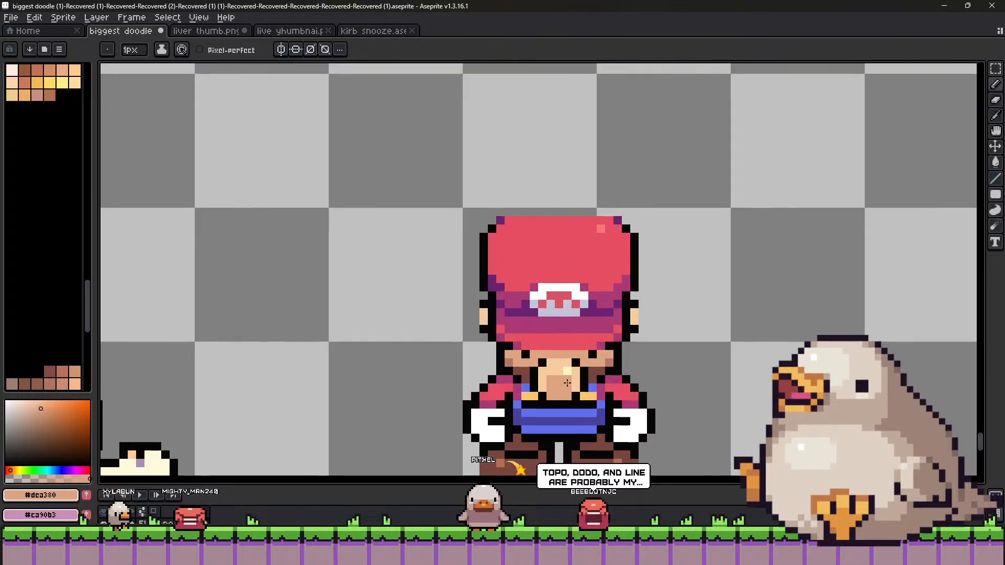
pyautogui.press('v')
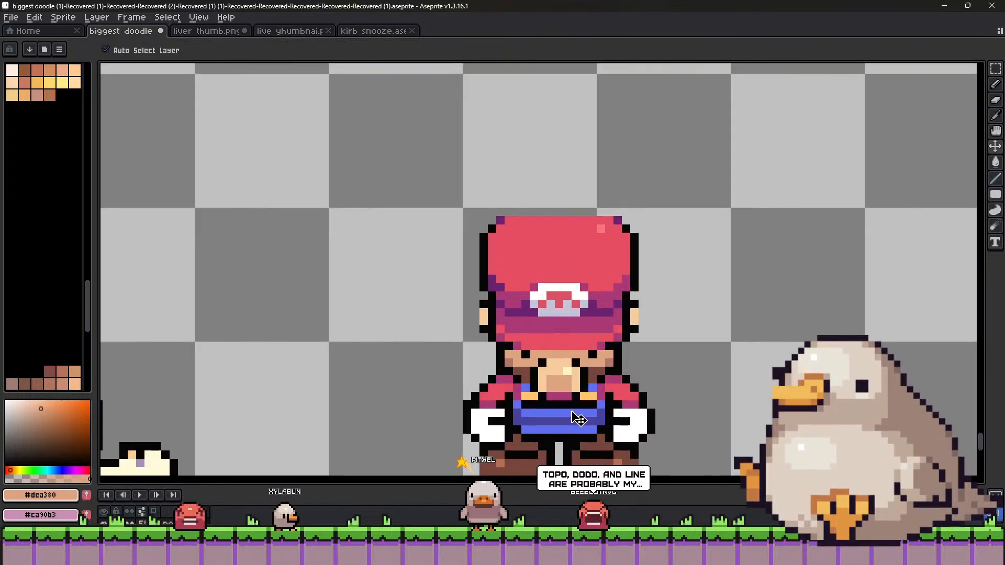
pyautogui.press('b')
pyautogui.scroll(-3, 546, 372)
pyautogui.scroll(2, 546, 372)
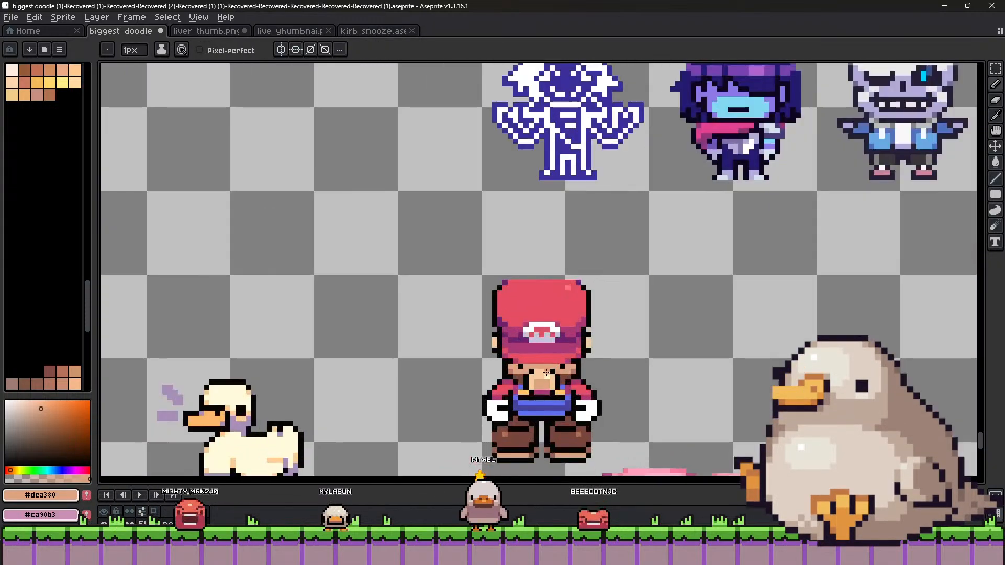
pyautogui.scroll(1, 545, 372)
pyautogui.press('alt')
pyautogui.press('alt')
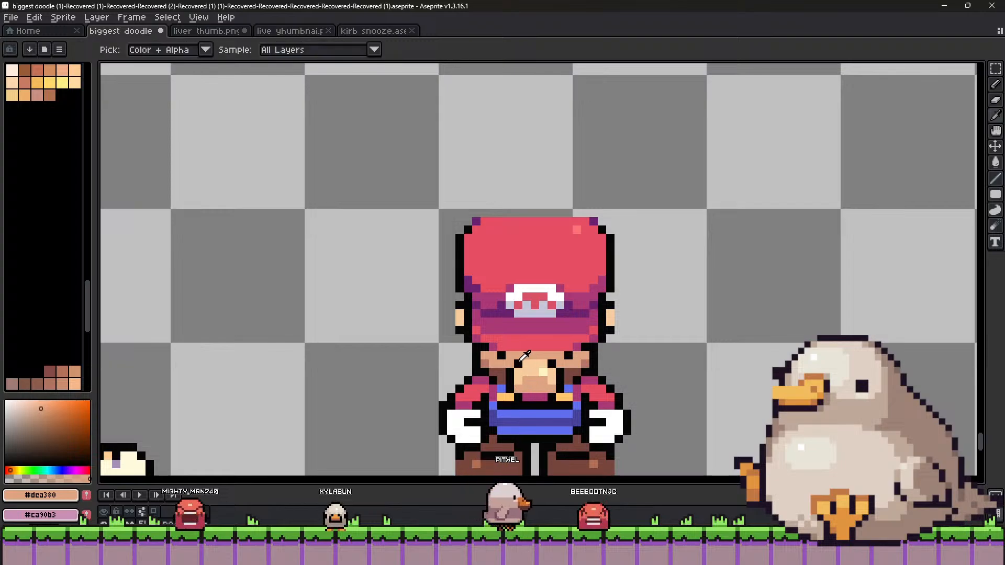
# Try shading the nose's lower corner with sampled brown #b5766a.
pyautogui.click(491, 361)
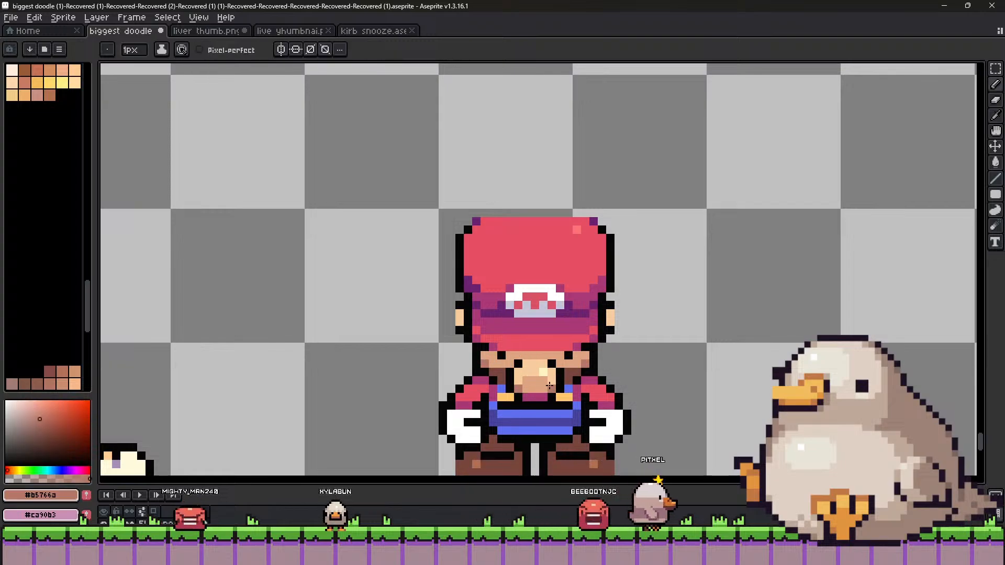
pyautogui.scroll(-3, 543, 414)
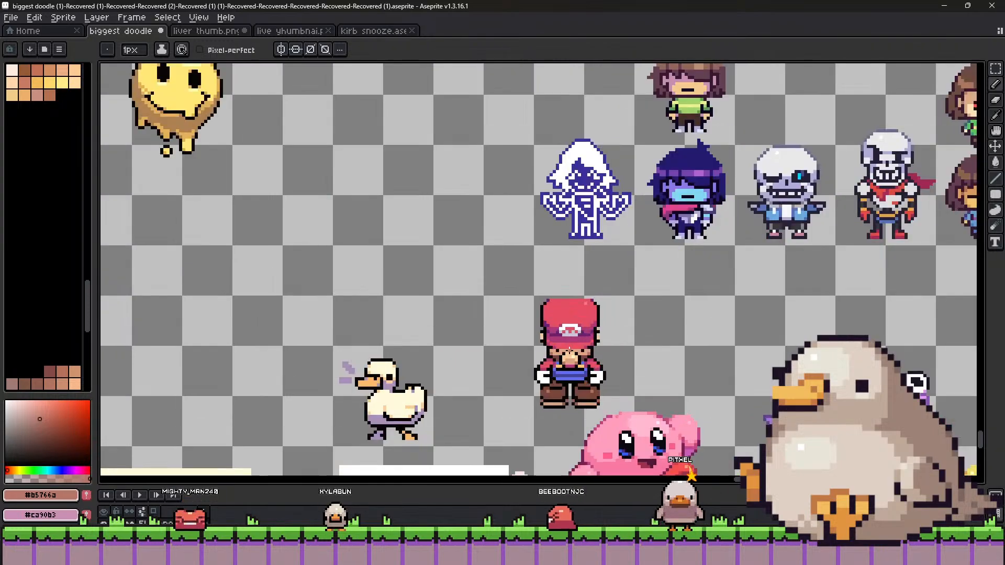
pyautogui.scroll(3, 590, 363)
pyautogui.scroll(1, 590, 364)
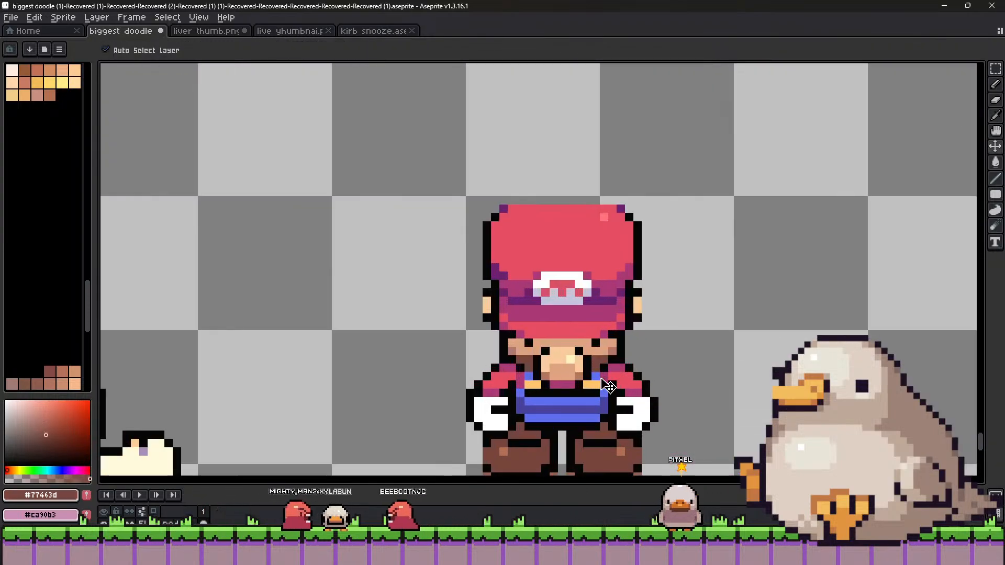
# Try extending the moustache down over the blue overall straps with brown #77463d and edging it in black #060606.
pyautogui.keyDown('alt'); pyautogui.click(601, 375); pyautogui.keyUp('alt')
pyautogui.keyDown('alt'); pyautogui.click(605, 360); pyautogui.keyUp('alt')
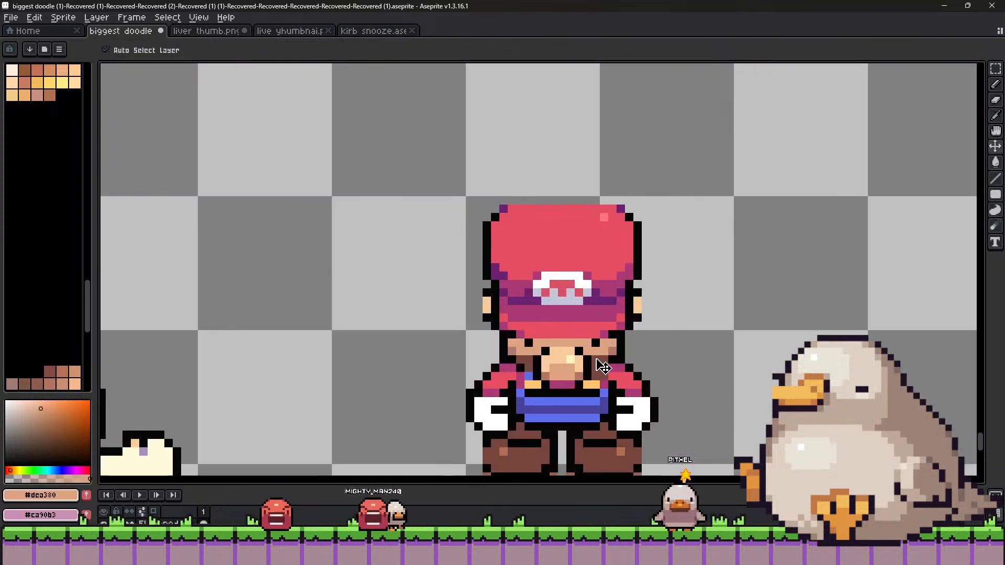
pyautogui.scroll(-1, 606, 359)
pyautogui.keyDown('alt'); pyautogui.click(610, 369); pyautogui.keyUp('alt')
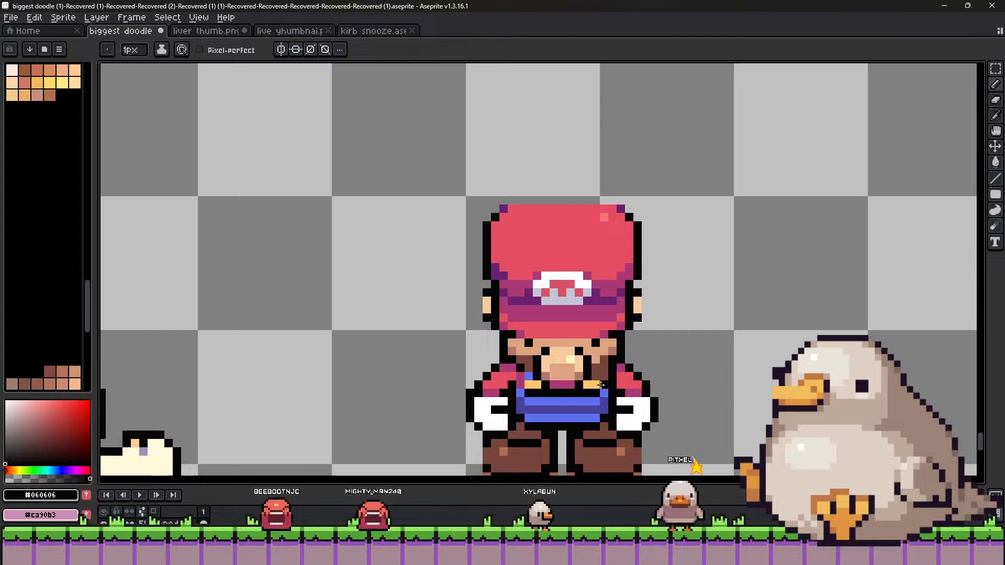
pyautogui.keyDown('alt'); pyautogui.click(526, 372); pyautogui.keyUp('alt')
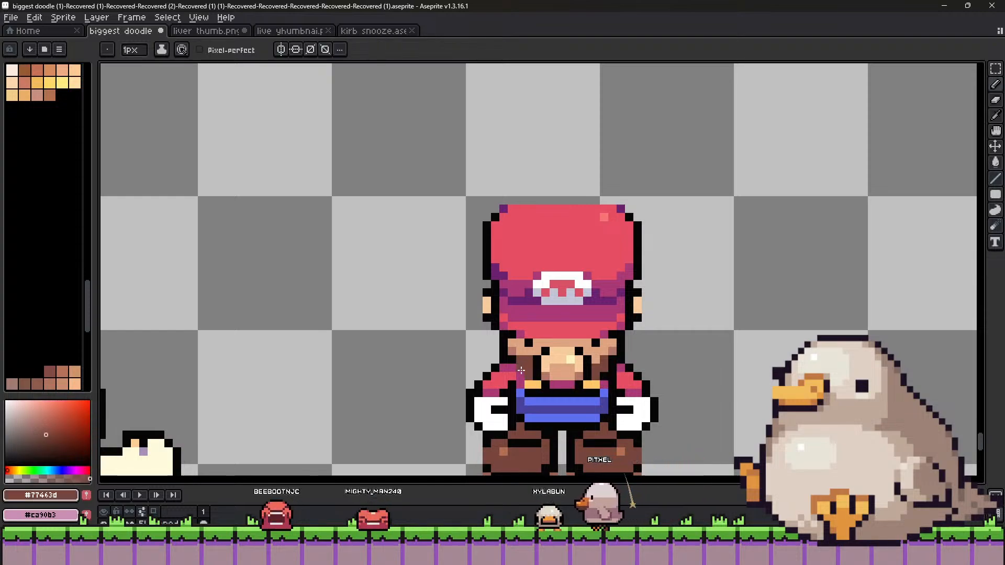
pyautogui.keyDown('alt'); pyautogui.click(517, 370); pyautogui.keyUp('alt')
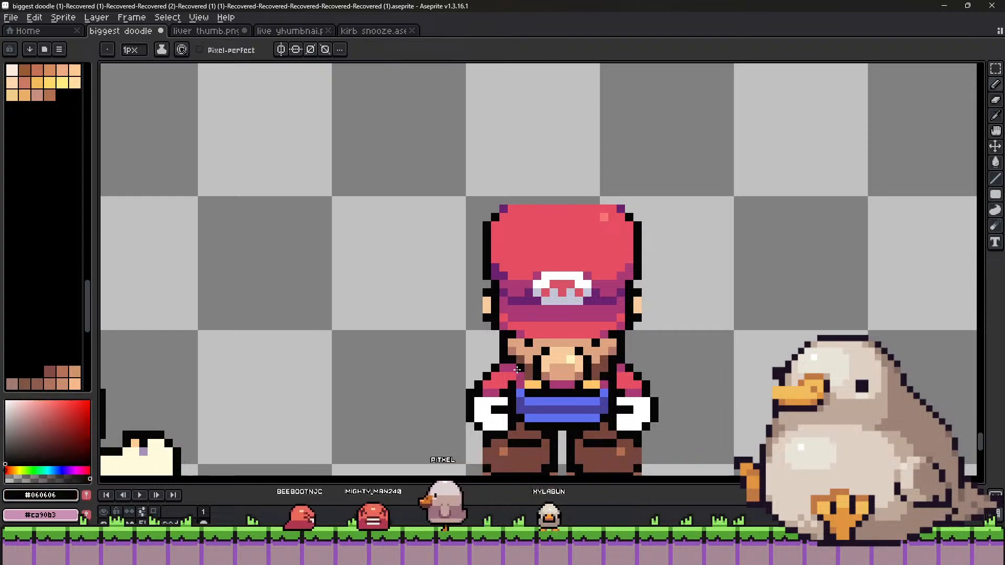
pyautogui.scroll(-3, 547, 373)
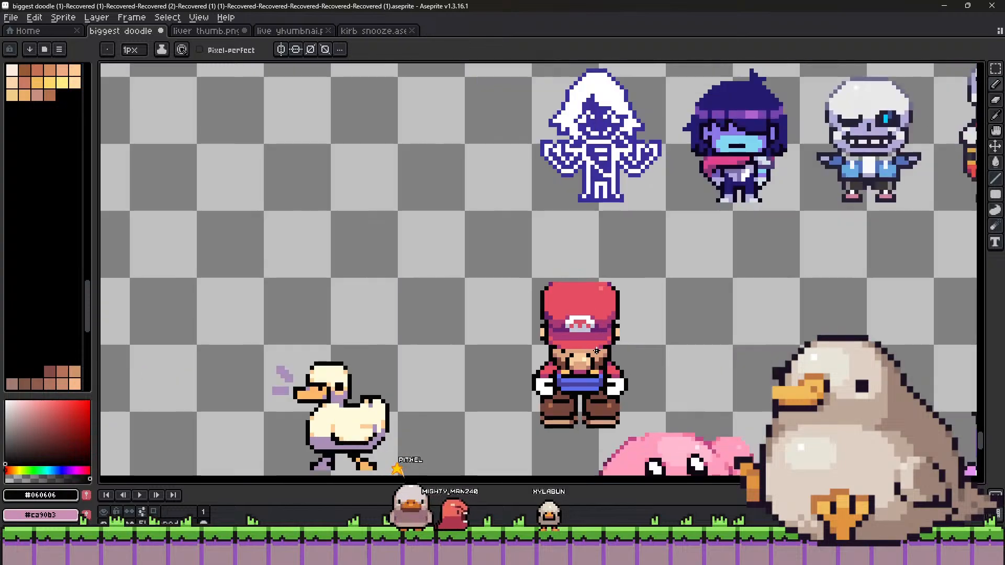
pyautogui.press('v')
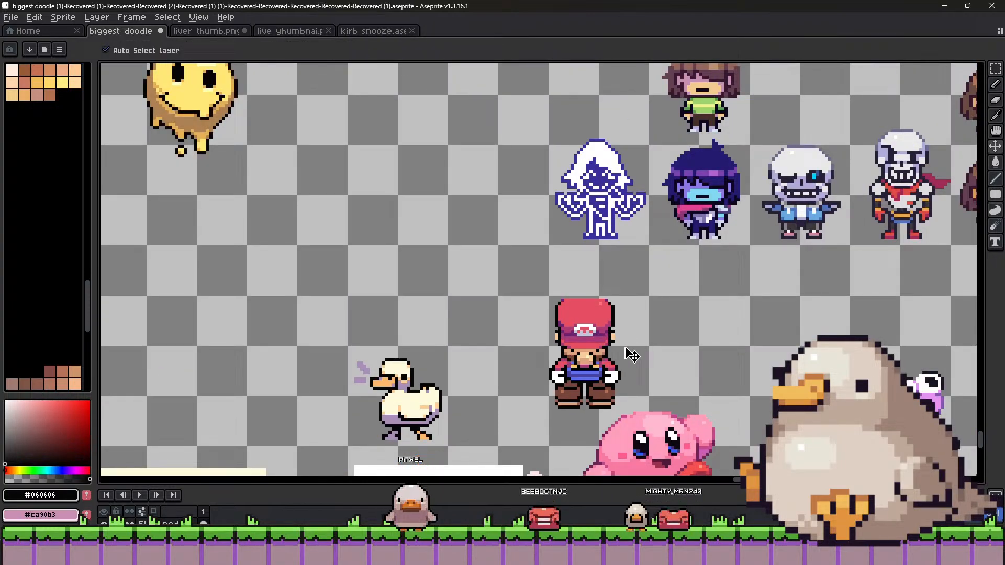
# Shade both lower corners of the nose with sampled brown #b5766a.
pyautogui.scroll(4, 581, 361)
pyautogui.press('i')
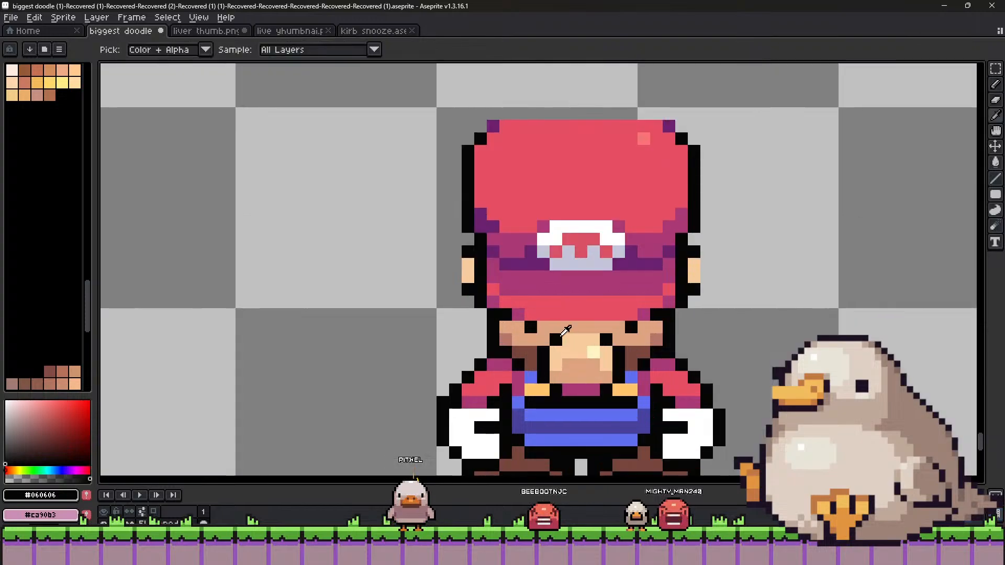
pyautogui.click(547, 365)
pyautogui.press('b')
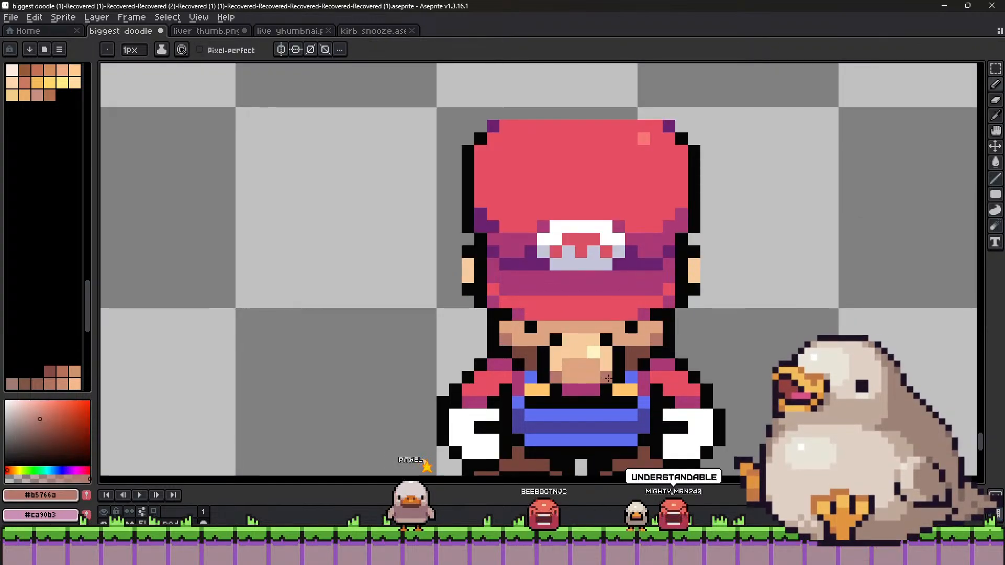
pyautogui.scroll(-4, 624, 331)
# Paint the darker outer cheek pixels on both sides of the face with sampled black #060606.
pyautogui.scroll(4, 624, 331)
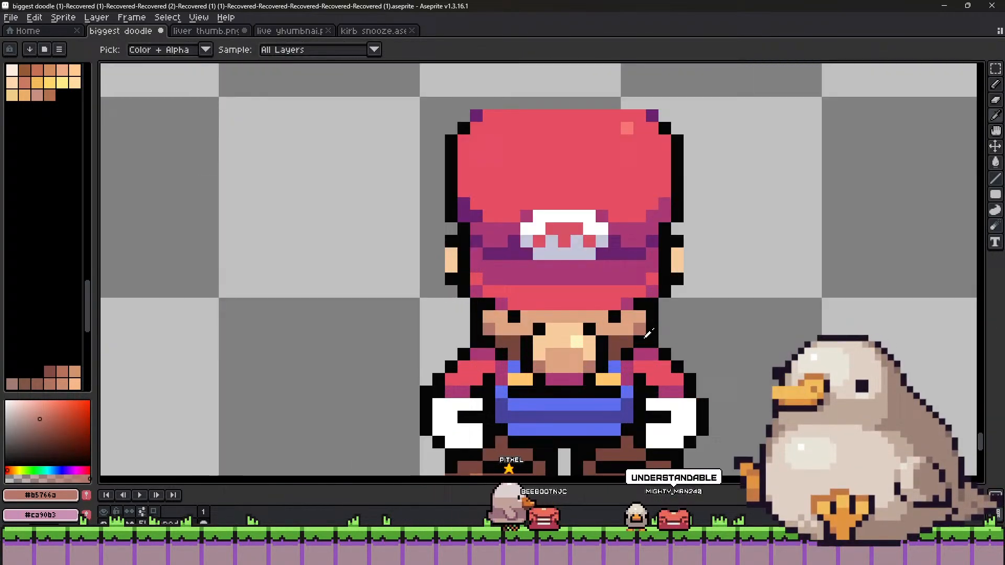
pyautogui.keyDown('alt'); pyautogui.click(630, 327); pyautogui.keyUp('alt')
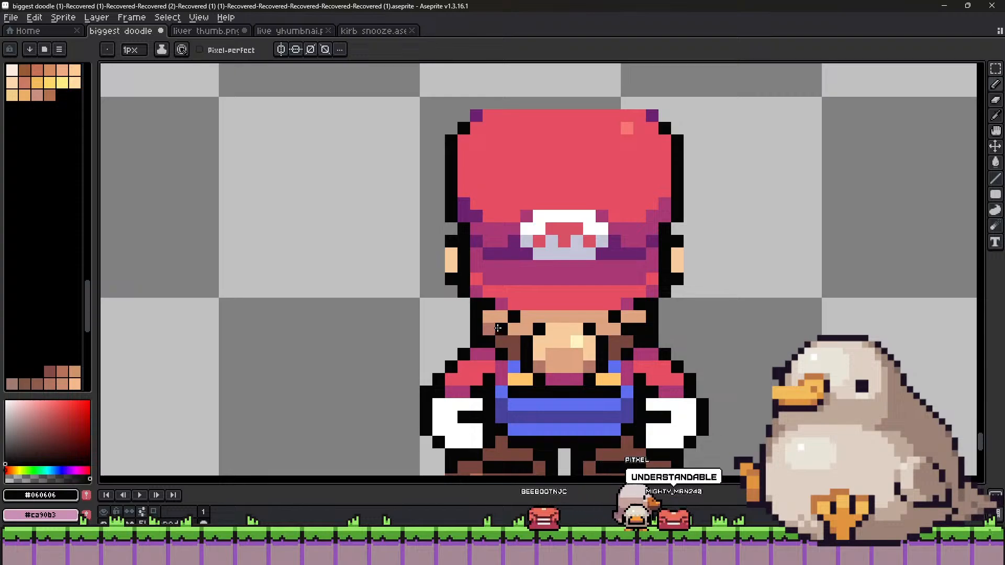
pyautogui.scroll(-5, 519, 342)
pyautogui.scroll(3, 611, 336)
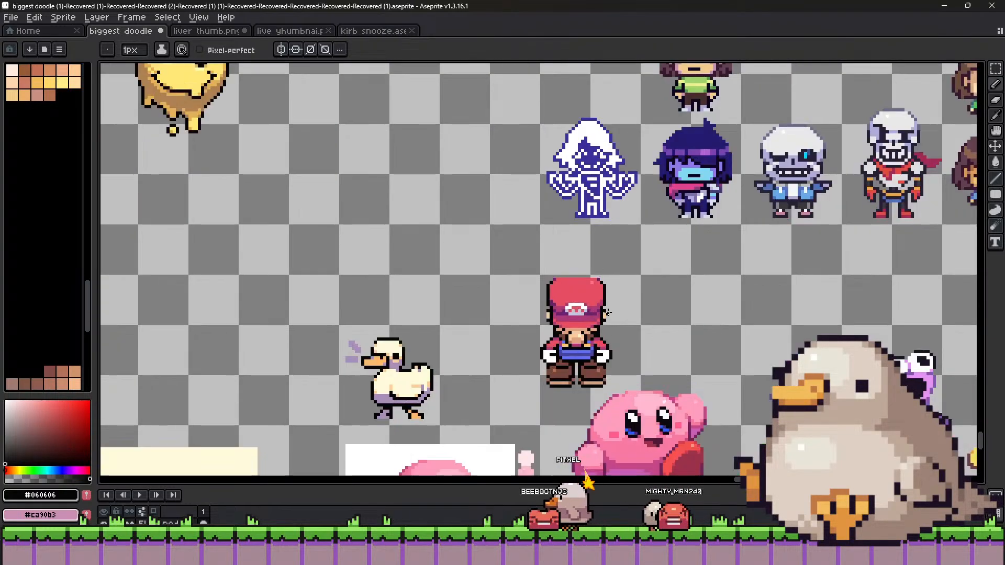
pyautogui.press('i')
pyautogui.keyDown('alt'); pyautogui.click(611, 335); pyautogui.keyUp('alt')
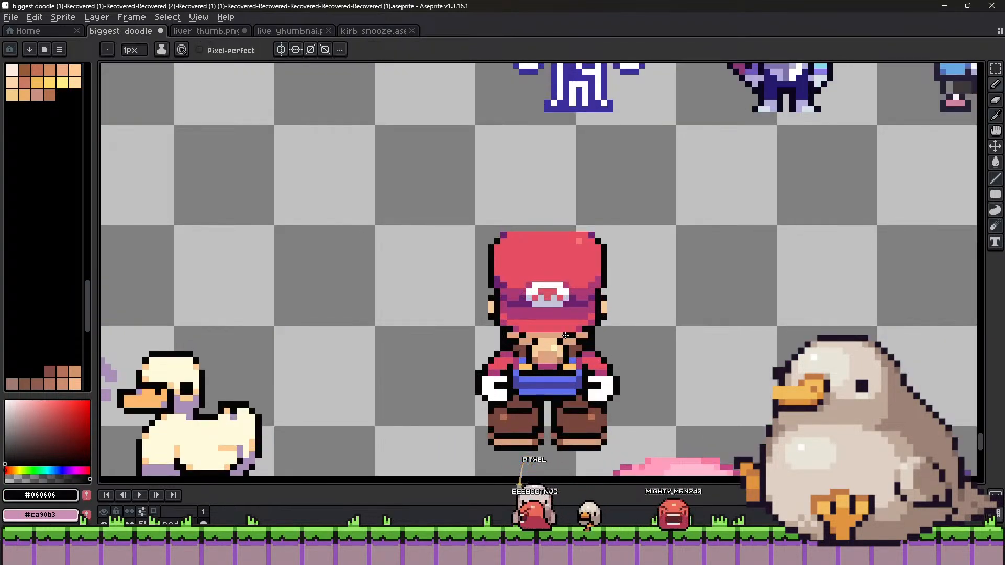
pyautogui.scroll(-2, 527, 336)
pyautogui.scroll(1, 607, 335)
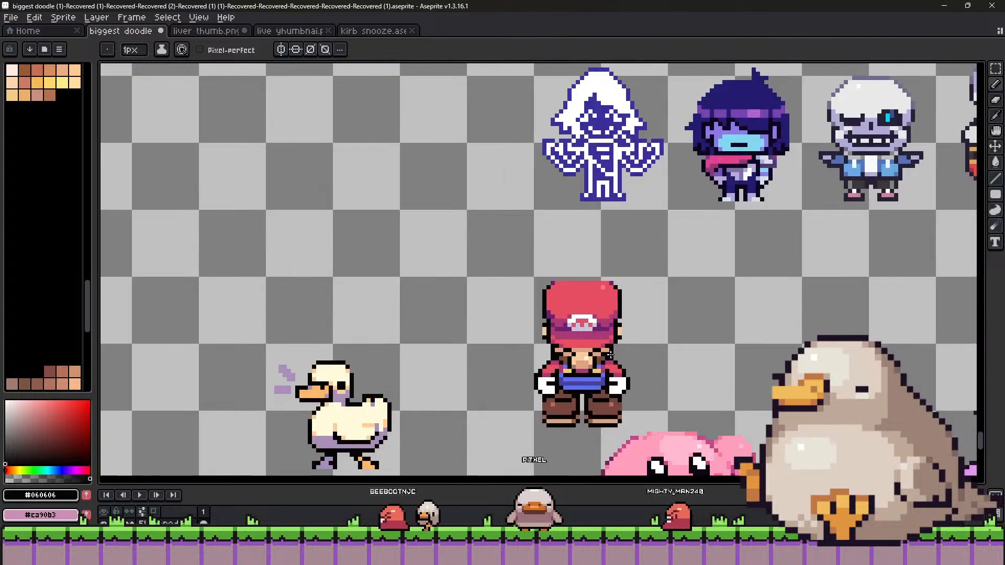
pyautogui.scroll(-1, 609, 333)
# Try narrowing the hat's crown by selecting its right and left sides and shifting each inward by one pixel.
pyautogui.scroll(3, 609, 333)
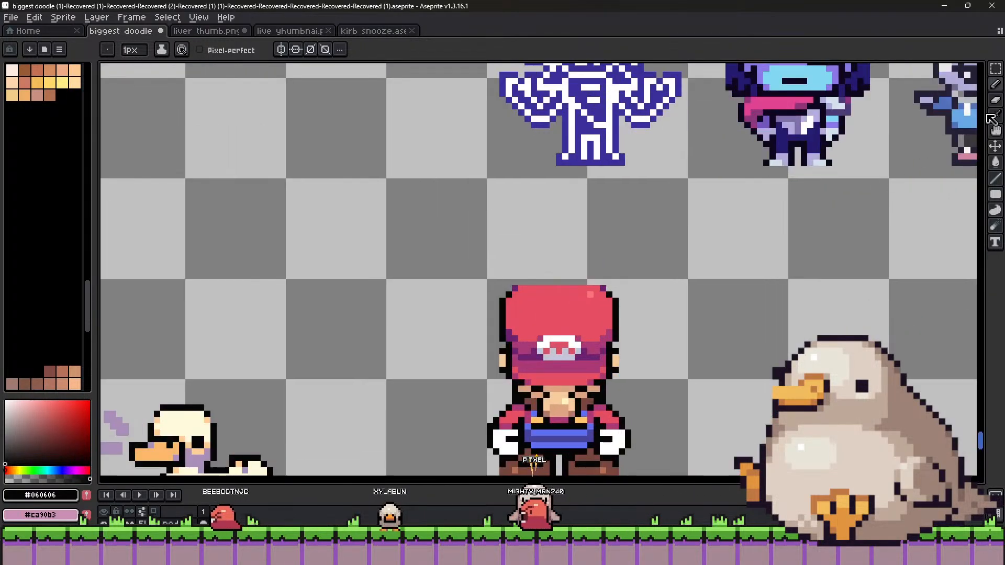
pyautogui.press('m')
pyautogui.scroll(1, 592, 337)
pyautogui.moveTo(582, 256); pyautogui.dragTo(642, 349)
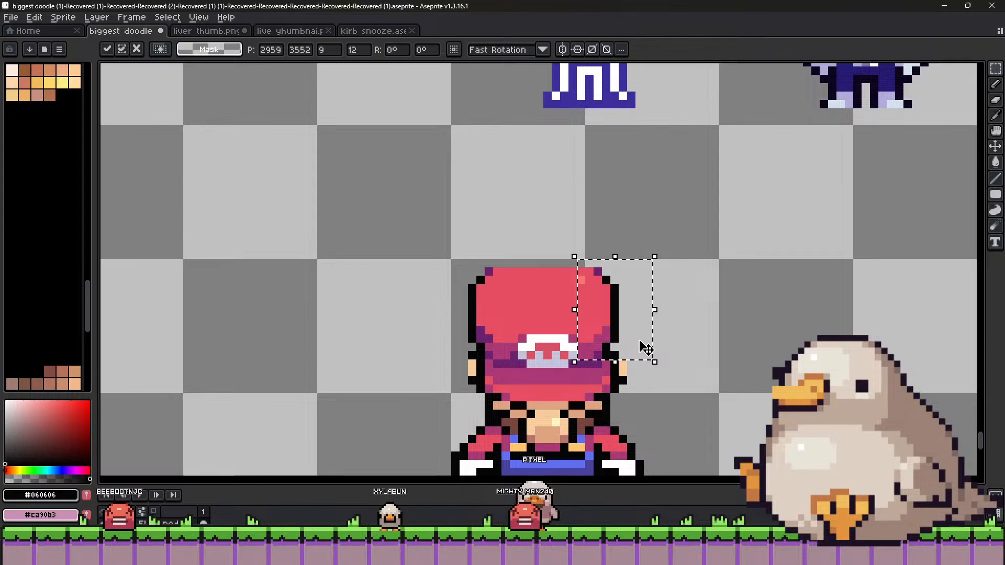
pyautogui.click(571, 345)
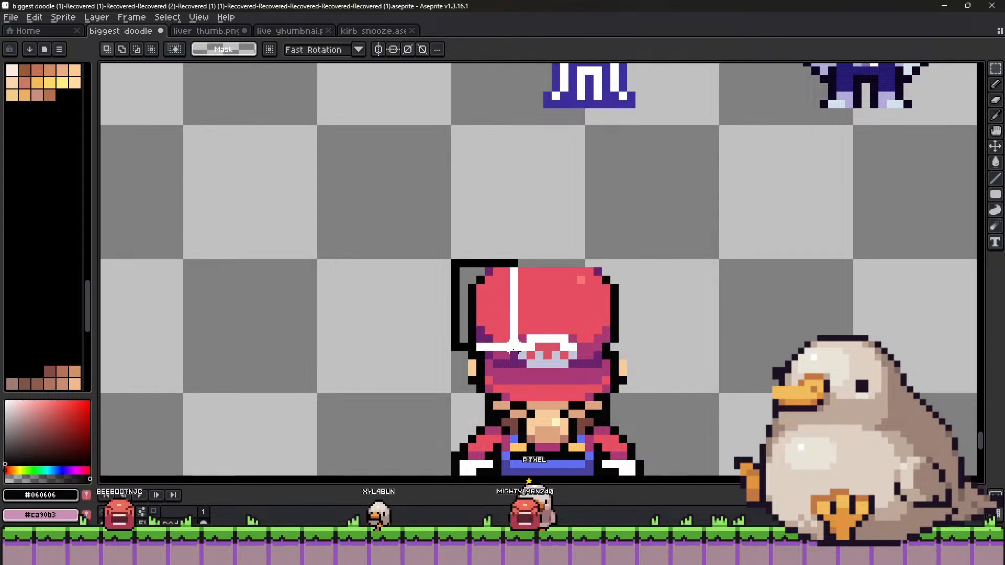
pyautogui.moveTo(513, 348); pyautogui.dragTo(510, 345)
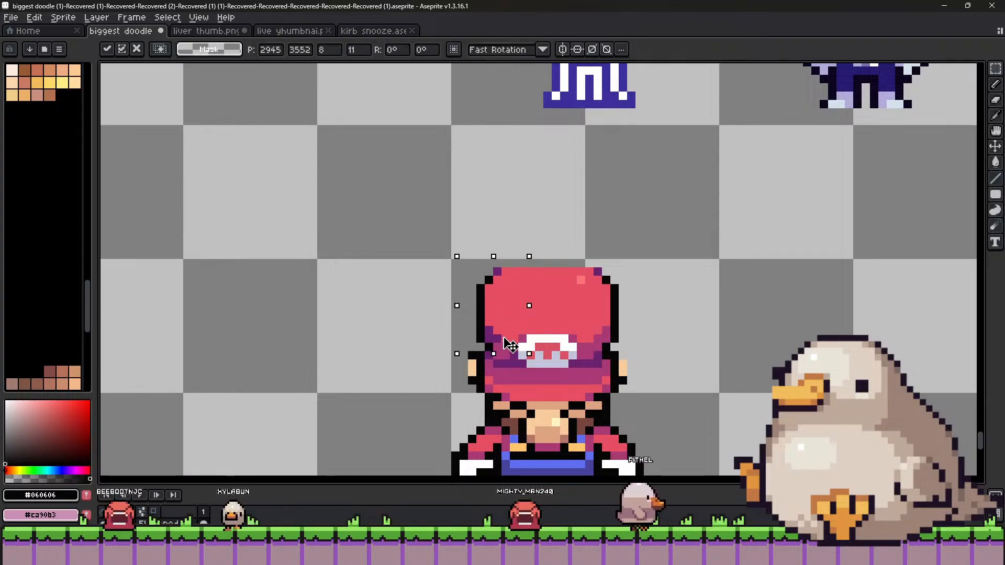
pyautogui.click(613, 336)
pyautogui.scroll(-3, 614, 329)
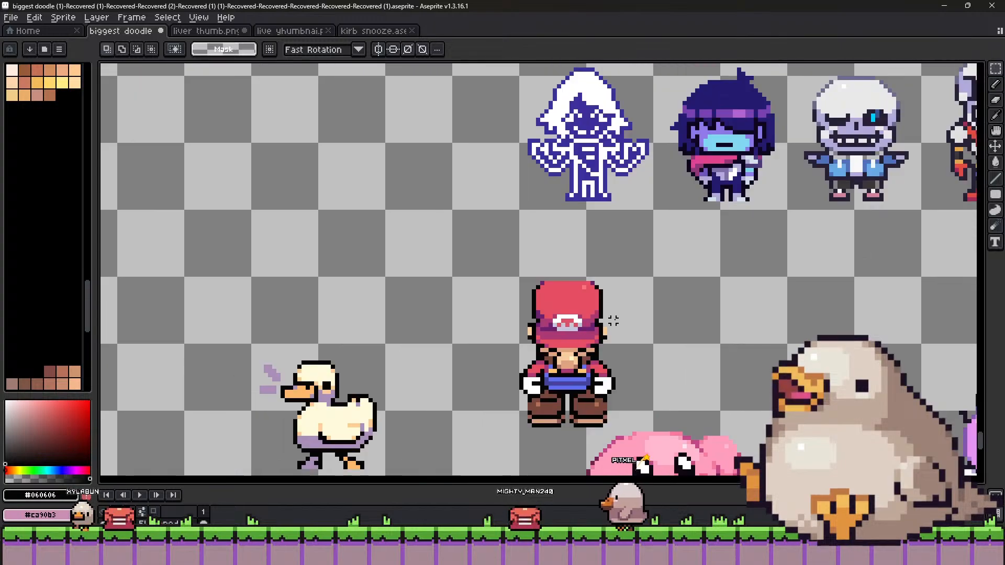
# Widen the hat's crown by selecting its left and right sides and shifting each outward by one pixel.
pyautogui.scroll(1, 535, 320)
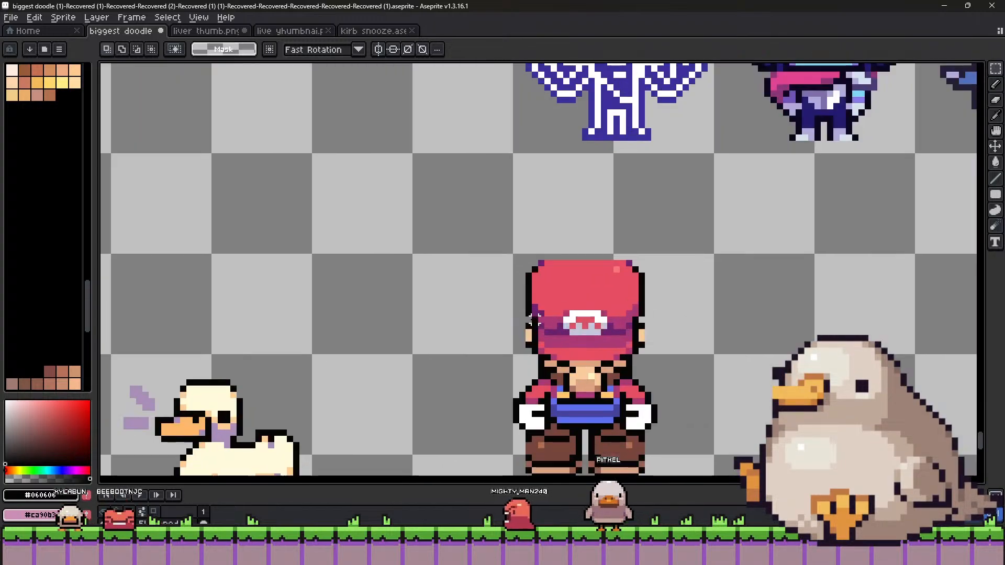
pyautogui.moveTo(553, 314)
pyautogui.mouseDown()
pyautogui.moveTo(559, 324)
pyautogui.moveTo(540, 311)
pyautogui.mouseUp()
pyautogui.click(547, 311)
pyautogui.click(648, 307)
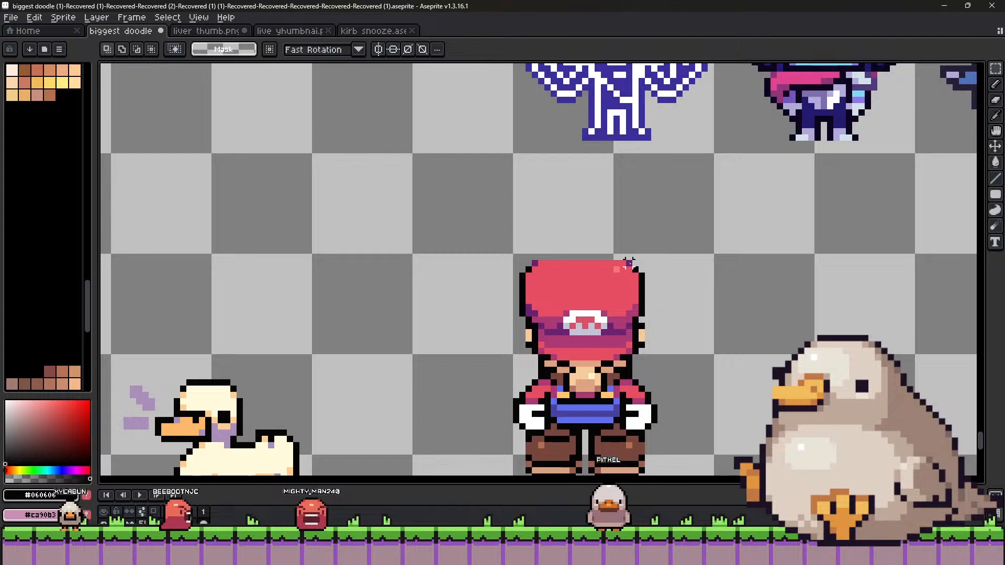
pyautogui.moveTo(618, 259); pyautogui.dragTo(646, 304)
pyautogui.click(598, 314)
pyautogui.scroll(-4, 598, 314)
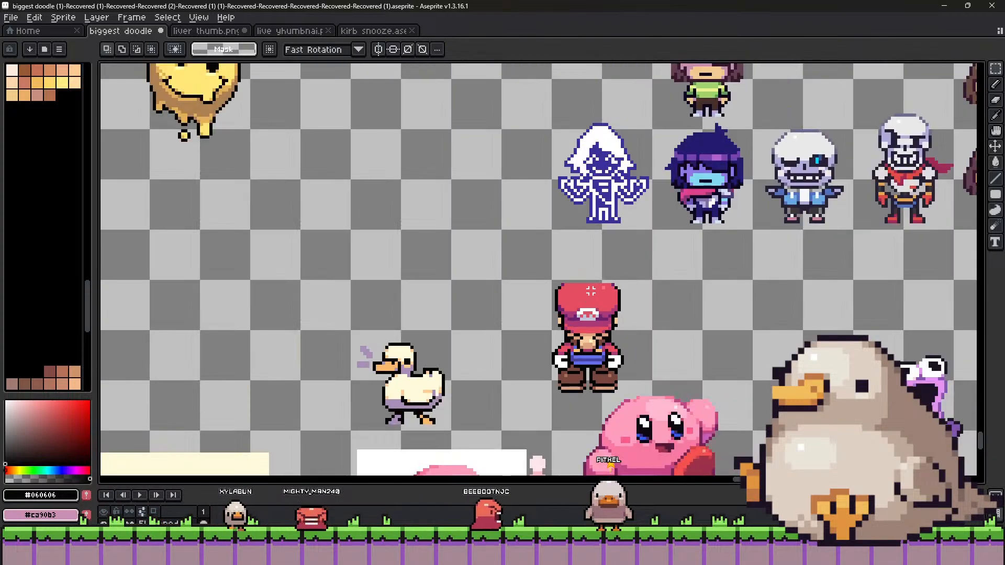
pyautogui.scroll(3, 565, 309)
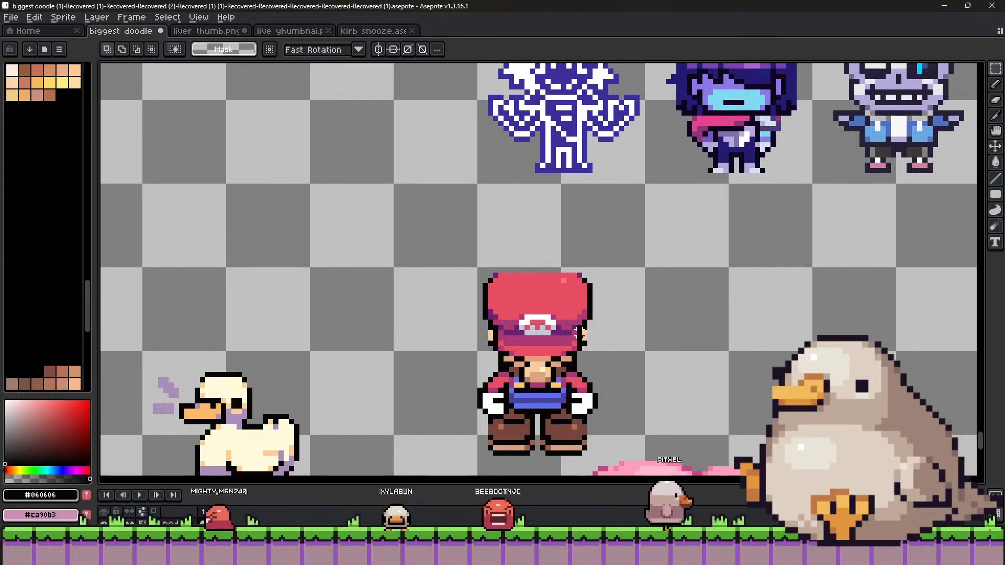
pyautogui.moveTo(569, 328); pyautogui.dragTo(616, 270)
pyautogui.click(789, 285)
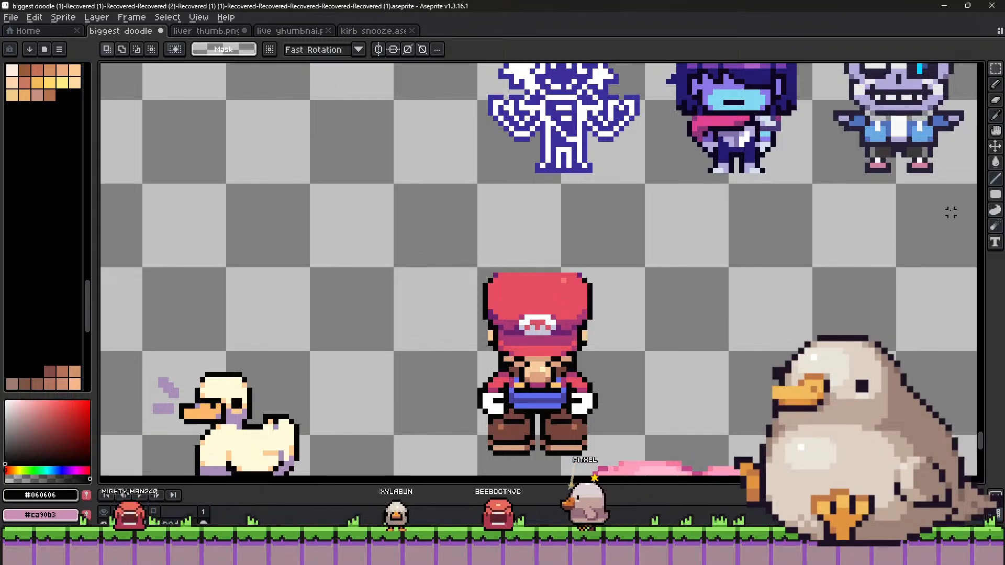
# Raise and round the hat's top with a row and corner pixels of sampled purple #6b216f.
pyautogui.click(995, 179)
pyautogui.scroll(2, 529, 300)
pyautogui.keyDown('alt'); pyautogui.click(609, 261); pyautogui.keyUp('alt')
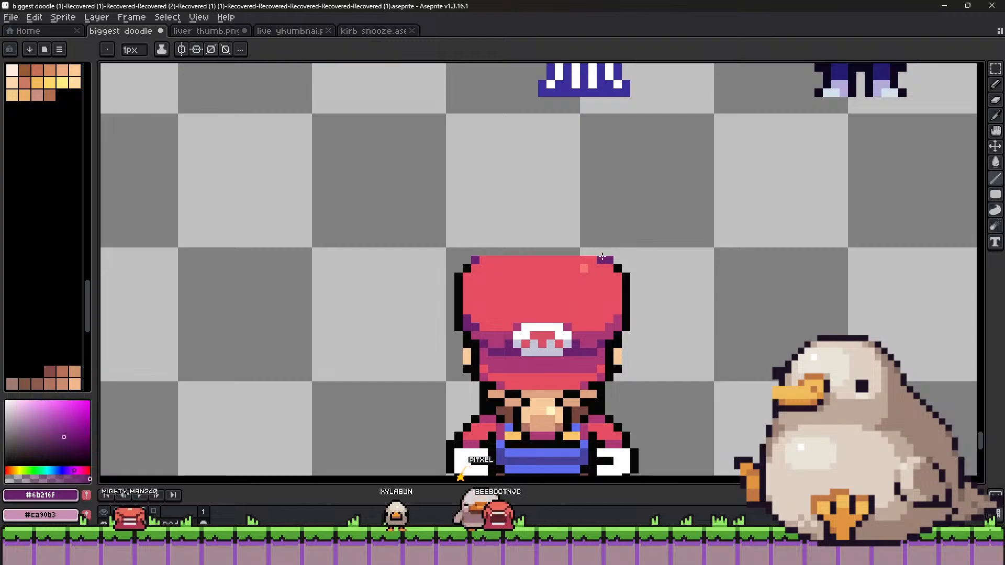
pyautogui.scroll(-3, 573, 344)
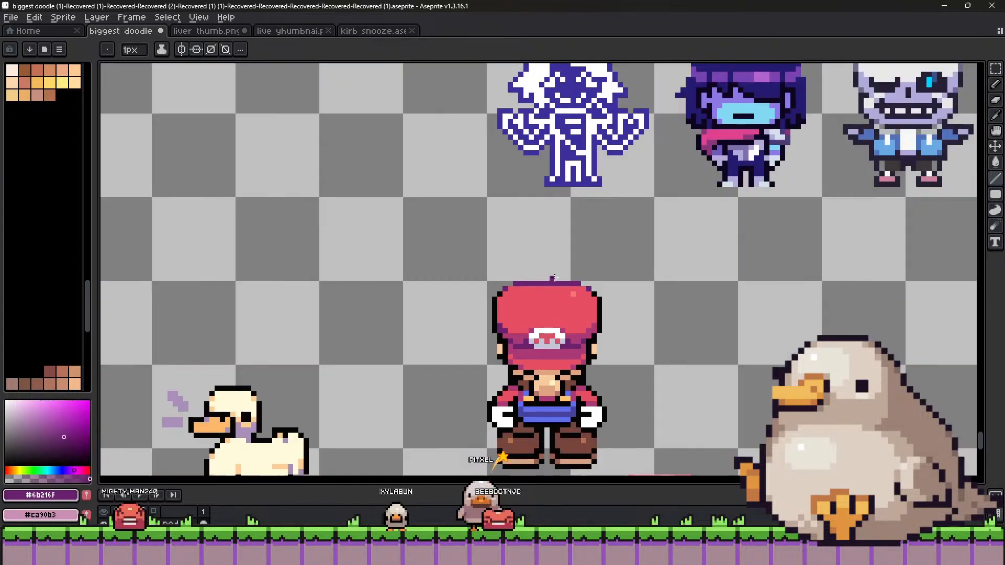
pyautogui.scroll(1, 513, 287)
# Select the crown's lower band with the upper part of the emblem and move it up one pixel.
pyautogui.scroll(3, 513, 286)
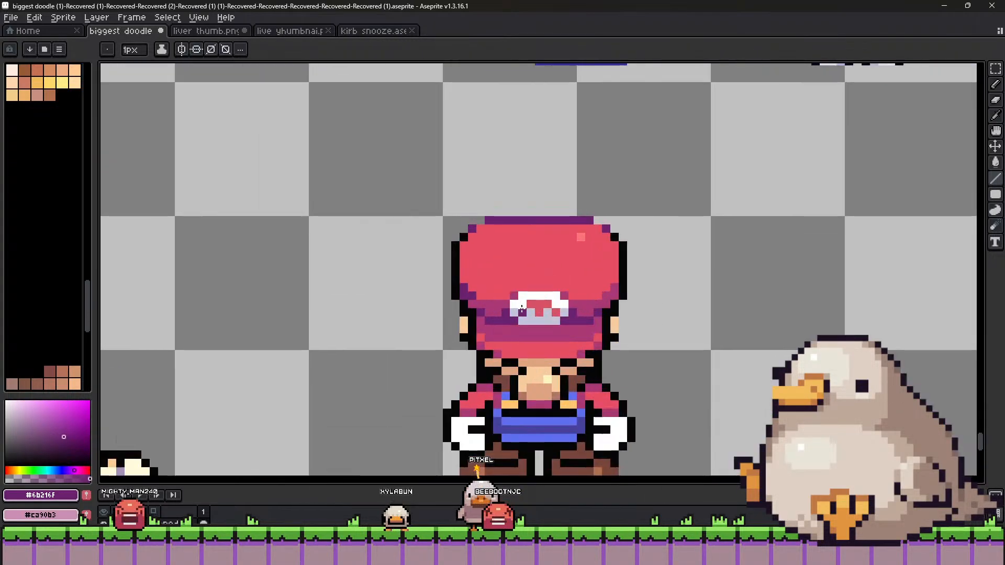
pyautogui.press('m')
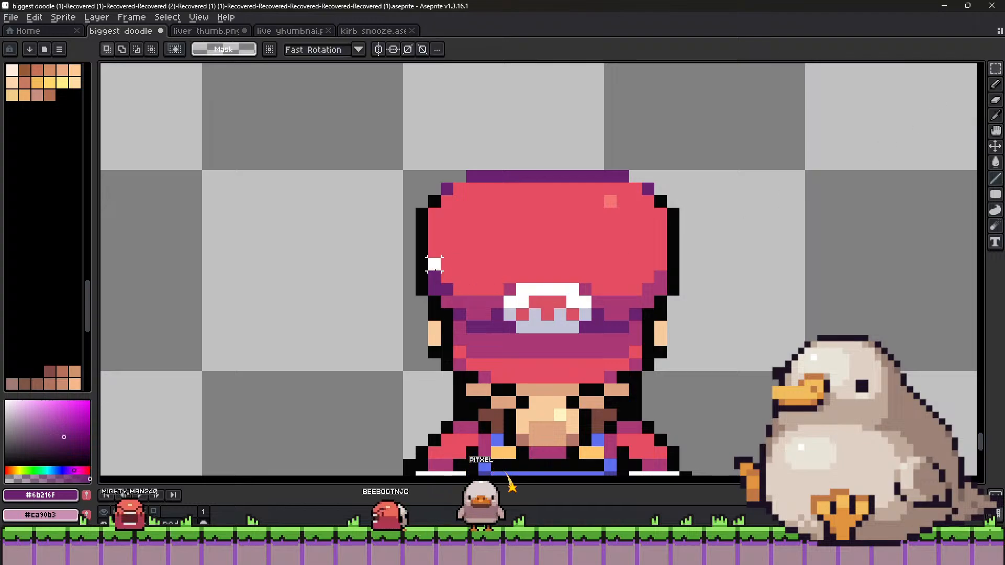
pyautogui.moveTo(434, 265); pyautogui.dragTo(643, 309)
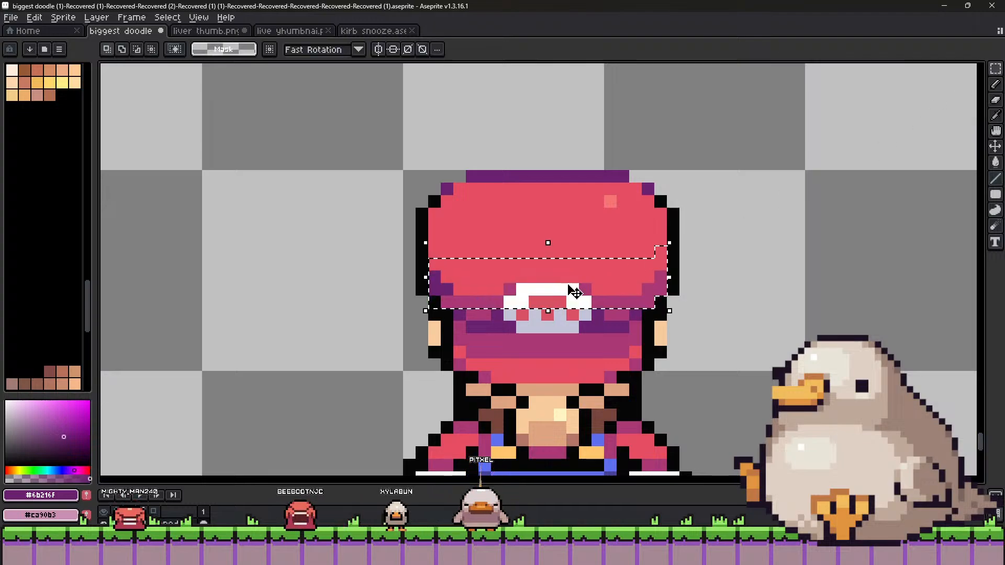
pyautogui.moveTo(574, 291); pyautogui.dragTo(577, 276)
pyautogui.press('Return')
pyautogui.scroll(-5, 581, 283)
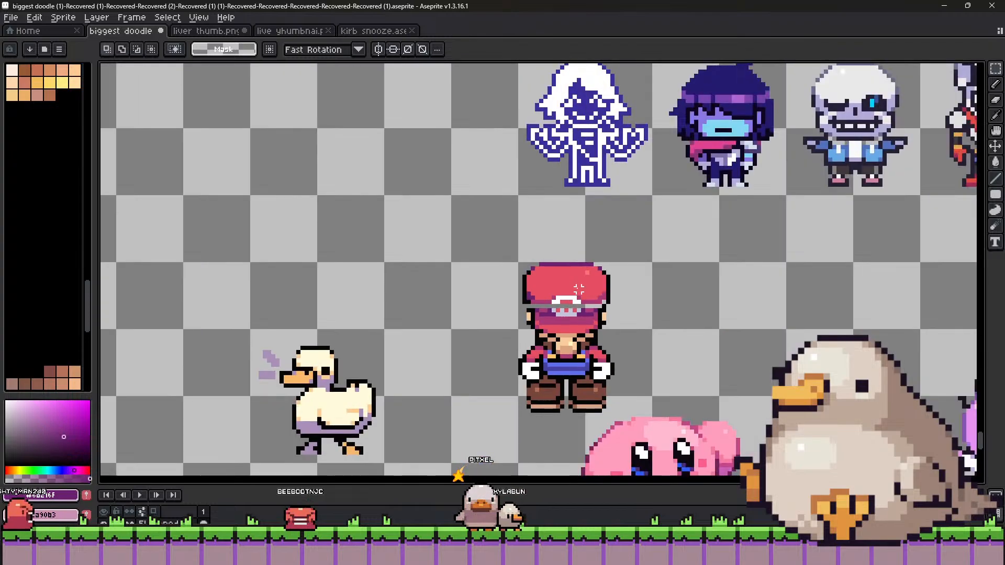
# Fill the empty row on both sides of the hat's emblem with sampled magenta #a93974.
pyautogui.scroll(3, 594, 286)
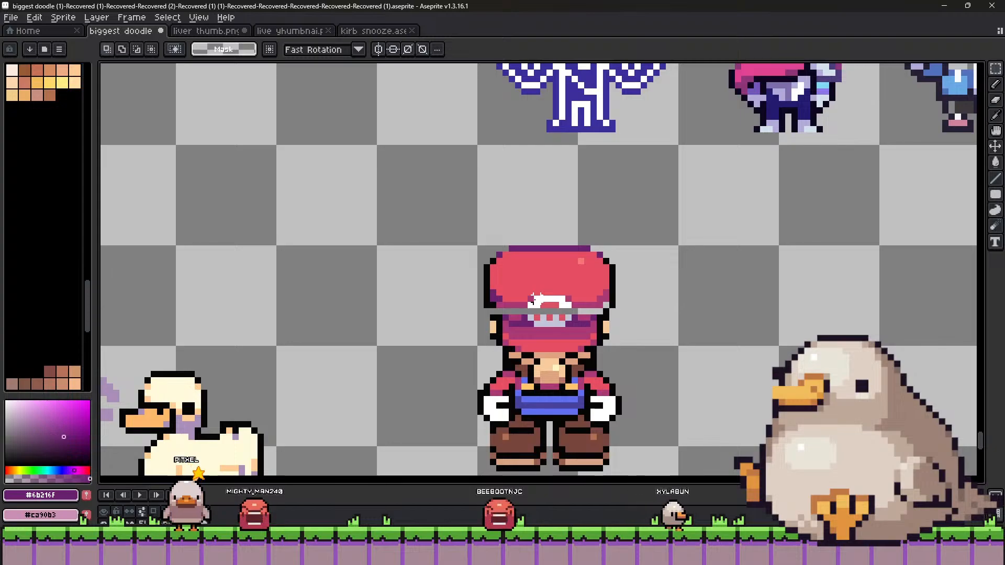
pyautogui.scroll(1, 586, 321)
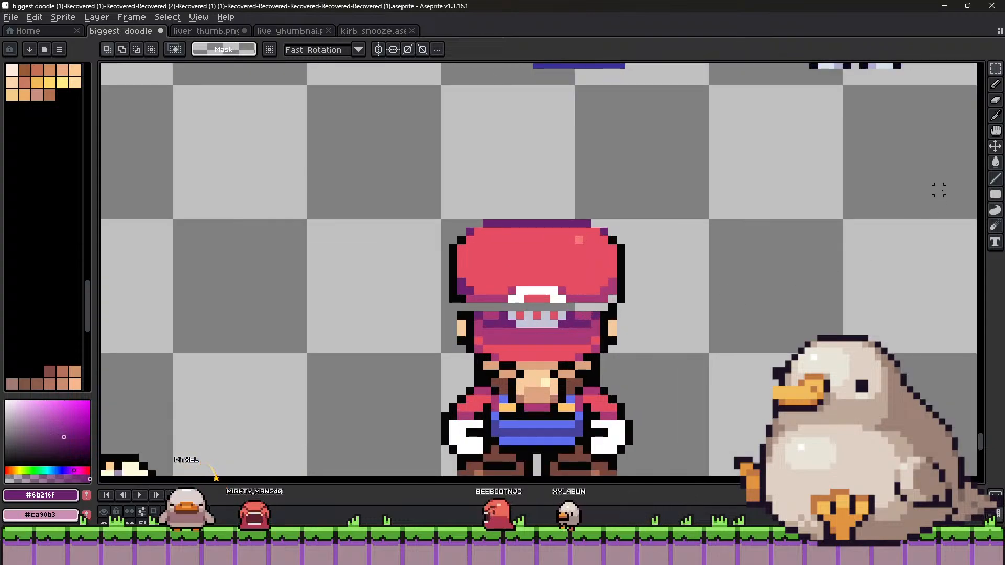
pyautogui.press('i')
pyautogui.click(604, 298)
pyautogui.press('b')
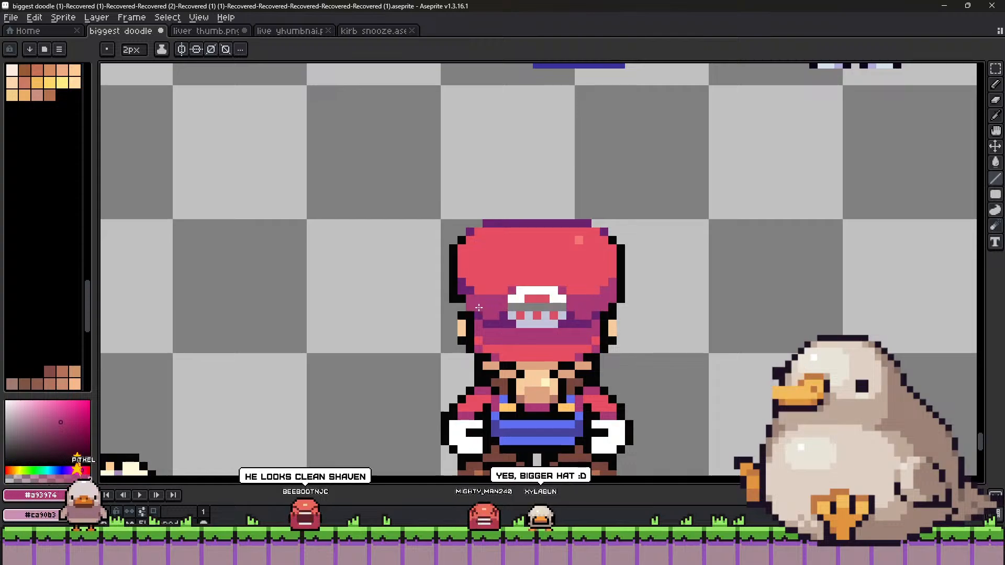
# Retouch the shading pixels along the hat's left side with a 1 px brush in sampled purple #6b216f and magenta #a93974.
pyautogui.press('-')
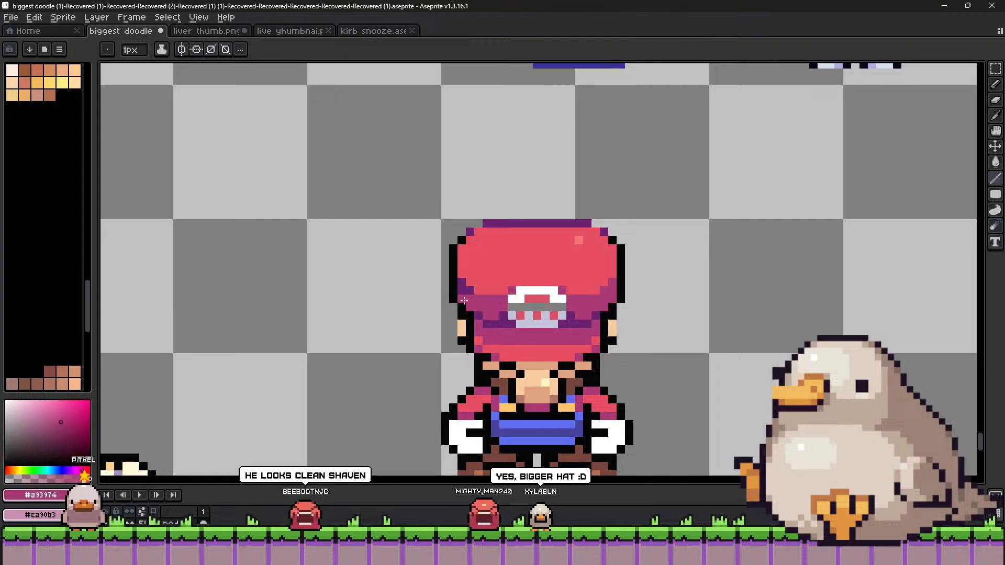
pyautogui.keyDown('alt'); pyautogui.click(459, 300); pyautogui.keyUp('alt')
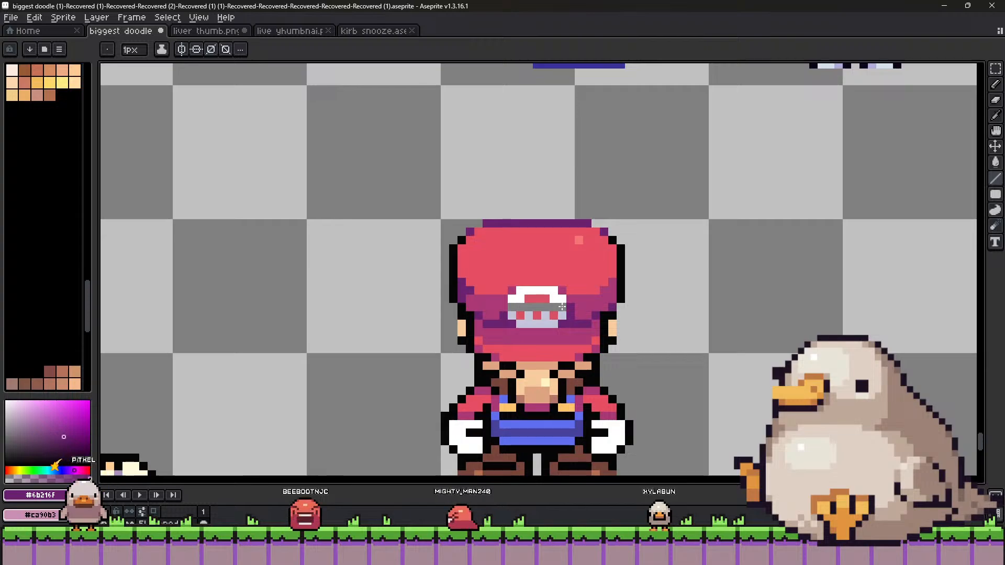
pyautogui.keyDown('alt'); pyautogui.click(464, 293); pyautogui.keyUp('alt')
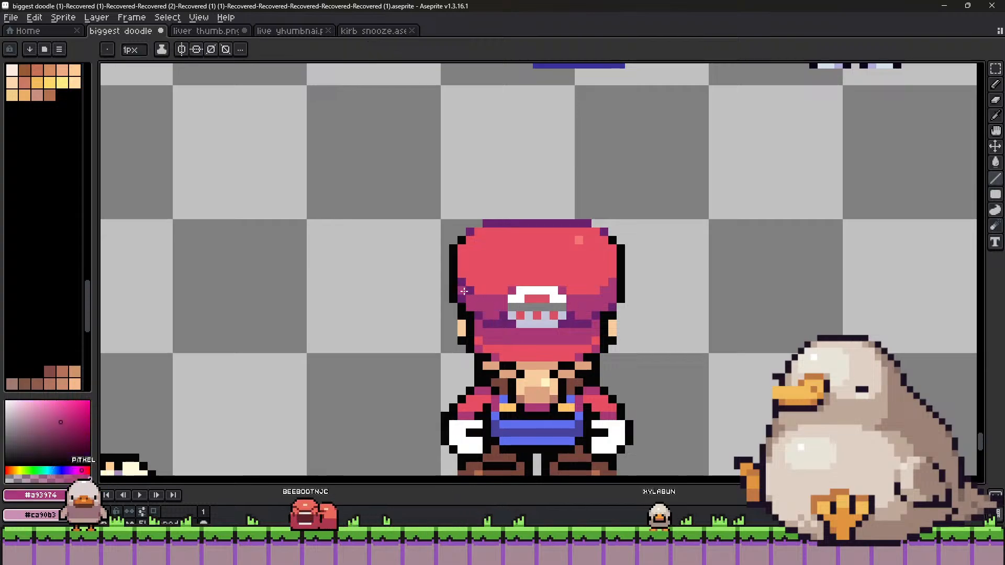
pyautogui.scroll(-1, 462, 298)
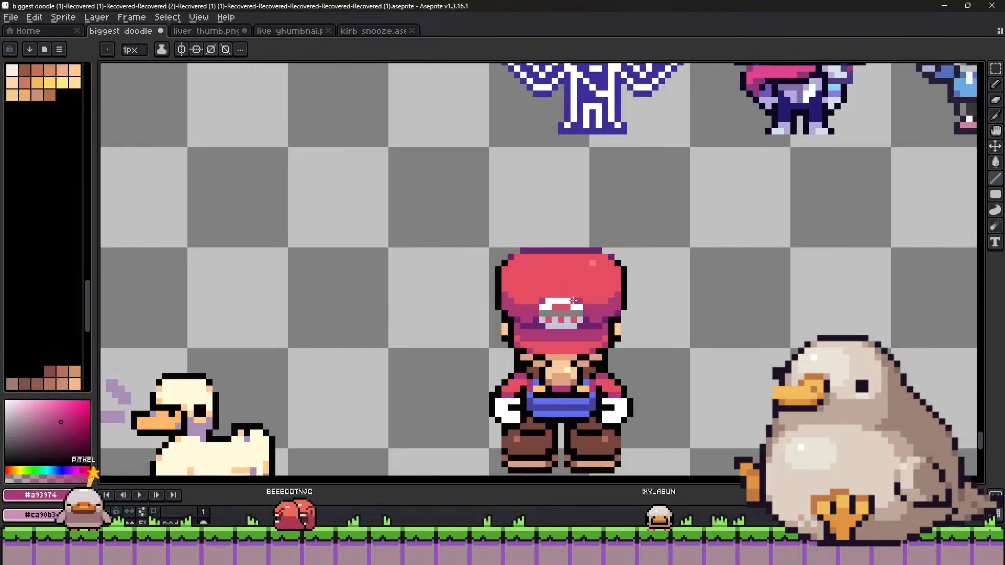
# Fill the empty row of the hat's emblem with sampled grey #c4c5da, red and white, extending the strokes of the M.
pyautogui.keyDown('alt'); pyautogui.click(543, 314); pyautogui.keyUp('alt')
pyautogui.keyDown('alt'); pyautogui.click(547, 313); pyautogui.keyUp('alt')
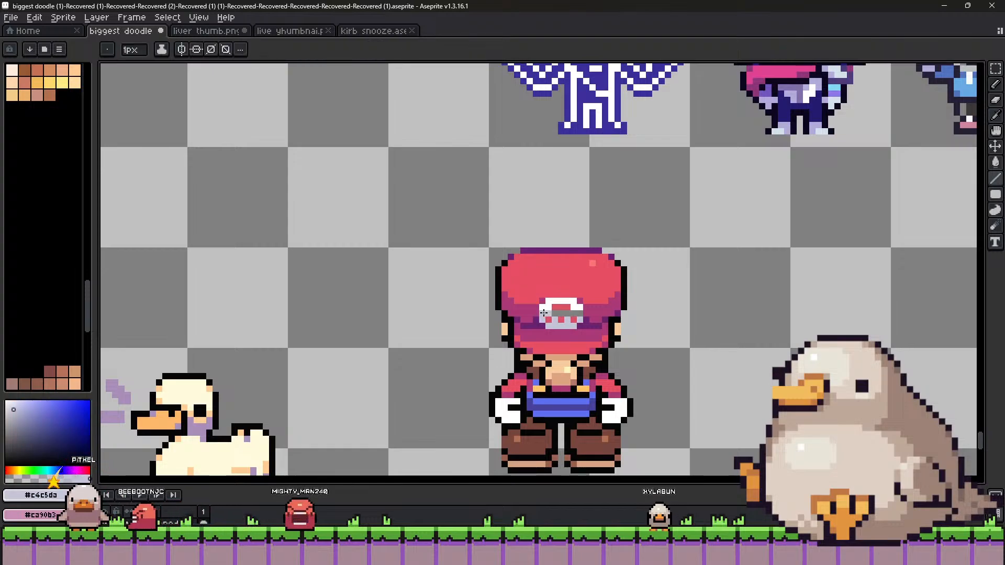
pyautogui.keyDown('alt'); pyautogui.click(553, 311); pyautogui.keyUp('alt')
pyautogui.keyDown('alt'); pyautogui.click(566, 316); pyautogui.keyUp('alt')
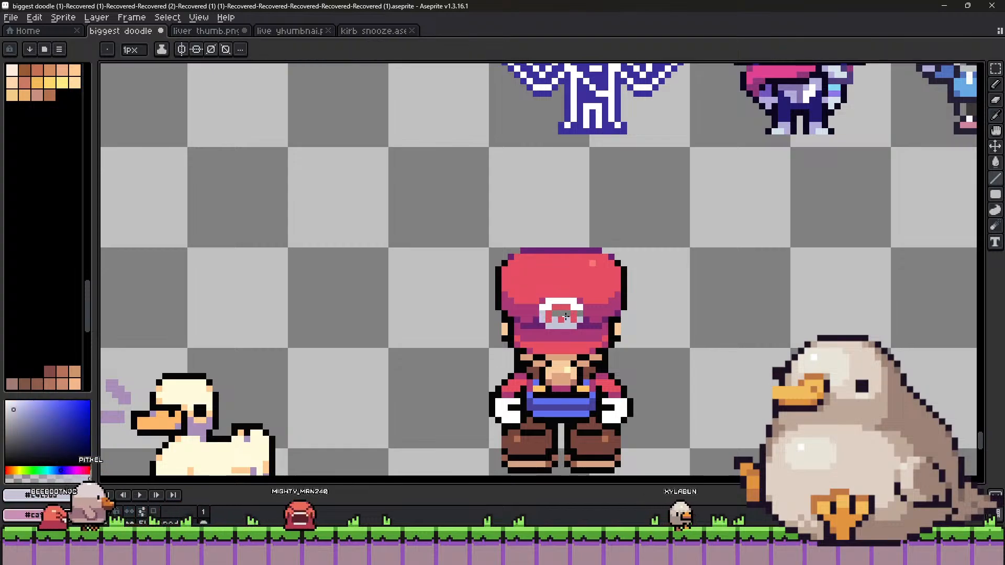
pyautogui.press('alt')
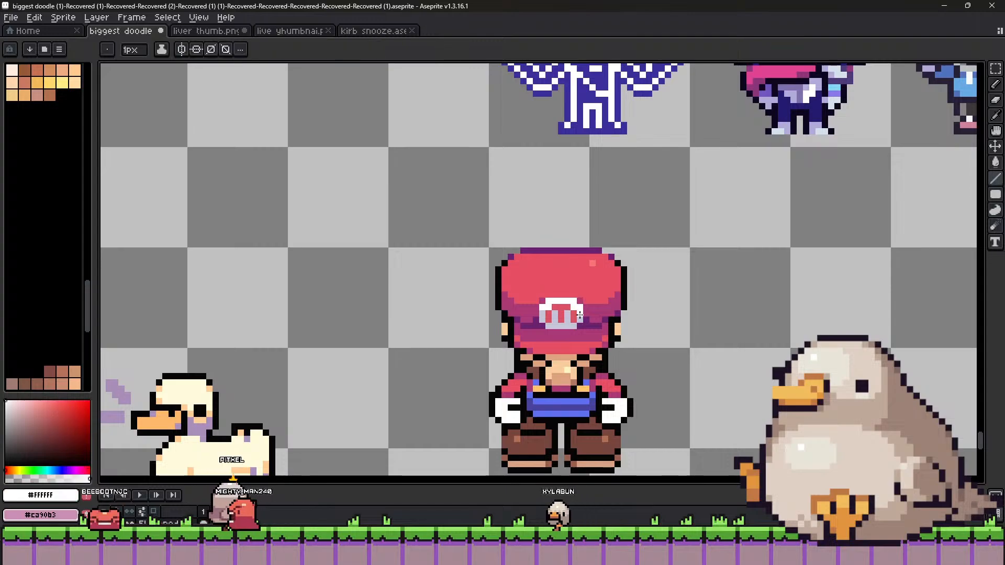
pyautogui.keyDown('alt'); pyautogui.click(570, 314); pyautogui.keyUp('alt')
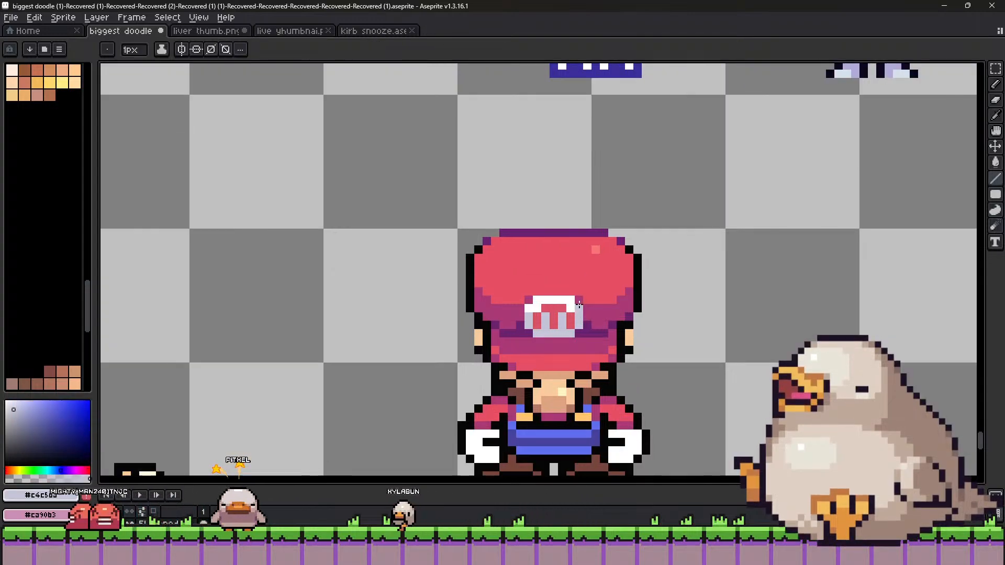
pyautogui.scroll(1, 578, 336)
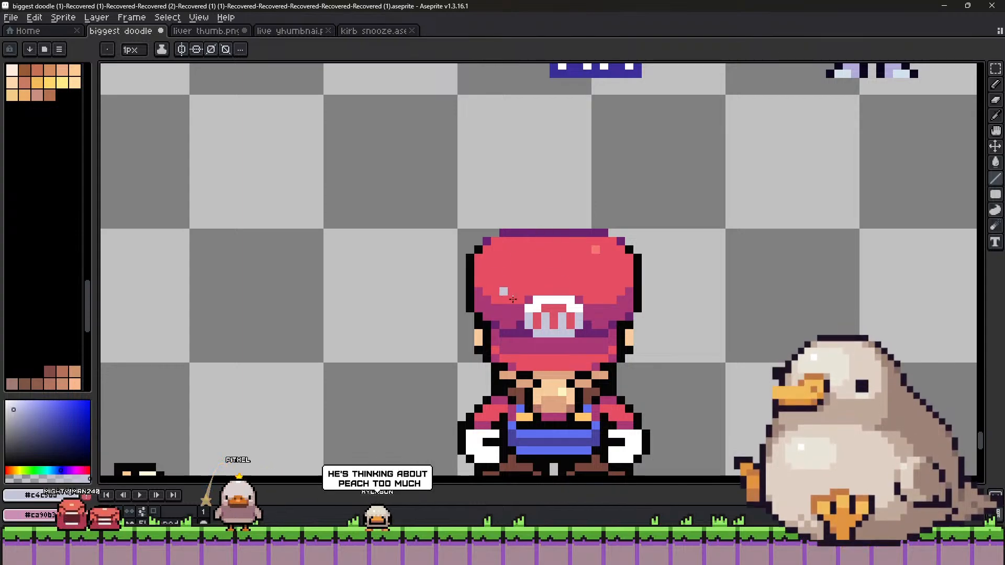
# Examine the whole Mario sprite at several zoom levels beside the neighbouring sprites to judge its proportions.
pyautogui.scroll(-2, 532, 266)
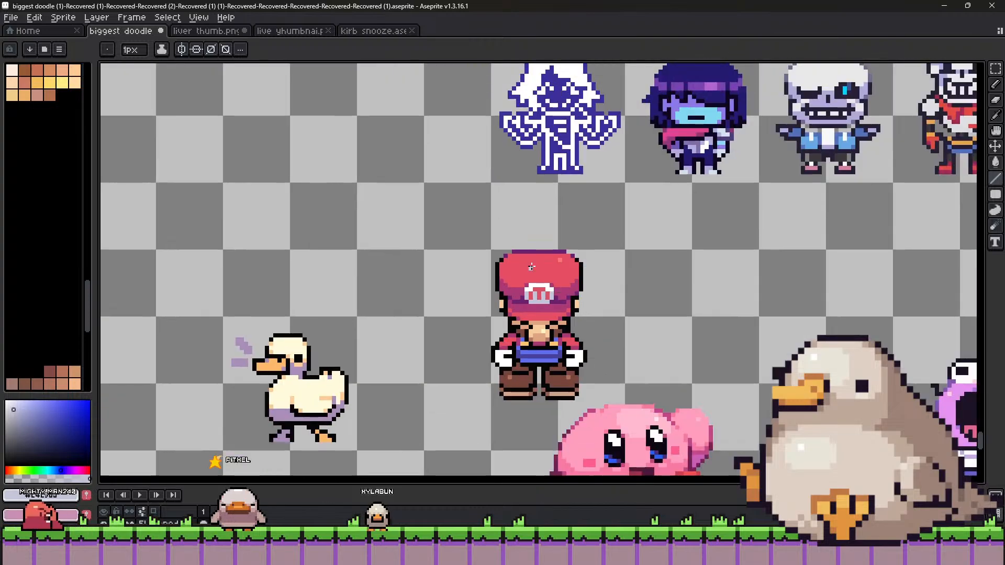
pyautogui.scroll(-1, 548, 319)
pyautogui.scroll(1, 560, 320)
pyautogui.scroll(-1, 570, 321)
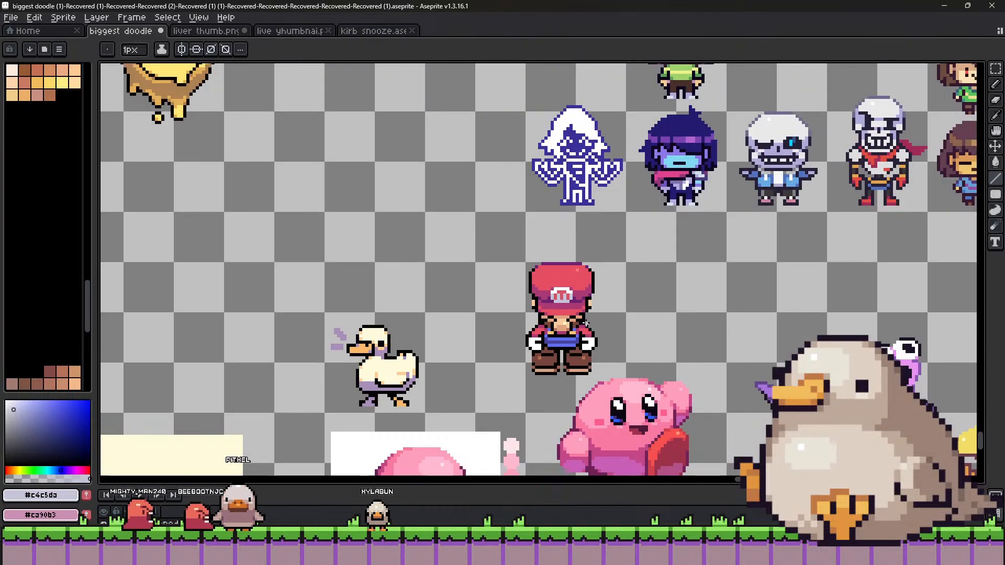
pyautogui.scroll(1, 582, 323)
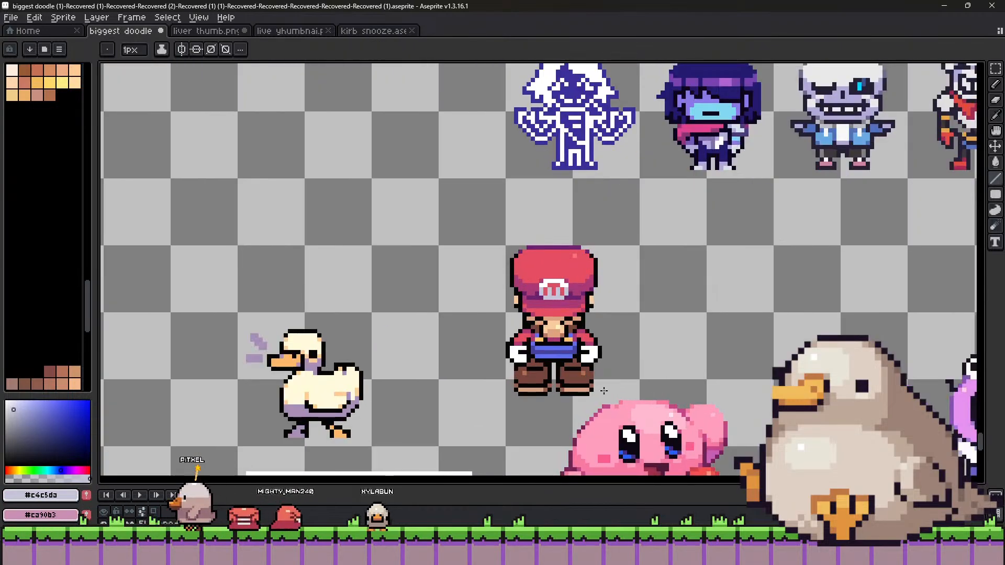
pyautogui.keyDown('alt'); pyautogui.click(589, 376); pyautogui.keyUp('alt')
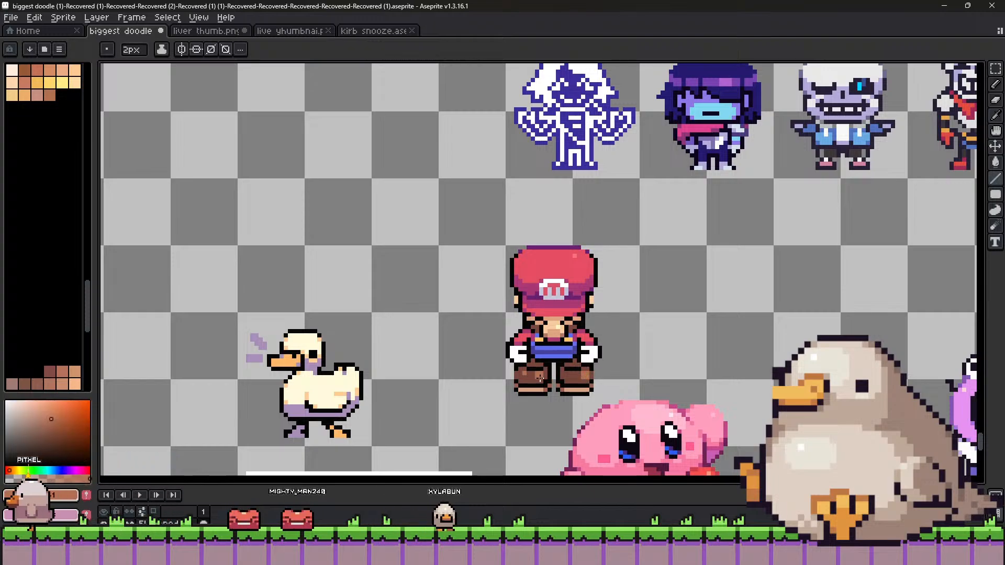
pyautogui.scroll(1, 658, 380)
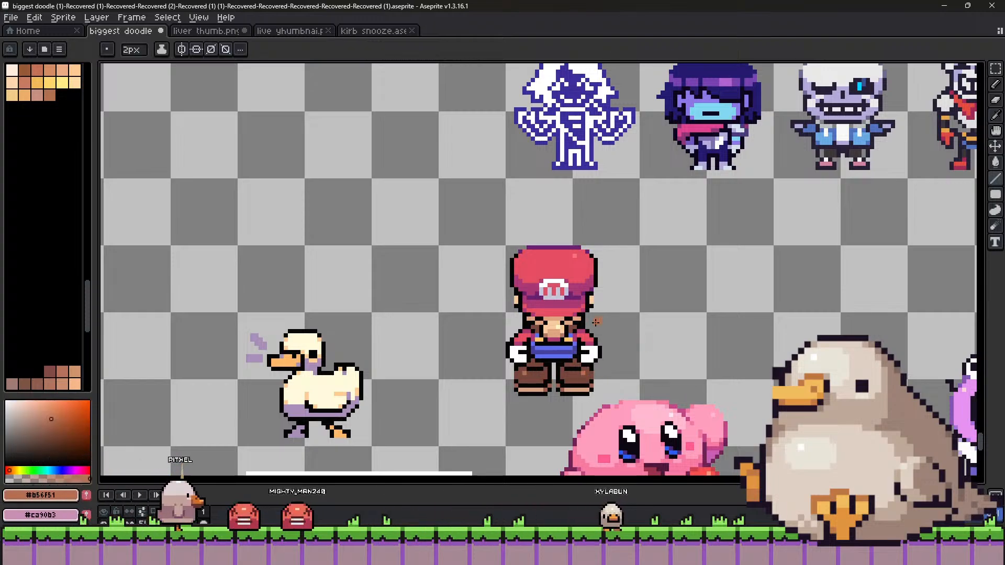
pyautogui.scroll(-2, 594, 325)
pyautogui.scroll(3, 607, 314)
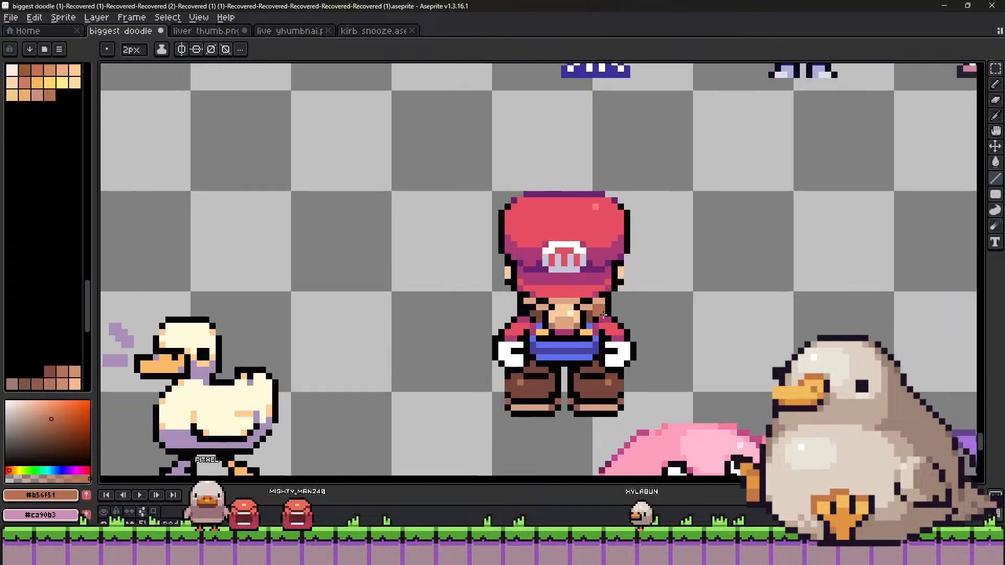
pyautogui.scroll(-2, 619, 300)
pyautogui.scroll(1, 619, 301)
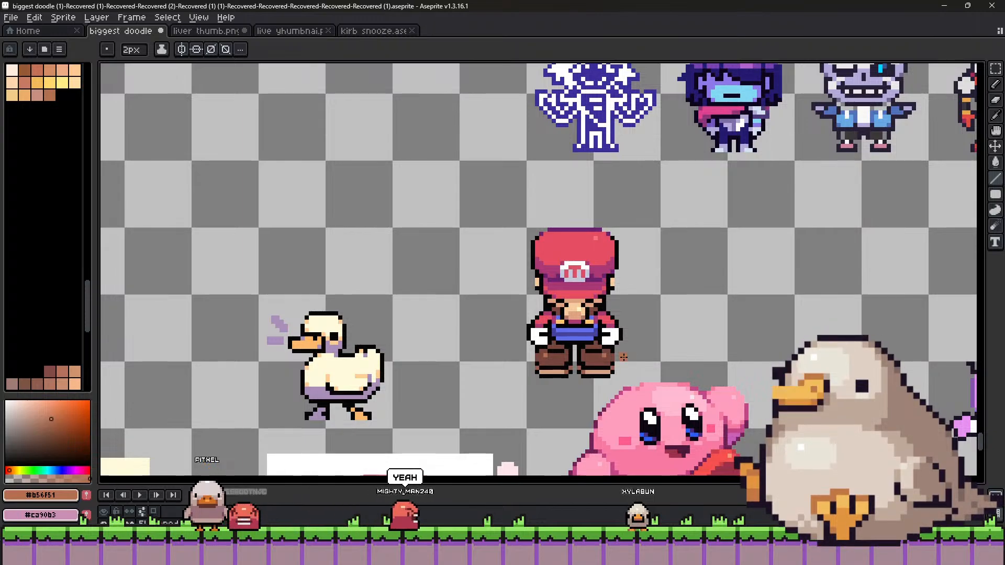
pyautogui.scroll(1, 600, 224)
# Try to narrow the head by selecting the ear area on each side and shifting it inward by one pixel.
pyautogui.press('m')
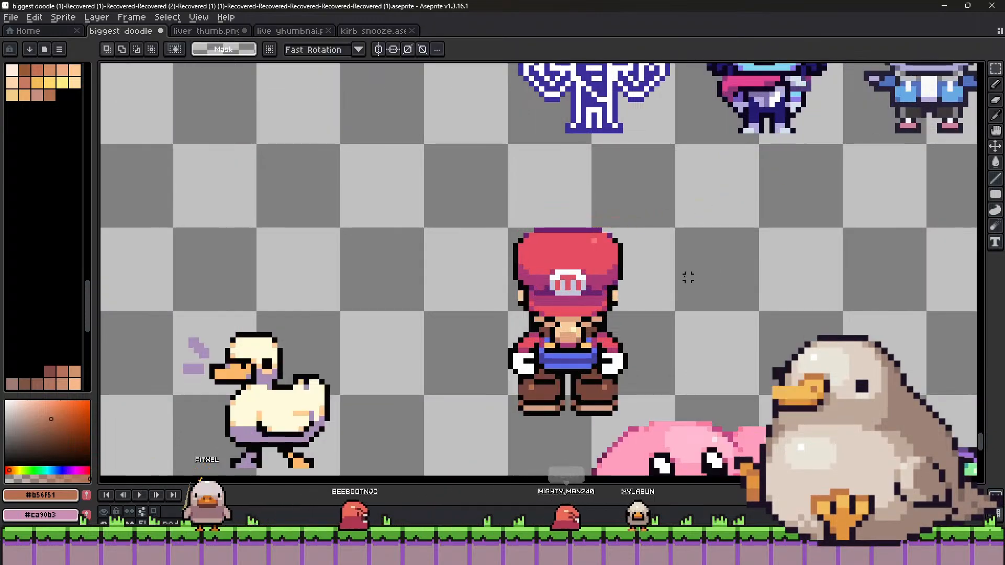
pyautogui.moveTo(601, 289); pyautogui.dragTo(646, 335)
pyautogui.click(536, 306)
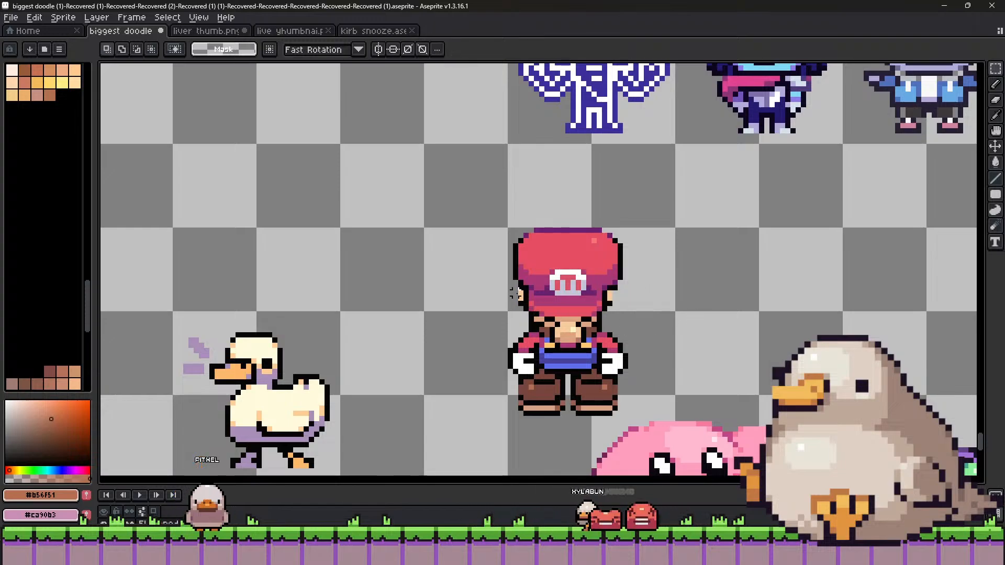
pyautogui.moveTo(533, 326); pyautogui.dragTo(534, 328)
pyautogui.press('Right')
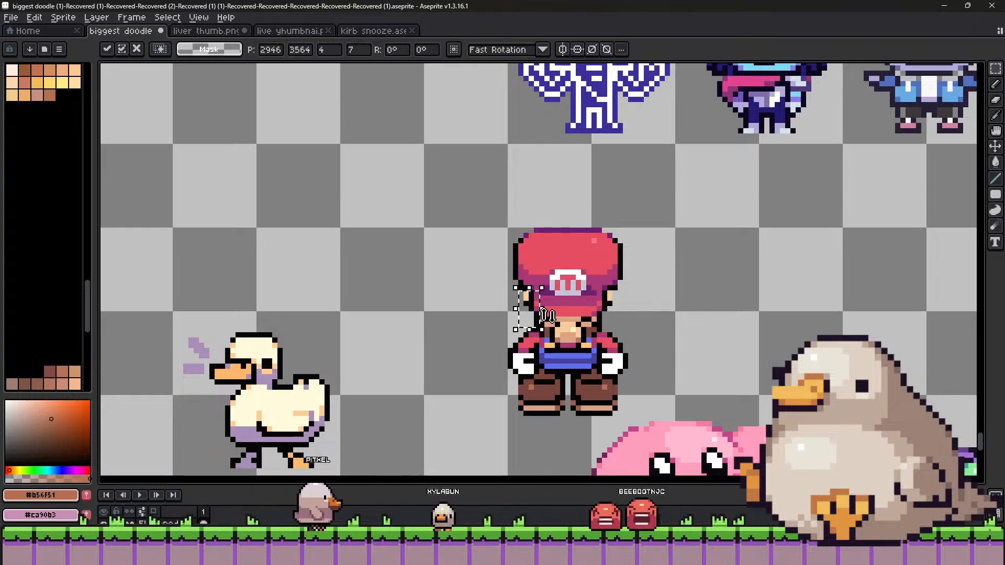
pyautogui.click(735, 314)
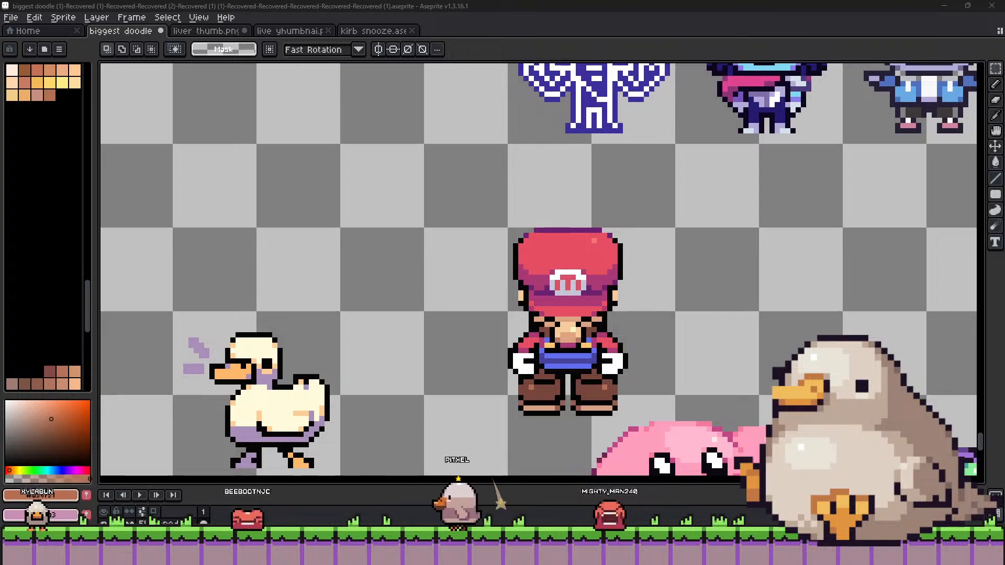
# Move the Mario sprite closer to the duck and place a duplicate directly to its right.
pyautogui.scroll(-5, 469, 371)
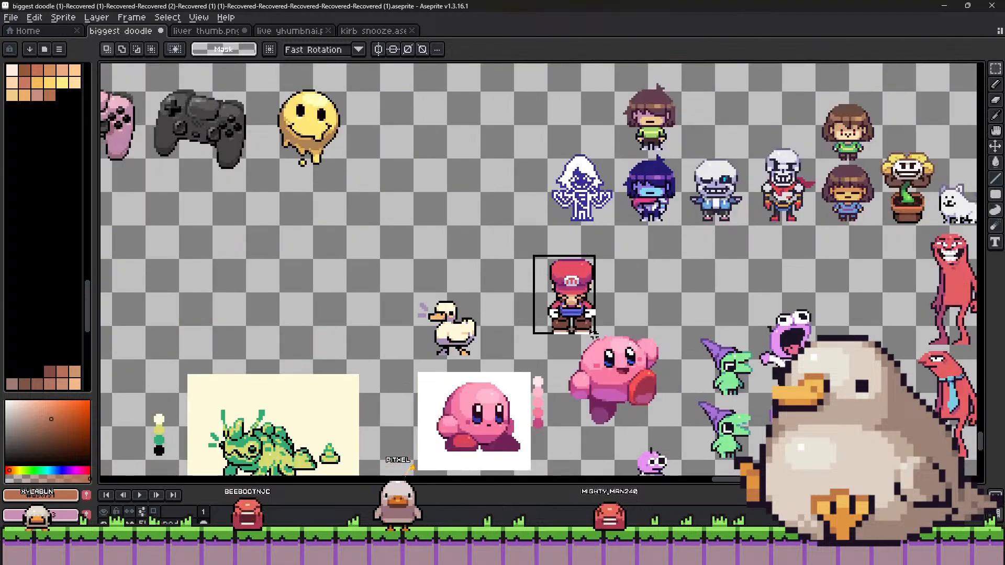
pyautogui.moveTo(581, 316); pyautogui.dragTo(533, 308)
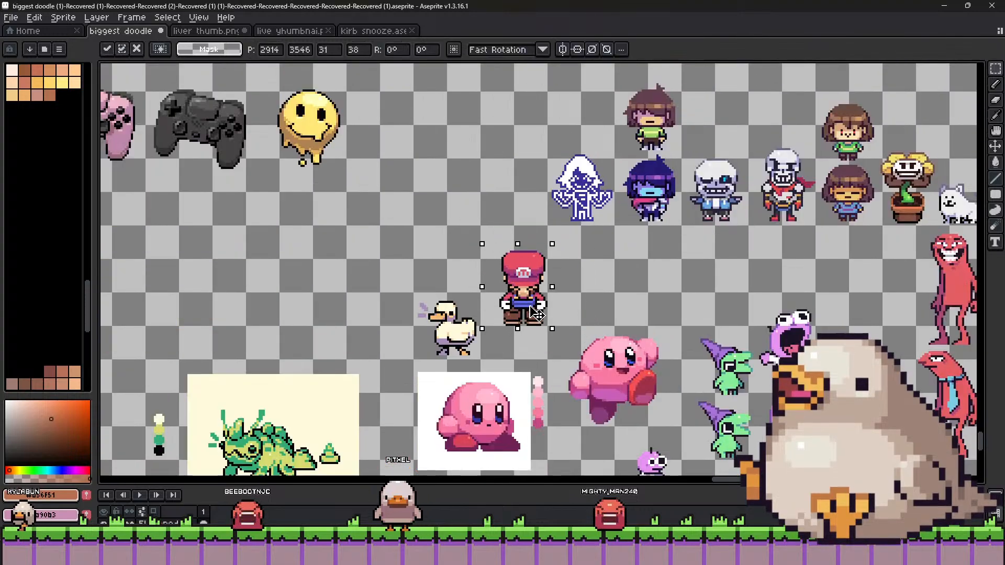
pyautogui.scroll(3, 550, 307)
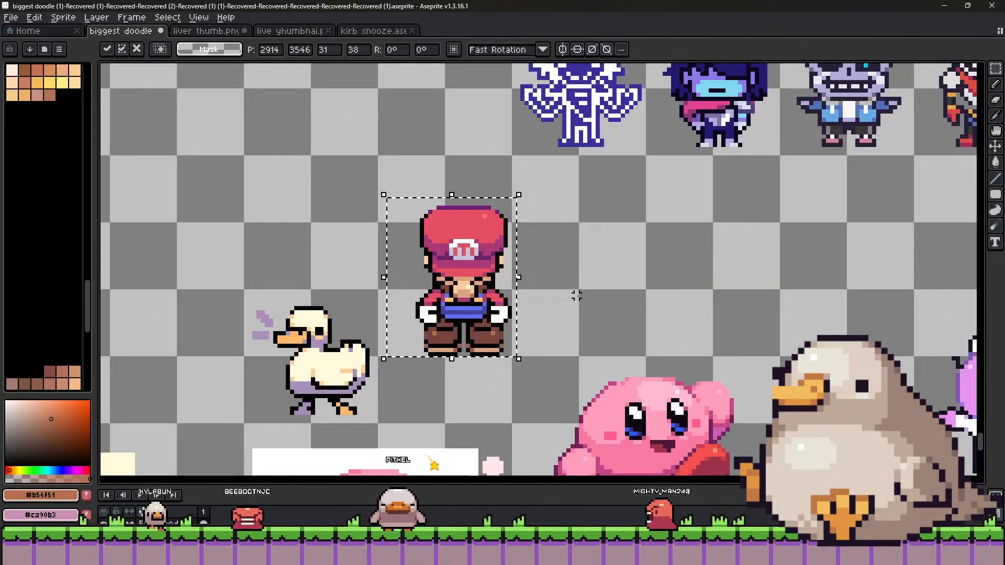
pyautogui.moveTo(462, 314); pyautogui.dragTo(564, 325)
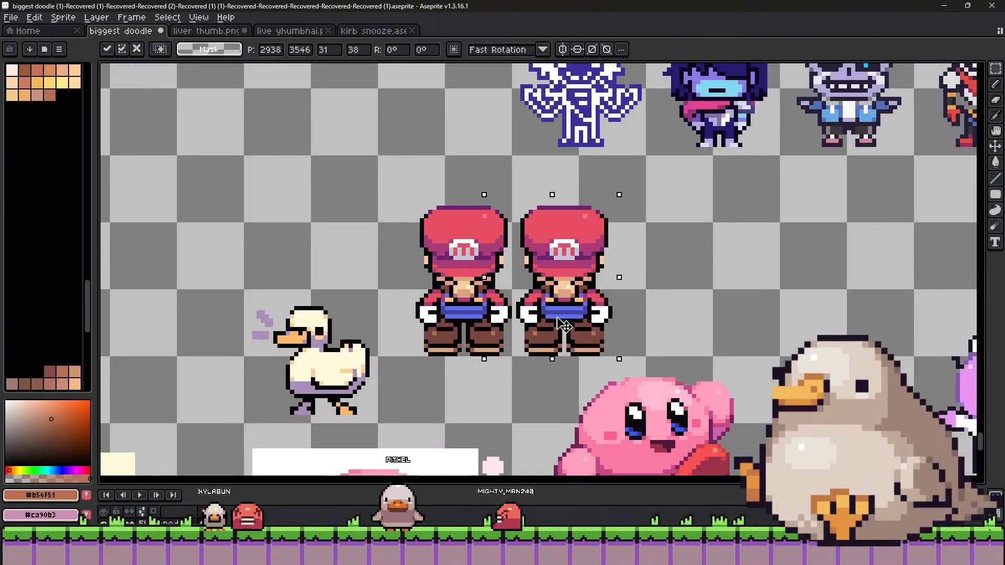
pyautogui.hotkey('ctrl', 'd')
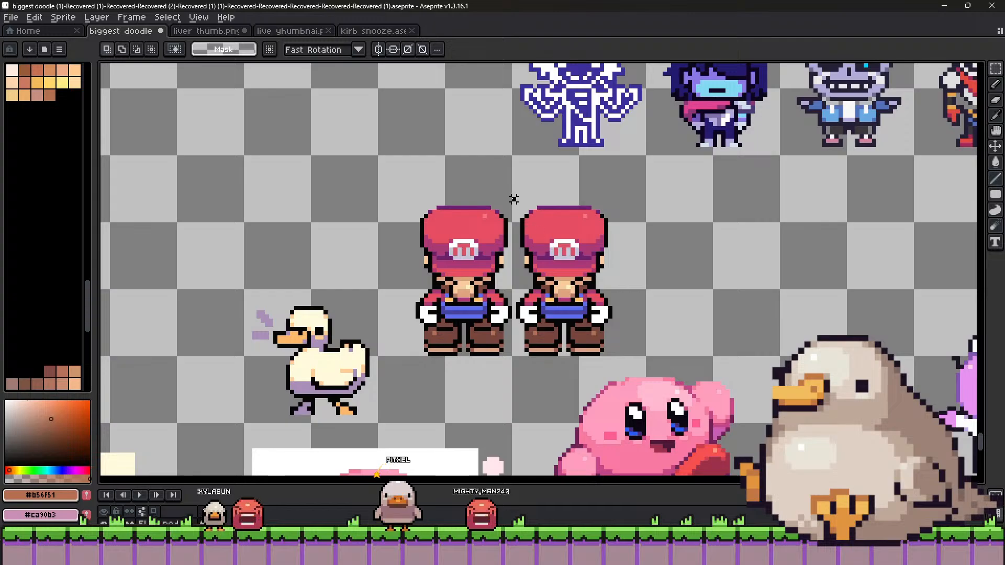
# Select the duplicate Mario and shift its hue by 116 with the Hue/Saturation adjustment.
pyautogui.moveTo(513, 199); pyautogui.dragTo(636, 363)
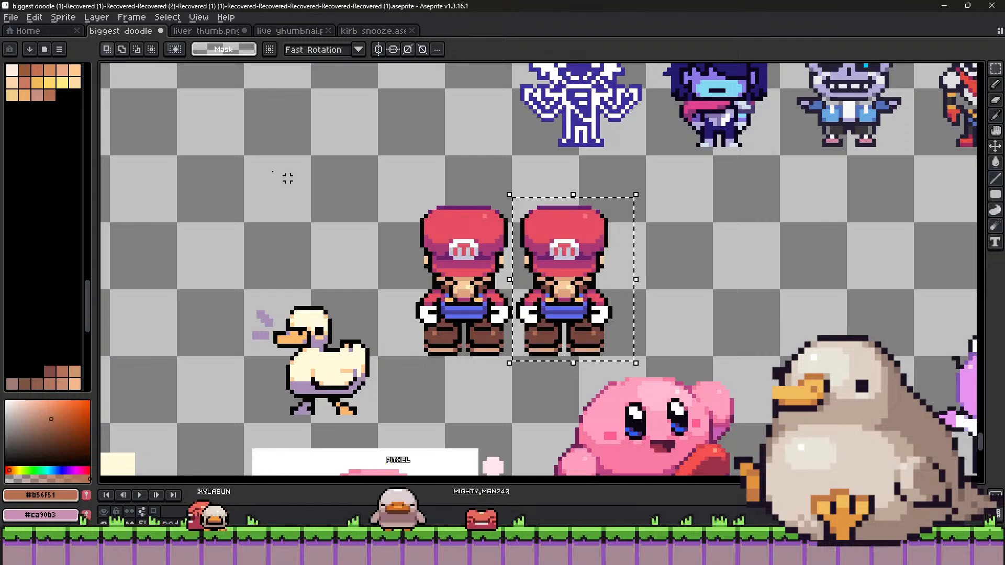
pyautogui.click(37, 21)
pyautogui.moveTo(69, 283)
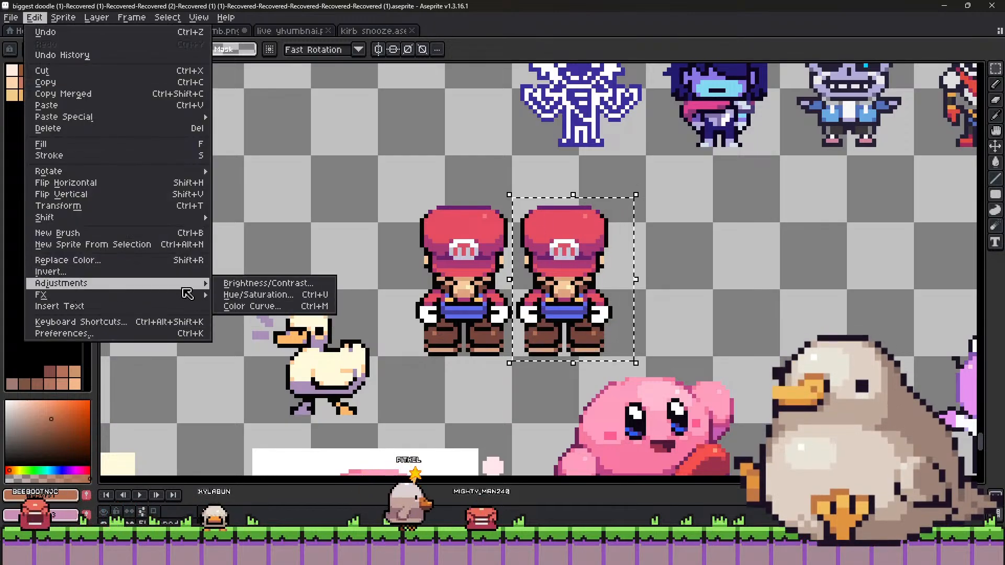
pyautogui.click(246, 294)
pyautogui.click(254, 463)
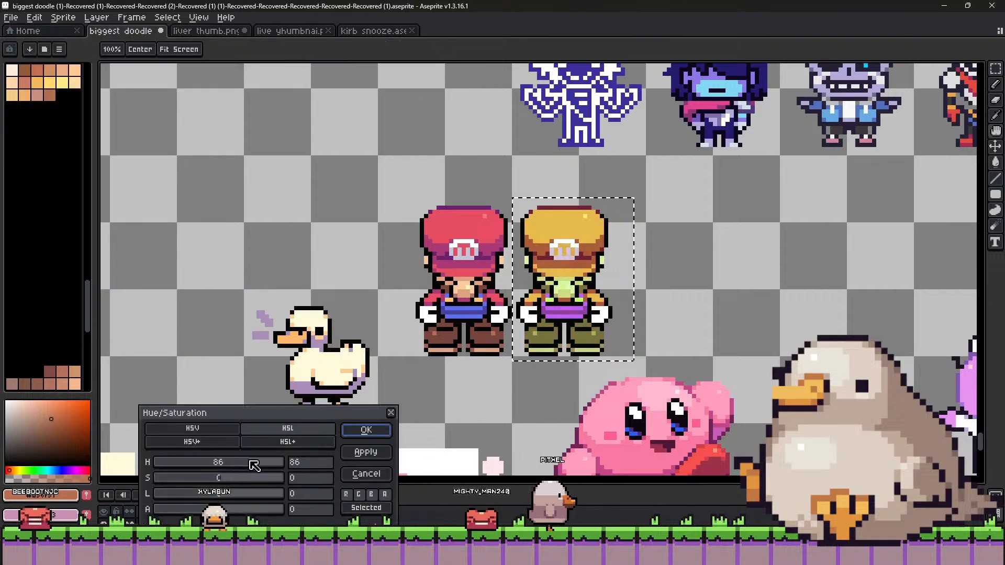
pyautogui.moveTo(253, 466)
pyautogui.mouseDown()
pyautogui.moveTo(220, 463)
pyautogui.moveTo(268, 462)
pyautogui.mouseUp()
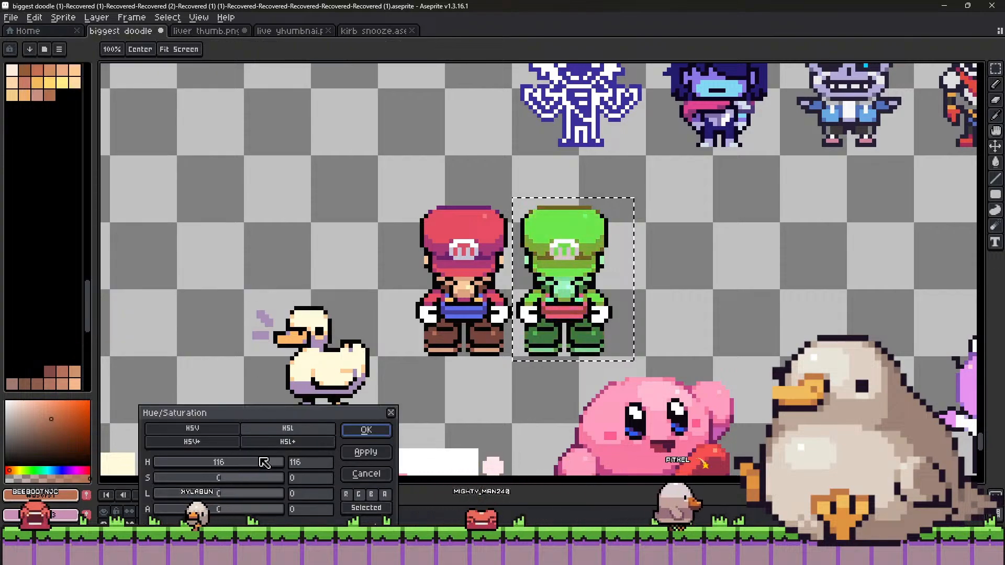
pyautogui.click(365, 434)
pyautogui.hotkey('ctrl', 'd')
# Repaint the M in the green copy's hat emblem as an L using sampled green #6fda52 and grey #dac4c6.
pyautogui.press('b')
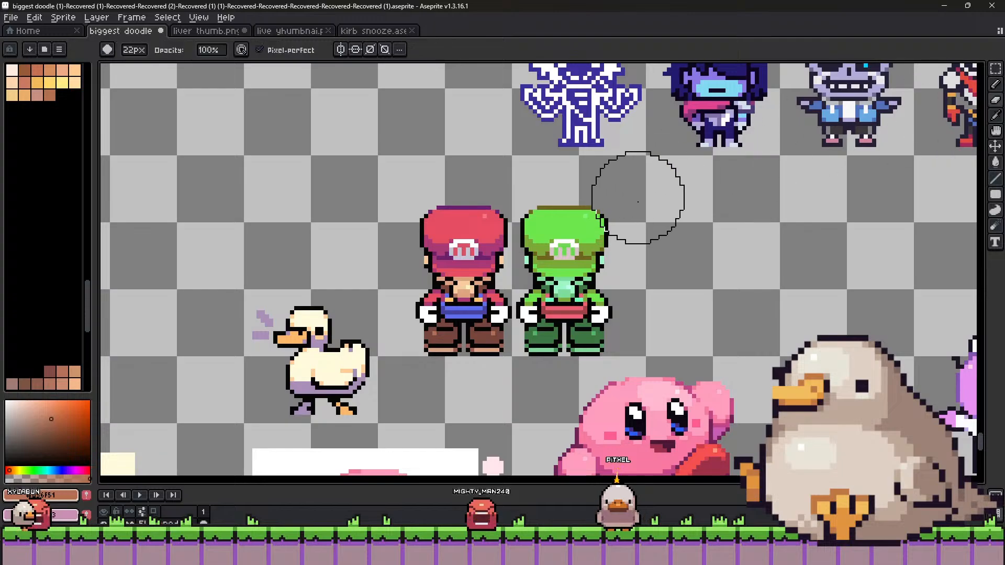
pyautogui.scroll(3, 523, 272)
pyautogui.click(995, 116)
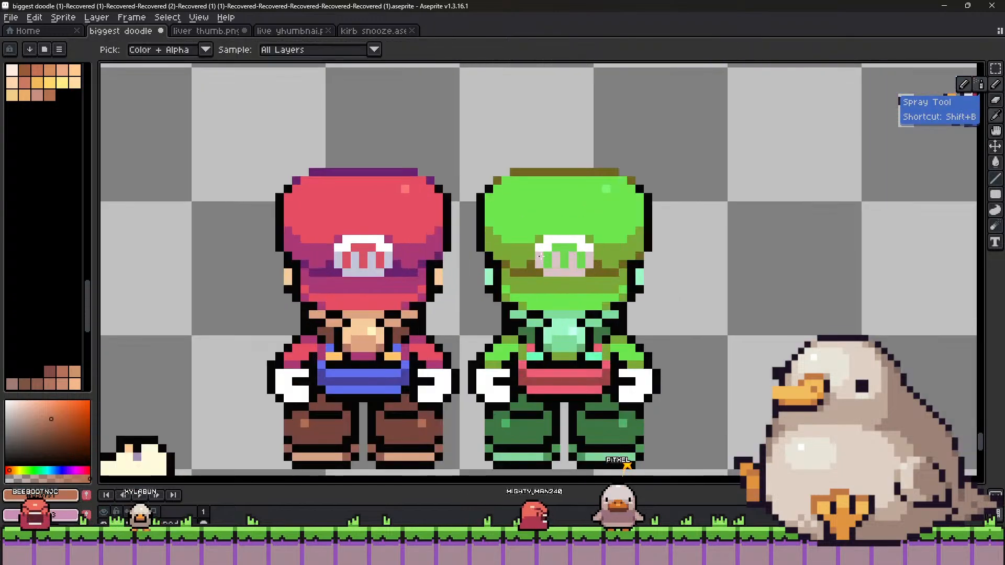
pyautogui.keyDown('alt'); pyautogui.click(549, 257); pyautogui.keyUp('alt')
pyautogui.moveTo(555, 264)
pyautogui.mouseDown()
pyautogui.moveTo(573, 263)
pyautogui.moveTo(581, 256)
pyautogui.moveTo(573, 248)
pyautogui.mouseUp()
pyautogui.keyDown('alt'); pyautogui.click(574, 257); pyautogui.keyUp('alt')
pyautogui.click(563, 254)
pyautogui.keyDown('alt'); pyautogui.click(548, 257); pyautogui.keyUp('alt')
pyautogui.click(547, 248)
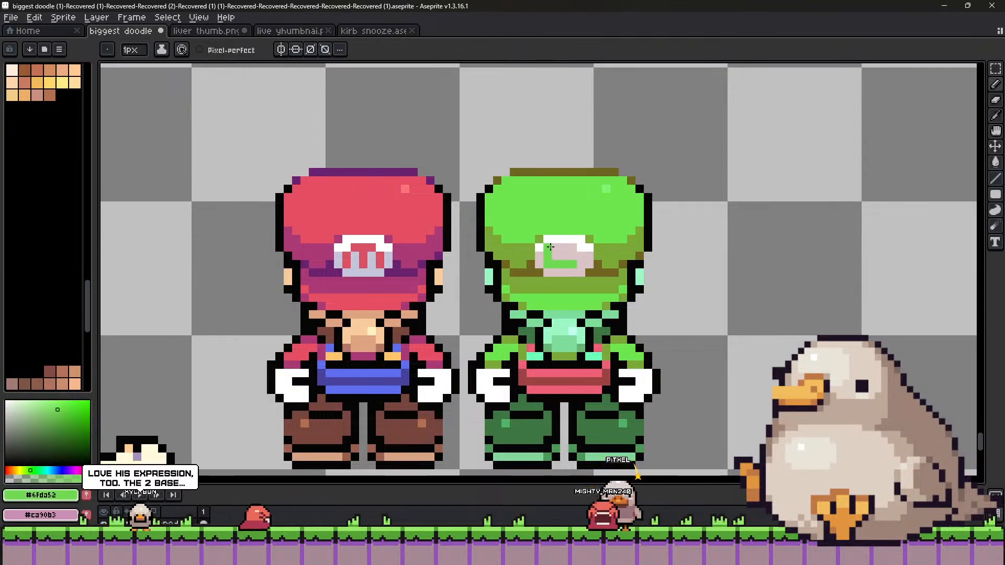
pyautogui.keyDown('alt'); pyautogui.click(575, 251); pyautogui.keyUp('alt')
# Undo the emblem lettering and the hue shift on the duplicate sprite.
pyautogui.scroll(-3, 575, 250)
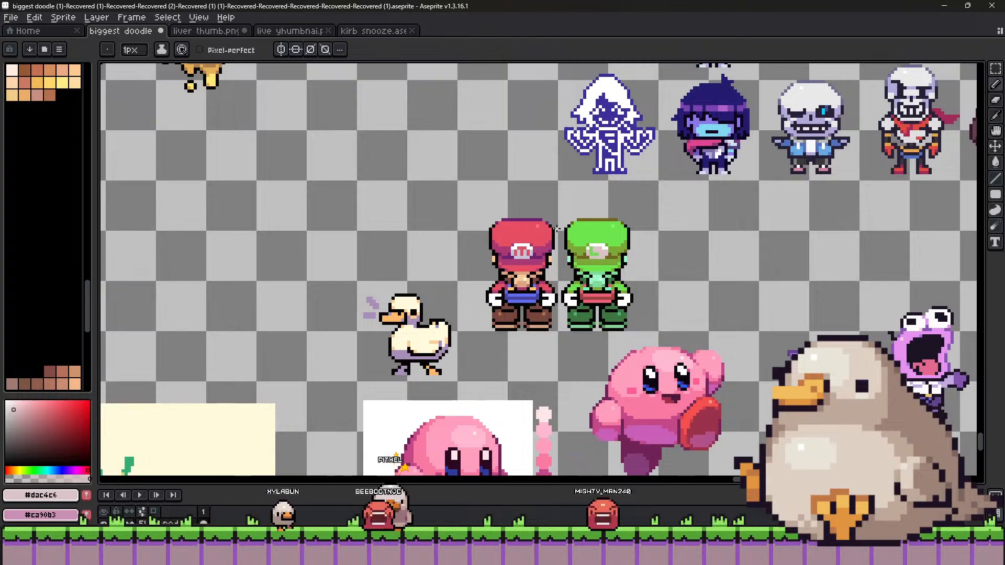
pyautogui.press('v')
pyautogui.scroll(2, 647, 279)
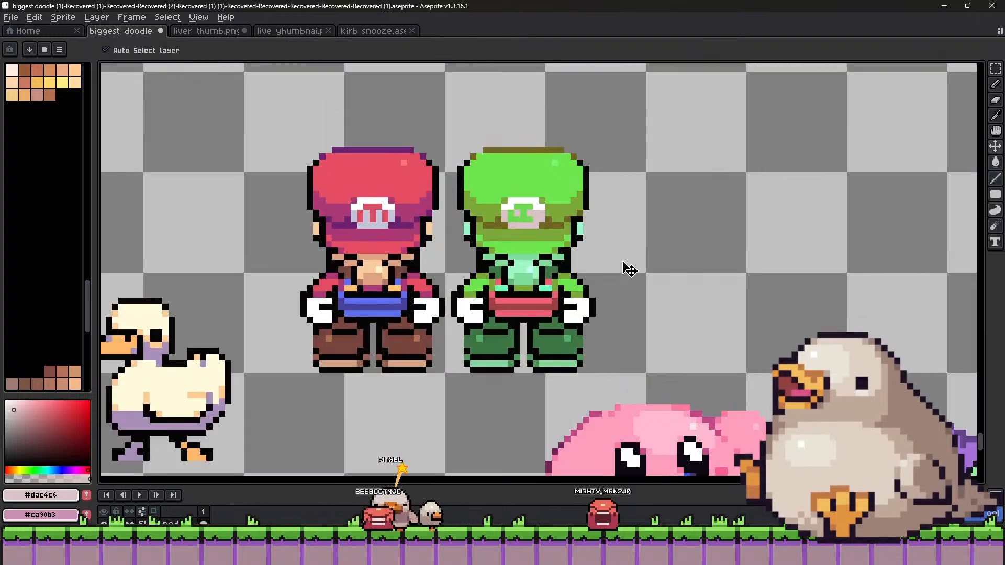
pyautogui.hotkey('ctrl', 'z')
pyautogui.hotkey('ctrl', 'z')
pyautogui.press('b')
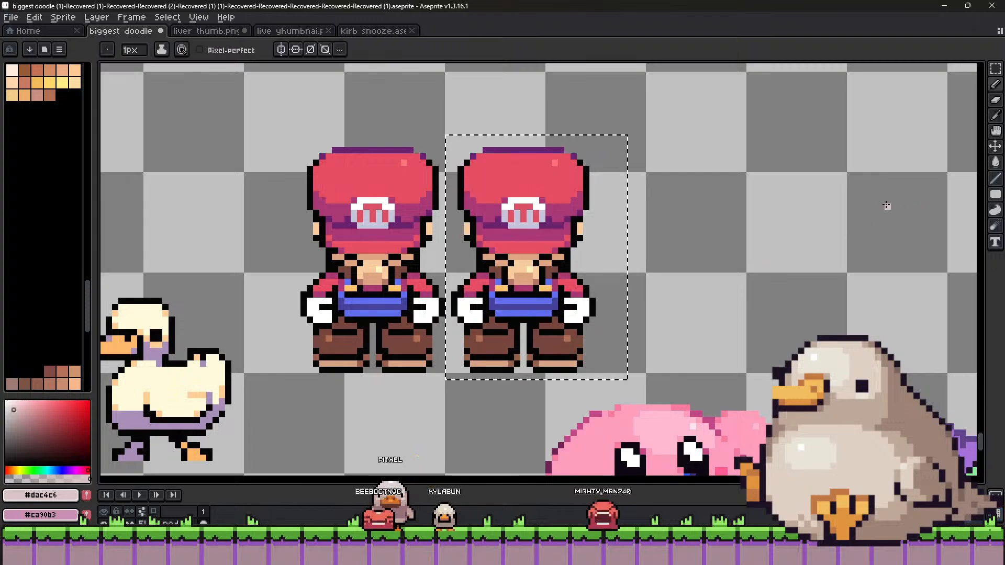
# Narrow the duplicate Mario's hat crown by selecting each side and moving it one pixel inward.
pyautogui.press('m')
pyautogui.click(571, 206)
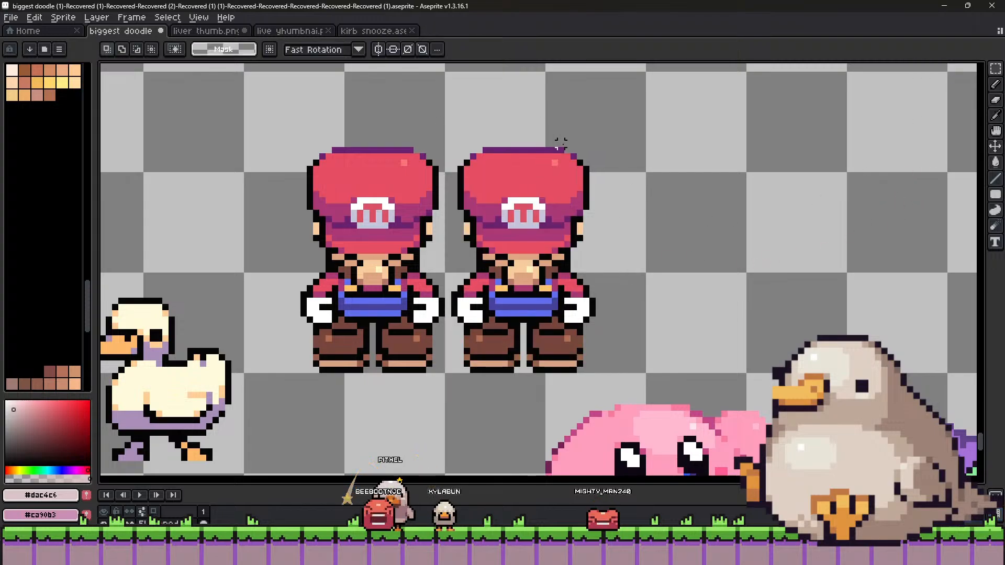
pyautogui.moveTo(561, 143); pyautogui.dragTo(637, 222)
pyautogui.click(441, 163)
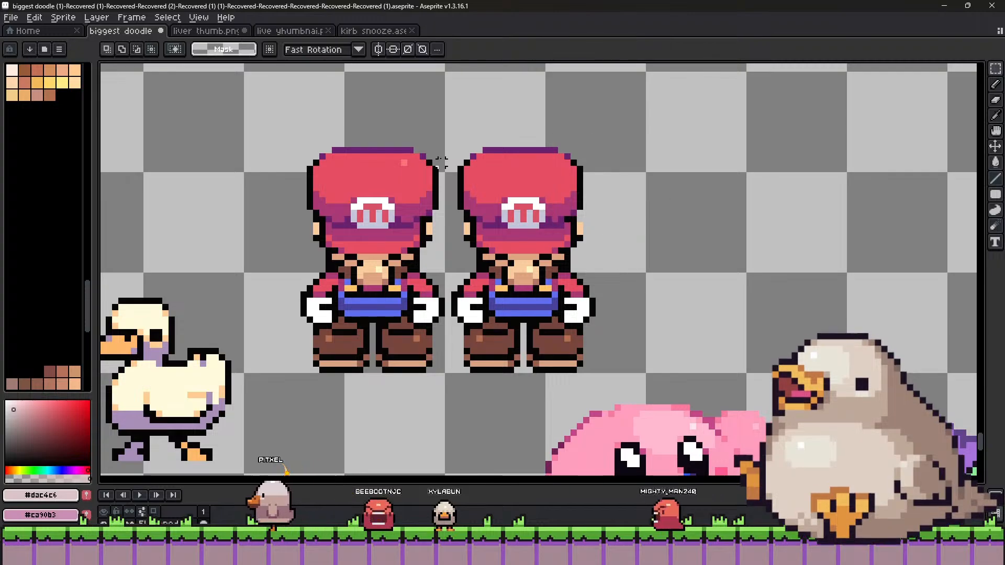
pyautogui.moveTo(448, 139); pyautogui.dragTo(491, 225)
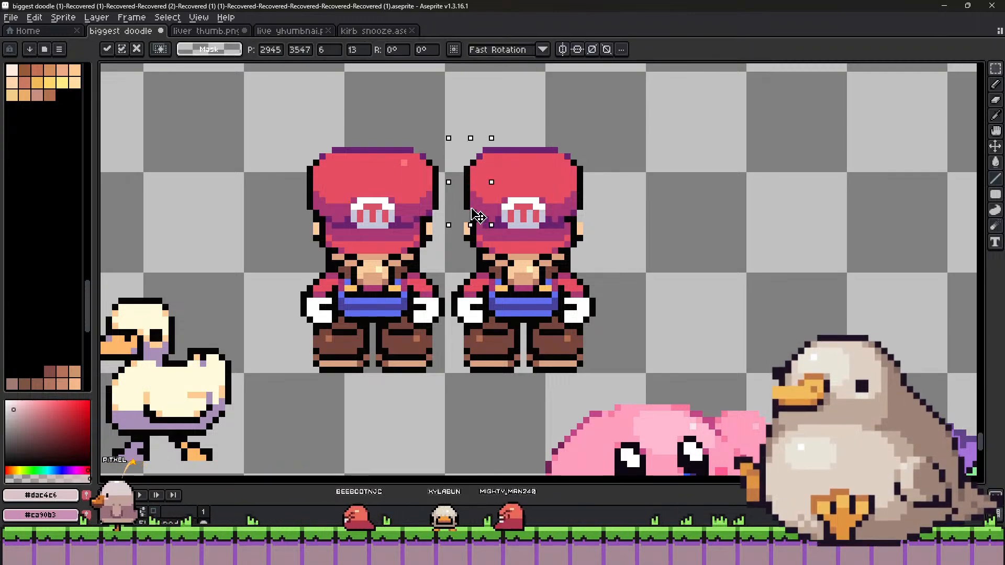
pyautogui.click(620, 225)
pyautogui.scroll(-1, 600, 270)
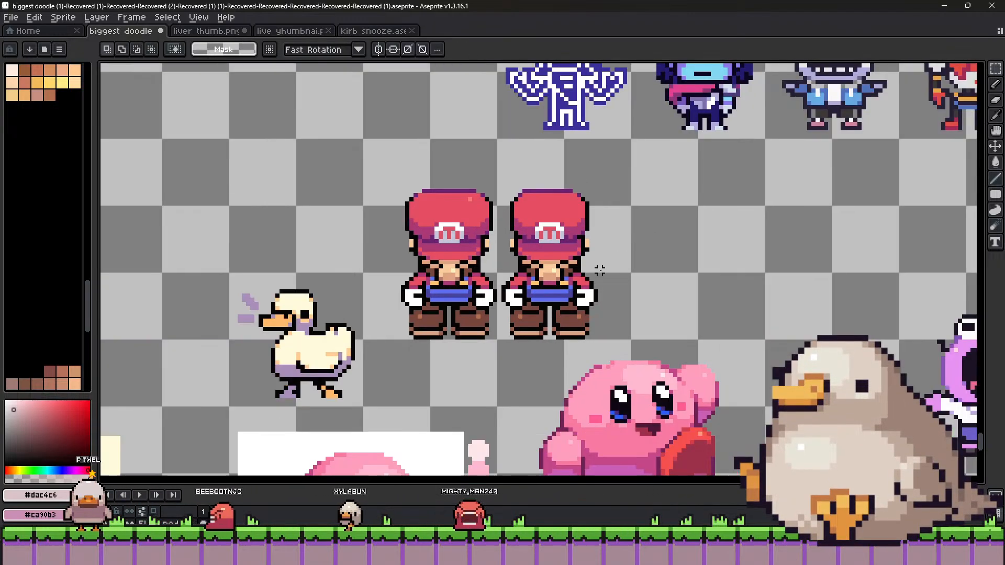
pyautogui.scroll(-1, 600, 270)
pyautogui.scroll(2, 533, 269)
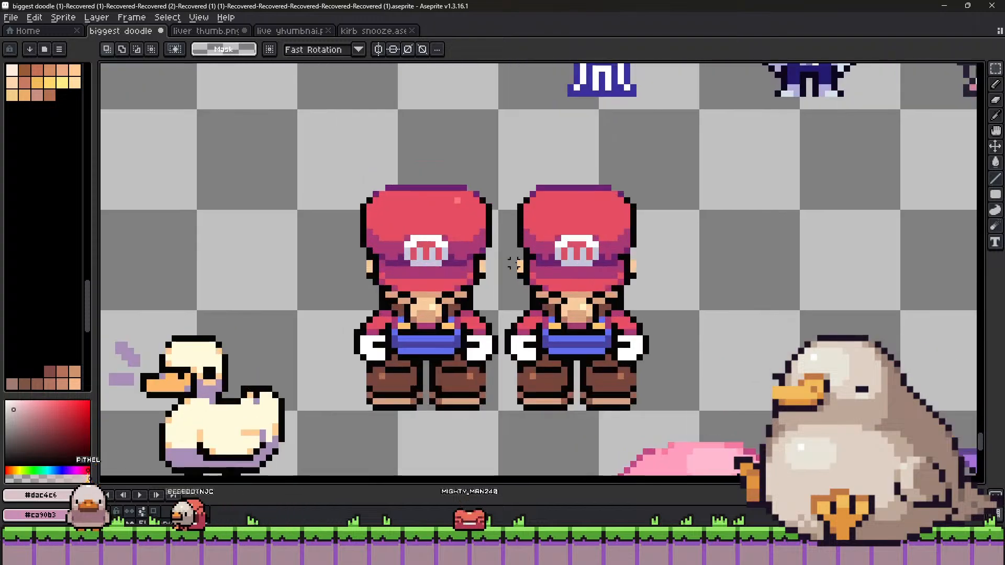
# Widen the duplicate's hat brim by selecting its two ends and shifting each one pixel outward.
pyautogui.moveTo(514, 257); pyautogui.dragTo(551, 287)
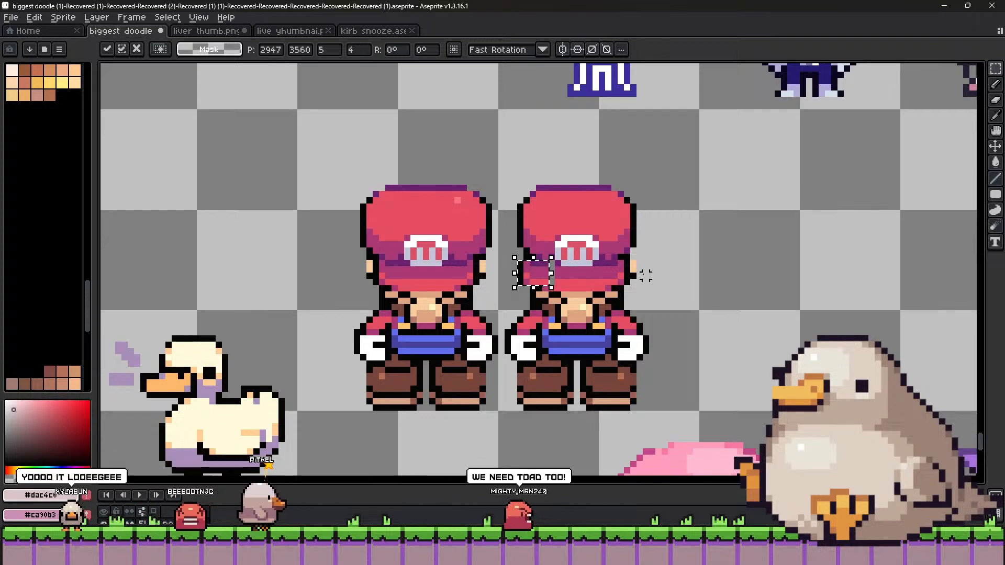
pyautogui.click(620, 263)
pyautogui.moveTo(621, 257); pyautogui.dragTo(645, 288)
pyautogui.click(715, 263)
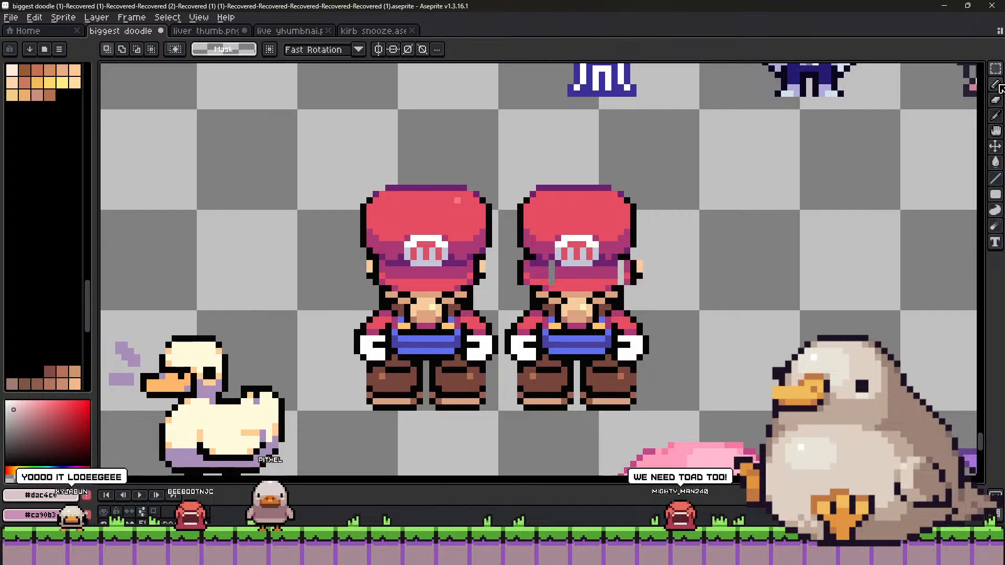
# Erase the leftover ear beside the duplicate's brim and repair the brim gaps and outline with sampled black, red and #a93974.
pyautogui.press('v')
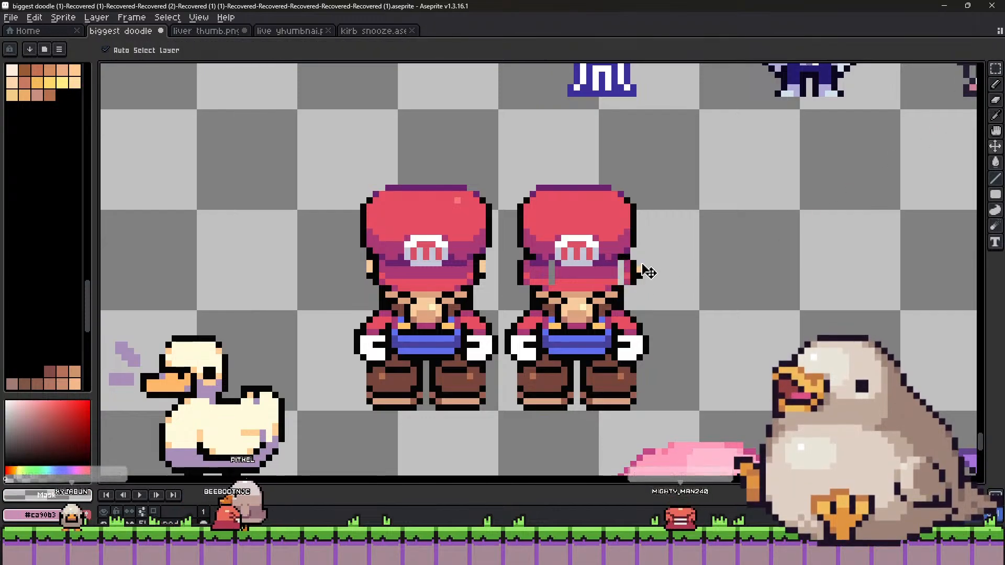
pyautogui.press('i')
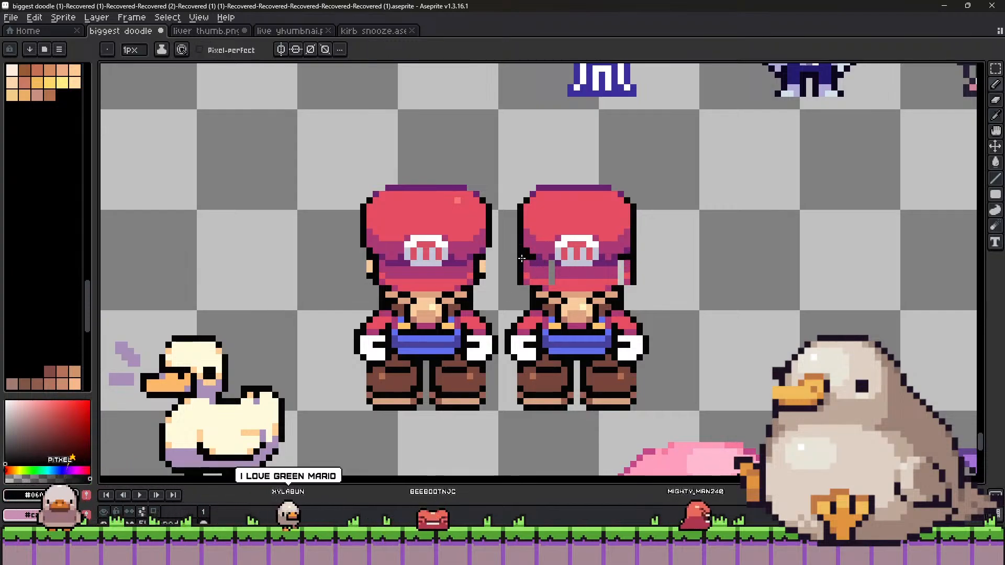
pyautogui.click(549, 267)
pyautogui.press('b')
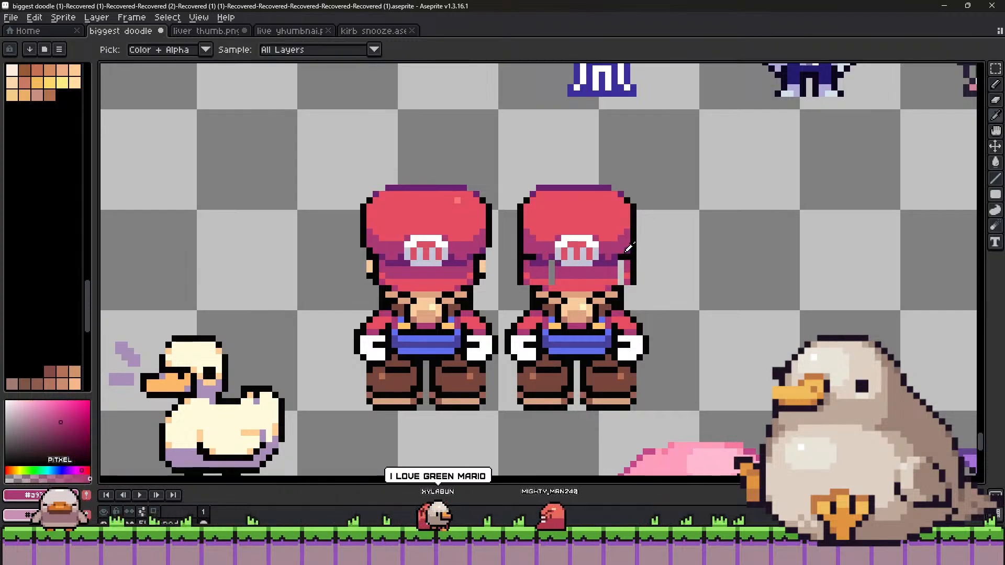
pyautogui.keyDown('alt'); pyautogui.click(525, 253); pyautogui.keyUp('alt')
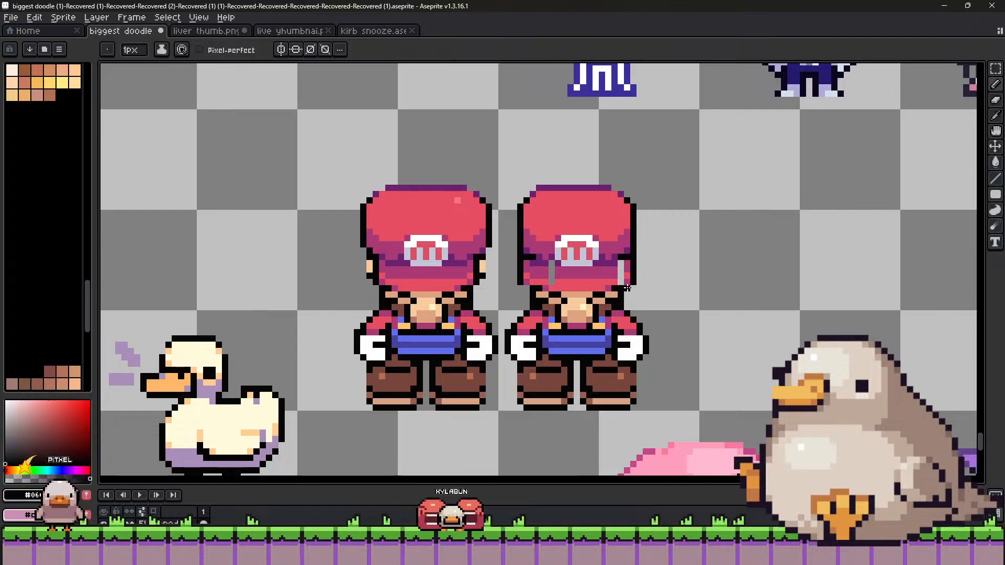
pyautogui.keyDown('alt'); pyautogui.click(550, 276); pyautogui.keyUp('alt')
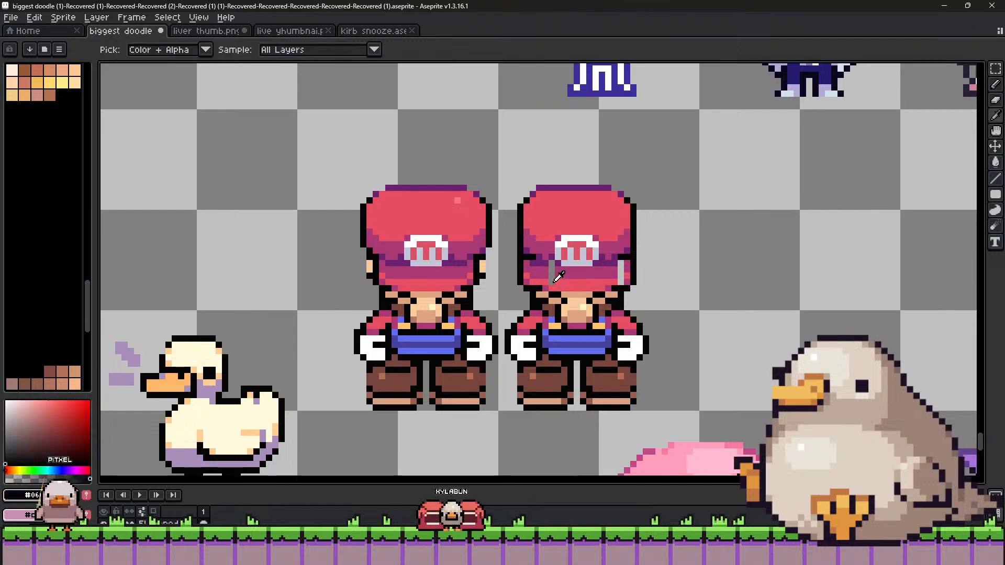
pyautogui.keyDown('alt'); pyautogui.click(600, 282); pyautogui.keyUp('alt')
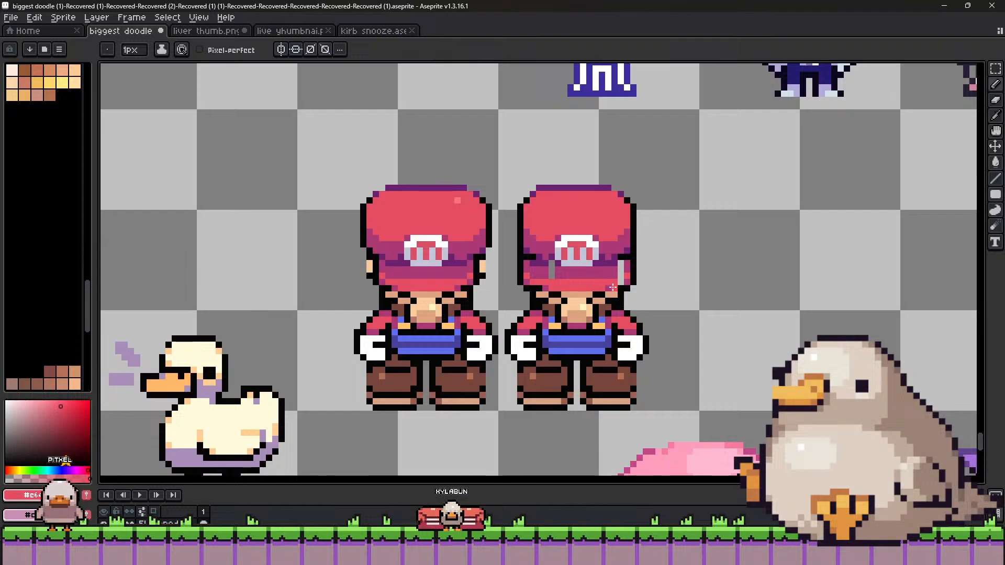
pyautogui.keyDown('alt'); pyautogui.click(535, 287); pyautogui.keyUp('alt')
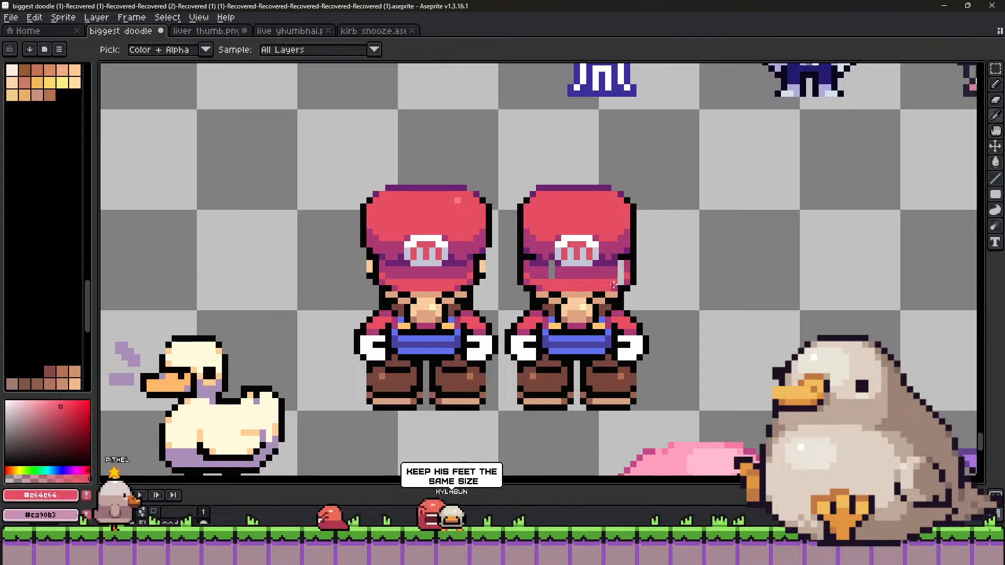
pyautogui.keyDown('alt'); pyautogui.click(552, 266); pyautogui.keyUp('alt')
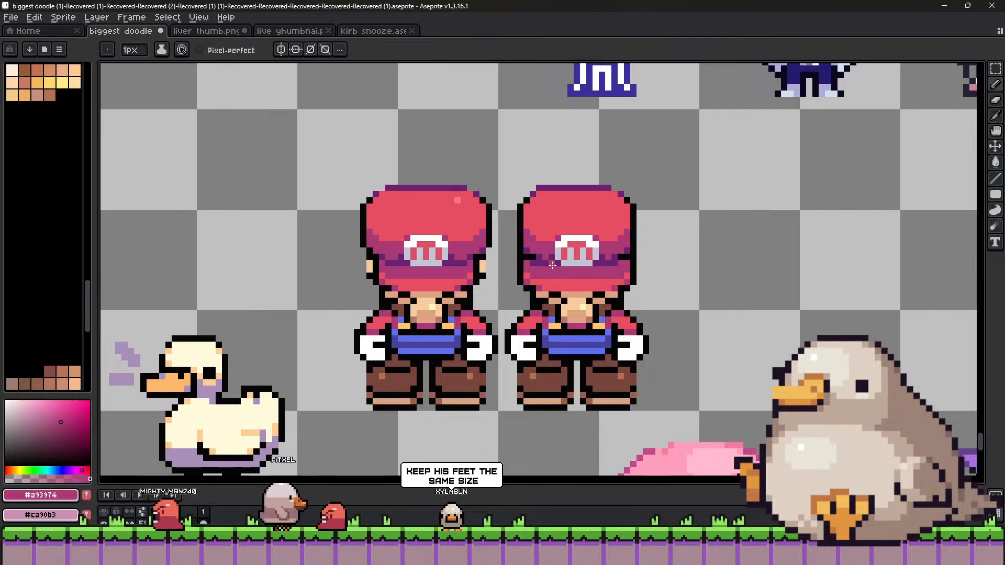
# Try to narrow the duplicate's hat crown further by moving its right and left sides one pixel inward.
pyautogui.scroll(-1, 614, 279)
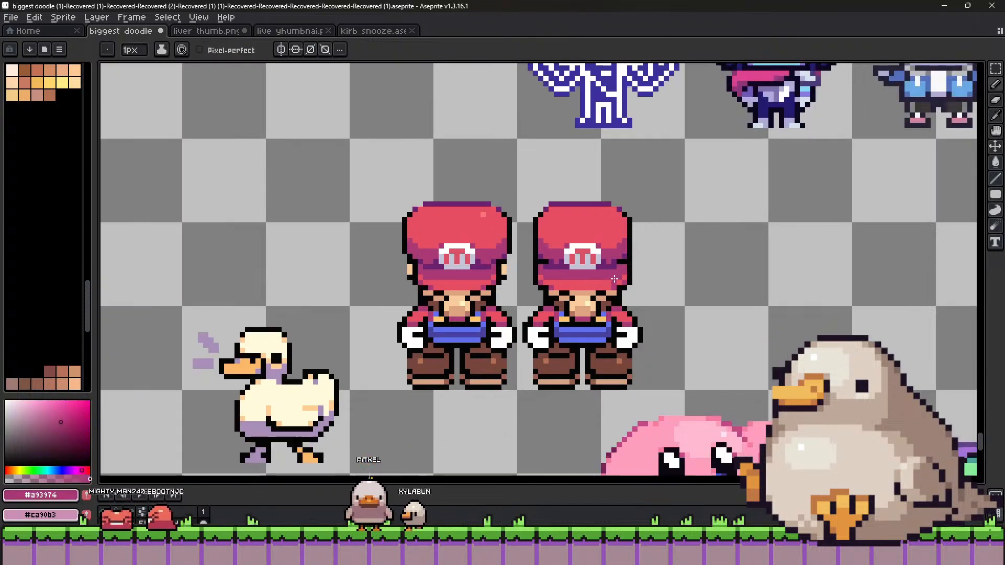
pyautogui.scroll(-3, 614, 279)
pyautogui.scroll(4, 634, 264)
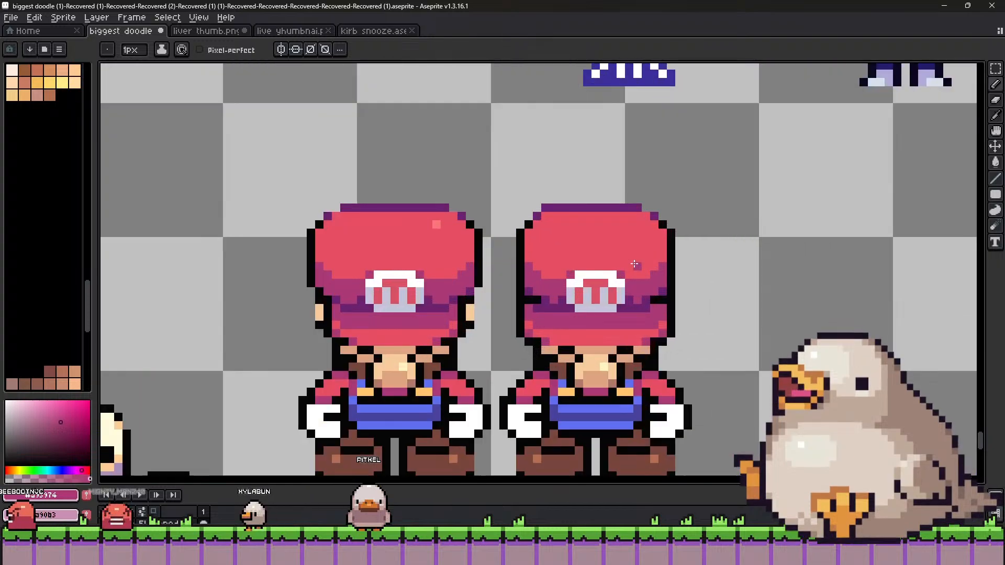
pyautogui.scroll(-2, 634, 264)
pyautogui.scroll(1, 635, 273)
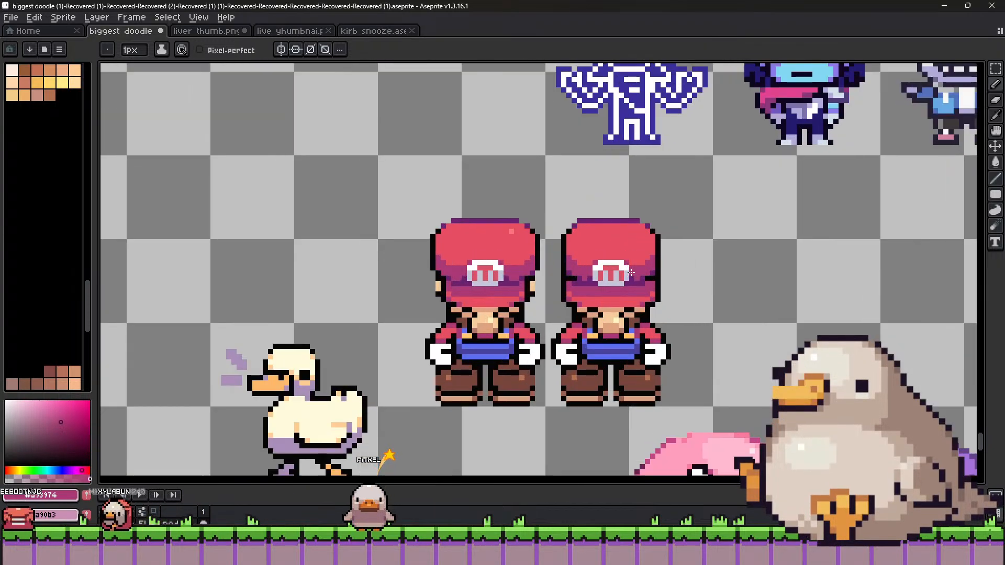
pyautogui.click(996, 69)
pyautogui.scroll(1, 654, 269)
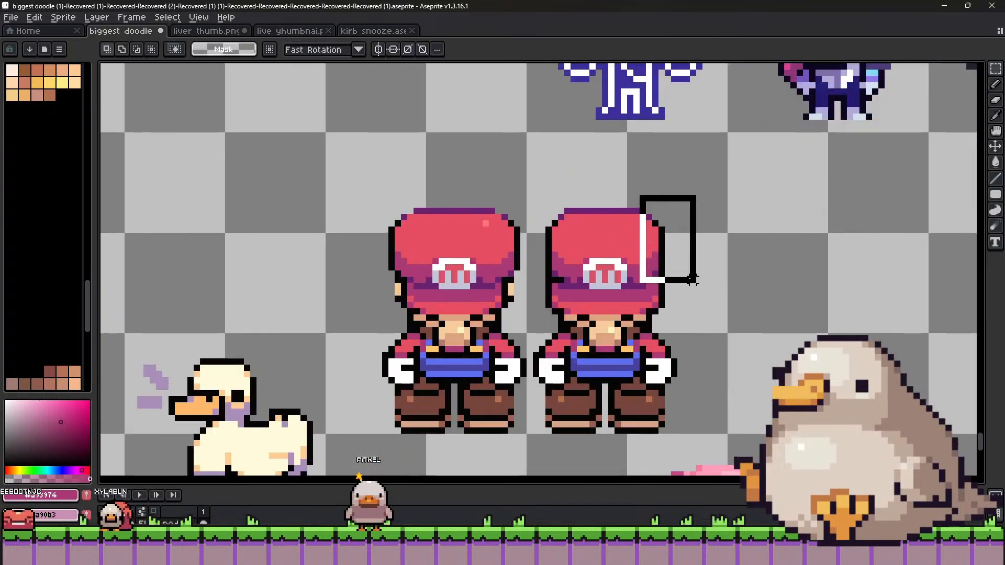
pyautogui.moveTo(692, 280); pyautogui.dragTo(698, 284)
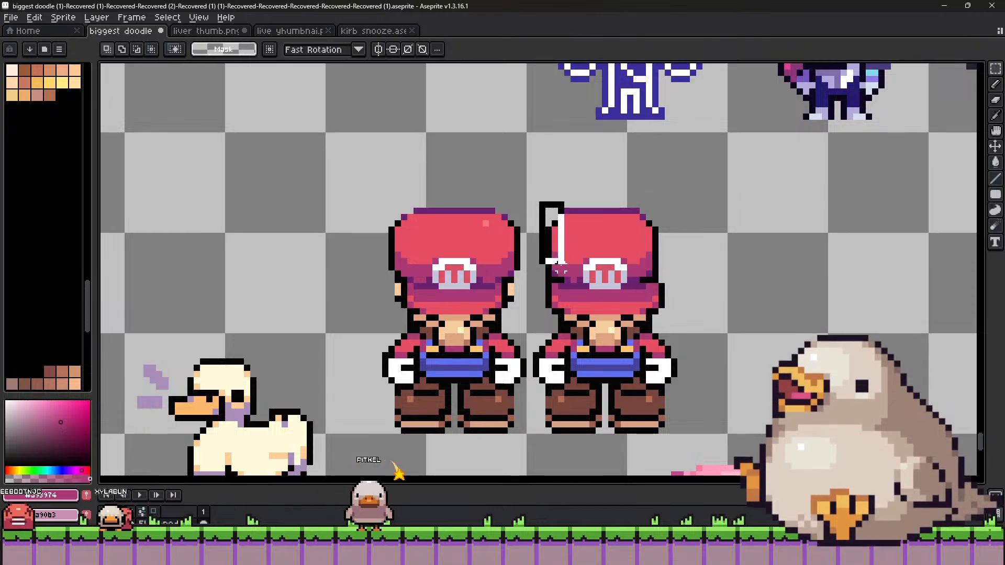
pyautogui.moveTo(549, 199); pyautogui.dragTo(591, 286)
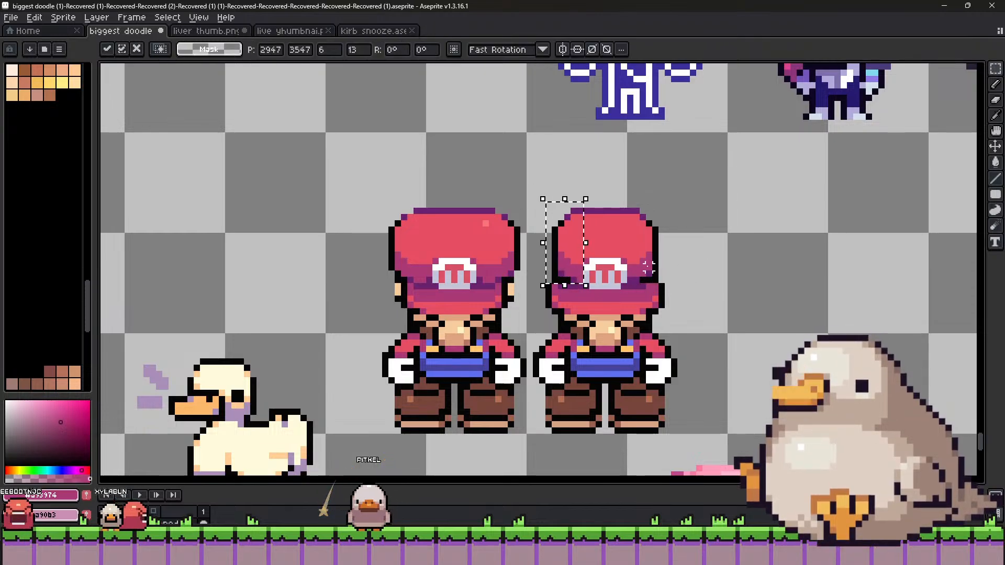
pyautogui.click(648, 267)
# Try to adjust the top of the duplicate's hat crown with a rectangular selection and compare it with the original Mario.
pyautogui.scroll(-2, 648, 267)
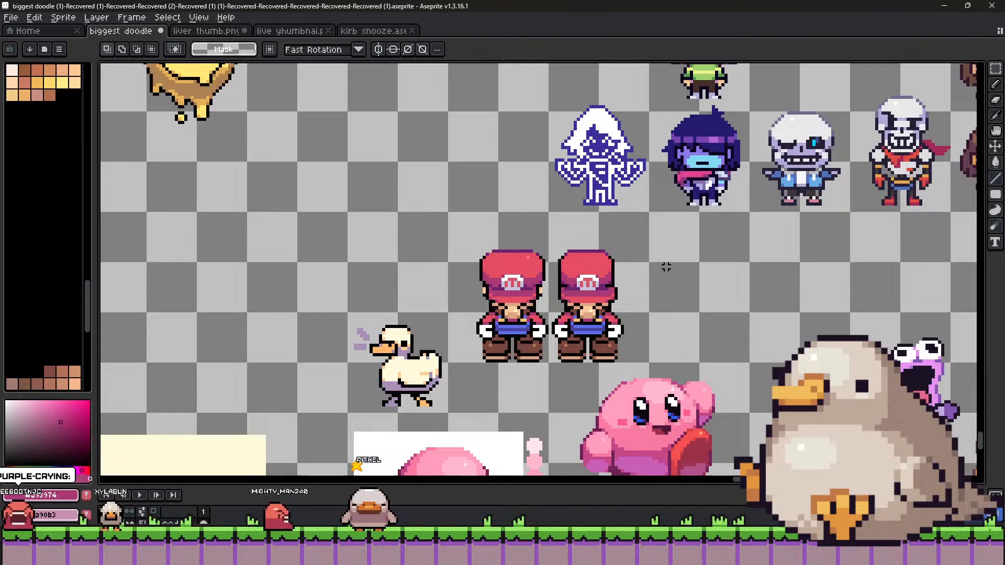
pyautogui.scroll(1, 570, 240)
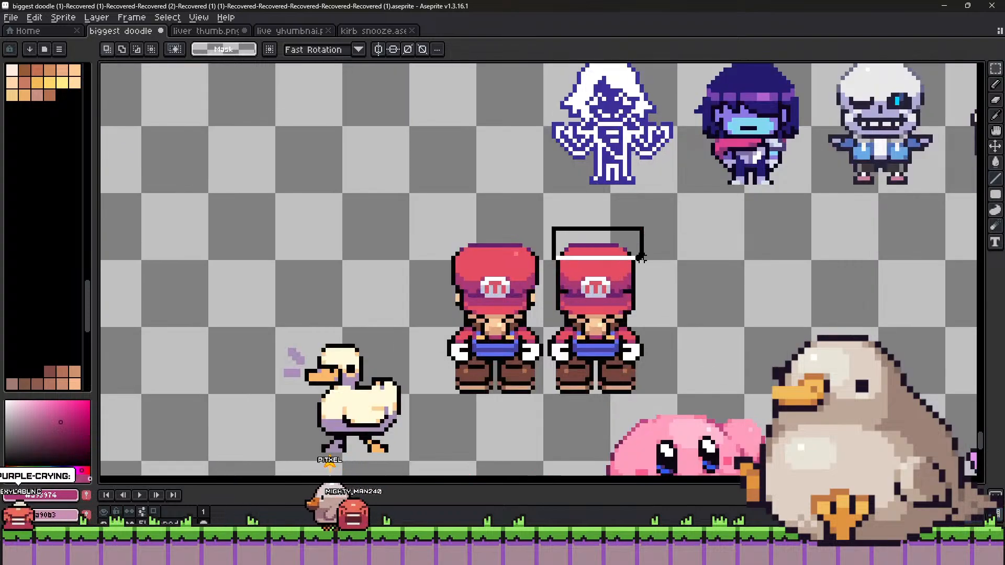
pyautogui.moveTo(630, 256); pyautogui.dragTo(630, 264)
pyautogui.click(743, 279)
pyautogui.scroll(-3, 742, 279)
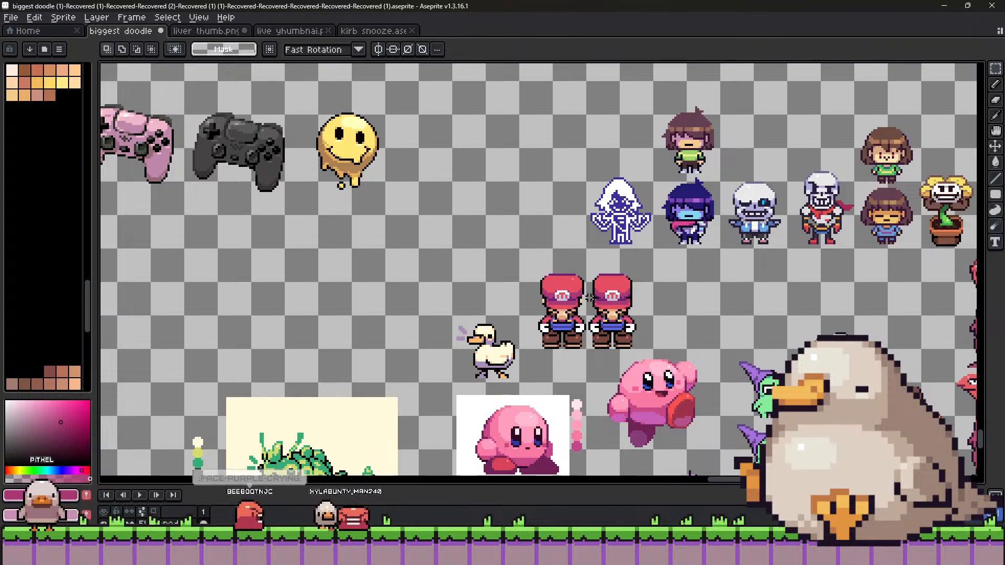
pyautogui.scroll(2, 573, 301)
pyautogui.scroll(-2, 618, 304)
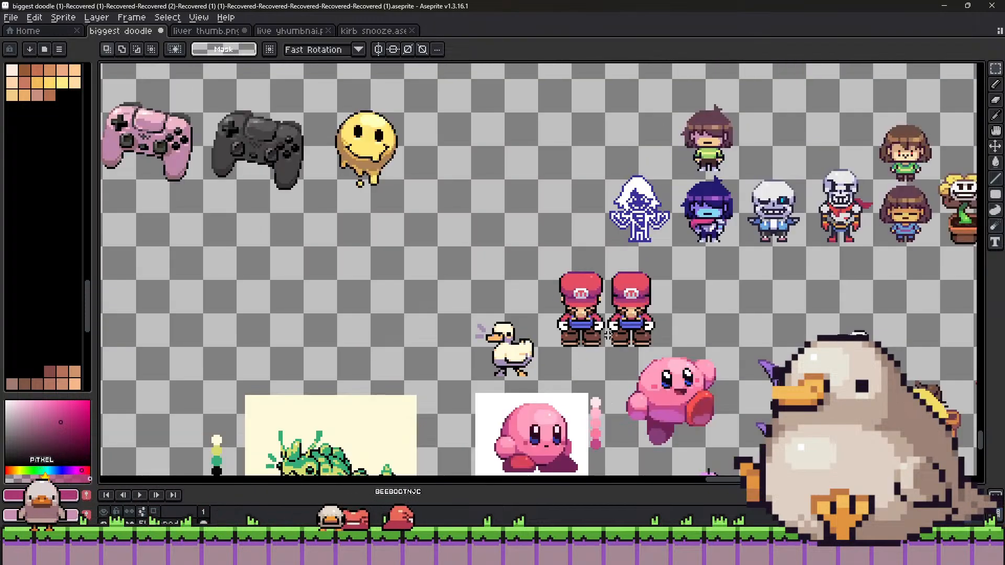
pyautogui.scroll(1, 653, 313)
pyautogui.scroll(2, 650, 302)
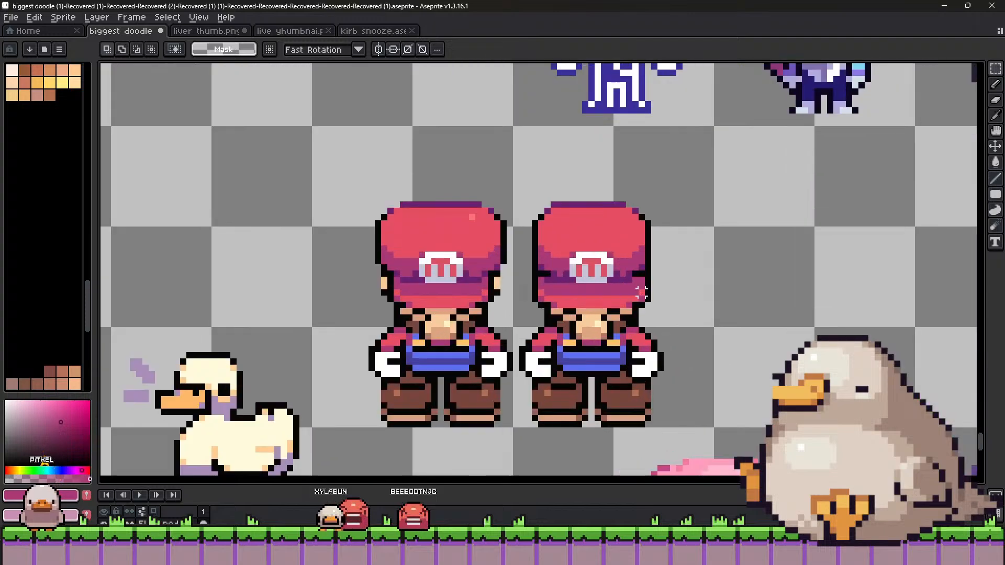
# Narrow the duplicate's hat brim by selecting its right and left ends and moving each one pixel inward.
pyautogui.moveTo(630, 274); pyautogui.dragTo(660, 317)
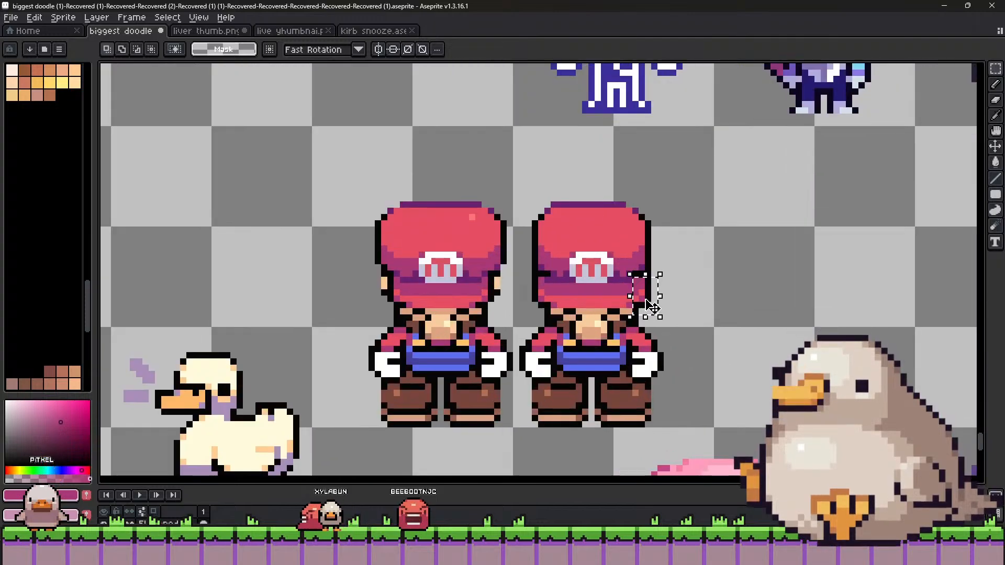
pyautogui.click(648, 306)
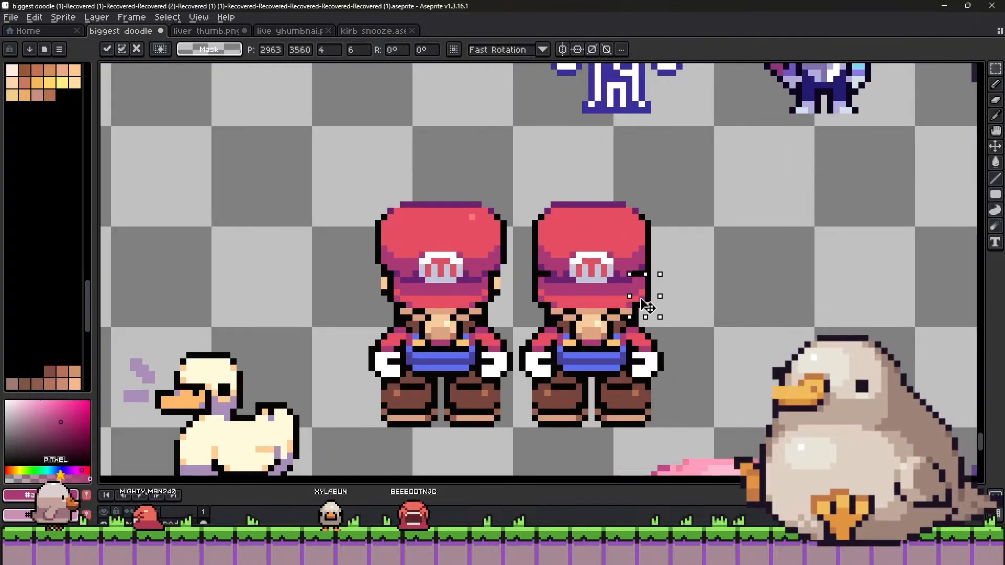
pyautogui.press('Return')
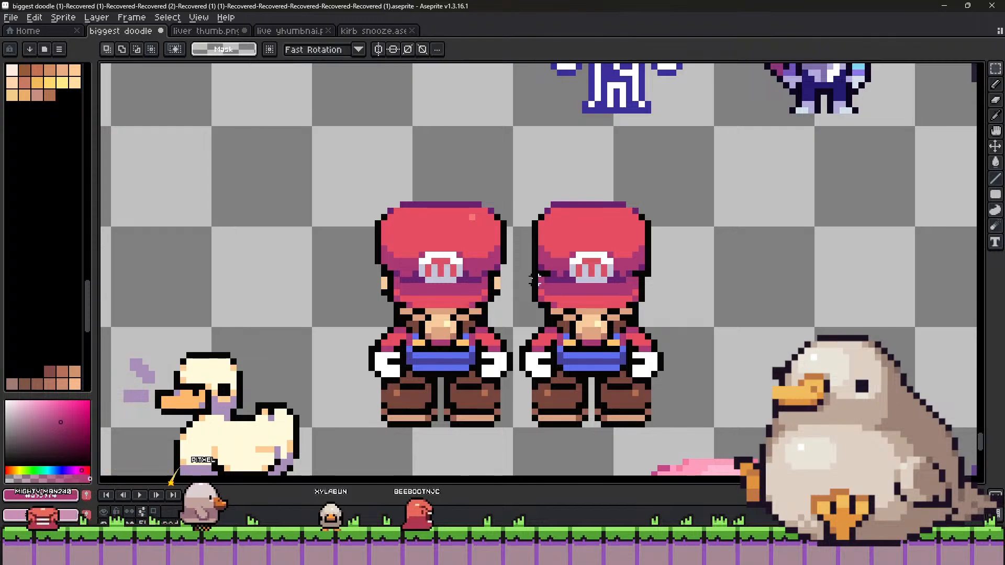
pyautogui.moveTo(528, 274); pyautogui.dragTo(554, 311)
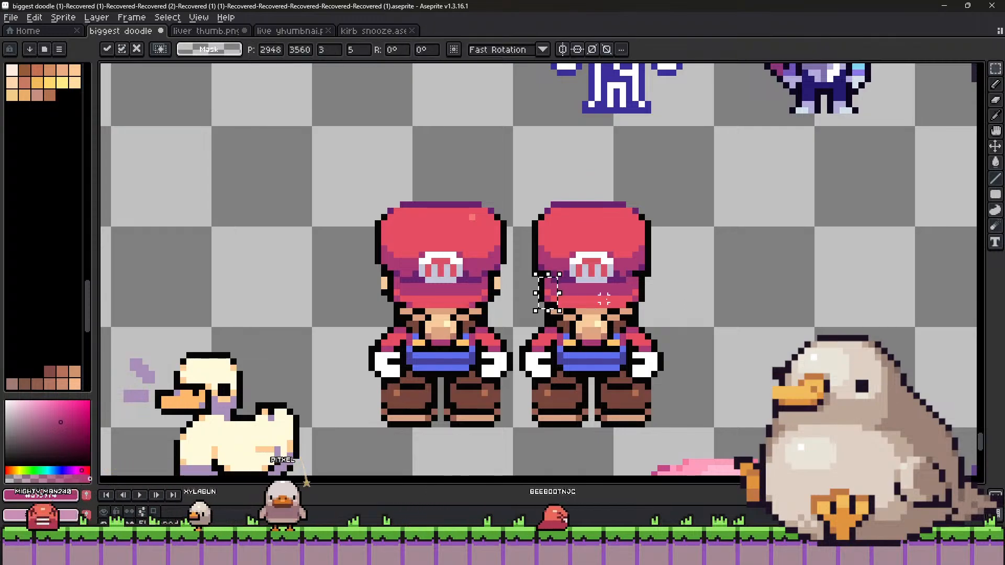
pyautogui.scroll(-3, 631, 283)
pyautogui.scroll(-1, 639, 258)
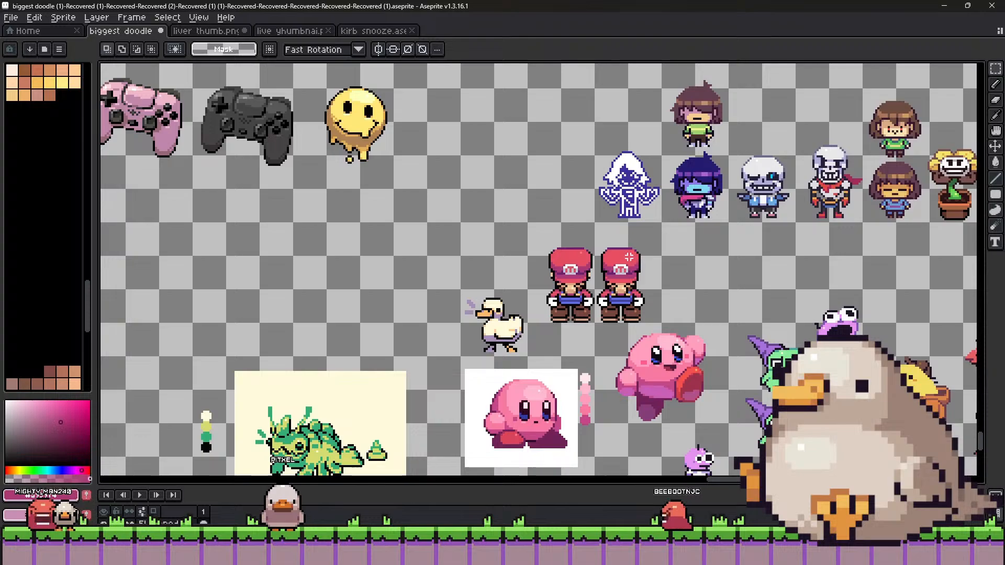
# Erase both ears of the original Mario beside the hat brim with a 2 px line in the sampled transparent colour.
pyautogui.scroll(2, 626, 261)
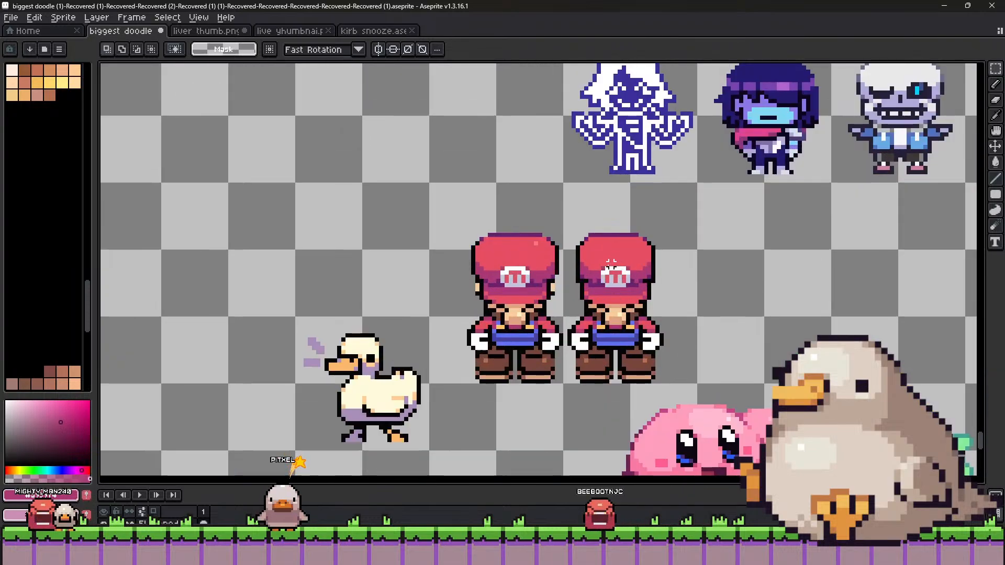
pyautogui.scroll(2, 611, 263)
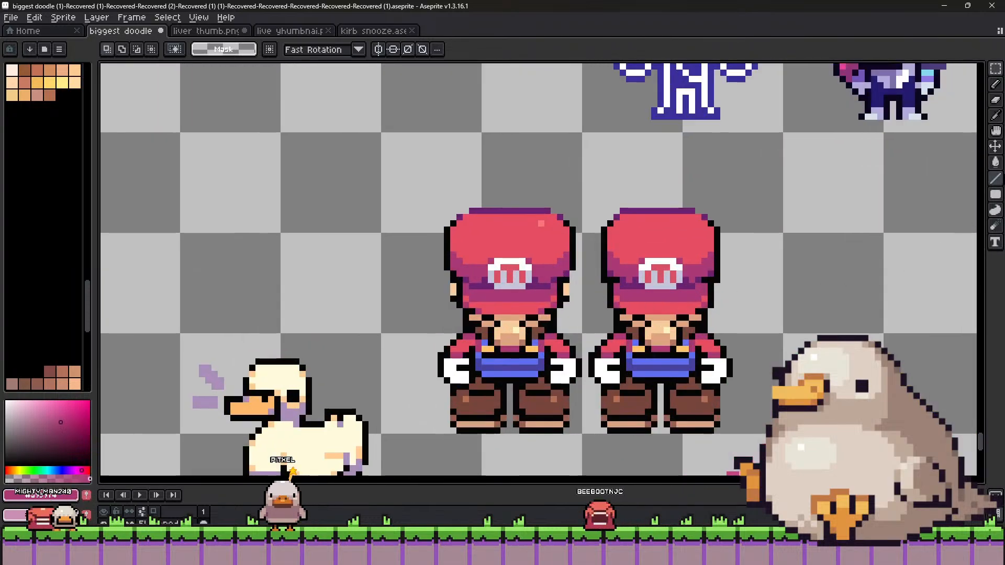
pyautogui.click(996, 179)
pyautogui.keyDown('alt'); pyautogui.click(576, 299); pyautogui.keyUp('alt')
pyautogui.moveTo(570, 290); pyautogui.dragTo(570, 302)
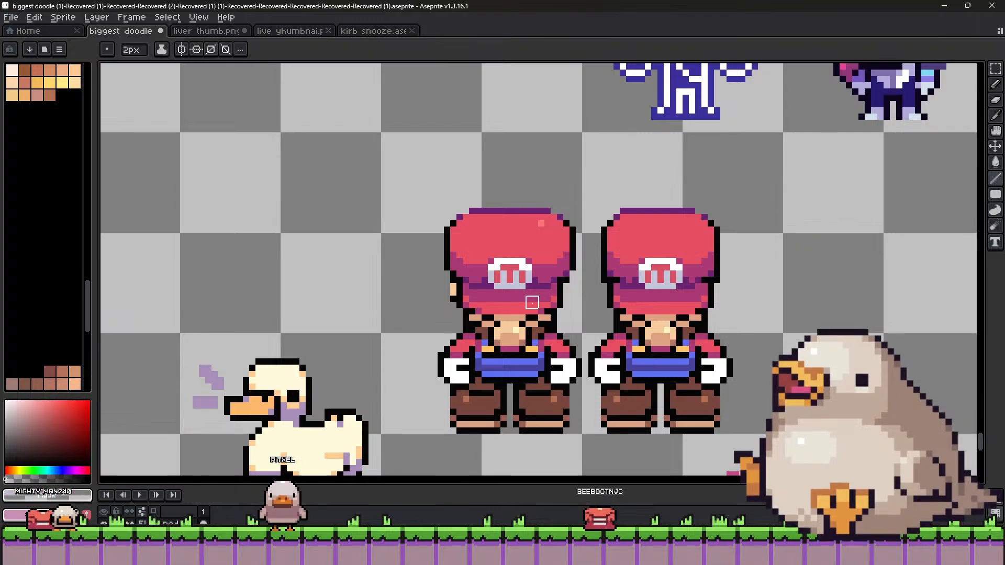
pyautogui.press('alt')
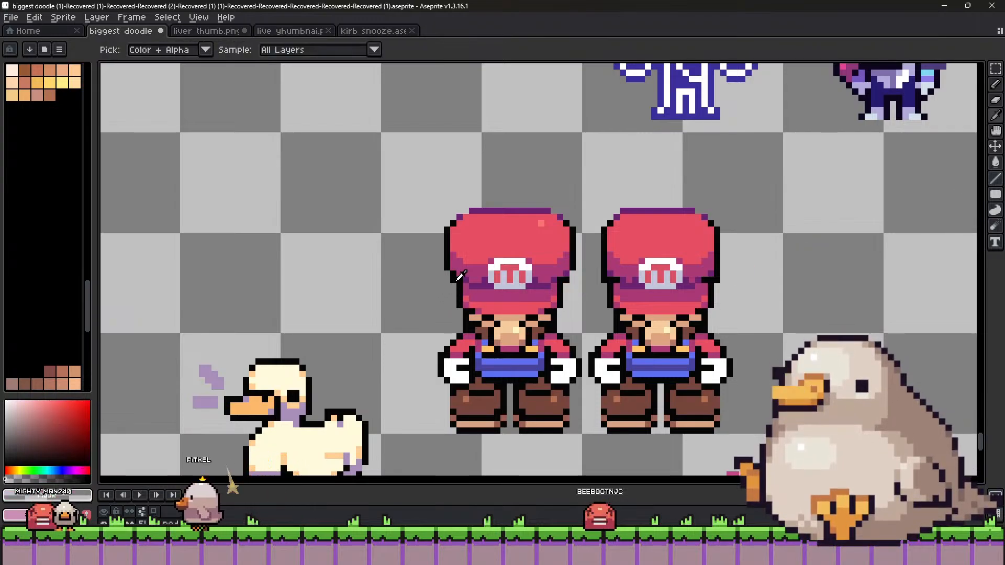
# Narrow the original Mario's hat crown by selecting its right and left sides and moving each one pixel inward.
pyautogui.keyDown('alt'); pyautogui.click(458, 283); pyautogui.keyUp('alt')
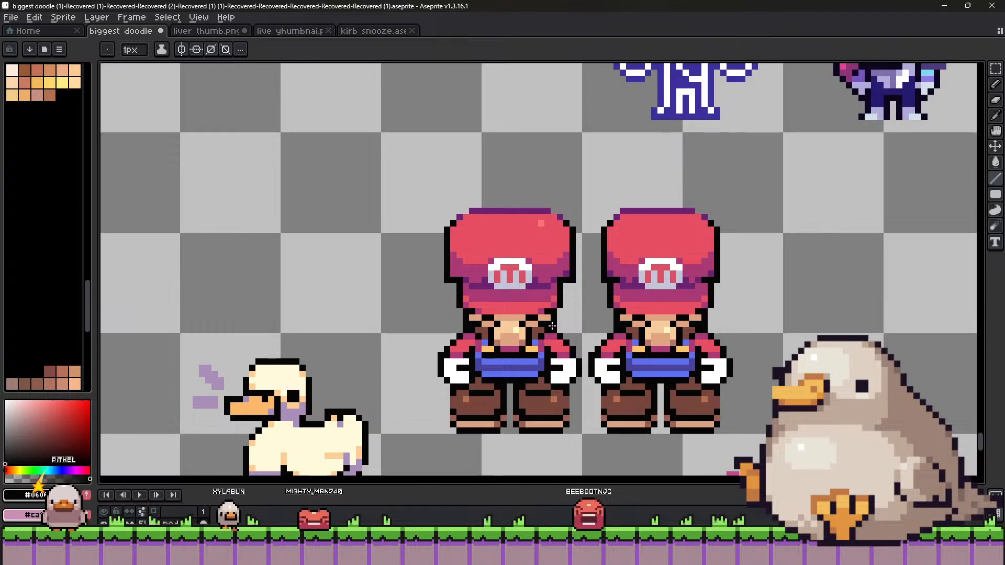
pyautogui.click(994, 72)
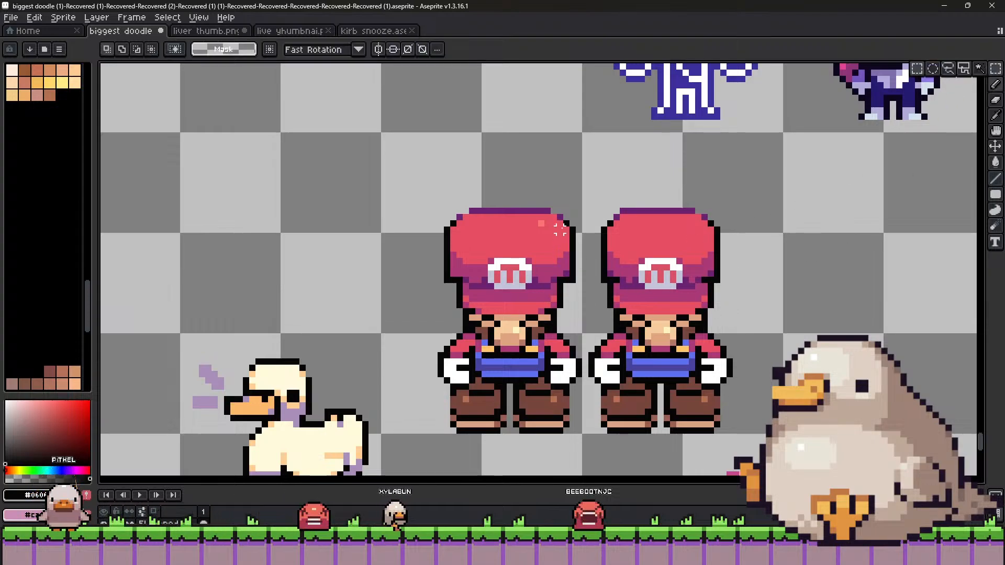
pyautogui.moveTo(567, 211); pyautogui.dragTo(591, 297)
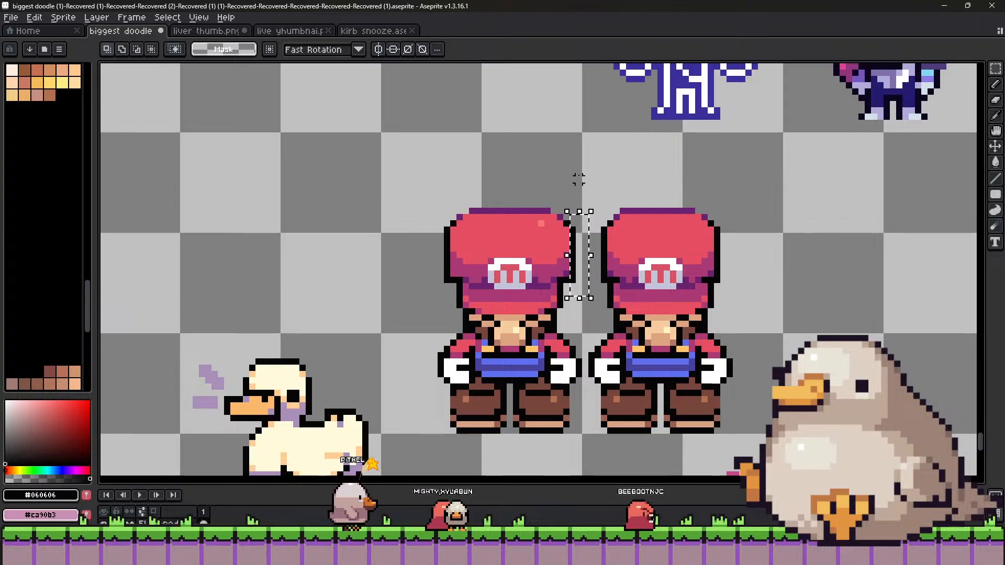
pyautogui.click(554, 217)
pyautogui.moveTo(553, 217); pyautogui.dragTo(573, 276)
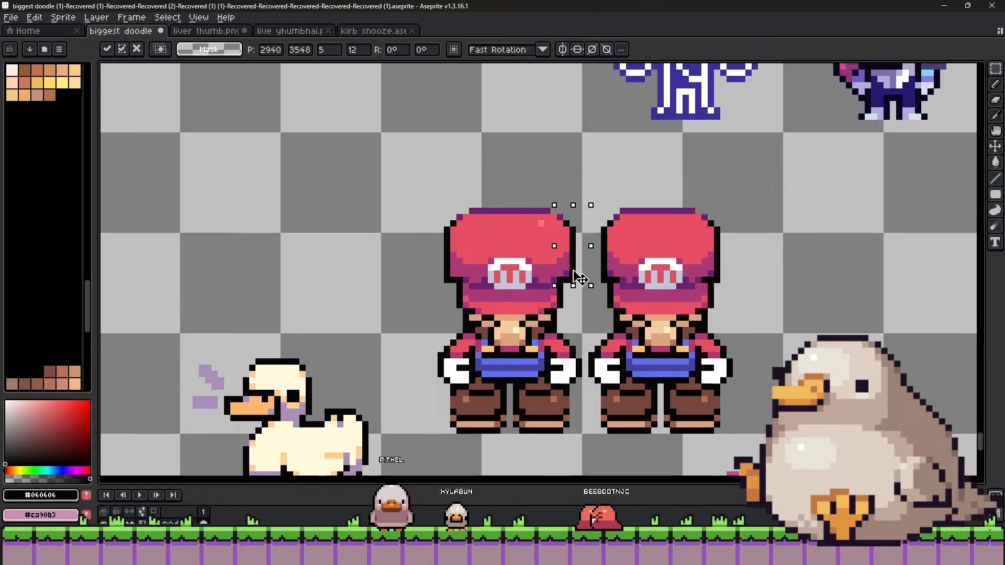
pyautogui.click(610, 267)
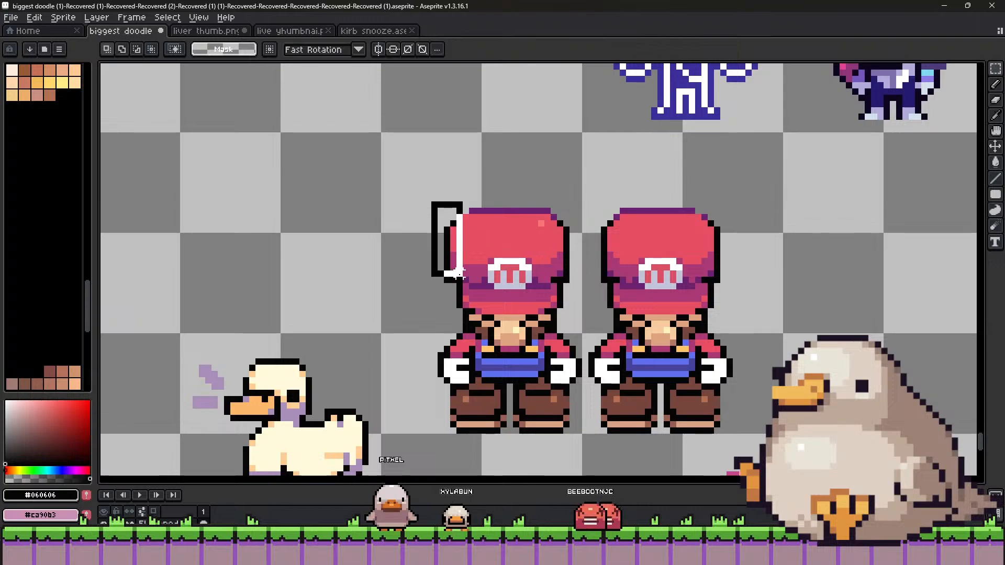
pyautogui.moveTo(460, 273); pyautogui.dragTo(471, 279)
pyautogui.click(547, 273)
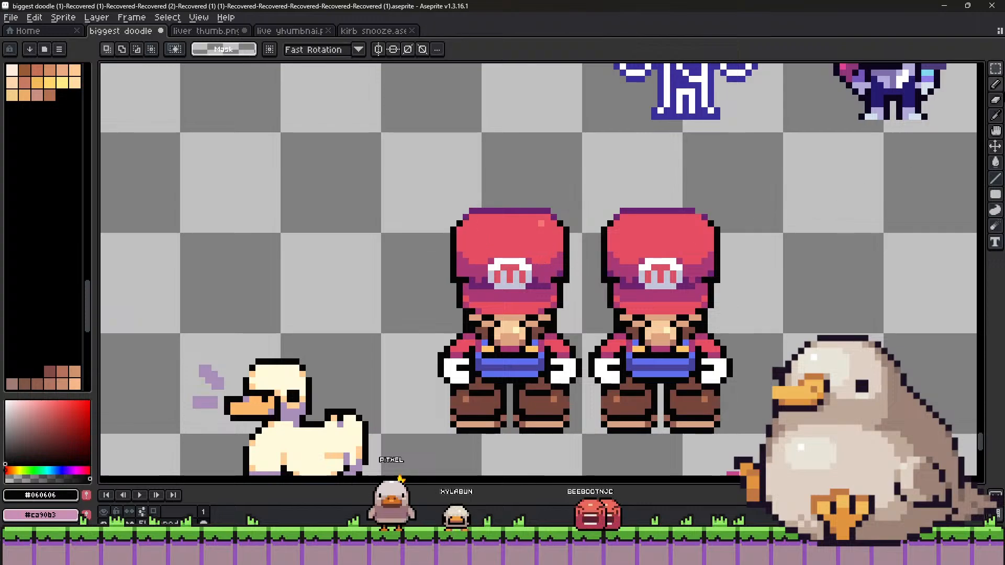
# Touch up the original's hat shading with sampled #a93974 and #6b216f, and add a #f77575 highlight pixel to the duplicate's crown.
pyautogui.press('b')
pyautogui.press('b')
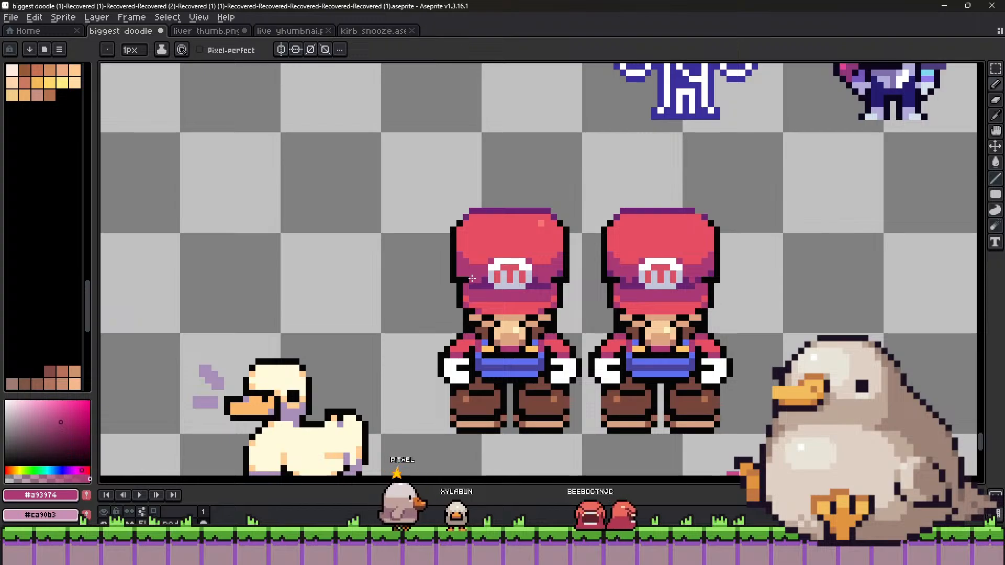
pyautogui.keyDown('alt'); pyautogui.click(548, 283); pyautogui.keyUp('alt')
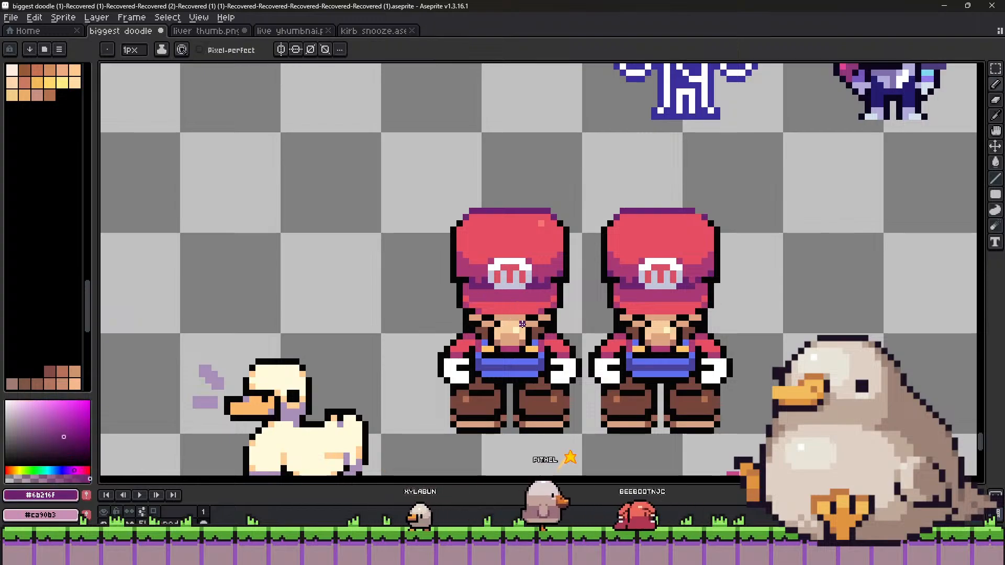
pyautogui.scroll(-3, 578, 322)
pyautogui.scroll(2, 538, 252)
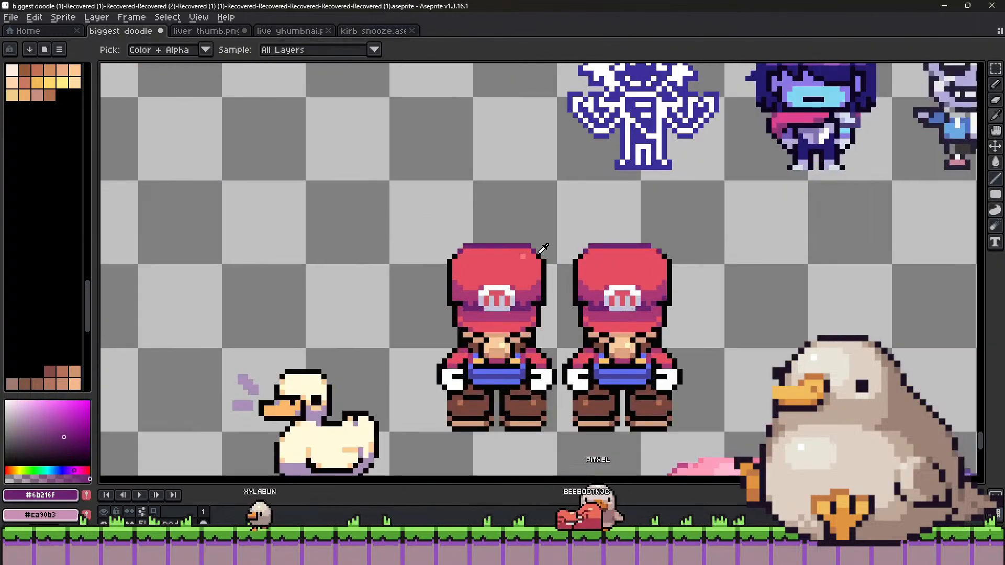
pyautogui.keyDown('alt'); pyautogui.click(526, 252); pyautogui.keyUp('alt')
pyautogui.click(523, 256)
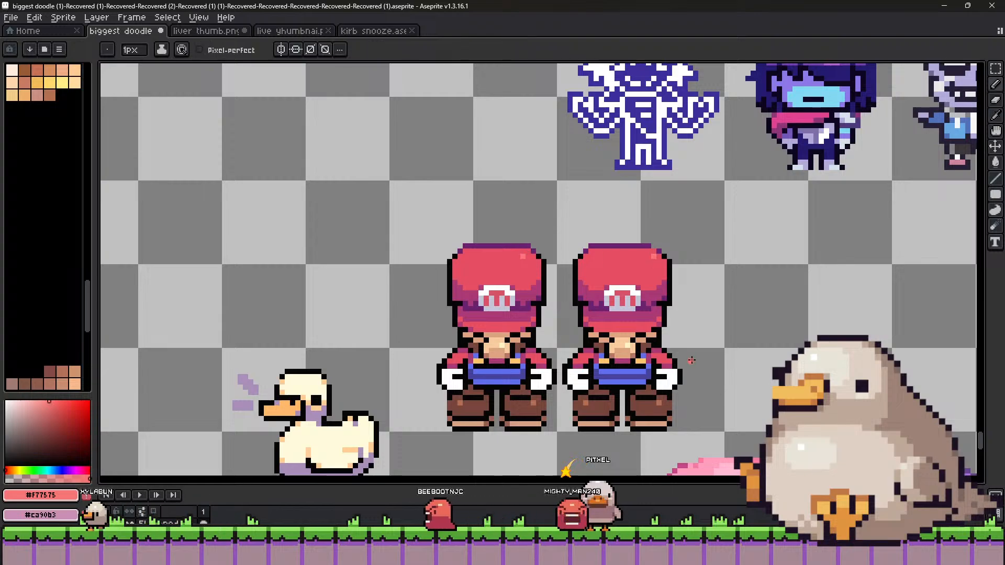
# Bring the duplicate's two shoes closer together by selecting each outer part and moving it one pixel inward.
pyautogui.click(996, 69)
pyautogui.scroll(1, 653, 408)
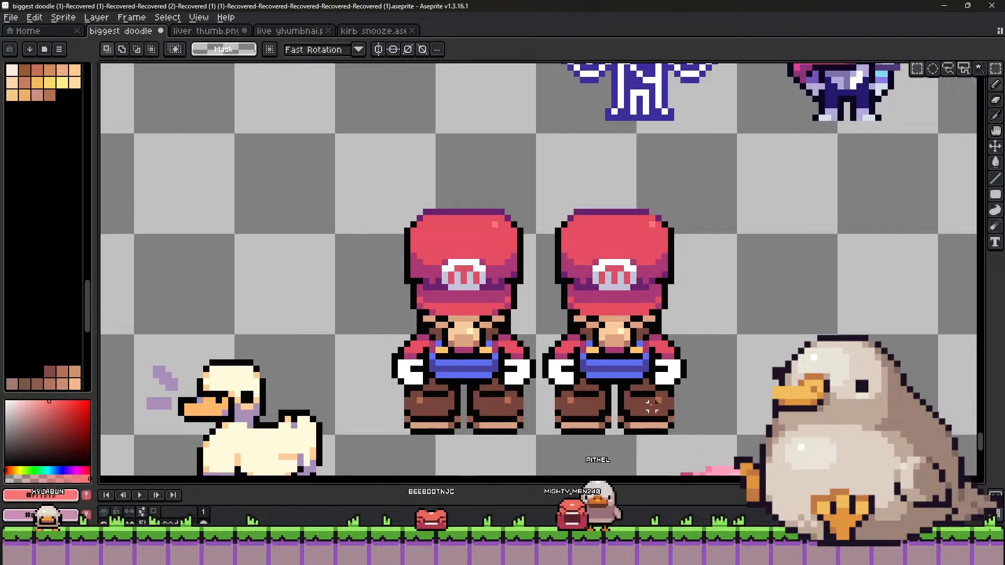
pyautogui.hotkey('ctrl', 'd')
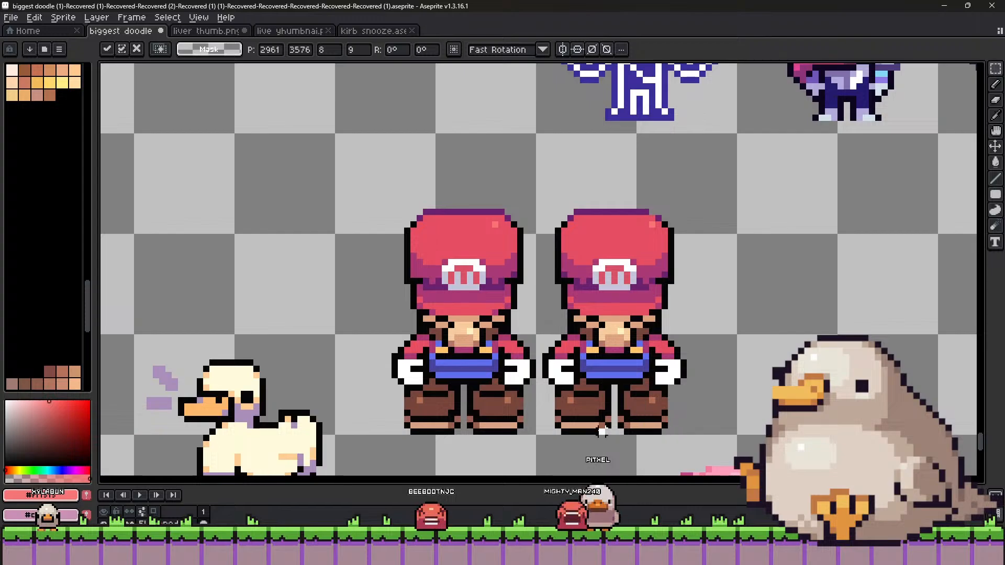
pyautogui.moveTo(552, 394); pyautogui.dragTo(578, 420)
pyautogui.hotkey('ctrl', 'd')
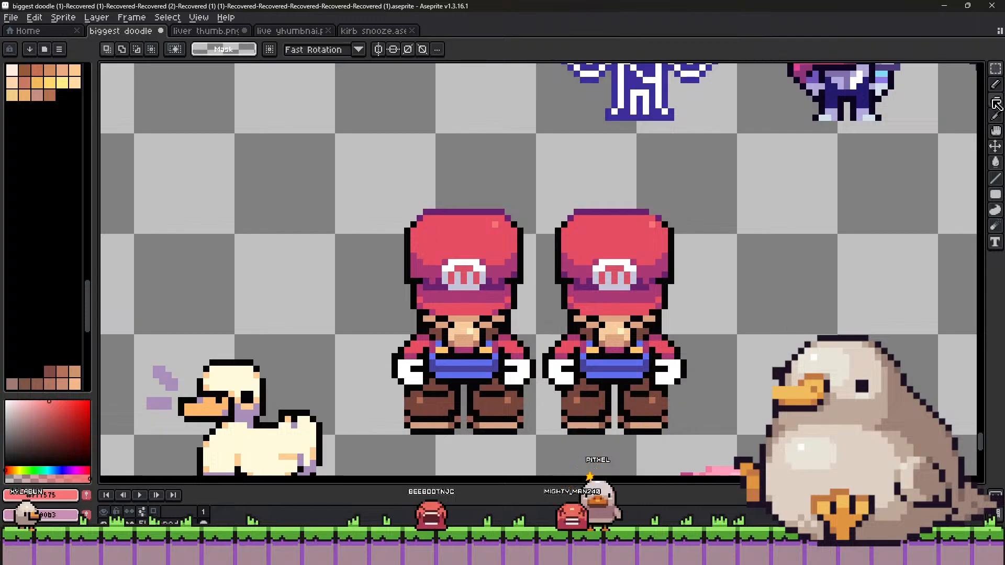
pyautogui.press('b')
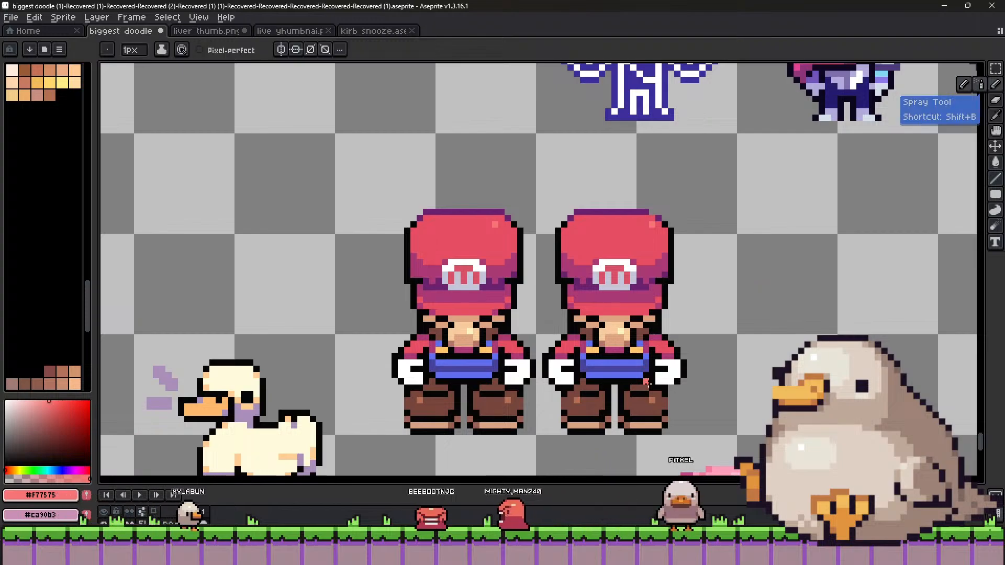
# Select the duplicate's right and left arms with their gloves and move each one pixel inward.
pyautogui.click(995, 73)
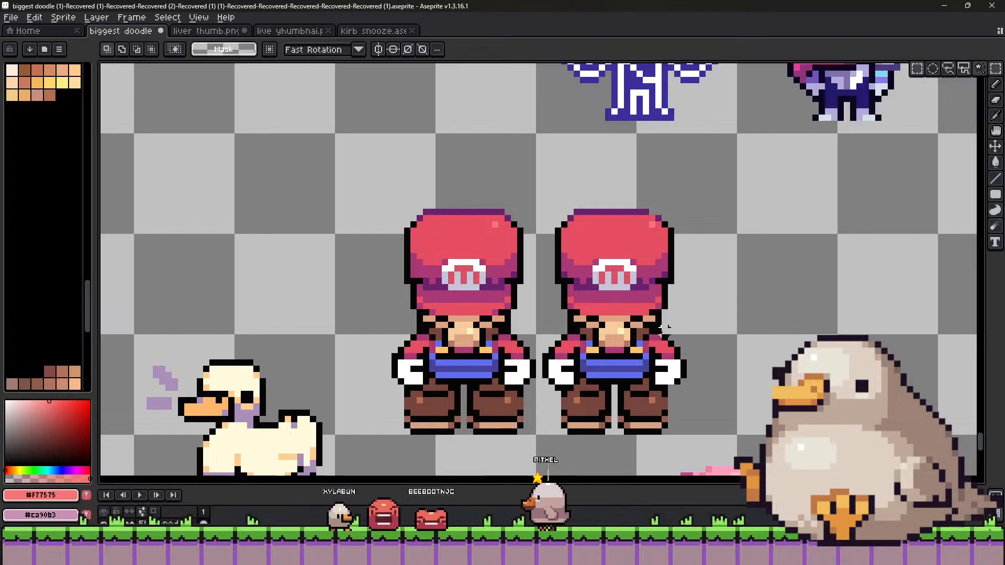
pyautogui.moveTo(659, 335); pyautogui.dragTo(701, 393)
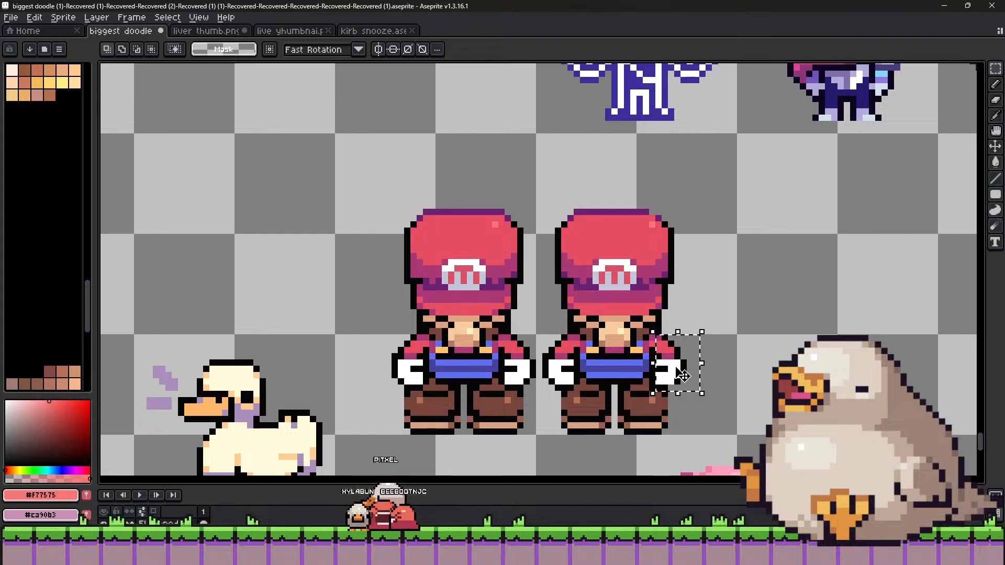
pyautogui.press('Left')
pyautogui.click(569, 358)
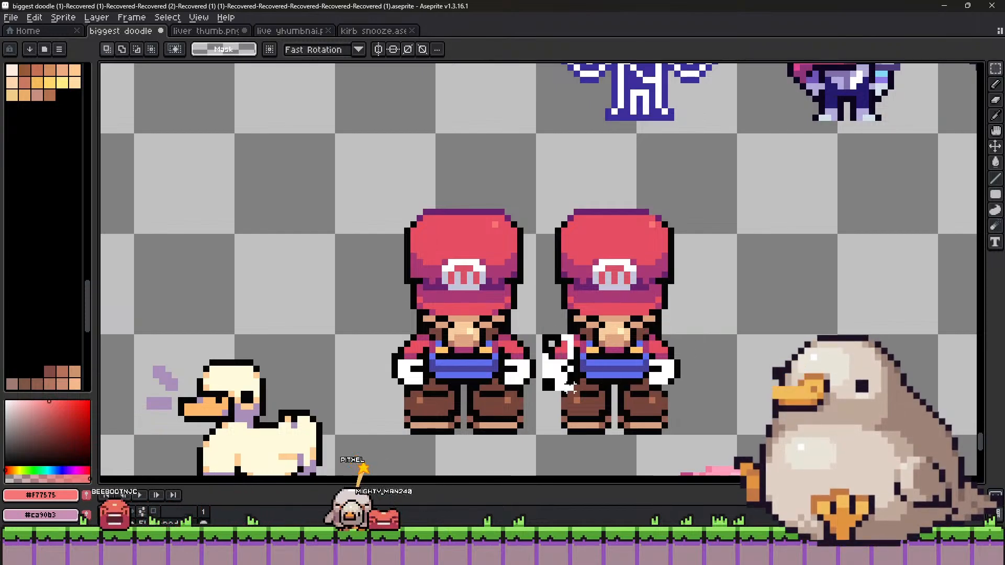
pyautogui.click(608, 364)
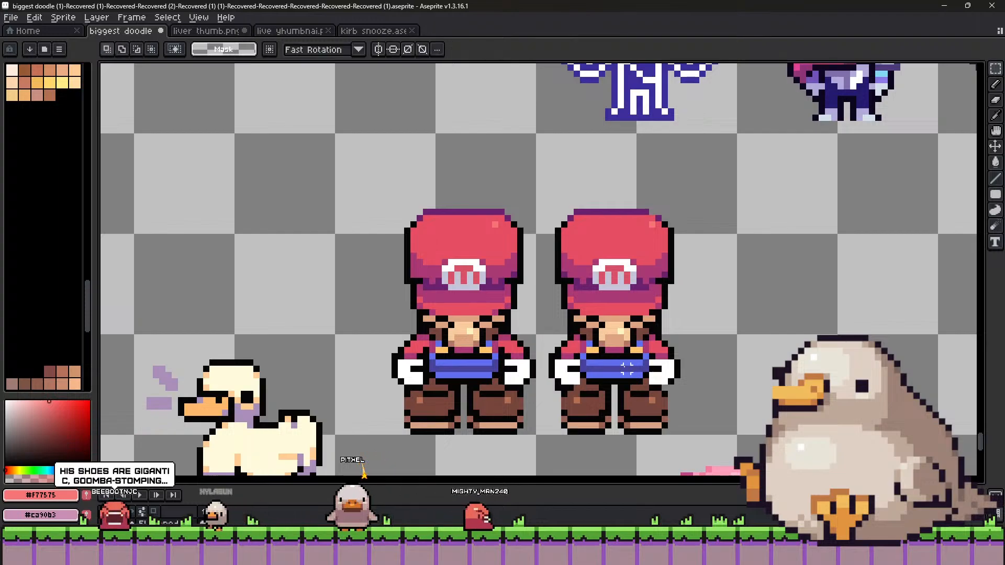
# Narrow the duplicate's blue overalls by moving both side edges inward, and fill the gaps beside the gloves with sampled black #060606.
pyautogui.moveTo(578, 350); pyautogui.dragTo(601, 381)
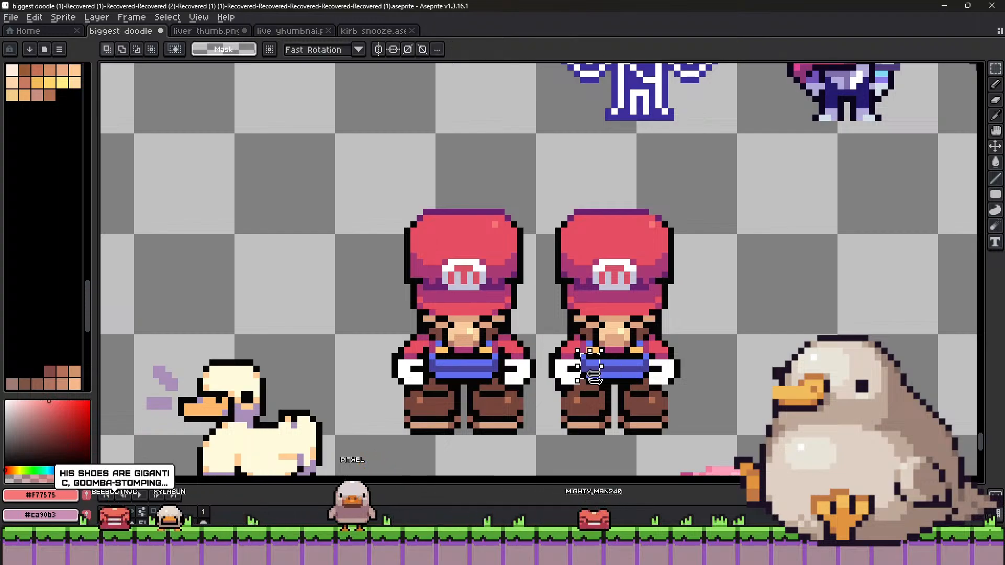
pyautogui.click(653, 356)
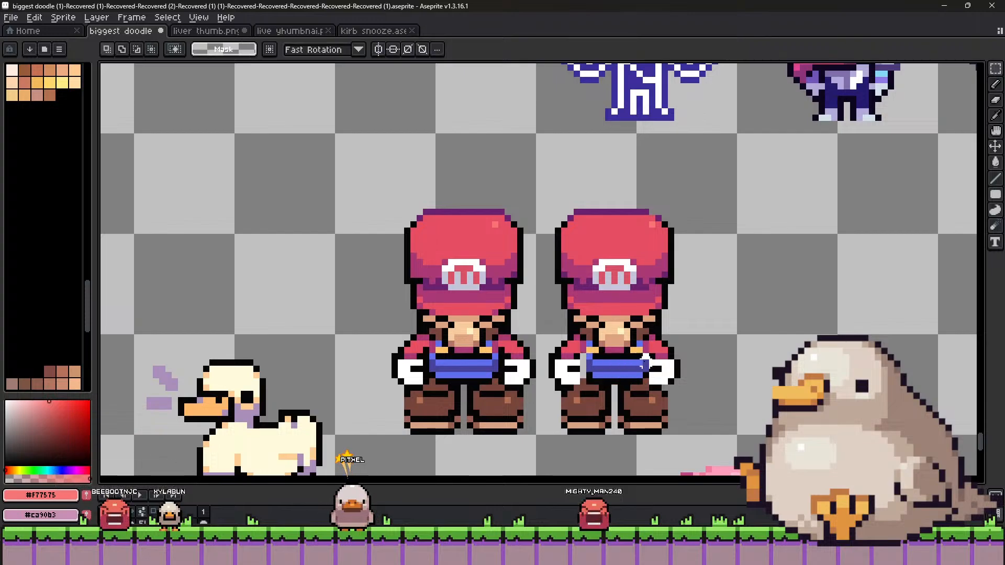
pyautogui.click(639, 381)
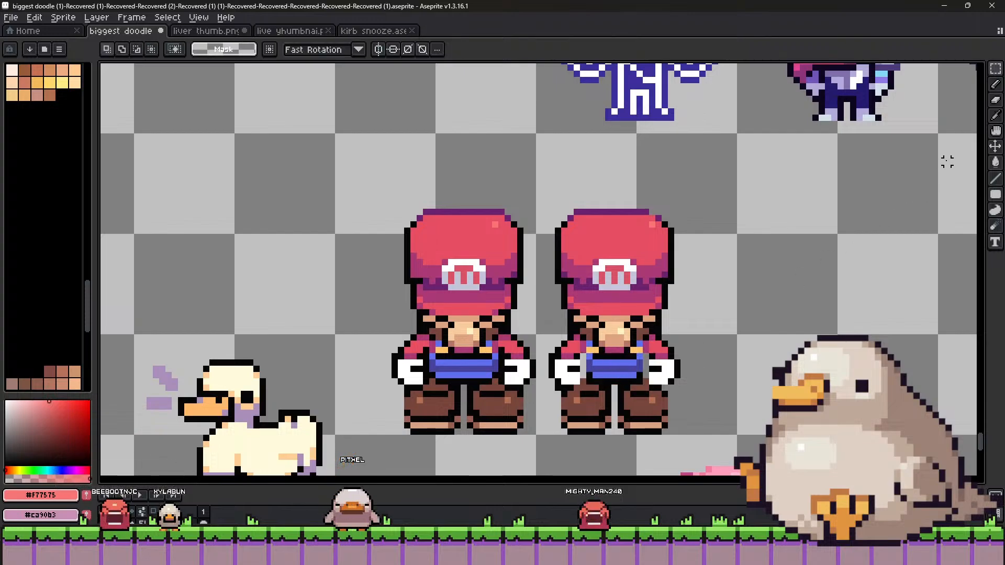
pyautogui.click(996, 83)
pyautogui.keyDown('alt'); pyautogui.click(607, 376); pyautogui.keyUp('alt')
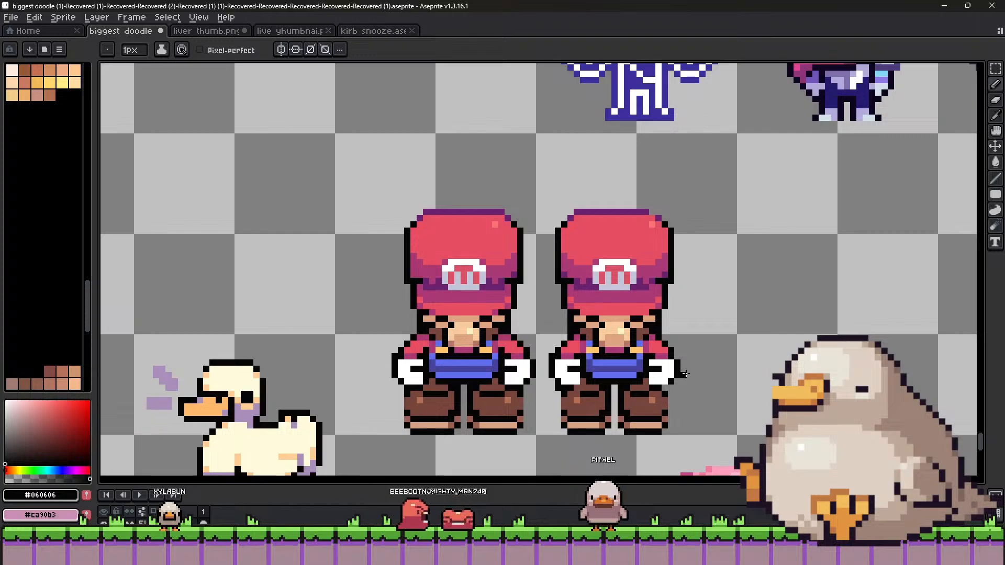
# Select the whole duplicate and fill its red hat crown with a green of hue 139°, saturation 60 and value 69.
pyautogui.click(996, 69)
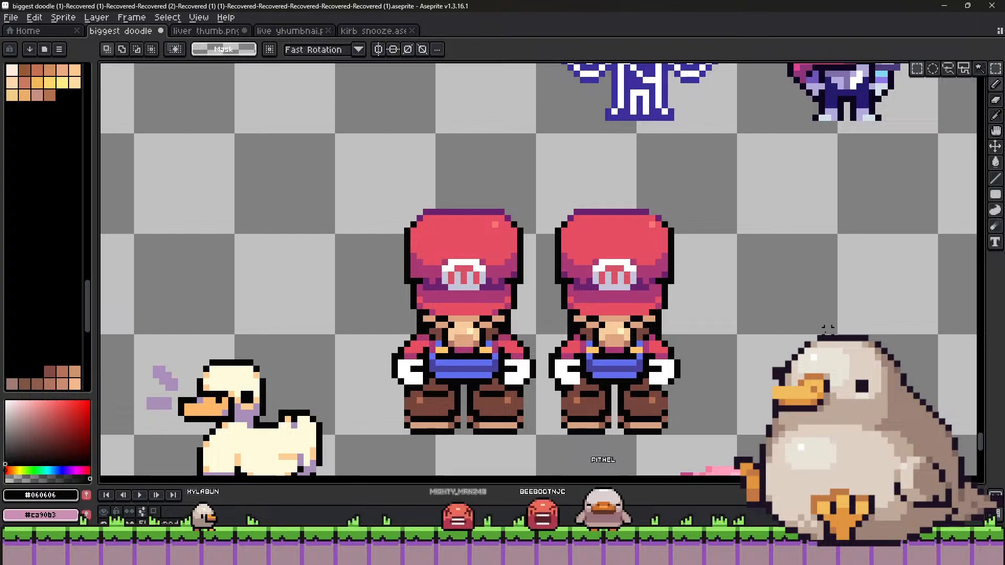
pyautogui.scroll(-2, 576, 330)
pyautogui.scroll(1, 640, 317)
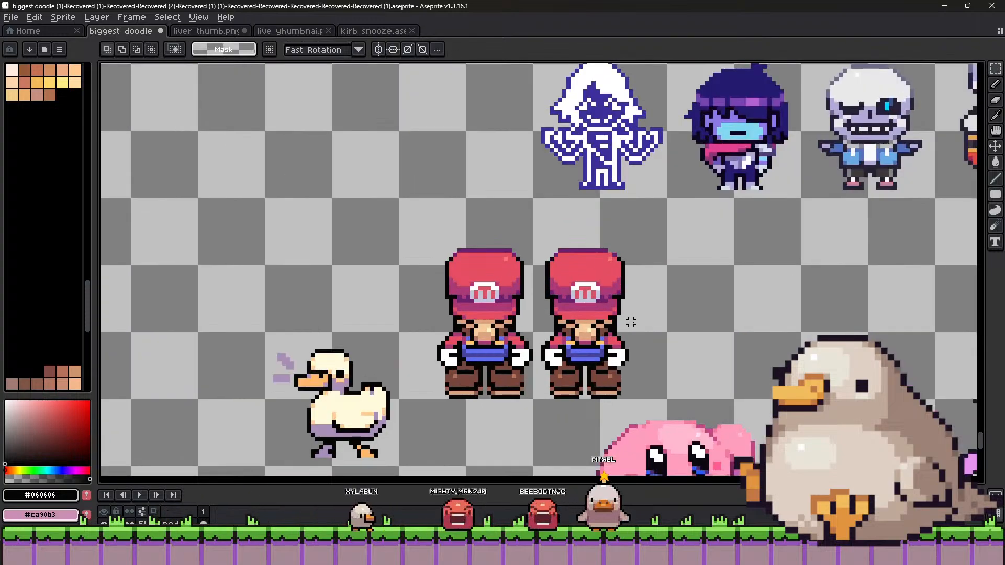
pyautogui.moveTo(596, 377); pyautogui.dragTo(652, 408)
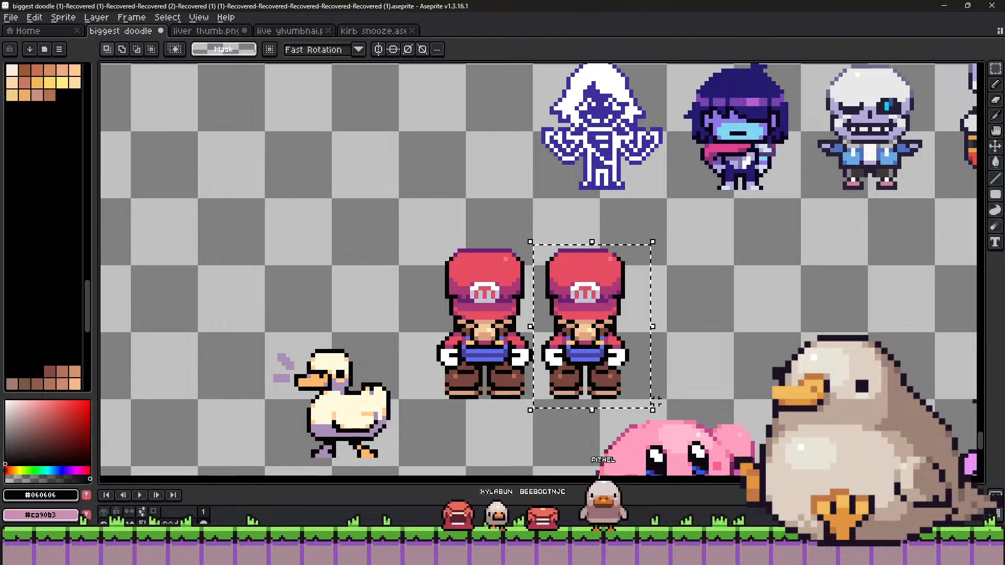
pyautogui.press('g')
pyautogui.keyDown('alt'); pyautogui.click(618, 319); pyautogui.keyUp('alt')
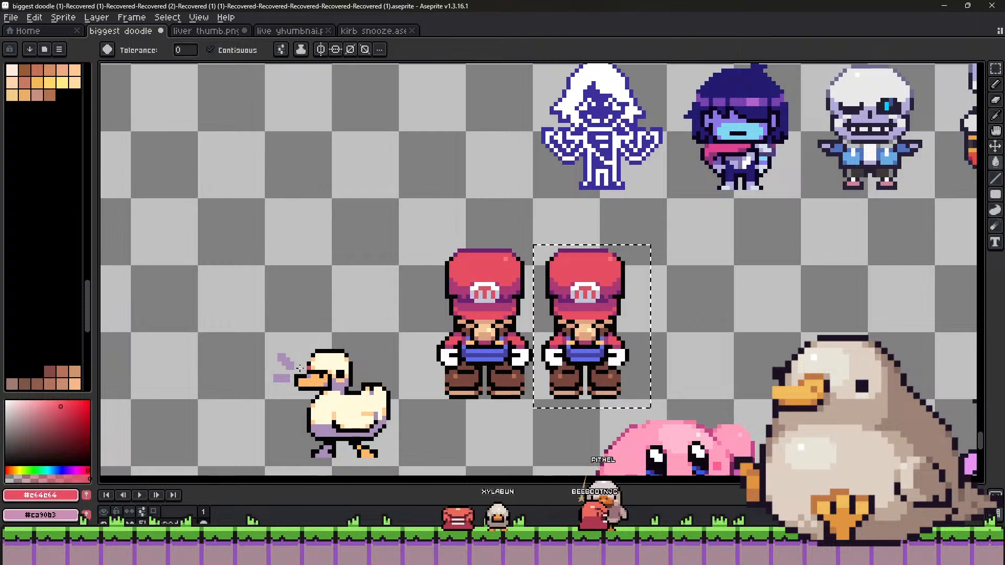
pyautogui.click(37, 469)
pyautogui.click(45, 421)
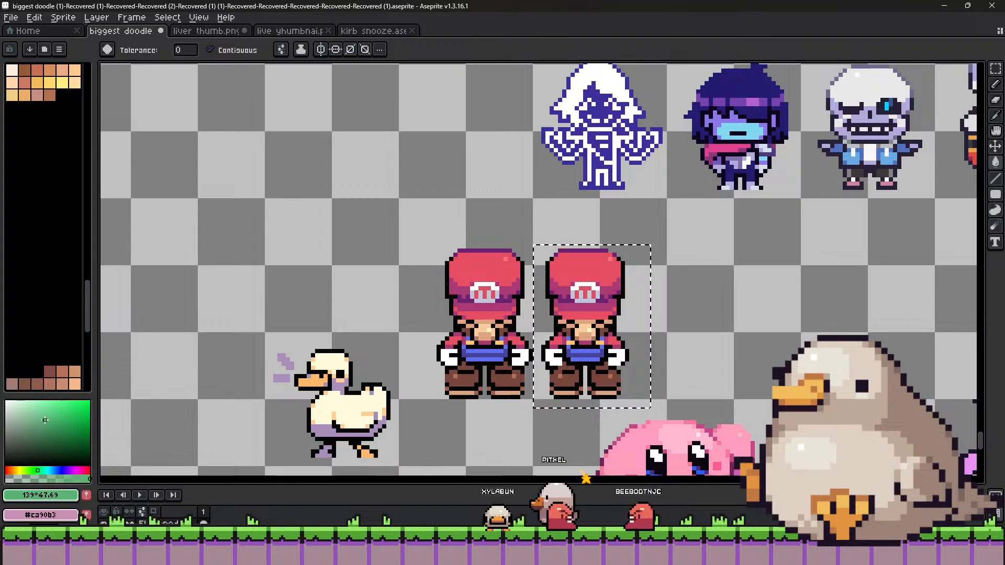
pyautogui.scroll(1, 563, 284)
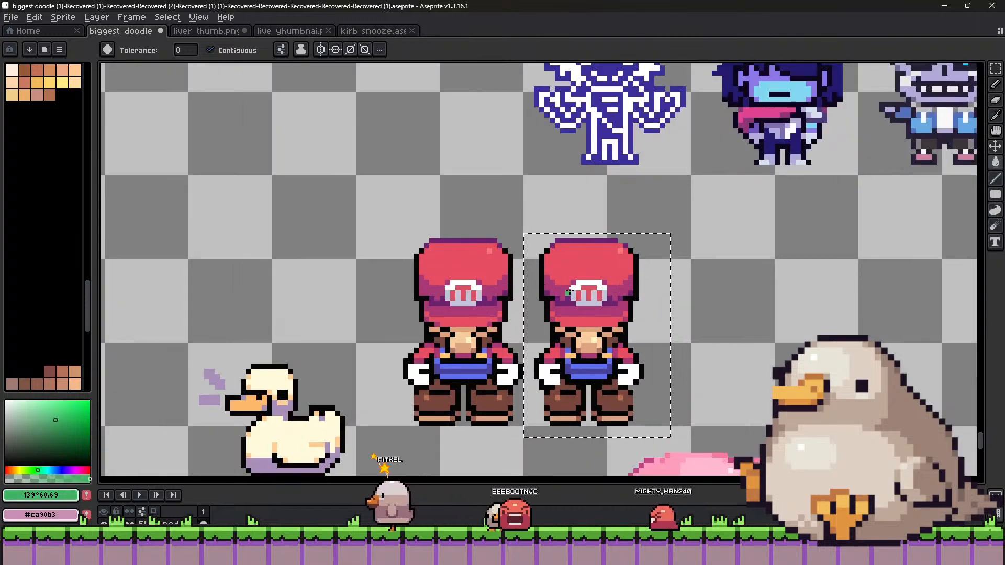
pyautogui.click(562, 282)
# Refill the duplicate's hat crown with a lighter green and fill the shadow beside the emblem's left edge with a darker green.
pyautogui.click(47, 412)
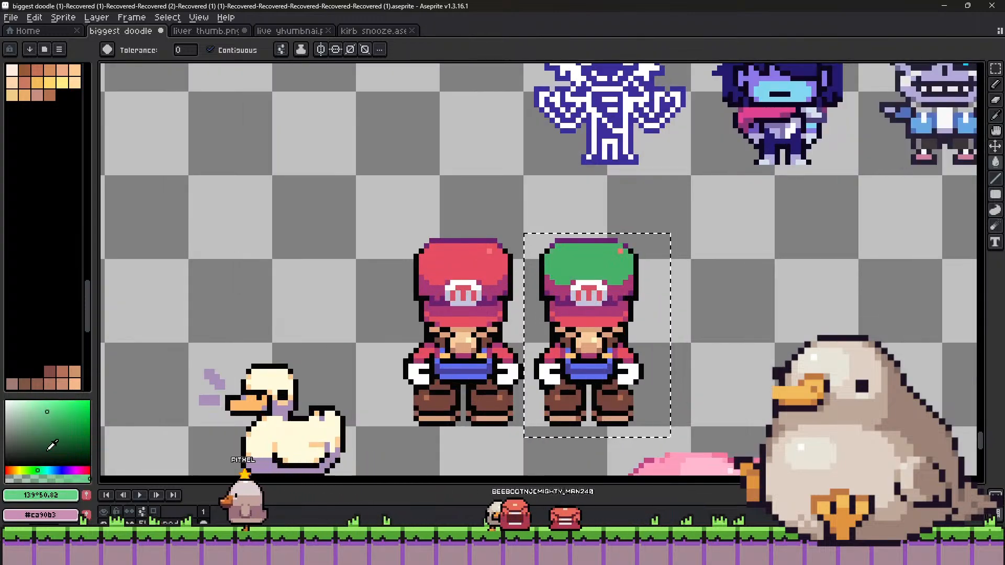
pyautogui.click(34, 469)
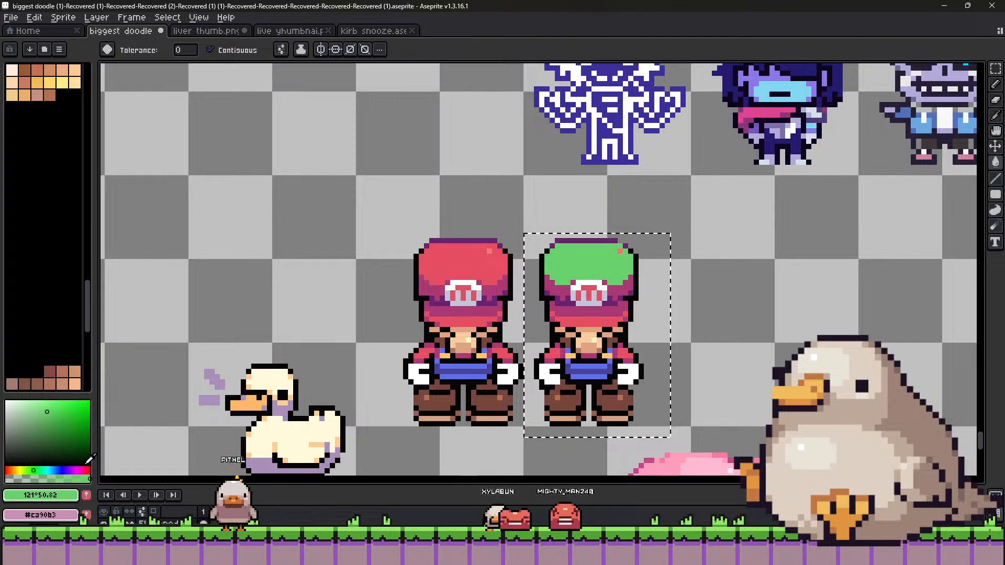
pyautogui.click(52, 424)
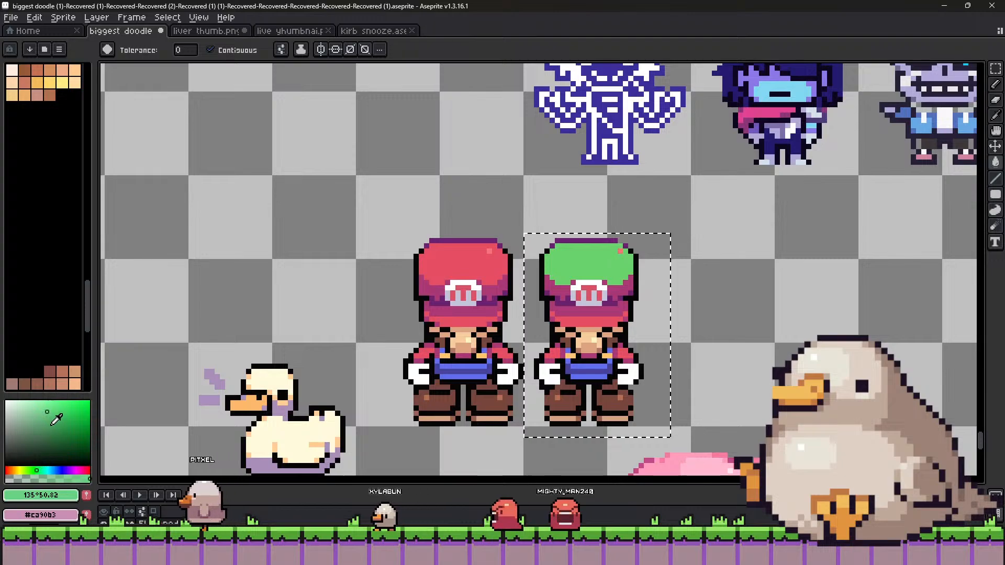
pyautogui.click(551, 296)
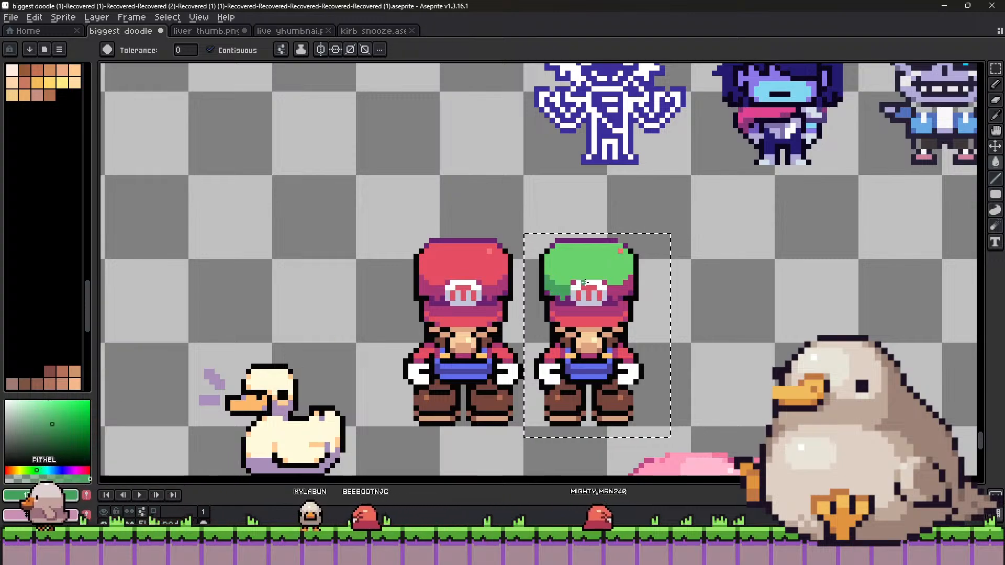
# Recolour the duplicate's remaining crown shadow, emblem letter and upper brim band with green 144° 56,62.
pyautogui.click(39, 470)
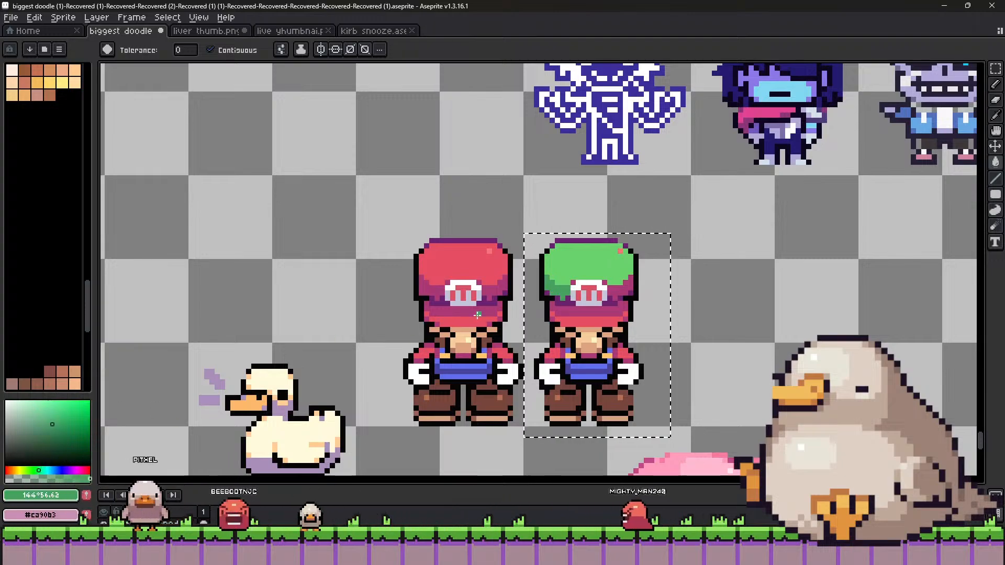
pyautogui.click(558, 289)
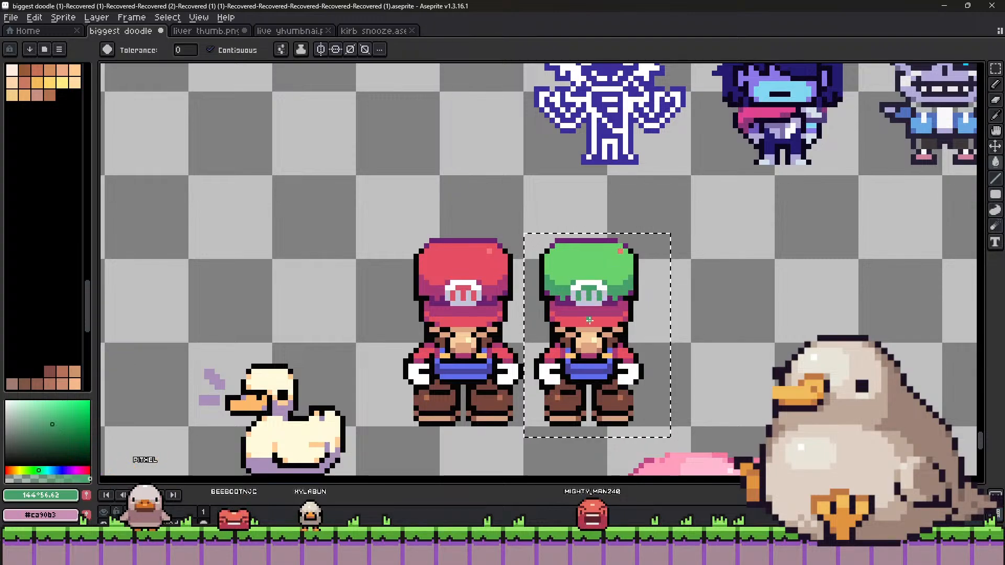
pyautogui.click(550, 313)
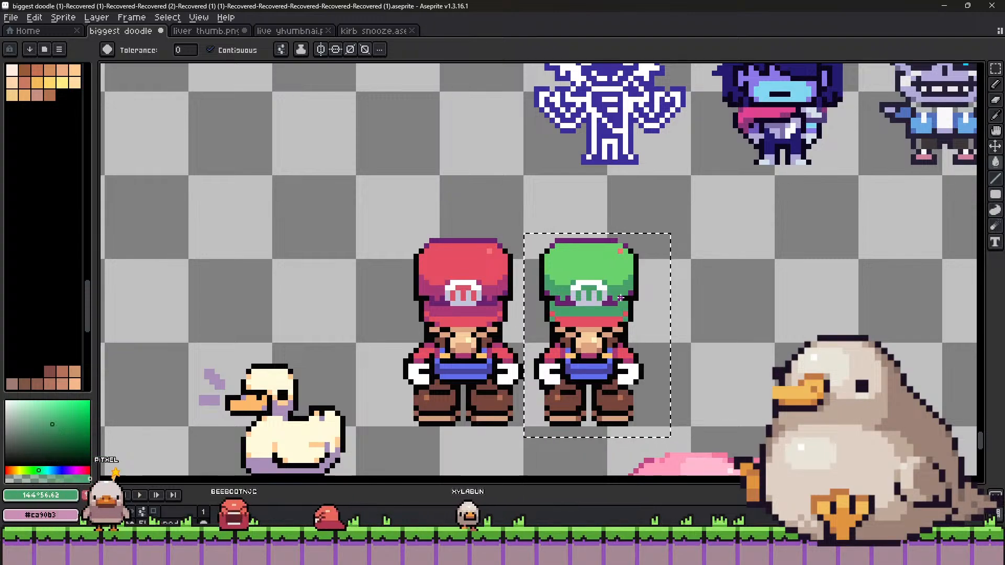
# Recolour the duplicate's remaining red brim light green and its purple brim shadow line with dark green 162° 63,45.
pyautogui.keyDown('alt'); pyautogui.click(613, 314); pyautogui.keyUp('alt')
pyautogui.press('alt')
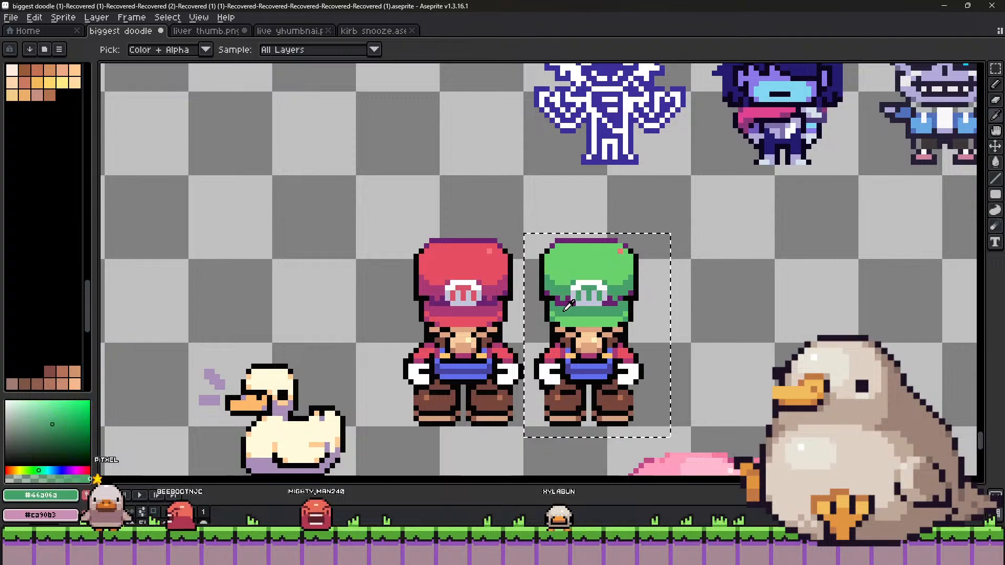
pyautogui.click(55, 433)
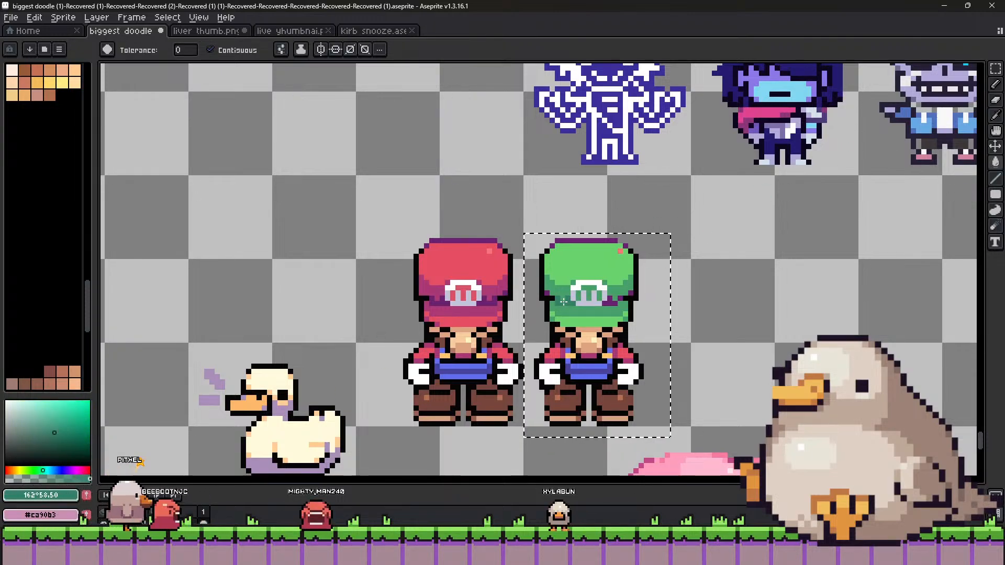
pyautogui.click(58, 436)
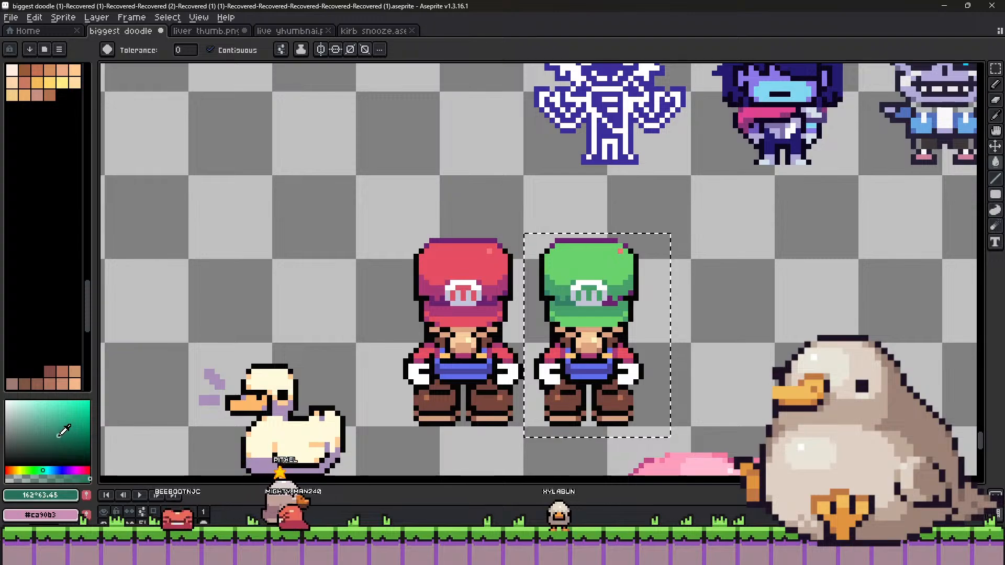
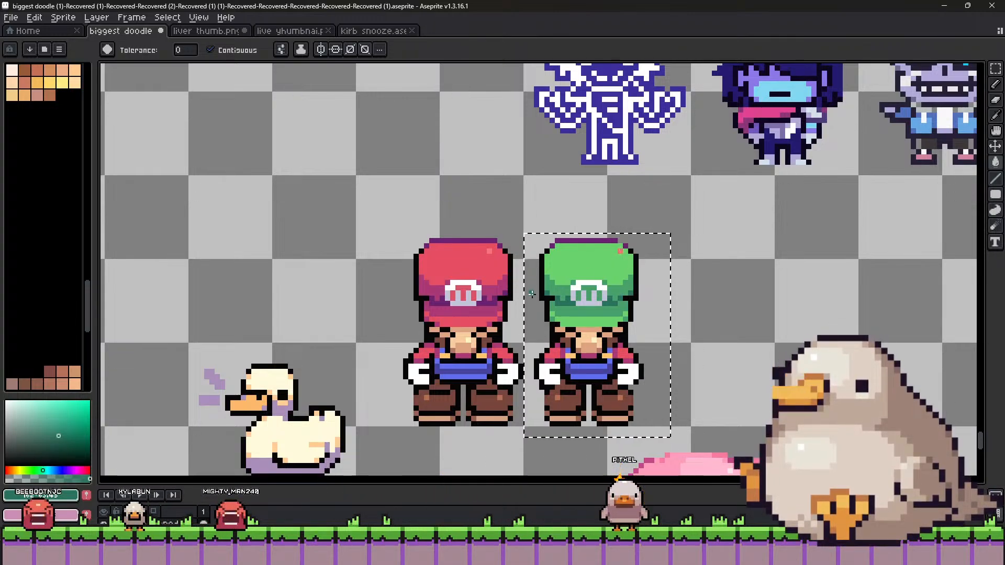
# Repaint the highlight pixel on the duplicate's green hat crown with yellow-green 76° 42,95.
pyautogui.press('i')
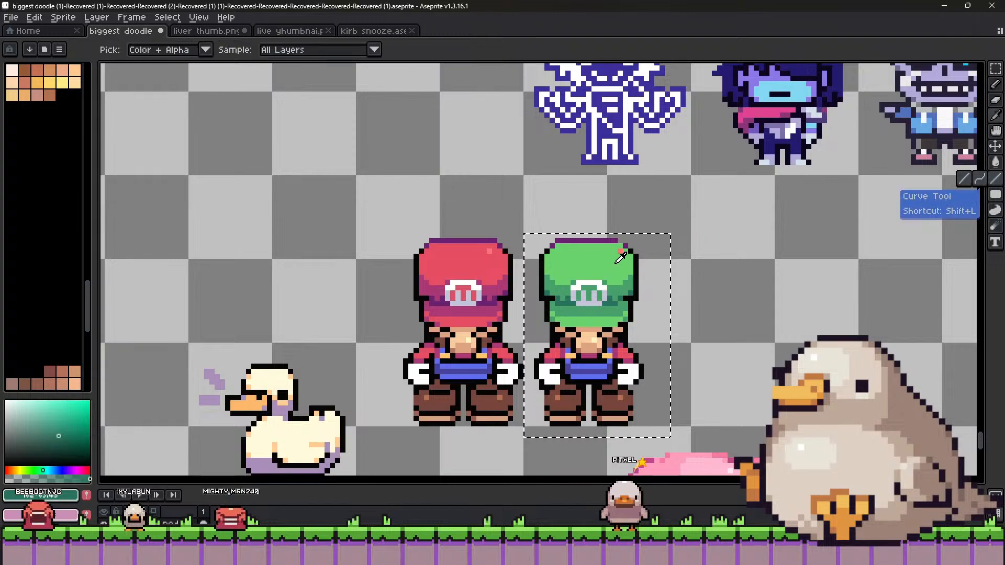
pyautogui.click(624, 285)
pyautogui.press('b')
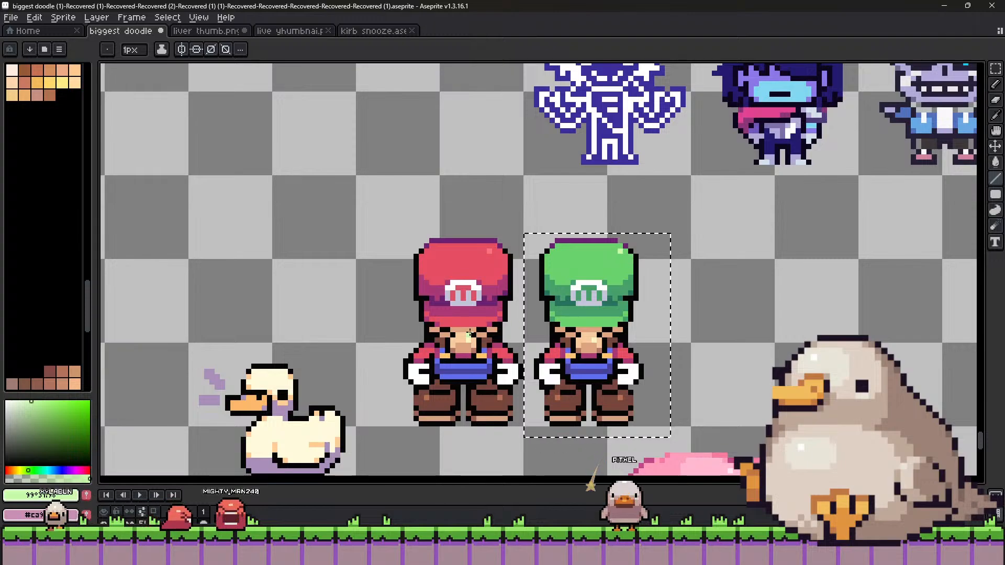
pyautogui.click(23, 470)
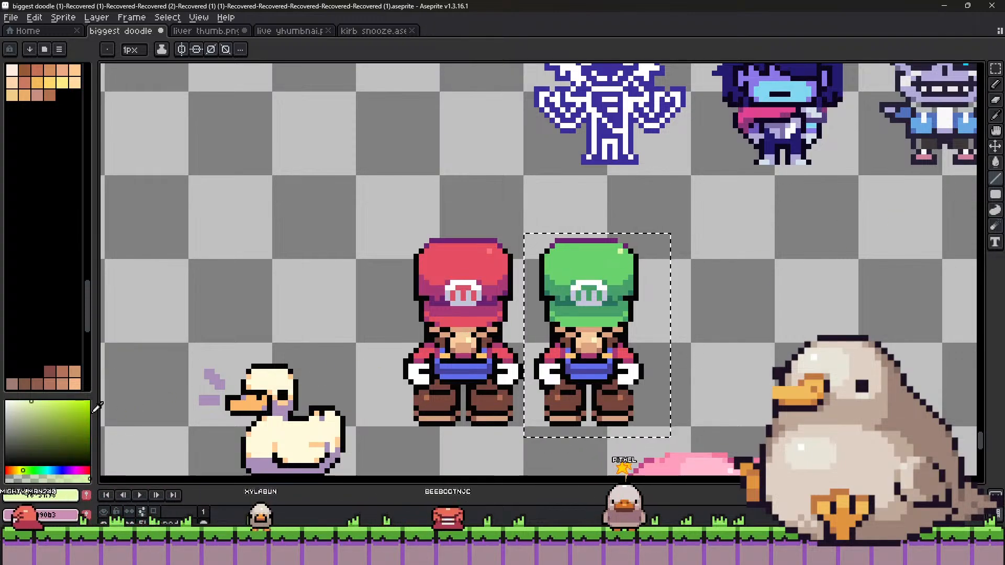
pyautogui.click(41, 404)
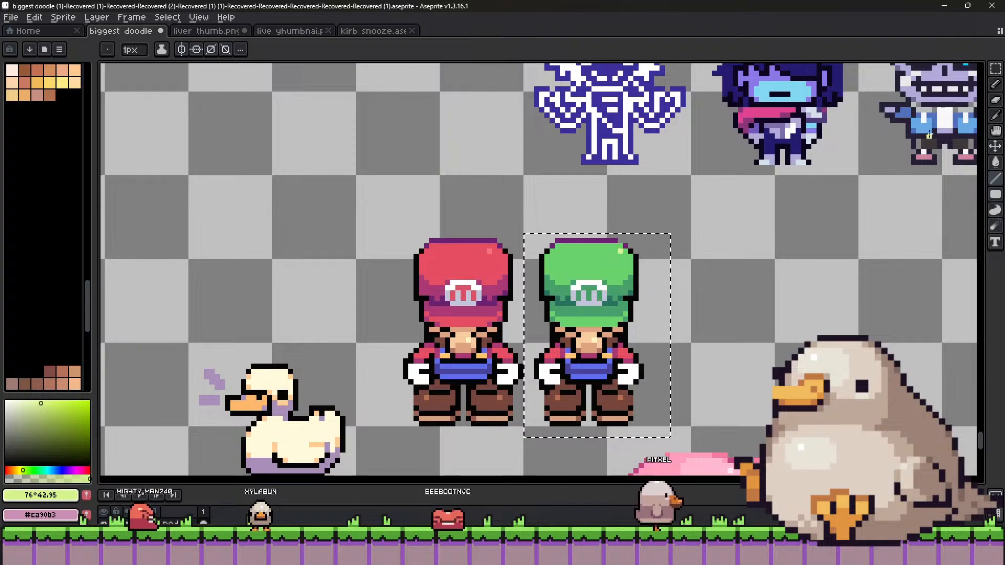
# Clear the selection and fill the purple outline along the top of the duplicate's hat with the sampled dark green #2a735d.
pyautogui.click(995, 69)
pyautogui.click(796, 288)
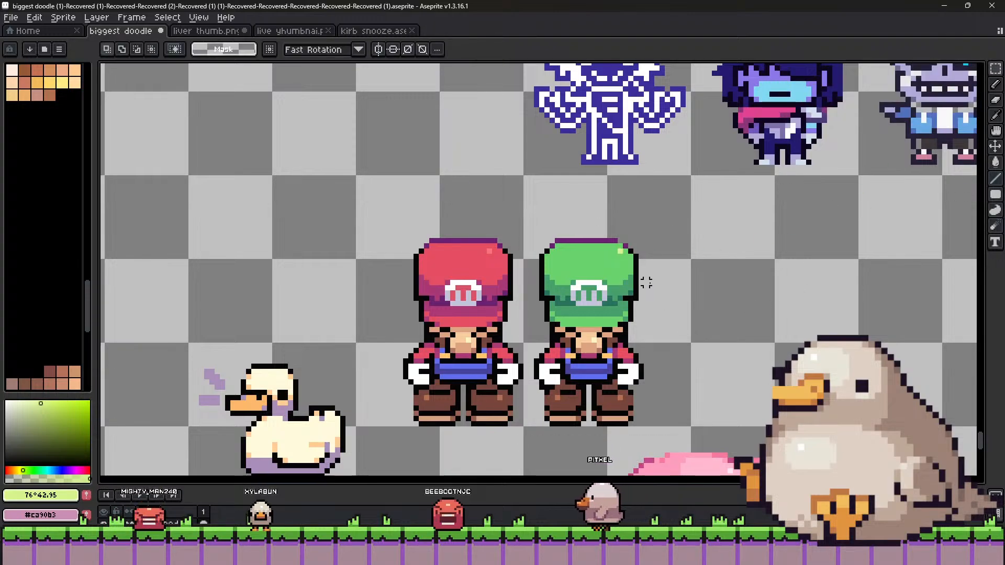
pyautogui.press('i')
pyautogui.click(615, 260)
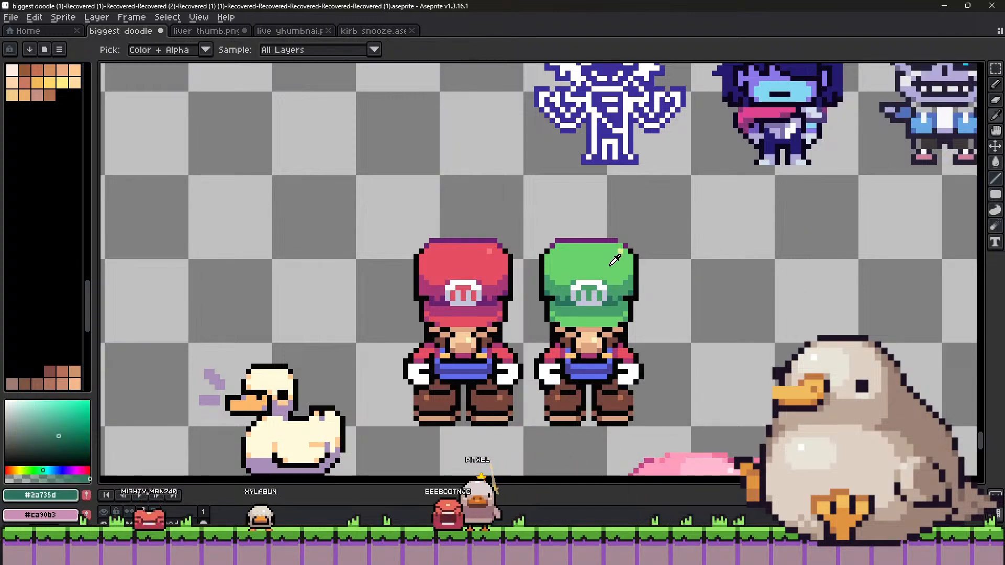
pyautogui.press('g')
pyautogui.click(622, 242)
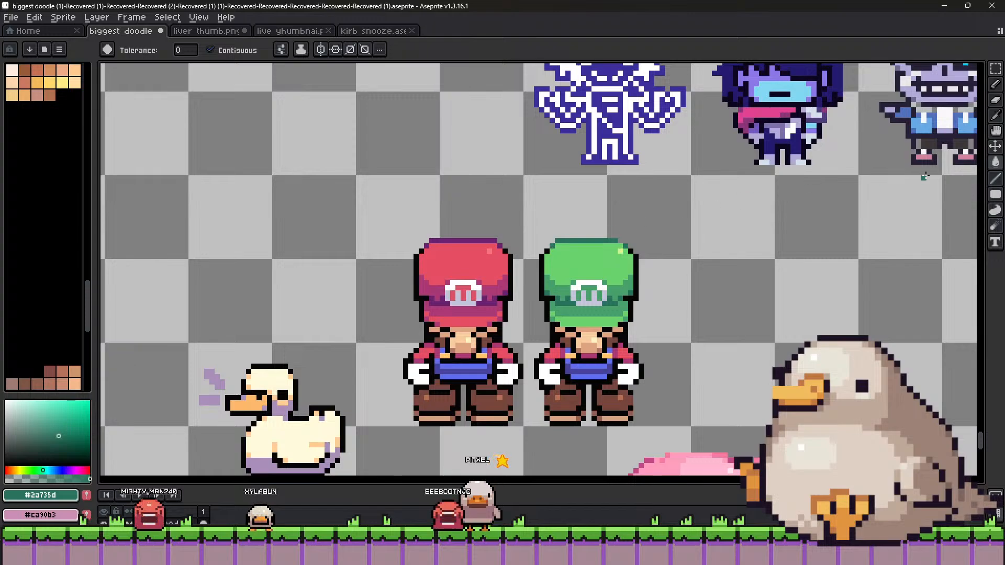
# Recolour the duplicate's red sleeves green using #69d26c sampled from the hat crown.
pyautogui.press('b')
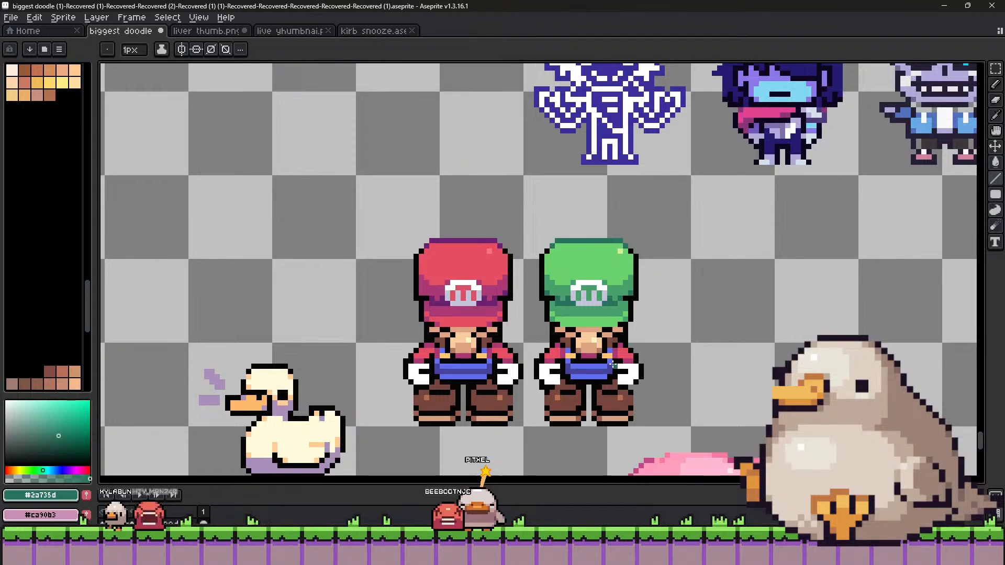
pyautogui.keyDown('alt'); pyautogui.click(589, 331); pyautogui.keyUp('alt')
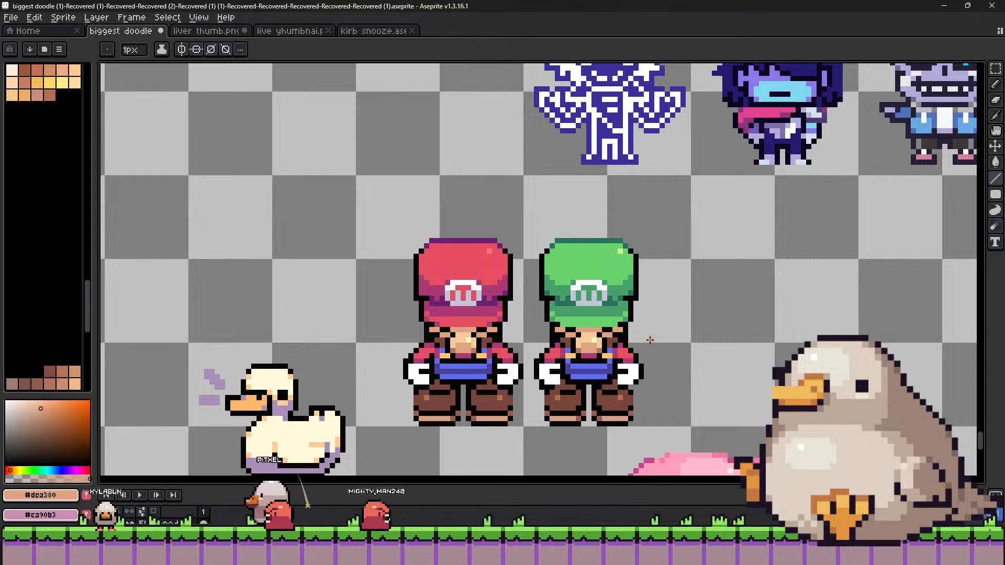
pyautogui.keyDown('alt'); pyautogui.rightClick(619, 276); pyautogui.keyUp('alt')
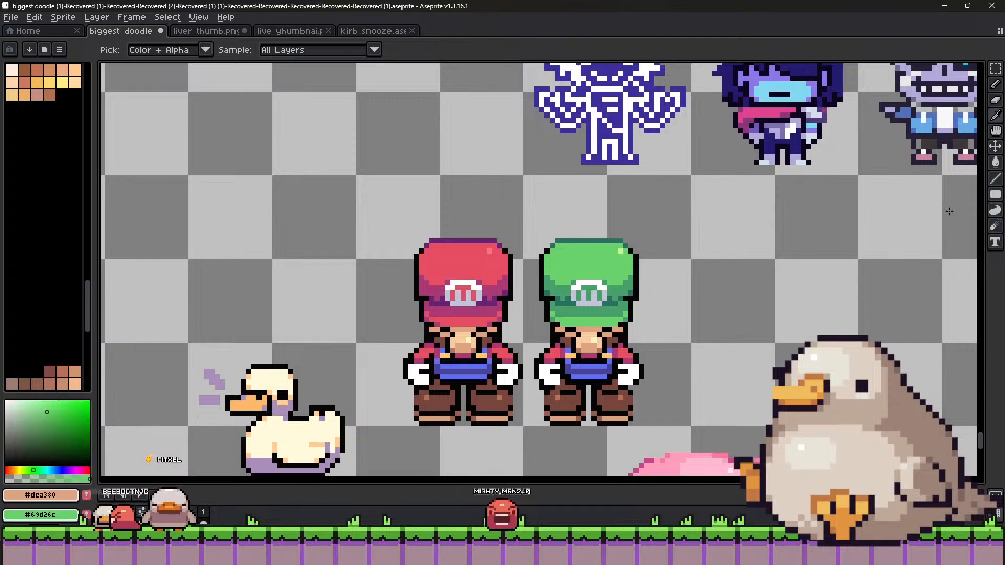
pyautogui.keyDown('alt'); pyautogui.click(616, 262); pyautogui.keyUp('alt')
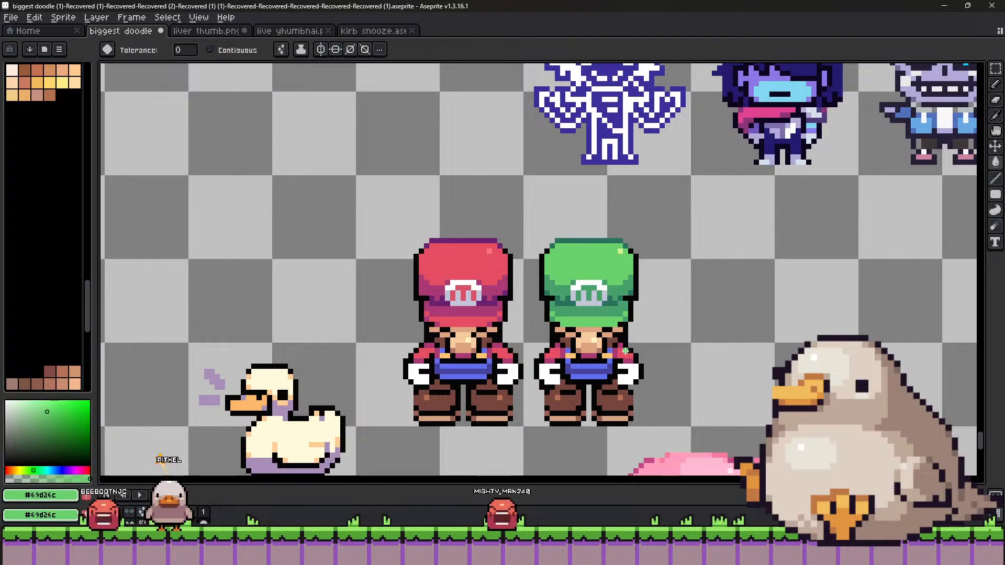
pyautogui.click(547, 349)
pyautogui.keyDown('alt'); pyautogui.click(576, 310); pyautogui.keyUp('alt')
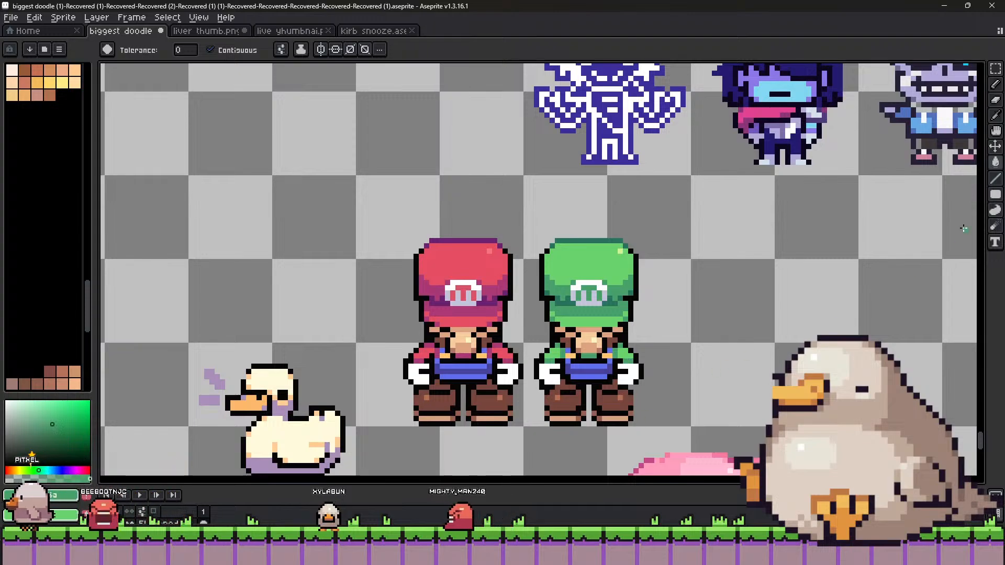
# Redraw the duplicate's hat emblem from an M into an L in green #46a06a, covering the leftover strokes with the badge's white and pale grey.
pyautogui.keyDown('alt'); pyautogui.click(590, 283); pyautogui.keyUp('alt')
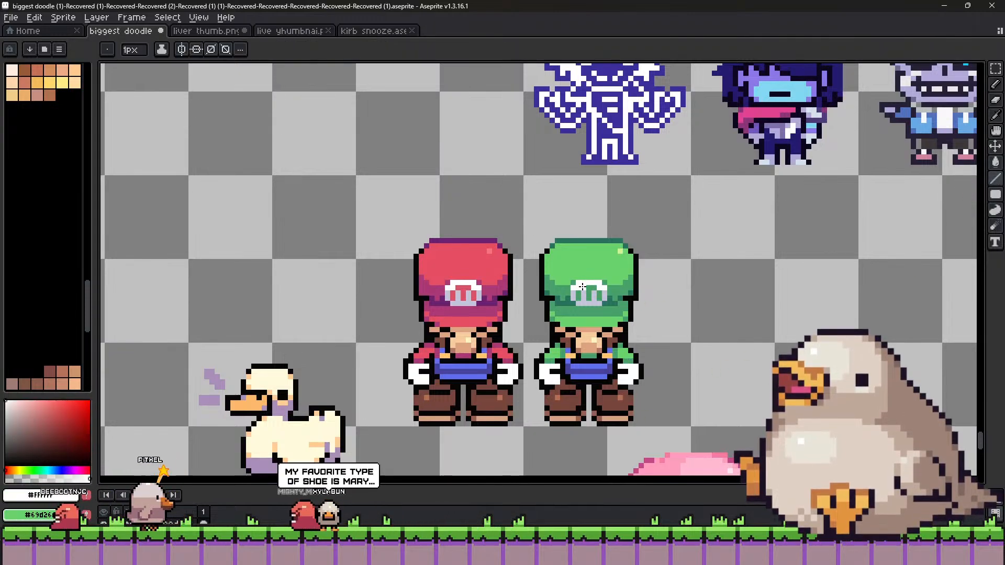
pyautogui.keyDown('alt'); pyautogui.click(577, 297); pyautogui.keyUp('alt')
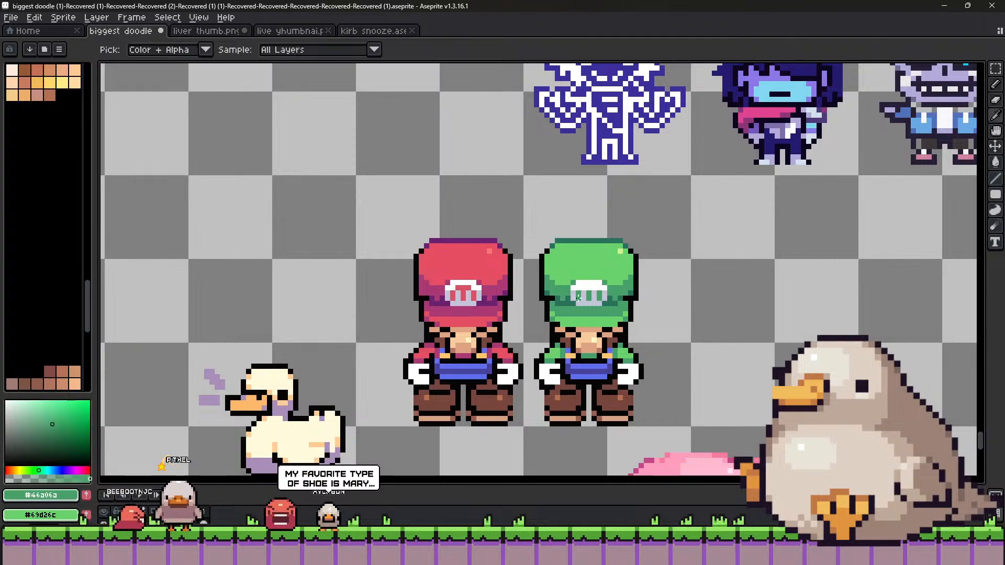
pyautogui.keyDown('alt'); pyautogui.click(583, 292); pyautogui.keyUp('alt')
pyautogui.press('+')
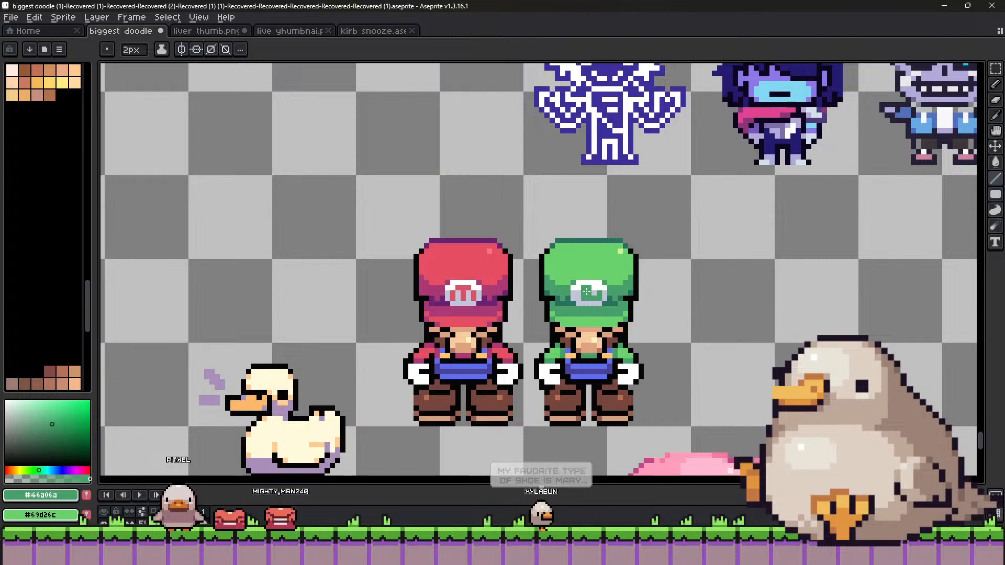
pyautogui.keyDown('alt'); pyautogui.click(600, 295); pyautogui.keyUp('alt')
pyautogui.press('b')
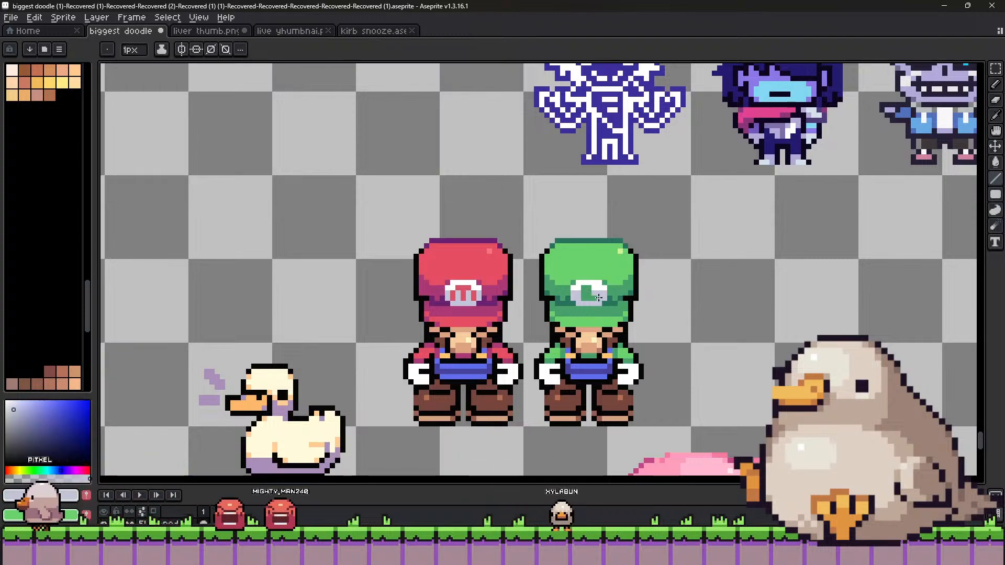
pyautogui.keyDown('alt'); pyautogui.click(596, 323); pyautogui.keyUp('alt')
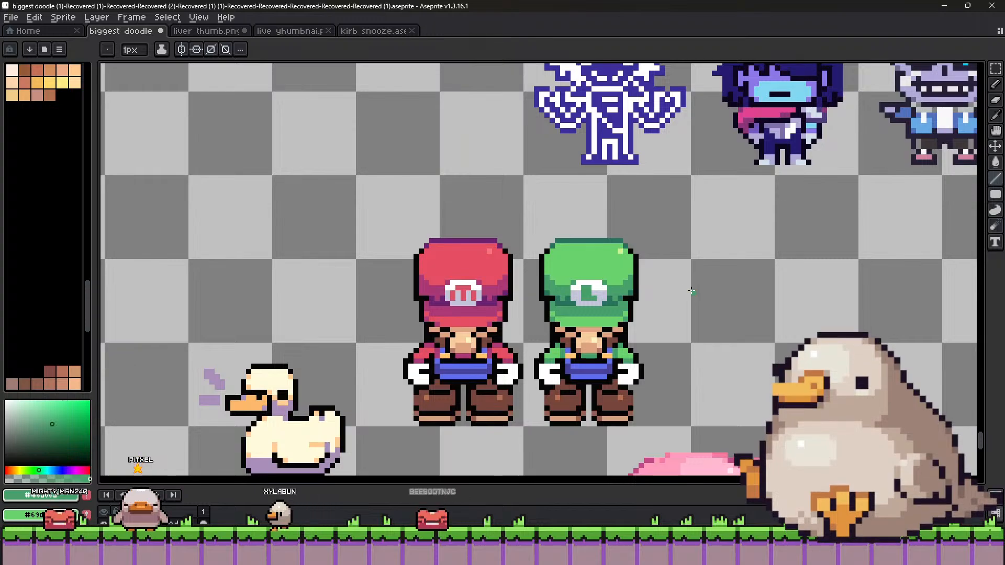
# Look over the finished Mario and Luigi sprites alongside the other characters on the canvas.
pyautogui.scroll(-2, 685, 288)
pyautogui.scroll(1, 633, 279)
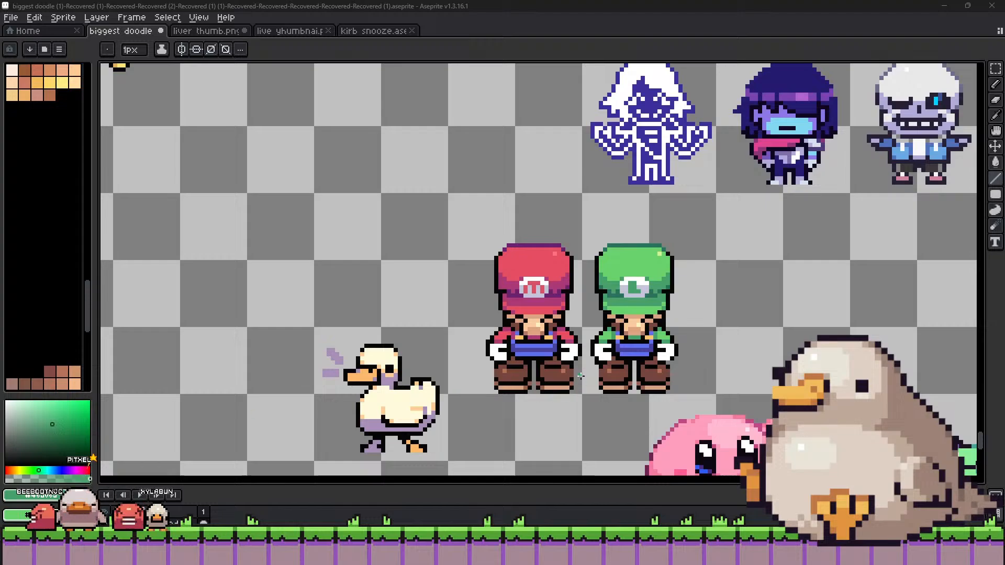
pyautogui.scroll(-5, 580, 375)
pyautogui.hscroll(4, 580, 375)
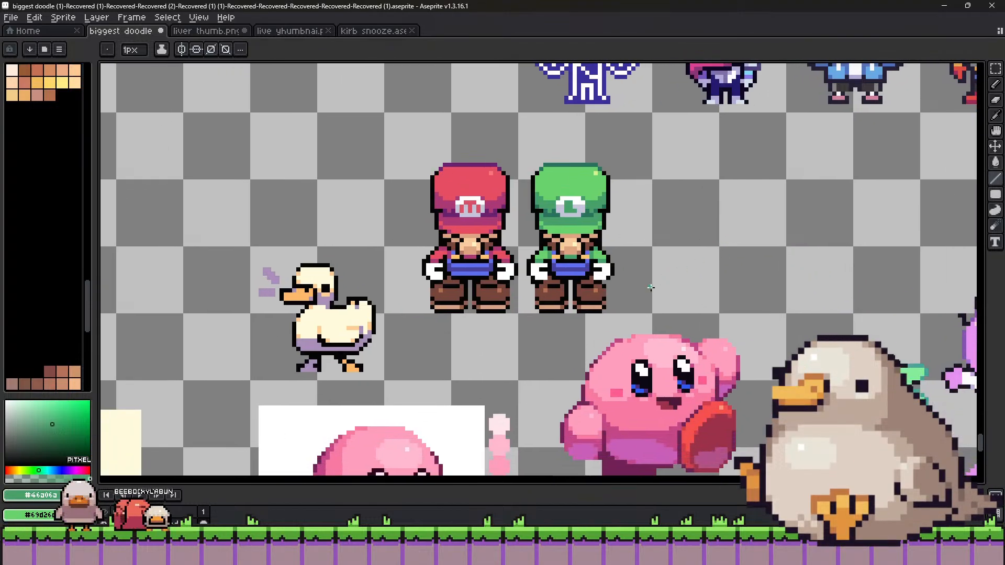
pyautogui.scroll(-1, 637, 285)
pyautogui.scroll(1, 589, 270)
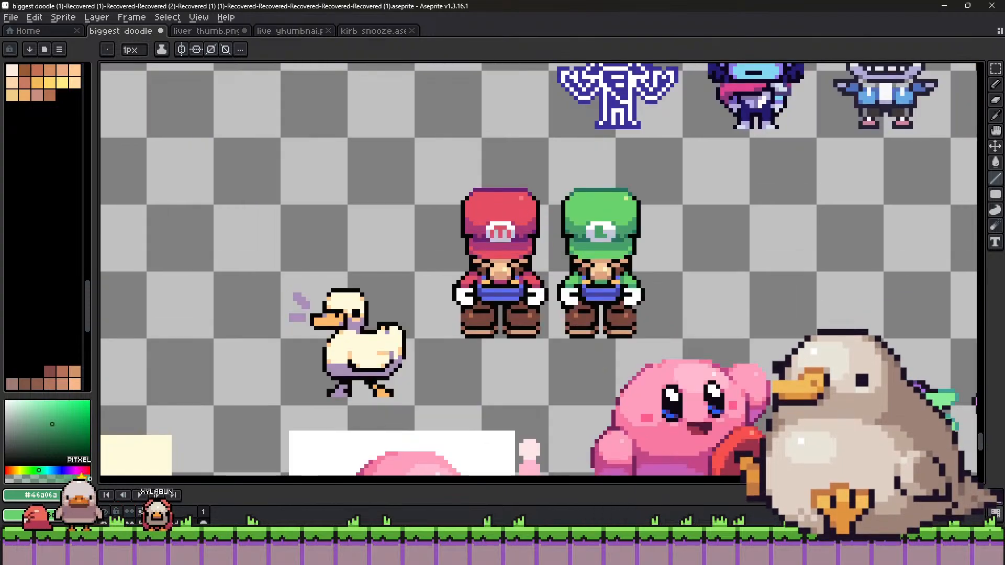
pyautogui.click(211, 320)
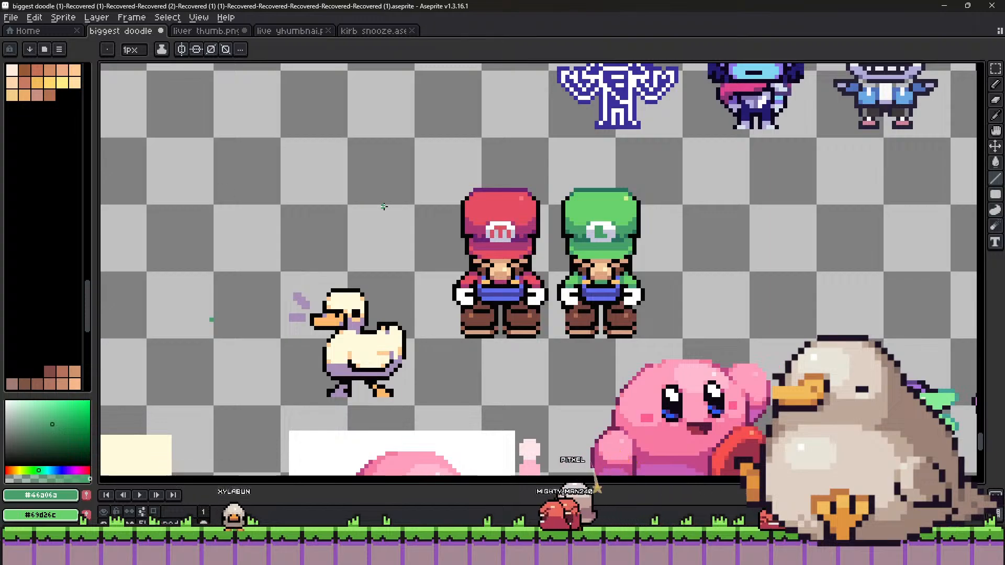
pyautogui.scroll(-4, 684, 294)
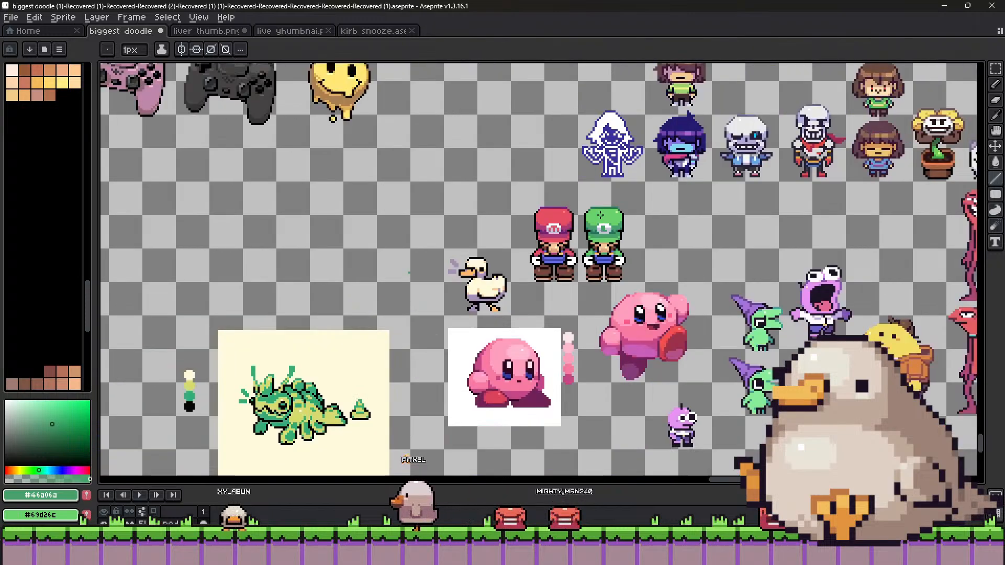
pyautogui.scroll(2, 683, 294)
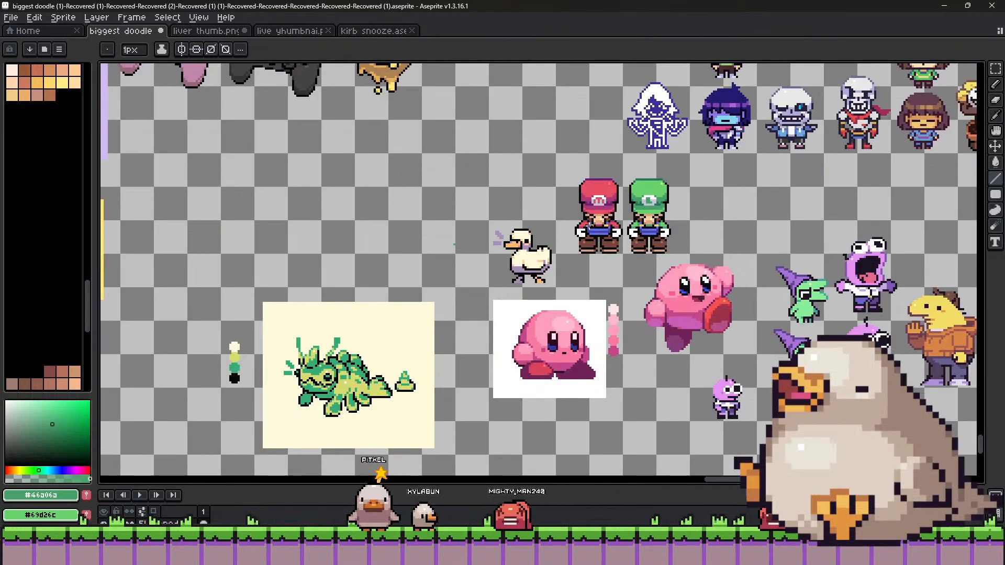
pyautogui.scroll(-1, 620, 294)
pyautogui.scroll(2, 620, 295)
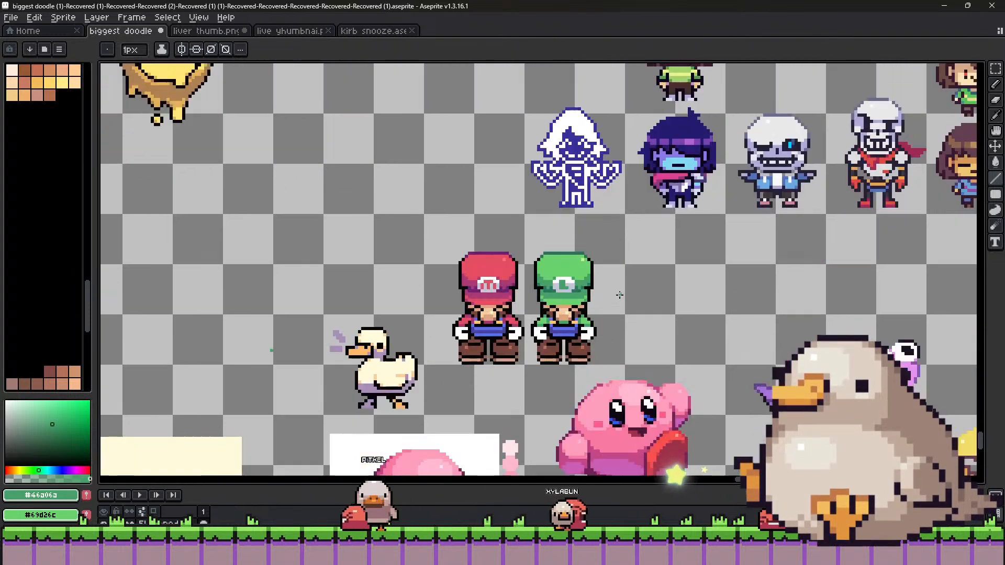
pyautogui.scroll(2, 639, 297)
pyautogui.hscroll(3, 639, 296)
pyautogui.scroll(2, 579, 341)
pyautogui.hscroll(2, 579, 341)
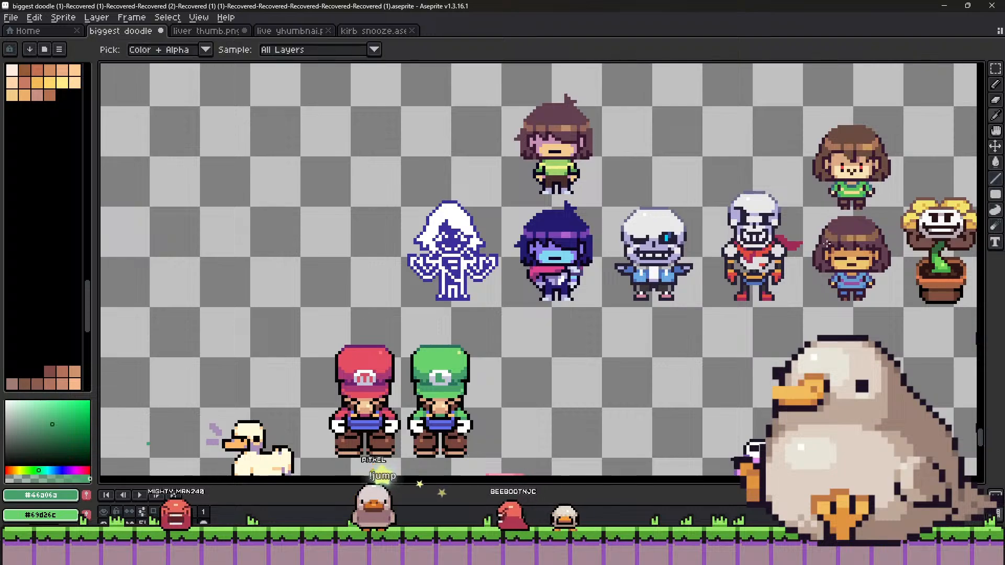
pyautogui.keyDown('alt'); pyautogui.click(343, 403); pyautogui.keyUp('alt')
pyautogui.scroll(-3, 585, 356)
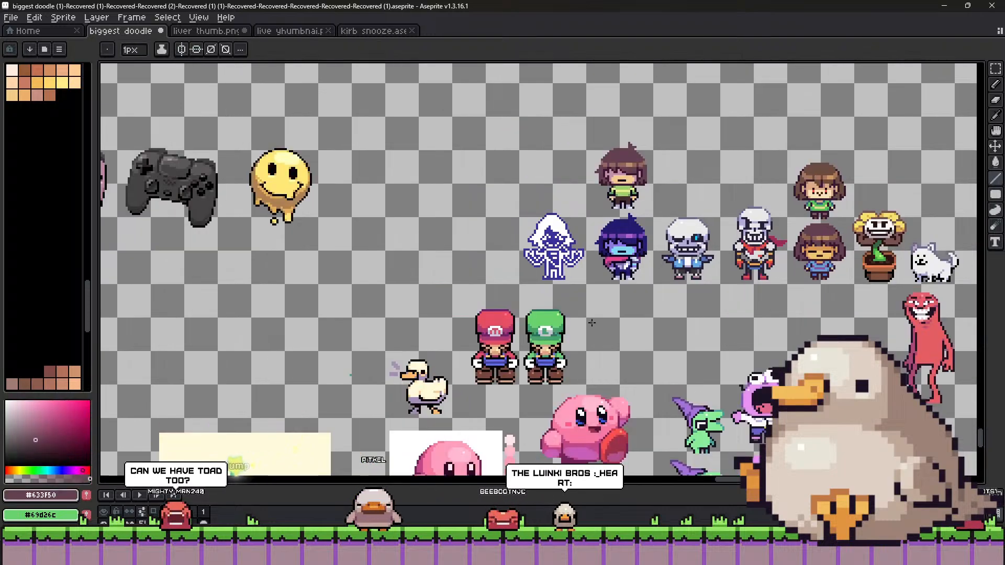
pyautogui.scroll(3, 585, 356)
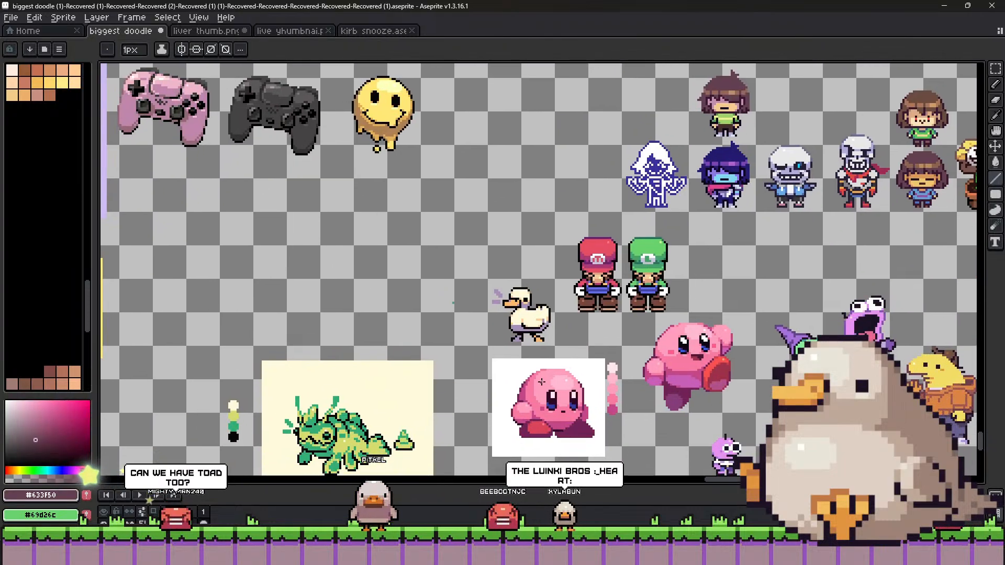
pyautogui.moveTo(540, 385); pyautogui.dragTo(661, 259)
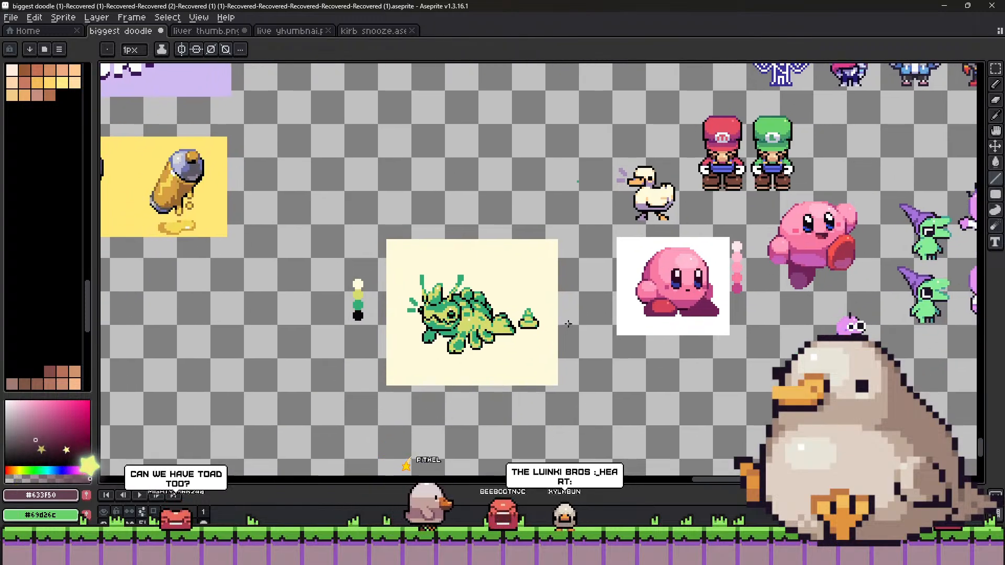
pyautogui.moveTo(602, 308); pyautogui.dragTo(539, 350)
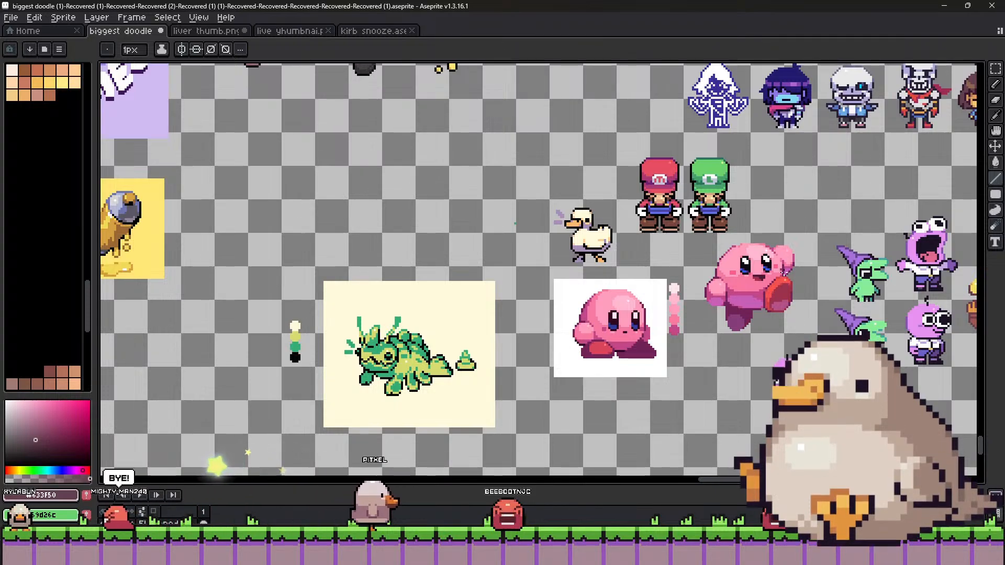
# Select the small purple character below the waving Kirby, place it on top of Mario's hat, and clear the selection.
pyautogui.scroll(2, 854, 412)
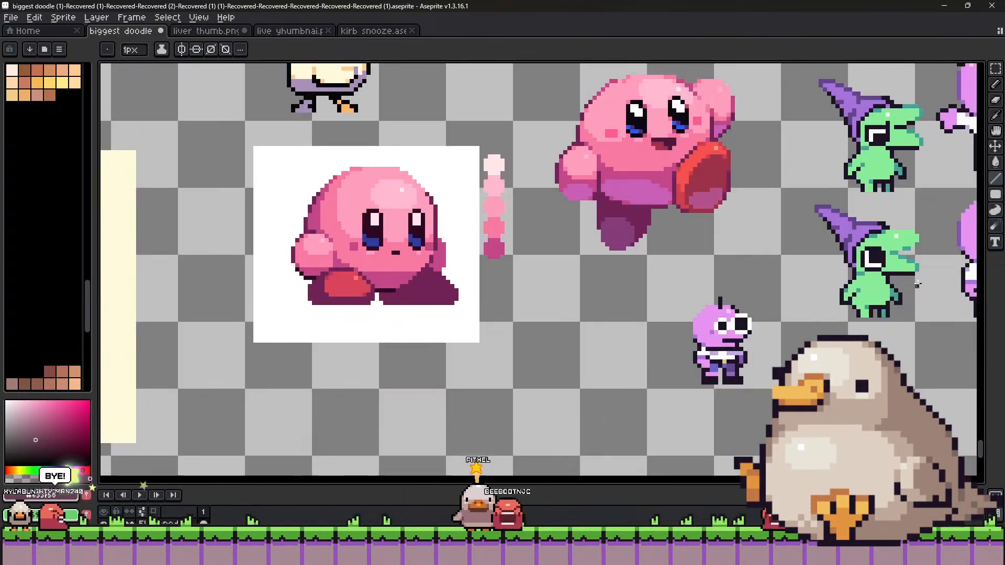
pyautogui.click(996, 68)
pyautogui.moveTo(674, 294); pyautogui.dragTo(563, 190)
pyautogui.scroll(-1, 759, 390)
pyautogui.click(578, 341)
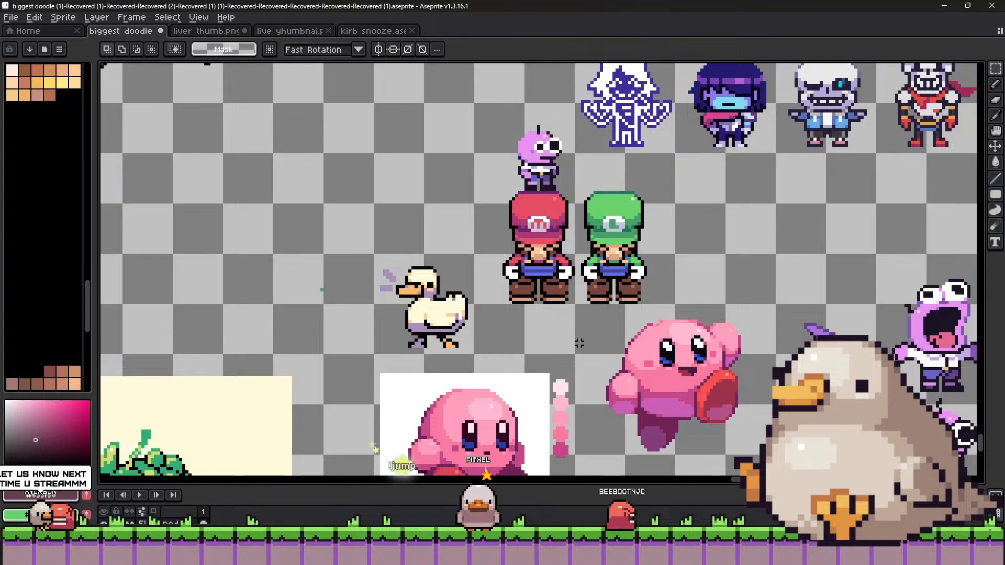
# Return the small purple character to its spot below the waving Kirby and place a copy beside it, scaled to 16 by 17 px.
pyautogui.scroll(-3, 579, 340)
pyautogui.scroll(3, 614, 290)
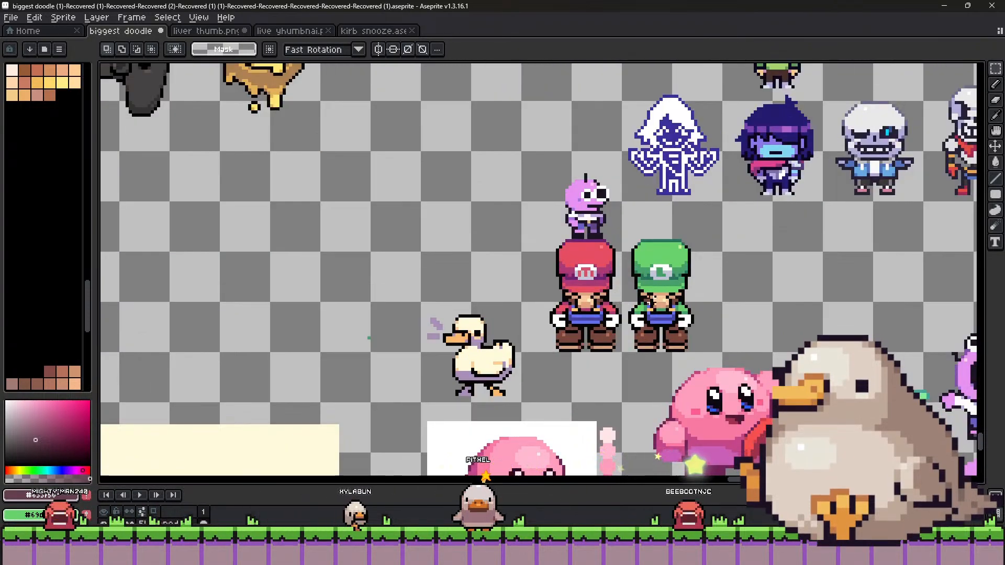
pyautogui.scroll(-4, 621, 203)
pyautogui.scroll(5, 620, 203)
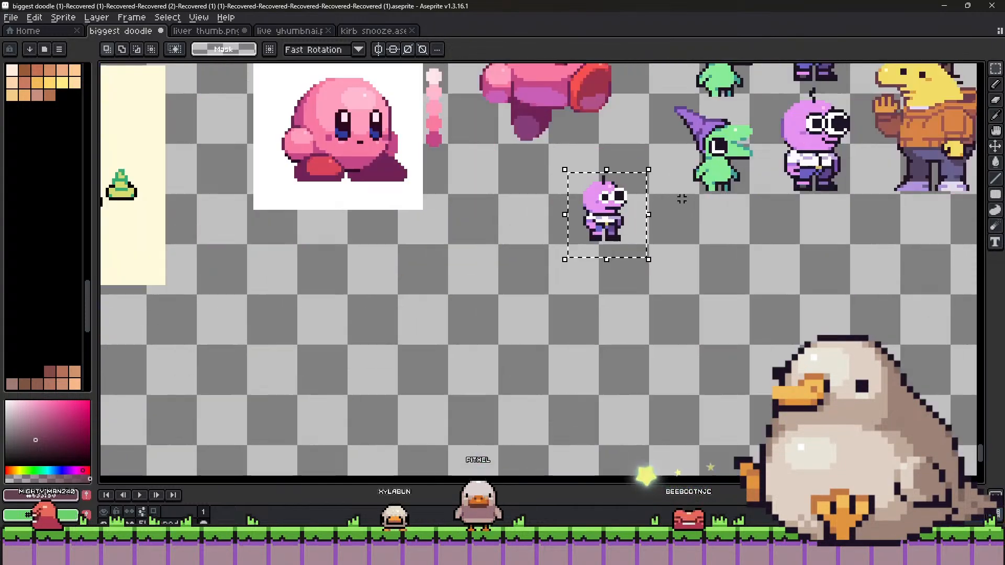
pyautogui.moveTo(649, 205); pyautogui.dragTo(534, 217)
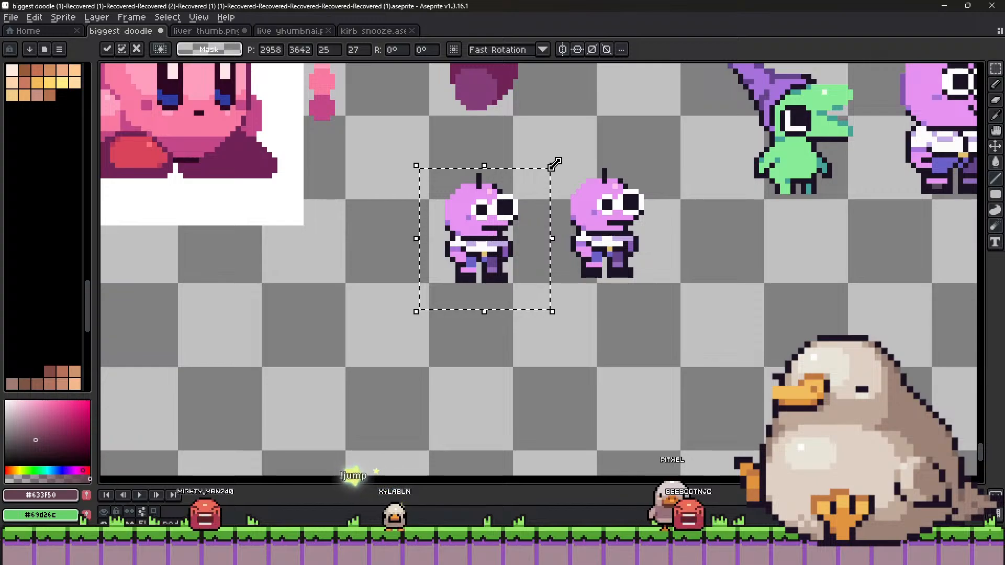
pyautogui.moveTo(552, 166); pyautogui.dragTo(511, 220)
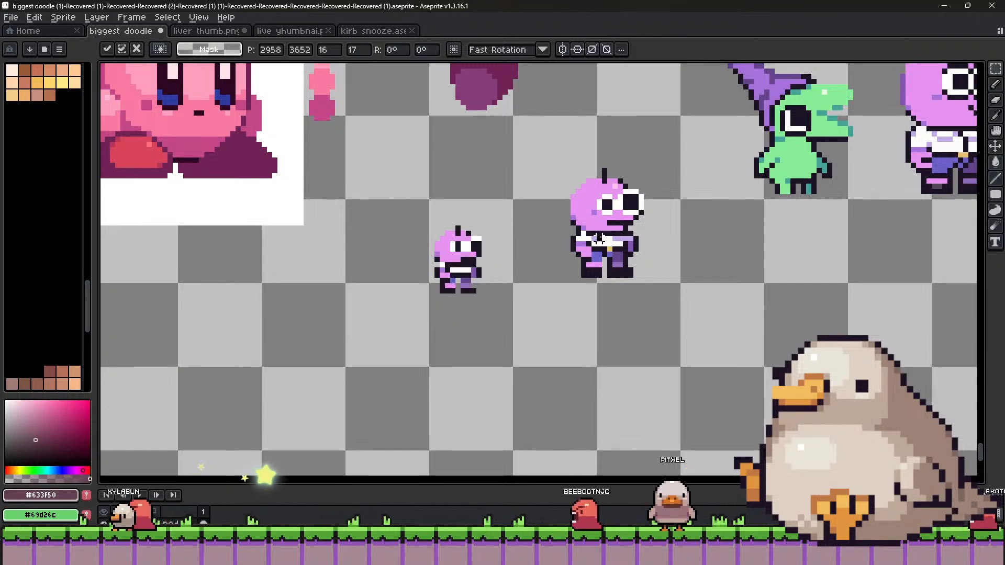
# Cover the shrunken copy's eyes with its pink head colour and remove the white eye pixels sticking out of the face.
pyautogui.scroll(3, 466, 249)
pyautogui.press('i')
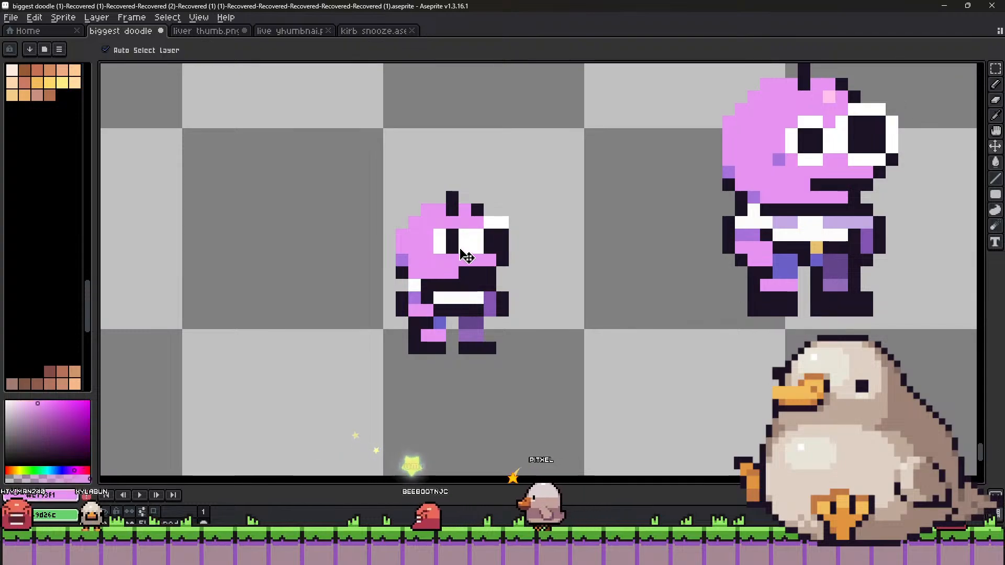
pyautogui.hotkey('ctrl', 'z')
pyautogui.click(504, 221)
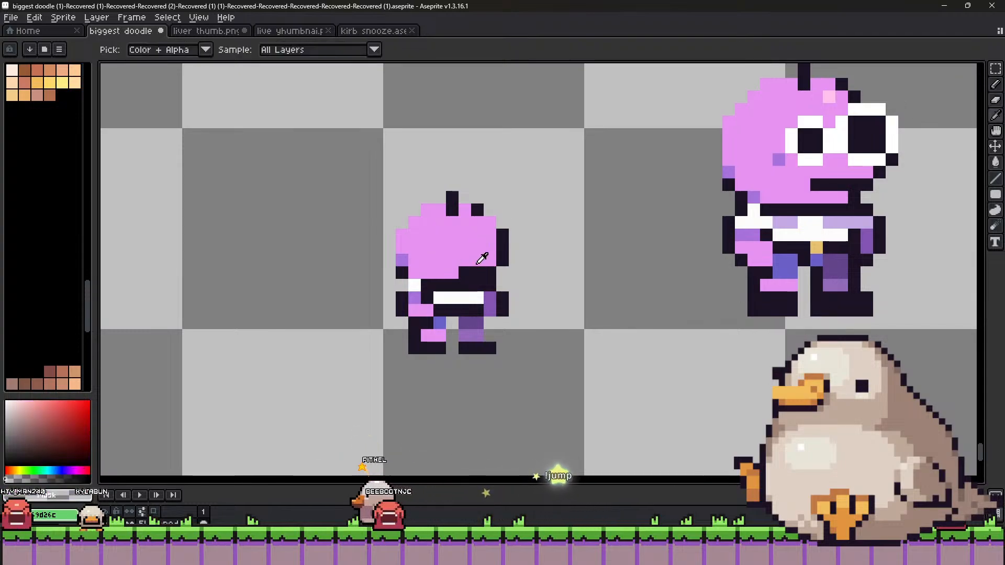
# Redraw the tiny copy's mouth as a thin dark #1b1325 line with a row of pink #e793f1 chin pixels beneath it.
pyautogui.keyDown('alt'); pyautogui.click(485, 269); pyautogui.keyUp('alt')
pyautogui.scroll(-1, 490, 271)
pyautogui.press('-')
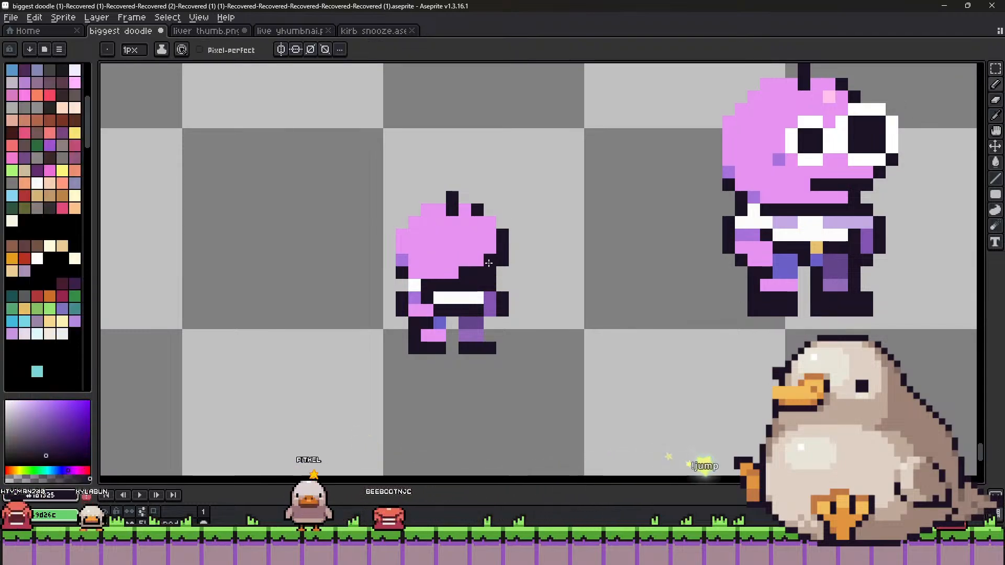
pyautogui.keyDown('alt'); pyautogui.click(476, 273); pyautogui.keyUp('alt')
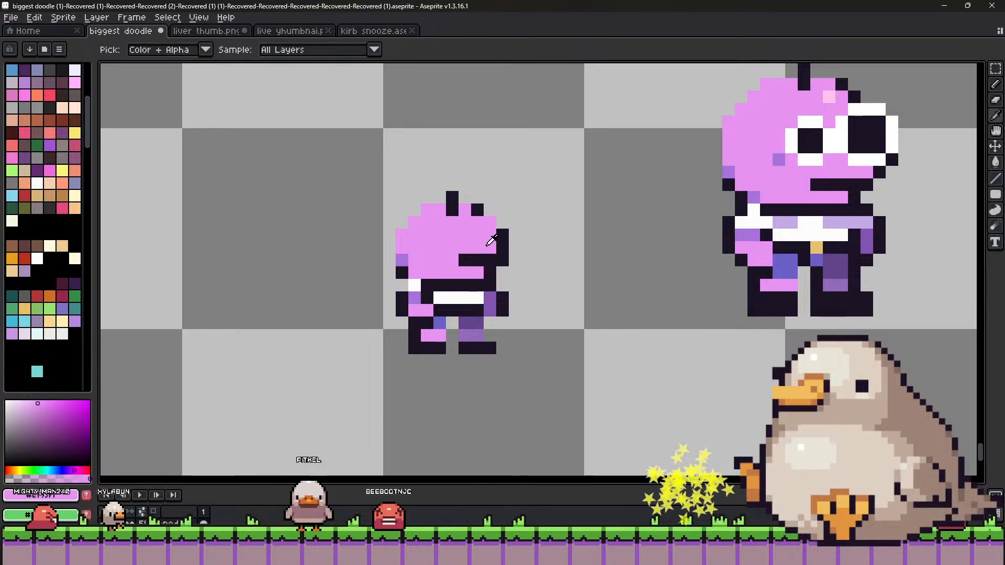
# Add simple dark #1b1325 eye pixels to the tiny copy's face and cover the stray dark pixel on its crown with pink #e793f1.
pyautogui.keyDown('alt'); pyautogui.click(499, 238); pyautogui.keyUp('alt')
pyautogui.click(491, 235)
pyautogui.click(451, 236)
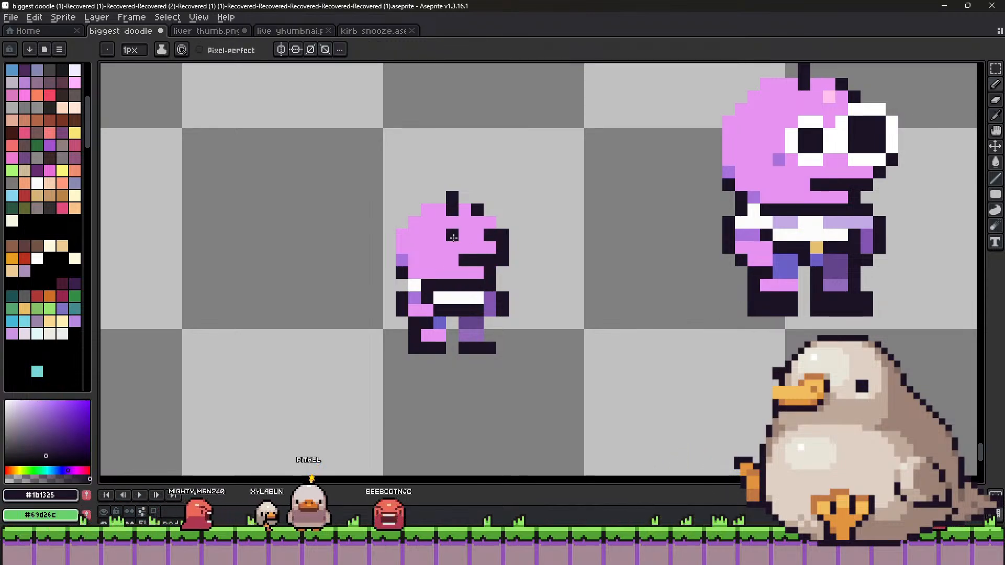
pyautogui.click(416, 233)
pyautogui.hotkey('ctrl', 'z')
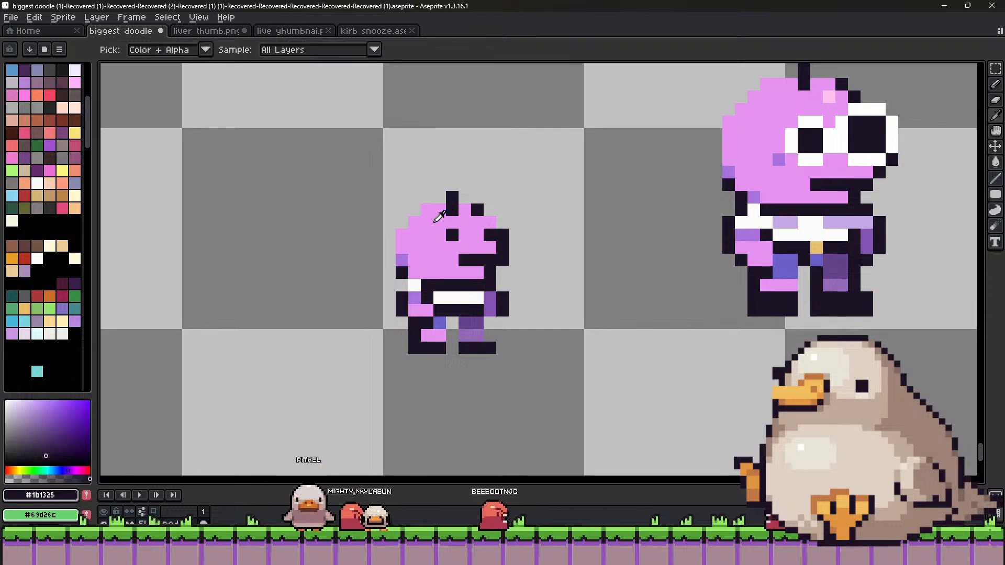
pyautogui.keyDown('alt'); pyautogui.click(465, 216); pyautogui.keyUp('alt')
pyautogui.click(476, 212)
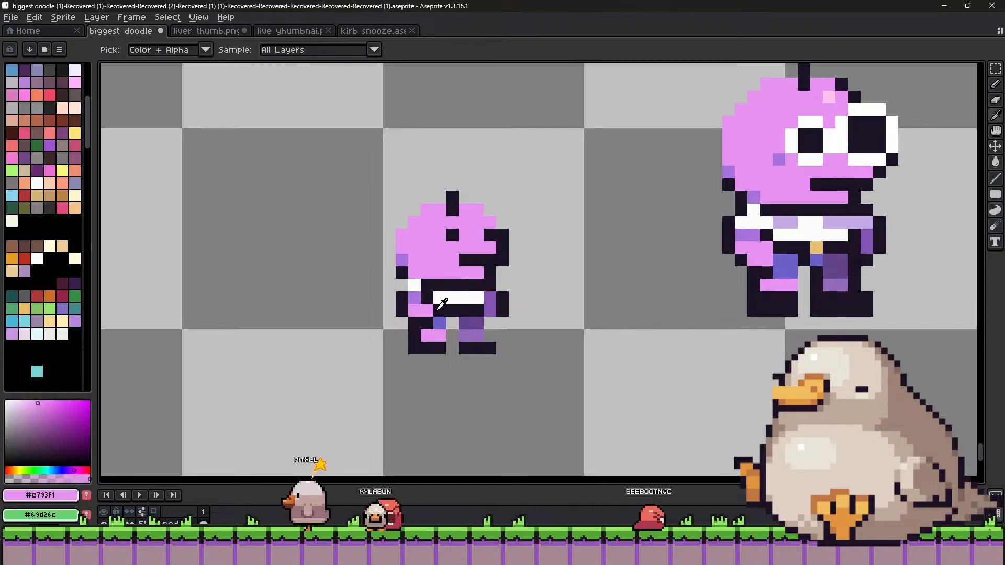
# Clean up the tiny copy's shirt with dark, white and pale purple shoulder pixels, and complete the arm and leg outlines in #1b1325.
pyautogui.keyDown('alt'); pyautogui.click(425, 285); pyautogui.keyUp('alt')
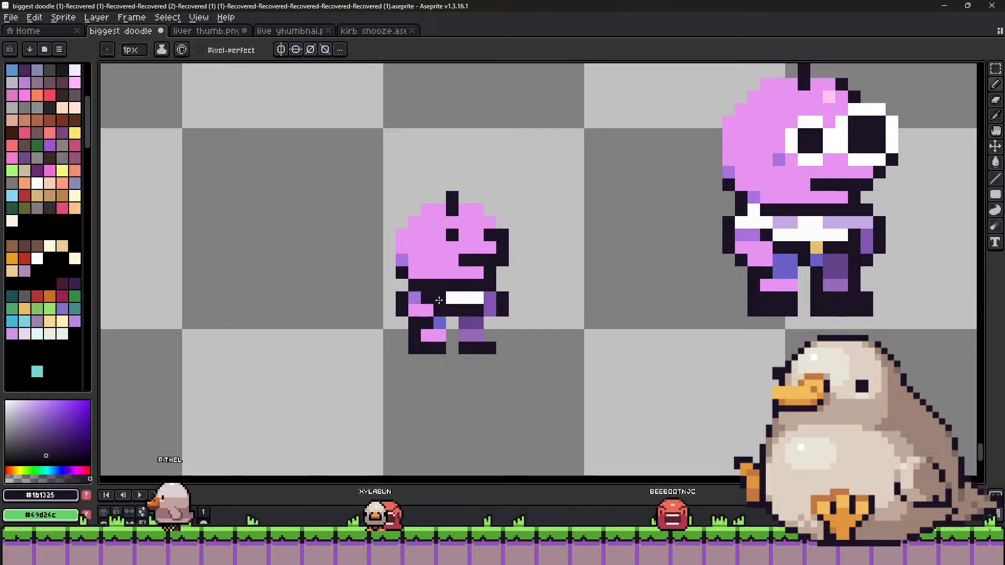
pyautogui.keyDown('alt'); pyautogui.click(459, 297); pyautogui.keyUp('alt')
pyautogui.click(440, 298)
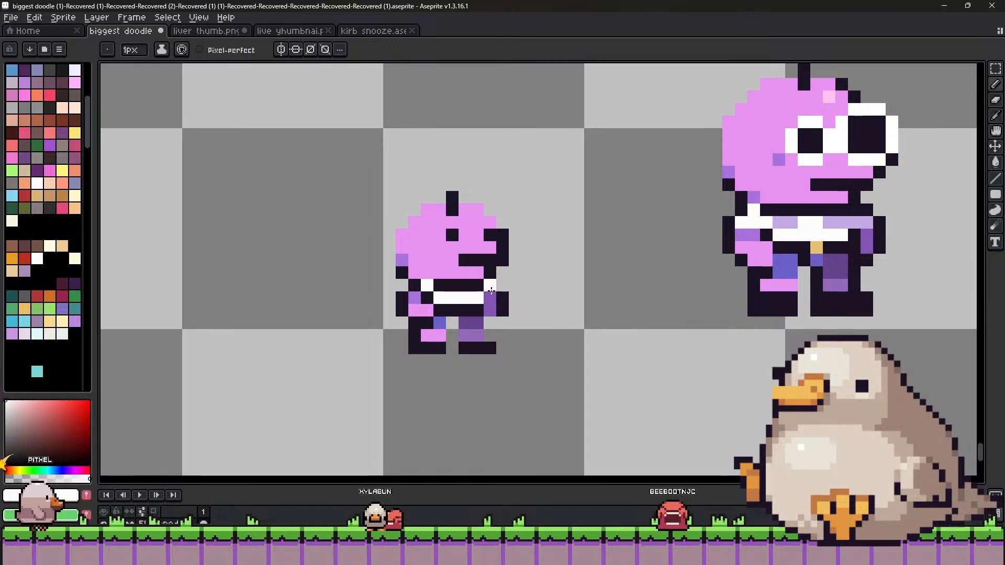
pyautogui.hotkey('ctrl', 'z')
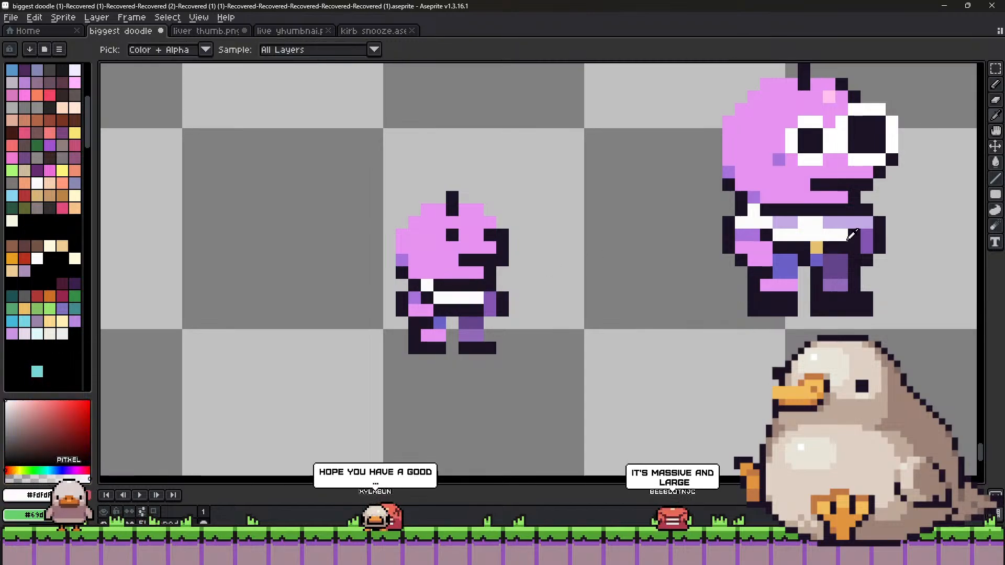
pyautogui.click(488, 289)
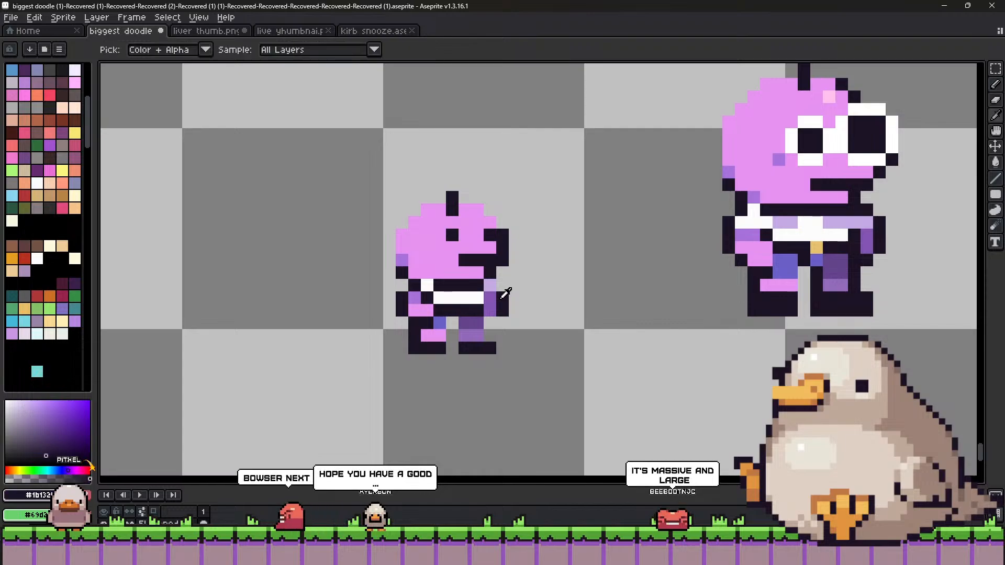
pyautogui.keyDown('alt'); pyautogui.click(489, 339); pyautogui.keyUp('alt')
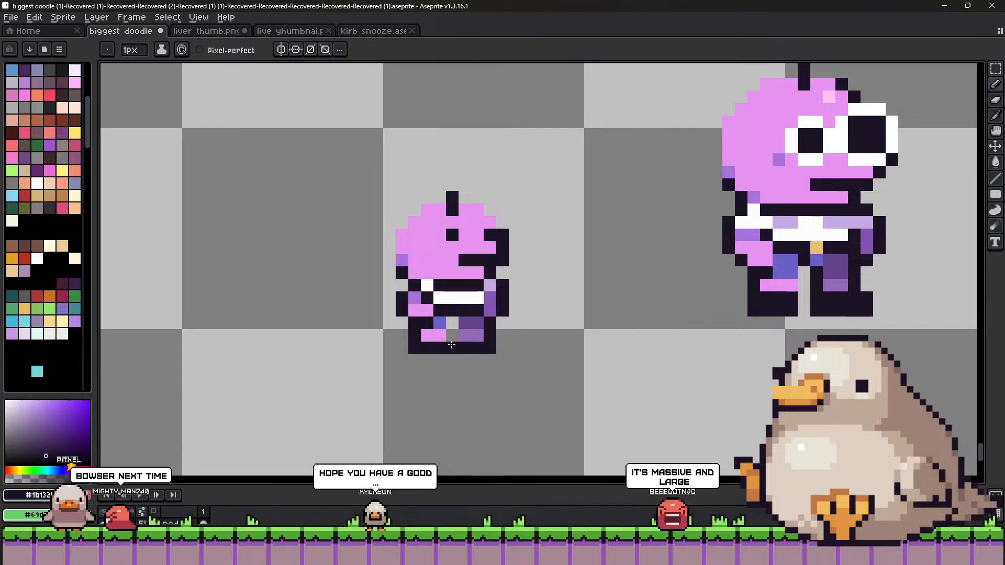
pyautogui.click(453, 342)
# Select the tiny purple copy and place it on top of the small purple character's head.
pyautogui.scroll(-3, 452, 342)
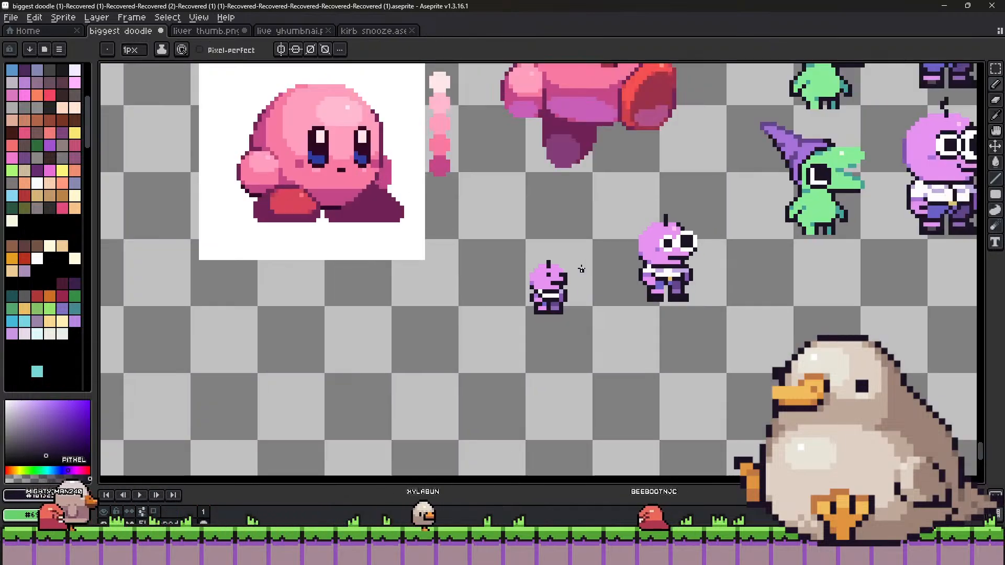
pyautogui.scroll(1, 548, 314)
pyautogui.press('m')
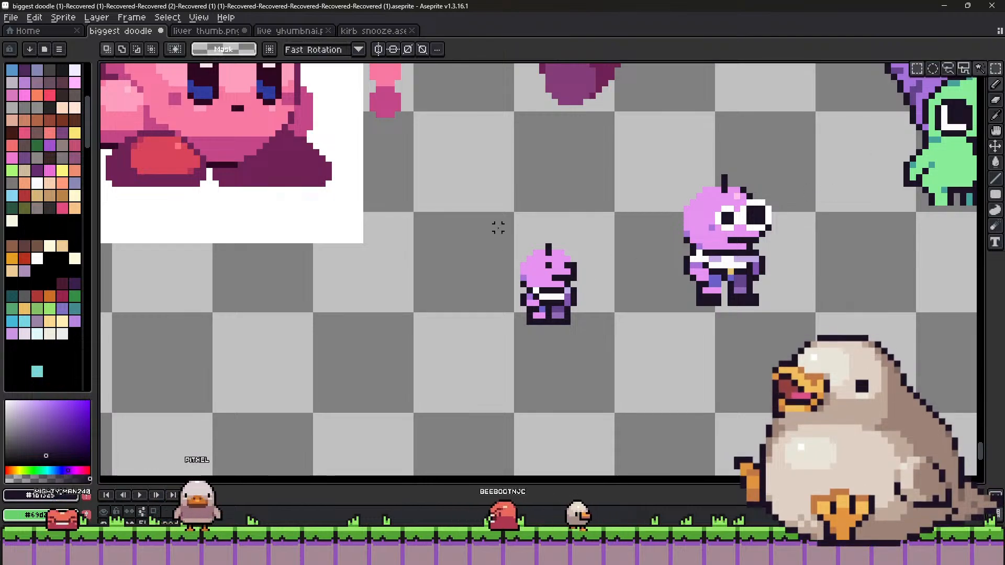
pyautogui.moveTo(494, 221); pyautogui.dragTo(599, 332)
pyautogui.scroll(-2, 599, 332)
pyautogui.scroll(1, 631, 303)
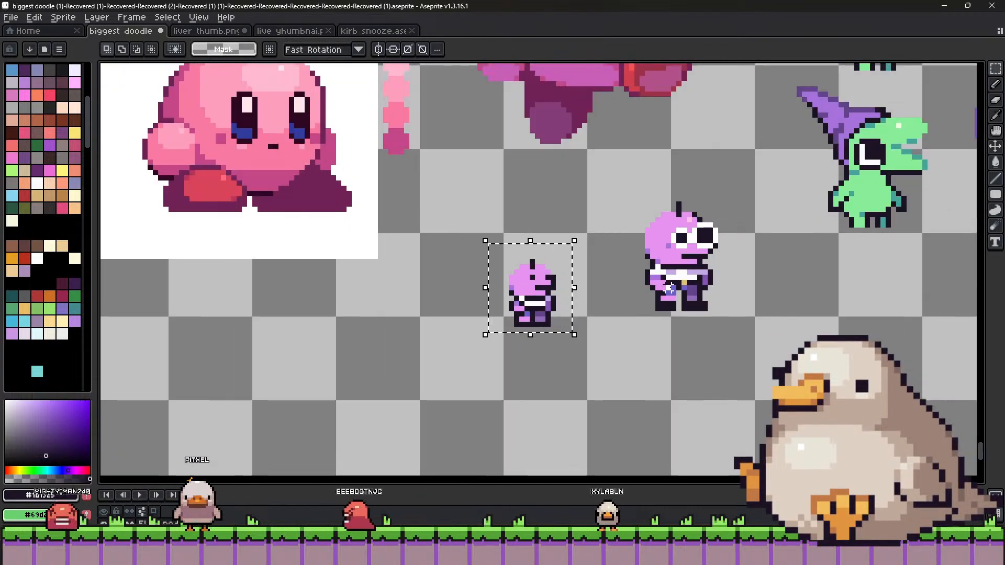
pyautogui.click(994, 85)
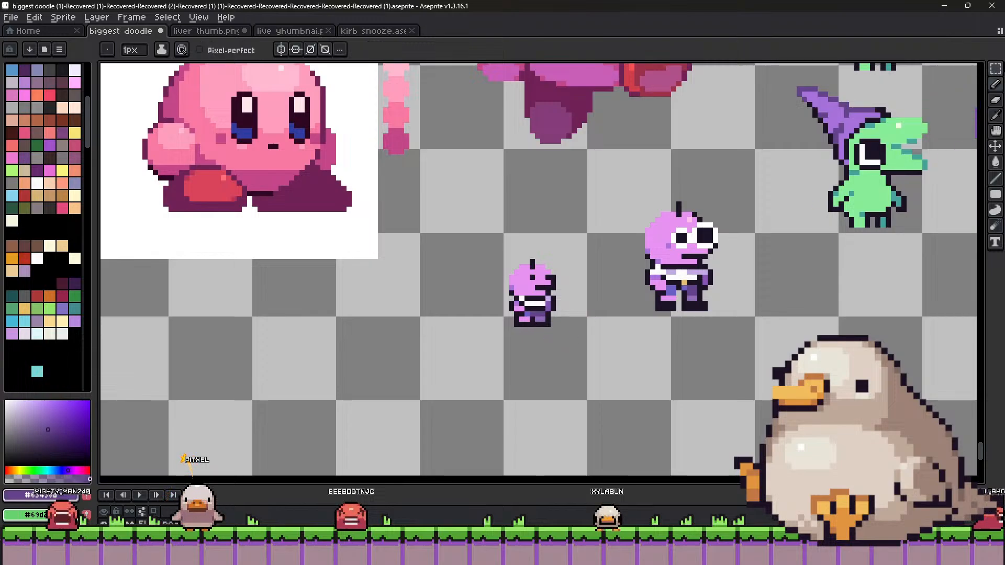
pyautogui.press('m')
pyautogui.moveTo(464, 241)
pyautogui.mouseDown()
pyautogui.moveTo(561, 340)
pyautogui.moveTo(722, 213)
pyautogui.moveTo(707, 222)
pyautogui.mouseUp()
pyautogui.press('Return')
# Move the large purple character to the open canvas below Kirby and stack the two smaller ones on its head.
pyautogui.moveTo(625, 135)
pyautogui.mouseDown()
pyautogui.moveTo(723, 332)
pyautogui.moveTo(885, 300)
pyautogui.moveTo(601, 416)
pyautogui.mouseUp()
pyautogui.scroll(-2, 723, 332)
pyautogui.scroll(1, 664, 337)
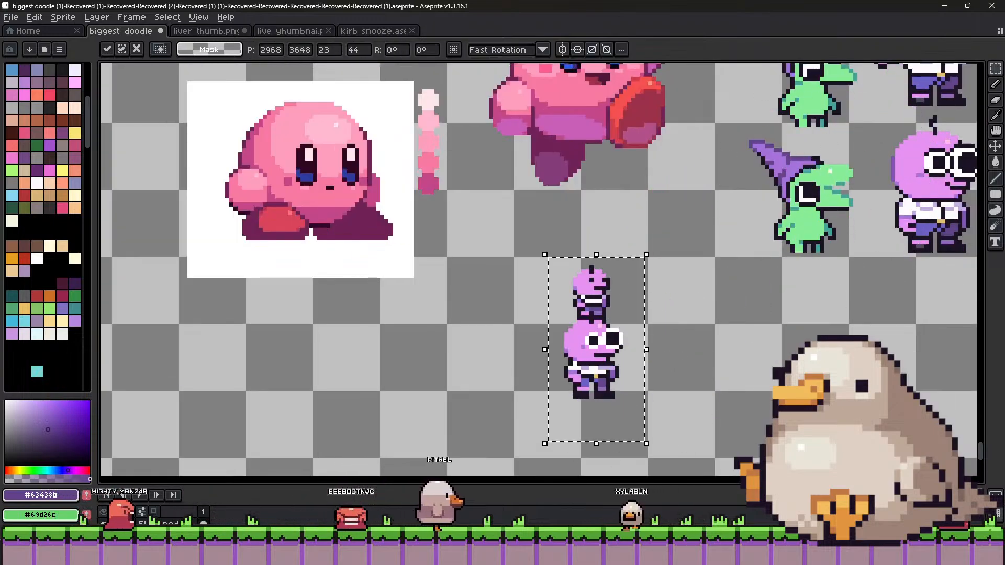
pyautogui.hotkey('ctrl', 'd')
pyautogui.moveTo(883, 108); pyautogui.dragTo(966, 264)
pyautogui.moveTo(940, 241); pyautogui.dragTo(693, 425)
pyautogui.hotkey('ctrl', 'd')
pyautogui.moveTo(516, 222)
pyautogui.mouseDown()
pyautogui.moveTo(622, 374)
pyautogui.moveTo(693, 294)
pyautogui.moveTo(685, 306)
pyautogui.mouseUp()
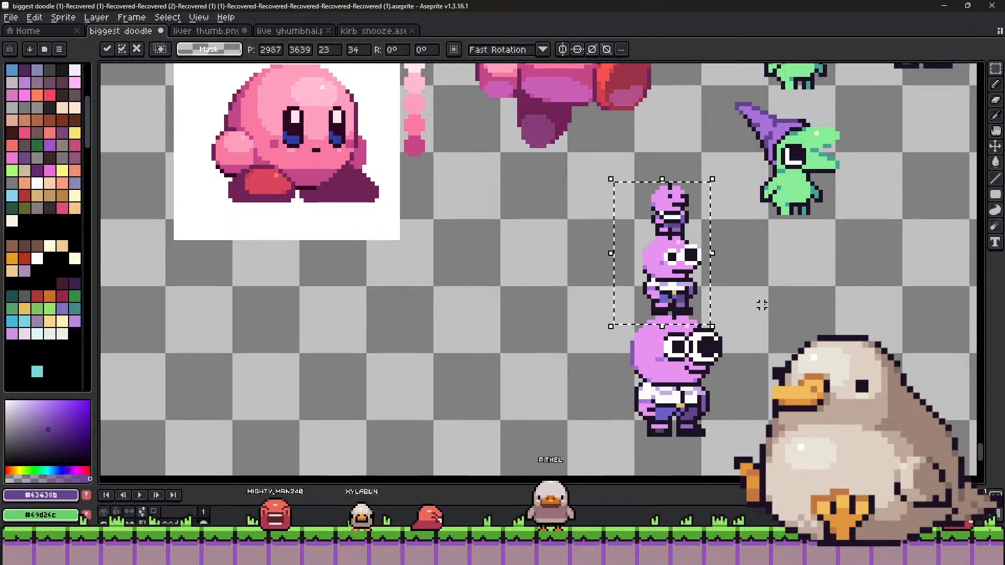
pyautogui.hotkey('ctrl', 'd')
# Try moving the two smaller stacked purple characters down from the large one's head, and undo the attempt.
pyautogui.scroll(-3, 564, 283)
pyautogui.scroll(2, 606, 295)
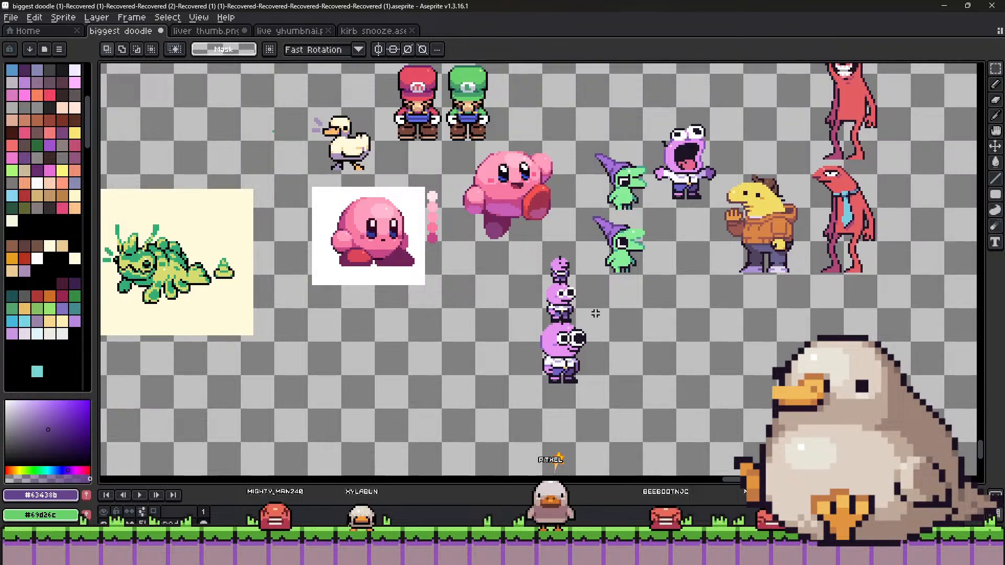
pyautogui.scroll(1, 685, 343)
pyautogui.moveTo(661, 369); pyautogui.dragTo(661, 362)
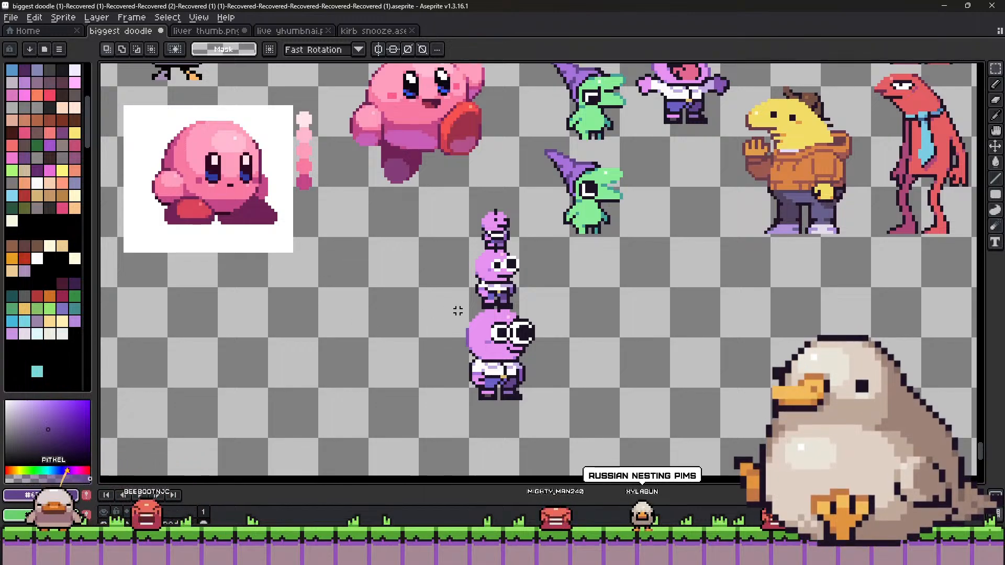
pyautogui.moveTo(455, 309); pyautogui.dragTo(558, 424)
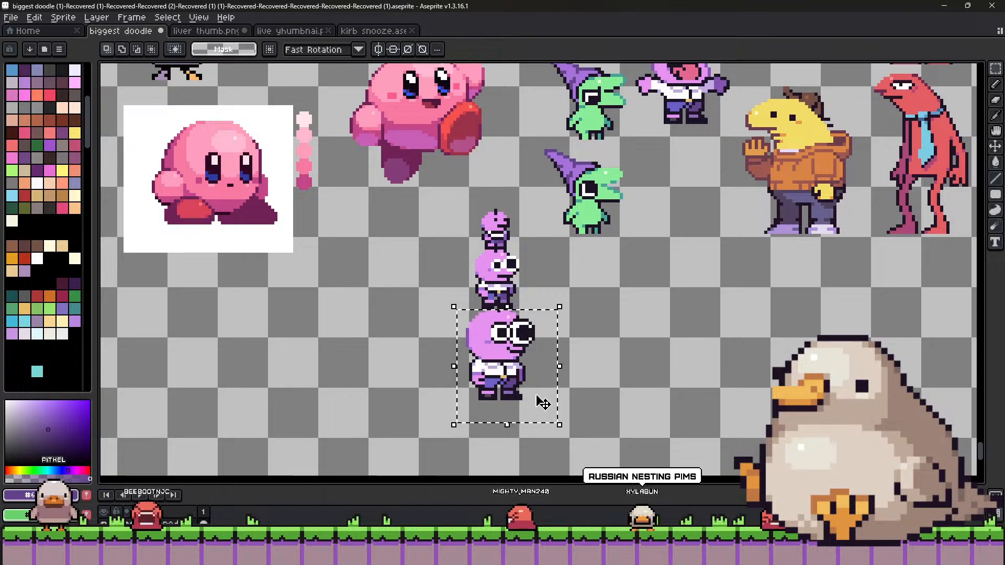
pyautogui.hotkey('ctrl', 'd')
pyautogui.moveTo(456, 201)
pyautogui.mouseDown()
pyautogui.moveTo(503, 274)
pyautogui.moveTo(540, 308)
pyautogui.moveTo(520, 301)
pyautogui.moveTo(519, 333)
pyautogui.moveTo(440, 321)
pyautogui.moveTo(438, 334)
pyautogui.moveTo(549, 402)
pyautogui.moveTo(439, 403)
pyautogui.mouseUp()
pyautogui.hotkey('ctrl', 'd')
pyautogui.hotkey('ctrl', 'z')
pyautogui.hotkey('ctrl', 'z')
pyautogui.hotkey('ctrl', 'z')
pyautogui.hotkey('ctrl', 'z')
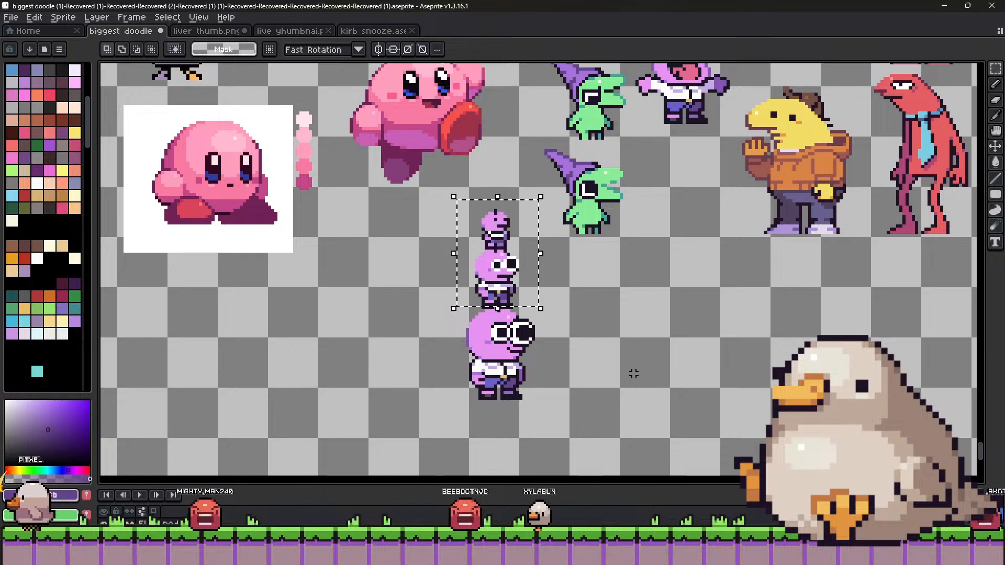
# Try nesting the middle purple character by moving the large one up over it, and undo the move.
pyautogui.moveTo(456, 308); pyautogui.dragTo(556, 419)
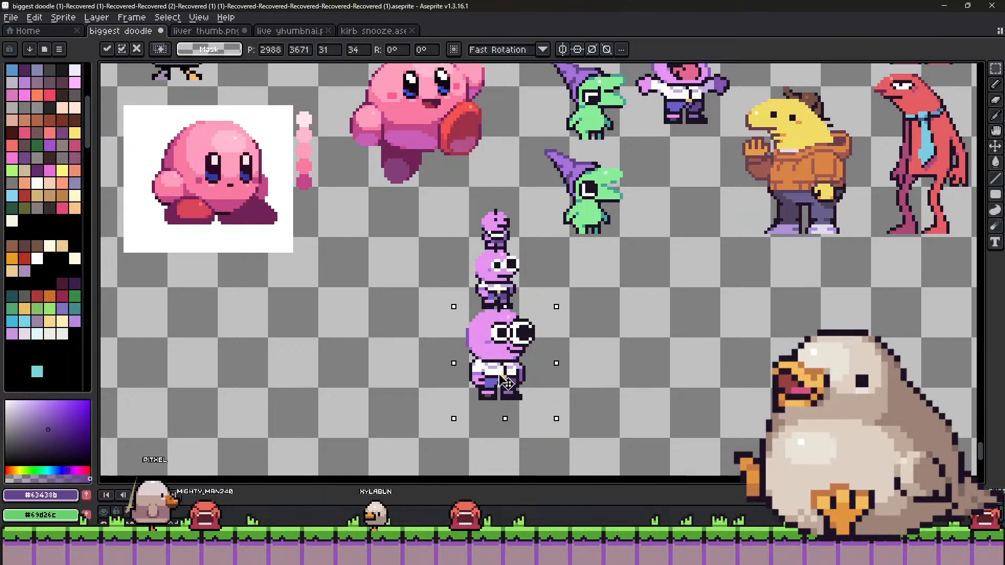
pyautogui.moveTo(507, 383); pyautogui.dragTo(504, 325)
pyautogui.hotkey('ctrl', 'd')
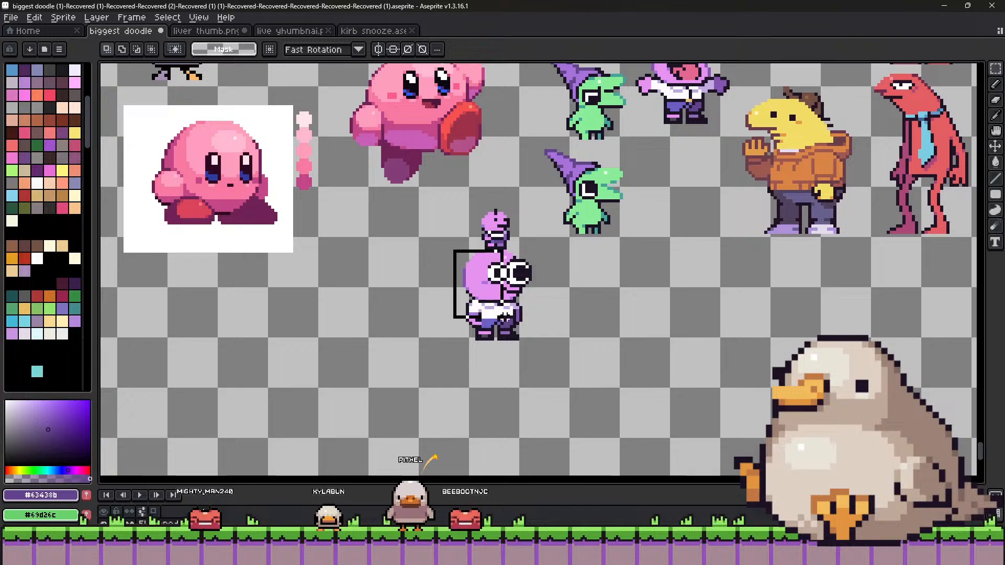
pyautogui.hotkey('ctrl', 'z')
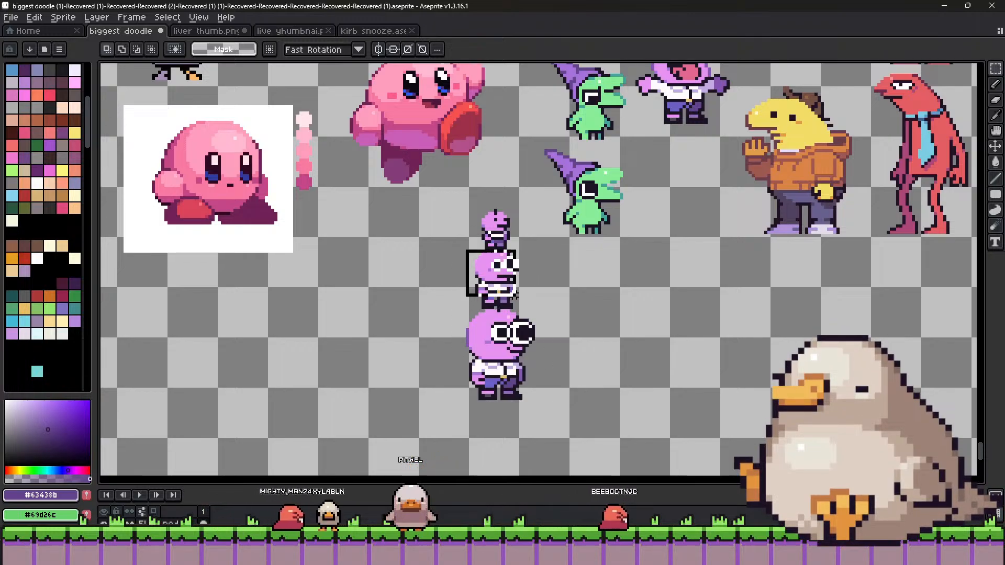
# Try moving the middle purple character up over the tiny one, and undo back to the three-character stack.
pyautogui.moveTo(466, 250); pyautogui.dragTo(523, 265)
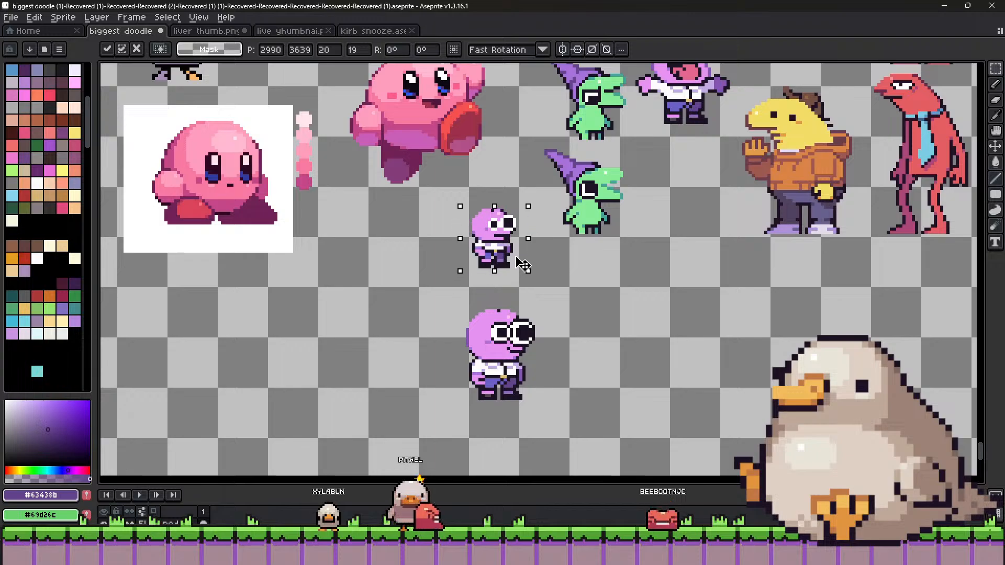
pyautogui.moveTo(444, 298)
pyautogui.mouseDown()
pyautogui.moveTo(545, 406)
pyautogui.moveTo(537, 287)
pyautogui.mouseUp()
pyautogui.press('Return')
pyautogui.hotkey('ctrl', 'z')
pyautogui.hotkey('ctrl', 'z')
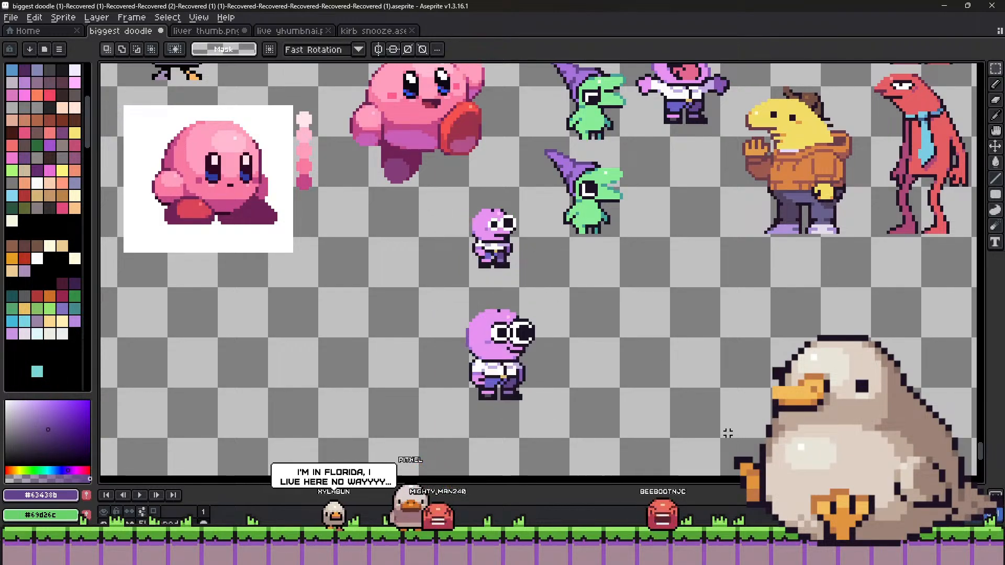
pyautogui.hotkey('ctrl', 'd')
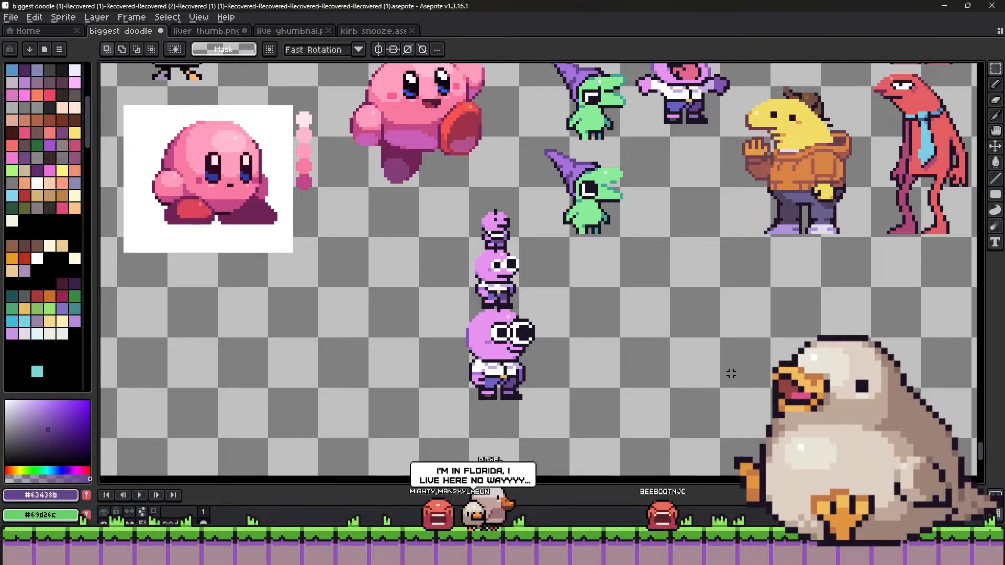